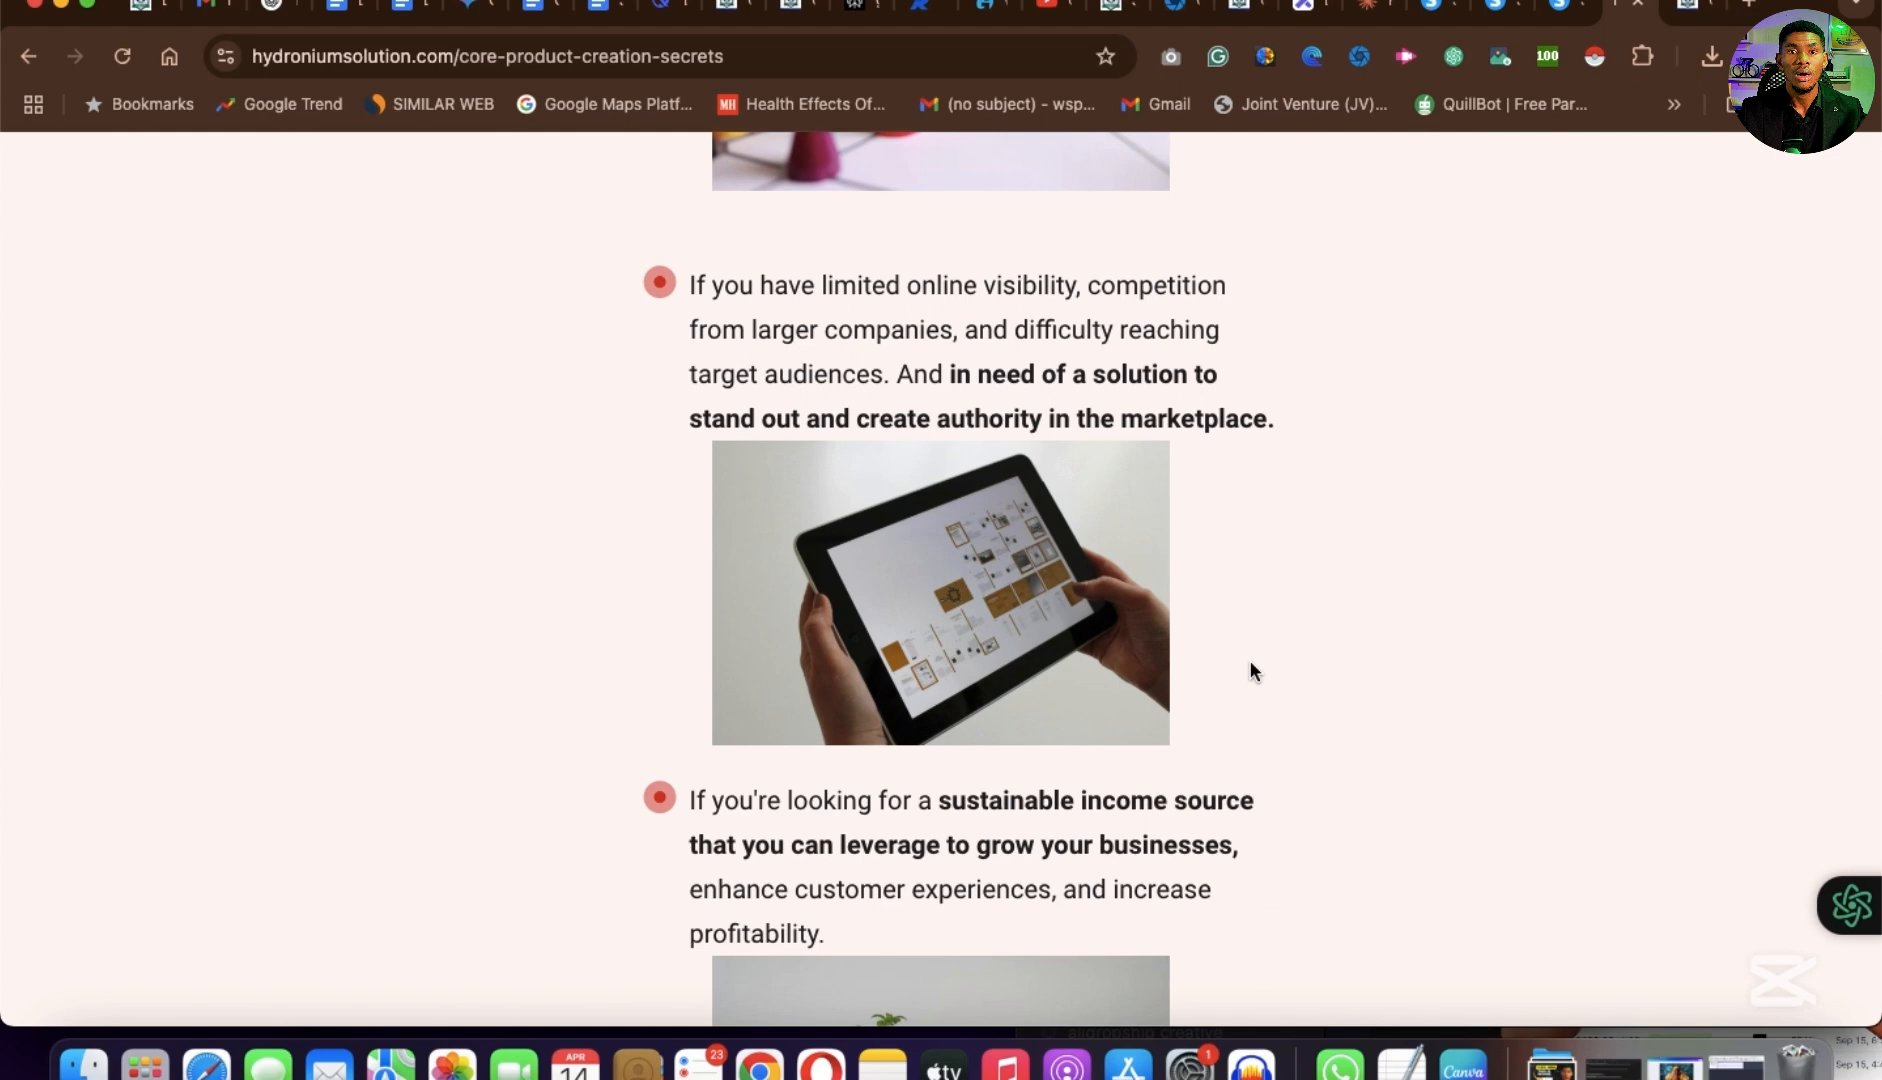
Review the Core Product Creation Secrets sales page from the audience pain points through the promised benefits to the course introduction.
{"action": "scroll", "coordinate": [1252, 670], "scroll_direction": "down", "scroll_amount": 3}
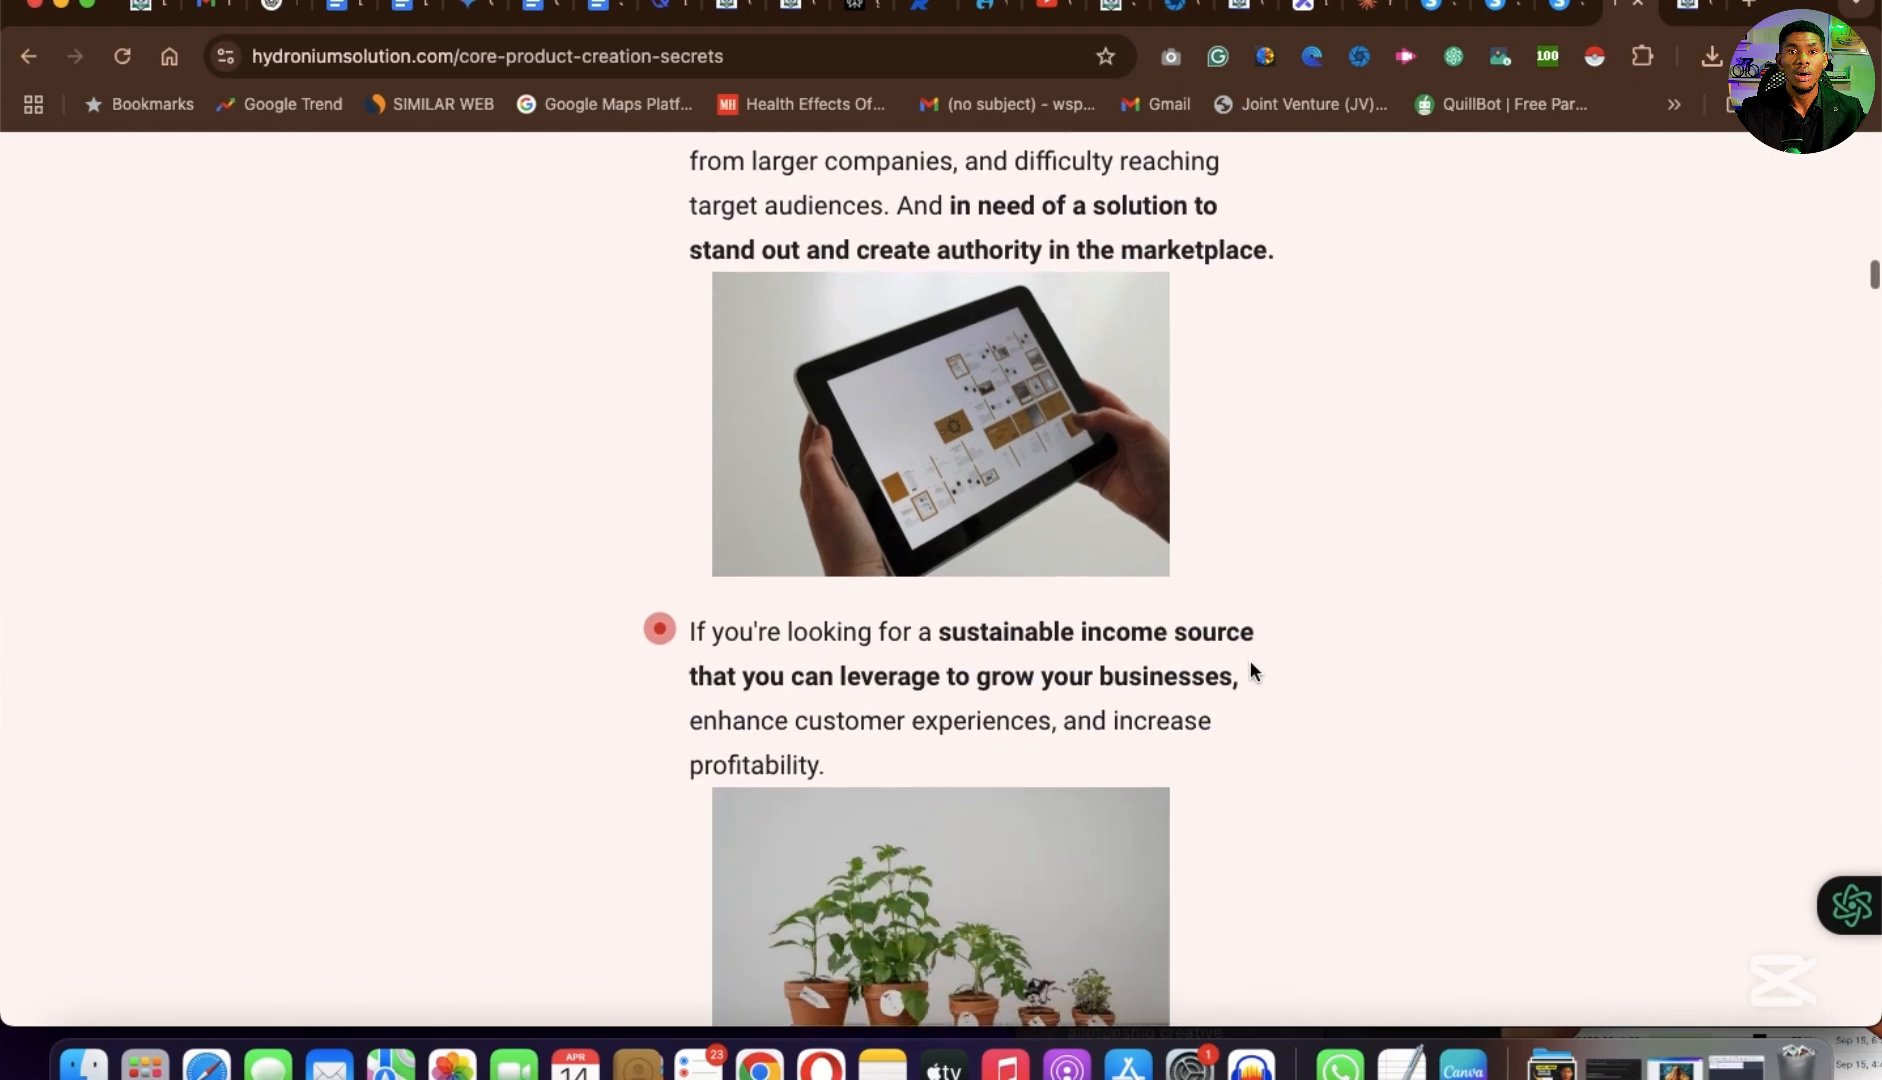
{"action": "scroll", "coordinate": [1252, 670], "scroll_direction": "down", "scroll_amount": 10}
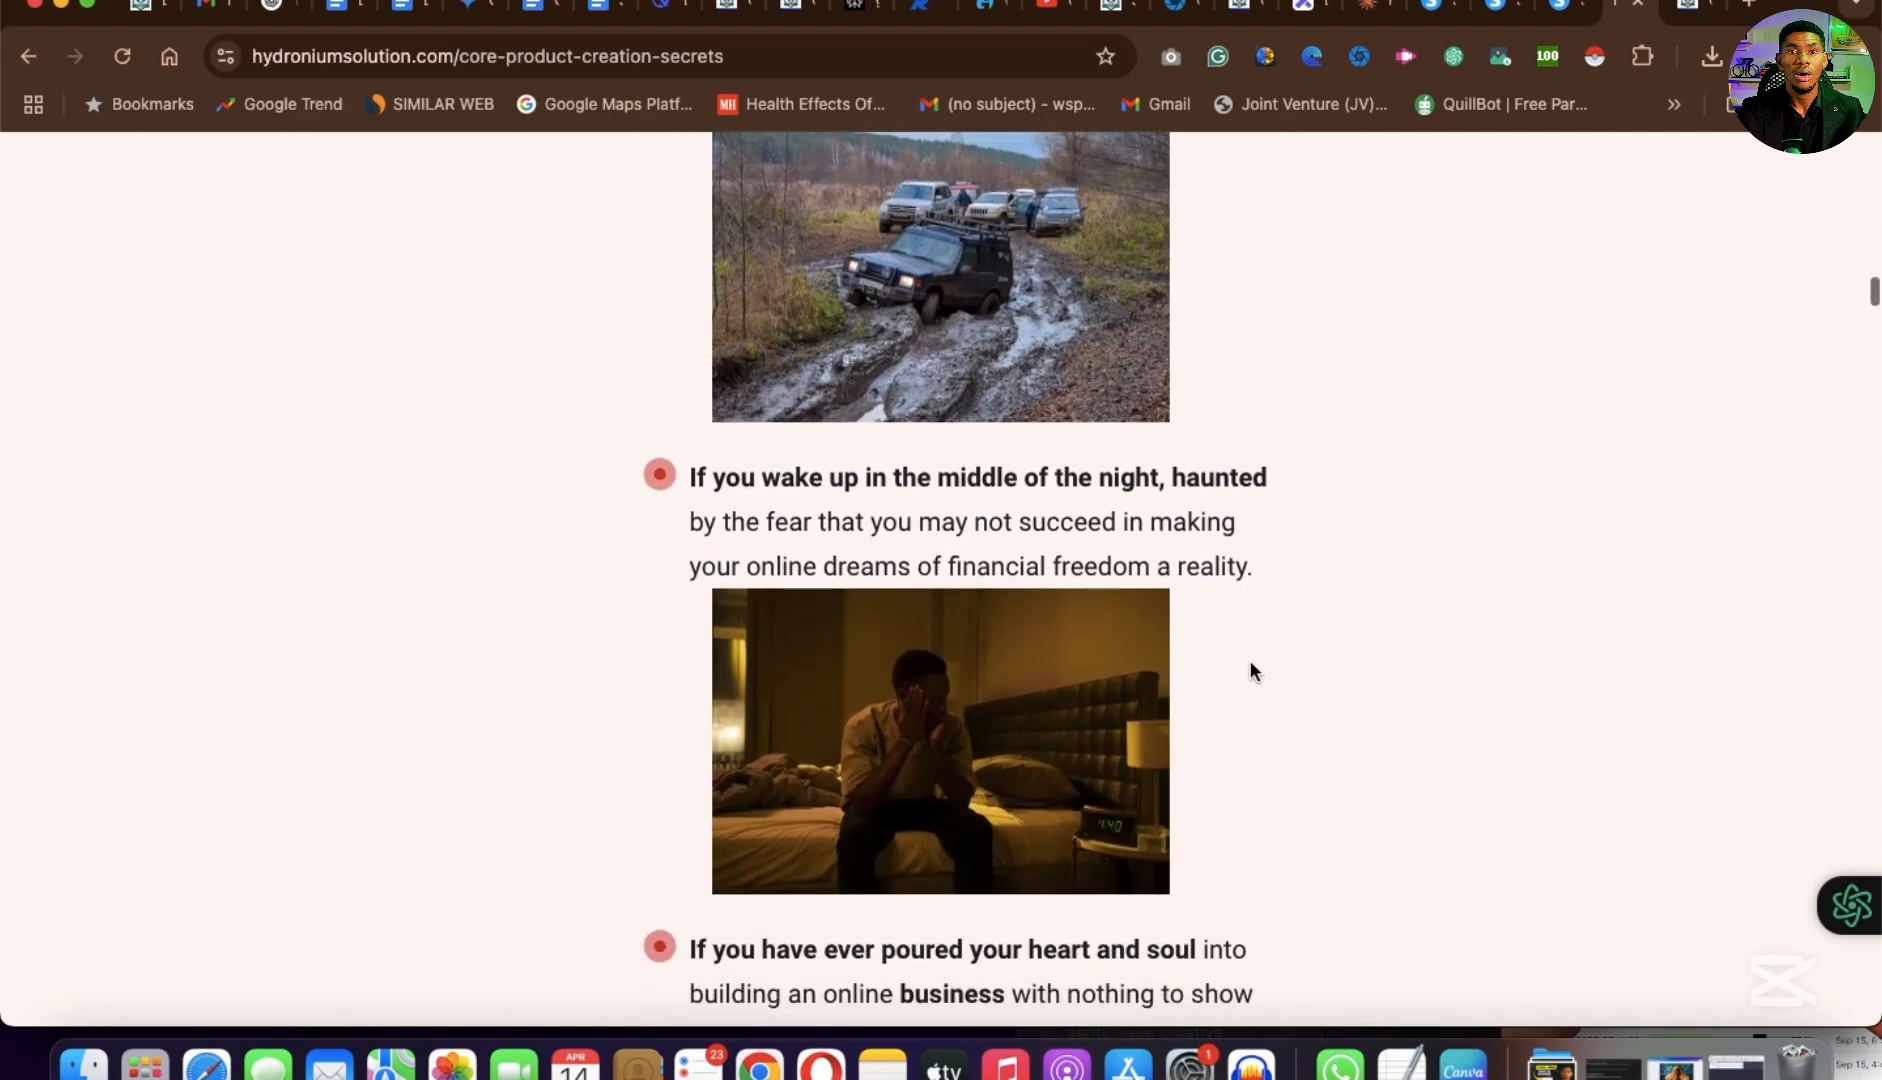
{"action": "scroll", "coordinate": [1252, 670], "scroll_direction": "up", "scroll_amount": 10}
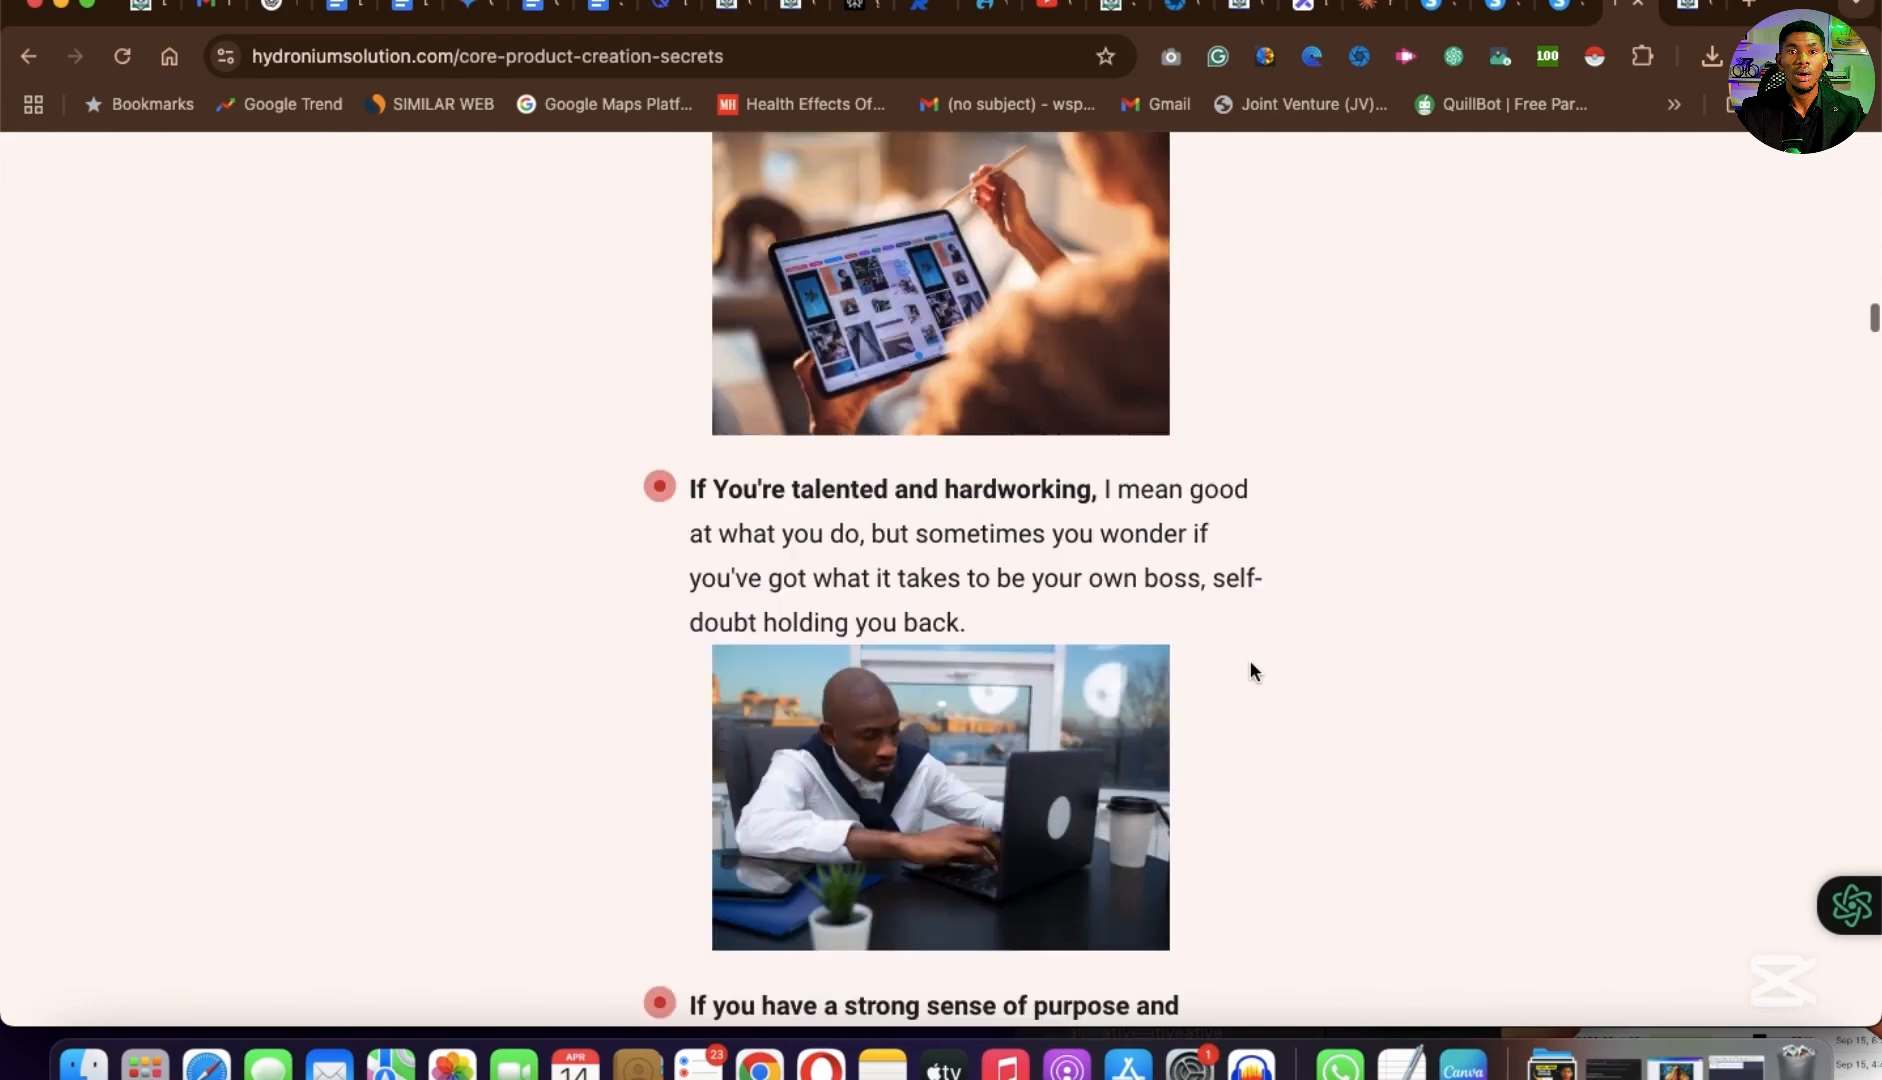
{"action": "scroll", "coordinate": [1252, 670], "scroll_direction": "down", "scroll_amount": 4}
{"action": "scroll", "coordinate": [1250, 660], "scroll_direction": "down", "scroll_amount": 15}
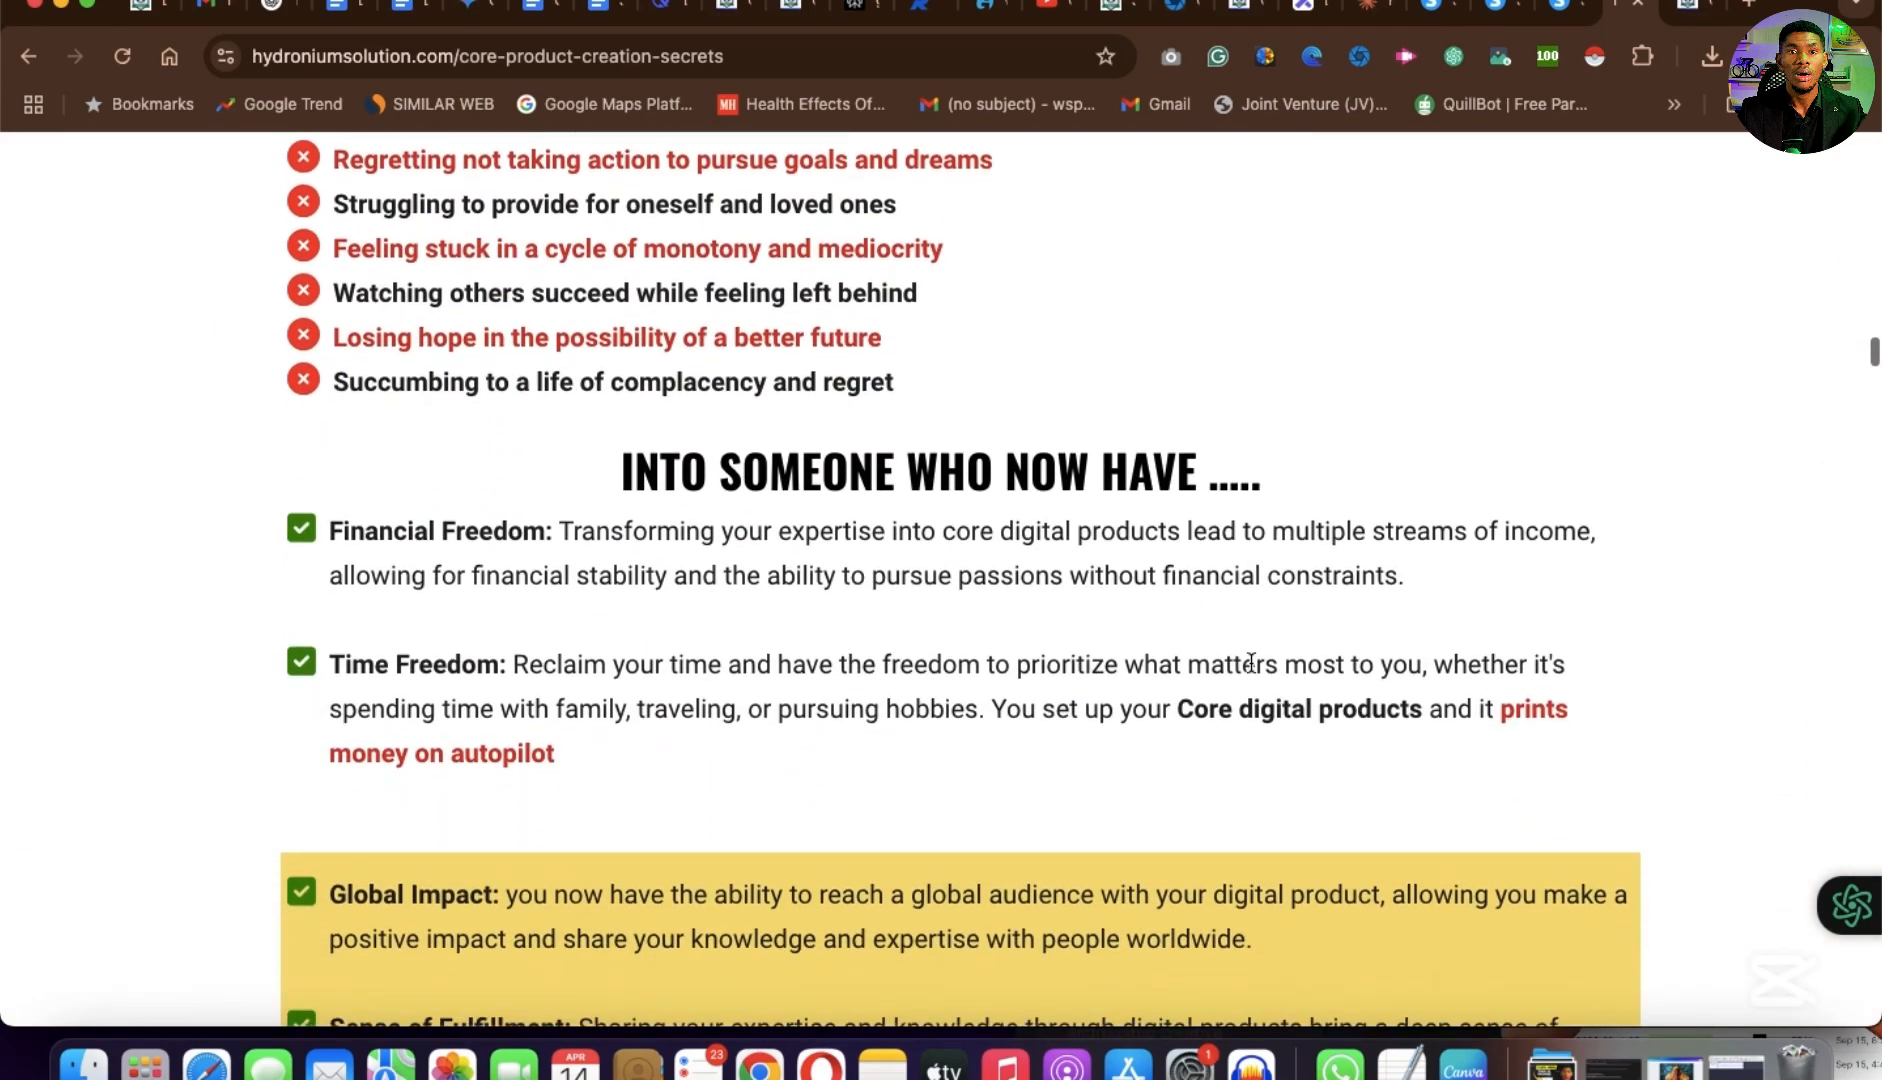
{"action": "scroll", "coordinate": [1250, 662], "scroll_direction": "down", "scroll_amount": 10}
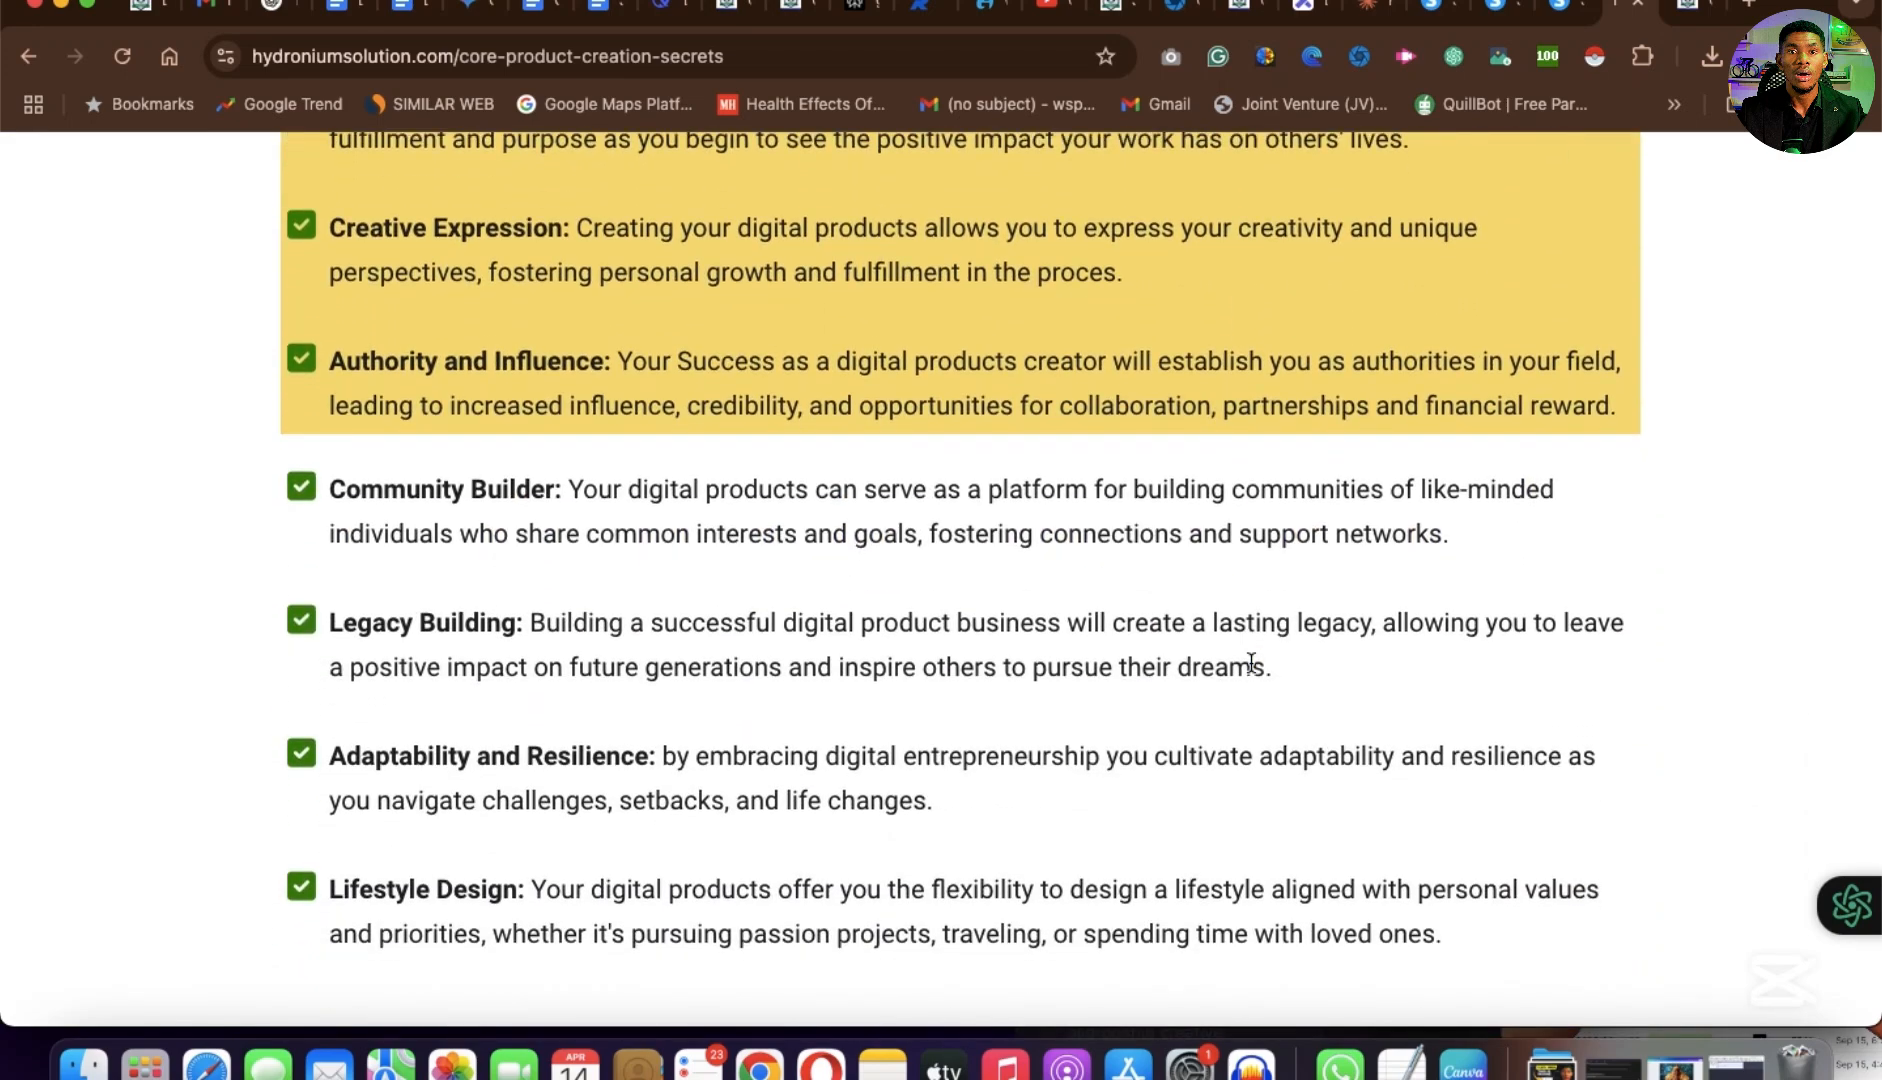
{"action": "scroll", "coordinate": [1250, 663], "scroll_direction": "down", "scroll_amount": 10}
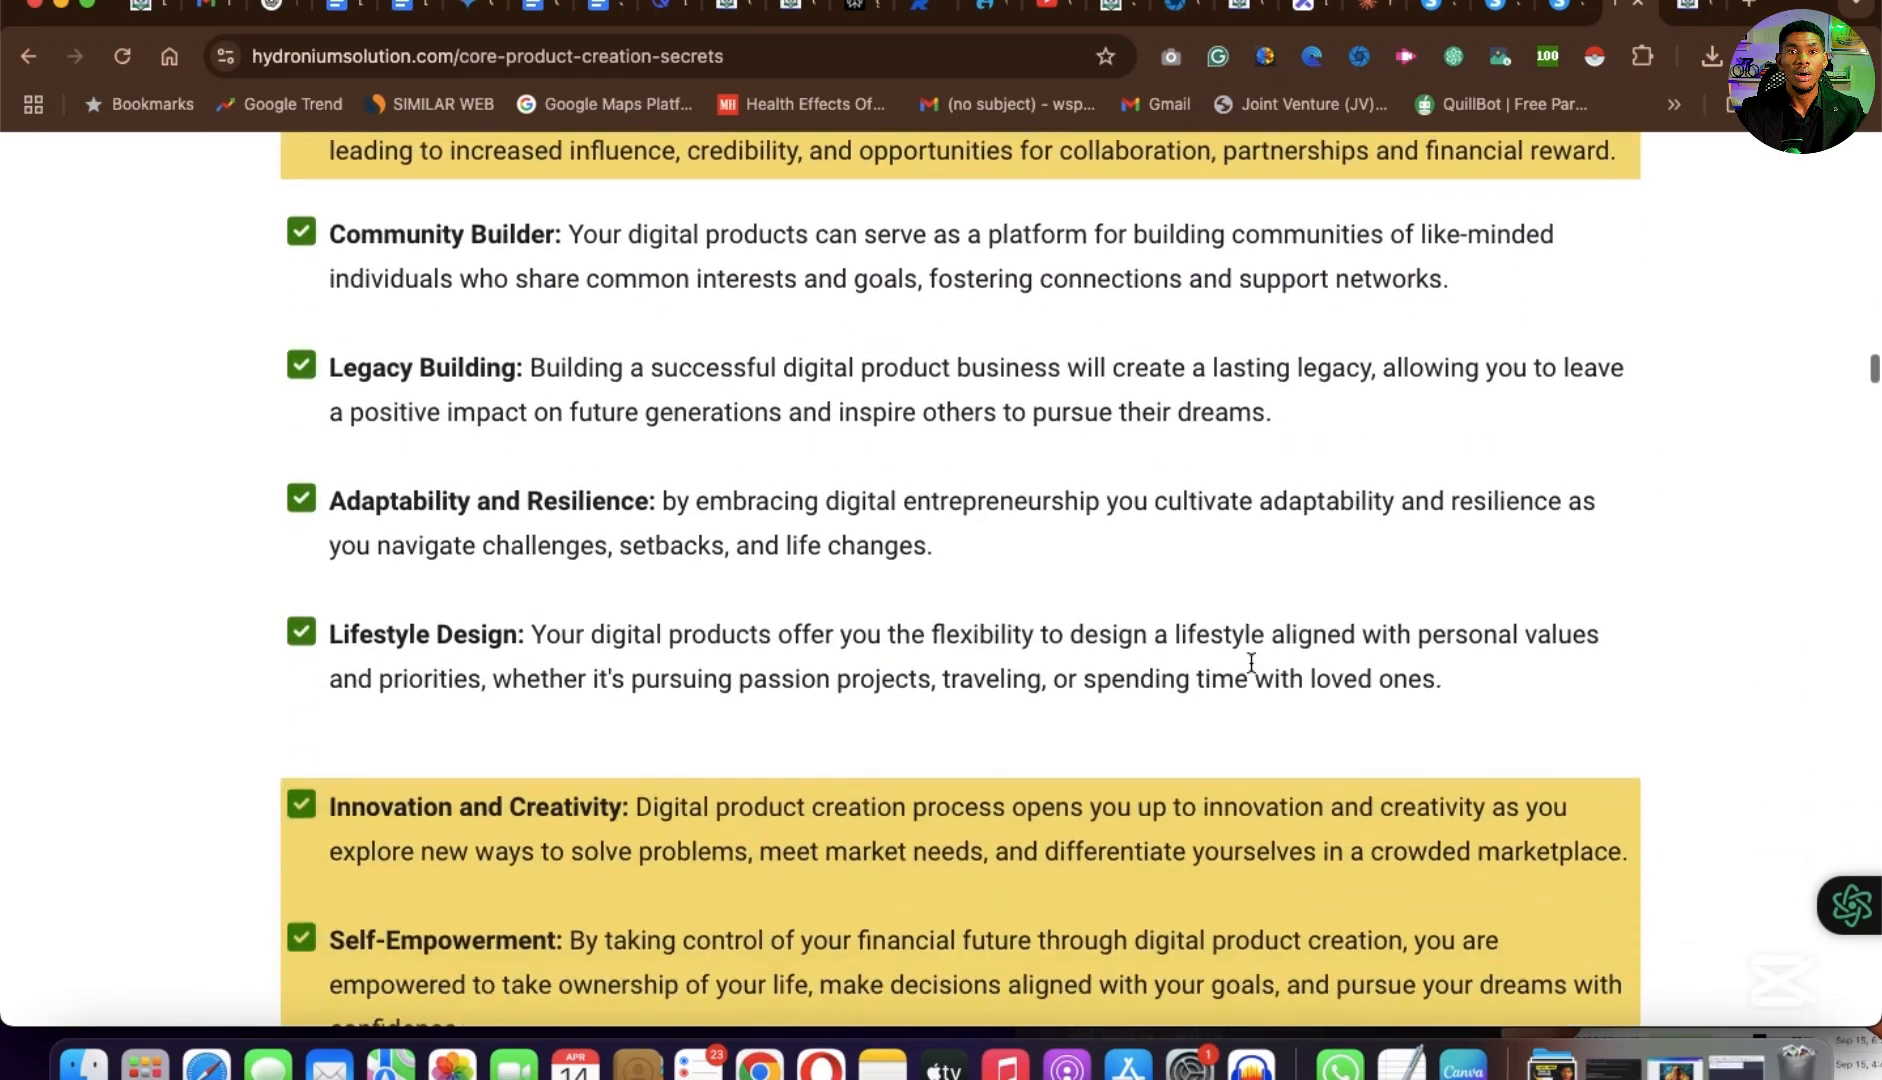
{"action": "scroll", "coordinate": [1250, 663], "scroll_direction": "down", "scroll_amount": 15}
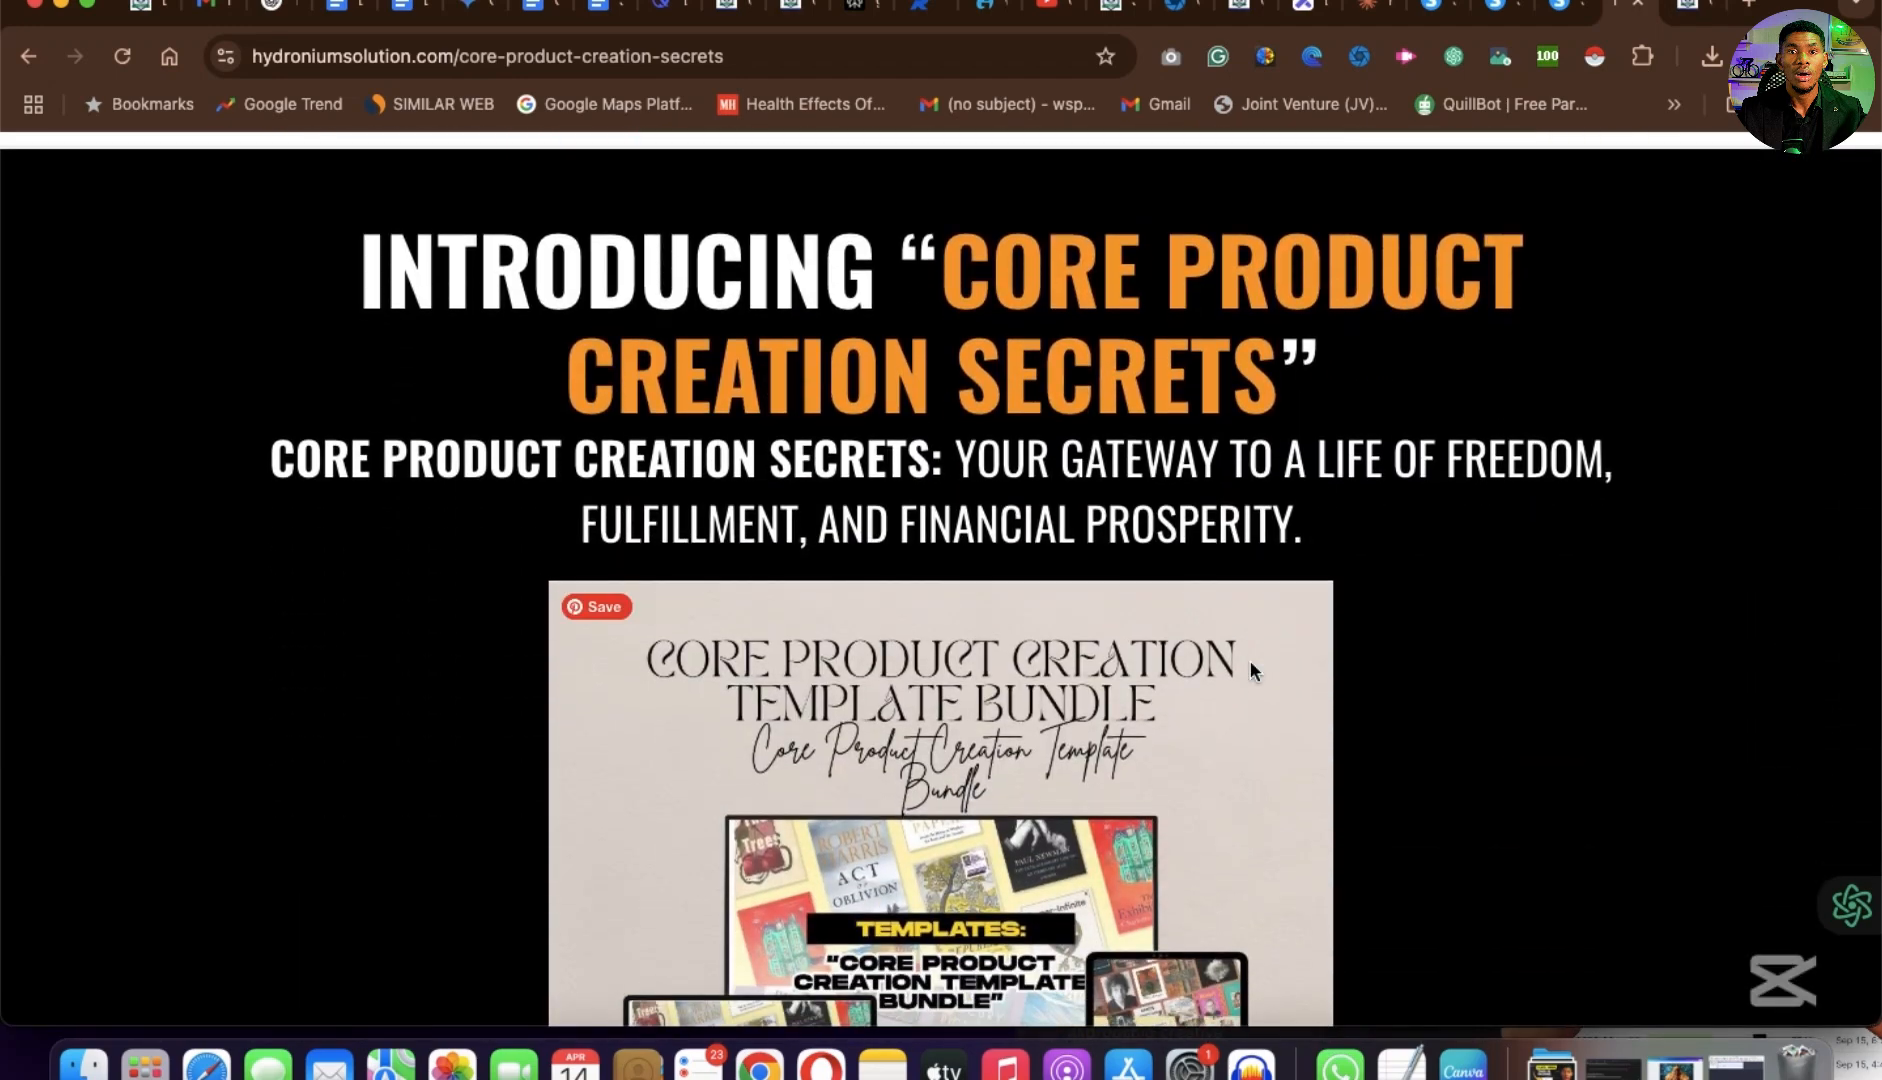
{"action": "scroll", "coordinate": [1250, 663], "scroll_direction": "down", "scroll_amount": 20}
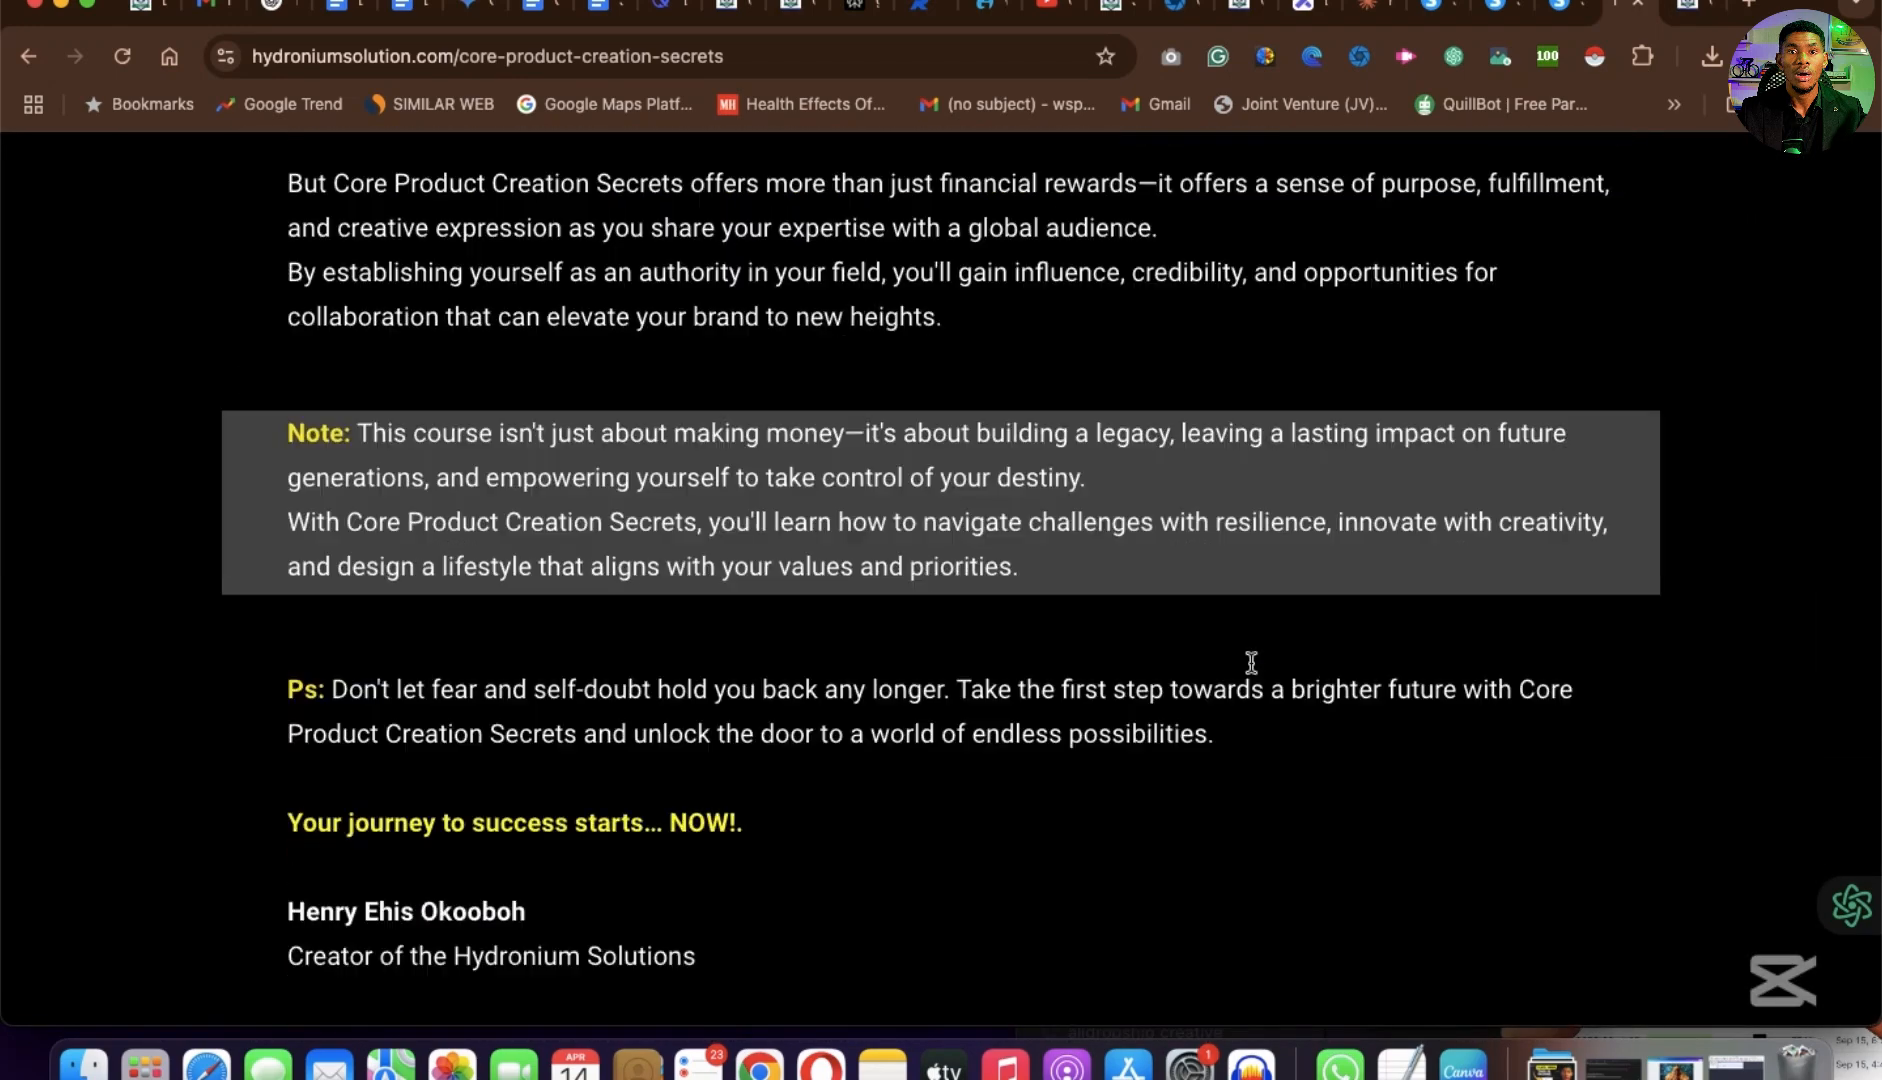
Review the sales page's product creation steps, full course overview, module list and learning outcomes.
{"action": "scroll", "coordinate": [1250, 662], "scroll_direction": "down", "scroll_amount": 20}
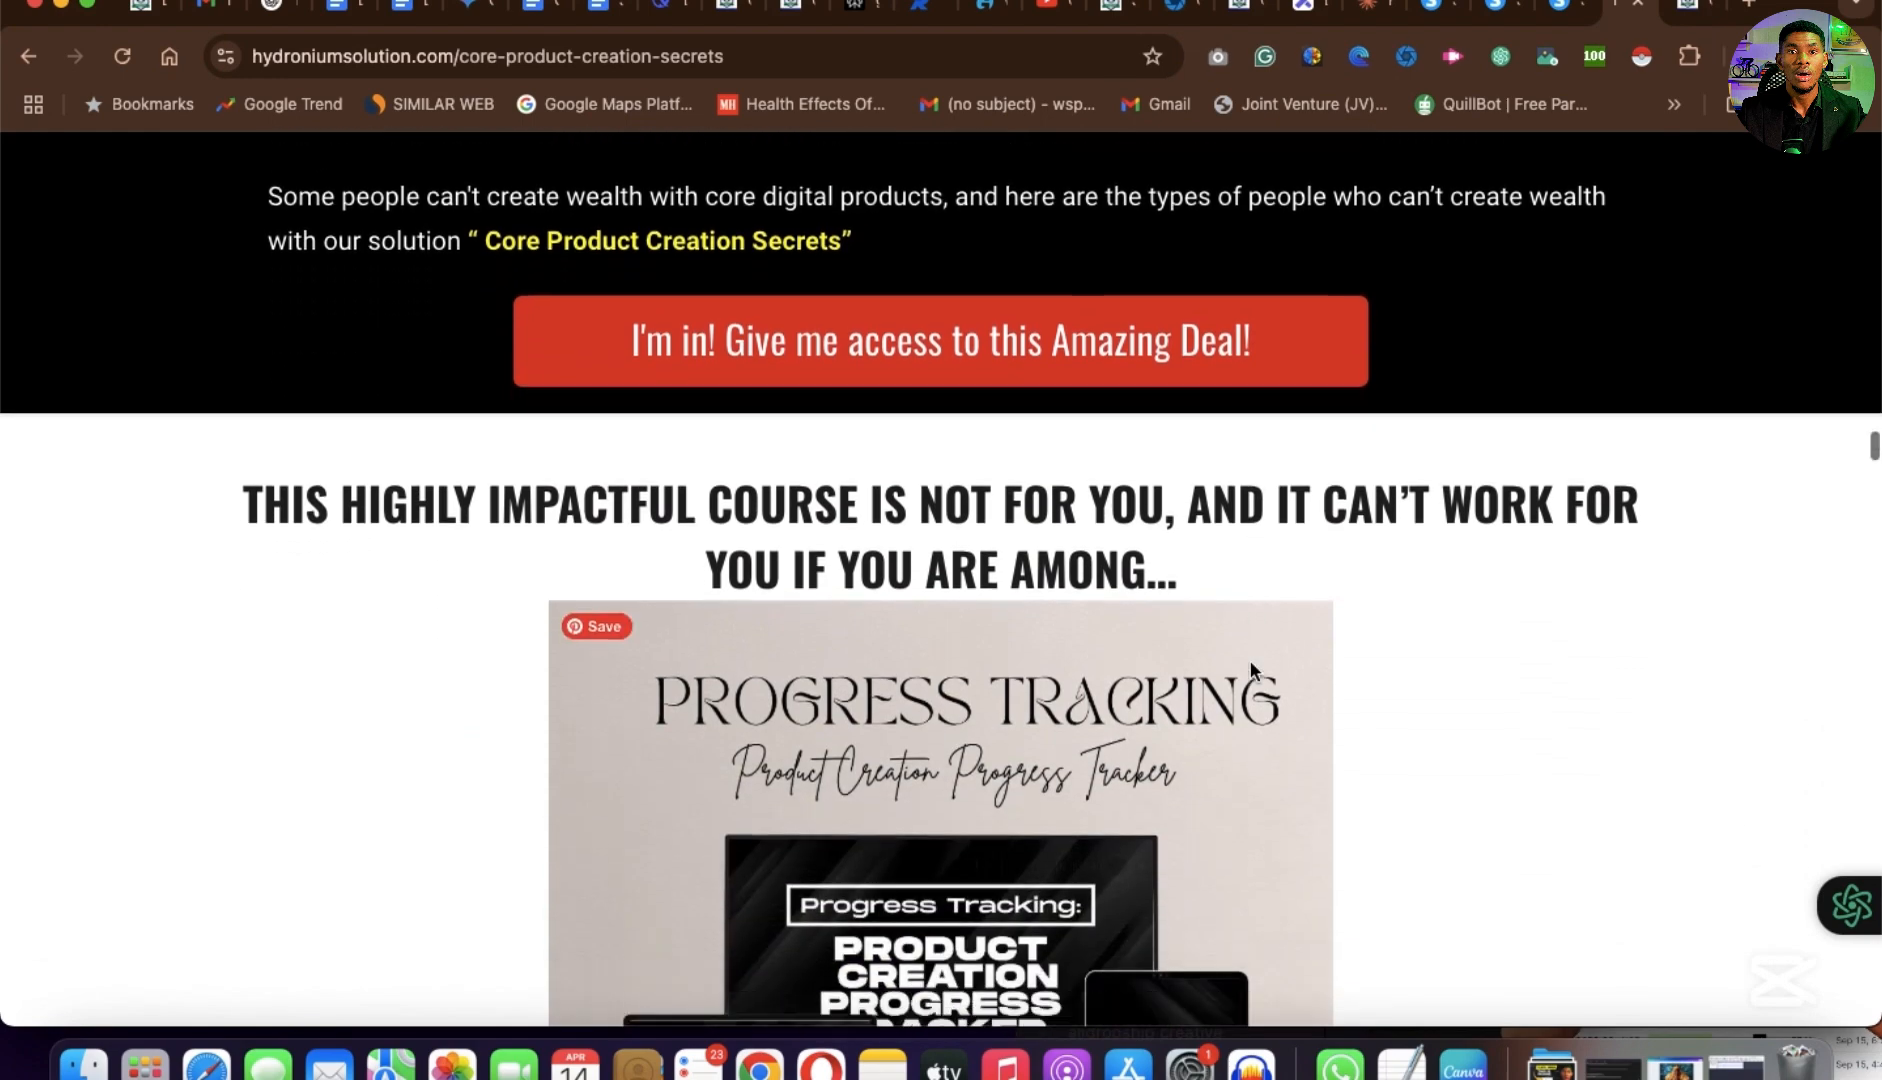
{"action": "scroll", "coordinate": [1250, 663], "scroll_direction": "down", "scroll_amount": 12}
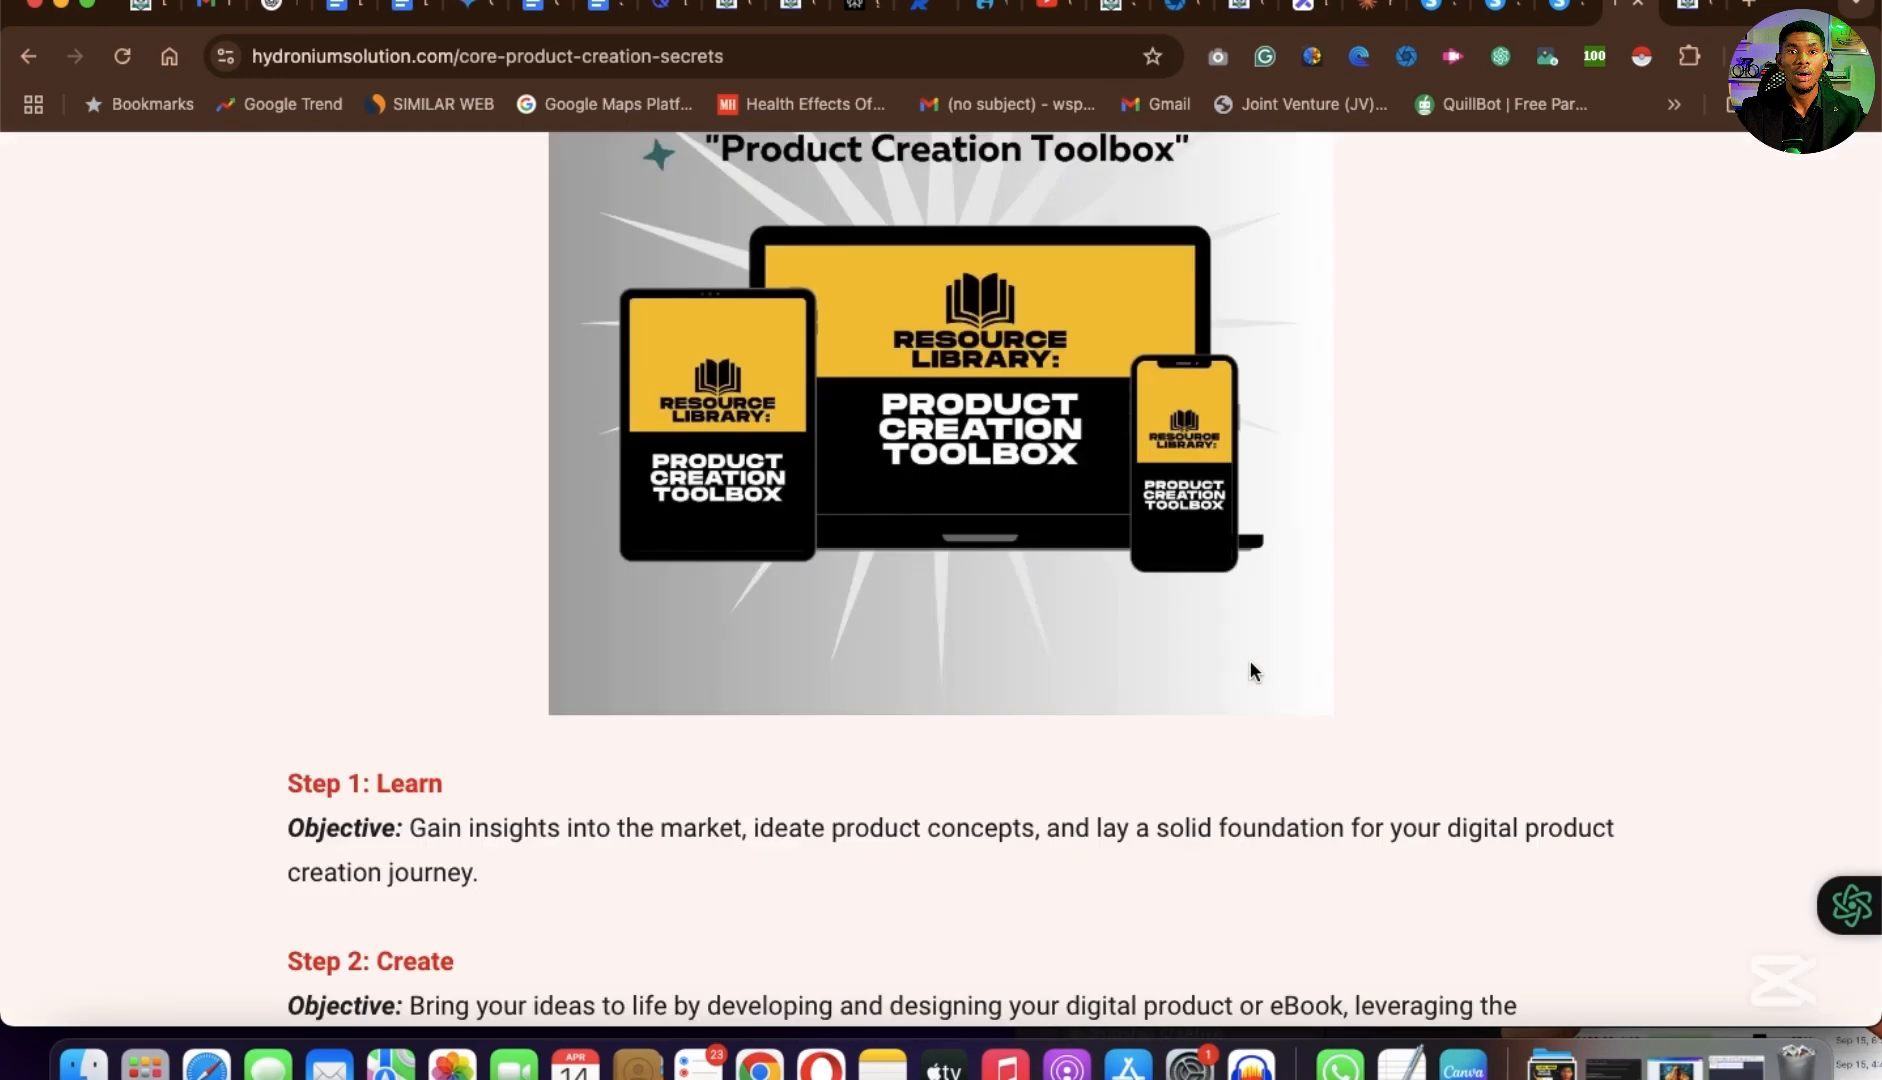
{"action": "scroll", "coordinate": [1250, 663], "scroll_direction": "down", "scroll_amount": 15}
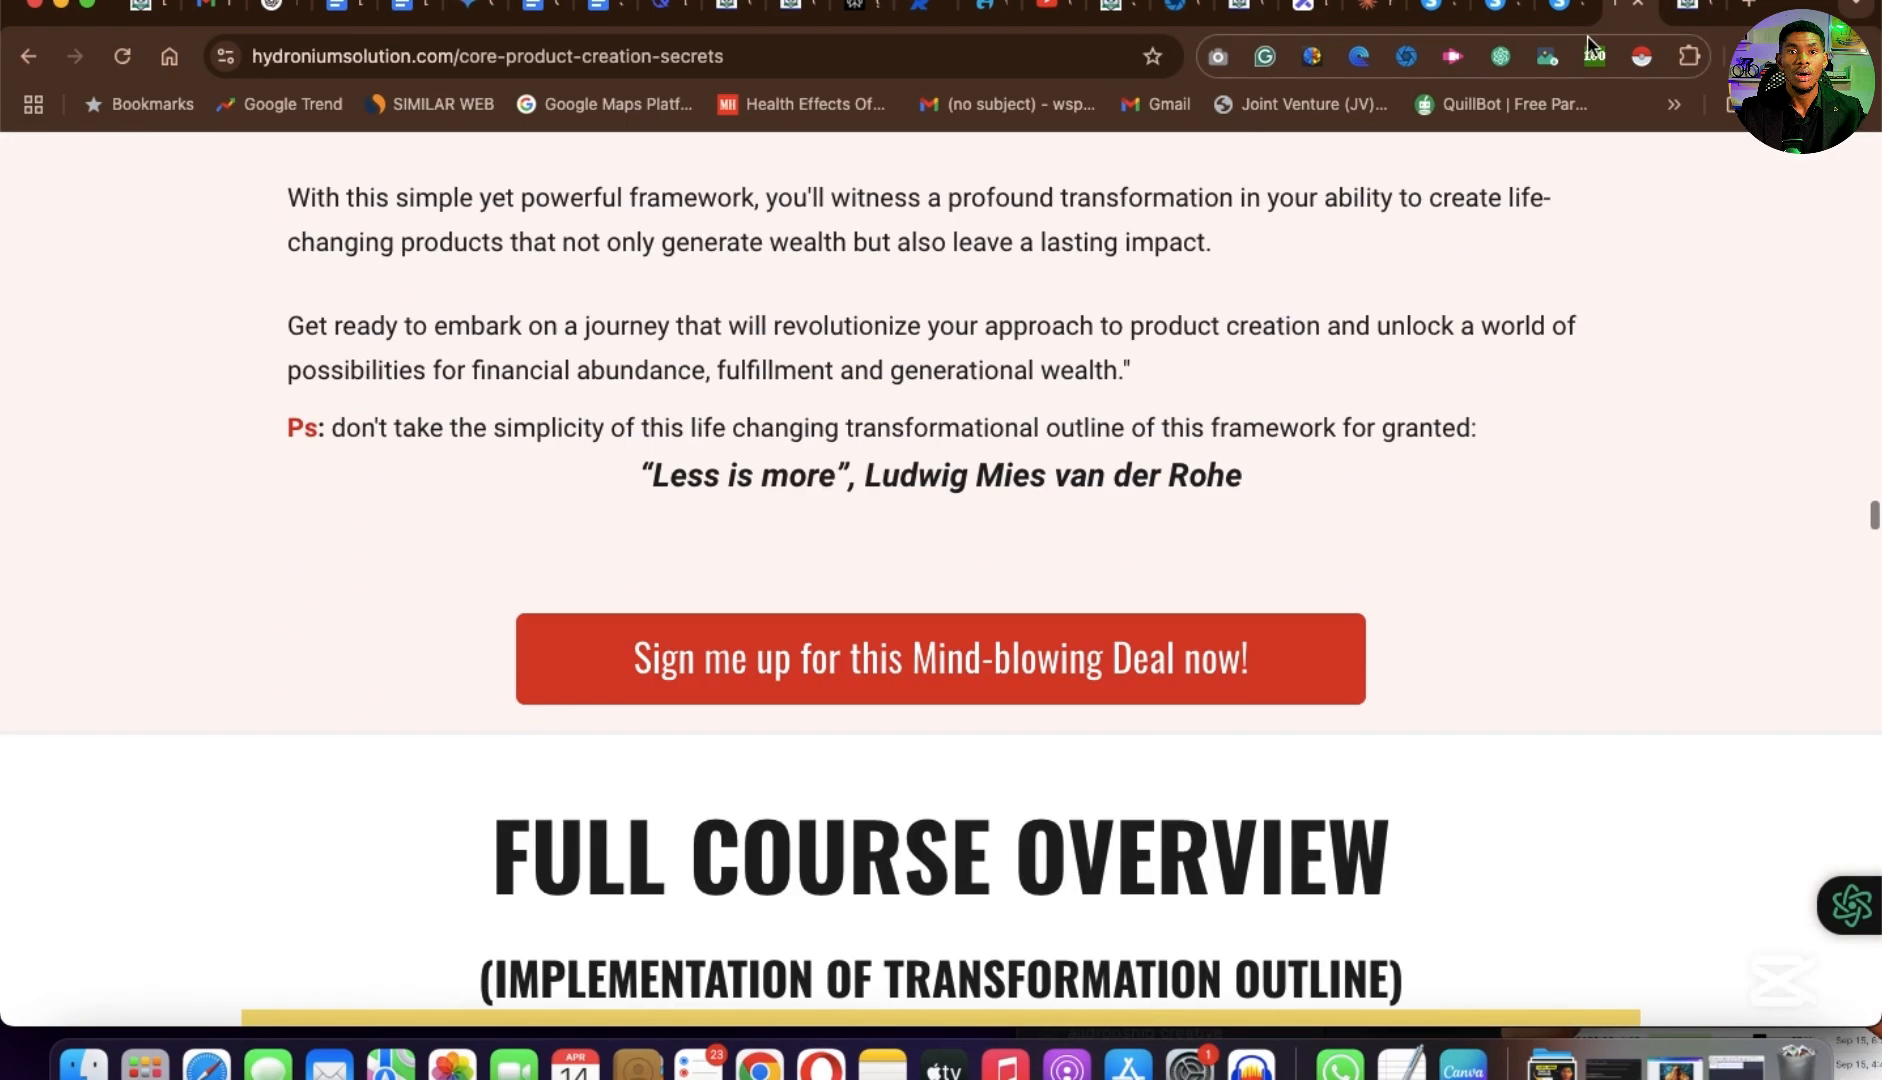
{"action": "scroll", "coordinate": [1226, 683], "scroll_direction": "down", "scroll_amount": 5}
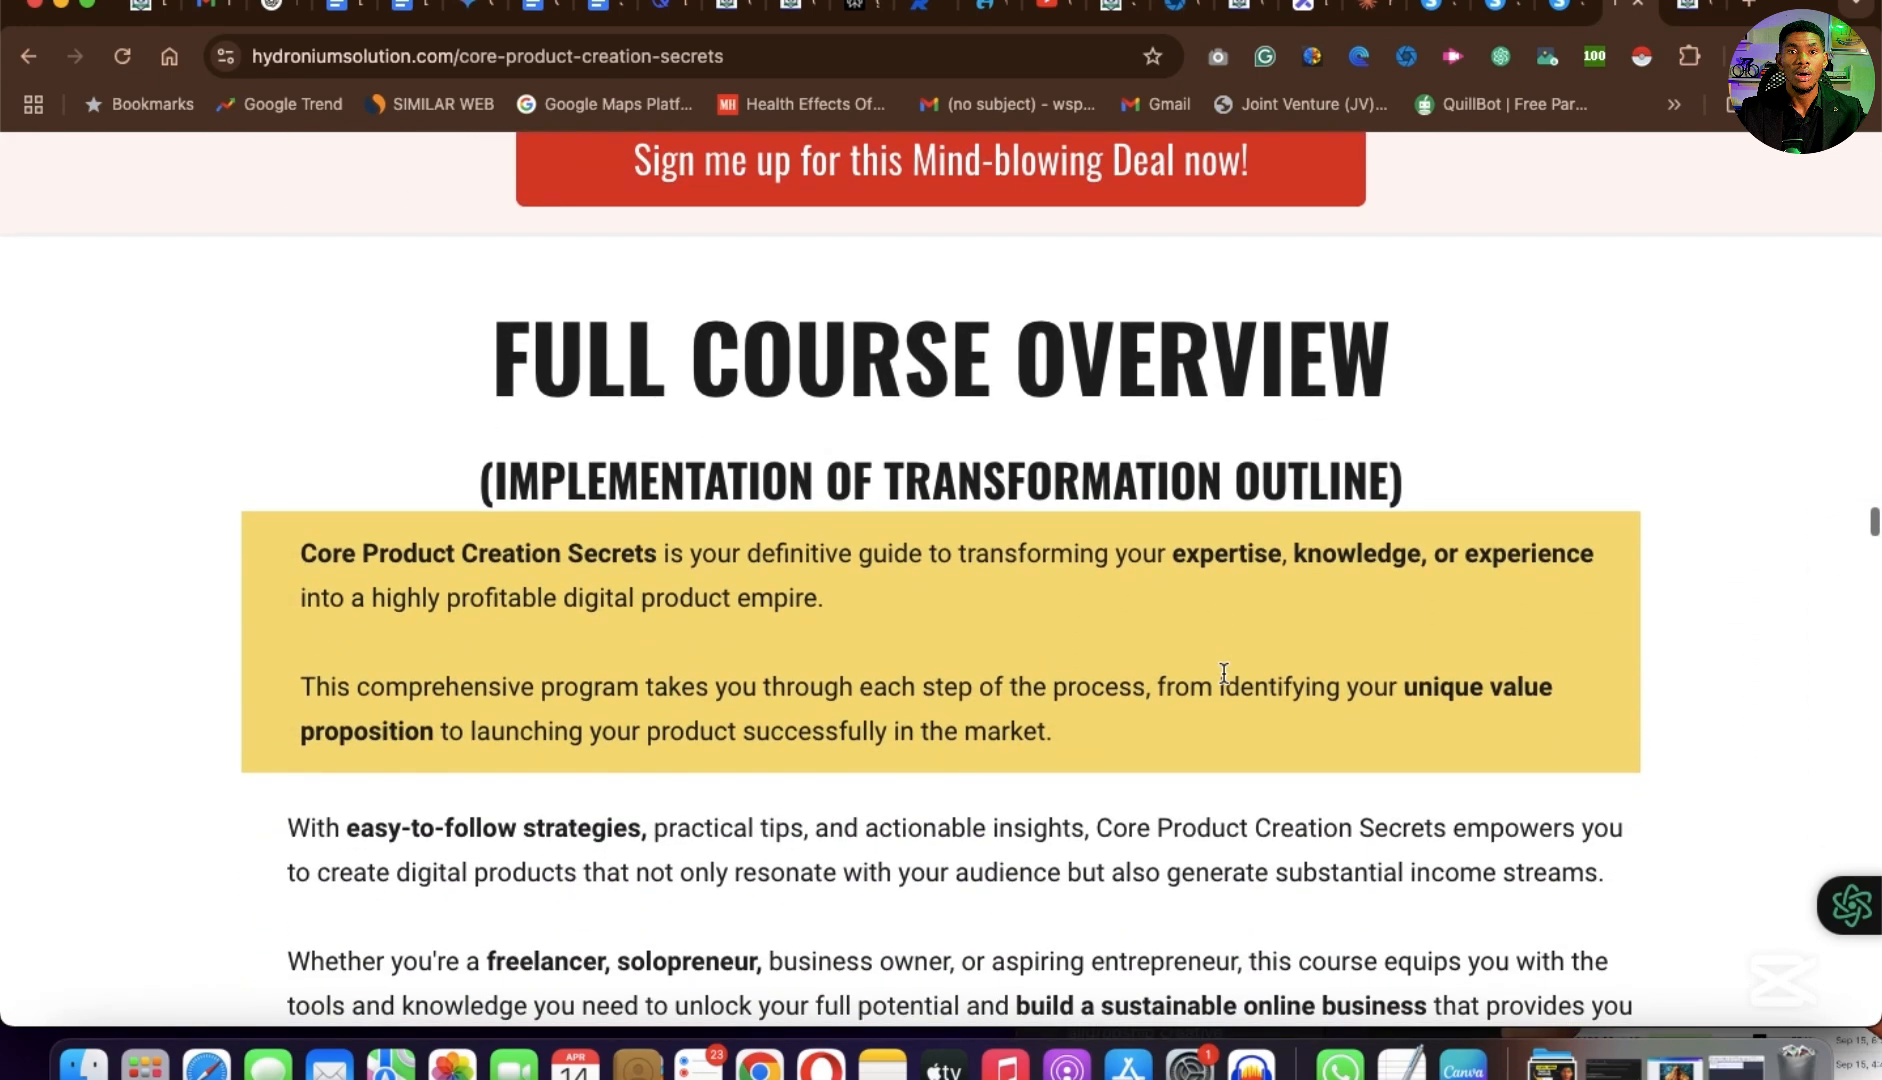
{"action": "scroll", "coordinate": [1224, 673], "scroll_direction": "down", "scroll_amount": 5}
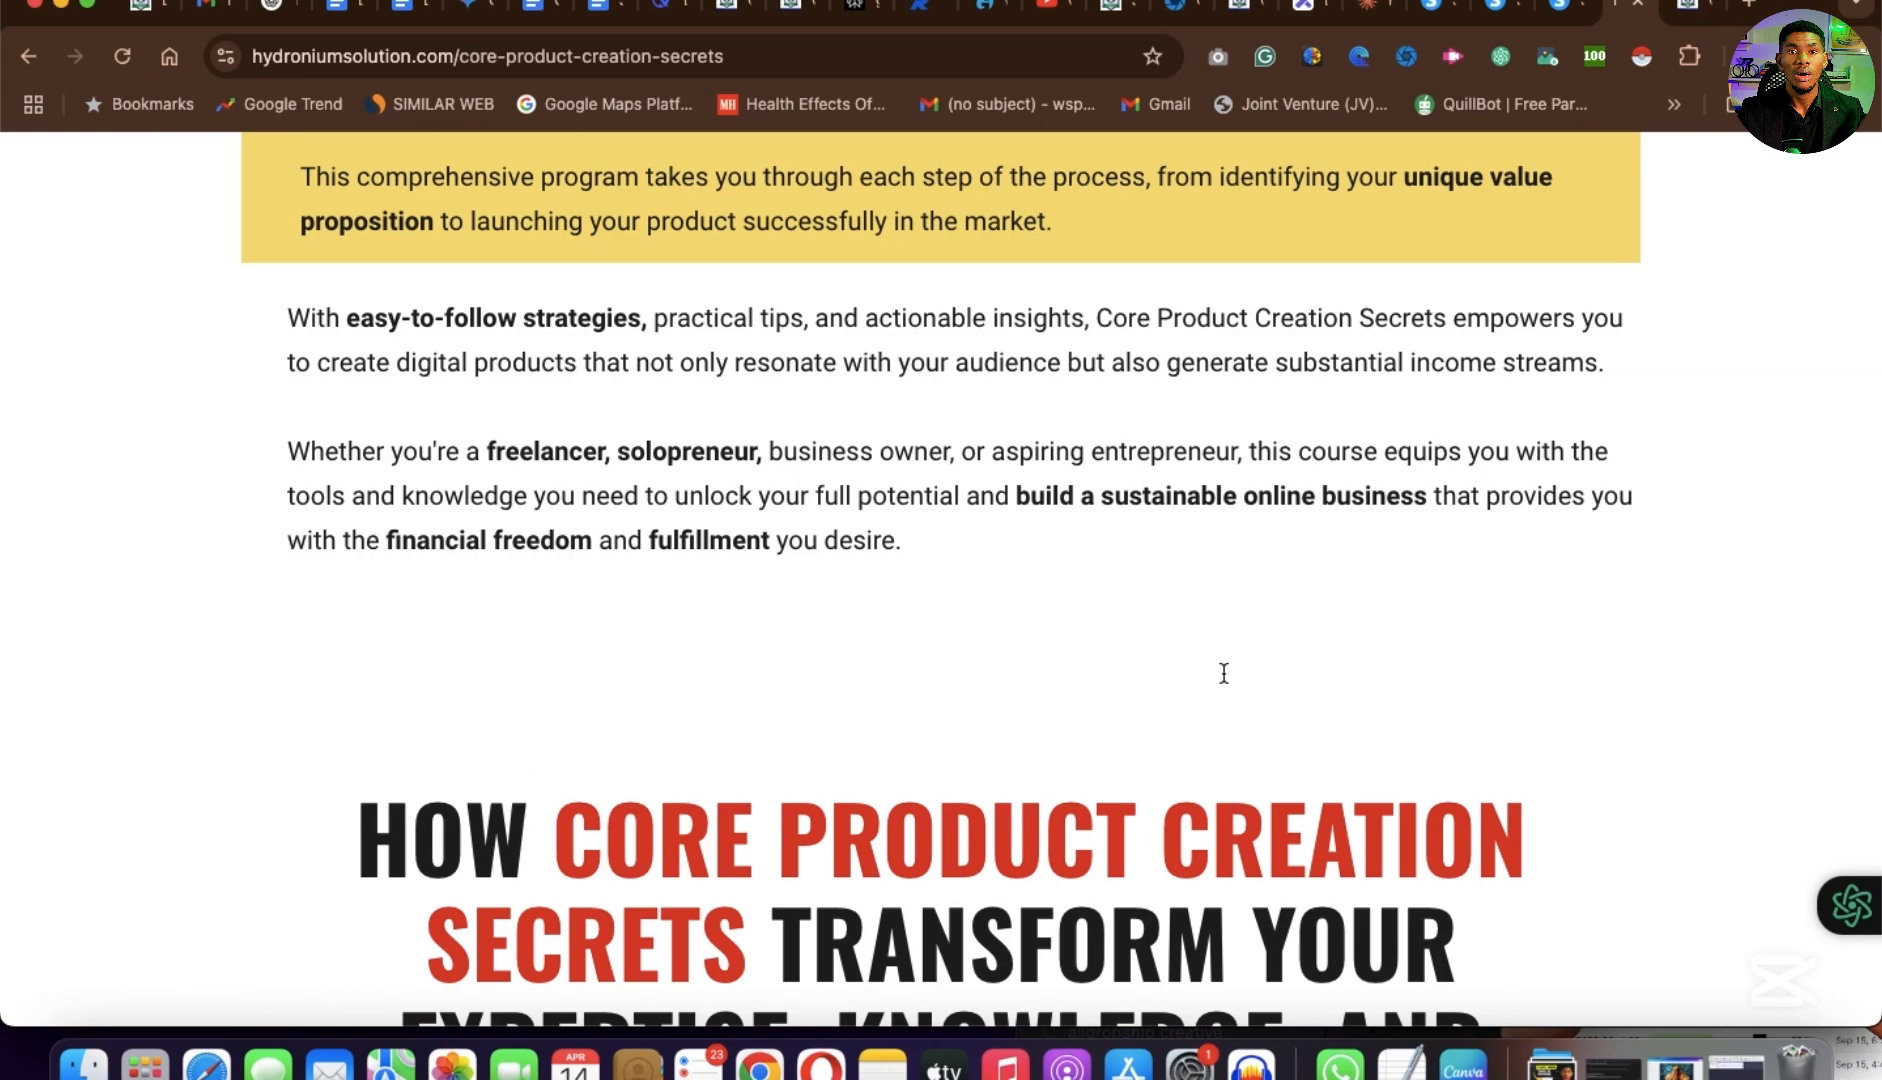
{"action": "scroll", "coordinate": [1224, 673], "scroll_direction": "up", "scroll_amount": 3}
{"action": "scroll", "coordinate": [1222, 671], "scroll_direction": "down", "scroll_amount": 6}
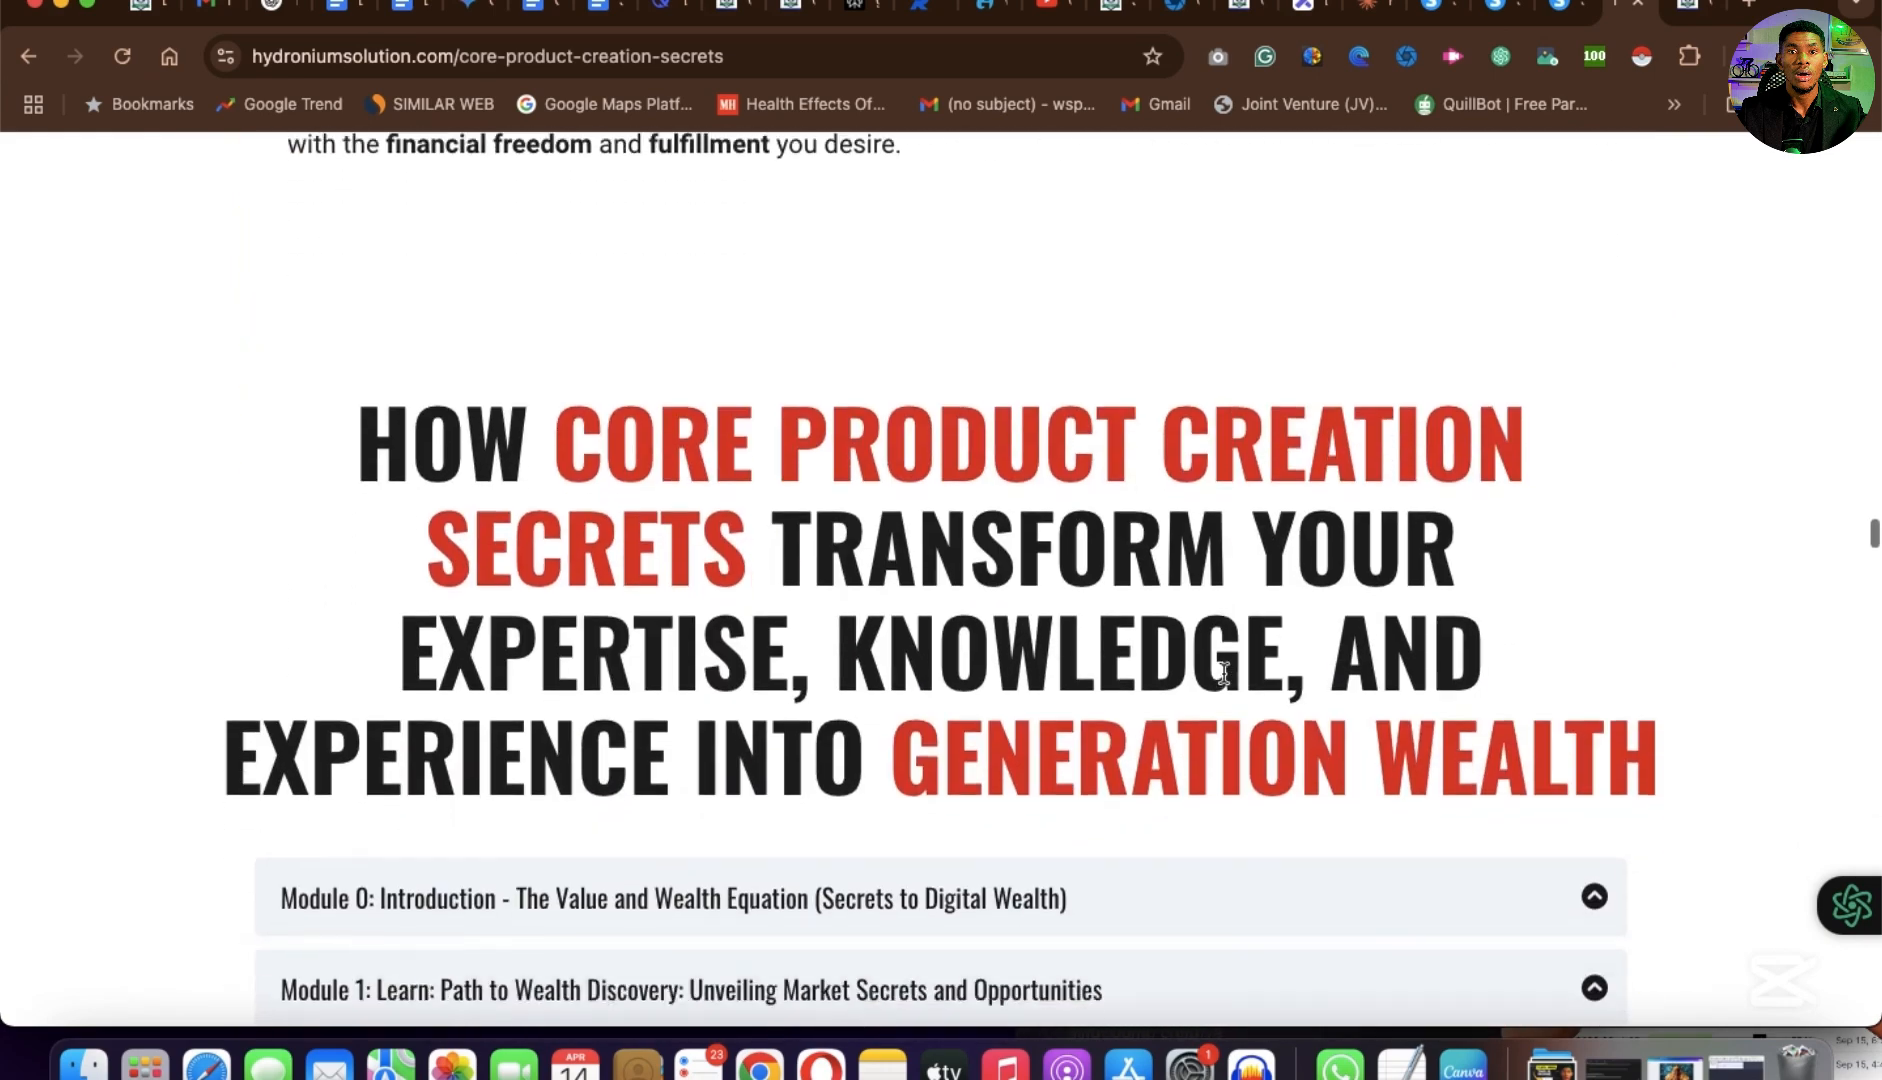
{"action": "scroll", "coordinate": [1222, 672], "scroll_direction": "down", "scroll_amount": 10}
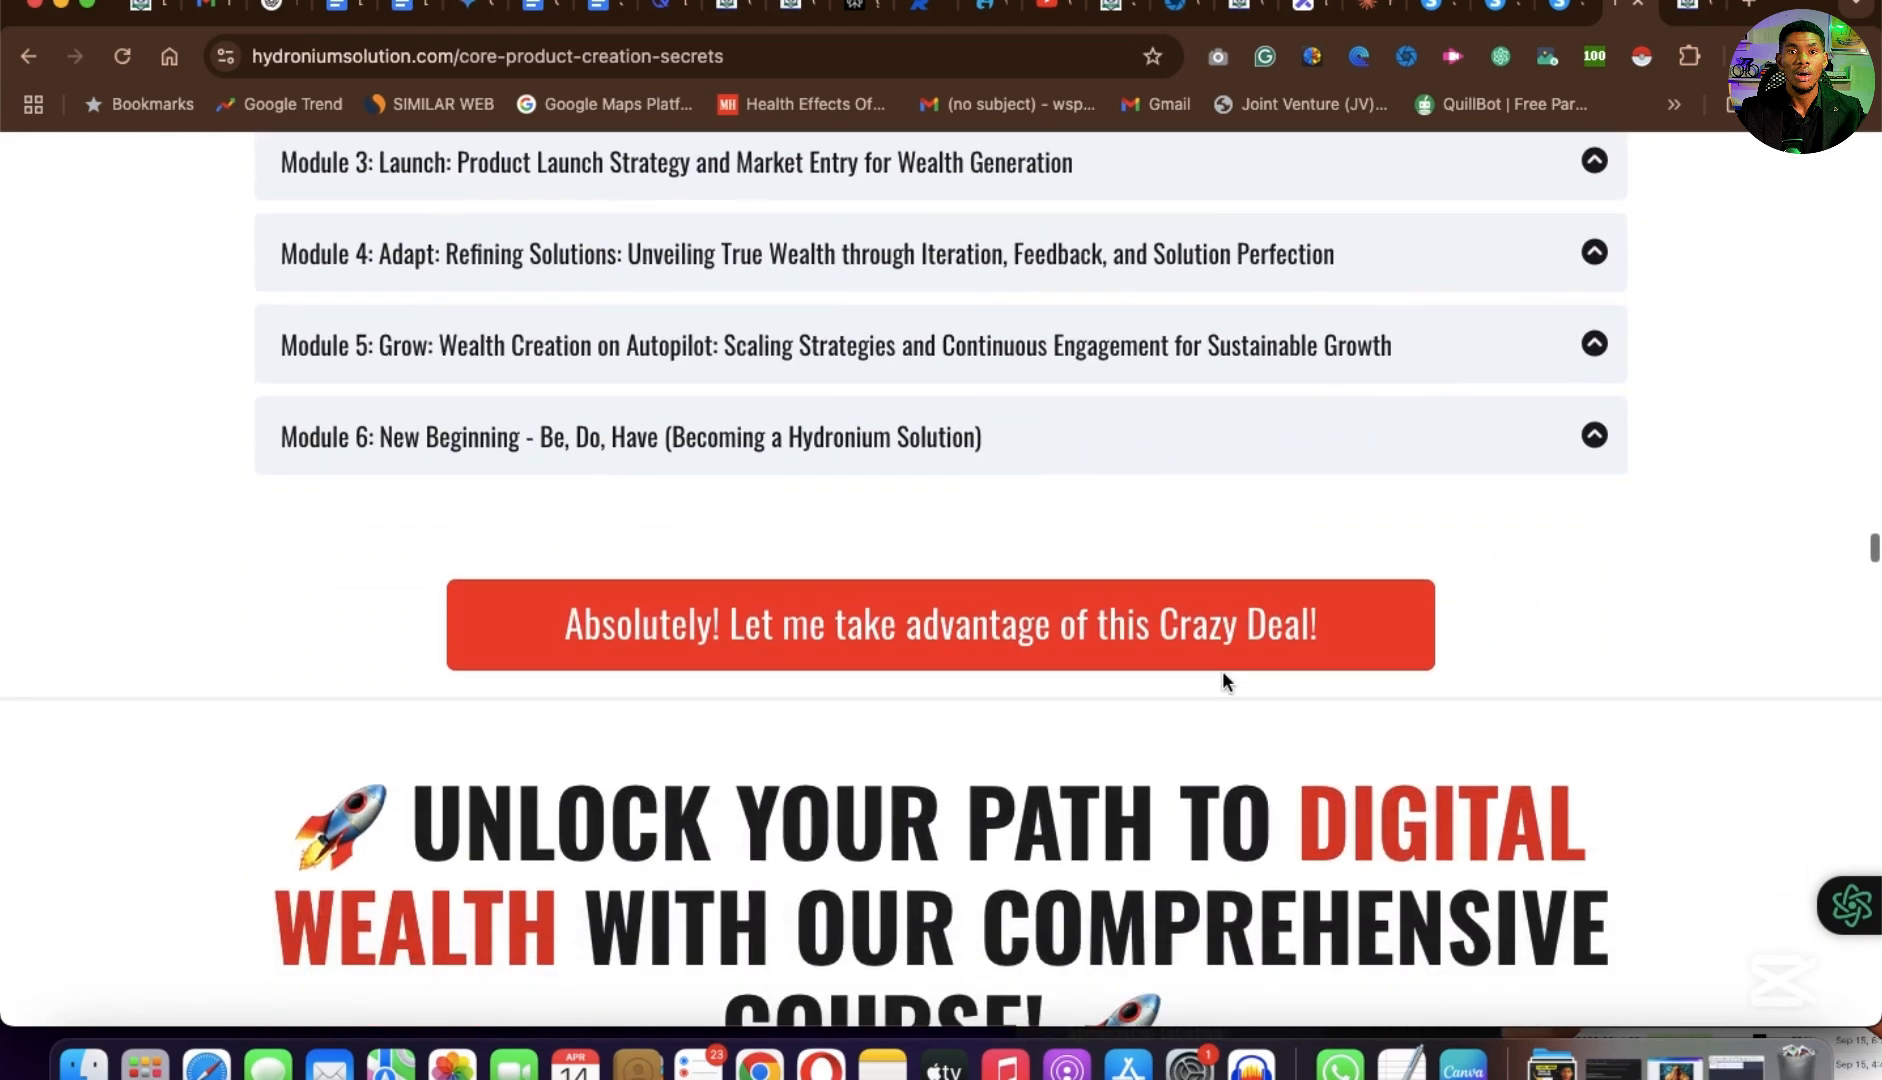
{"action": "scroll", "coordinate": [1223, 675], "scroll_direction": "down", "scroll_amount": 9}
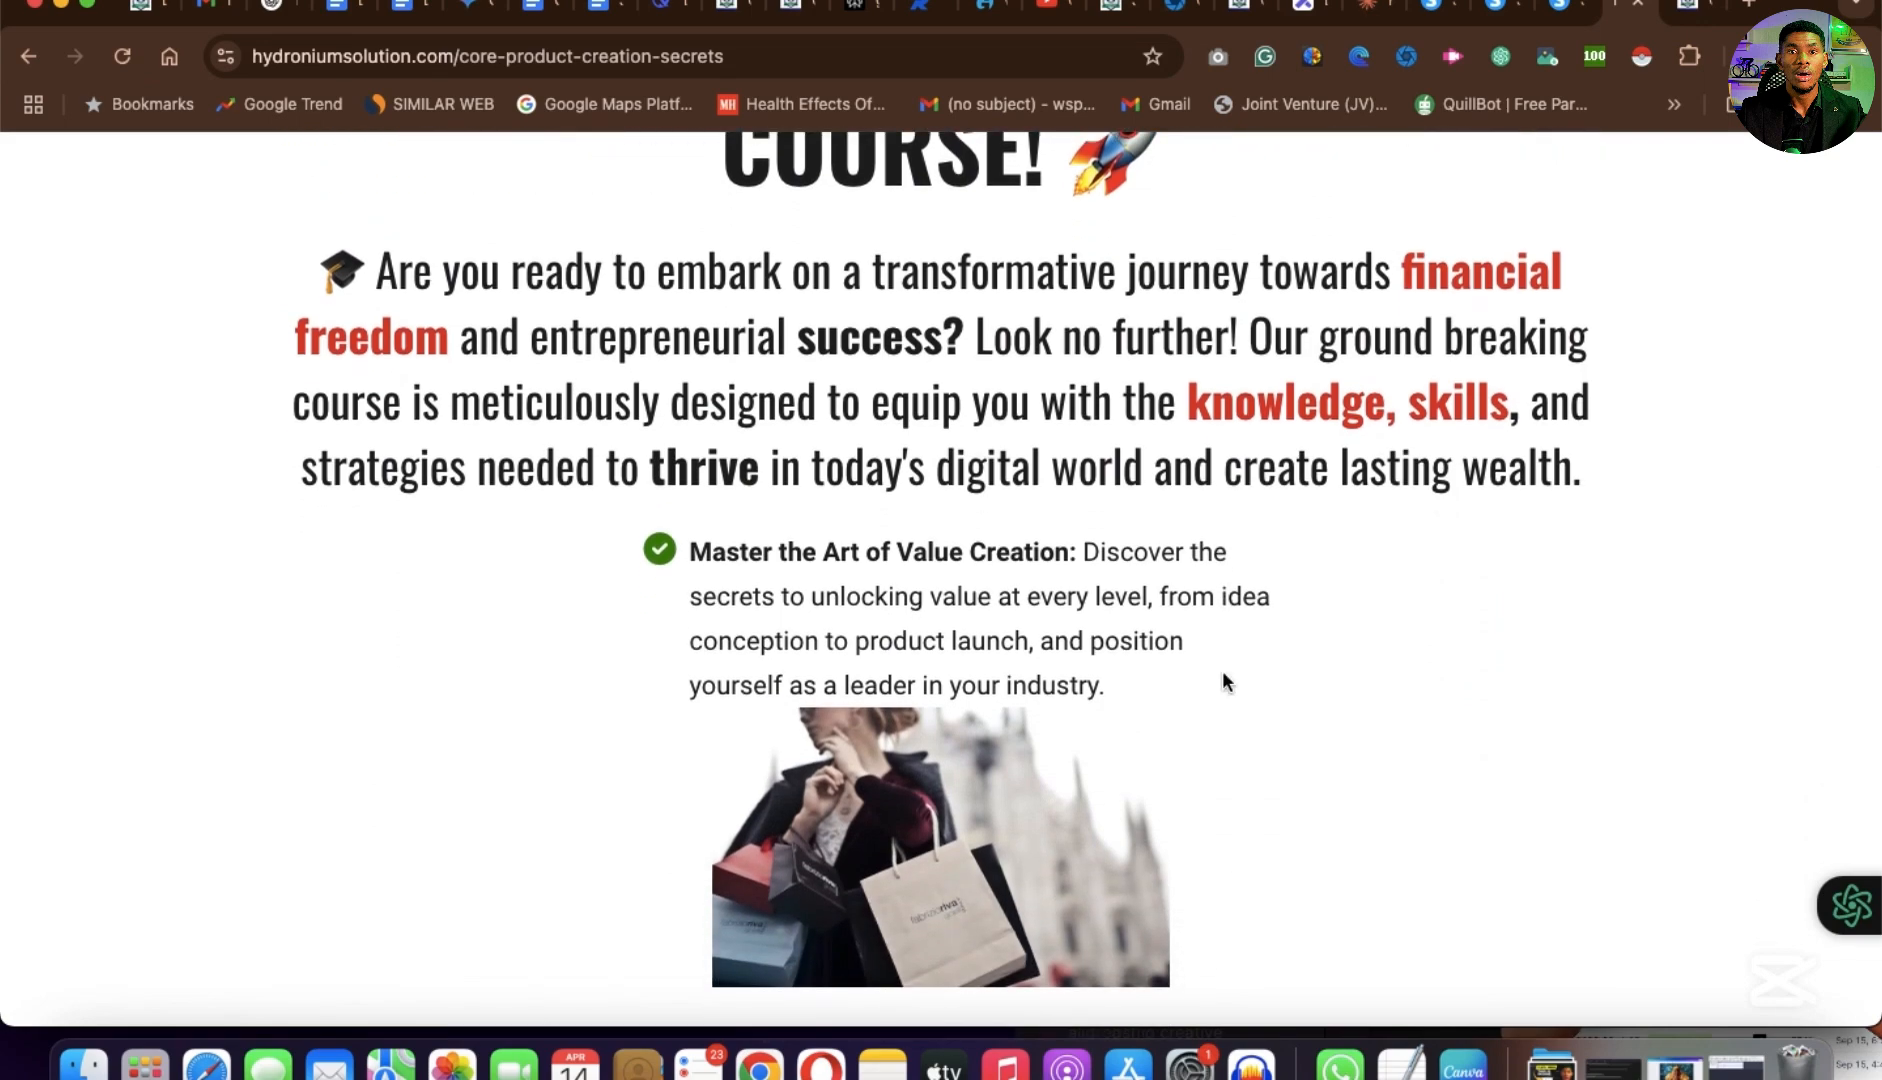
{"action": "scroll", "coordinate": [1222, 682], "scroll_direction": "down", "scroll_amount": 12}
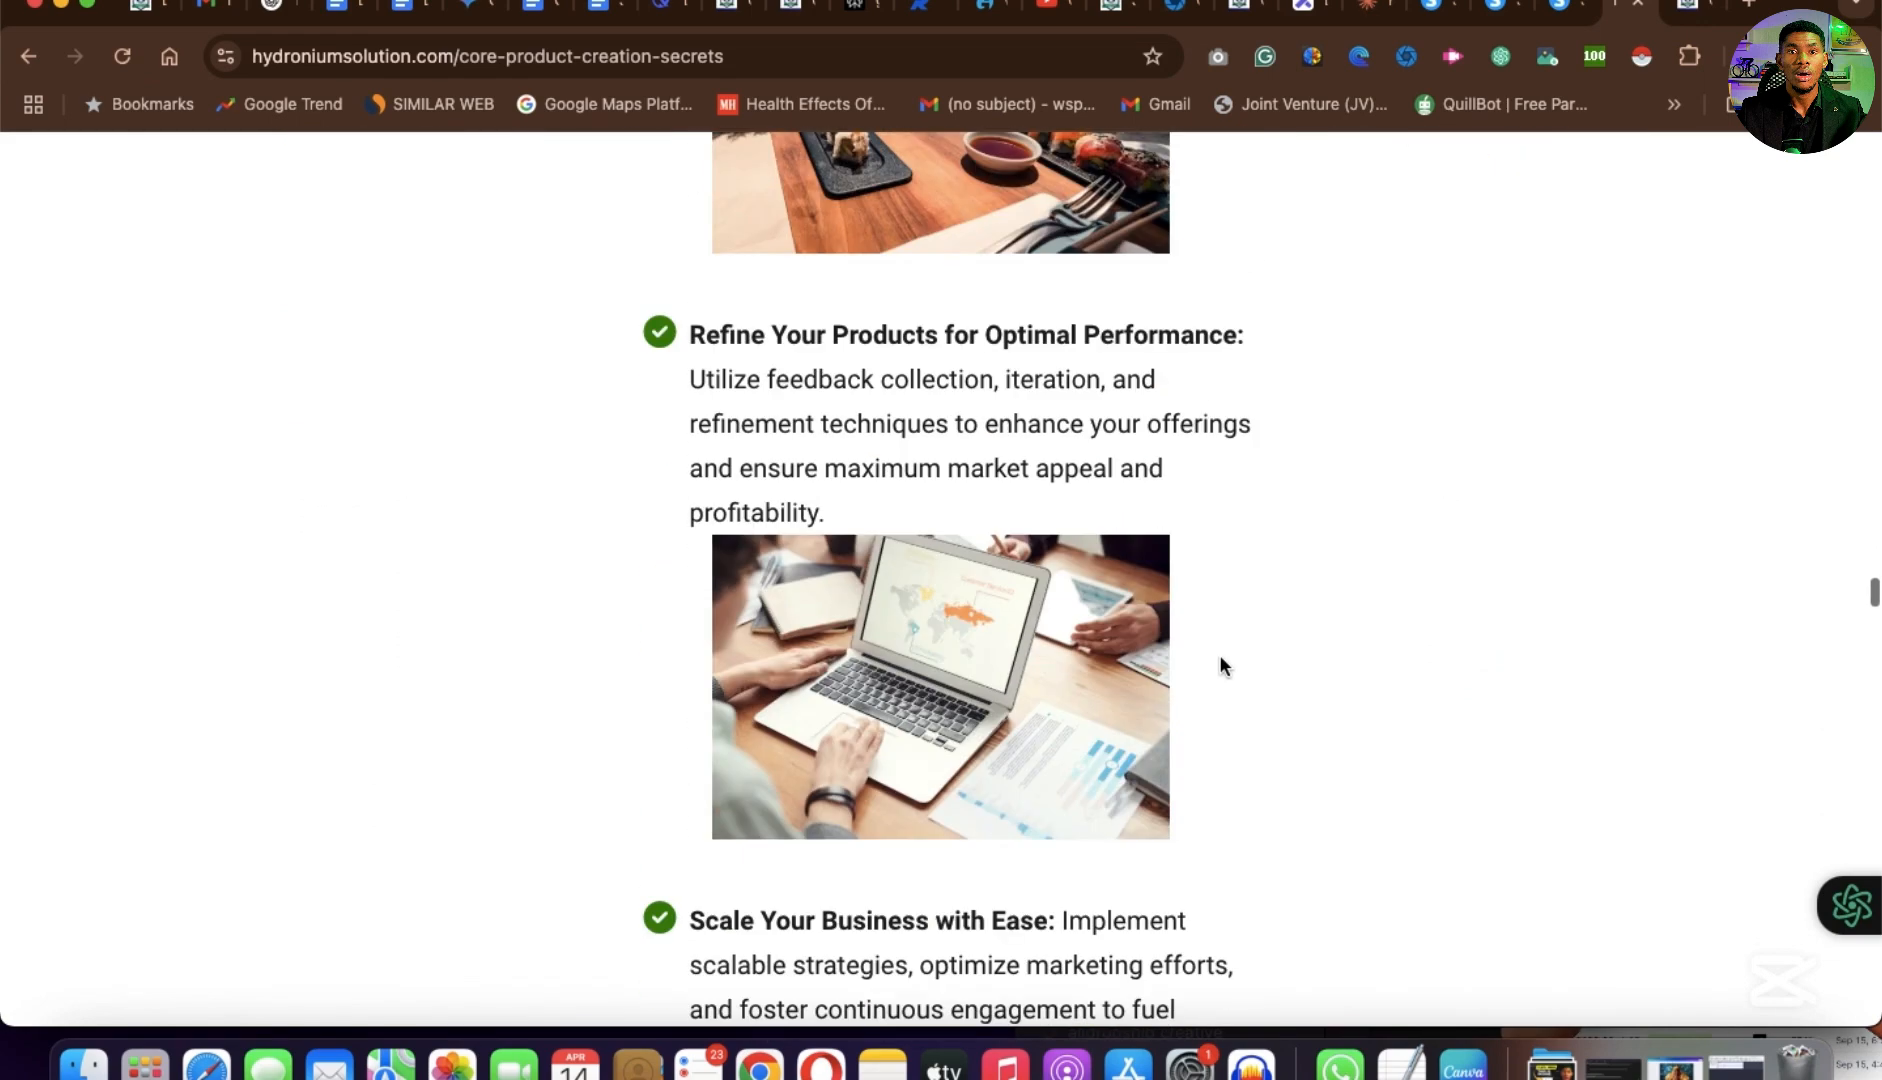
Switch to the Systeme.io homepage and examine its customer testimonials, sales funnel and marketing email features.
{"action": "left_click", "coordinate": [1567, 12]}
{"action": "scroll", "coordinate": [1306, 470], "scroll_direction": "up", "scroll_amount": 14}
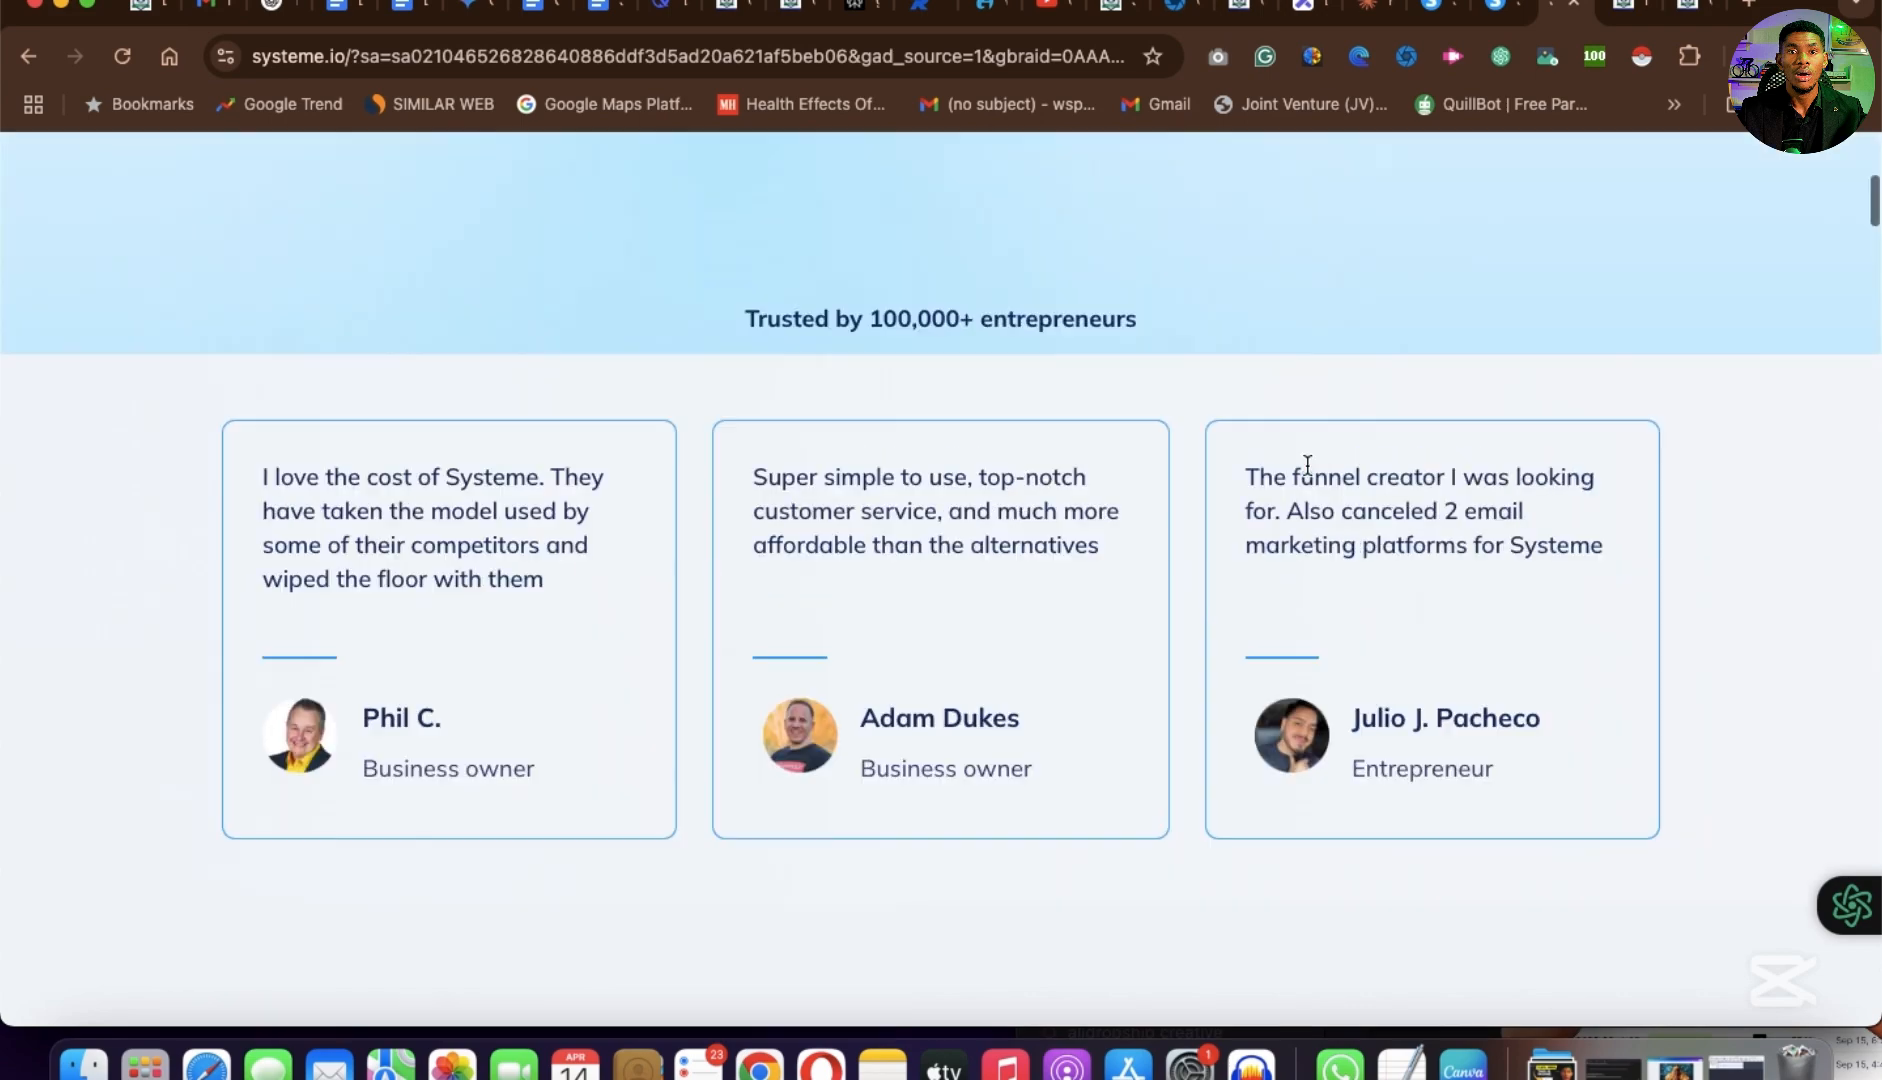
{"action": "scroll", "coordinate": [1306, 470], "scroll_direction": "down", "scroll_amount": 7}
{"action": "scroll", "coordinate": [1306, 474], "scroll_direction": "down", "scroll_amount": 10}
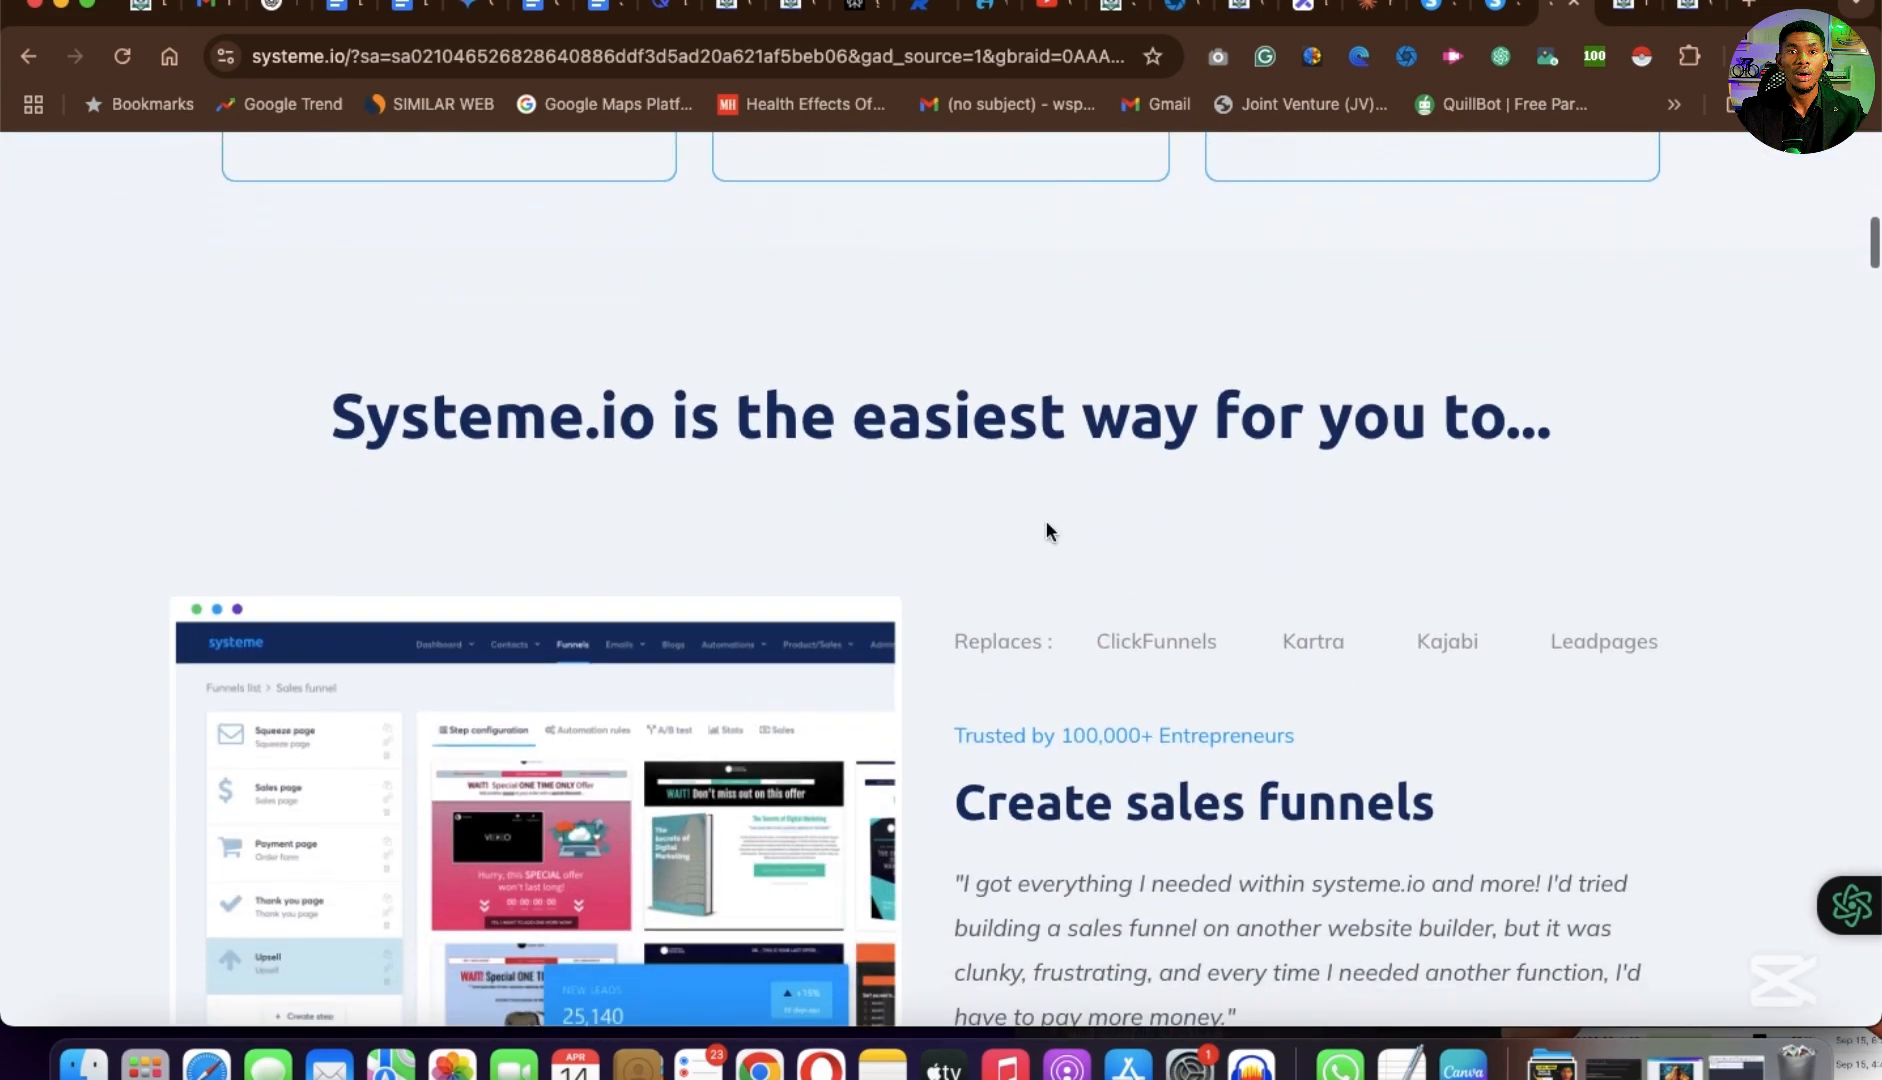
{"action": "scroll", "coordinate": [1045, 528], "scroll_direction": "up", "scroll_amount": 3}
{"action": "scroll", "coordinate": [1045, 522], "scroll_direction": "up", "scroll_amount": 2}
{"action": "scroll", "coordinate": [1047, 523], "scroll_direction": "down", "scroll_amount": 3}
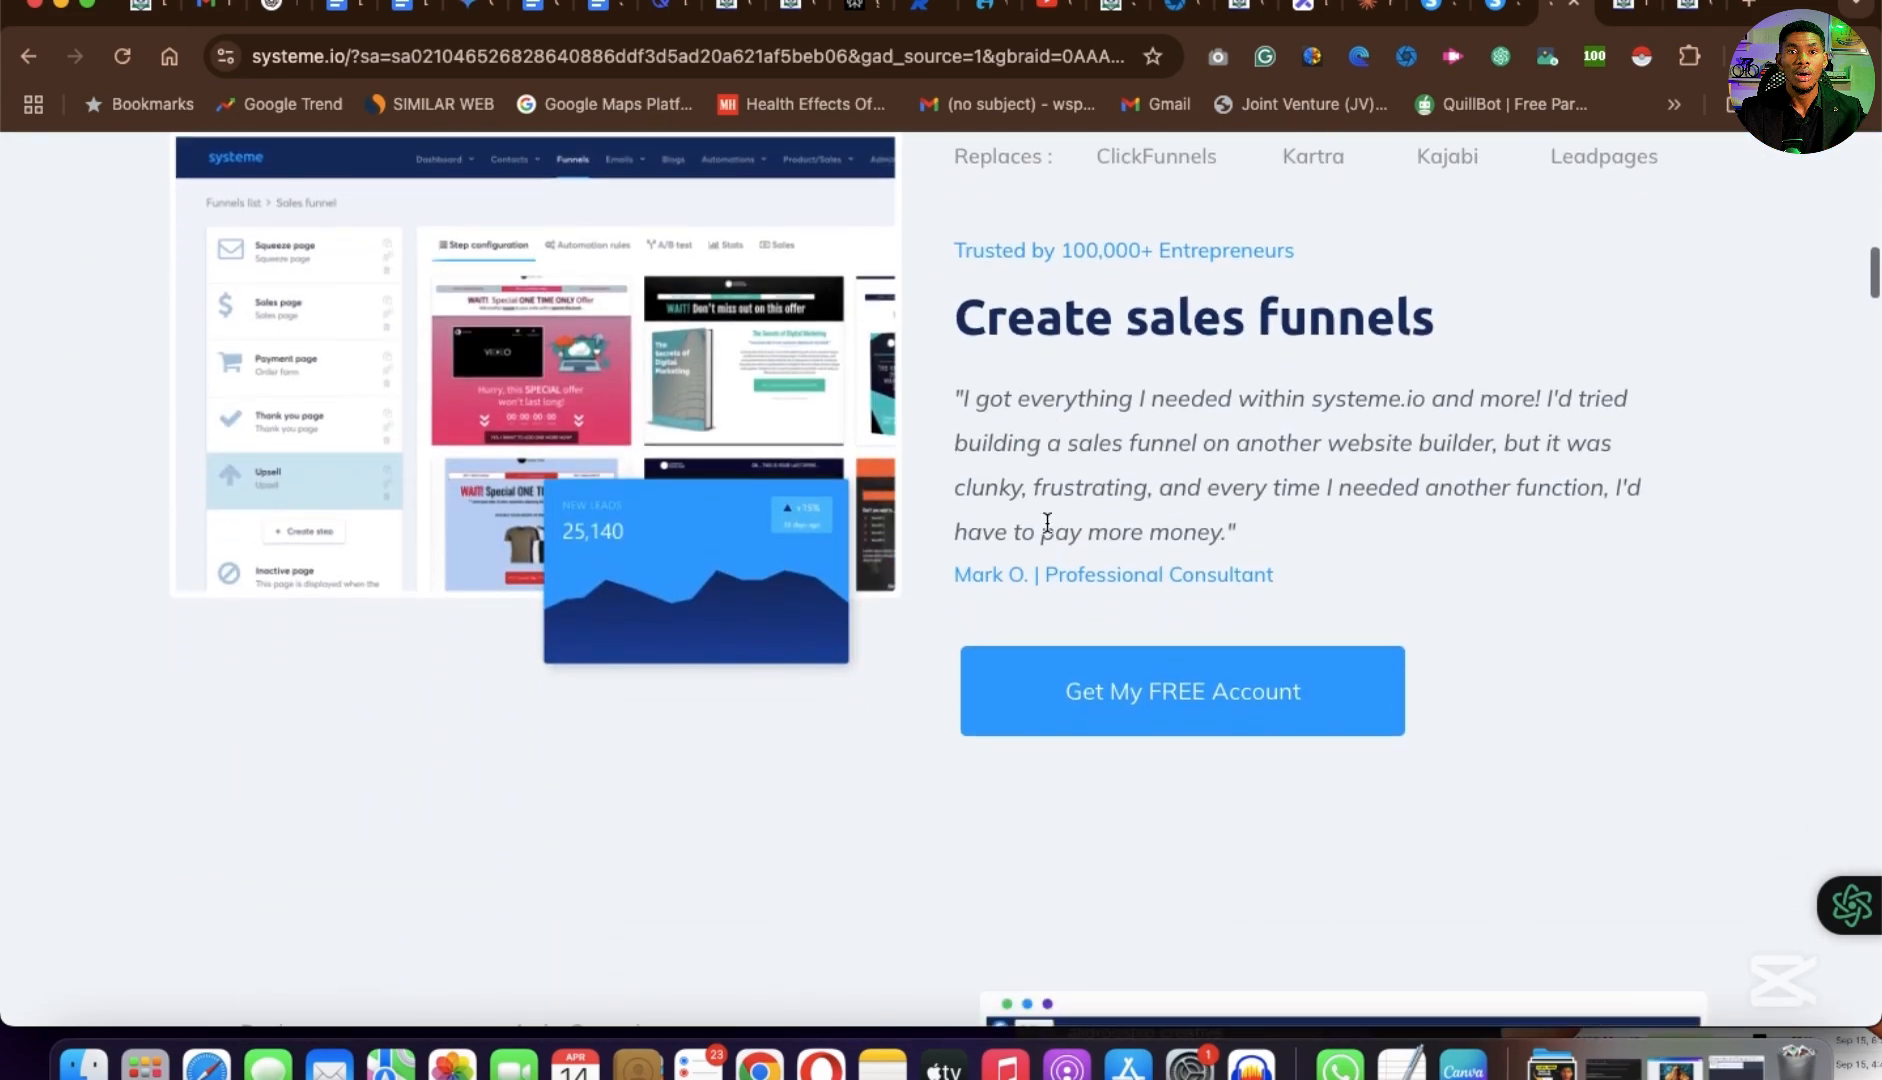
{"action": "scroll", "coordinate": [1047, 523], "scroll_direction": "up", "scroll_amount": 2}
{"action": "scroll", "coordinate": [1047, 523], "scroll_direction": "down", "scroll_amount": 10}
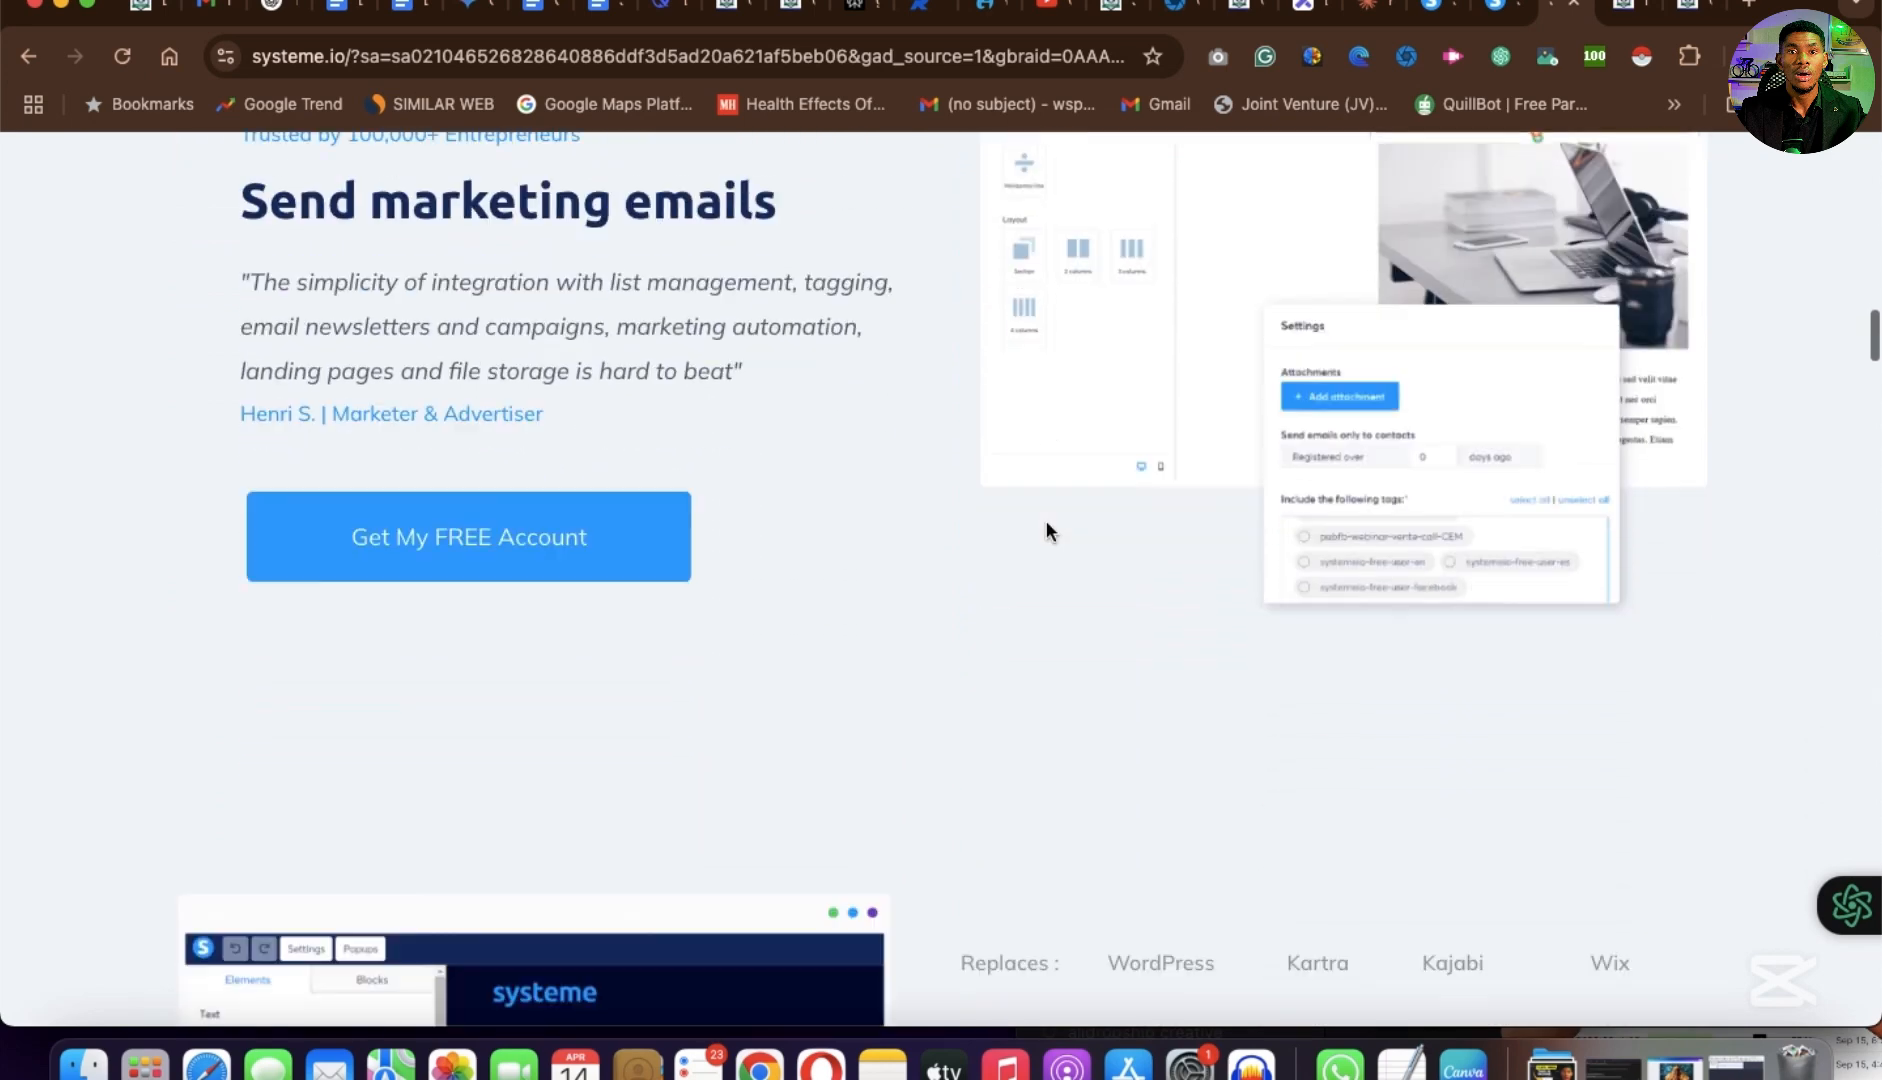
{"action": "scroll", "coordinate": [1047, 528], "scroll_direction": "up", "scroll_amount": 2}
{"action": "scroll", "coordinate": [1047, 530], "scroll_direction": "up", "scroll_amount": 4}
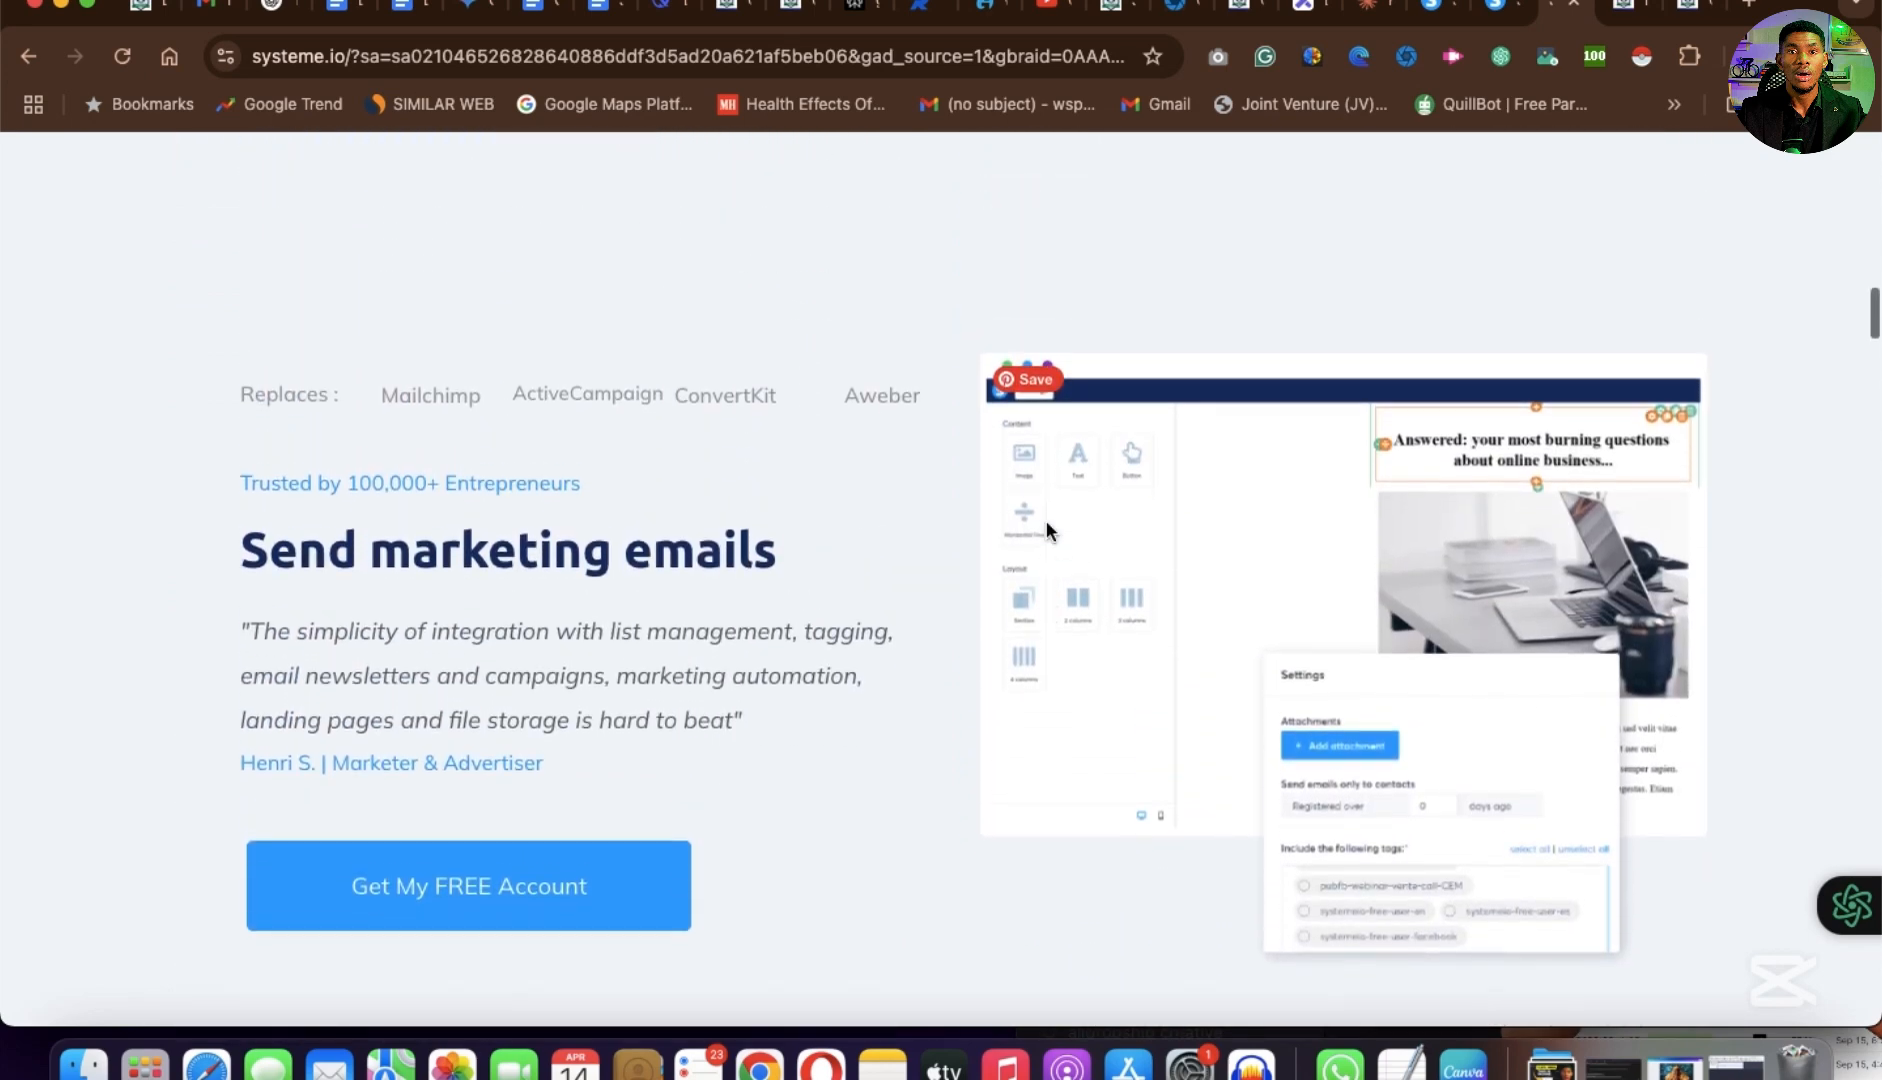
Examine the Systeme.io homepage sections on managing affiliates, creating online courses and automating marketing.
{"action": "scroll", "coordinate": [1045, 527], "scroll_direction": "down", "scroll_amount": 8}
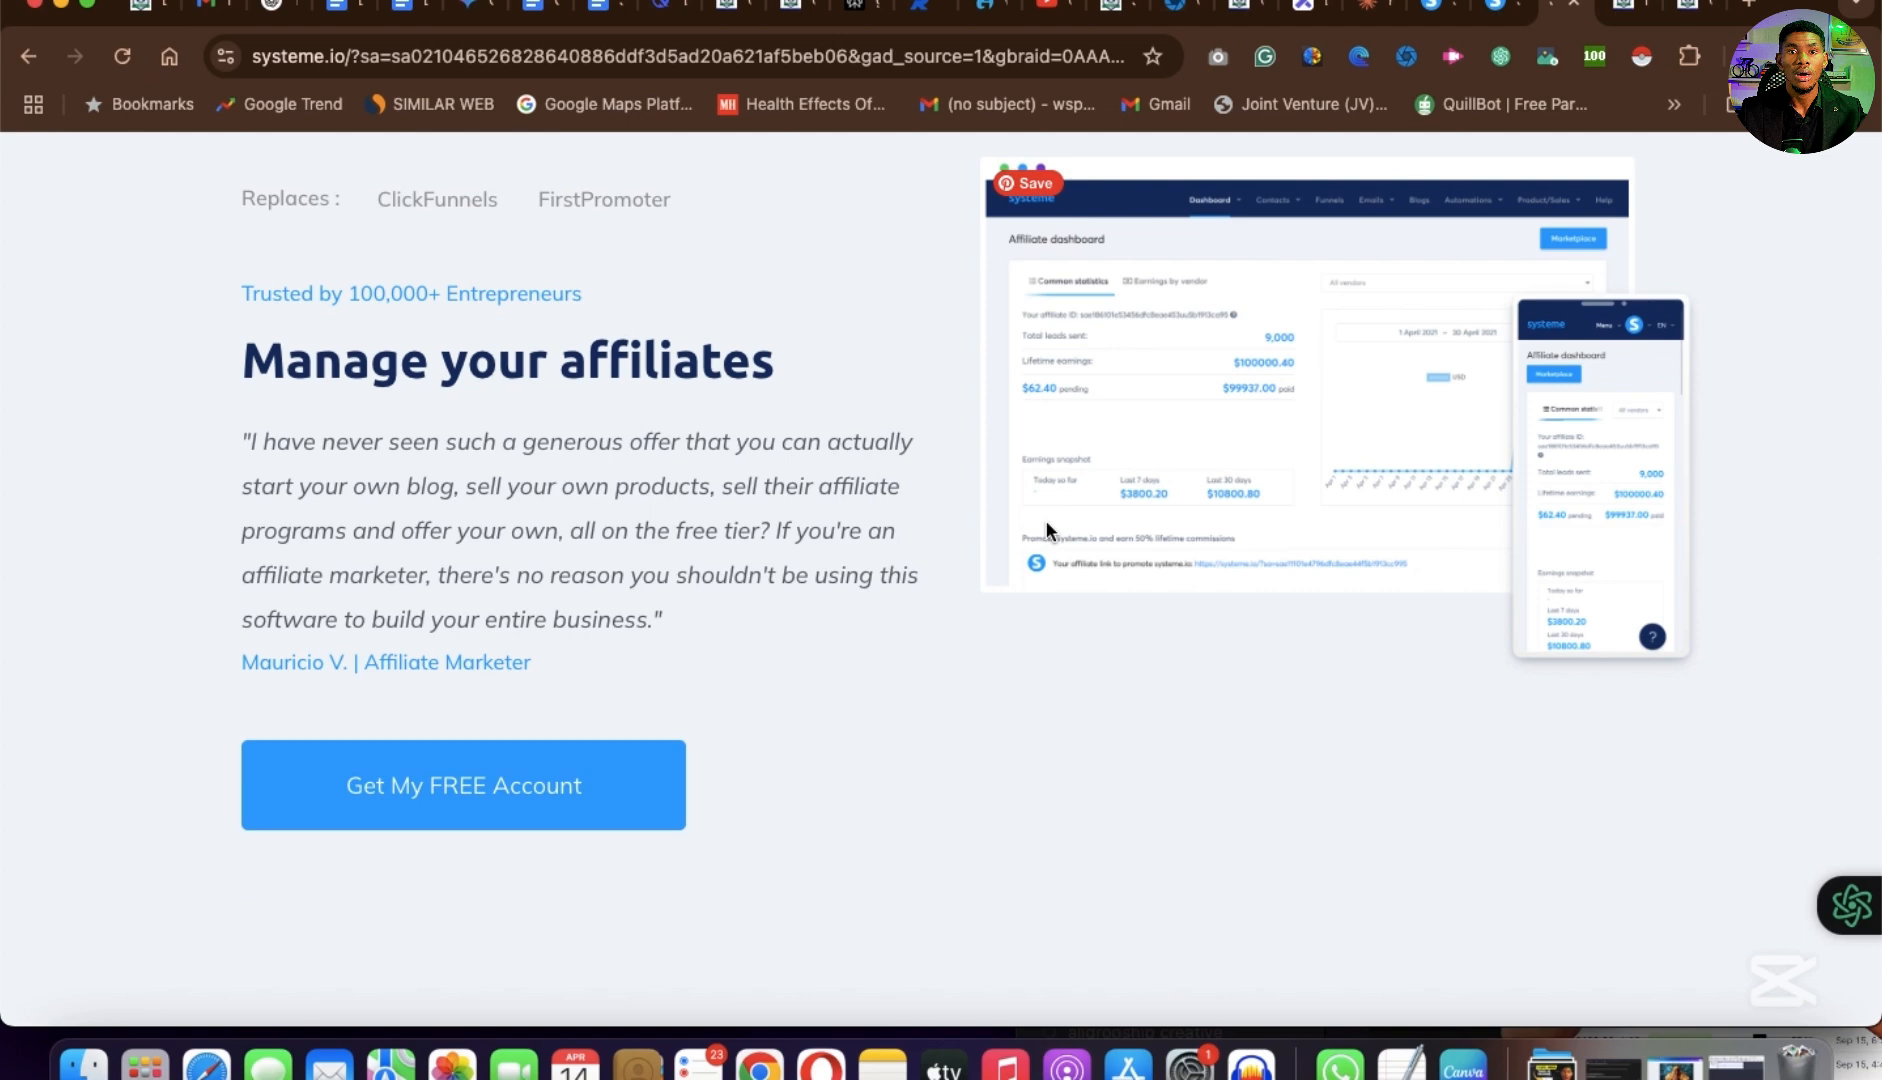
{"action": "scroll", "coordinate": [1045, 527], "scroll_direction": "down", "scroll_amount": 6}
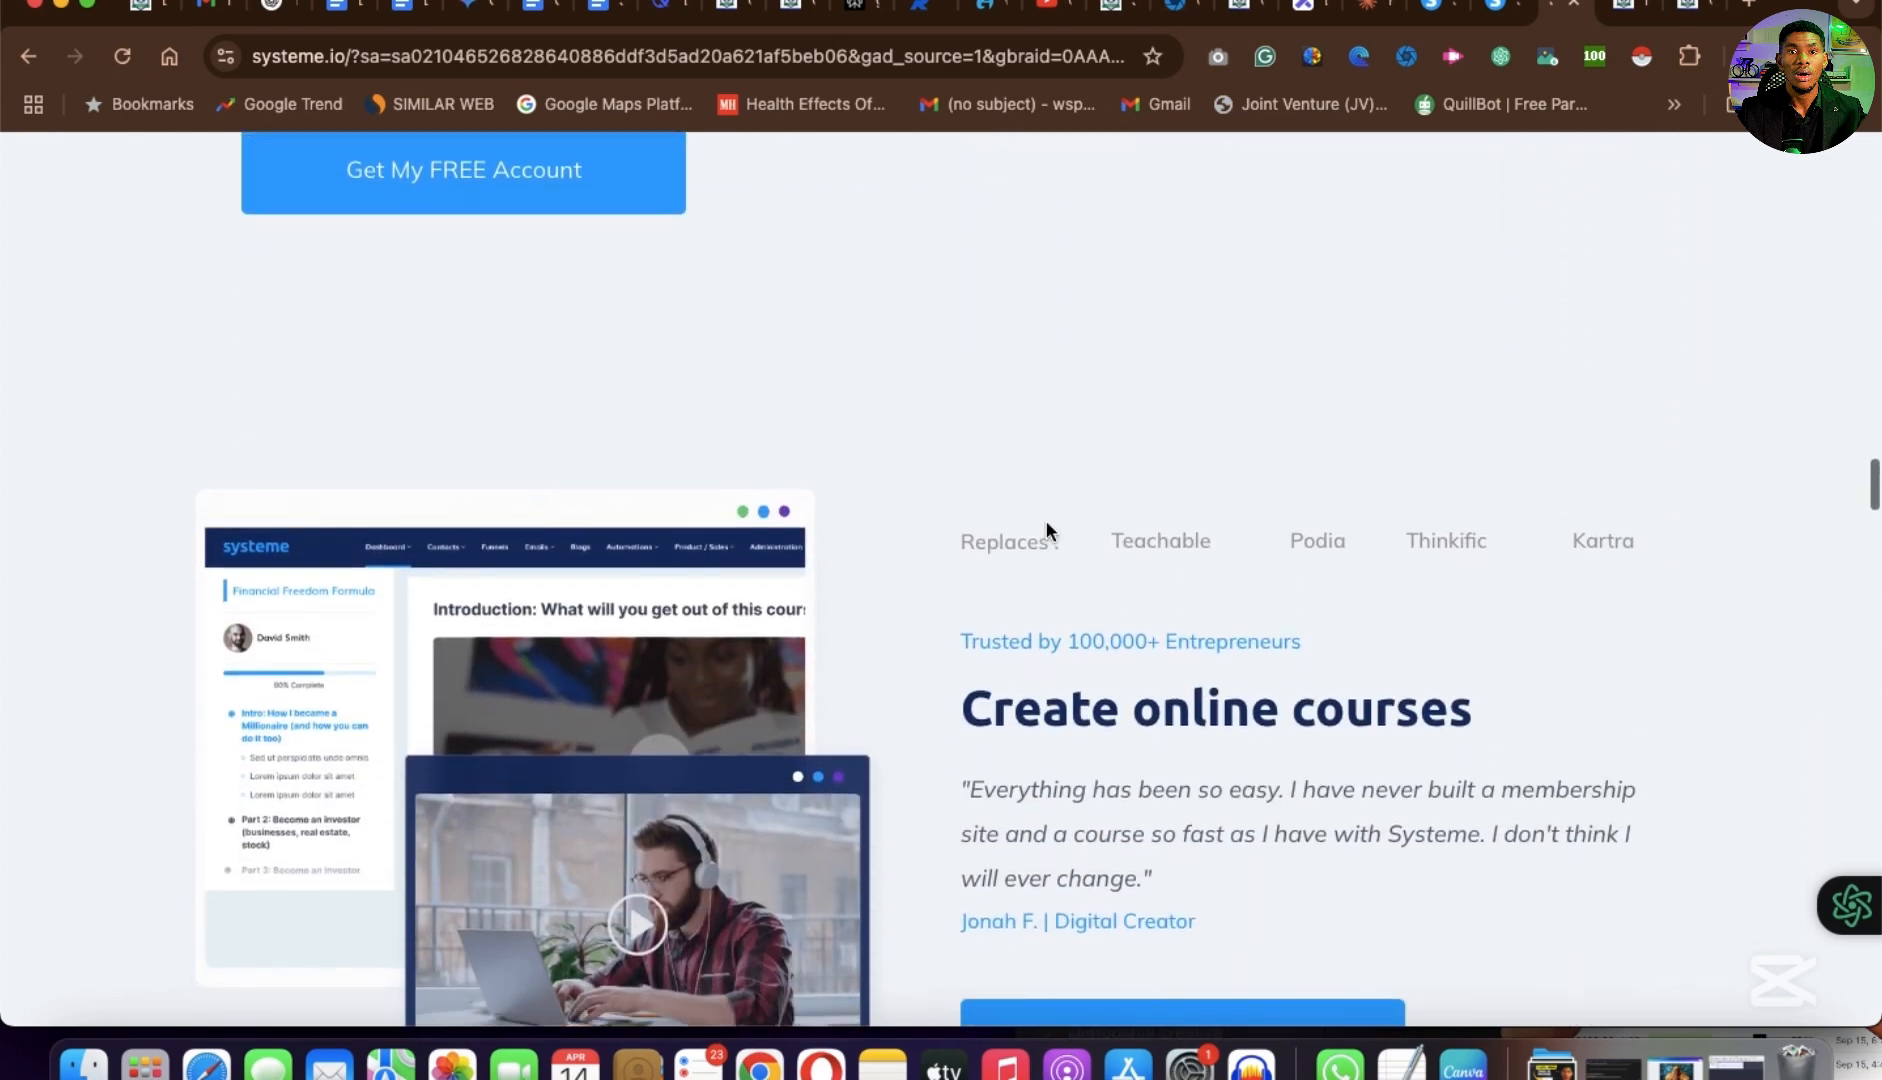
{"action": "scroll", "coordinate": [970, 546], "scroll_direction": "down", "scroll_amount": 8}
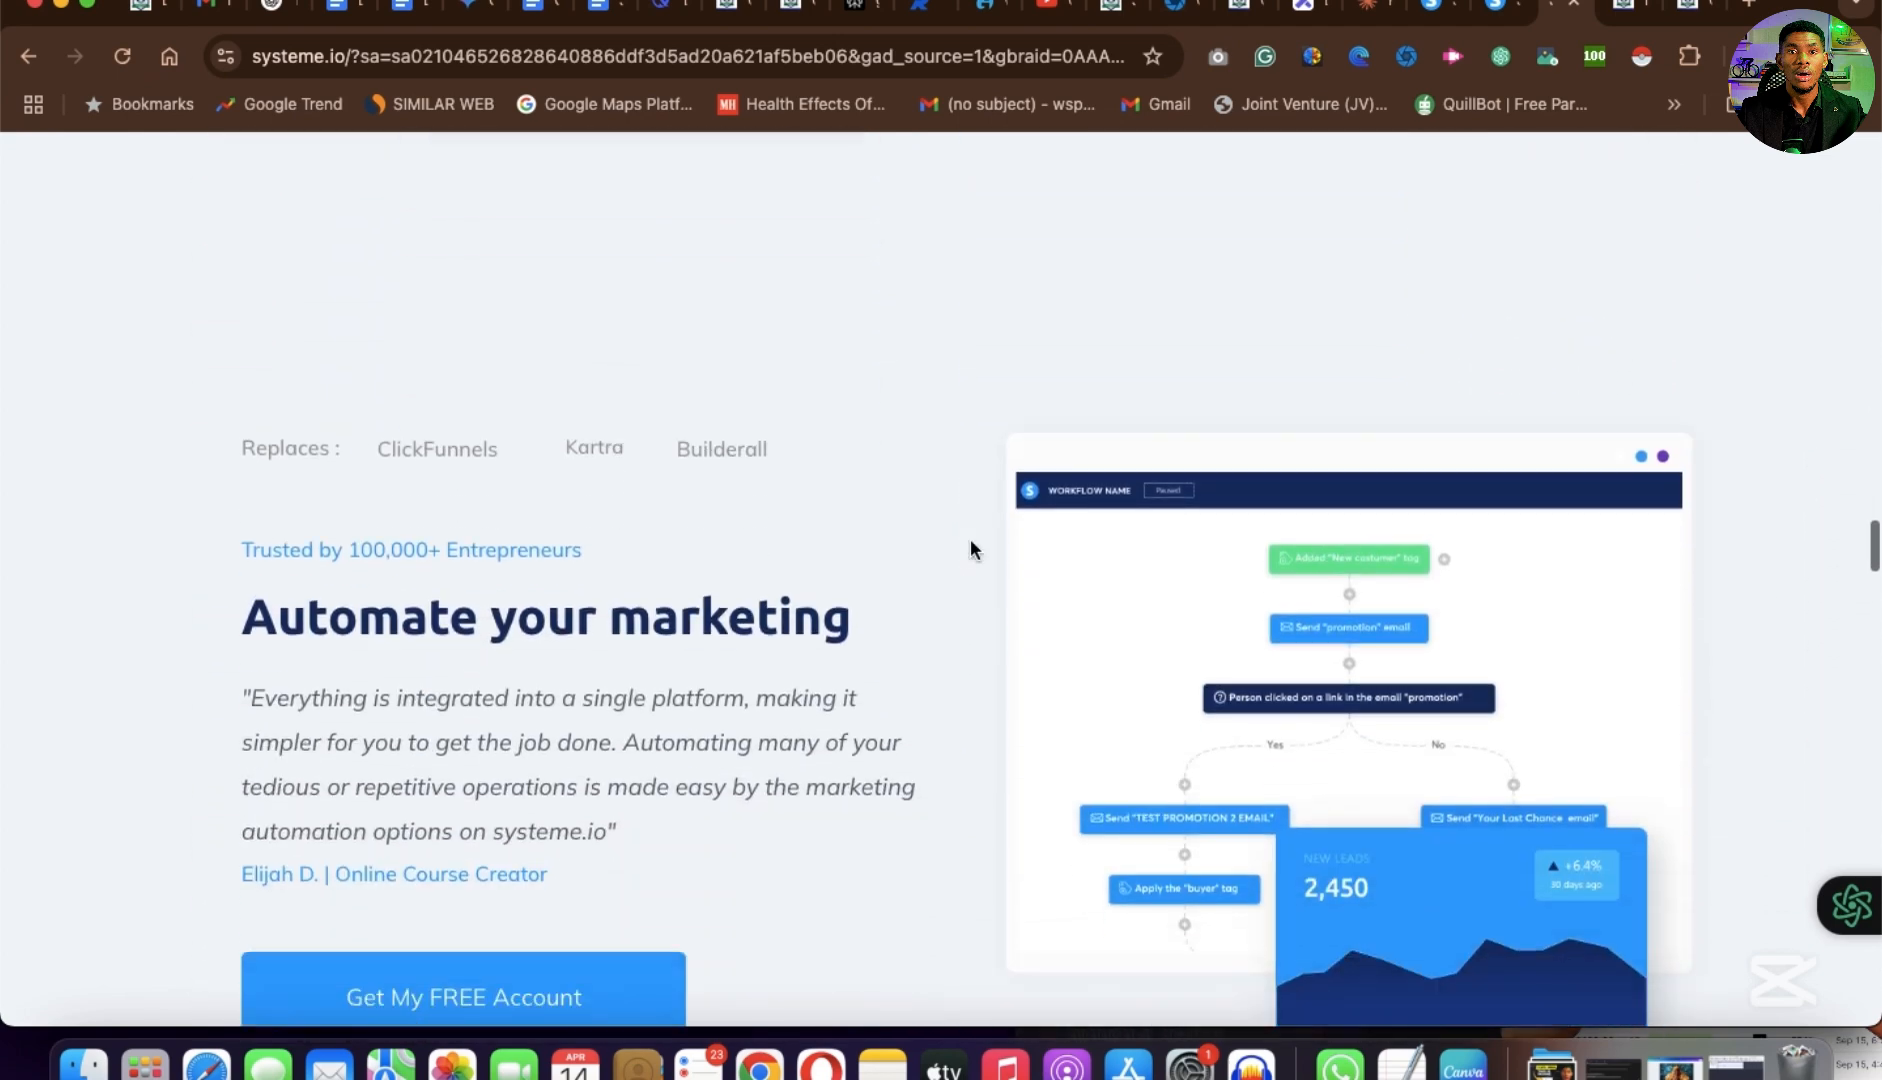
{"action": "scroll", "coordinate": [968, 546], "scroll_direction": "up", "scroll_amount": 5}
{"action": "scroll", "coordinate": [968, 690], "scroll_direction": "down", "scroll_amount": 7}
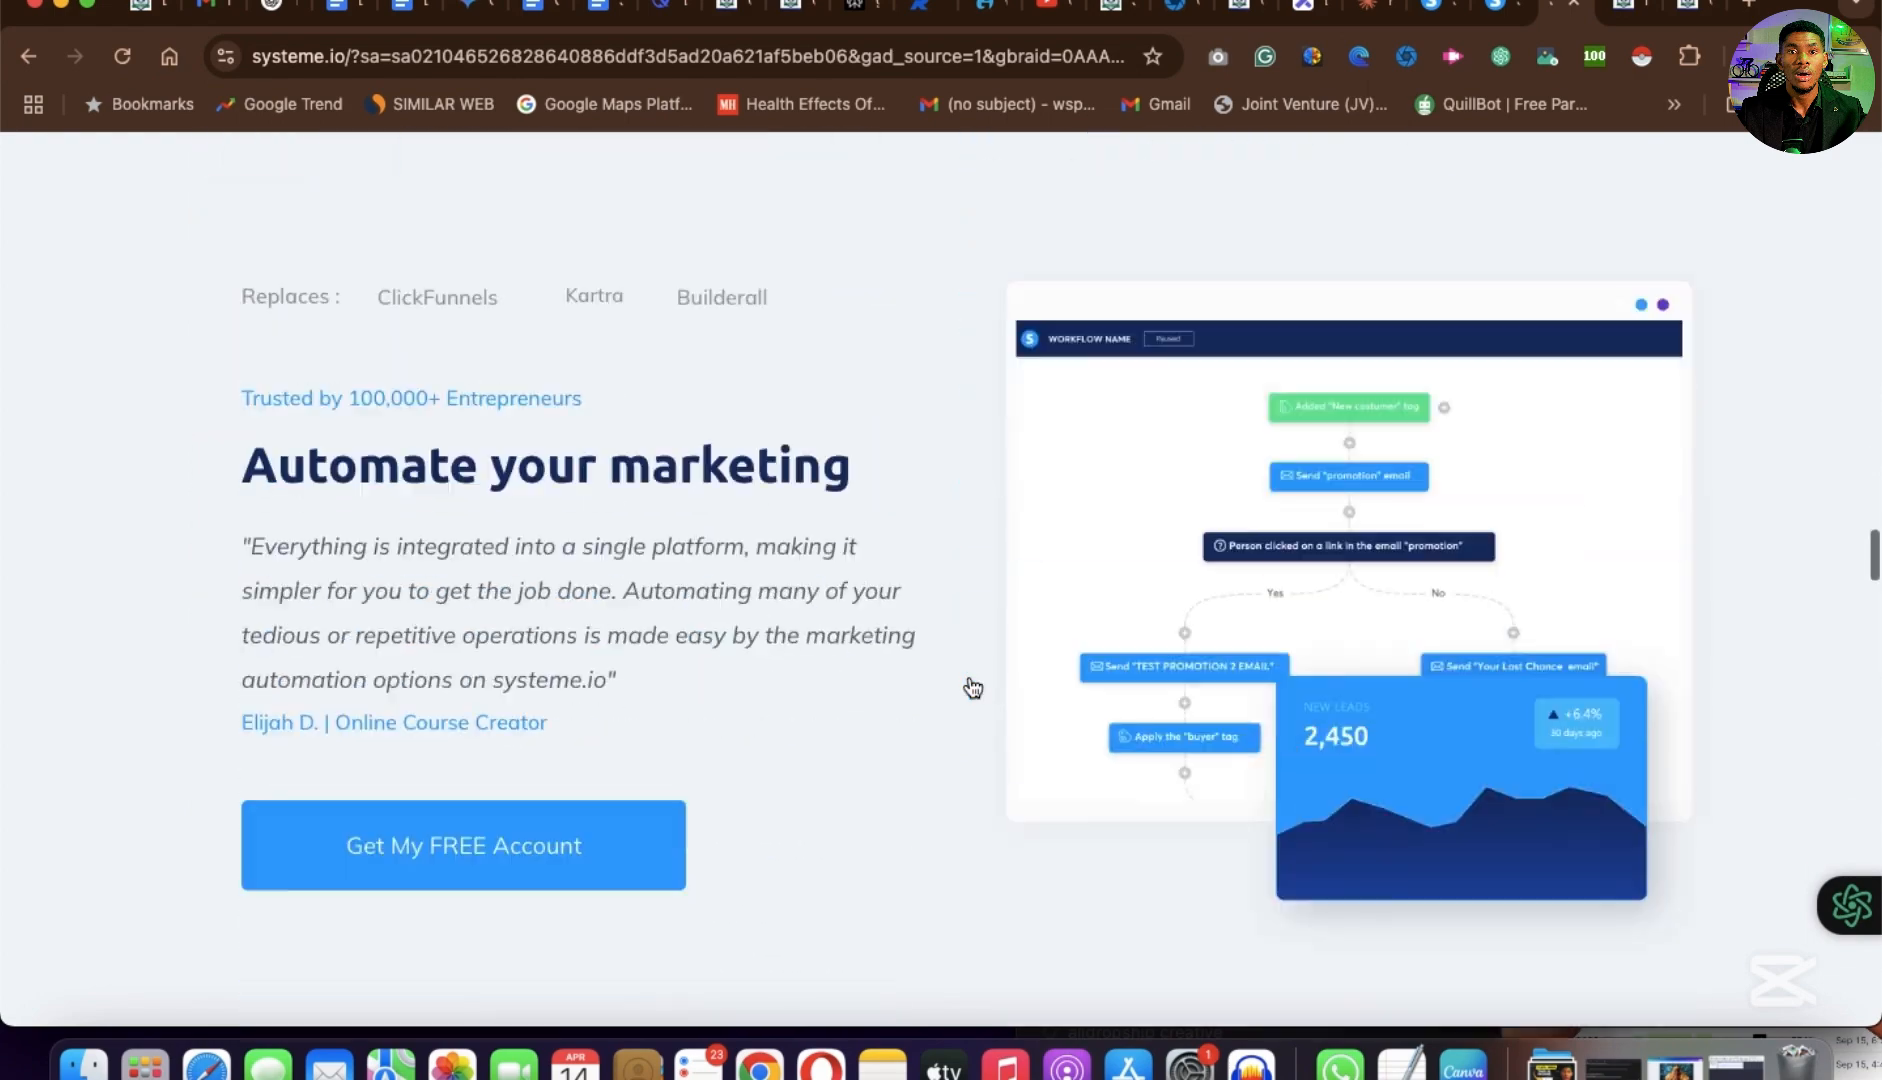
{"action": "scroll", "coordinate": [970, 686], "scroll_direction": "down", "scroll_amount": 6}
{"action": "scroll", "coordinate": [968, 684], "scroll_direction": "up", "scroll_amount": 12}
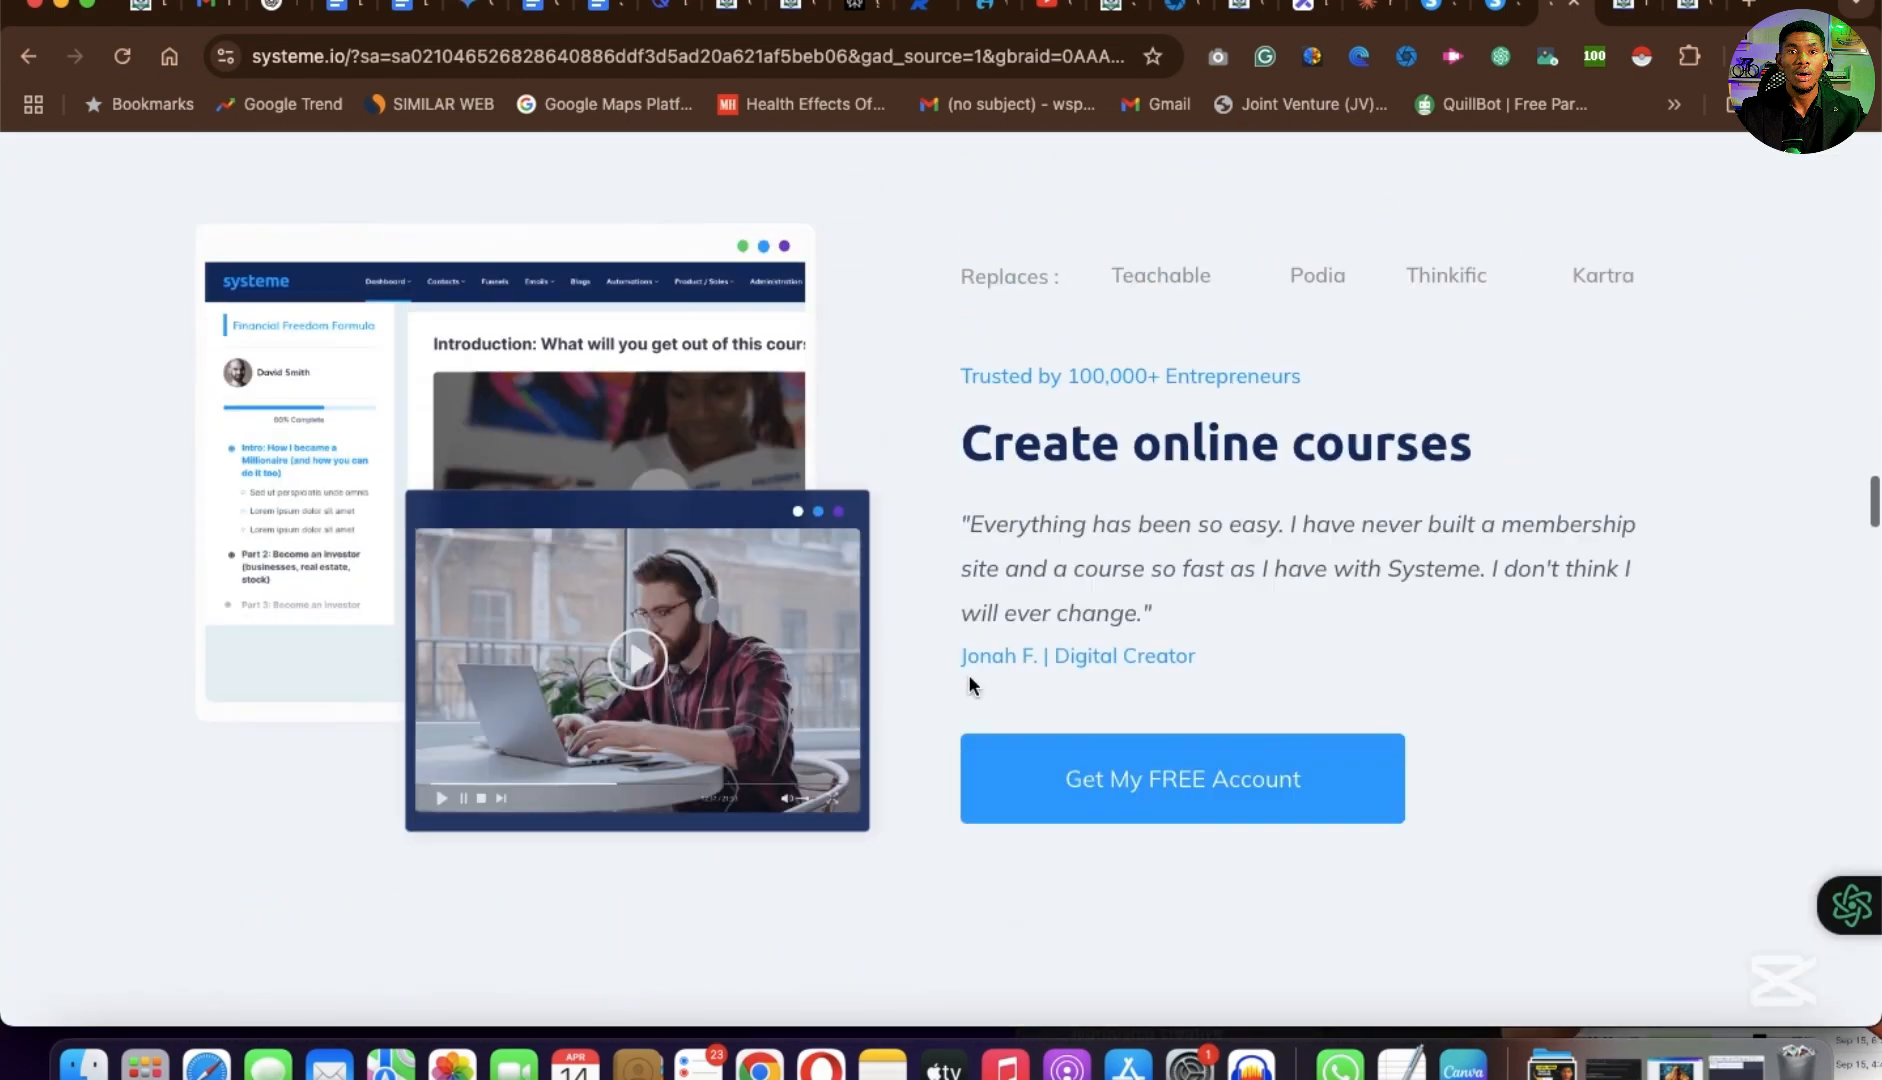
{"action": "scroll", "coordinate": [969, 683], "scroll_direction": "up", "scroll_amount": 3}
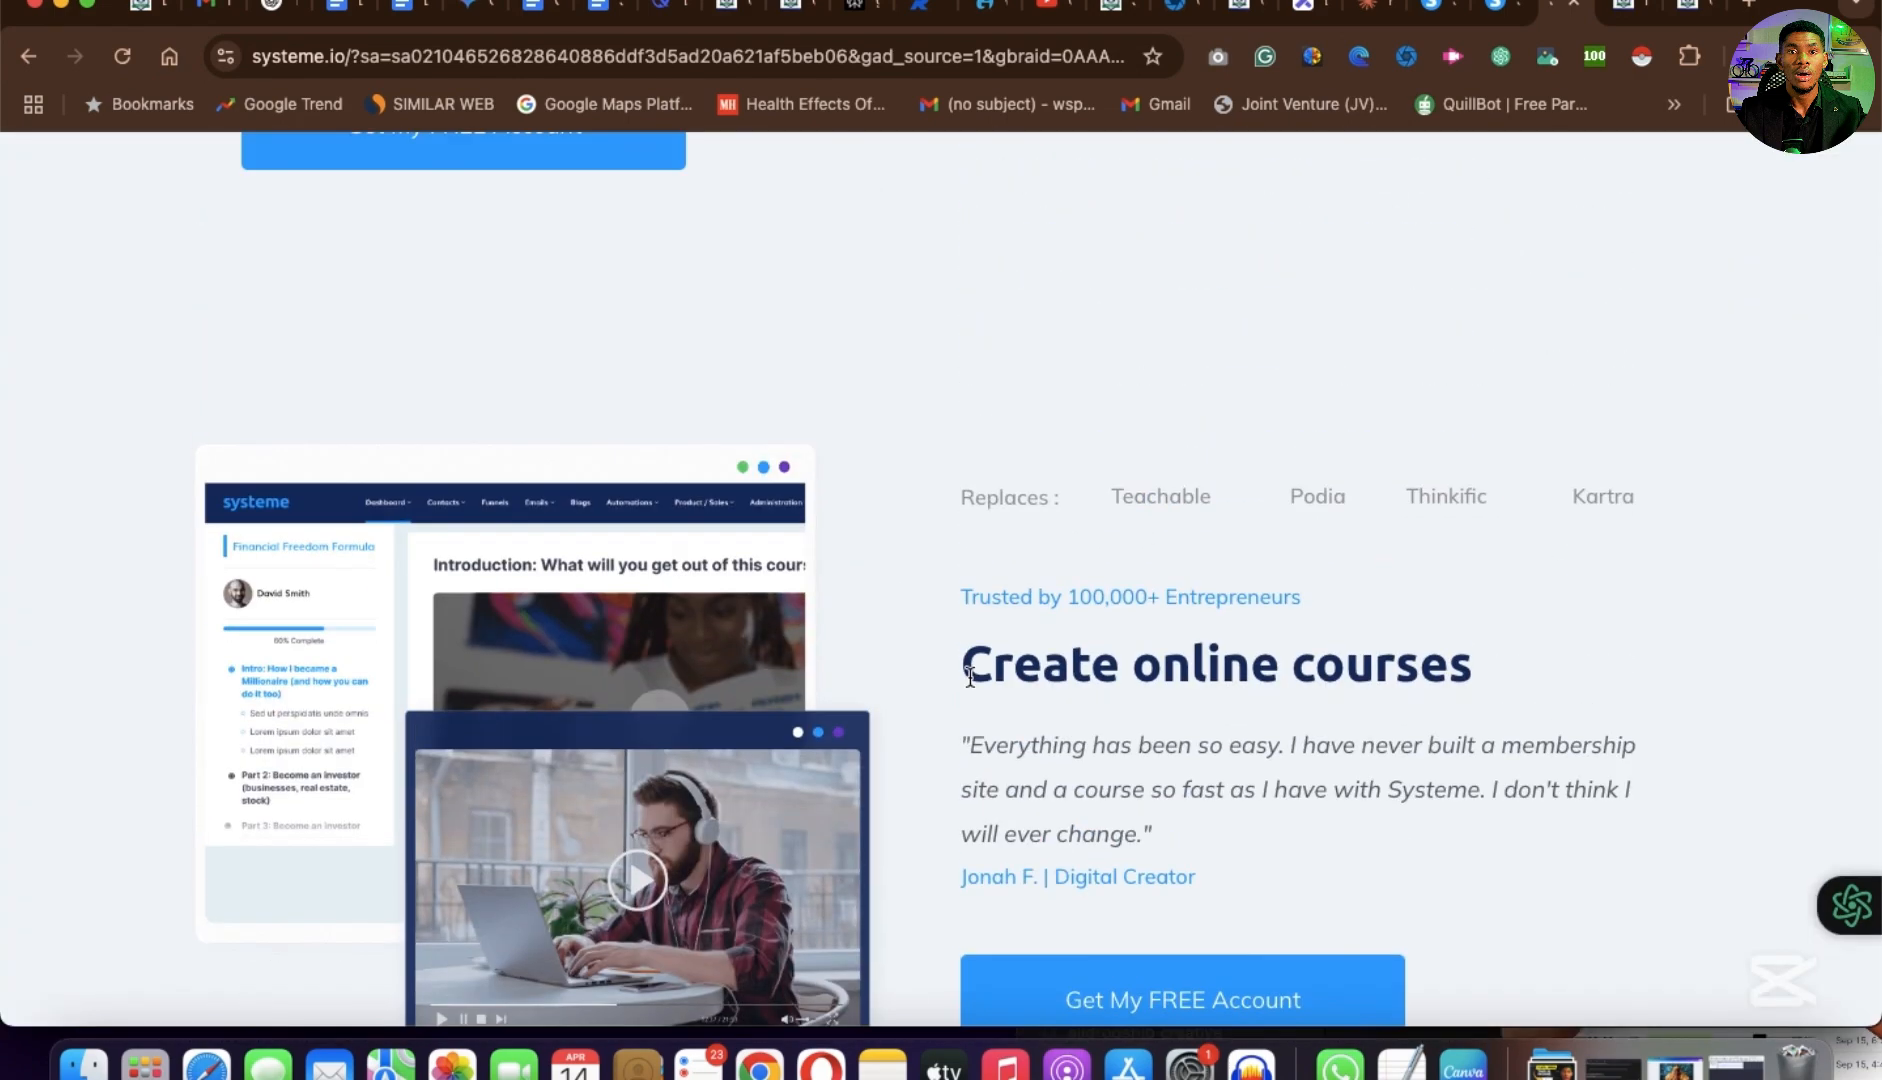
{"action": "scroll", "coordinate": [969, 678], "scroll_direction": "down", "scroll_amount": 3}
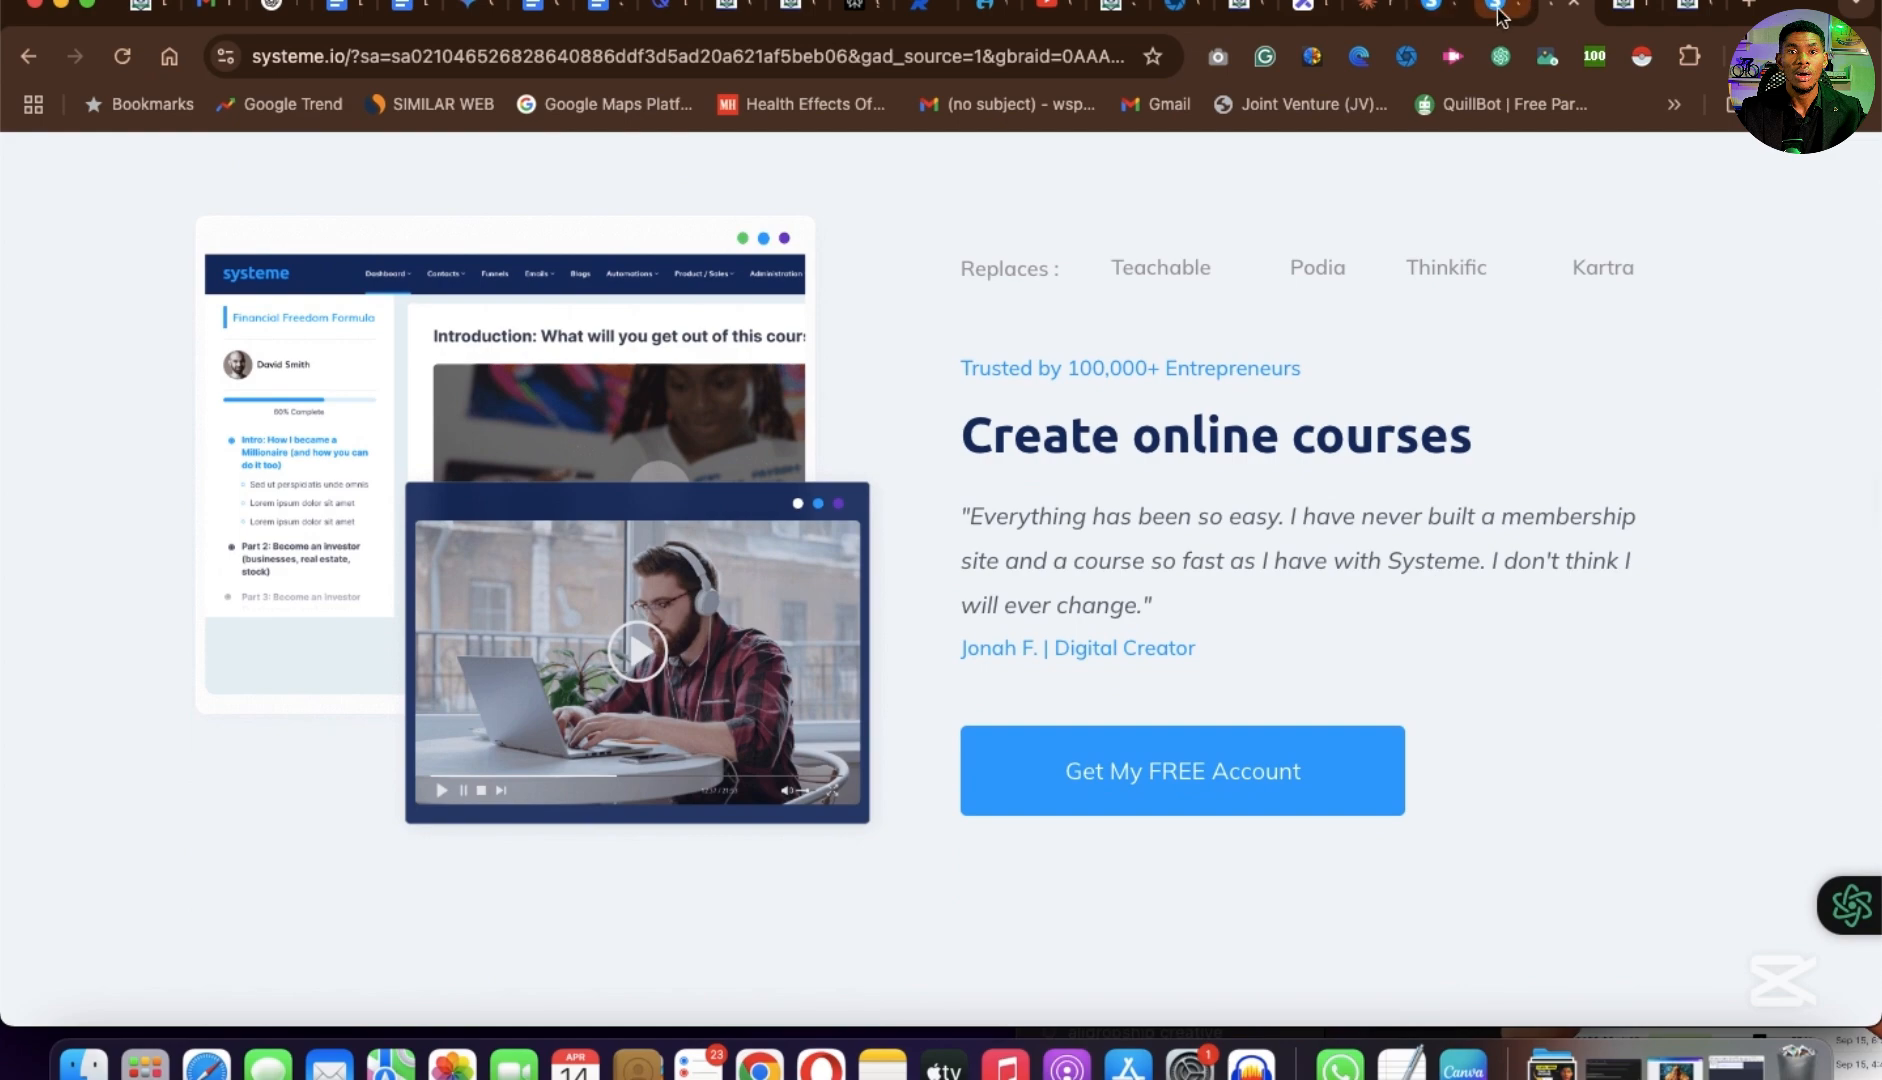
Switch to the Pinnacle Properties website and review its hero section, property listings, services, testimonials, contact form and subscription section.
{"action": "left_click", "coordinate": [1510, 18]}
{"action": "scroll", "coordinate": [1214, 625], "scroll_direction": "up", "scroll_amount": 15}
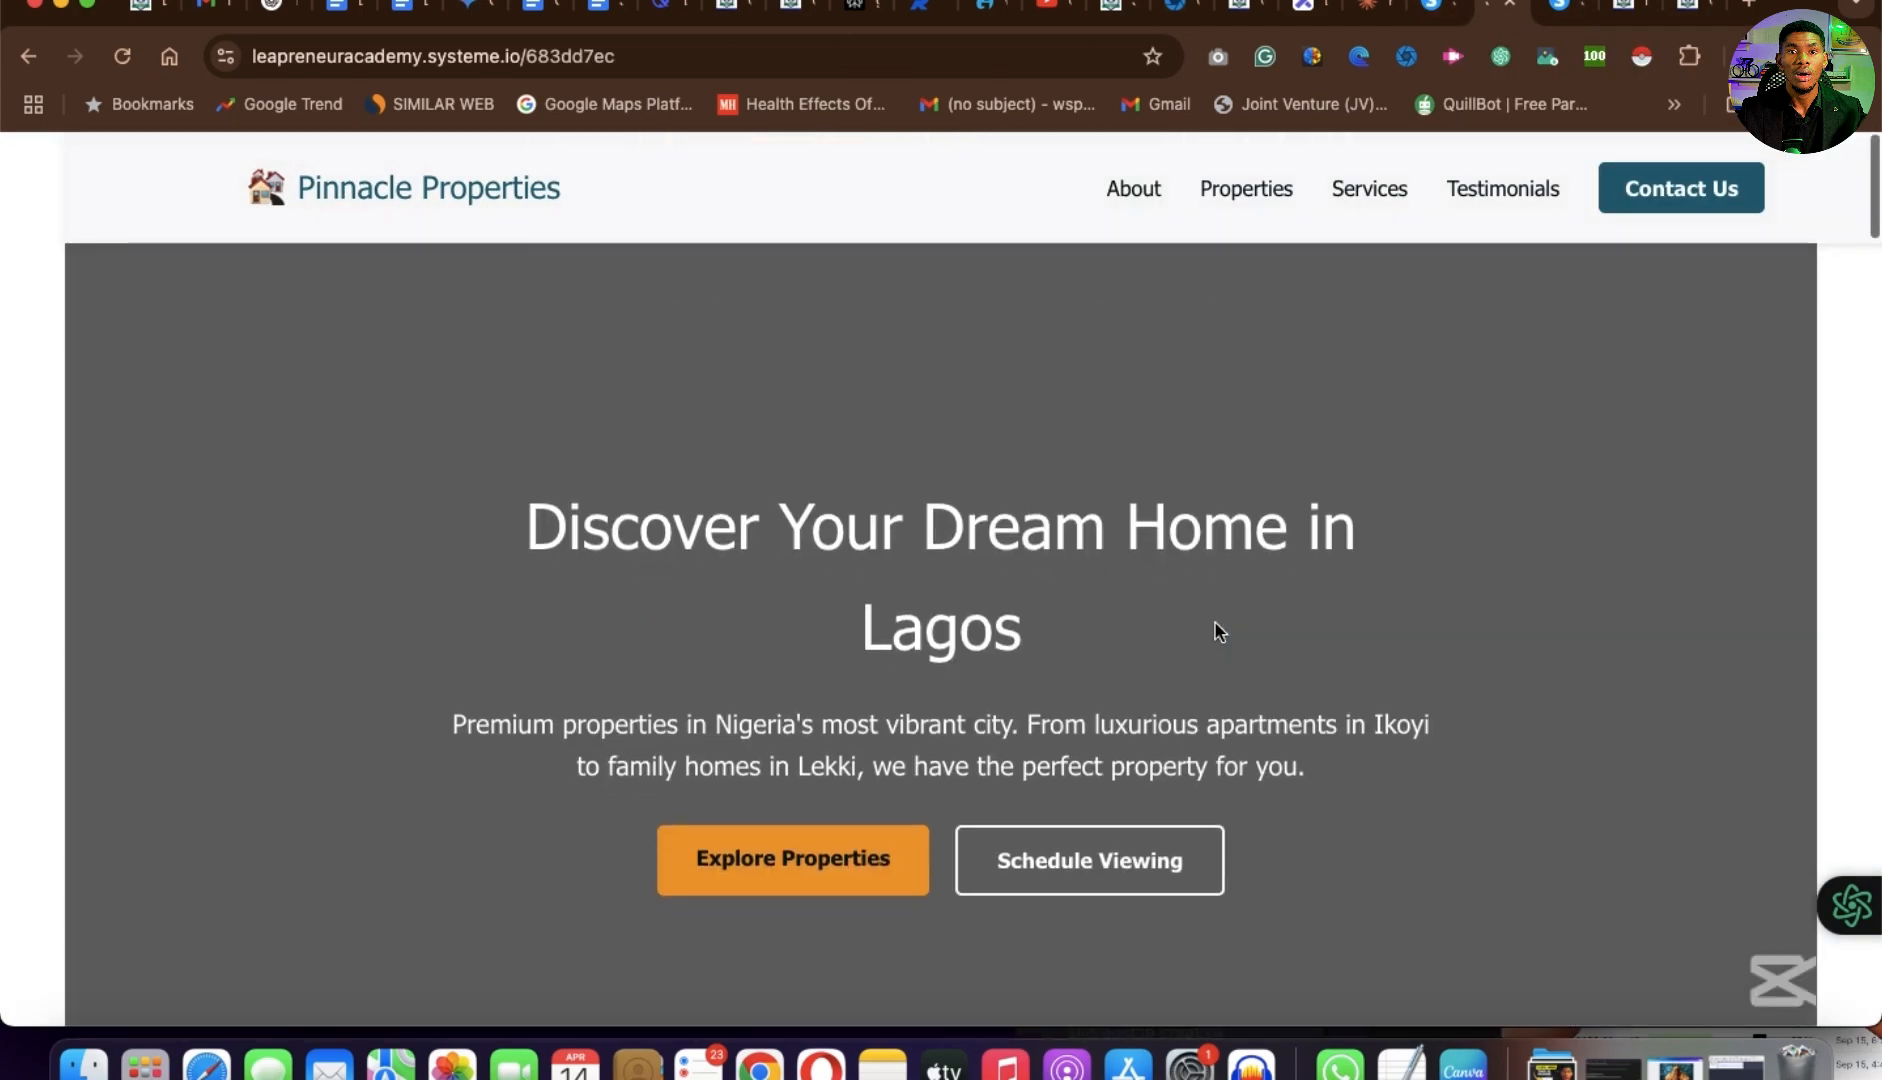
{"action": "scroll", "coordinate": [1218, 630], "scroll_direction": "down", "scroll_amount": 12}
{"action": "scroll", "coordinate": [1216, 630], "scroll_direction": "down", "scroll_amount": 7}
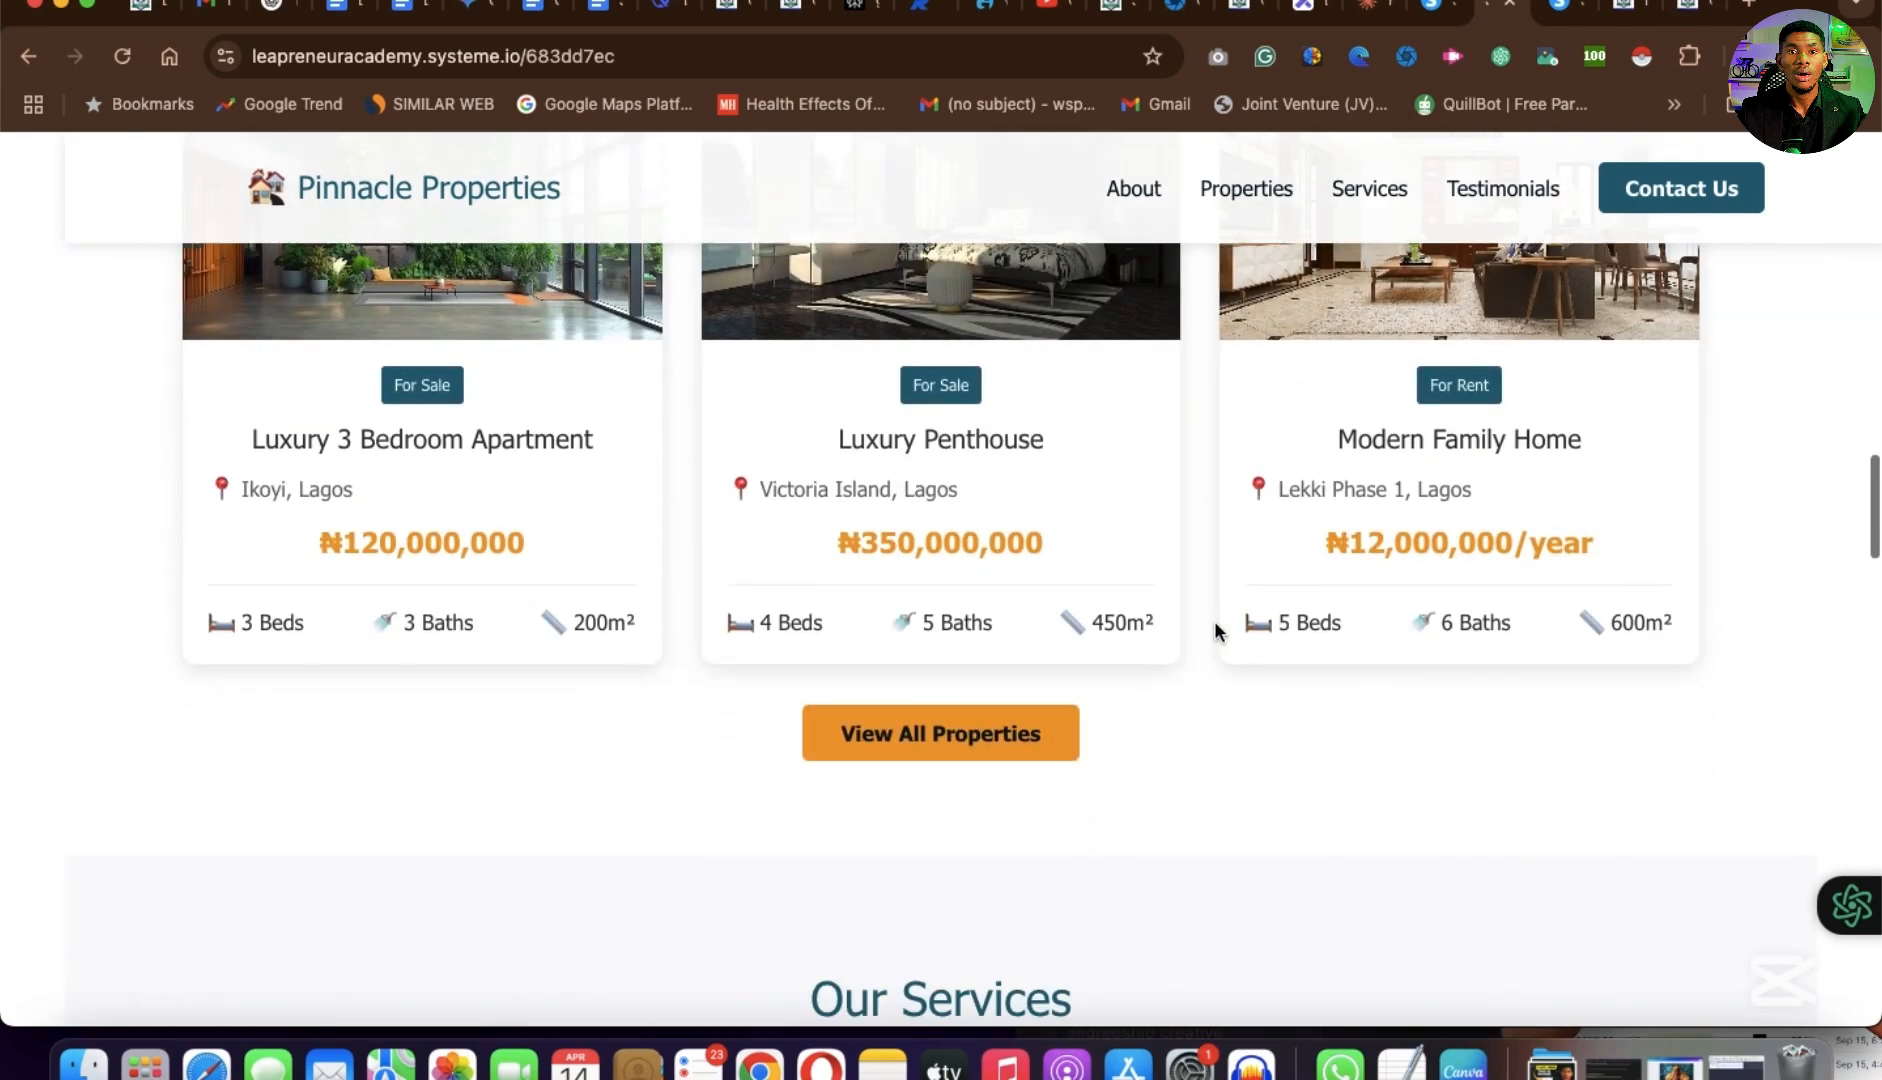
{"action": "scroll", "coordinate": [1216, 630], "scroll_direction": "up", "scroll_amount": 6}
{"action": "scroll", "coordinate": [1216, 630], "scroll_direction": "down", "scroll_amount": 2}
{"action": "scroll", "coordinate": [1216, 630], "scroll_direction": "down", "scroll_amount": 2}
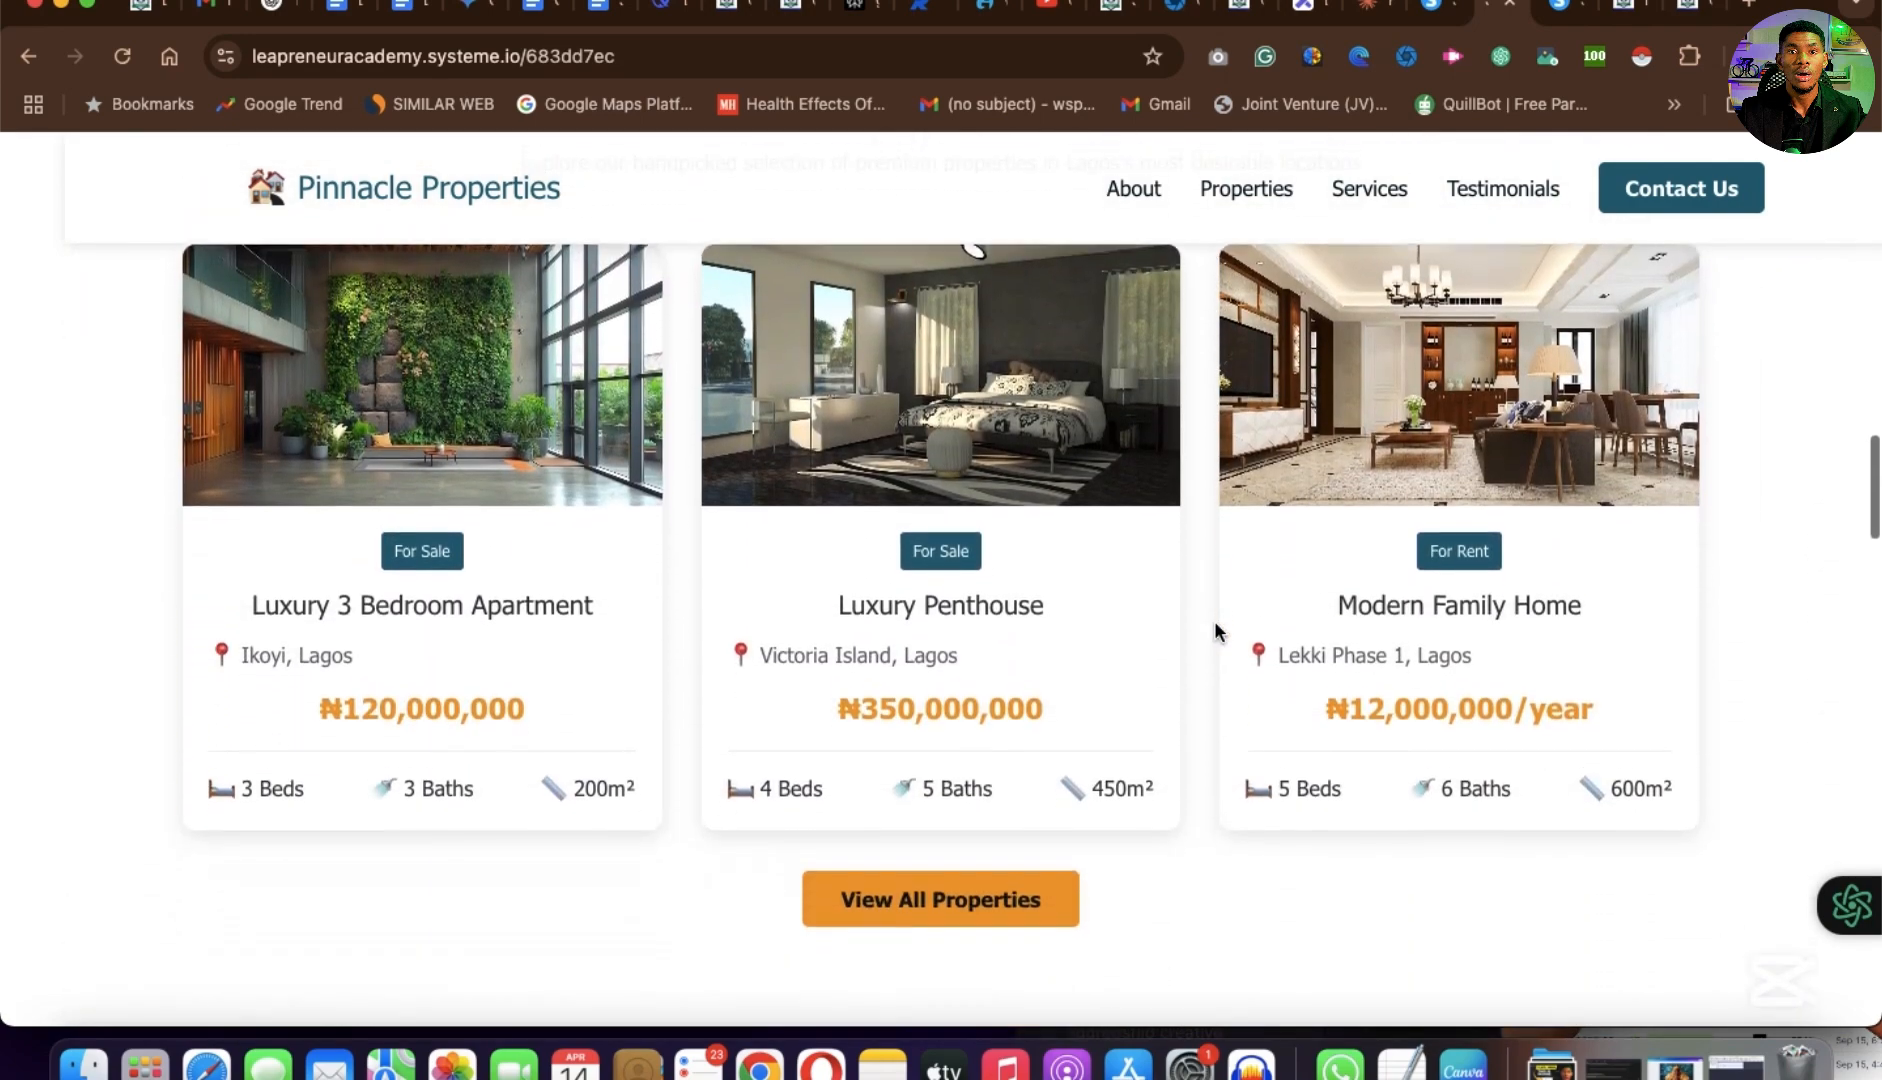
{"action": "scroll", "coordinate": [1216, 630], "scroll_direction": "down", "scroll_amount": 1}
{"action": "scroll", "coordinate": [1216, 628], "scroll_direction": "down", "scroll_amount": 12}
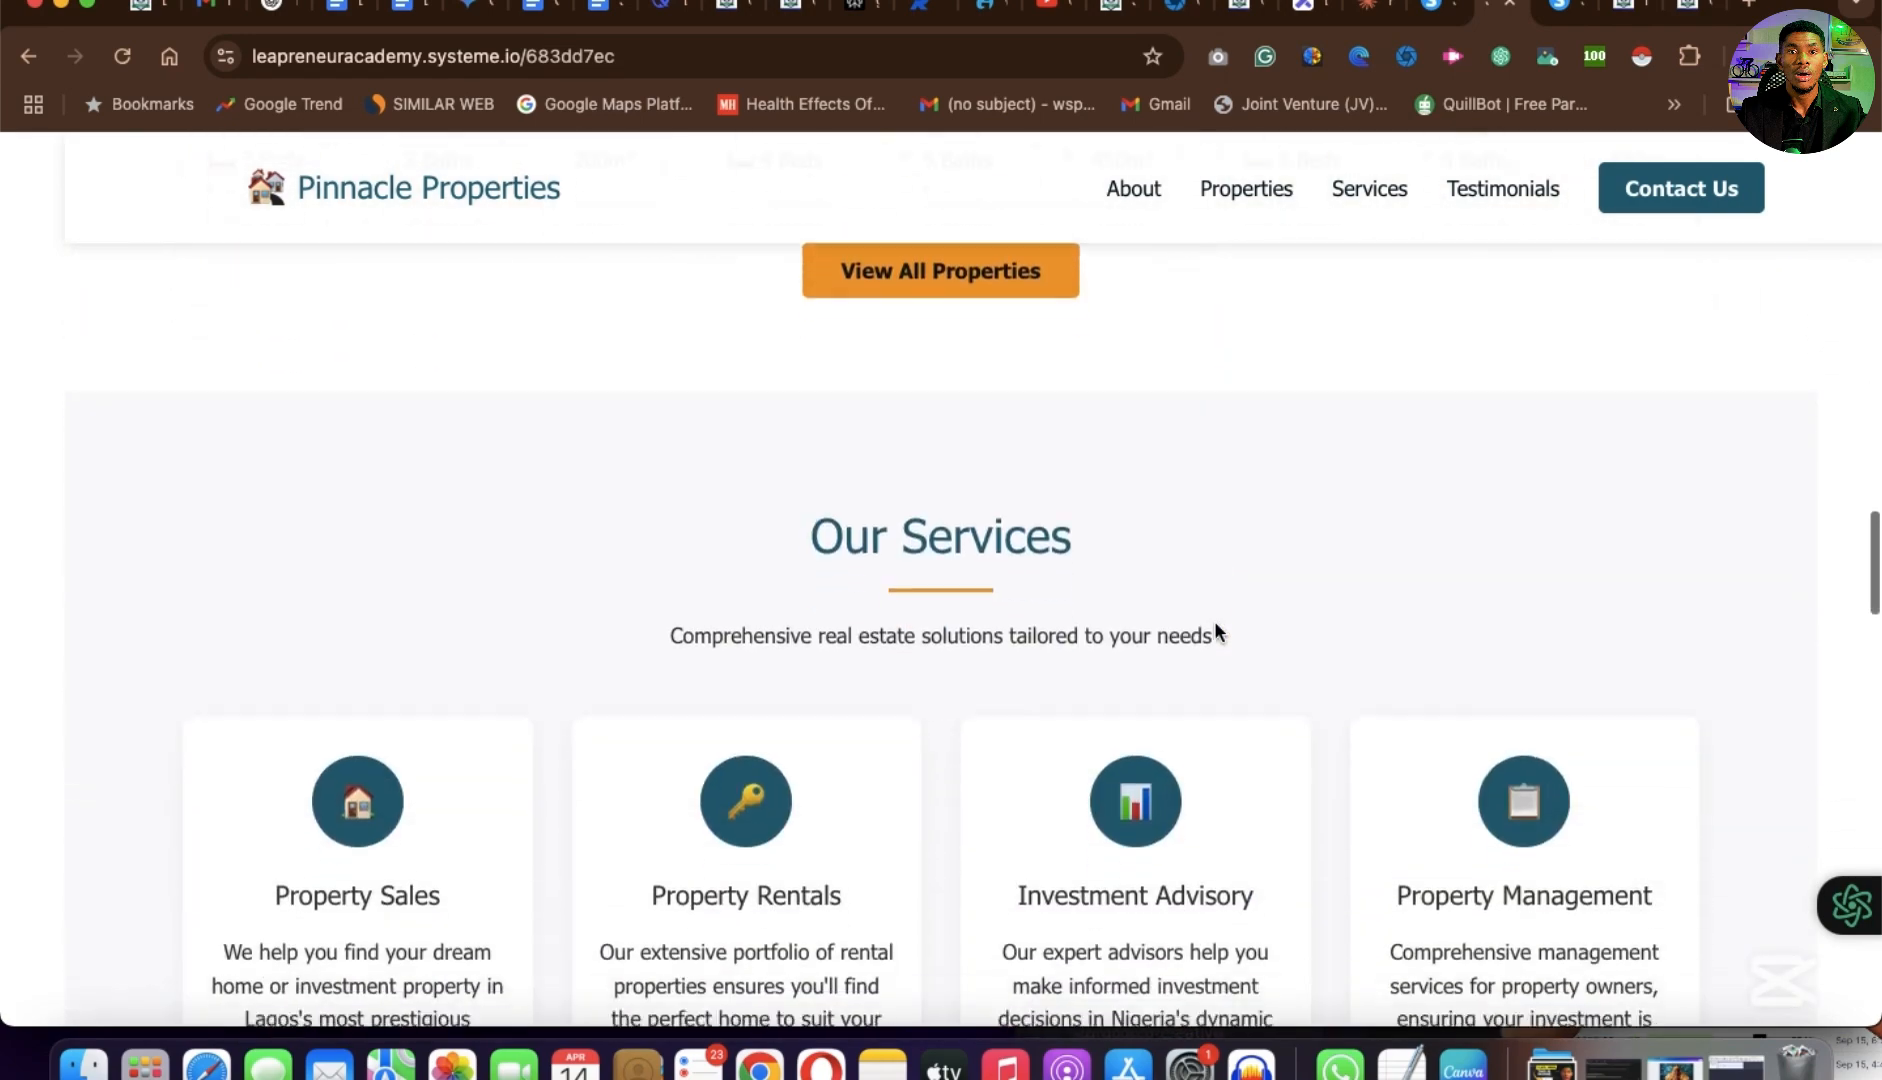
{"action": "scroll", "coordinate": [1216, 630], "scroll_direction": "down", "scroll_amount": 6}
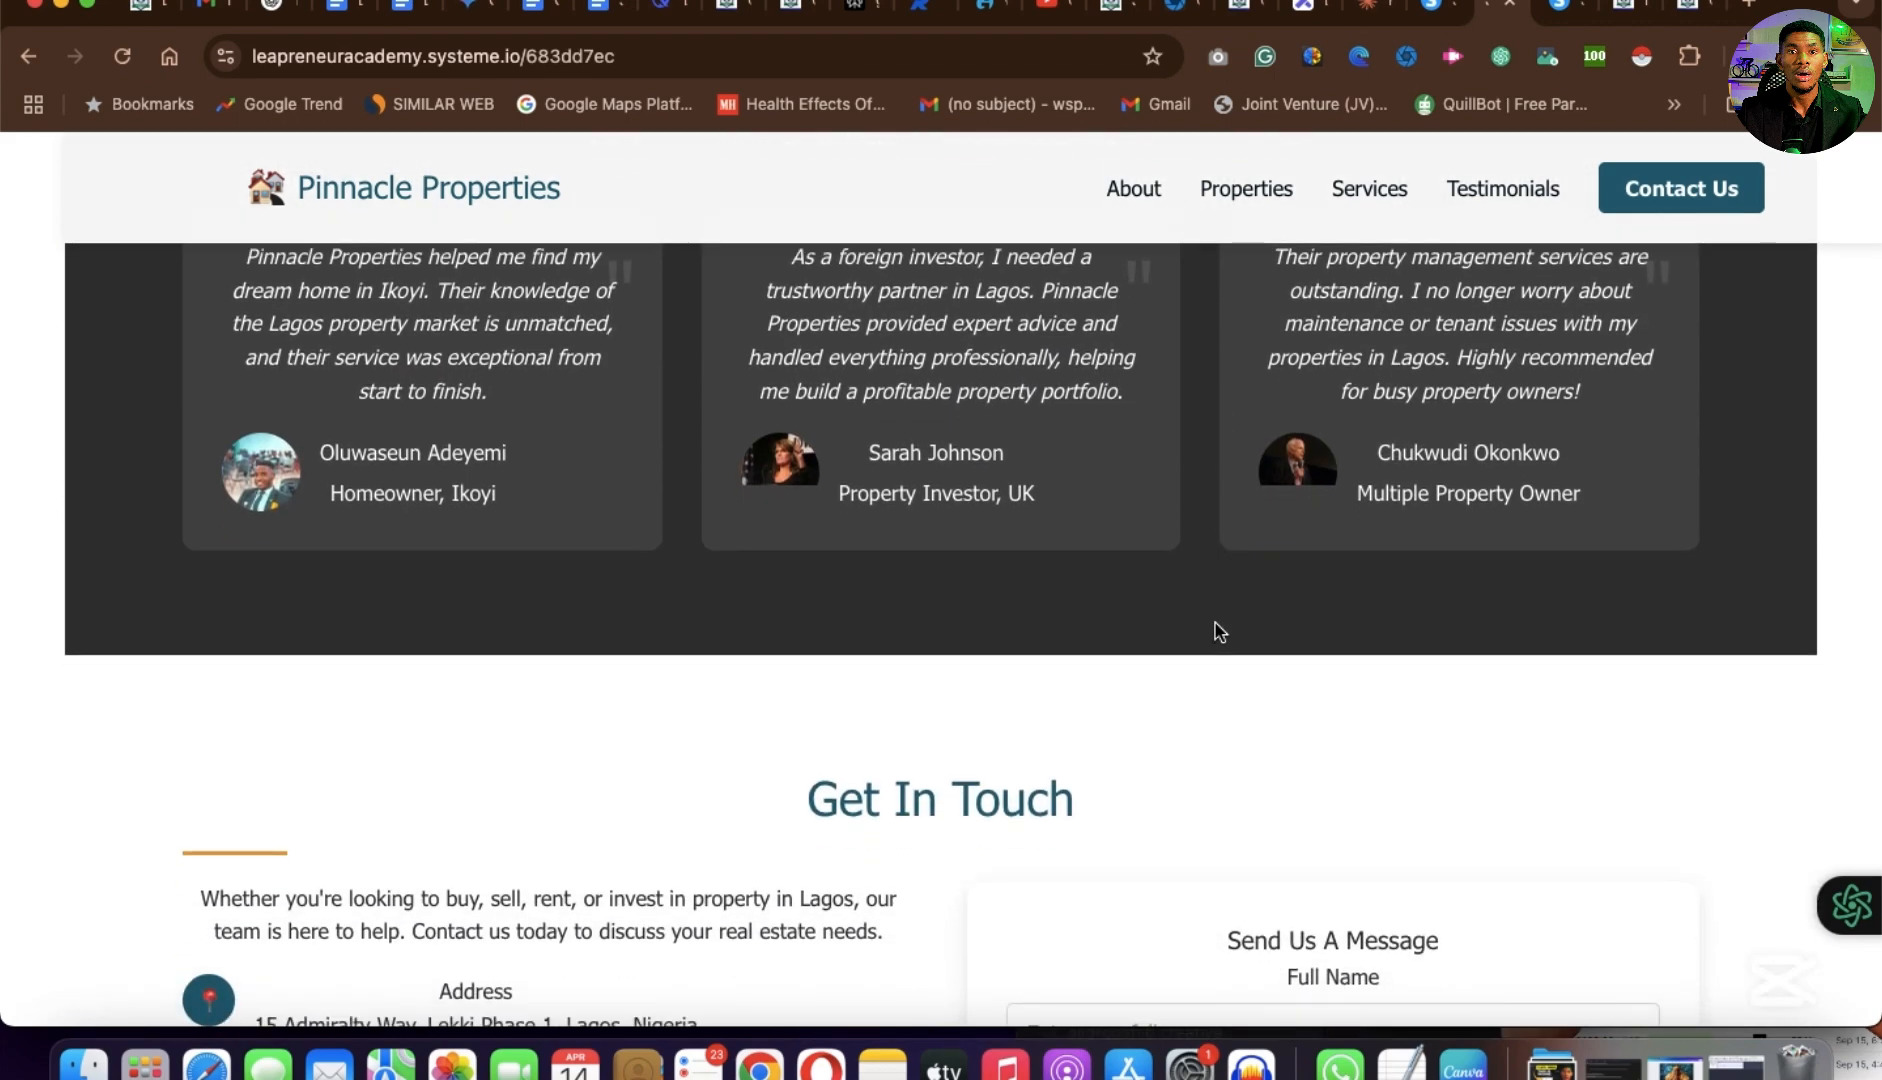
{"action": "scroll", "coordinate": [1214, 631], "scroll_direction": "down", "scroll_amount": 10}
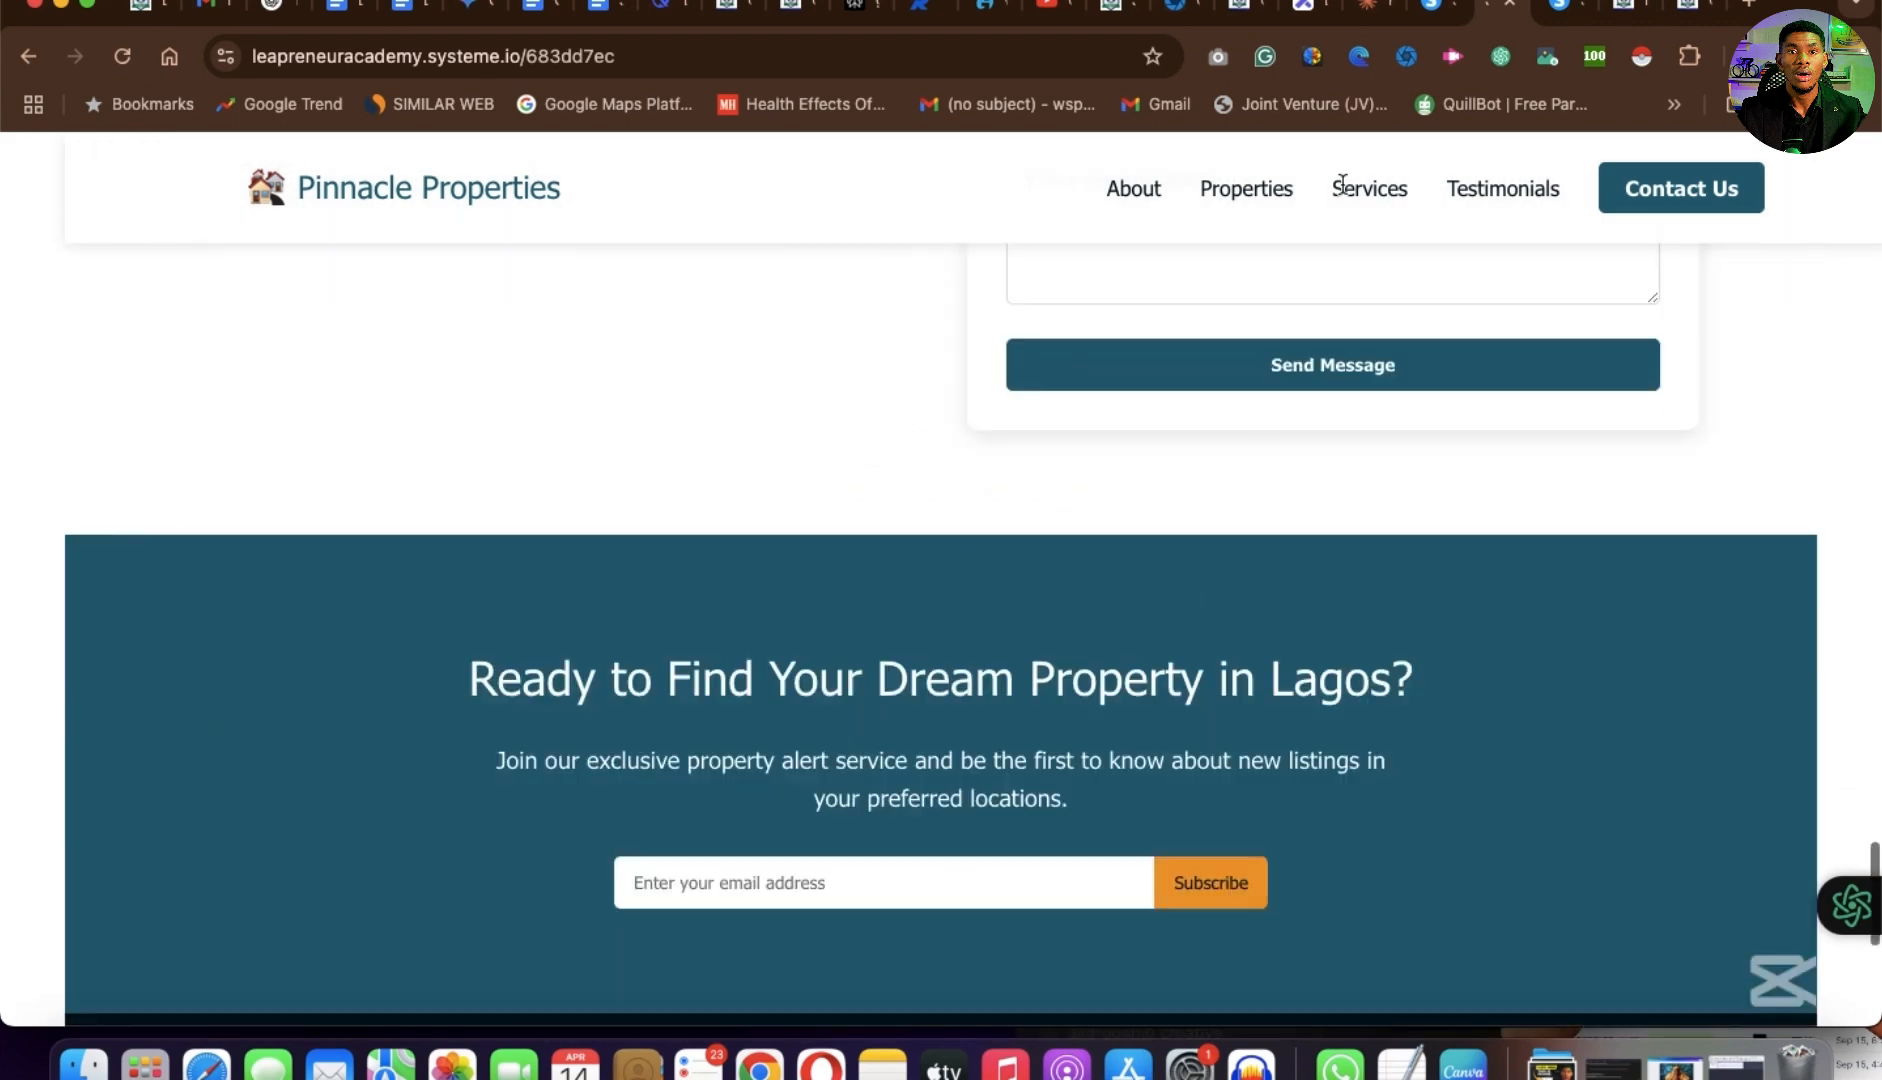
Check the "digital product for moms" funnel dashboard, then switch to the Hydronium Solutions sales page and review its content through the Potential Revenue Calculator.
{"action": "left_click", "coordinate": [1434, 20]}
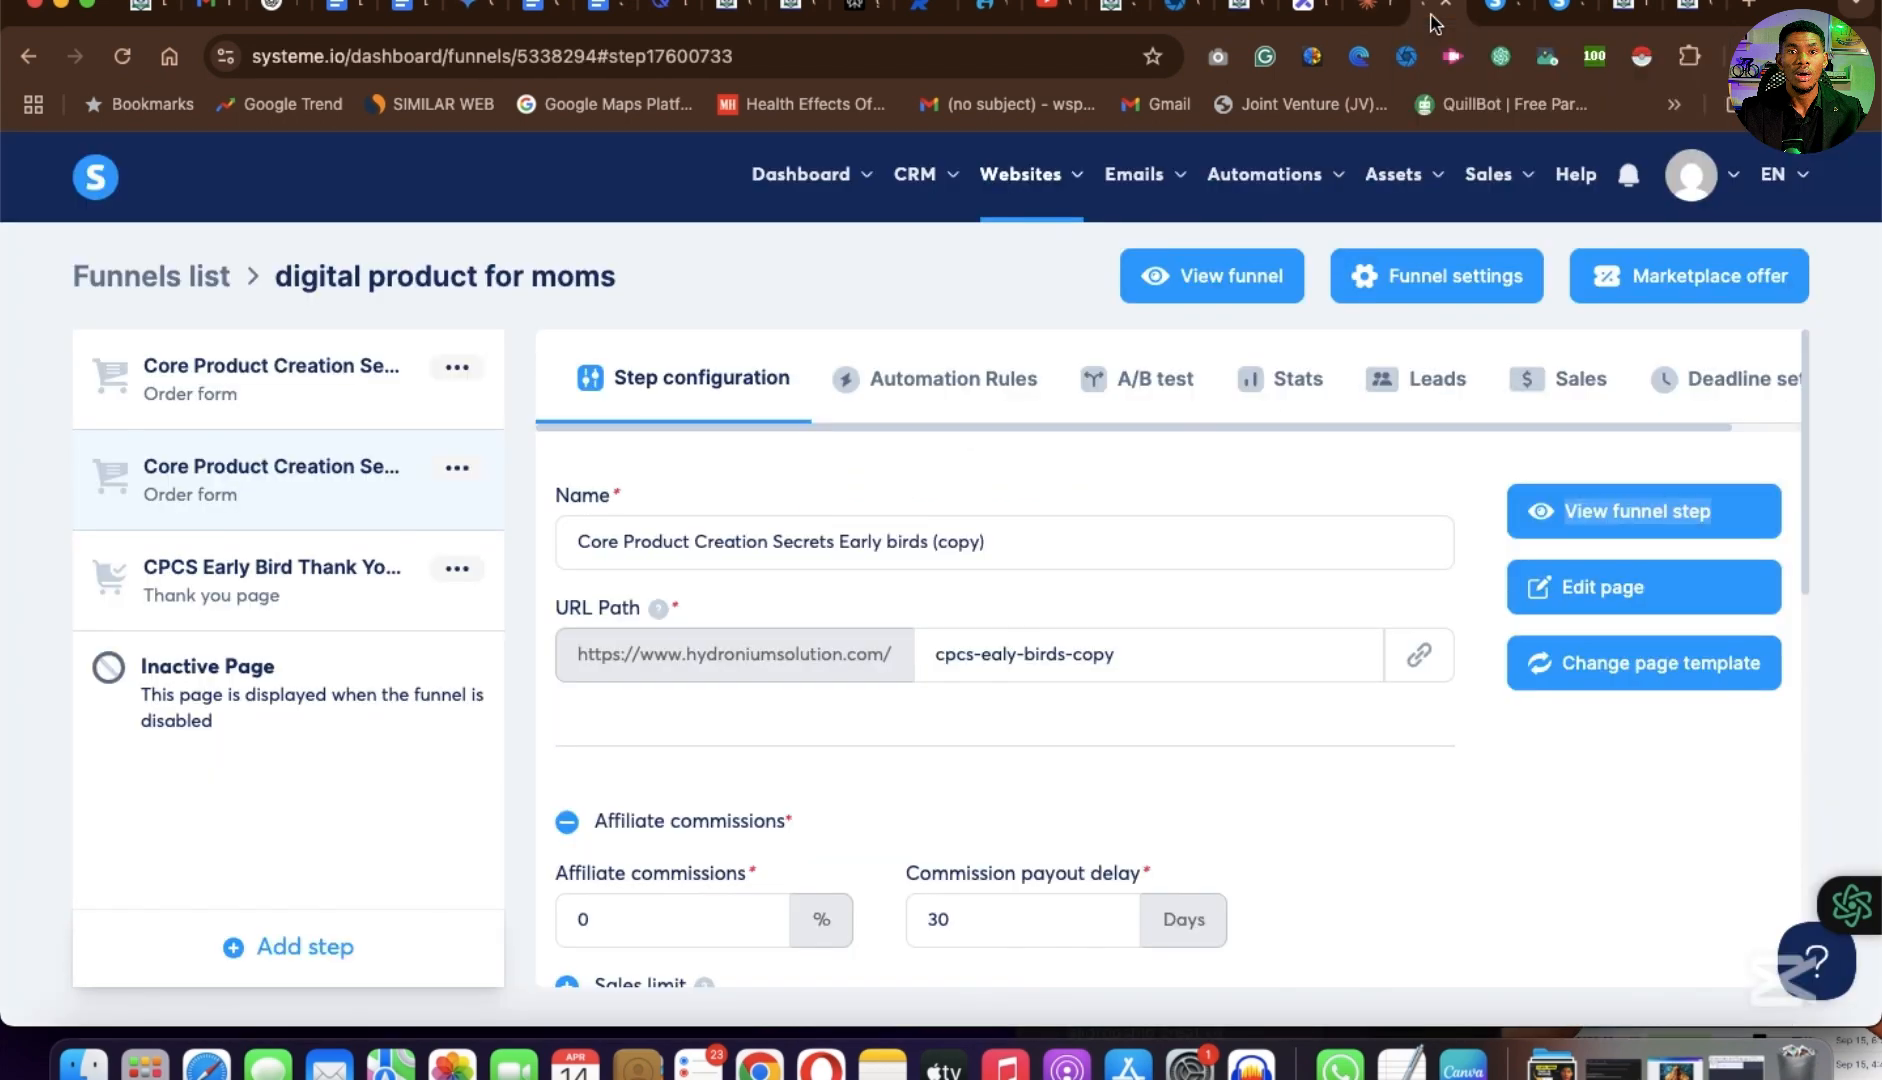
{"action": "left_click", "coordinate": [1690, 14]}
{"action": "scroll", "coordinate": [1359, 654], "scroll_direction": "down", "scroll_amount": 8}
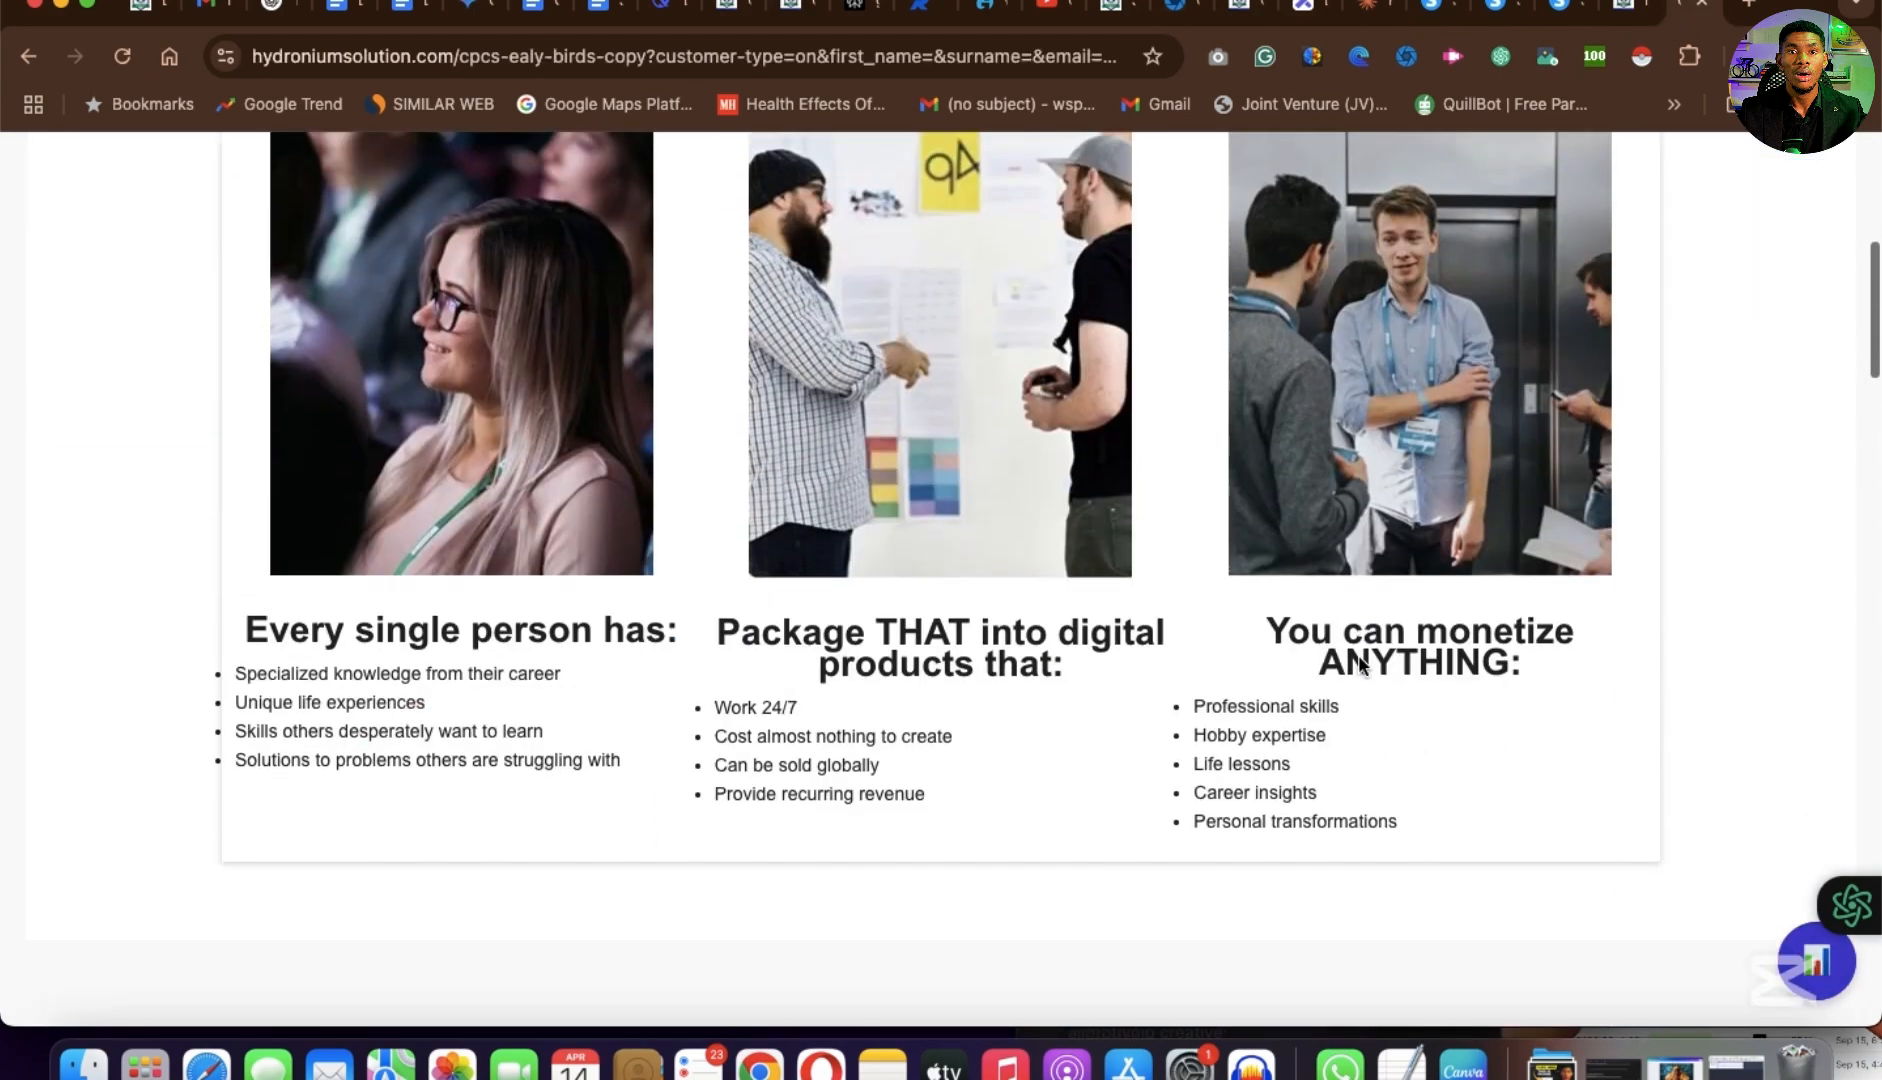
{"action": "scroll", "coordinate": [1359, 656], "scroll_direction": "down", "scroll_amount": 15}
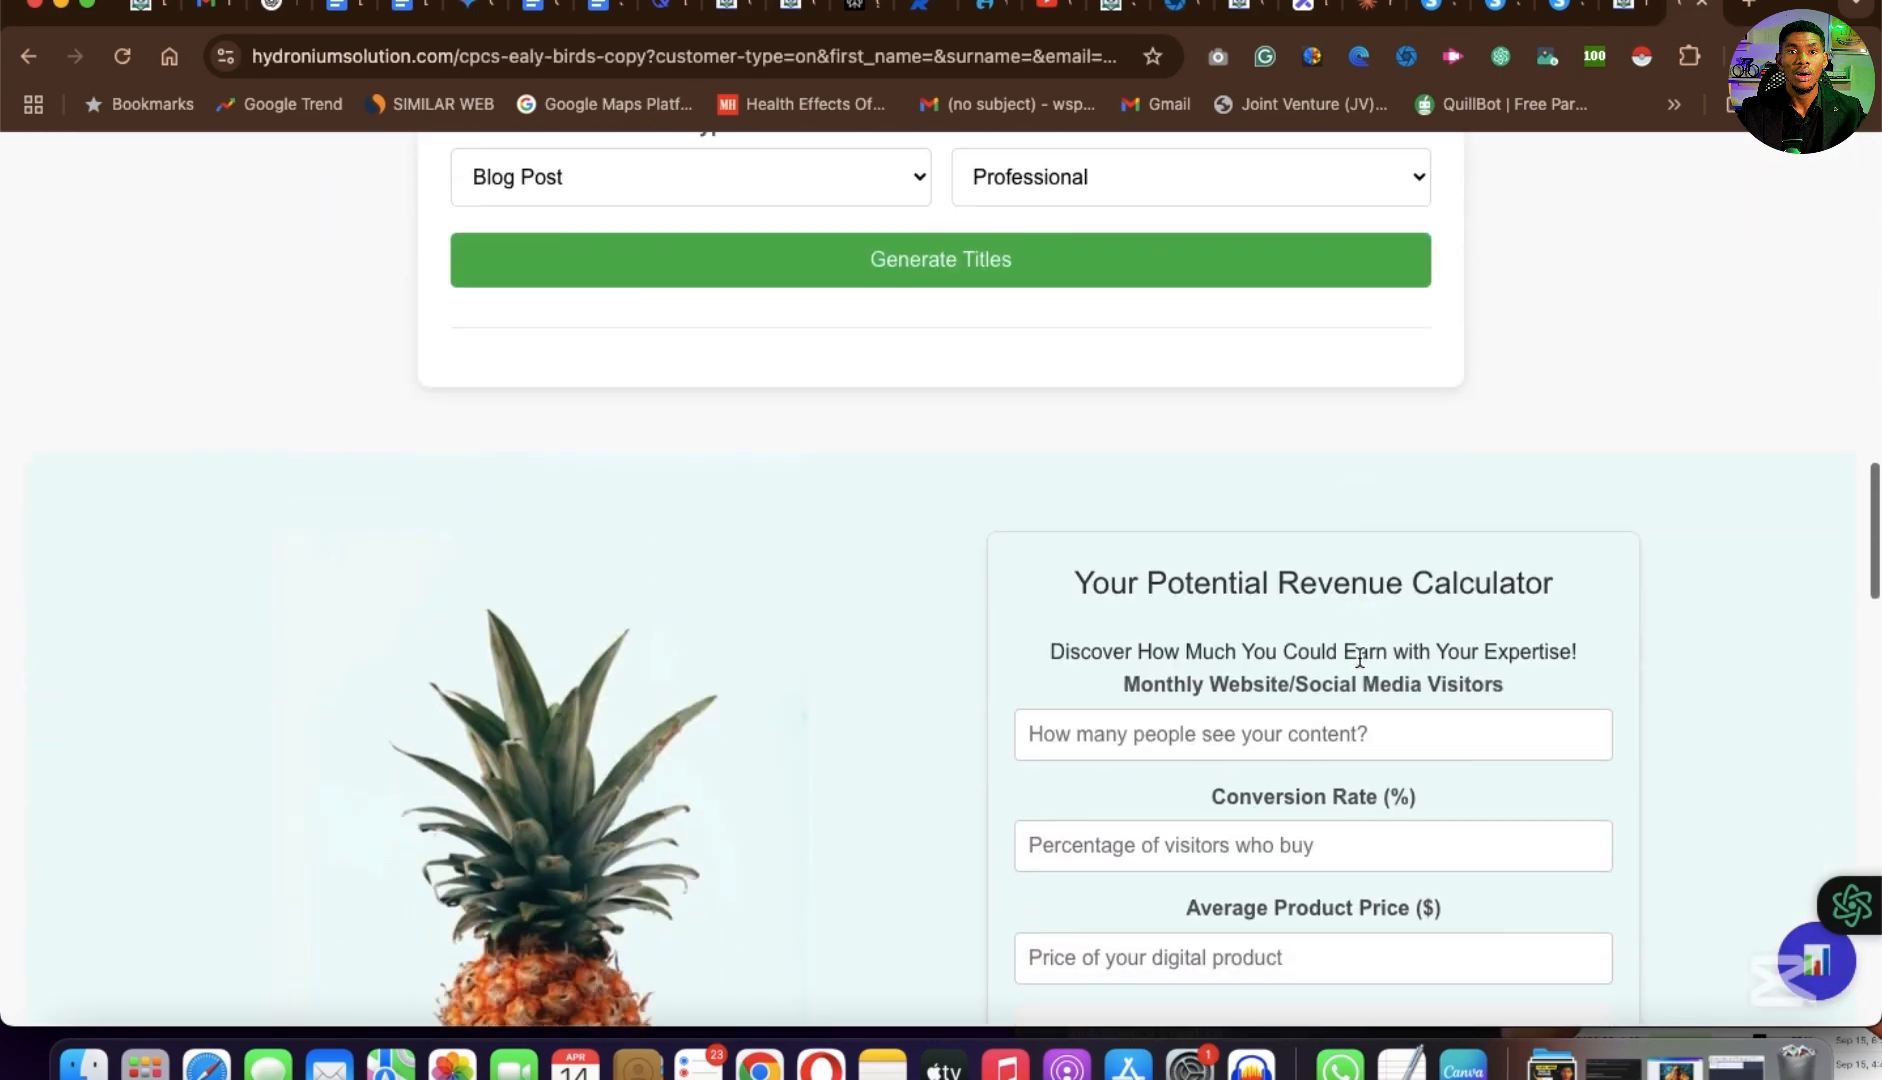
{"action": "scroll", "coordinate": [1359, 666], "scroll_direction": "up", "scroll_amount": 5}
{"action": "scroll", "coordinate": [1359, 666], "scroll_direction": "down", "scroll_amount": 5}
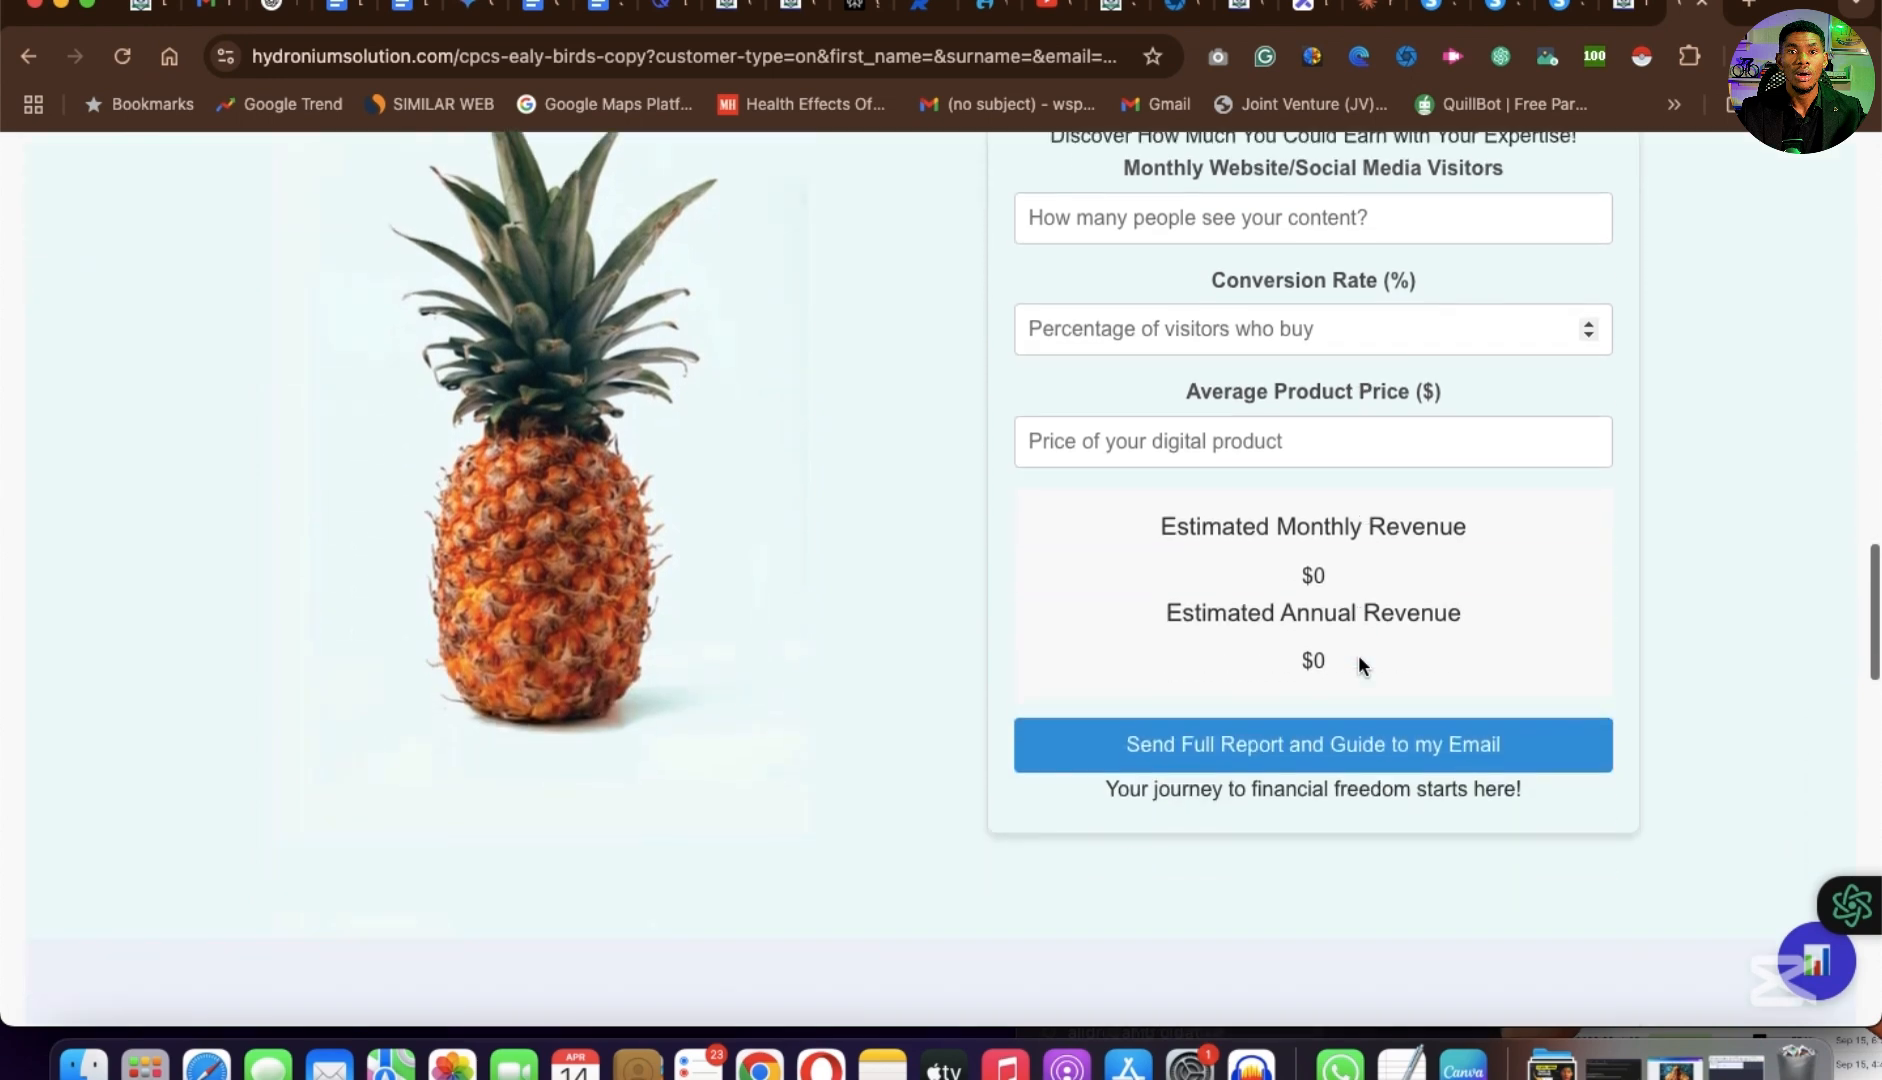
{"action": "scroll", "coordinate": [1359, 666], "scroll_direction": "up", "scroll_amount": 5}
{"action": "scroll", "coordinate": [1359, 654], "scroll_direction": "down", "scroll_amount": 4}
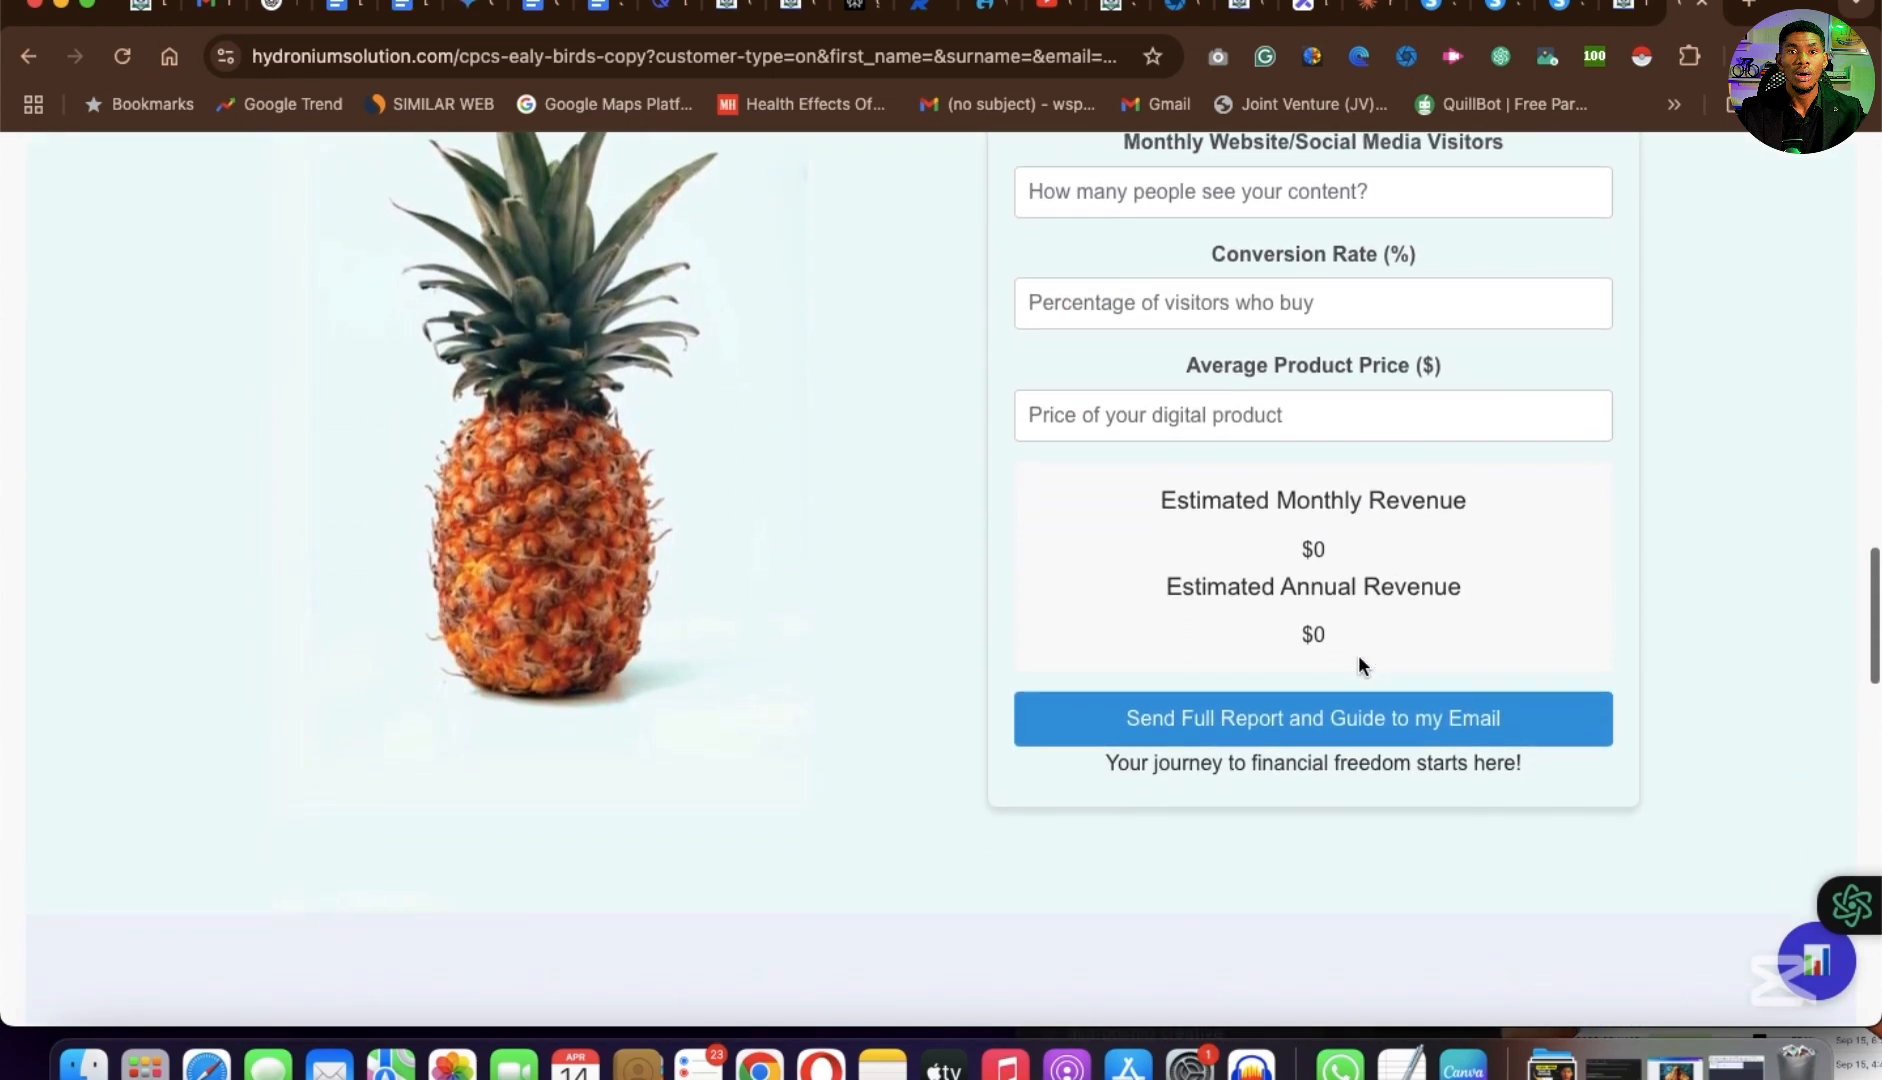
{"action": "scroll", "coordinate": [1359, 654], "scroll_direction": "up", "scroll_amount": 1}
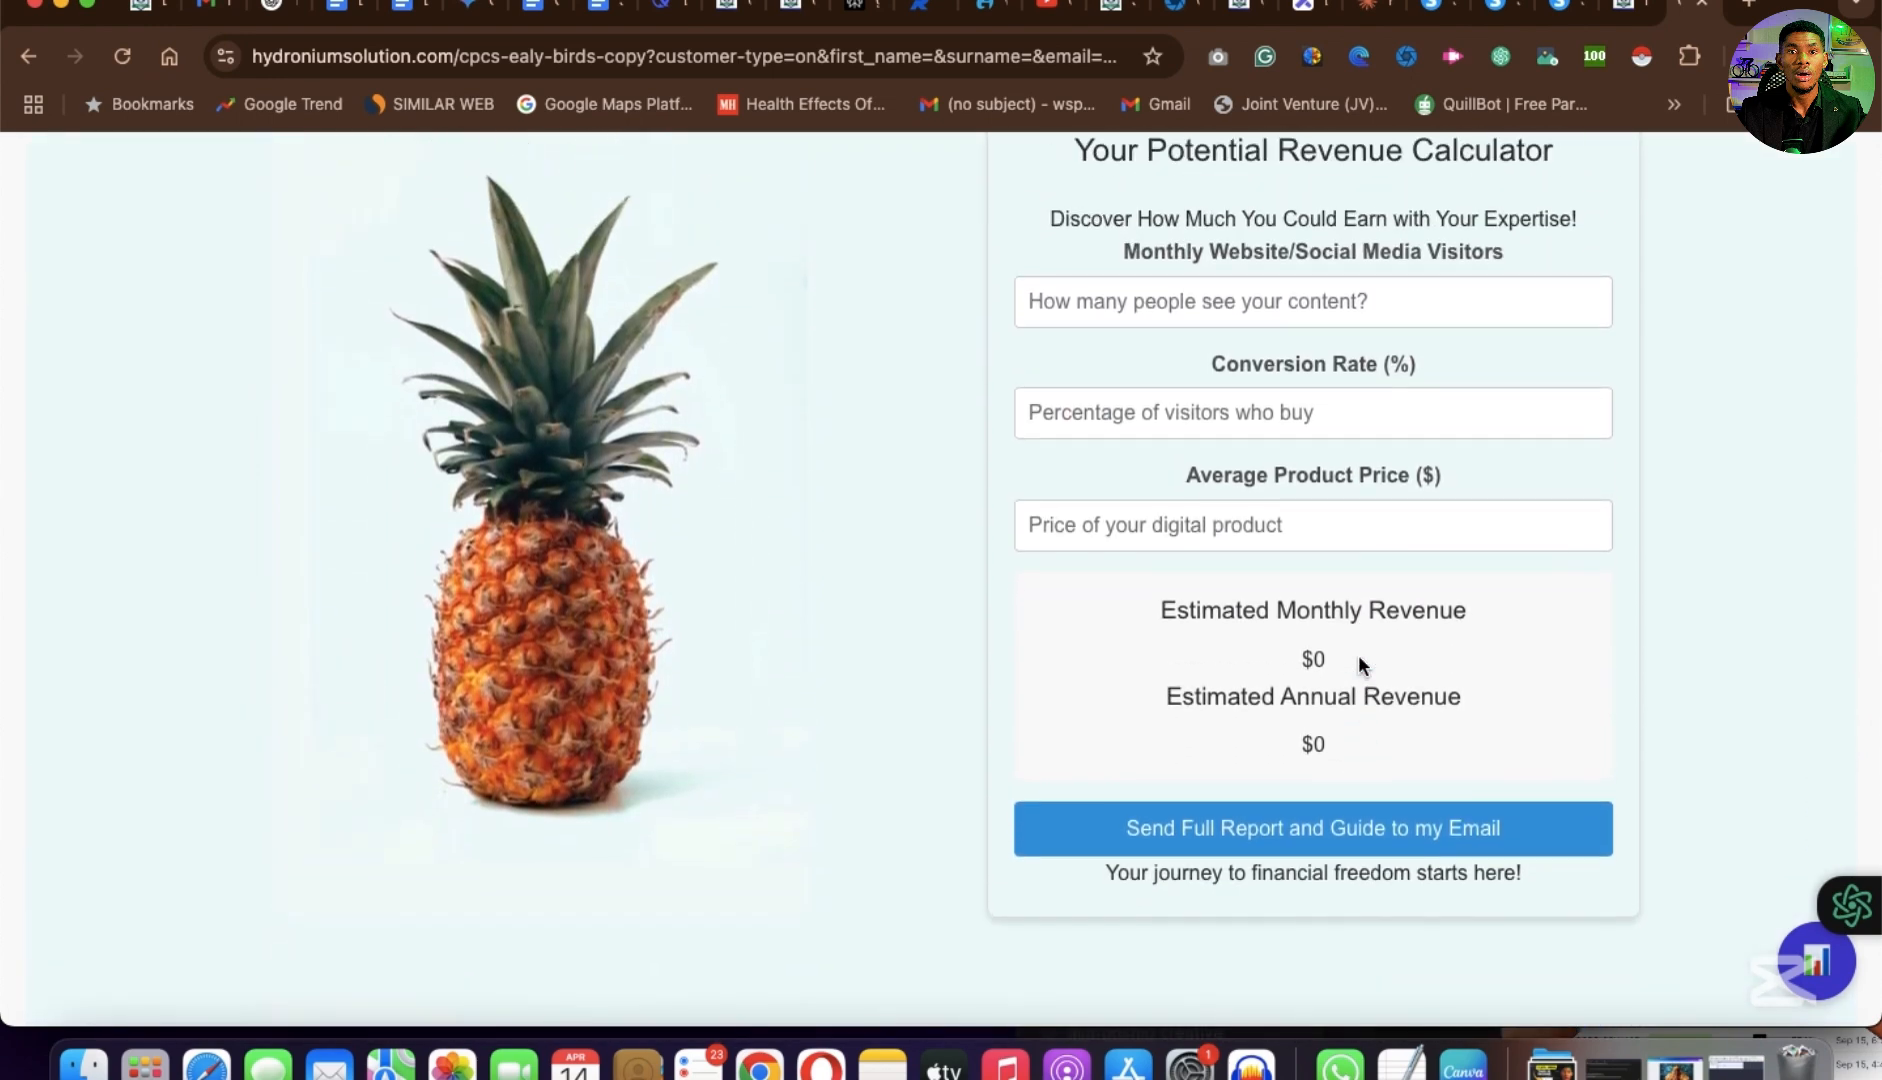
{"action": "scroll", "coordinate": [1359, 656], "scroll_direction": "up", "scroll_amount": 1}
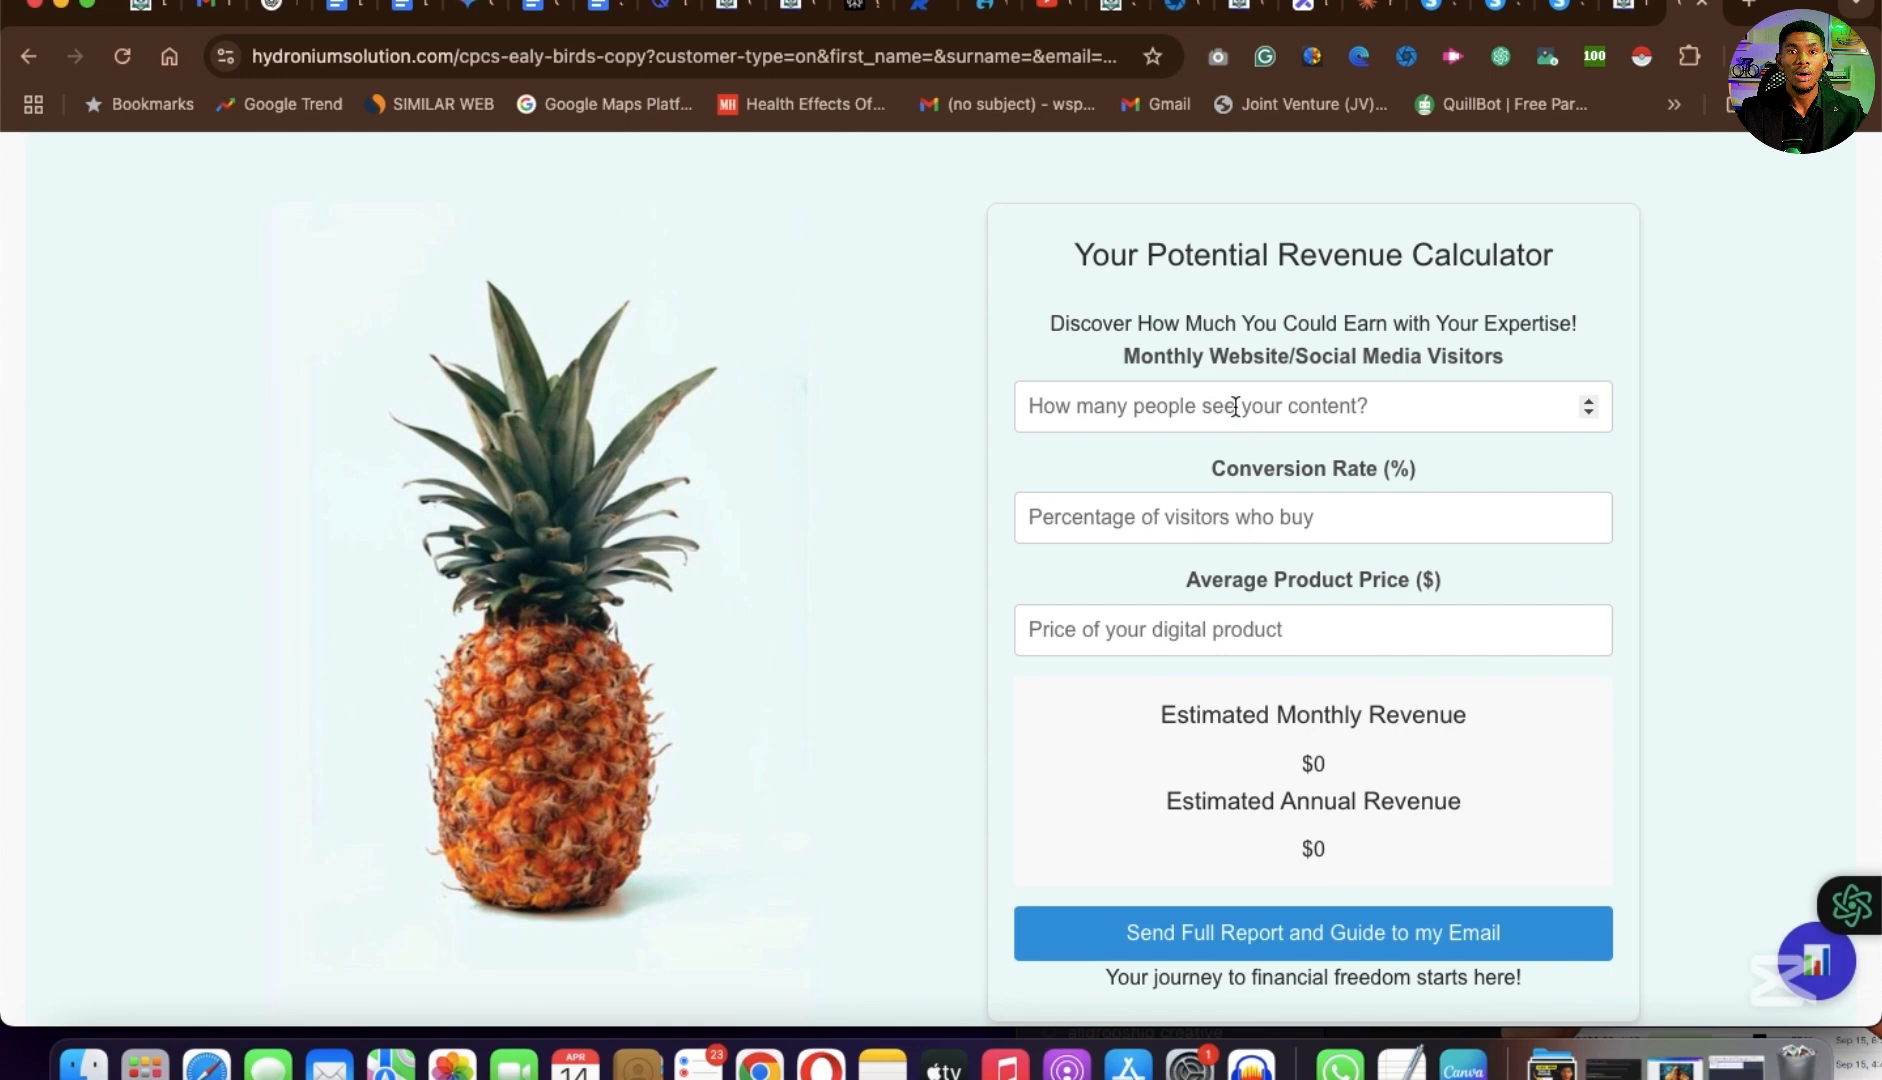
Examine the sales page's early bird offer, order form, payment options and bonus worksheets, then return to its opening section.
{"action": "scroll", "coordinate": [1236, 406], "scroll_direction": "down", "scroll_amount": 10}
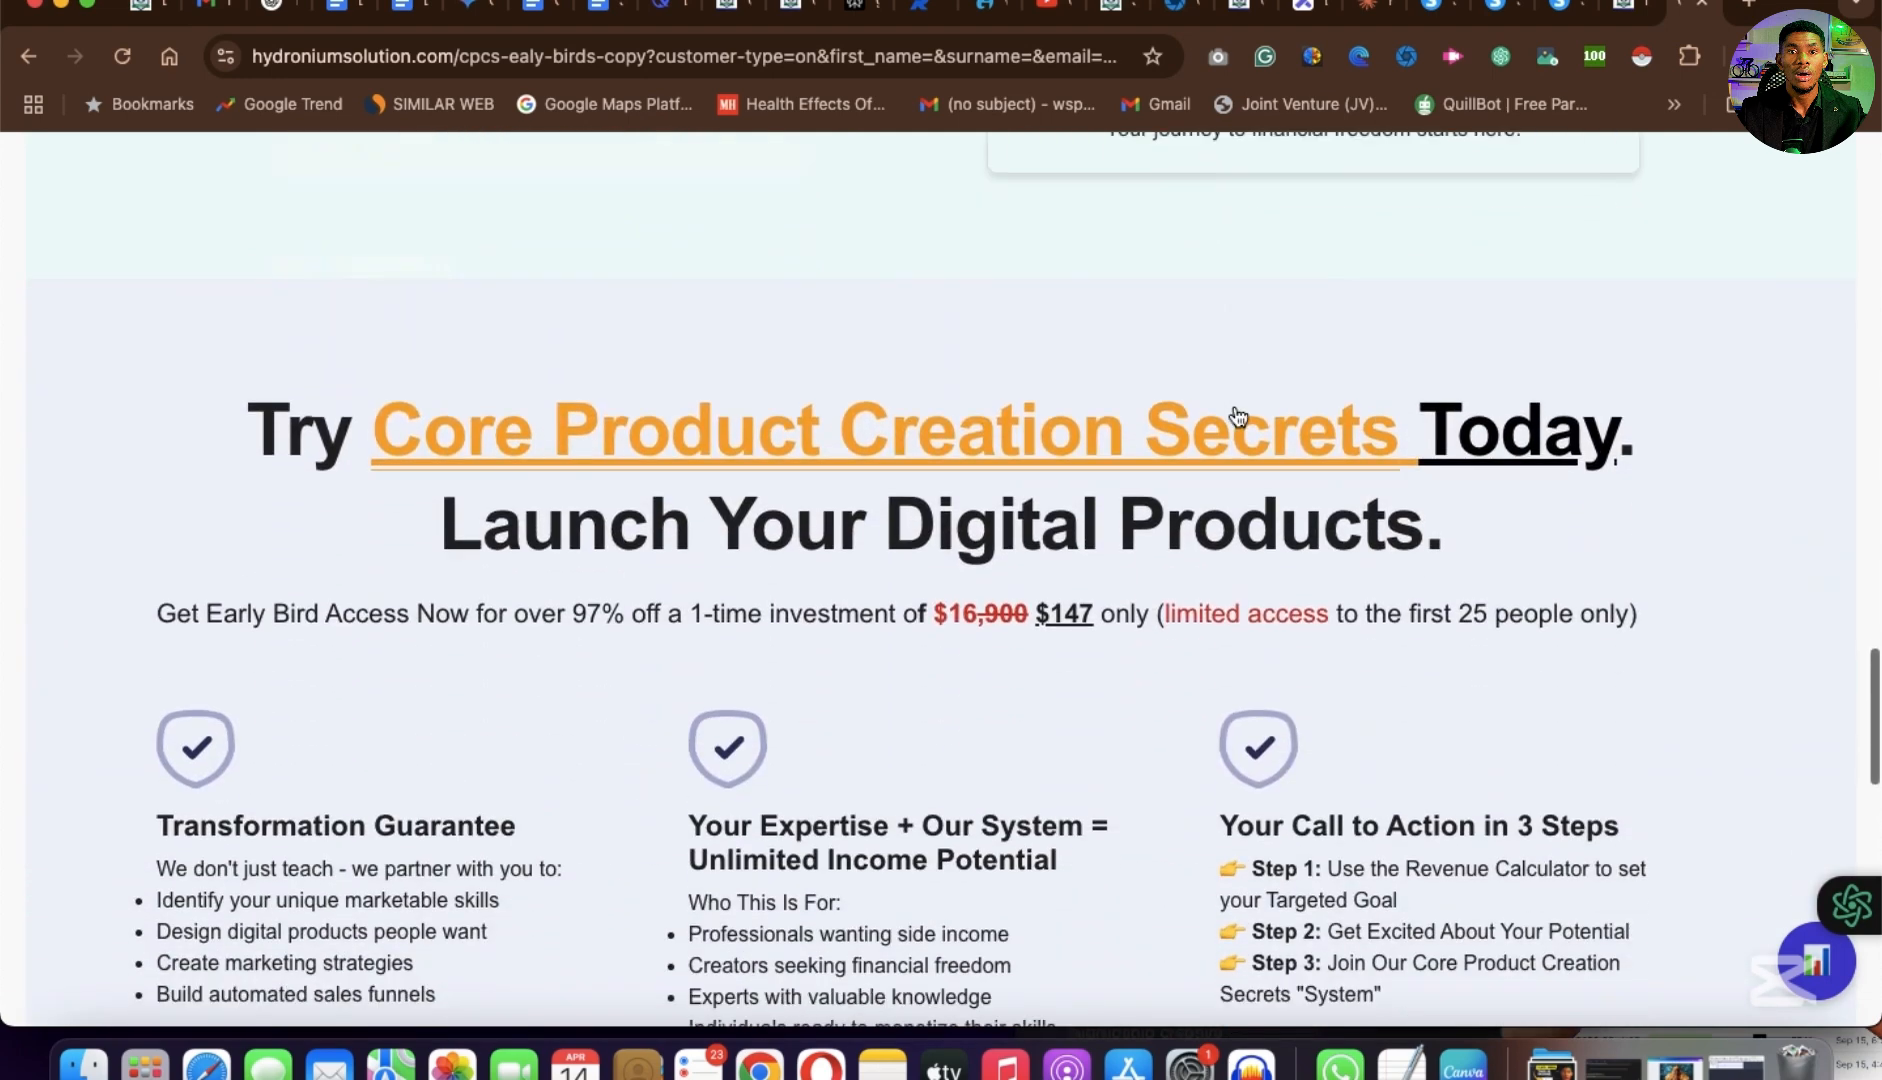
{"action": "scroll", "coordinate": [1236, 416], "scroll_direction": "down", "scroll_amount": 7}
{"action": "left_click_drag", "start_coordinate": [1338, 297], "coordinate": [1419, 398]}
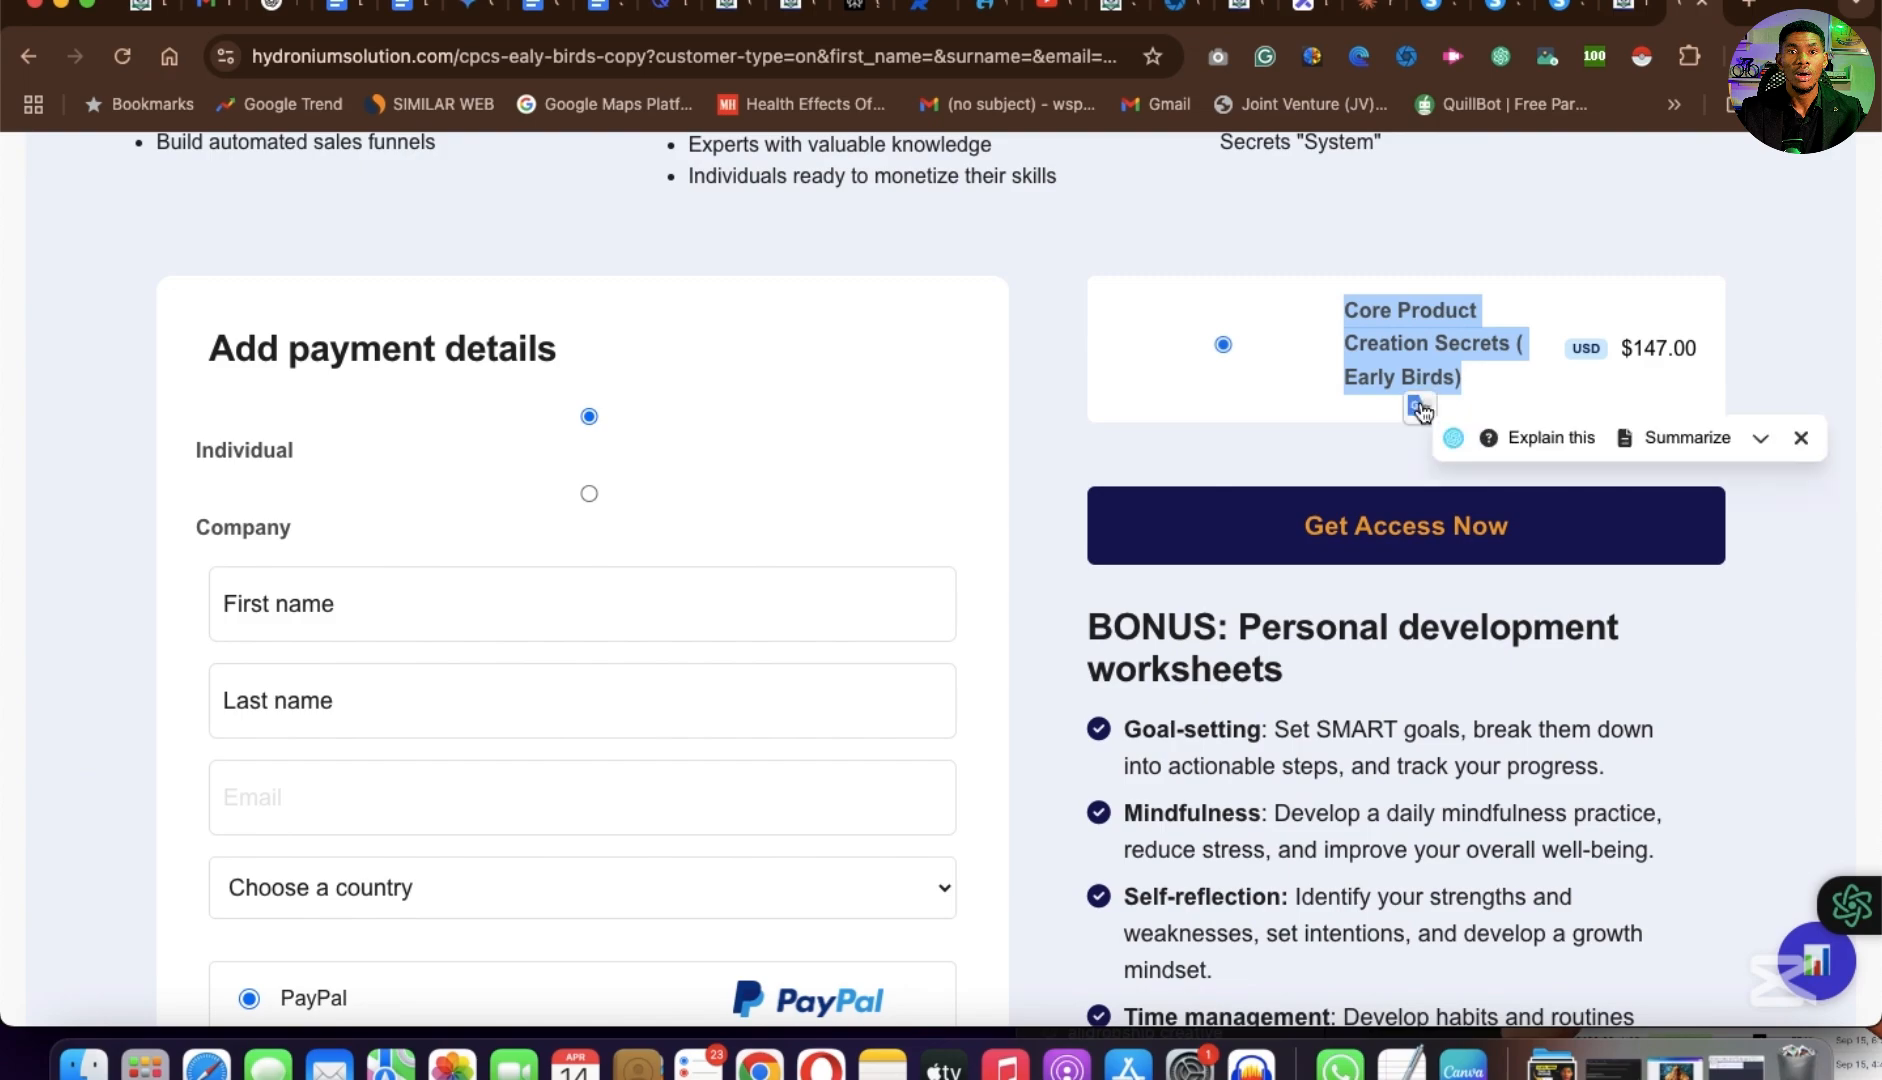
{"action": "scroll", "coordinate": [1420, 408], "scroll_direction": "down", "scroll_amount": 7}
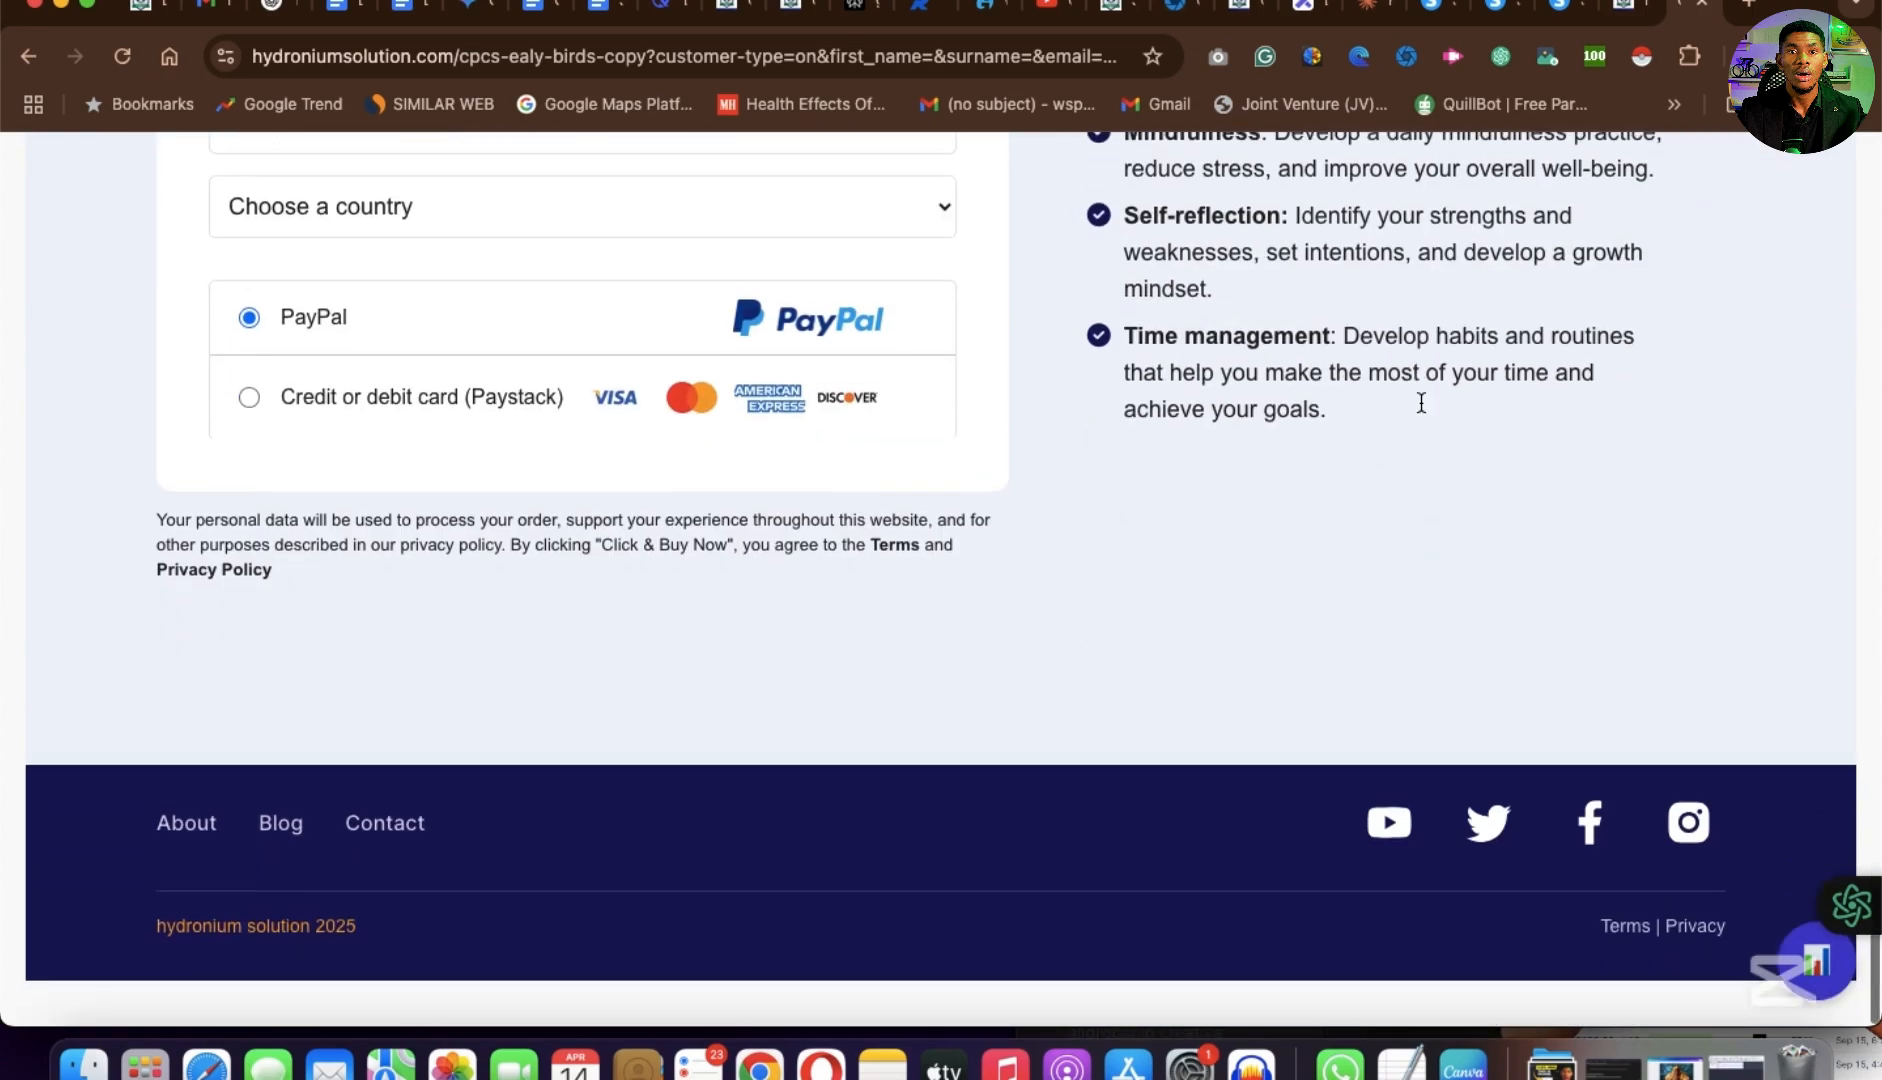
{"action": "scroll", "coordinate": [1420, 405], "scroll_direction": "up", "scroll_amount": 20}
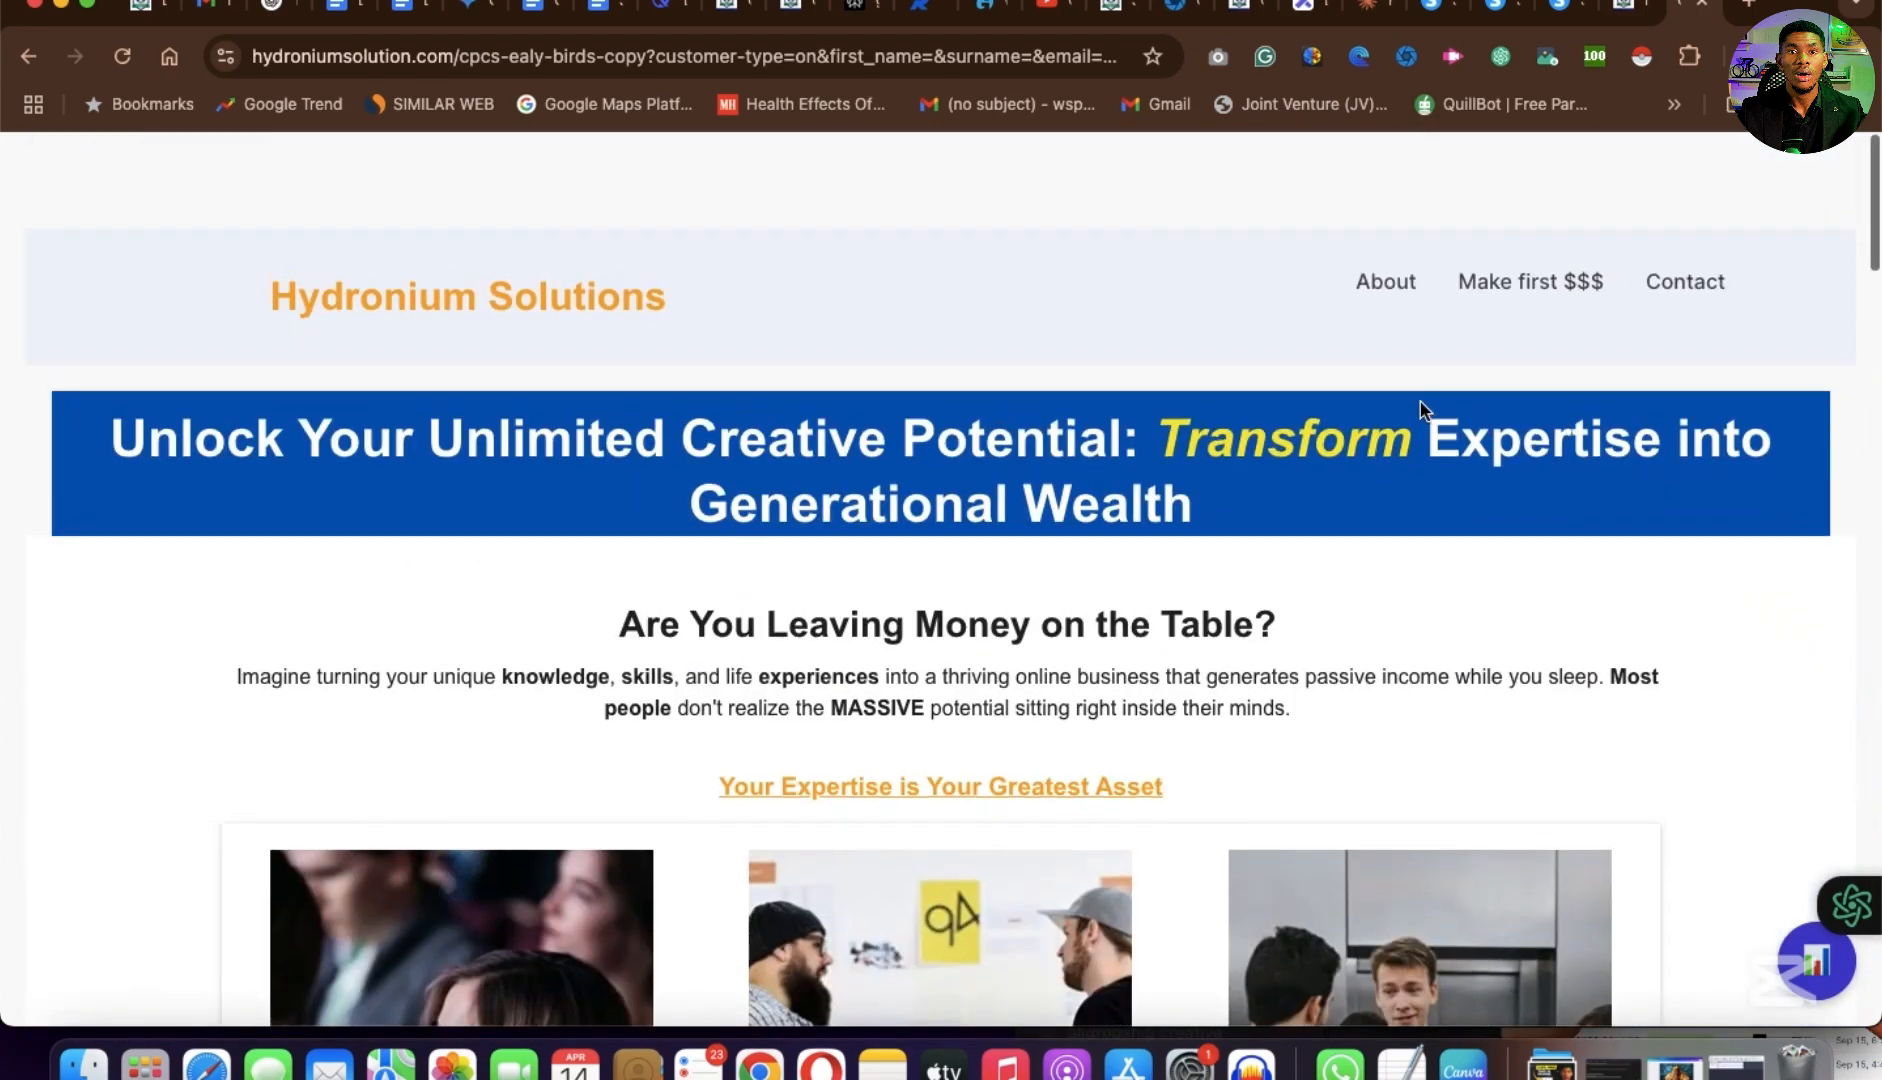
{"action": "scroll", "coordinate": [1438, 338], "scroll_direction": "down", "scroll_amount": 3}
Switch to the Excalidraw board, circle the "product" heading in pink and draw a check mark beside it.
{"action": "left_click", "coordinate": [1302, 6]}
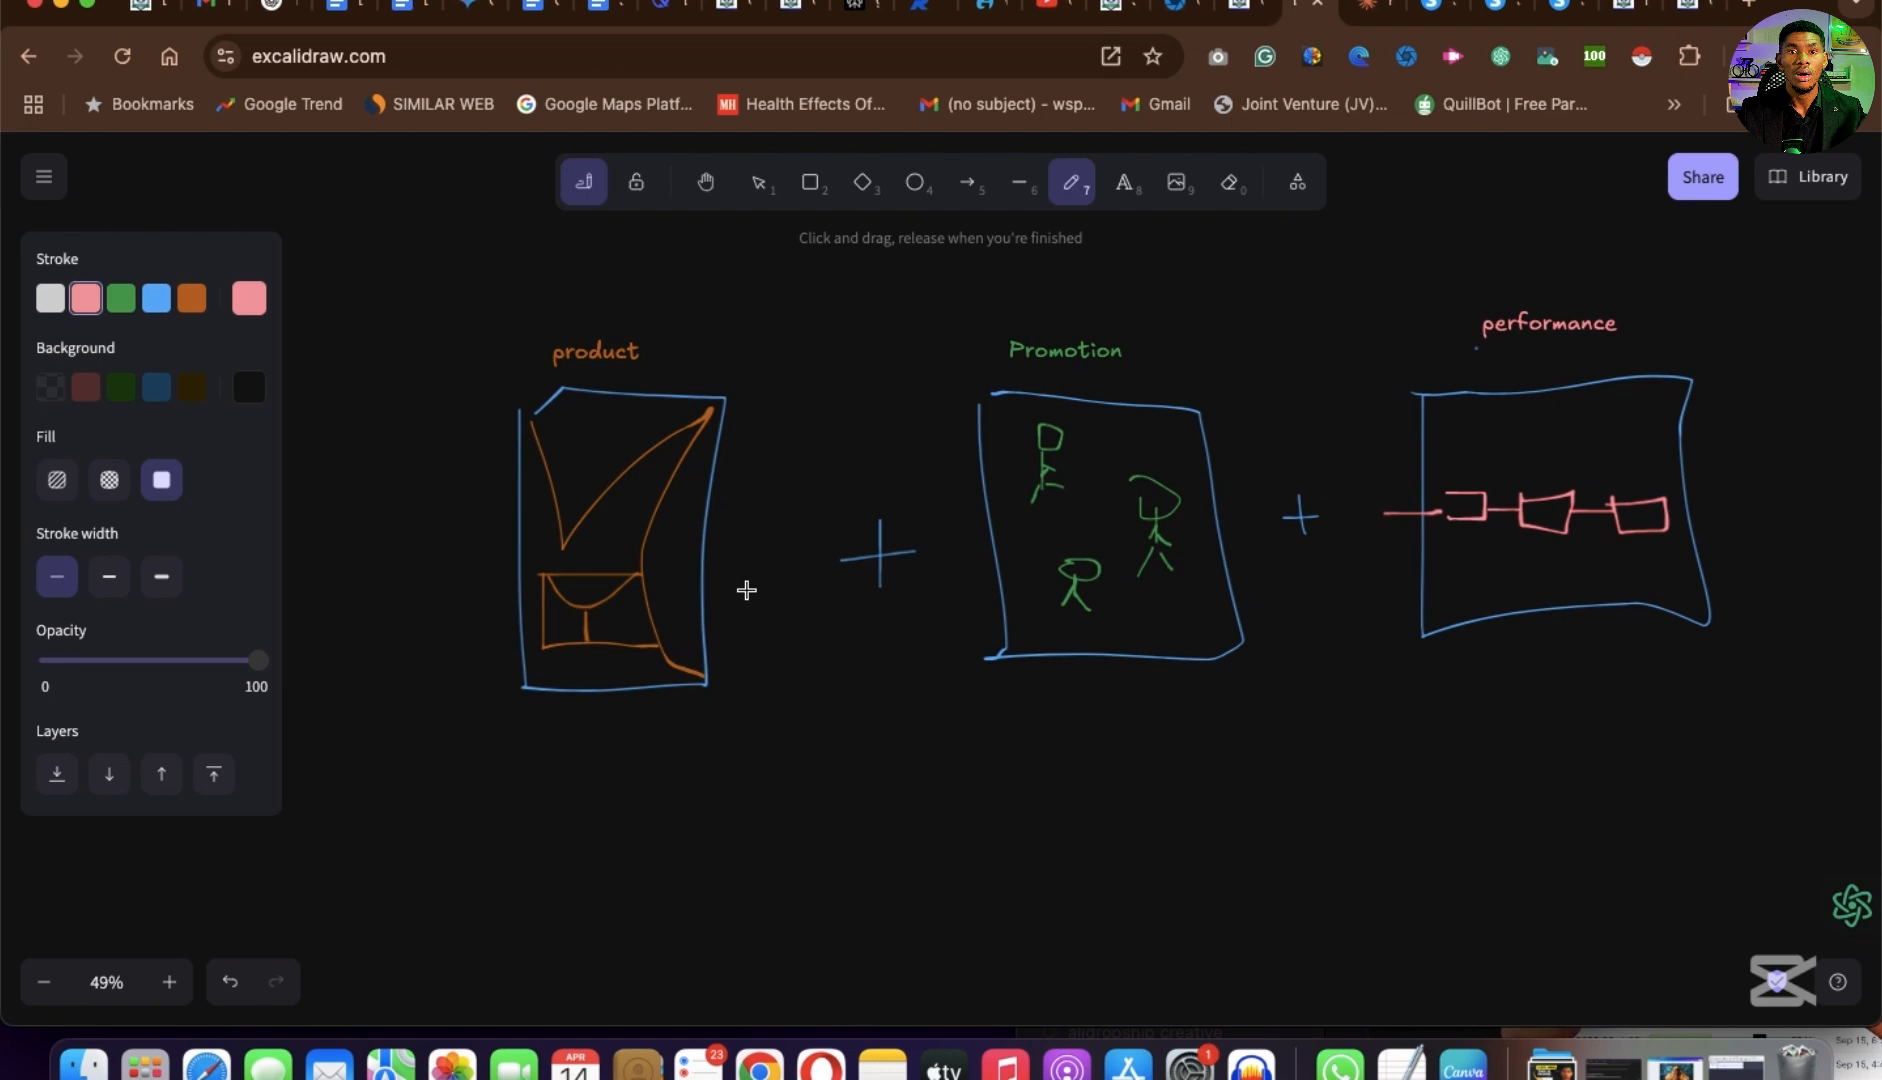
{"action": "scroll", "coordinate": [746, 590], "scroll_direction": "up", "scroll_amount": 2}
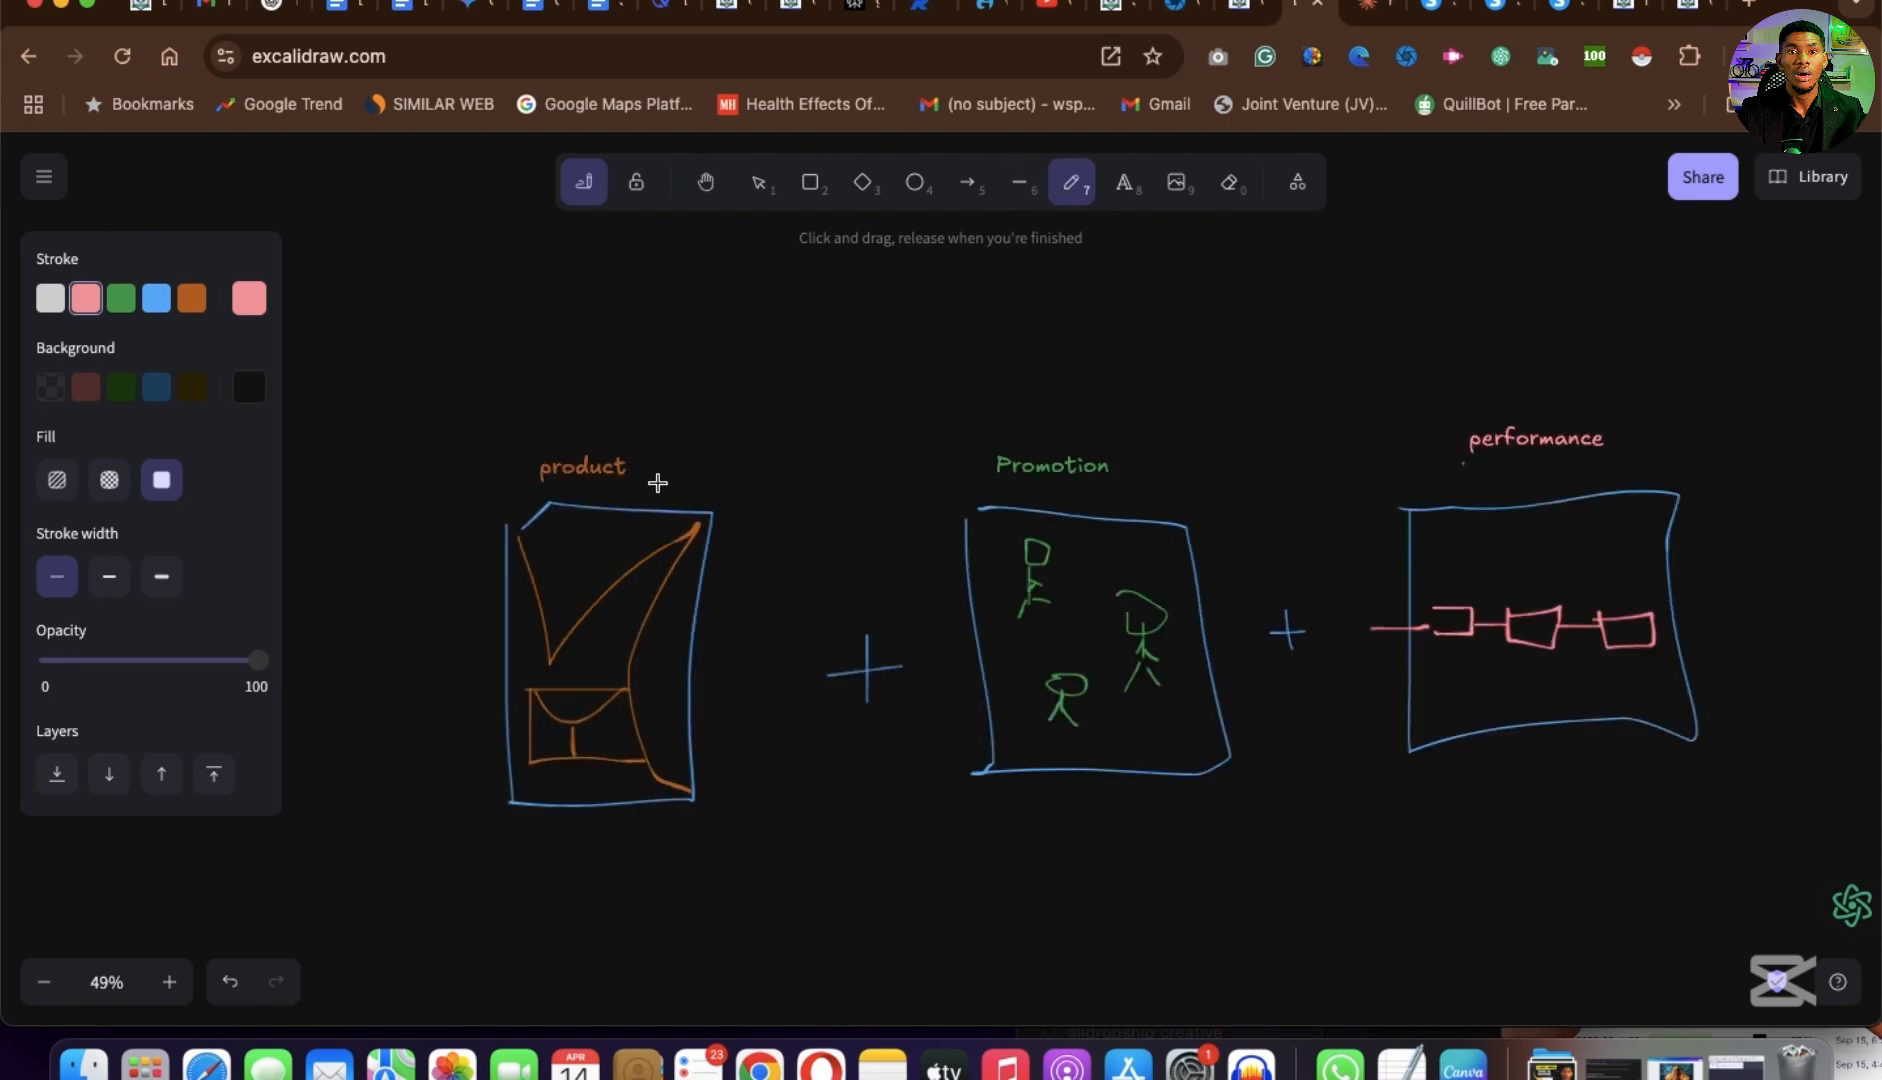
{"action": "scroll", "coordinate": [481, 612], "scroll_direction": "up", "scroll_amount": 5}
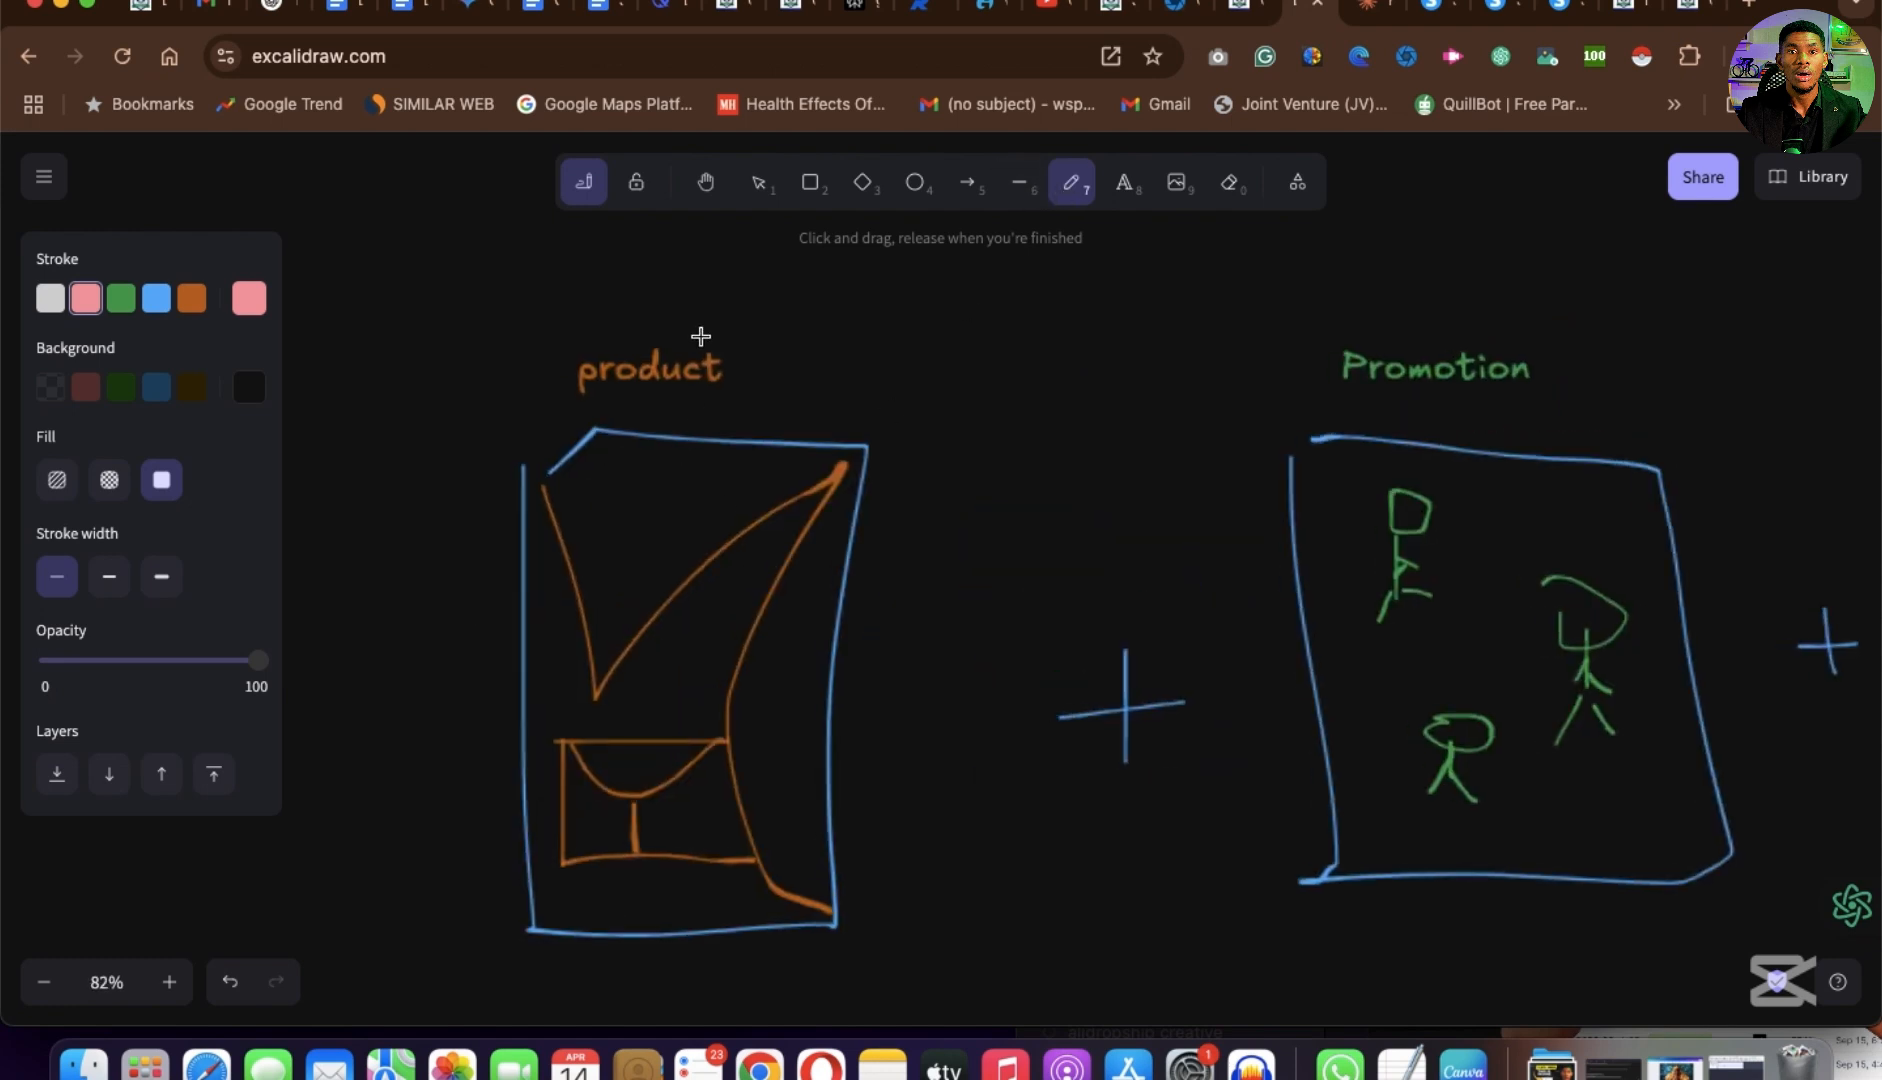
{"action": "mouse_move", "coordinate": [750, 324]}
{"action": "left_mouse_down"}
{"action": "mouse_move", "coordinate": [529, 323]}
{"action": "mouse_move", "coordinate": [680, 412]}
{"action": "mouse_move", "coordinate": [773, 336]}
{"action": "mouse_move", "coordinate": [487, 319]}
{"action": "mouse_move", "coordinate": [786, 433]}
{"action": "mouse_move", "coordinate": [728, 334]}
{"action": "left_mouse_up"}
{"action": "key", "text": "super+z"}
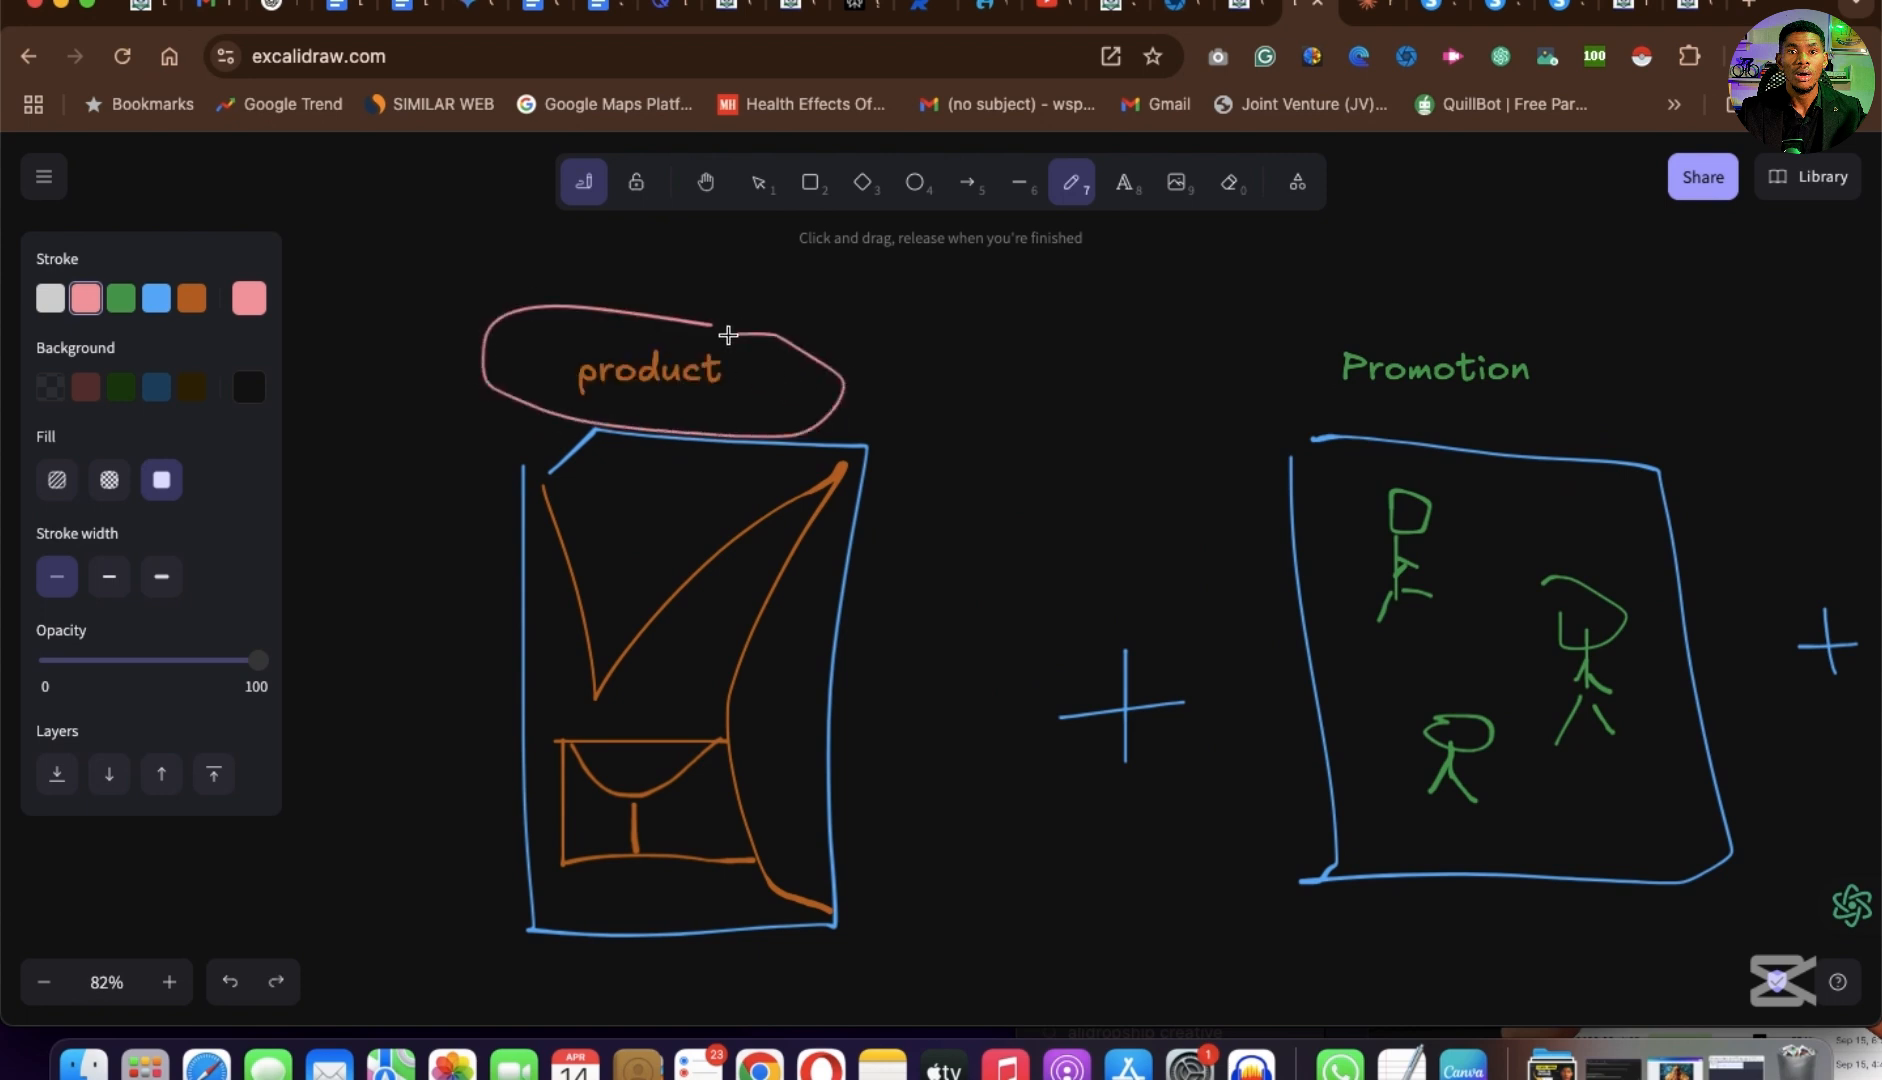
{"action": "left_click_drag", "start_coordinate": [877, 412], "coordinate": [975, 376]}
Draw a pink check mark beside the "Promotion" heading and a horizontal line across the upper part of its box.
{"action": "scroll", "coordinate": [601, 657], "scroll_direction": "up", "scroll_amount": 5}
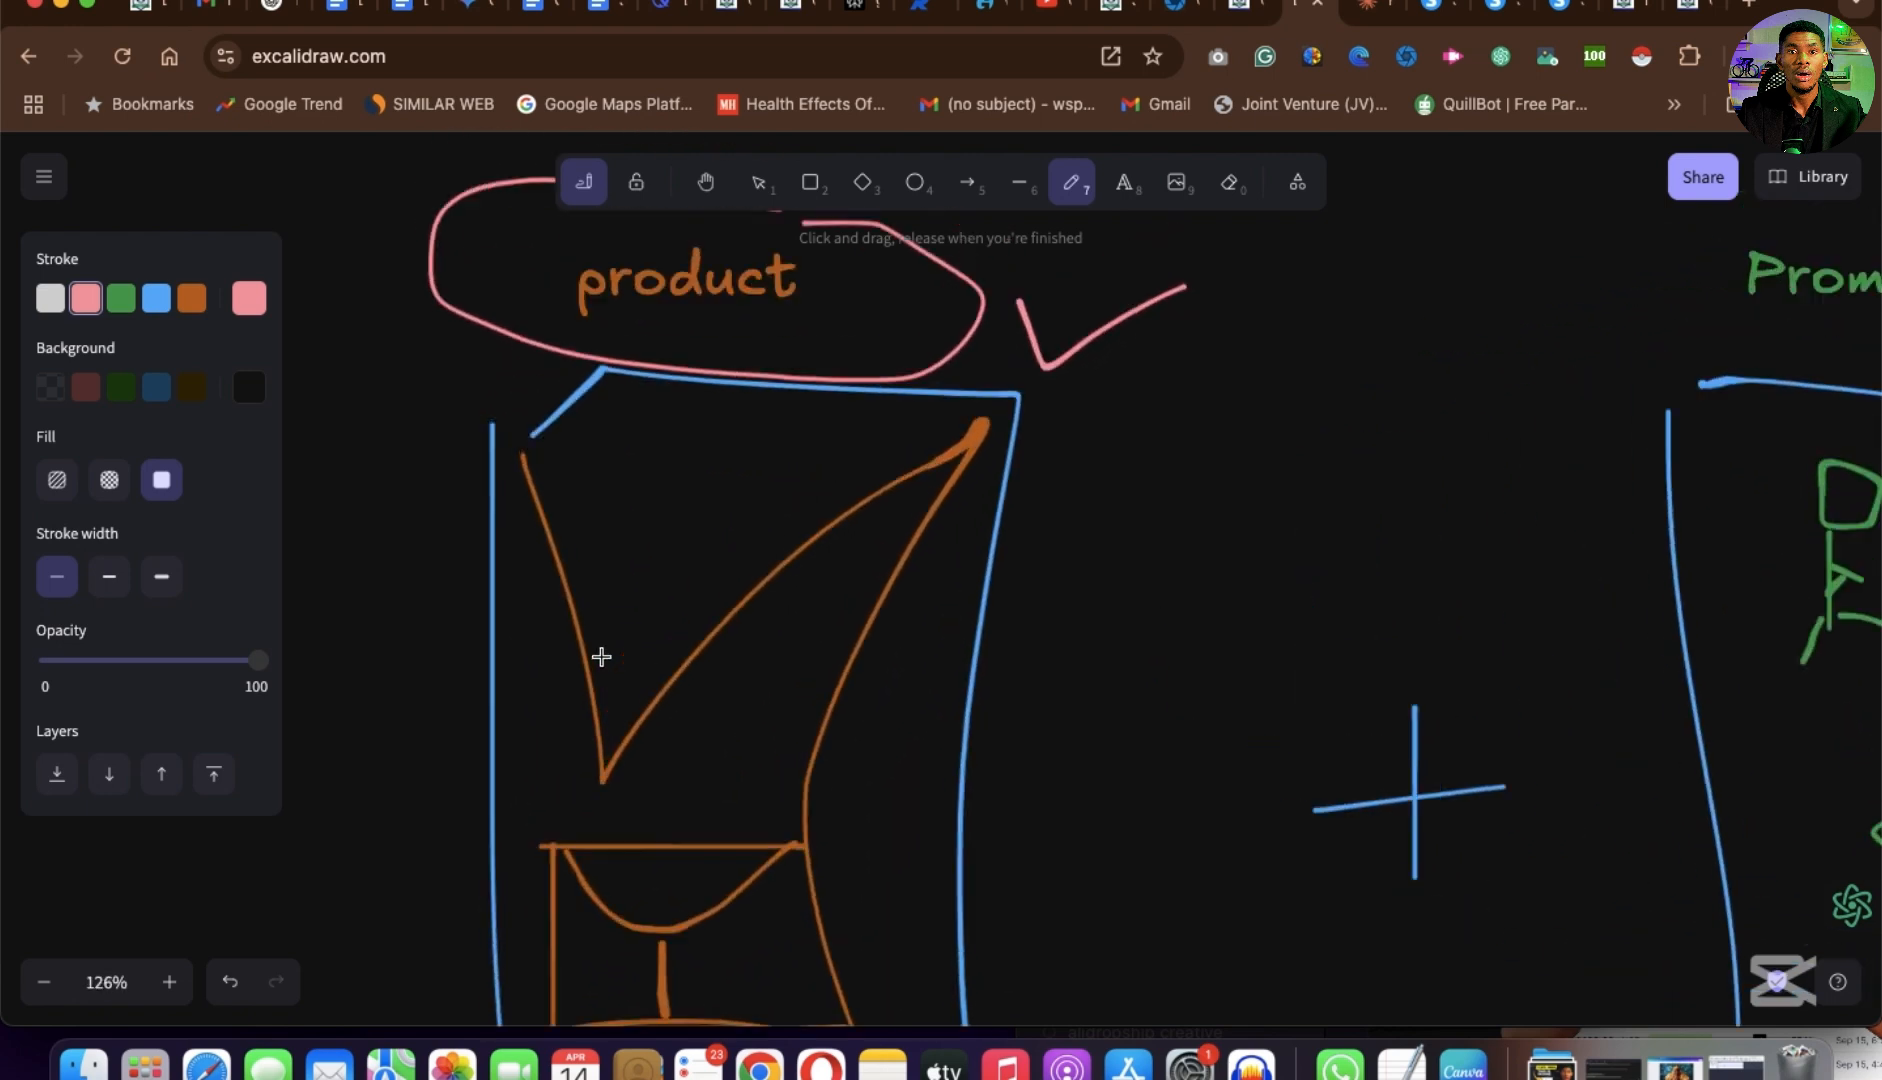
{"action": "scroll", "coordinate": [601, 657], "scroll_direction": "up", "scroll_amount": 1}
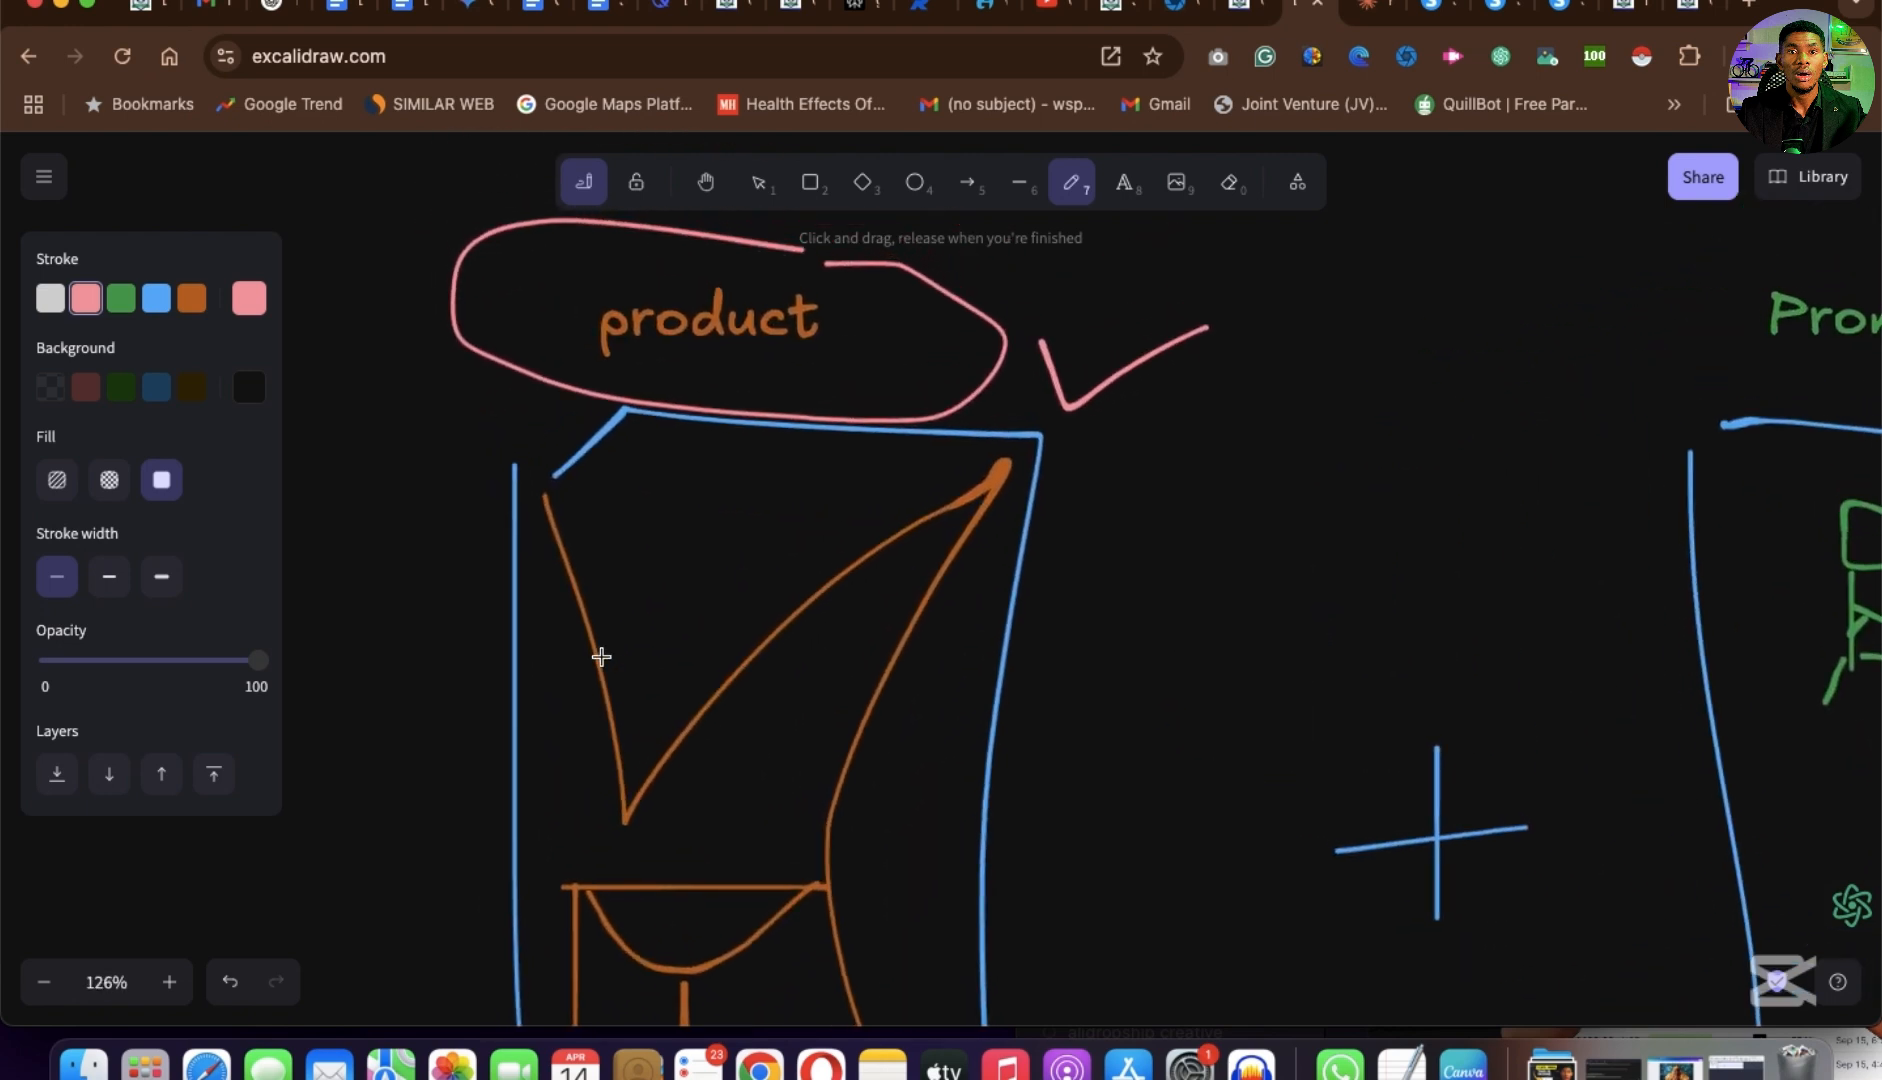
{"action": "scroll", "coordinate": [601, 657], "scroll_direction": "right", "scroll_amount": 15}
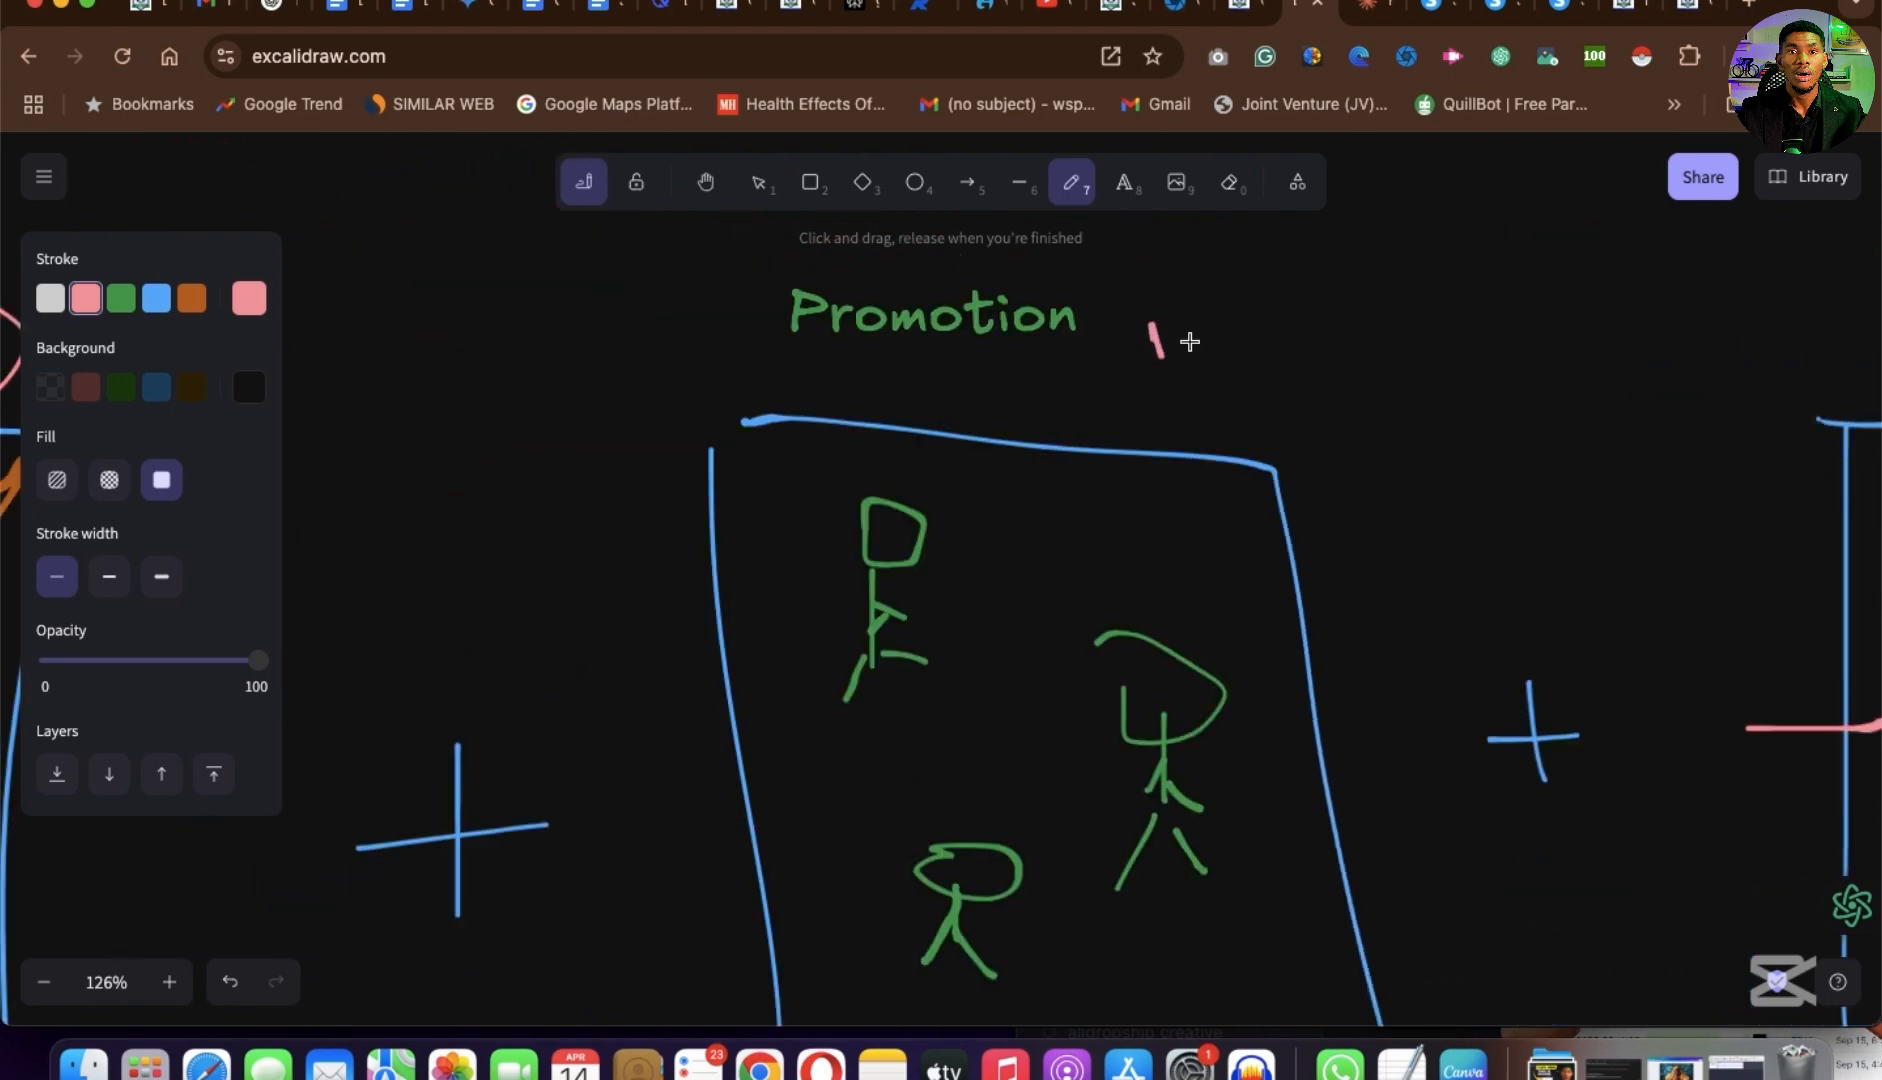
{"action": "left_click_drag", "start_coordinate": [1189, 341], "coordinate": [1264, 289]}
{"action": "left_click_drag", "start_coordinate": [710, 554], "coordinate": [1266, 538]}
Draw a pink check mark beside the "performance" heading.
{"action": "scroll", "coordinate": [1267, 538], "scroll_direction": "right", "scroll_amount": 1}
{"action": "scroll", "coordinate": [1267, 538], "scroll_direction": "down", "scroll_amount": 1}
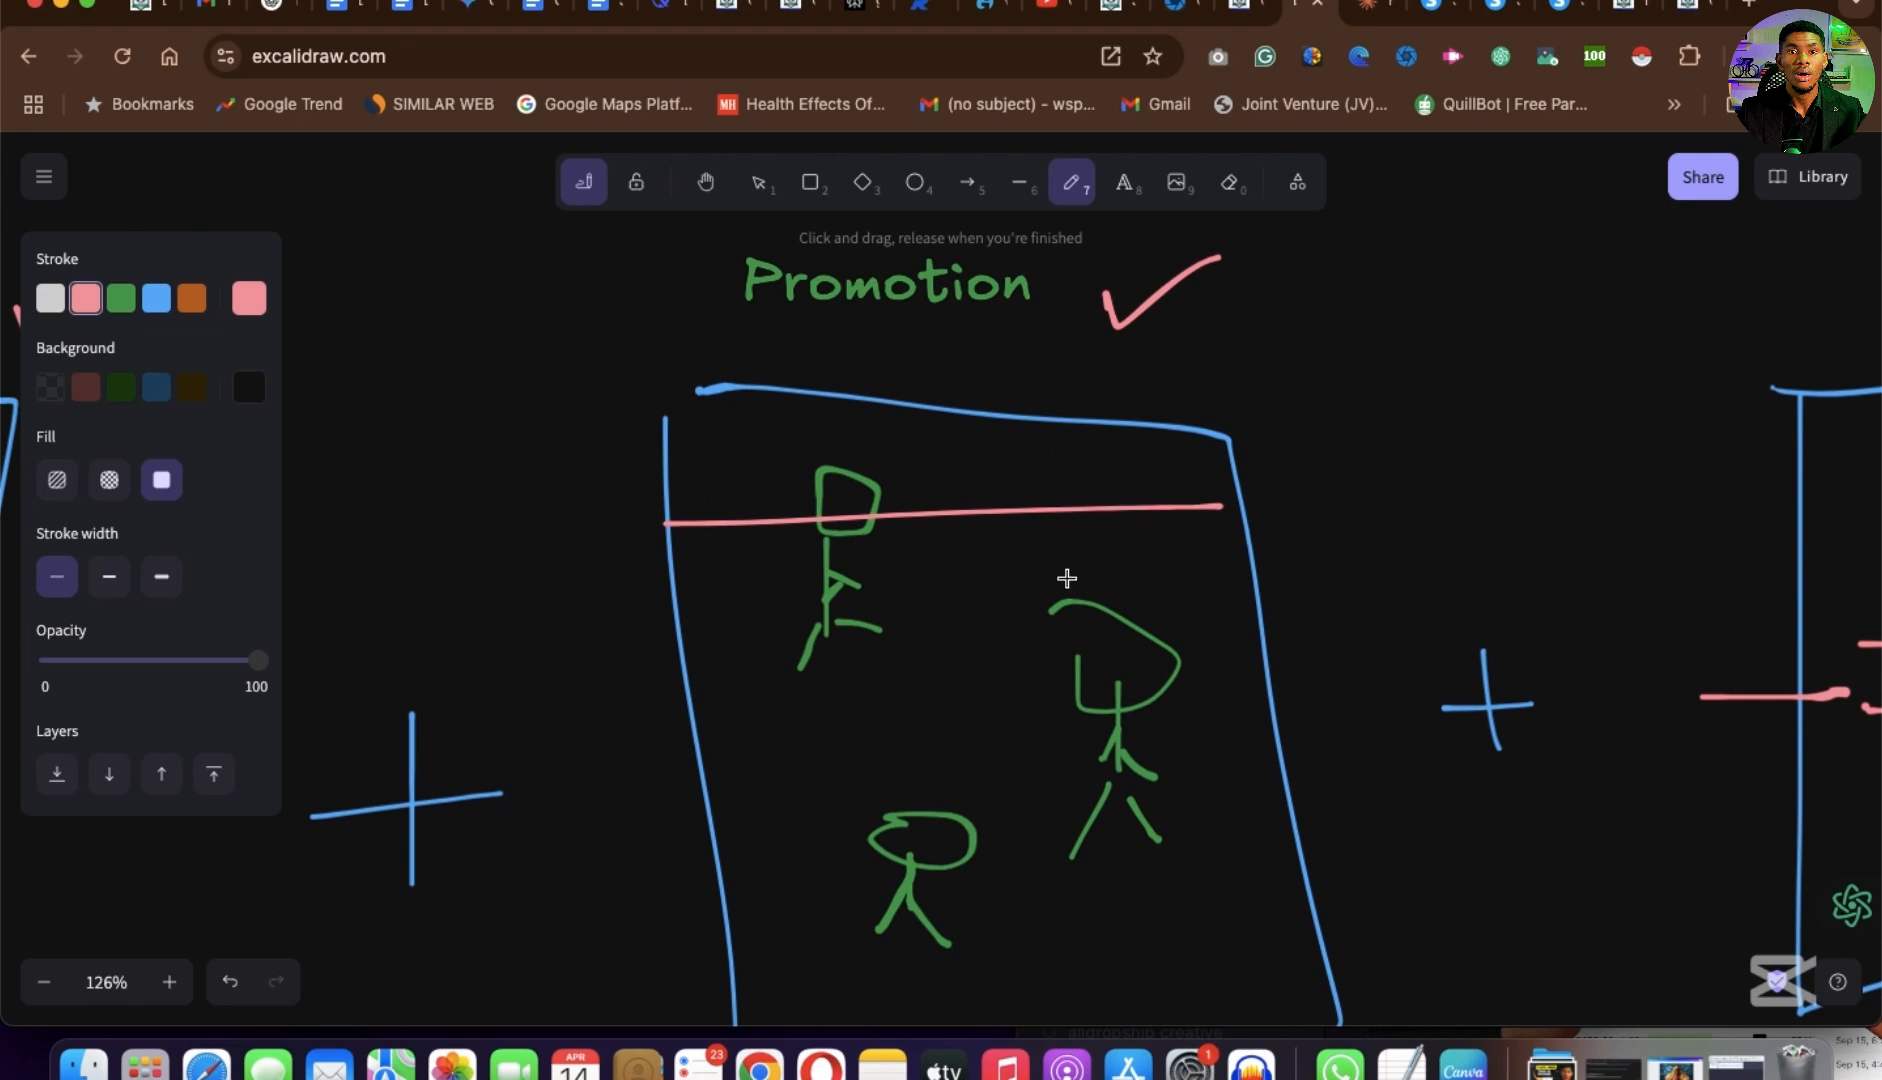
{"action": "scroll", "coordinate": [1004, 625], "scroll_direction": "down", "scroll_amount": 6}
{"action": "scroll", "coordinate": [1004, 625], "scroll_direction": "right", "scroll_amount": 1}
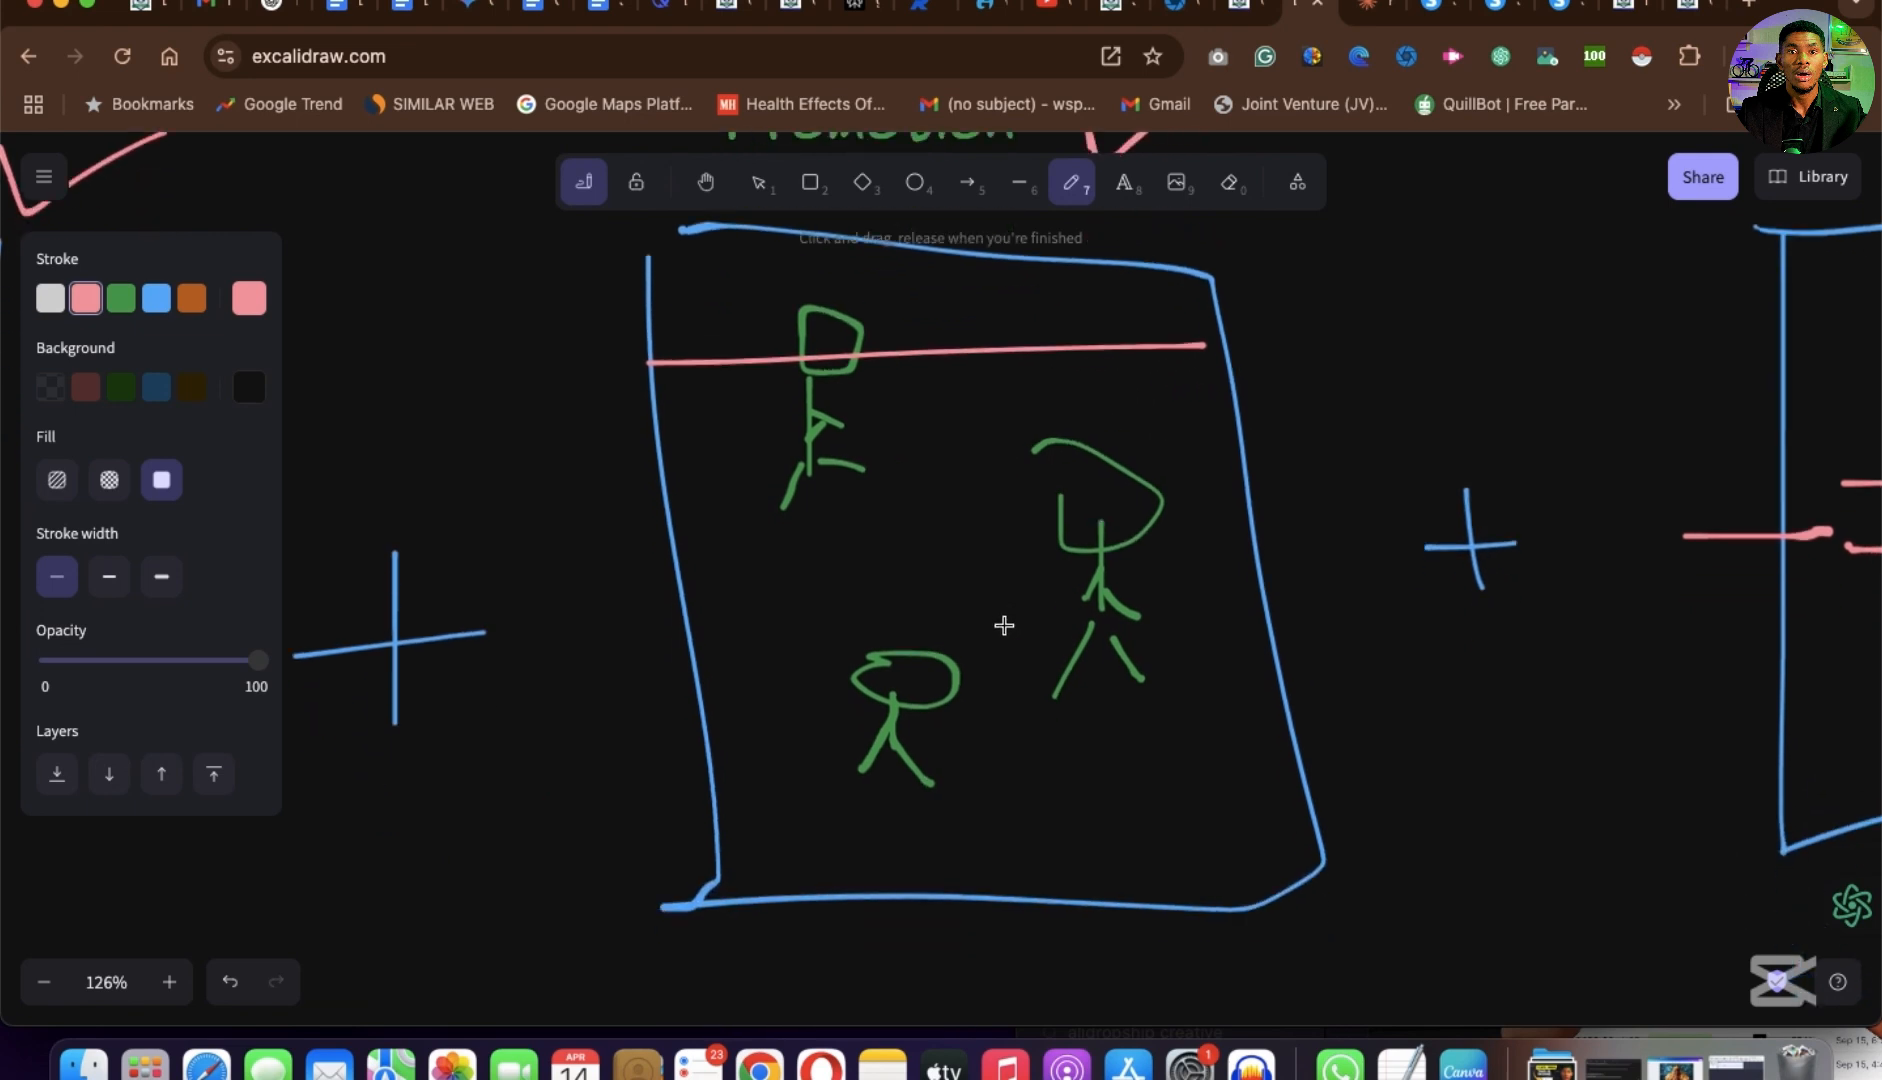
{"action": "scroll", "coordinate": [1004, 625], "scroll_direction": "up", "scroll_amount": 5}
{"action": "scroll", "coordinate": [1004, 625], "scroll_direction": "up", "scroll_amount": 2}
{"action": "scroll", "coordinate": [1004, 625], "scroll_direction": "right", "scroll_amount": 1}
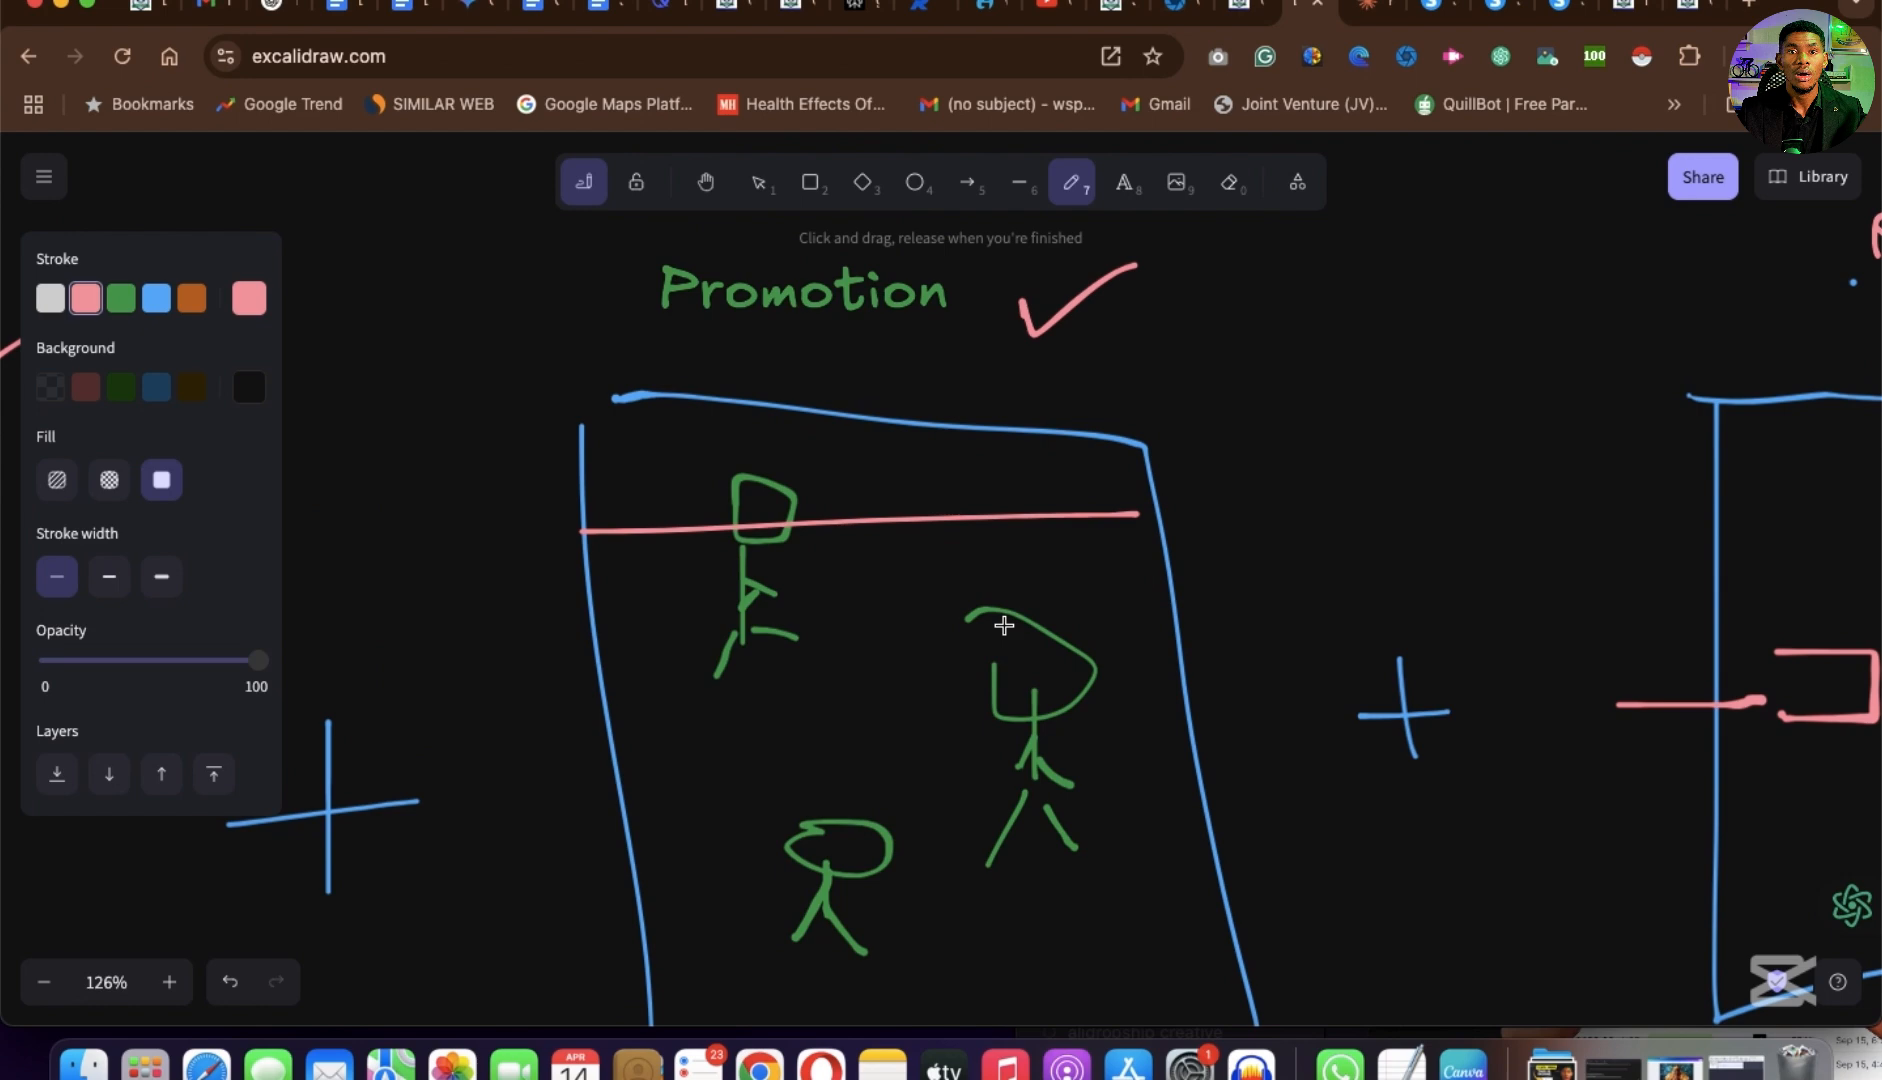
{"action": "scroll", "coordinate": [1004, 625], "scroll_direction": "right", "scroll_amount": 20}
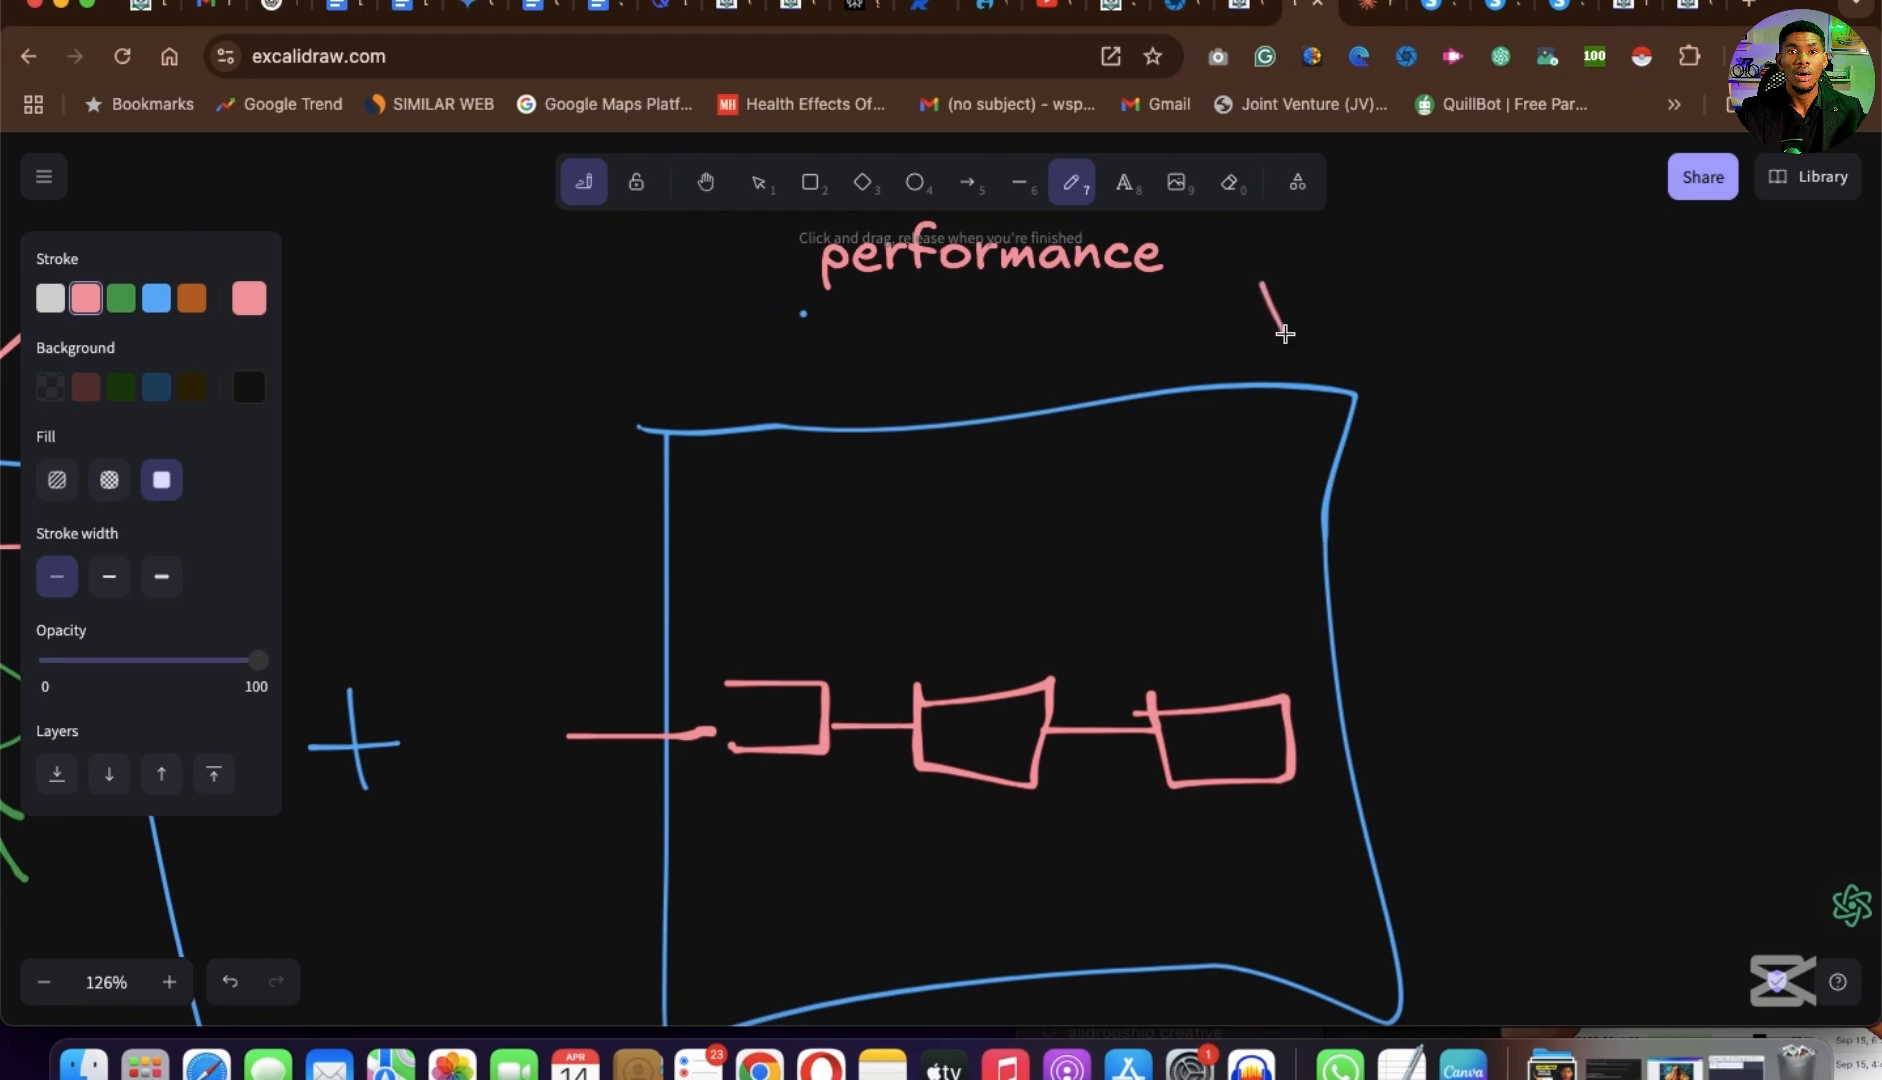
{"action": "left_click_drag", "start_coordinate": [1285, 334], "coordinate": [1437, 236]}
Draw one pink wavy line above and one below the chain of connected boxes in the performance frame.
{"action": "scroll", "coordinate": [992, 621], "scroll_direction": "left", "scroll_amount": 4}
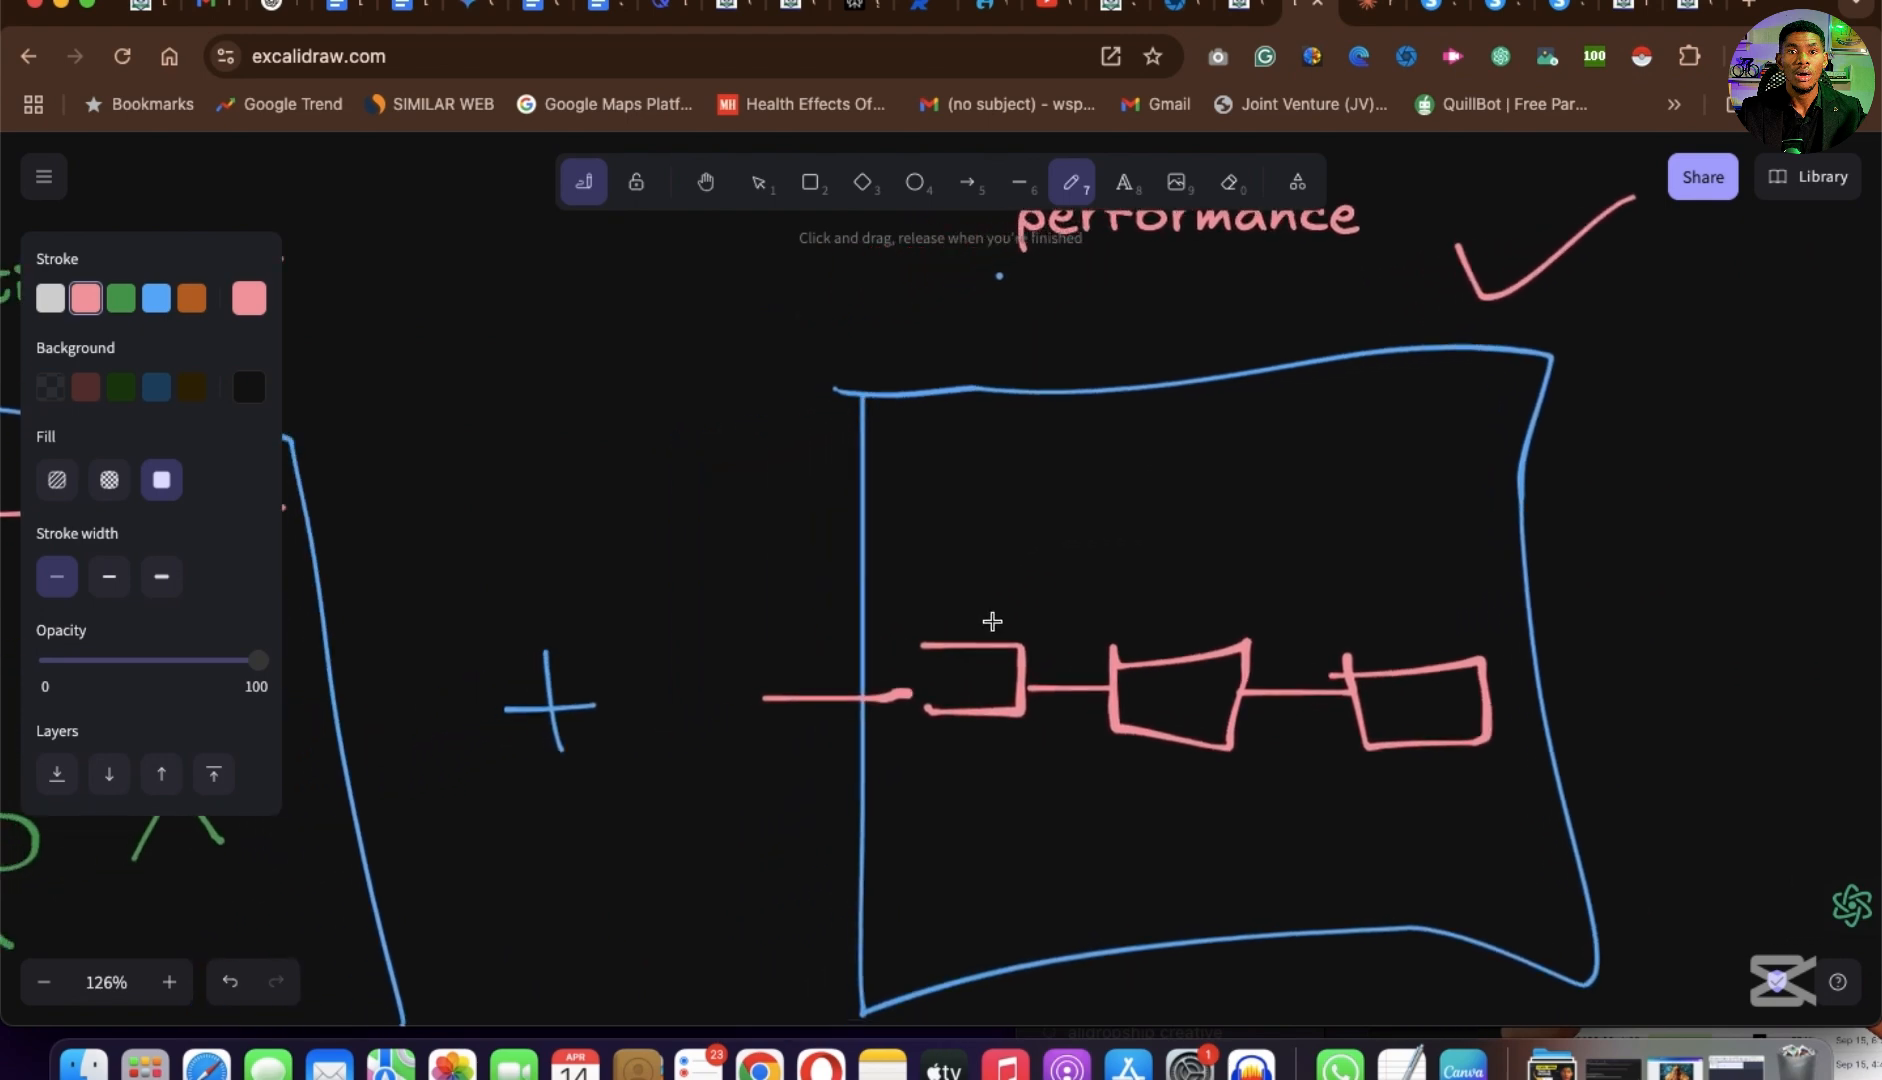
{"action": "mouse_move", "coordinate": [934, 590]}
{"action": "left_mouse_down"}
{"action": "mouse_move", "coordinate": [994, 611]}
{"action": "mouse_move", "coordinate": [1141, 594]}
{"action": "mouse_move", "coordinate": [1390, 625]}
{"action": "mouse_move", "coordinate": [1540, 603]}
{"action": "left_mouse_up"}
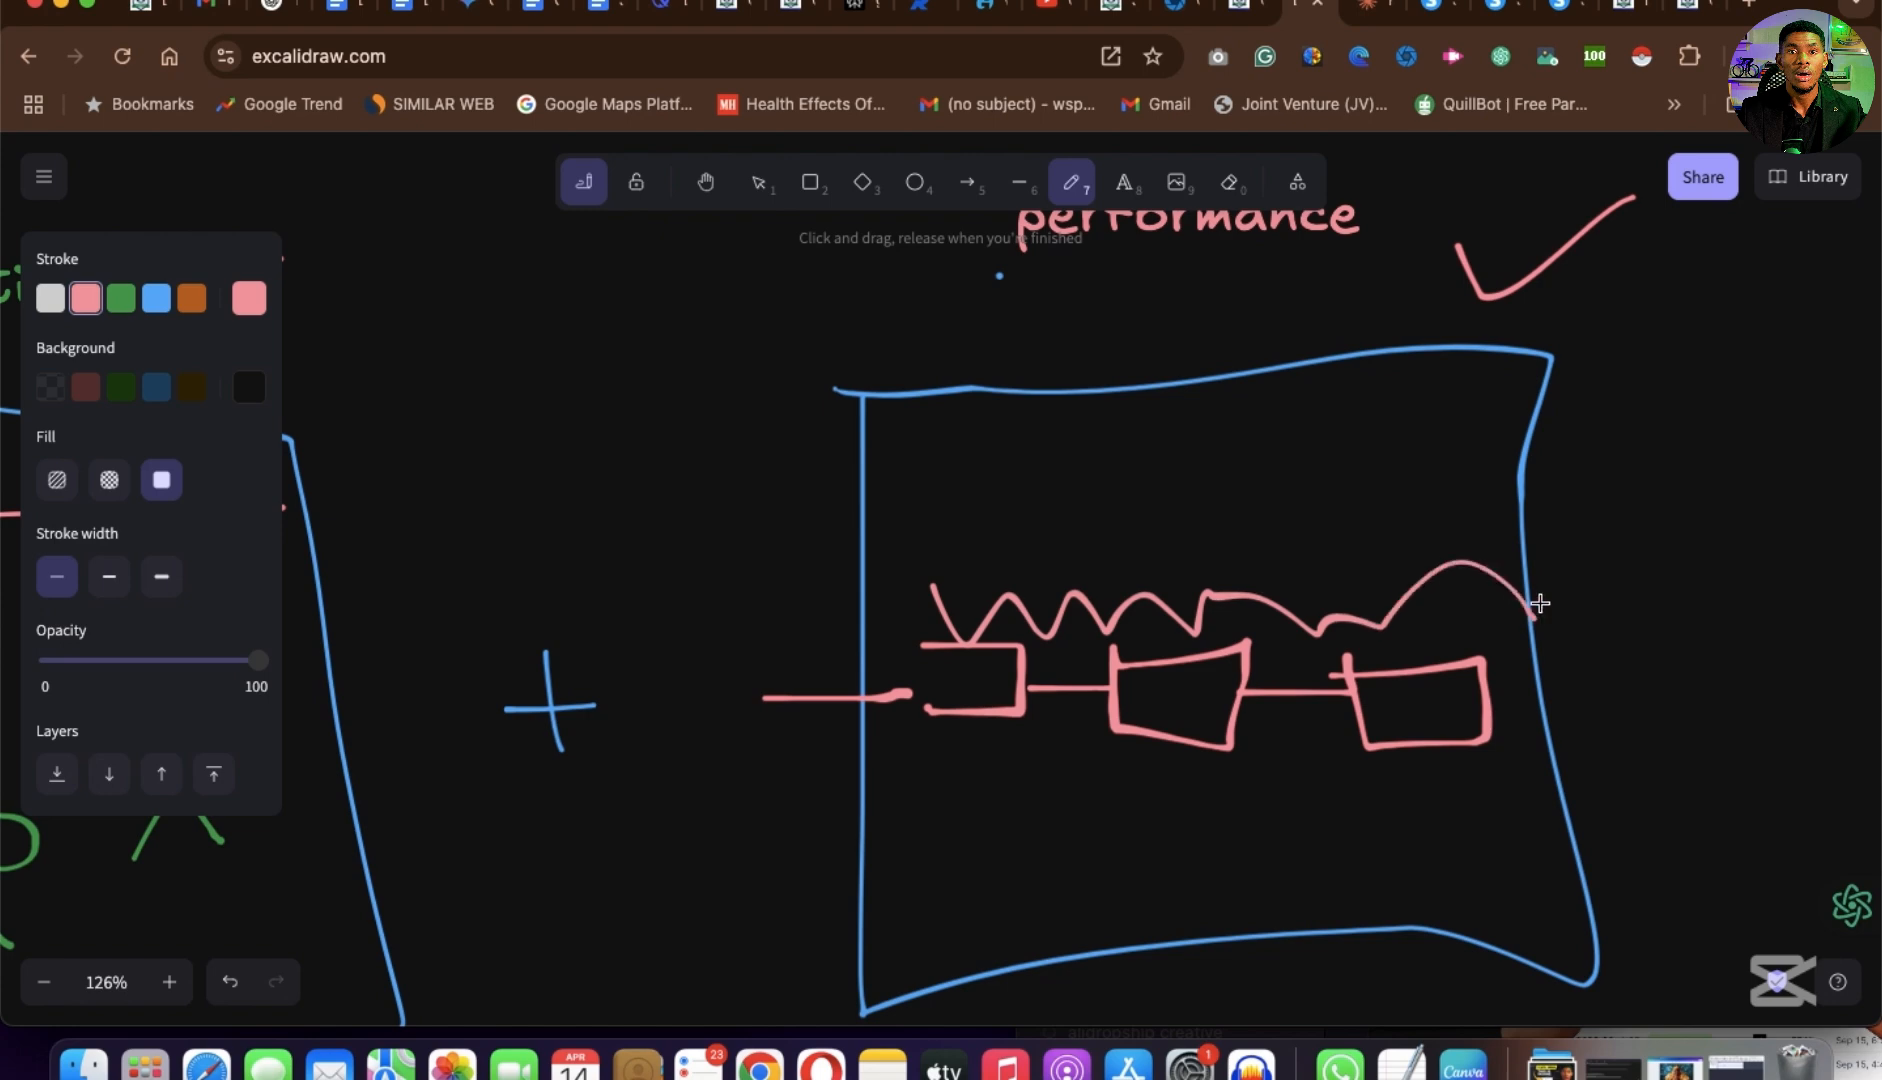
{"action": "mouse_move", "coordinate": [953, 778]}
{"action": "left_mouse_down"}
{"action": "mouse_move", "coordinate": [1138, 870]}
{"action": "mouse_move", "coordinate": [1336, 905]}
{"action": "mouse_move", "coordinate": [1538, 772]}
{"action": "mouse_move", "coordinate": [1664, 860]}
{"action": "left_mouse_up"}
Draw a second pink horizontal line across the Promotion box, just below the first one.
{"action": "scroll", "coordinate": [1113, 743], "scroll_direction": "left", "scroll_amount": 10}
{"action": "scroll", "coordinate": [1113, 743], "scroll_direction": "down", "scroll_amount": 4}
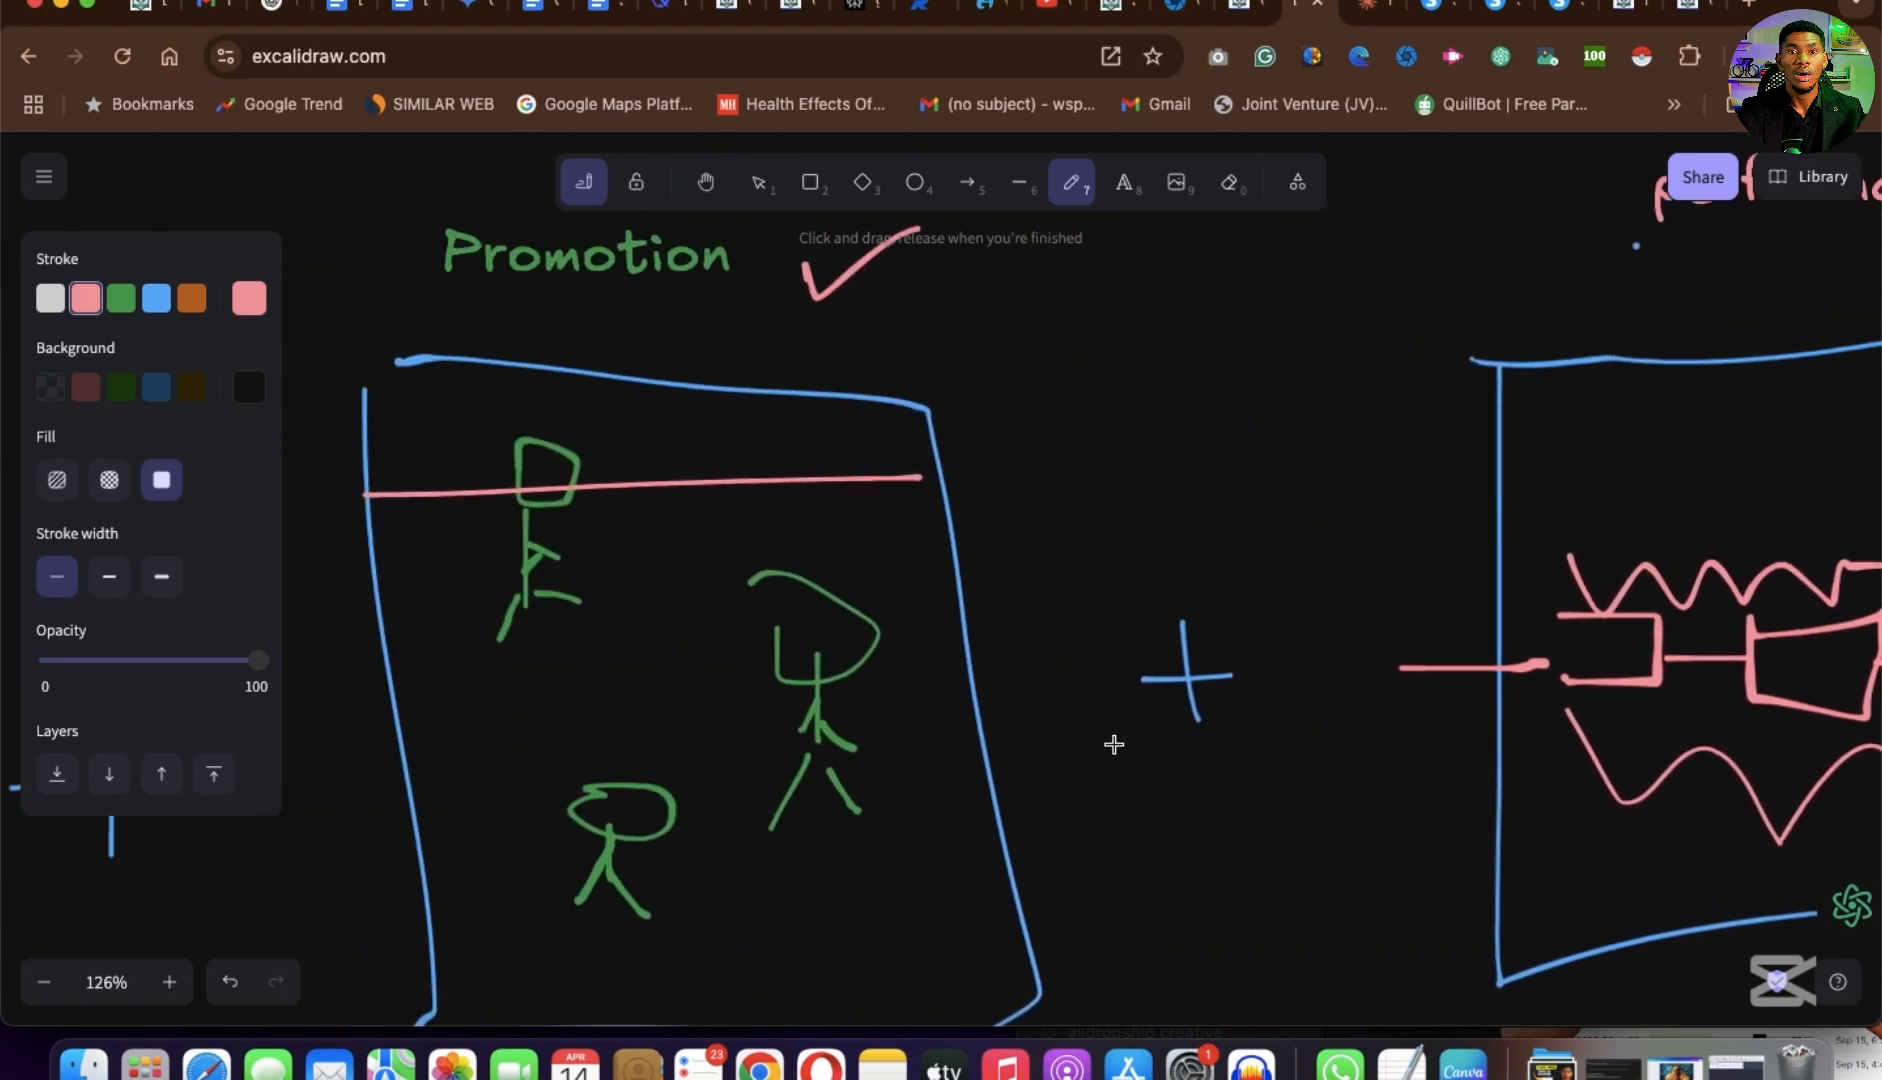
{"action": "scroll", "coordinate": [597, 521], "scroll_direction": "up", "scroll_amount": 5}
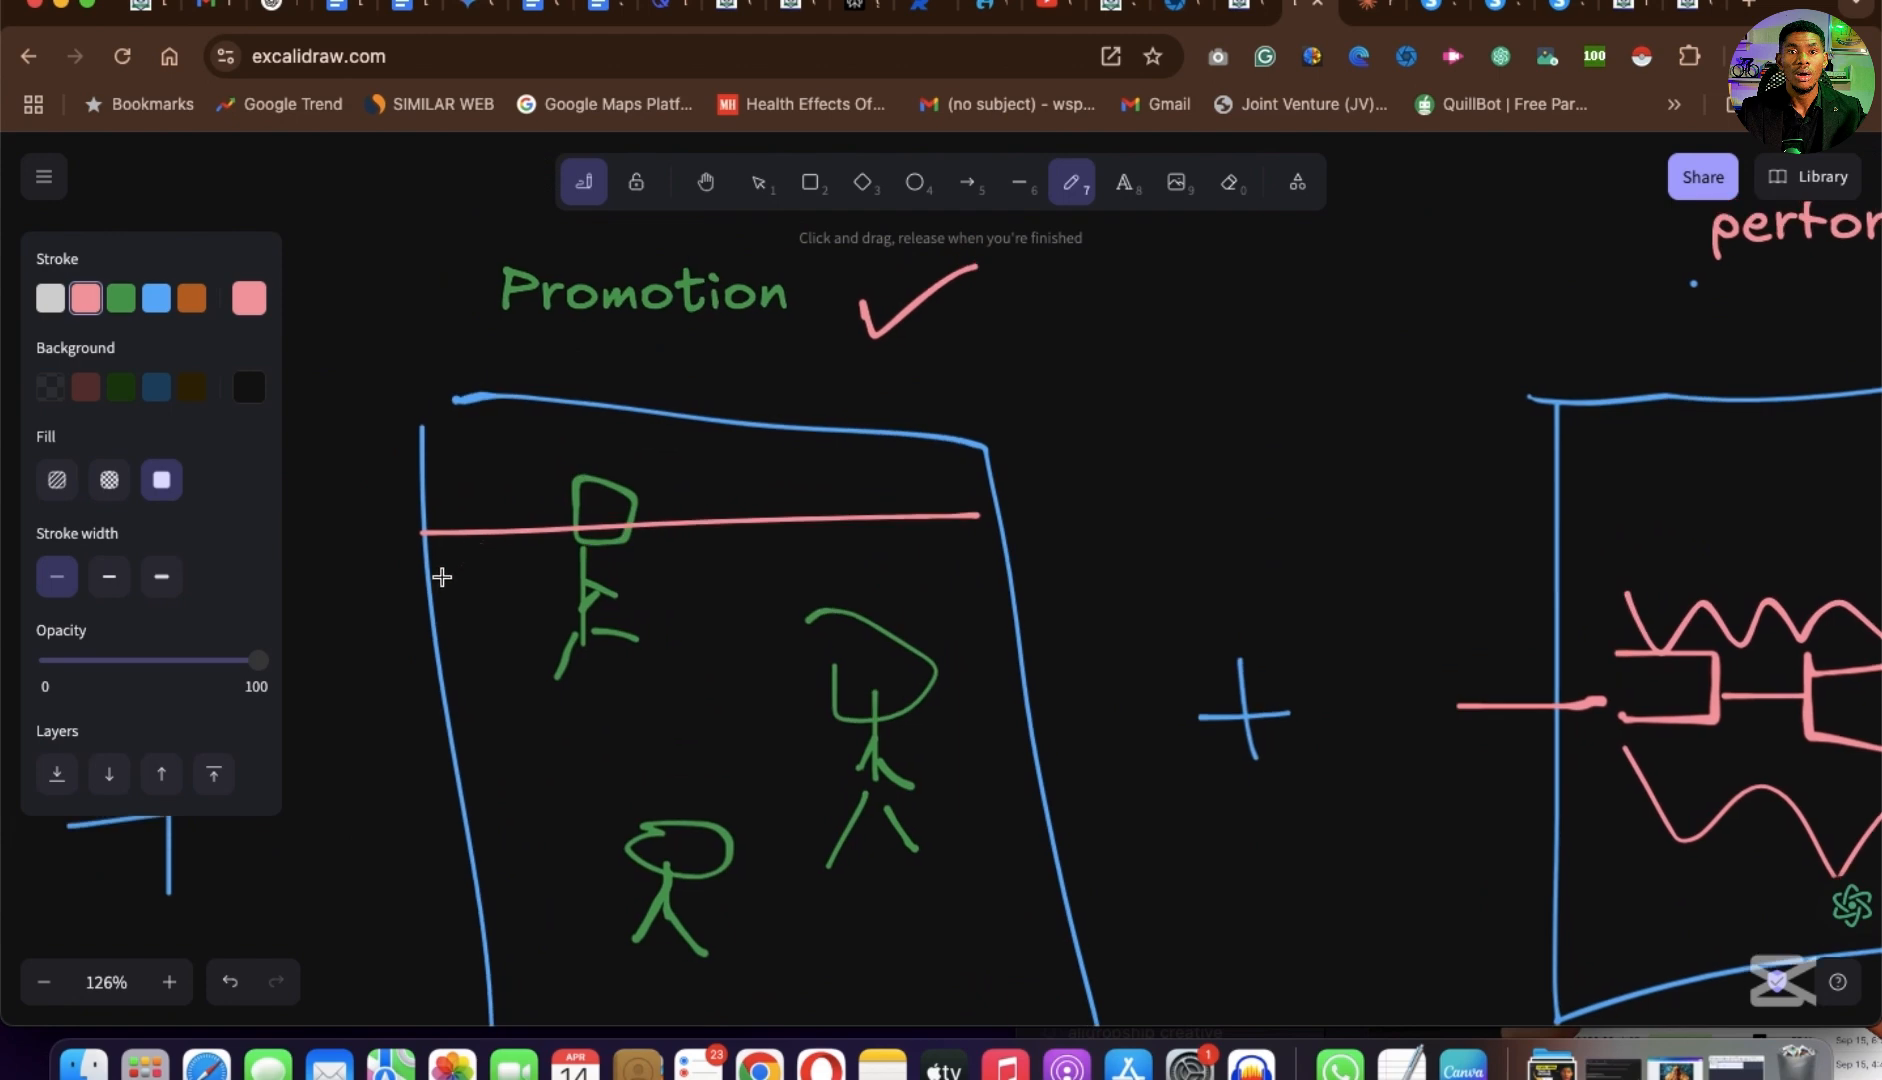
{"action": "left_click_drag", "start_coordinate": [436, 586], "coordinate": [1035, 582]}
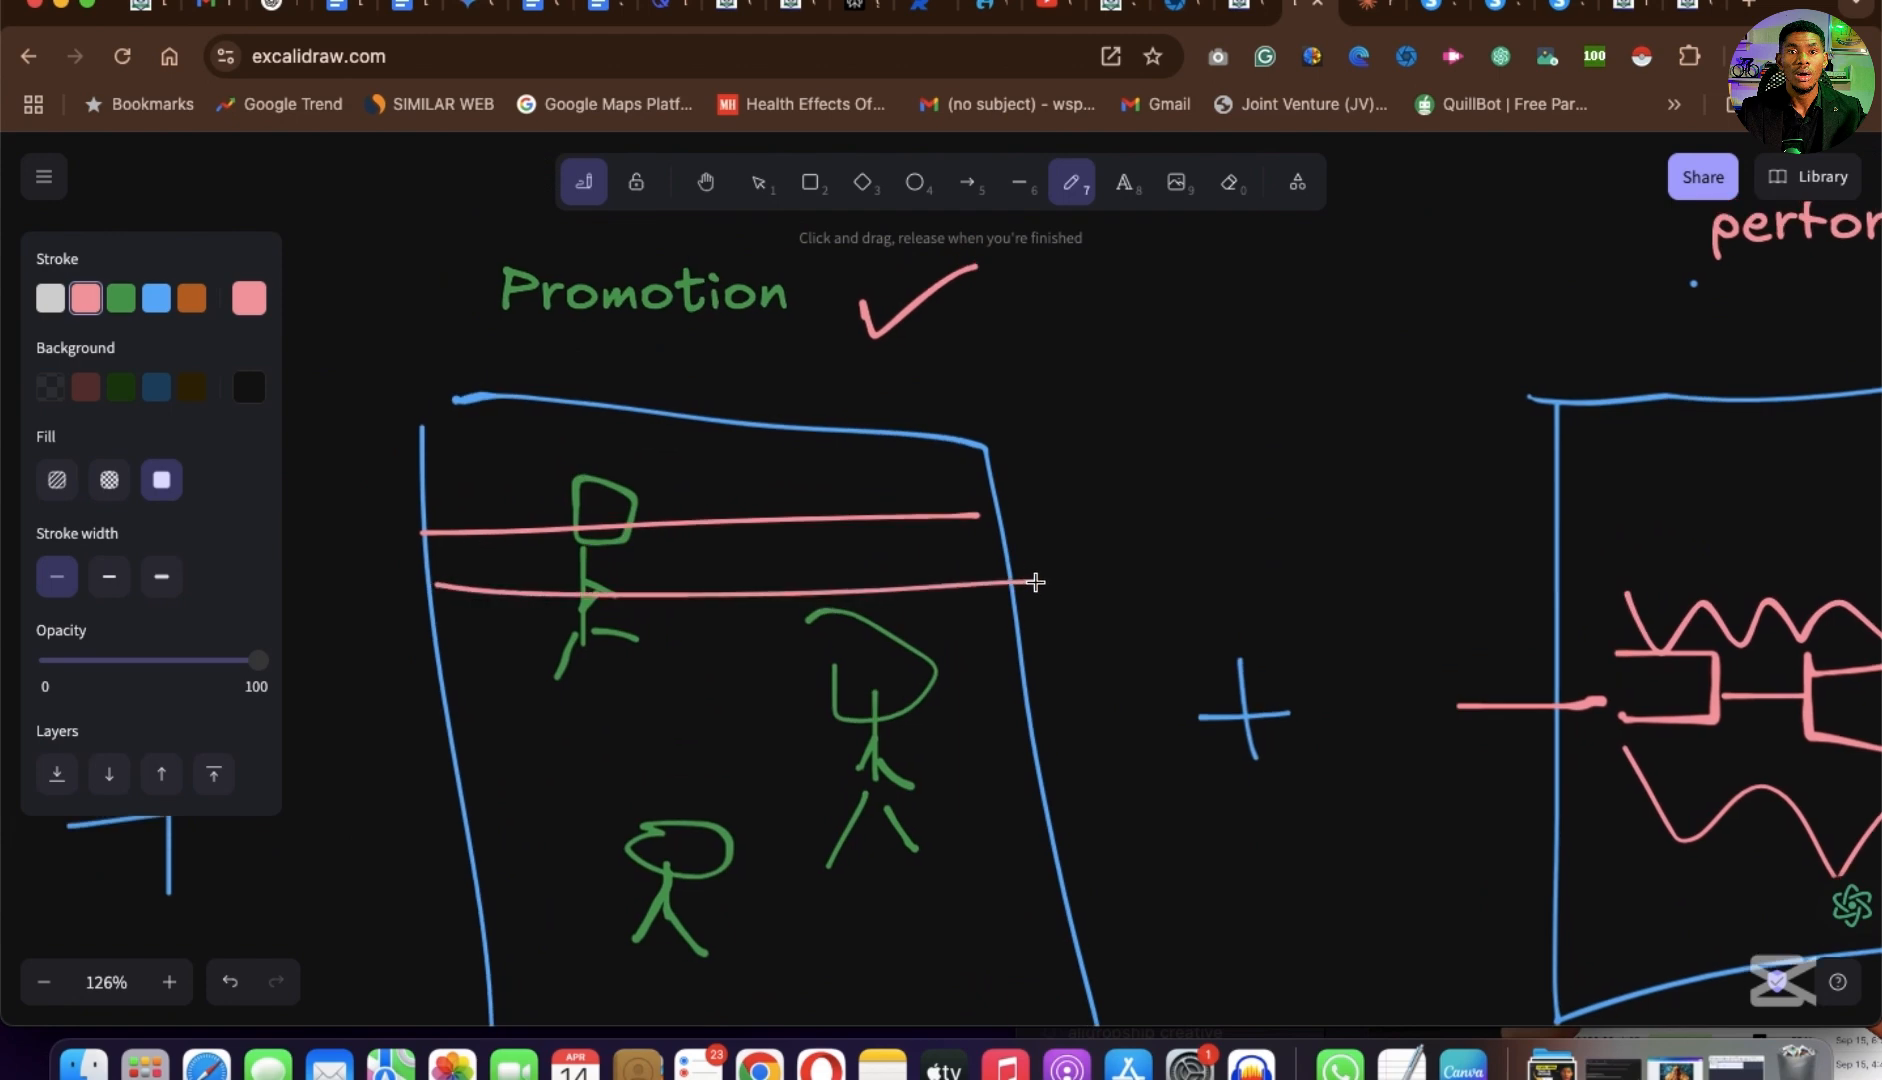
{"action": "scroll", "coordinate": [686, 672], "scroll_direction": "down", "scroll_amount": 5}
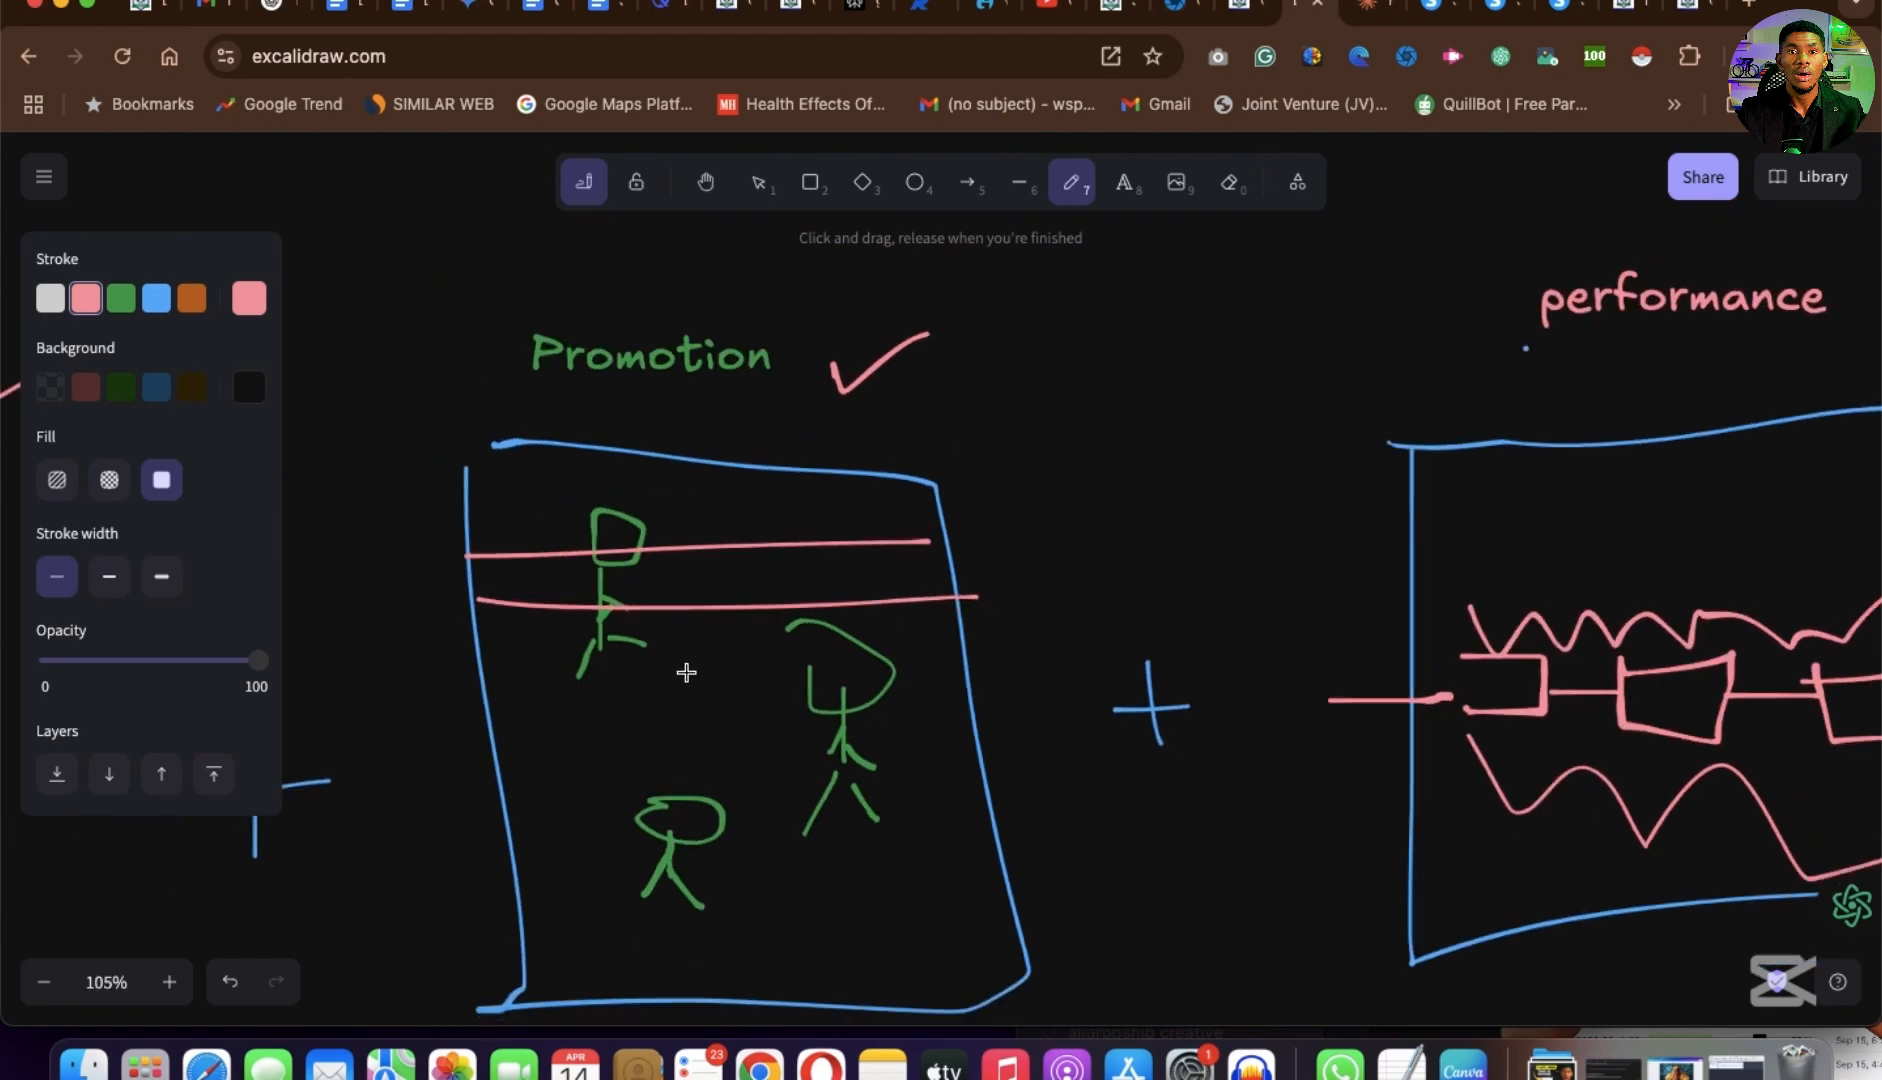
{"action": "scroll", "coordinate": [686, 668], "scroll_direction": "left", "scroll_amount": 7}
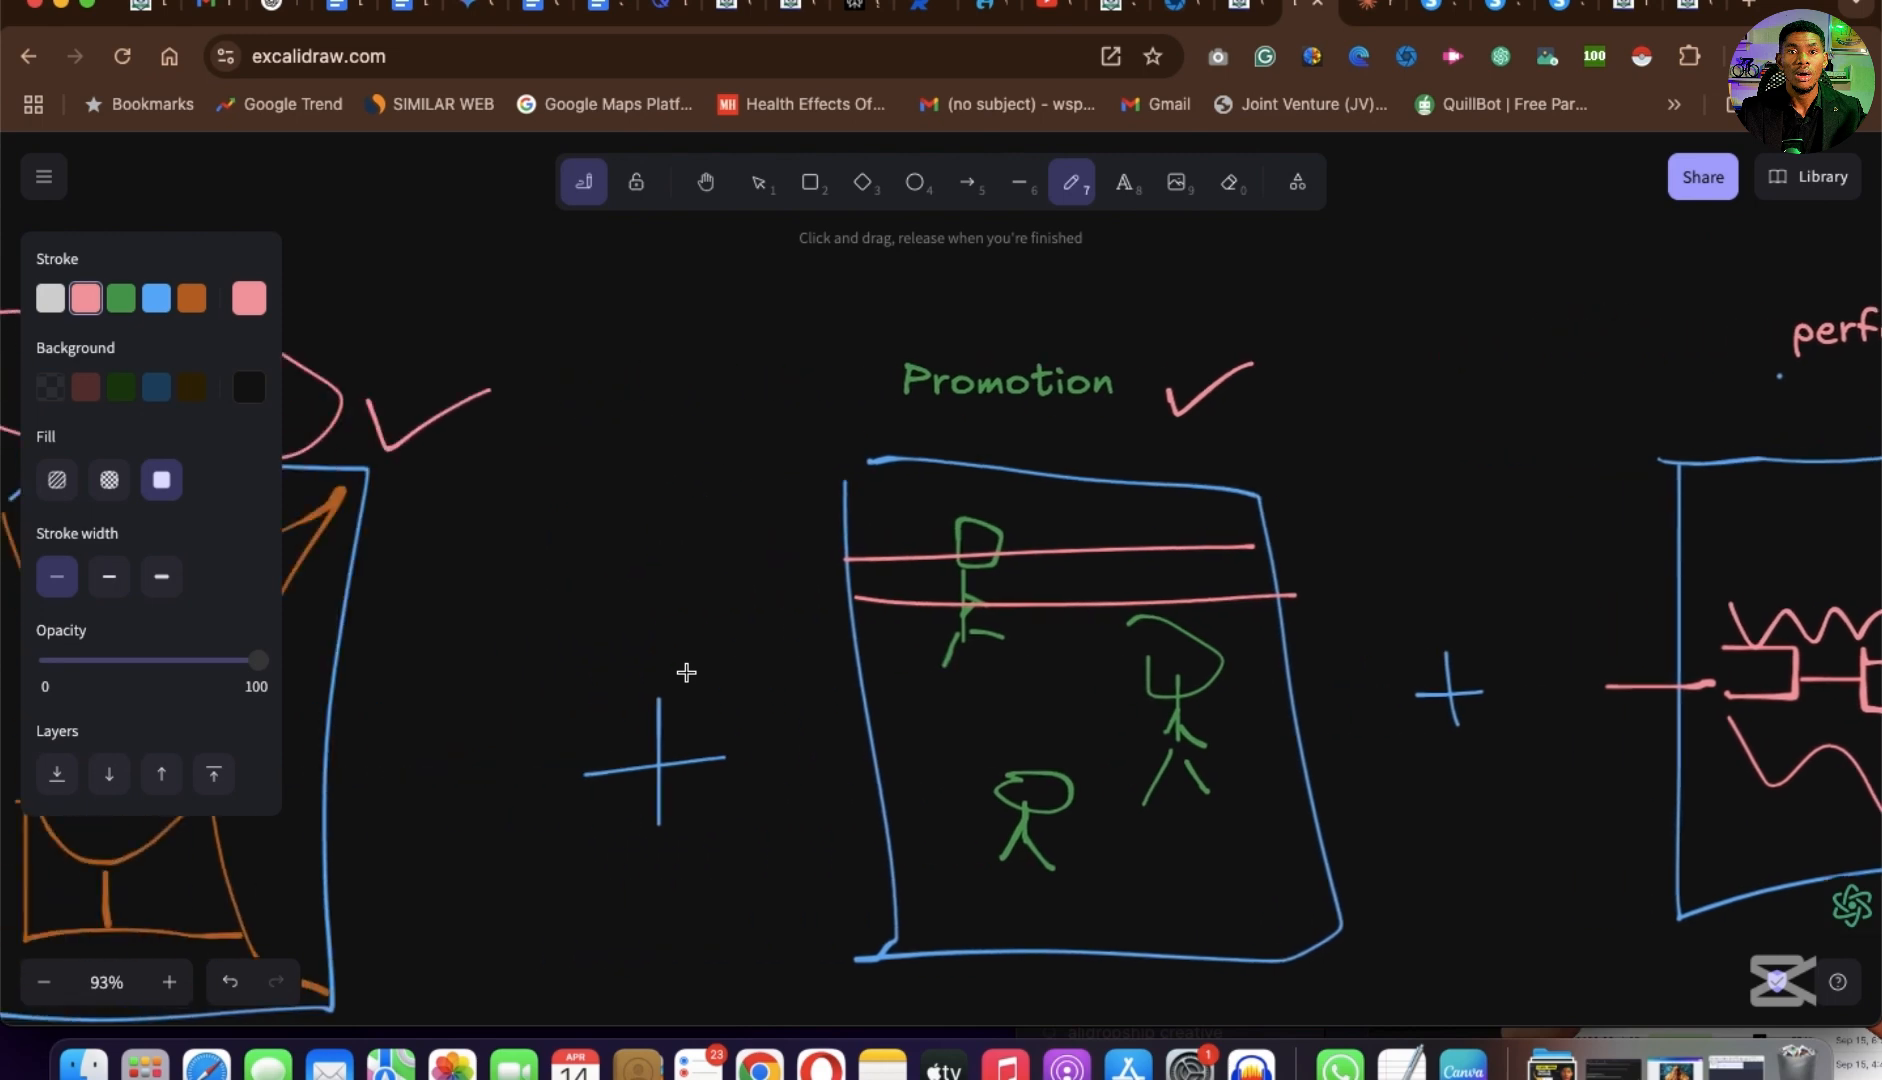
{"action": "scroll", "coordinate": [686, 664], "scroll_direction": "right", "scroll_amount": 3}
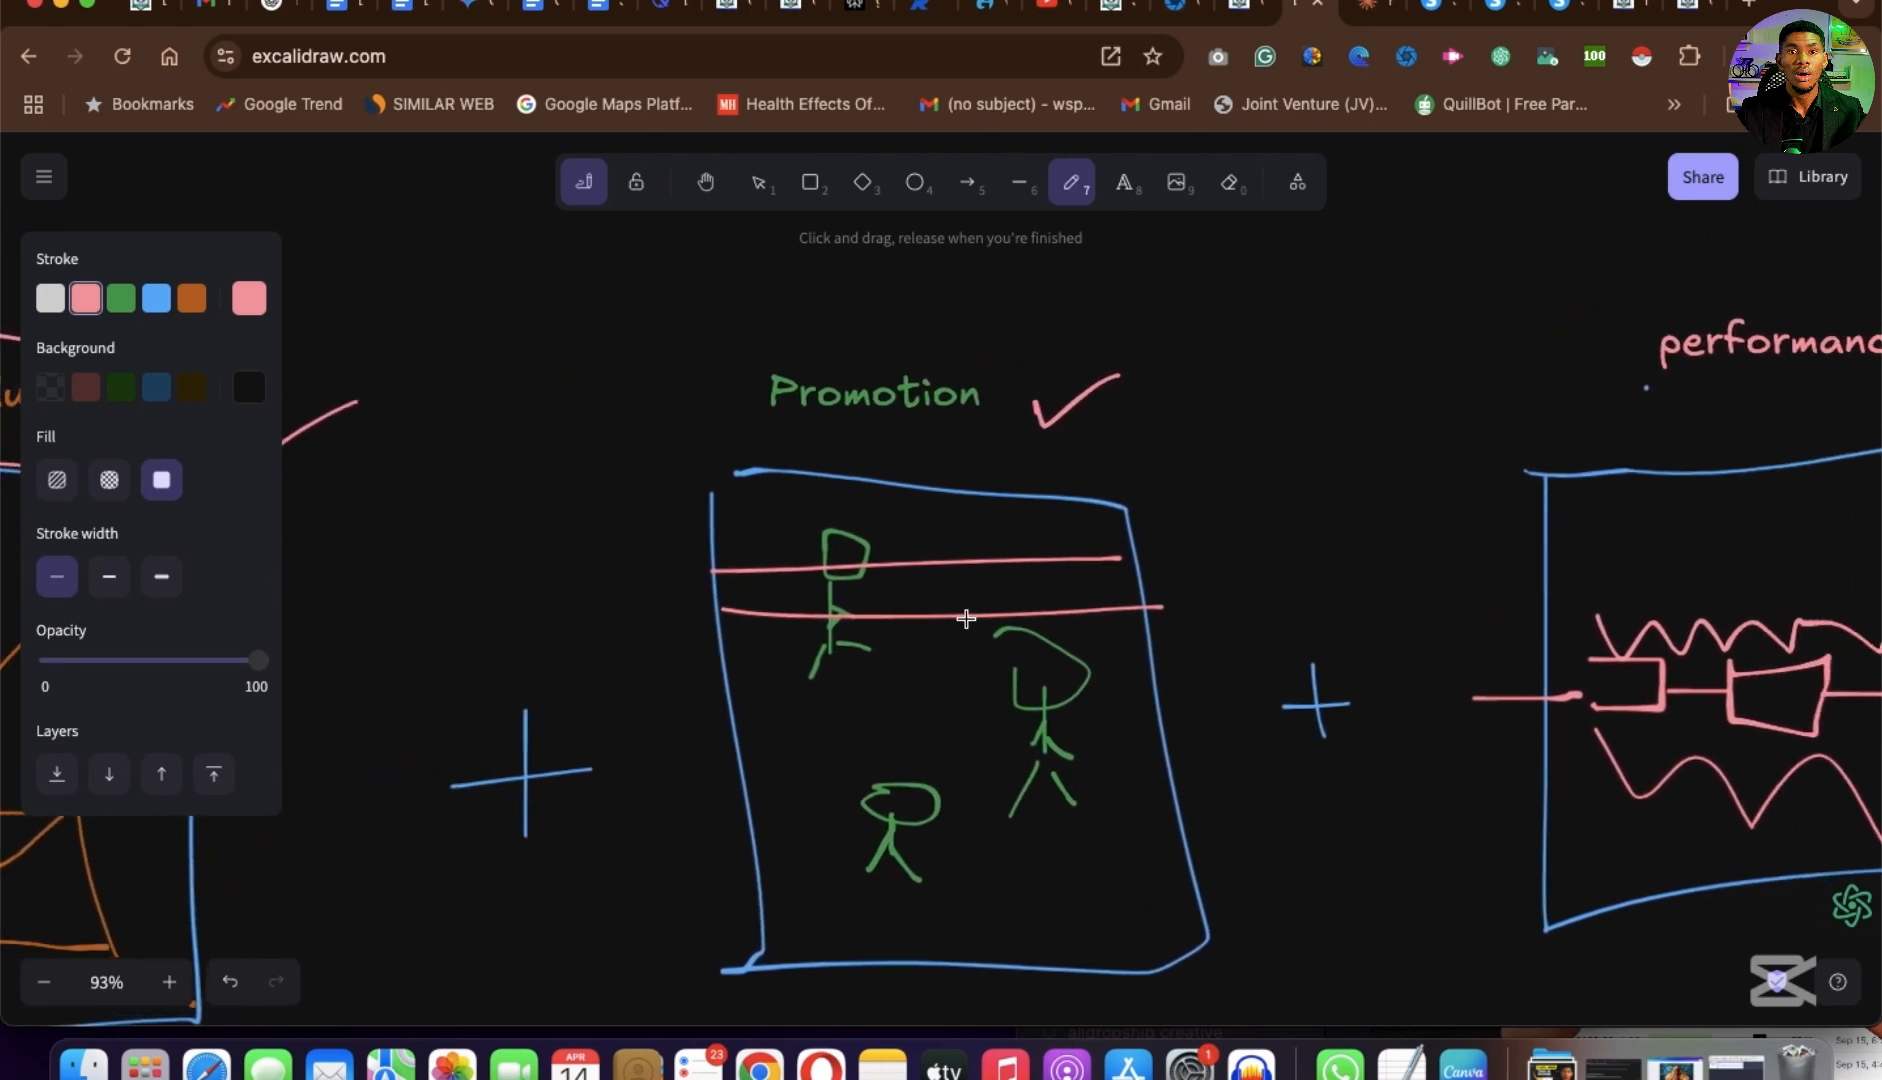
Revisit the Pinnacle Properties testimonials, the funnel's step configuration and the Systeme.io homepage, then return to the Hydronium Solutions sales page.
{"action": "left_click", "coordinate": [1566, 24]}
{"action": "left_click", "coordinate": [1508, 20]}
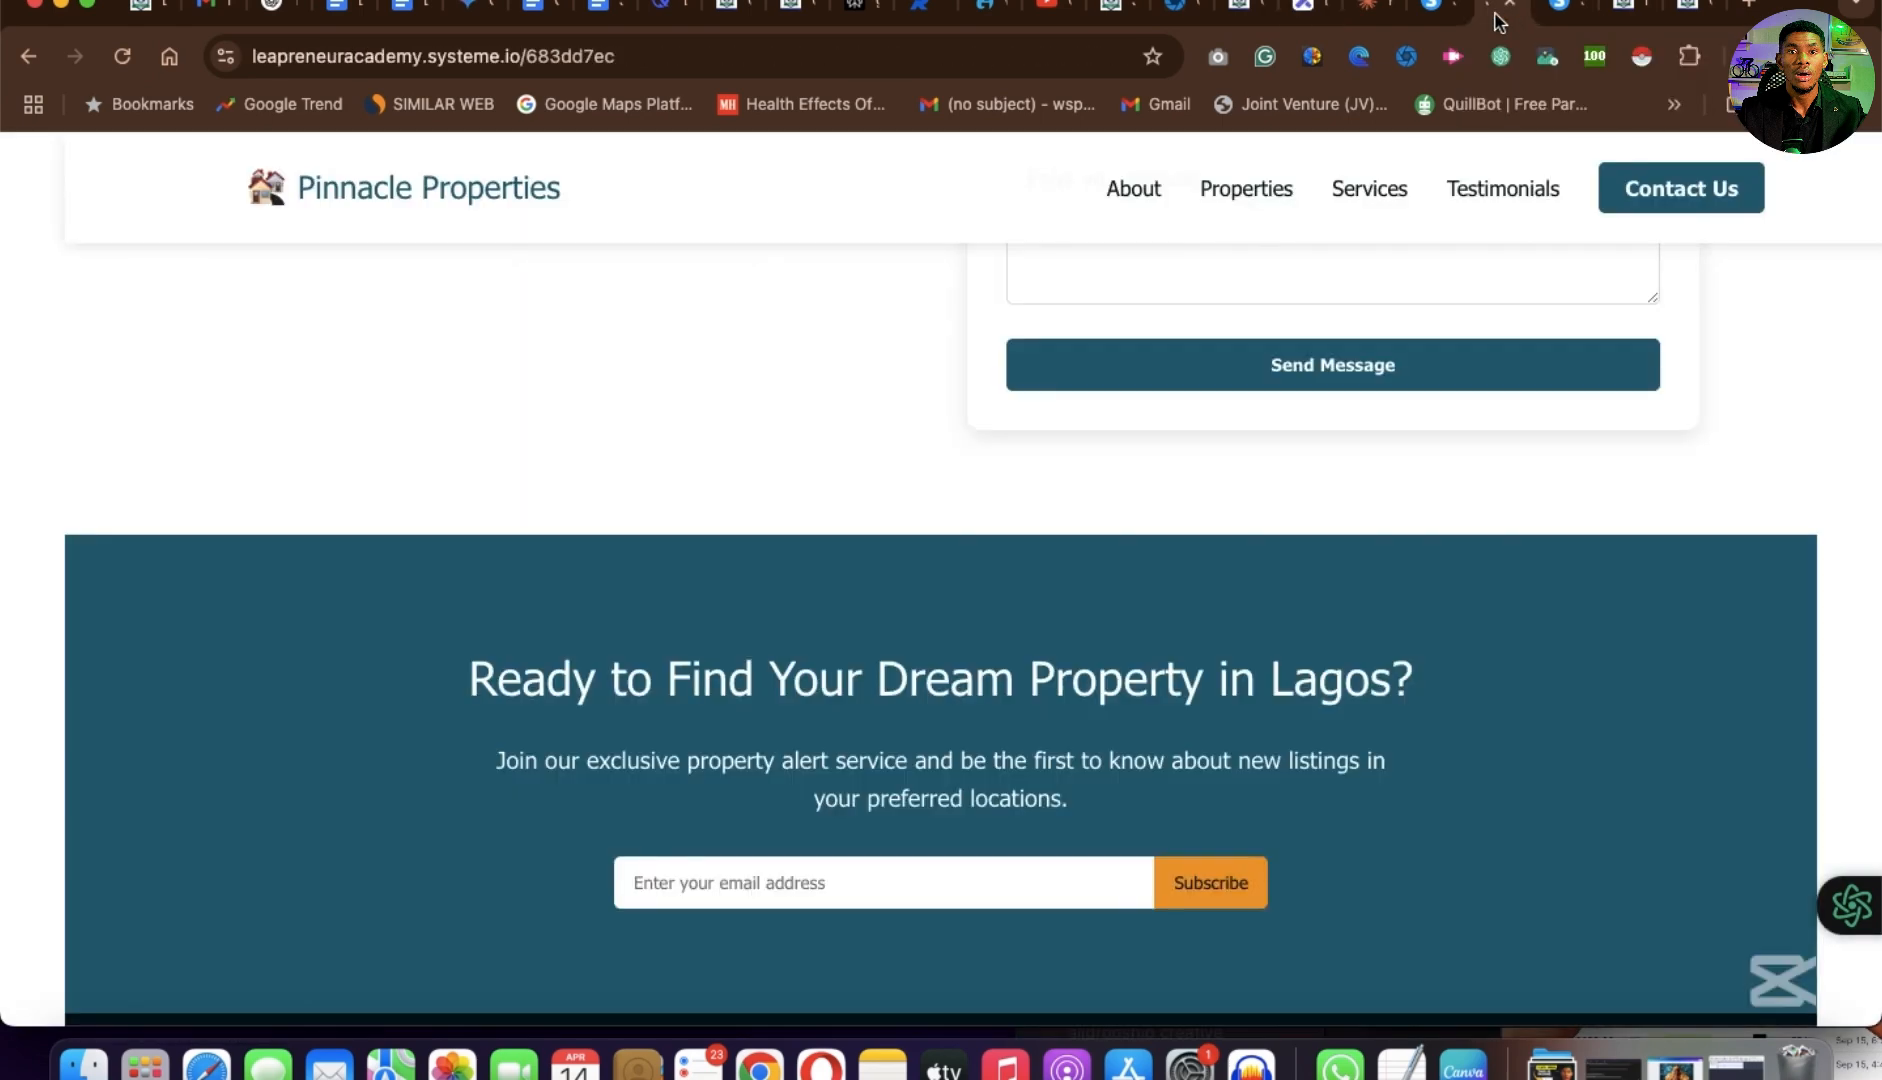
{"action": "scroll", "coordinate": [1234, 390], "scroll_direction": "up", "scroll_amount": 10}
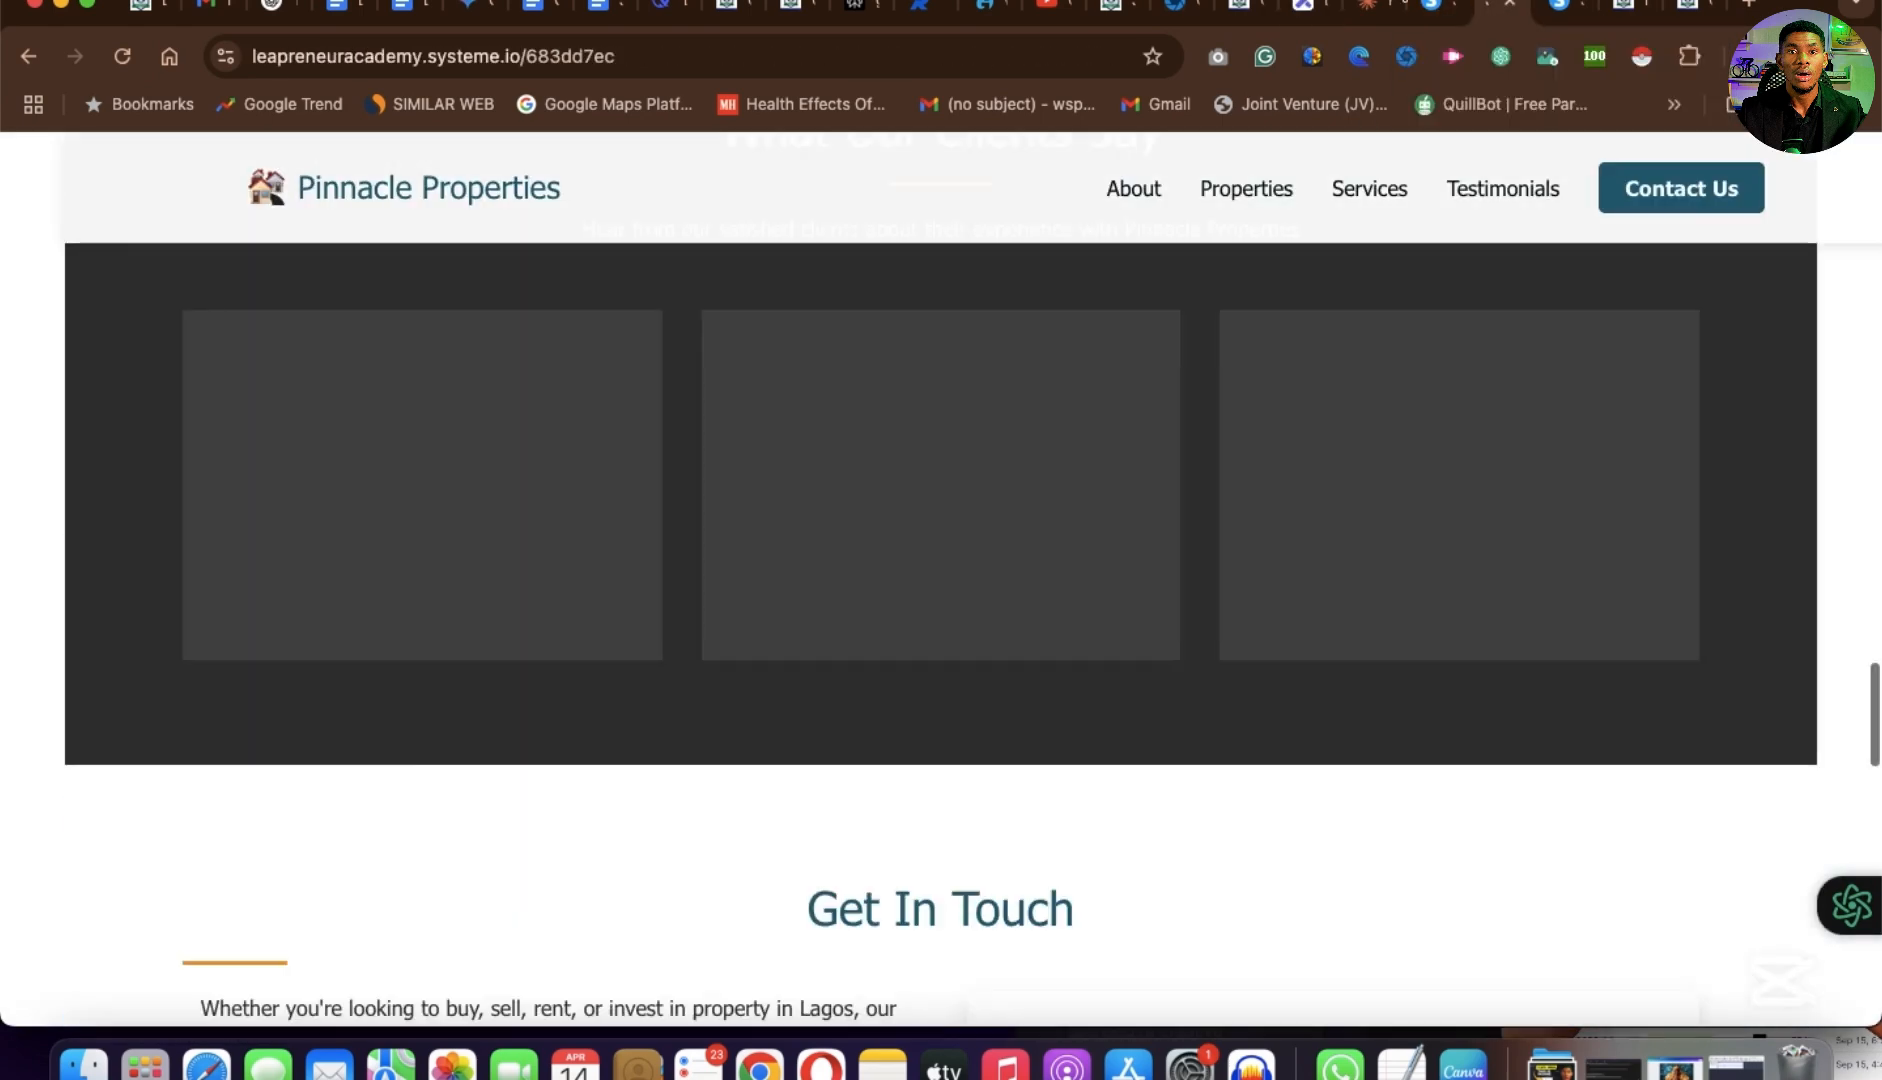
{"action": "left_click", "coordinate": [1430, 15]}
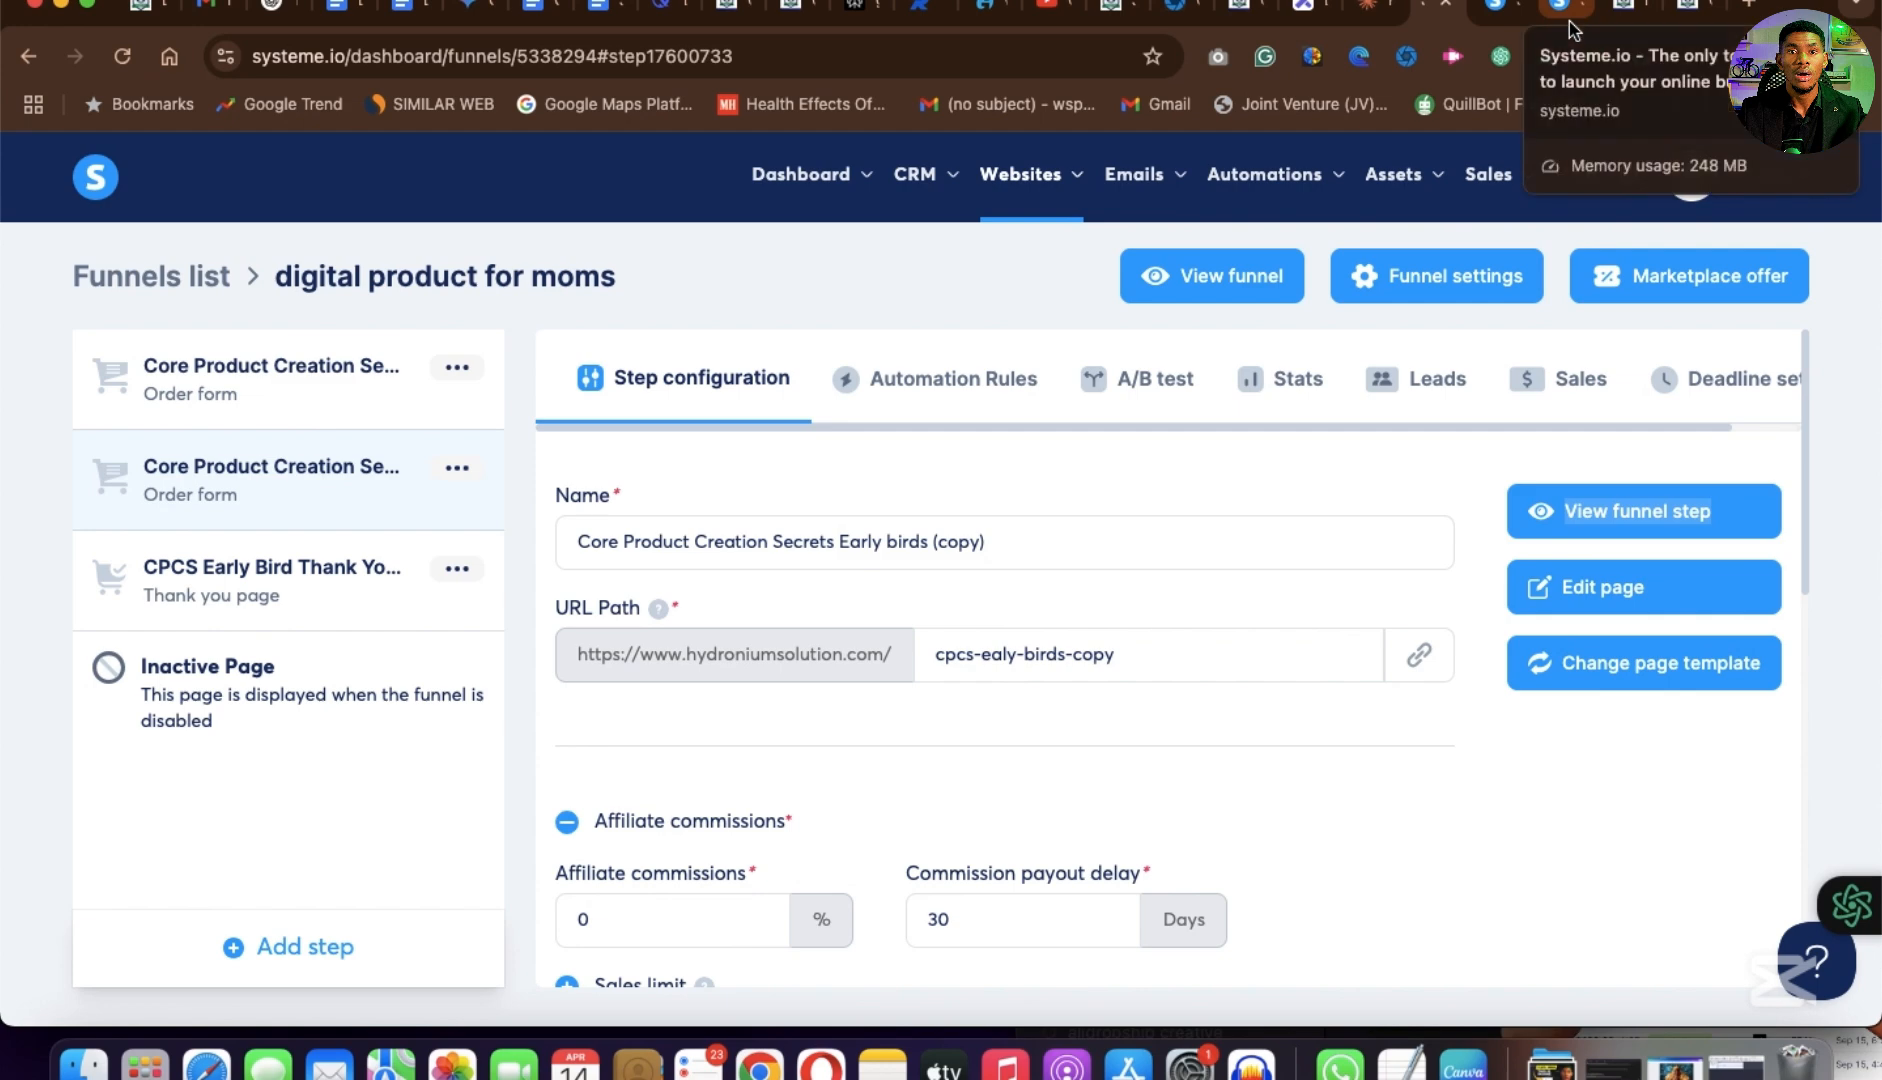
{"action": "left_click", "coordinate": [1571, 25]}
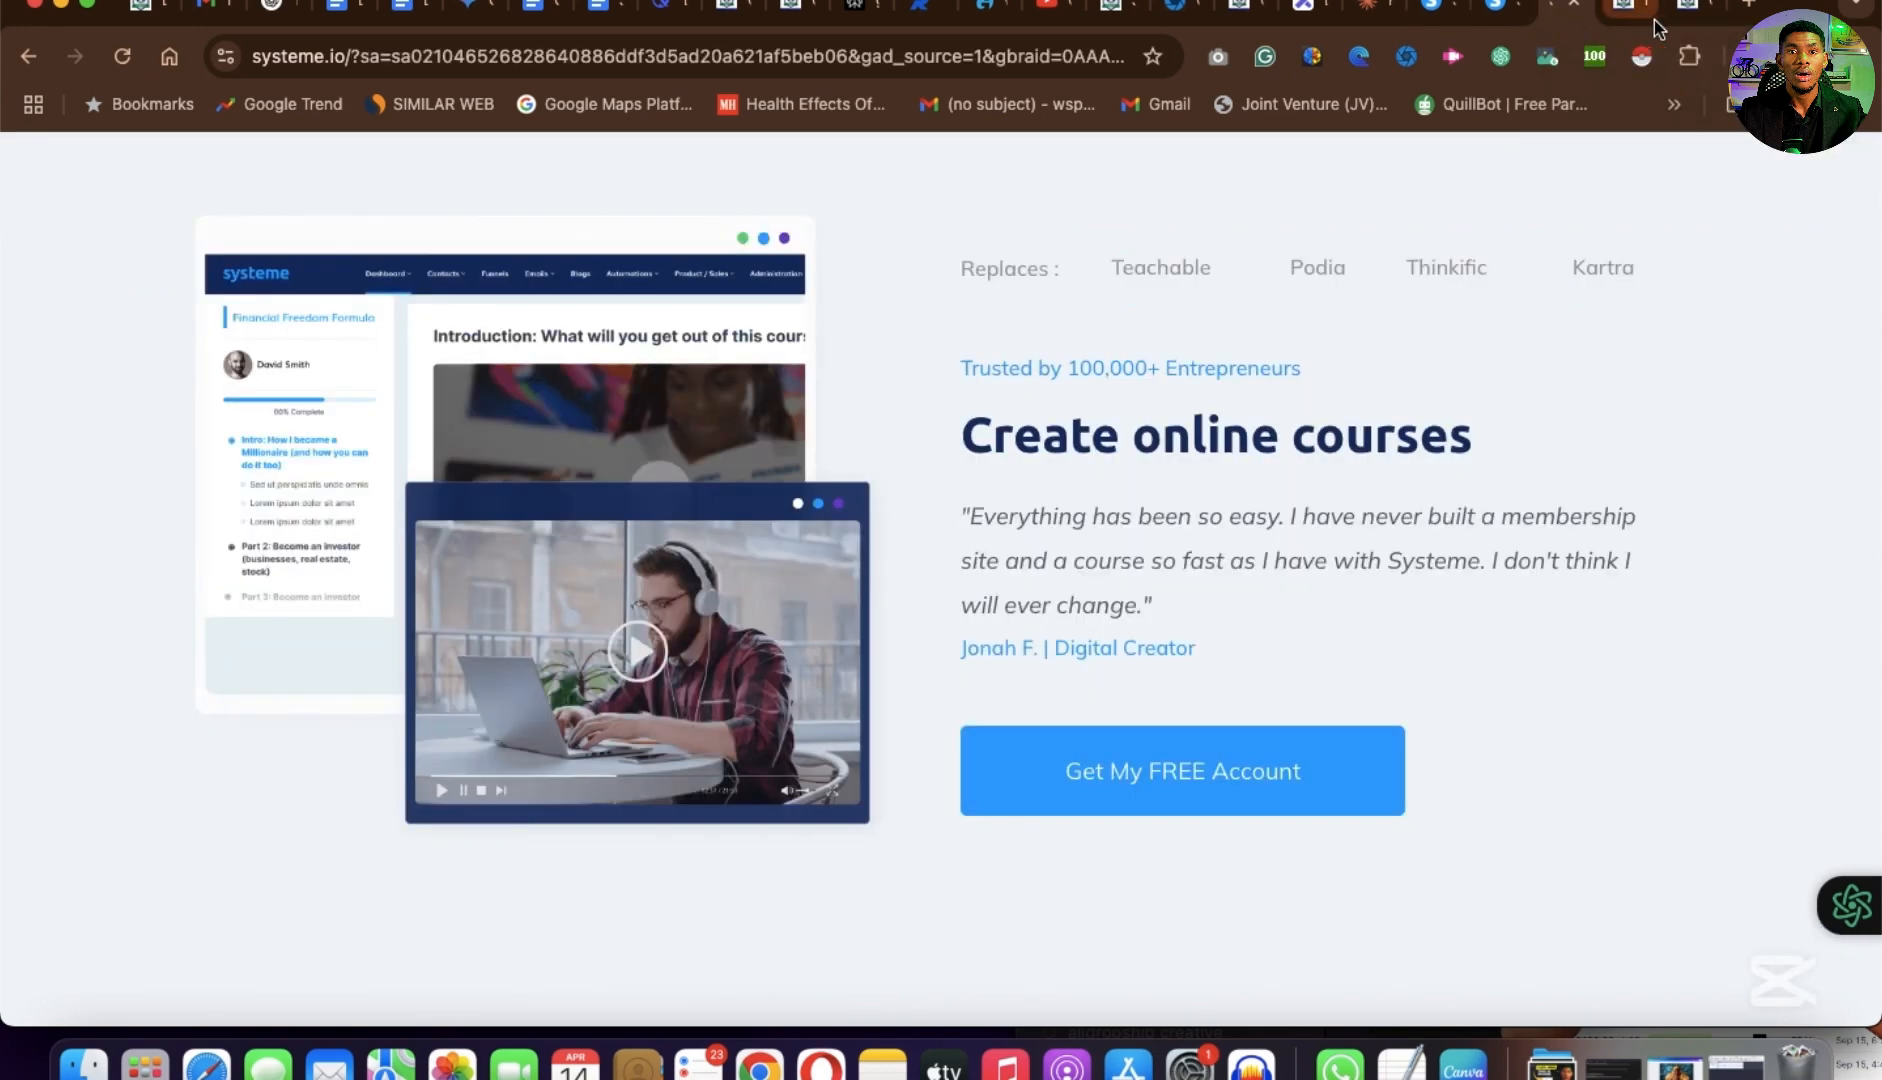
{"action": "left_click", "coordinate": [1697, 18]}
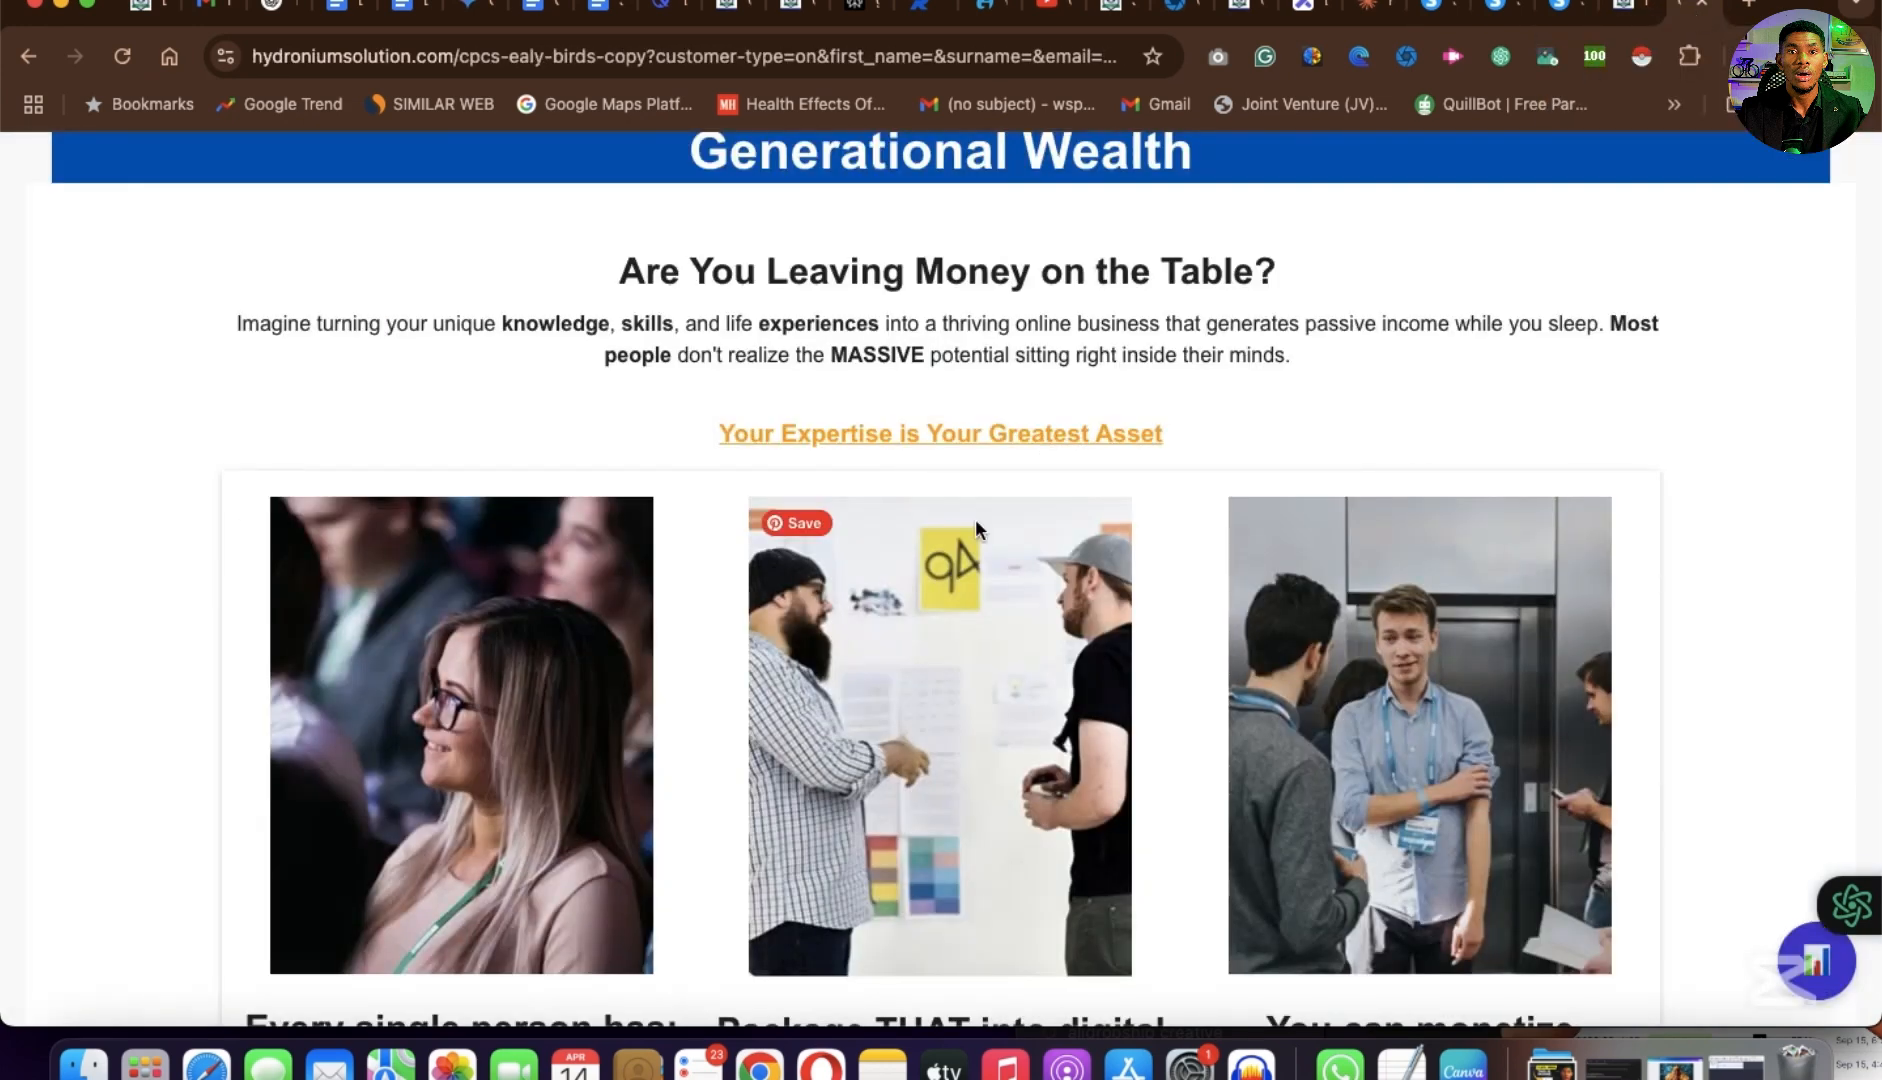
Review the headline and opening section of the Hydronium Solutions sales page.
{"action": "scroll", "coordinate": [975, 530], "scroll_direction": "up", "scroll_amount": 4}
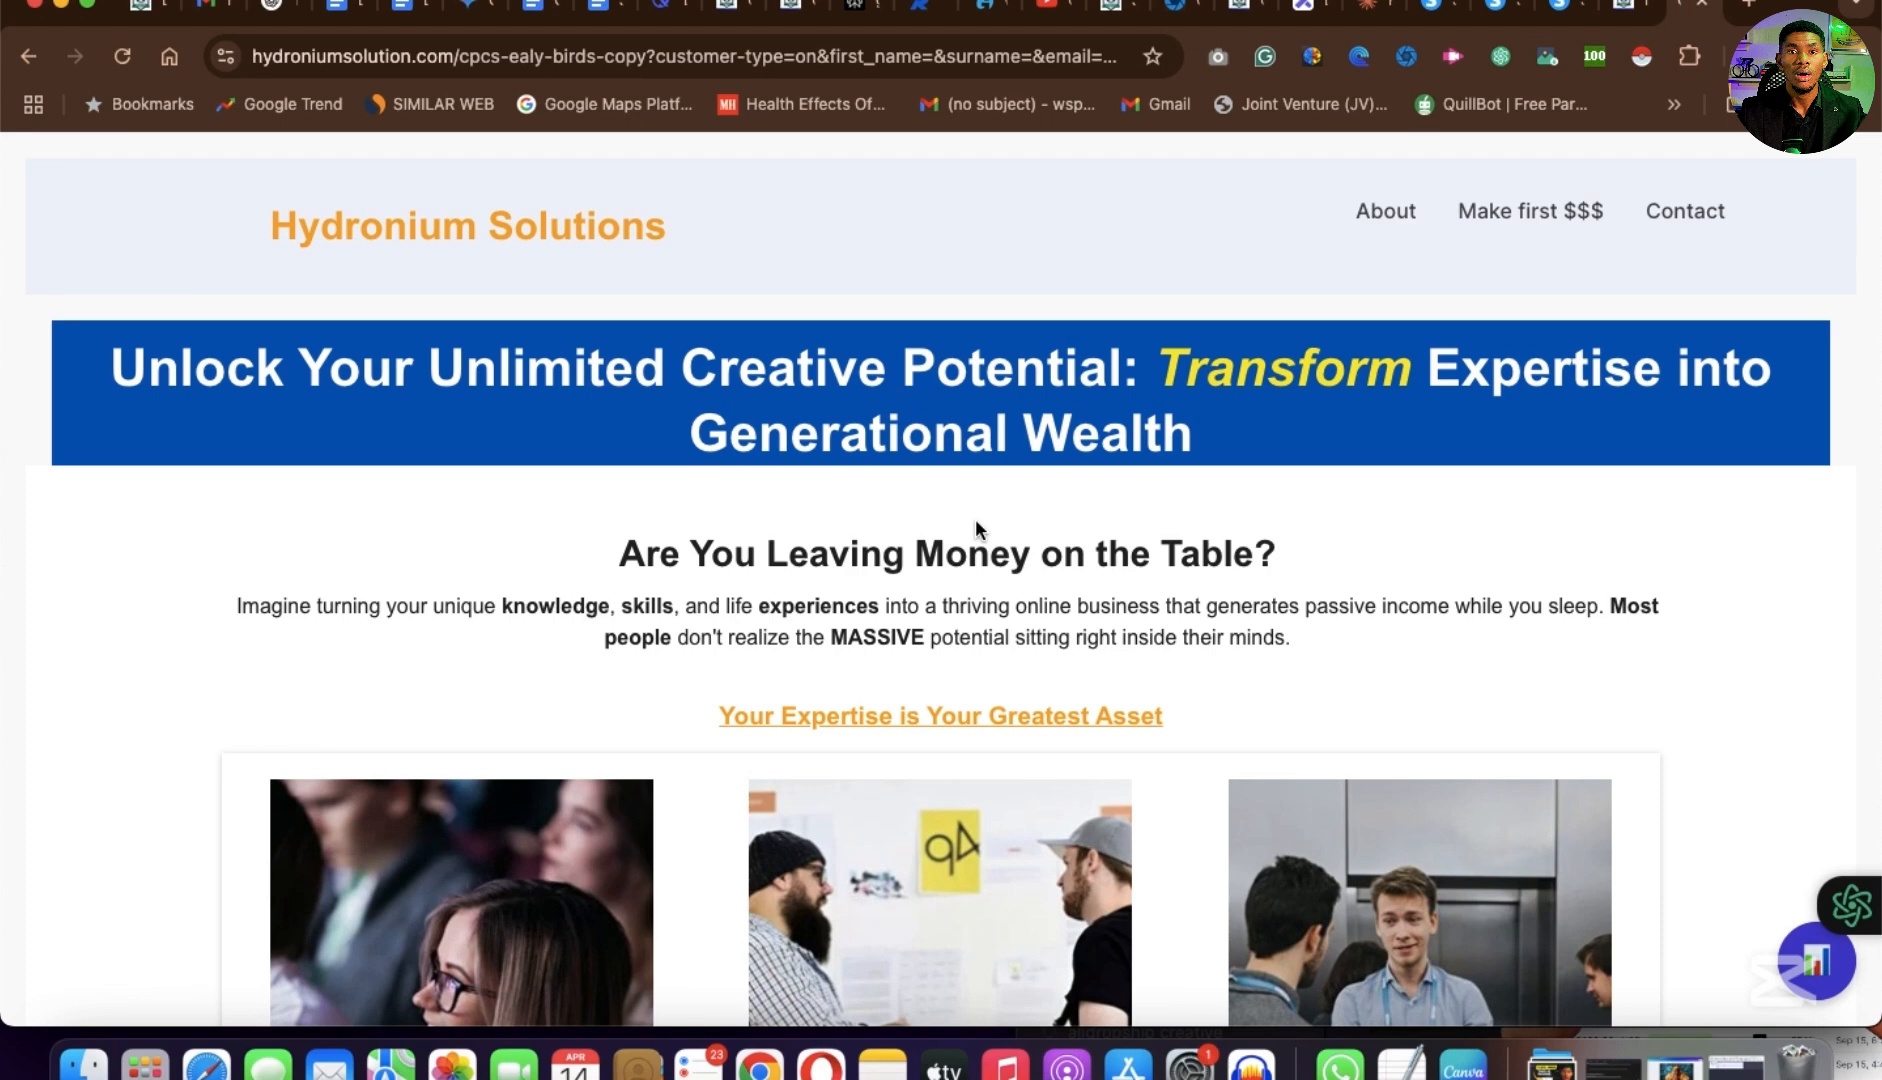
{"action": "scroll", "coordinate": [976, 522], "scroll_direction": "down", "scroll_amount": 2}
{"action": "scroll", "coordinate": [976, 522], "scroll_direction": "up", "scroll_amount": 2}
{"action": "scroll", "coordinate": [976, 522], "scroll_direction": "down", "scroll_amount": 2}
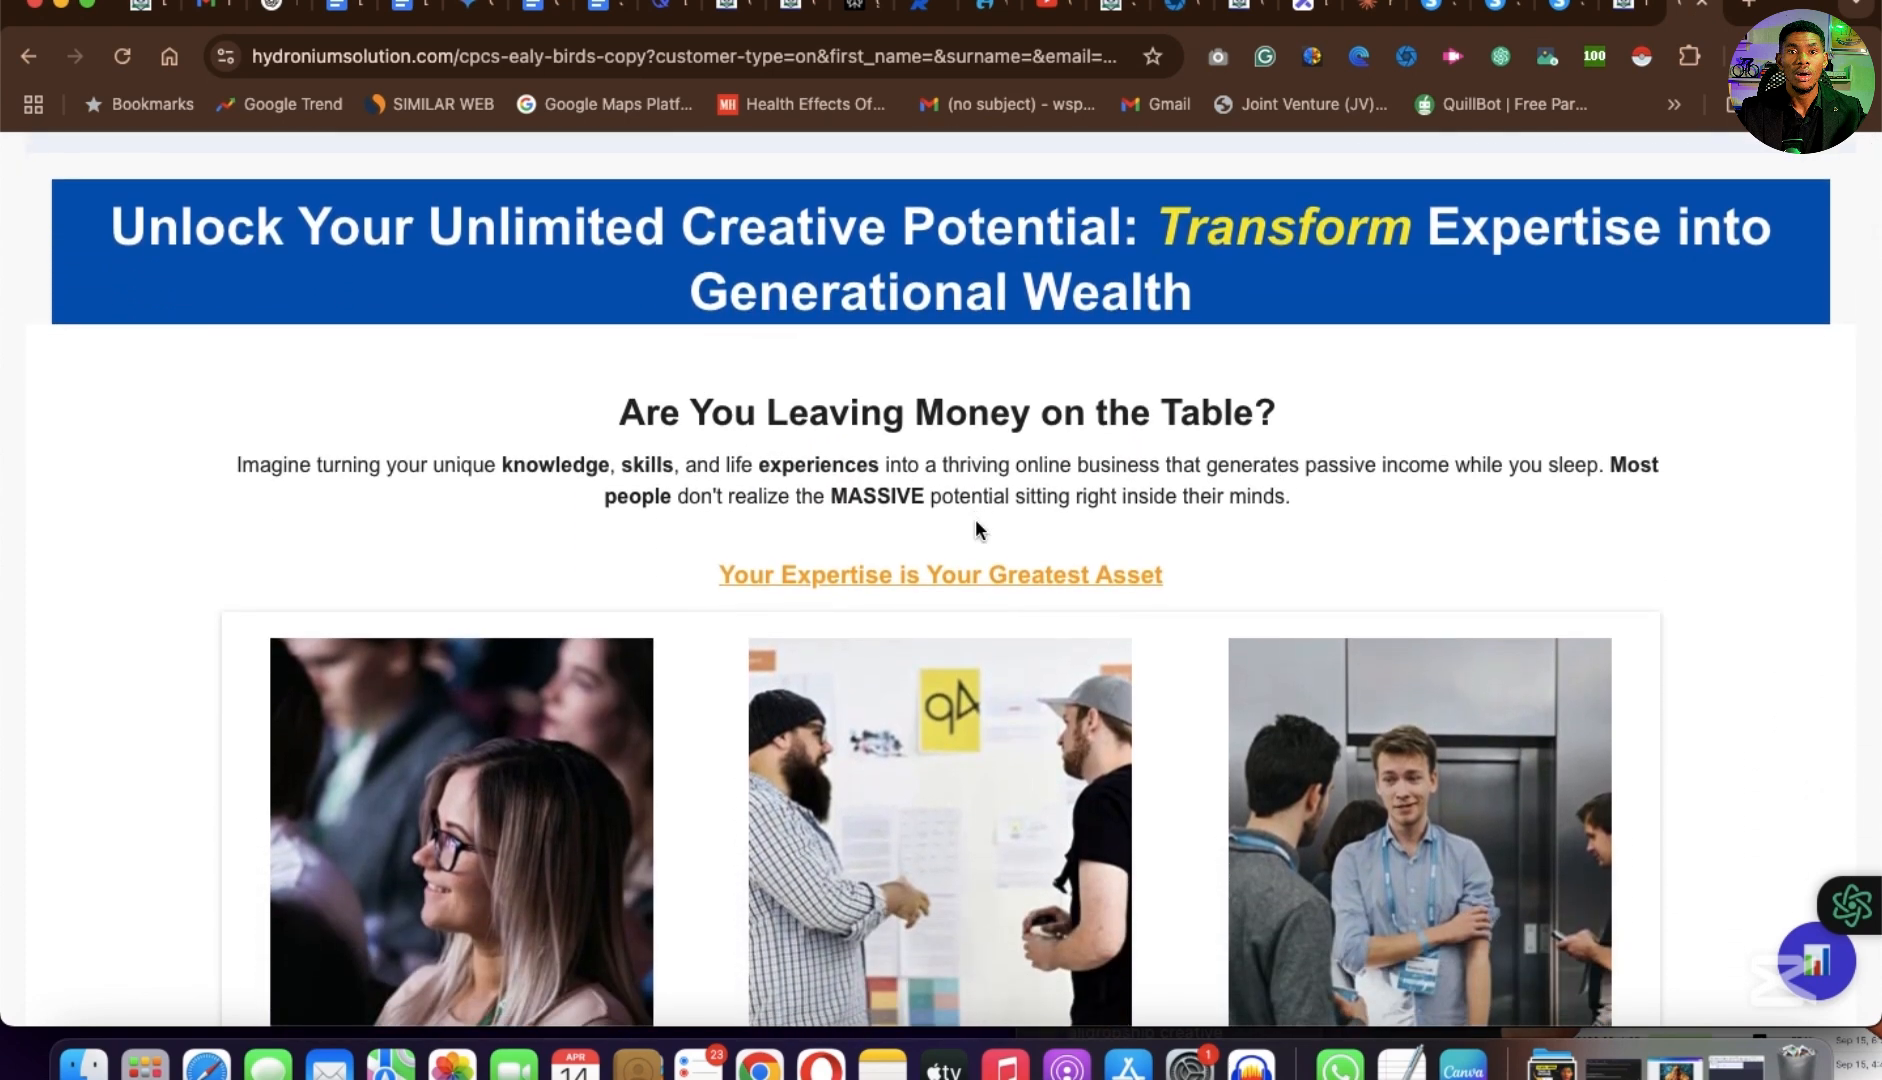
{"action": "scroll", "coordinate": [975, 520], "scroll_direction": "down", "scroll_amount": 2}
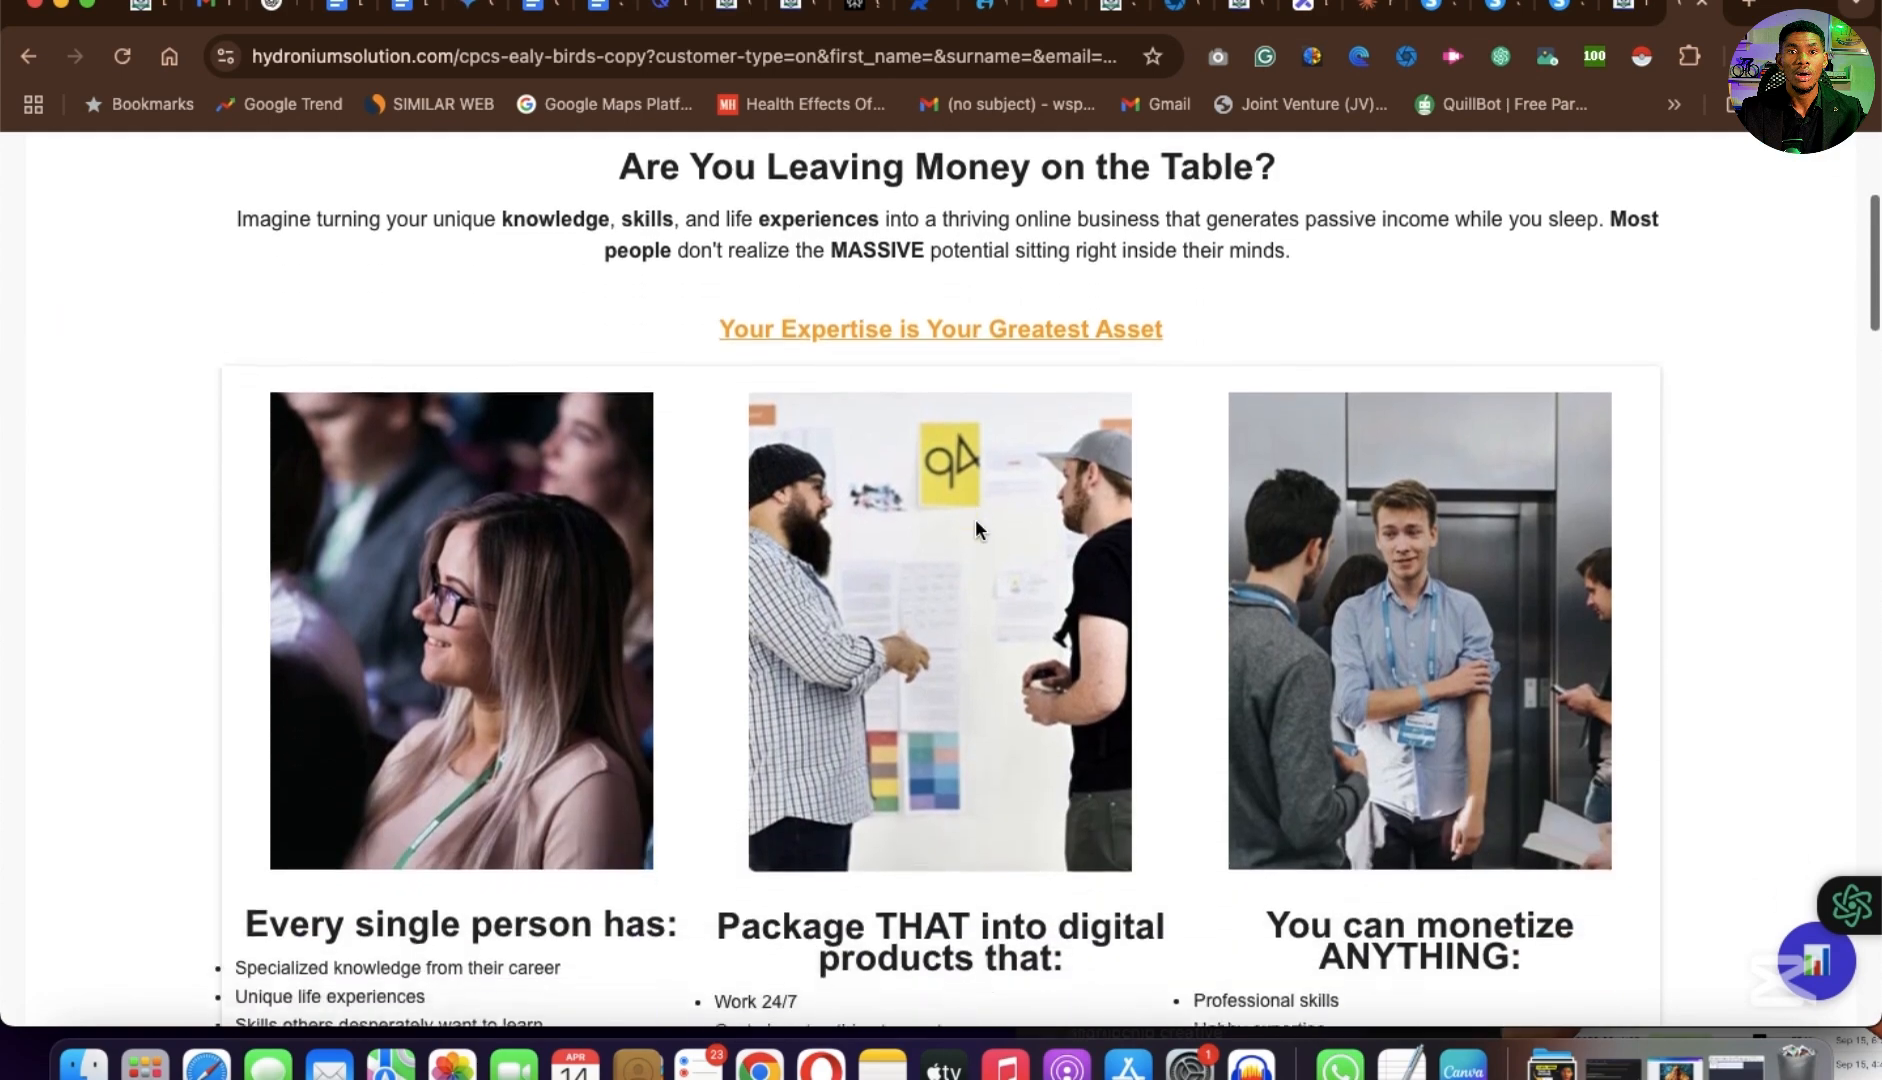
{"action": "scroll", "coordinate": [975, 520], "scroll_direction": "up", "scroll_amount": 4}
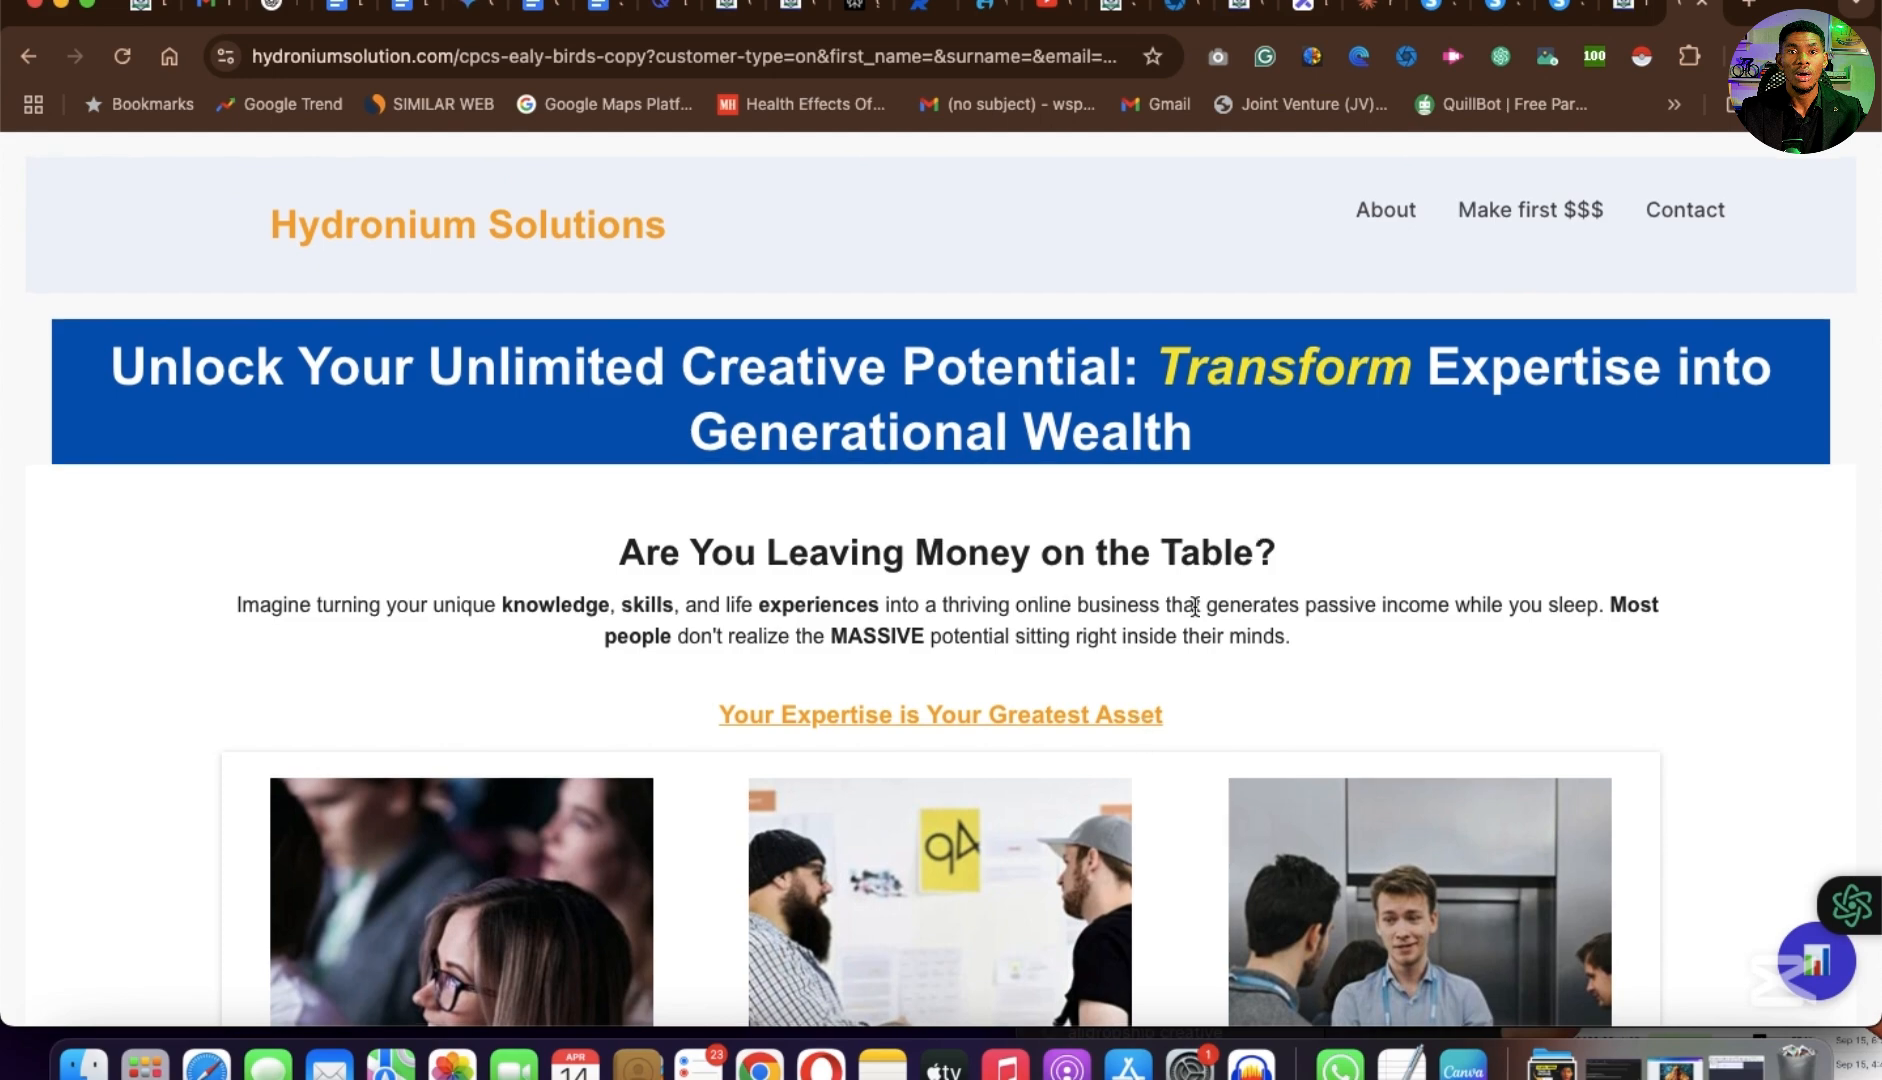
Fill in the Potential Revenue Calculator with 34555 monthly visitors, a 5% conversion rate and a $50 average product price.
{"action": "scroll", "coordinate": [1192, 605], "scroll_direction": "down", "scroll_amount": 8}
{"action": "scroll", "coordinate": [1195, 606], "scroll_direction": "down", "scroll_amount": 2}
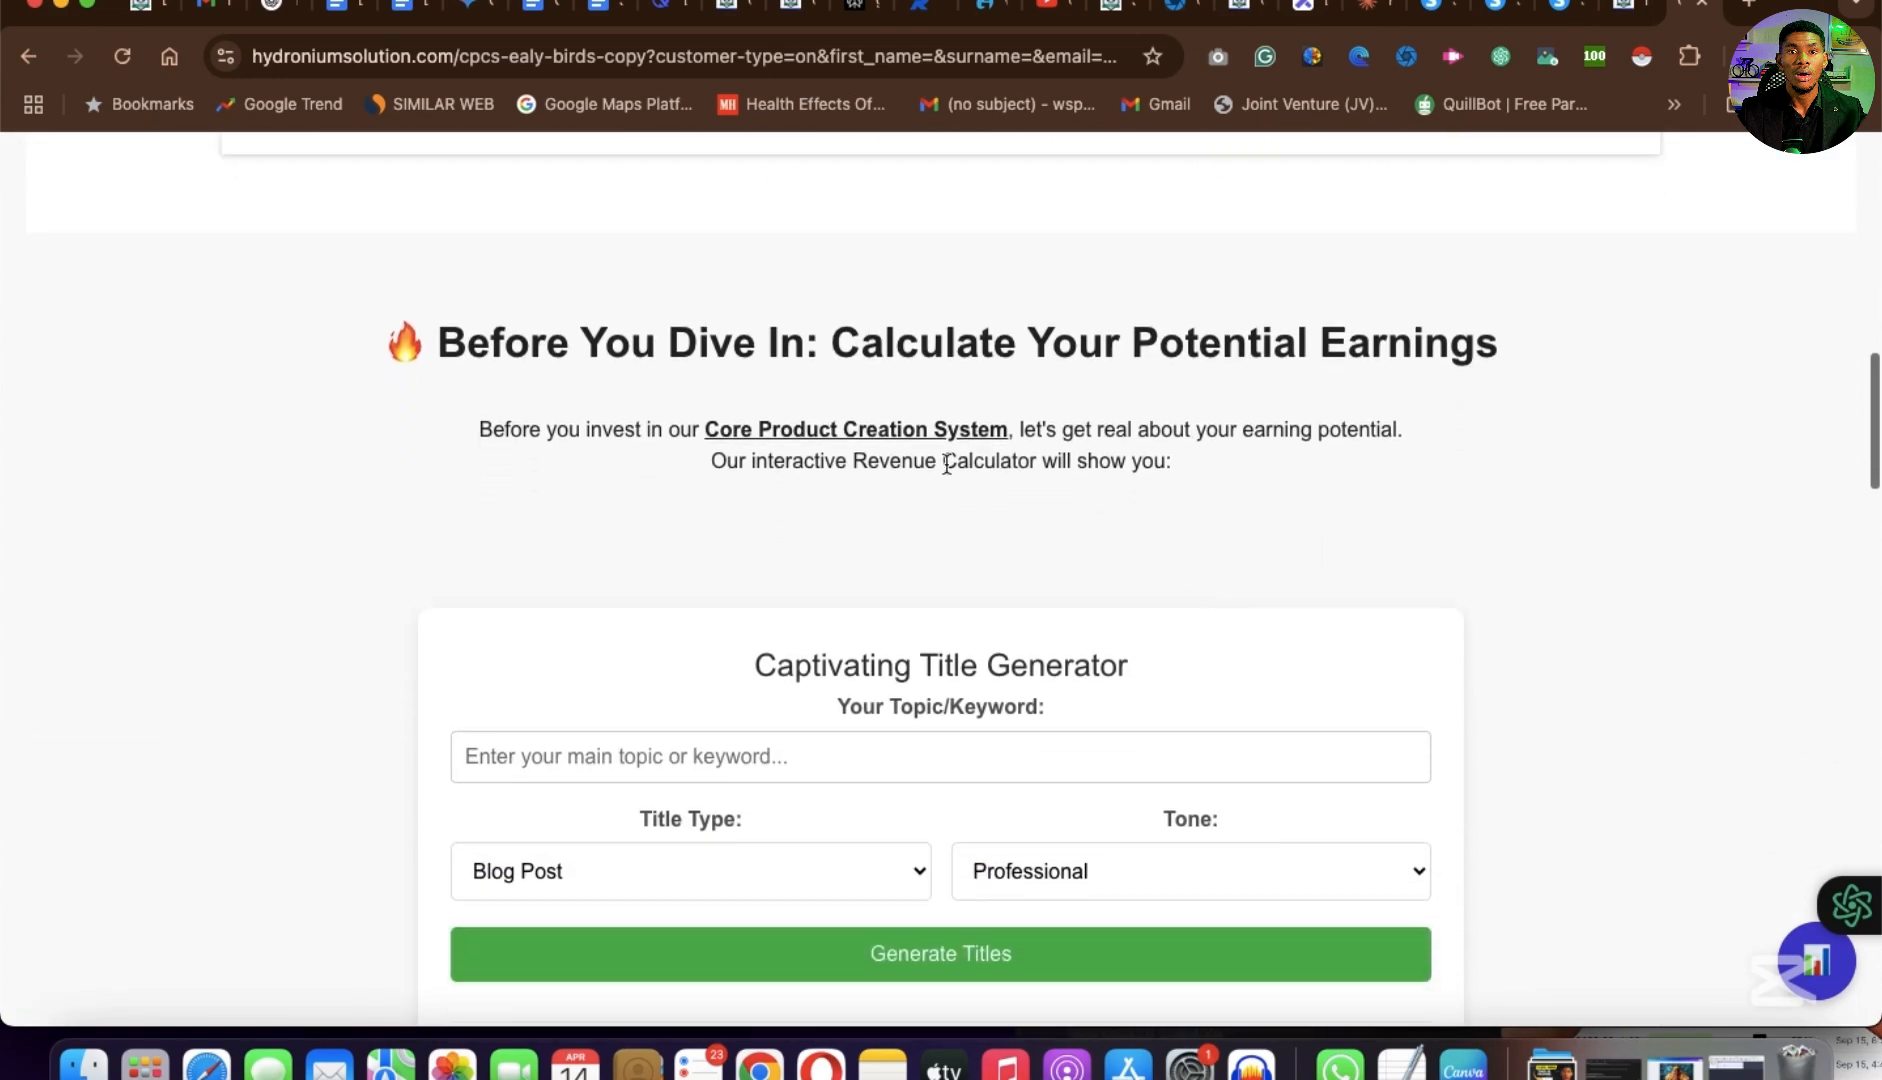
{"action": "scroll", "coordinate": [773, 760], "scroll_direction": "down", "scroll_amount": 9}
{"action": "scroll", "coordinate": [775, 765], "scroll_direction": "down", "scroll_amount": 2}
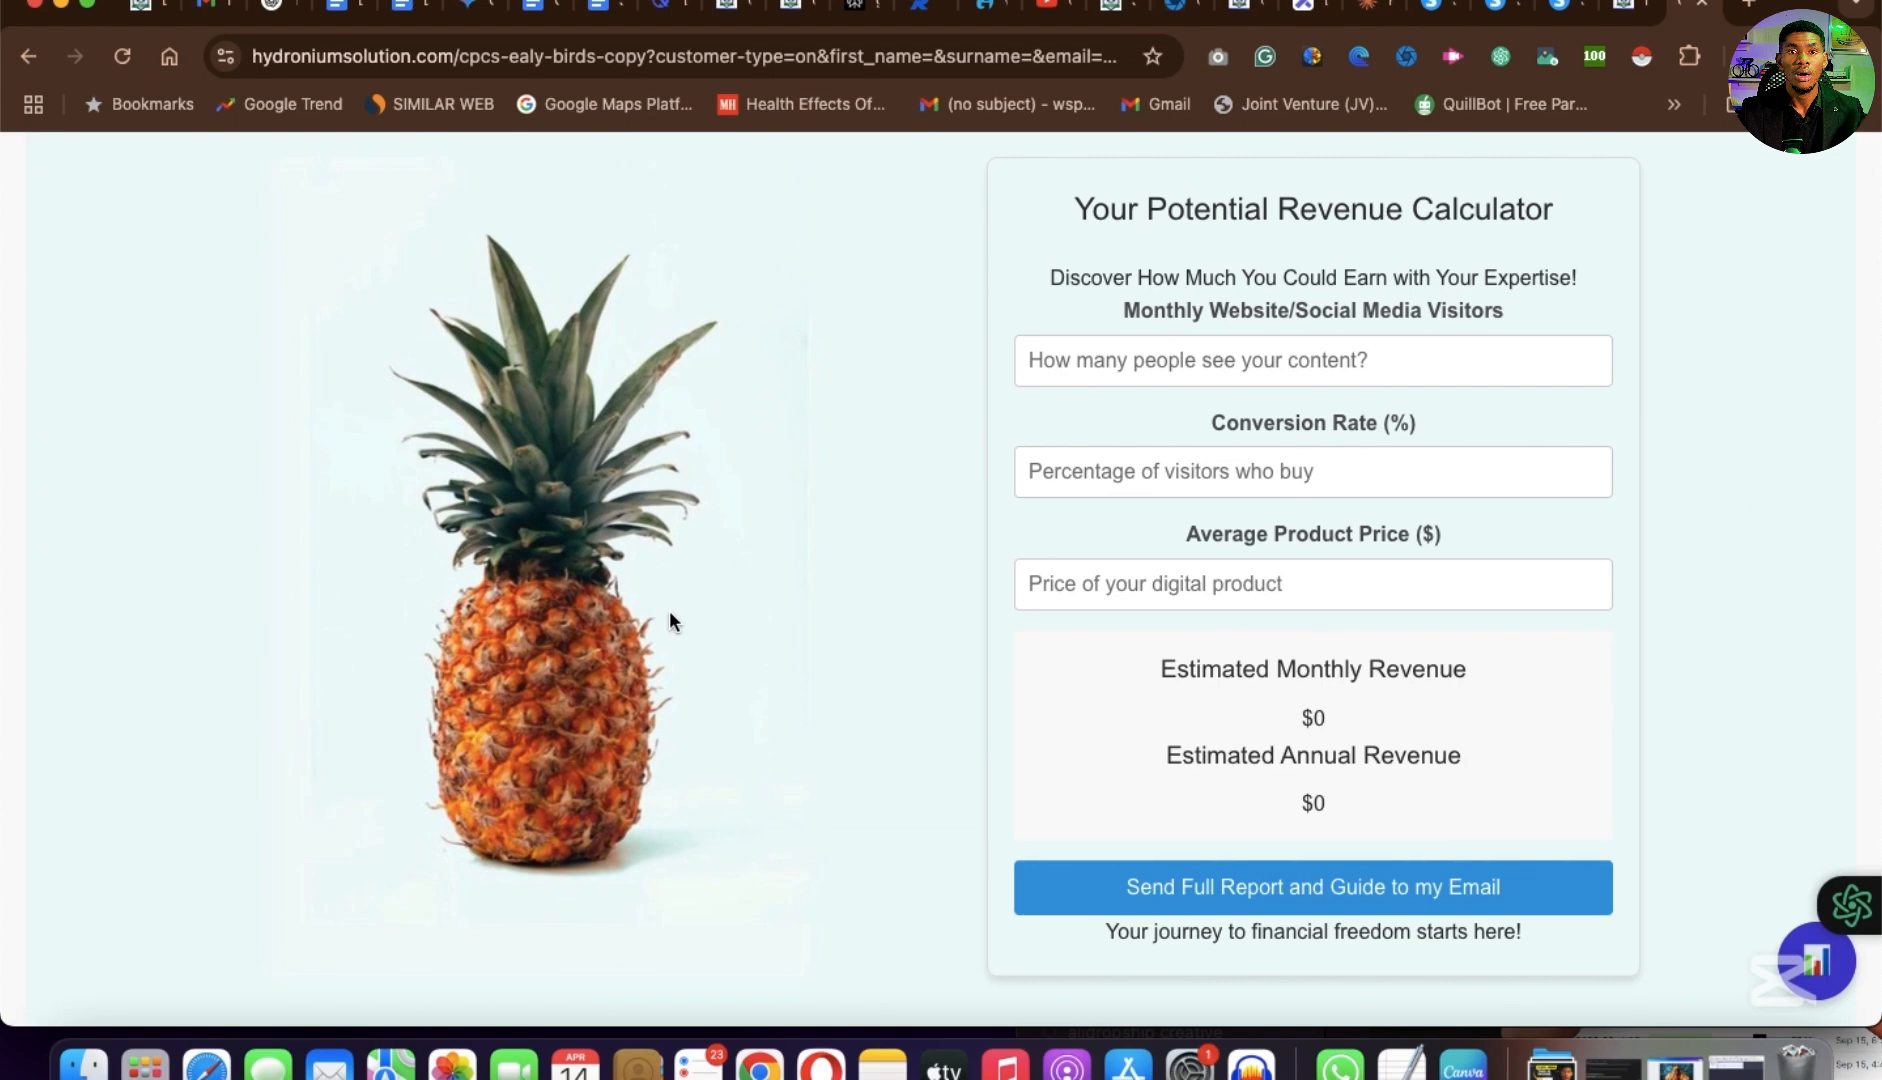
{"action": "left_click", "coordinate": [1190, 360]}
{"action": "type", "text": "34555"}
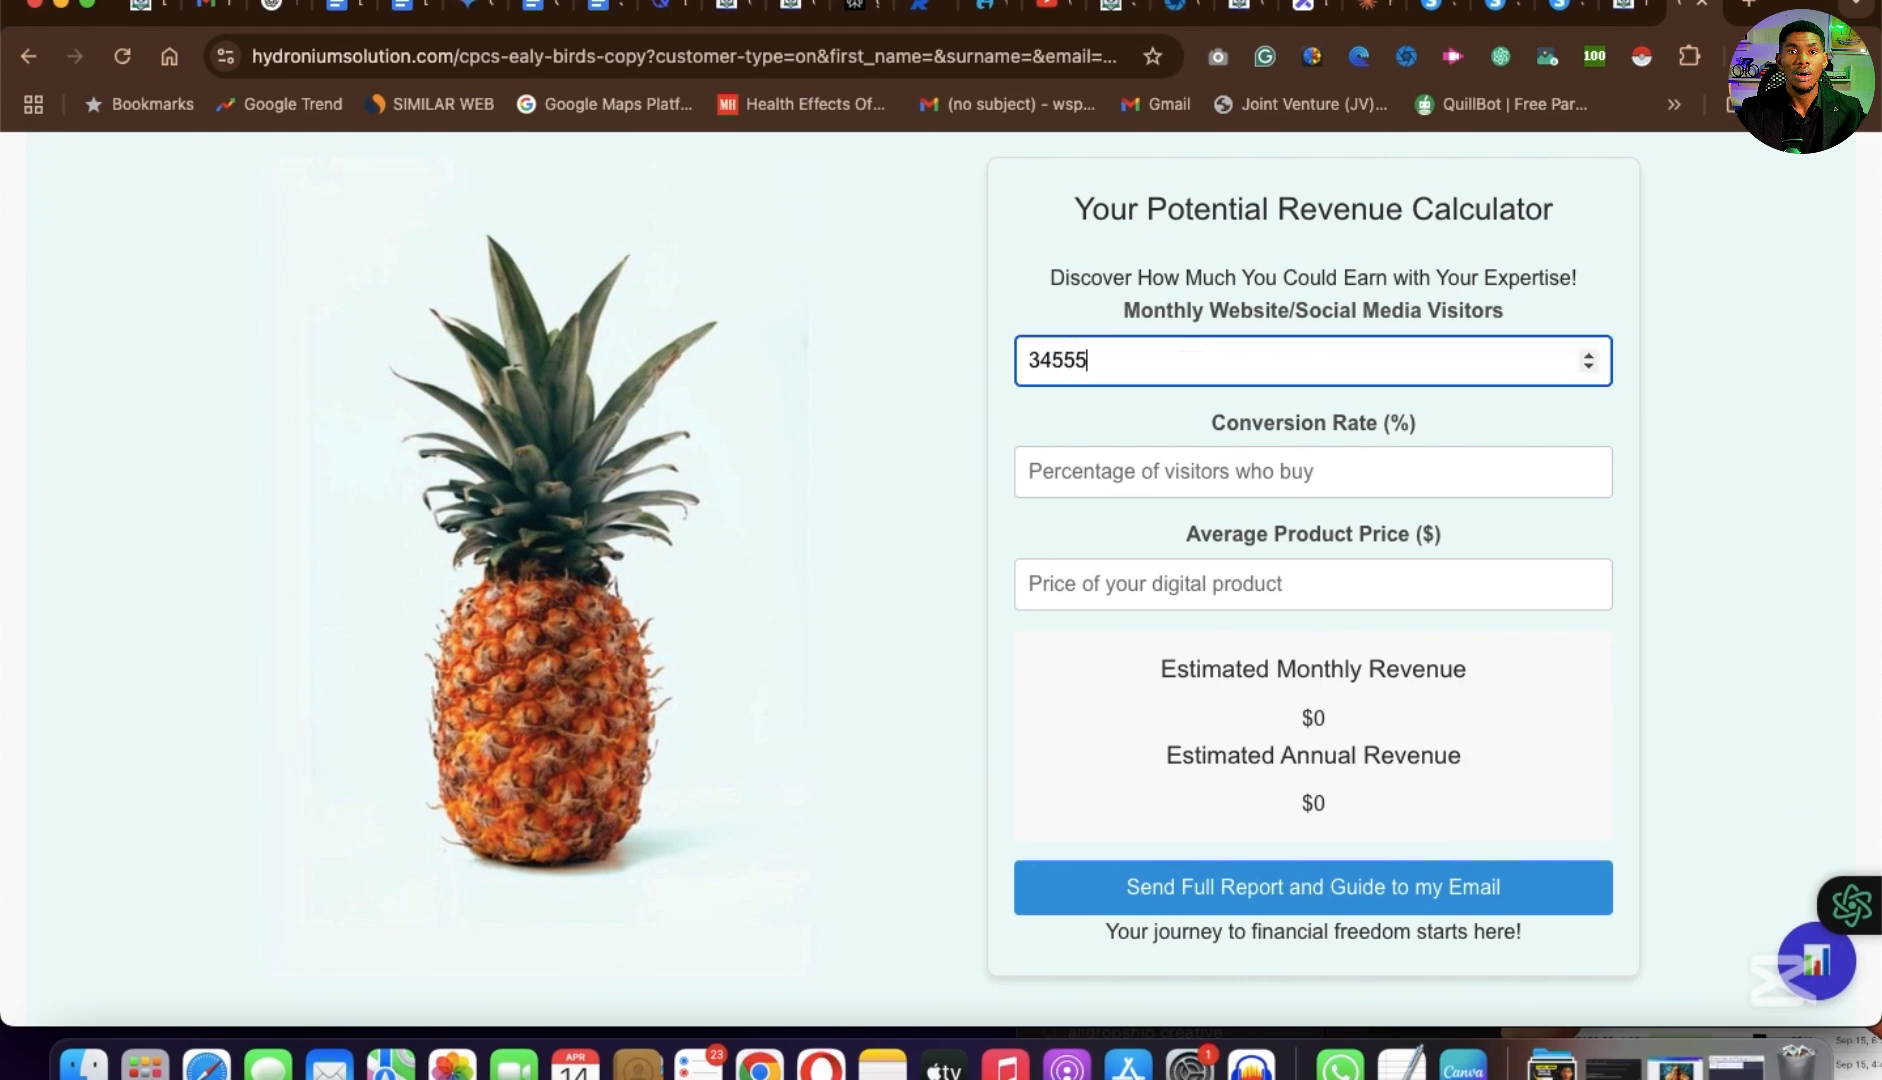
{"action": "left_click", "coordinate": [1123, 477]}
{"action": "type", "text": "5"}
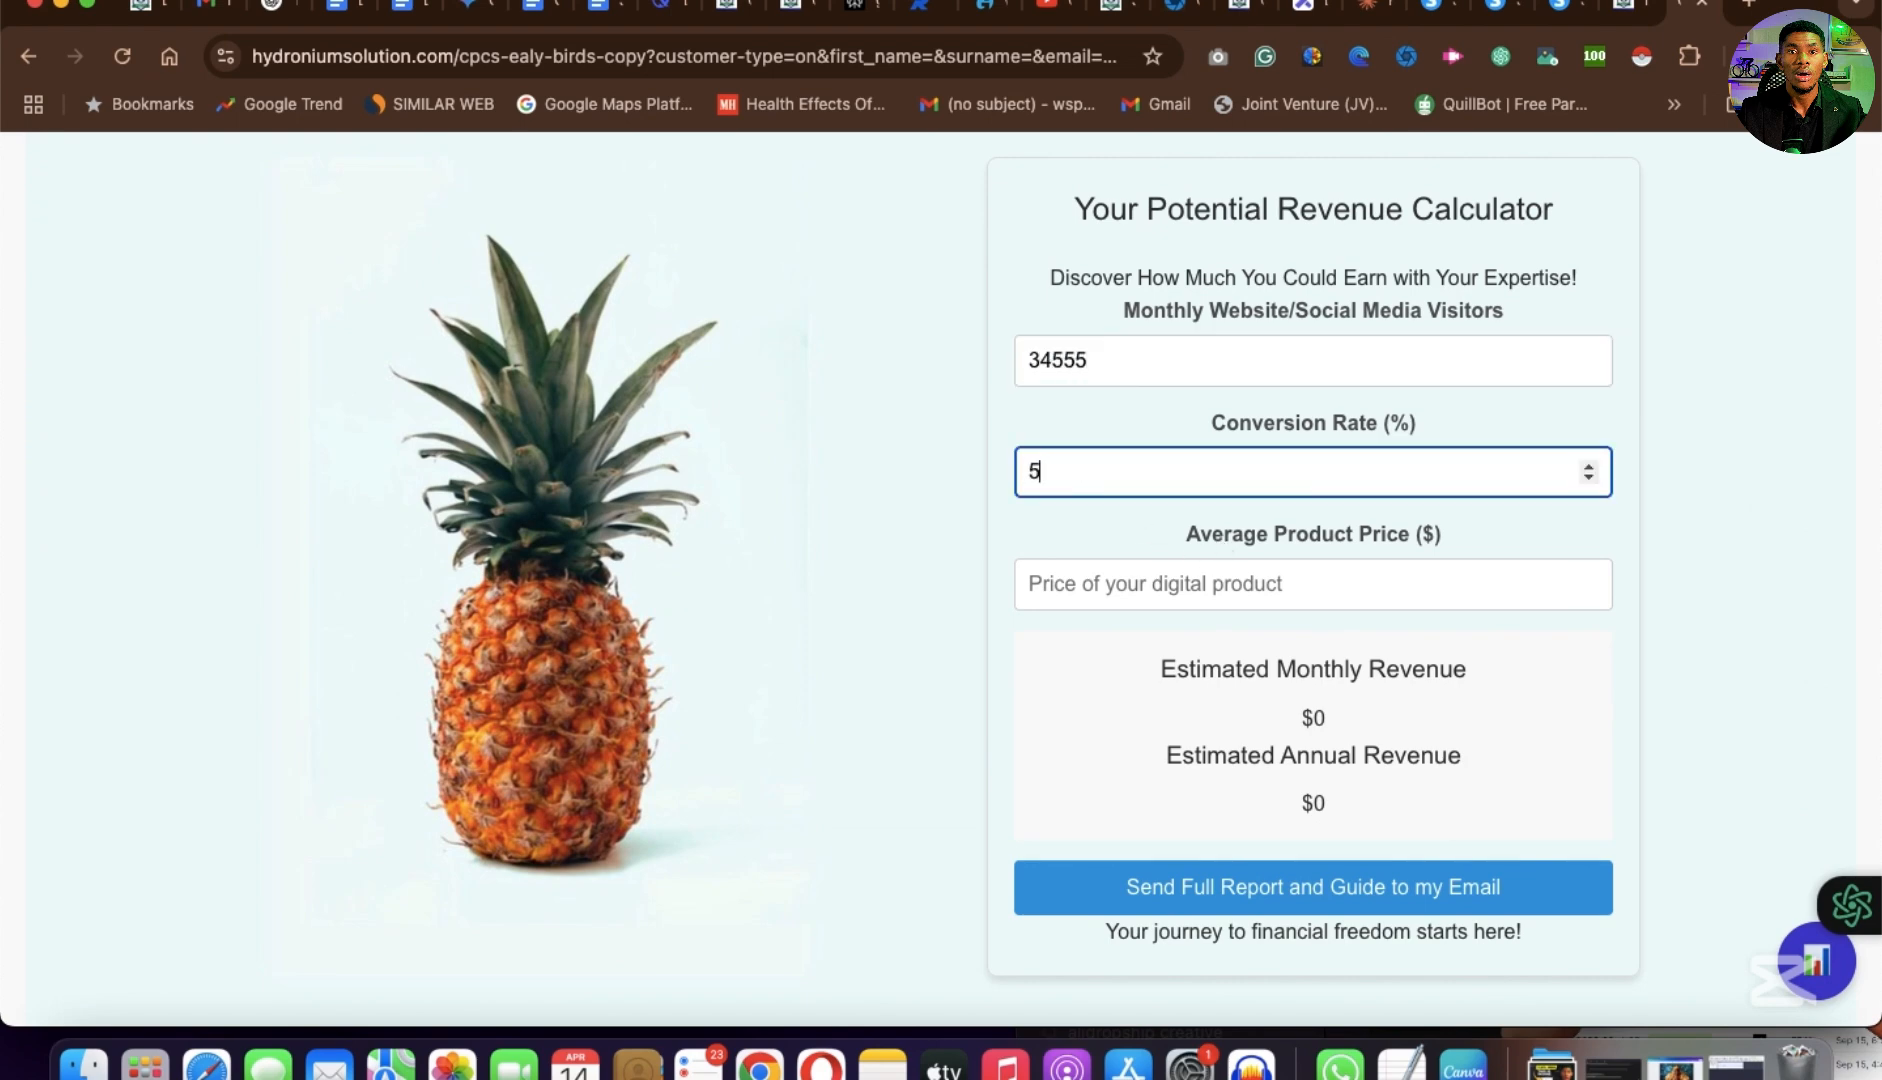
{"action": "left_click", "coordinate": [1142, 602]}
{"action": "type", "text": "50"}
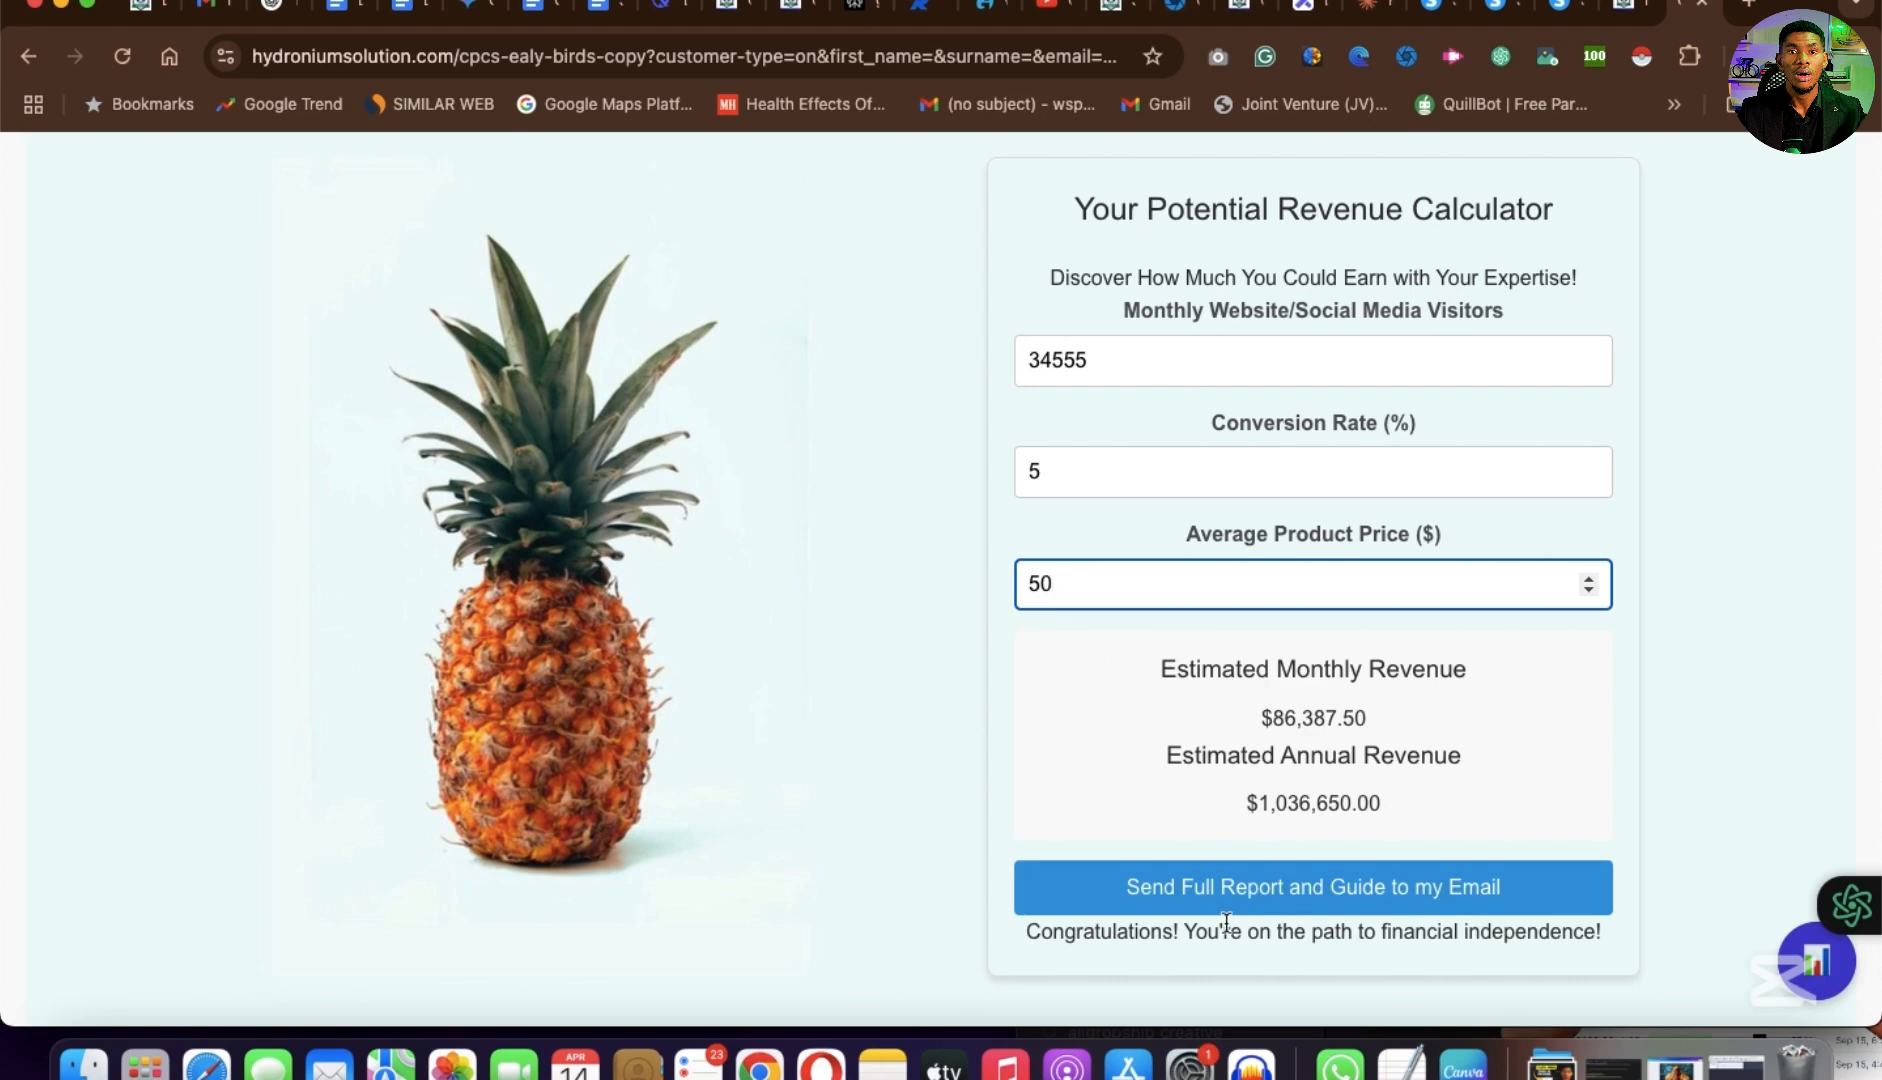
Review the Core Product Creation Secrets offer and the payment details form below the revenue calculator.
{"action": "scroll", "coordinate": [1226, 922], "scroll_direction": "down", "scroll_amount": 3}
{"action": "scroll", "coordinate": [1226, 922], "scroll_direction": "down", "scroll_amount": 3}
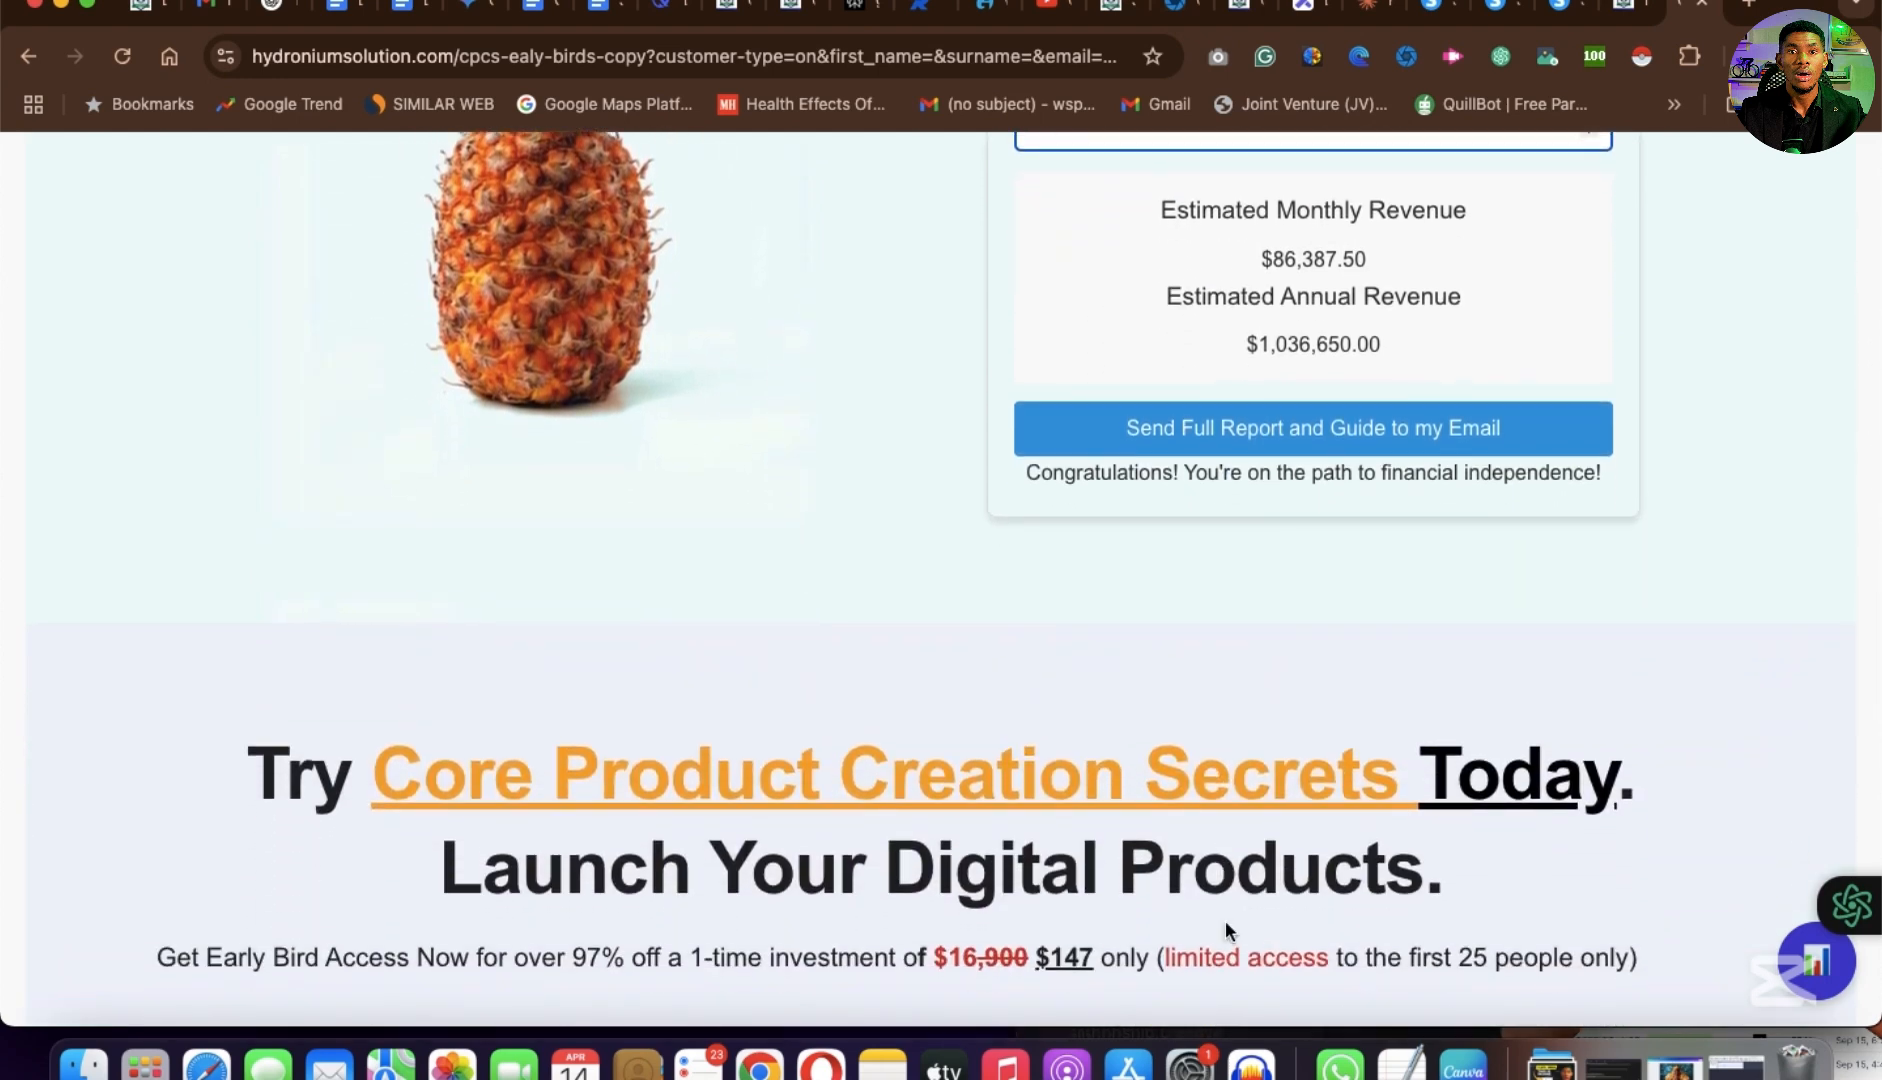
{"action": "scroll", "coordinate": [1225, 920], "scroll_direction": "down", "scroll_amount": 5}
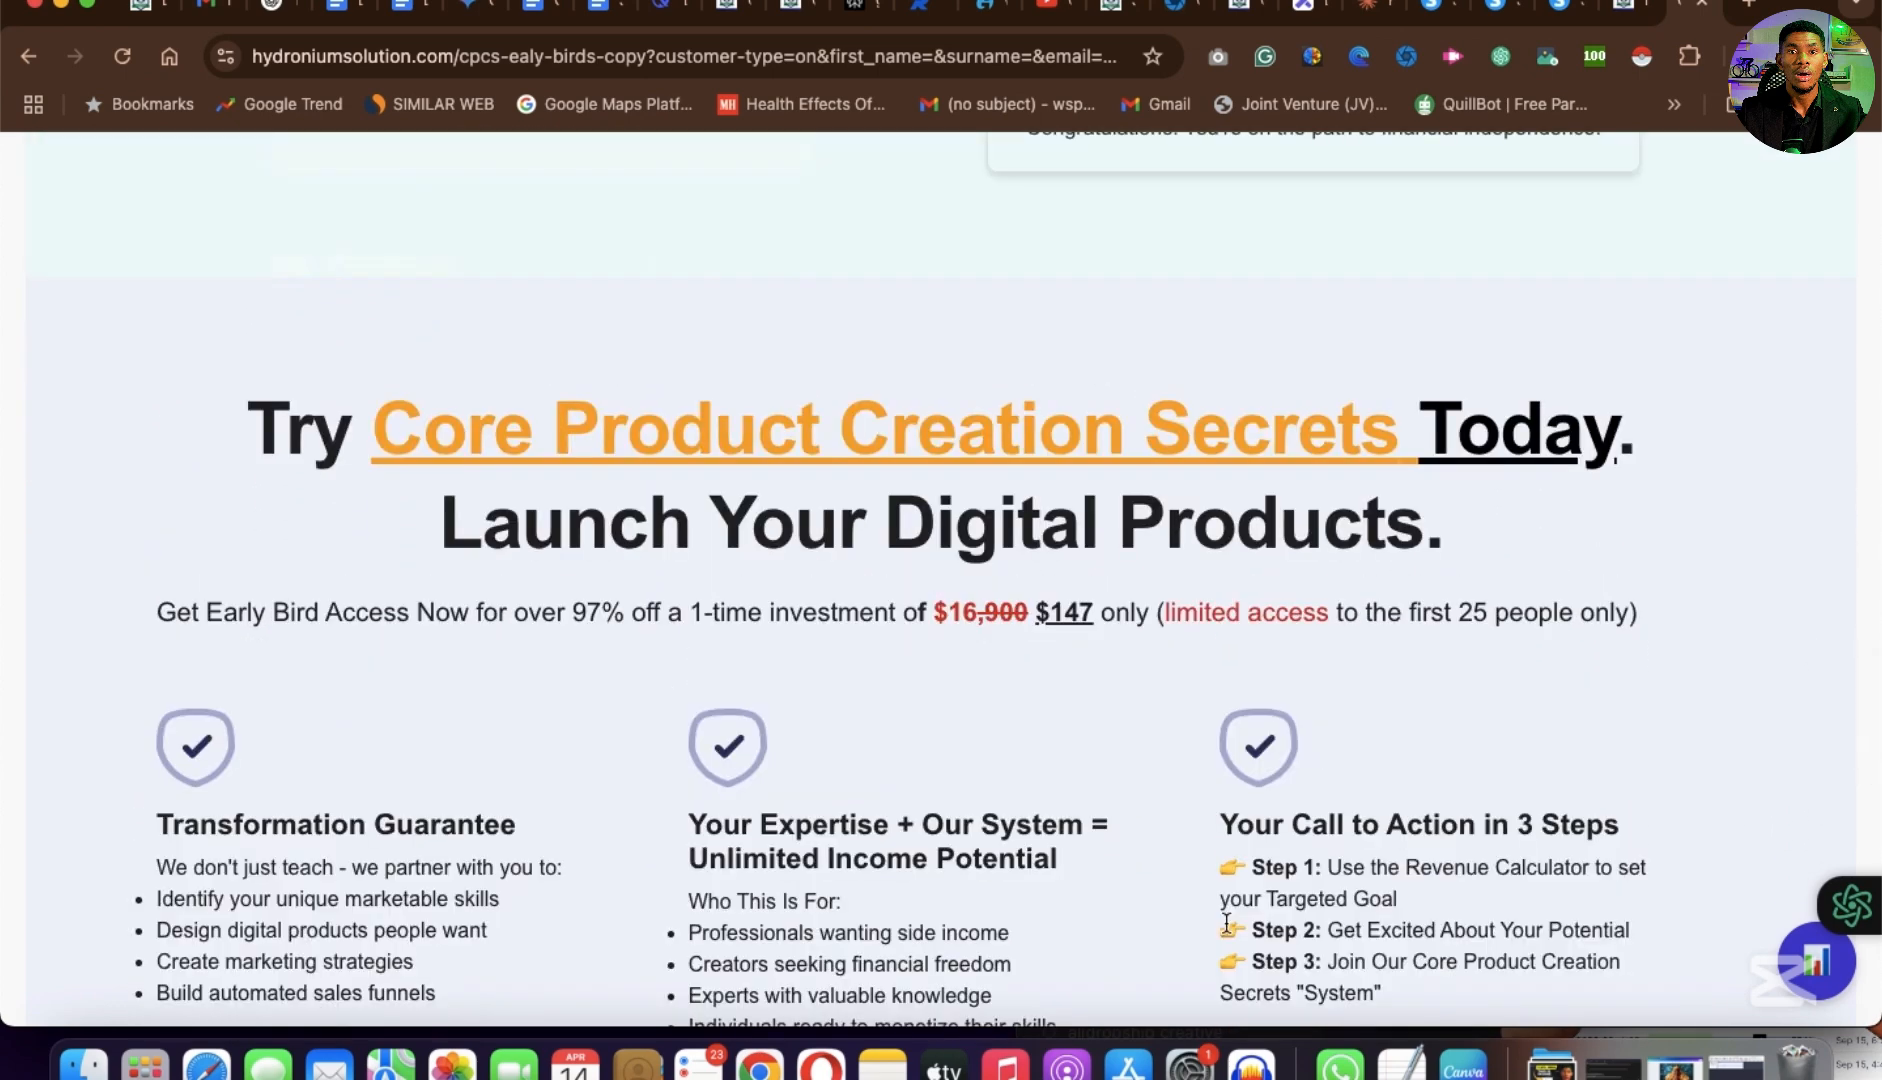
{"action": "scroll", "coordinate": [1226, 922], "scroll_direction": "up", "scroll_amount": 2}
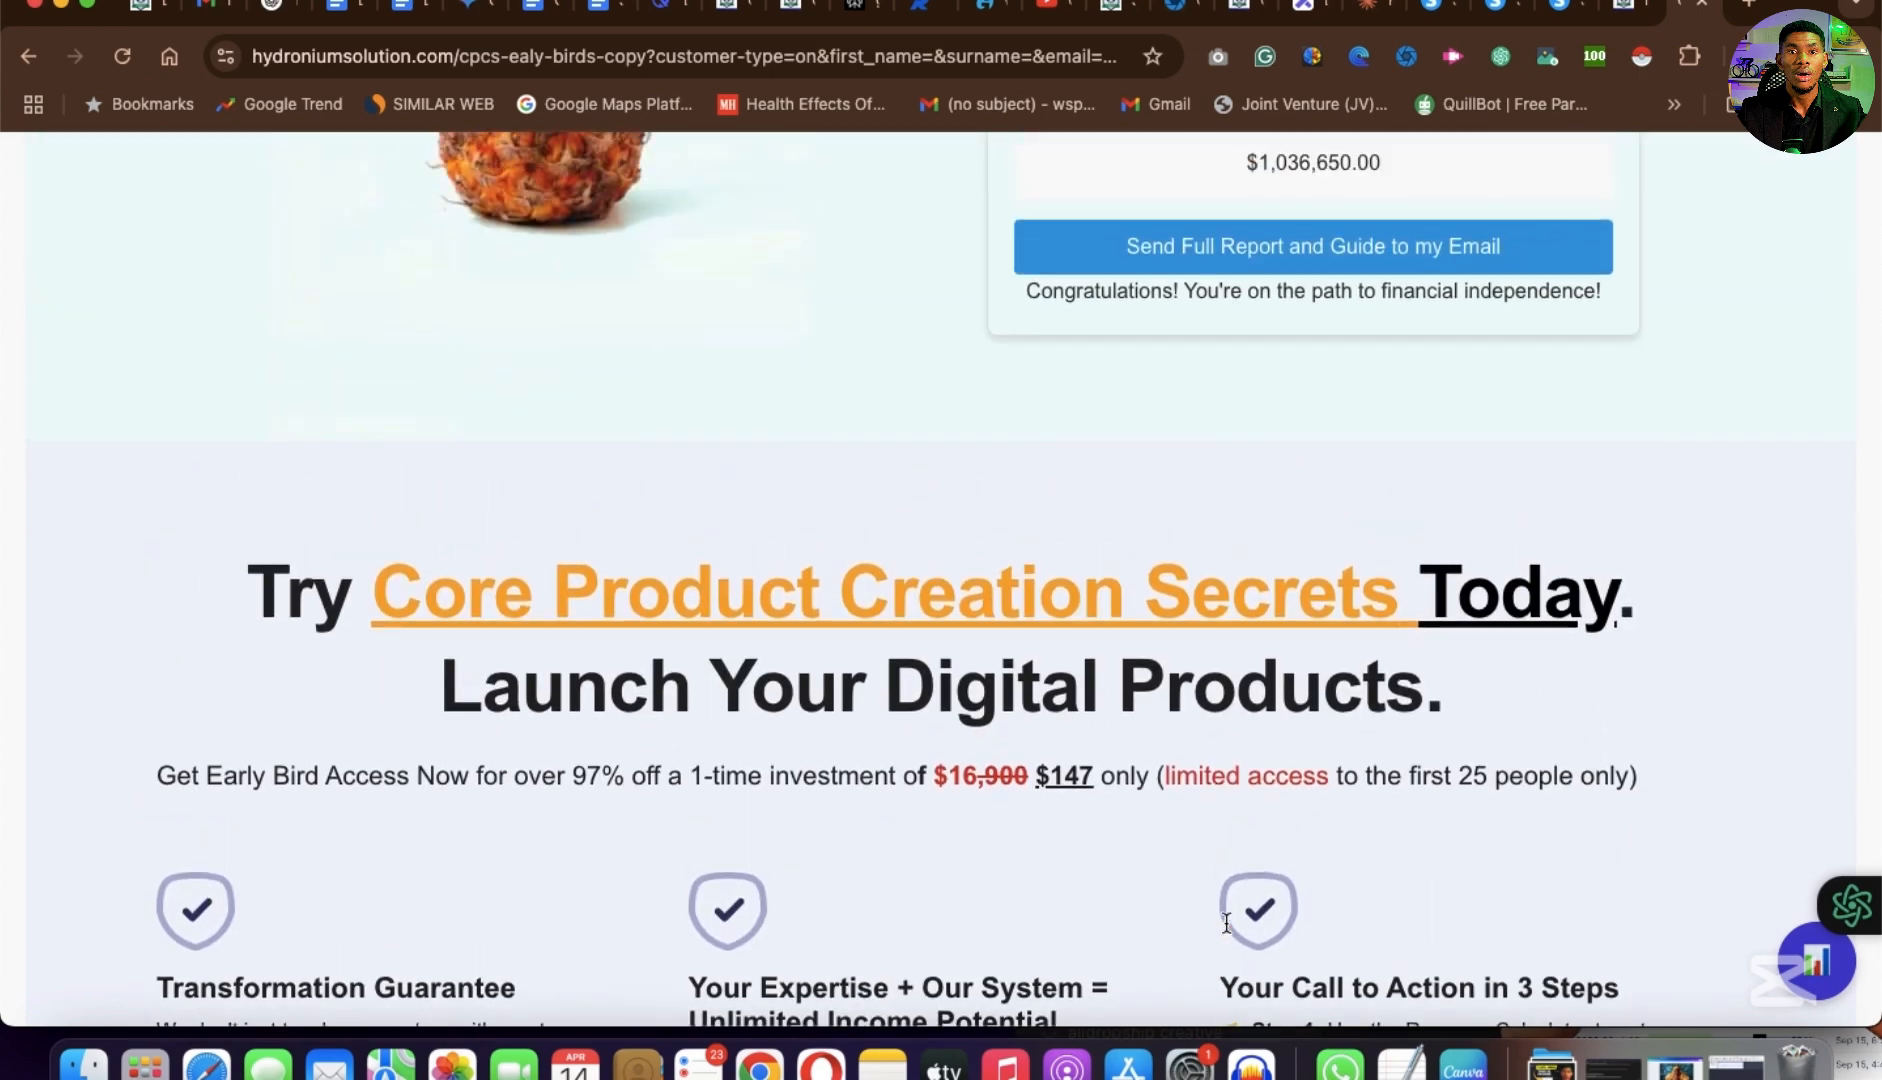
{"action": "scroll", "coordinate": [1225, 920], "scroll_direction": "down", "scroll_amount": 12}
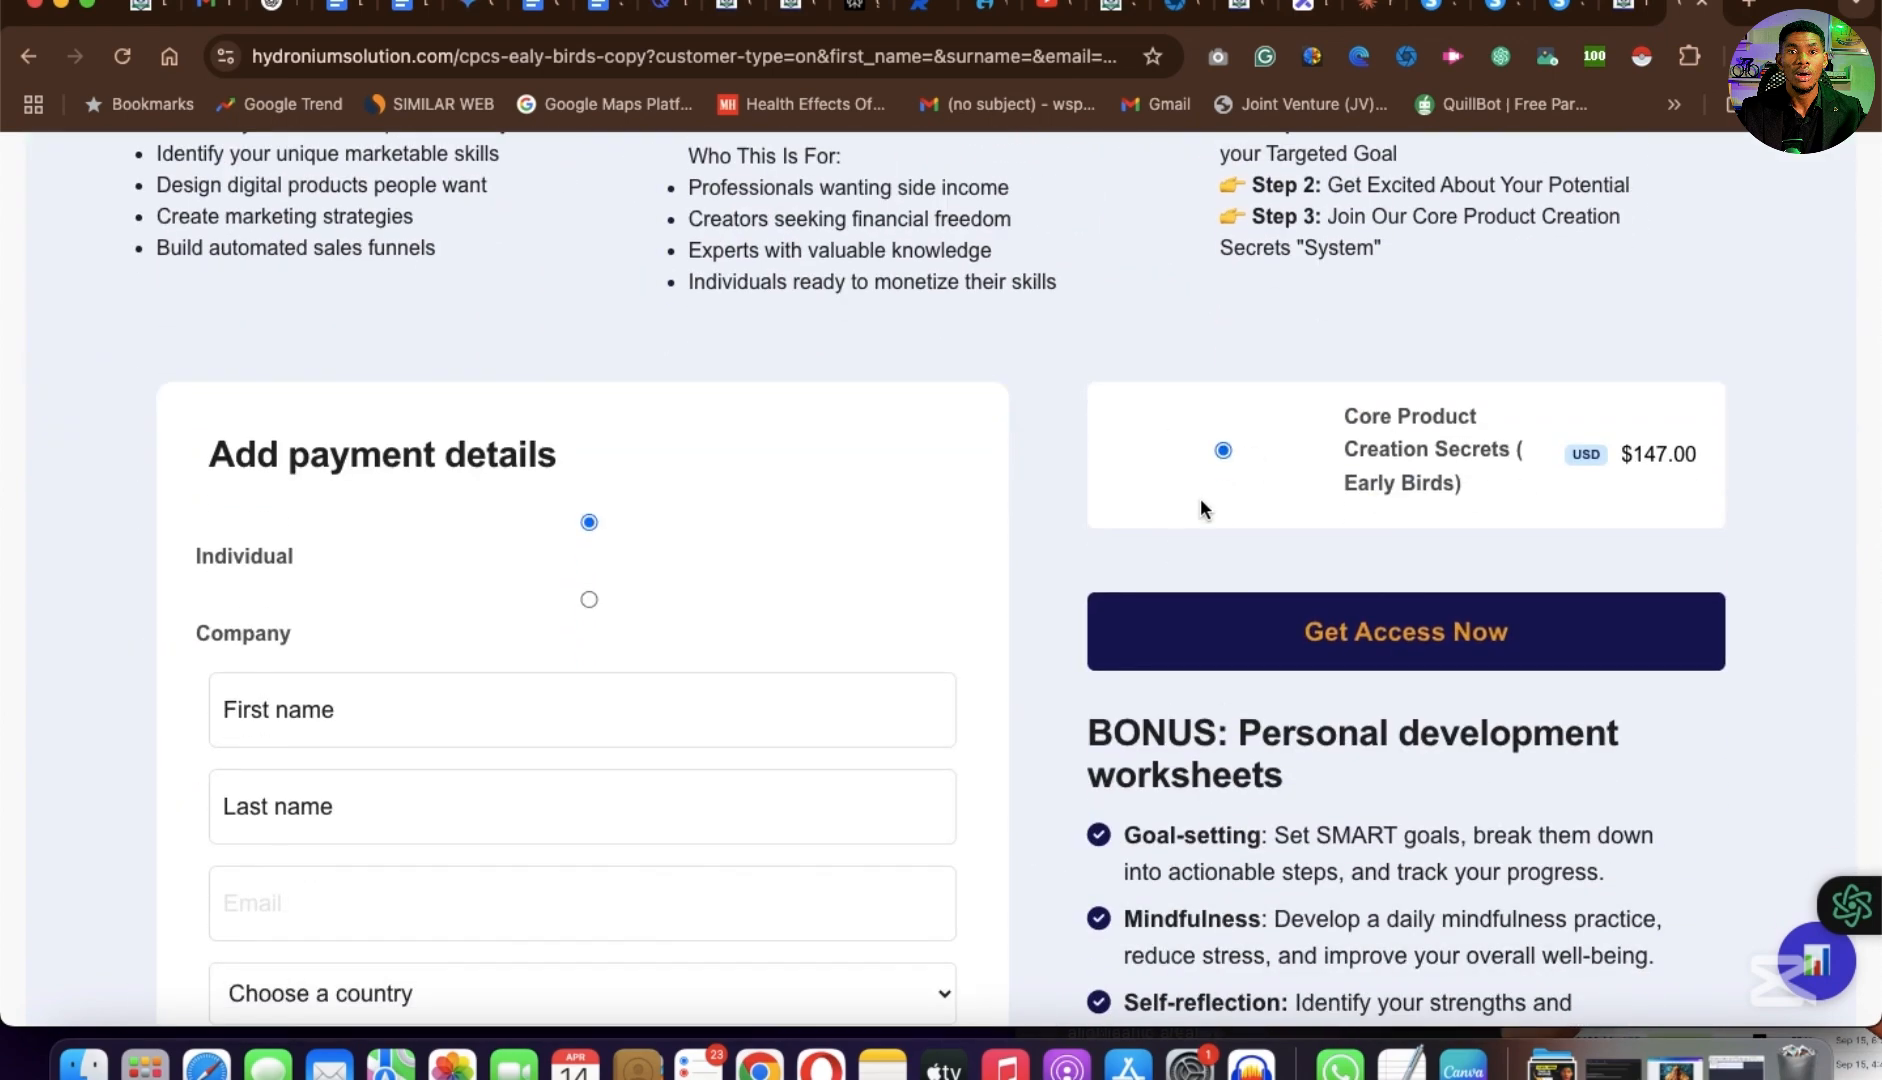
{"action": "scroll", "coordinate": [1378, 673], "scroll_direction": "down", "scroll_amount": 4}
{"action": "scroll", "coordinate": [1378, 675], "scroll_direction": "up", "scroll_amount": 1}
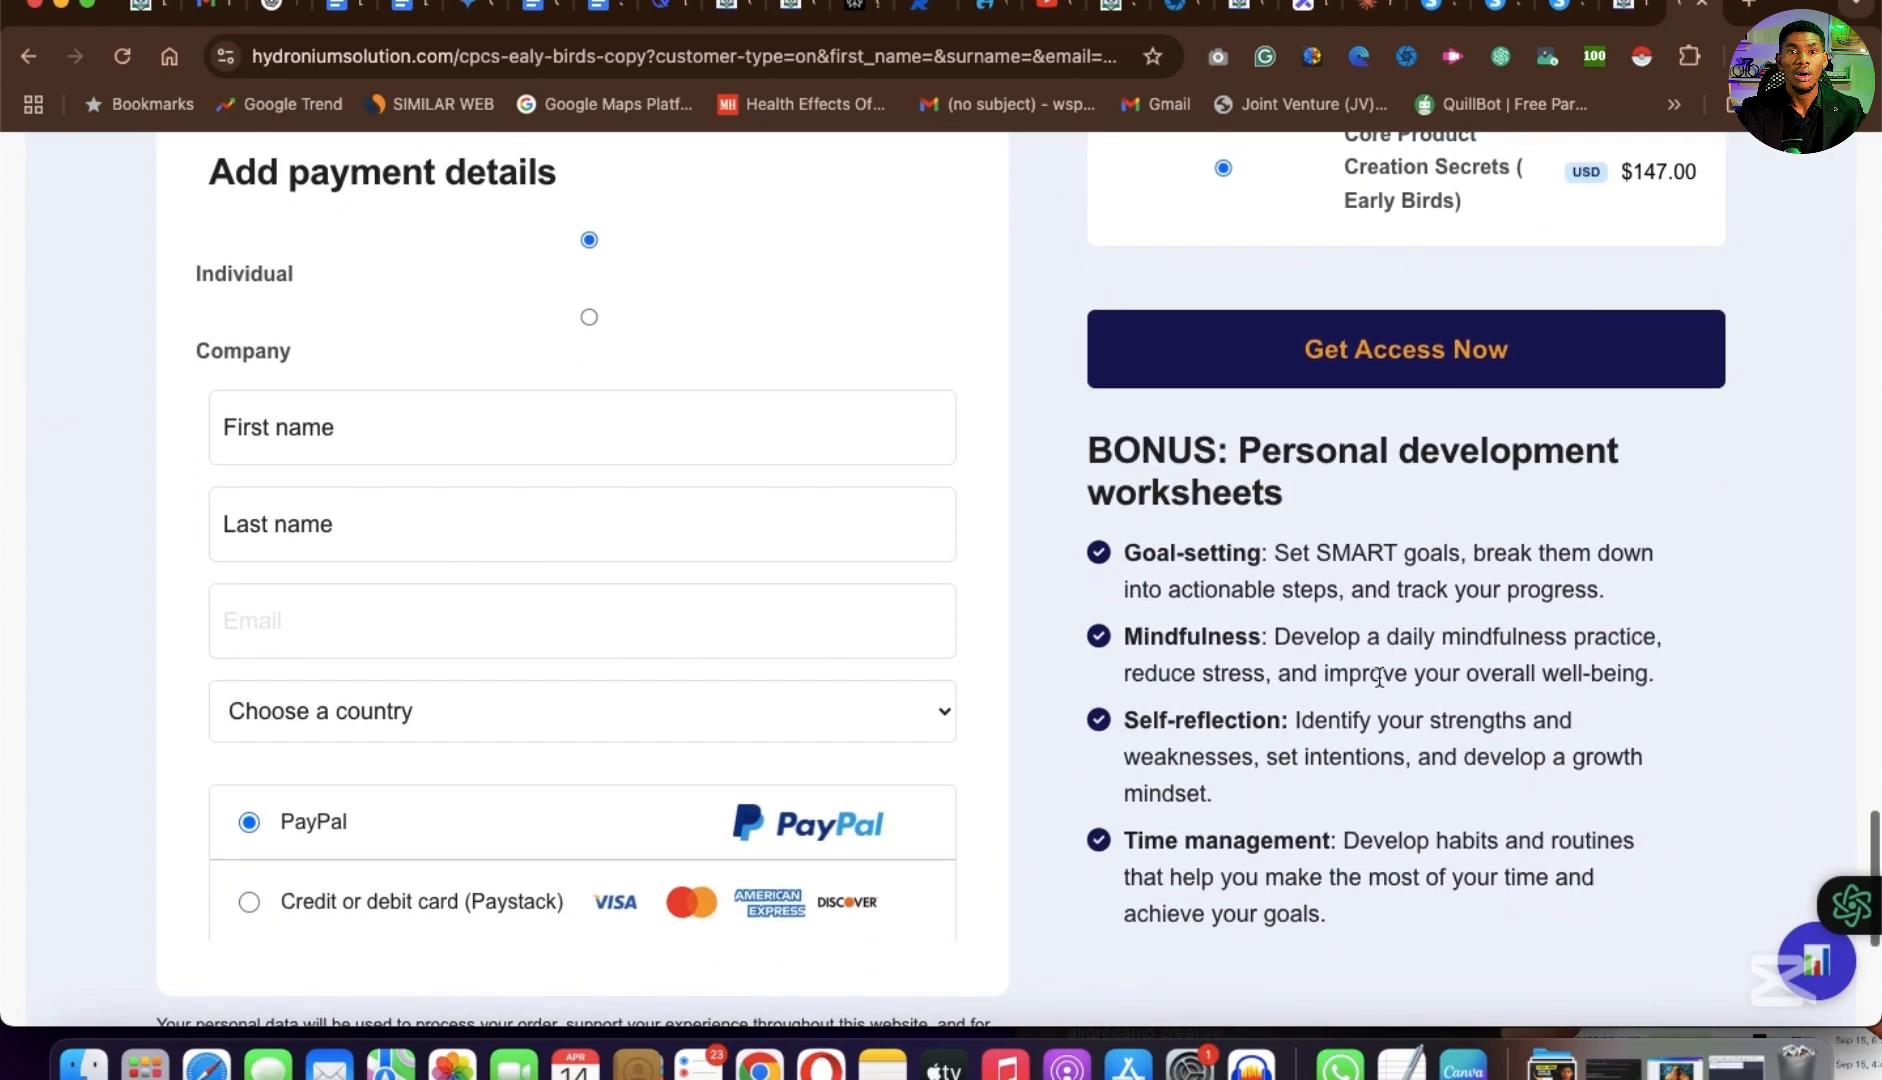
Revisit the filled-in revenue calculator and its estimated monthly and annual revenue.
{"action": "scroll", "coordinate": [1378, 678], "scroll_direction": "up", "scroll_amount": 20}
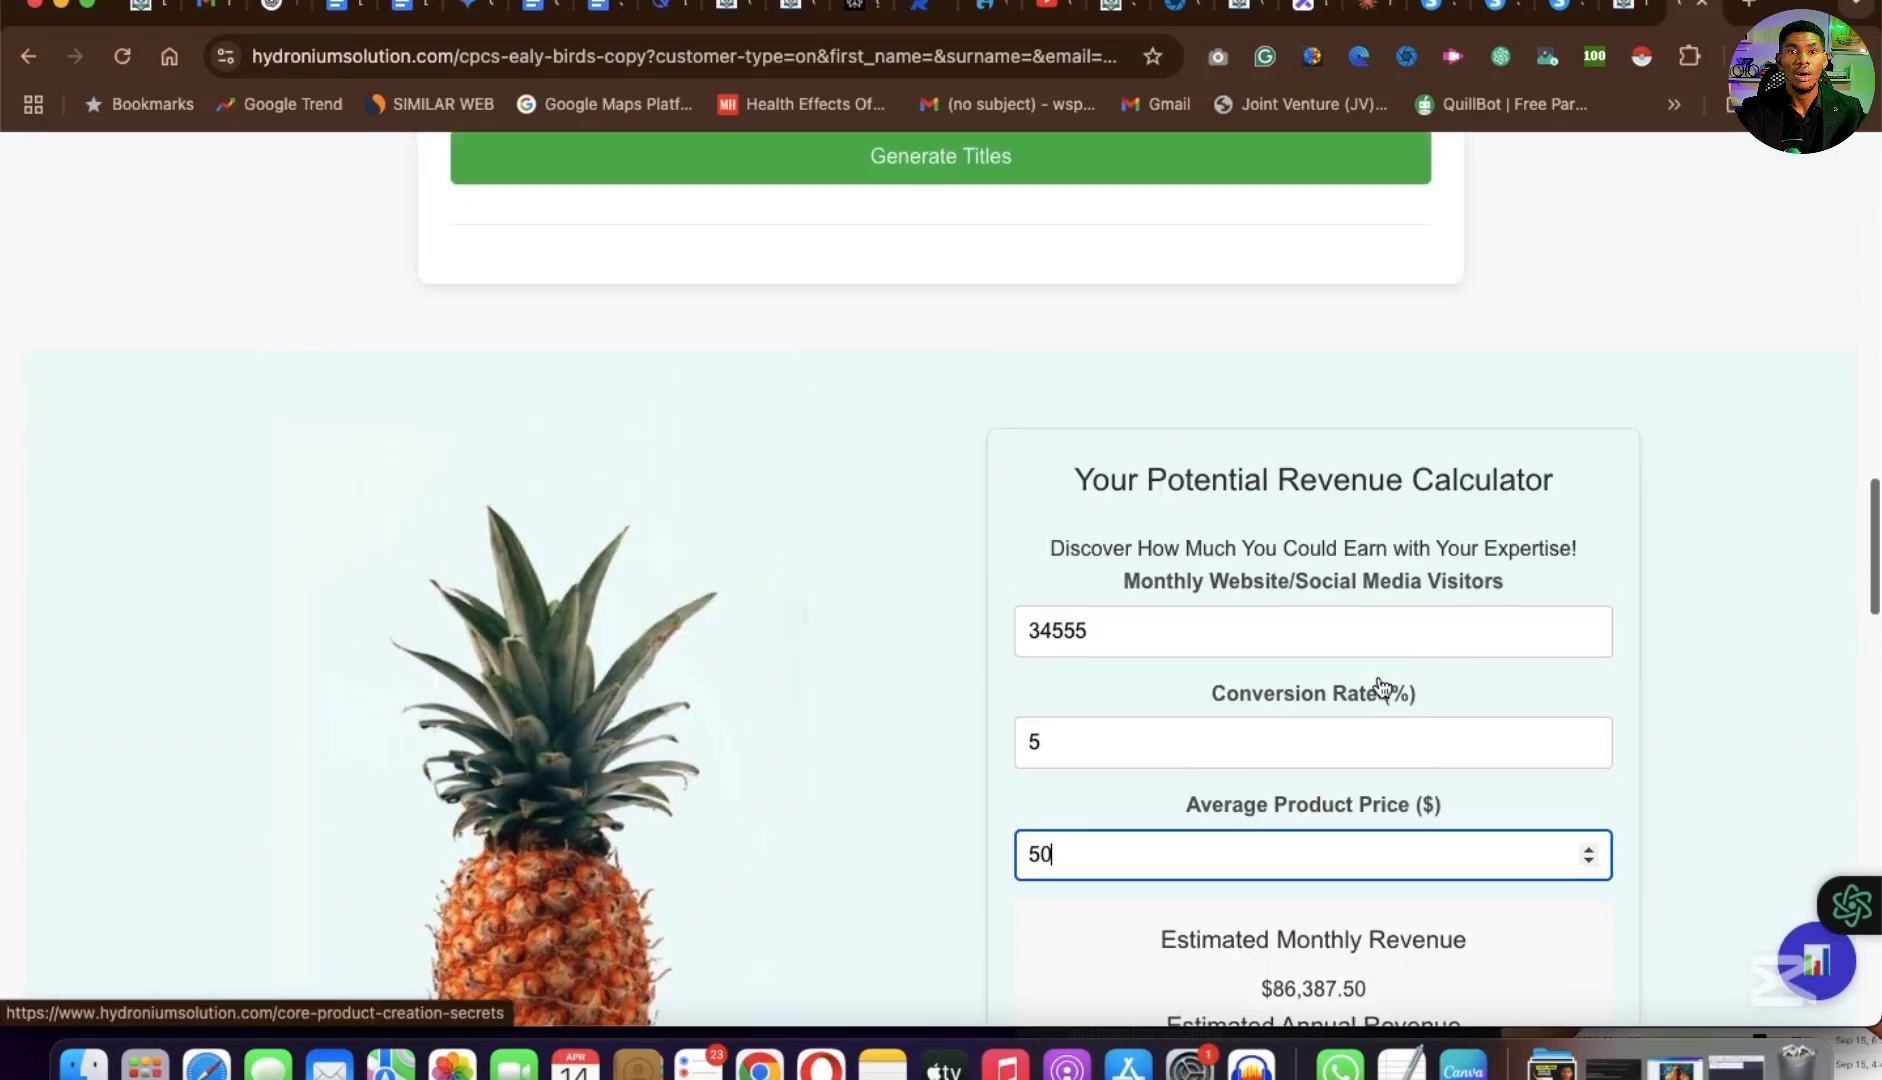
{"action": "scroll", "coordinate": [1381, 686], "scroll_direction": "up", "scroll_amount": 3}
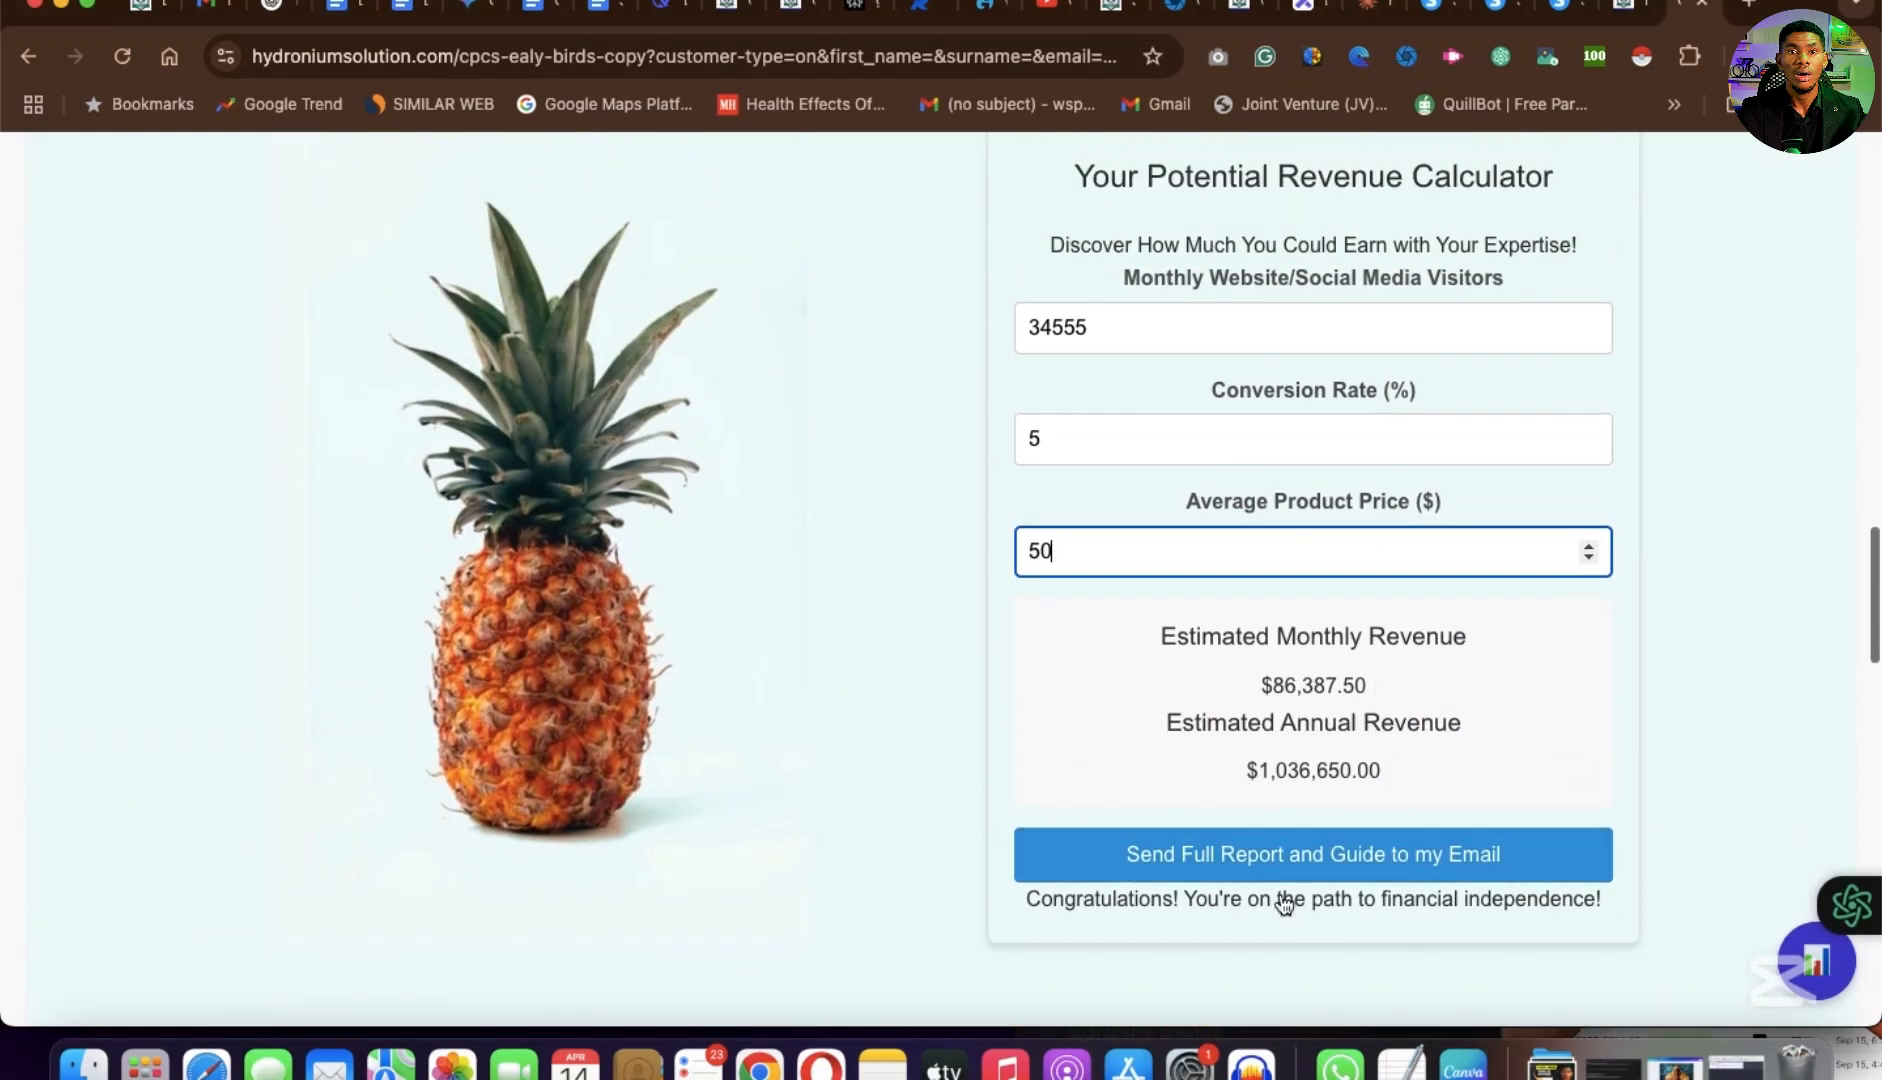
{"action": "scroll", "coordinate": [1300, 870], "scroll_direction": "up", "scroll_amount": 6}
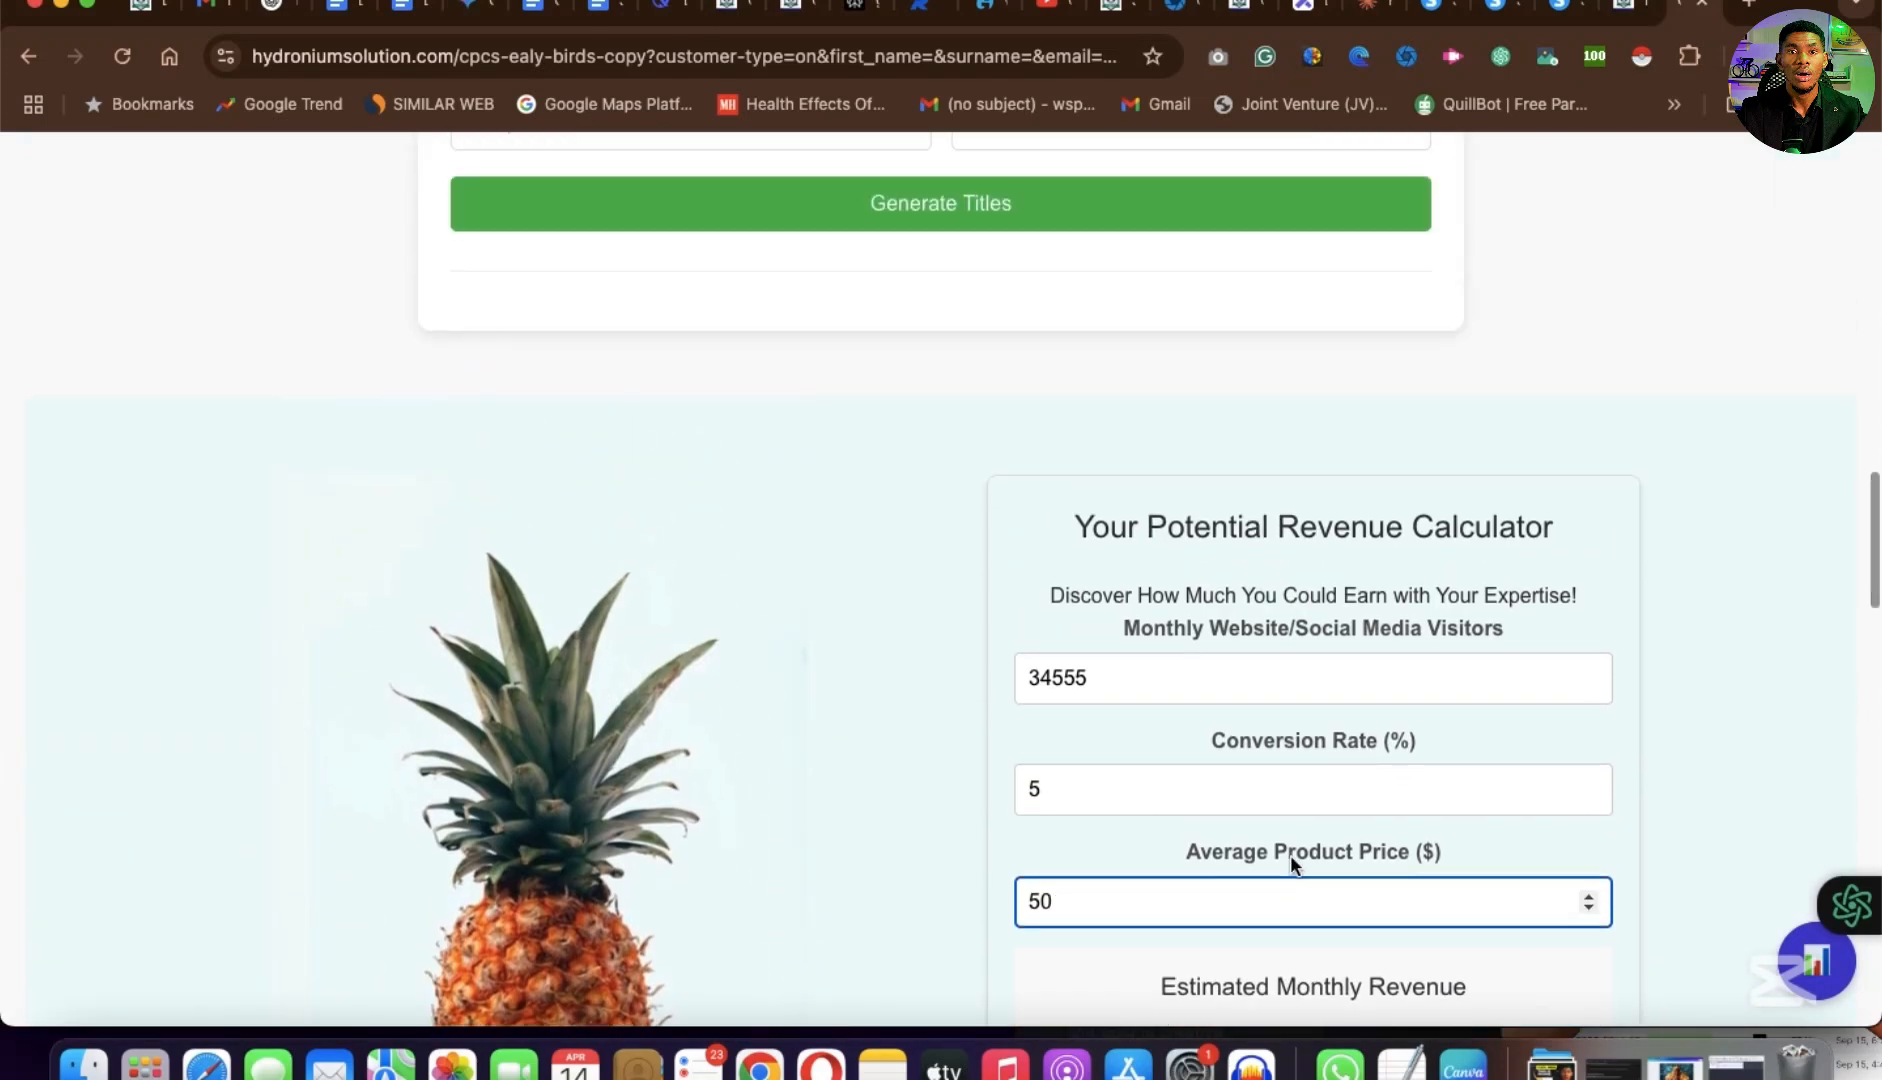
{"action": "scroll", "coordinate": [1291, 856], "scroll_direction": "down", "scroll_amount": 3}
Examine the sales page's overall layout, from the header and three expertise columns to the footer and the Captivating Title Generator.
{"action": "scroll", "coordinate": [1291, 857], "scroll_direction": "up", "scroll_amount": 20}
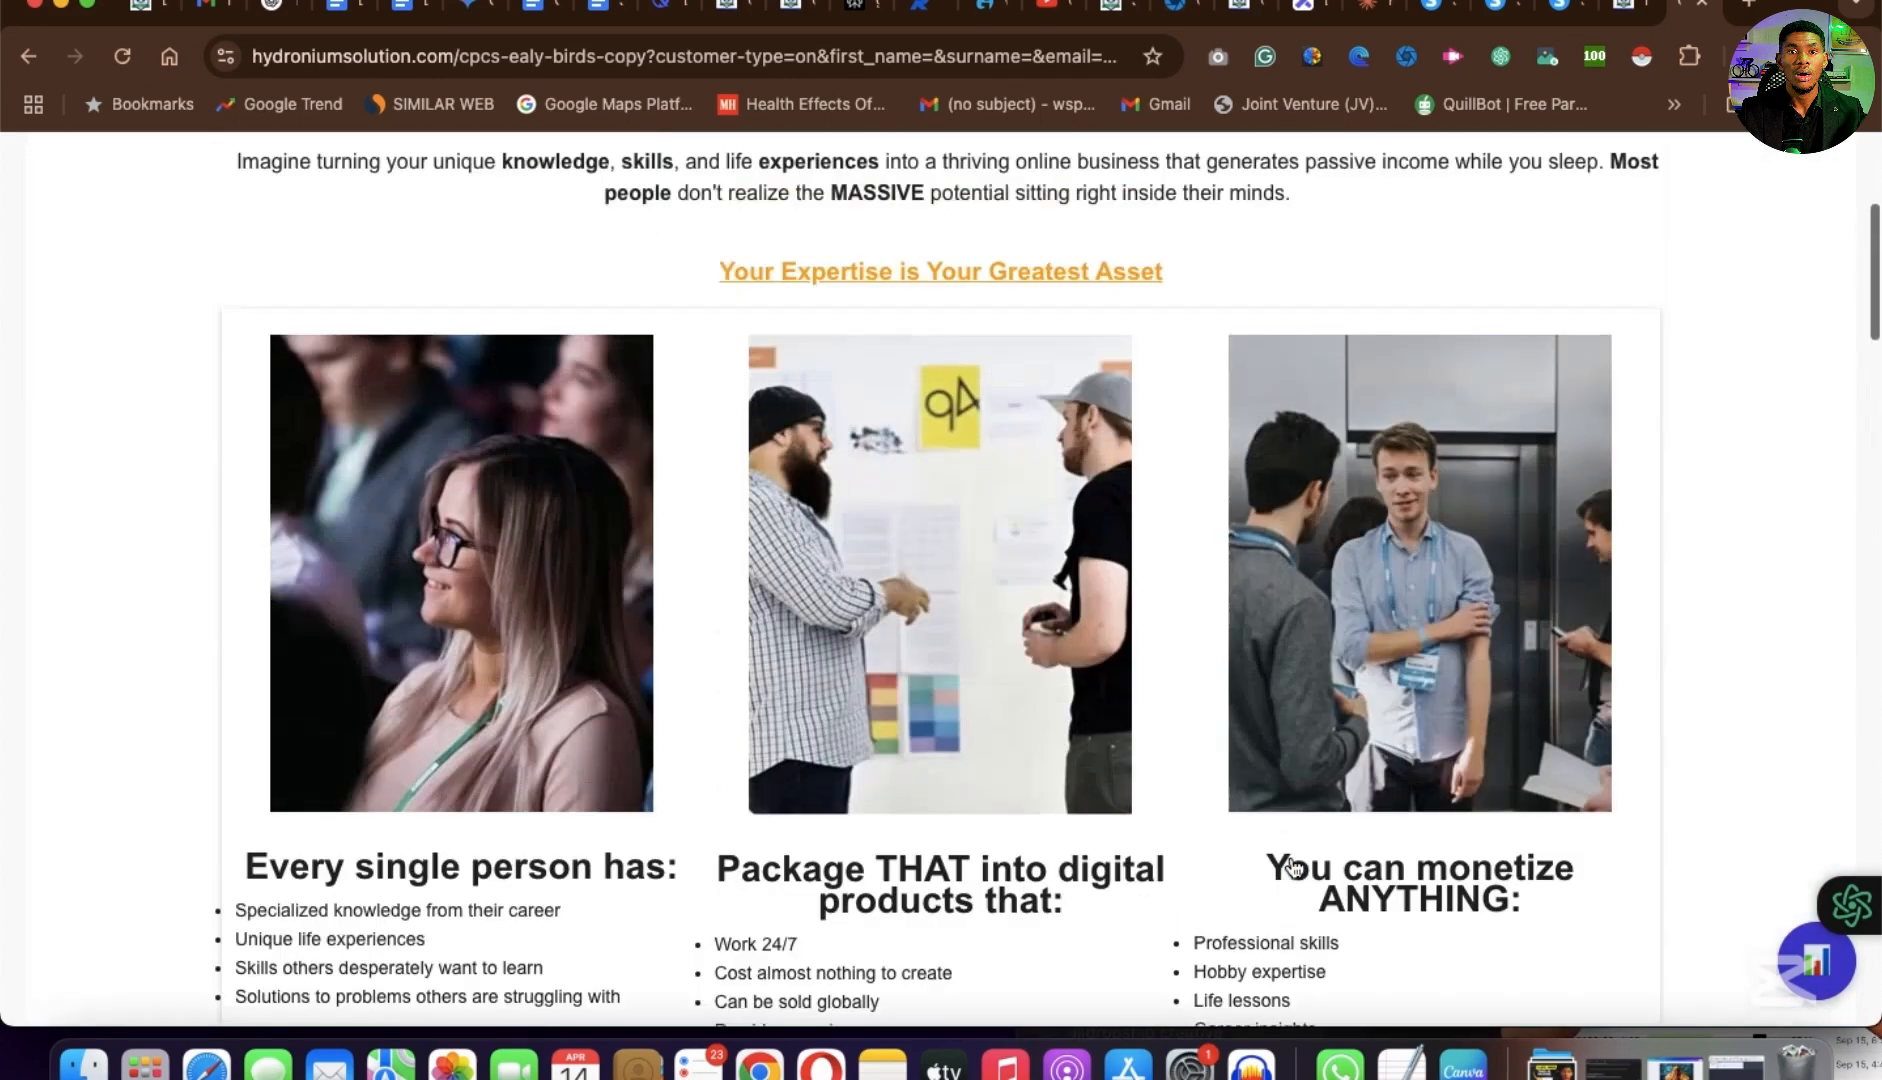
{"action": "scroll", "coordinate": [1295, 866], "scroll_direction": "down", "scroll_amount": 10}
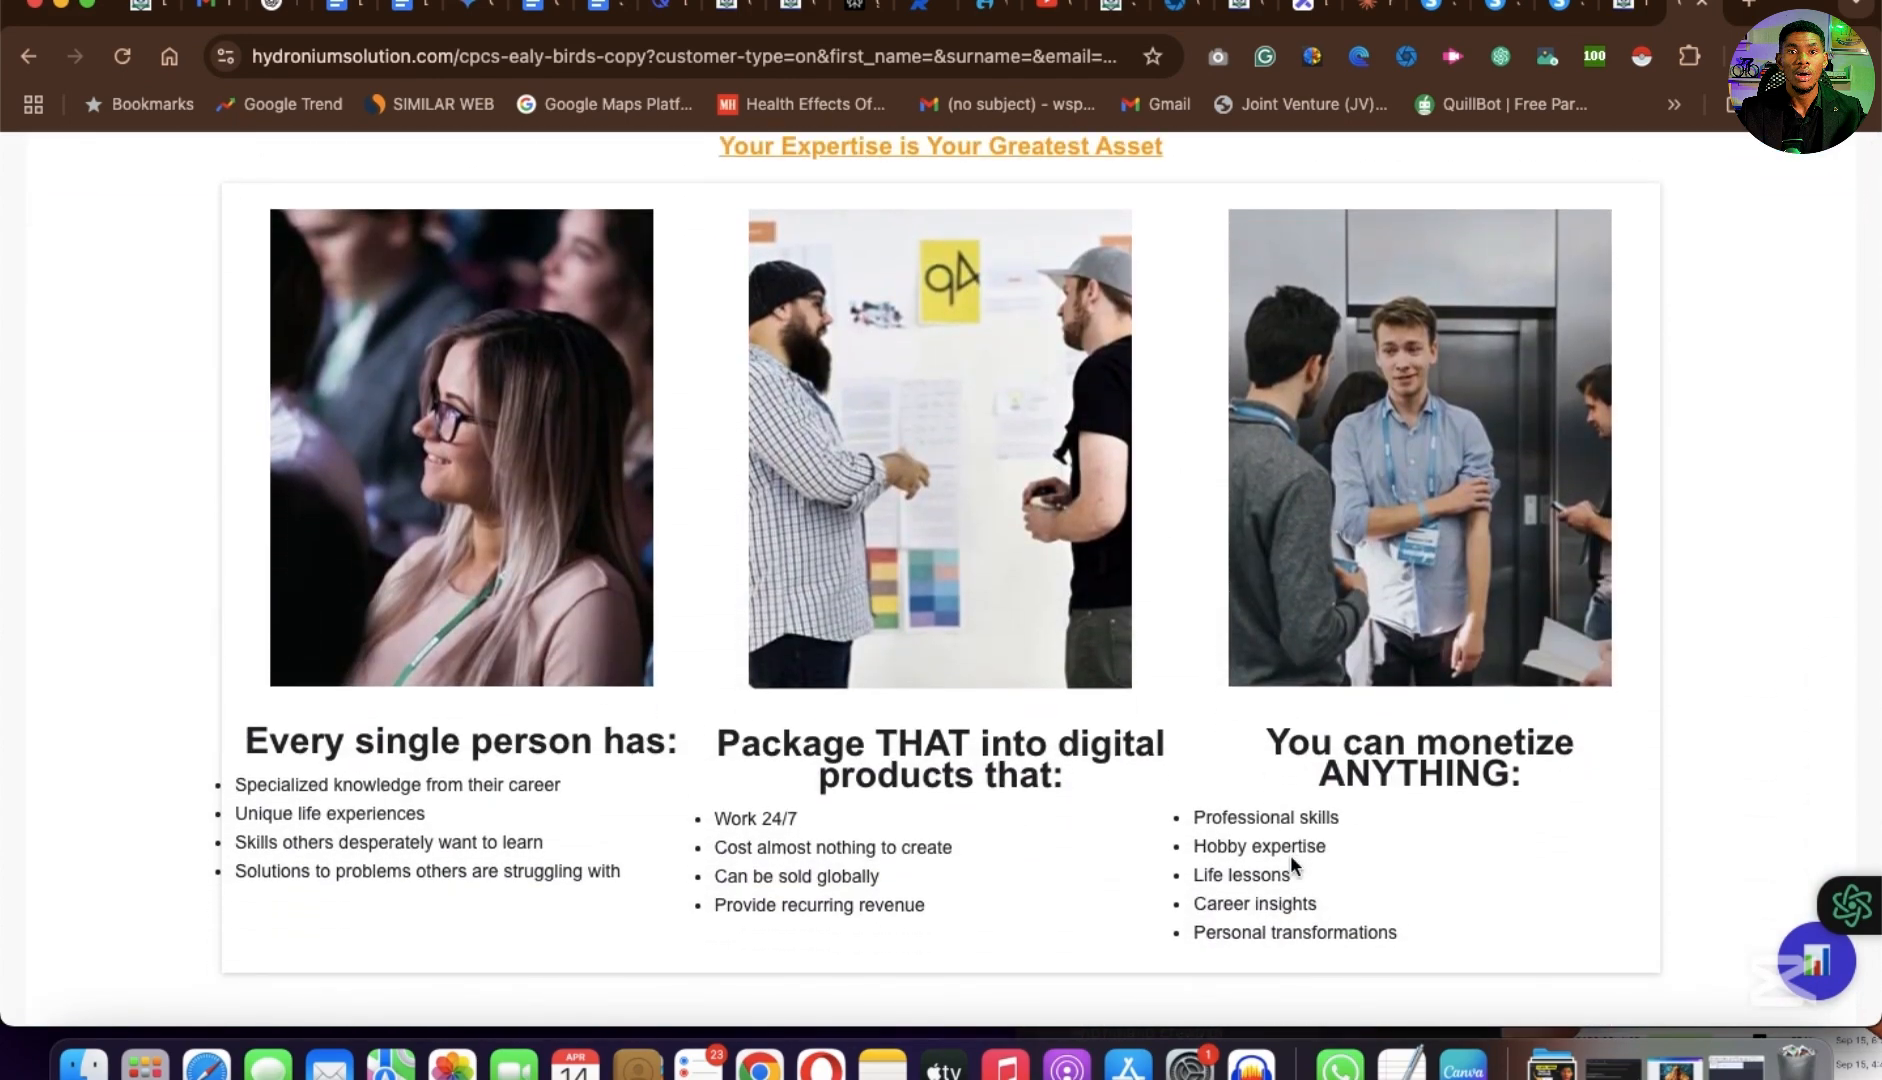
{"action": "scroll", "coordinate": [1291, 858], "scroll_direction": "down", "scroll_amount": 4}
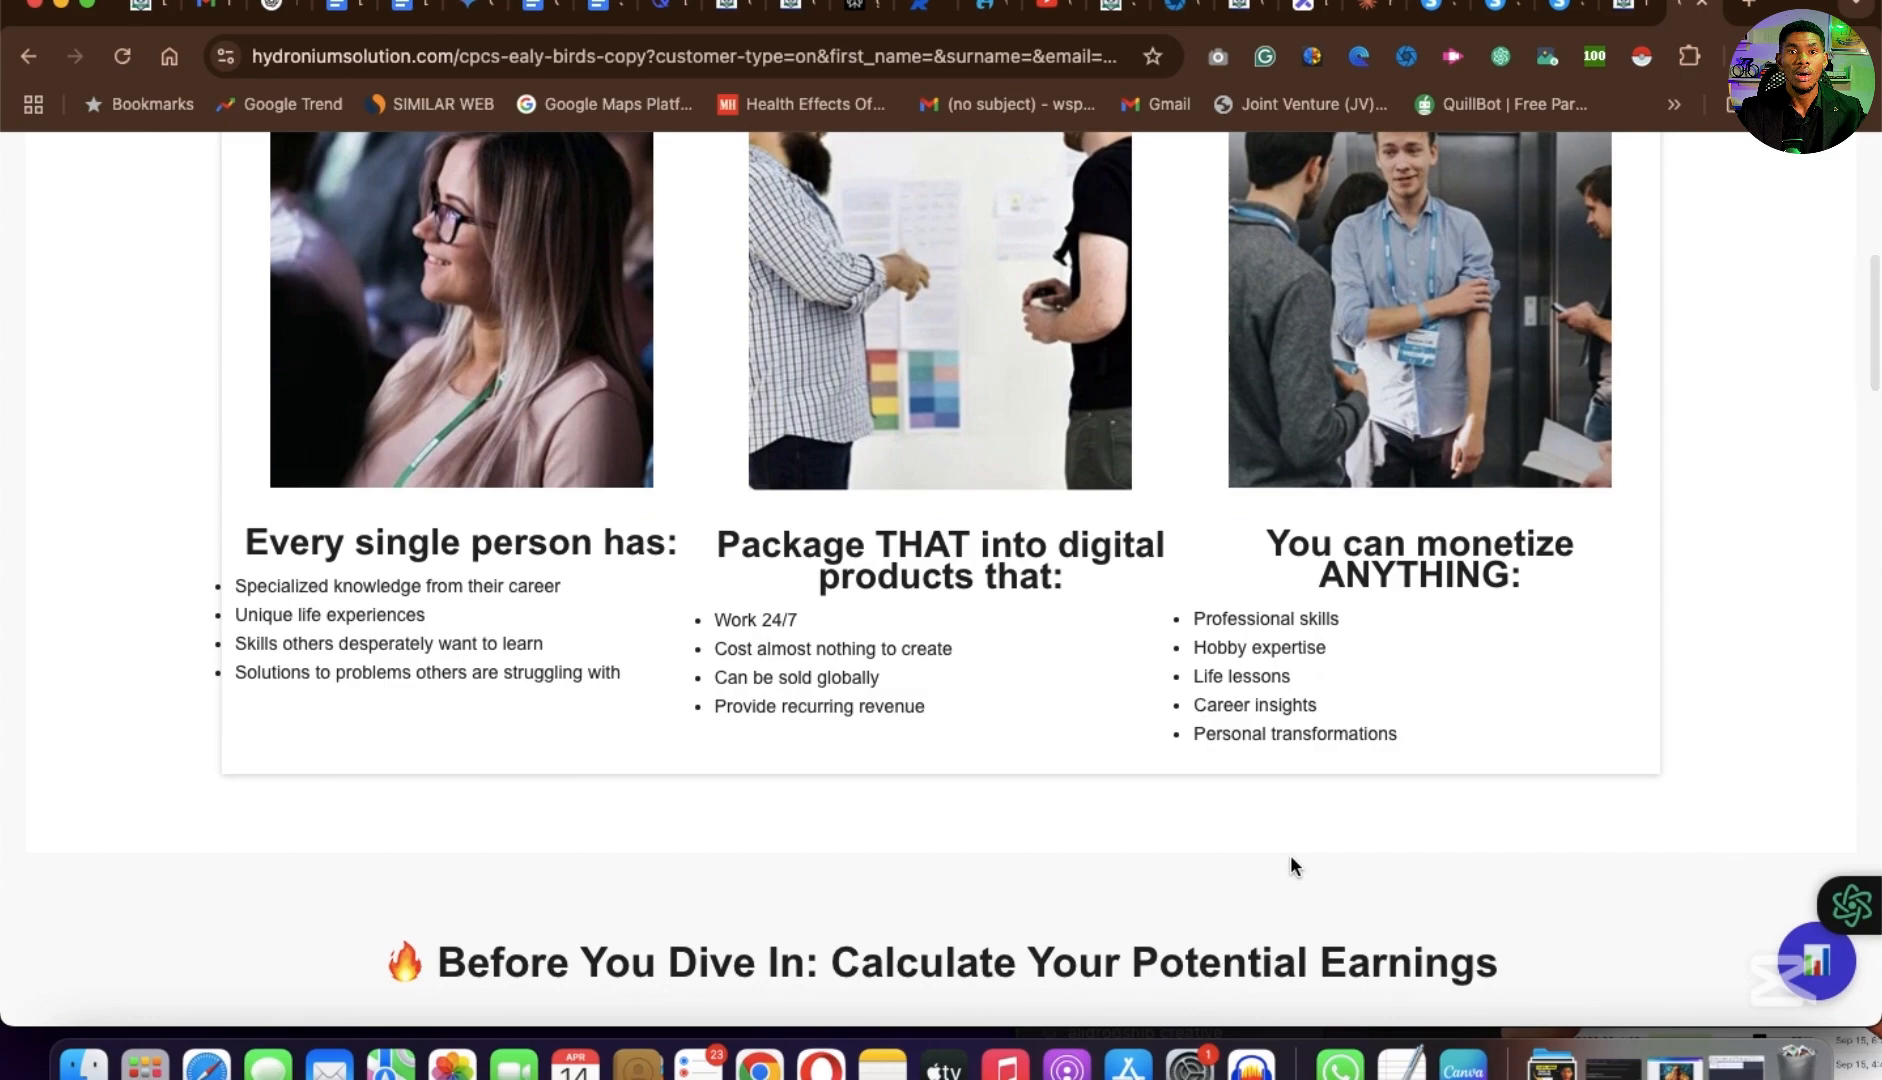
{"action": "scroll", "coordinate": [1291, 862], "scroll_direction": "up", "scroll_amount": 10}
{"action": "scroll", "coordinate": [1291, 862], "scroll_direction": "down", "scroll_amount": 20}
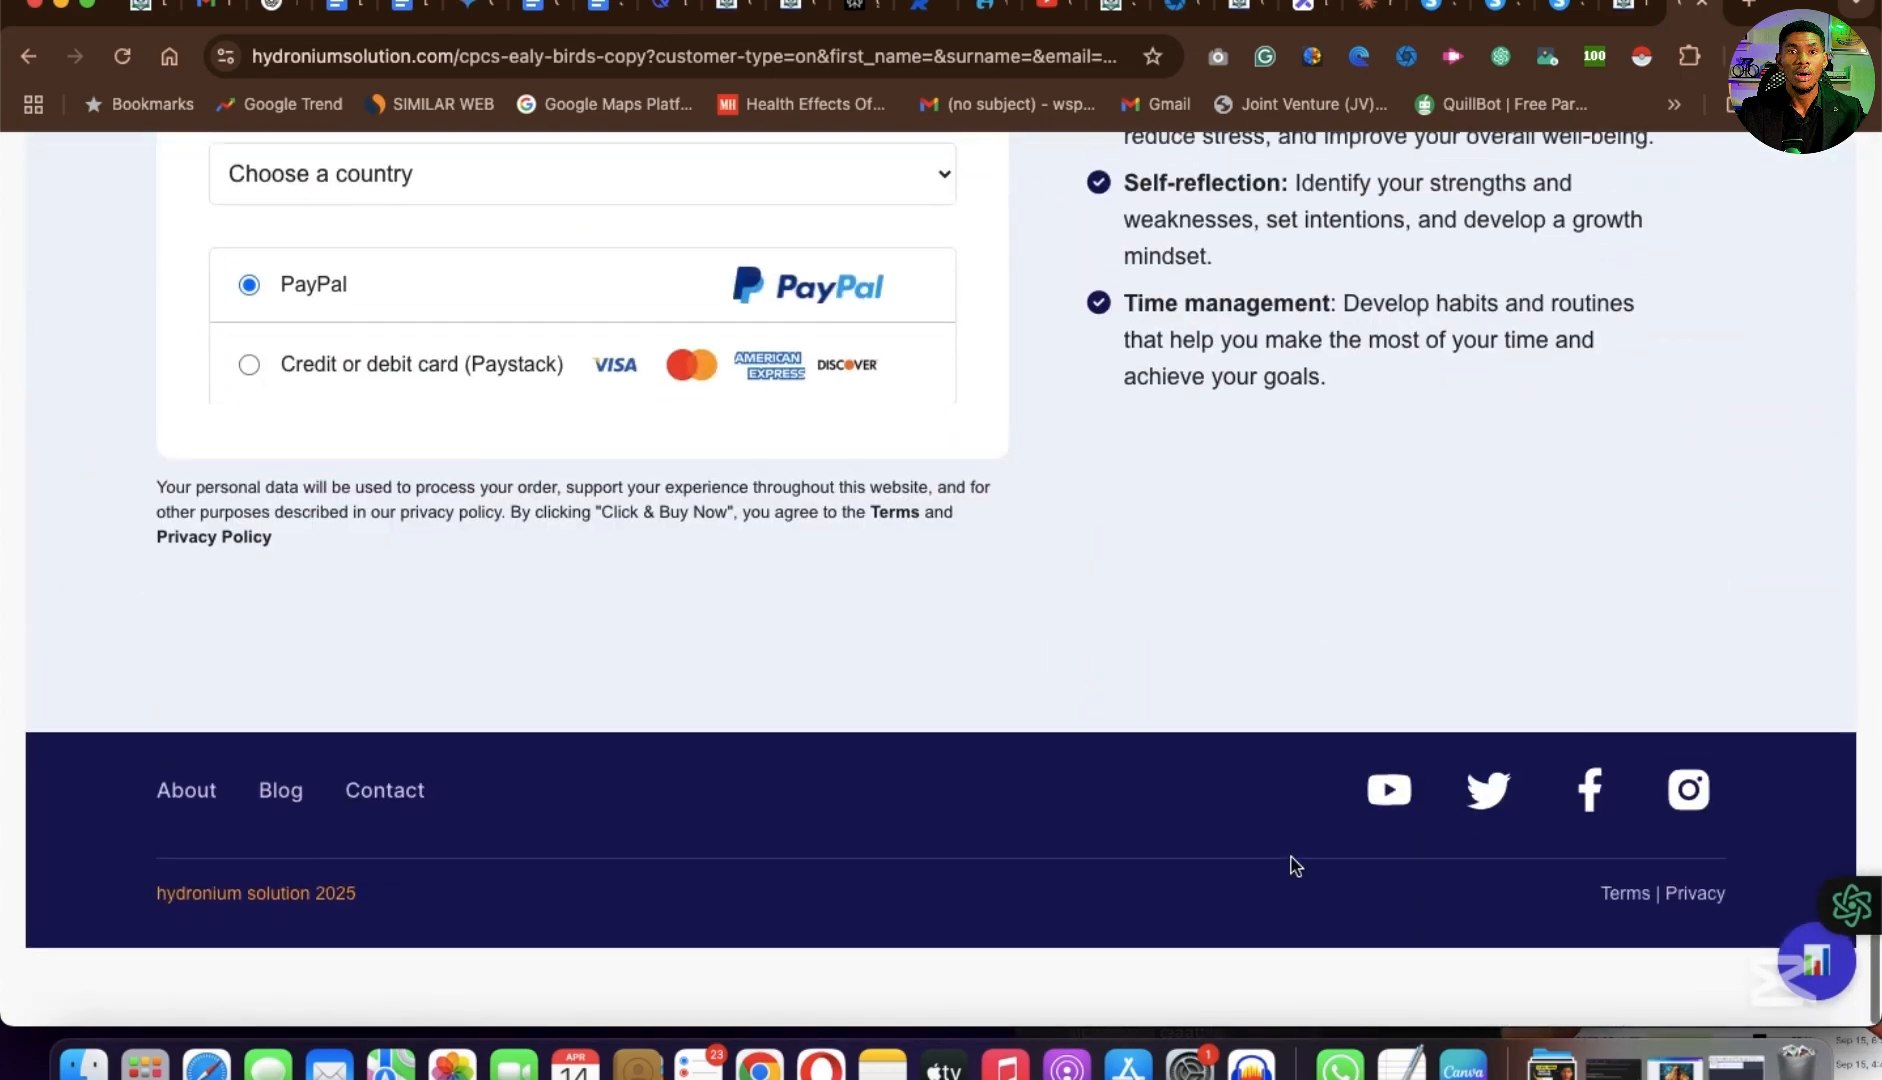
{"action": "scroll", "coordinate": [1293, 864], "scroll_direction": "up", "scroll_amount": 20}
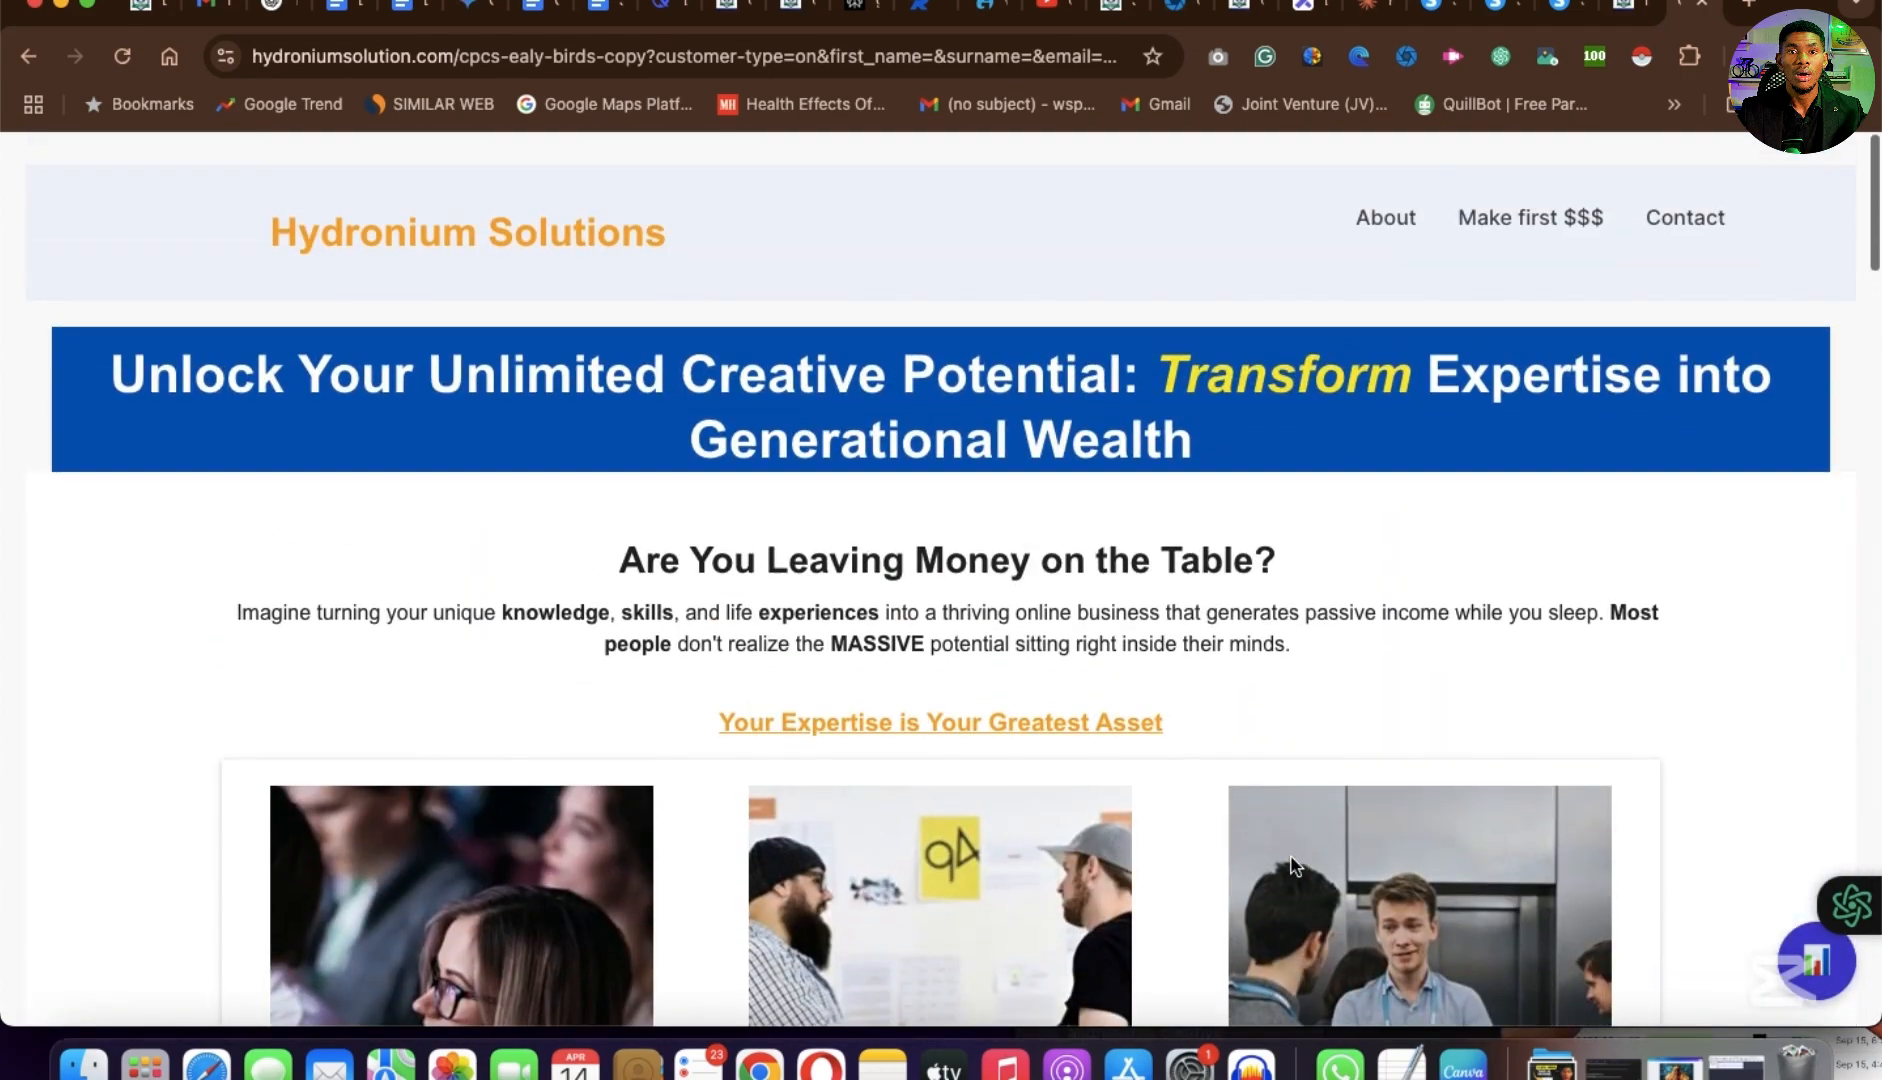
{"action": "scroll", "coordinate": [1293, 864], "scroll_direction": "down", "scroll_amount": 3}
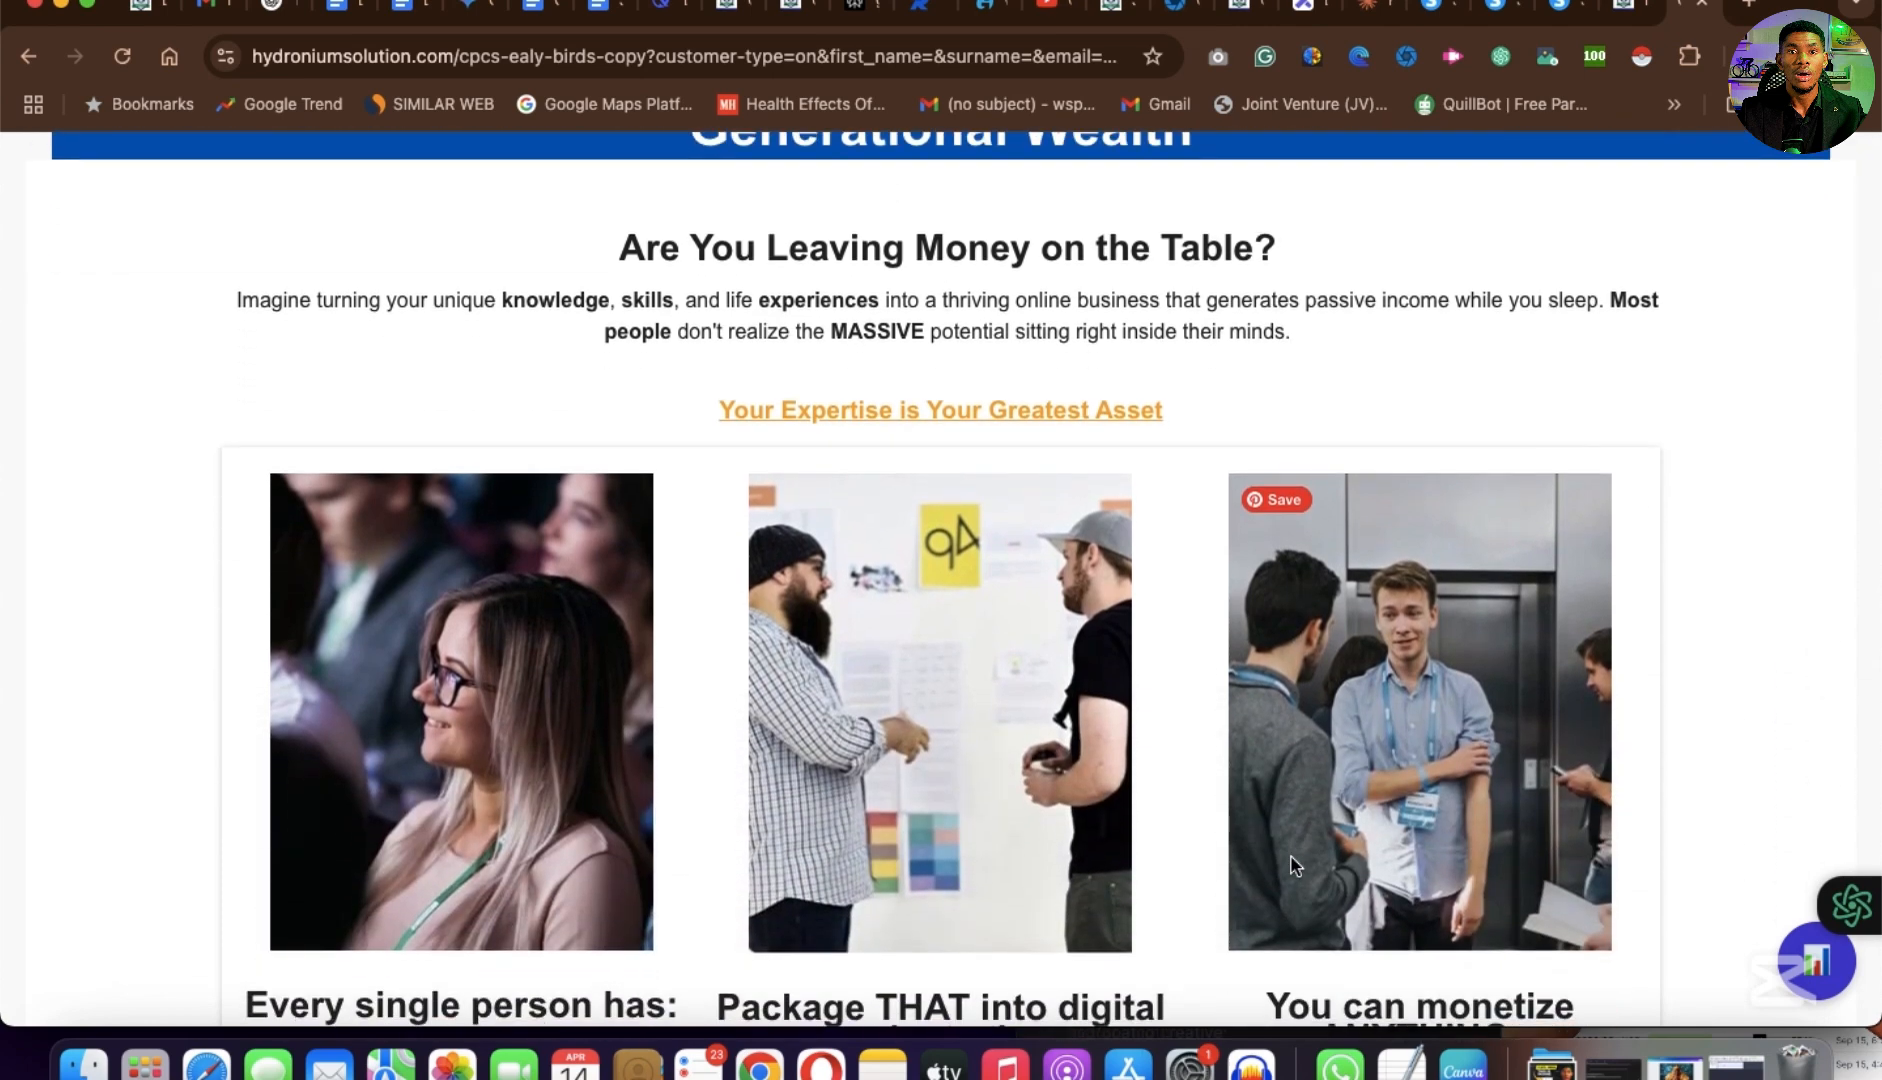
{"action": "scroll", "coordinate": [1295, 865], "scroll_direction": "up", "scroll_amount": 3}
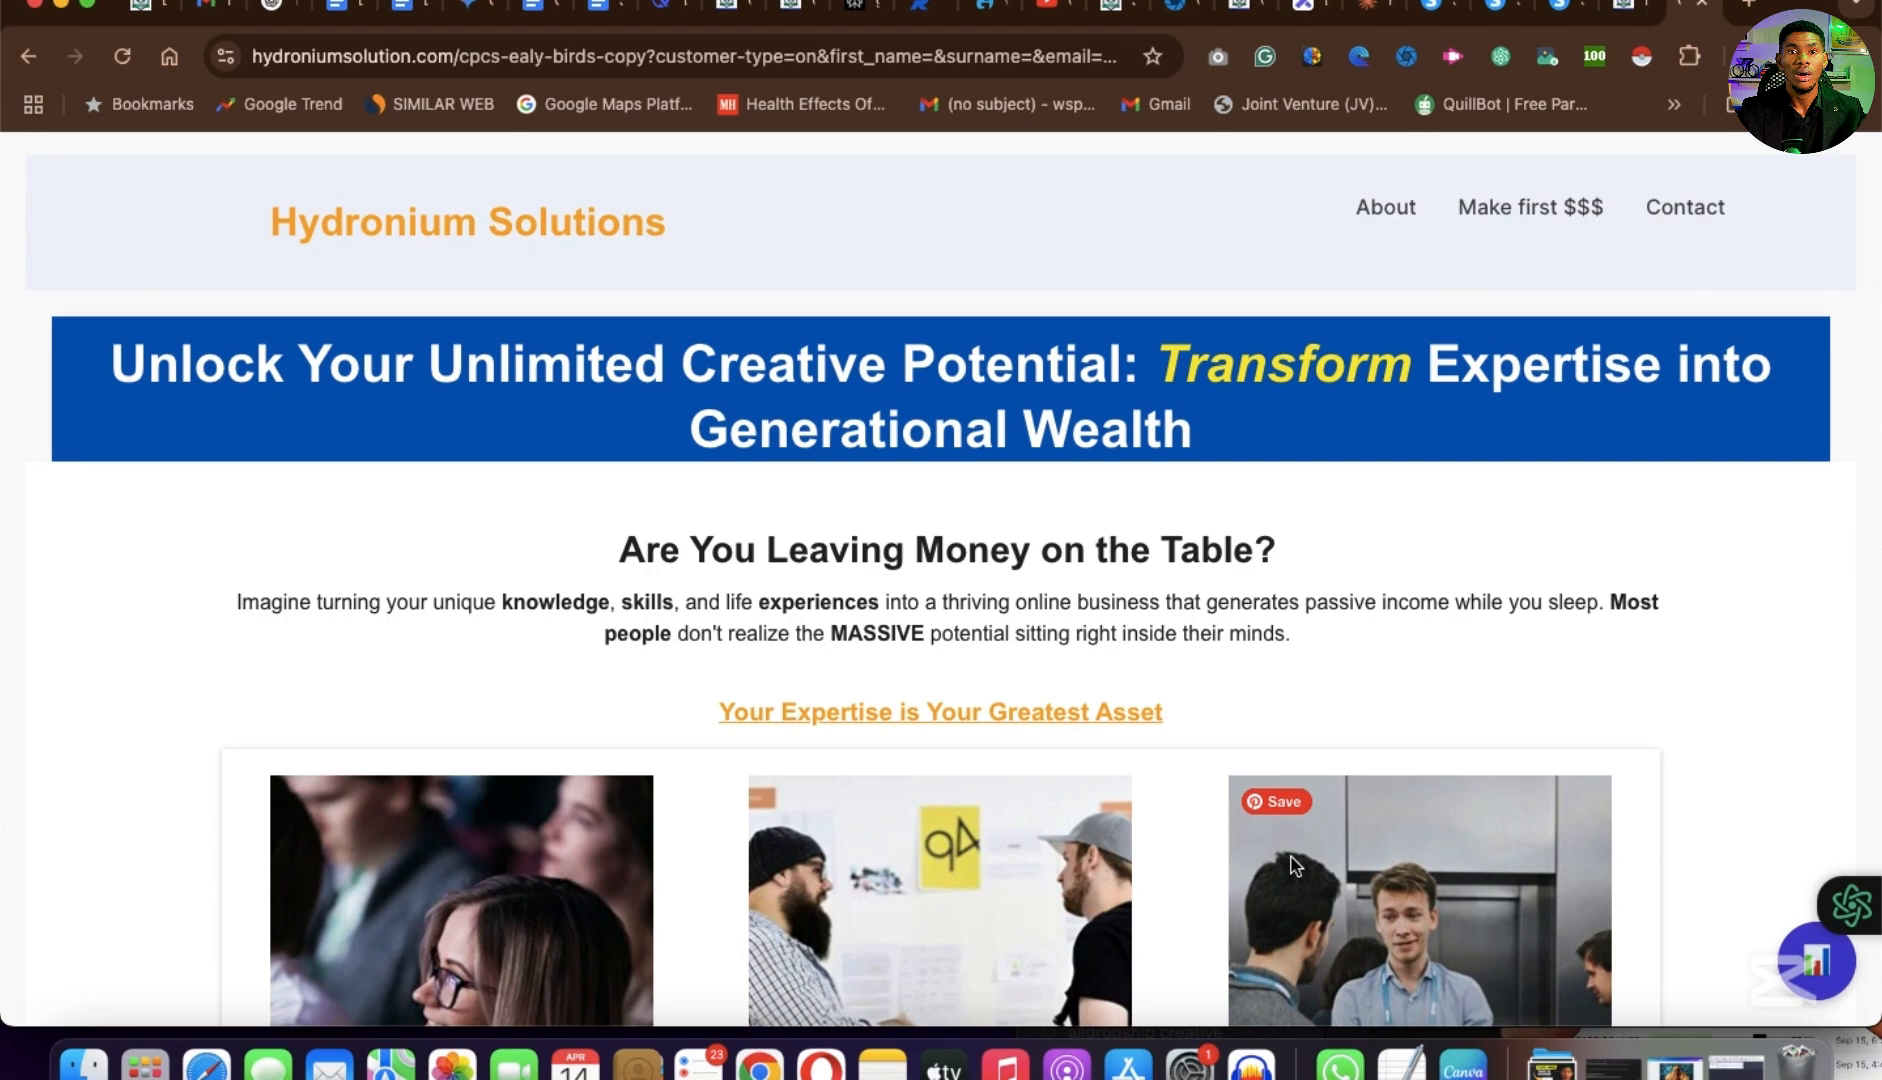
{"action": "scroll", "coordinate": [1290, 858], "scroll_direction": "down", "scroll_amount": 1}
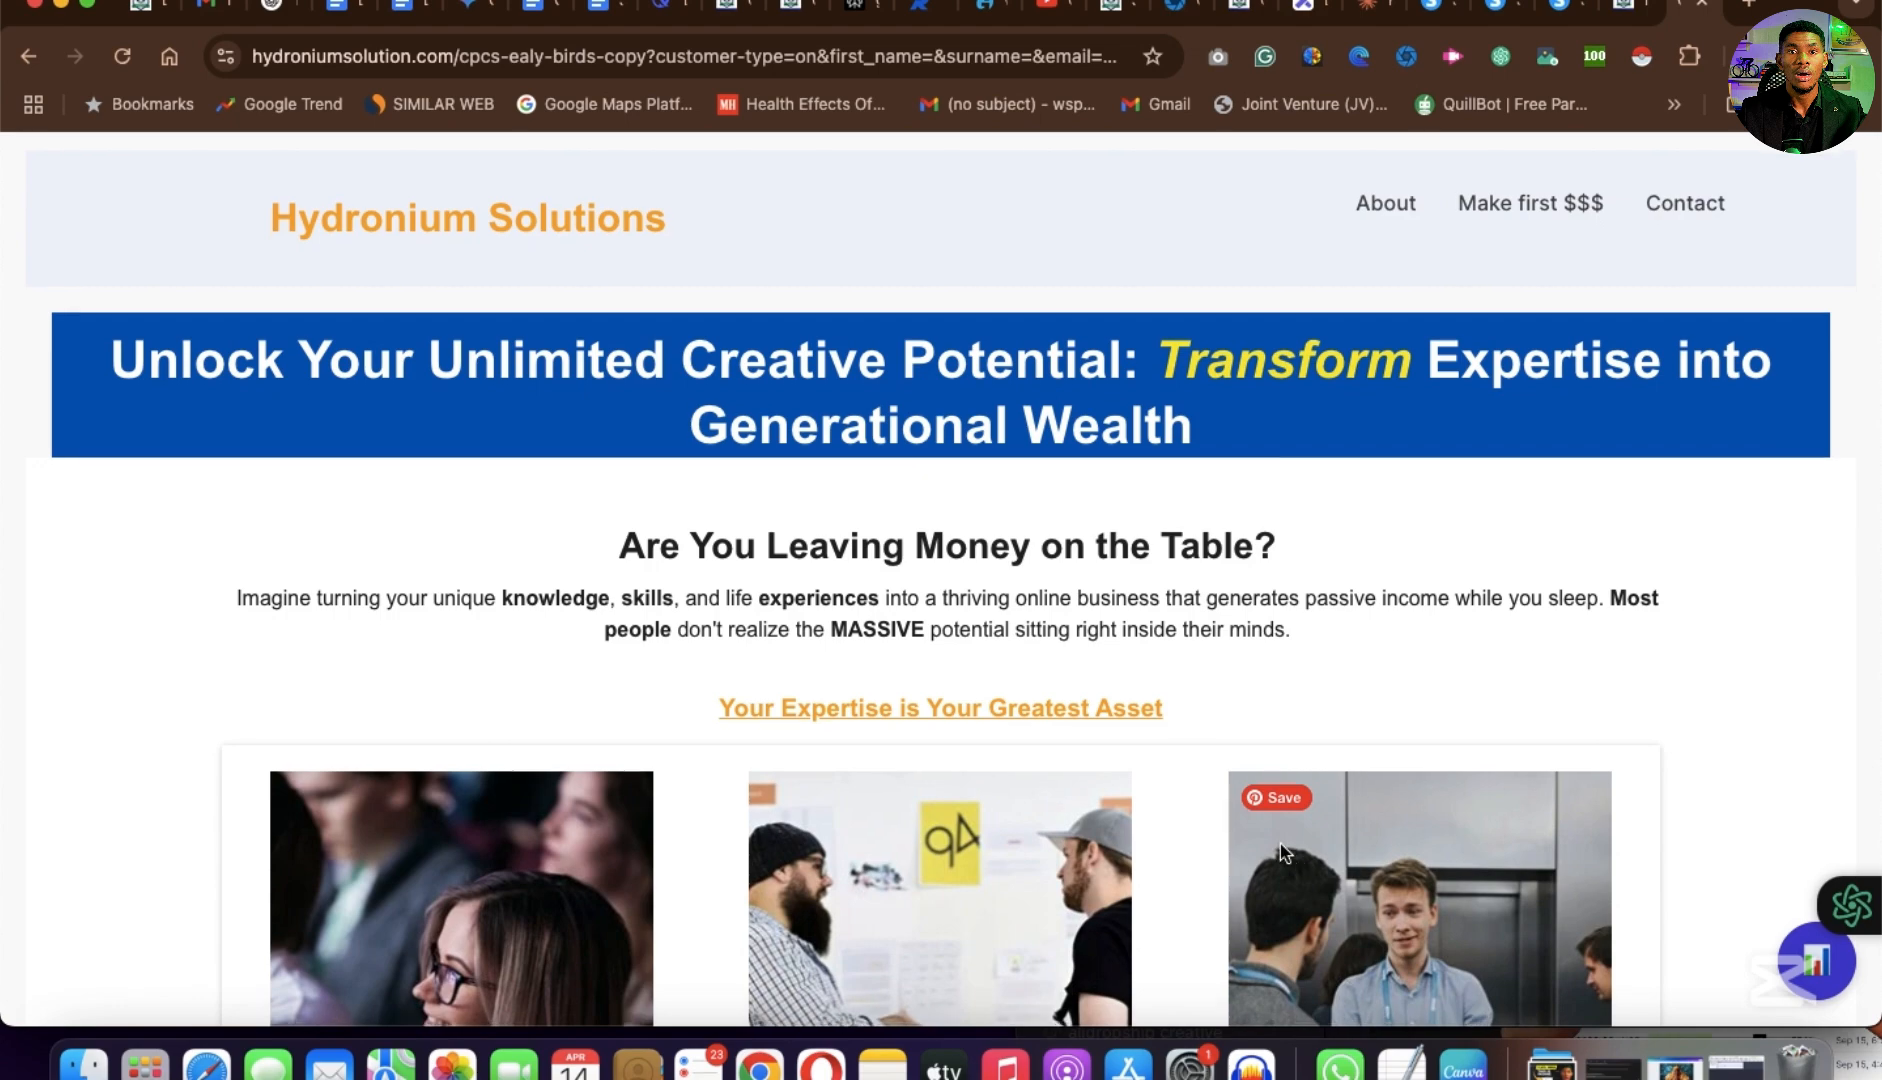
{"action": "scroll", "coordinate": [1281, 851], "scroll_direction": "down", "scroll_amount": 15}
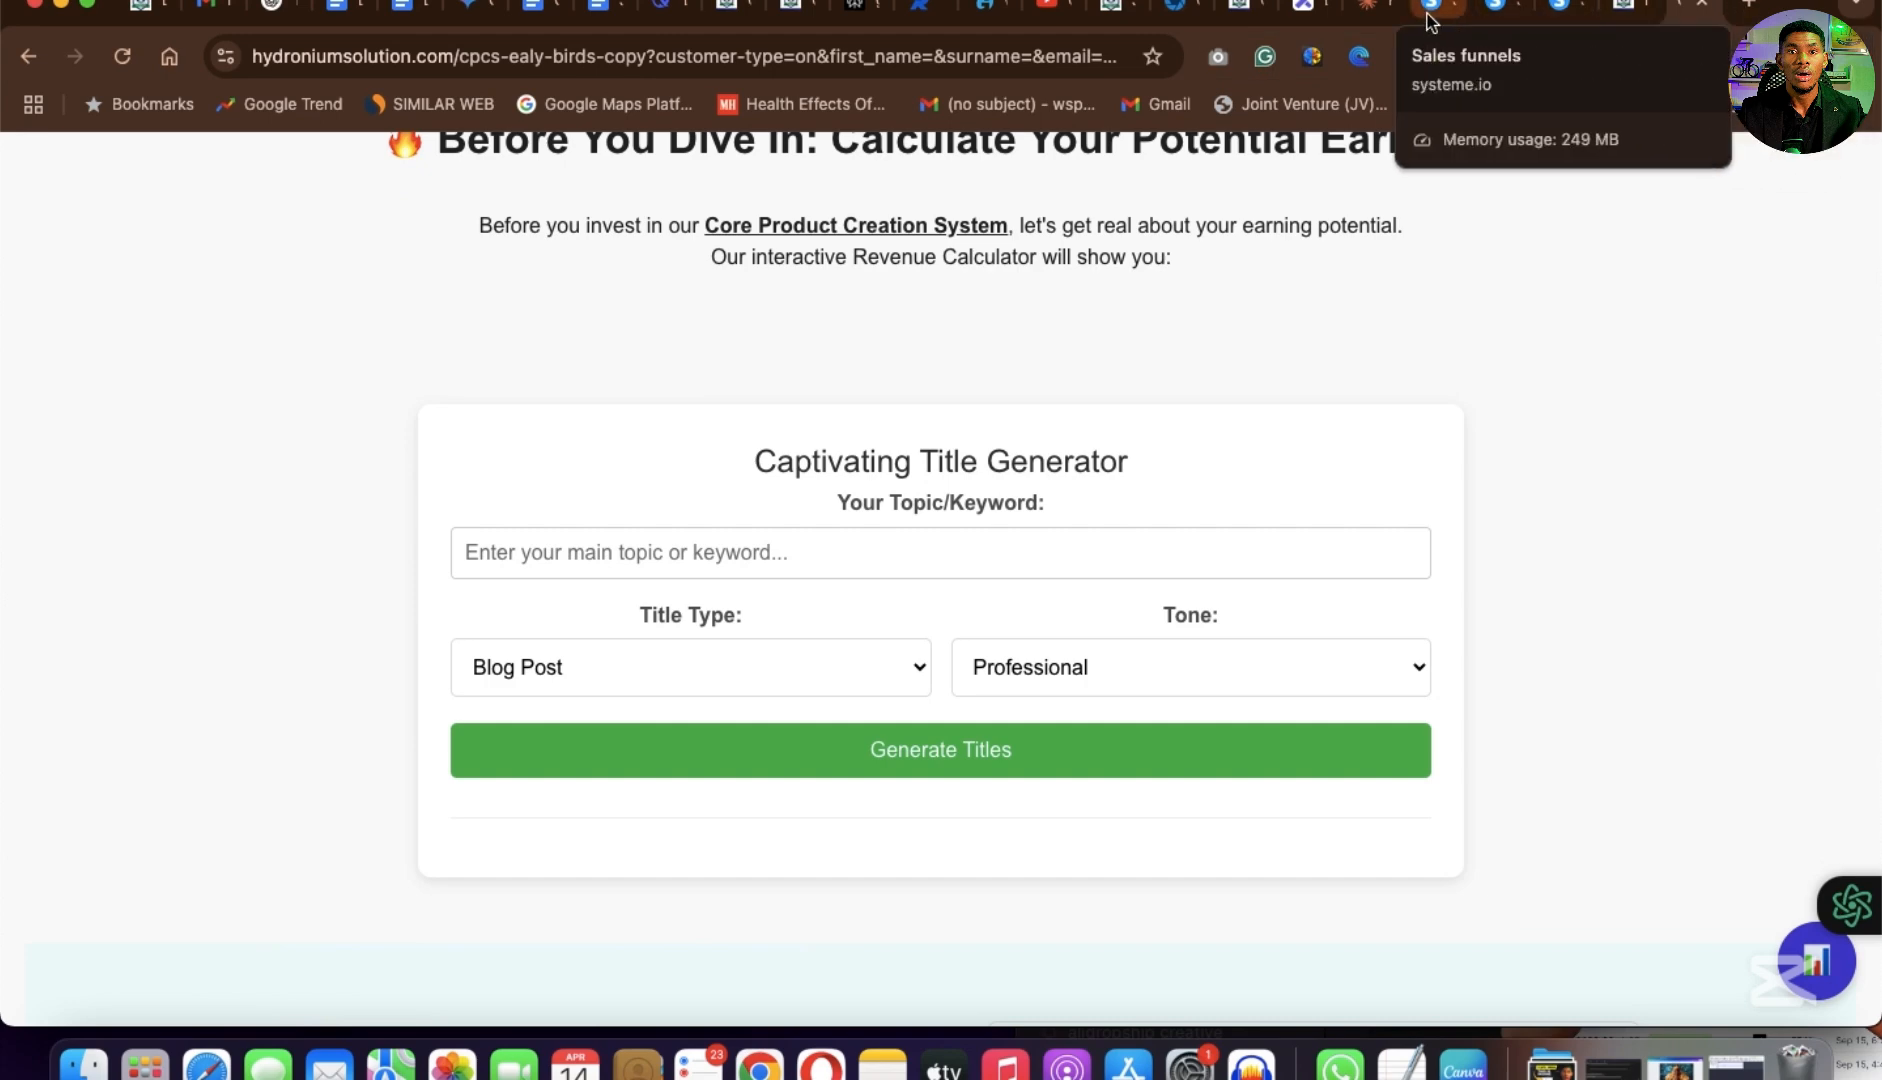
Switch to the Systeme.io homepage and open the free account sign-up form.
{"action": "left_click", "coordinate": [1560, 13]}
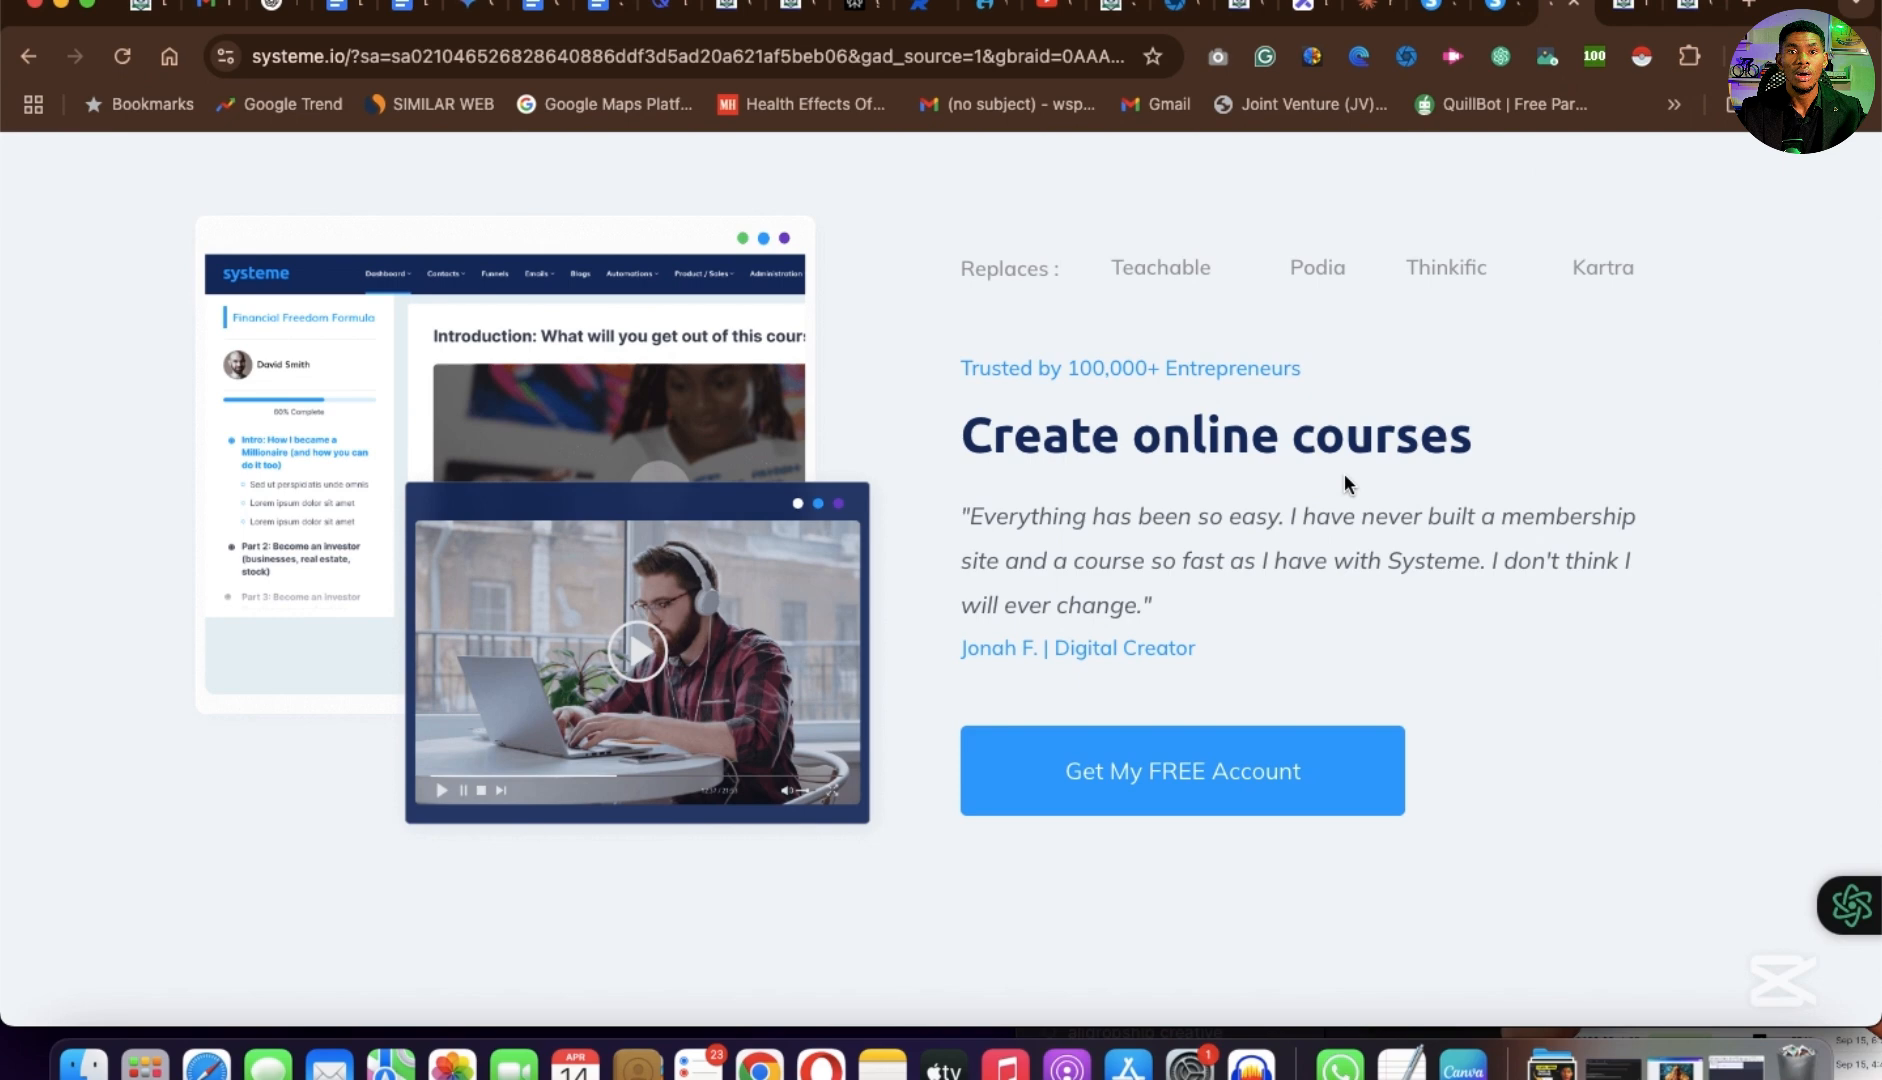
{"action": "scroll", "coordinate": [1345, 475], "scroll_direction": "up", "scroll_amount": 20}
{"action": "scroll", "coordinate": [966, 845], "scroll_direction": "down", "scroll_amount": 3}
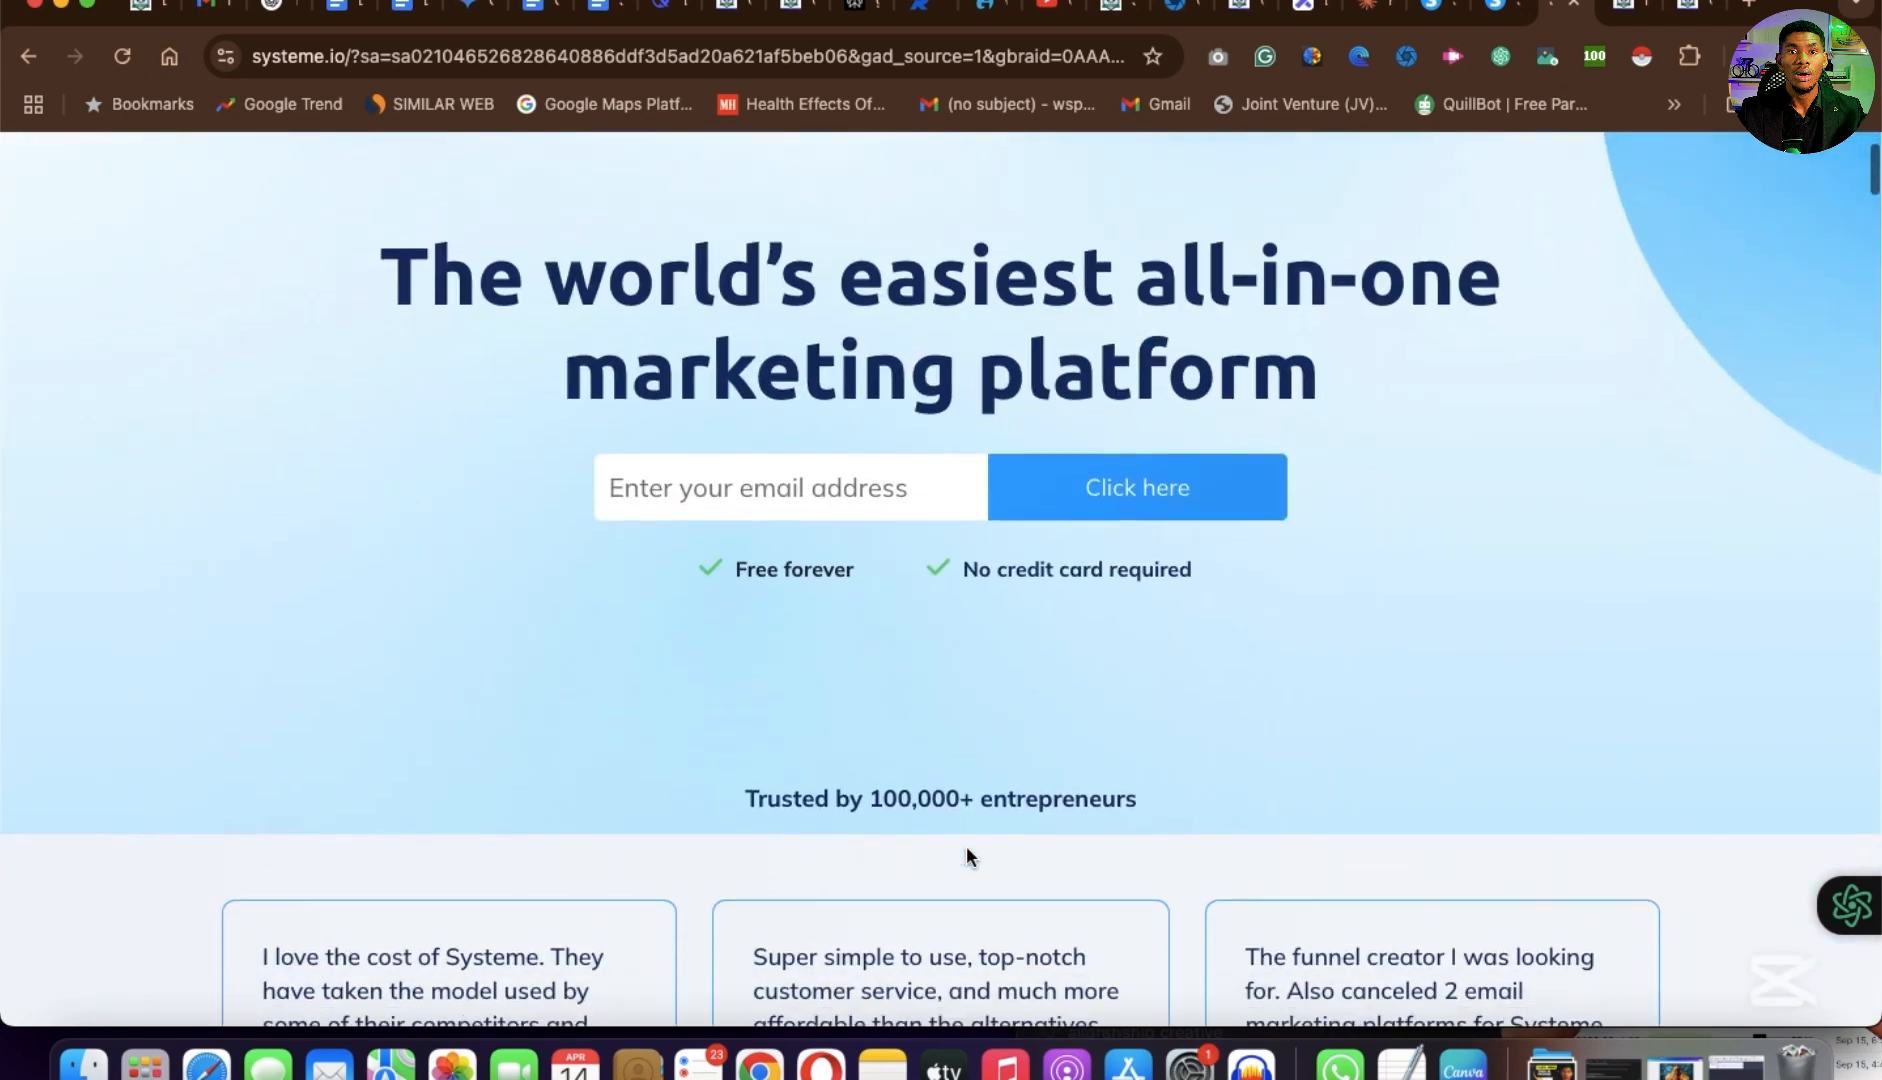
{"action": "scroll", "coordinate": [966, 845], "scroll_direction": "up", "scroll_amount": 3}
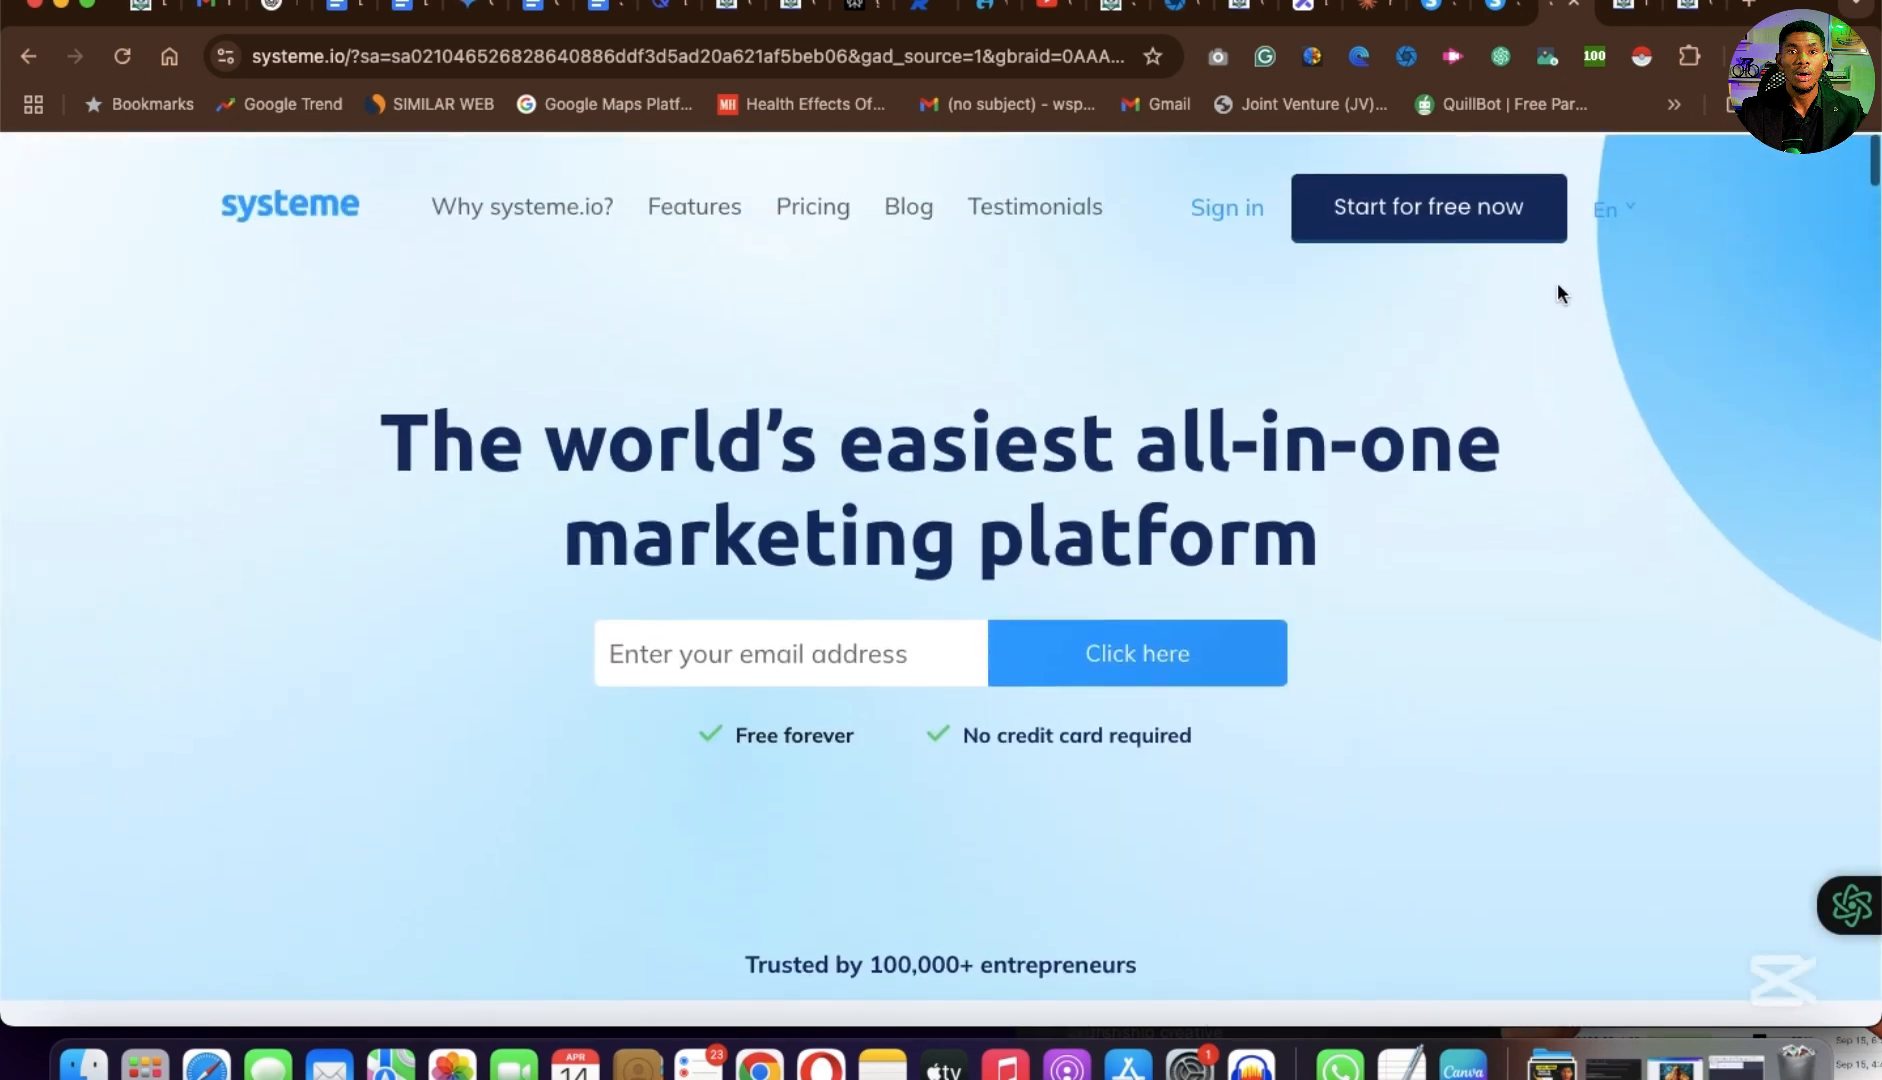
{"action": "left_click", "coordinate": [1446, 222]}
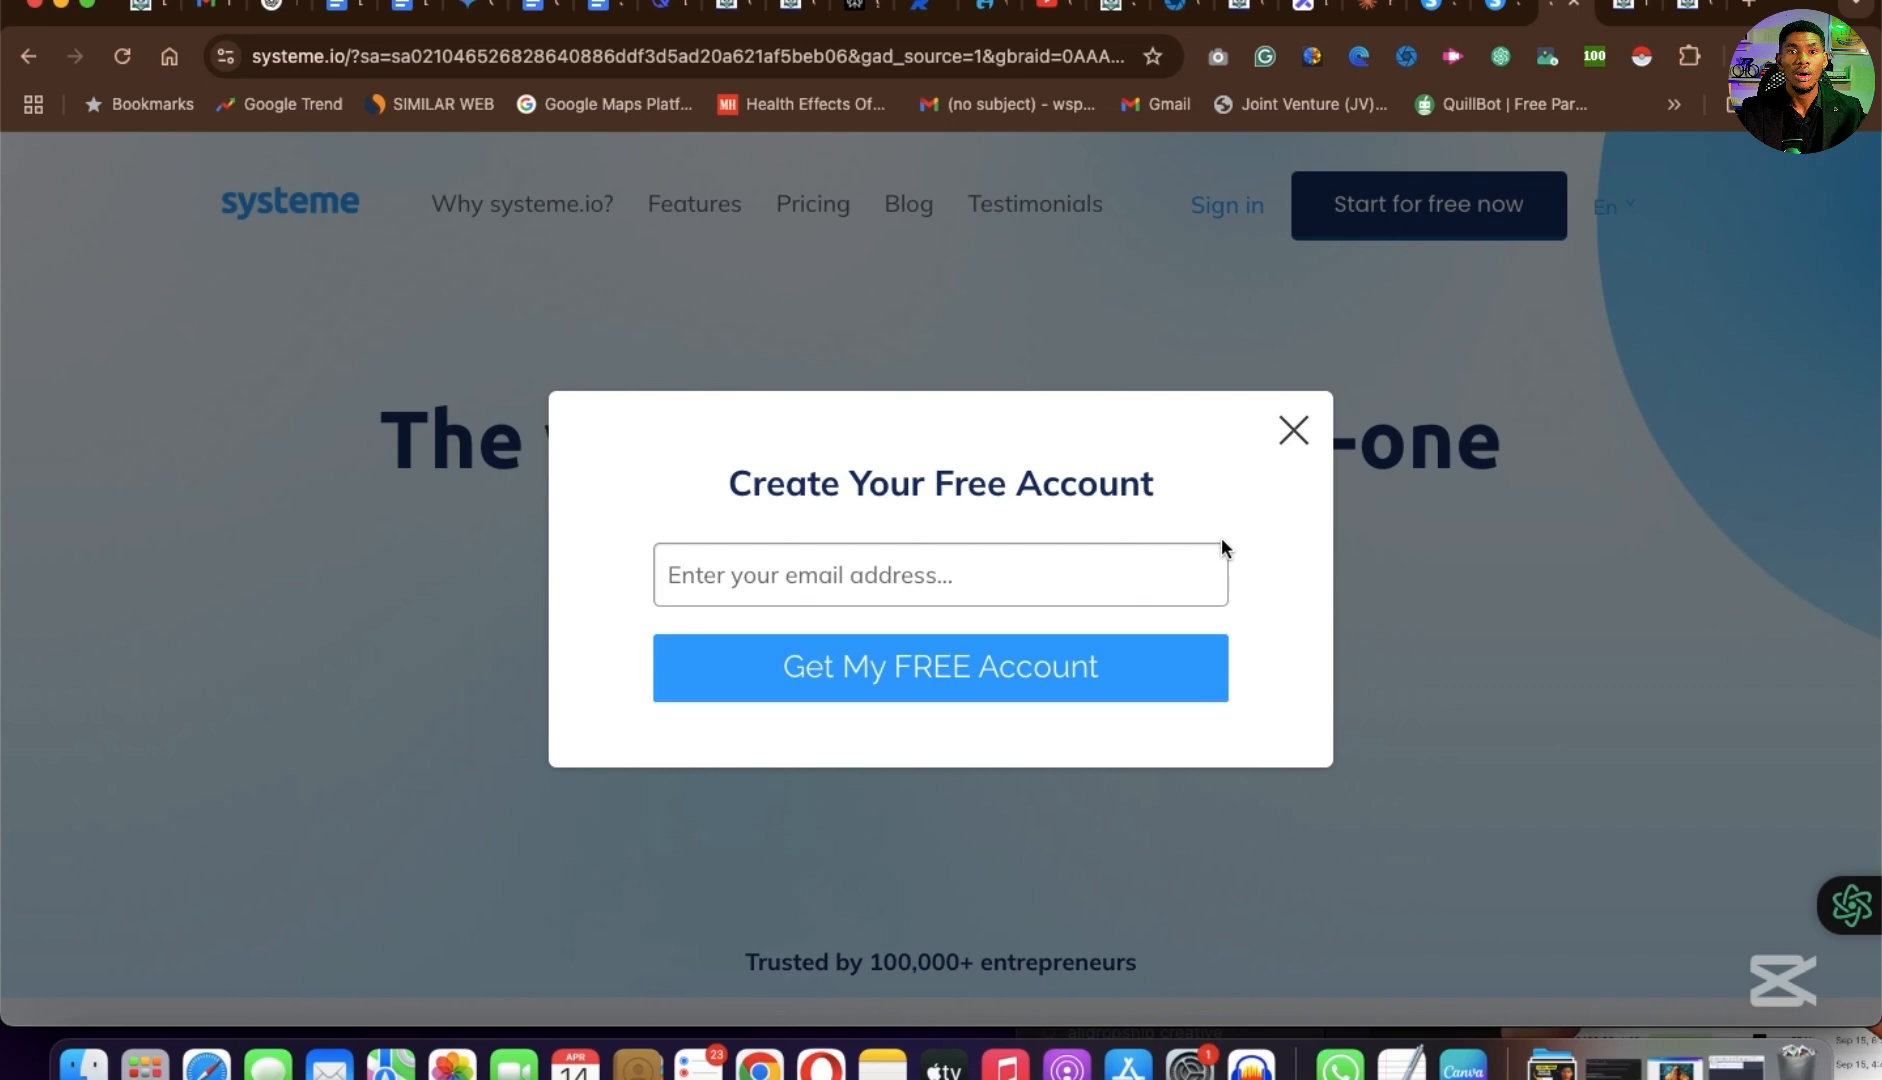
{"action": "scroll", "coordinate": [1332, 407], "scroll_direction": "down", "scroll_amount": 3}
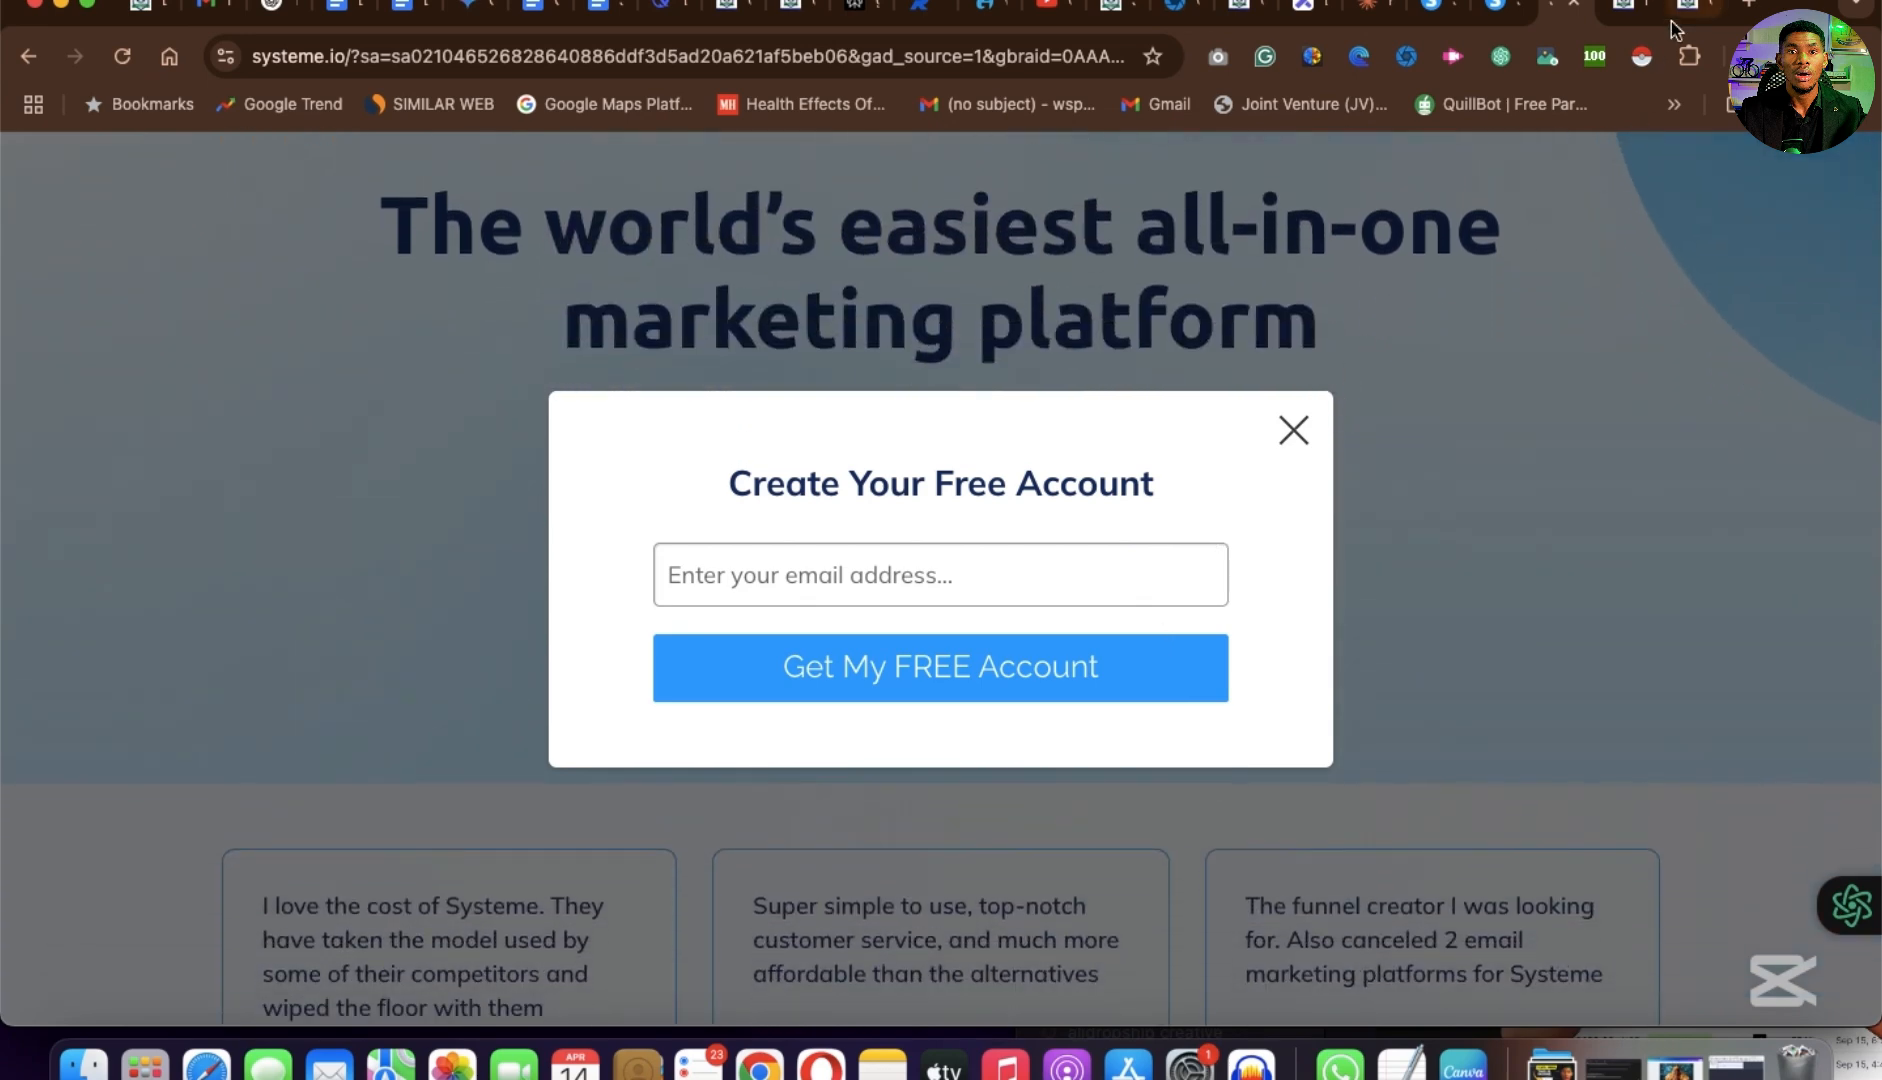
Return to the "digital product for moms" funnel in Systeme.io and open the account's main dashboard.
{"action": "left_click", "coordinate": [1432, 16]}
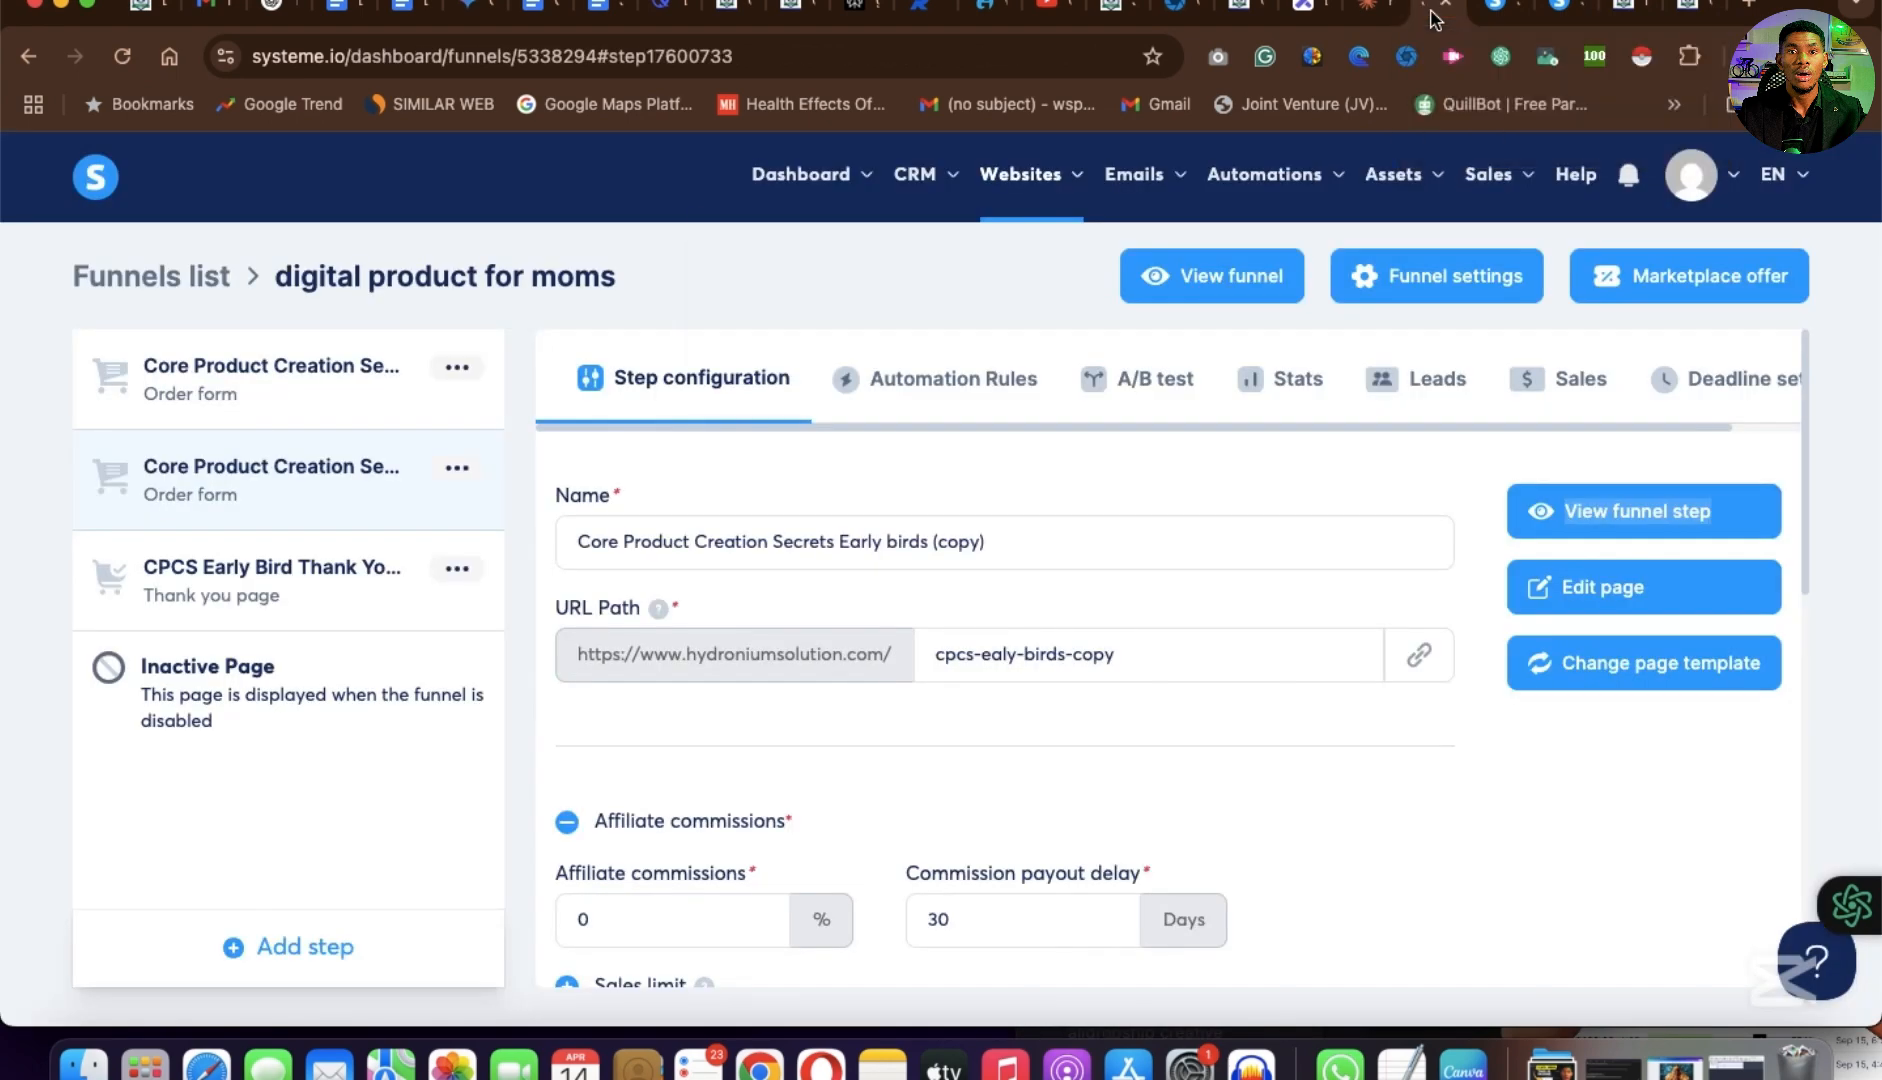
{"action": "mouse_move", "coordinate": [785, 190]}
{"action": "left_click", "coordinate": [805, 256]}
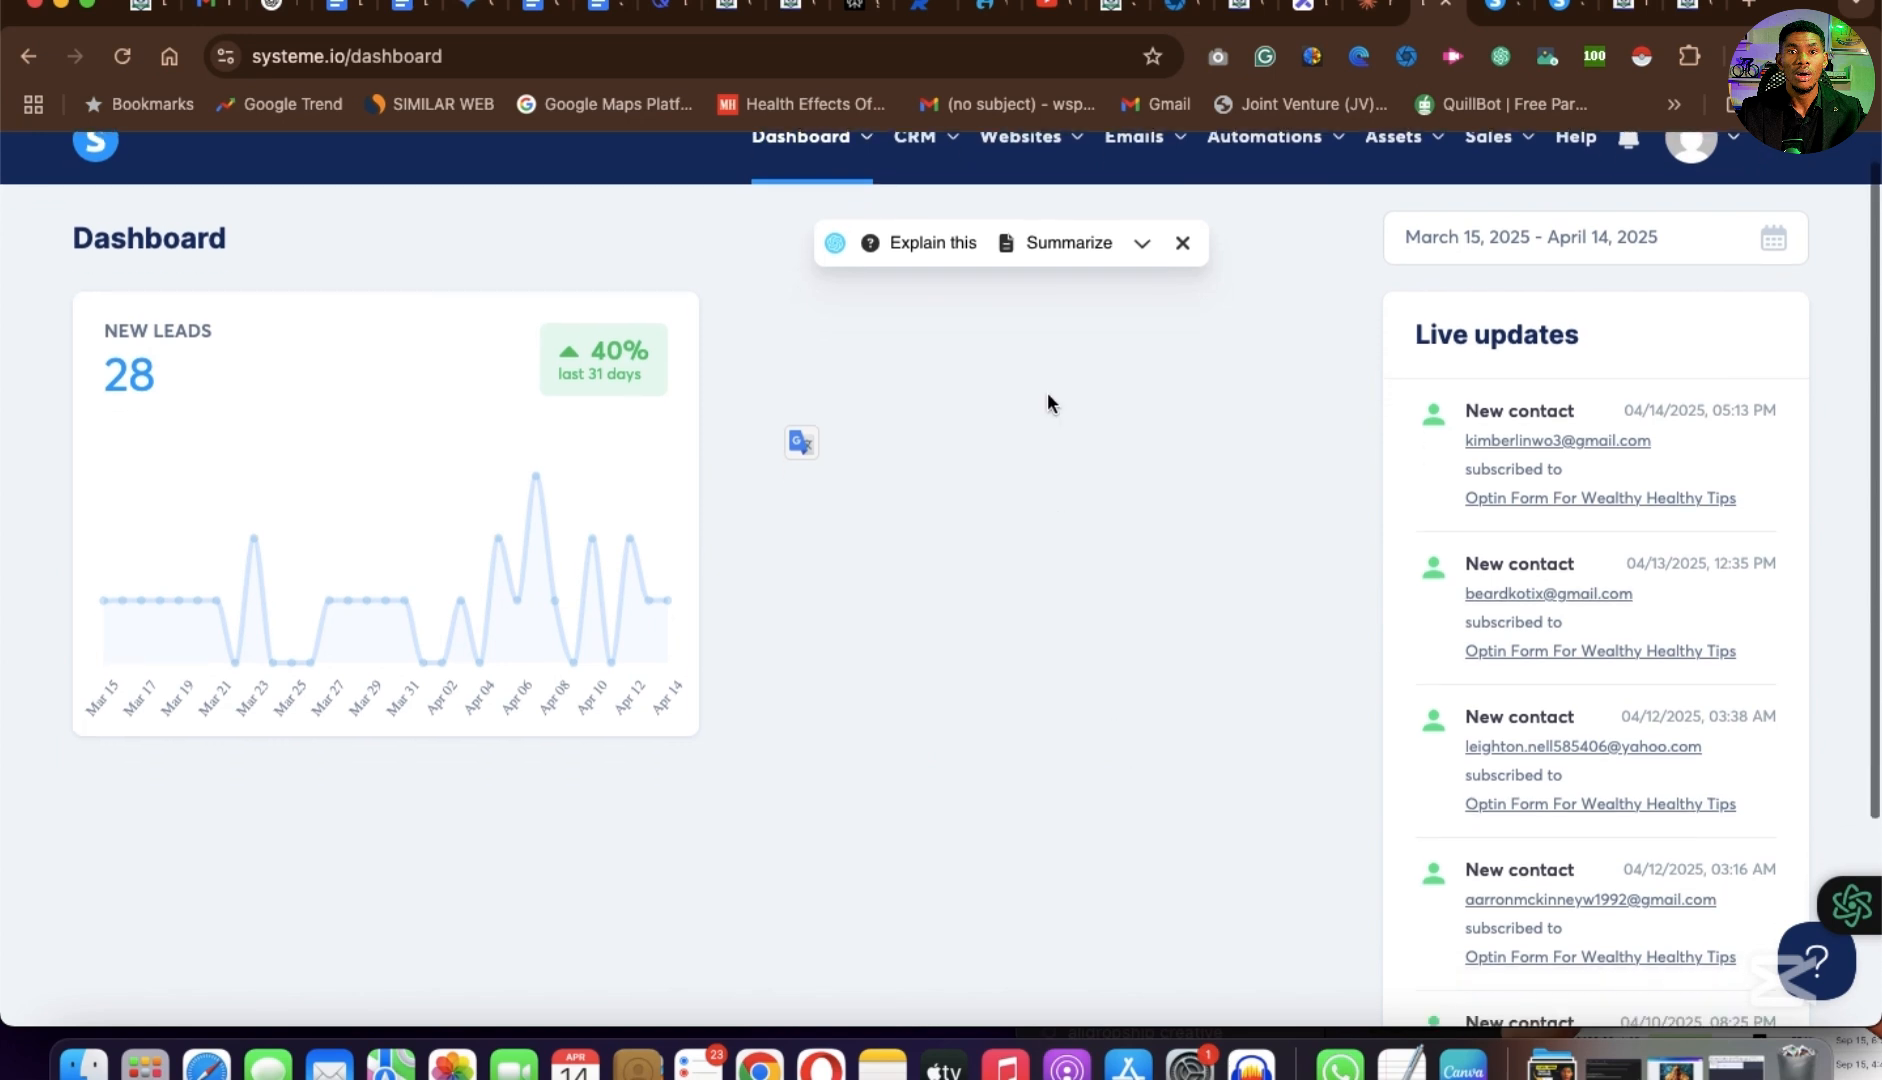
Dismiss the Explain this/Summarize popup and open the account's list of funnels.
{"action": "mouse_move", "coordinate": [1047, 176]}
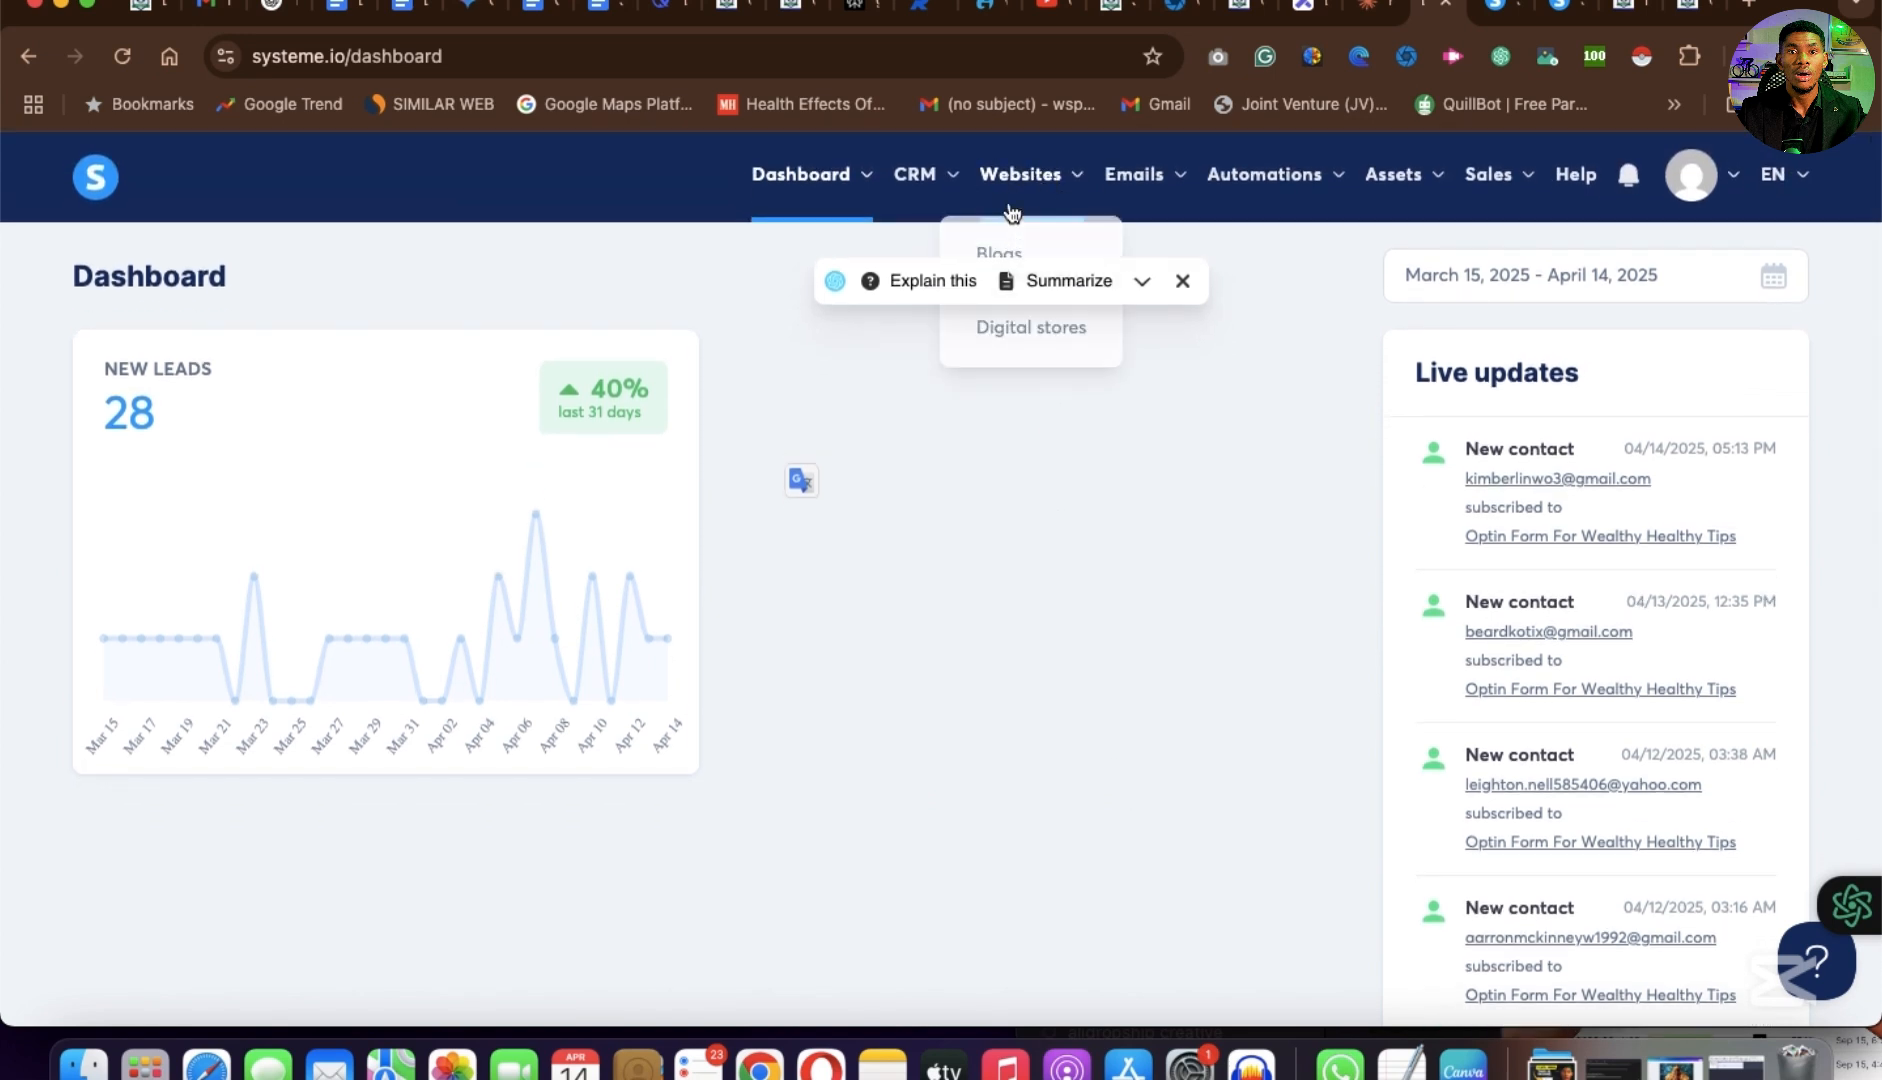
{"action": "left_click", "coordinate": [1183, 283]}
{"action": "mouse_move", "coordinate": [1007, 178]}
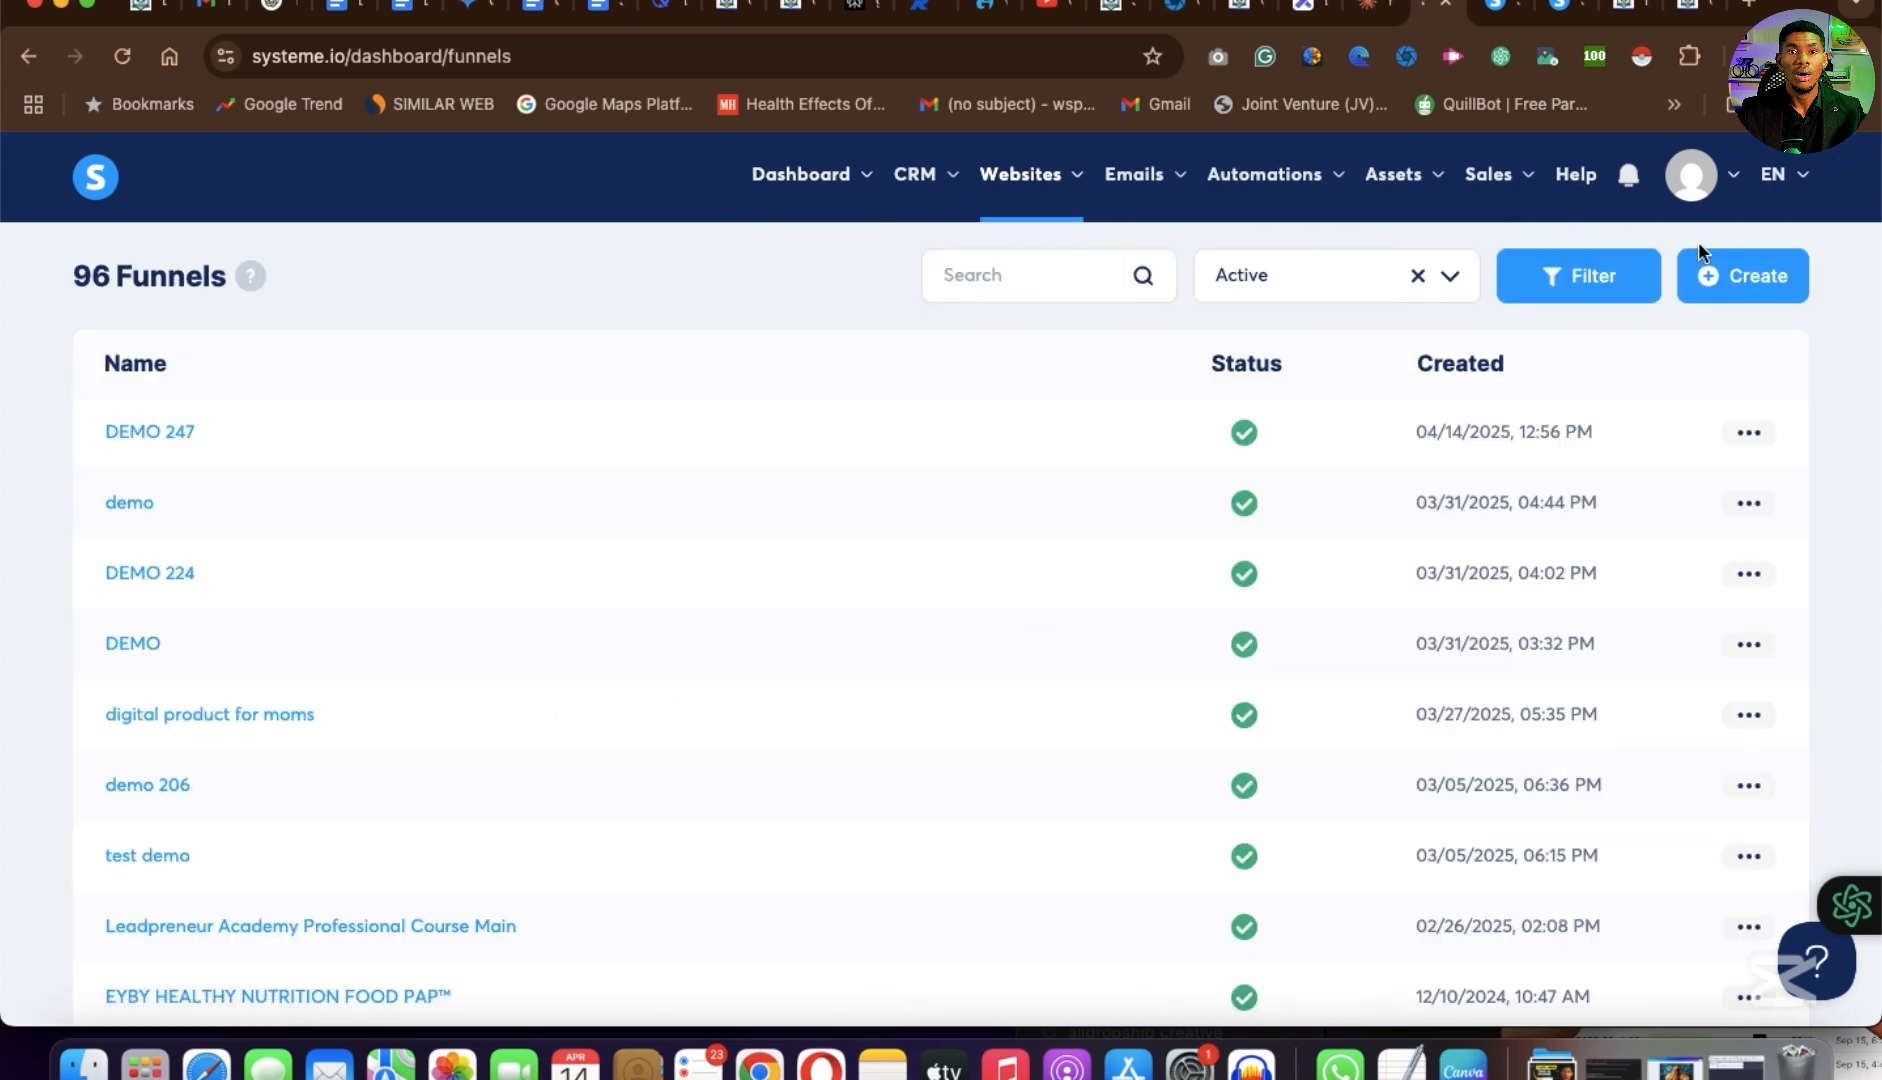
Create a funnel named "new funnel" with the Sell goal and save it.
{"action": "left_click", "coordinate": [1760, 285]}
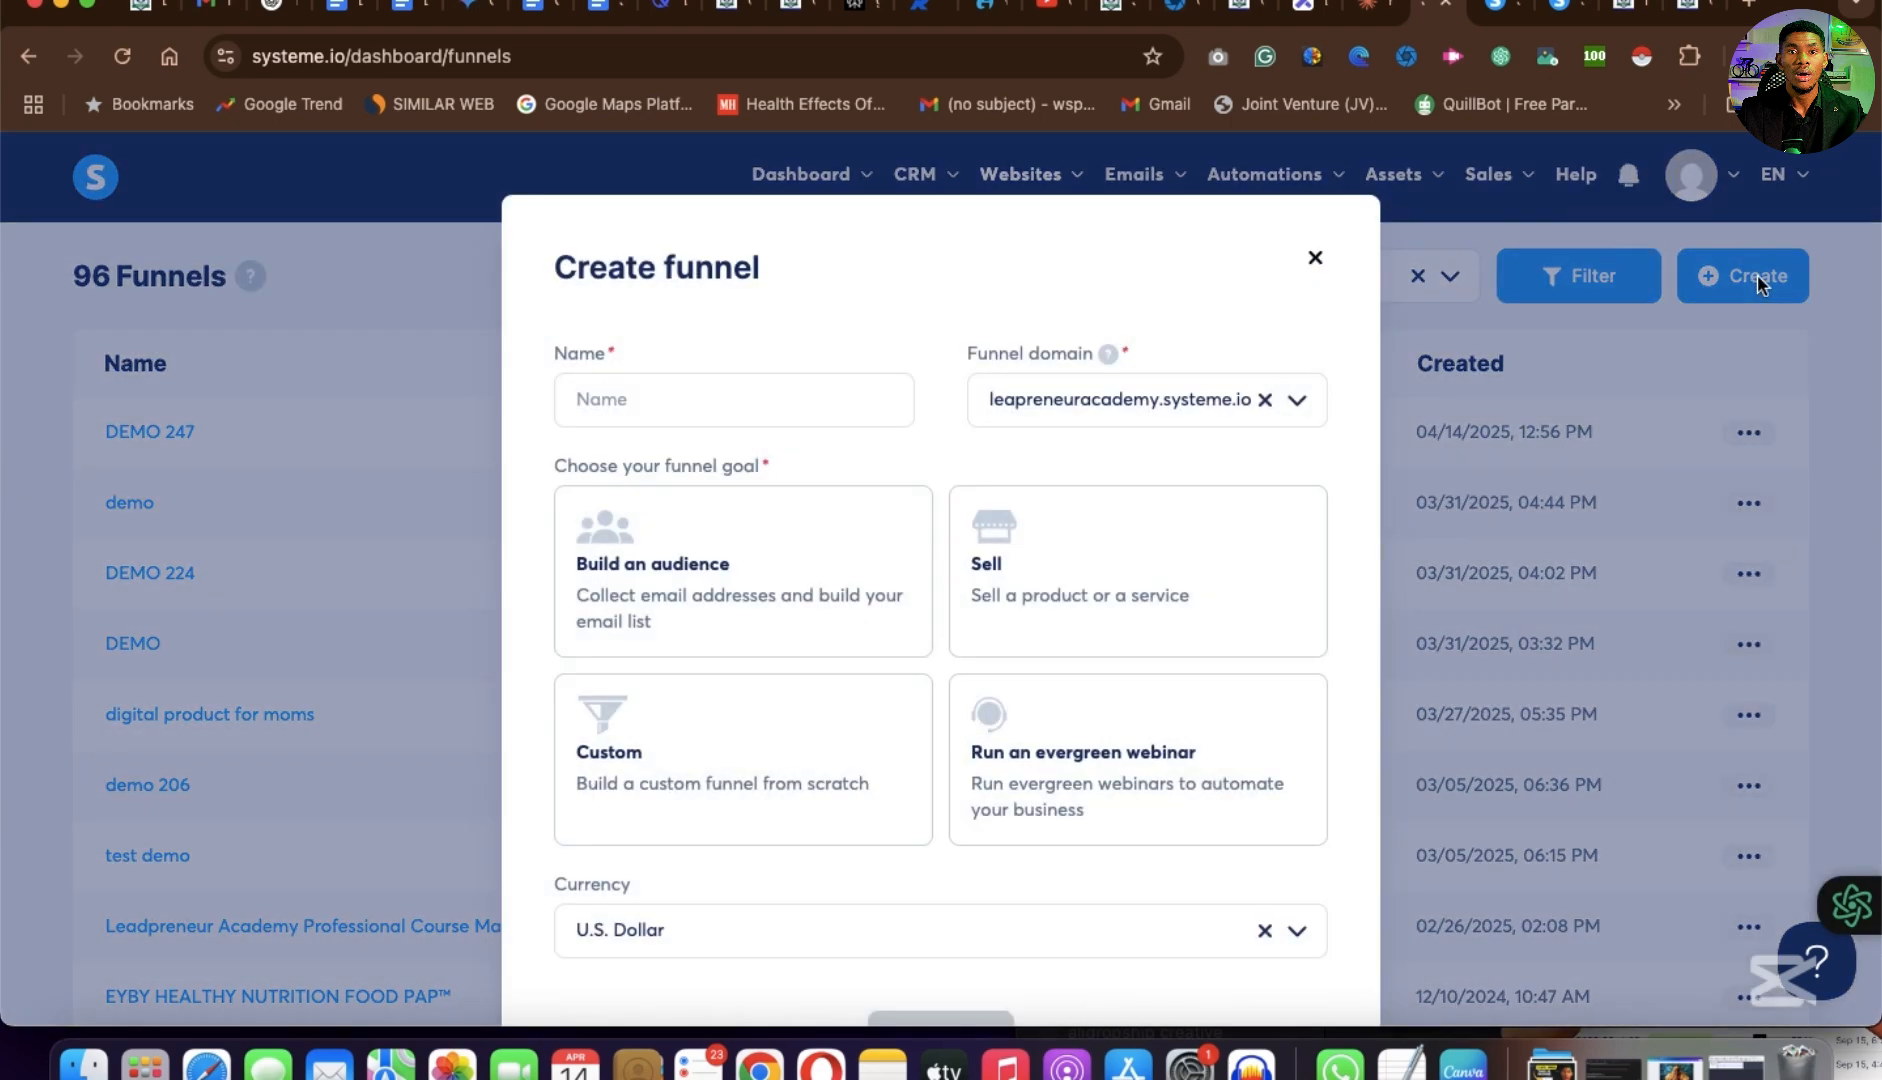
{"action": "left_click", "coordinate": [639, 399]}
{"action": "type", "text": "new funnel"}
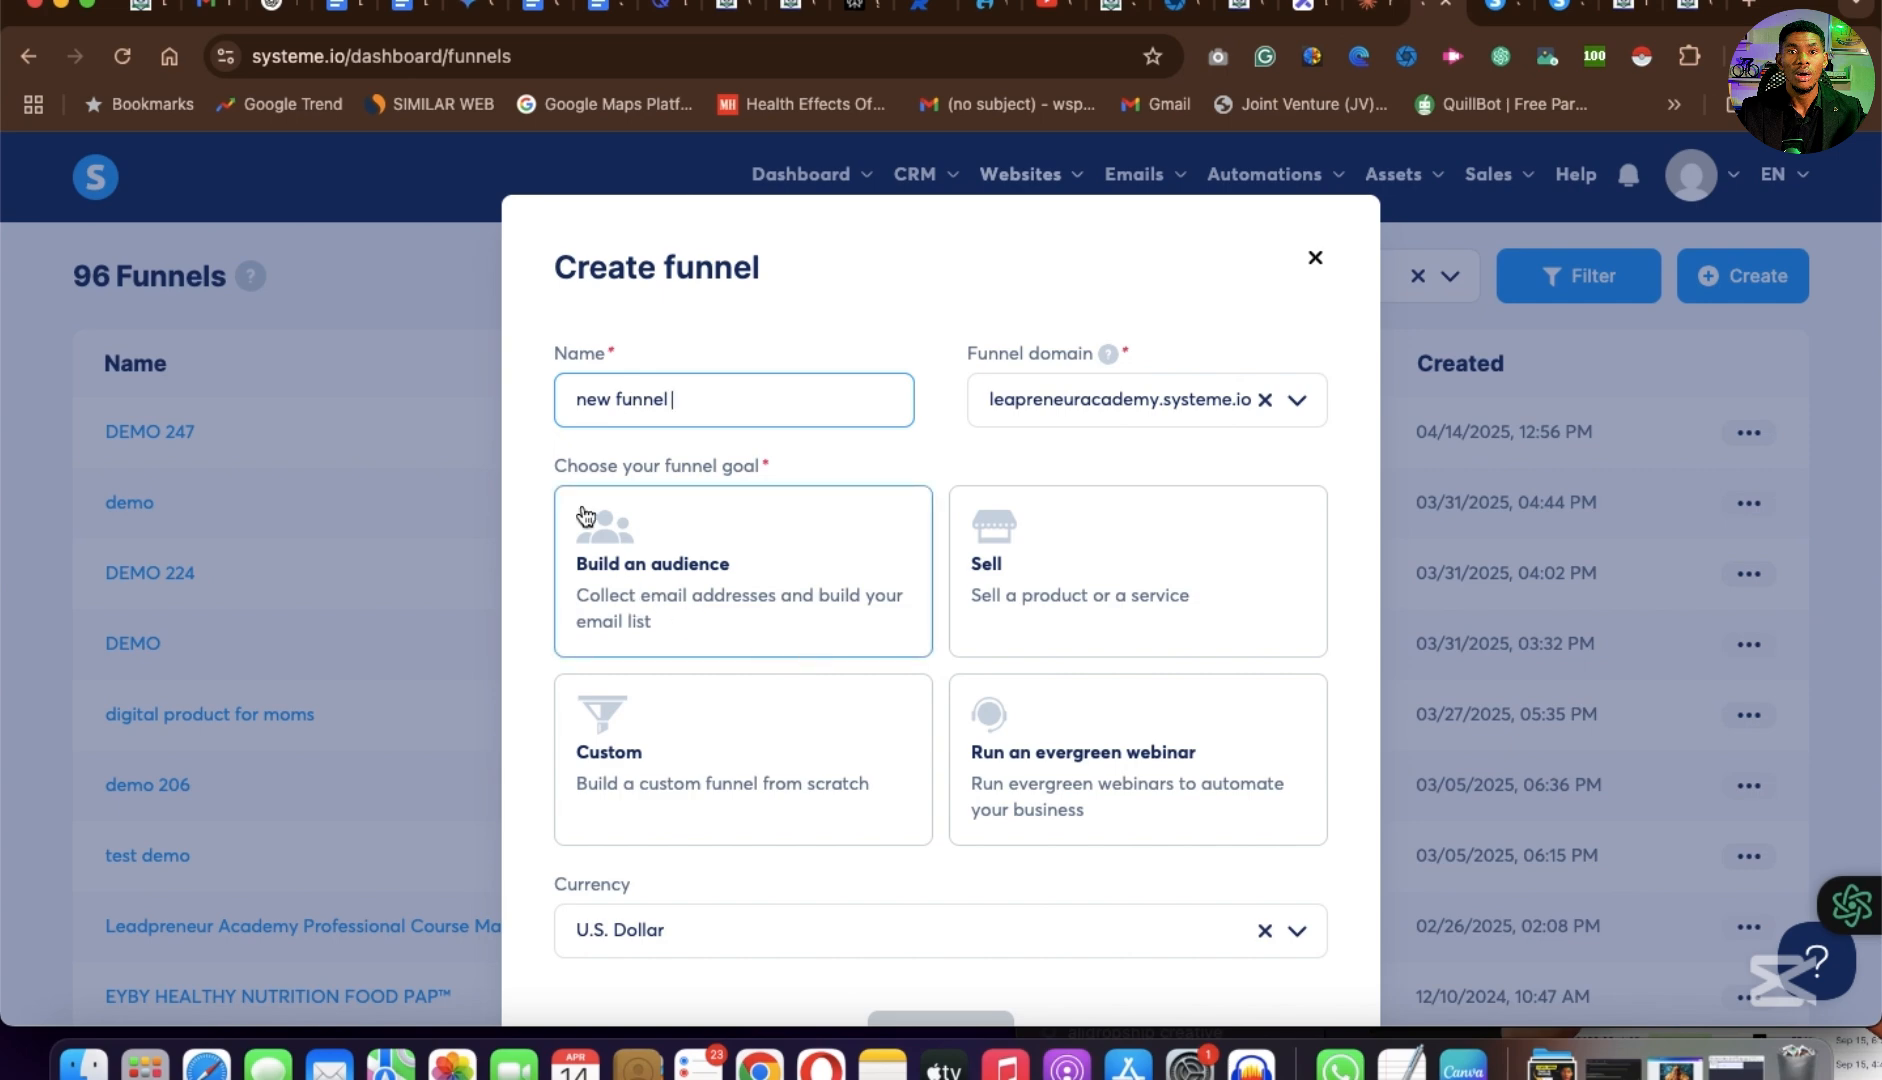
{"action": "left_click", "coordinate": [995, 593]}
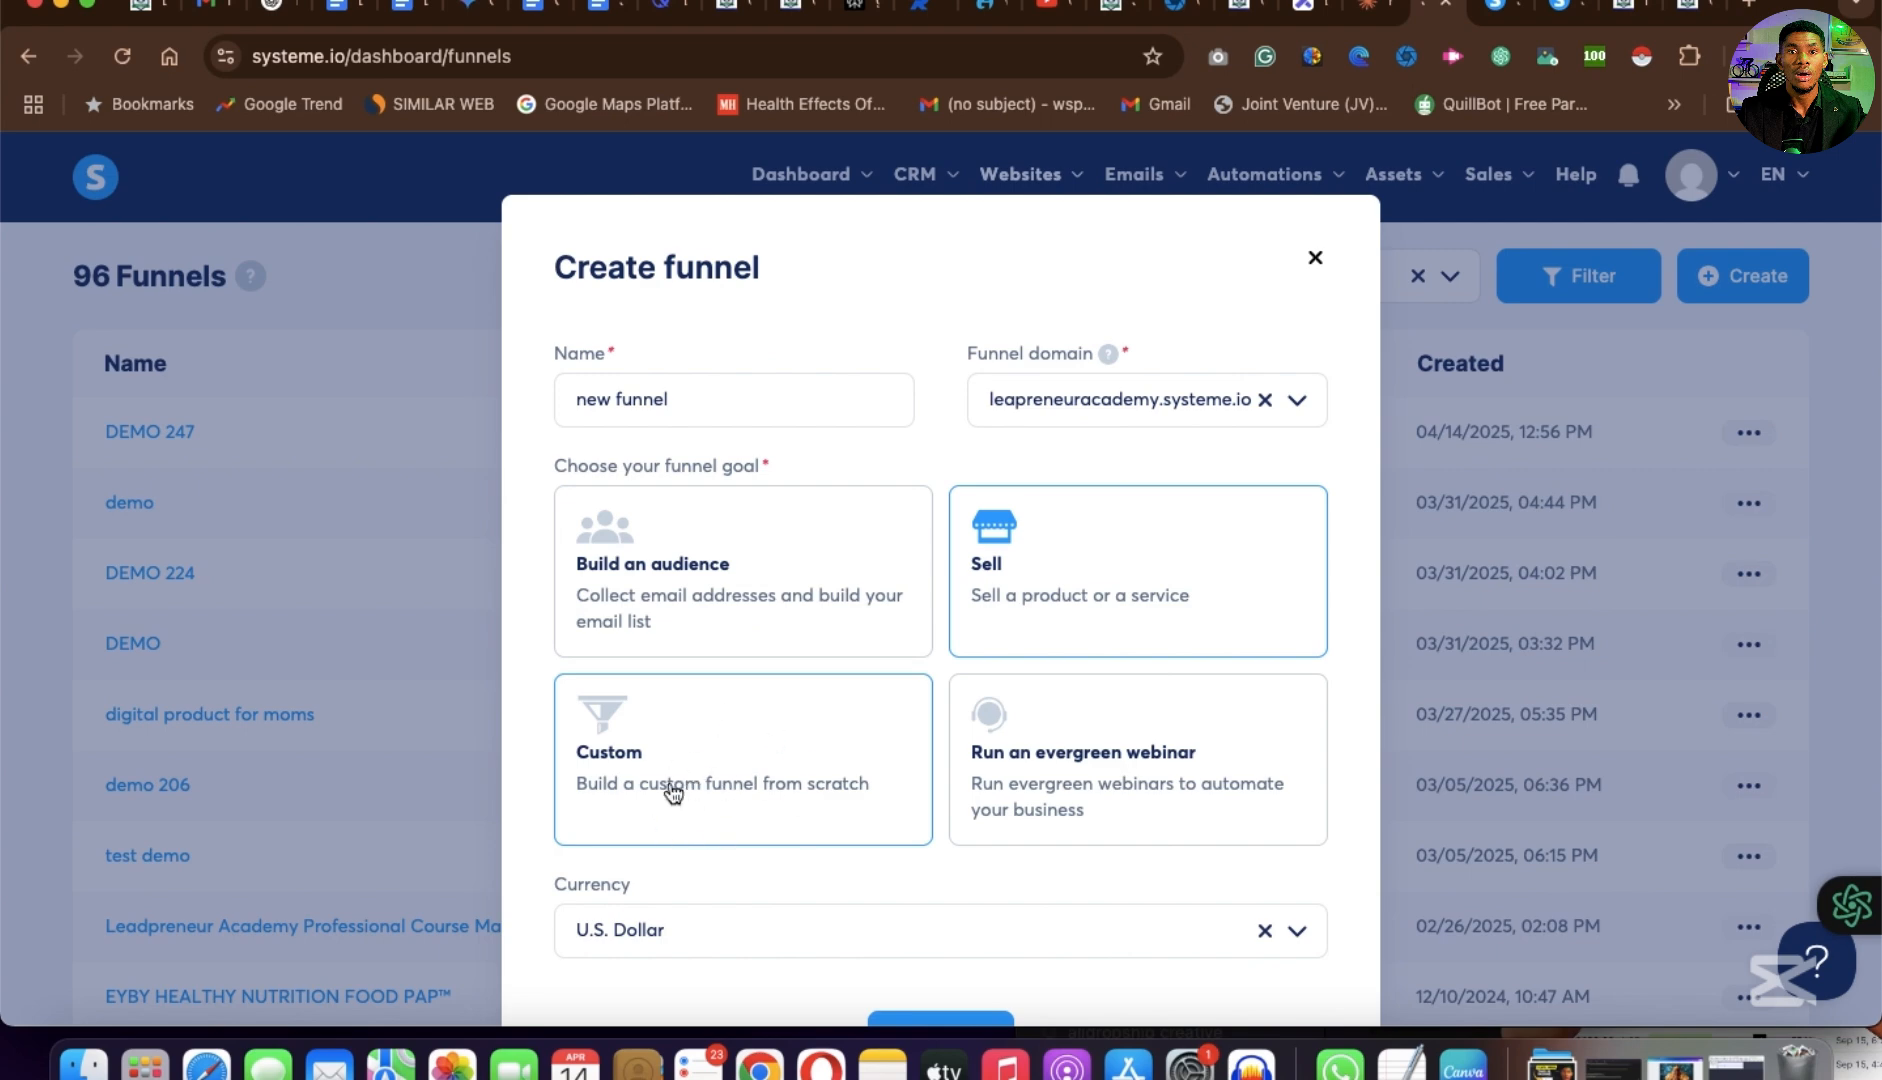
{"action": "scroll", "coordinate": [672, 819], "scroll_direction": "down", "scroll_amount": 3}
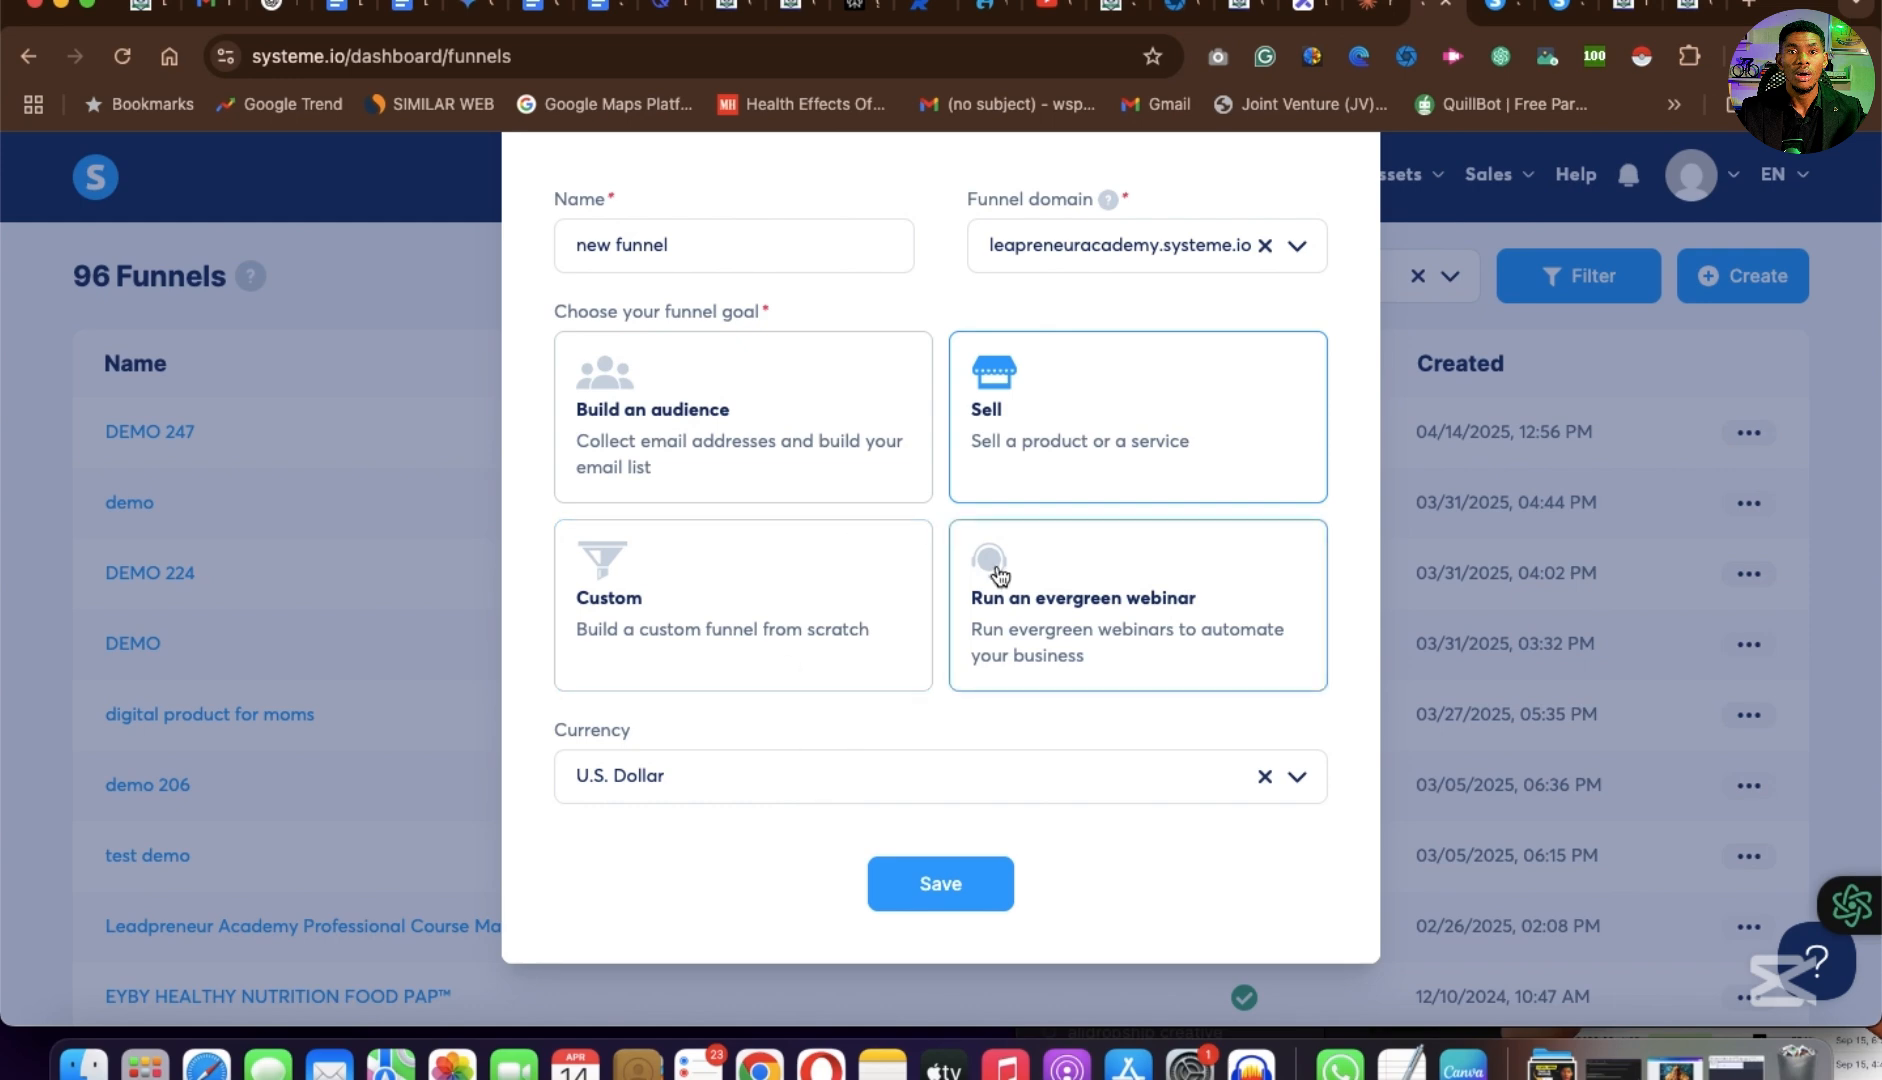
{"action": "scroll", "coordinate": [990, 565], "scroll_direction": "up", "scroll_amount": 2}
{"action": "left_click", "coordinate": [950, 982]}
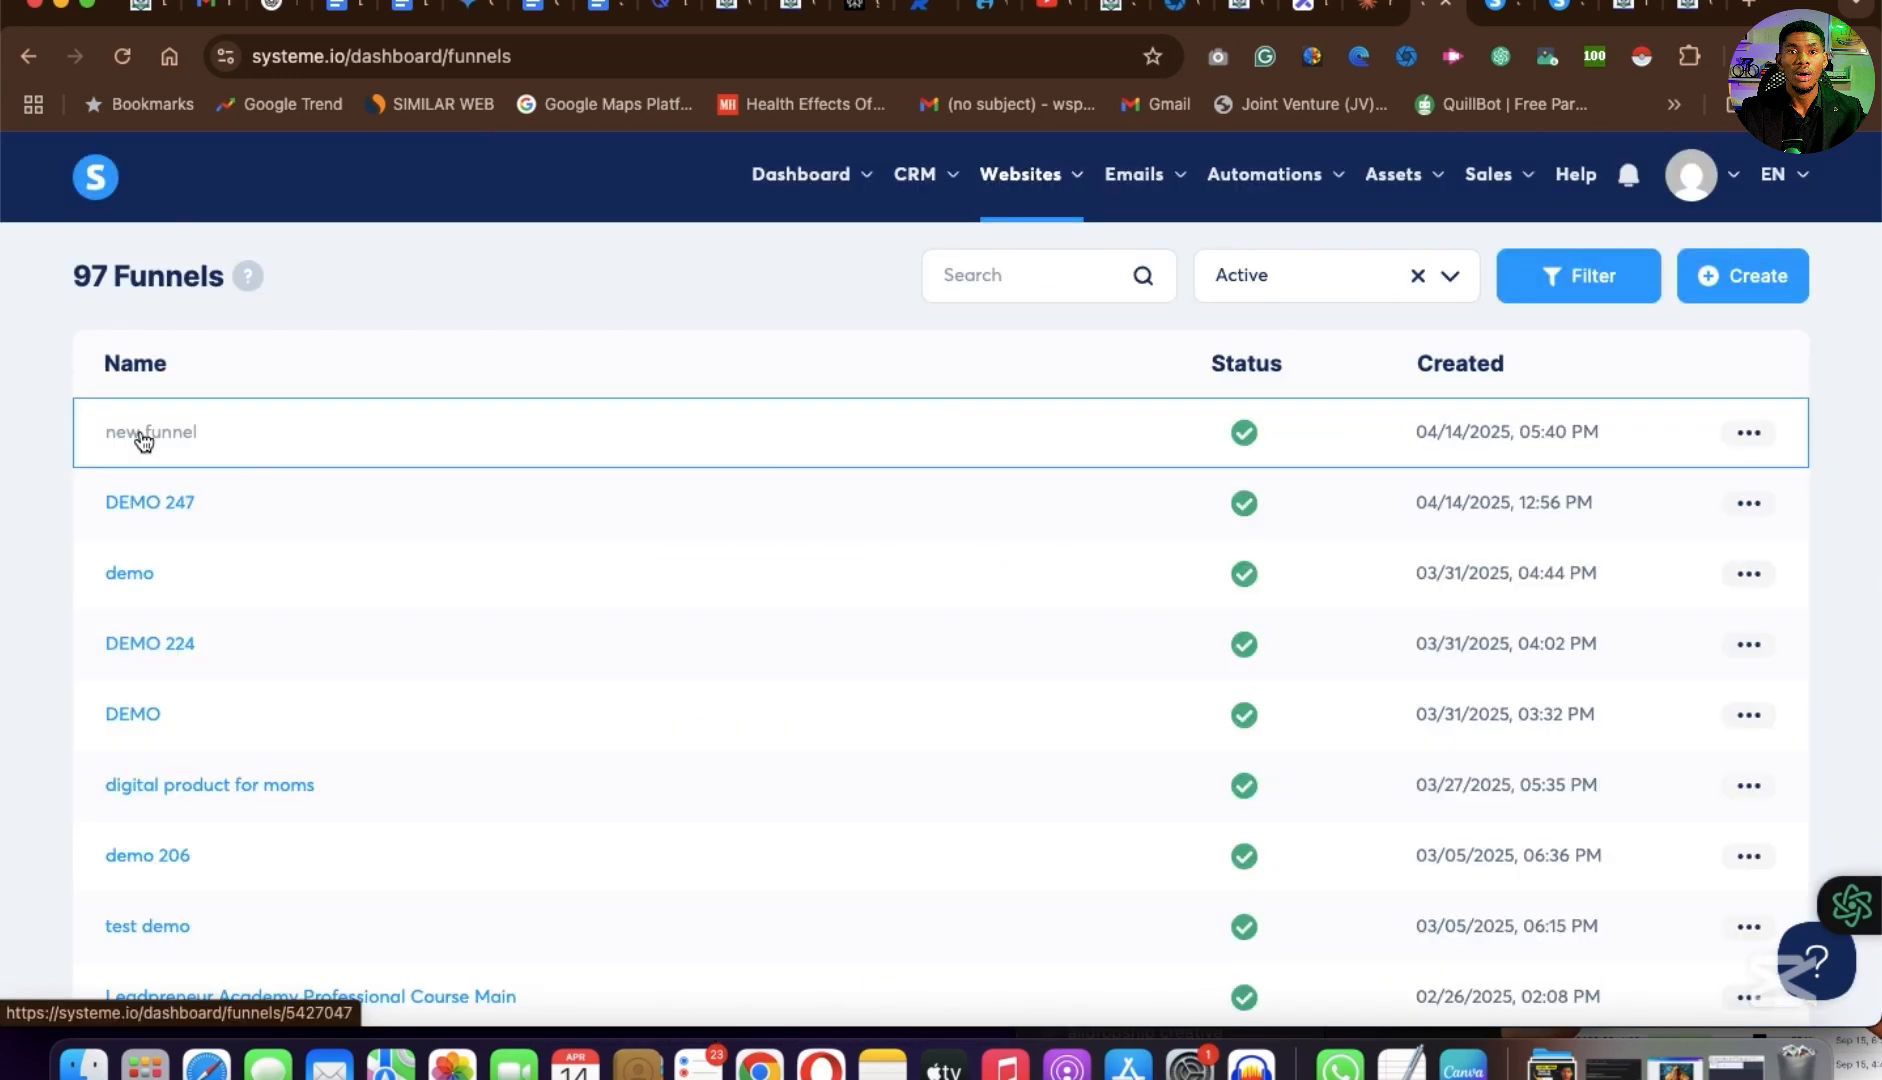
Open the new funnel, browse the Order Form templates and select the beige one with the emerald cut diamond ring.
{"action": "left_click", "coordinate": [143, 438]}
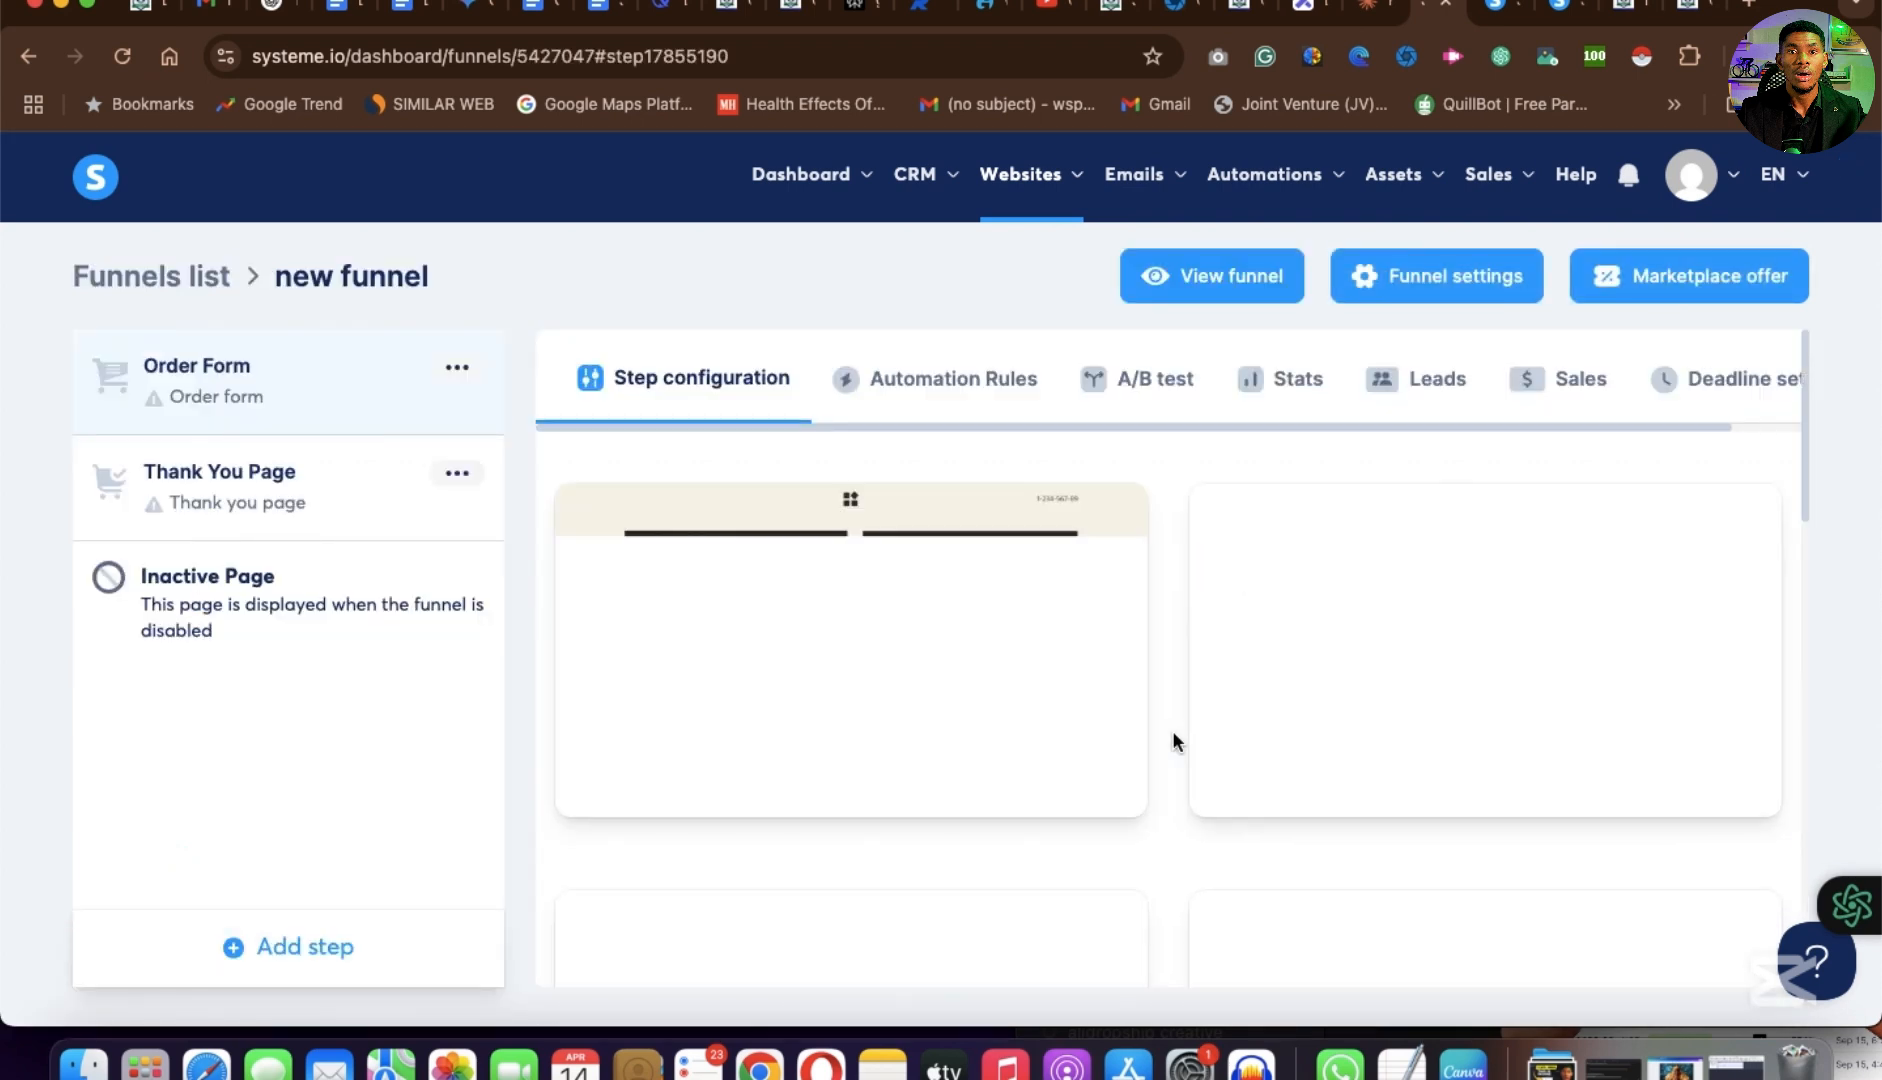
{"action": "scroll", "coordinate": [1595, 872], "scroll_direction": "down", "scroll_amount": 2}
{"action": "scroll", "coordinate": [1595, 872], "scroll_direction": "up", "scroll_amount": 2}
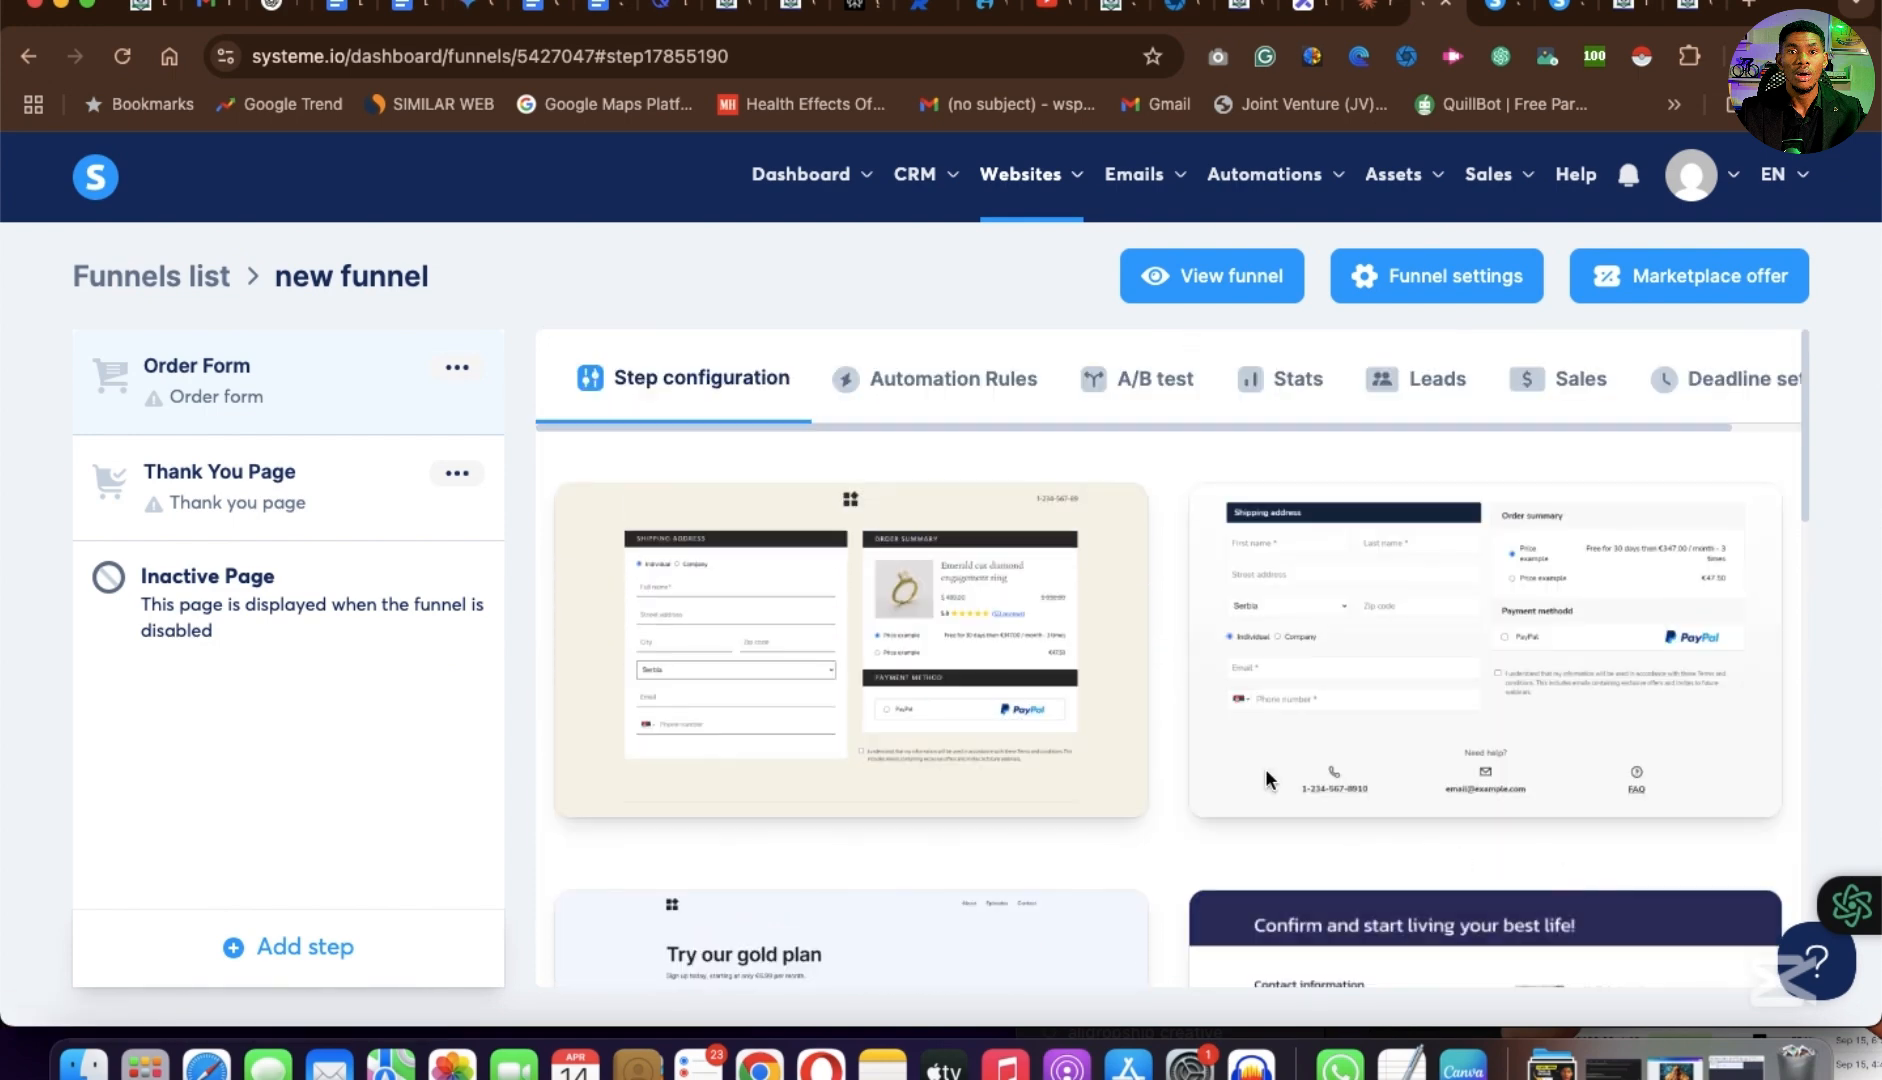
{"action": "scroll", "coordinate": [1292, 779], "scroll_direction": "down", "scroll_amount": 5}
{"action": "scroll", "coordinate": [1292, 779], "scroll_direction": "down", "scroll_amount": 4}
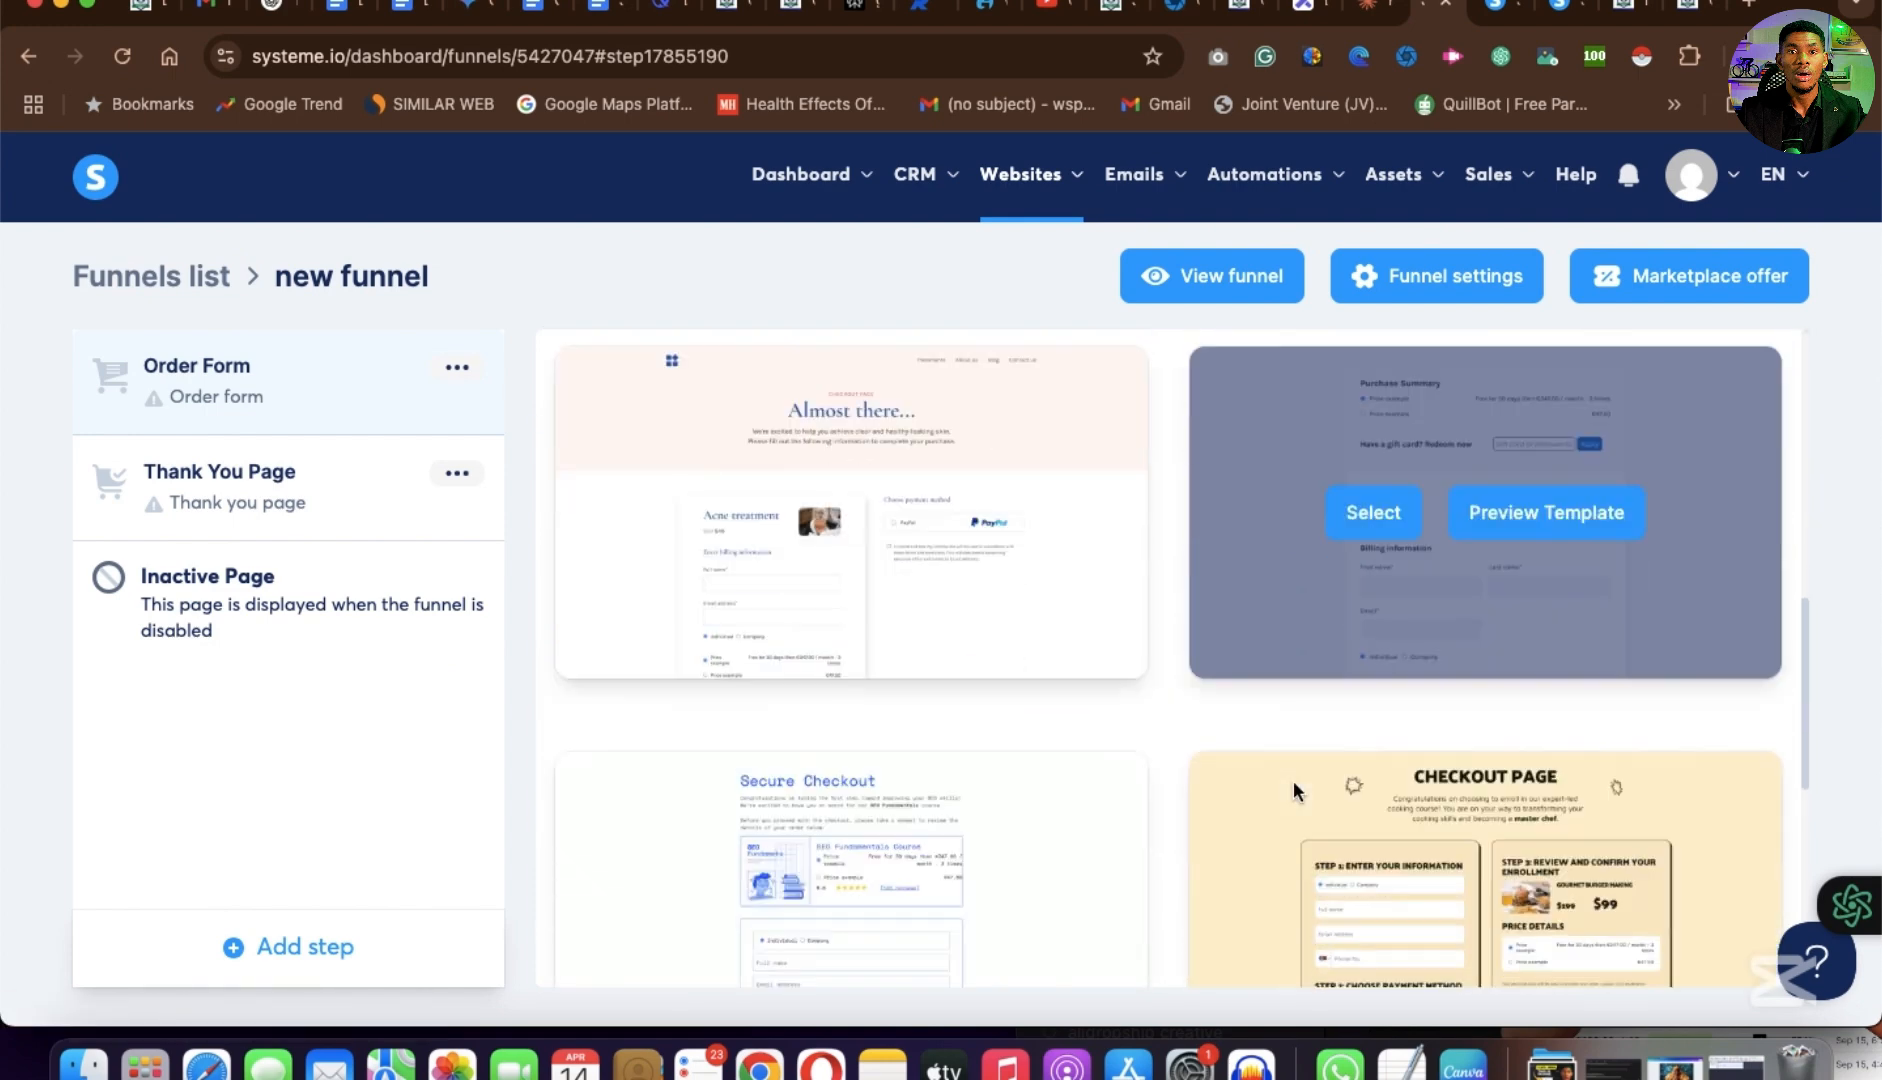
{"action": "scroll", "coordinate": [1292, 779], "scroll_direction": "down", "scroll_amount": 10}
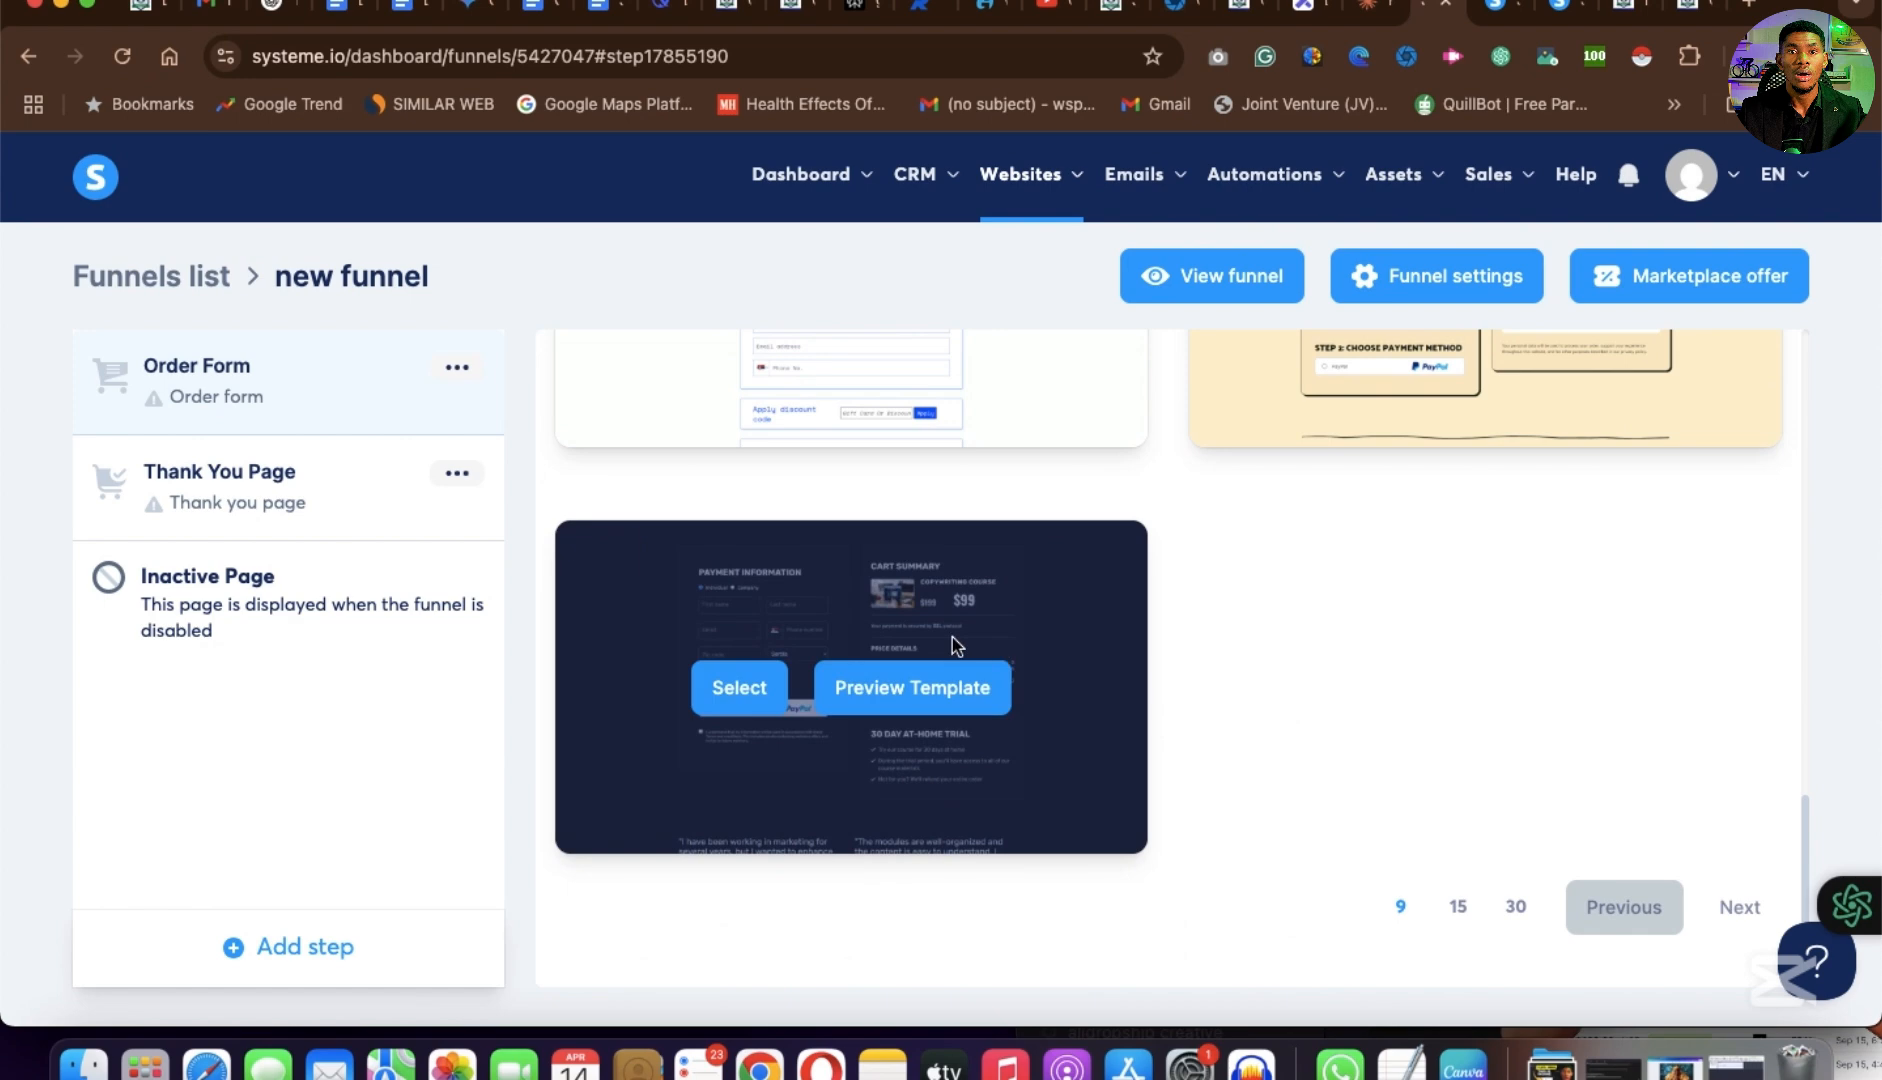
{"action": "scroll", "coordinate": [951, 637], "scroll_direction": "up", "scroll_amount": 10}
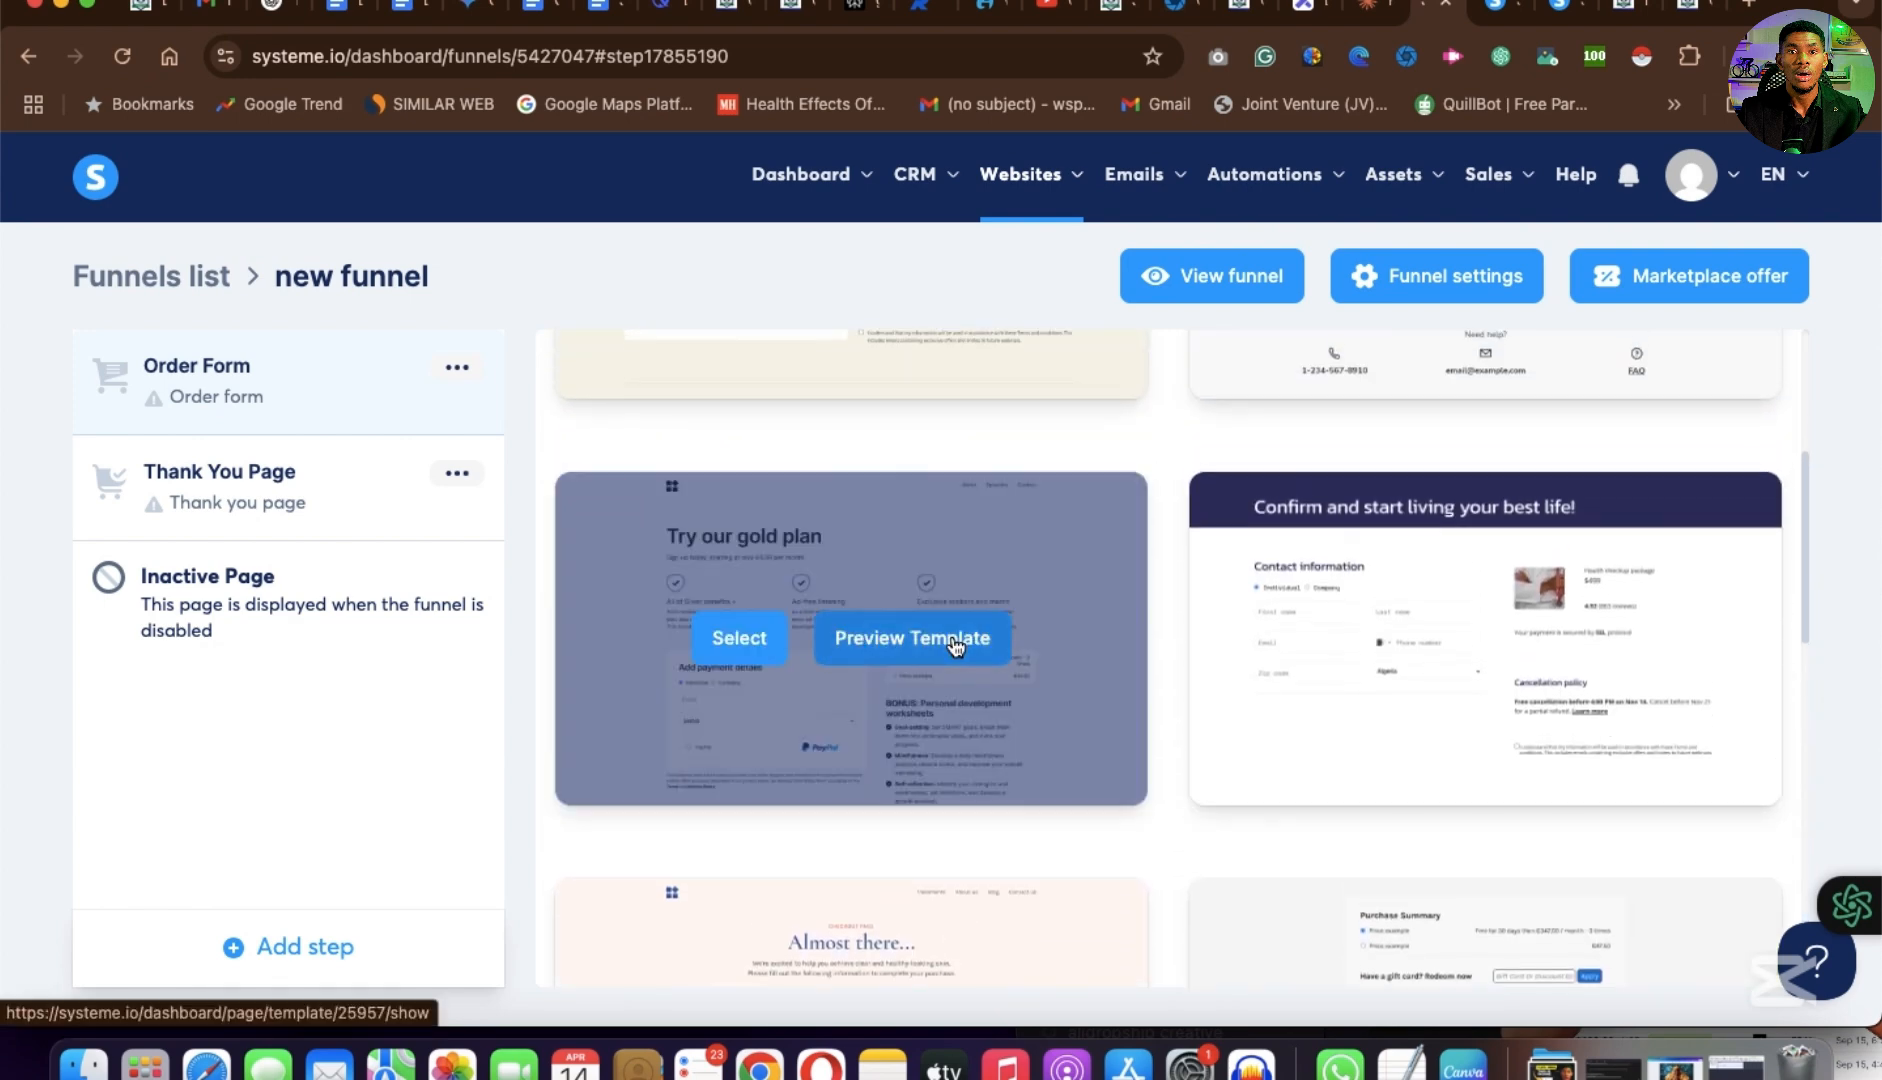
{"action": "scroll", "coordinate": [955, 645], "scroll_direction": "up", "scroll_amount": 4}
{"action": "mouse_move", "coordinate": [955, 647]}
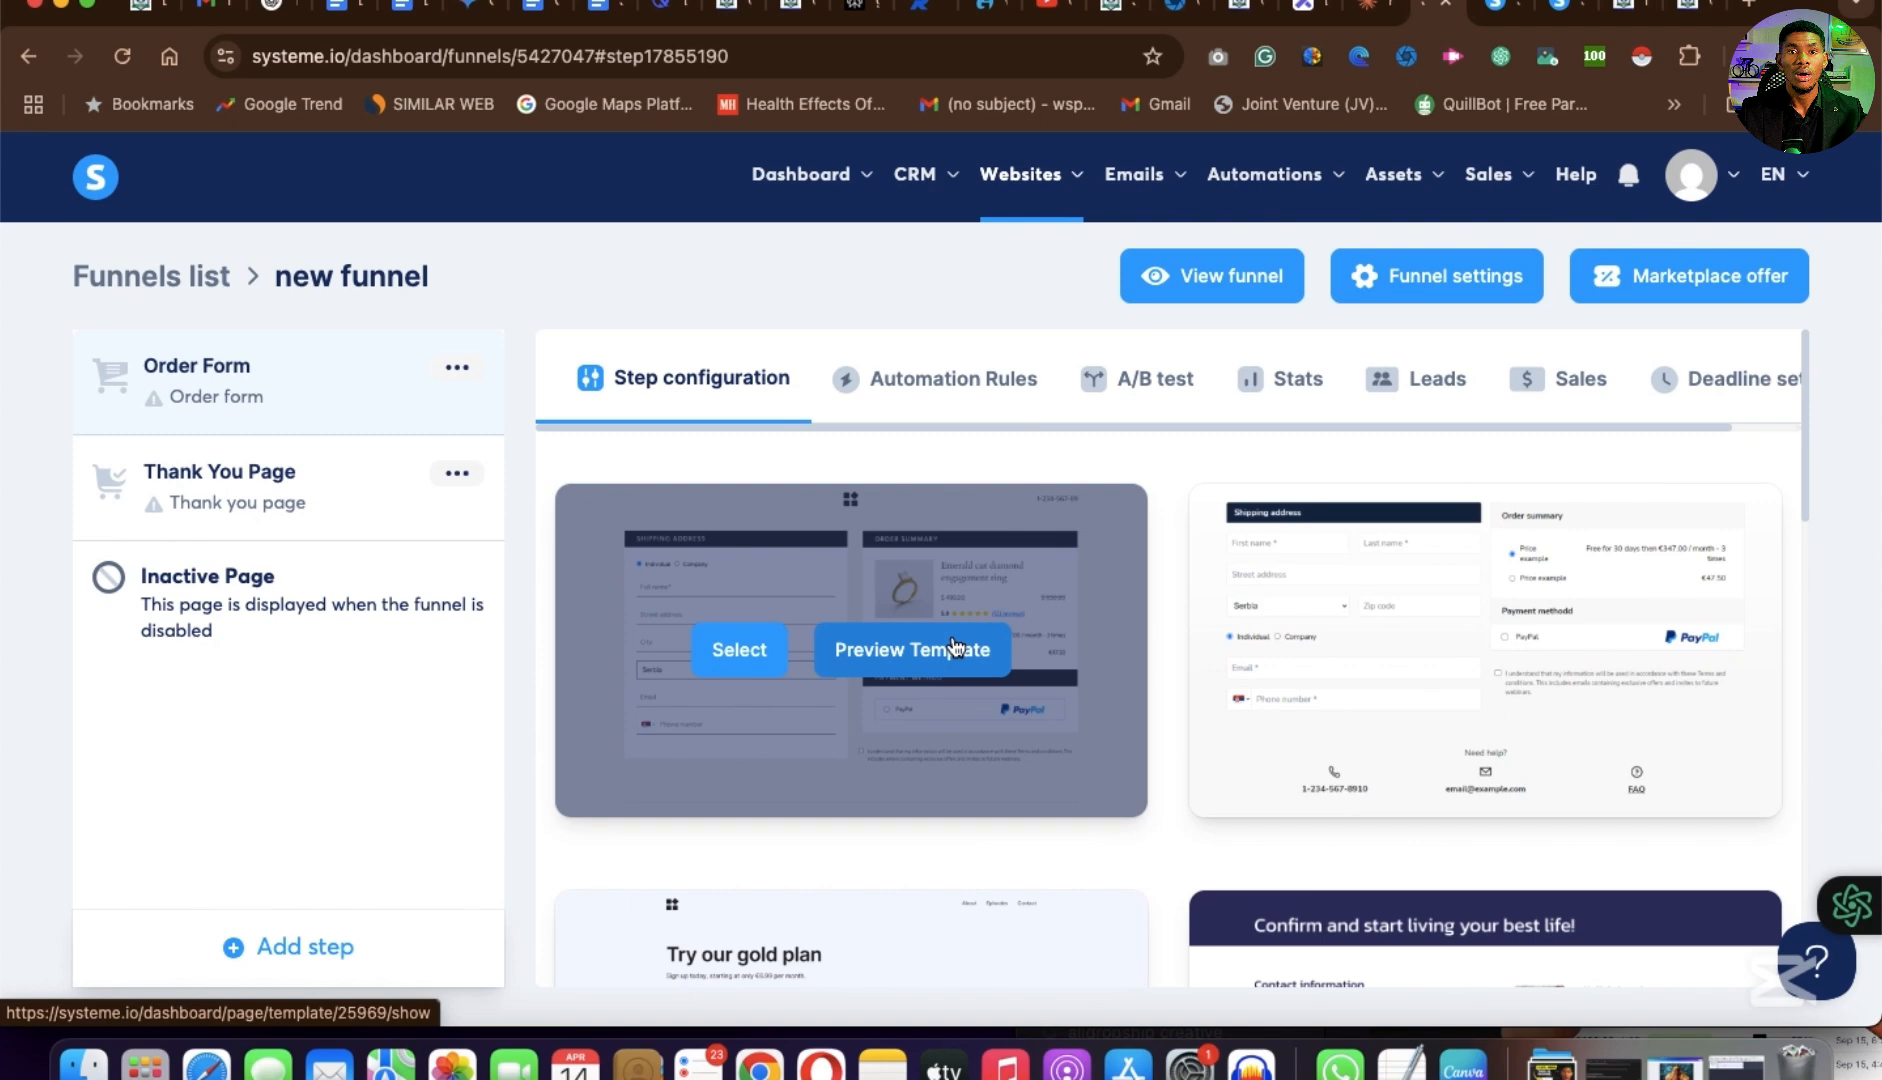
{"action": "scroll", "coordinate": [955, 647], "scroll_direction": "down", "scroll_amount": 3}
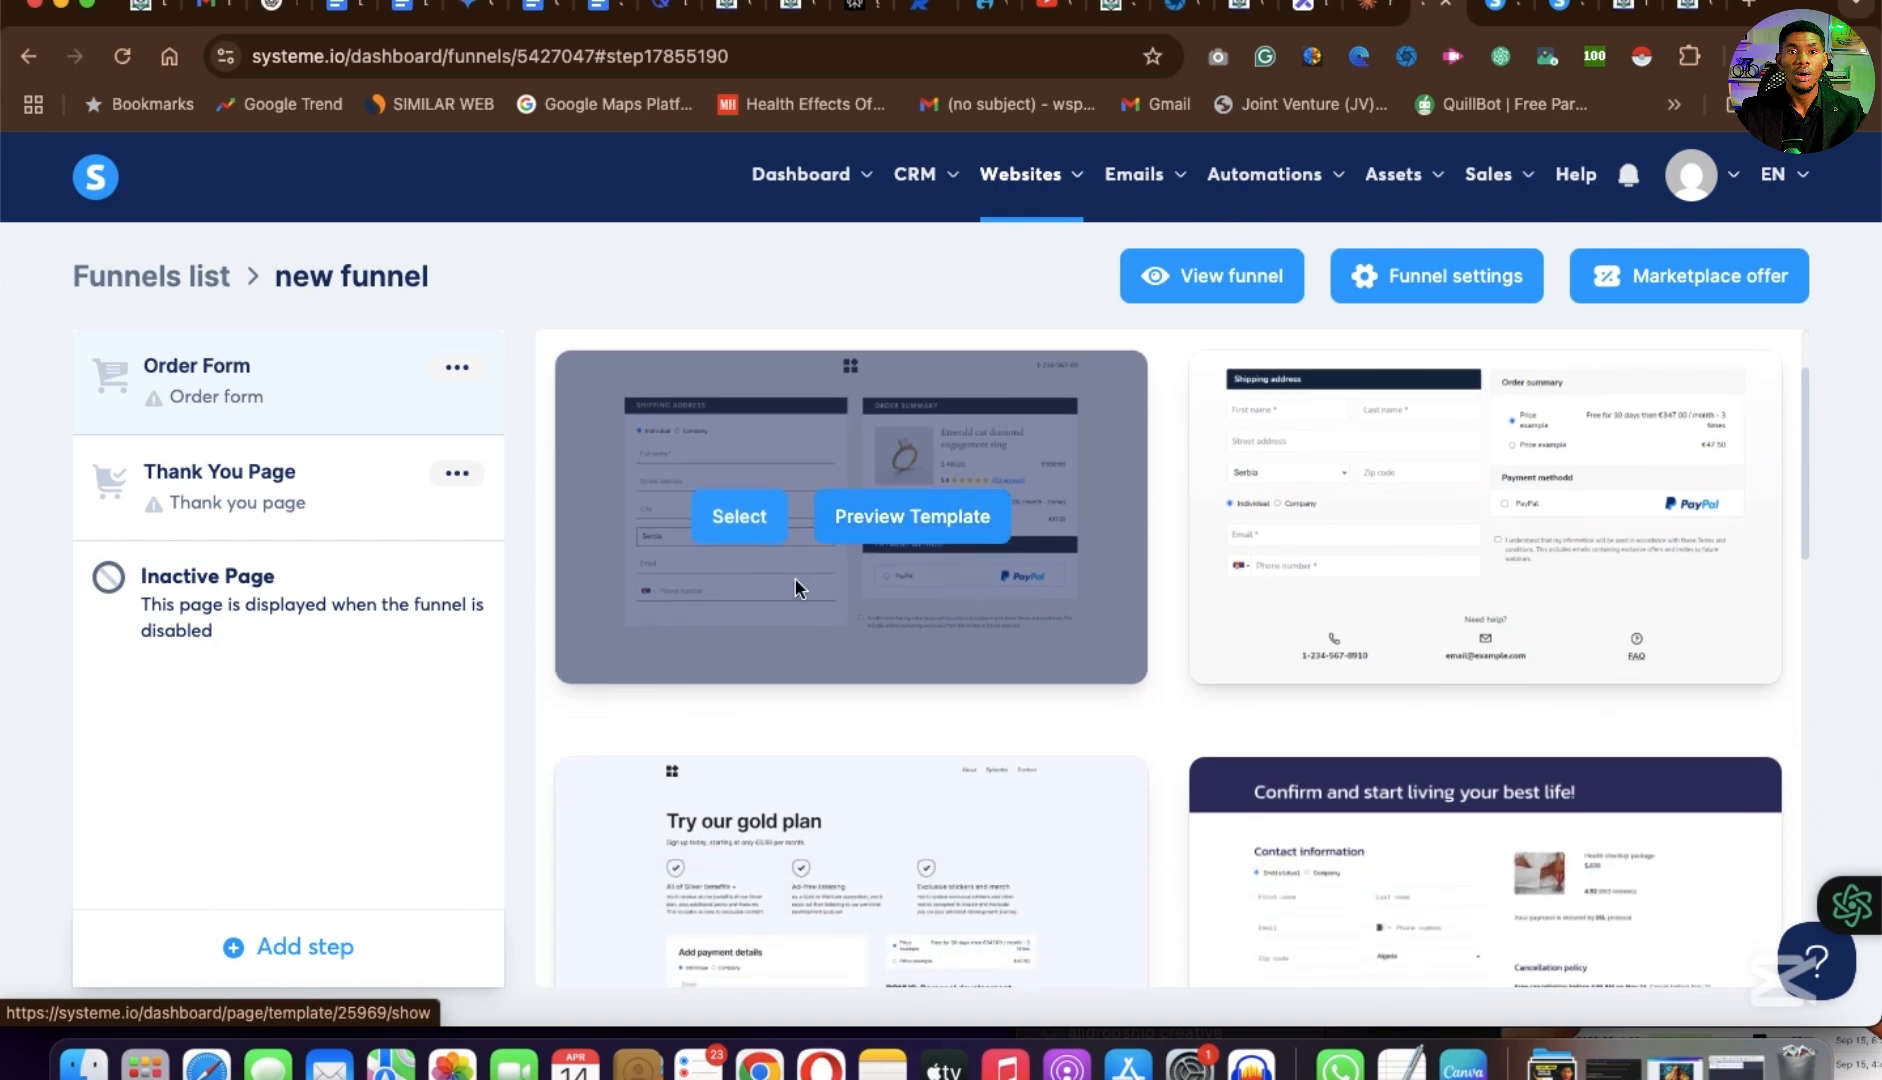
{"action": "left_click", "coordinate": [753, 520]}
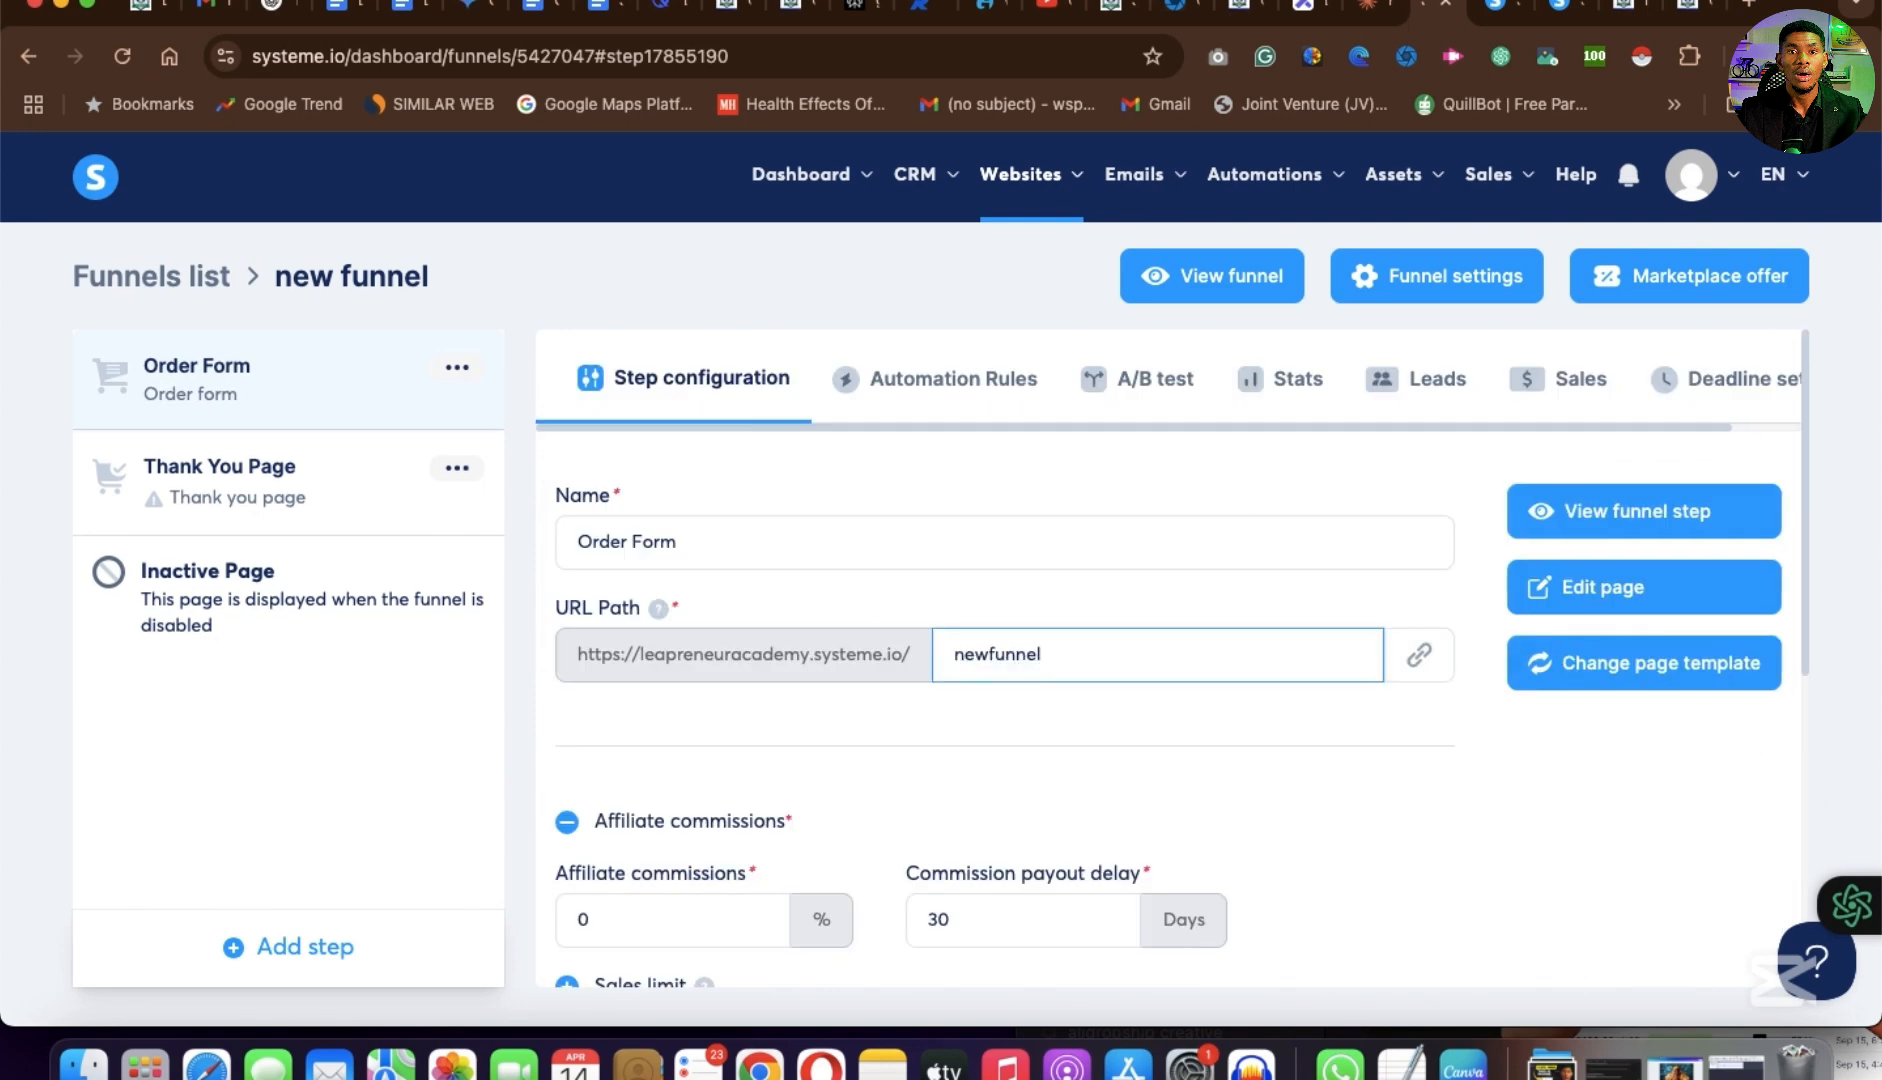
Confirm the URL path newfunnel, then open the Order Form page in the page editor and look through its layout.
{"action": "left_click", "coordinate": [1409, 728]}
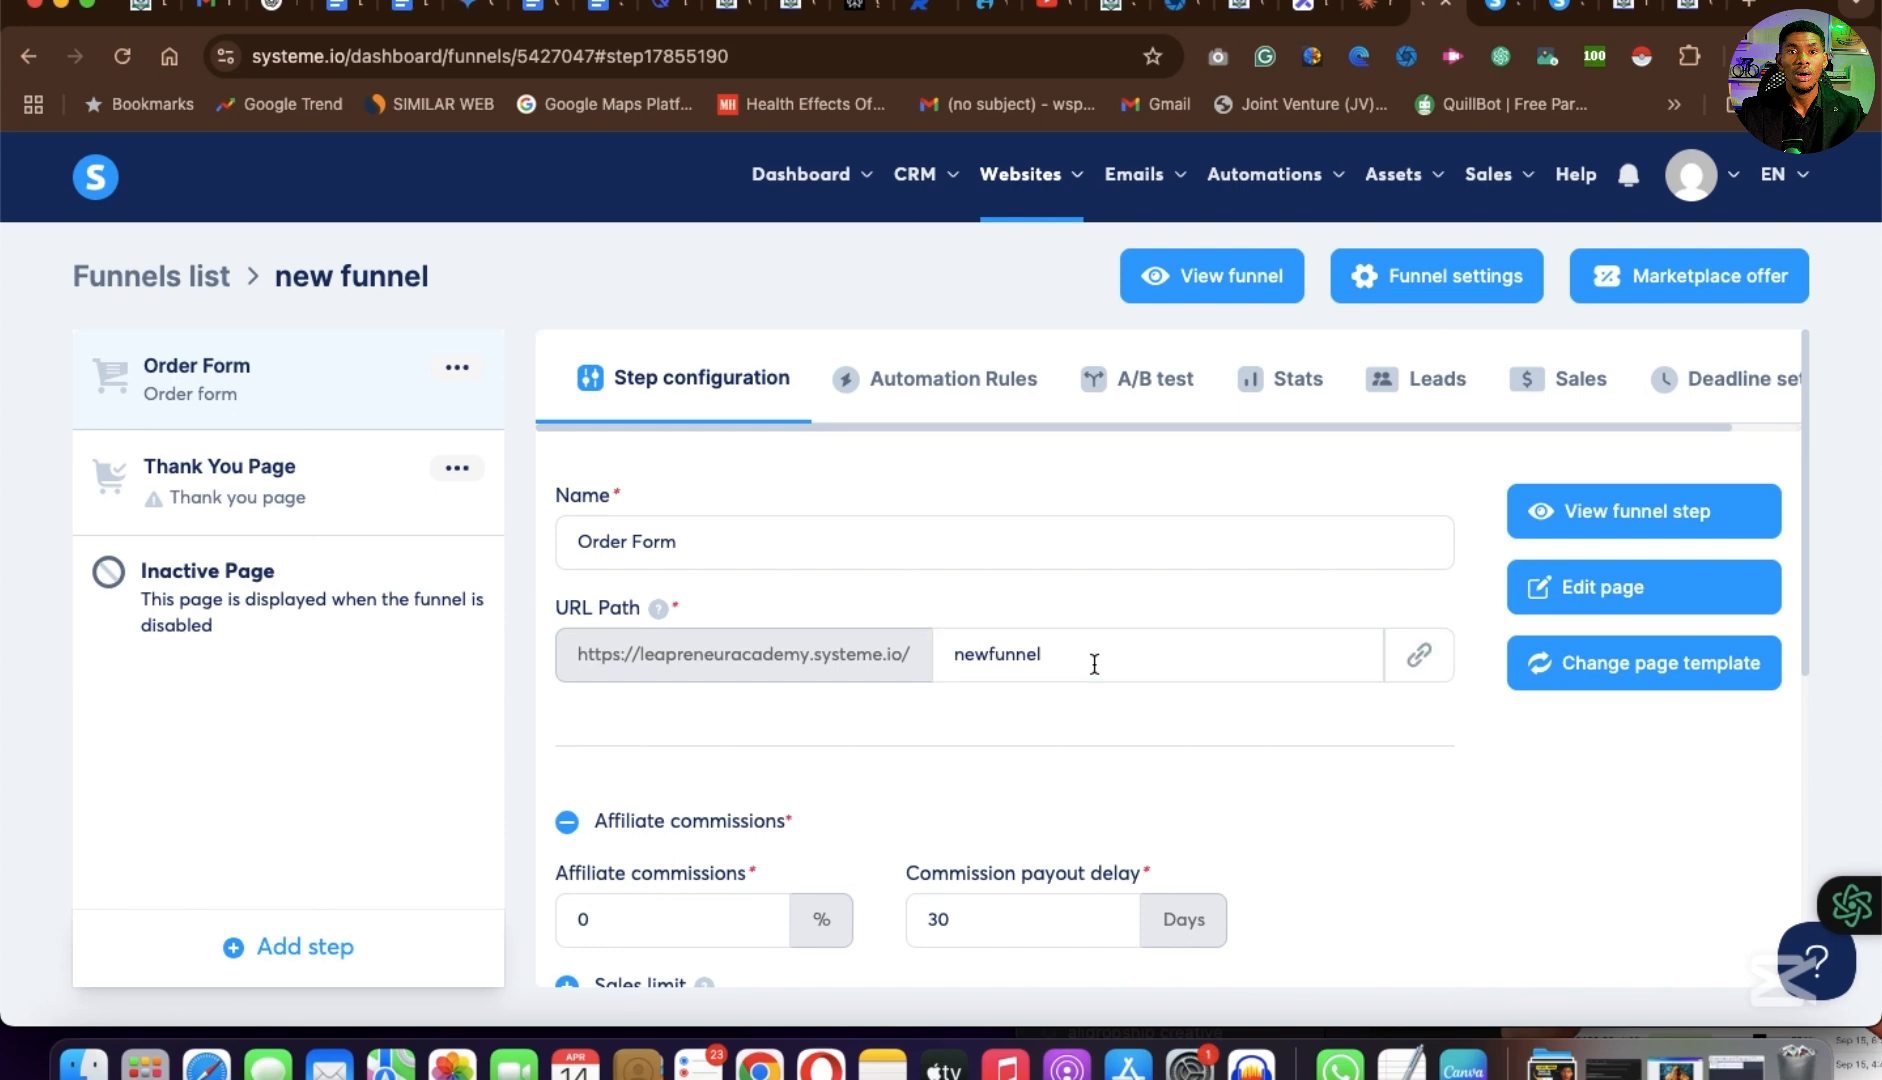
{"action": "left_click", "coordinate": [1593, 590]}
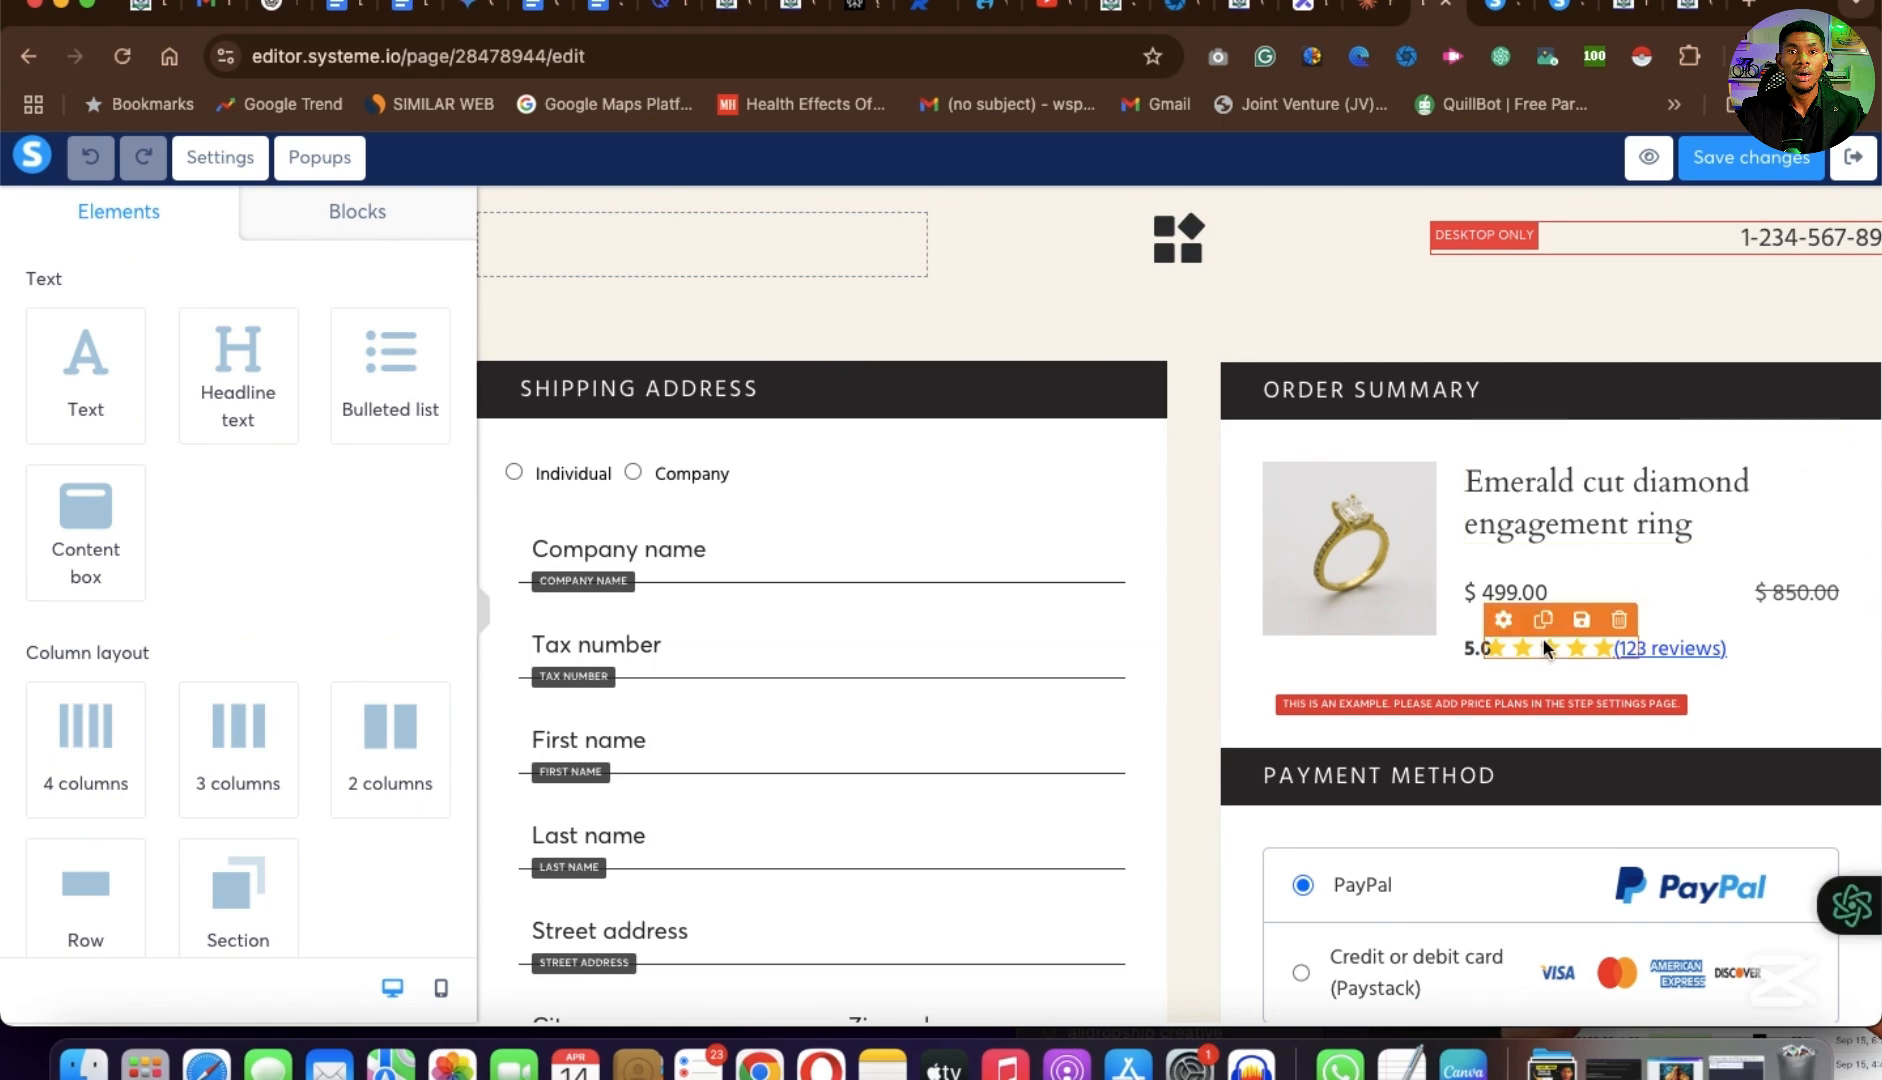
{"action": "scroll", "coordinate": [1390, 735], "scroll_direction": "down", "scroll_amount": 10}
{"action": "scroll", "coordinate": [1390, 735], "scroll_direction": "up", "scroll_amount": 10}
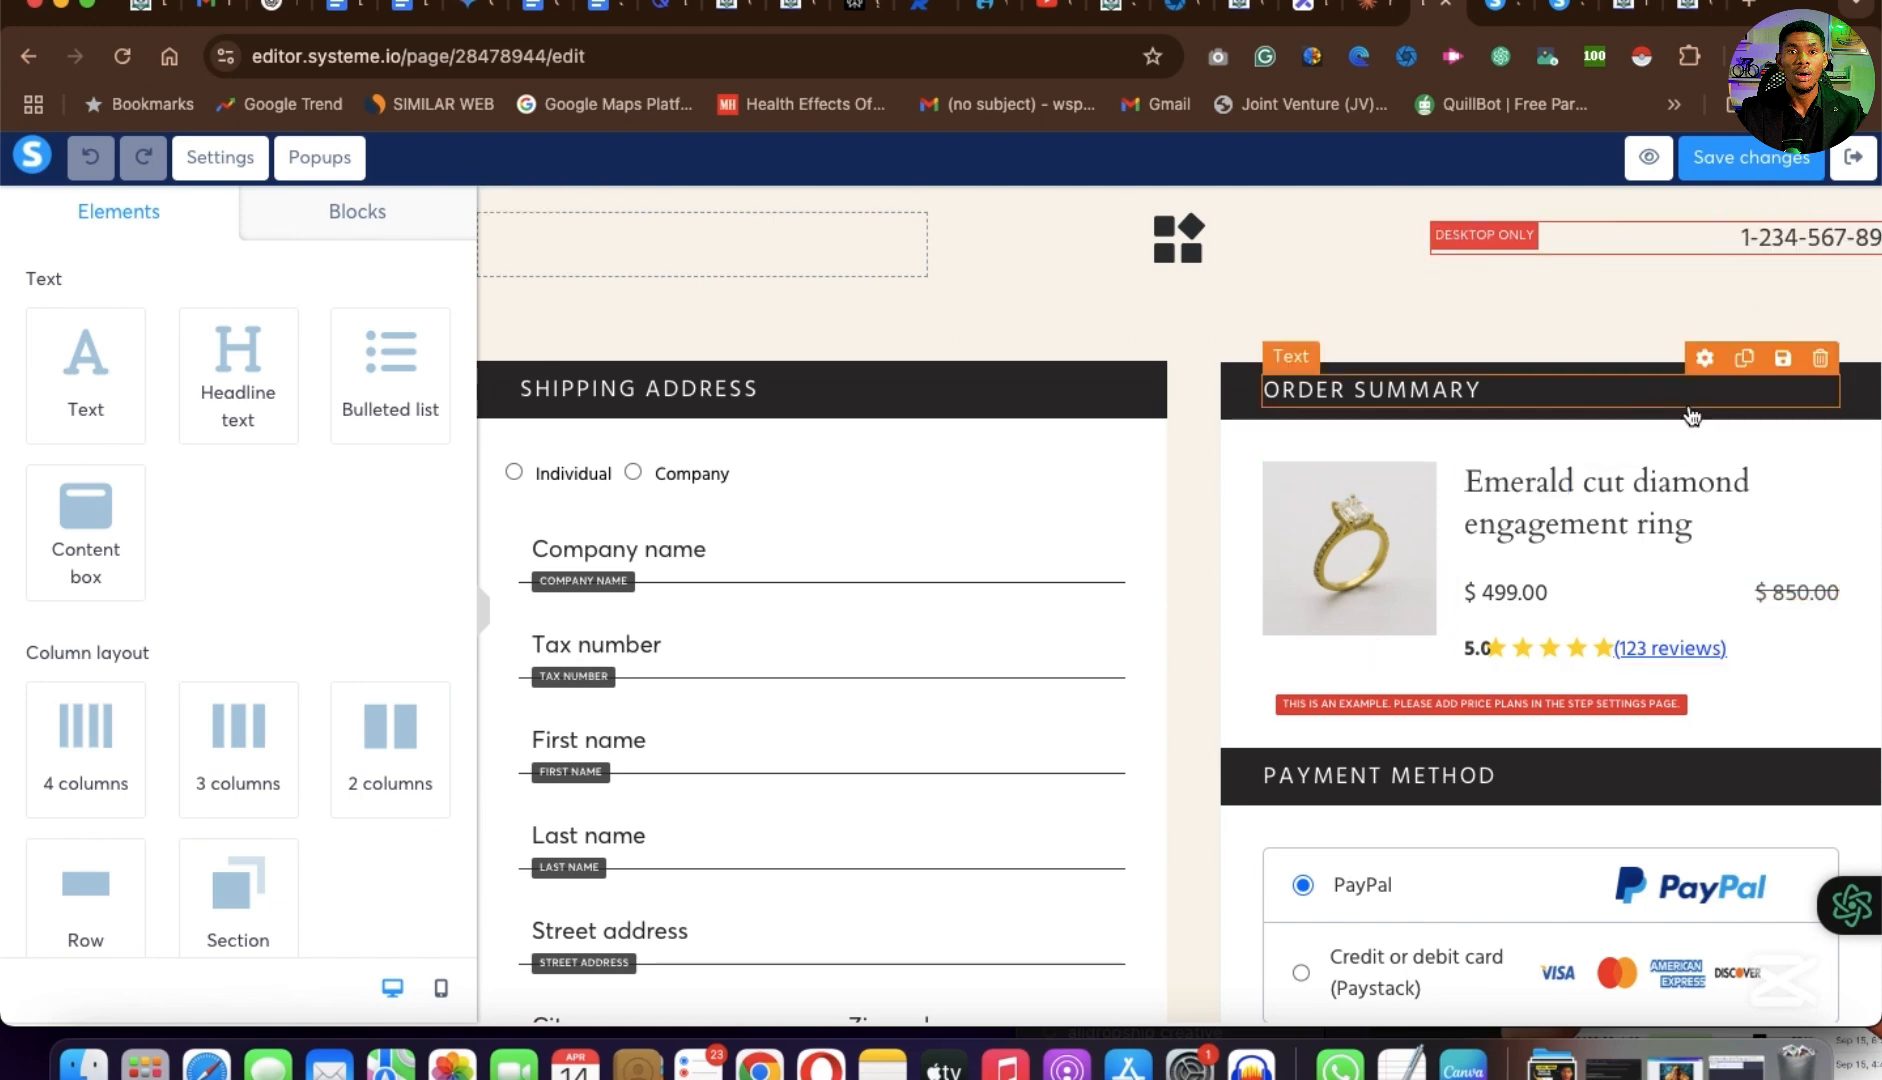
{"action": "scroll", "coordinate": [1084, 706], "scroll_direction": "down", "scroll_amount": 6}
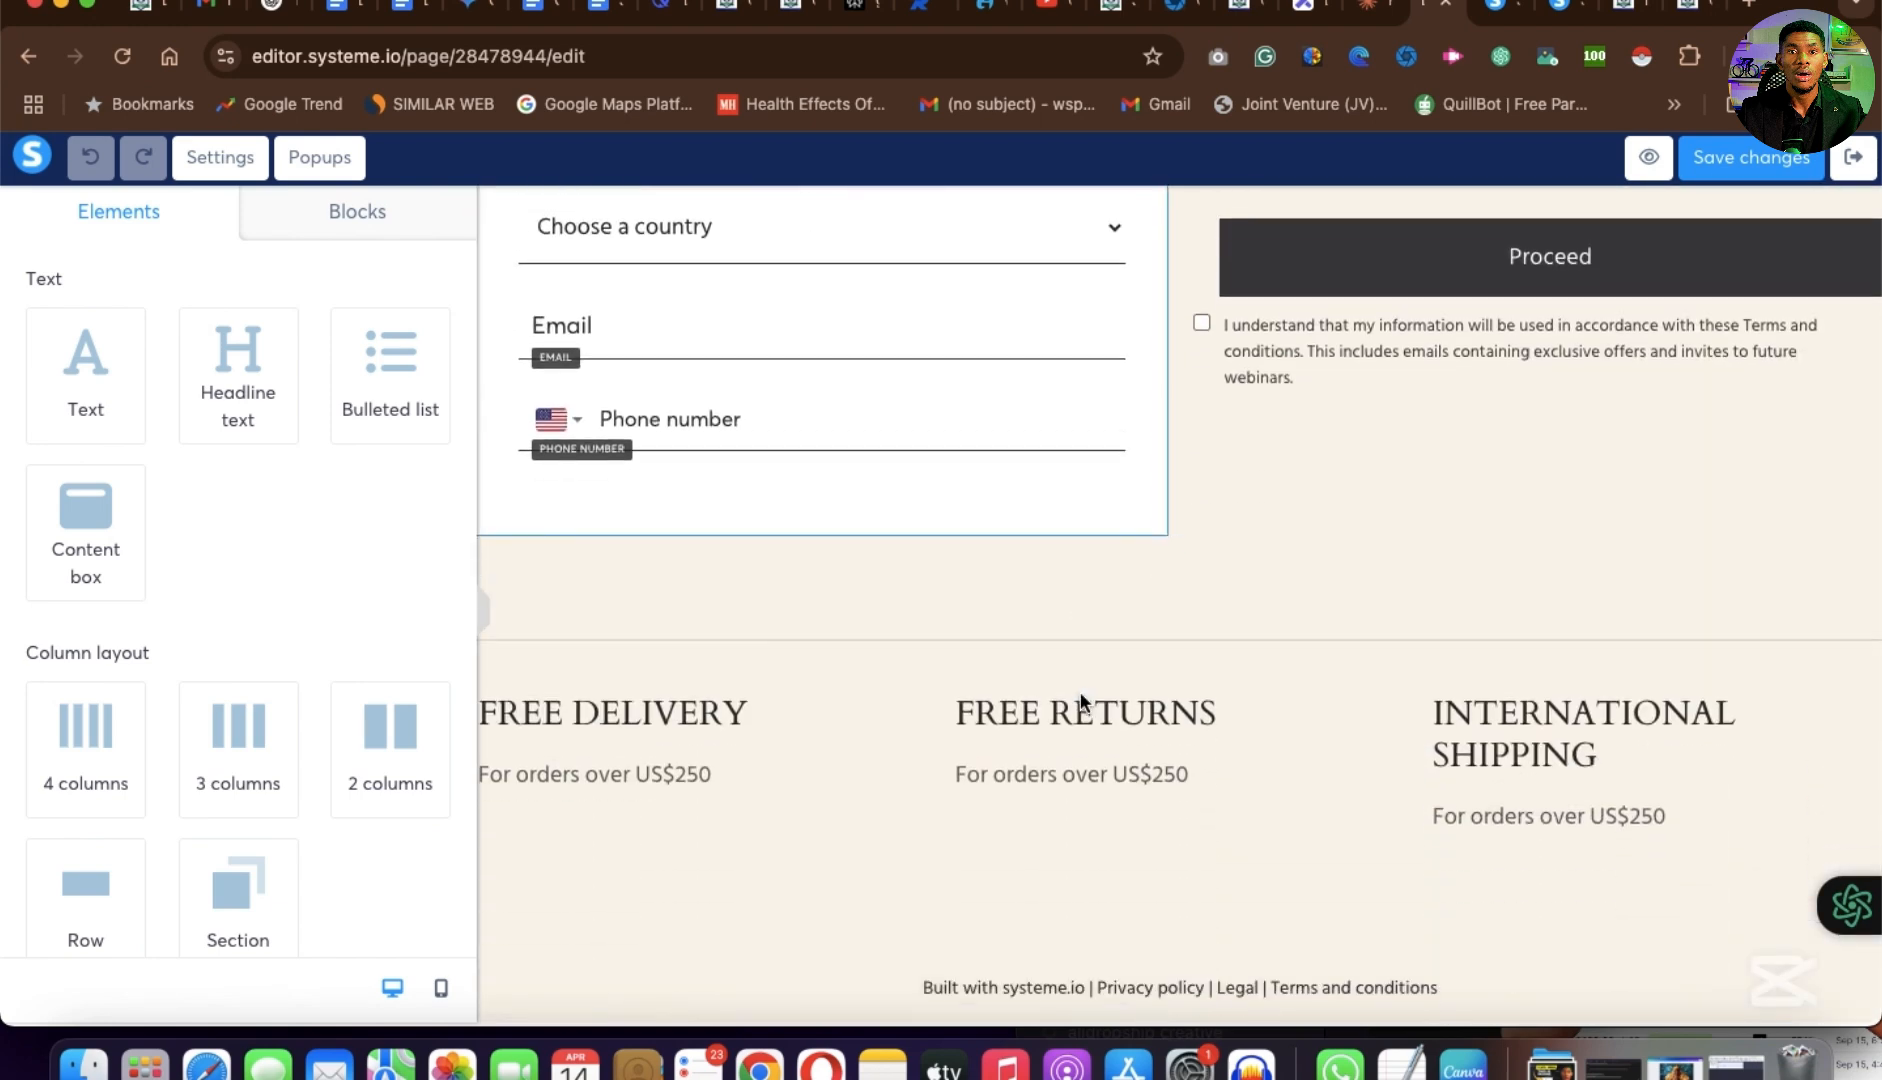
{"action": "scroll", "coordinate": [1084, 706], "scroll_direction": "up", "scroll_amount": 6}
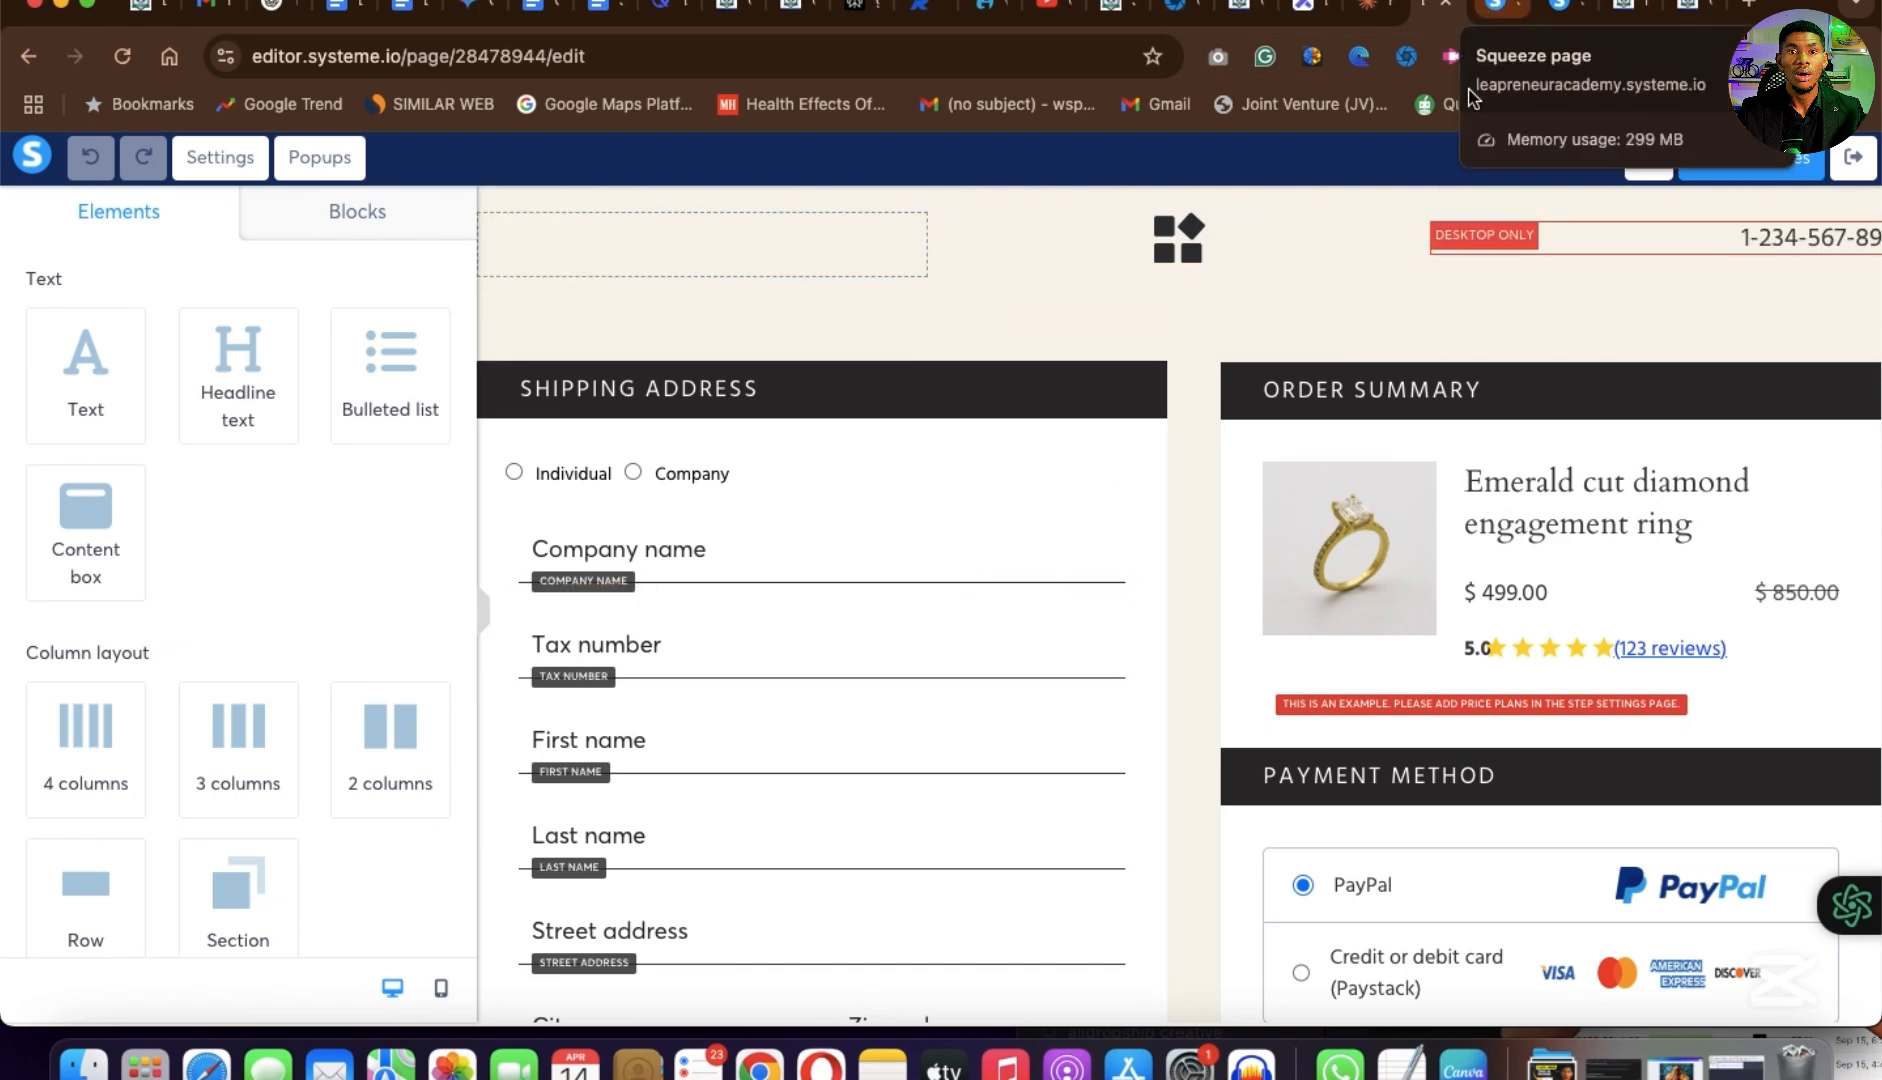
Switch to the Hydronium Solutions sales page and examine its headline, the three expertise columns and the Core Product Creation Secrets offer section.
{"action": "left_click", "coordinate": [1697, 14]}
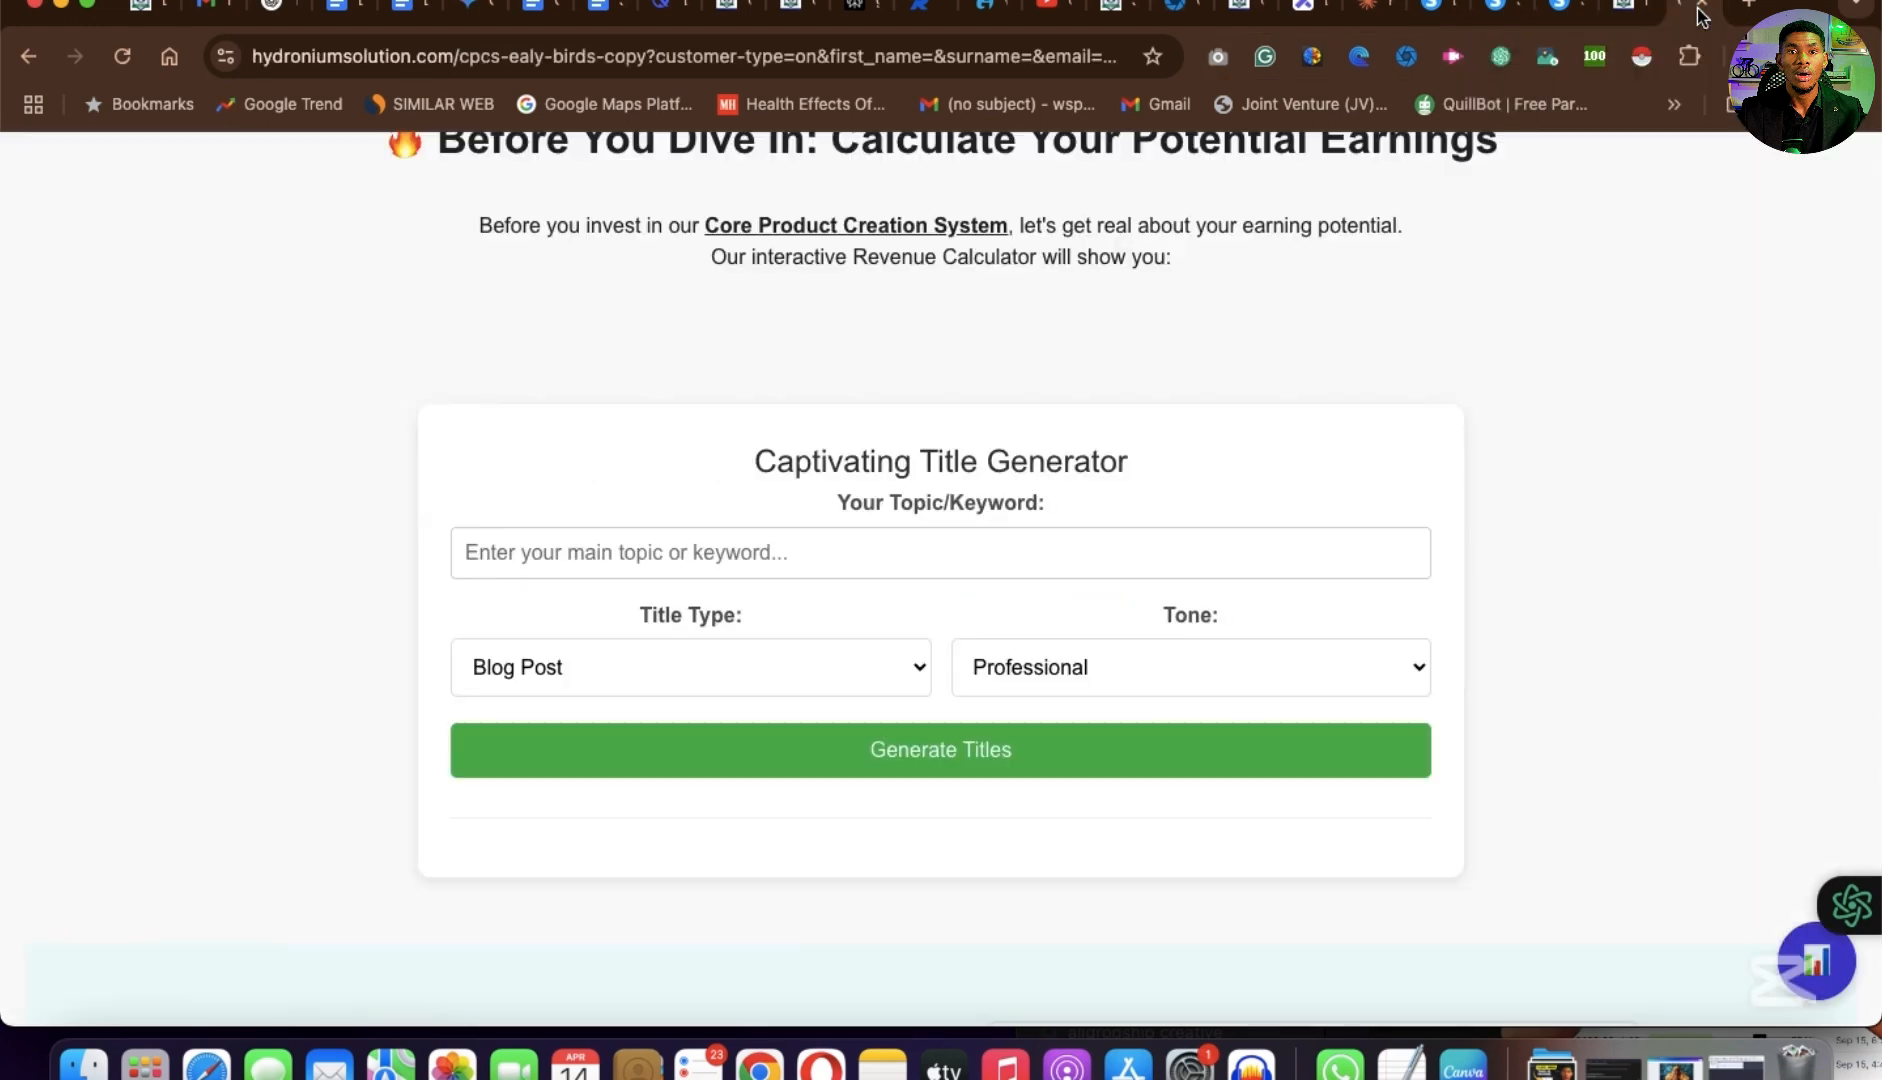
{"action": "scroll", "coordinate": [1190, 563], "scroll_direction": "up", "scroll_amount": 15}
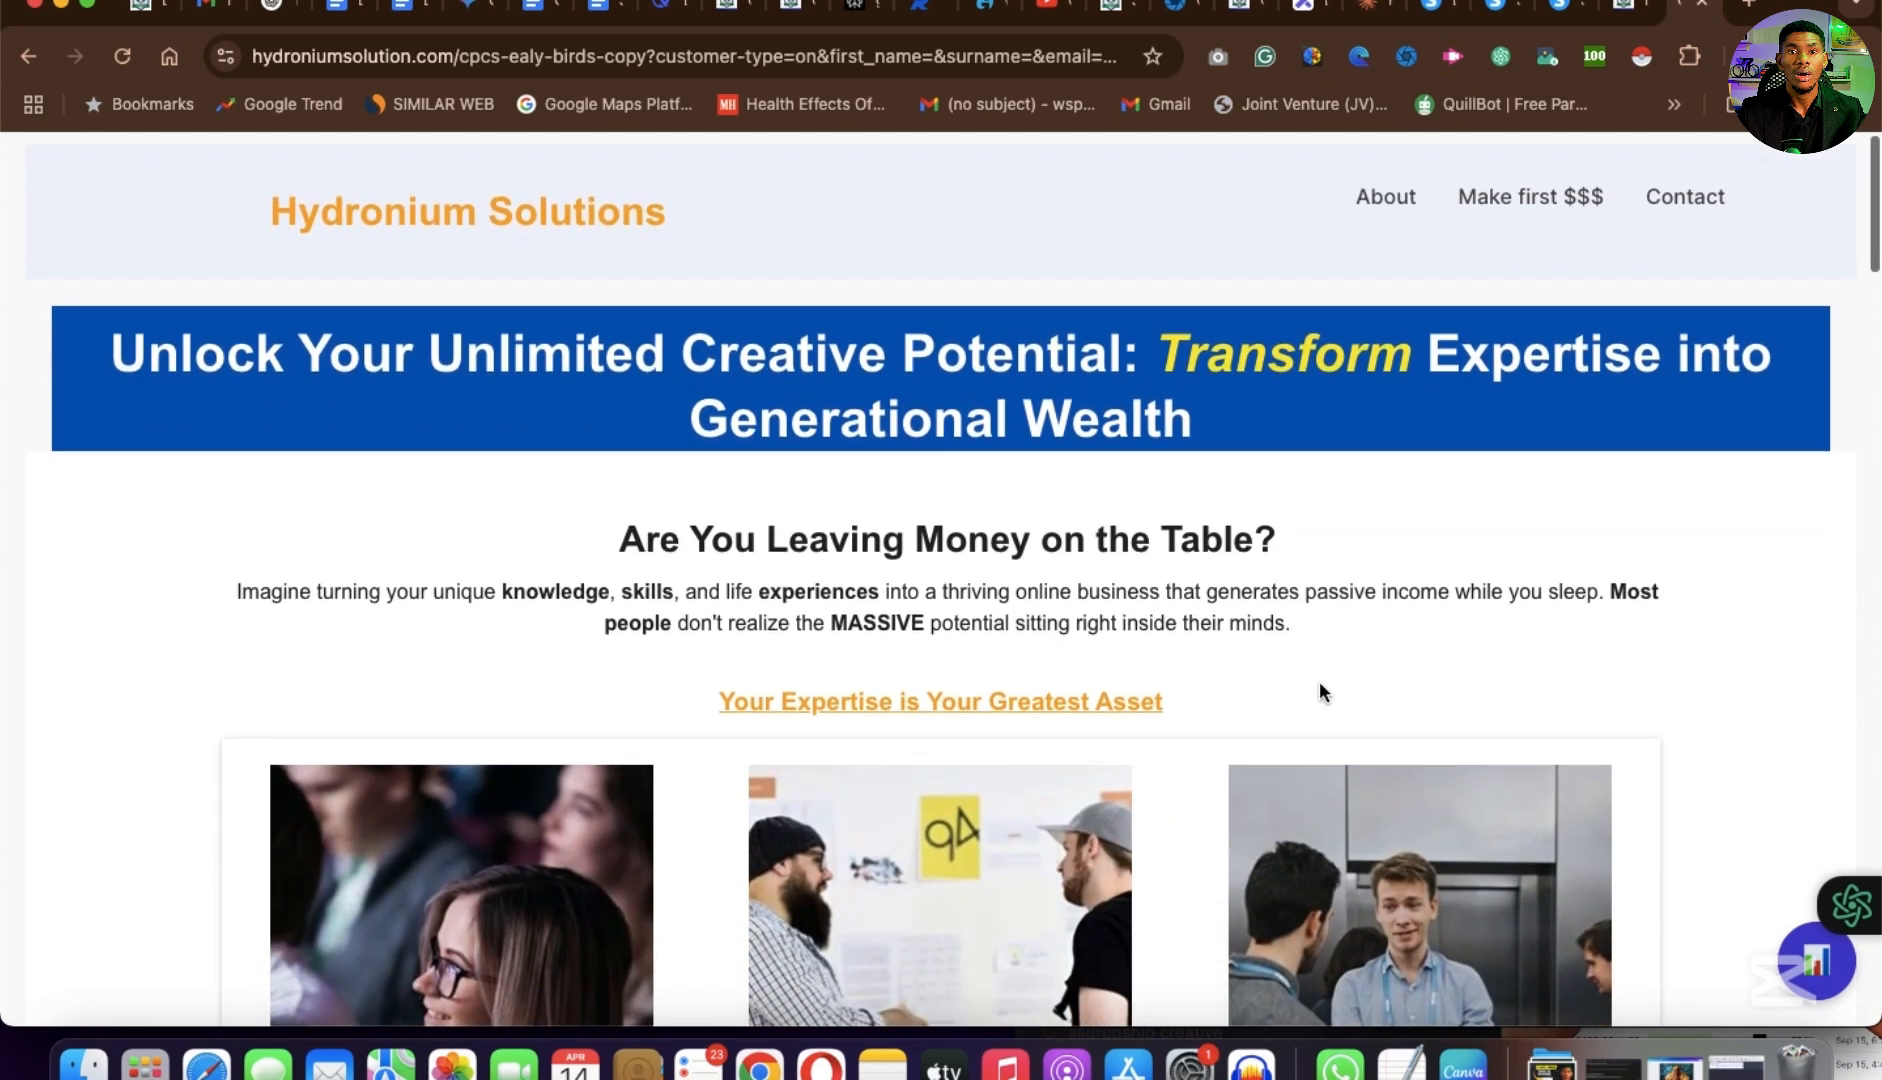
{"action": "scroll", "coordinate": [1320, 685], "scroll_direction": "down", "scroll_amount": 2}
{"action": "scroll", "coordinate": [1319, 681], "scroll_direction": "up", "scroll_amount": 2}
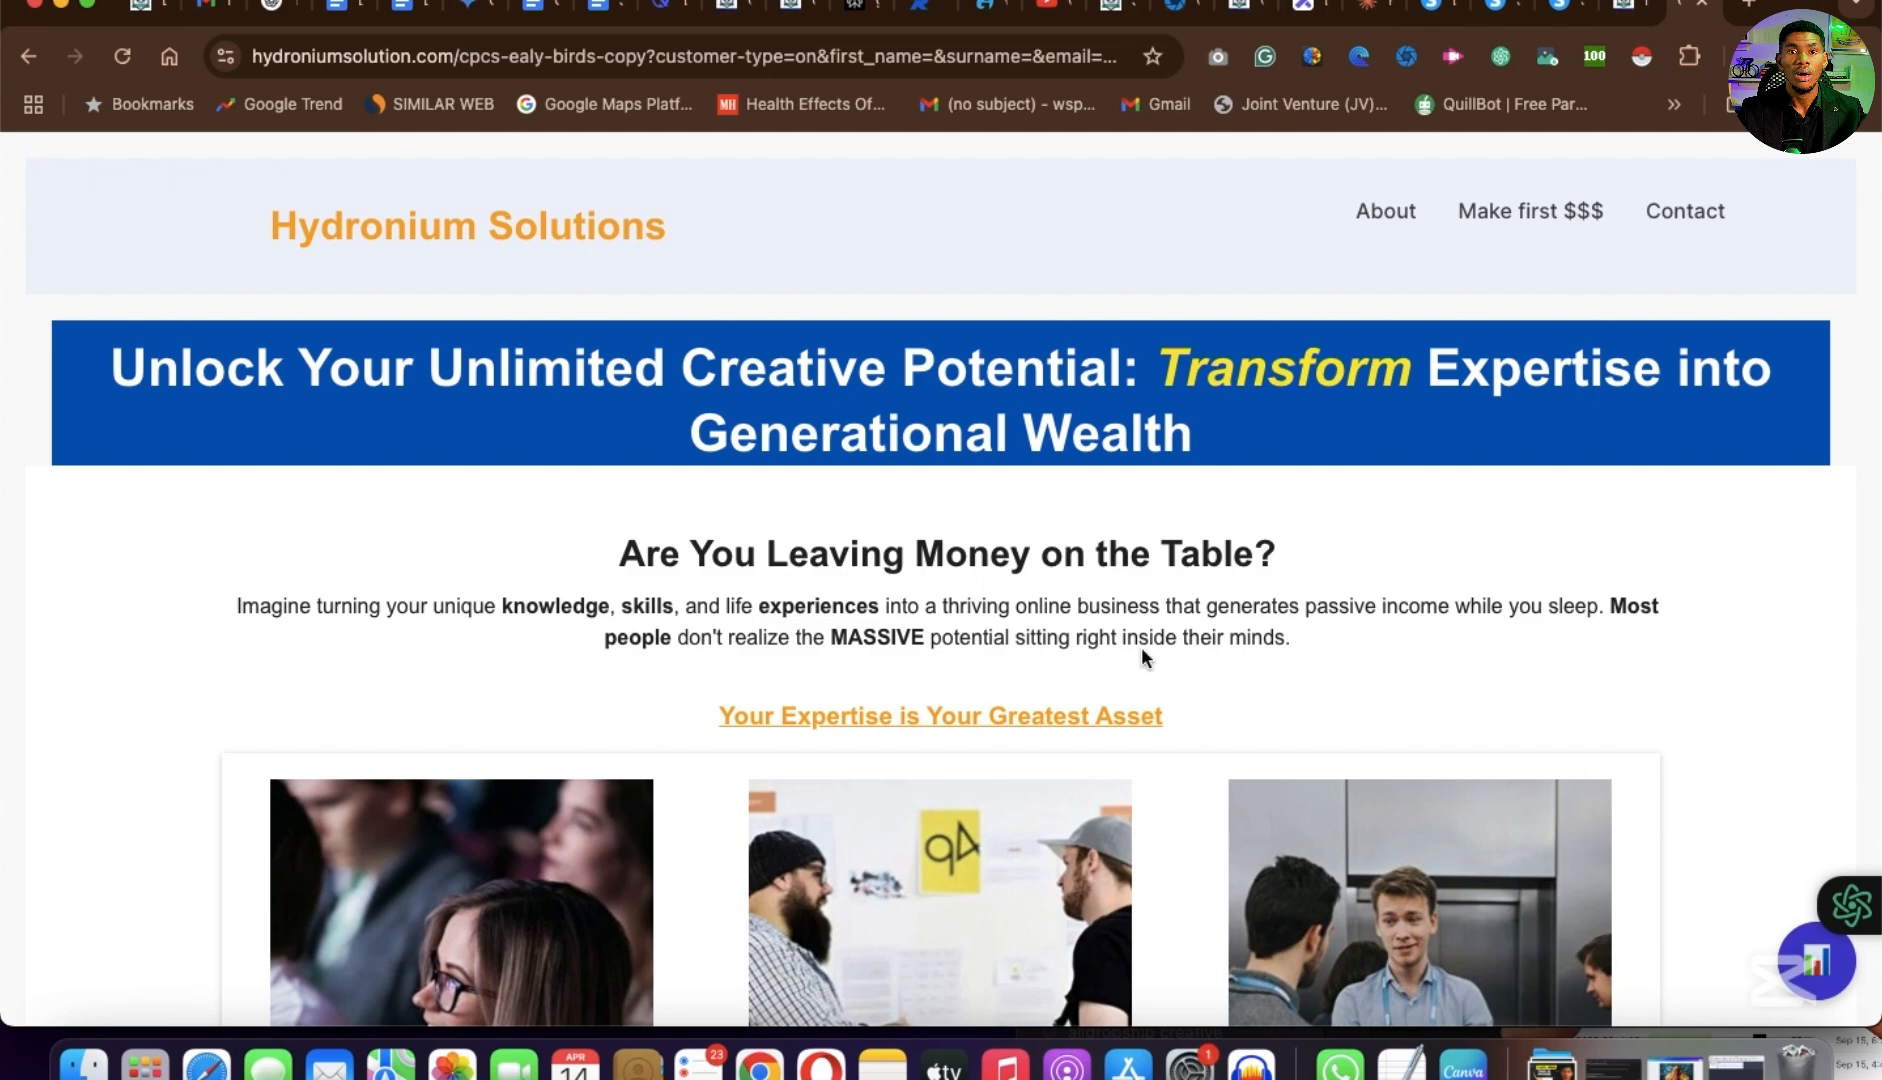
{"action": "scroll", "coordinate": [1141, 647], "scroll_direction": "down", "scroll_amount": 15}
{"action": "scroll", "coordinate": [1141, 647], "scroll_direction": "up", "scroll_amount": 8}
{"action": "scroll", "coordinate": [1141, 657], "scroll_direction": "up", "scroll_amount": 8}
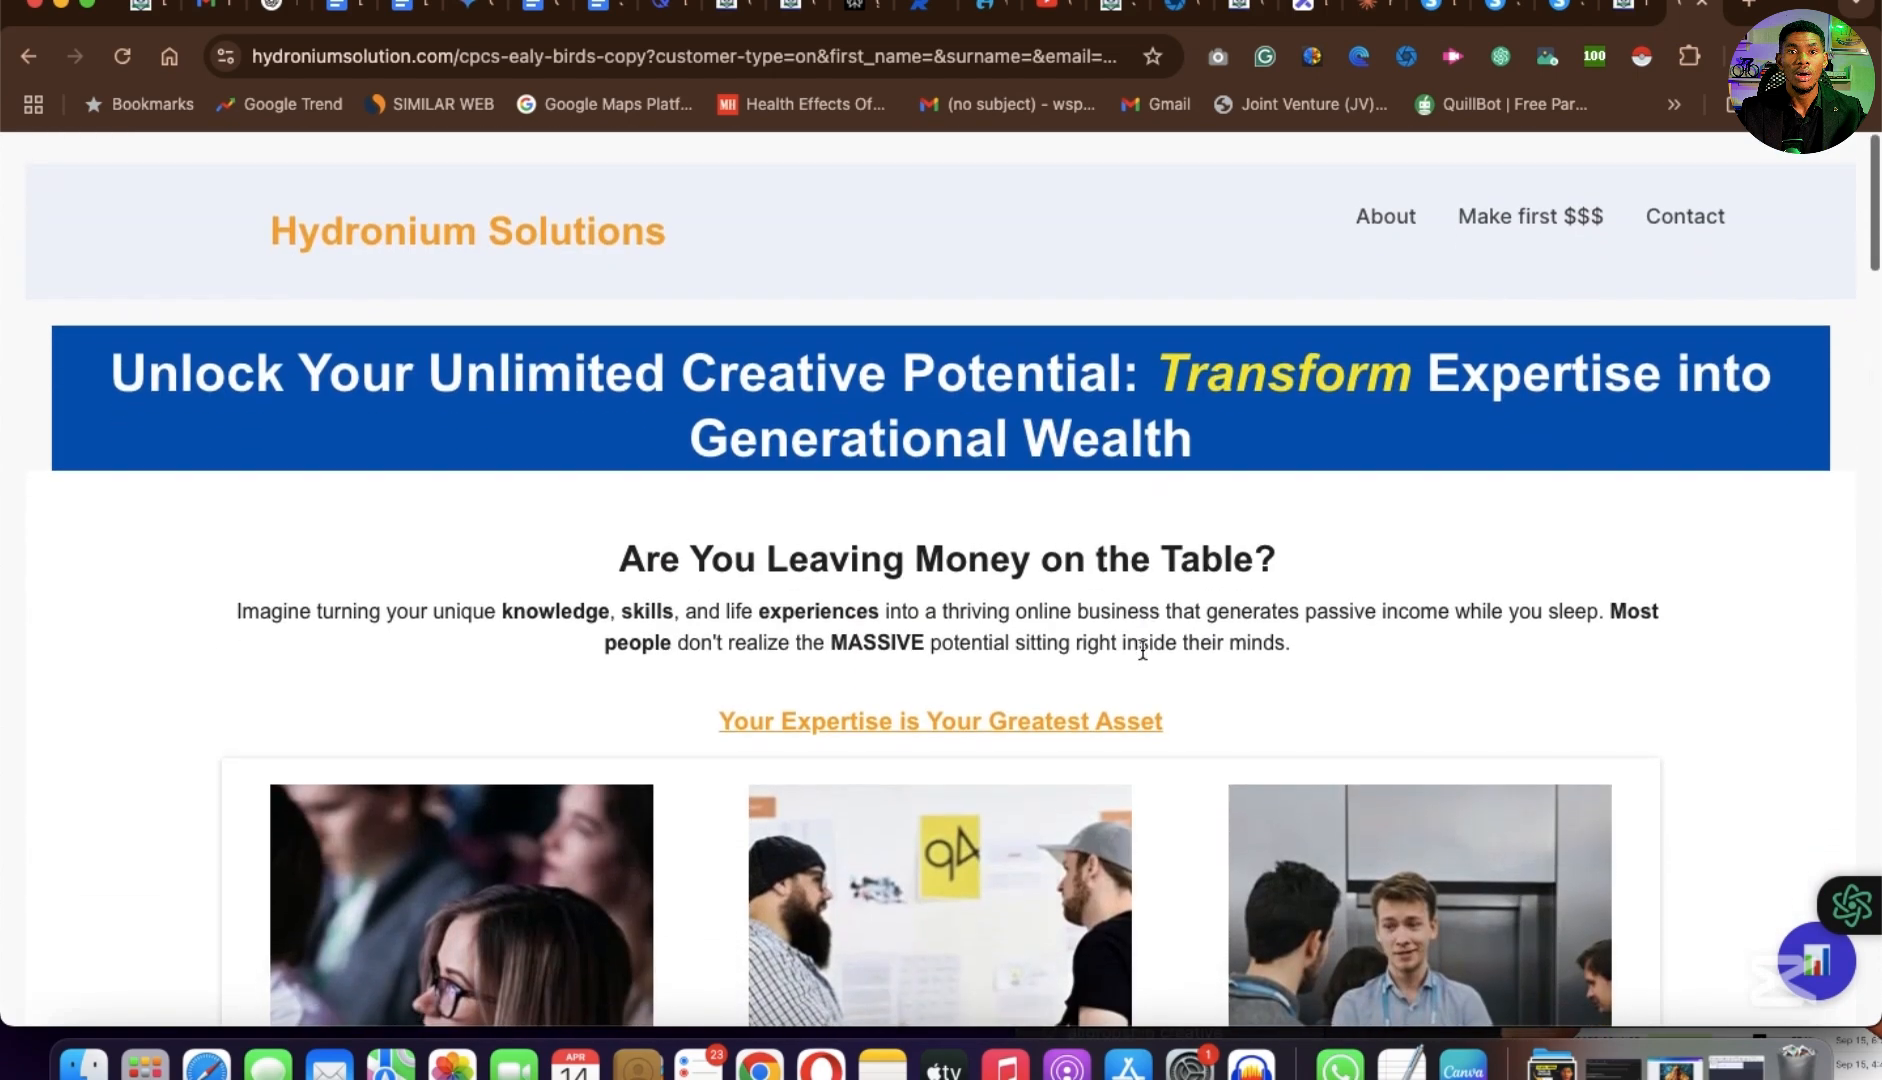
{"action": "scroll", "coordinate": [1141, 657], "scroll_direction": "down", "scroll_amount": 6}
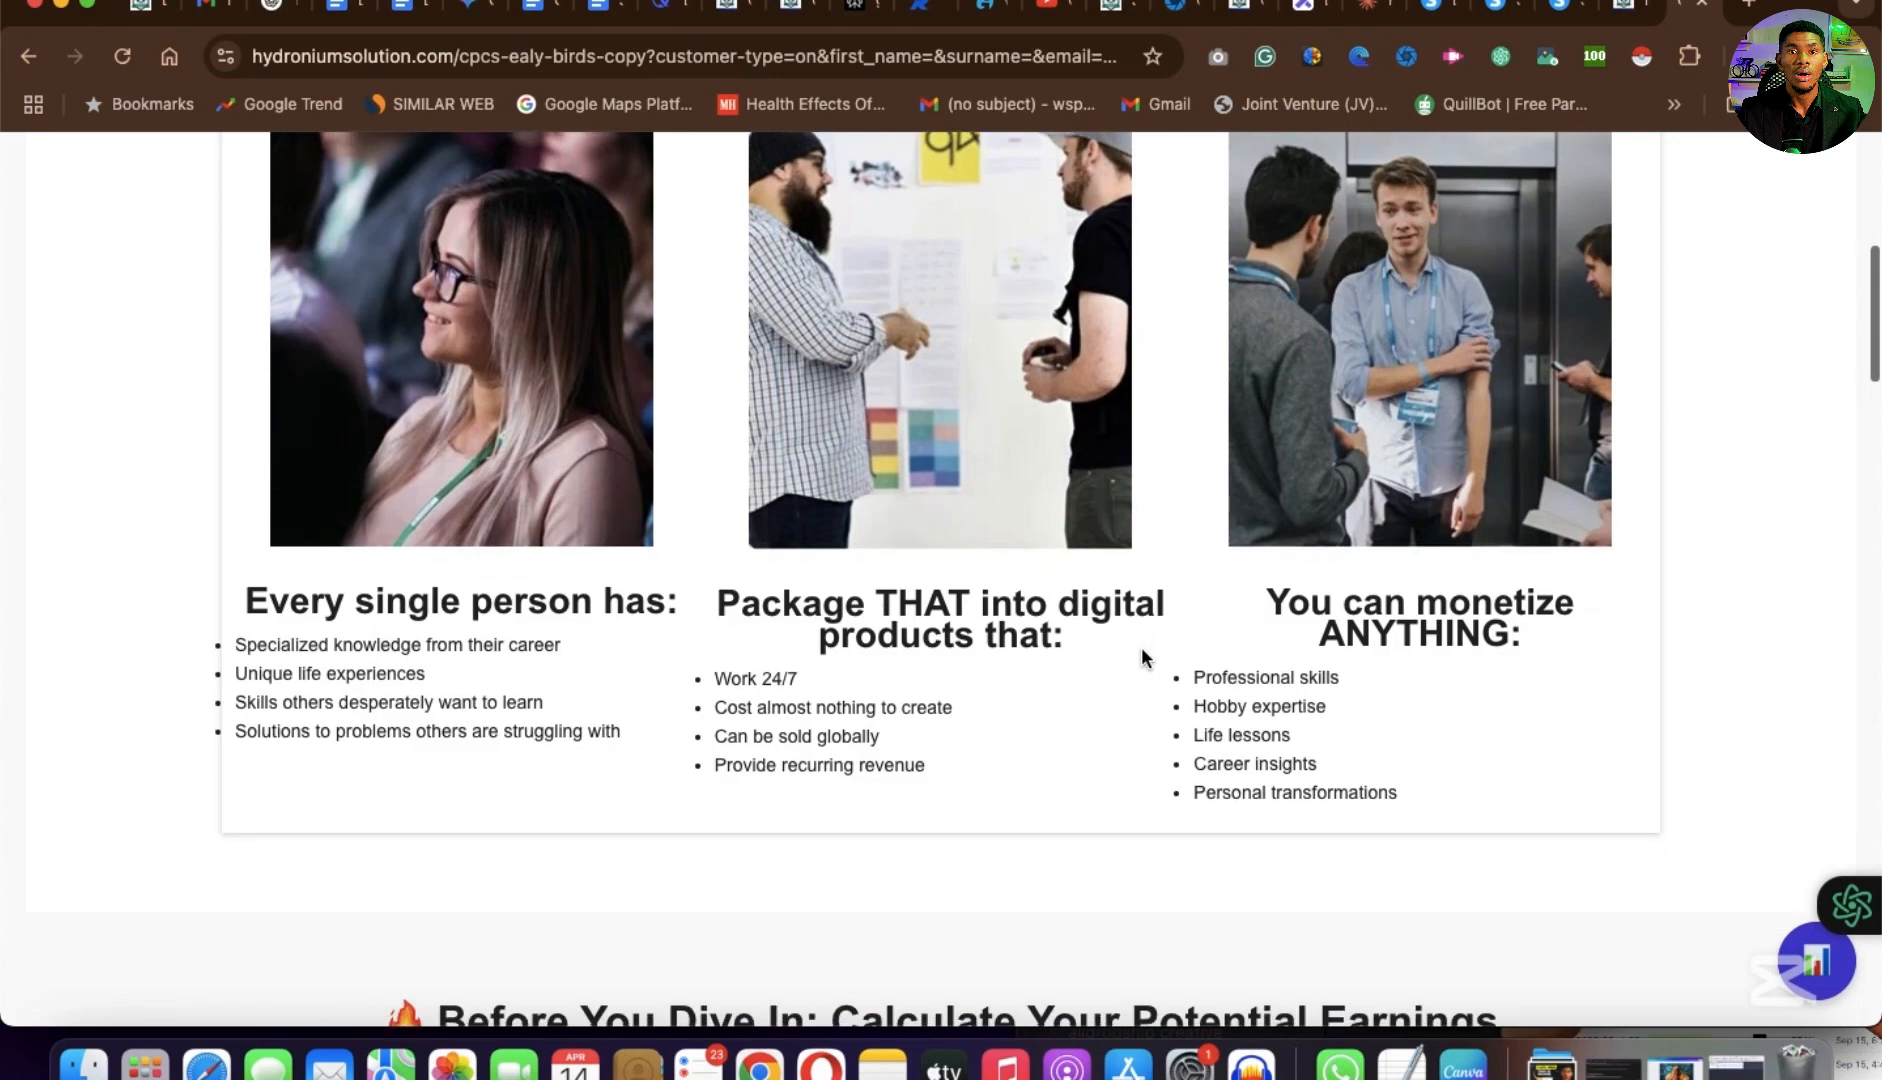
{"action": "scroll", "coordinate": [1141, 657], "scroll_direction": "up", "scroll_amount": 7}
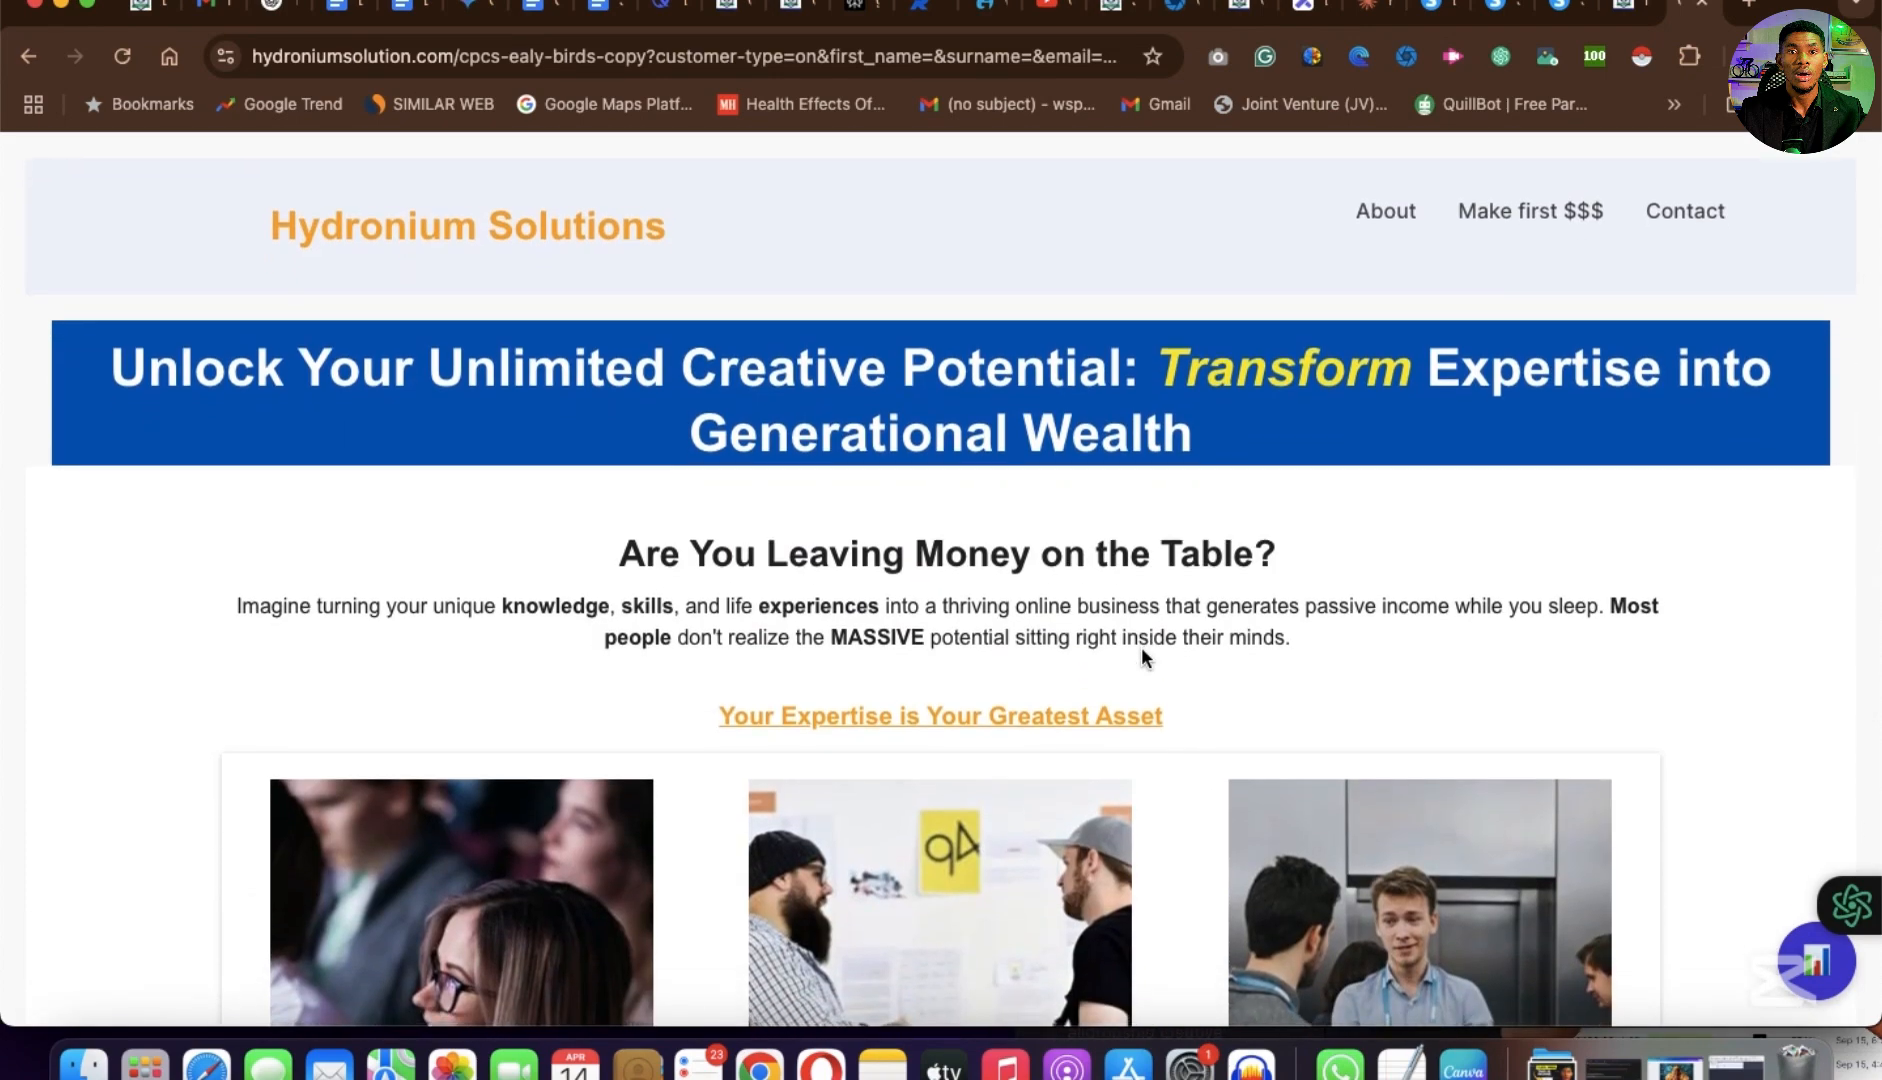
{"action": "scroll", "coordinate": [1141, 650], "scroll_direction": "down", "scroll_amount": 5}
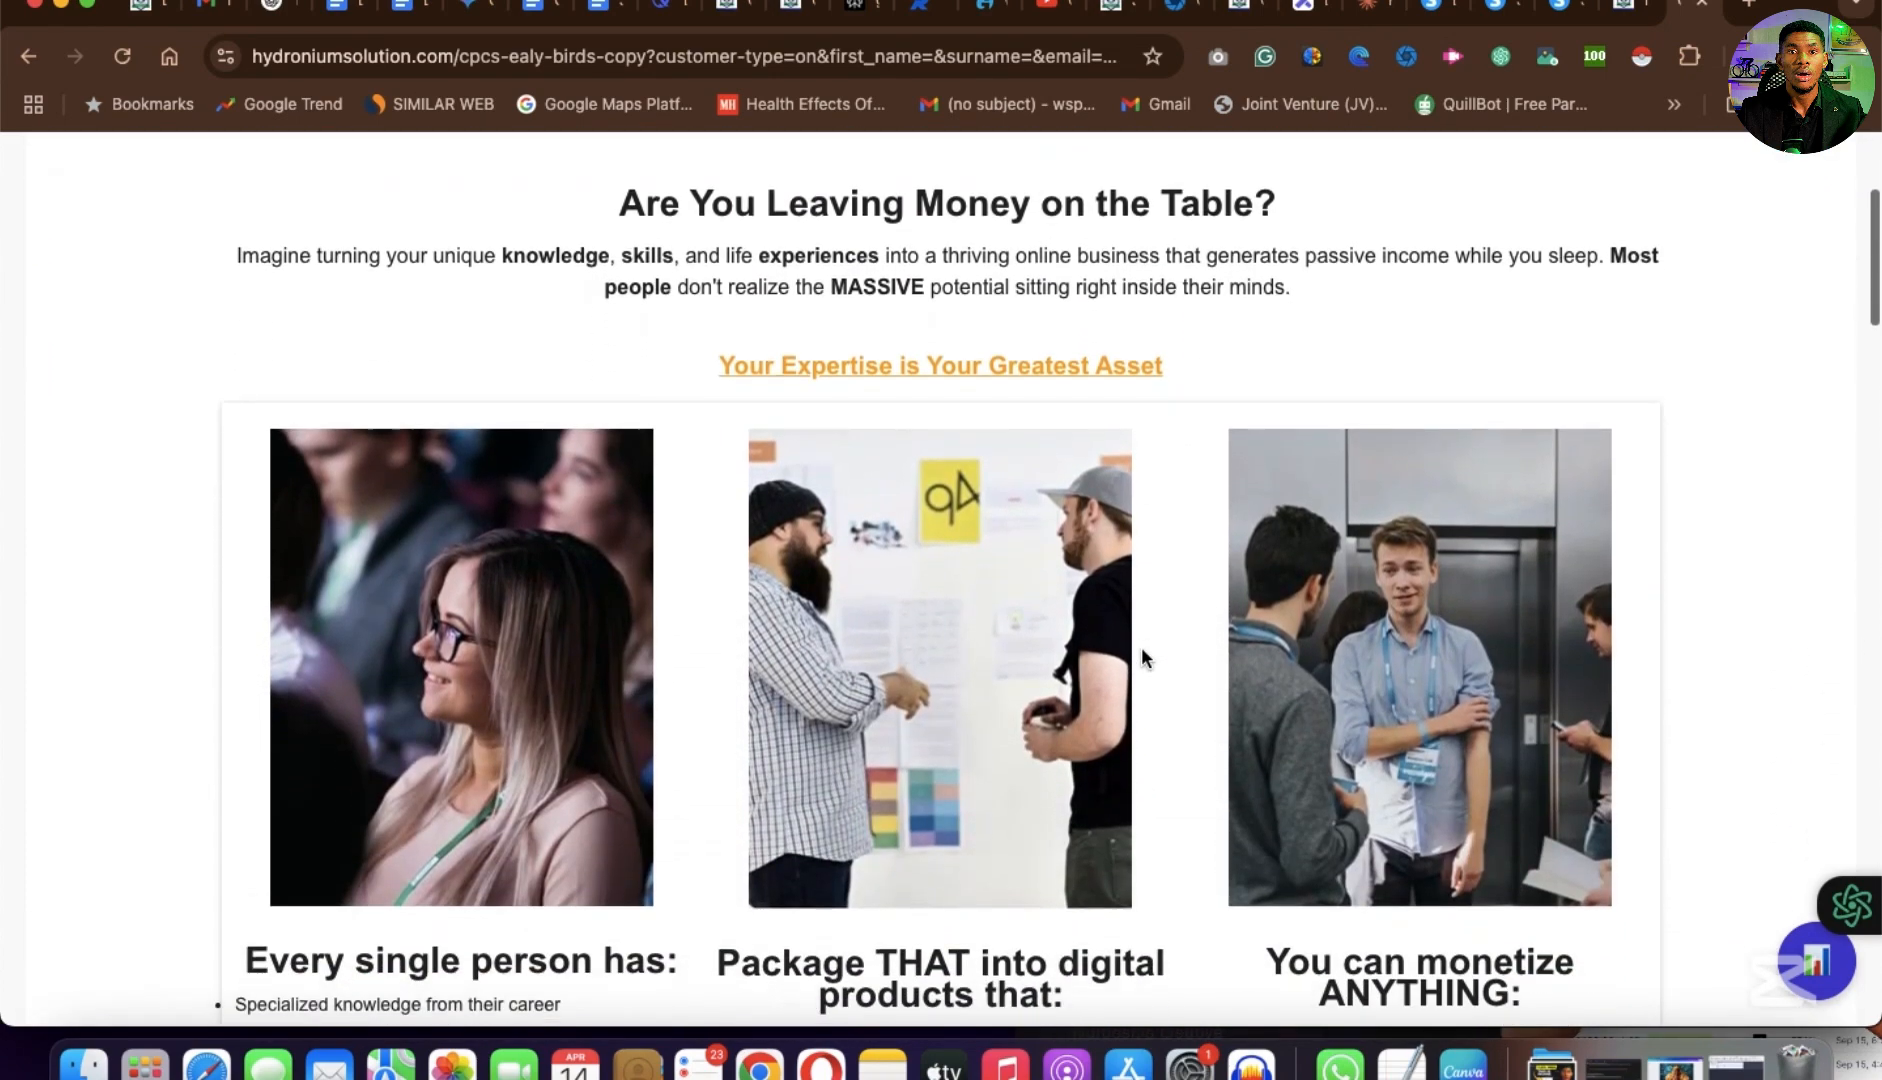
{"action": "scroll", "coordinate": [1143, 657], "scroll_direction": "down", "scroll_amount": 3}
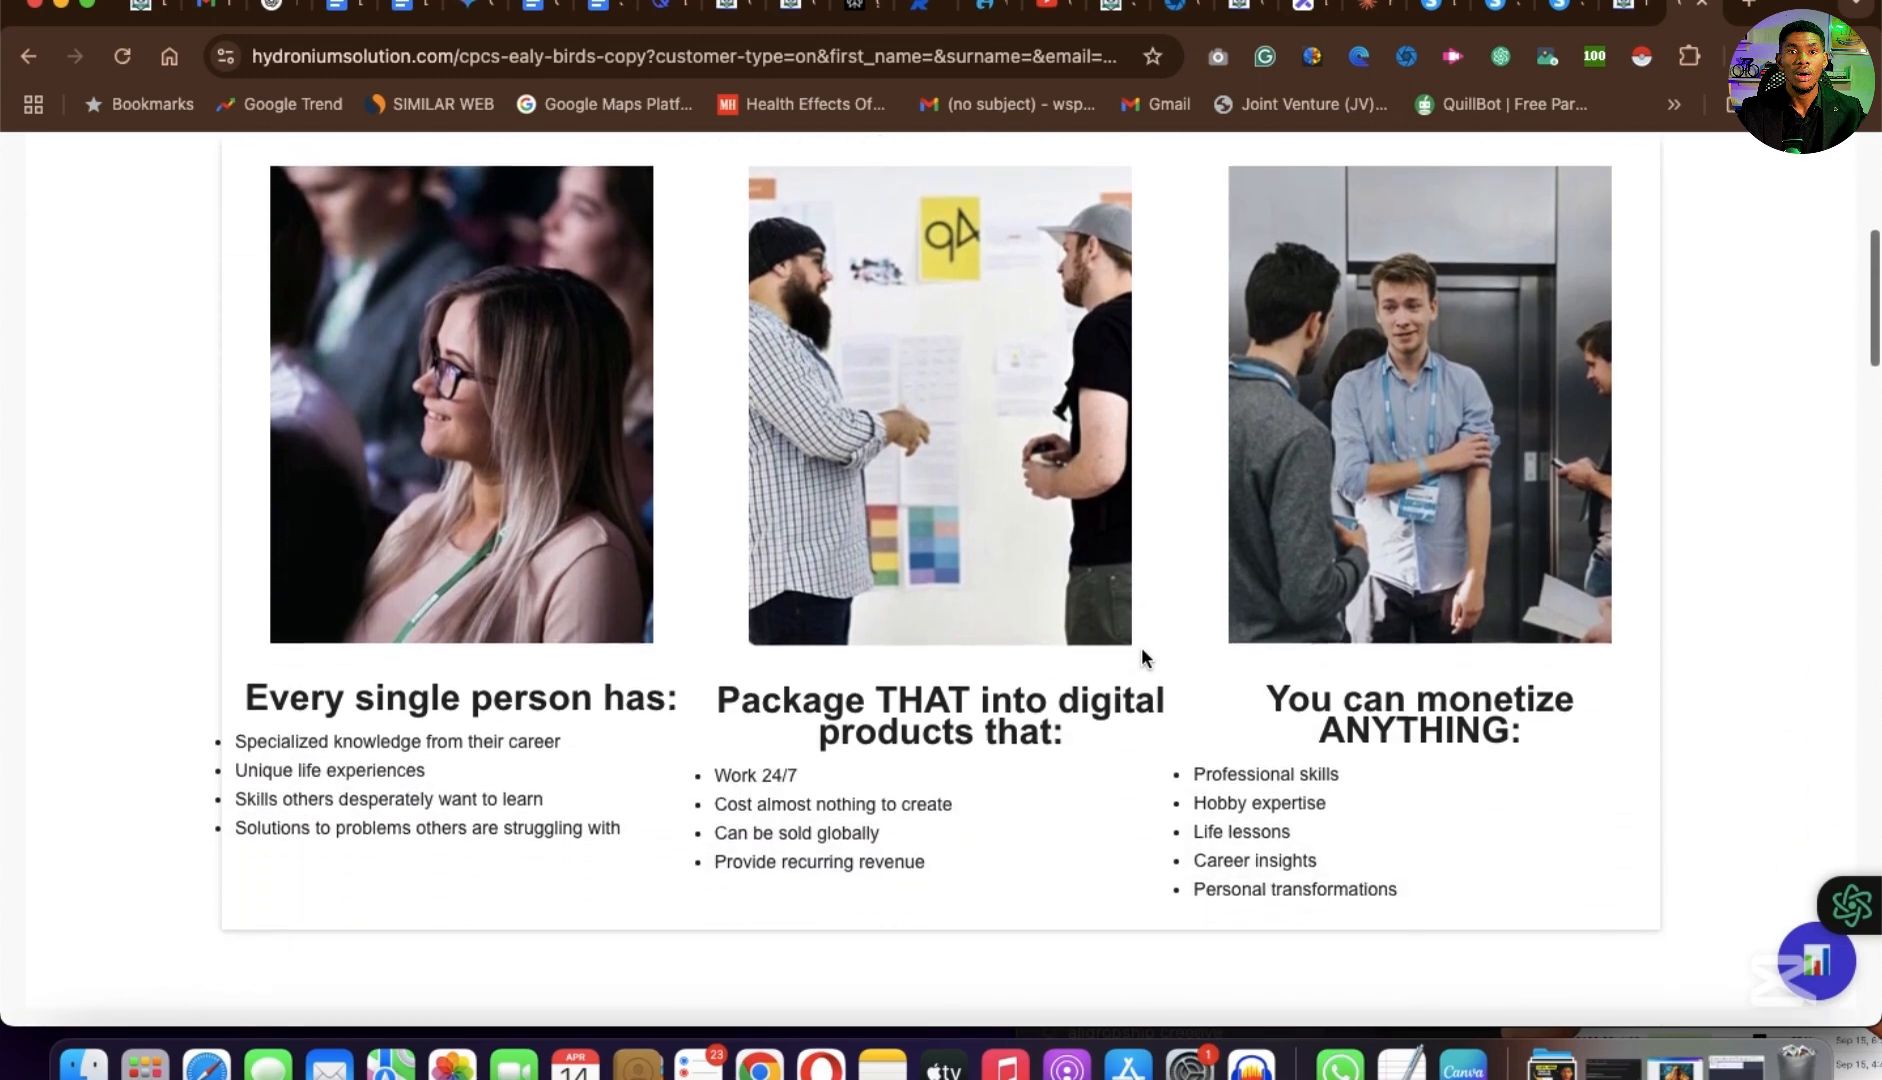
{"action": "scroll", "coordinate": [1143, 650], "scroll_direction": "up", "scroll_amount": 6}
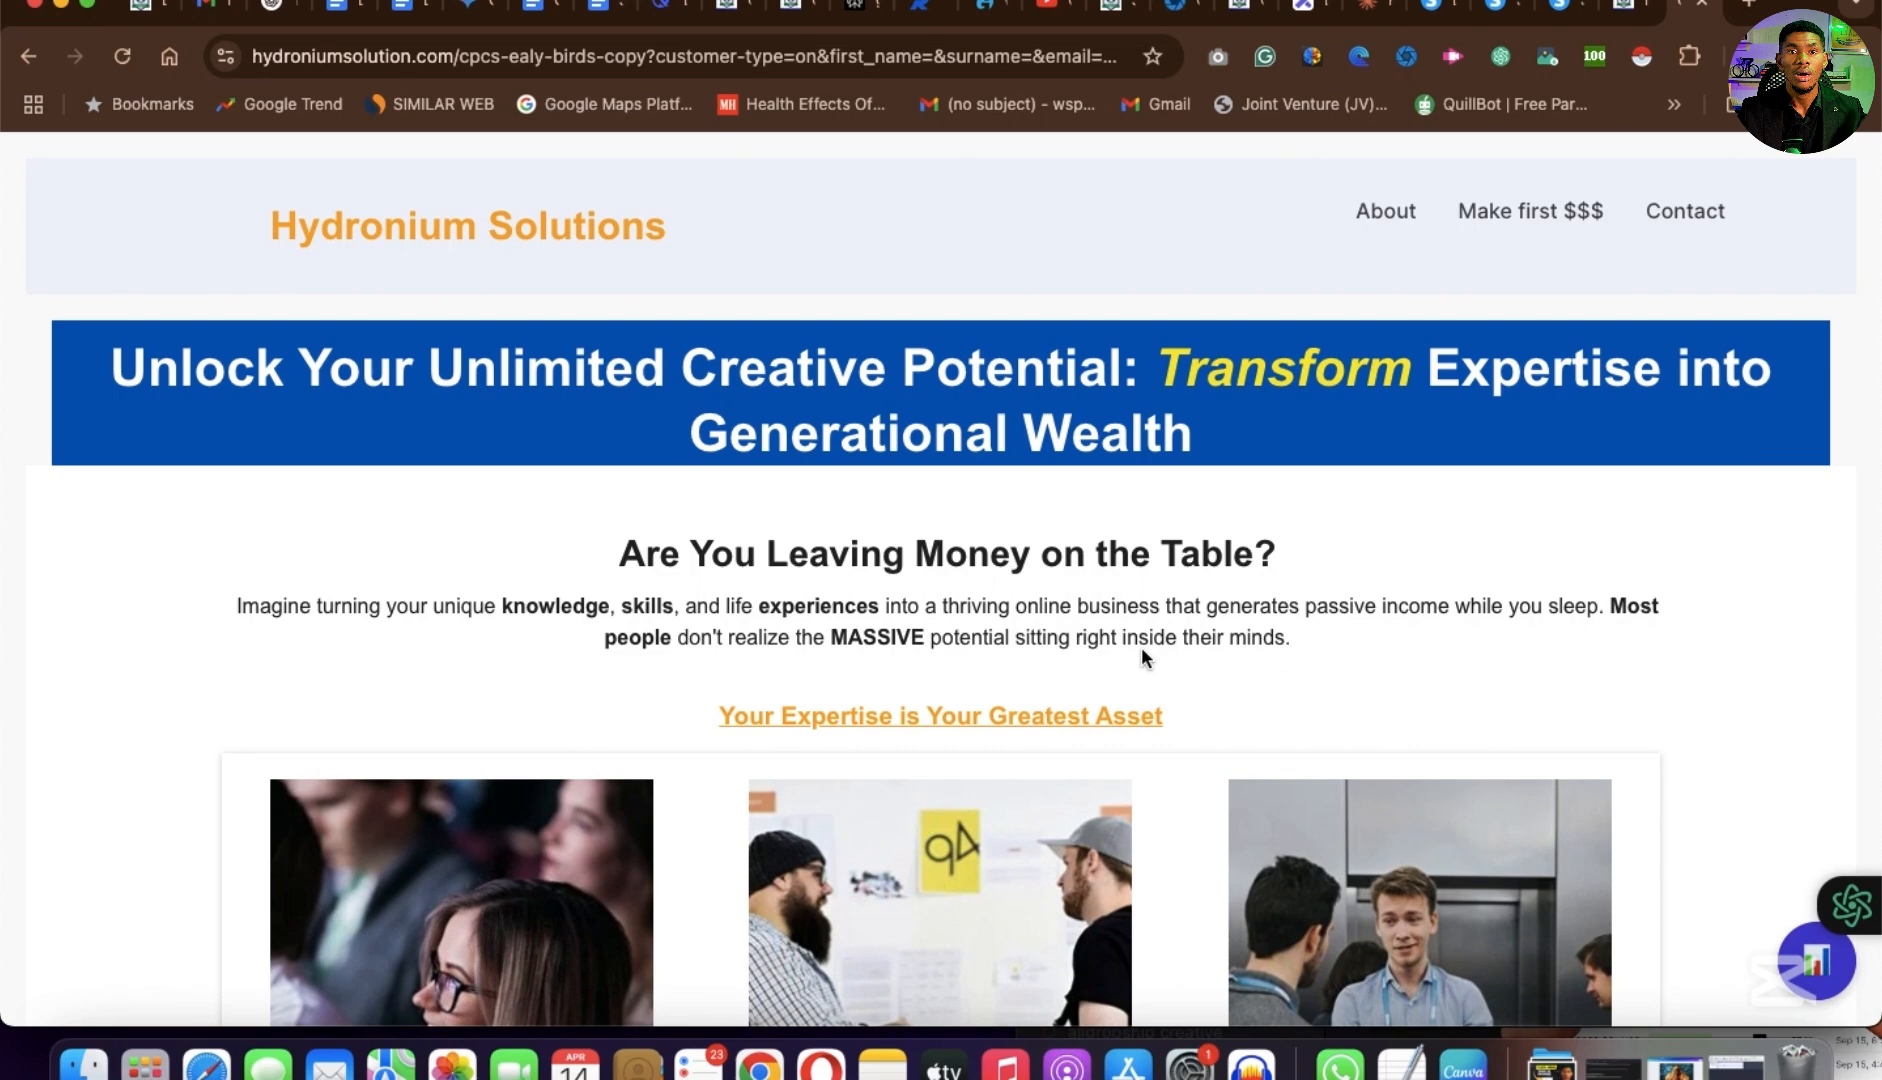
{"action": "scroll", "coordinate": [1141, 647], "scroll_direction": "down", "scroll_amount": 20}
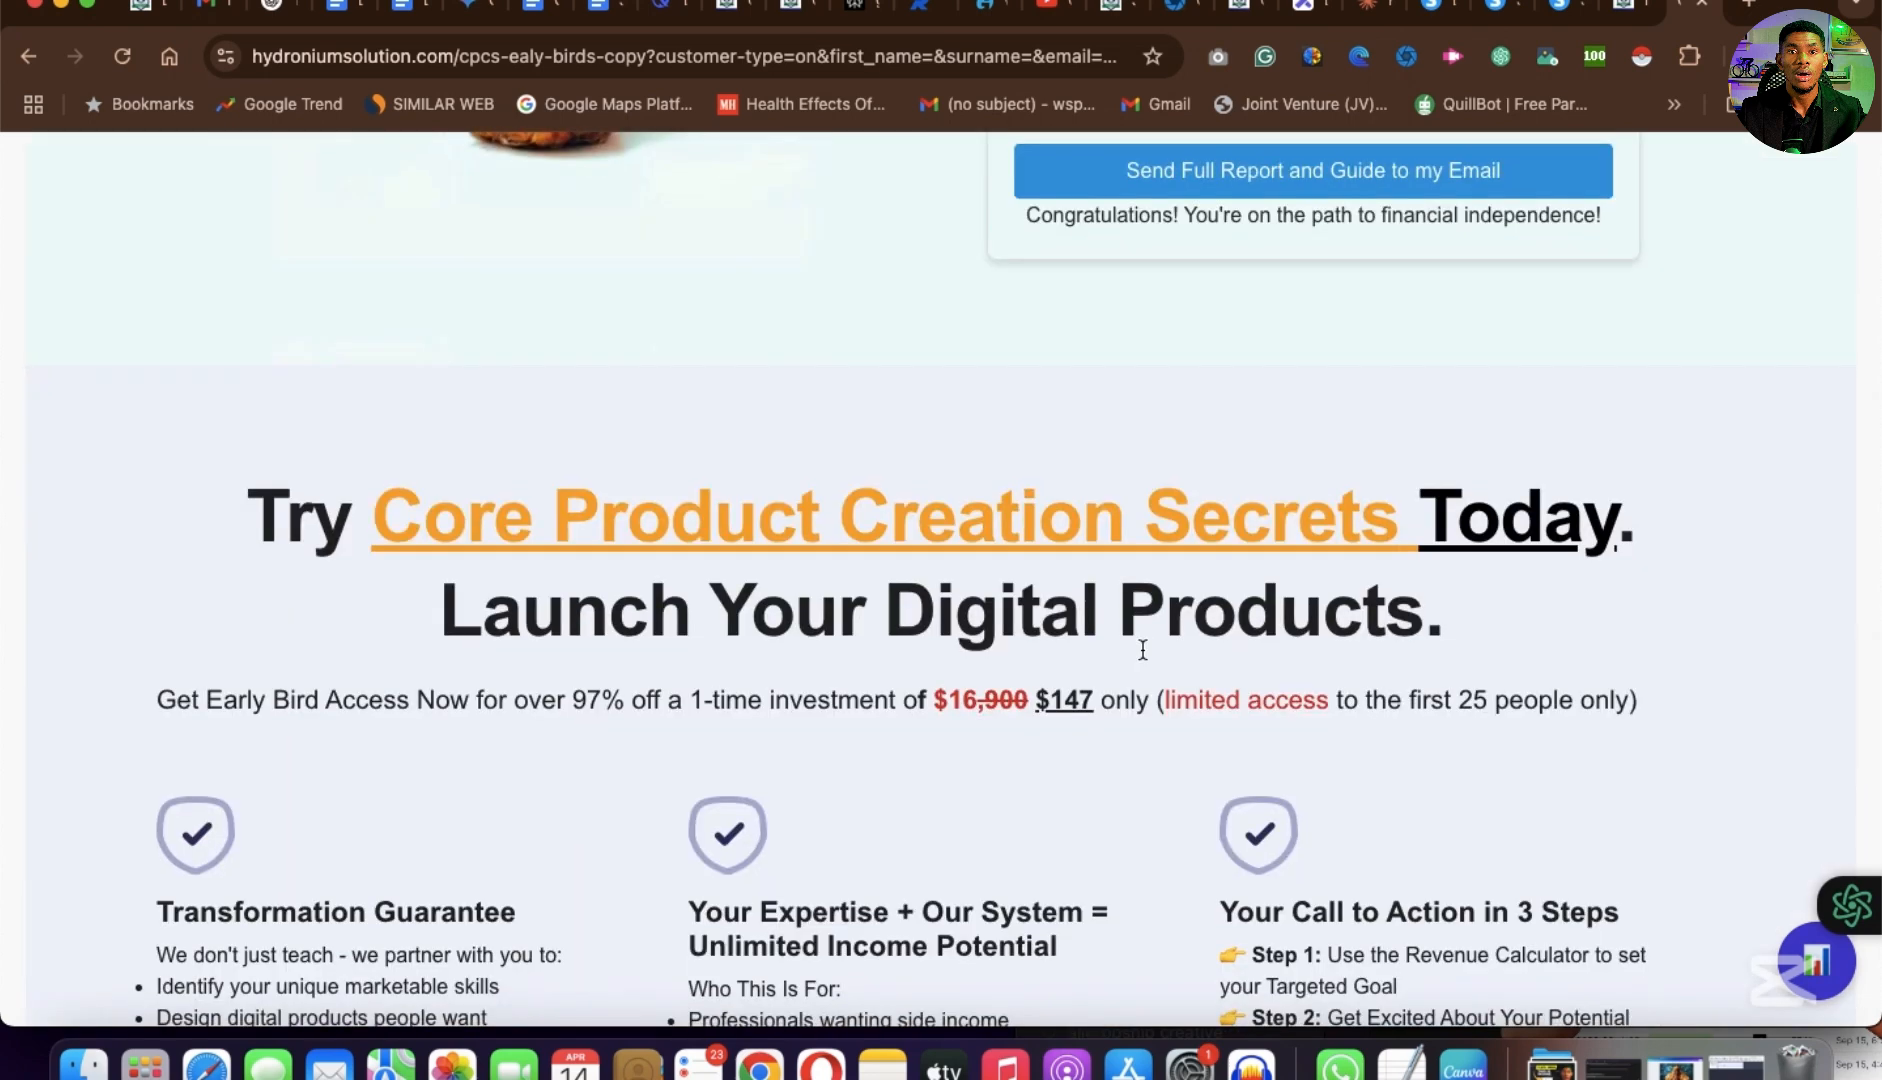
{"action": "scroll", "coordinate": [1143, 650], "scroll_direction": "up", "scroll_amount": 20}
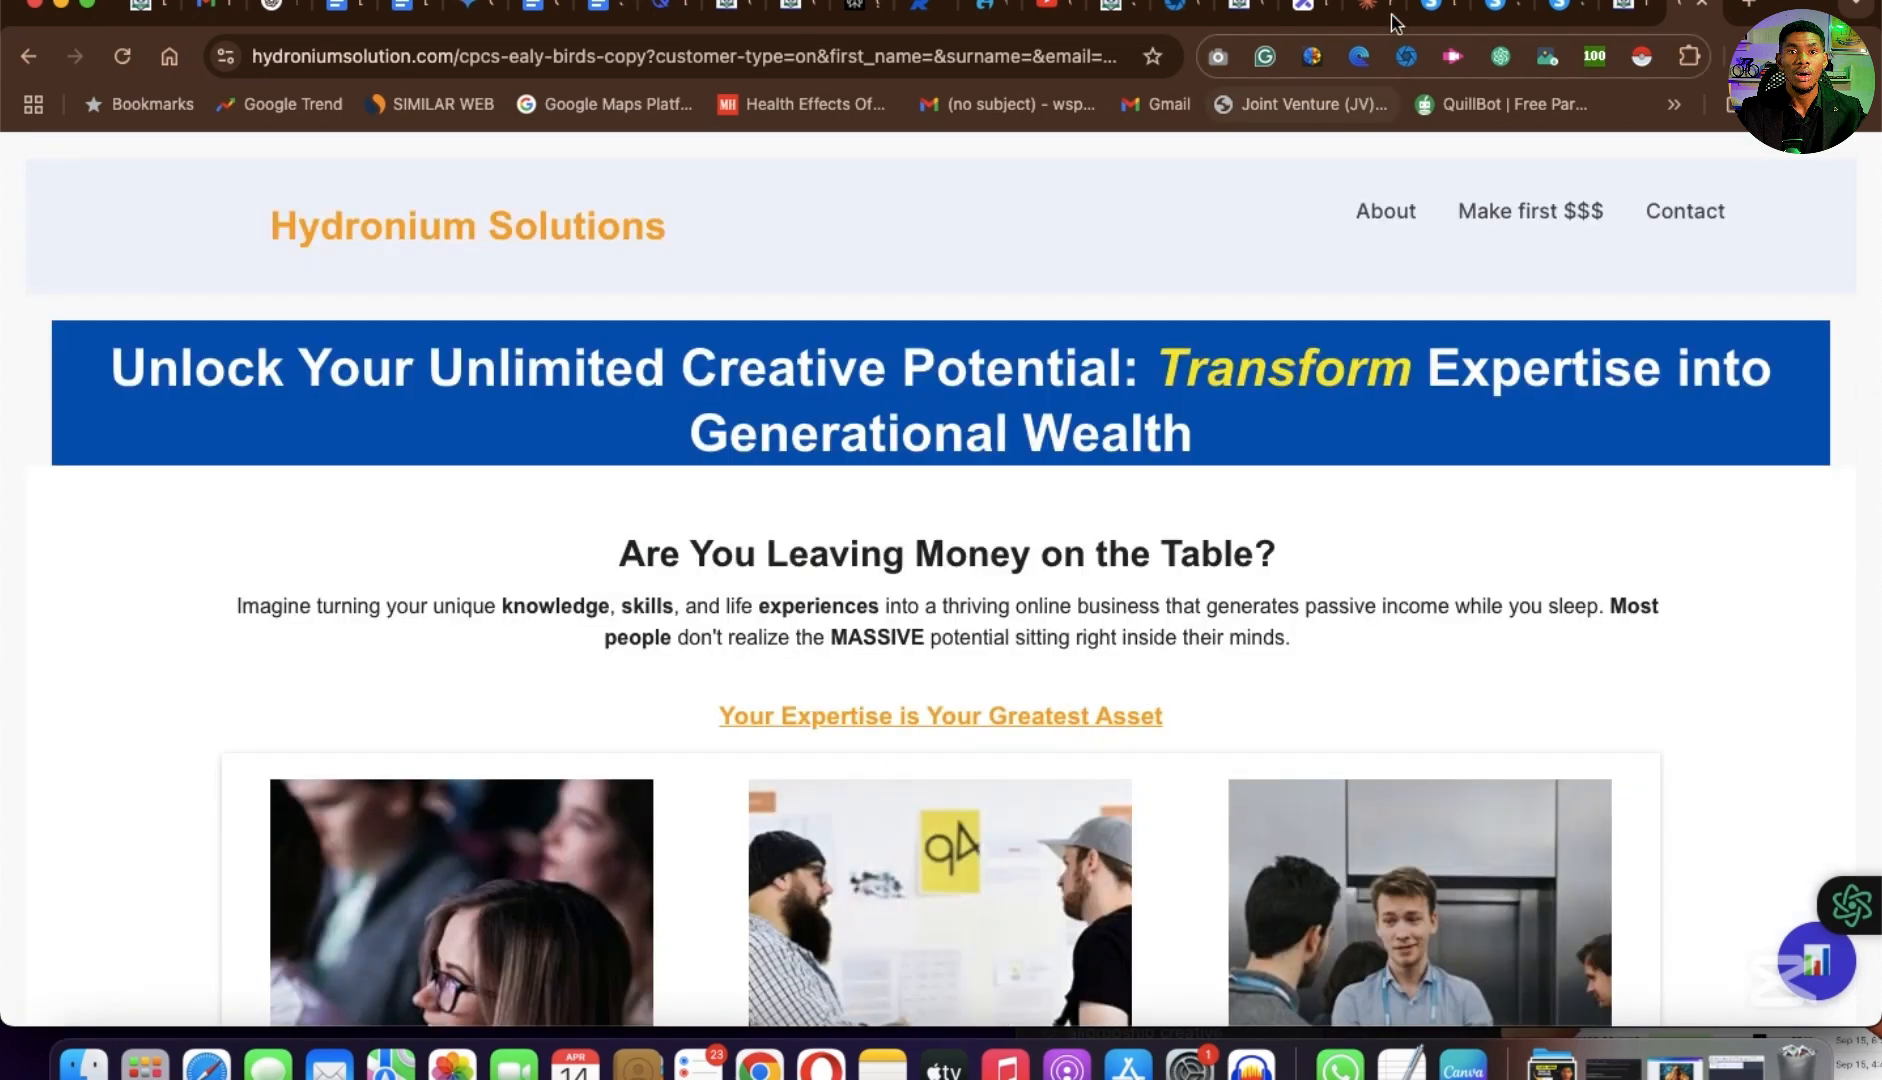
View two more example pages, the Core Product Creation Secrets page and the Pinnacle Properties site.
{"action": "left_click", "coordinate": [1630, 12]}
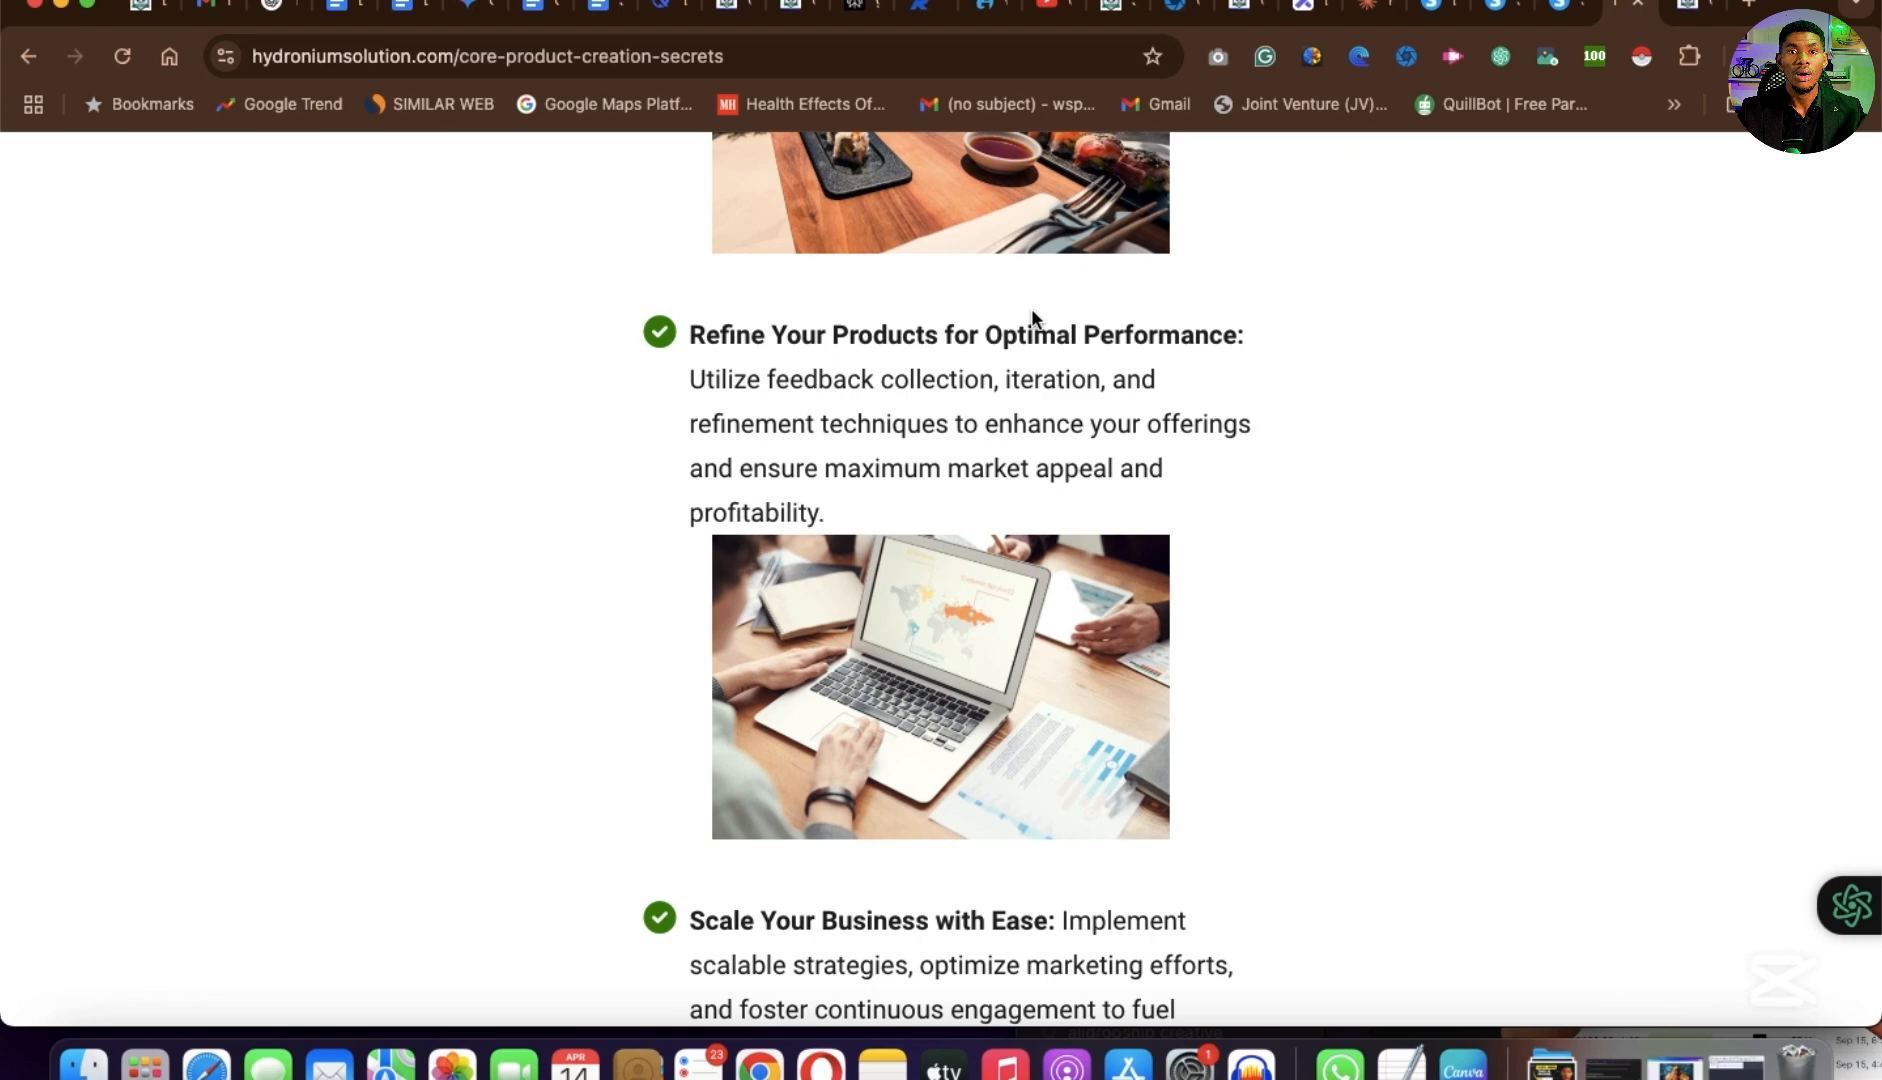
{"action": "left_click", "coordinate": [1505, 14]}
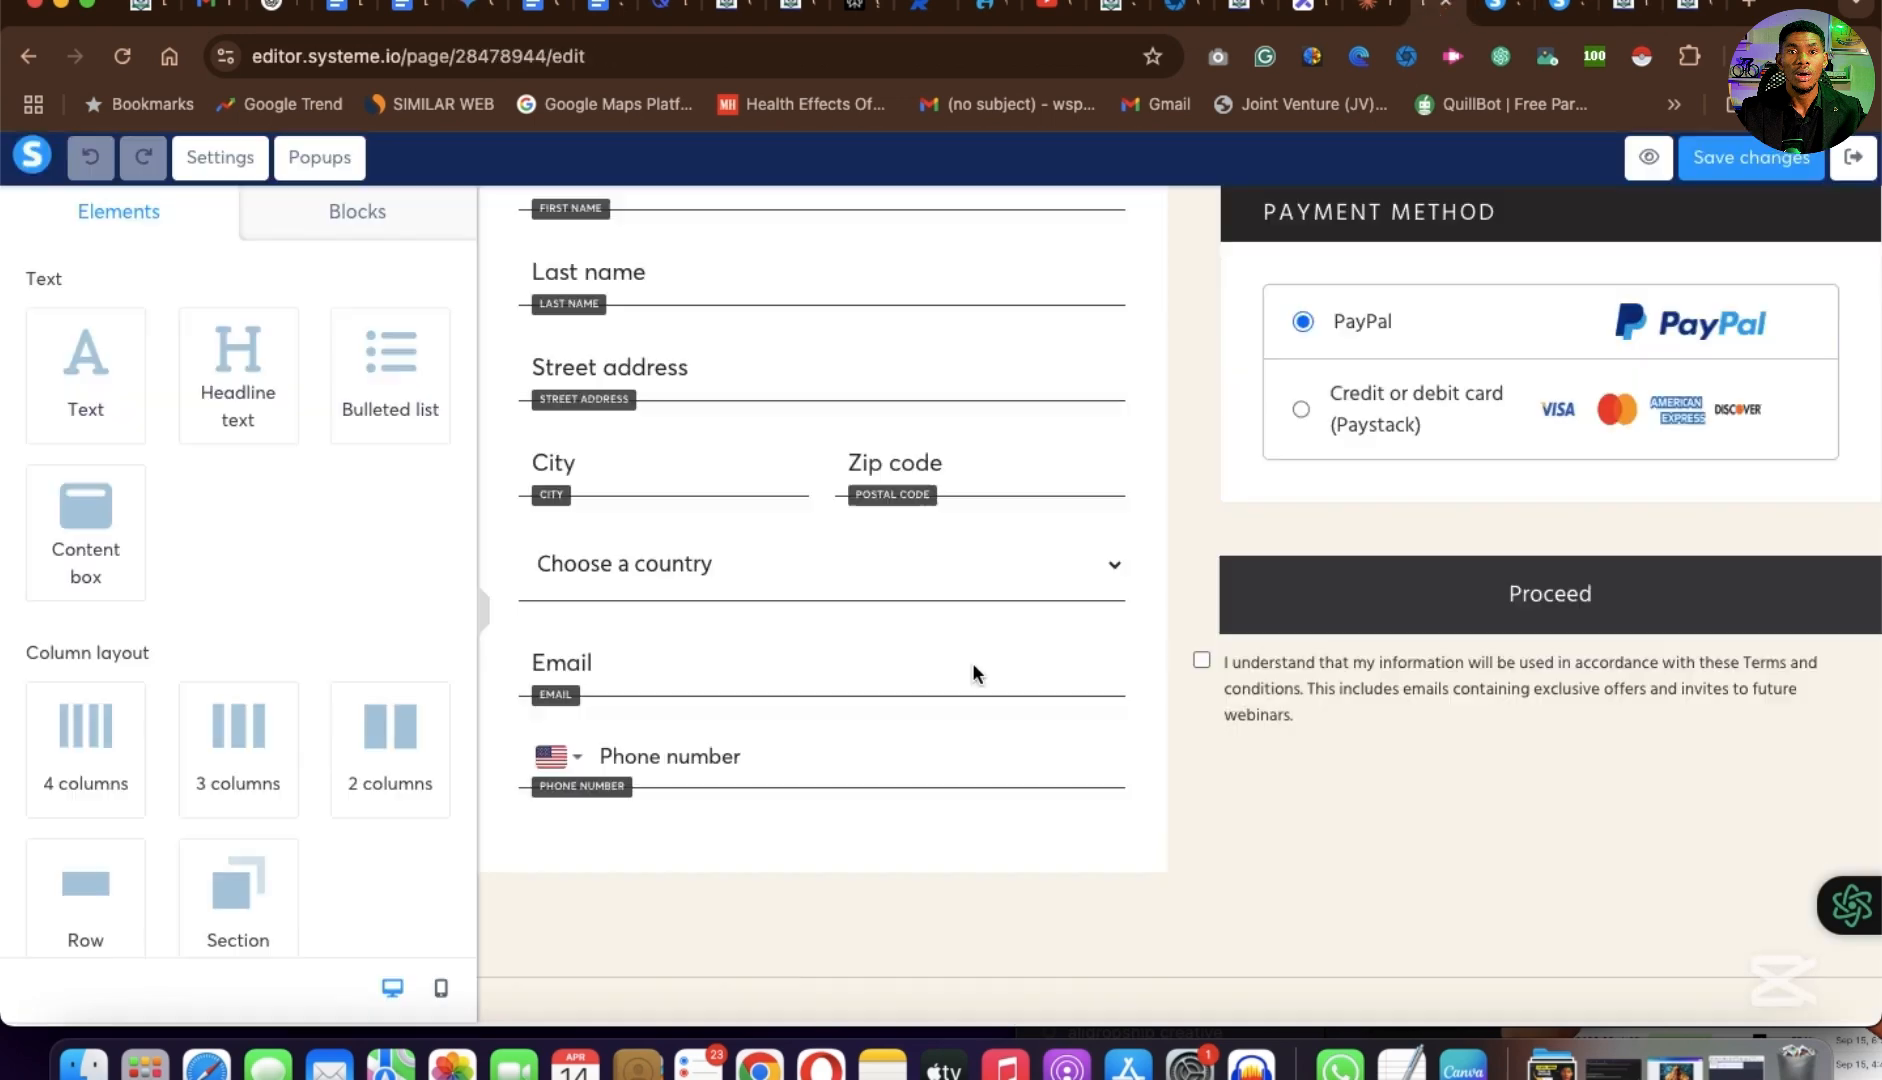
{"action": "scroll", "coordinate": [975, 672], "scroll_direction": "down", "scroll_amount": 2}
{"action": "scroll", "coordinate": [1030, 600], "scroll_direction": "up", "scroll_amount": 8}
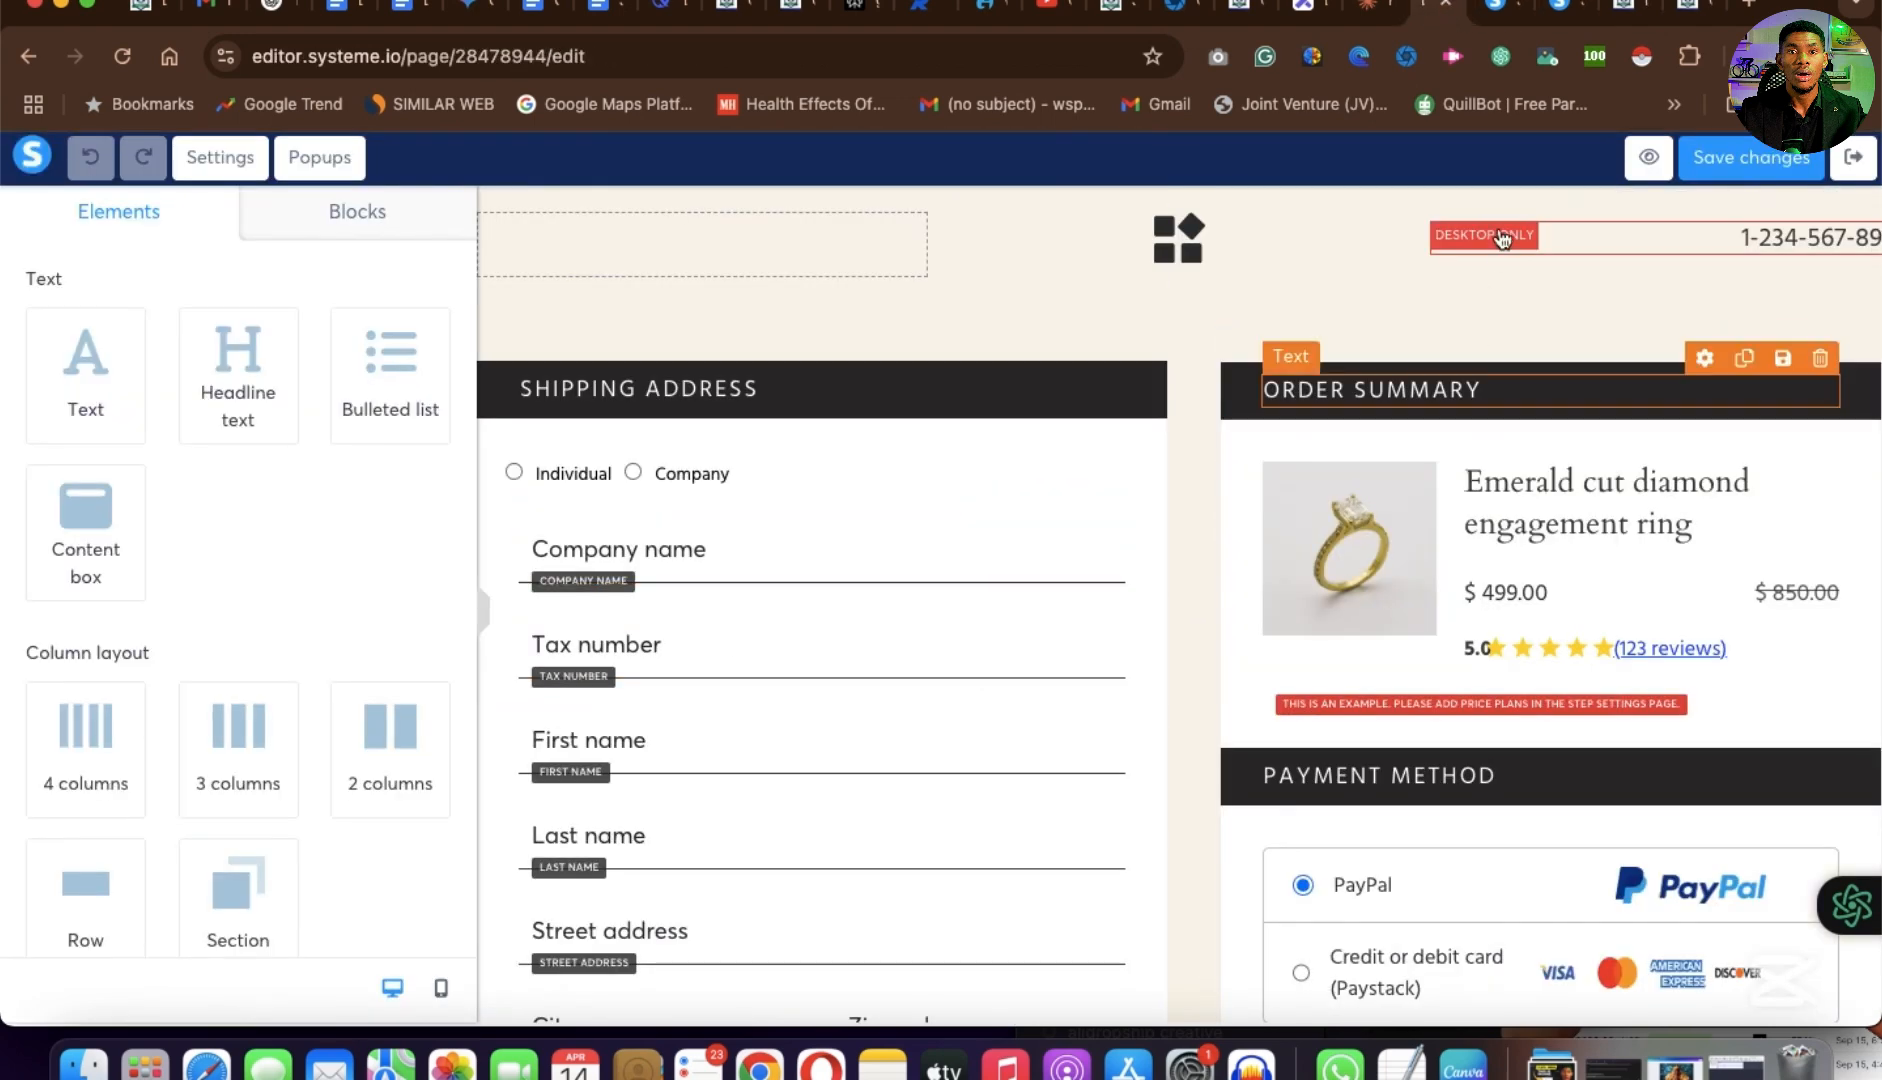
Examine the order form template in the page editor, from the shipping address and order summary to the payment and Proceed area.
{"action": "scroll", "coordinate": [1056, 658], "scroll_direction": "down", "scroll_amount": 2}
{"action": "scroll", "coordinate": [1055, 657], "scroll_direction": "down", "scroll_amount": 2}
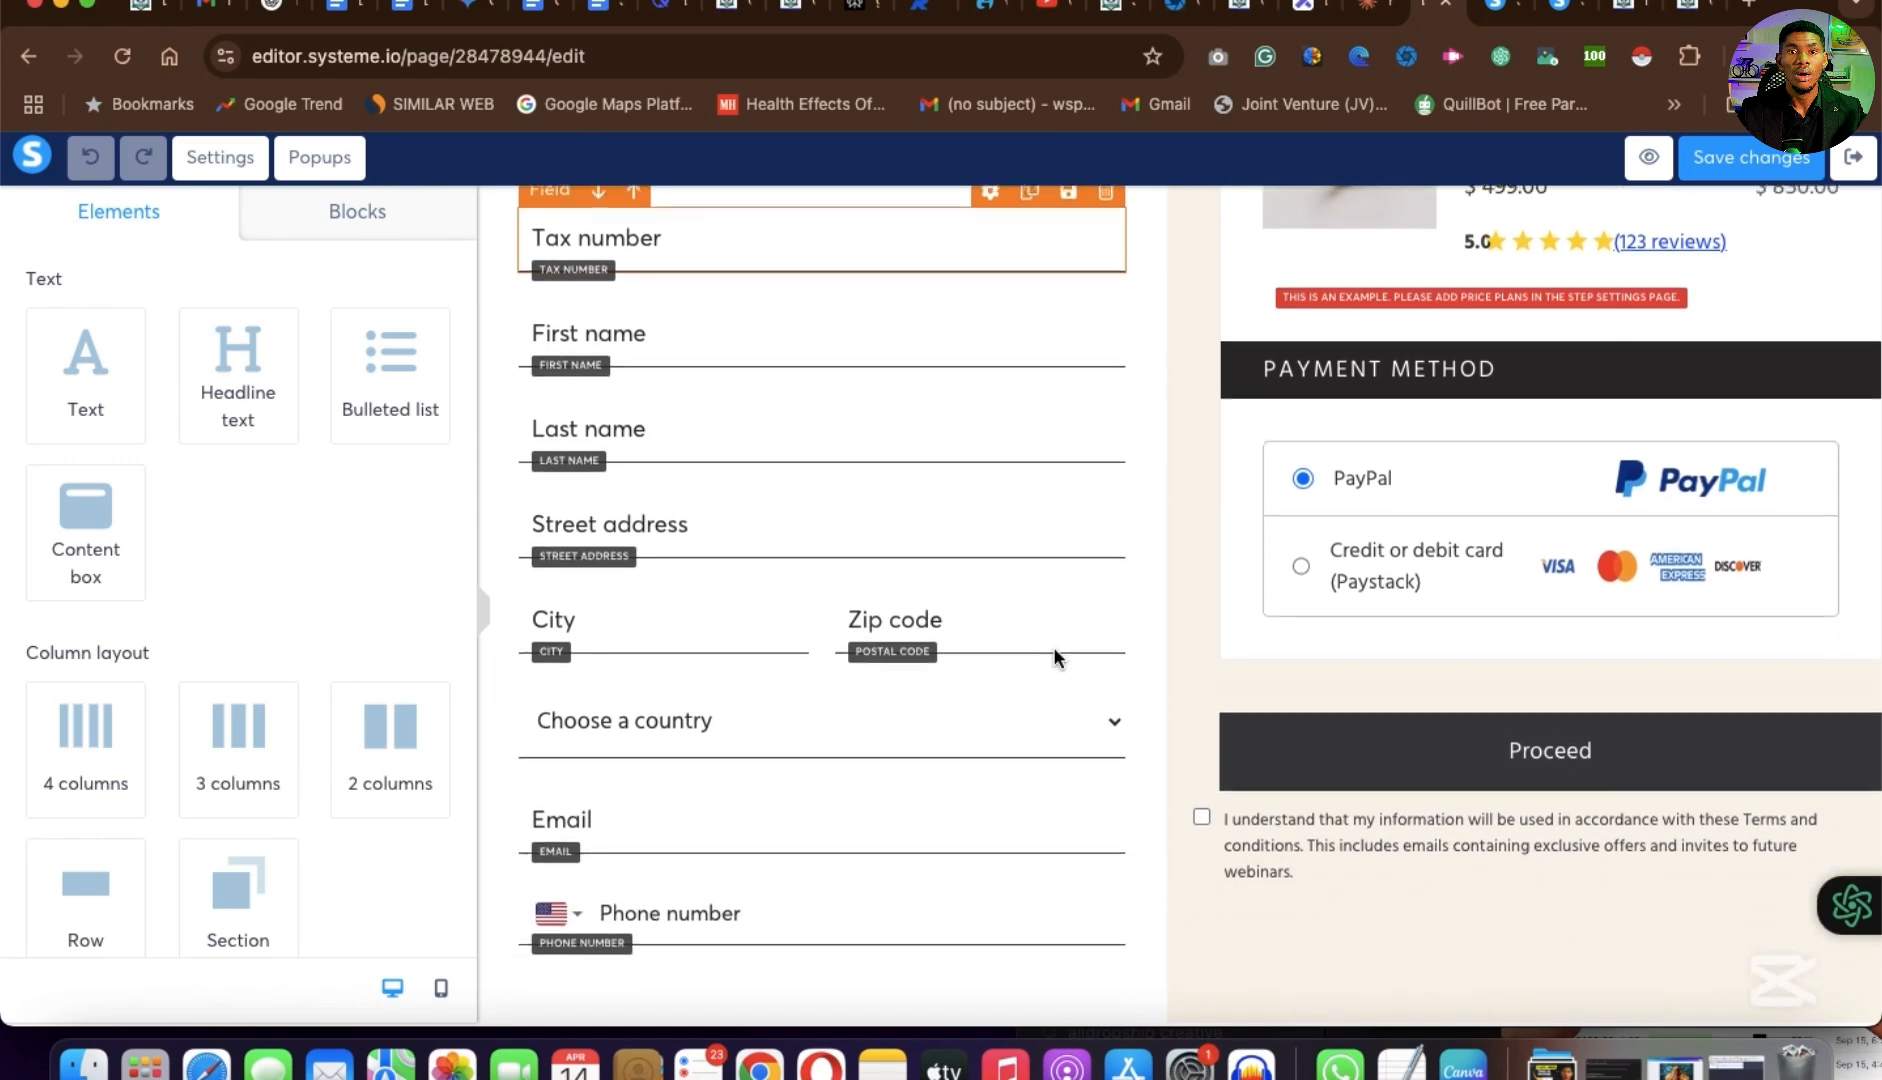
{"action": "scroll", "coordinate": [1055, 657], "scroll_direction": "up", "scroll_amount": 5}
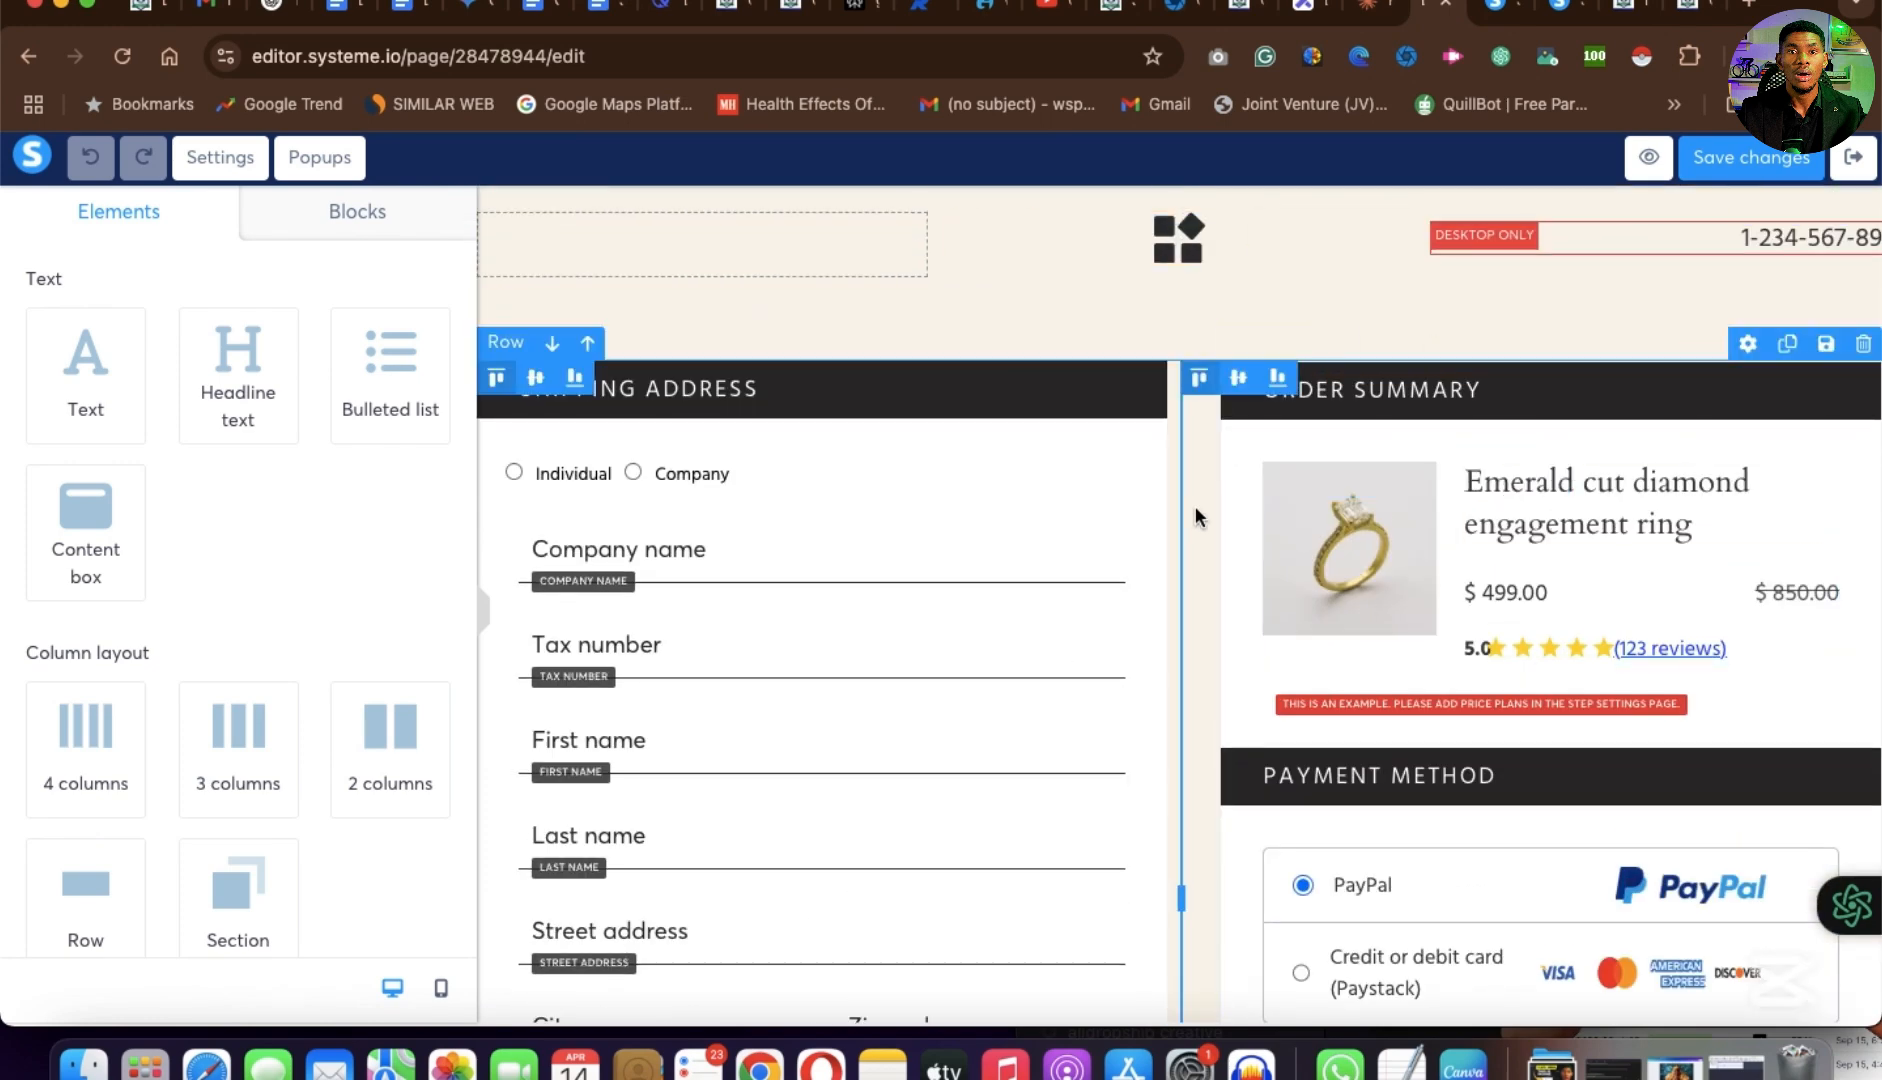
{"action": "scroll", "coordinate": [1245, 413], "scroll_direction": "down", "scroll_amount": 2}
{"action": "scroll", "coordinate": [1245, 413], "scroll_direction": "up", "scroll_amount": 2}
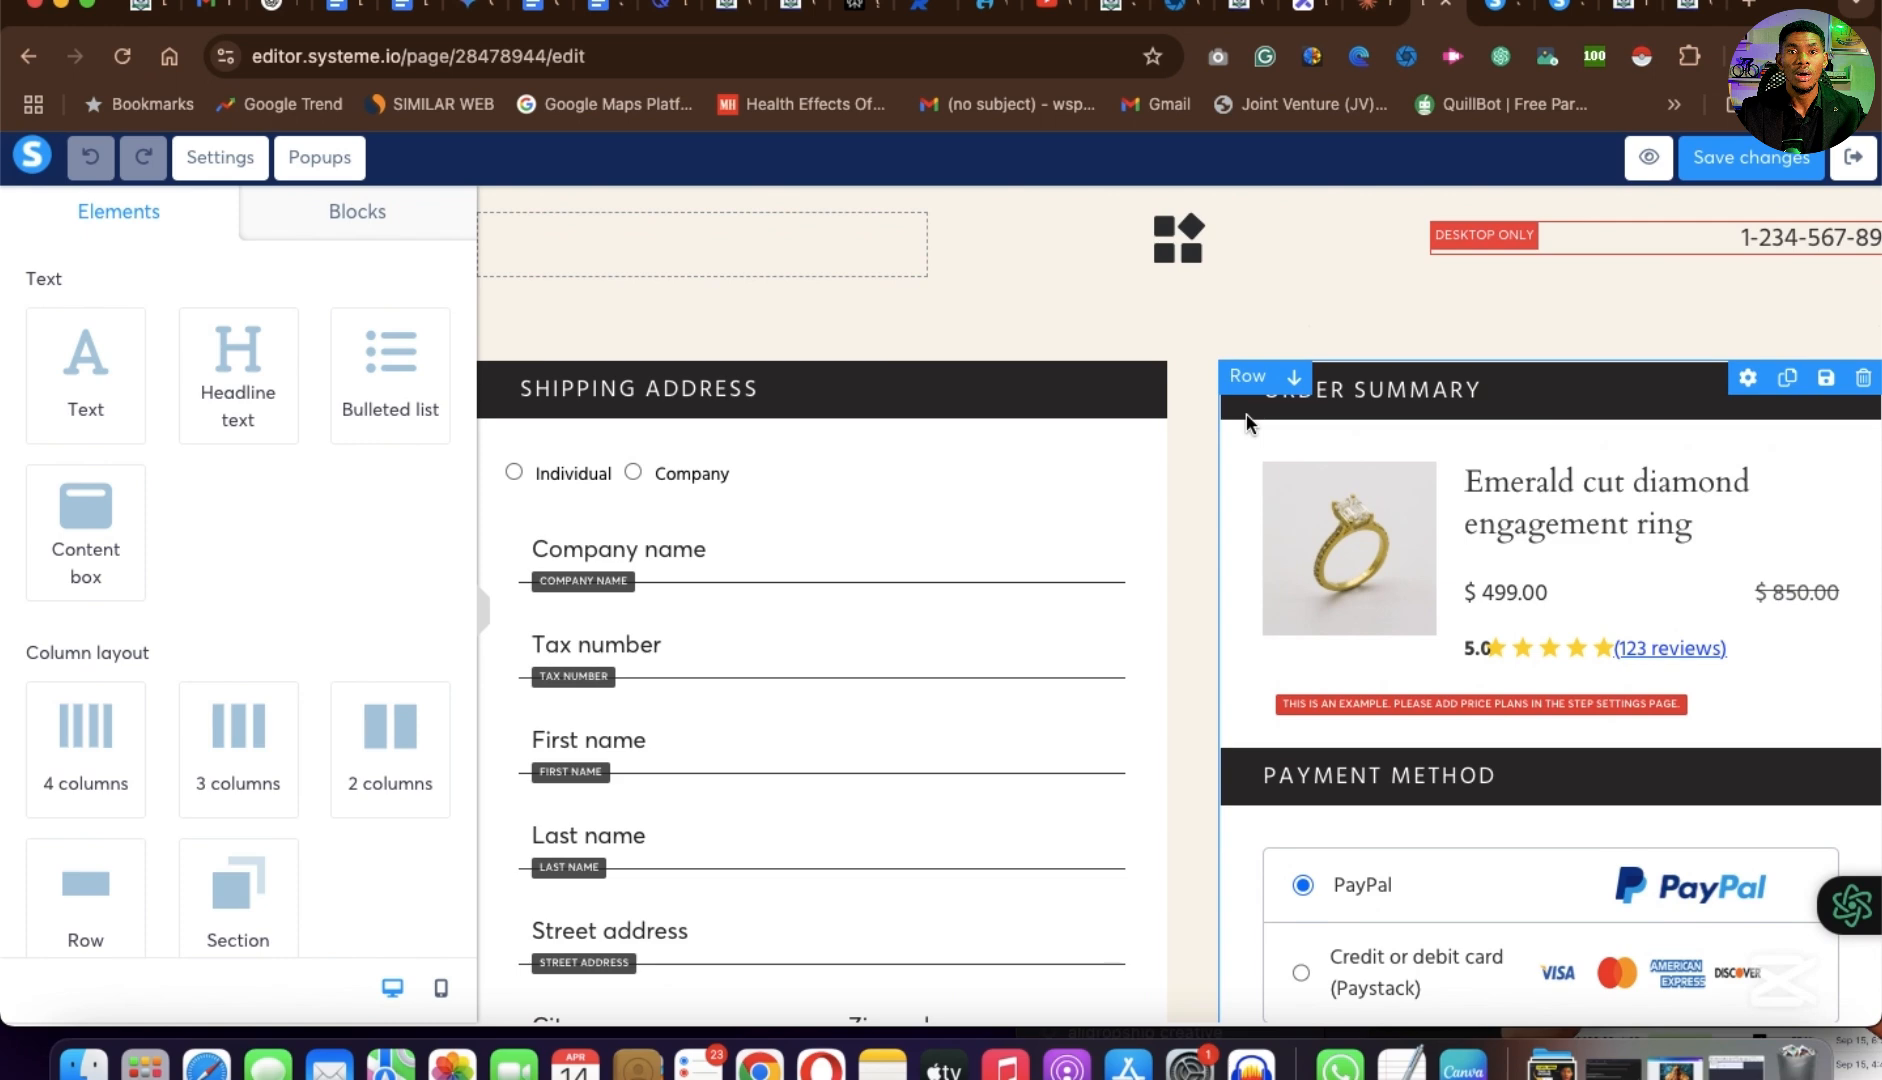
Review the order form's shipping fields, order summary and payment method section once more in the page editor.
{"action": "scroll", "coordinate": [1246, 421], "scroll_direction": "down", "scroll_amount": 8}
{"action": "scroll", "coordinate": [1246, 421], "scroll_direction": "up", "scroll_amount": 5}
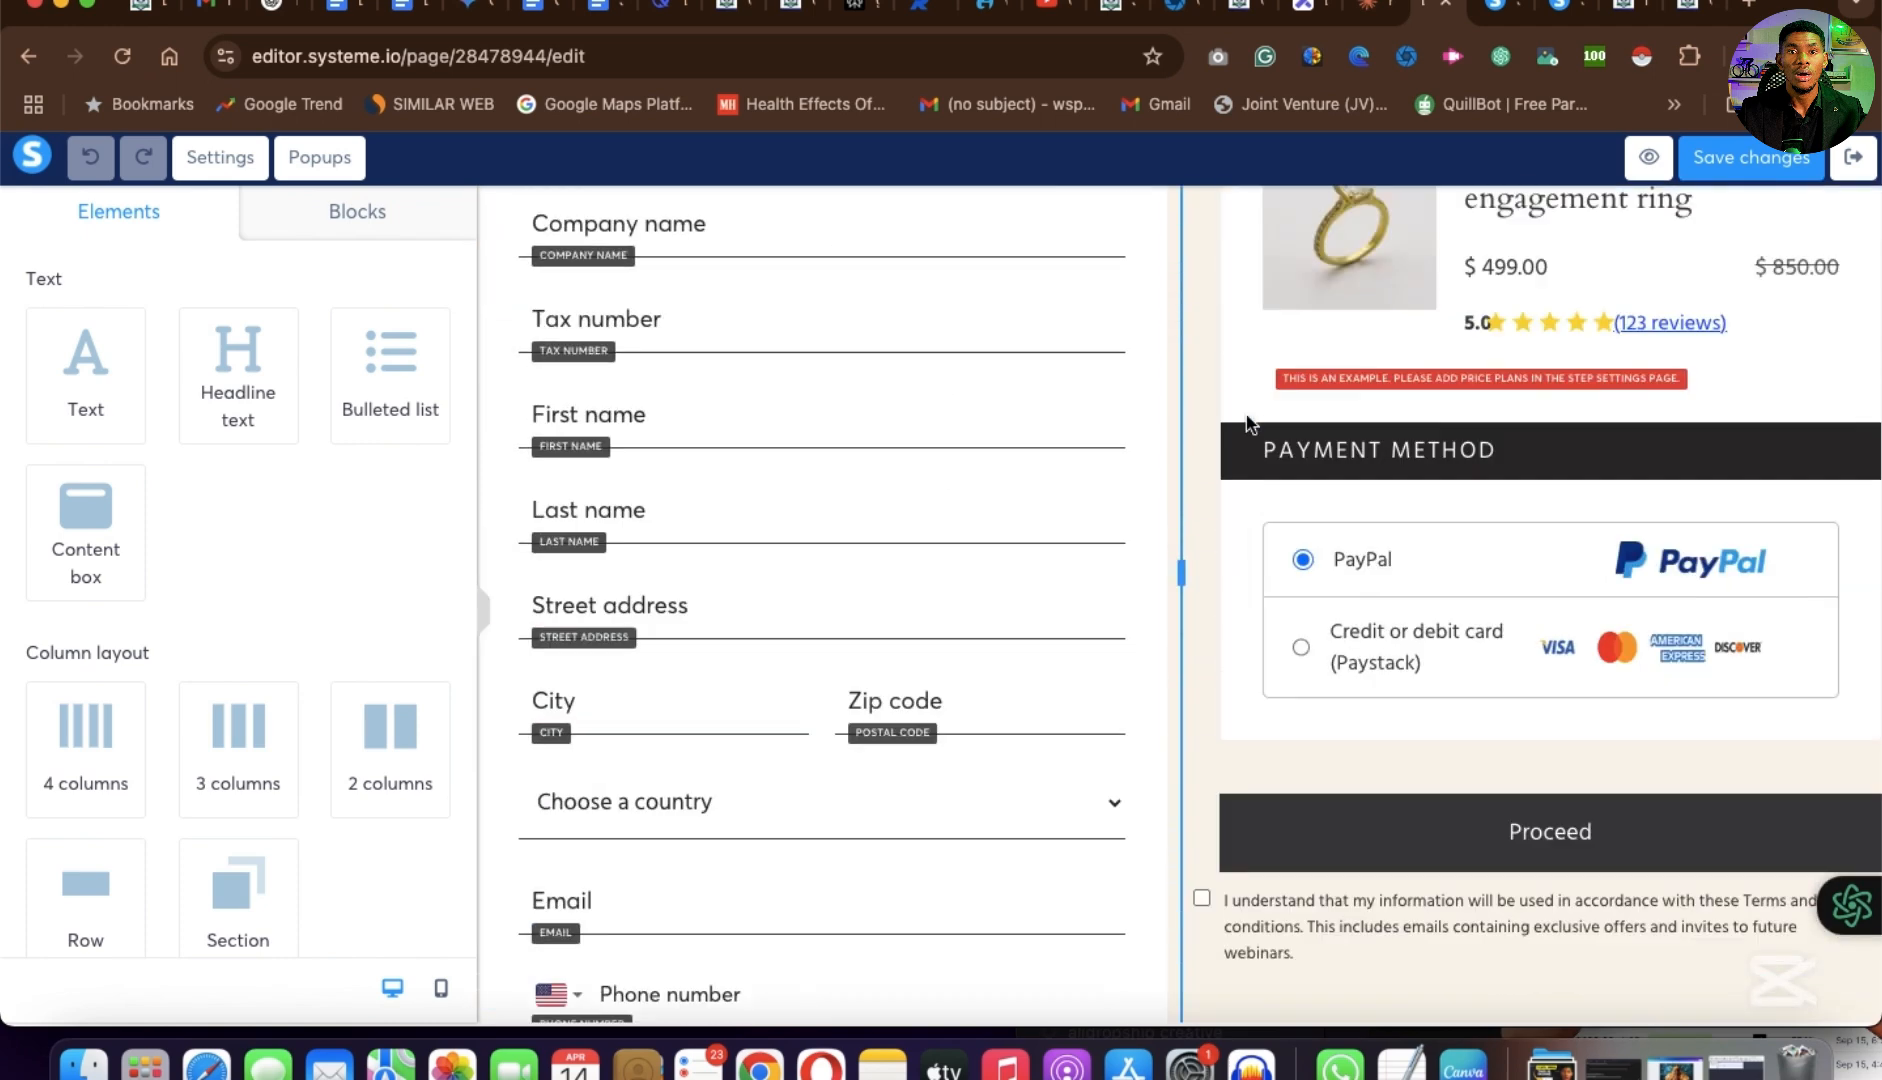
{"action": "scroll", "coordinate": [1246, 421], "scroll_direction": "up", "scroll_amount": 3}
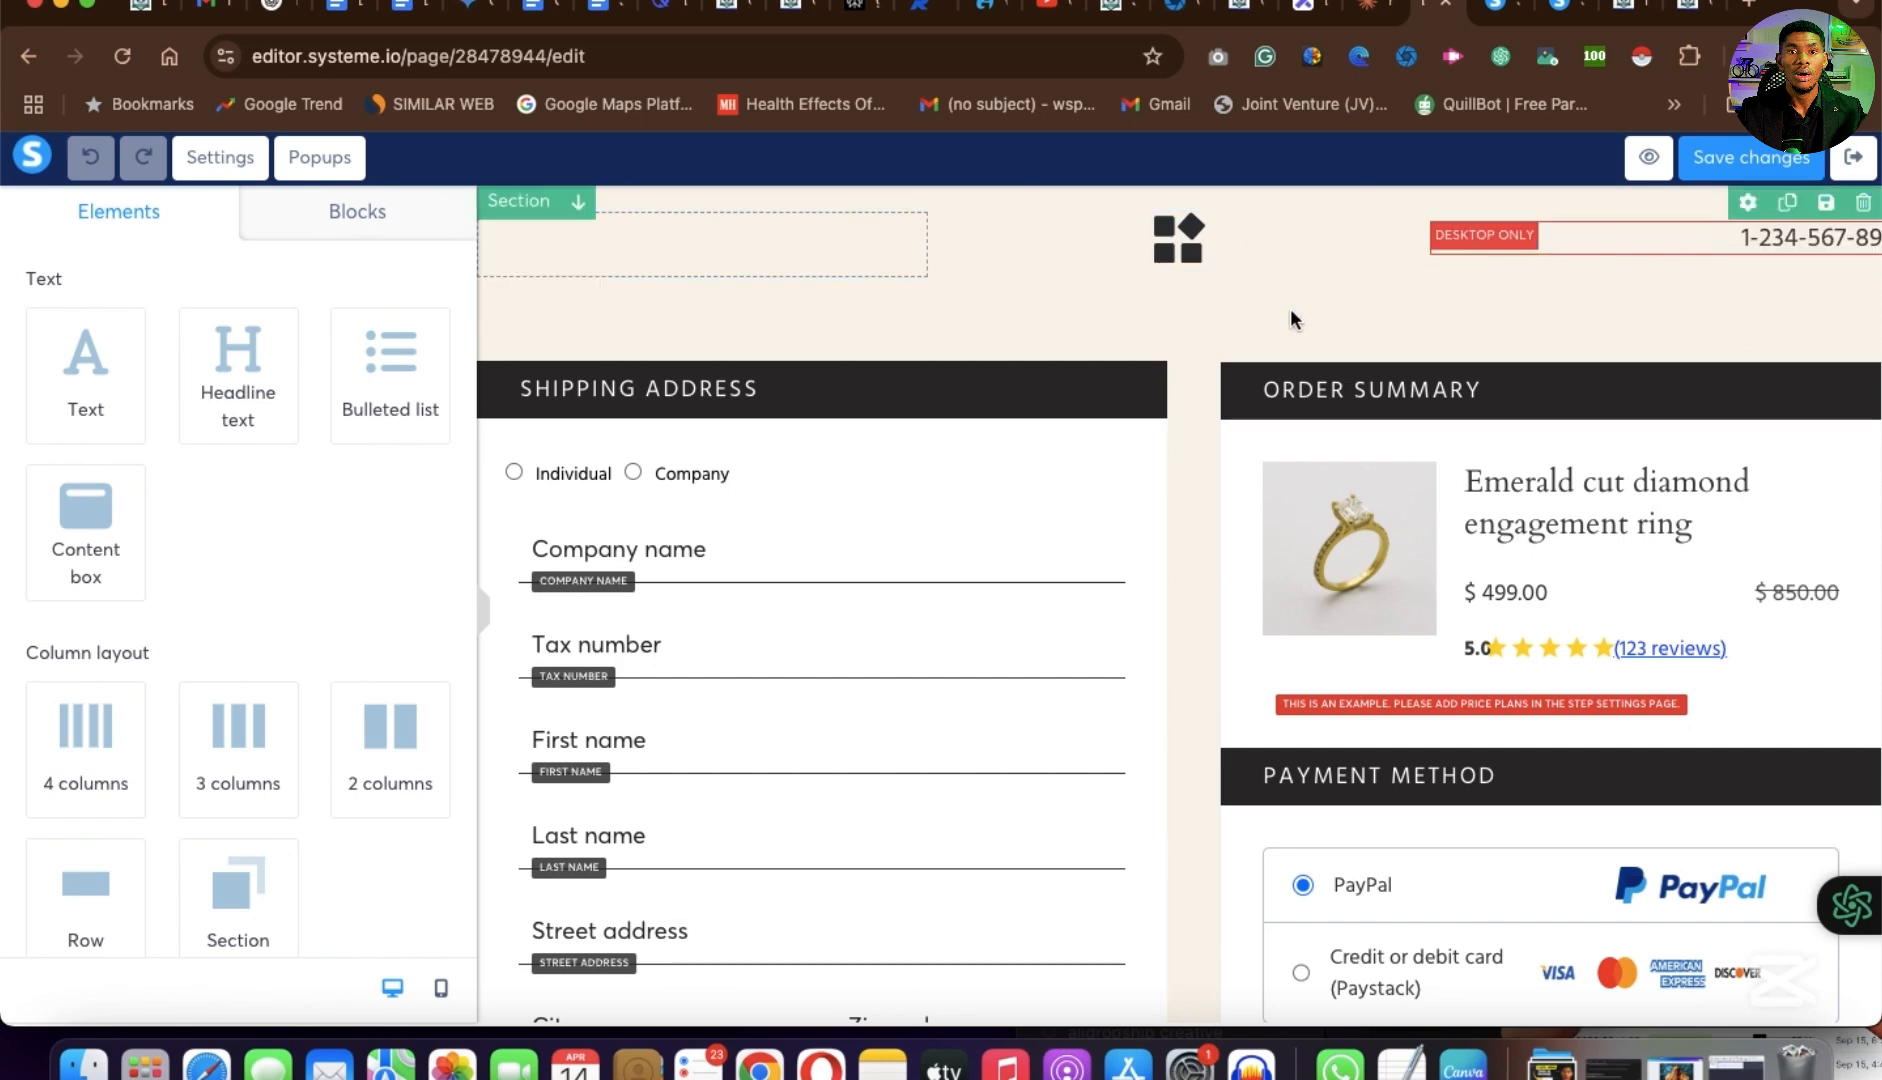
{"action": "scroll", "coordinate": [1185, 697], "scroll_direction": "down", "scroll_amount": 1}
{"action": "scroll", "coordinate": [1185, 697], "scroll_direction": "down", "scroll_amount": 5}
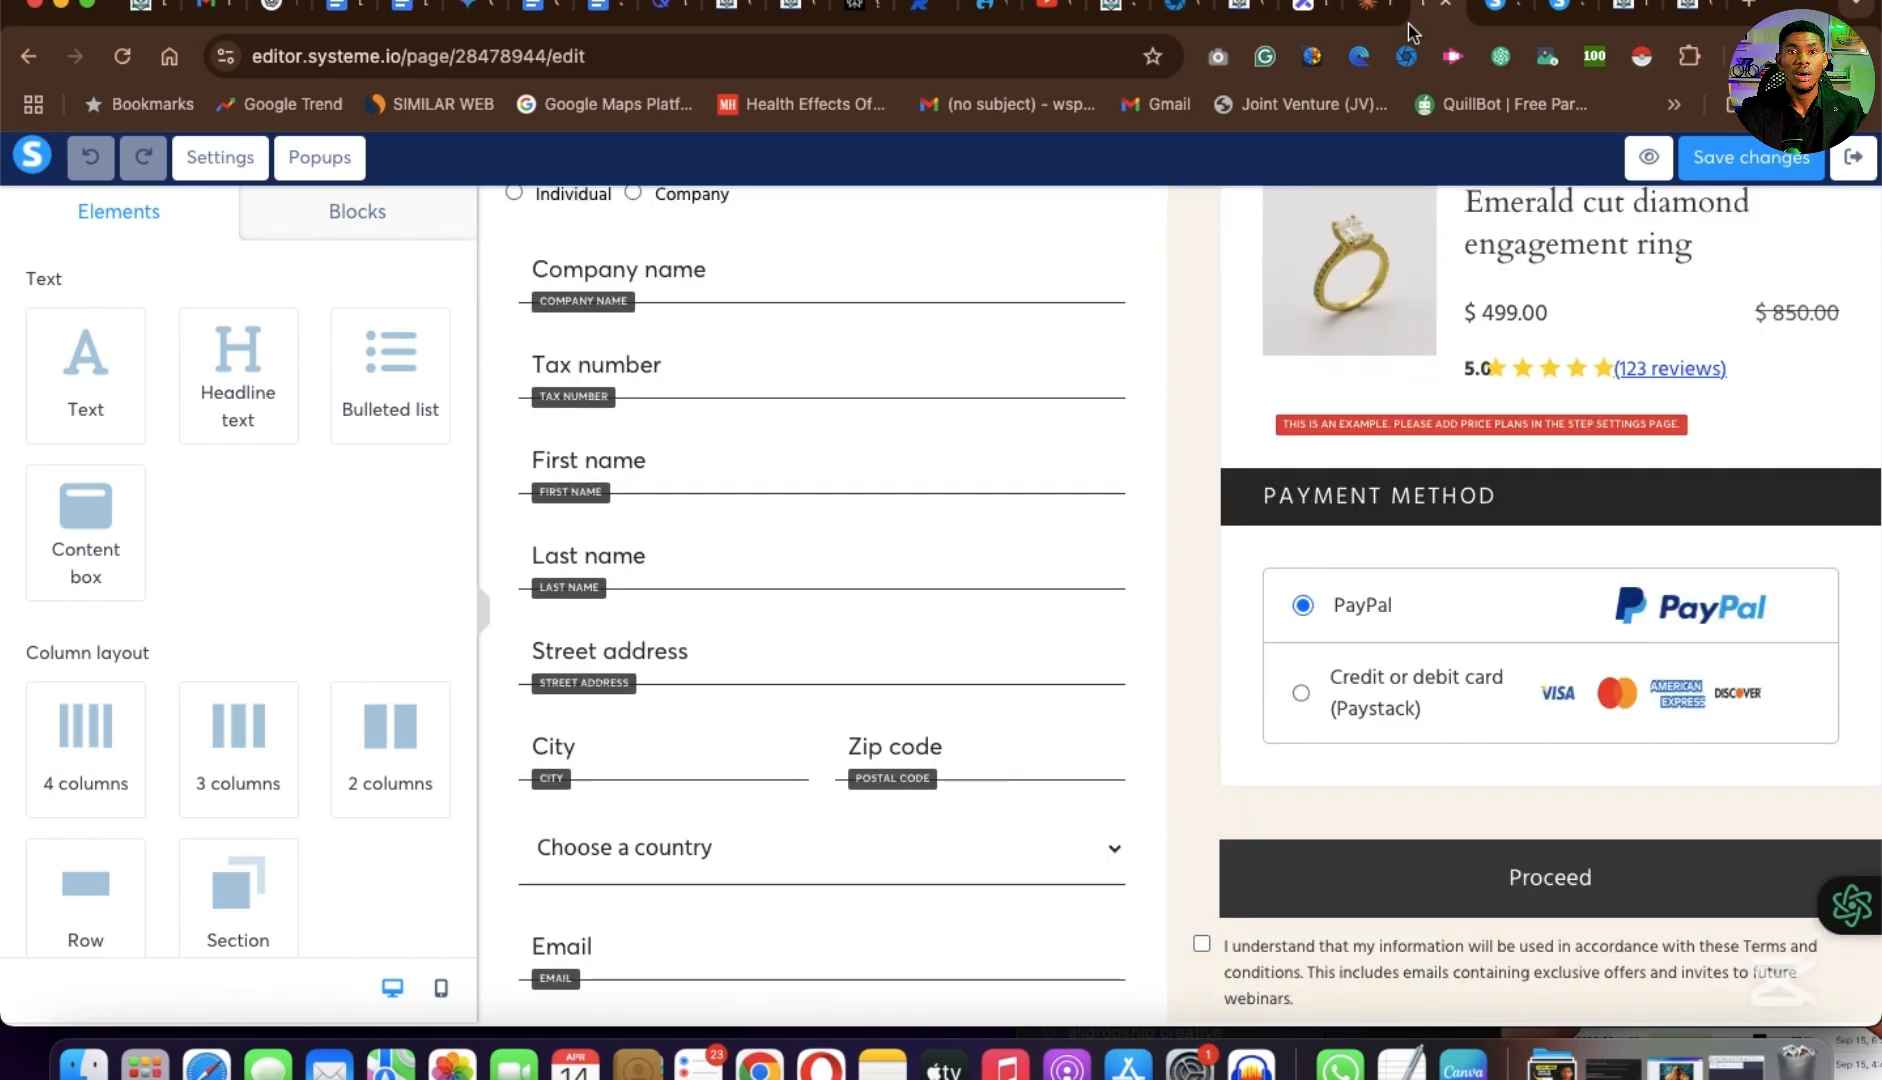
Switch to the Excalidraw board and add the text "template: guide to what you really want" in the empty area below the blue frame.
{"action": "left_click", "coordinate": [1307, 22]}
{"action": "scroll", "coordinate": [1075, 200], "scroll_direction": "down", "scroll_amount": 3}
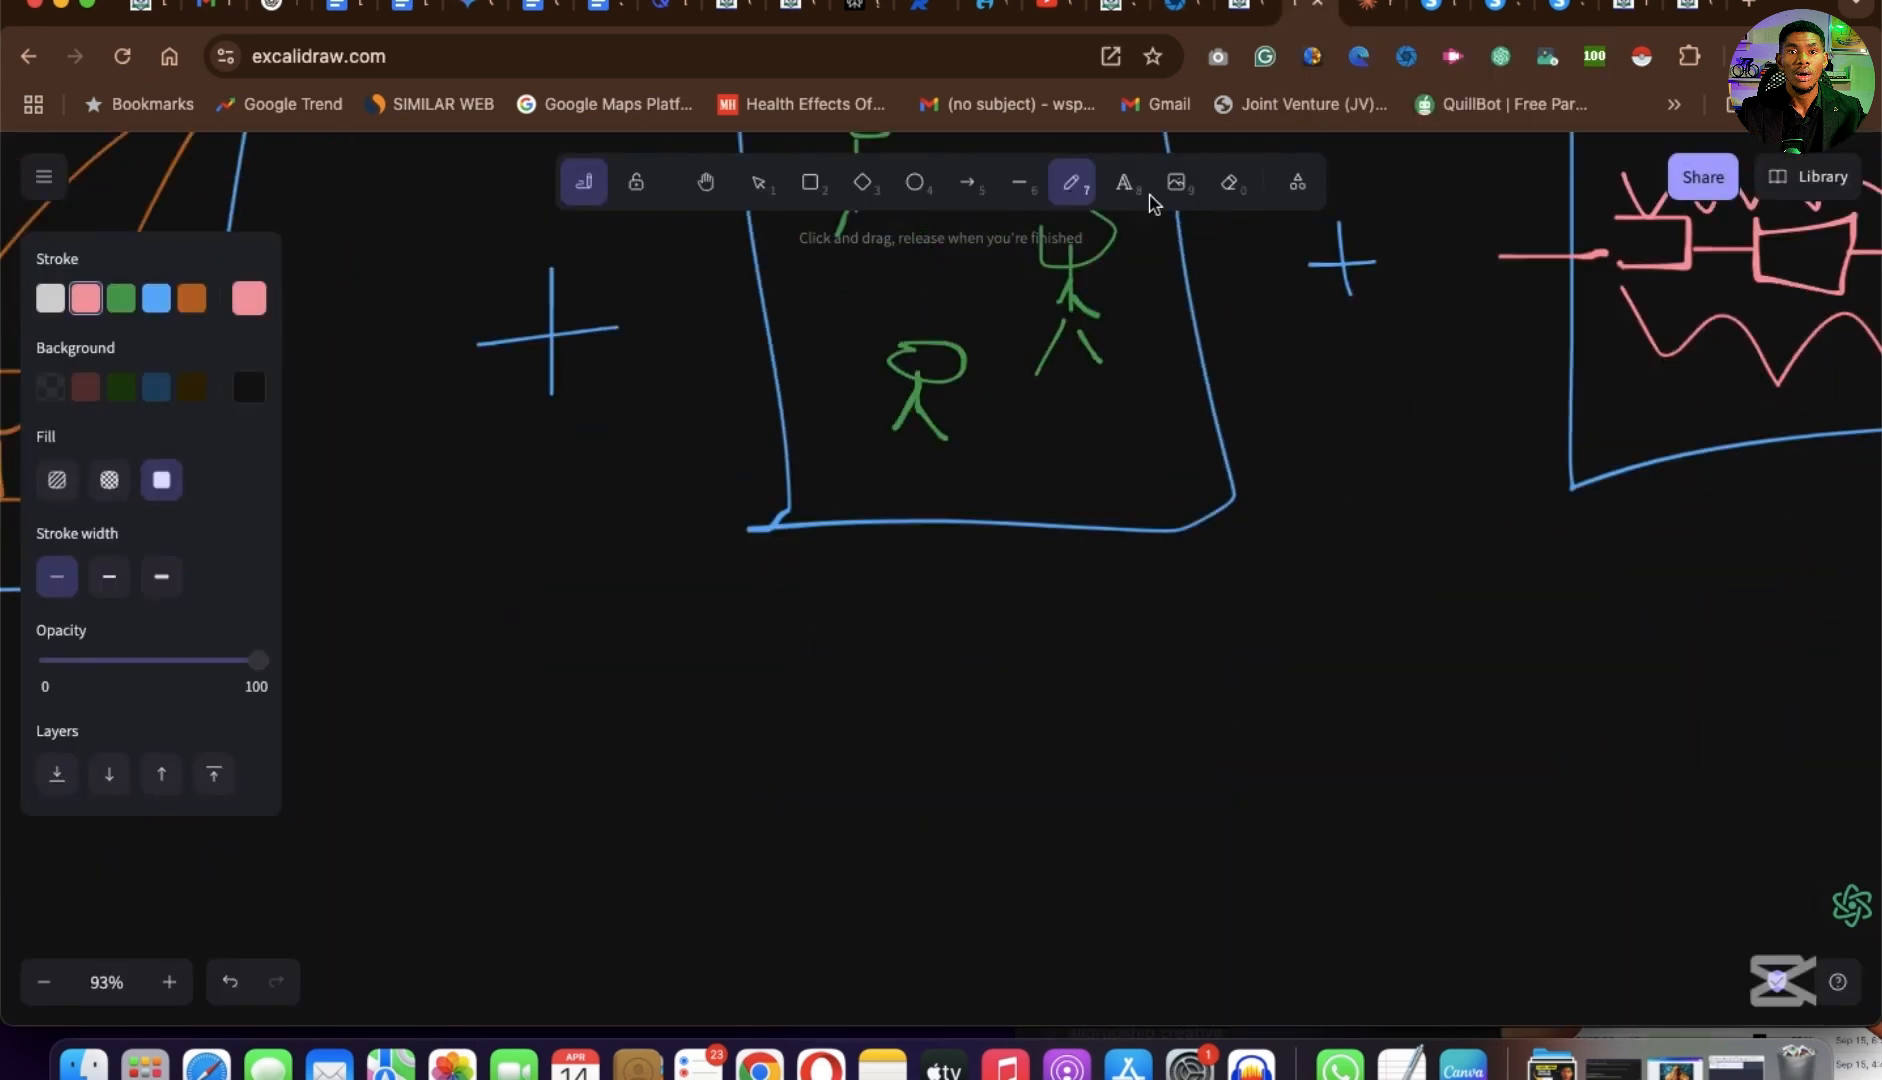
{"action": "left_click", "coordinate": [1124, 186]}
{"action": "left_click", "coordinate": [808, 718]}
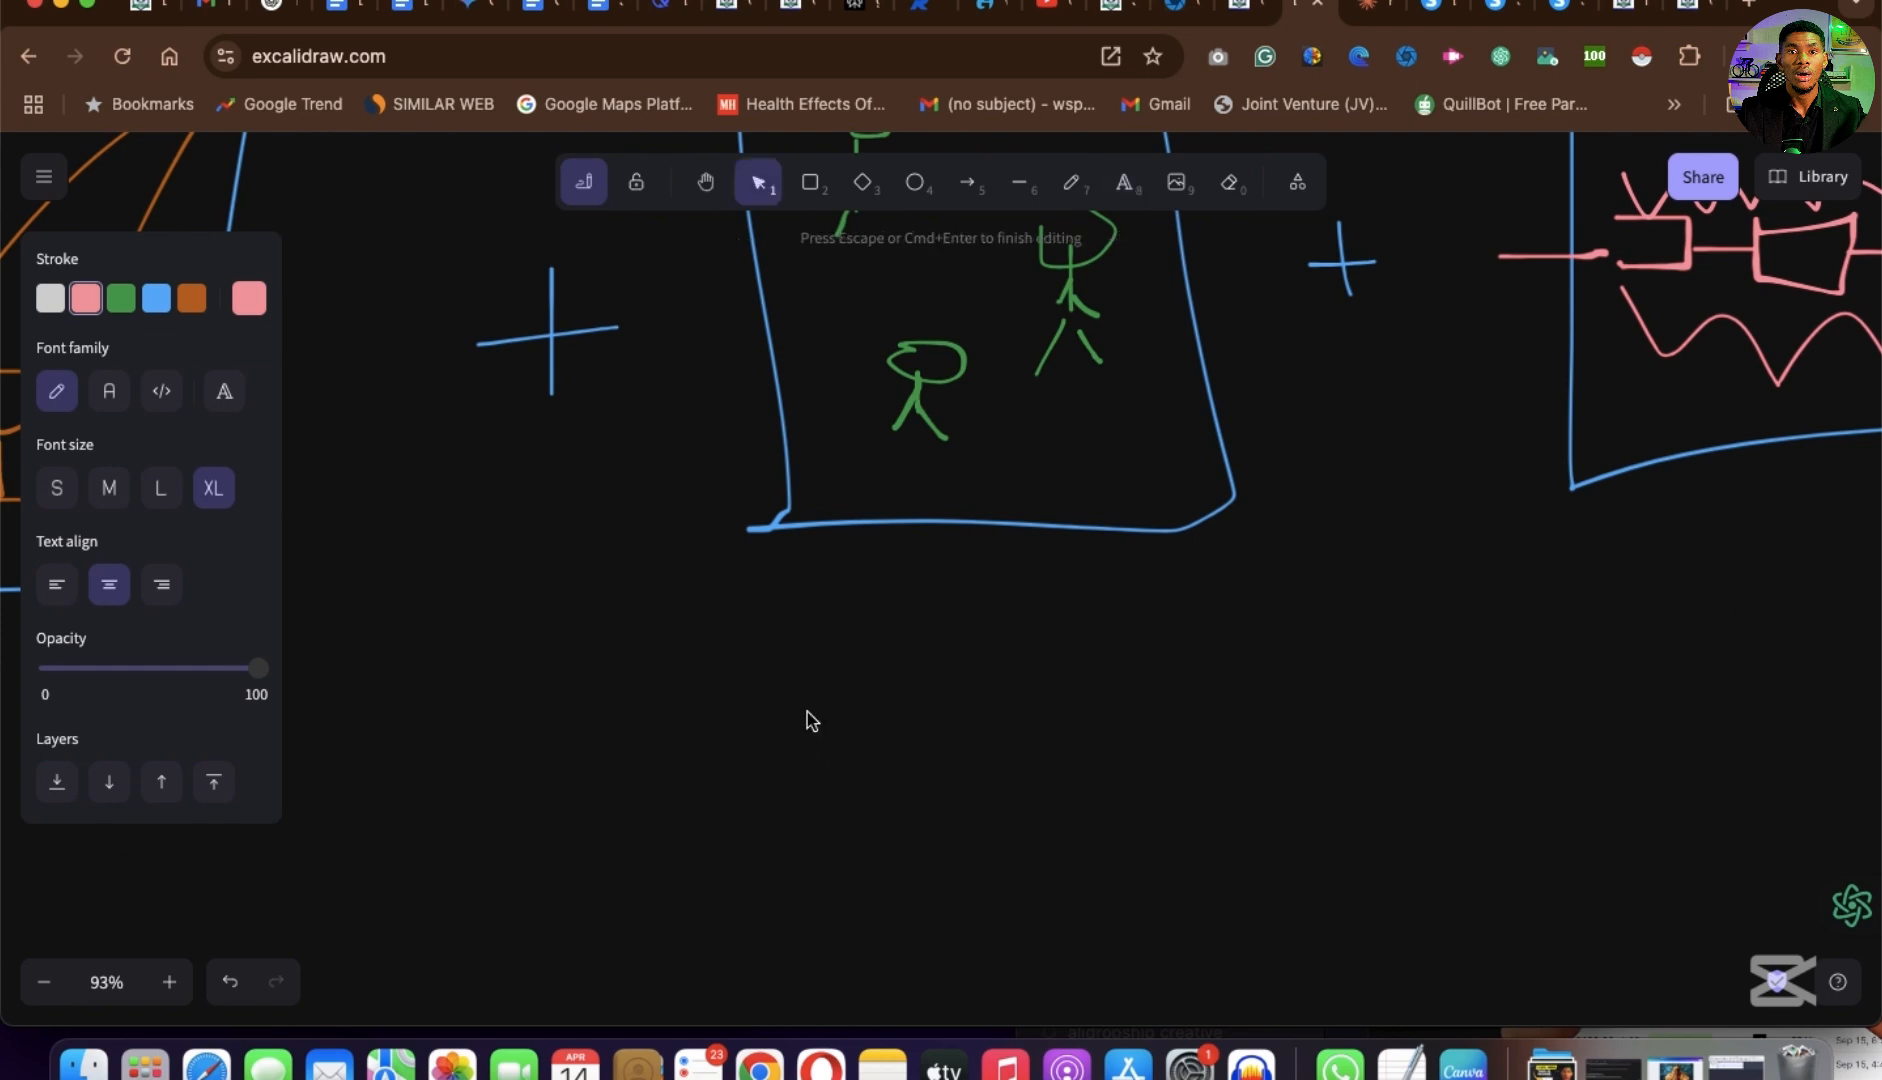
{"action": "type", "text": "template: guide"}
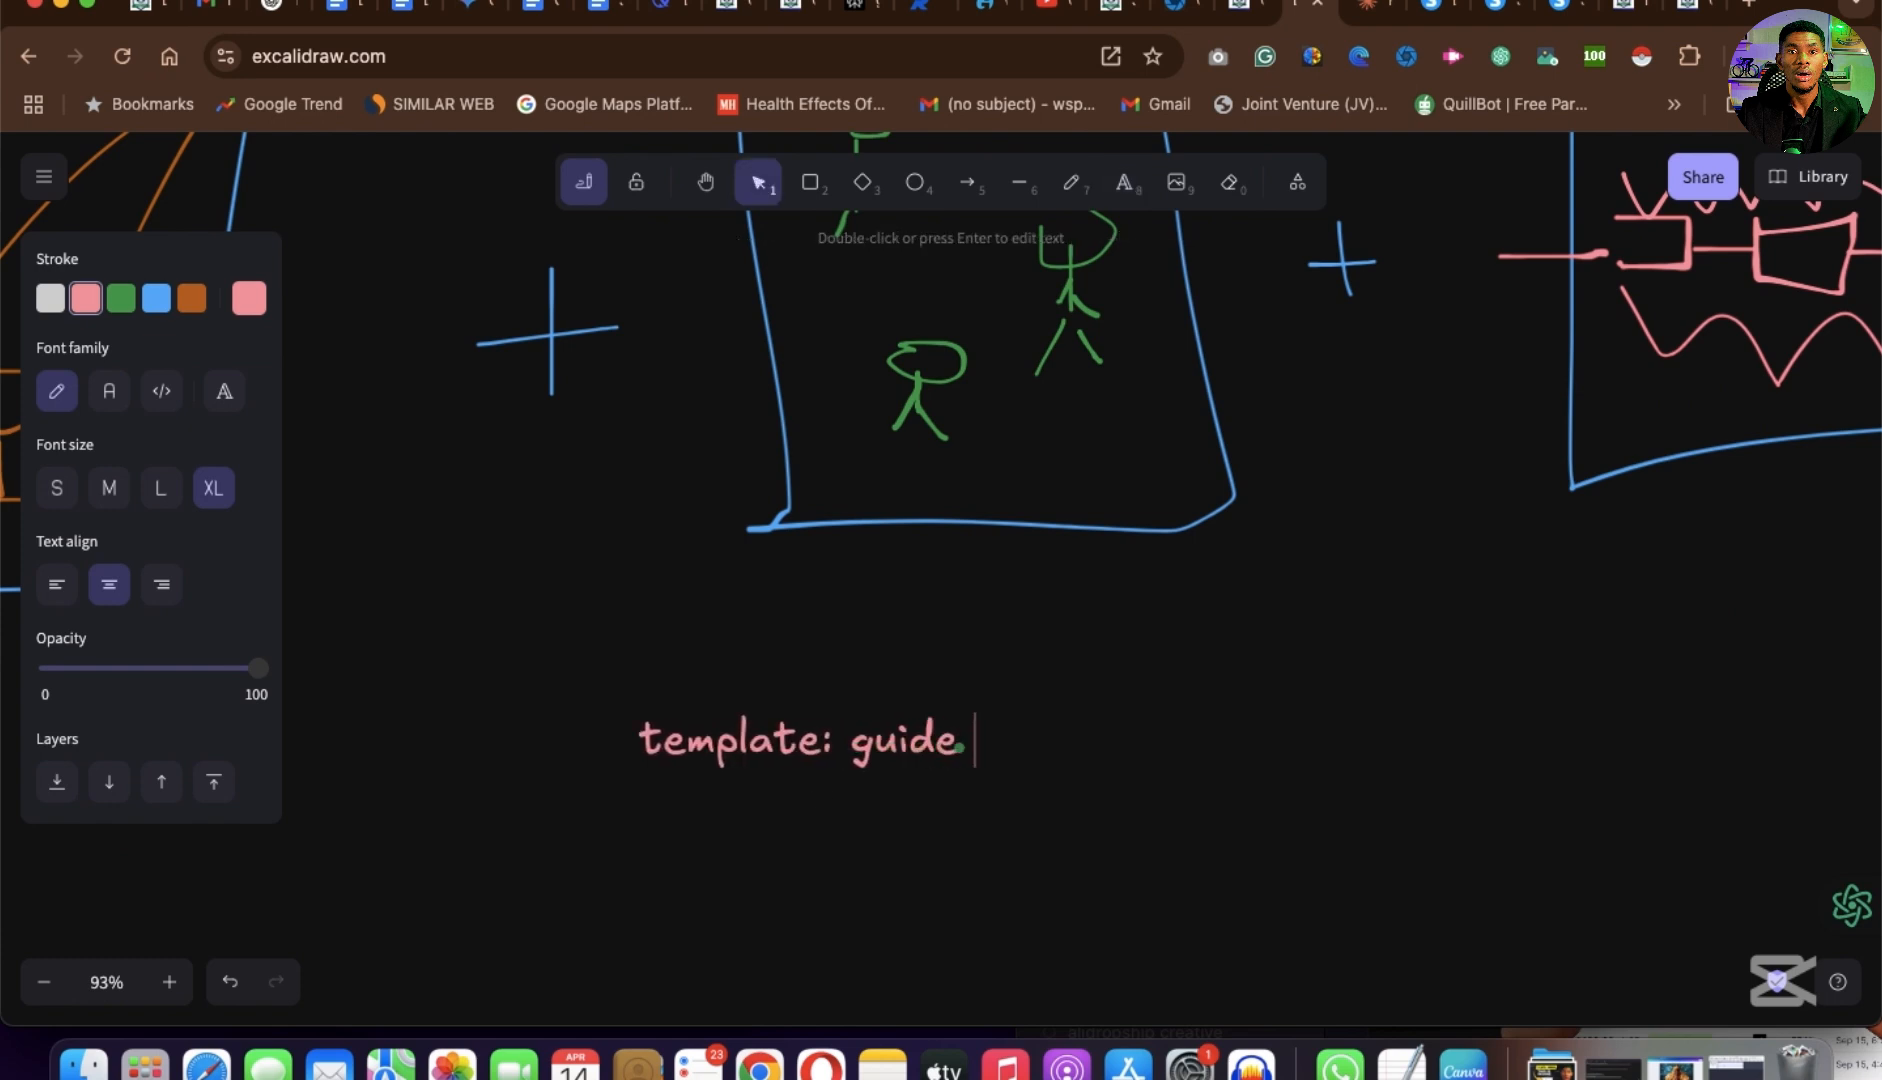
{"action": "type", "text": " to what you really want"}
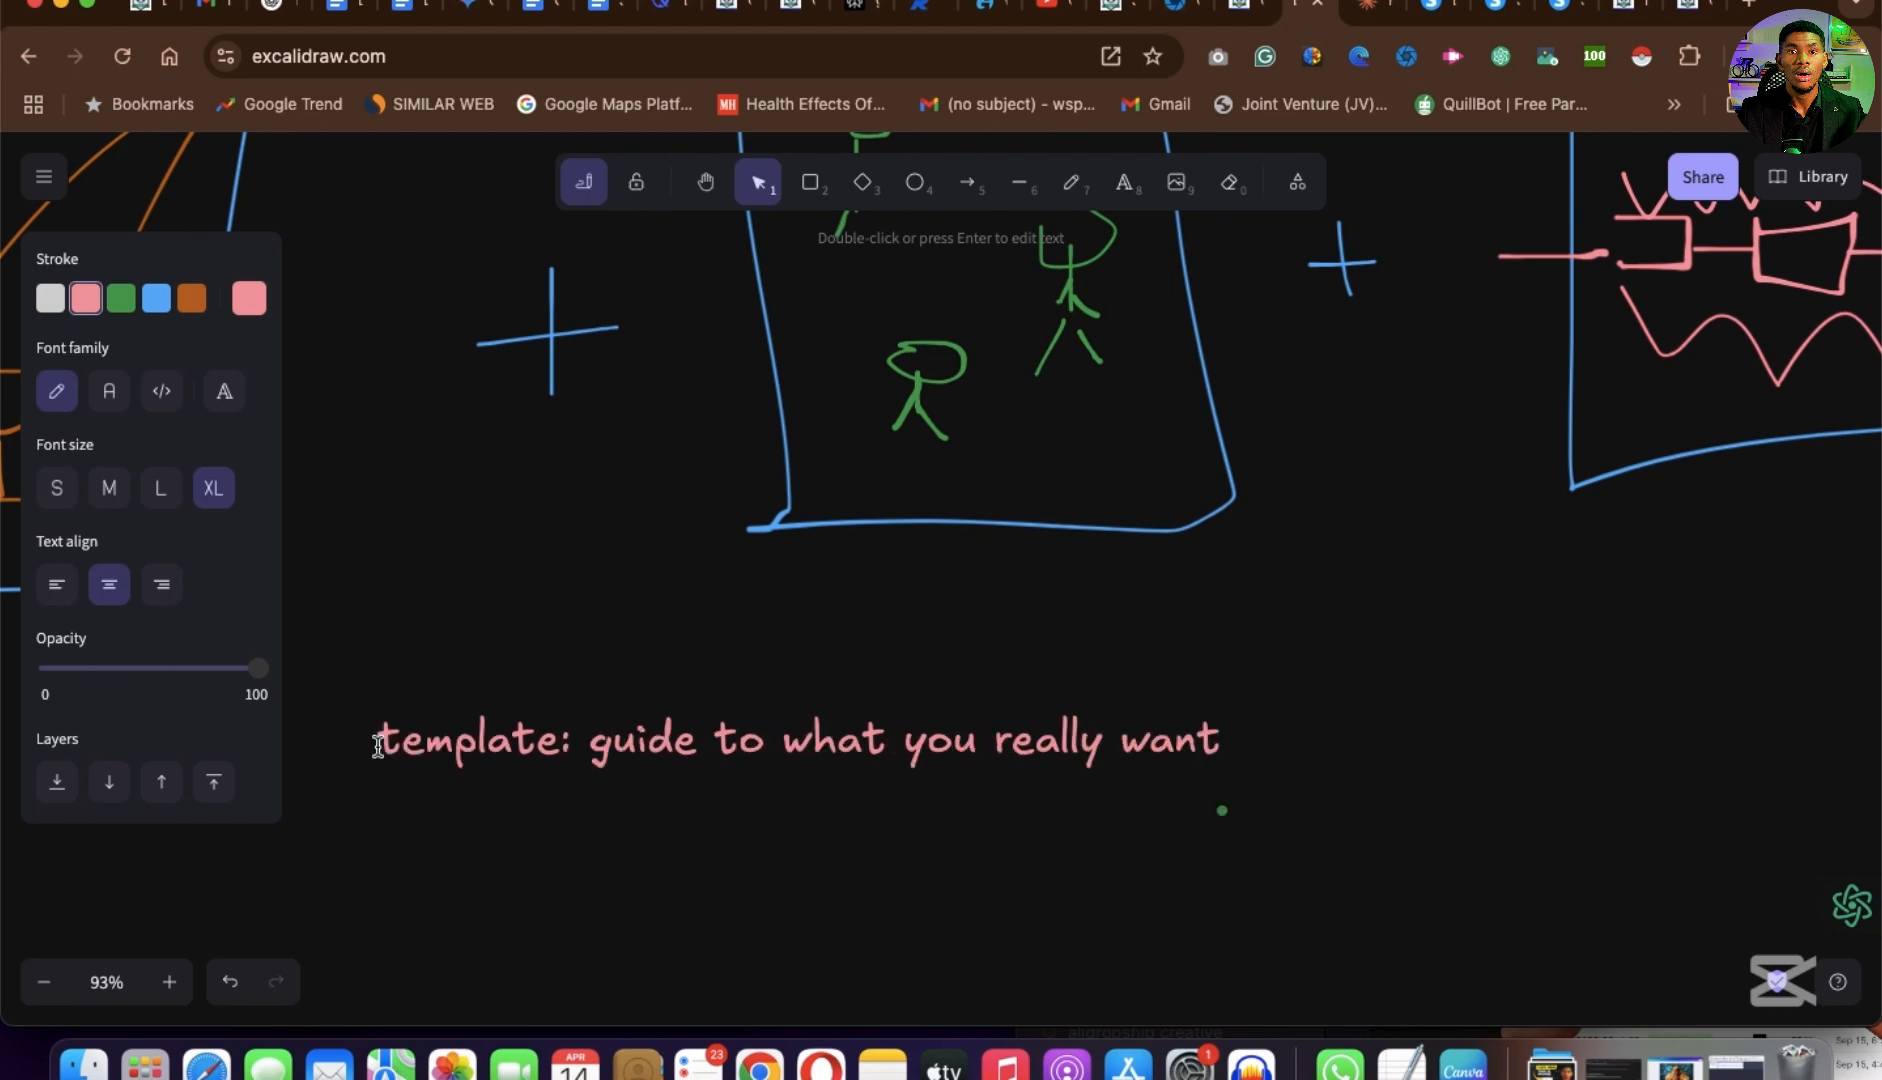
{"action": "scroll", "coordinate": [828, 770], "scroll_direction": "down", "scroll_amount": 2}
{"action": "scroll", "coordinate": [828, 770], "scroll_direction": "left", "scroll_amount": 2}
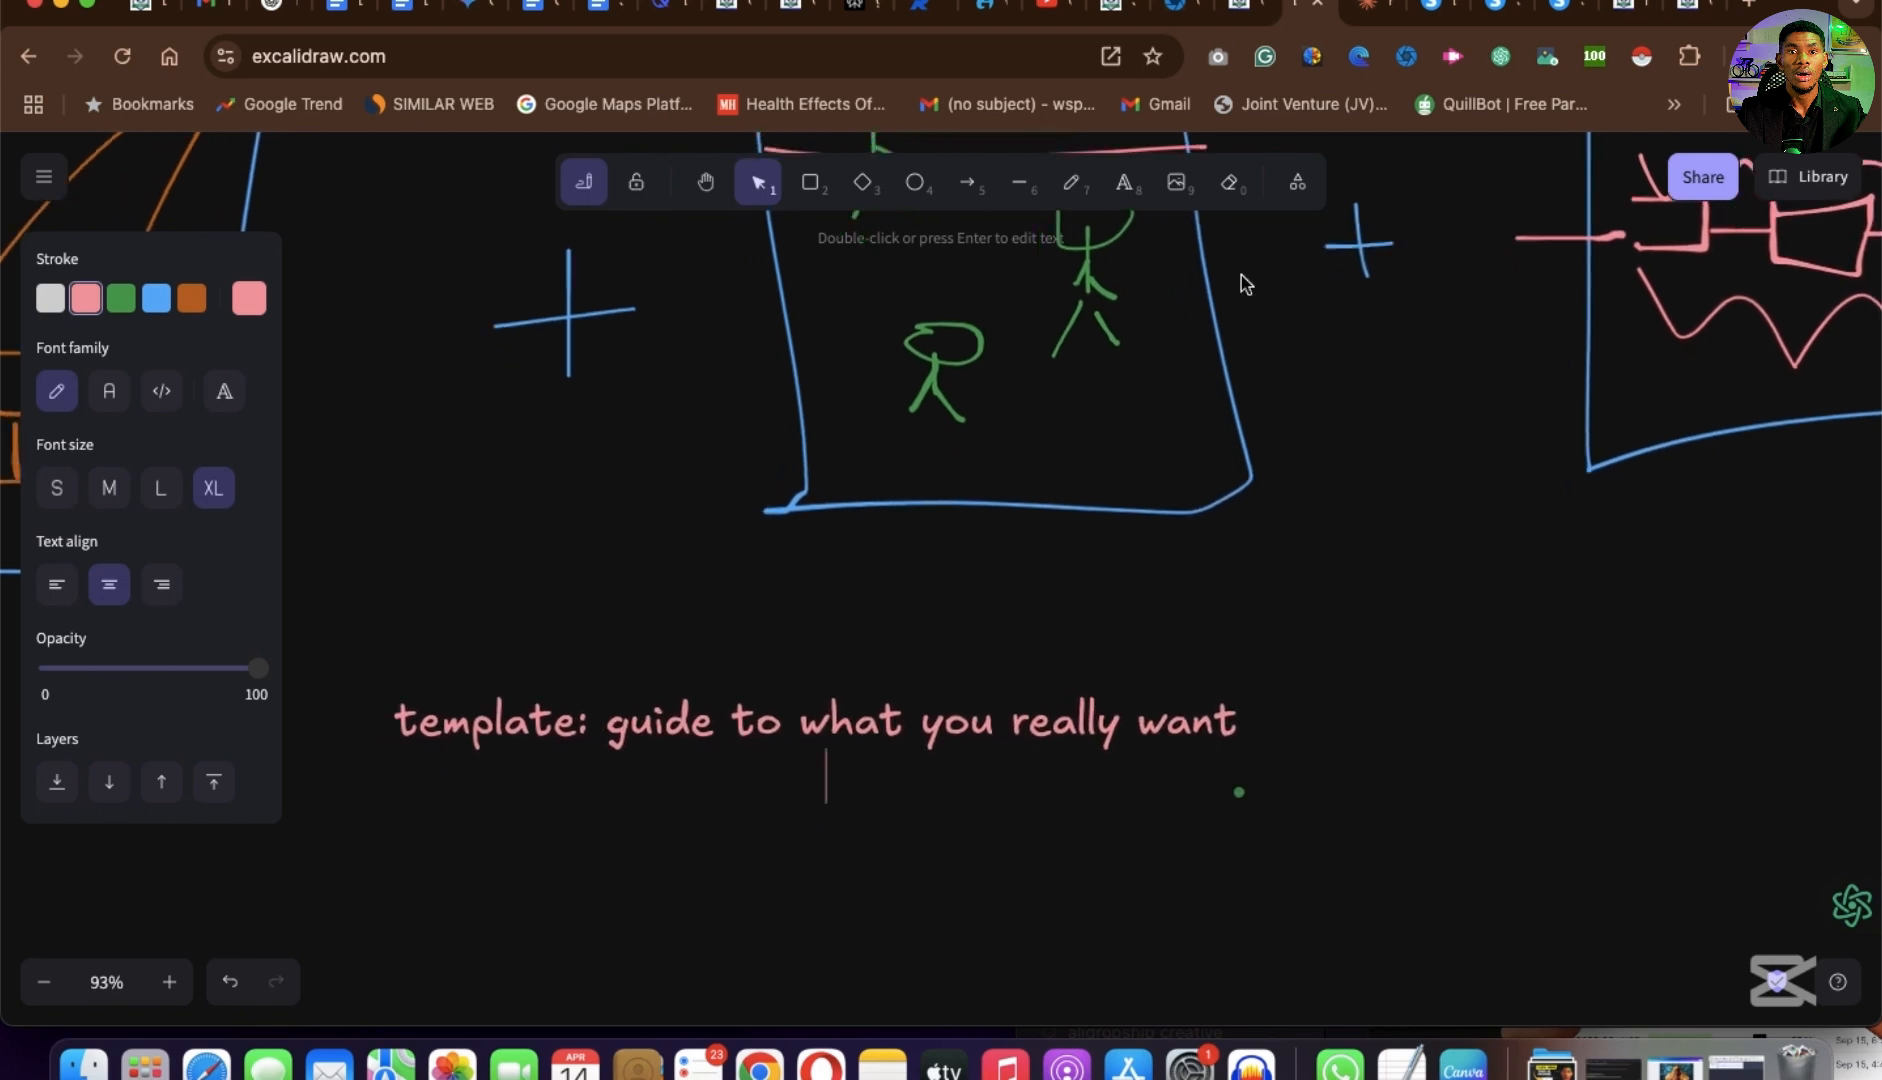
View the systeme.io homepage and the Hydronium Solutions sales page, from its headline and three expertise columns to the payment details form.
{"action": "left_click", "coordinate": [1570, 22]}
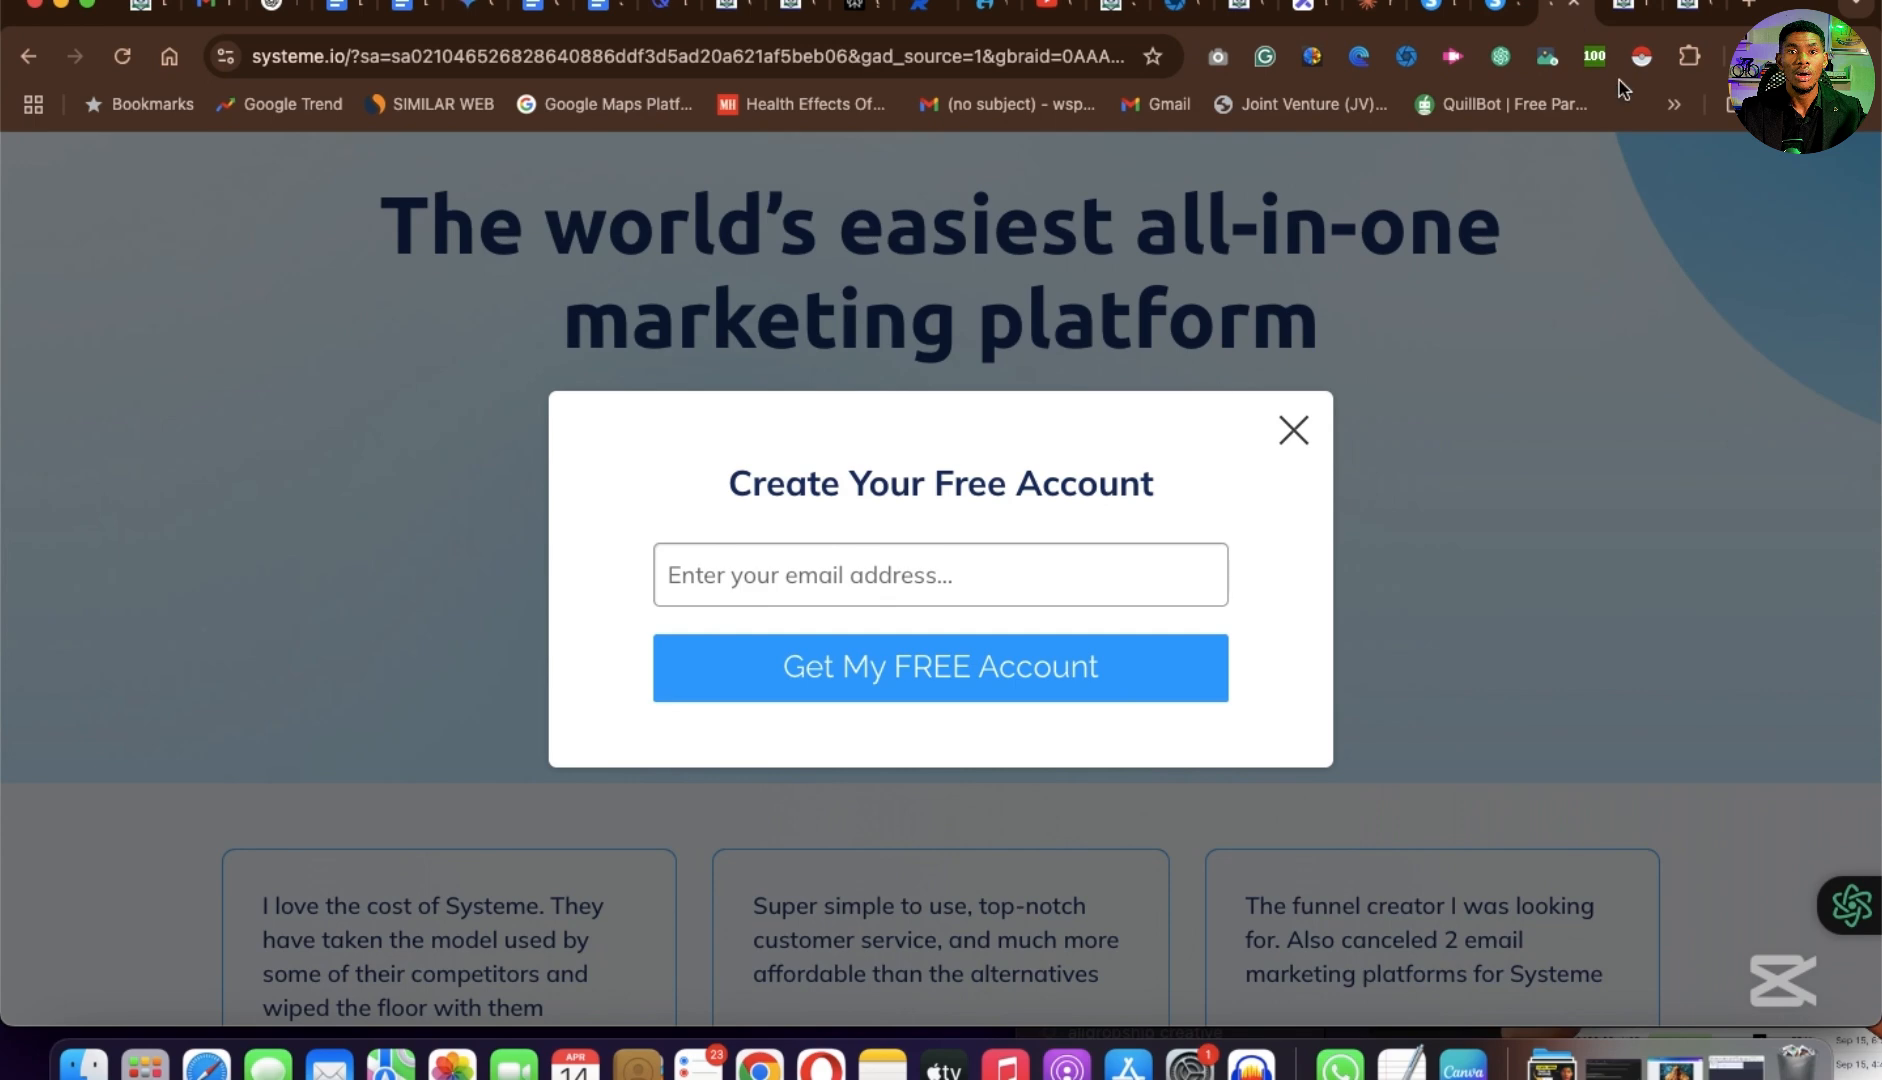
{"action": "left_click", "coordinate": [1636, 12]}
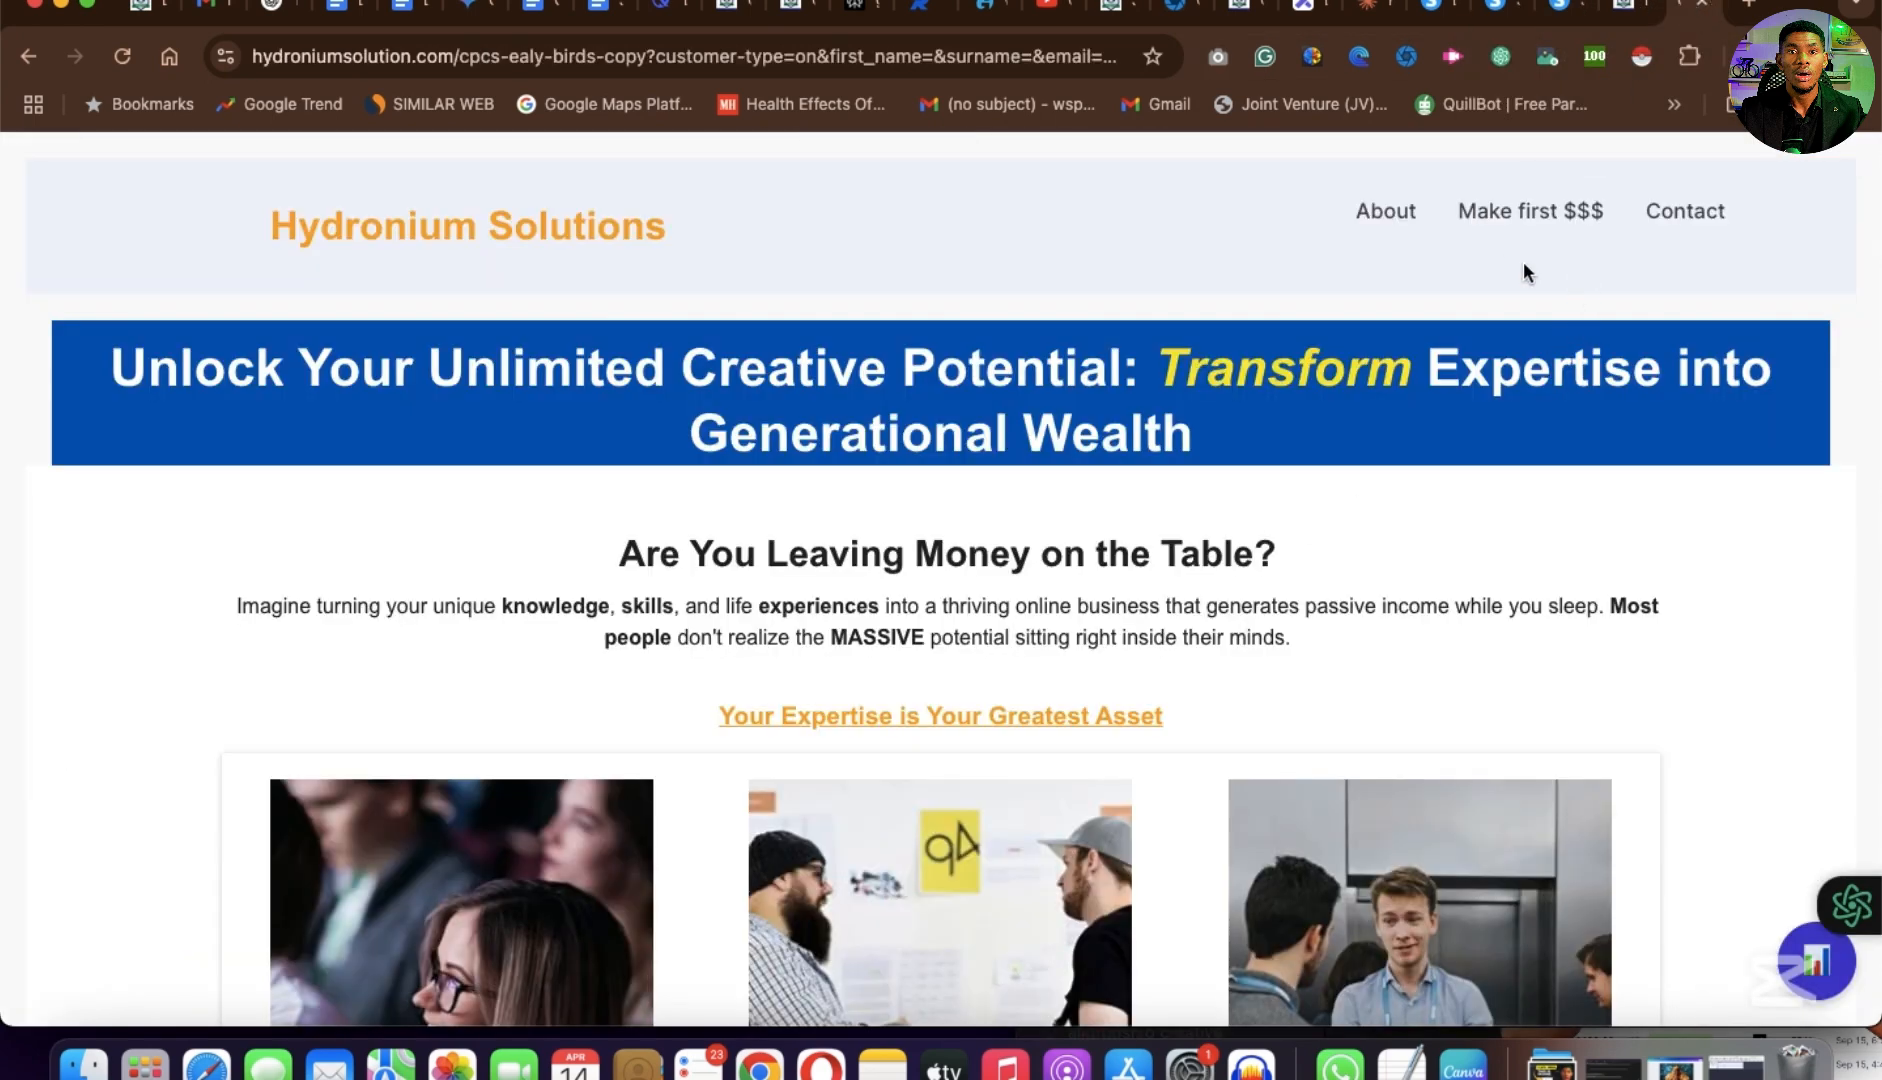
{"action": "scroll", "coordinate": [969, 791], "scroll_direction": "down", "scroll_amount": 5}
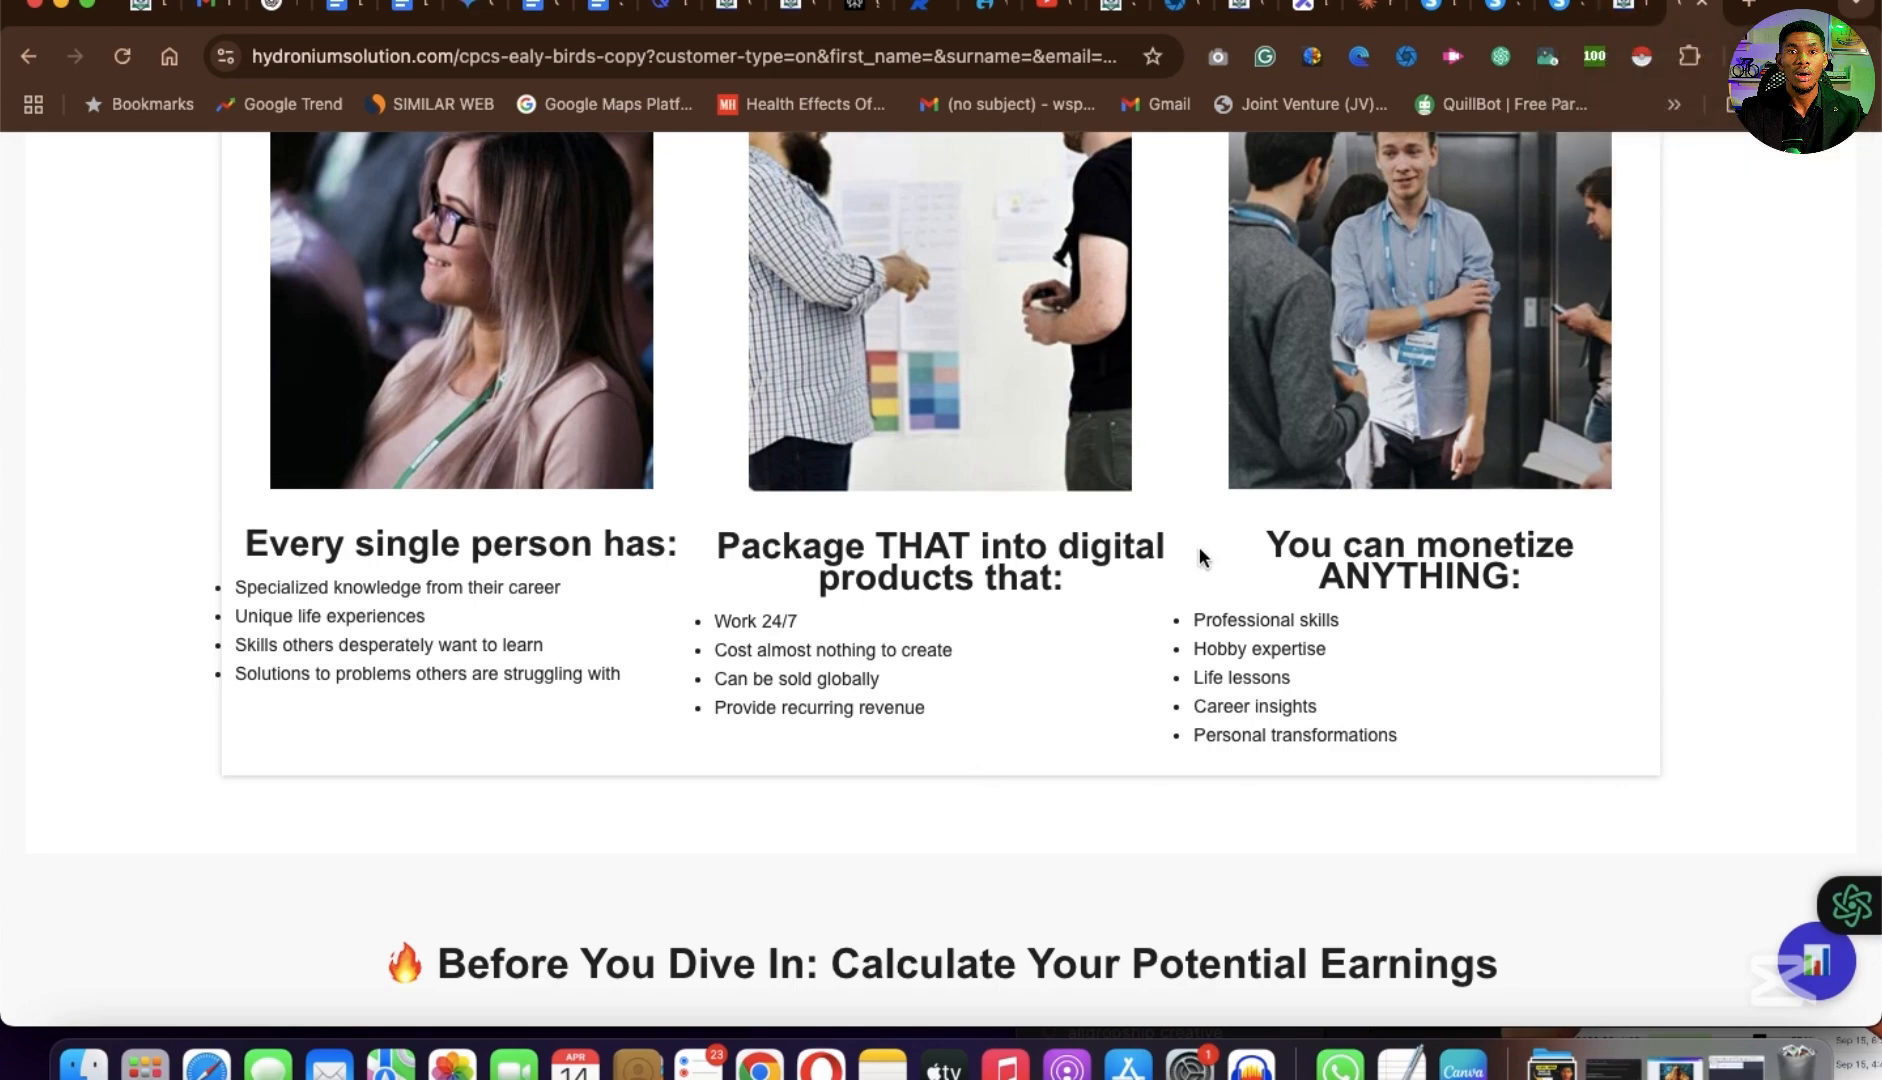
{"action": "scroll", "coordinate": [1198, 545], "scroll_direction": "up", "scroll_amount": 5}
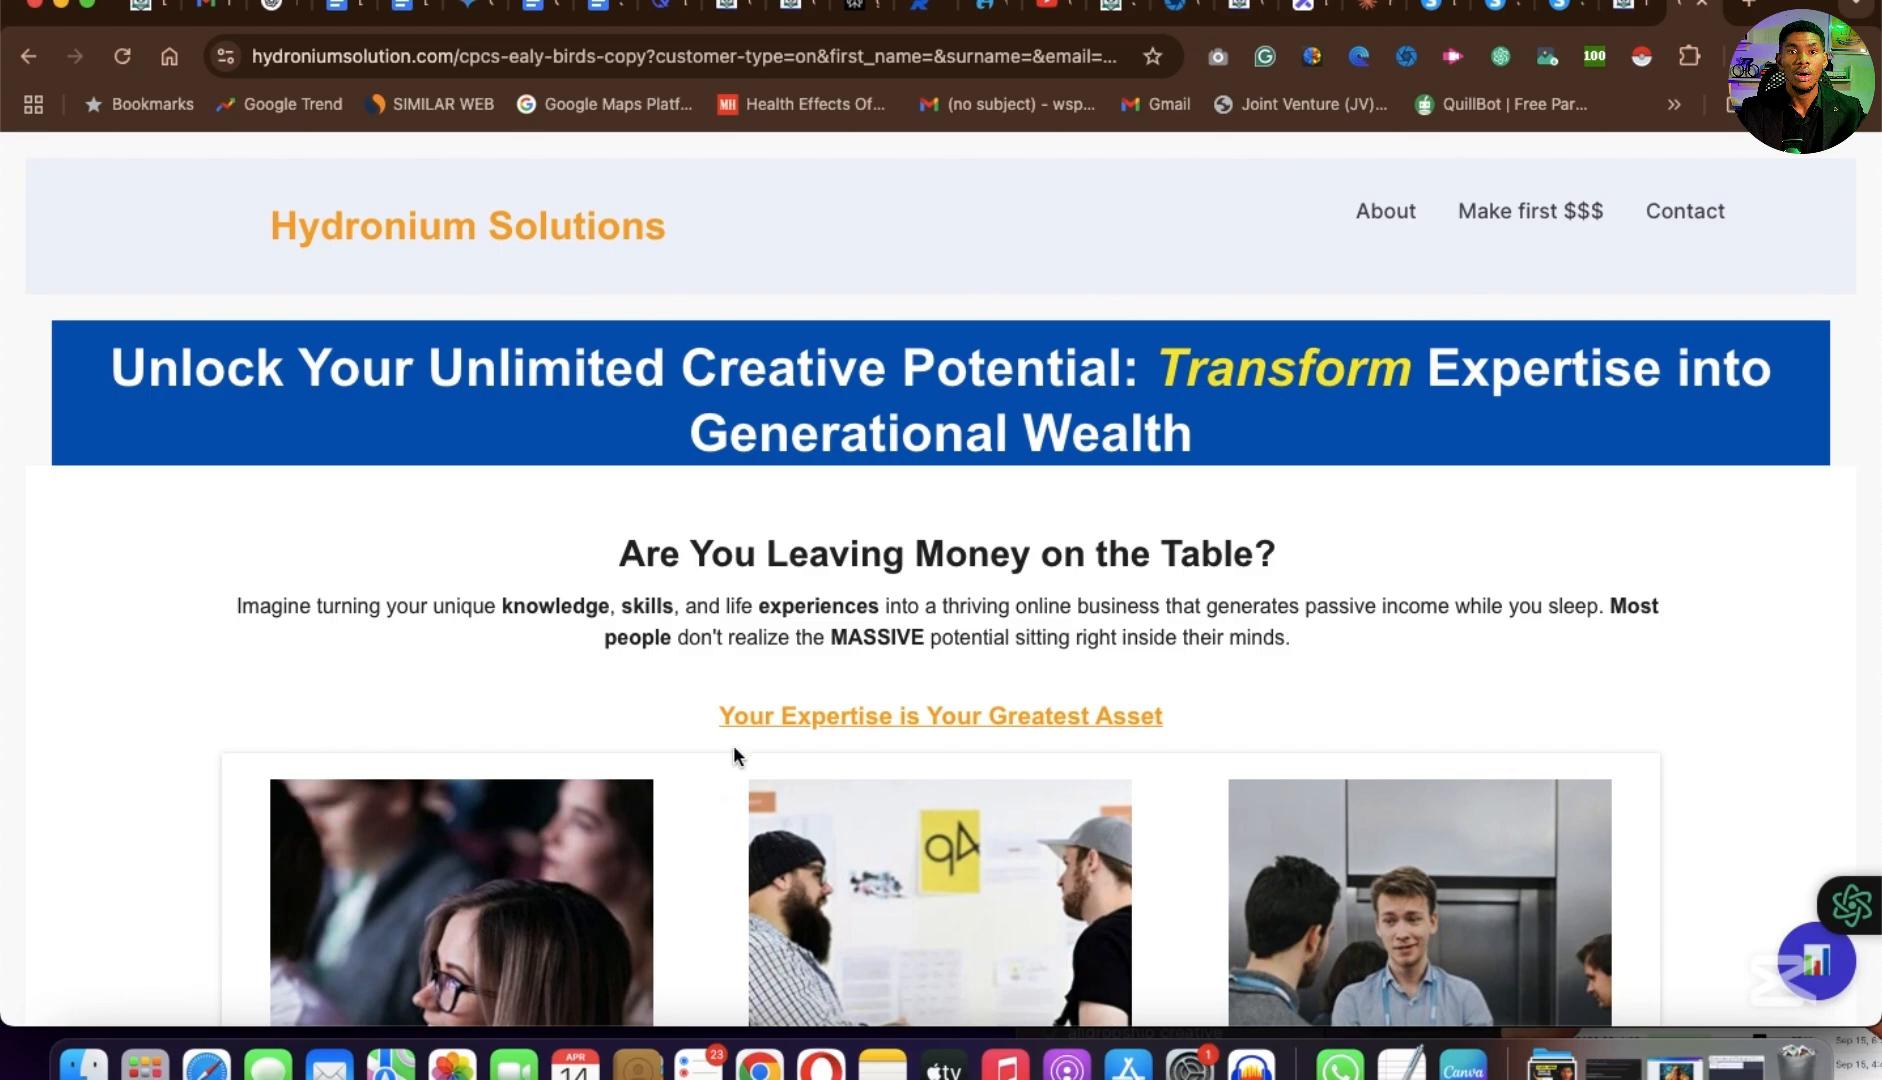
{"action": "scroll", "coordinate": [753, 754], "scroll_direction": "down", "scroll_amount": 8}
{"action": "scroll", "coordinate": [704, 666], "scroll_direction": "up", "scroll_amount": 4}
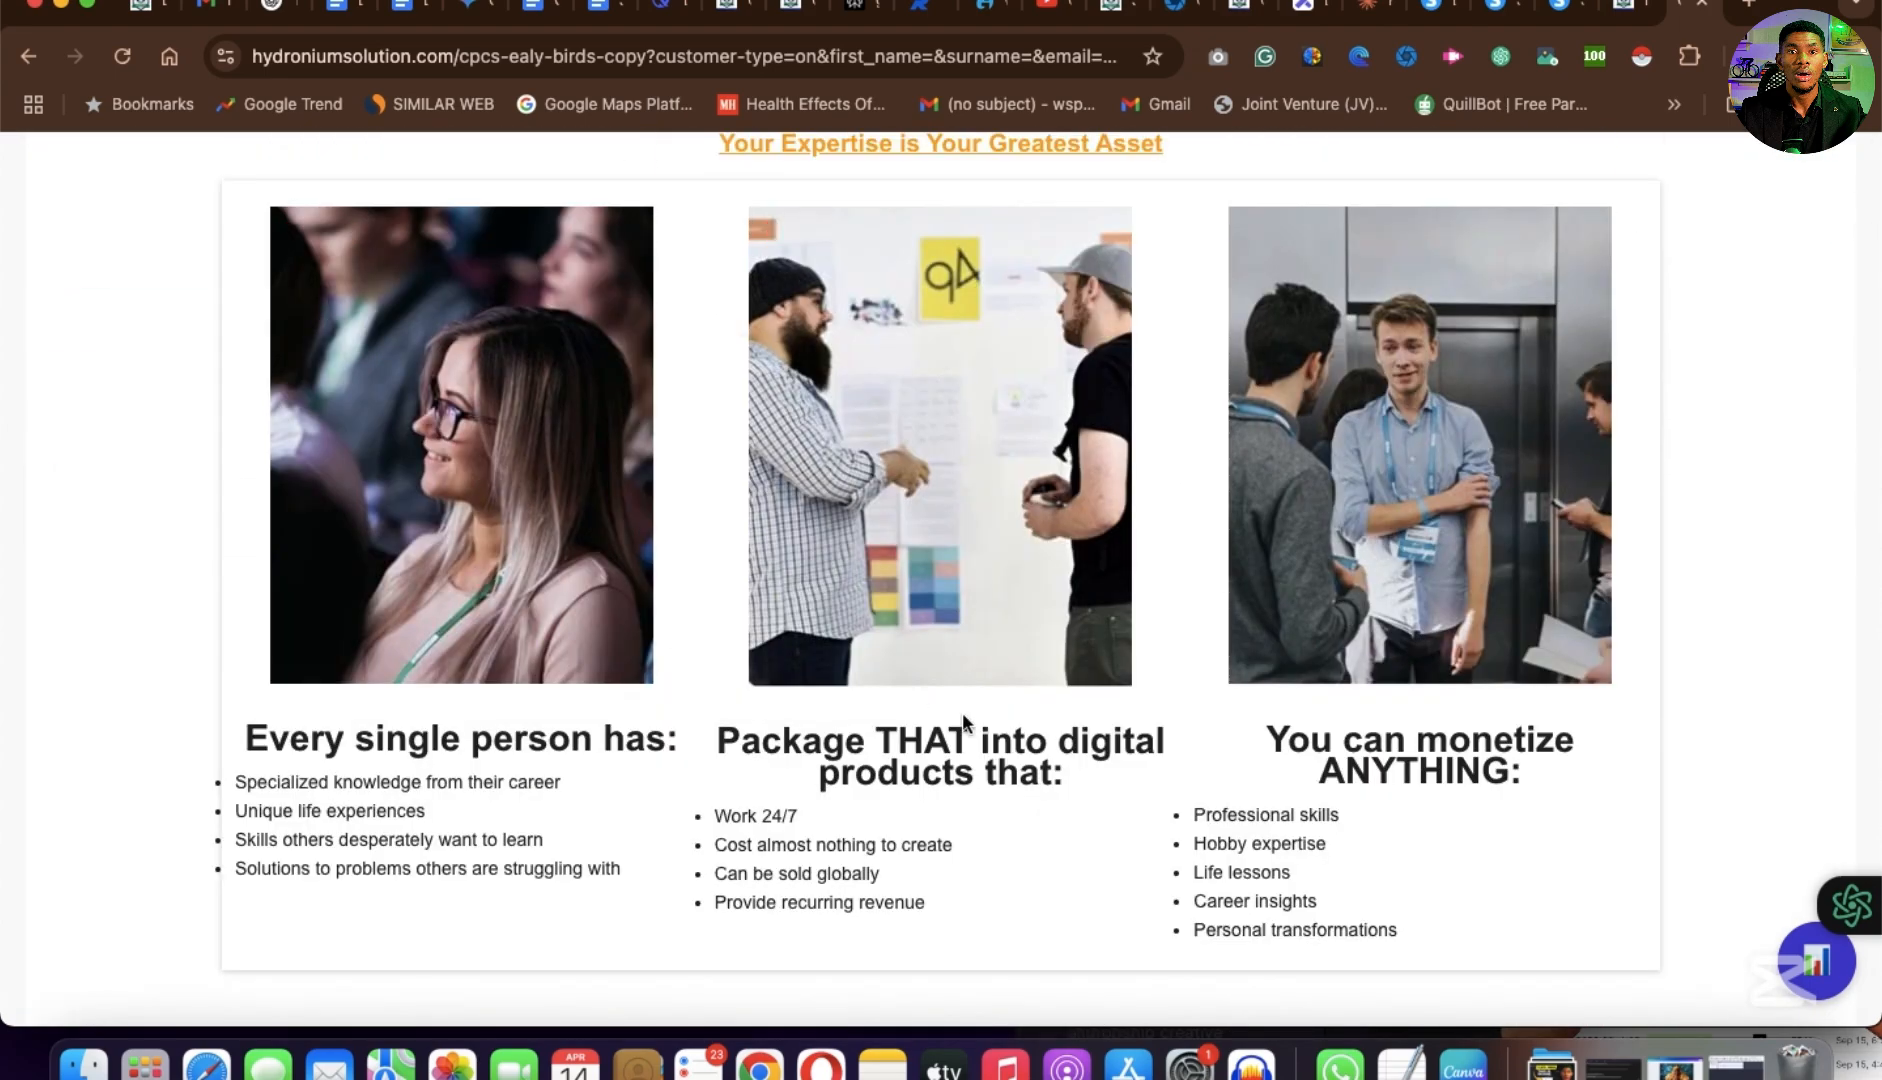
{"action": "scroll", "coordinate": [962, 712], "scroll_direction": "down", "scroll_amount": 20}
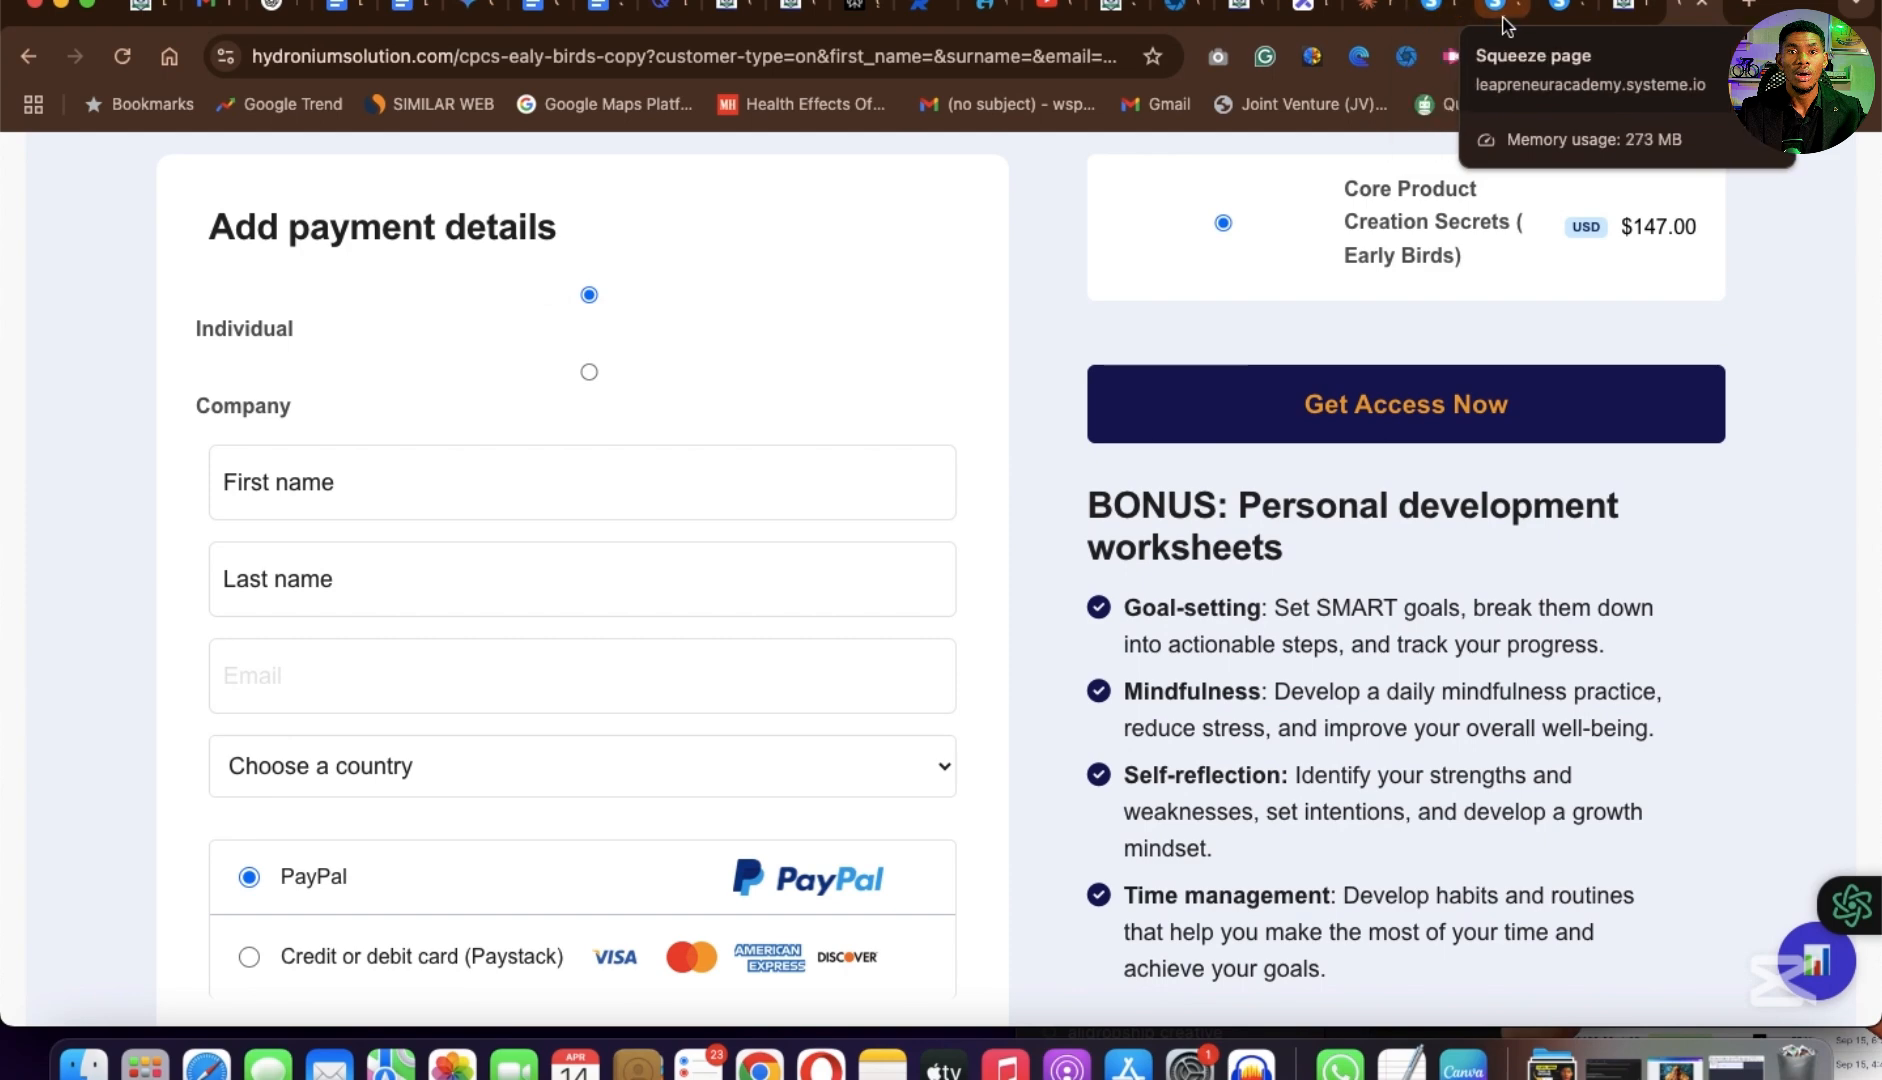
Return to the order form in the page editor and exit to the new funnel's step configuration.
{"action": "left_click", "coordinate": [1505, 20]}
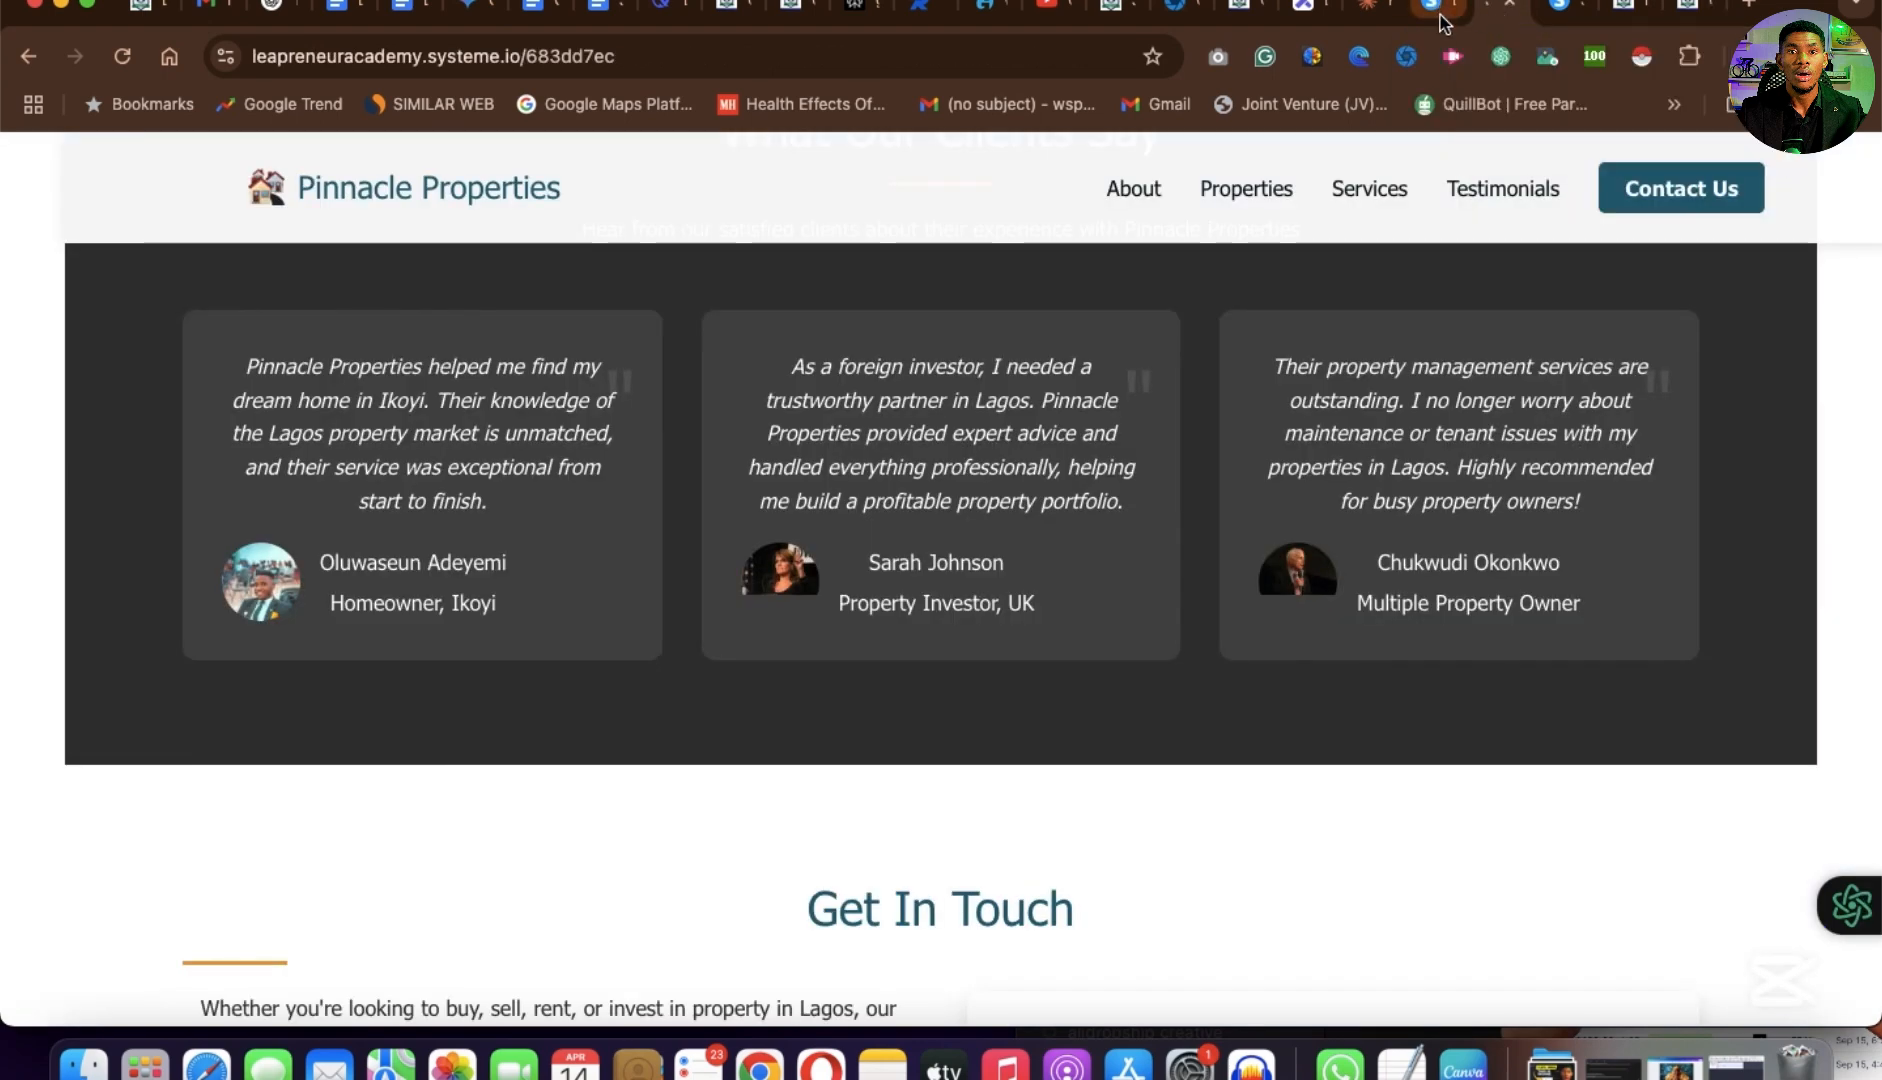
{"action": "left_click", "coordinate": [1444, 22]}
{"action": "scroll", "coordinate": [1288, 640], "scroll_direction": "up", "scroll_amount": 3}
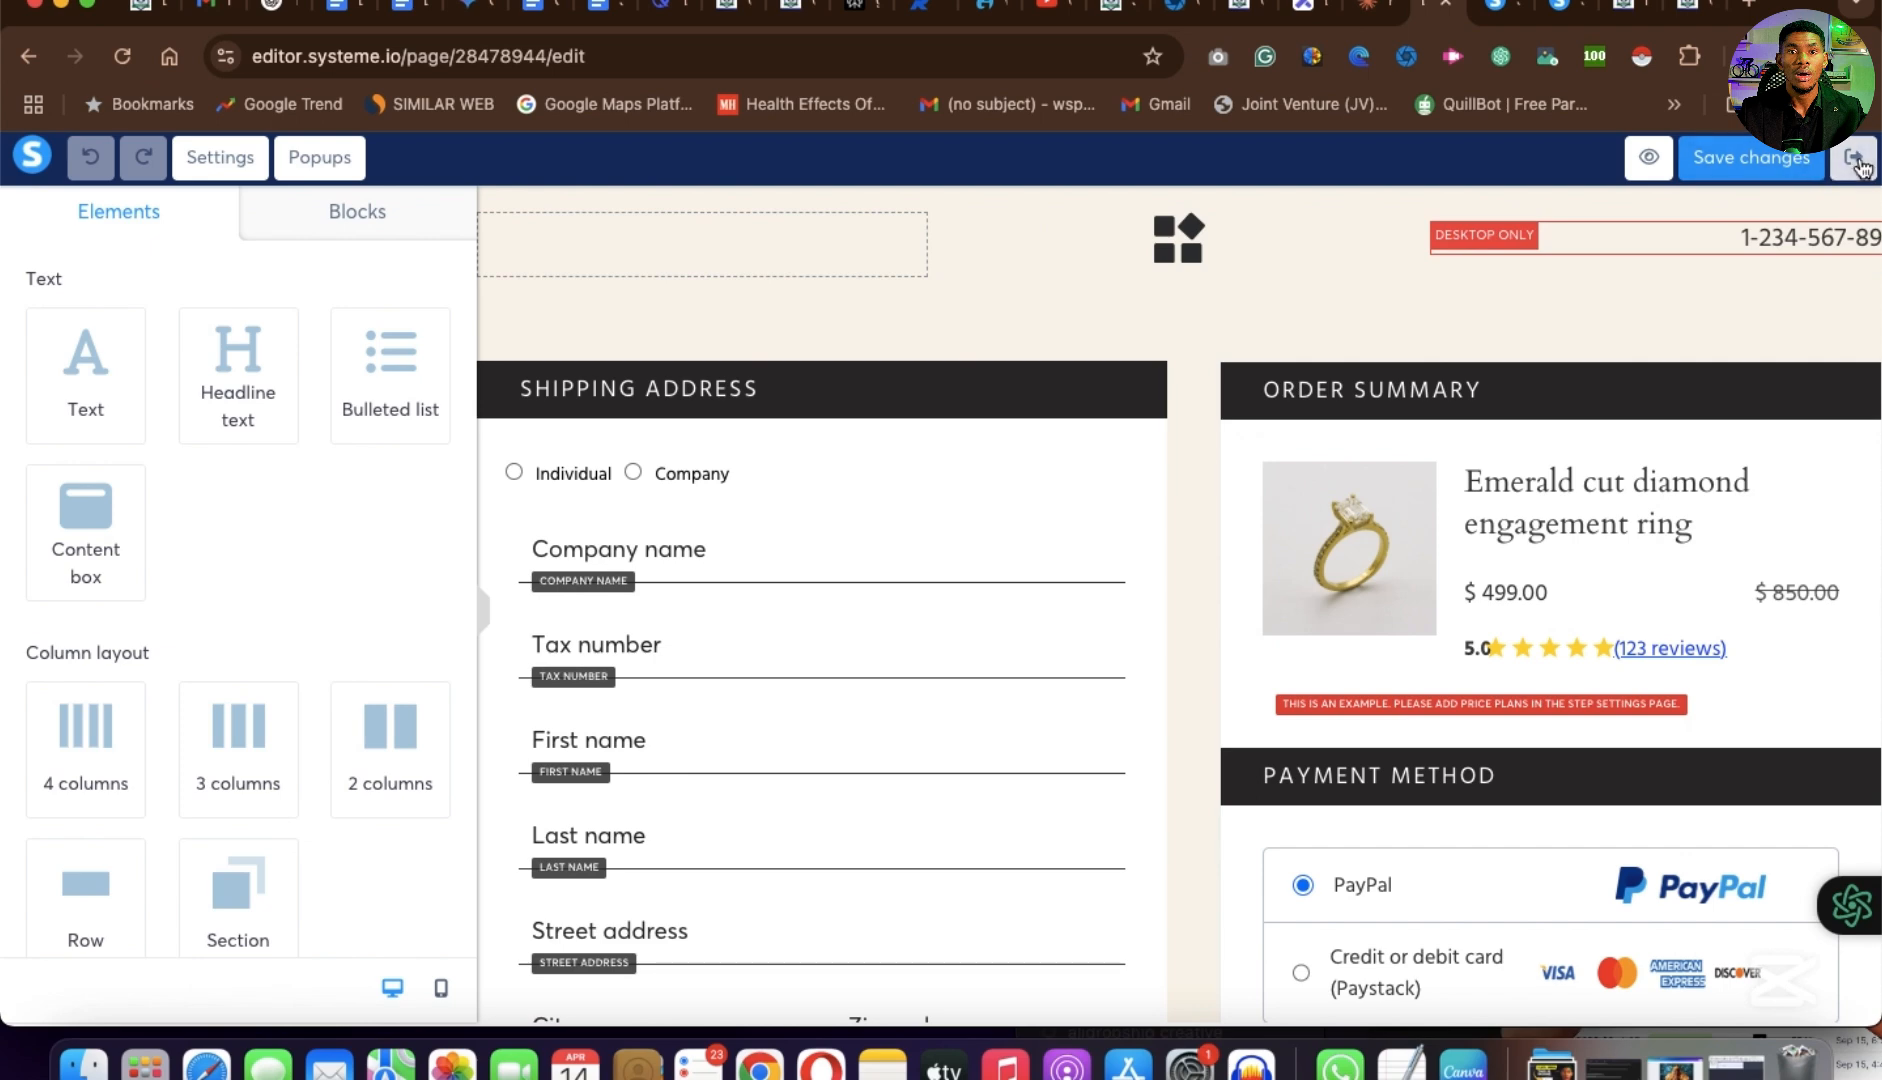
{"action": "left_click", "coordinate": [1858, 162]}
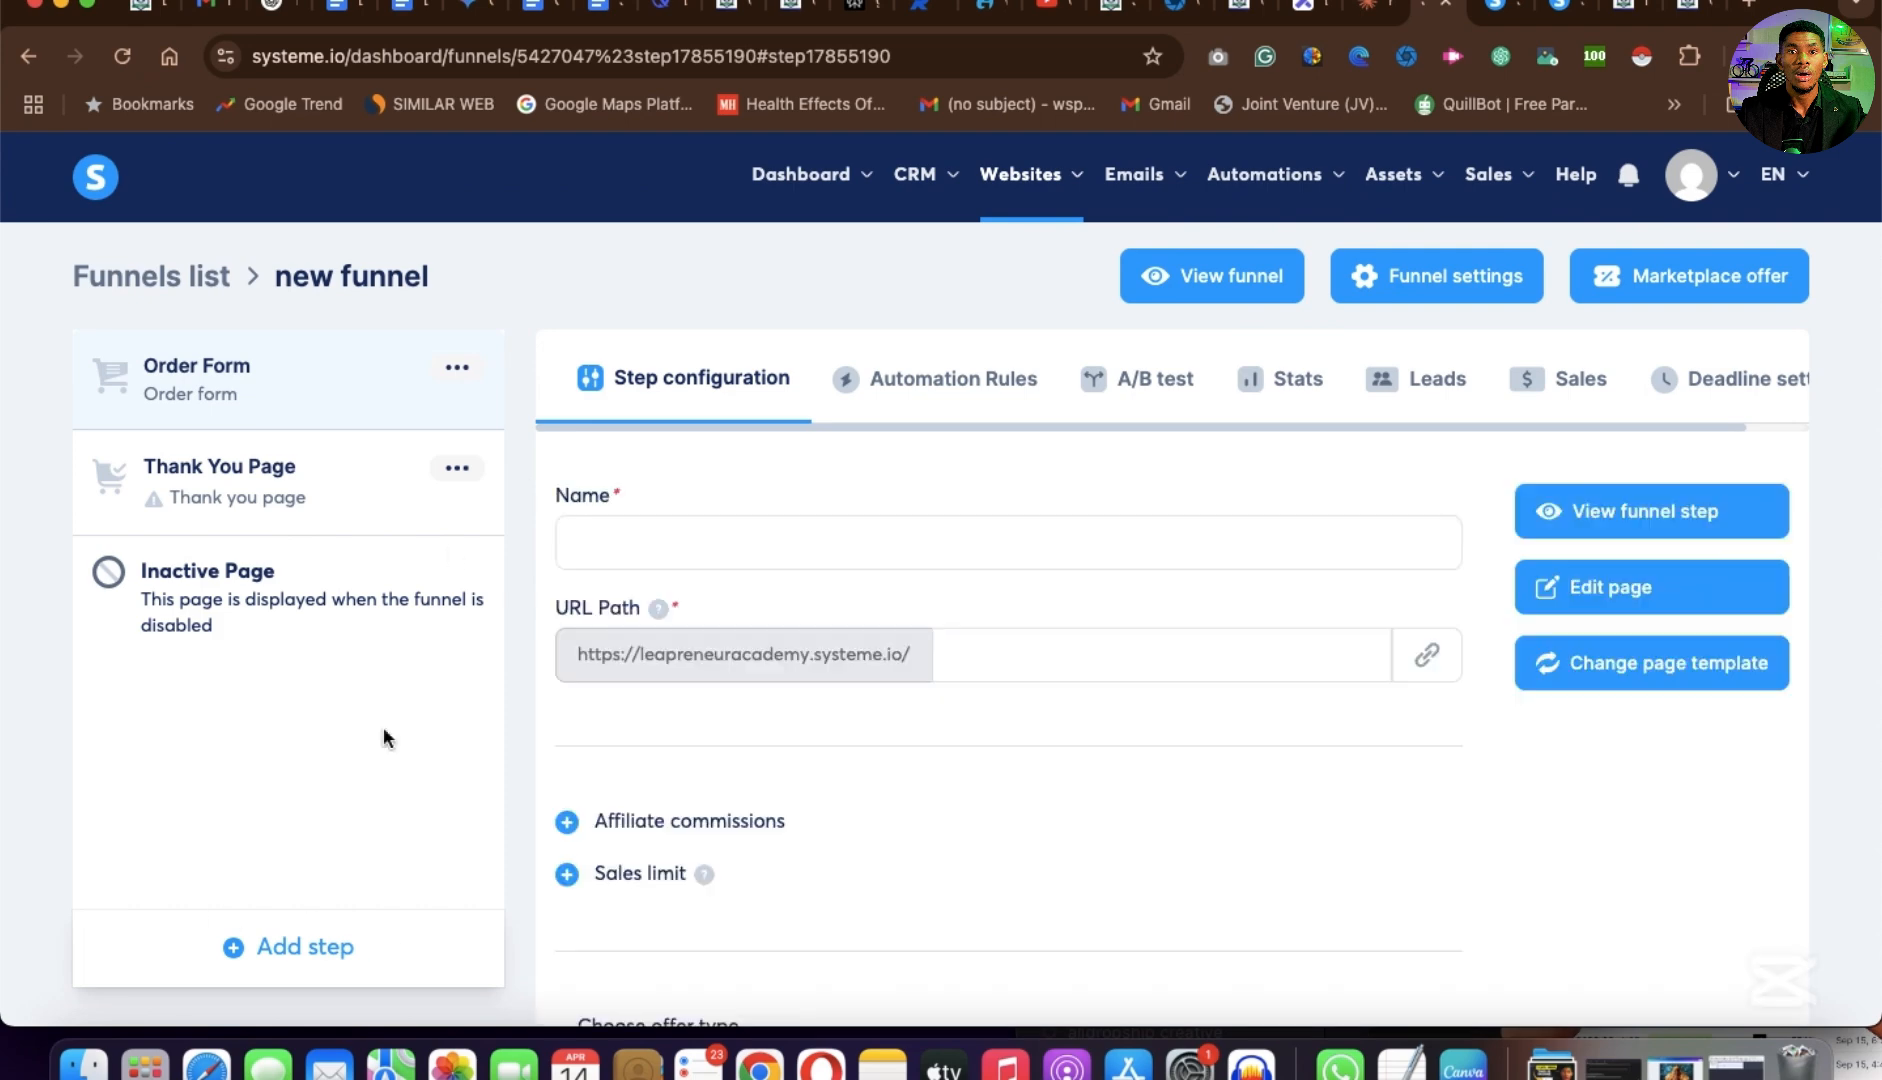
Create a funnel step named newfunnel2 of type Squeeze page, with the option to choose a template.
{"action": "left_click", "coordinate": [303, 946]}
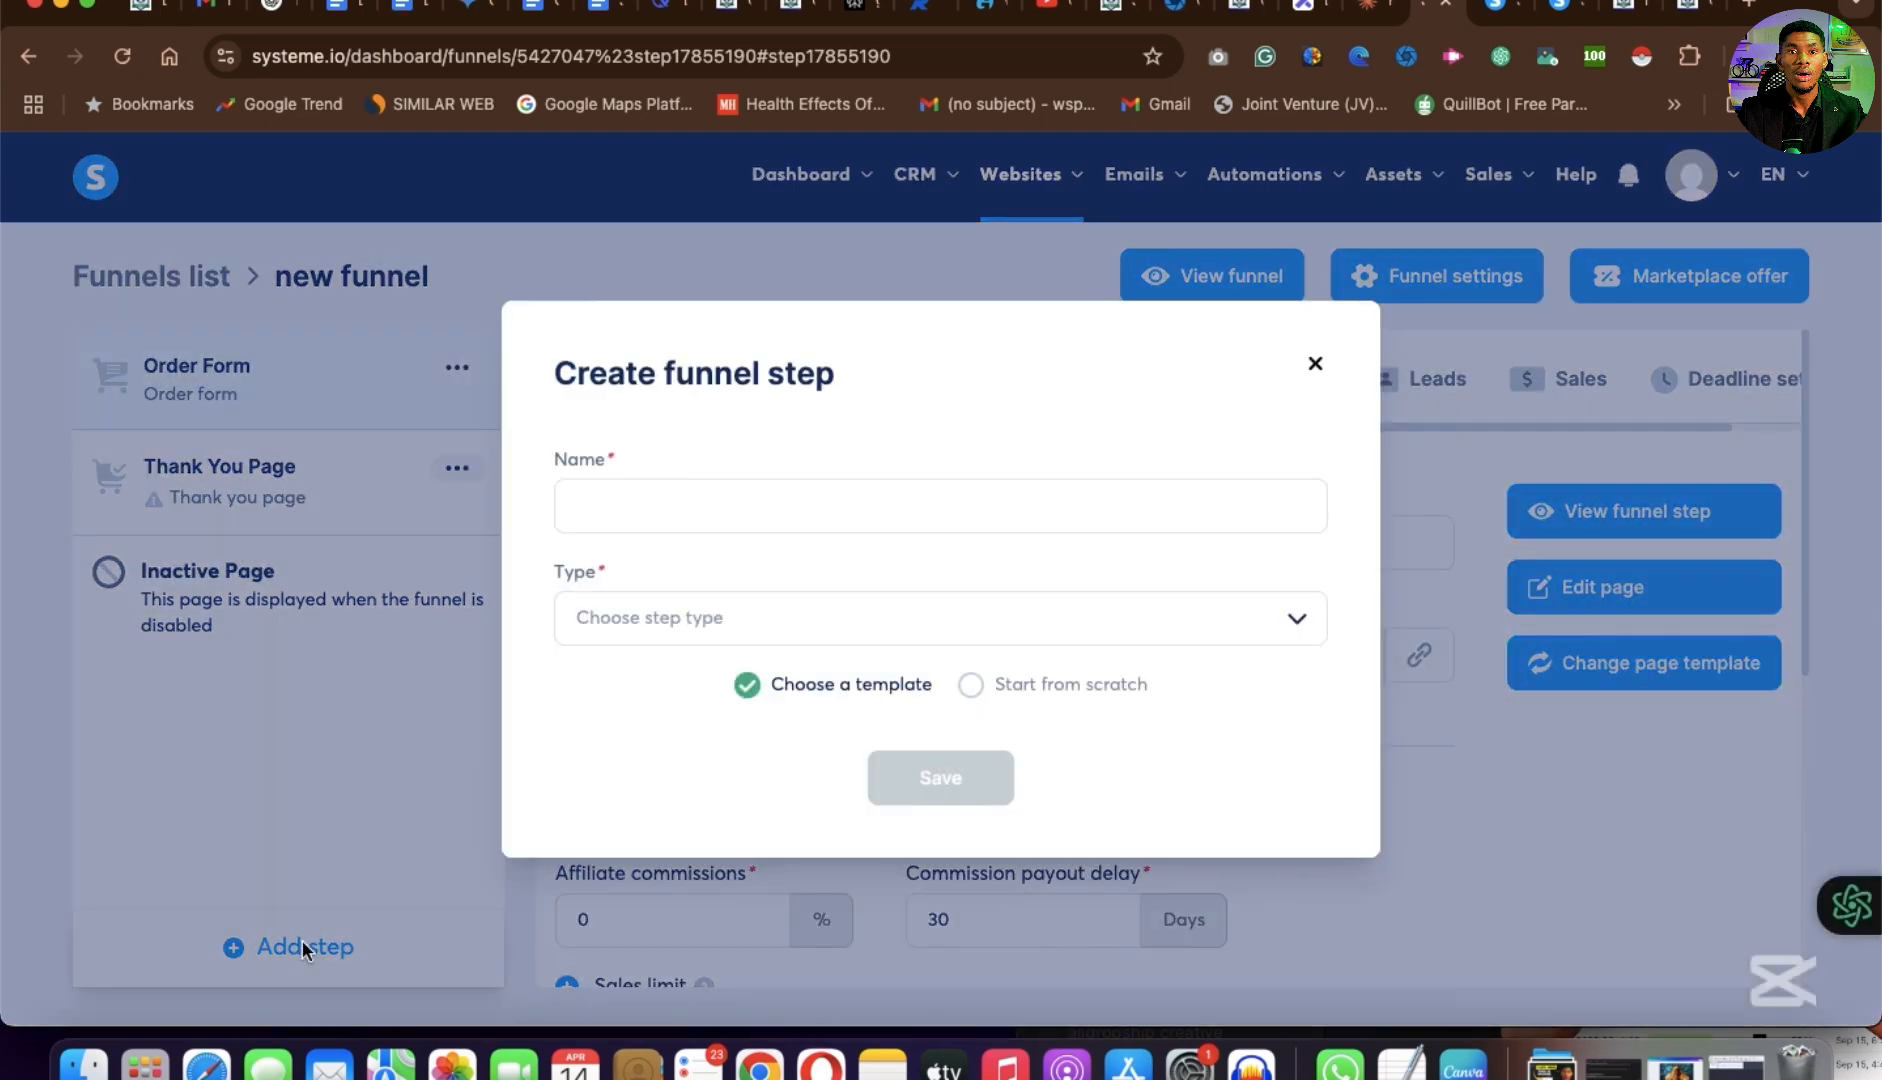
{"action": "type", "text": "newfunnel2"}
{"action": "left_click", "coordinate": [661, 617]}
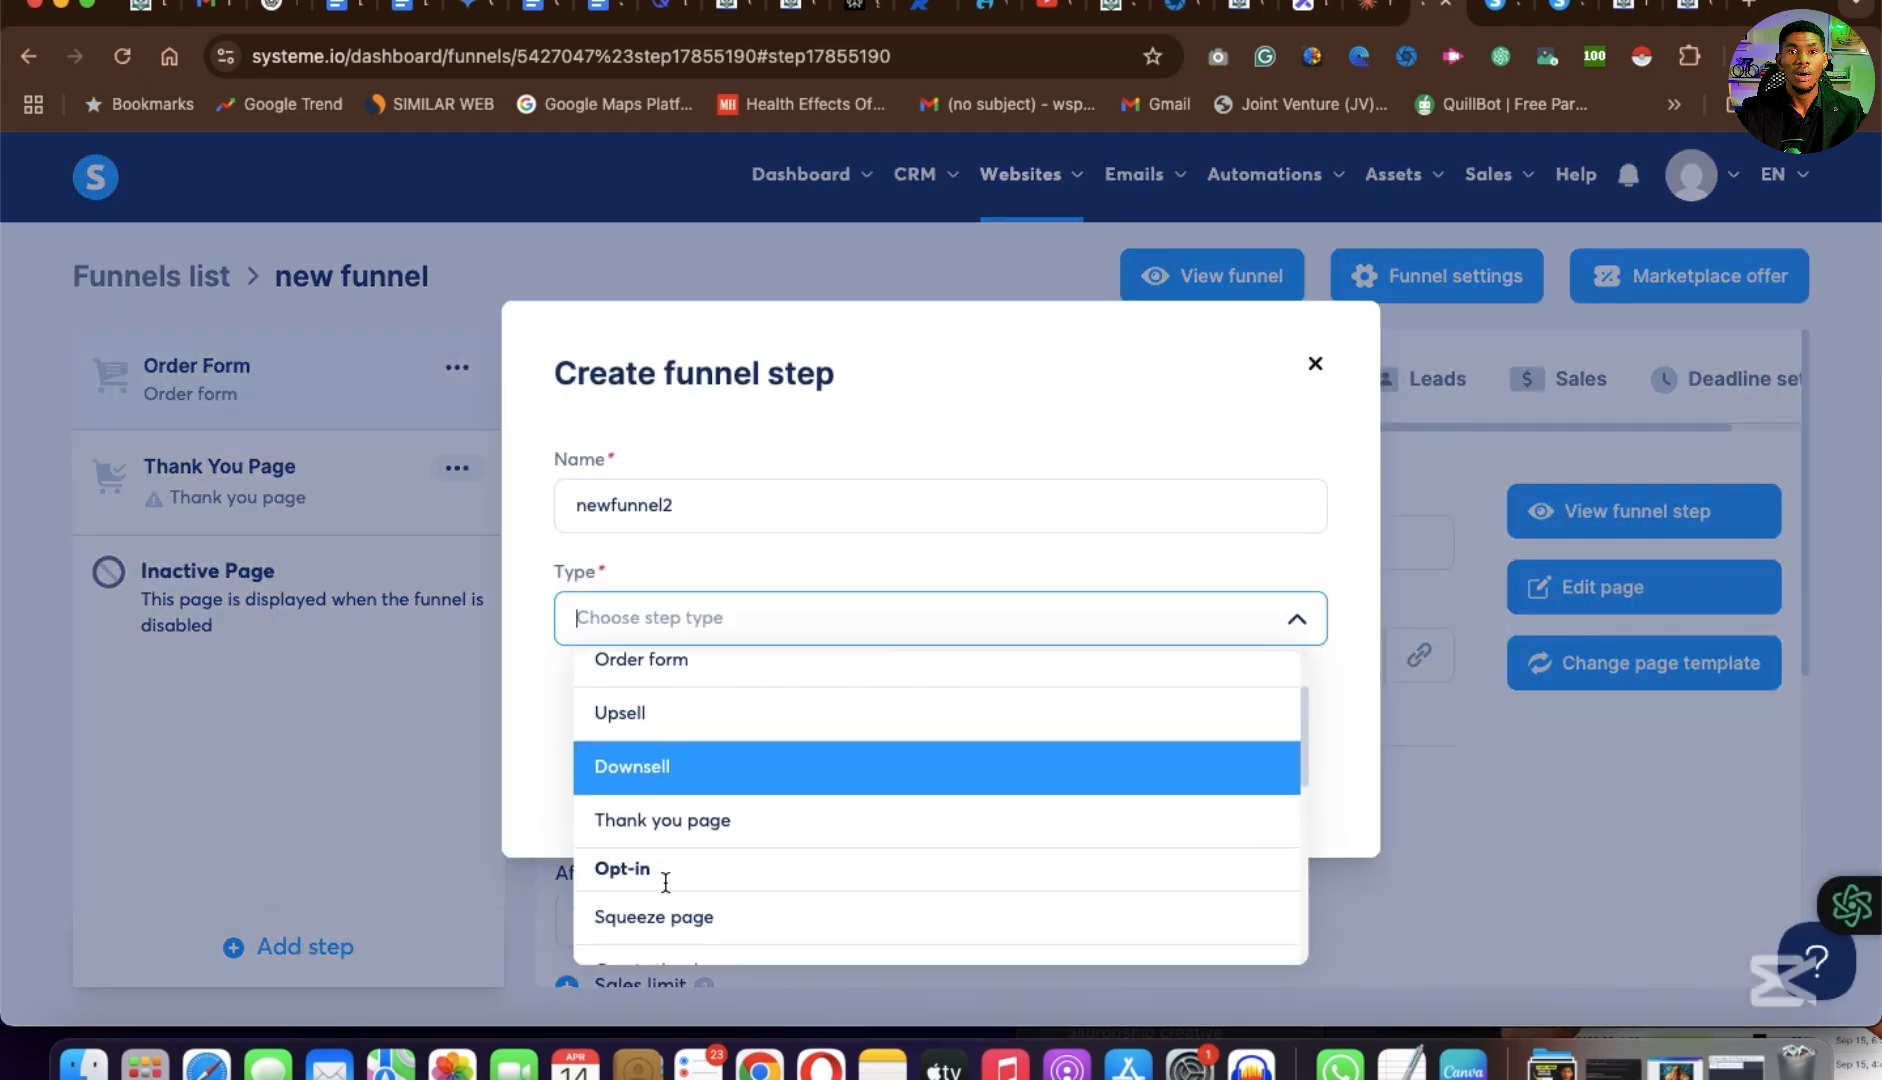
{"action": "scroll", "coordinate": [665, 878], "scroll_direction": "down", "scroll_amount": 3}
{"action": "scroll", "coordinate": [665, 878], "scroll_direction": "up", "scroll_amount": 4}
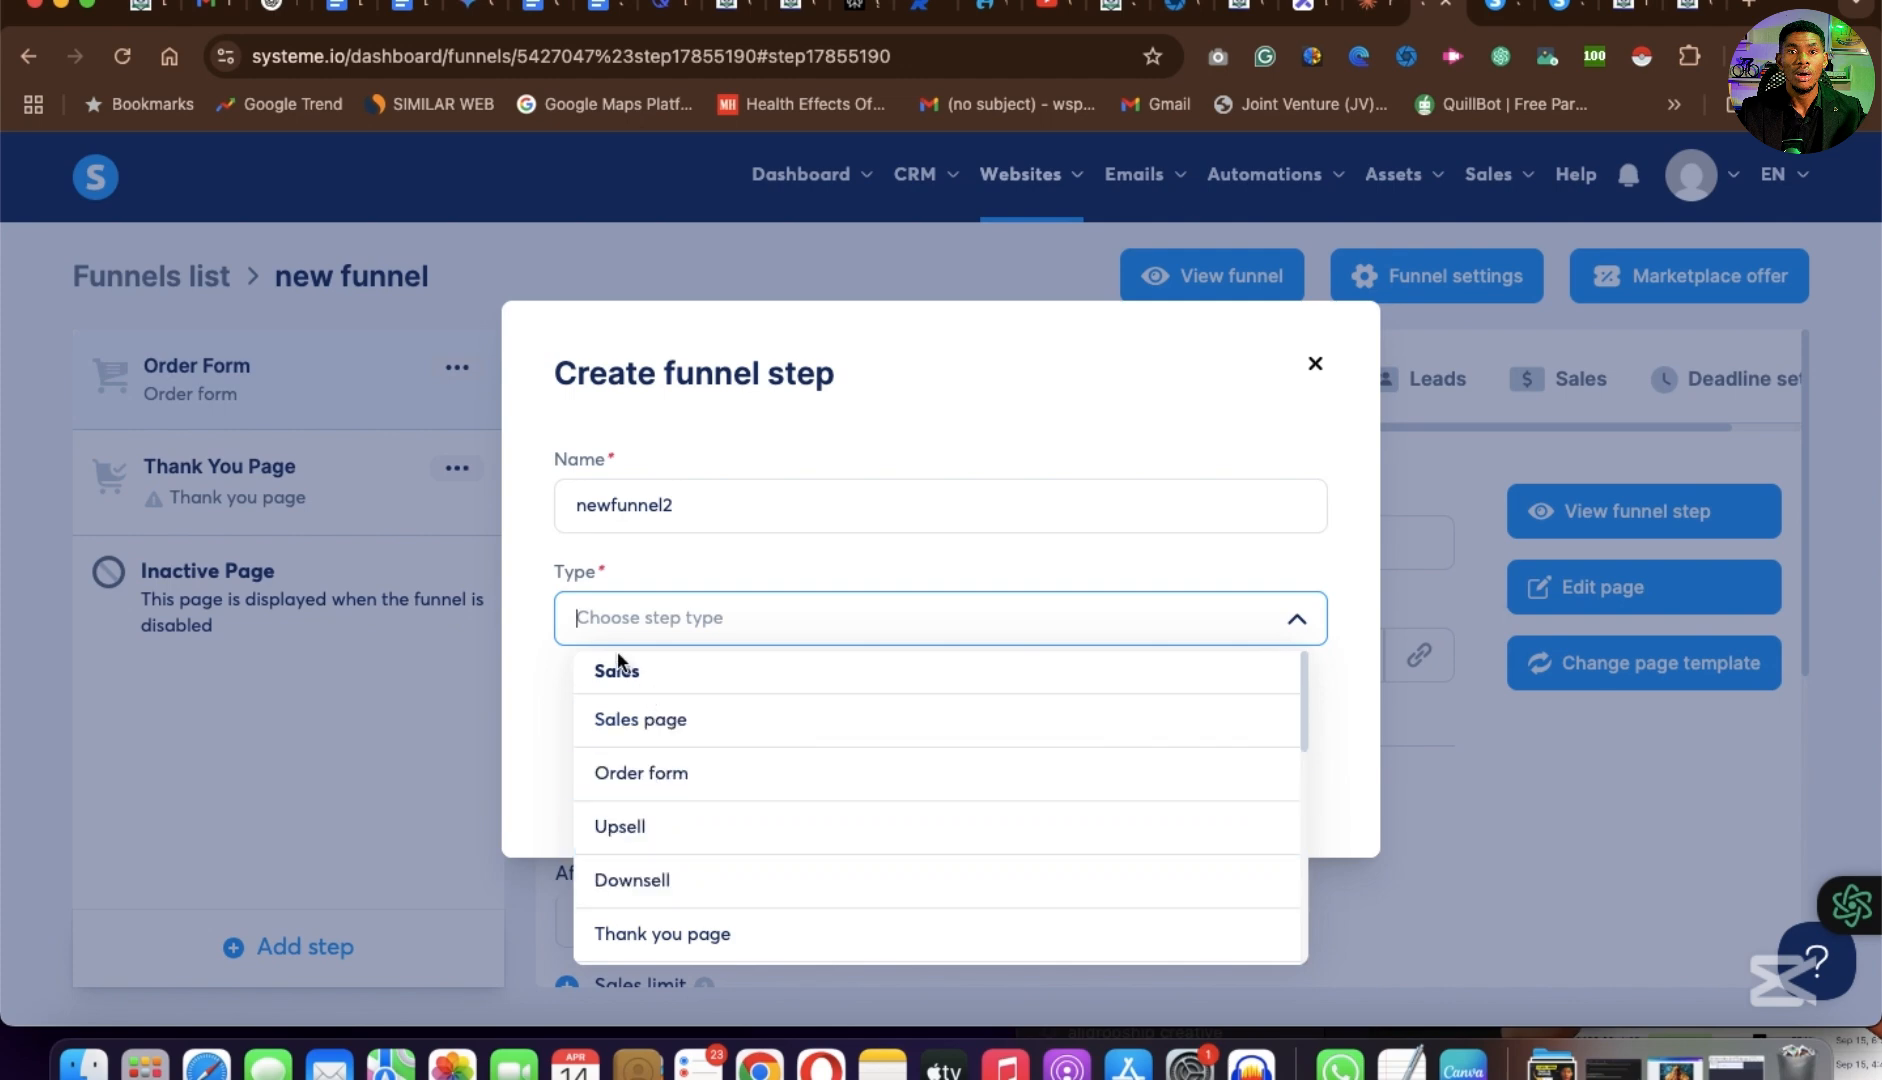
{"action": "scroll", "coordinate": [702, 845], "scroll_direction": "down", "scroll_amount": 2}
{"action": "scroll", "coordinate": [701, 842], "scroll_direction": "up", "scroll_amount": 3}
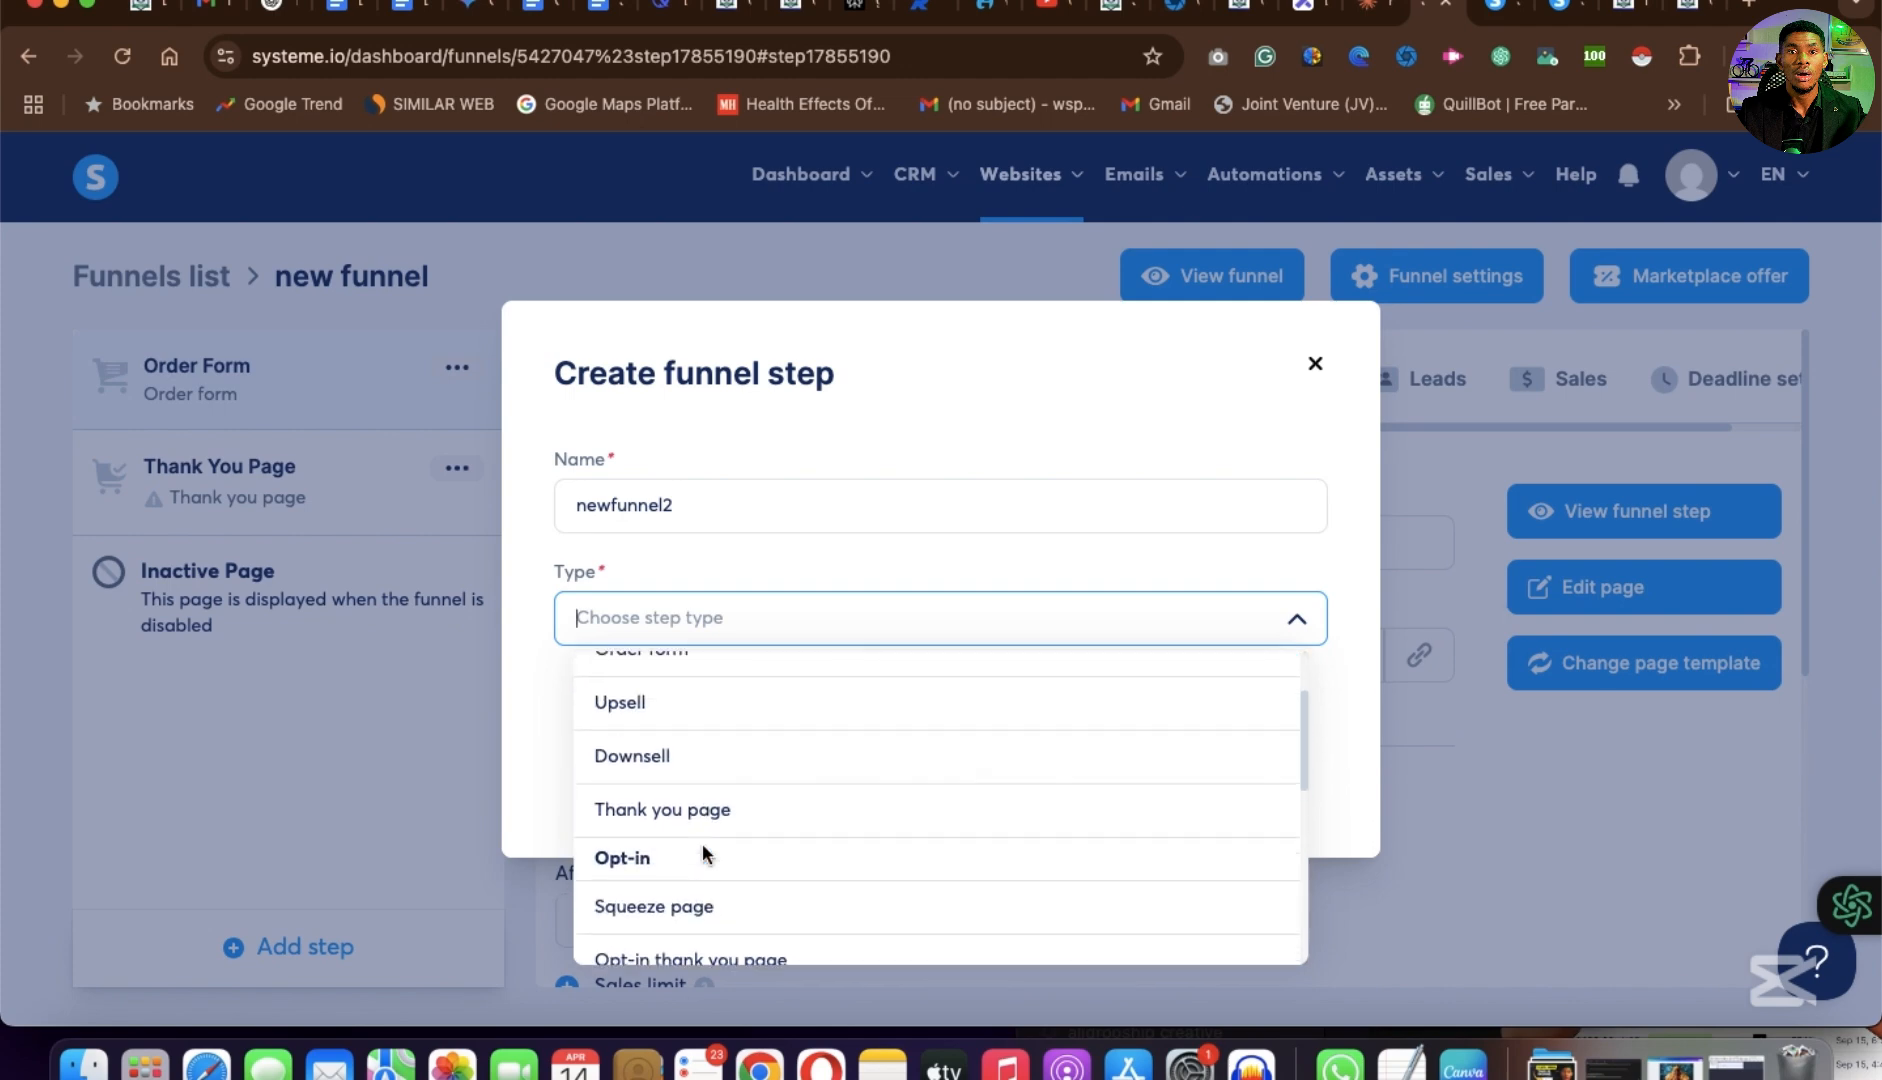
{"action": "scroll", "coordinate": [701, 842], "scroll_direction": "down", "scroll_amount": 1}
{"action": "scroll", "coordinate": [673, 848], "scroll_direction": "up", "scroll_amount": 1}
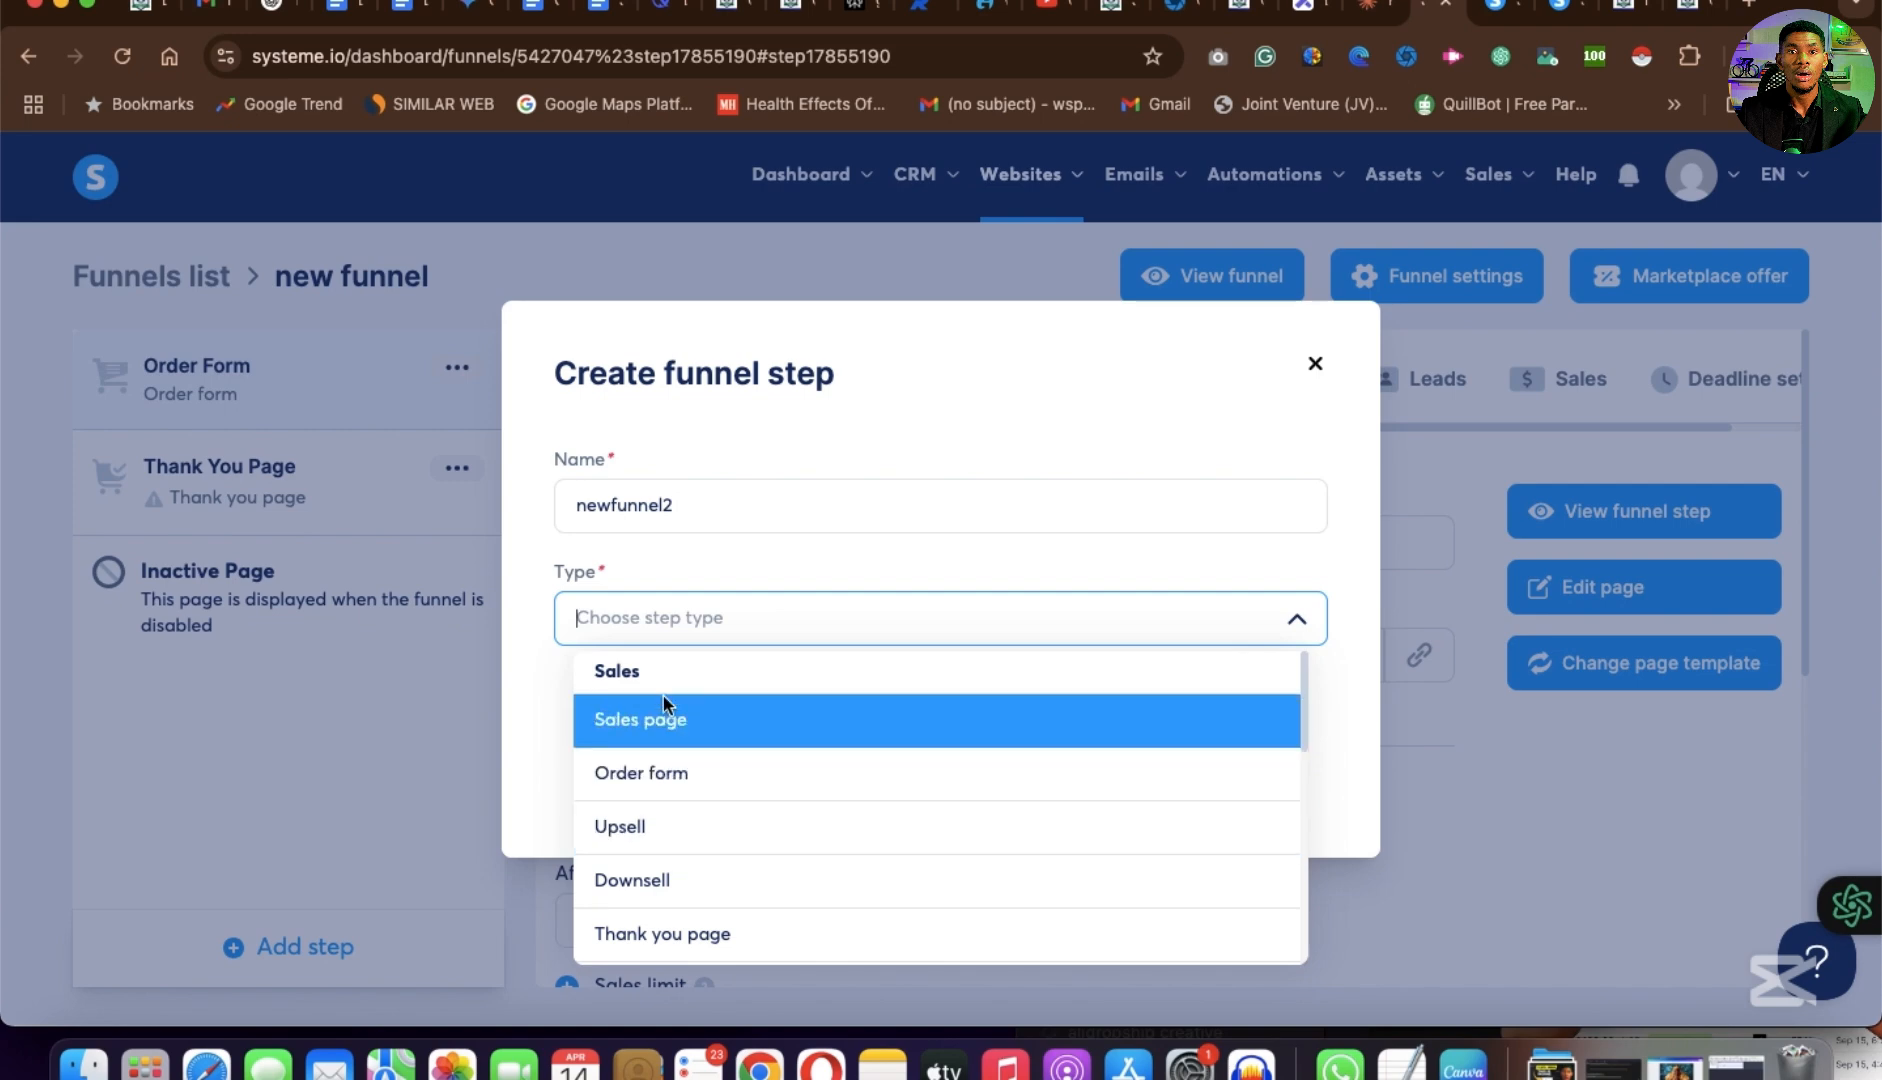
{"action": "scroll", "coordinate": [851, 790], "scroll_direction": "down", "scroll_amount": 5}
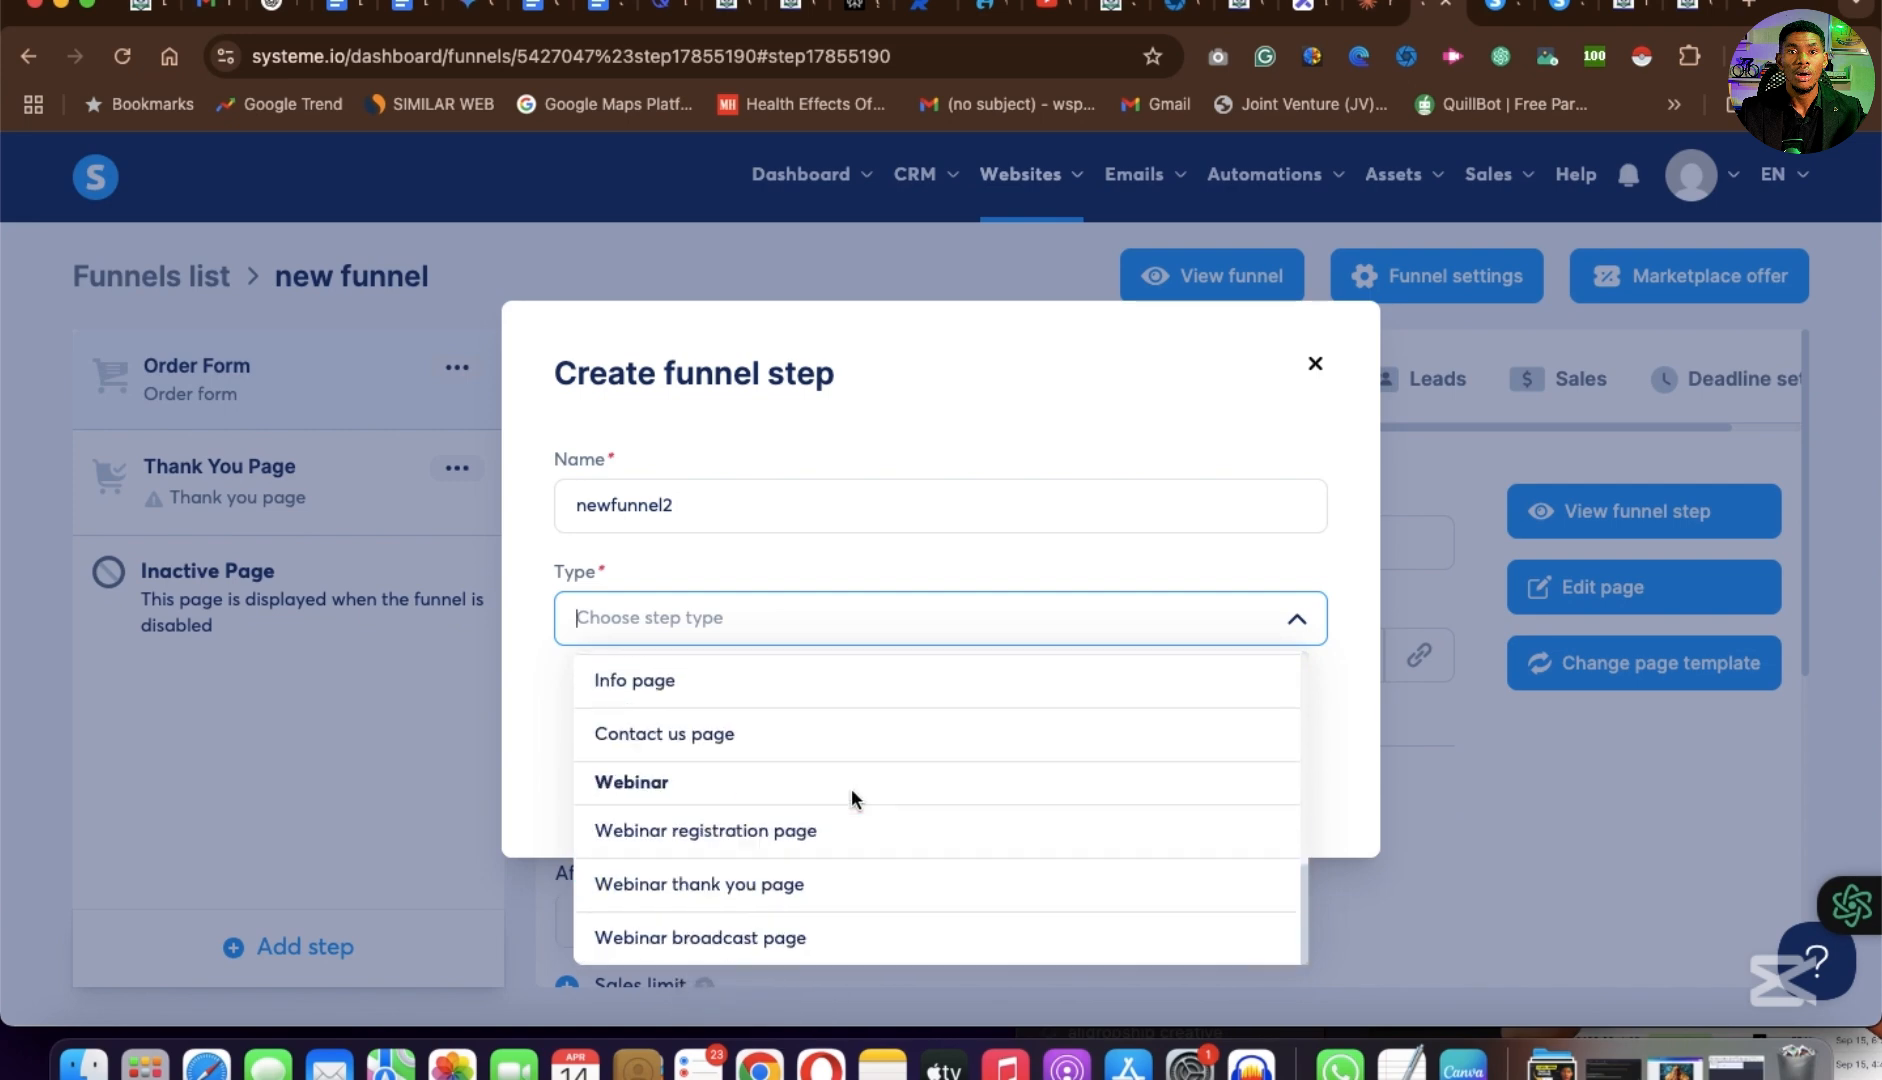
{"action": "scroll", "coordinate": [851, 790], "scroll_direction": "up", "scroll_amount": 6}
{"action": "scroll", "coordinate": [851, 790], "scroll_direction": "down", "scroll_amount": 1}
{"action": "scroll", "coordinate": [851, 788], "scroll_direction": "down", "scroll_amount": 3}
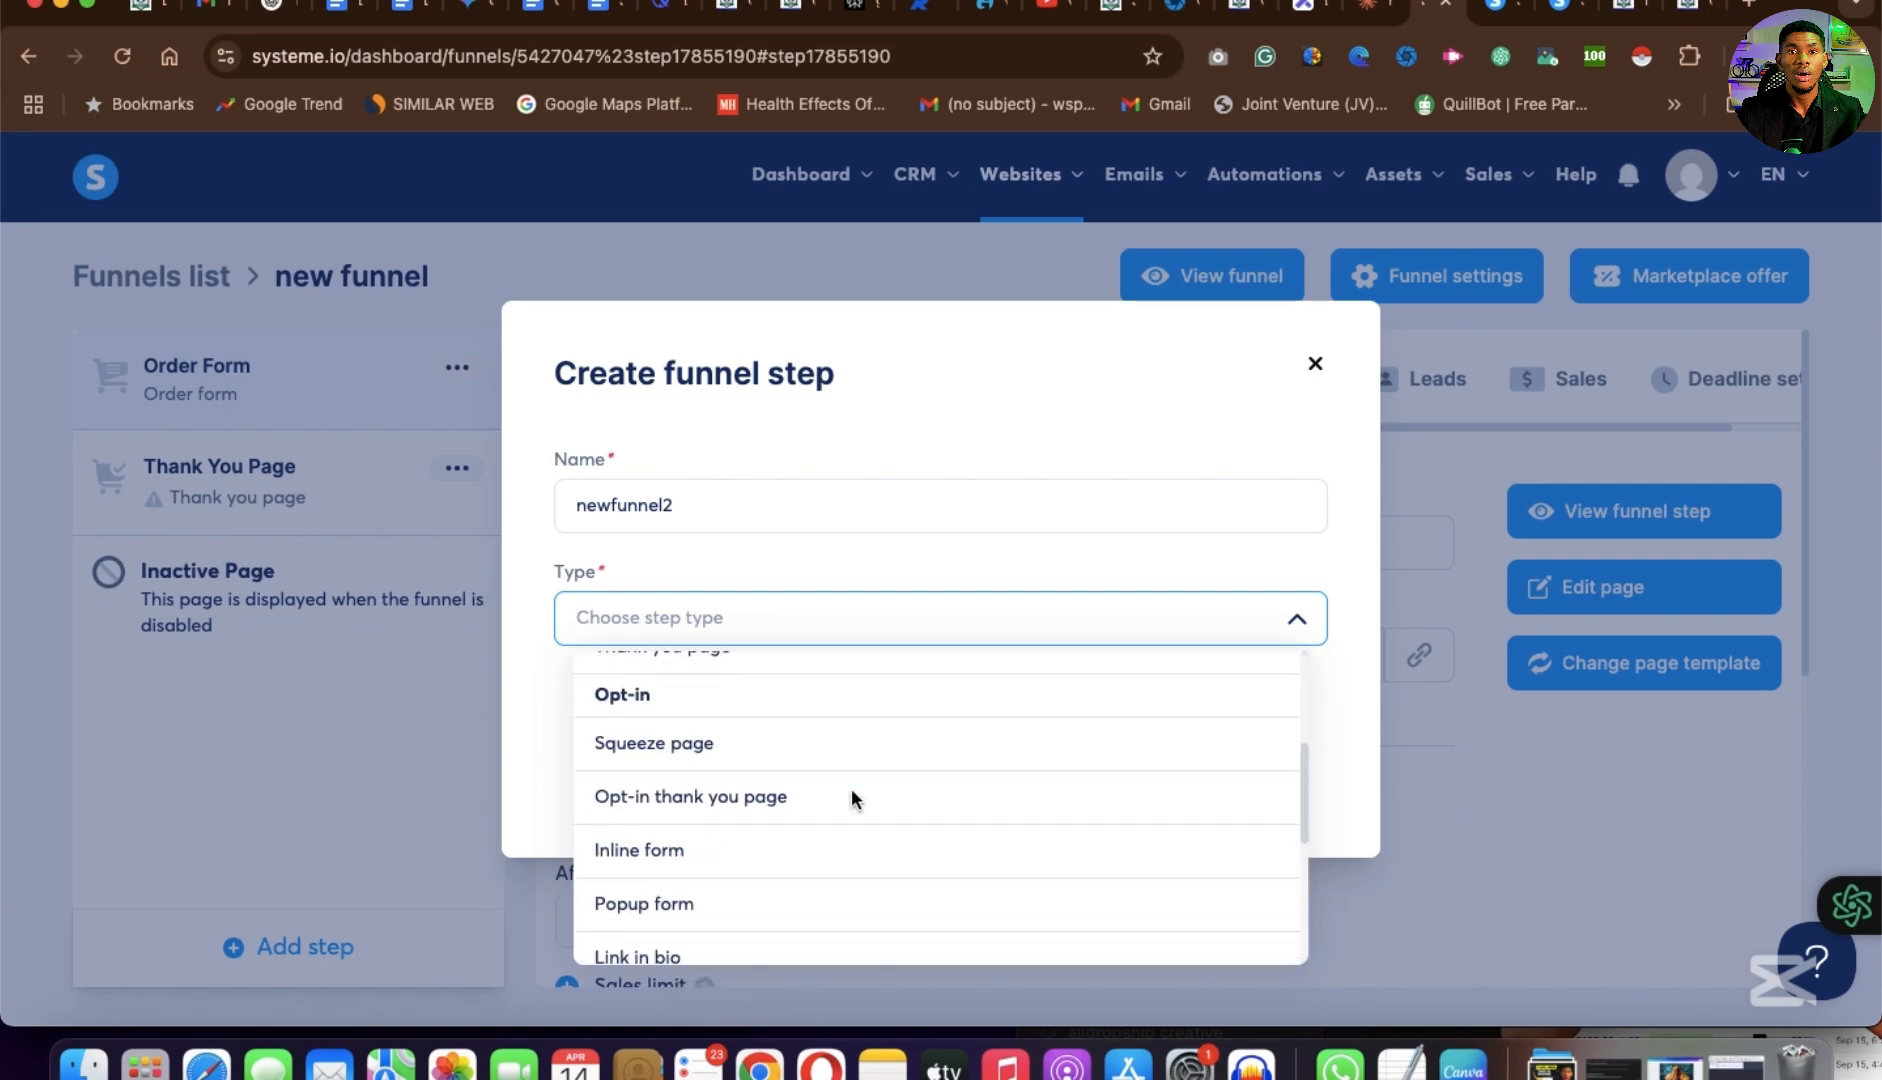
{"action": "left_click", "coordinate": [830, 743]}
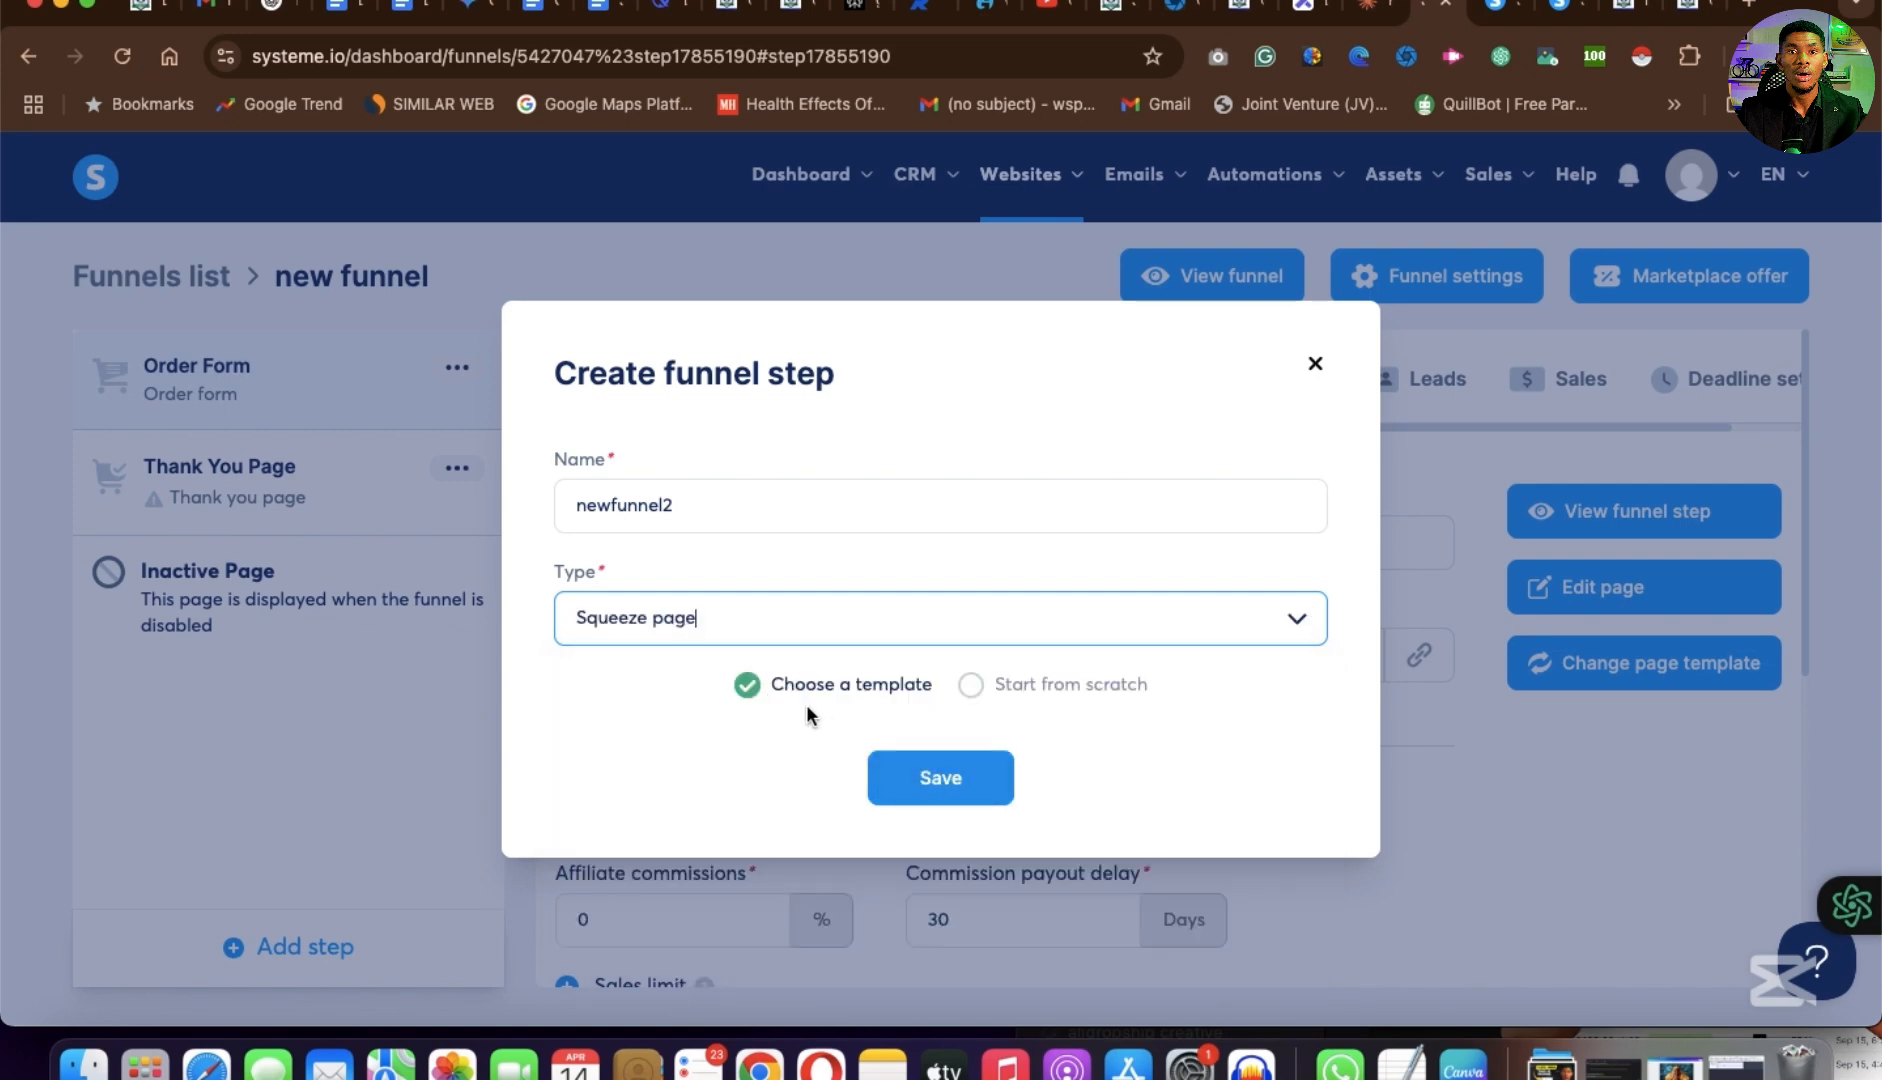
{"action": "left_click", "coordinate": [959, 790]}
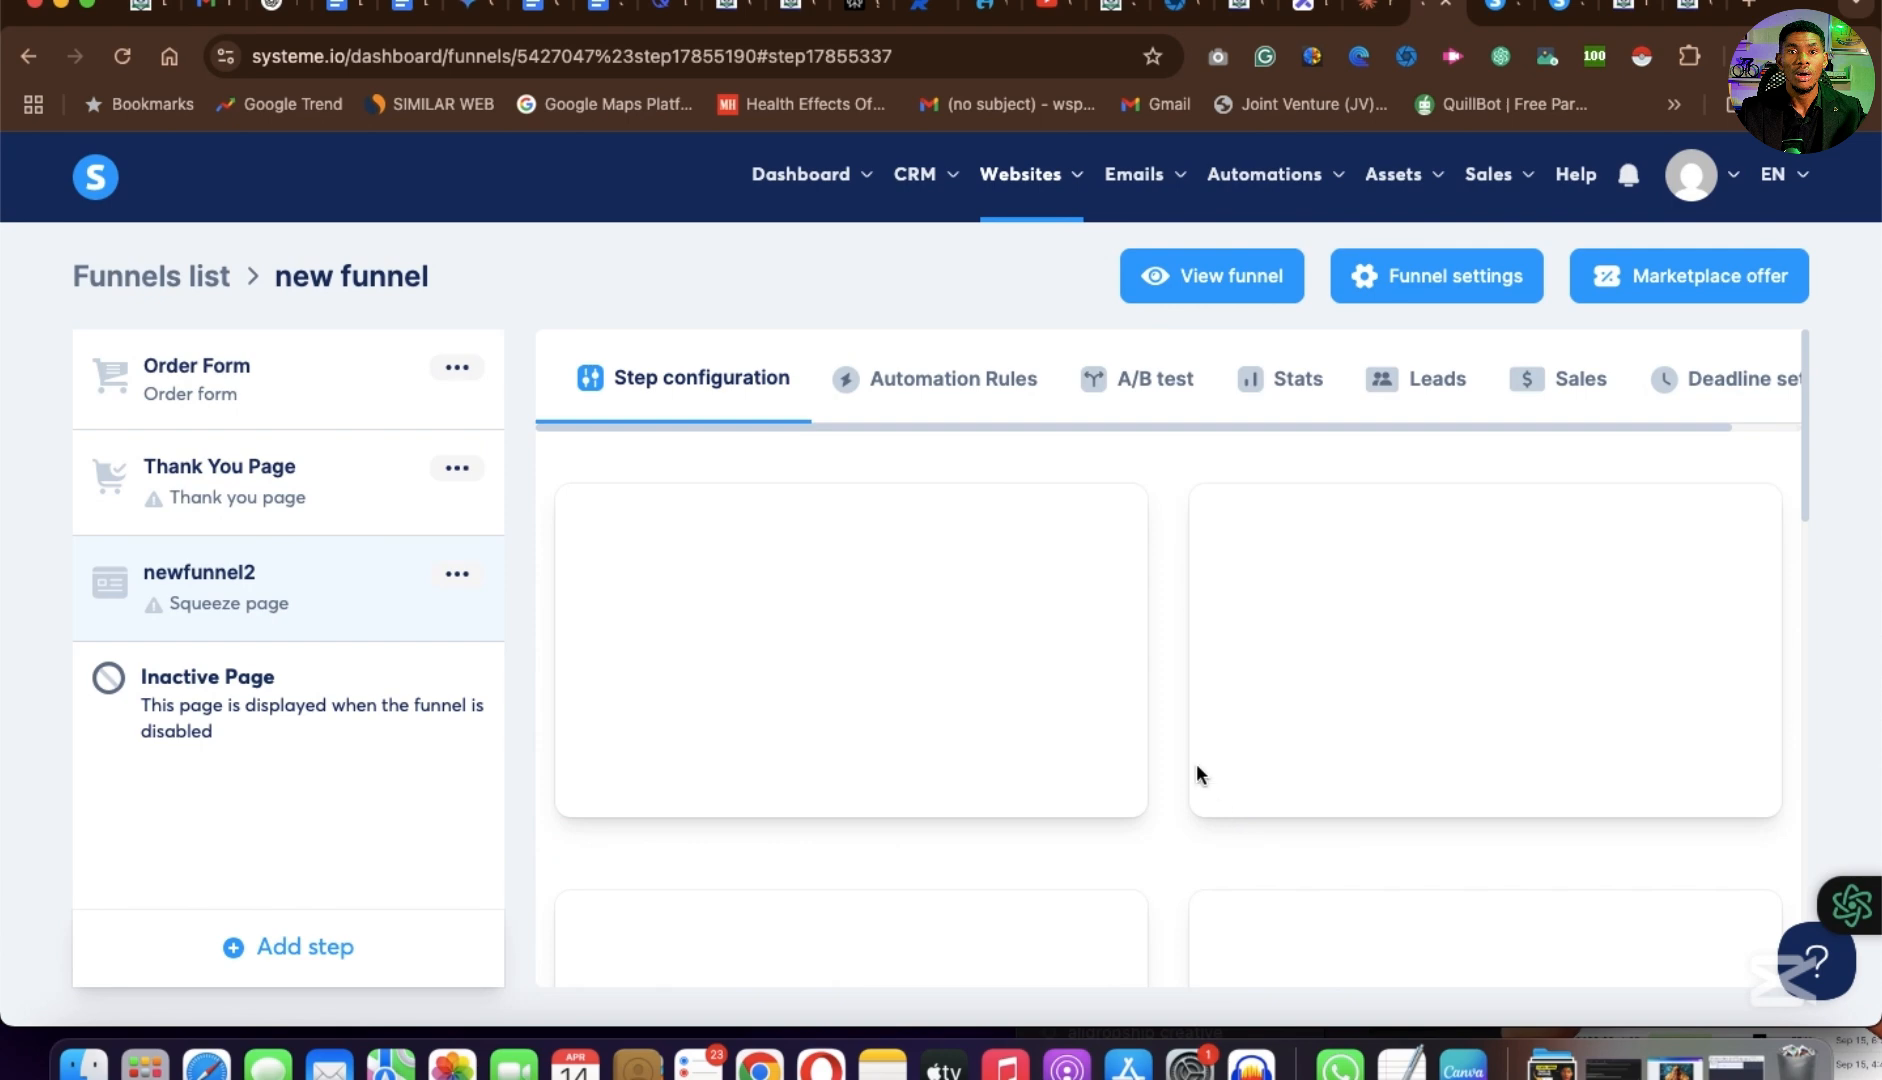
Browse the squeeze page templates offered for newfunnel2, from the Volunteer design to The Legacy Museum.
{"action": "mouse_move", "coordinate": [1137, 722]}
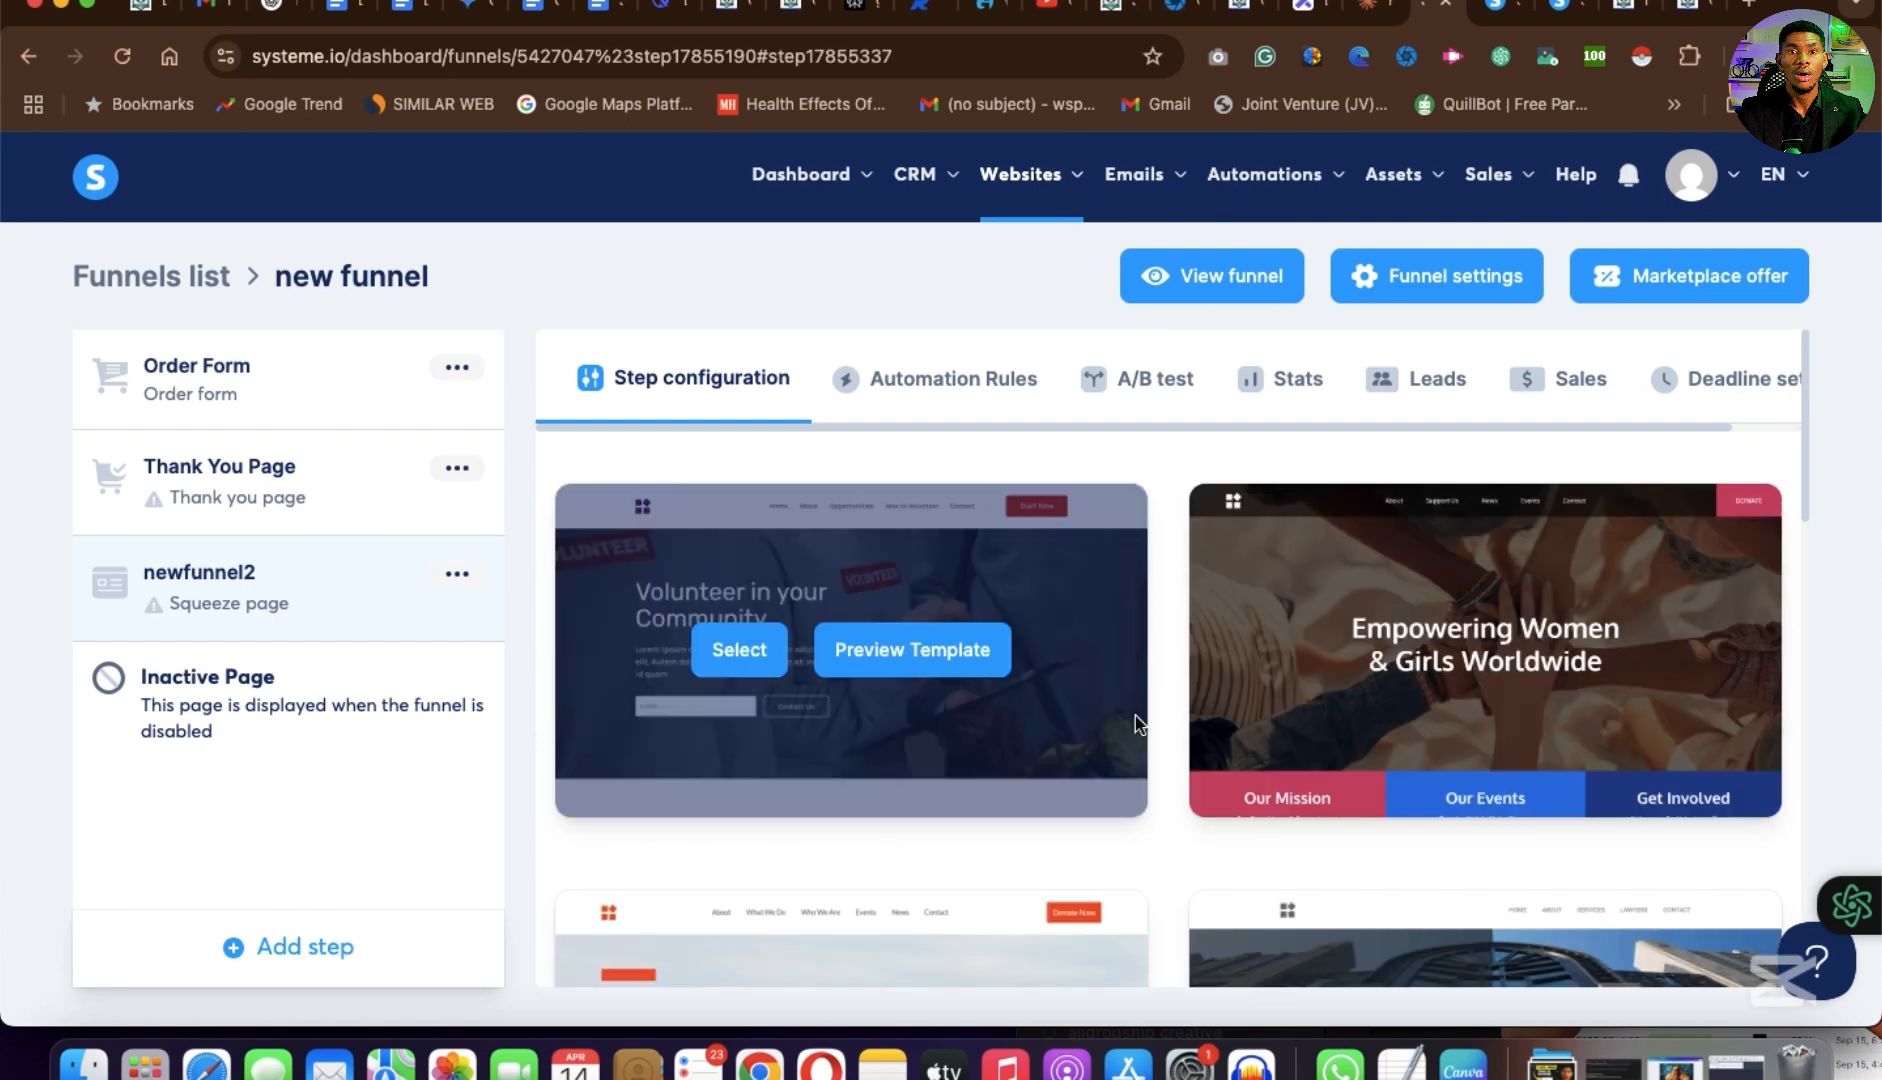
{"action": "mouse_move", "coordinate": [1600, 495]}
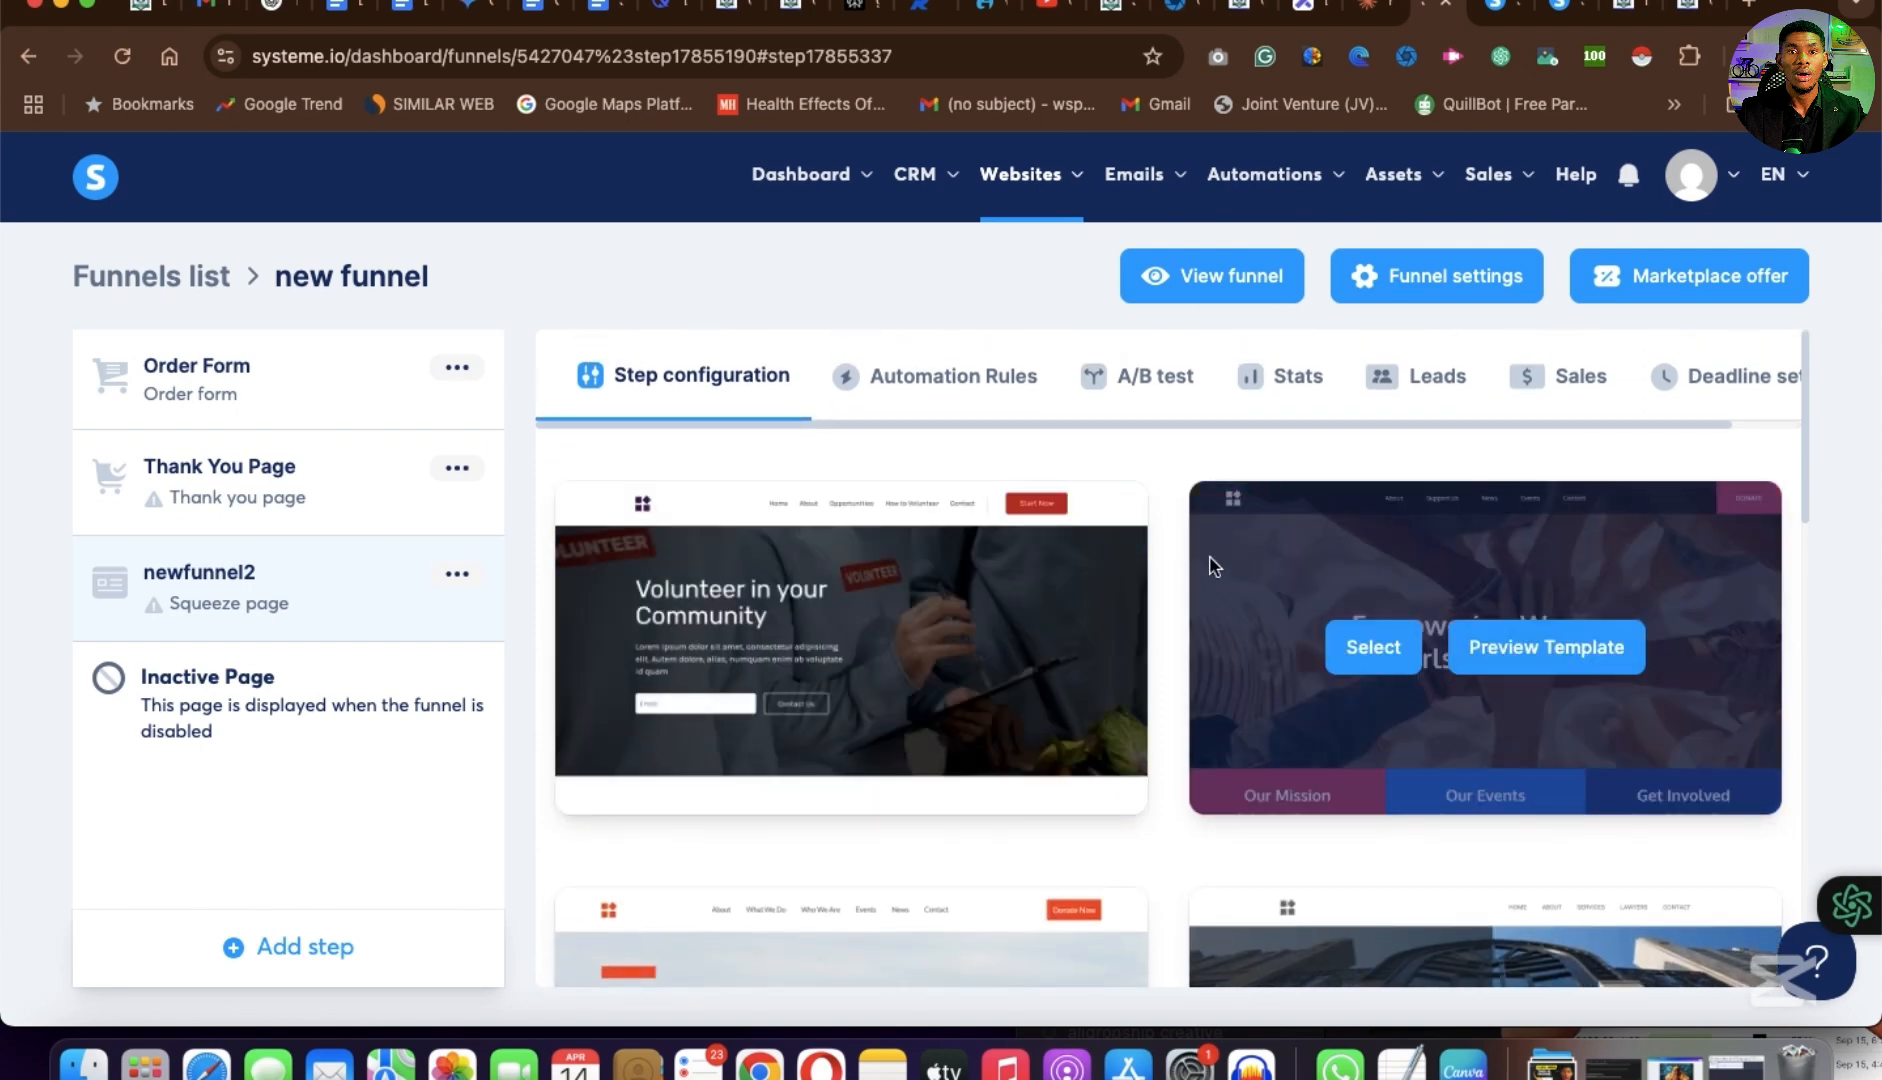
{"action": "mouse_move", "coordinate": [652, 540]}
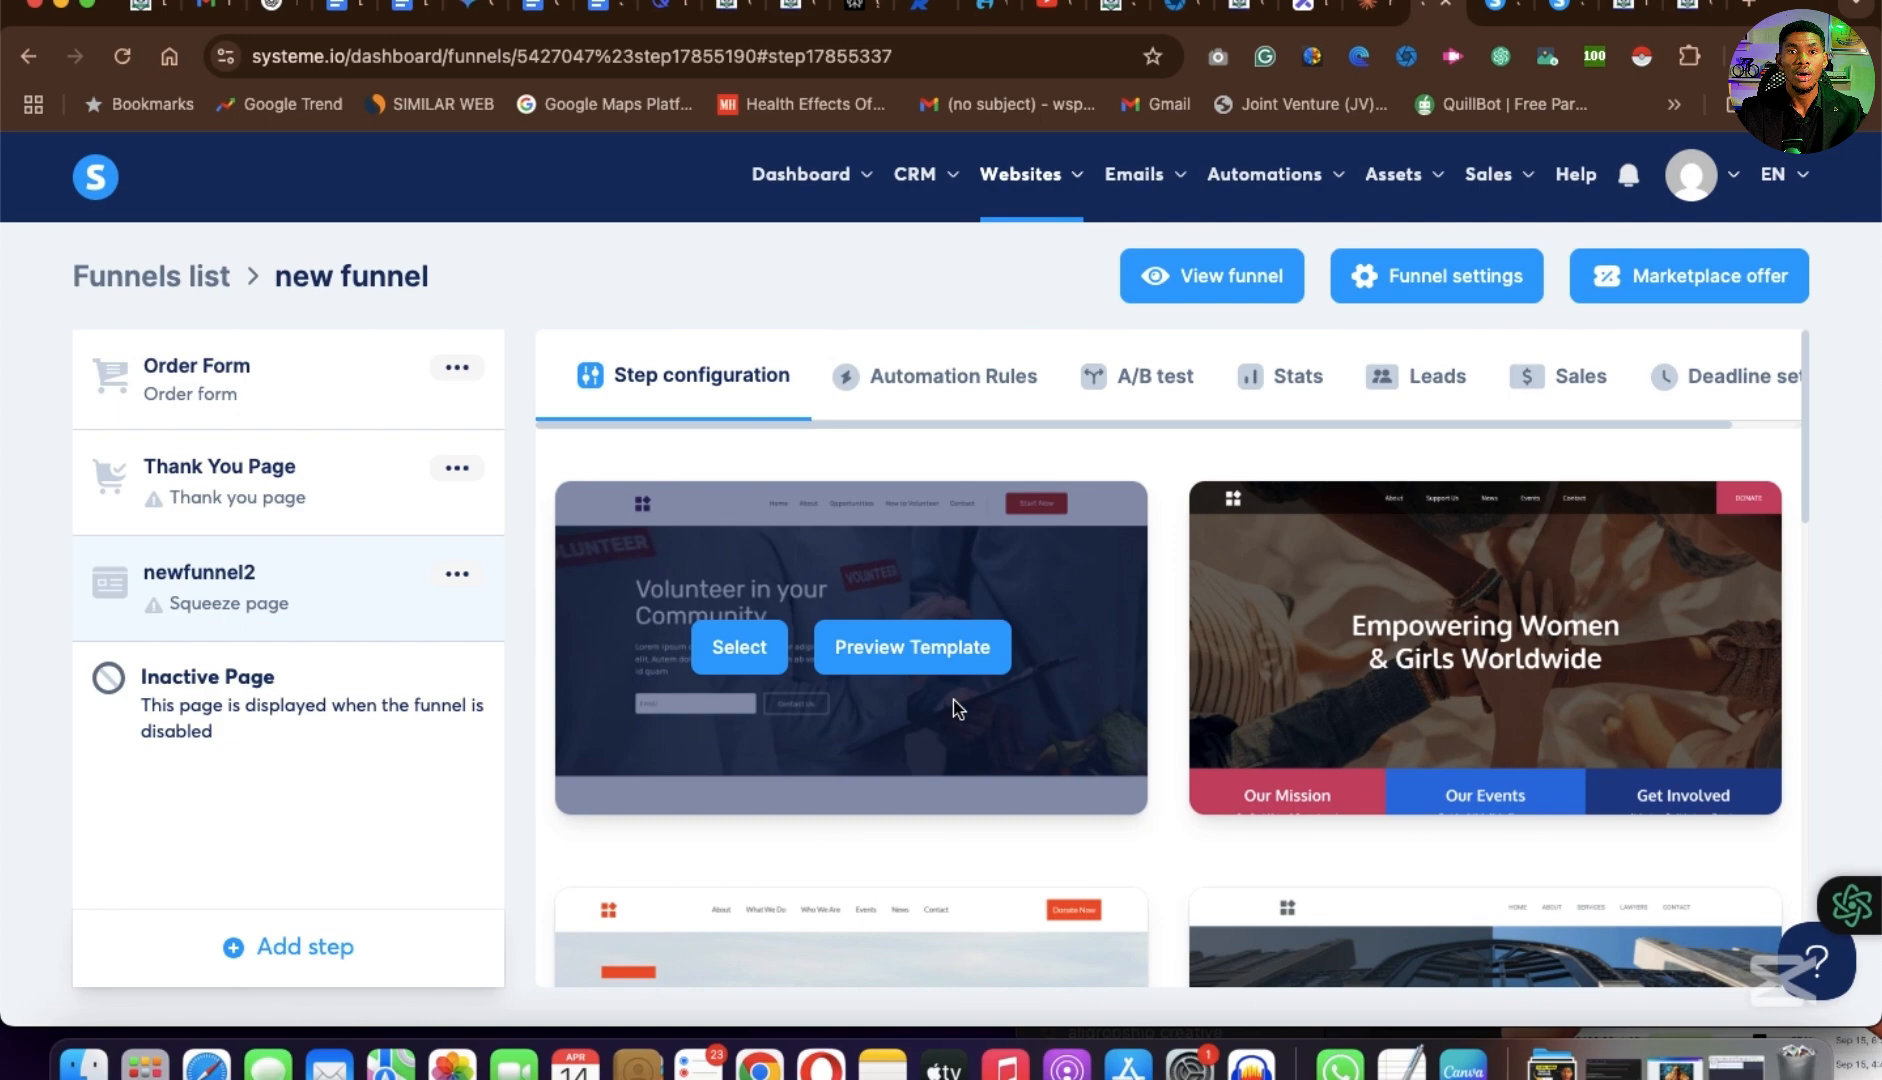
{"action": "scroll", "coordinate": [953, 699], "scroll_direction": "down", "scroll_amount": 15}
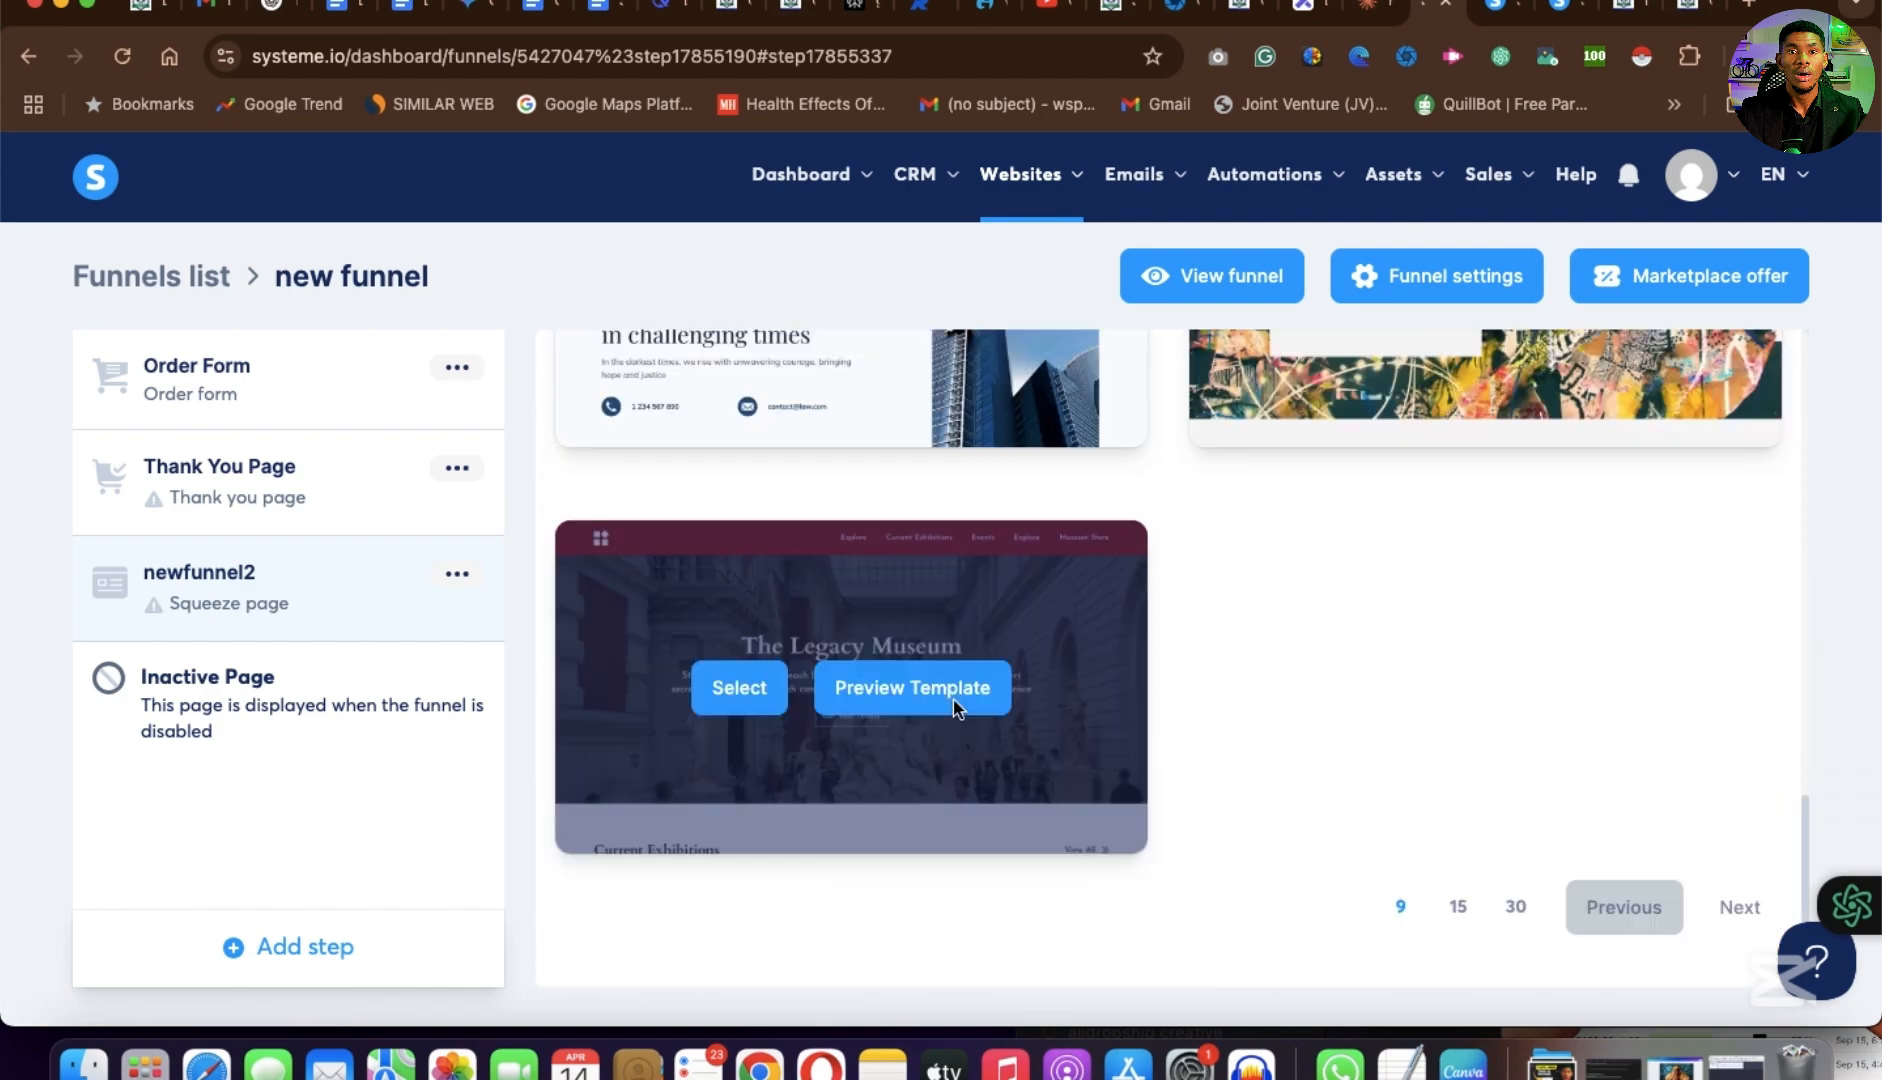
{"action": "scroll", "coordinate": [953, 701], "scroll_direction": "up", "scroll_amount": 10}
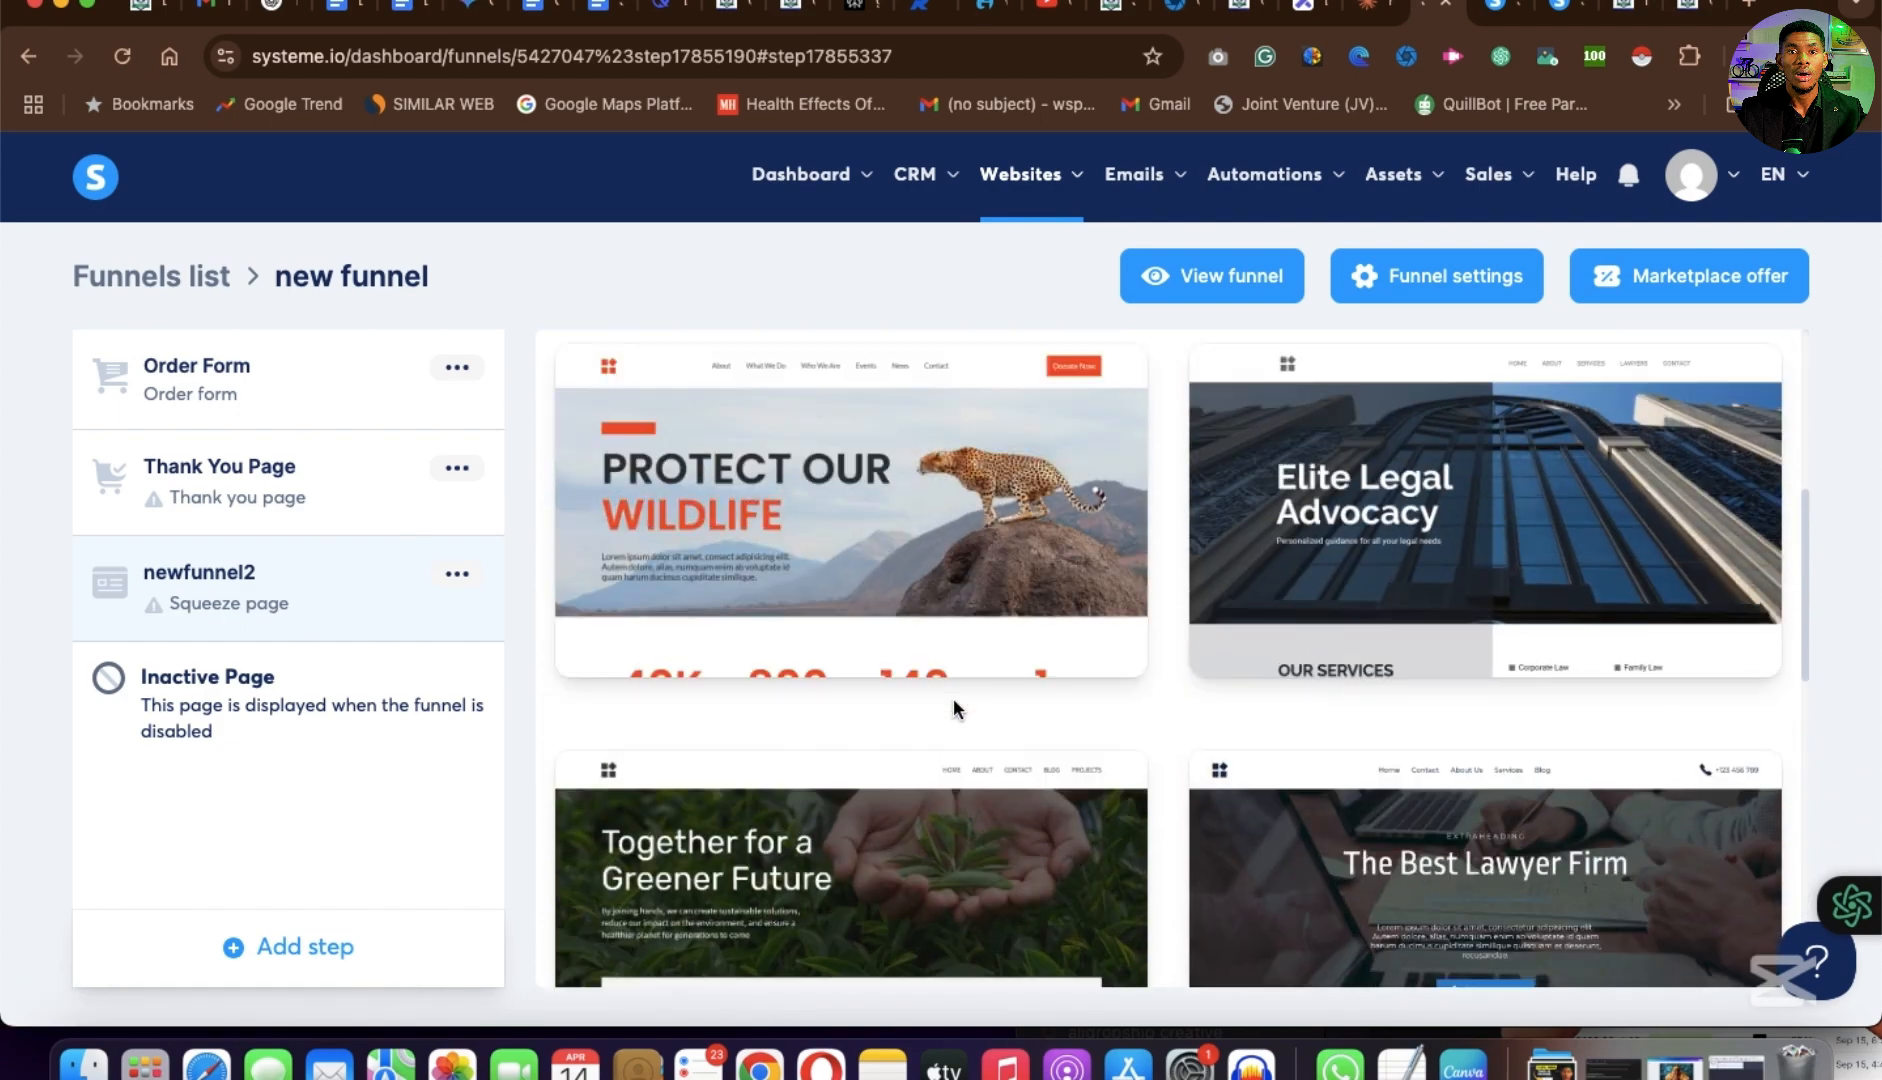
{"action": "scroll", "coordinate": [953, 708], "scroll_direction": "up", "scroll_amount": 5}
{"action": "scroll", "coordinate": [953, 708], "scroll_direction": "down", "scroll_amount": 15}
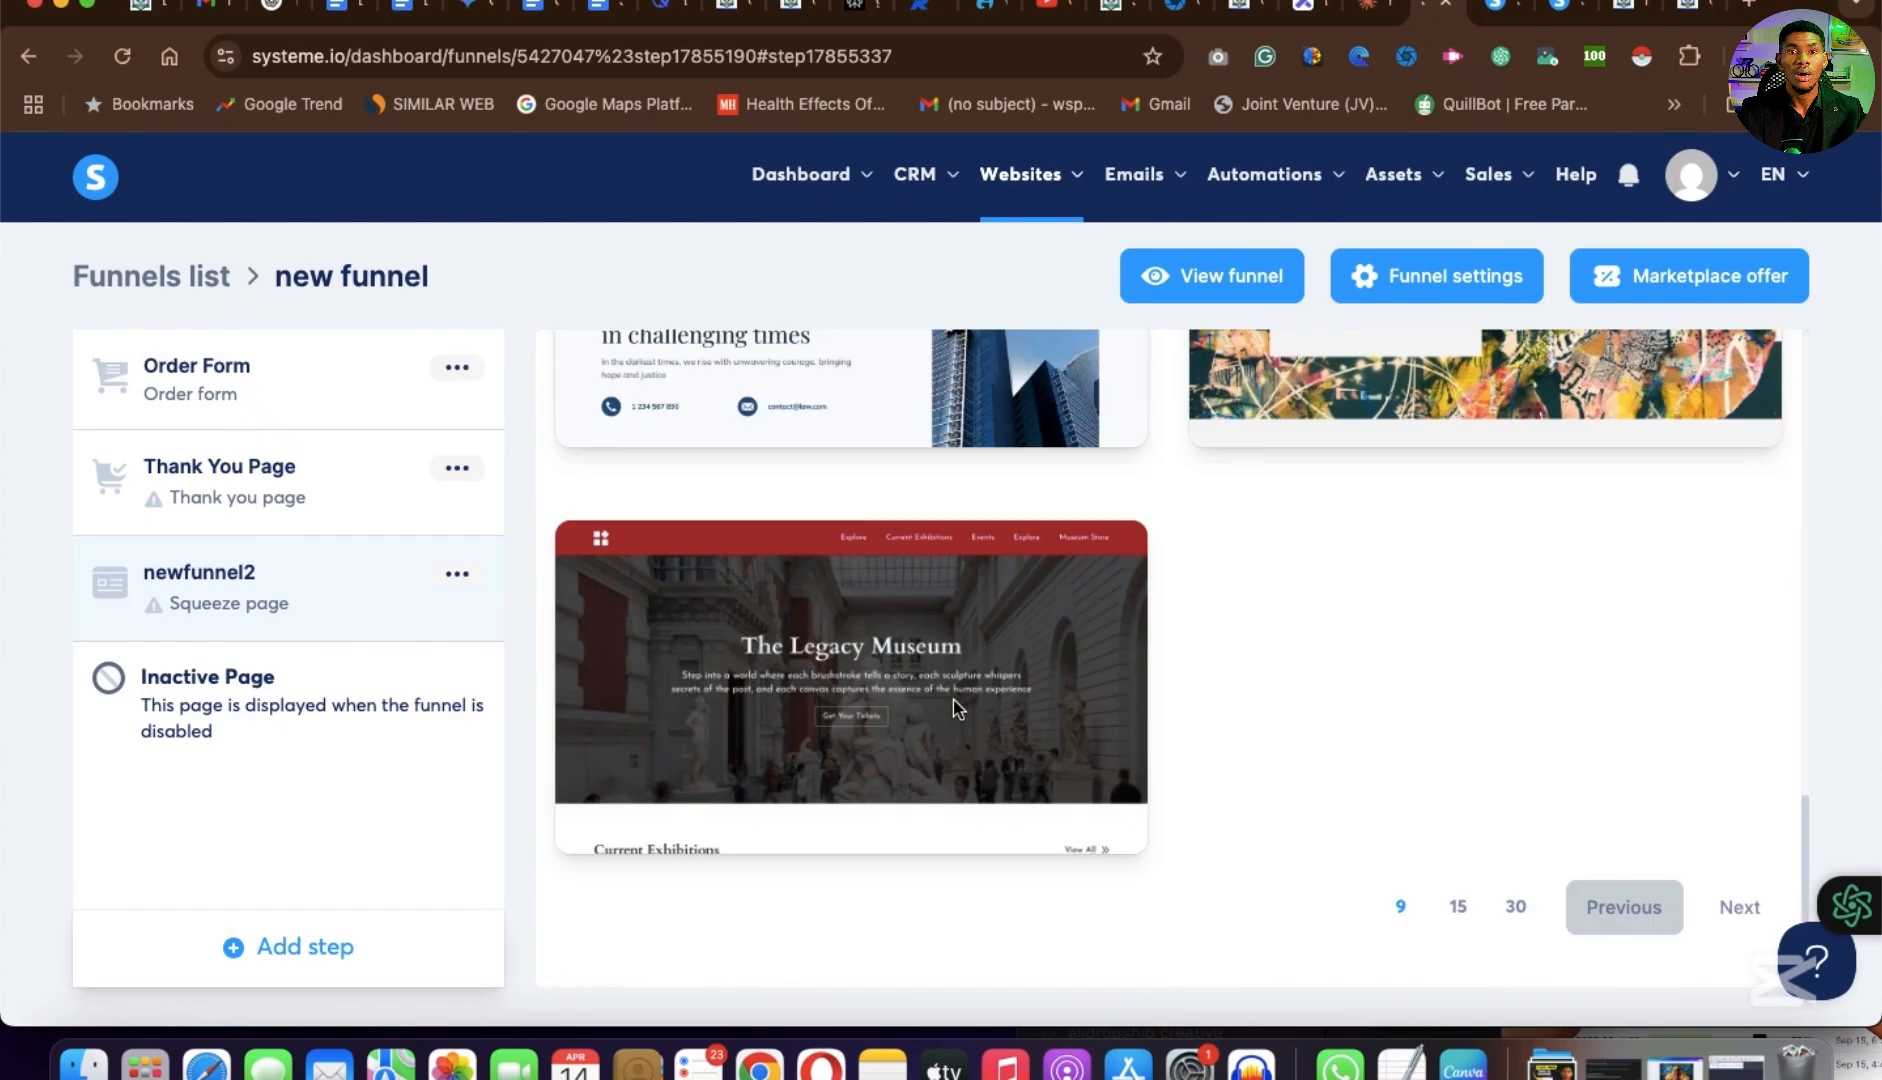
Show 15 templates per page and select the Global Partnerships for a Safer Future template for newfunnel2.
{"action": "left_click", "coordinate": [1459, 908]}
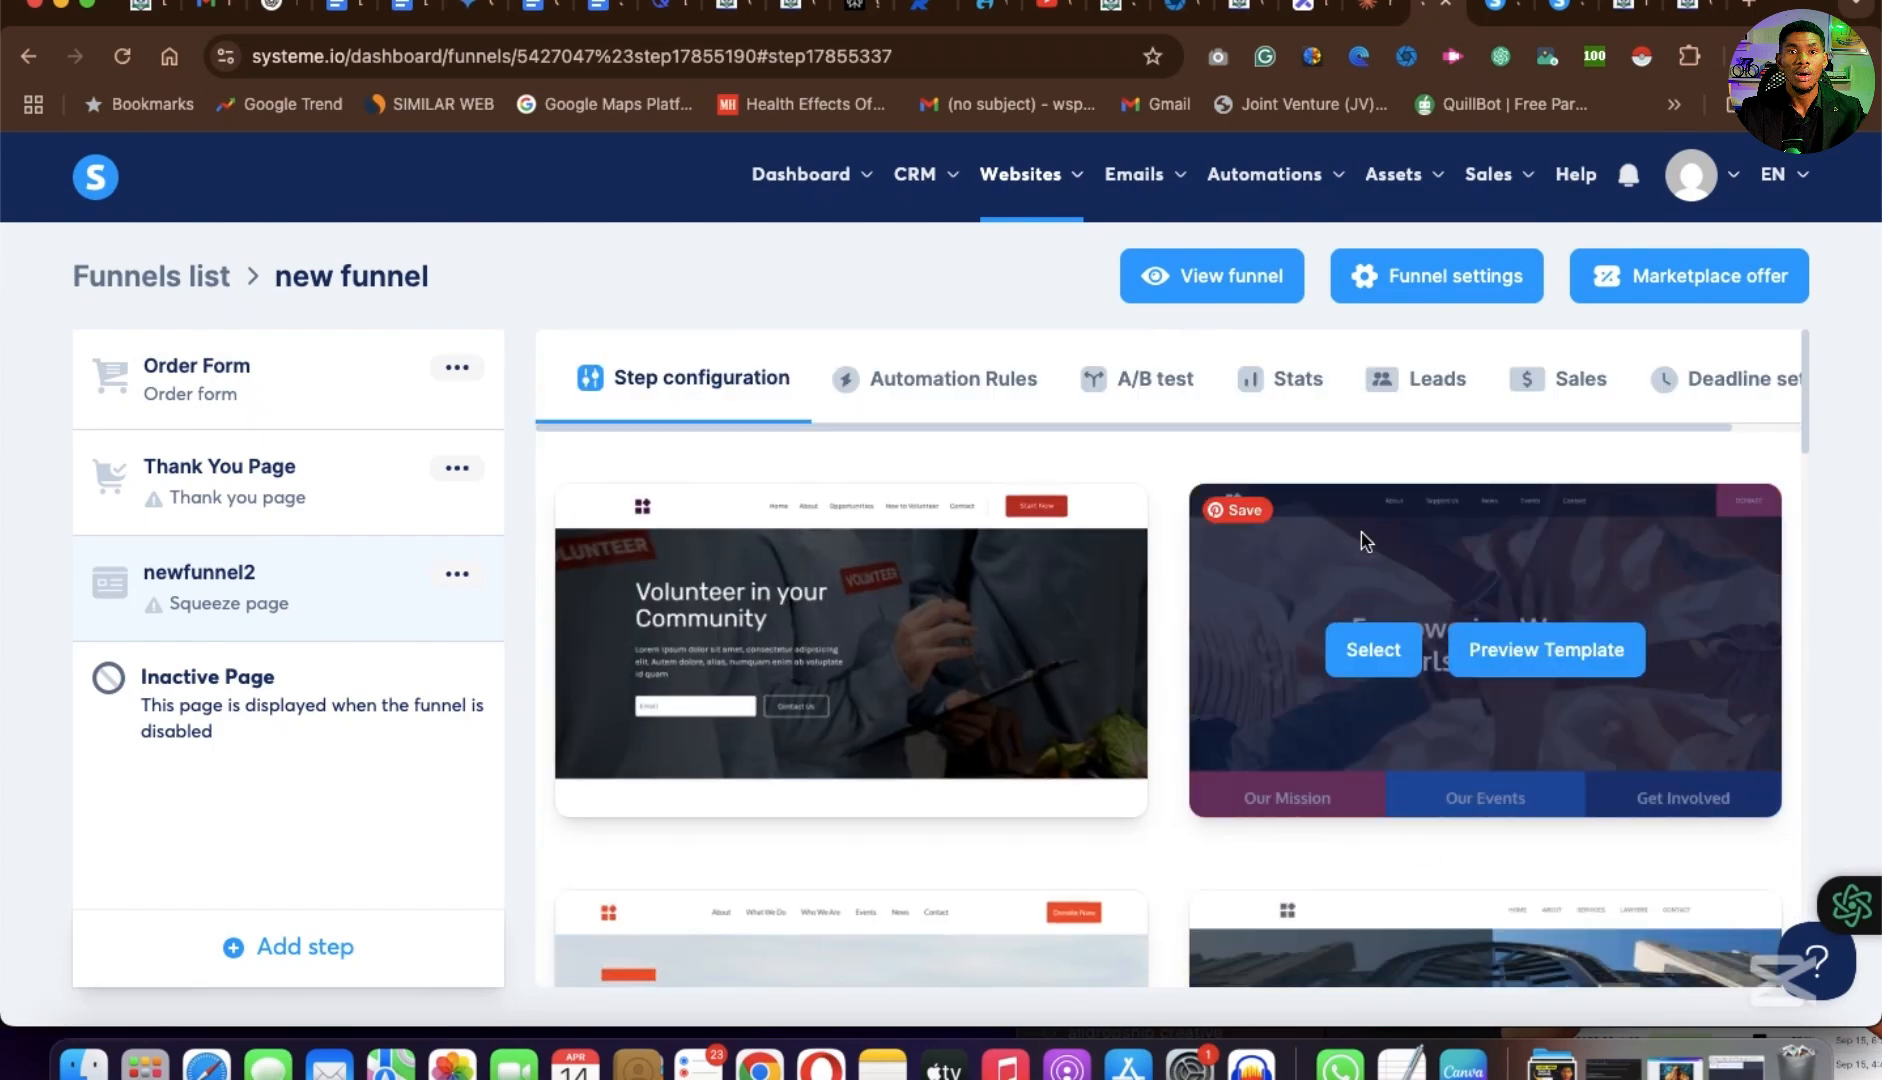
{"action": "scroll", "coordinate": [1216, 778], "scroll_direction": "down", "scroll_amount": 12}
{"action": "scroll", "coordinate": [1216, 781], "scroll_direction": "down", "scroll_amount": 1}
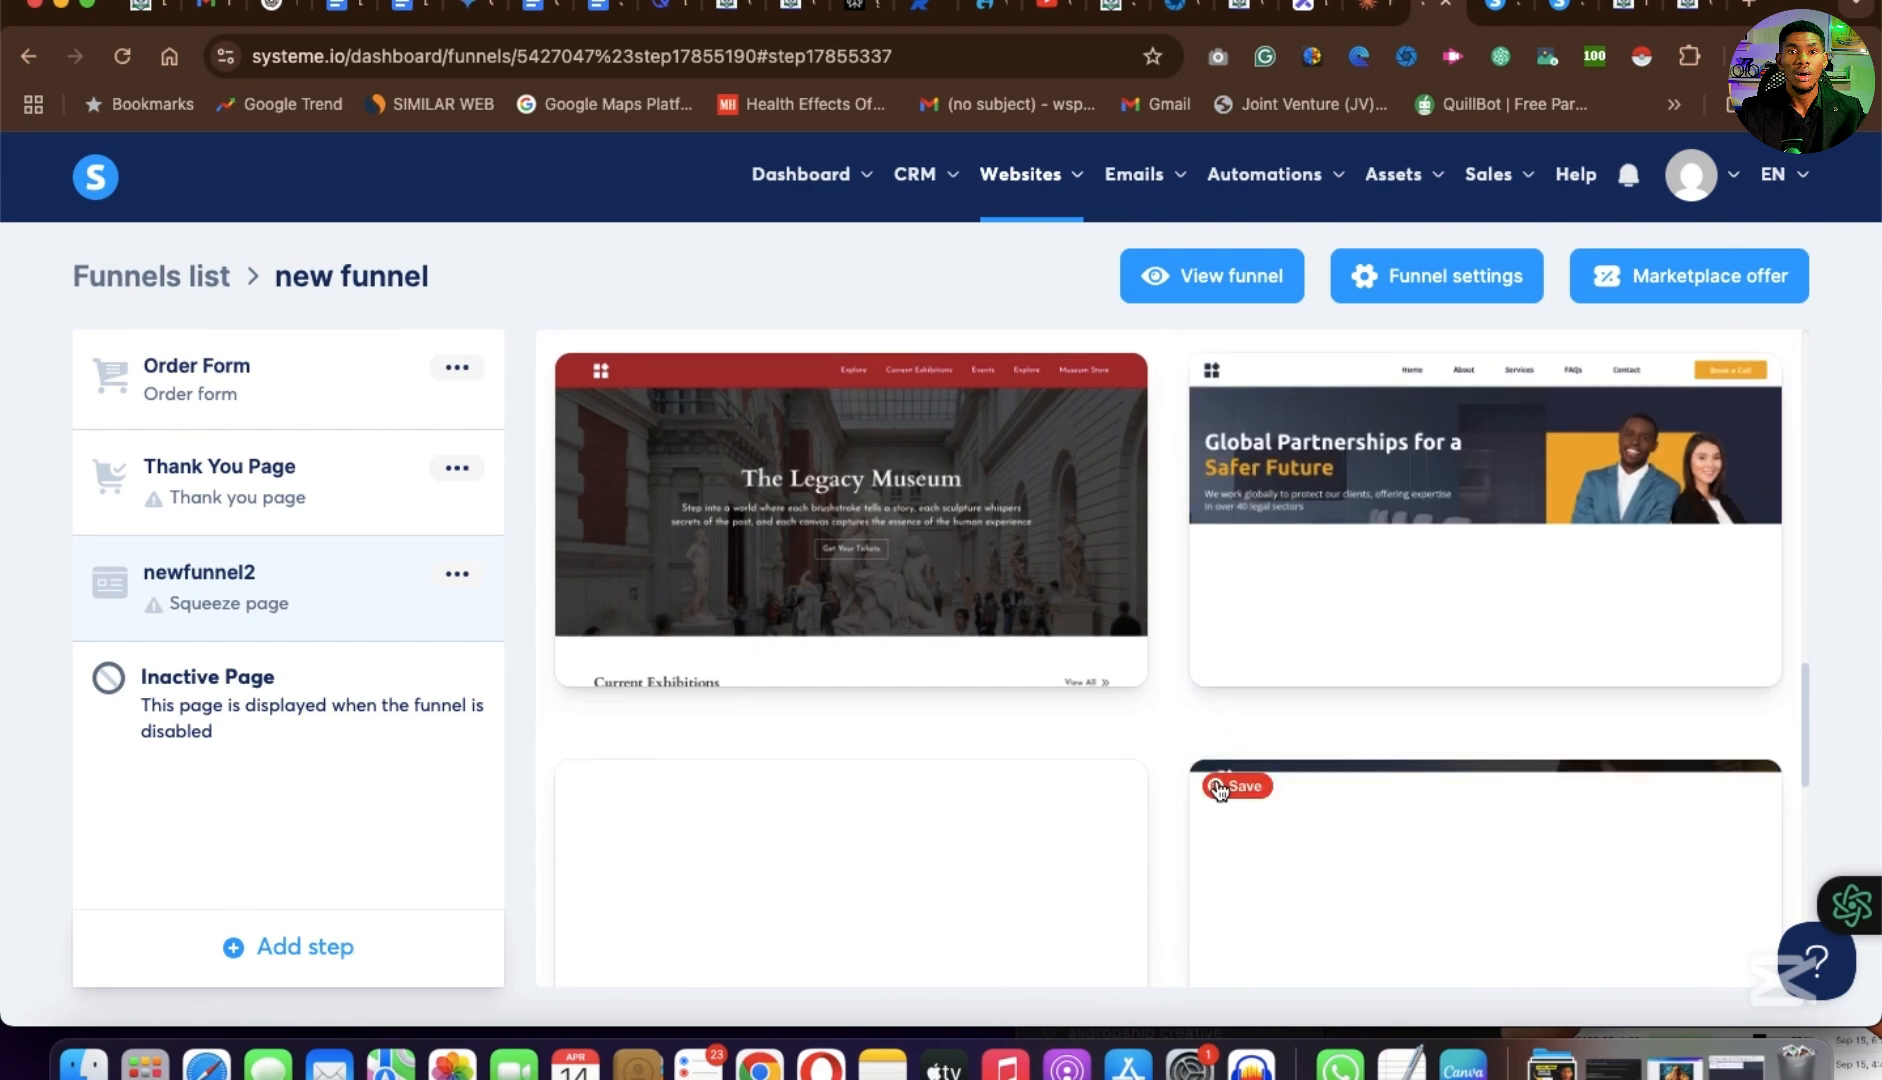
{"action": "left_click", "coordinate": [1384, 522]}
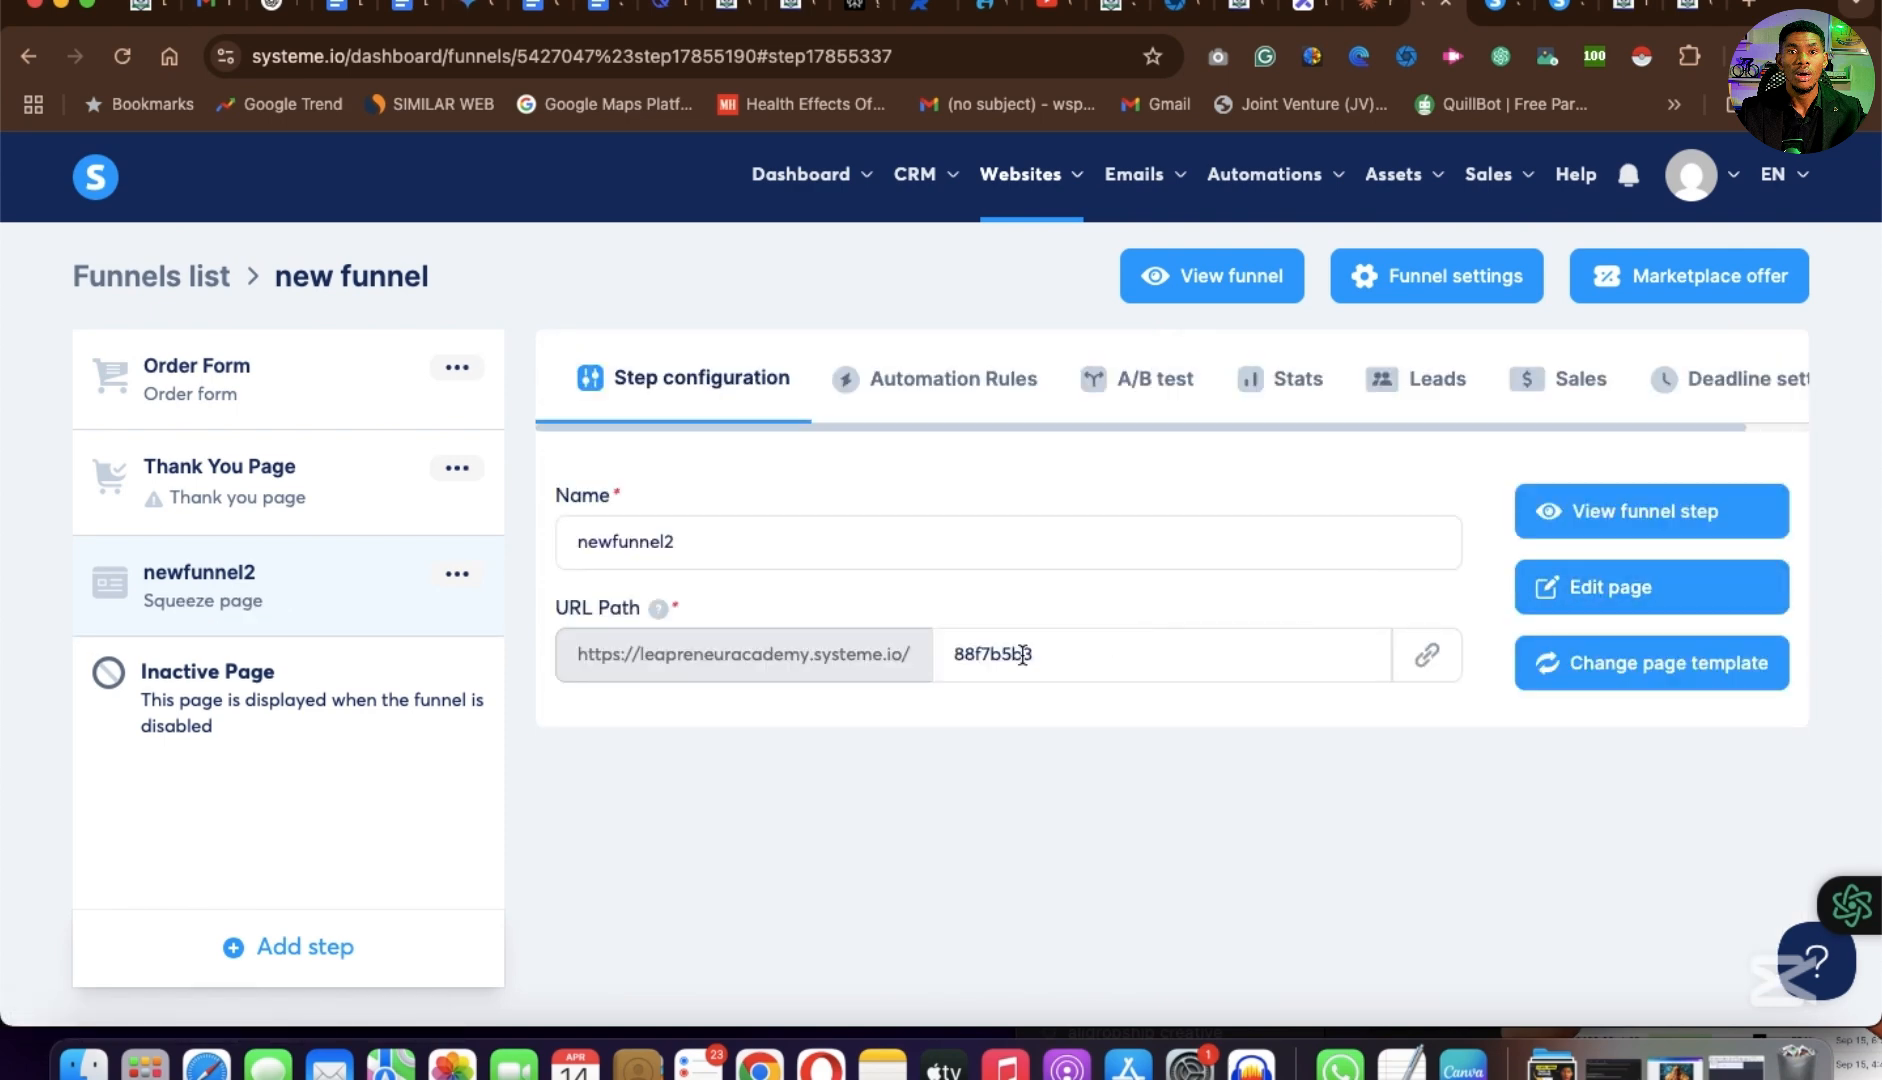
Set the URL path of the newfunnel2 step to newfunel2 and open its page for editing.
{"action": "left_click_drag", "start_coordinate": [1055, 663], "coordinate": [1023, 603]}
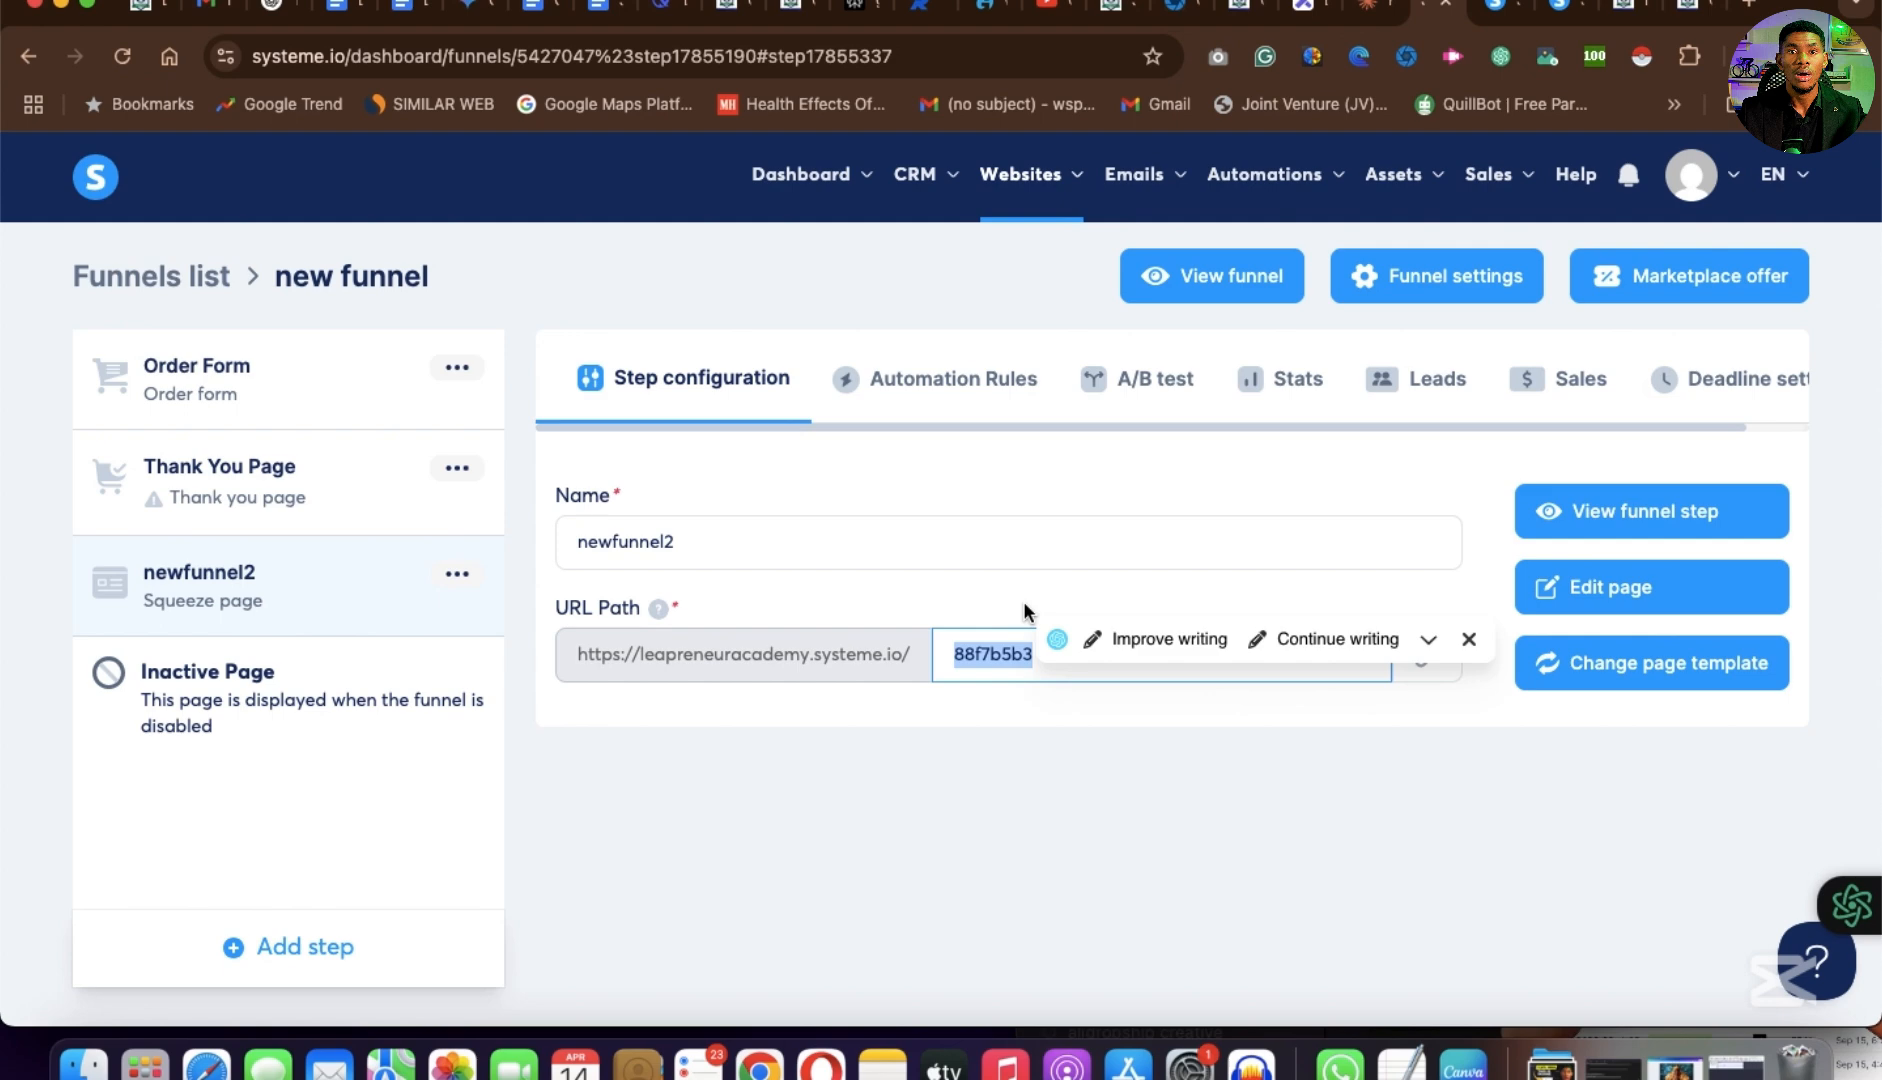
{"action": "type", "text": "newfunel2"}
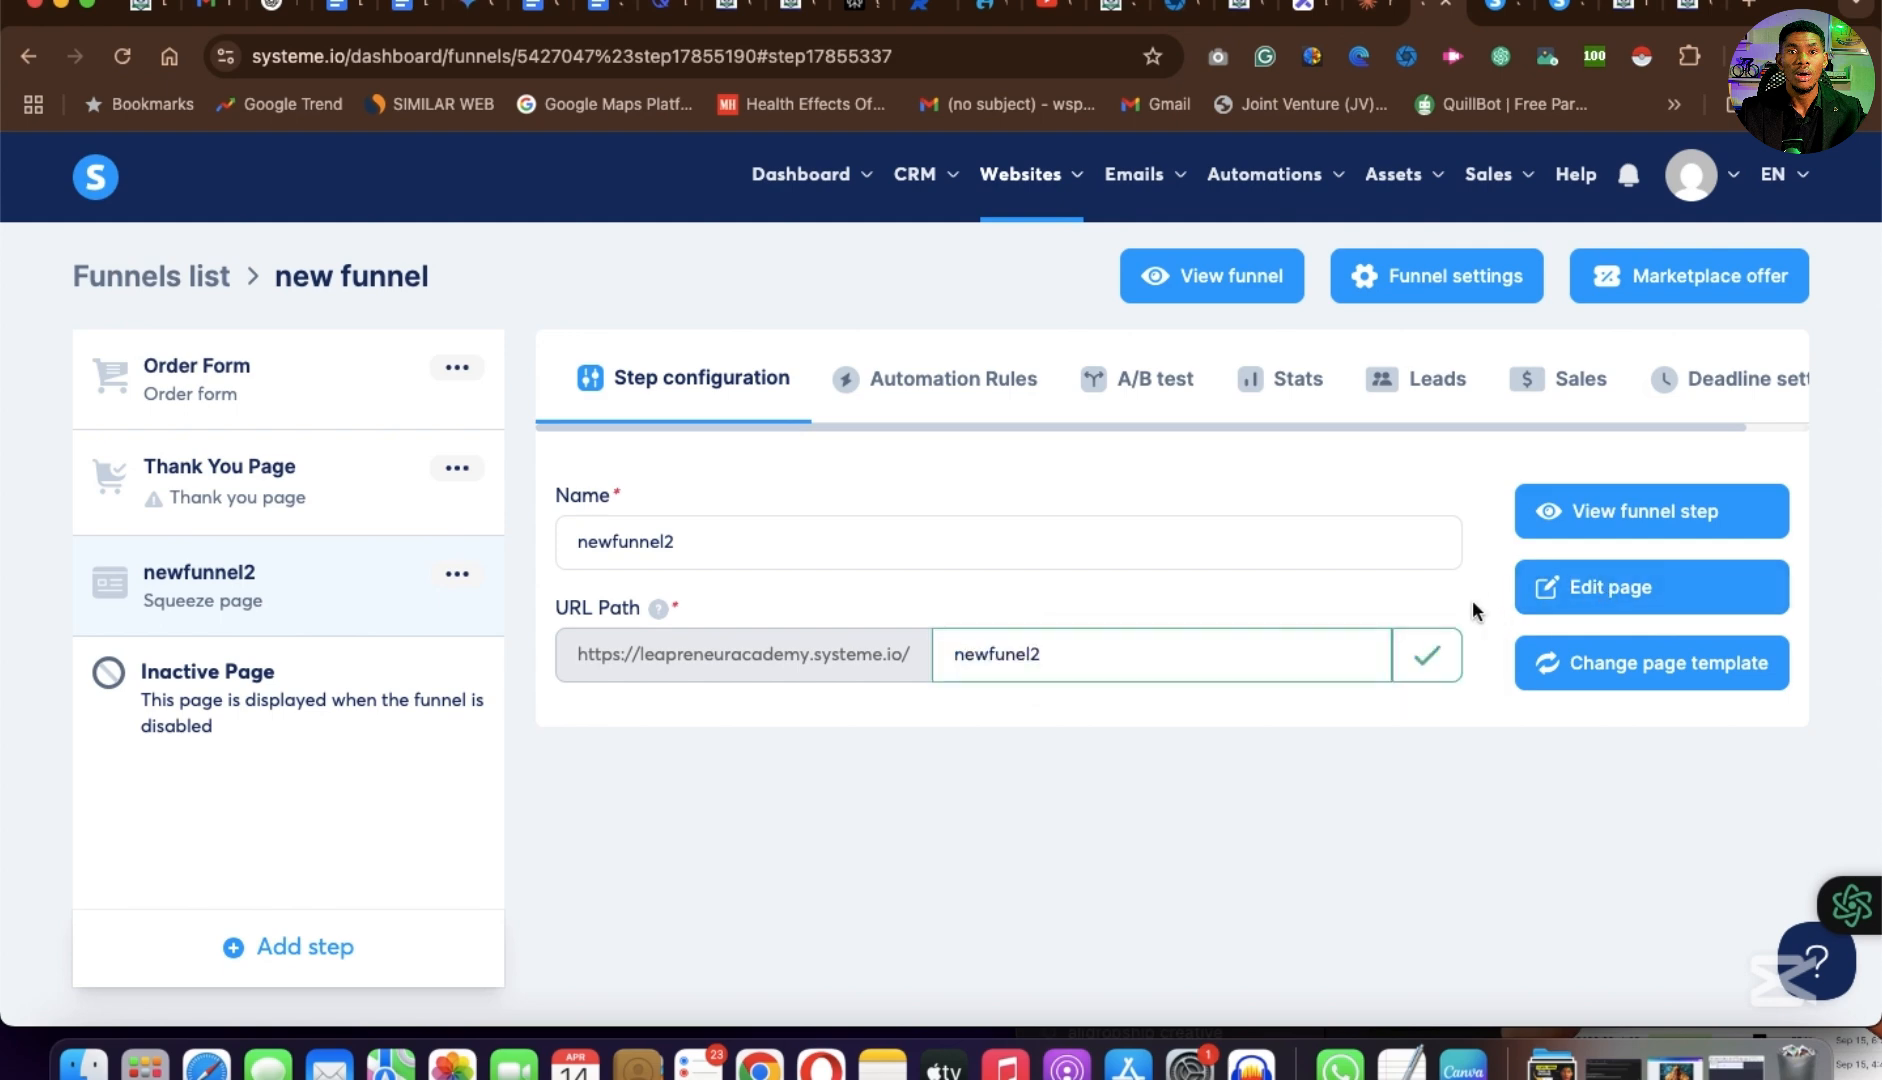
{"action": "left_click", "coordinate": [1613, 597]}
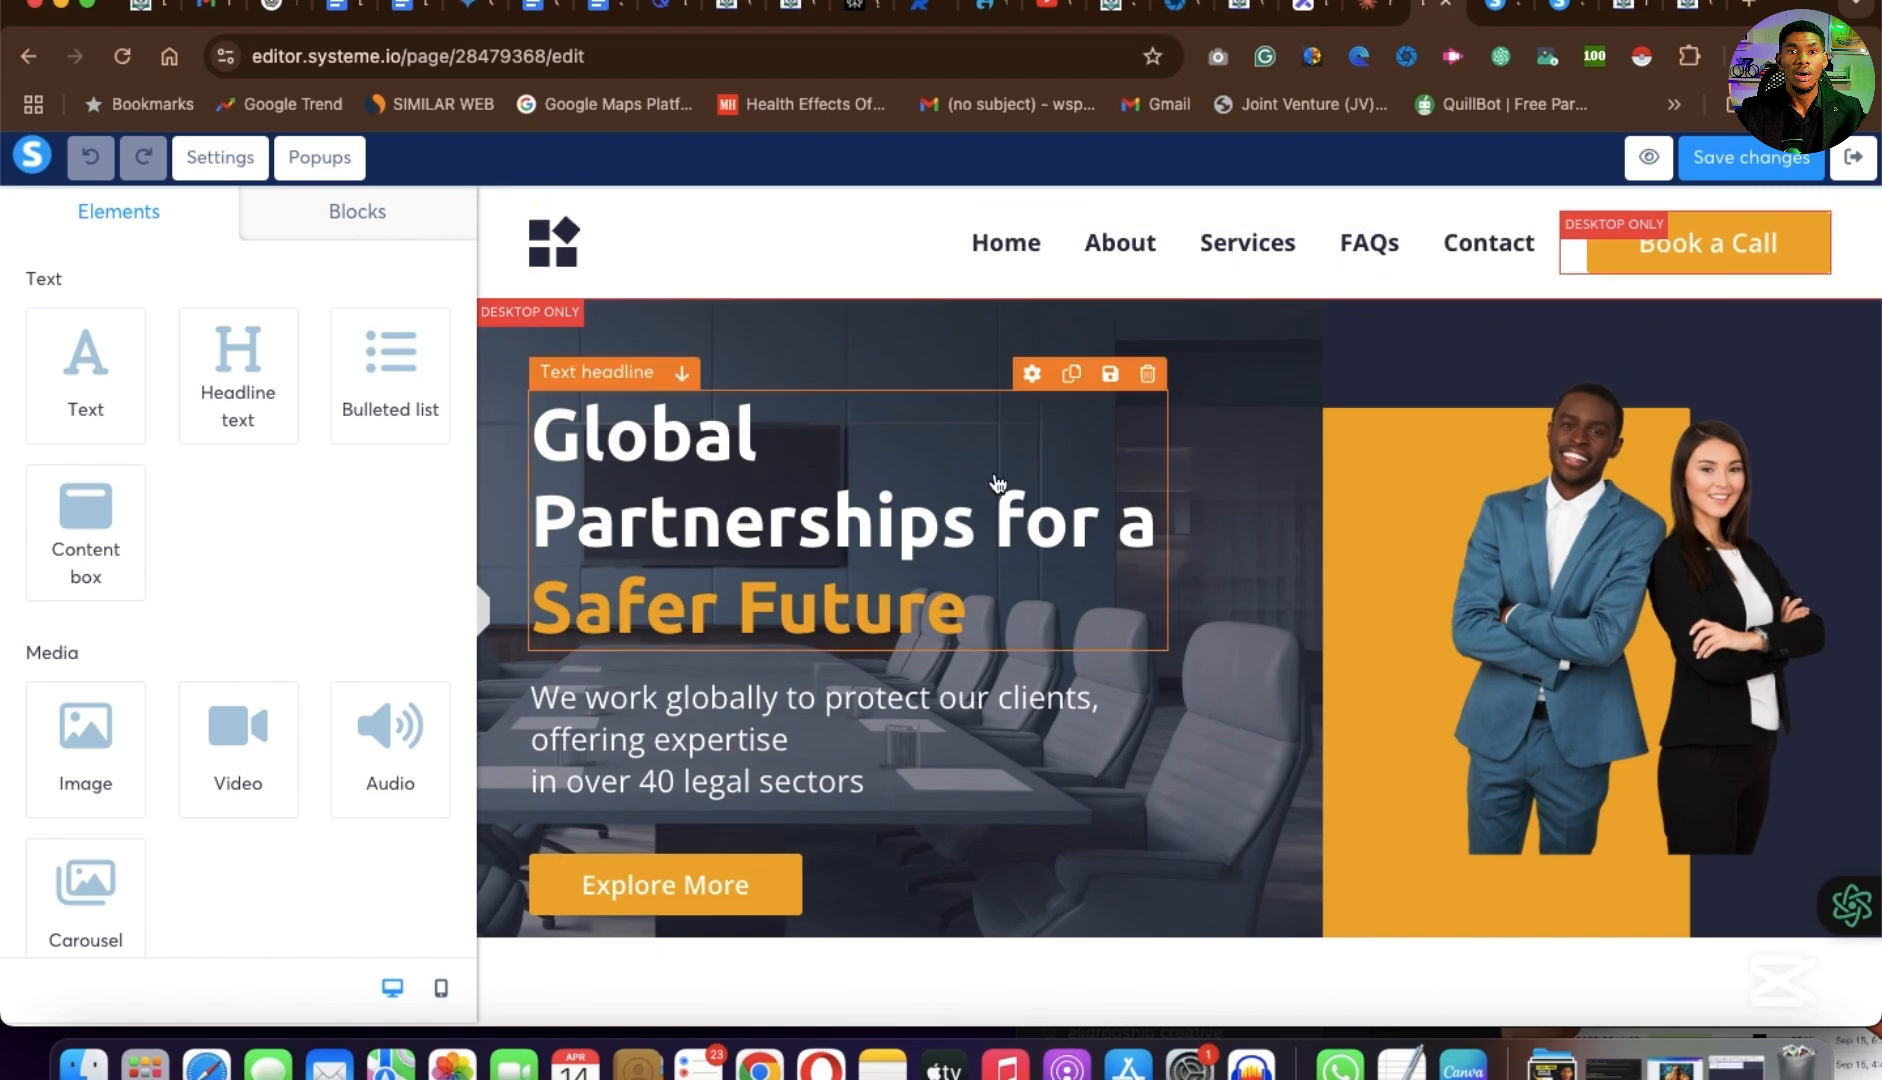
Look through the Global Partnerships for a Safer Future template's sections, from the hero to the testimonials, and return to its header.
{"action": "scroll", "coordinate": [1007, 735], "scroll_direction": "down", "scroll_amount": 9}
{"action": "scroll", "coordinate": [1006, 741], "scroll_direction": "down", "scroll_amount": 15}
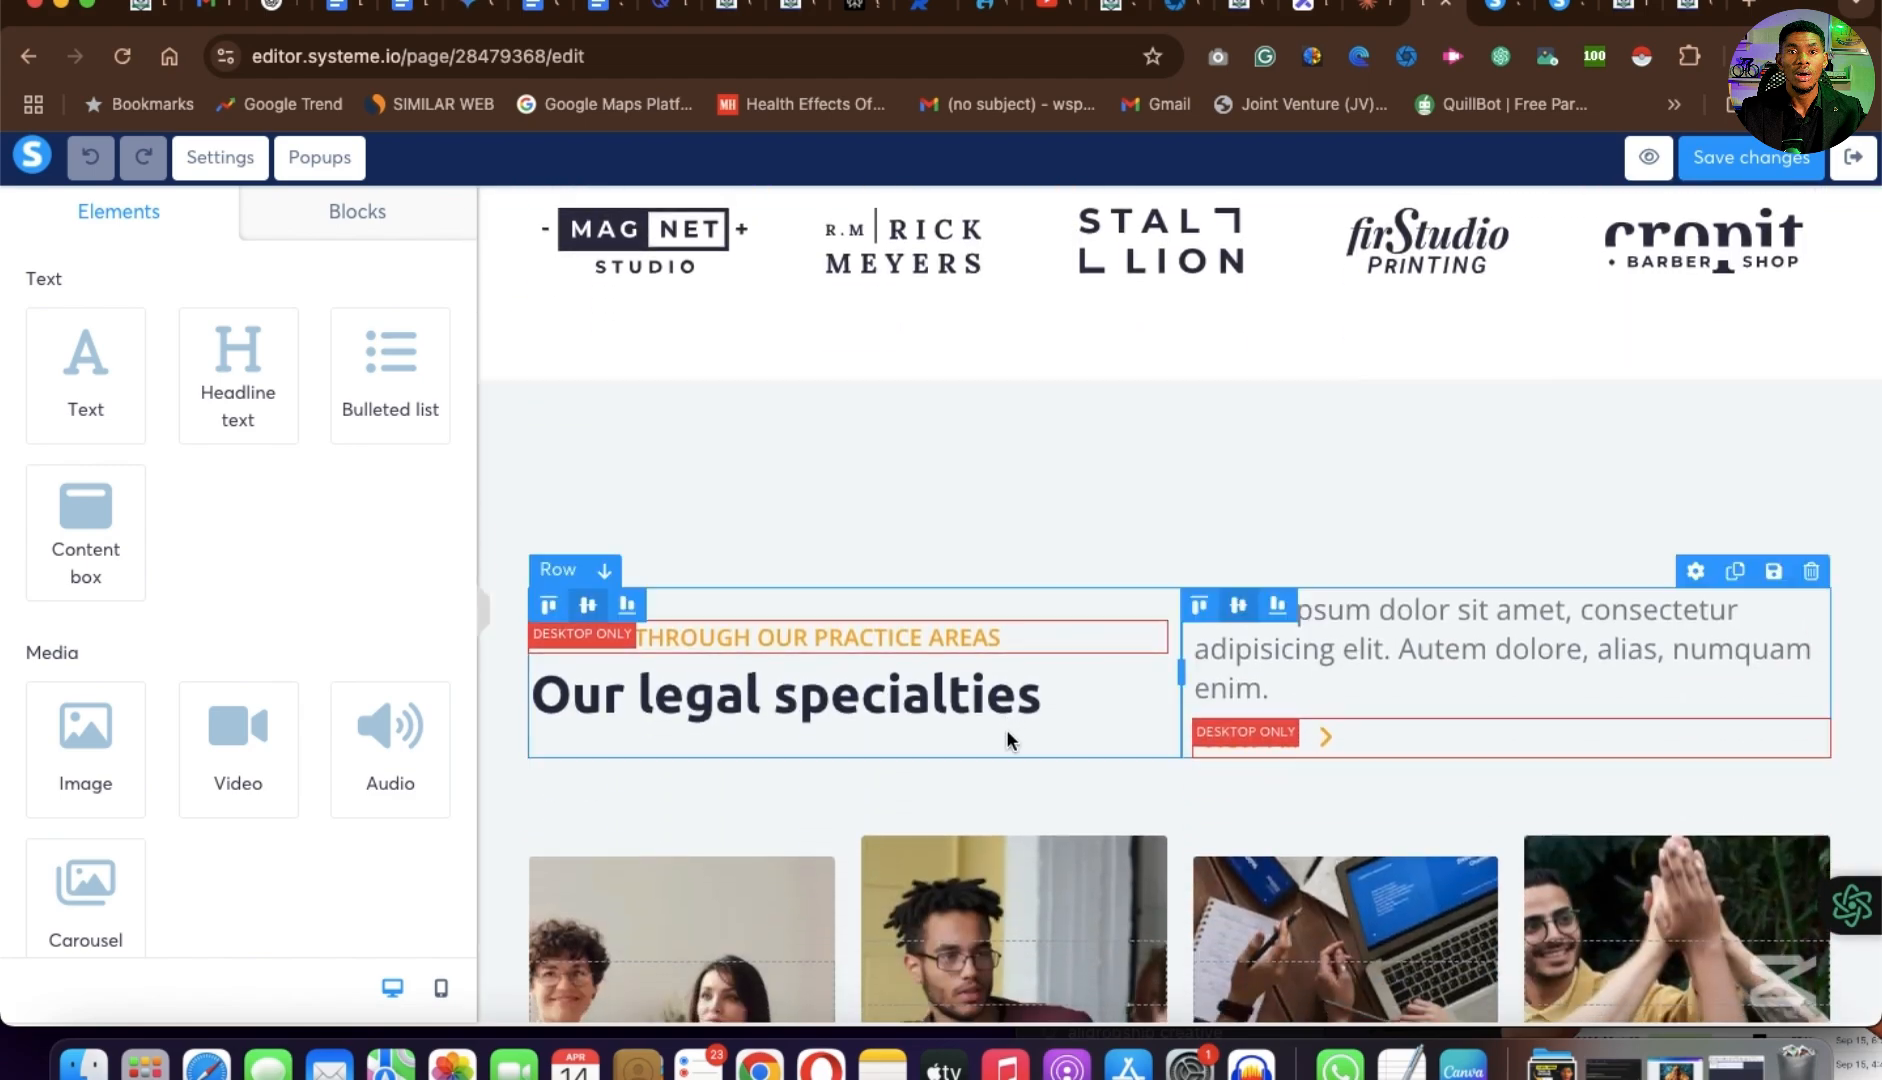
{"action": "scroll", "coordinate": [1008, 740], "scroll_direction": "up", "scroll_amount": 9}
{"action": "scroll", "coordinate": [1008, 740], "scroll_direction": "down", "scroll_amount": 15}
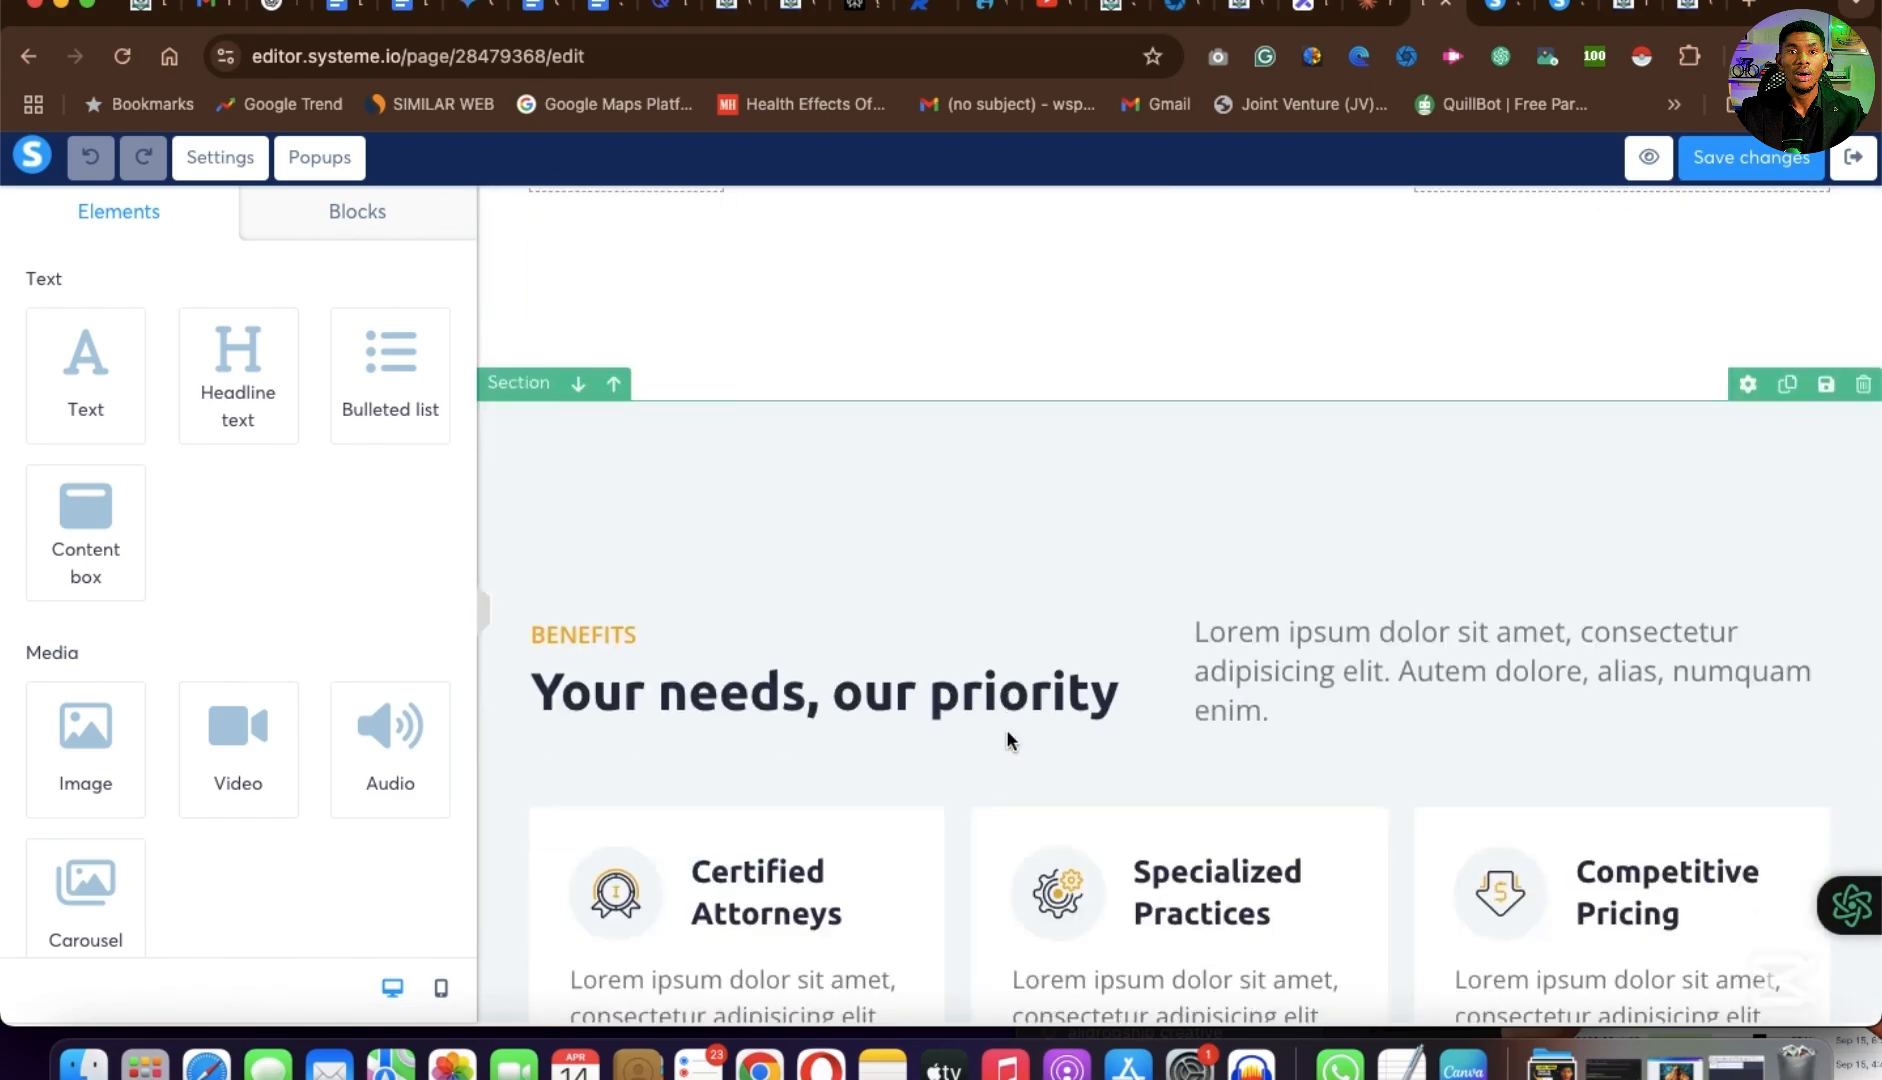
{"action": "scroll", "coordinate": [1008, 740], "scroll_direction": "up", "scroll_amount": 4}
{"action": "scroll", "coordinate": [1008, 740], "scroll_direction": "up", "scroll_amount": 5}
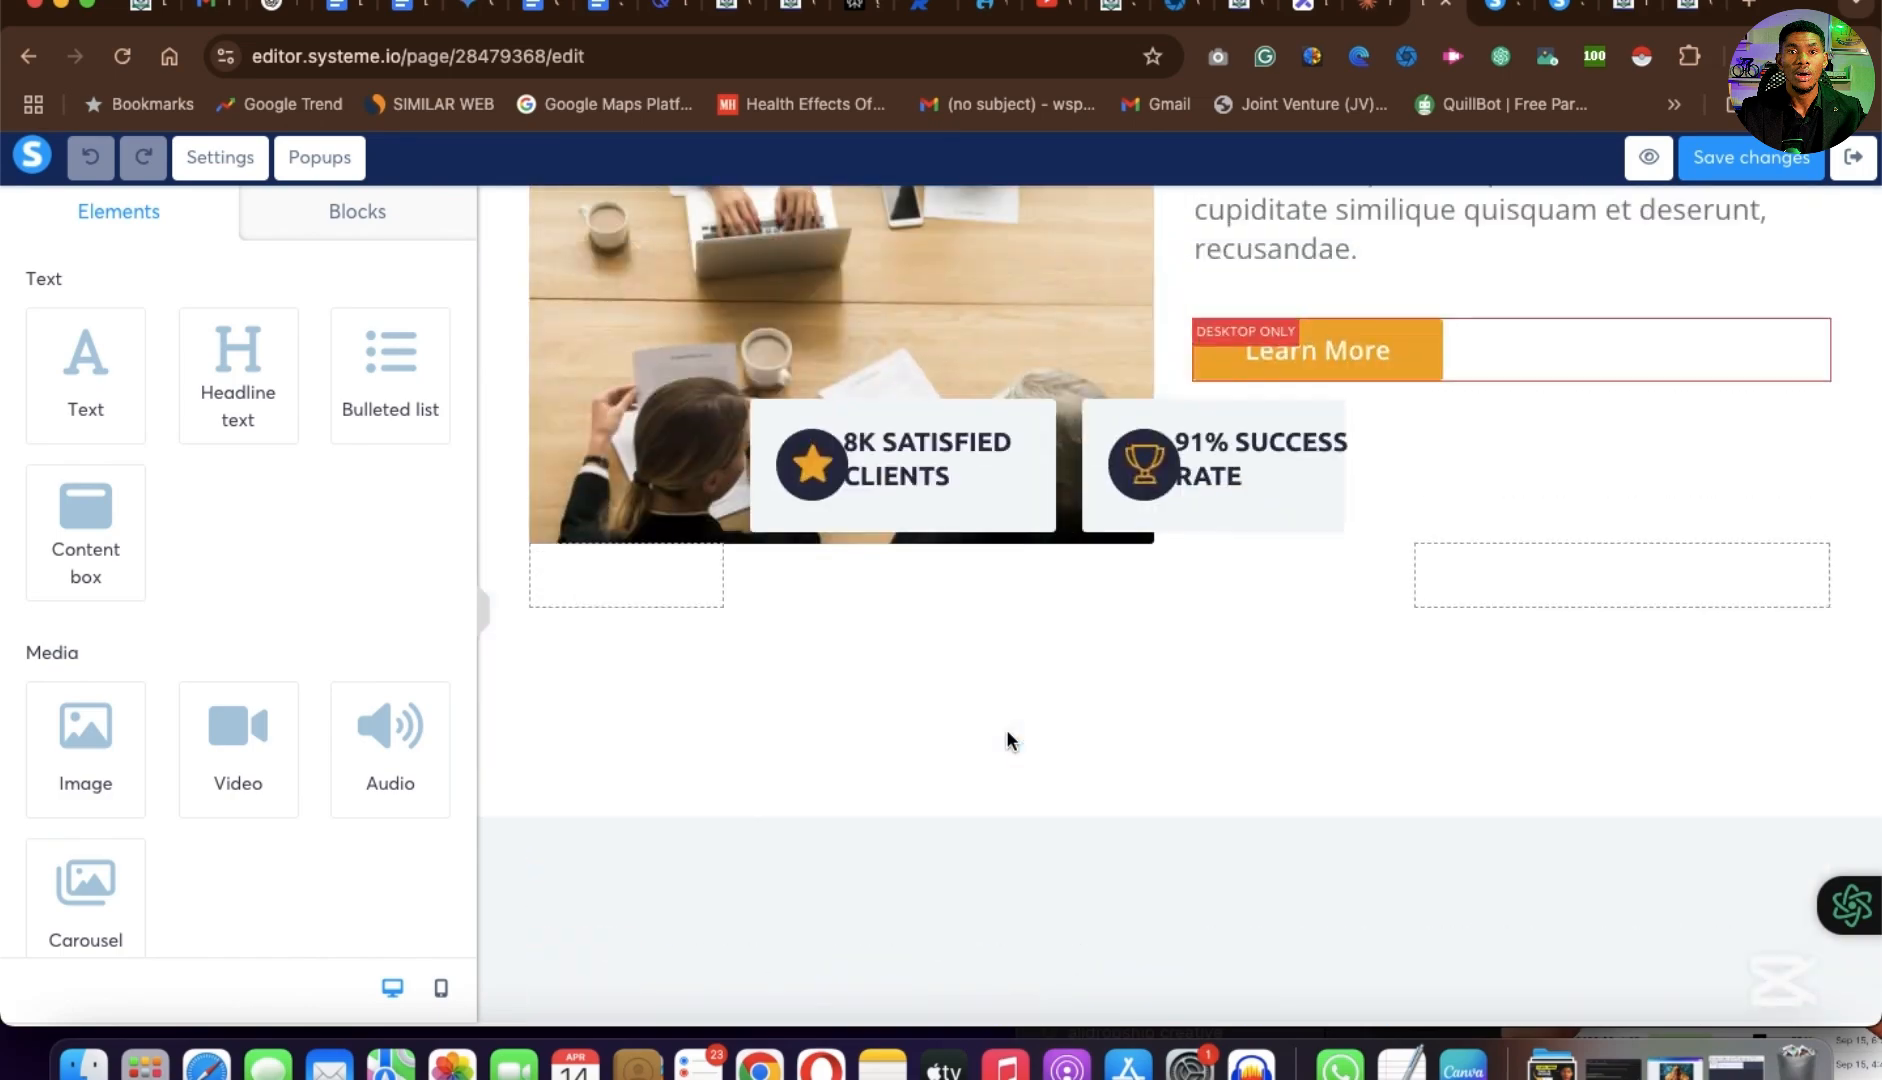
{"action": "scroll", "coordinate": [1008, 740], "scroll_direction": "down", "scroll_amount": 7}
{"action": "scroll", "coordinate": [1007, 737], "scroll_direction": "down", "scroll_amount": 12}
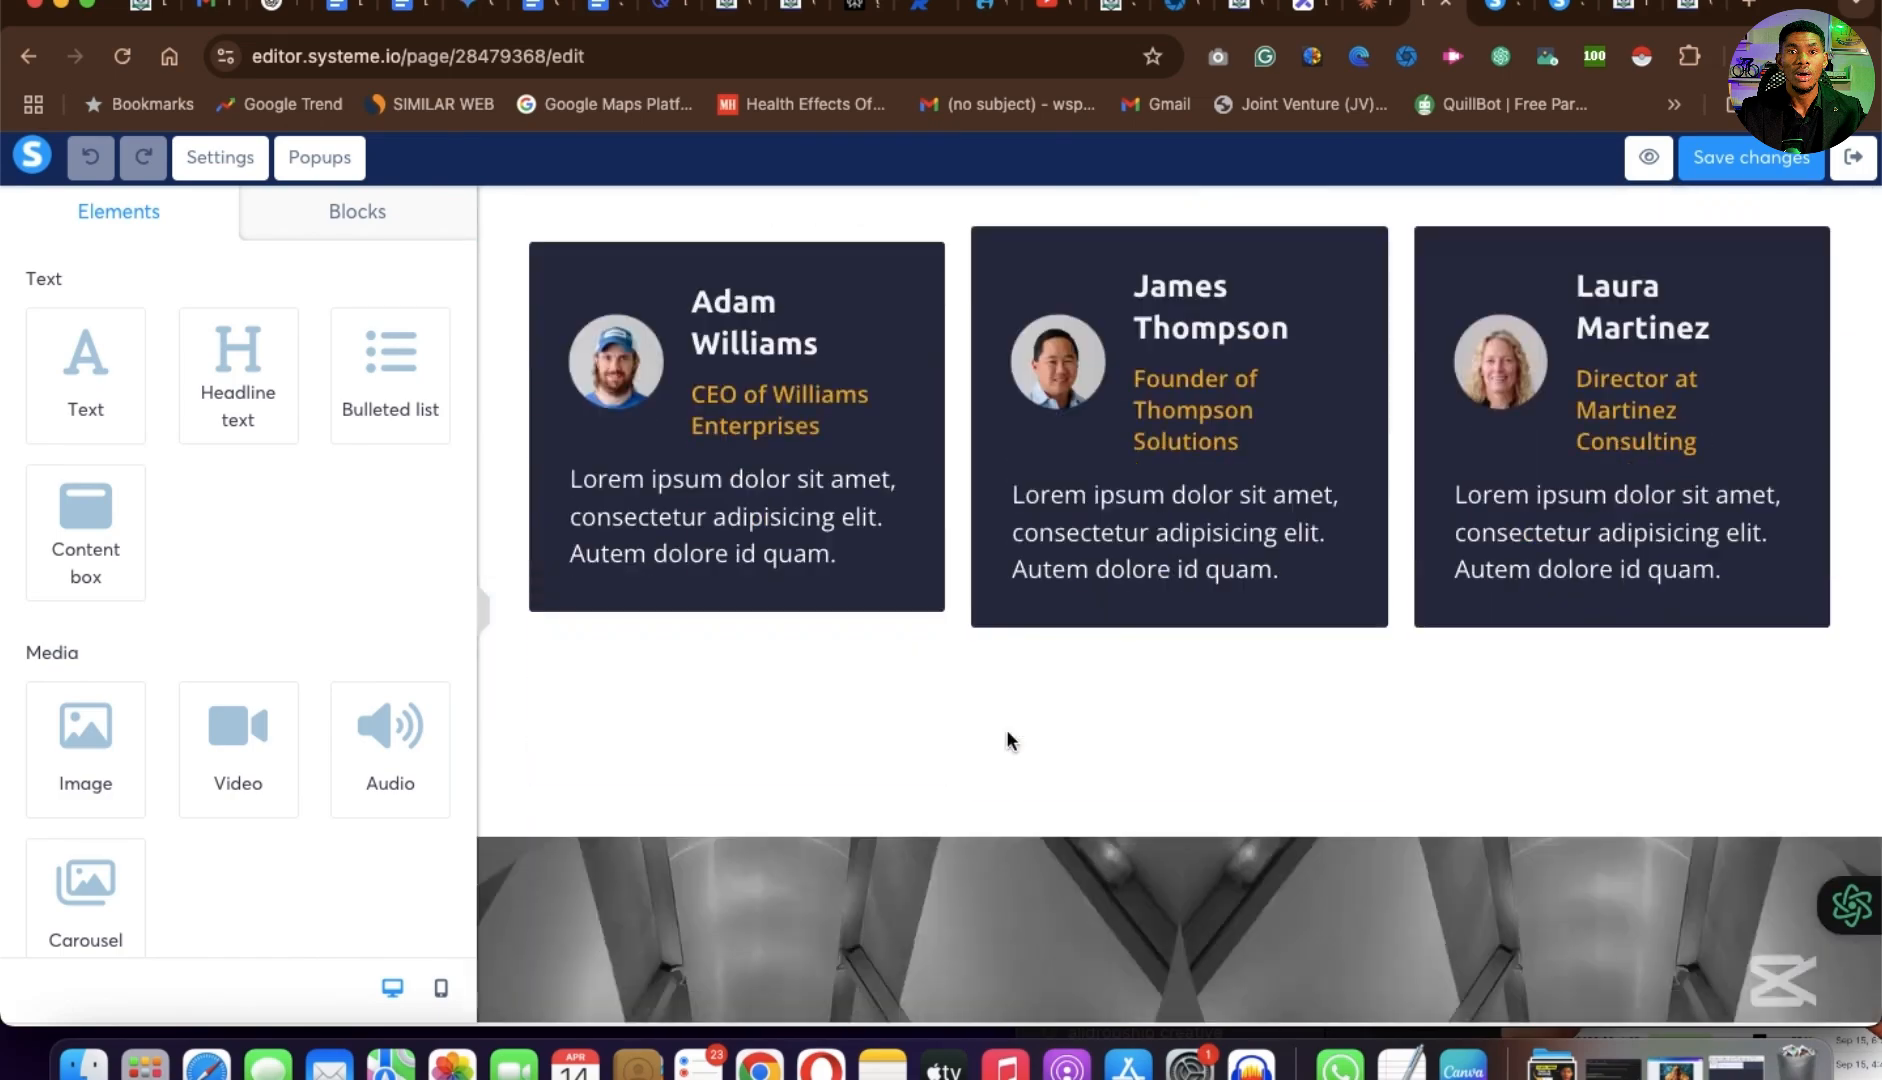
{"action": "scroll", "coordinate": [1007, 737], "scroll_direction": "up", "scroll_amount": 20}
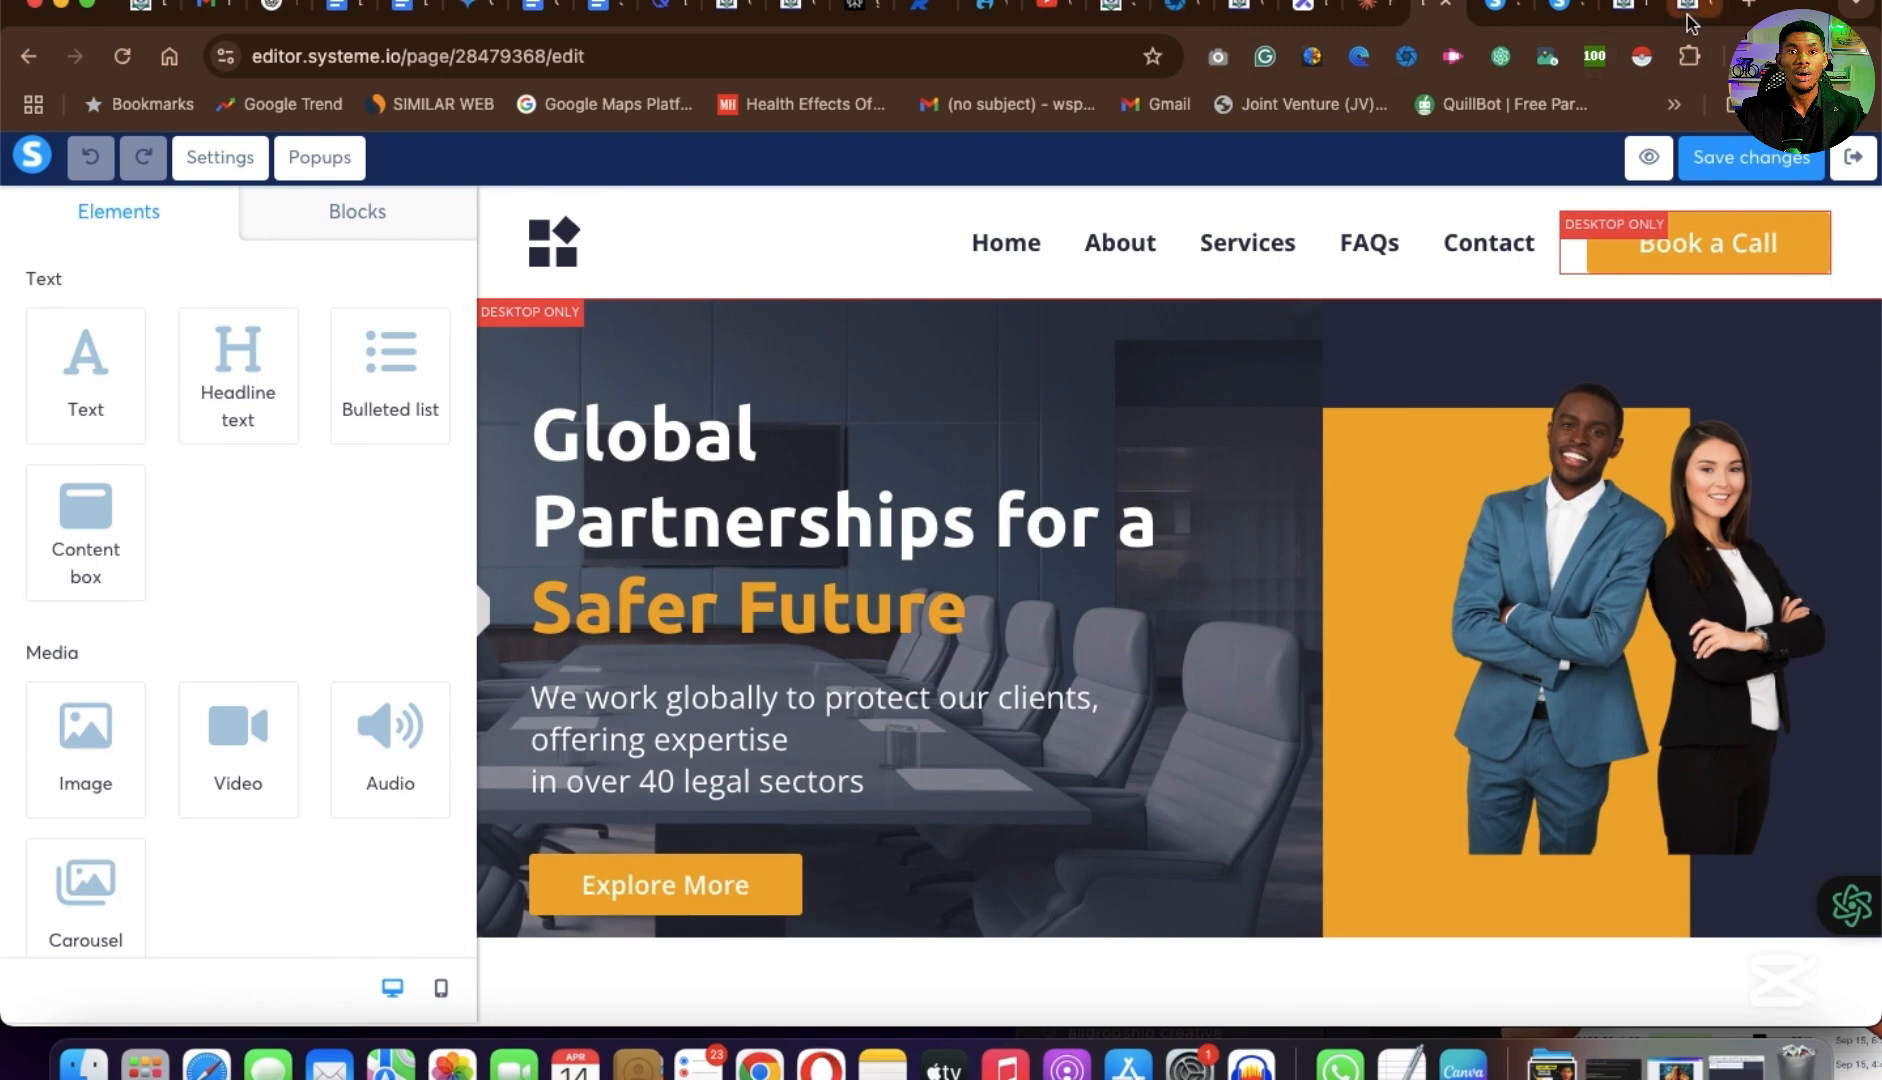
Look at the Hydronium Solutions example pages for comparison and return to the squeeze page in the editor.
{"action": "left_click", "coordinate": [1693, 18]}
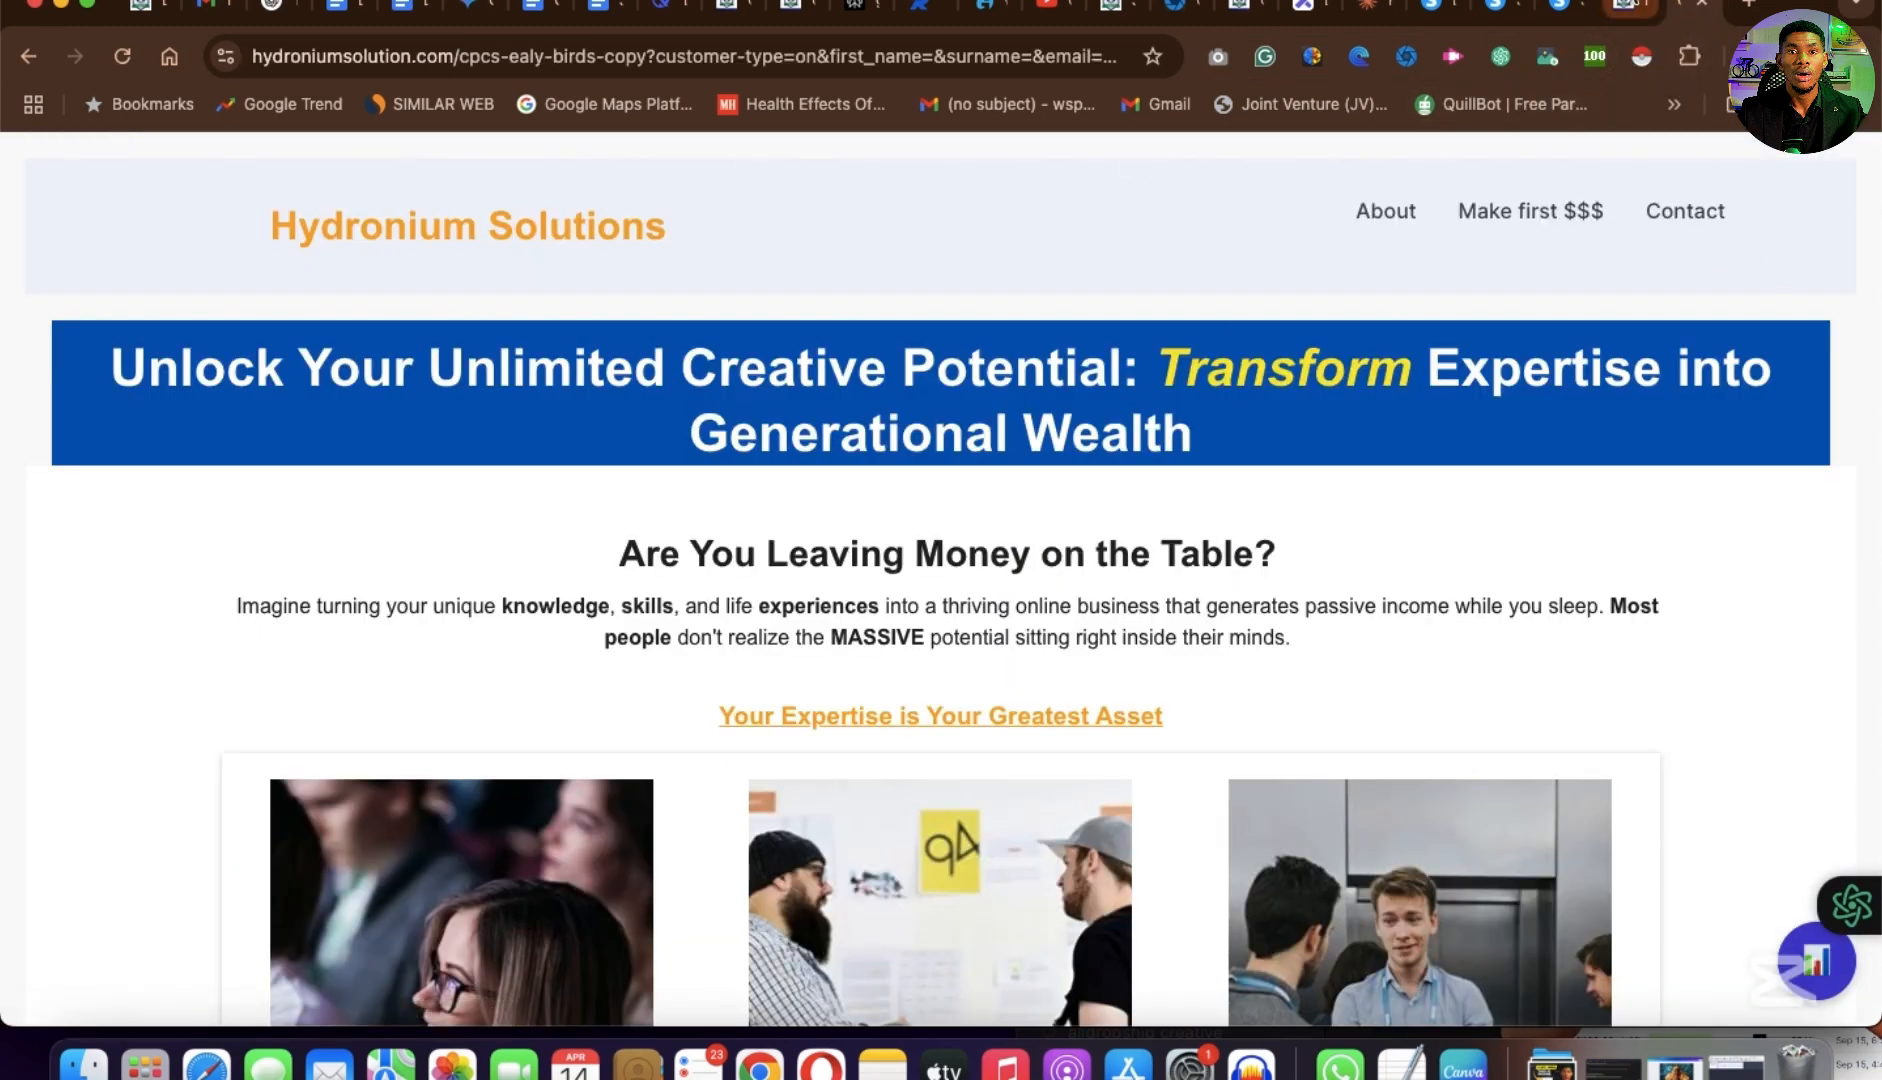
{"action": "left_click", "coordinate": [1630, 10]}
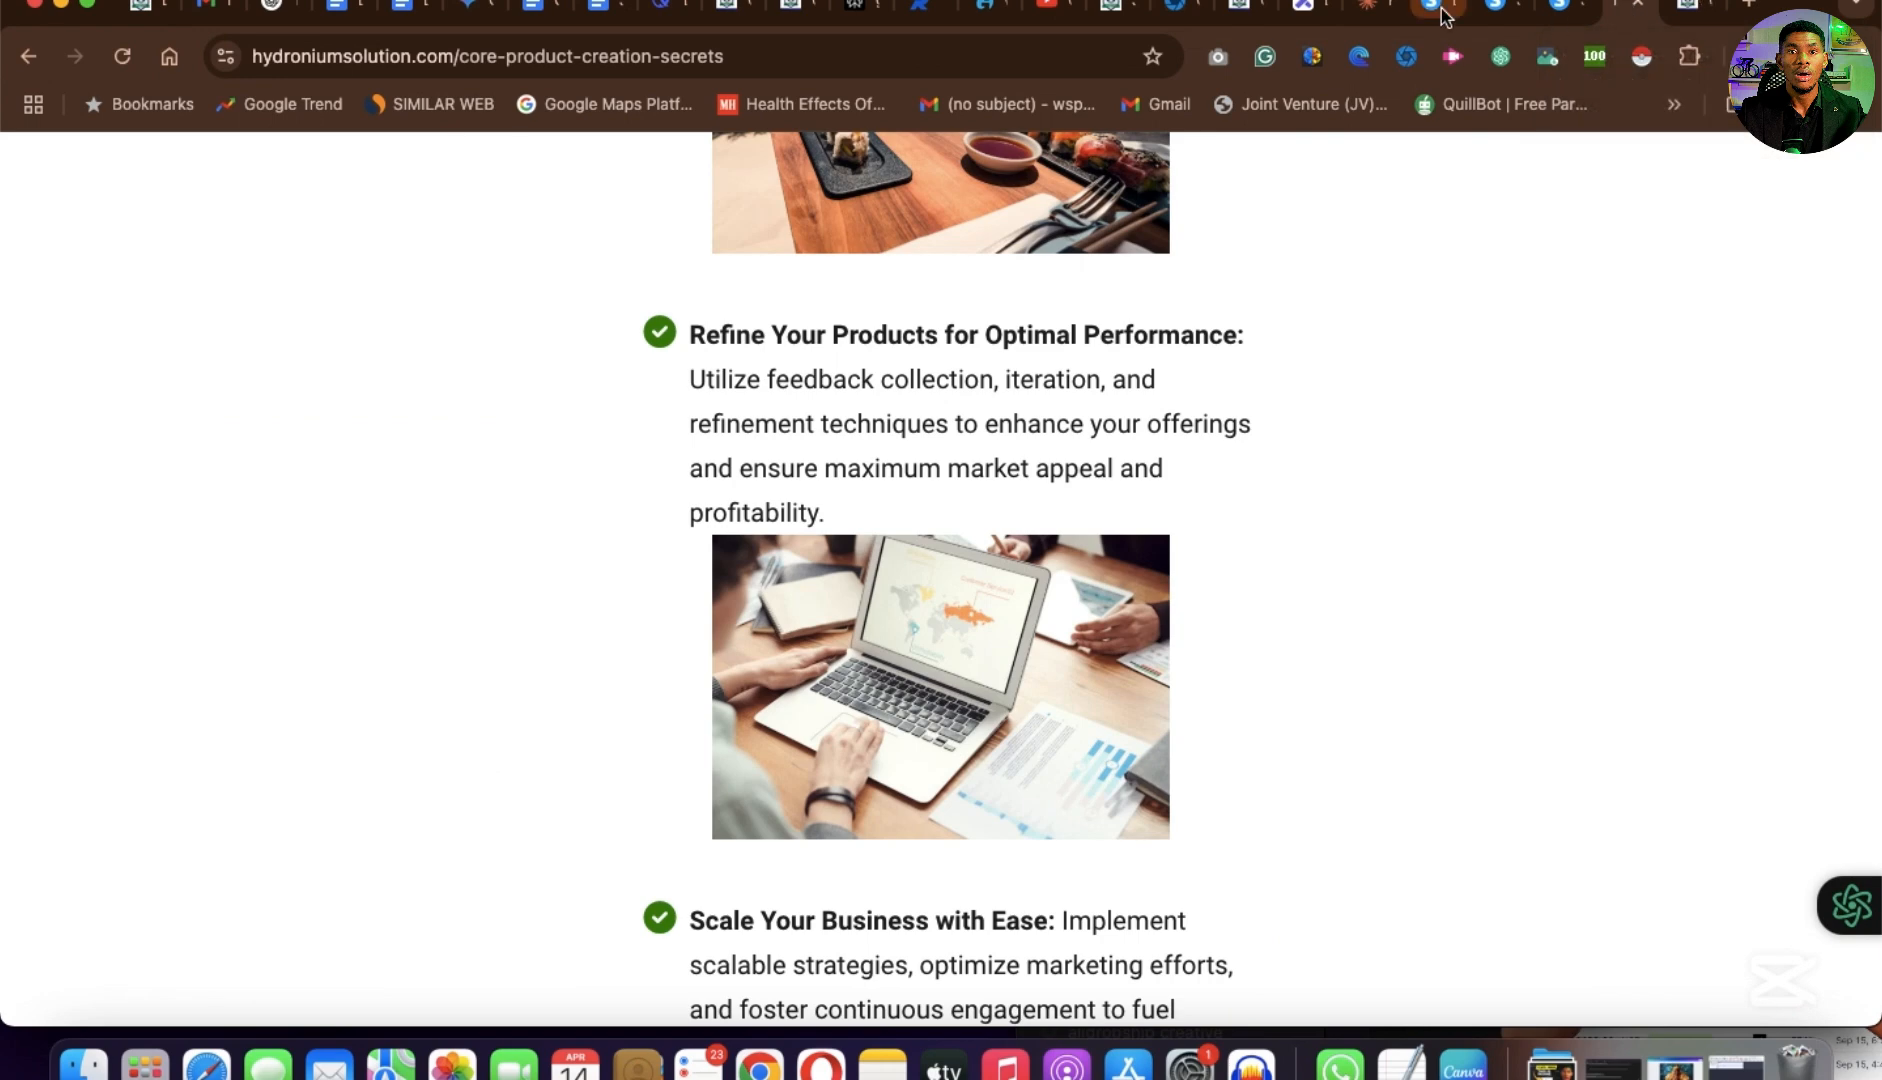
{"action": "left_click", "coordinate": [1443, 12]}
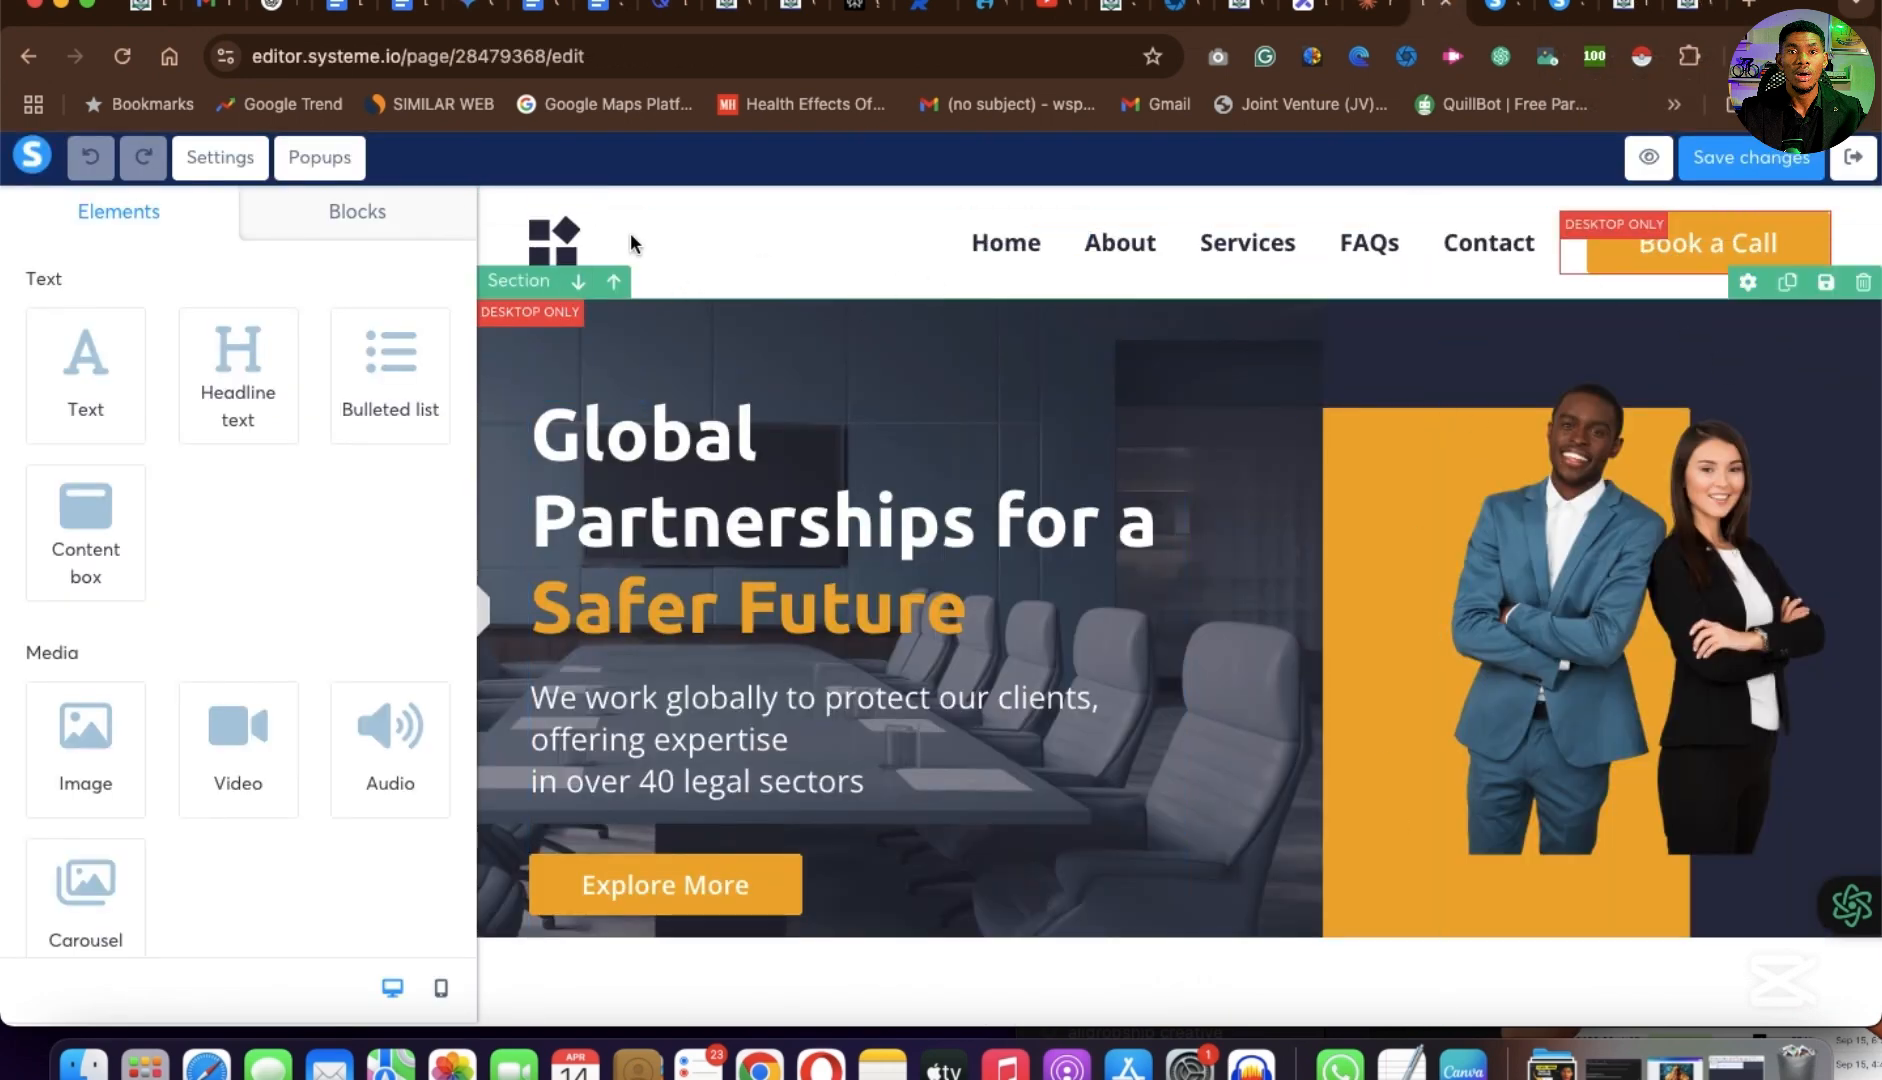
Try to delete the Book a Call button from the page header.
{"action": "left_click", "coordinate": [1735, 266]}
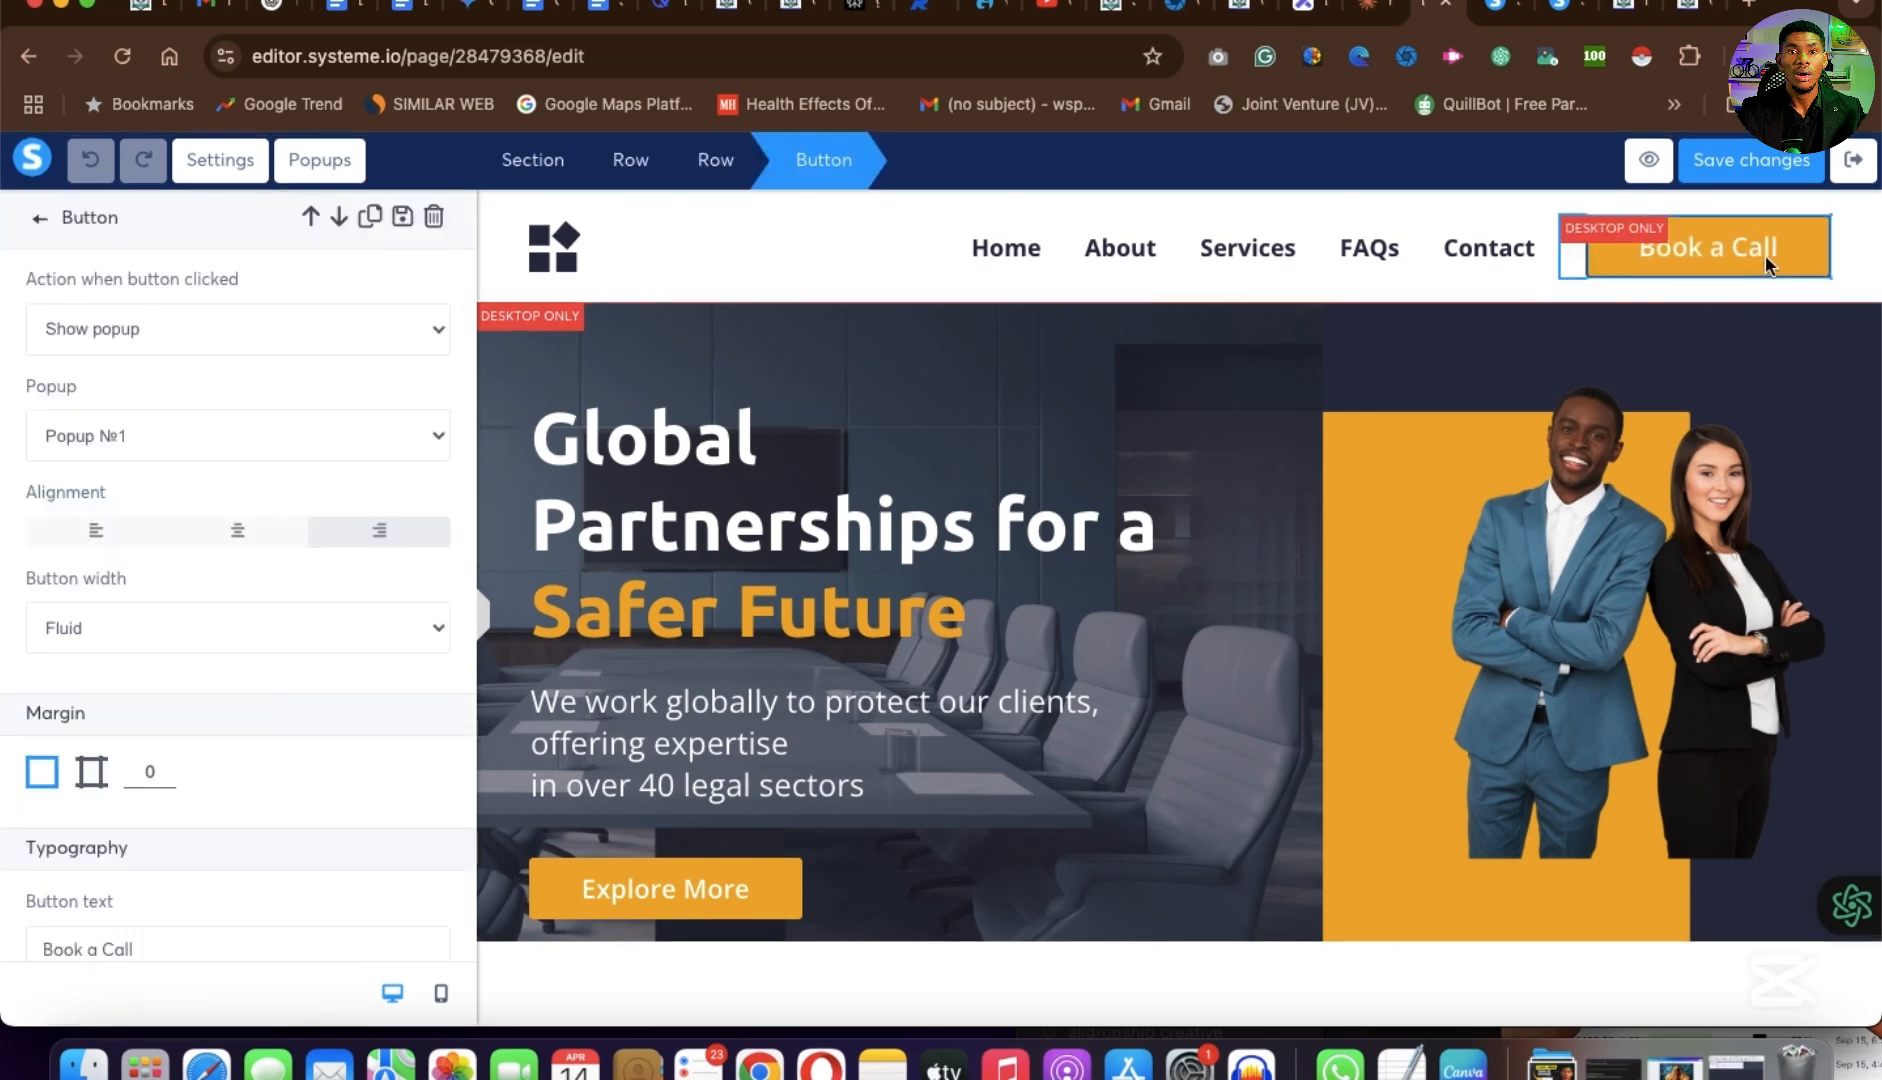
{"action": "left_click", "coordinate": [1706, 197]}
{"action": "left_click", "coordinate": [1817, 230]}
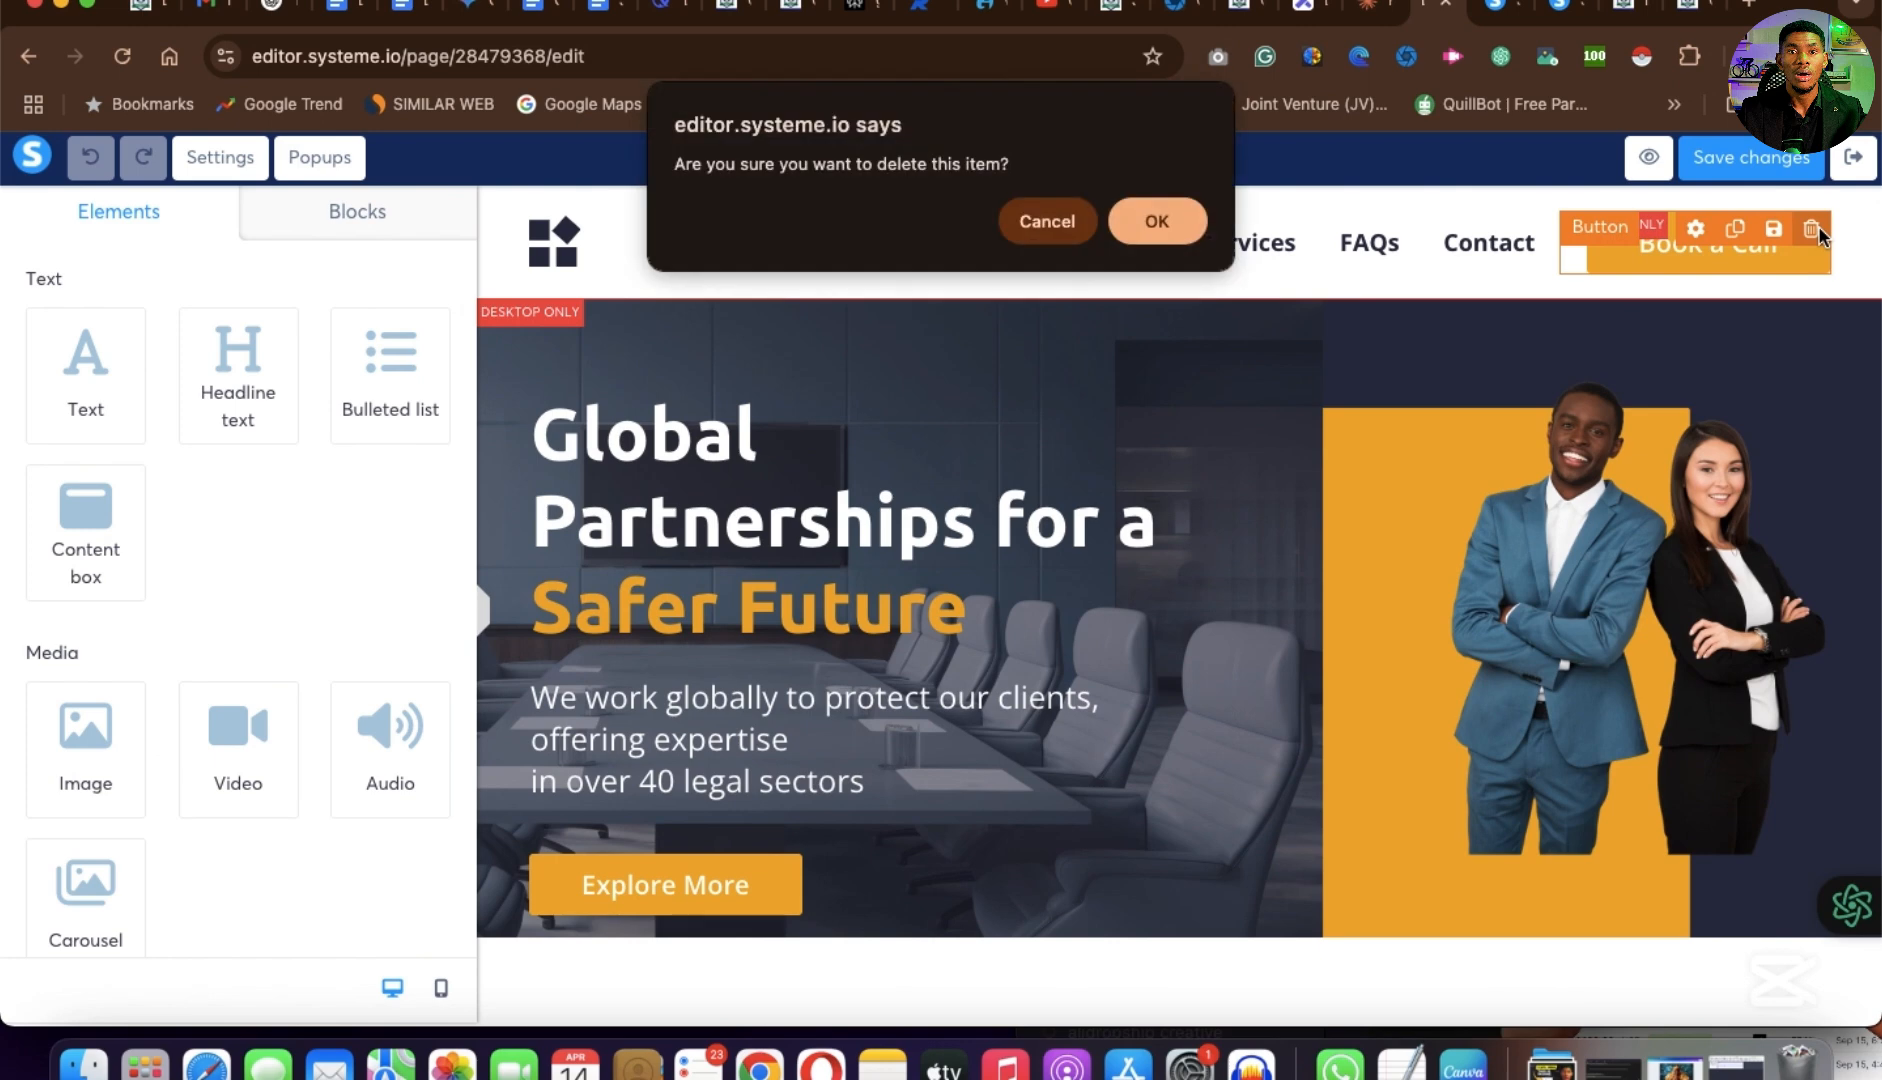
{"action": "left_click", "coordinate": [1162, 221]}
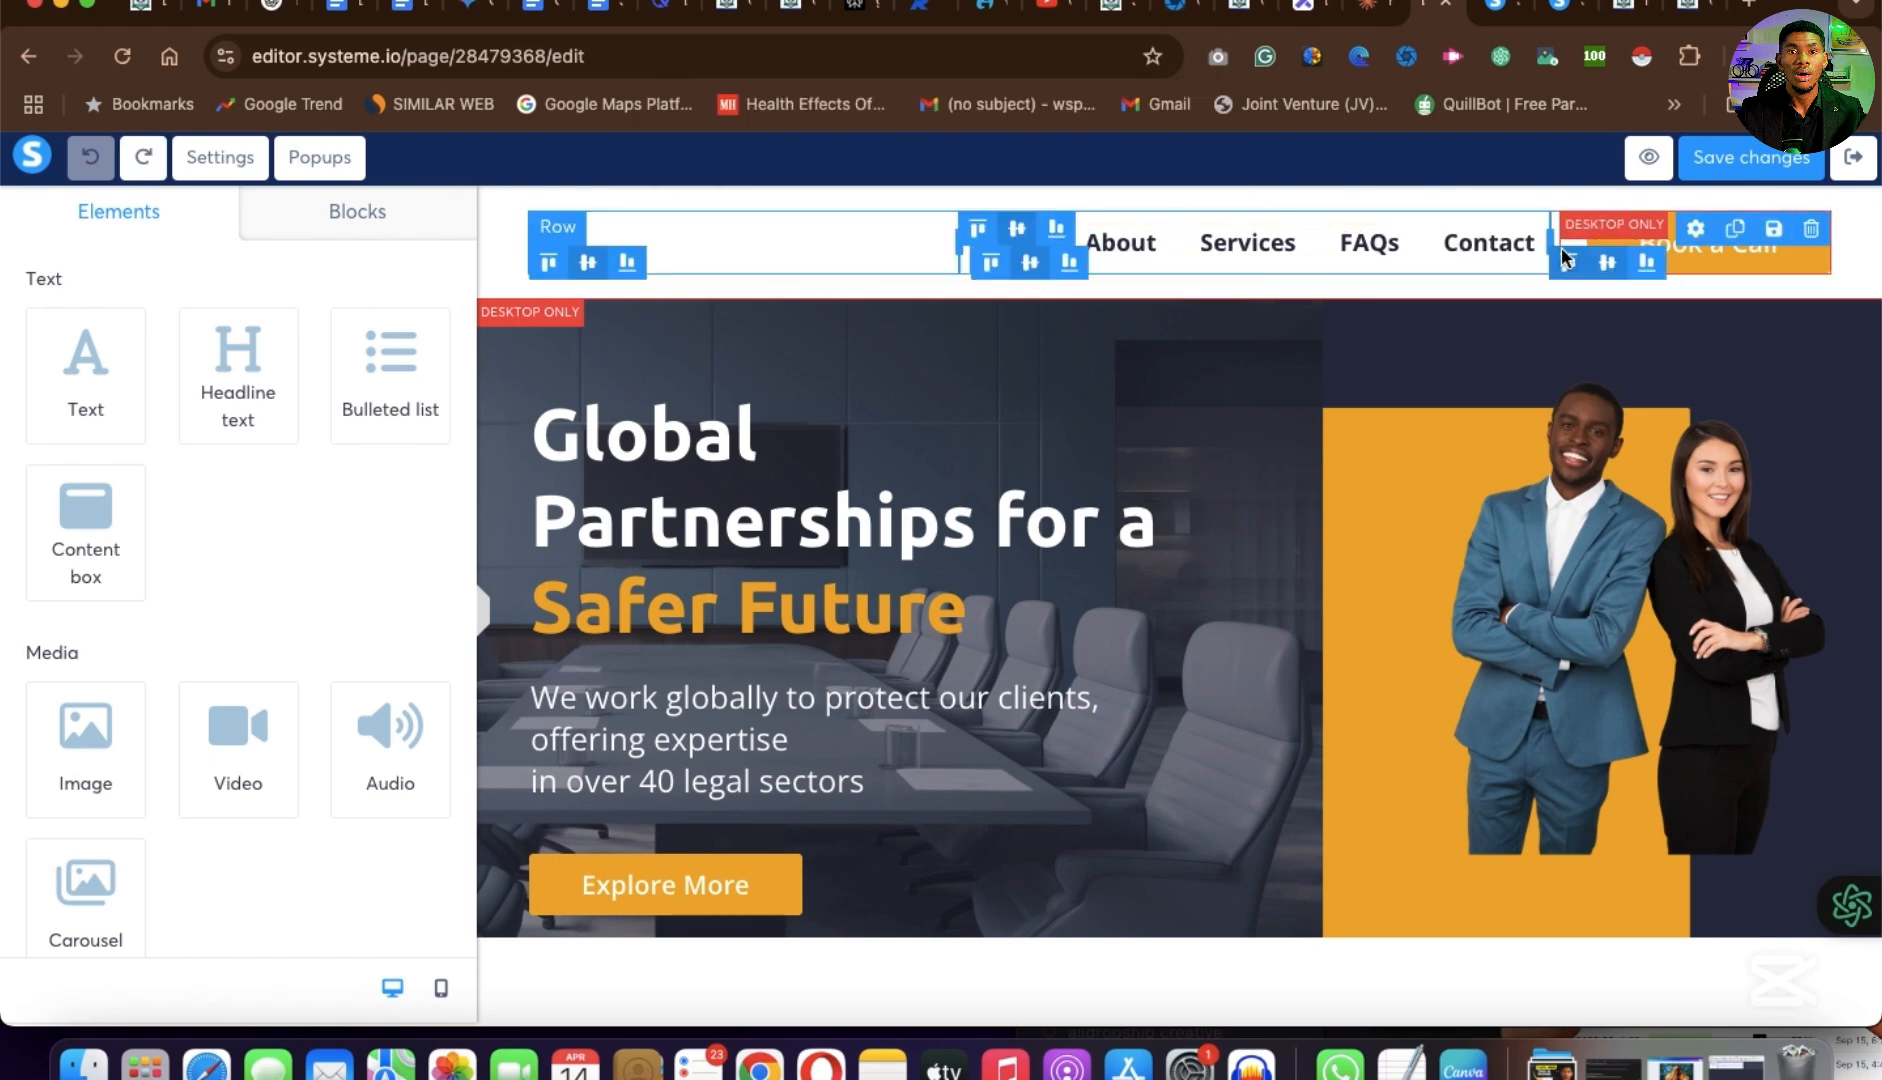
{"action": "left_click", "coordinate": [1485, 240]}
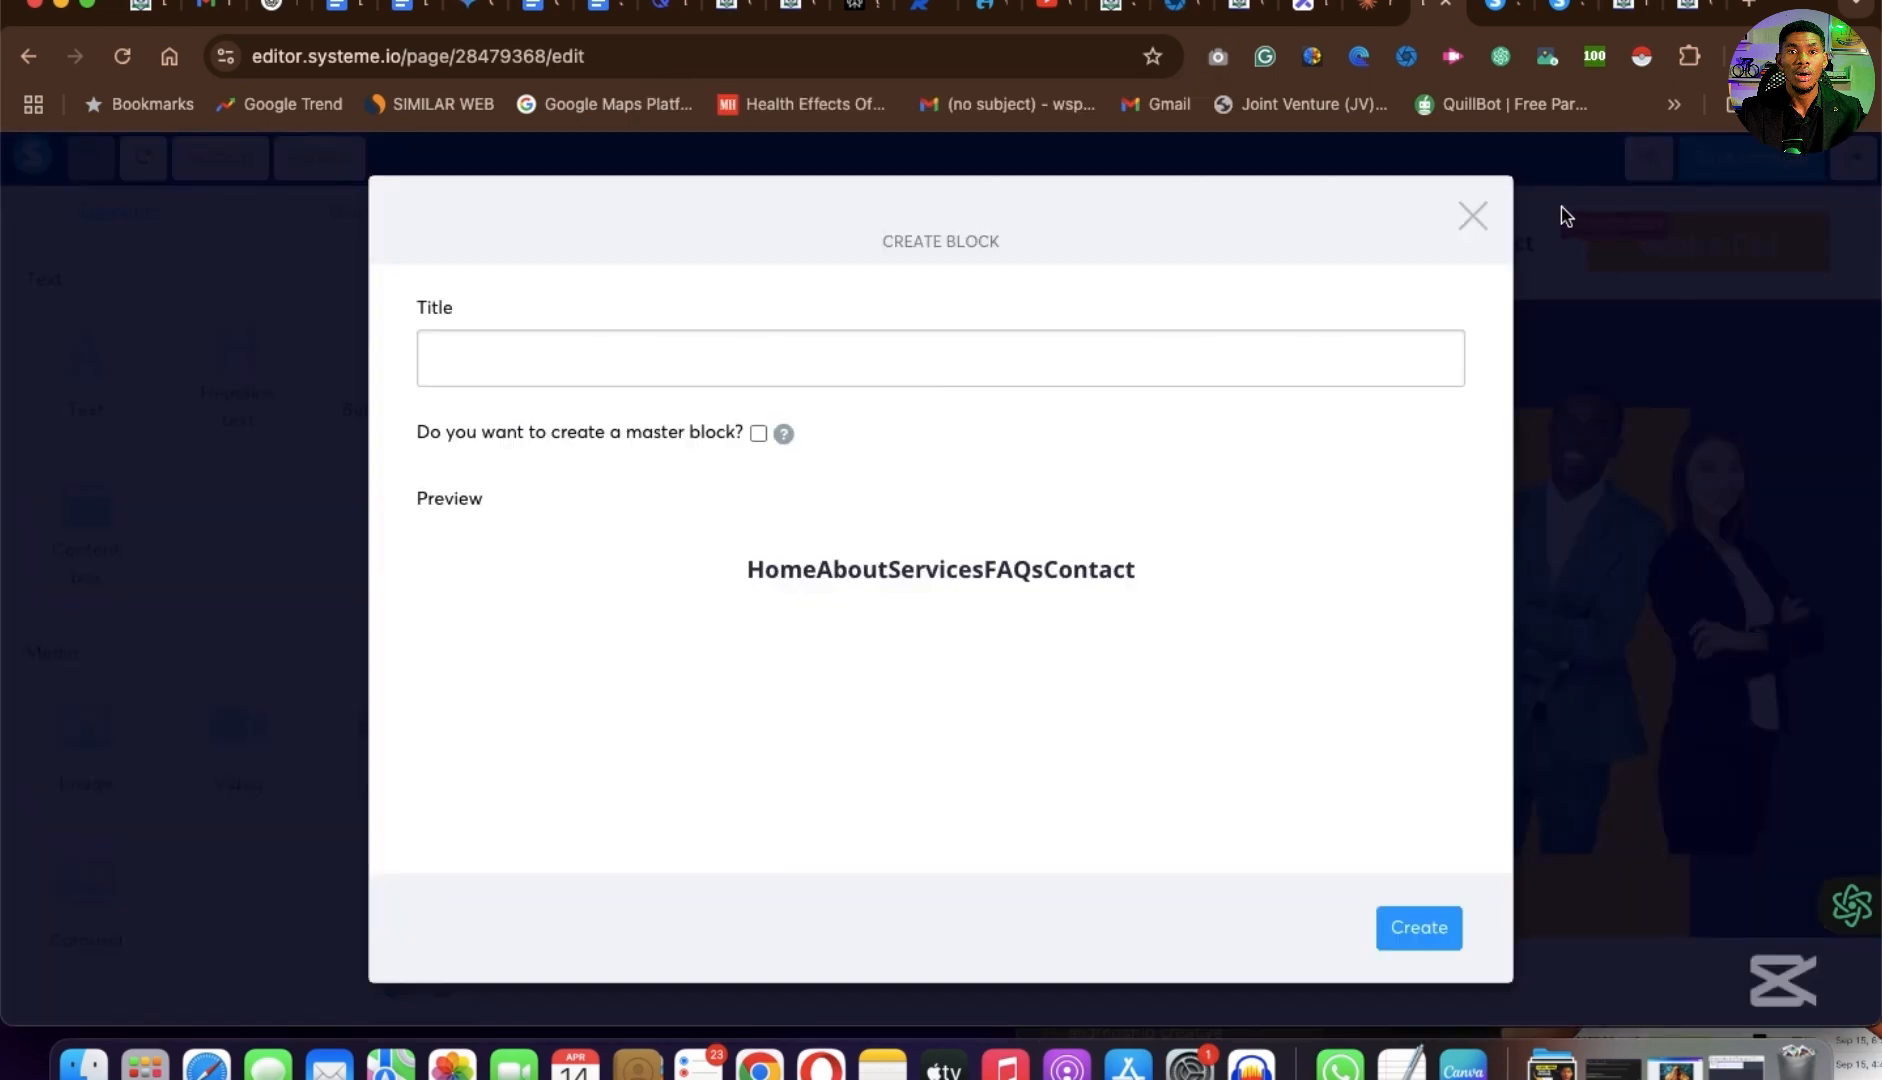
{"action": "left_click", "coordinate": [1474, 215]}
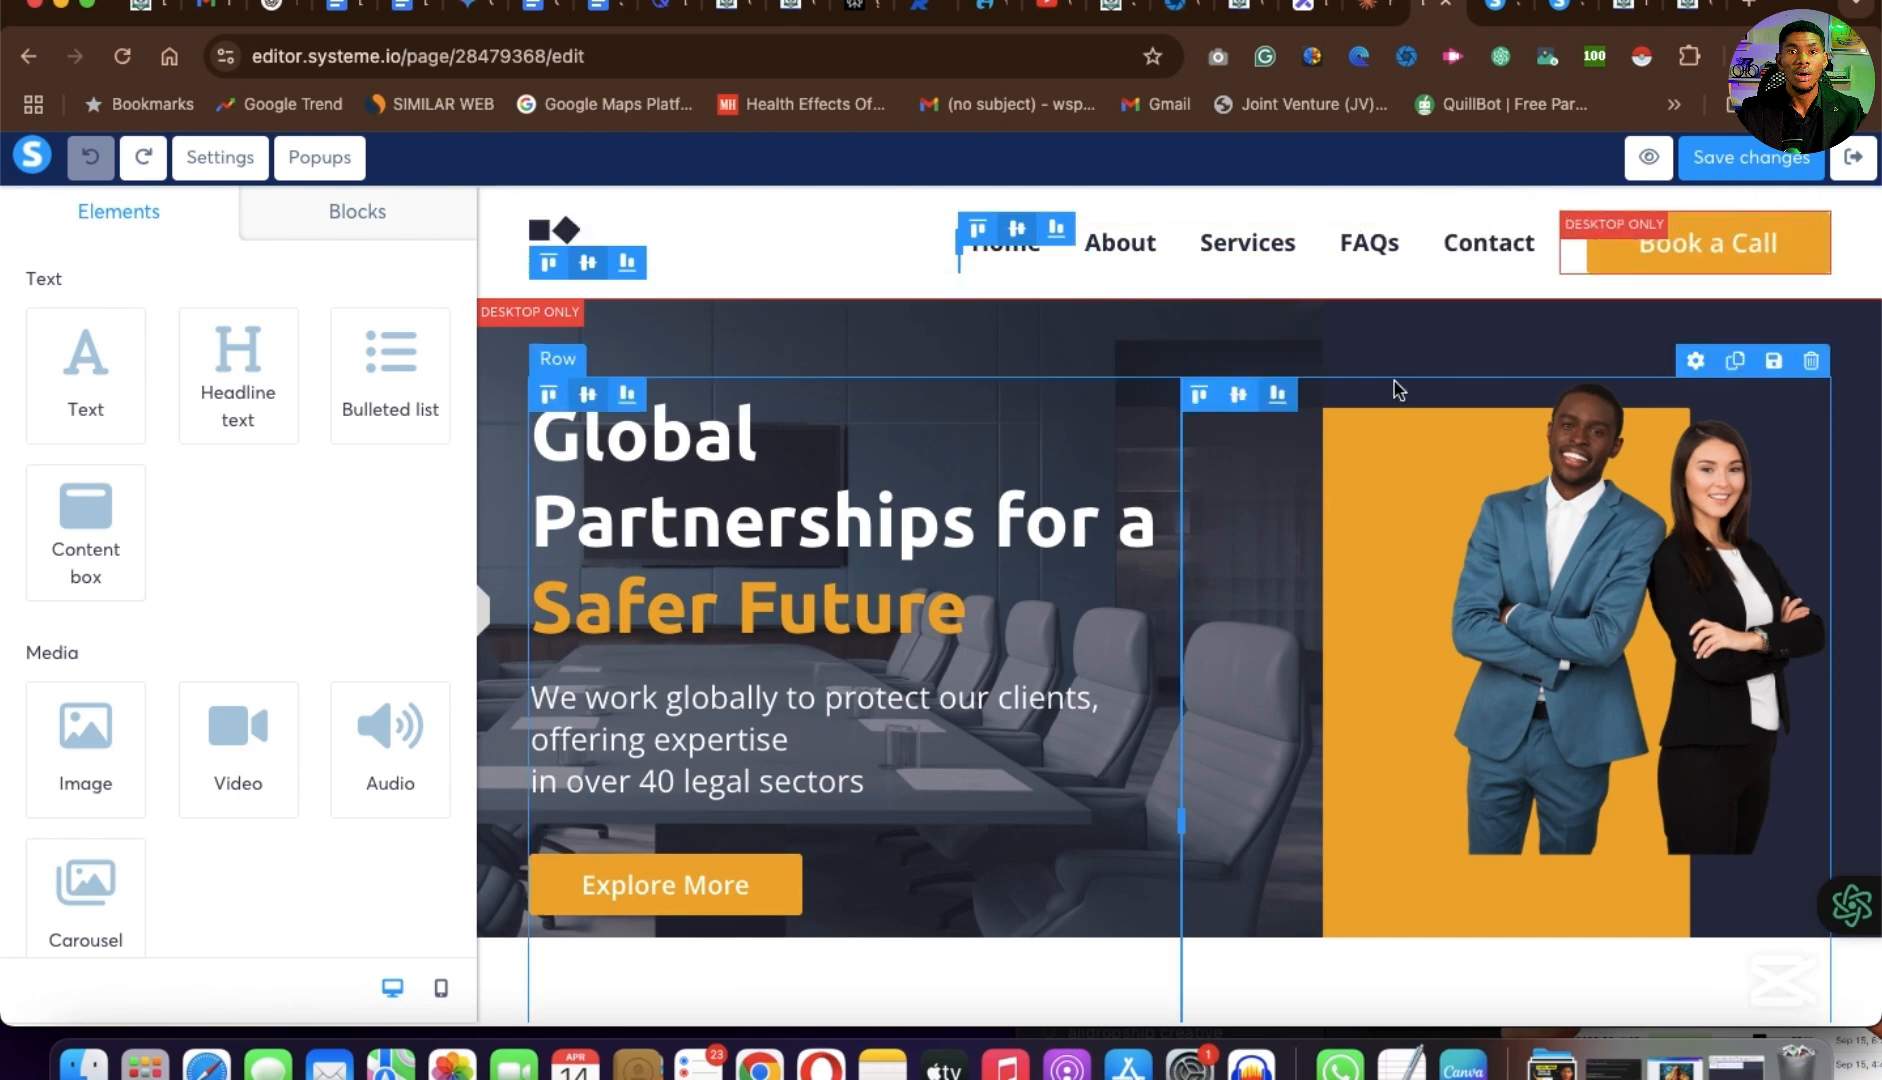
Rename the header menu's first item About and its second item Make money $$$ with a submenu, following the Hydronium Solutions example page.
{"action": "left_click", "coordinate": [1397, 246]}
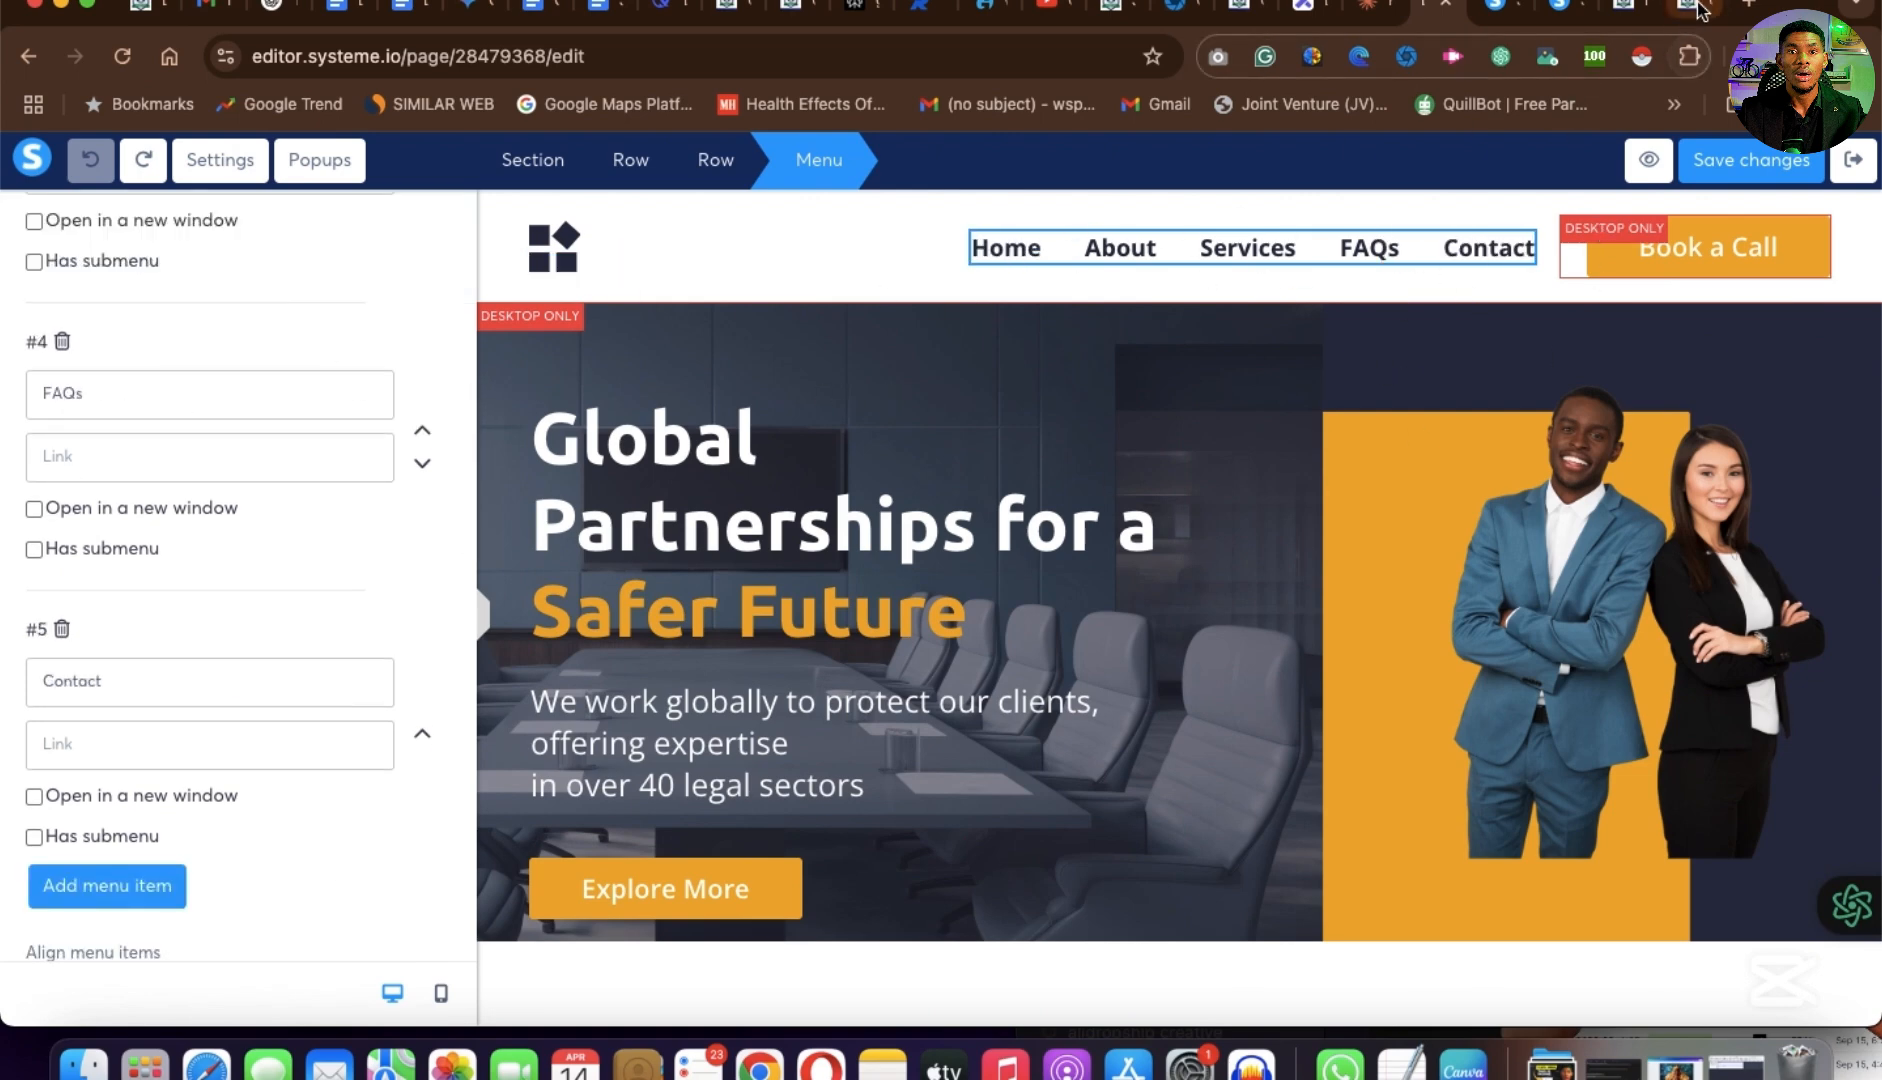
{"action": "scroll", "coordinate": [231, 496], "scroll_direction": "up", "scroll_amount": 1}
{"action": "scroll", "coordinate": [101, 426], "scroll_direction": "up", "scroll_amount": 8}
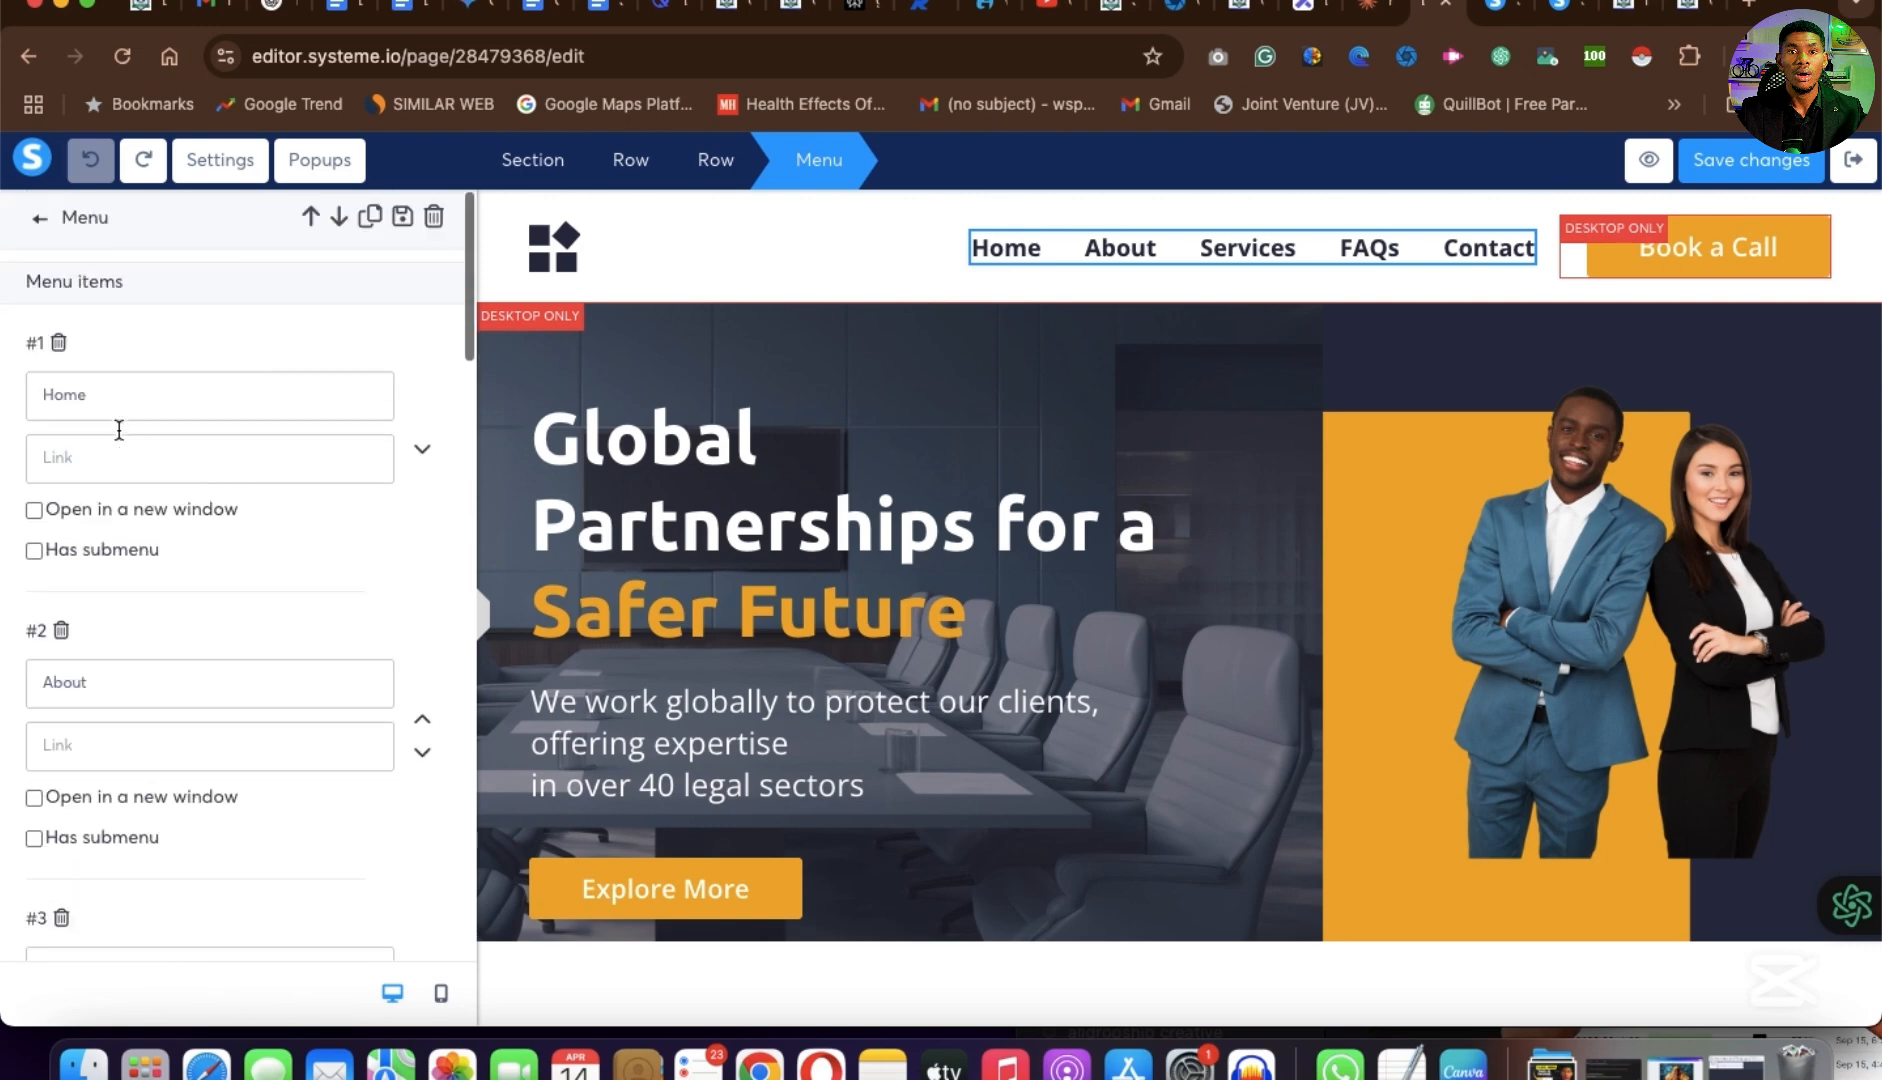
{"action": "left_click_drag", "start_coordinate": [109, 395], "coordinate": [106, 368]}
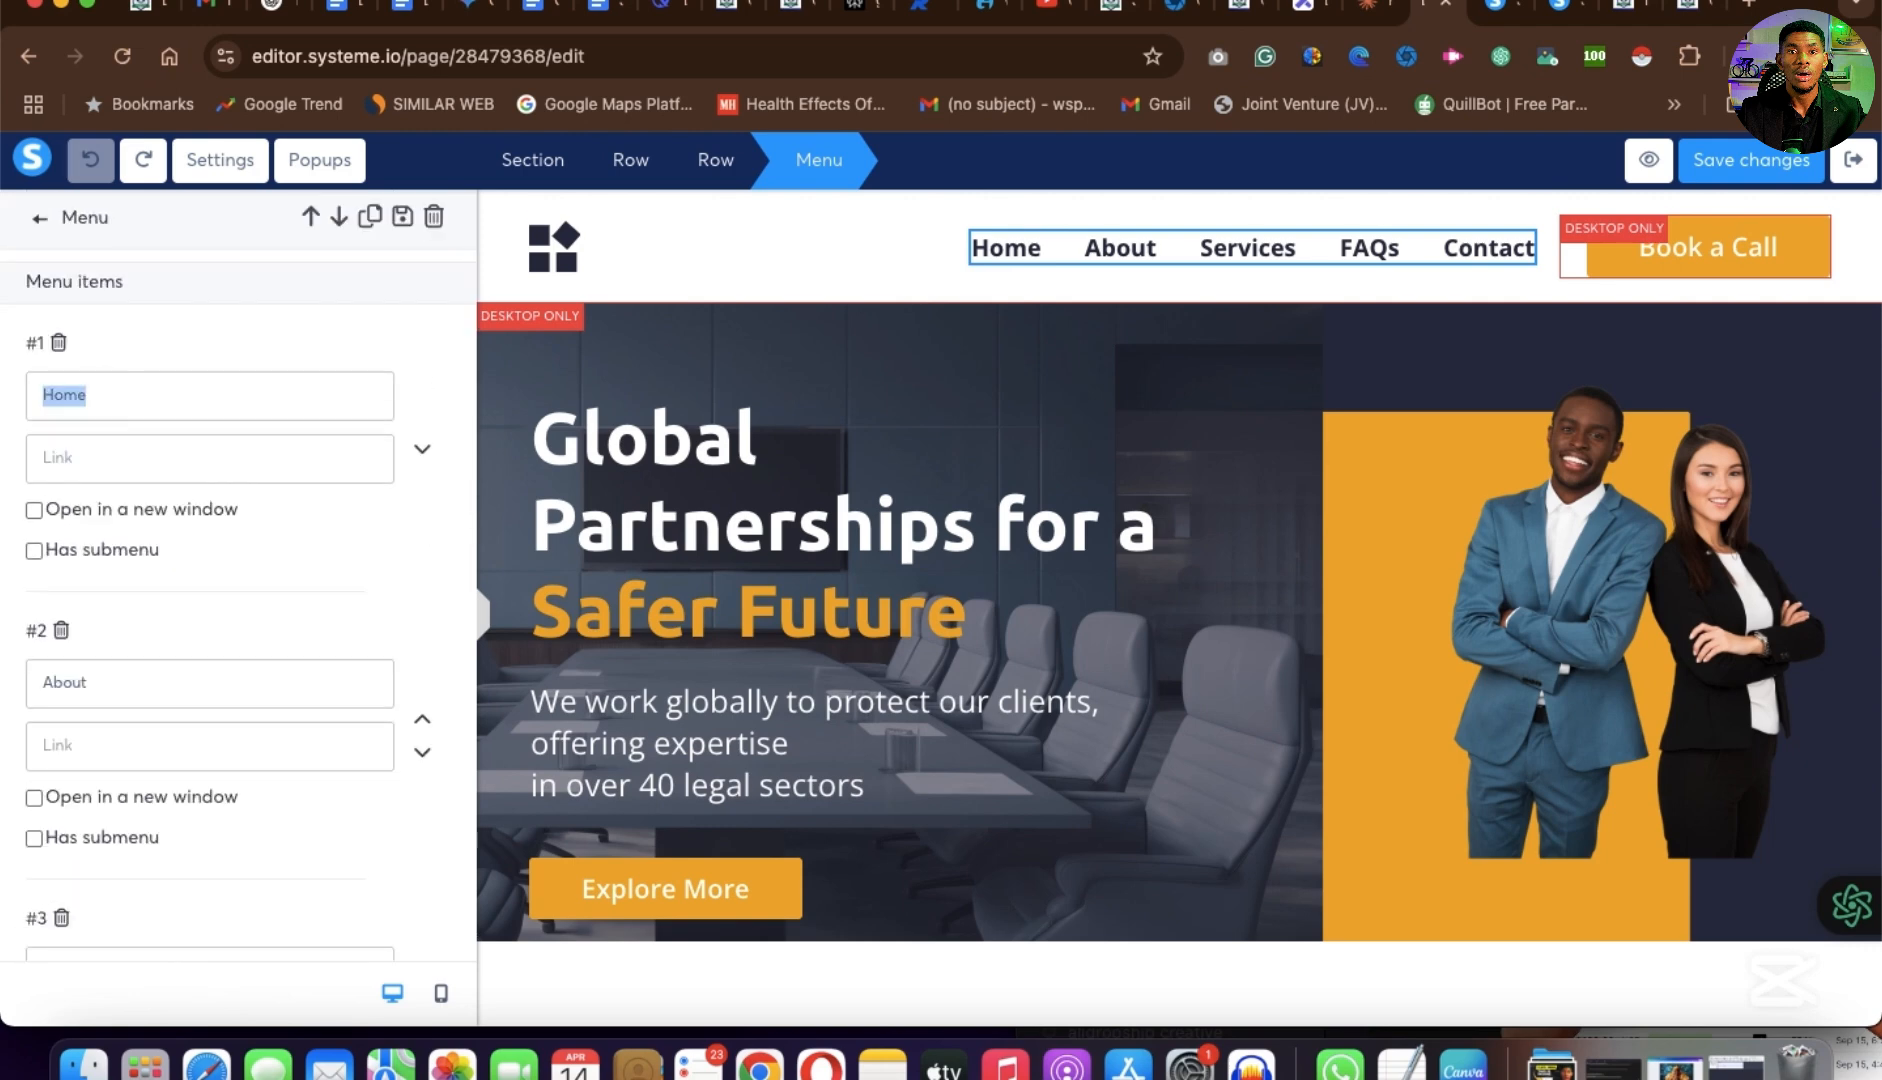
{"action": "key", "text": "BackSpace"}
{"action": "left_click", "coordinate": [1686, 8]}
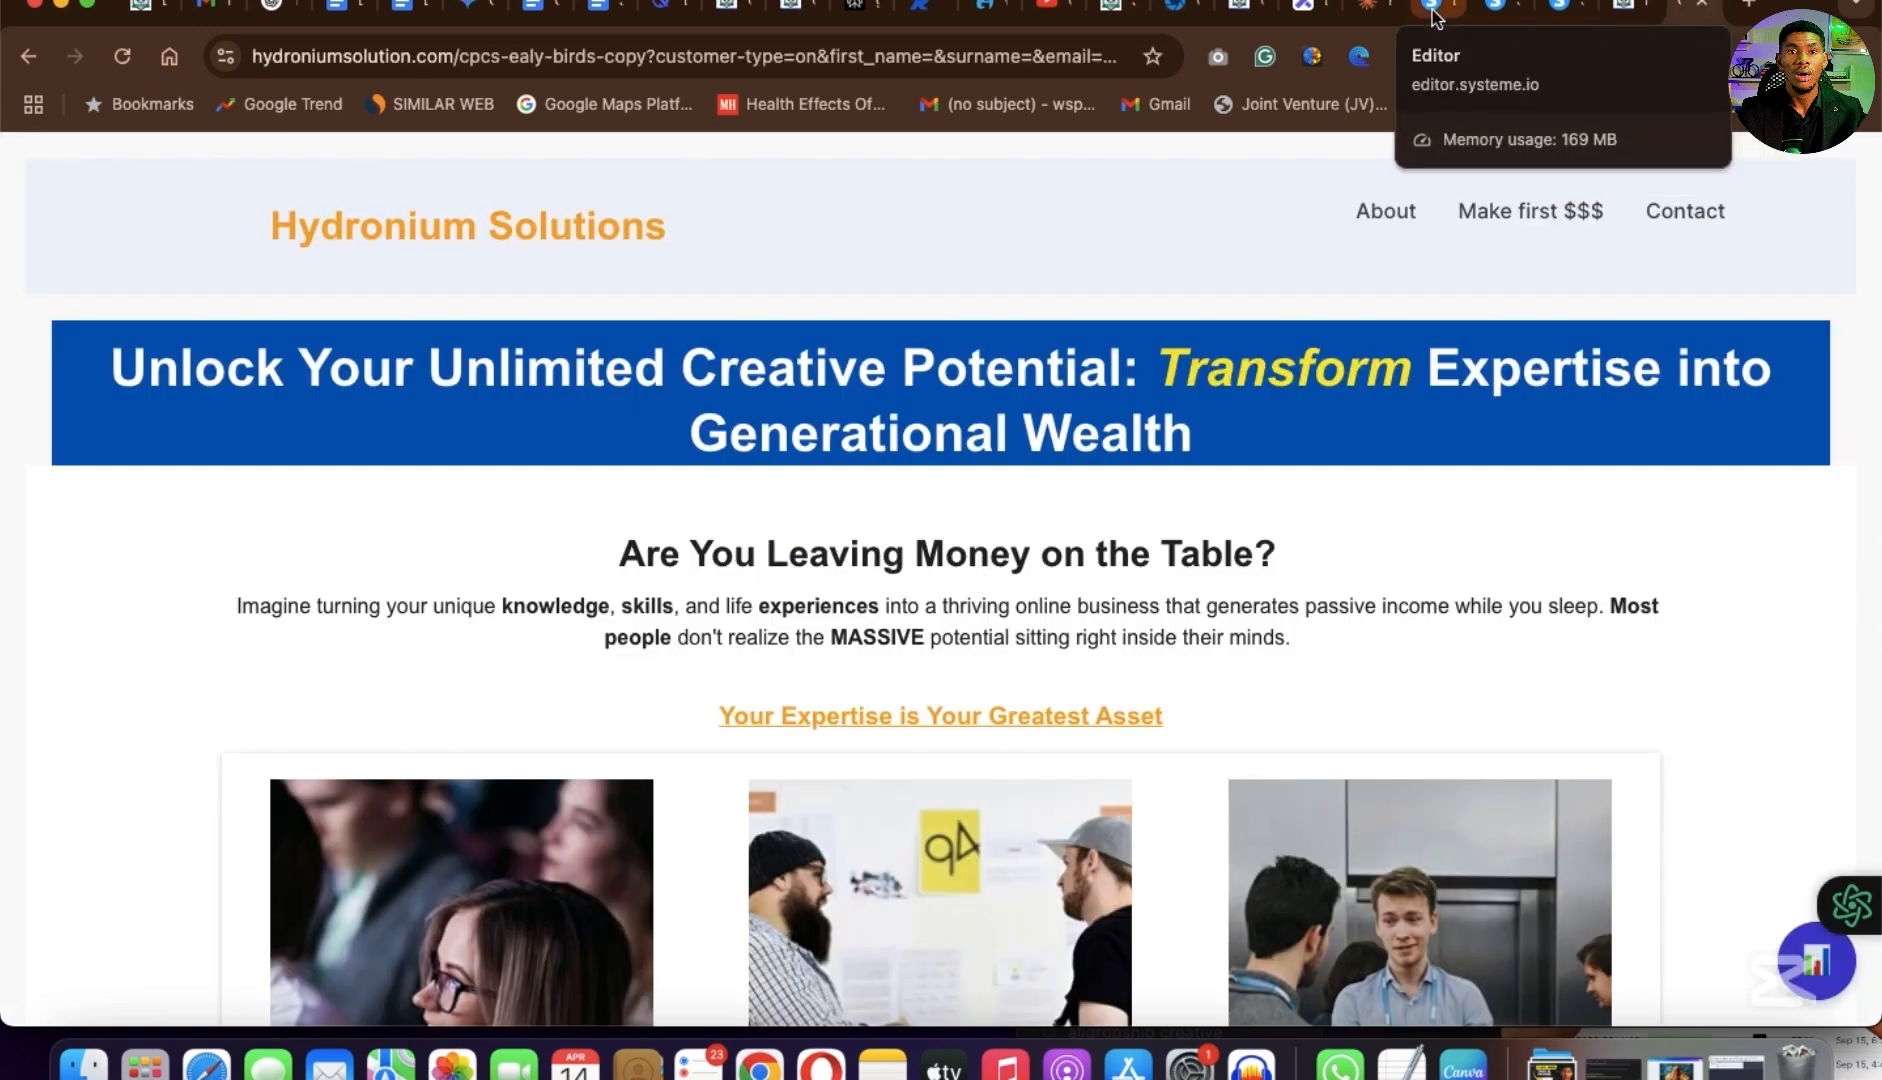
{"action": "left_click", "coordinate": [1436, 12]}
{"action": "left_click", "coordinate": [254, 626]}
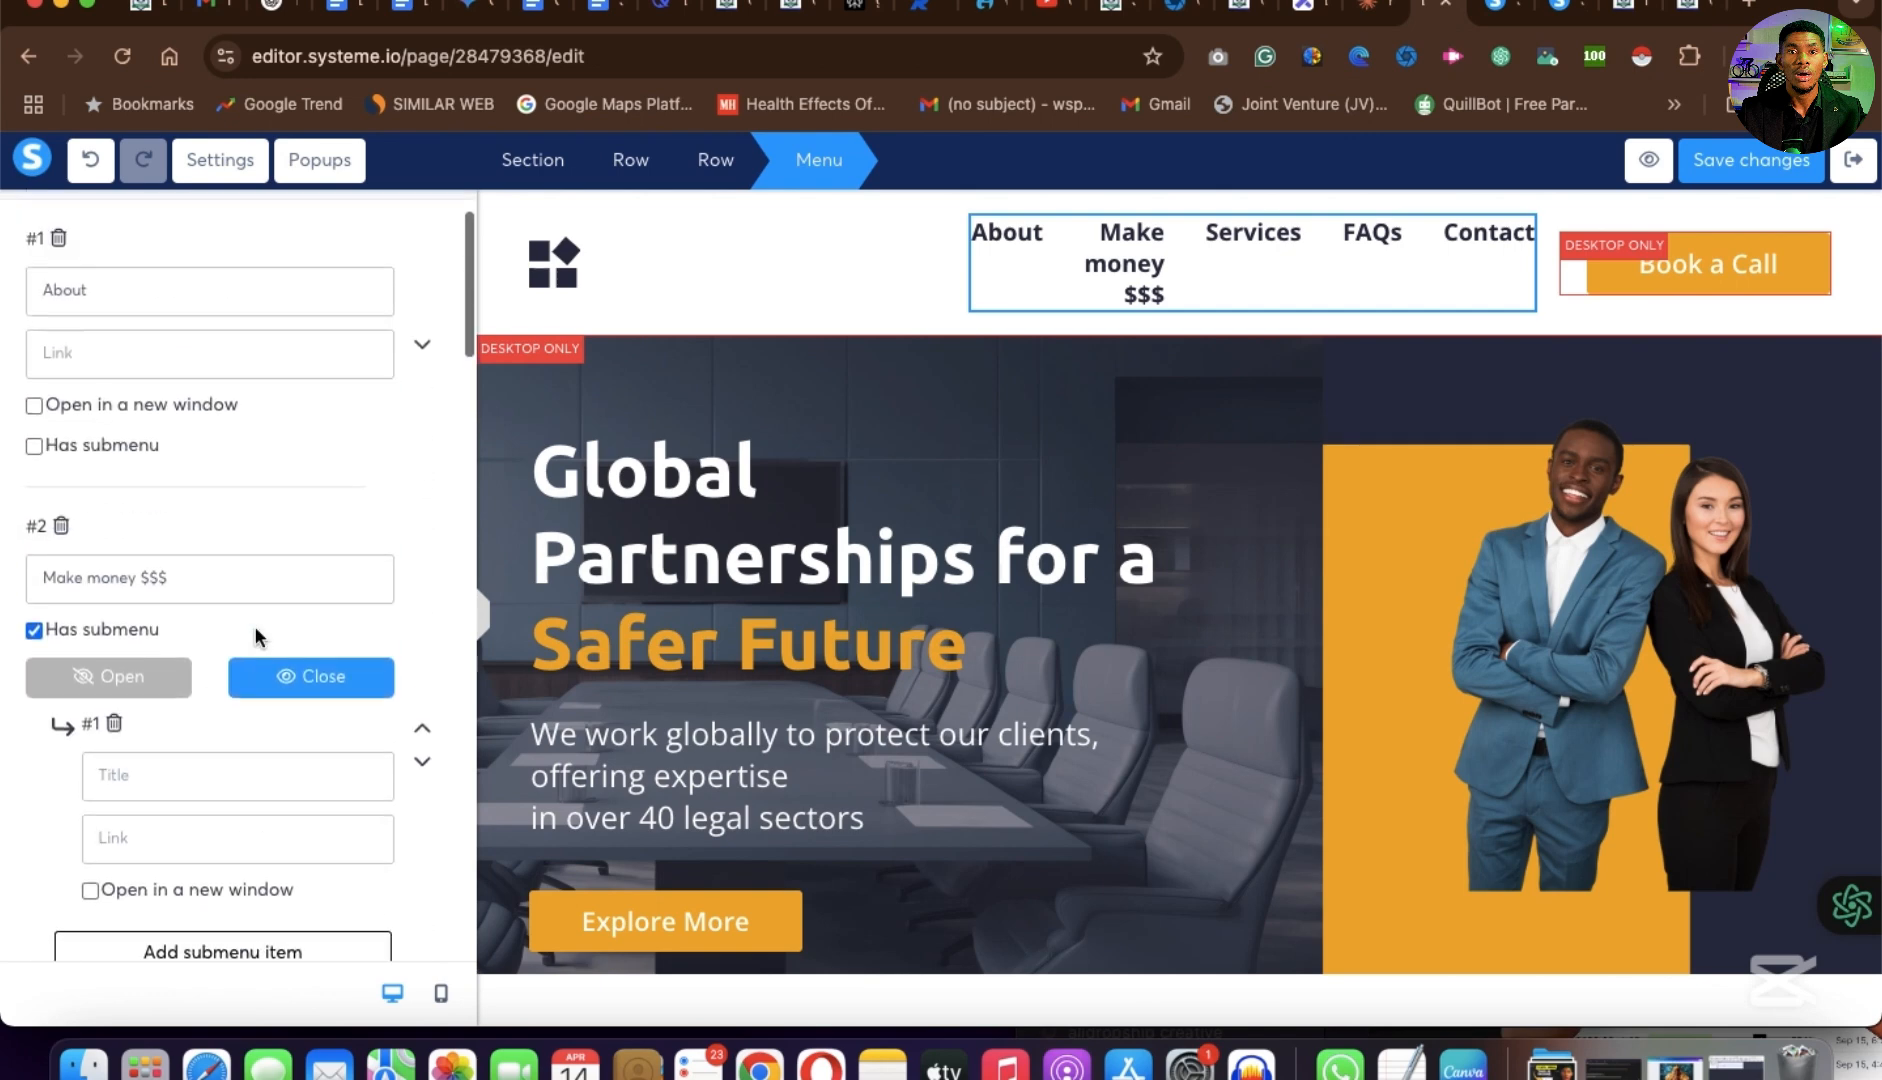
Rename the third item of the header menu as Conatct.
{"action": "scroll", "coordinate": [254, 626], "scroll_direction": "down", "scroll_amount": 5}
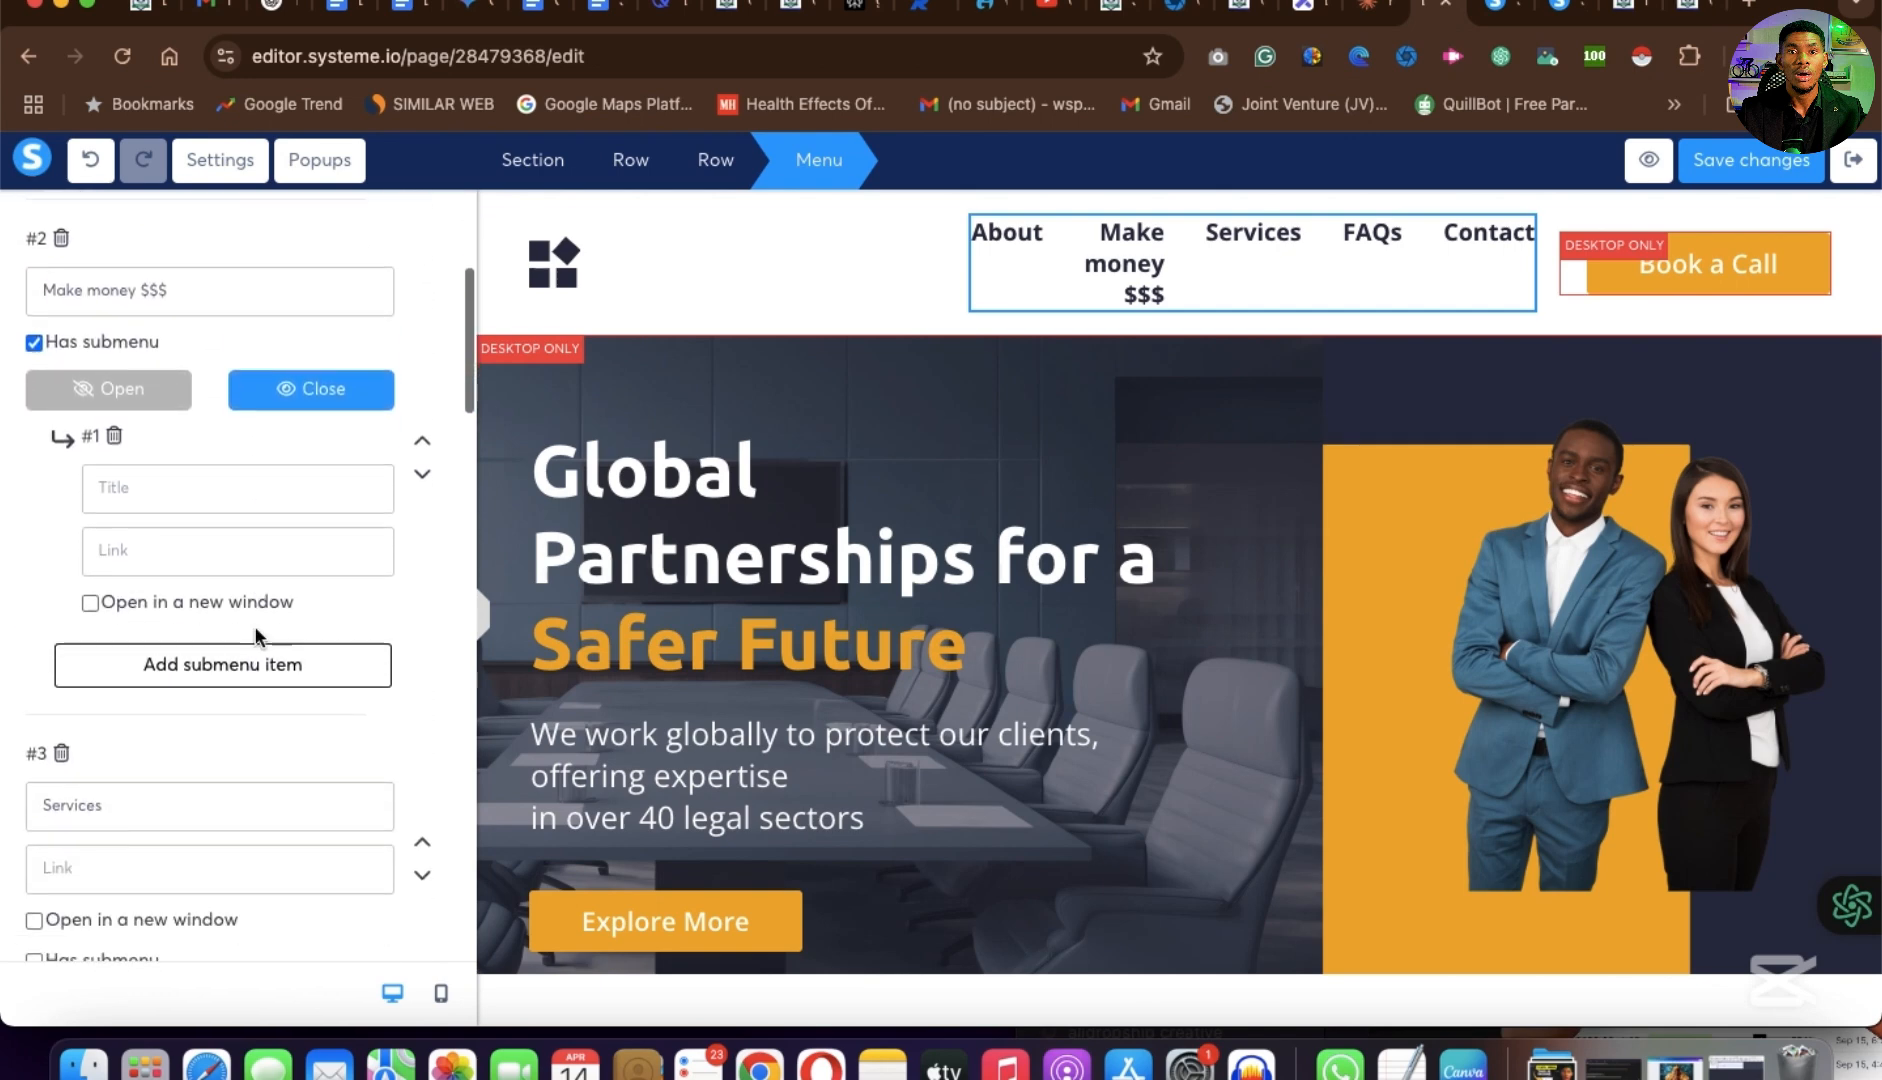
{"action": "double_click", "coordinate": [143, 586]}
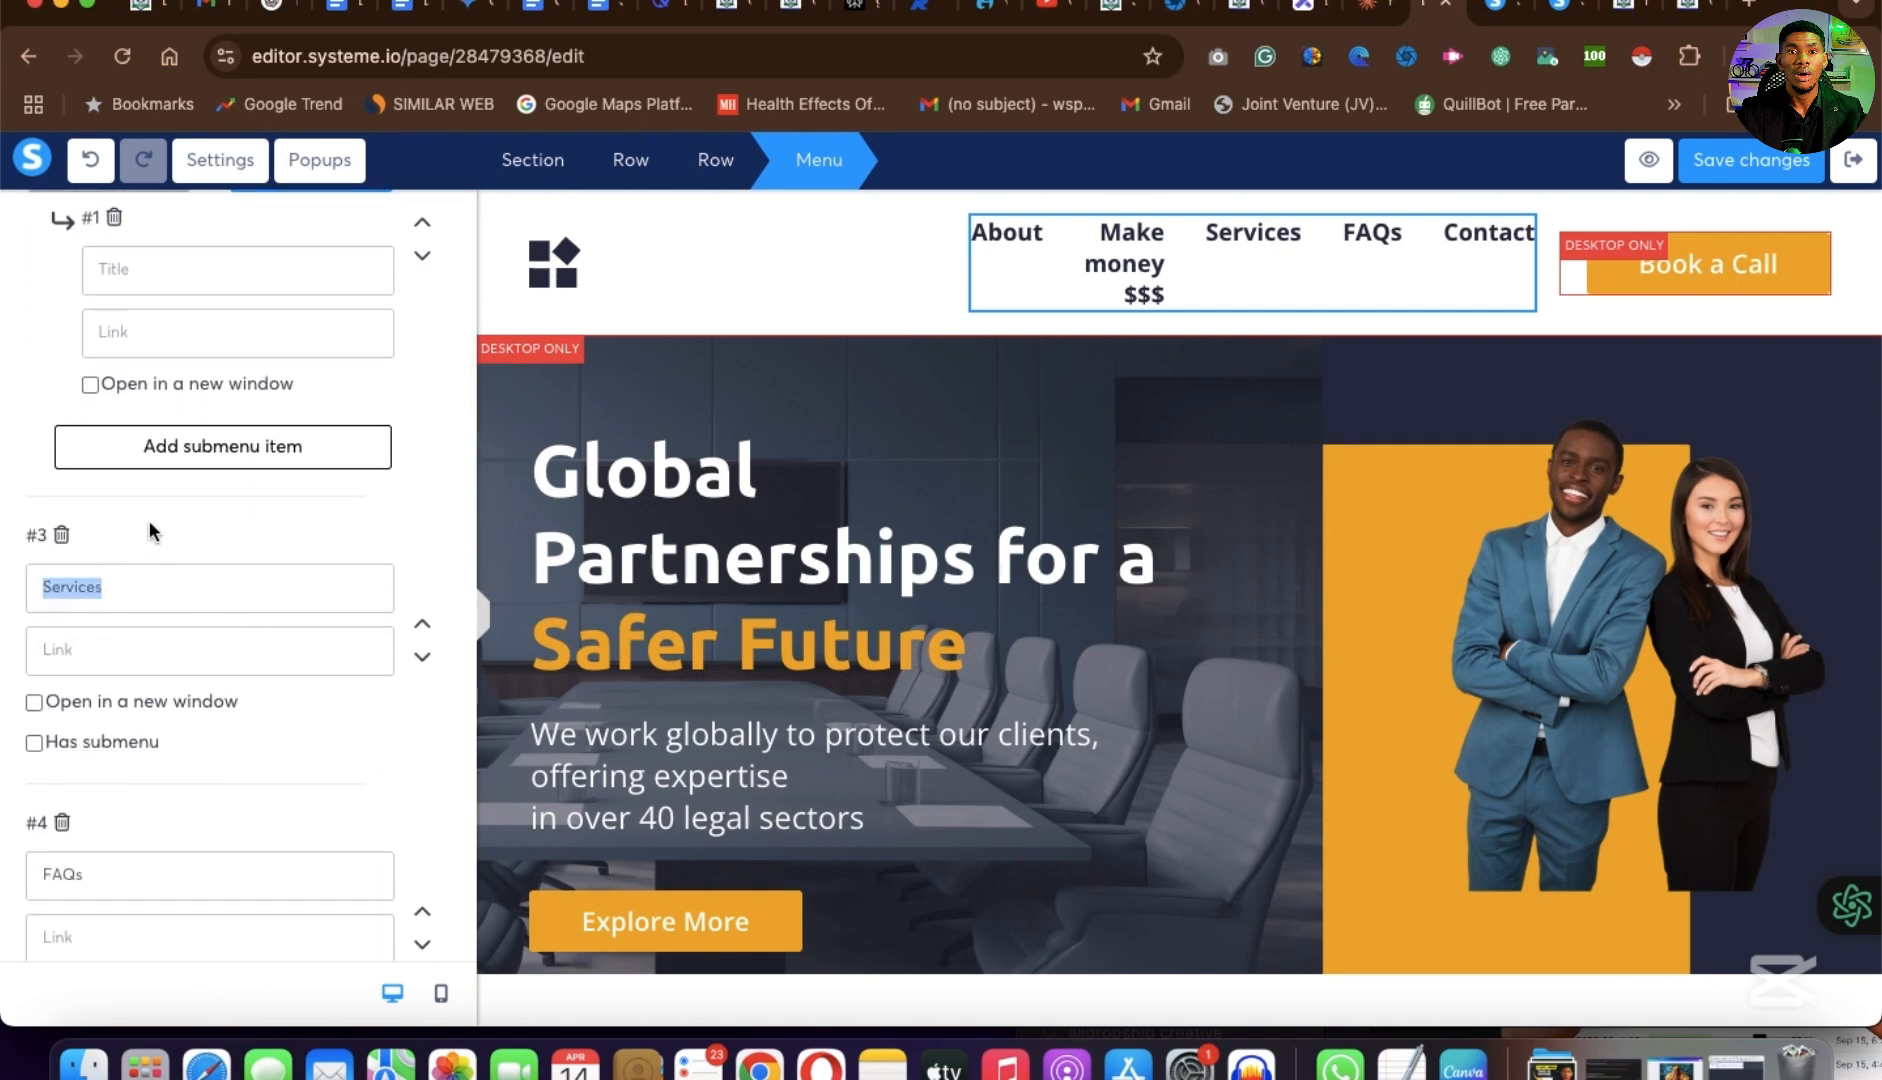
{"action": "type", "text": "Conatct"}
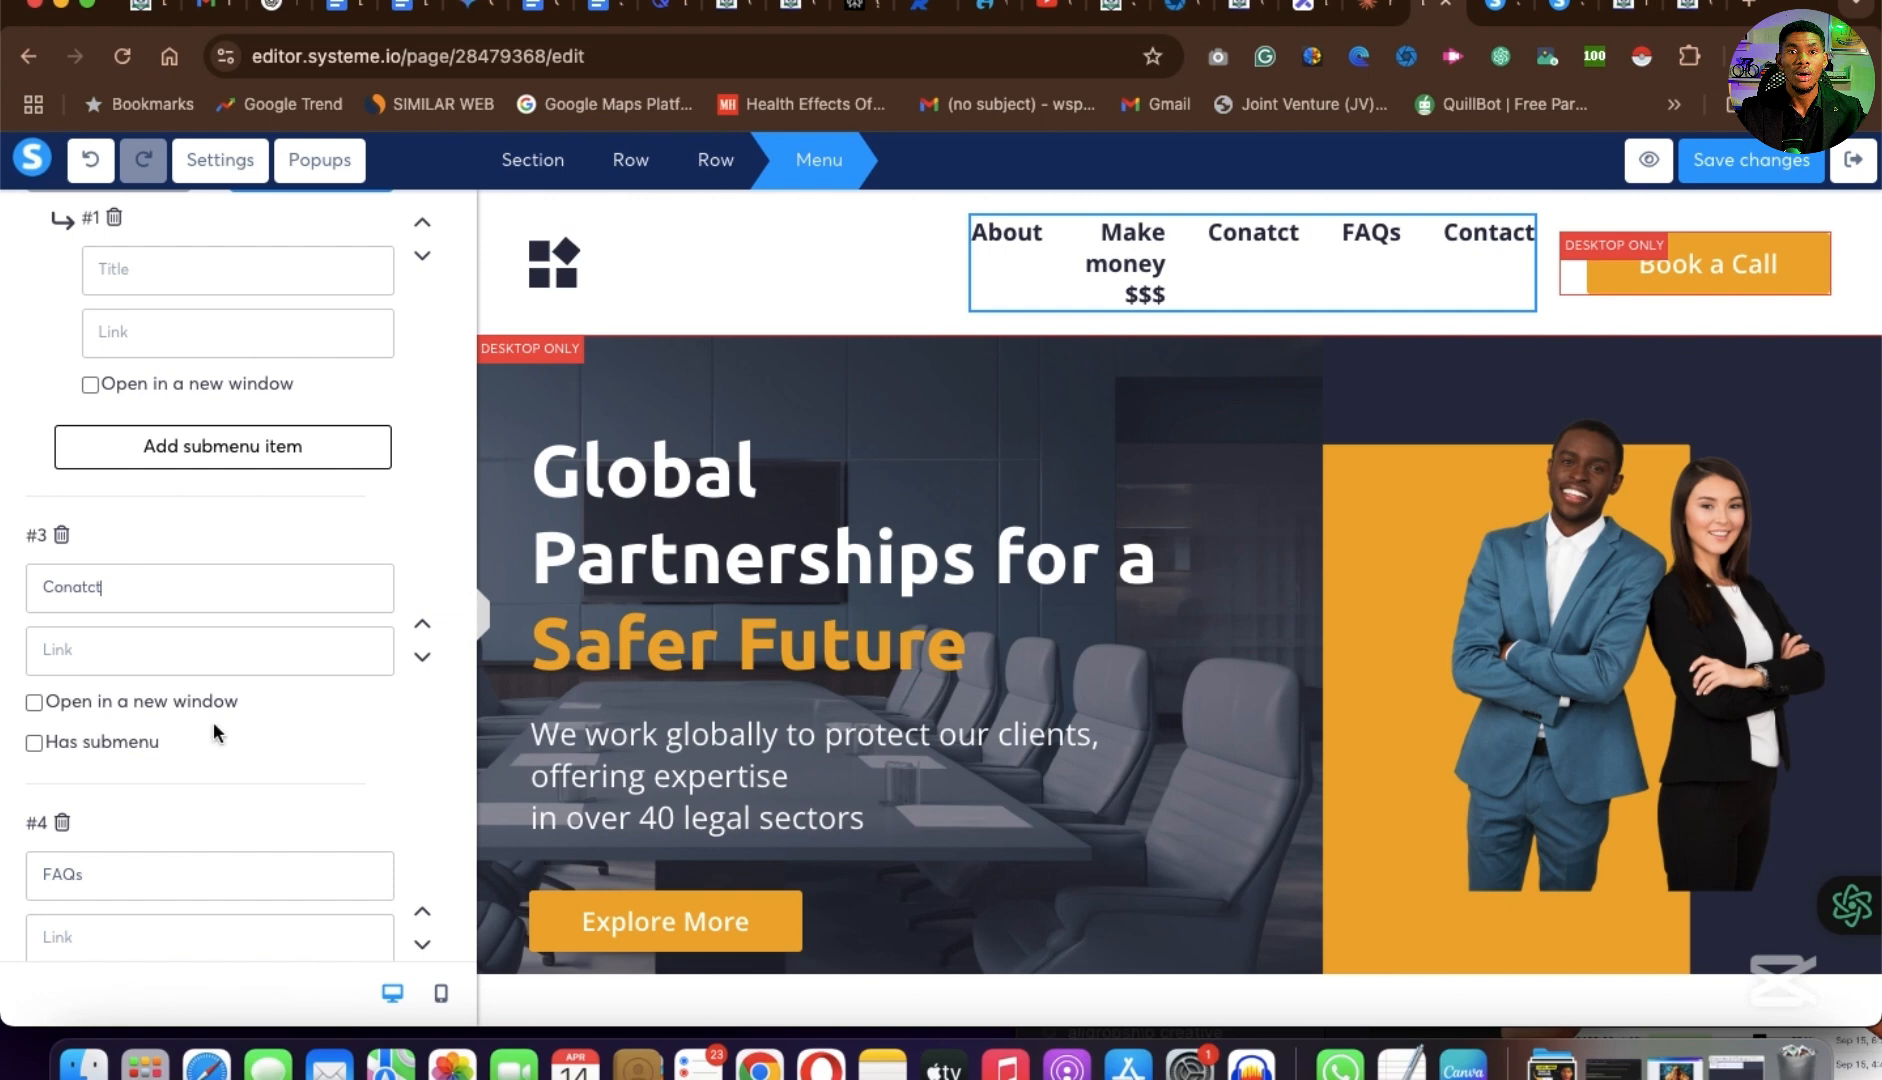
Delete the FAQs item and the last item, Contact, from the header menu.
{"action": "scroll", "coordinate": [251, 784], "scroll_direction": "down", "scroll_amount": 4}
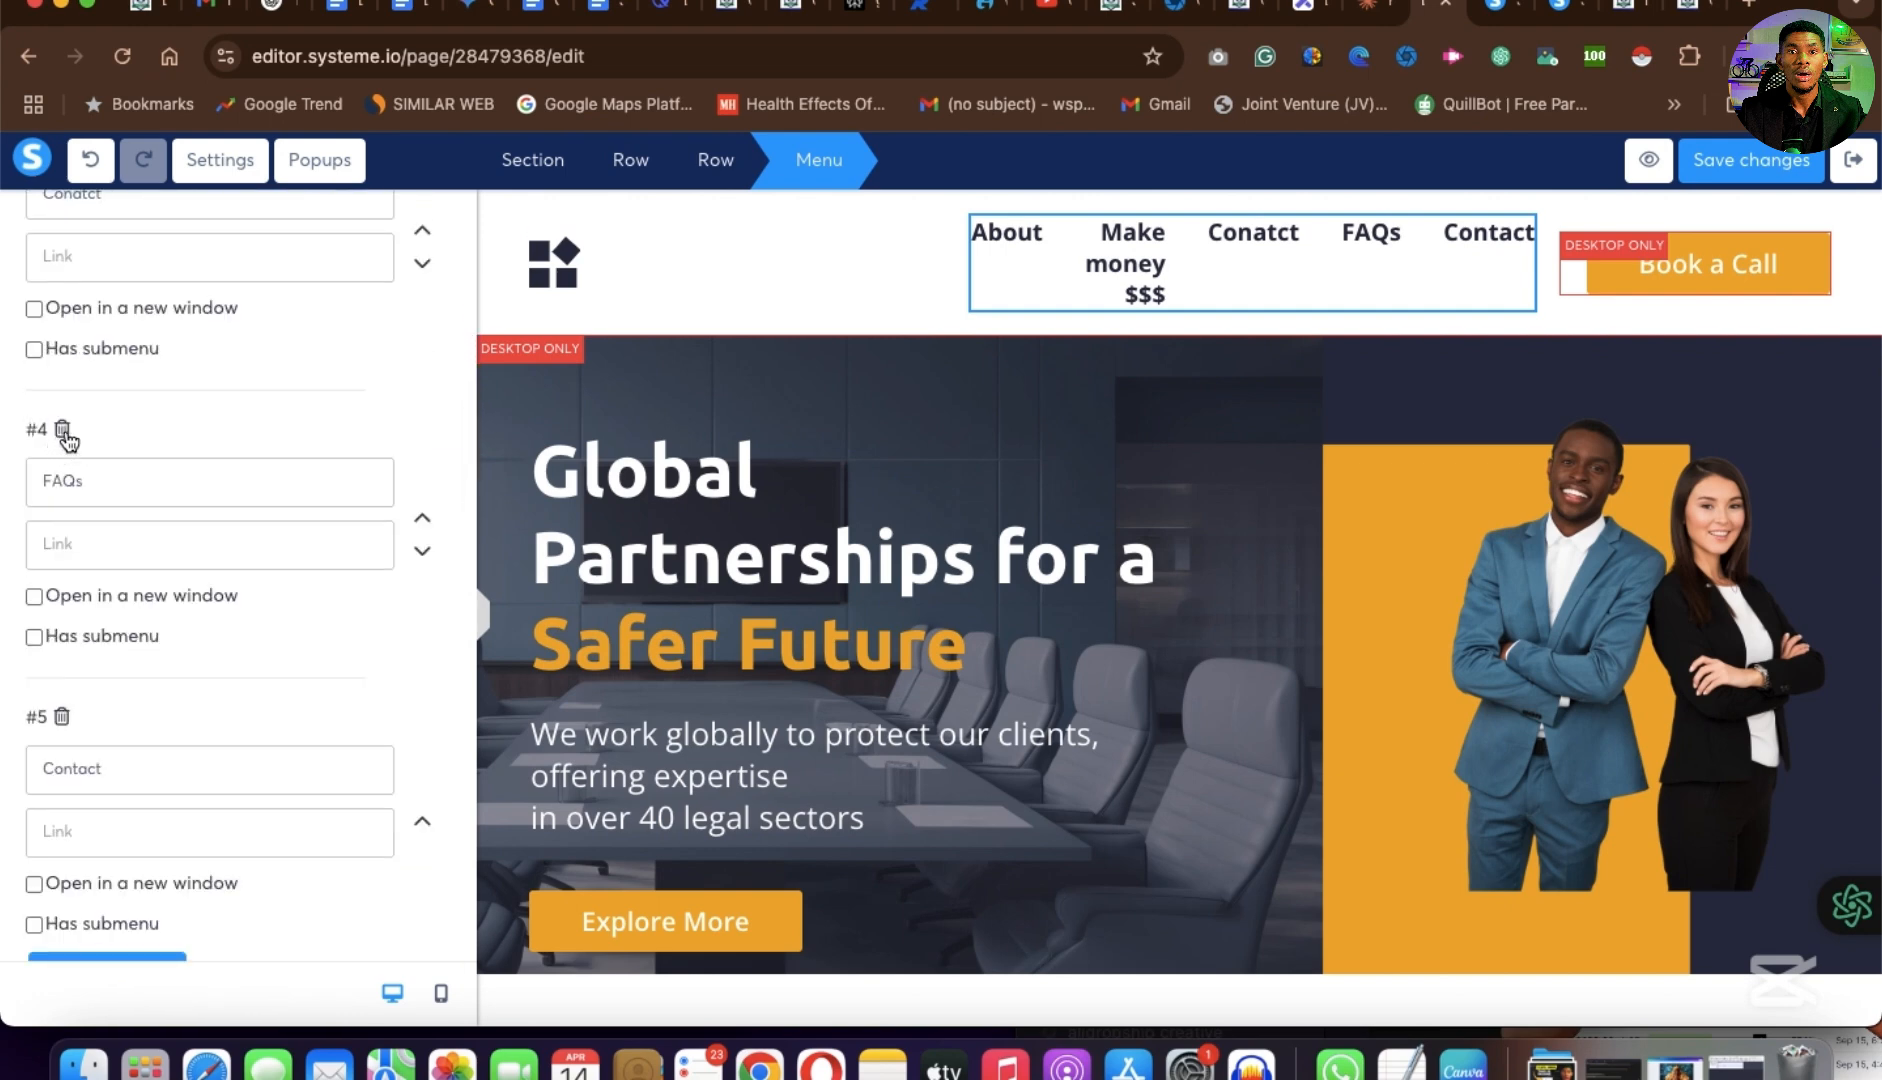
{"action": "left_click", "coordinate": [61, 430]}
{"action": "scroll", "coordinate": [171, 598], "scroll_direction": "down", "scroll_amount": 1}
{"action": "scroll", "coordinate": [171, 598], "scroll_direction": "up", "scroll_amount": 1}
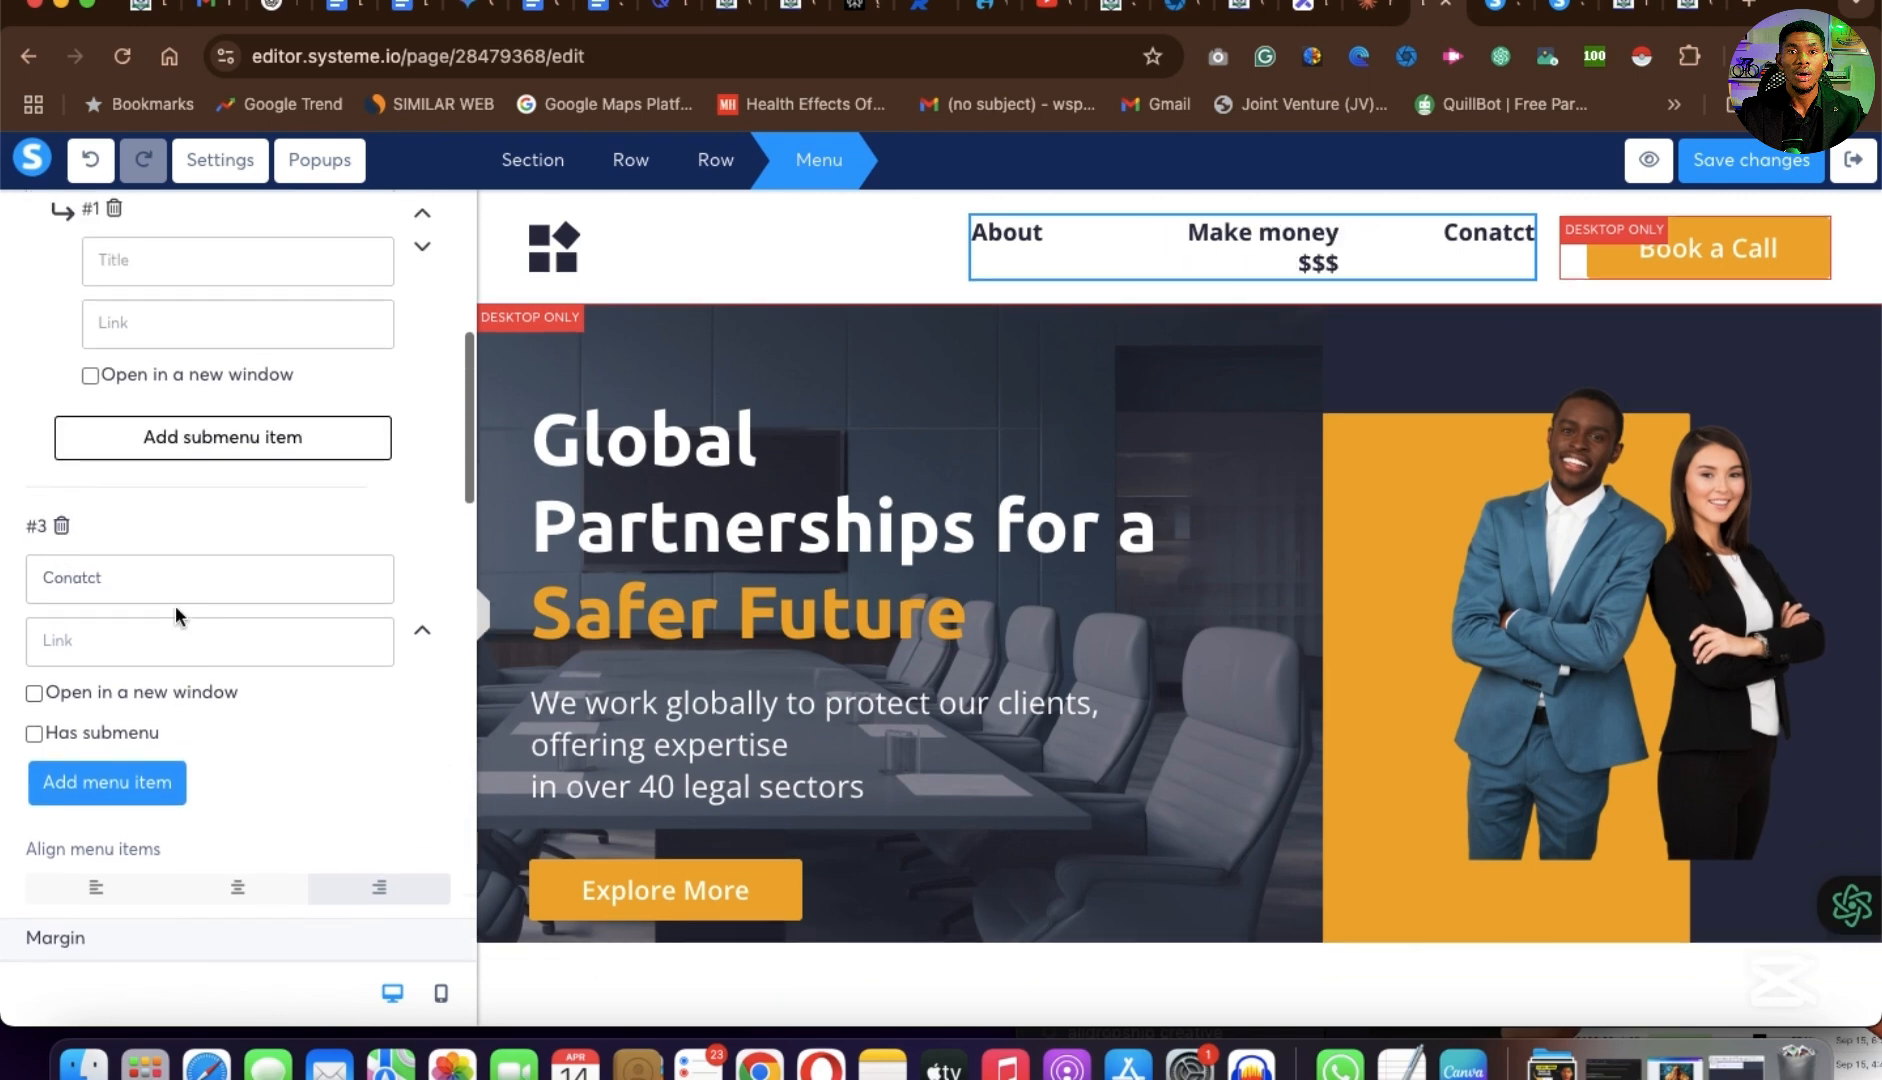
{"action": "scroll", "coordinate": [175, 604], "scroll_direction": "up", "scroll_amount": 4}
{"action": "scroll", "coordinate": [176, 612], "scroll_direction": "up", "scroll_amount": 4}
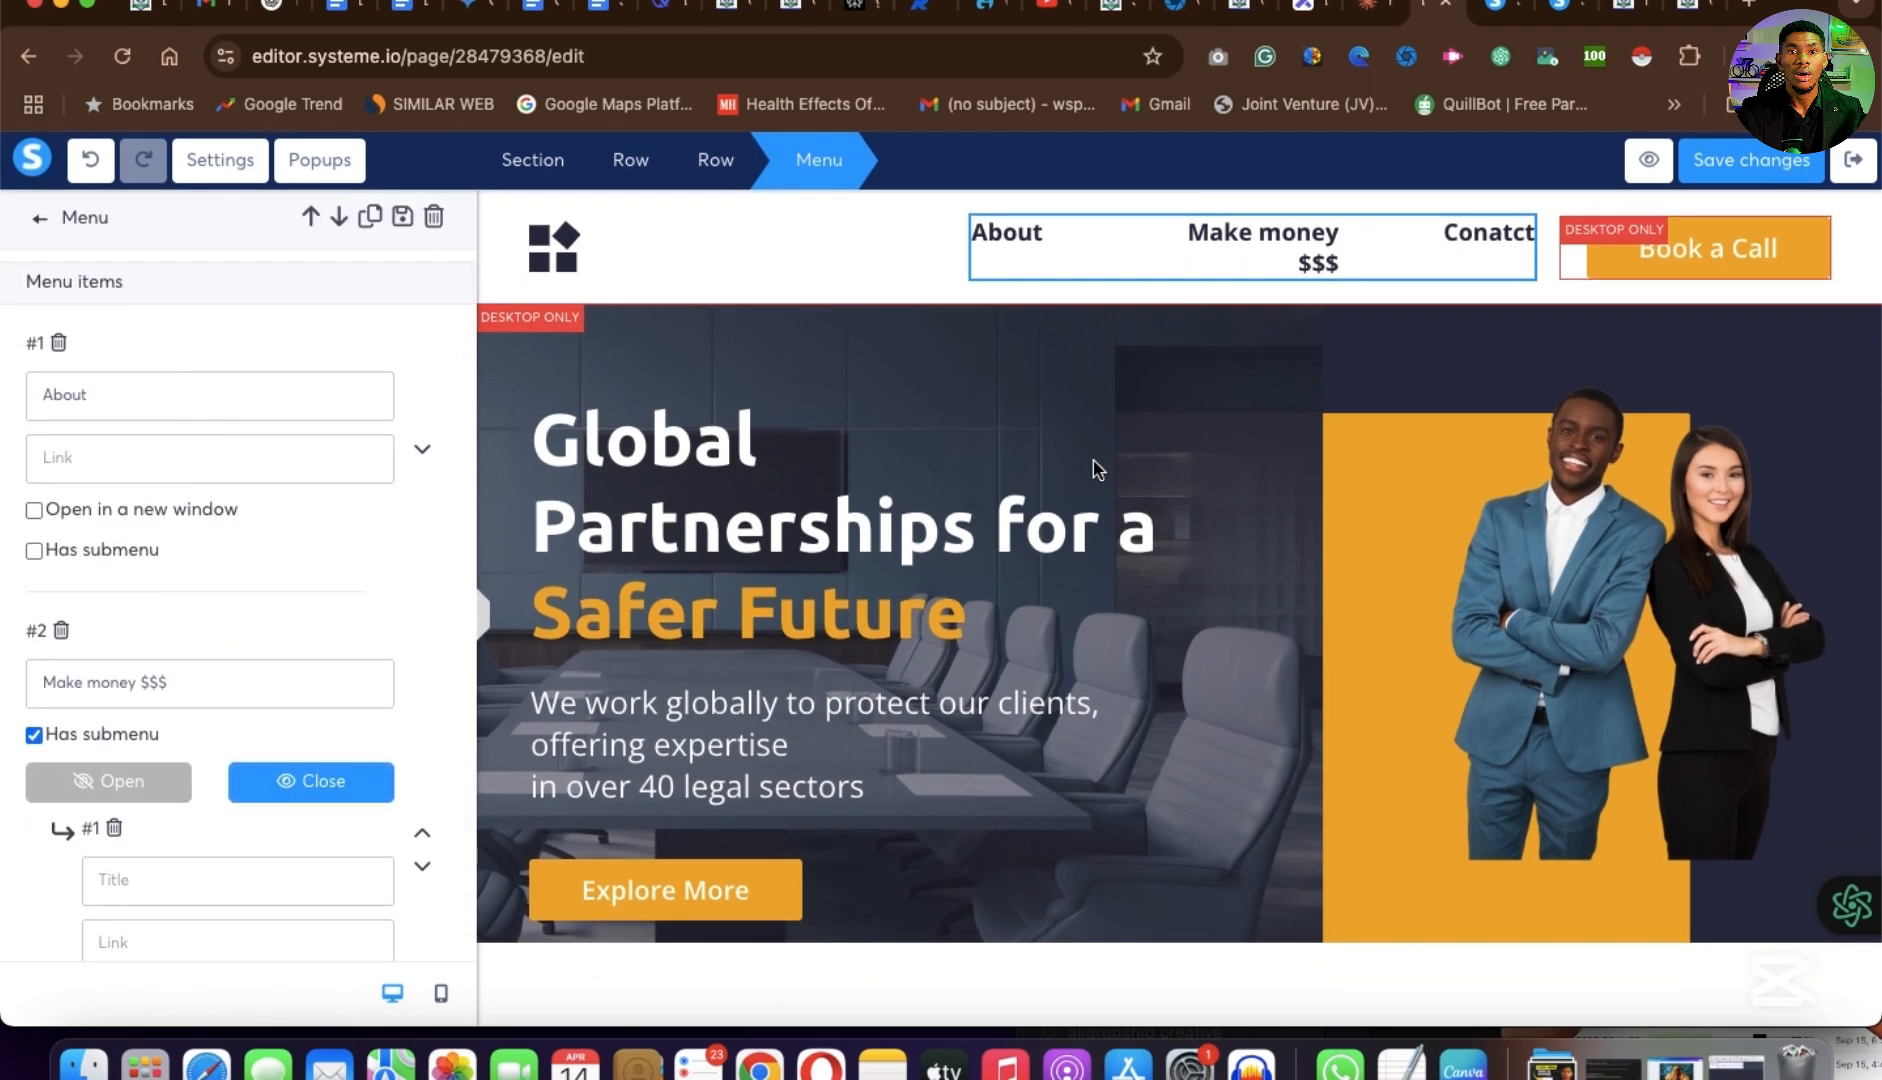
{"action": "scroll", "coordinate": [184, 697], "scroll_direction": "down", "scroll_amount": 10}
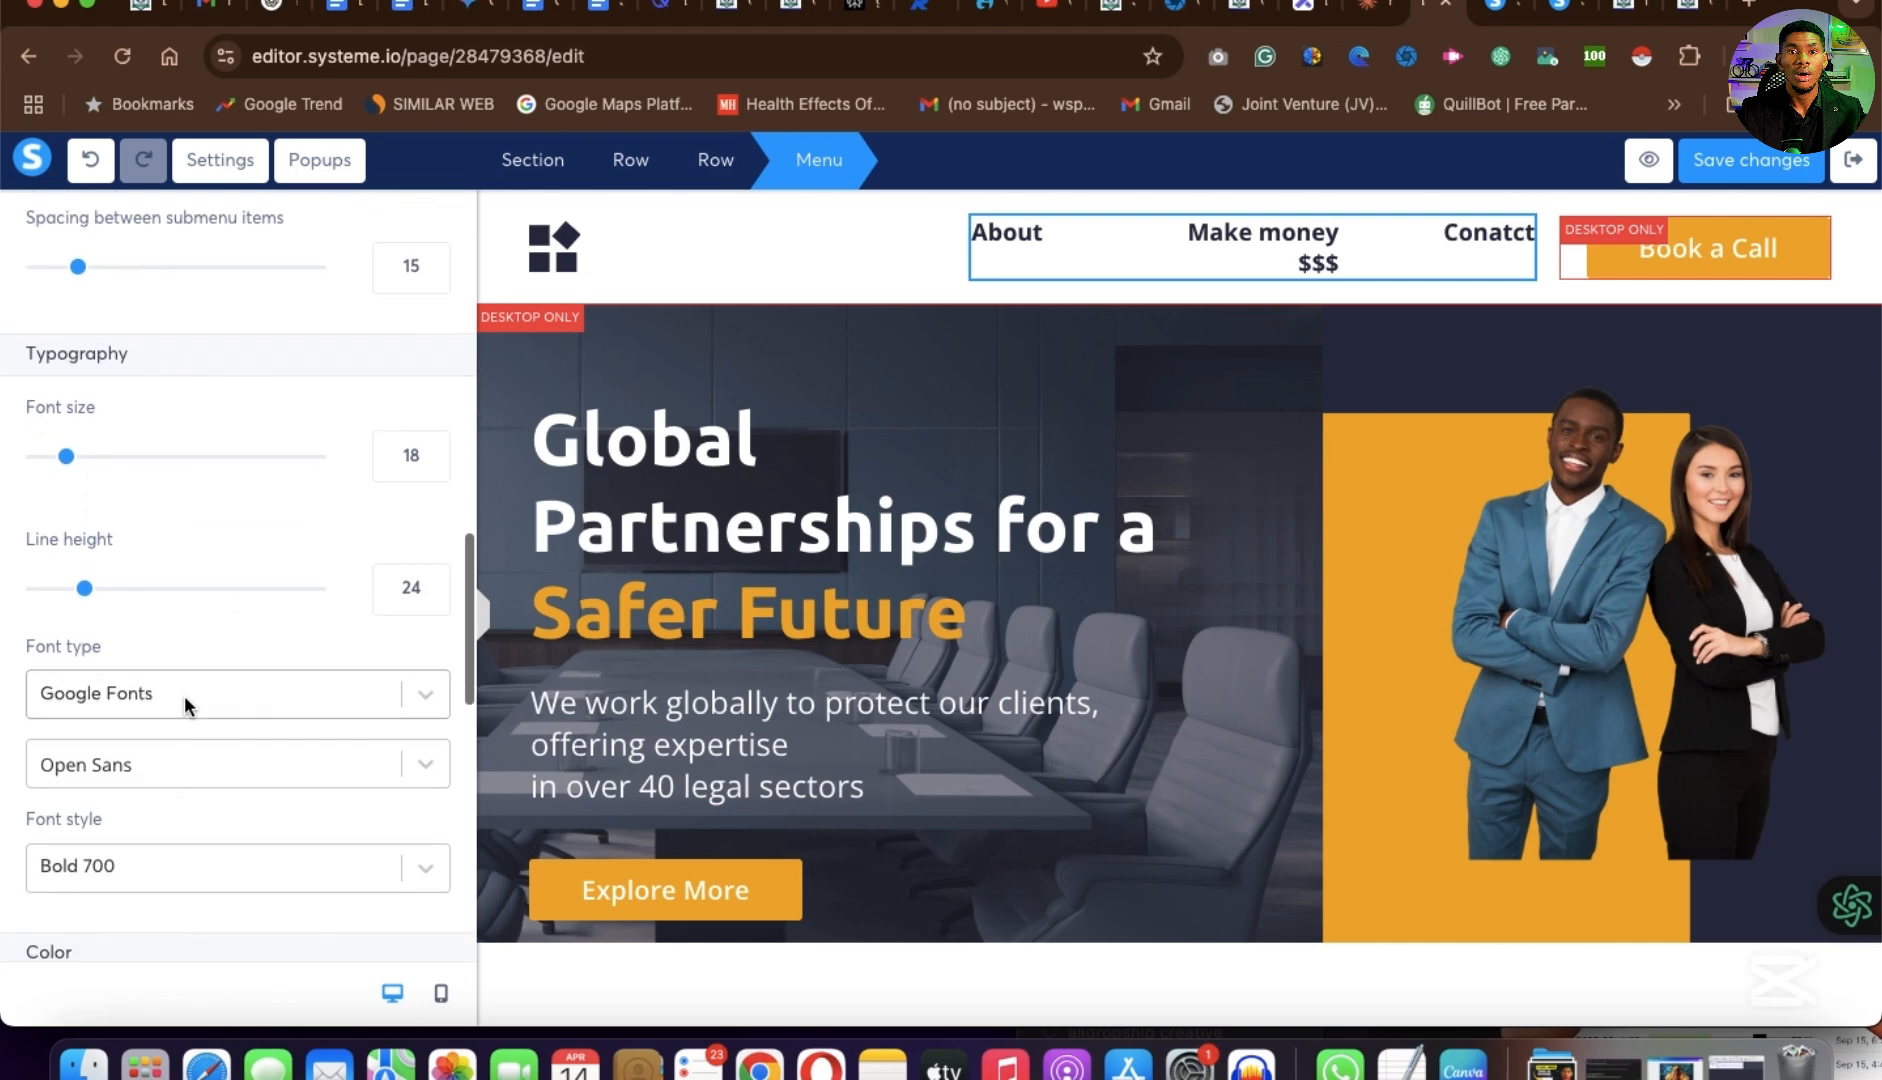
{"action": "scroll", "coordinate": [184, 695], "scroll_direction": "up", "scroll_amount": 5}
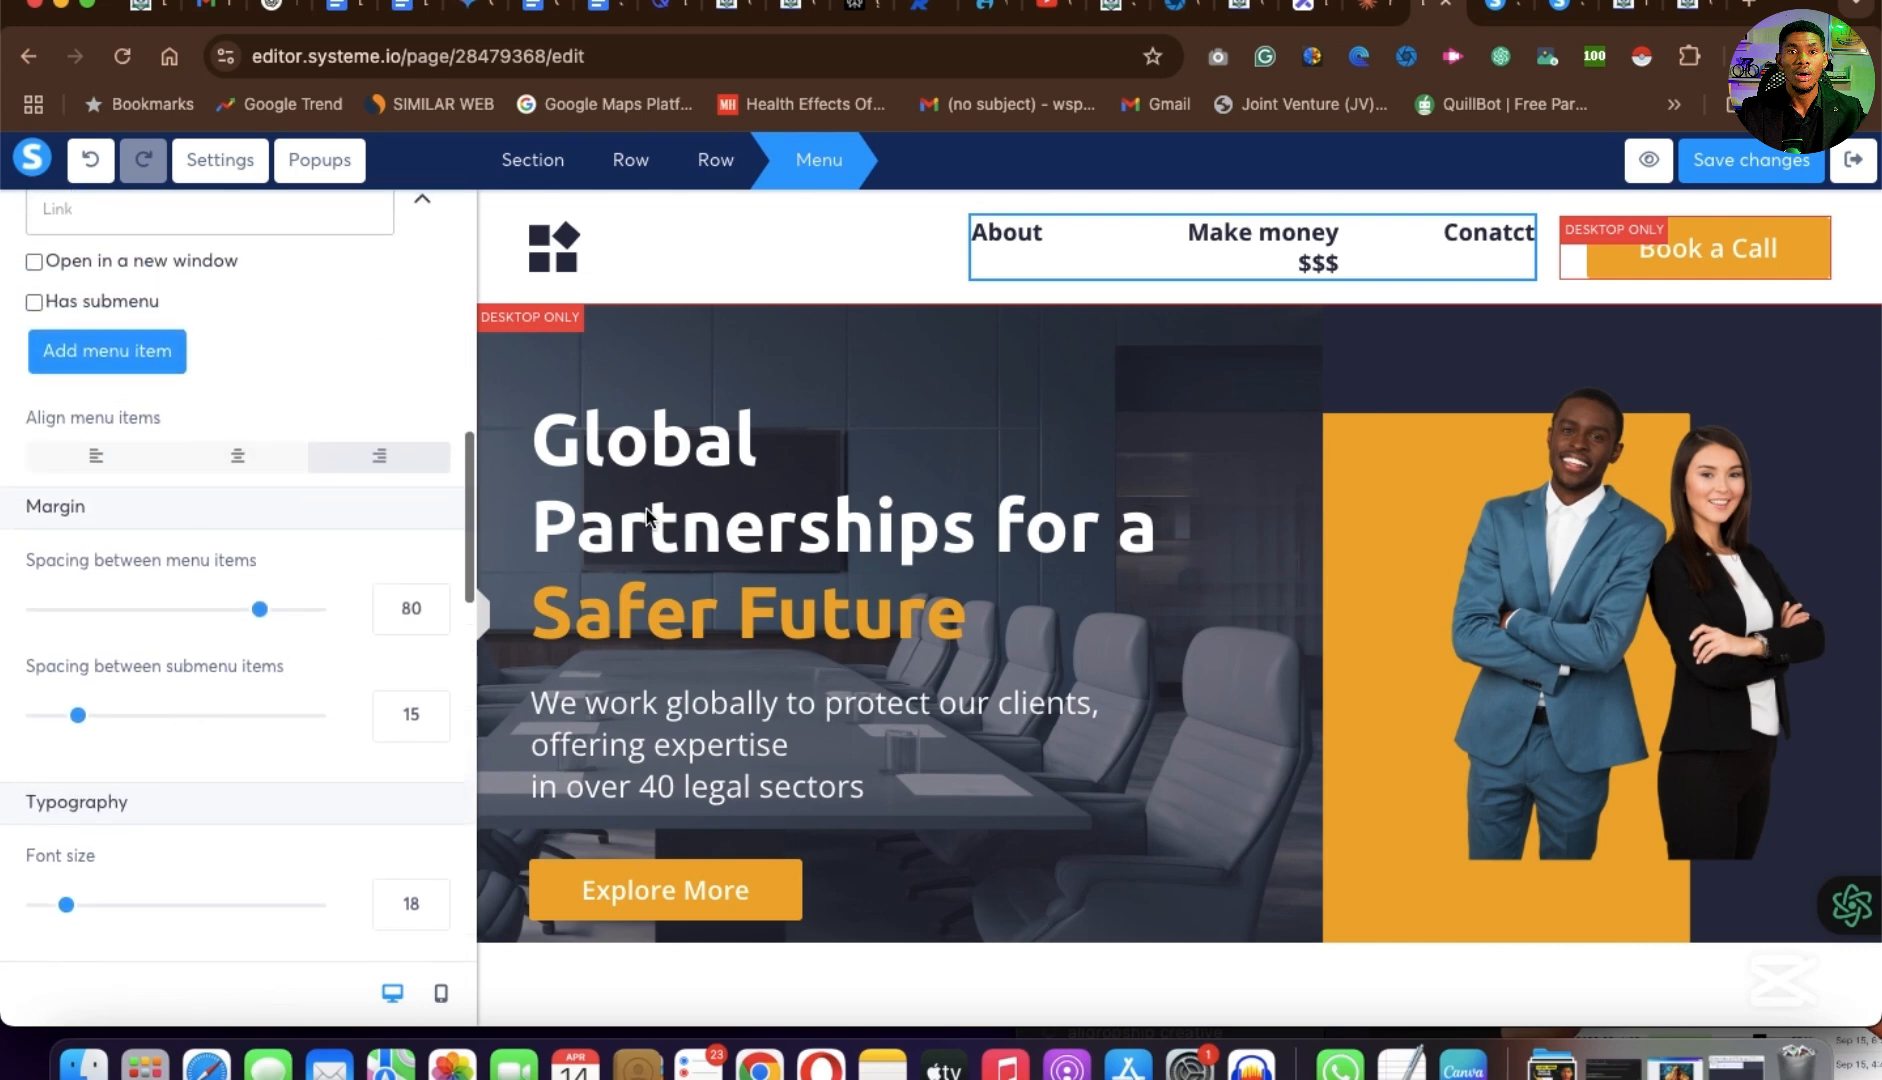
{"action": "scroll", "coordinate": [221, 476], "scroll_direction": "down", "scroll_amount": 8}
{"action": "scroll", "coordinate": [221, 480], "scroll_direction": "up", "scroll_amount": 5}
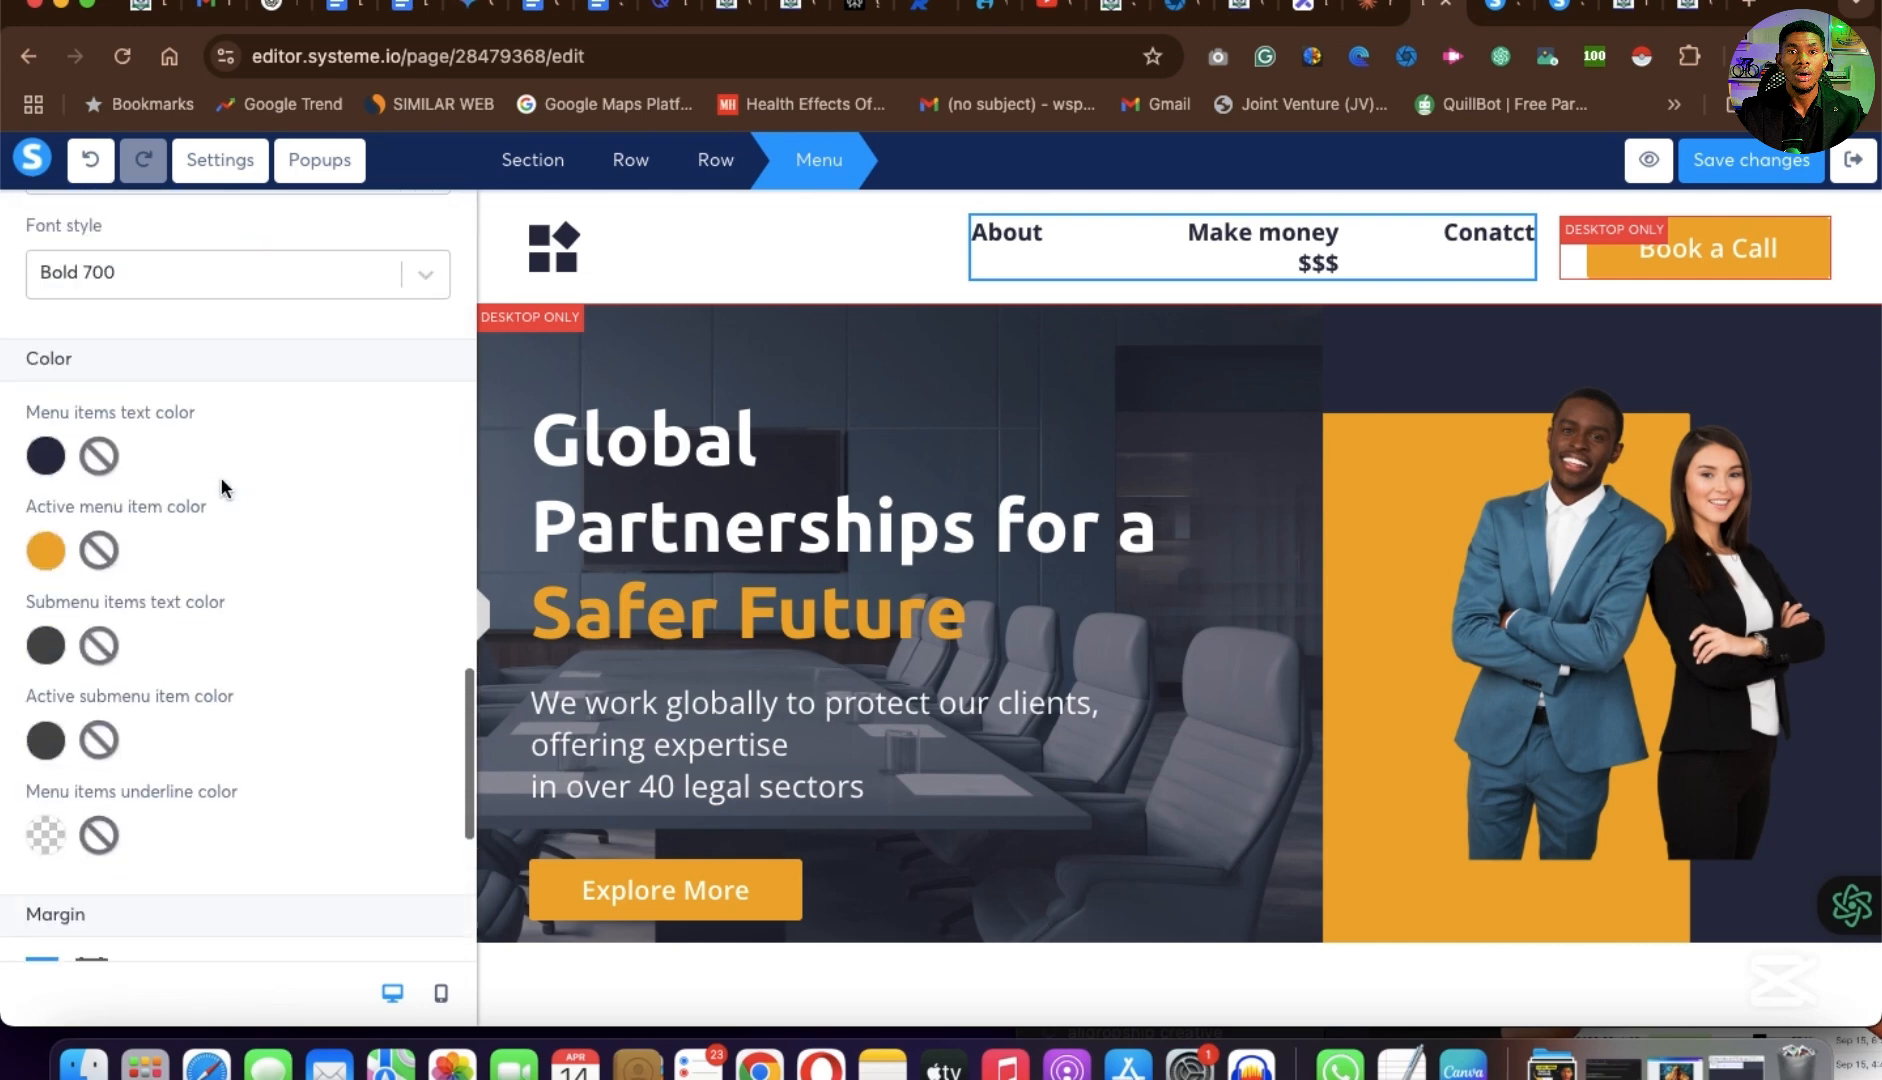
Delete the Book a Call button from the page header and save the page changes.
{"action": "left_click", "coordinate": [834, 280]}
{"action": "left_click", "coordinate": [1808, 230]}
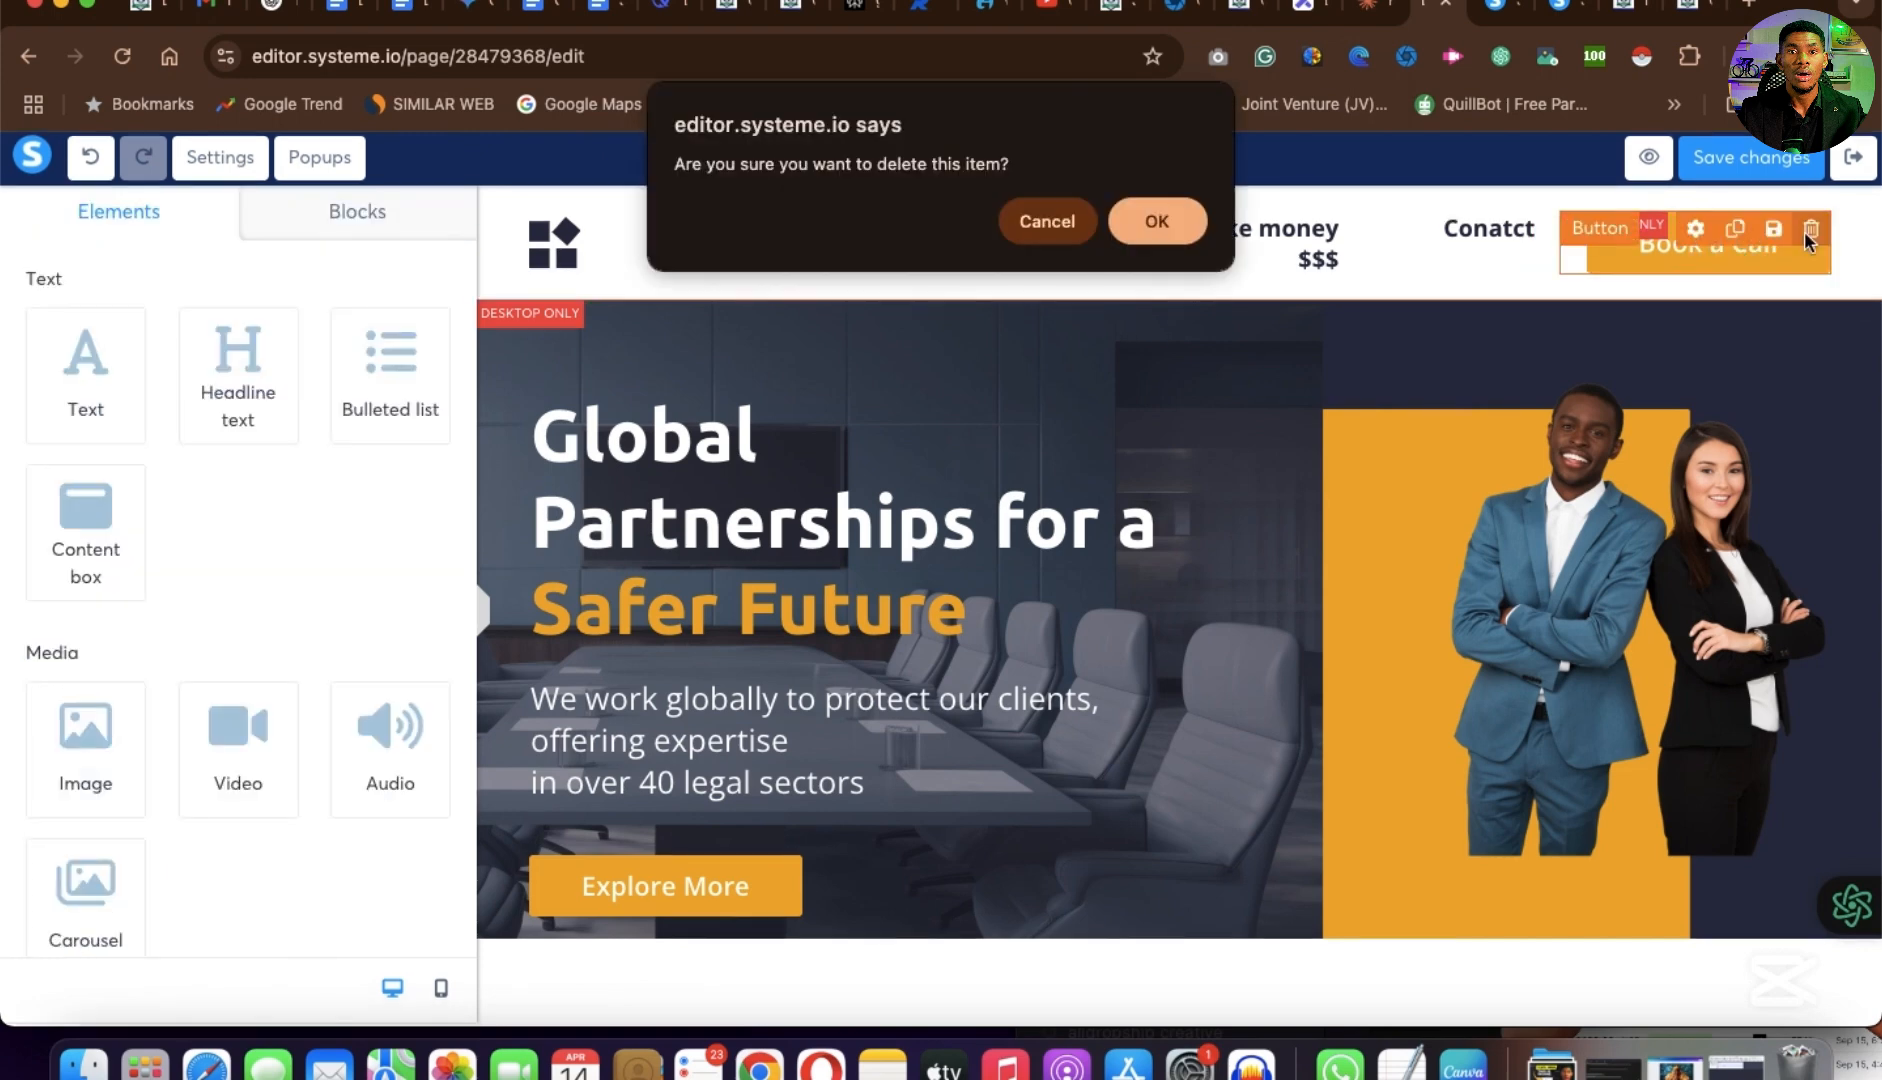
{"action": "left_click", "coordinate": [1170, 236]}
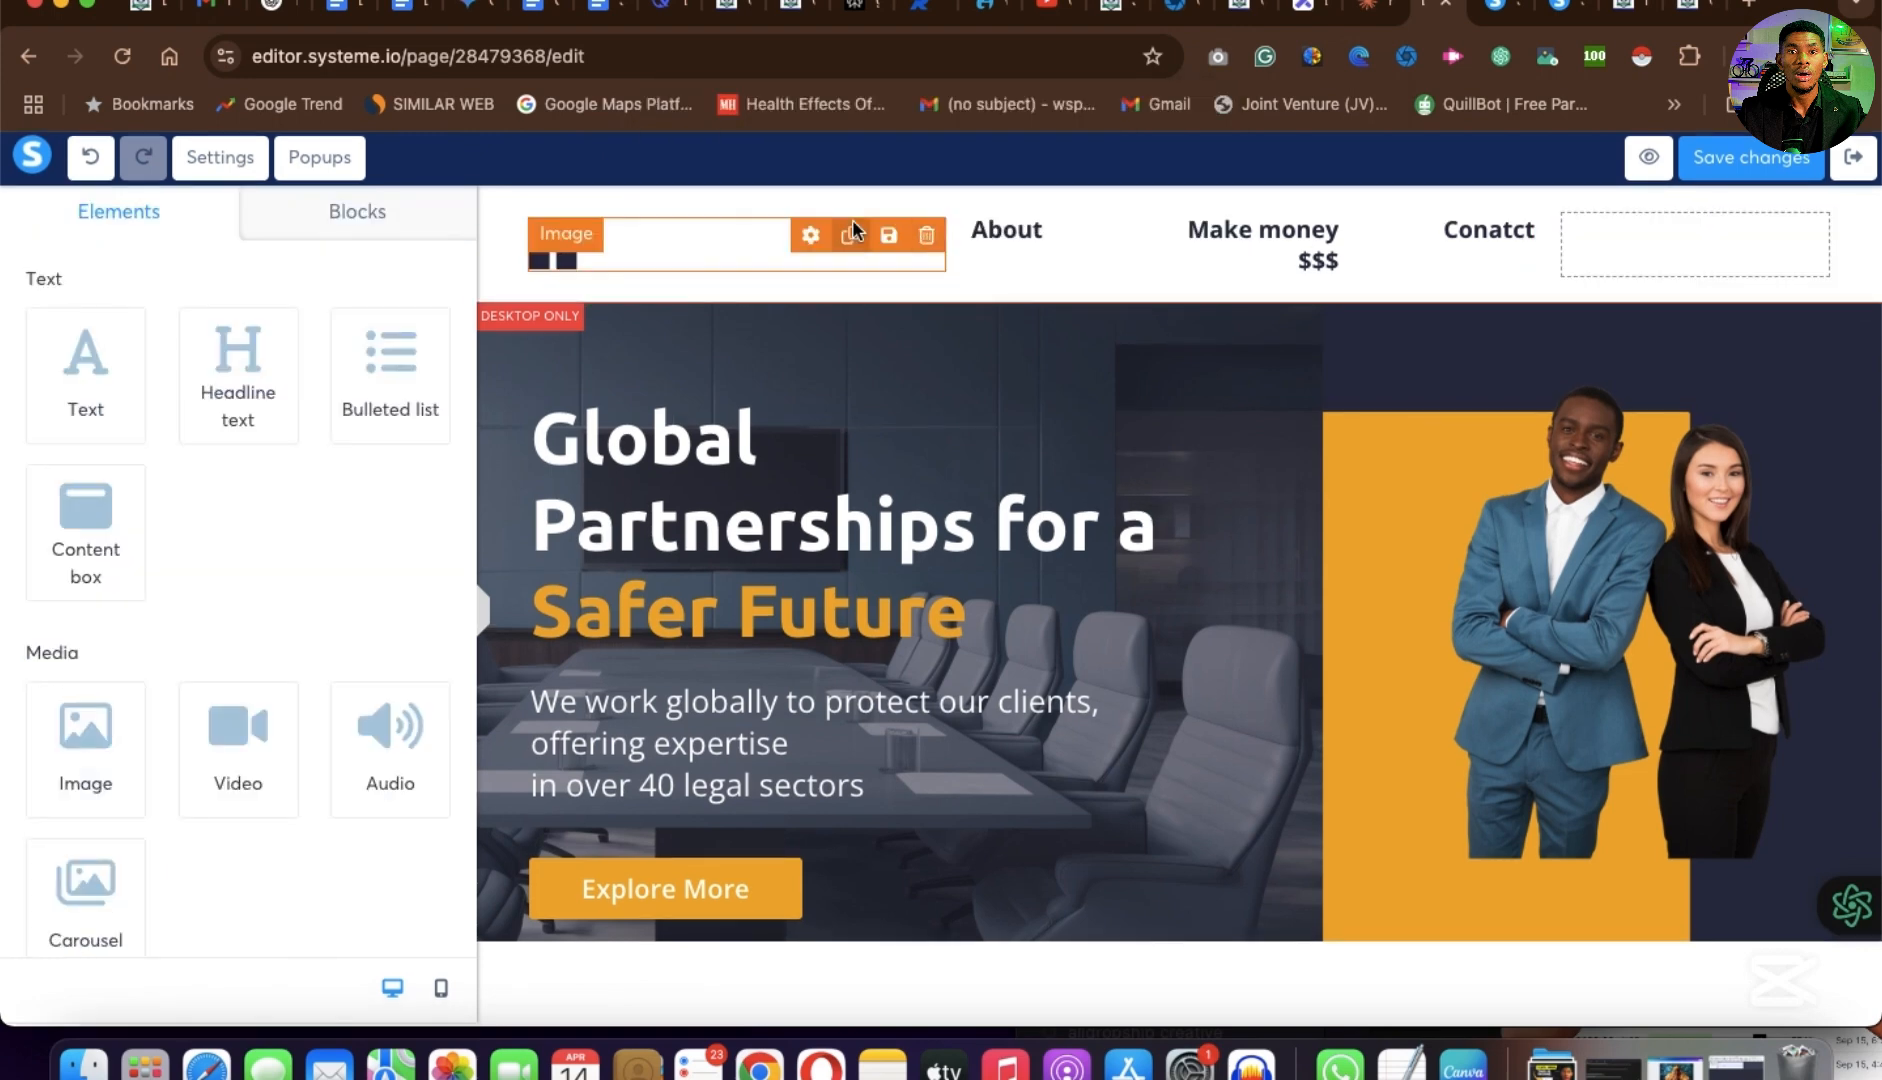
{"action": "left_click", "coordinate": [1752, 172]}
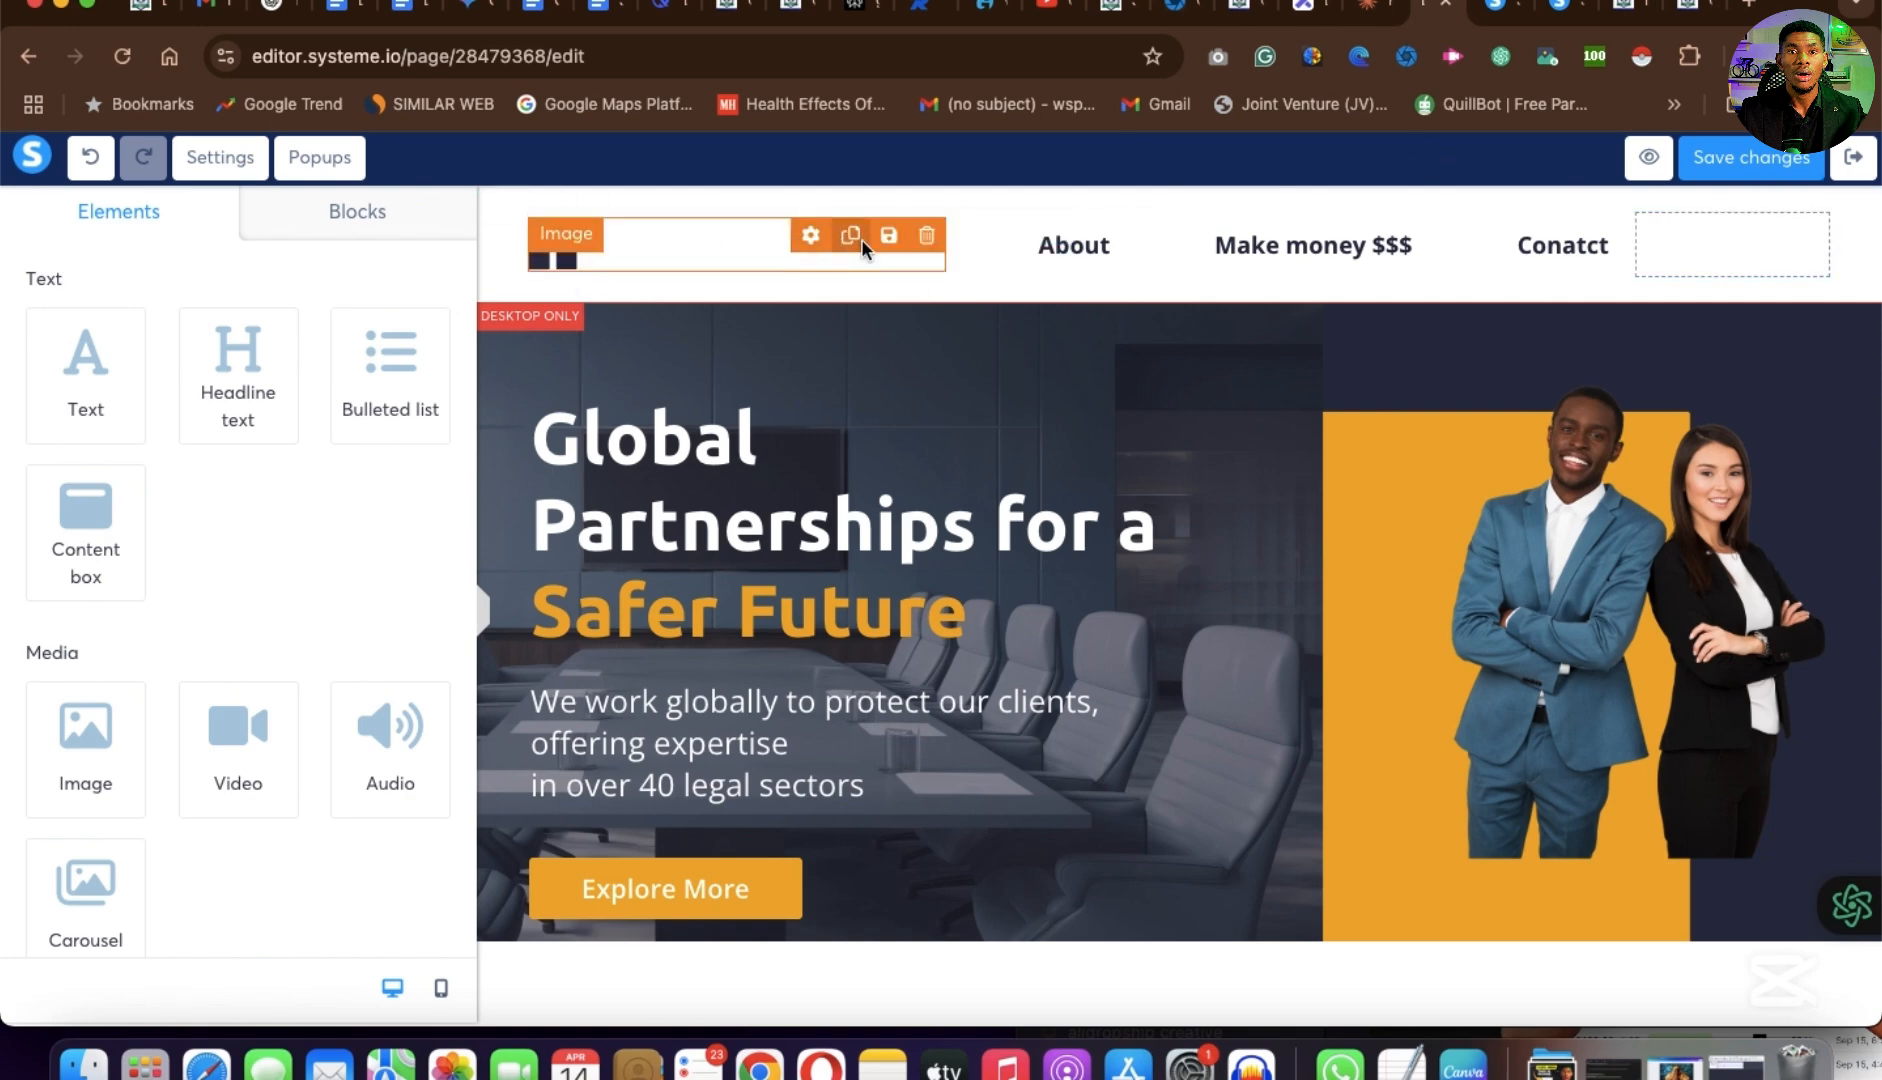
Delete the logo image from the page header.
{"action": "left_click", "coordinate": [810, 236]}
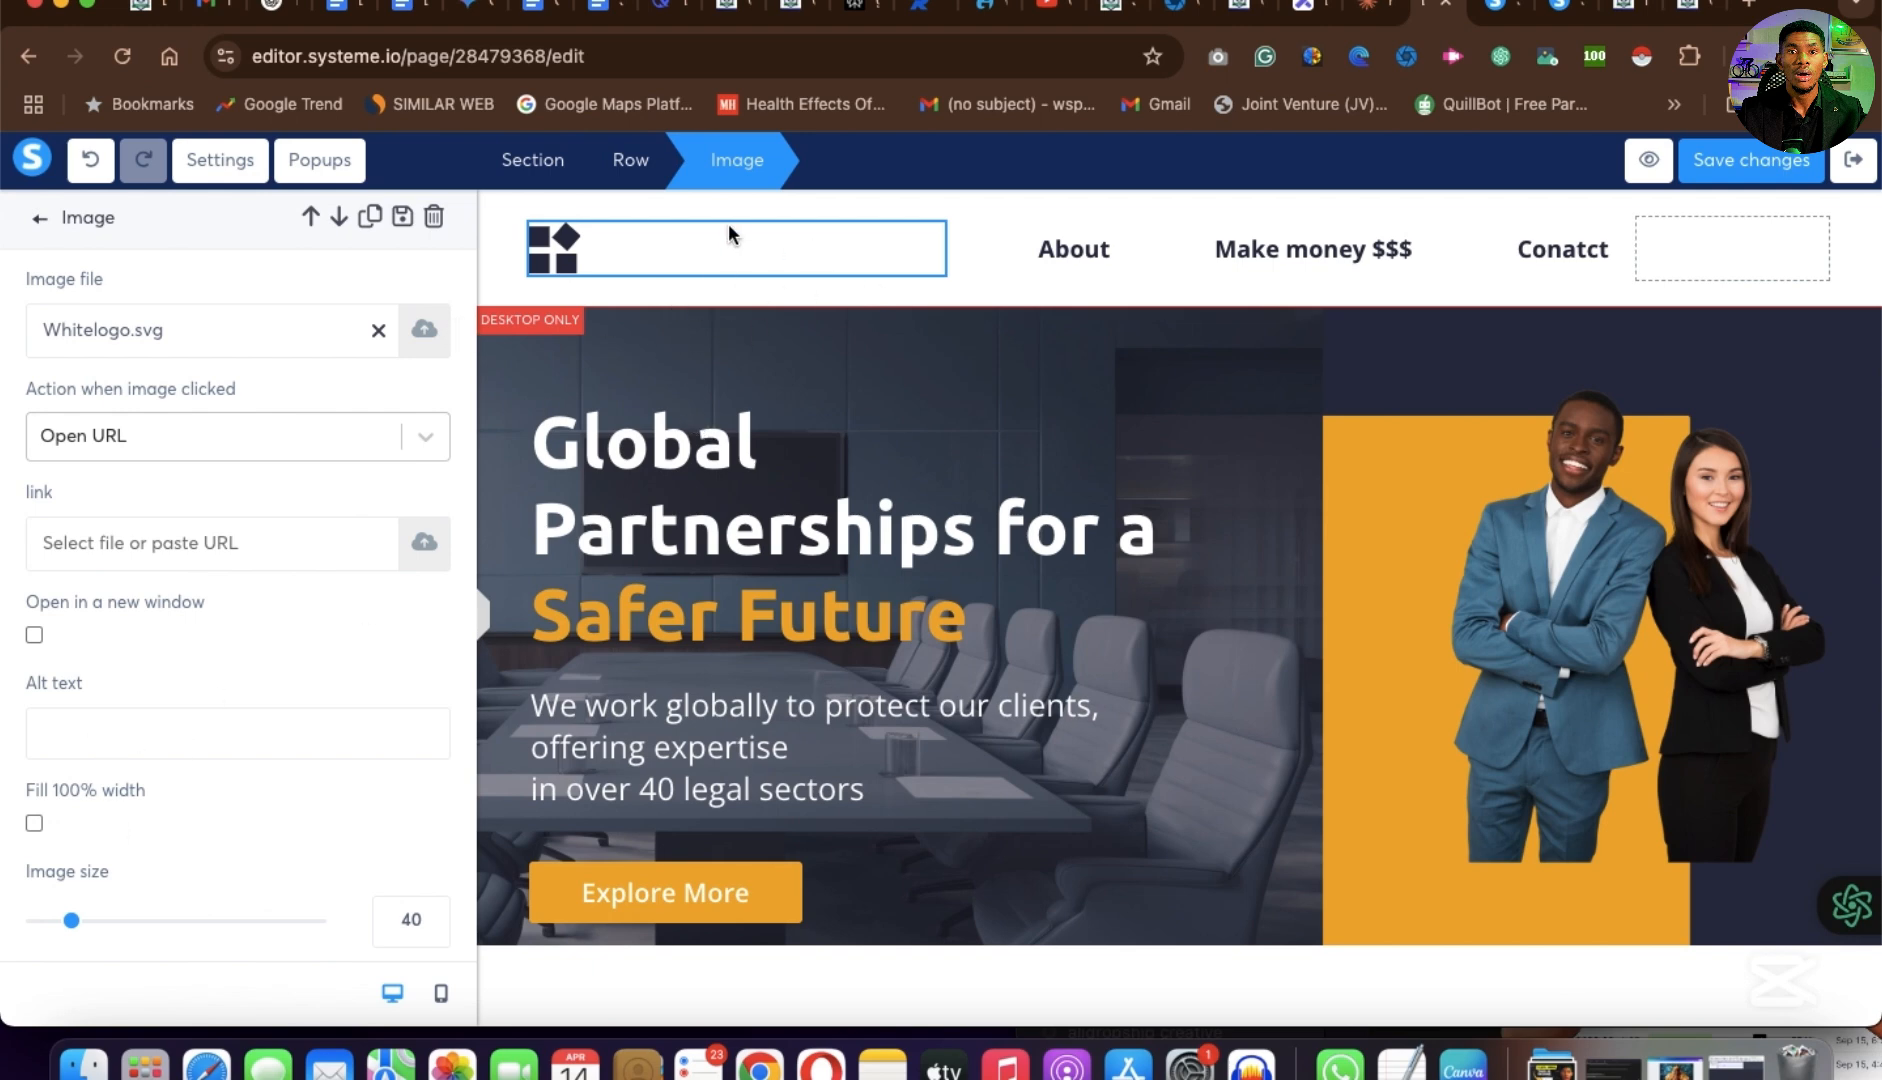
{"action": "left_click", "coordinate": [698, 254]}
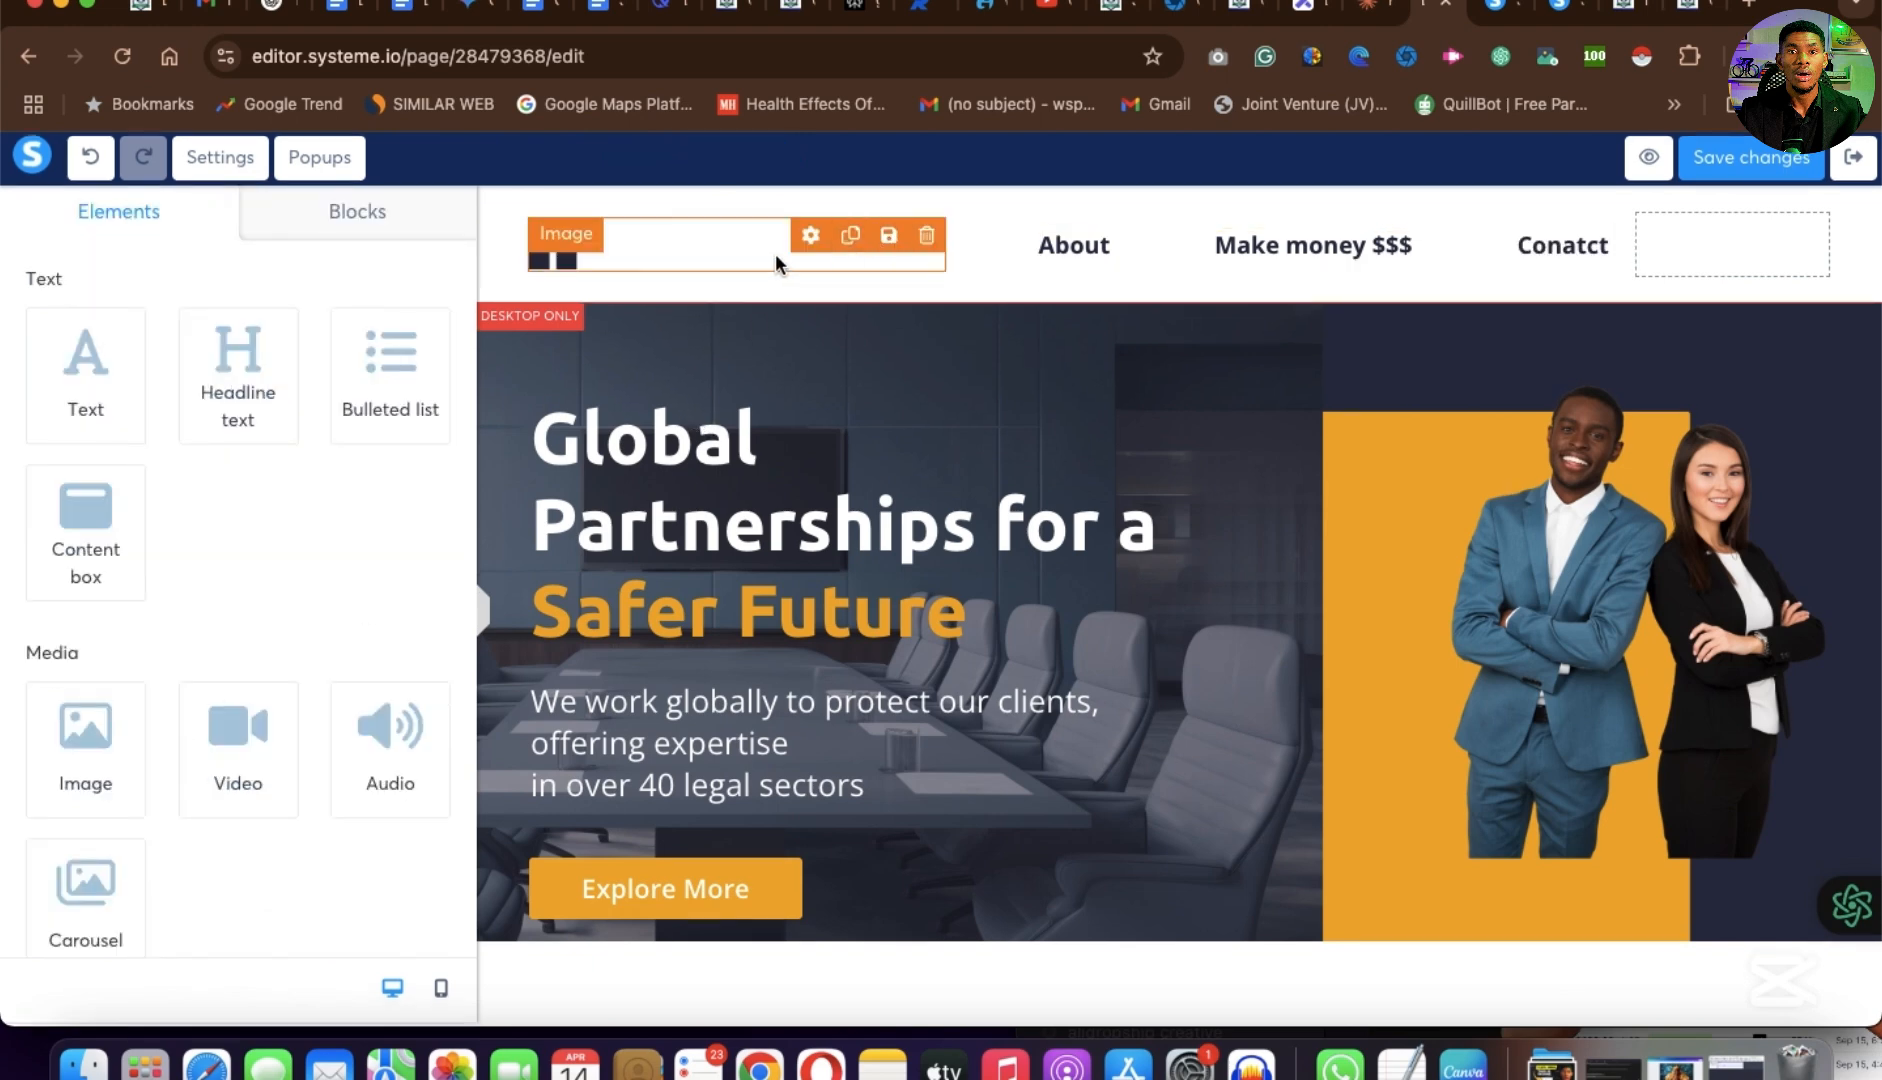
{"action": "left_click", "coordinate": [926, 236]}
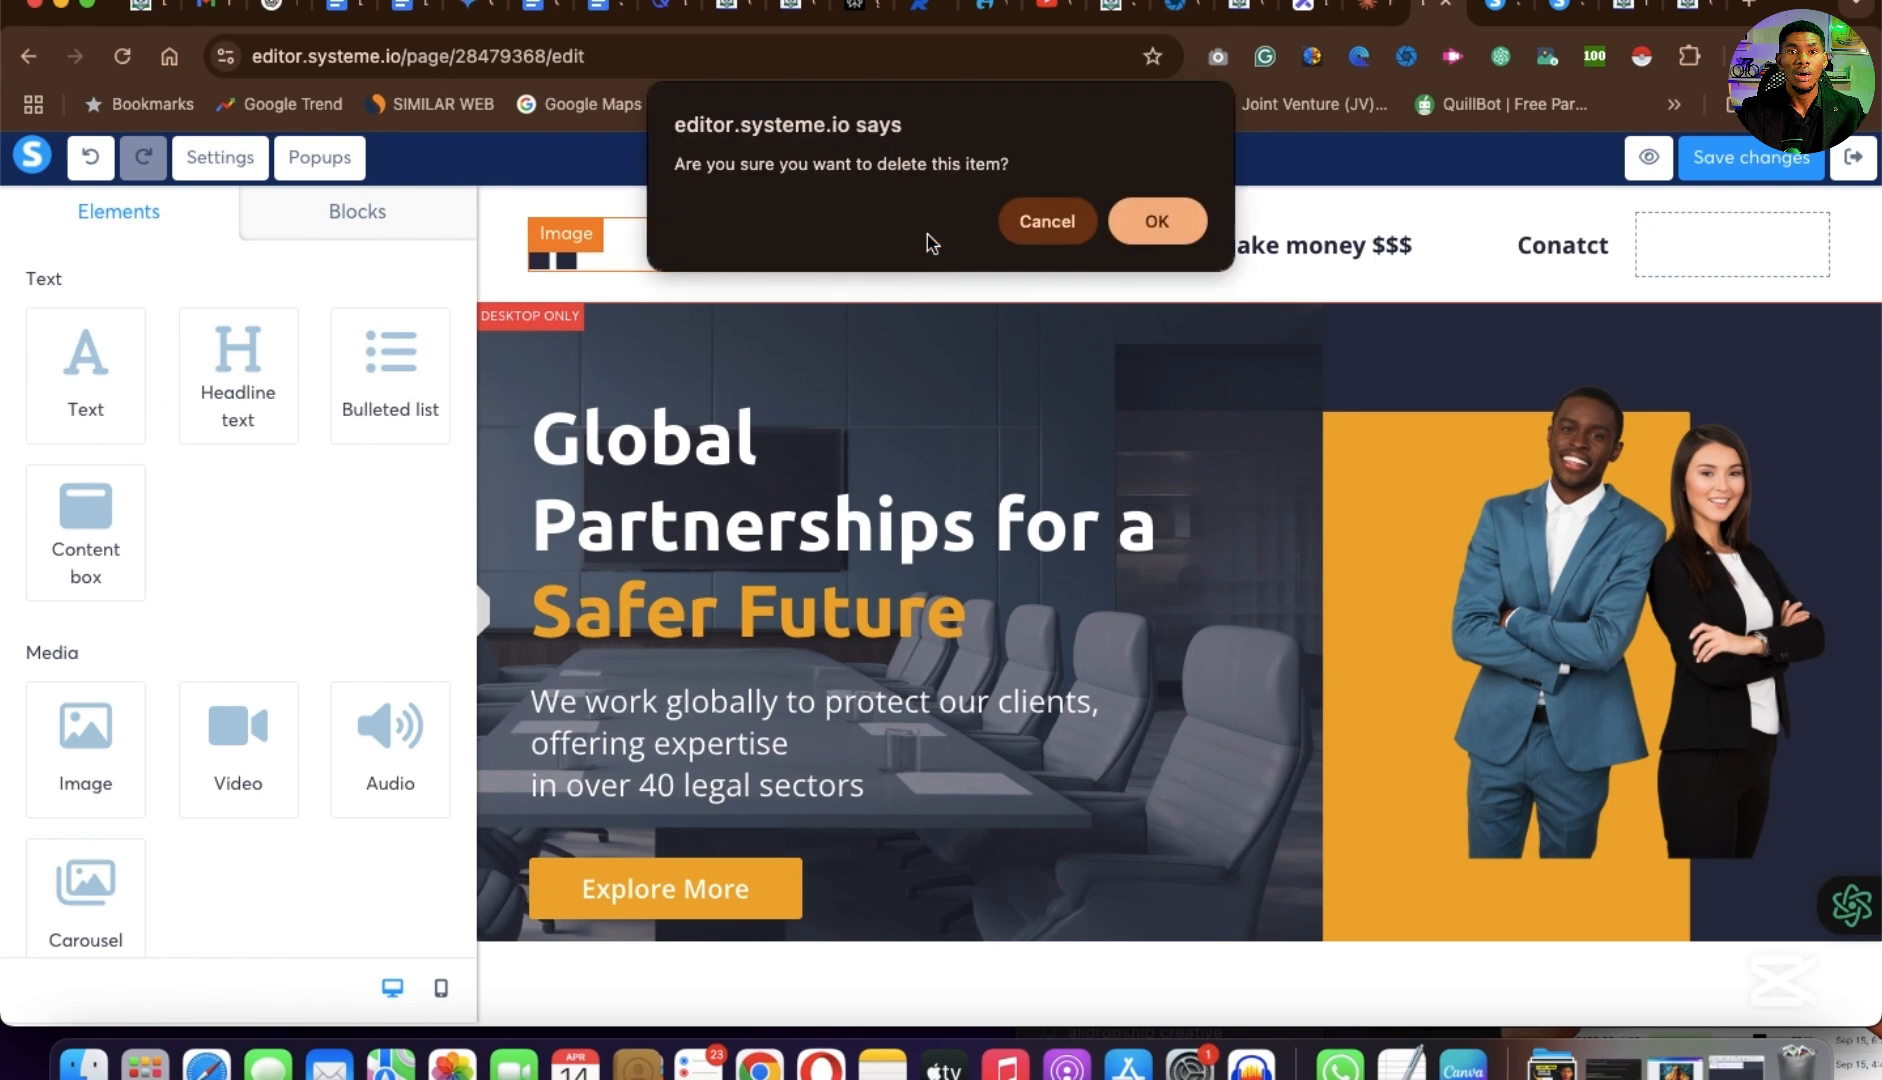
{"action": "left_click", "coordinate": [1157, 224]}
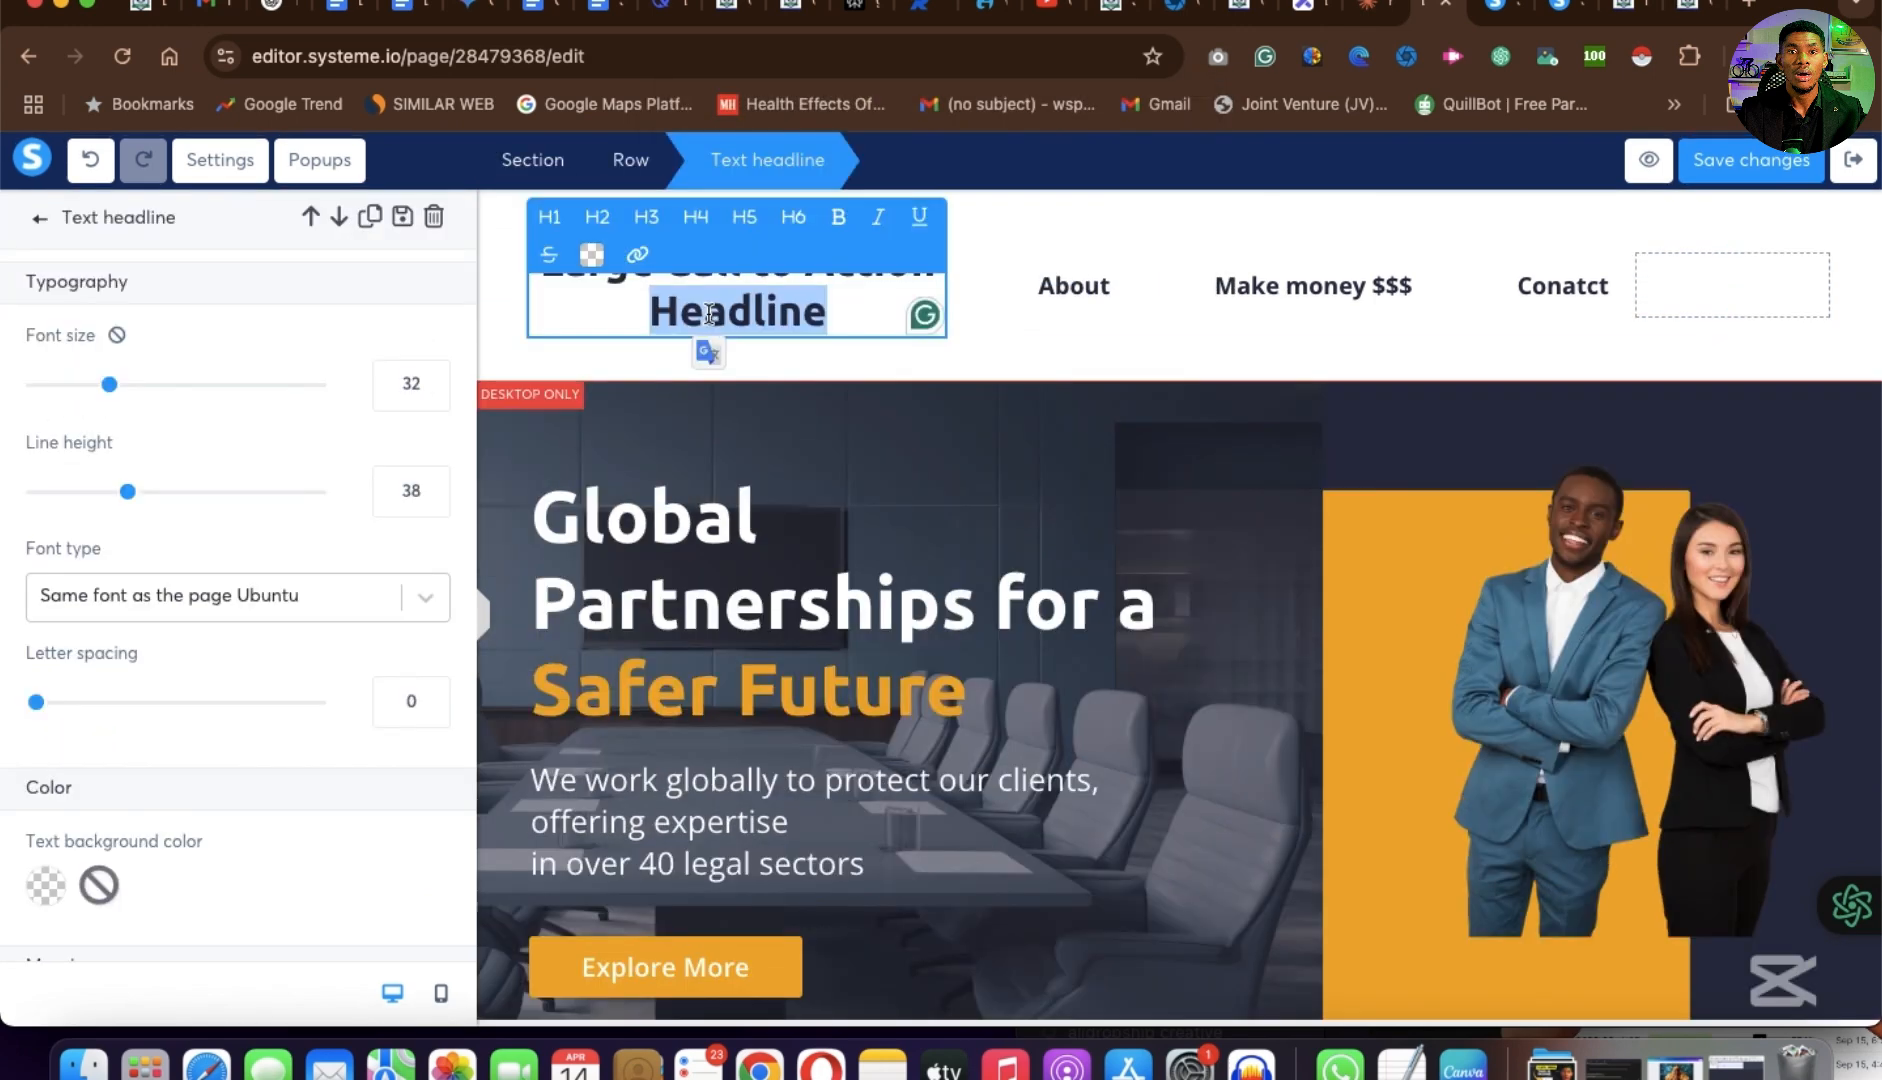
Replace the placeholder text of the headline in the header's logo spot with Hydronium Solution.
{"action": "key", "text": "super+a"}
{"action": "type", "text": "Hyd"}
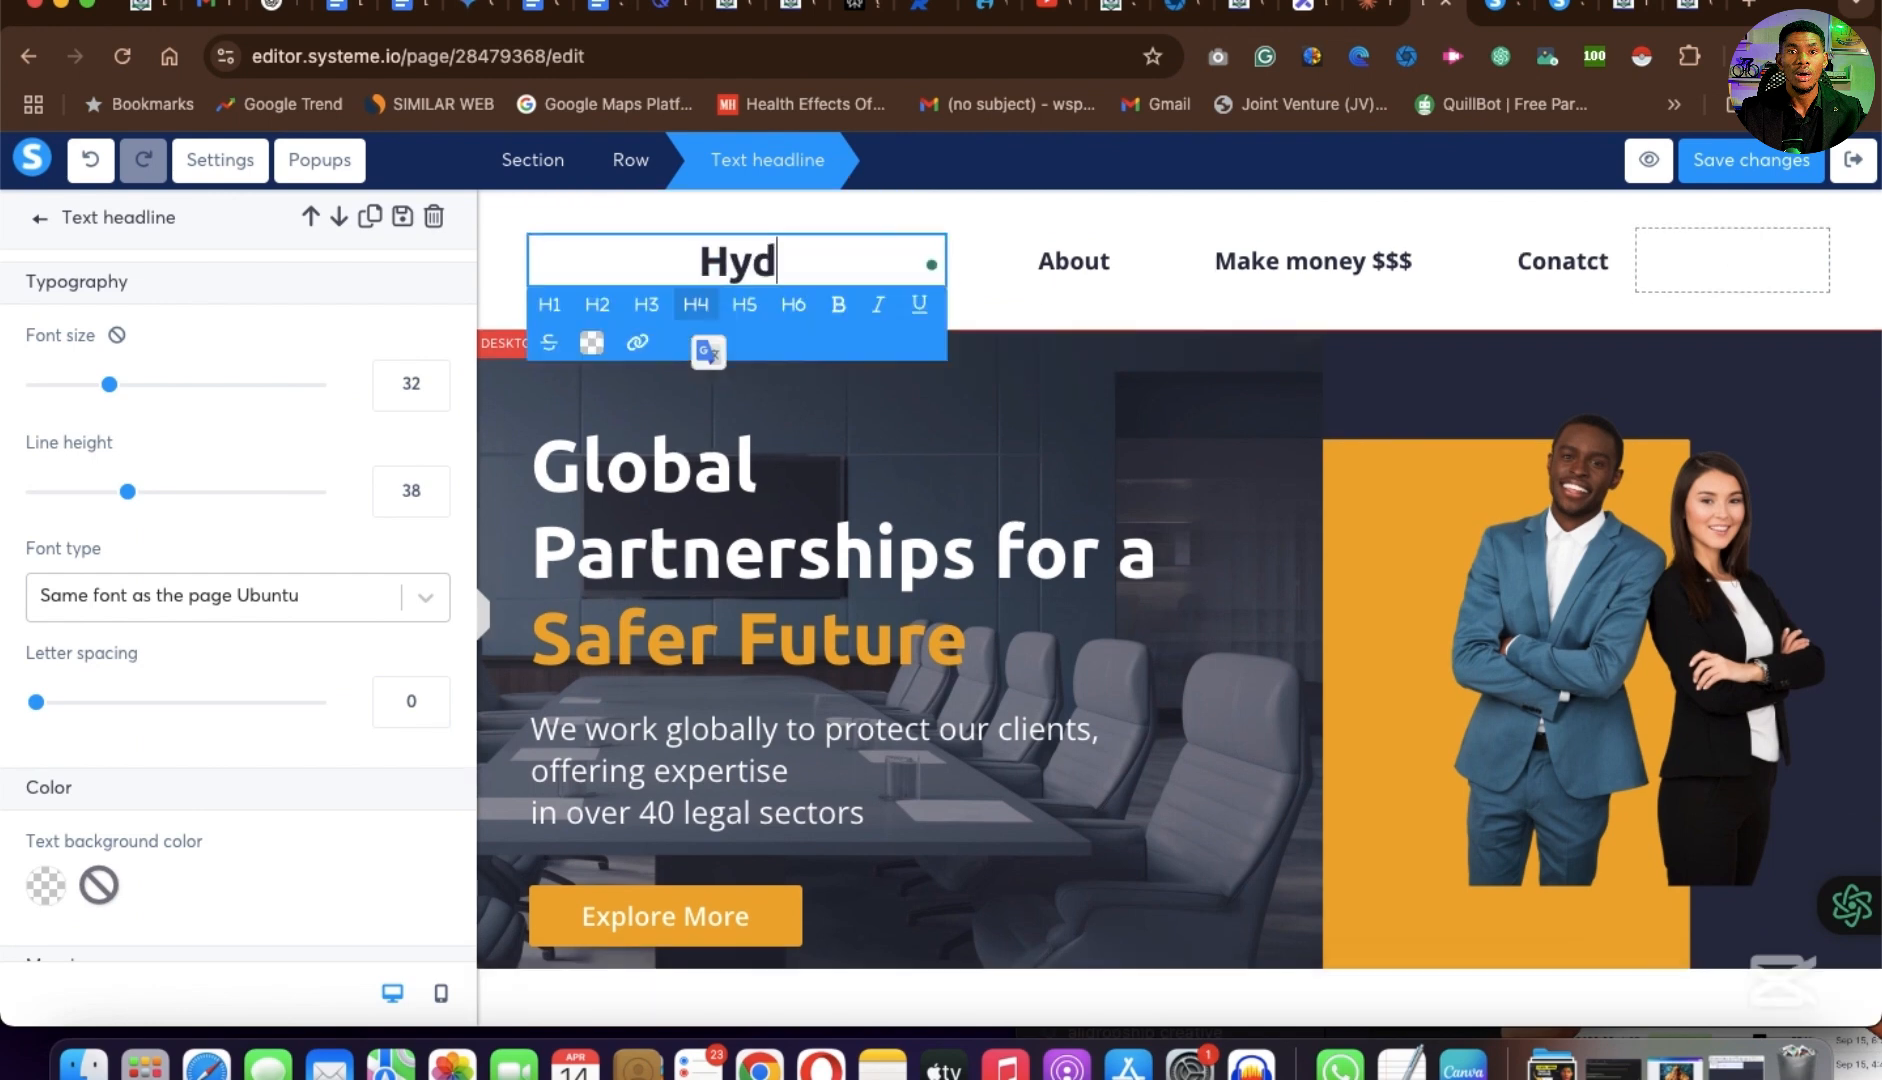
{"action": "type", "text": "ronu"}
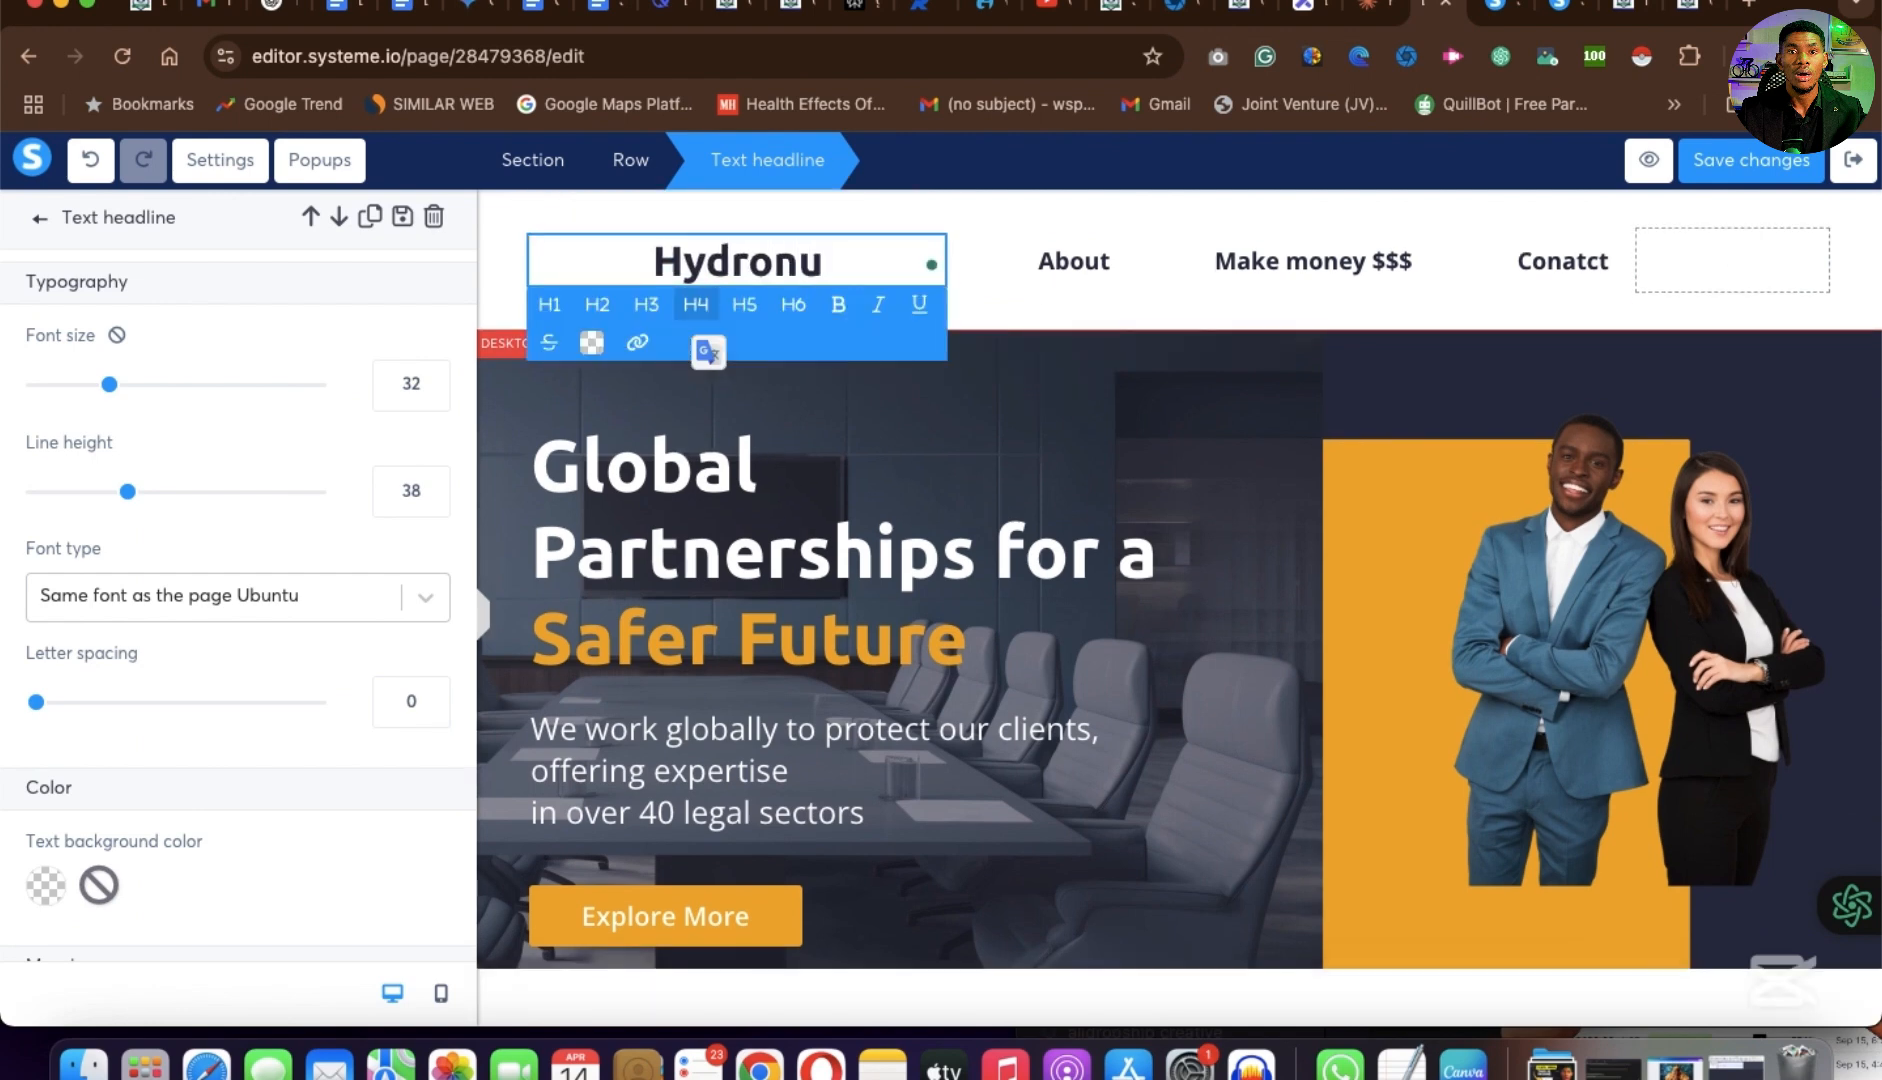
{"action": "key", "text": "BackSpace"}
{"action": "type", "text": "ium Solution"}
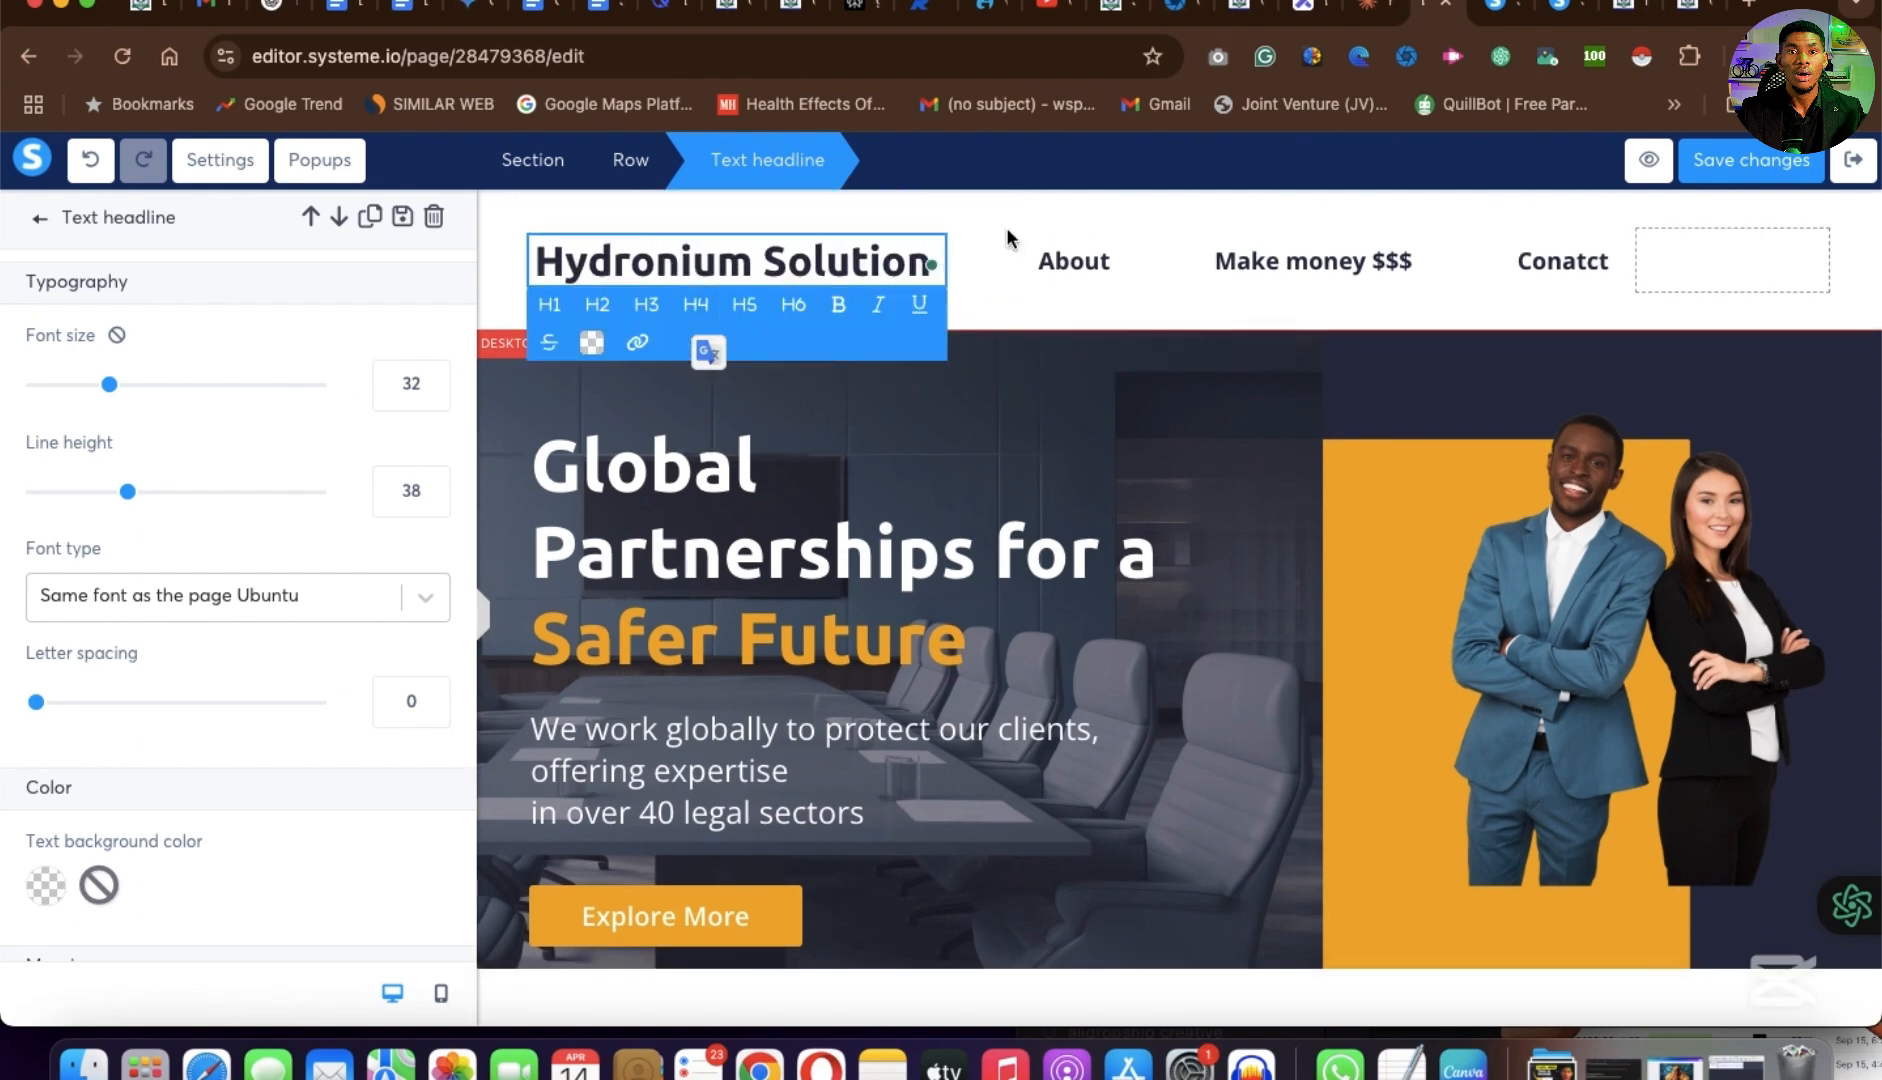
{"action": "left_click", "coordinate": [1007, 229]}
{"action": "left_click", "coordinate": [811, 262]}
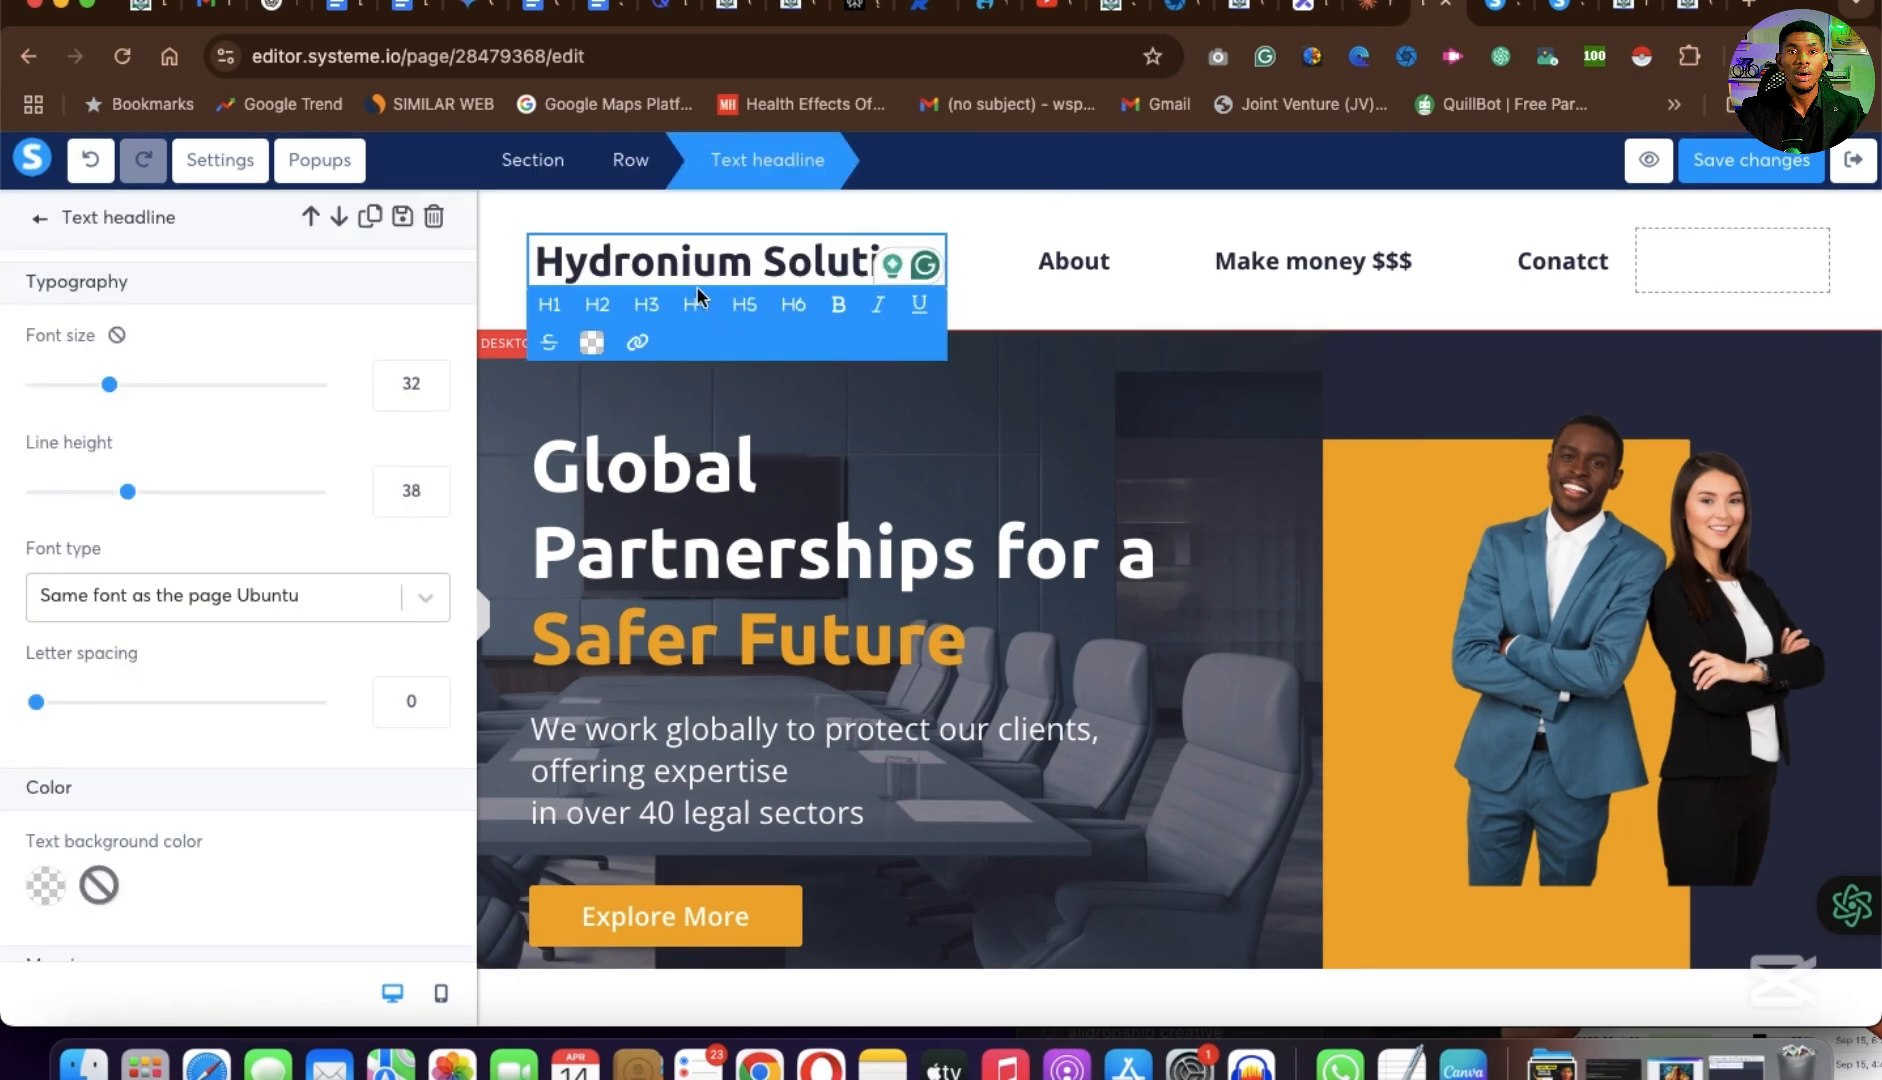
{"action": "left_click", "coordinate": [1304, 191]}
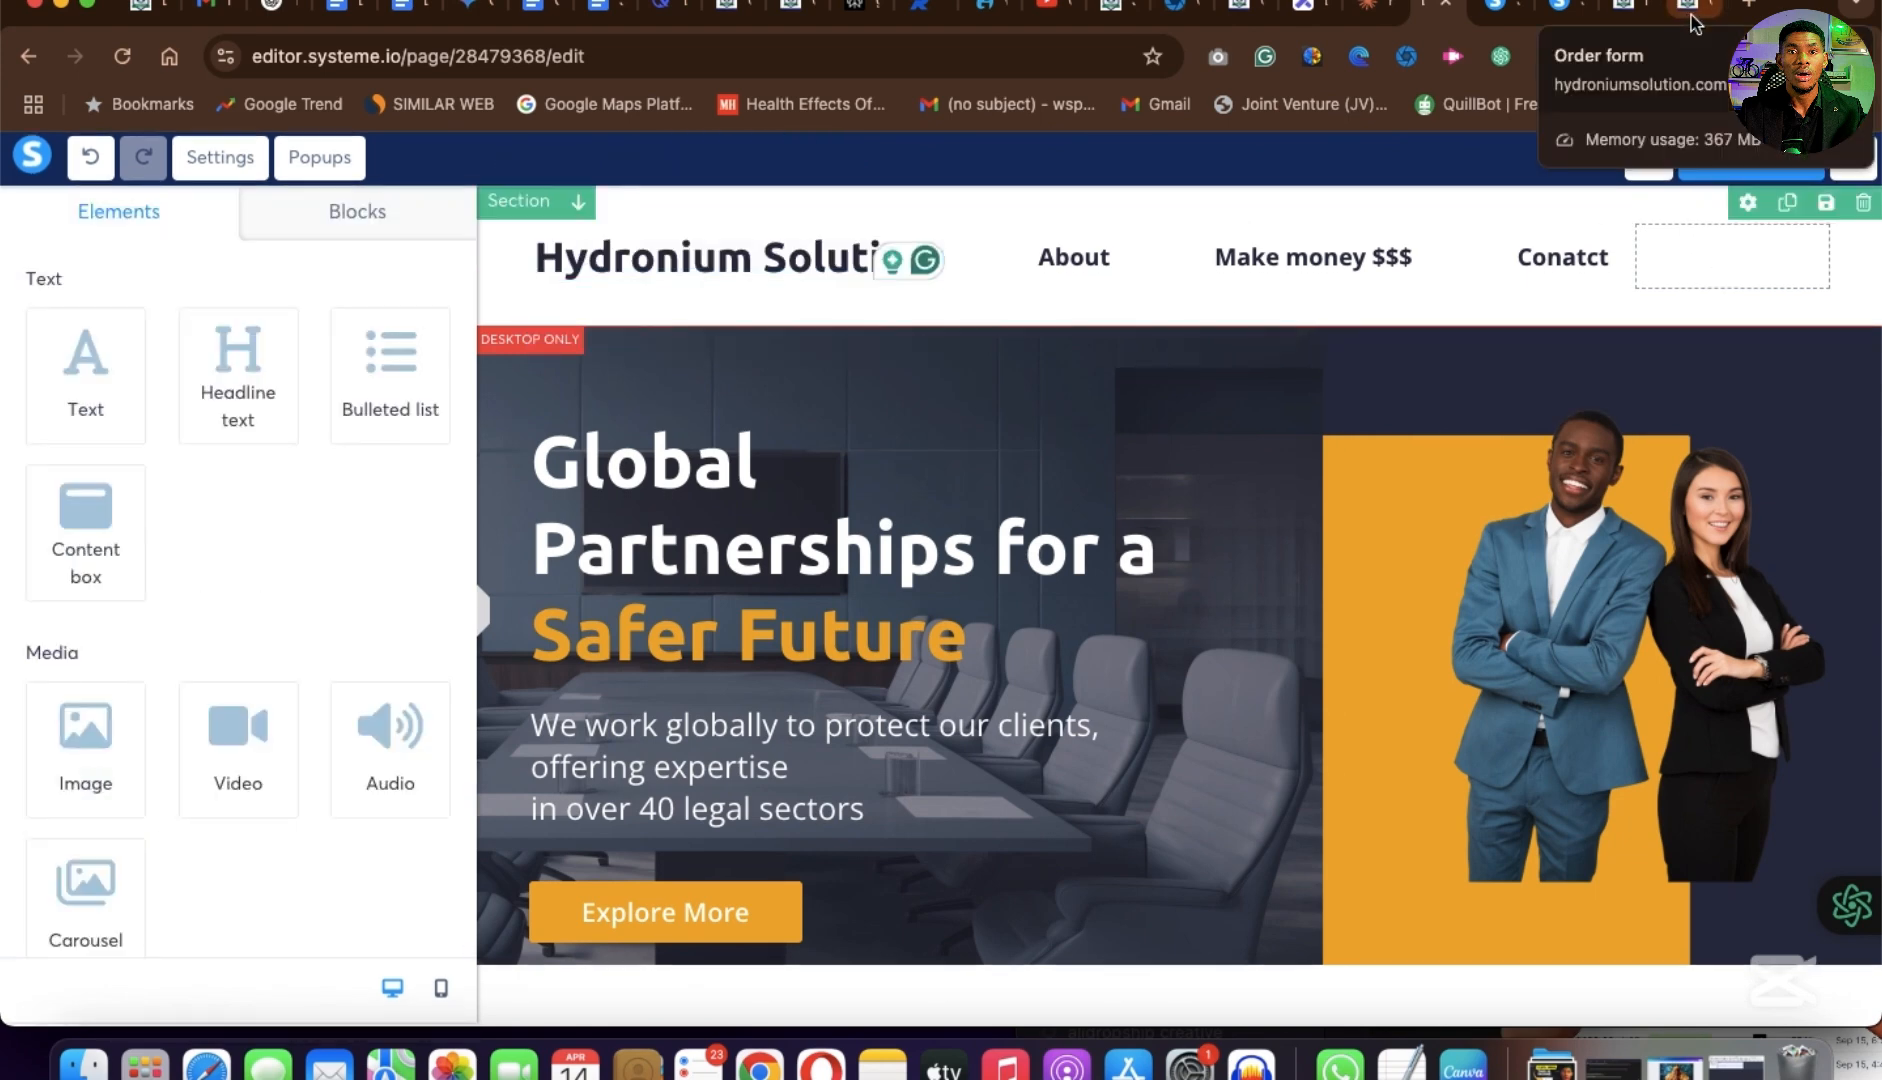
Check the header of the Hydronium Solutions example page and retype the header headline as Hydronium Solution.
{"action": "left_click", "coordinate": [1693, 24]}
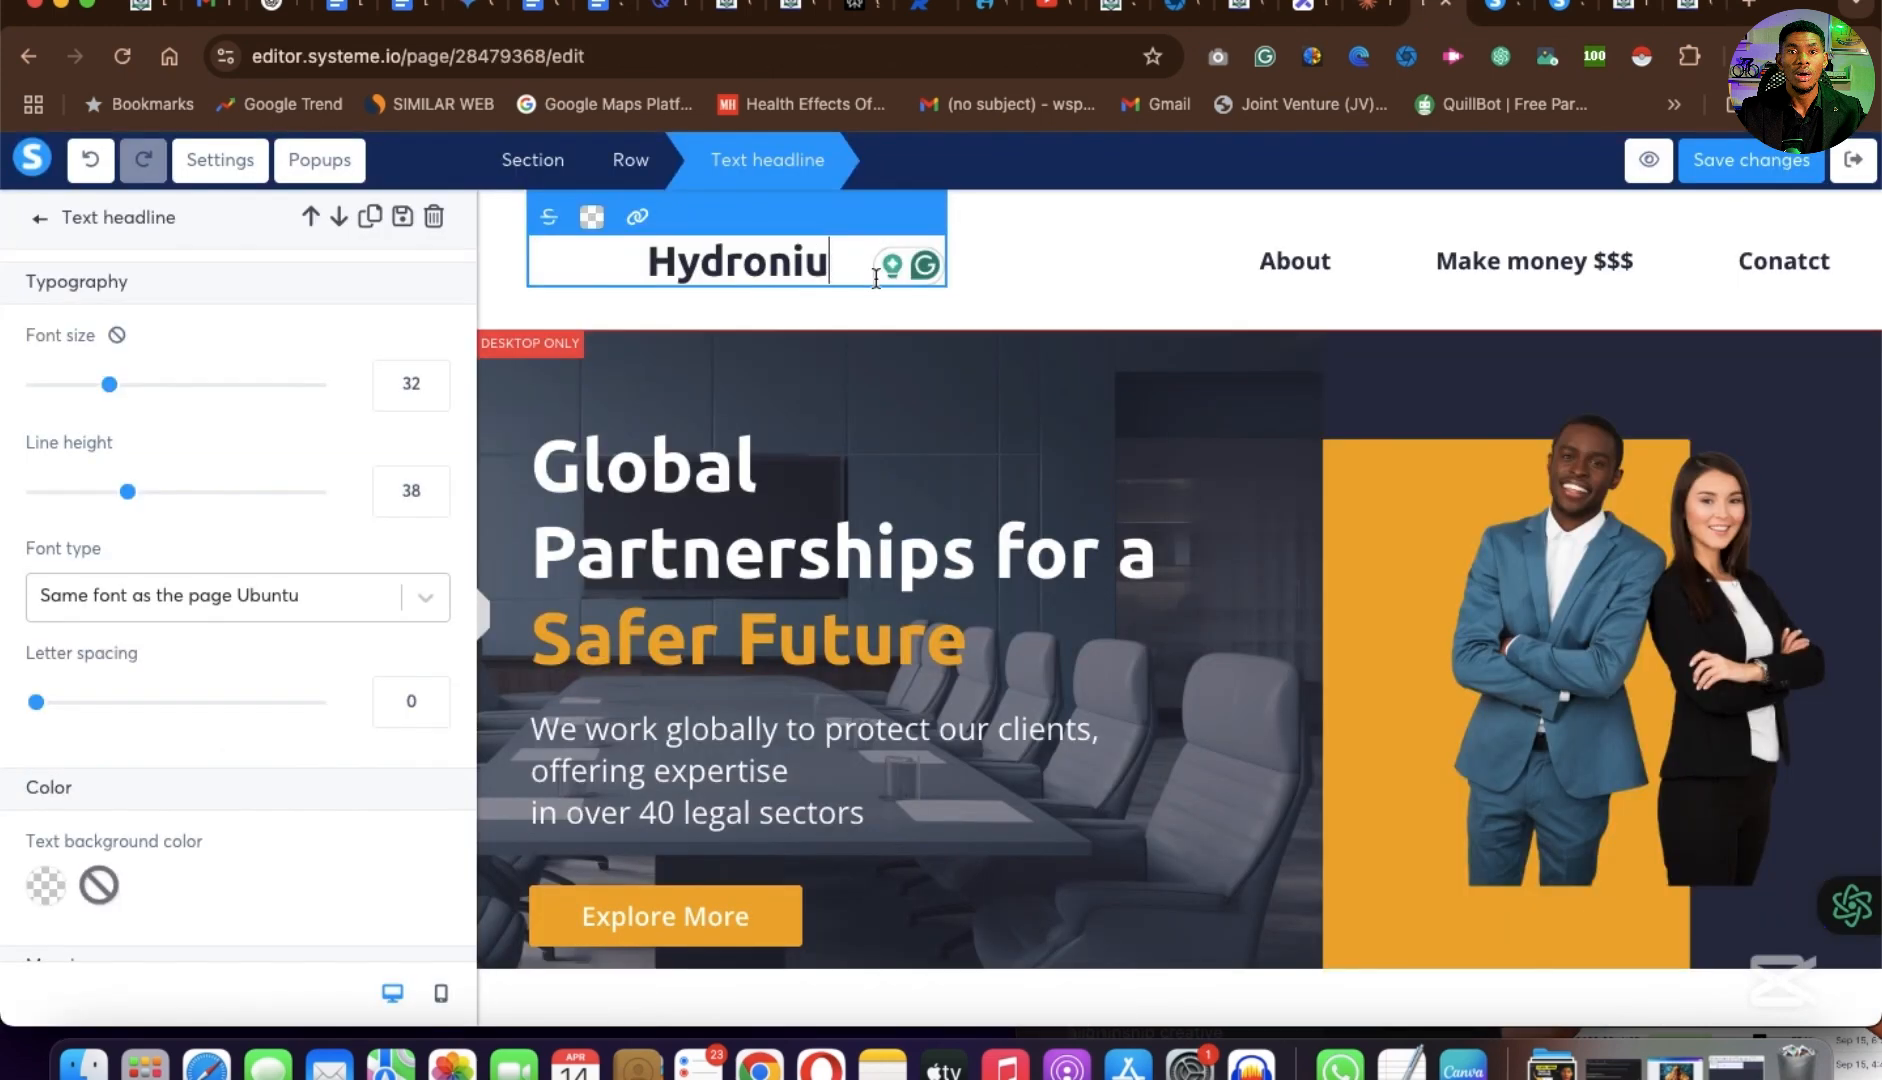
{"action": "type", "text": "m "}
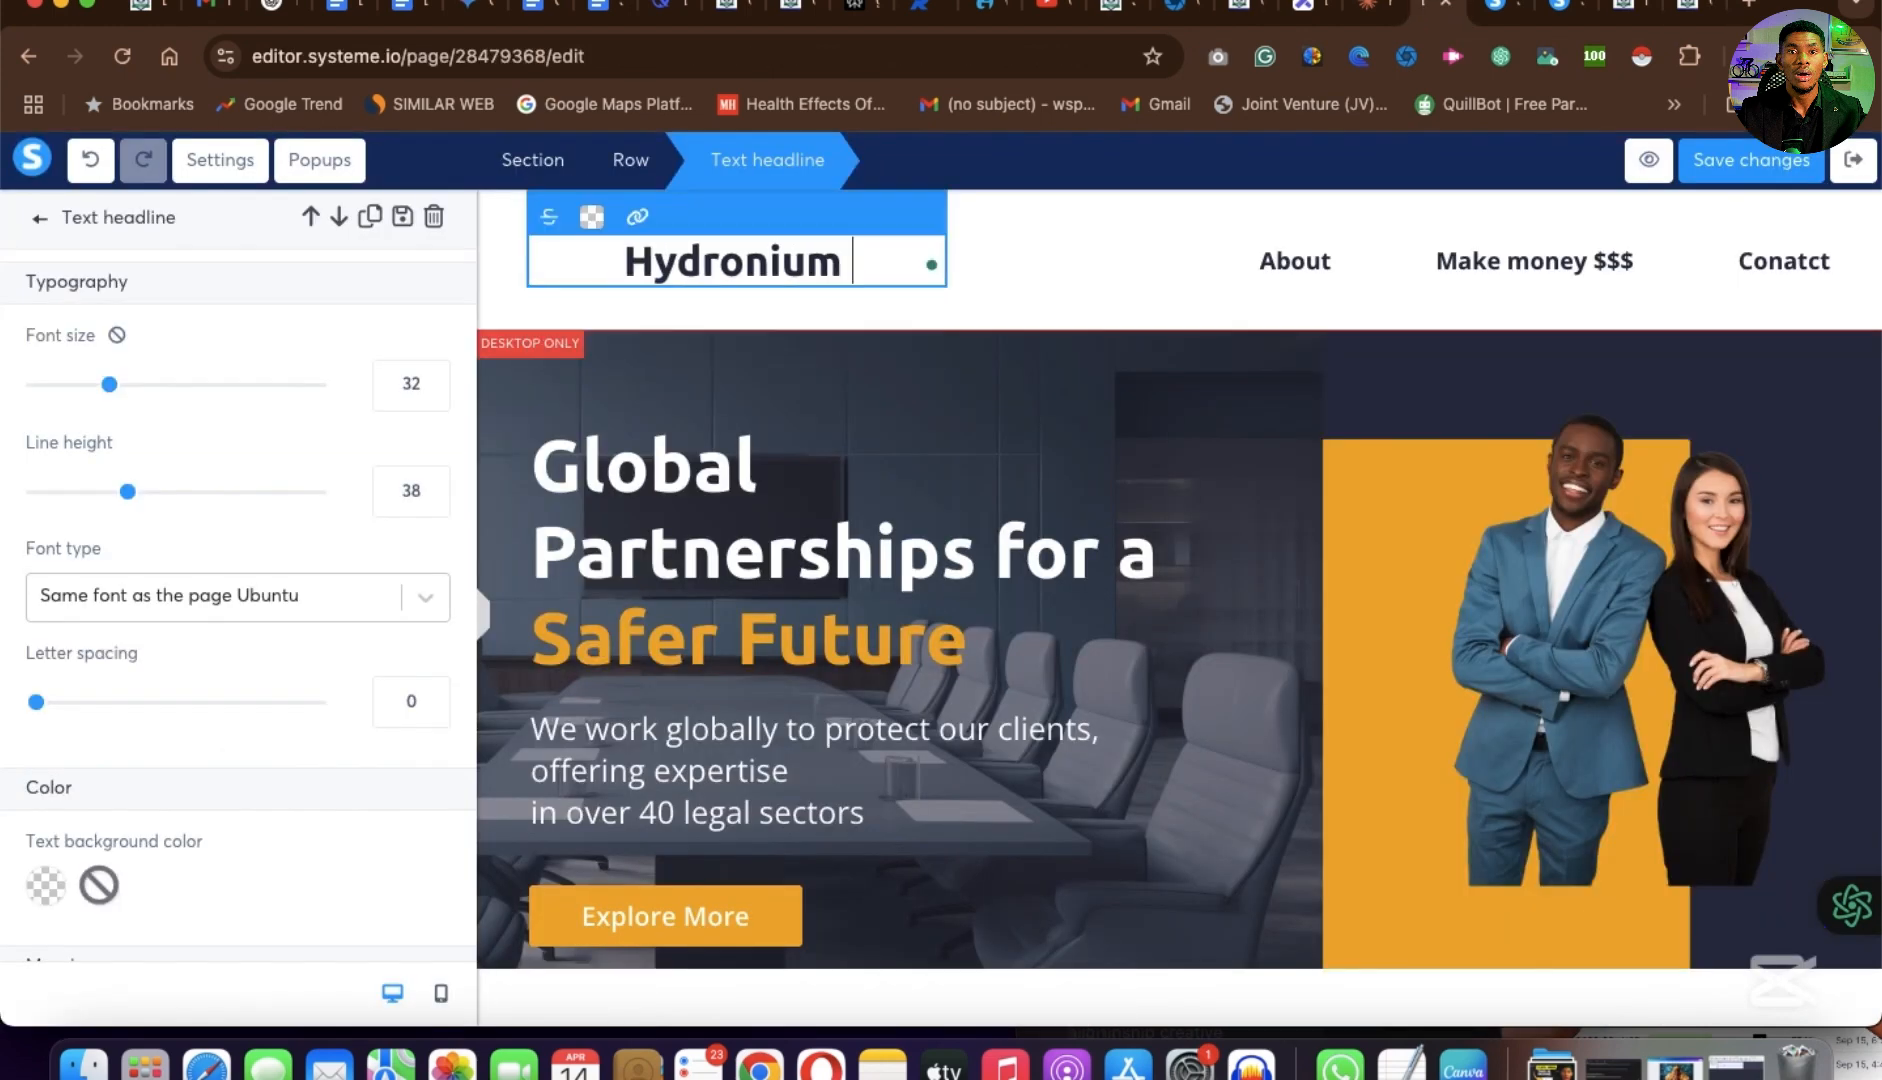
{"action": "type", "text": "Solution"}
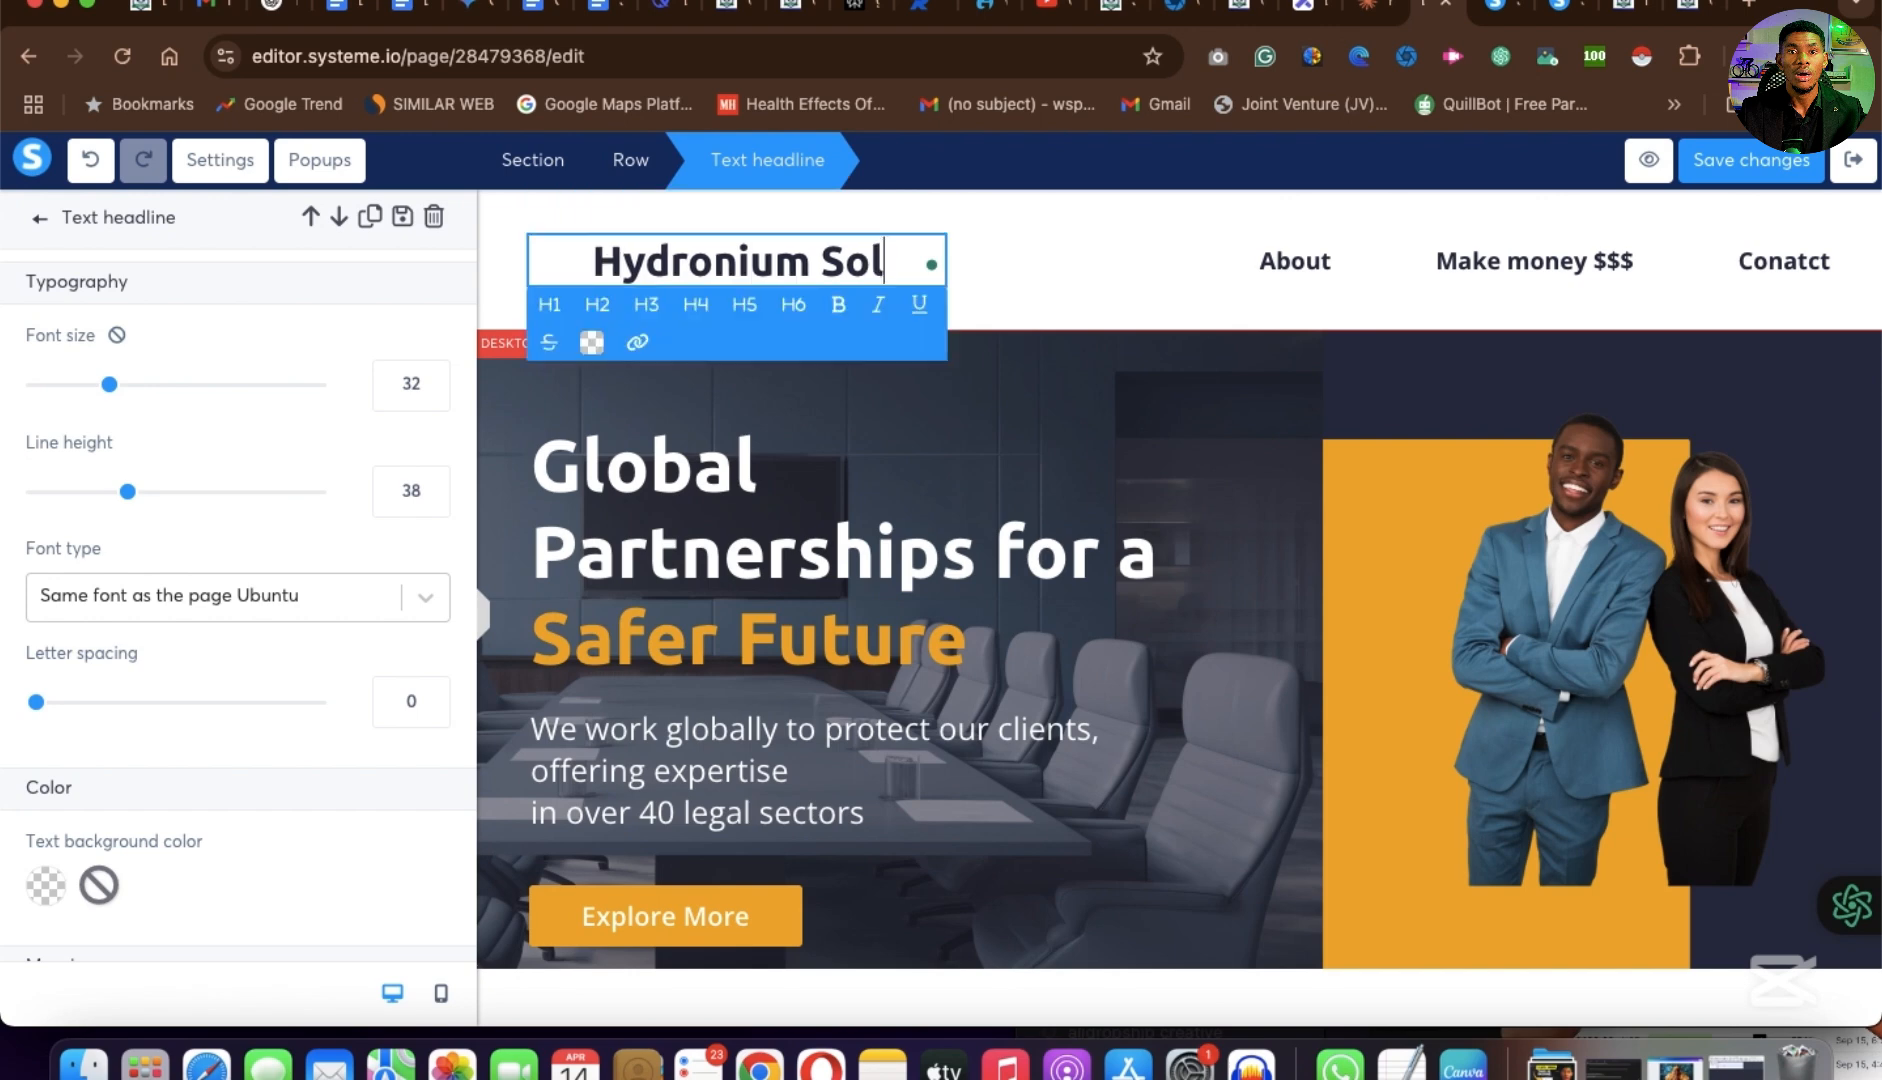
{"action": "left_click", "coordinate": [1132, 282]}
{"action": "left_click", "coordinate": [1145, 192]}
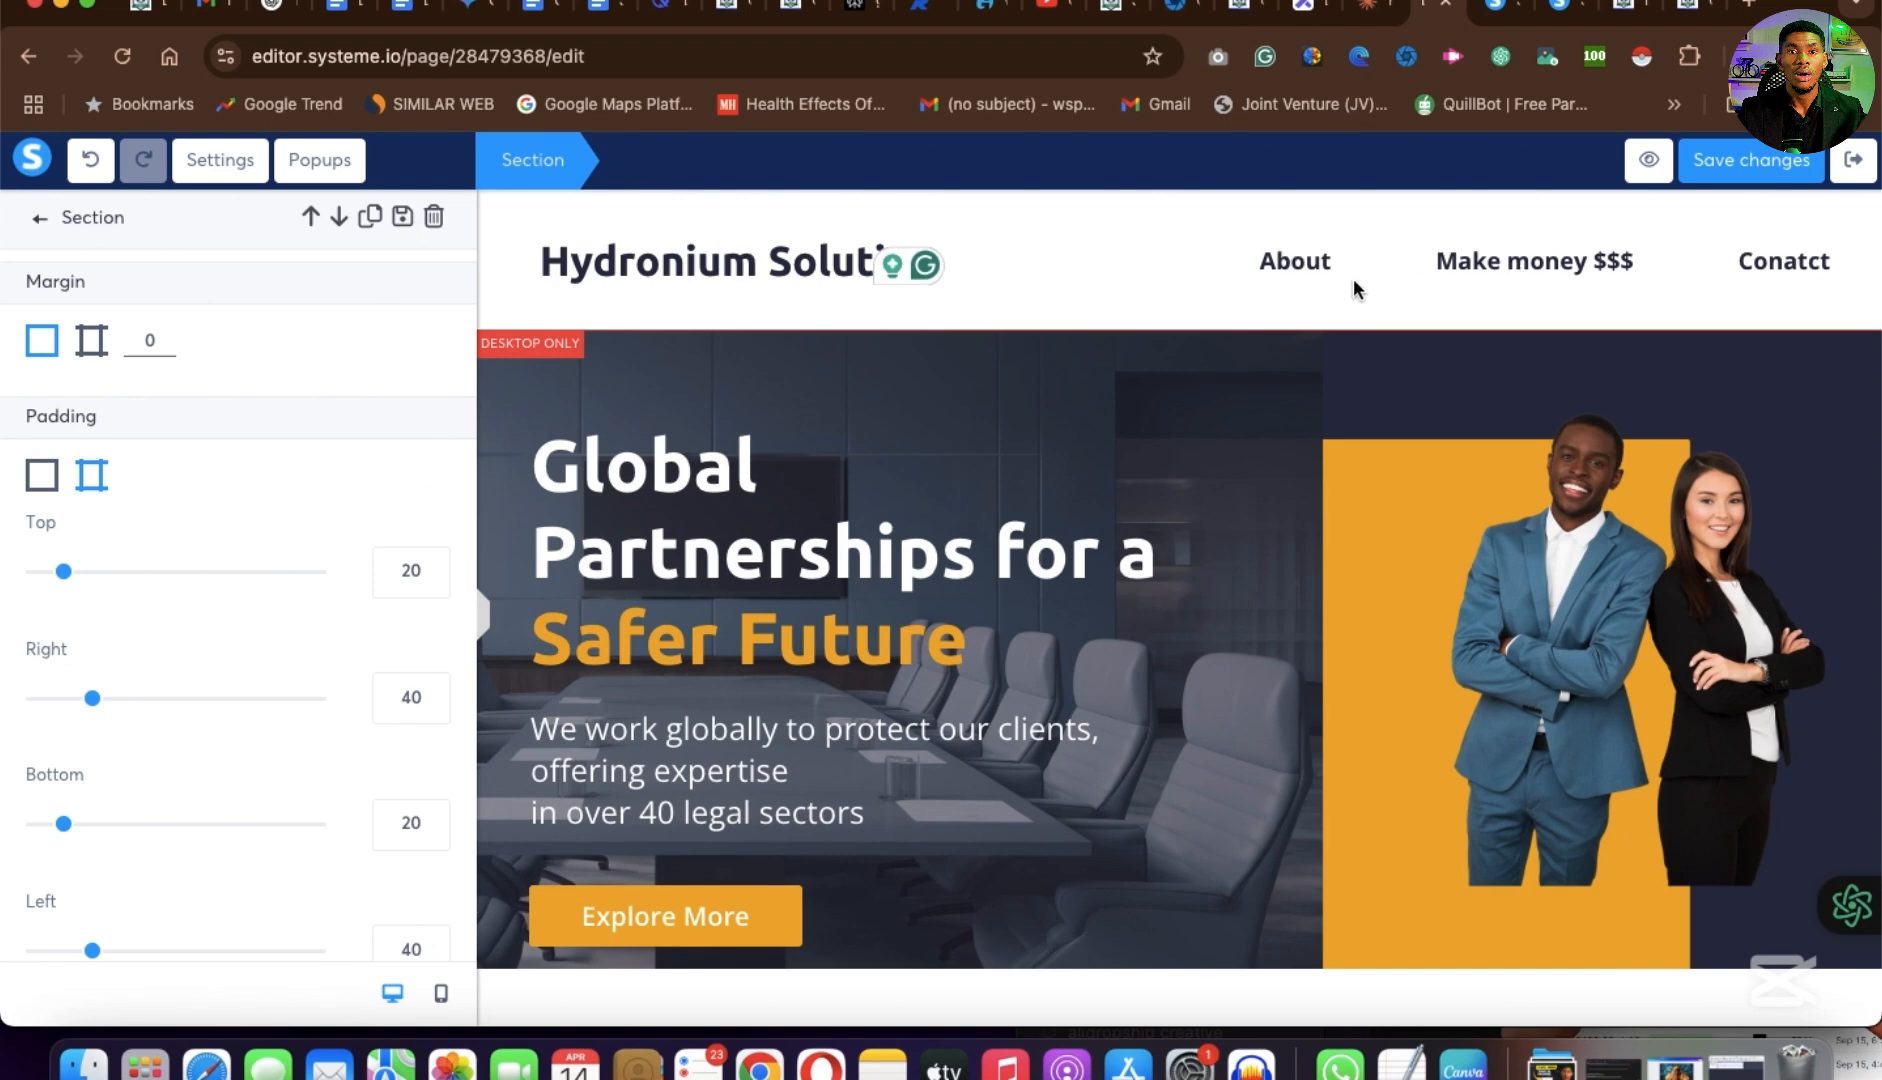
Color the Hydronium Solution header headline orange (F5A623), using the default color palette.
{"action": "left_click", "coordinate": [668, 278]}
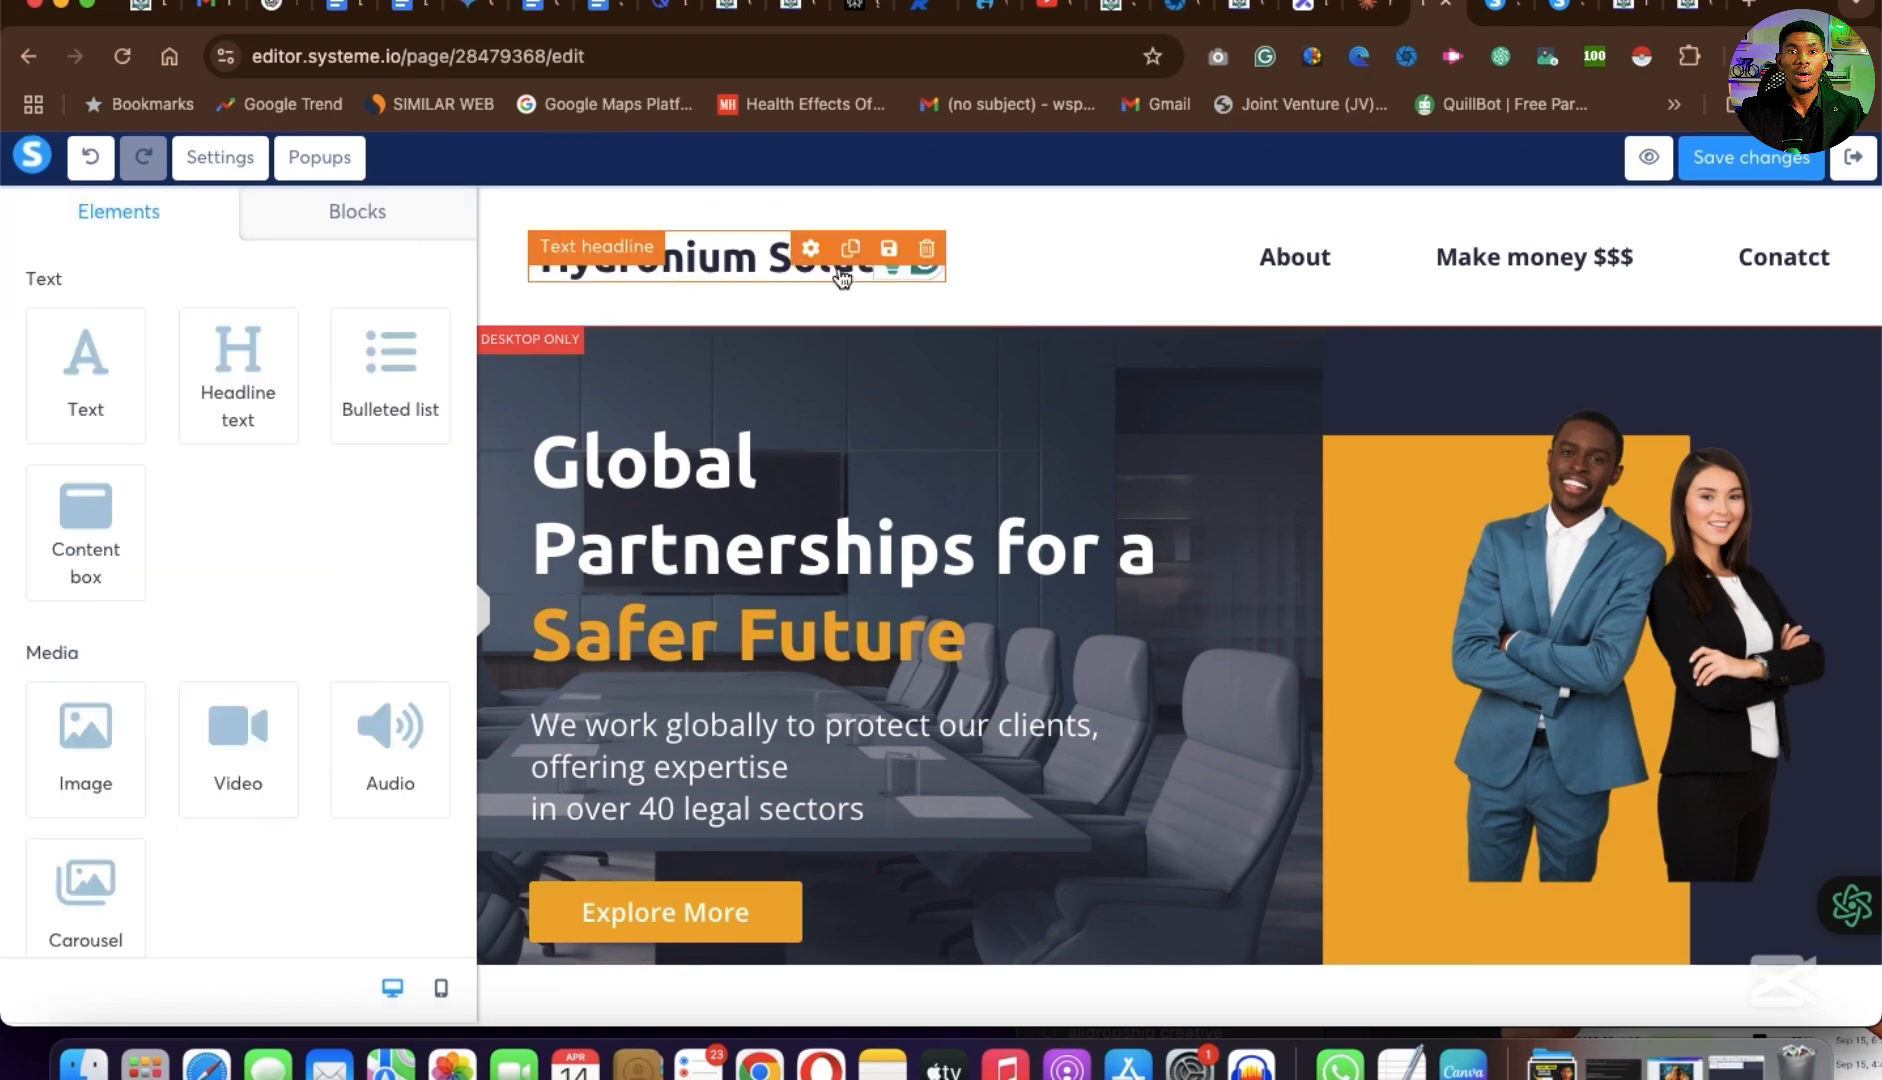
{"action": "double_click", "coordinate": [809, 251]}
{"action": "left_click", "coordinate": [594, 348]}
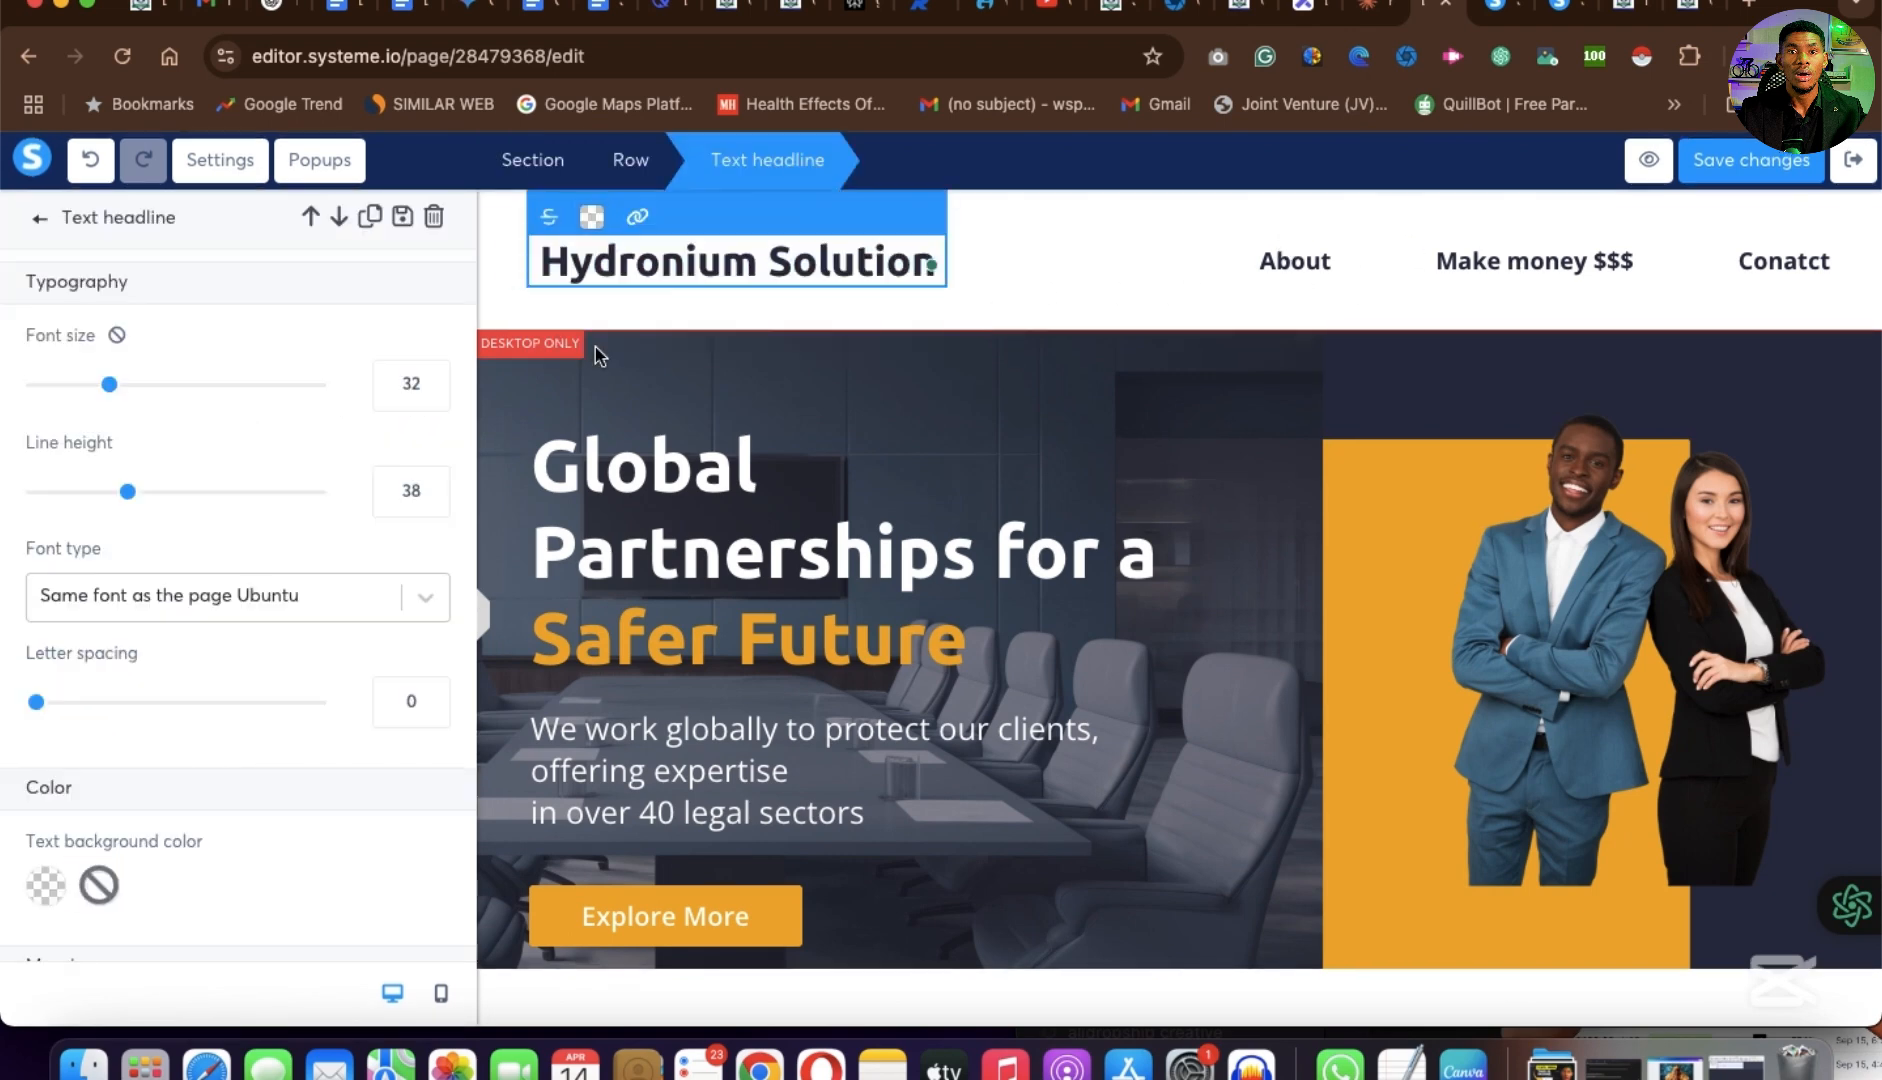
{"action": "left_click", "coordinate": [593, 217]}
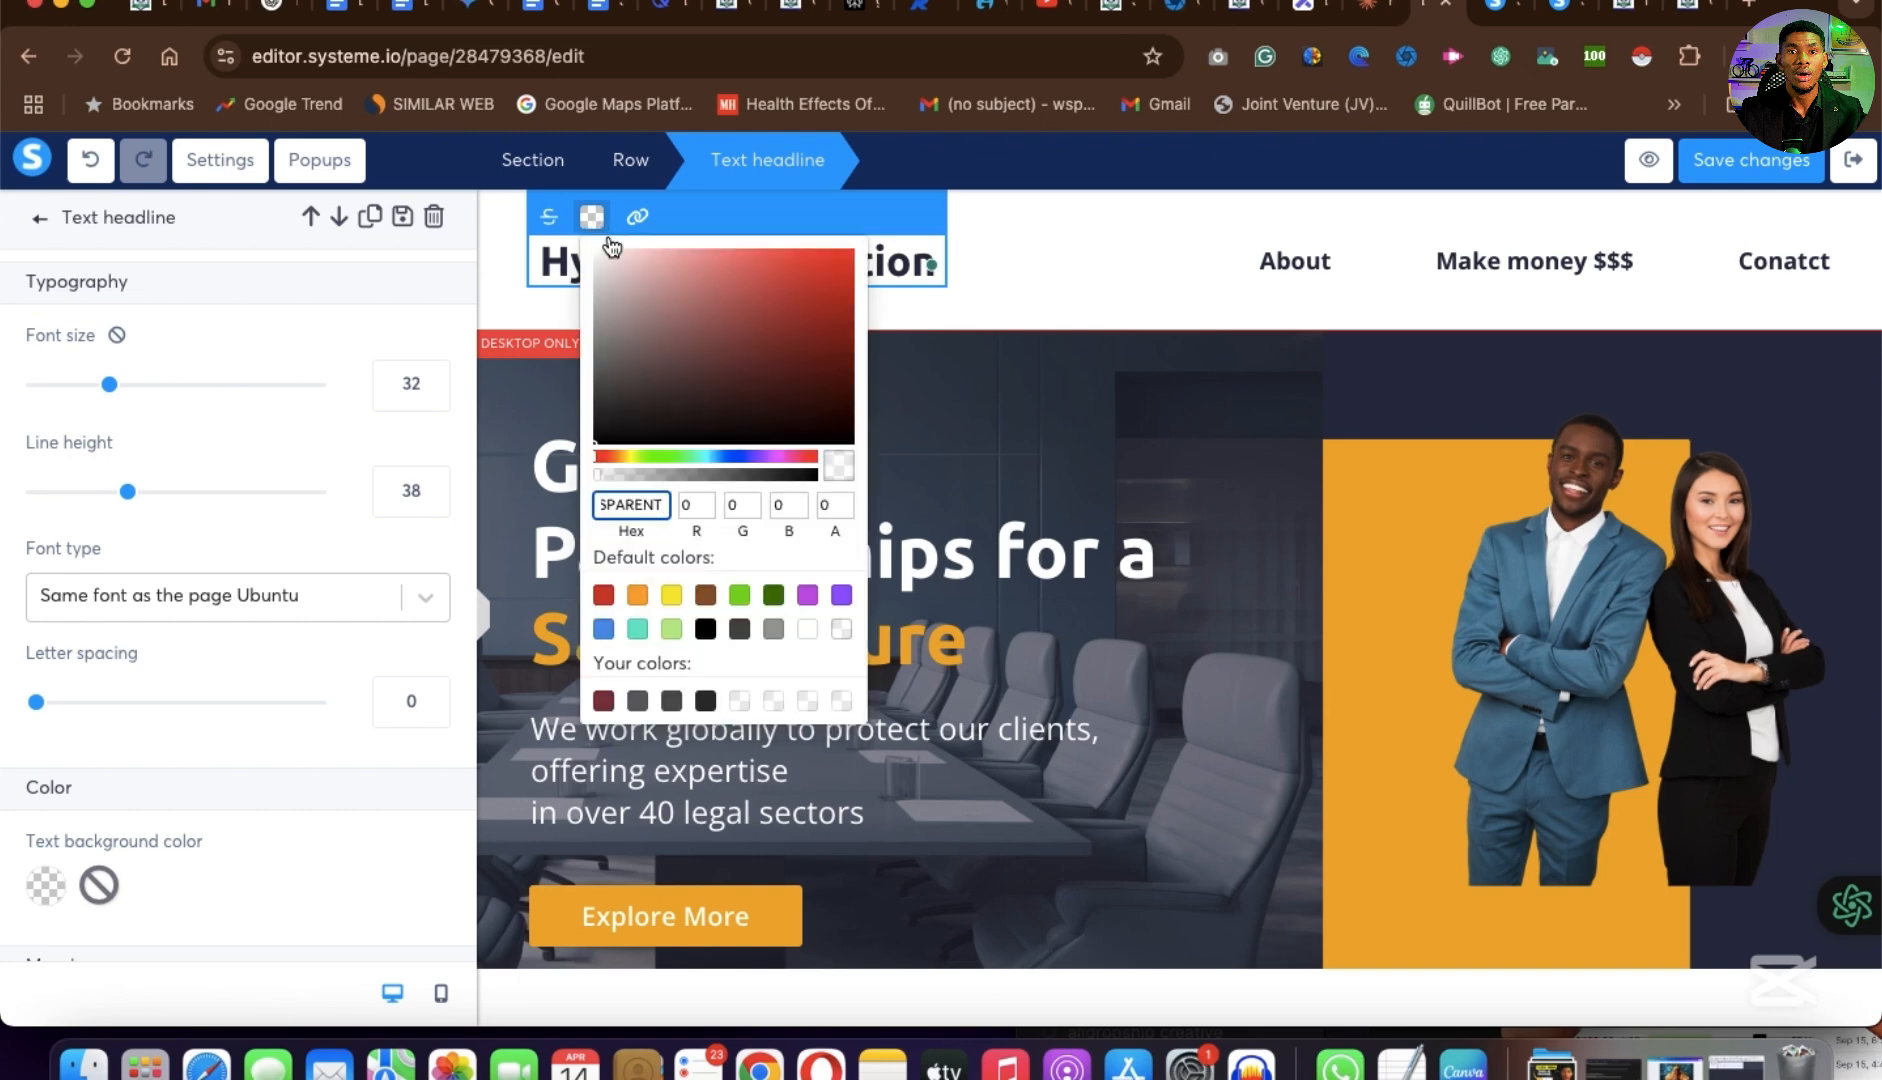
{"action": "left_click", "coordinate": [634, 462]}
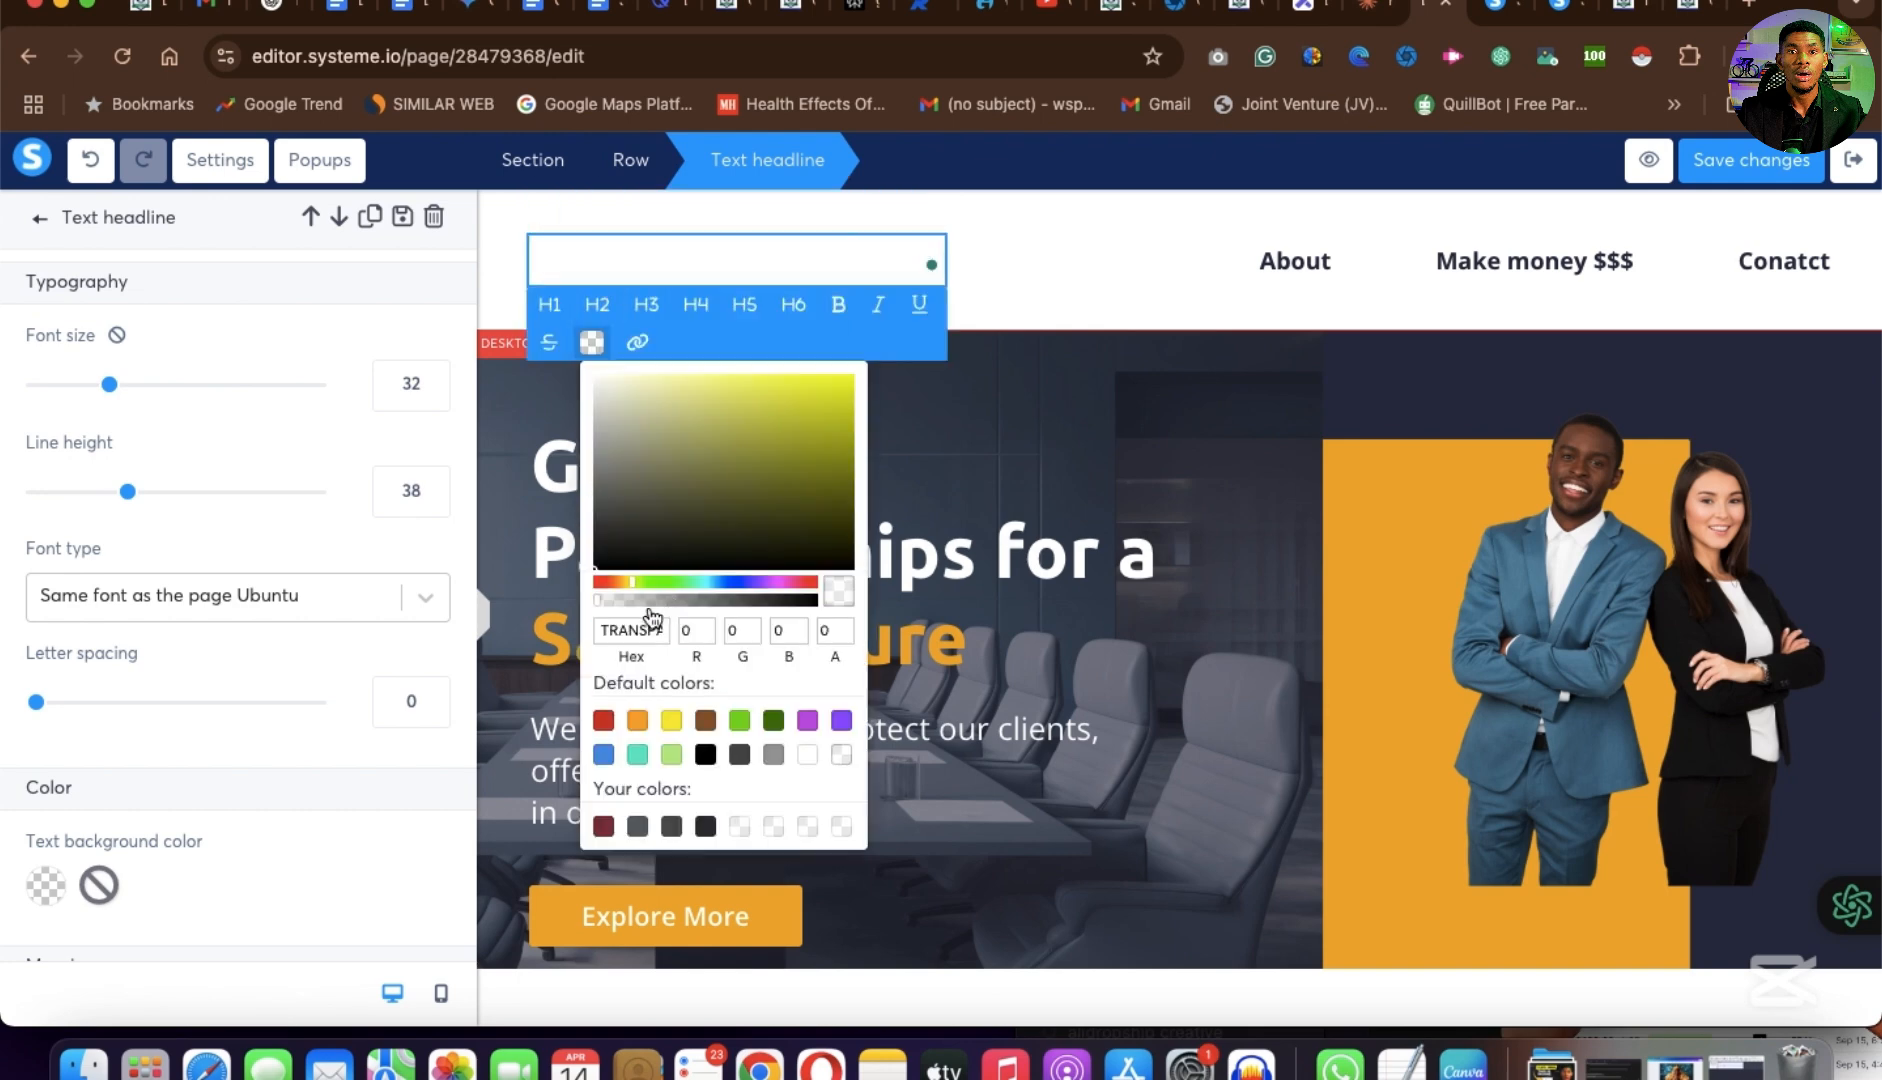
{"action": "left_click", "coordinate": [636, 726]}
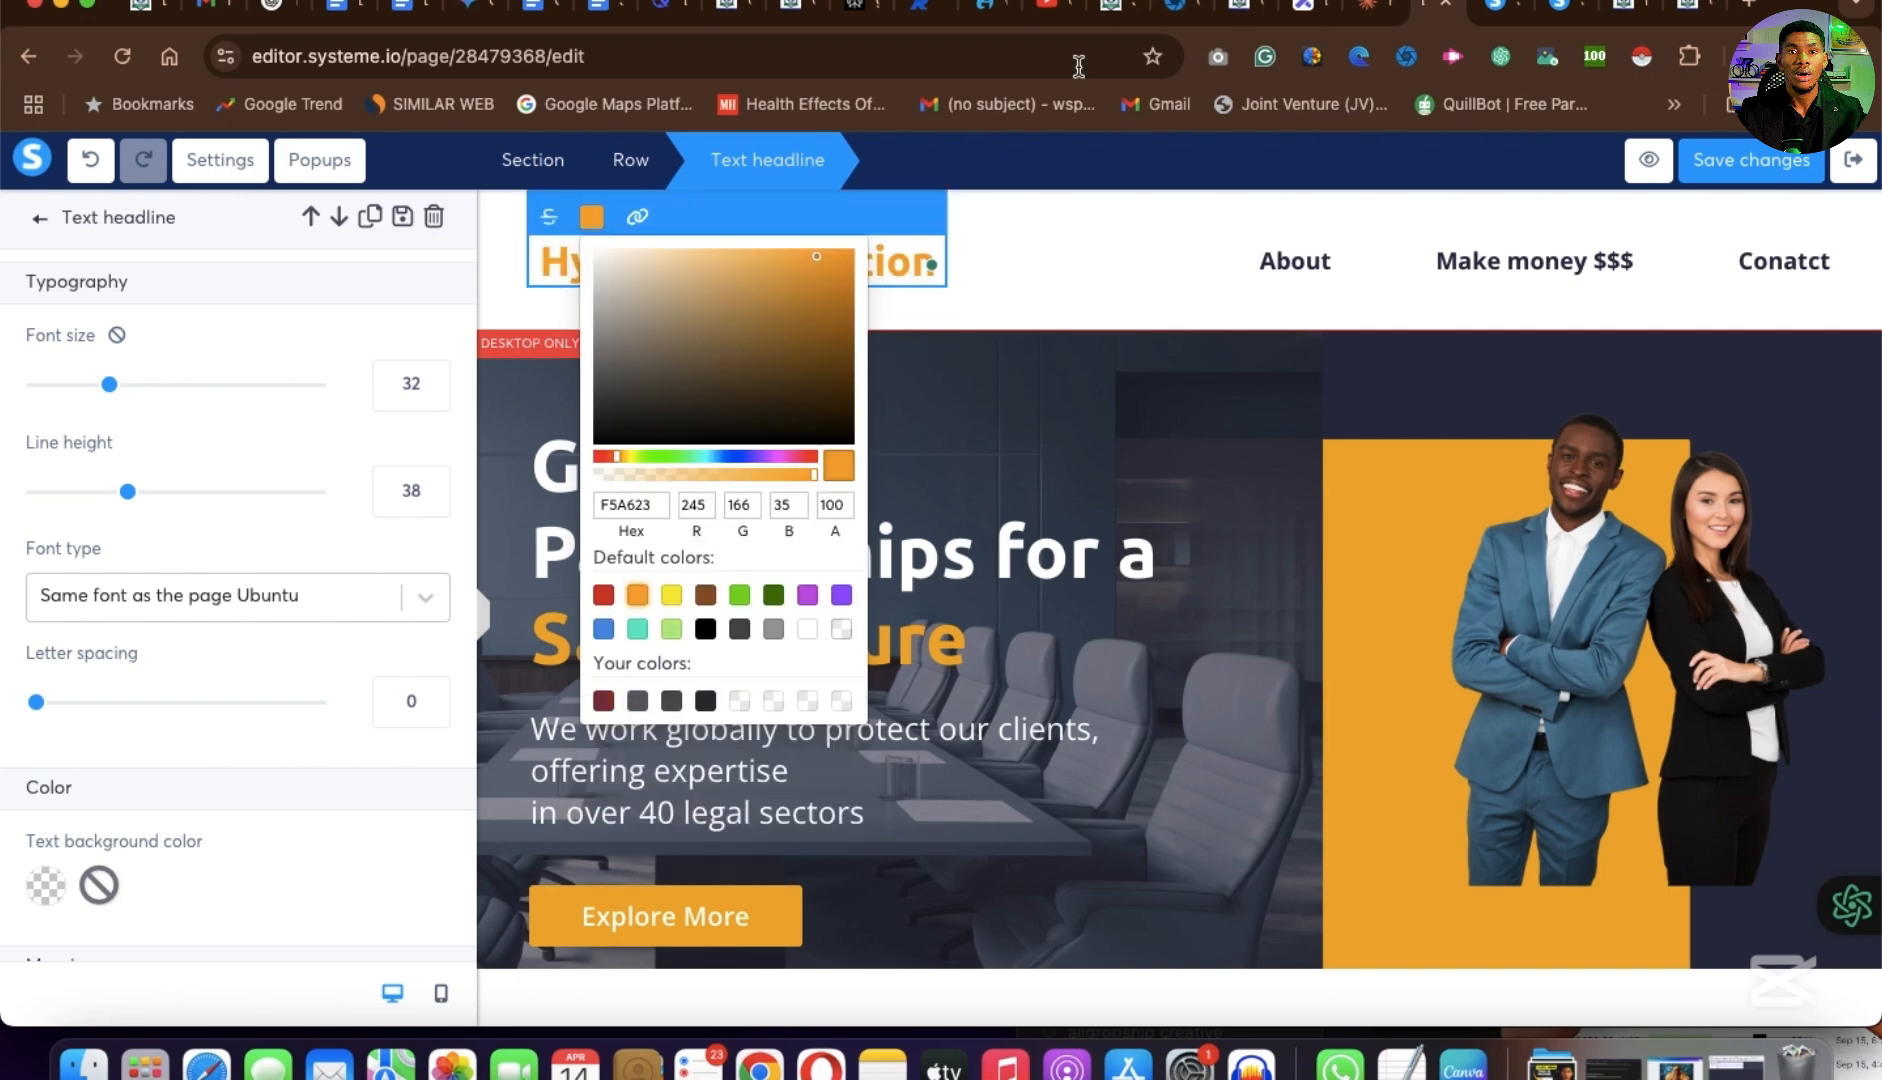
{"action": "left_click", "coordinate": [1042, 268]}
{"action": "left_click", "coordinate": [1042, 268]}
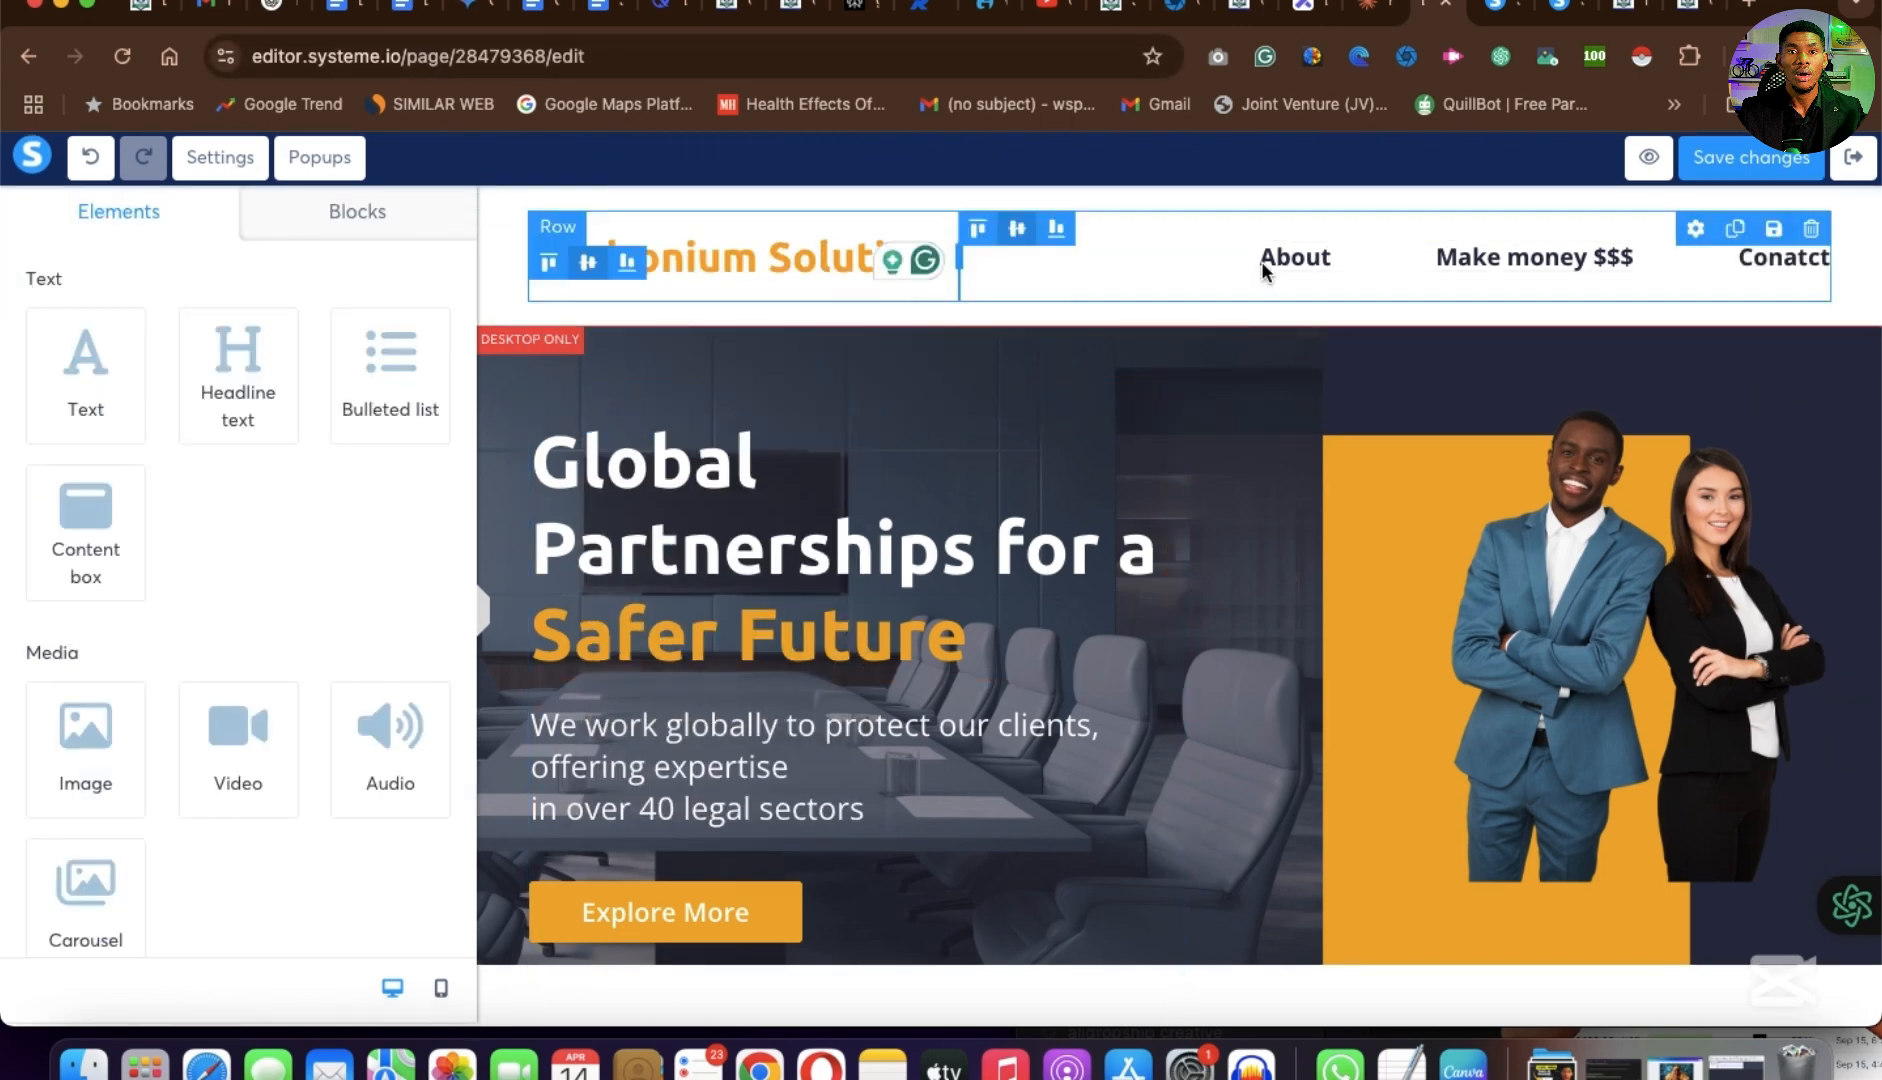
Copy the headline "Unlock Your Unlimited Creative Potential: Transform Expertise into Generational Wealth" from the example page and return to the page editor.
{"action": "left_click", "coordinate": [1701, 14]}
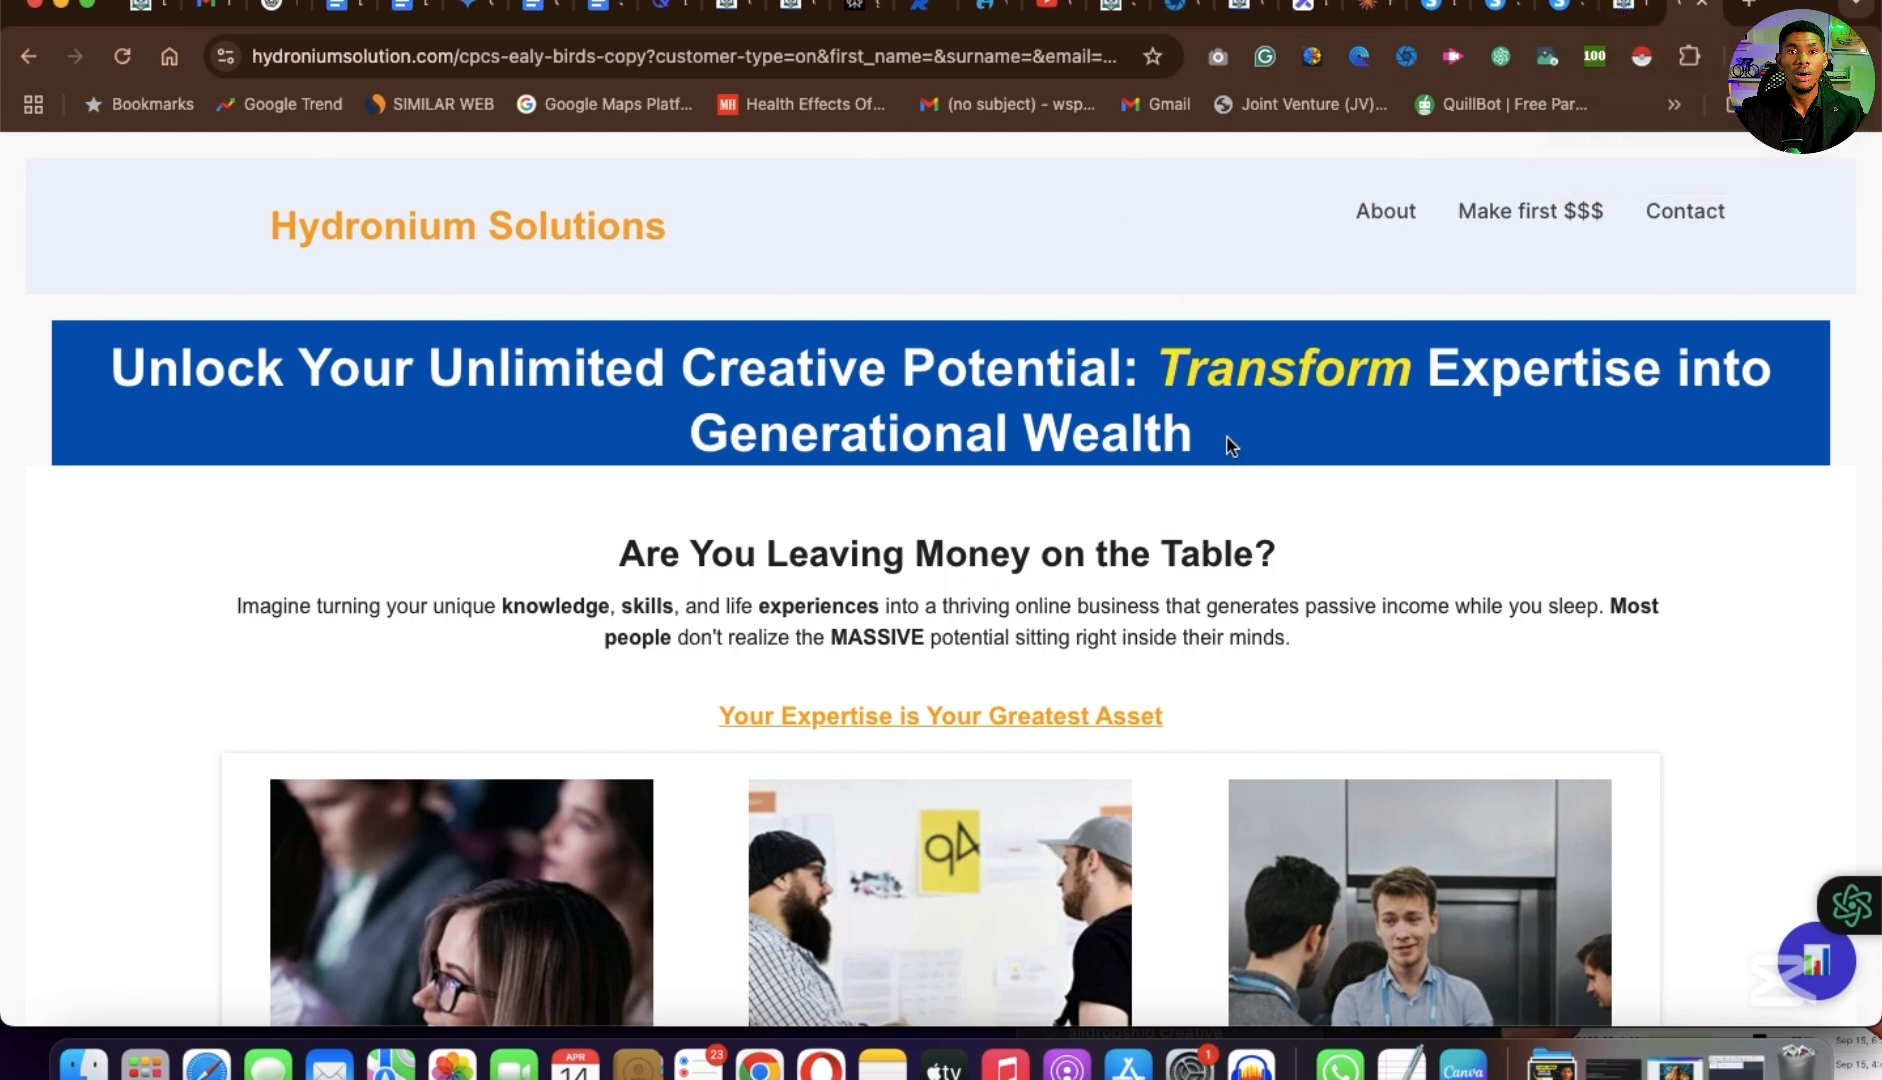
{"action": "left_click_drag", "start_coordinate": [1230, 447], "coordinate": [70, 358]}
{"action": "key", "text": "super+c"}
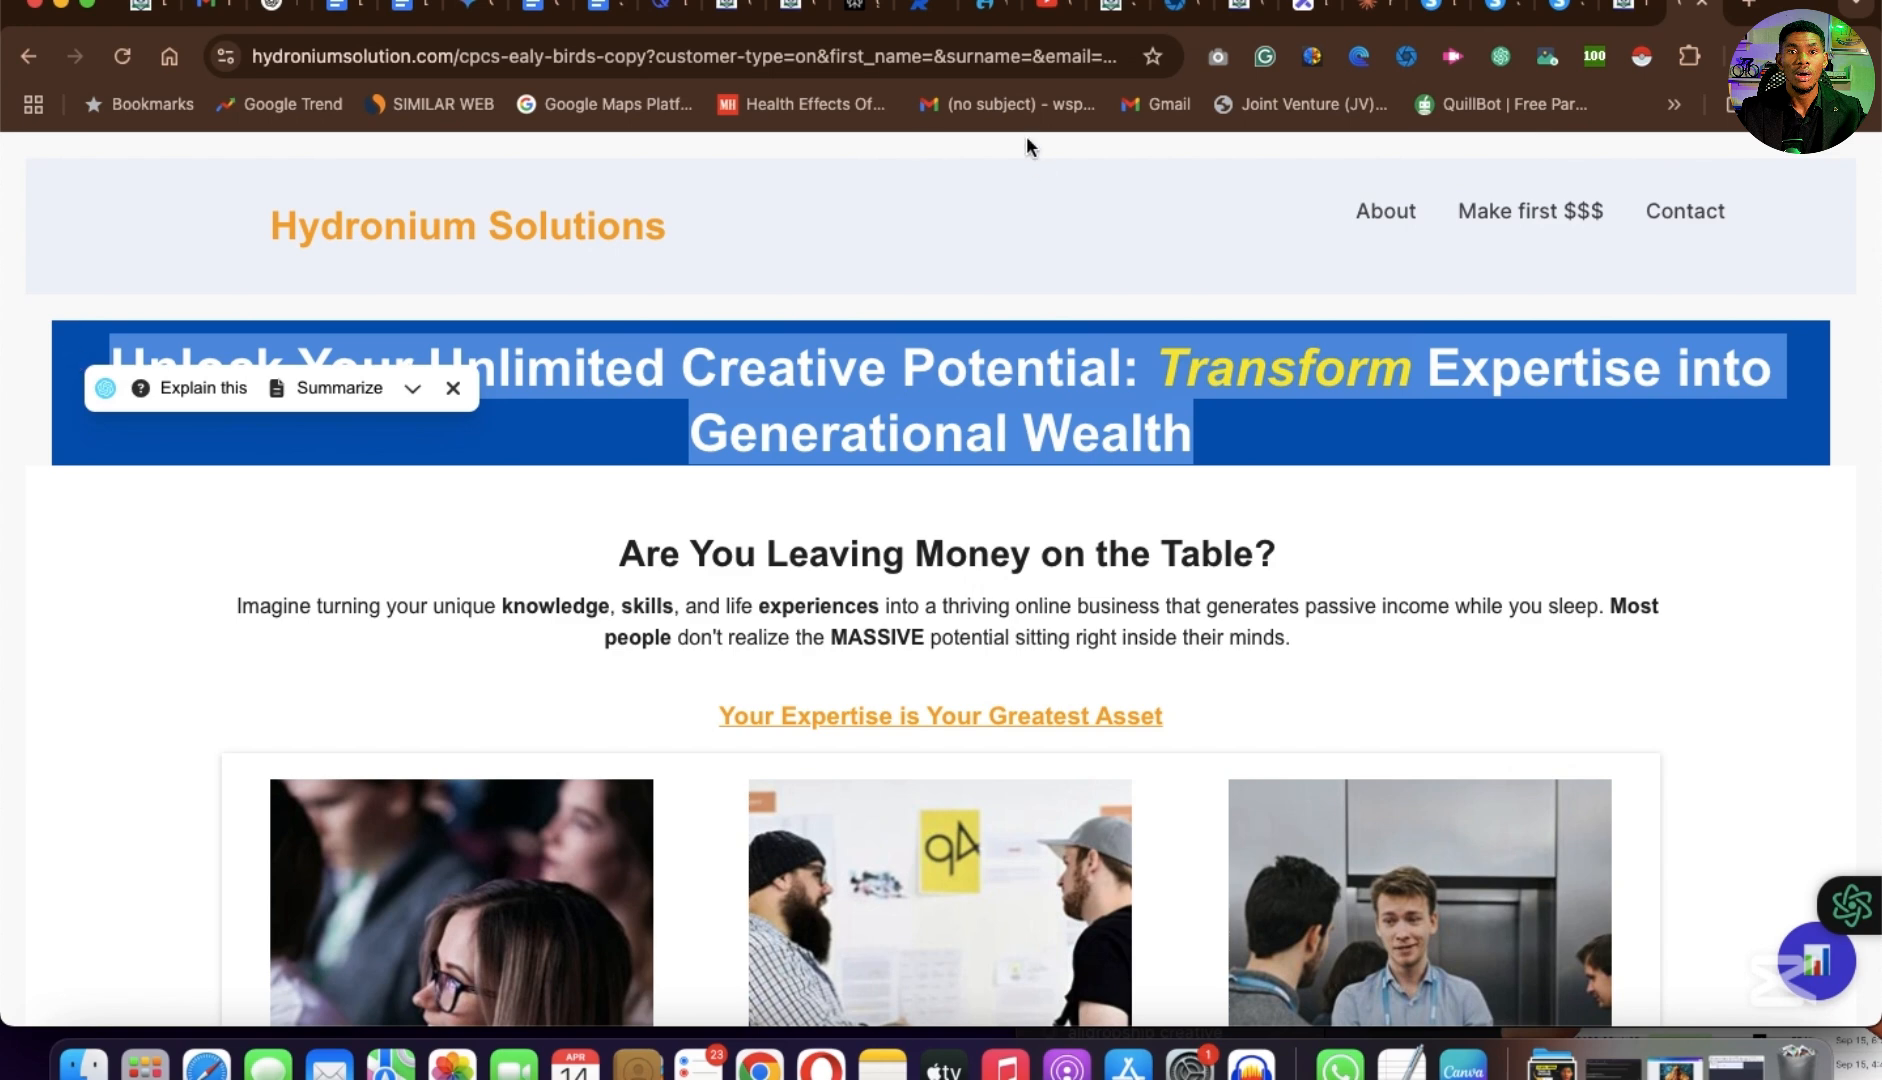
{"action": "left_click", "coordinate": [1436, 20]}
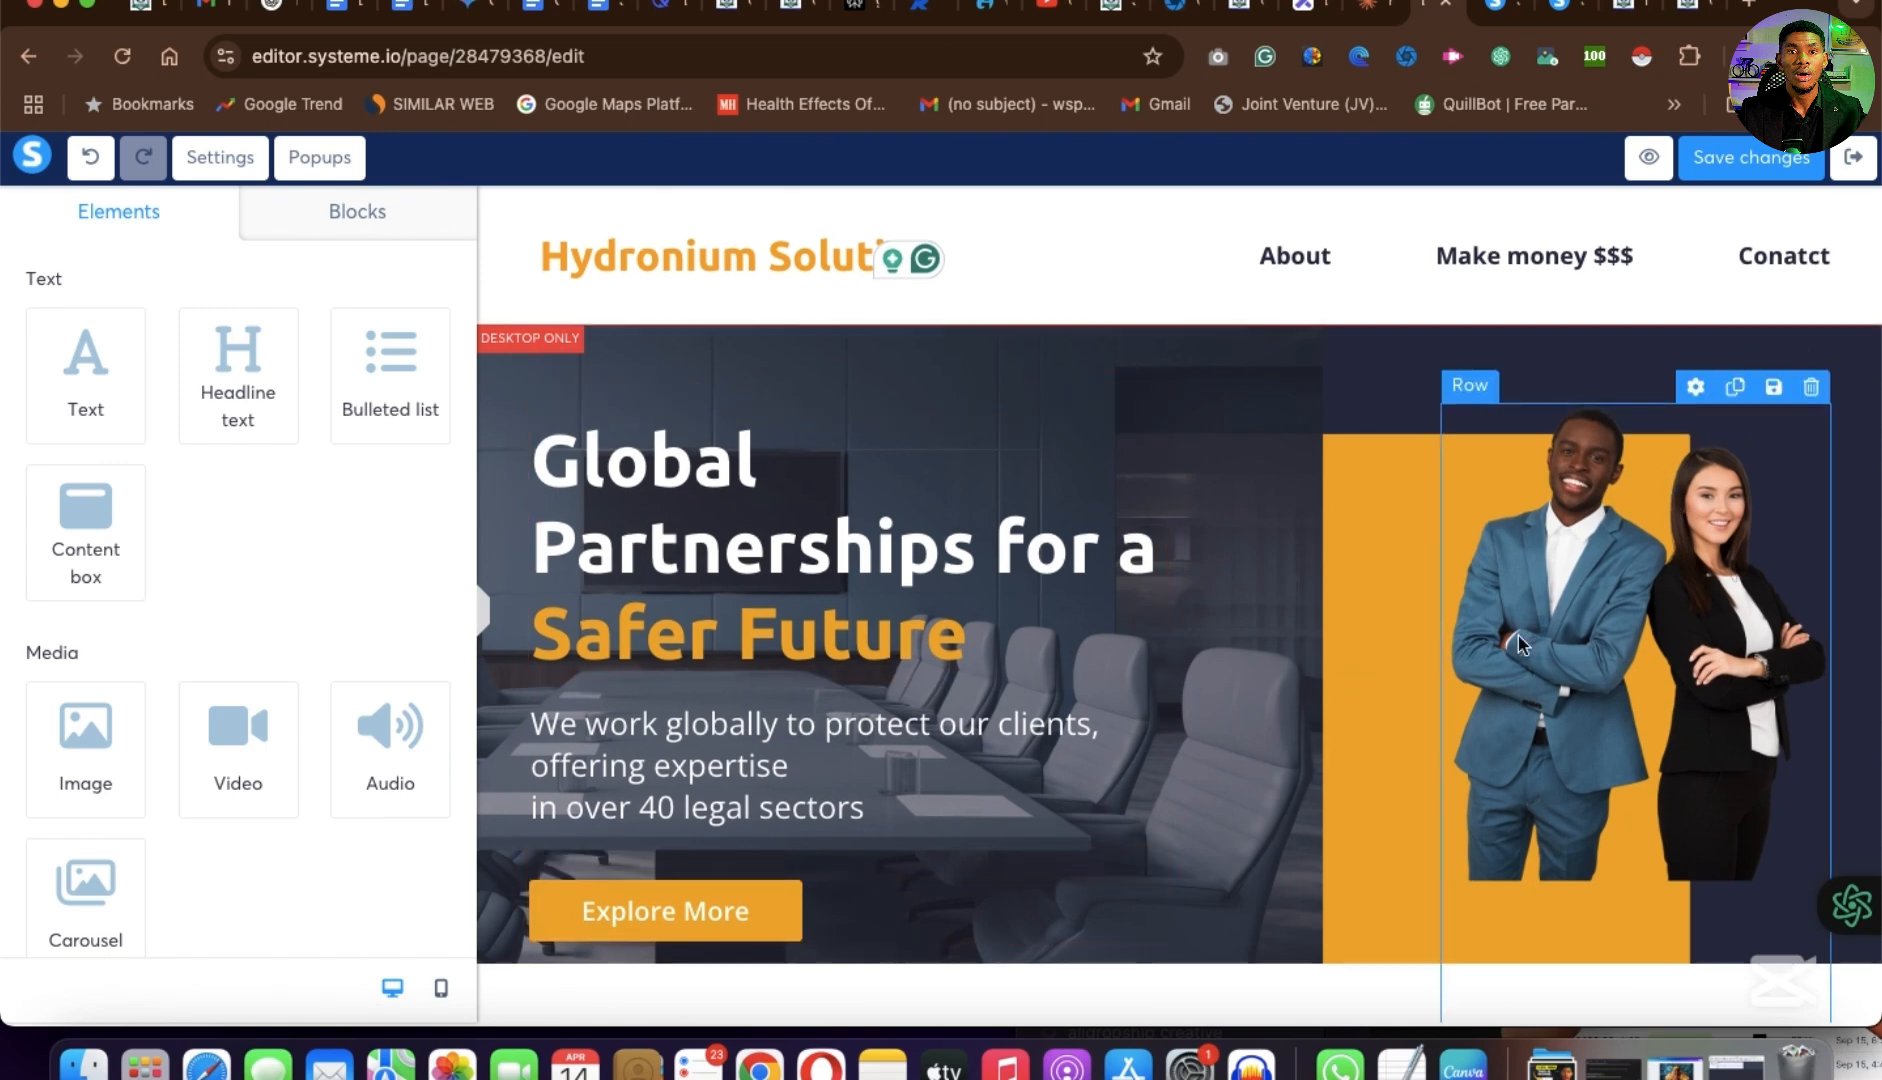
Delete the "Global Partnerships for a Safer Future" hero section below the header.
{"action": "scroll", "coordinate": [1517, 637], "scroll_direction": "down", "scroll_amount": 6}
{"action": "scroll", "coordinate": [1517, 634], "scroll_direction": "up", "scroll_amount": 6}
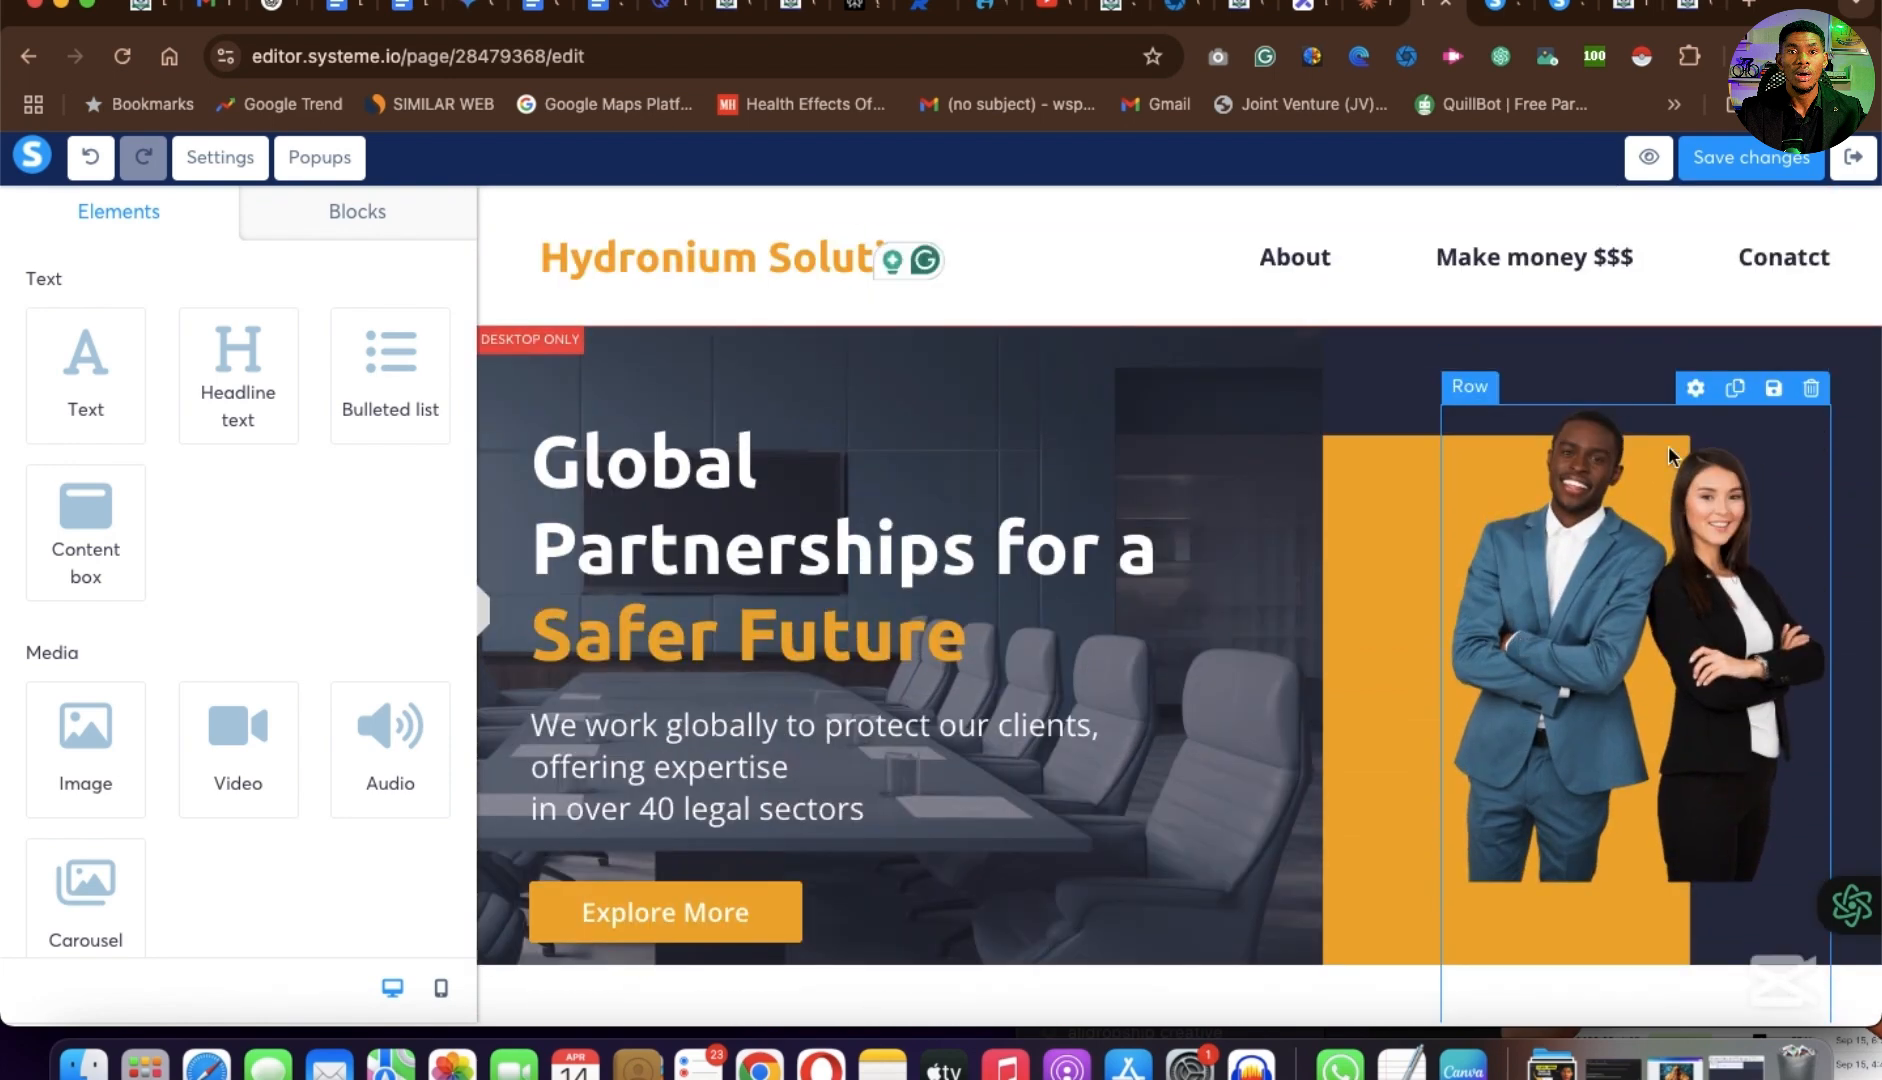
{"action": "left_click", "coordinate": [1862, 310]}
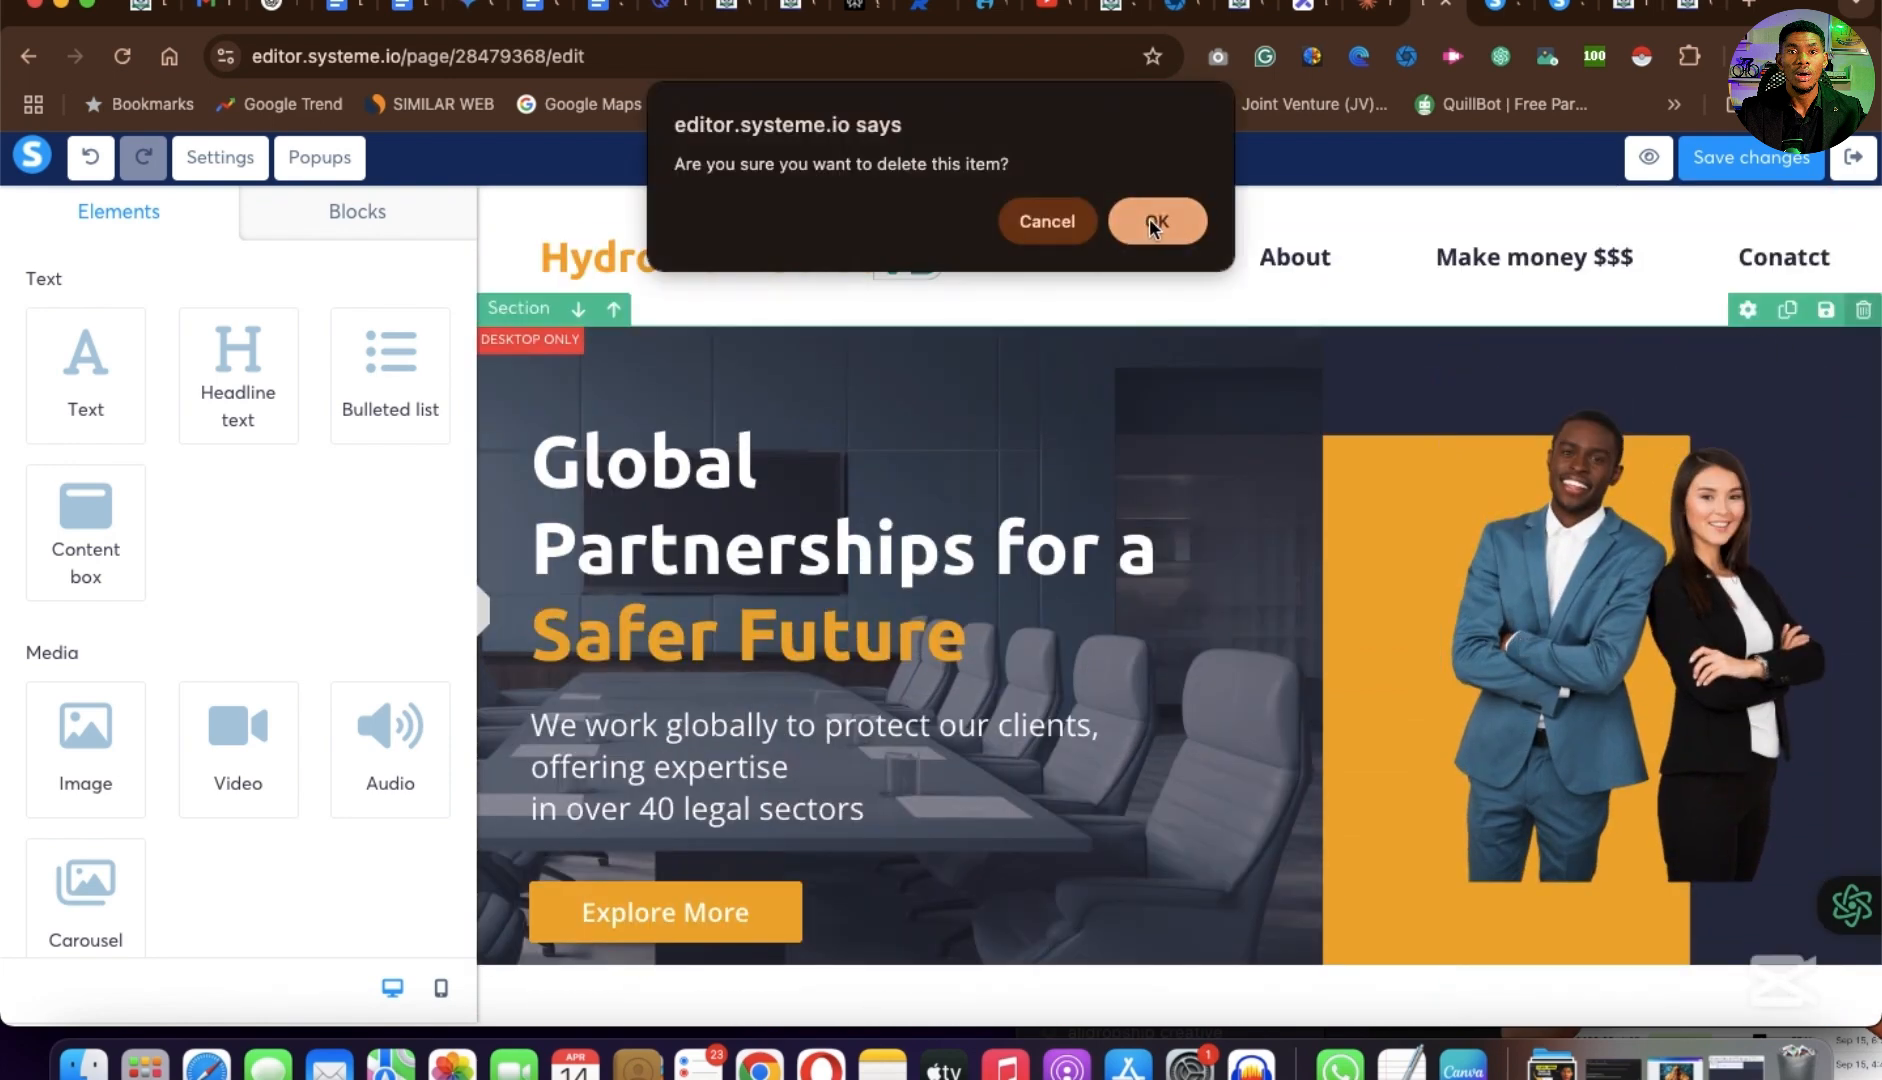
{"action": "left_click", "coordinate": [1153, 224]}
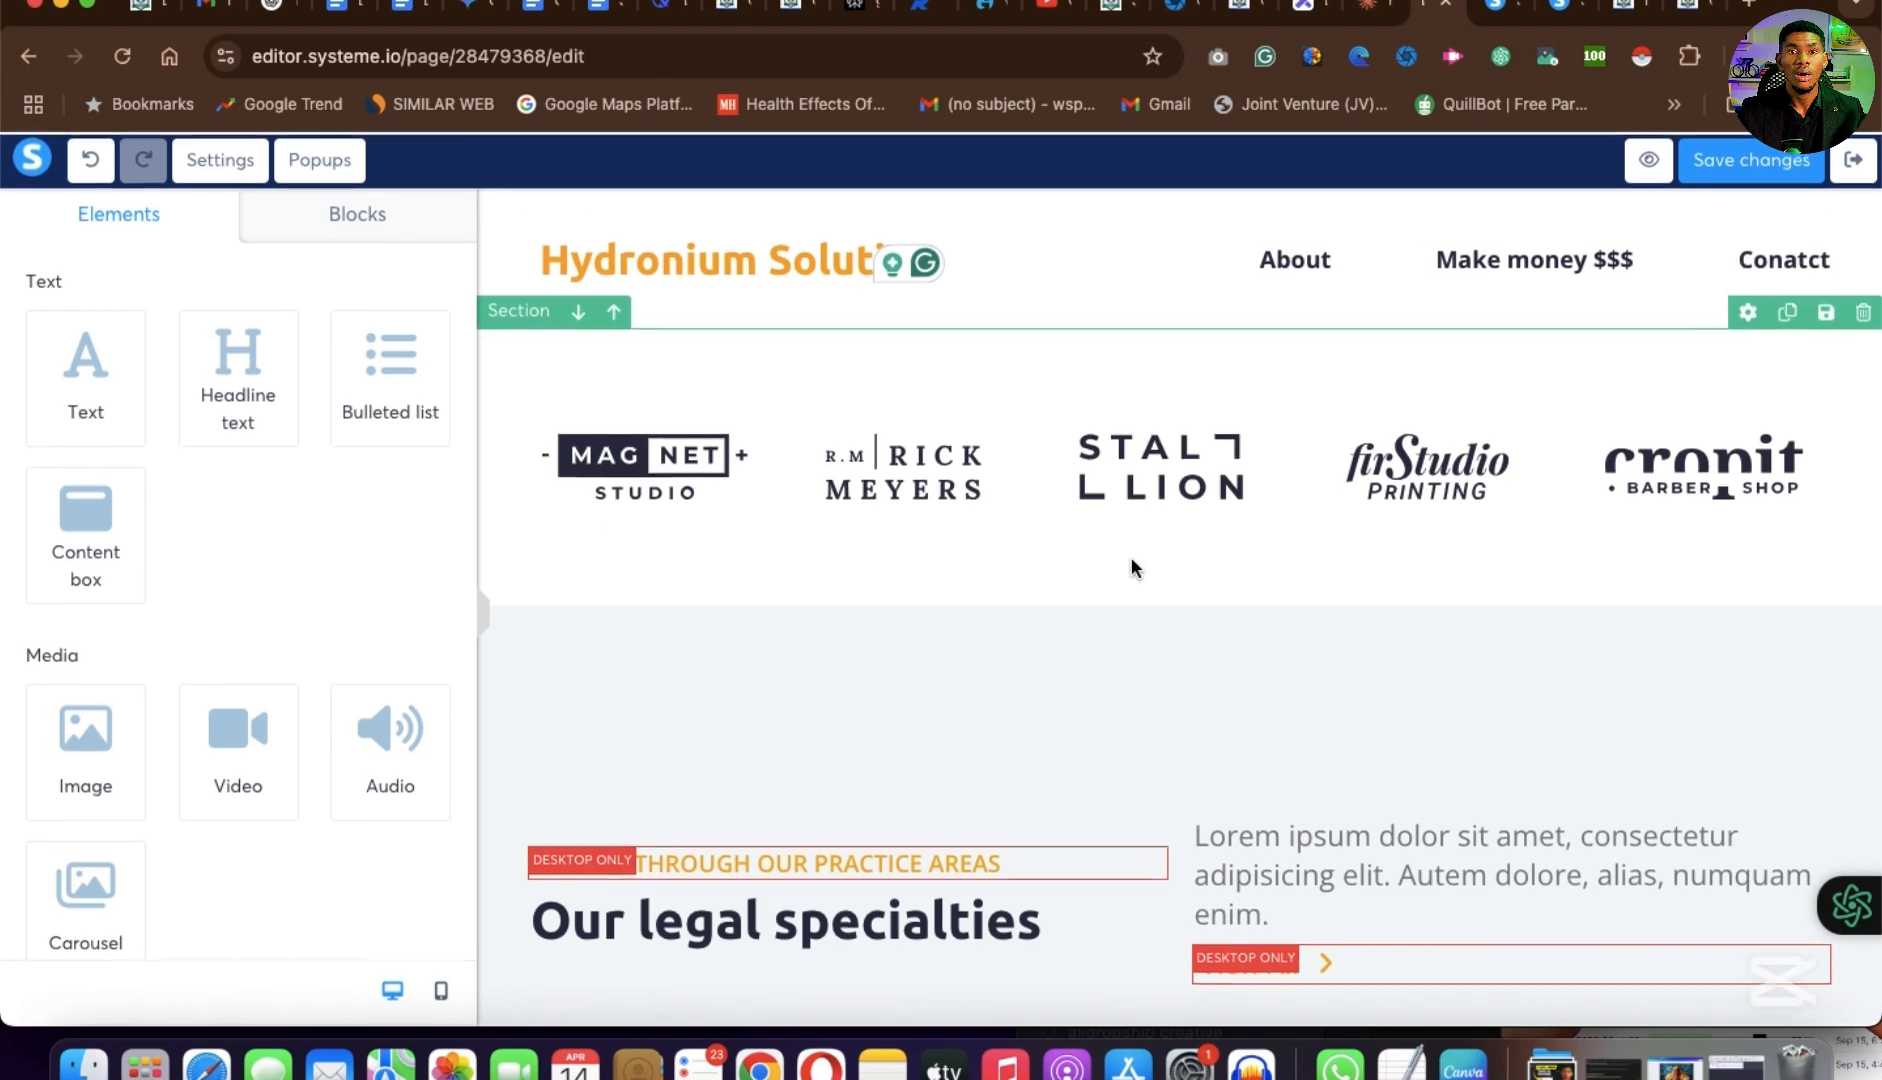
Add an empty section between the header and the client logos section.
{"action": "scroll", "coordinate": [366, 626], "scroll_direction": "down", "scroll_amount": 10}
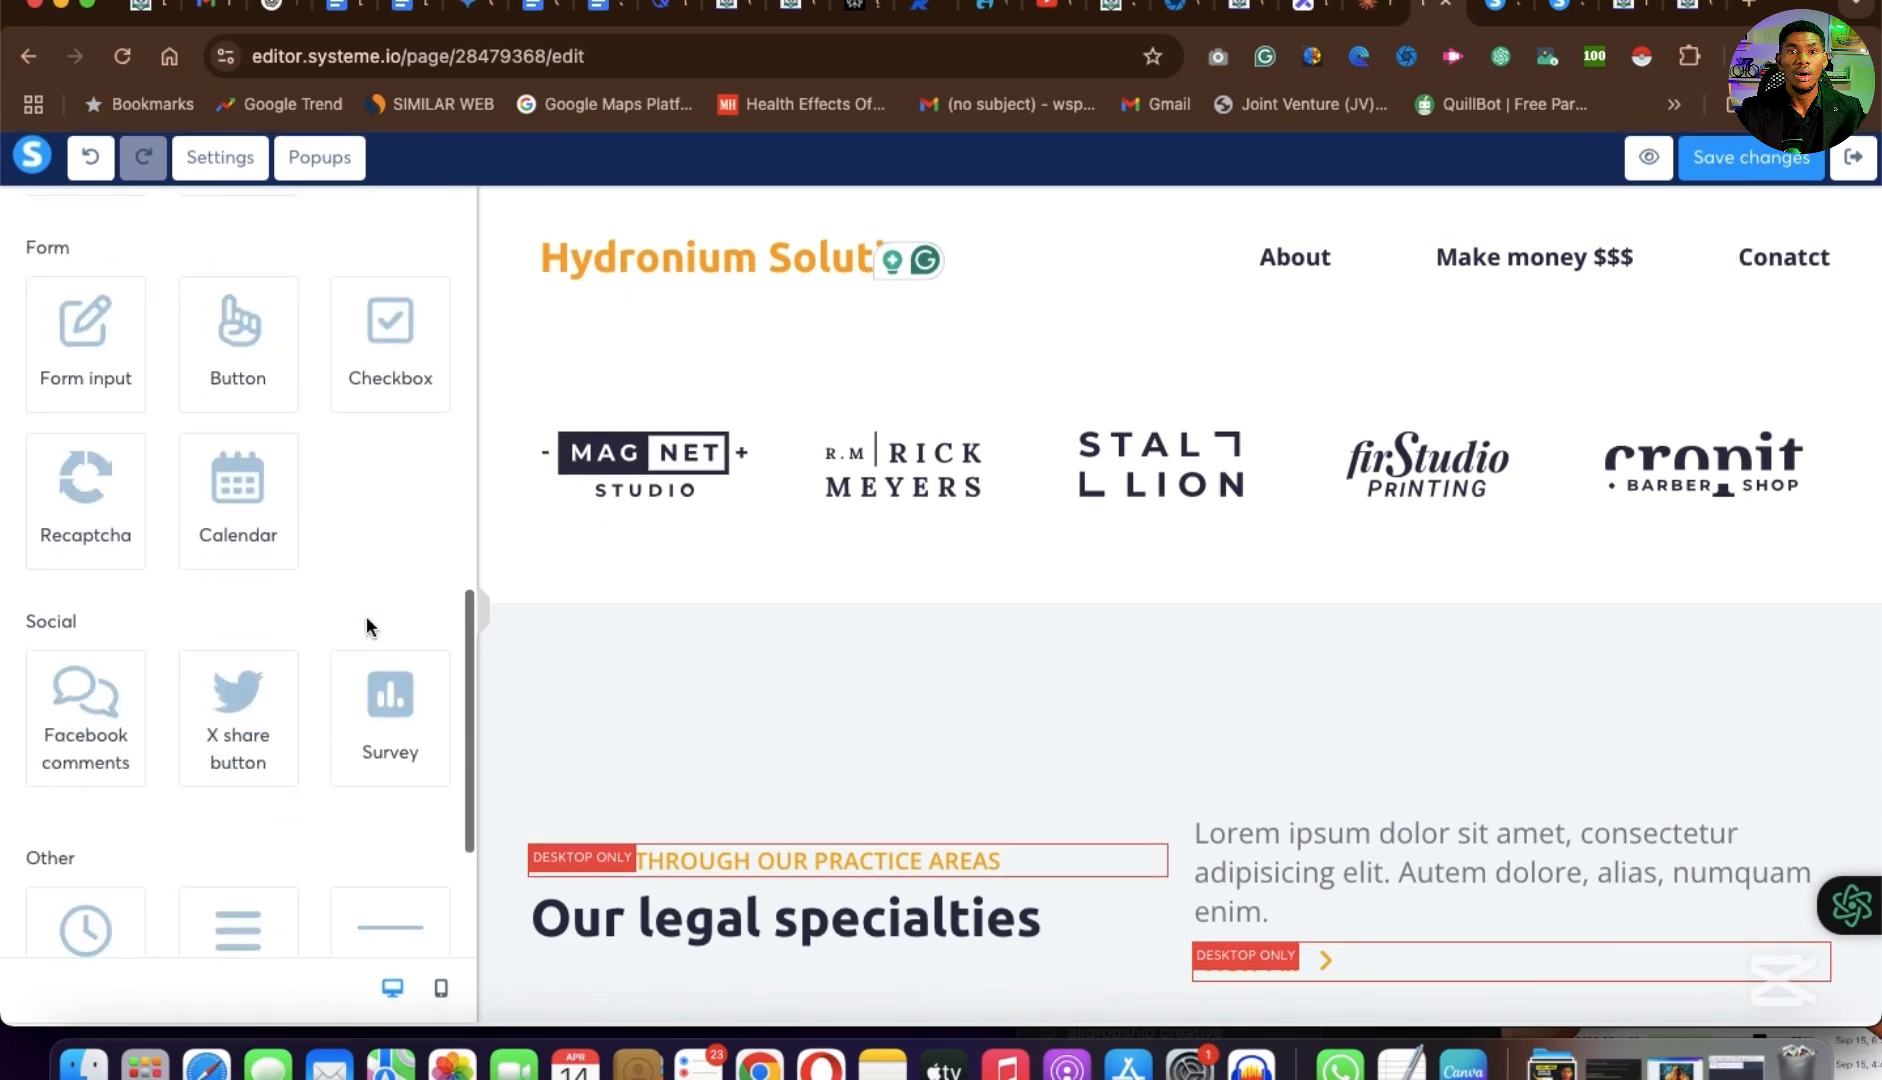
{"action": "scroll", "coordinate": [366, 615], "scroll_direction": "up", "scroll_amount": 5}
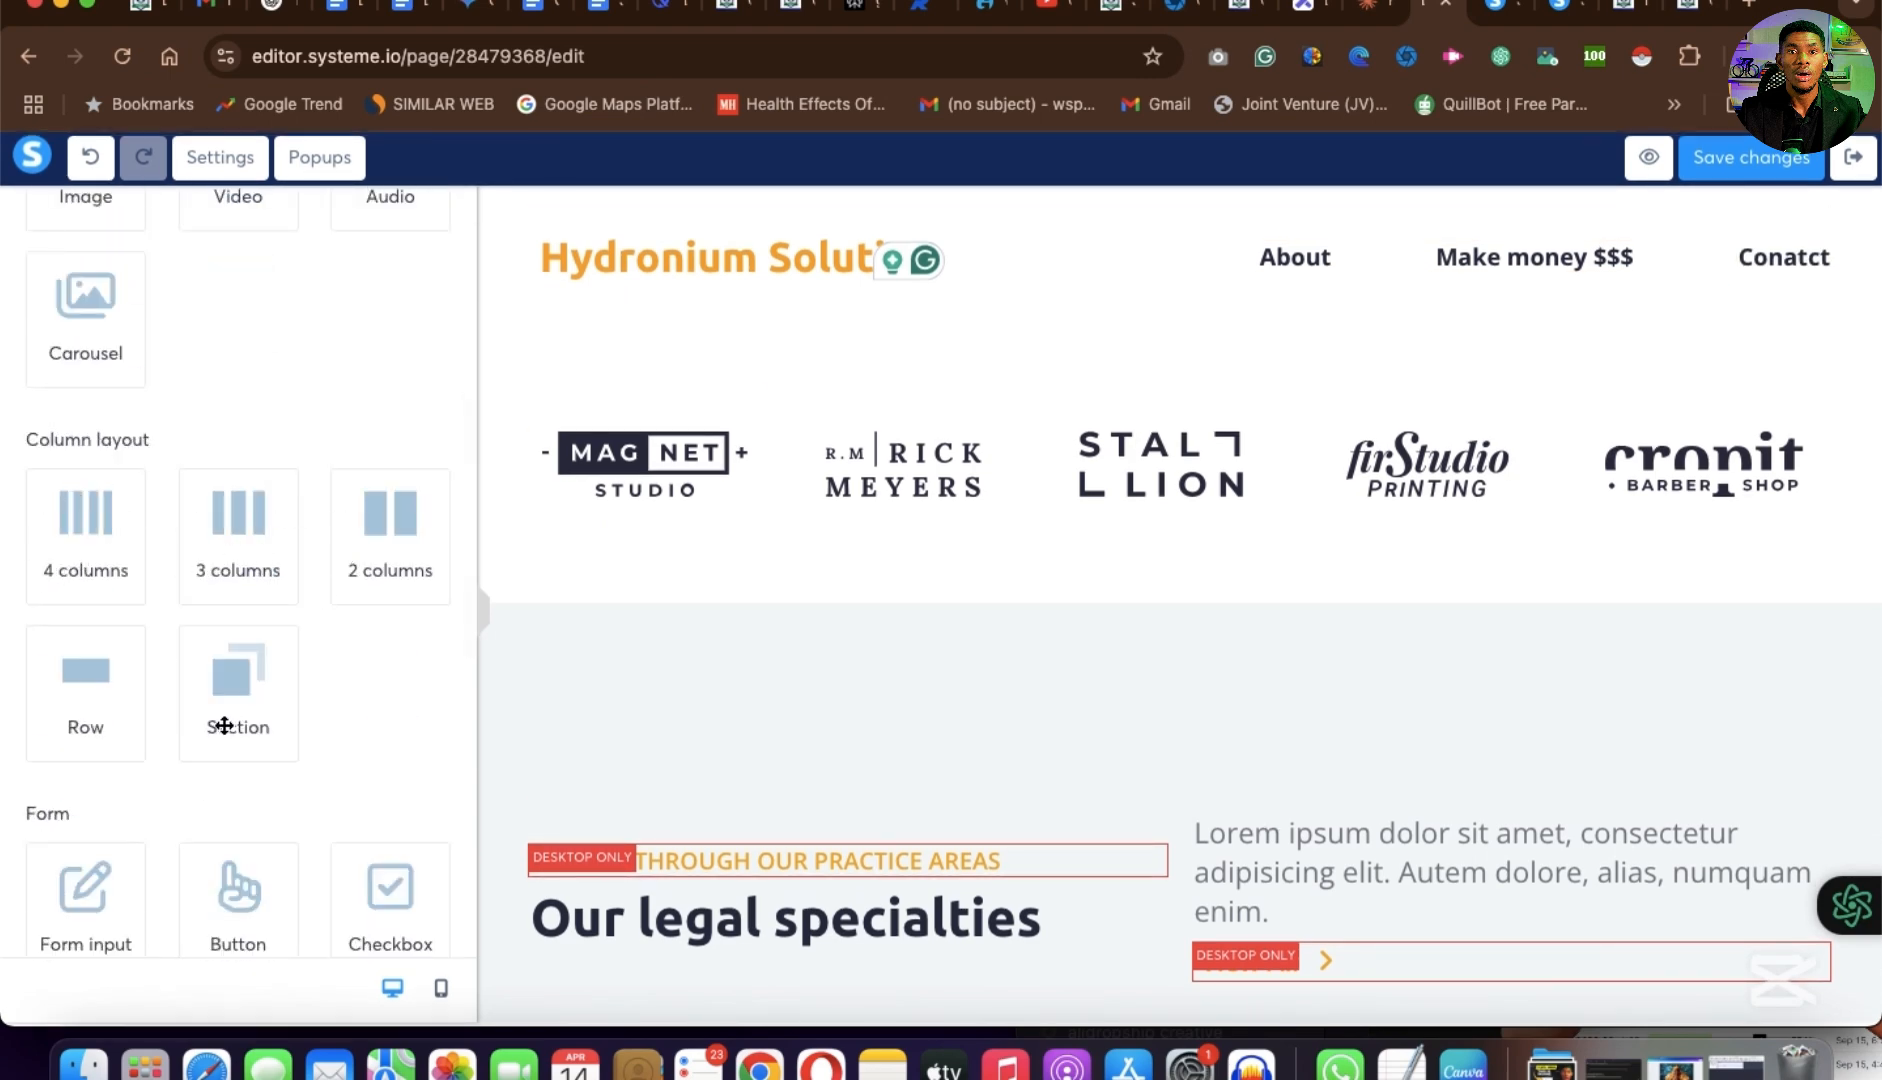
{"action": "left_click_drag", "start_coordinate": [224, 726], "coordinate": [1253, 310]}
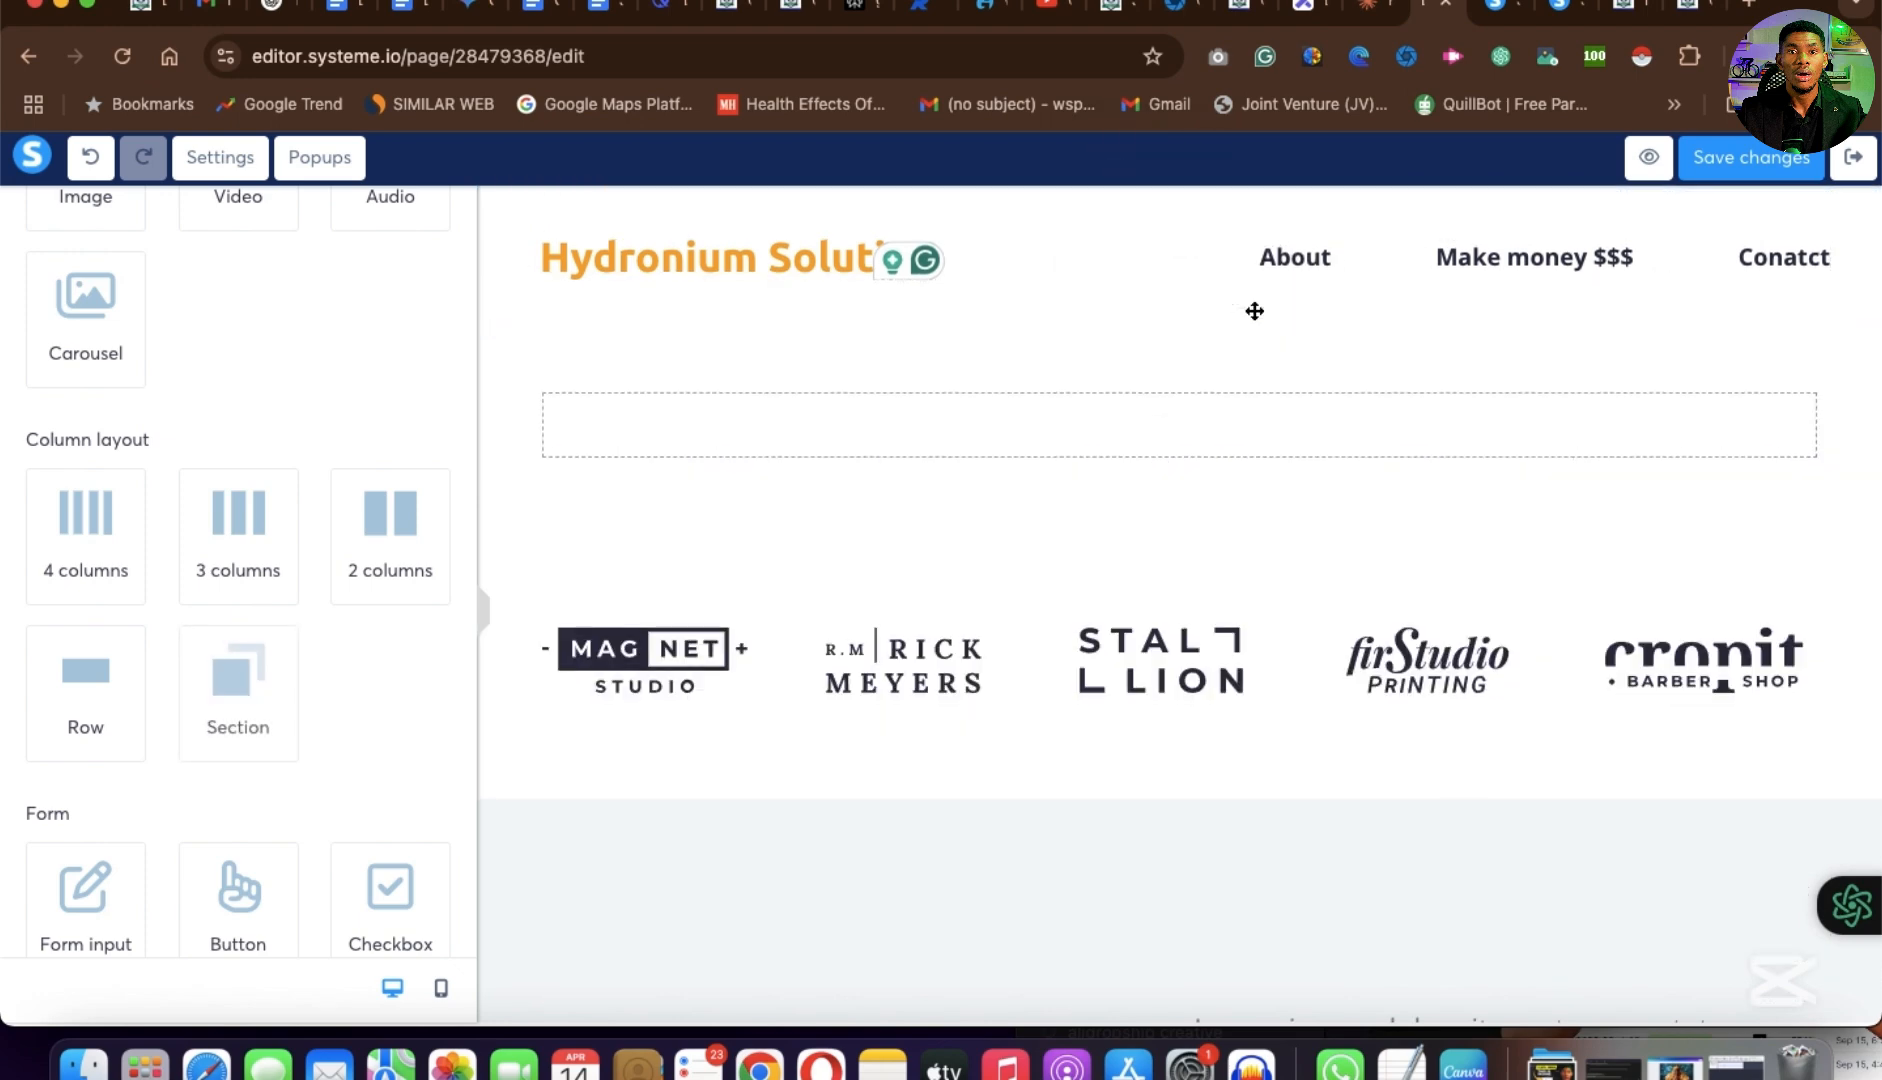
{"action": "left_click", "coordinate": [1149, 411]}
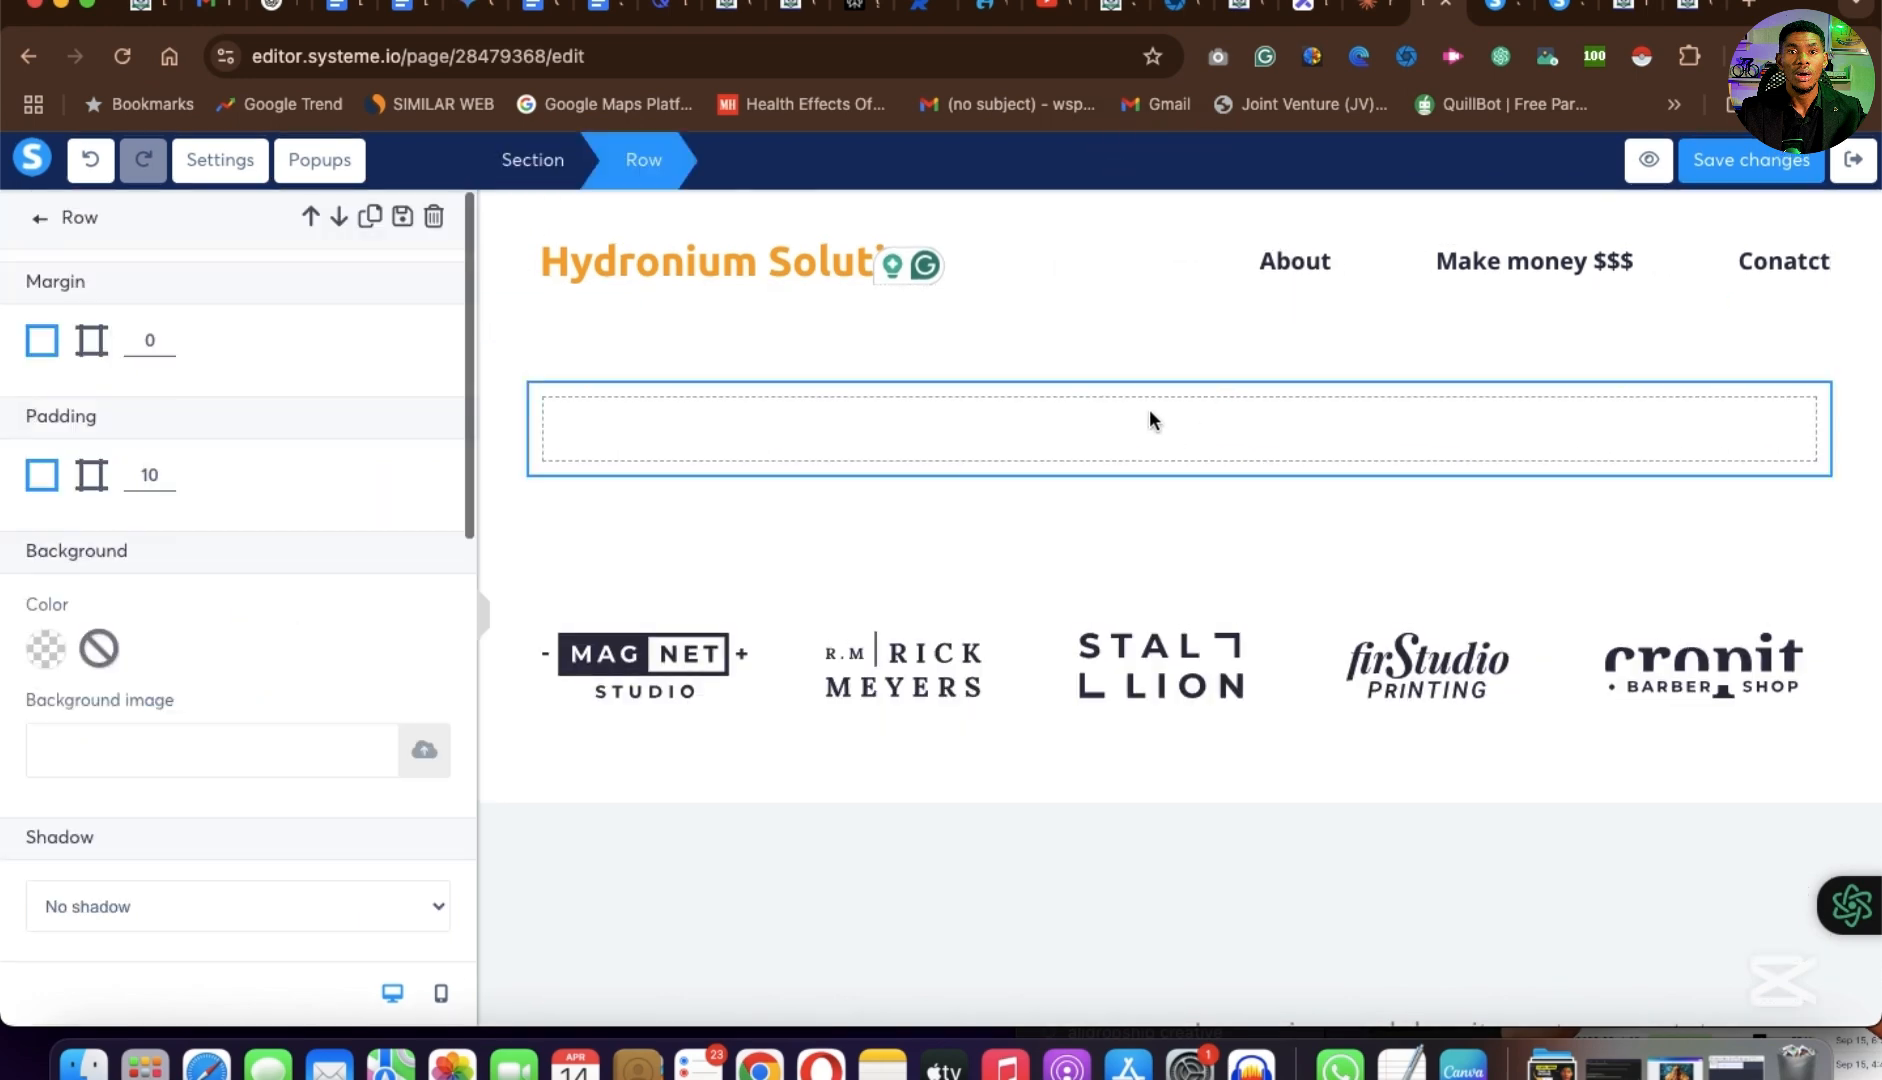
{"action": "left_click", "coordinate": [923, 512]}
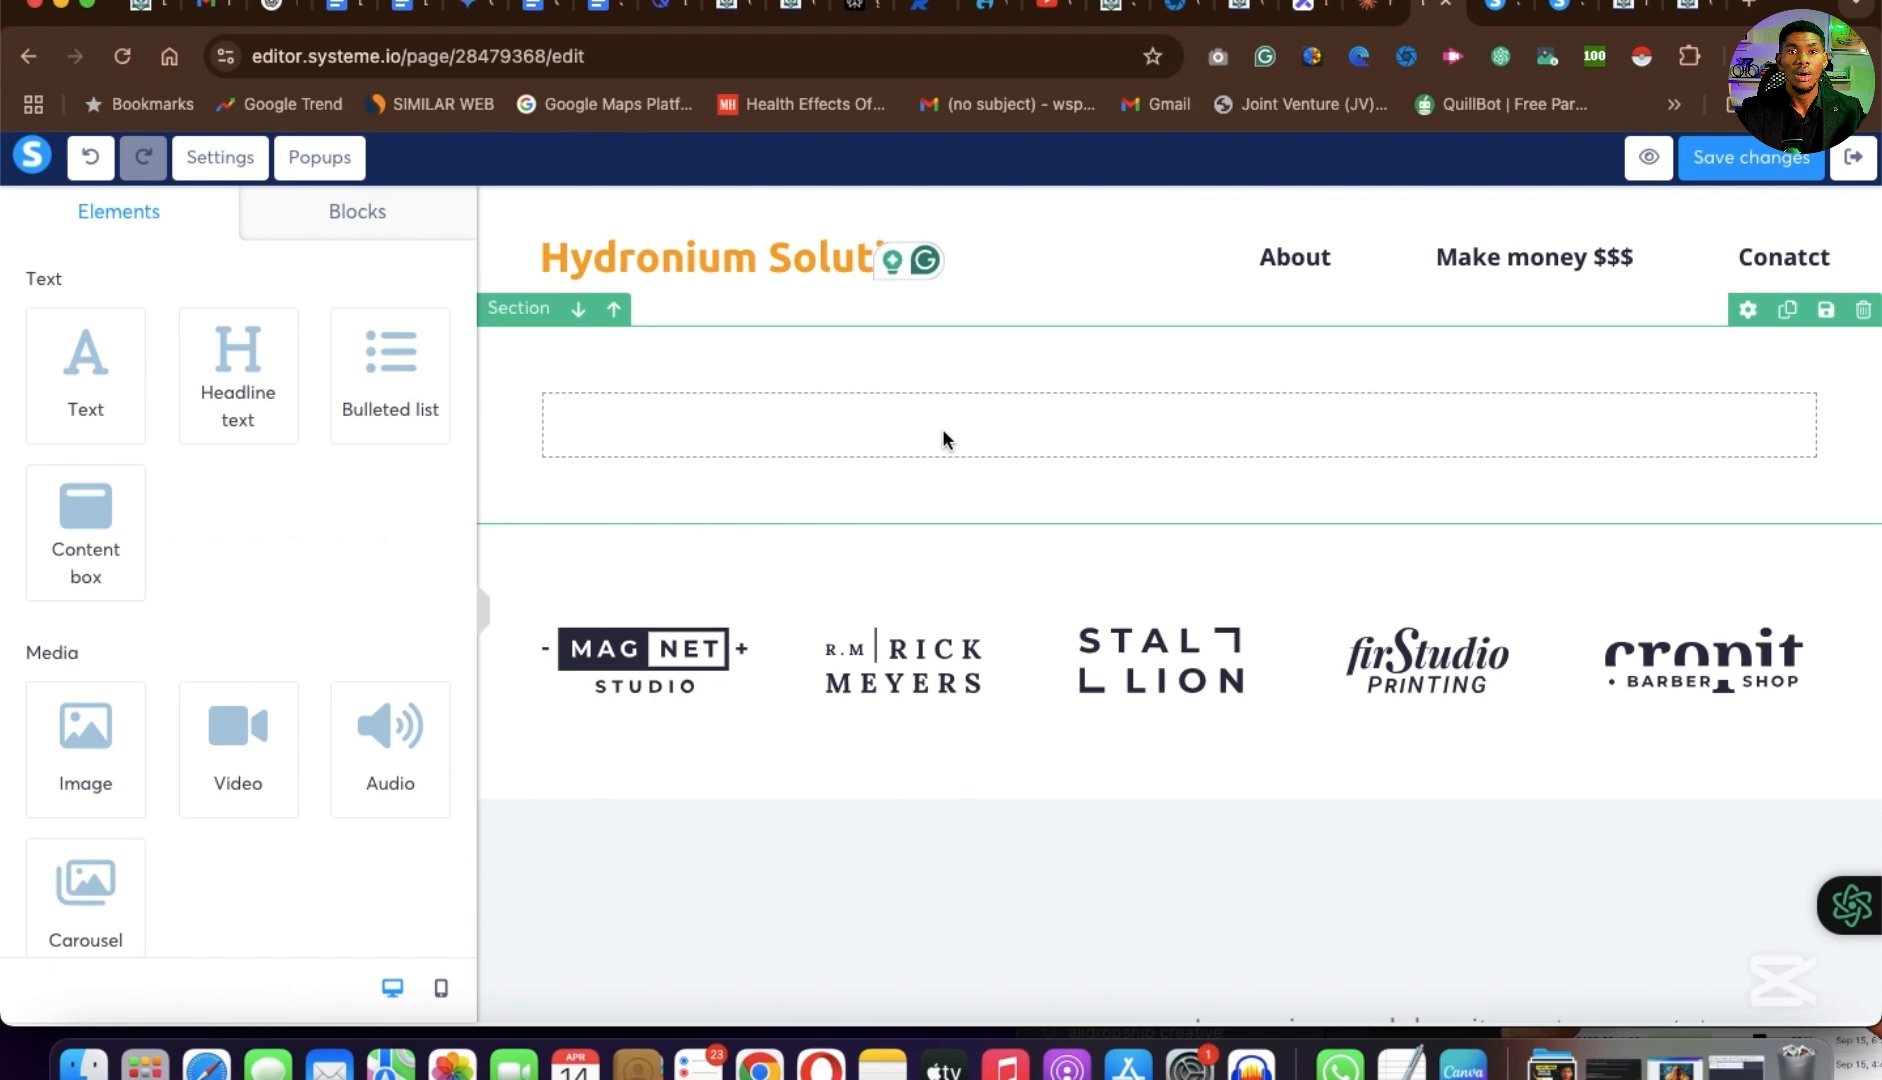
{"action": "left_click", "coordinate": [1027, 411]}
{"action": "left_click", "coordinate": [1027, 411]}
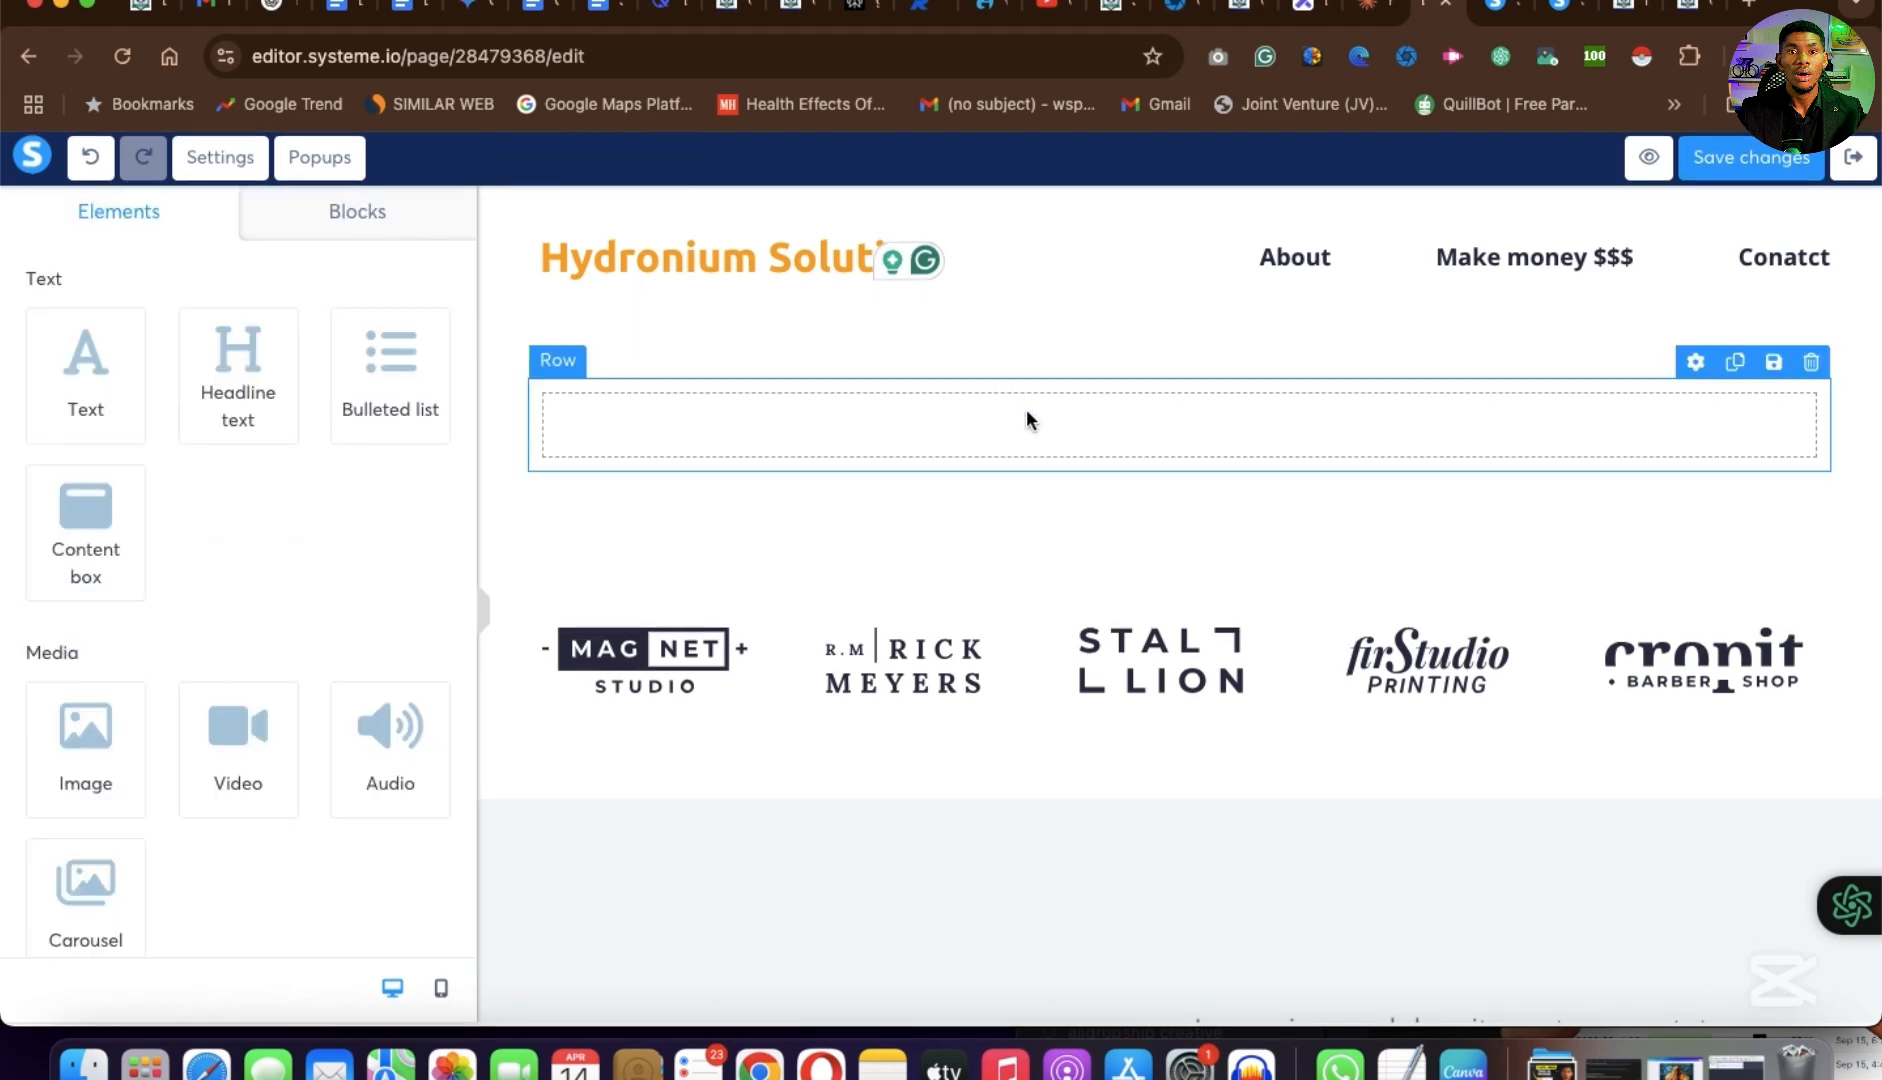
Add a headline to the new section and replace its placeholder text with the copied "Unlock Your Unlimited Creative Potential" headline.
{"action": "left_click_drag", "start_coordinate": [222, 384], "coordinate": [1194, 424]}
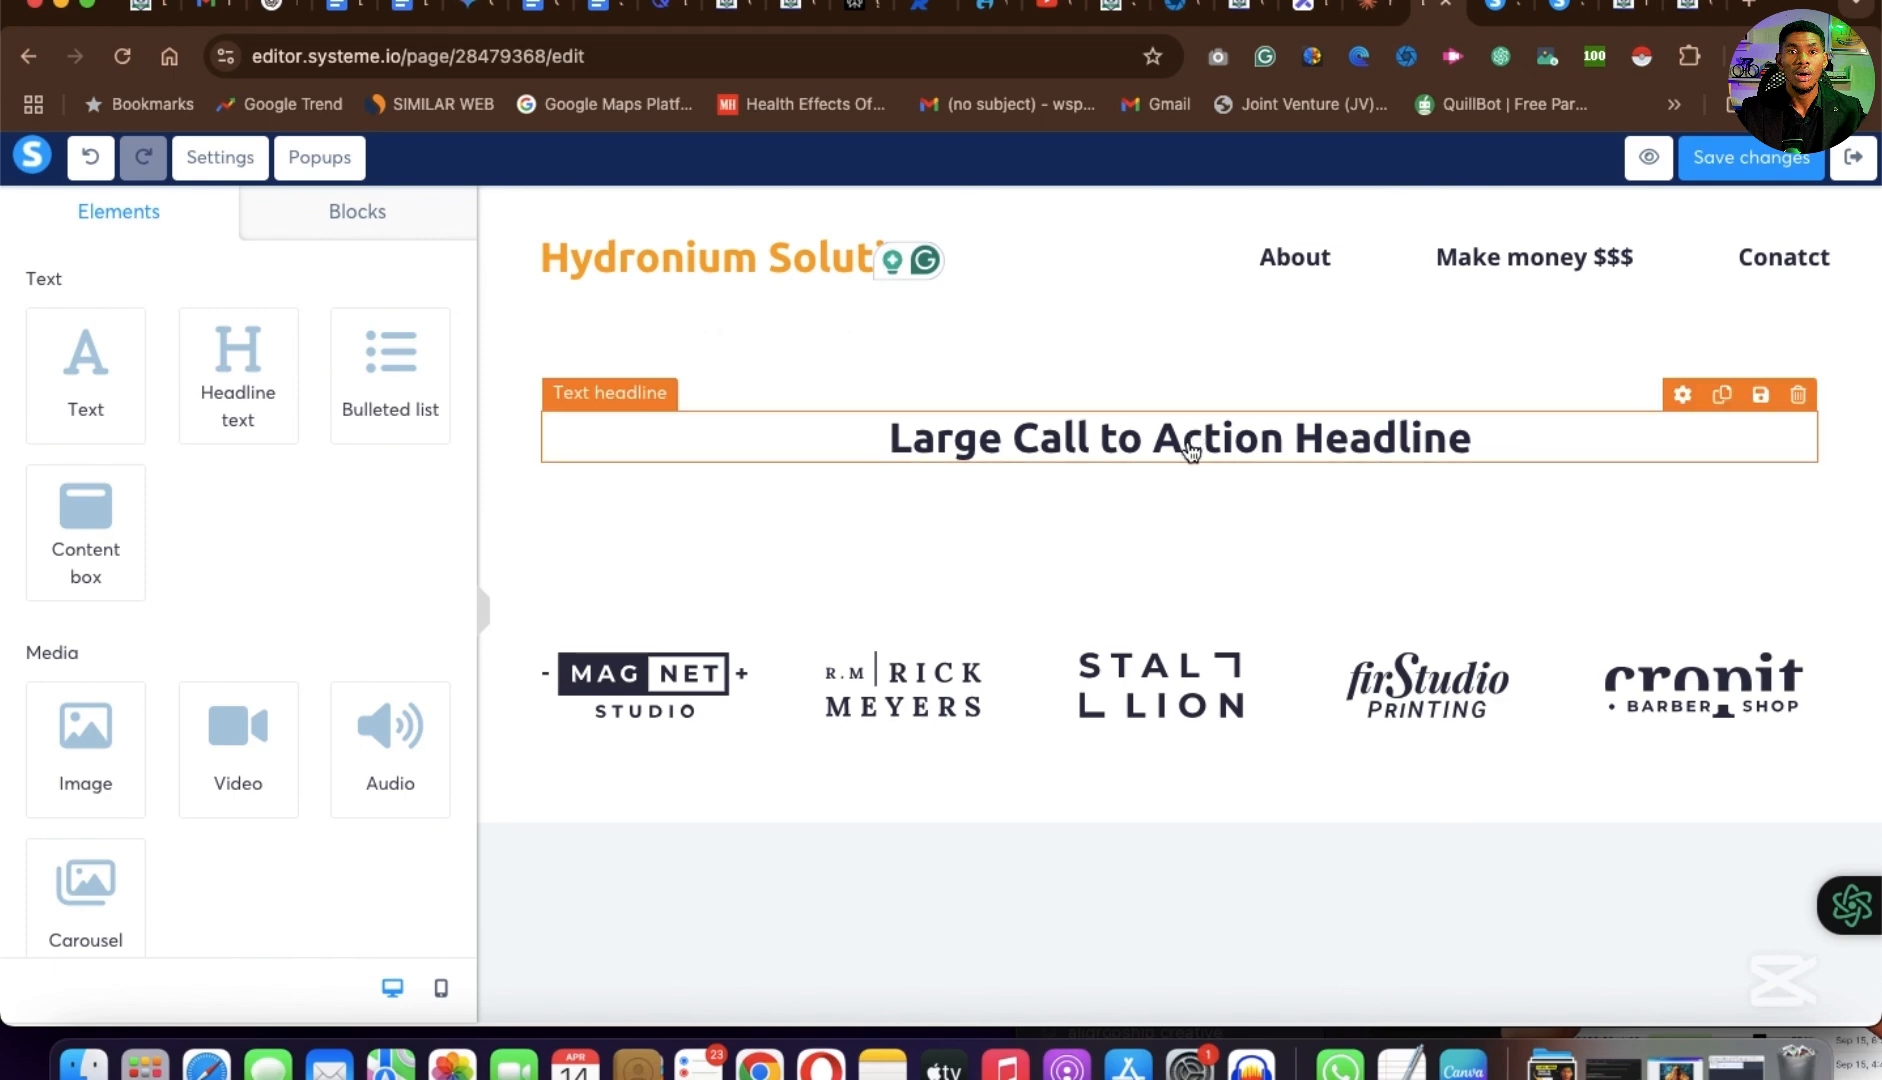
{"action": "left_click", "coordinate": [1192, 452]}
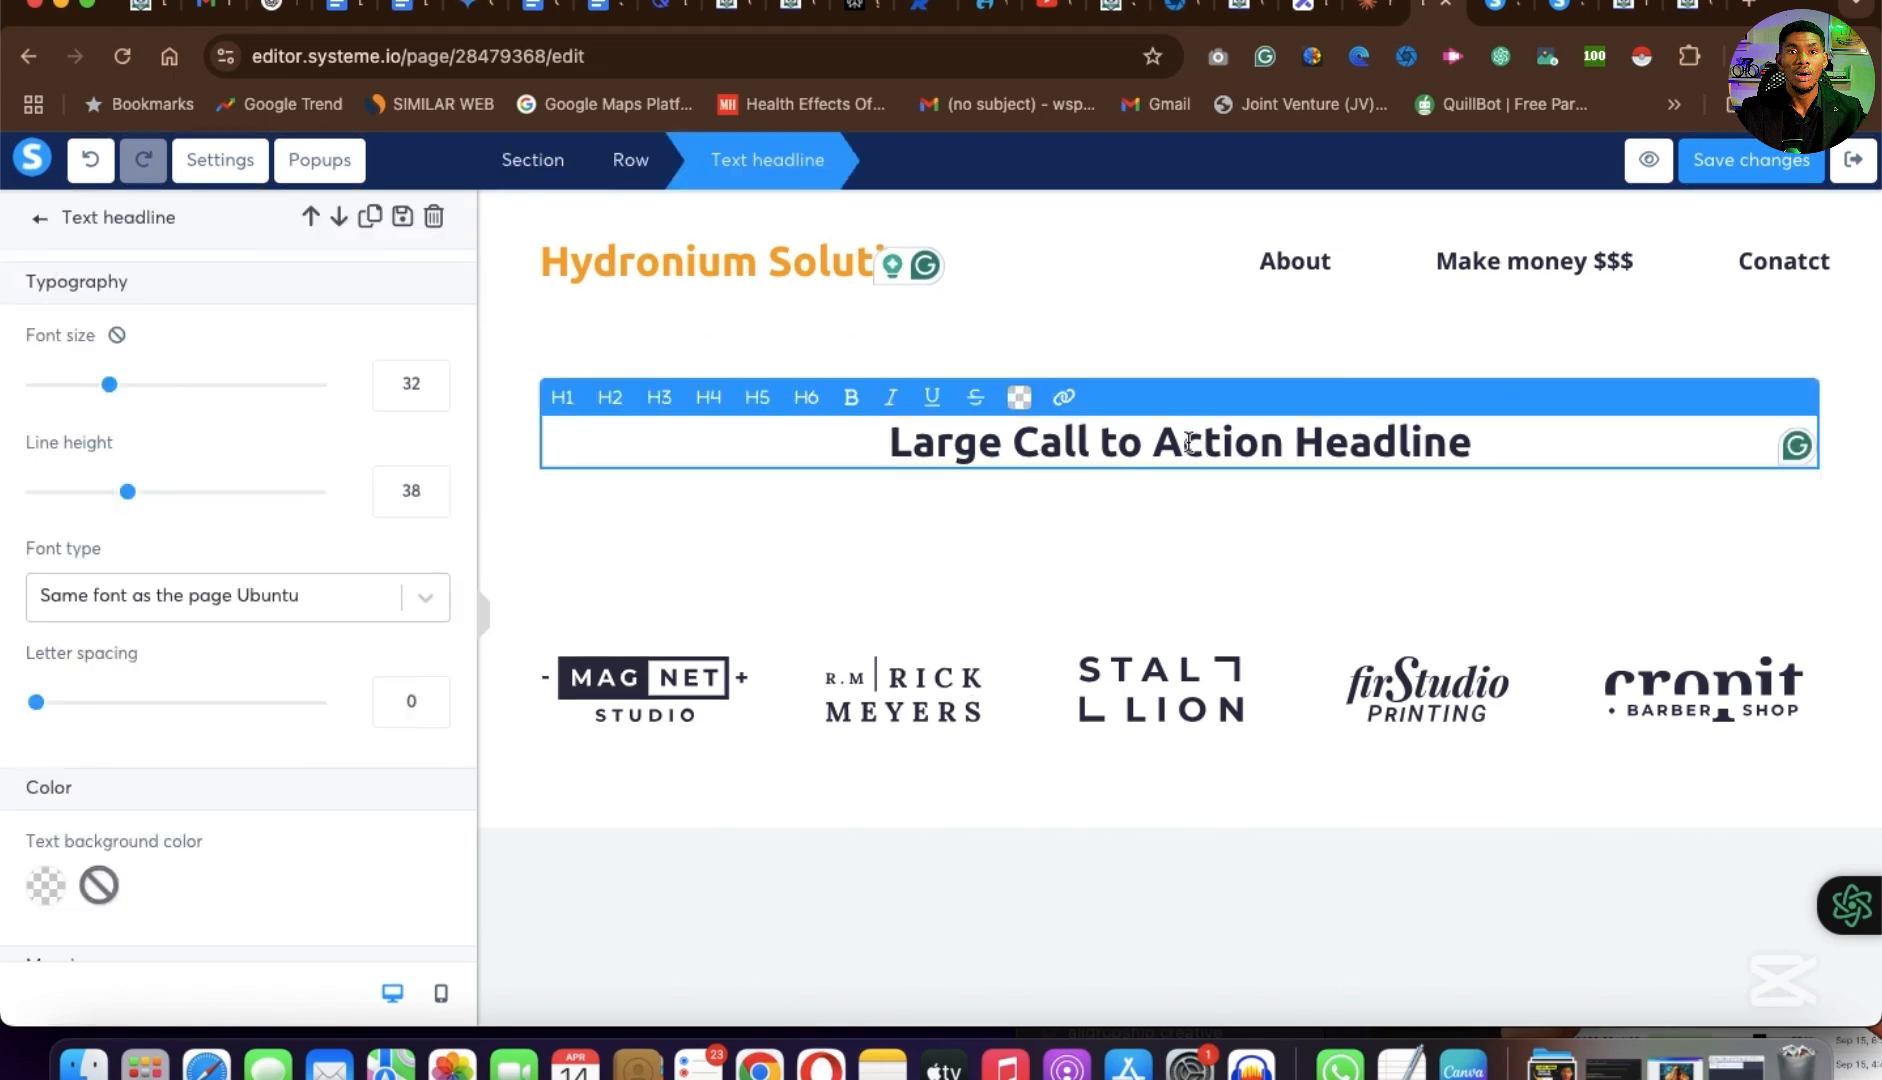
{"action": "triple_click", "coordinate": [1188, 443]}
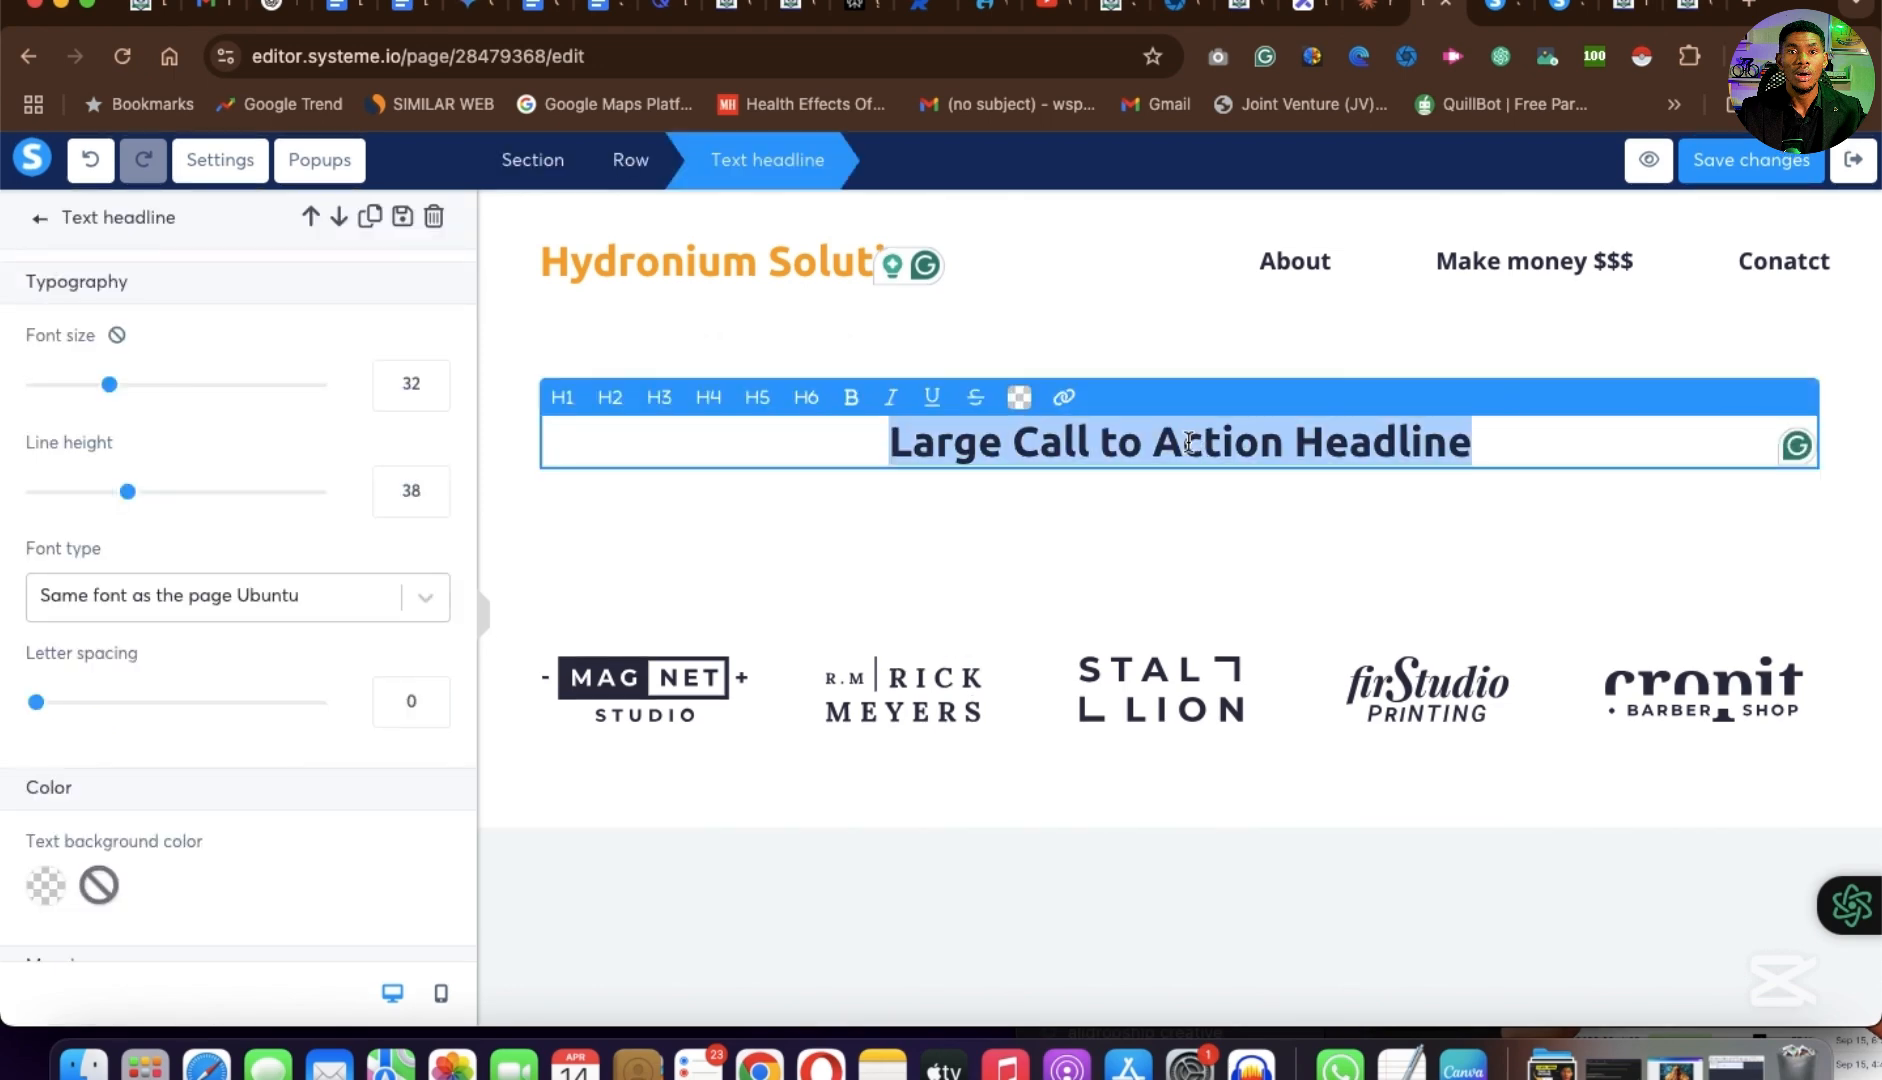
{"action": "key", "text": "super+v"}
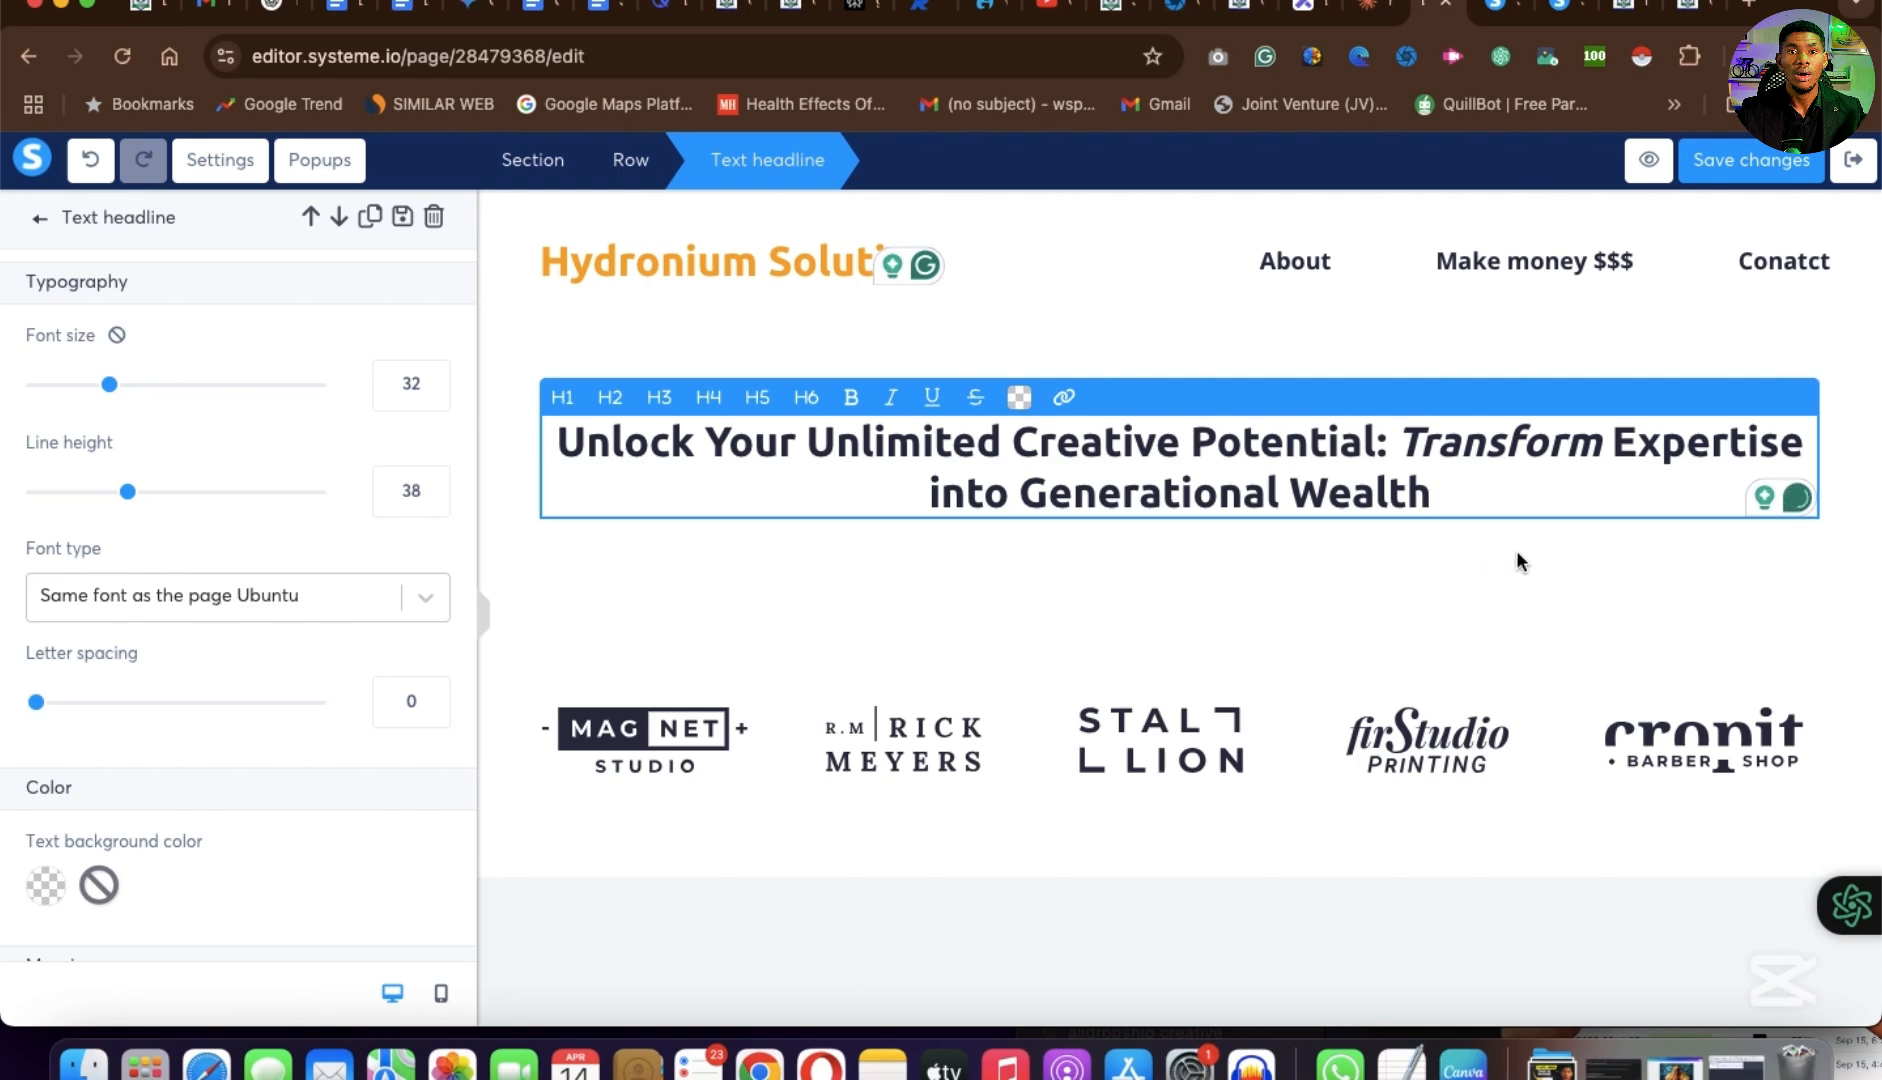
{"action": "left_click", "coordinate": [1370, 540]}
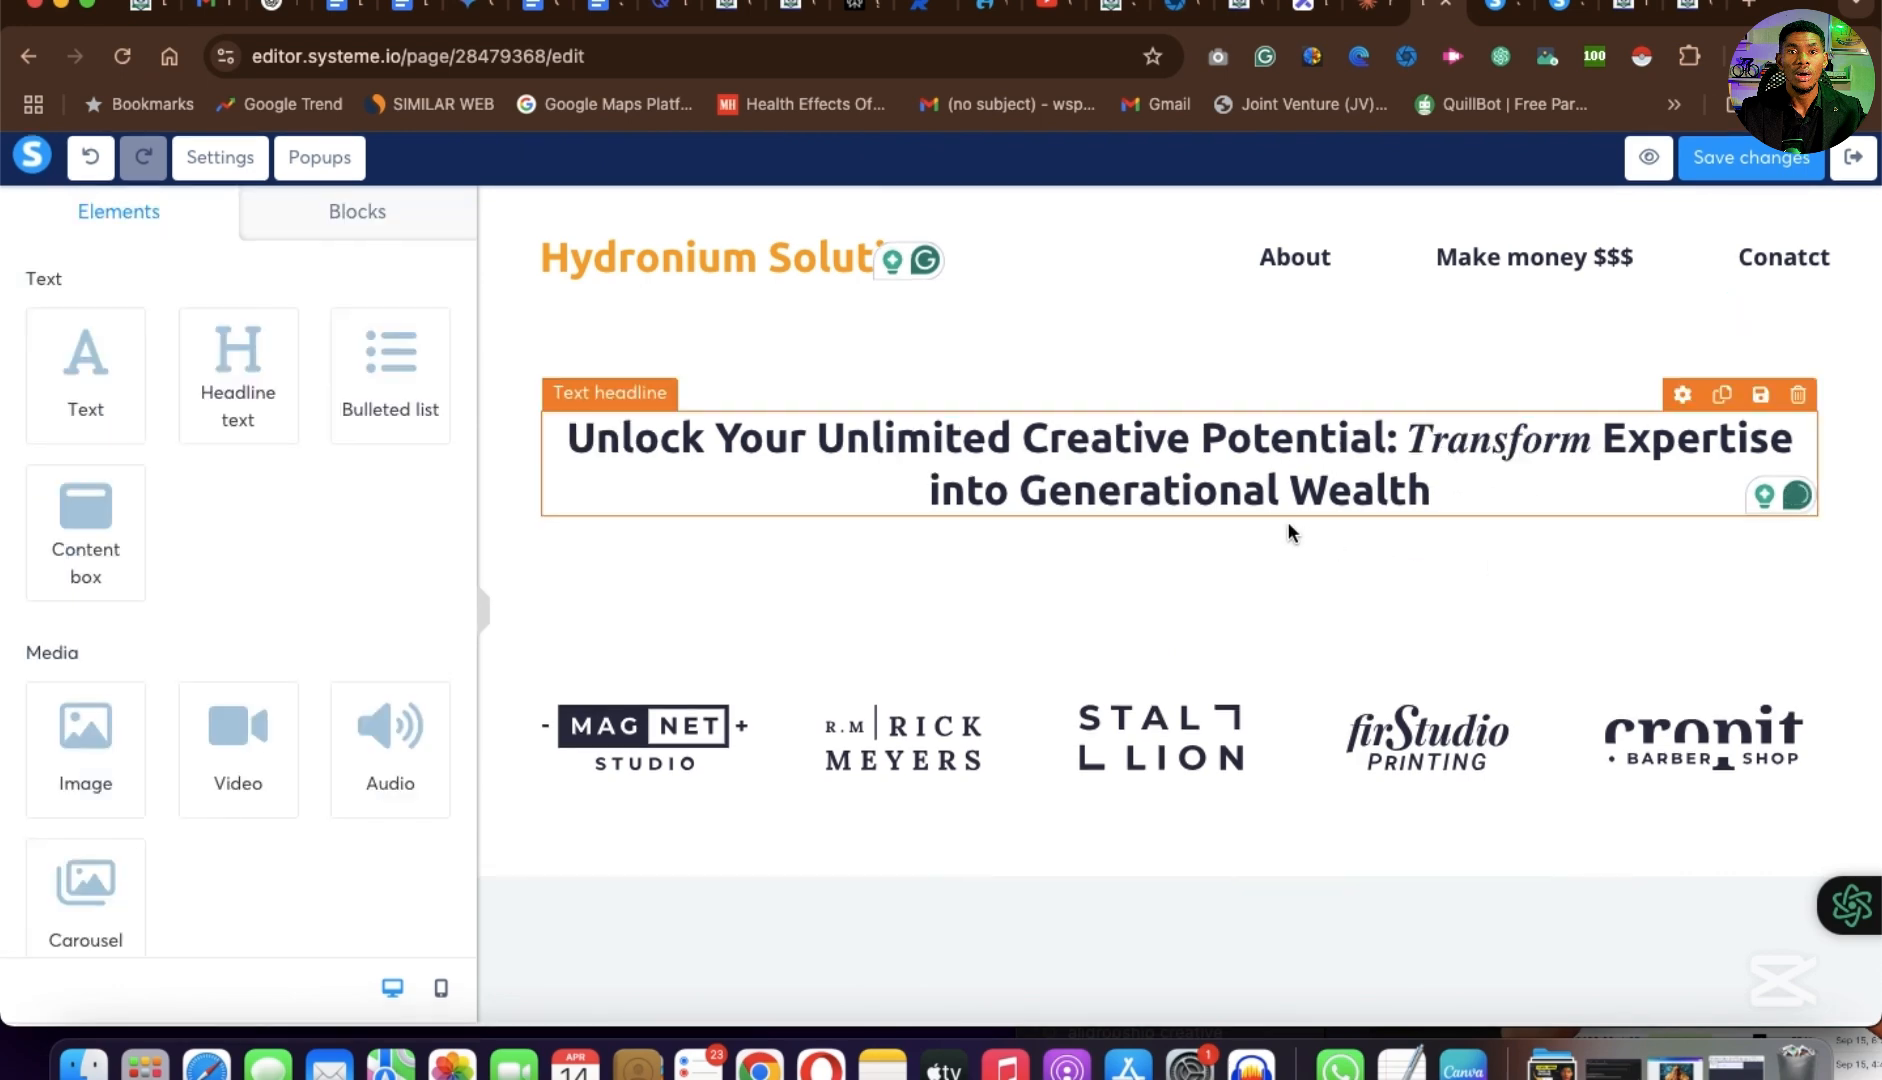
{"action": "left_click", "coordinate": [1258, 507]}
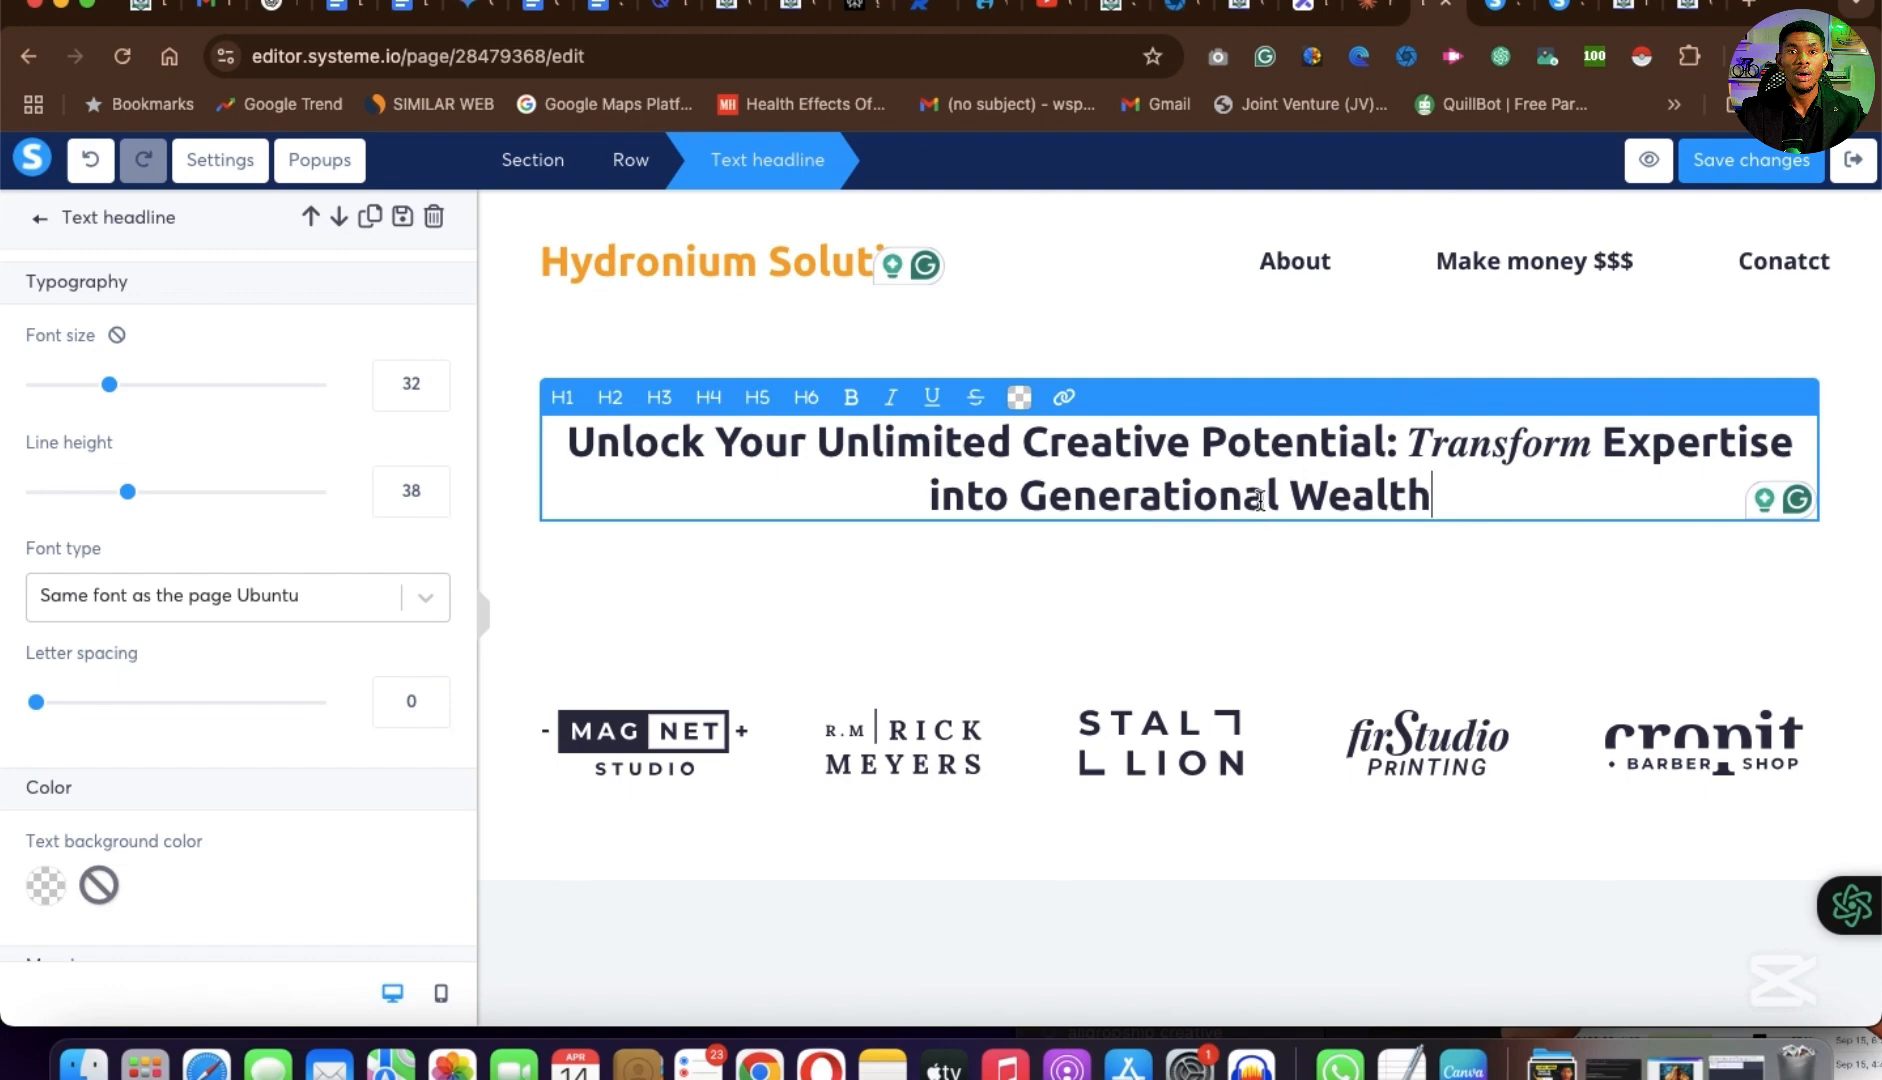
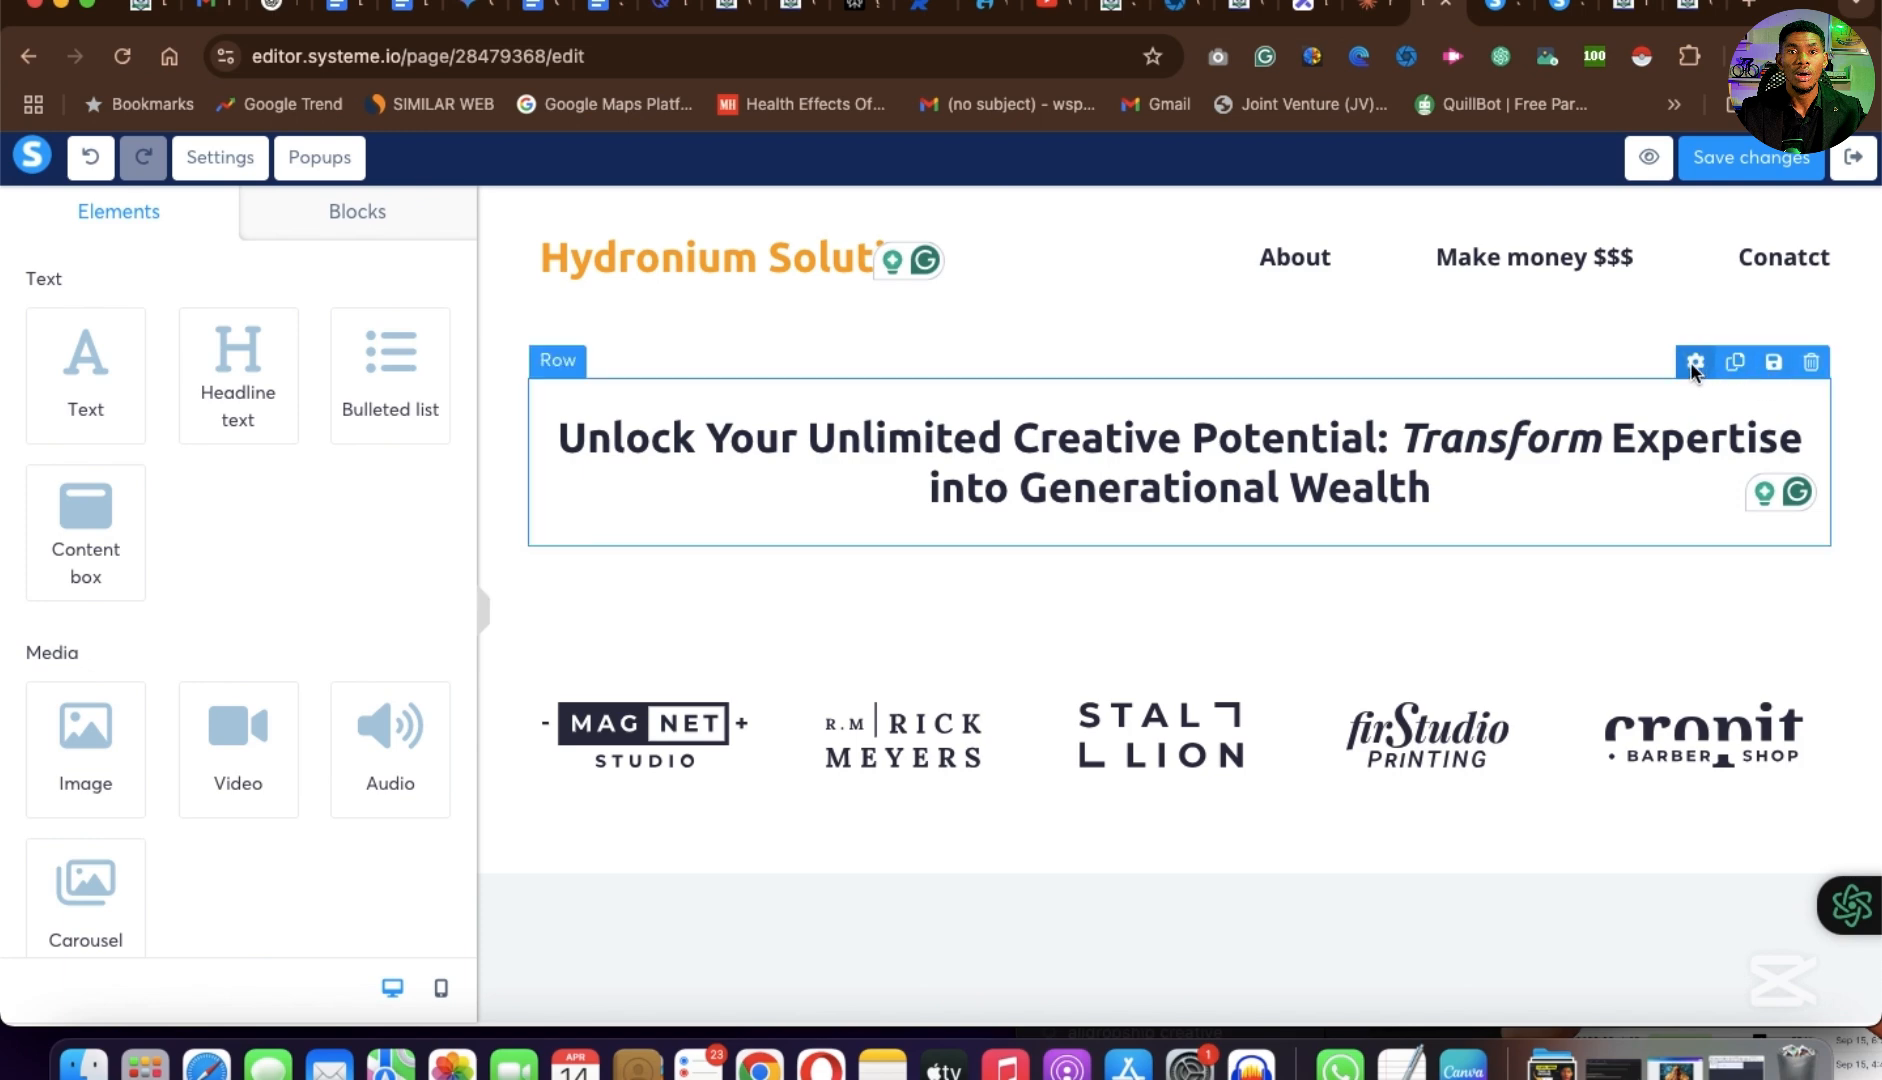
Set the background color of the headline row to a medium blue, comparing it with the banner on the example page.
{"action": "left_click", "coordinate": [1692, 363]}
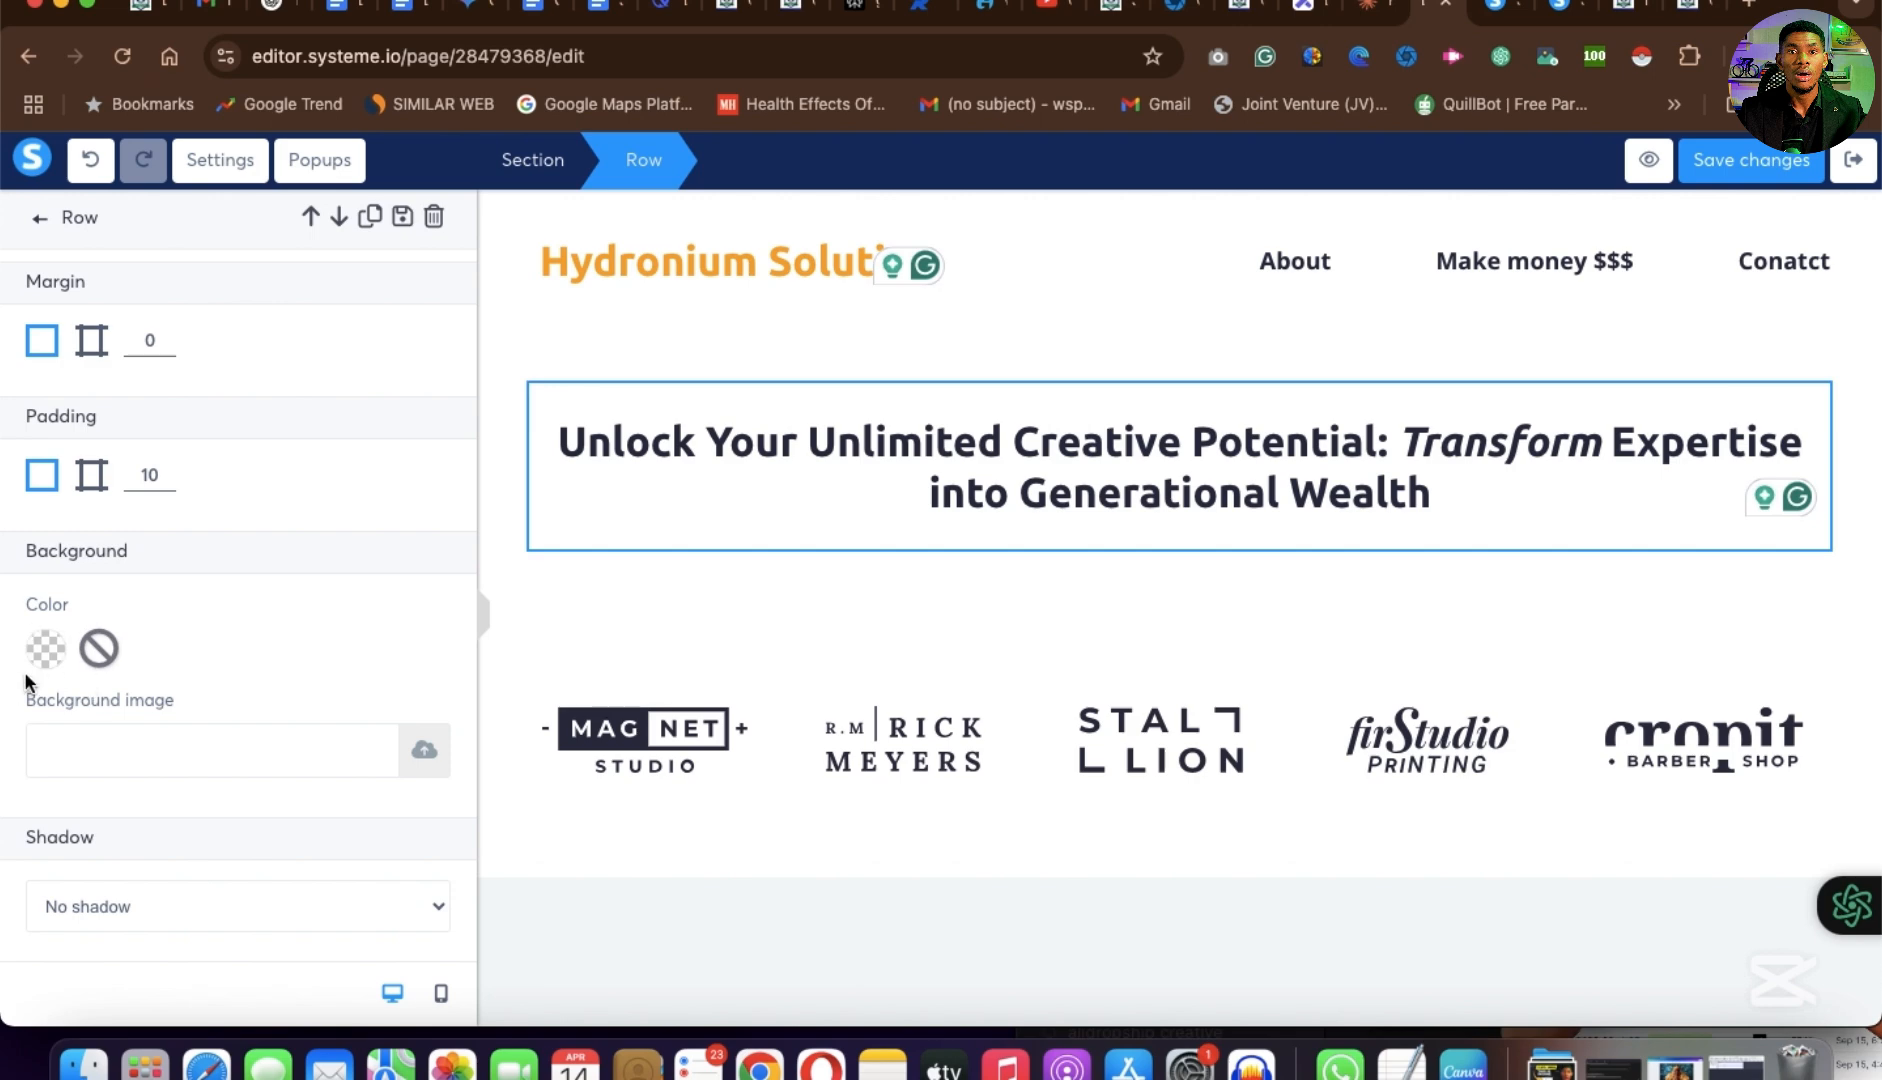
{"action": "left_click", "coordinate": [45, 649]}
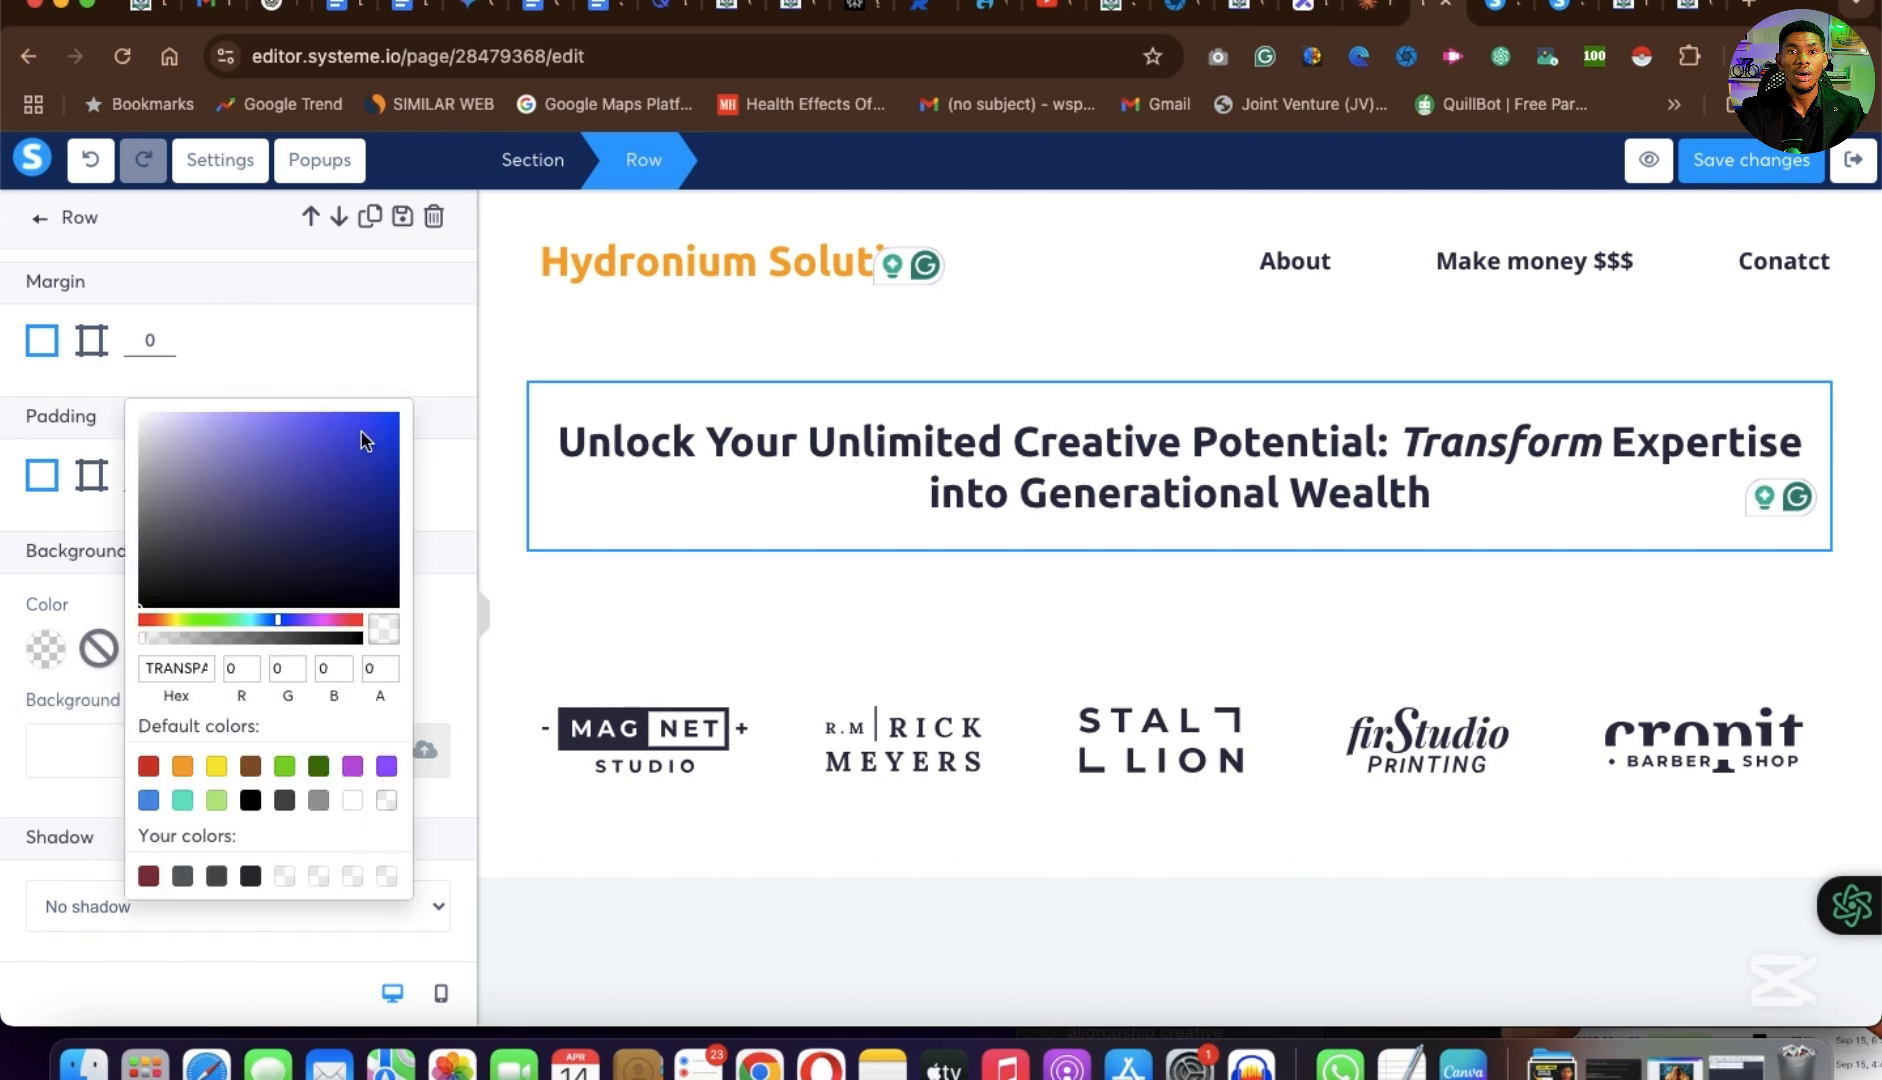
{"action": "left_click", "coordinate": [362, 432]}
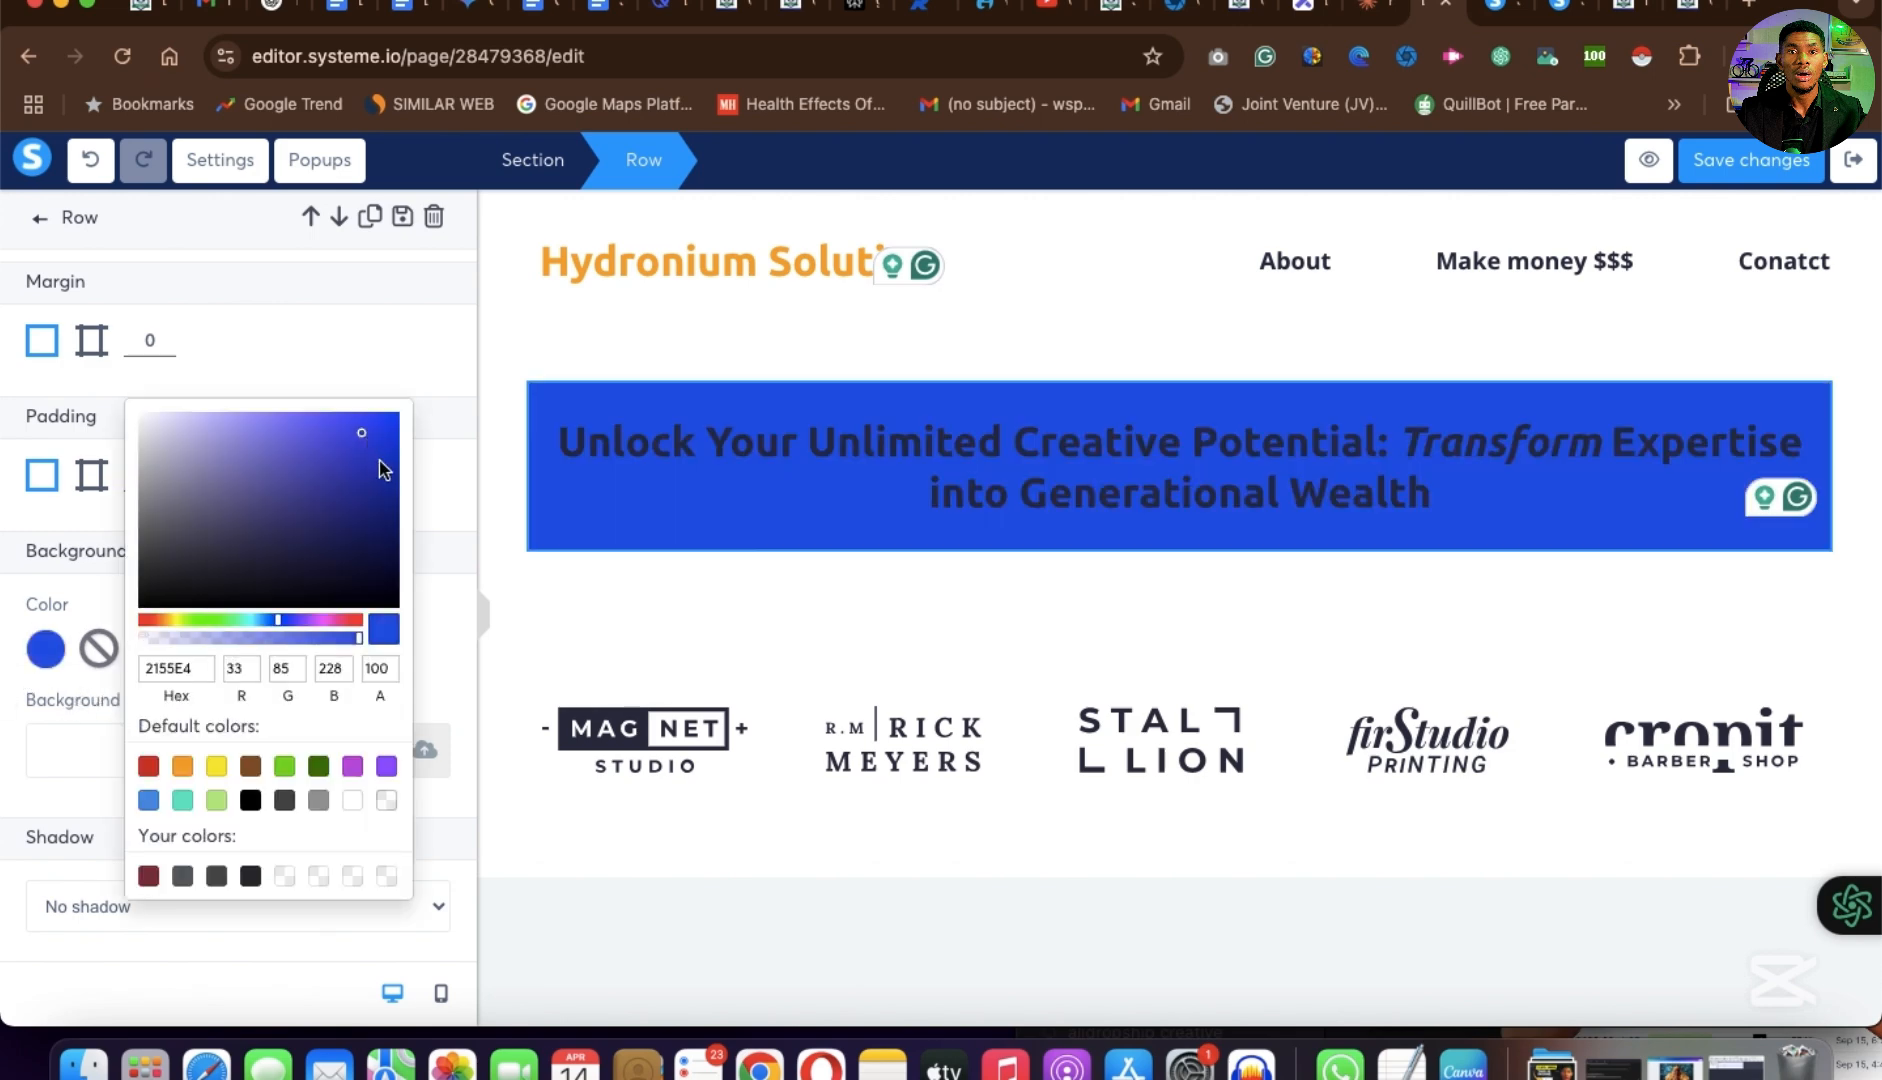
{"action": "left_click", "coordinate": [379, 461]}
{"action": "left_click", "coordinate": [339, 439]}
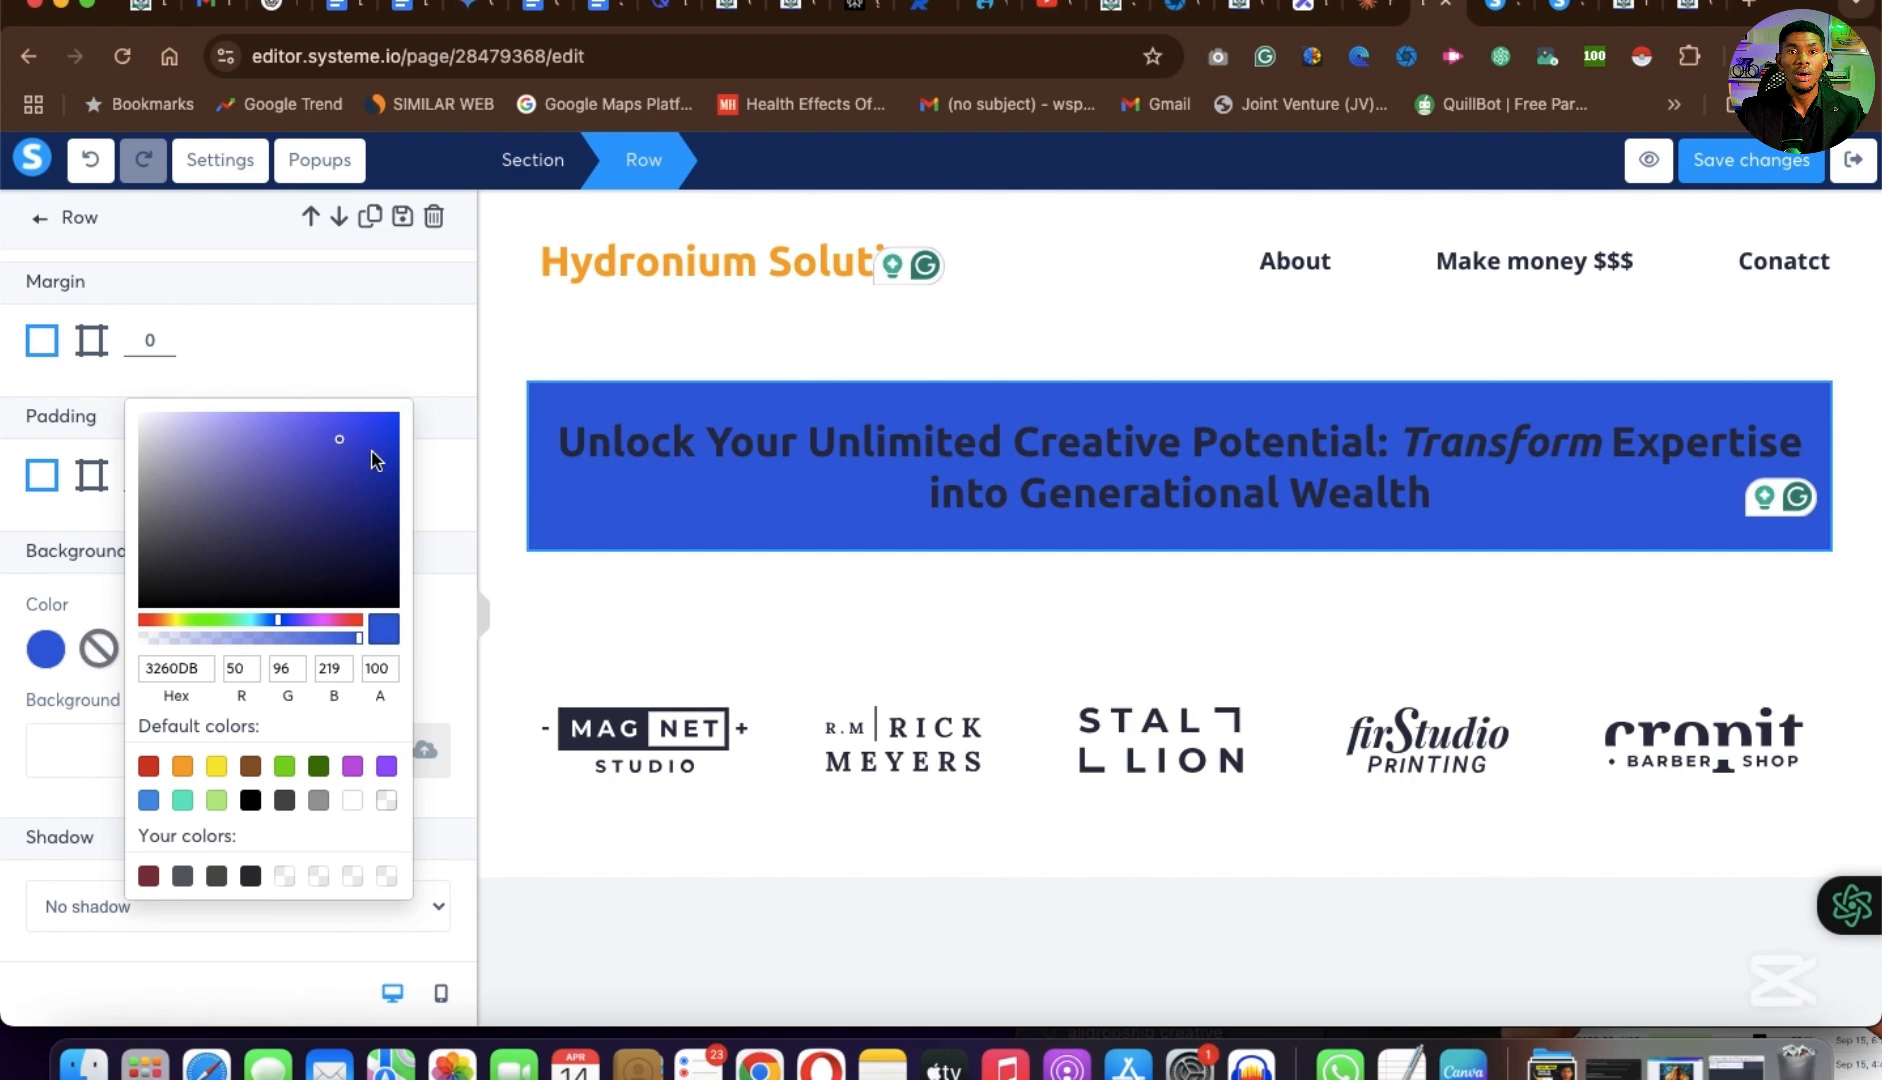
{"action": "left_click", "coordinate": [334, 427]}
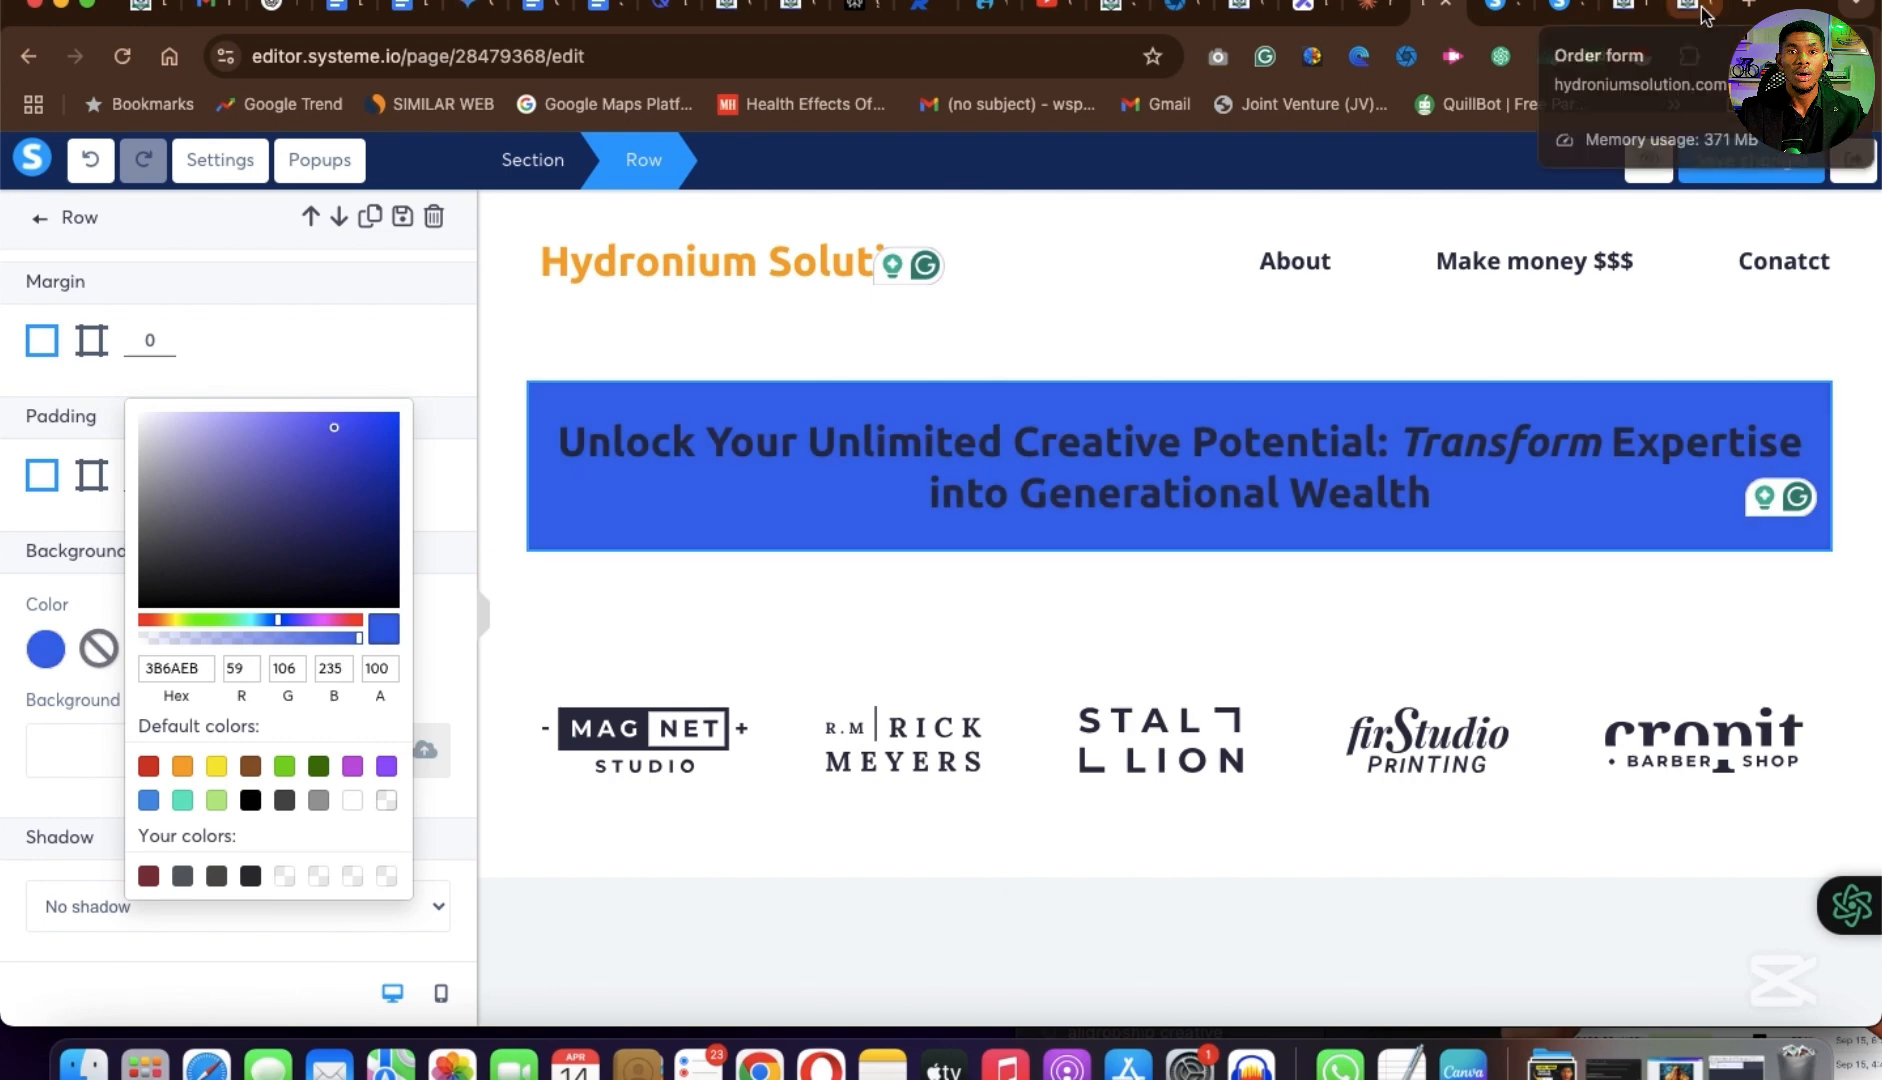
{"action": "left_click", "coordinate": [1704, 14]}
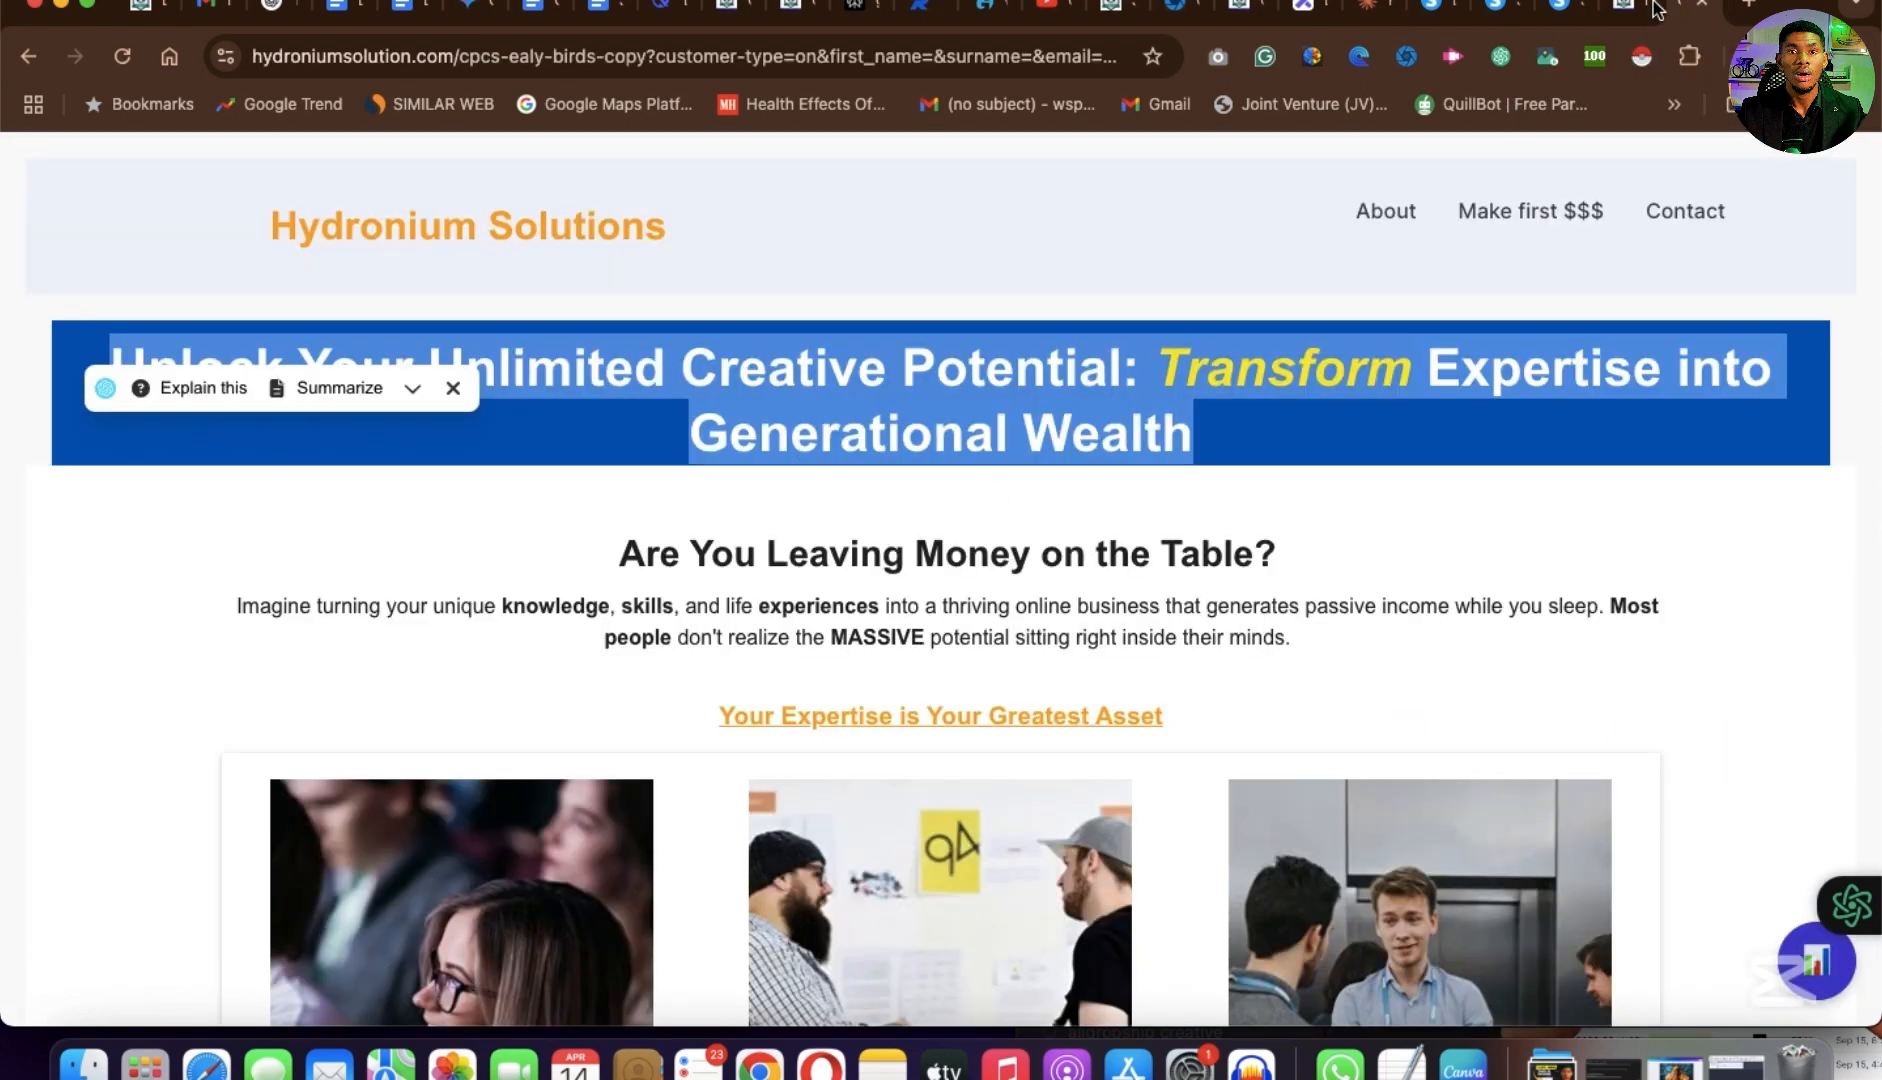
{"action": "left_click", "coordinate": [1432, 14]}
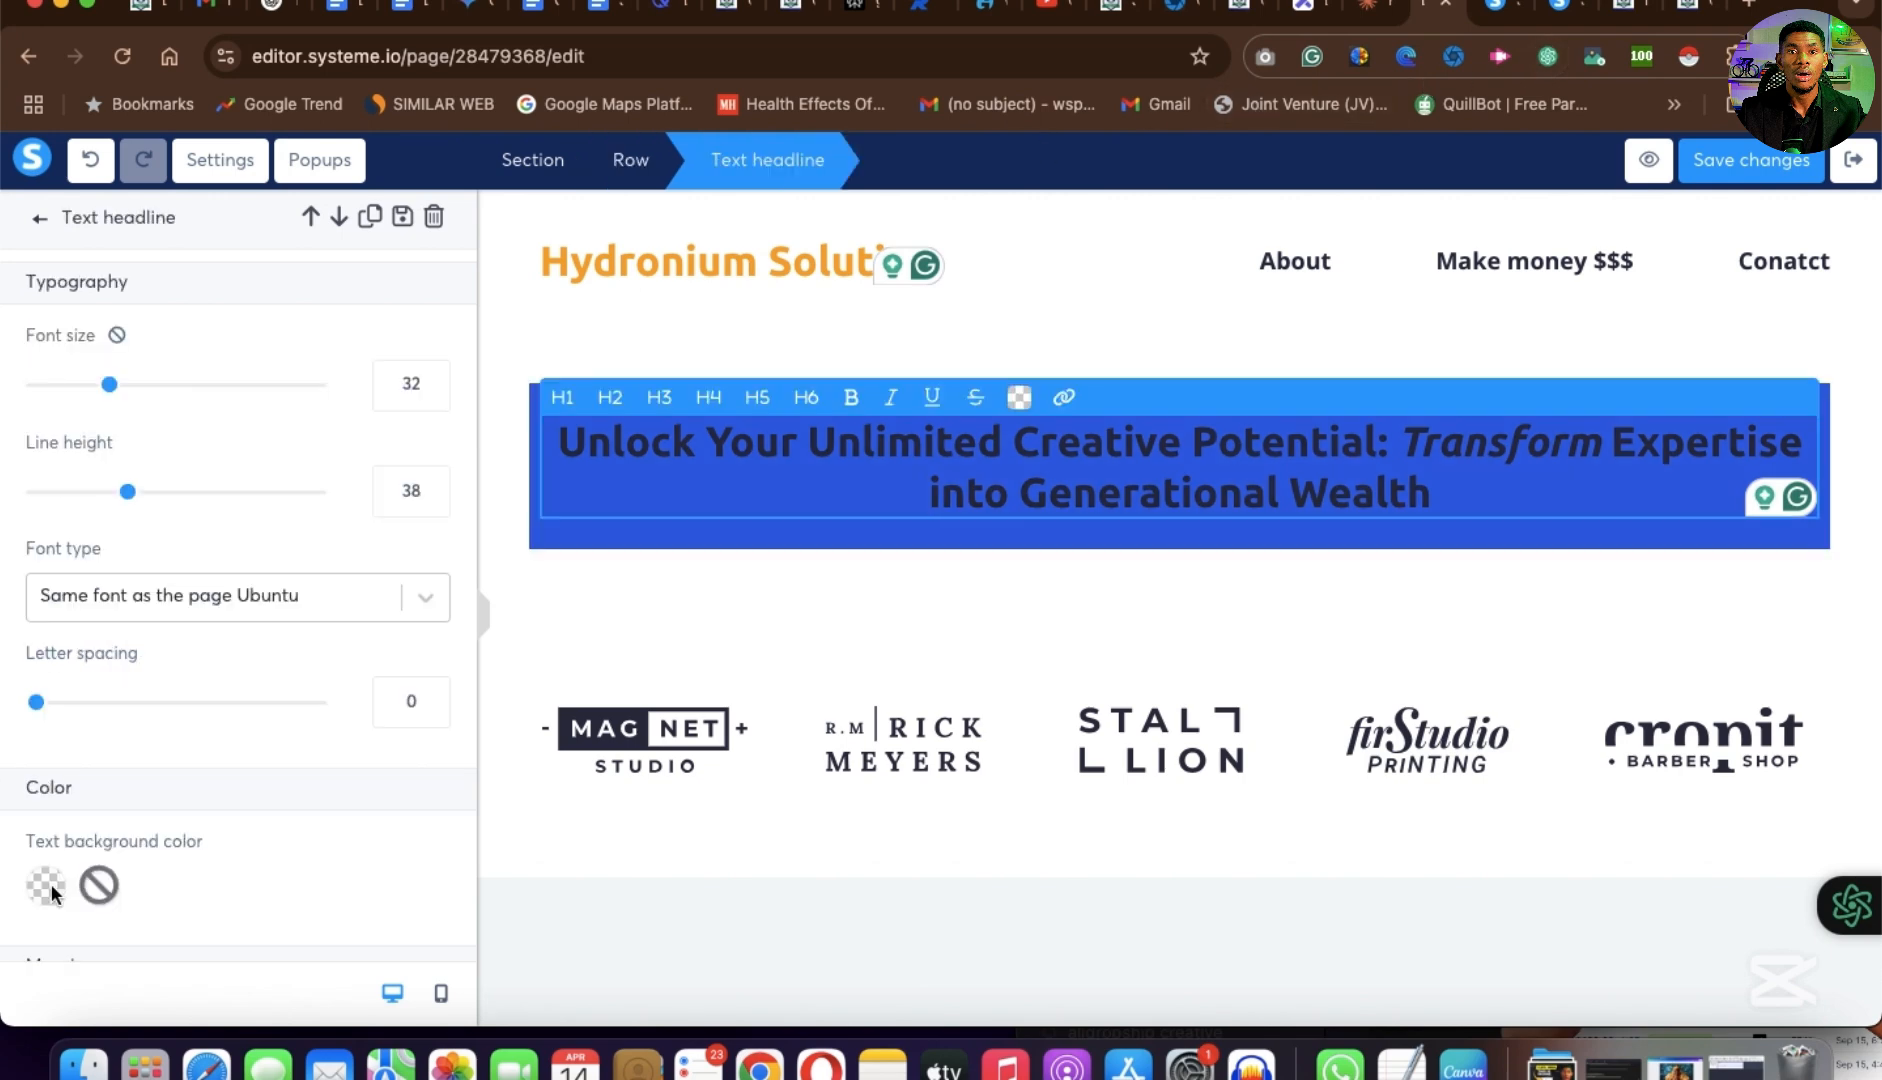
{"action": "left_click", "coordinate": [49, 883]}
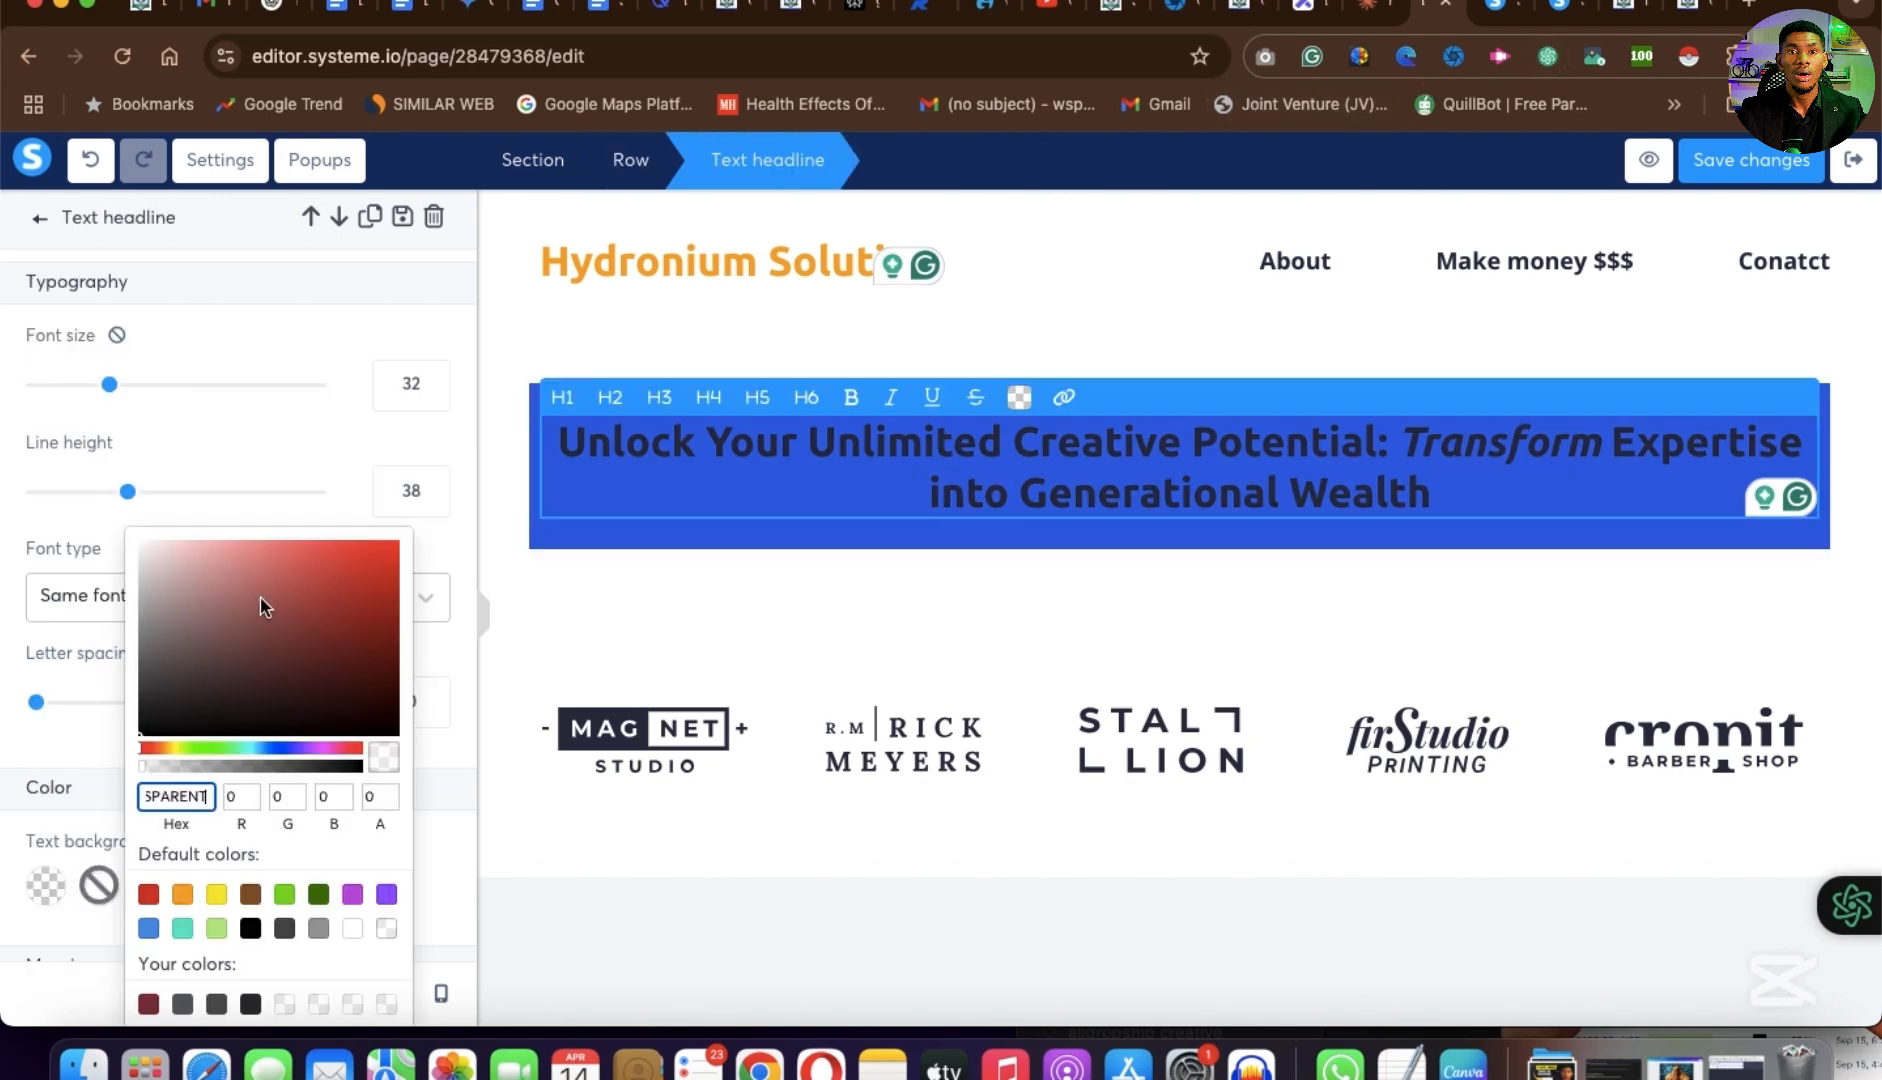
{"action": "left_click", "coordinate": [356, 932]}
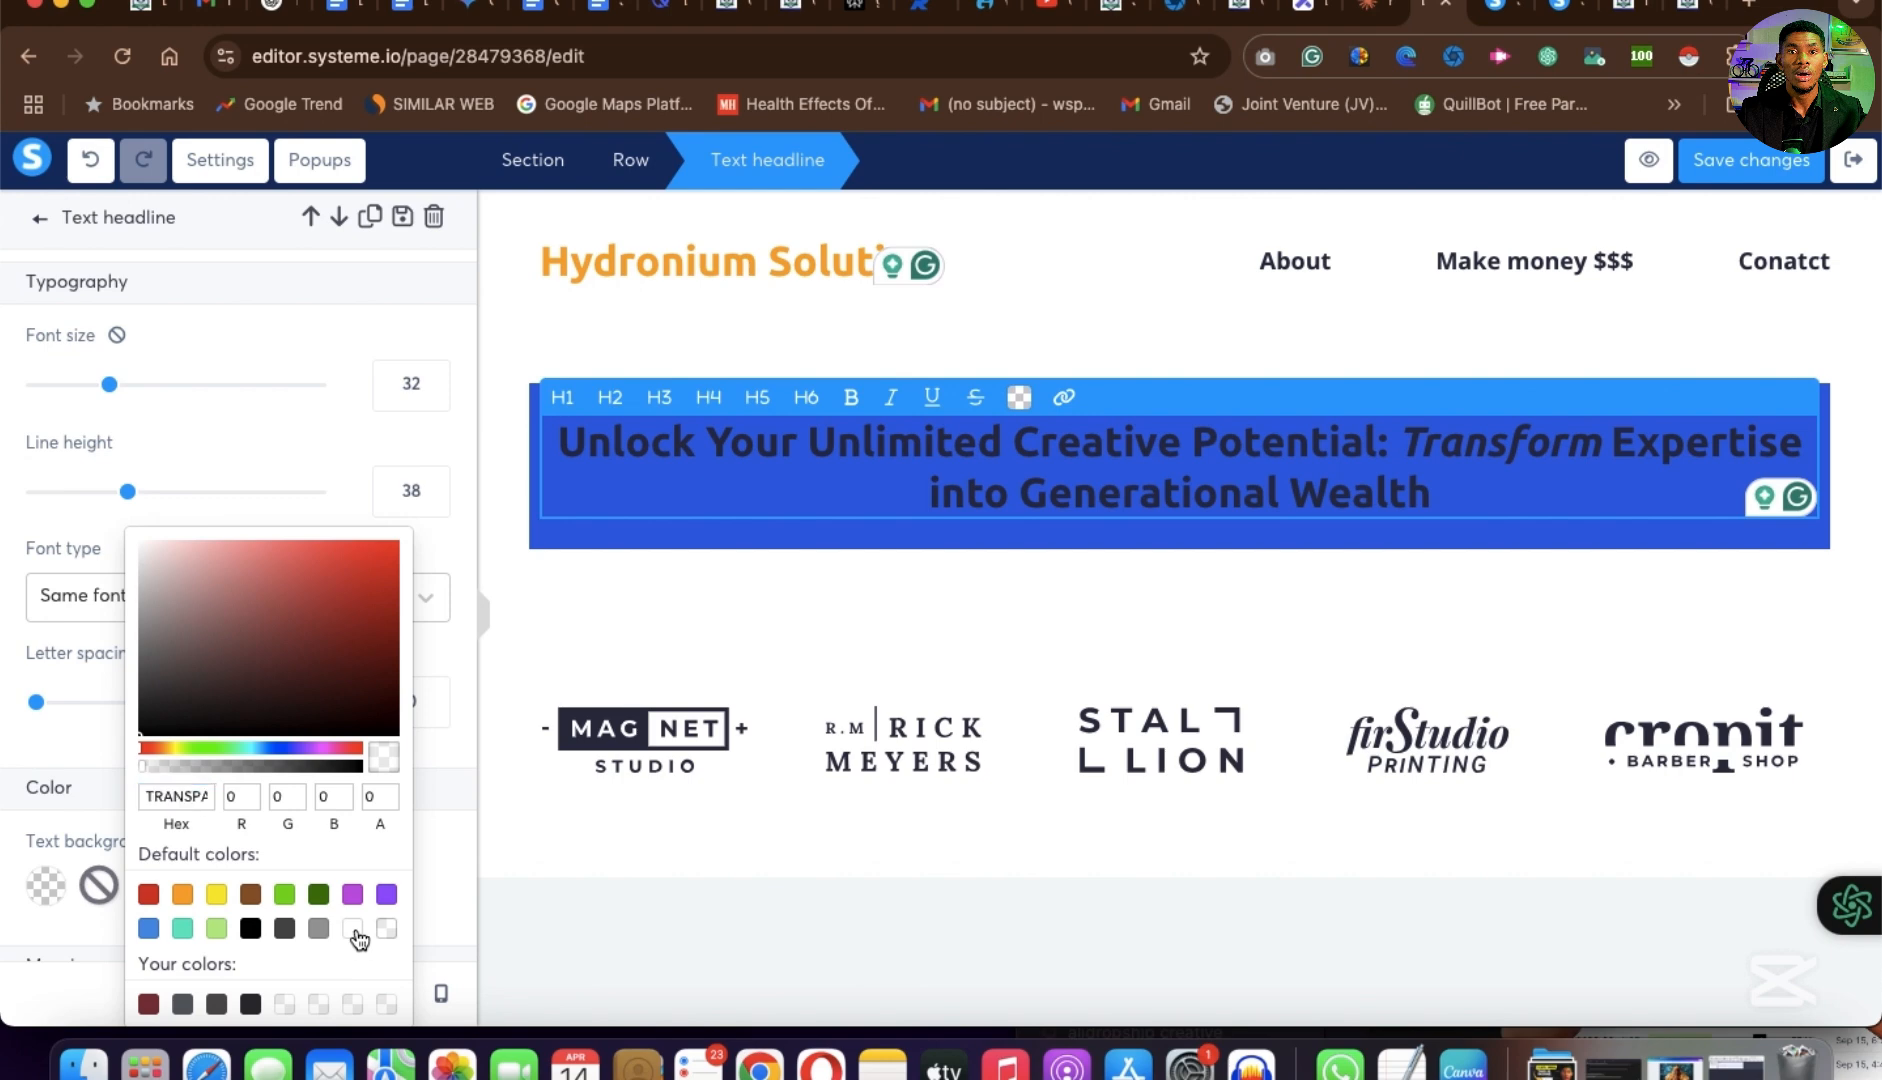
{"action": "left_click", "coordinate": [355, 929]}
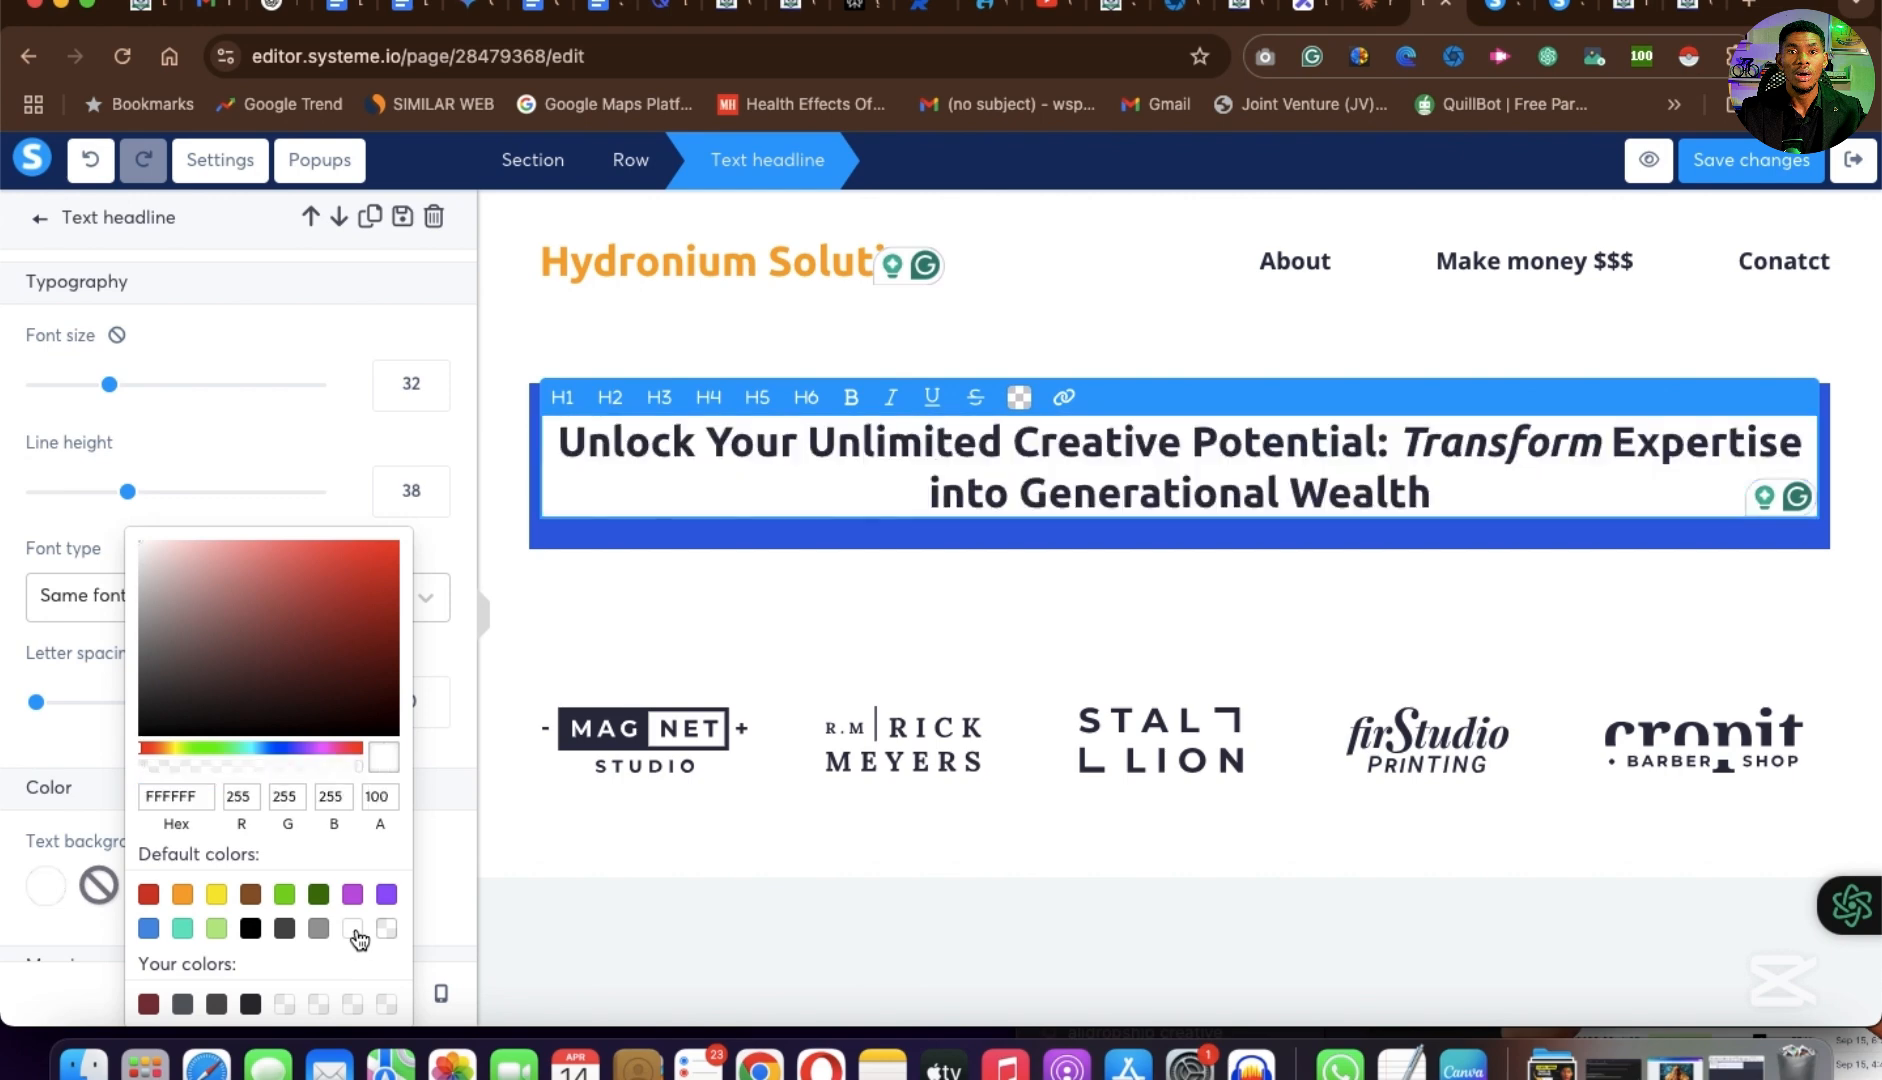
{"action": "key", "text": "Escape"}
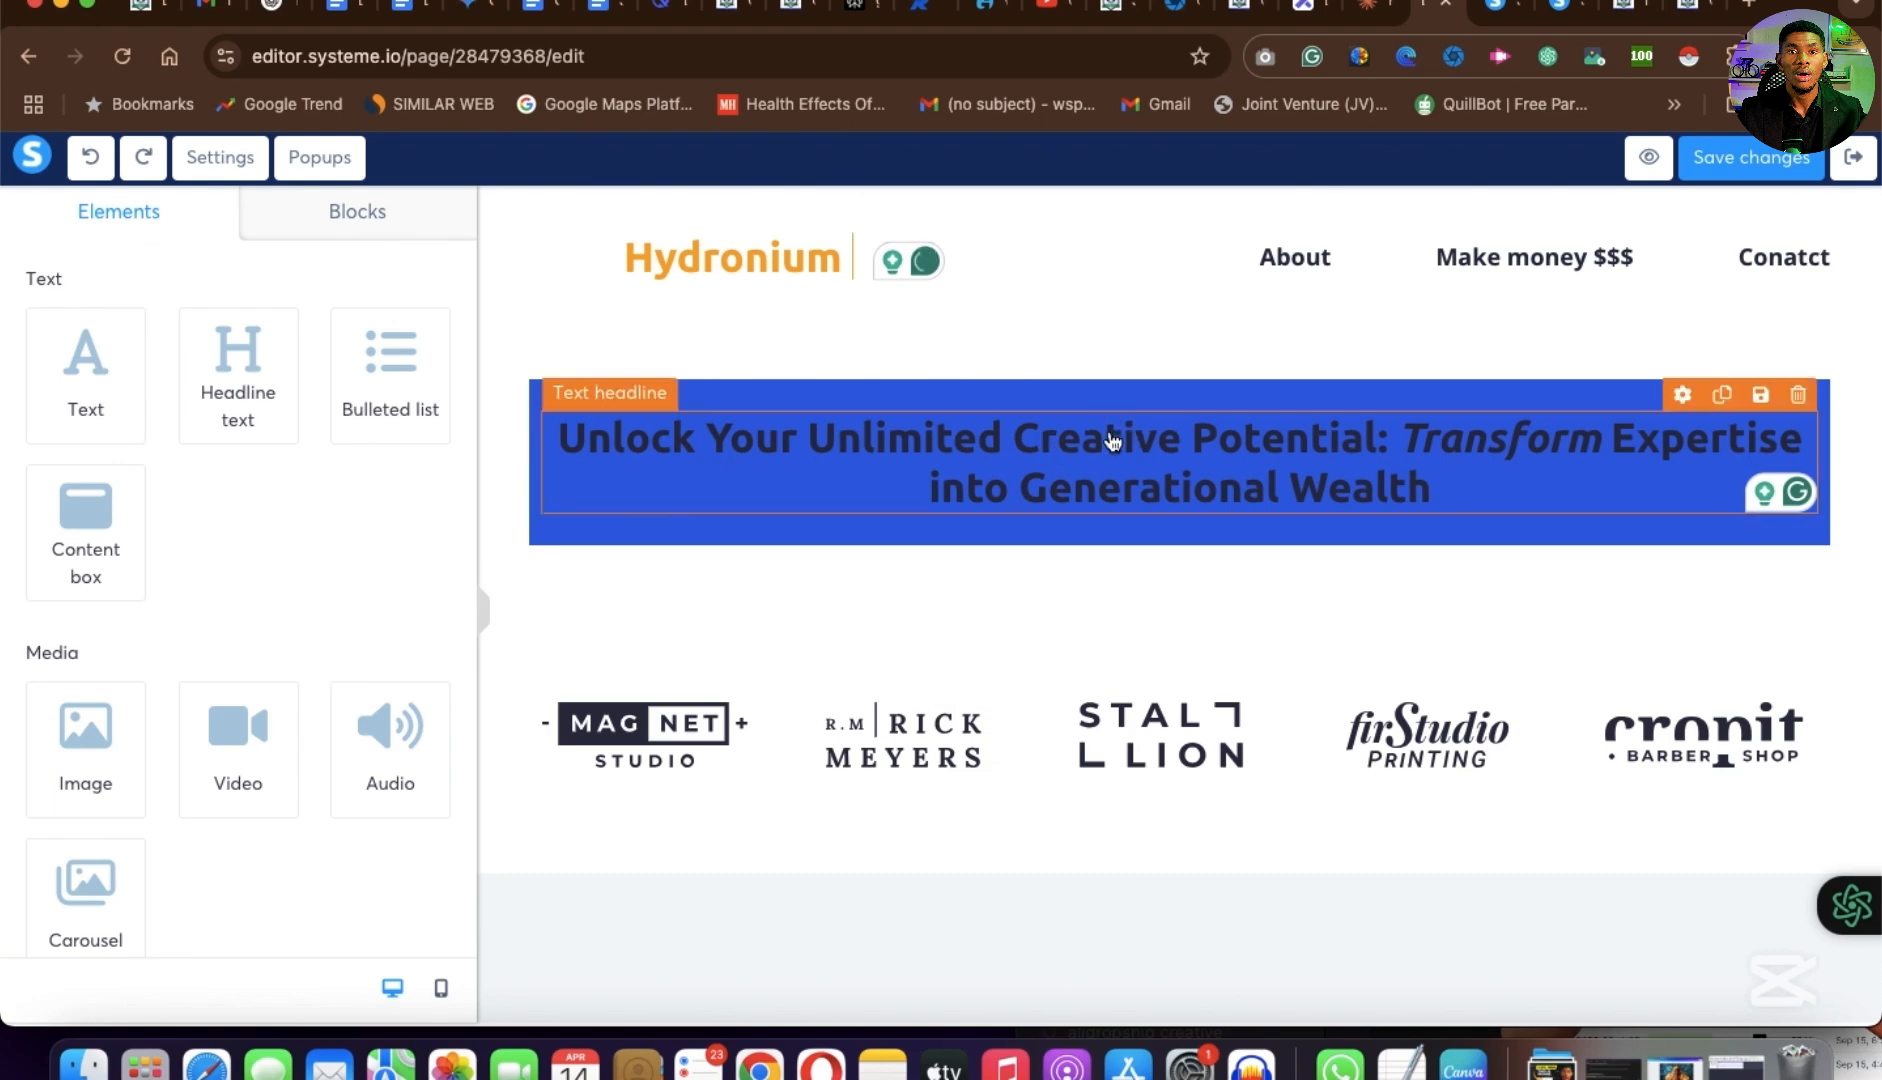
Change the text color of the whole "Unlock Your Unlimited Creative Potential" headline to white (FFFFFF).
{"action": "left_click", "coordinate": [1281, 474]}
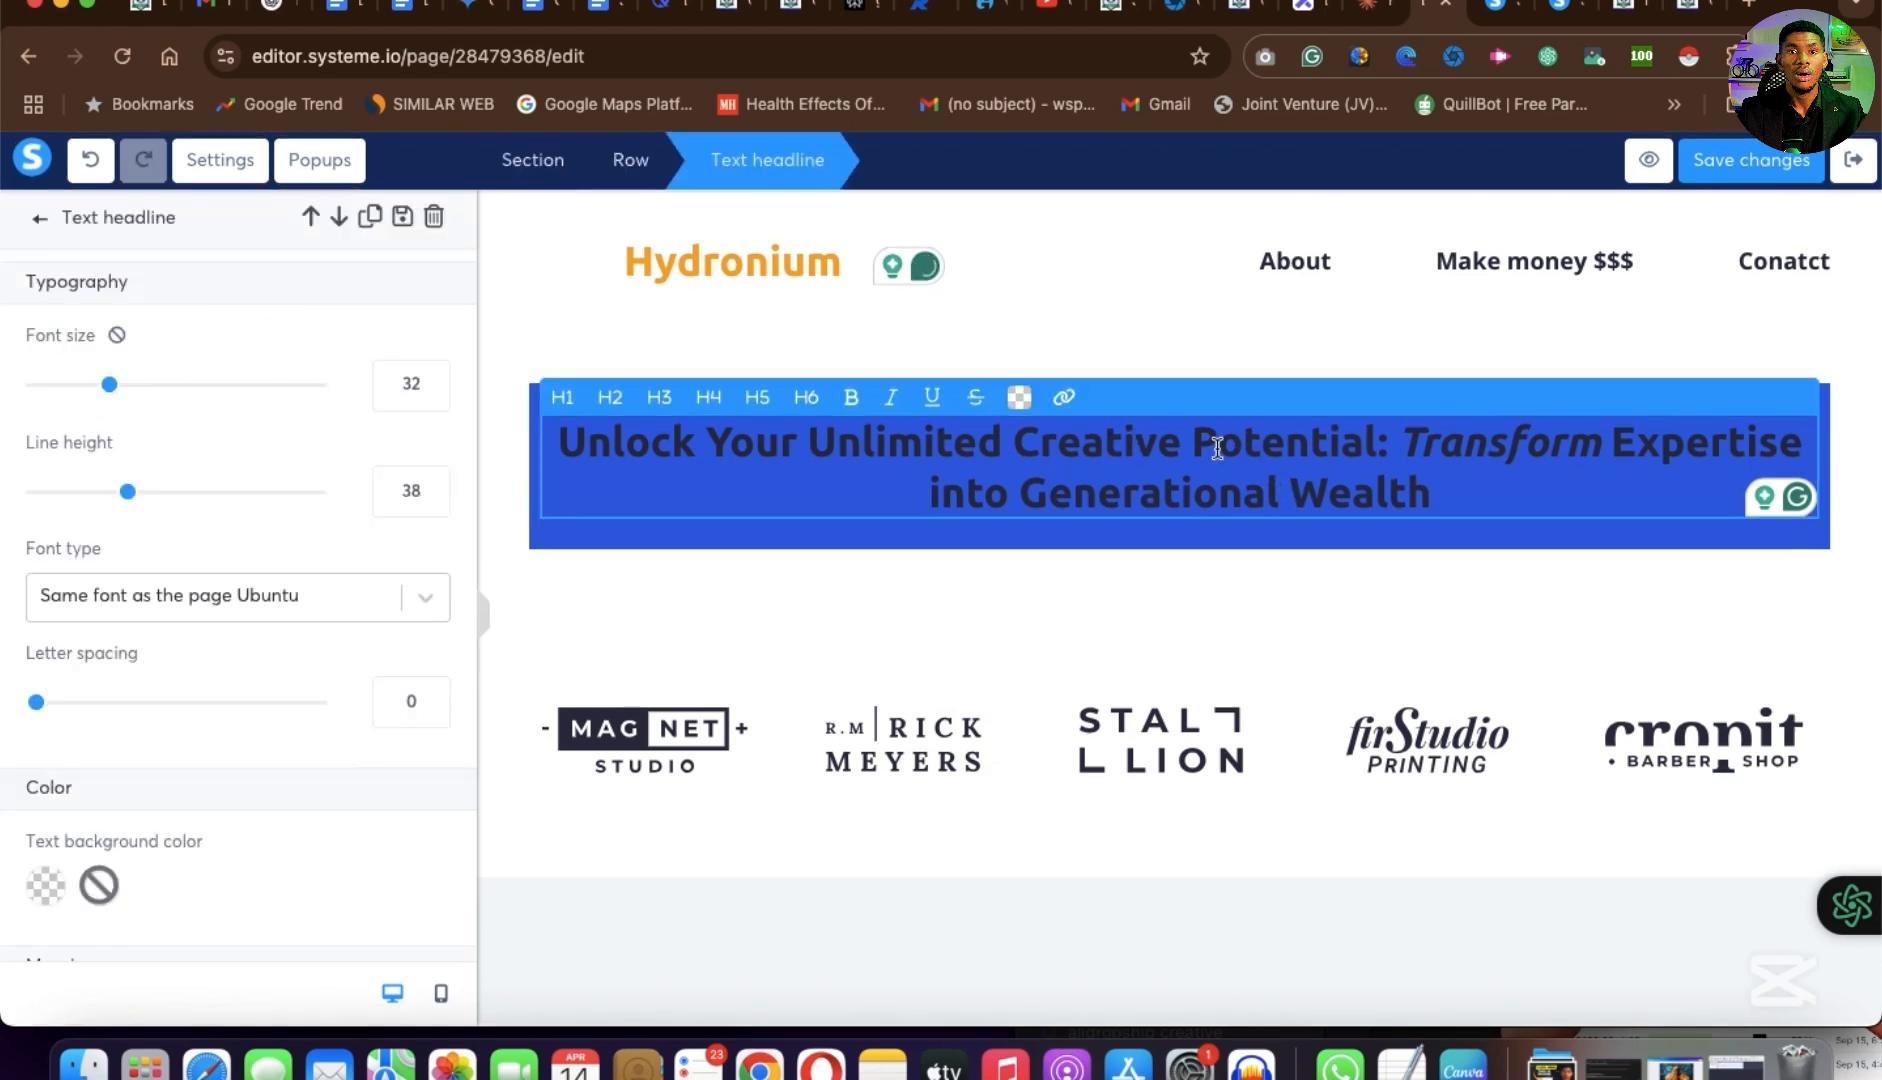
{"action": "triple_click", "coordinate": [1217, 447]}
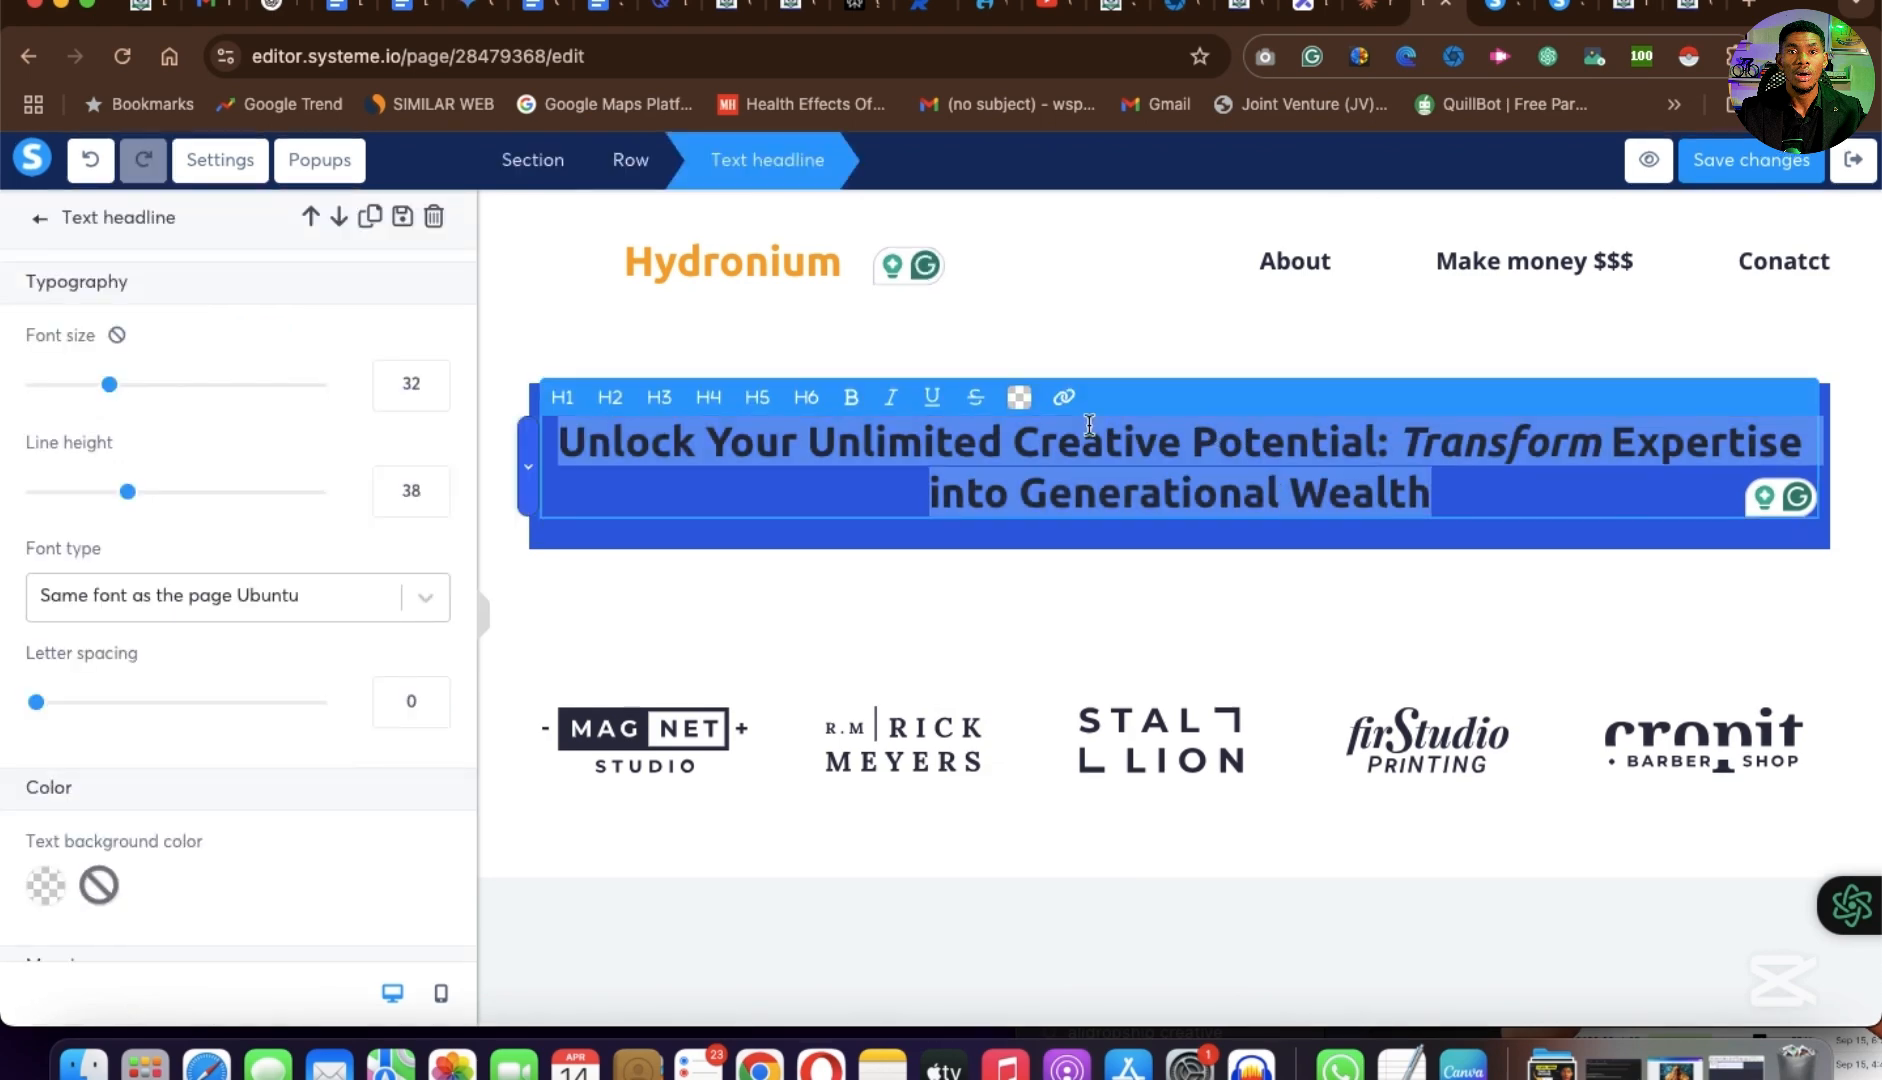
{"action": "left_click", "coordinate": [1020, 402]}
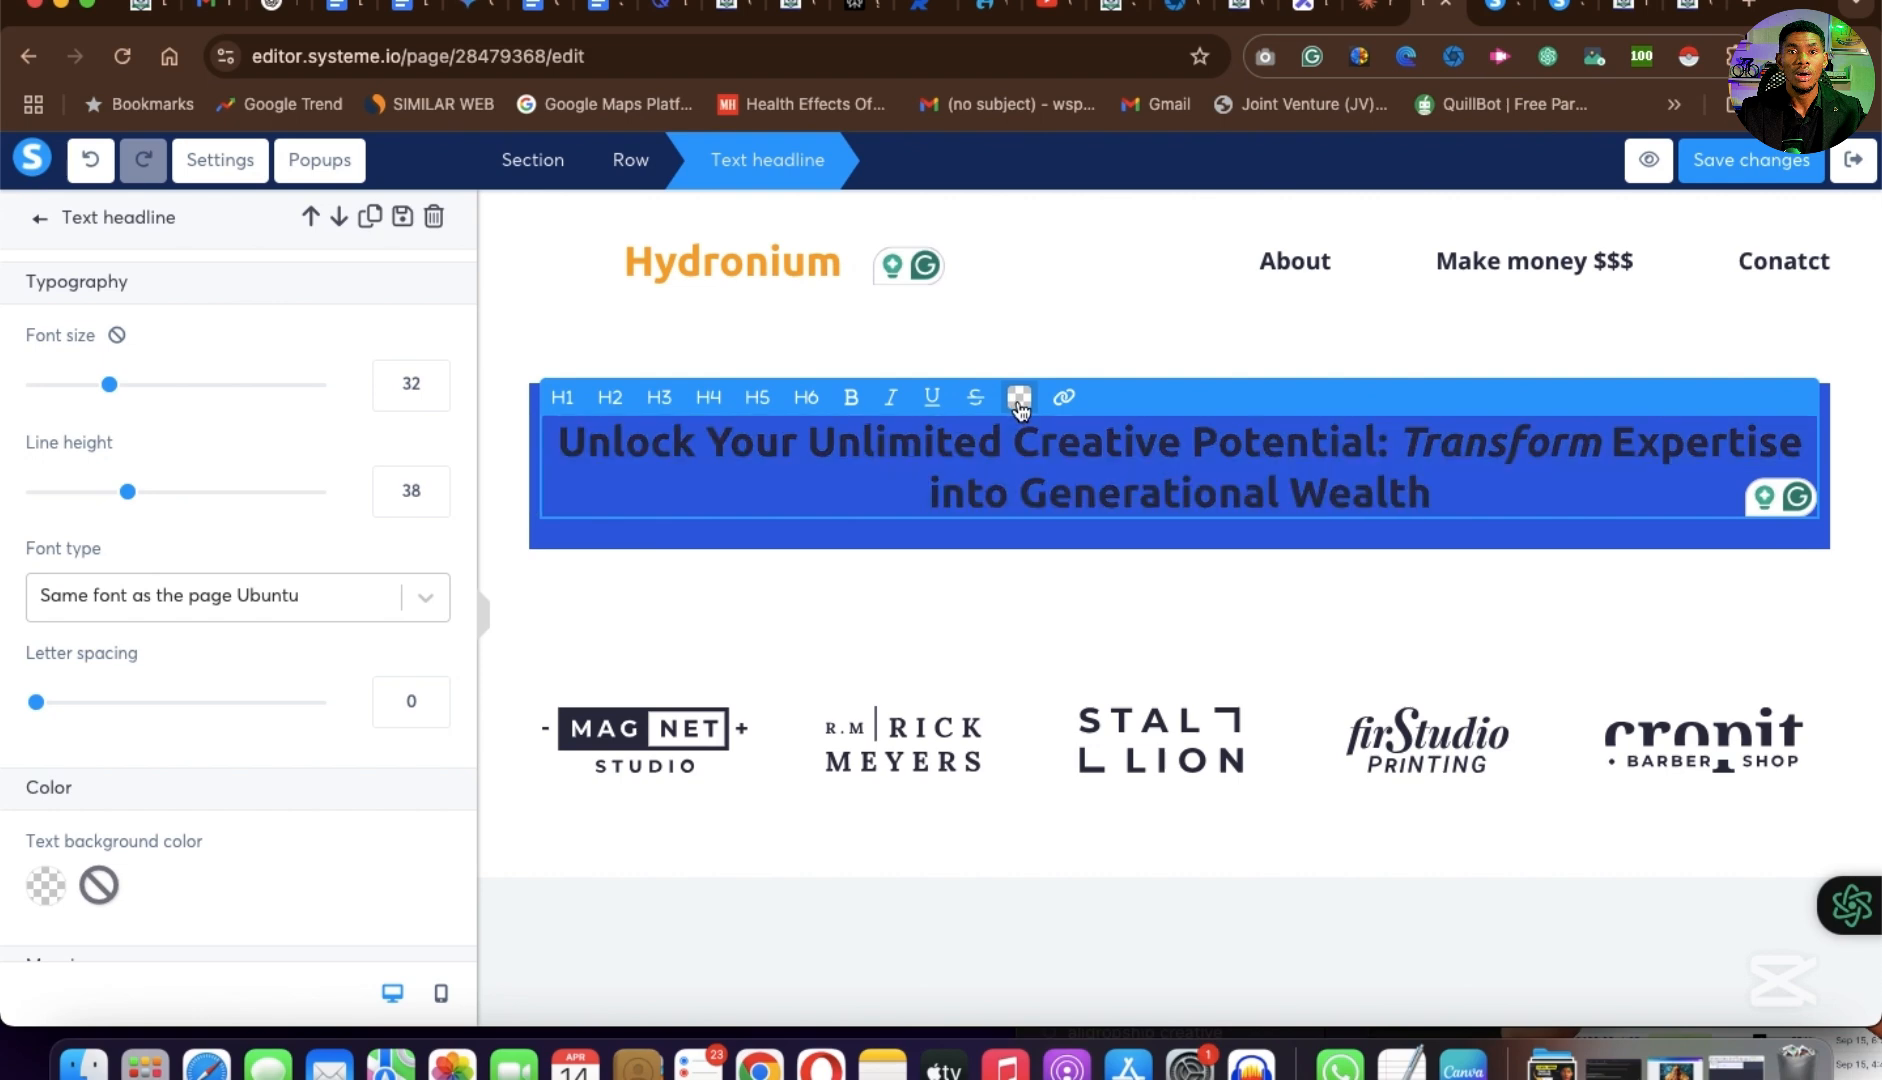
{"action": "left_click", "coordinate": [1265, 584]}
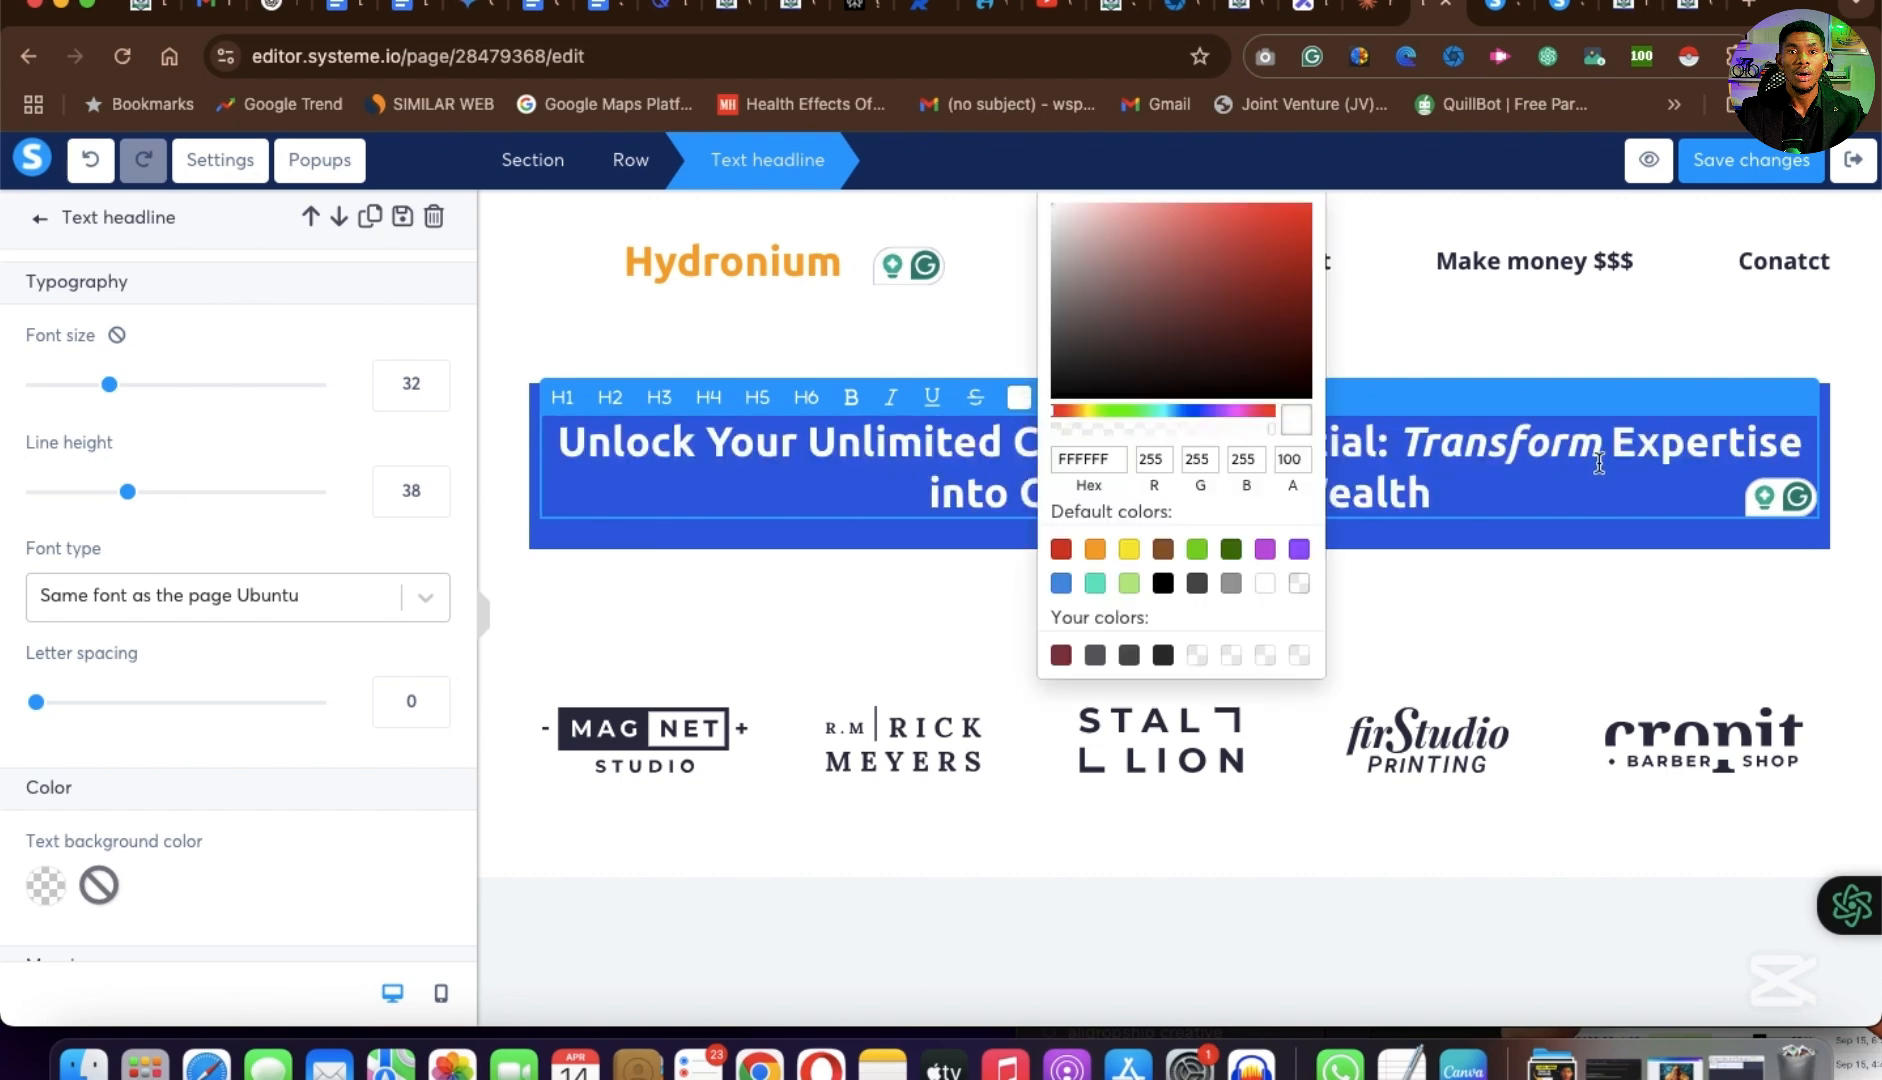
{"action": "left_click", "coordinate": [1603, 474]}
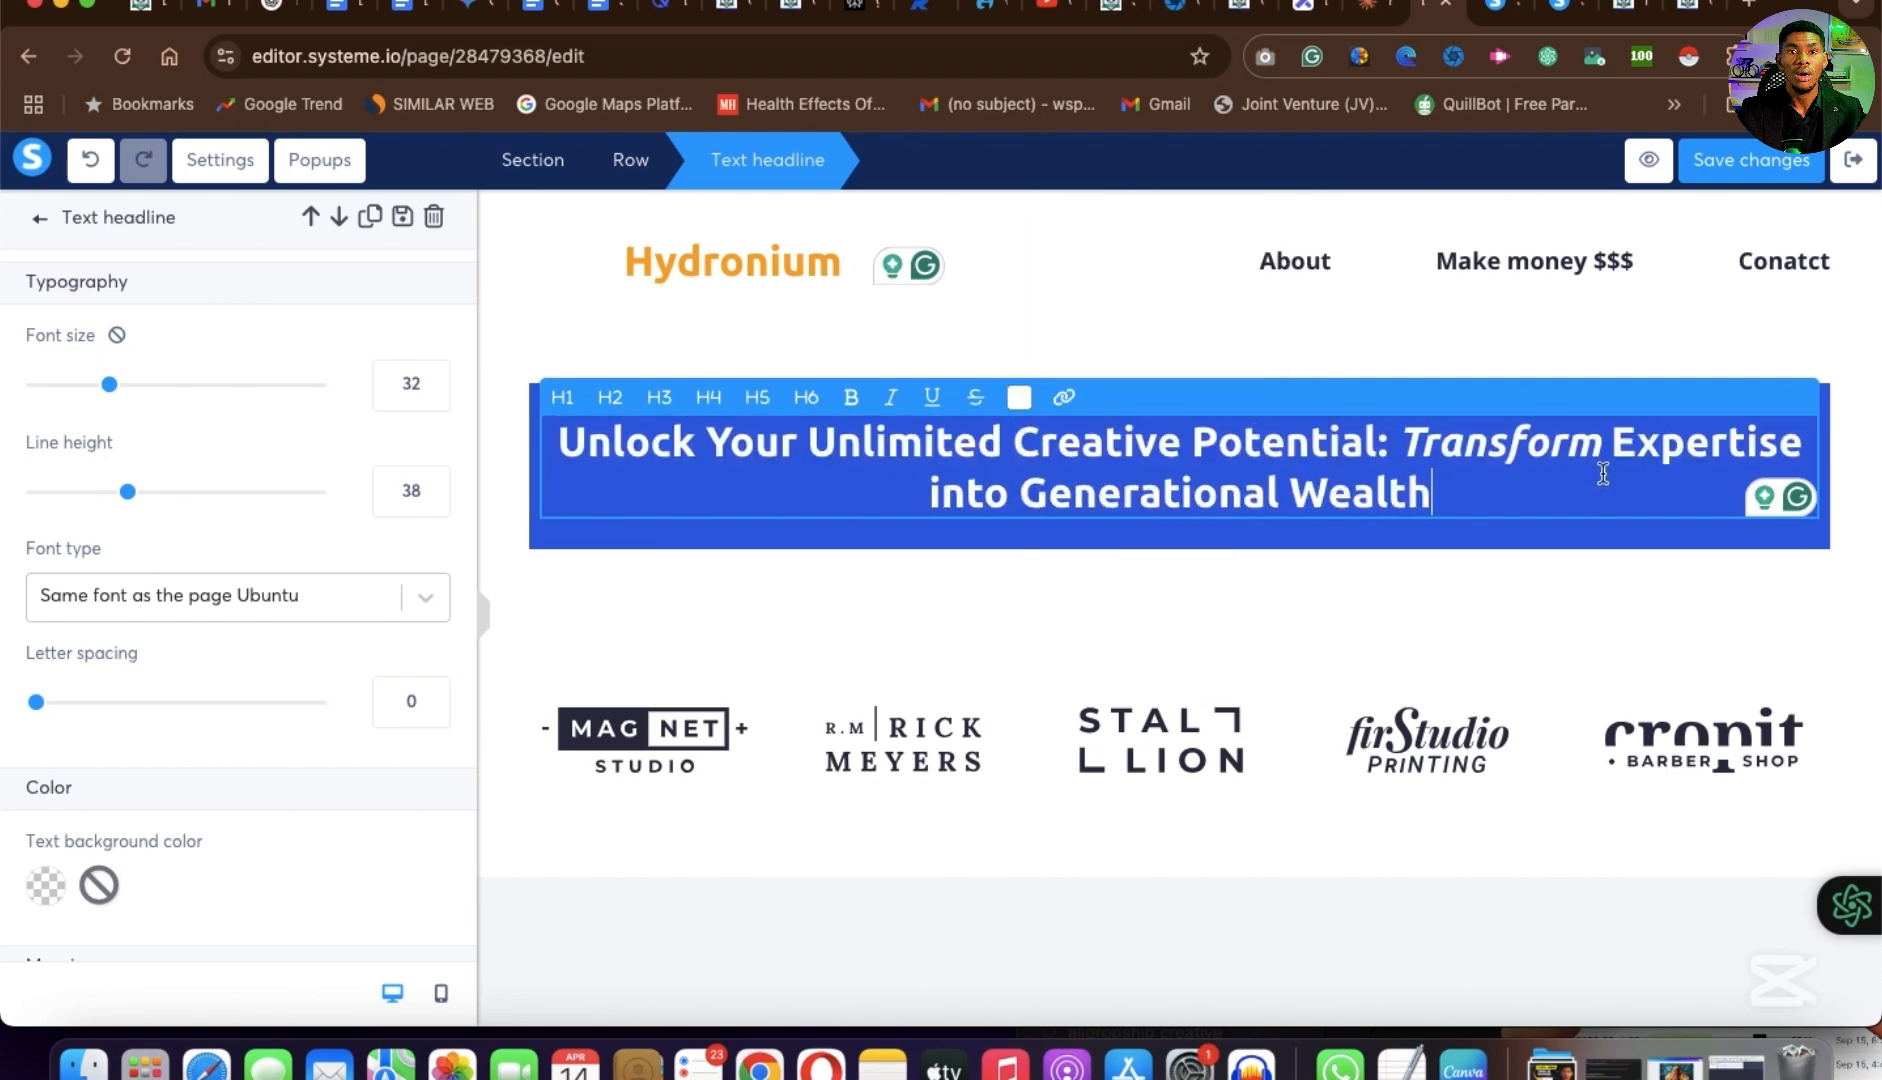
{"action": "left_click", "coordinate": [1478, 620]}
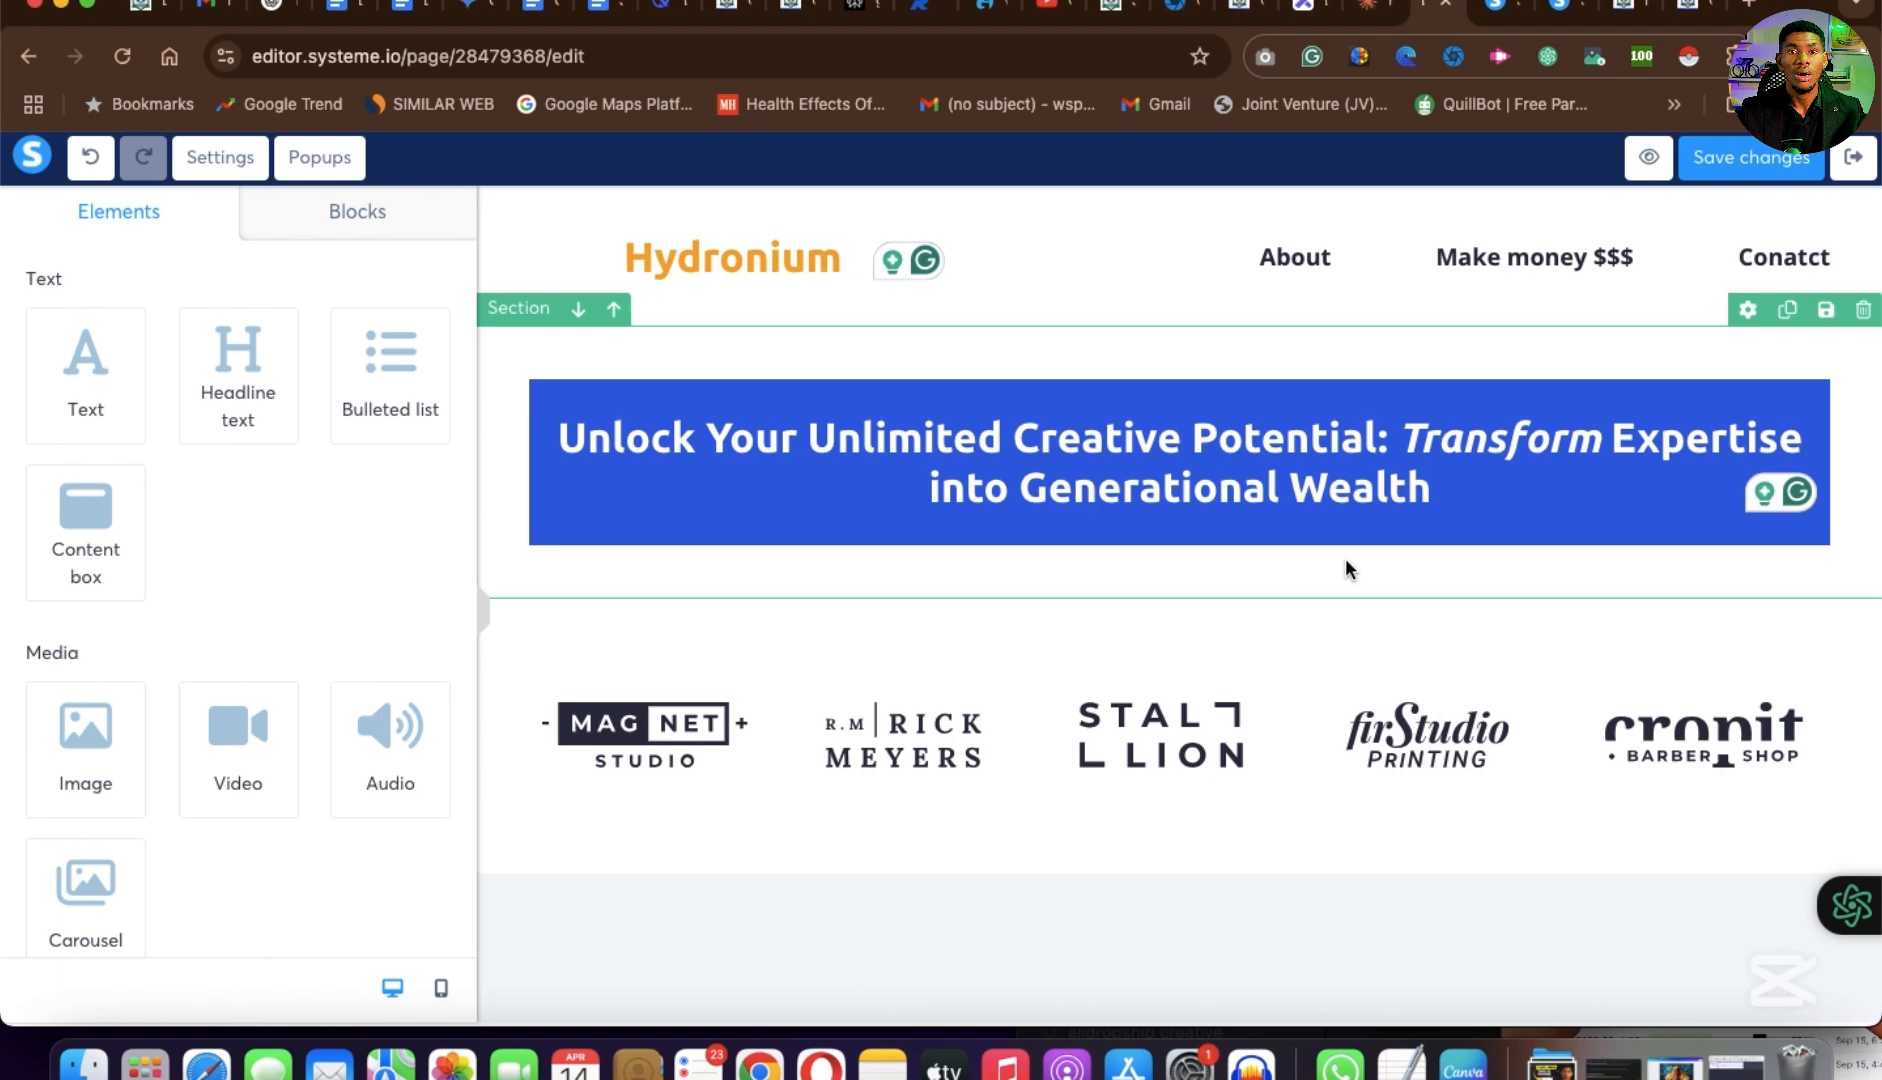
Check the word "Transform" on the example page and color the same word in the edited headline yellow (F8E71C).
{"action": "left_click", "coordinate": [1395, 435]}
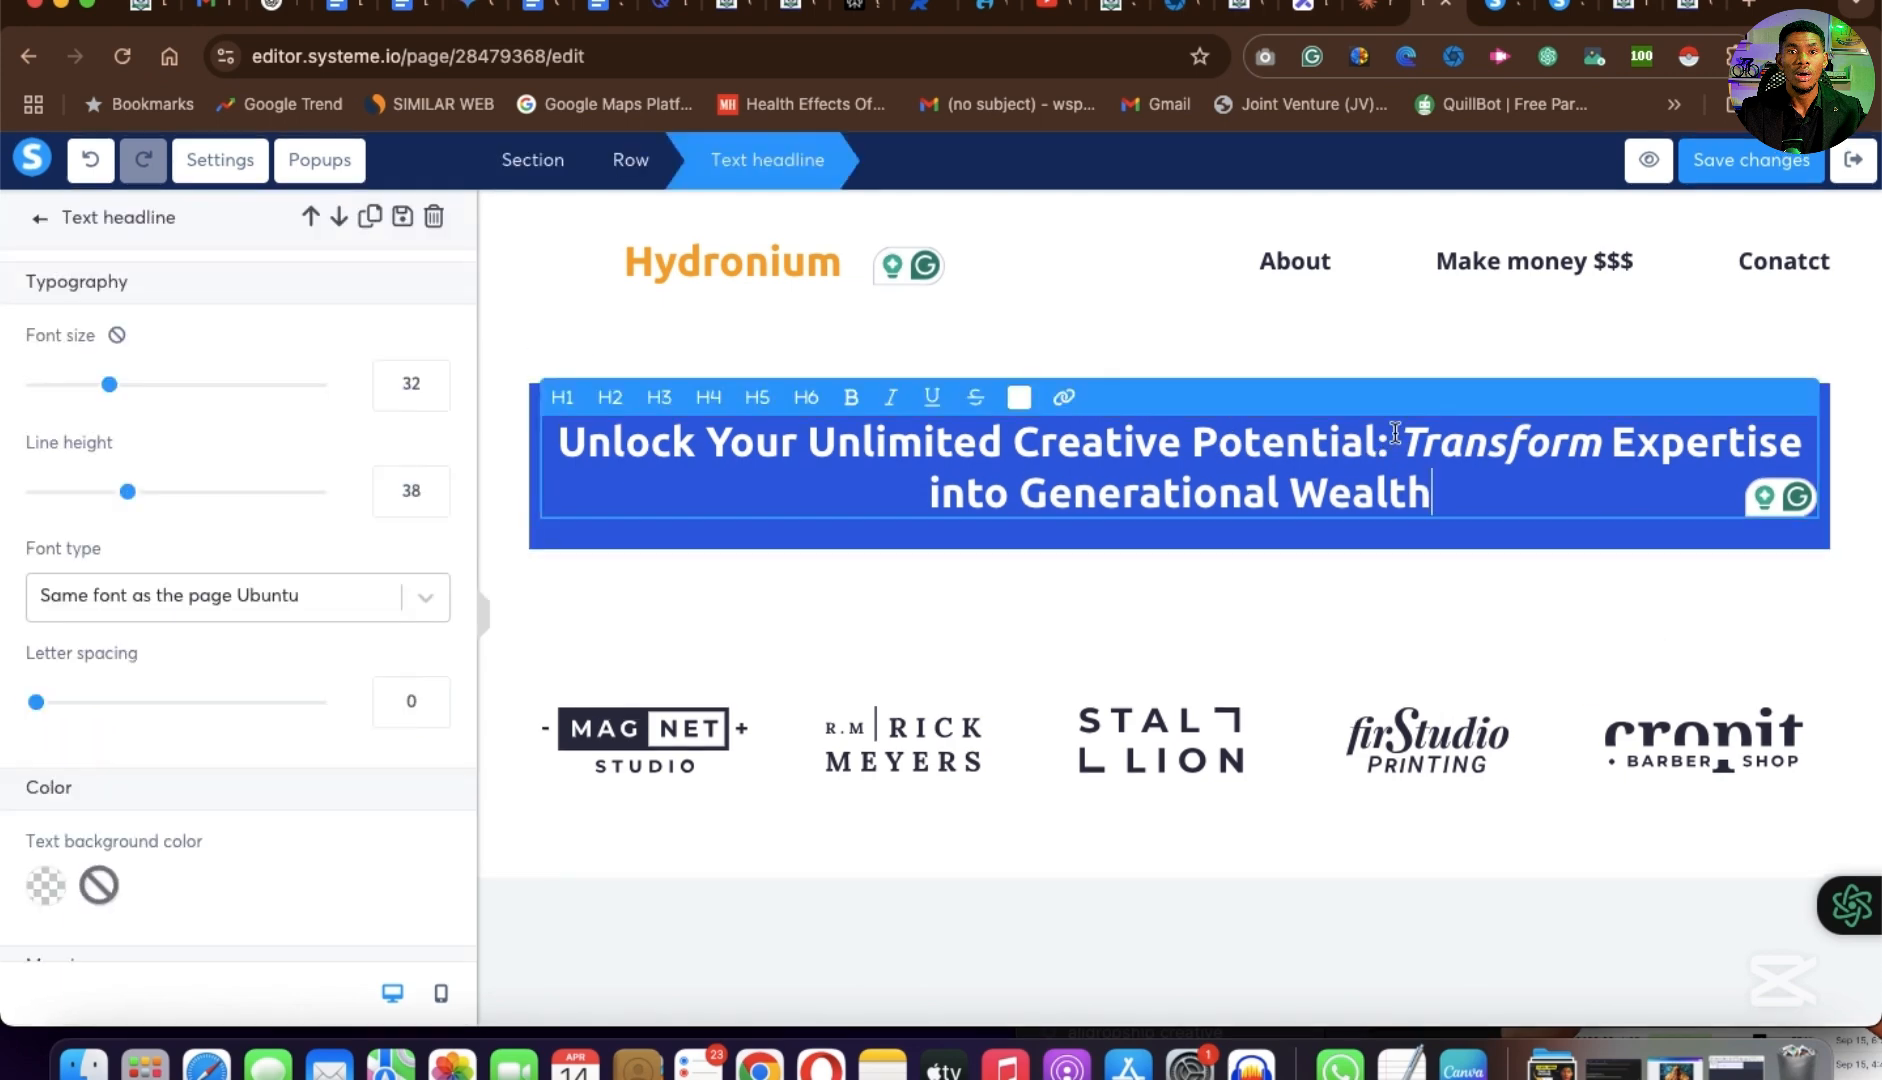
{"action": "left_click", "coordinate": [1697, 20]}
{"action": "left_click_drag", "start_coordinate": [1411, 370], "coordinate": [1149, 377]}
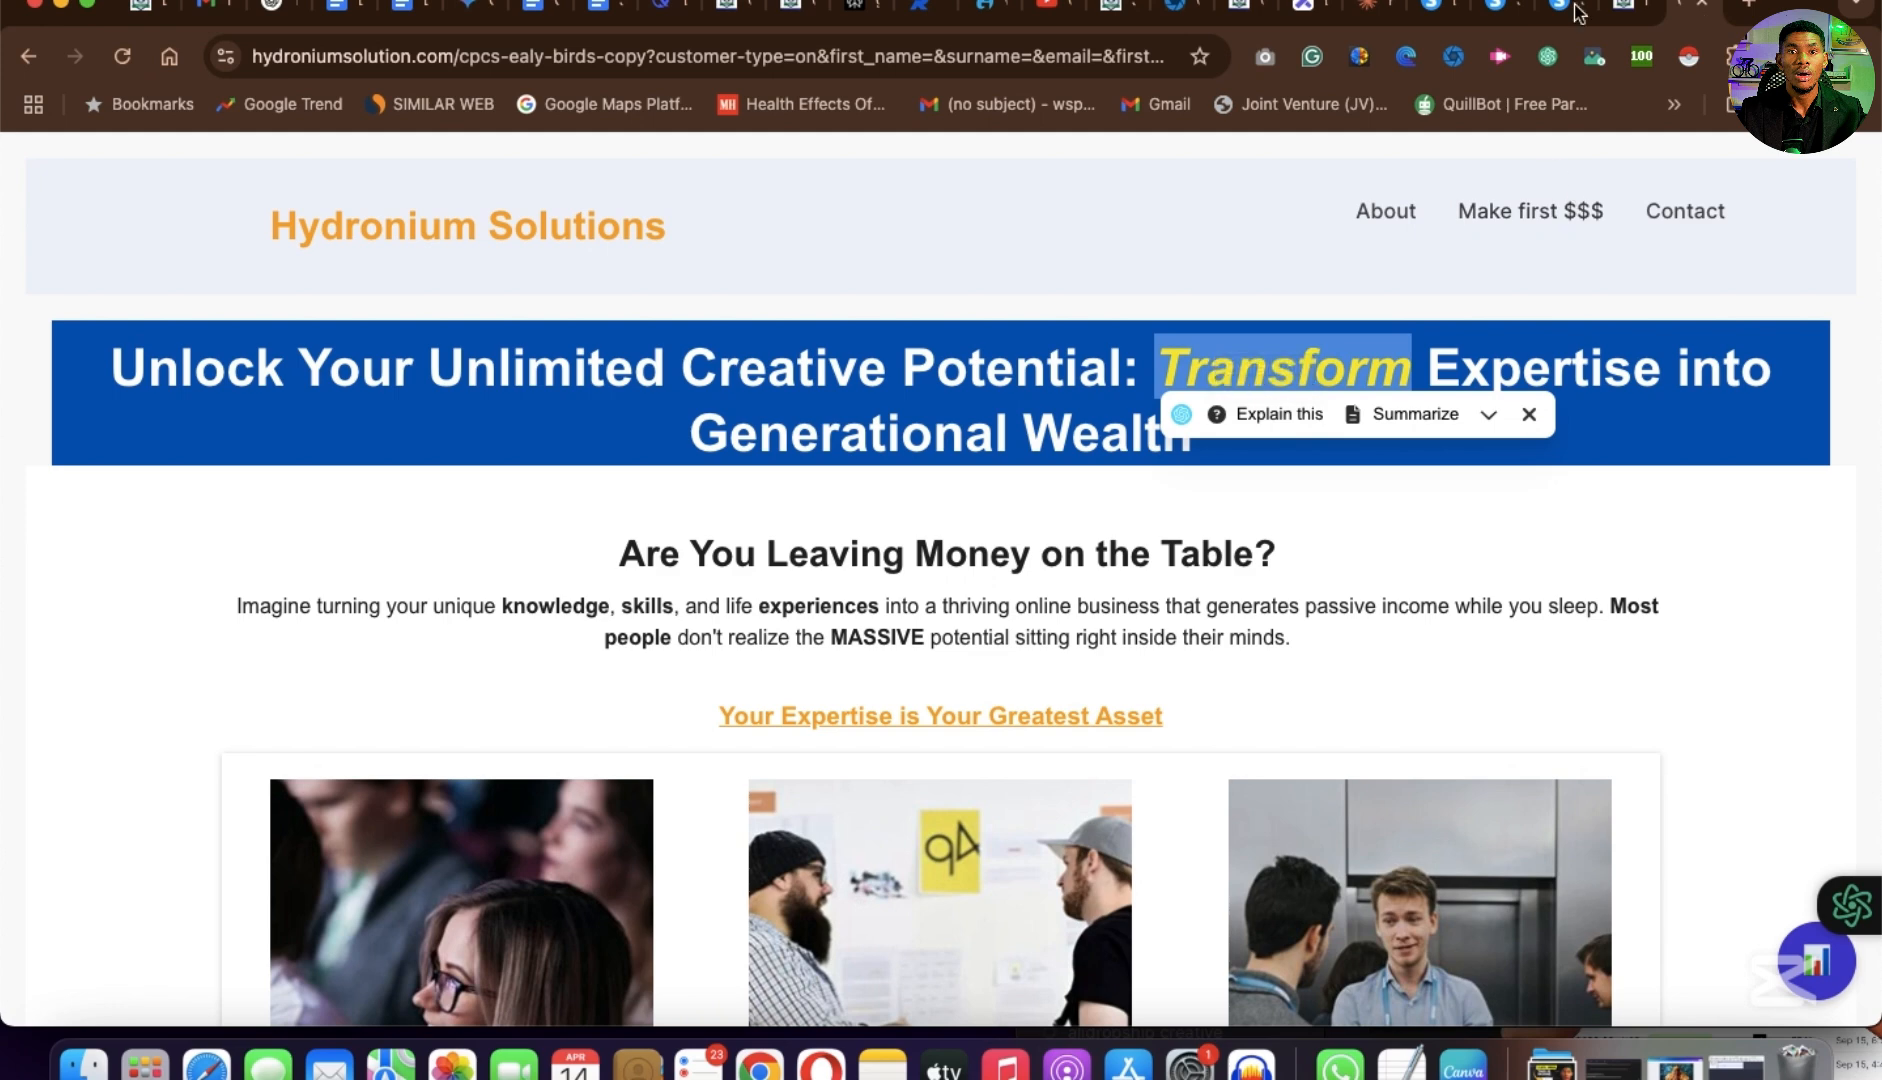
{"action": "left_click", "coordinate": [1437, 12]}
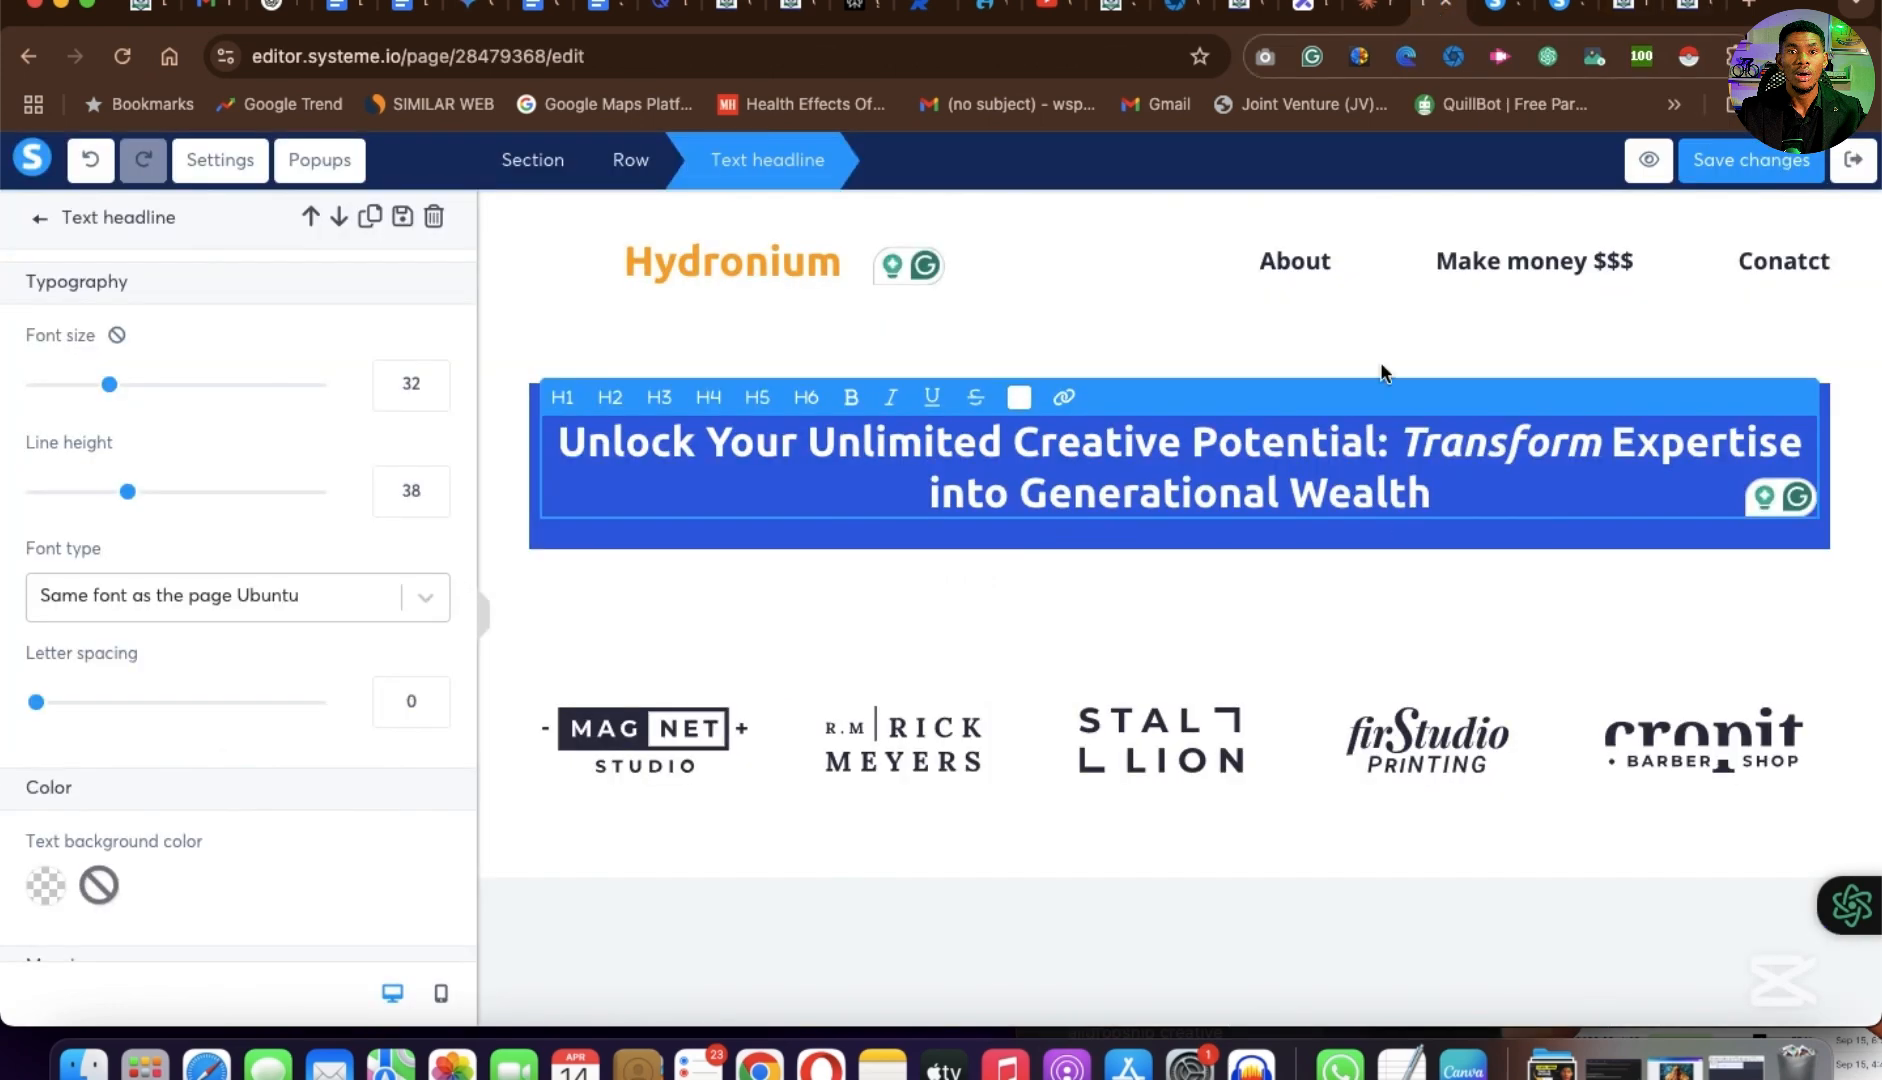
{"action": "left_click", "coordinate": [1407, 441]}
{"action": "left_click_drag", "start_coordinate": [1409, 441], "coordinate": [1600, 446]}
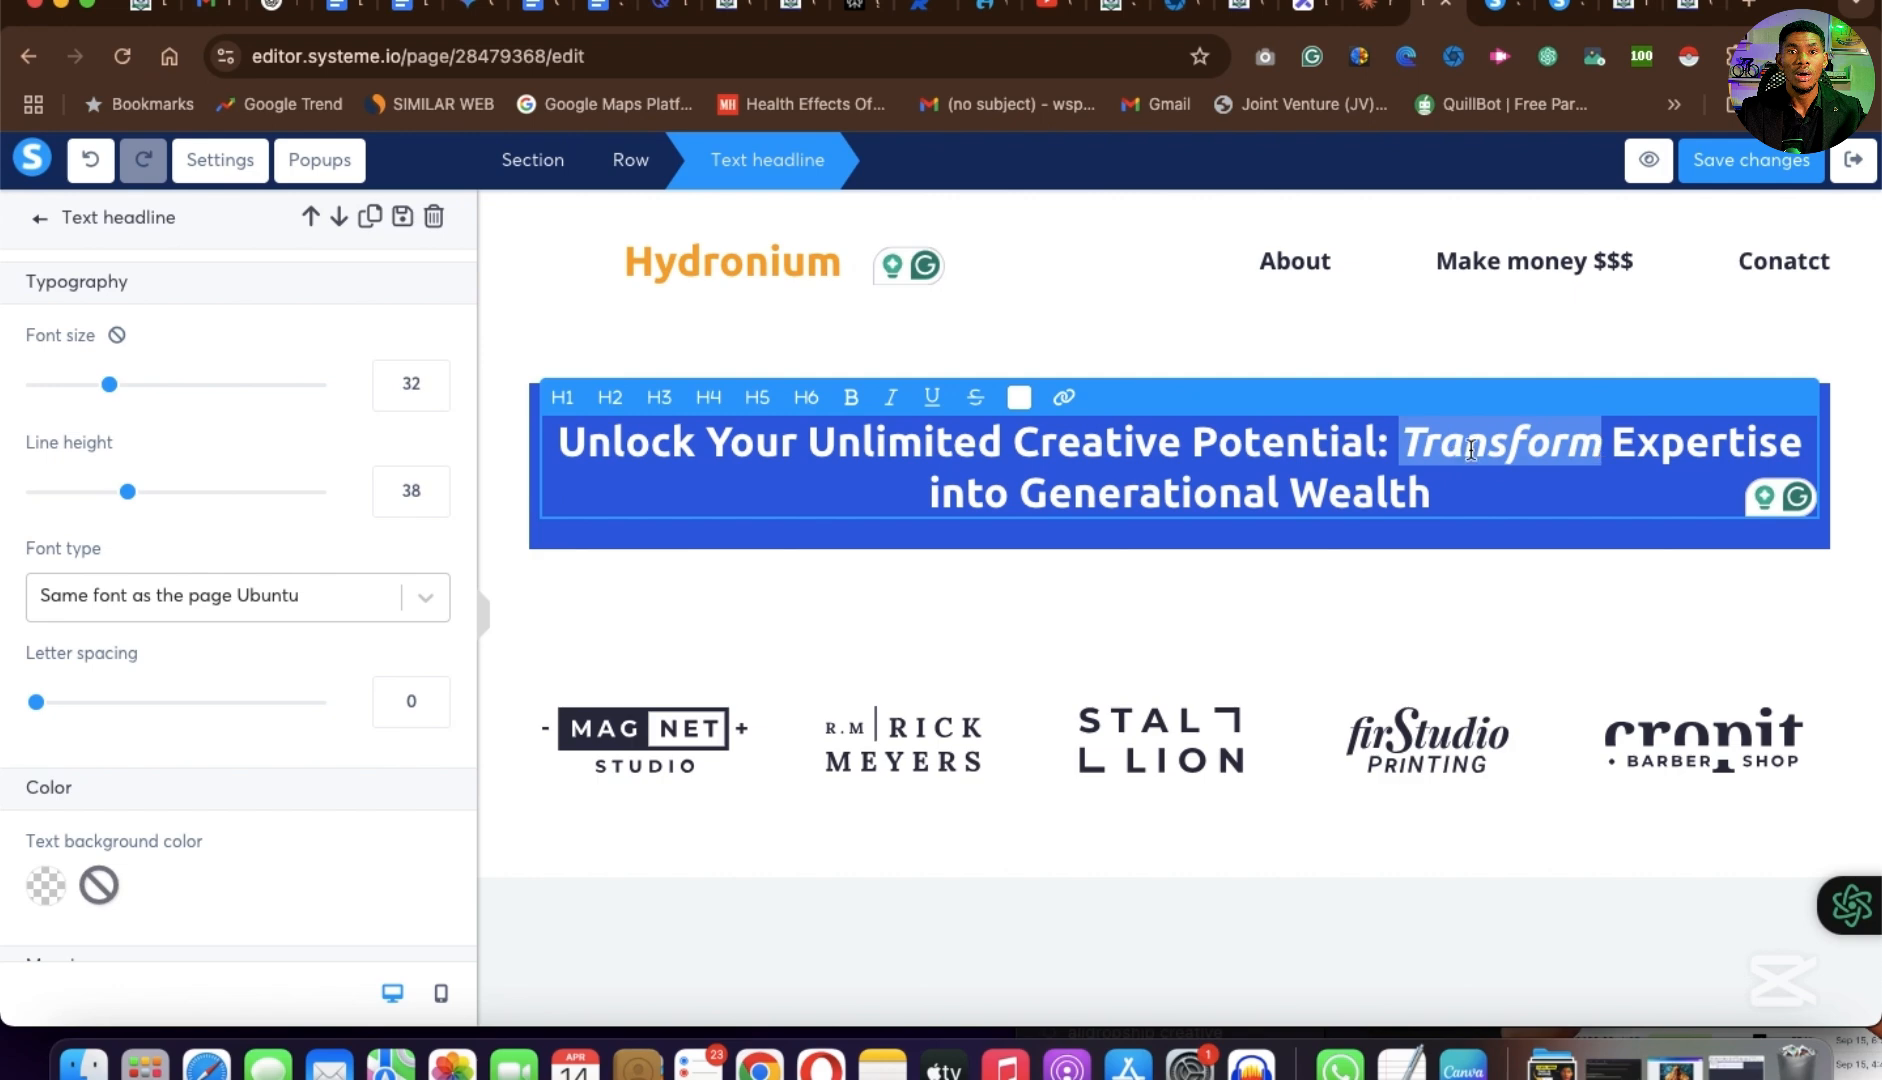
{"action": "left_click", "coordinate": [891, 398]}
{"action": "left_click", "coordinate": [1019, 397]}
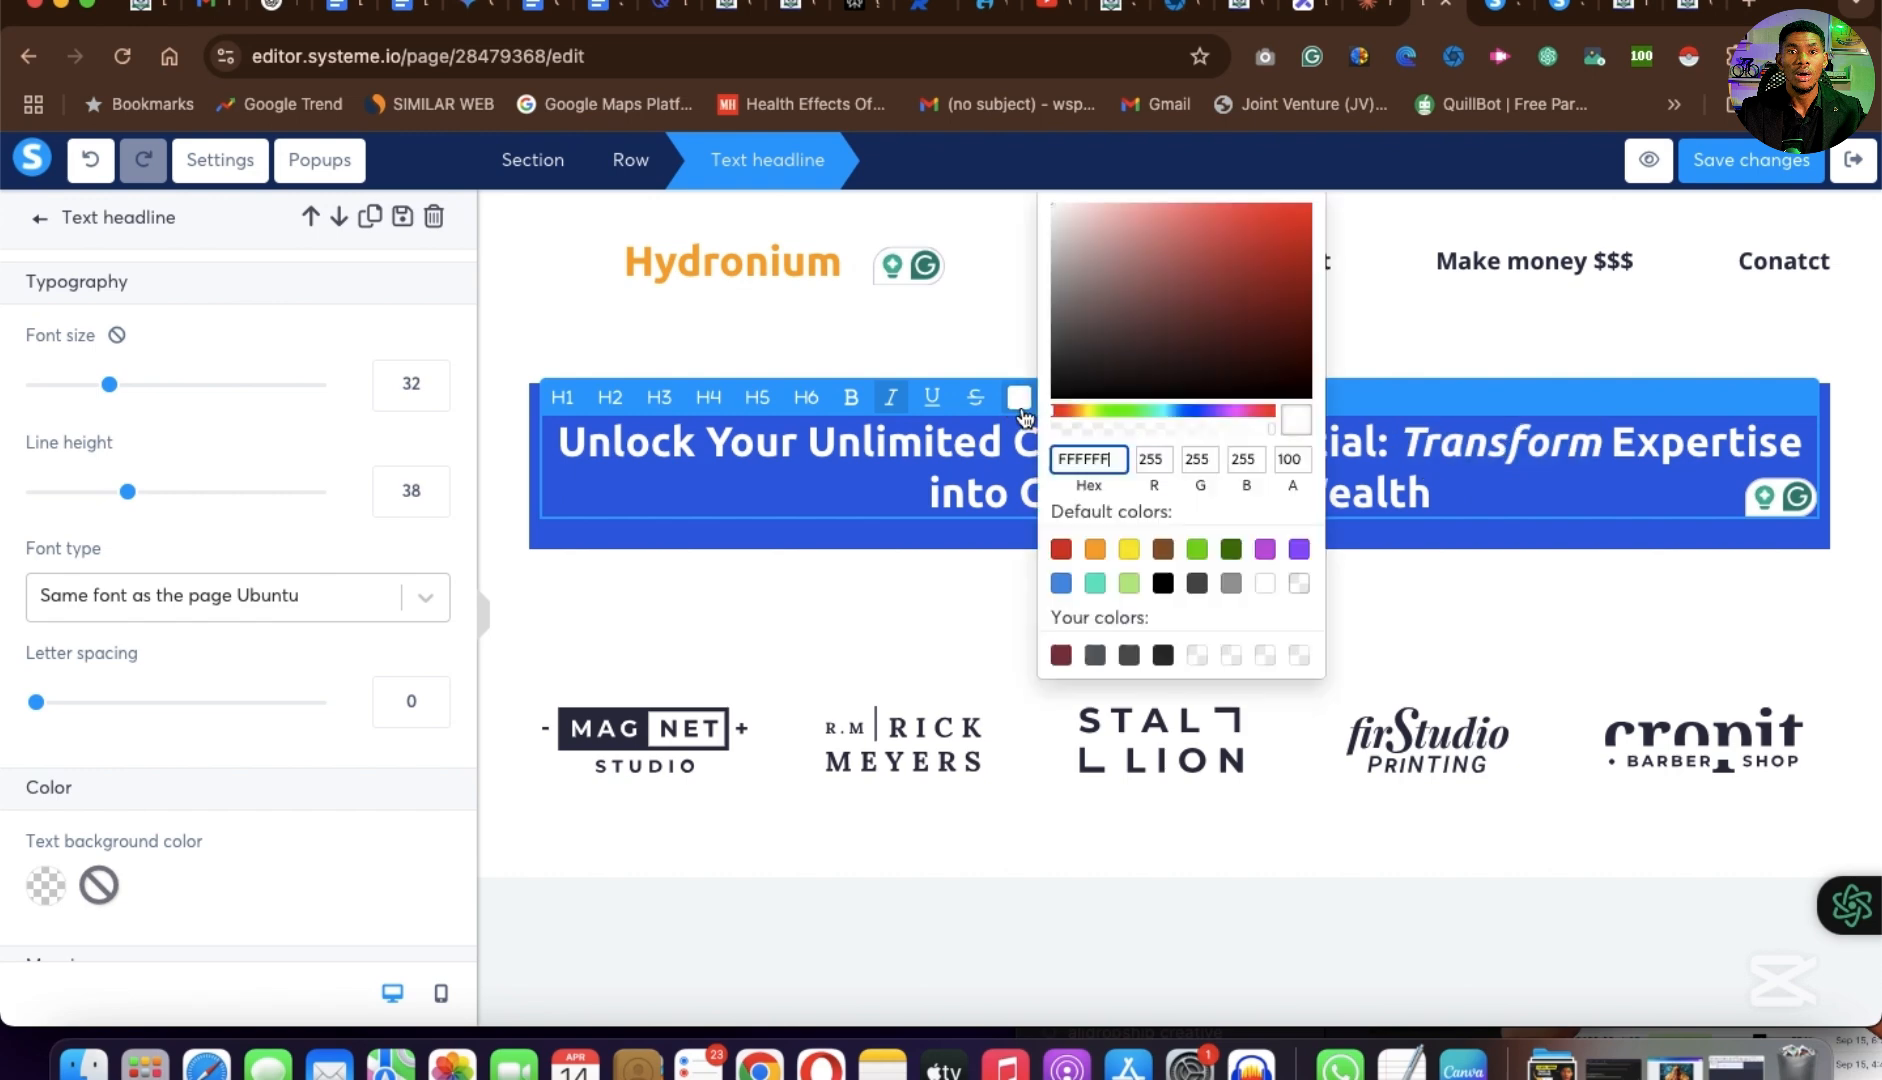
{"action": "left_click", "coordinate": [1132, 550]}
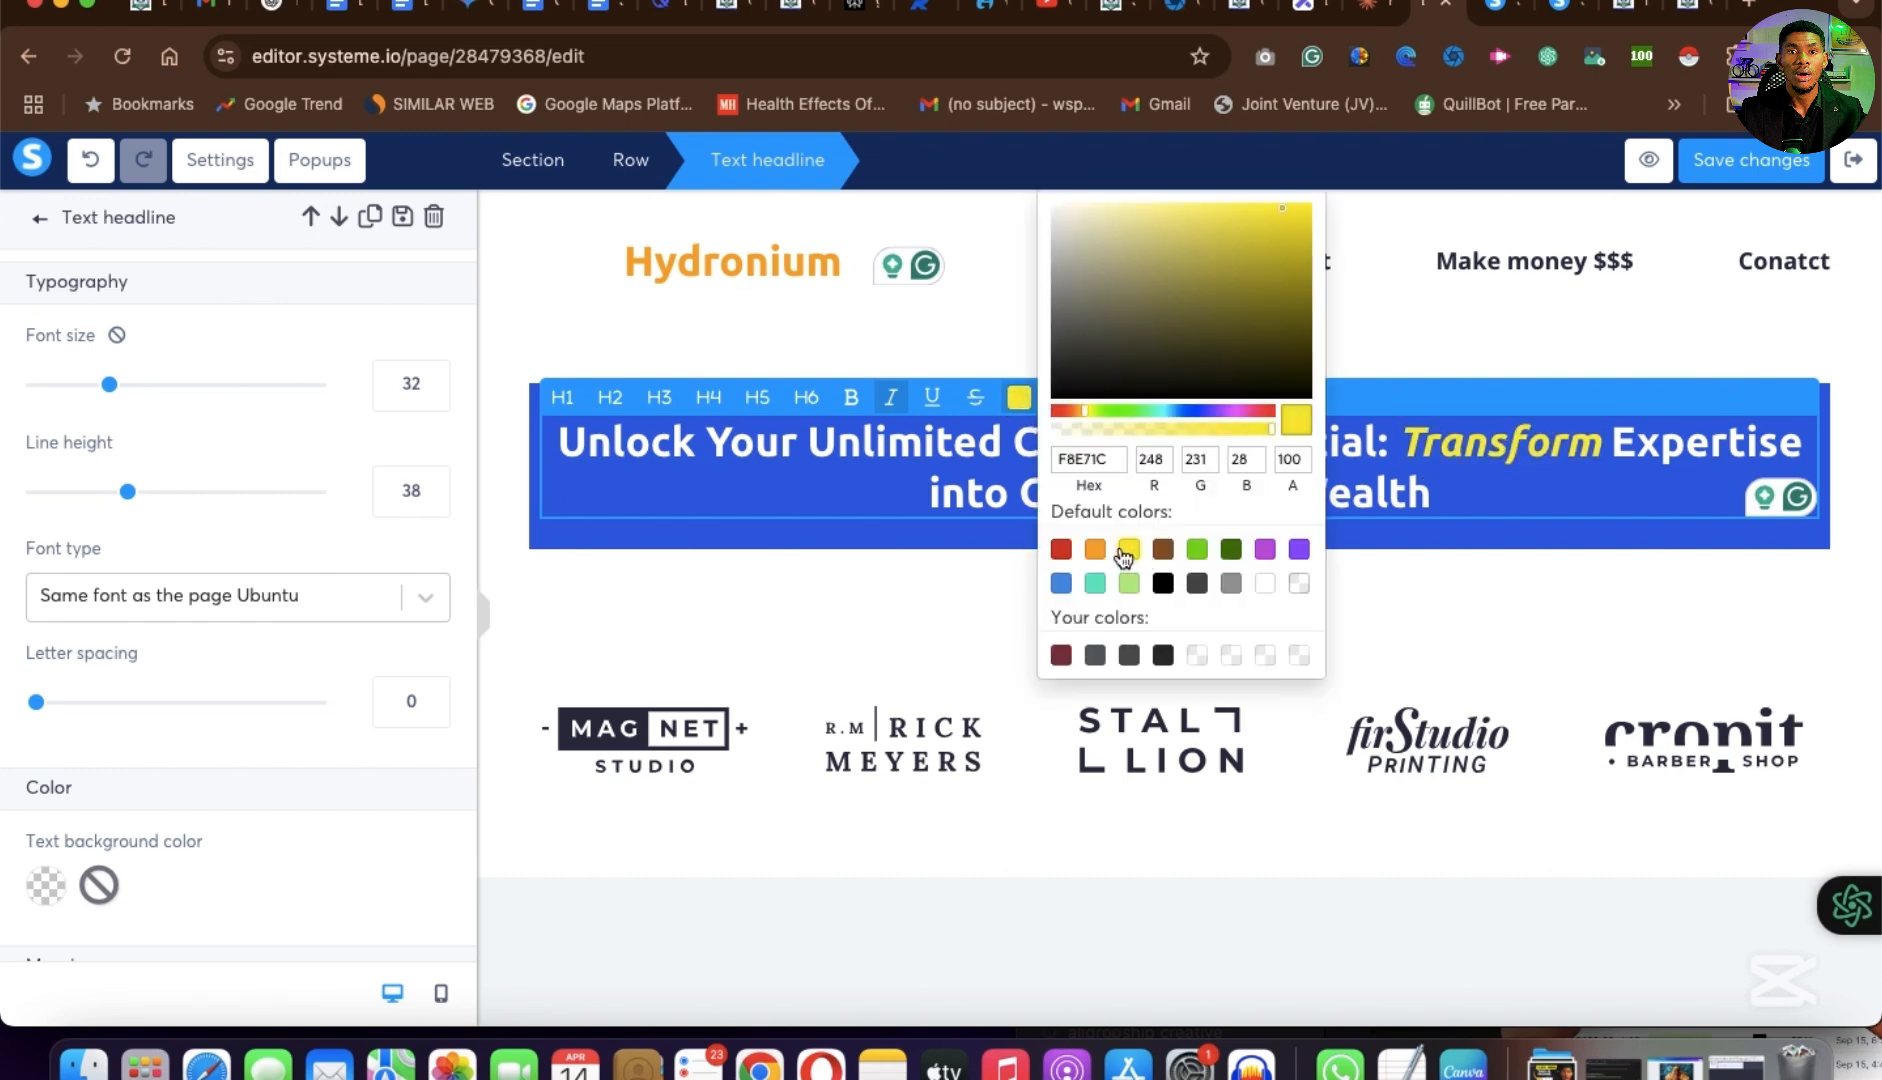
{"action": "left_click", "coordinate": [1591, 467]}
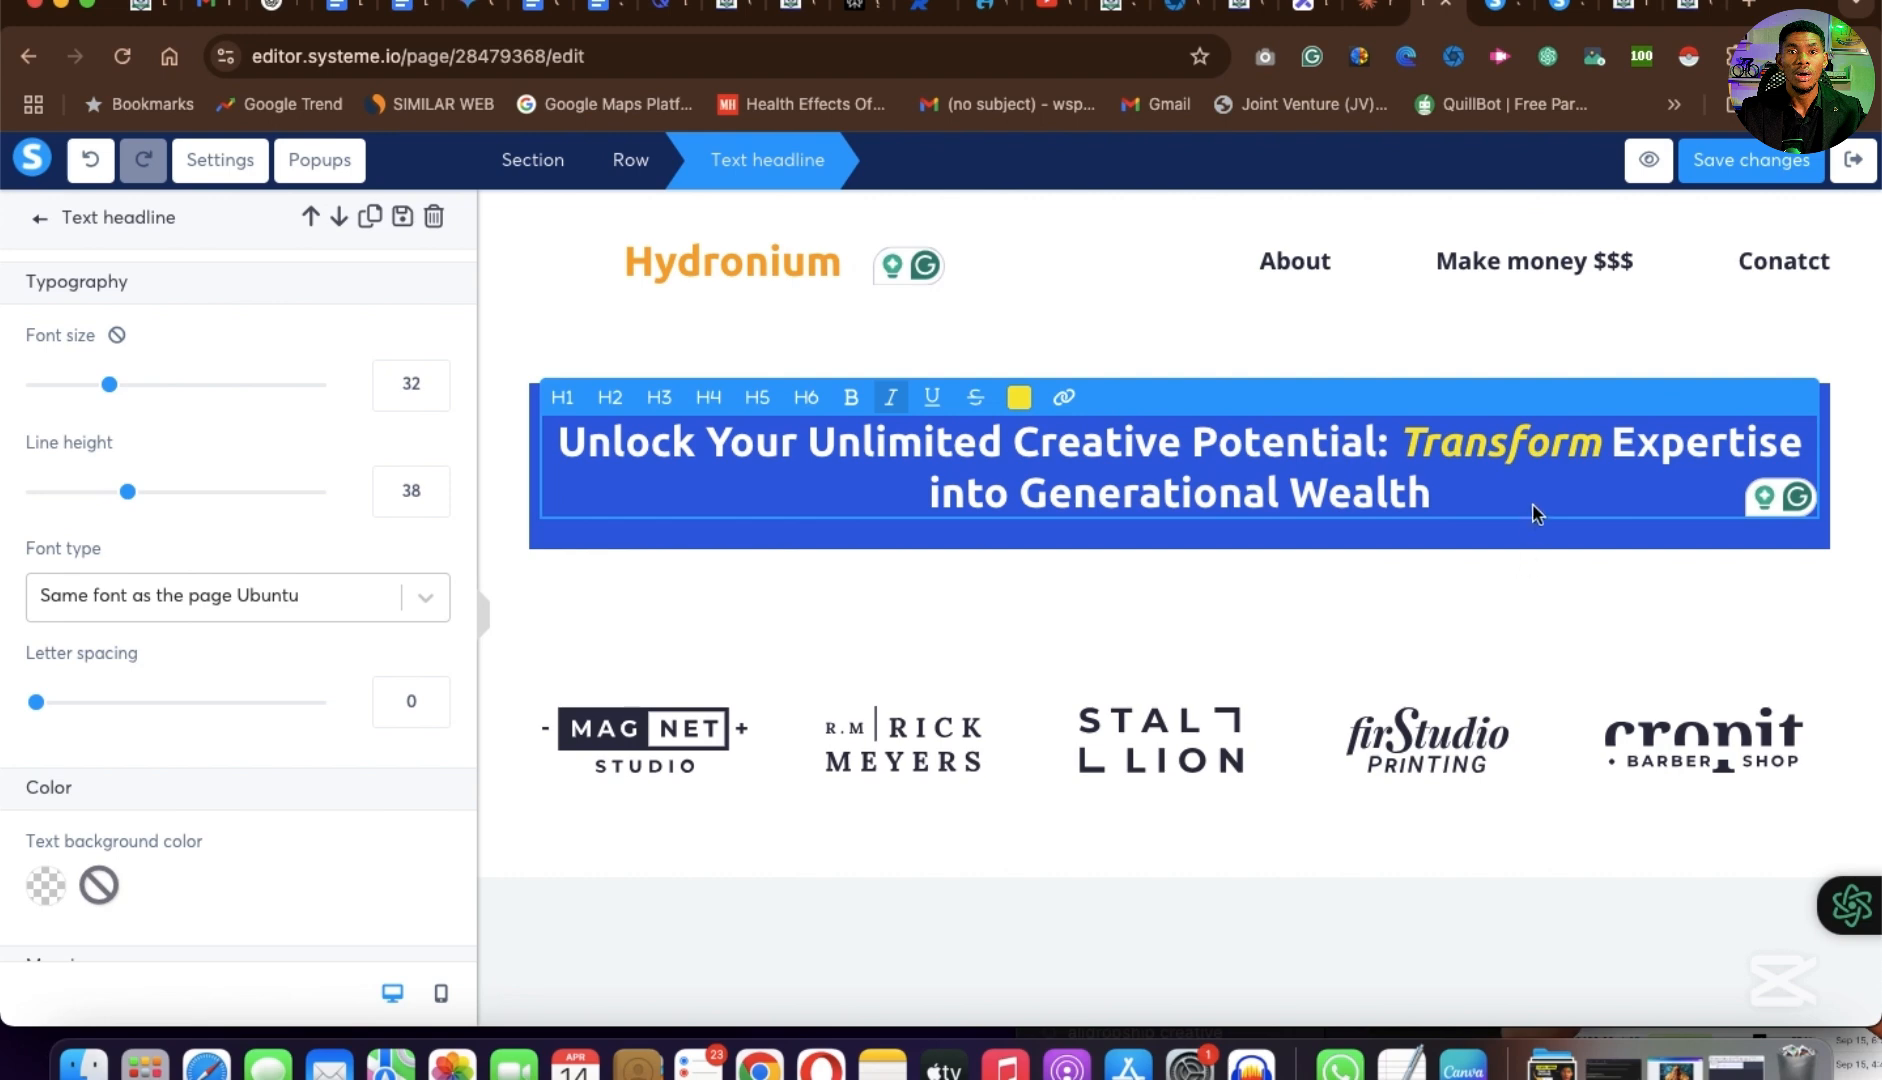
{"action": "left_click", "coordinate": [1272, 583]}
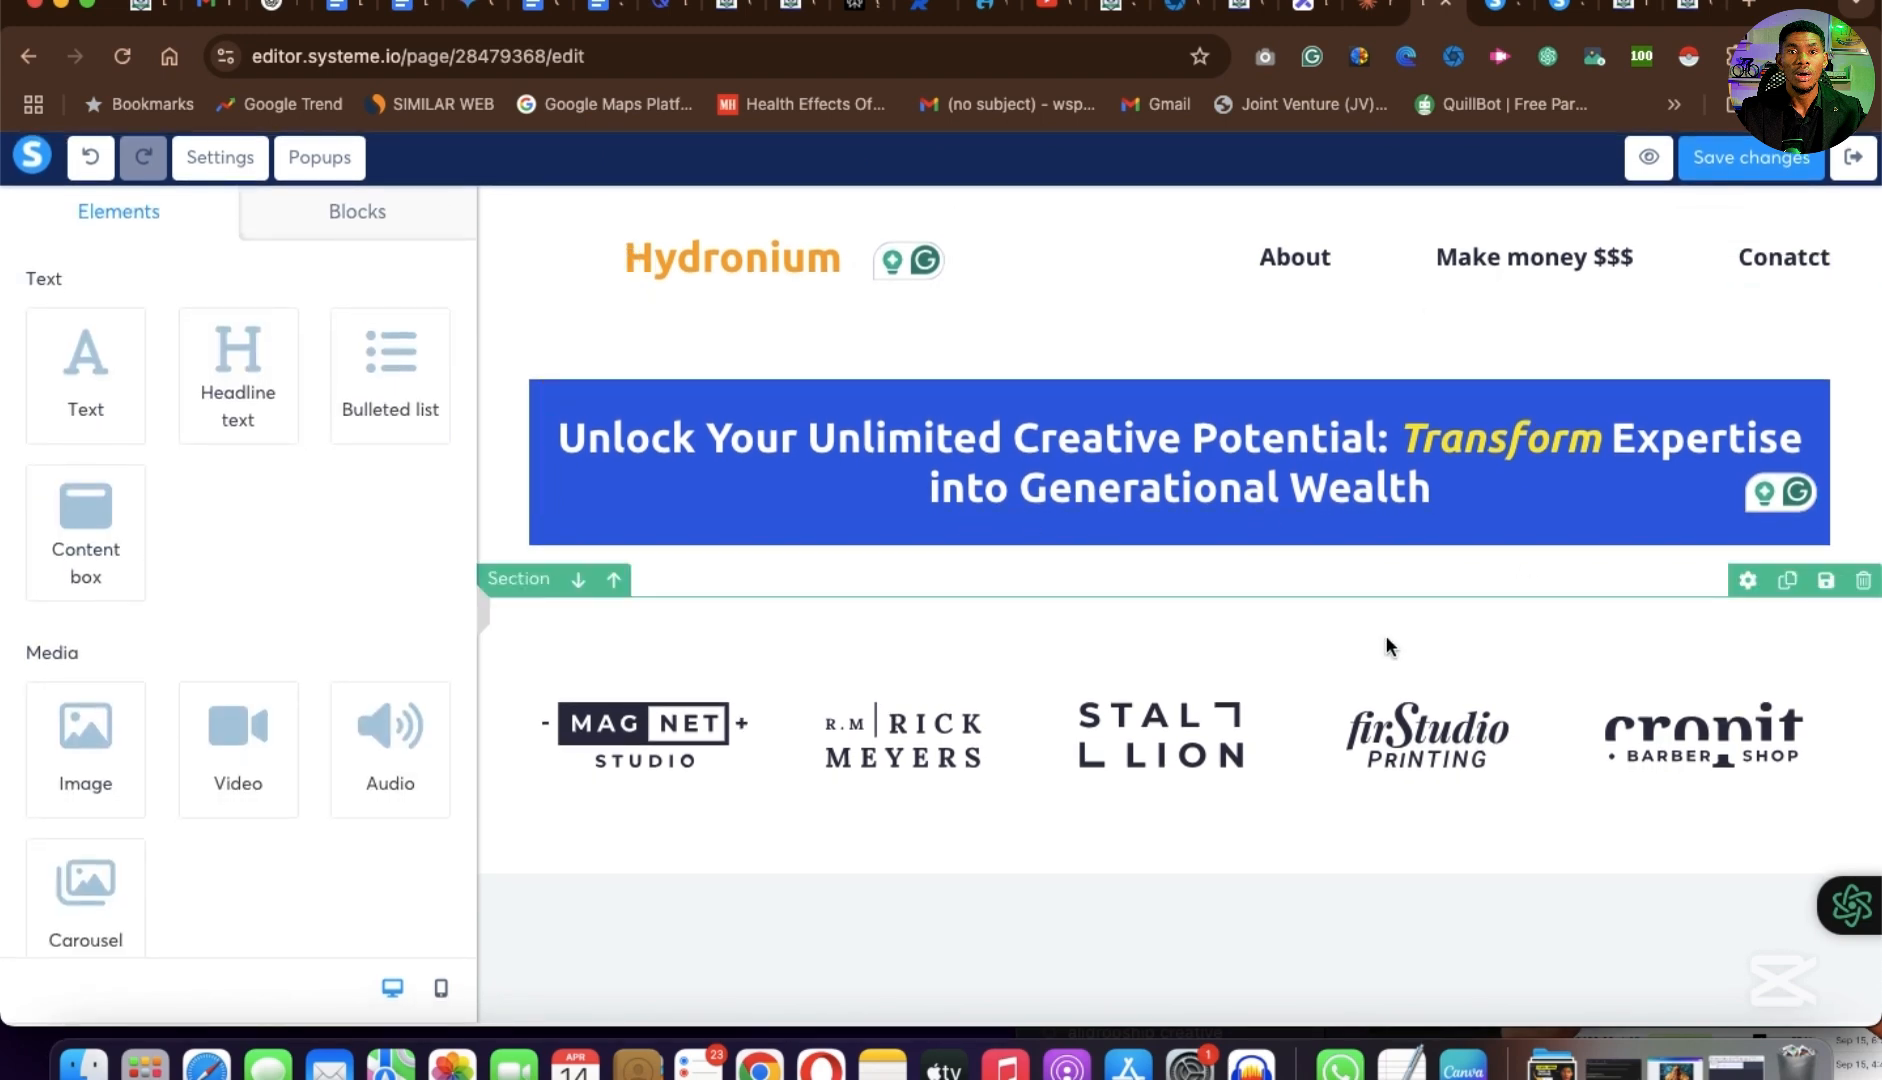
Copy the subheading "Are You Leaving Money on the Table?" from the example page and return to the page editor.
{"action": "scroll", "coordinate": [1119, 668], "scroll_direction": "down", "scroll_amount": 1}
{"action": "scroll", "coordinate": [1119, 662], "scroll_direction": "down", "scroll_amount": 1}
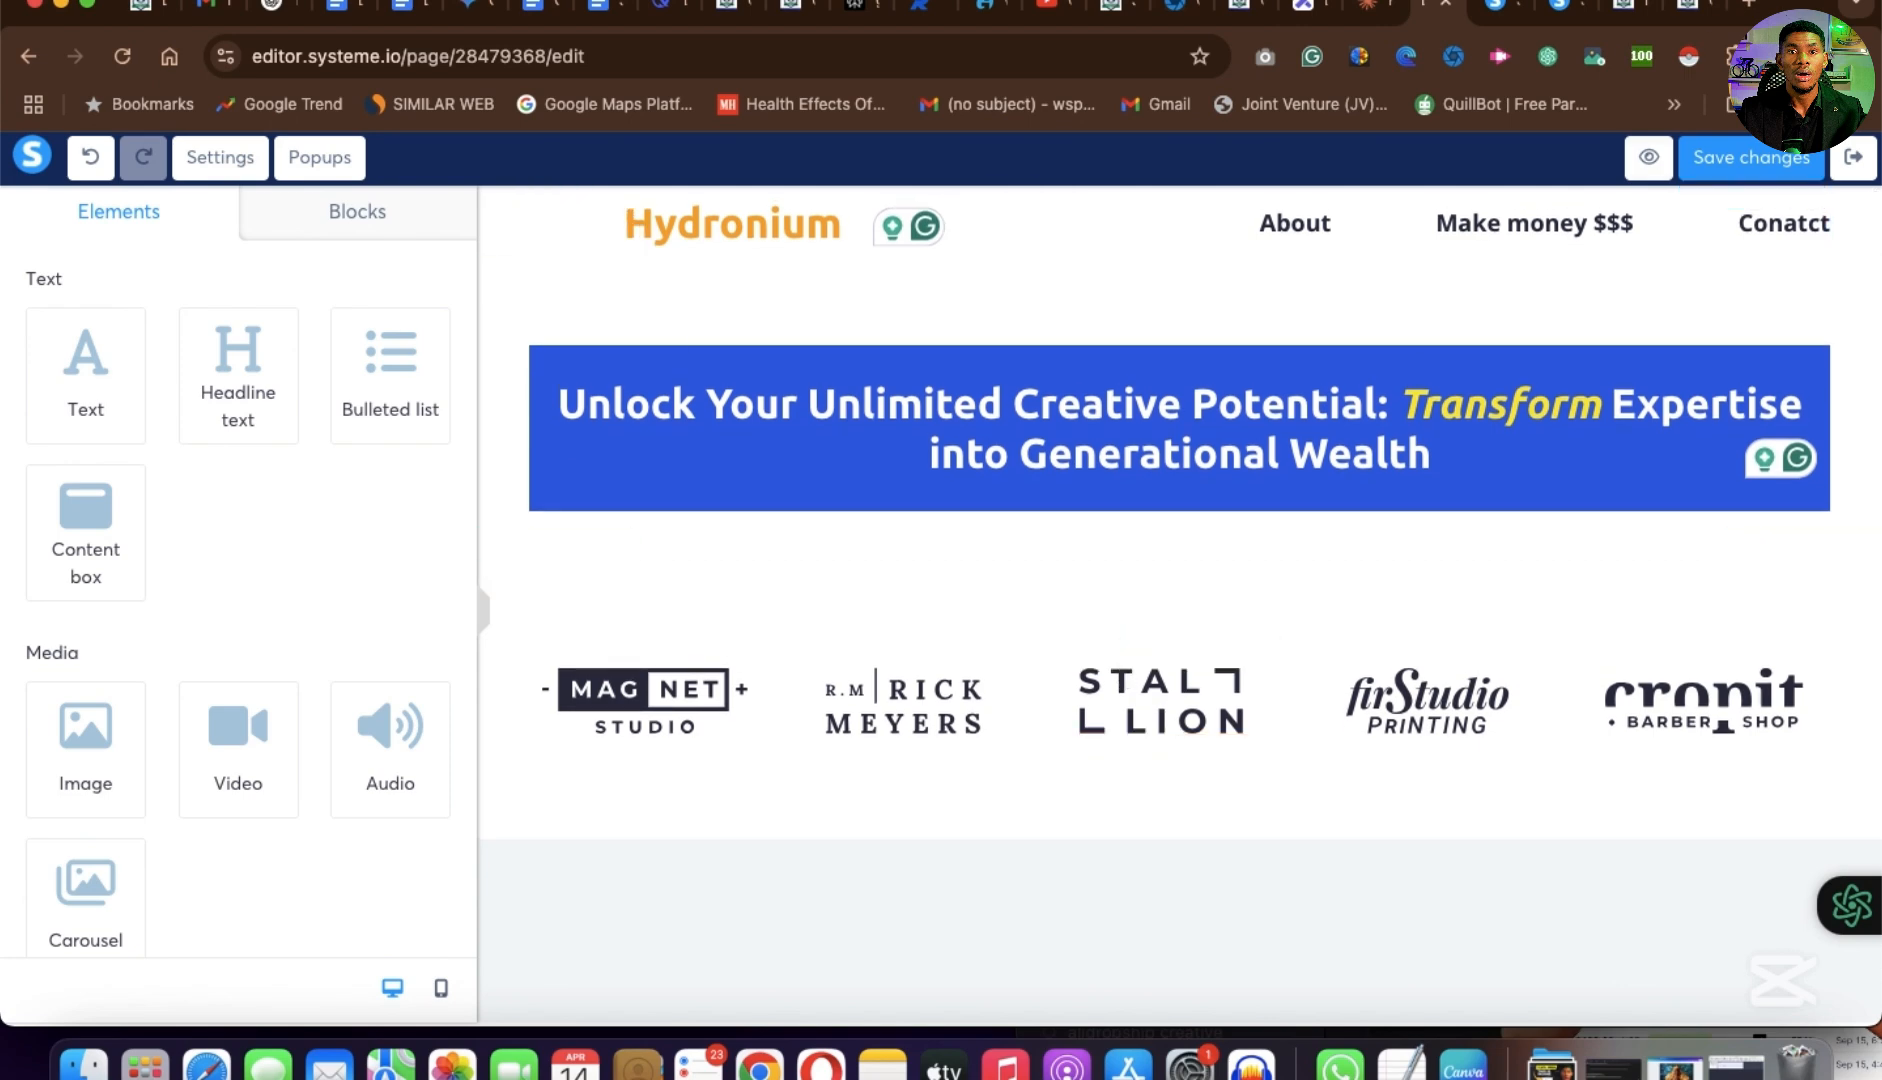
{"action": "left_click", "coordinate": [1703, 15]}
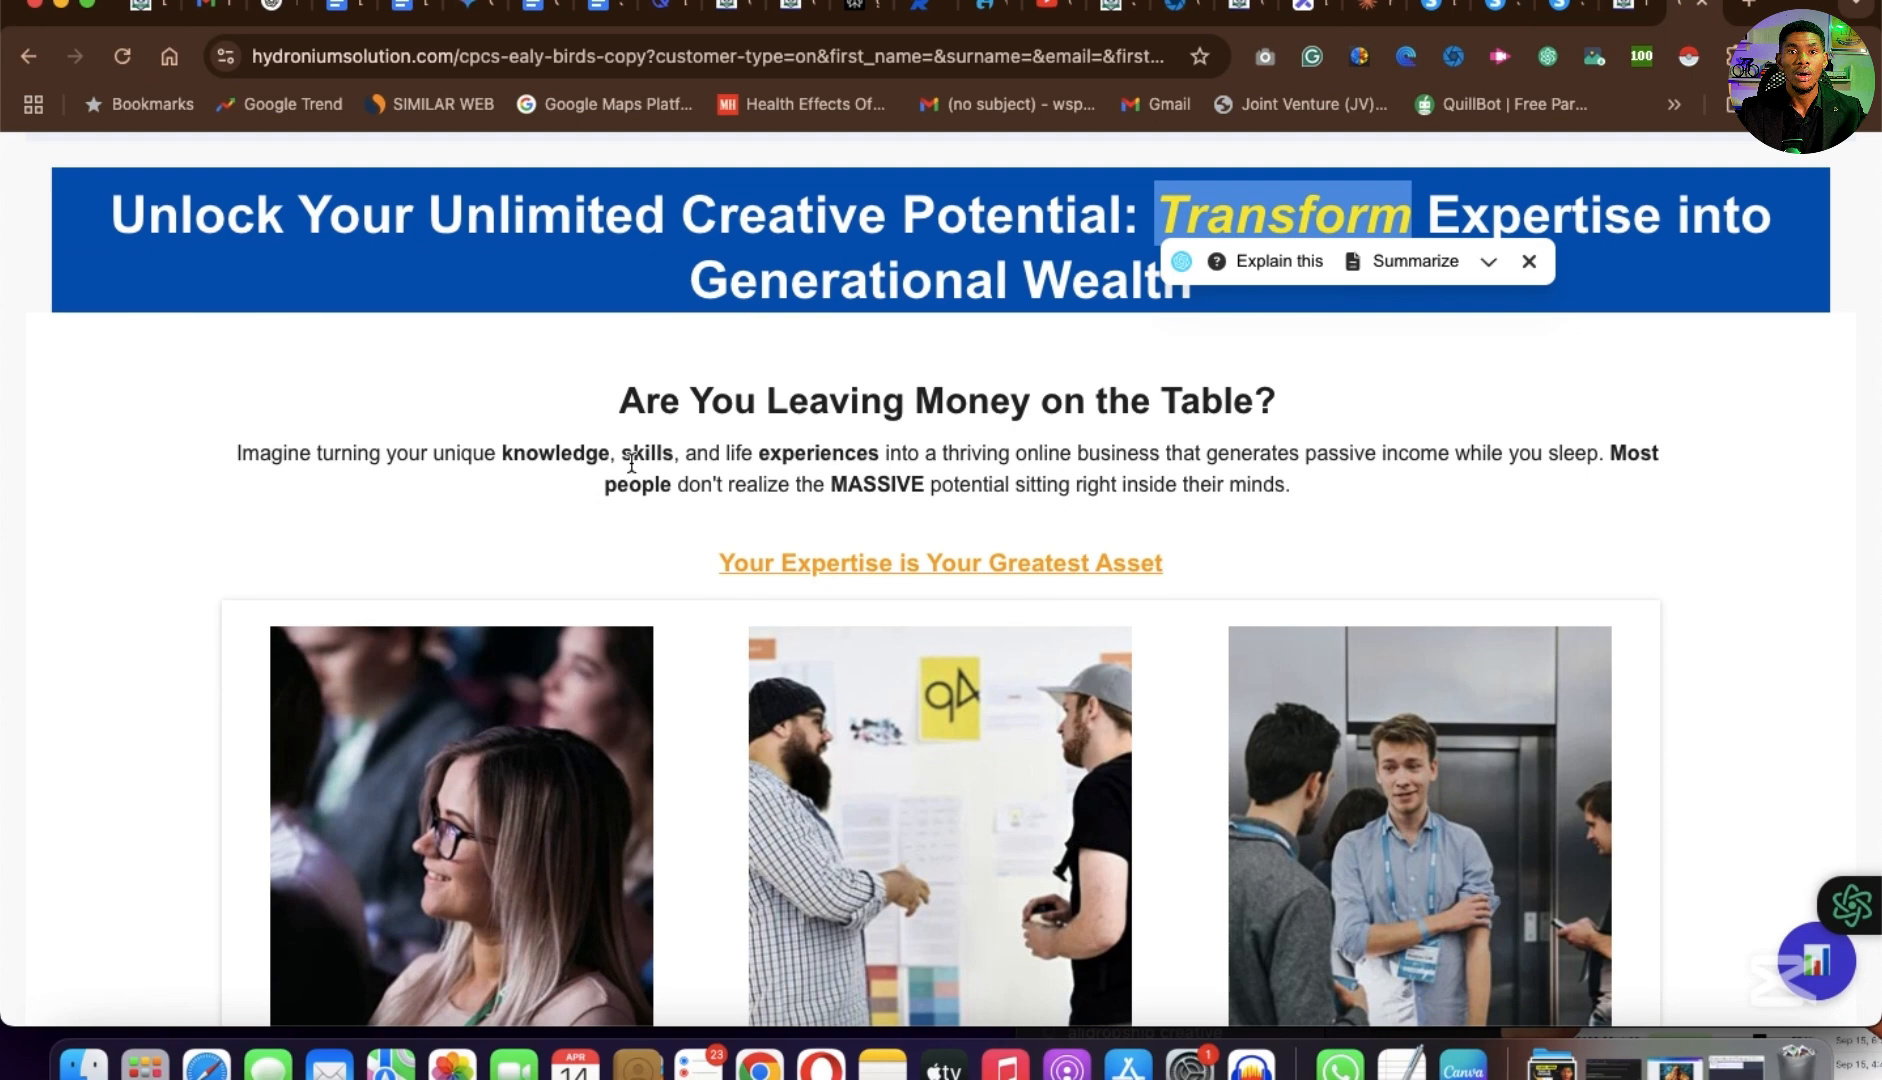
{"action": "scroll", "coordinate": [795, 461], "scroll_direction": "down", "scroll_amount": 1}
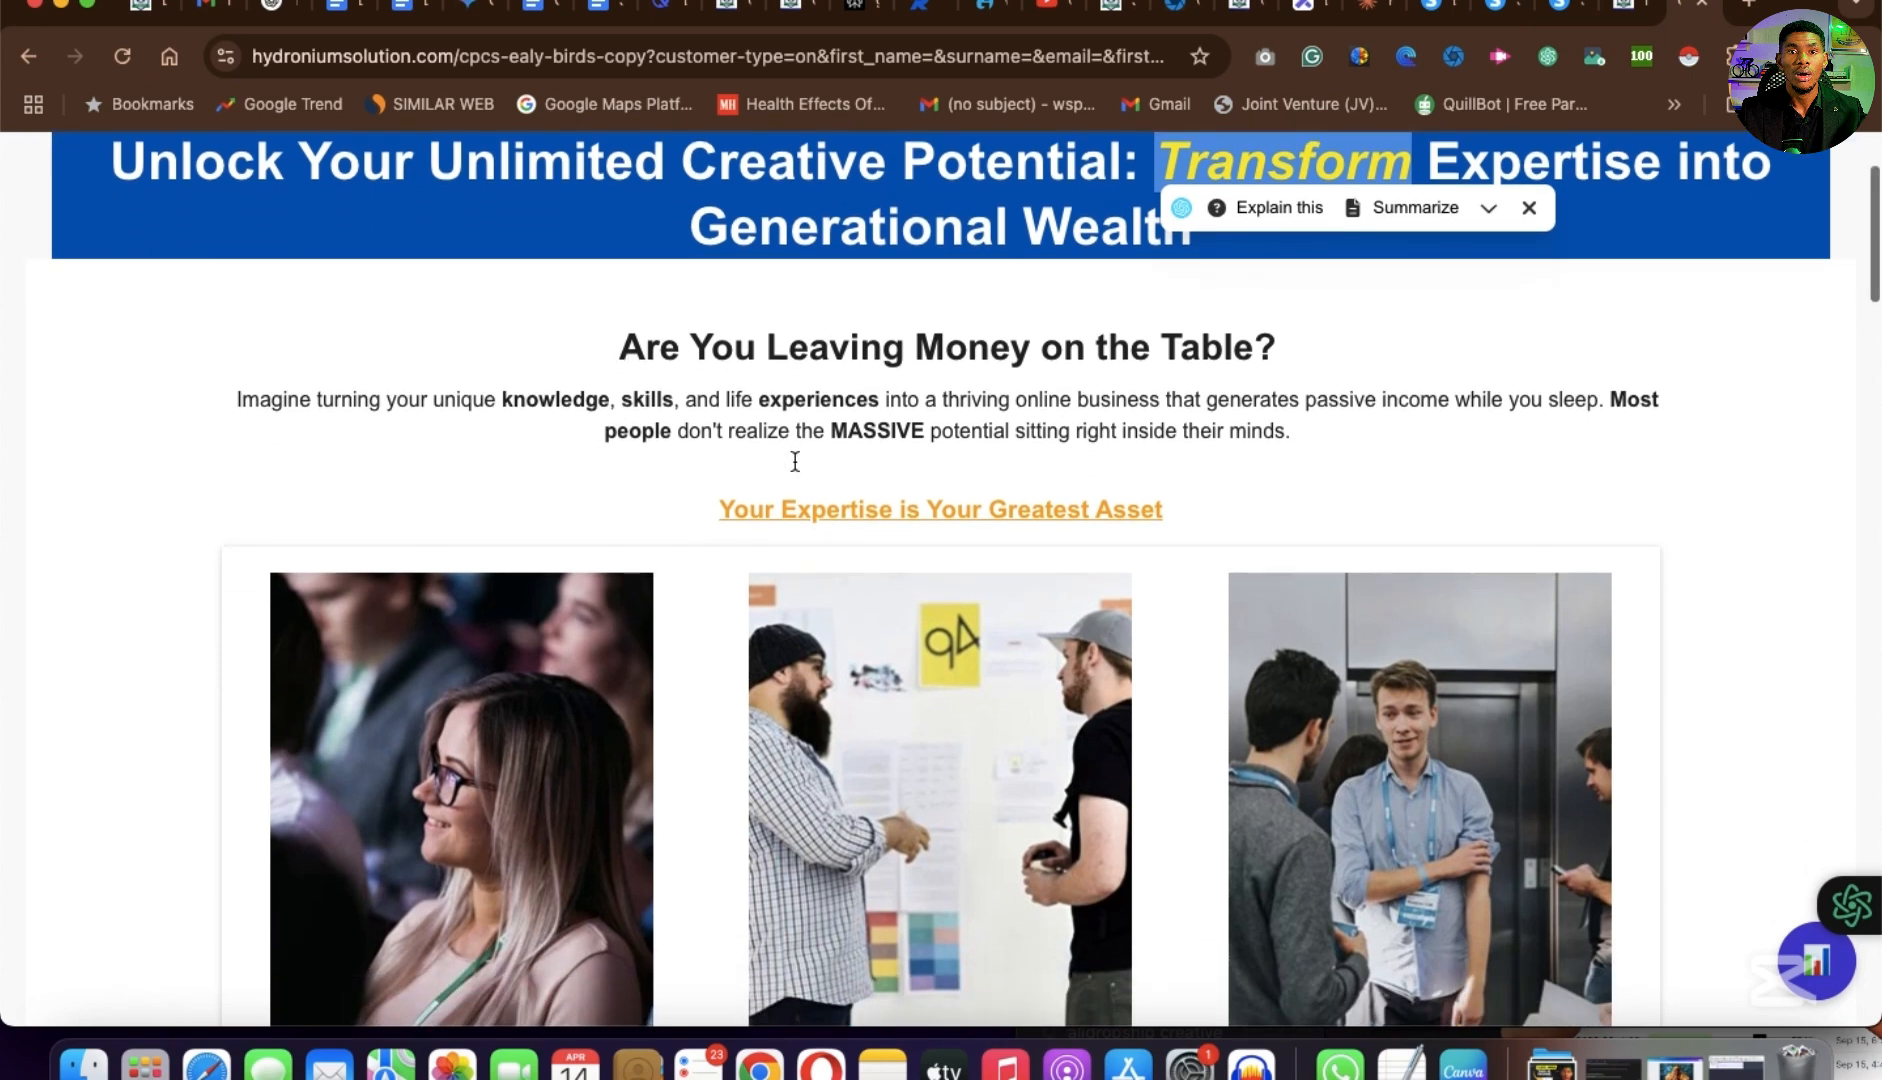
{"action": "left_click_drag", "start_coordinate": [616, 348], "coordinate": [1129, 375]}
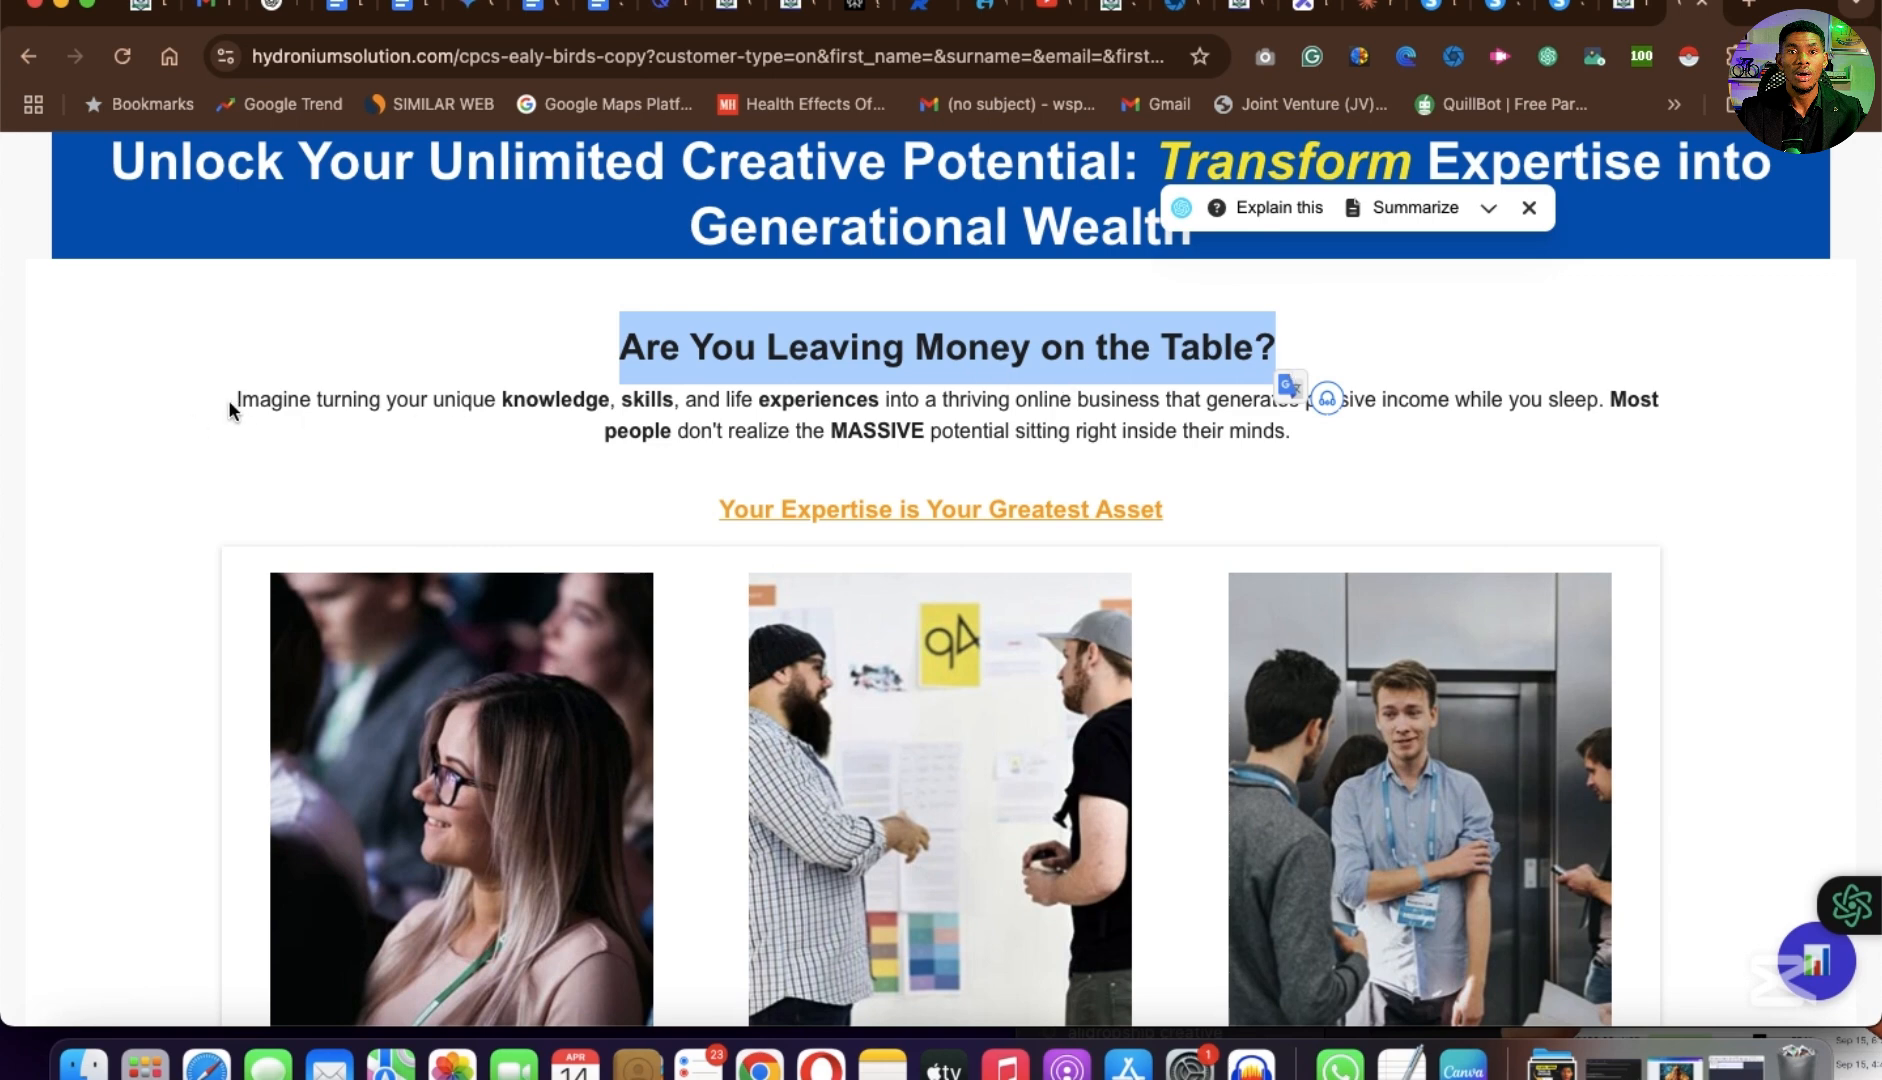
{"action": "triple_click", "coordinate": [742, 397]}
{"action": "left_click_drag", "start_coordinate": [1212, 470], "coordinate": [1024, 510]}
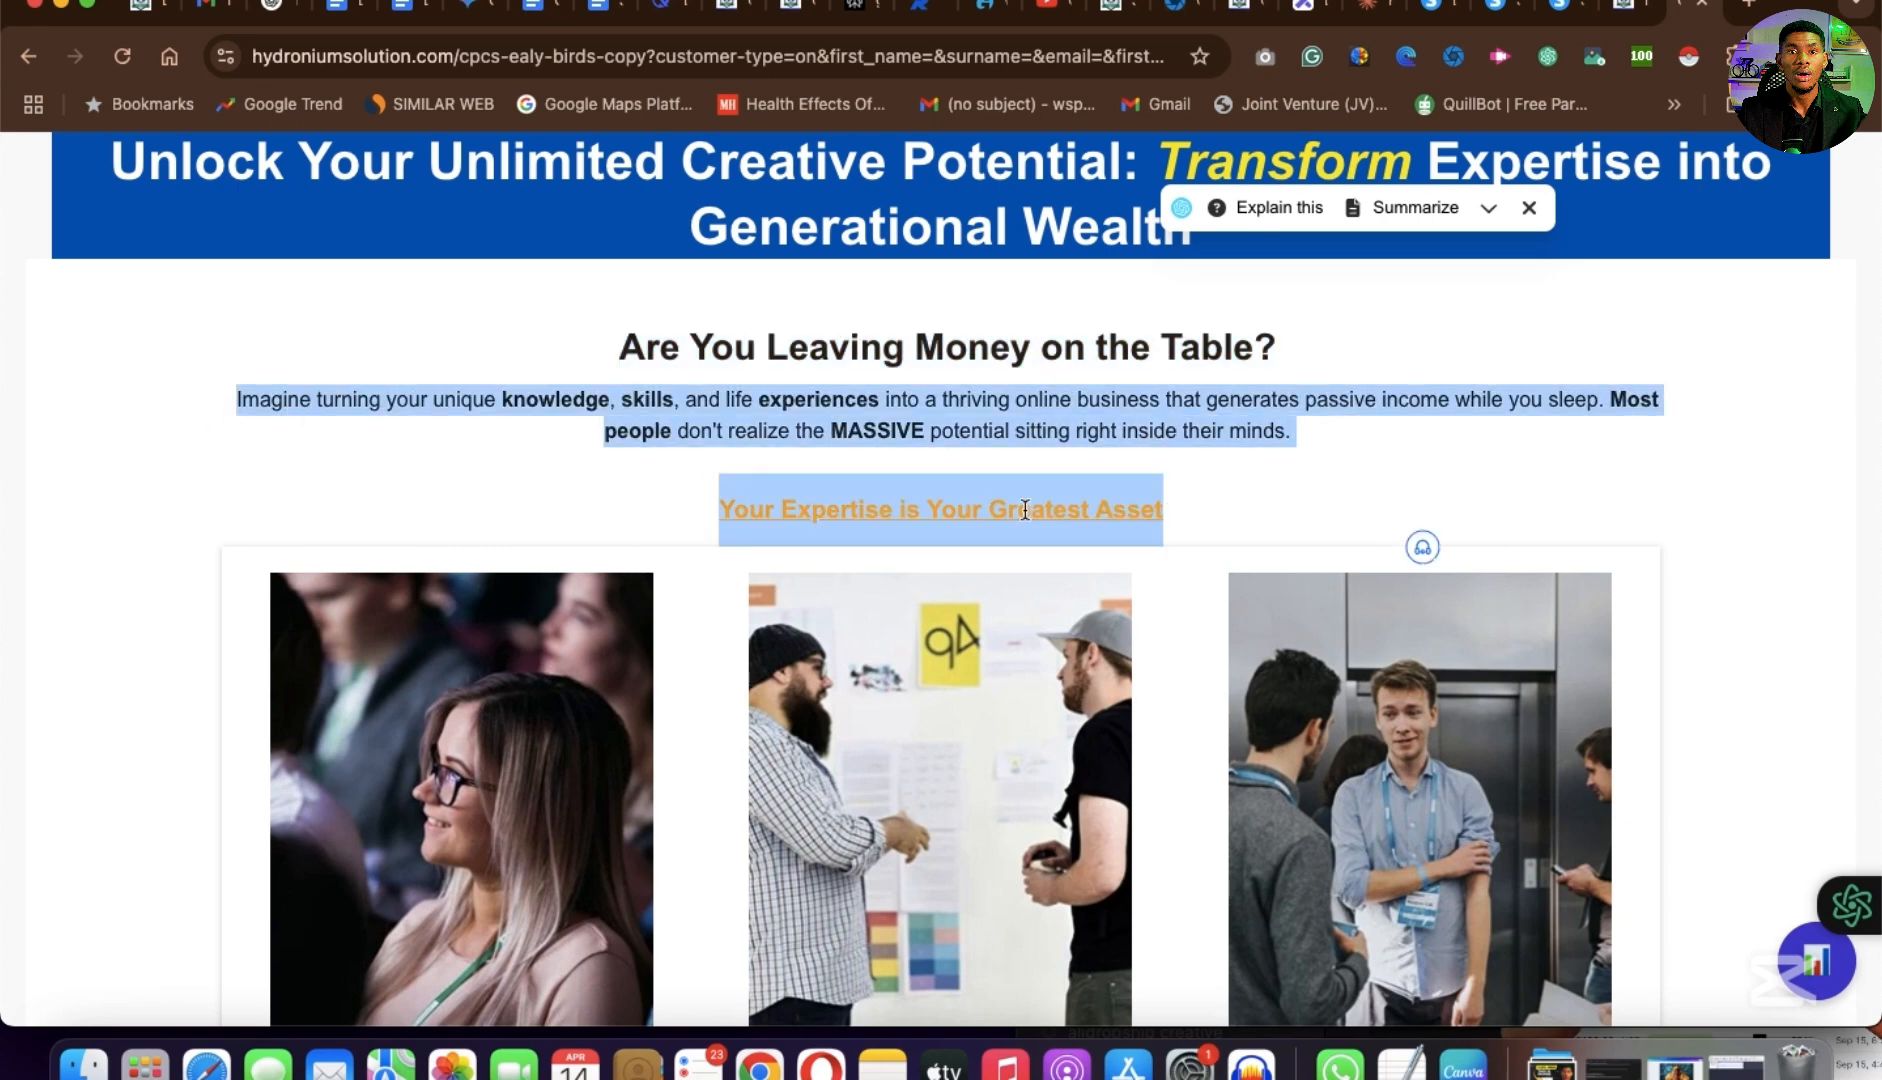
{"action": "left_click", "coordinate": [618, 351]}
{"action": "left_click_drag", "start_coordinate": [618, 347], "coordinate": [1581, 335]}
{"action": "key", "text": "super+c"}
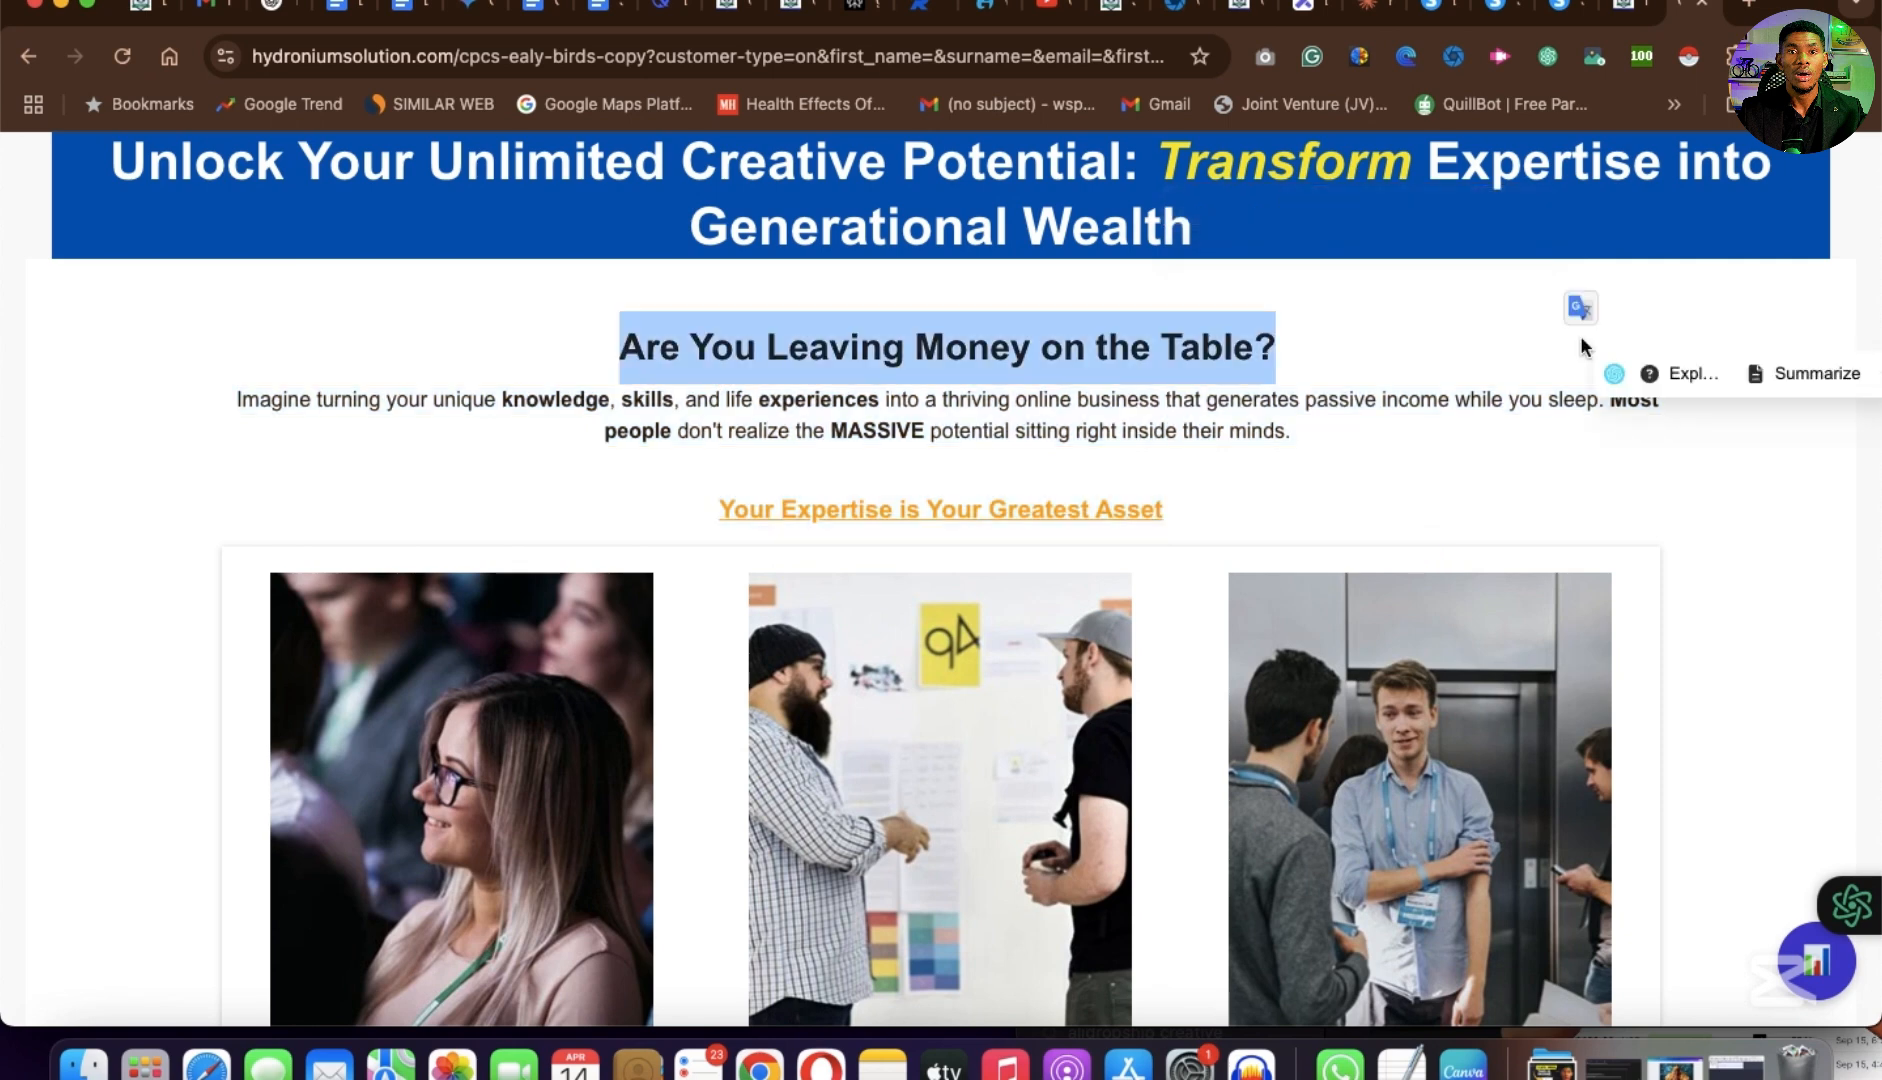
{"action": "left_click", "coordinate": [1432, 5]}
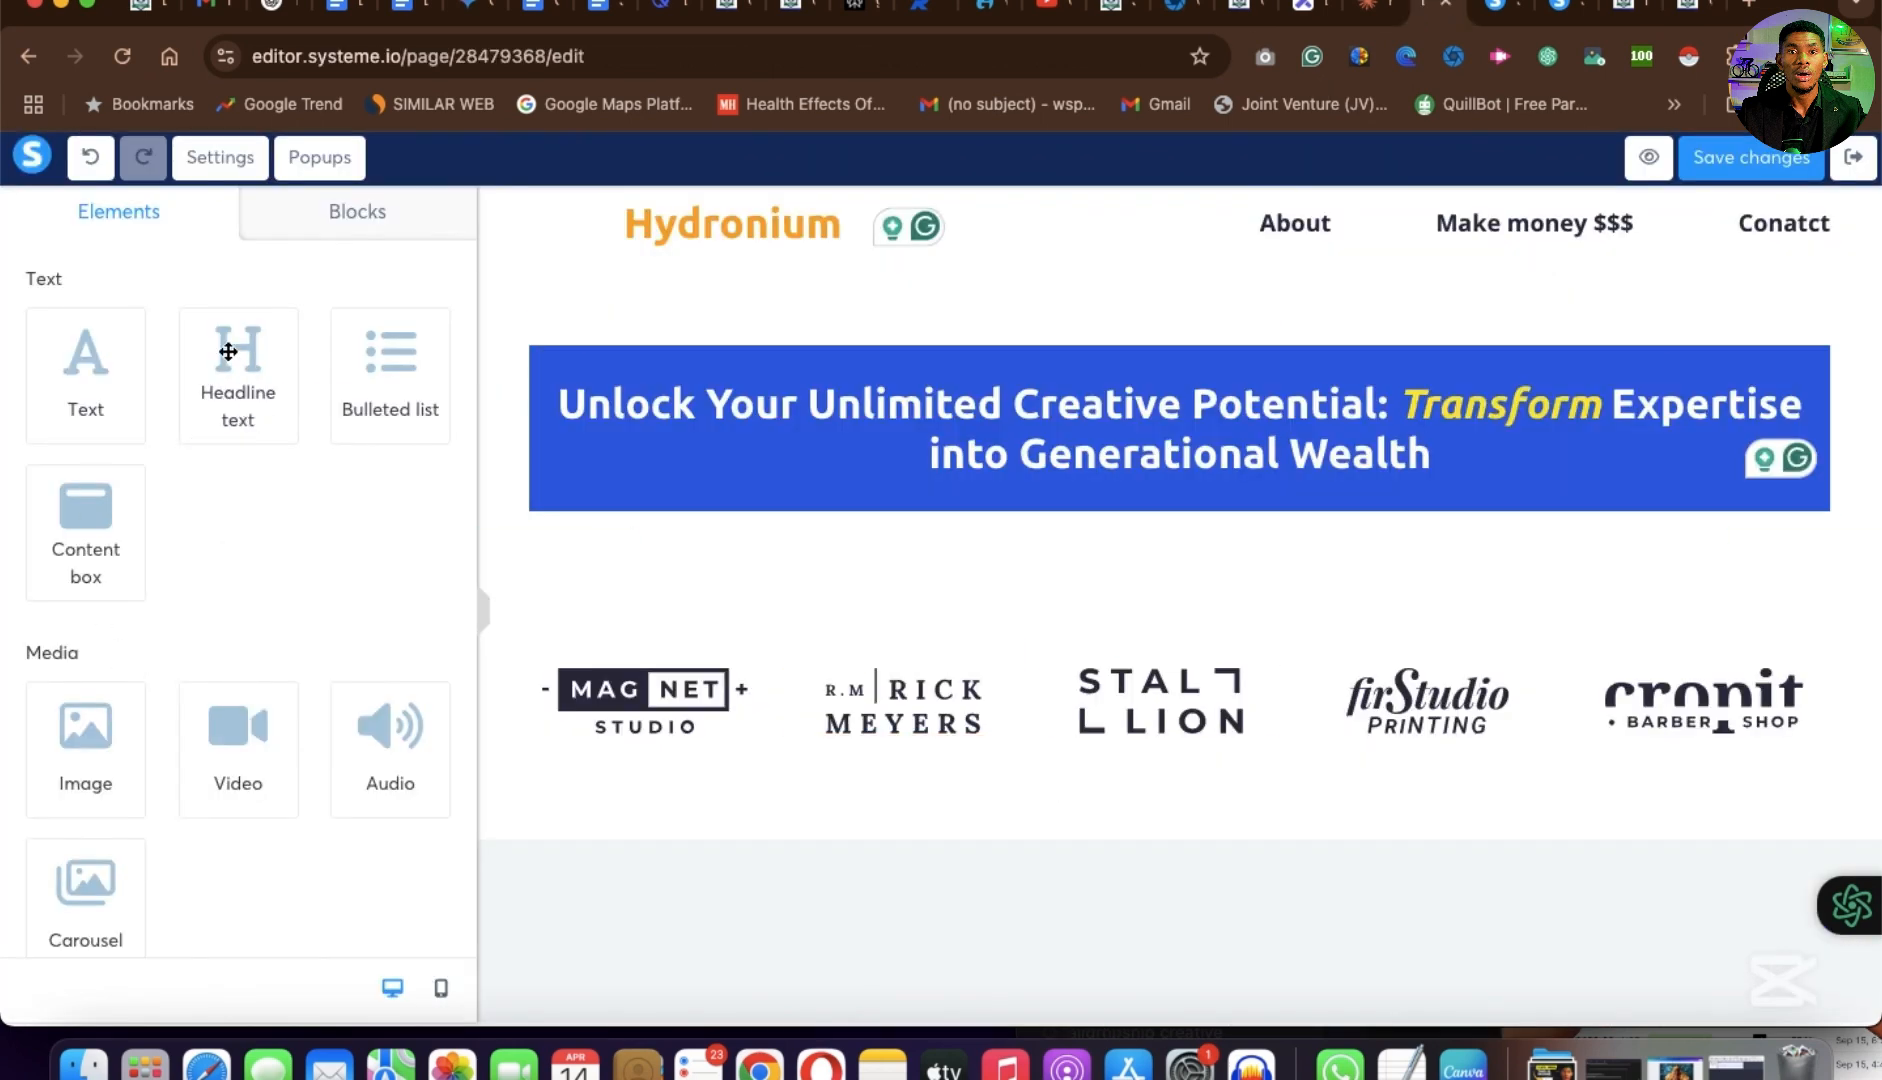
Add a headline between the blue banner and the client logos and replace its placeholder with "Are You Leaving Money on the Table?".
{"action": "left_click_drag", "start_coordinate": [230, 352], "coordinate": [1197, 532]}
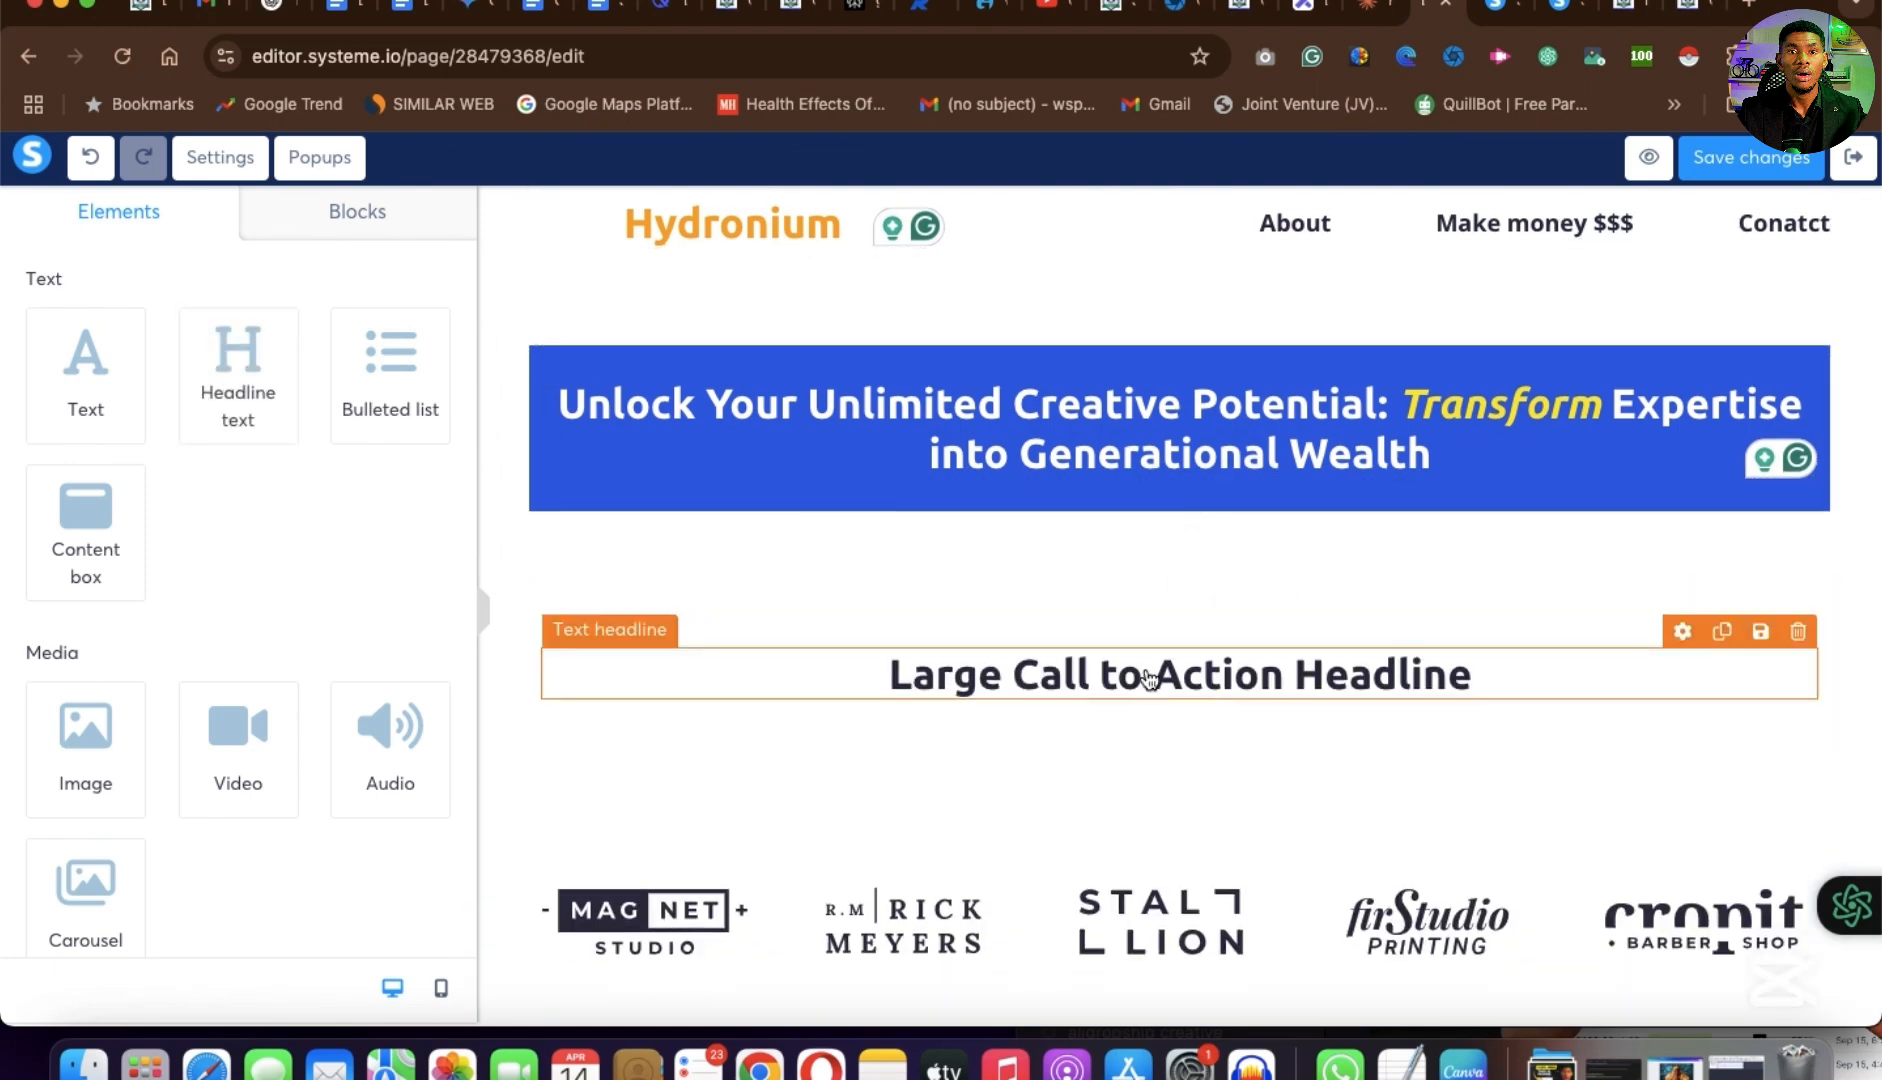
{"action": "left_click", "coordinate": [1149, 679]}
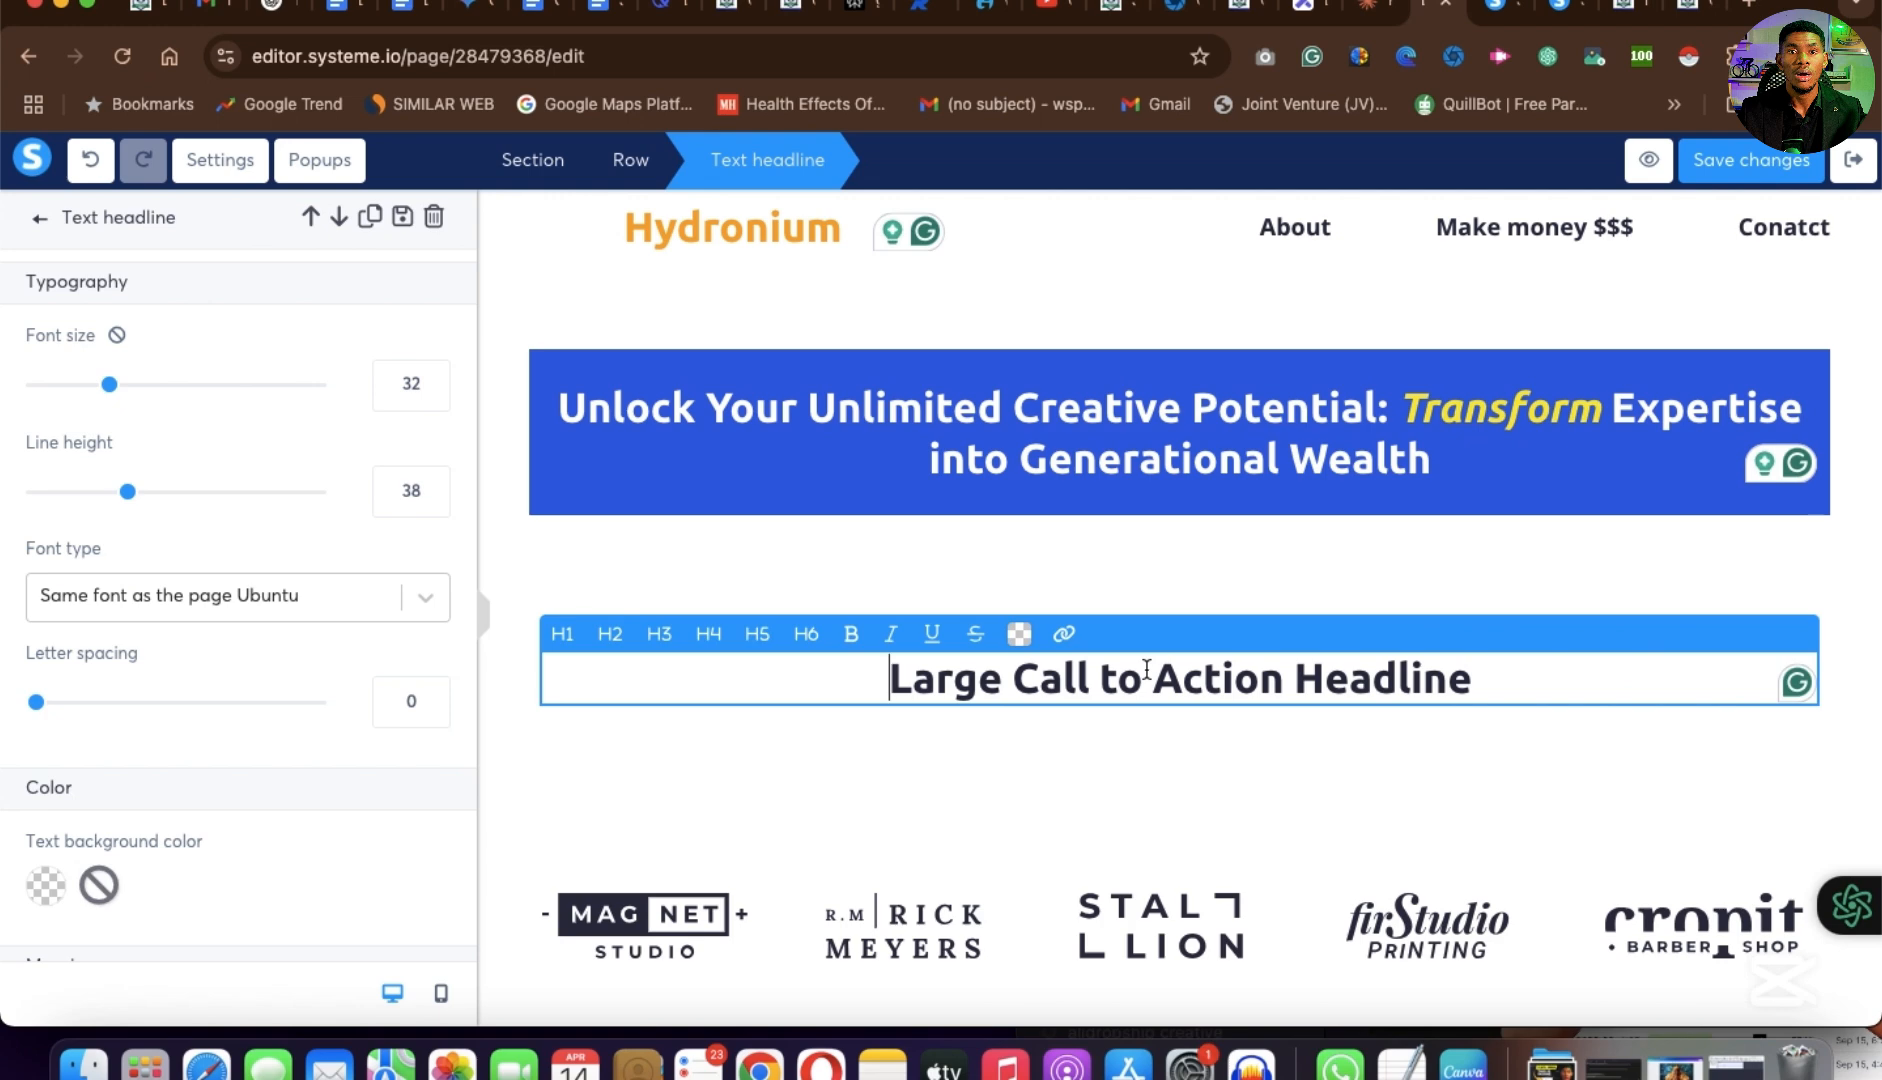
{"action": "key", "text": "super+a"}
{"action": "key", "text": "super+v"}
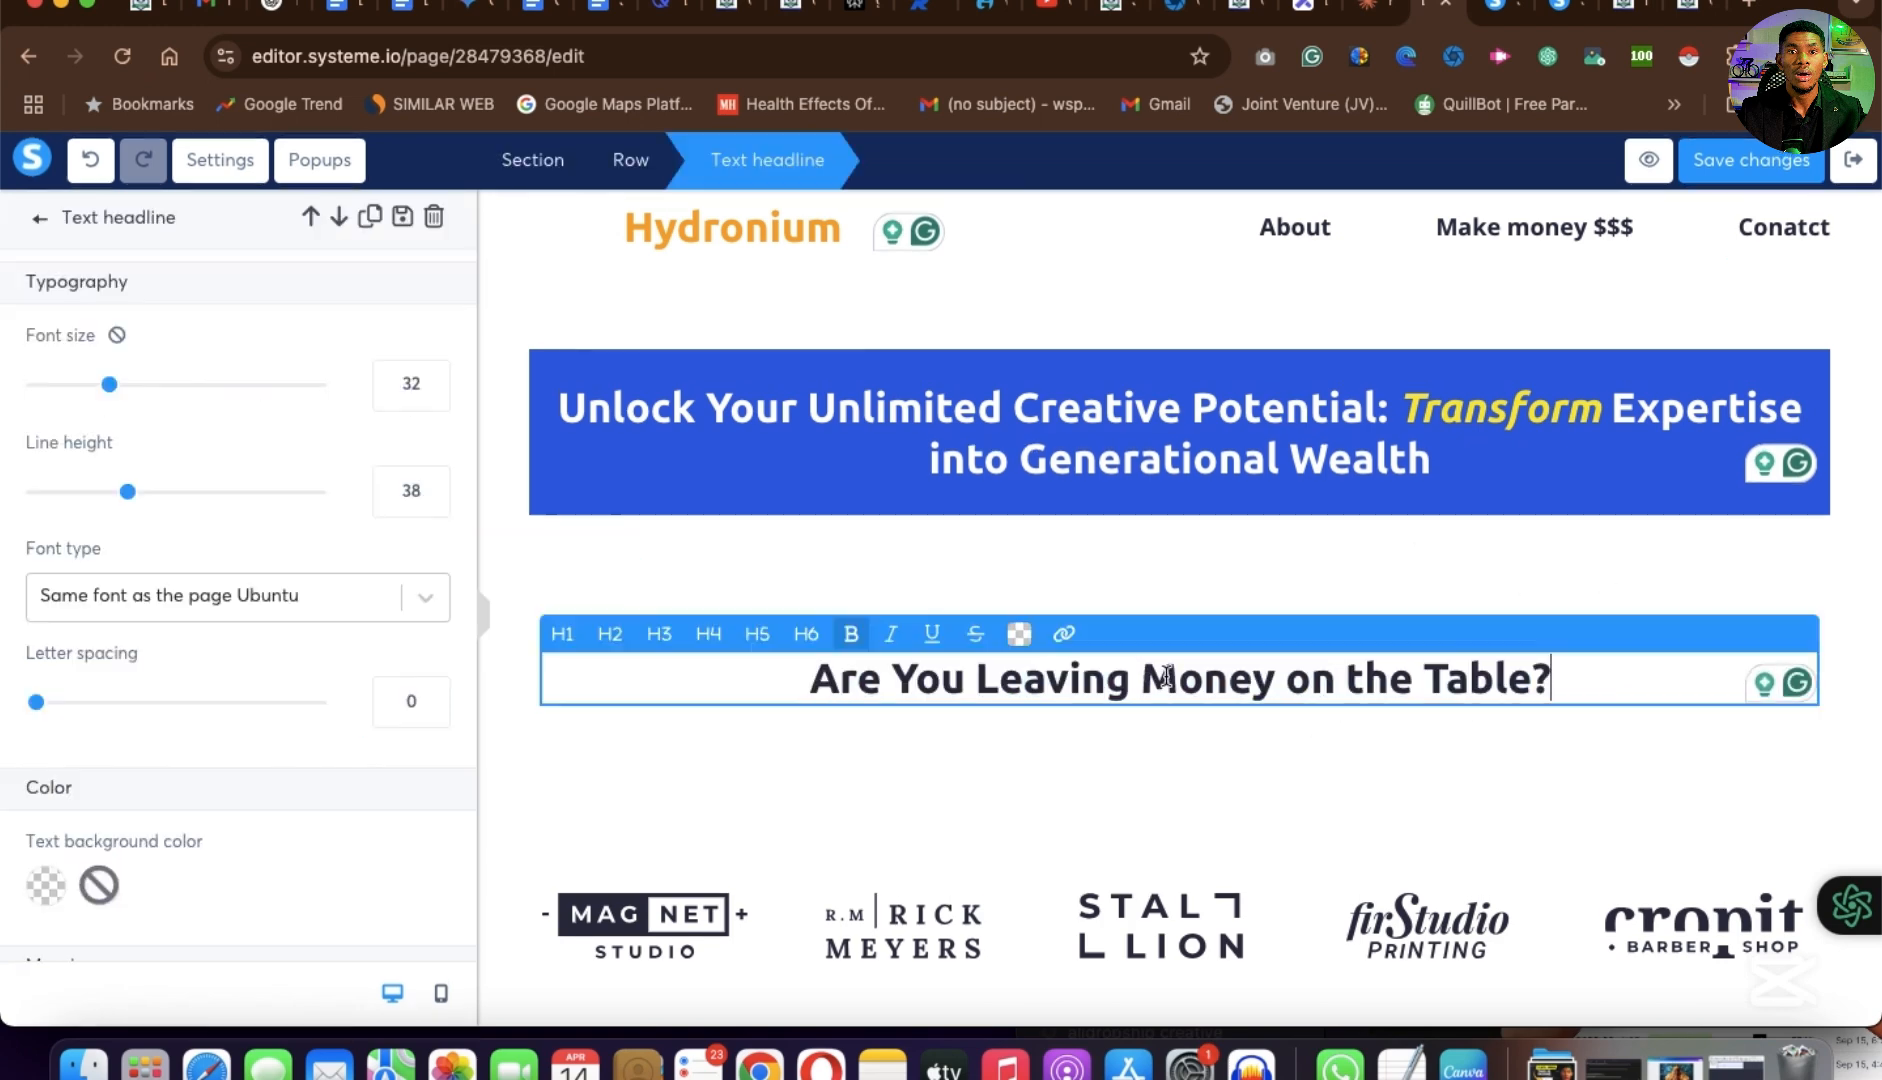
Set the "Are You Leaving Money on the Table?" headline to font size 27 and line height 34.
{"action": "mouse_move", "coordinate": [109, 384]}
{"action": "left_mouse_down"}
{"action": "mouse_move", "coordinate": [82, 392]}
{"action": "mouse_move", "coordinate": [98, 400]}
{"action": "left_mouse_up"}
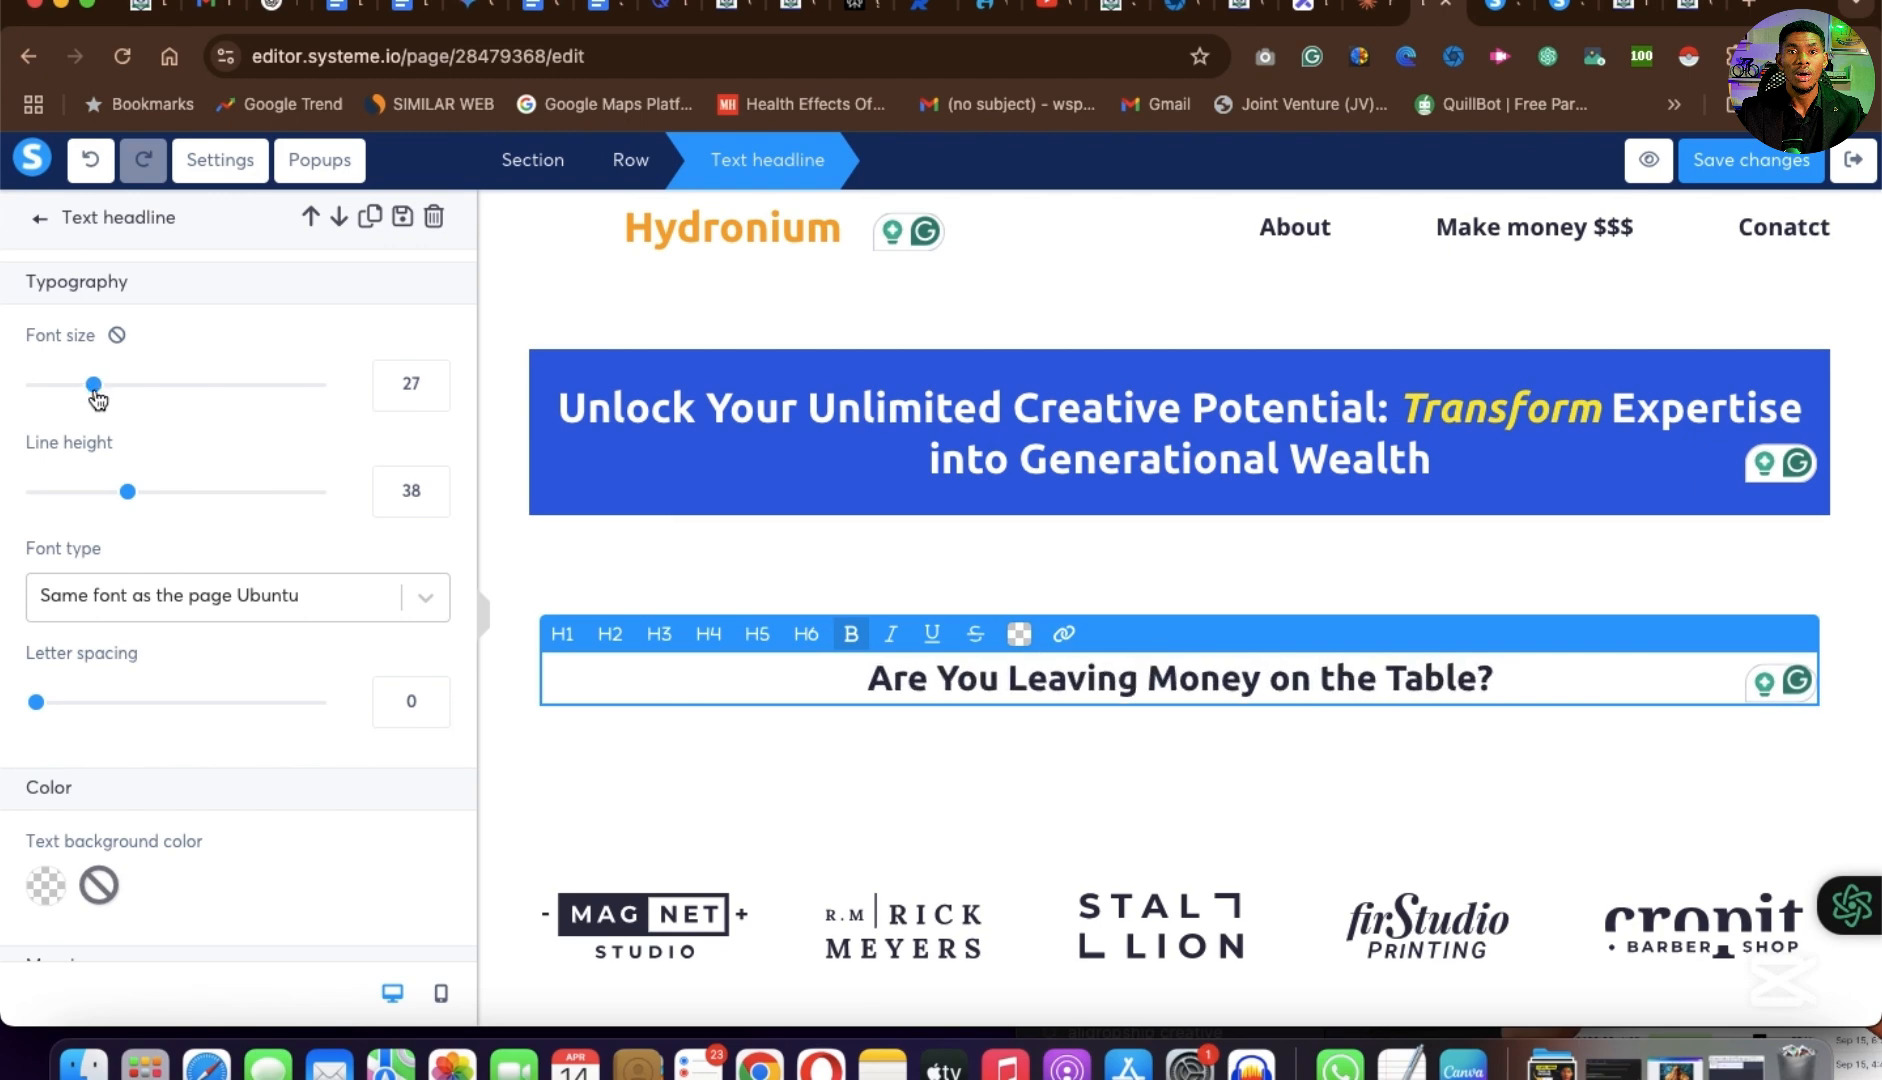
{"action": "left_click_drag", "start_coordinate": [127, 491], "coordinate": [114, 496]}
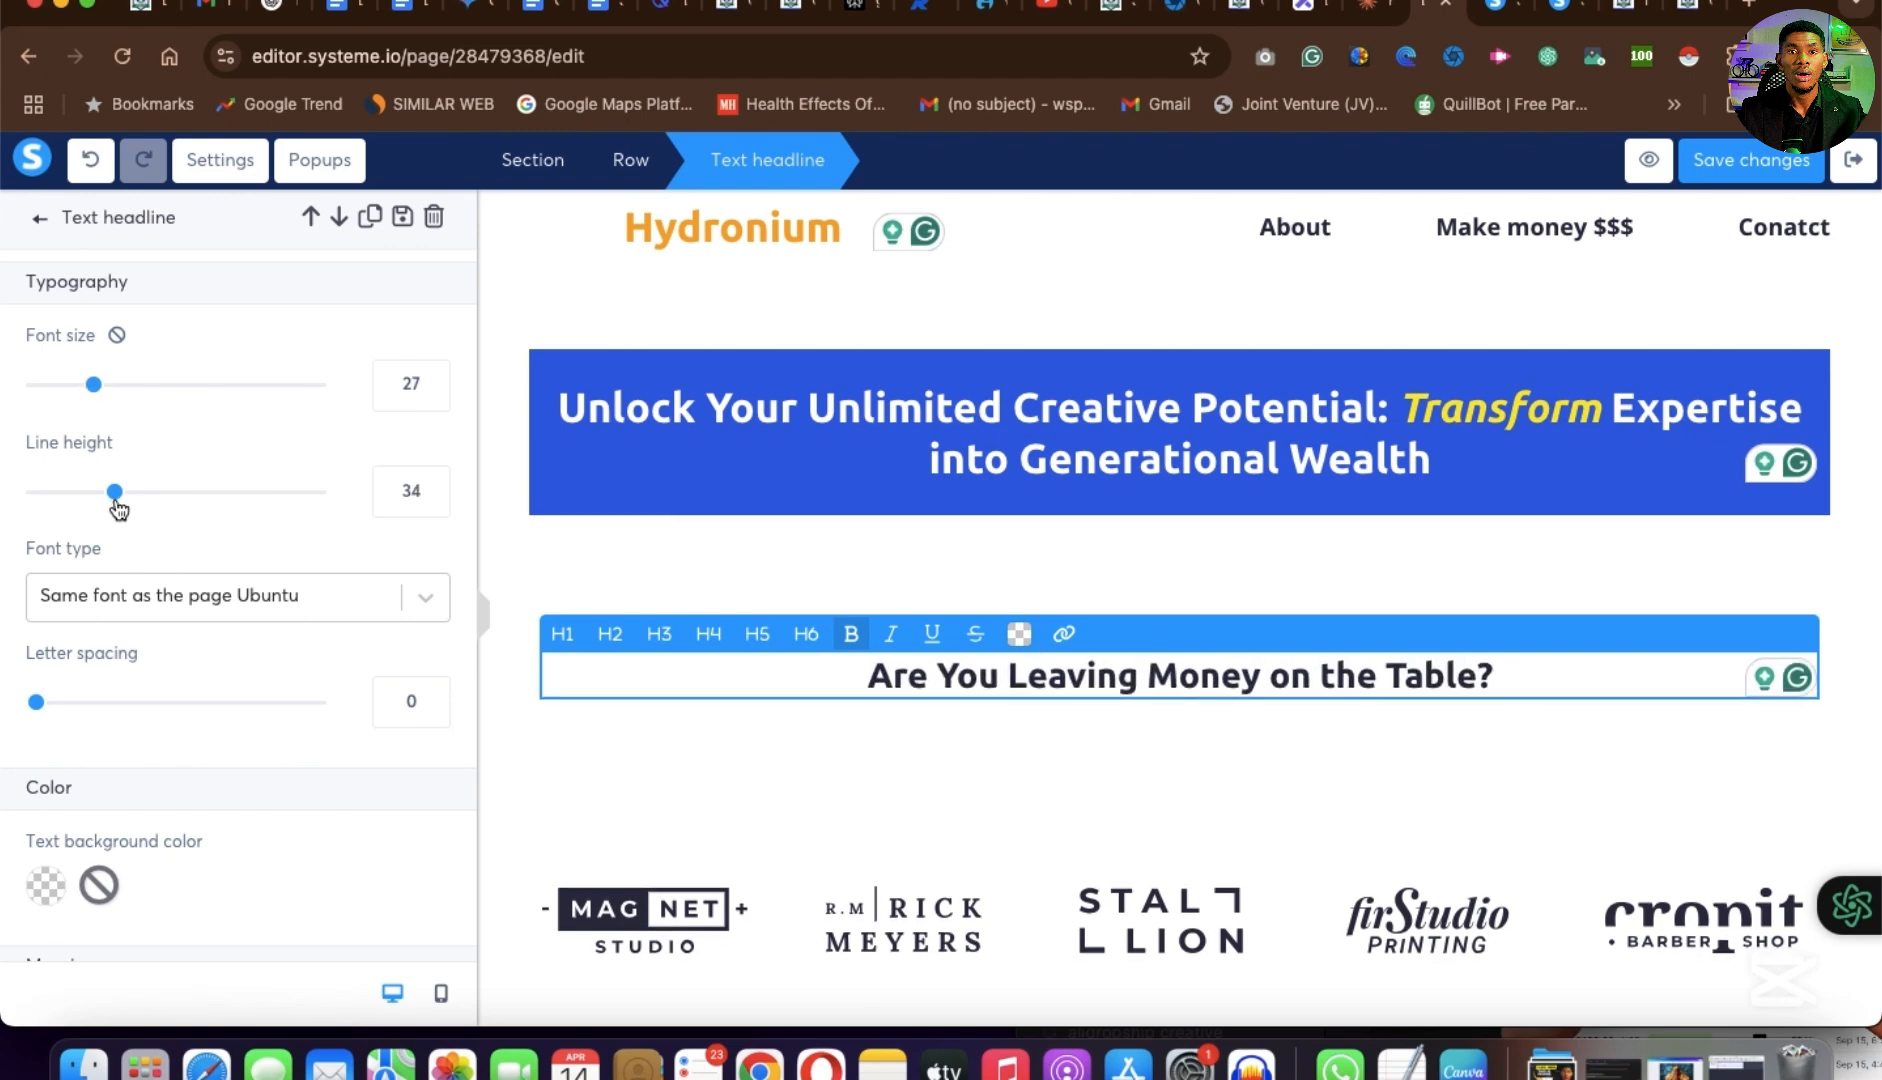
{"action": "left_click", "coordinate": [1238, 757]}
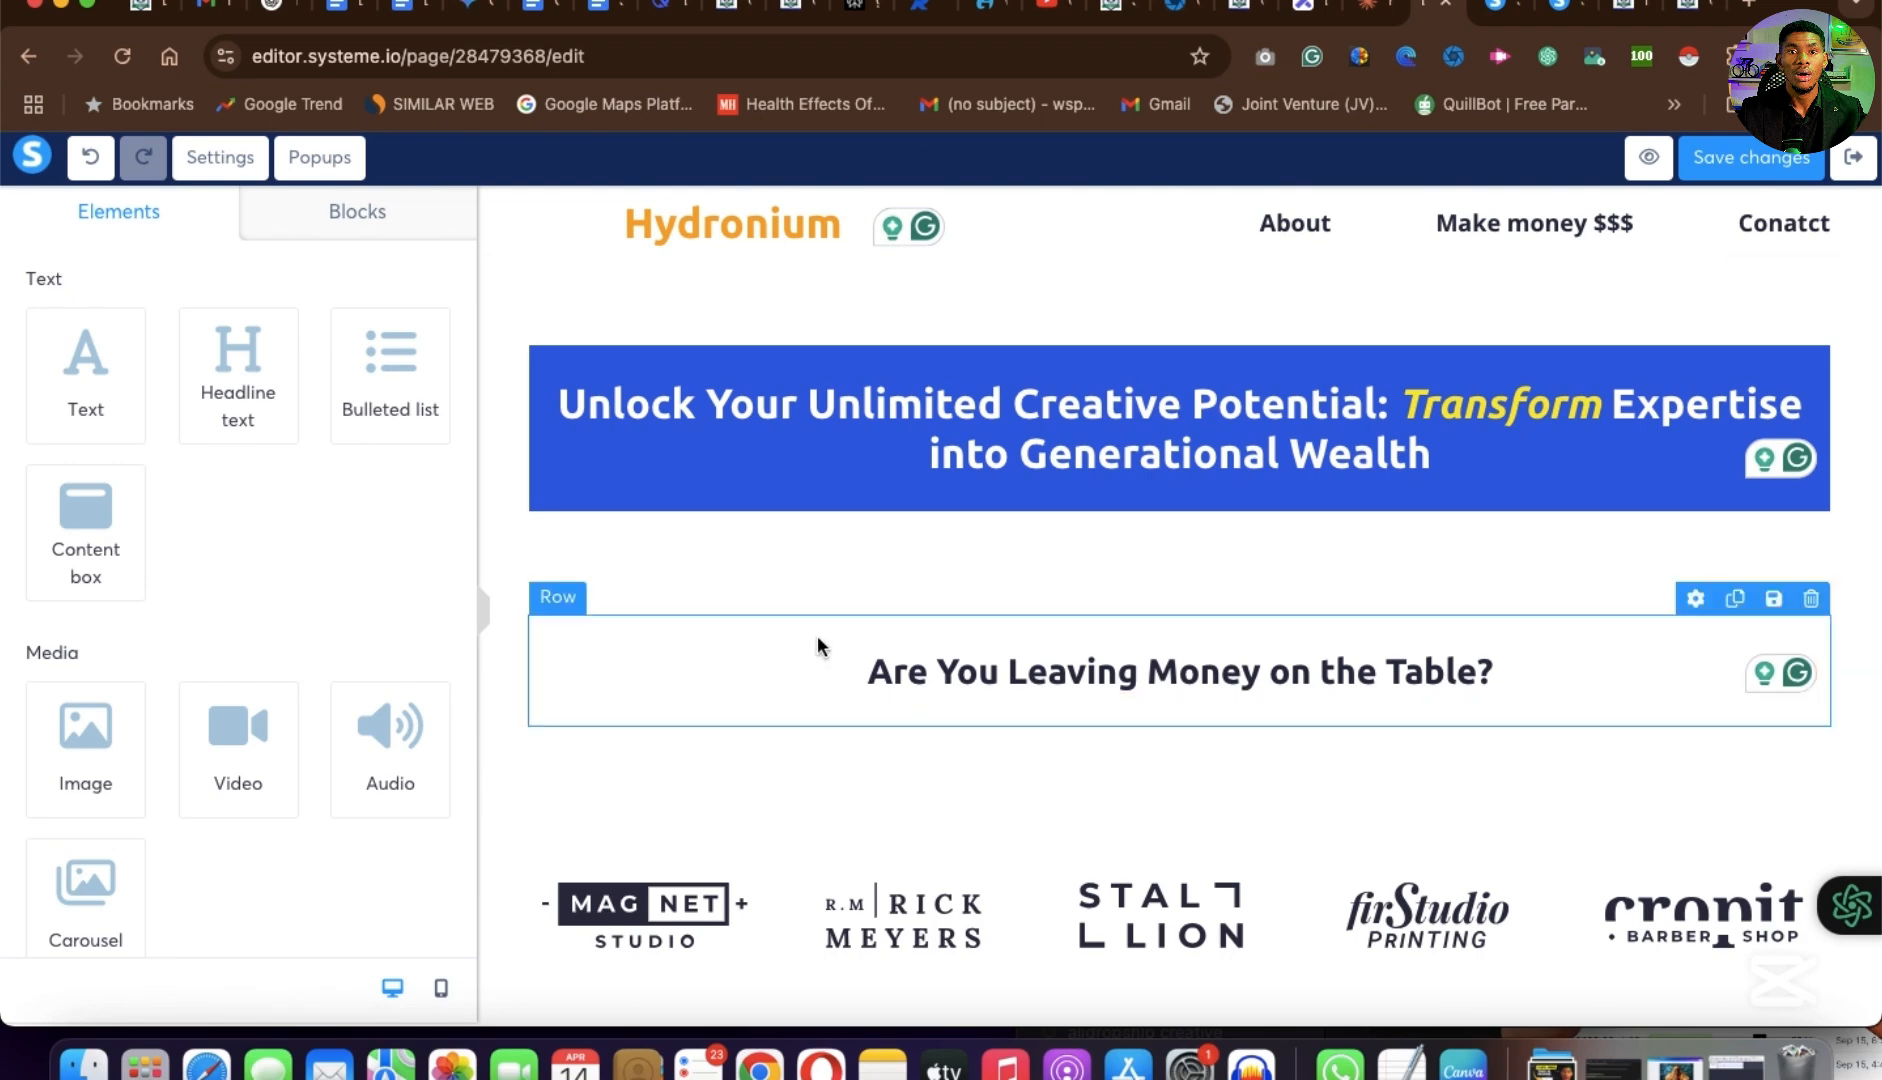
Add a text element directly below the "Are You Leaving Money on the Table?" headline.
{"action": "left_click_drag", "start_coordinate": [86, 370], "coordinate": [1195, 703]}
{"action": "scroll", "coordinate": [1195, 702], "scroll_direction": "down", "scroll_amount": 3}
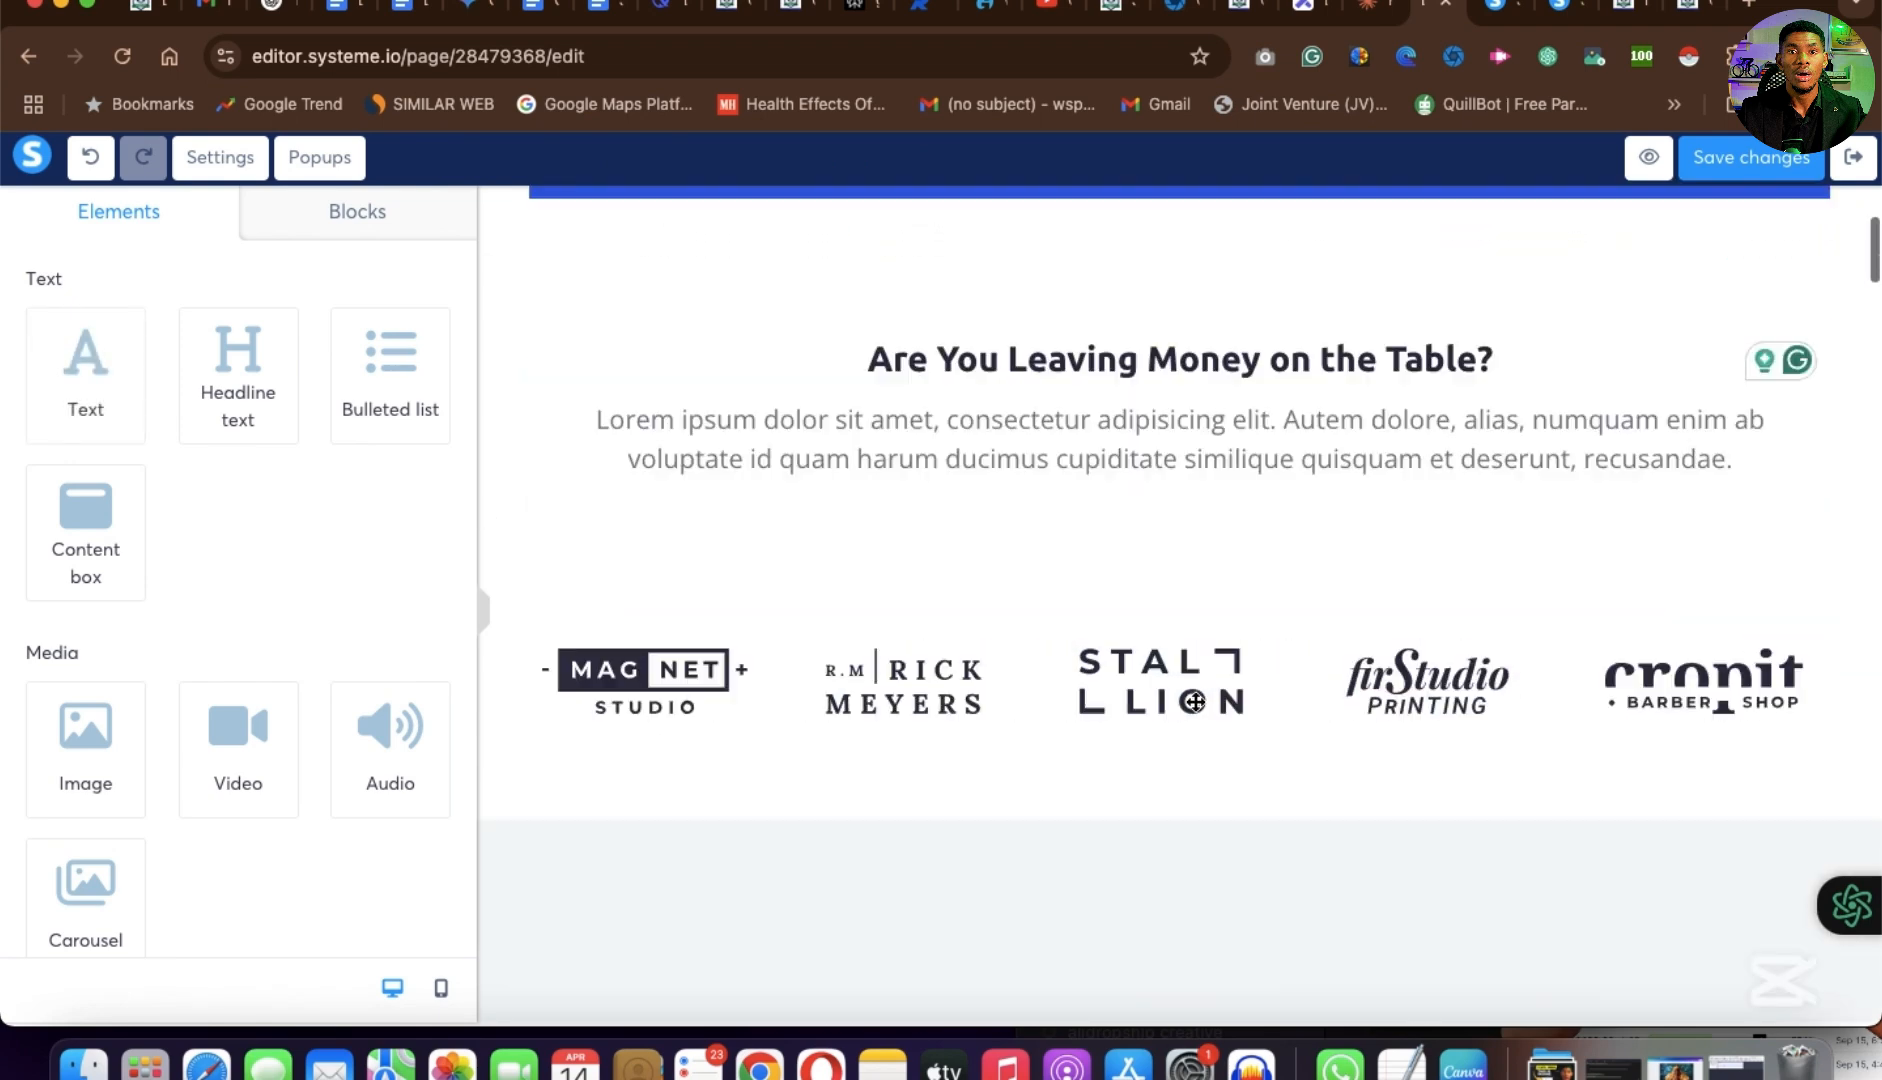
{"action": "scroll", "coordinate": [1195, 702], "scroll_direction": "up", "scroll_amount": 1}
Copy the paragraph beginning "Imagine turning your unique knowledge" from the example page and return to the page editor.
{"action": "left_click", "coordinate": [1688, 12]}
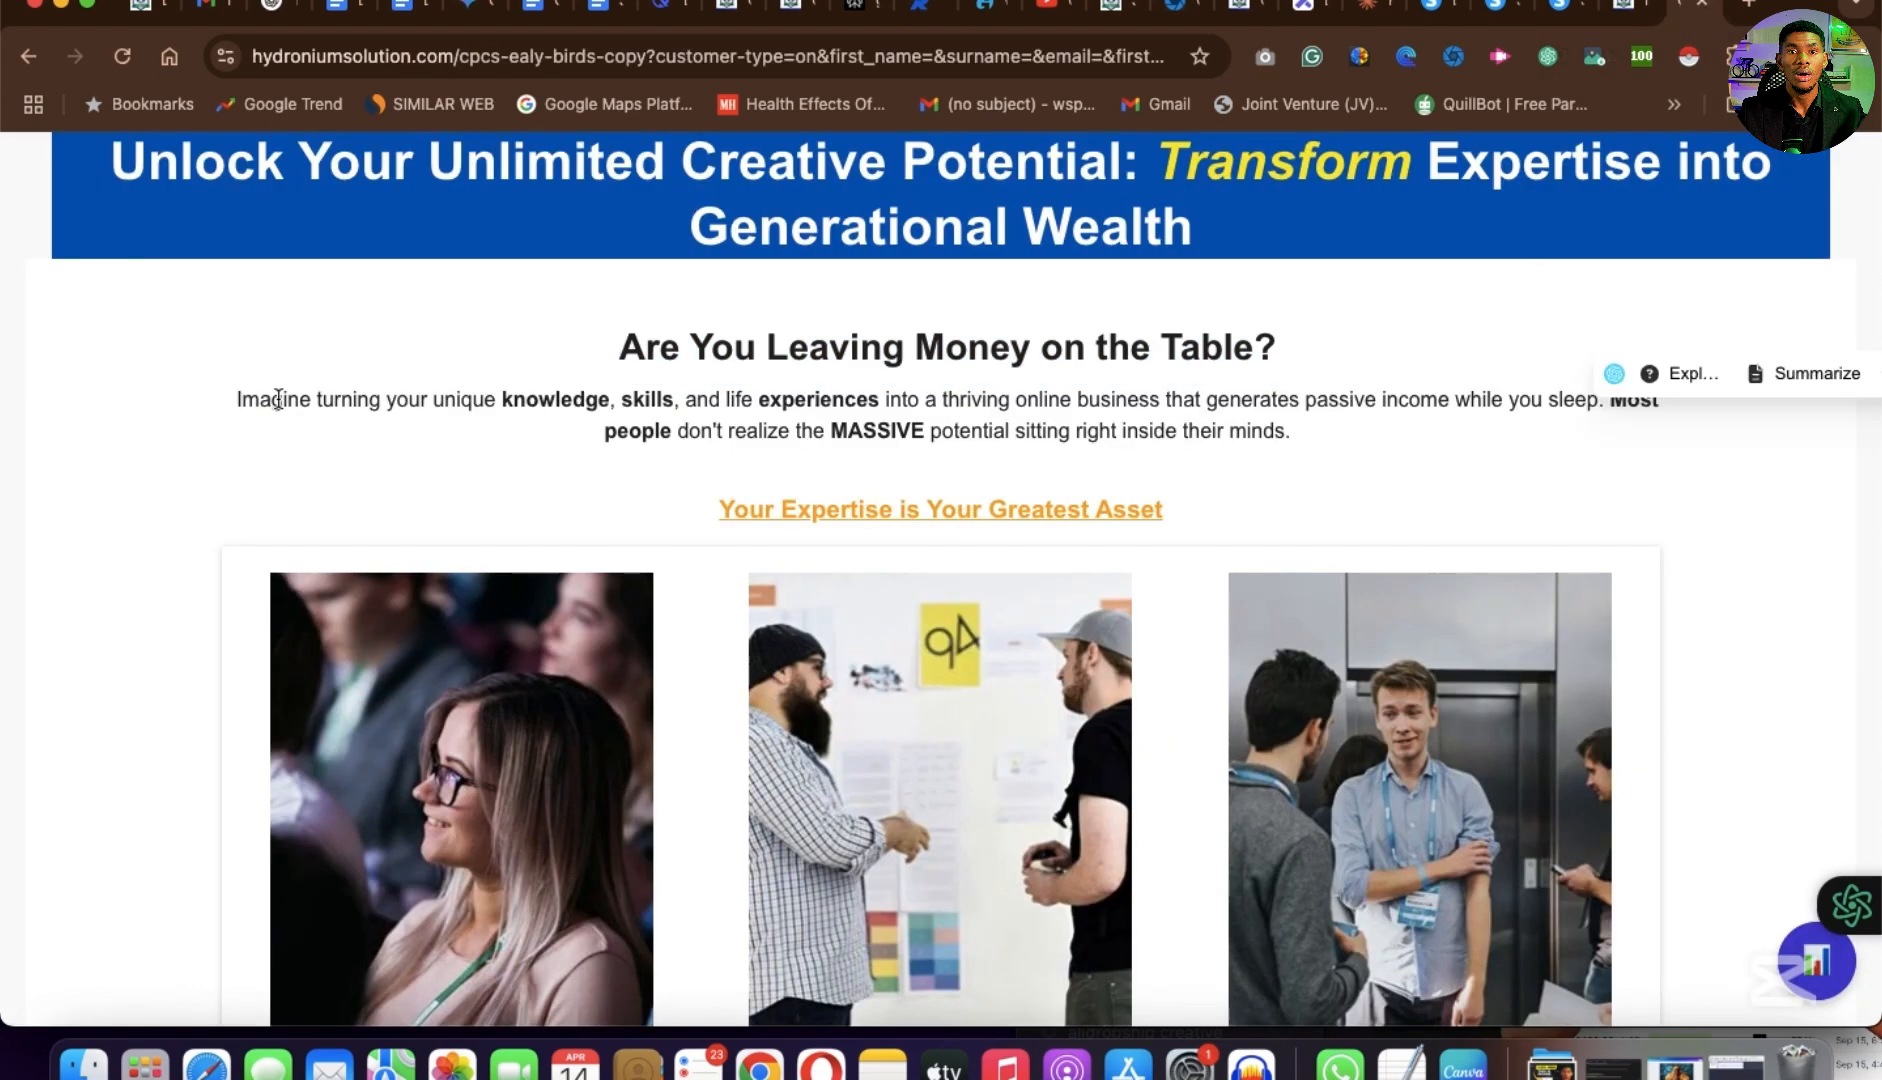
{"action": "left_click_drag", "start_coordinate": [237, 399], "coordinate": [1362, 438]}
{"action": "key", "text": "ctrl+c"}
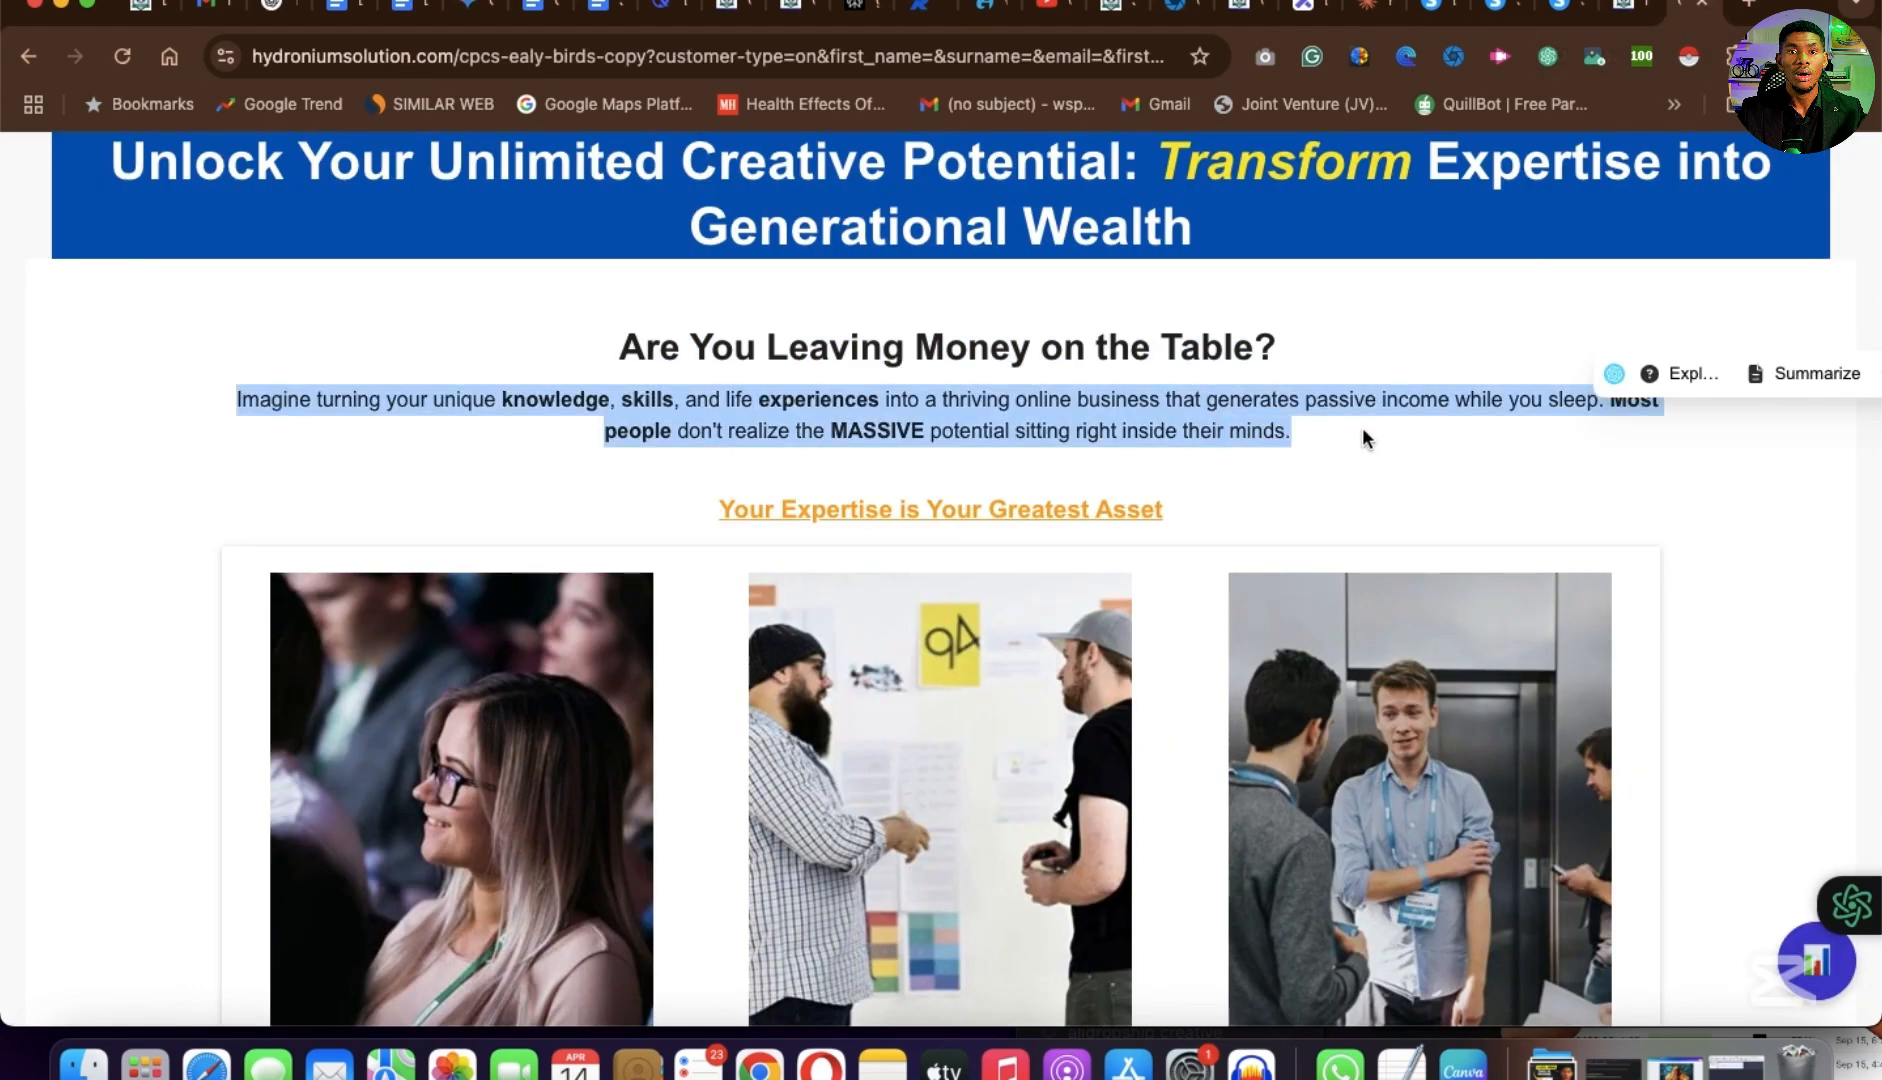
{"action": "left_click", "coordinate": [1438, 12]}
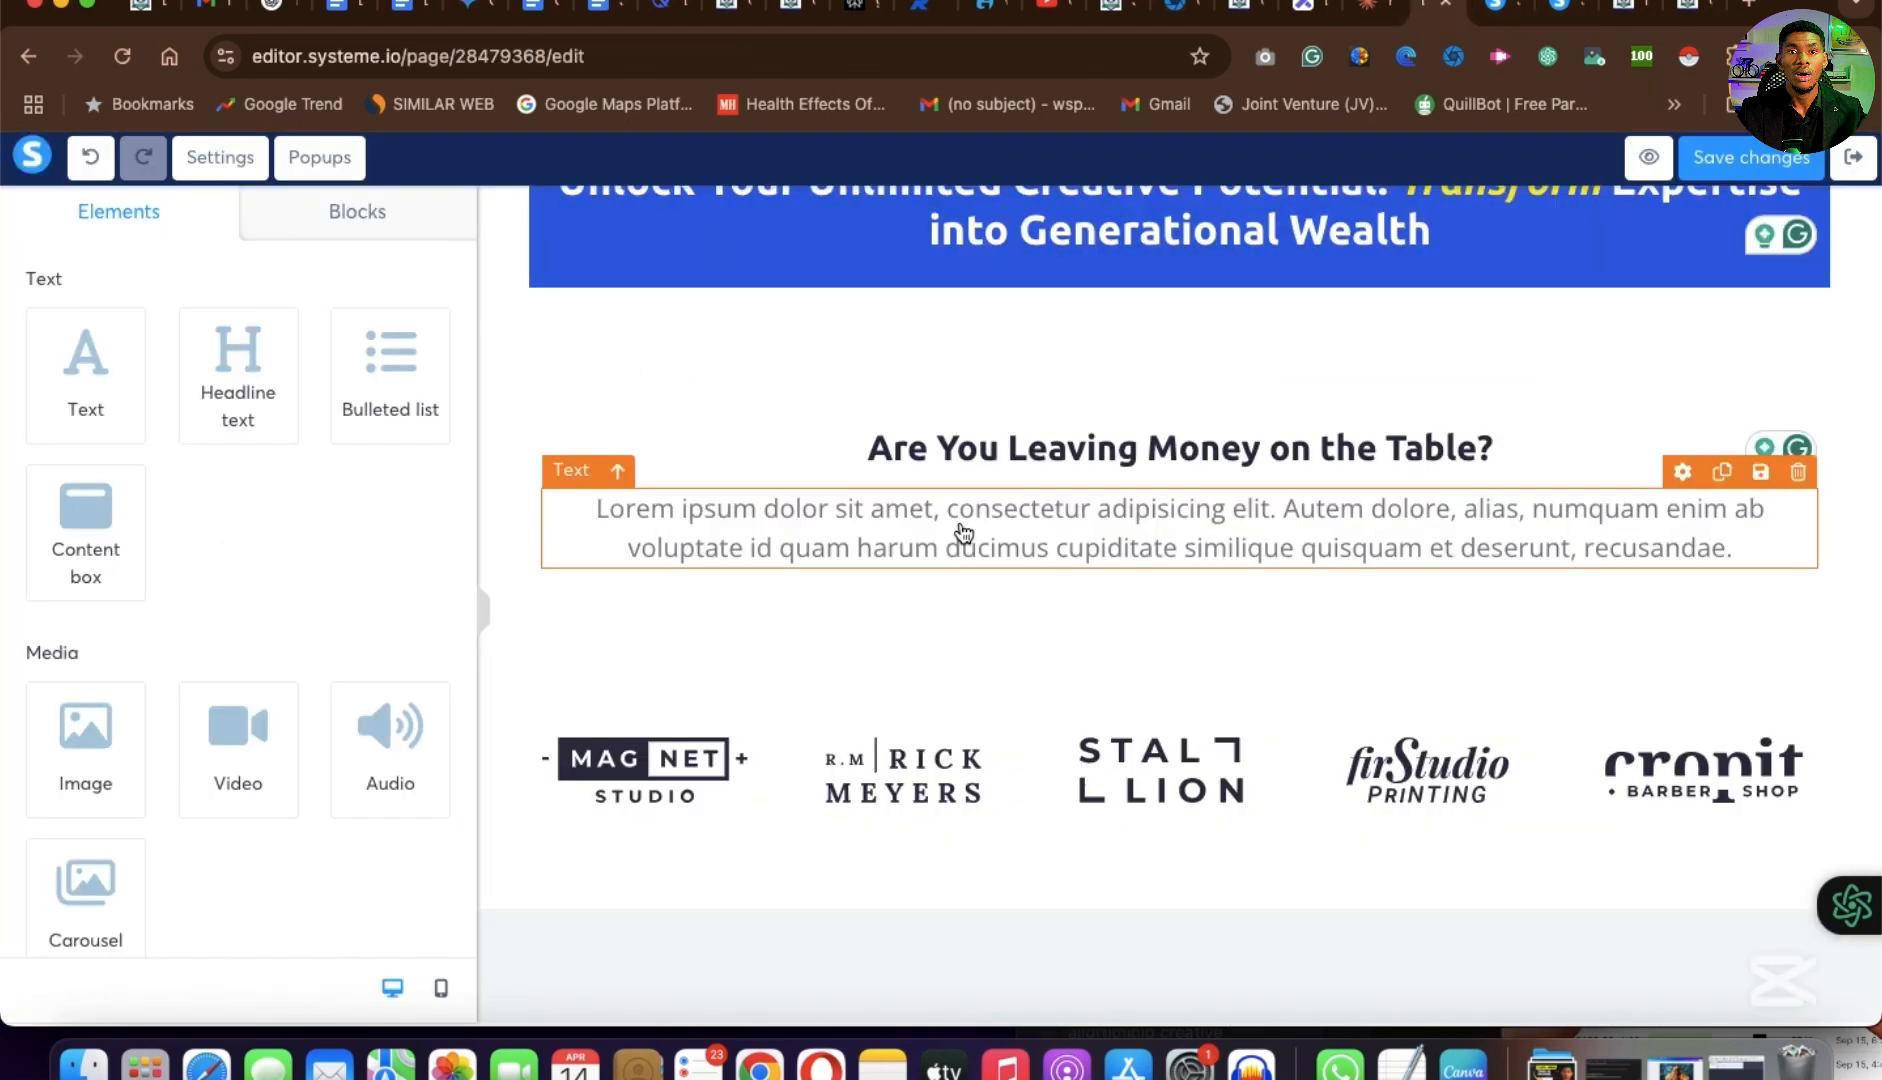
Replace all the placeholder text in the new text element with the copied "Imagine turning your unique knowledge" paragraph.
{"action": "left_click", "coordinate": [966, 552]}
{"action": "double_click", "coordinate": [966, 550]}
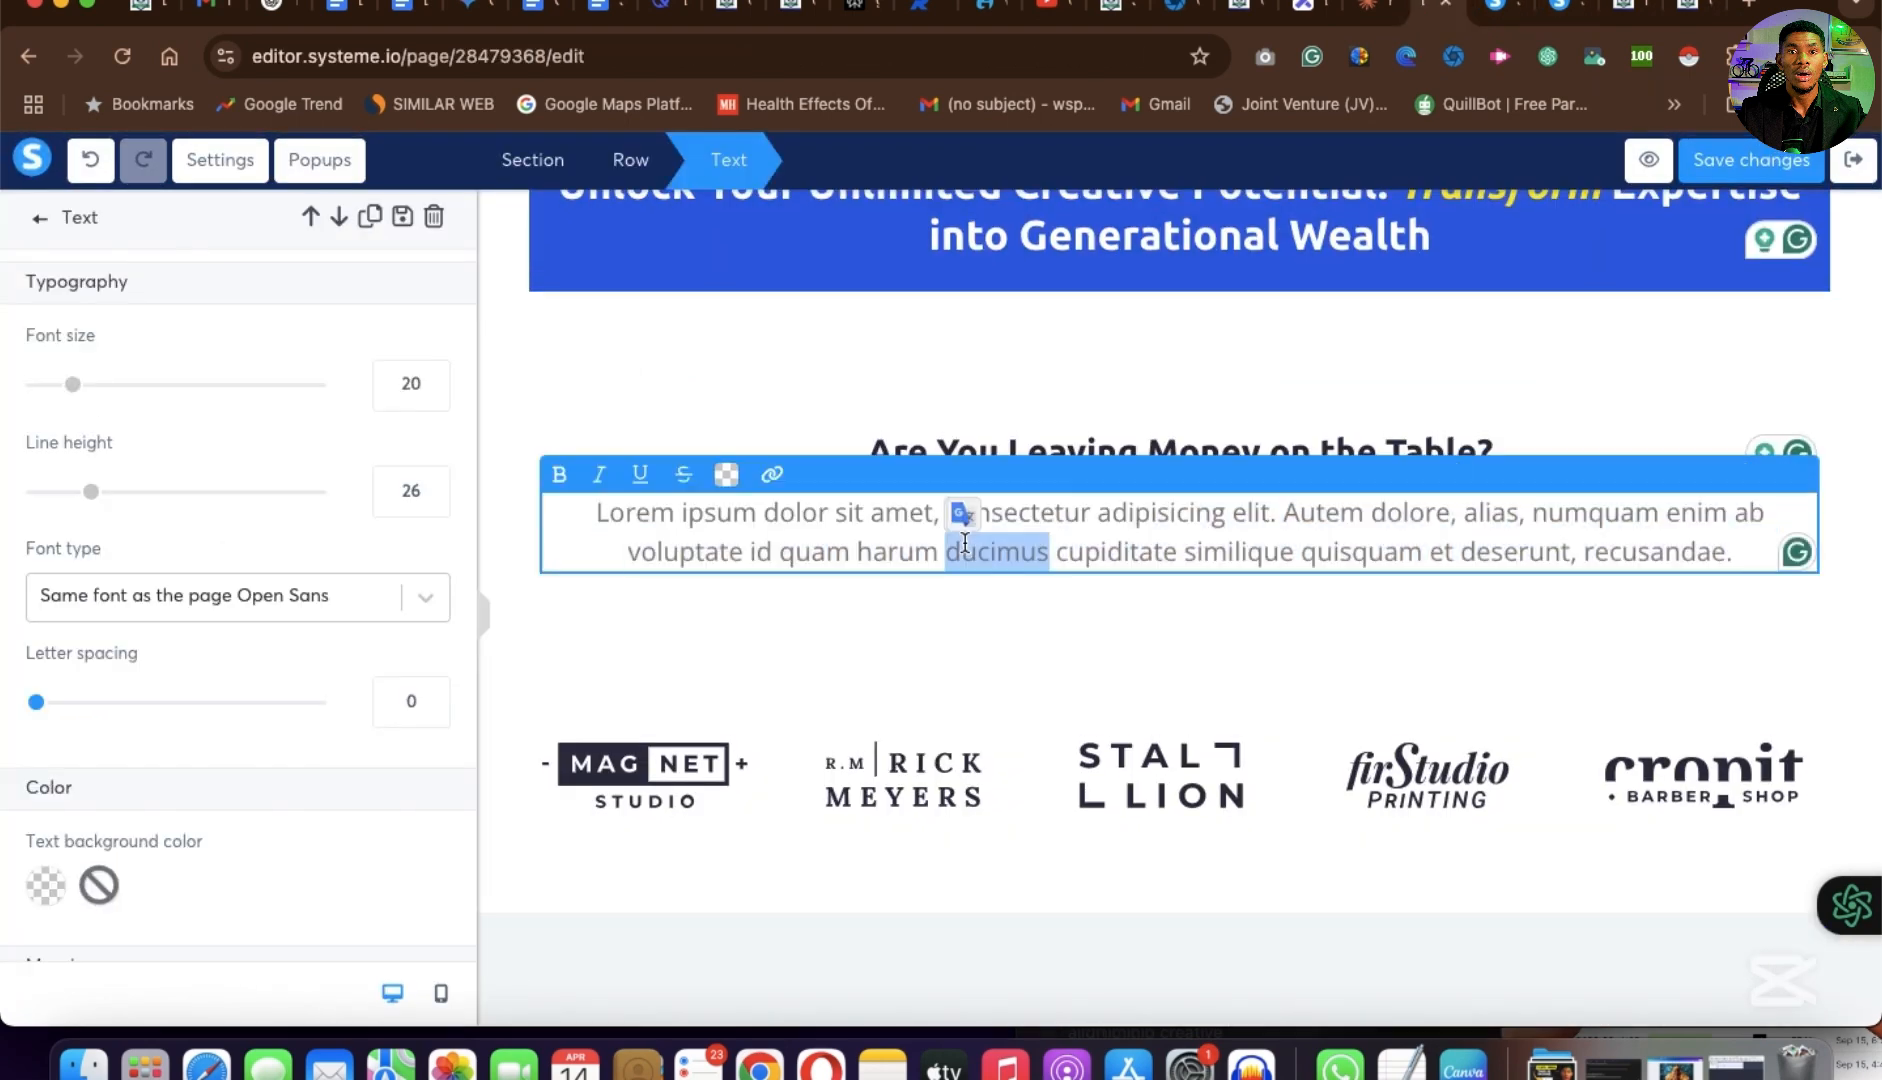
{"action": "key", "text": "ctrl+v"}
{"action": "key", "text": "ctrl+a"}
{"action": "key", "text": "ctrl+v"}
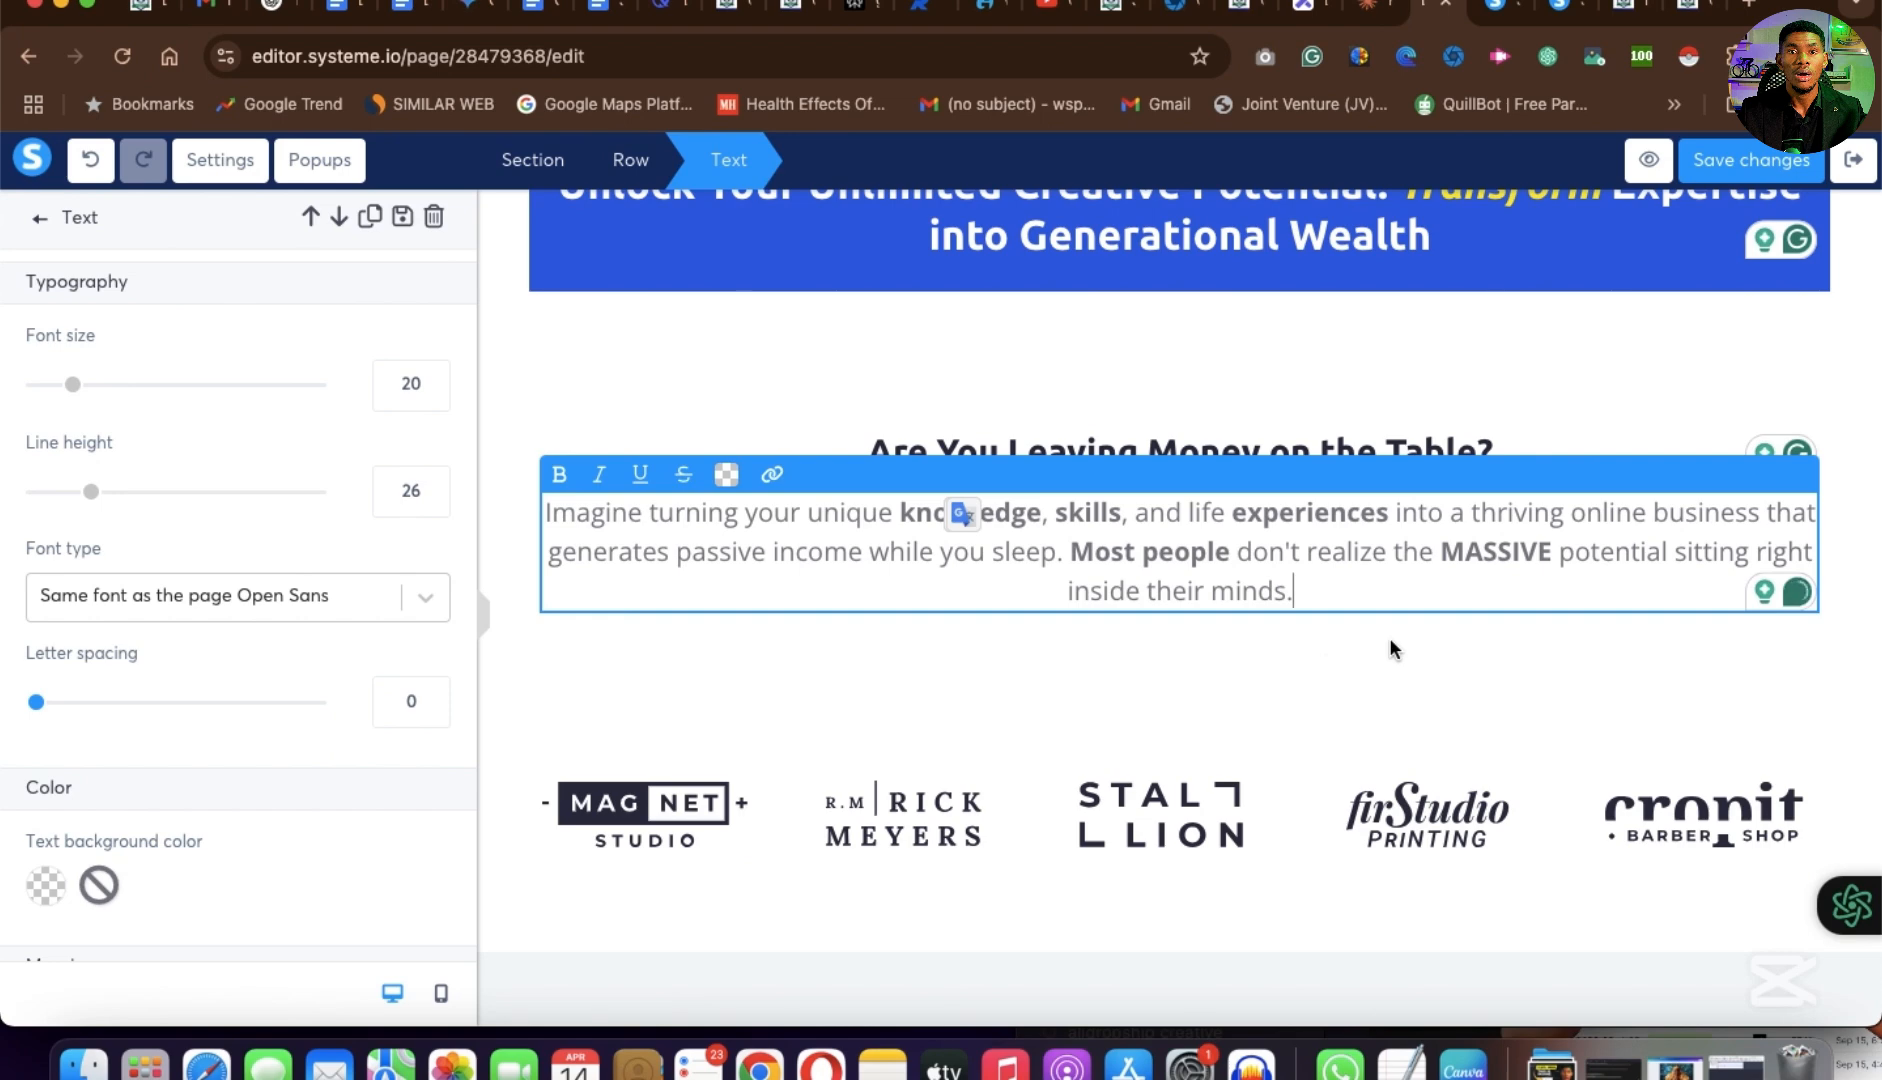
{"action": "left_click", "coordinate": [903, 640]}
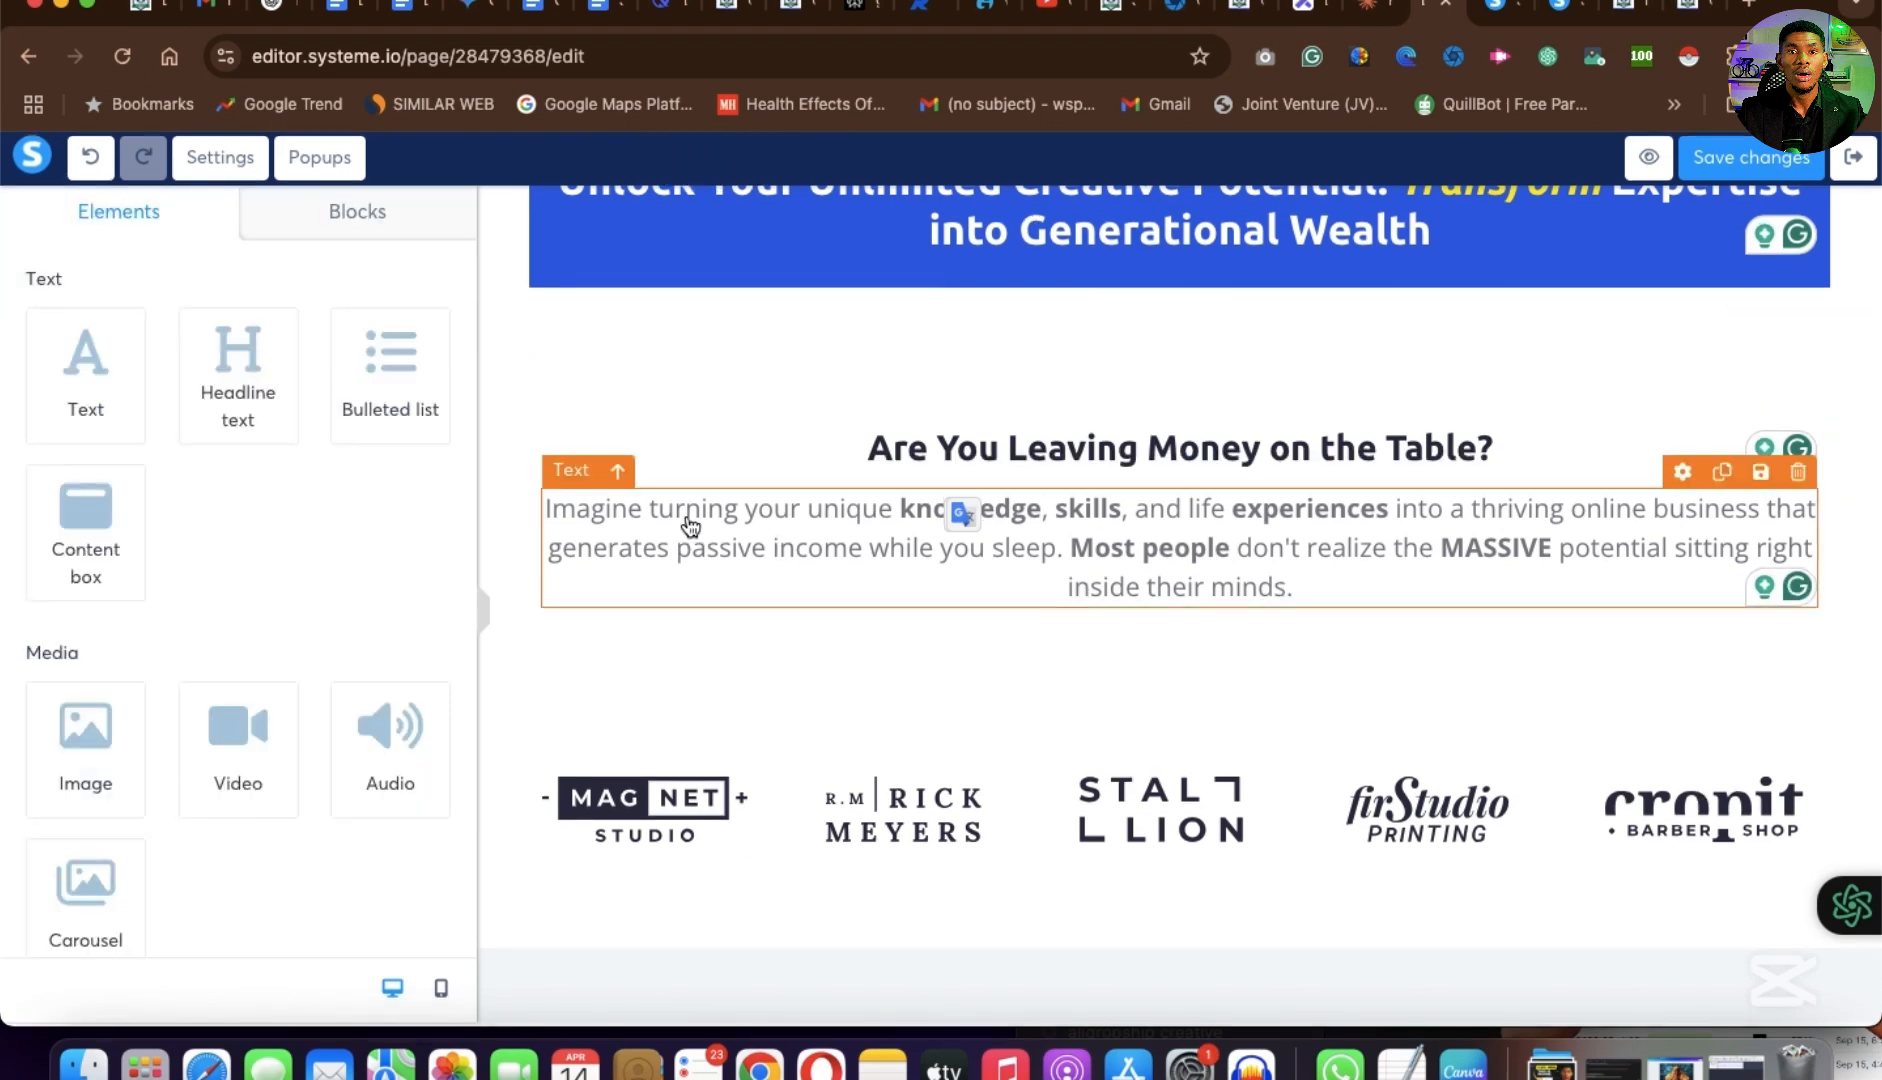
{"action": "left_click", "coordinate": [825, 516]}
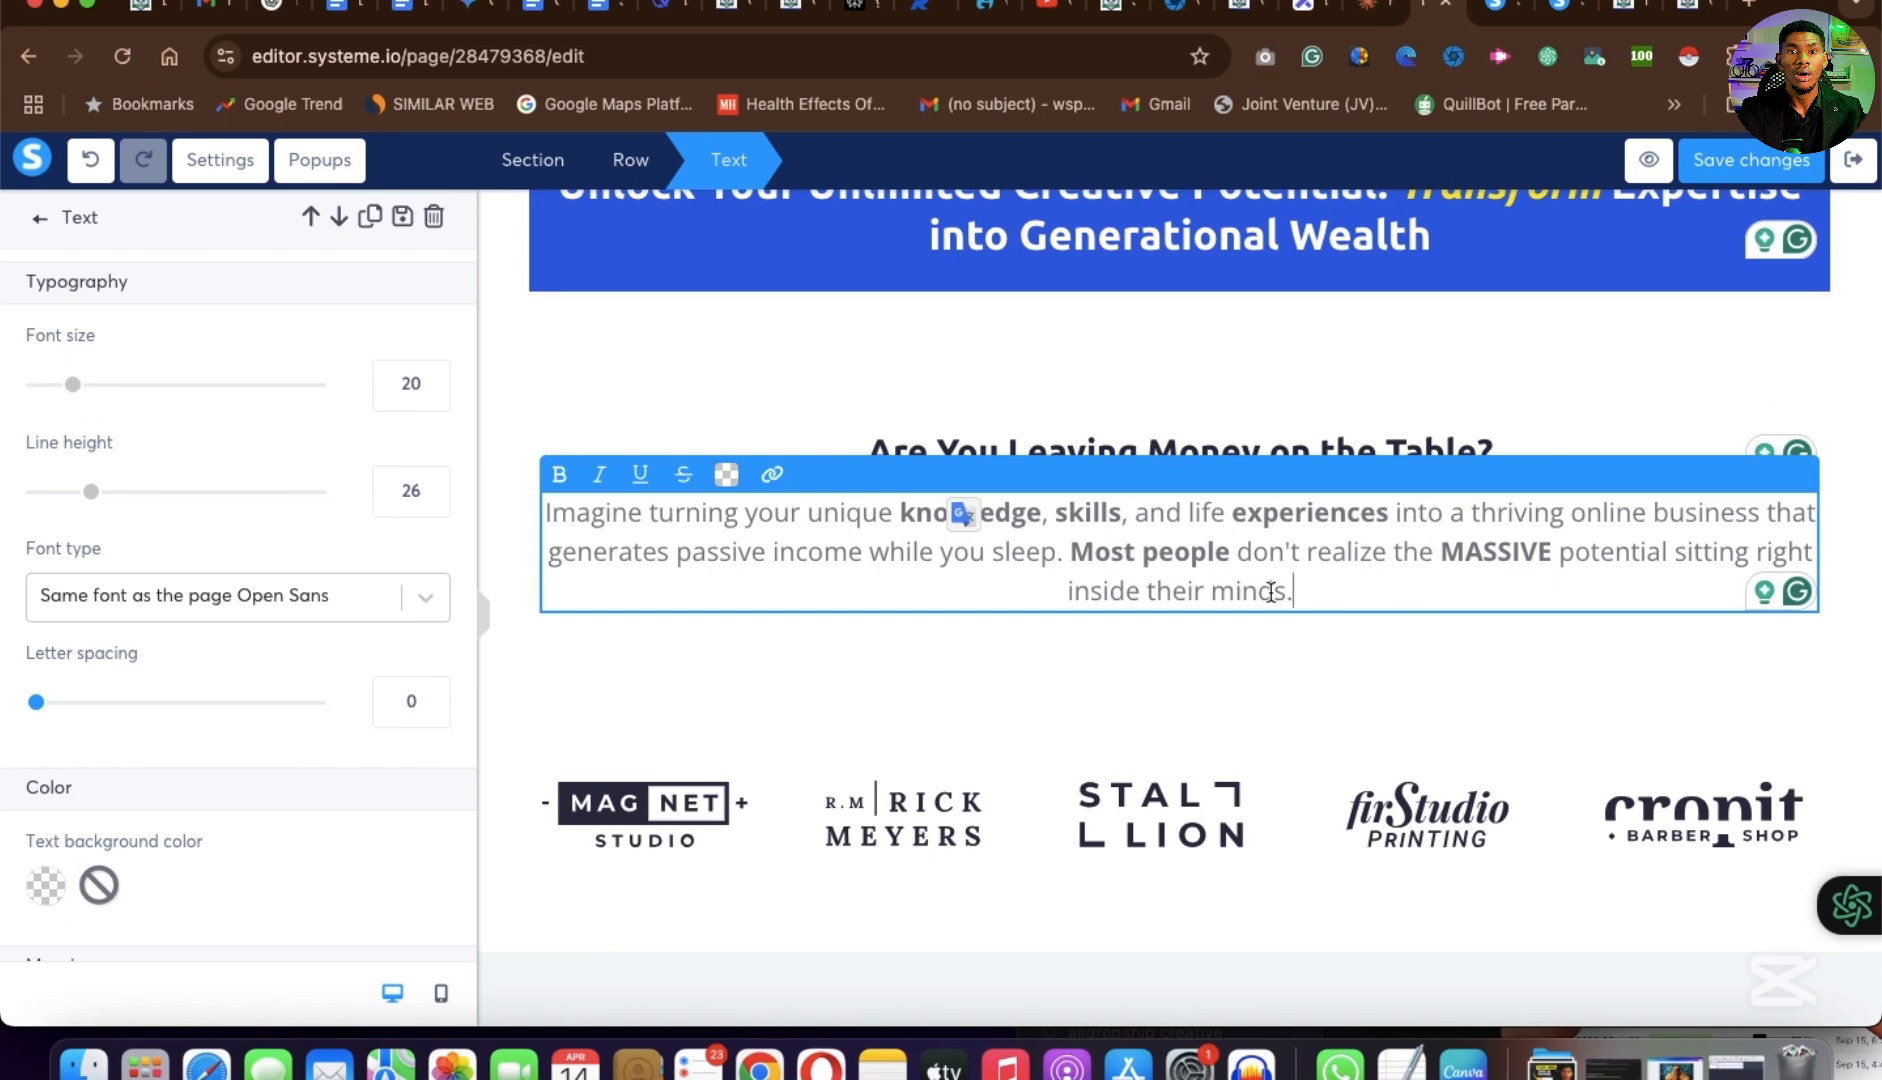
{"action": "scroll", "coordinate": [1270, 592], "scroll_direction": "down", "scroll_amount": 1}
{"action": "left_click", "coordinate": [1344, 609]}
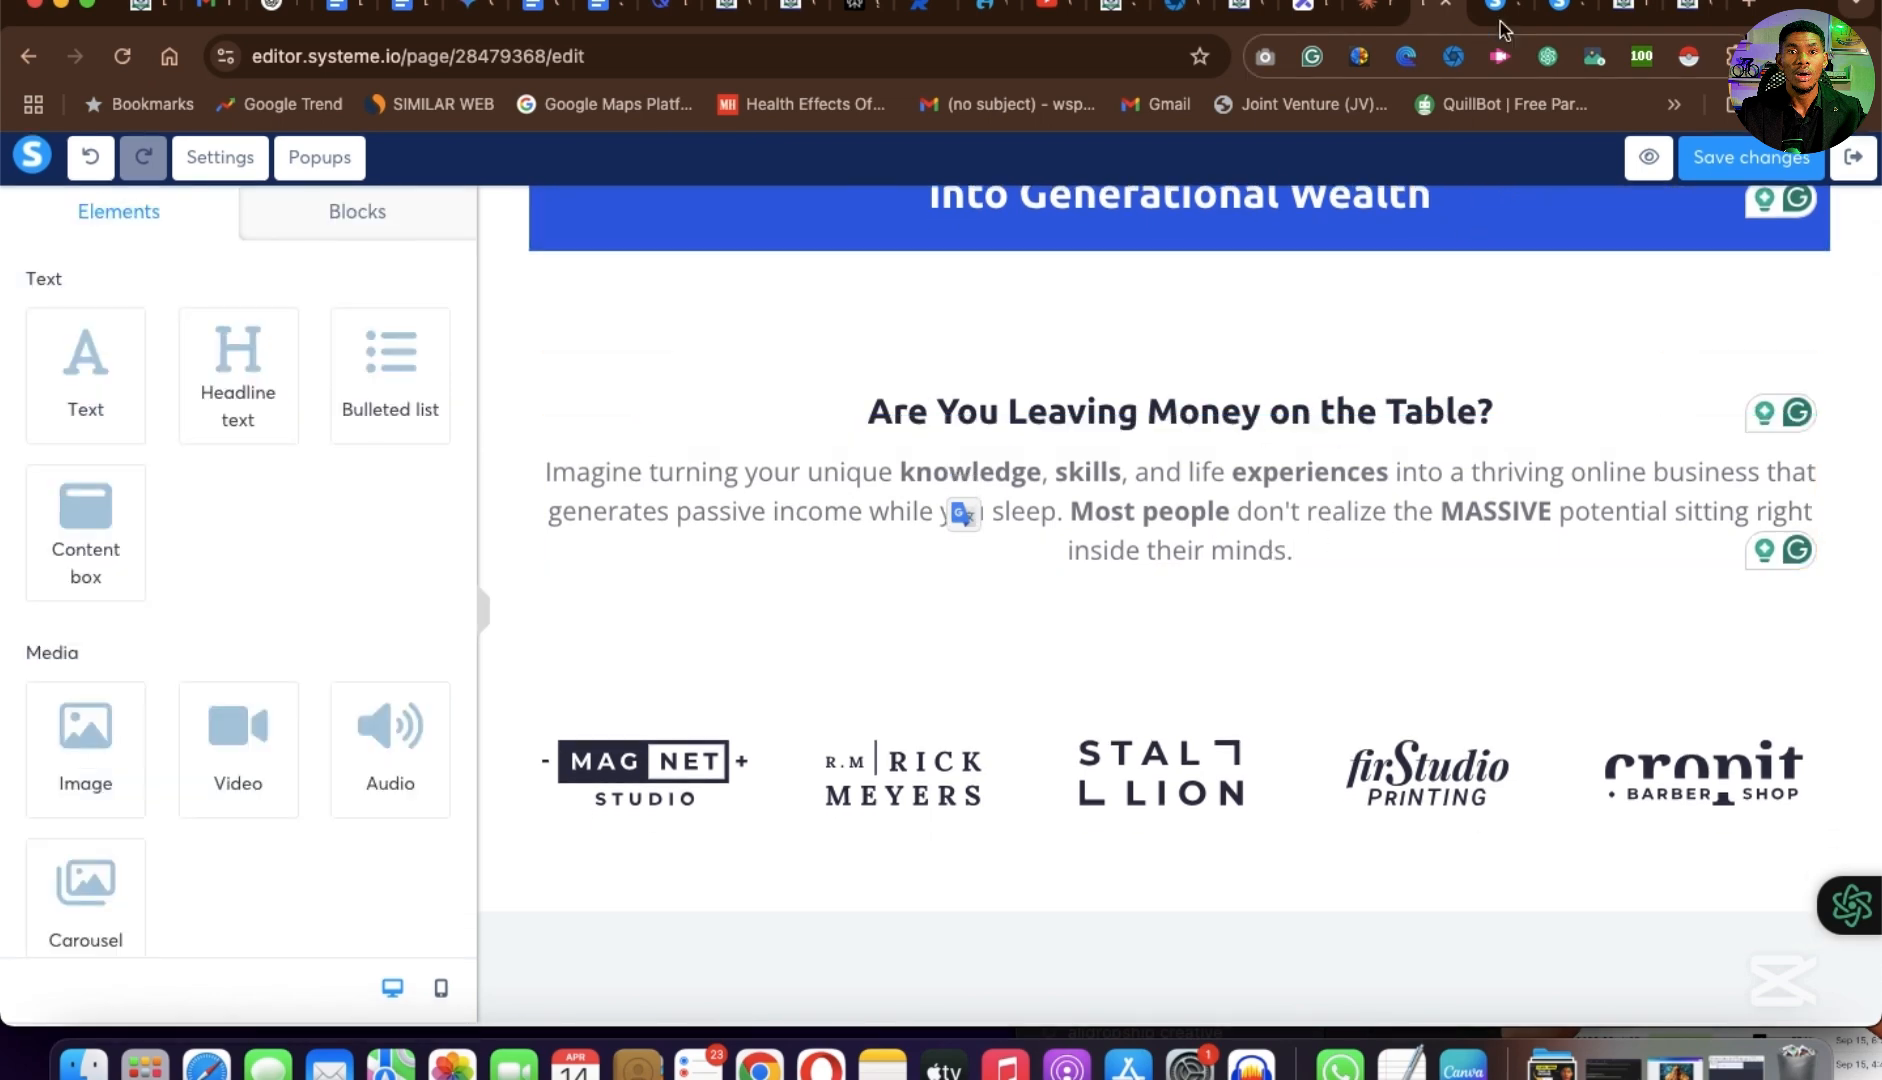
Copy the line "Your Expertise is Your Greatest Asset" from the example page and return to the page editor.
{"action": "left_click", "coordinate": [1560, 22]}
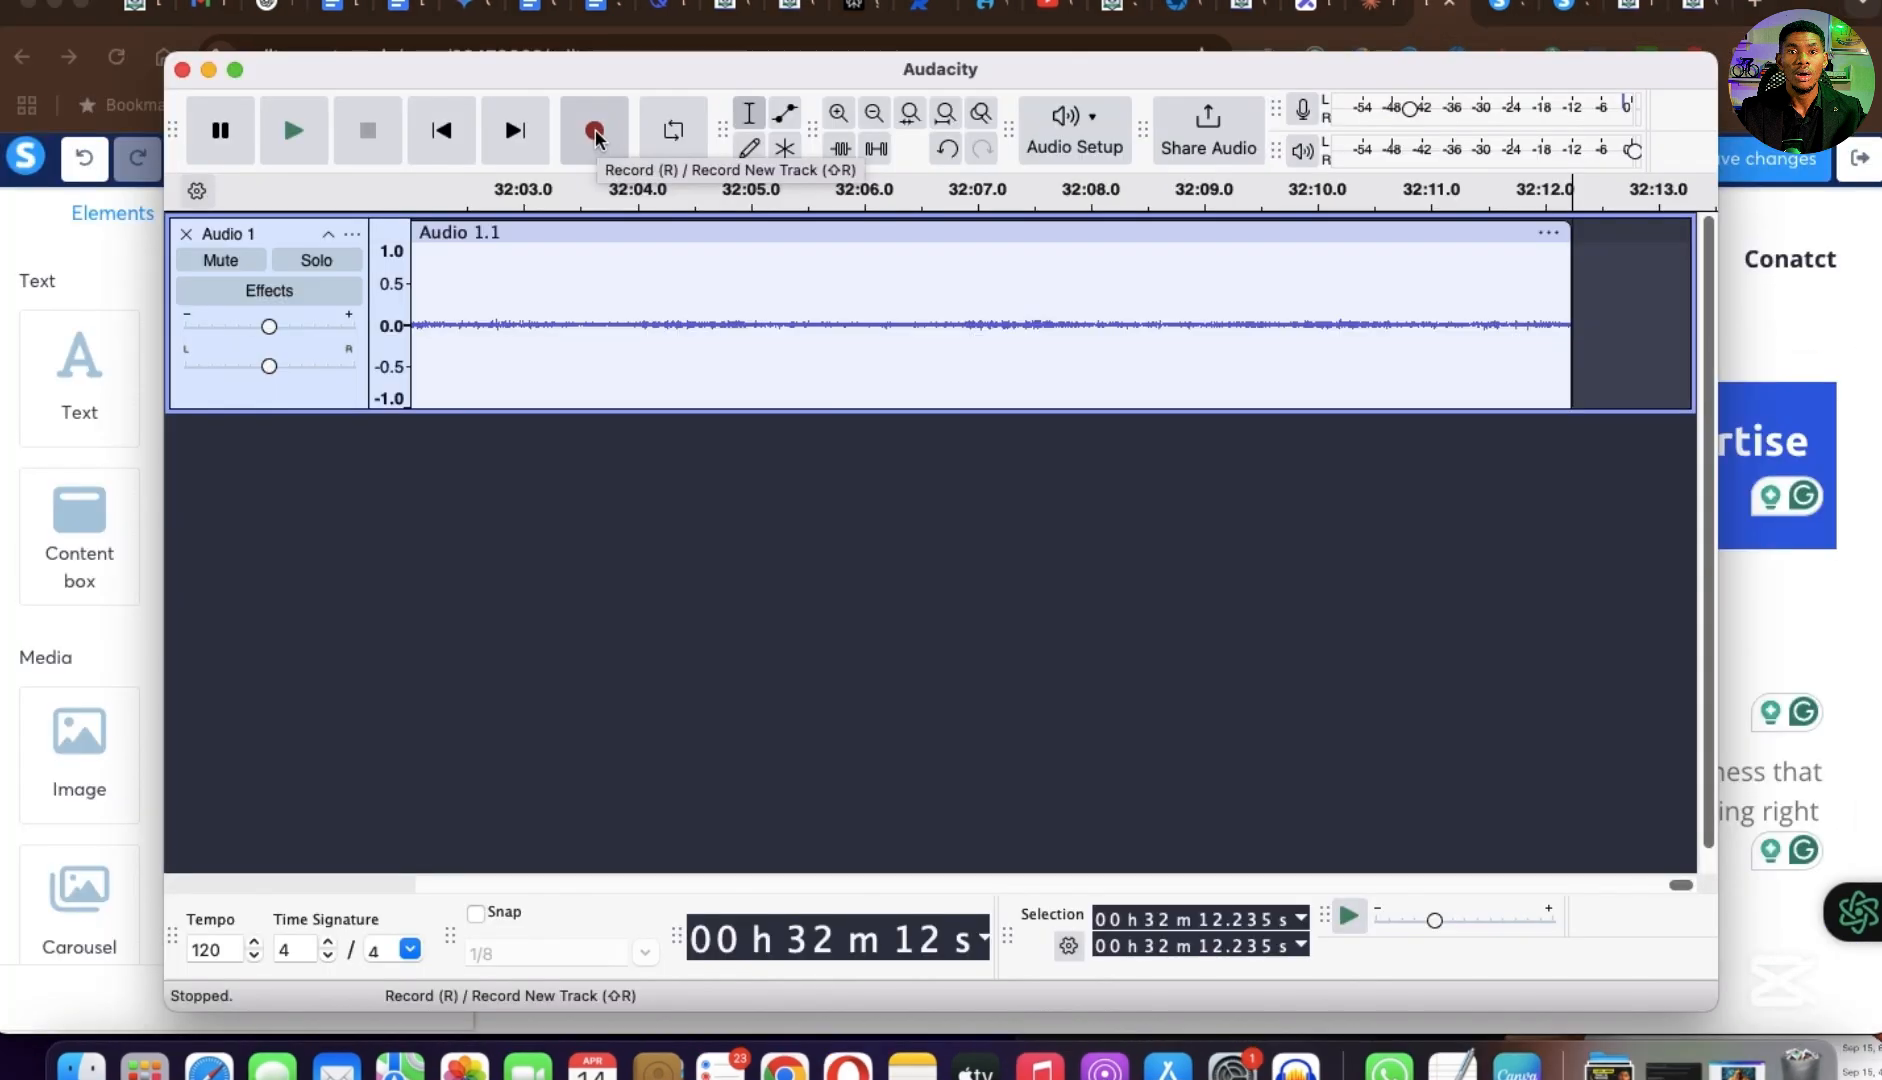
{"action": "left_click", "coordinate": [598, 140]}
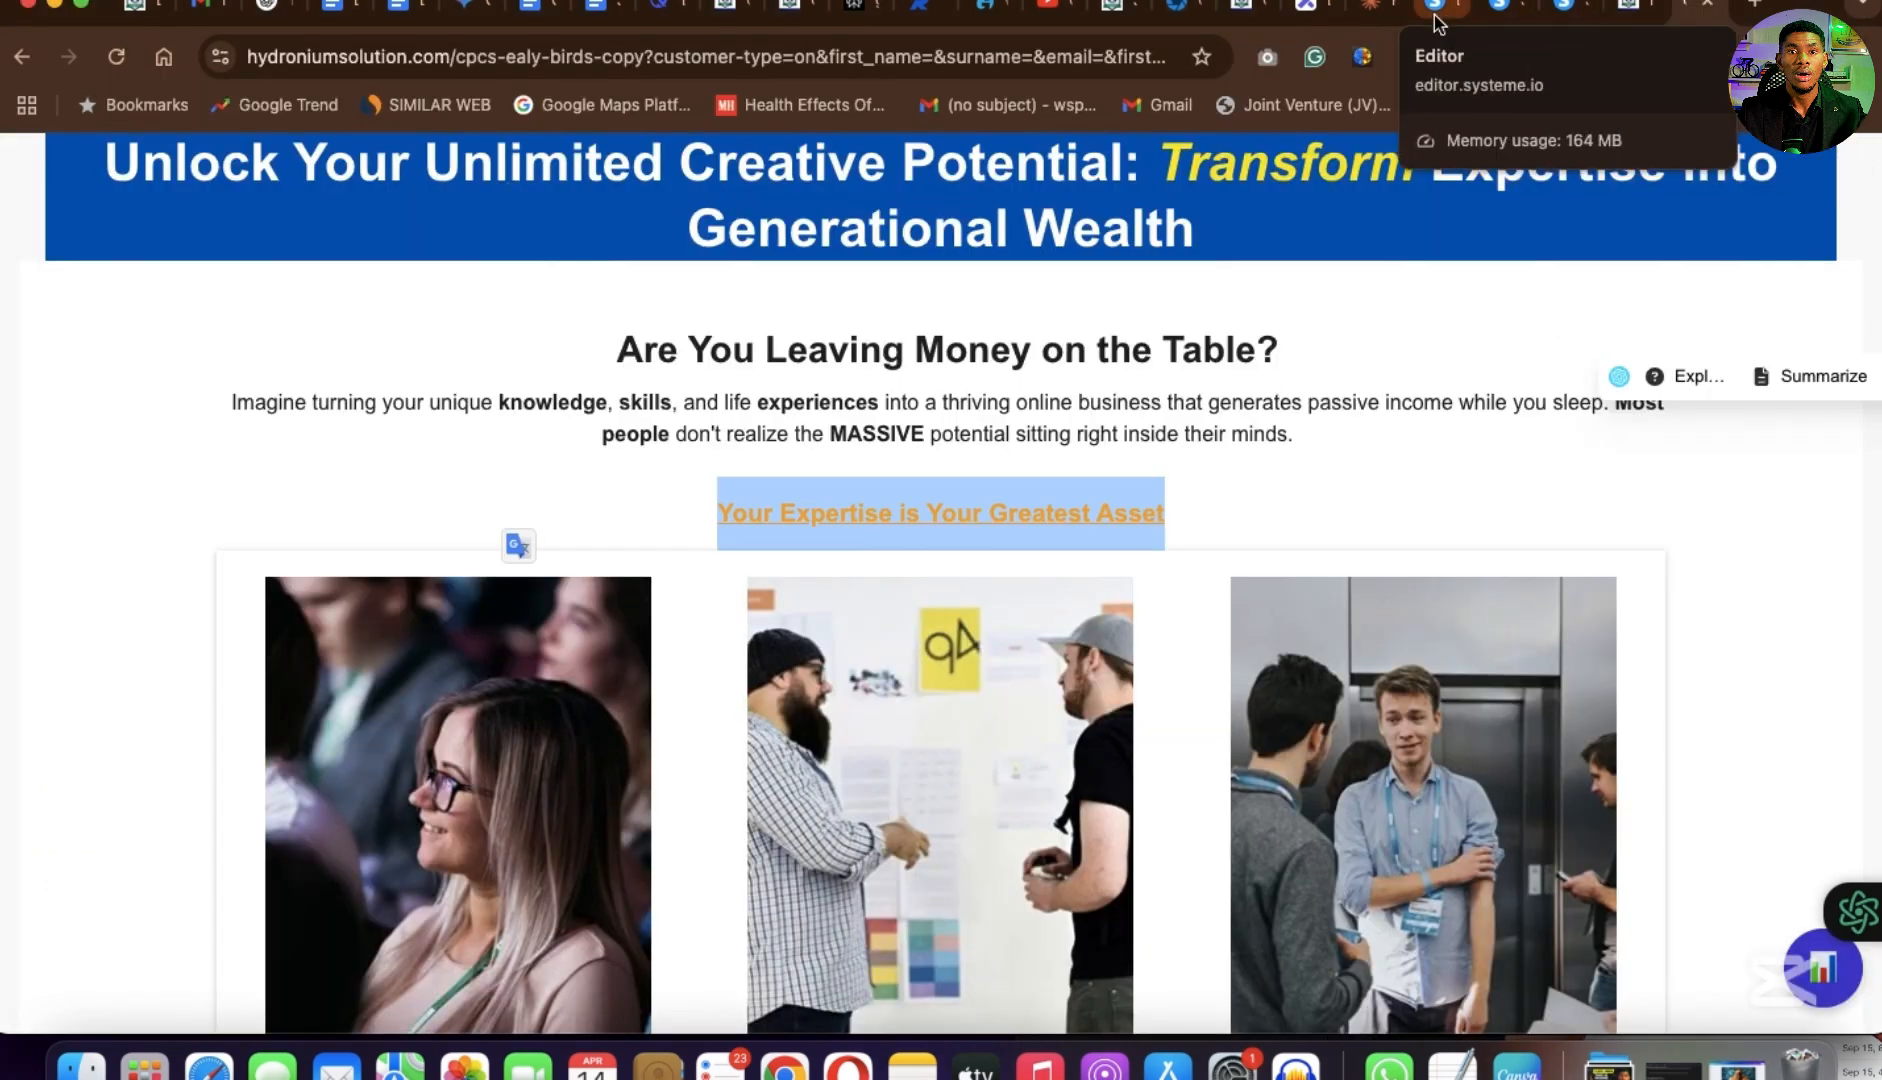
{"action": "left_click", "coordinate": [1440, 22]}
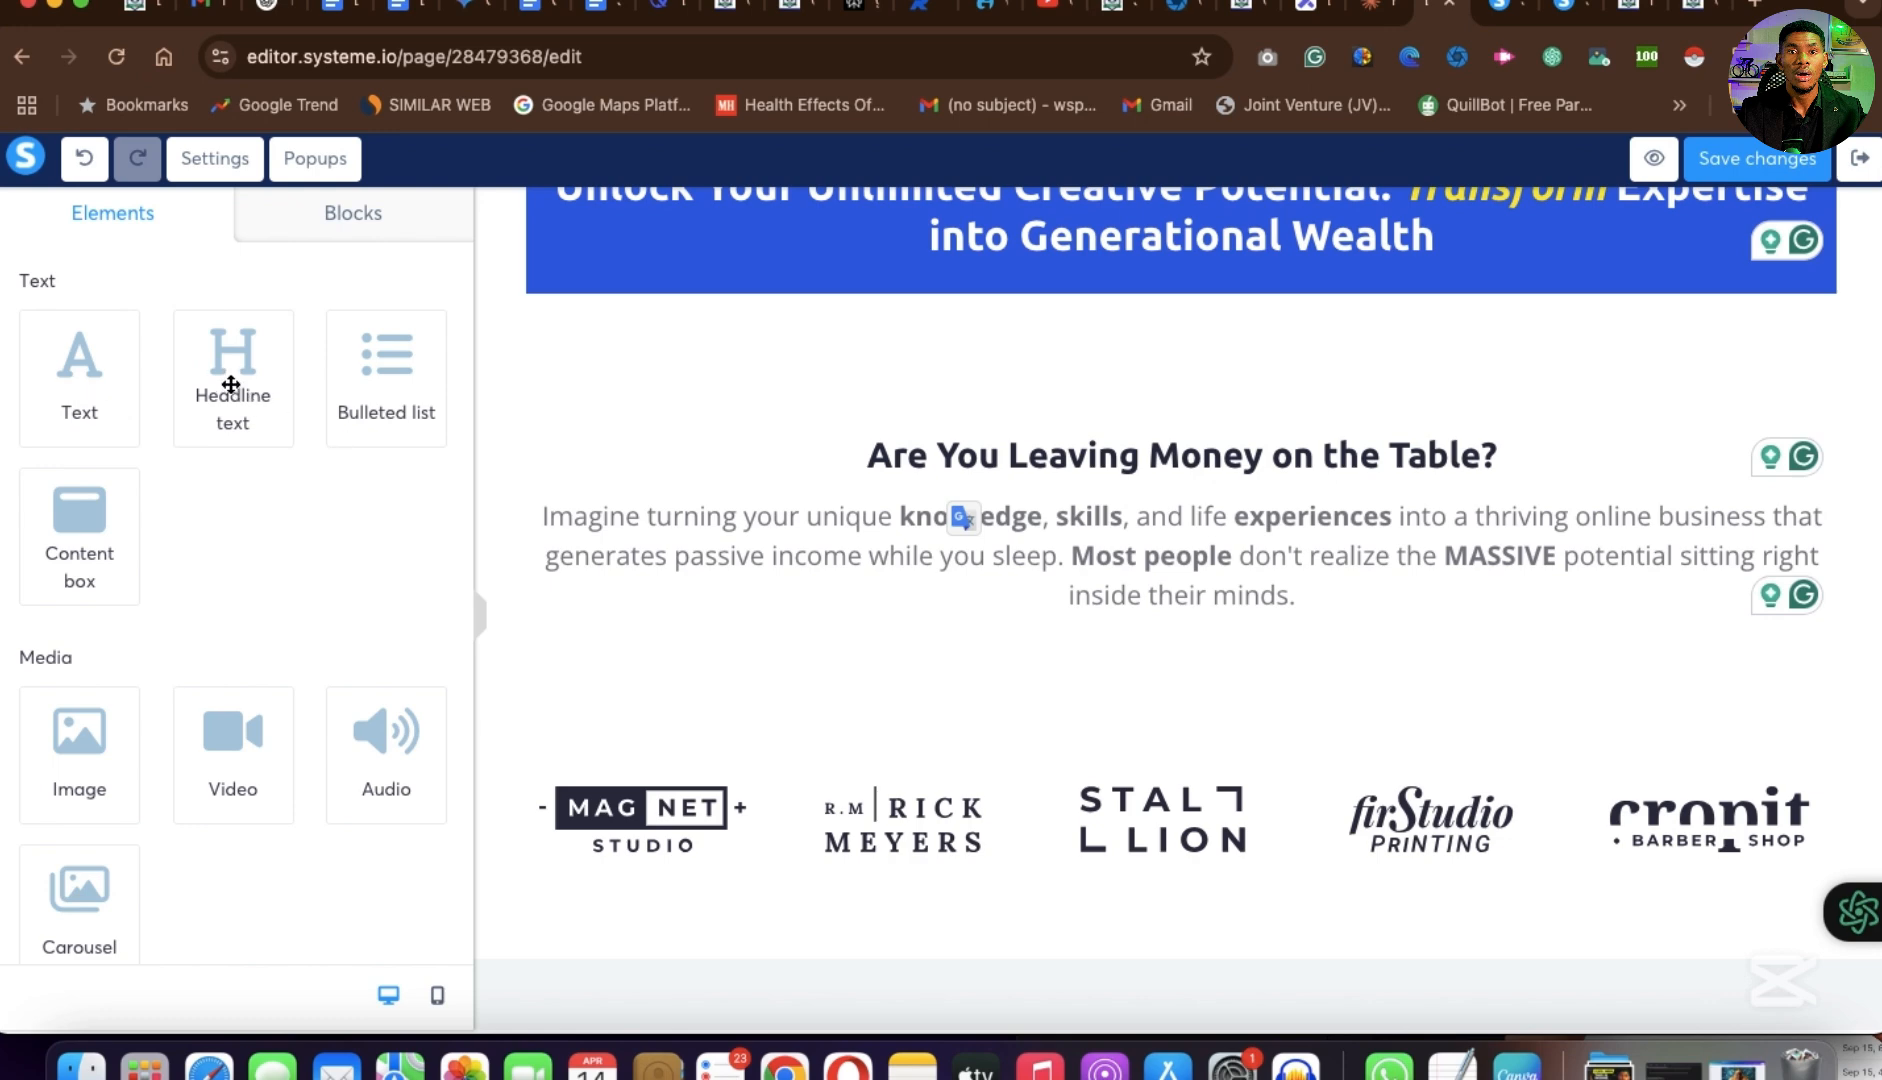
Add a headline between the paragraph and the client logos and replace its placeholder with "Your Expertise is Your Greatest Asset".
{"action": "left_click_drag", "start_coordinate": [231, 387], "coordinate": [1184, 703]}
{"action": "left_click", "coordinate": [1143, 796]}
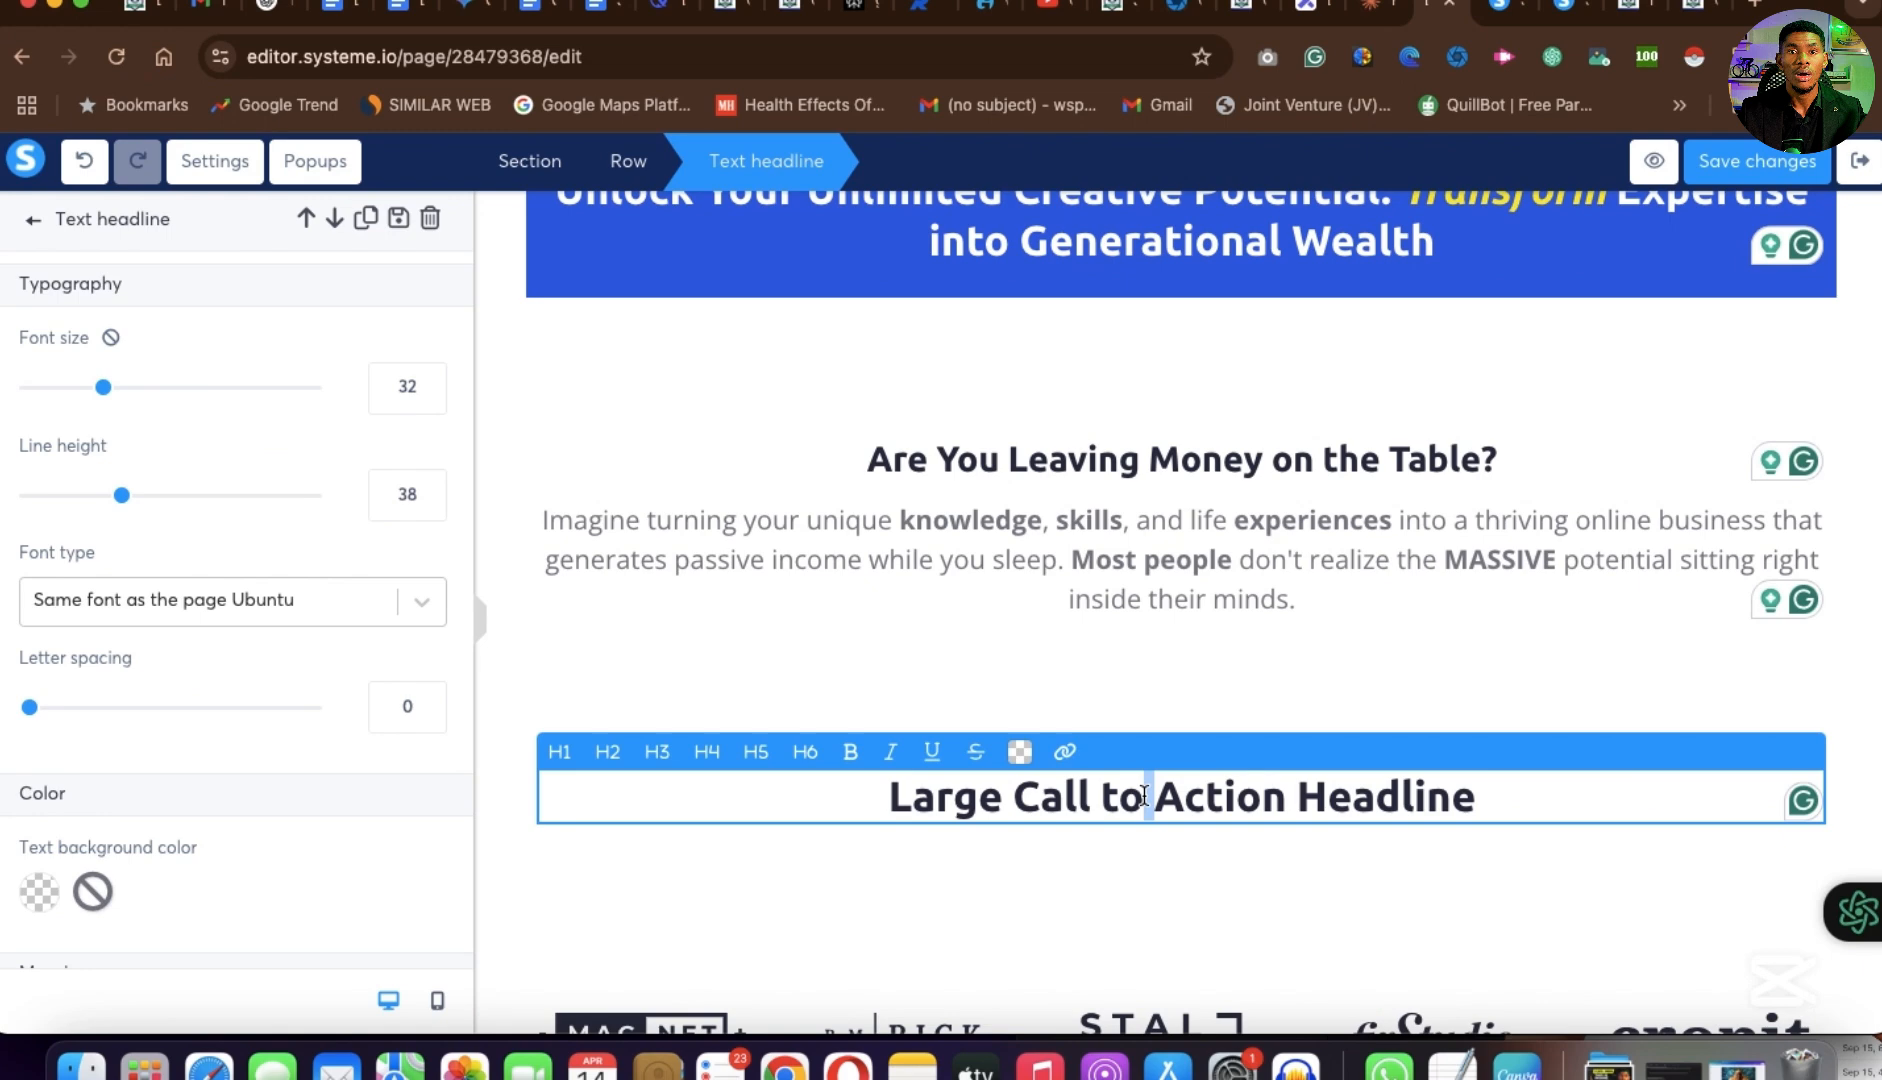
{"action": "key", "text": "super+a"}
{"action": "type", "text": "Your Expertise is Your Greatest Asset"}
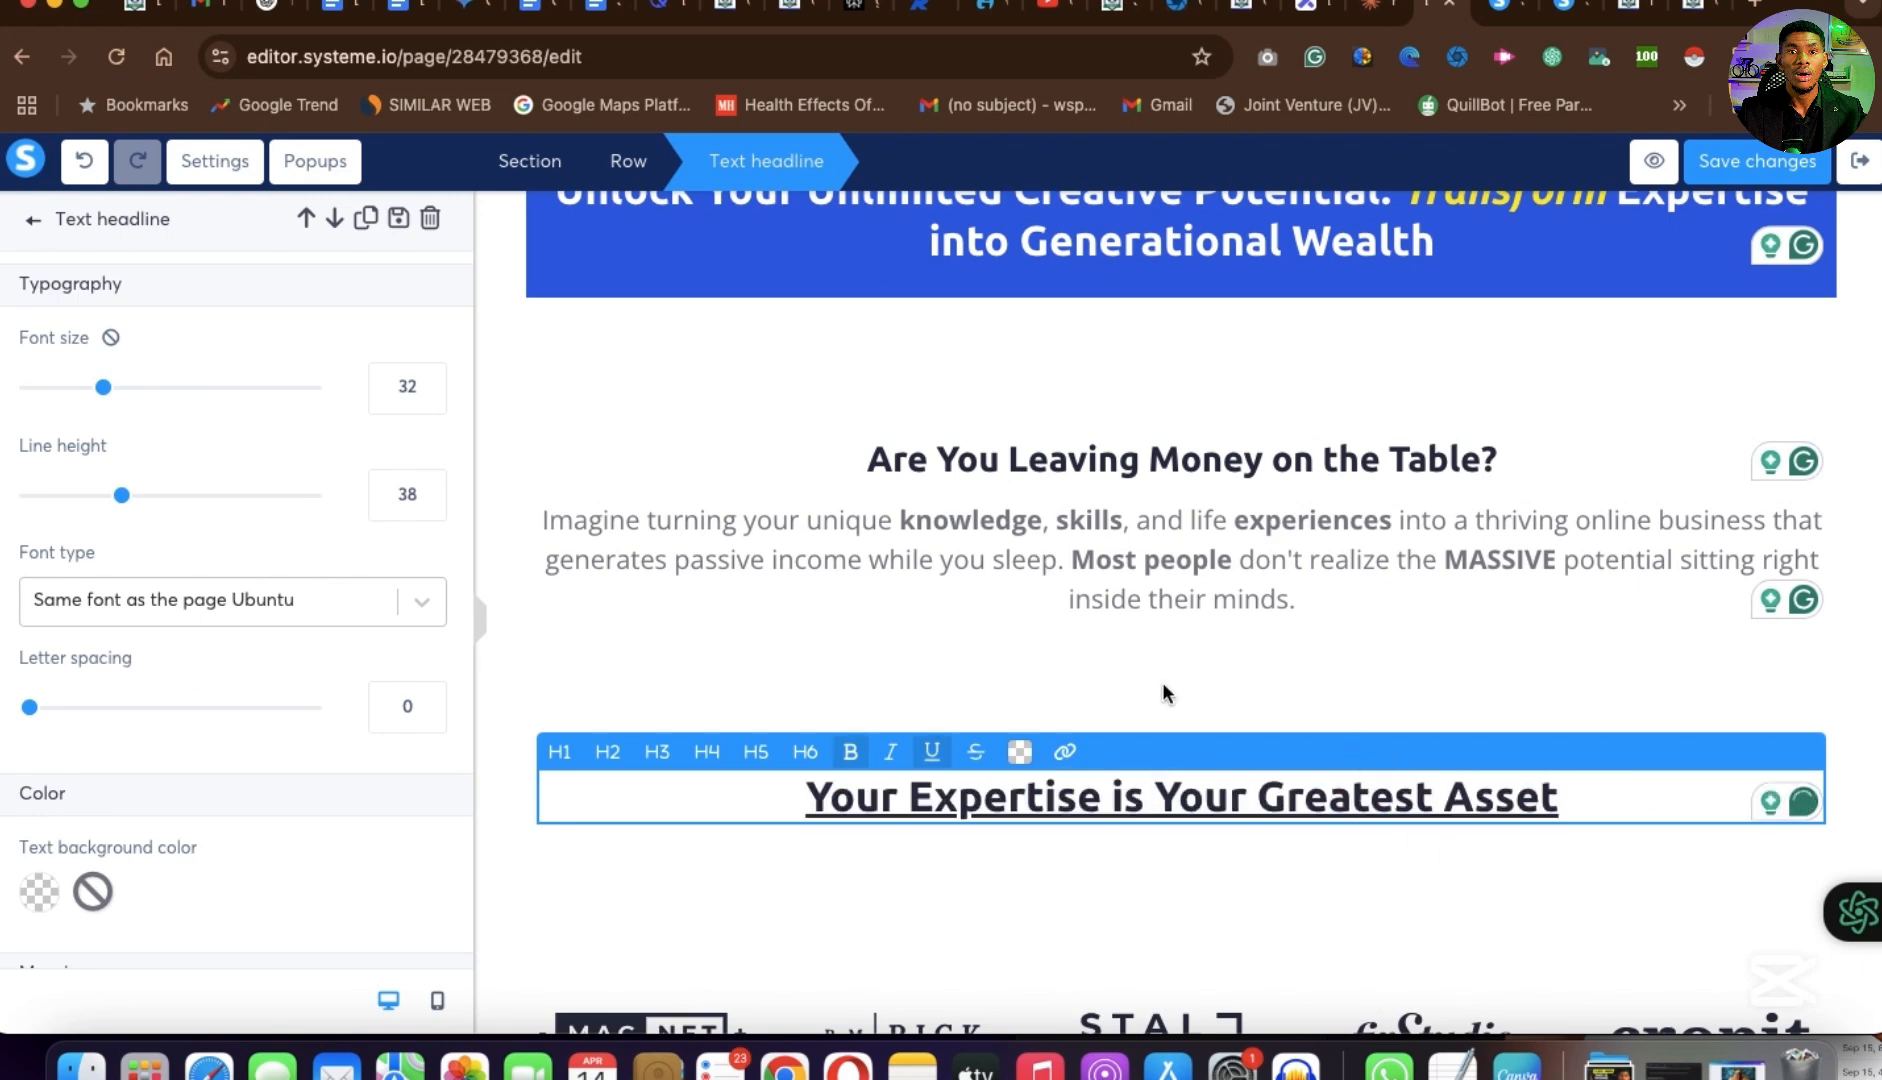
{"action": "left_click", "coordinate": [1370, 450]}
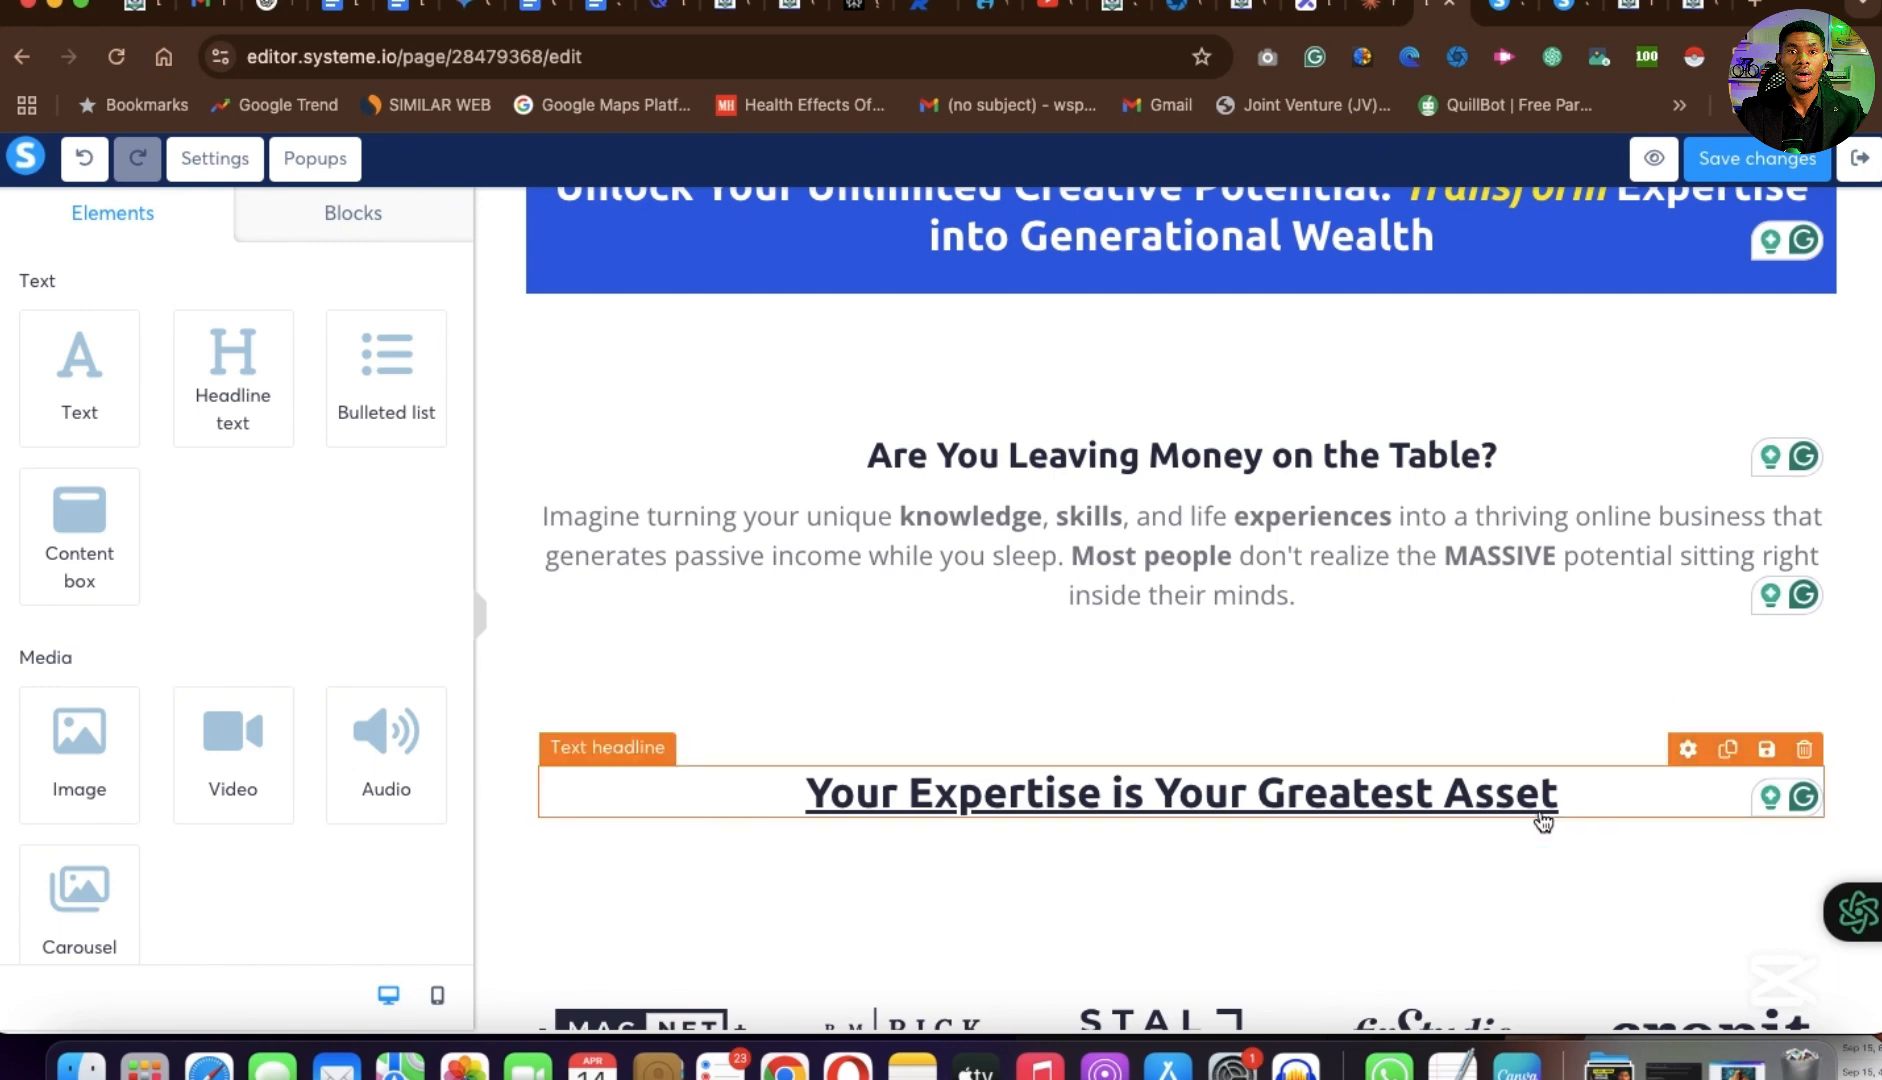
Move the "Your Expertise is Your Greatest Asset" headline directly beneath the paragraph and format it as an H4 heading.
{"action": "left_click_drag", "start_coordinate": [1531, 820], "coordinate": [1528, 632]}
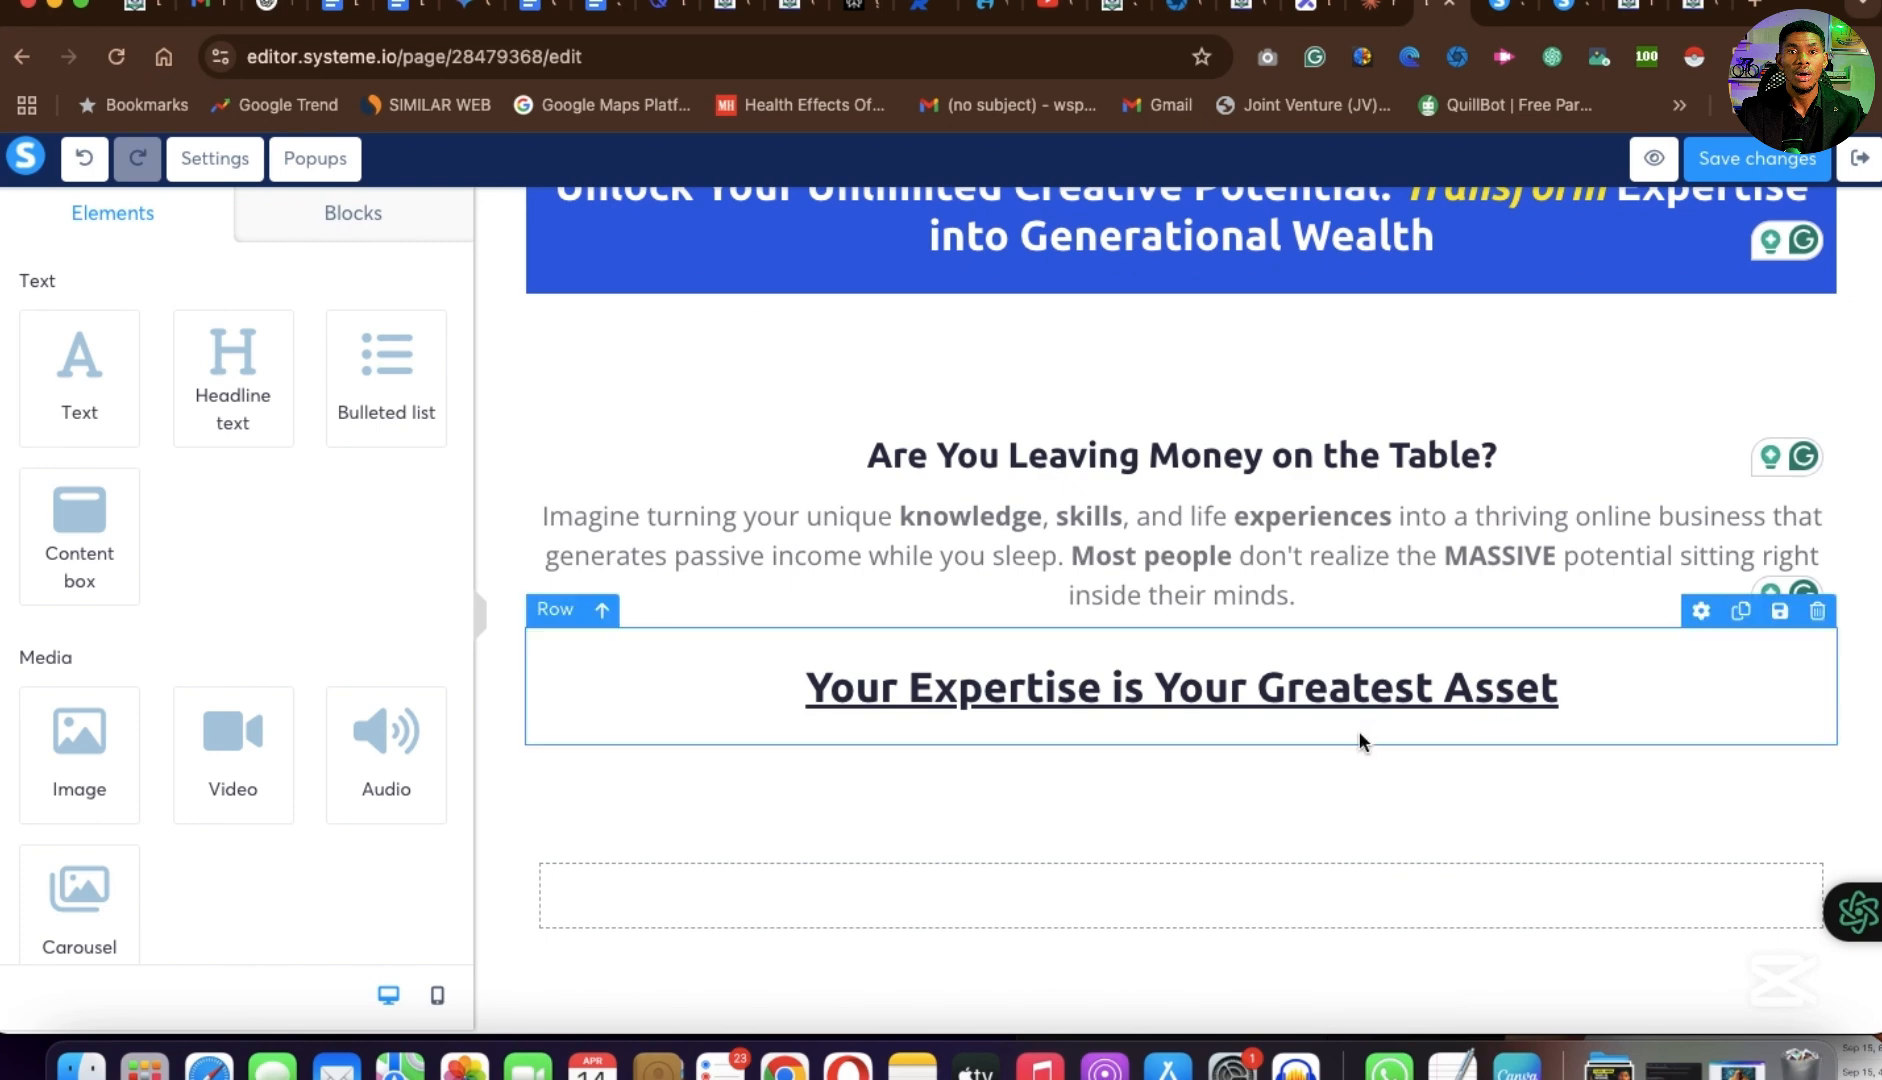
{"action": "left_click", "coordinate": [1466, 698]}
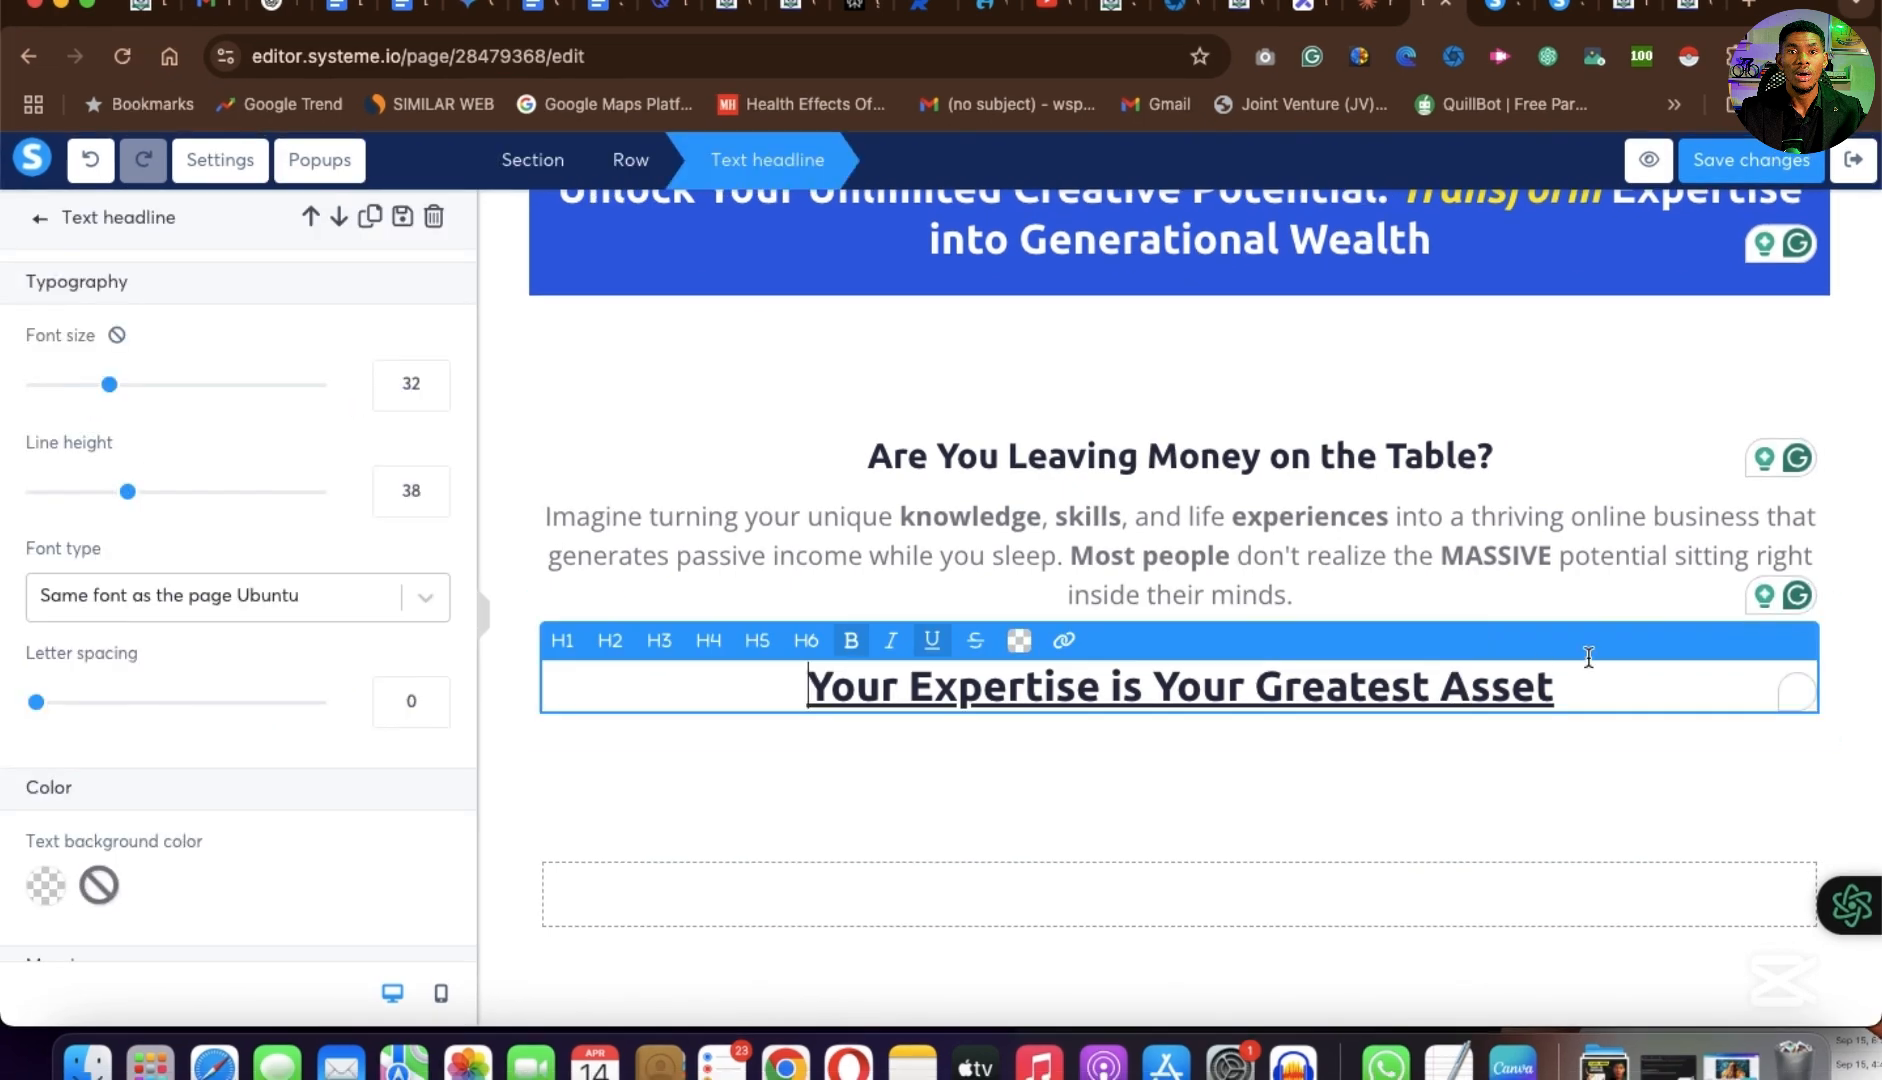
{"action": "triple_click", "coordinate": [1085, 668]}
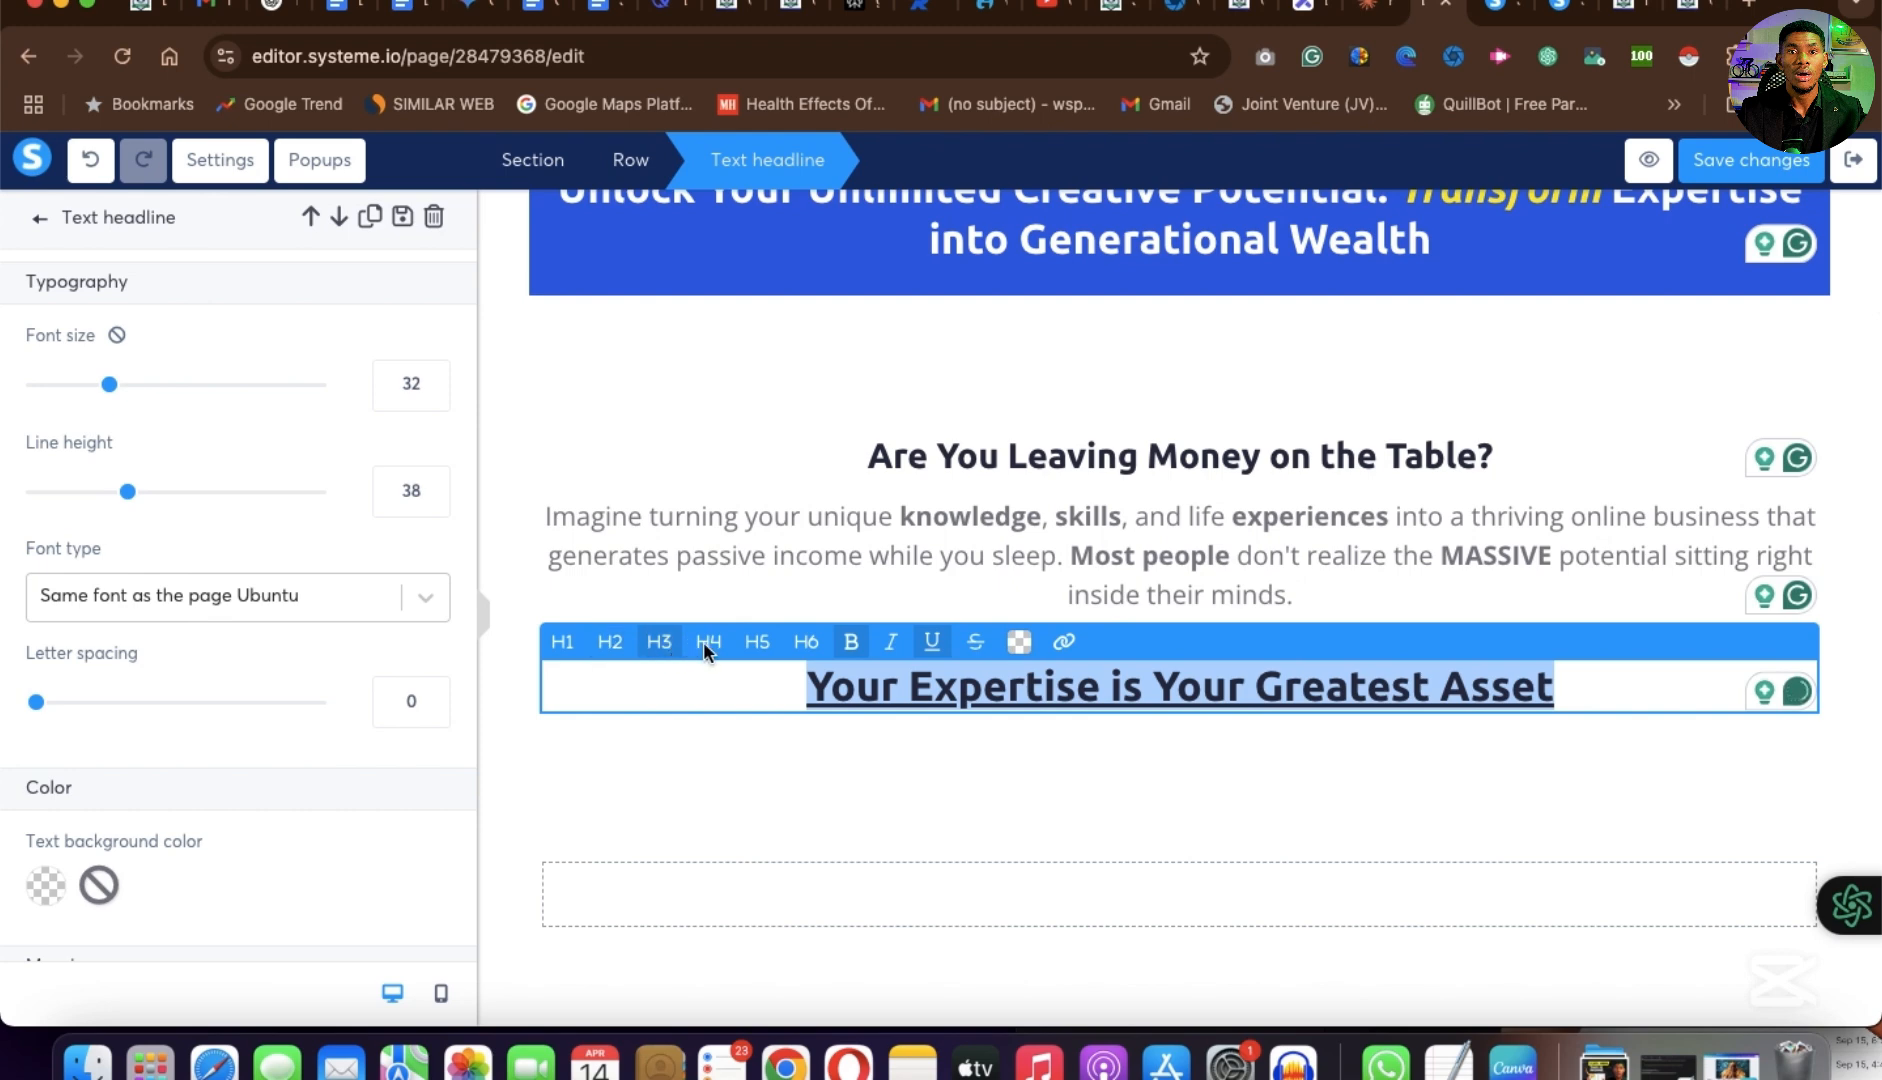
{"action": "left_click", "coordinate": [807, 642]}
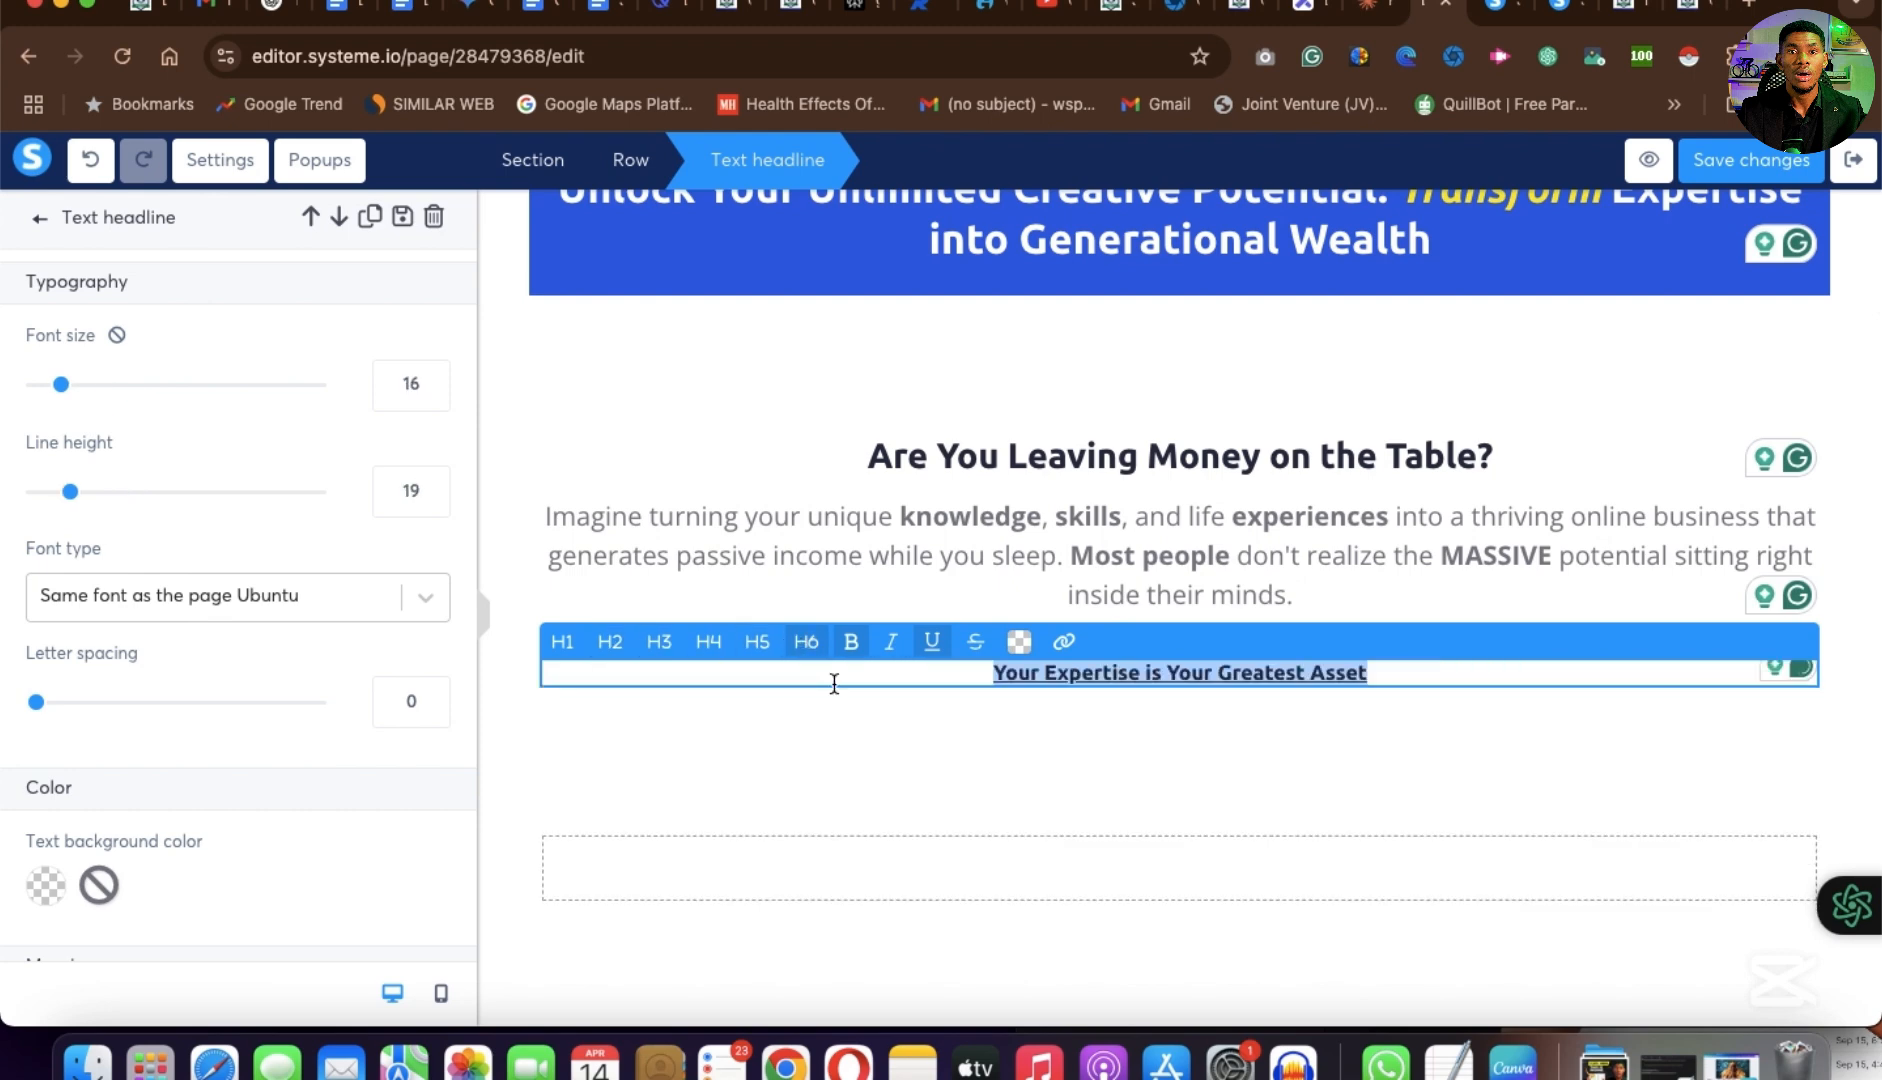
{"action": "left_click", "coordinate": [708, 645]}
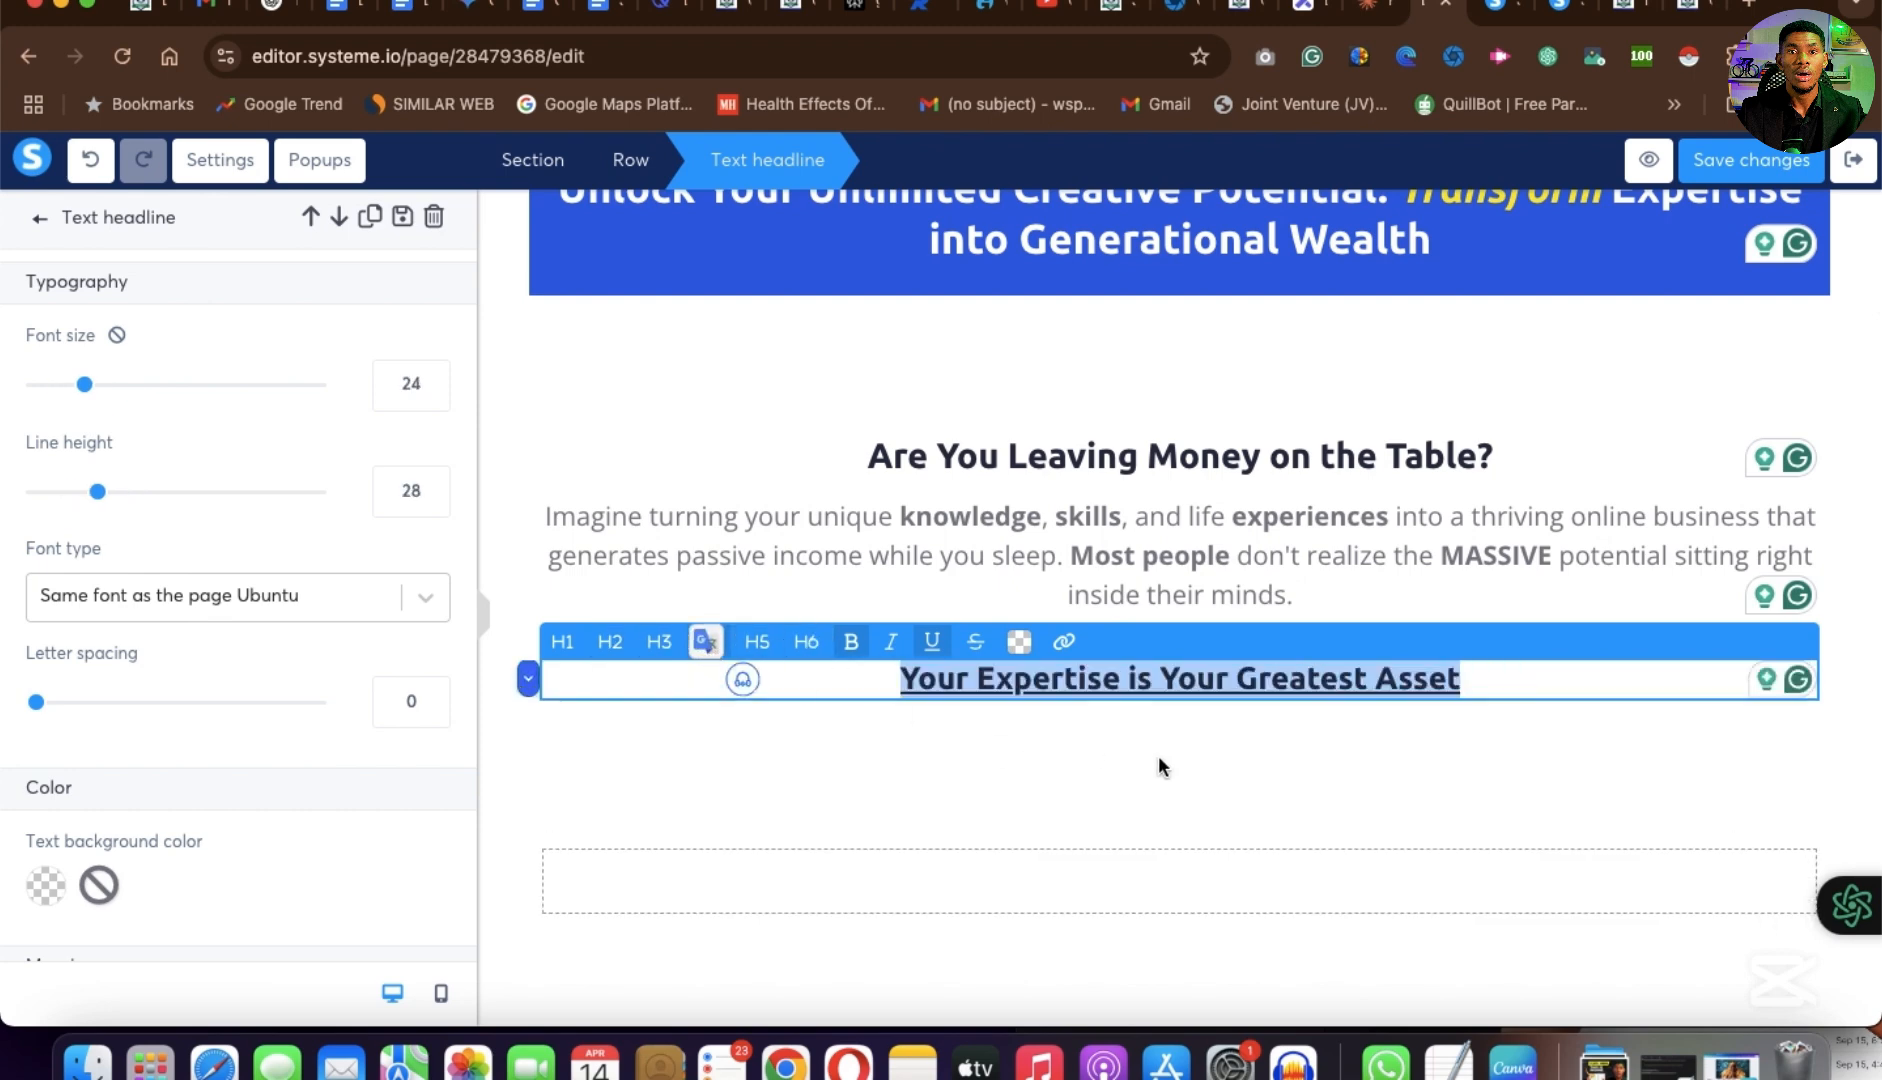
{"action": "left_click", "coordinate": [1267, 777]}
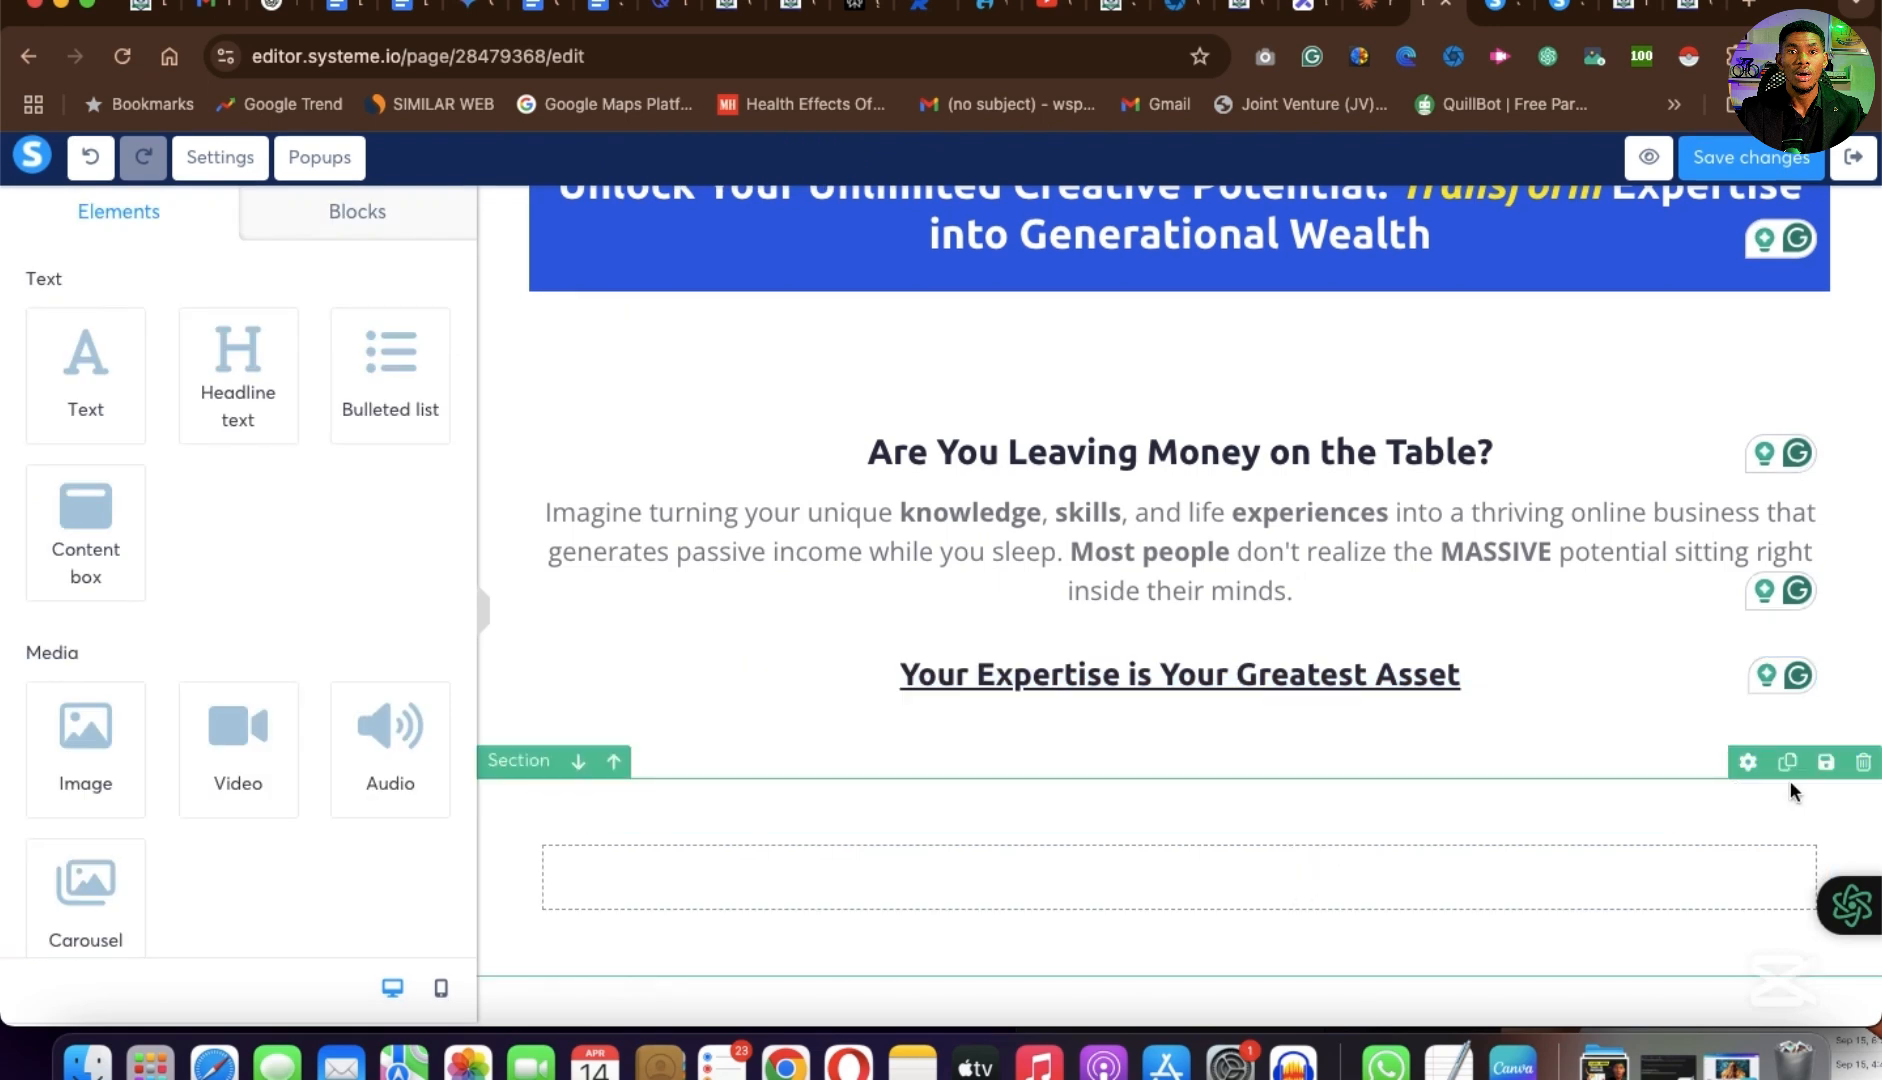
Delete the empty row and its section between the "Your Expertise is Your Greatest Asset" headline and the client logos.
{"action": "left_click", "coordinate": [1811, 815]}
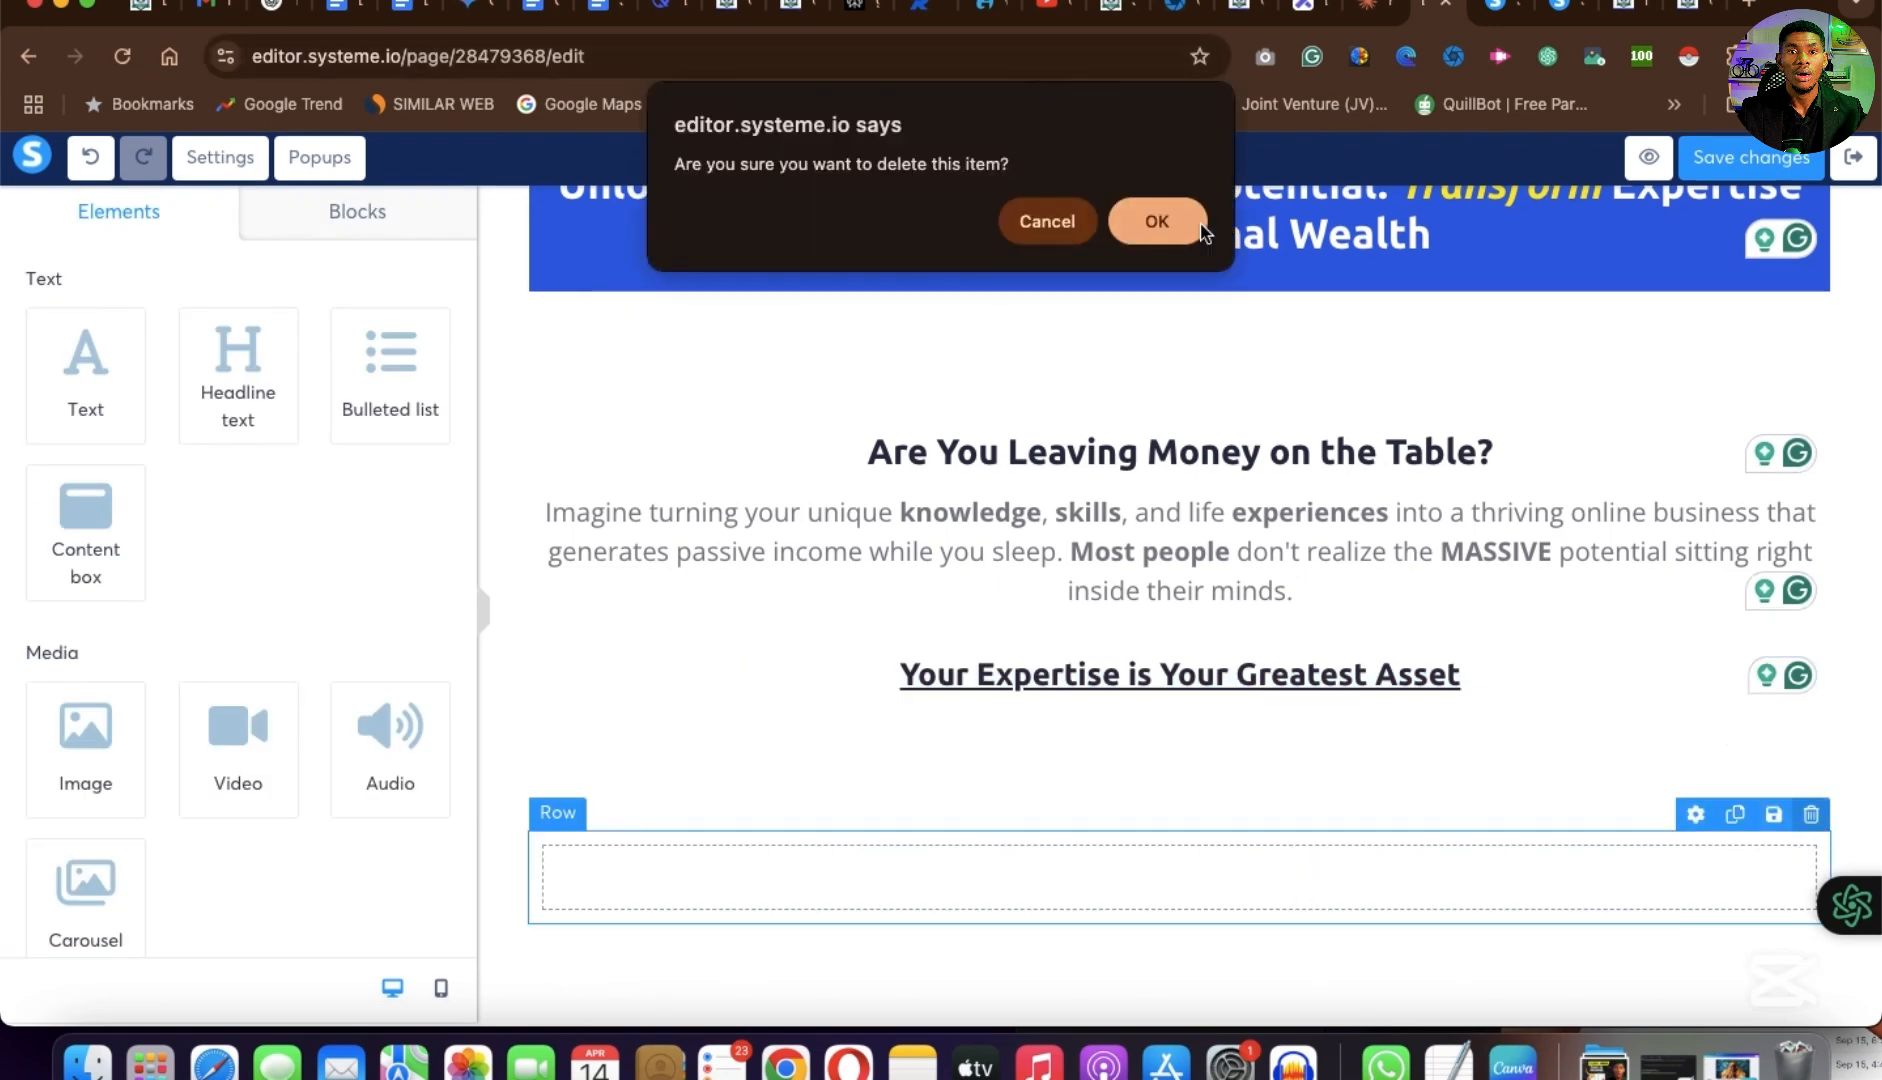
{"action": "left_click", "coordinate": [1168, 232]}
{"action": "left_click", "coordinate": [1861, 762]}
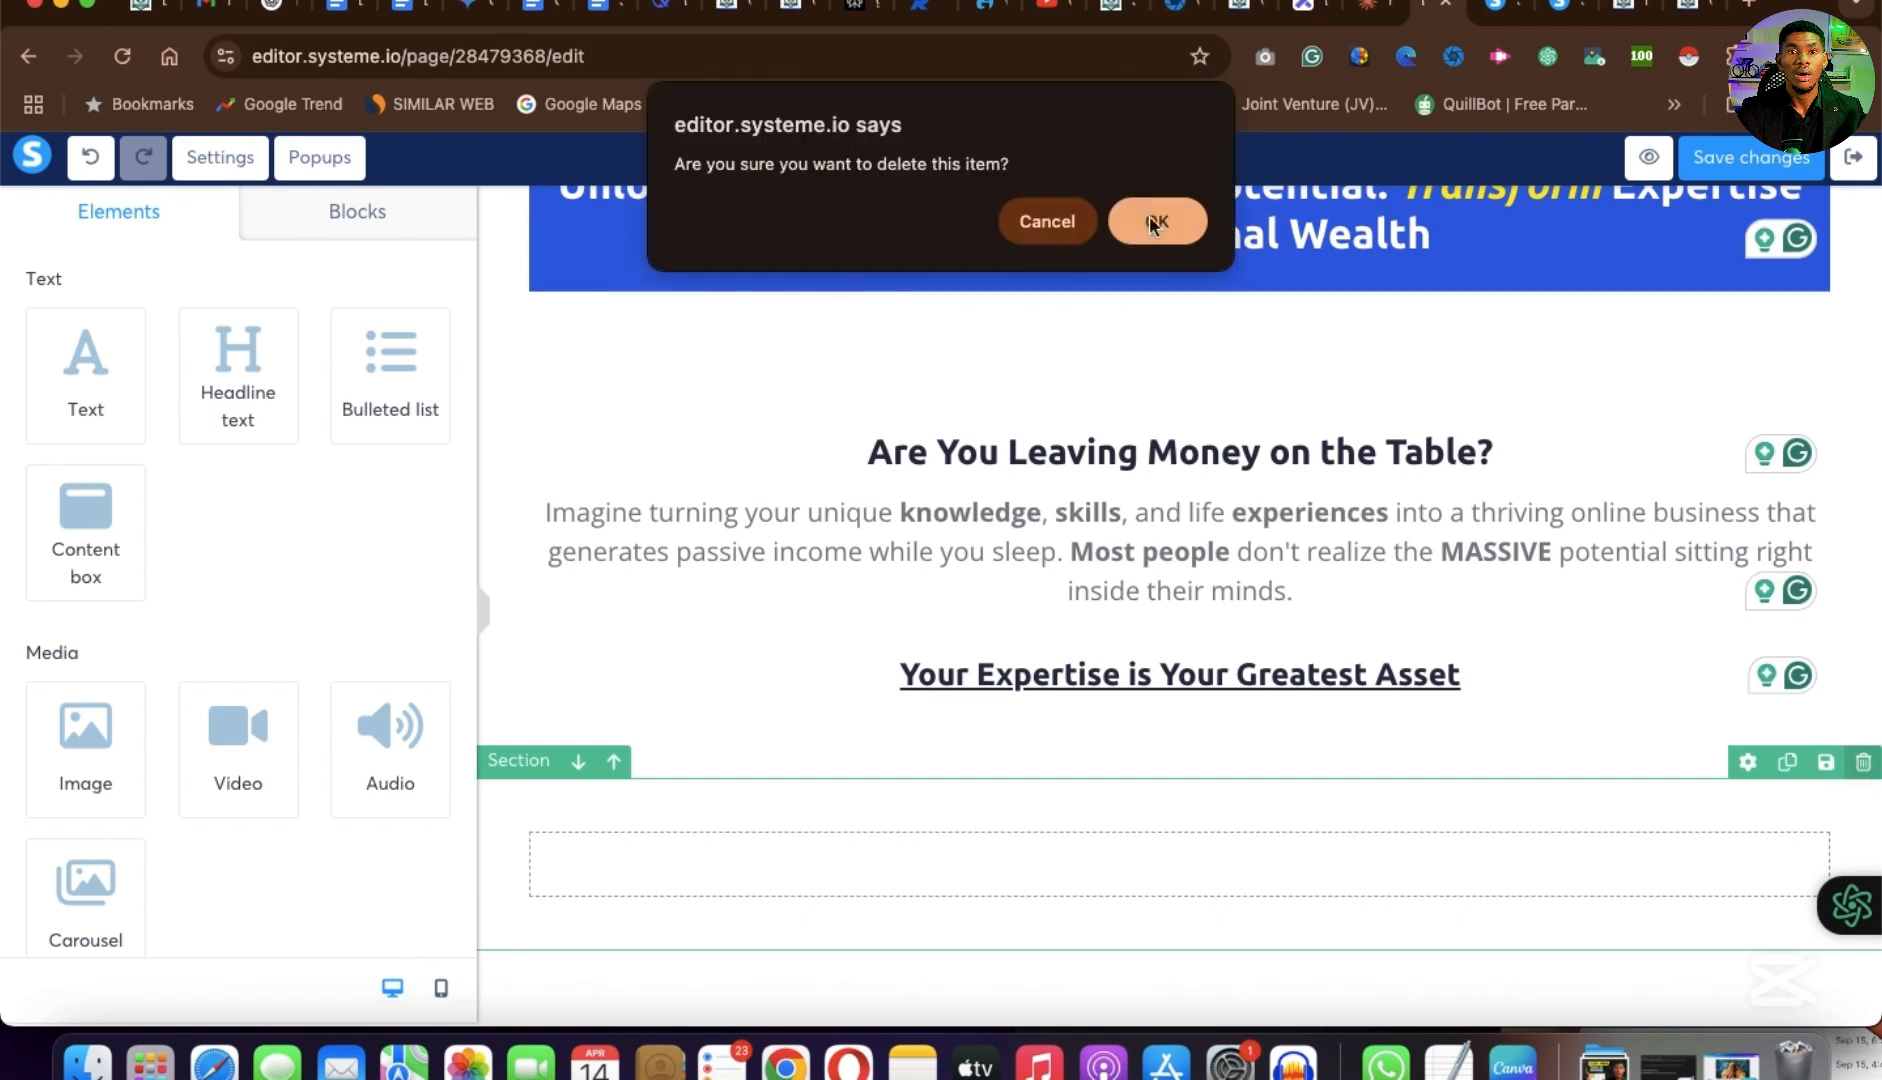
{"action": "left_click", "coordinate": [1178, 245]}
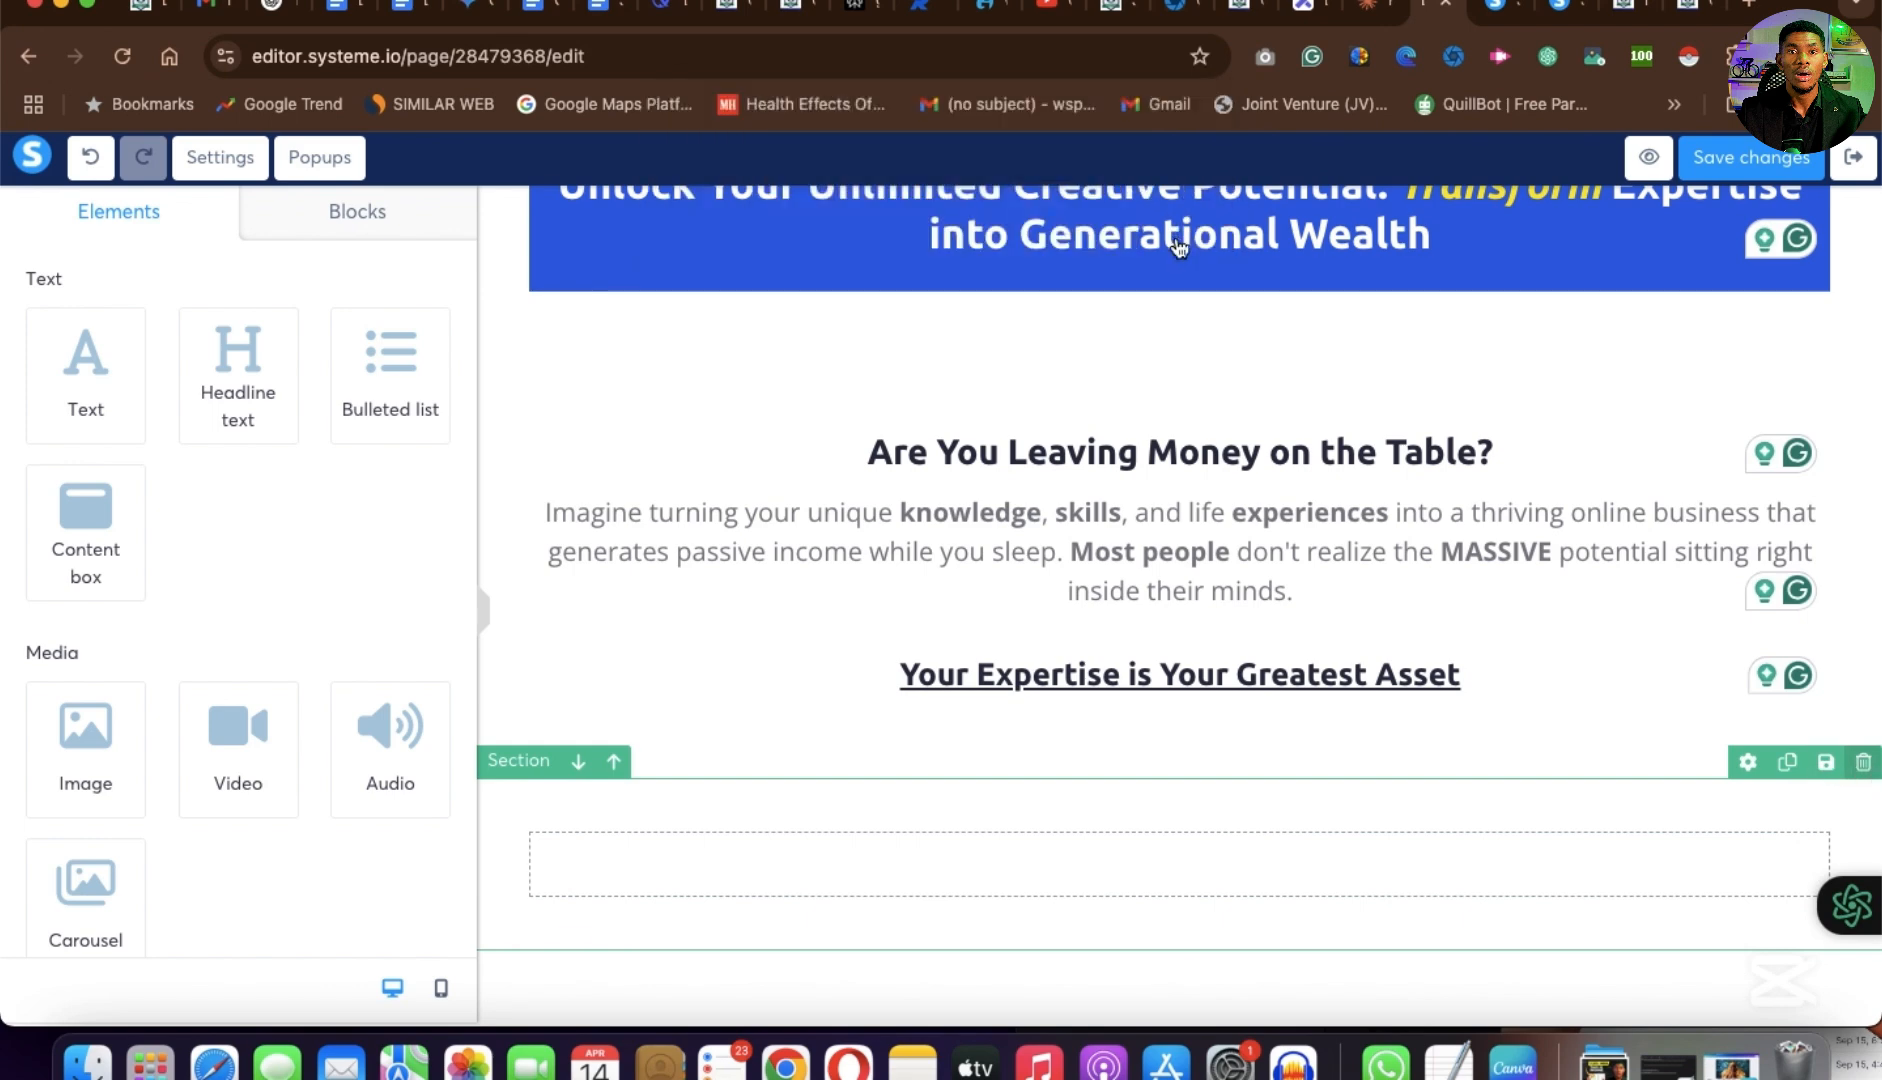
Examine the three-image section under "Your Expertise is Your Greatest Asset" on the example page and compare it with the edited page.
{"action": "left_click", "coordinate": [1692, 8]}
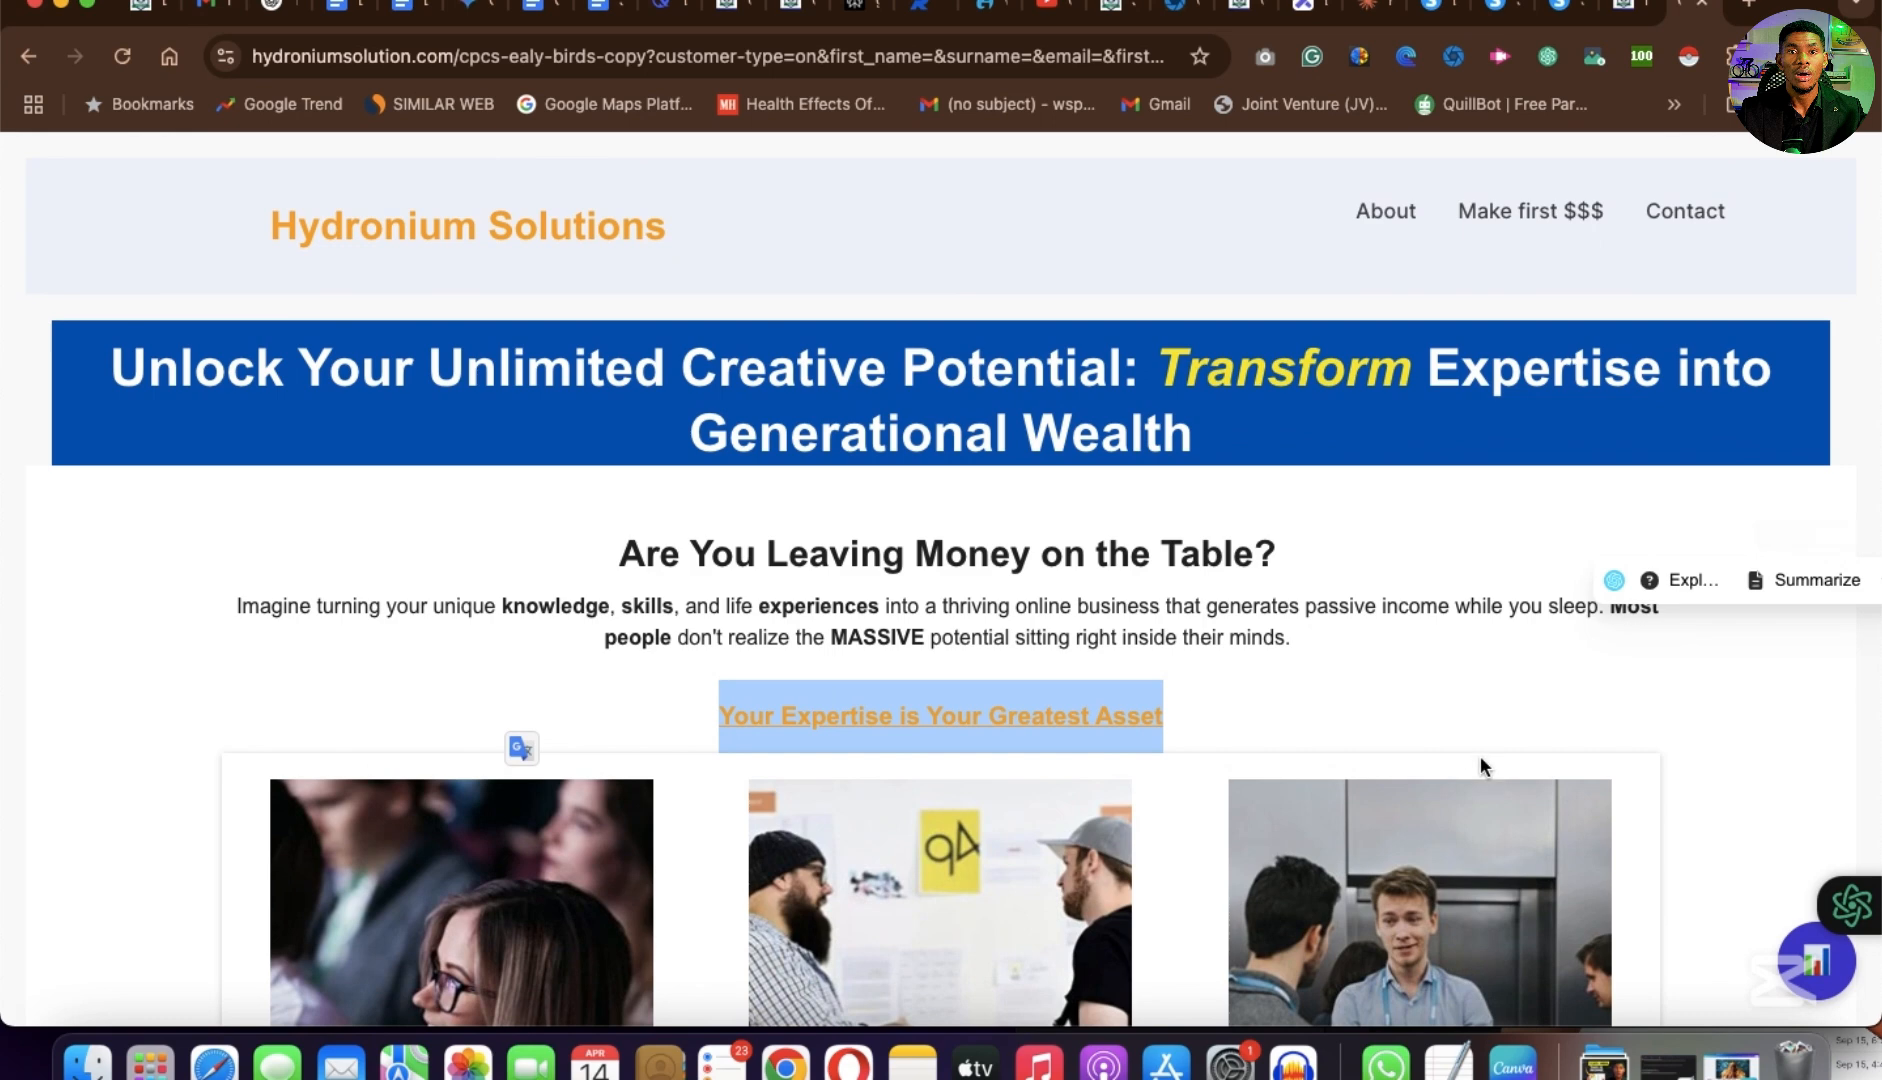
{"action": "scroll", "coordinate": [1480, 759], "scroll_direction": "down", "scroll_amount": 6}
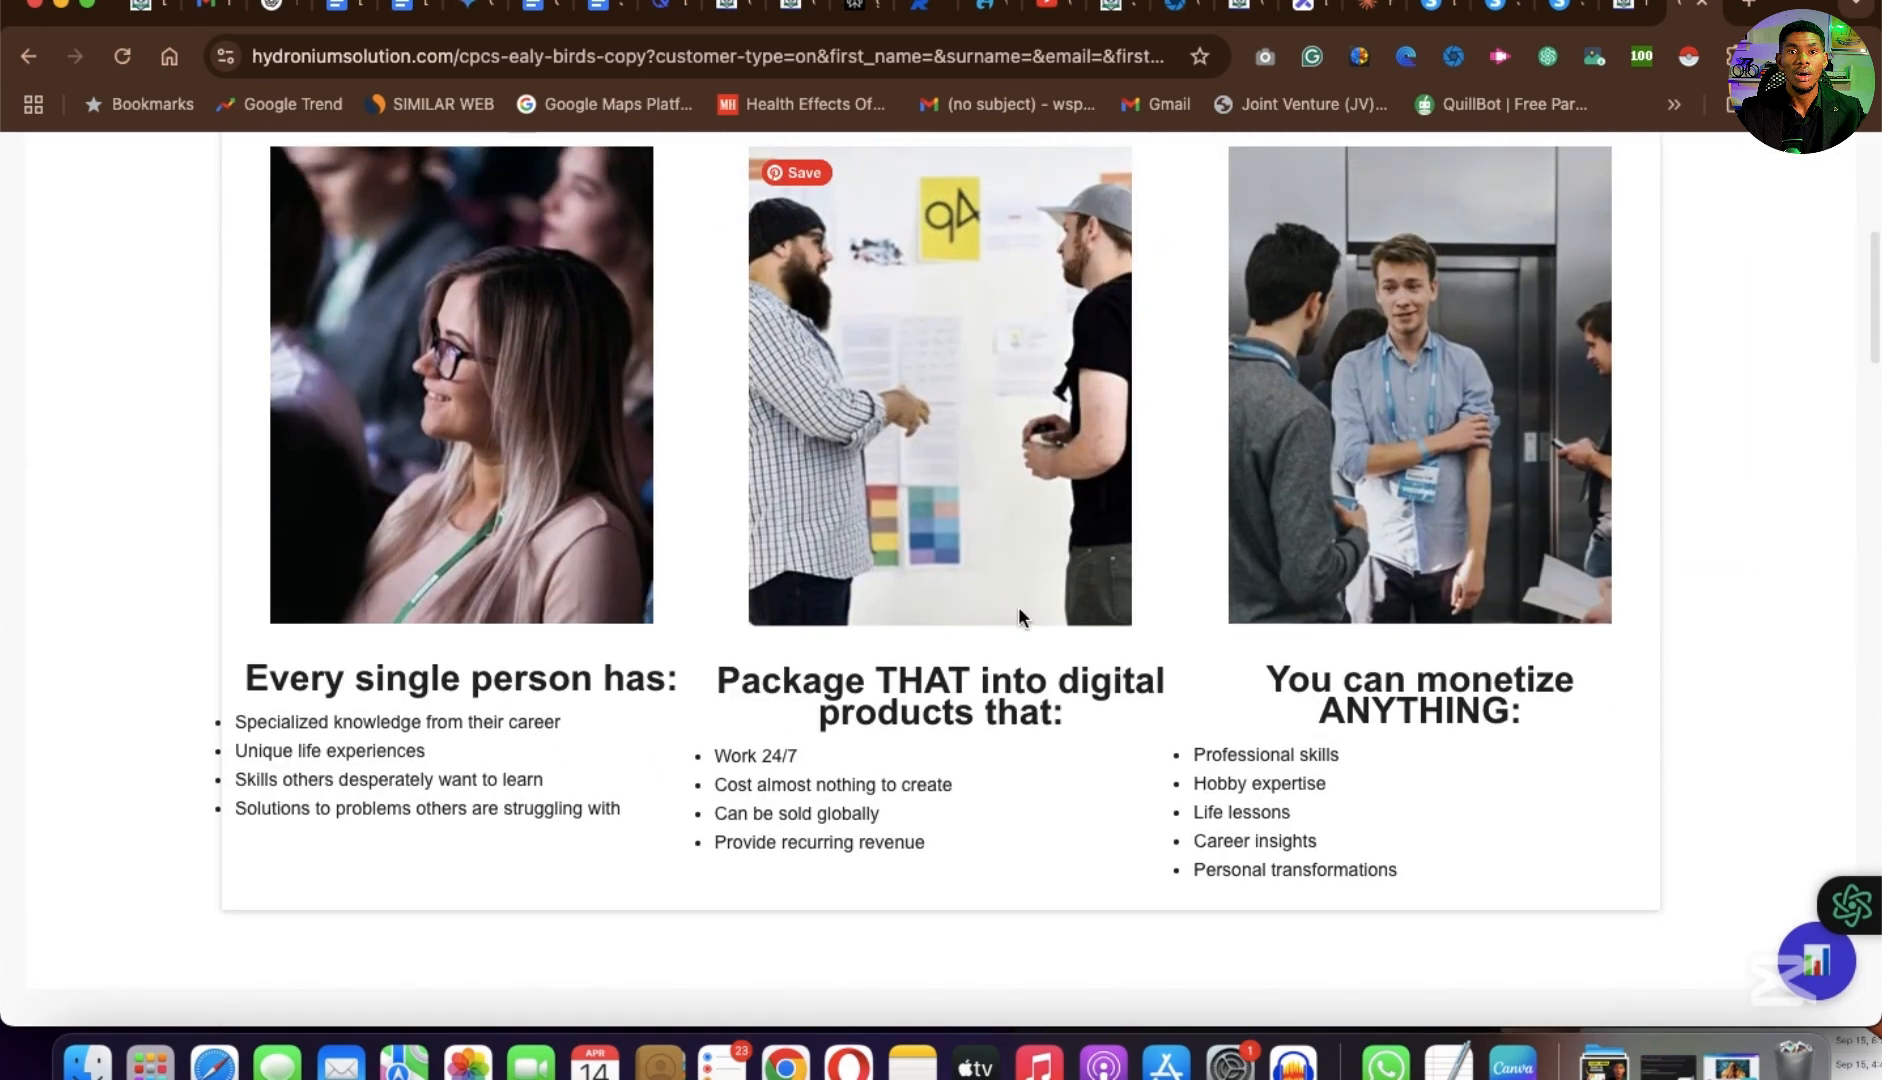
{"action": "scroll", "coordinate": [1010, 606], "scroll_direction": "up", "scroll_amount": 2}
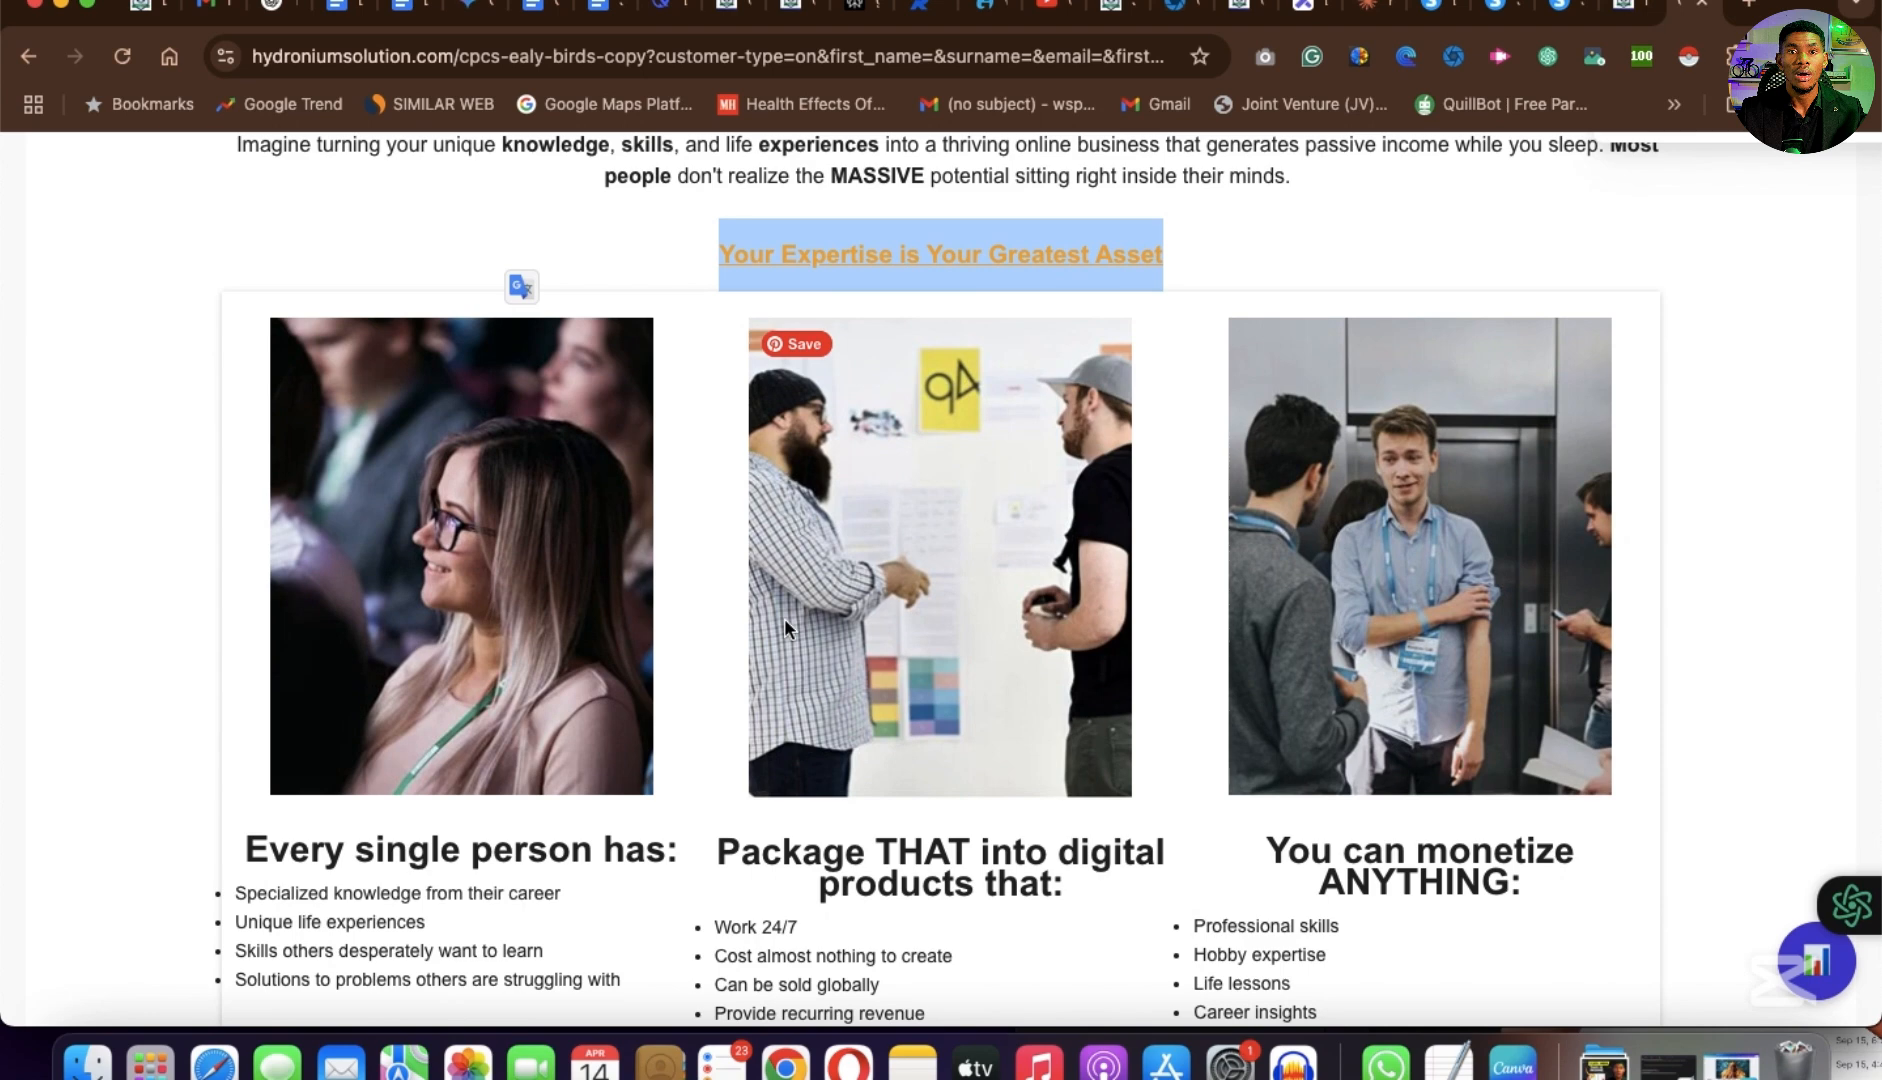
{"action": "scroll", "coordinate": [784, 618], "scroll_direction": "down", "scroll_amount": 1}
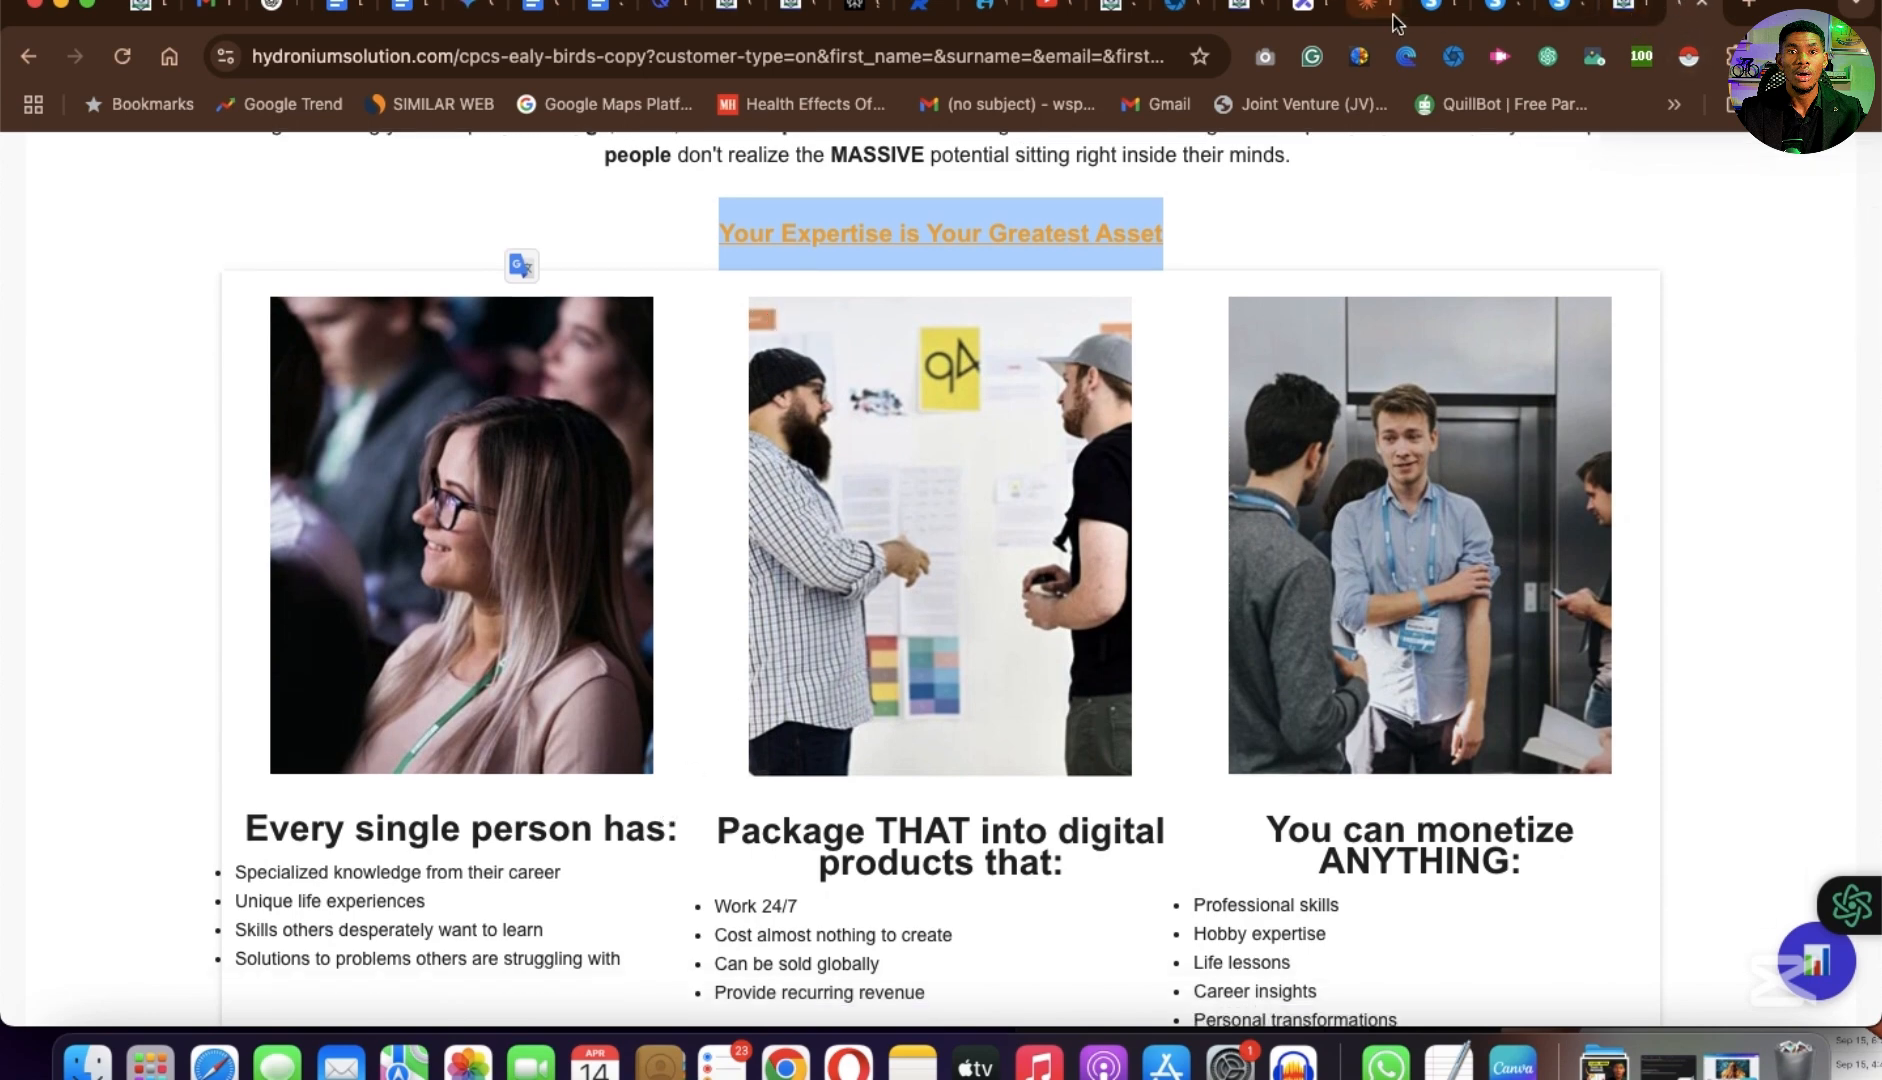
{"action": "left_click", "coordinate": [1428, 16]}
{"action": "scroll", "coordinate": [1218, 627], "scroll_direction": "down", "scroll_amount": 1}
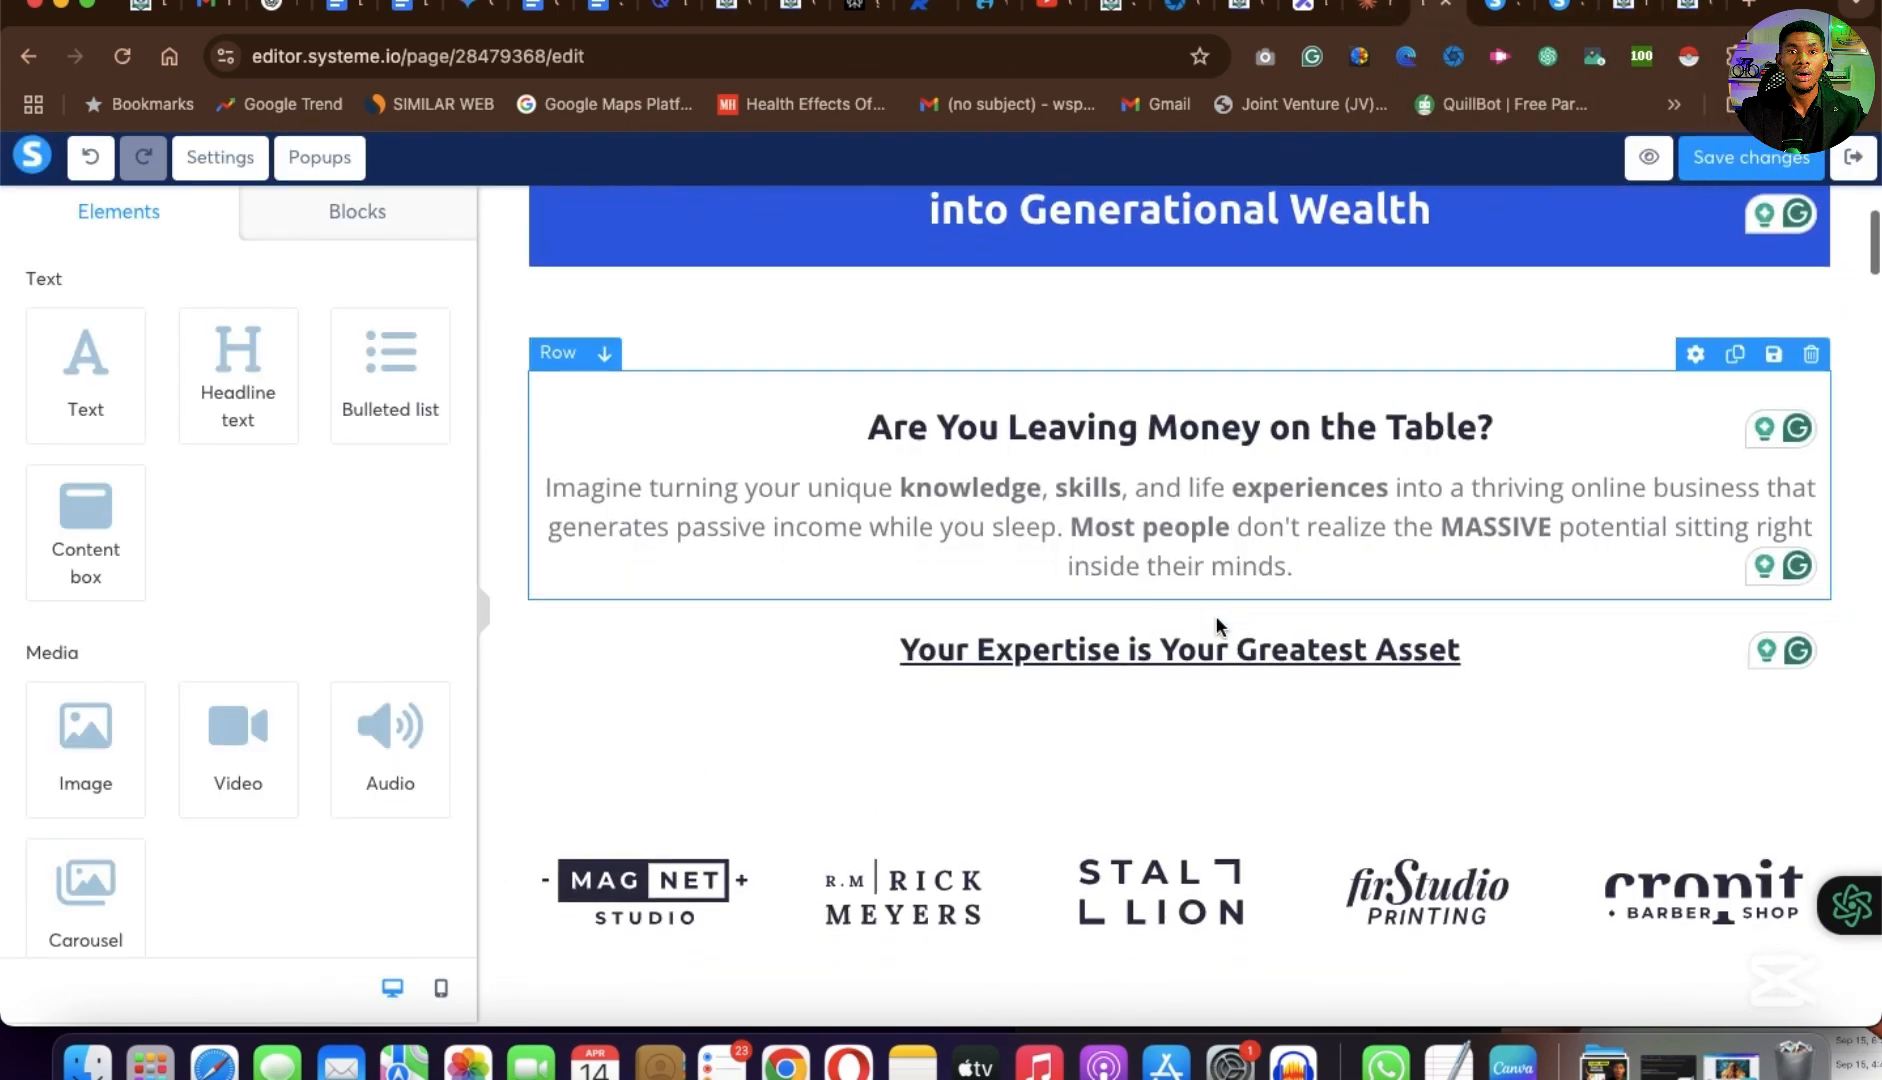
Reload the page editor and review the header and upper text of the example page.
{"action": "left_click", "coordinate": [122, 57]}
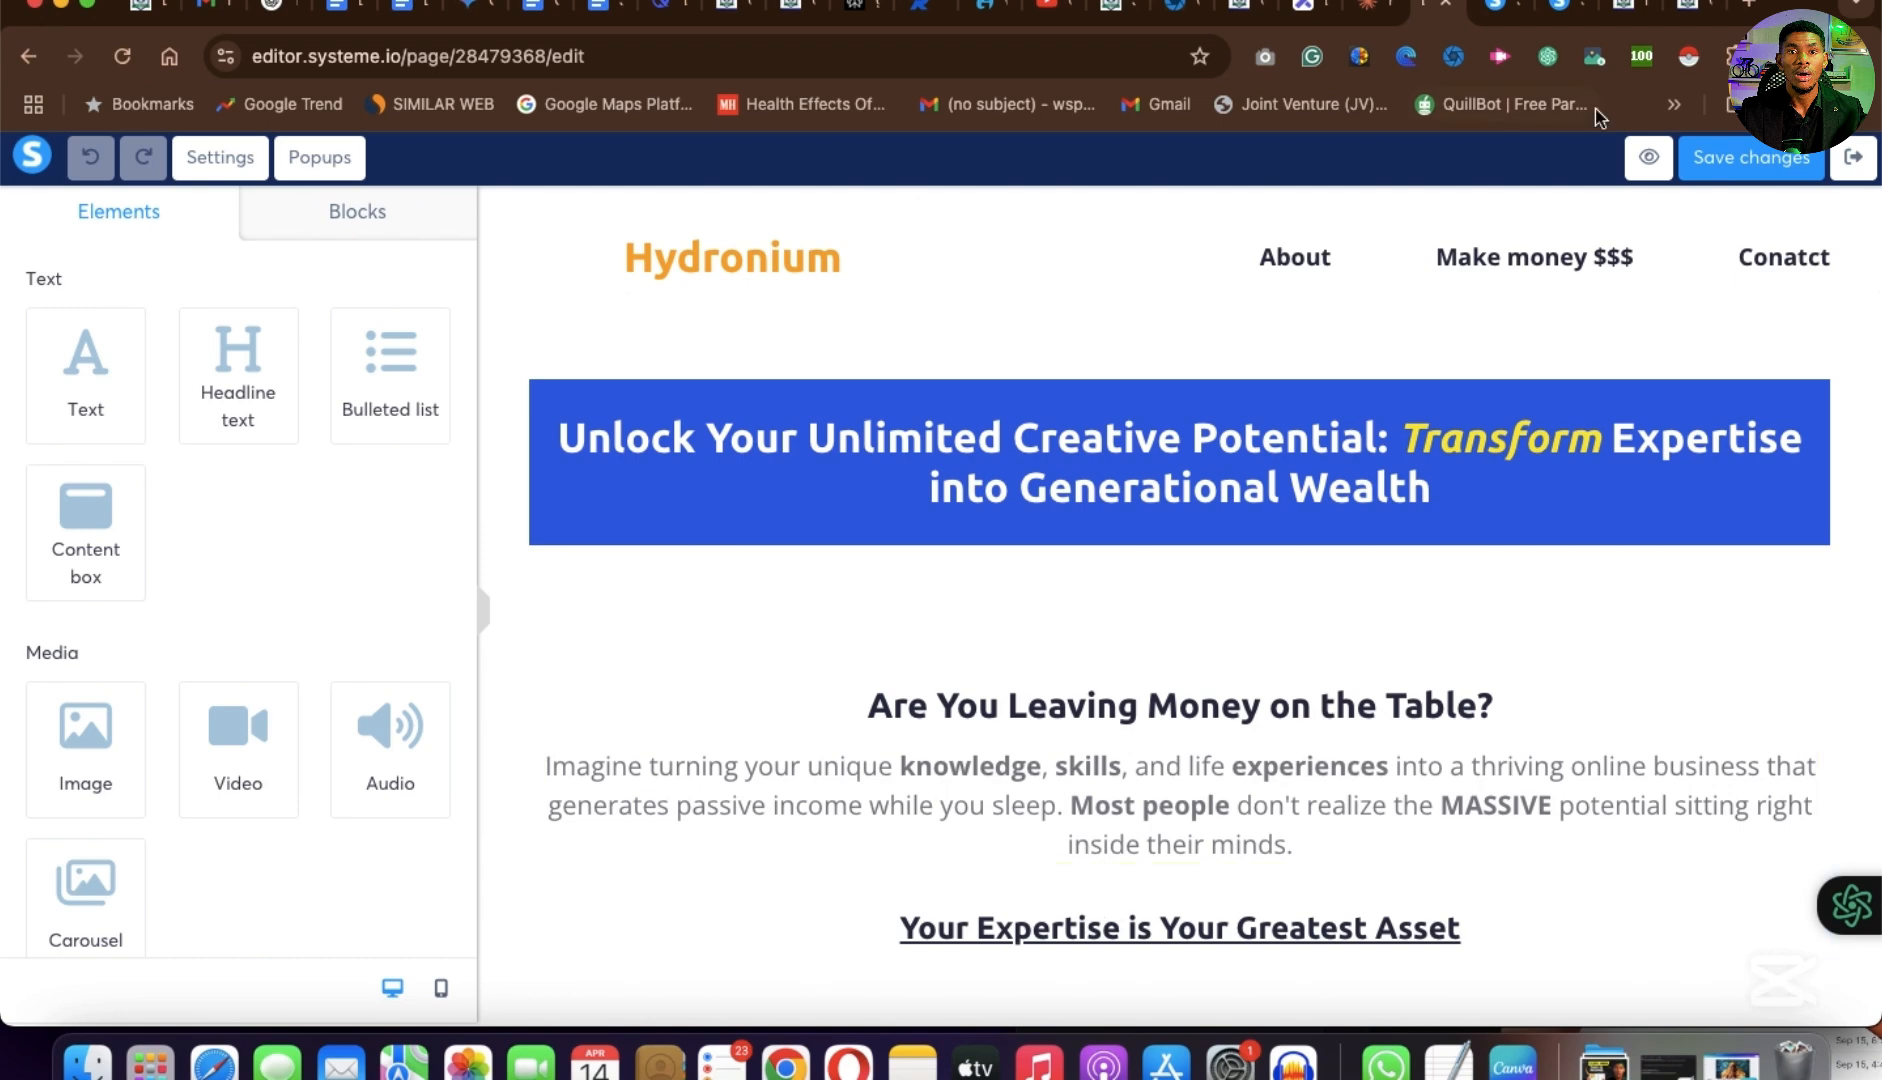
{"action": "left_click", "coordinate": [1696, 12]}
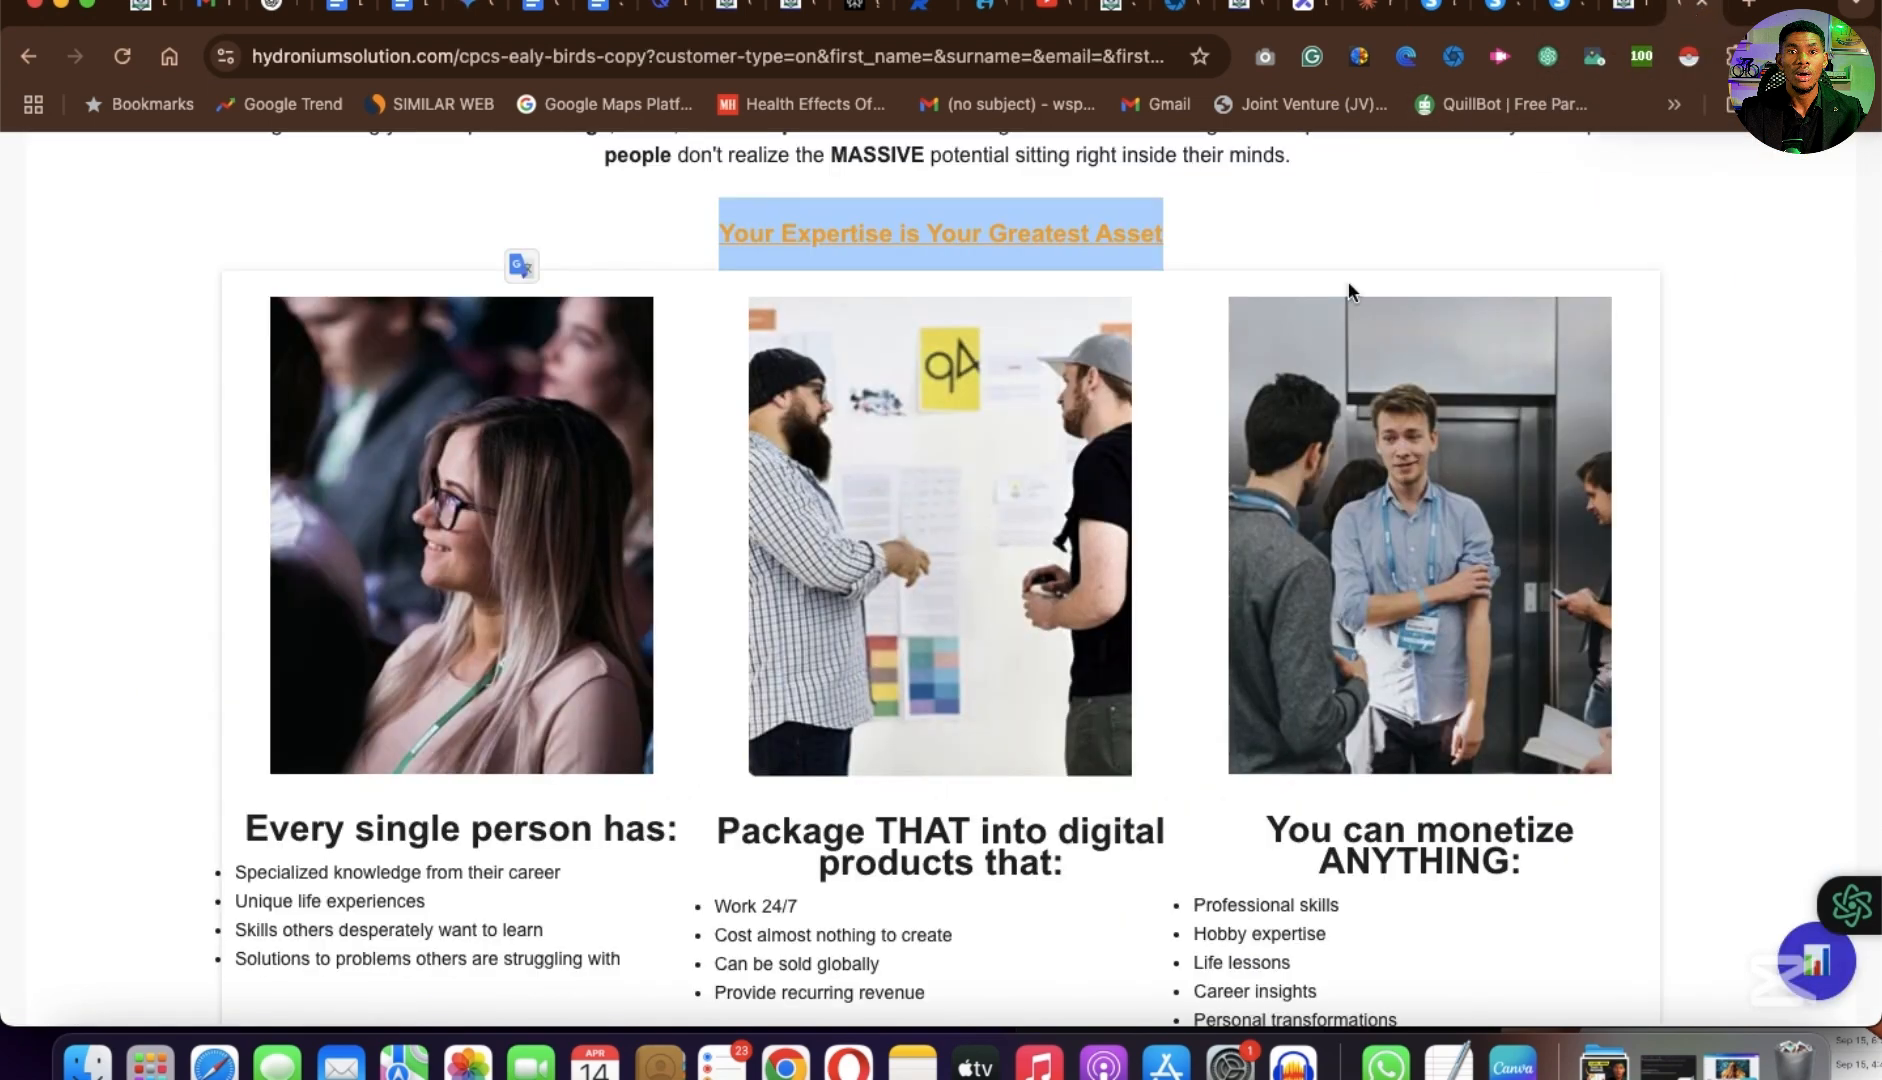
{"action": "scroll", "coordinate": [962, 381], "scroll_direction": "up", "scroll_amount": 5}
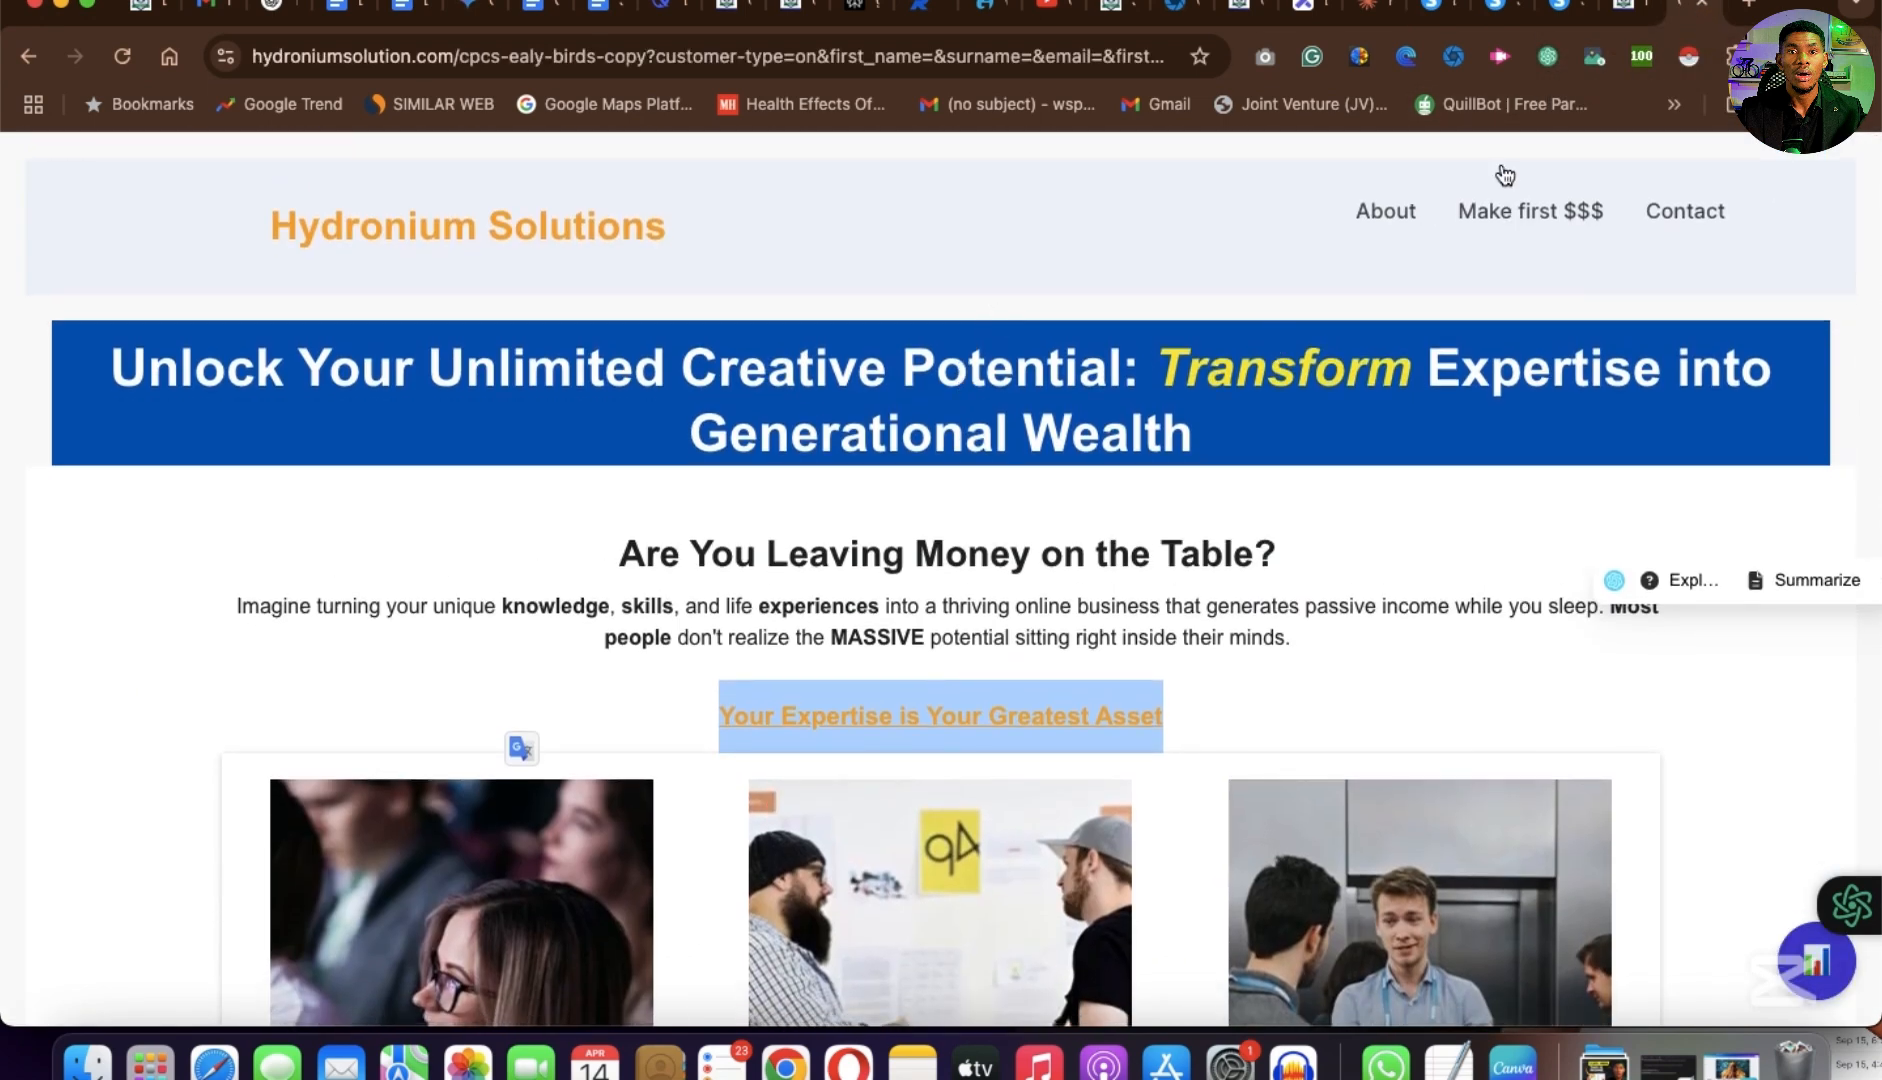
Compare the edited page's content below "Your Expertise is Your Greatest Asset" with the example page's three-image section and its bulleted lists.
{"action": "left_click", "coordinate": [1441, 22]}
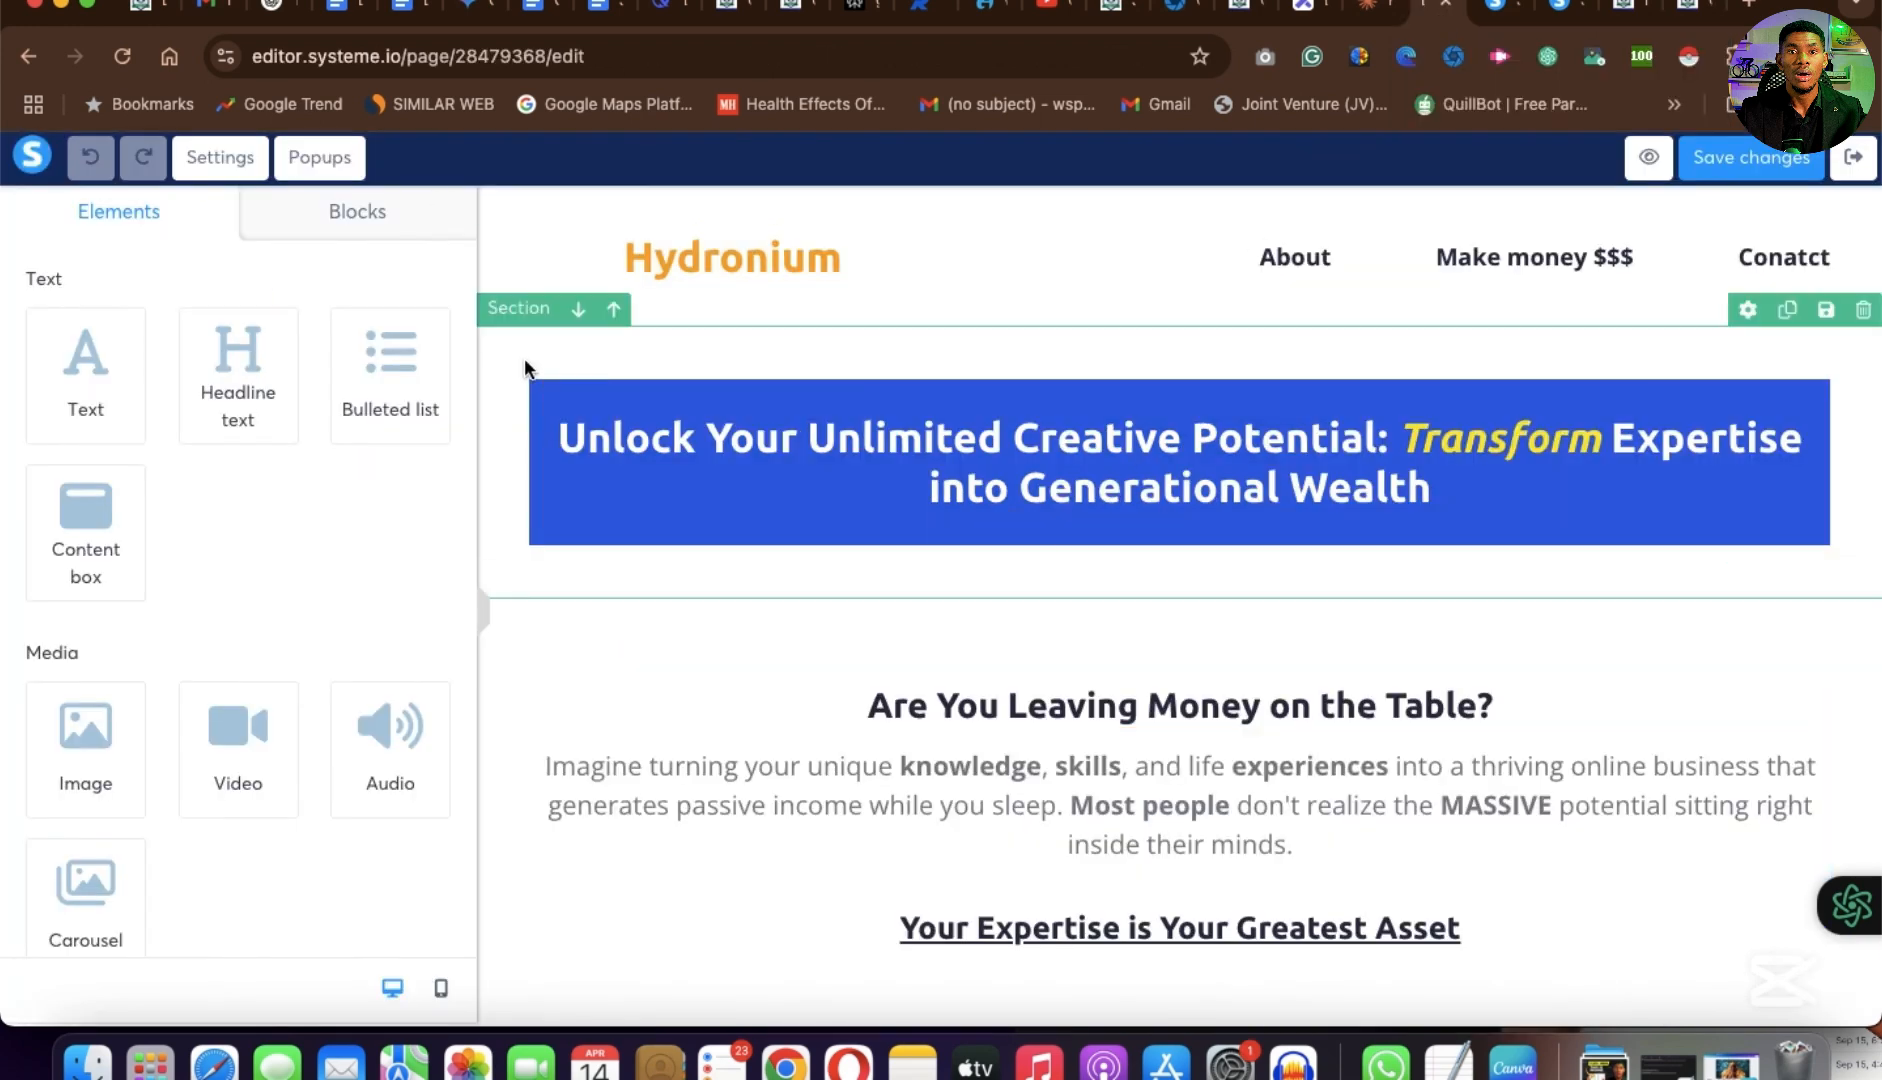
{"action": "scroll", "coordinate": [781, 486], "scroll_direction": "down", "scroll_amount": 5}
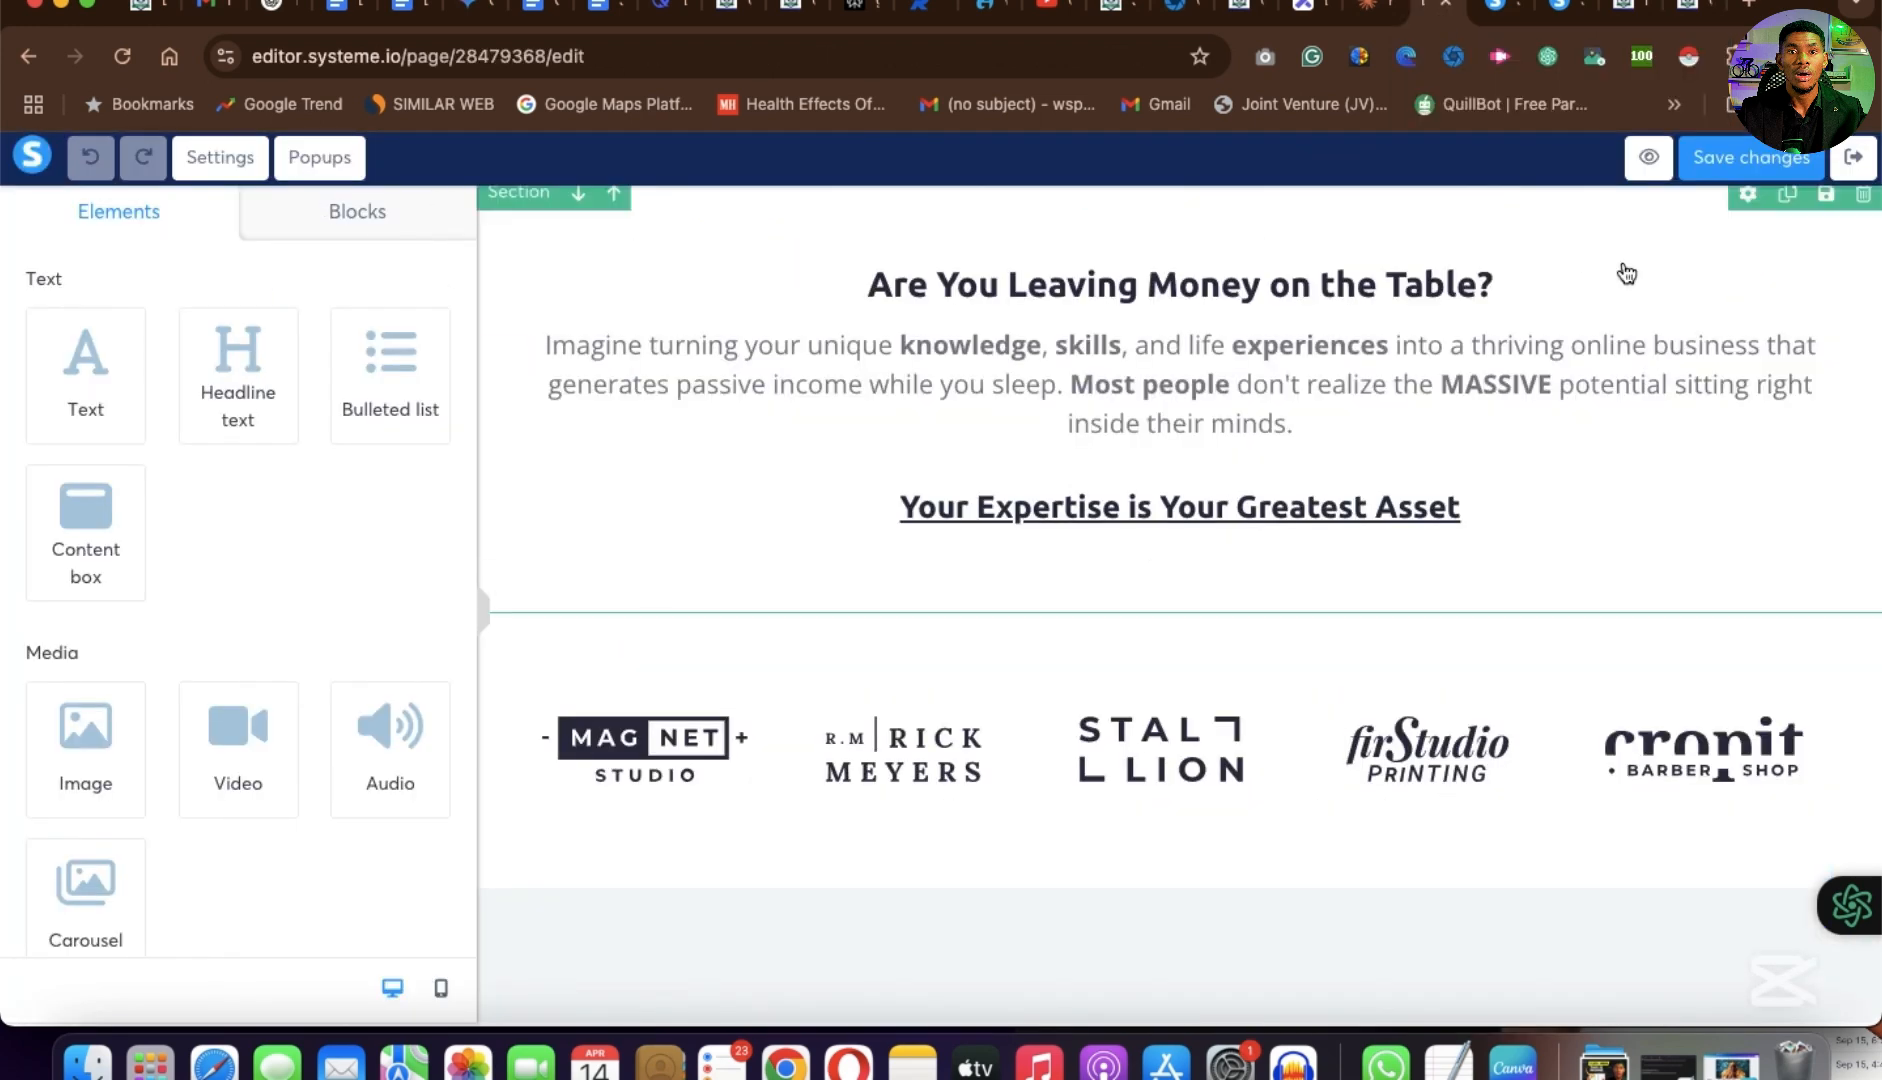
{"action": "left_click", "coordinate": [1700, 22]}
{"action": "scroll", "coordinate": [1091, 669], "scroll_direction": "down", "scroll_amount": 5}
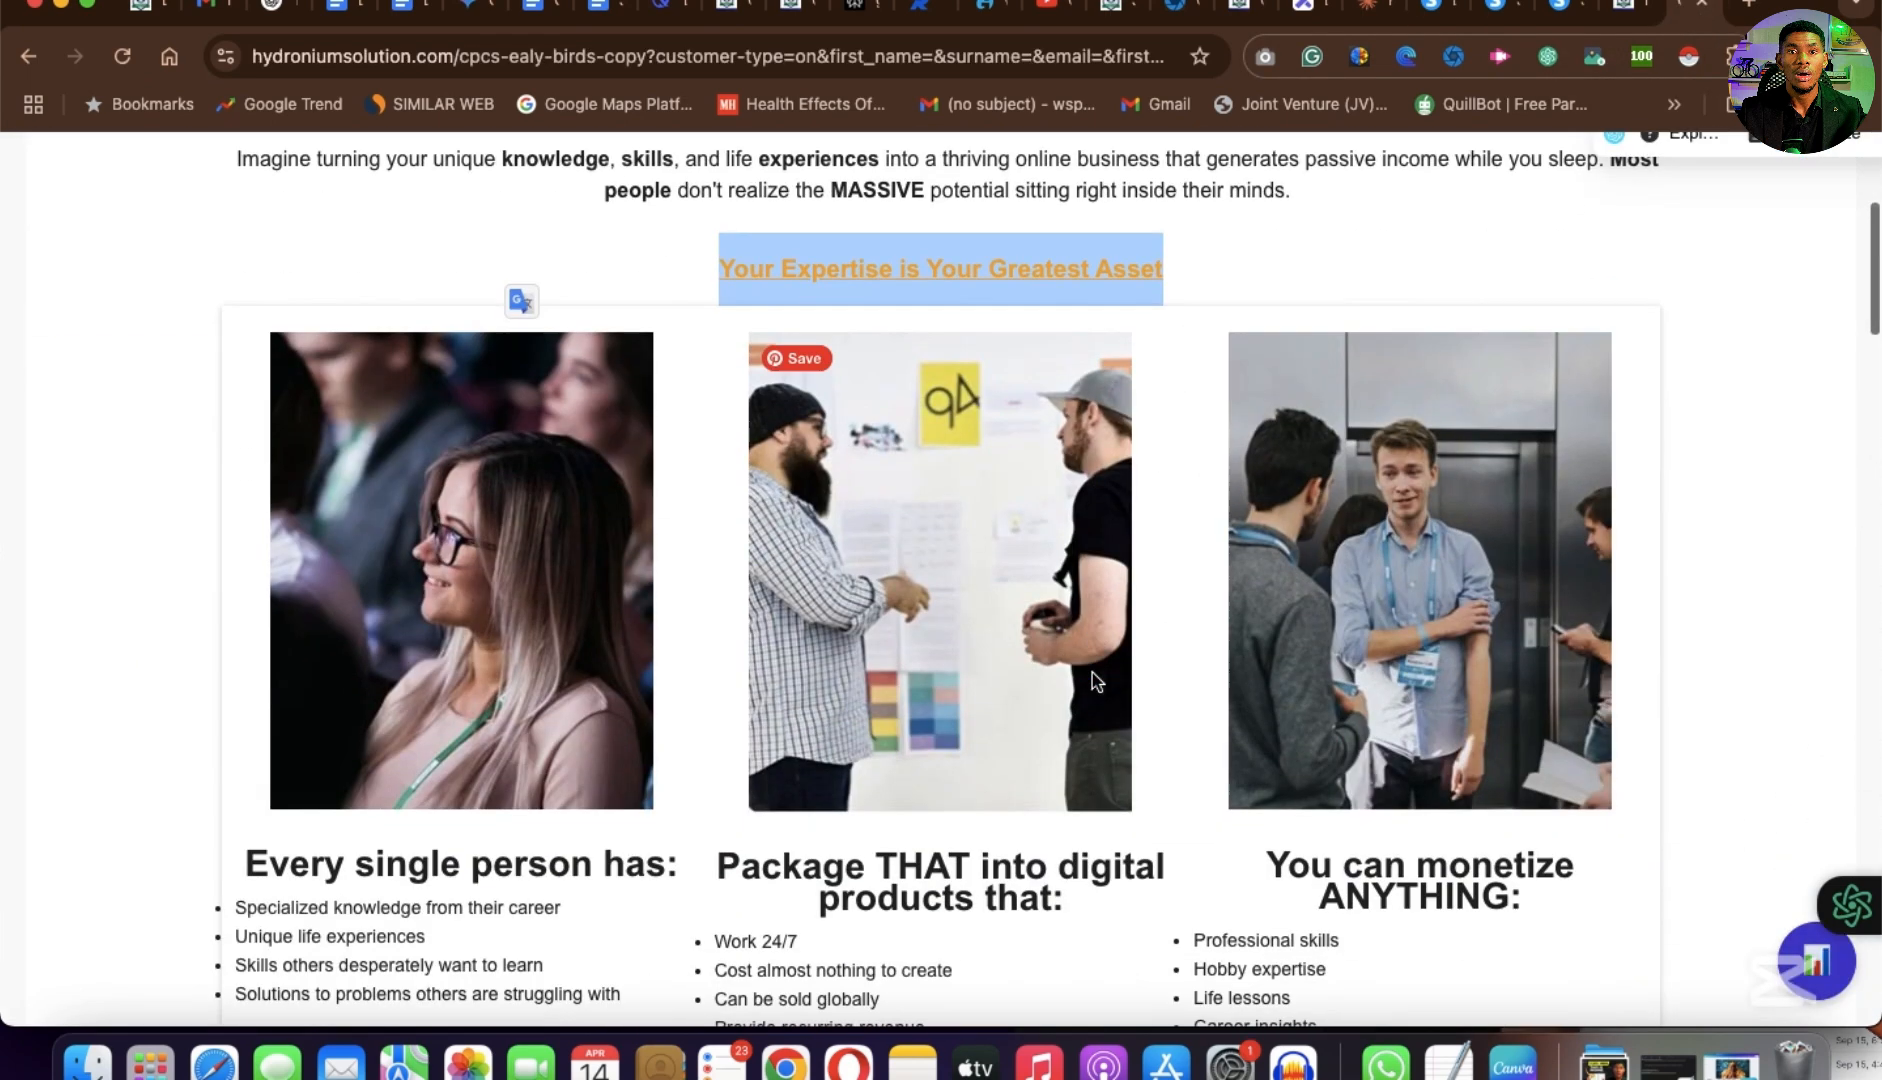
{"action": "scroll", "coordinate": [734, 579], "scroll_direction": "down", "scroll_amount": 1}
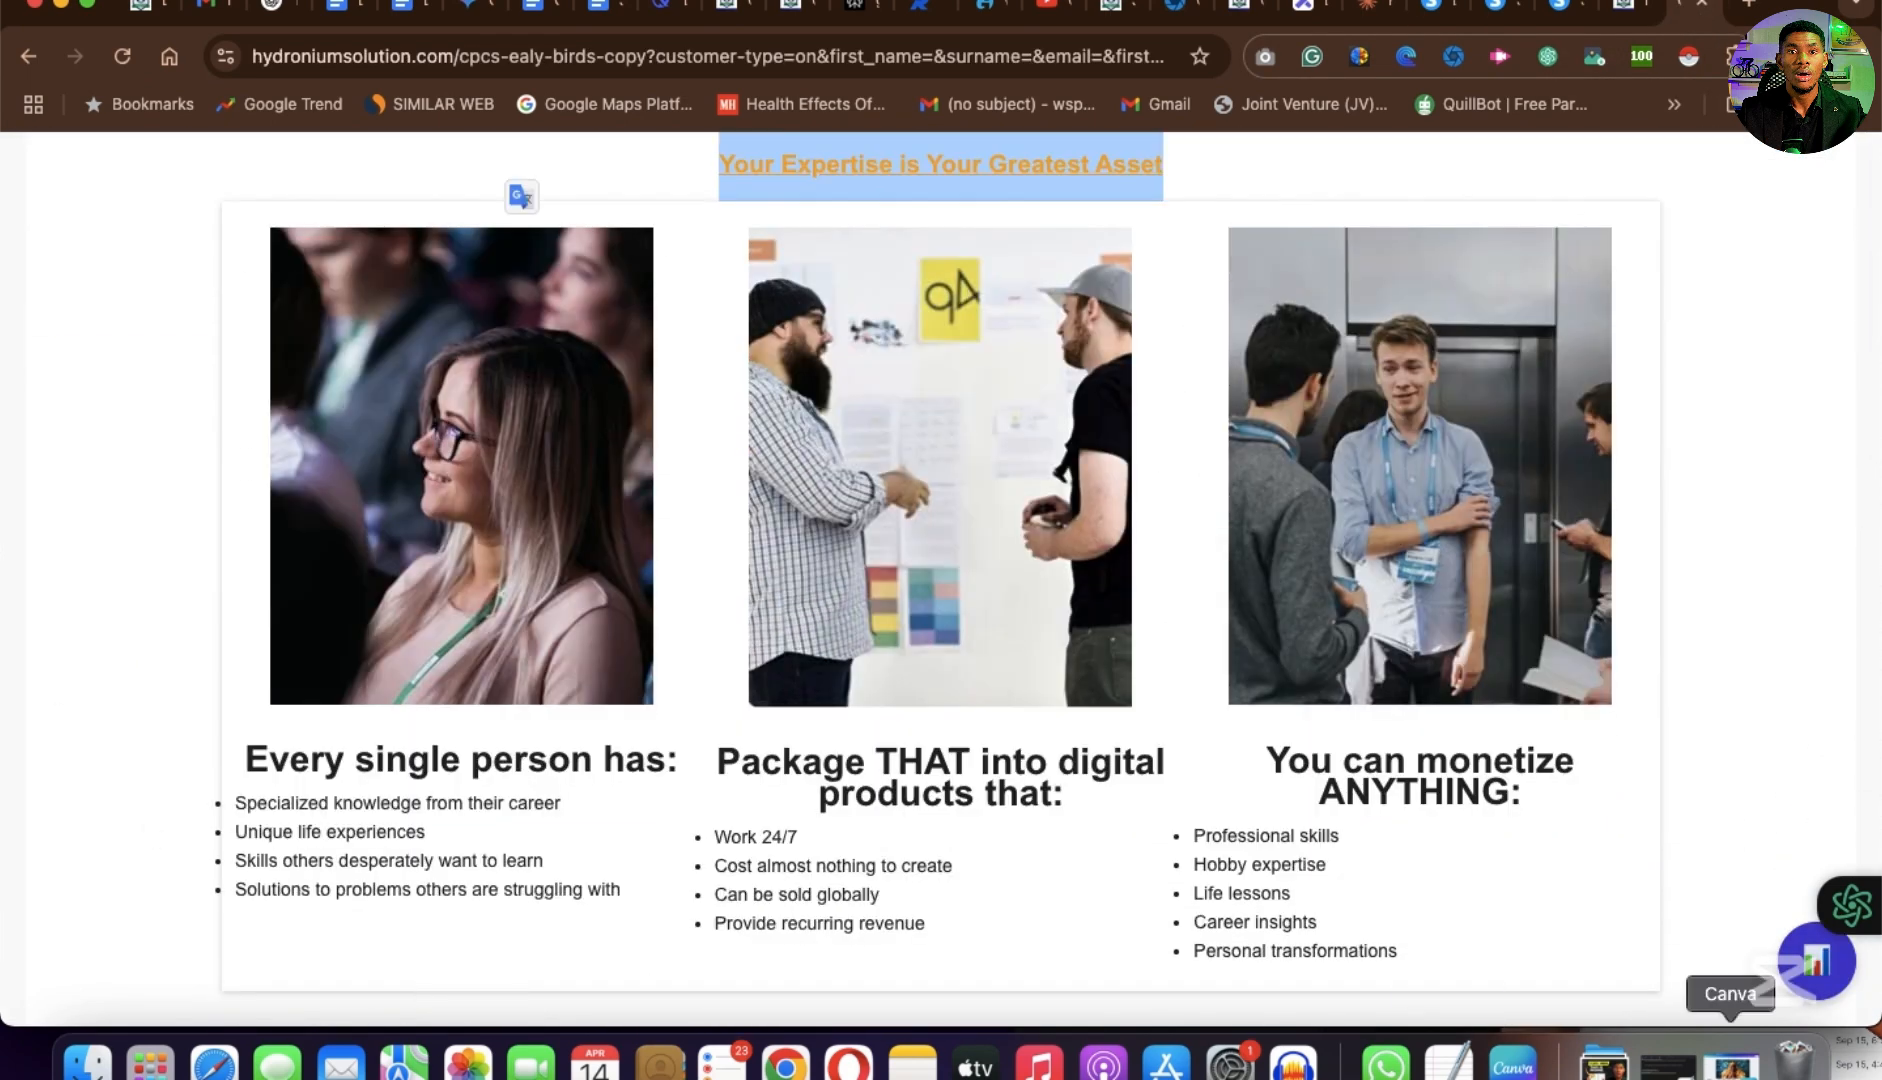
{"action": "scroll", "coordinate": [990, 770], "scroll_direction": "down", "scroll_amount": 1}
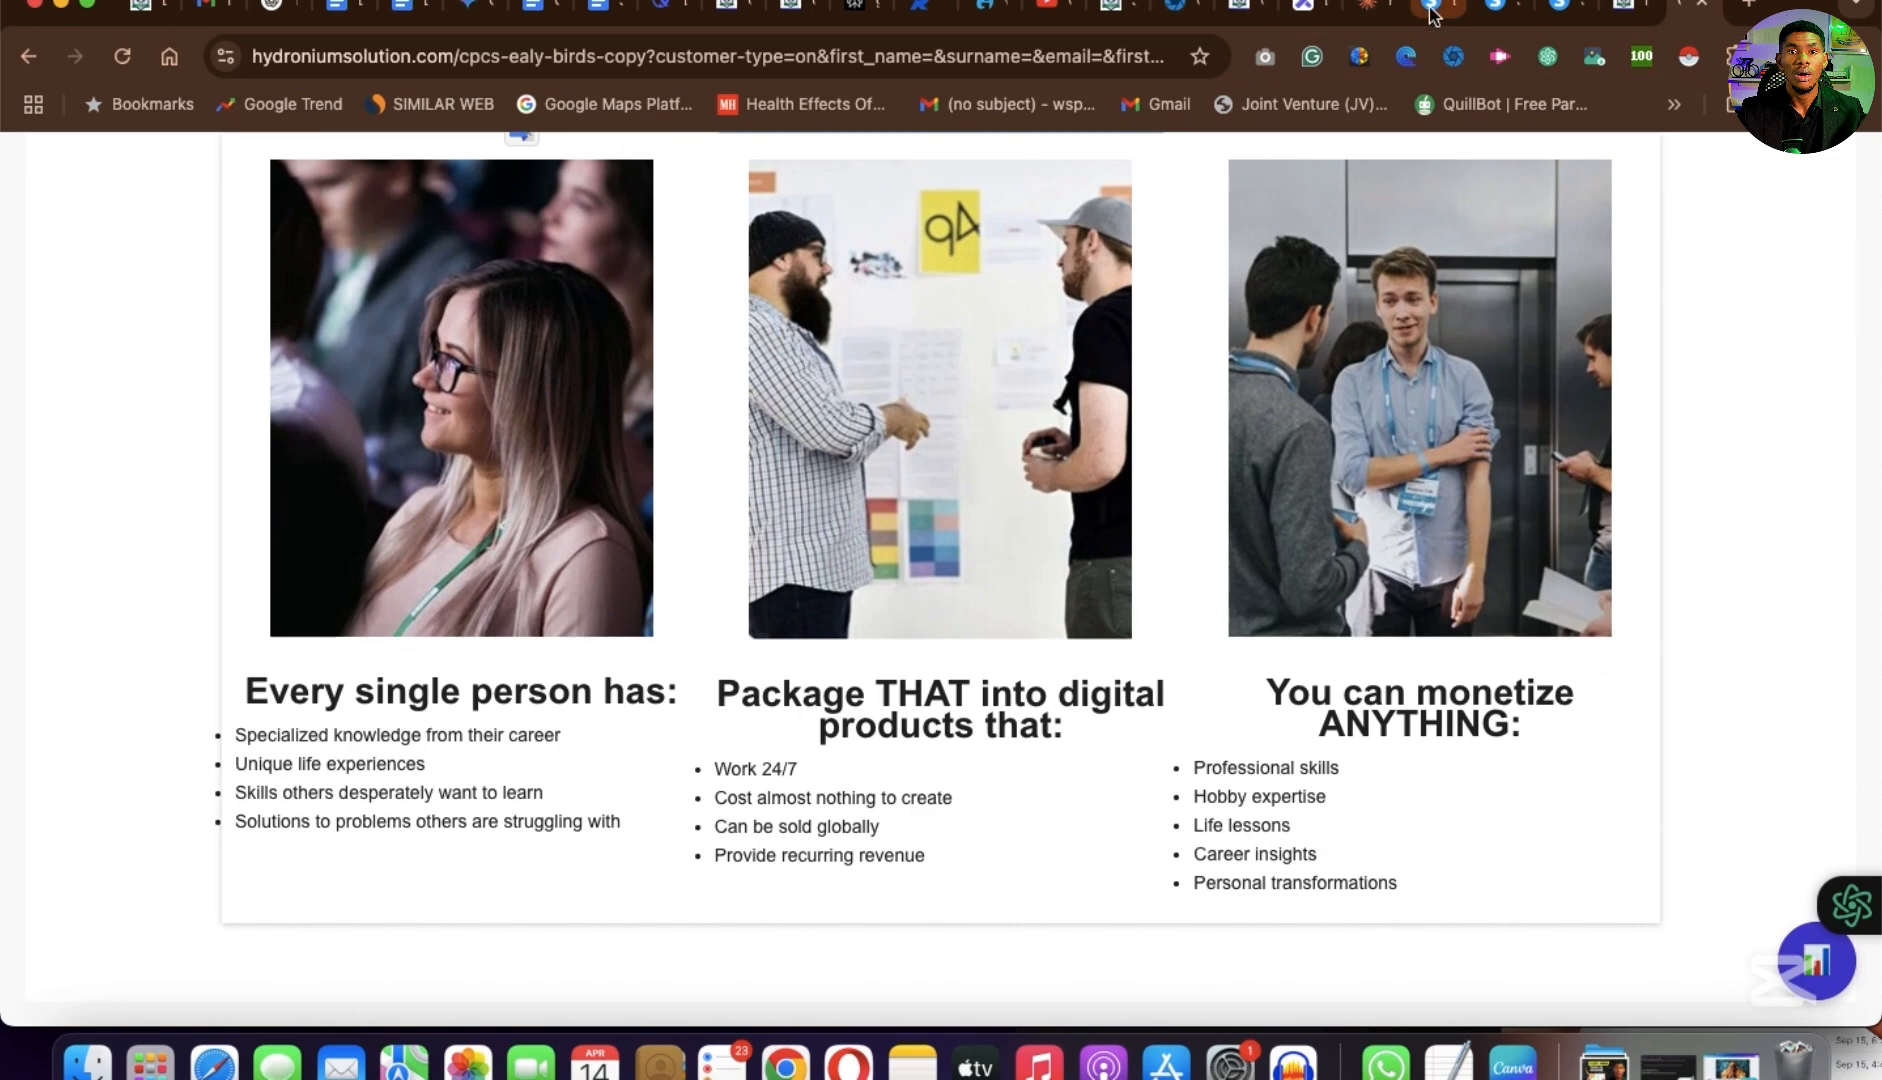
{"action": "left_click", "coordinate": [1425, 10]}
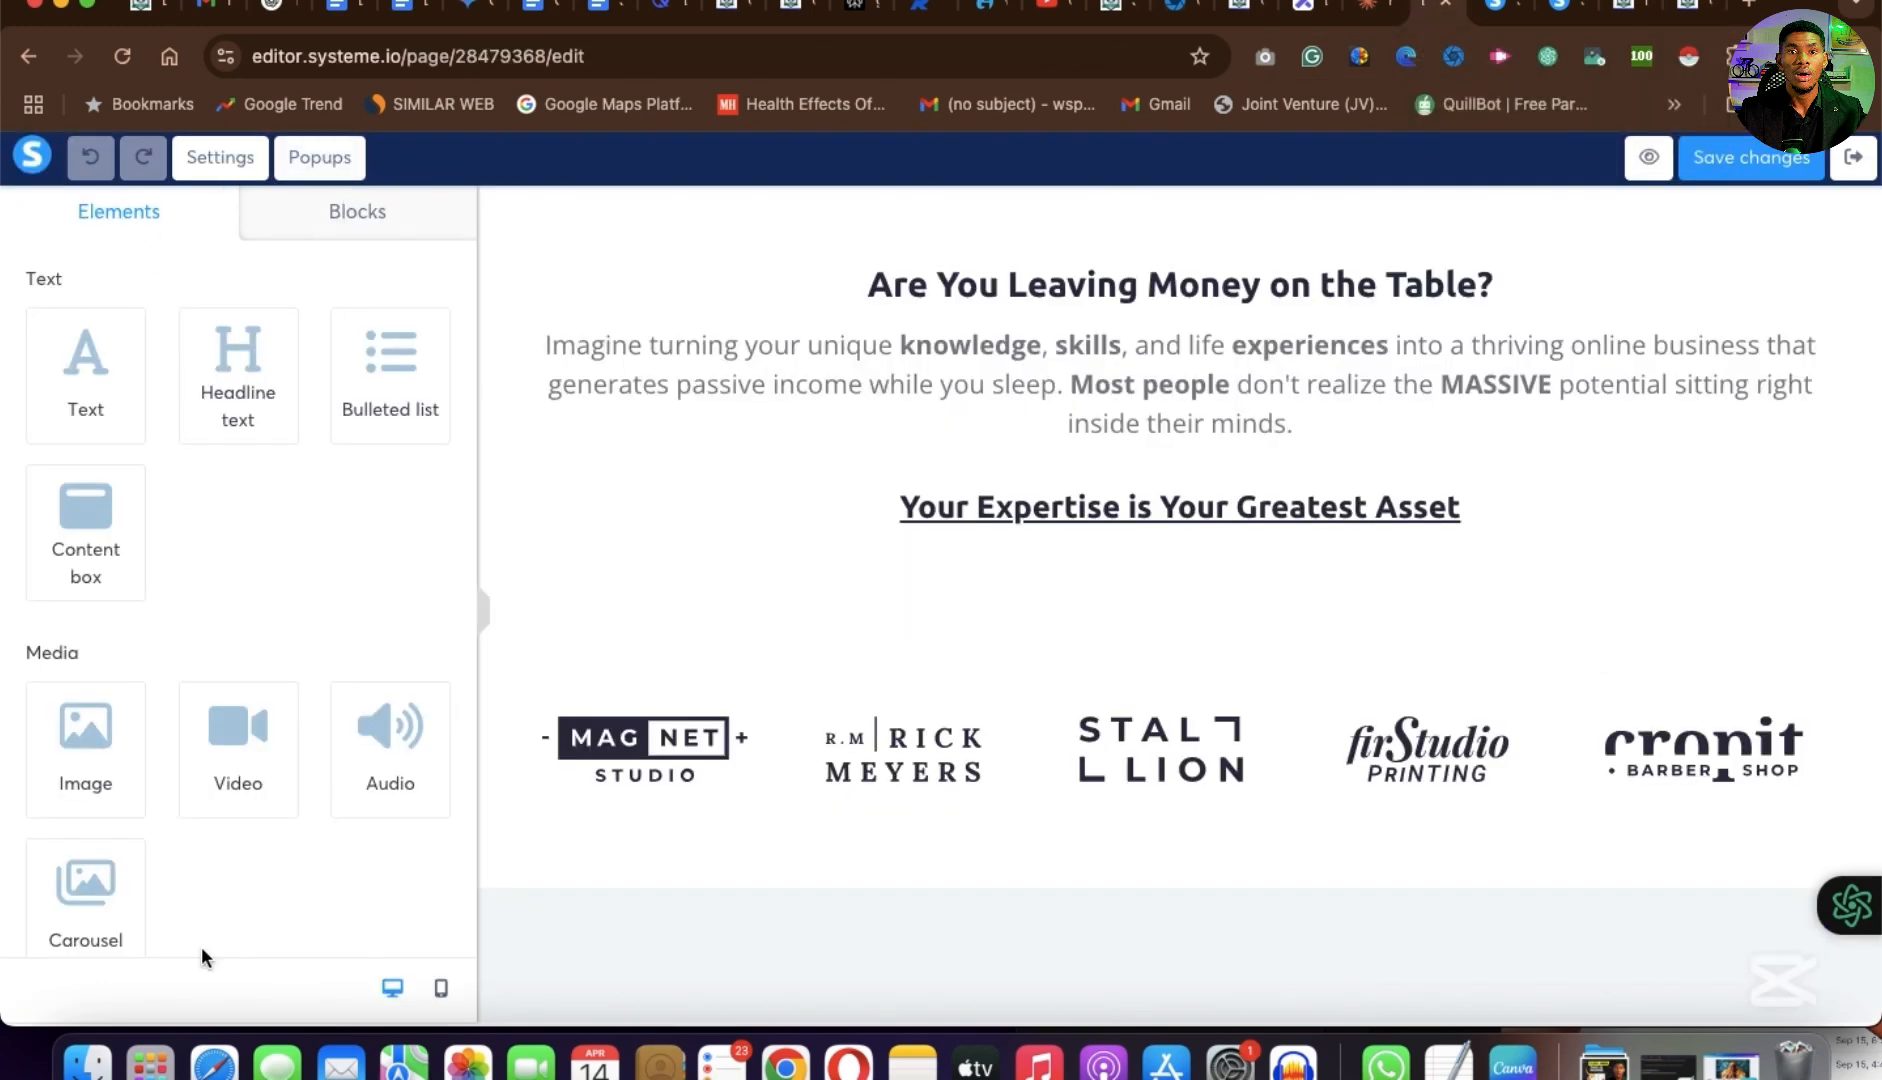
Open the block library and look through the saved blocks under My Master blocks.
{"action": "left_click", "coordinate": [360, 213]}
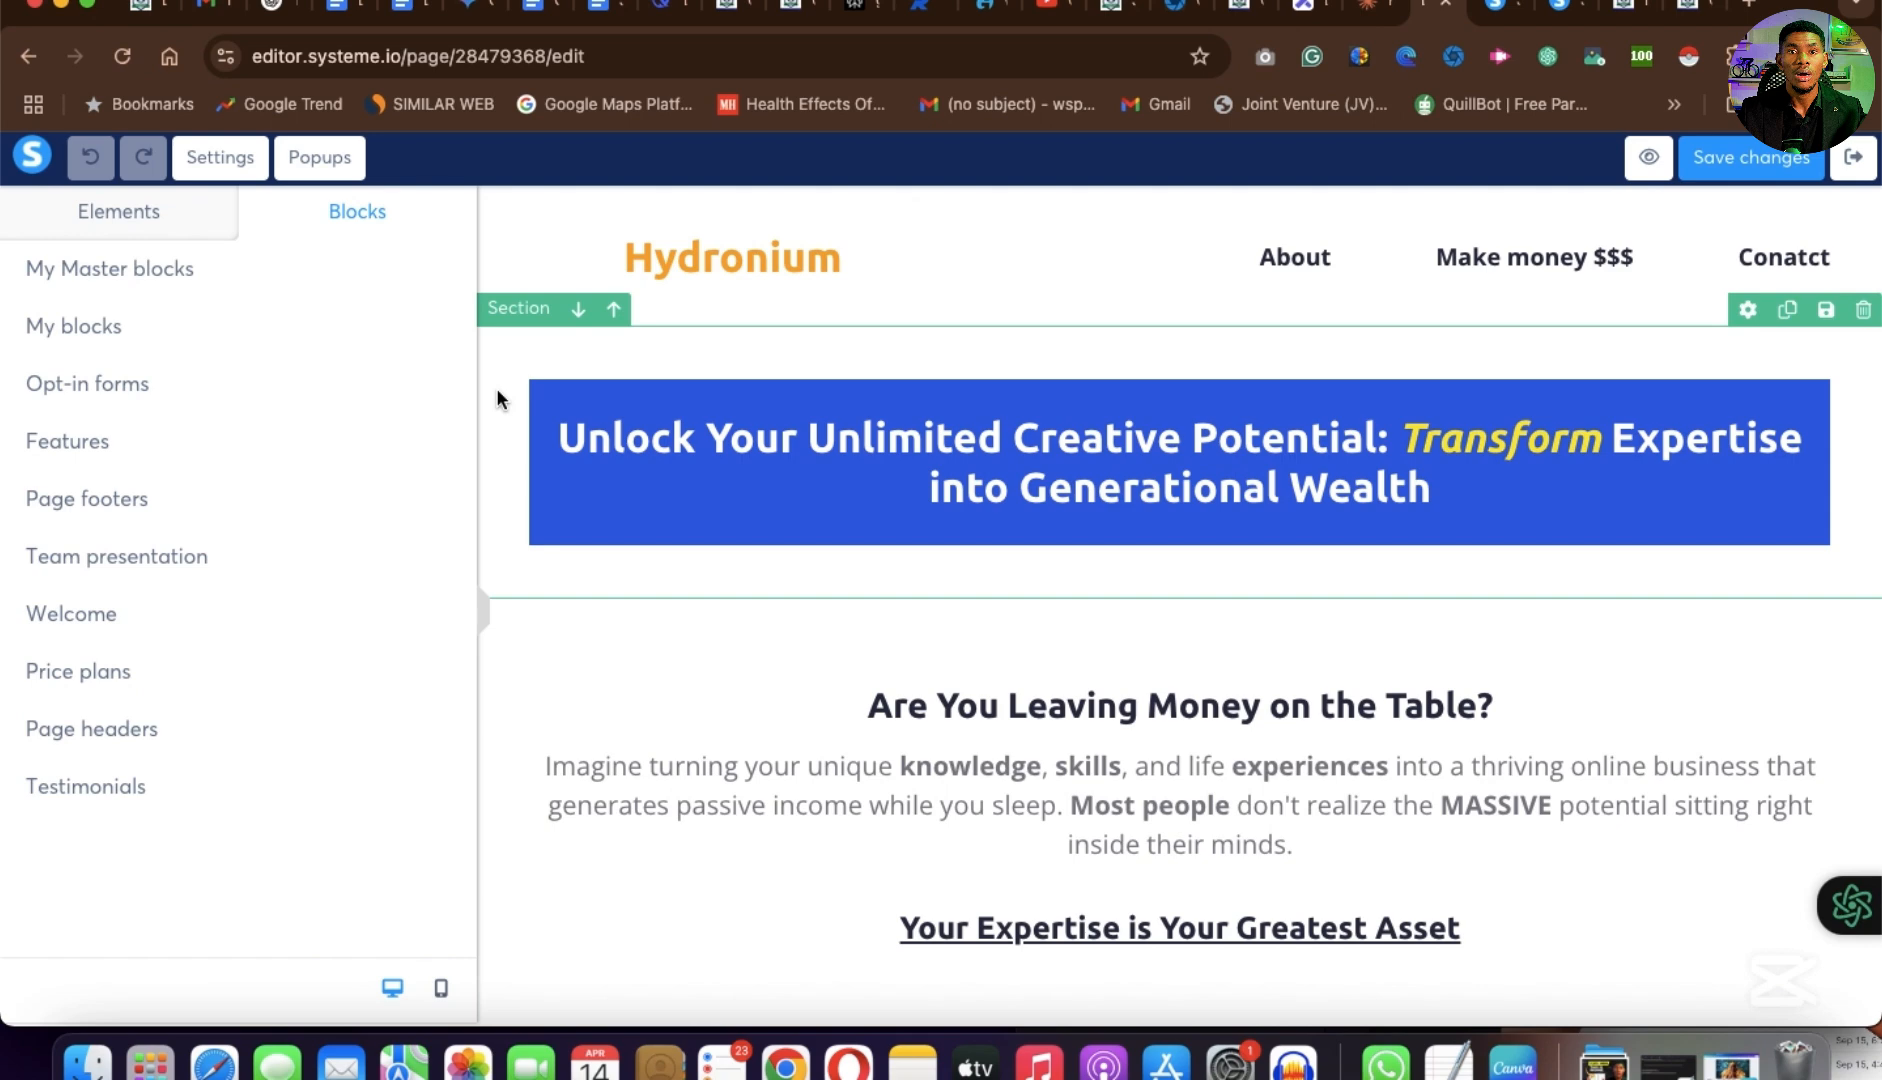
{"action": "scroll", "coordinate": [1235, 607], "scroll_direction": "down", "scroll_amount": 5}
{"action": "scroll", "coordinate": [1234, 598], "scroll_direction": "up", "scroll_amount": 5}
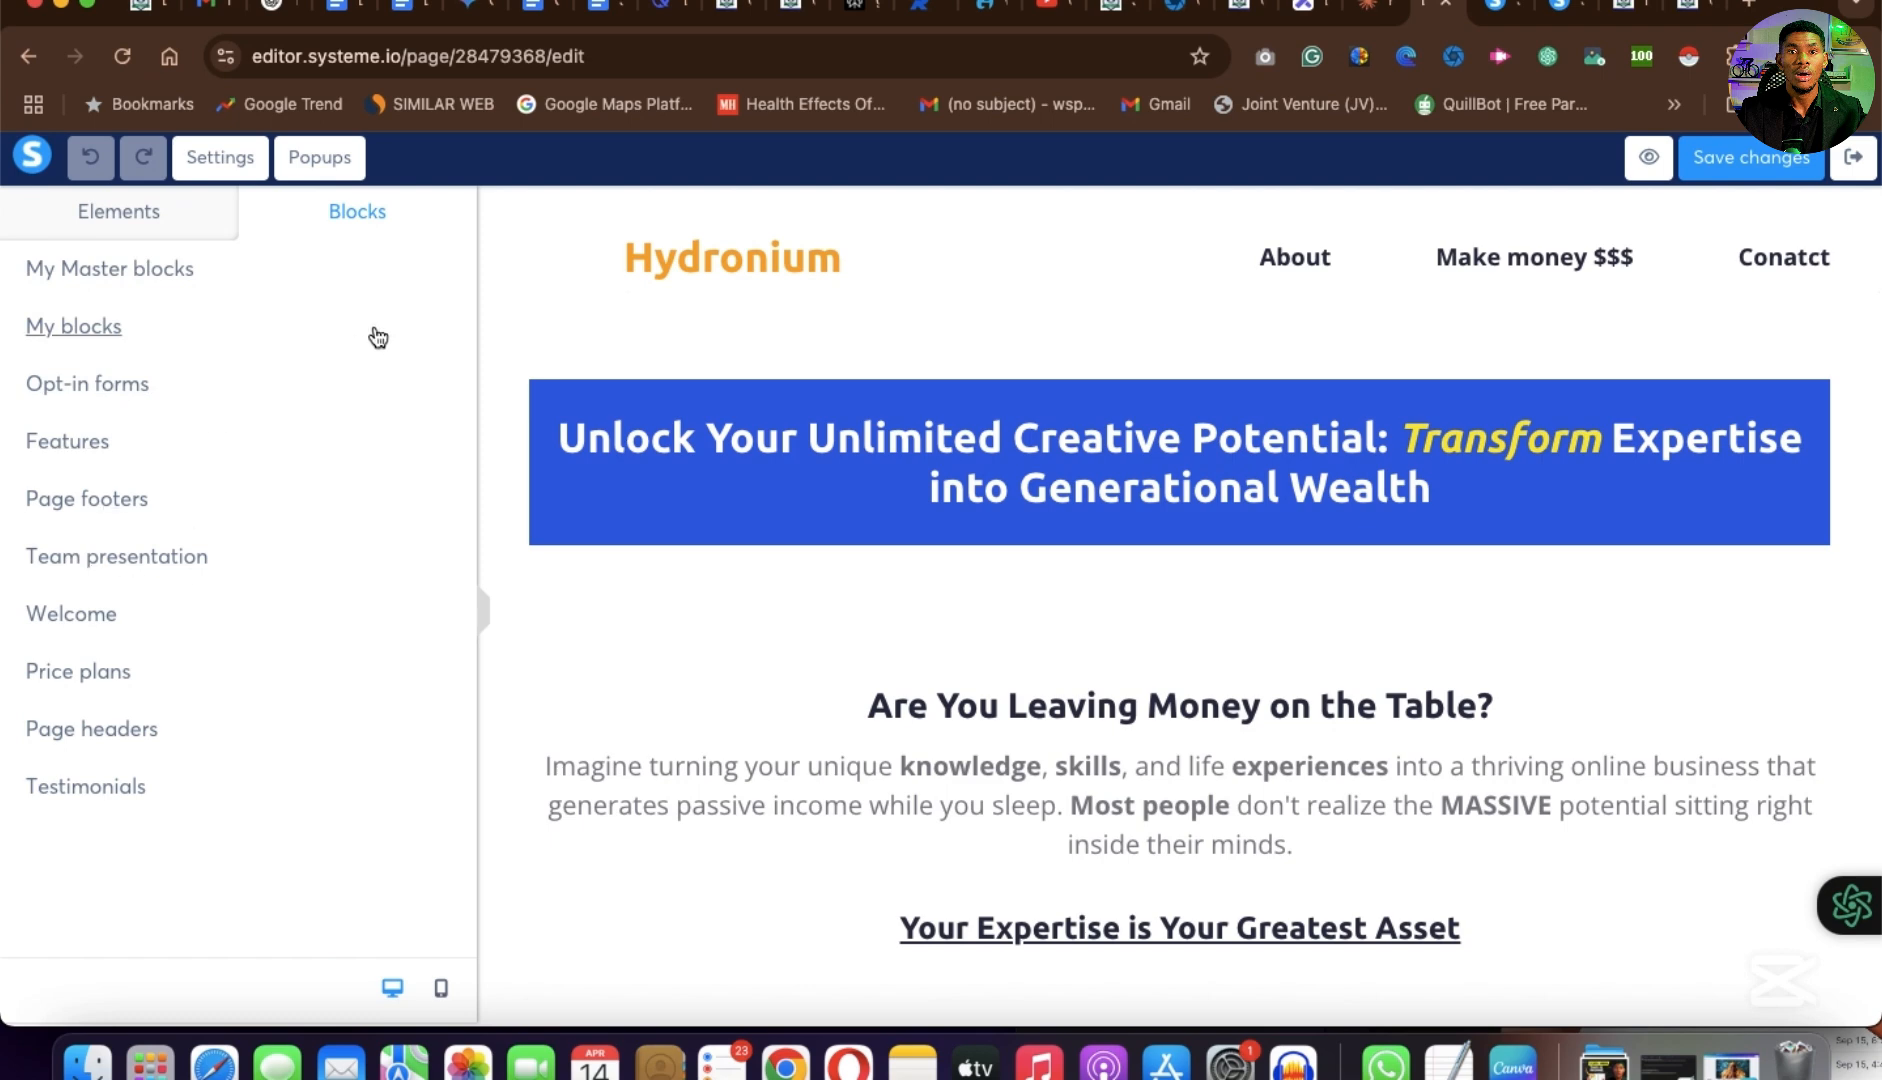
{"action": "left_click", "coordinate": [92, 272]}
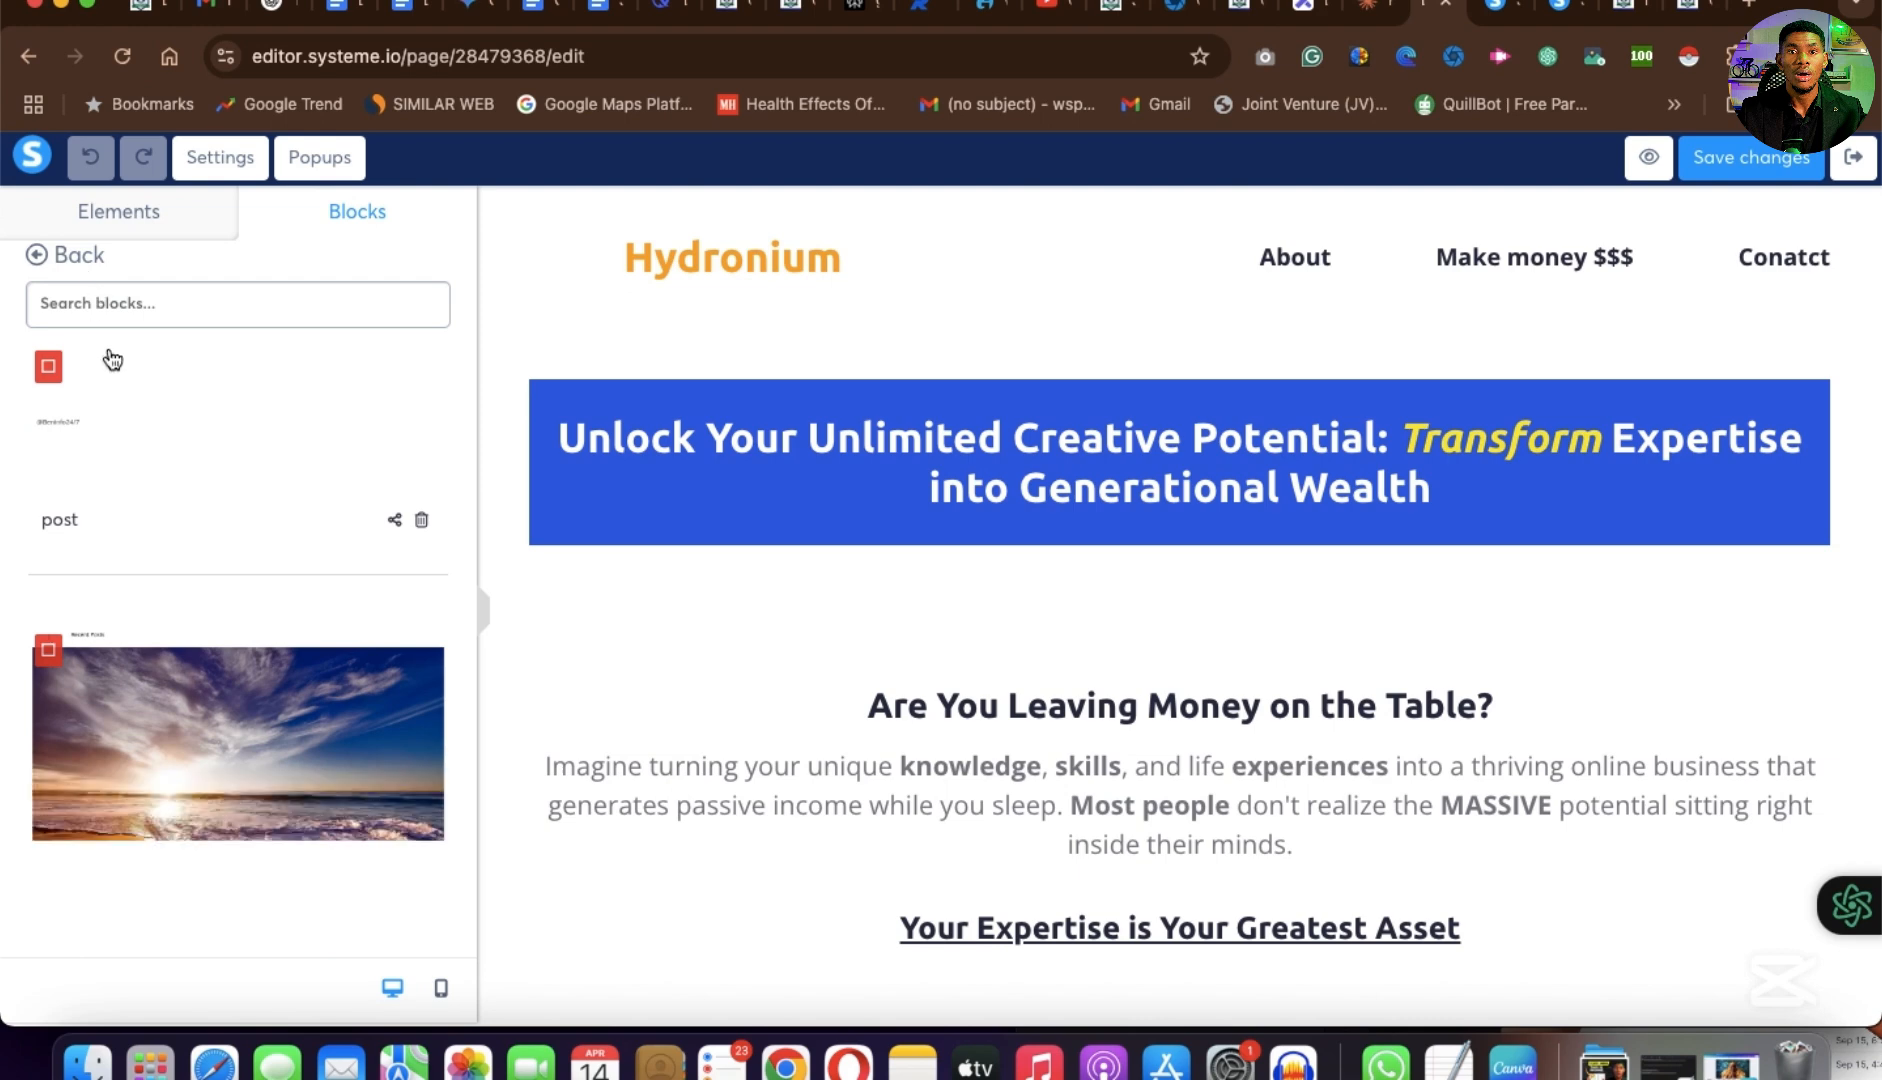
{"action": "left_click", "coordinate": [38, 258]}
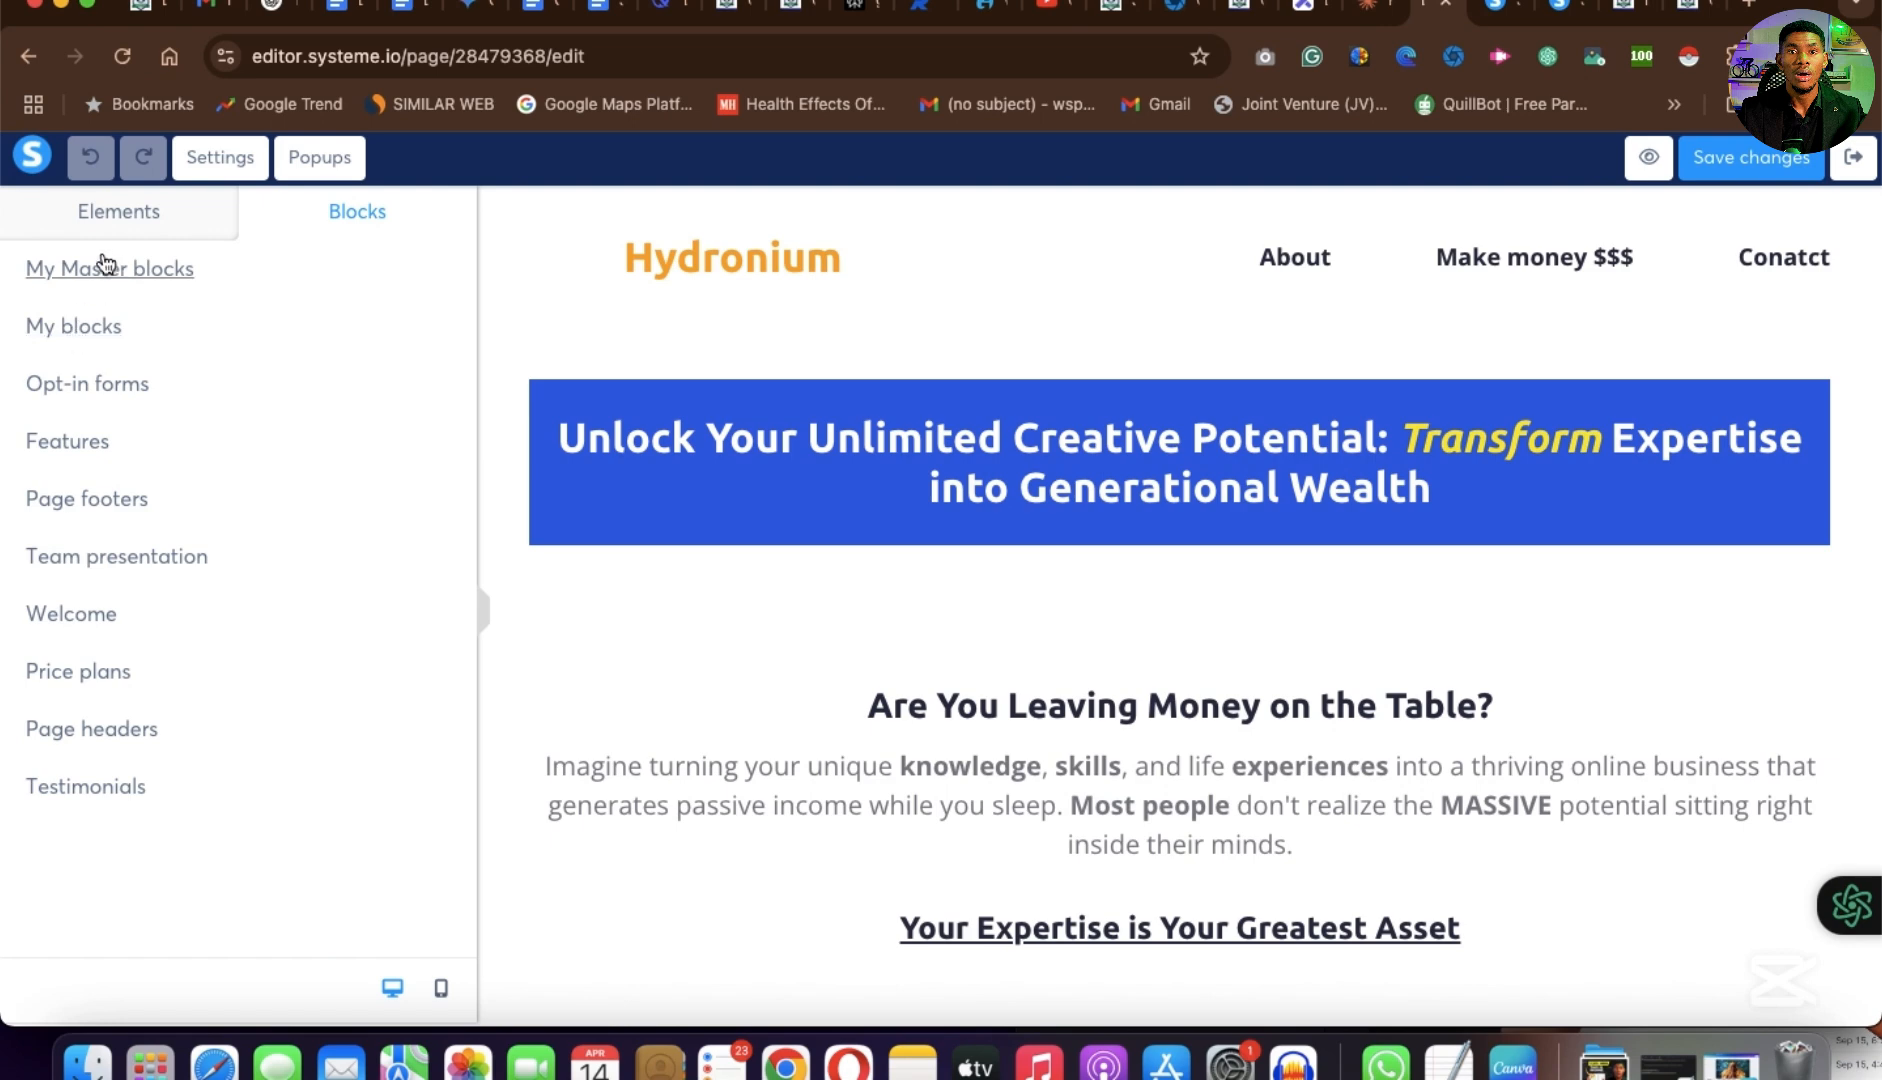
Browse the ready-made section blocks in the Opt-in forms category.
{"action": "left_click", "coordinate": [88, 385]}
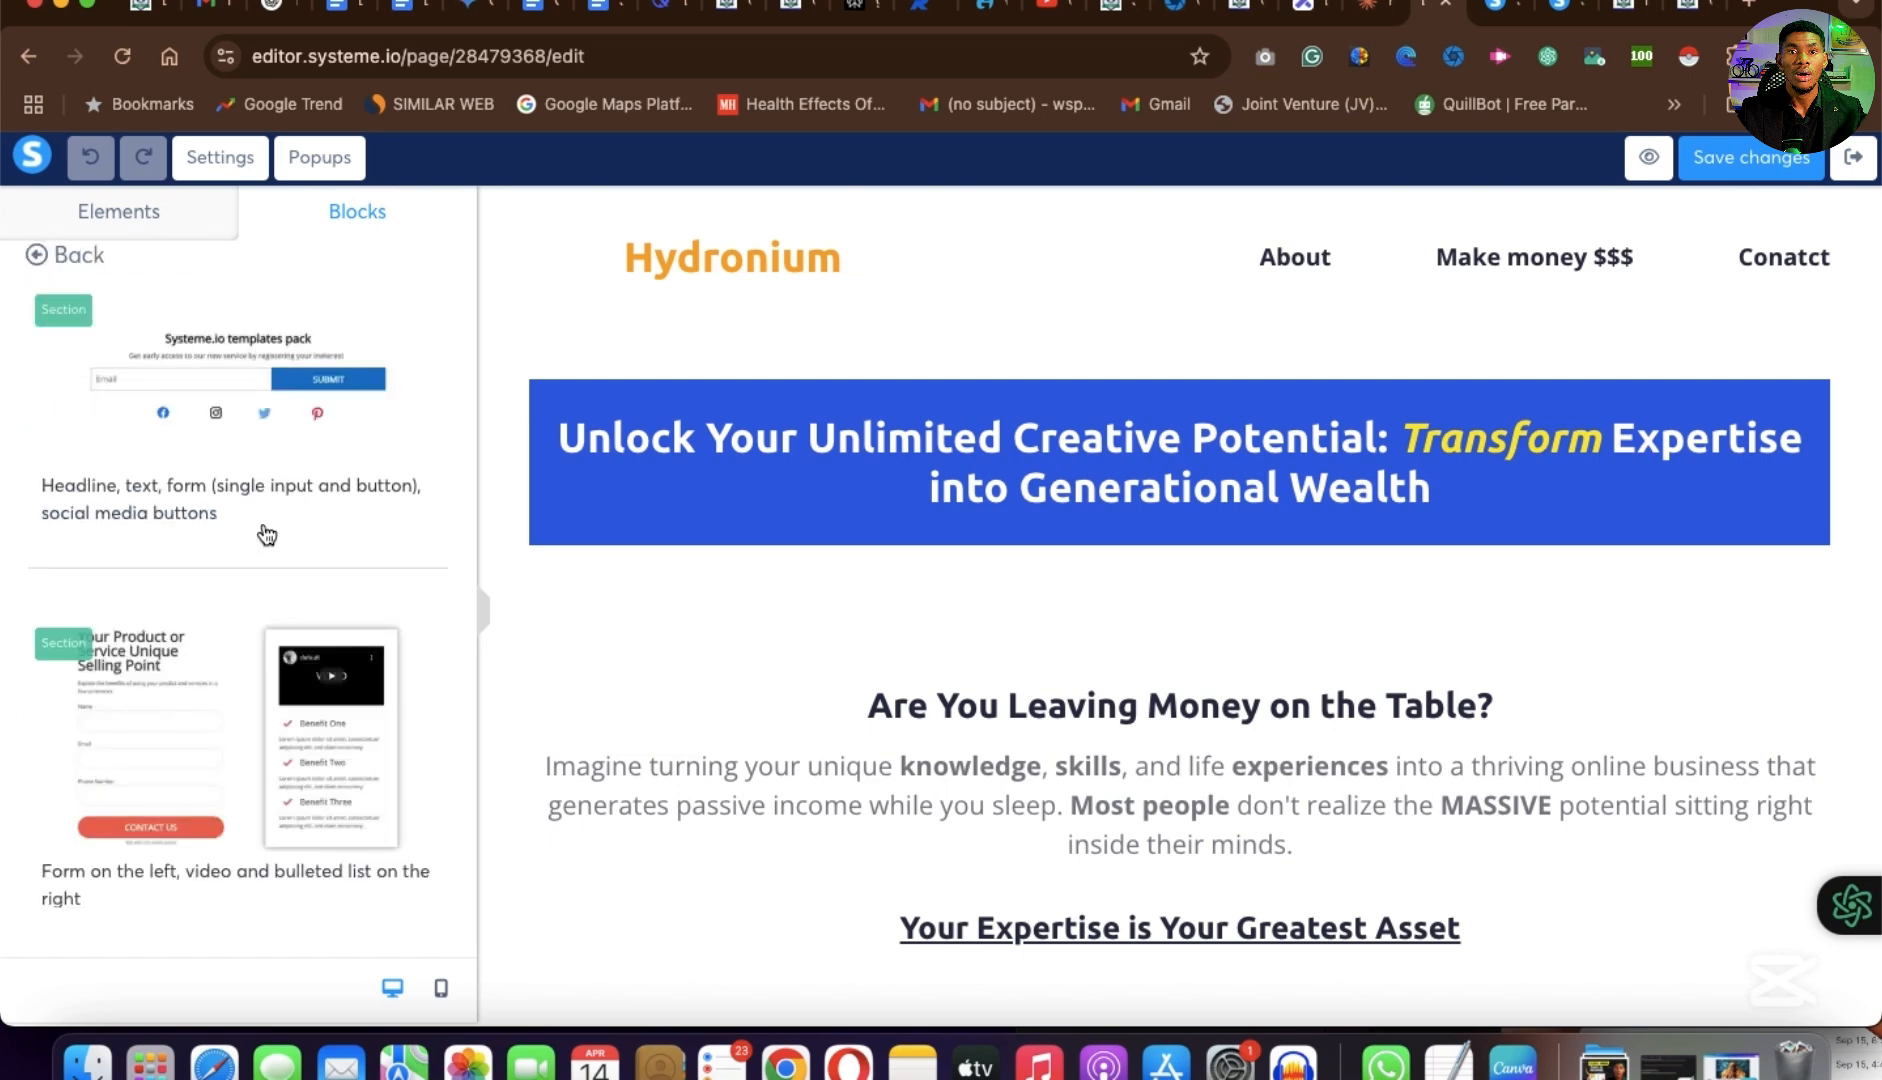
{"action": "scroll", "coordinate": [266, 535], "scroll_direction": "down", "scroll_amount": 1}
{"action": "scroll", "coordinate": [266, 535], "scroll_direction": "up", "scroll_amount": 1}
{"action": "scroll", "coordinate": [222, 727], "scroll_direction": "down", "scroll_amount": 3}
{"action": "scroll", "coordinate": [208, 700], "scroll_direction": "down", "scroll_amount": 5}
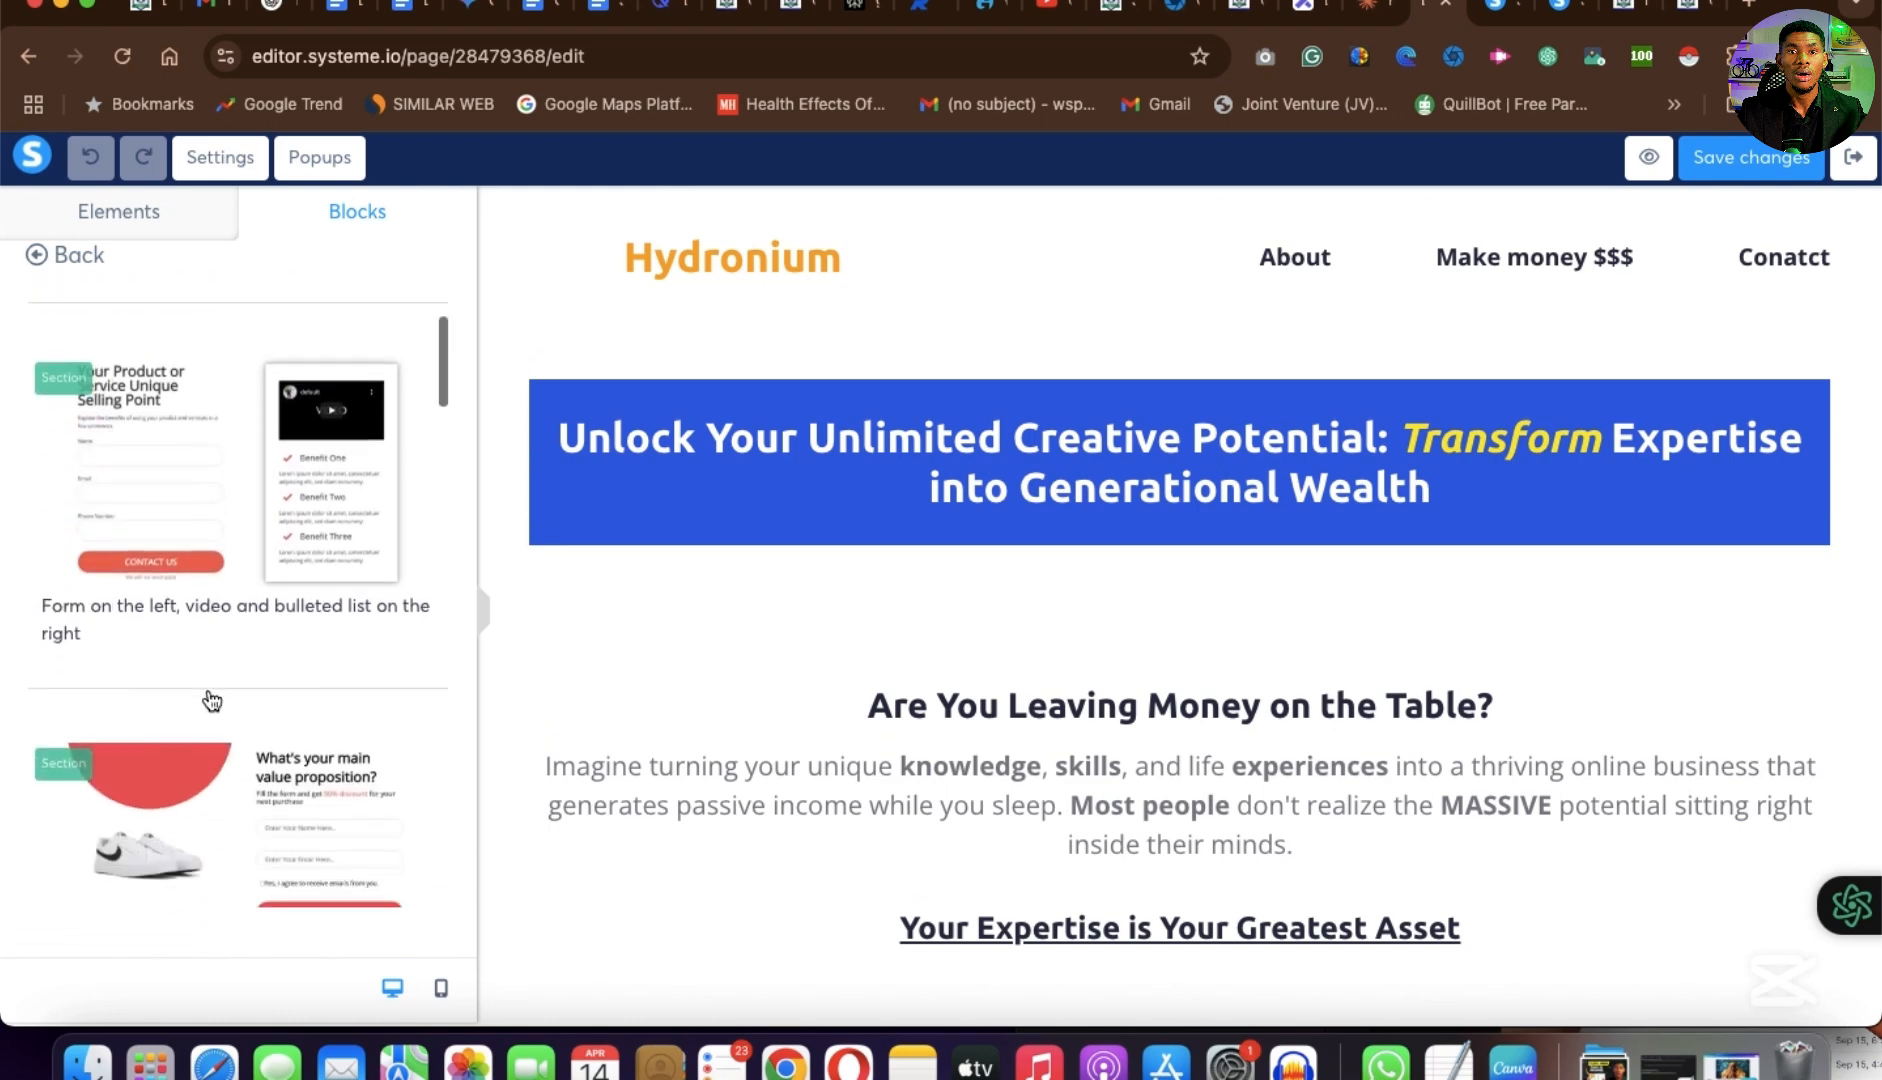
{"action": "scroll", "coordinate": [214, 560], "scroll_direction": "down", "scroll_amount": 5}
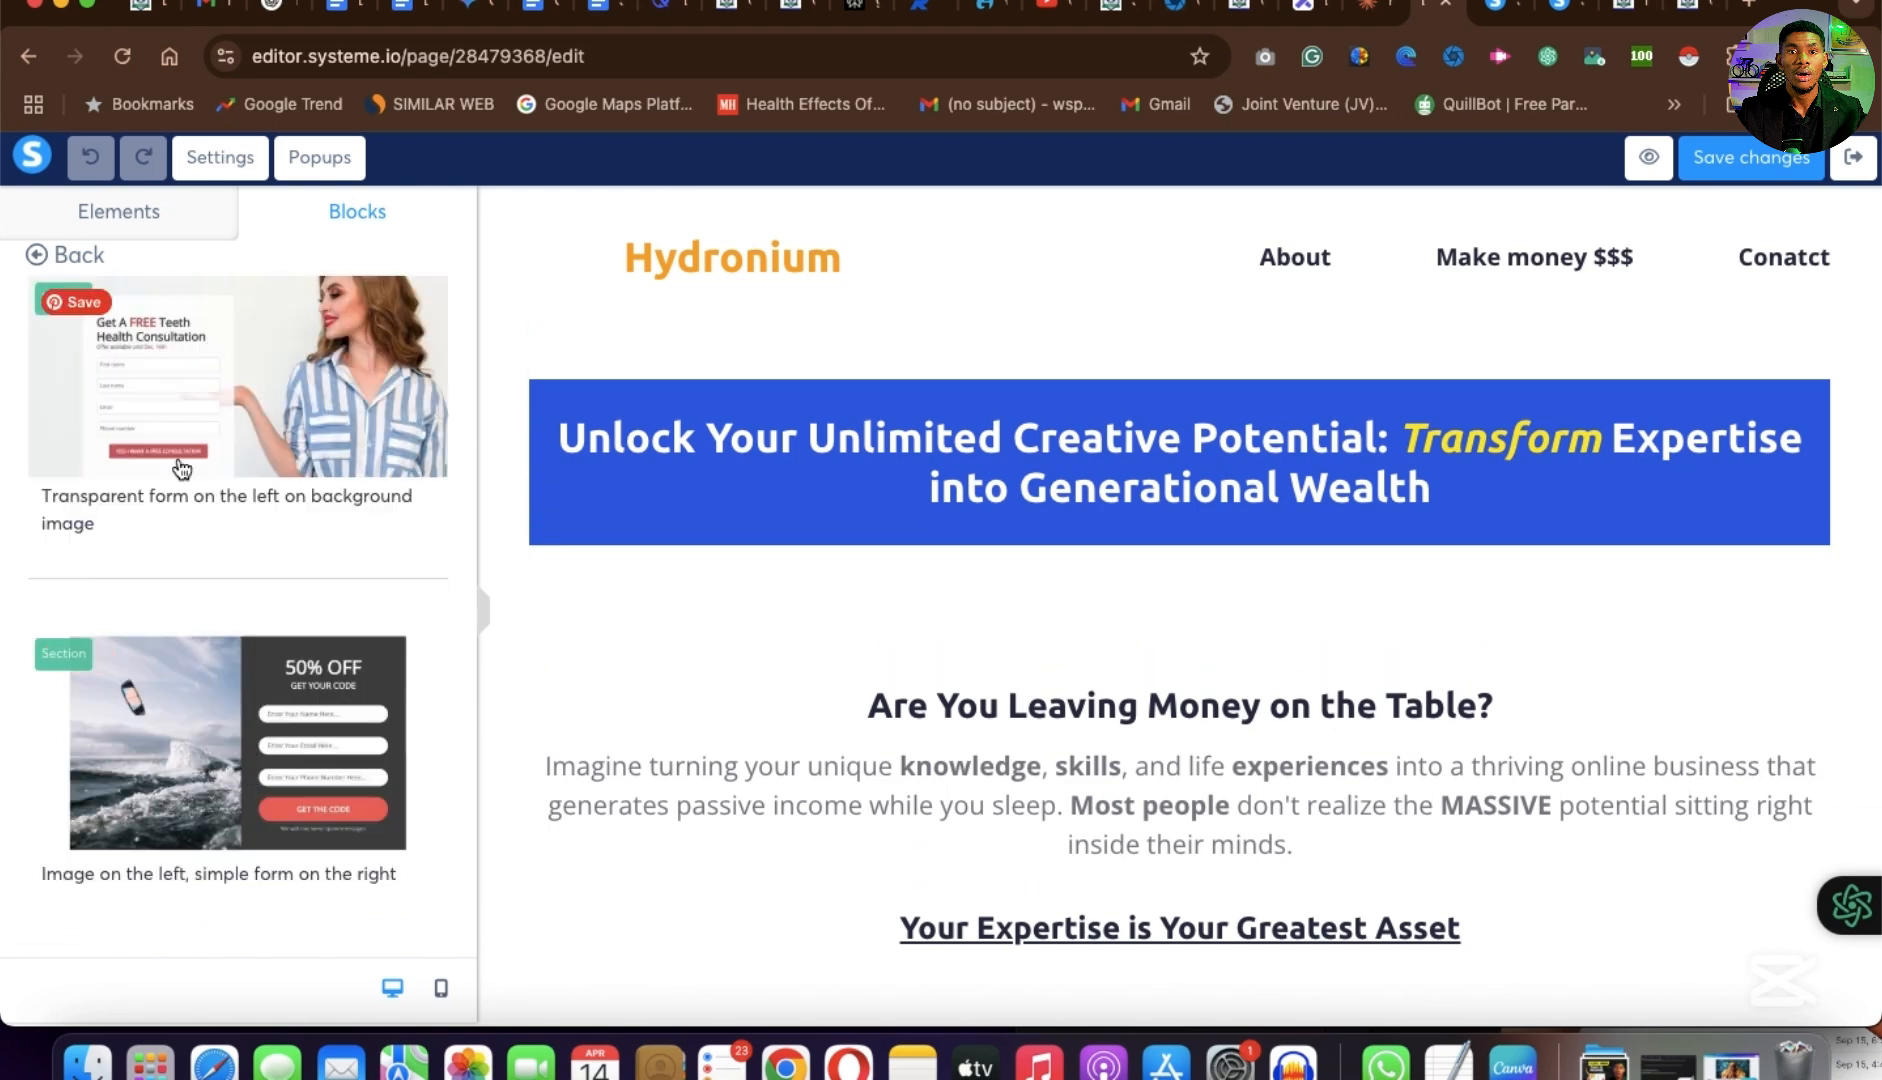
{"action": "scroll", "coordinate": [200, 680], "scroll_direction": "down", "scroll_amount": 6}
{"action": "scroll", "coordinate": [240, 712], "scroll_direction": "down", "scroll_amount": 6}
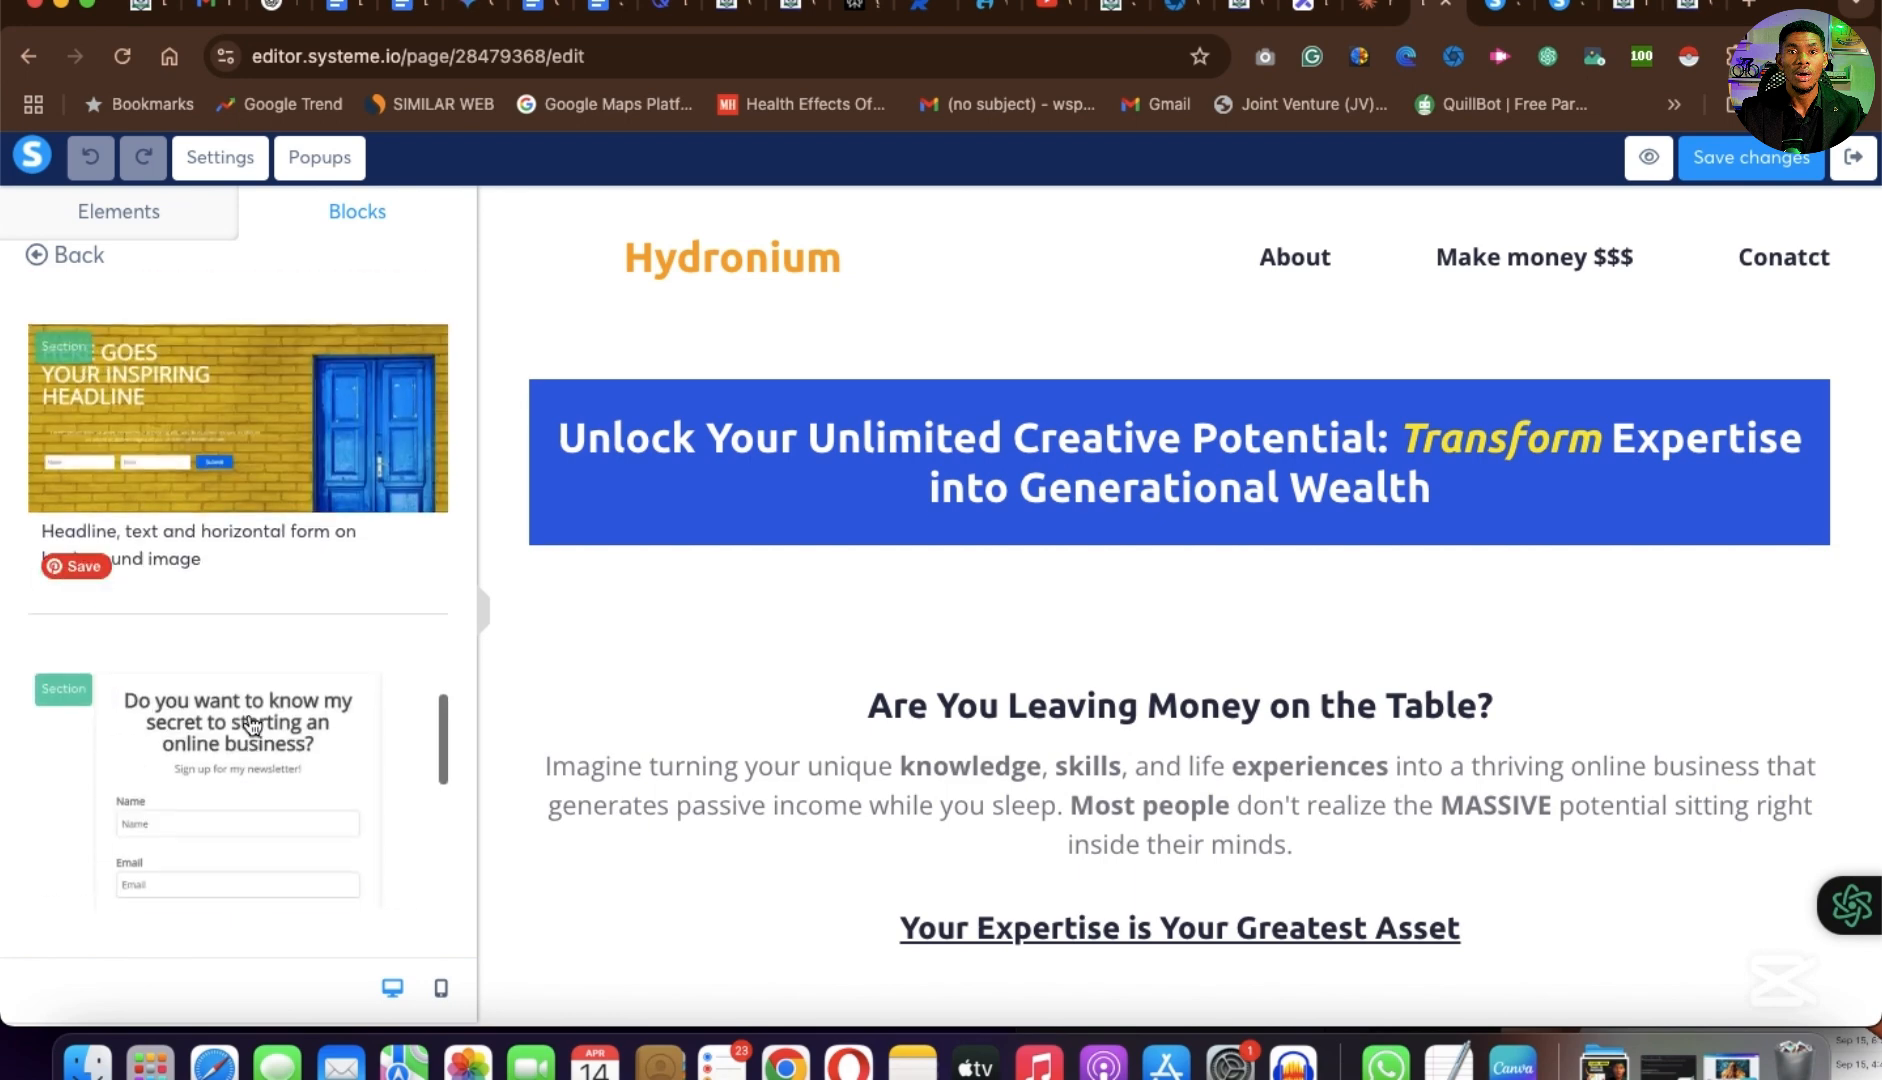
{"action": "scroll", "coordinate": [287, 751], "scroll_direction": "down", "scroll_amount": 5}
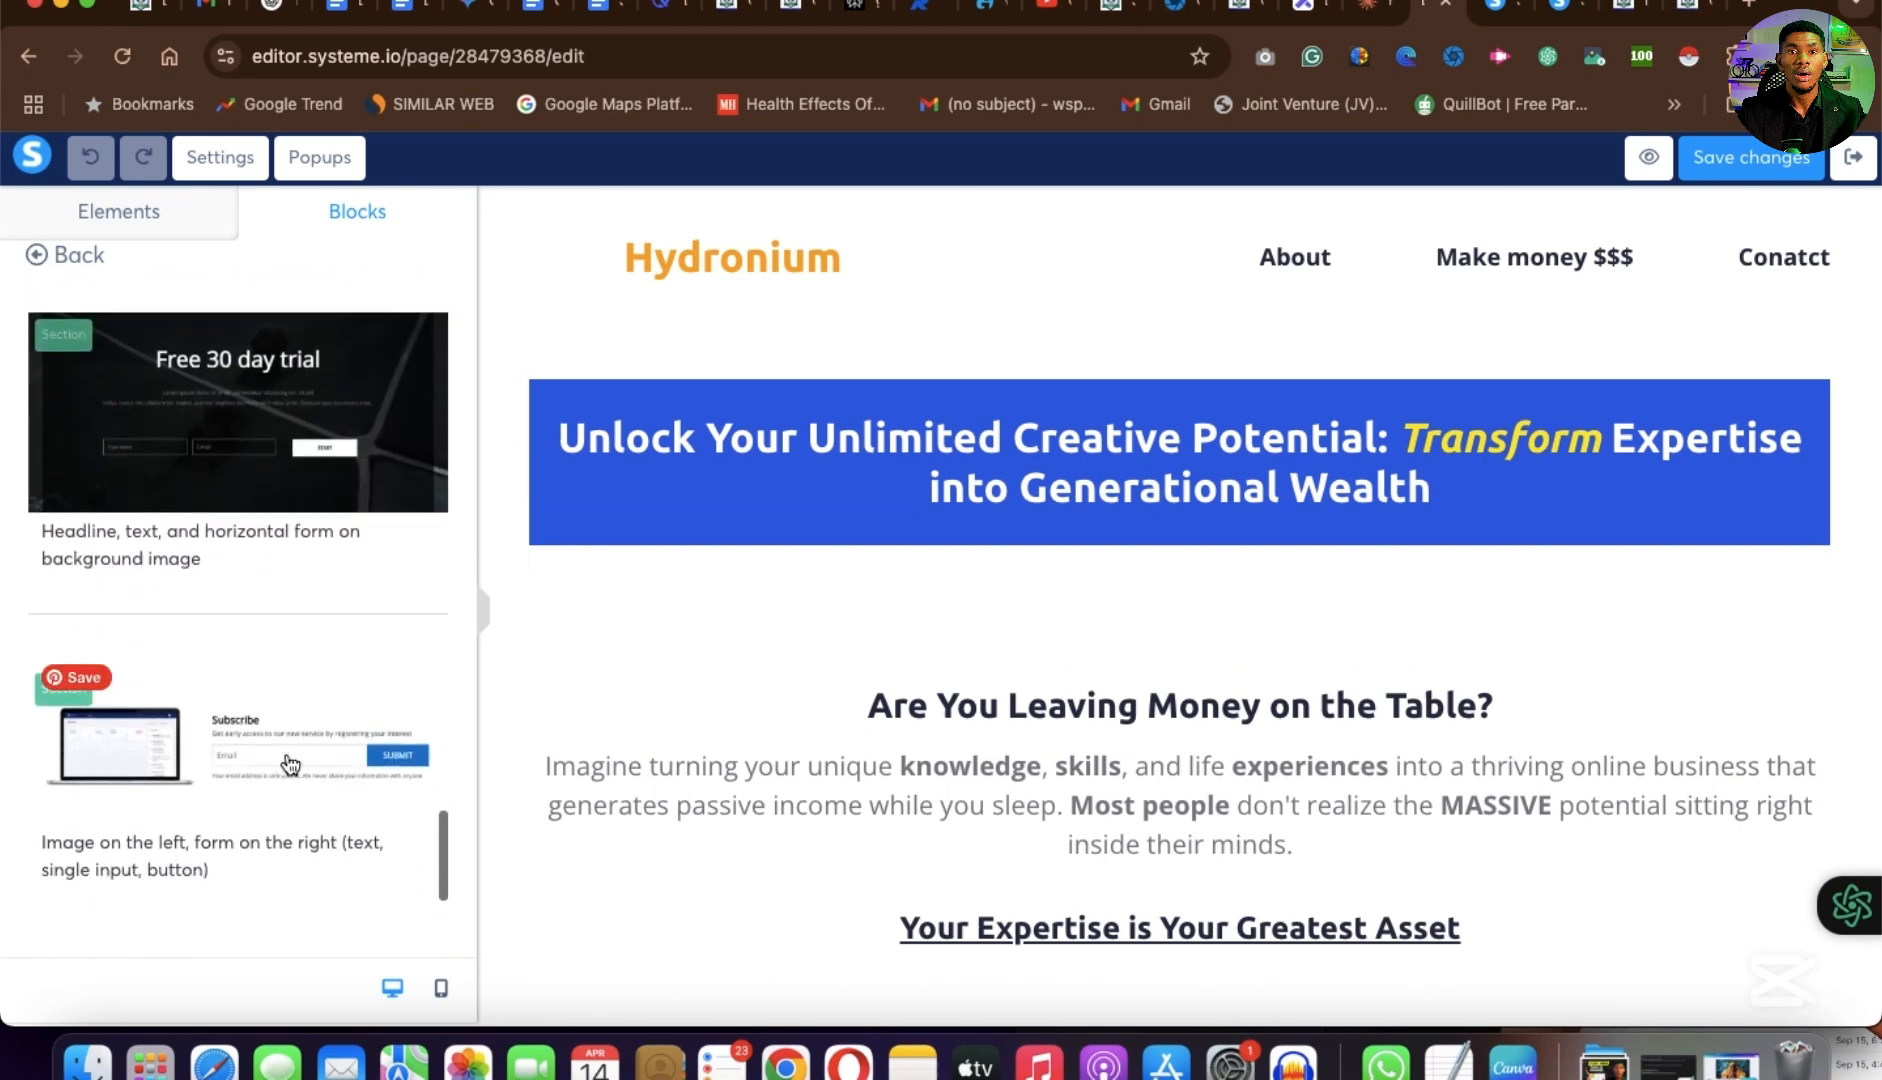
{"action": "left_click", "coordinate": [50, 257]}
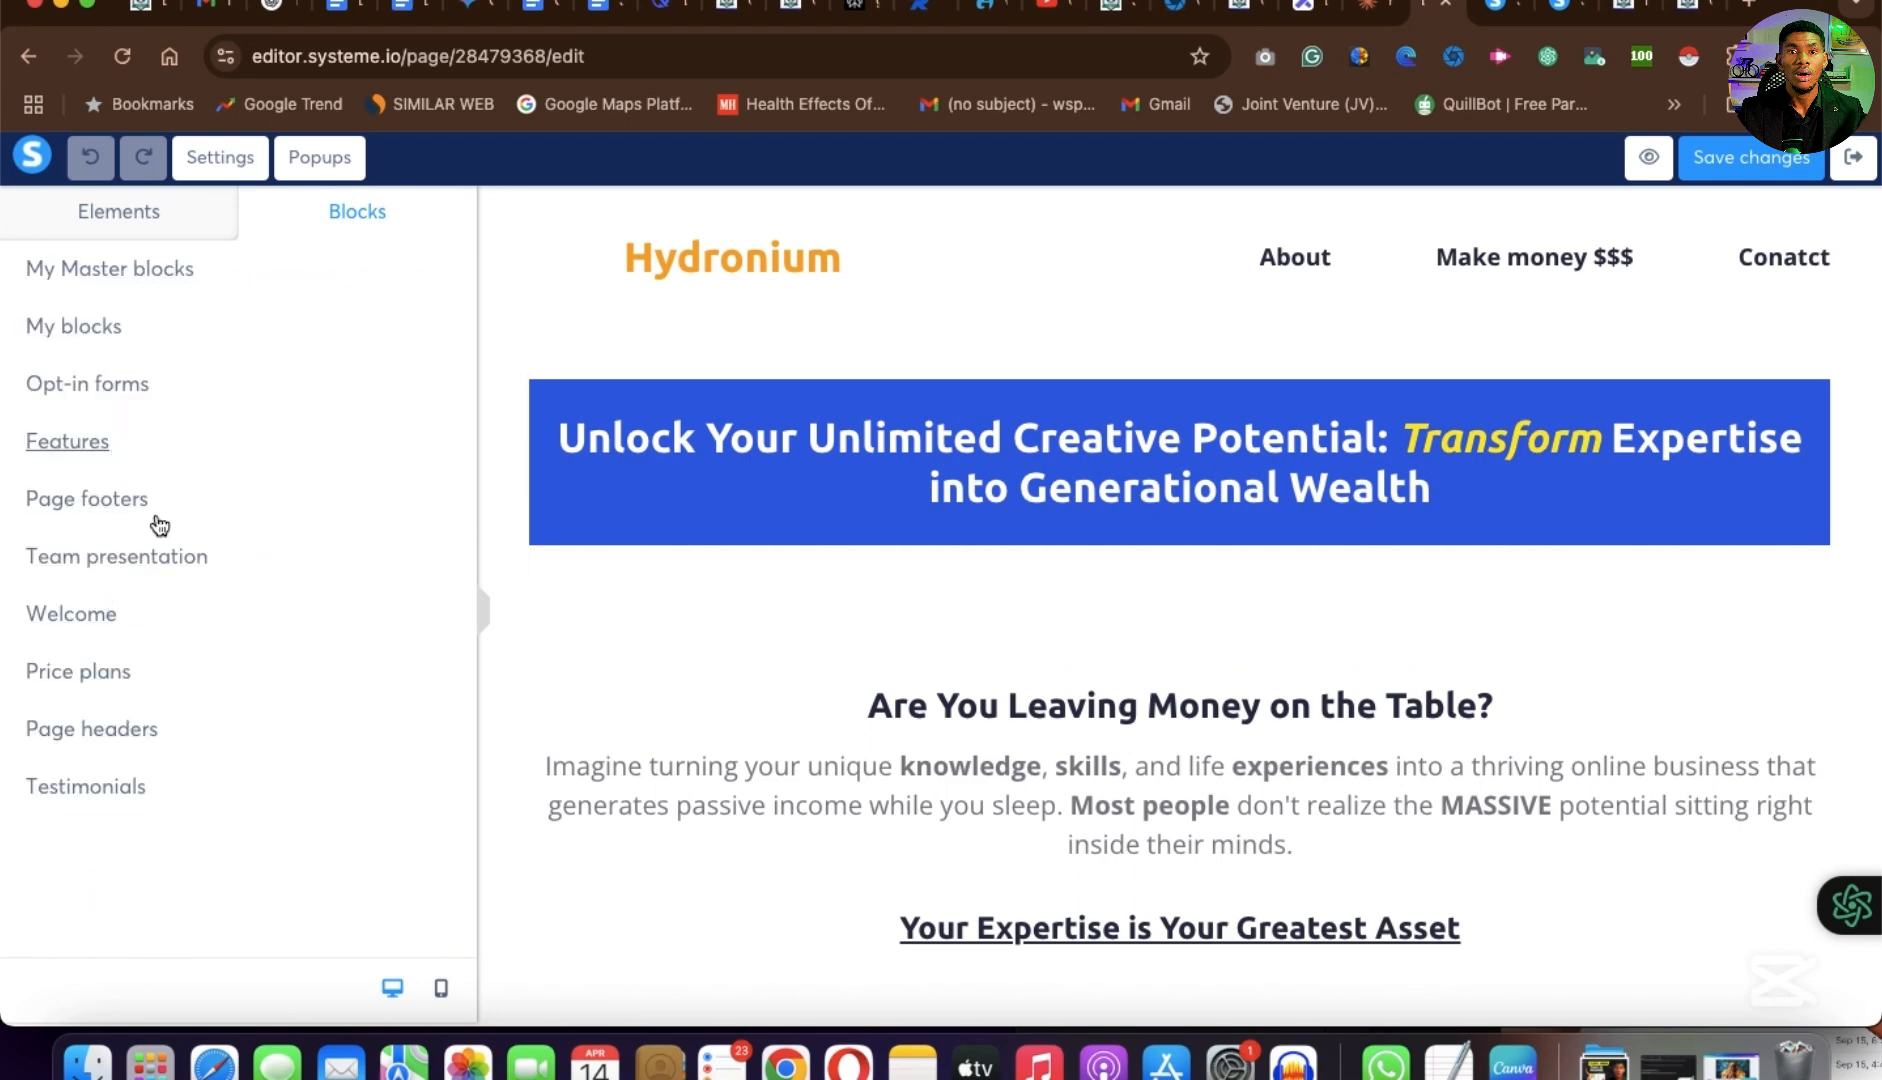
Look through the Features blocks and compare the three-column block with the image section of the example page.
{"action": "left_click", "coordinate": [72, 445]}
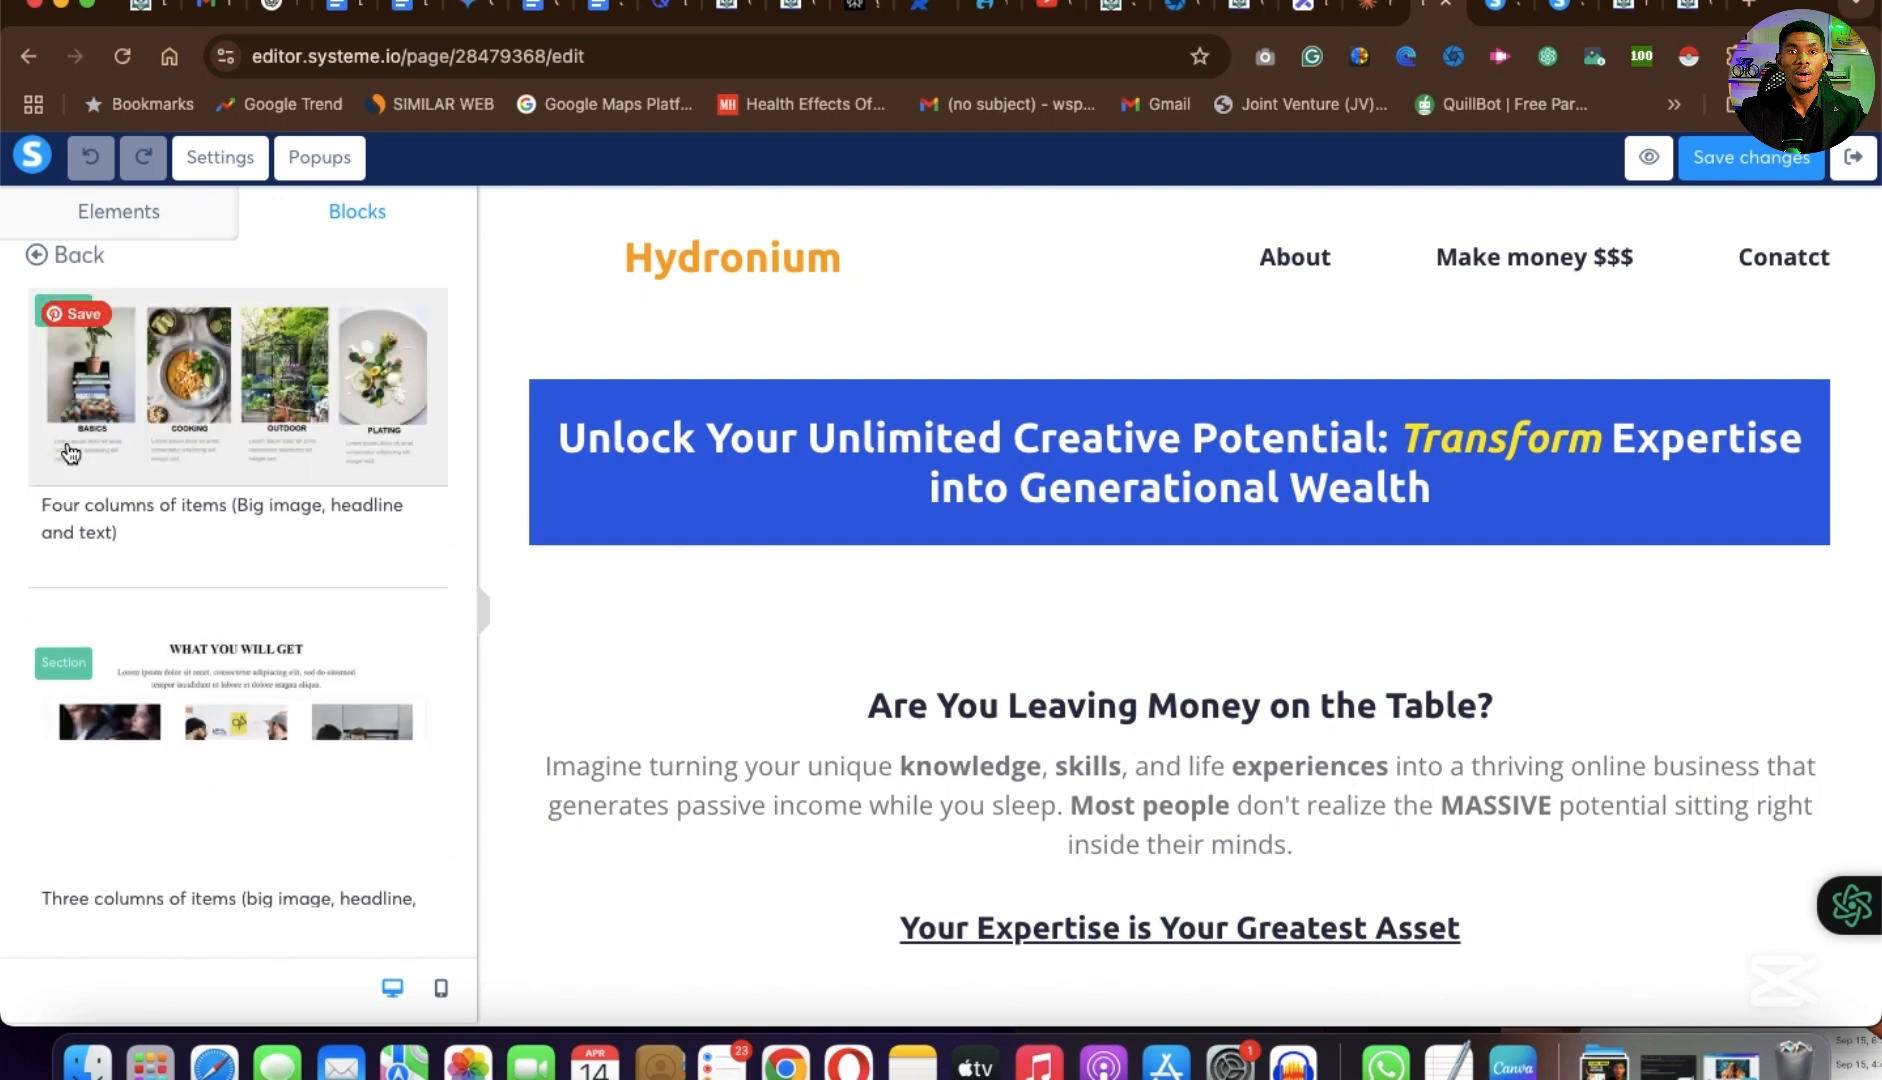
{"action": "scroll", "coordinate": [1172, 795], "scroll_direction": "down", "scroll_amount": 4}
{"action": "scroll", "coordinate": [1172, 785], "scroll_direction": "down", "scroll_amount": 2}
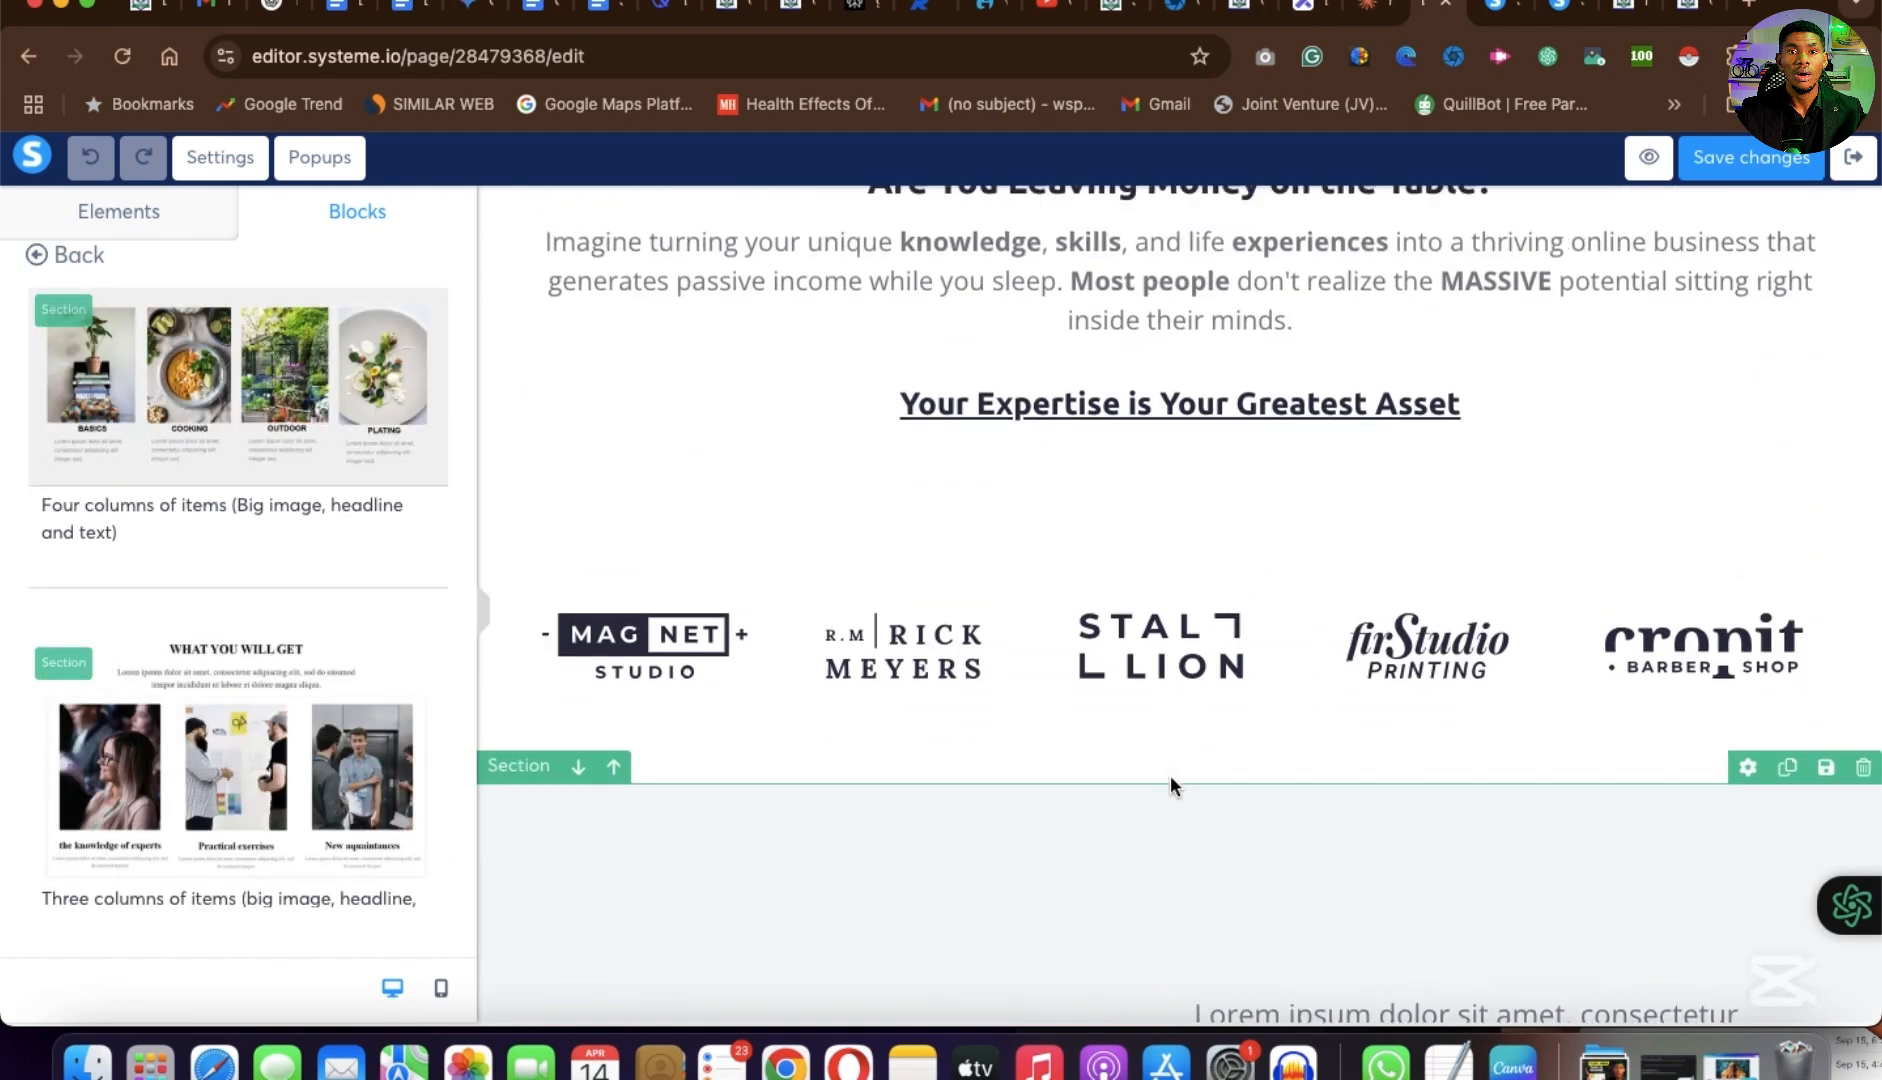
{"action": "left_click", "coordinate": [1689, 10]}
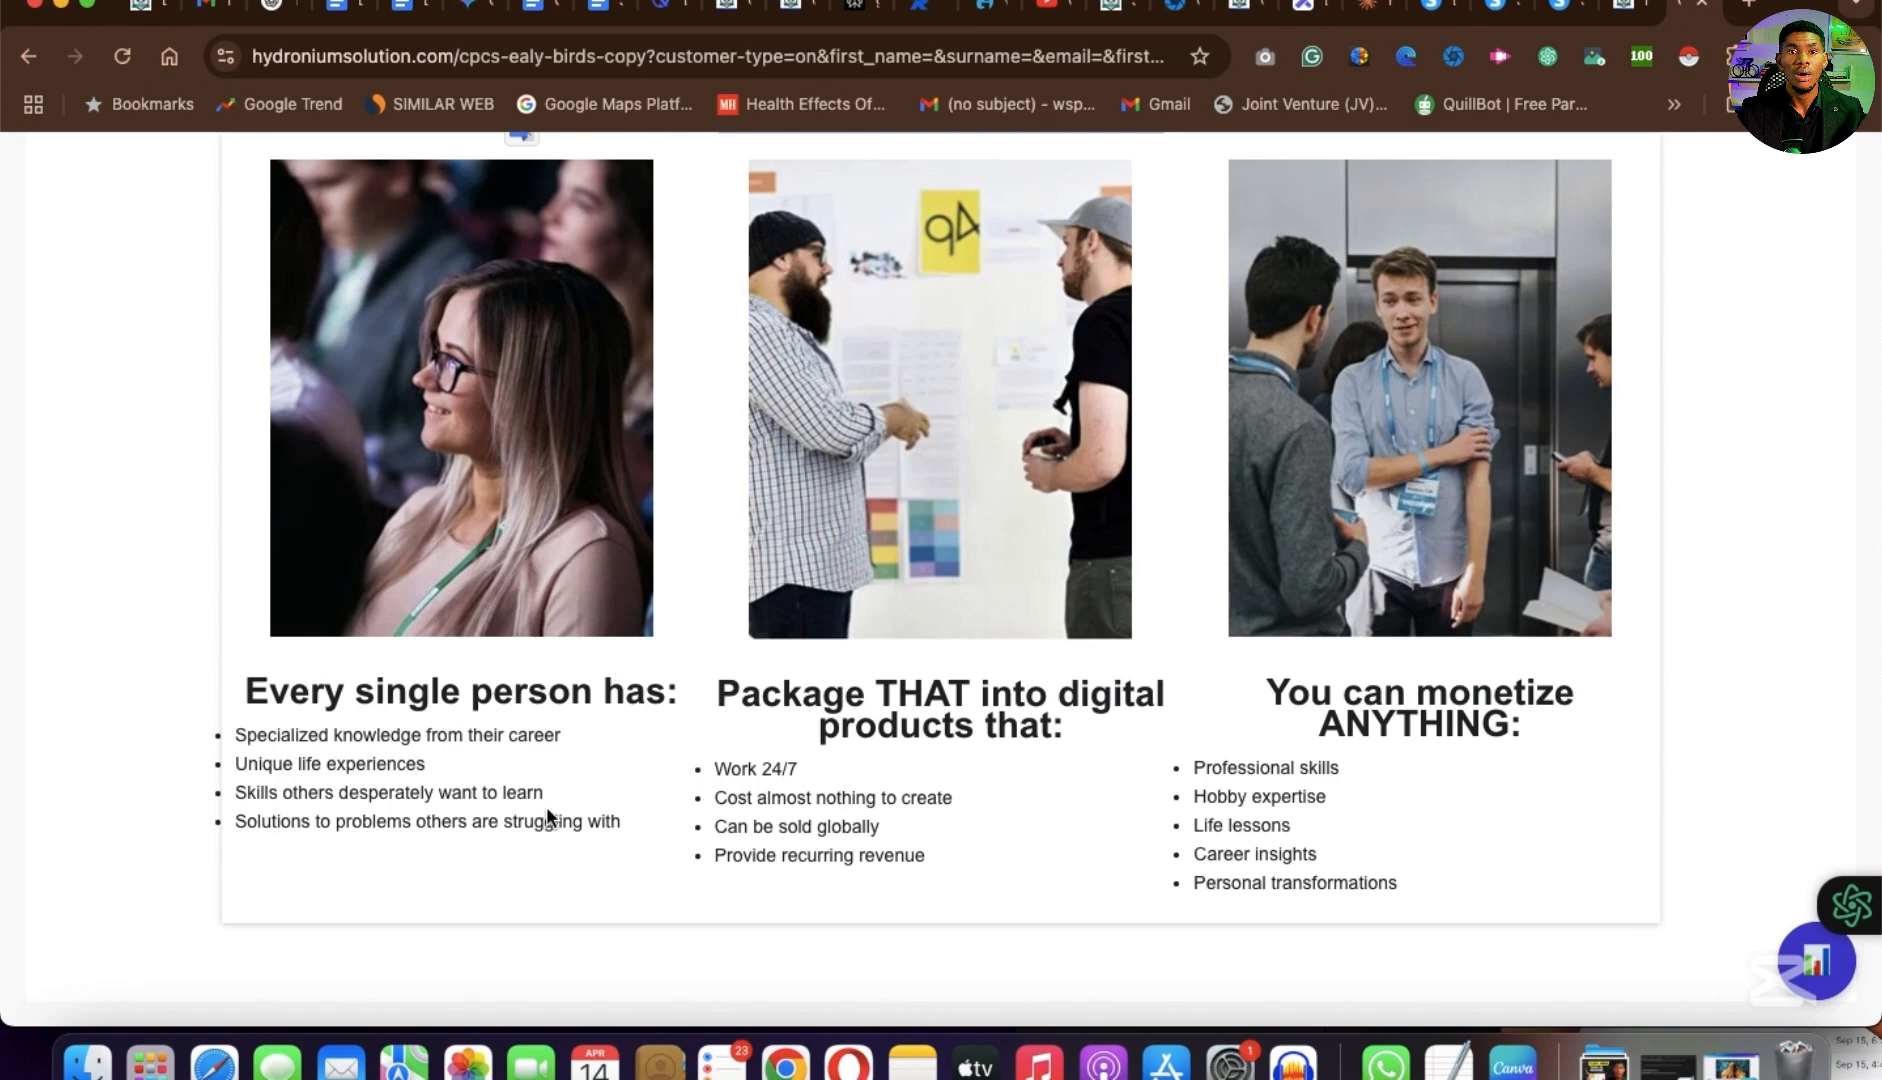
{"action": "left_click", "coordinate": [1433, 12]}
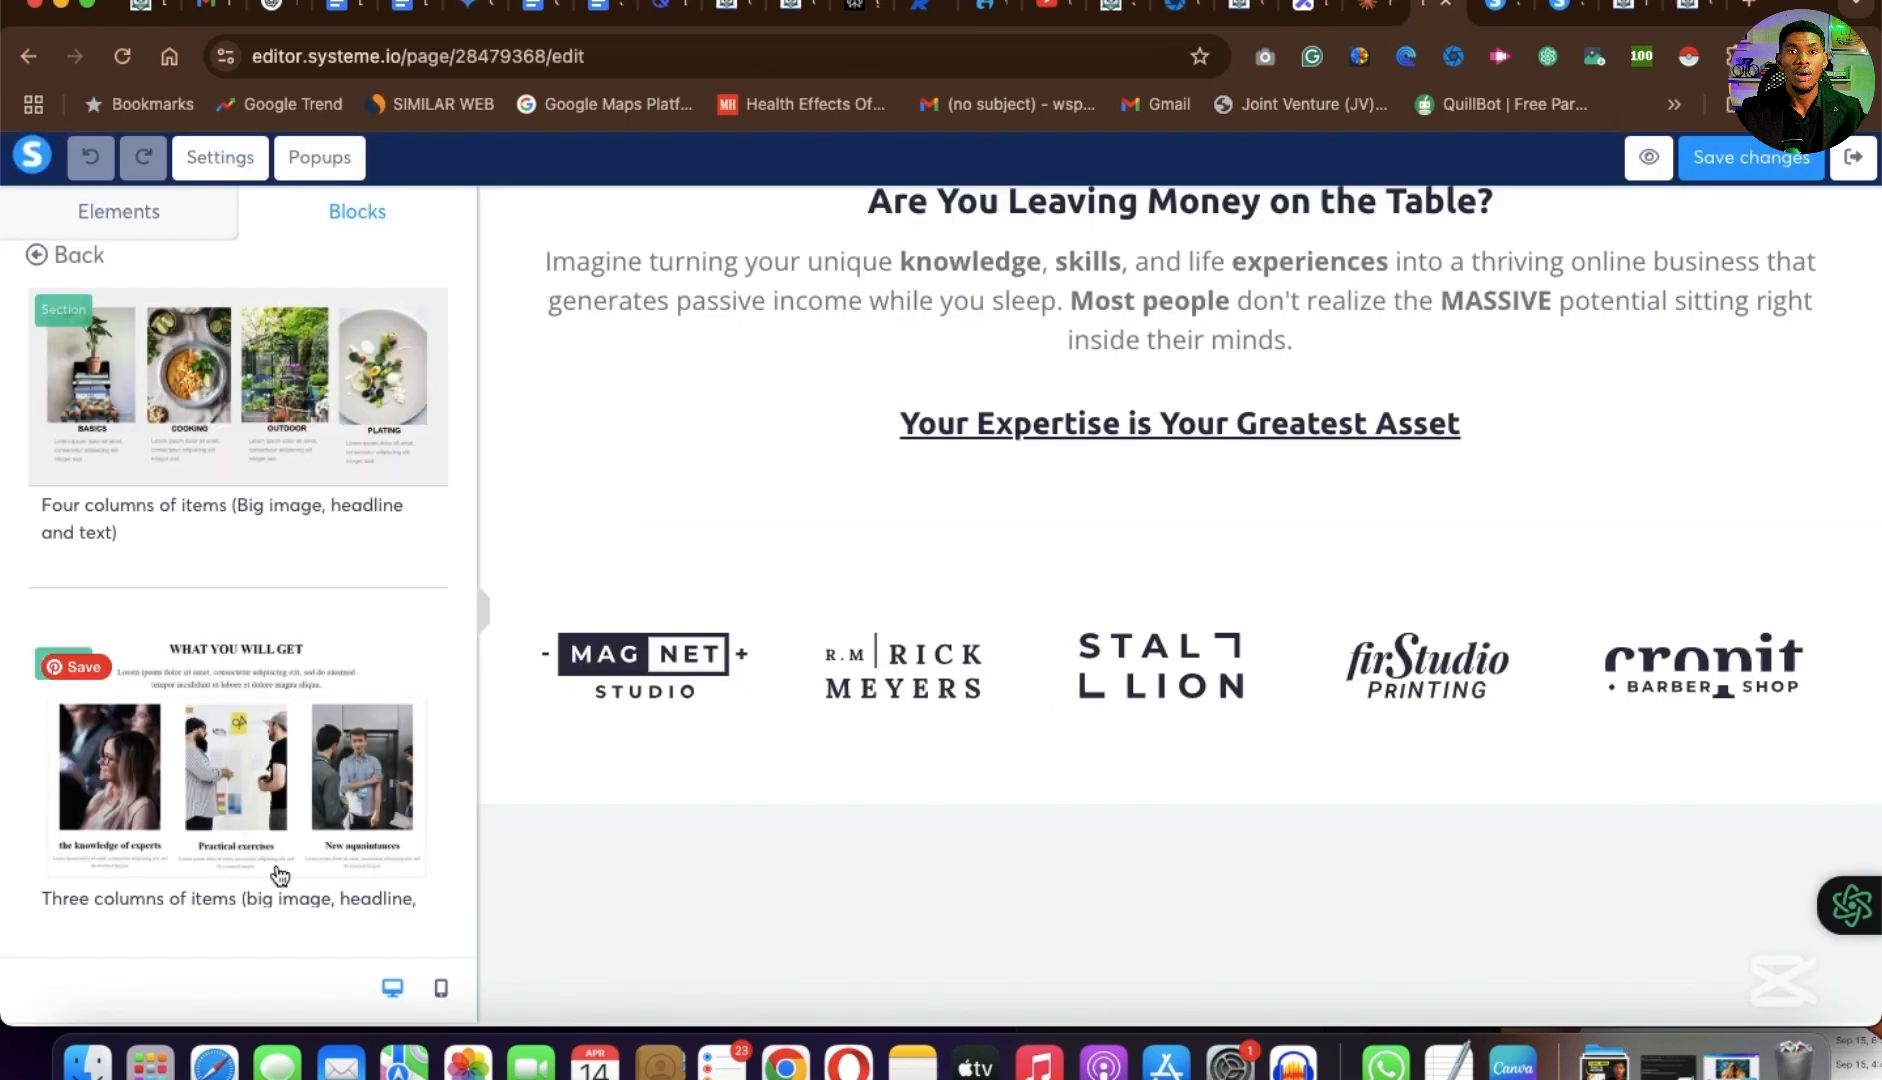
{"action": "scroll", "coordinate": [272, 872], "scroll_direction": "down", "scroll_amount": 3}
{"action": "scroll", "coordinate": [278, 875], "scroll_direction": "up", "scroll_amount": 2}
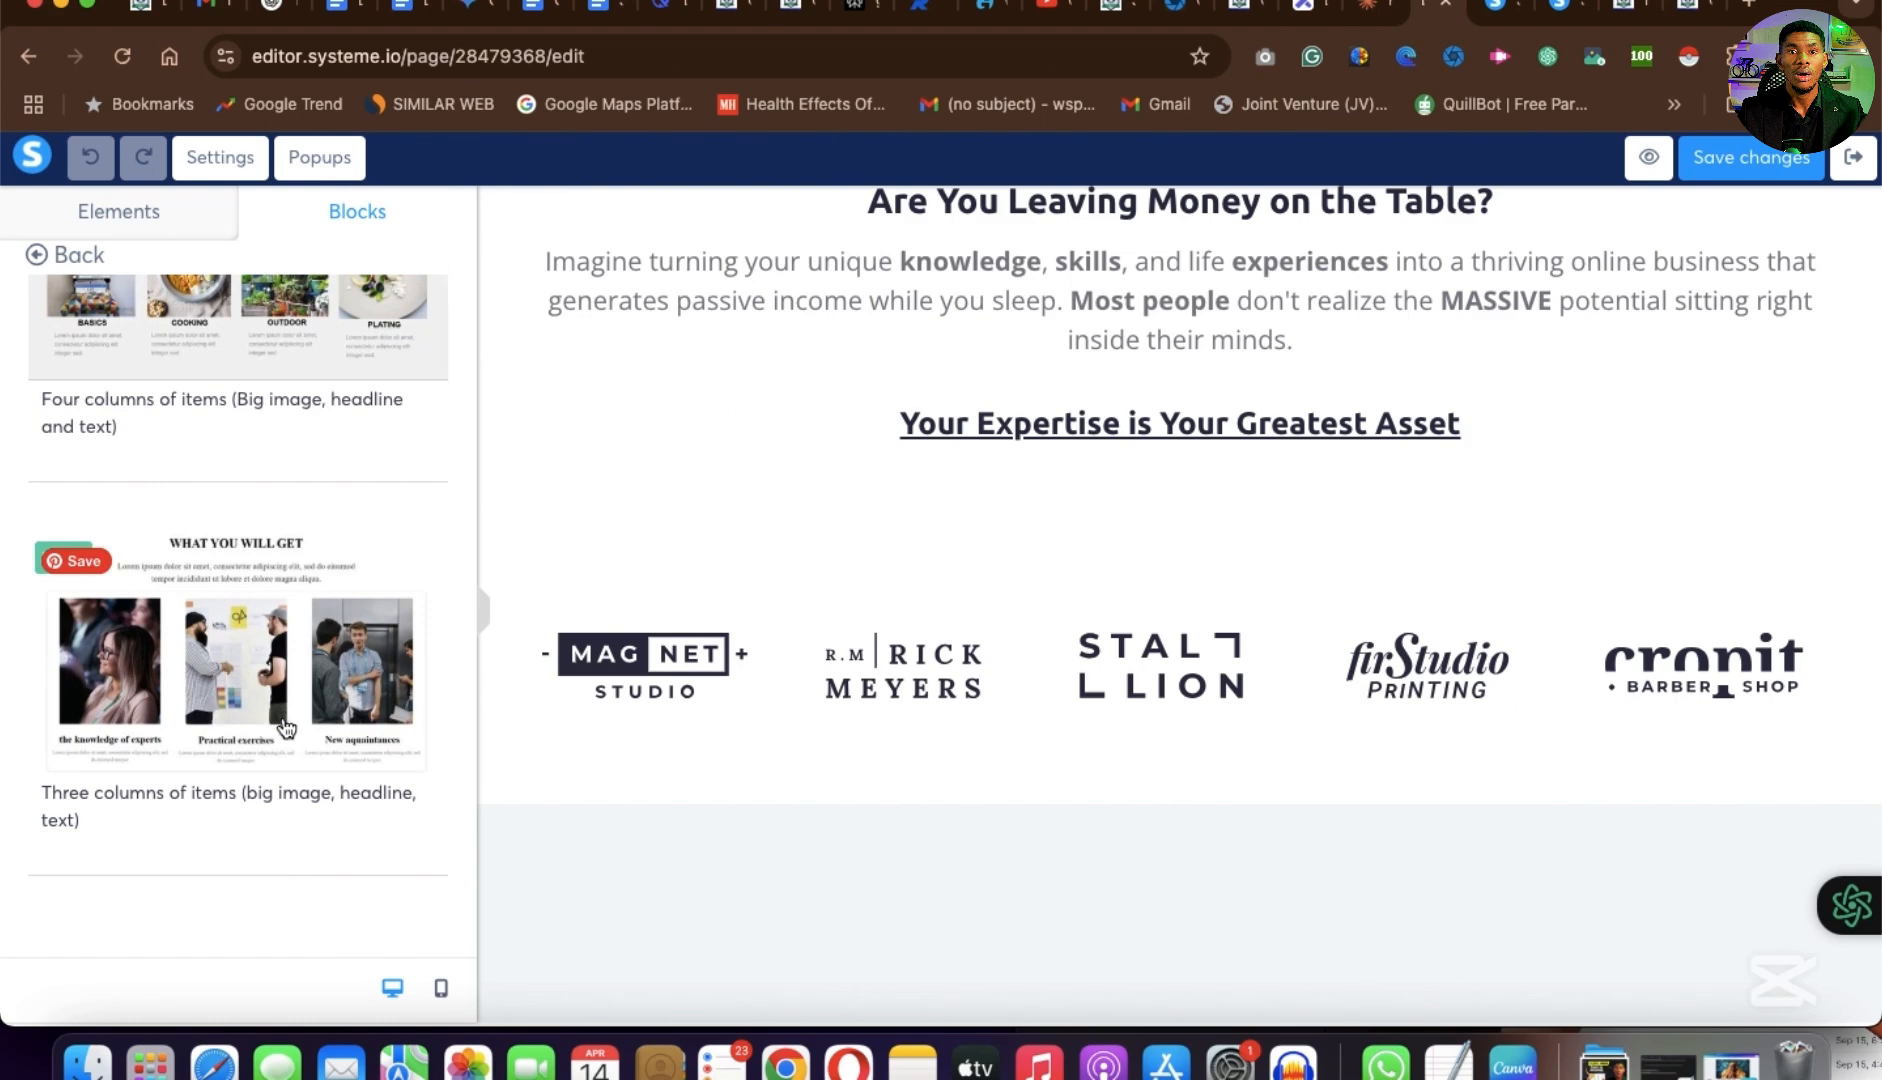
{"action": "scroll", "coordinate": [235, 625], "scroll_direction": "up", "scroll_amount": 1}
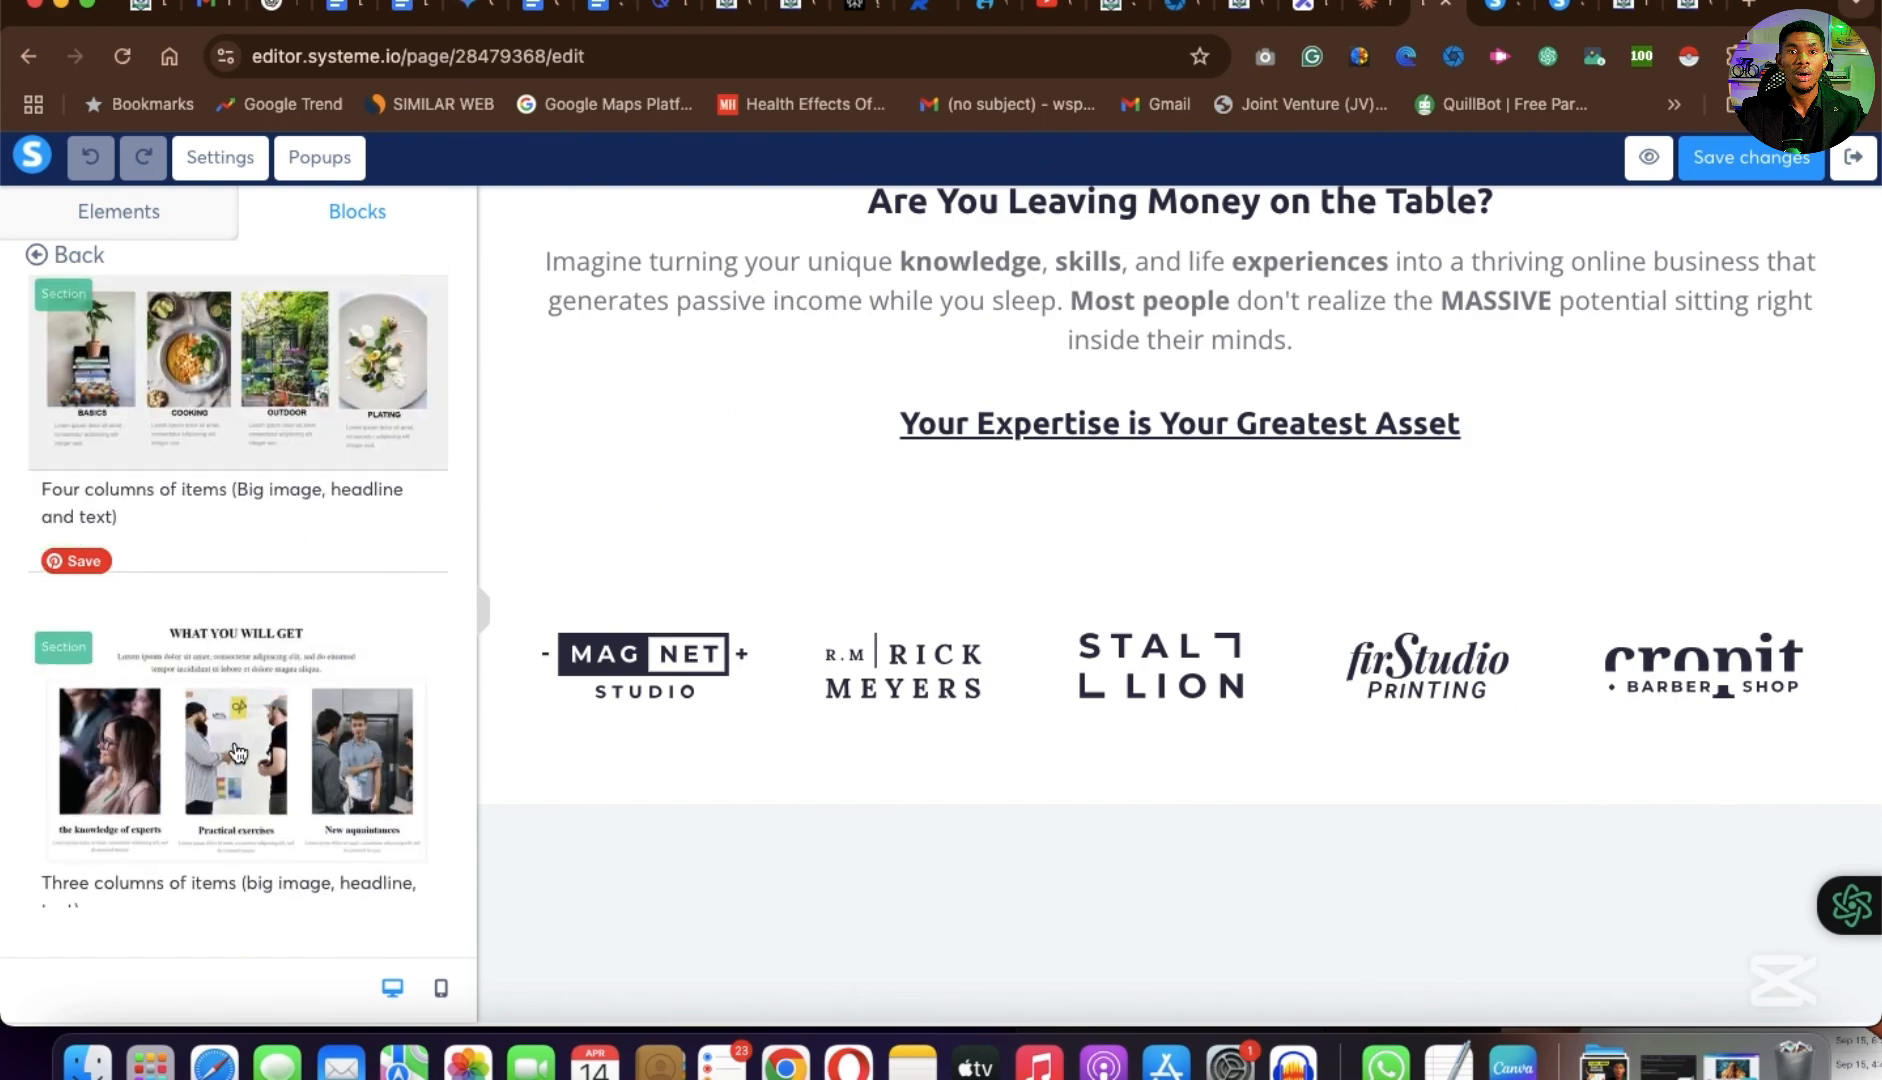
Insert the Features block "Three columns of items (big image, headline, text)" between the "Your Expertise is Your Greatest Asset" headline and the client logos.
{"action": "scroll", "coordinate": [276, 783], "scroll_direction": "down", "scroll_amount": 8}
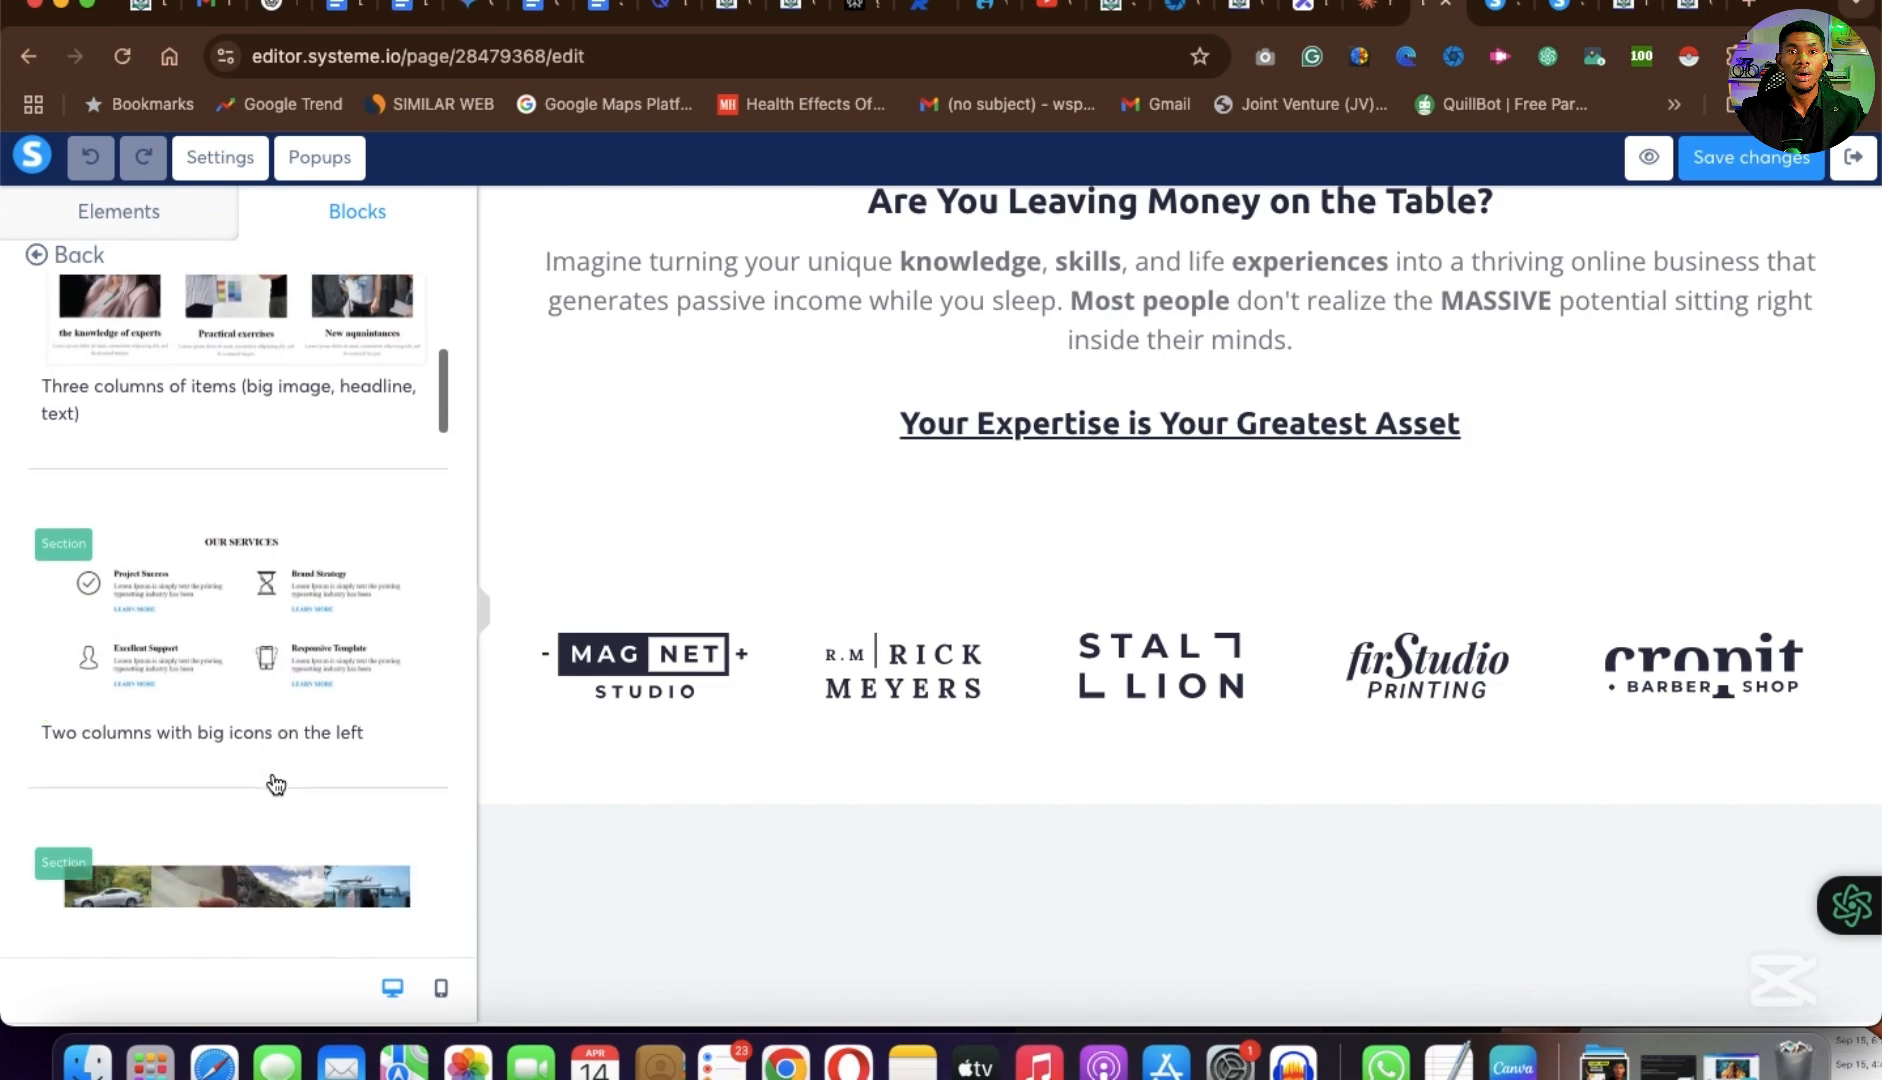
{"action": "scroll", "coordinate": [276, 783], "scroll_direction": "down", "scroll_amount": 8}
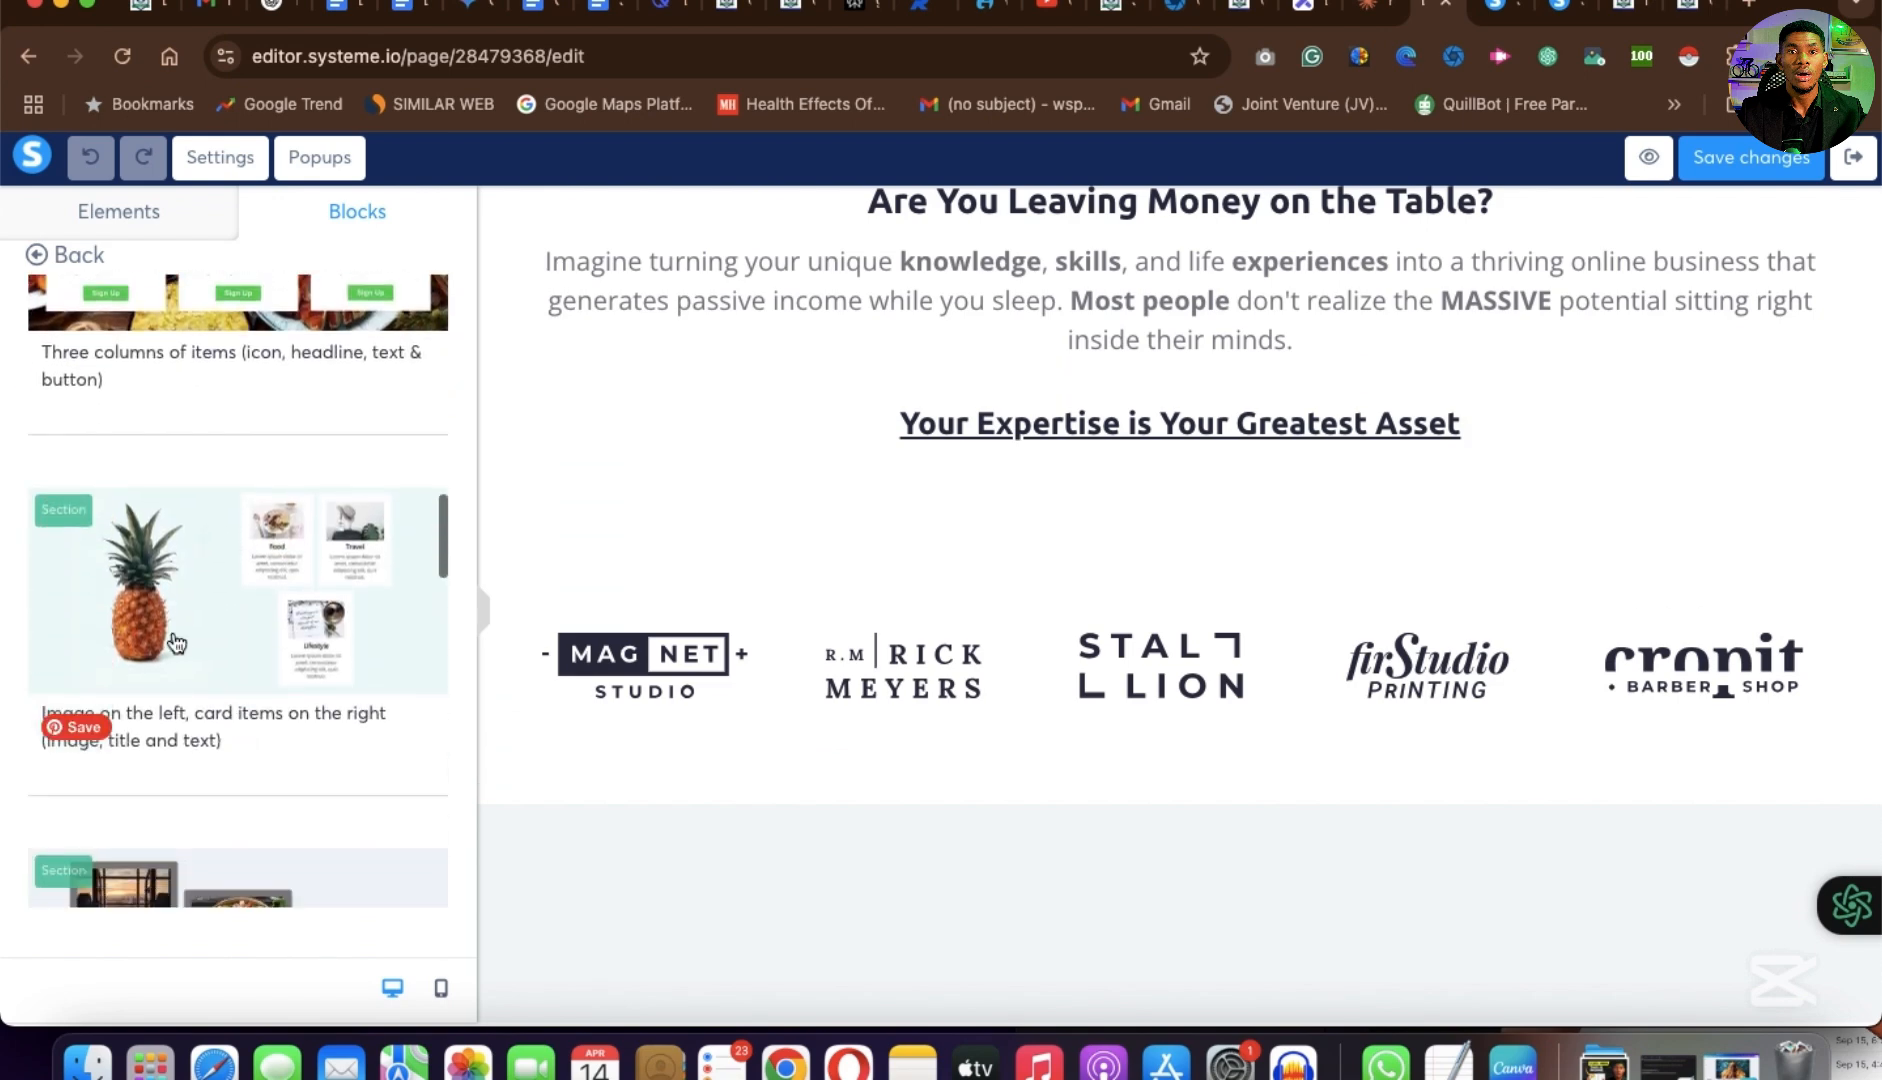
{"action": "scroll", "coordinate": [250, 890], "scroll_direction": "down", "scroll_amount": 10}
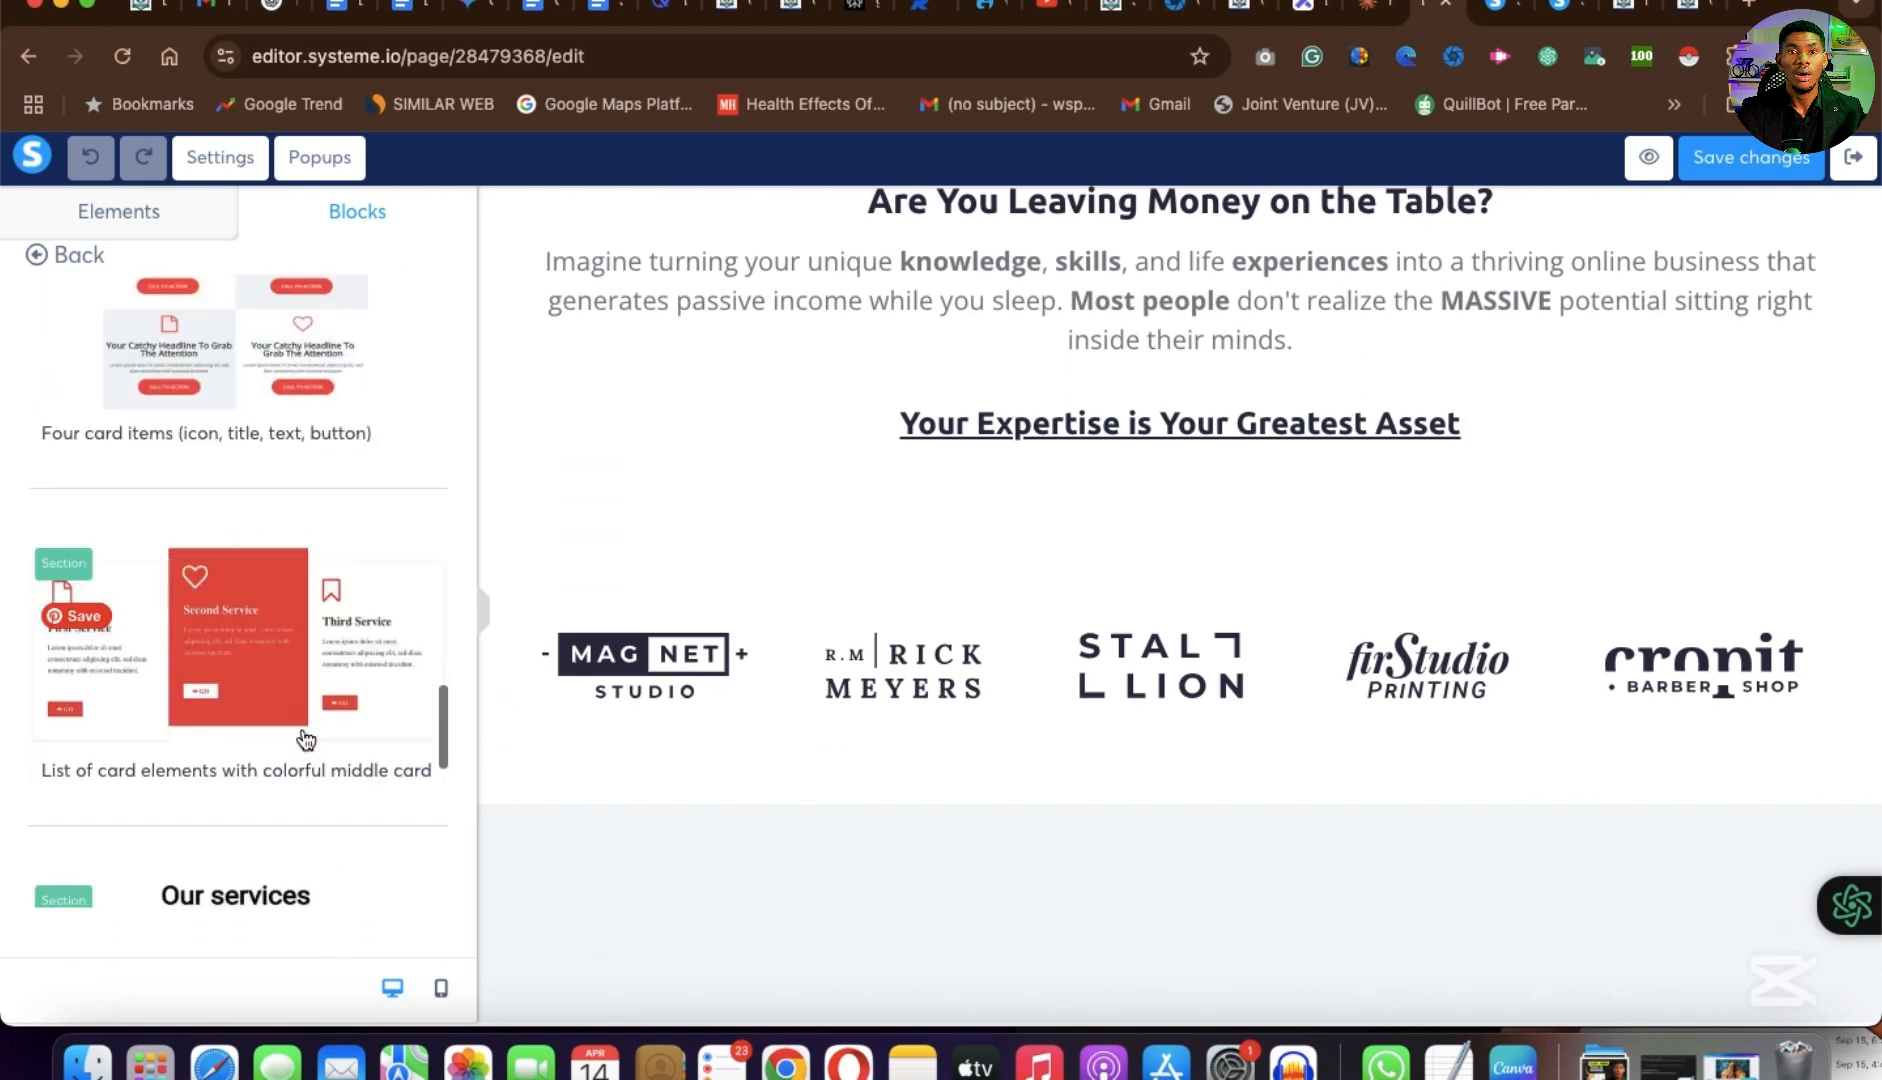
{"action": "scroll", "coordinate": [306, 740], "scroll_direction": "up", "scroll_amount": 4}
{"action": "scroll", "coordinate": [306, 740], "scroll_direction": "down", "scroll_amount": 10}
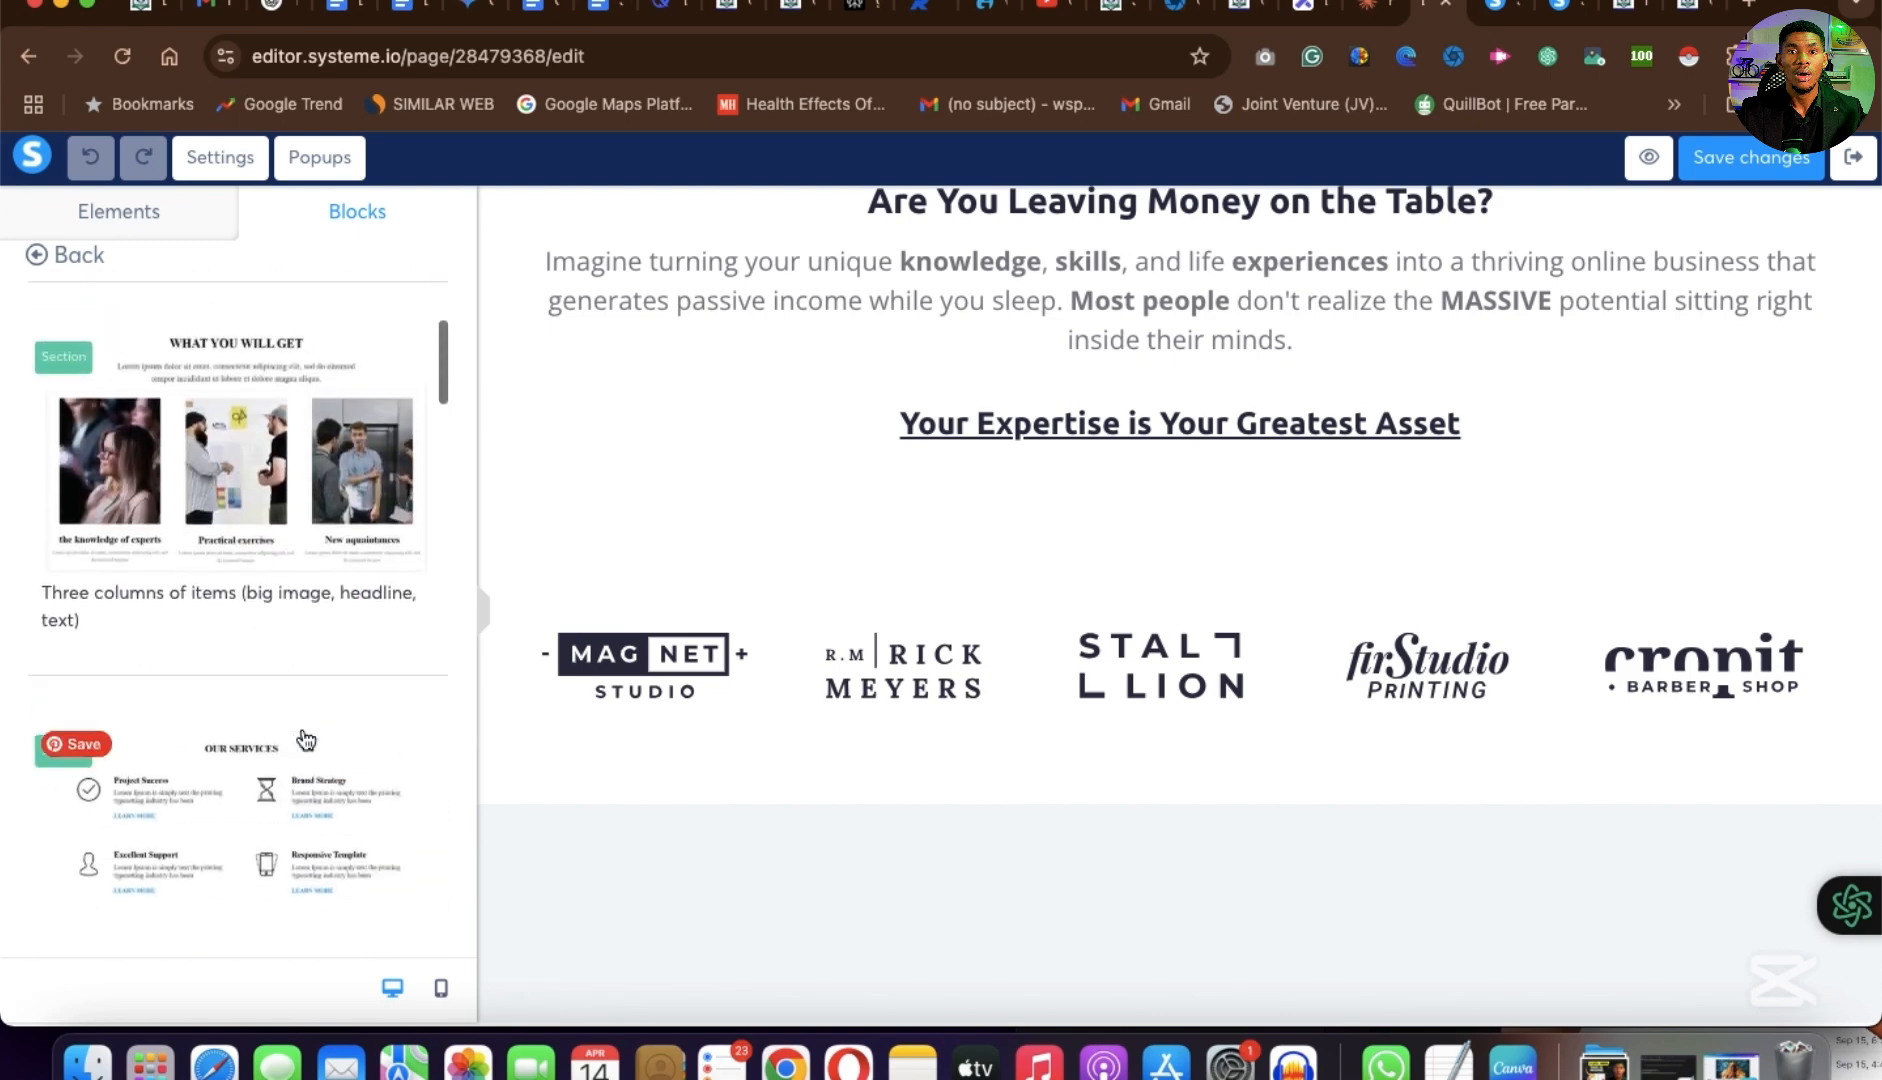
{"action": "left_click_drag", "start_coordinate": [213, 635], "coordinate": [1164, 560]}
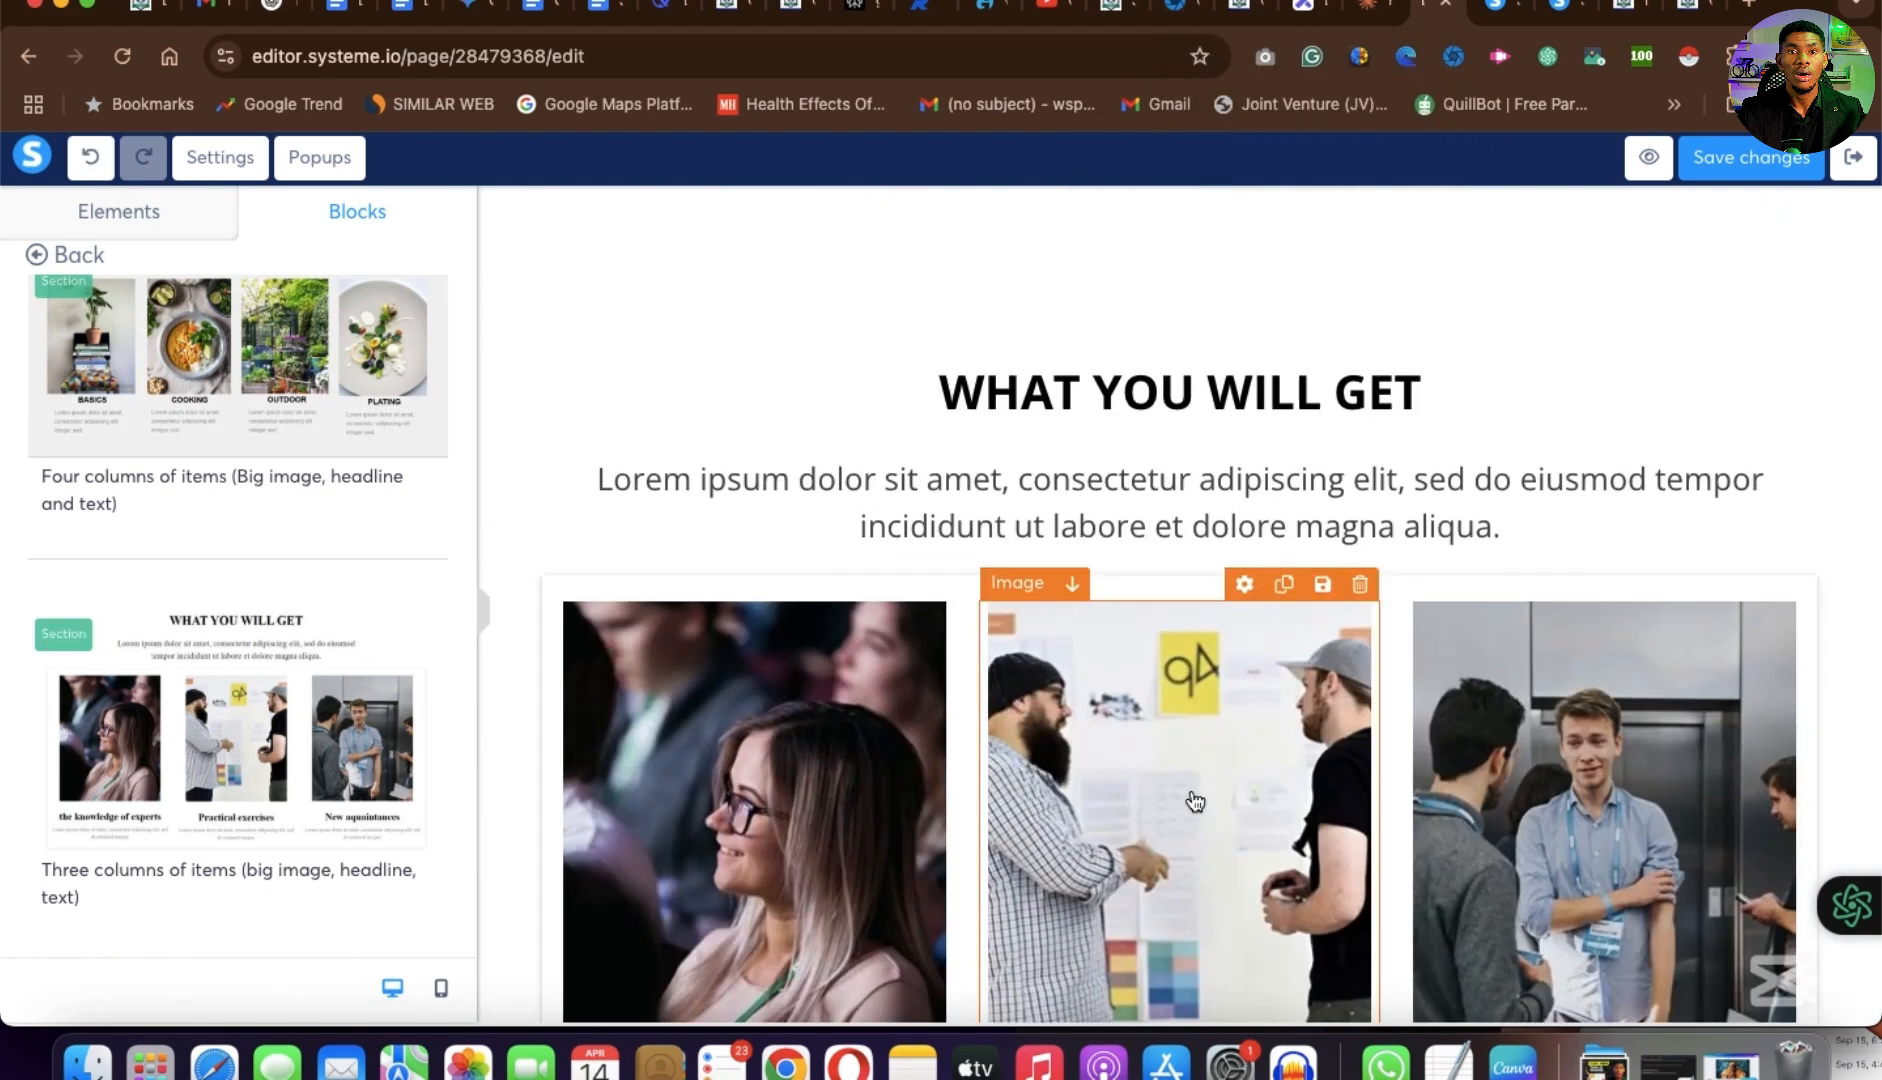
{"action": "scroll", "coordinate": [1189, 798], "scroll_direction": "down", "scroll_amount": 5}
{"action": "scroll", "coordinate": [1189, 798], "scroll_direction": "up", "scroll_amount": 6}
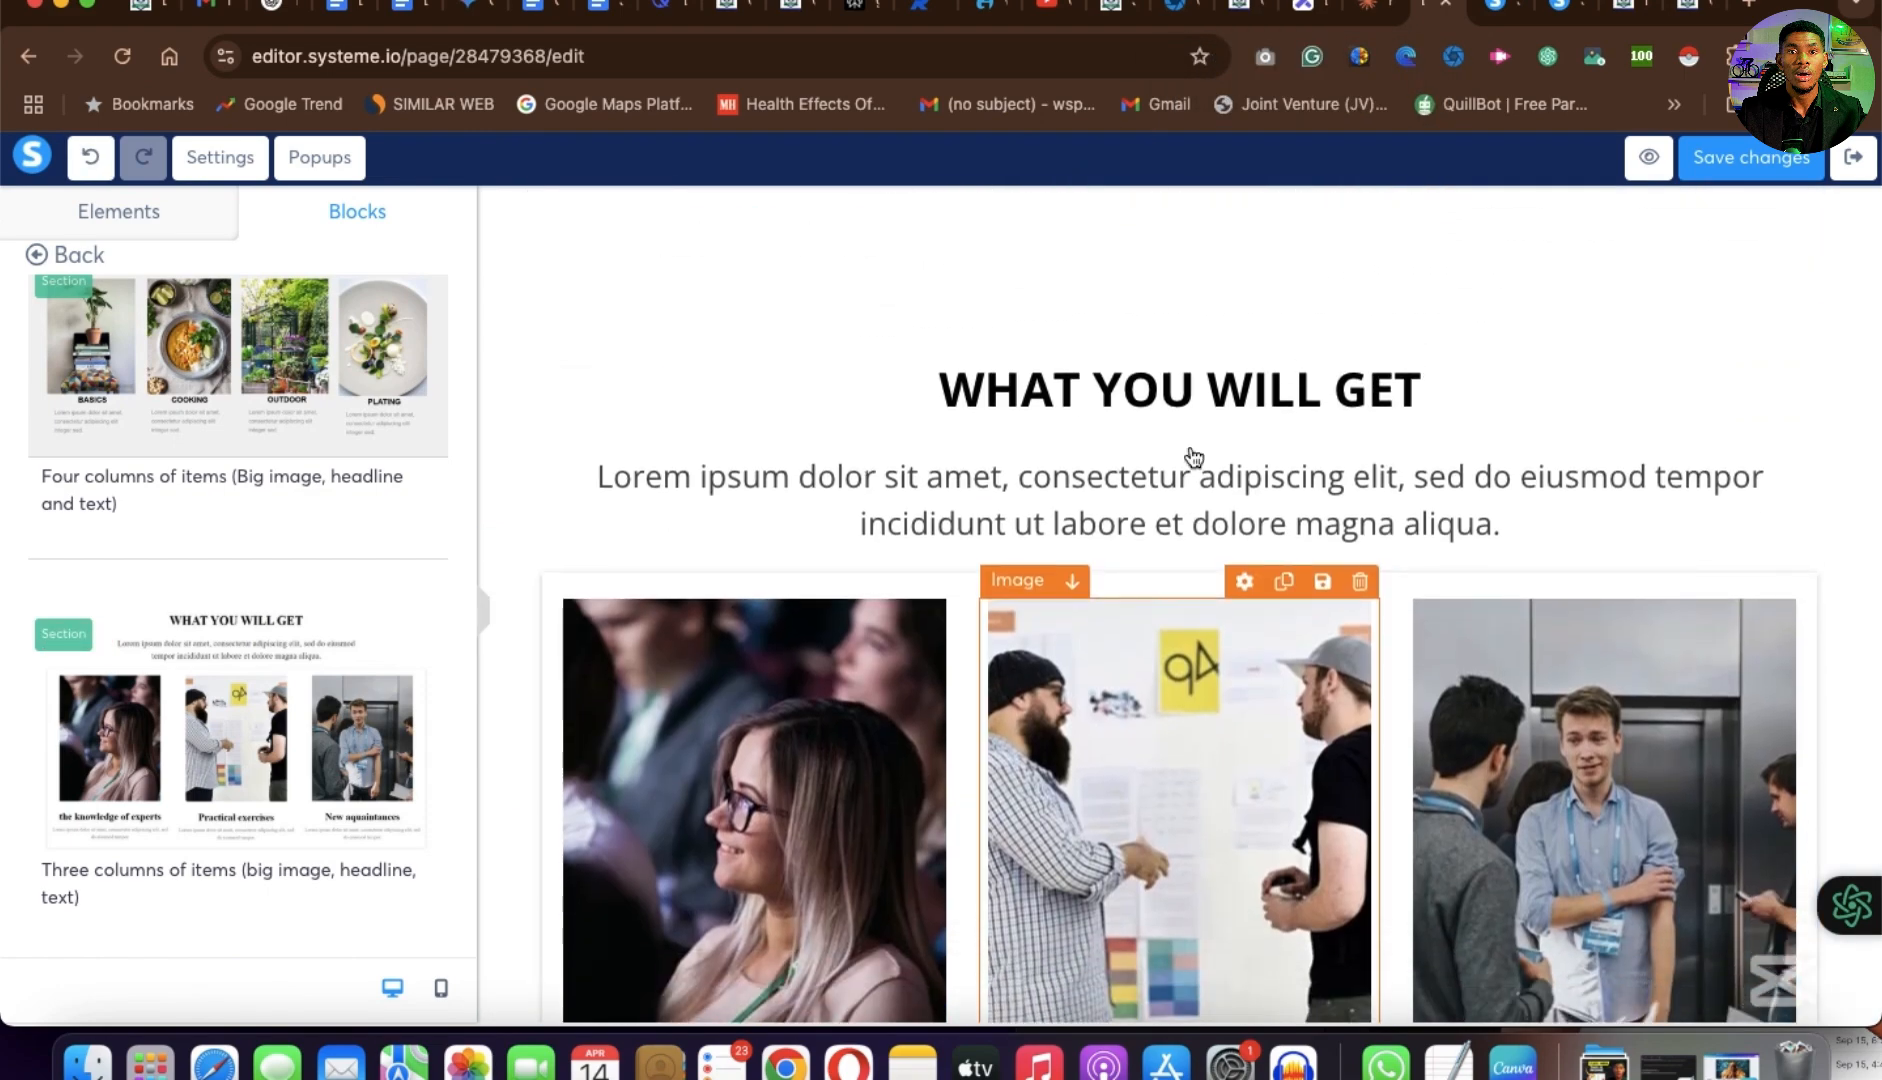
{"action": "scroll", "coordinate": [1172, 344], "scroll_direction": "up", "scroll_amount": 3}
{"action": "scroll", "coordinate": [1172, 344], "scroll_direction": "up", "scroll_amount": 3}
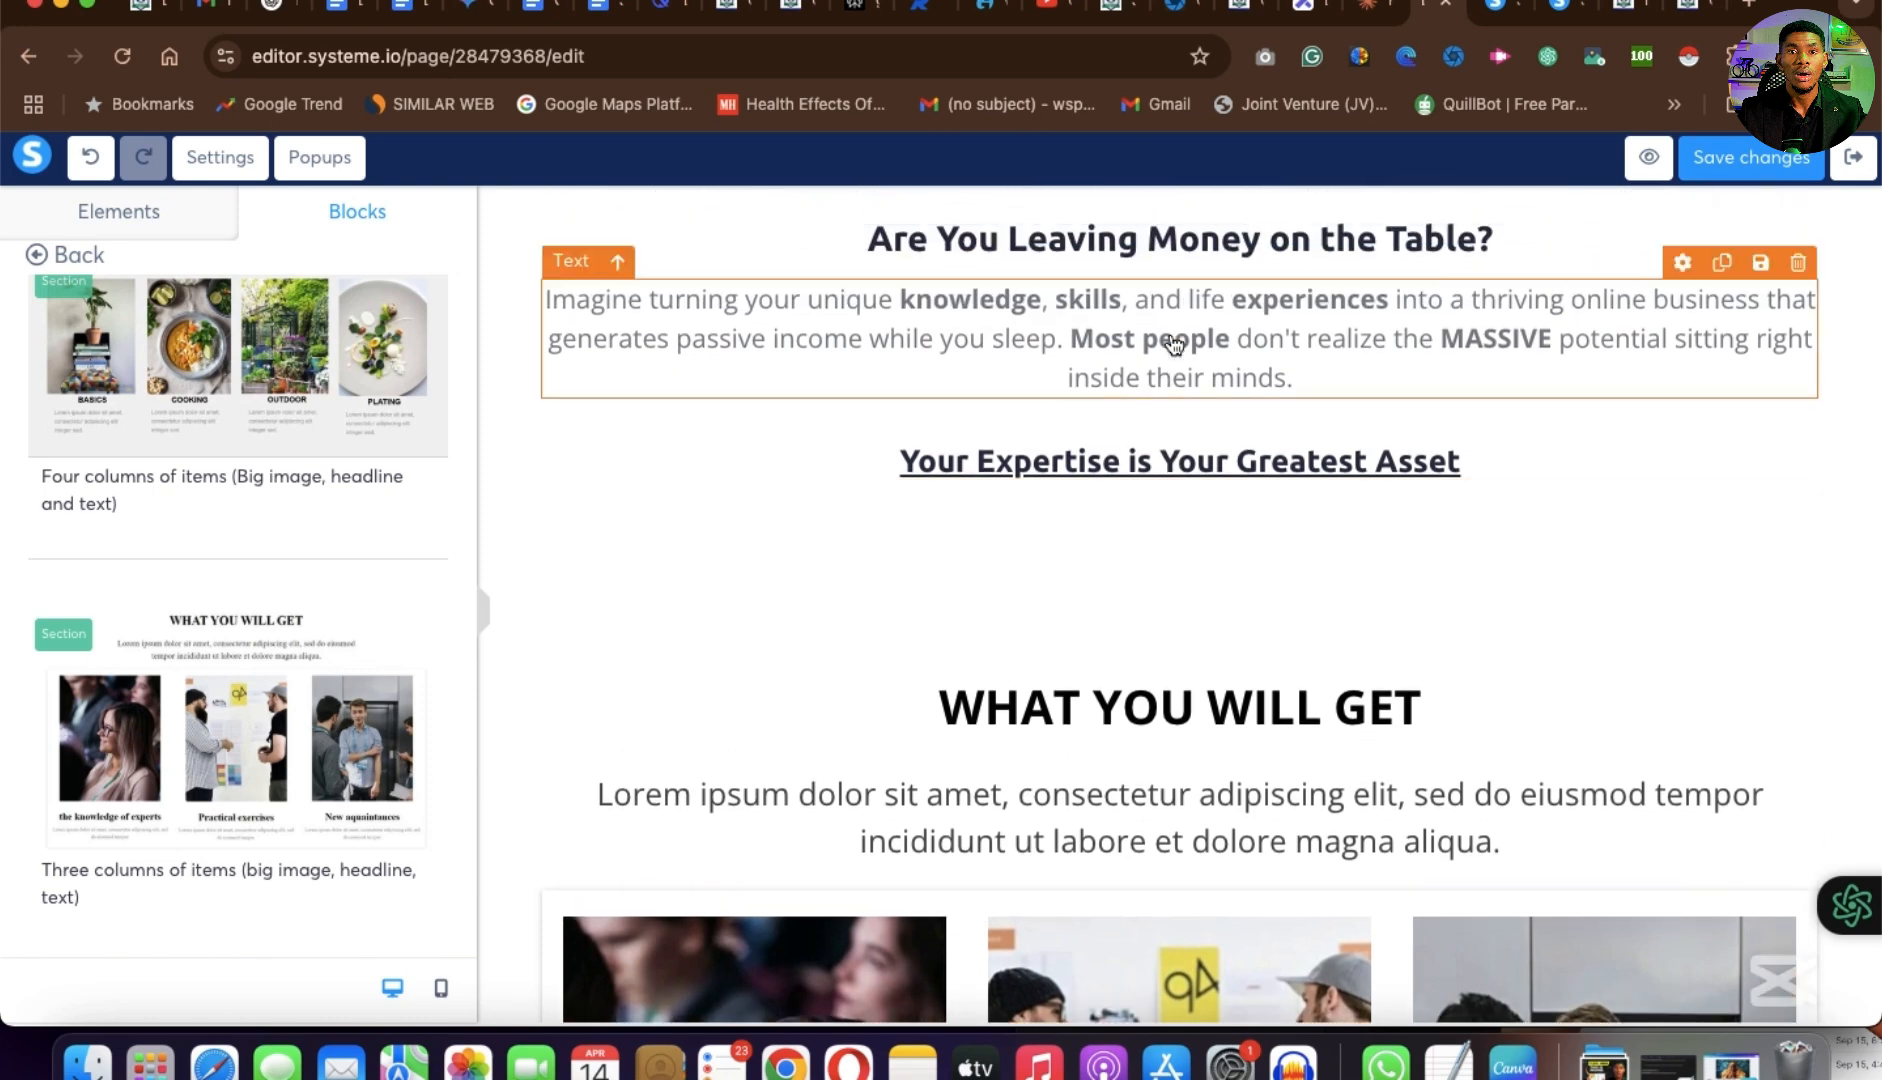
Delete the "WHAT YOU WILL GET" headline from the inserted three-column section.
{"action": "scroll", "coordinate": [1172, 340], "scroll_direction": "down", "scroll_amount": 3}
{"action": "scroll", "coordinate": [1172, 340], "scroll_direction": "up", "scroll_amount": 3}
{"action": "scroll", "coordinate": [1207, 452], "scroll_direction": "up", "scroll_amount": 2}
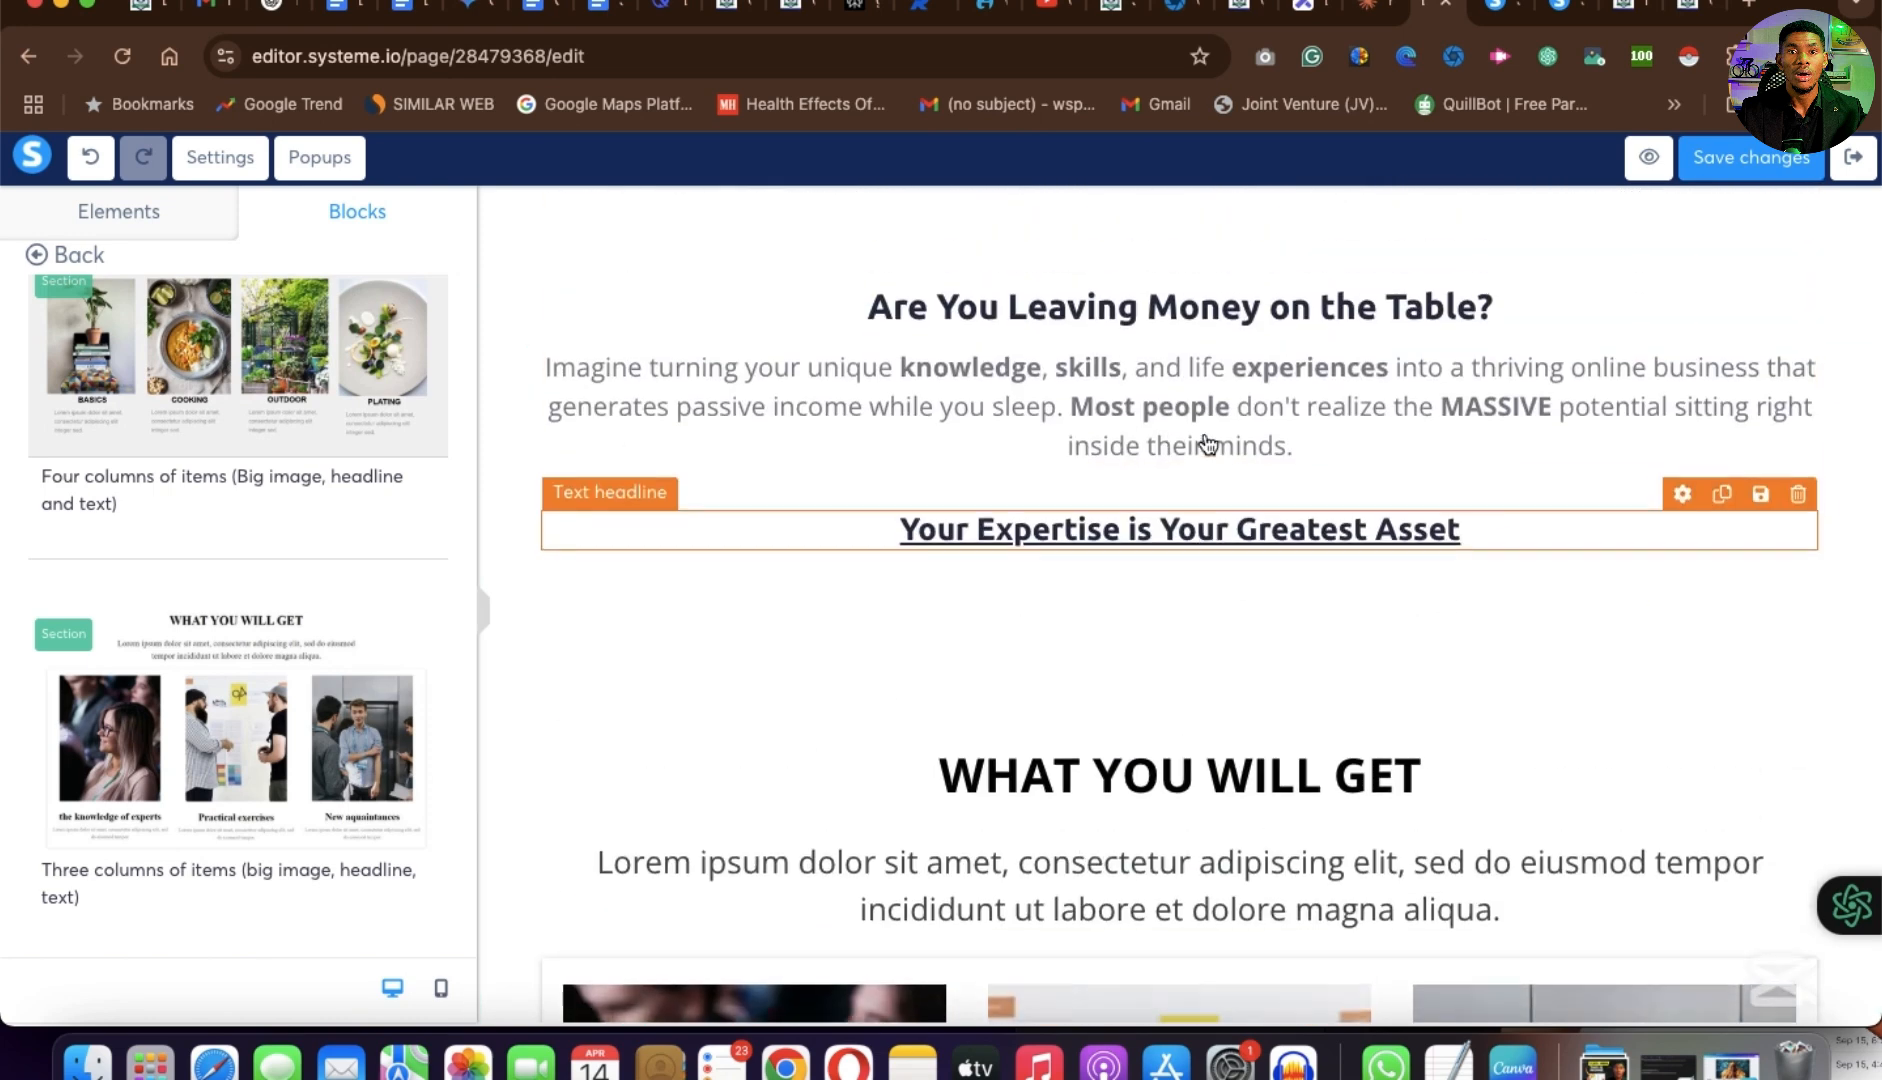
{"action": "scroll", "coordinate": [1090, 735], "scroll_direction": "down", "scroll_amount": 3}
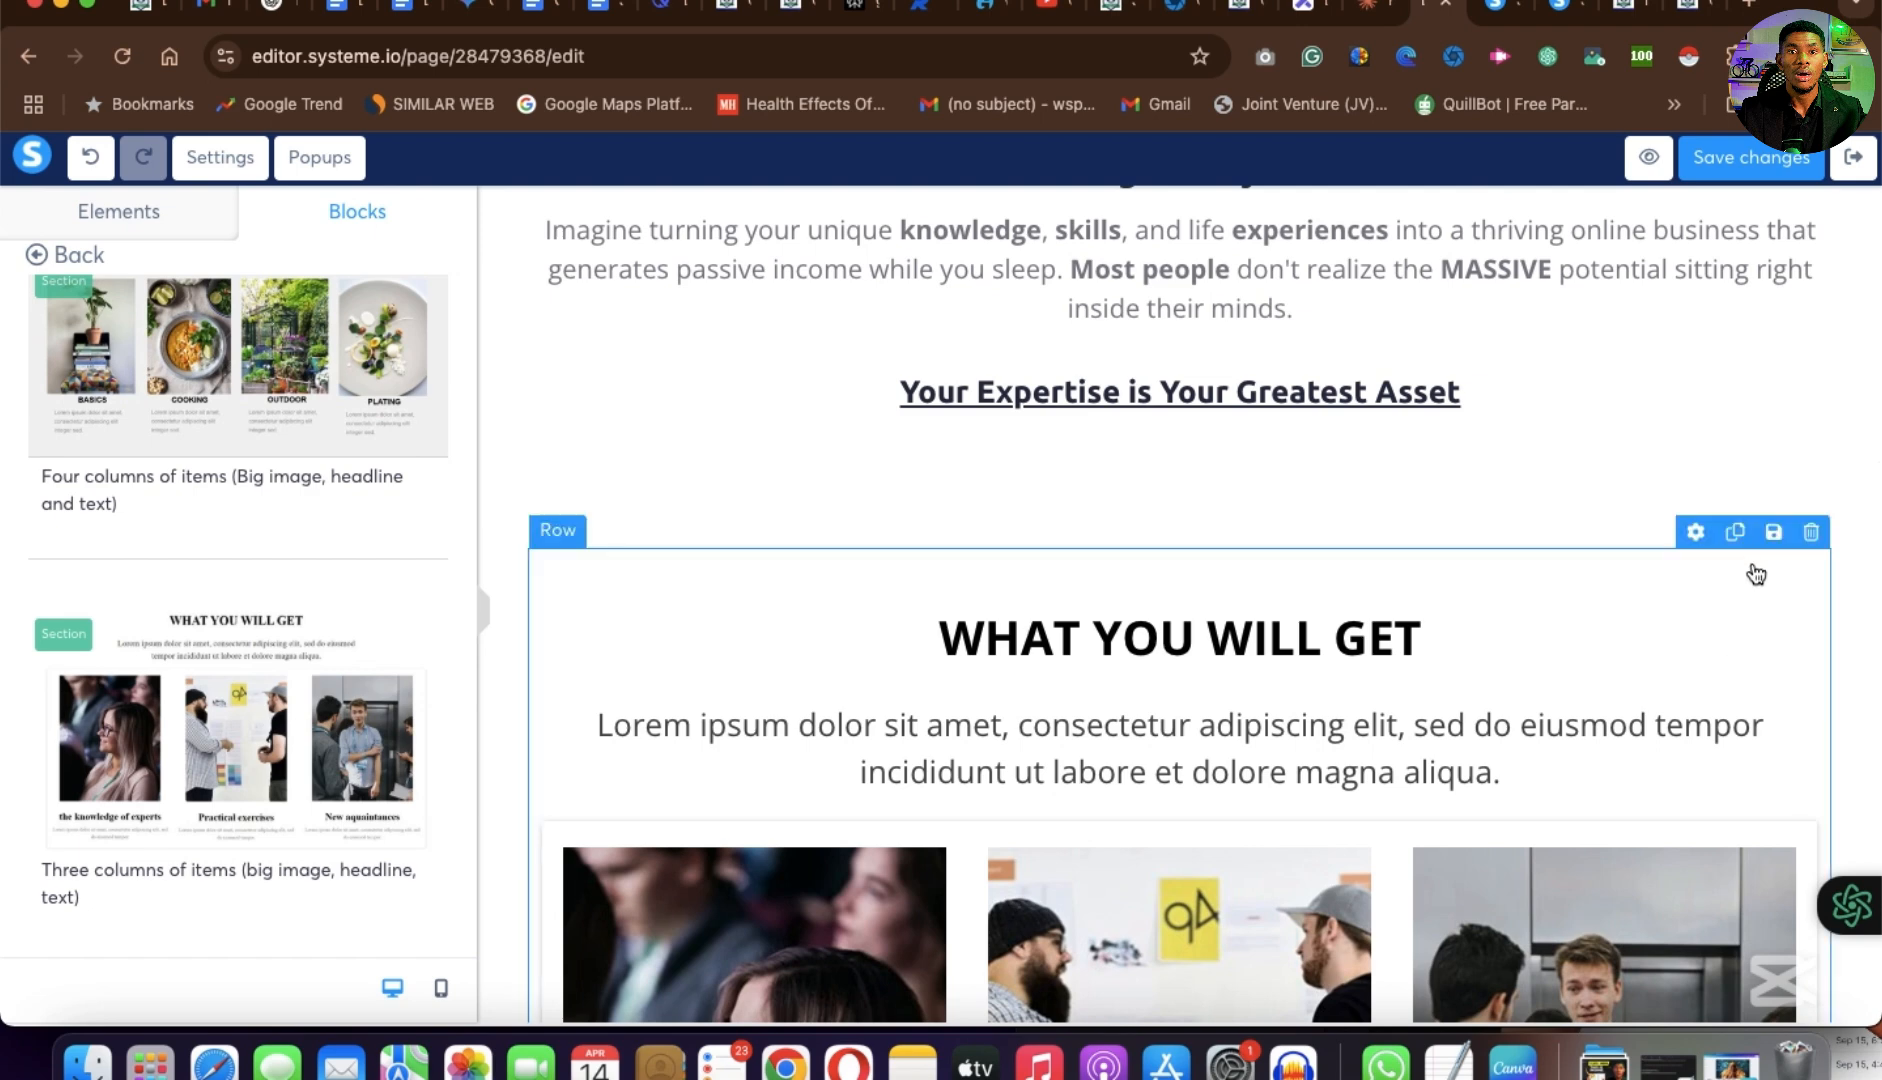
{"action": "left_click", "coordinate": [1785, 585]}
{"action": "left_click", "coordinate": [1165, 226]}
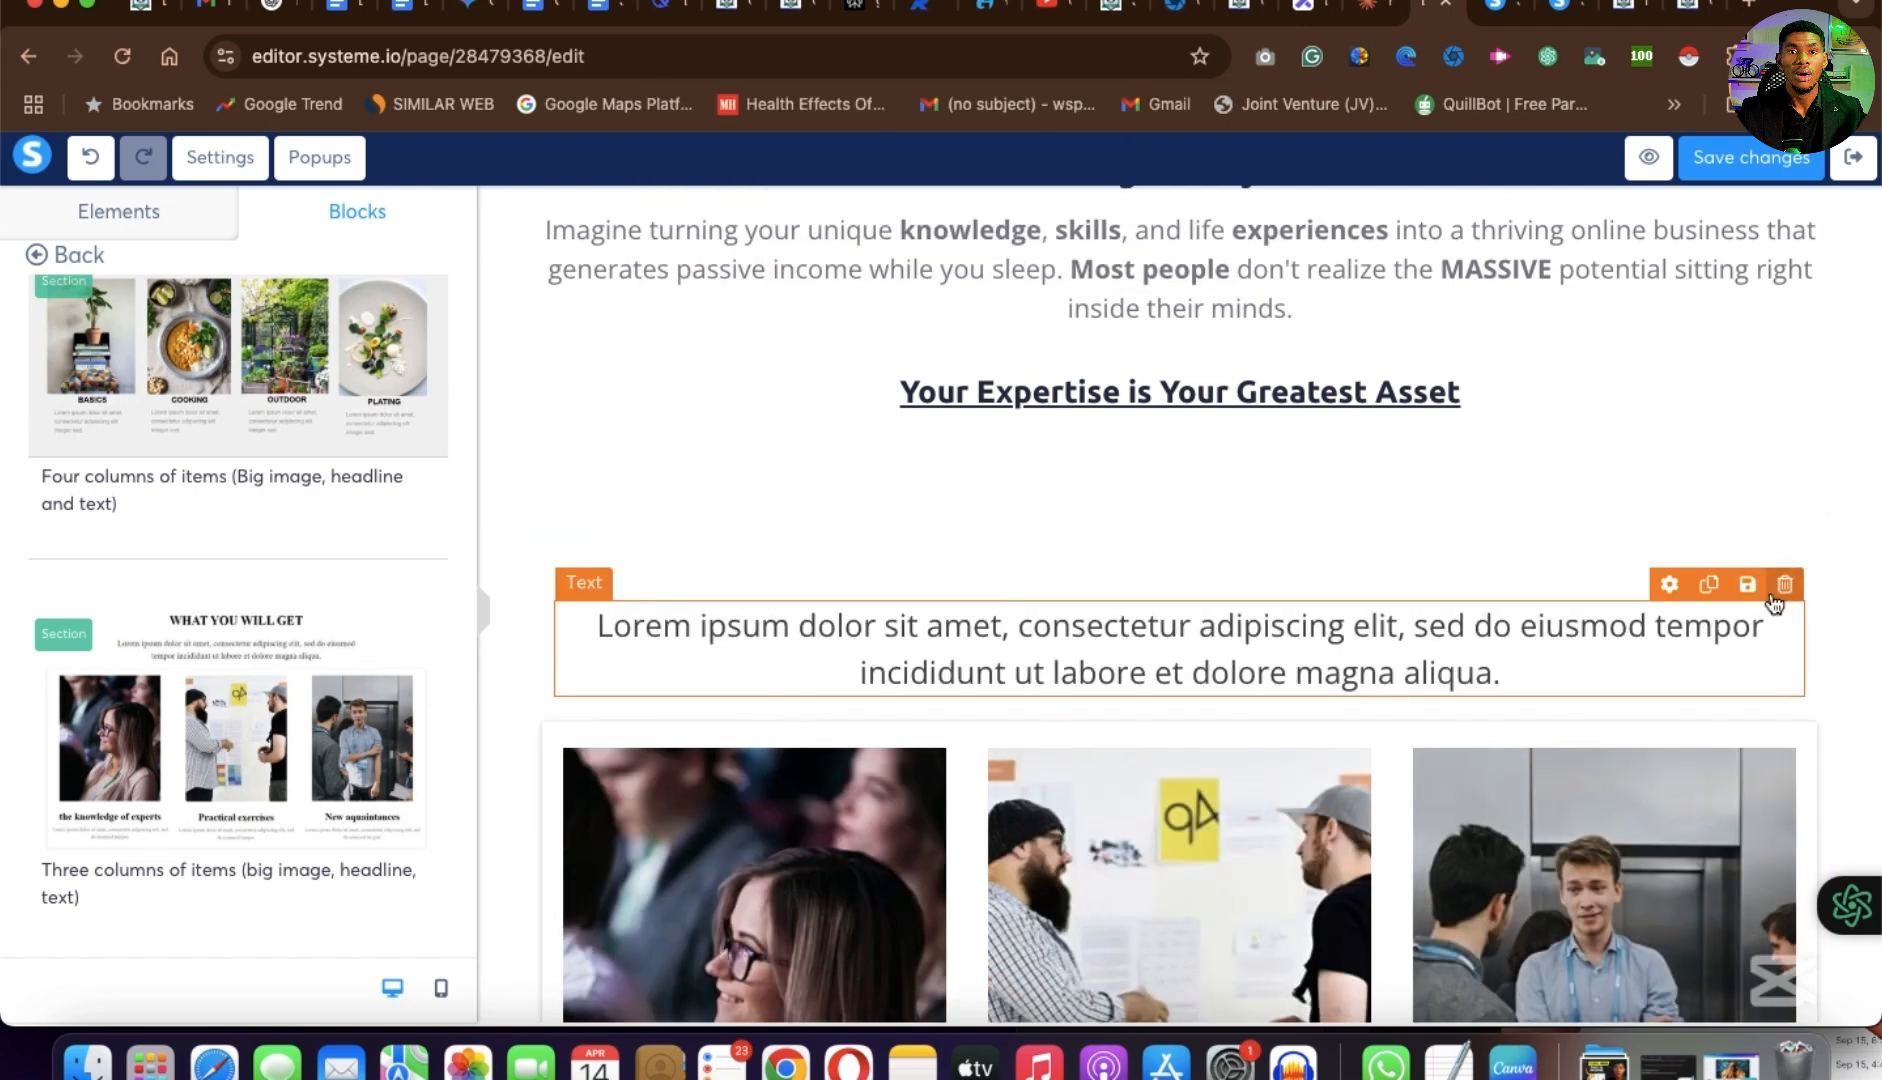
Delete the Lorem ipsum paragraph above the three images and the empty row it leaves.
{"action": "left_click", "coordinate": [1786, 584]}
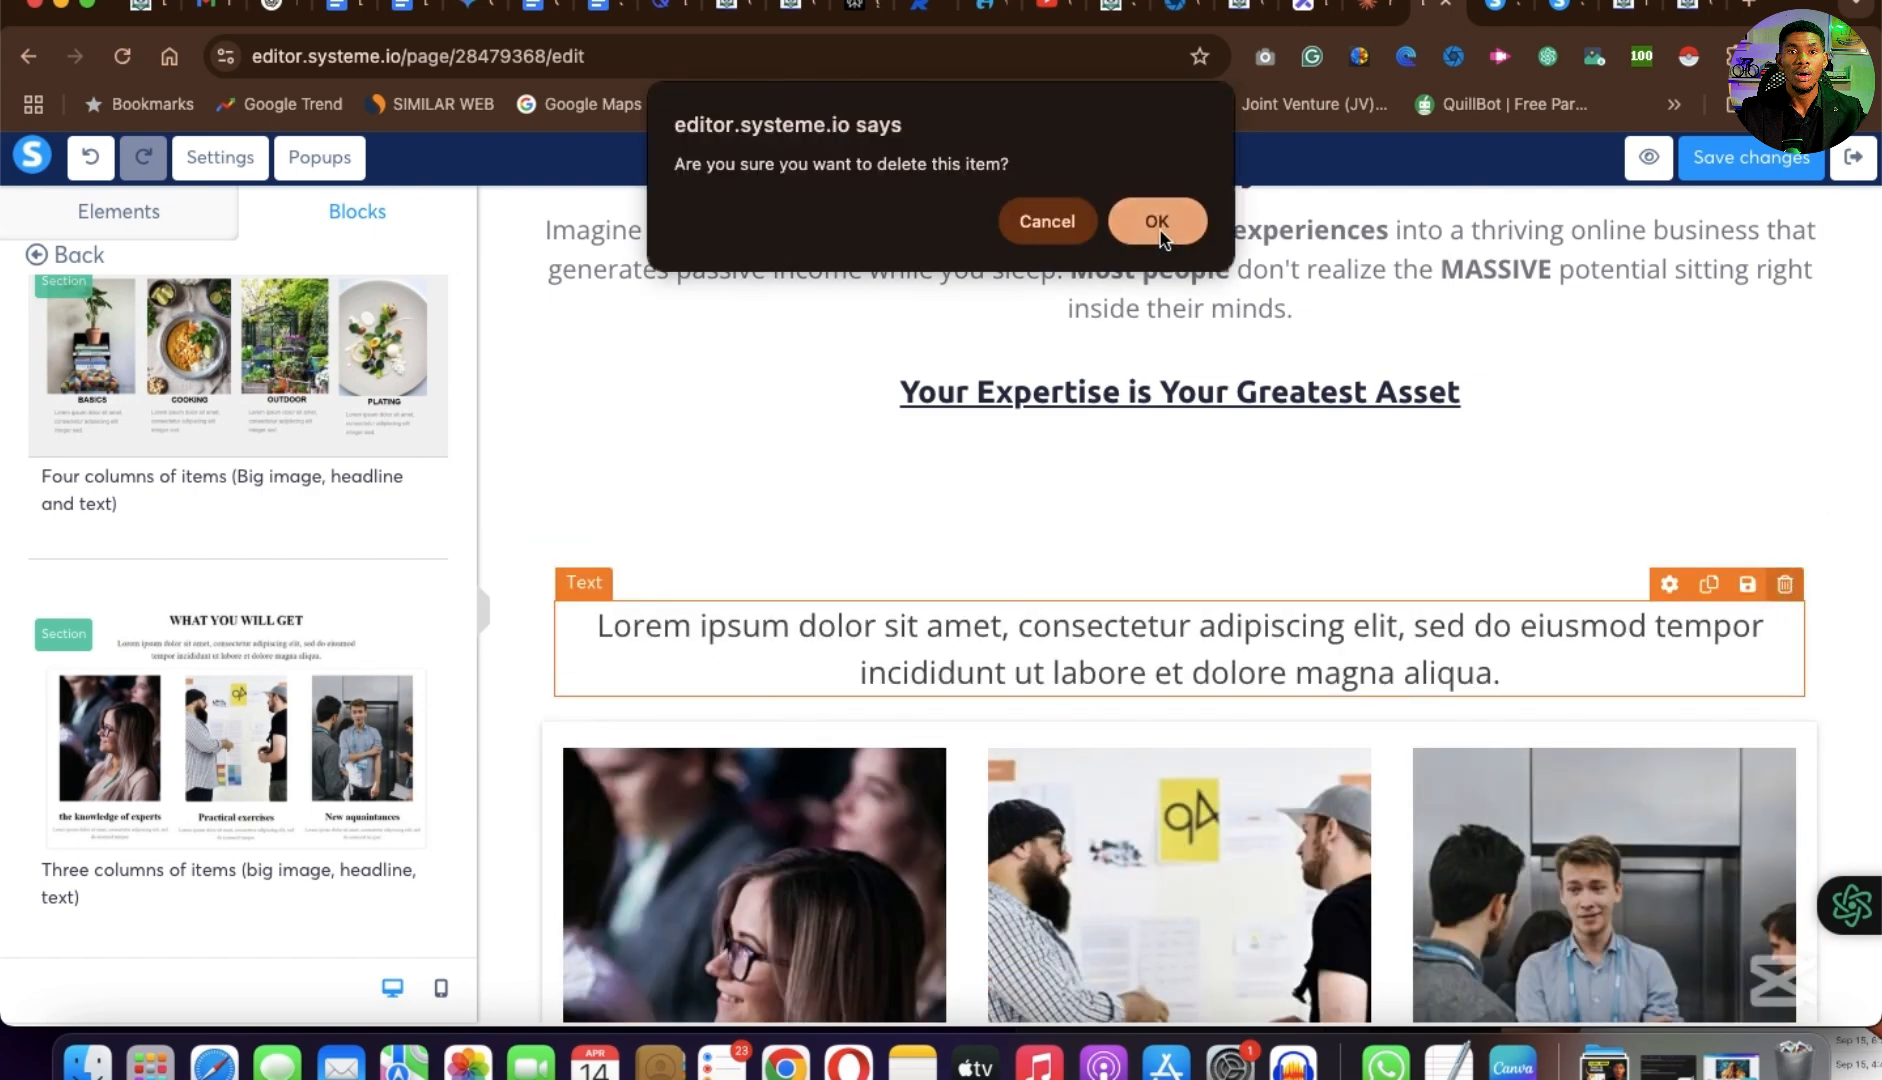
{"action": "left_click", "coordinate": [1158, 222]}
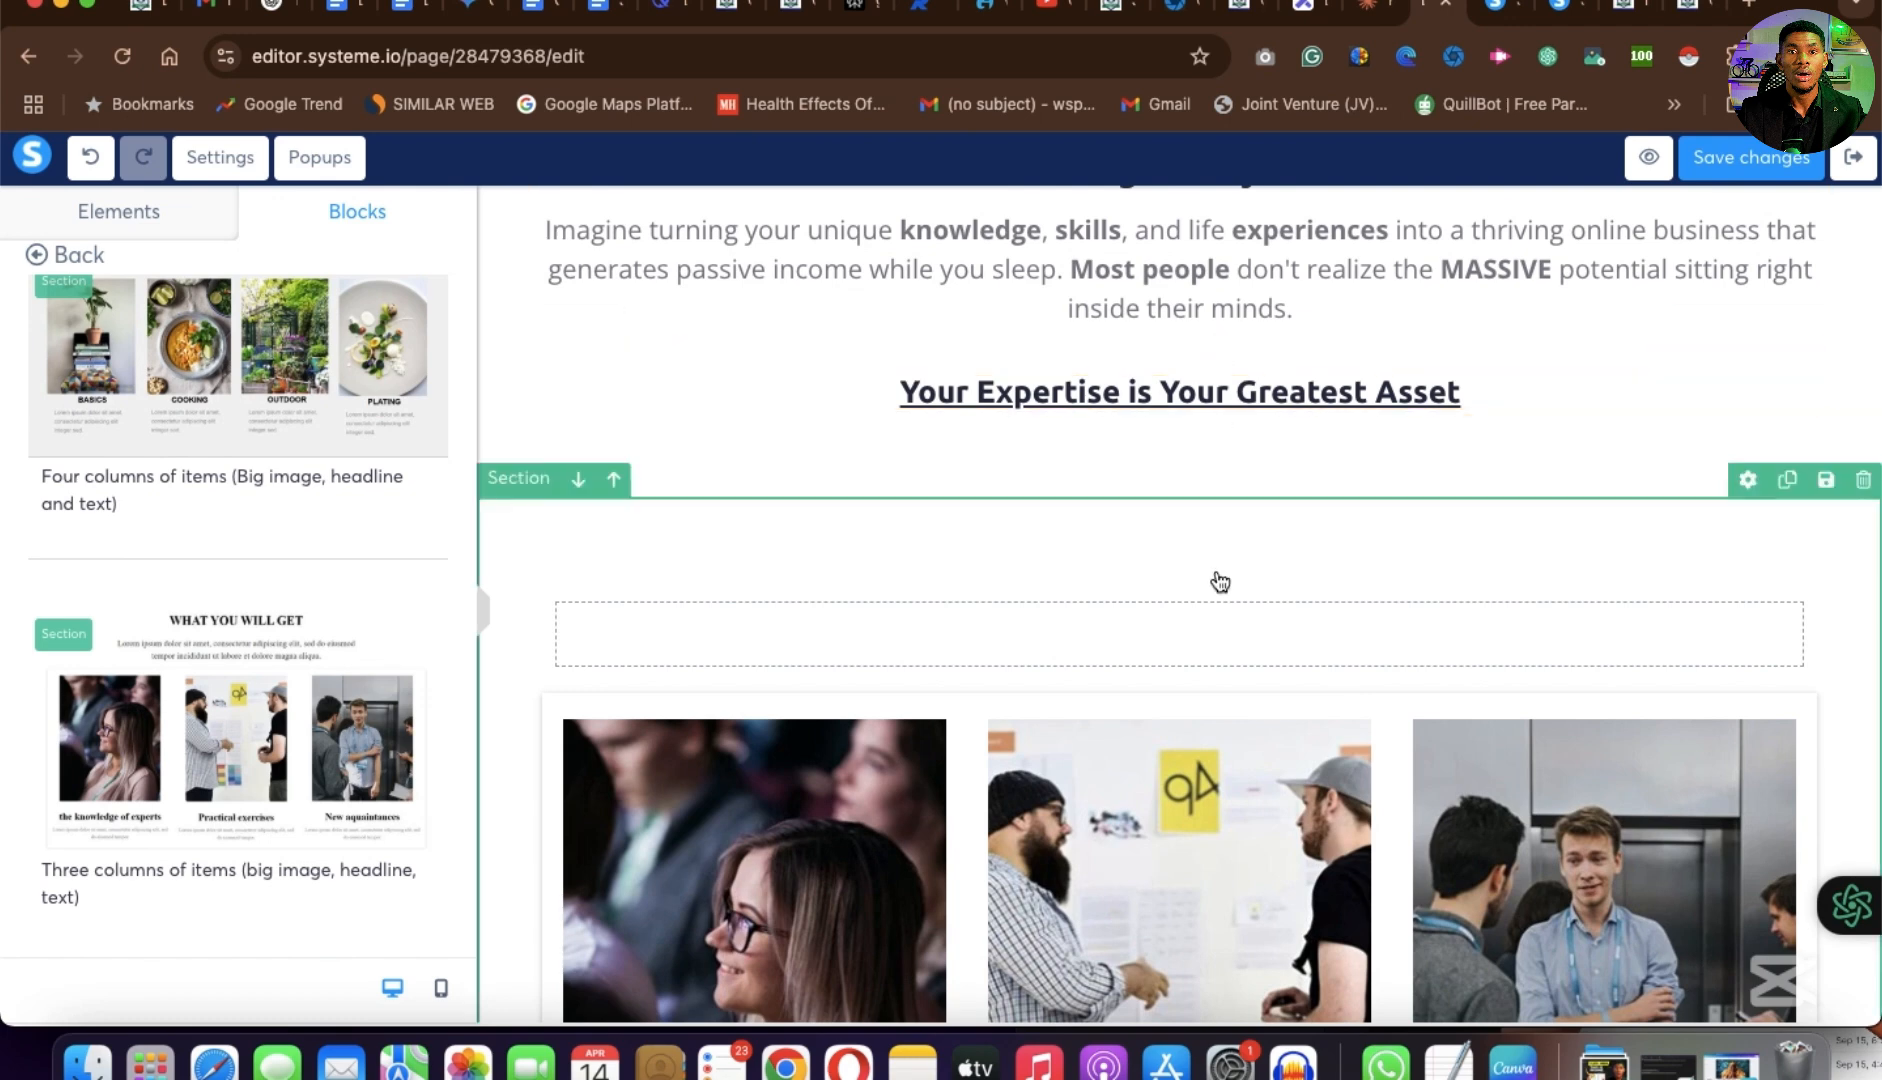
{"action": "left_click", "coordinate": [1798, 556]}
{"action": "left_click", "coordinate": [1158, 220]}
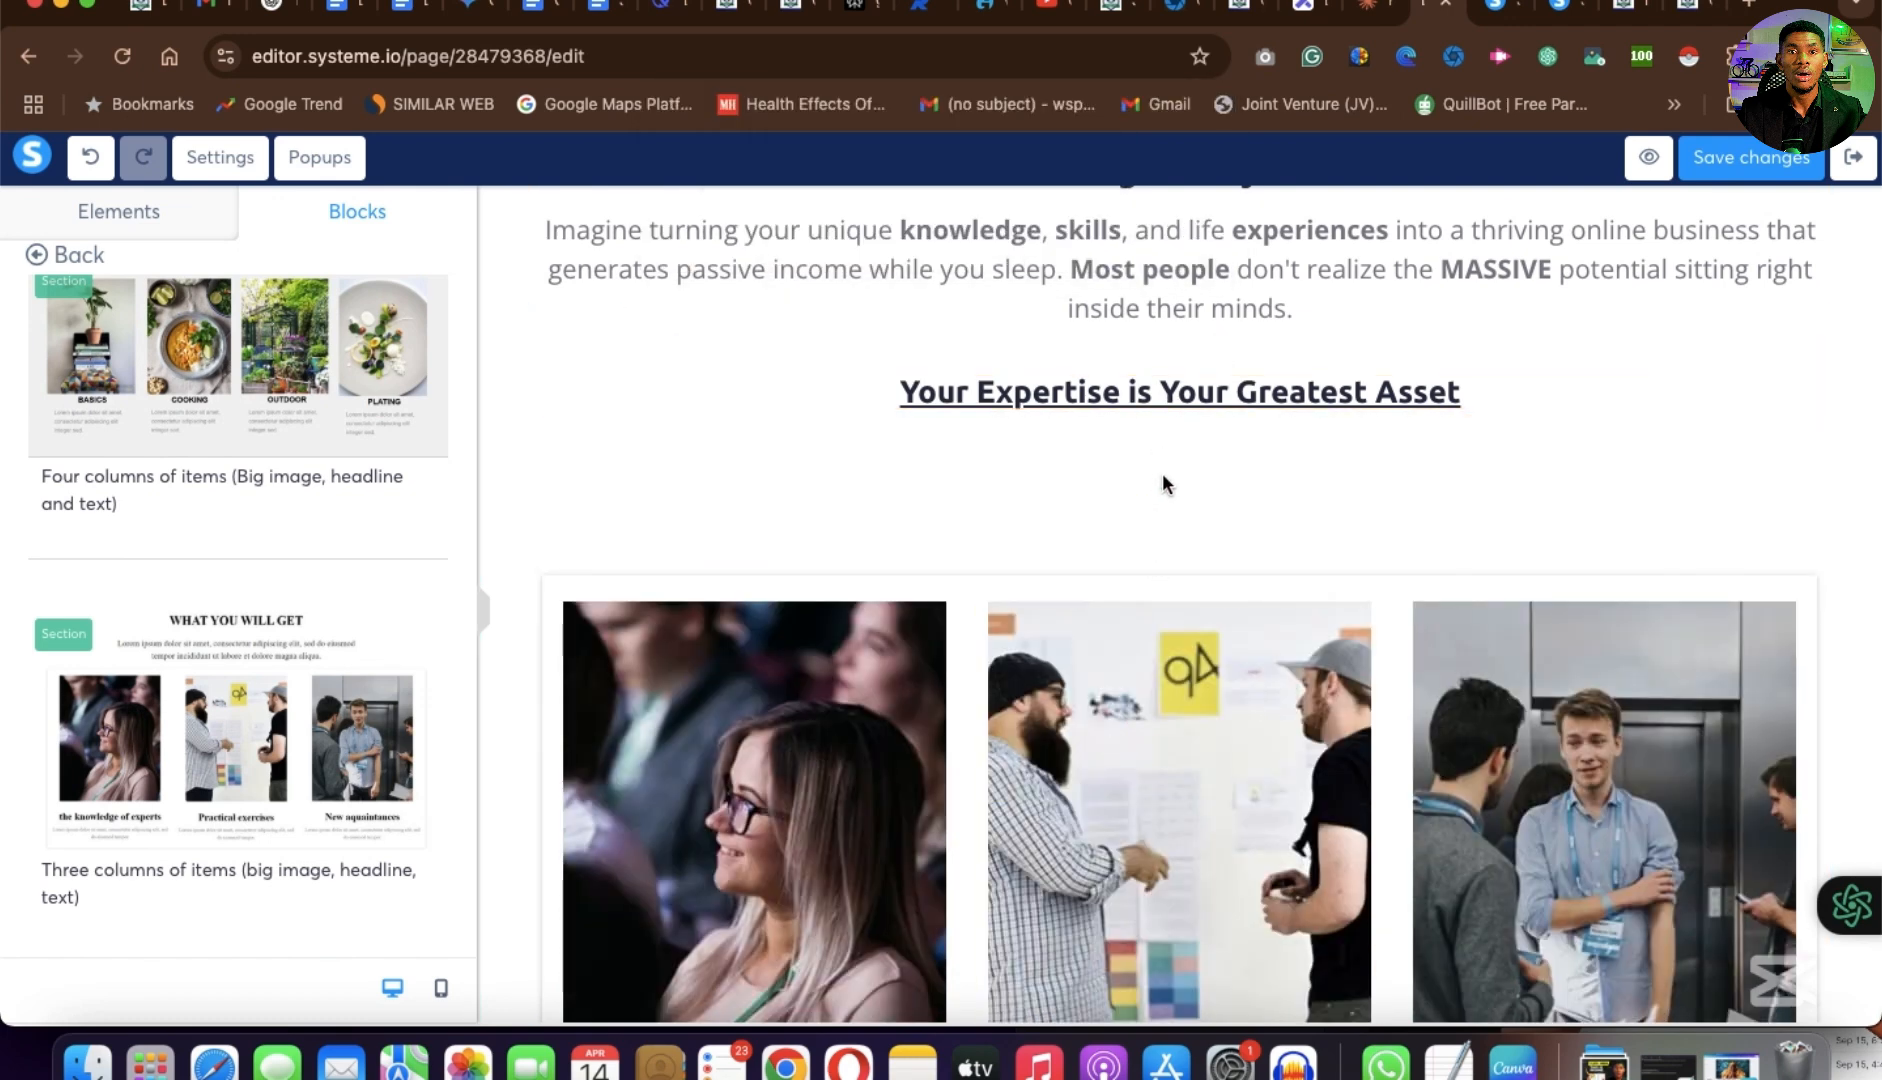
Move the "Your Expertise is Your Greatest Asset" headline directly above the three images and delete the empty row it leaves behind.
{"action": "left_click_drag", "start_coordinate": [1162, 476], "coordinate": [1180, 708]}
{"action": "scroll", "coordinate": [1181, 710], "scroll_direction": "down", "scroll_amount": 1}
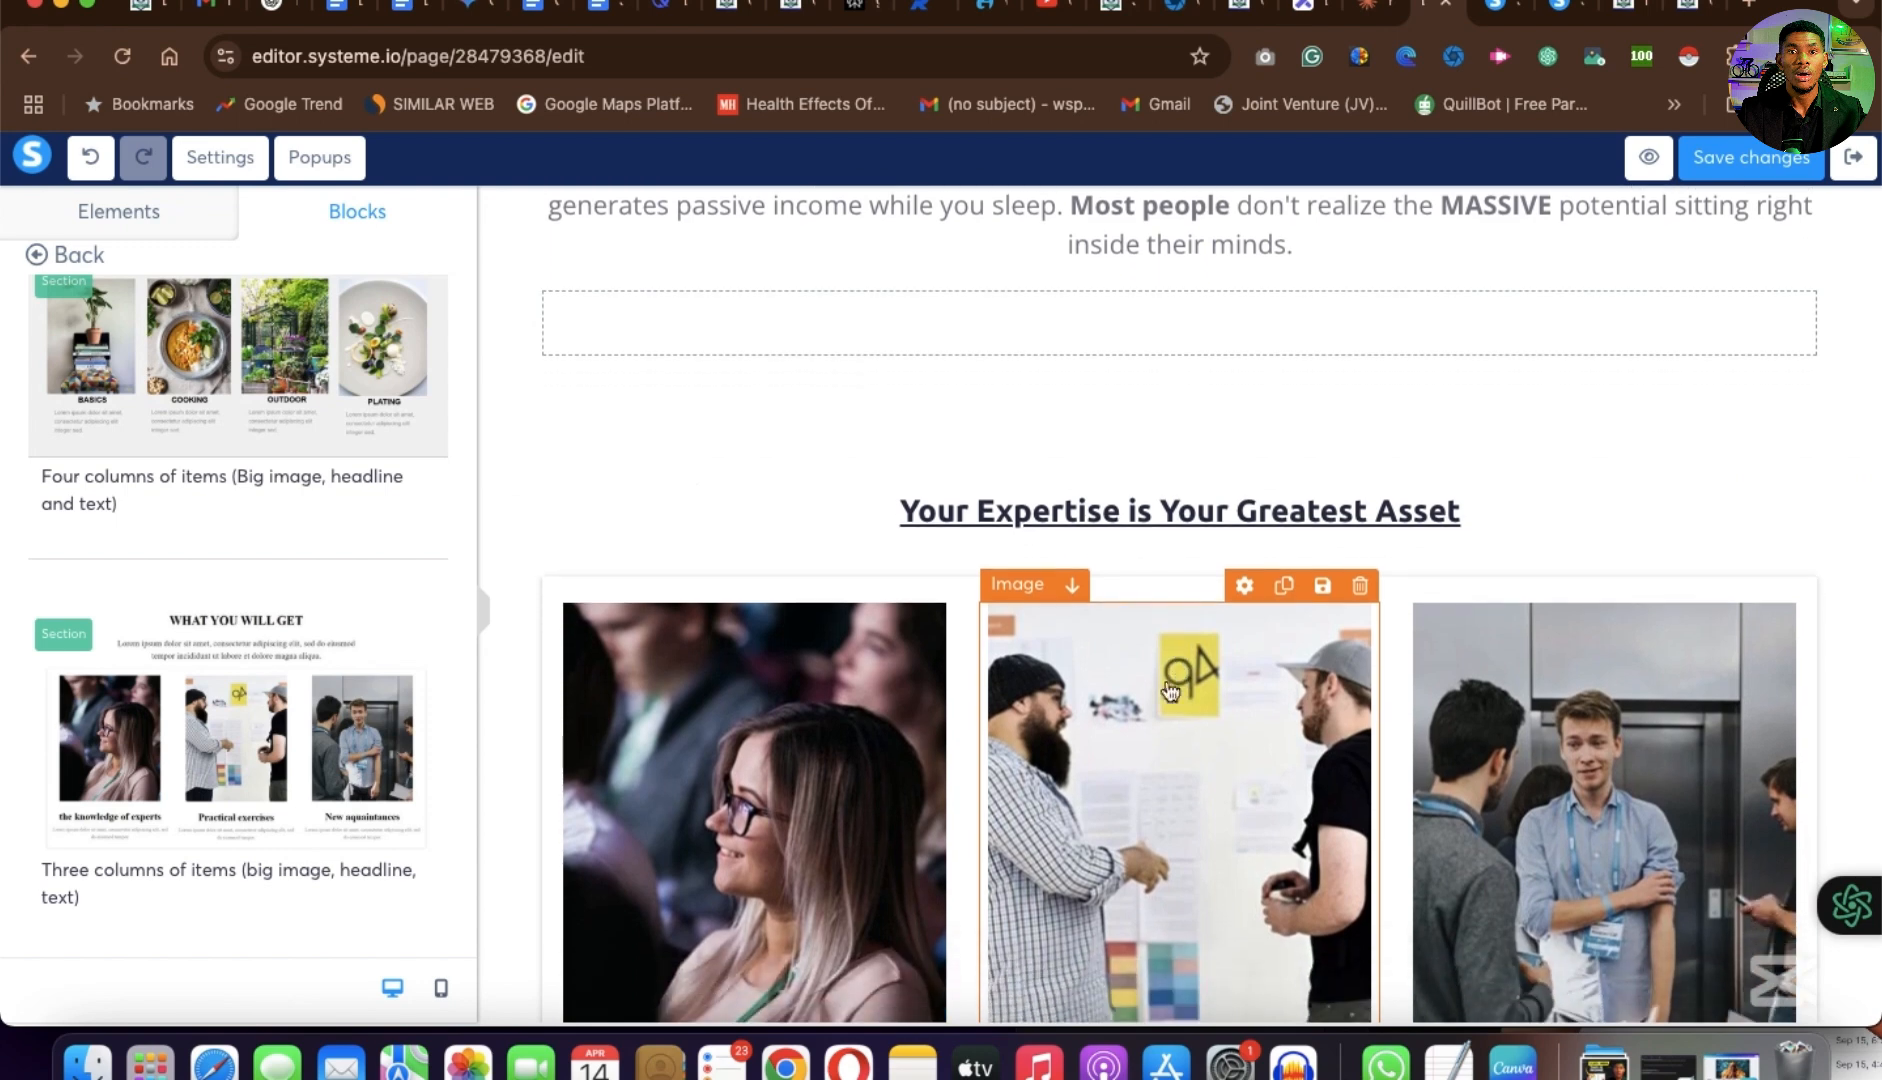
{"action": "left_click", "coordinate": [1811, 260]}
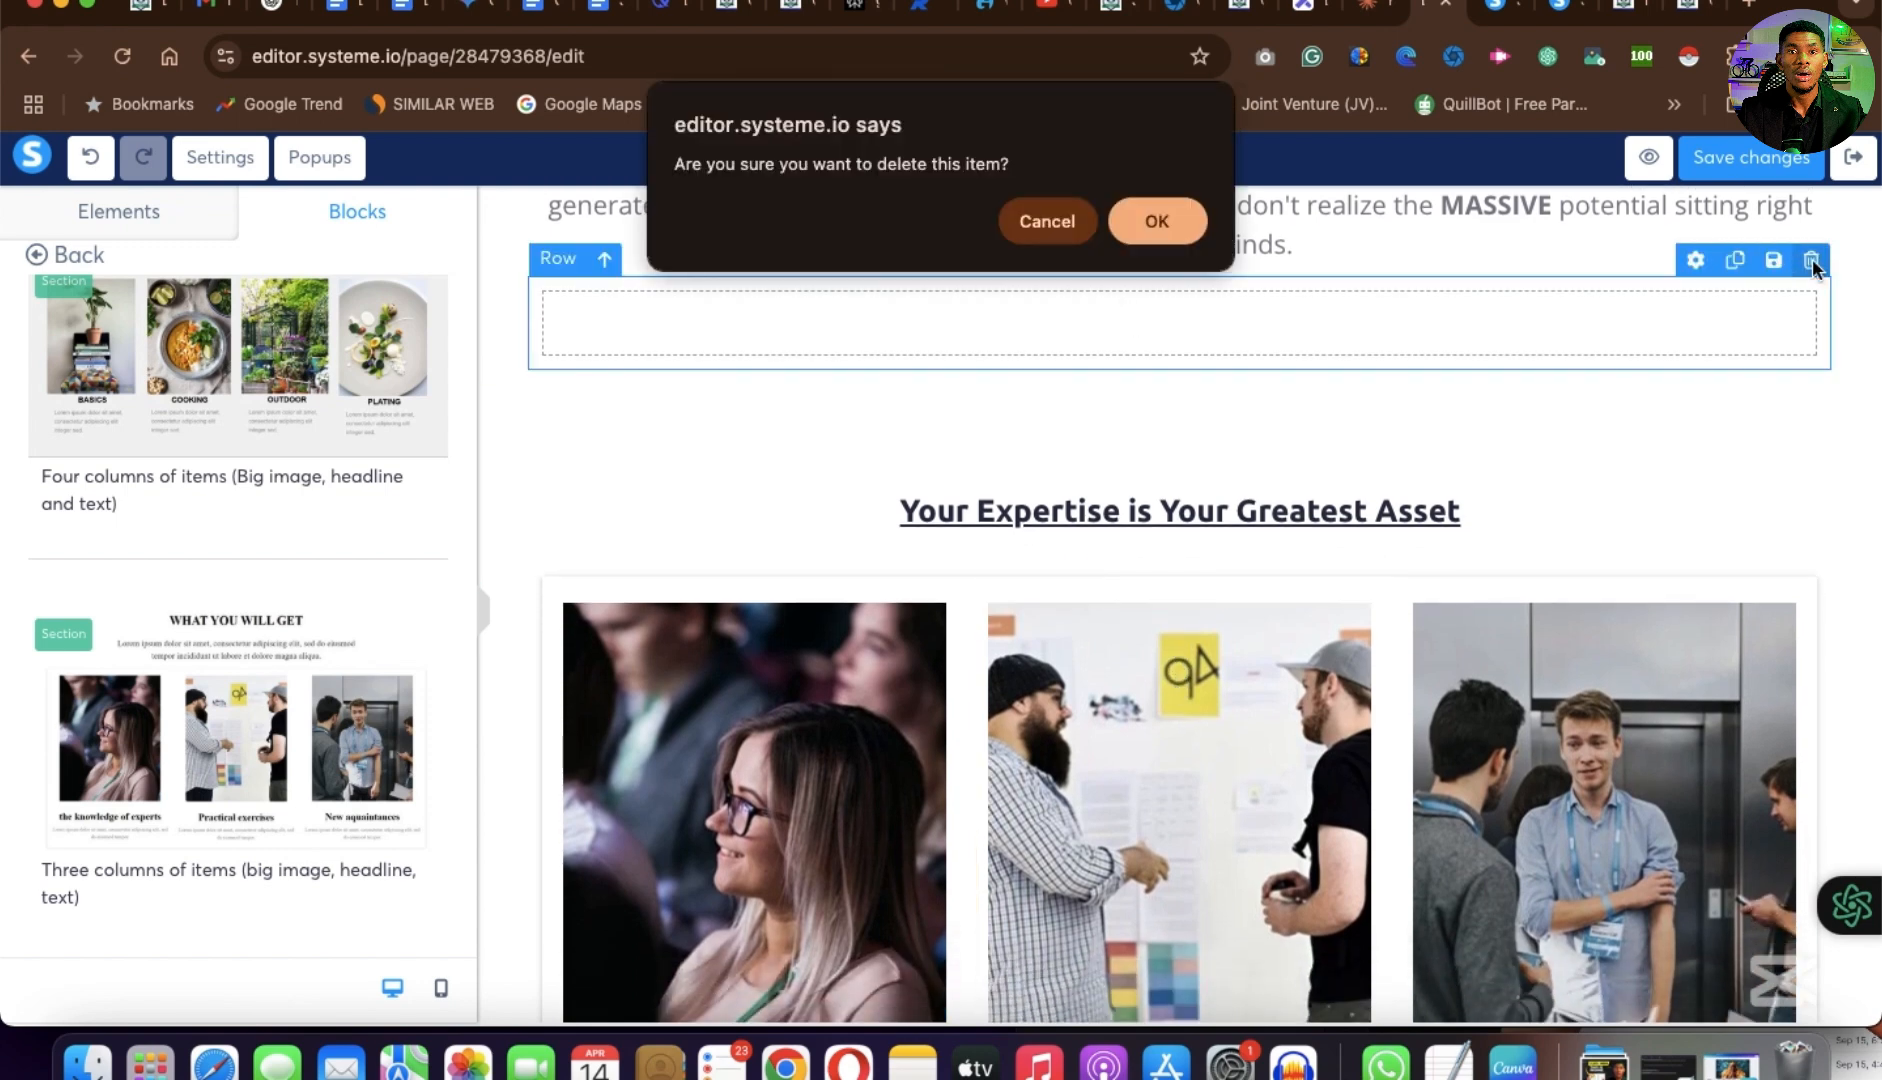
{"action": "left_click", "coordinate": [1200, 220]}
{"action": "scroll", "coordinate": [1195, 480], "scroll_direction": "up", "scroll_amount": 3}
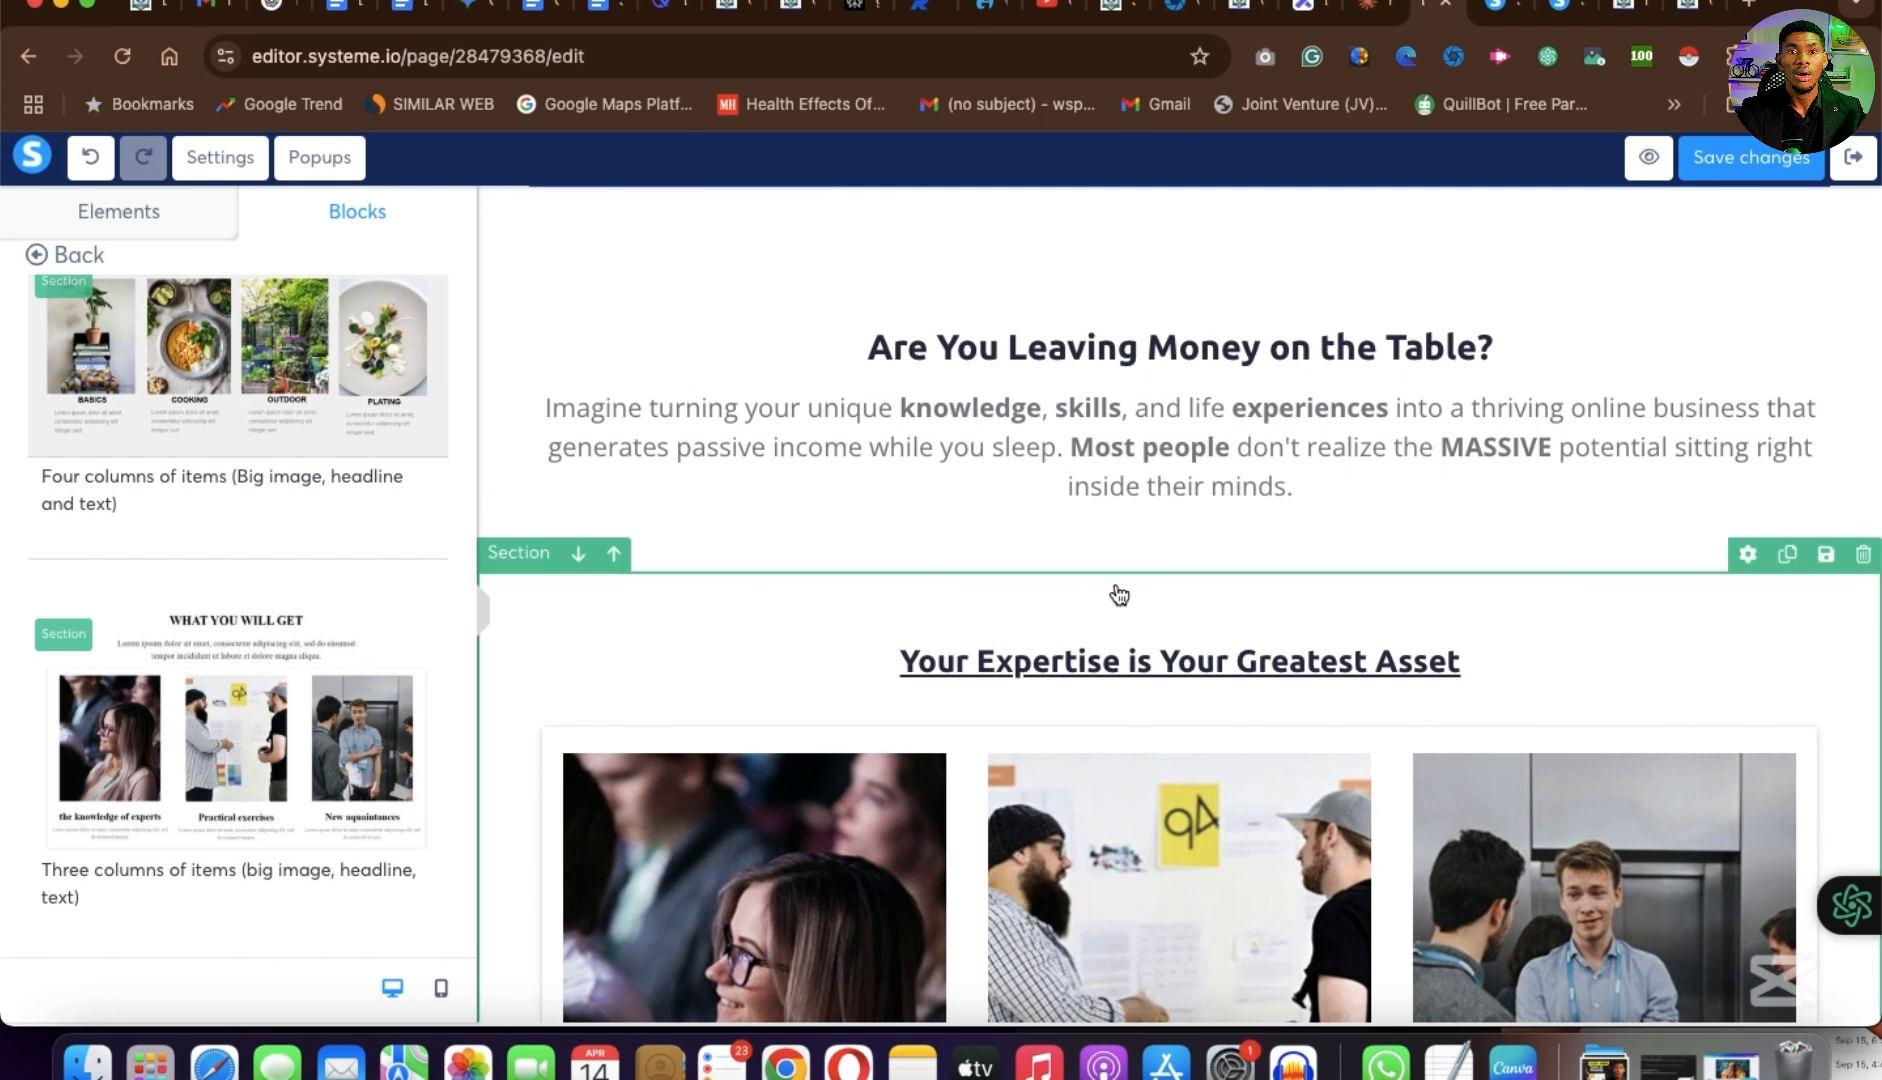
{"action": "scroll", "coordinate": [1173, 630], "scroll_direction": "down", "scroll_amount": 2}
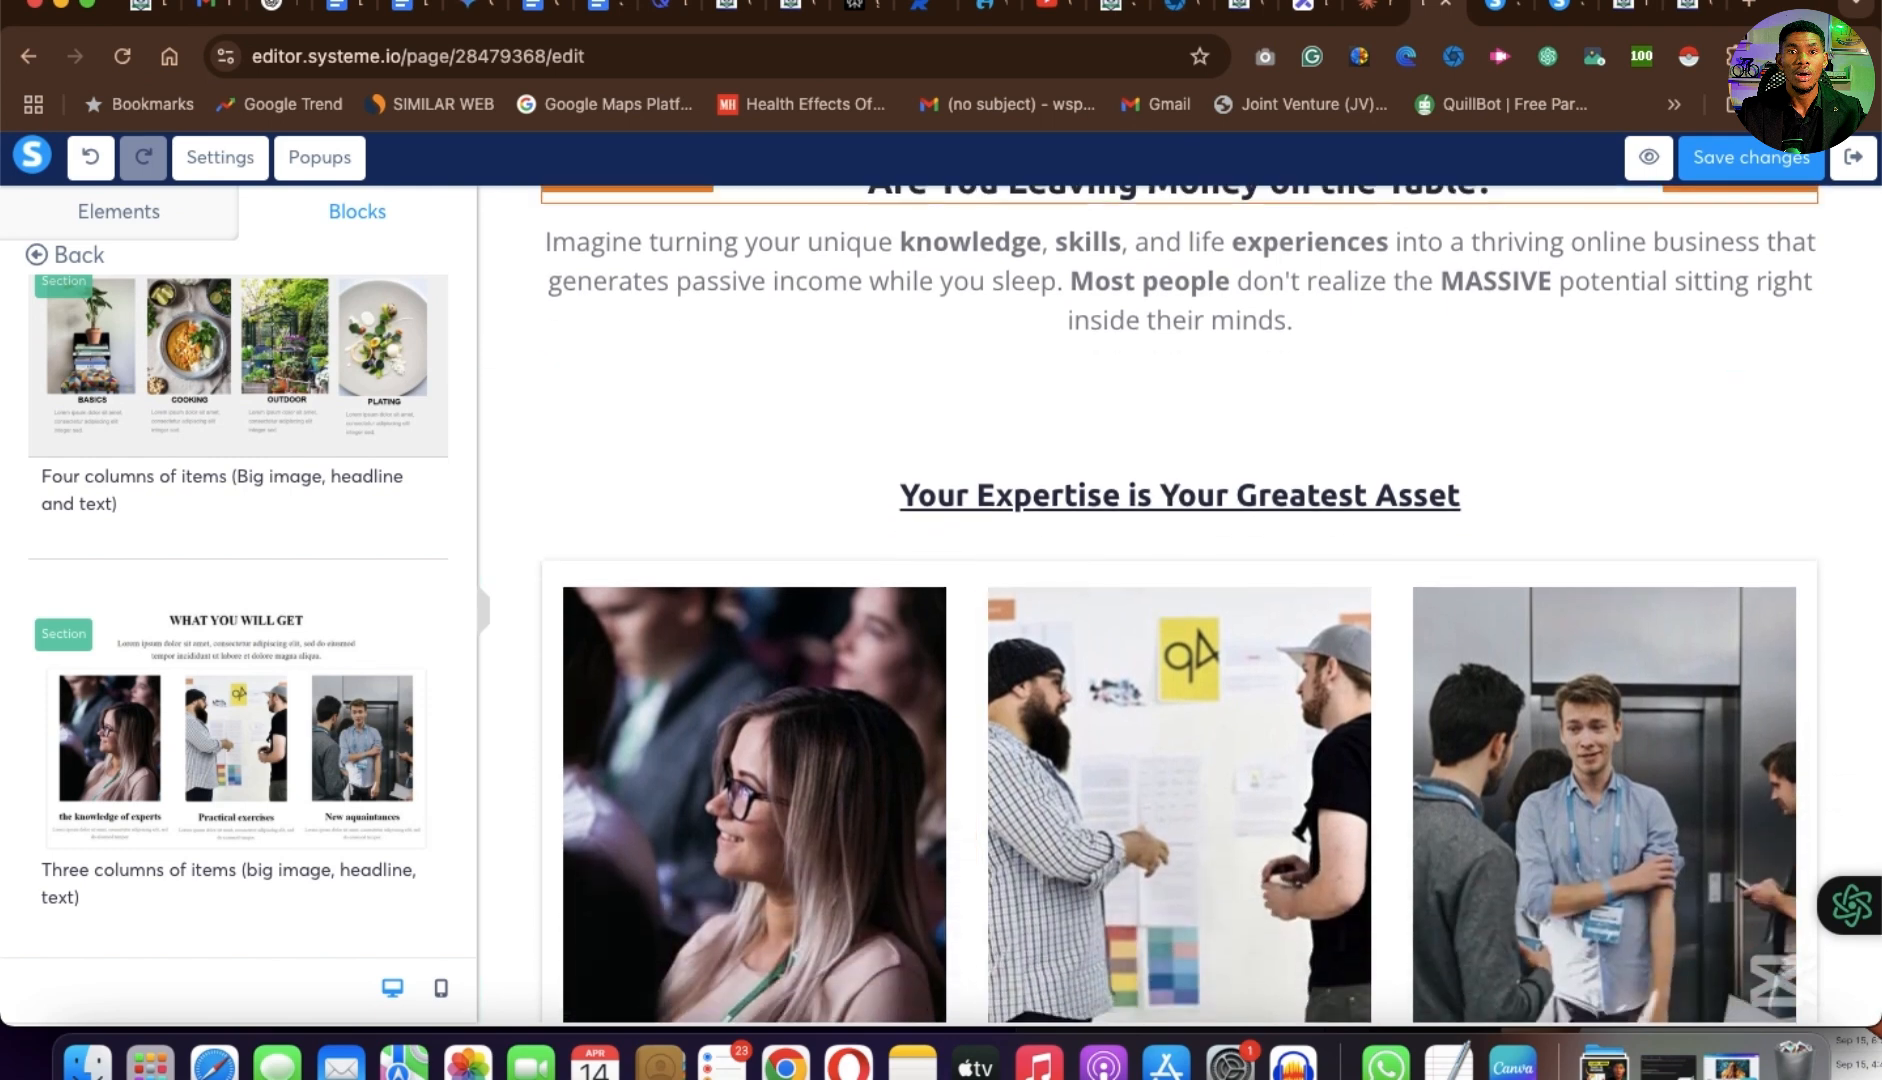
Copy the "Every single person has:" heading and its four bullet points from the example page's first column.
{"action": "left_click", "coordinate": [1690, 12]}
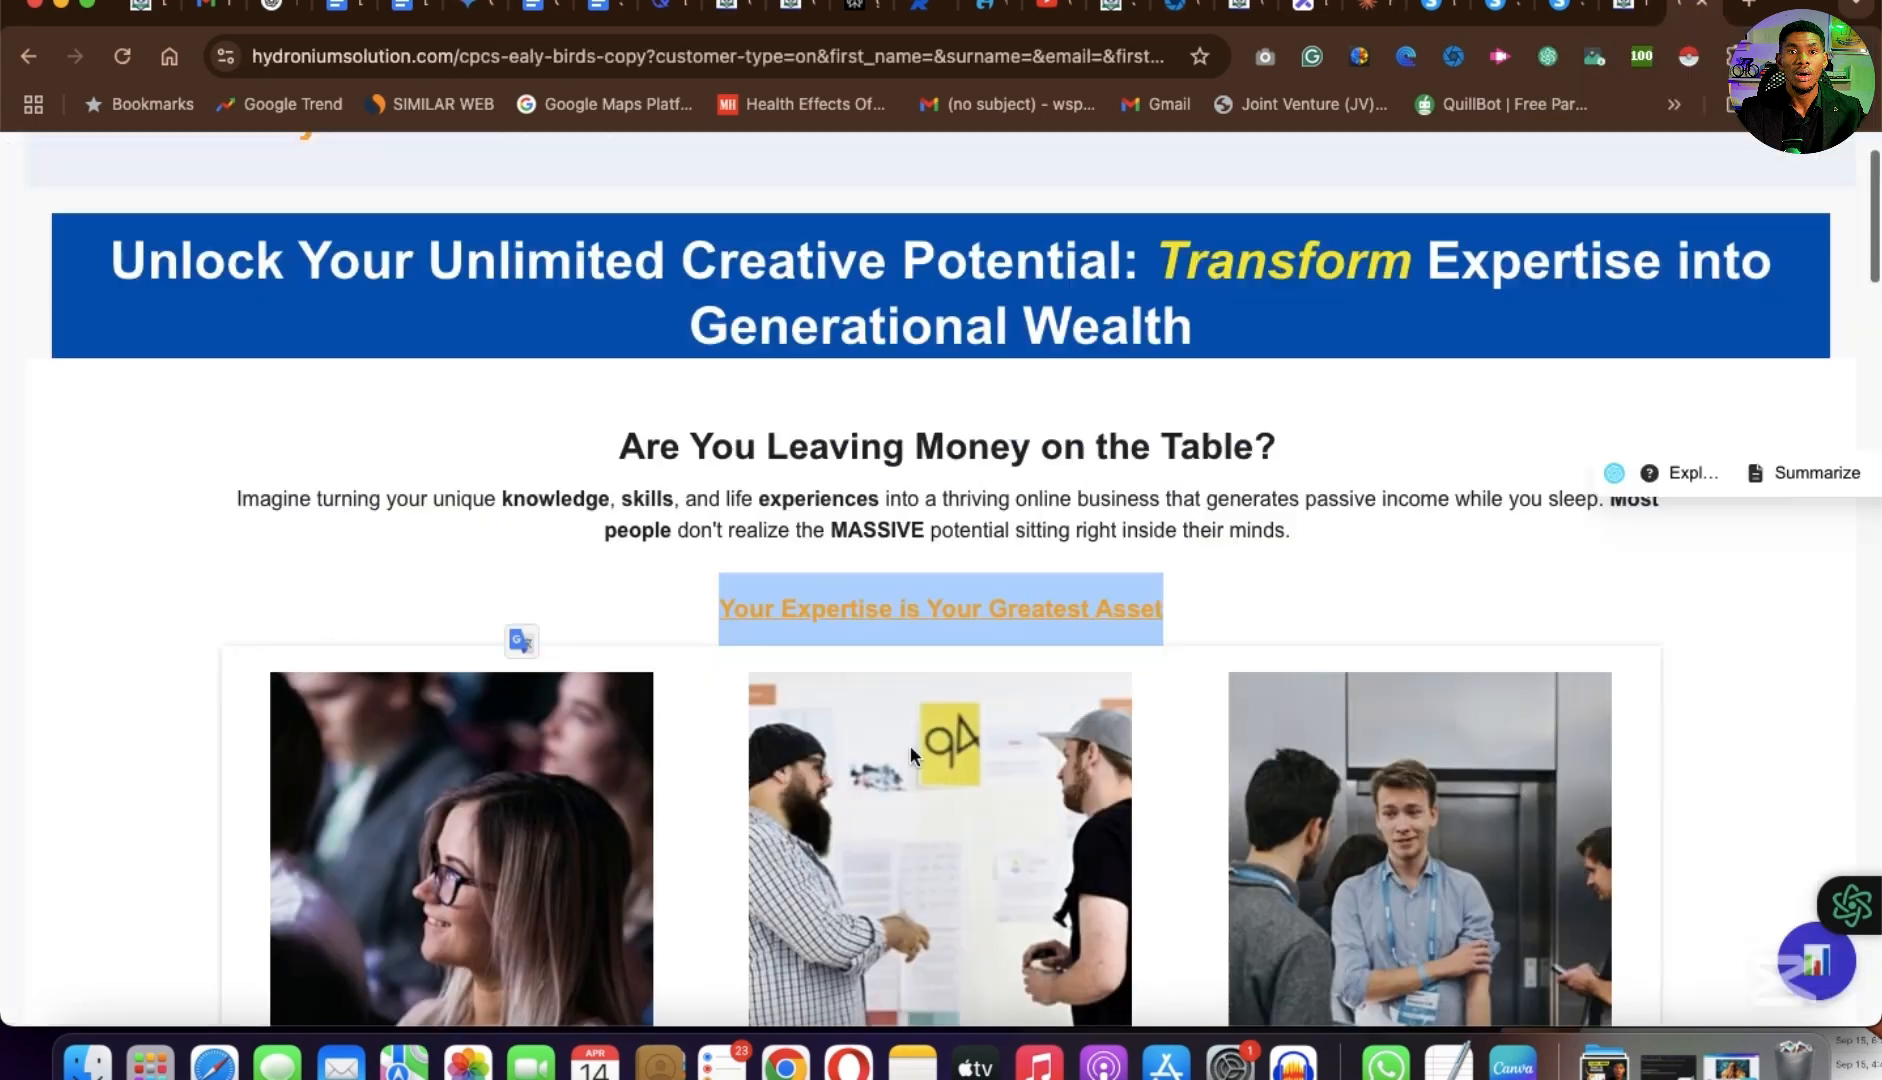
{"action": "scroll", "coordinate": [910, 745], "scroll_direction": "down", "scroll_amount": 5}
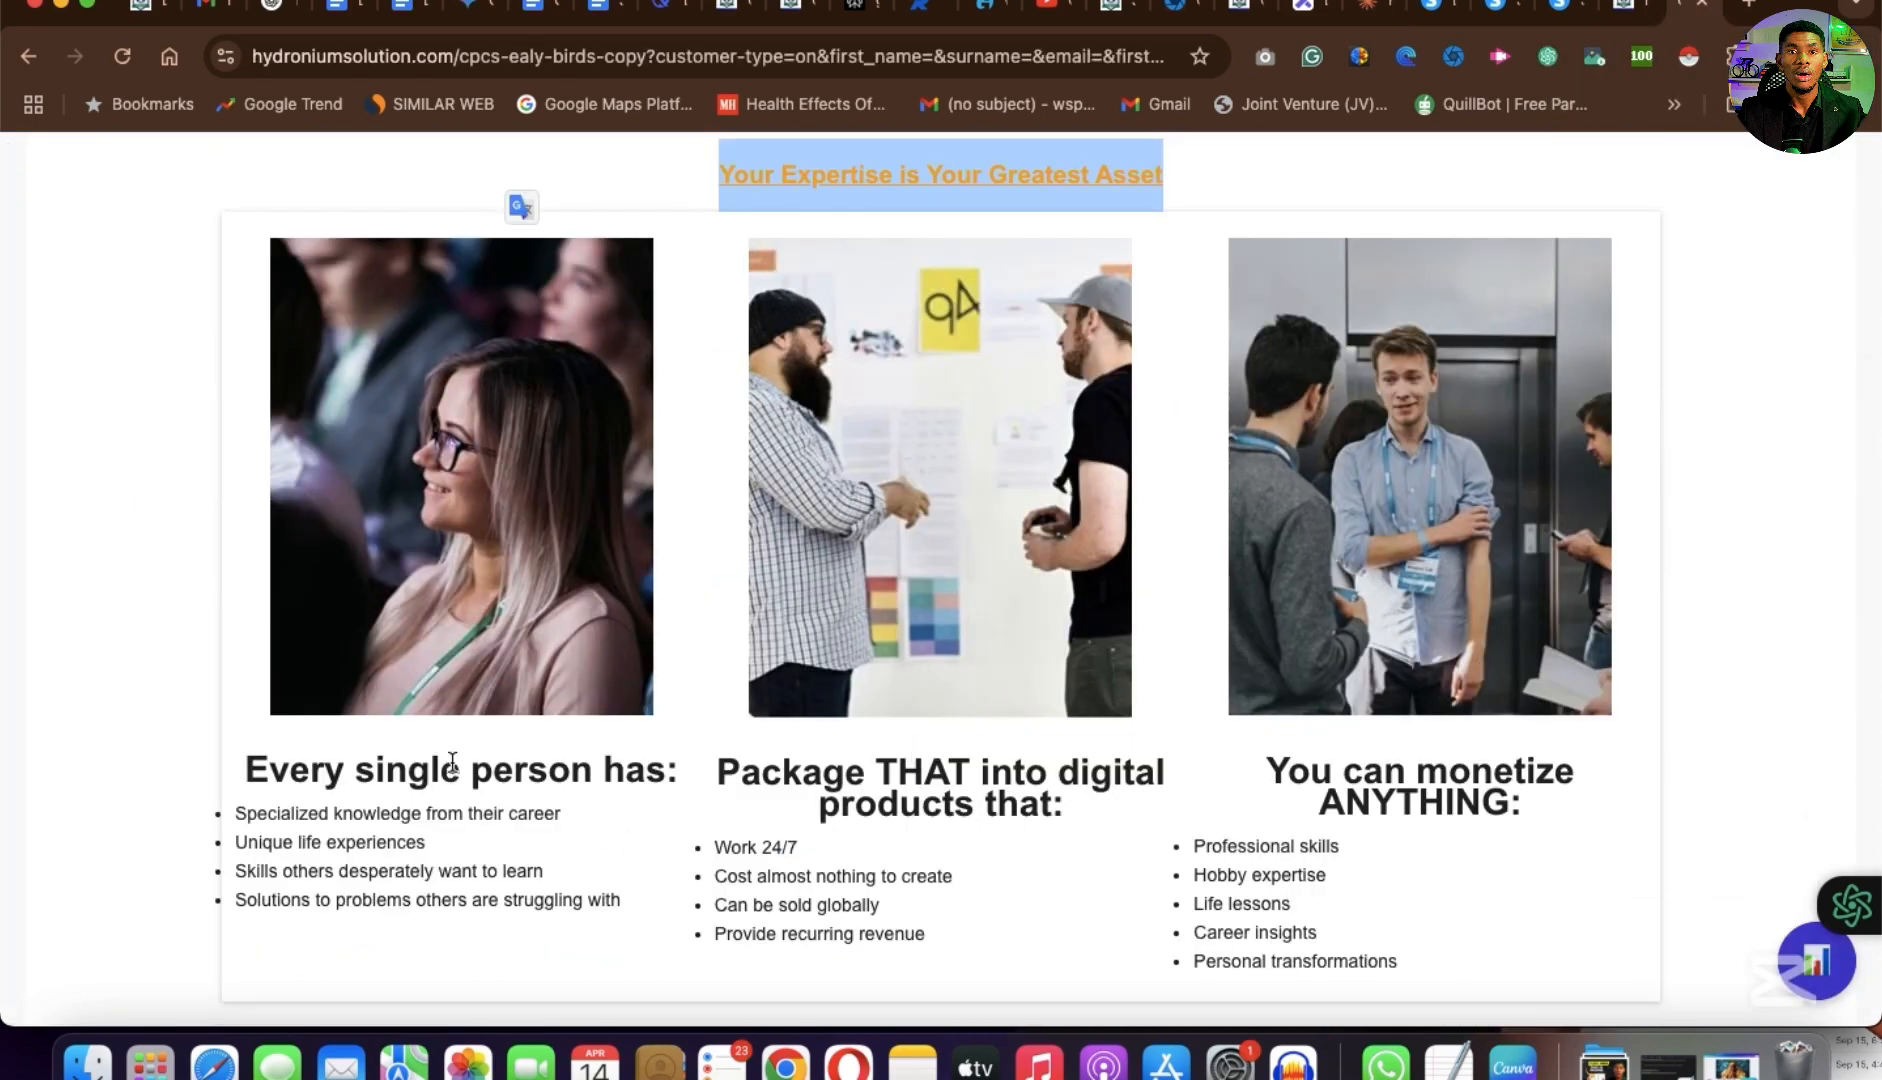
{"action": "left_click_drag", "start_coordinate": [622, 912], "coordinate": [225, 780]}
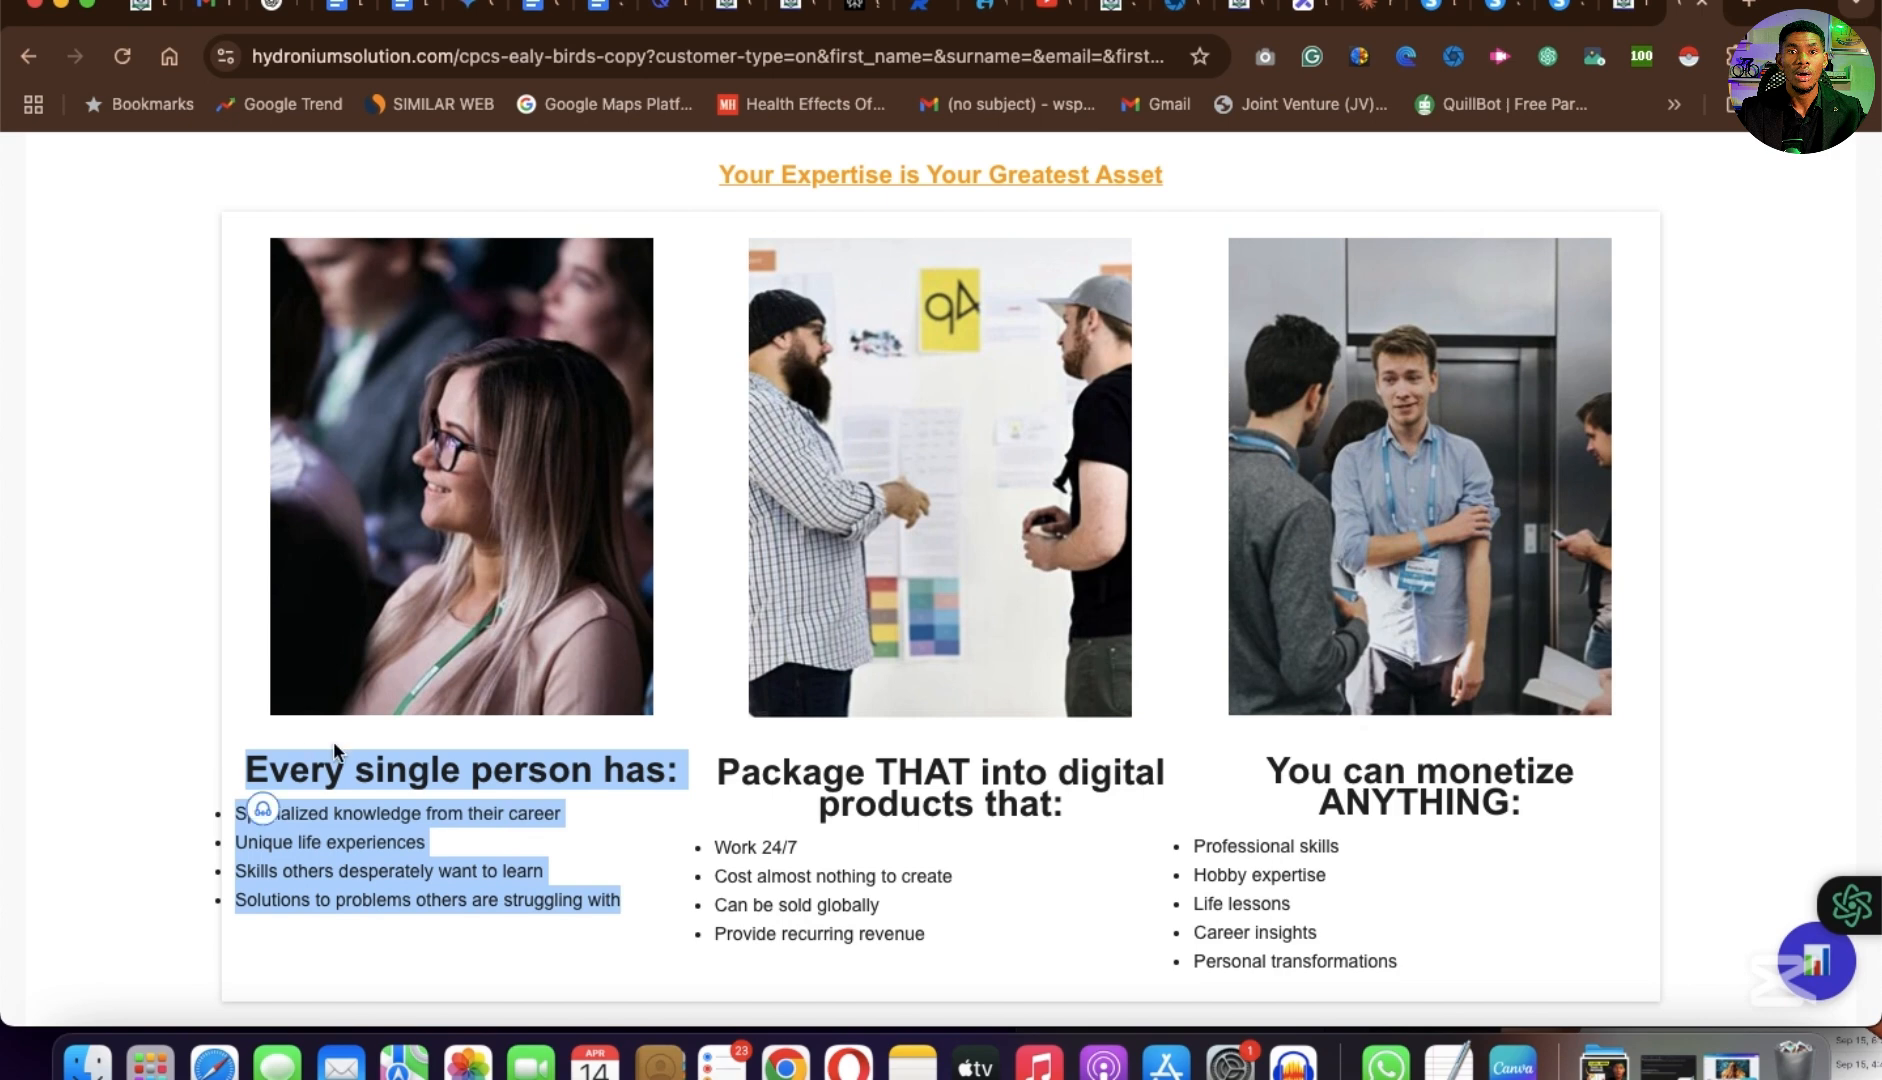
{"action": "scroll", "coordinate": [1292, 830], "scroll_direction": "down", "scroll_amount": 7}
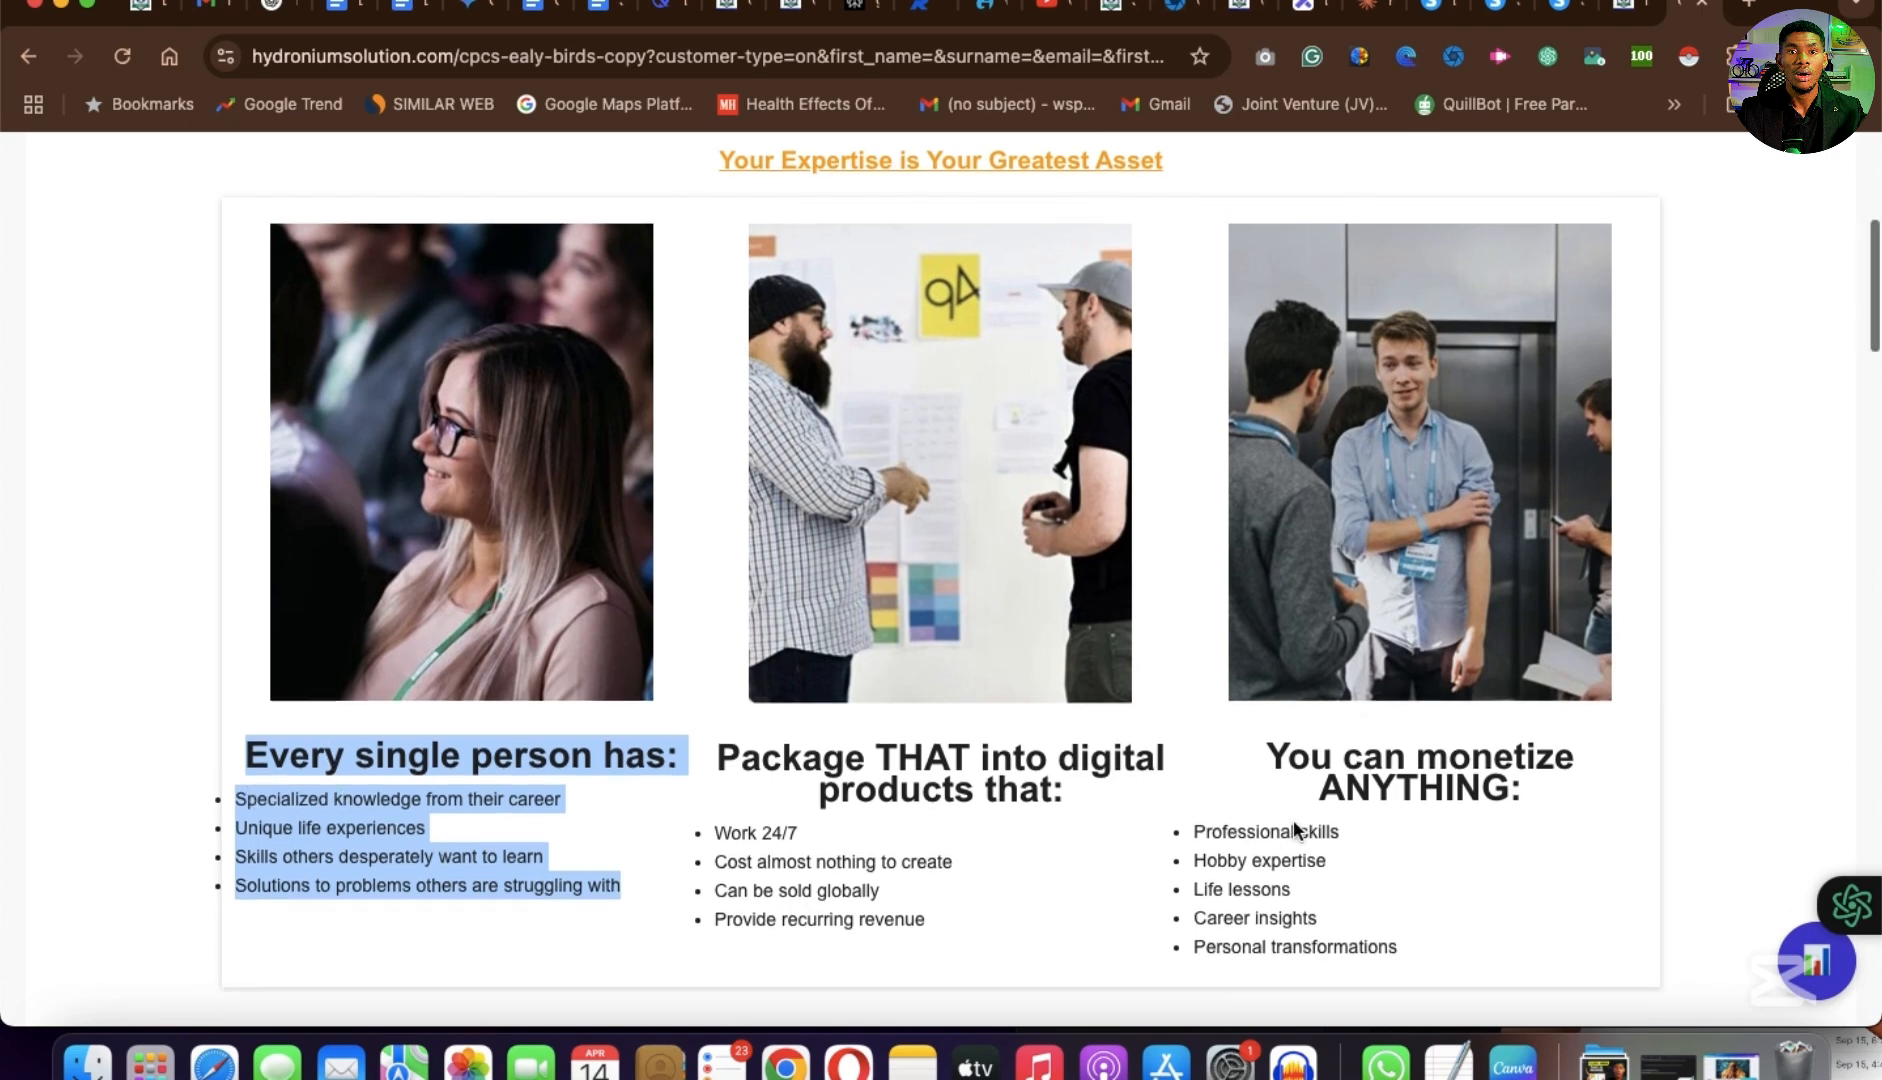
{"action": "scroll", "coordinate": [1292, 830], "scroll_direction": "up", "scroll_amount": 5}
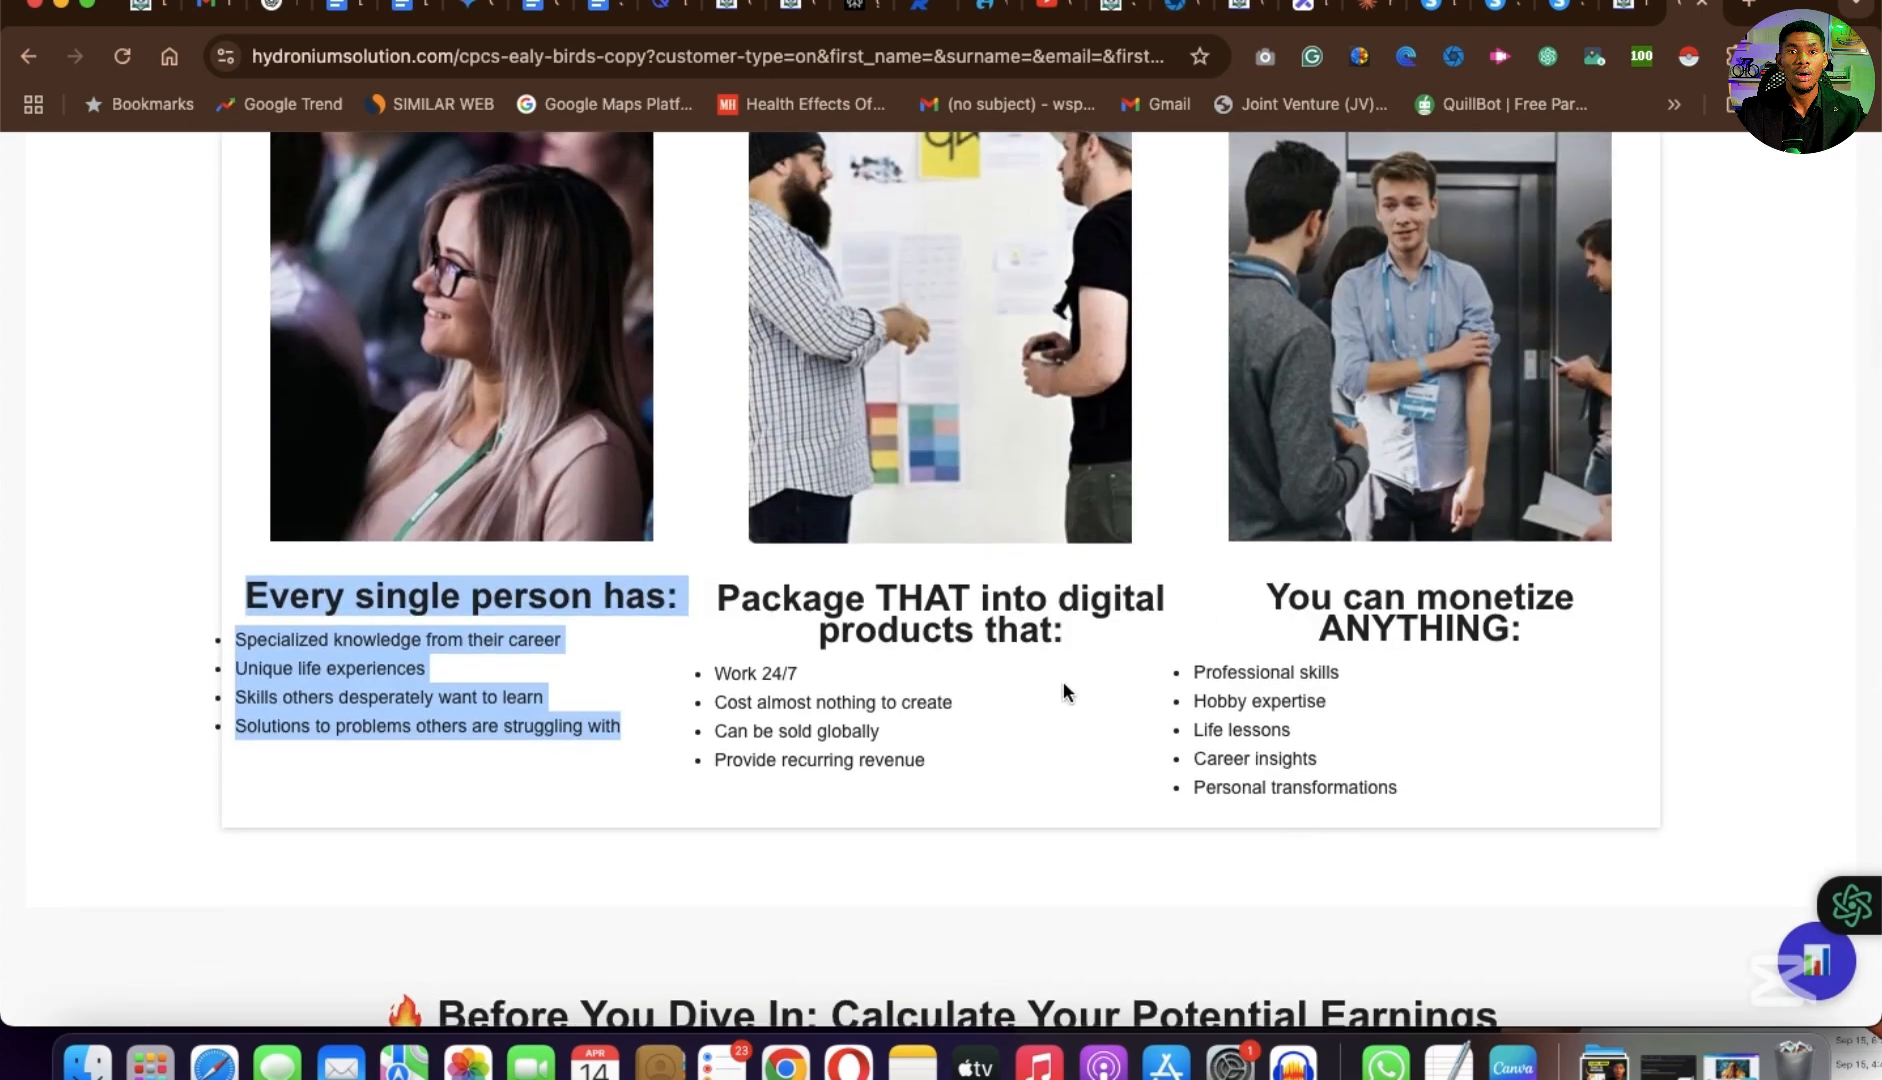
{"action": "scroll", "coordinate": [1063, 681], "scroll_direction": "down", "scroll_amount": 1}
{"action": "left_click", "coordinate": [1428, 20]}
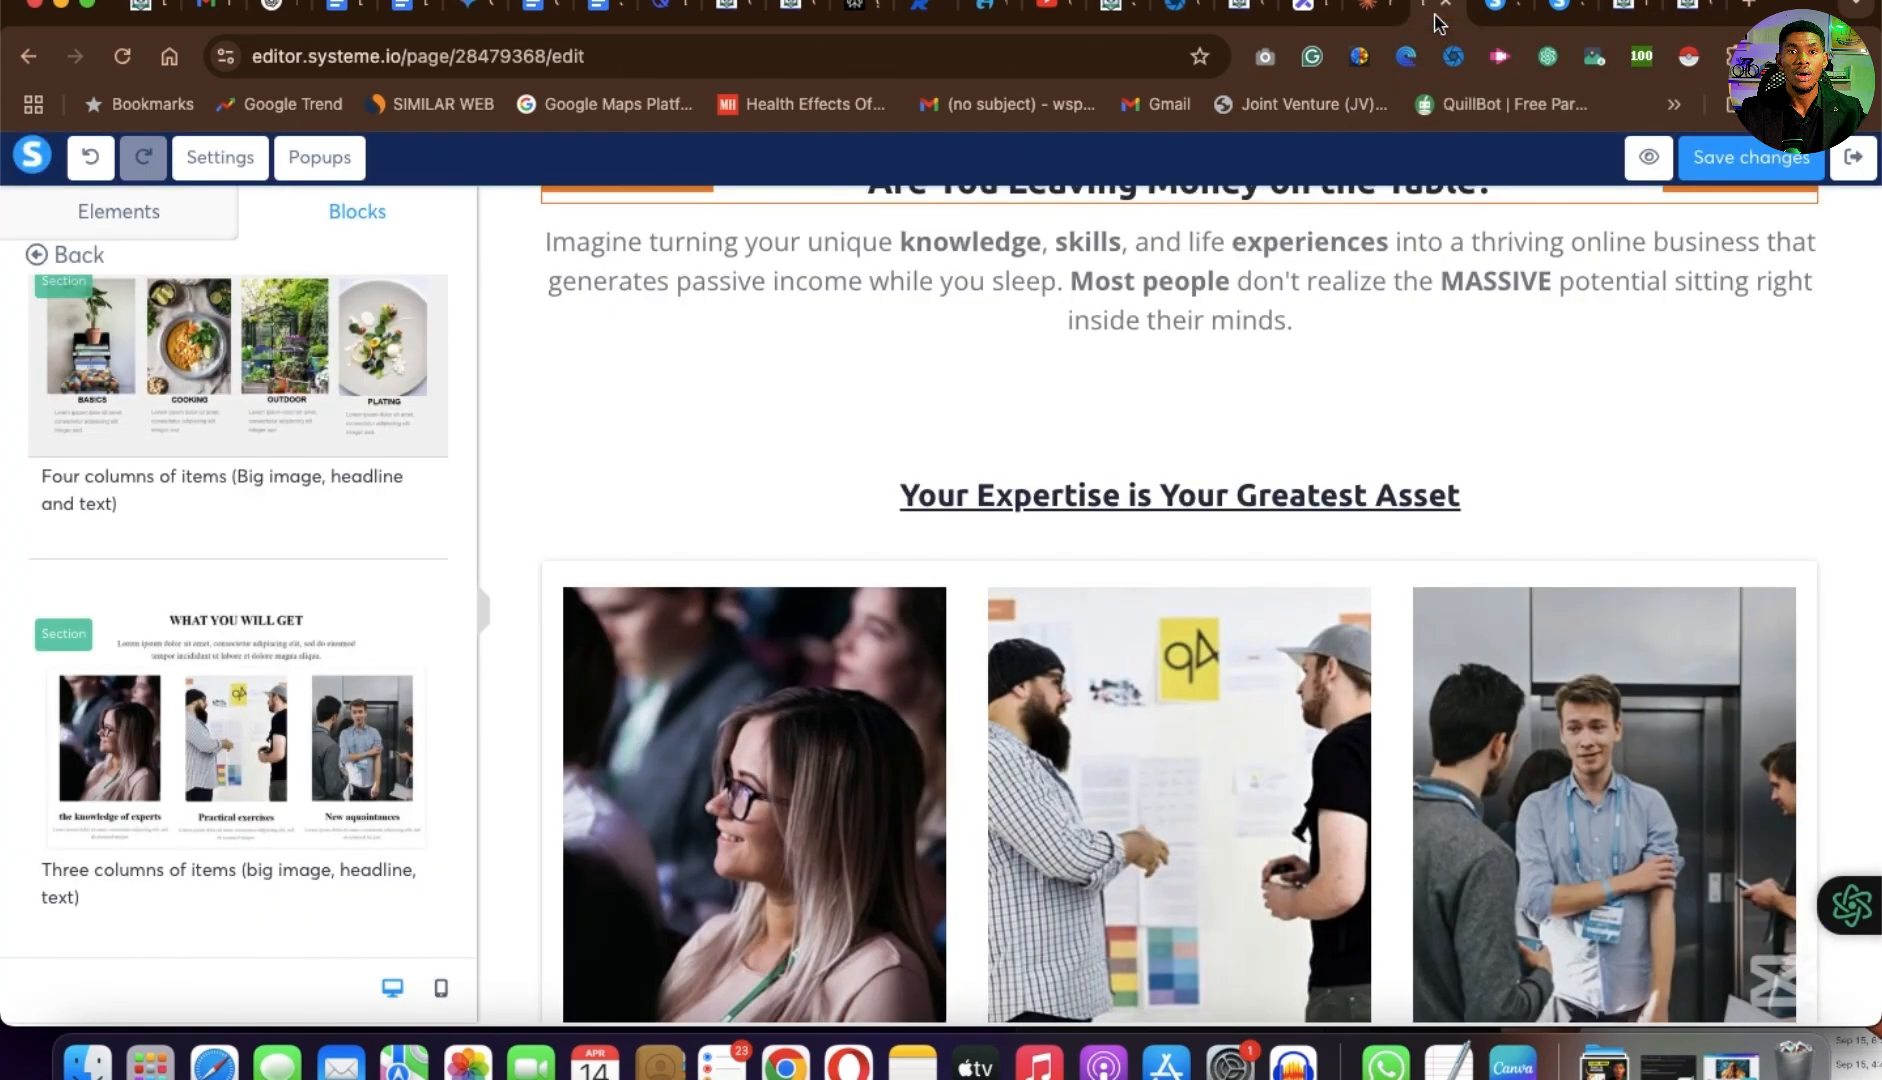
Color the "Your Expertise is Your Greatest Asset" headline orange, F5A623.
{"action": "scroll", "coordinate": [1028, 683], "scroll_direction": "down", "scroll_amount": 2}
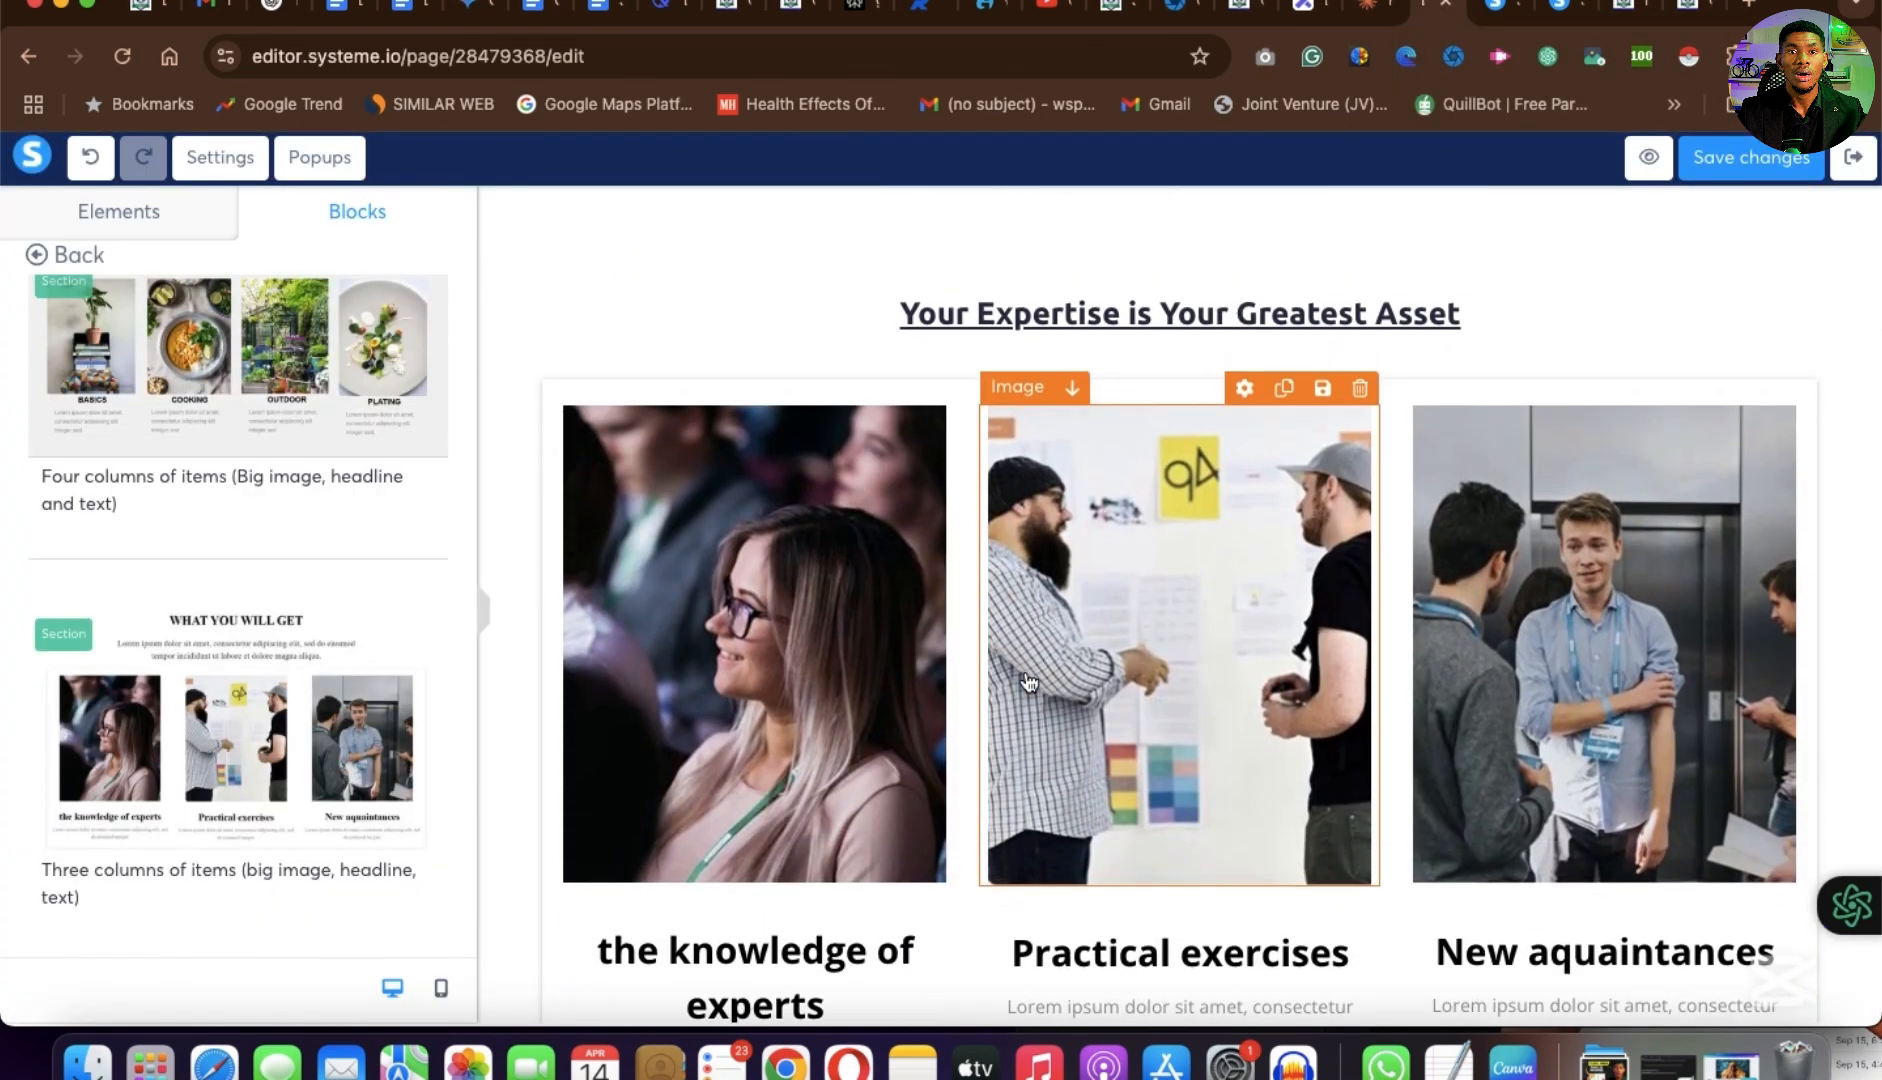
{"action": "left_click", "coordinate": [1311, 320]}
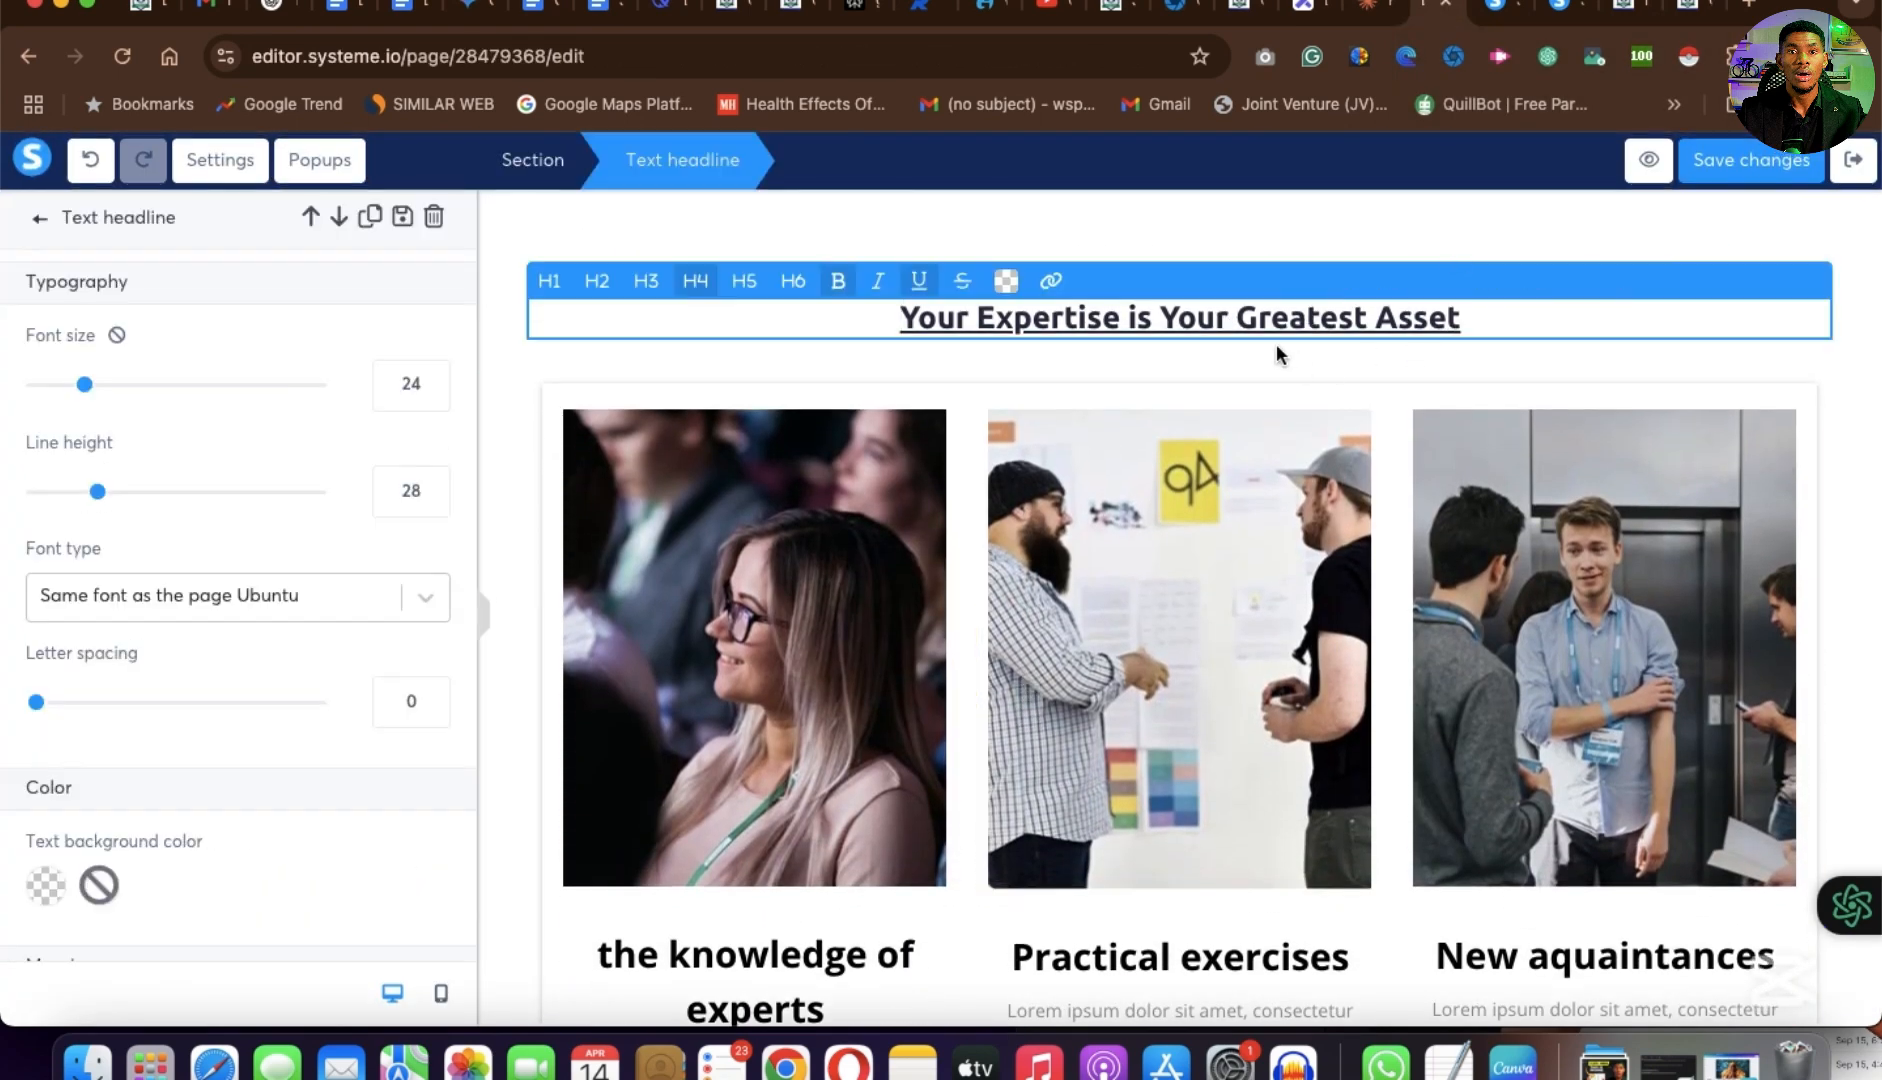
{"action": "key", "text": "super+a"}
{"action": "left_click", "coordinate": [1016, 287]}
{"action": "left_click", "coordinate": [1007, 284]}
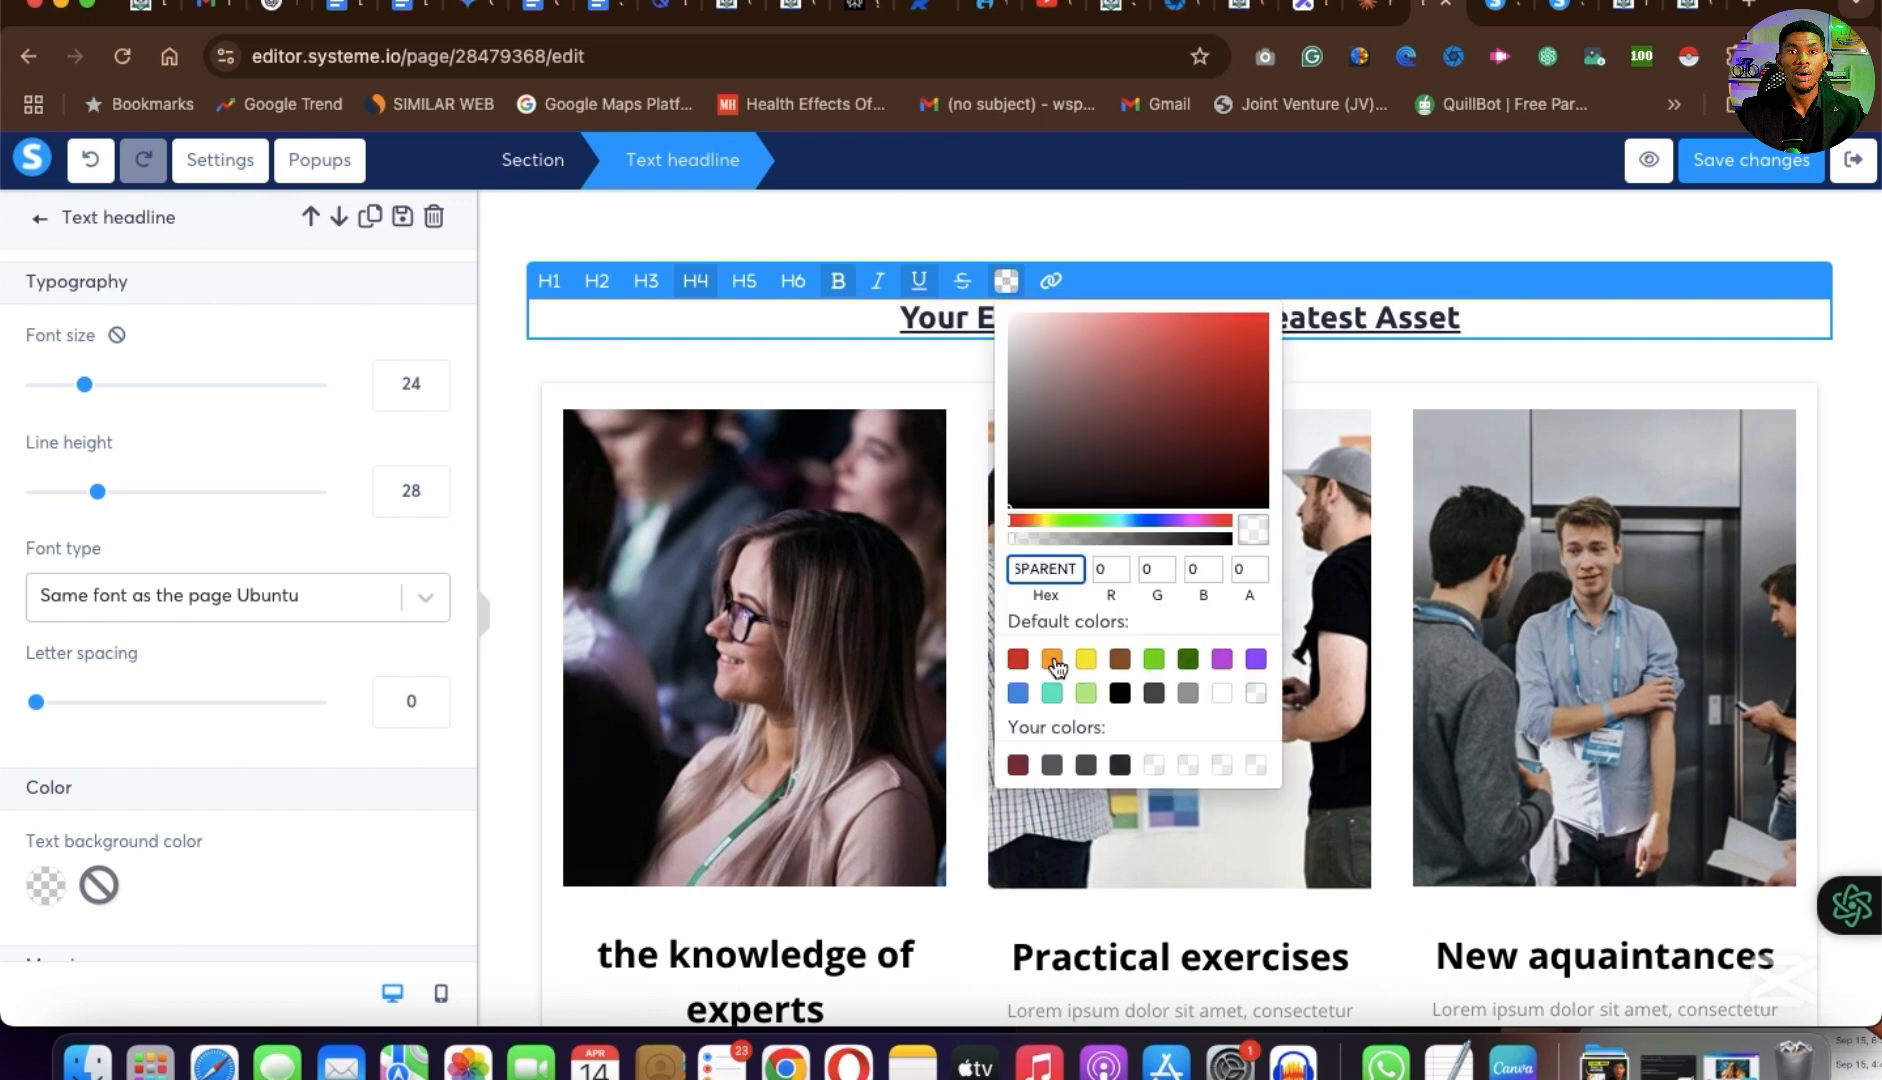
{"action": "left_click", "coordinate": [1052, 660]}
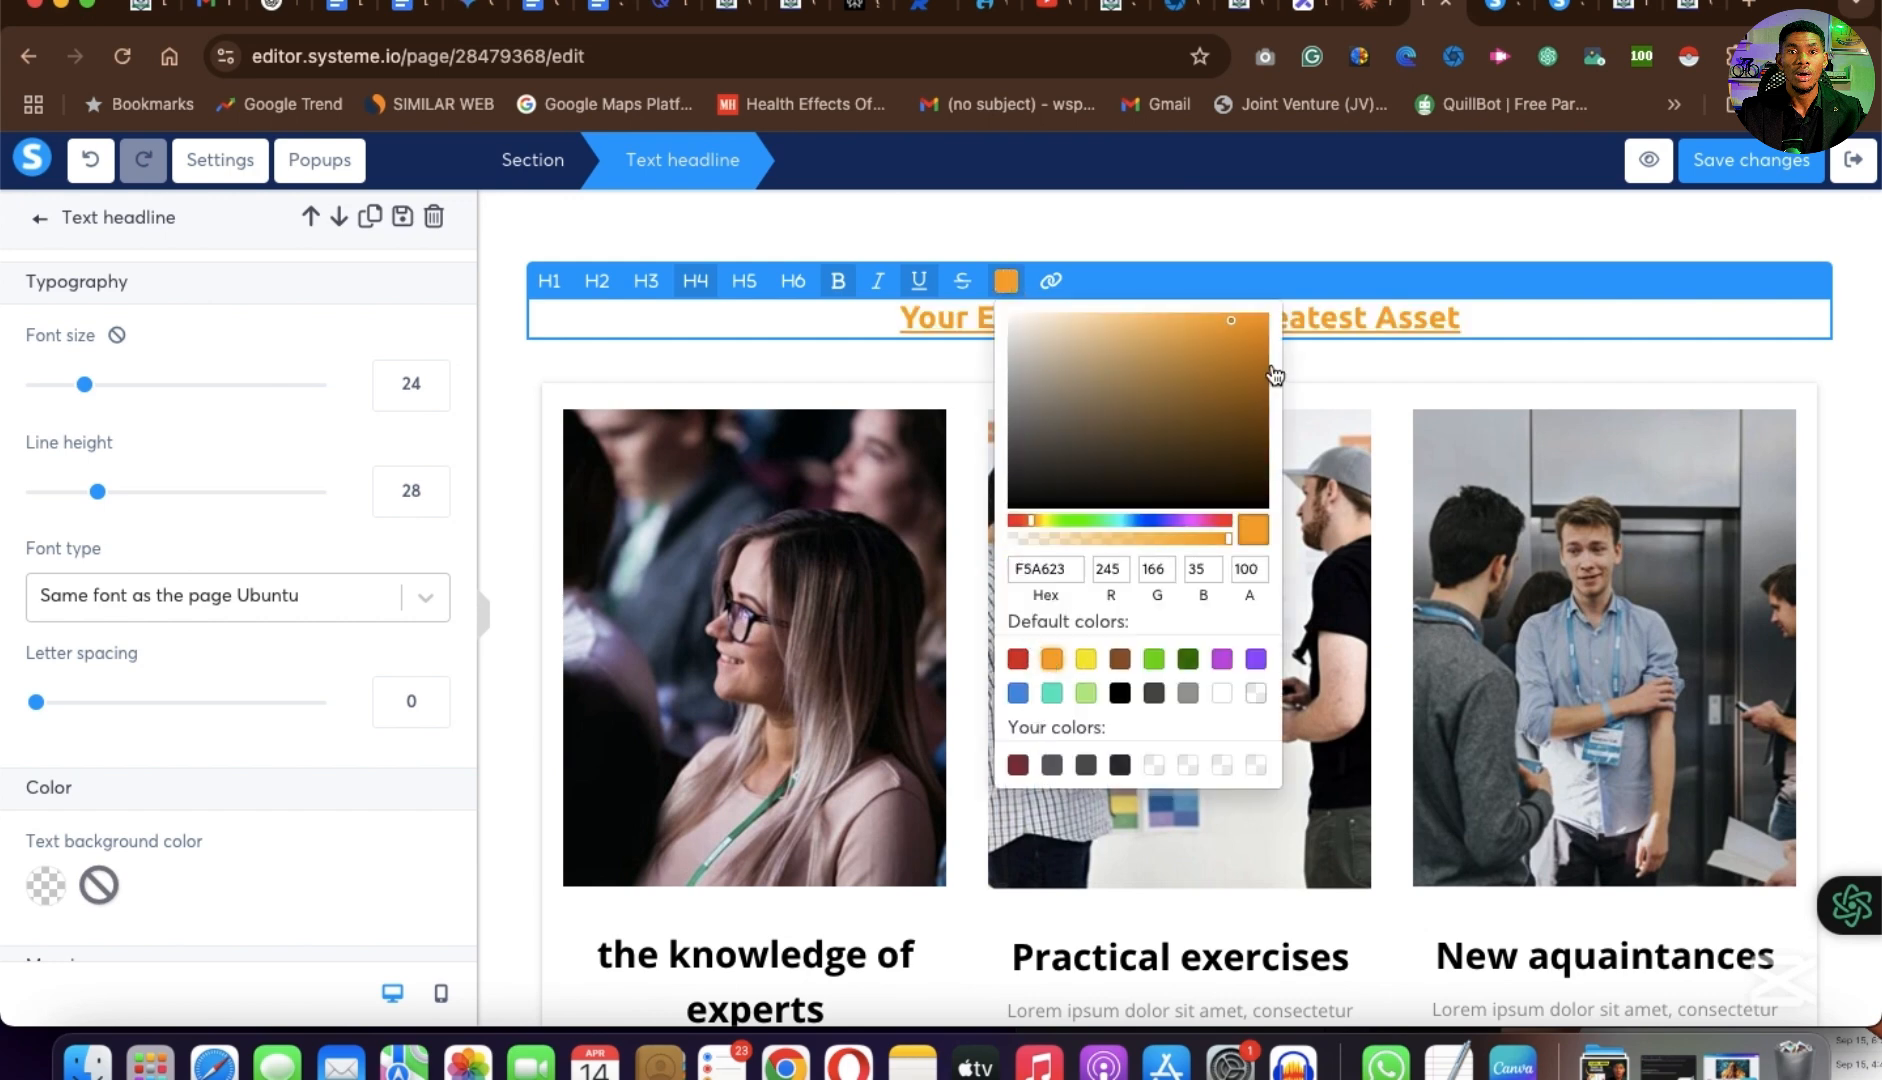
{"action": "left_click", "coordinate": [1700, 345]}
{"action": "left_click", "coordinate": [1701, 349]}
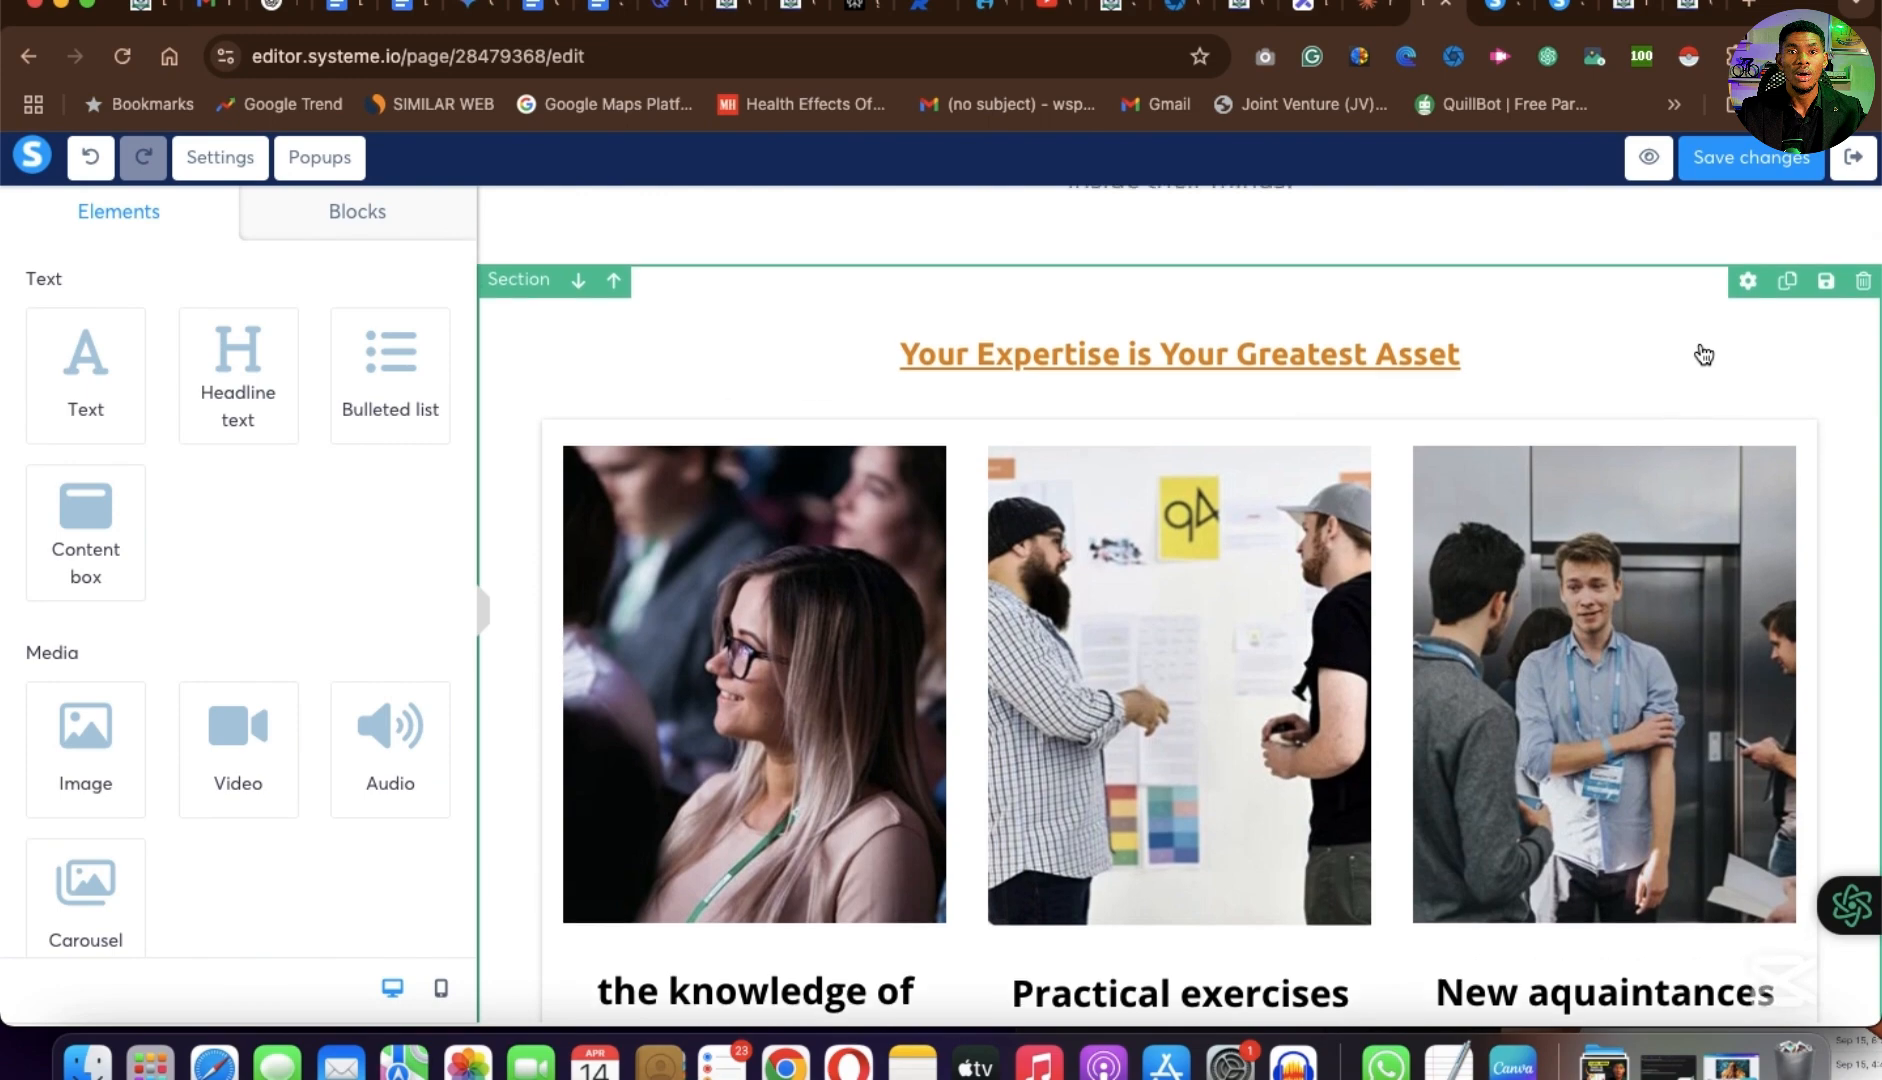
Replace the first column's "the knowledge of experts" heading with the text copied from the example page.
{"action": "scroll", "coordinate": [727, 606], "scroll_direction": "down", "scroll_amount": 5}
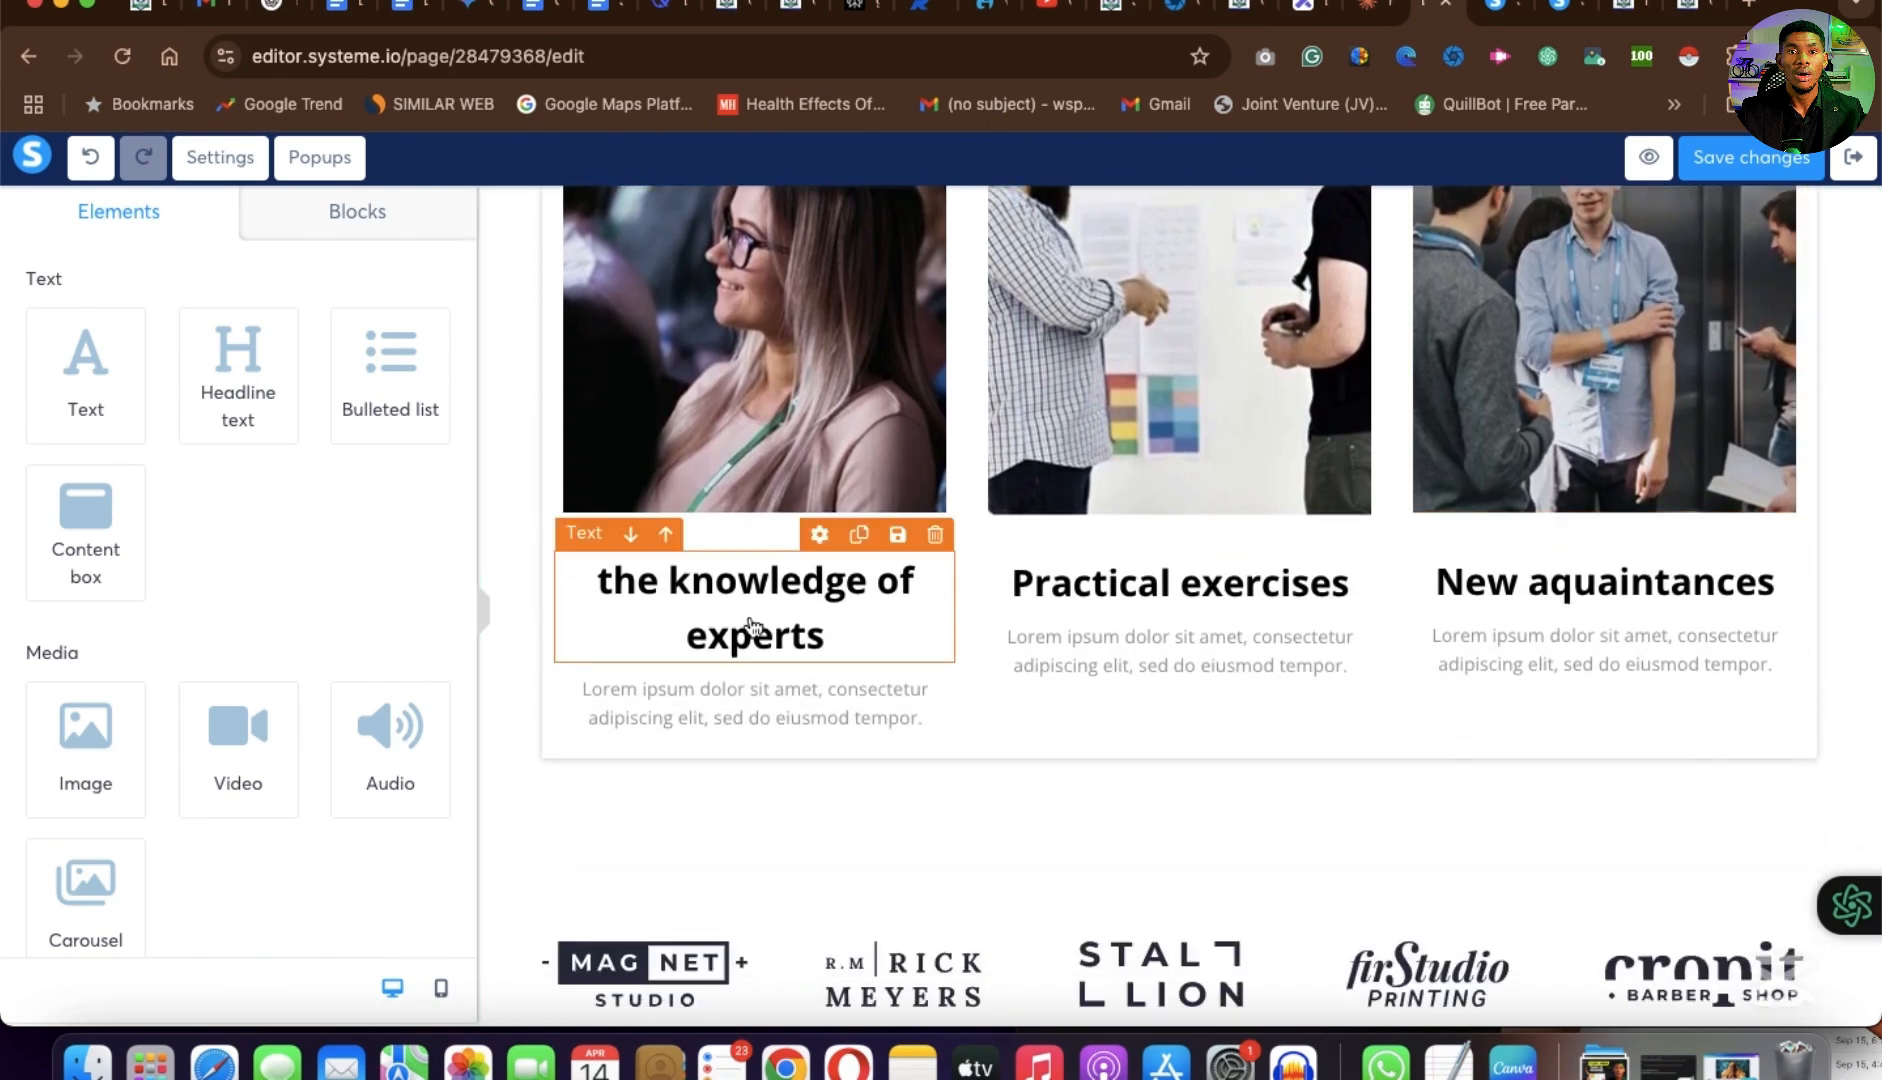
{"action": "left_click", "coordinate": [755, 627]}
{"action": "scroll", "coordinate": [745, 600], "scroll_direction": "down", "scroll_amount": 15}
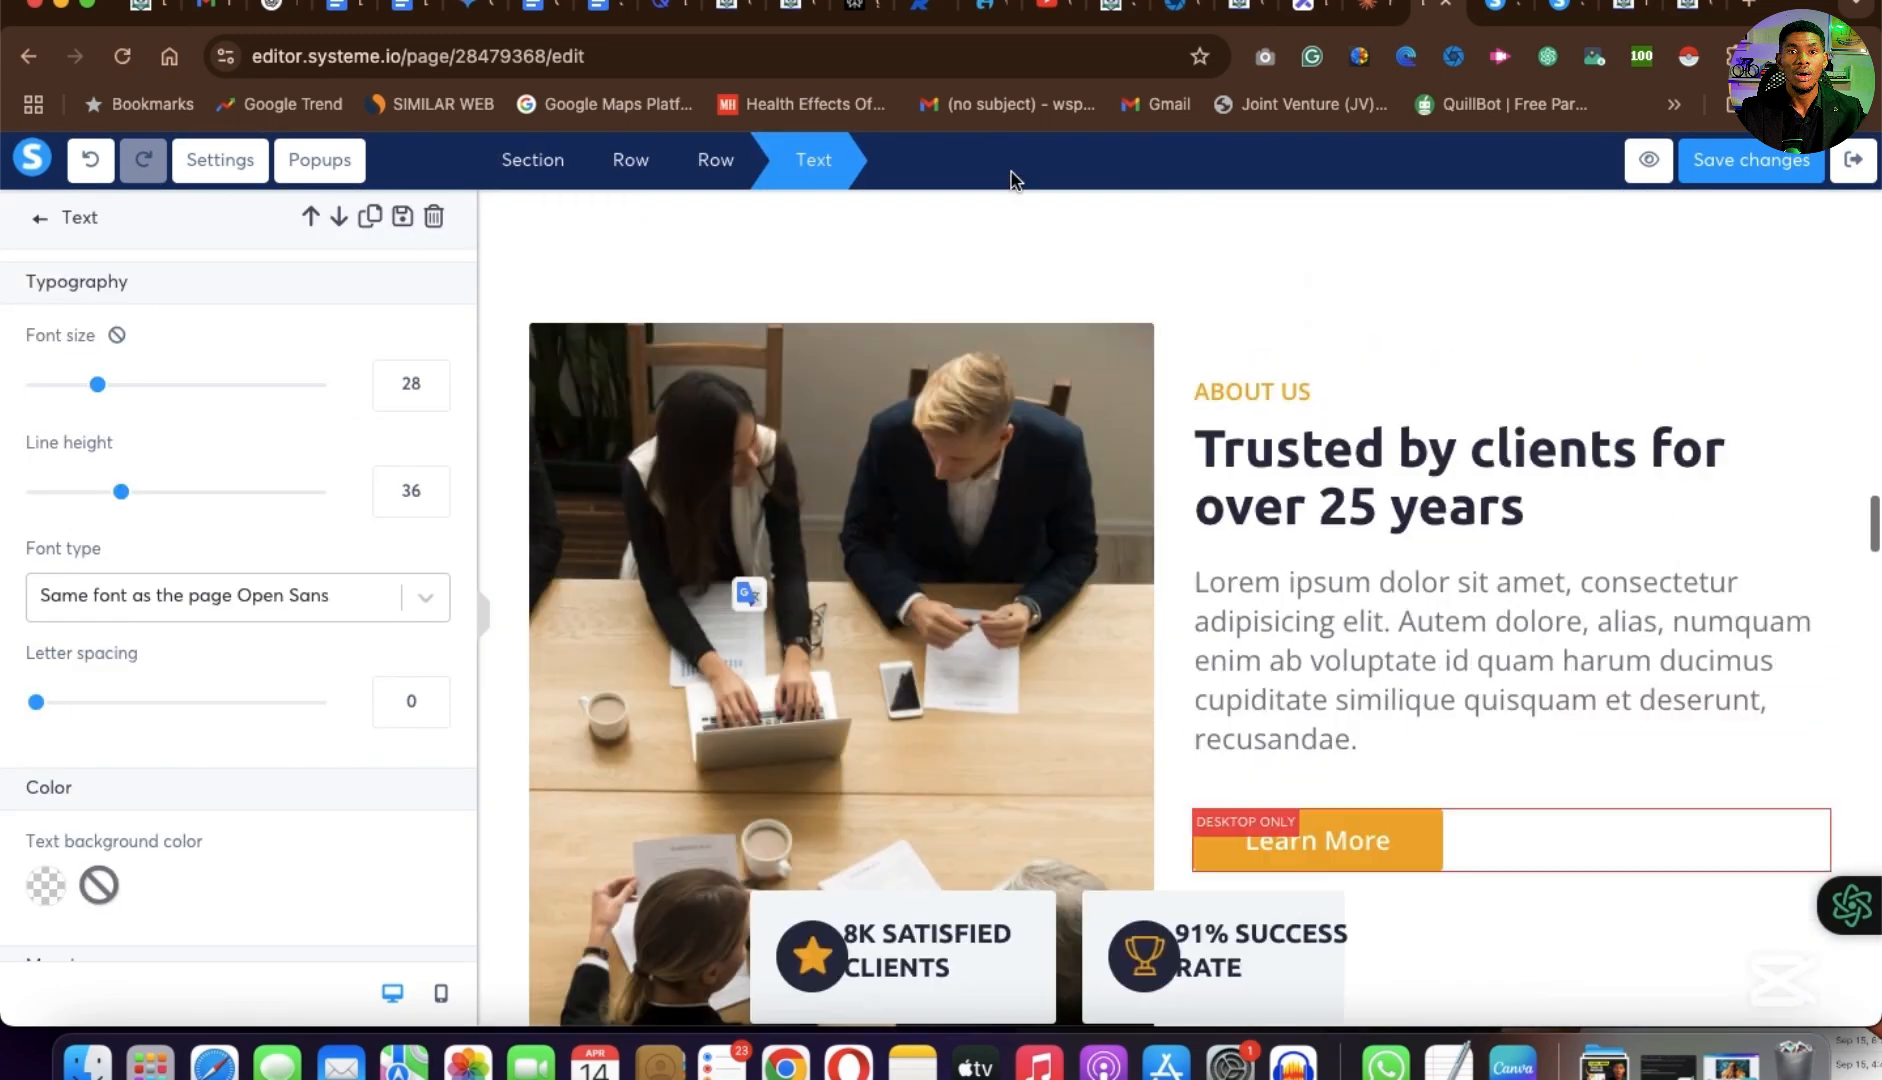
{"action": "scroll", "coordinate": [990, 600], "scroll_direction": "up", "scroll_amount": 15}
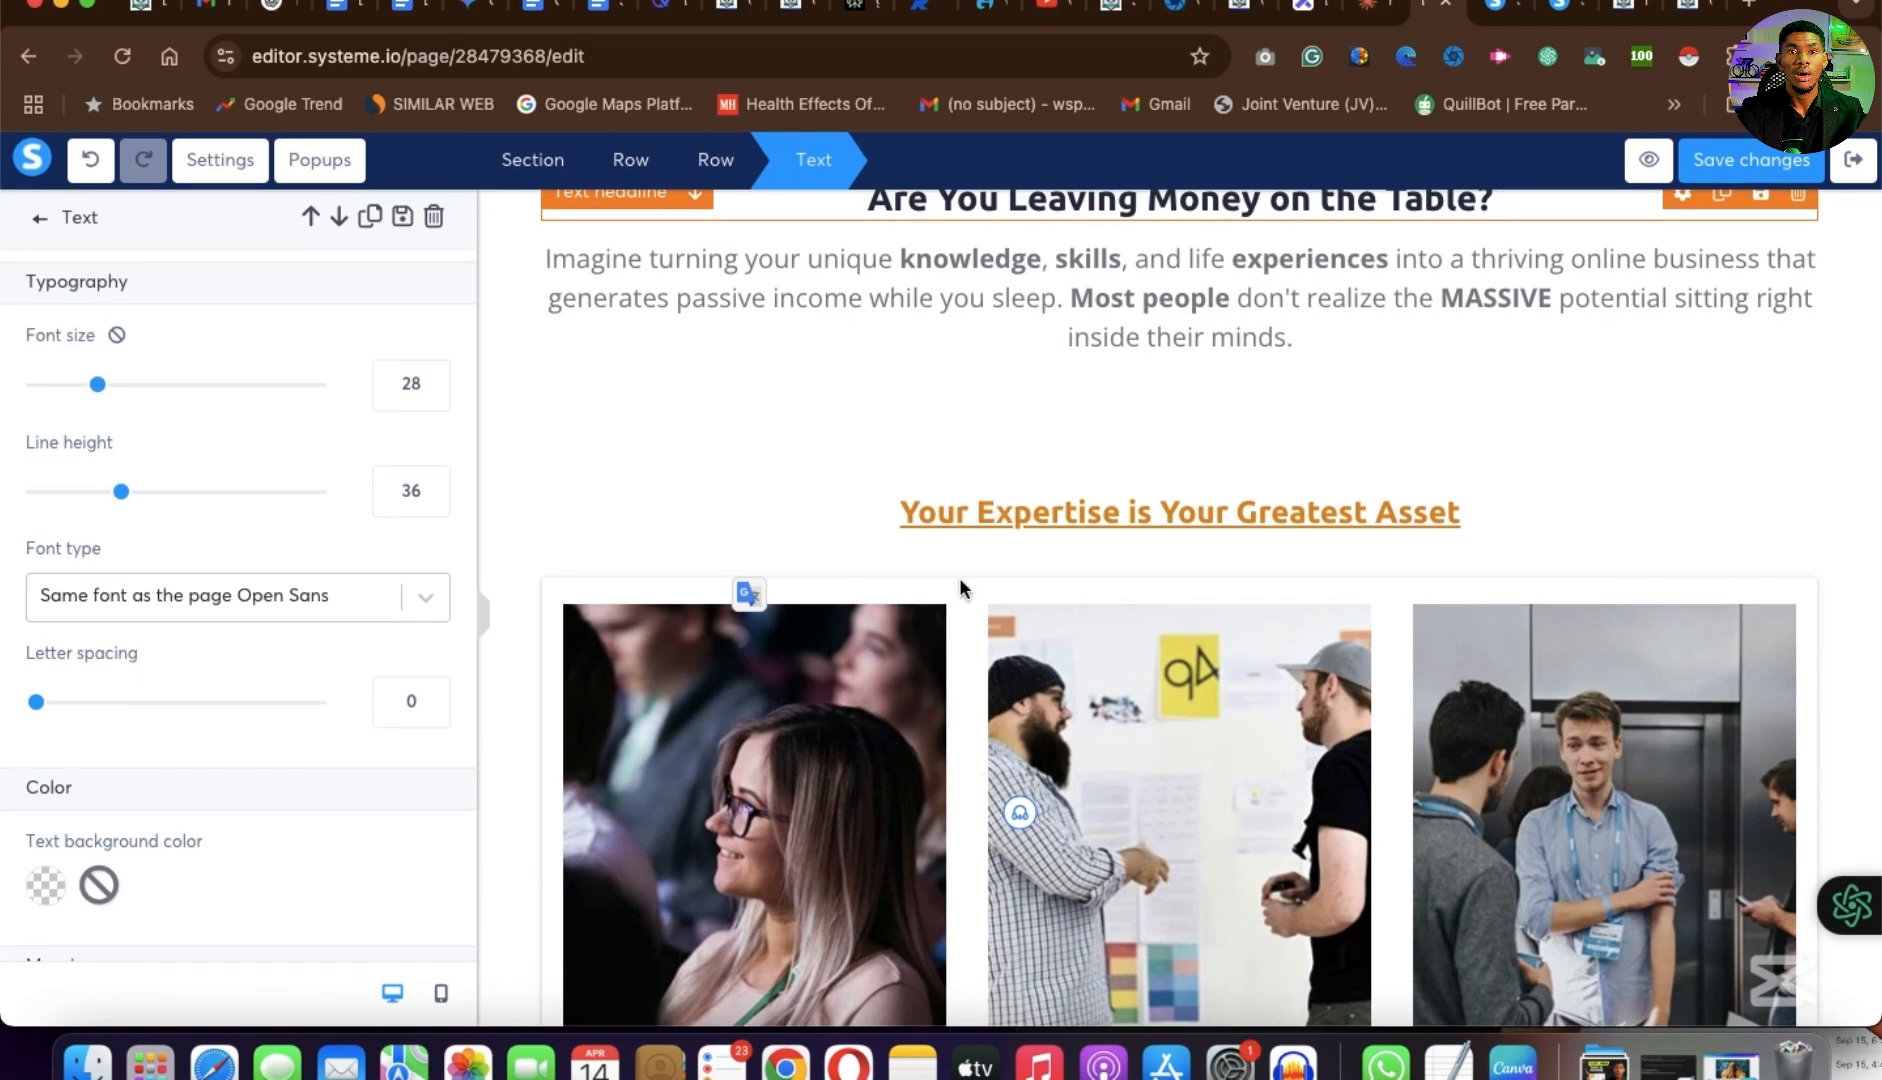
{"action": "left_click", "coordinate": [960, 584]}
{"action": "scroll", "coordinate": [960, 584], "scroll_direction": "down", "scroll_amount": 8}
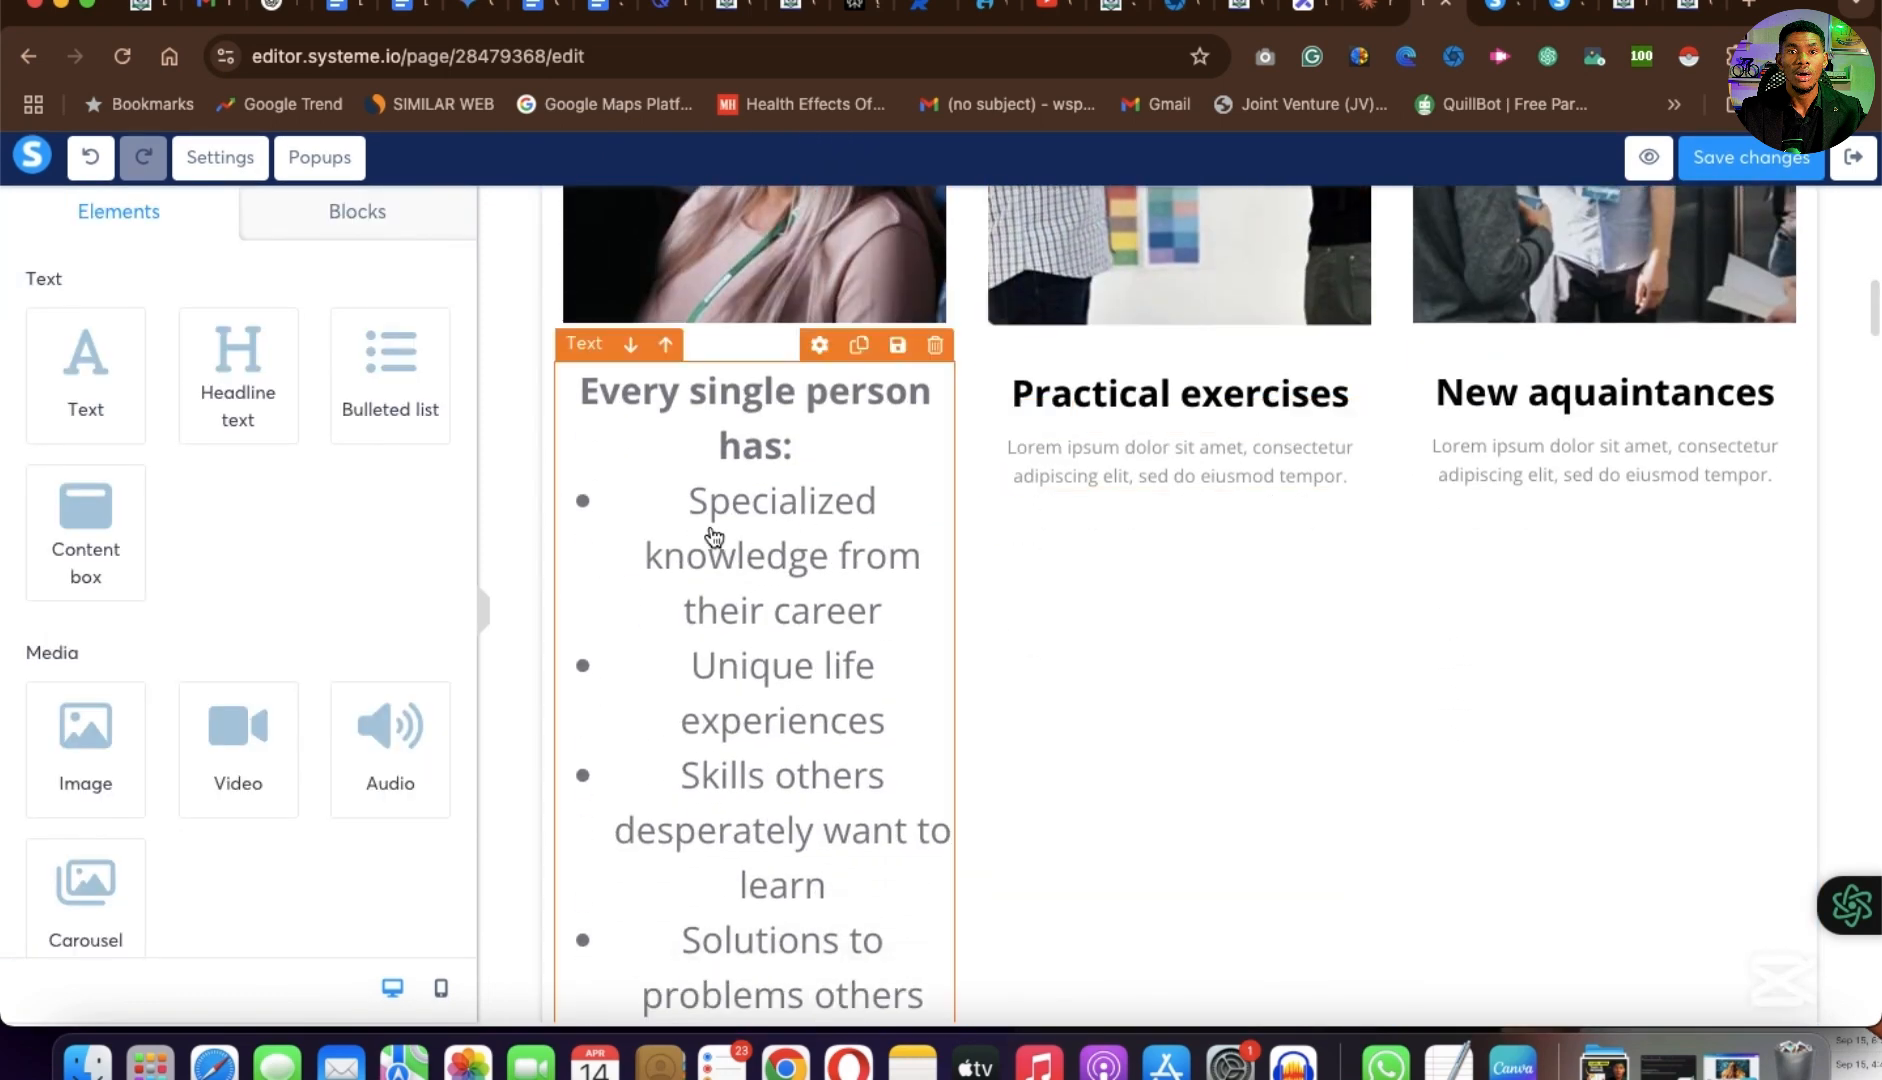
Cut the bullet list out of the first column's heading so only "Every single person has:" remains.
{"action": "left_click", "coordinate": [708, 505]}
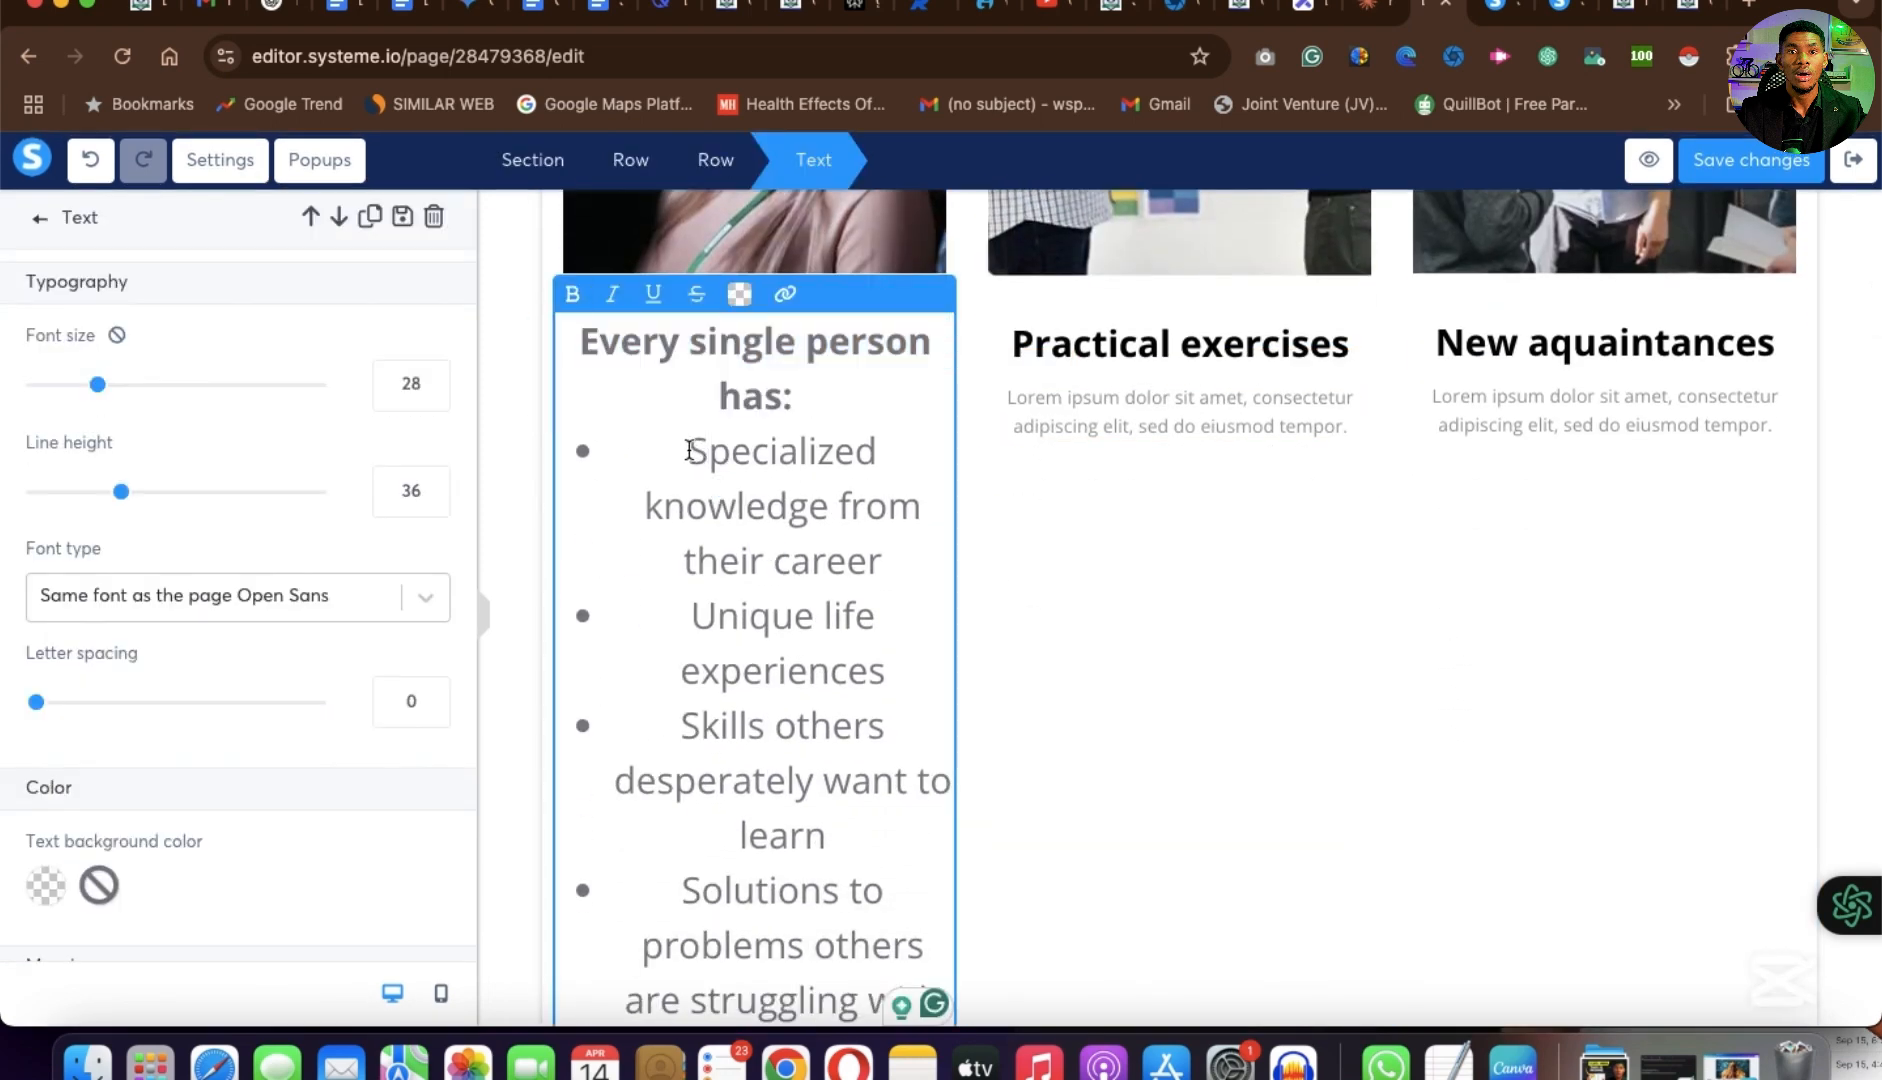
{"action": "left_click", "coordinate": [689, 450]}
{"action": "key", "text": "shift+super+Down"}
{"action": "key", "text": "super+x"}
{"action": "key", "text": "BackSpace"}
{"action": "key", "text": "BackSpace"}
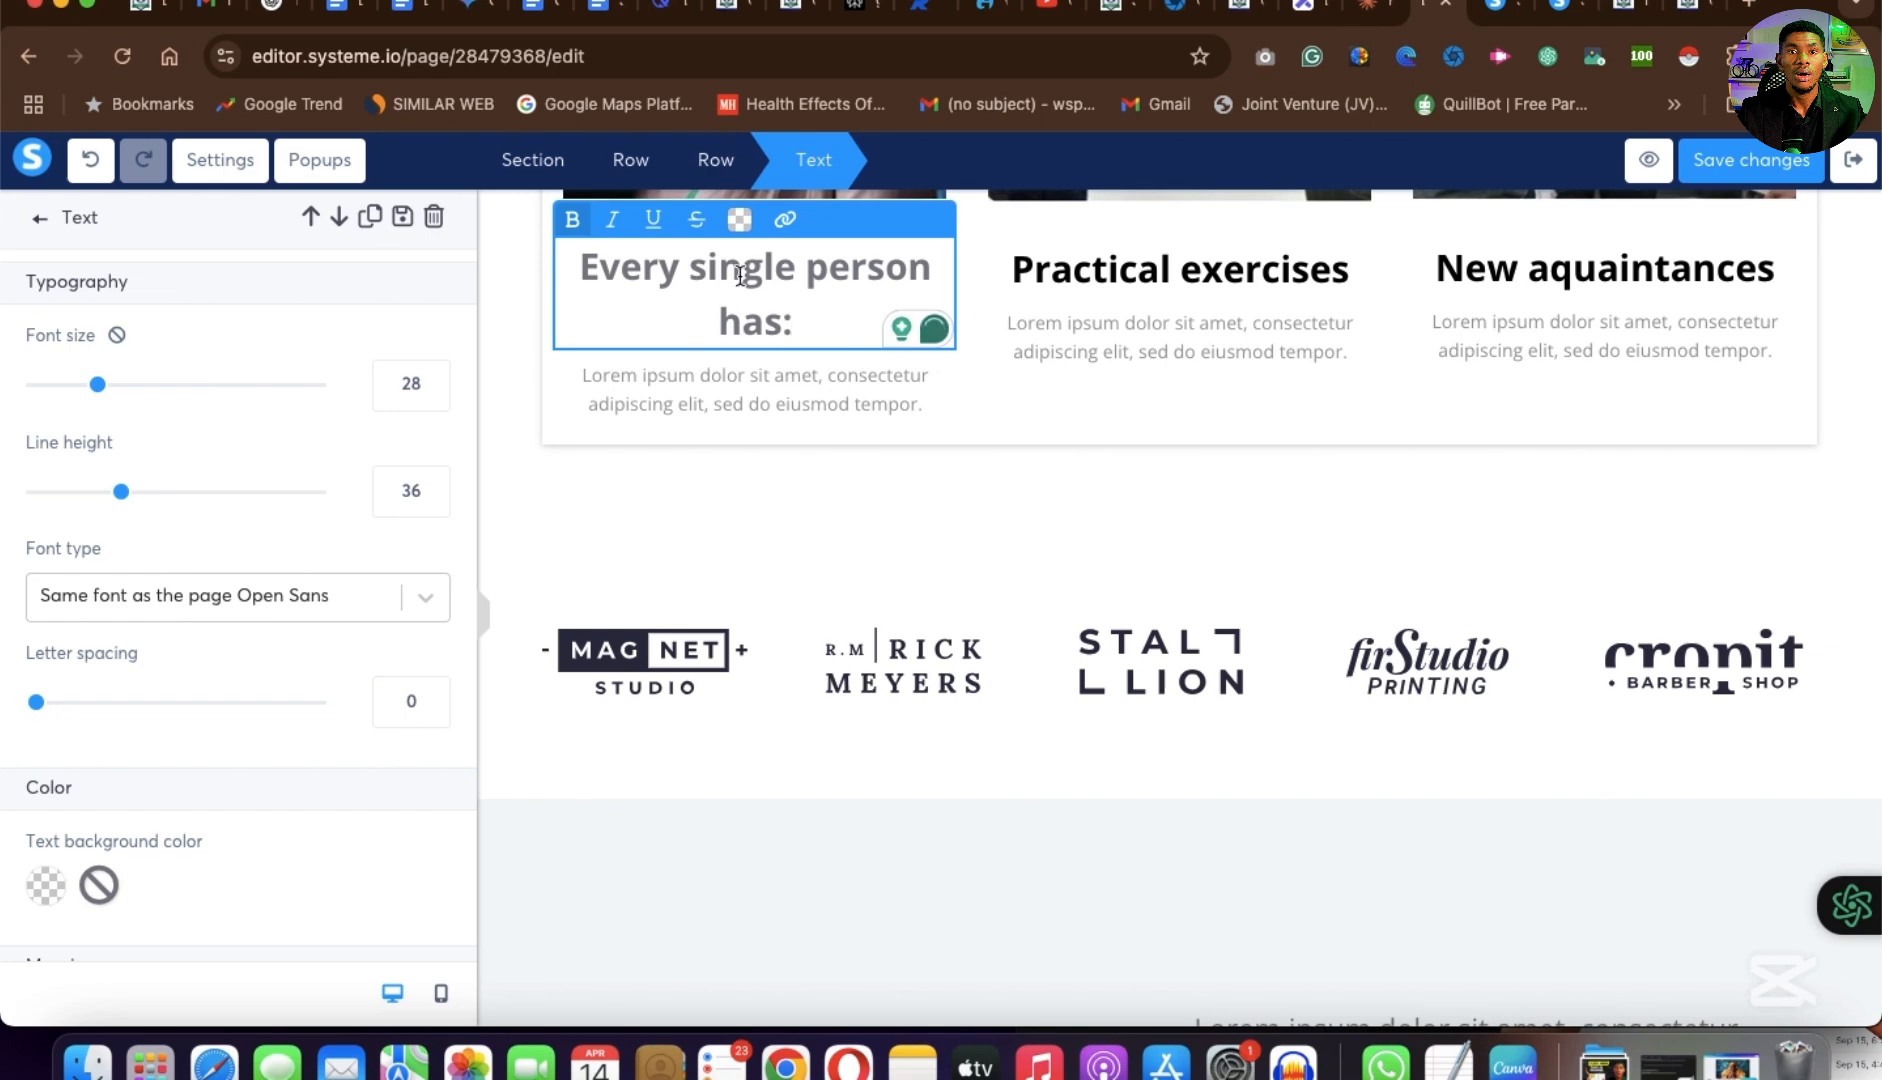
Color the first column's "Every single person has:" heading black.
{"action": "triple_click", "coordinate": [743, 275]}
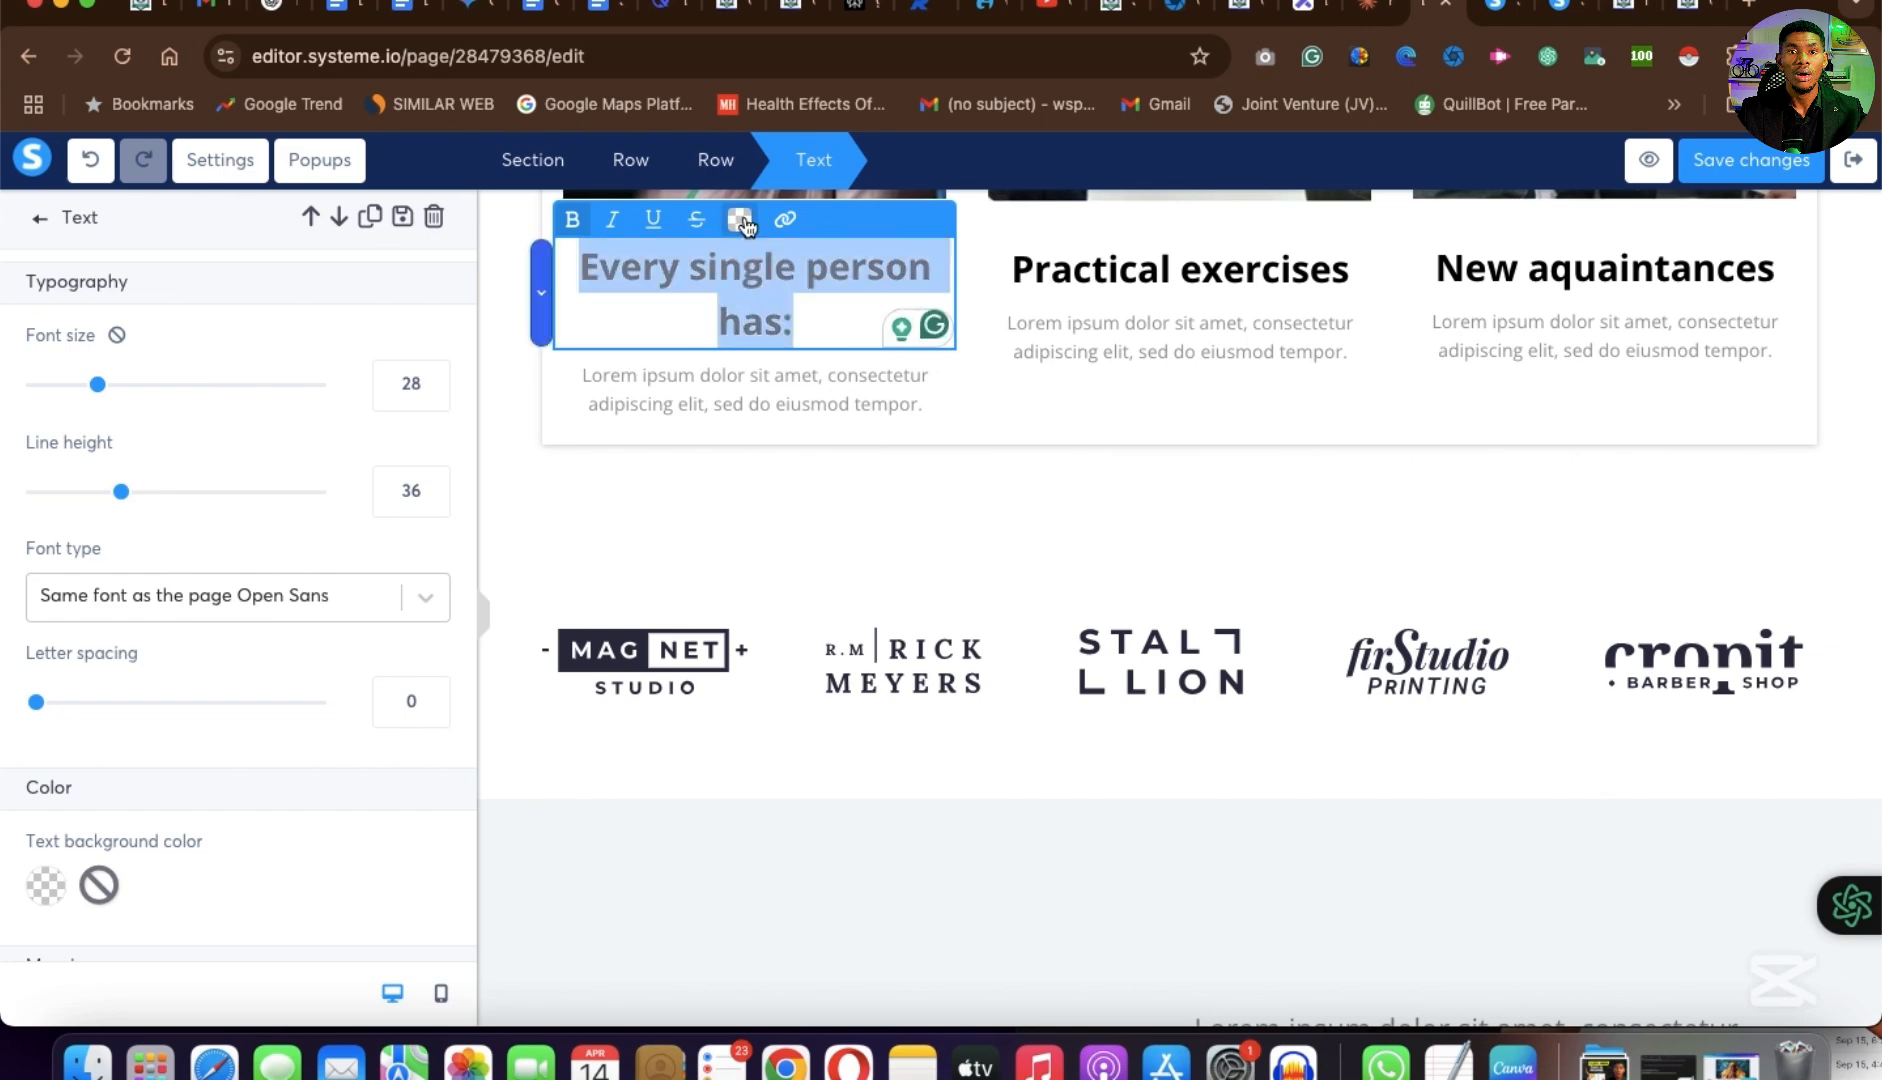
{"action": "left_click", "coordinate": [741, 222]}
{"action": "left_click", "coordinate": [855, 633]}
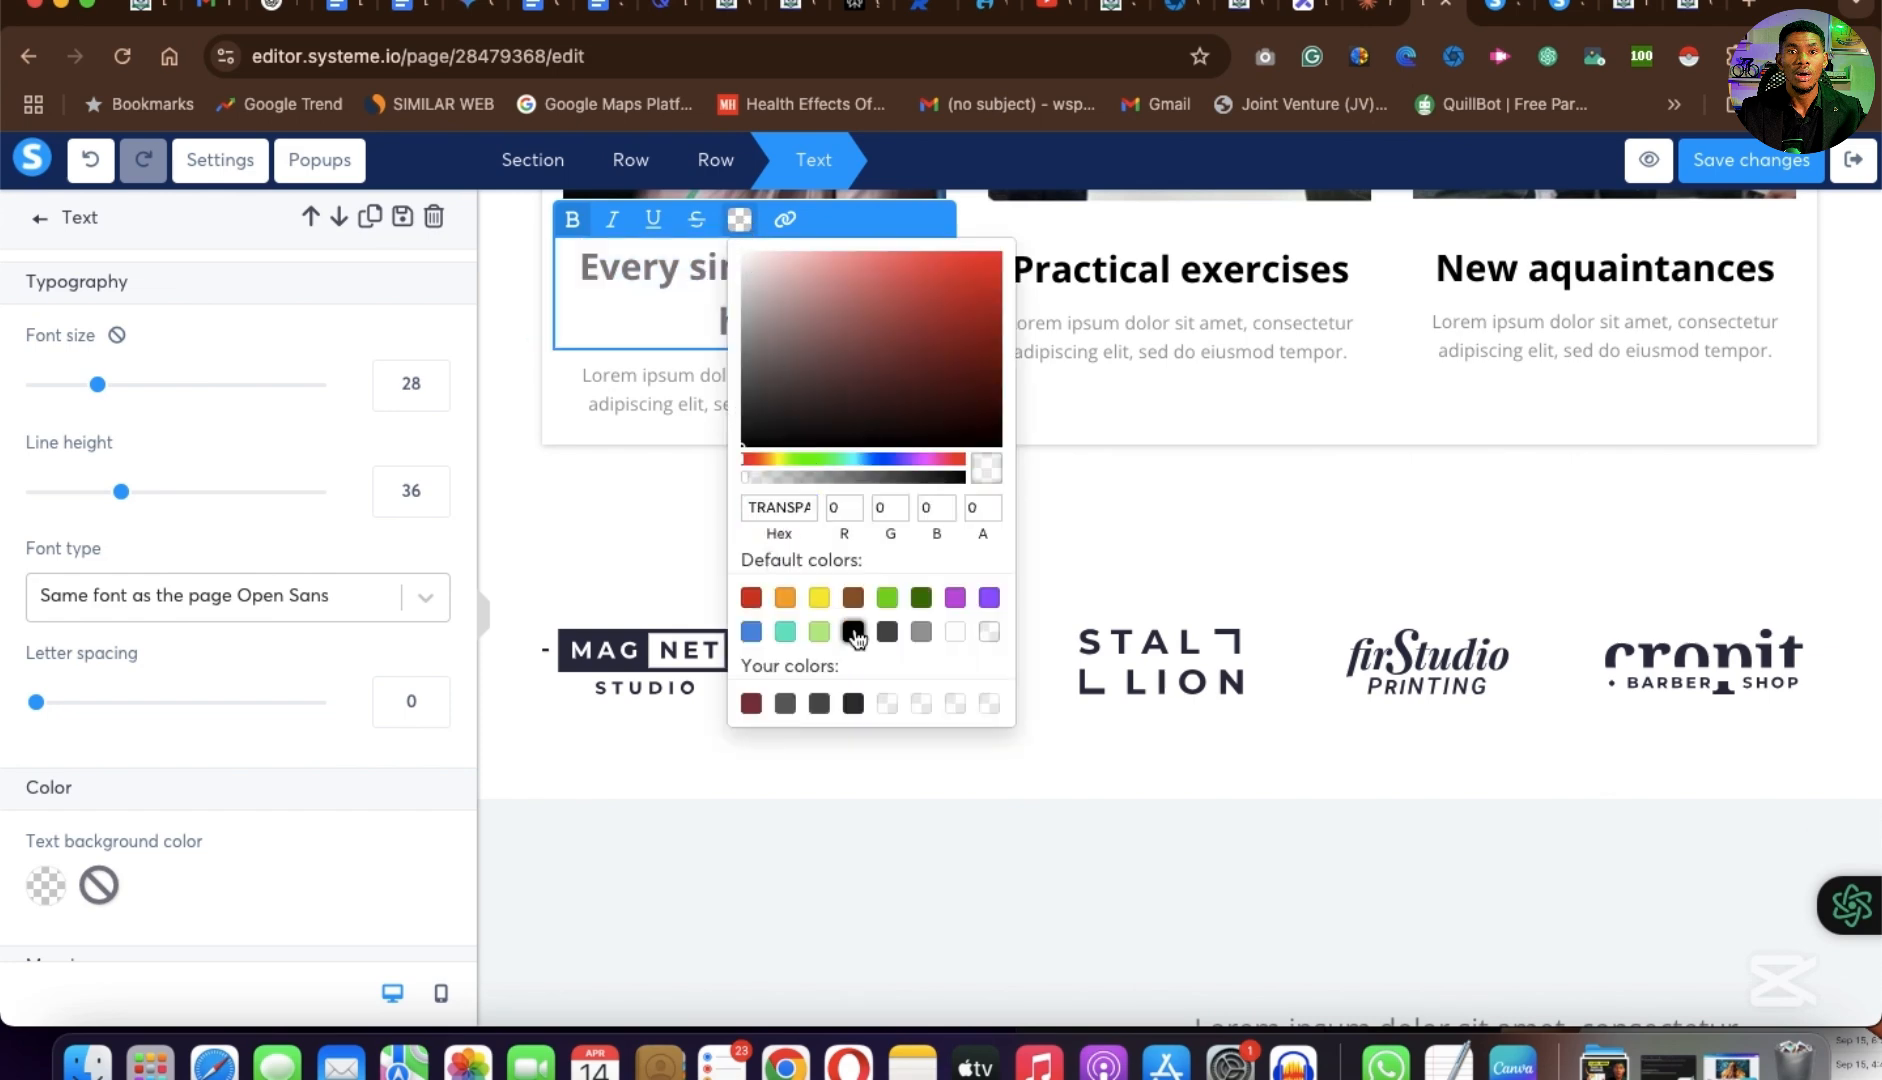
{"action": "left_click", "coordinate": [1159, 329]}
{"action": "left_click", "coordinate": [1159, 329]}
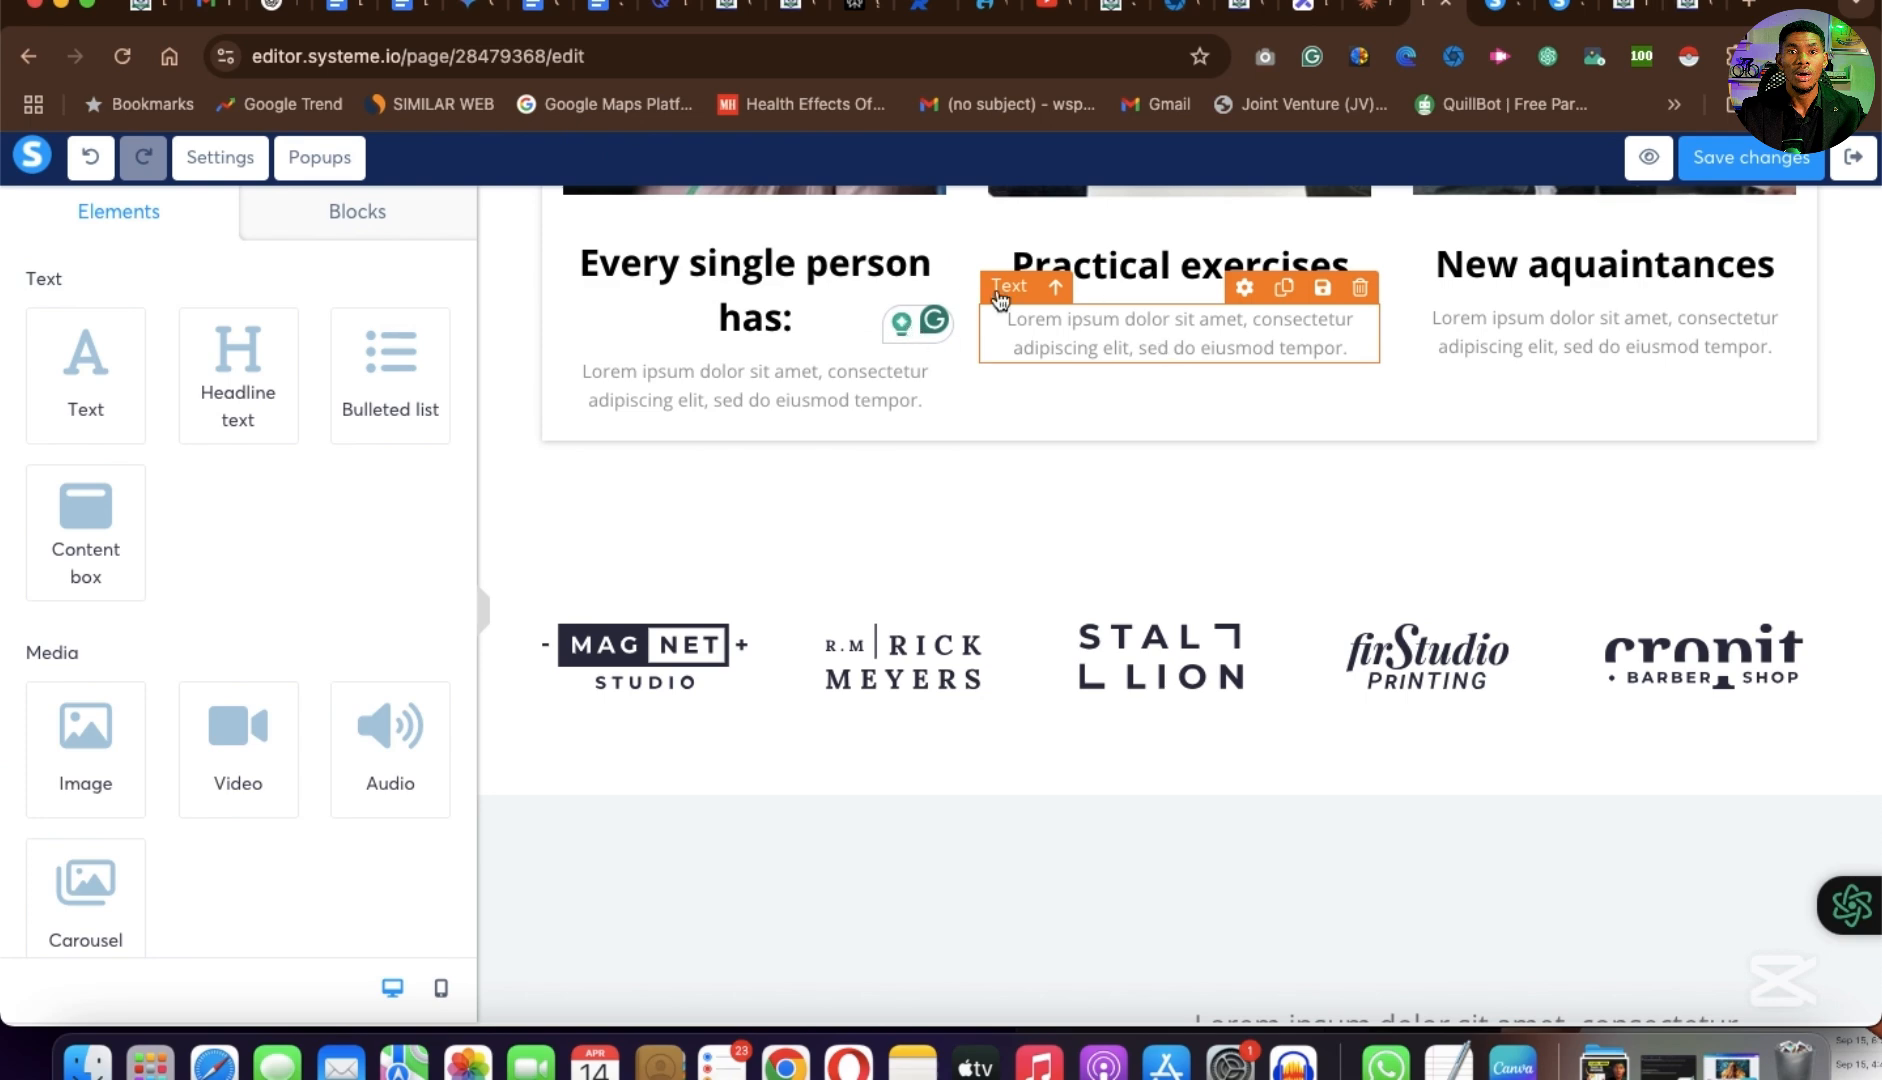
Replace the Lorem ipsum text under "Every single person has:" with the cut four-item bullet list.
{"action": "left_click", "coordinate": [710, 387]}
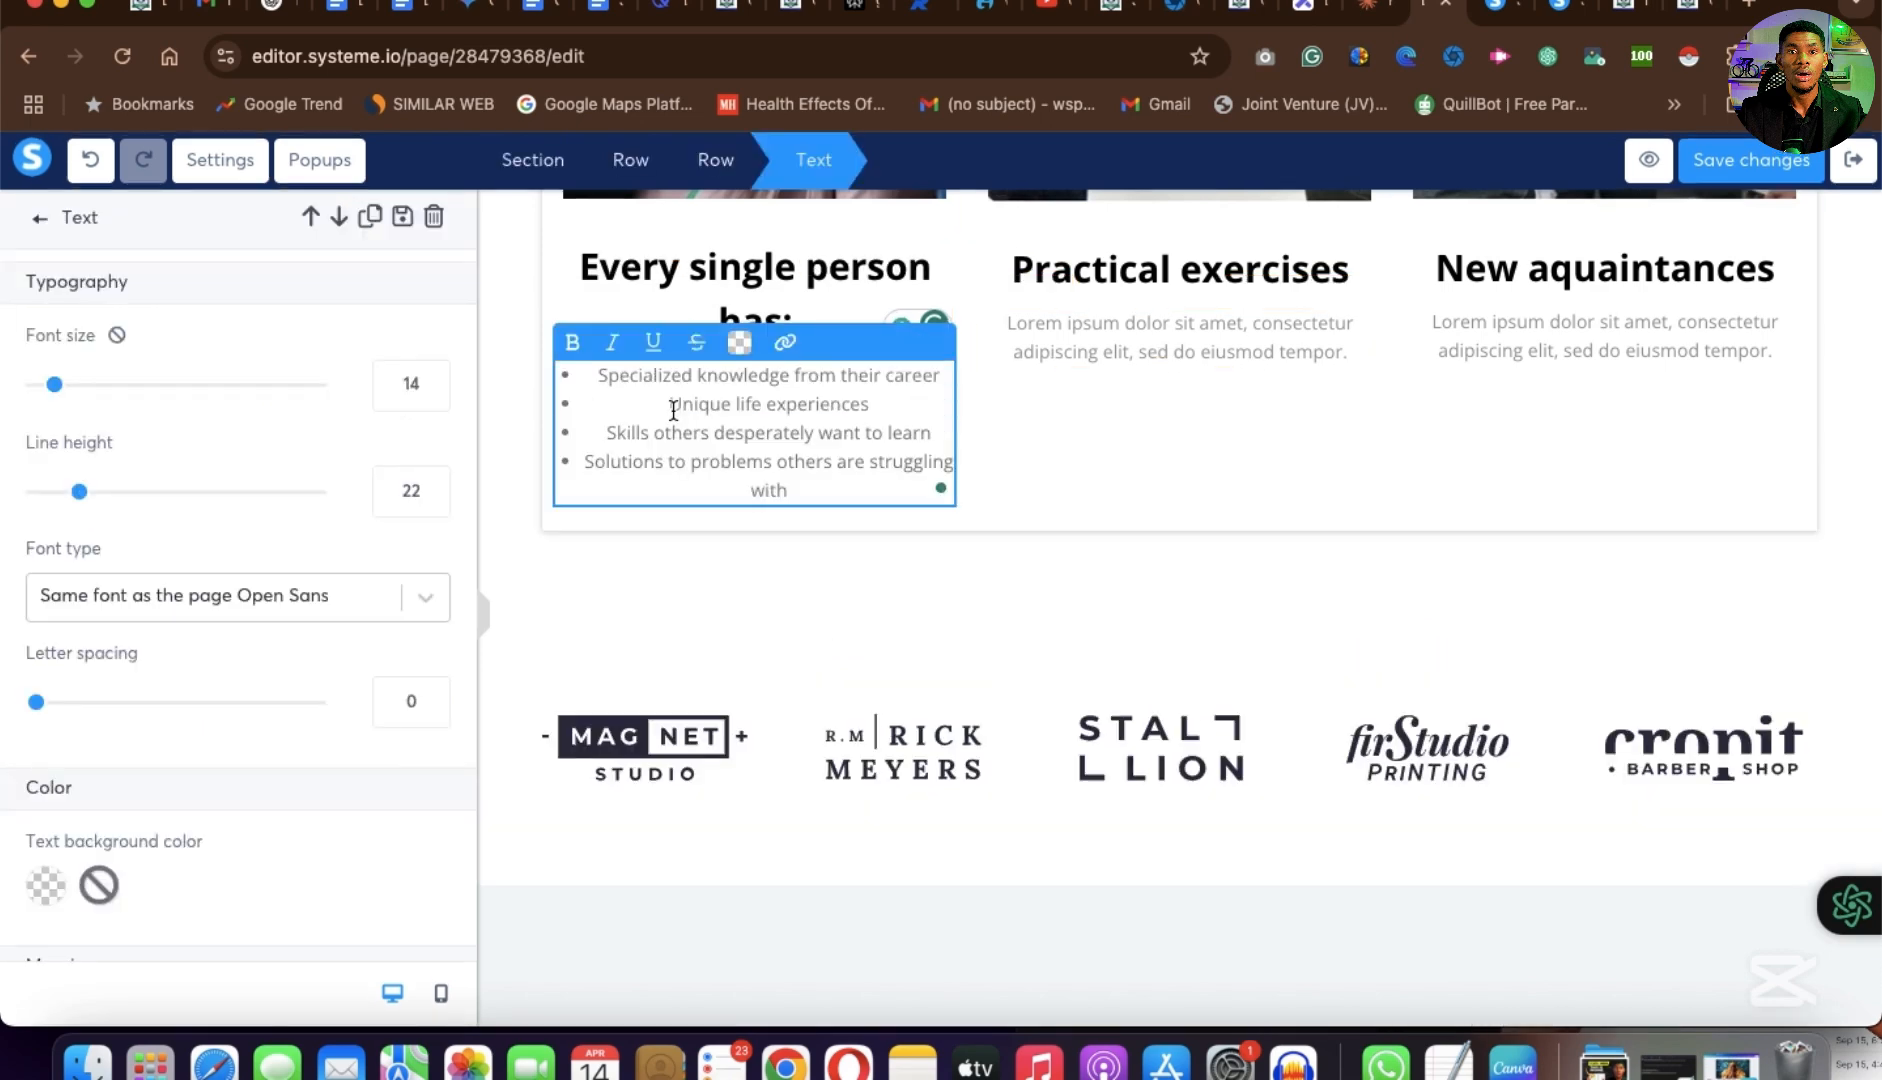
{"action": "key", "text": "BackSpace"}
{"action": "key", "text": "super+z"}
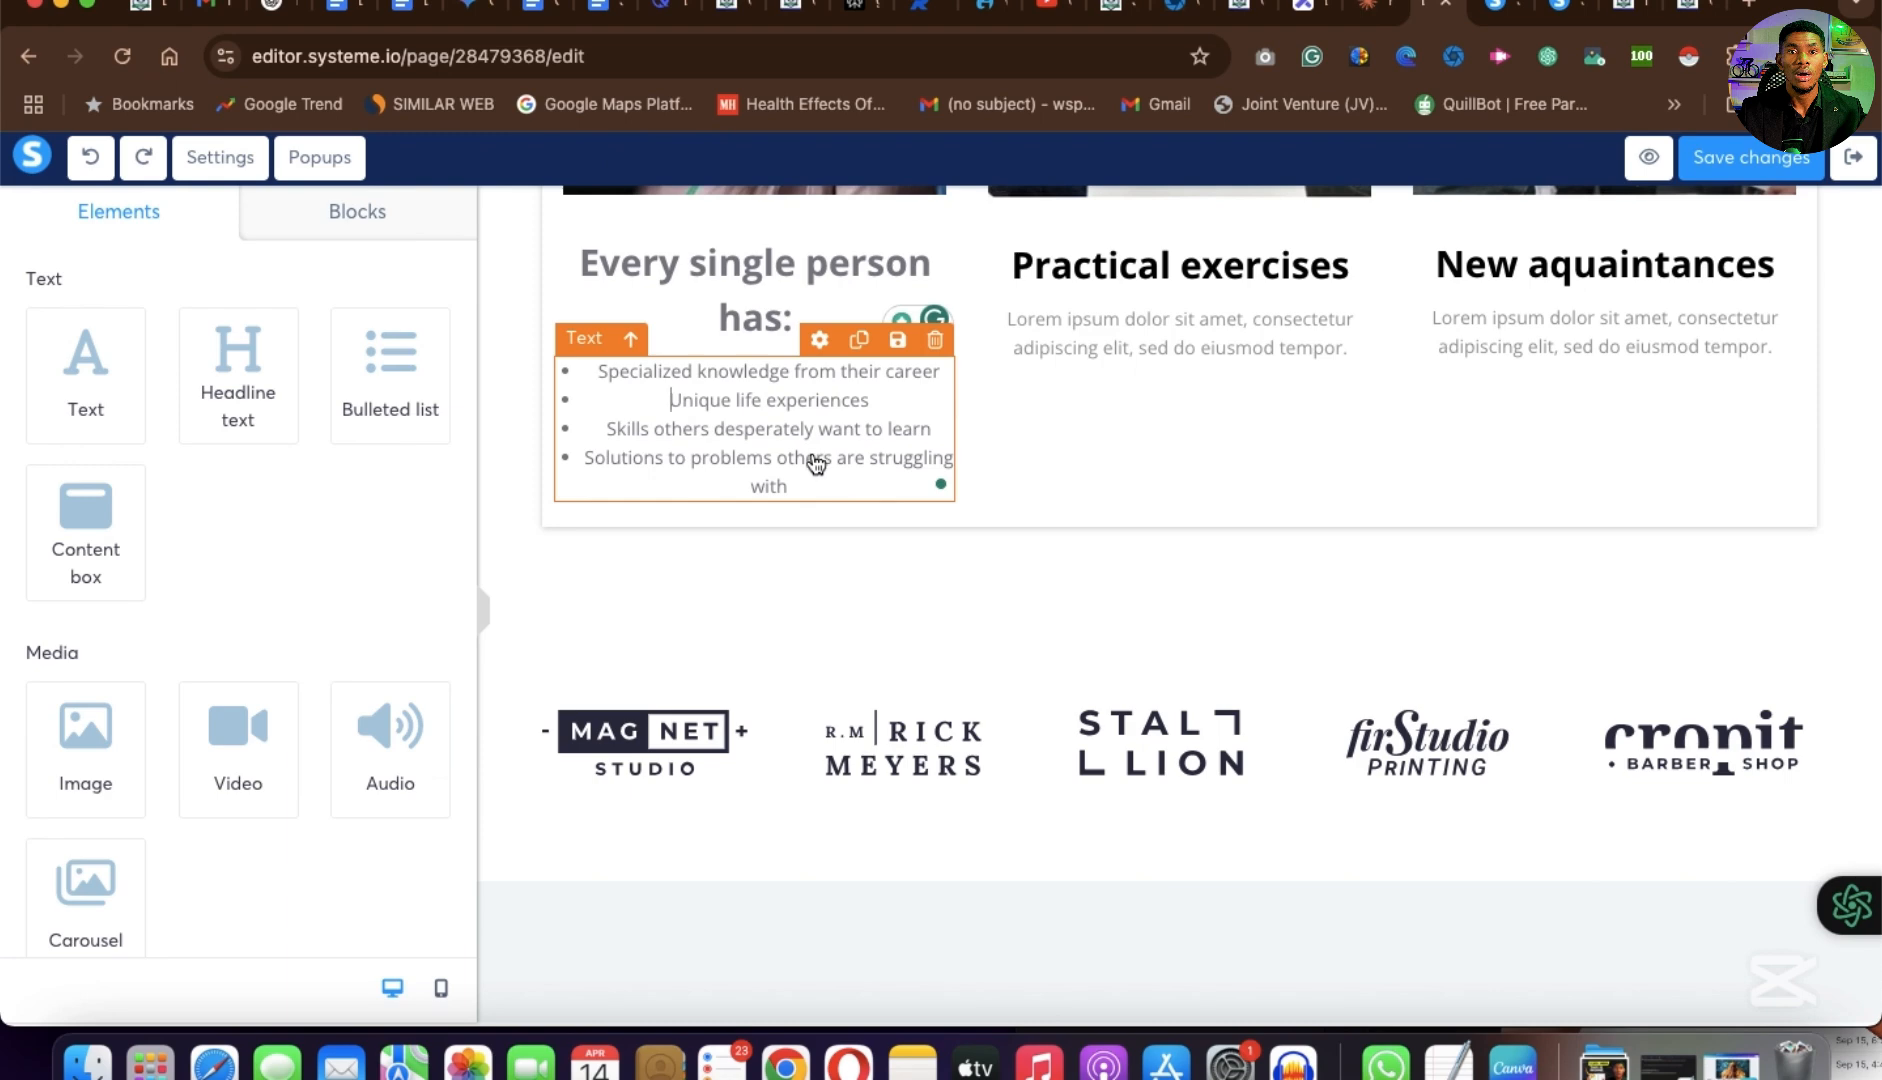
Left-align the bullet list in the first column.
{"action": "key", "text": "super+a"}
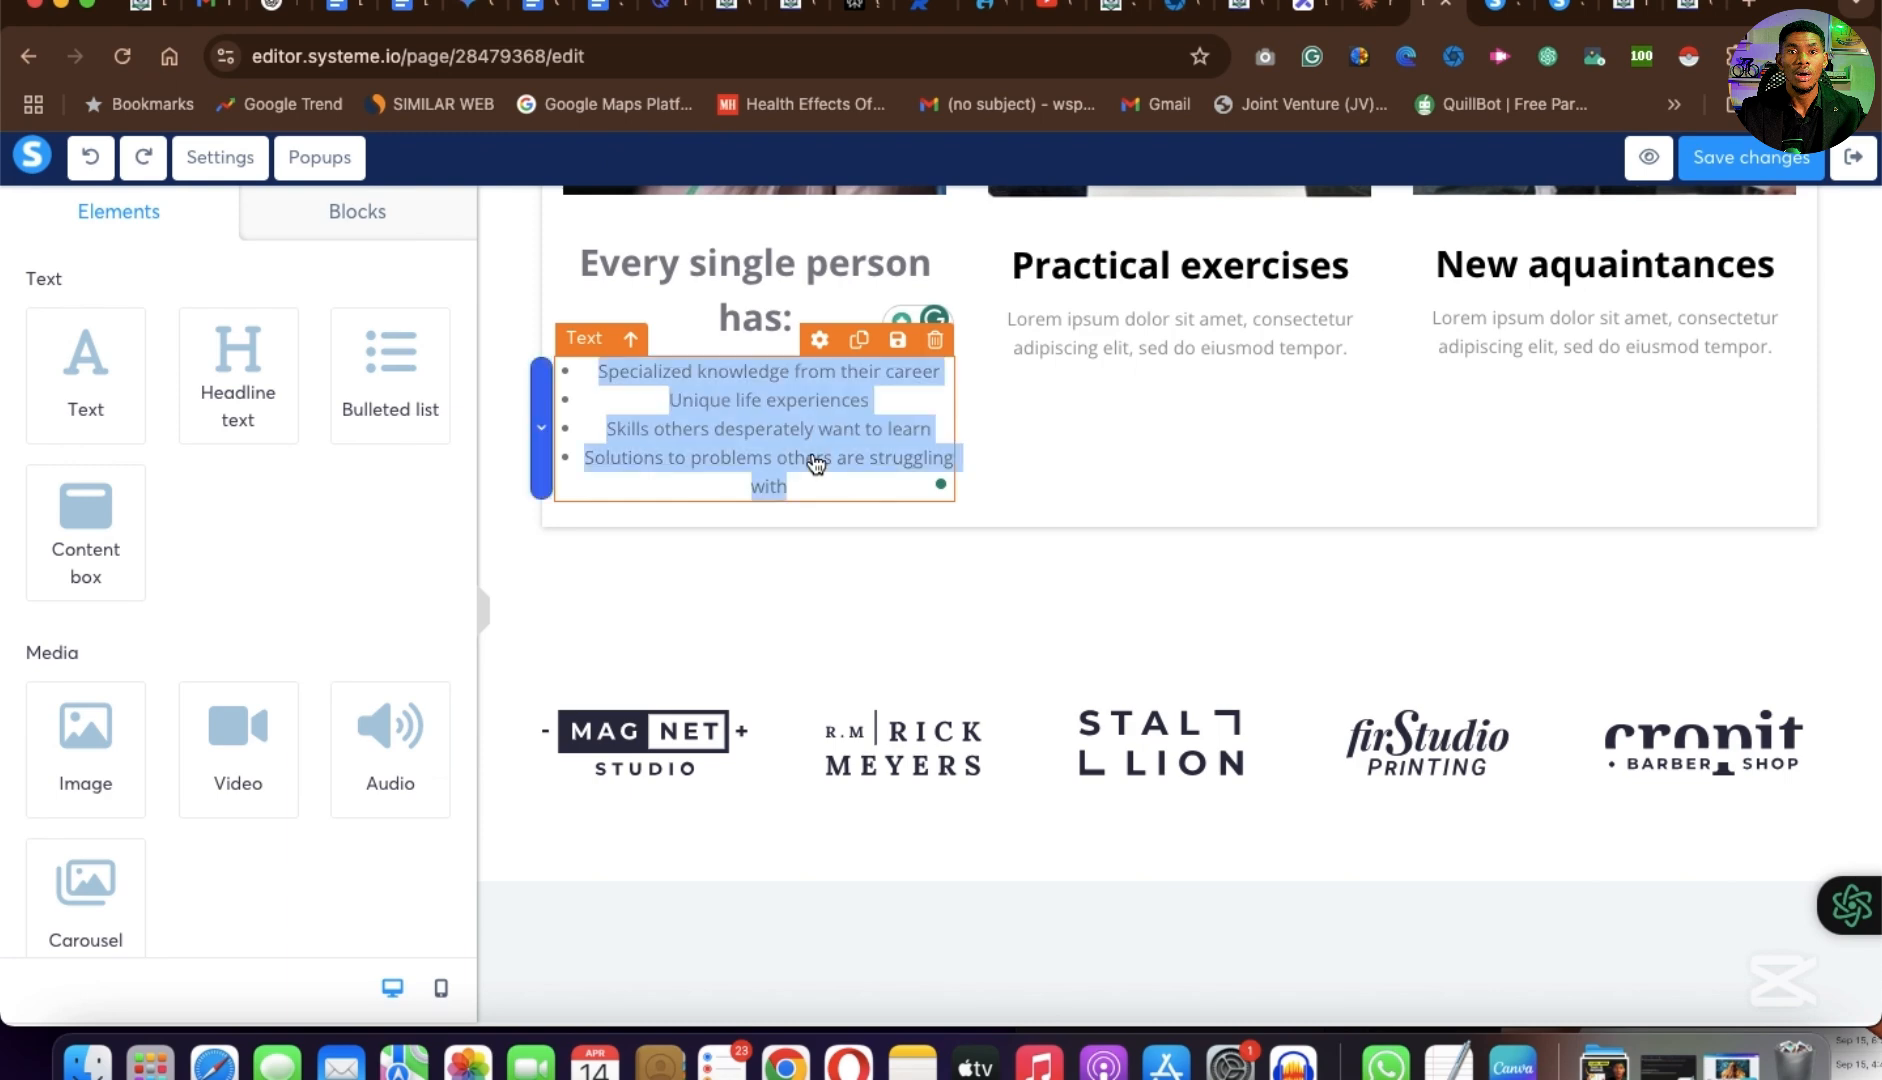
{"action": "left_click", "coordinate": [820, 343]}
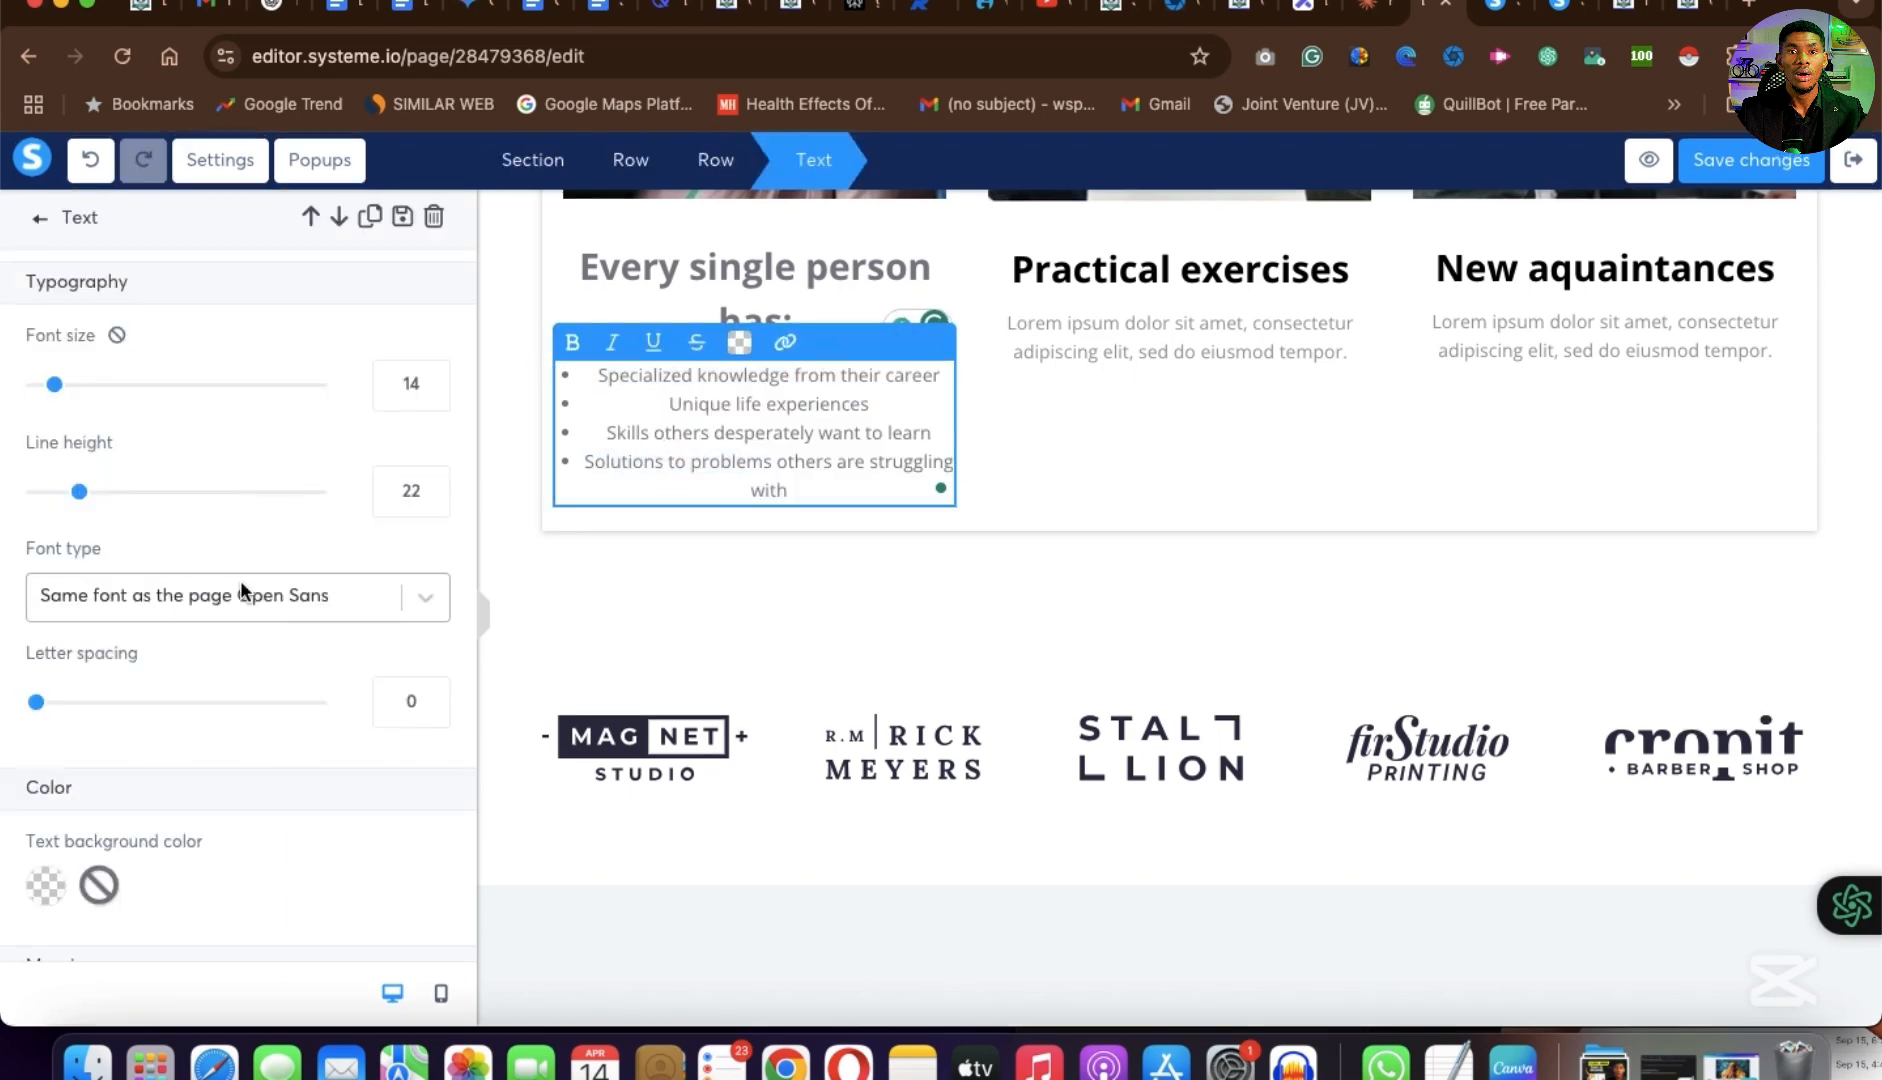
{"action": "scroll", "coordinate": [240, 590], "scroll_direction": "down", "scroll_amount": 10}
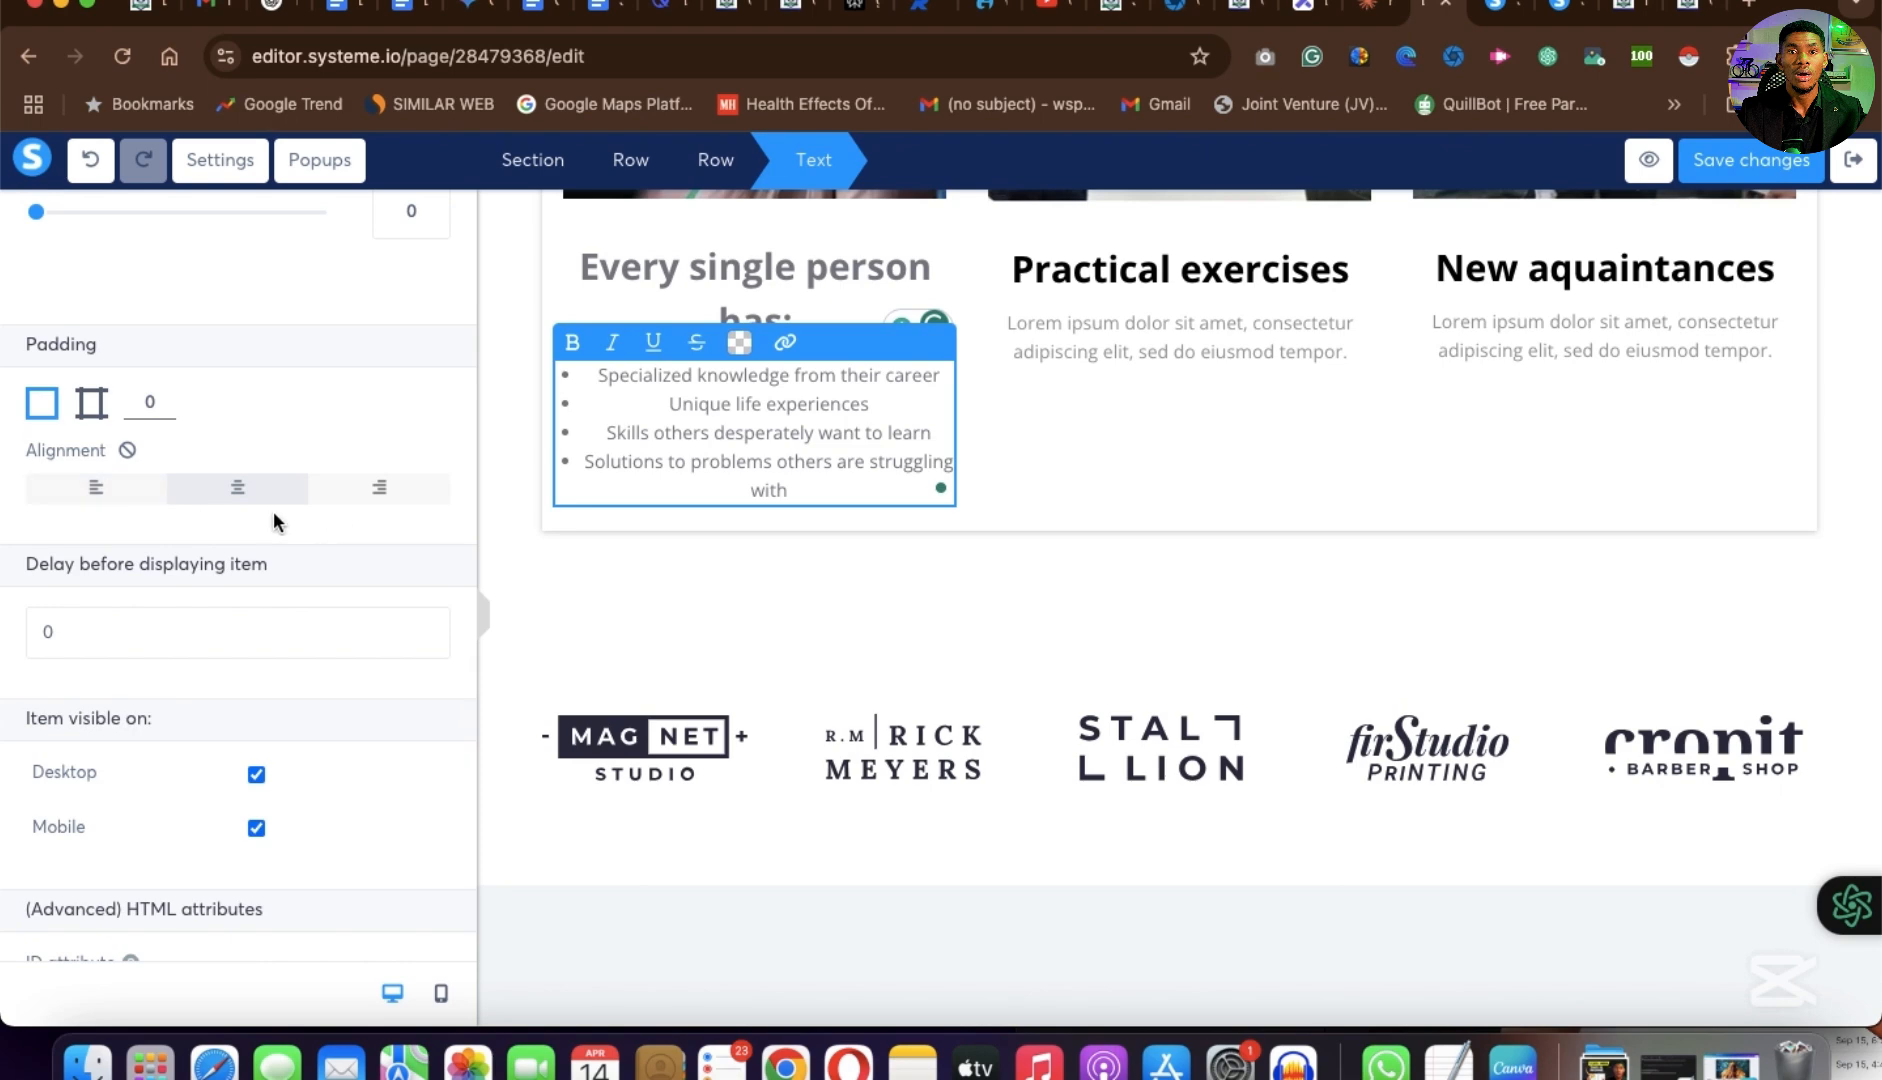
{"action": "left_click", "coordinate": [110, 489]}
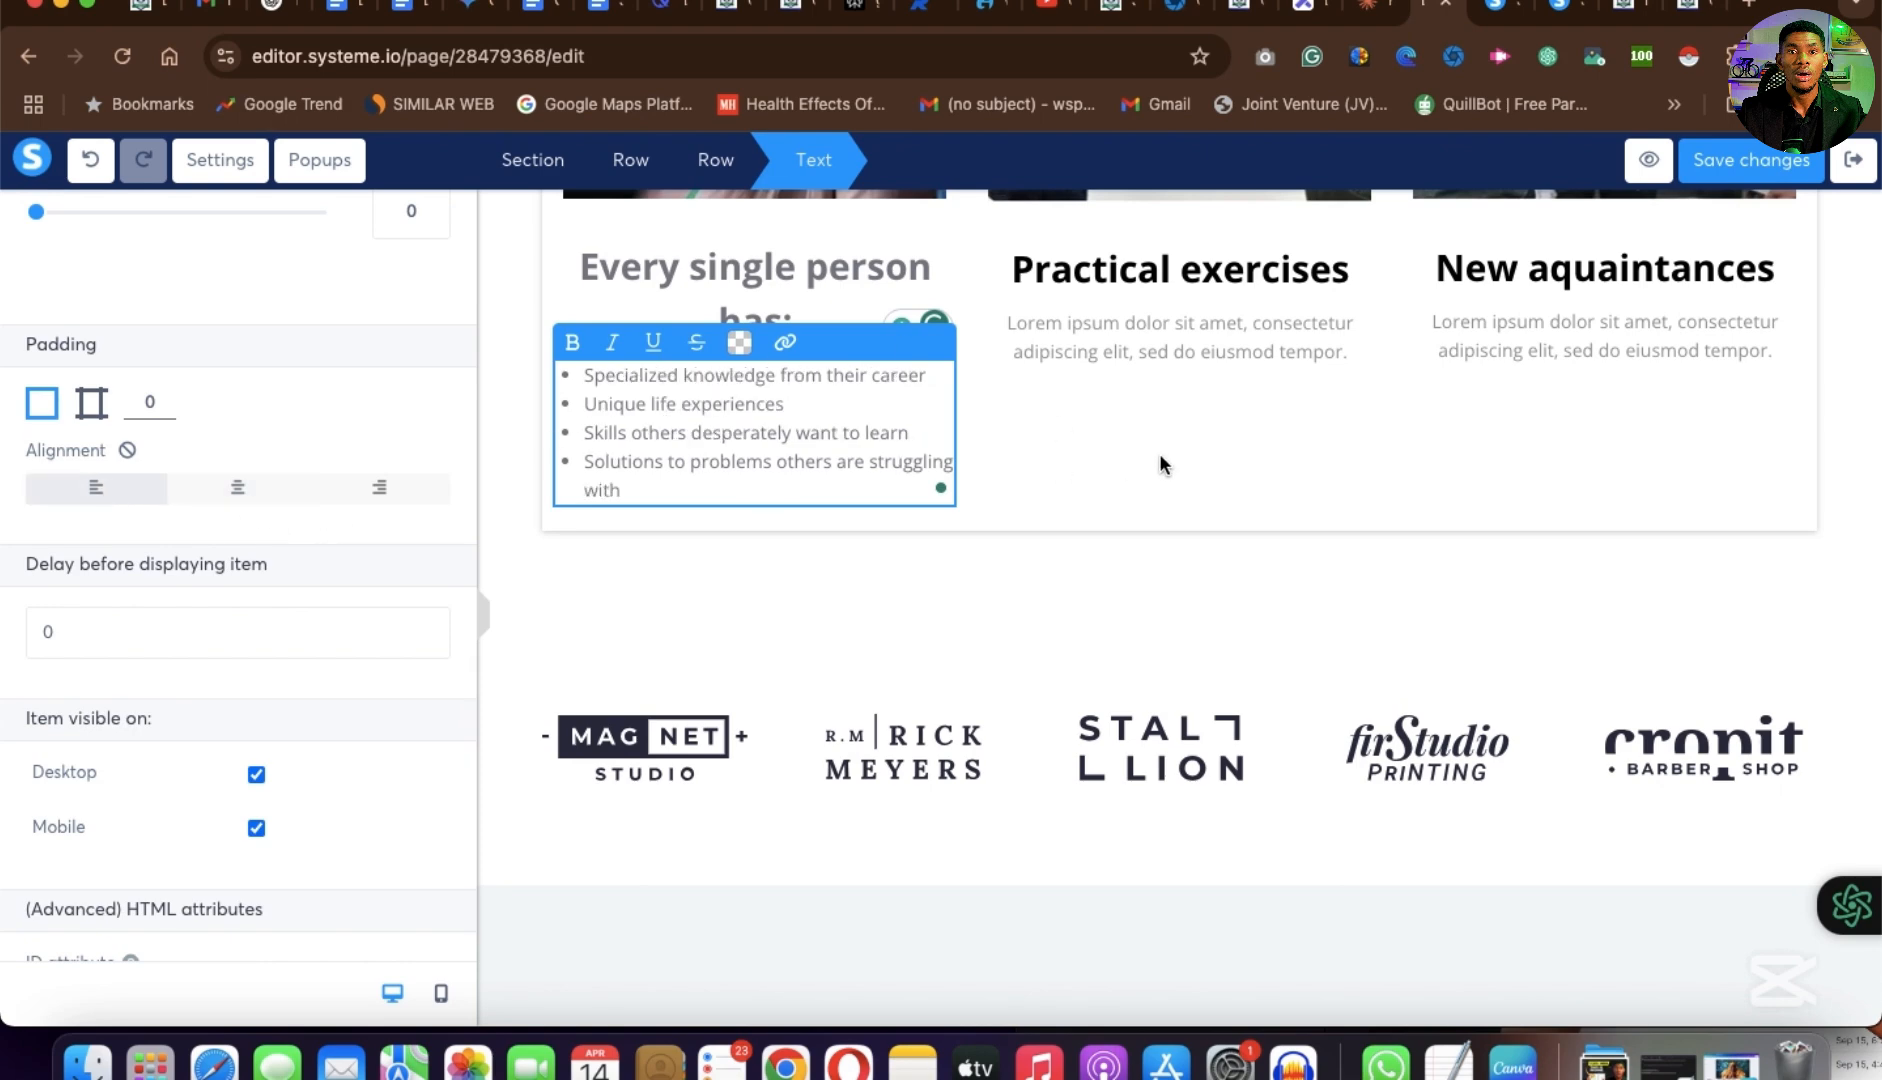
Color the "Every single person has:" heading with the saved dark shade 2C2C33.
{"action": "left_click", "coordinate": [760, 268]}
{"action": "left_click", "coordinate": [739, 219]}
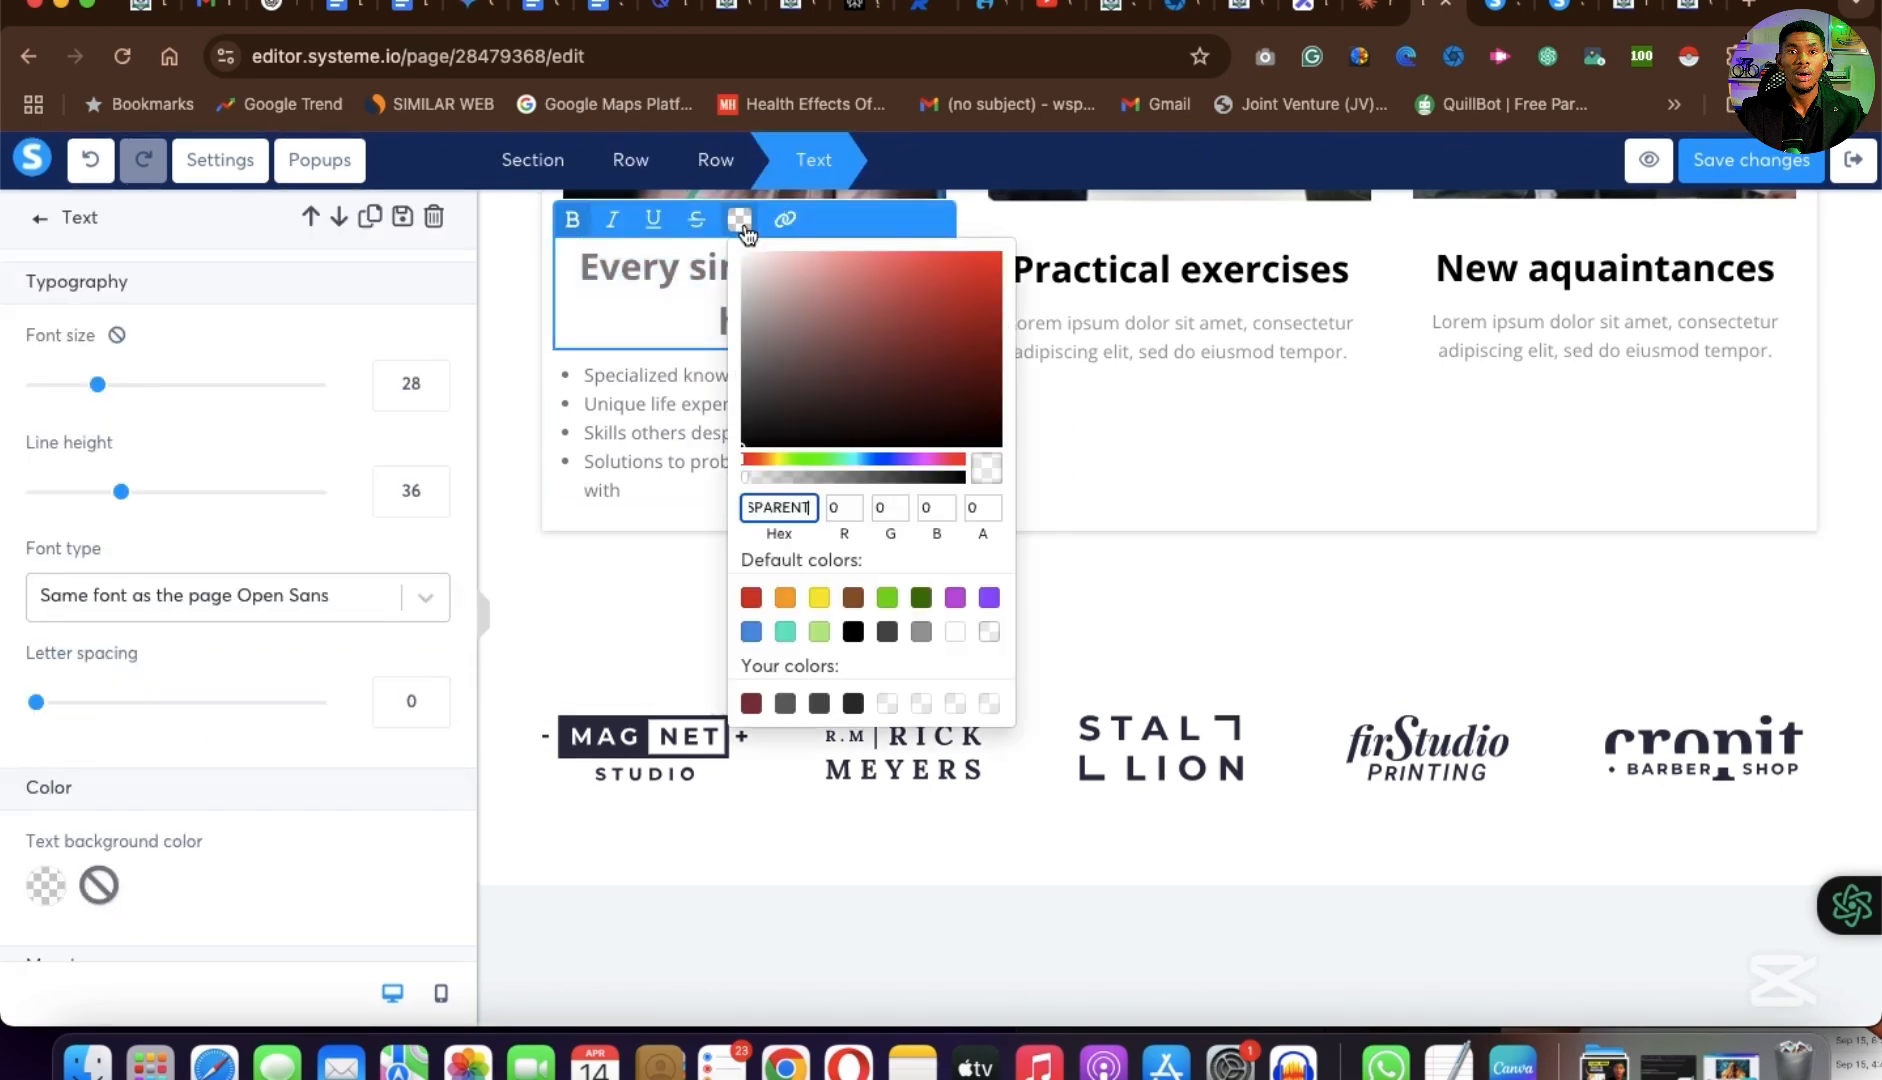
{"action": "left_click", "coordinate": [850, 705]}
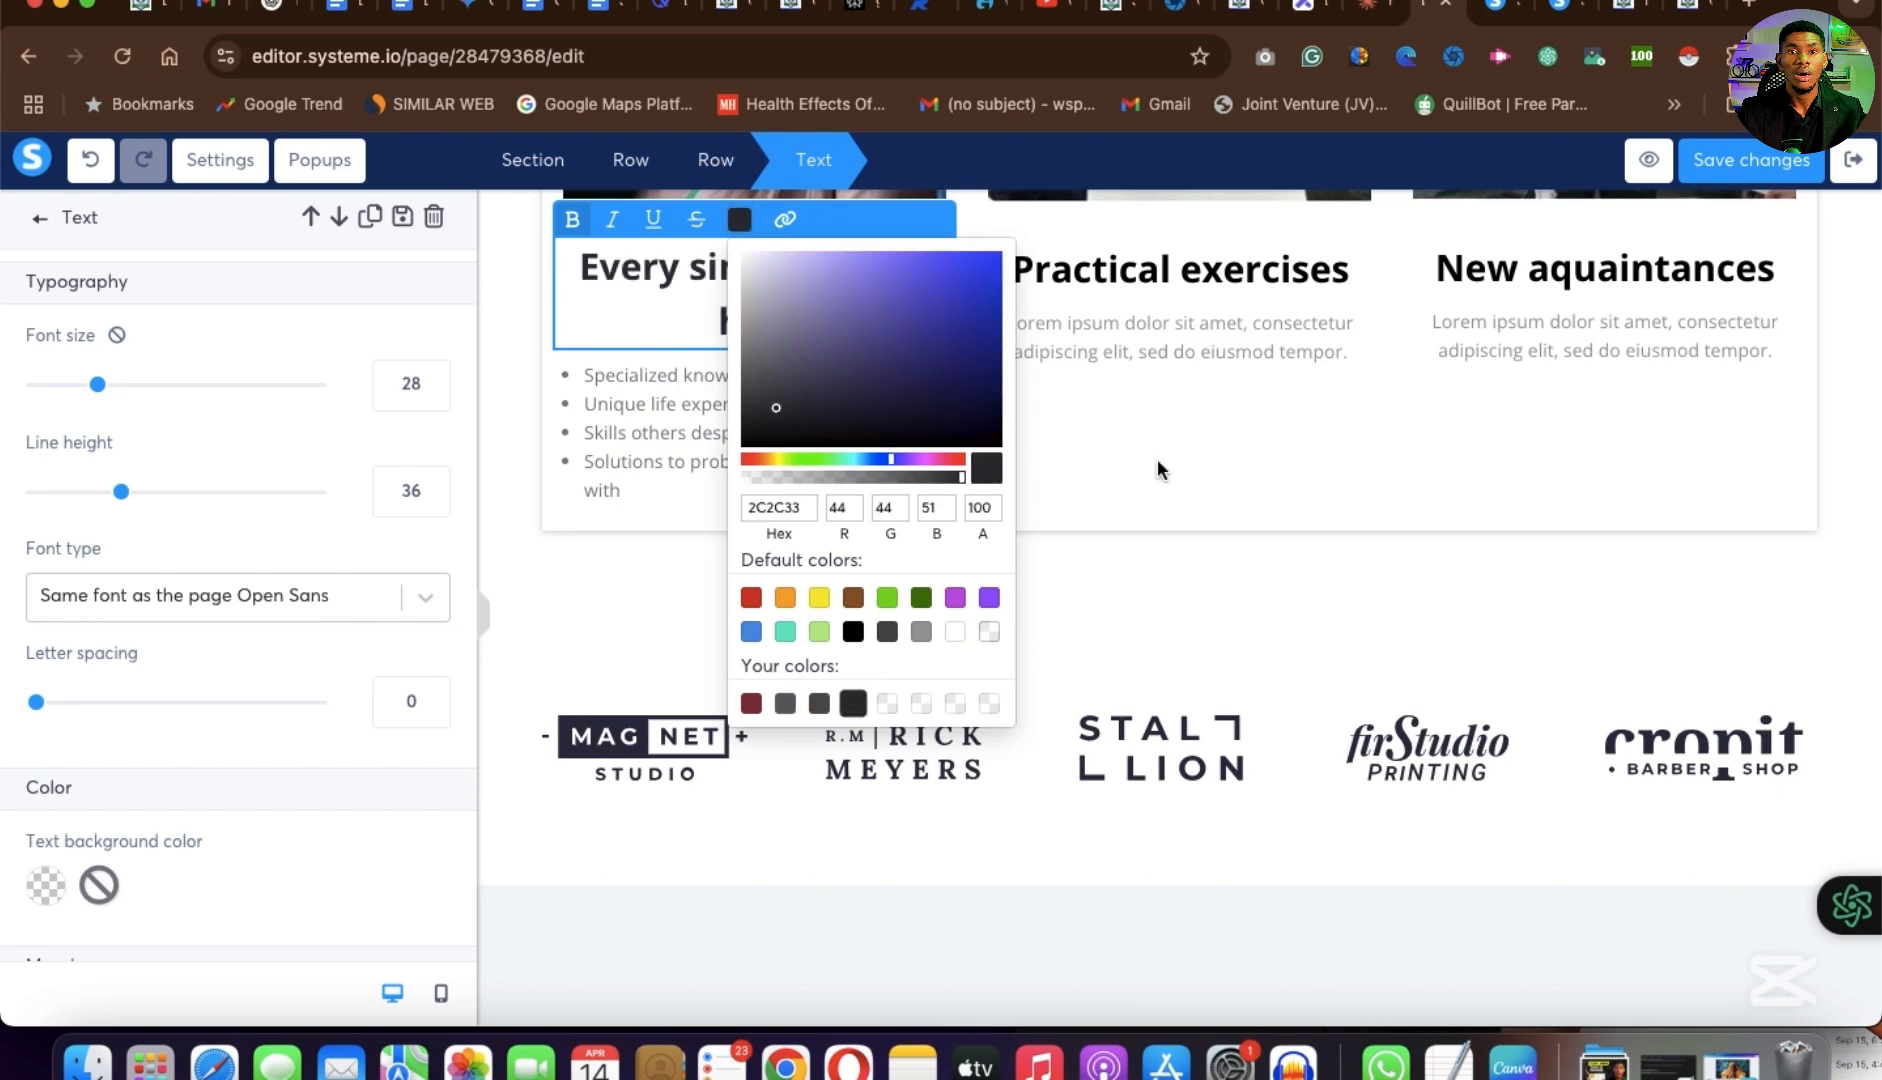
{"action": "left_click", "coordinate": [1128, 459]}
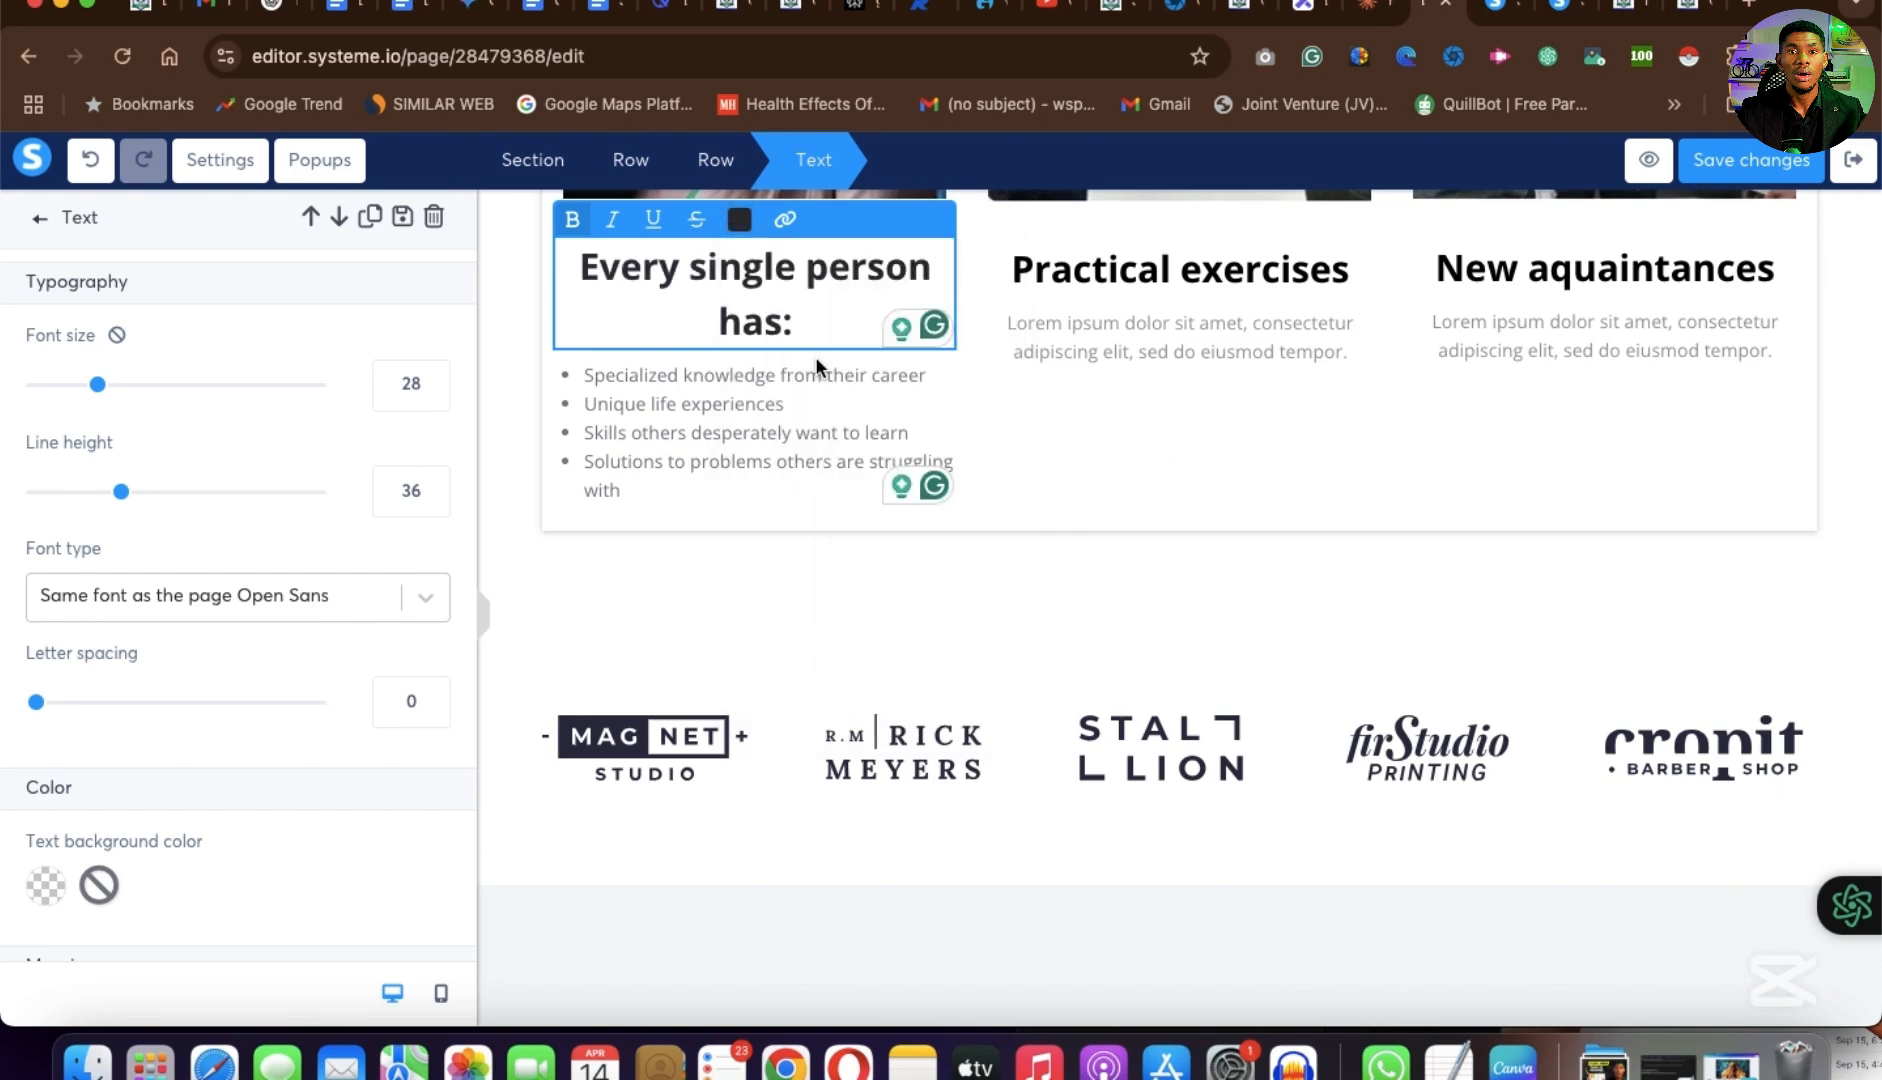
{"action": "left_click", "coordinate": [1092, 440]}
Replace the second and third columns' headings and placeholder text with the example page's "Package THAT into digital products that:" and "You can monetize ANYTHING:" headings and lists.
{"action": "left_click", "coordinate": [988, 403]}
{"action": "scroll", "coordinate": [850, 459], "scroll_direction": "up", "scroll_amount": 5}
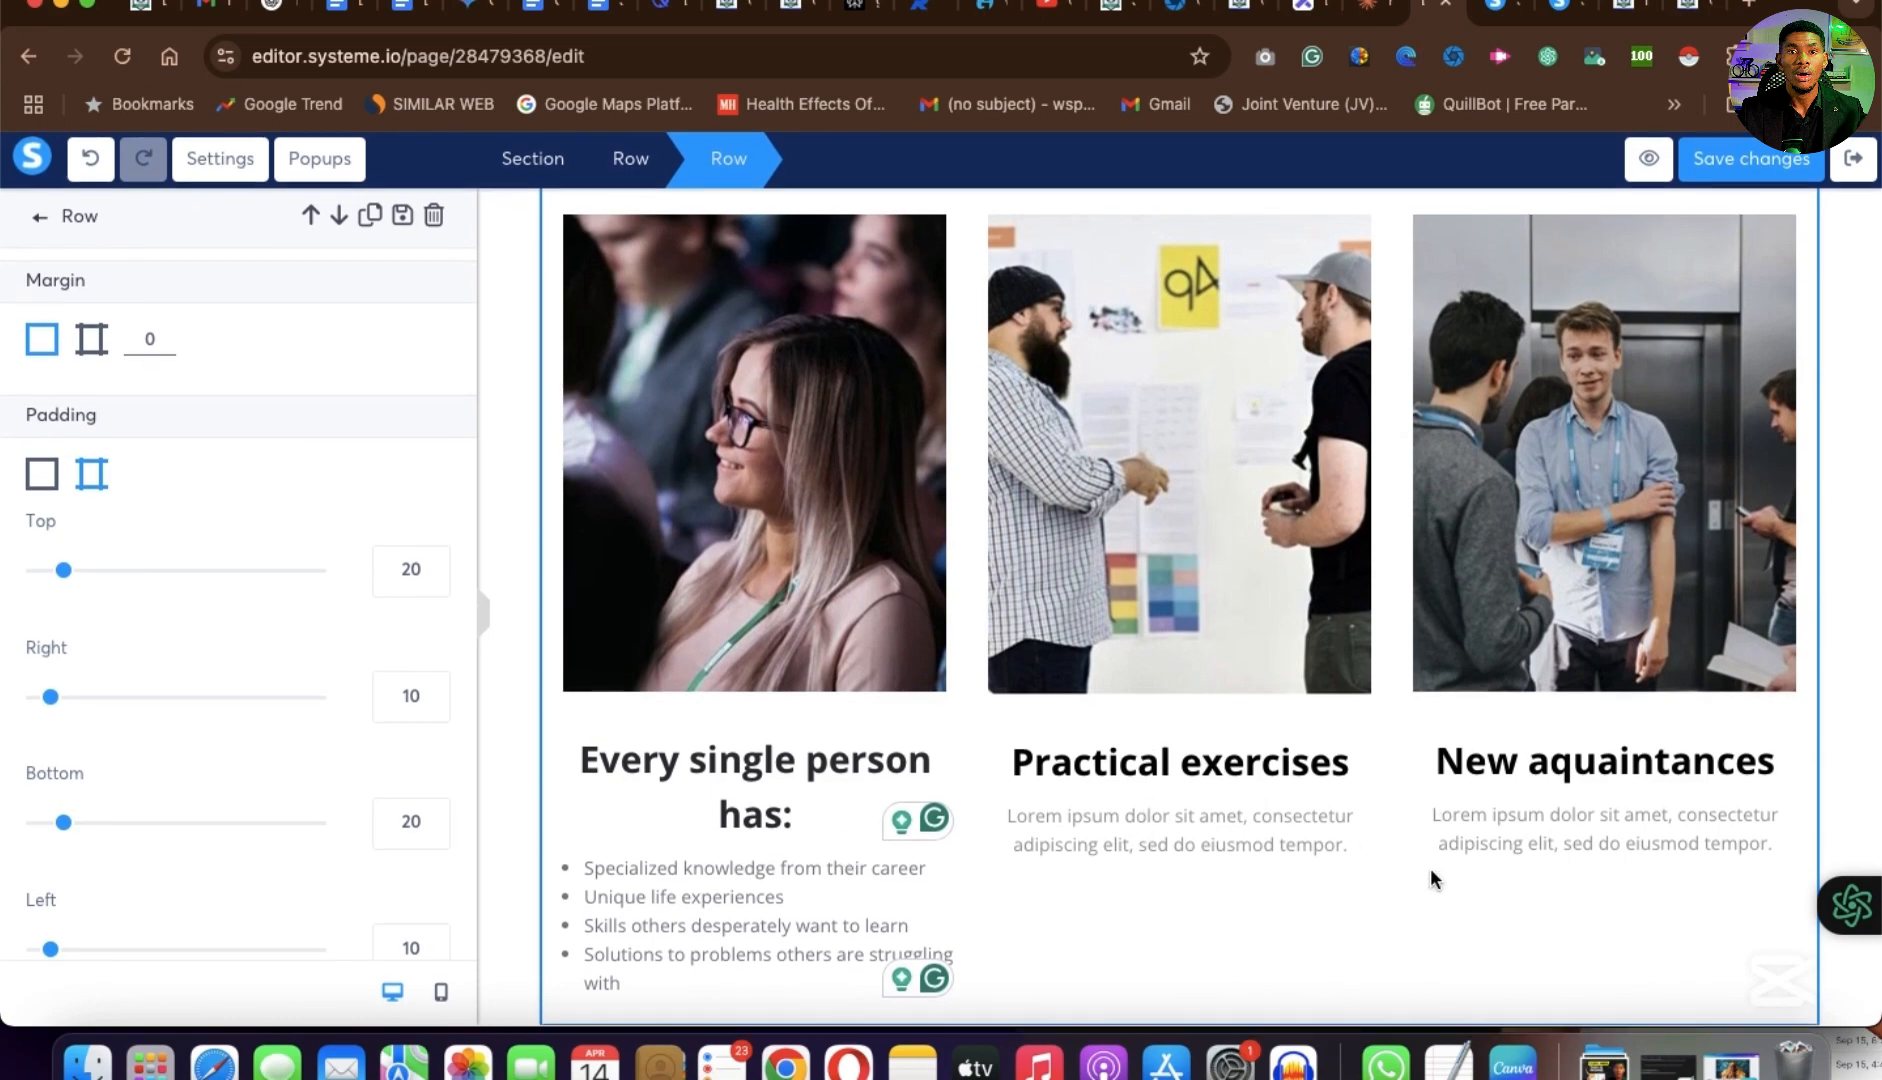
{"action": "left_click", "coordinate": [1368, 756]}
{"action": "scroll", "coordinate": [1368, 756], "scroll_direction": "down", "scroll_amount": 3}
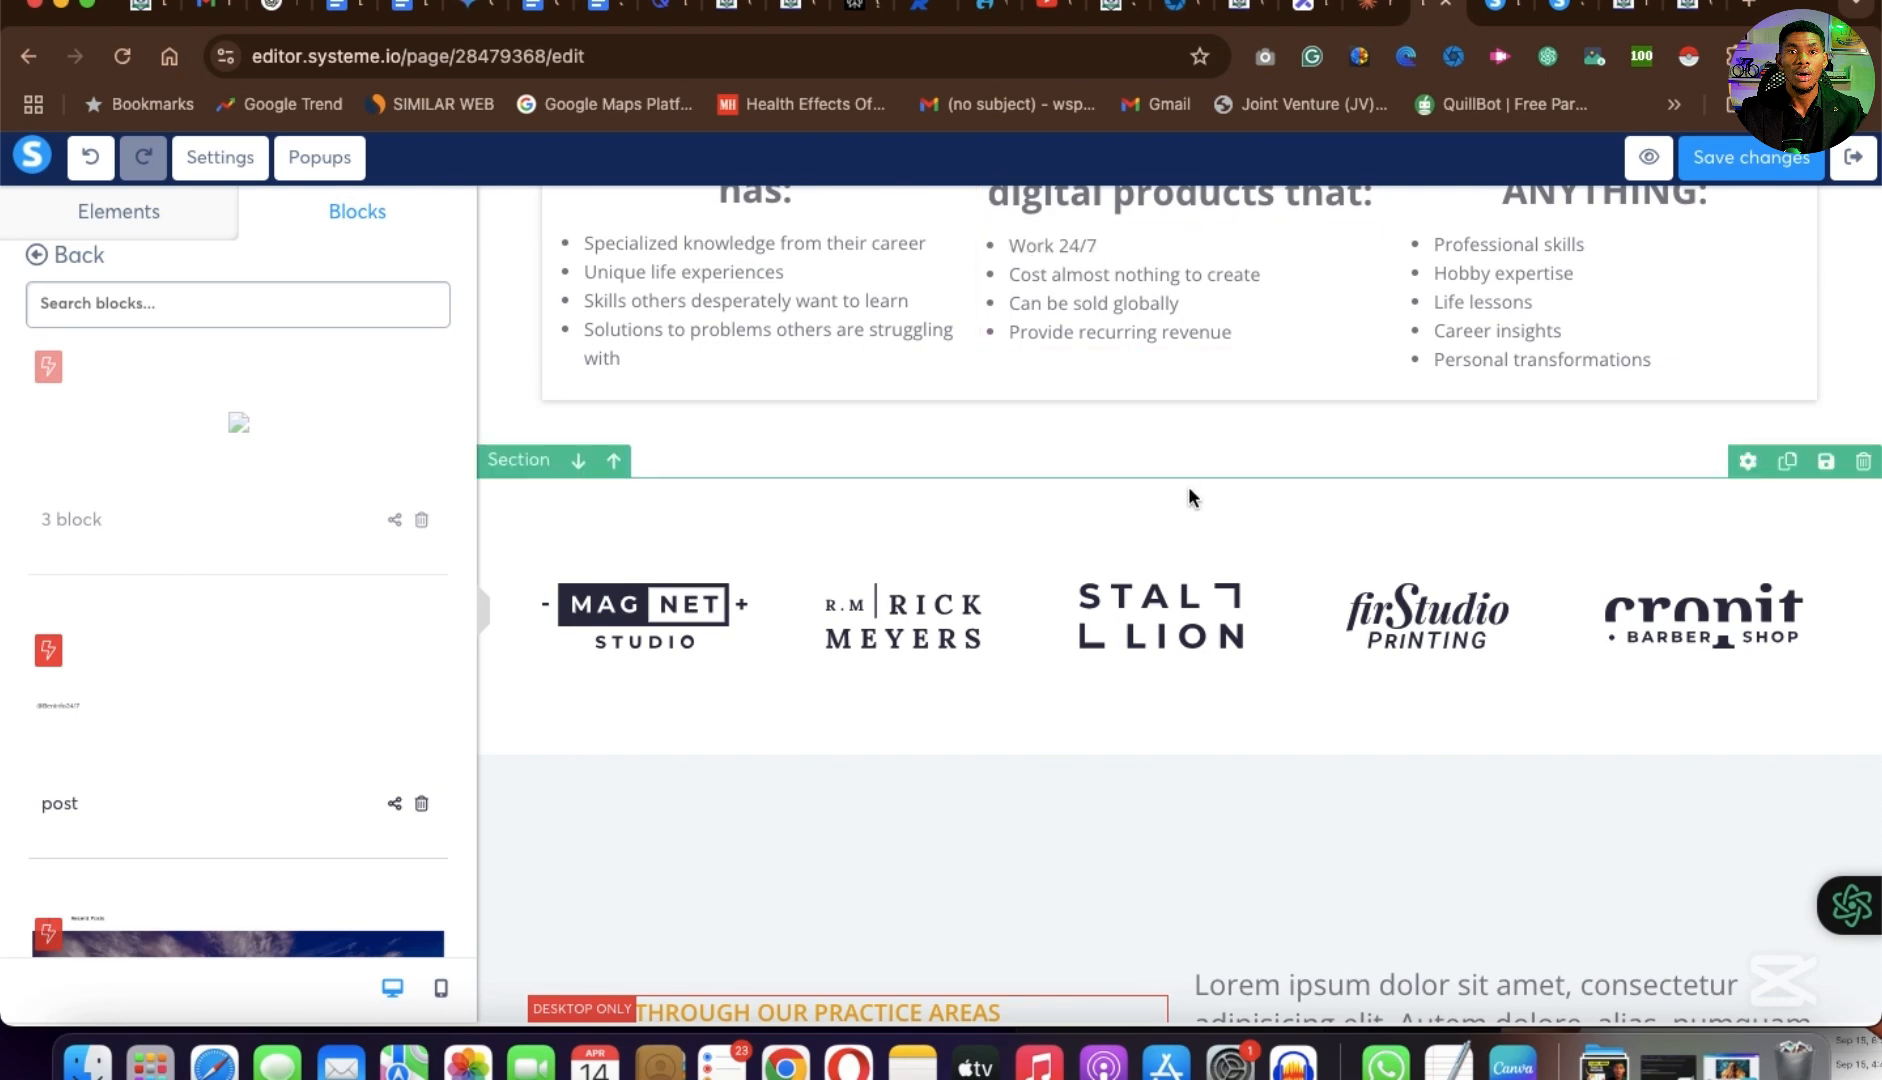
Color the third column's "You can monetize ANYTHING:" heading dark navy 020225, starting from the saved dark shade.
{"action": "scroll", "coordinate": [1264, 648], "scroll_direction": "up", "scroll_amount": 5}
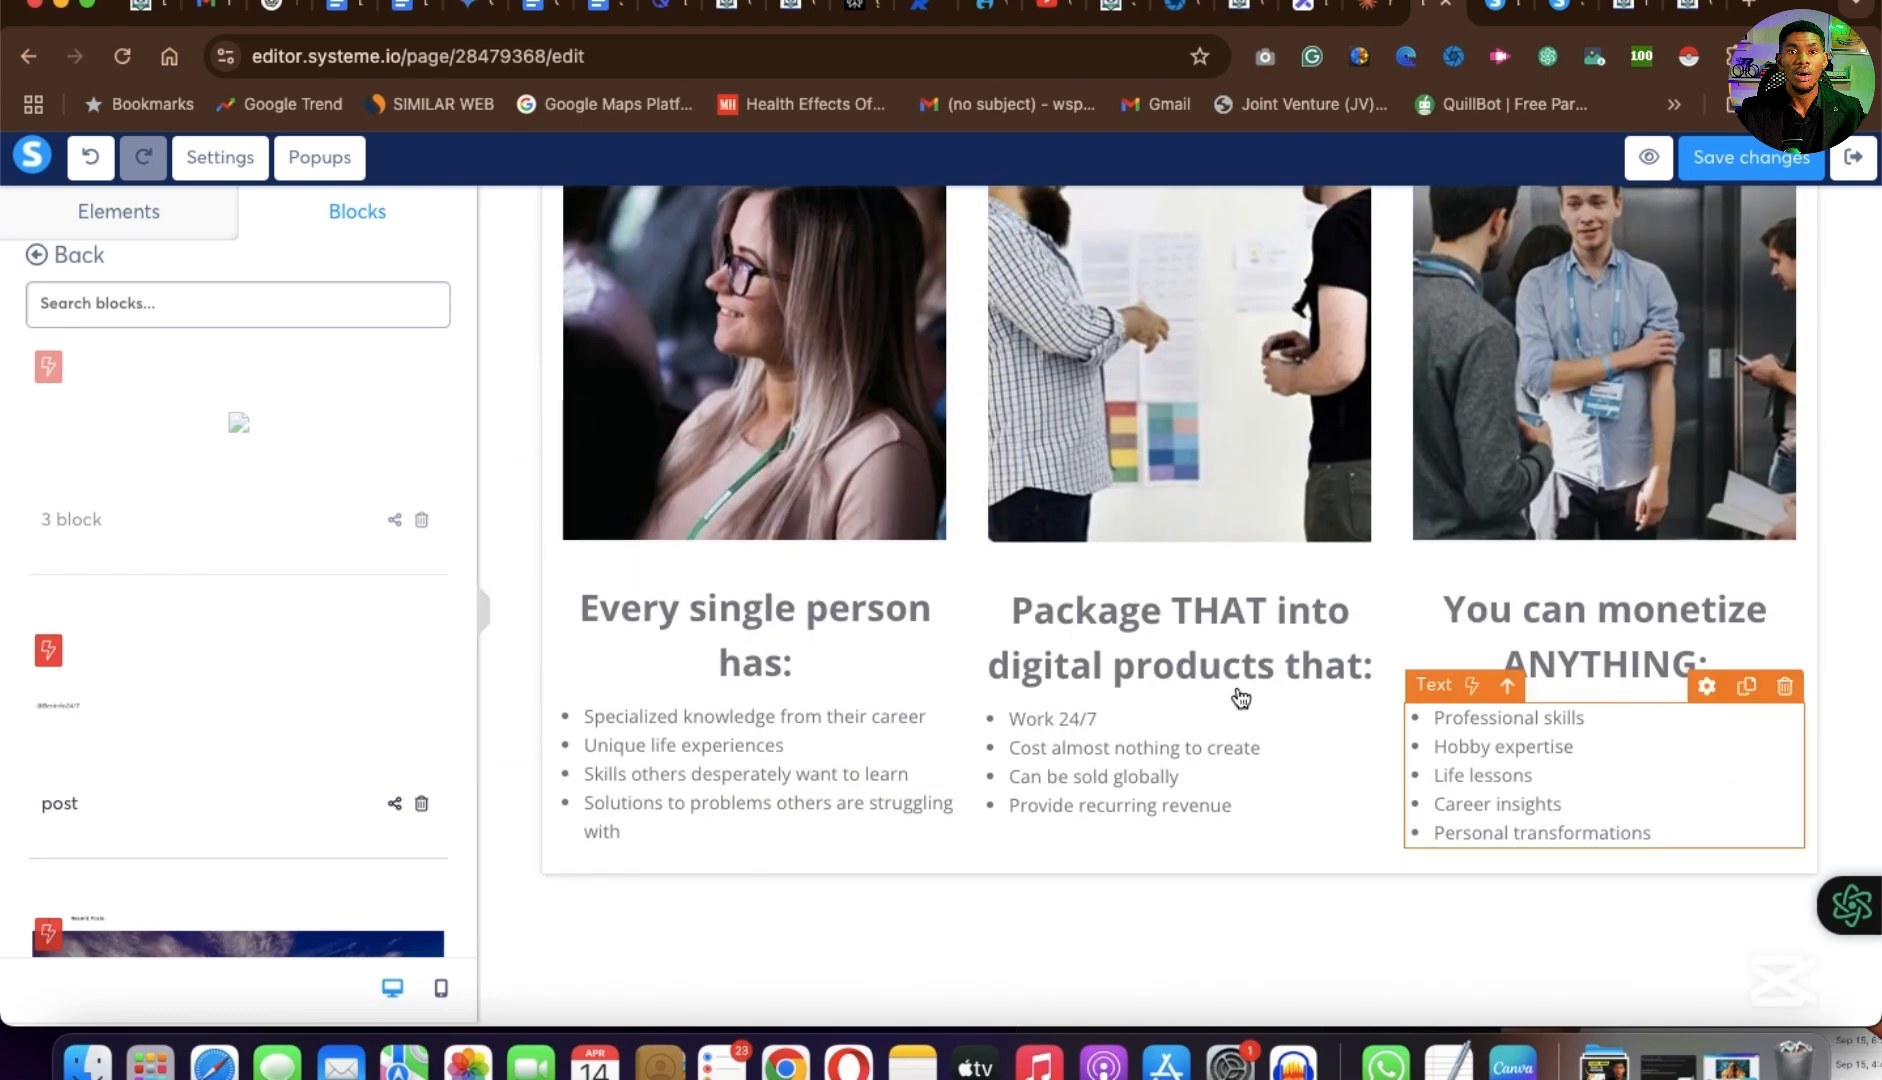
{"action": "scroll", "coordinate": [1180, 785], "scroll_direction": "up", "scroll_amount": 1}
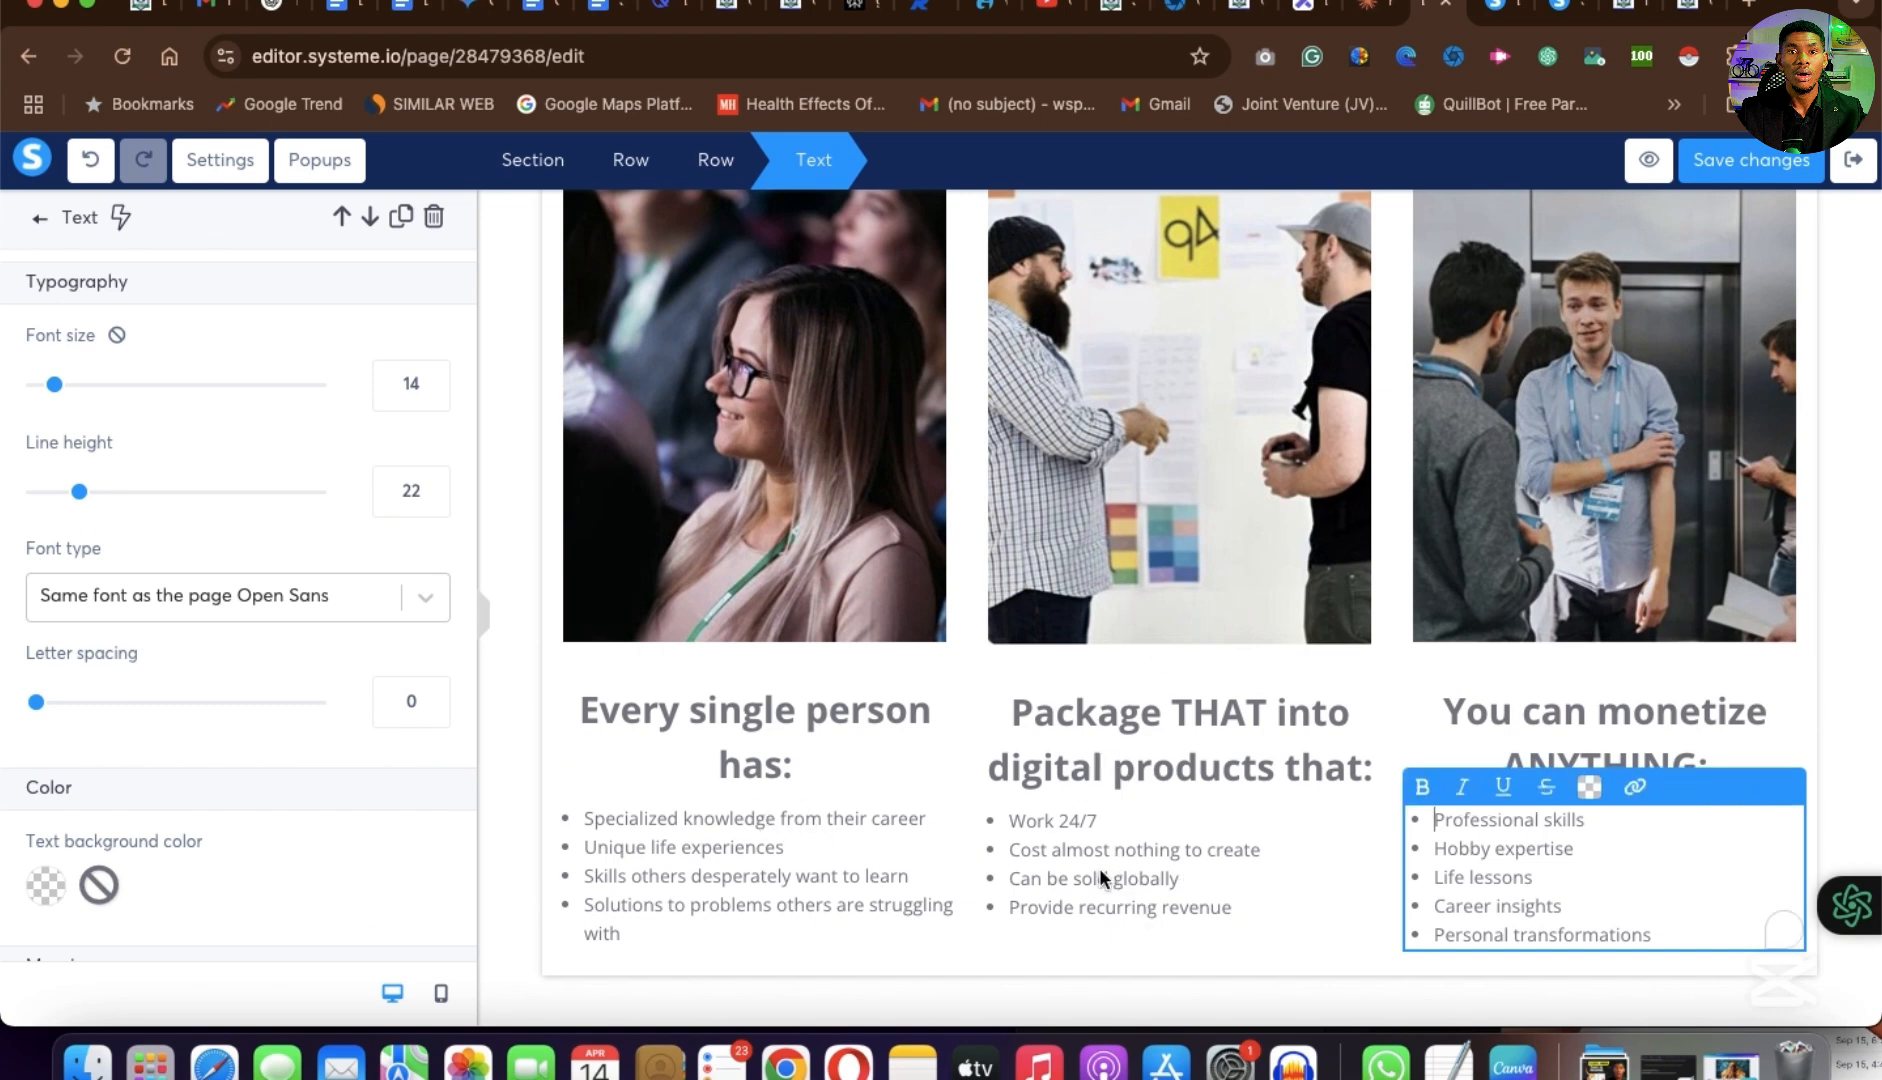
{"action": "left_click", "coordinate": [1620, 720]}
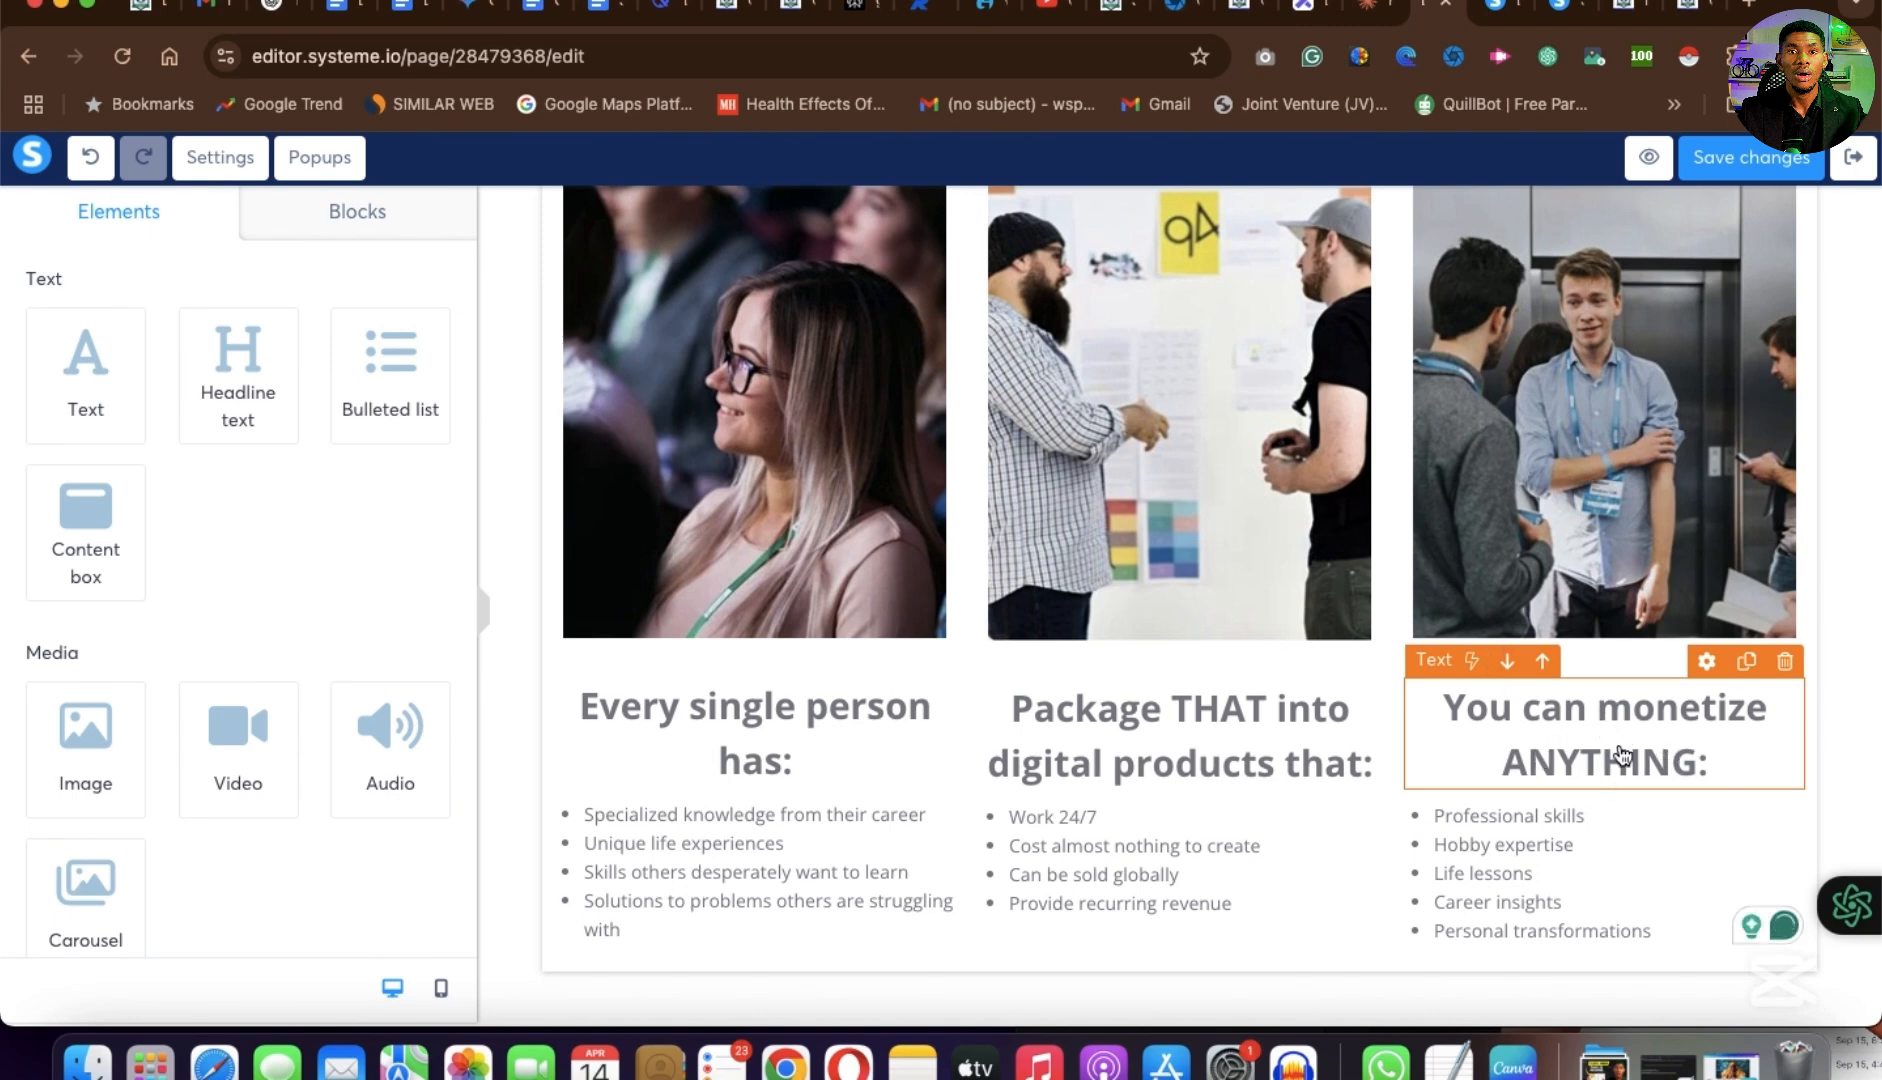
{"action": "double_click", "coordinate": [1625, 743]}
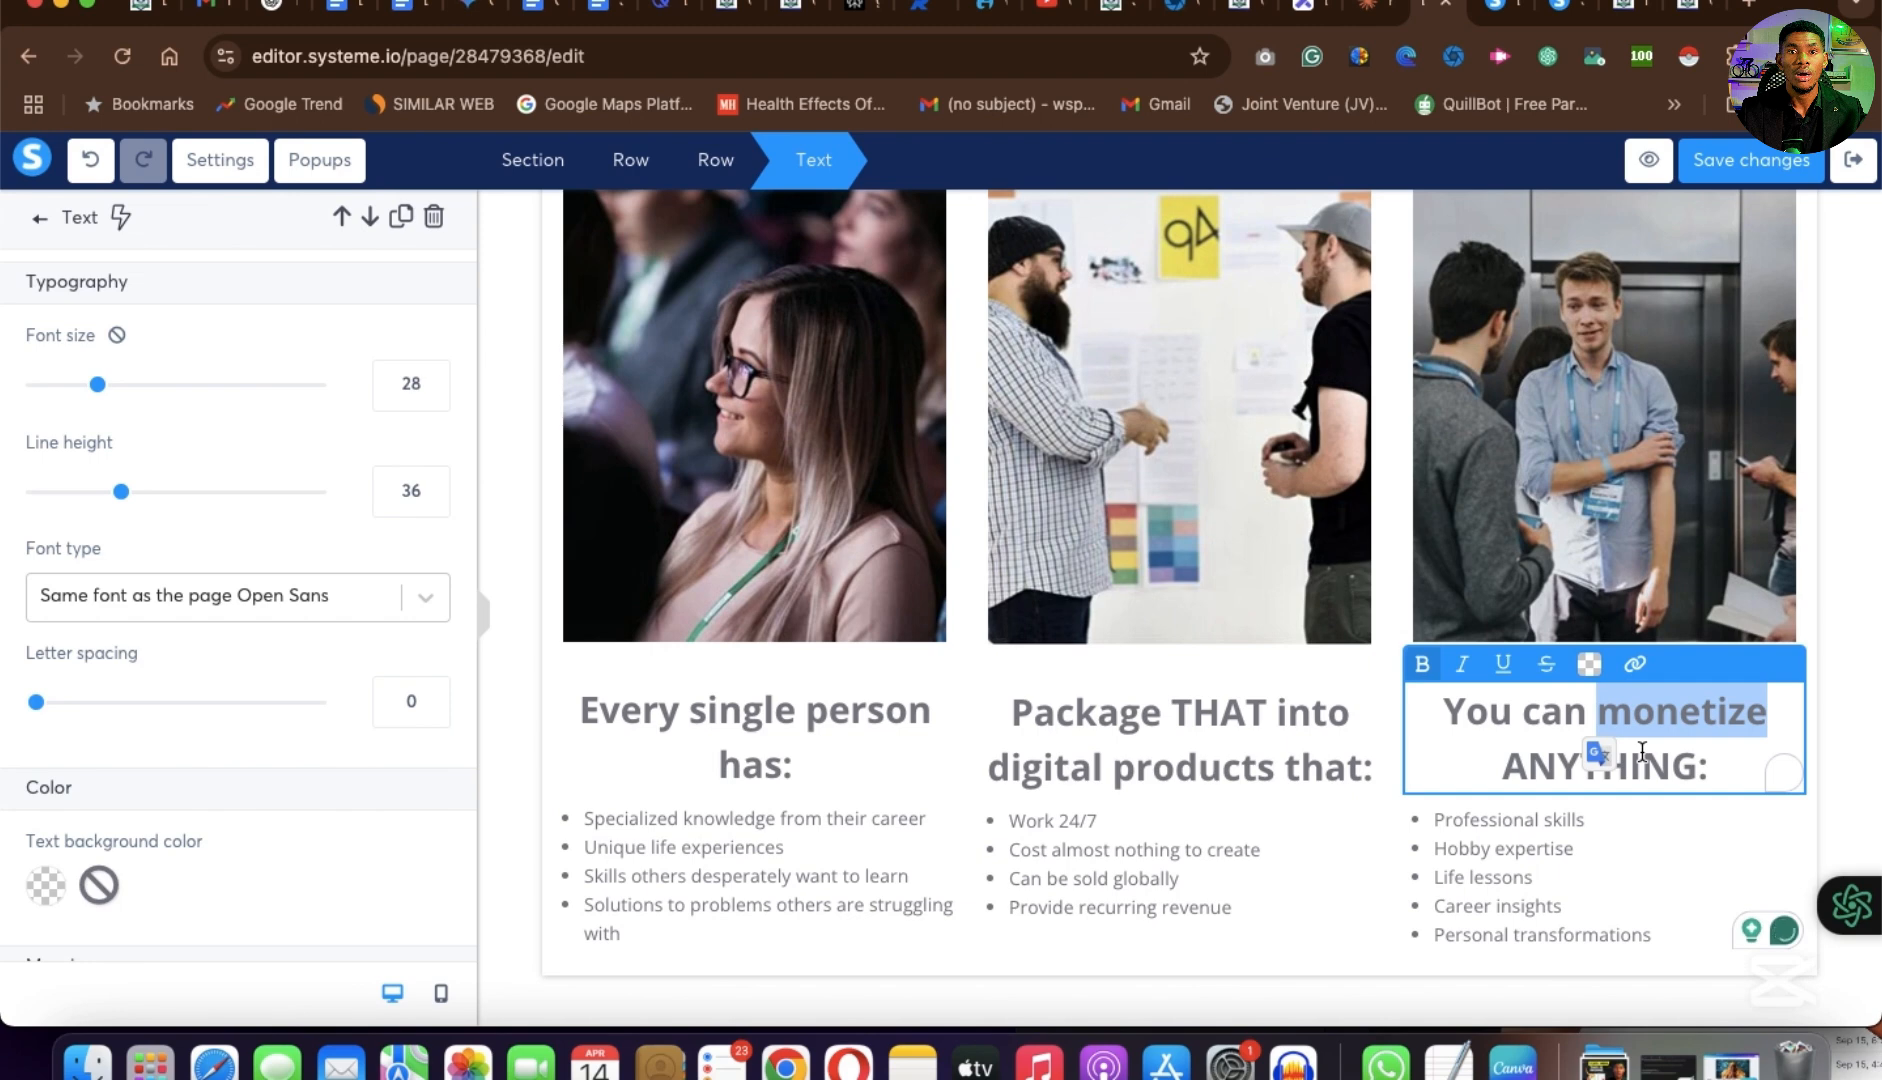
{"action": "key", "text": "super+a"}
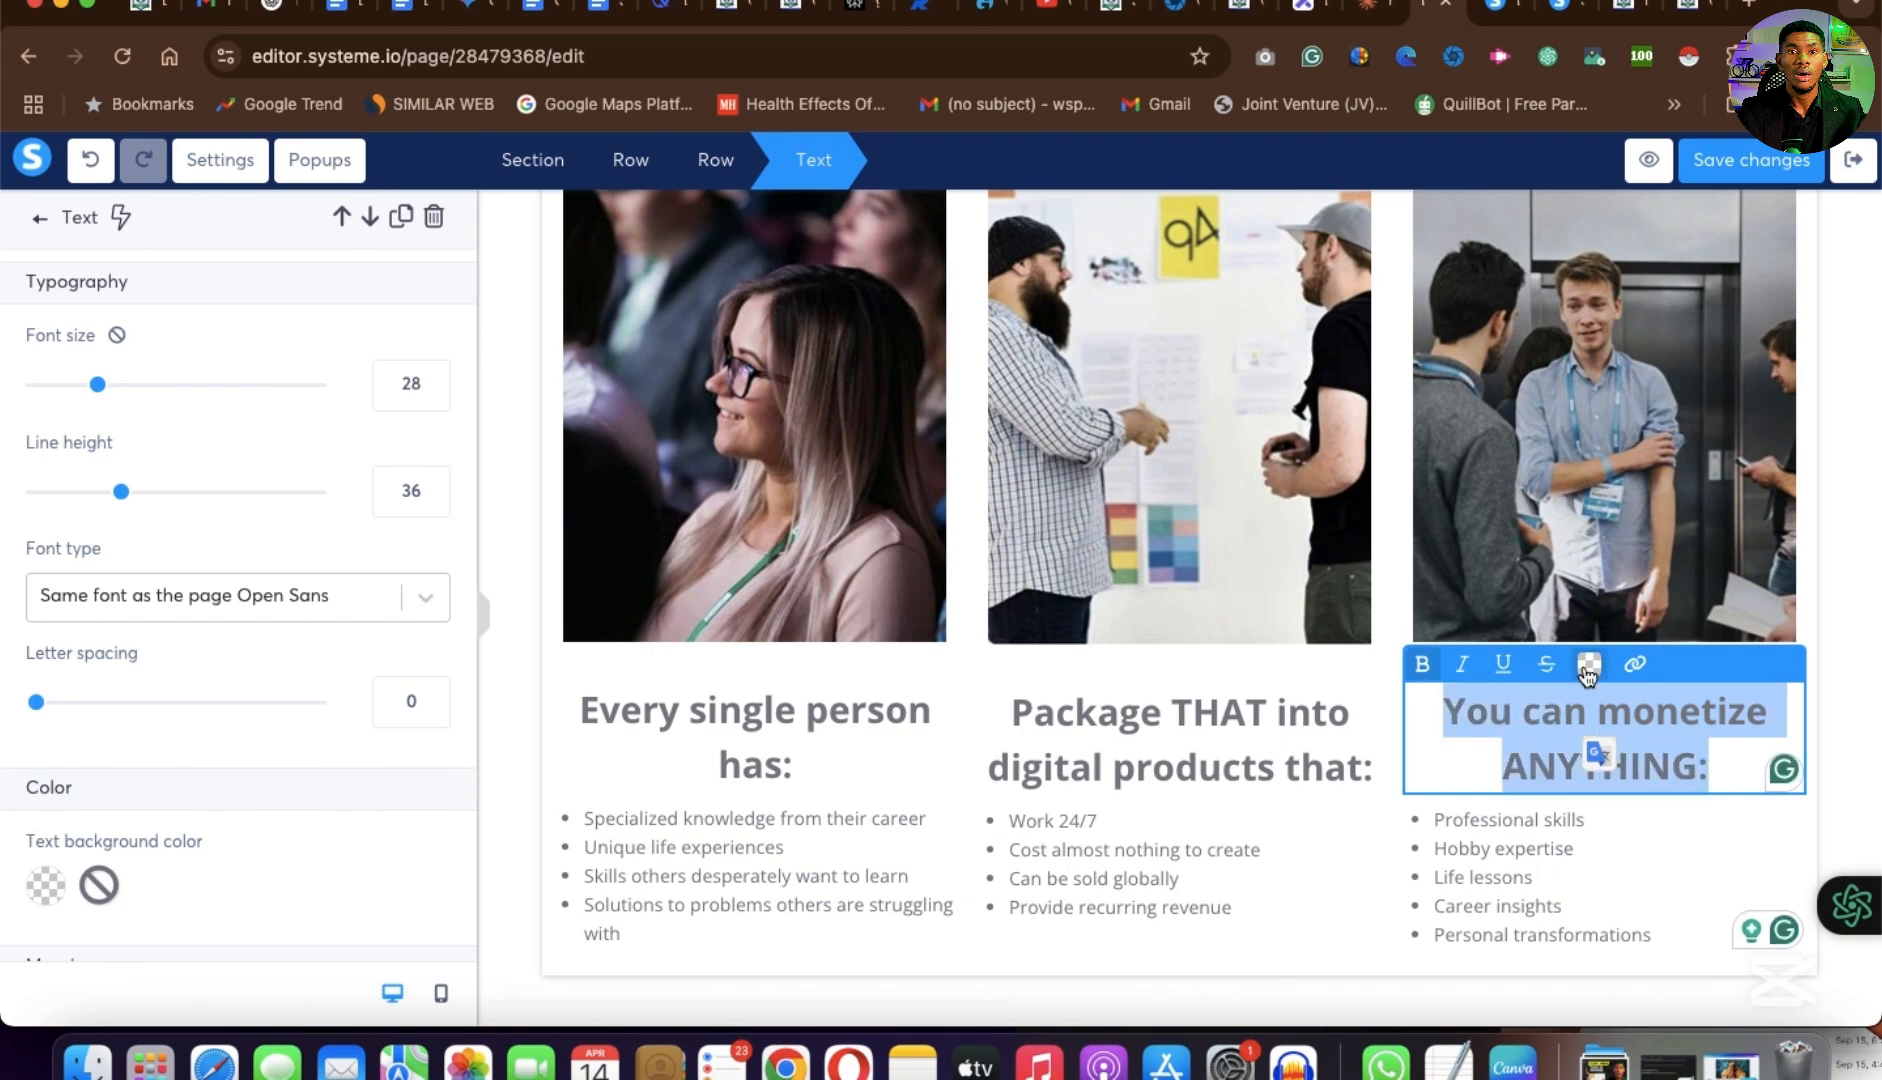
{"action": "left_click", "coordinate": [1588, 665]}
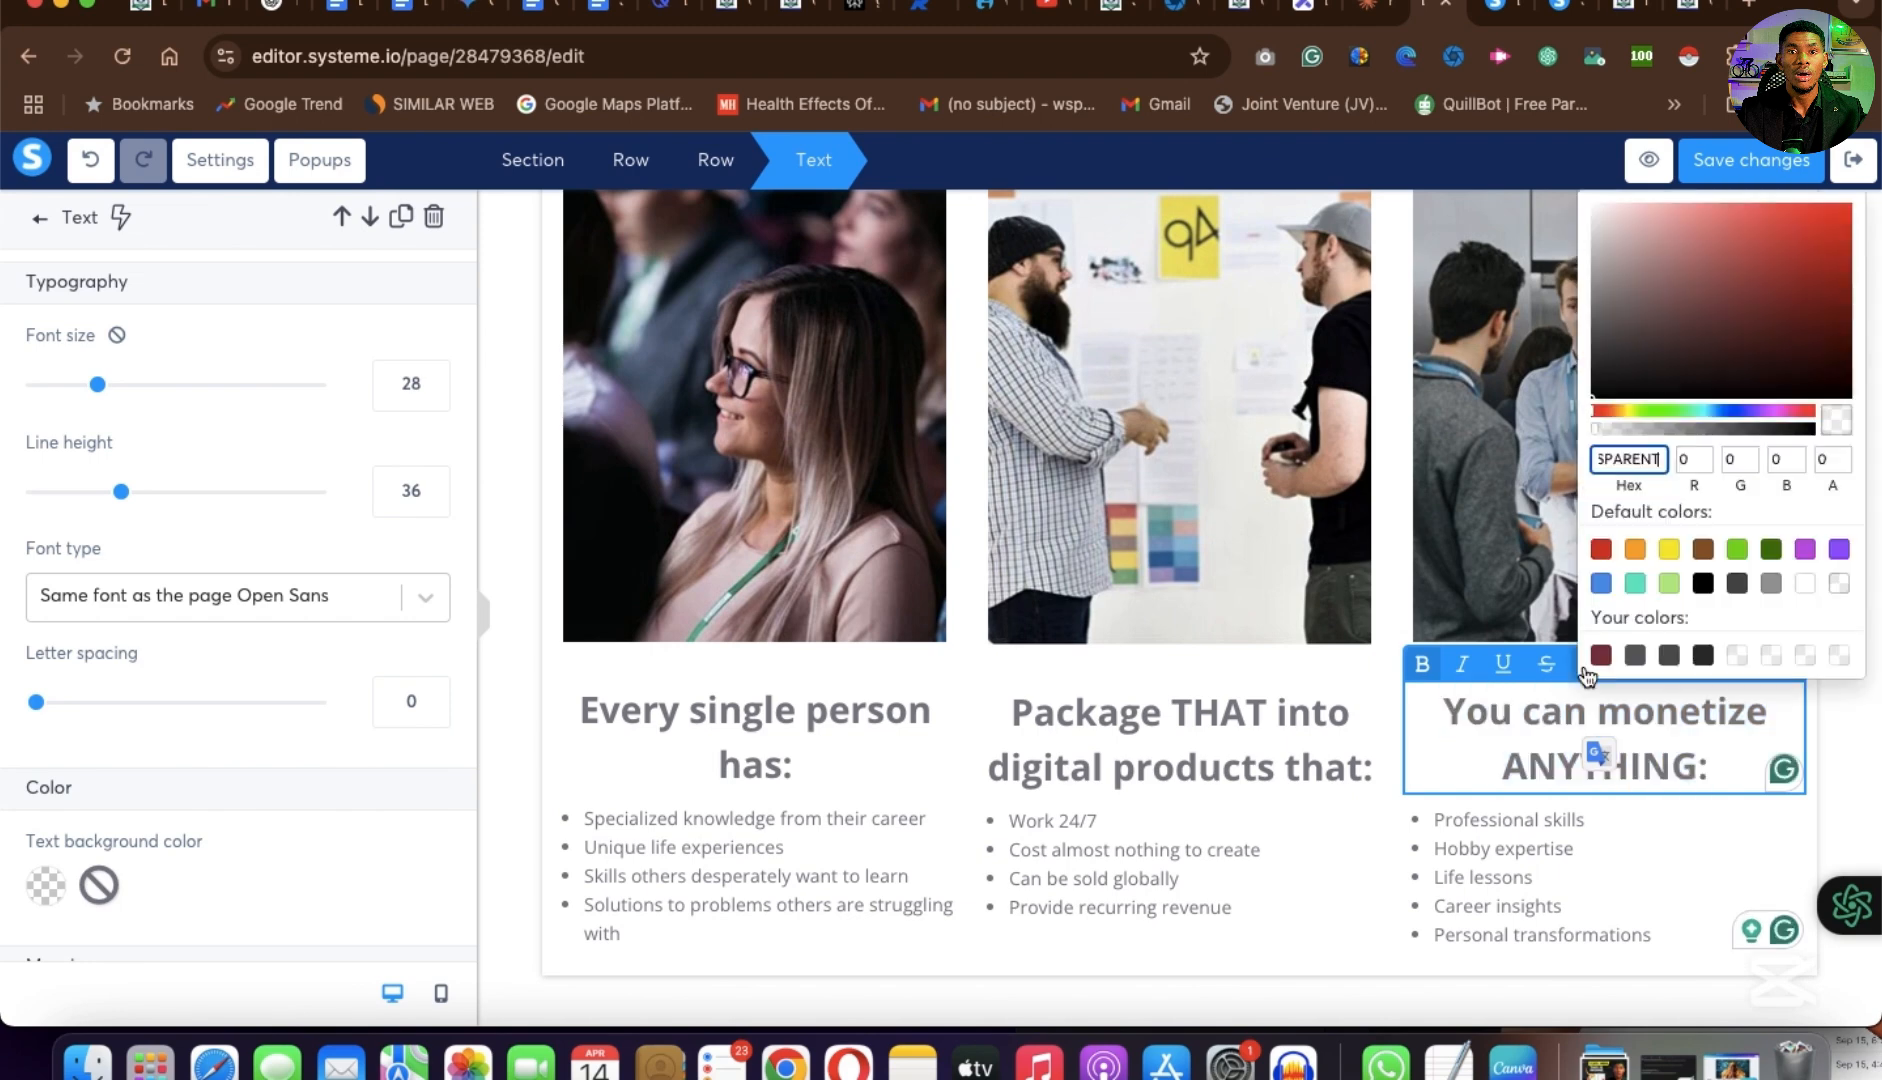
{"action": "left_click", "coordinate": [1703, 656]}
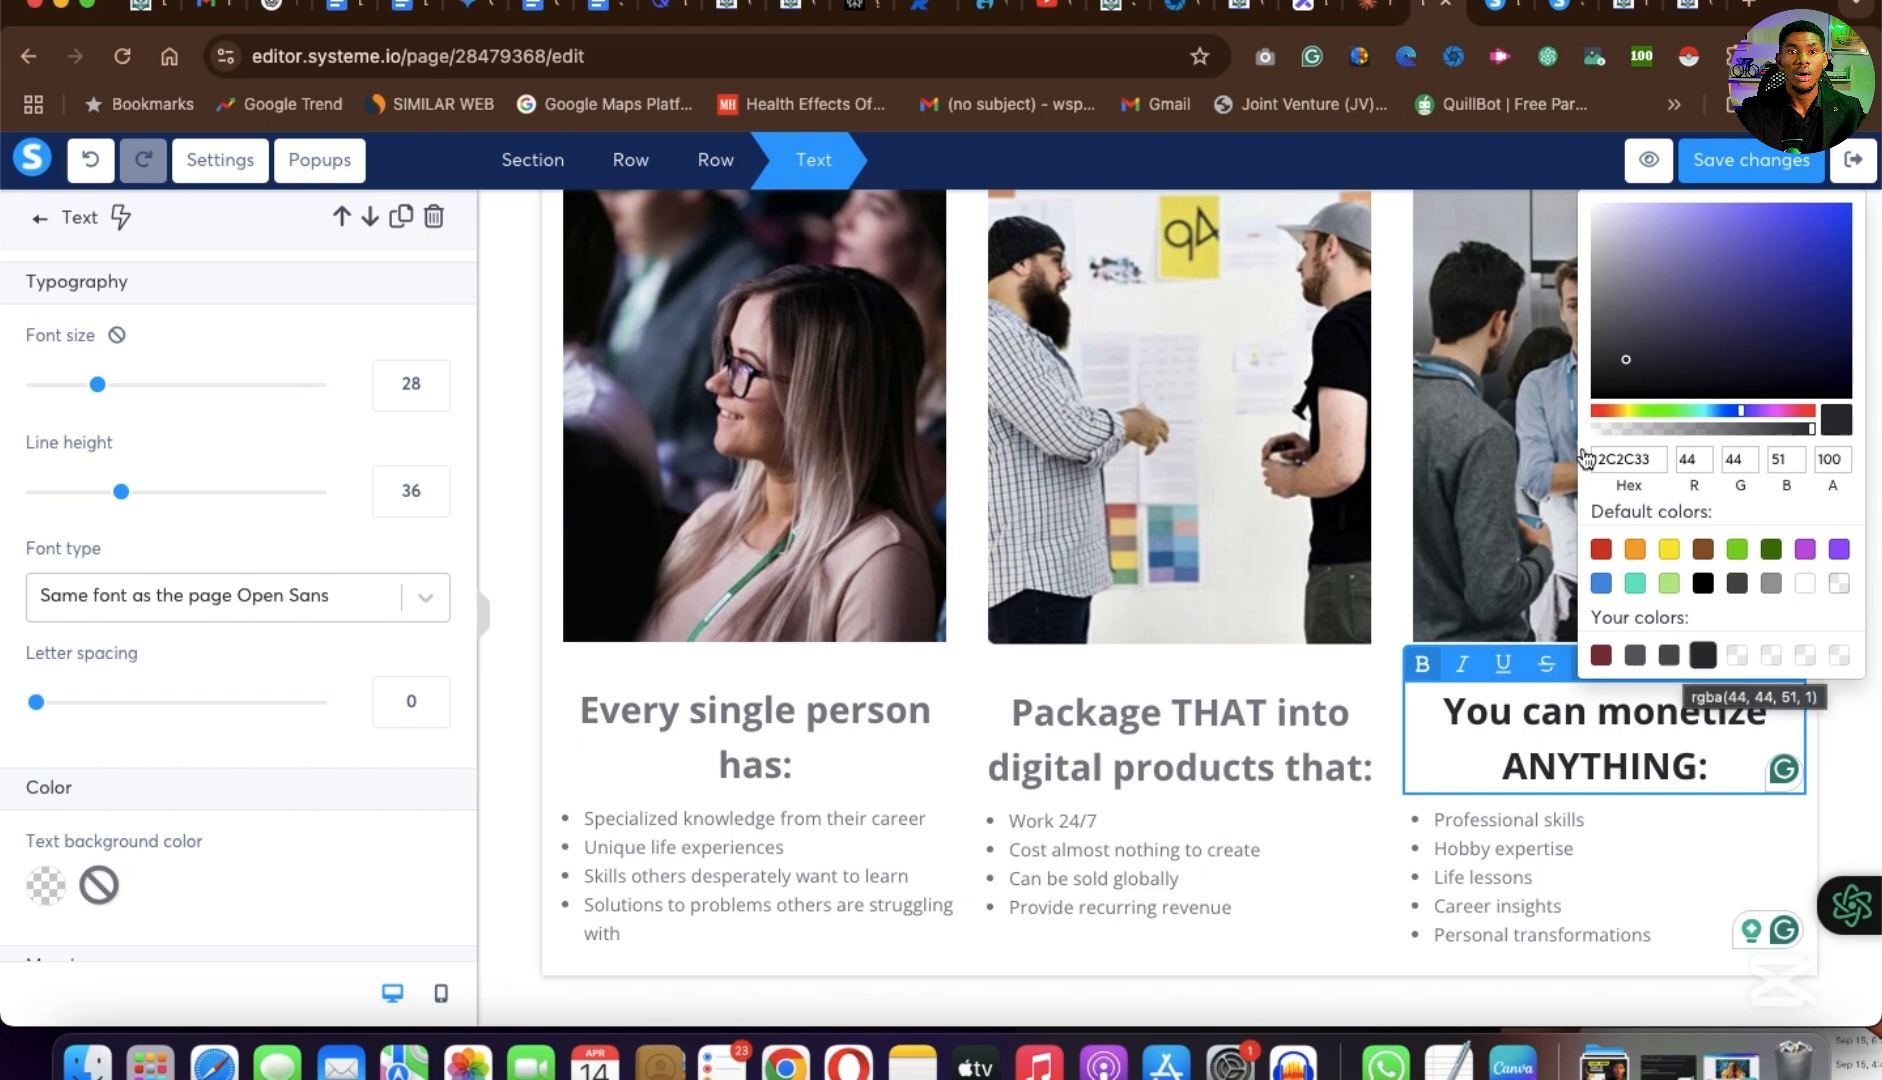
{"action": "left_click", "coordinate": [1838, 379]}
Apply the saved dark navy 020225 to the middle column's "Package THAT into digital products that:" heading.
{"action": "left_click", "coordinate": [1188, 738]}
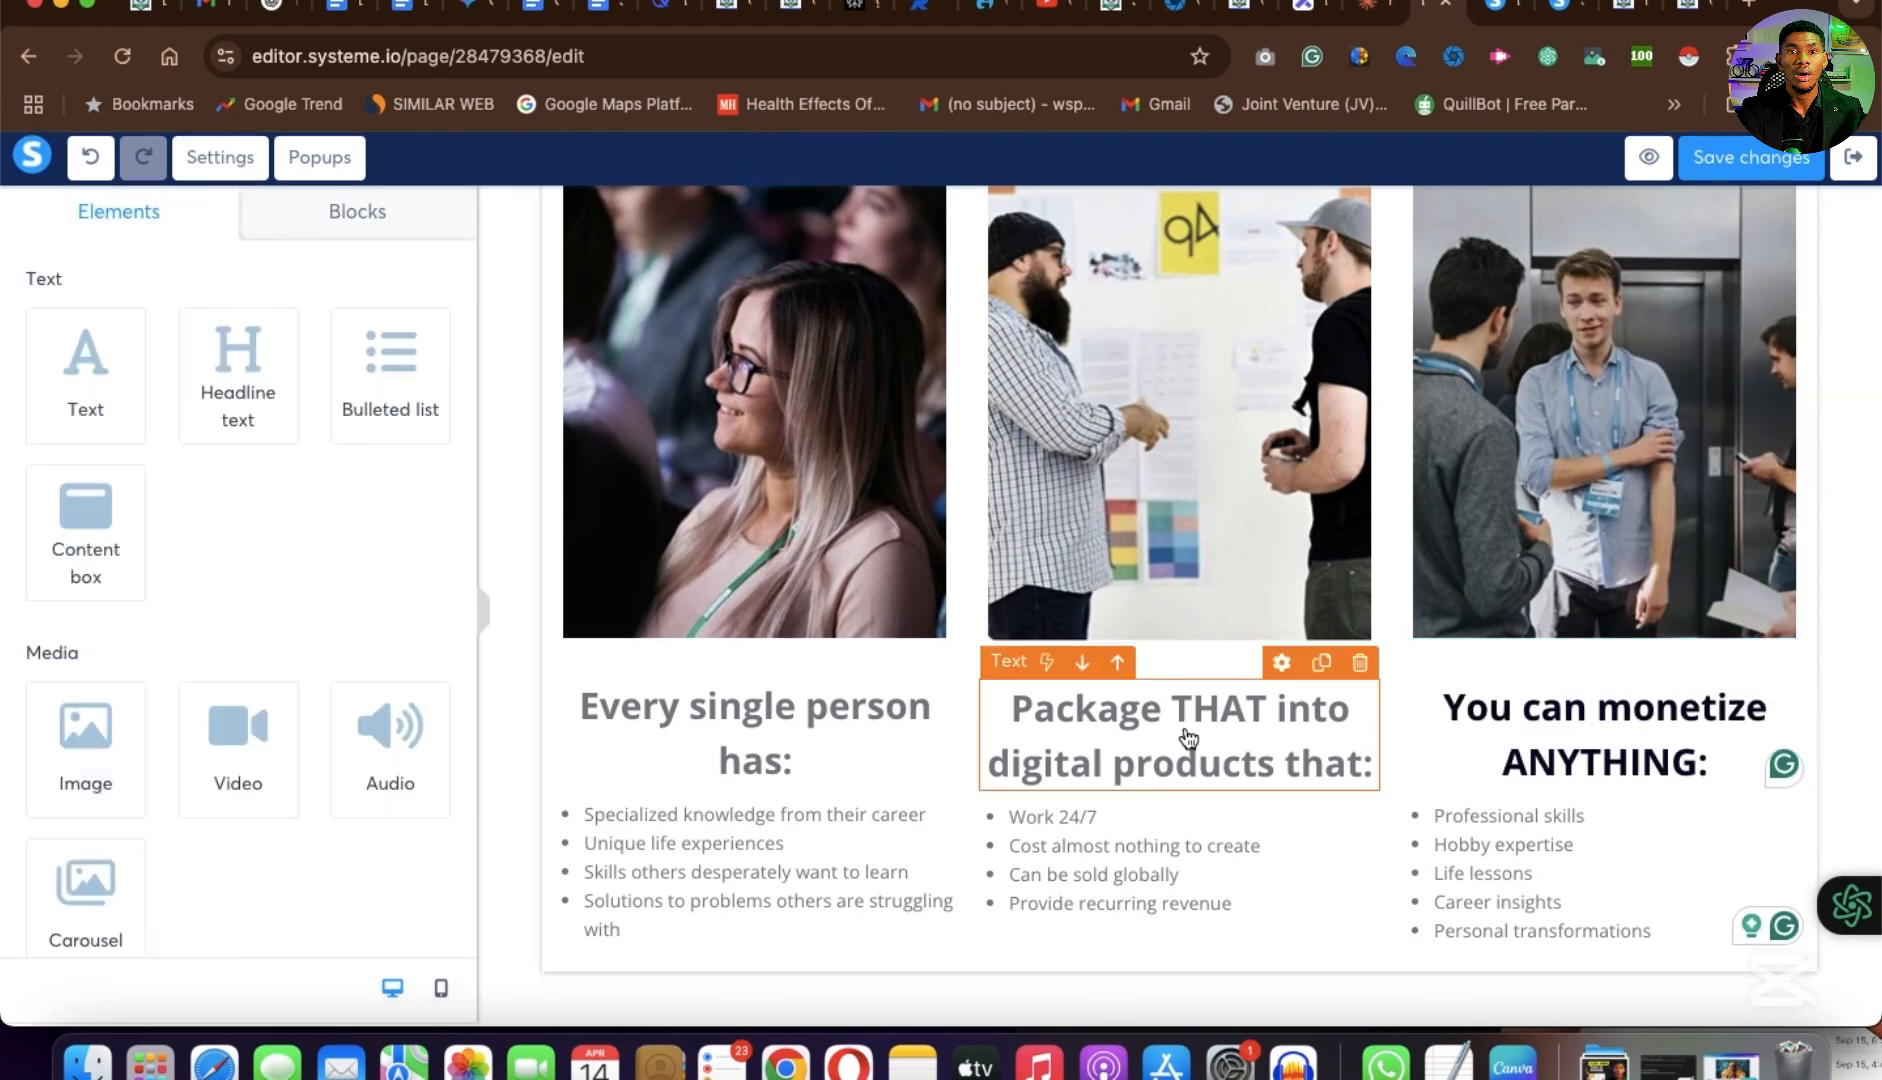
{"action": "double_click", "coordinate": [1188, 735]}
{"action": "triple_click", "coordinate": [1137, 700]}
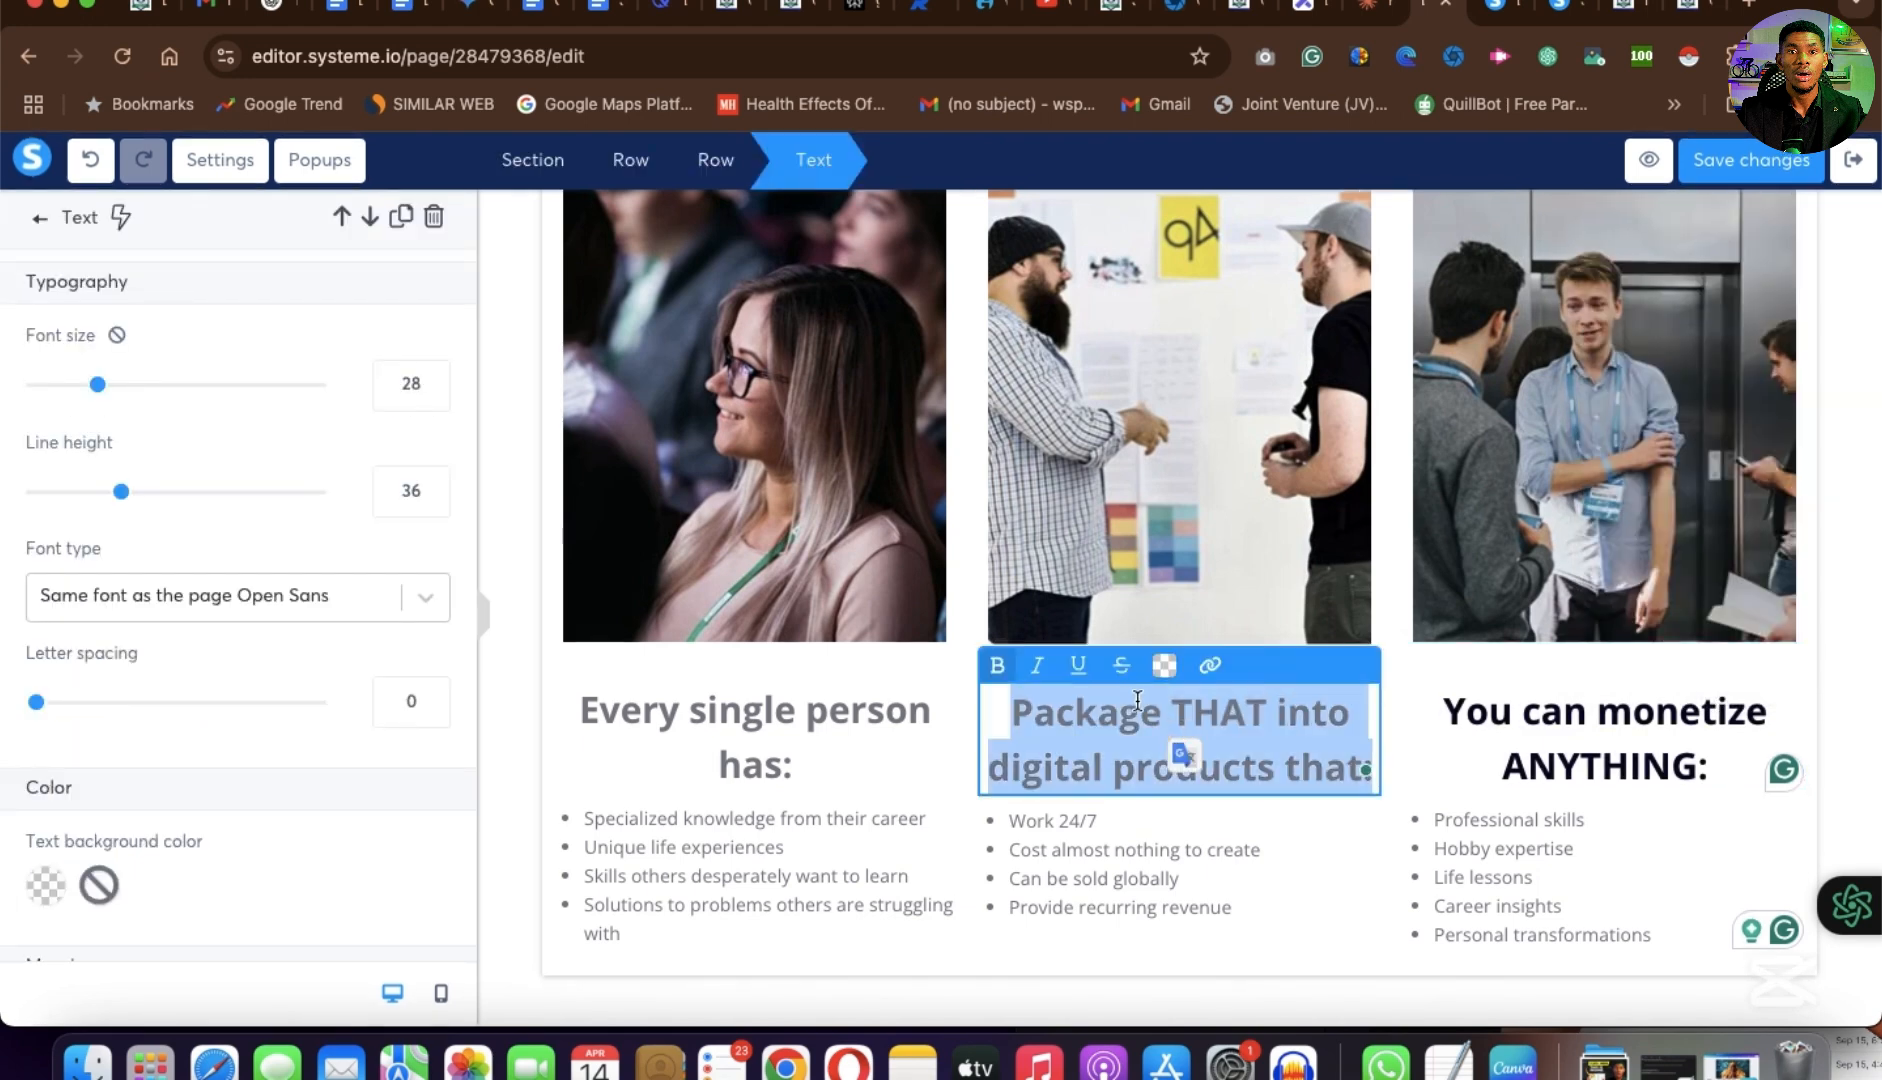
{"action": "left_click", "coordinate": [1164, 665]}
{"action": "left_click", "coordinate": [1310, 655]}
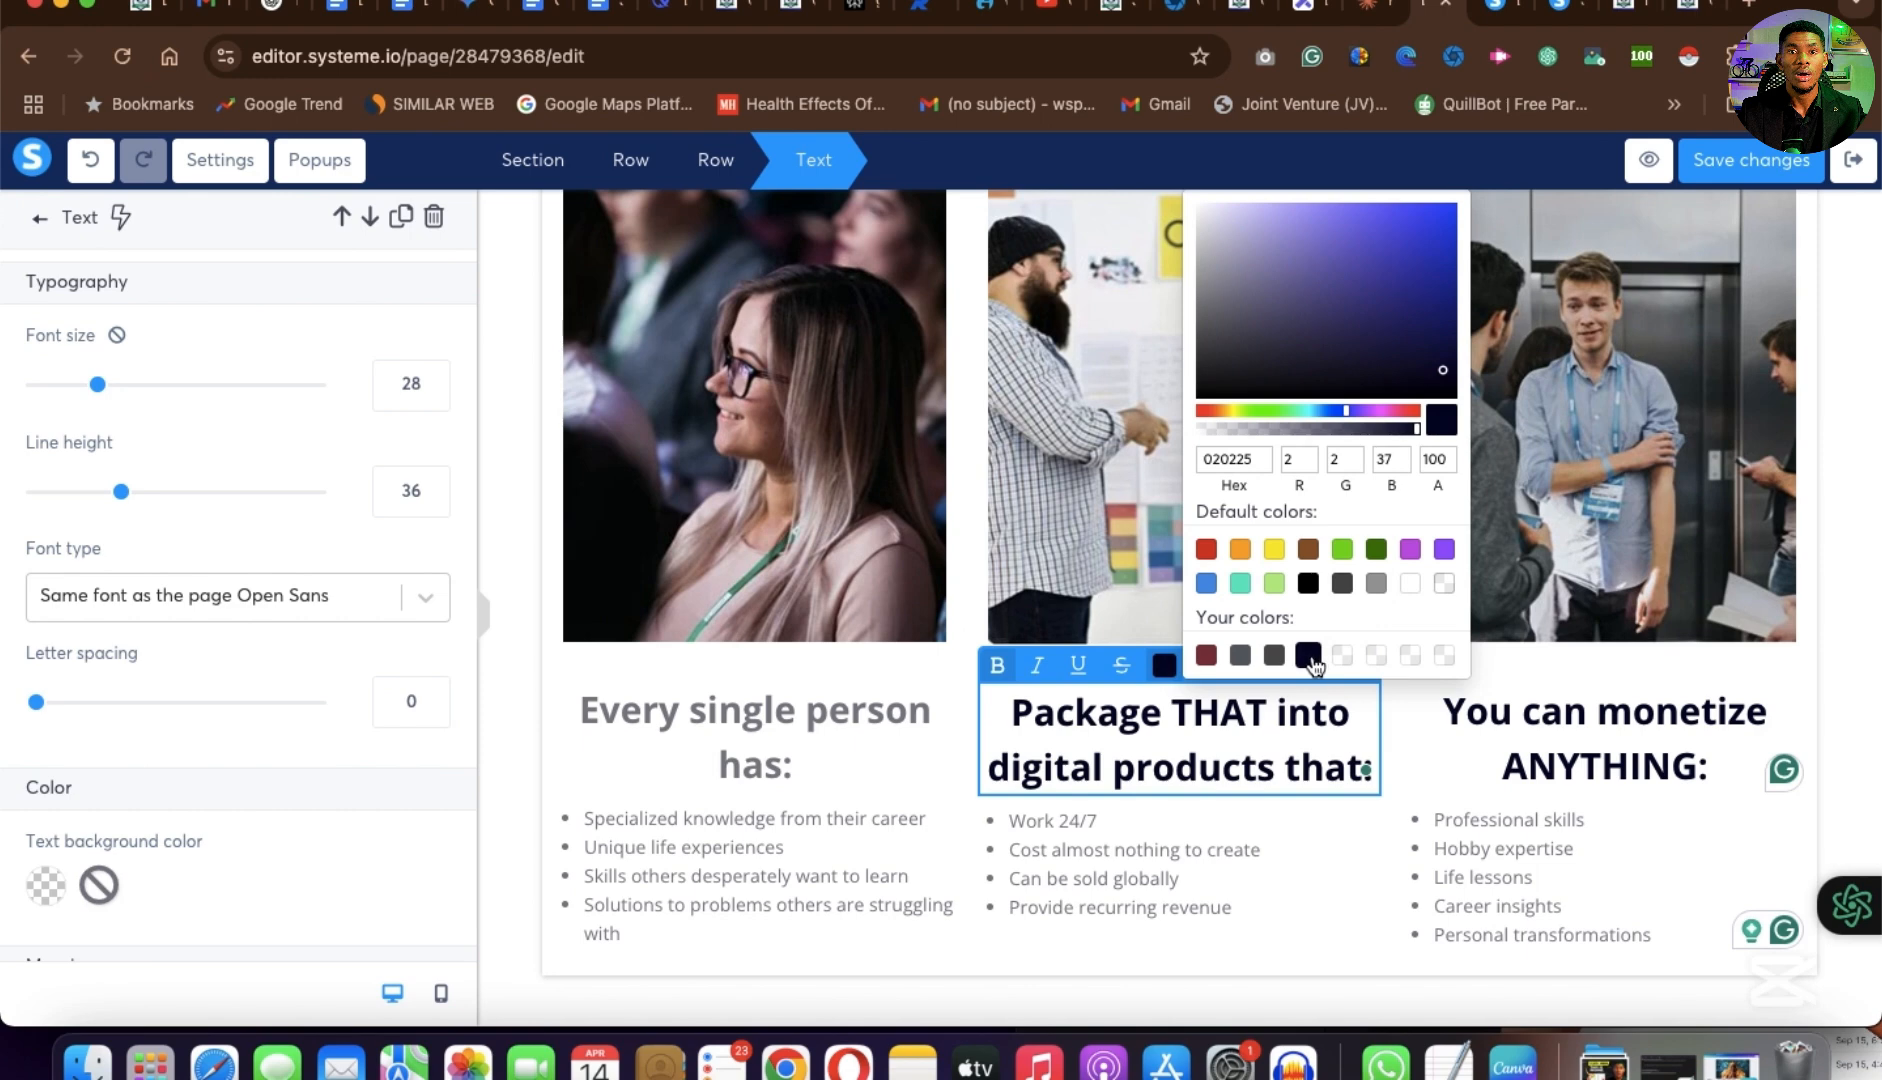
Recolor the first column's "Every single person has:" heading with the saved dark navy 020225.
{"action": "left_click", "coordinate": [779, 735]}
{"action": "left_click", "coordinate": [779, 735]}
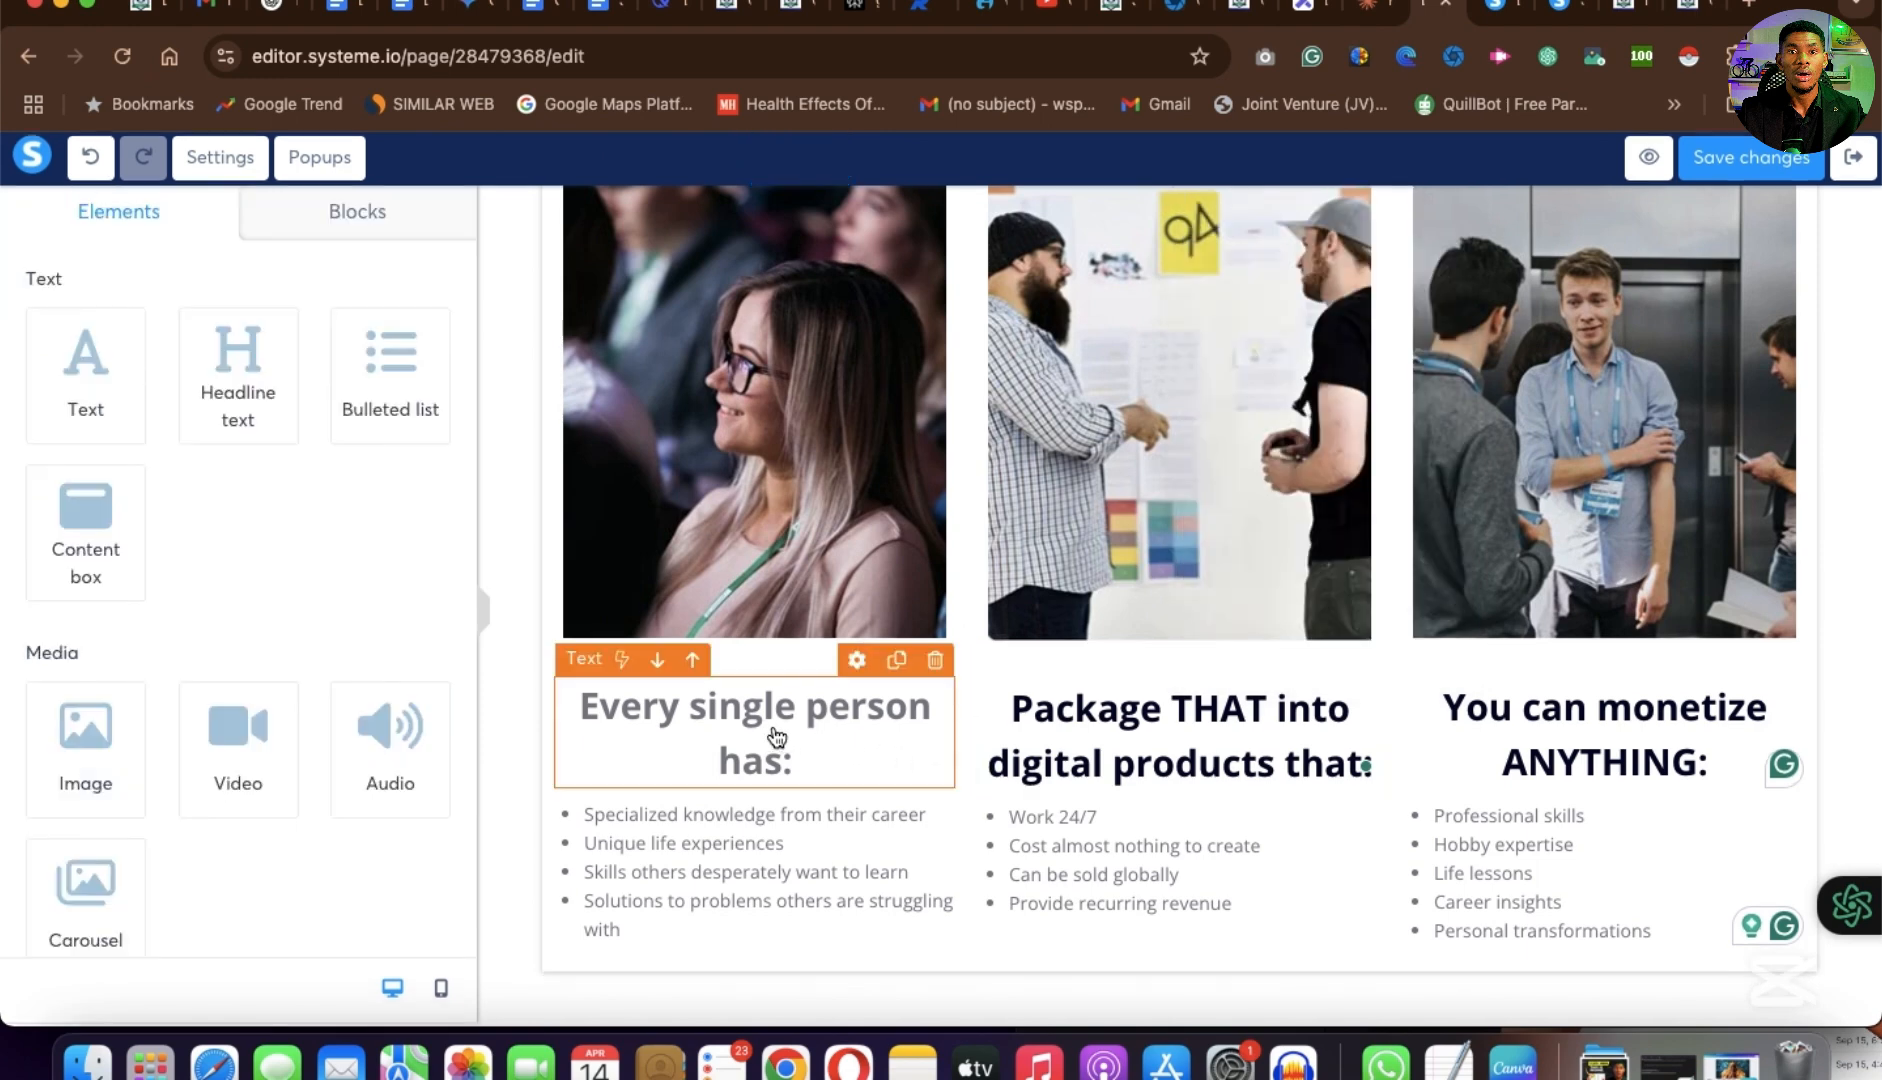
{"action": "double_click", "coordinate": [777, 737]}
{"action": "key", "text": "ctrl+a"}
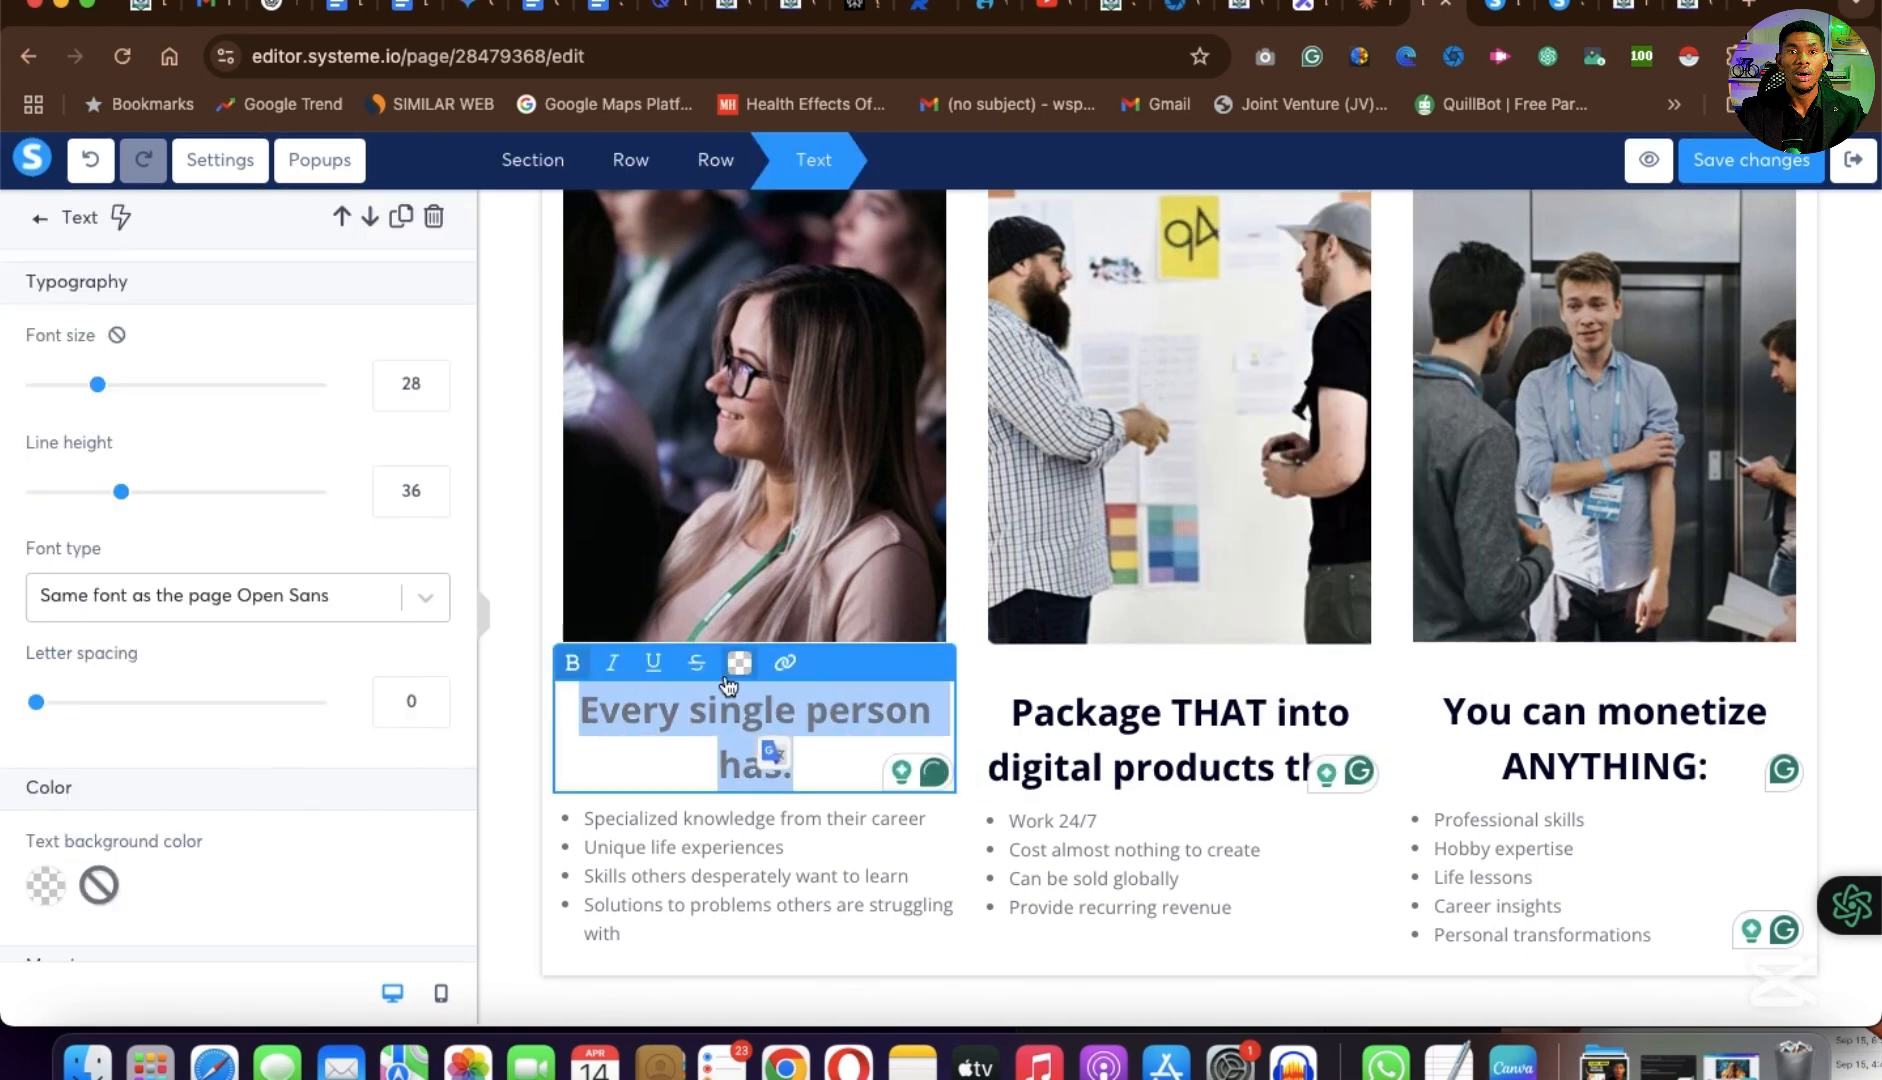
{"action": "left_click", "coordinate": [741, 665]}
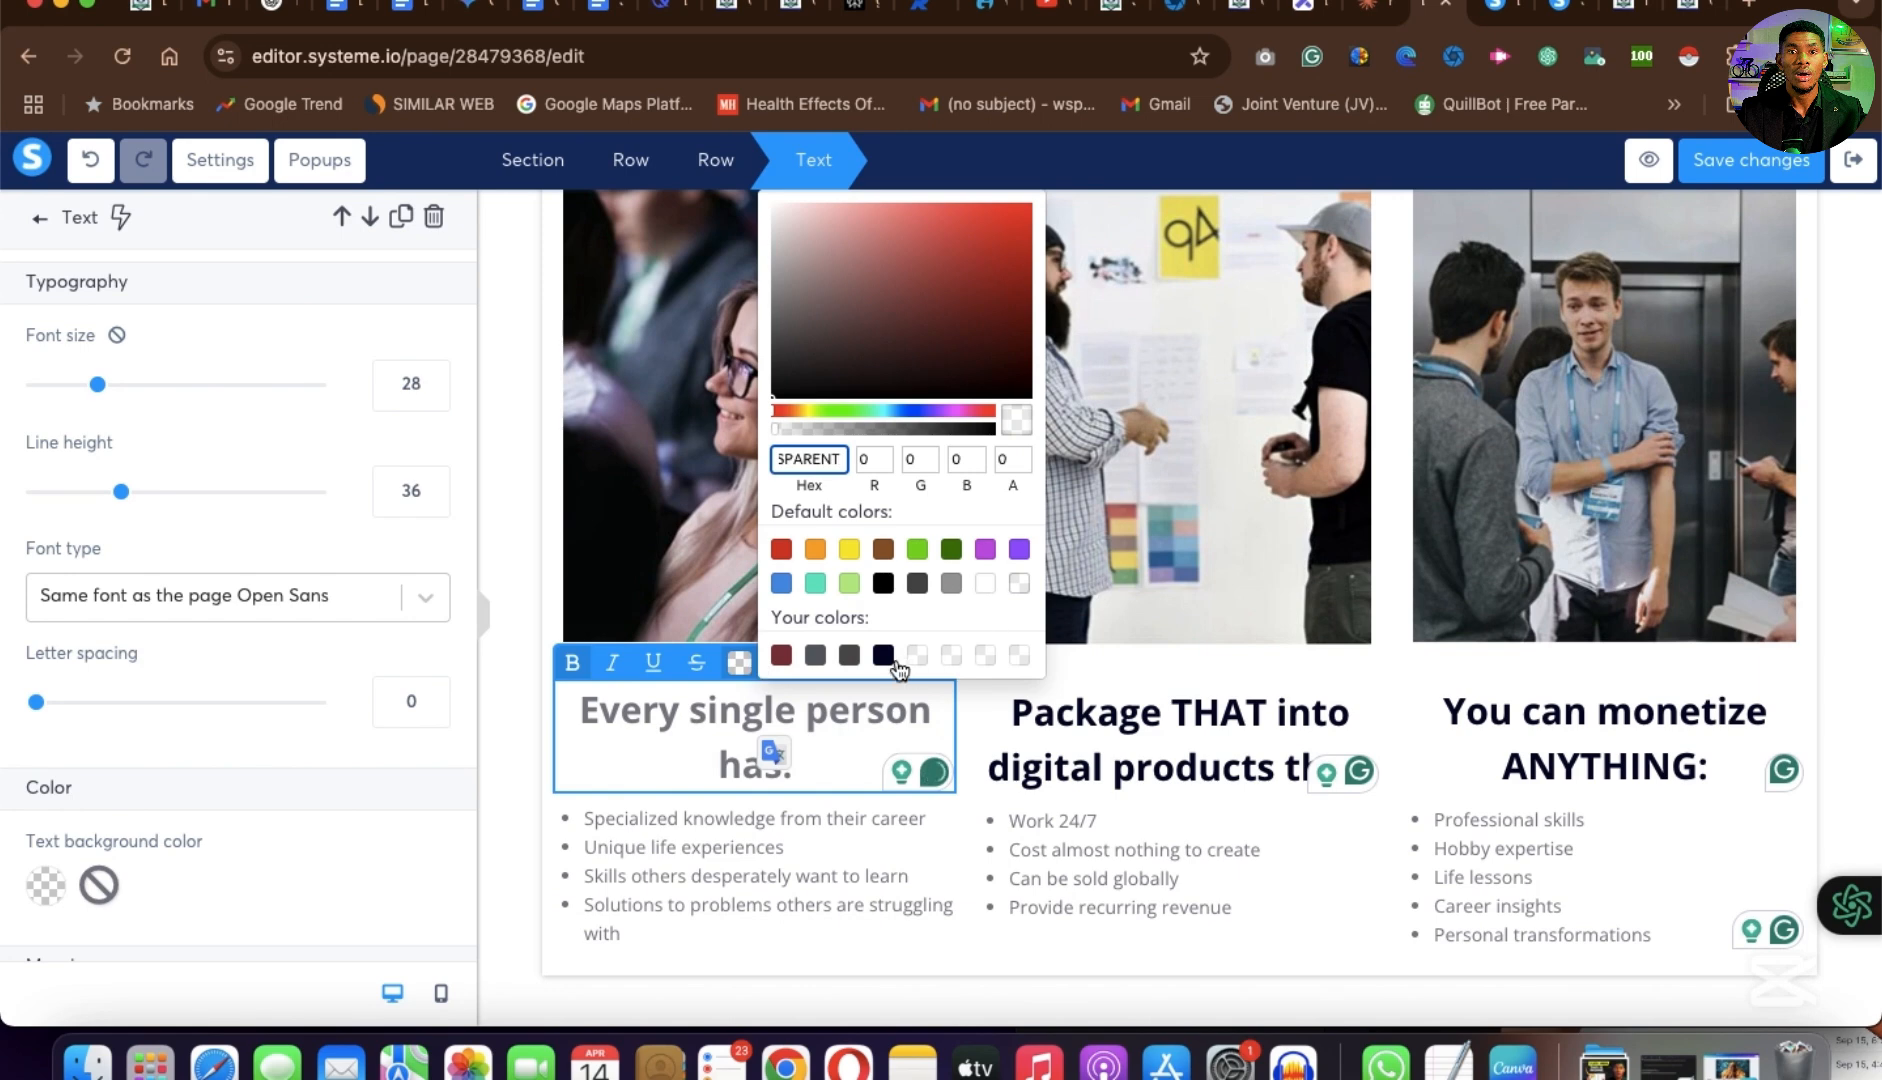
{"action": "left_click", "coordinate": [887, 657]}
{"action": "left_click", "coordinate": [886, 656]}
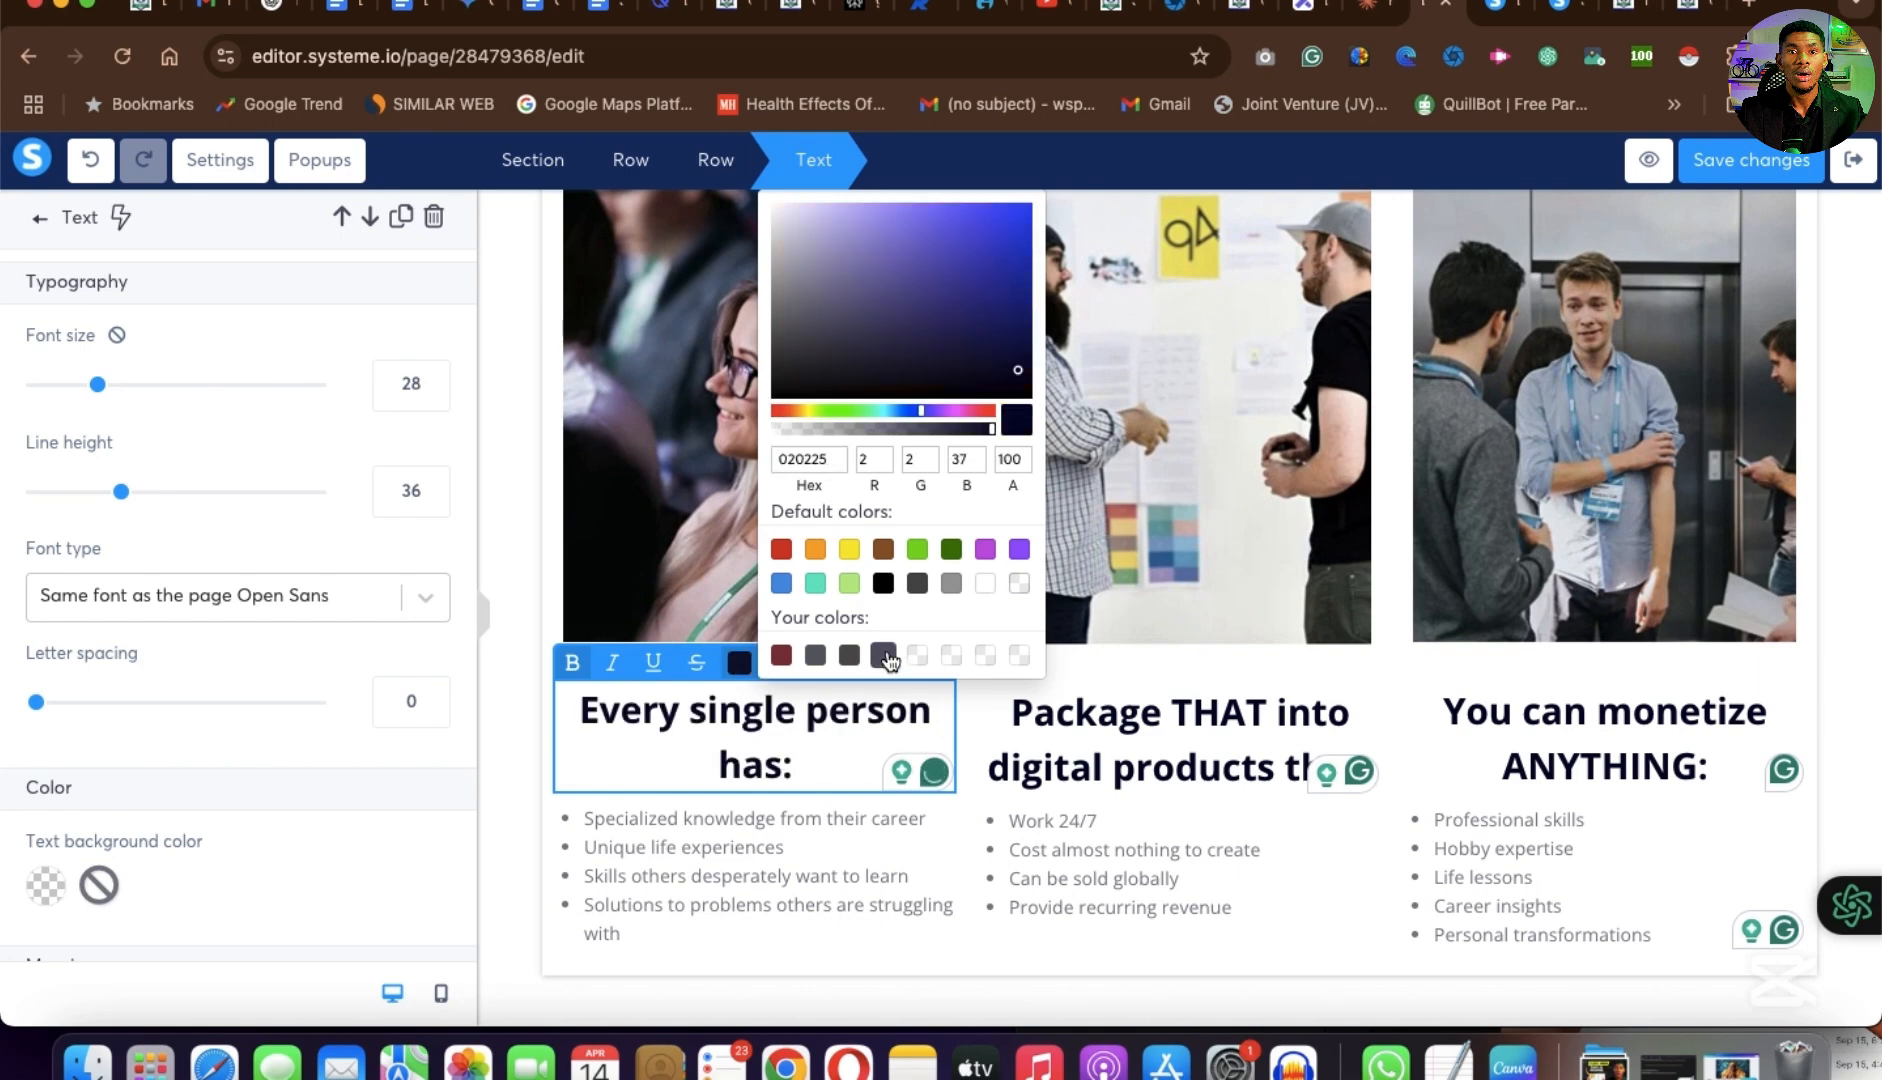
{"action": "left_click", "coordinate": [1176, 751]}
Compare the text colors and upper layout of the edited page with the example order form page.
{"action": "scroll", "coordinate": [1176, 751], "scroll_direction": "down", "scroll_amount": 5}
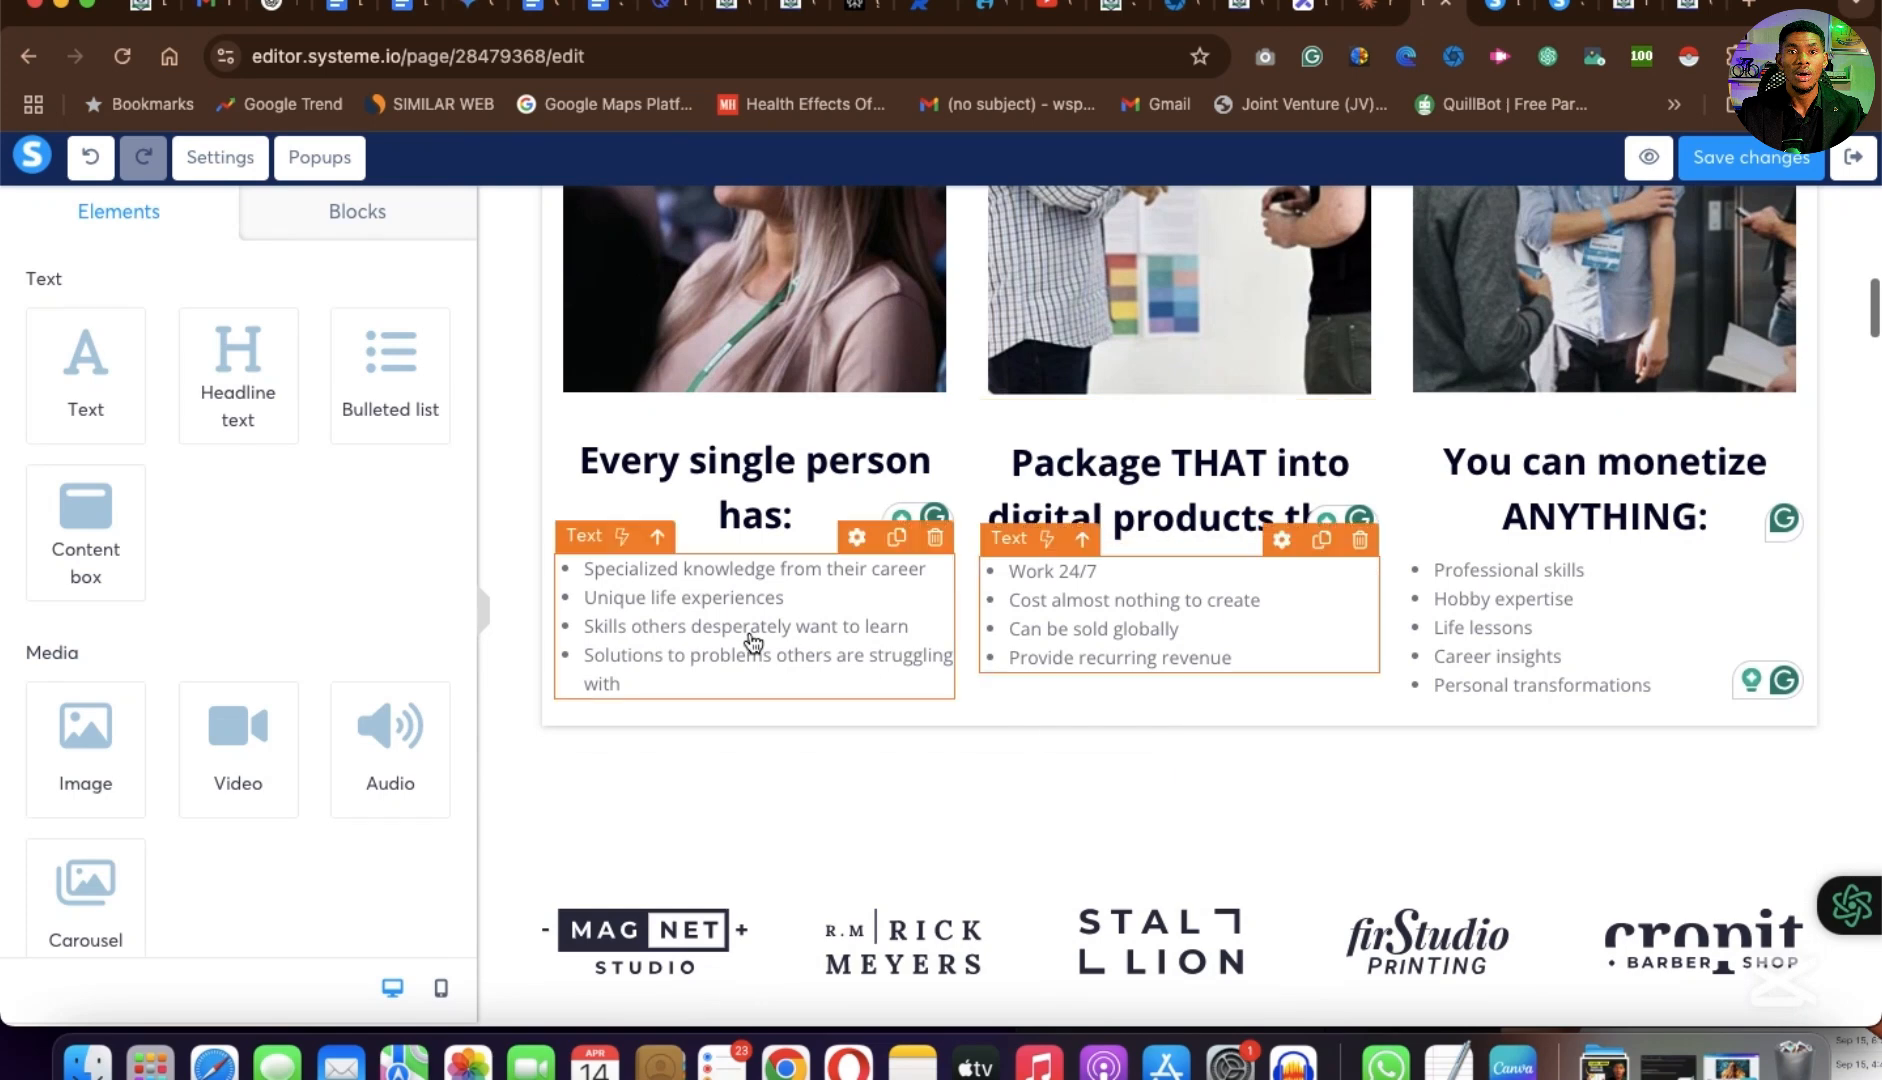
{"action": "scroll", "coordinate": [920, 697], "scroll_direction": "down", "scroll_amount": 3}
{"action": "scroll", "coordinate": [920, 690], "scroll_direction": "up", "scroll_amount": 4}
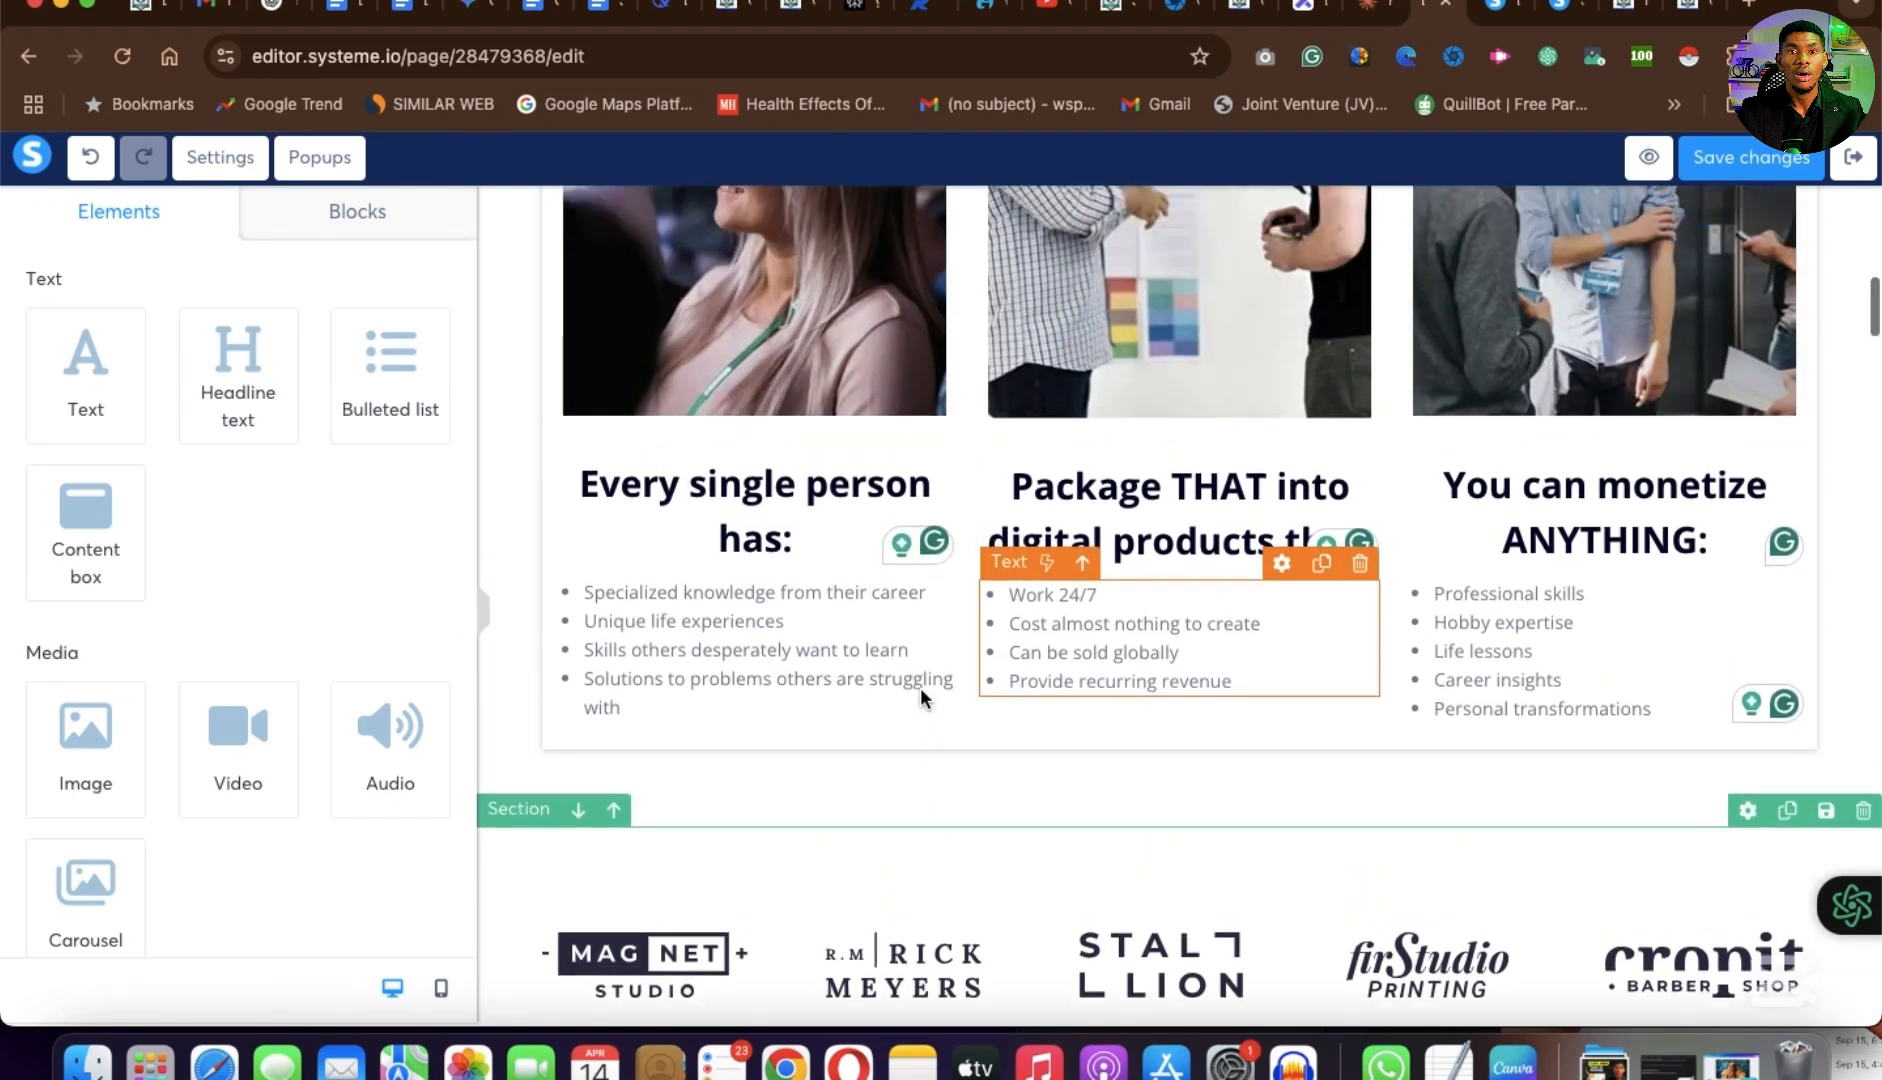
{"action": "scroll", "coordinate": [920, 697], "scroll_direction": "up", "scroll_amount": 10}
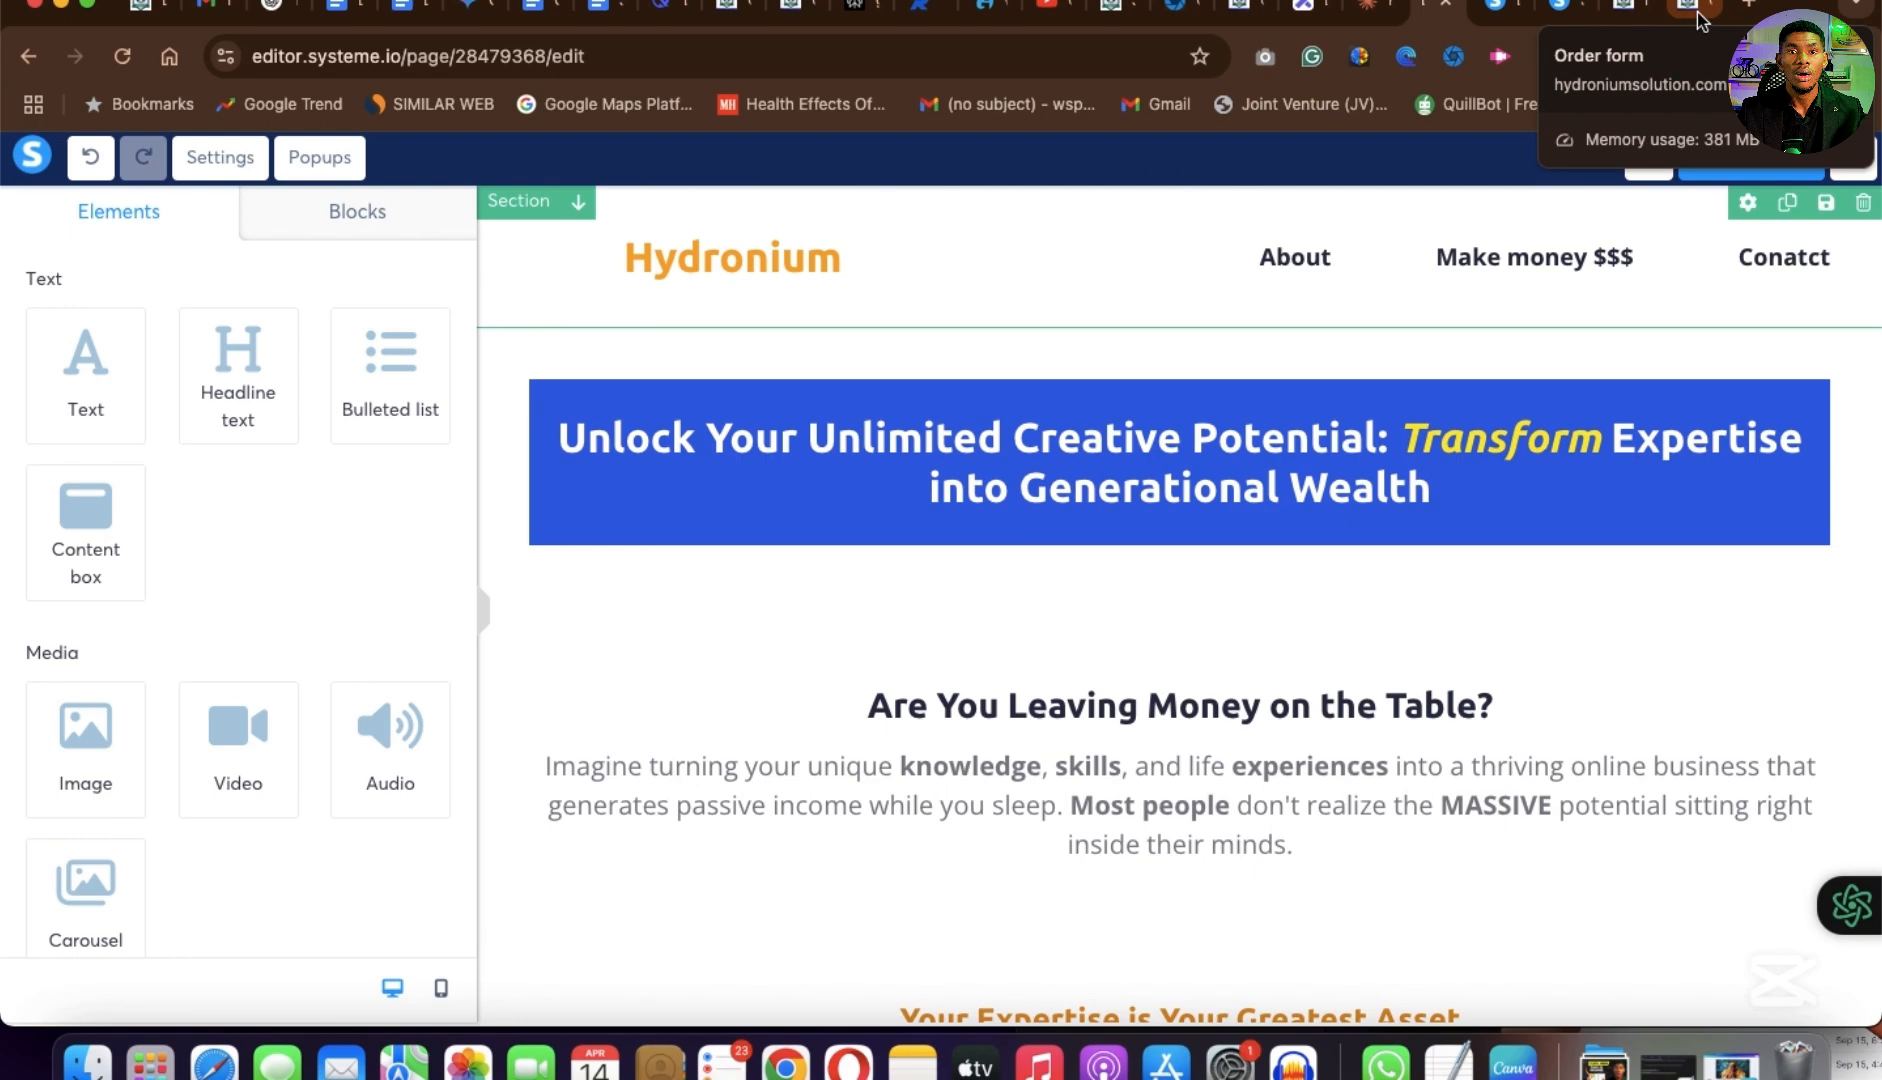
{"action": "left_click", "coordinate": [1690, 10]}
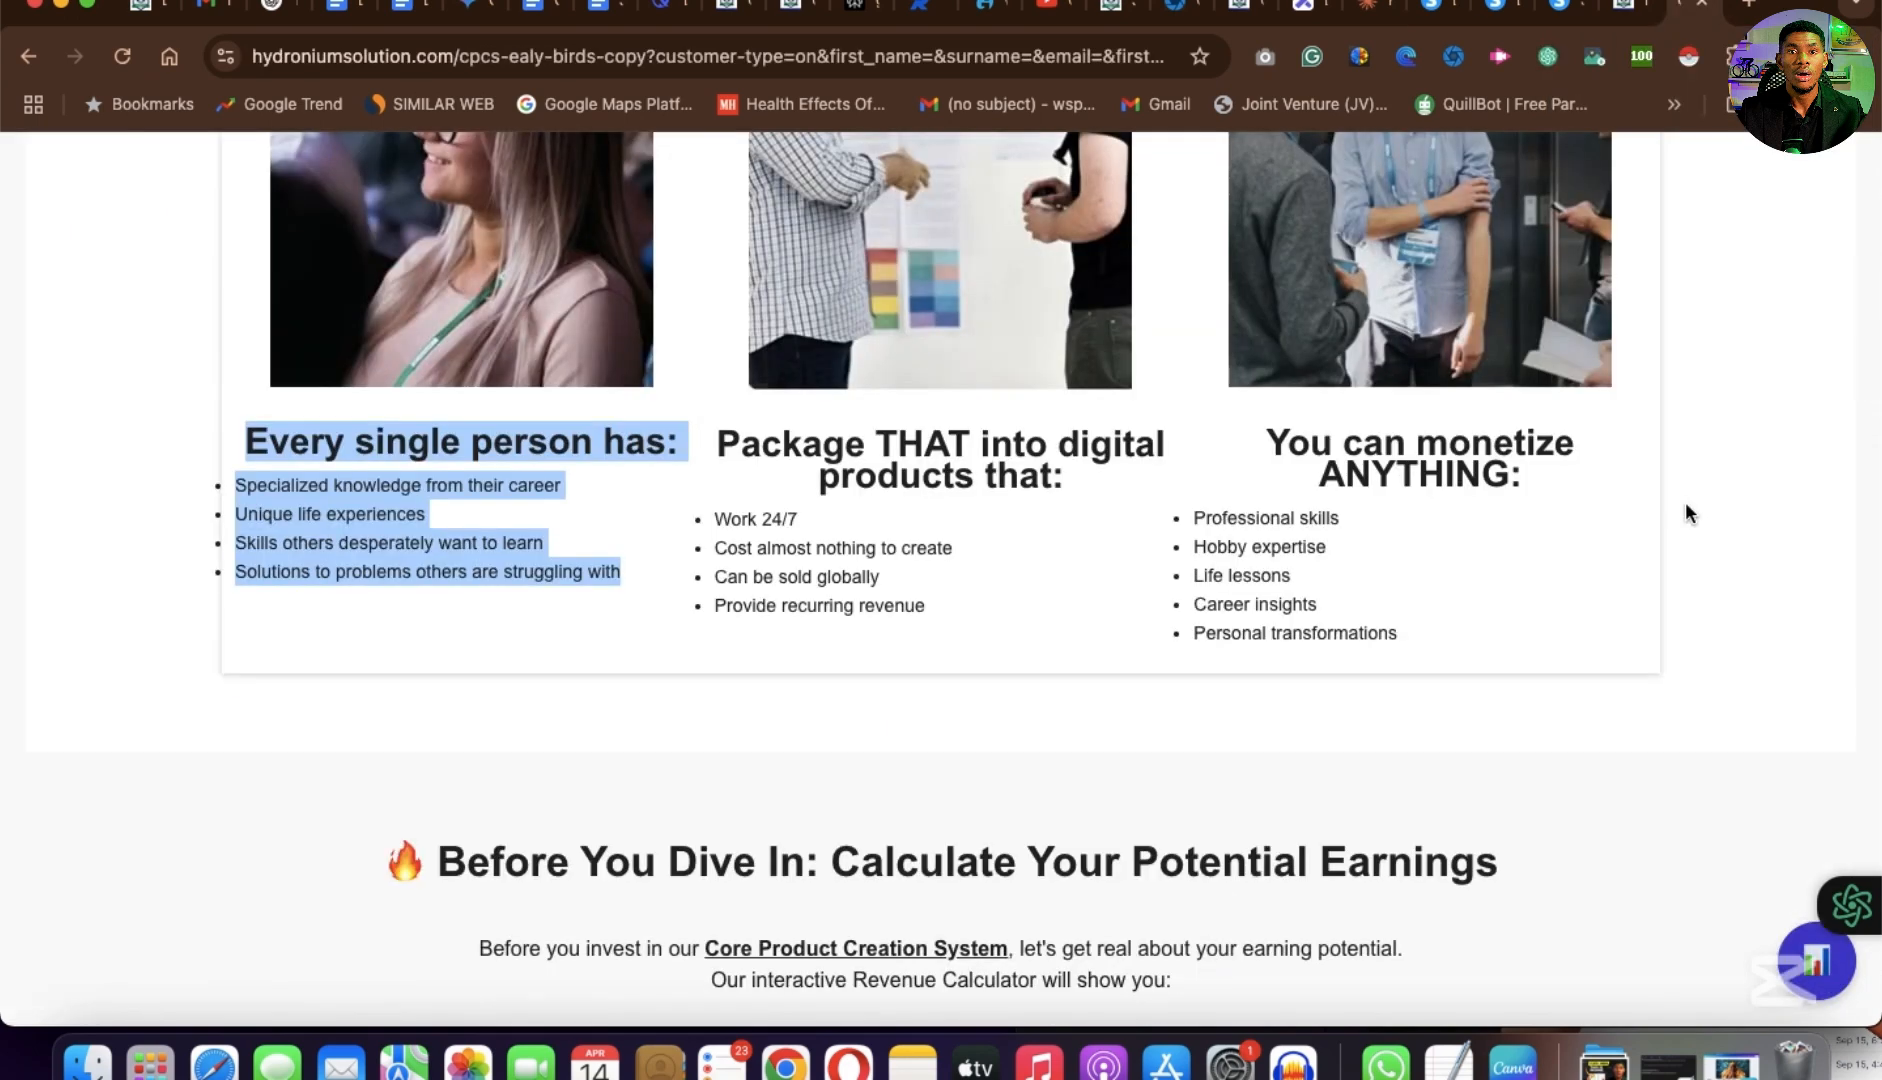
{"action": "left_click", "coordinate": [1685, 513]}
{"action": "scroll", "coordinate": [1685, 513], "scroll_direction": "up", "scroll_amount": 10}
{"action": "scroll", "coordinate": [1099, 590], "scroll_direction": "down", "scroll_amount": 2}
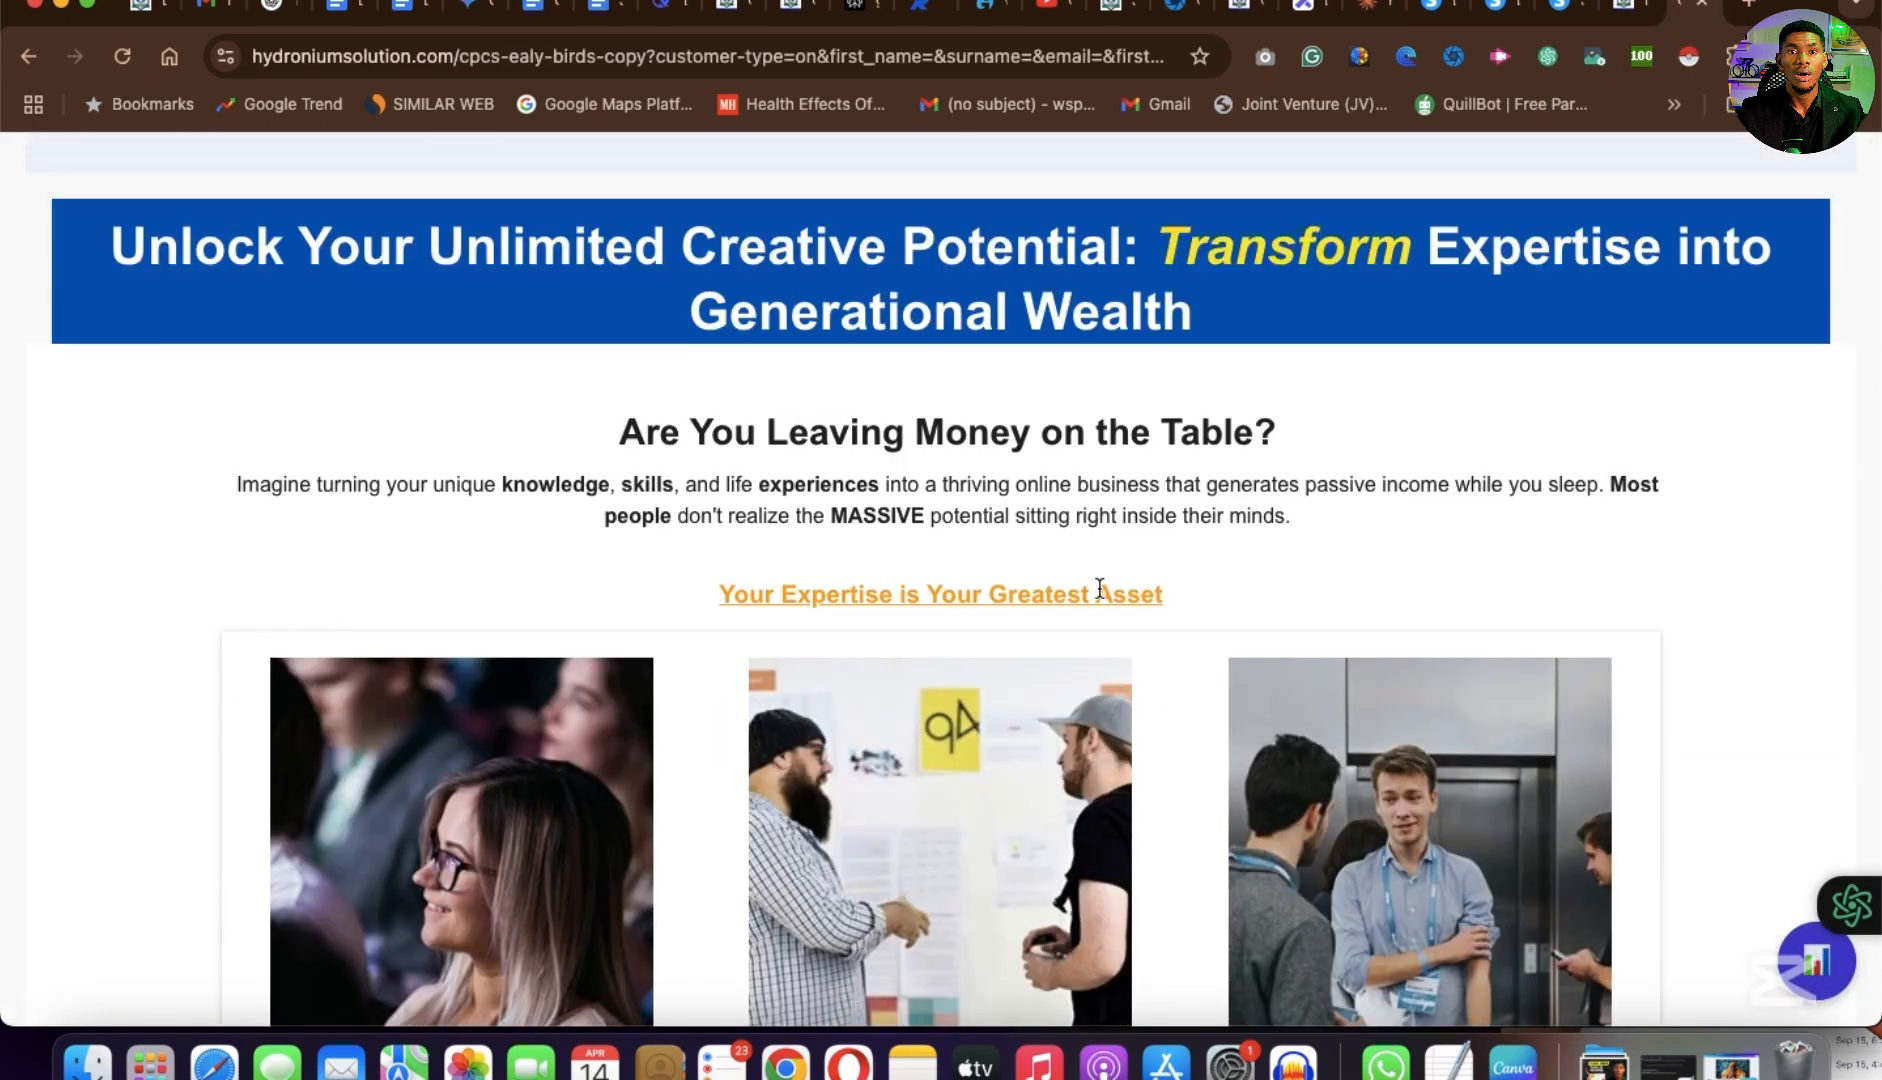
{"action": "left_click", "coordinate": [1435, 18]}
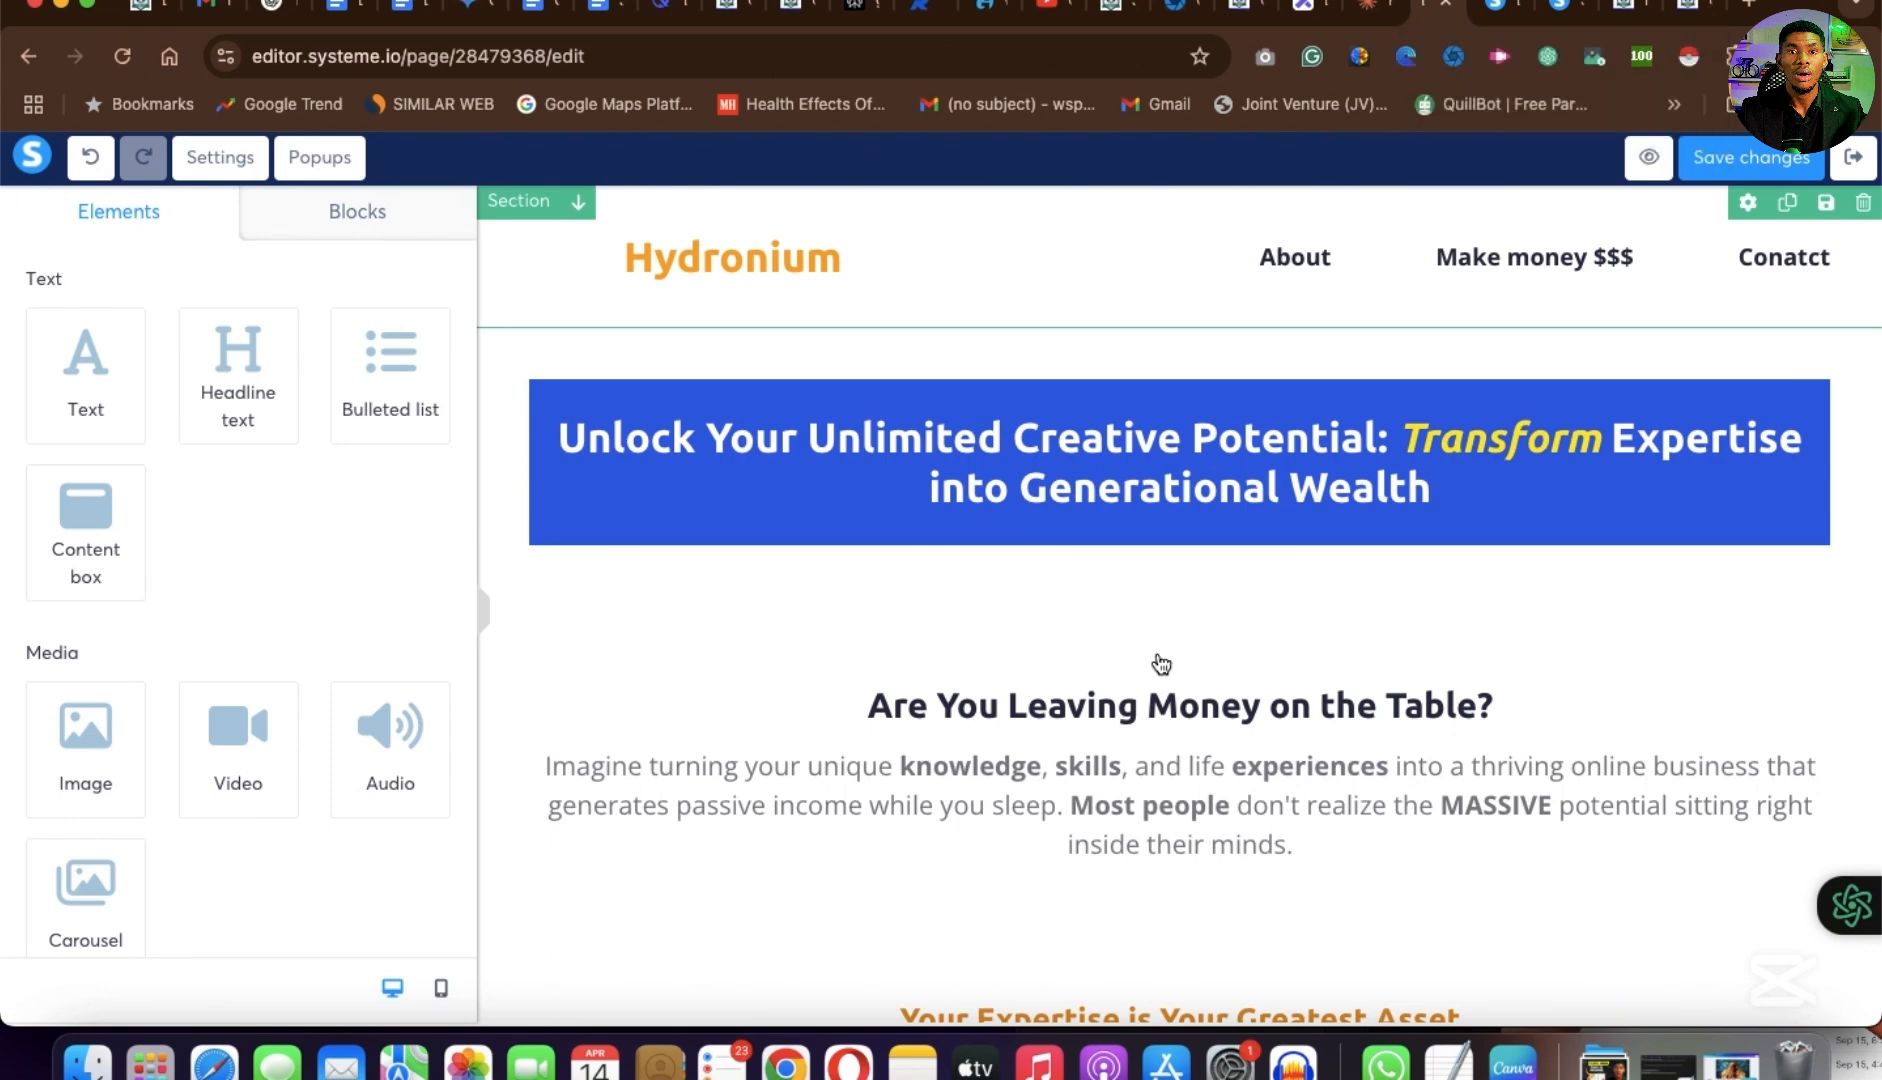
Color the bullet lists under all three column headings black.
{"action": "scroll", "coordinate": [1100, 775], "scroll_direction": "down", "scroll_amount": 5}
{"action": "scroll", "coordinate": [1101, 776], "scroll_direction": "down", "scroll_amount": 5}
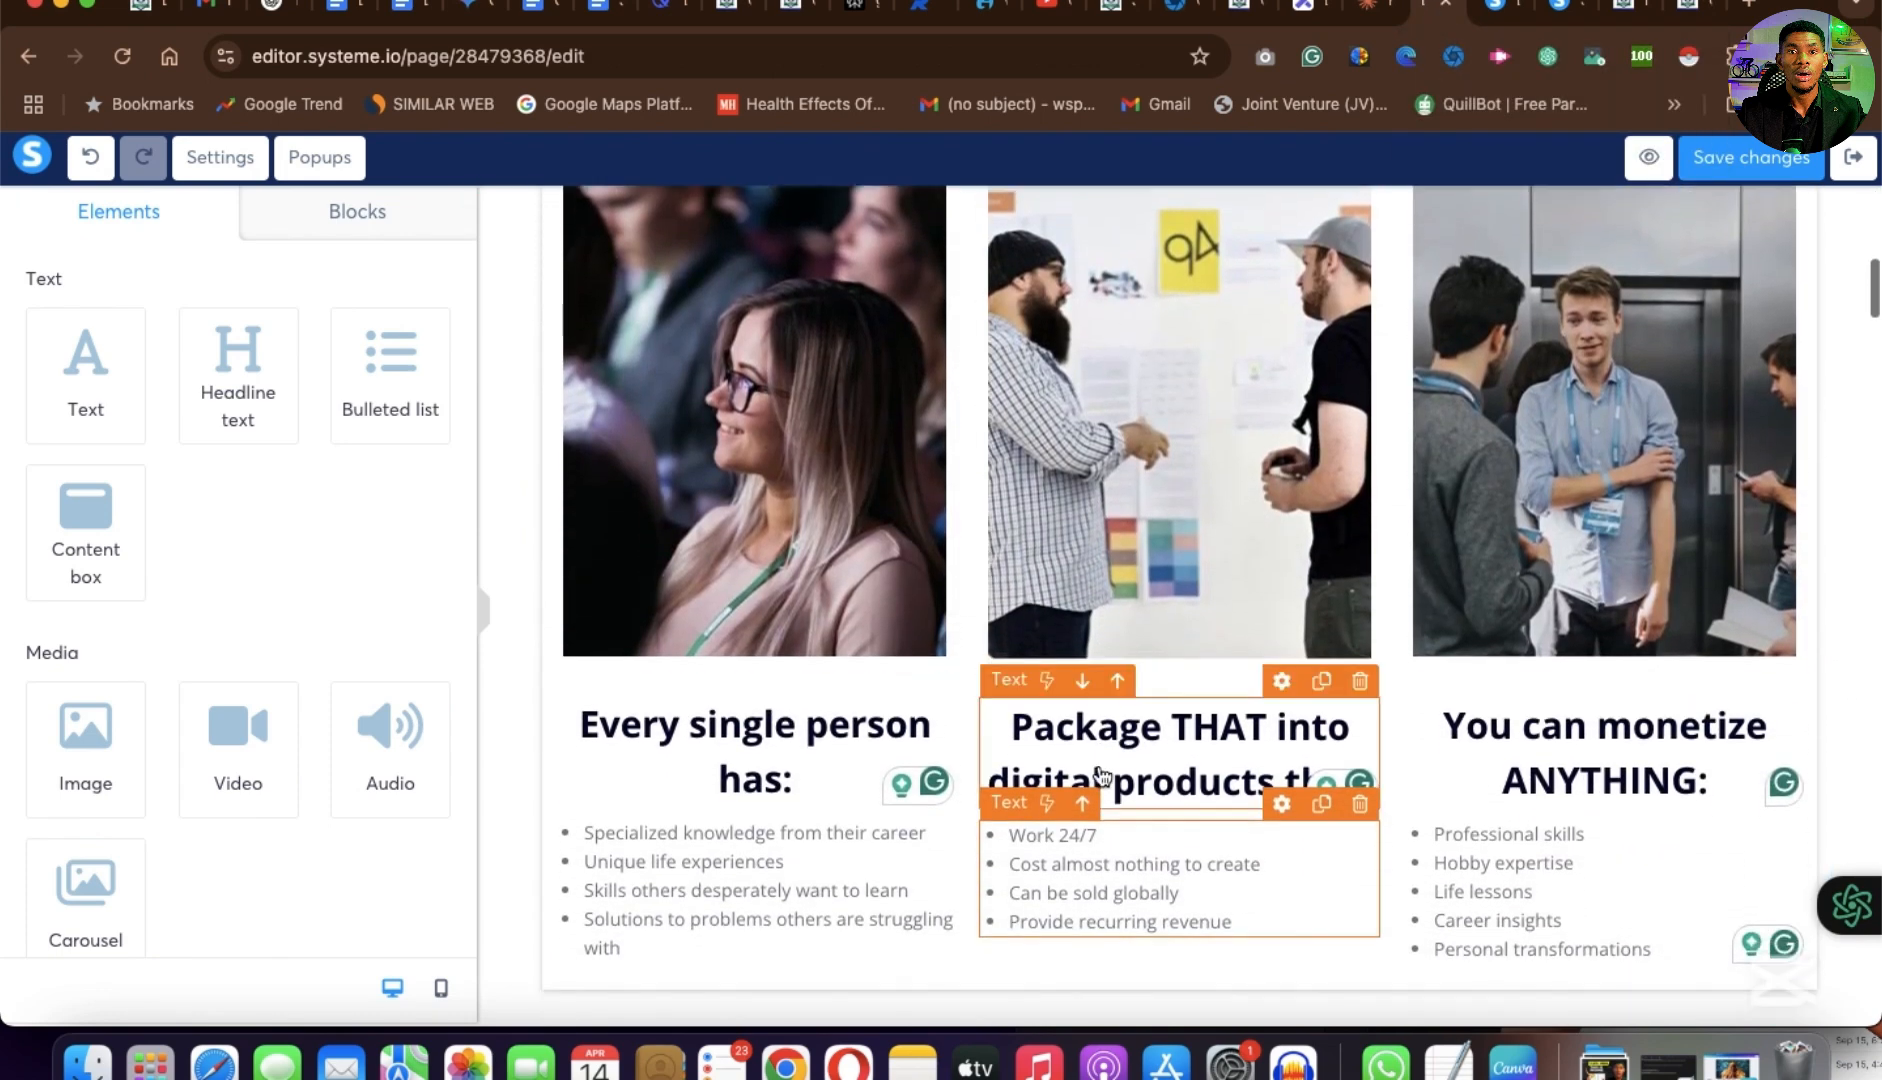
{"action": "left_click", "coordinate": [1439, 729]}
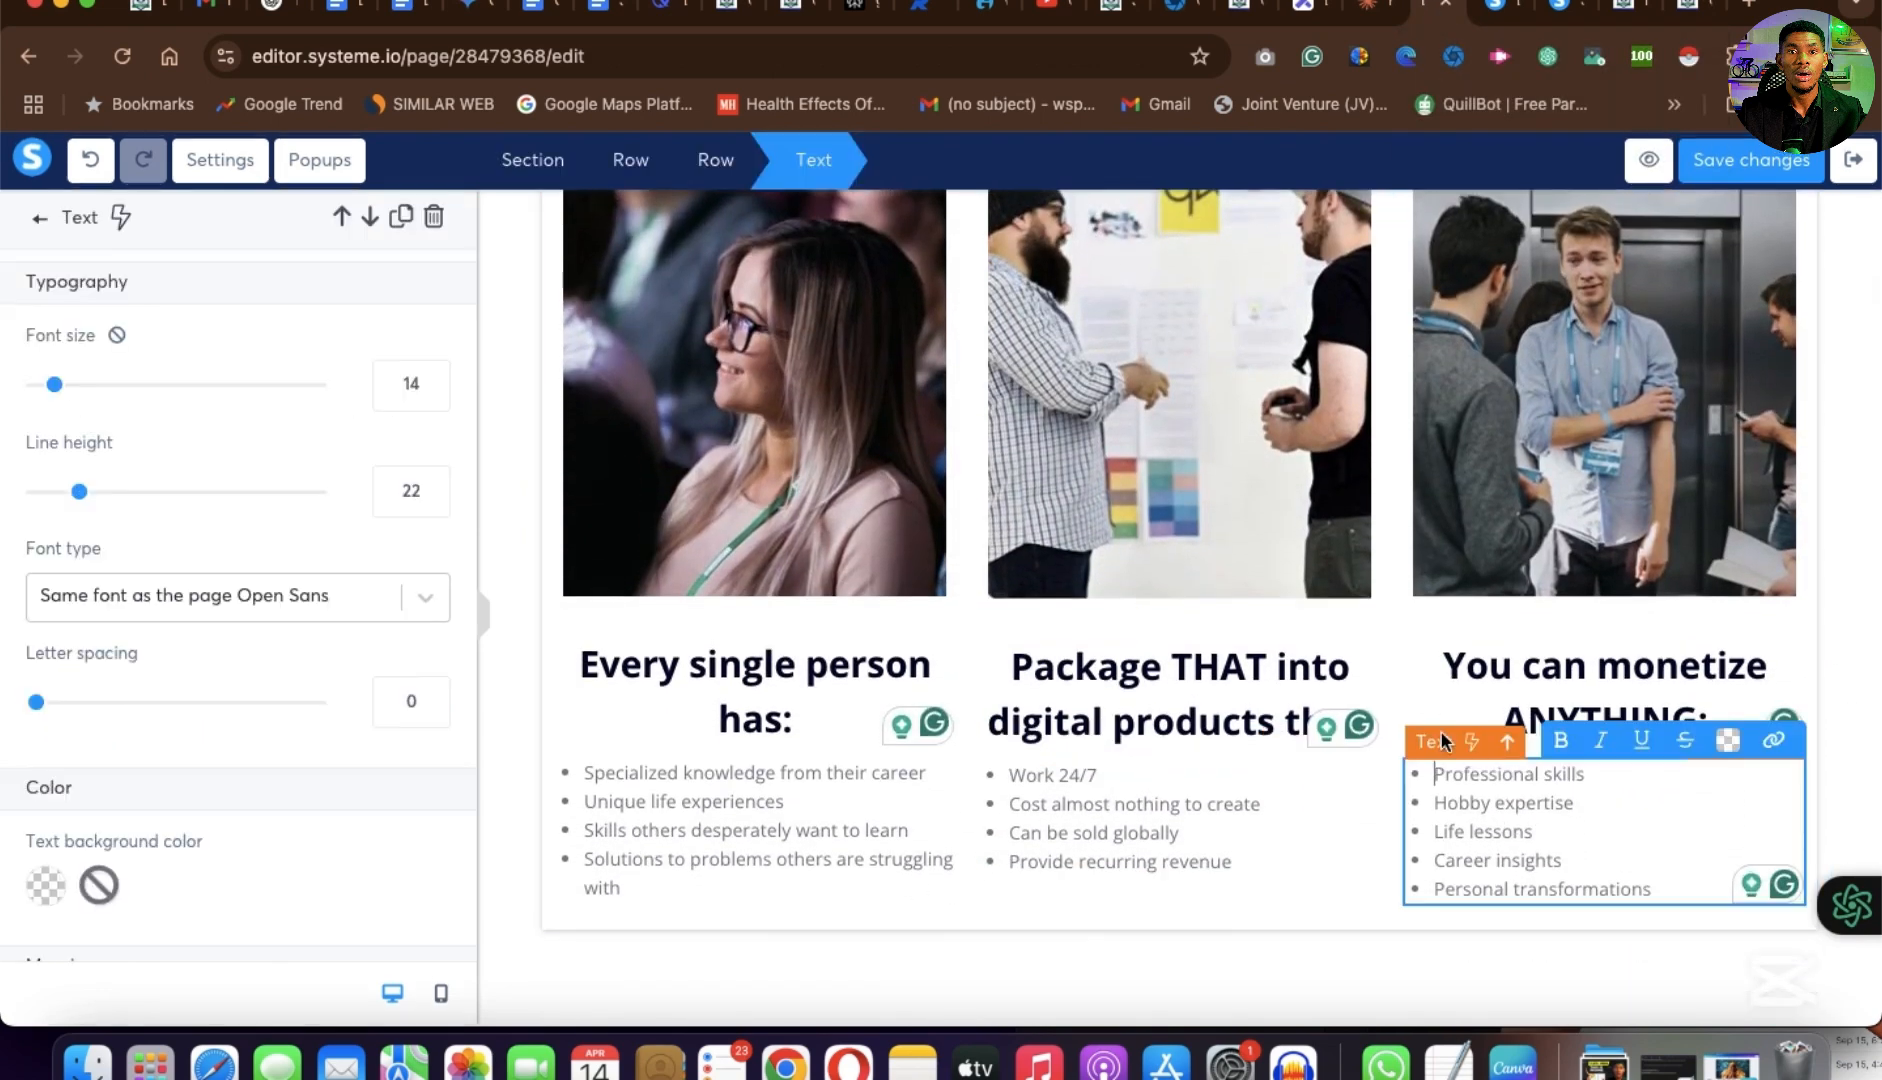
{"action": "key", "text": "ctrl+a"}
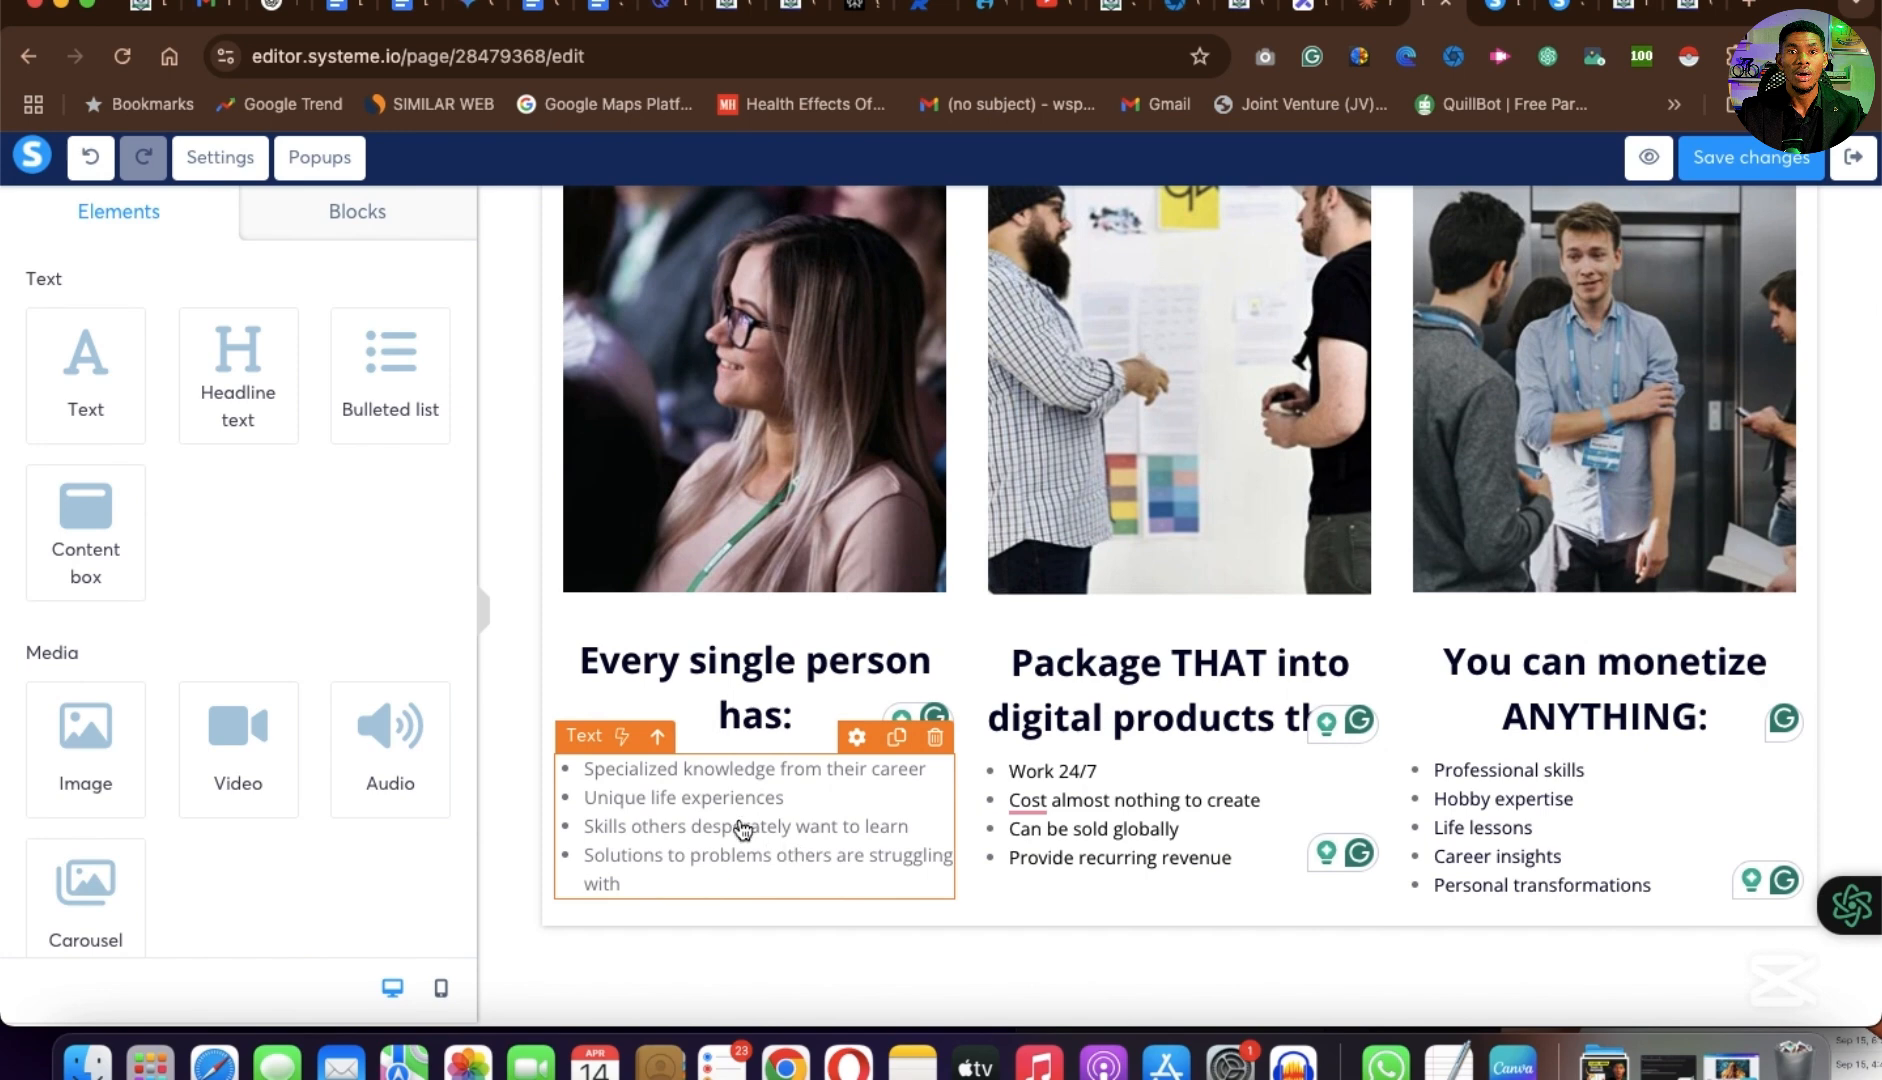
{"action": "left_click", "coordinate": [741, 829]}
{"action": "key", "text": "ctrl+a"}
{"action": "left_click", "coordinate": [739, 739]}
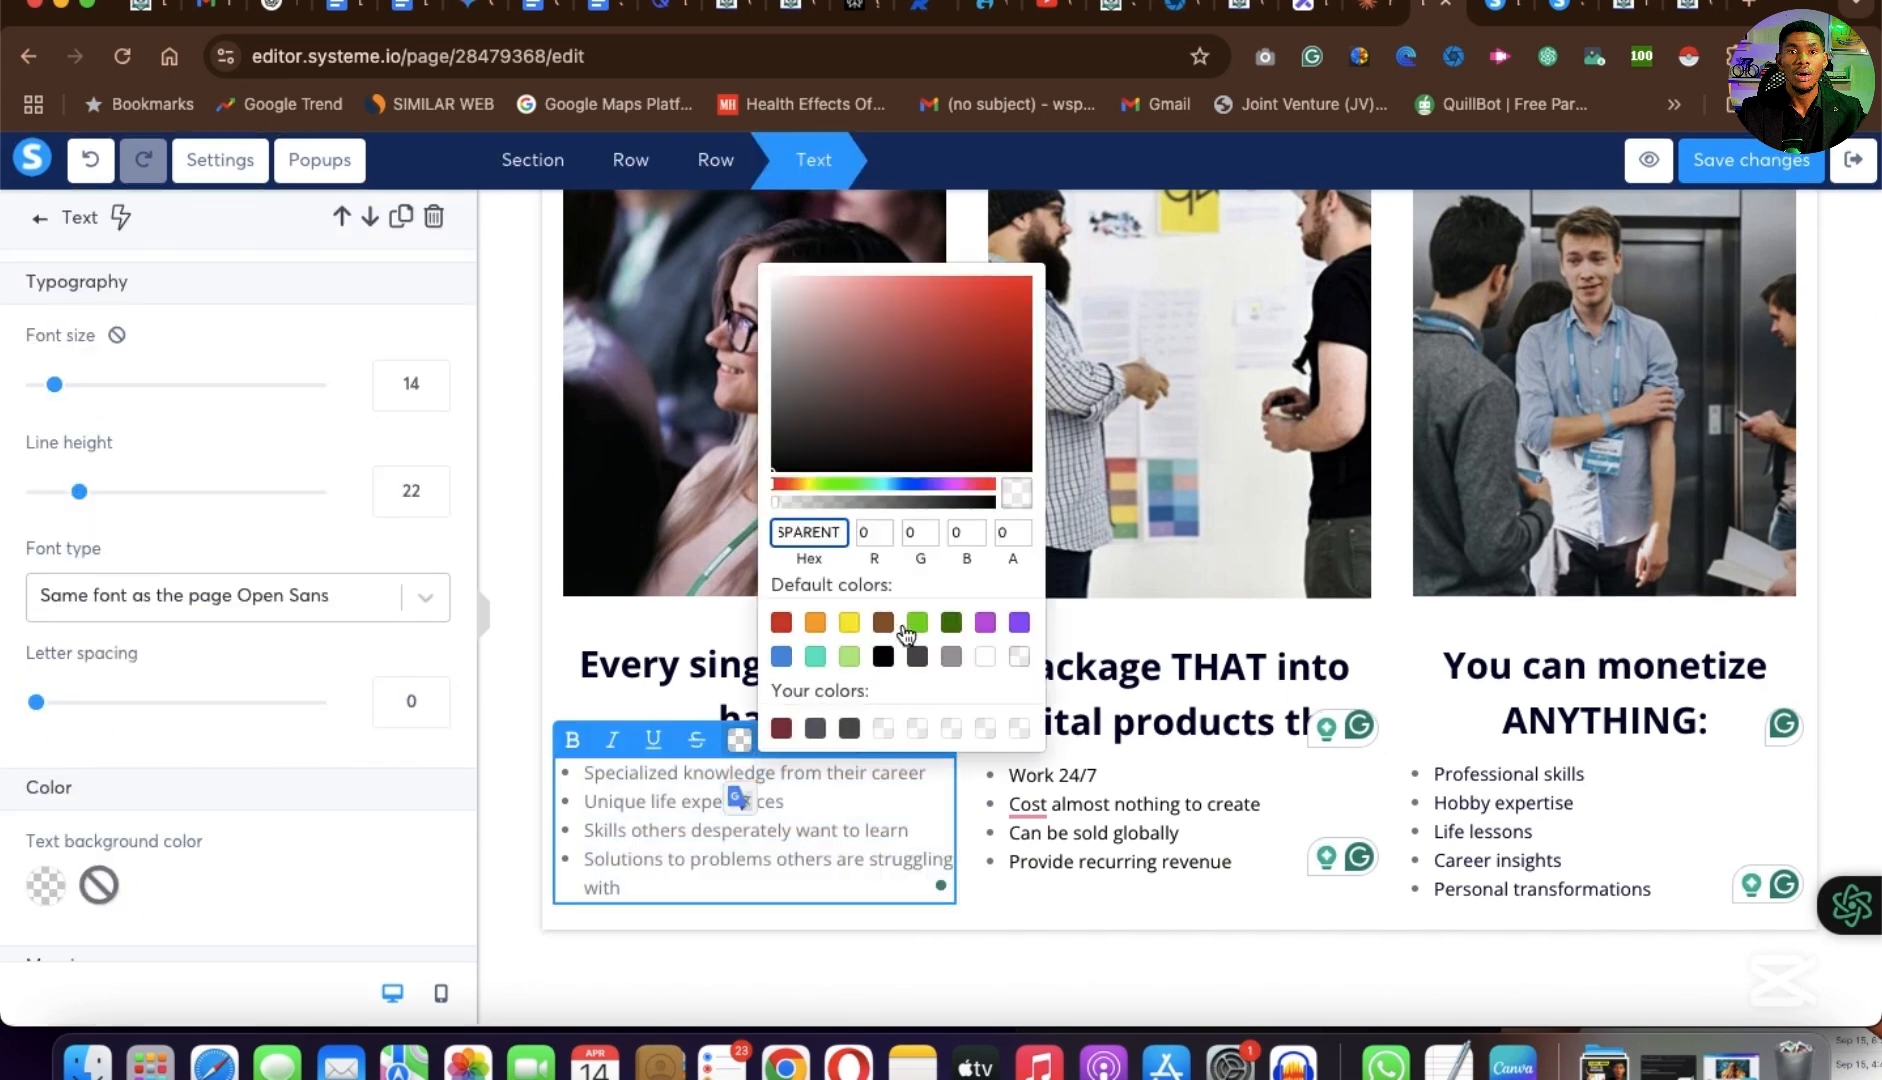
{"action": "left_click", "coordinate": [884, 657]}
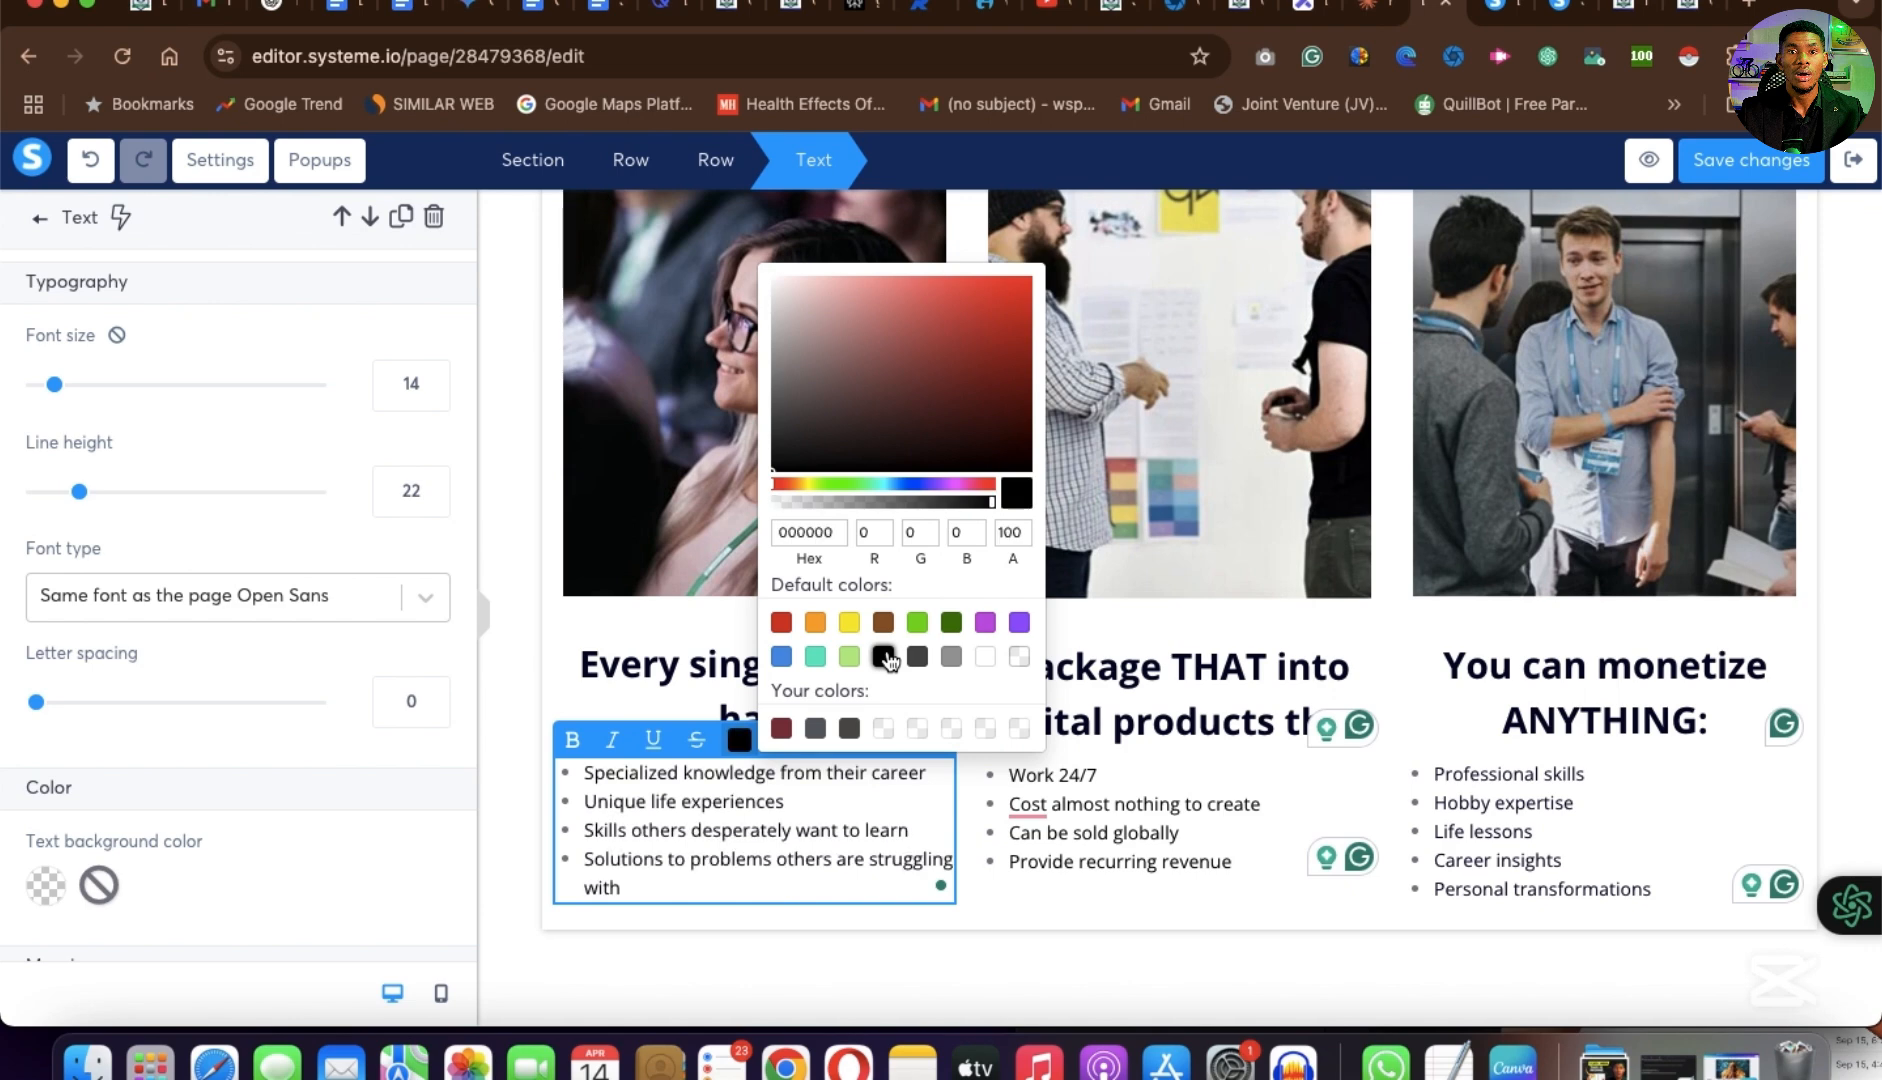
{"action": "left_click", "coordinate": [1080, 946]}
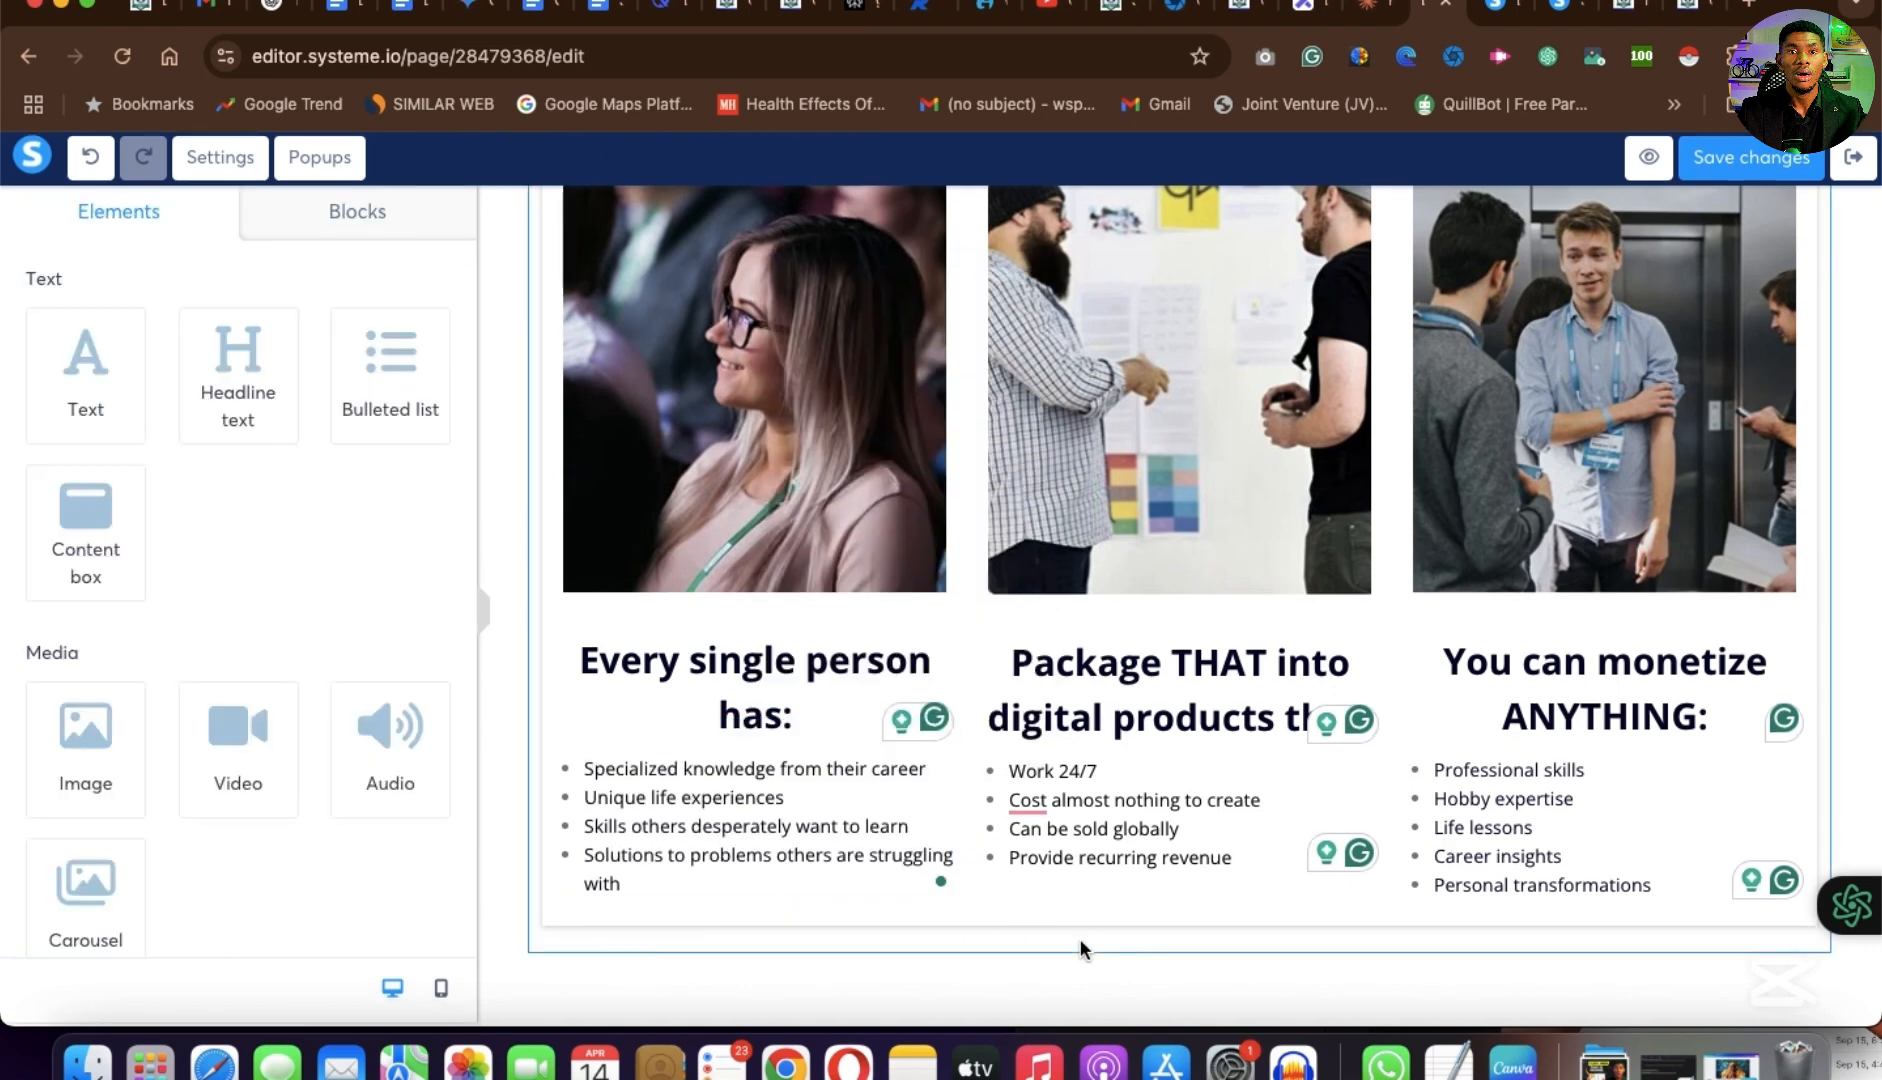
Review the example page's sections below the three columns, from the "Before You Dive In" headline through the calculators to the payment form.
{"action": "scroll", "coordinate": [1079, 948], "scroll_direction": "down", "scroll_amount": 3}
{"action": "left_click", "coordinate": [1695, 16]}
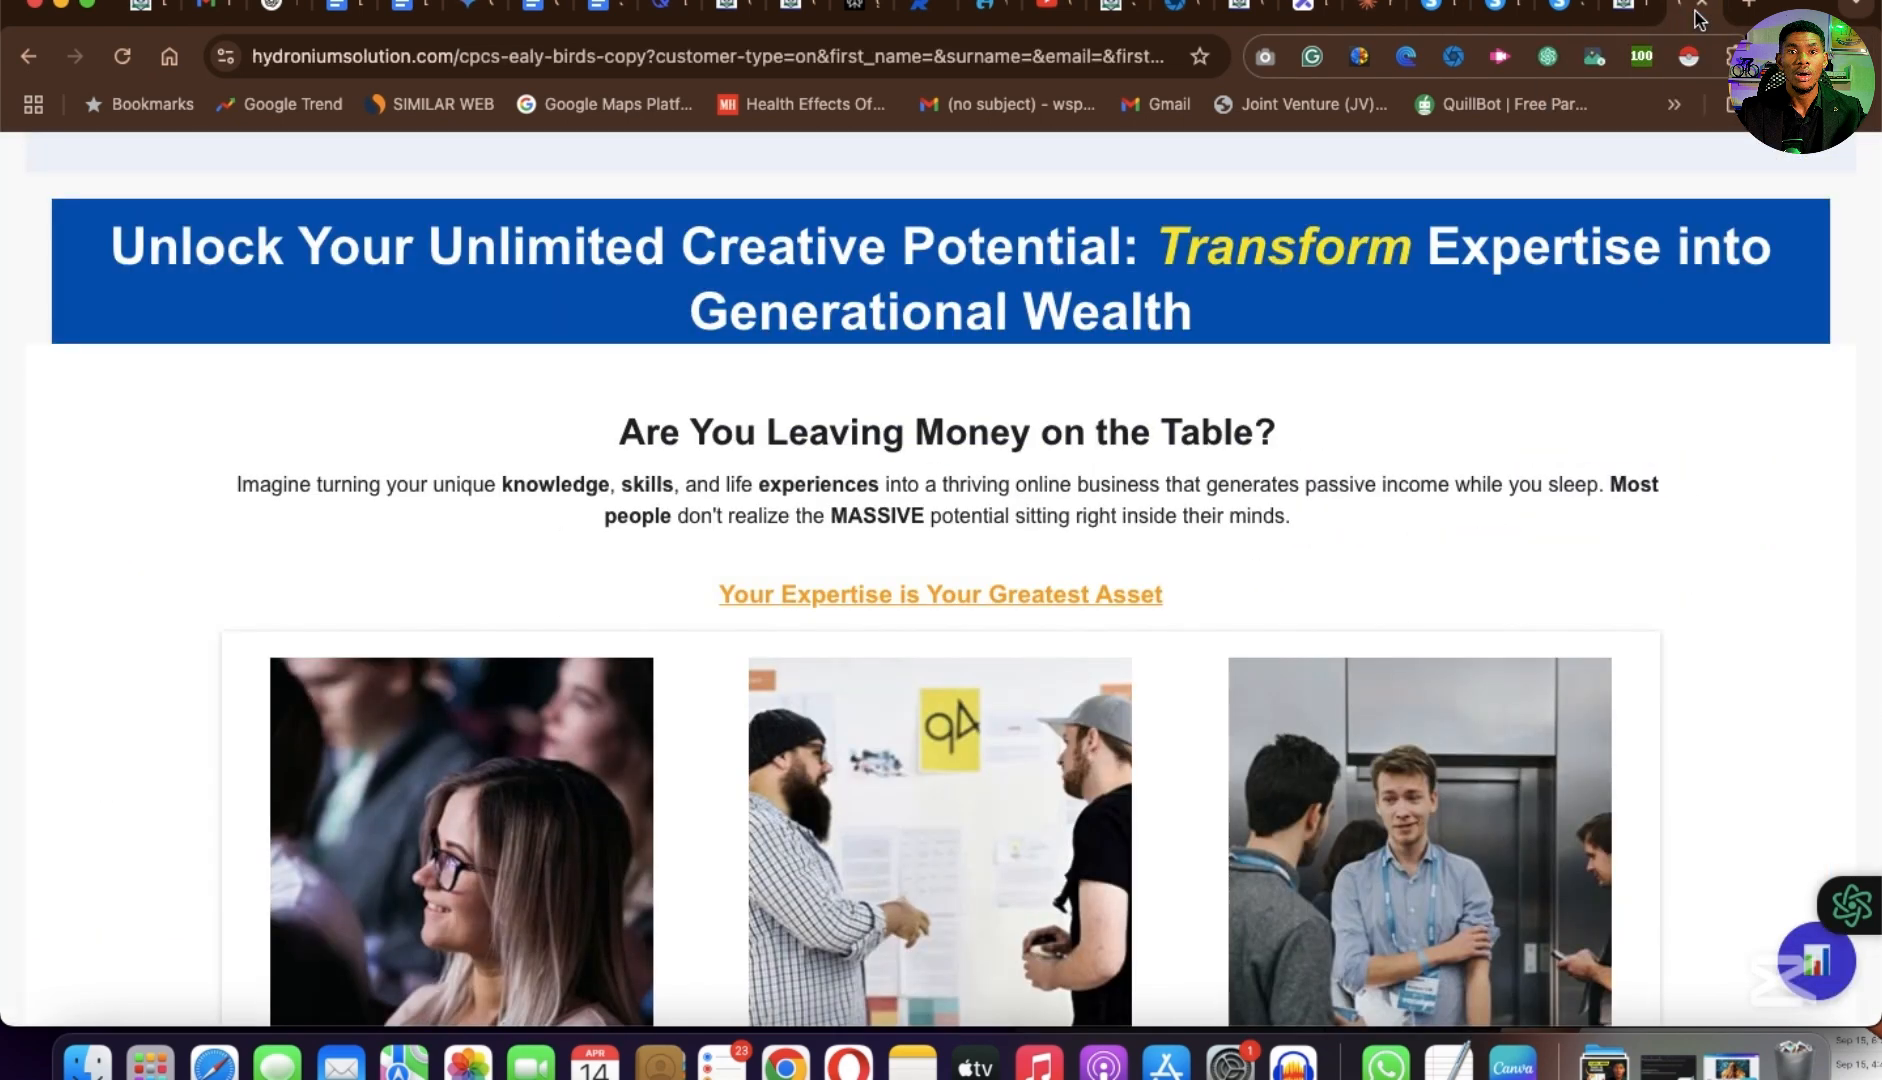
{"action": "scroll", "coordinate": [1107, 494], "scroll_direction": "down", "scroll_amount": 10}
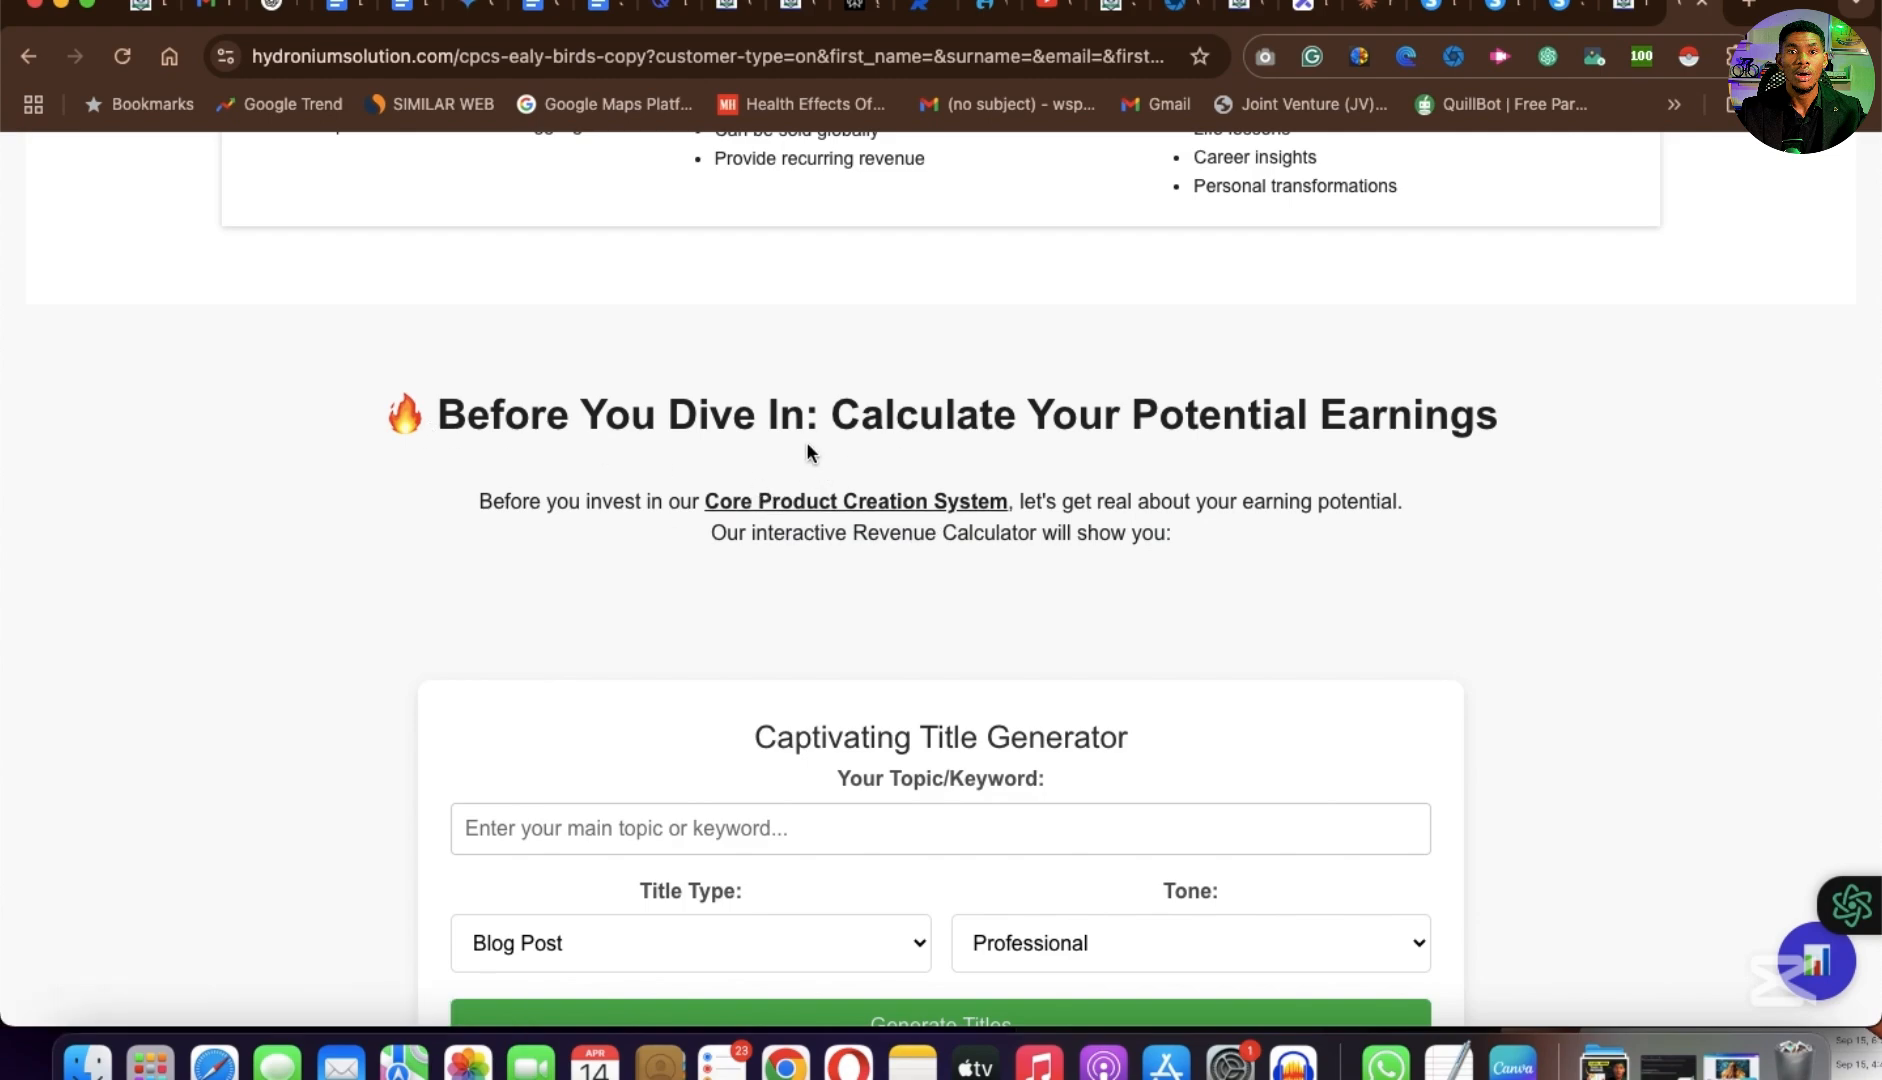
{"action": "scroll", "coordinate": [1117, 601], "scroll_direction": "down", "scroll_amount": 1}
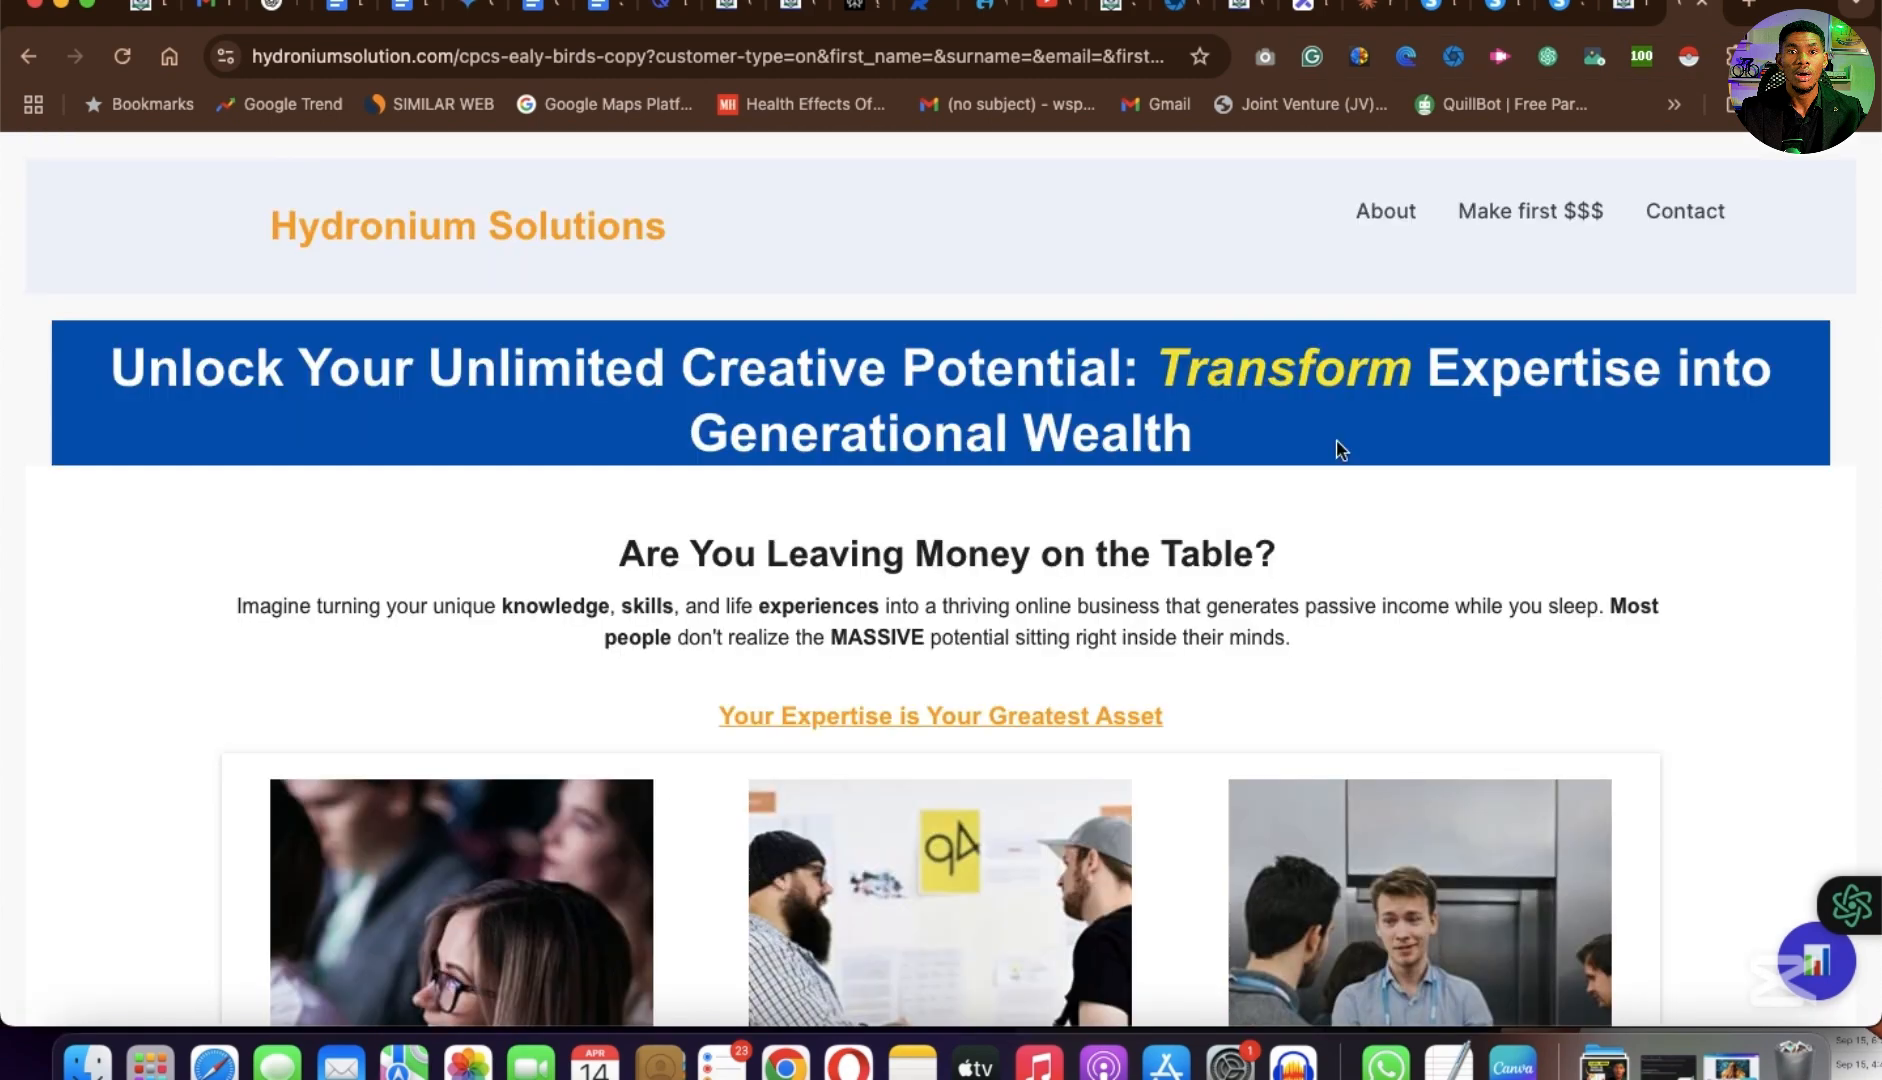
{"action": "scroll", "coordinate": [1337, 445], "scroll_direction": "down", "scroll_amount": 15}
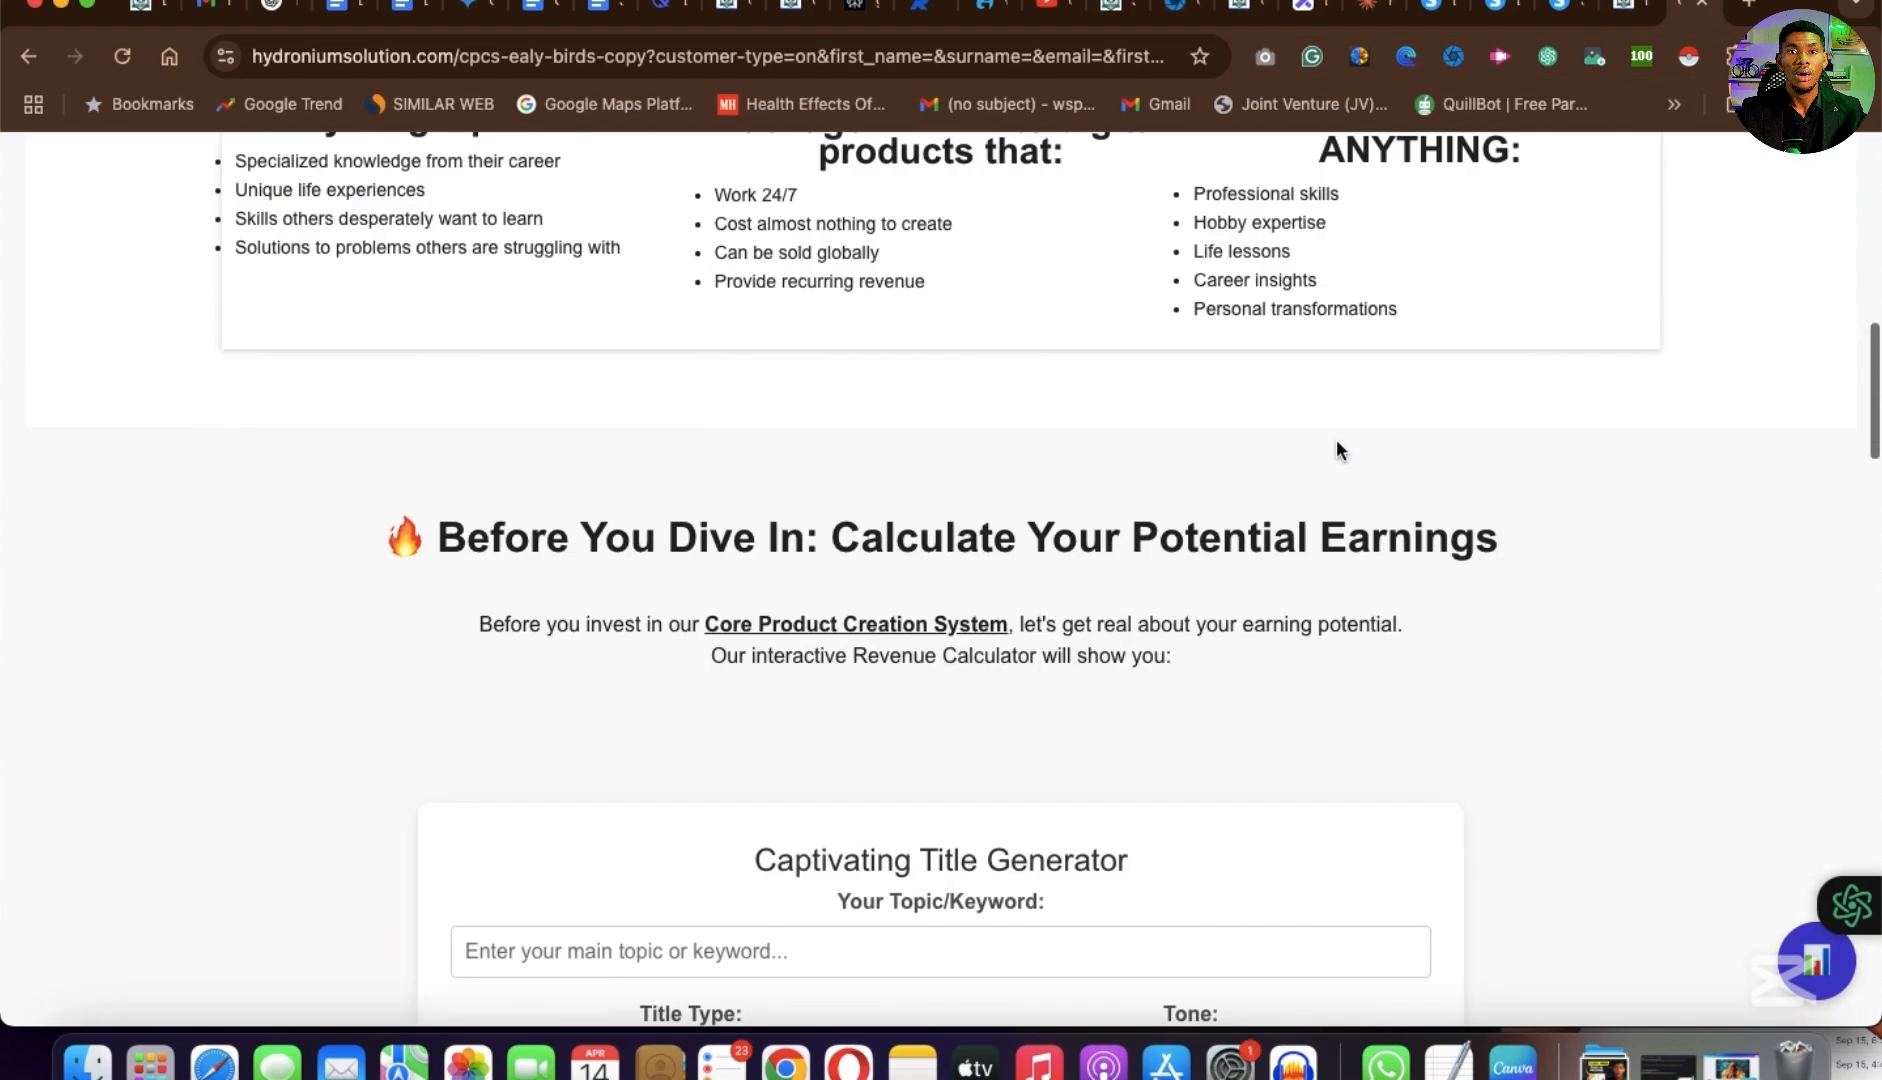
{"action": "scroll", "coordinate": [1092, 495], "scroll_direction": "down", "scroll_amount": 3}
{"action": "scroll", "coordinate": [1115, 420], "scroll_direction": "down", "scroll_amount": 8}
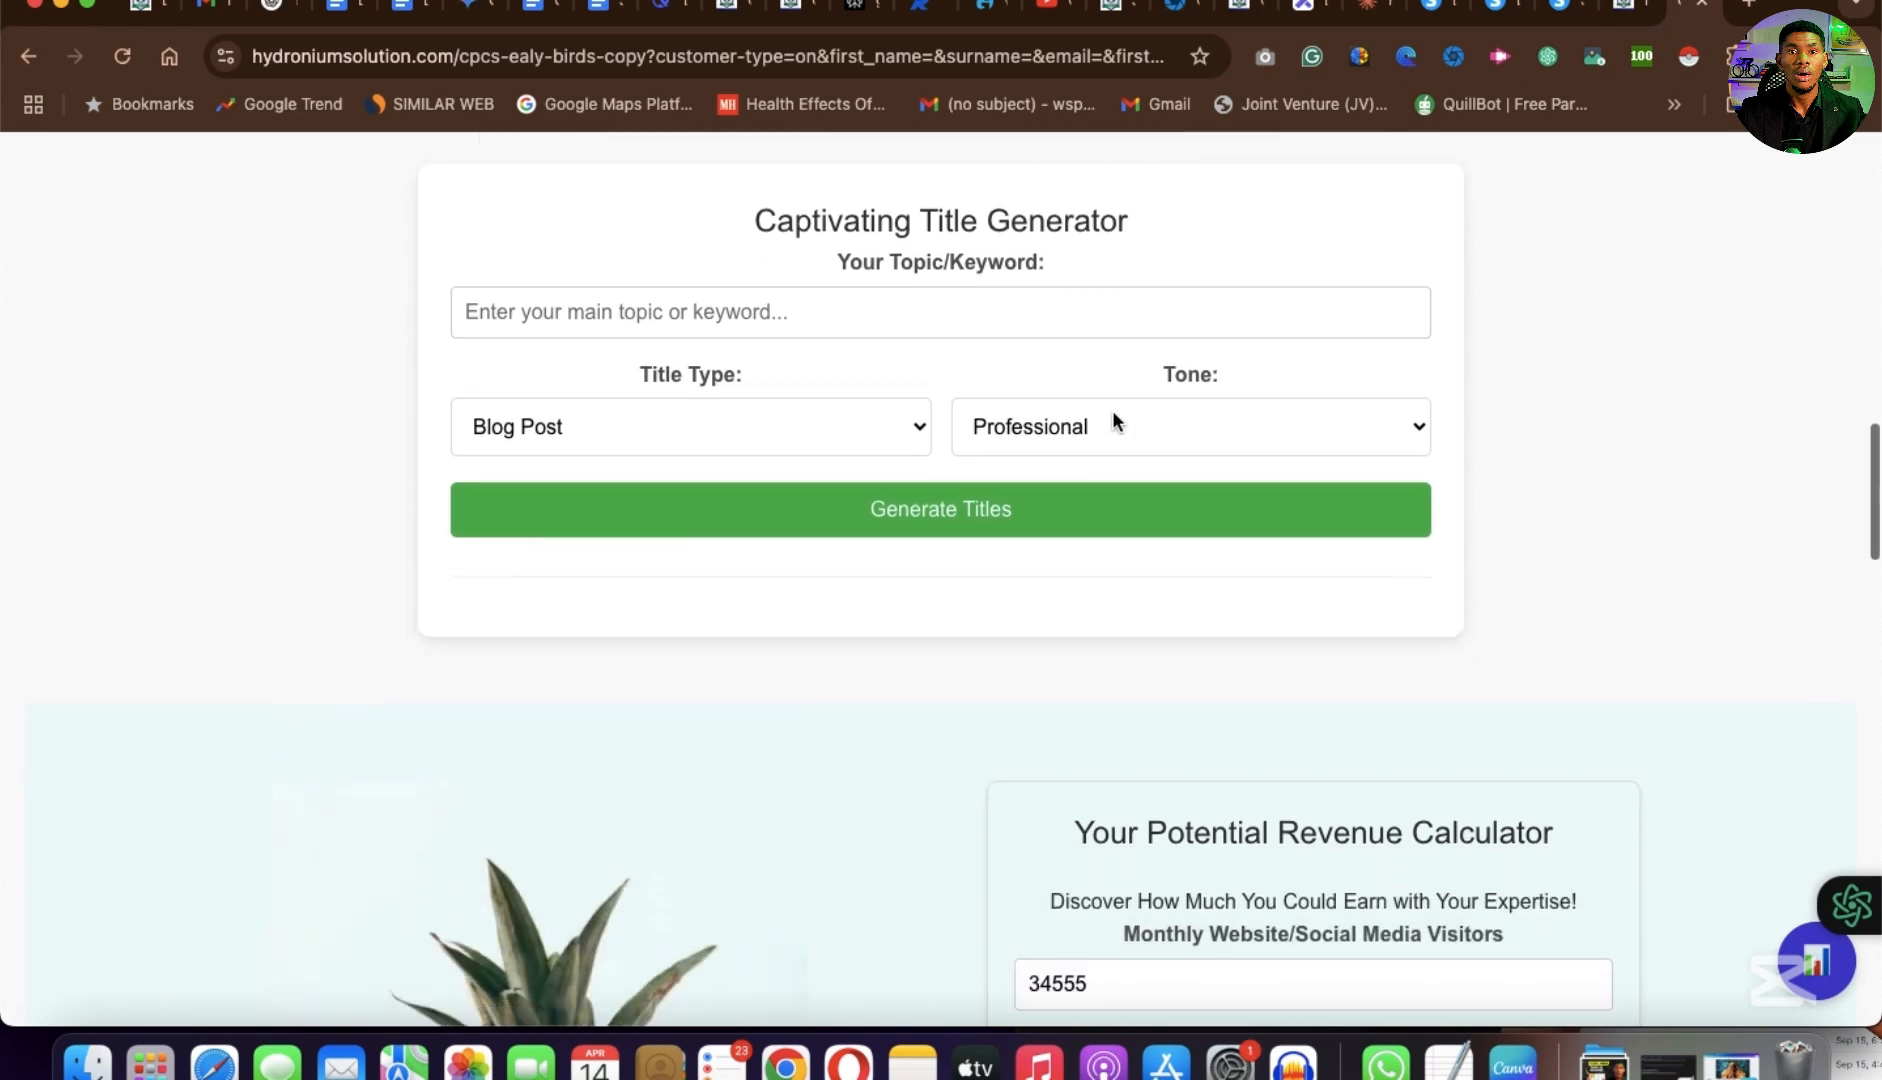
{"action": "scroll", "coordinate": [1115, 418], "scroll_direction": "up", "scroll_amount": 8}
{"action": "scroll", "coordinate": [1113, 416], "scroll_direction": "down", "scroll_amount": 2}
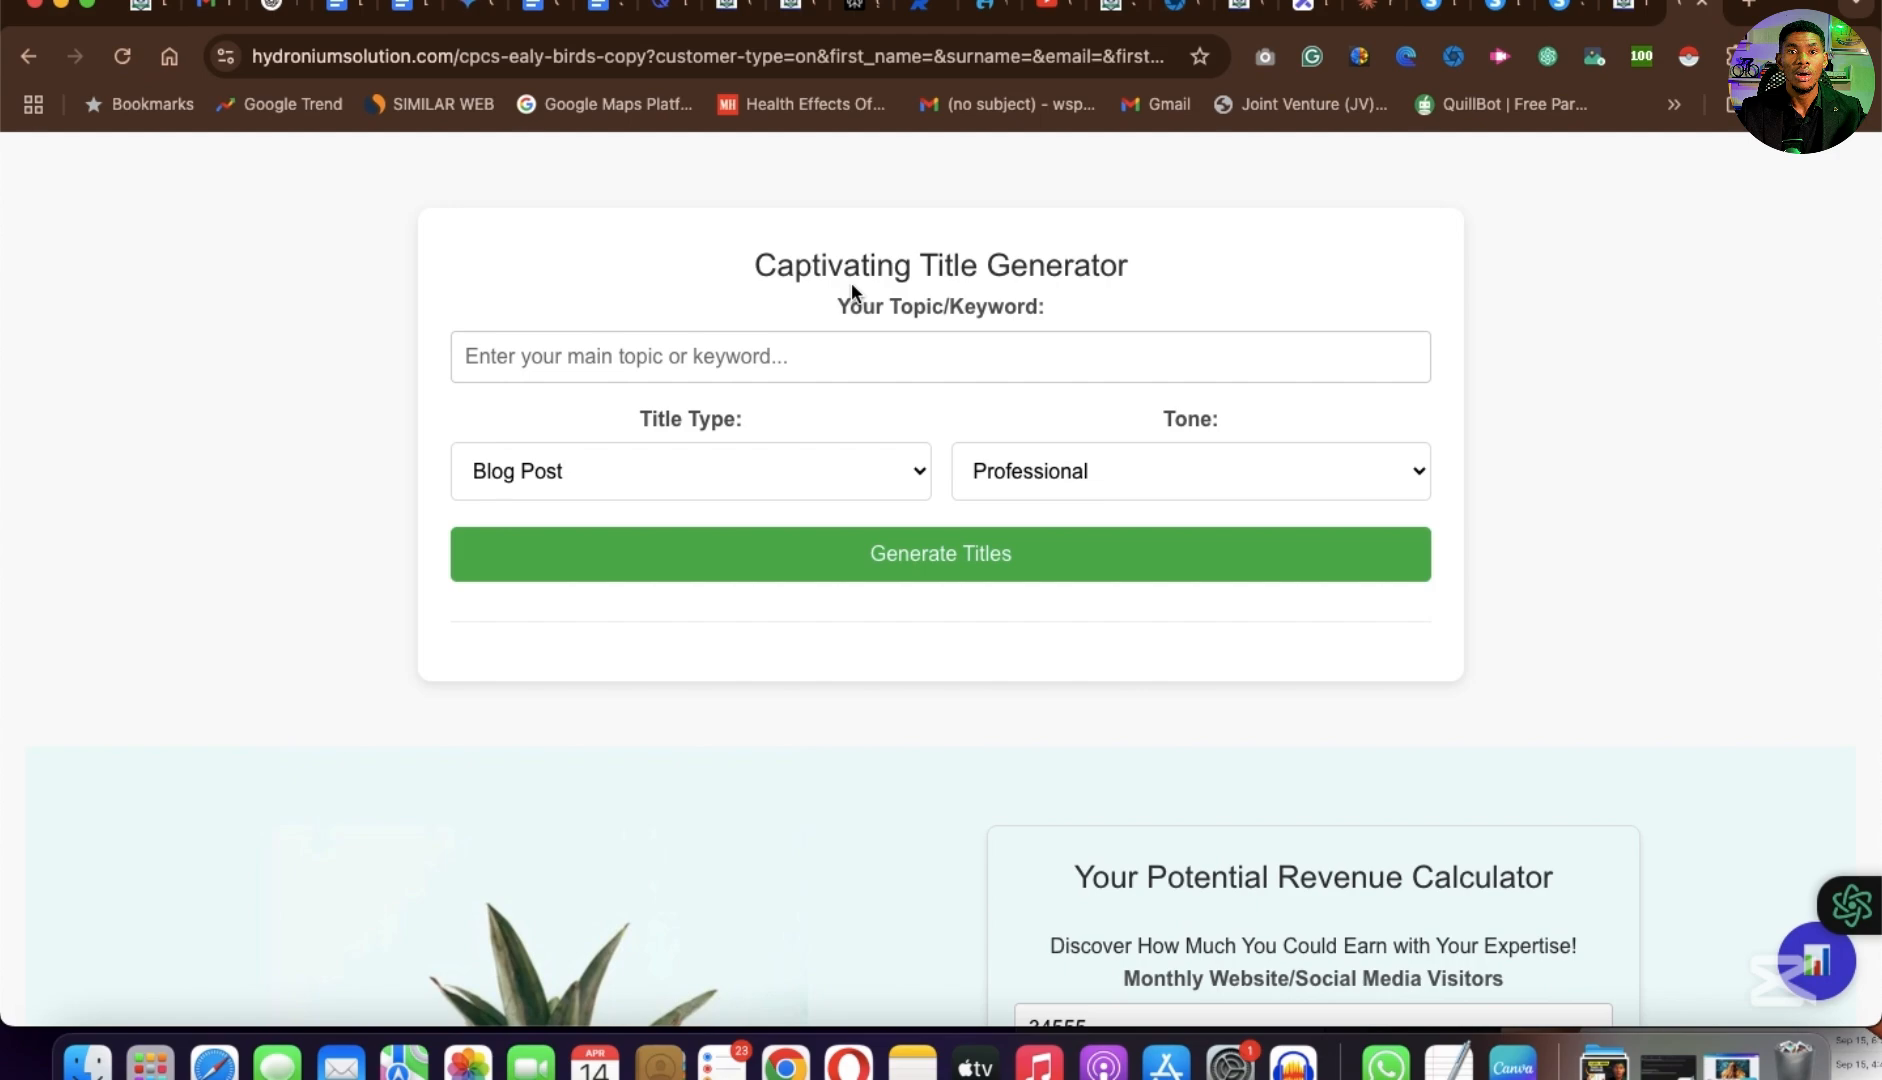
{"action": "scroll", "coordinate": [997, 597], "scroll_direction": "down", "scroll_amount": 6}
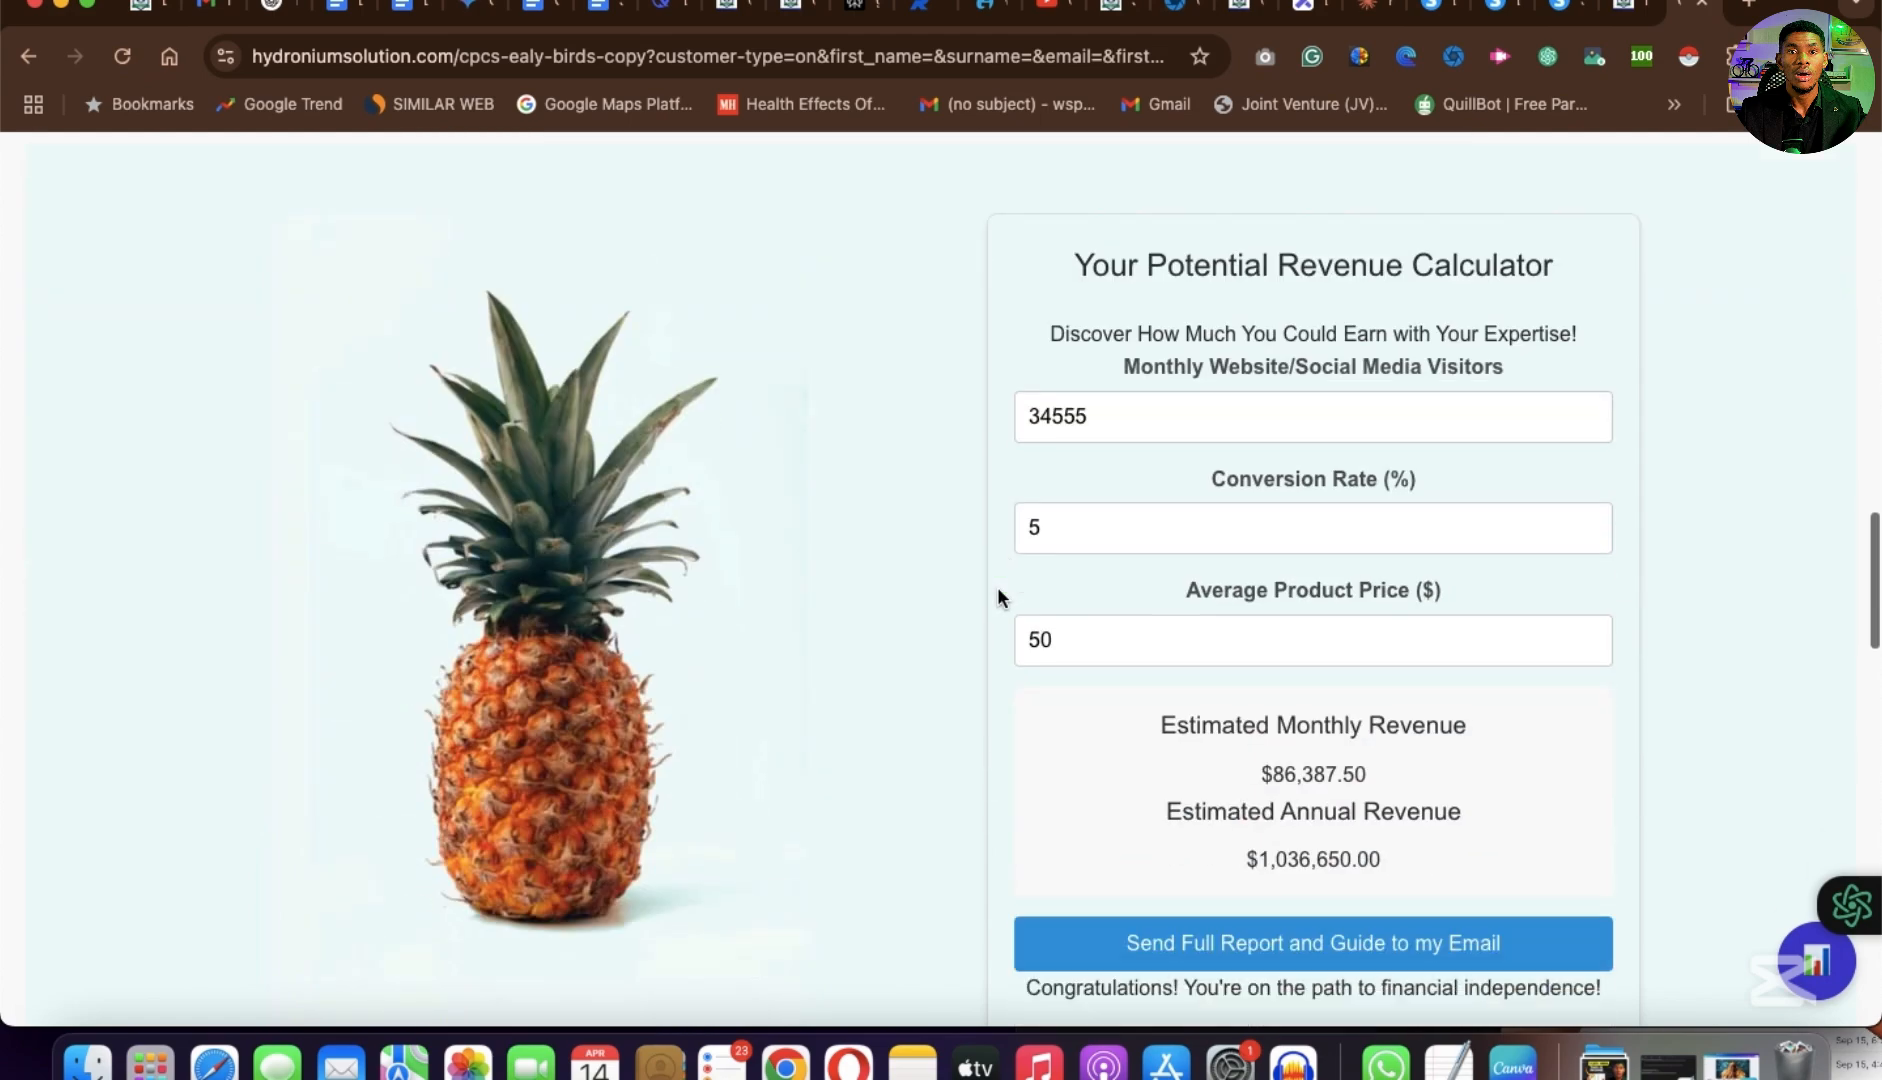
{"action": "scroll", "coordinate": [997, 597], "scroll_direction": "up", "scroll_amount": 8}
{"action": "scroll", "coordinate": [998, 714], "scroll_direction": "down", "scroll_amount": 20}
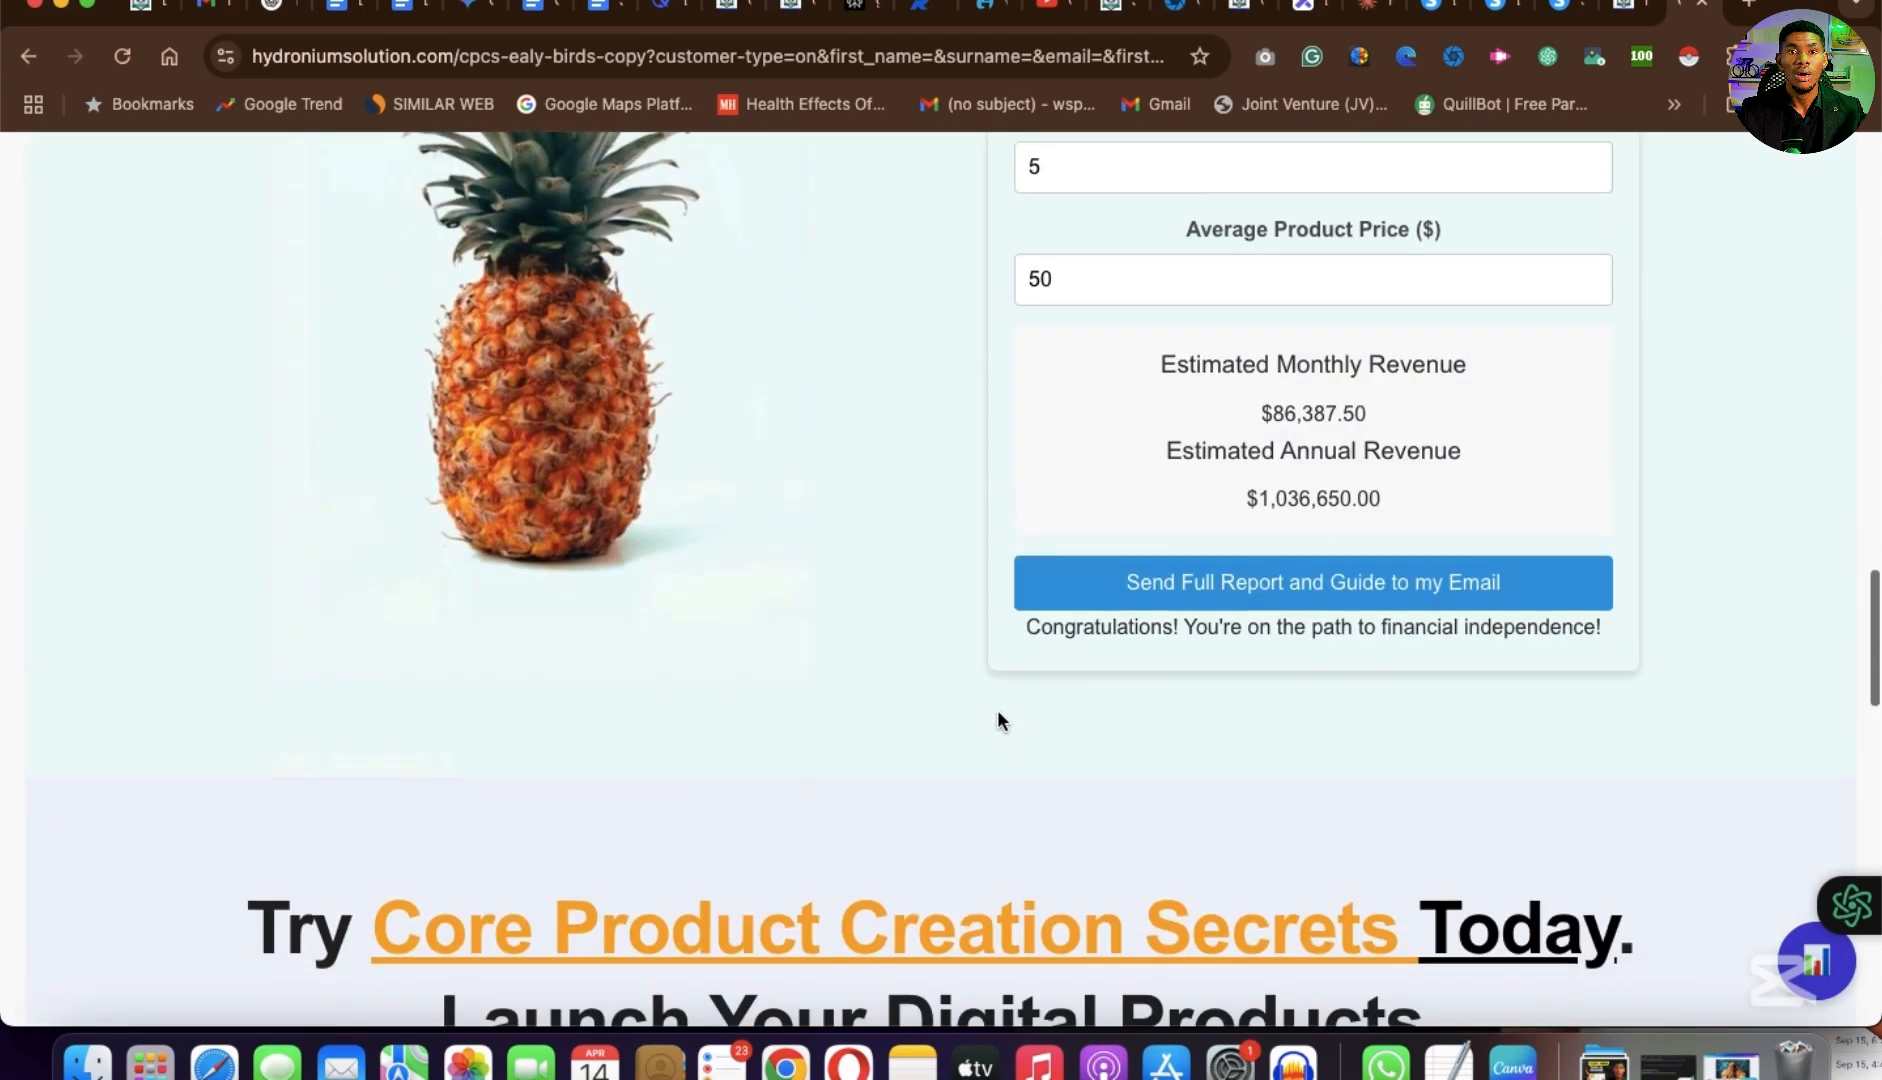
{"action": "scroll", "coordinate": [998, 712], "scroll_direction": "down", "scroll_amount": 10}
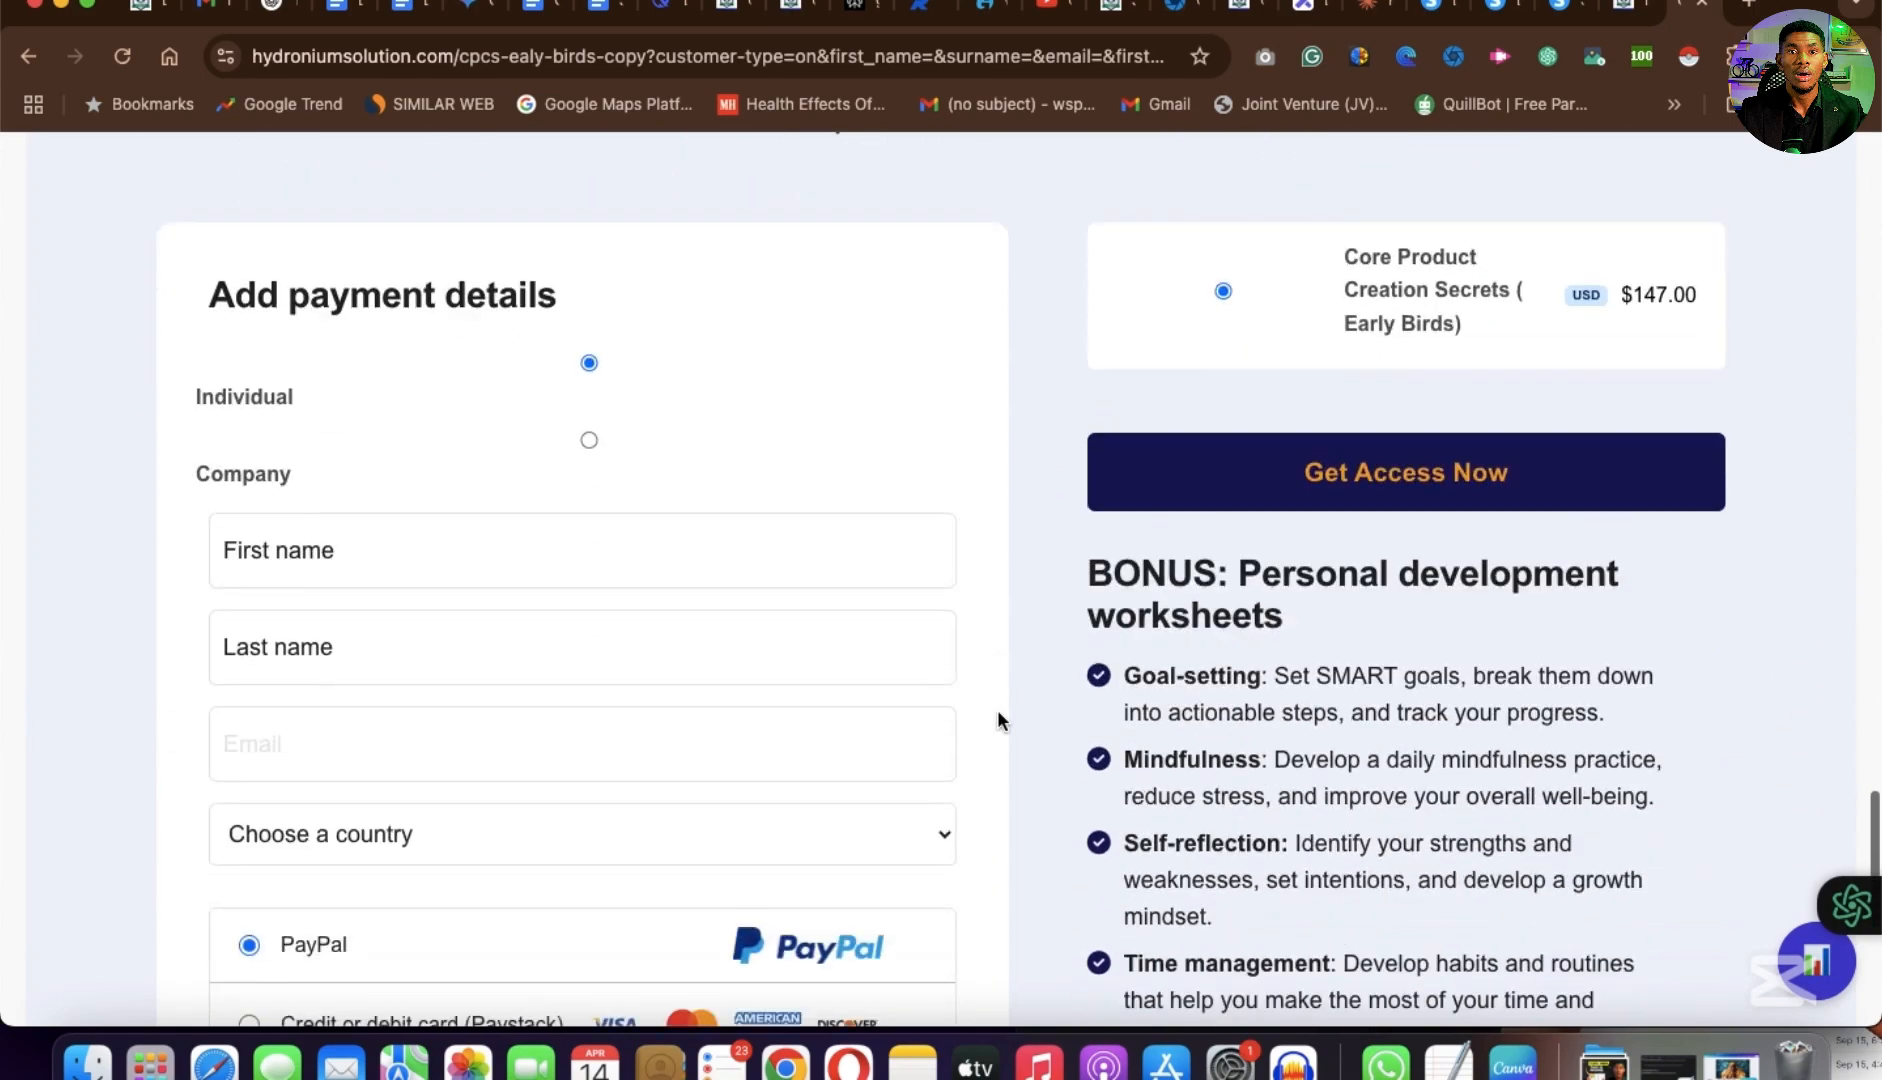
{"action": "scroll", "coordinate": [998, 712], "scroll_direction": "up", "scroll_amount": 12}
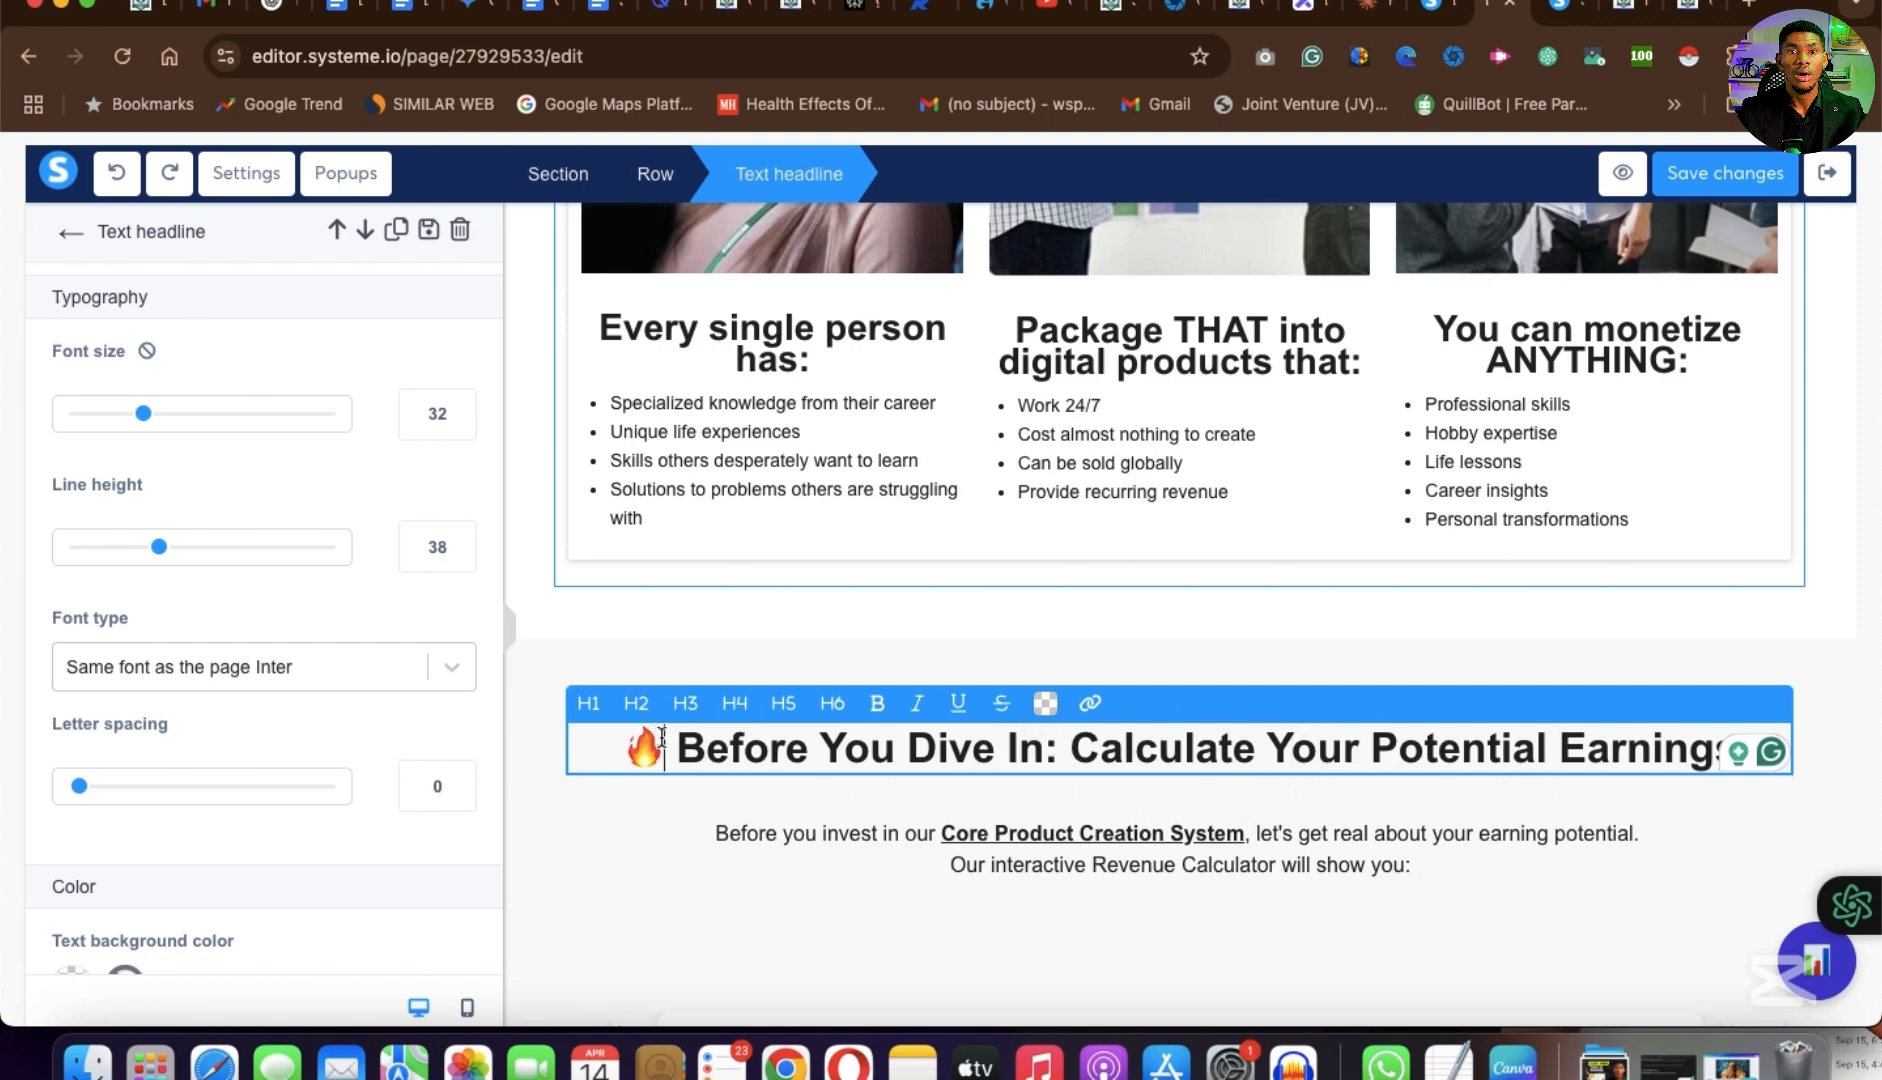
Compare the "Before You Dive In" headline and intro text with the example page, down to its Captivating Title Generator.
{"action": "left_click_drag", "start_coordinate": [1664, 748], "coordinate": [948, 928]}
{"action": "left_click", "coordinate": [1220, 832]}
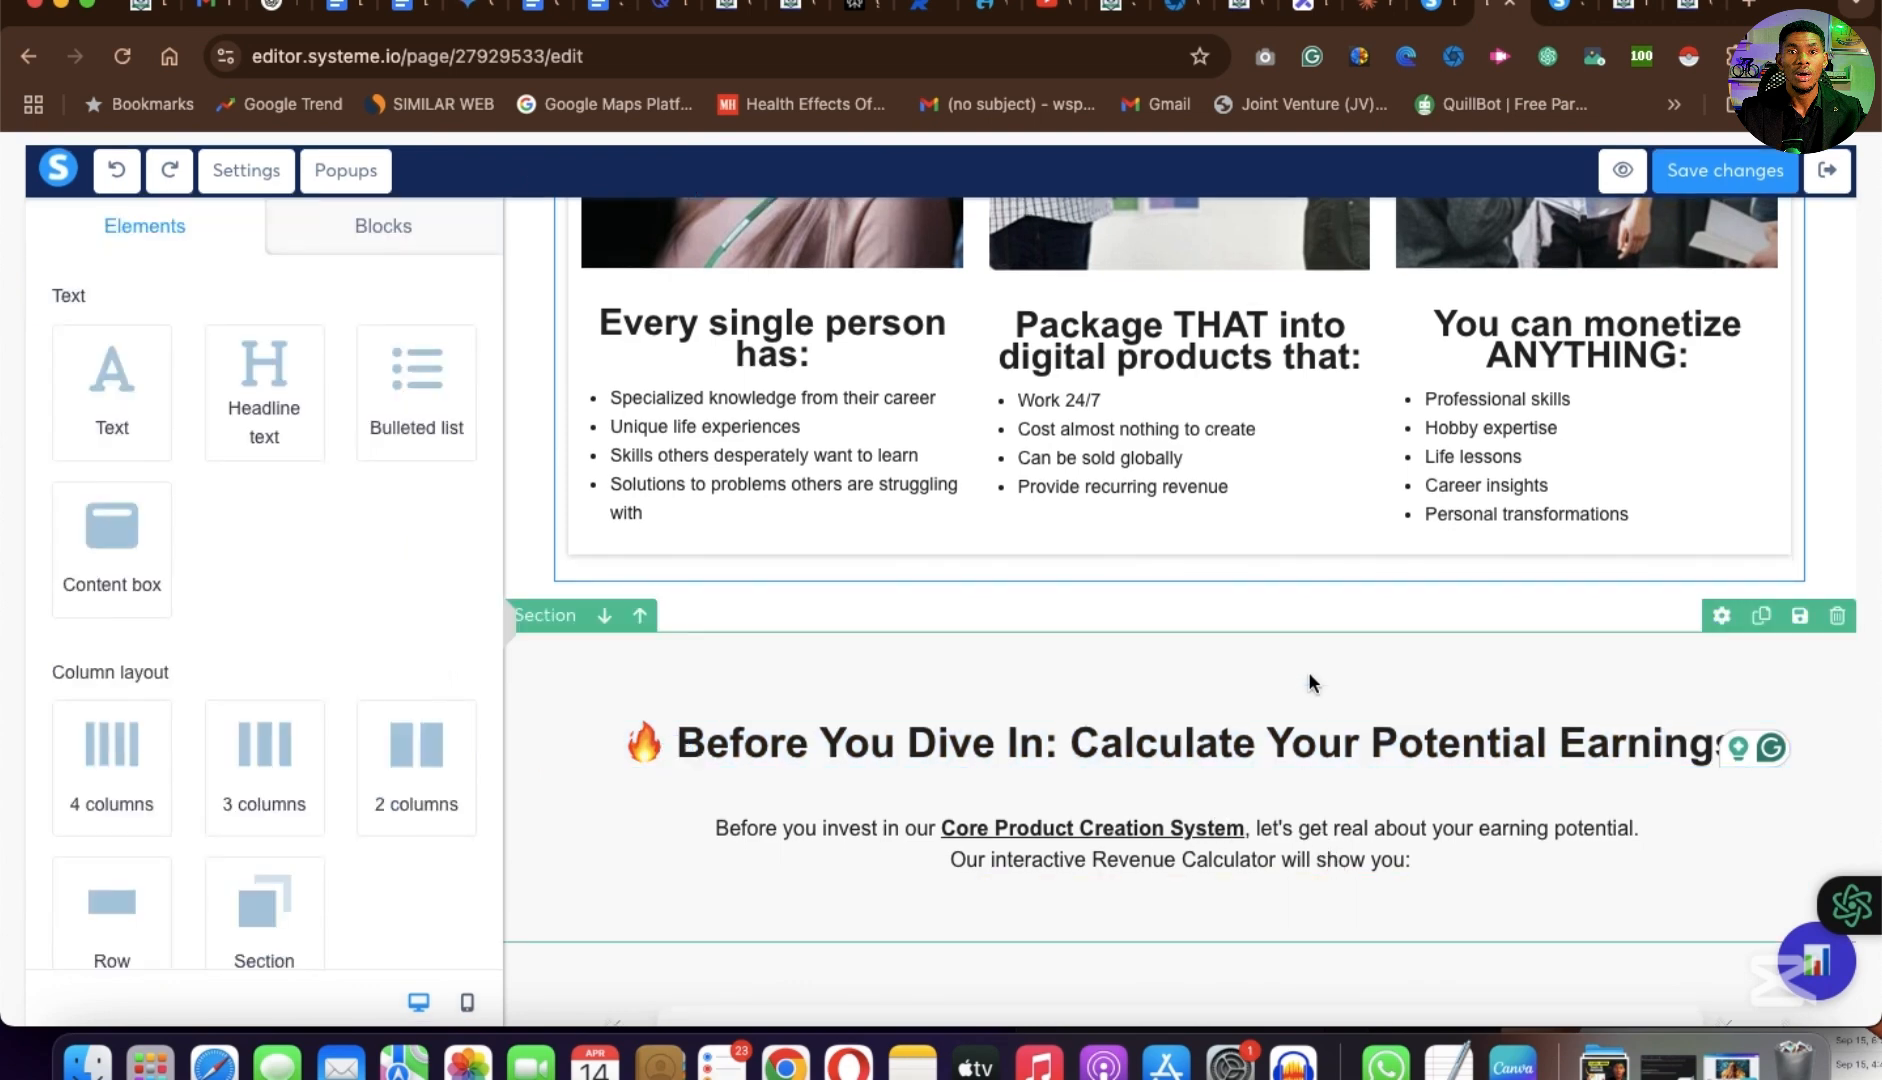
{"action": "left_click", "coordinate": [1258, 878]}
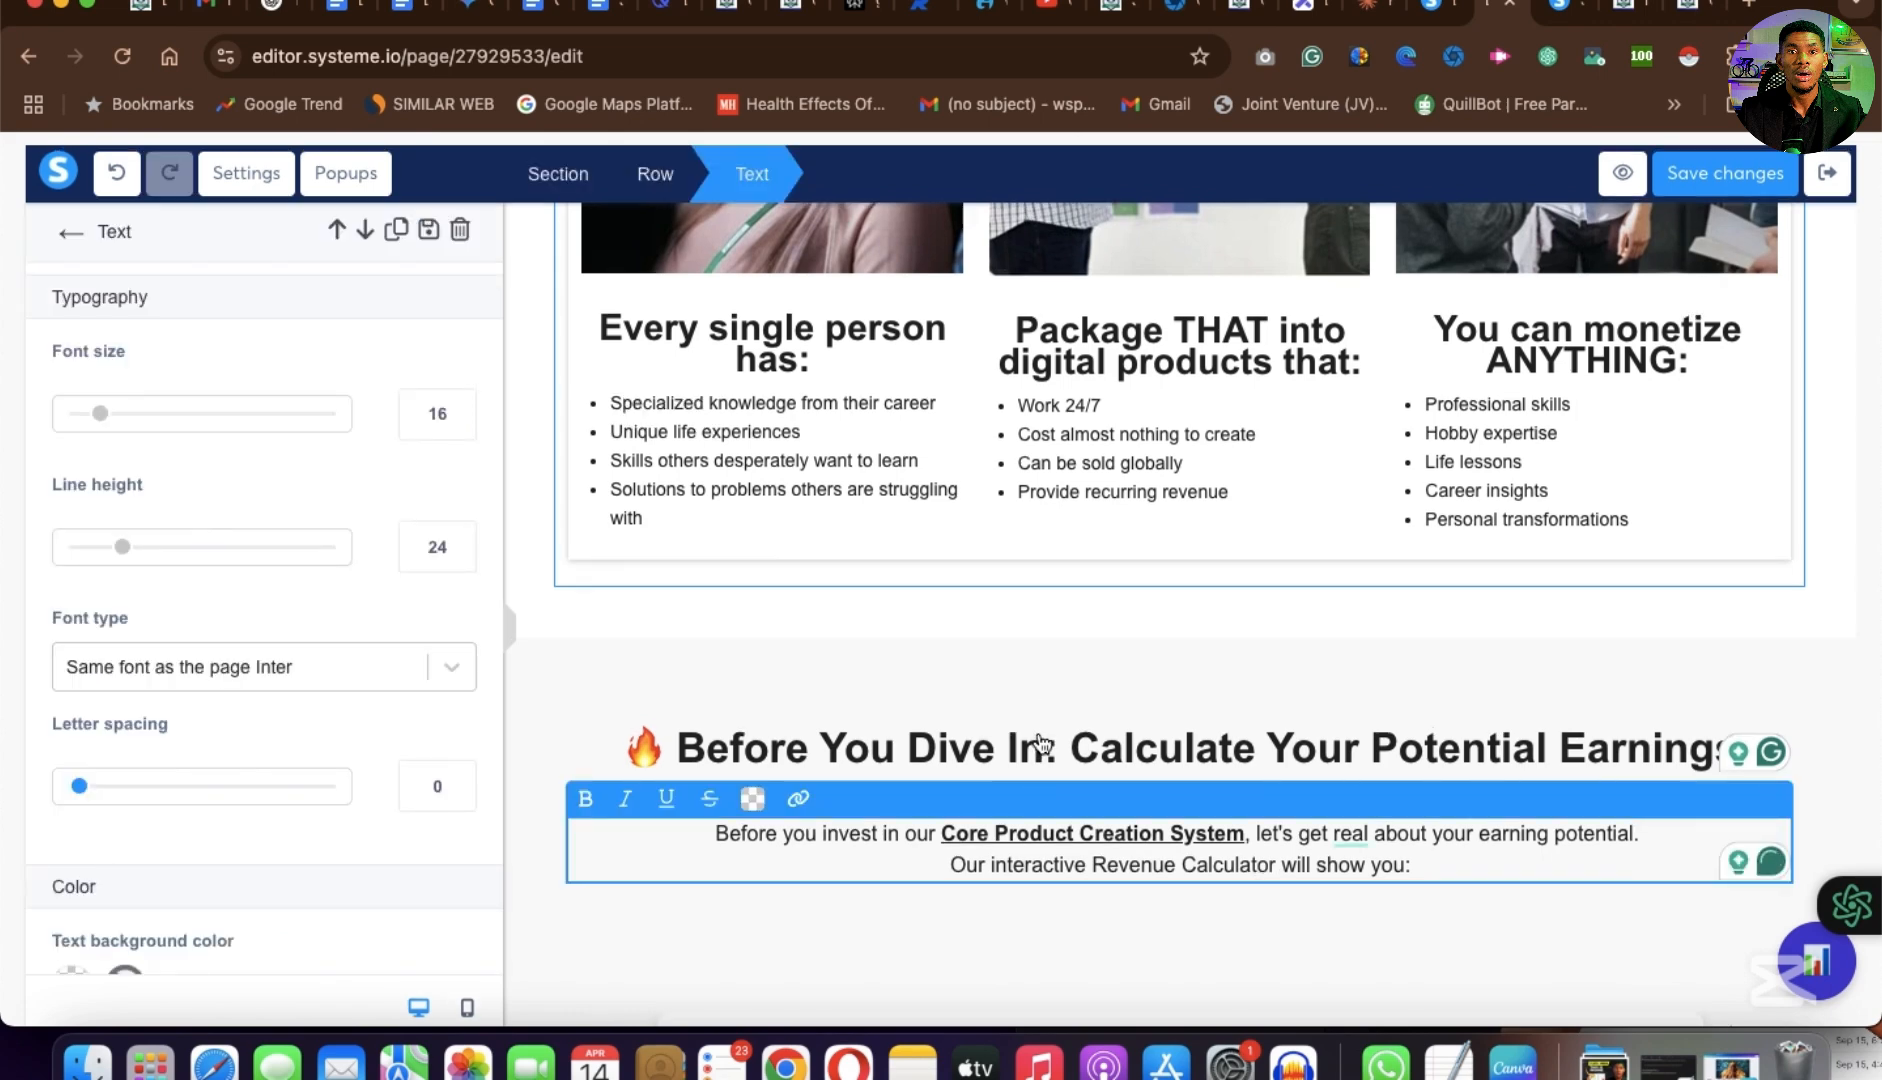
{"action": "left_click", "coordinate": [1076, 863]}
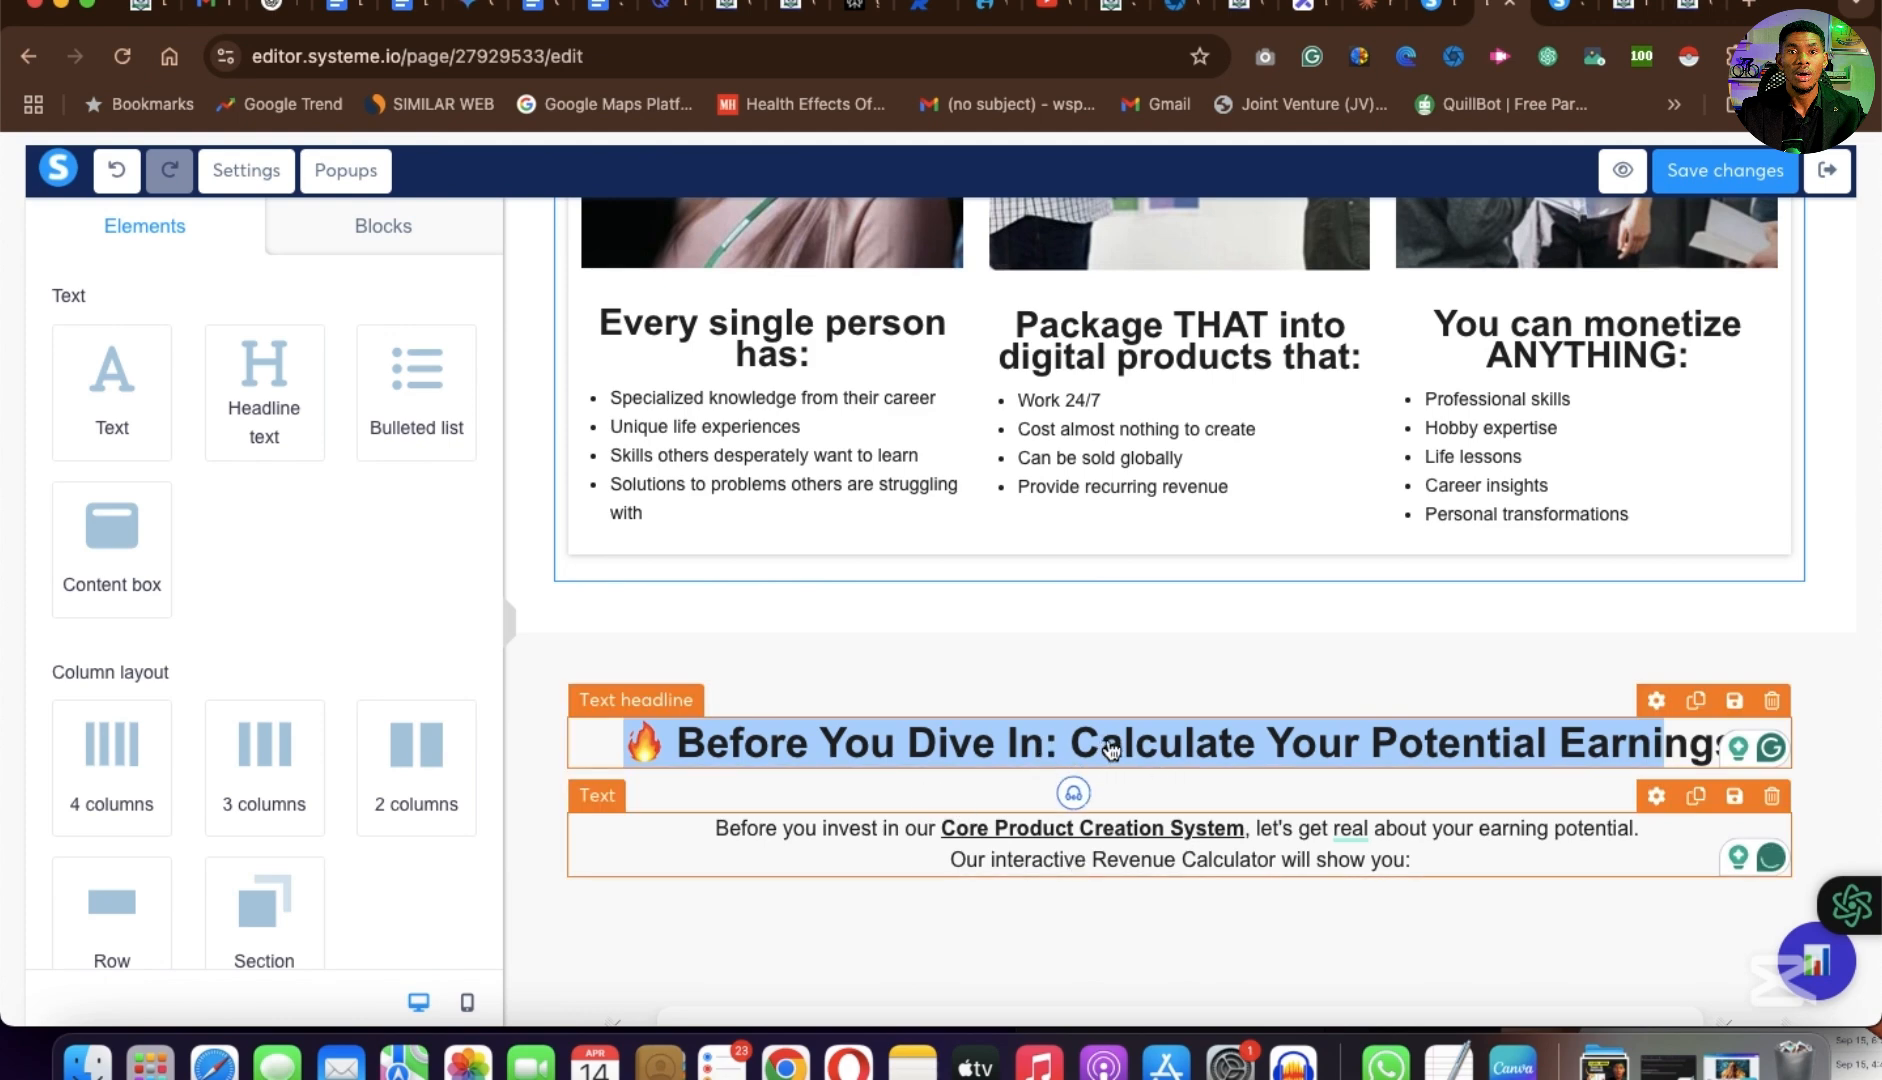
{"action": "left_click", "coordinate": [1393, 857]}
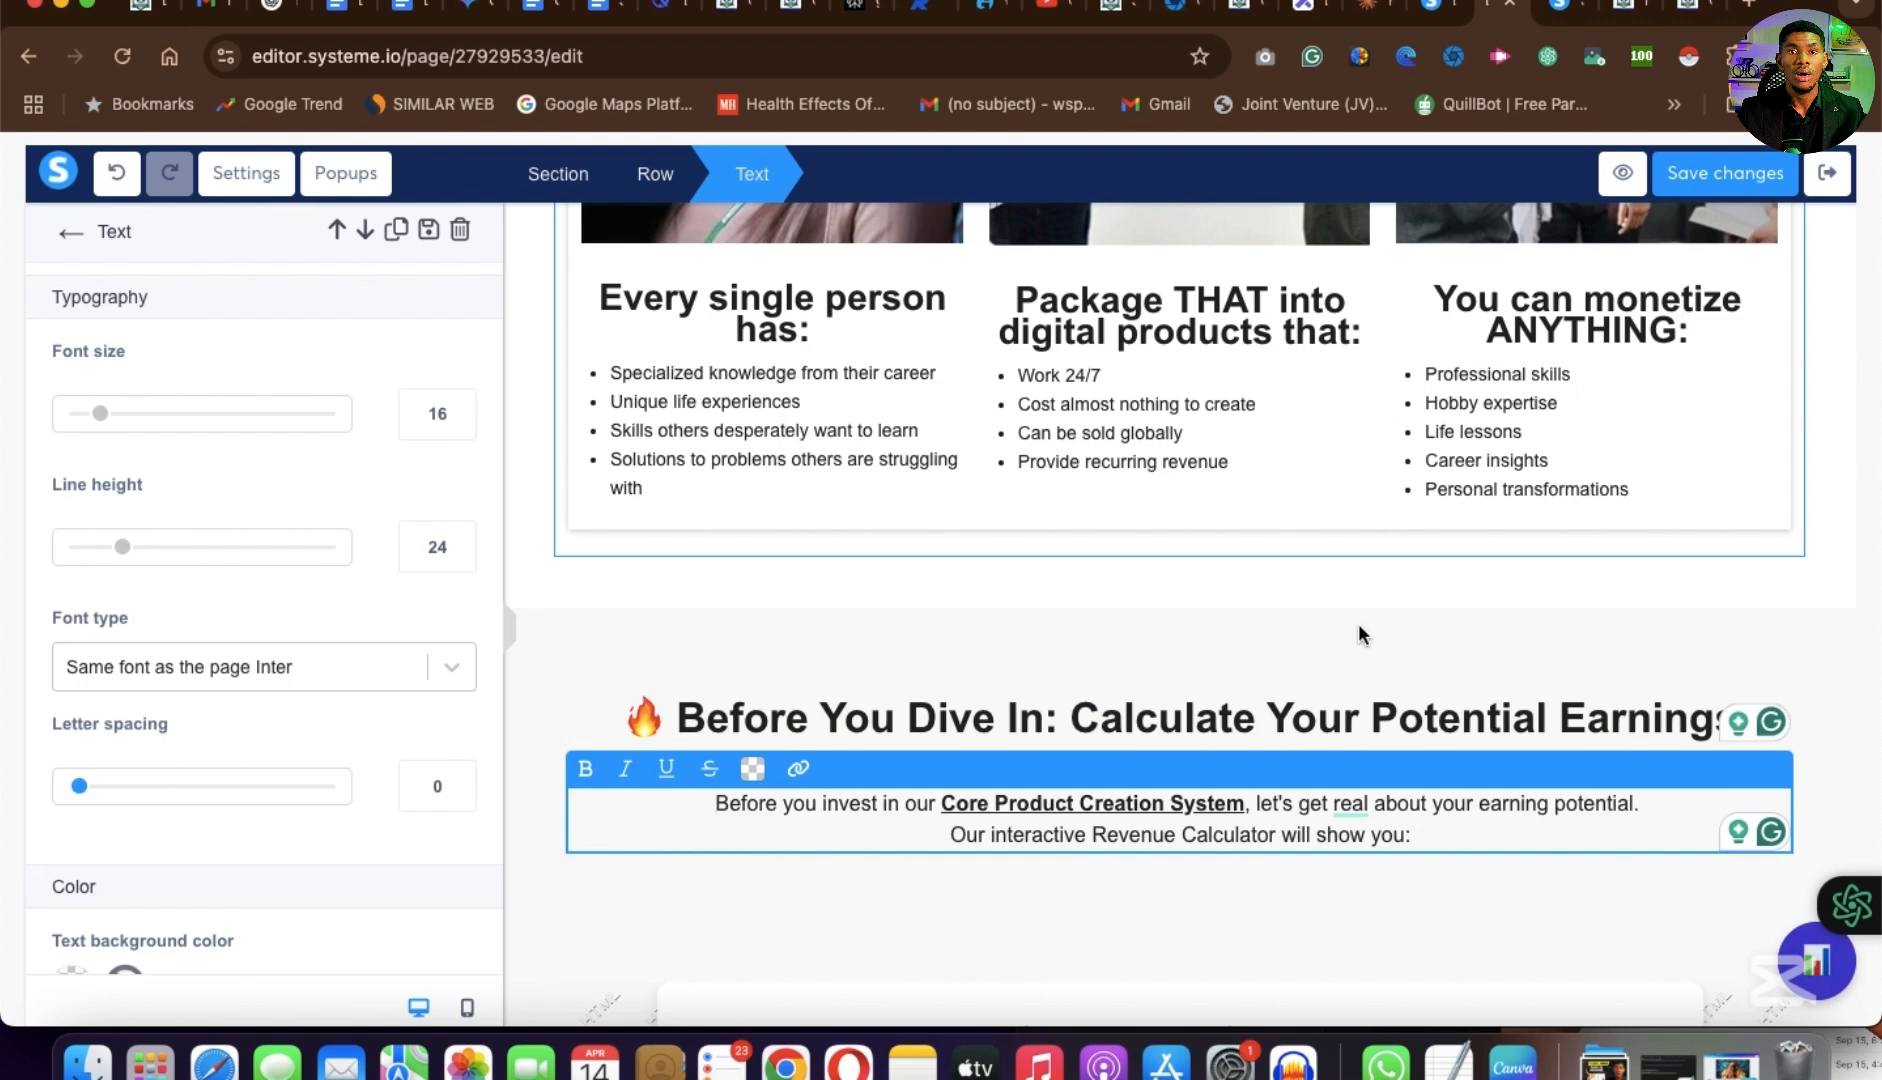
{"action": "left_click", "coordinate": [1693, 14]}
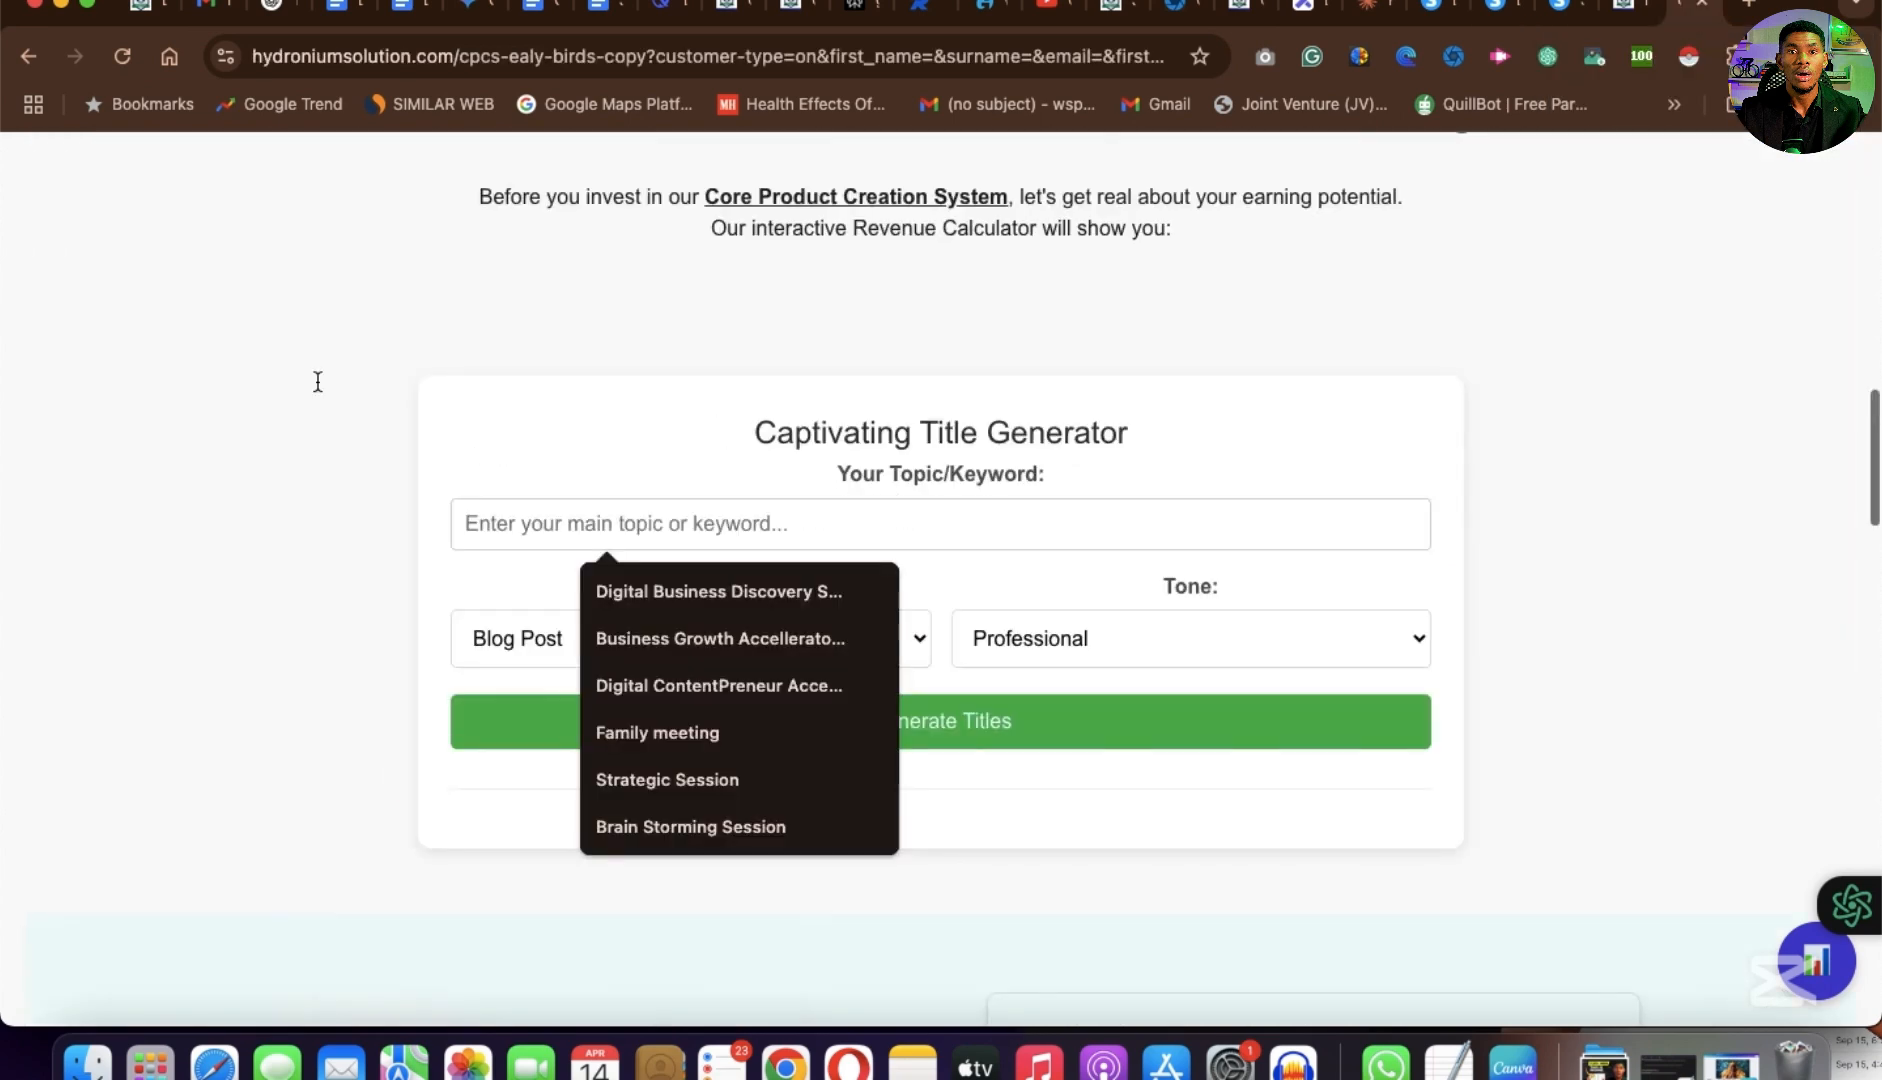
{"action": "scroll", "coordinate": [296, 388], "scroll_direction": "down", "scroll_amount": 1}
{"action": "left_click", "coordinate": [990, 569]}
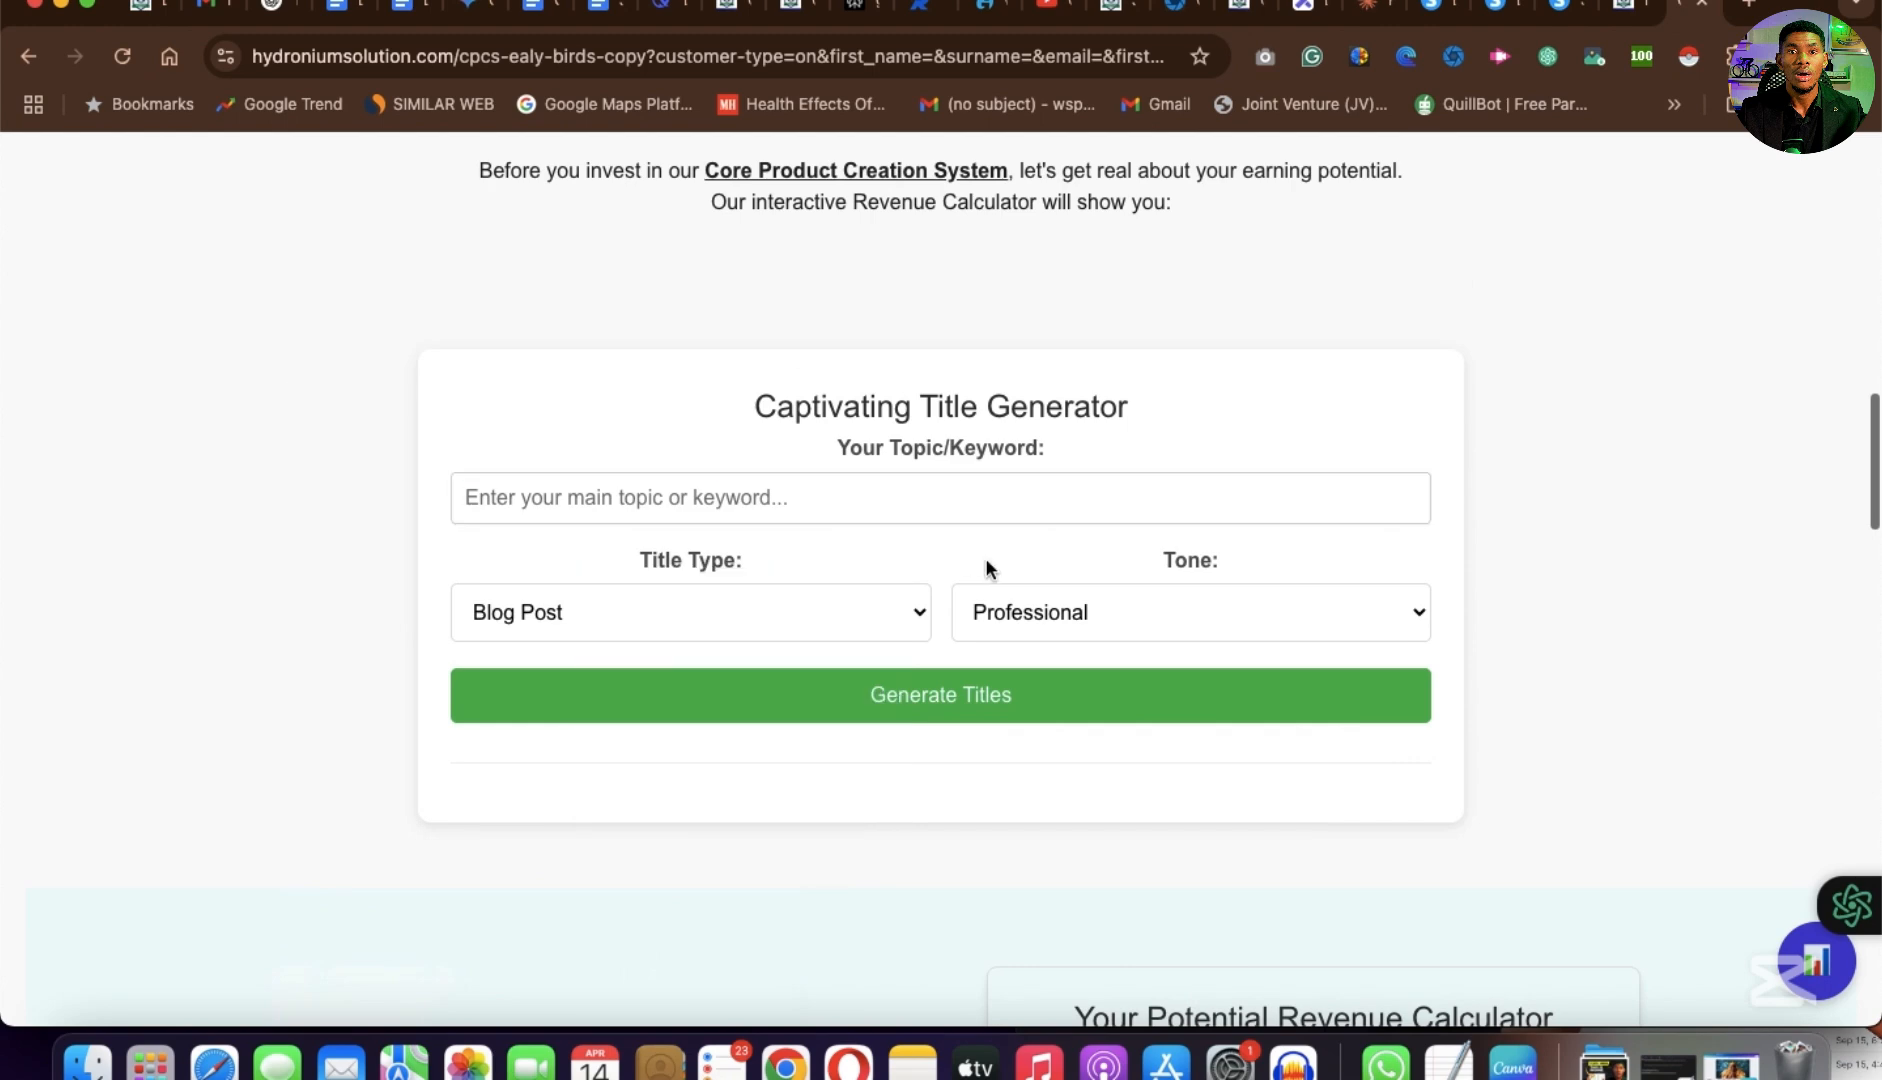
{"action": "left_click", "coordinate": [1560, 6]}
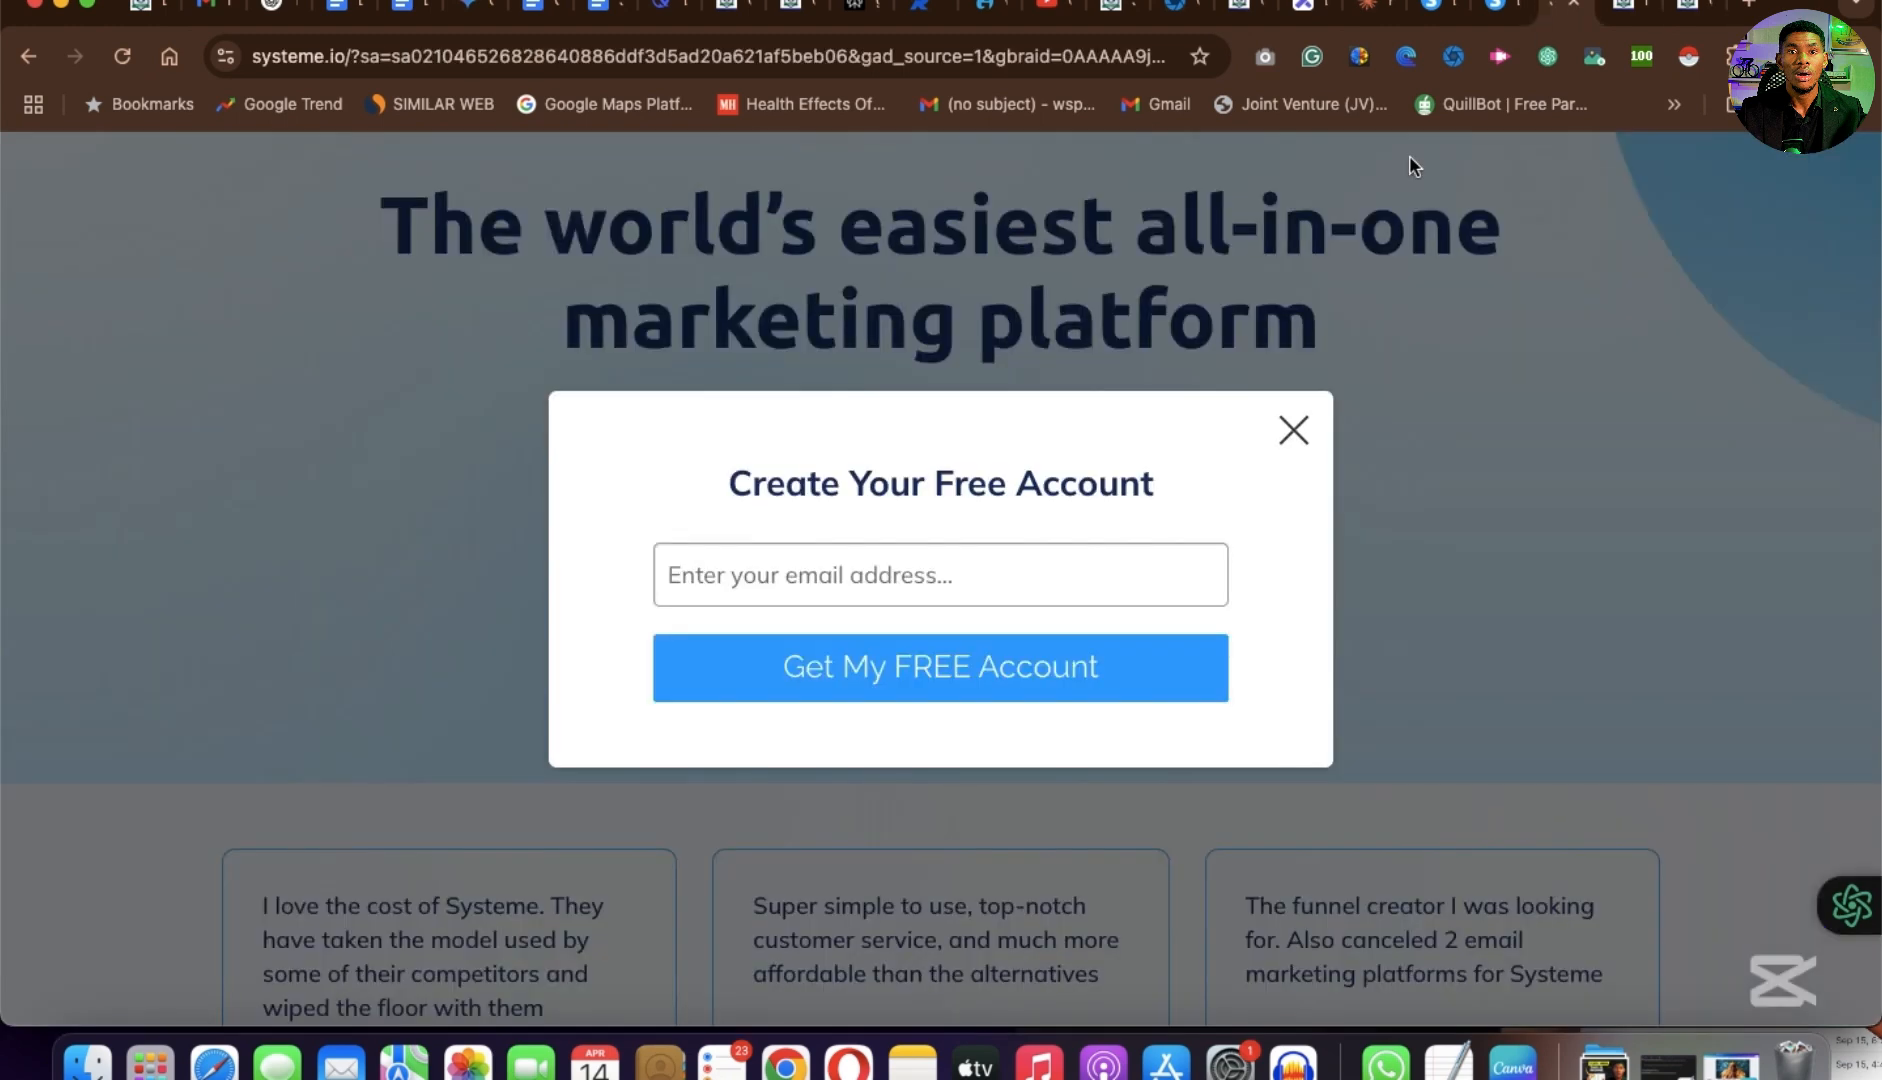
{"action": "left_click", "coordinate": [1505, 14]}
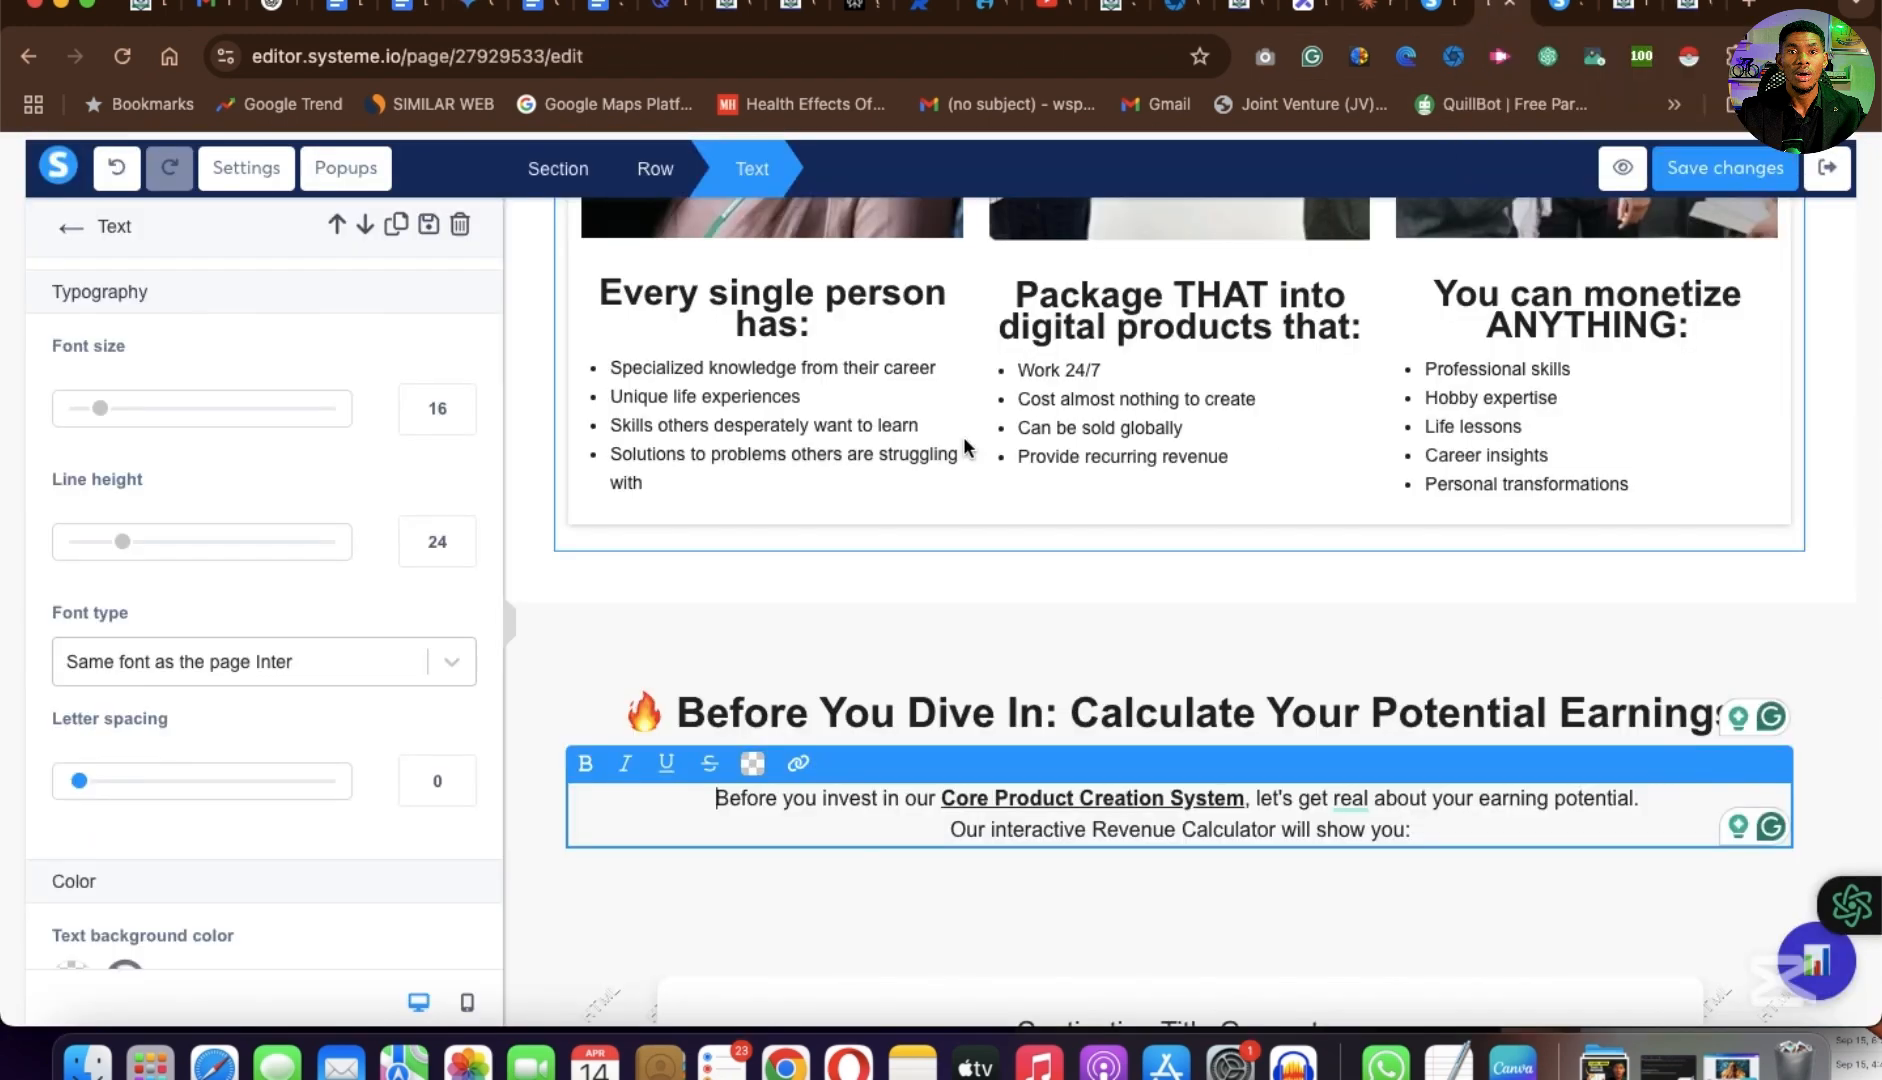
Insert a Raw HTML element above the "Before You Dive In: Calculate Your Potential Earnings" headline.
{"action": "scroll", "coordinate": [1106, 580], "scroll_direction": "up", "scroll_amount": 1}
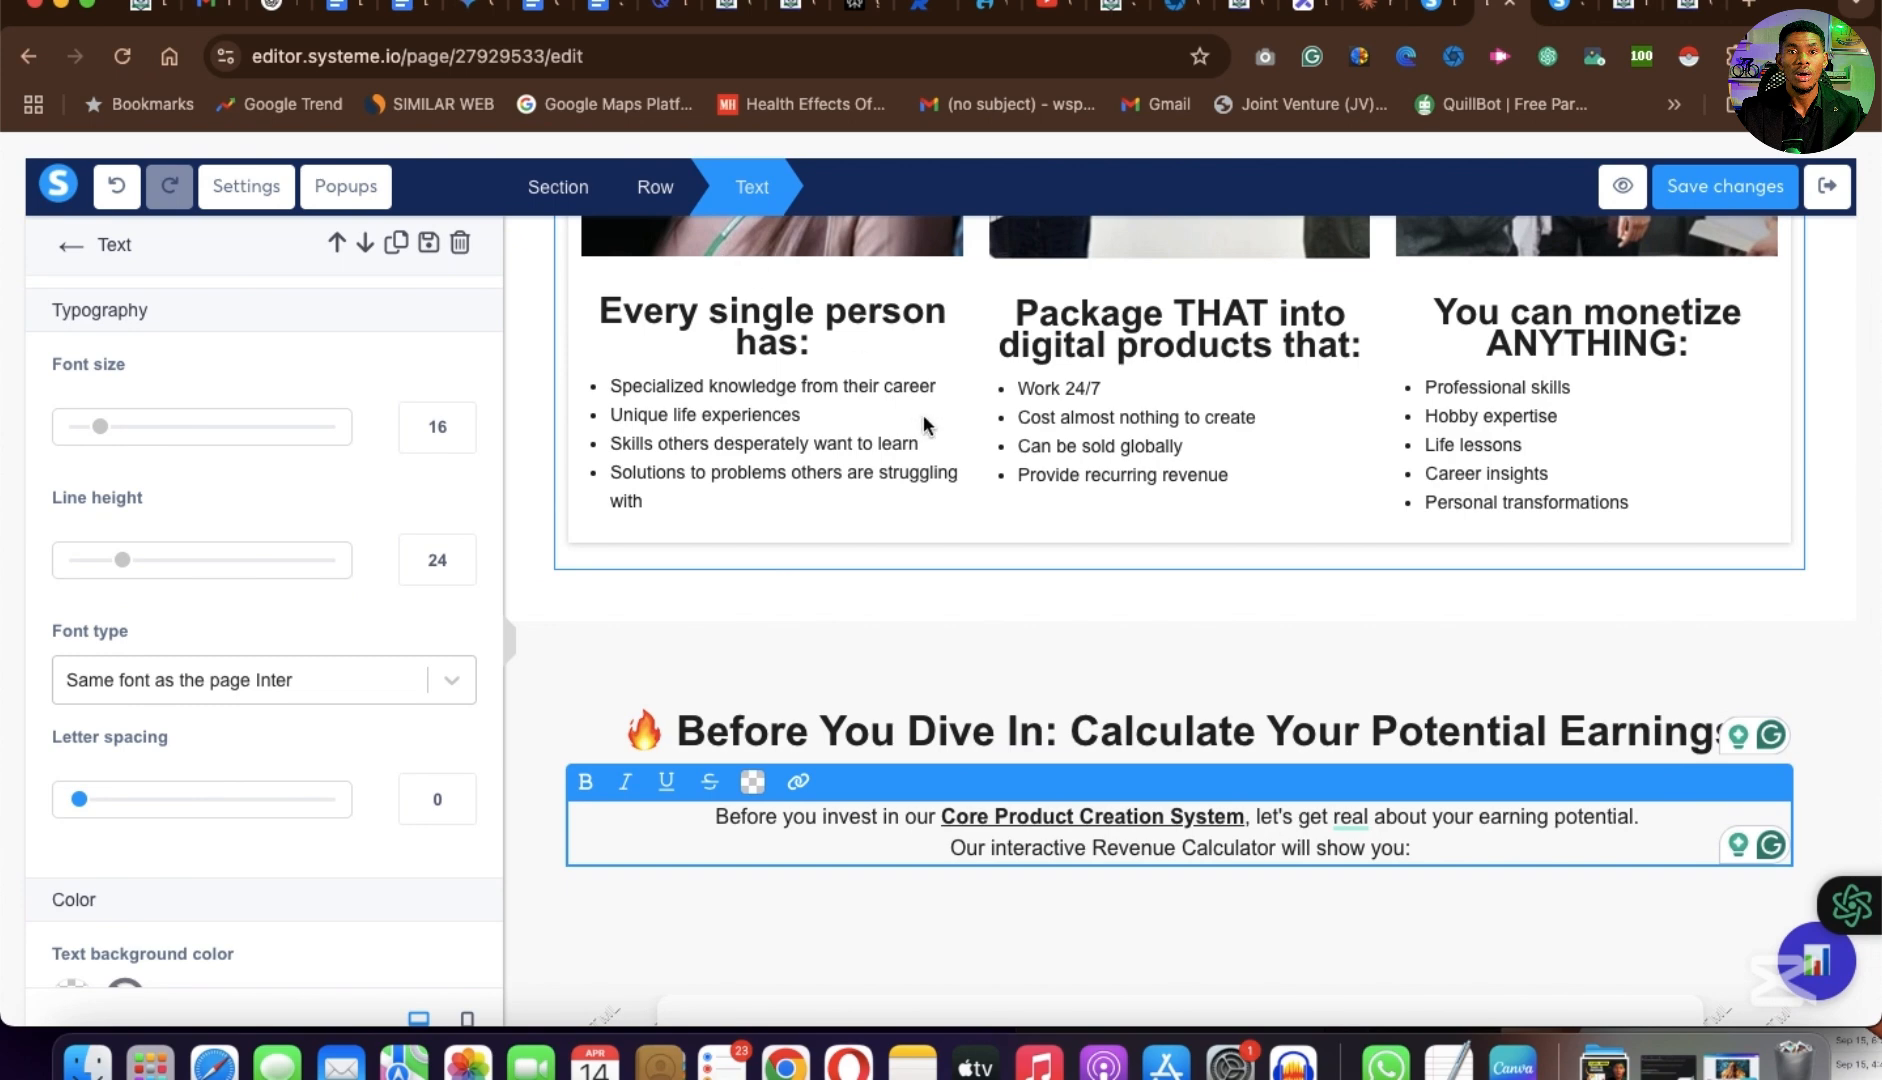
{"action": "left_click", "coordinate": [1862, 363]}
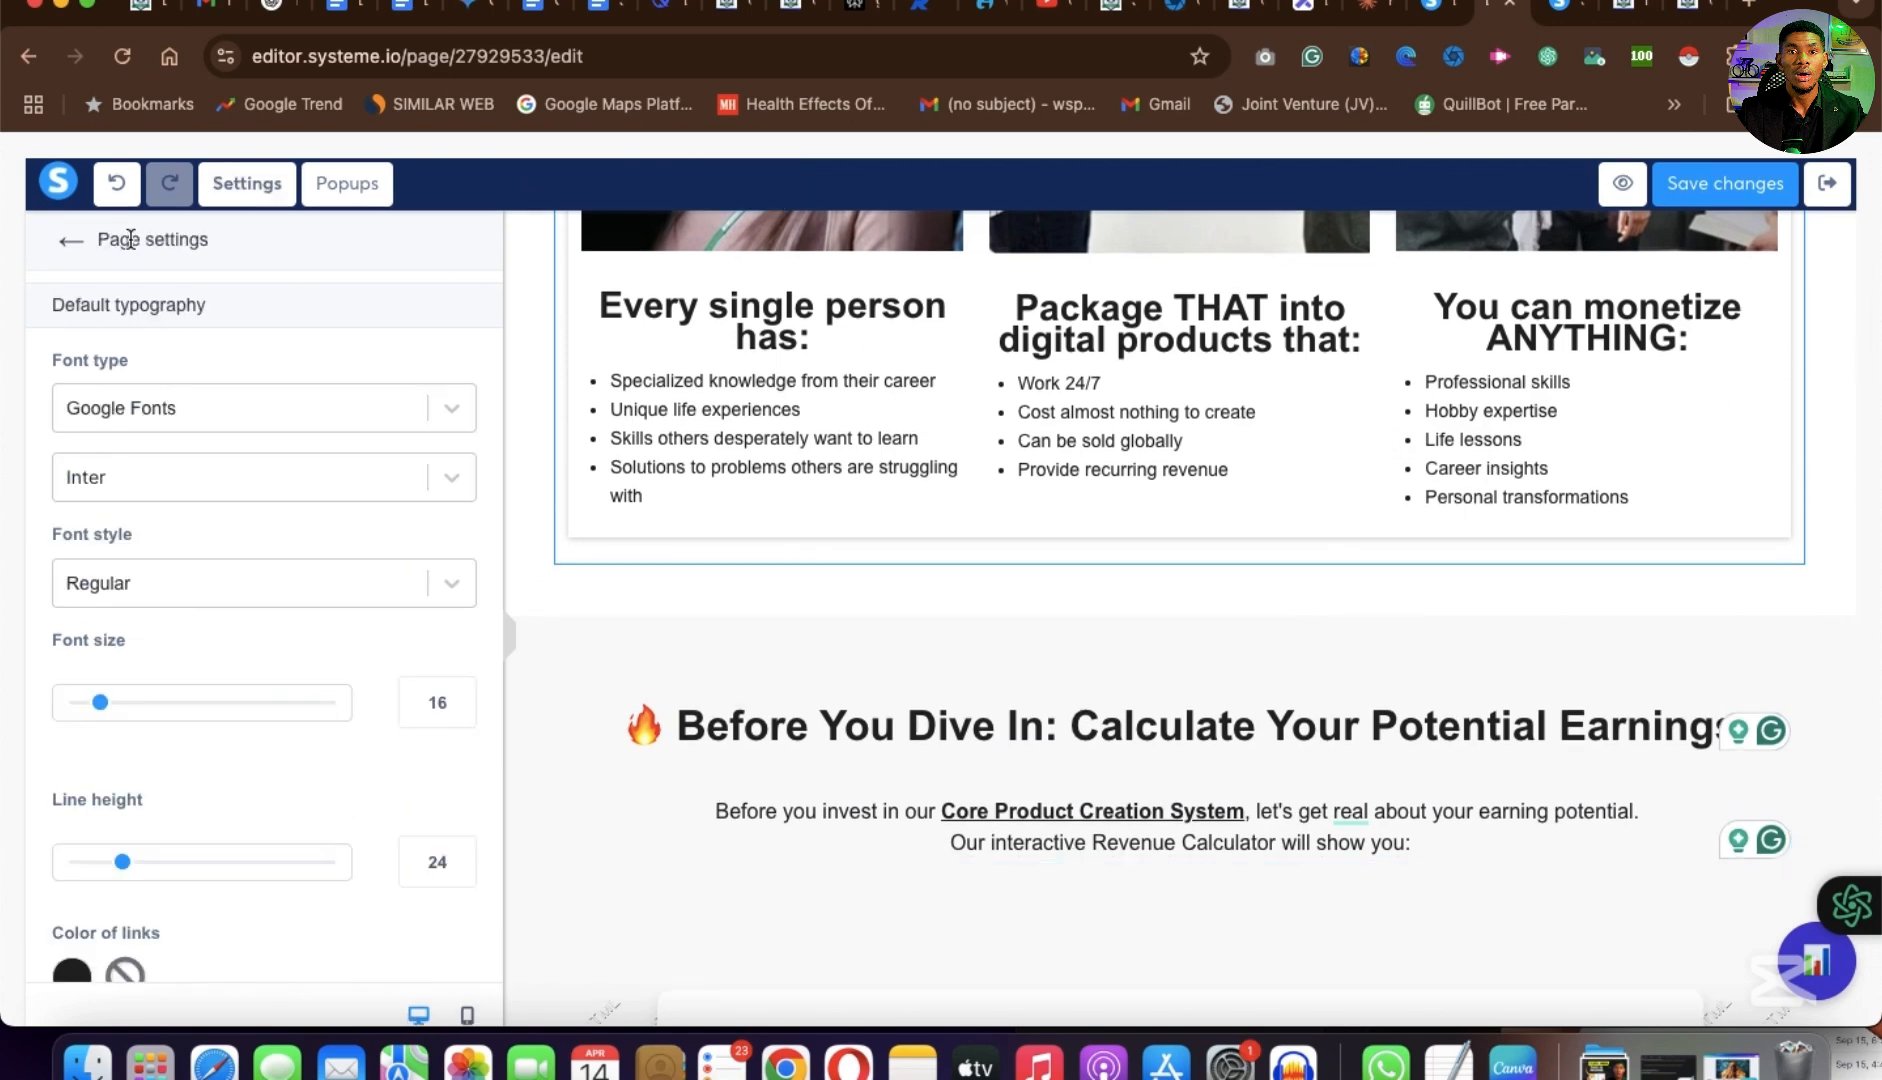
{"action": "left_click", "coordinate": [73, 240]}
{"action": "scroll", "coordinate": [204, 647], "scroll_direction": "down", "scroll_amount": 10}
{"action": "scroll", "coordinate": [206, 657], "scroll_direction": "down", "scroll_amount": 10}
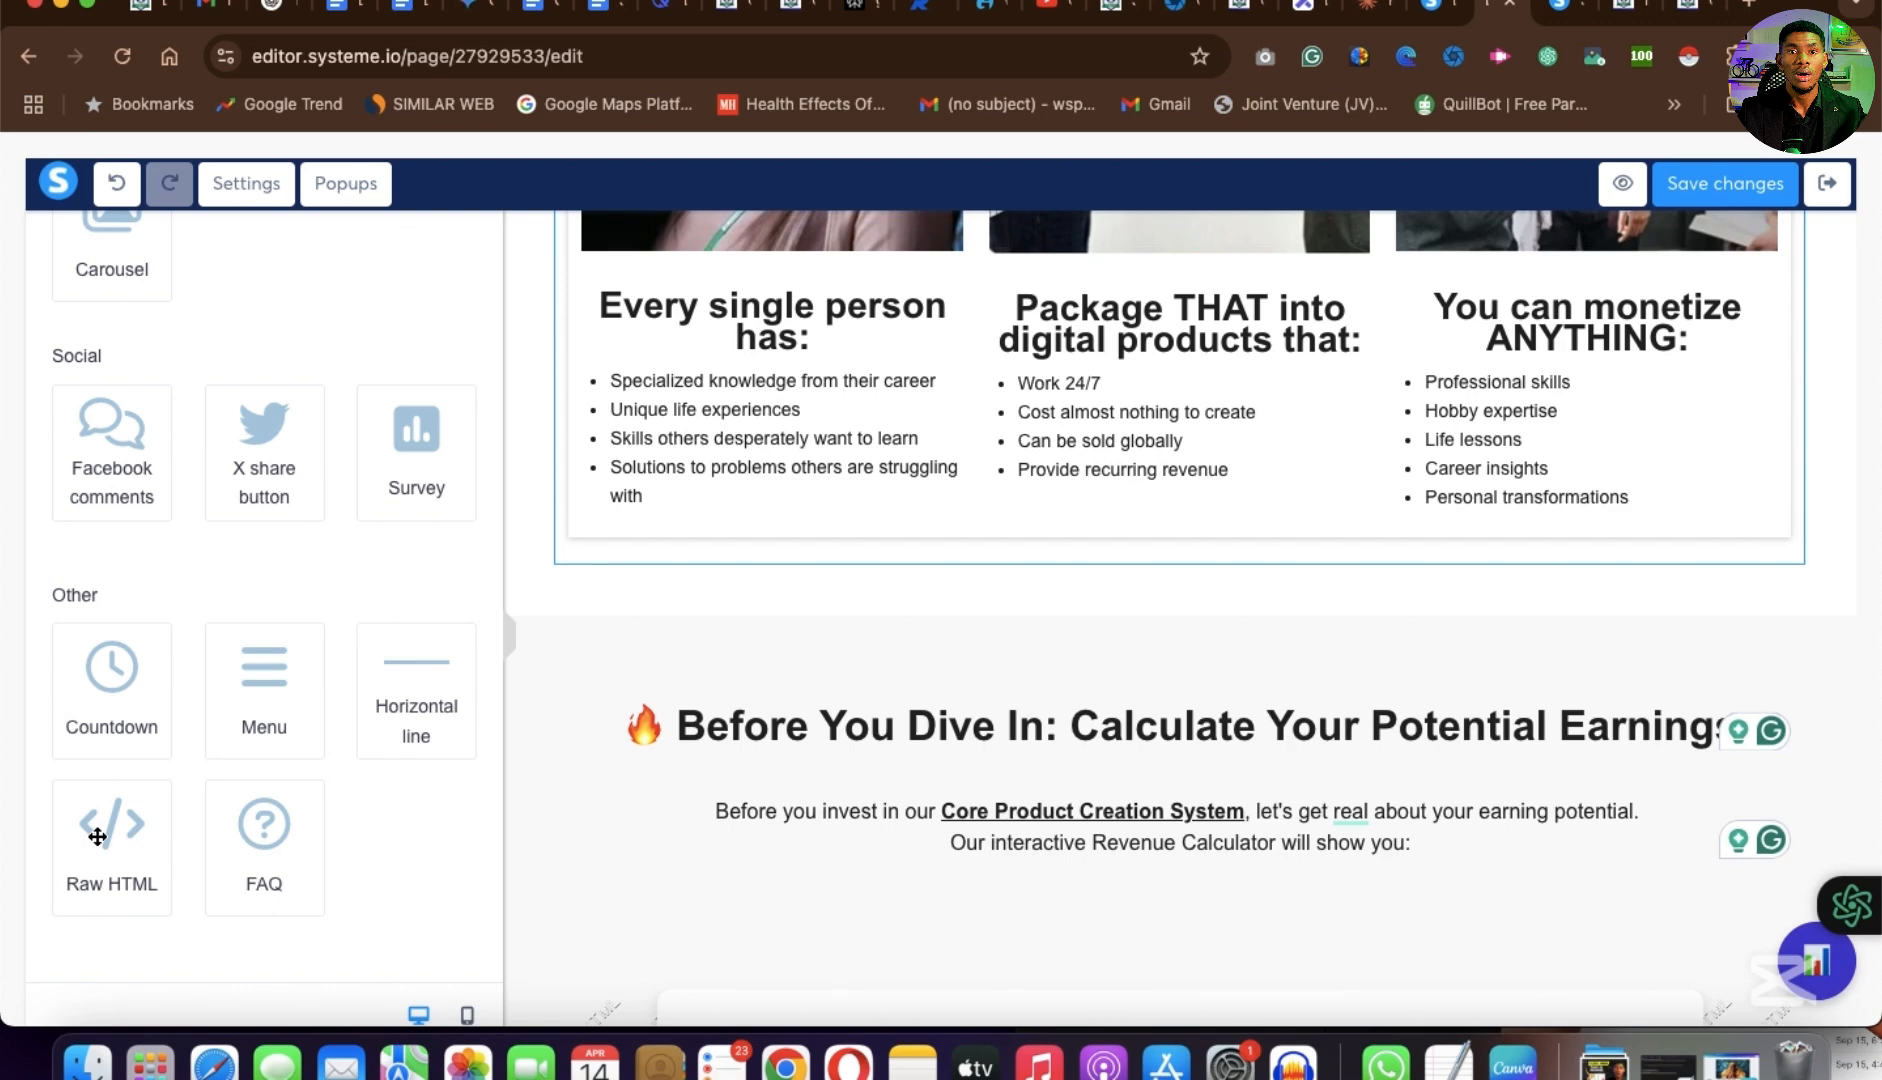
{"action": "left_click_drag", "start_coordinate": [97, 836], "coordinate": [1187, 710]}
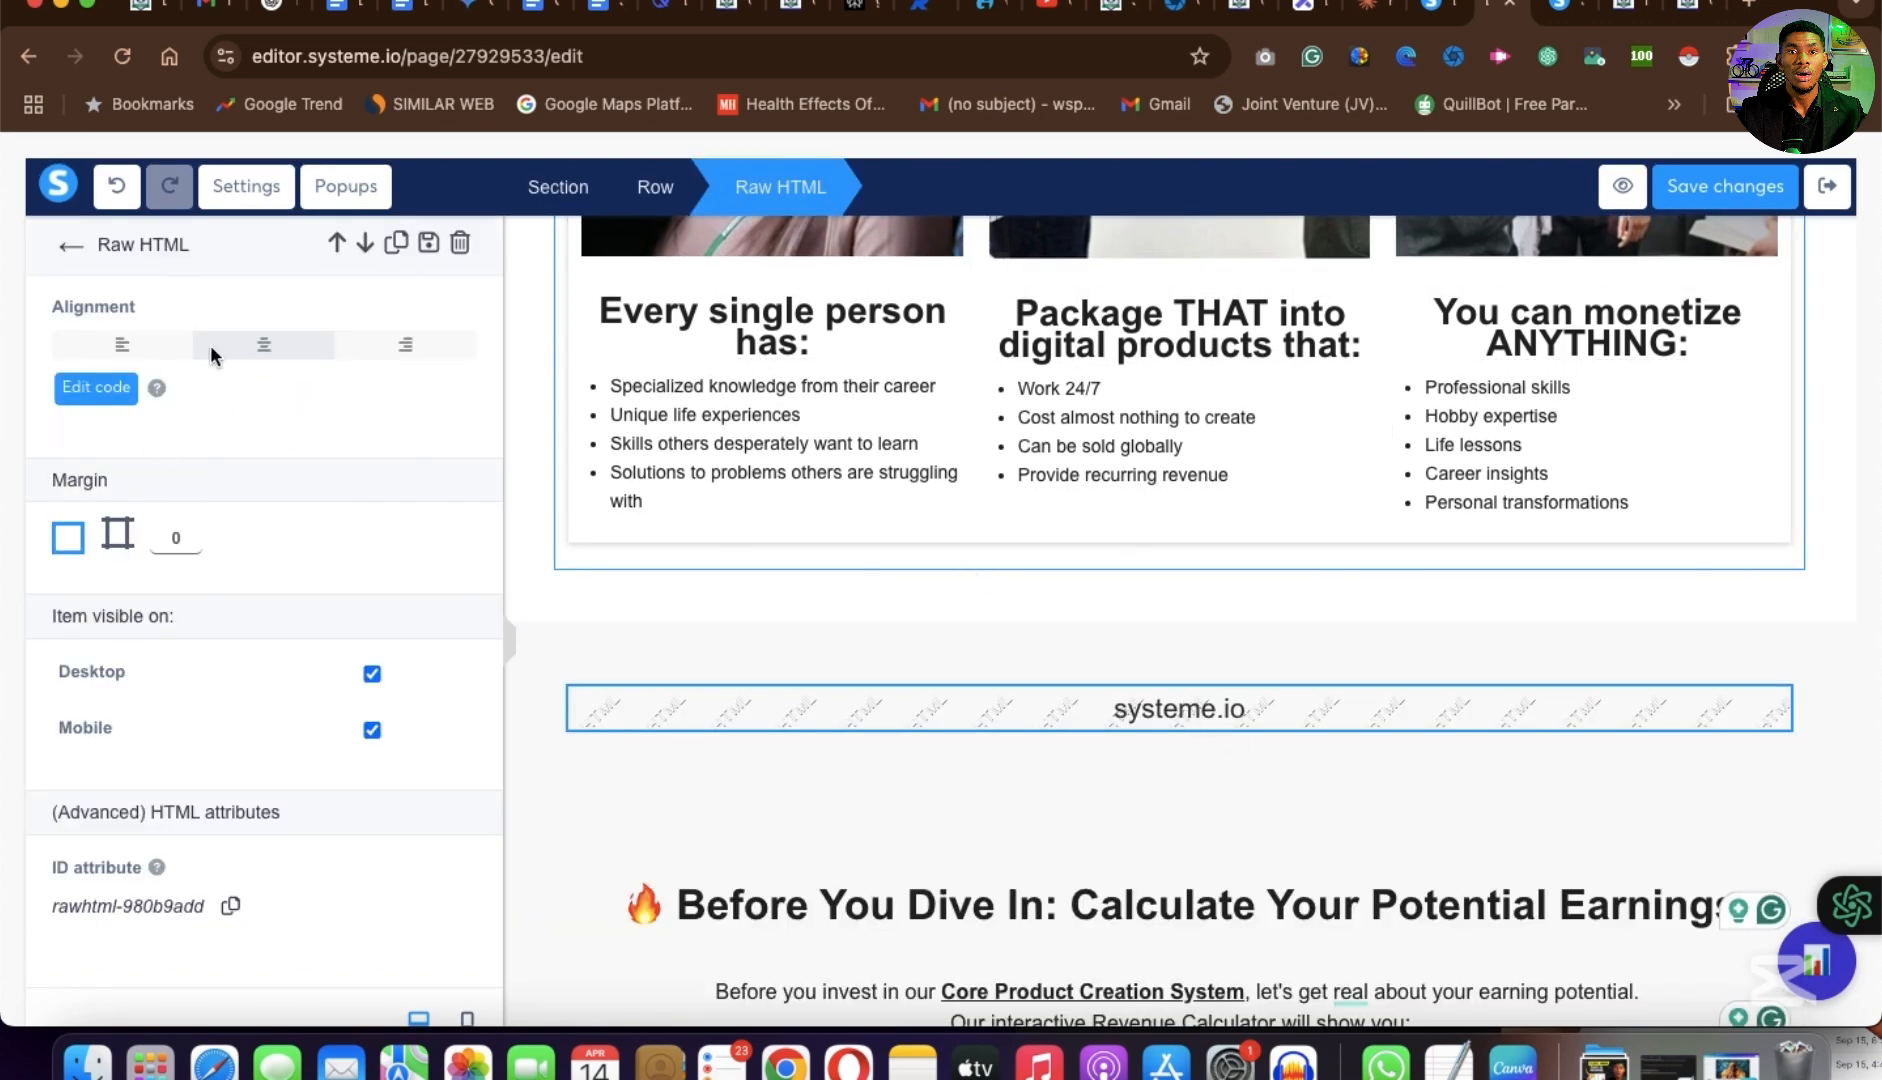
Replace the new Raw HTML element's default code with the note "chatgpt and prommt and get html ,css and javascript ," and select it all.
{"action": "left_click", "coordinate": [1182, 704]}
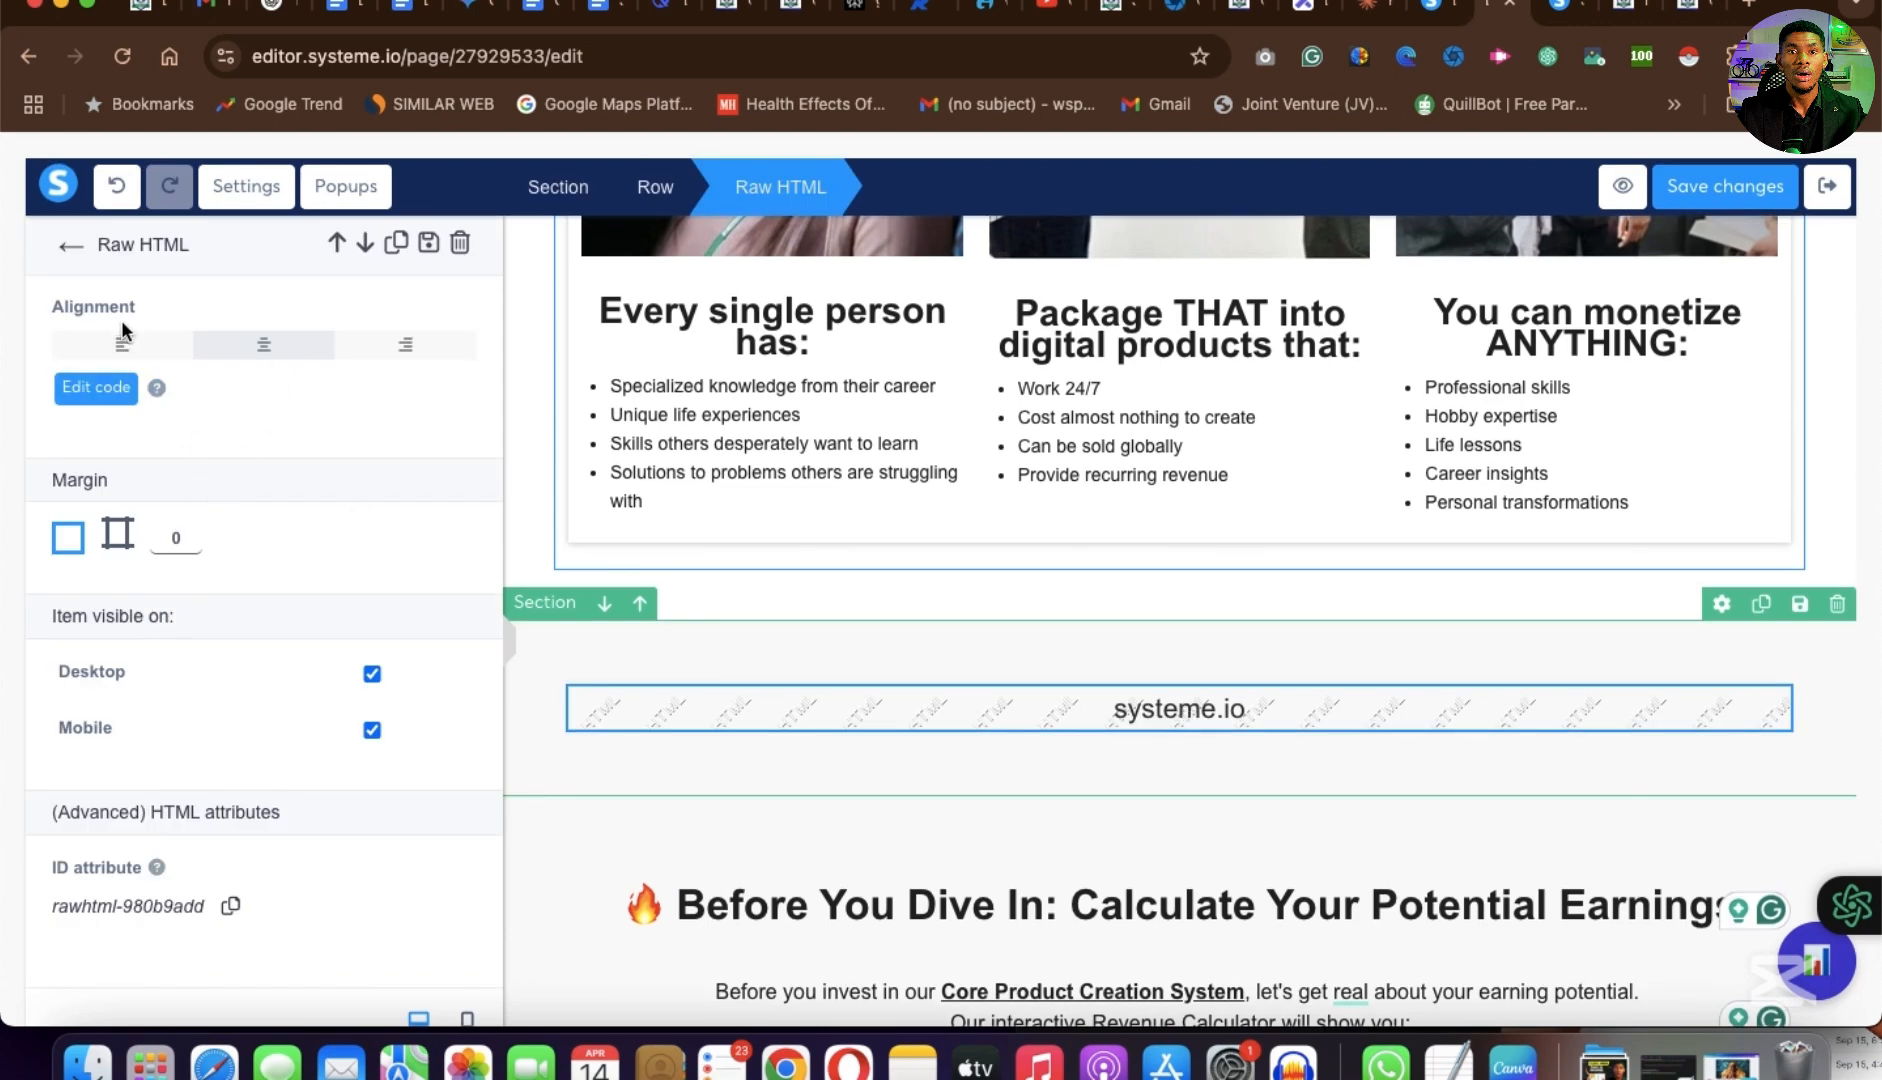
{"action": "left_click", "coordinate": [85, 397]}
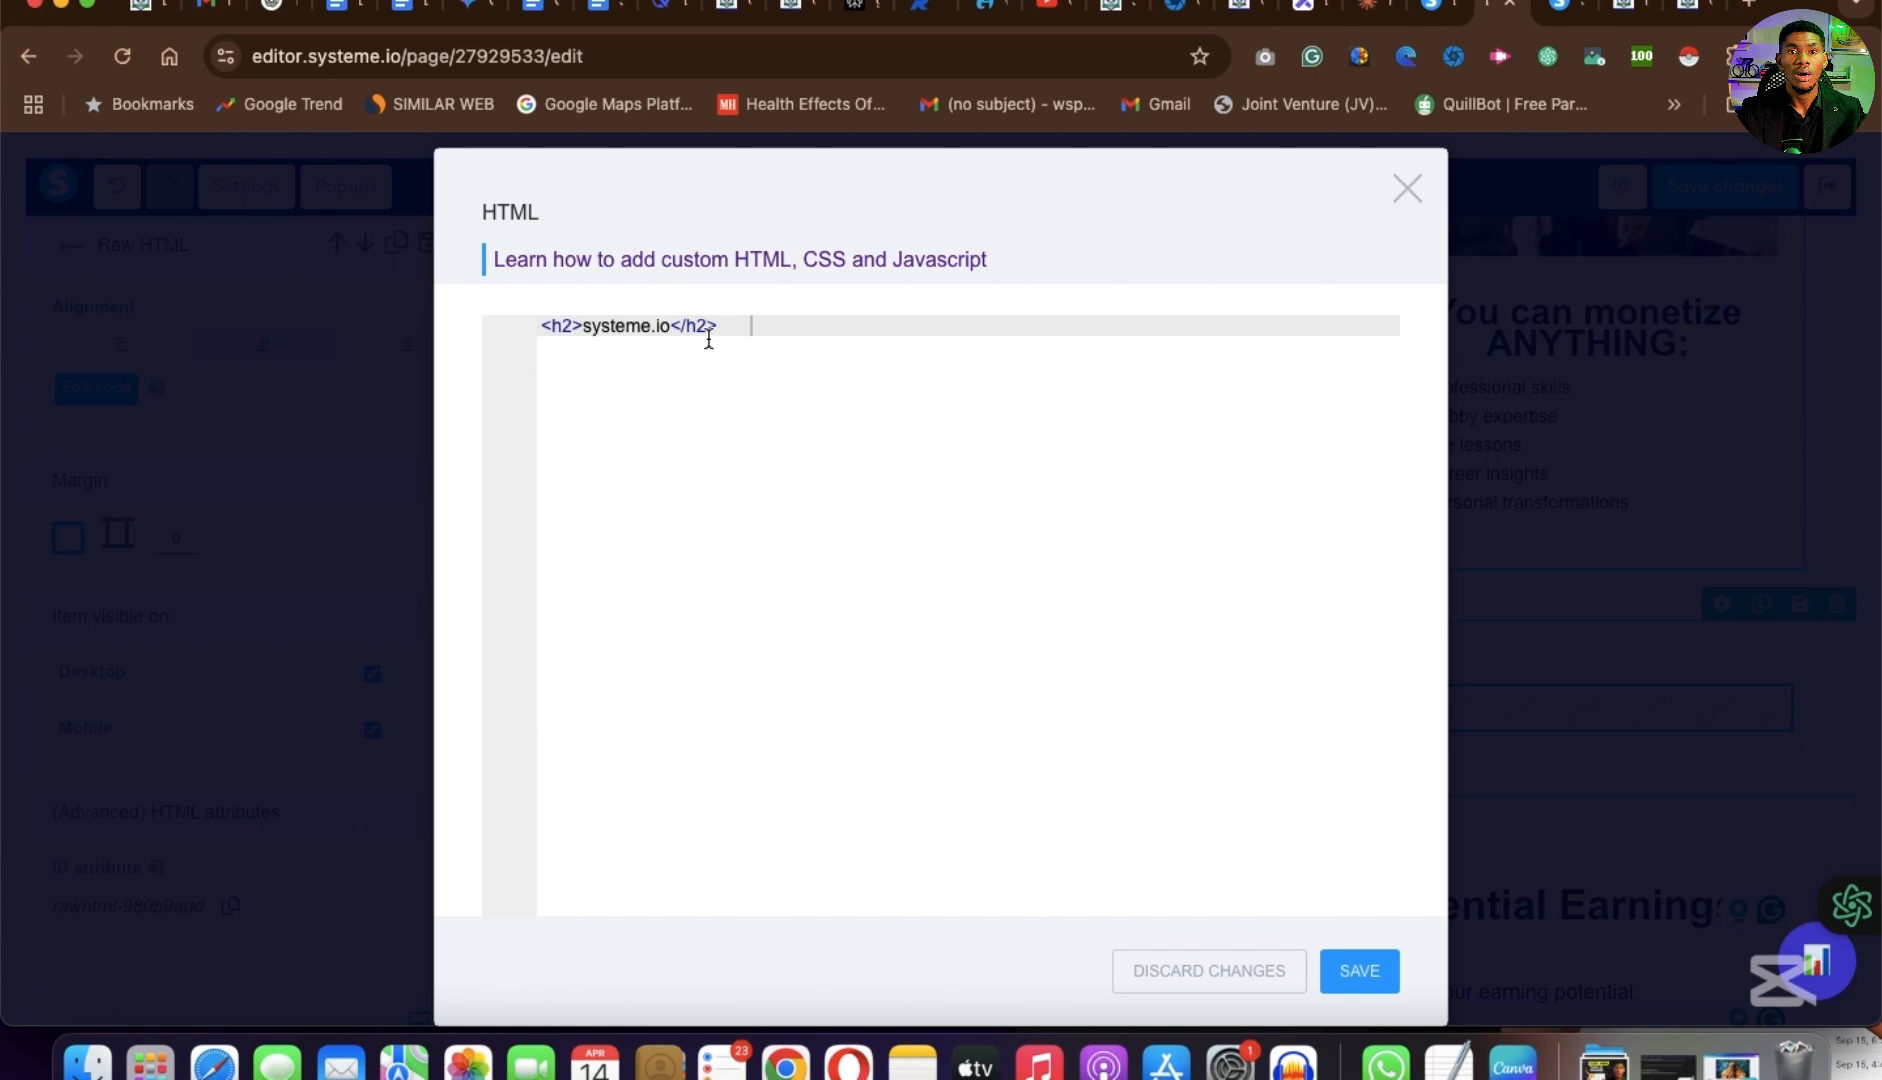
{"action": "key", "text": "super+a"}
{"action": "key", "text": "BackSpace"}
{"action": "type", "text": "chatgpt and "}
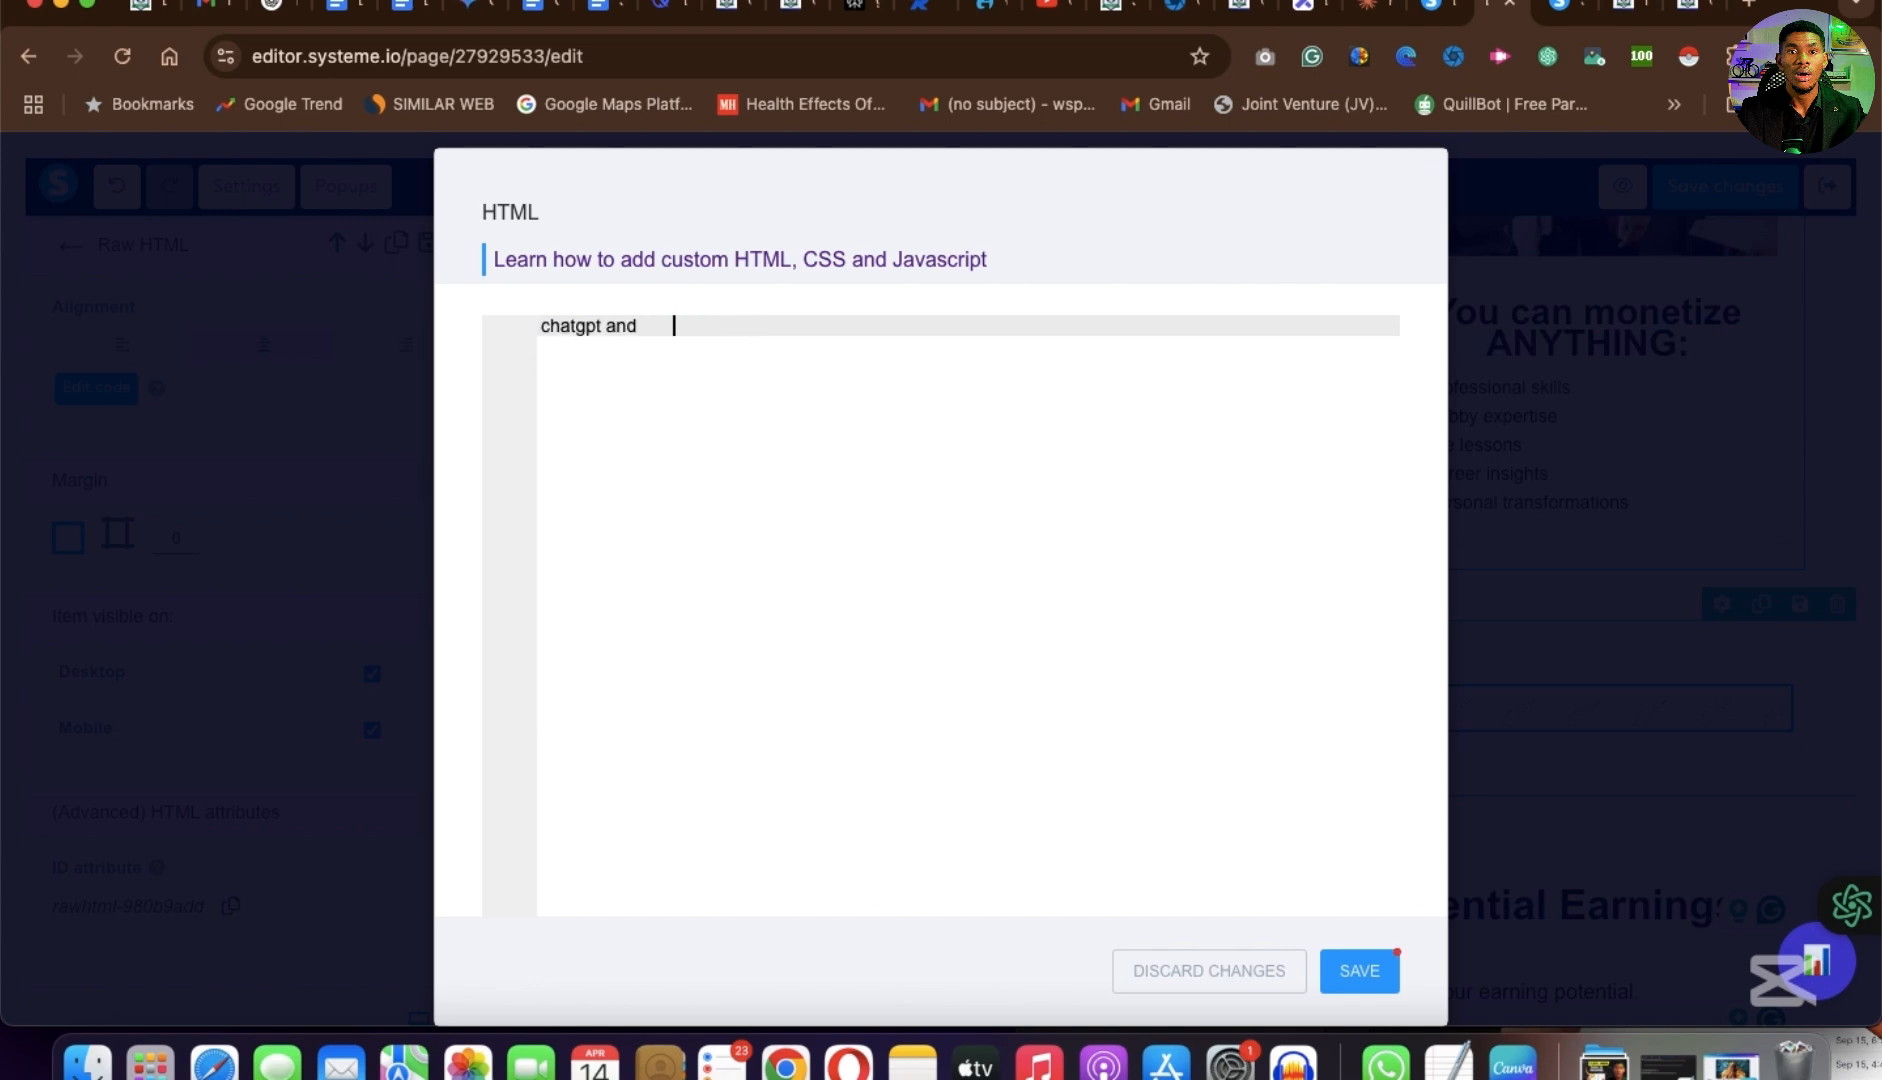
{"action": "type", "text": "promp"}
{"action": "key", "text": "BackSpace"}
{"action": "type", "text": "mt and get html"}
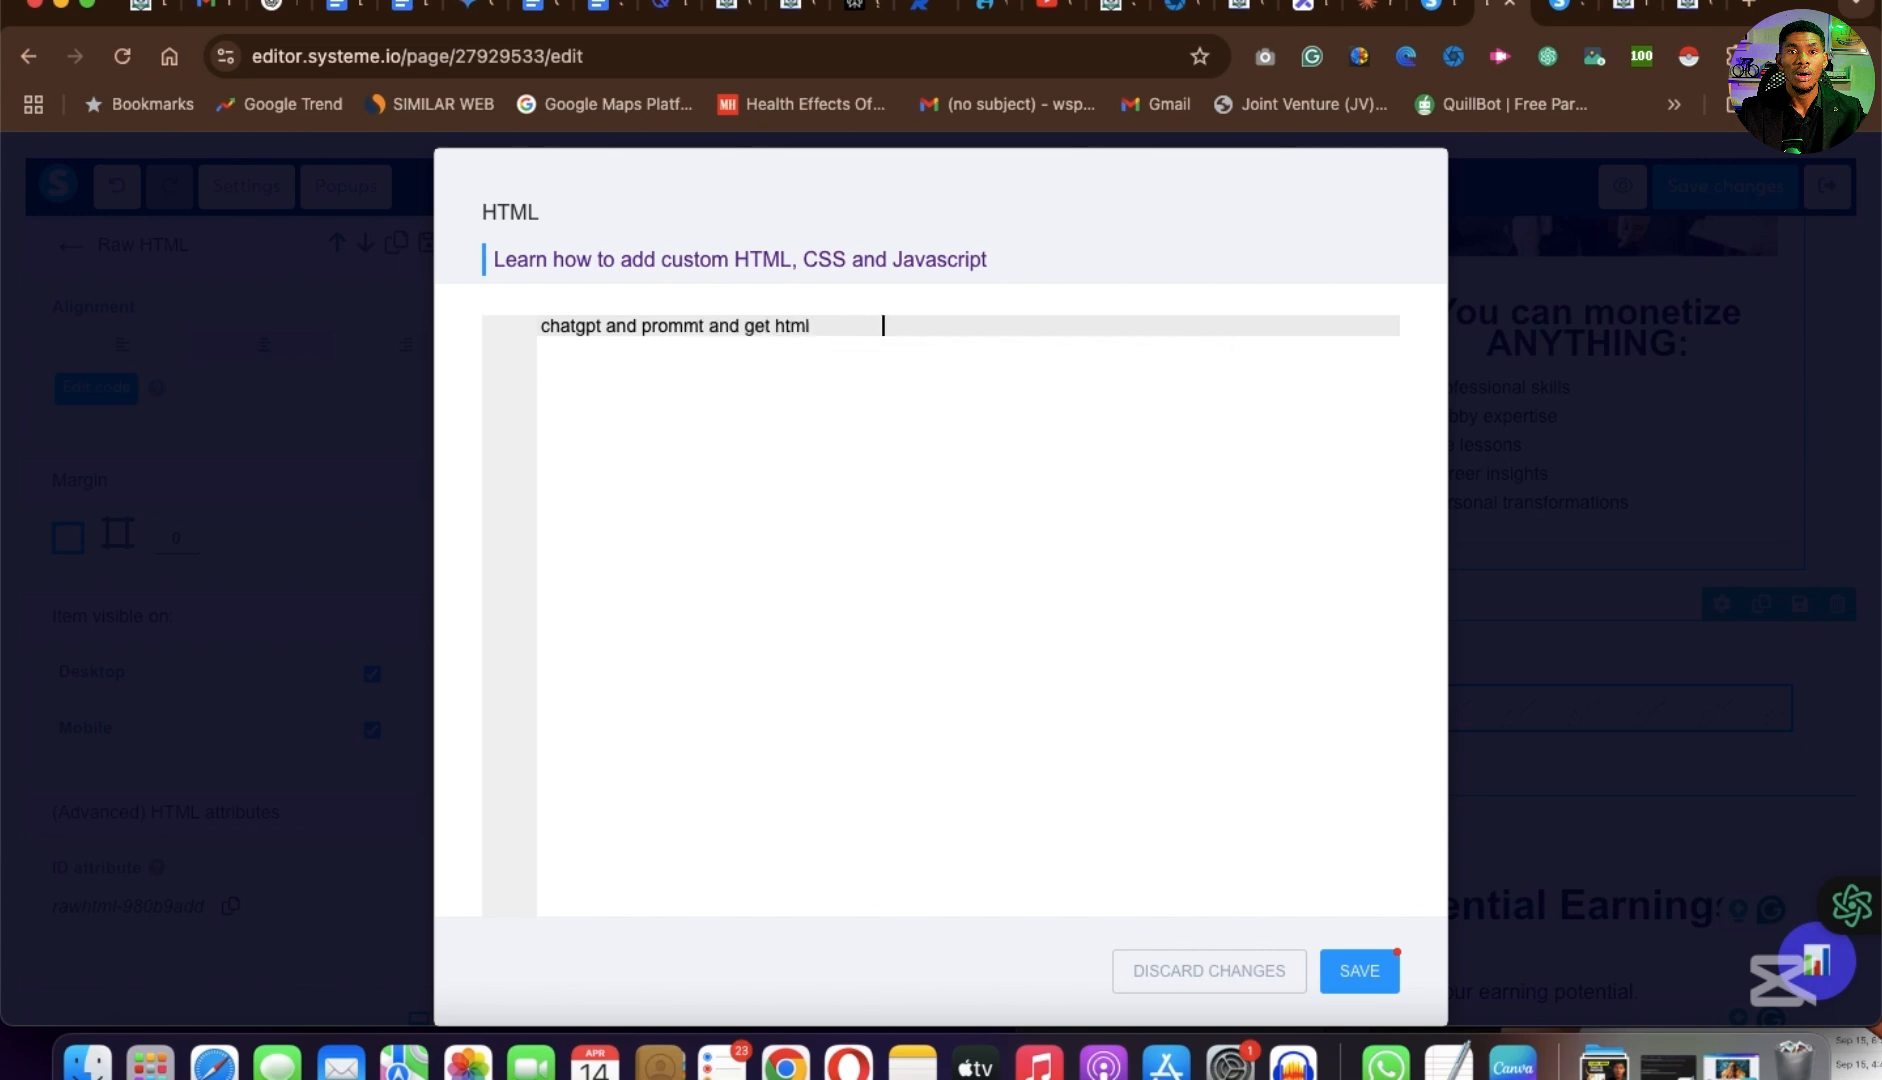
{"action": "type", "text": " ,css a"}
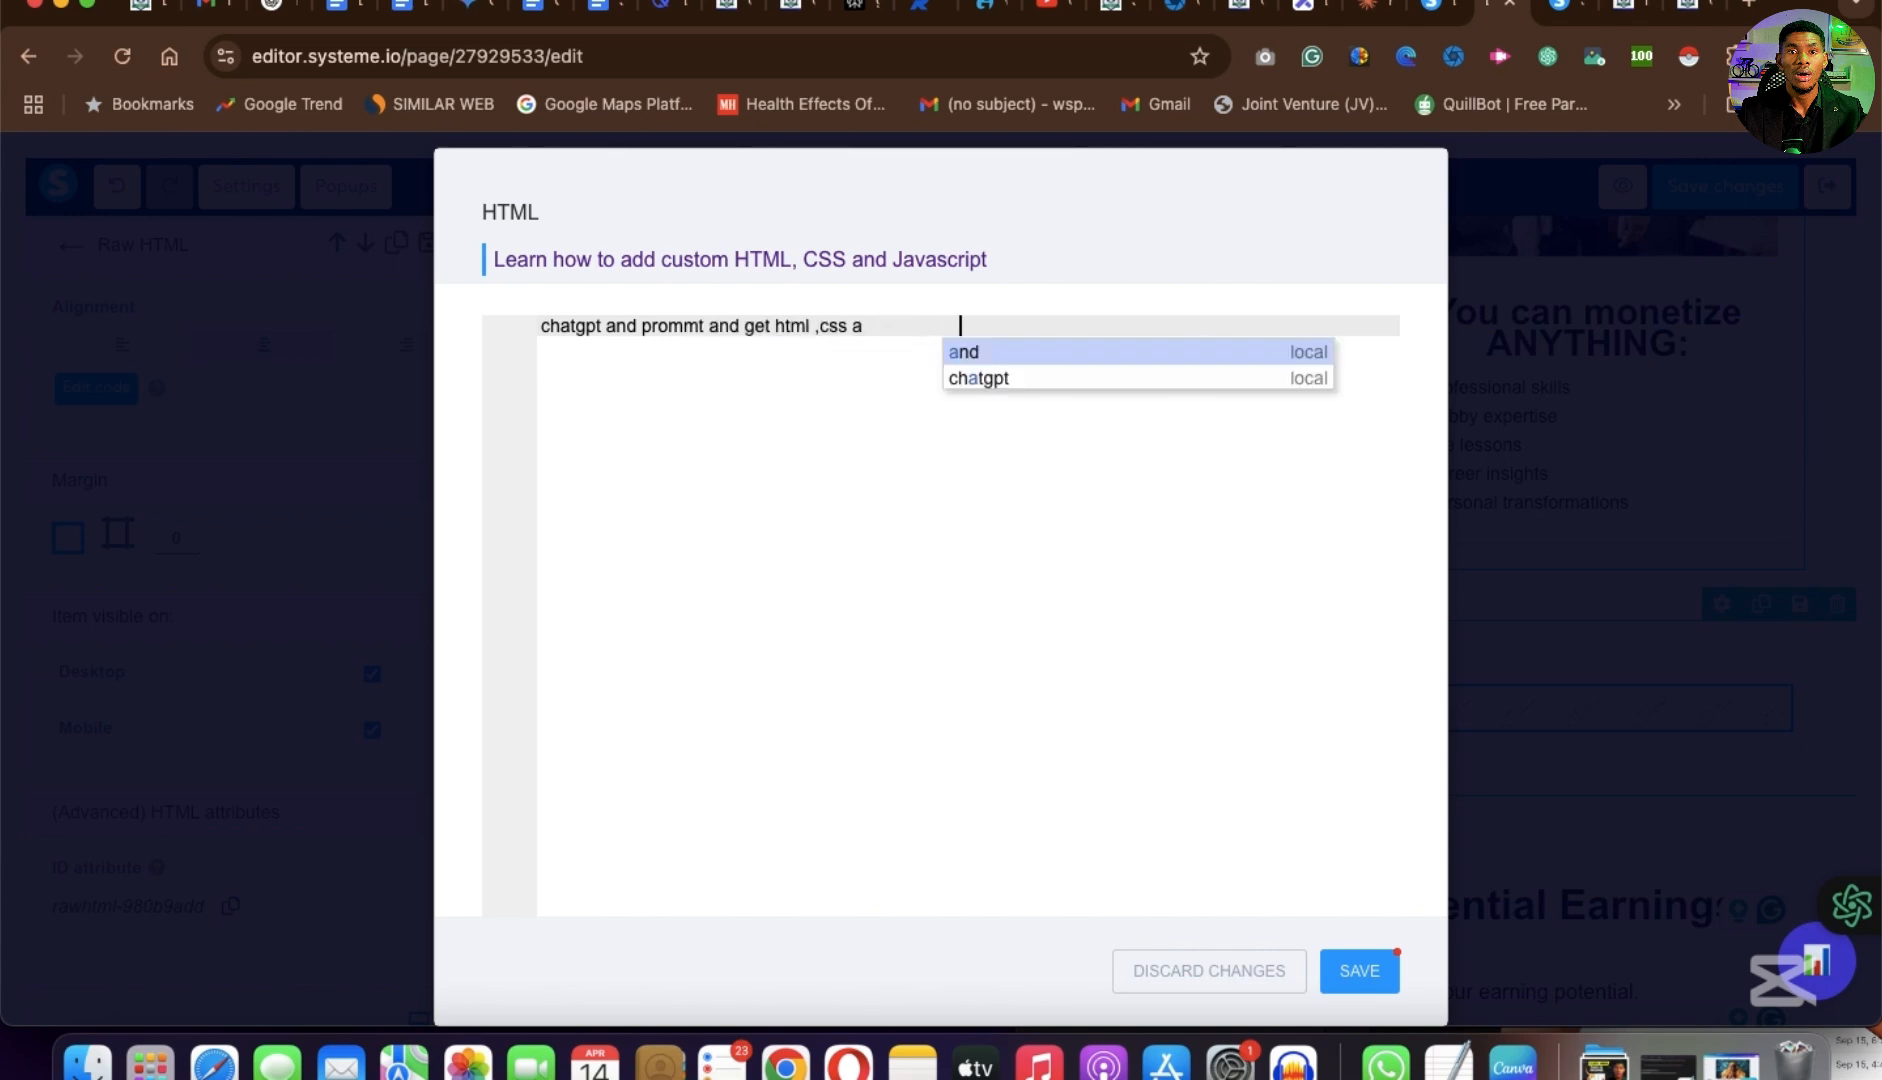
{"action": "type", "text": "nd javascr"}
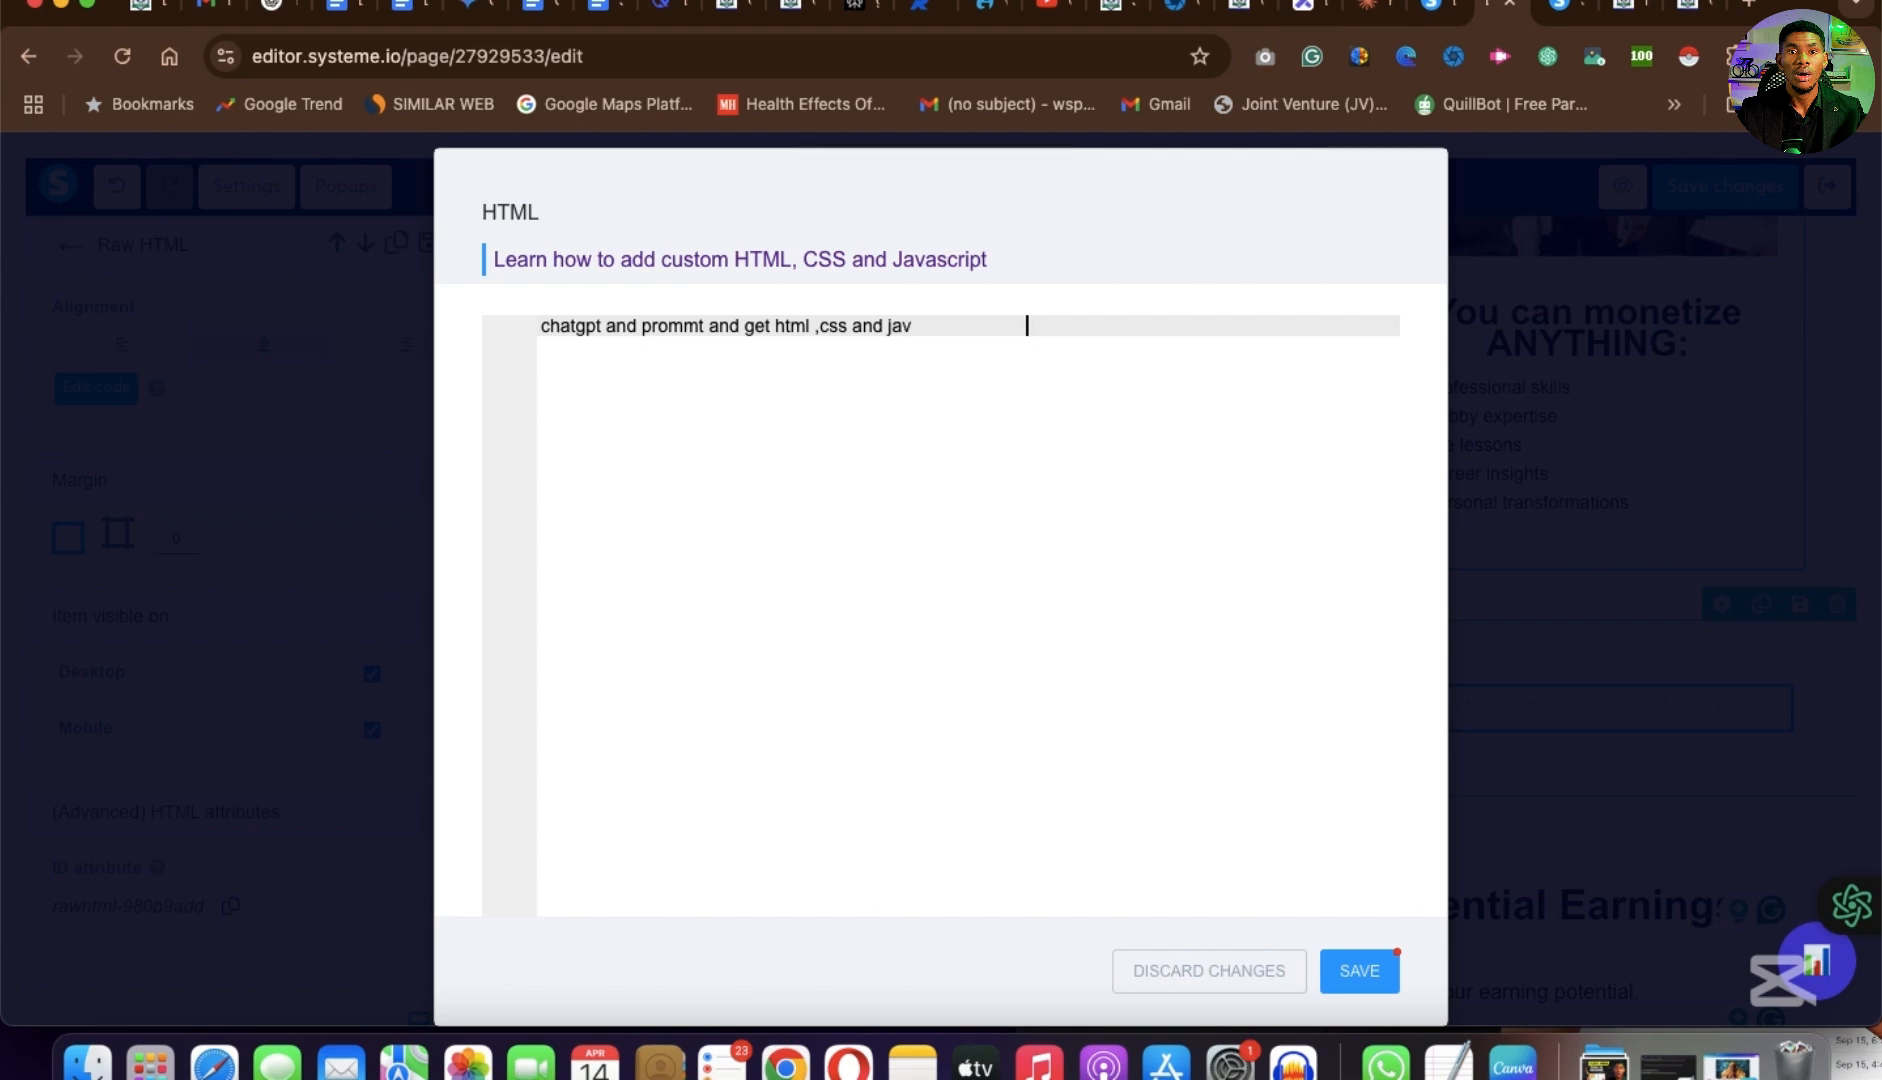
{"action": "type", "text": "ipt ,"}
{"action": "key", "text": "super+a"}
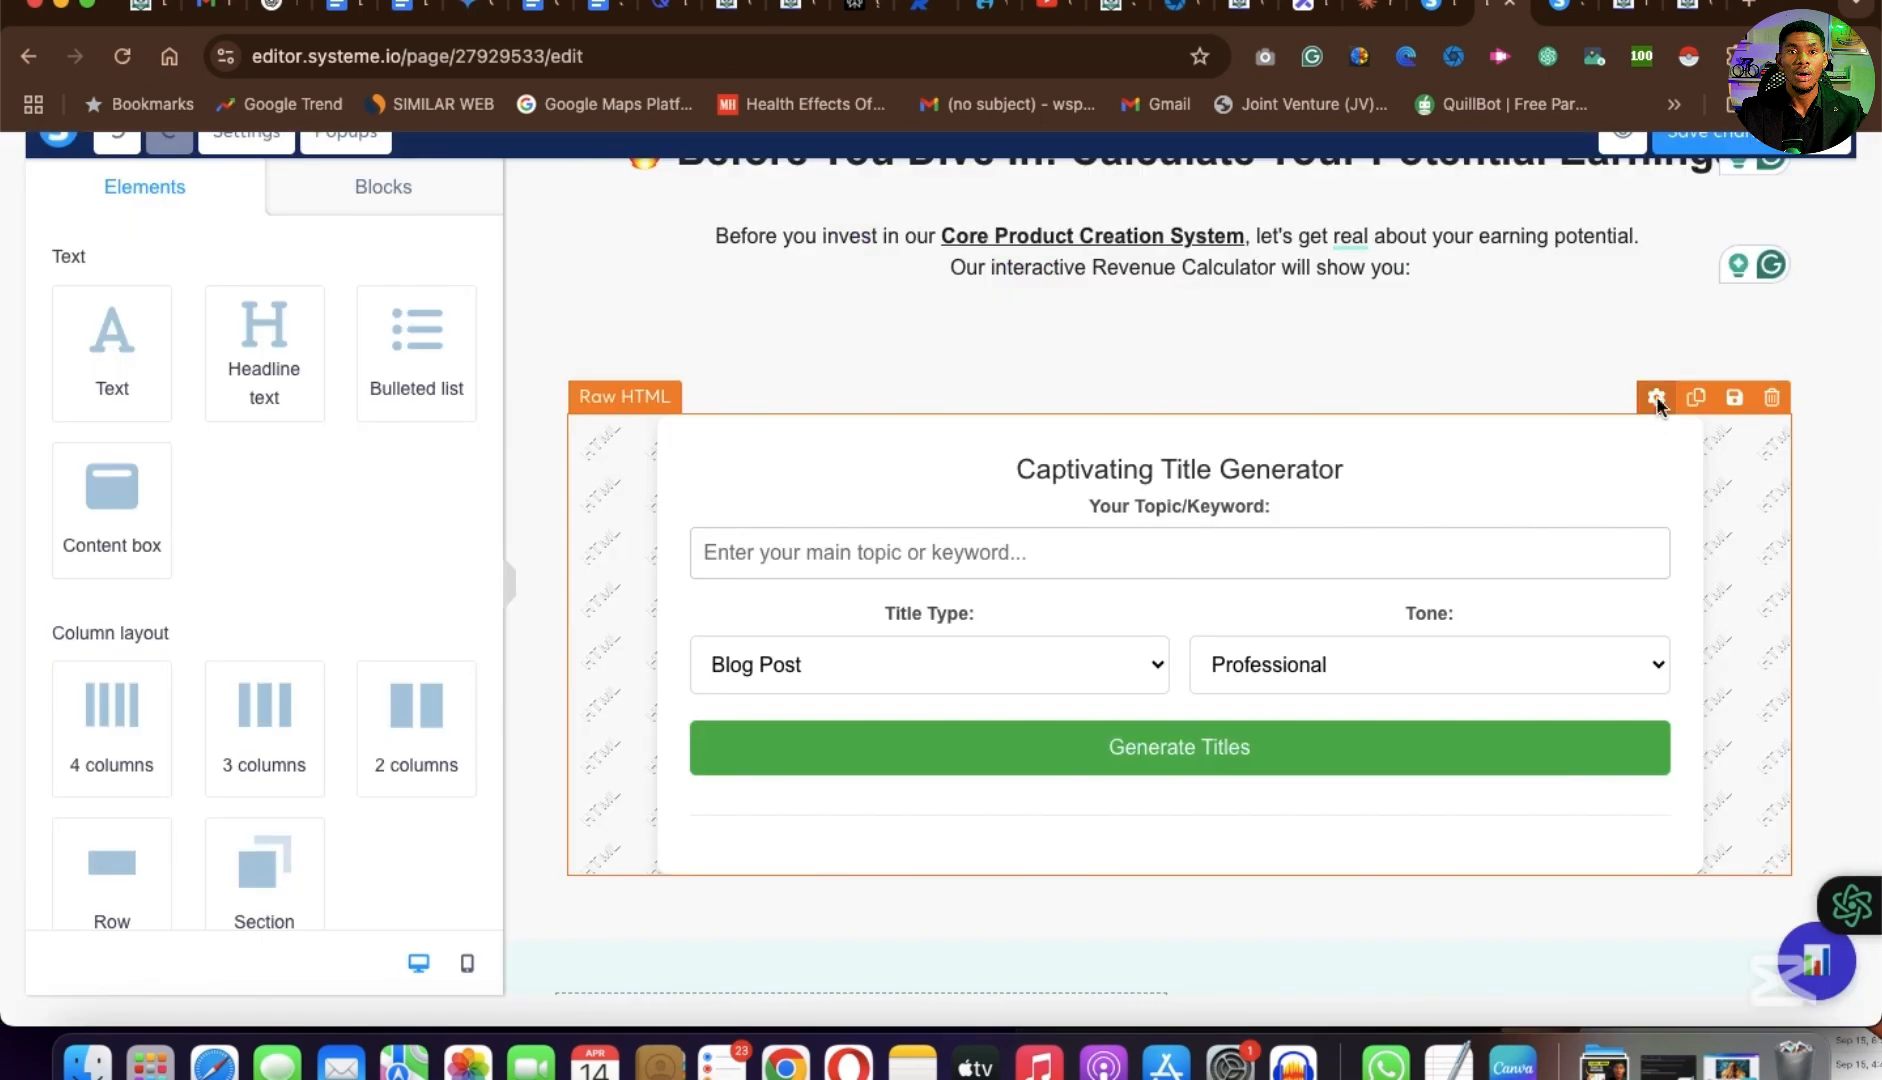
Examine the Captivating Title Generator's HTML code from its styles through the title templates to the script functions, and save the code.
{"action": "left_click", "coordinate": [1656, 396]}
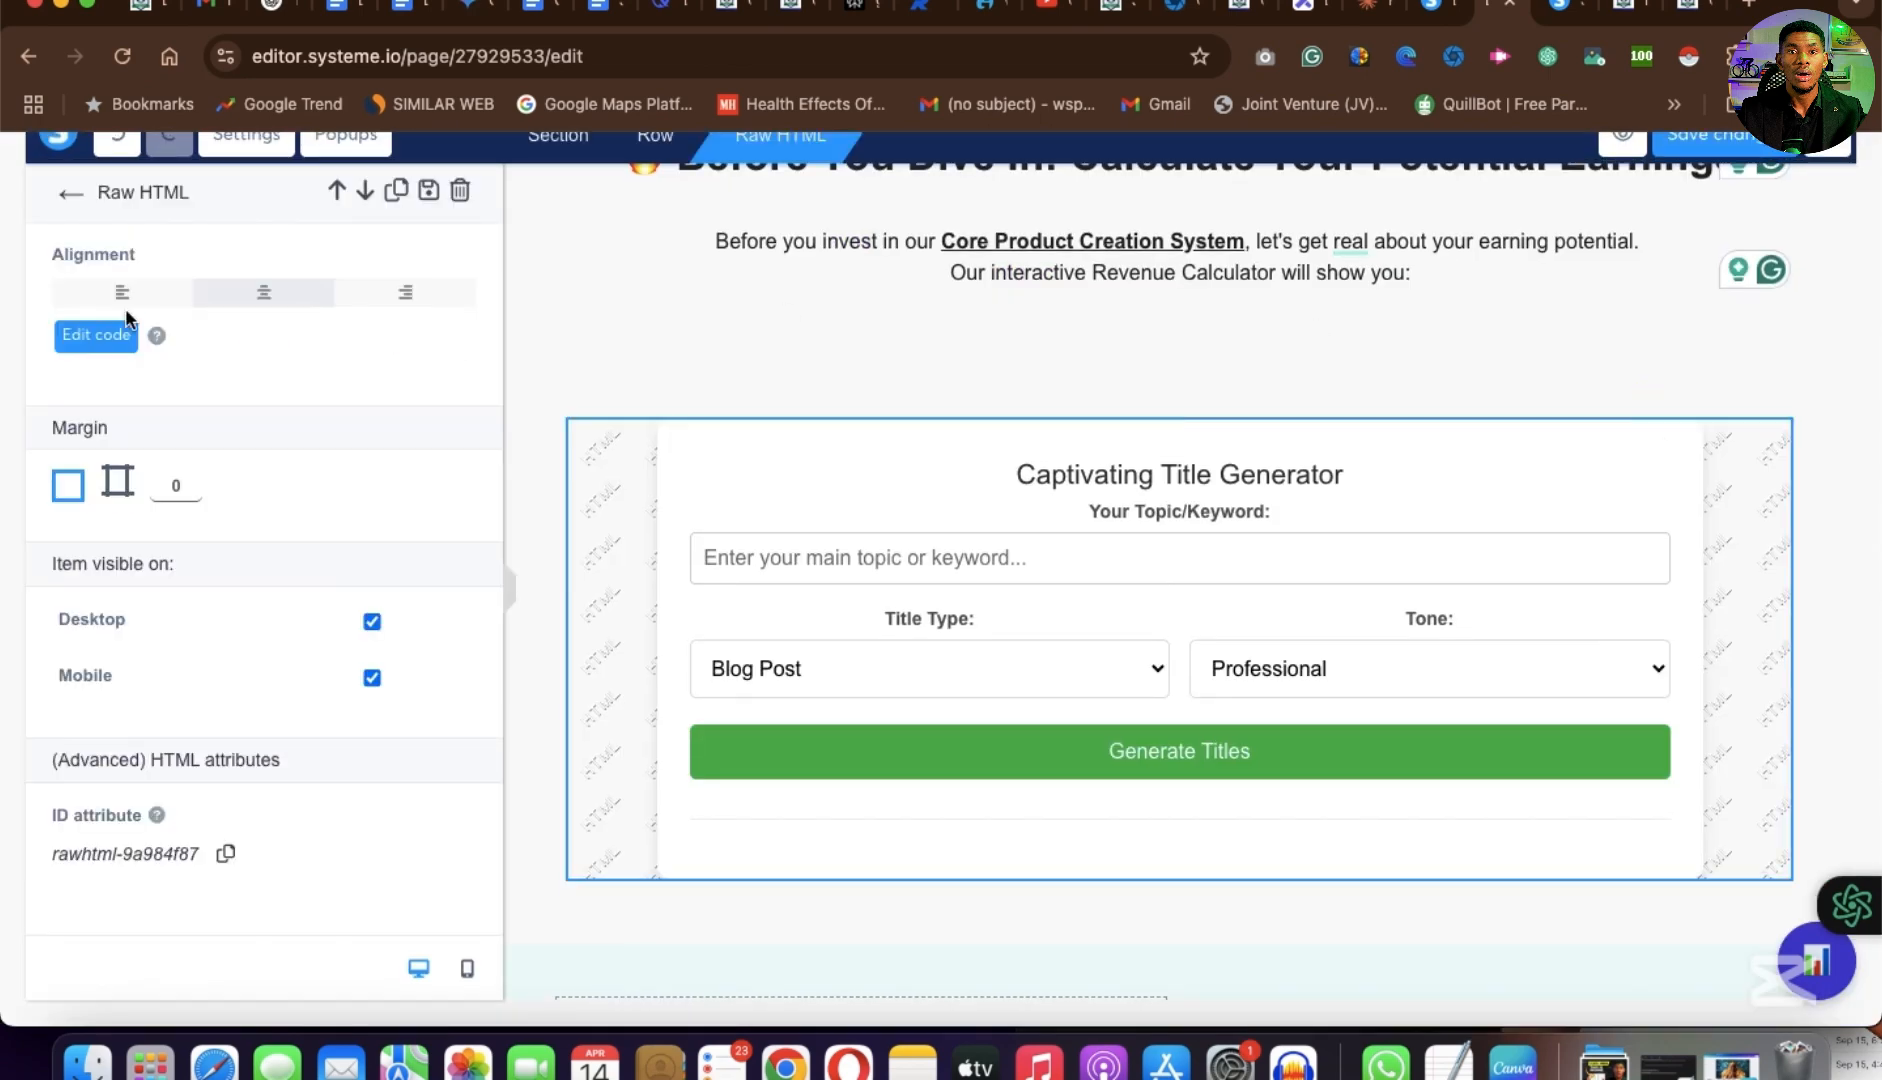
{"action": "left_click", "coordinate": [85, 343]}
{"action": "scroll", "coordinate": [978, 553], "scroll_direction": "down", "scroll_amount": 5}
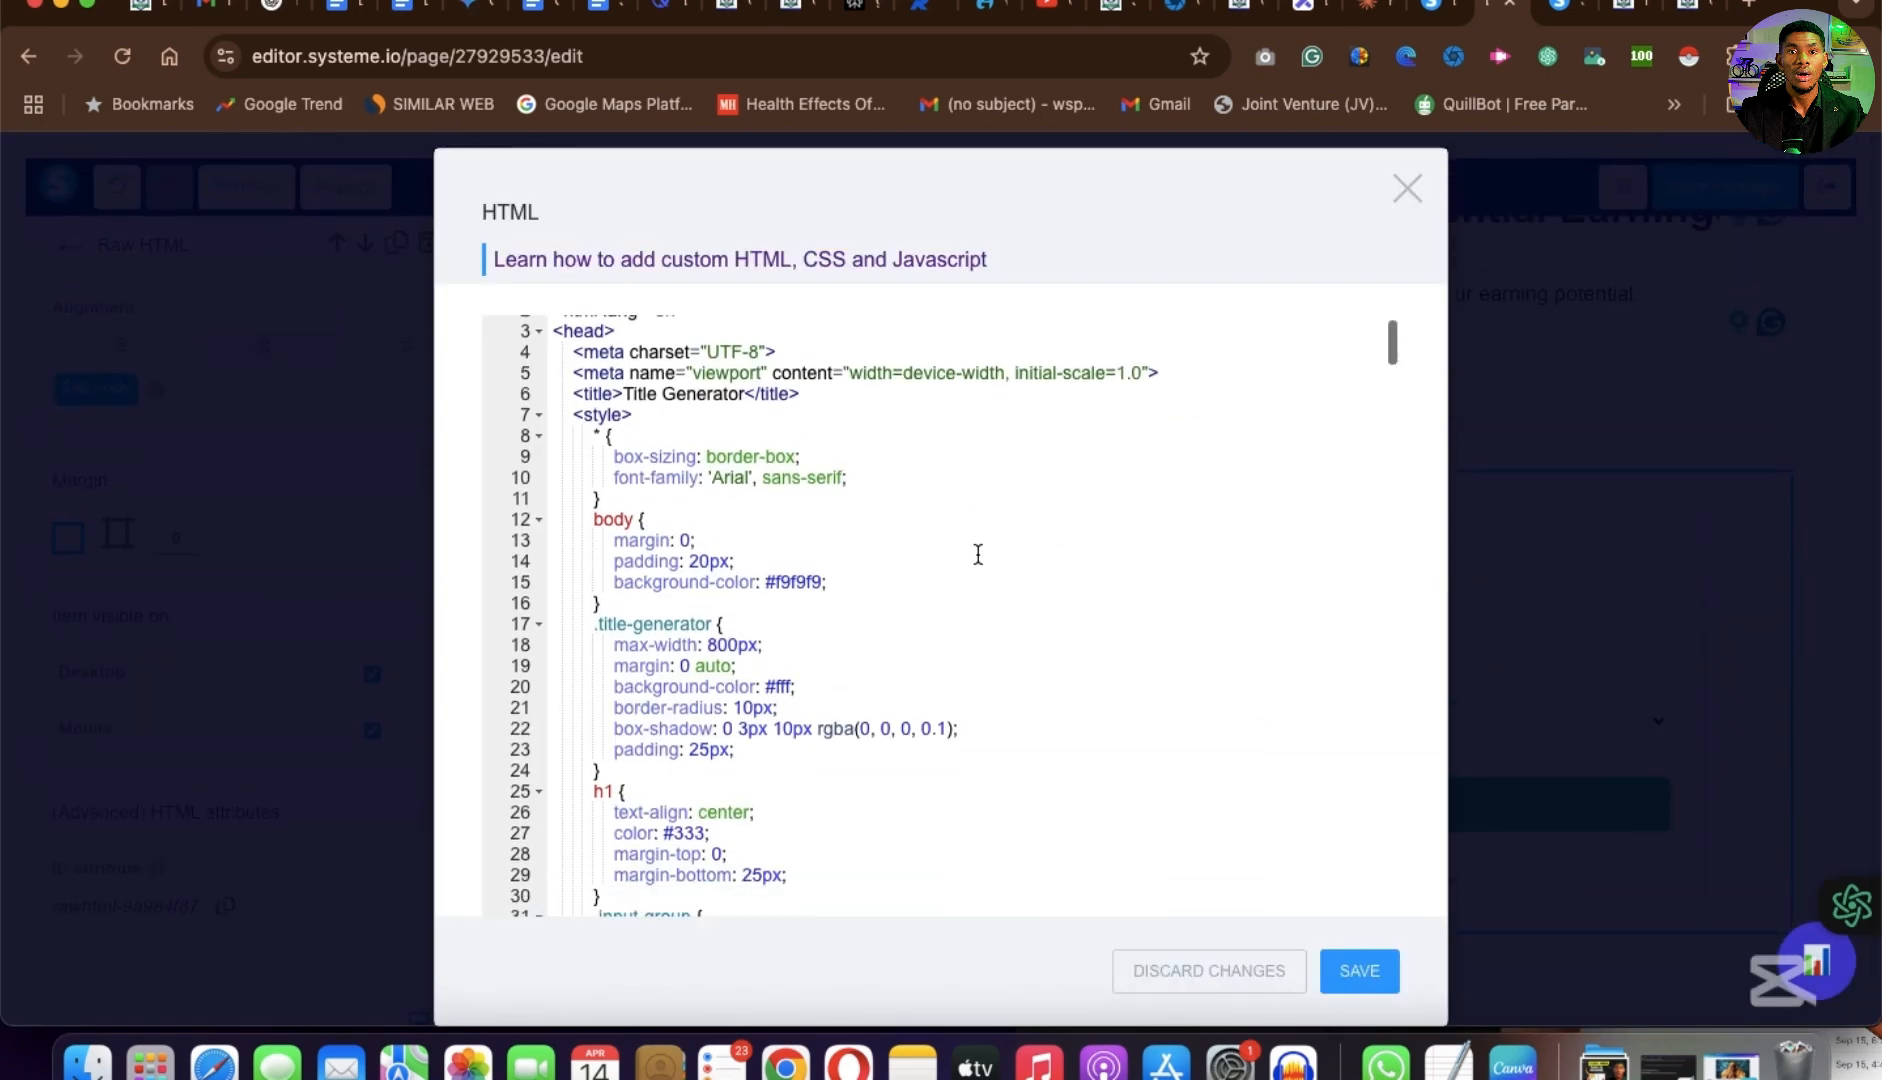
{"action": "scroll", "coordinate": [978, 553], "scroll_direction": "down", "scroll_amount": 20}
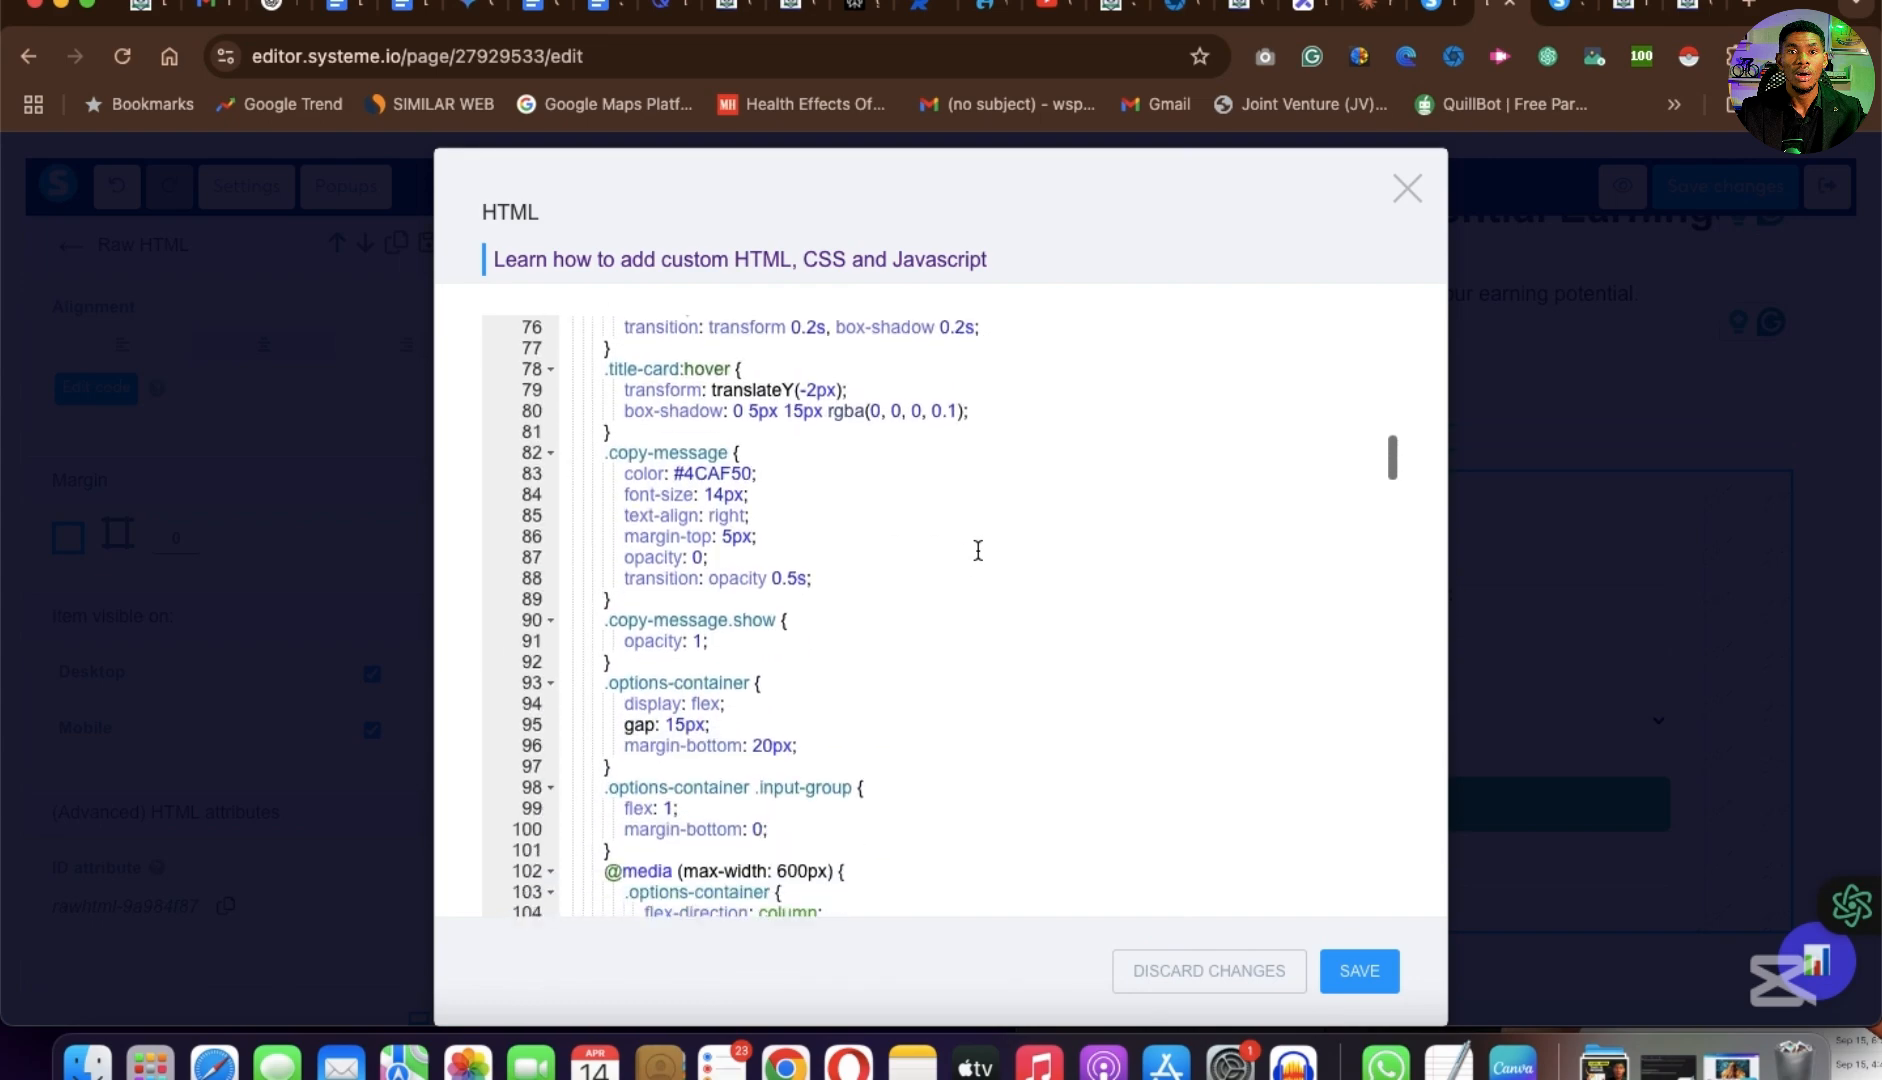
{"action": "scroll", "coordinate": [978, 550], "scroll_direction": "down", "scroll_amount": 14}
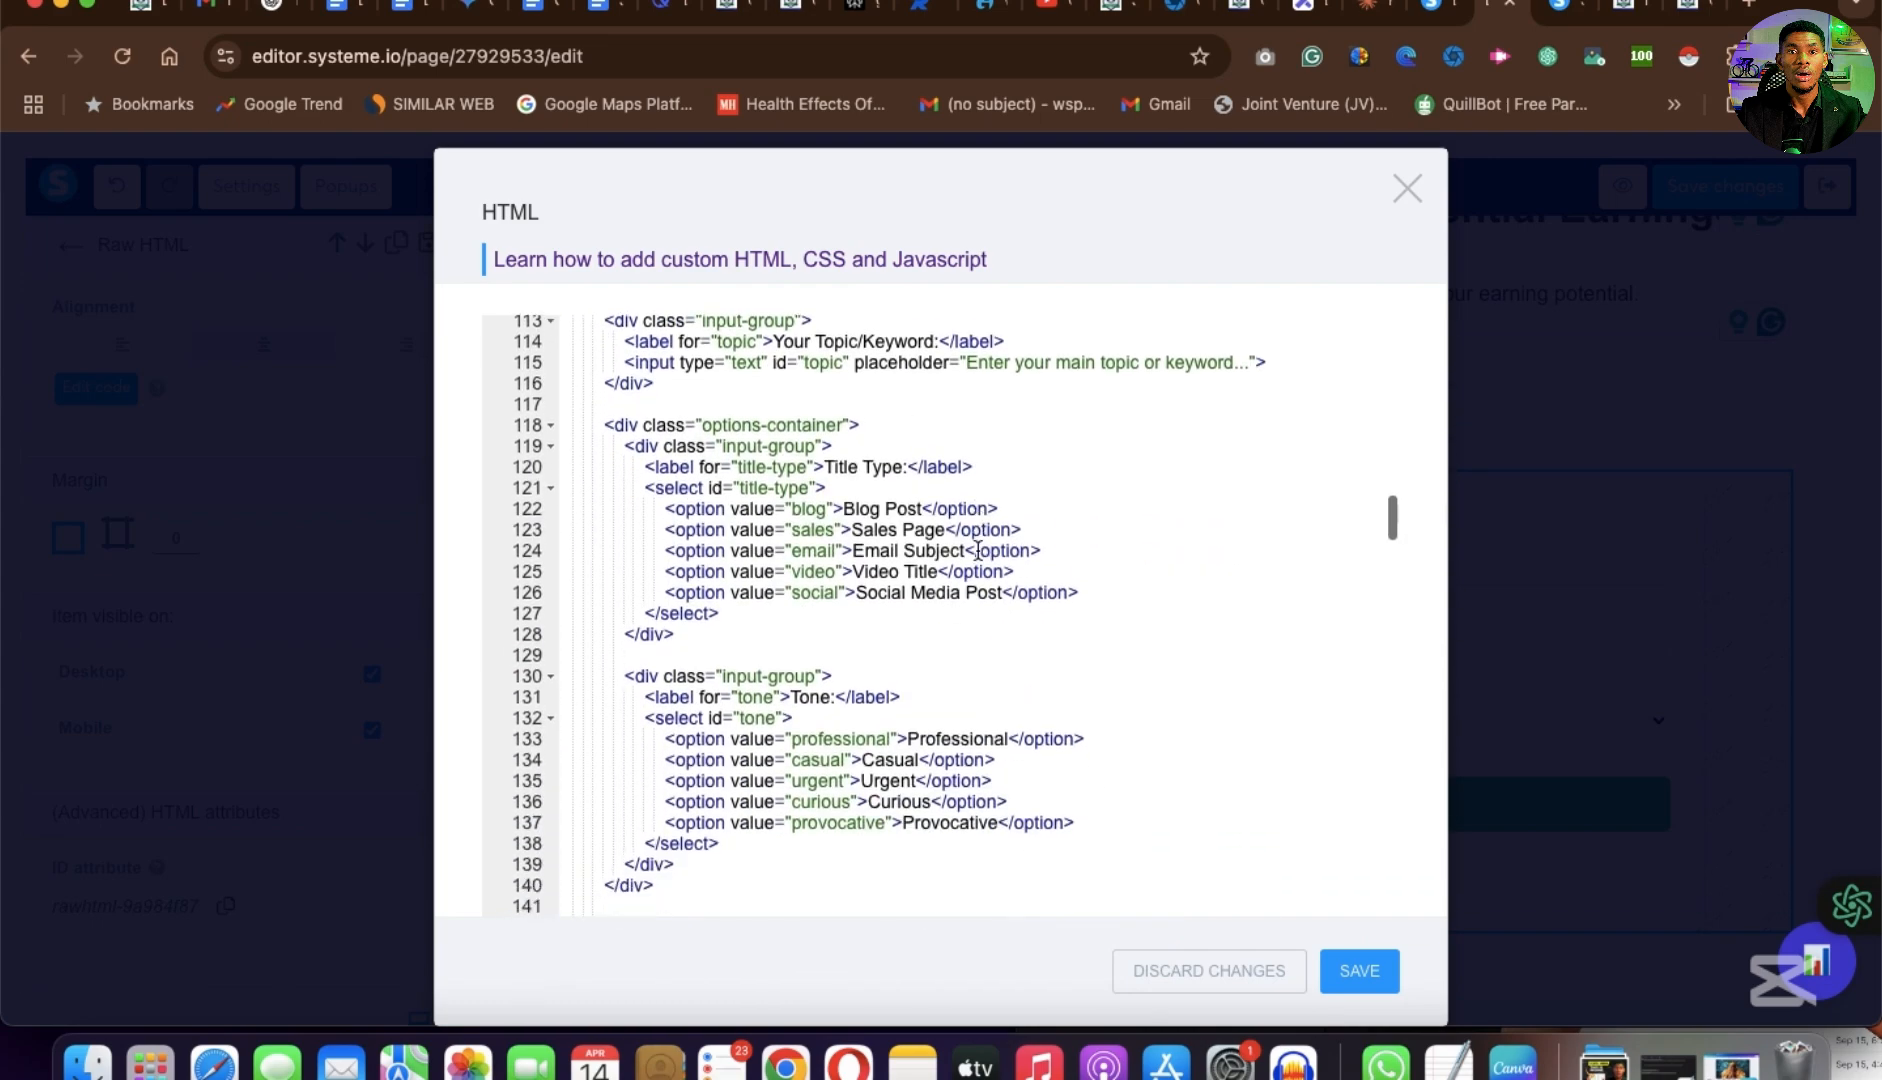
{"action": "scroll", "coordinate": [978, 550], "scroll_direction": "down", "scroll_amount": 20}
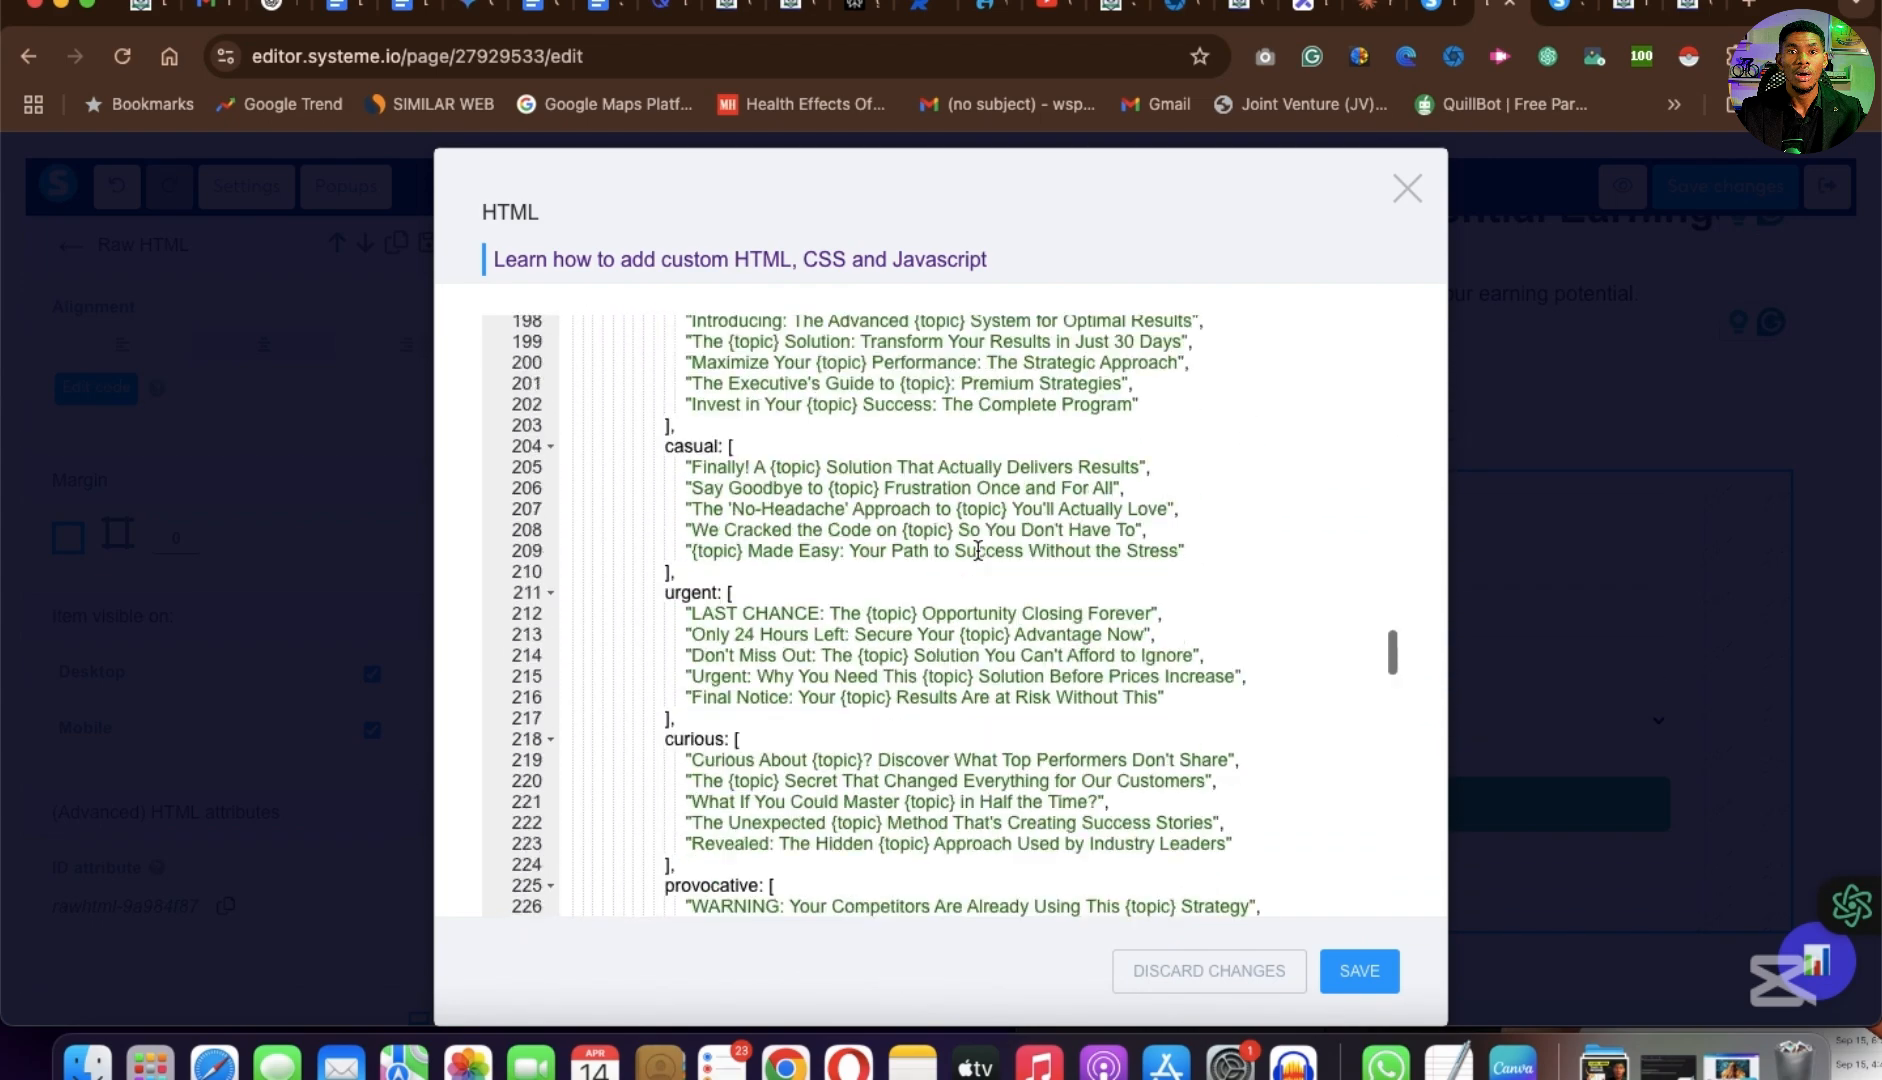
{"action": "scroll", "coordinate": [978, 550], "scroll_direction": "down", "scroll_amount": 20}
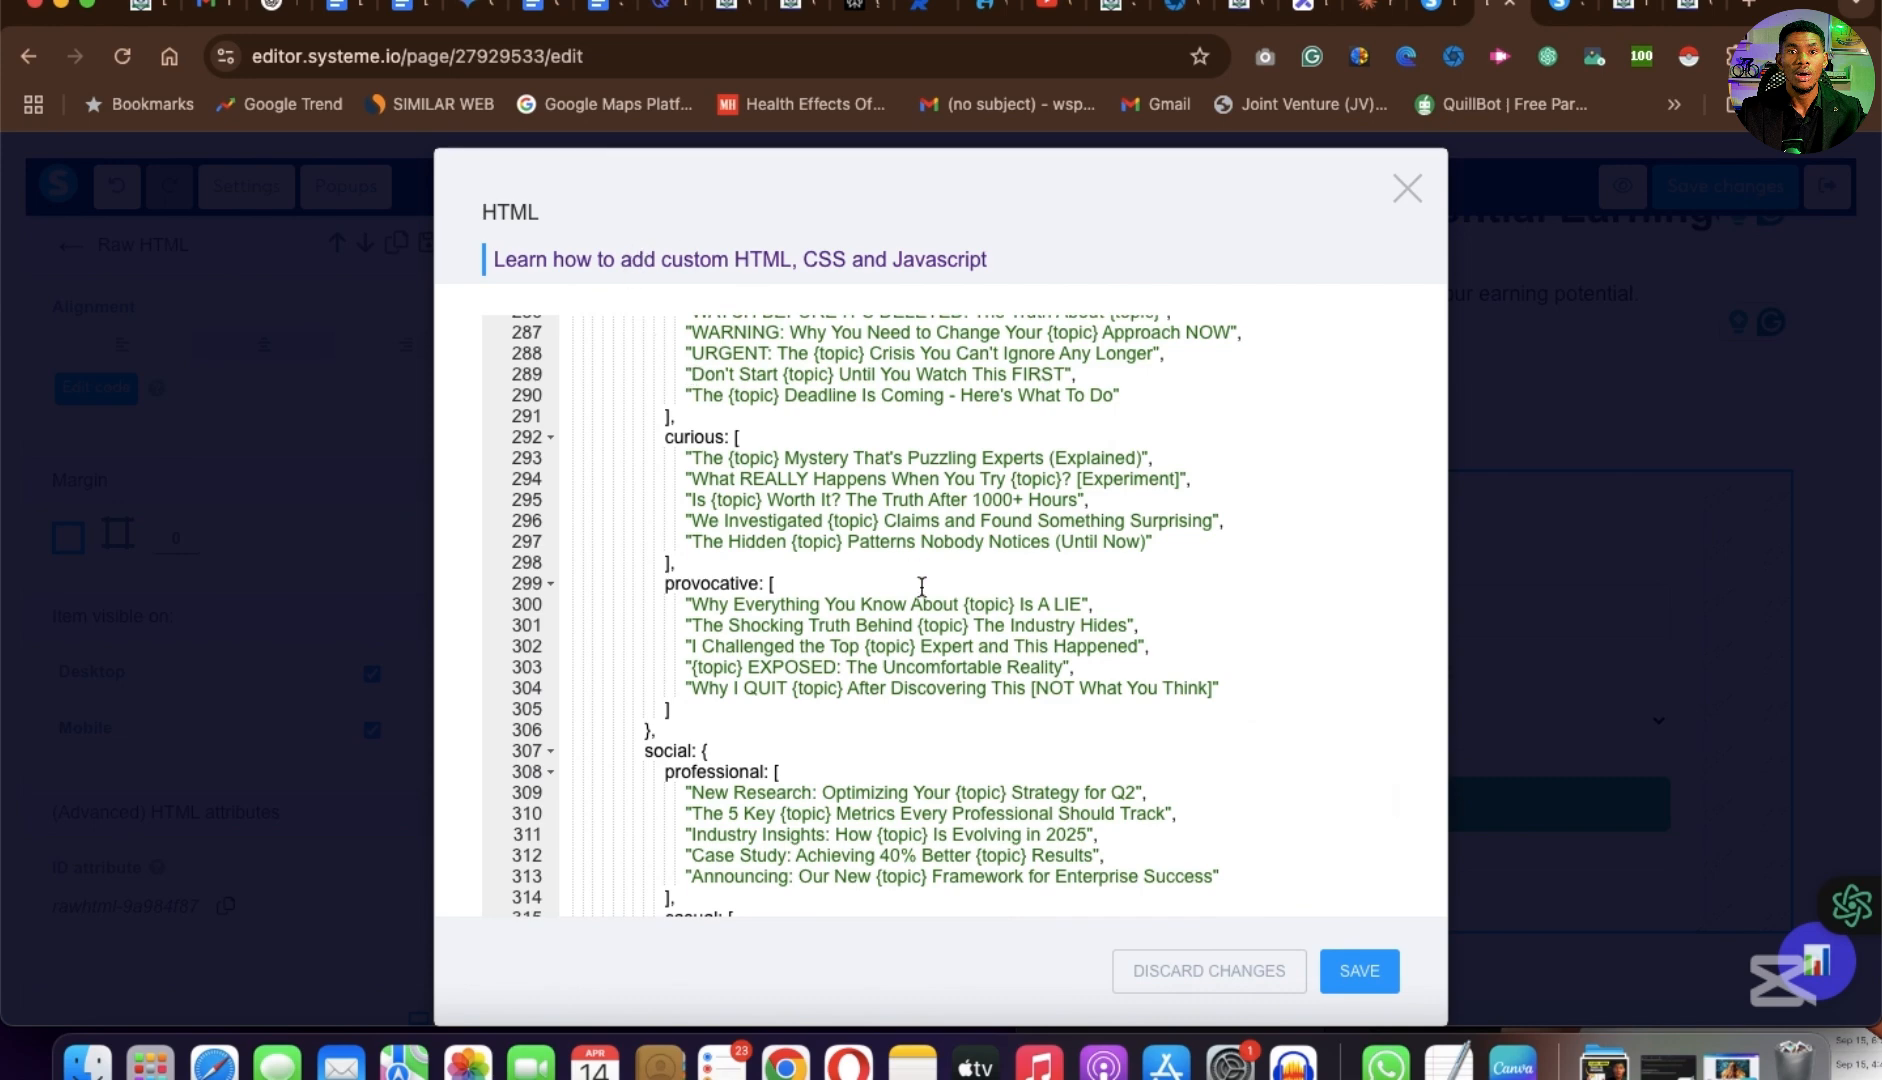
{"action": "scroll", "coordinate": [914, 713], "scroll_direction": "down", "scroll_amount": 7}
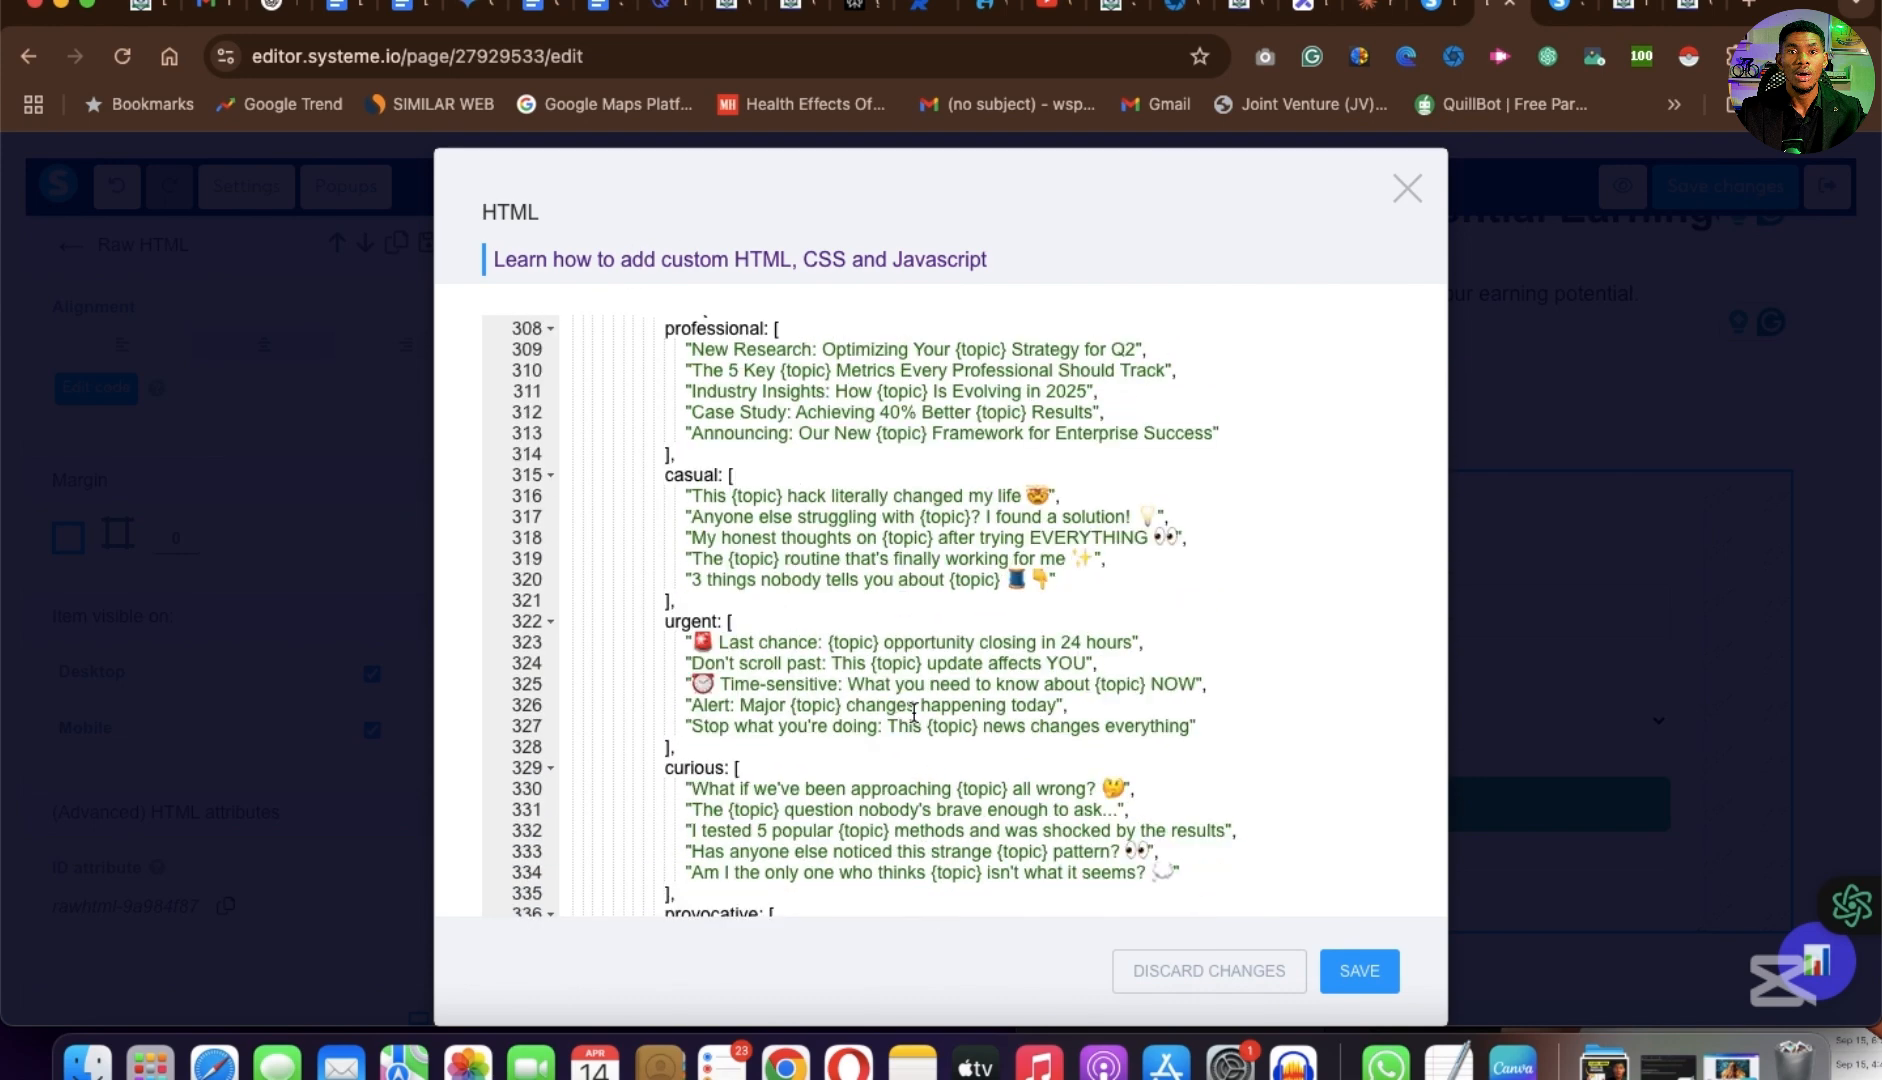
{"action": "scroll", "coordinate": [914, 713], "scroll_direction": "down", "scroll_amount": 7}
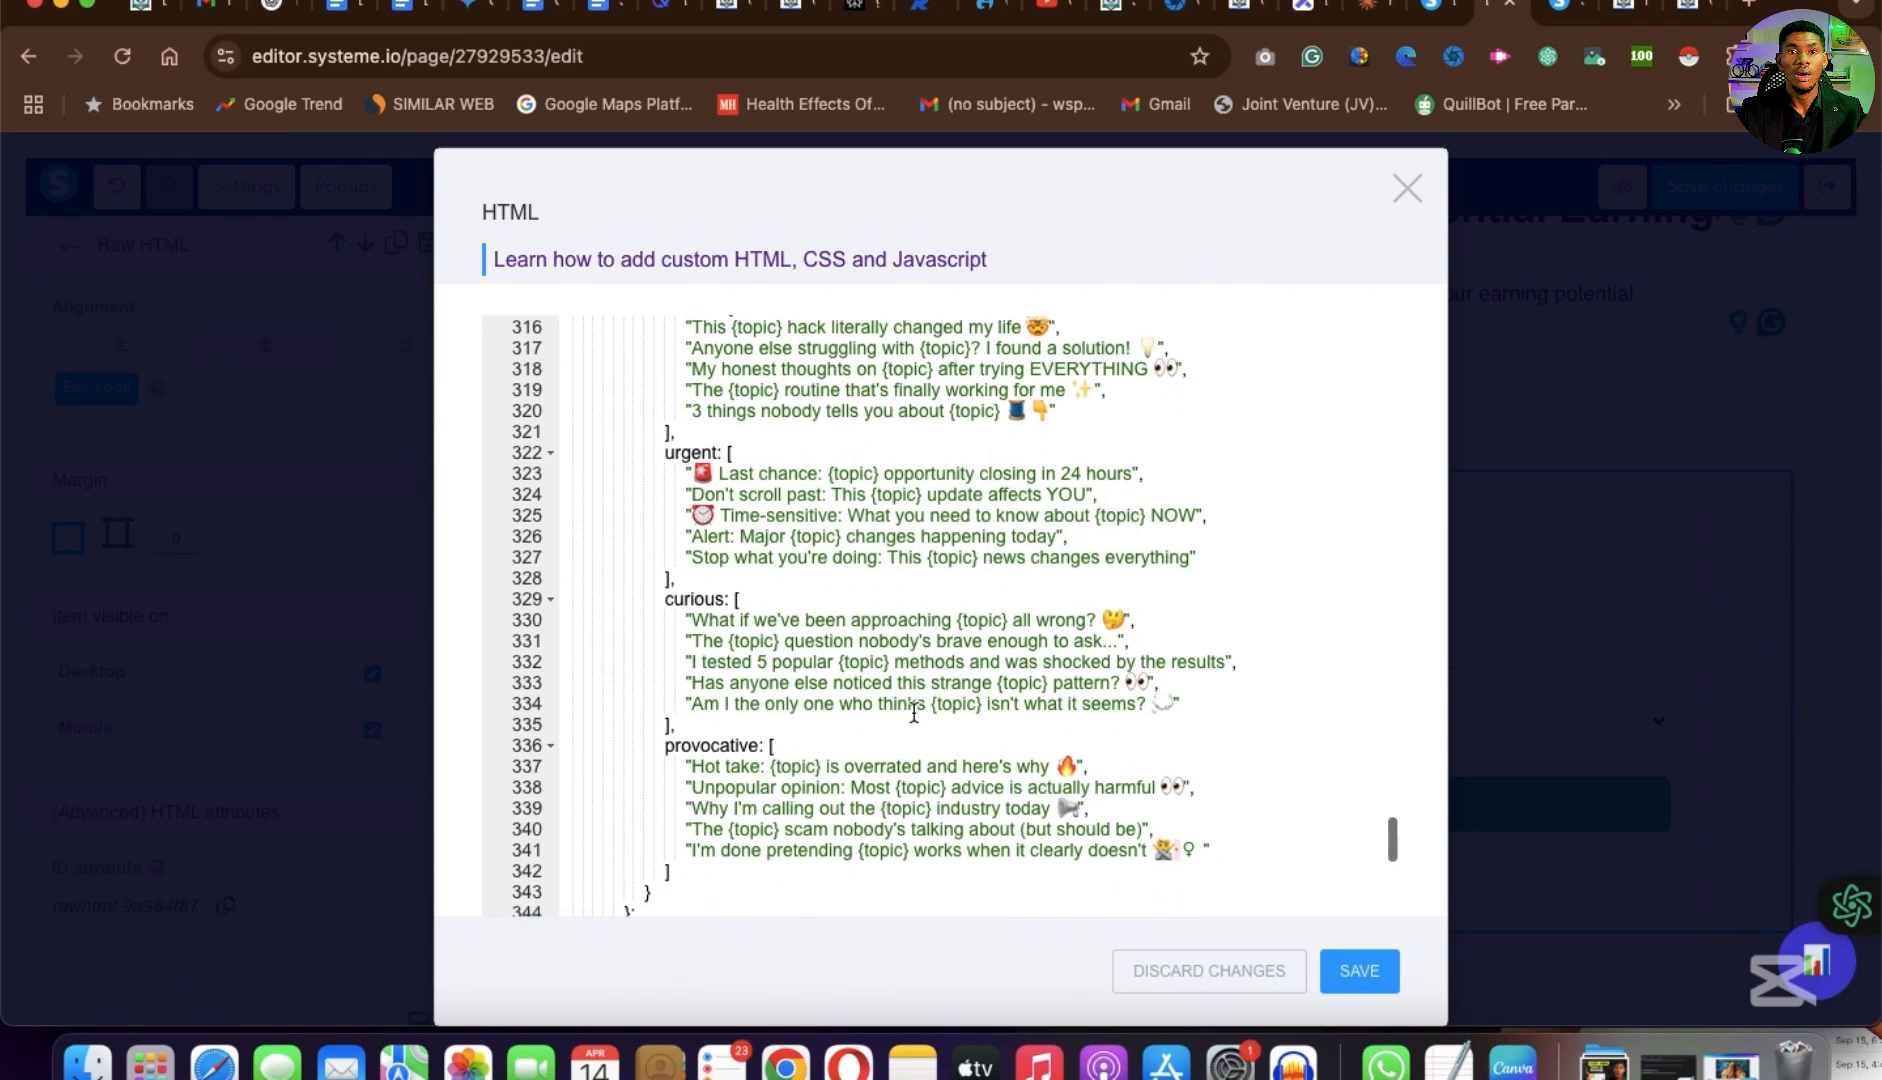
{"action": "scroll", "coordinate": [914, 713], "scroll_direction": "down", "scroll_amount": 9}
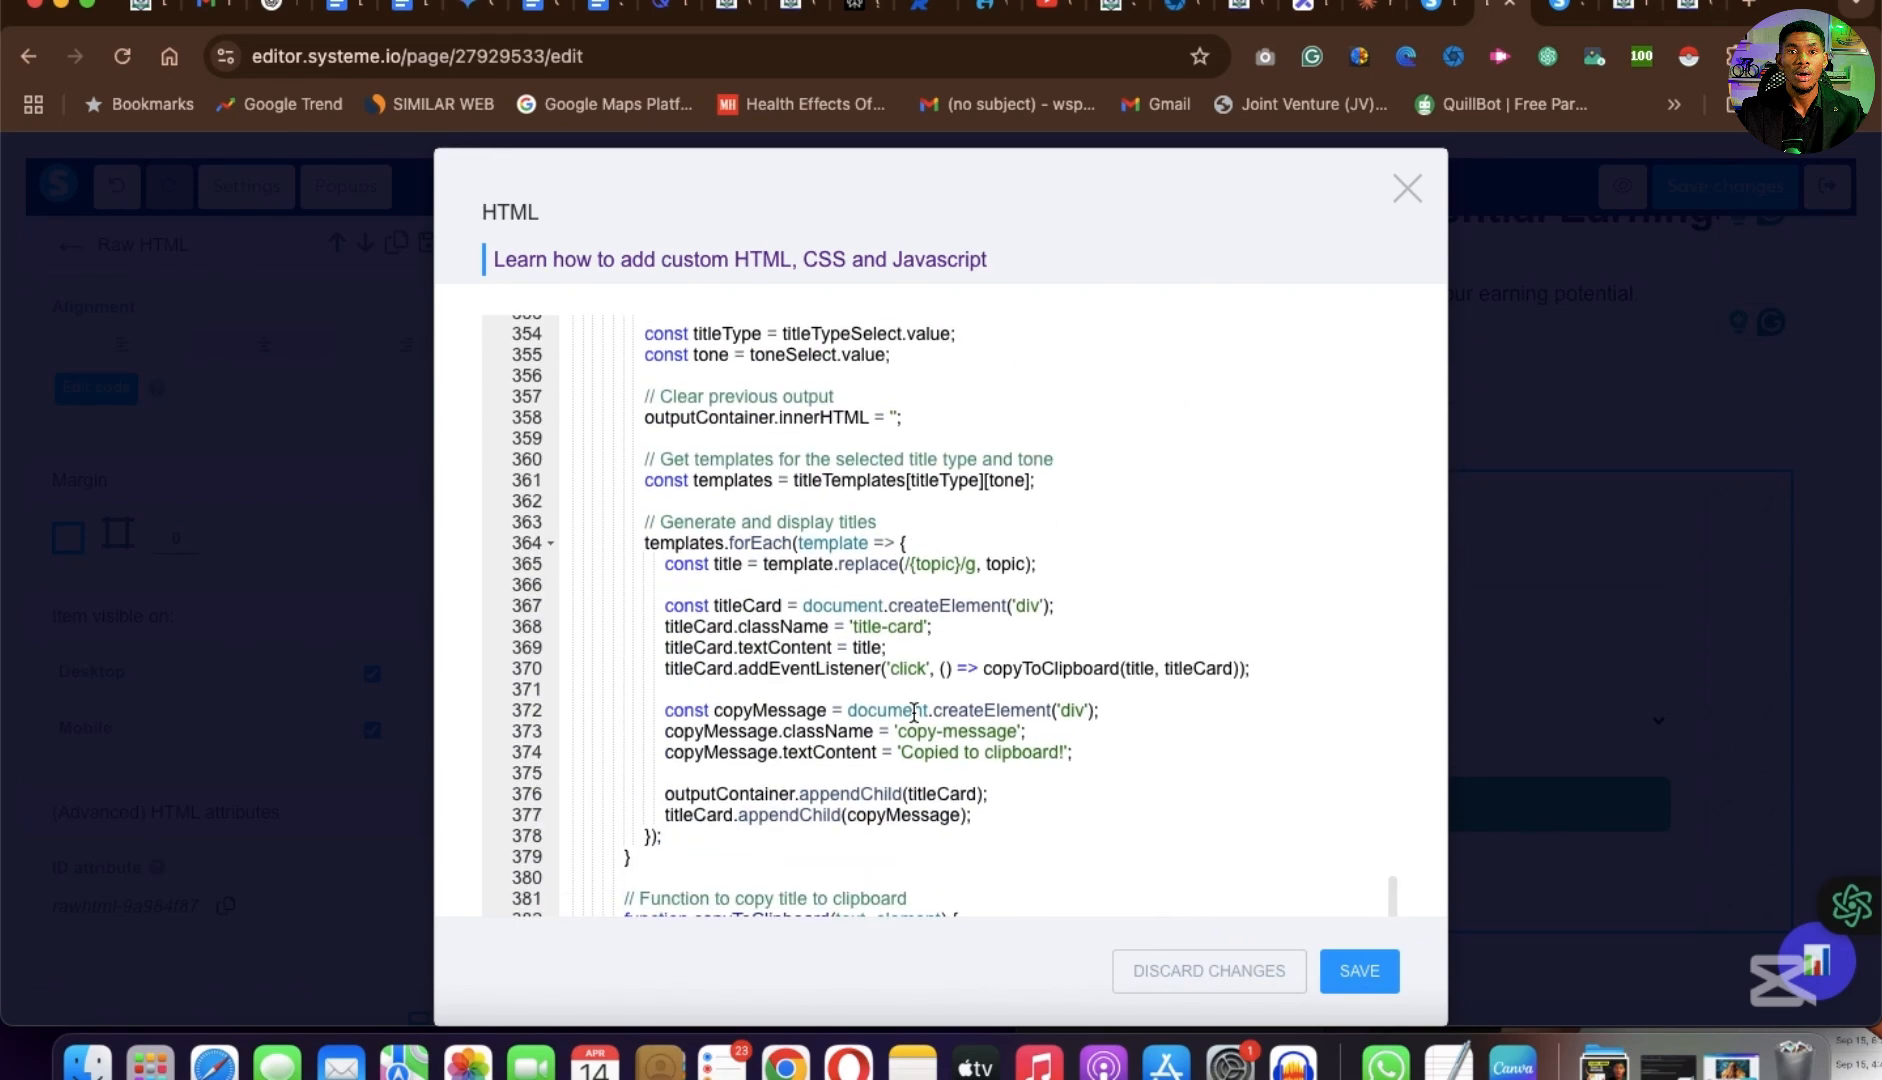
{"action": "left_click", "coordinate": [1364, 962]}
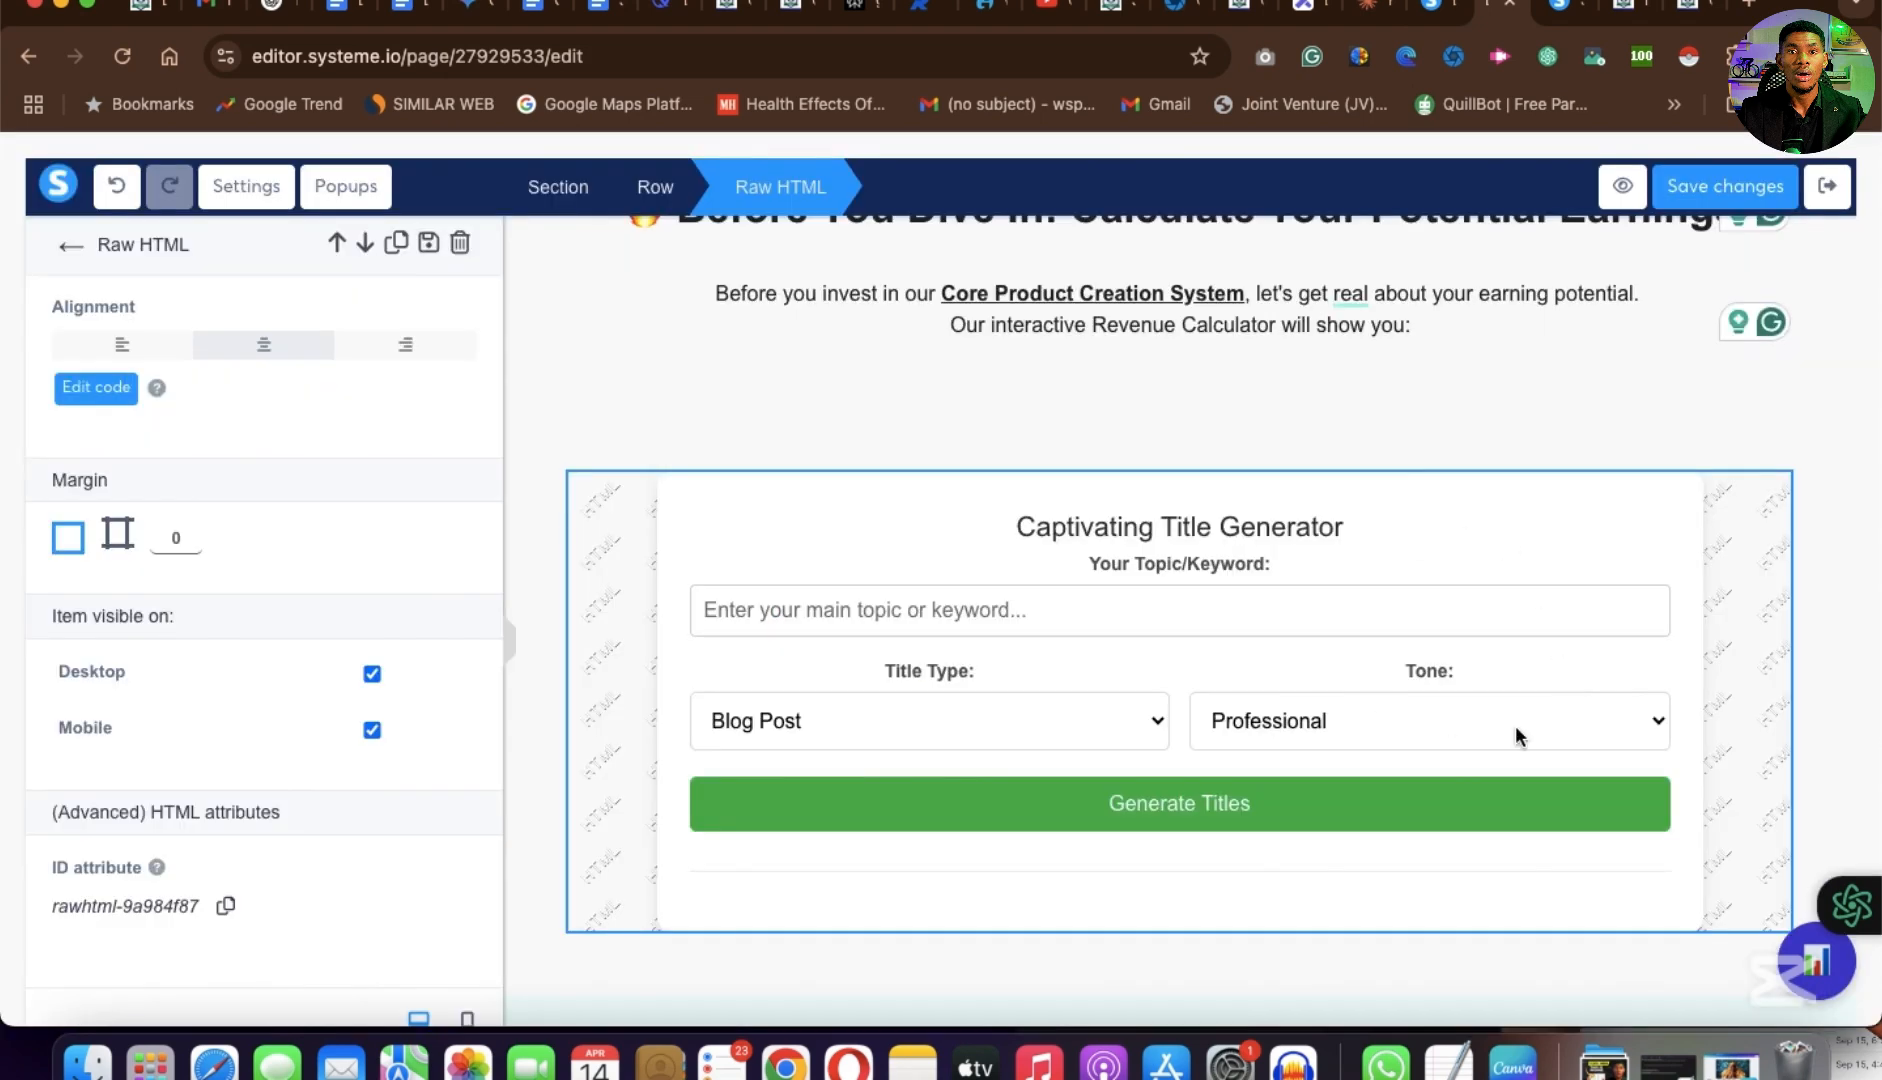
Examine the Captivating Title Generator on the page and the Potential Revenue Calculator section below it.
{"action": "scroll", "coordinate": [1036, 726], "scroll_direction": "down", "scroll_amount": 1}
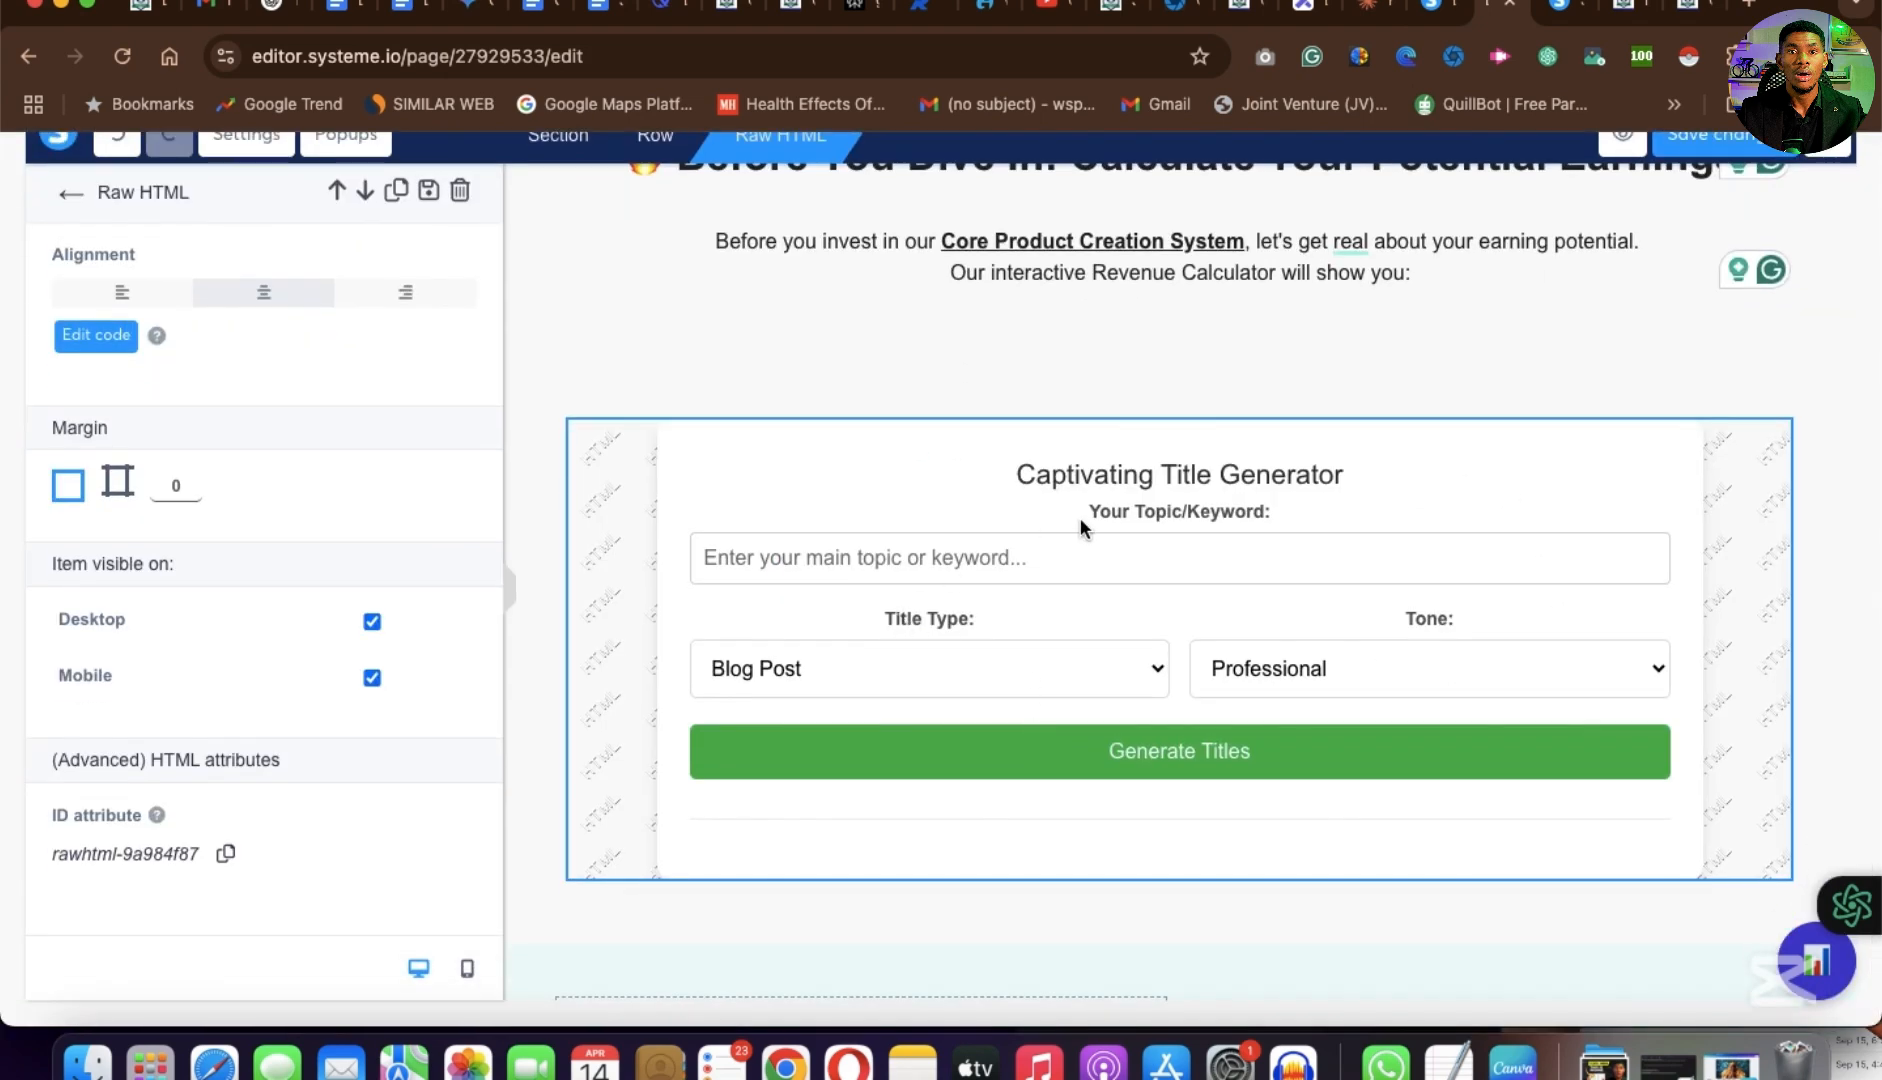
{"action": "left_click", "coordinate": [1006, 566]}
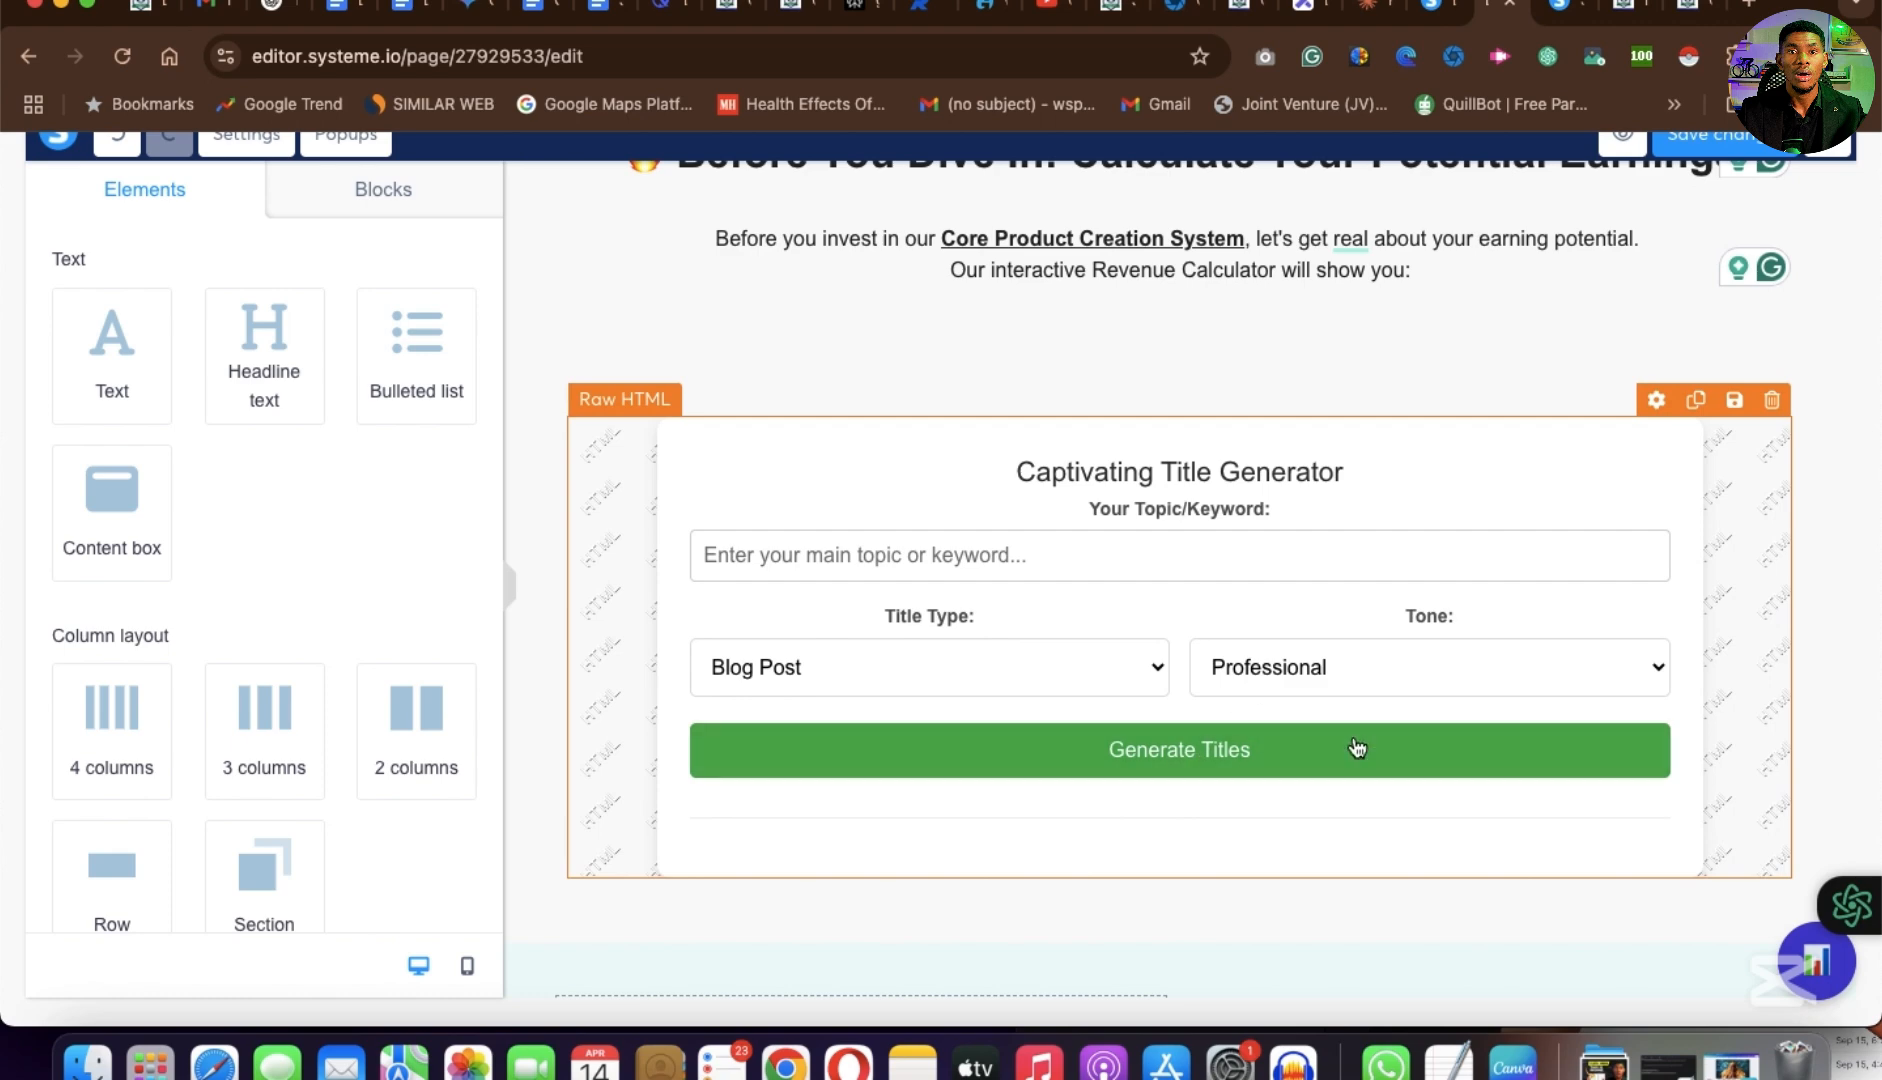
{"action": "scroll", "coordinate": [1340, 770], "scroll_direction": "down", "scroll_amount": 1}
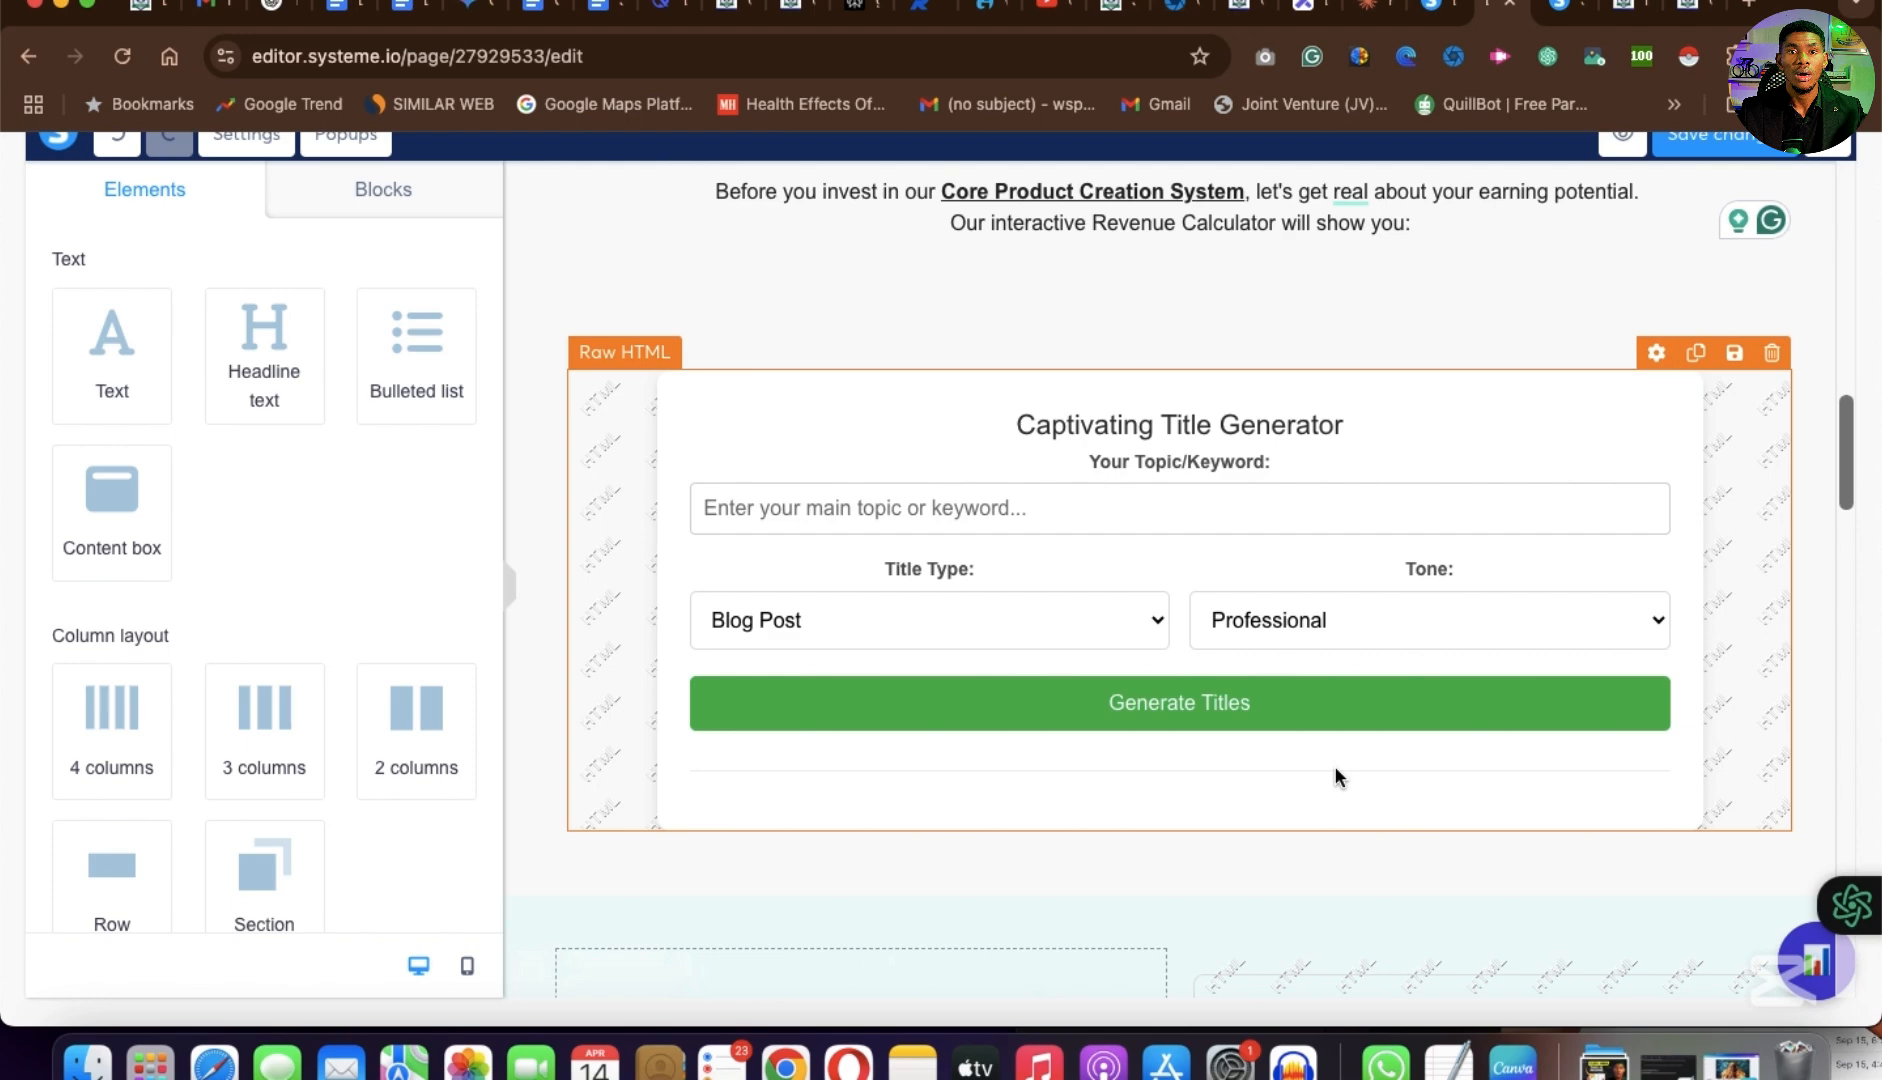
{"action": "scroll", "coordinate": [1337, 776], "scroll_direction": "down", "scroll_amount": 3}
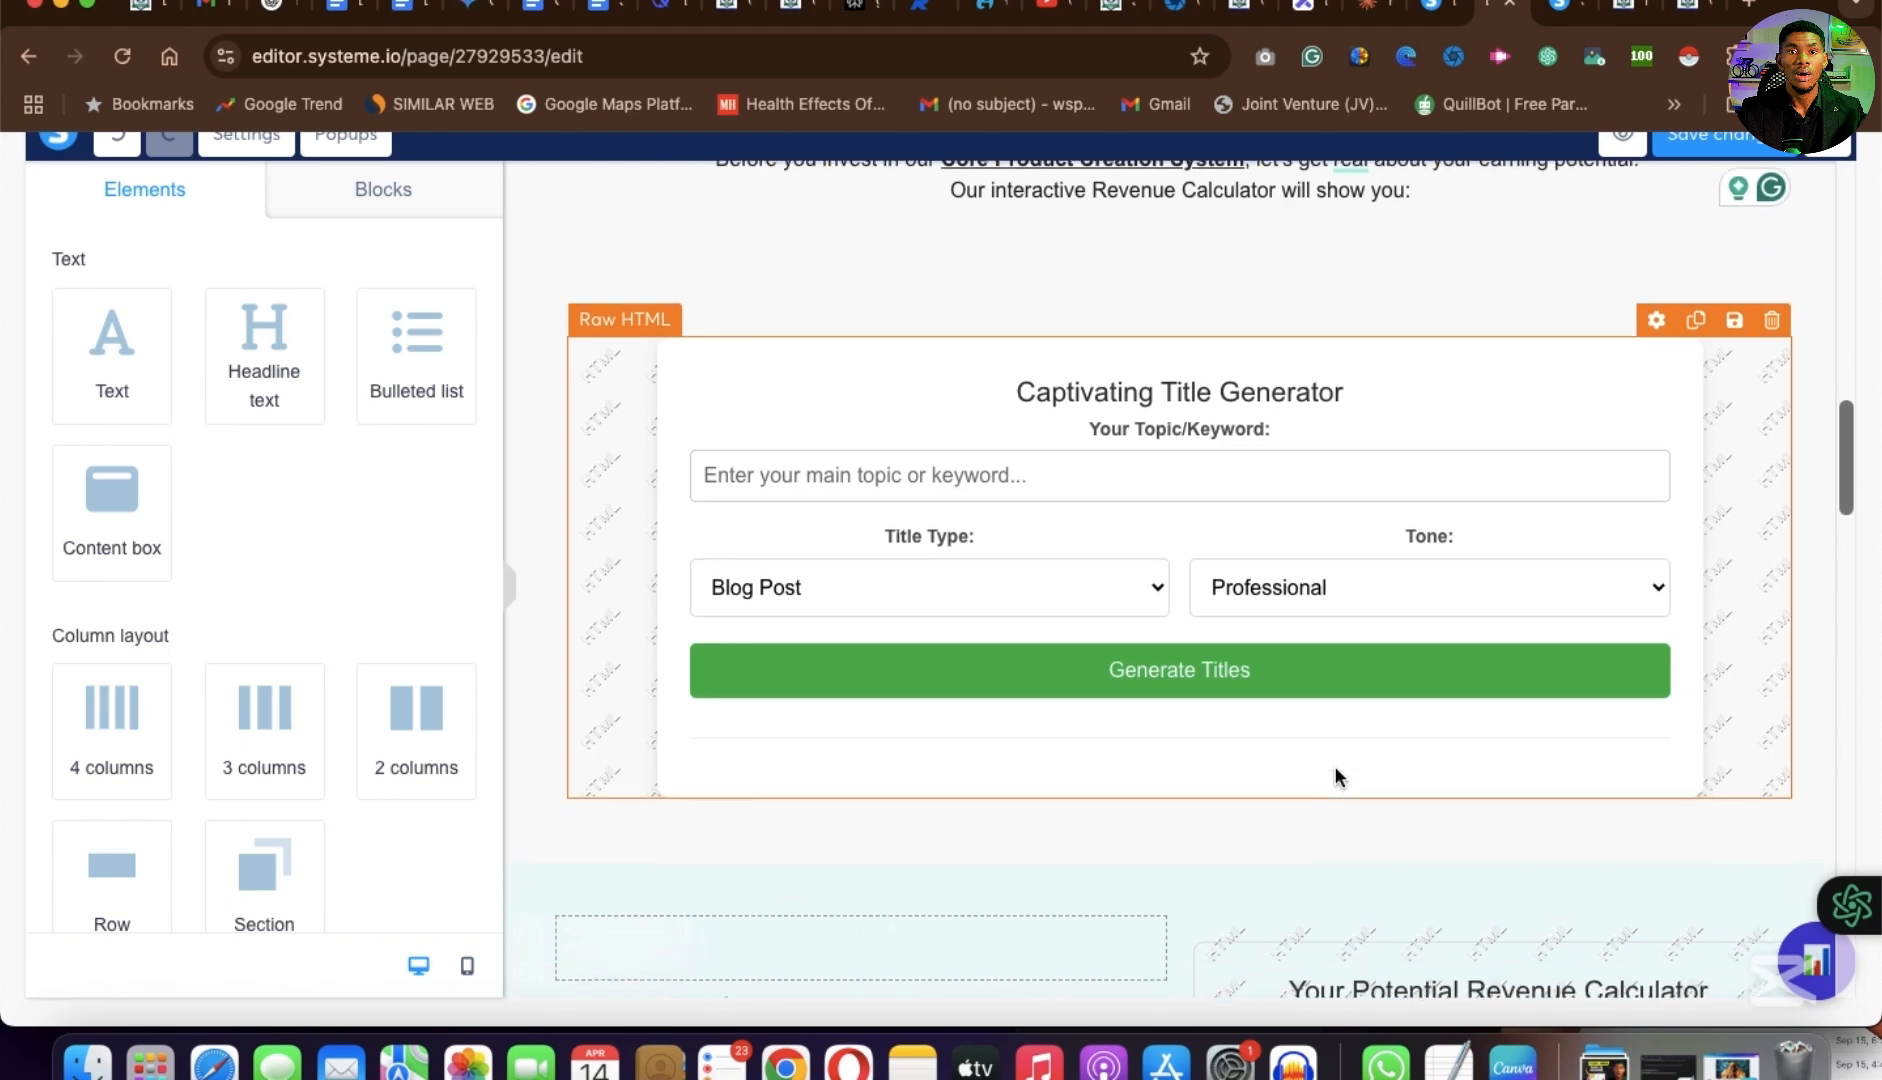
{"action": "scroll", "coordinate": [1336, 768], "scroll_direction": "down", "scroll_amount": 8}
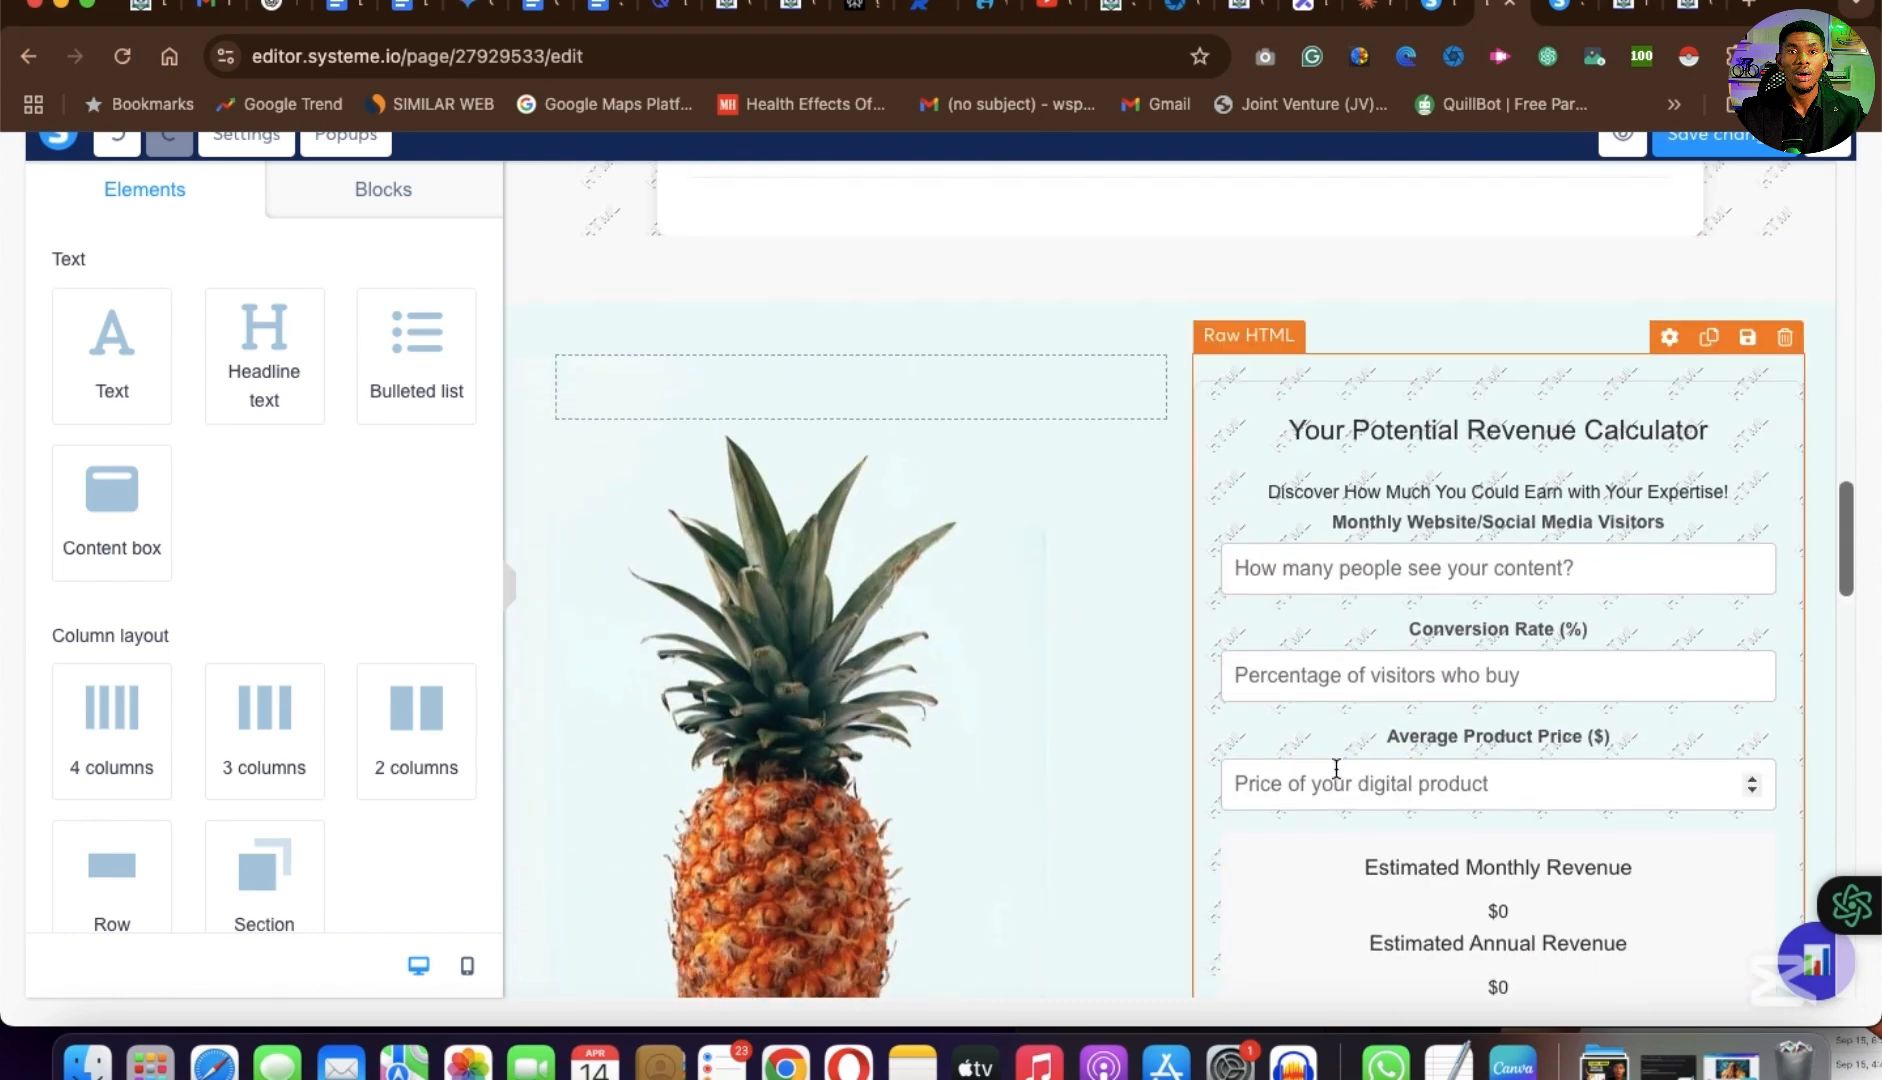
{"action": "scroll", "coordinate": [1336, 768], "scroll_direction": "up", "scroll_amount": 5}
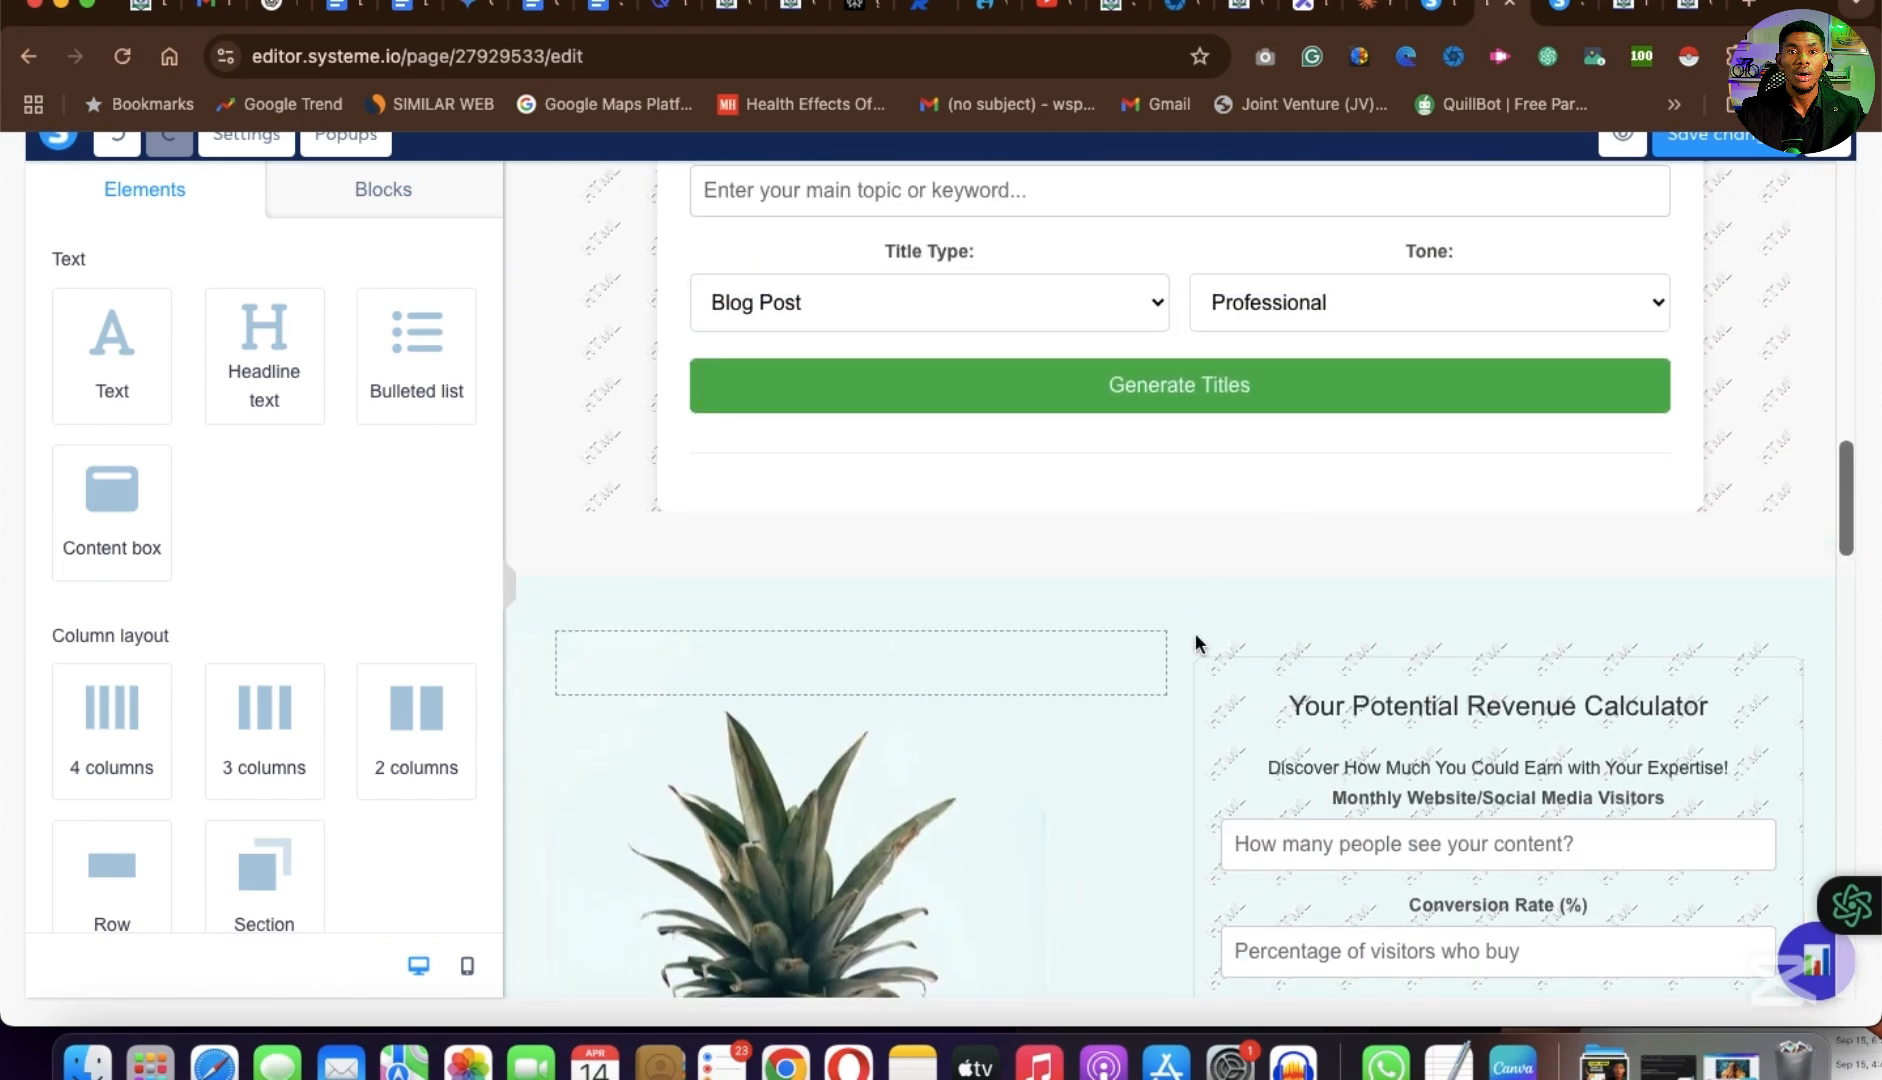
Examine the Potential Revenue Calculator's HTML code from its styles through the redirect script to the closing tag, and save the code.
{"action": "left_click", "coordinate": [1095, 604]}
{"action": "scroll", "coordinate": [1410, 400], "scroll_direction": "down", "scroll_amount": 5}
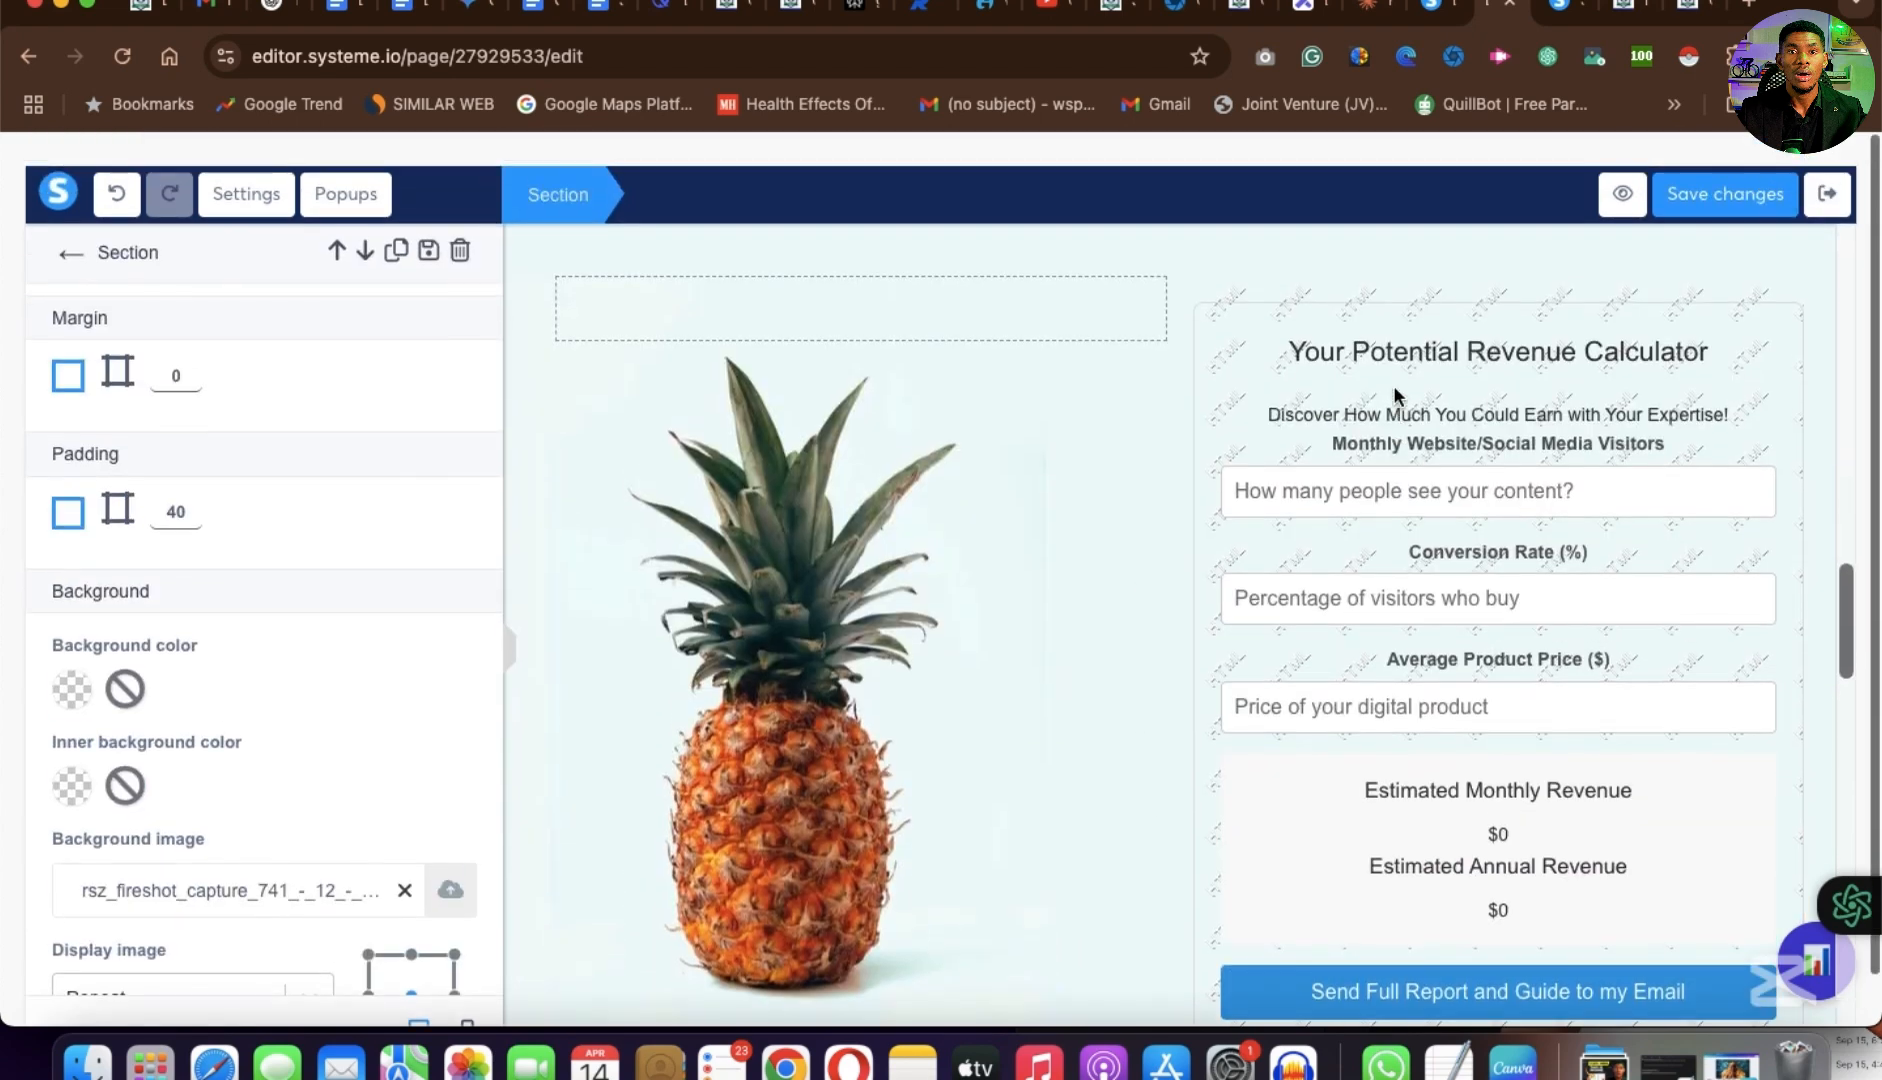
{"action": "left_click", "coordinate": [1296, 264]}
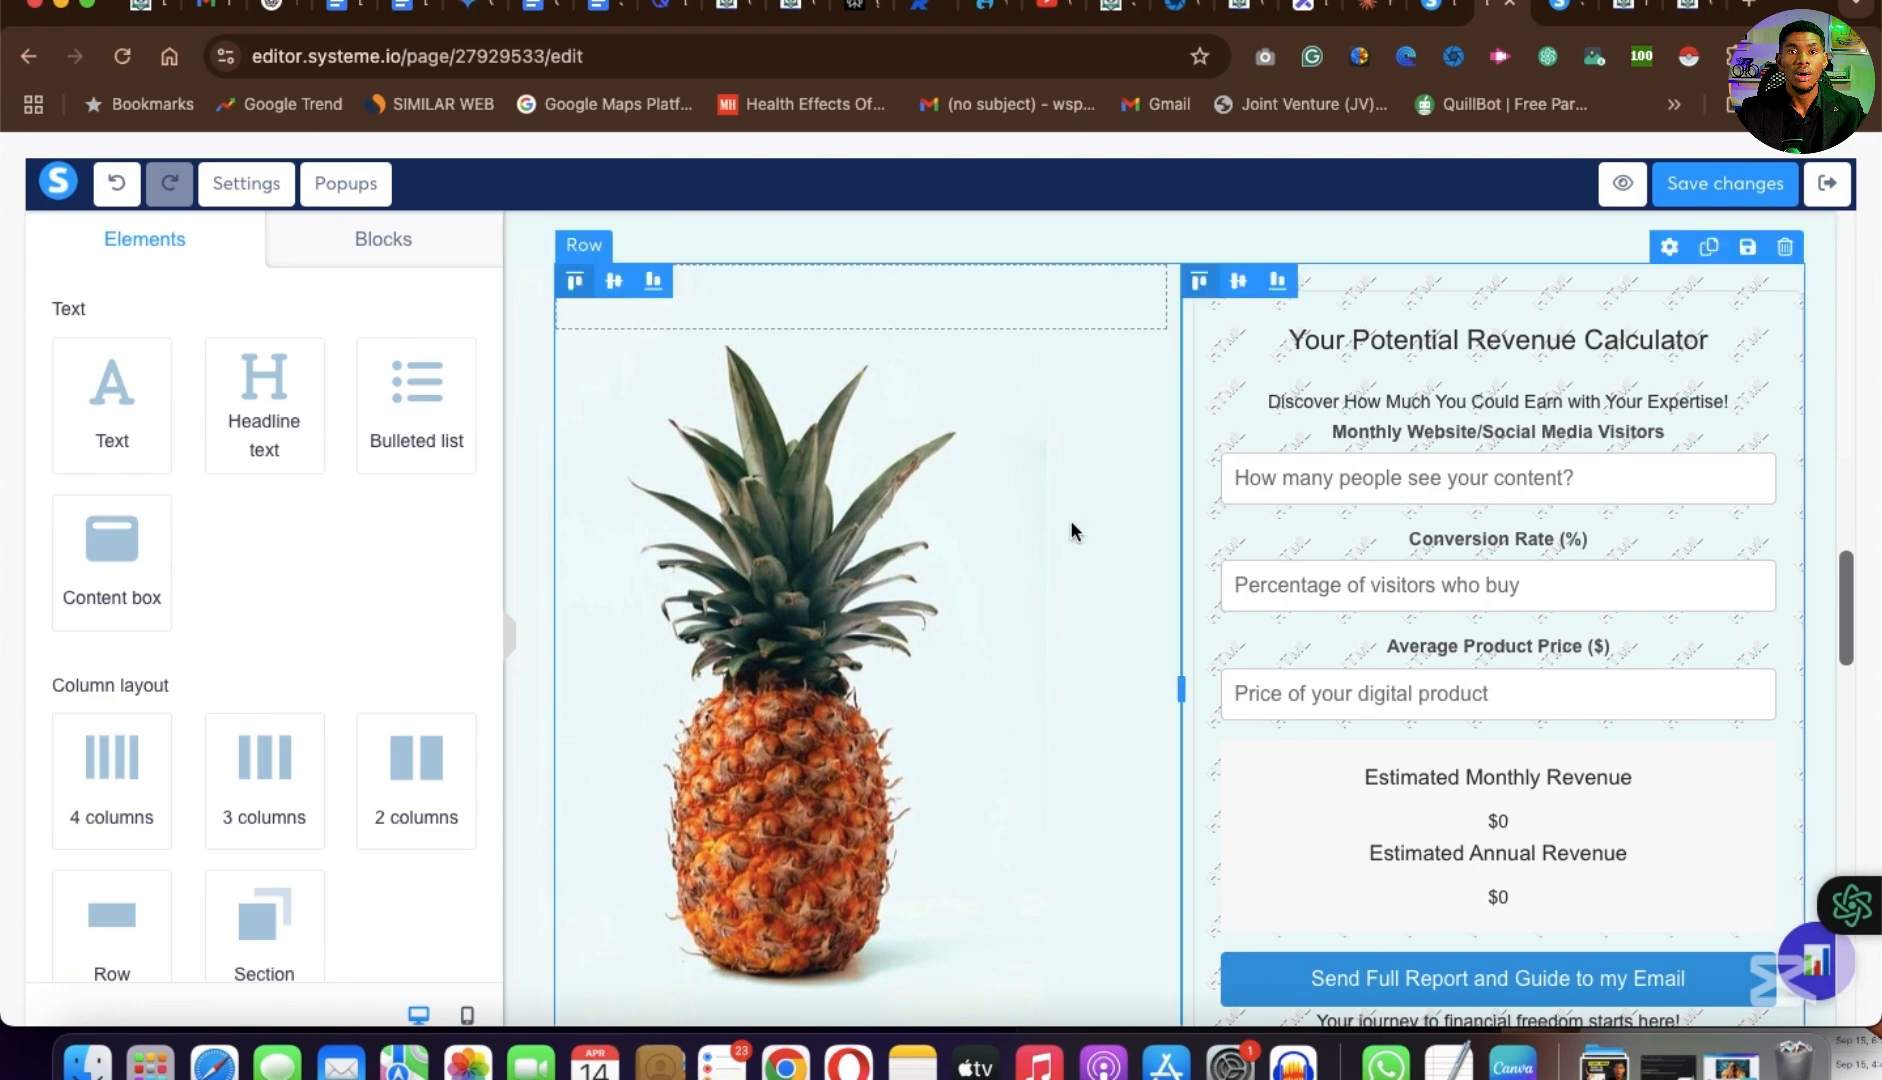
{"action": "left_click", "coordinate": [1264, 412]}
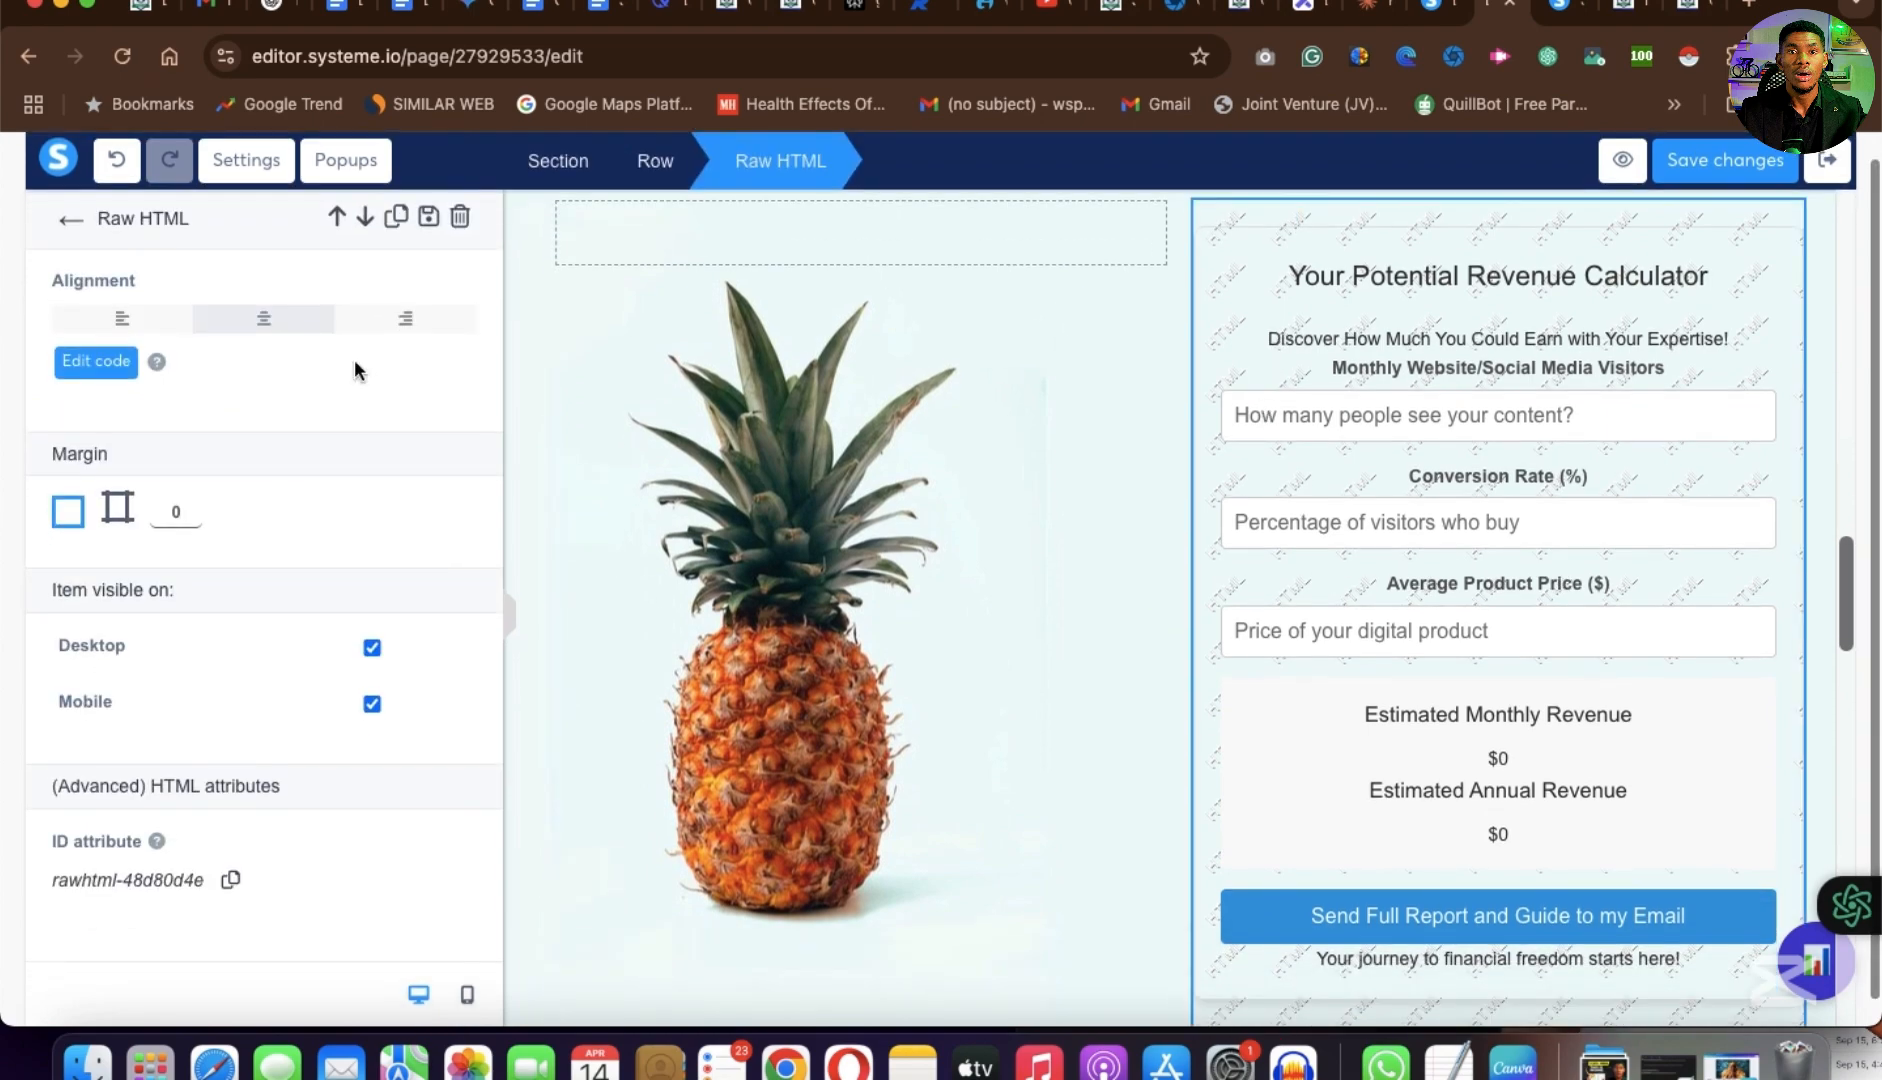
{"action": "left_click", "coordinate": [78, 362]}
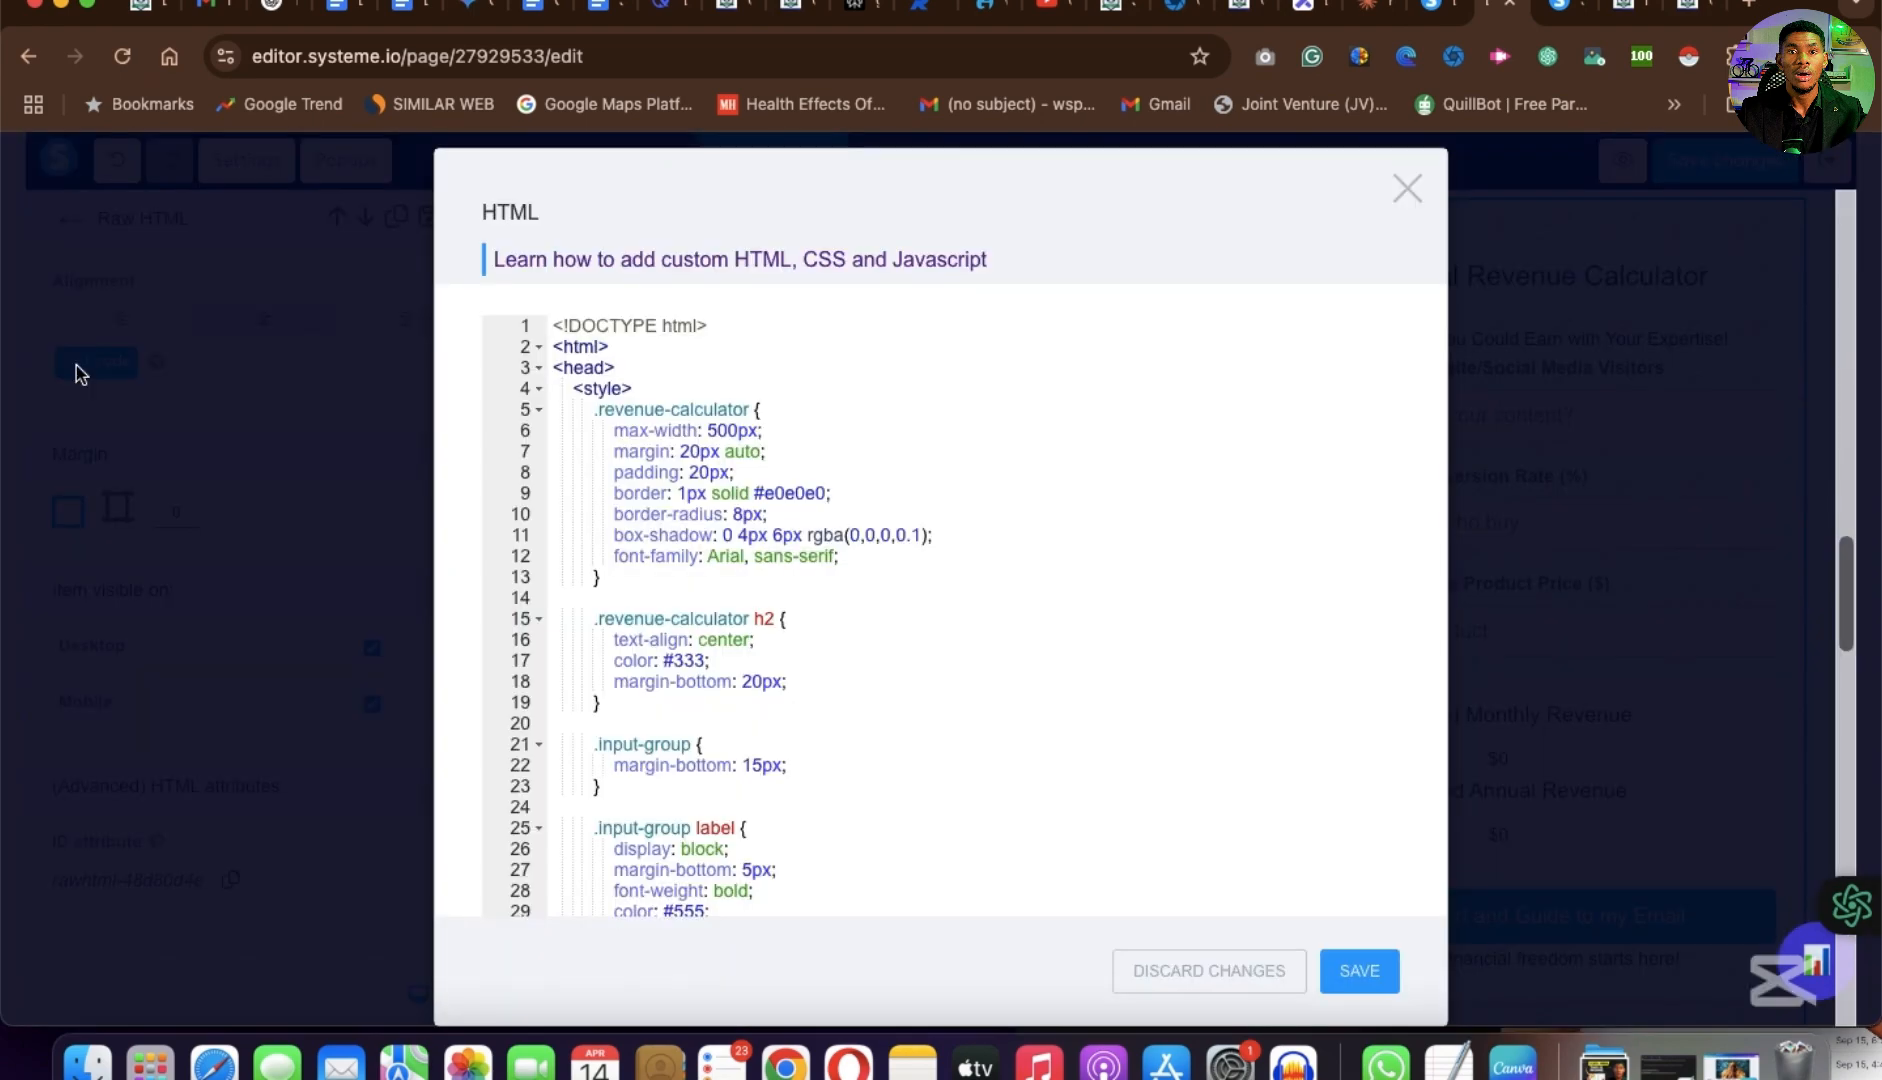
{"action": "scroll", "coordinate": [735, 535], "scroll_direction": "down", "scroll_amount": 20}
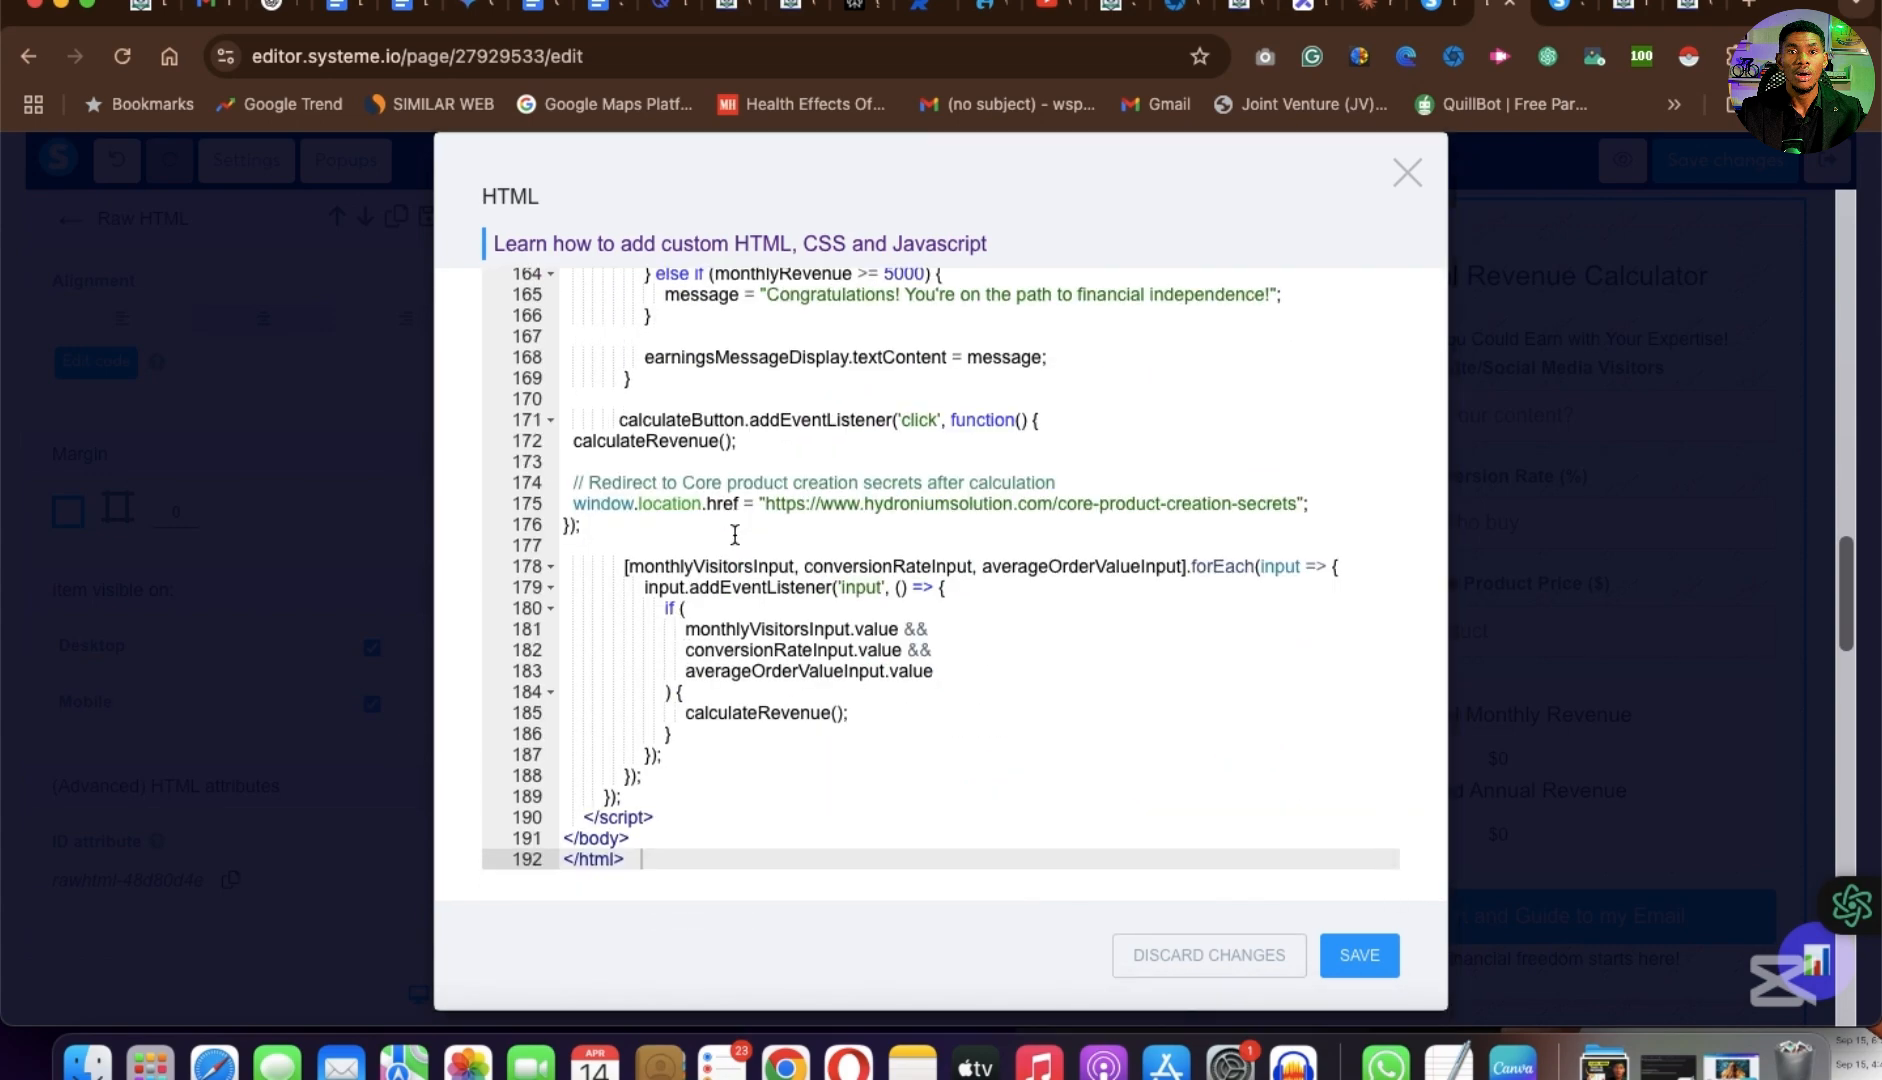
{"action": "scroll", "coordinate": [806, 427], "scroll_direction": "up", "scroll_amount": 5}
{"action": "scroll", "coordinate": [806, 427], "scroll_direction": "up", "scroll_amount": 20}
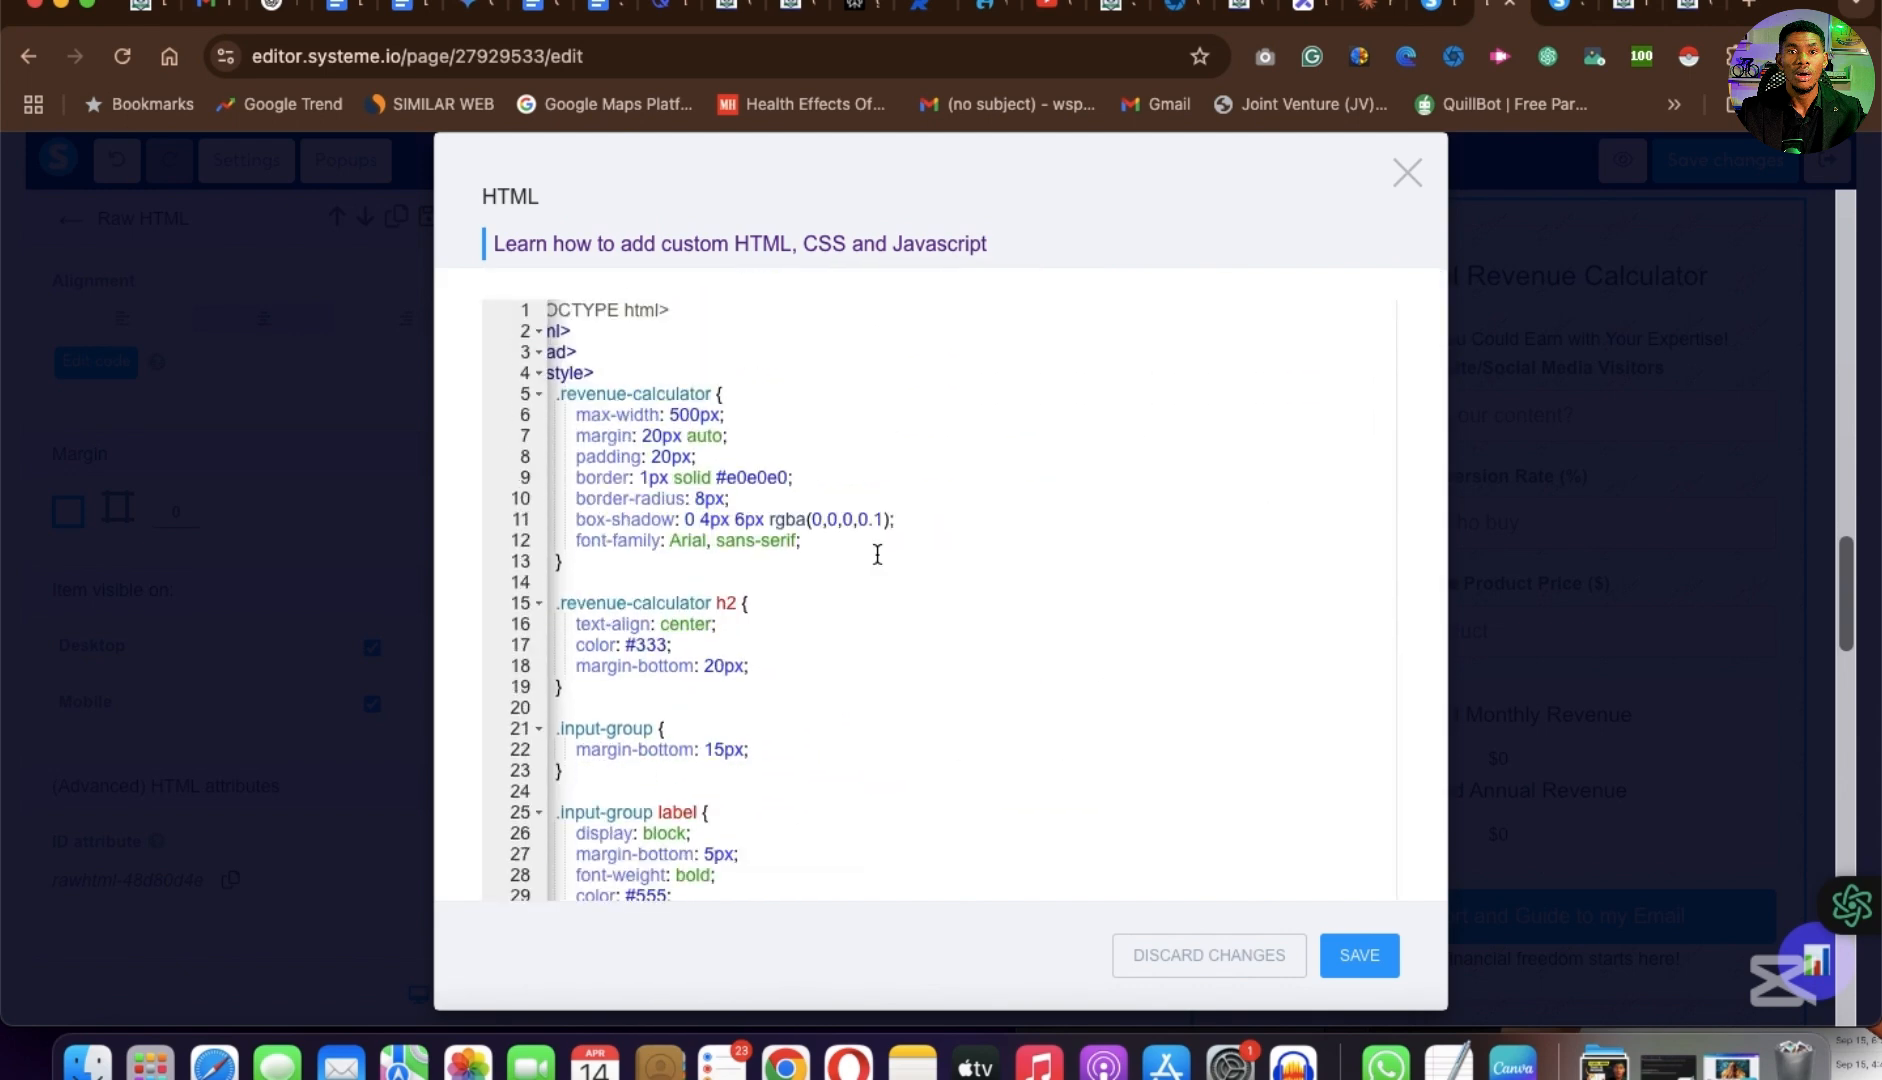
{"action": "left_click", "coordinate": [1359, 955]}
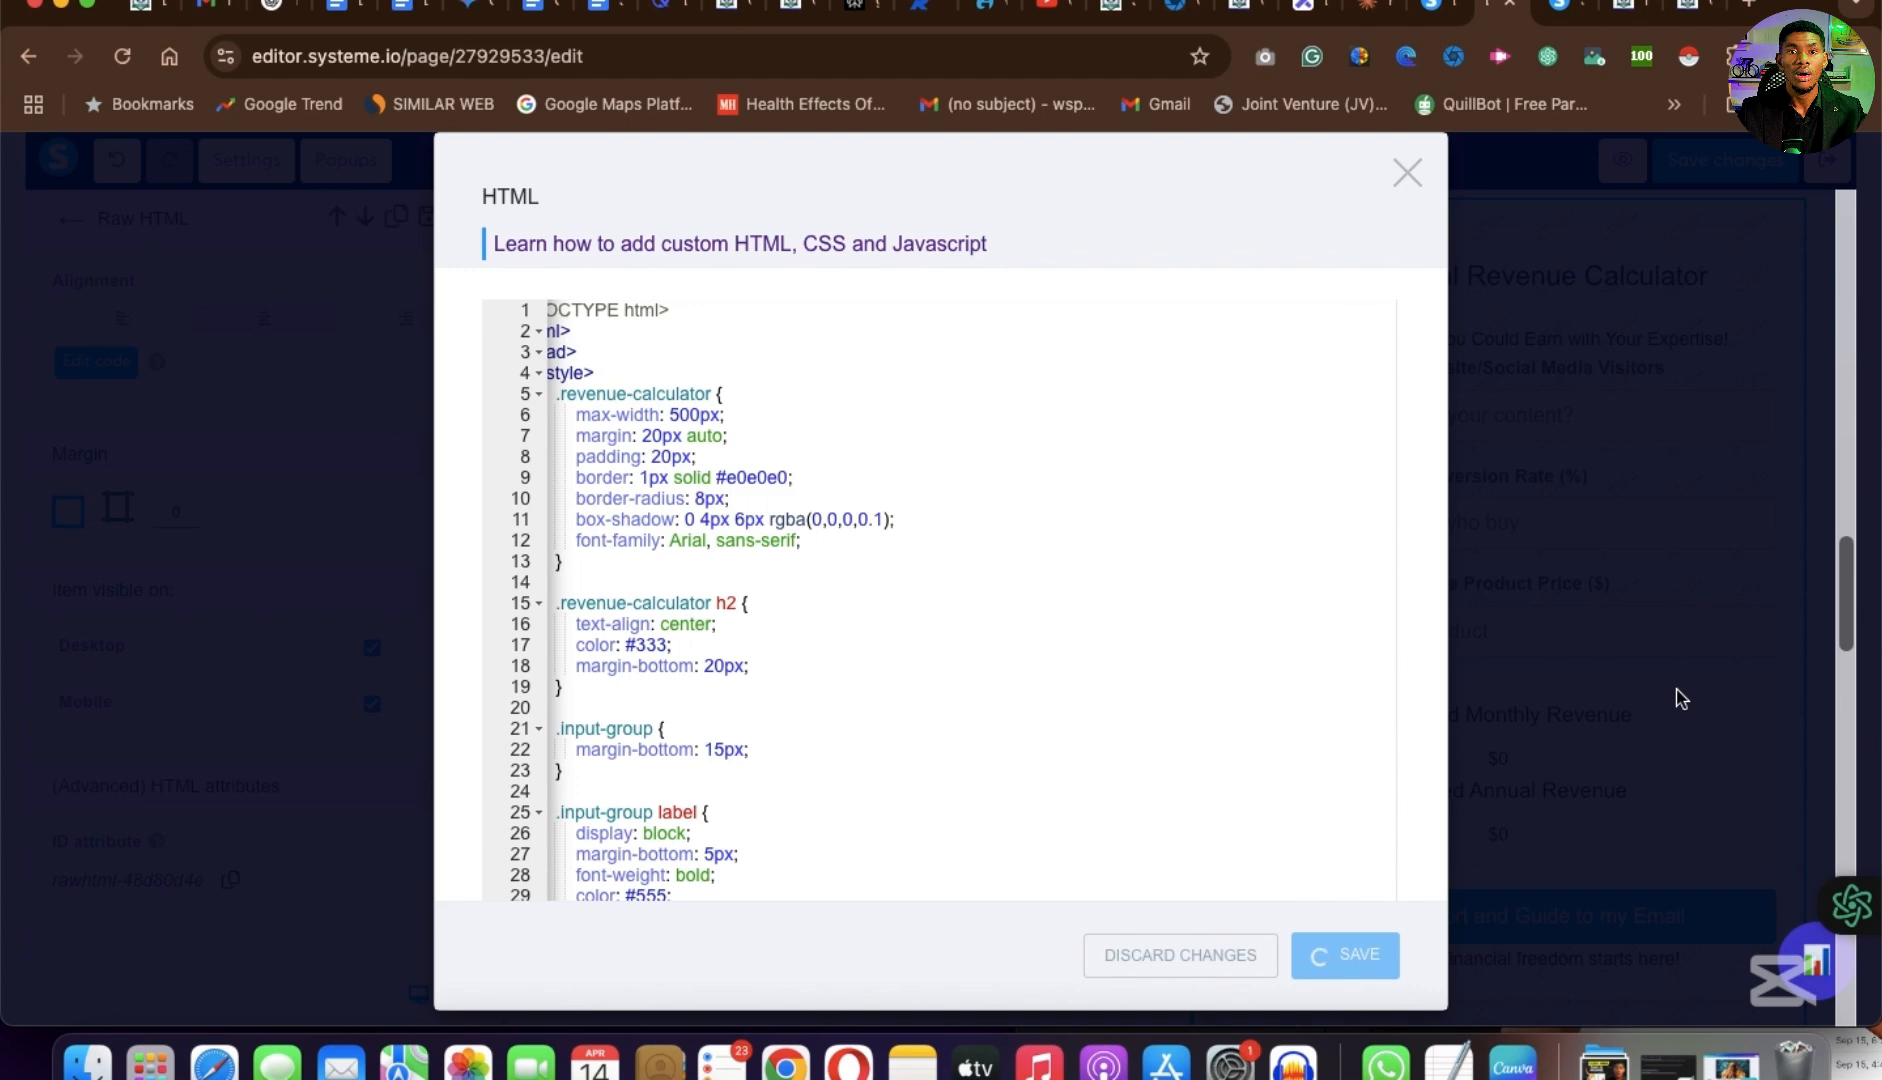
Switch to the published order form page and examine its revenue calculator, title generator, opening headline, guarantee columns and payment details sections.
{"action": "scroll", "coordinate": [1319, 679], "scroll_direction": "down", "scroll_amount": 1}
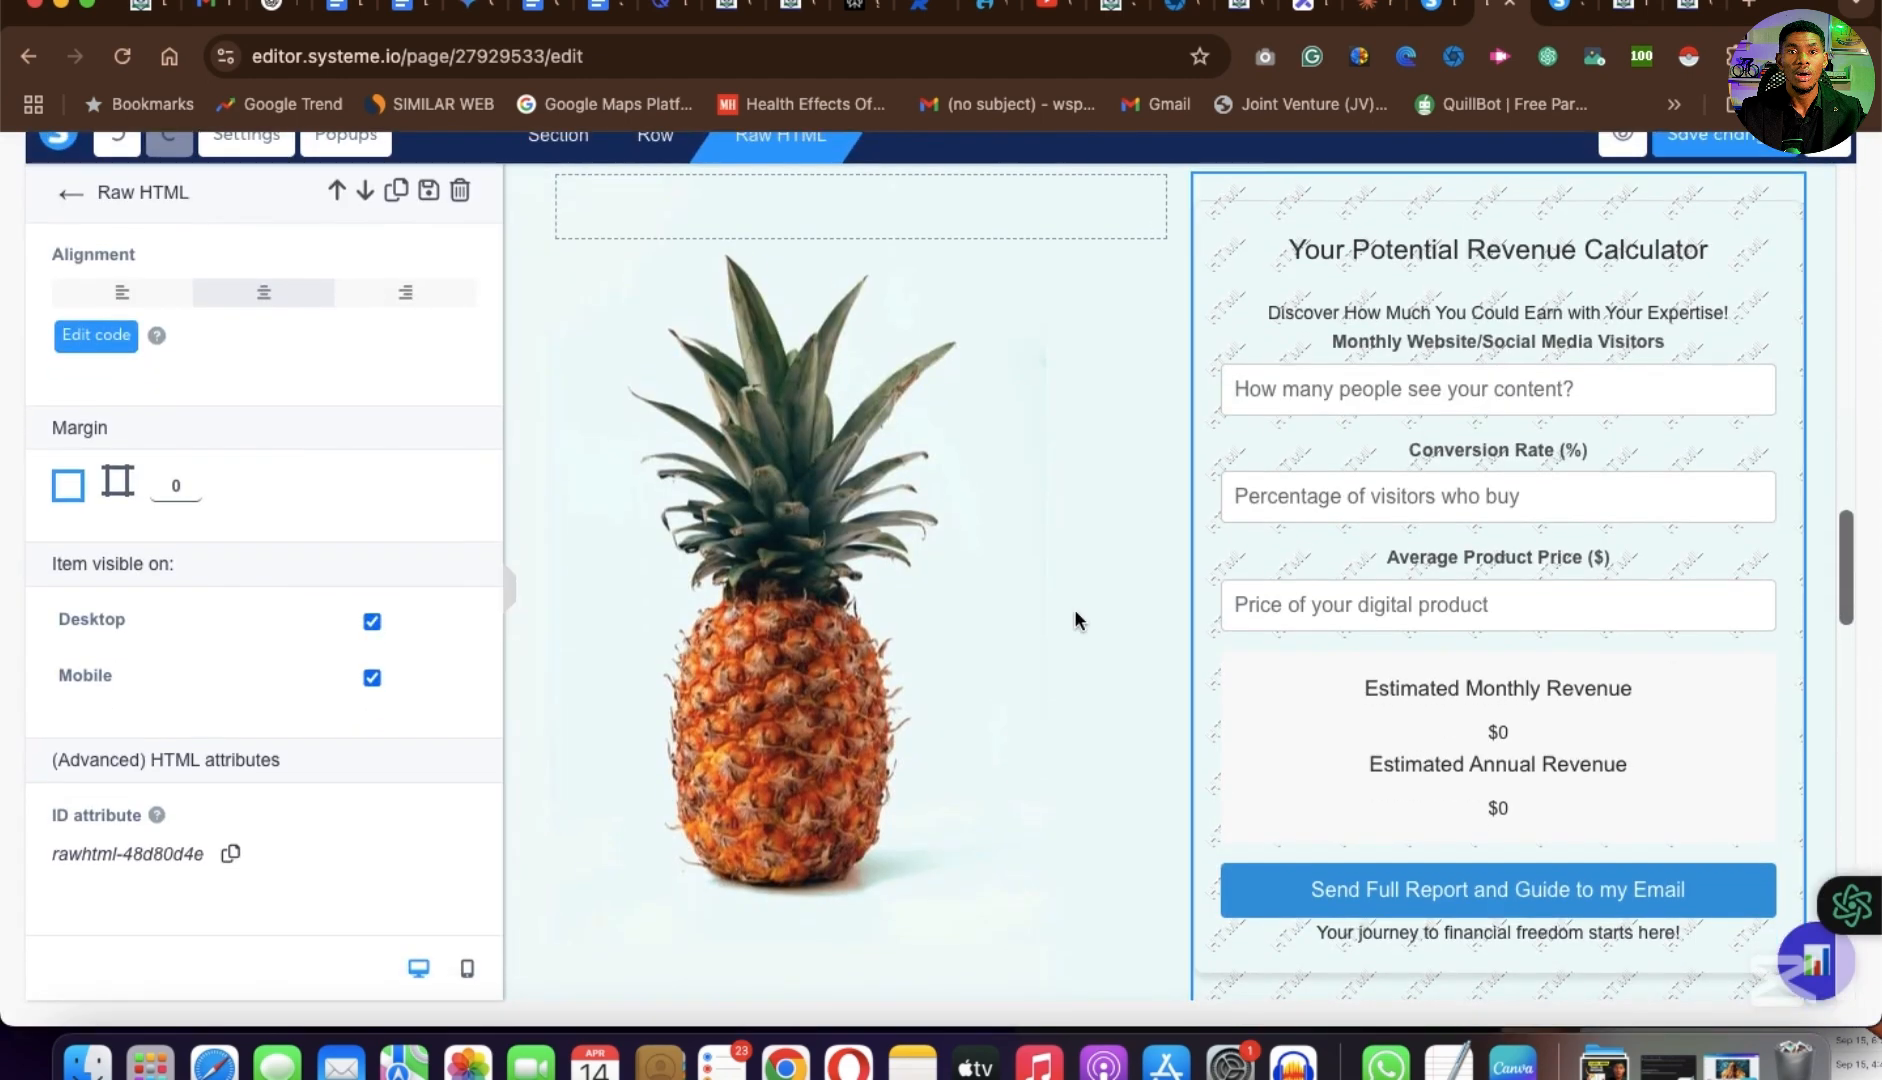
{"action": "left_click", "coordinate": [1697, 20]}
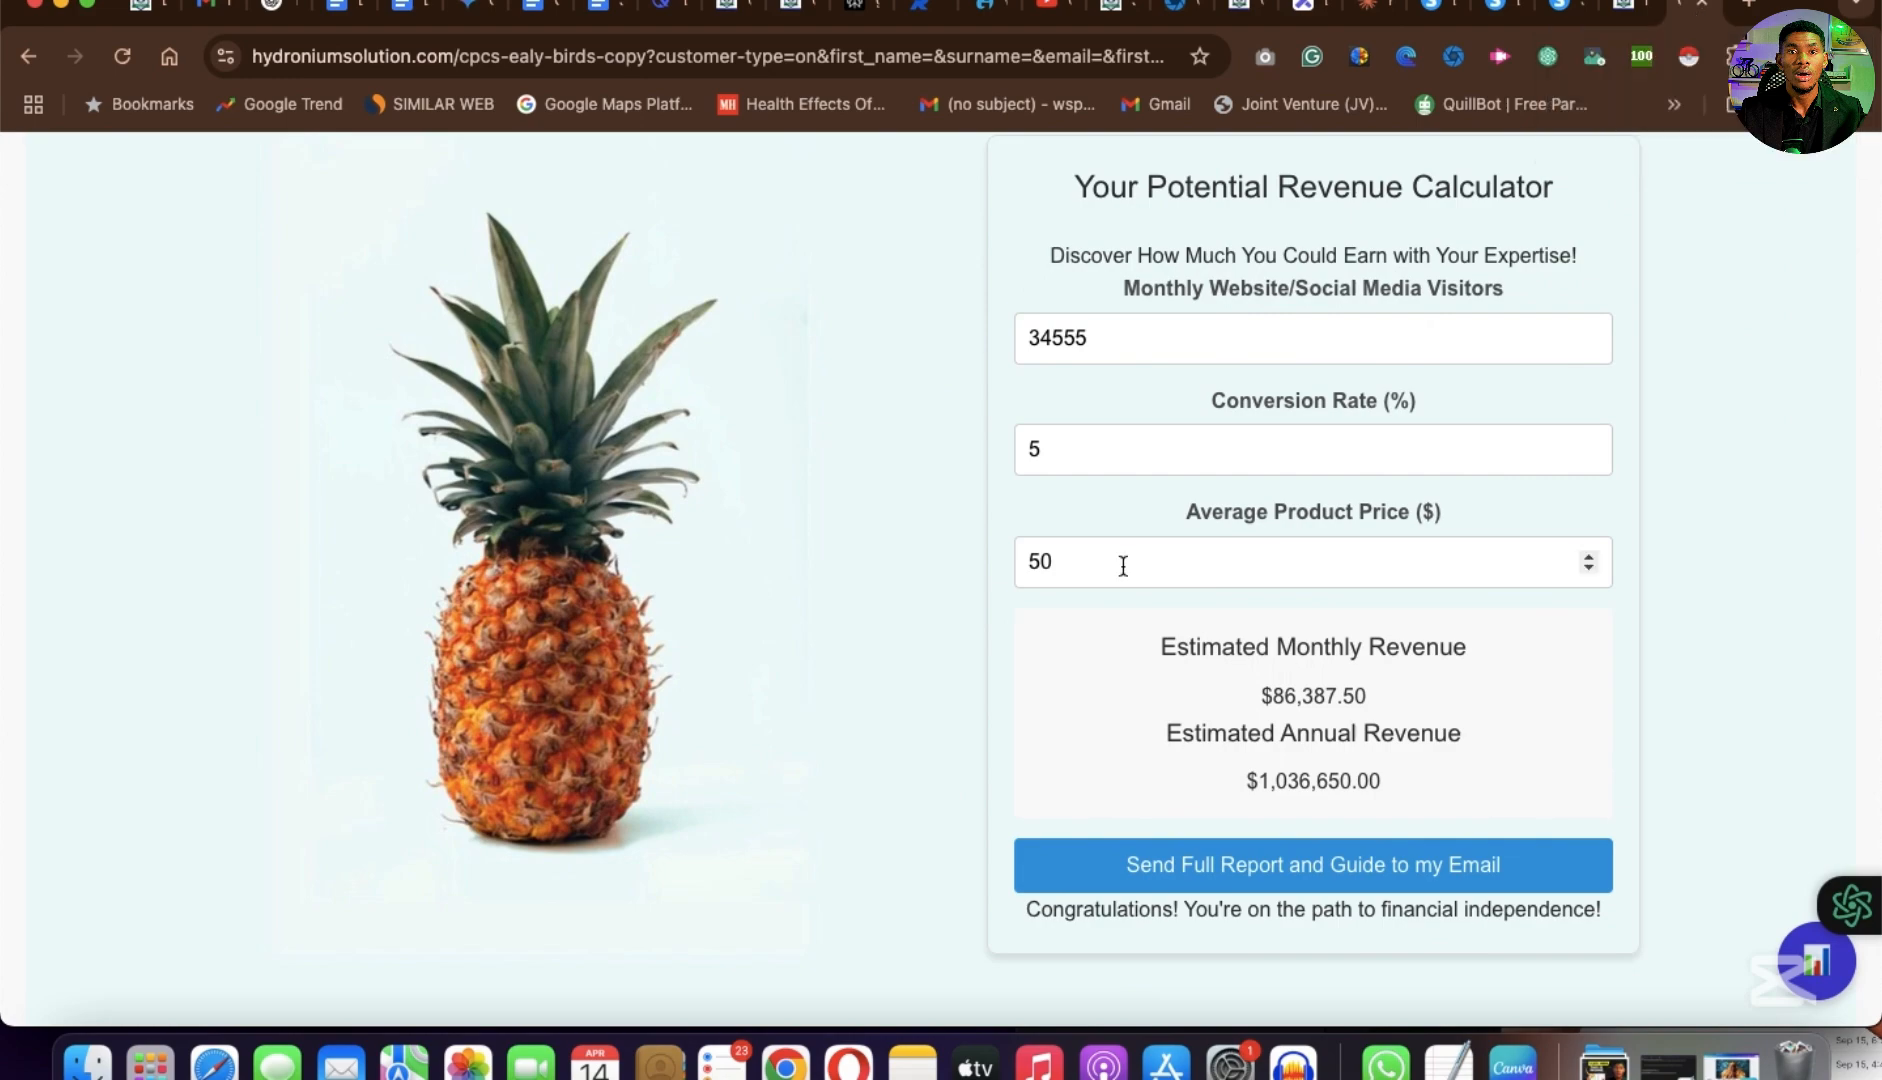
{"action": "scroll", "coordinate": [1121, 559], "scroll_direction": "up", "scroll_amount": 8}
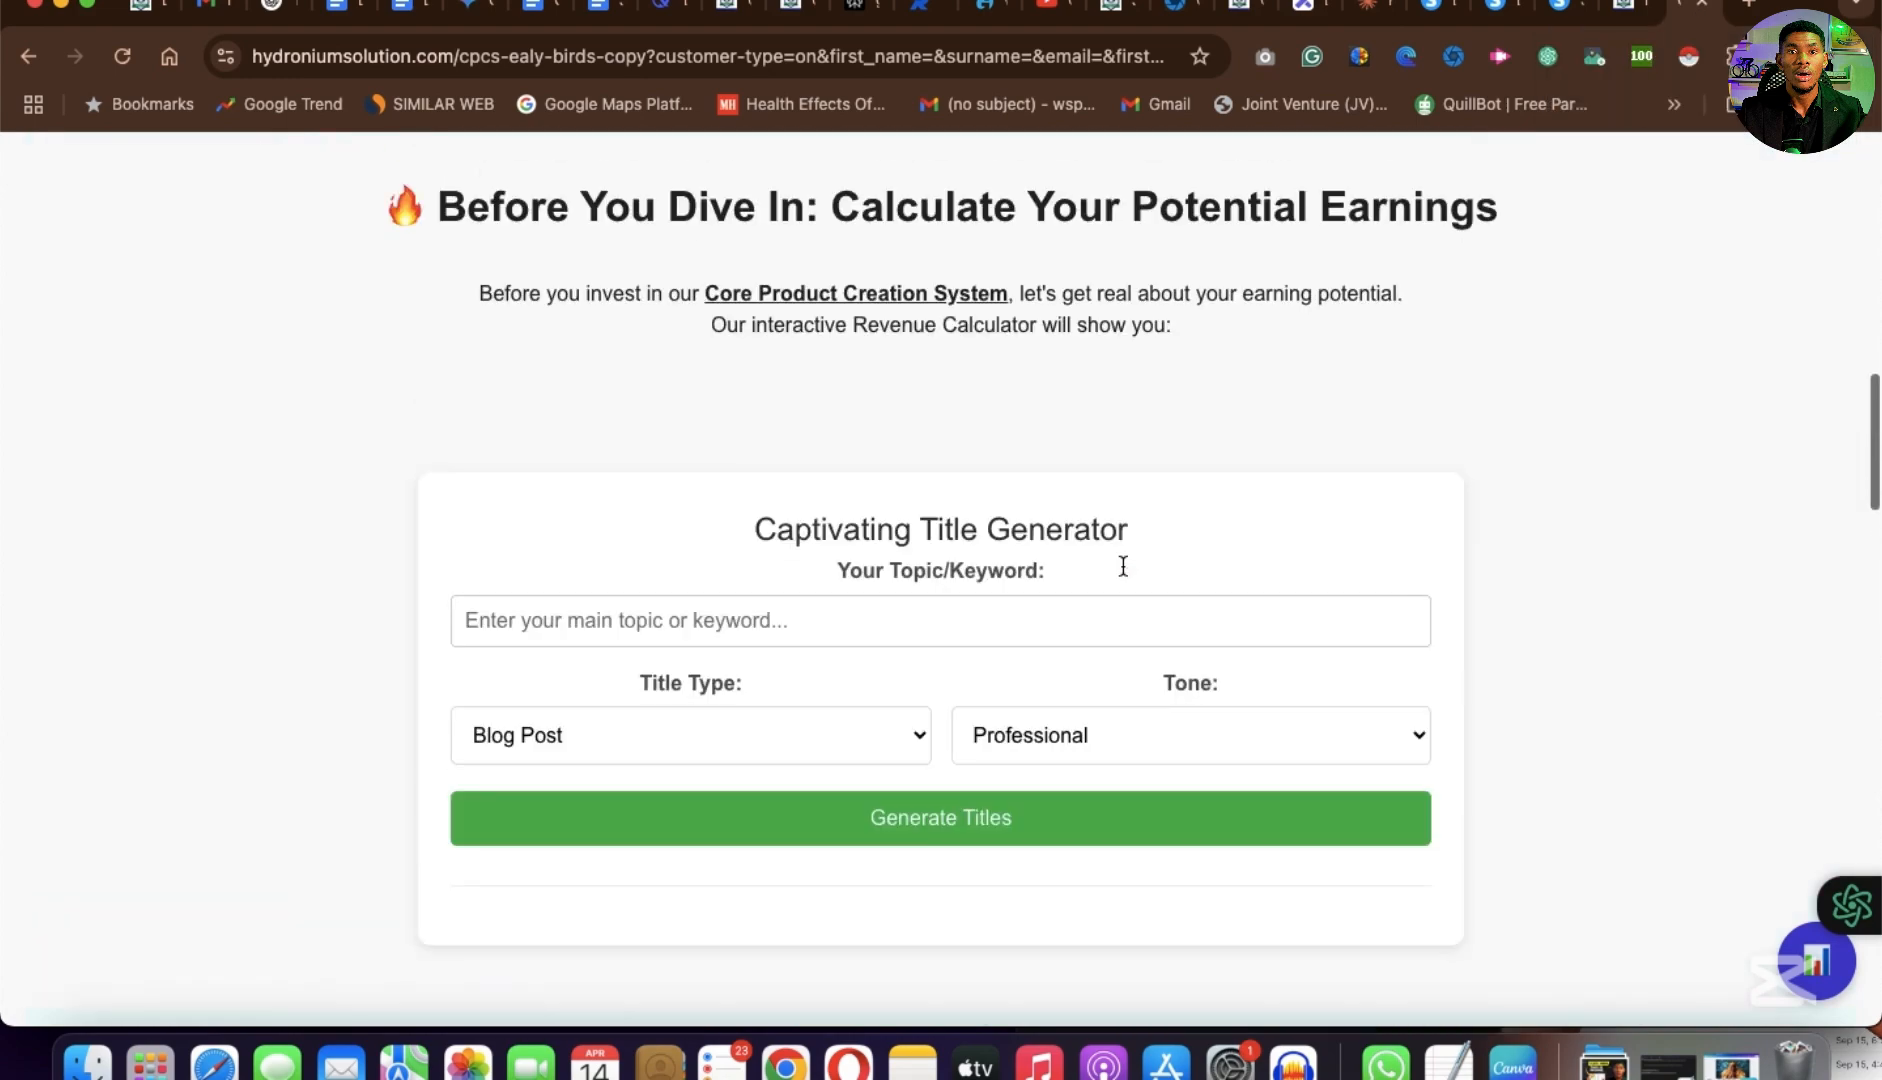
{"action": "scroll", "coordinate": [1035, 740], "scroll_direction": "down", "scroll_amount": 15}
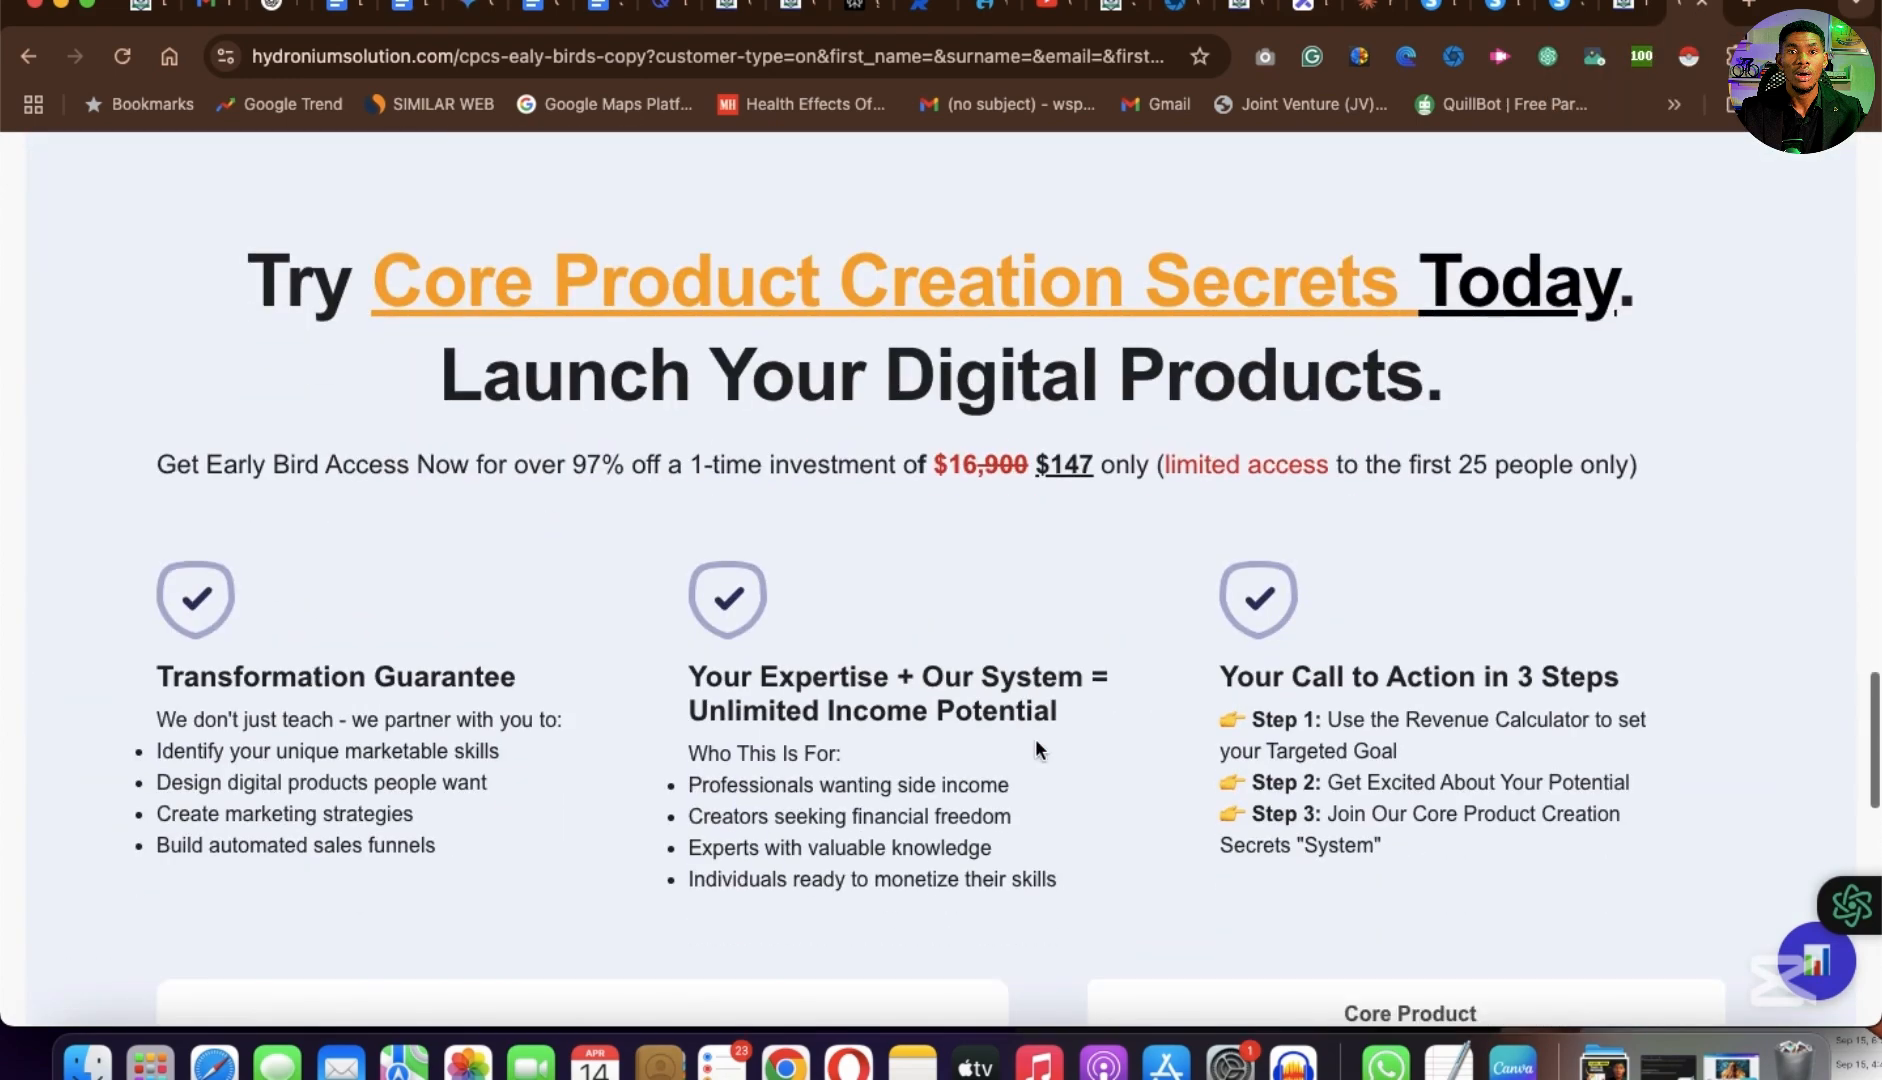
{"action": "scroll", "coordinate": [1035, 748], "scroll_direction": "up", "scroll_amount": 1}
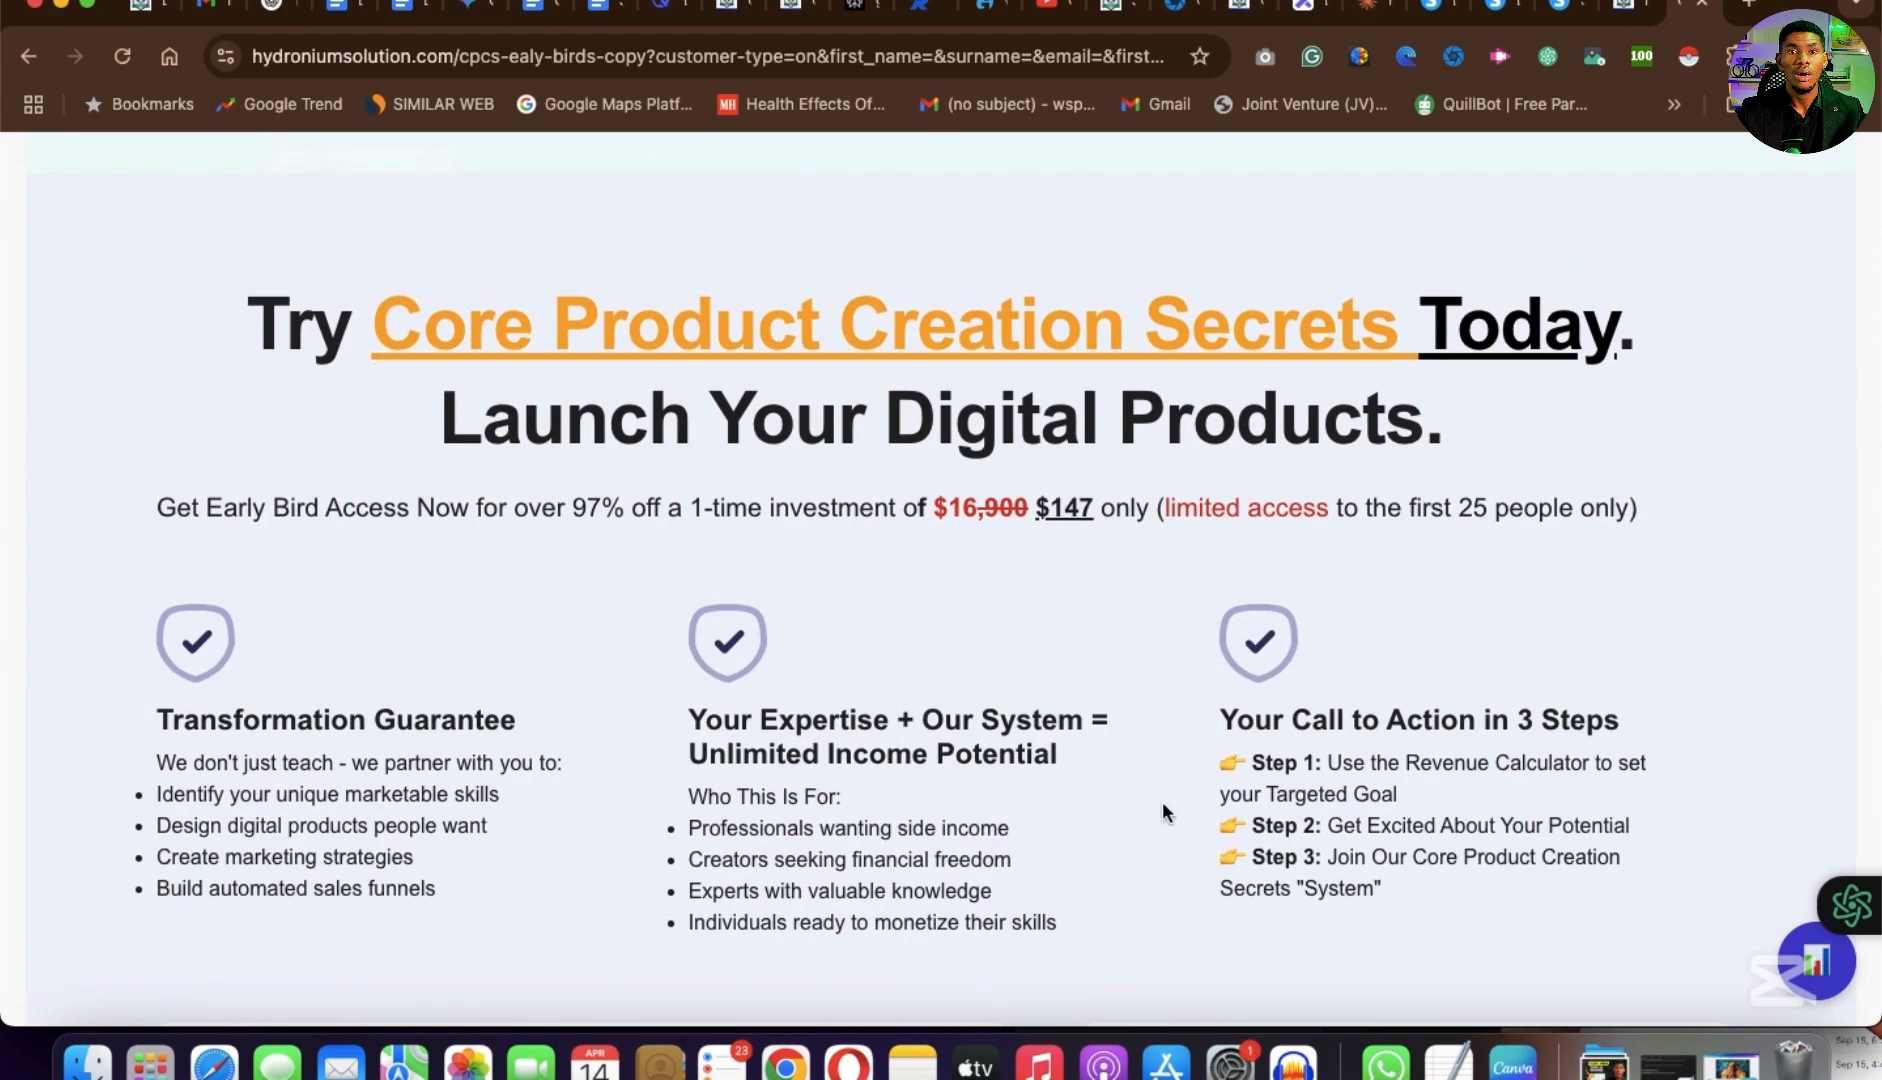
{"action": "scroll", "coordinate": [1162, 801], "scroll_direction": "down", "scroll_amount": 7}
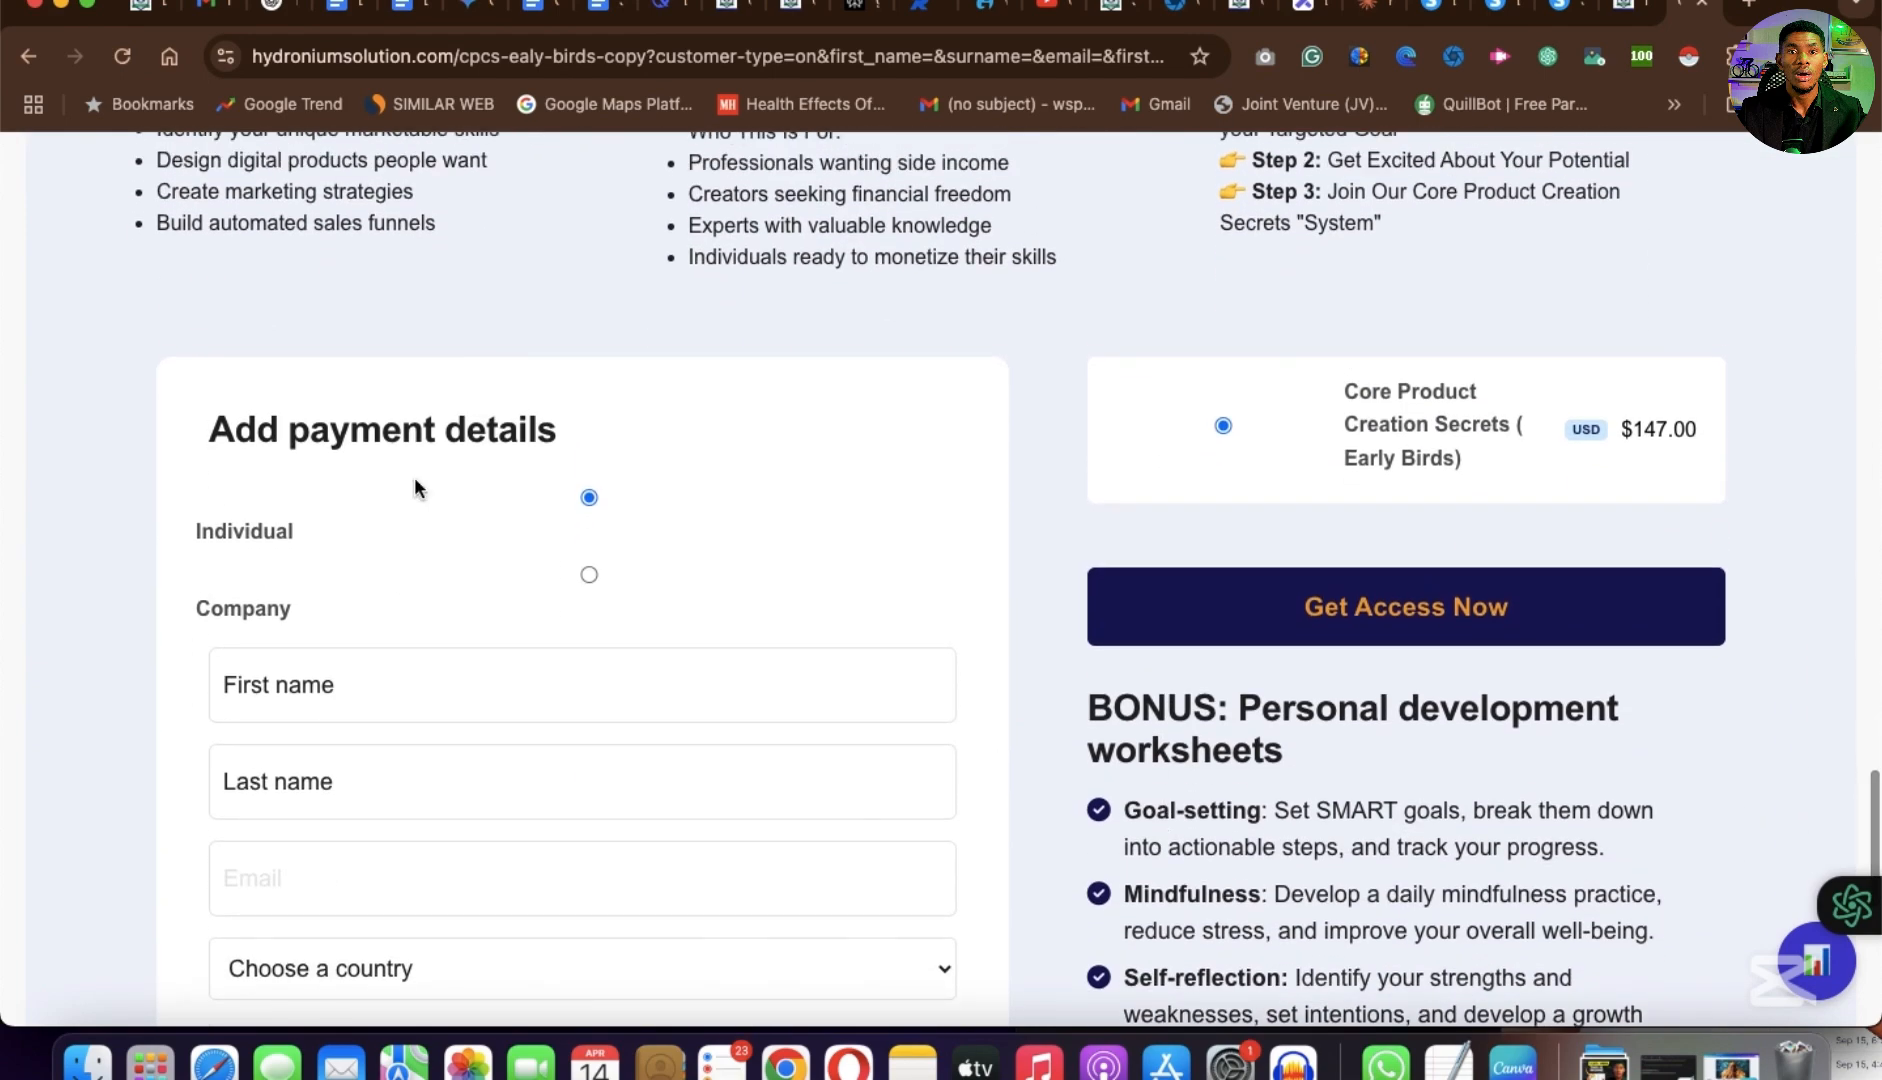
{"action": "scroll", "coordinate": [853, 676], "scroll_direction": "up", "scroll_amount": 6}
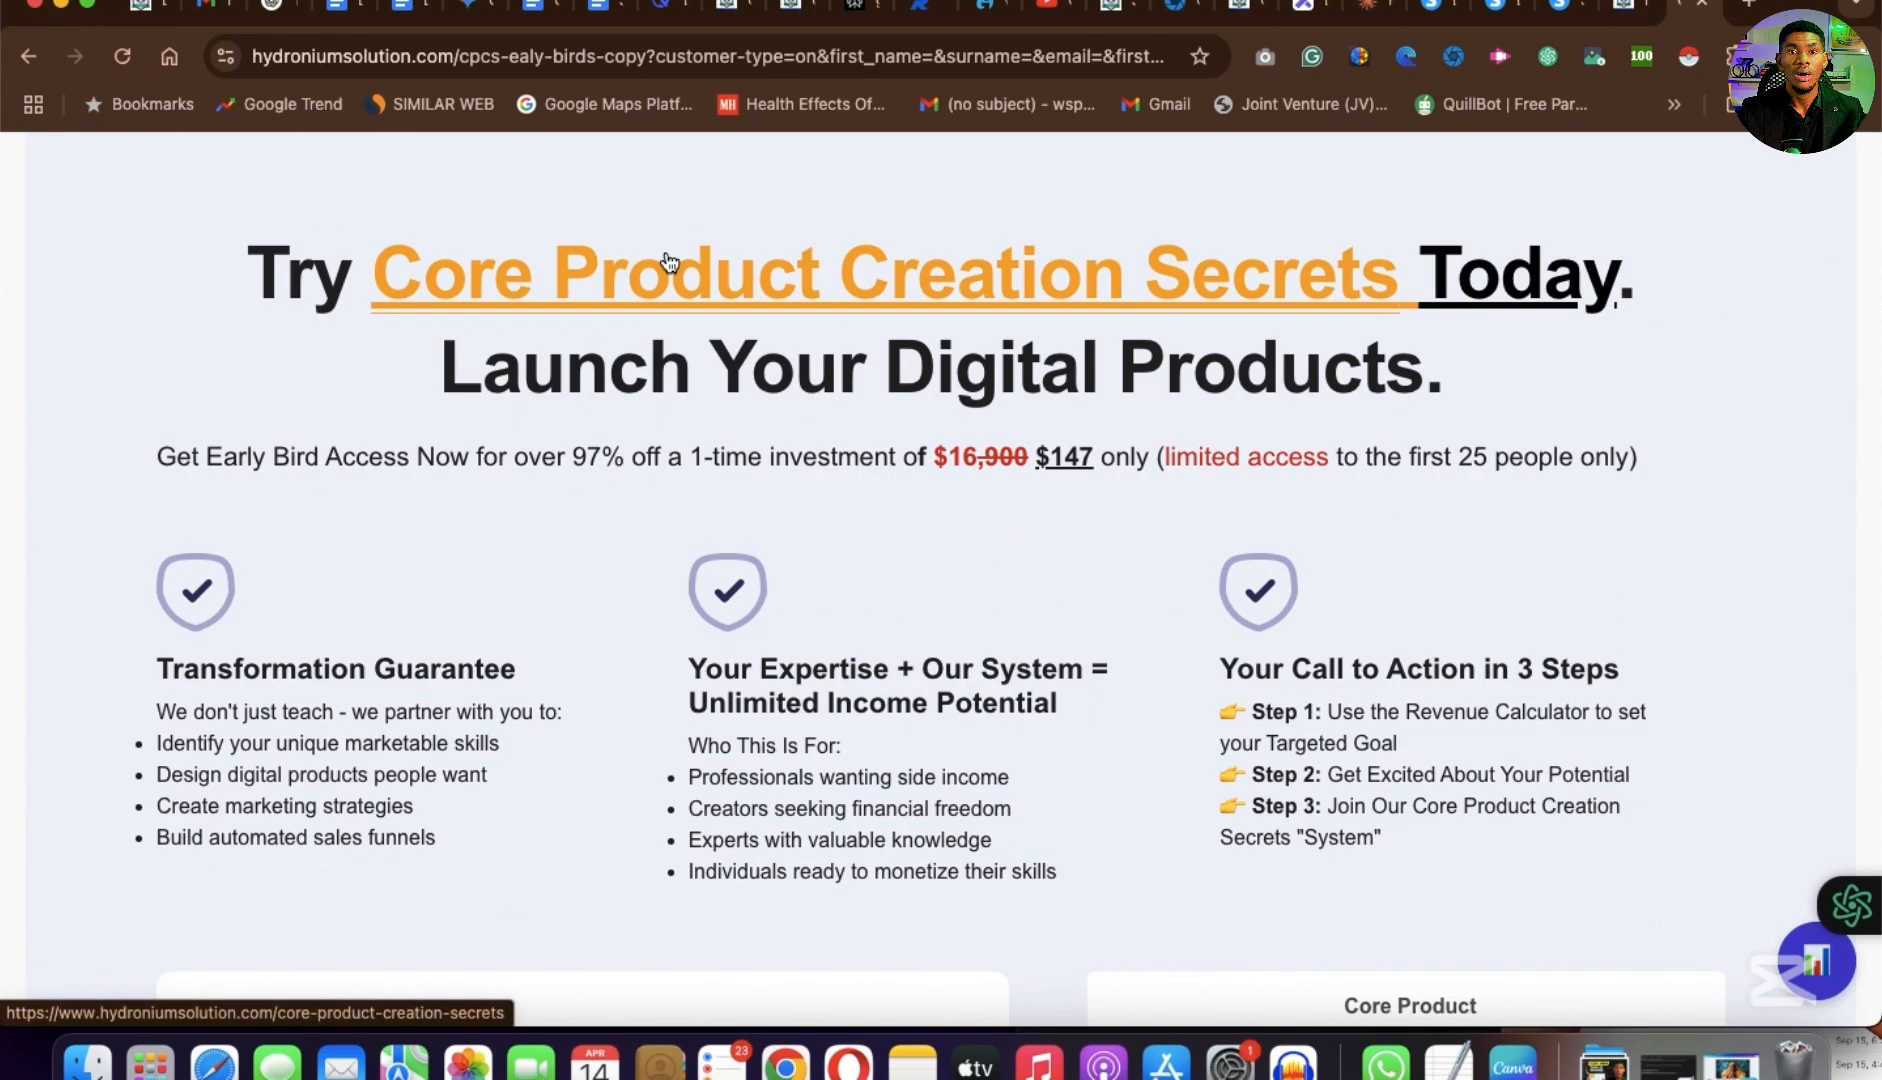
{"action": "scroll", "coordinate": [670, 262], "scroll_direction": "up", "scroll_amount": 20}
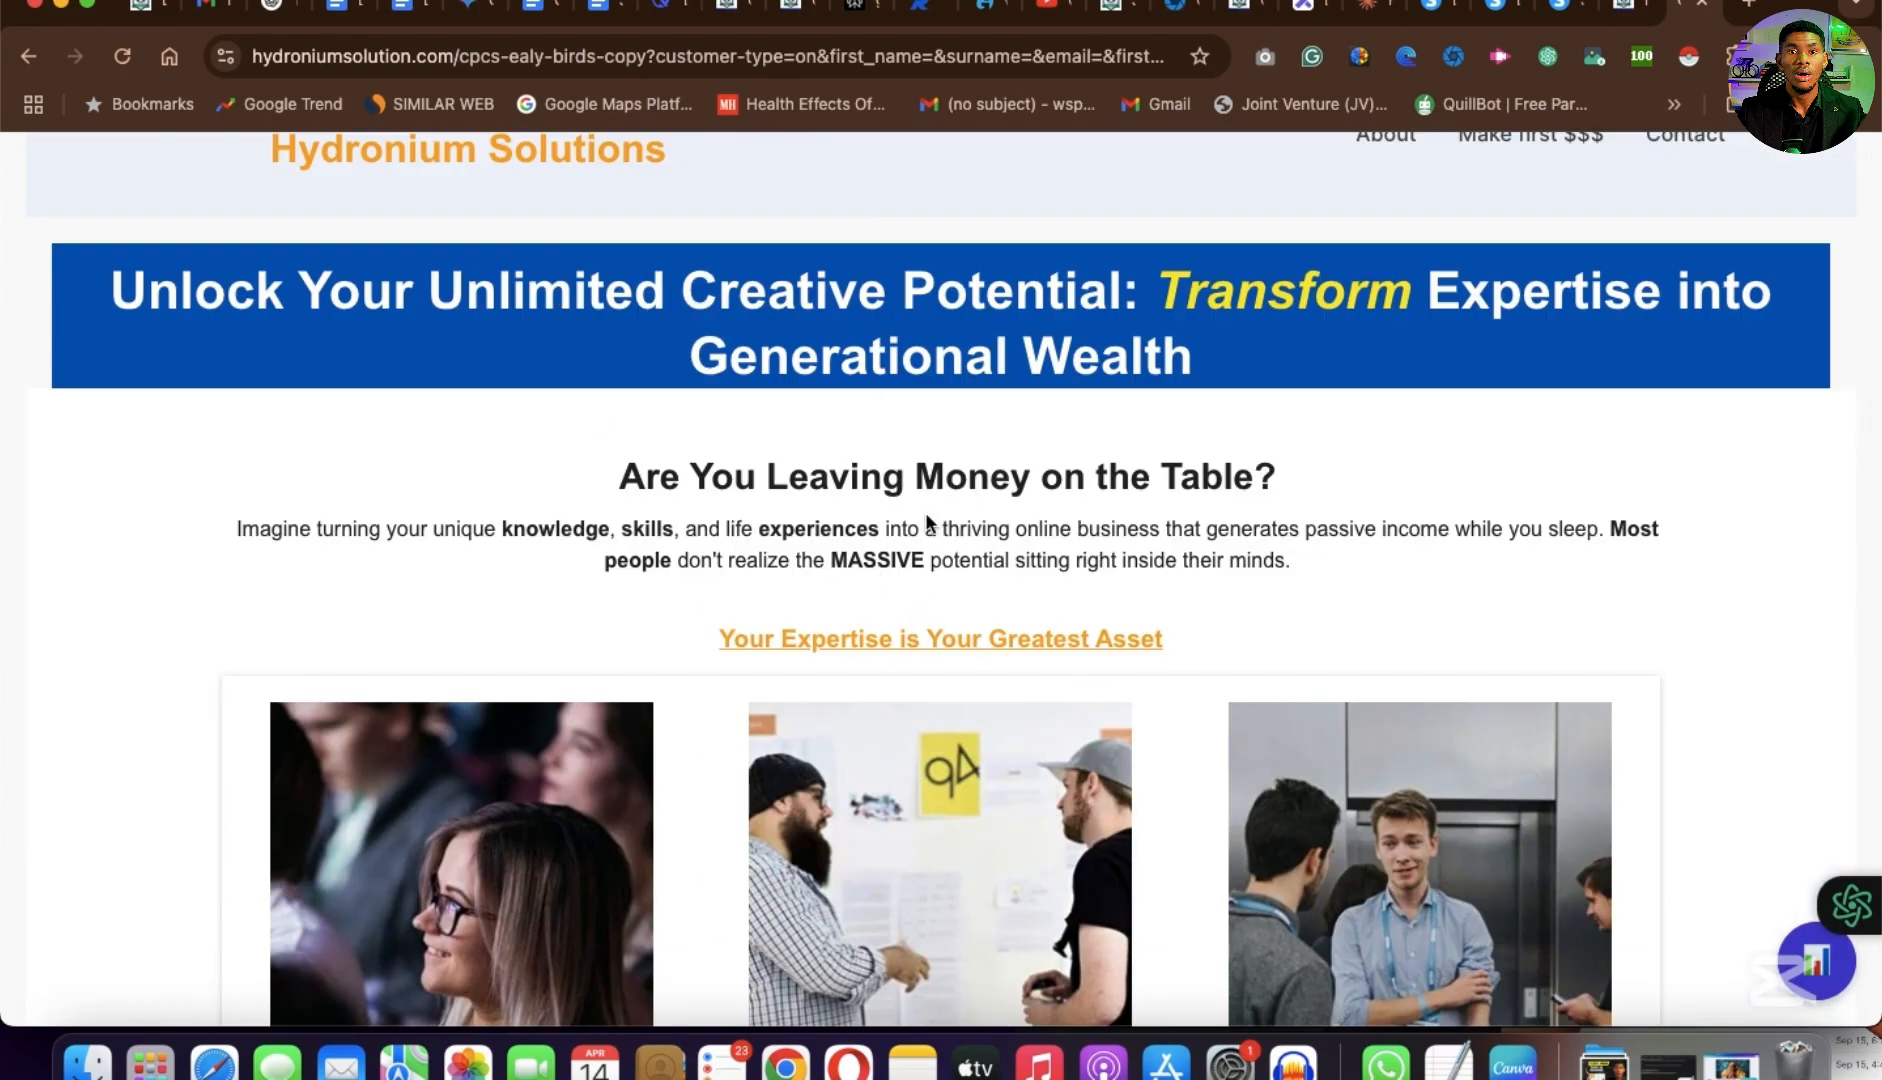
{"action": "scroll", "coordinate": [1017, 584], "scroll_direction": "down", "scroll_amount": 20}
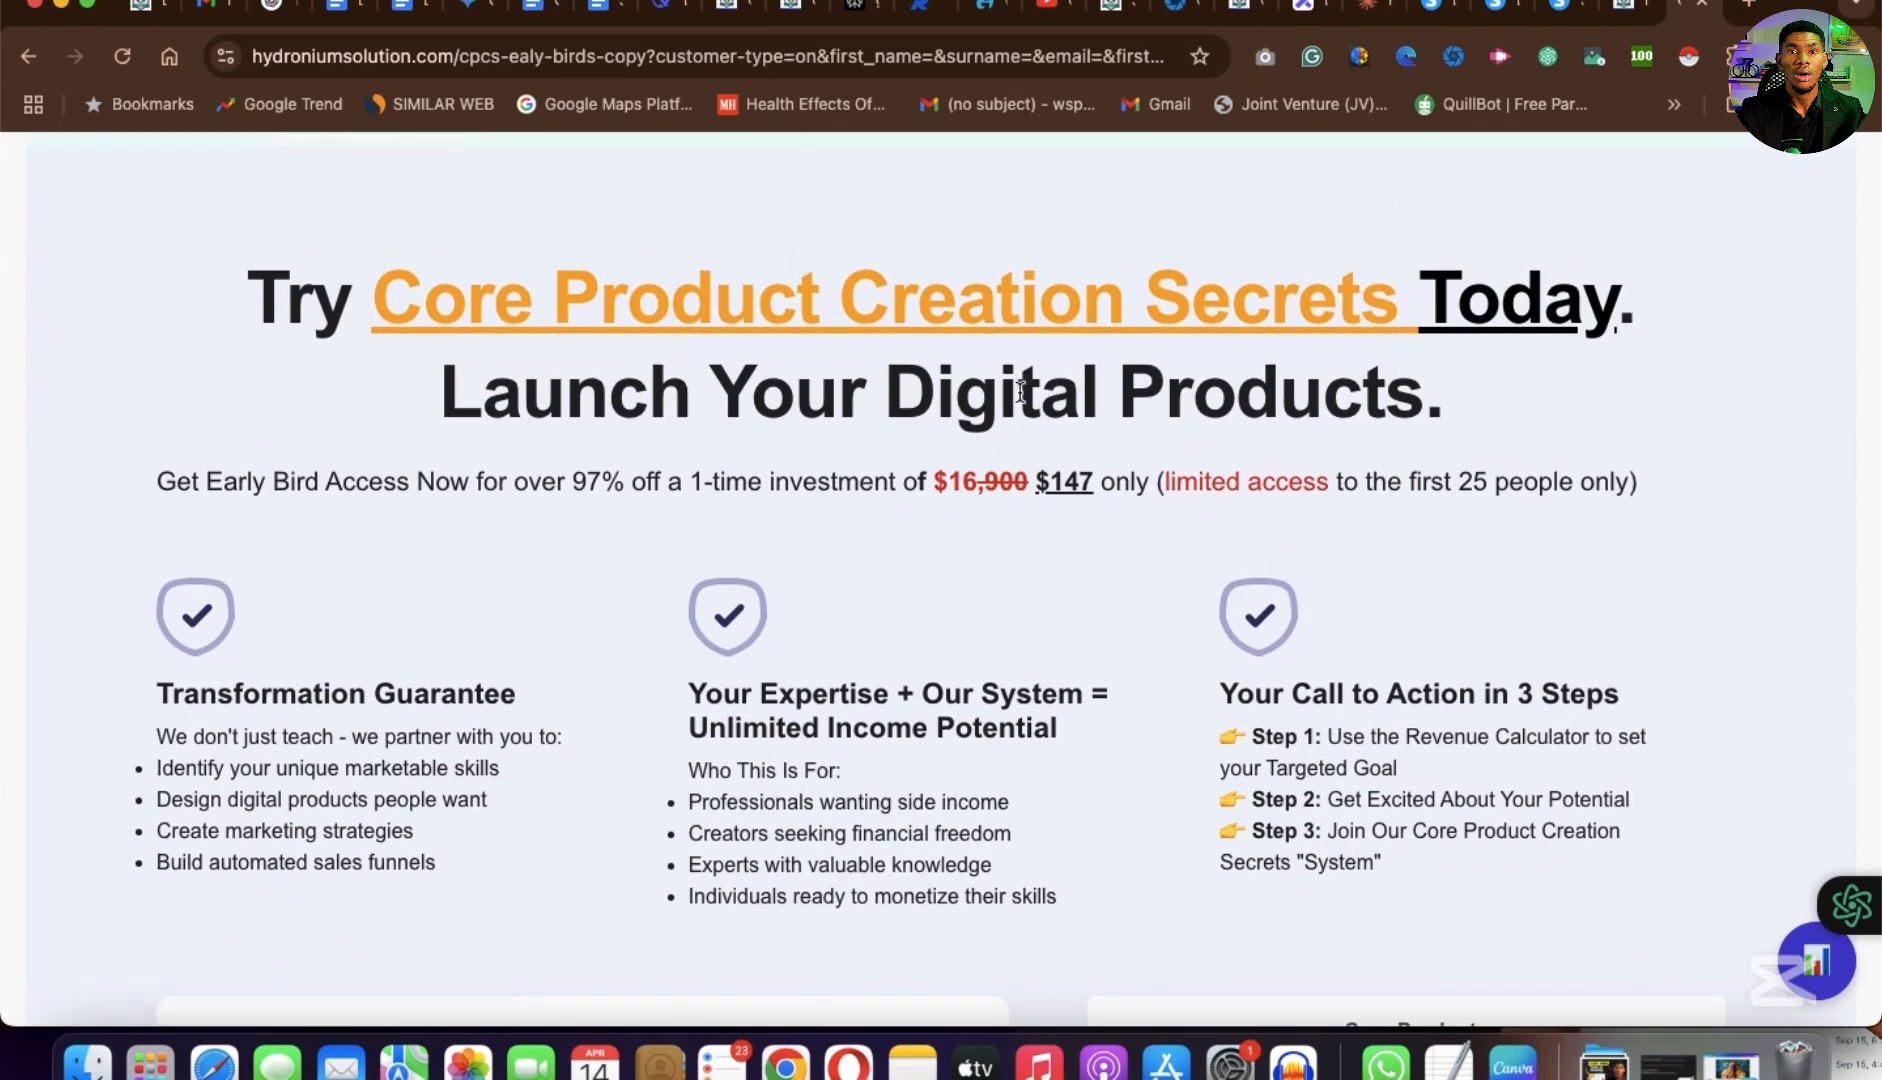
{"action": "scroll", "coordinate": [992, 754], "scroll_direction": "down", "scroll_amount": 3}
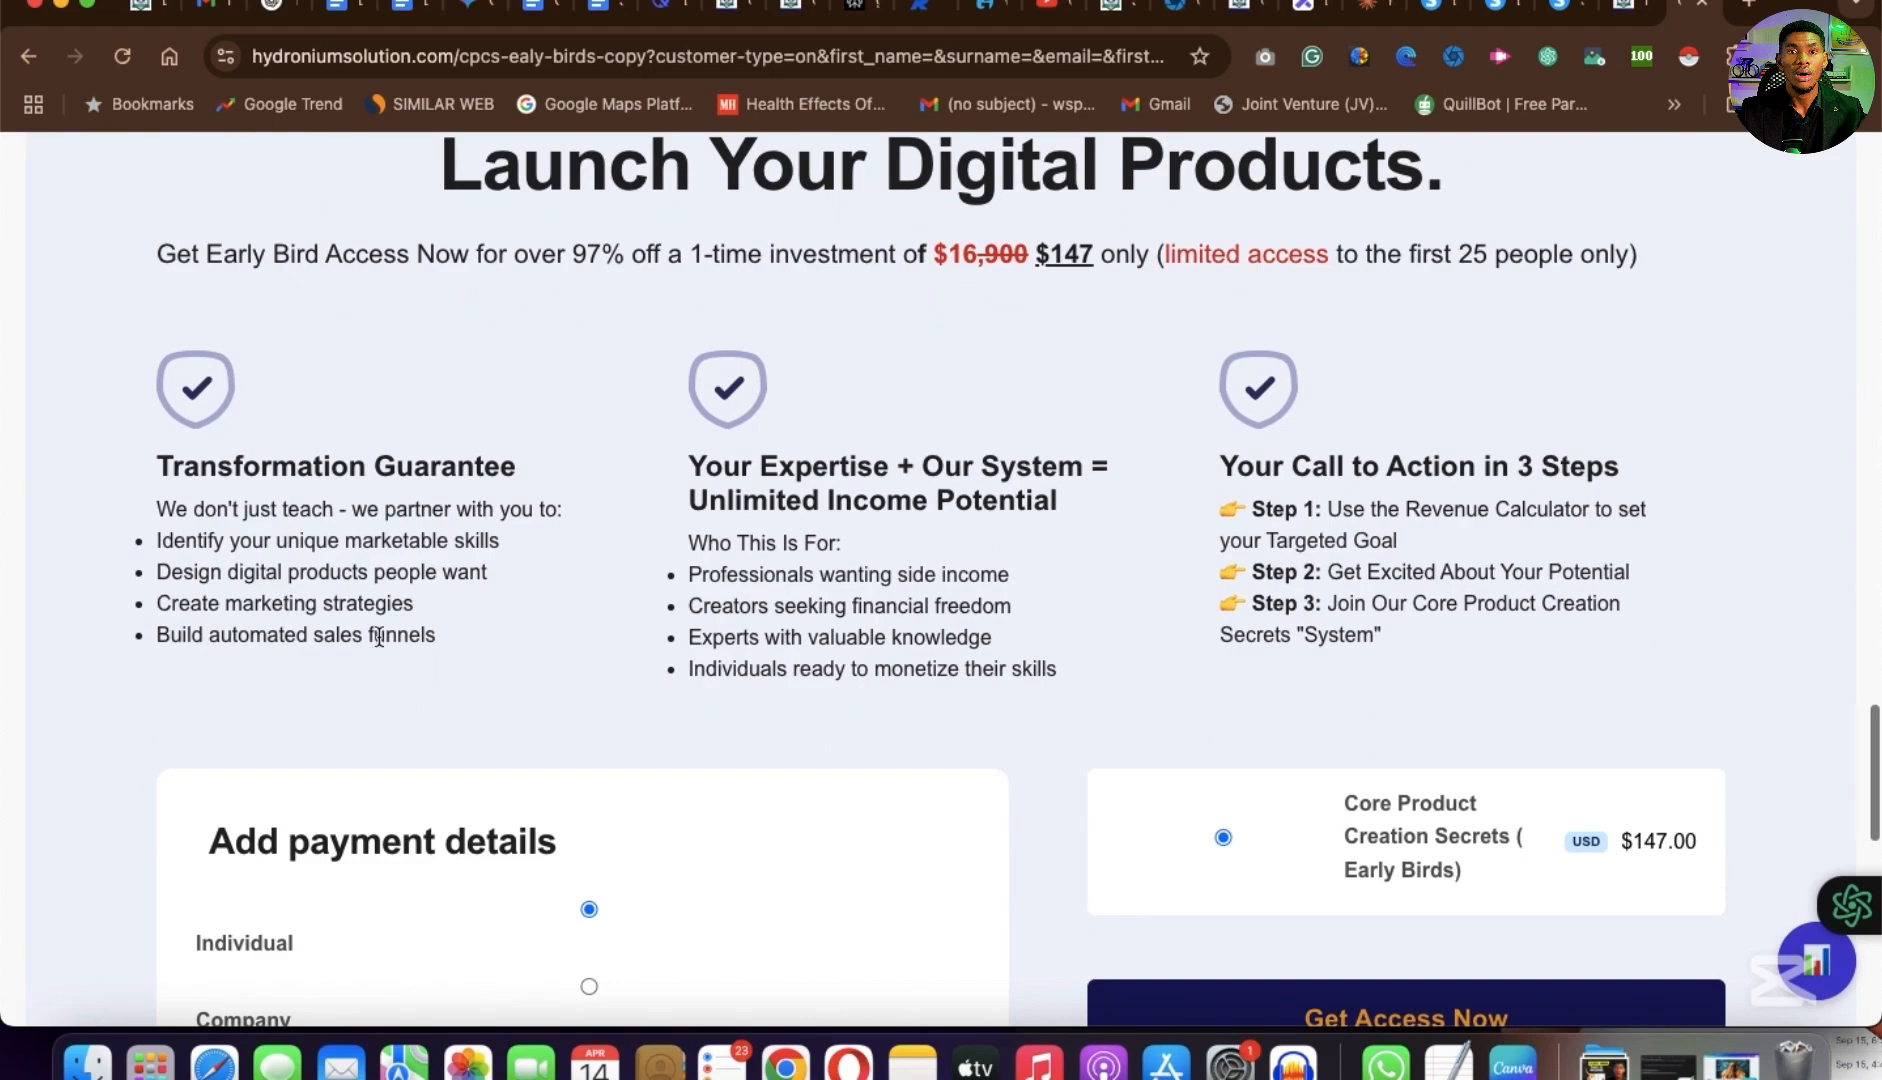
{"action": "scroll", "coordinate": [890, 556], "scroll_direction": "up", "scroll_amount": 20}
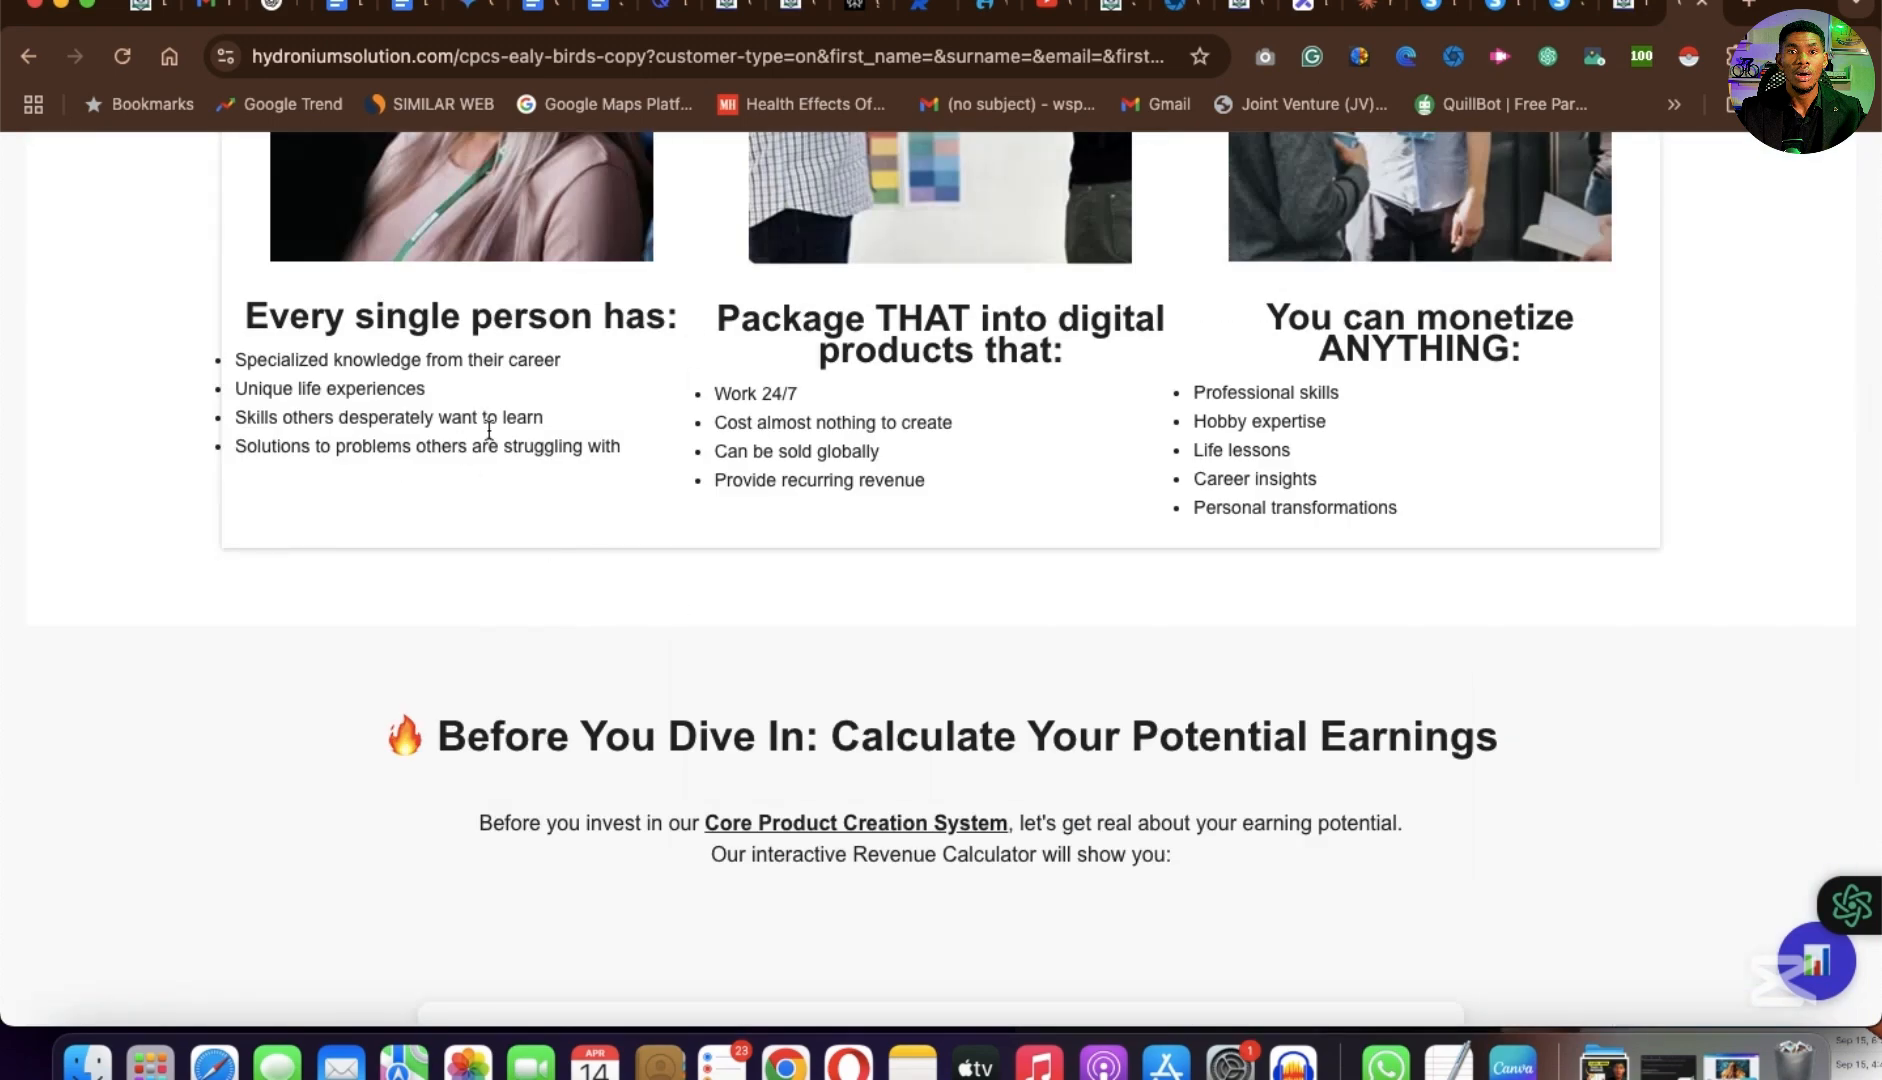
{"action": "scroll", "coordinate": [1105, 500], "scroll_direction": "down", "scroll_amount": 10}
Go to the squeeze page being edited and review its three image columns, their bulleted lists and the logo row below.
{"action": "left_click", "coordinate": [1493, 12]}
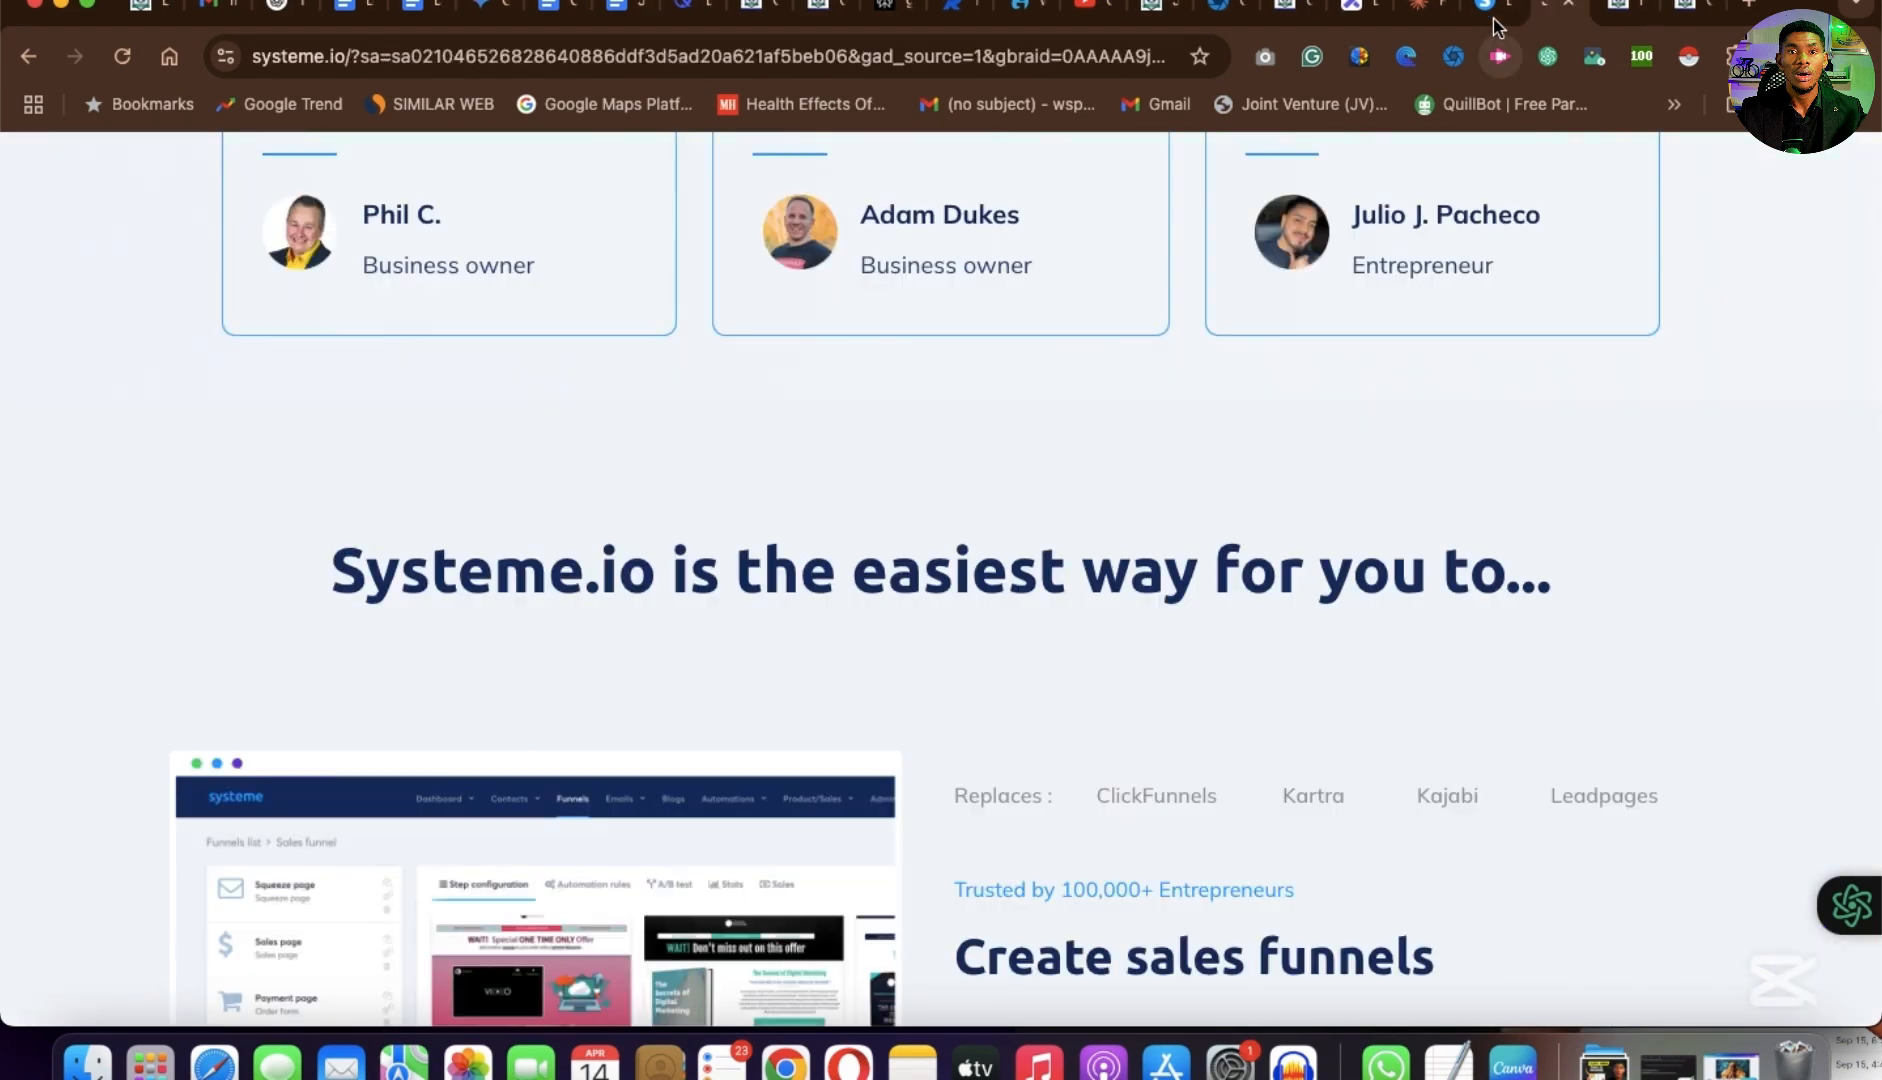
{"action": "left_click", "coordinate": [1493, 12]}
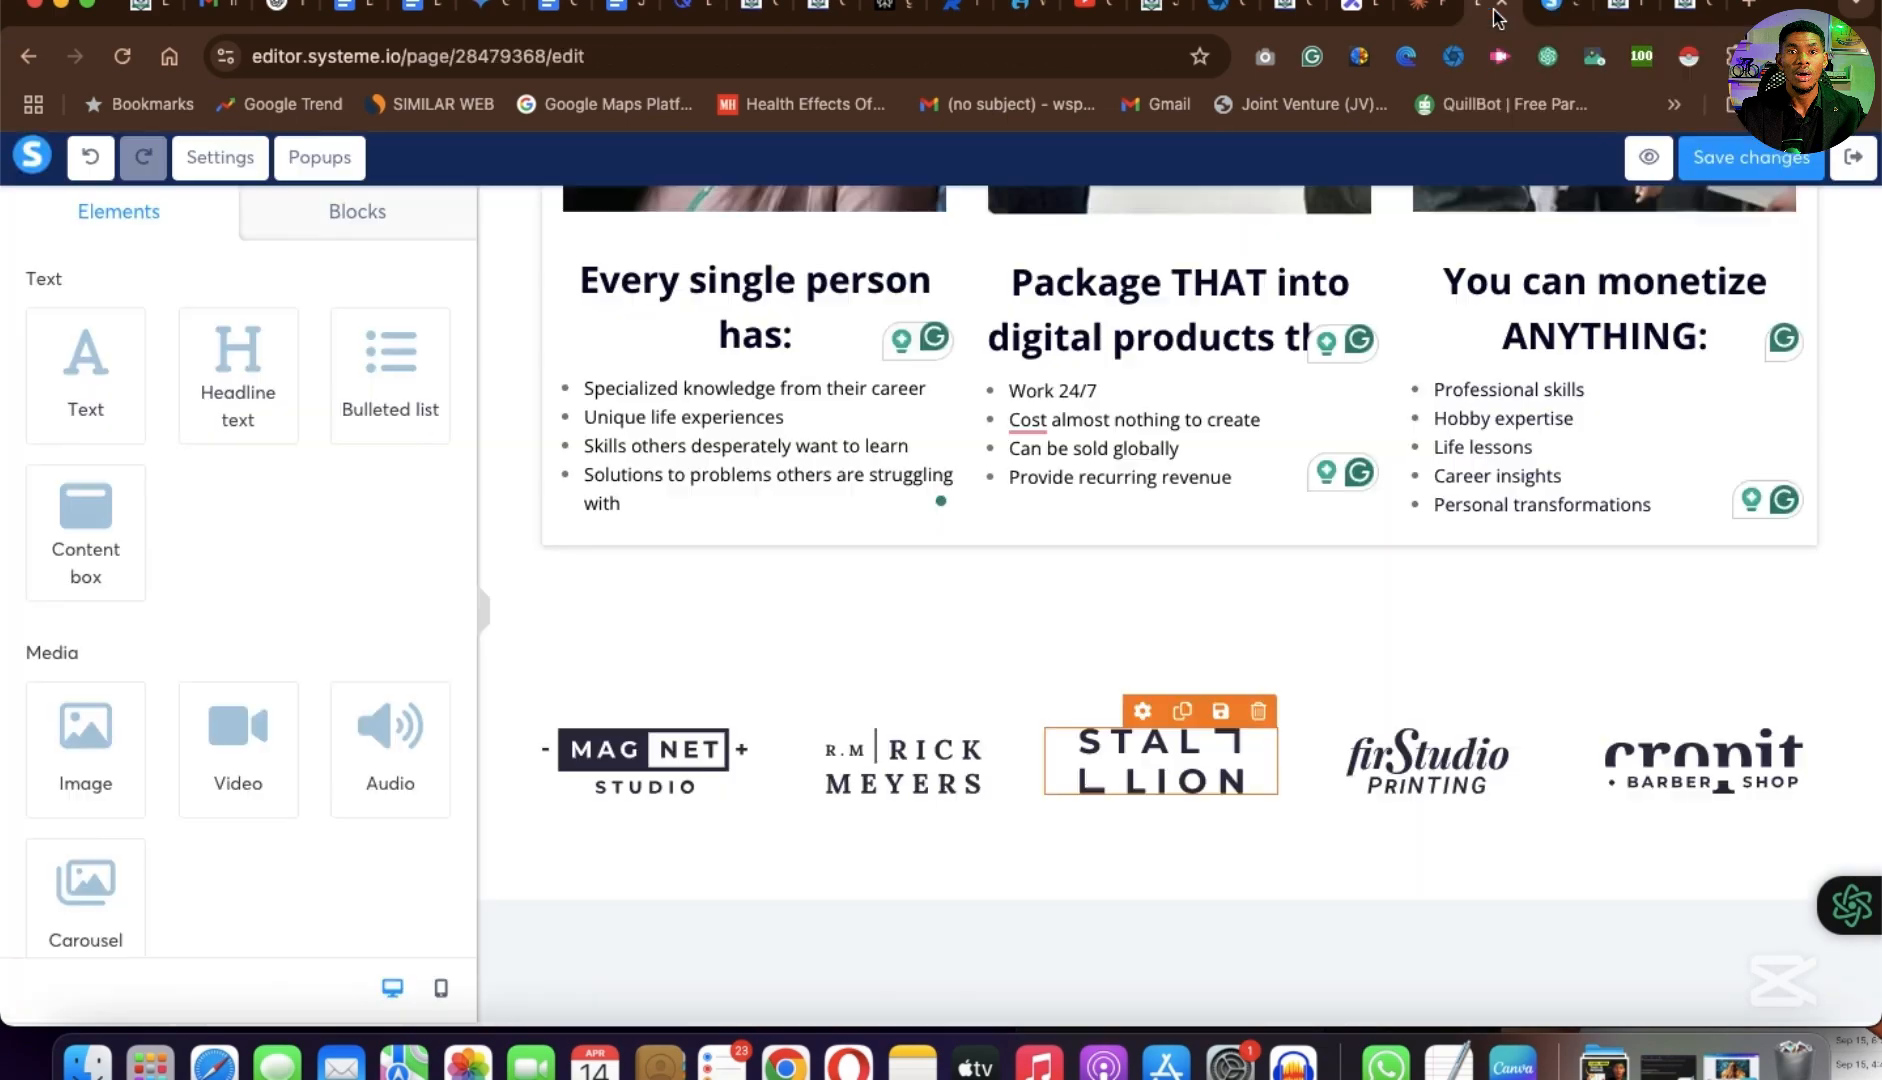
{"action": "scroll", "coordinate": [1283, 500], "scroll_direction": "up", "scroll_amount": 6}
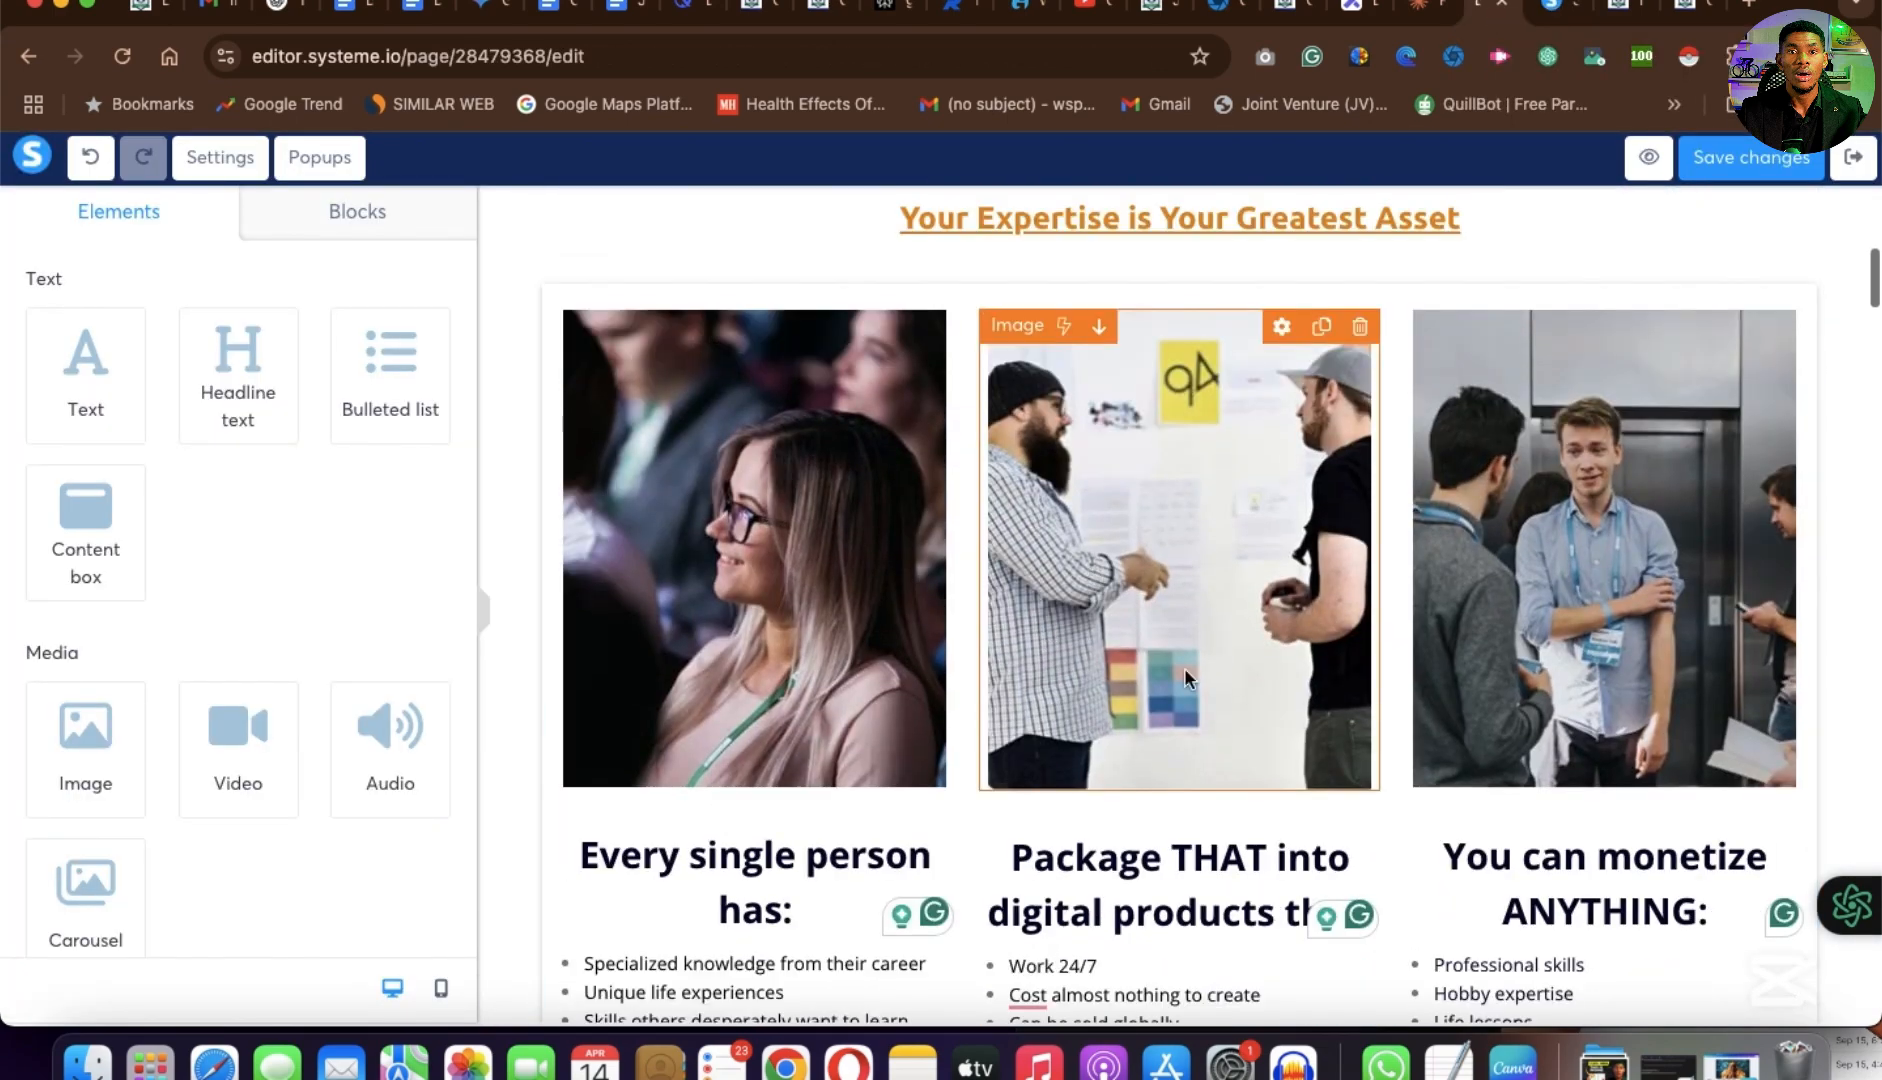
{"action": "scroll", "coordinate": [1186, 690], "scroll_direction": "down", "scroll_amount": 5}
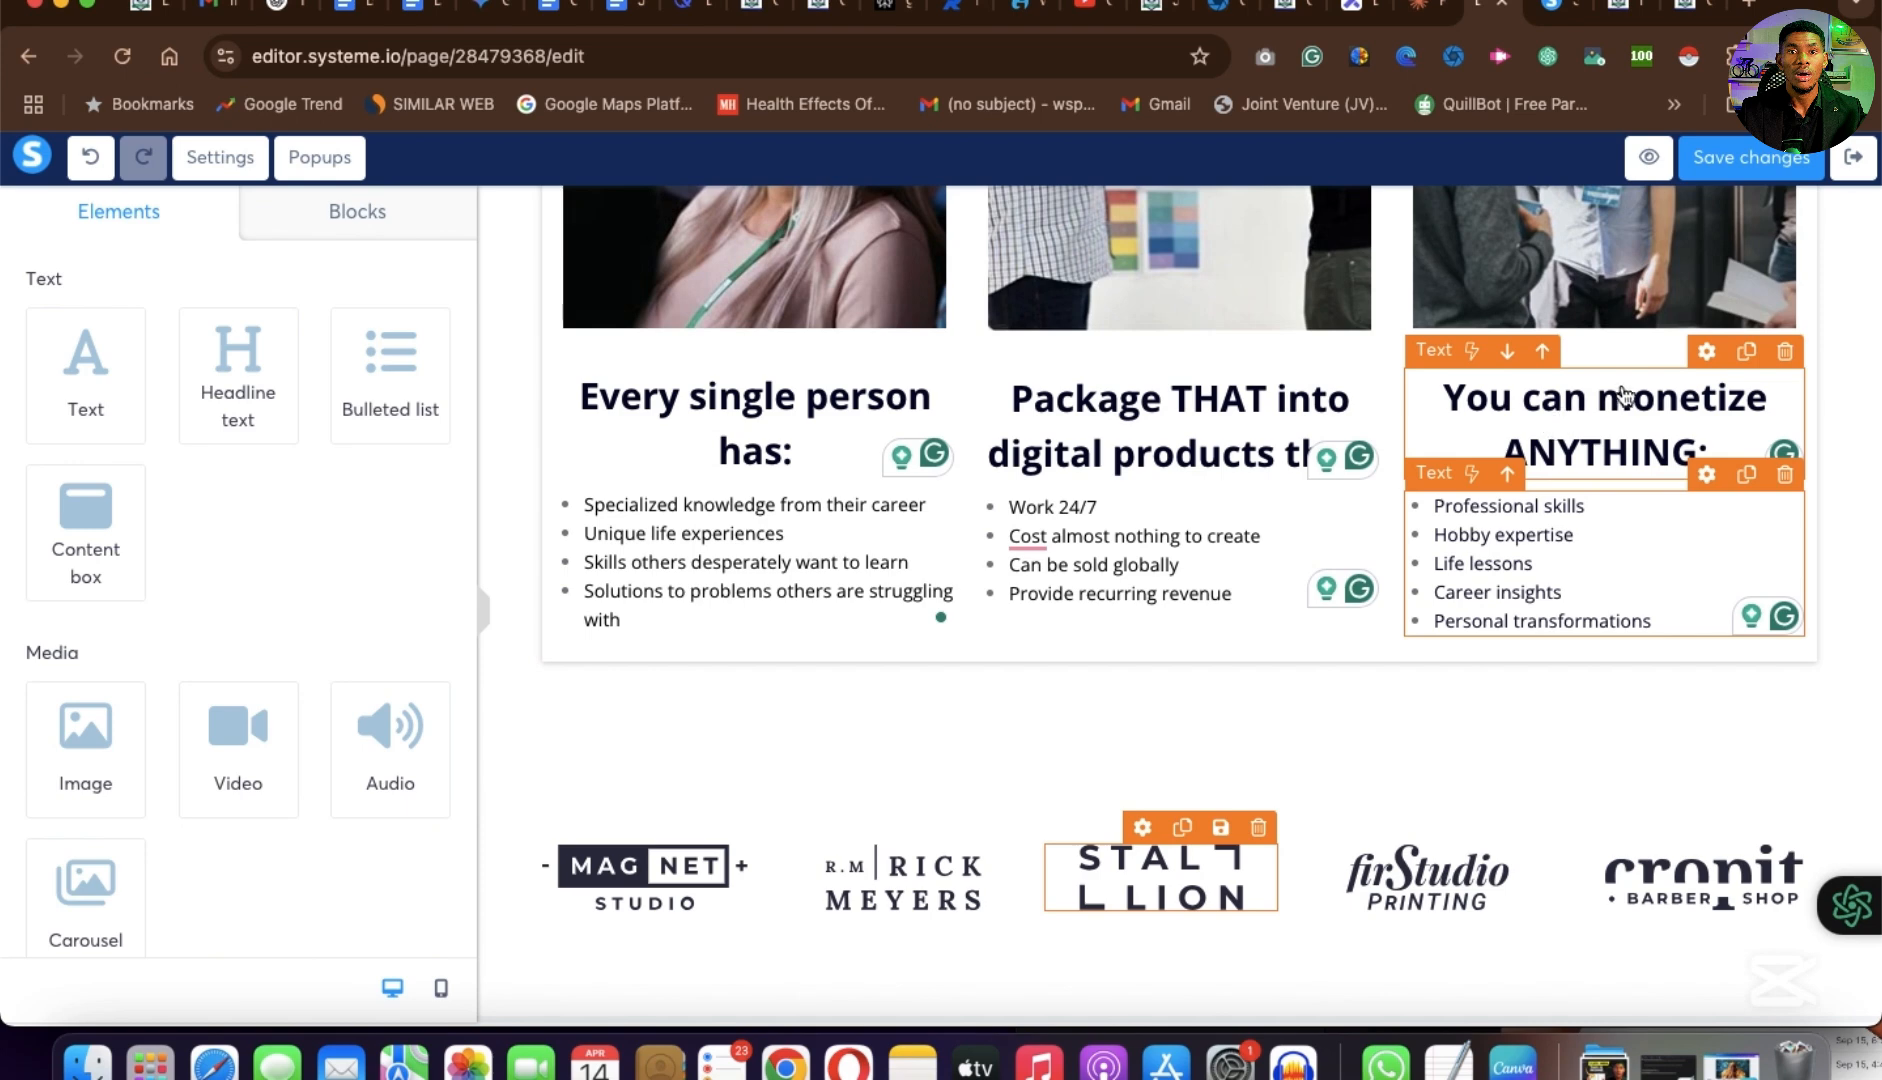
Return to the example page's editor and examine the area from the revenue calculator down to the "Try Core Product Creation Secrets Today" headline.
{"action": "left_click", "coordinate": [1745, 357]}
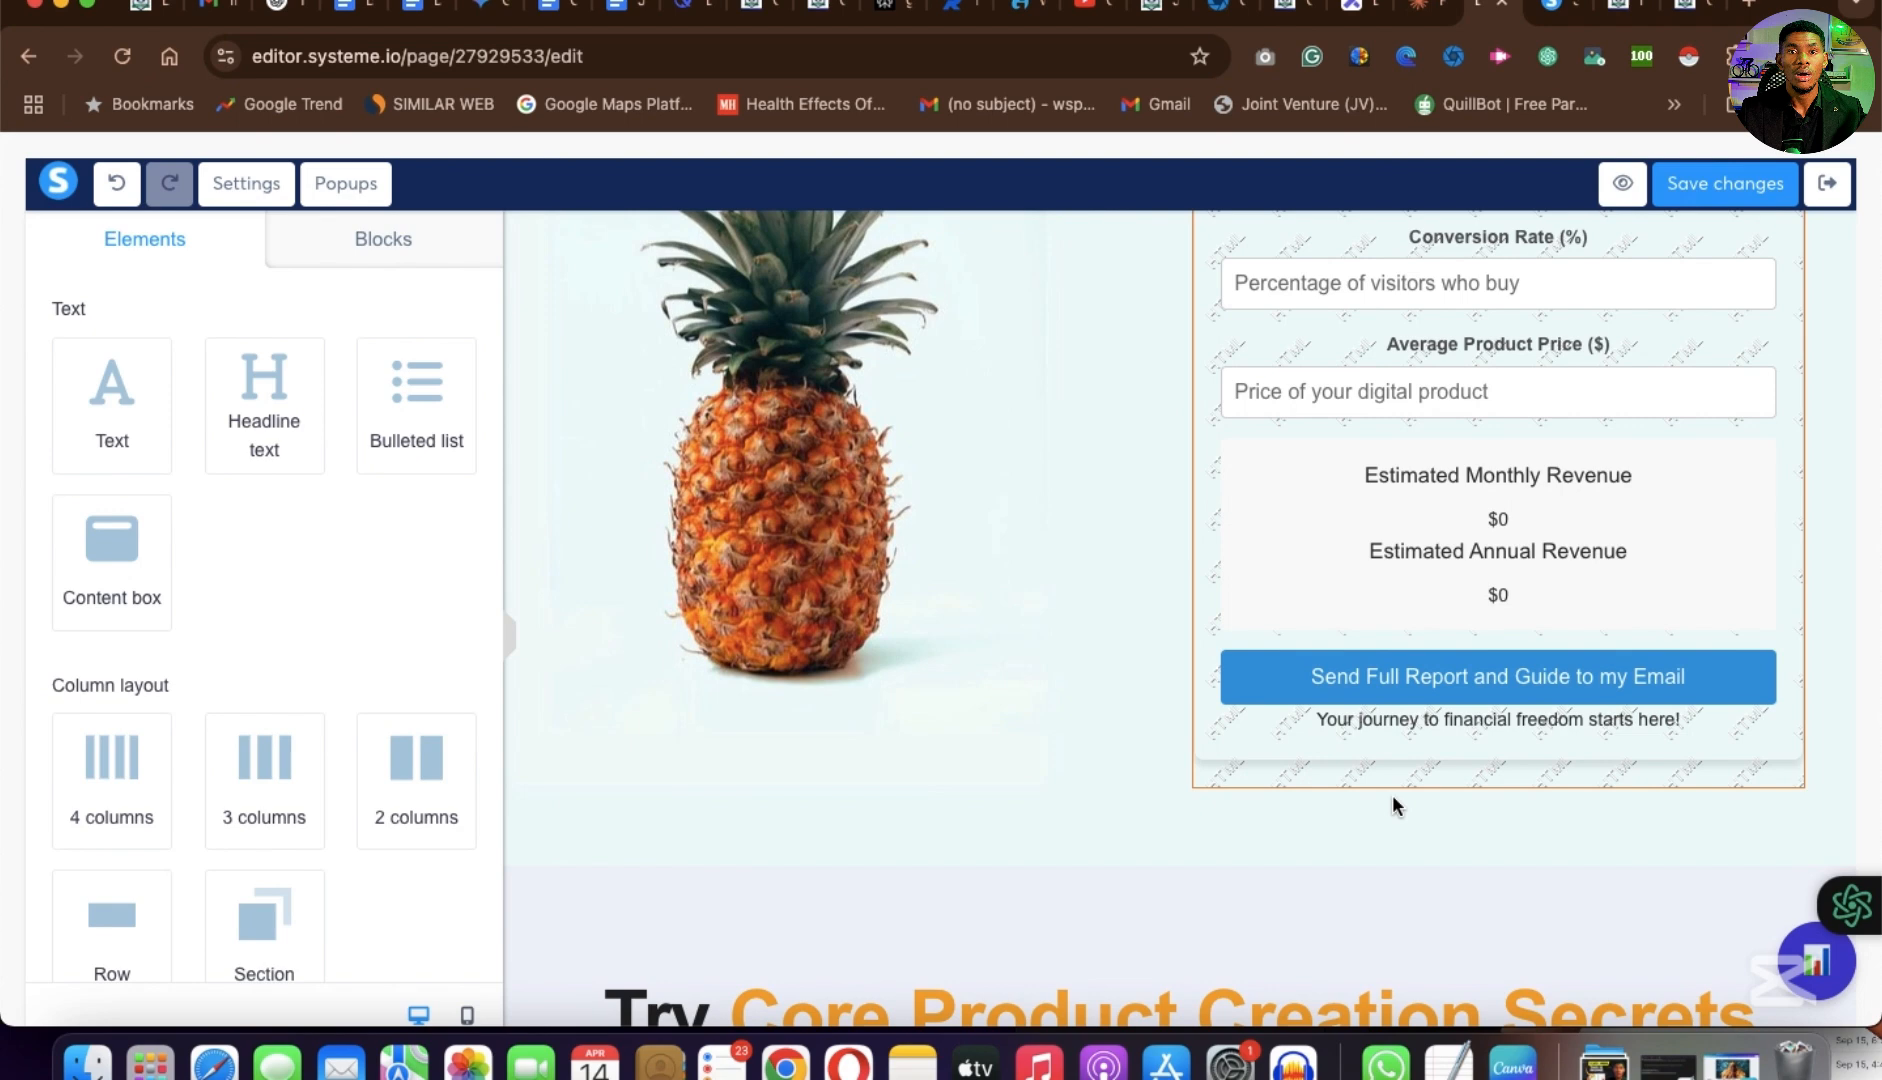
{"action": "scroll", "coordinate": [1396, 806], "scroll_direction": "down", "scroll_amount": 4}
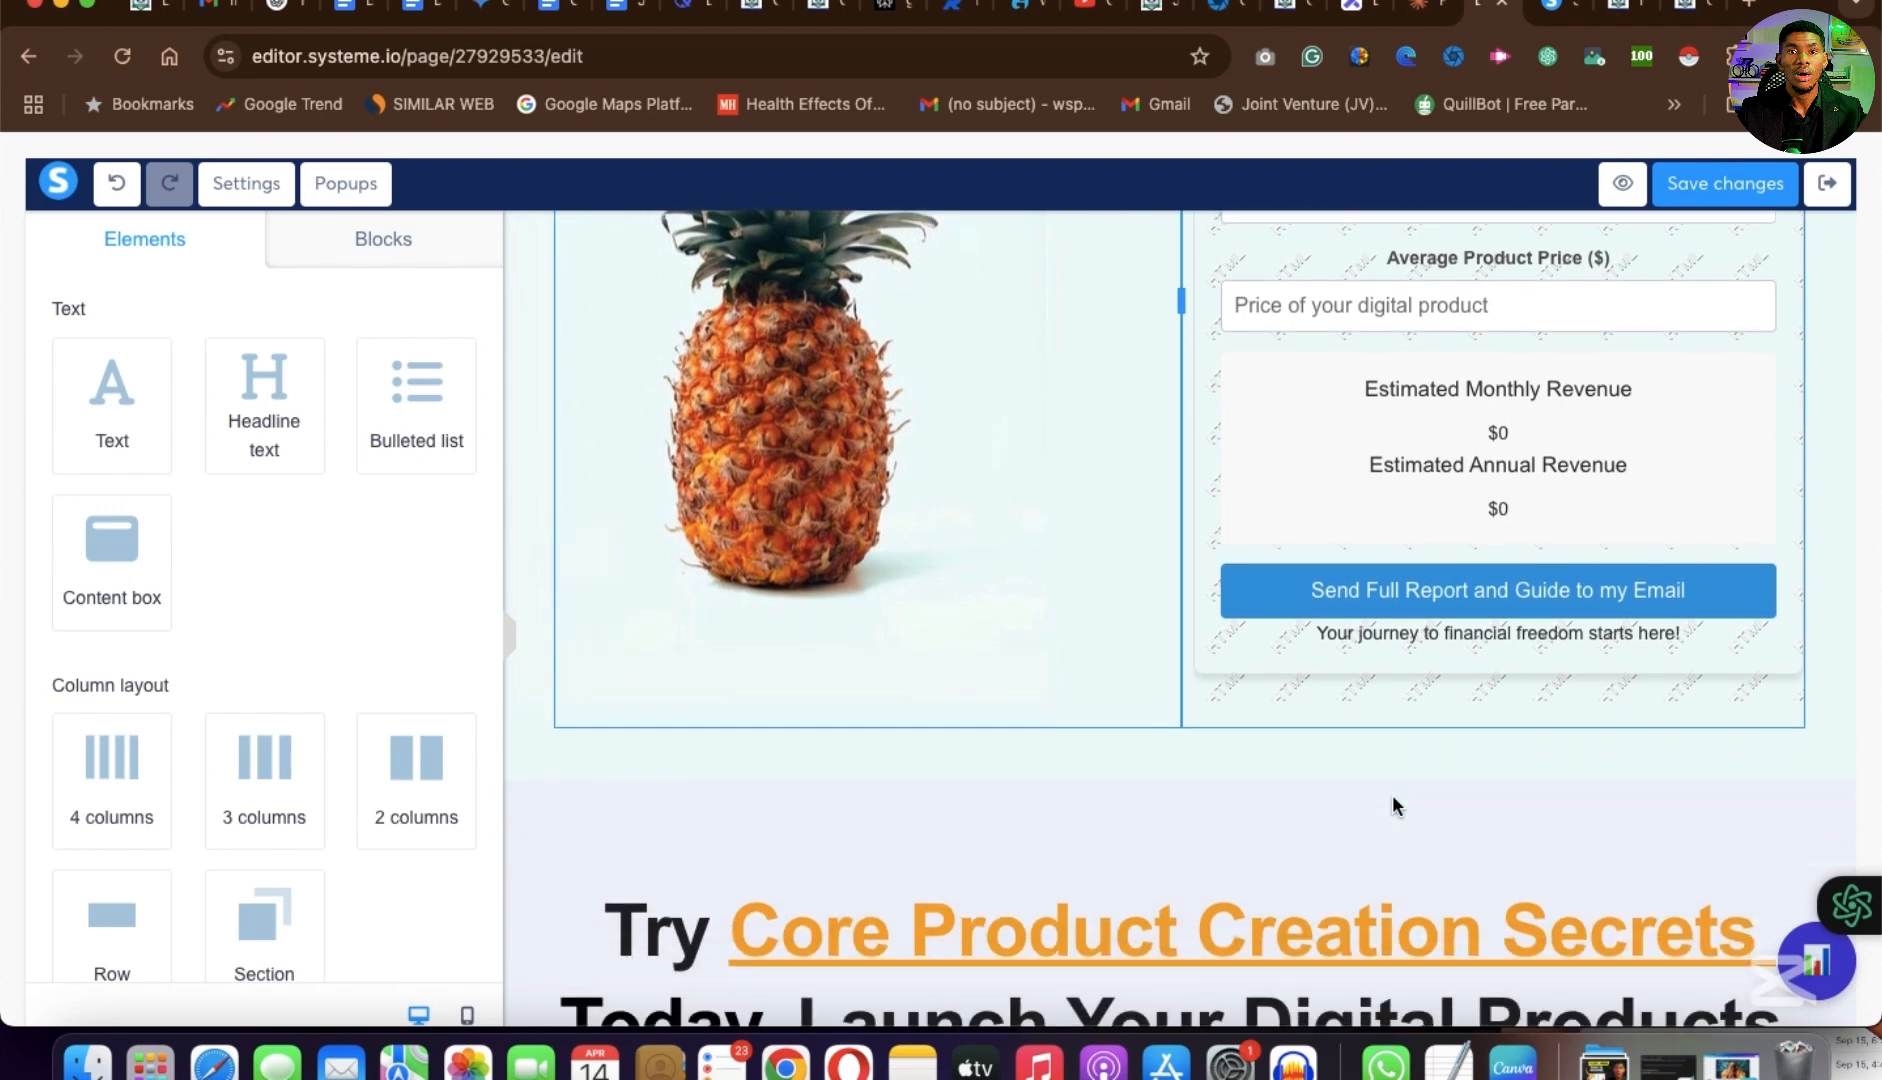
{"action": "scroll", "coordinate": [1396, 806], "scroll_direction": "up", "scroll_amount": 3}
{"action": "scroll", "coordinate": [1396, 806], "scroll_direction": "down", "scroll_amount": 2}
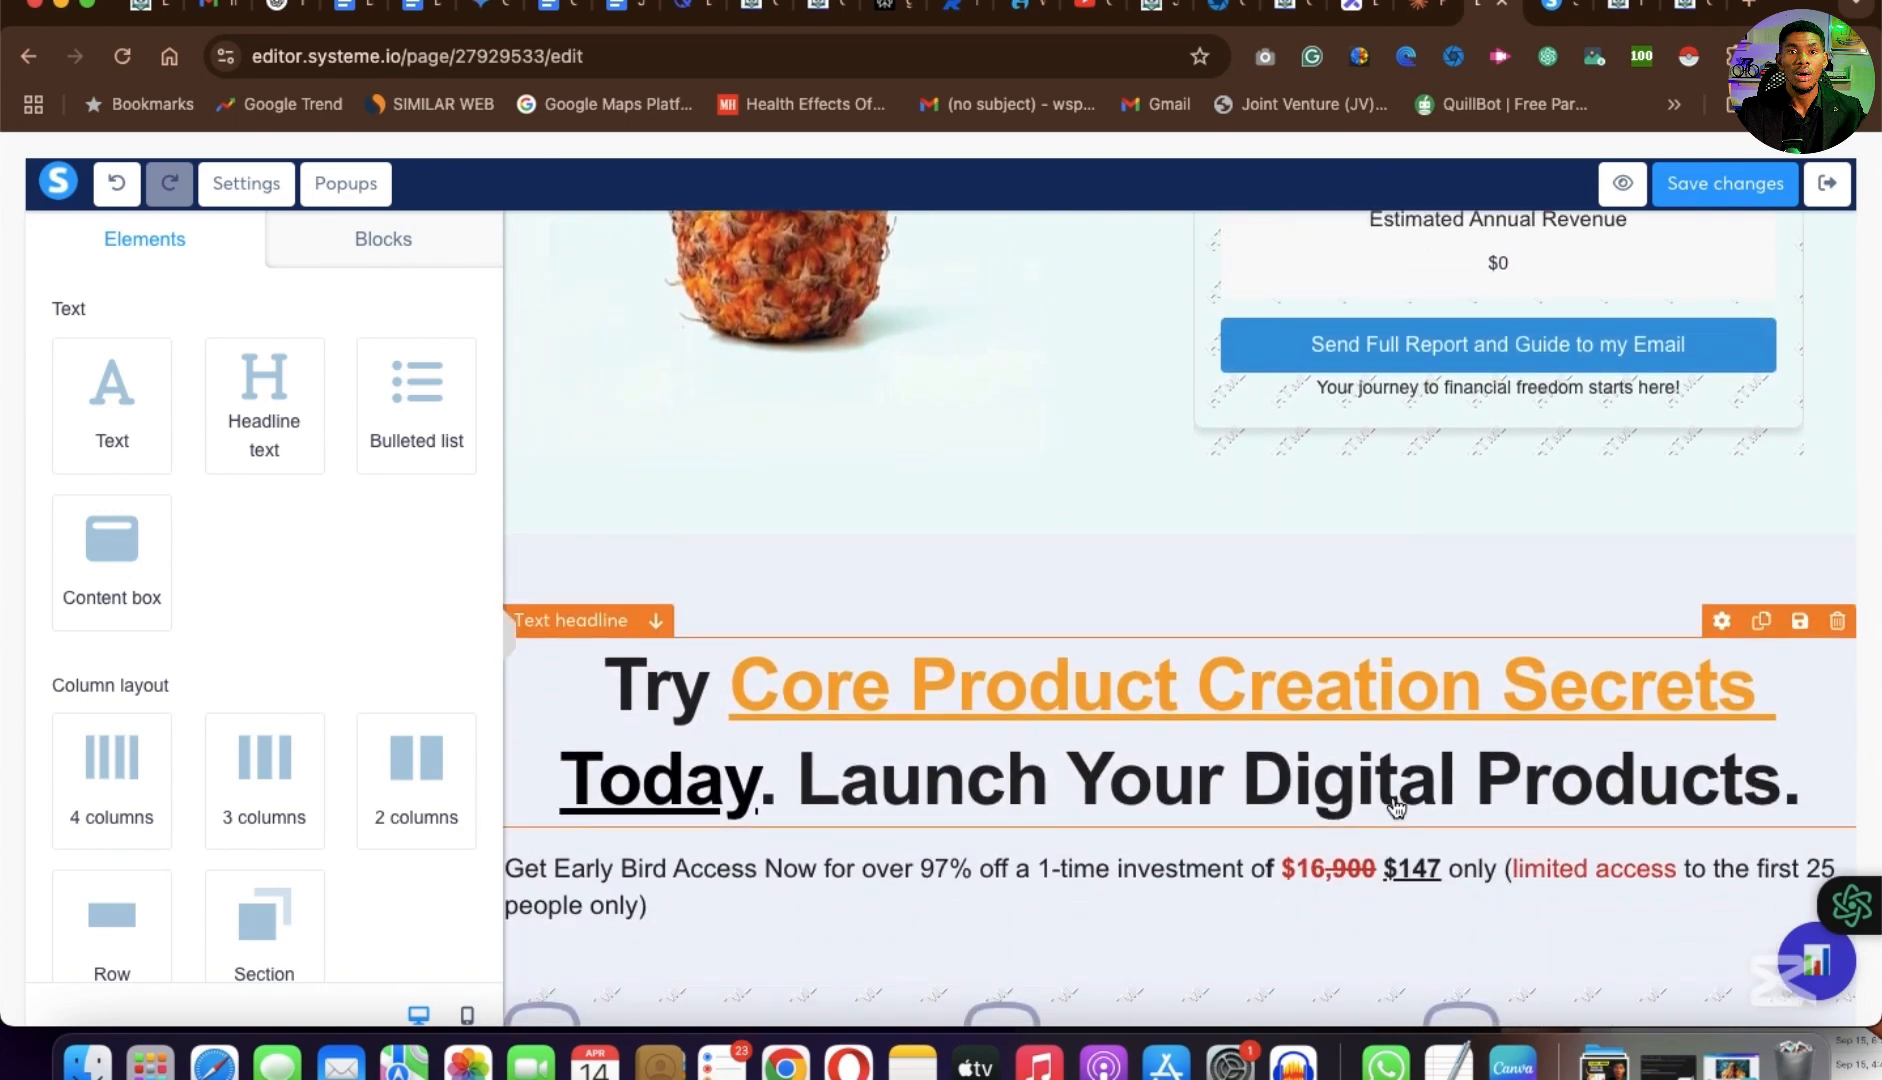
{"action": "scroll", "coordinate": [1396, 806], "scroll_direction": "up", "scroll_amount": 3}
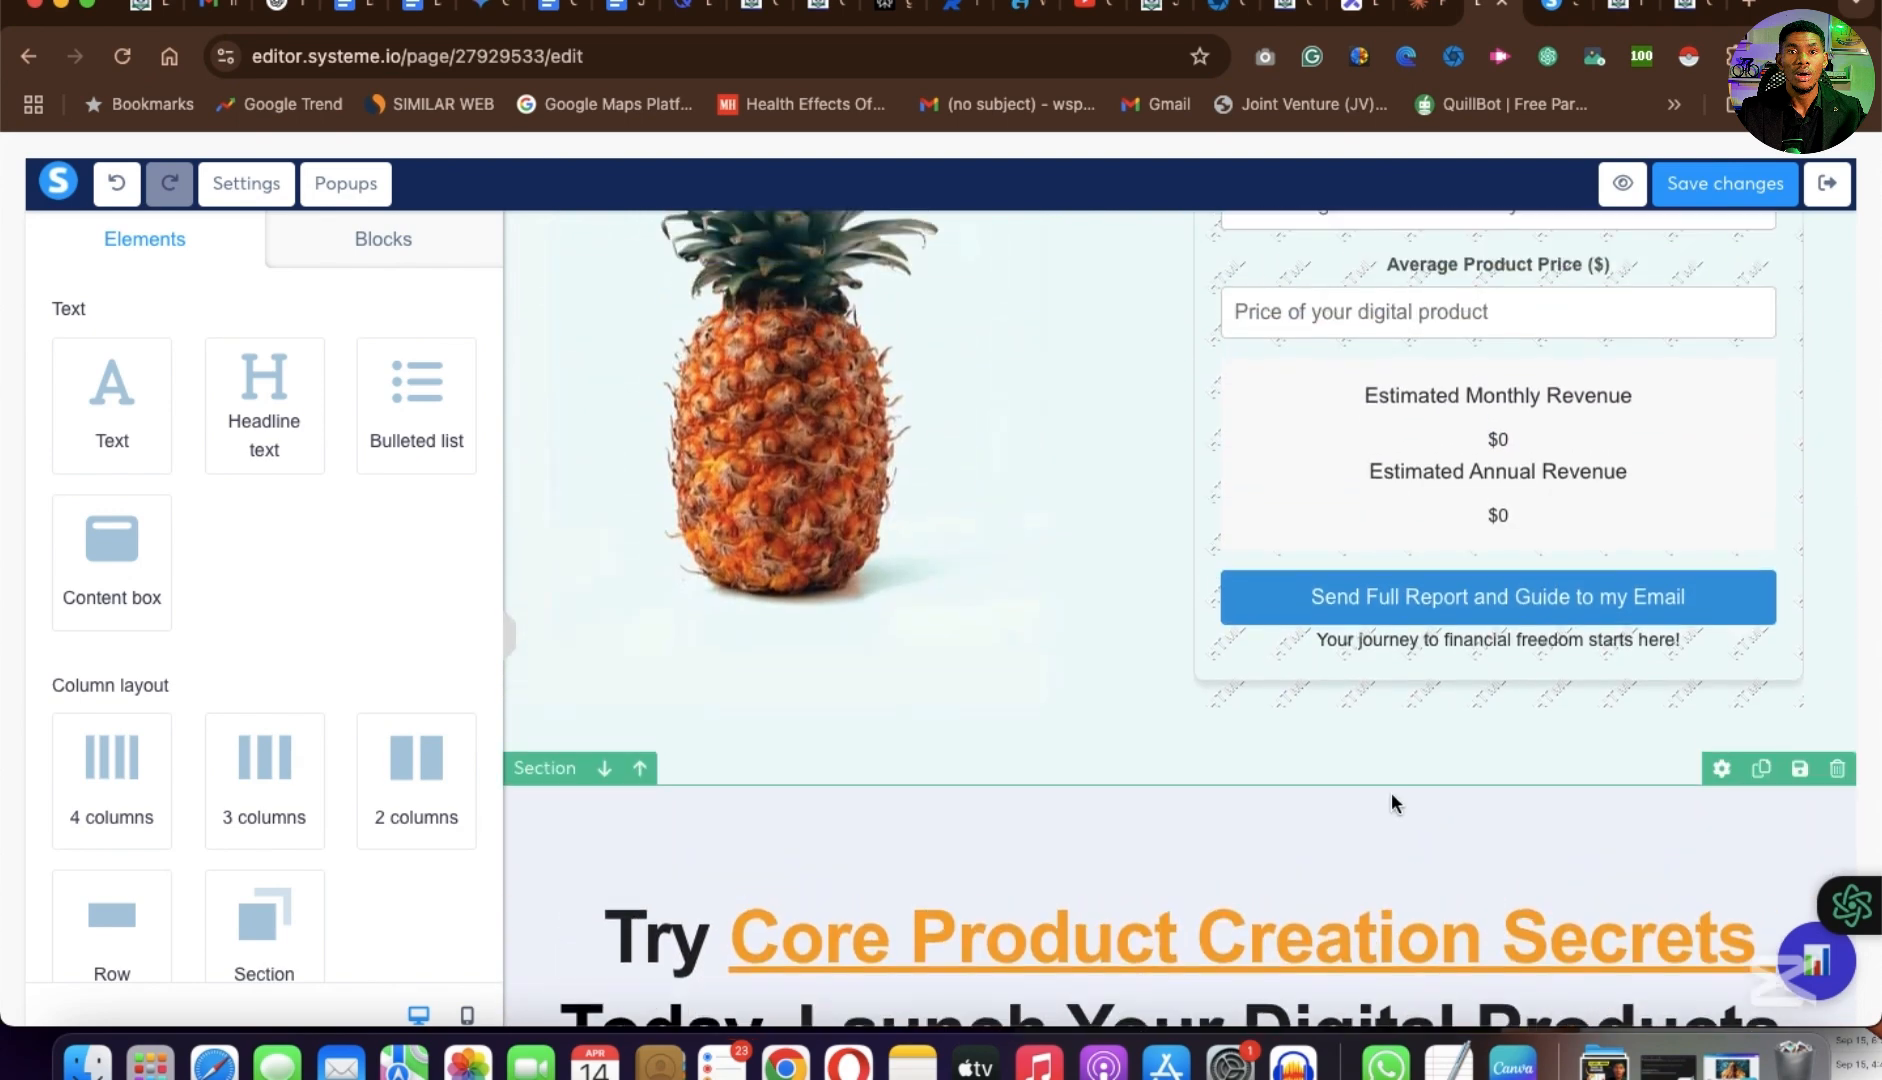
{"action": "scroll", "coordinate": [1390, 798], "scroll_direction": "up", "scroll_amount": 1}
{"action": "scroll", "coordinate": [1231, 873], "scroll_direction": "down", "scroll_amount": 3}
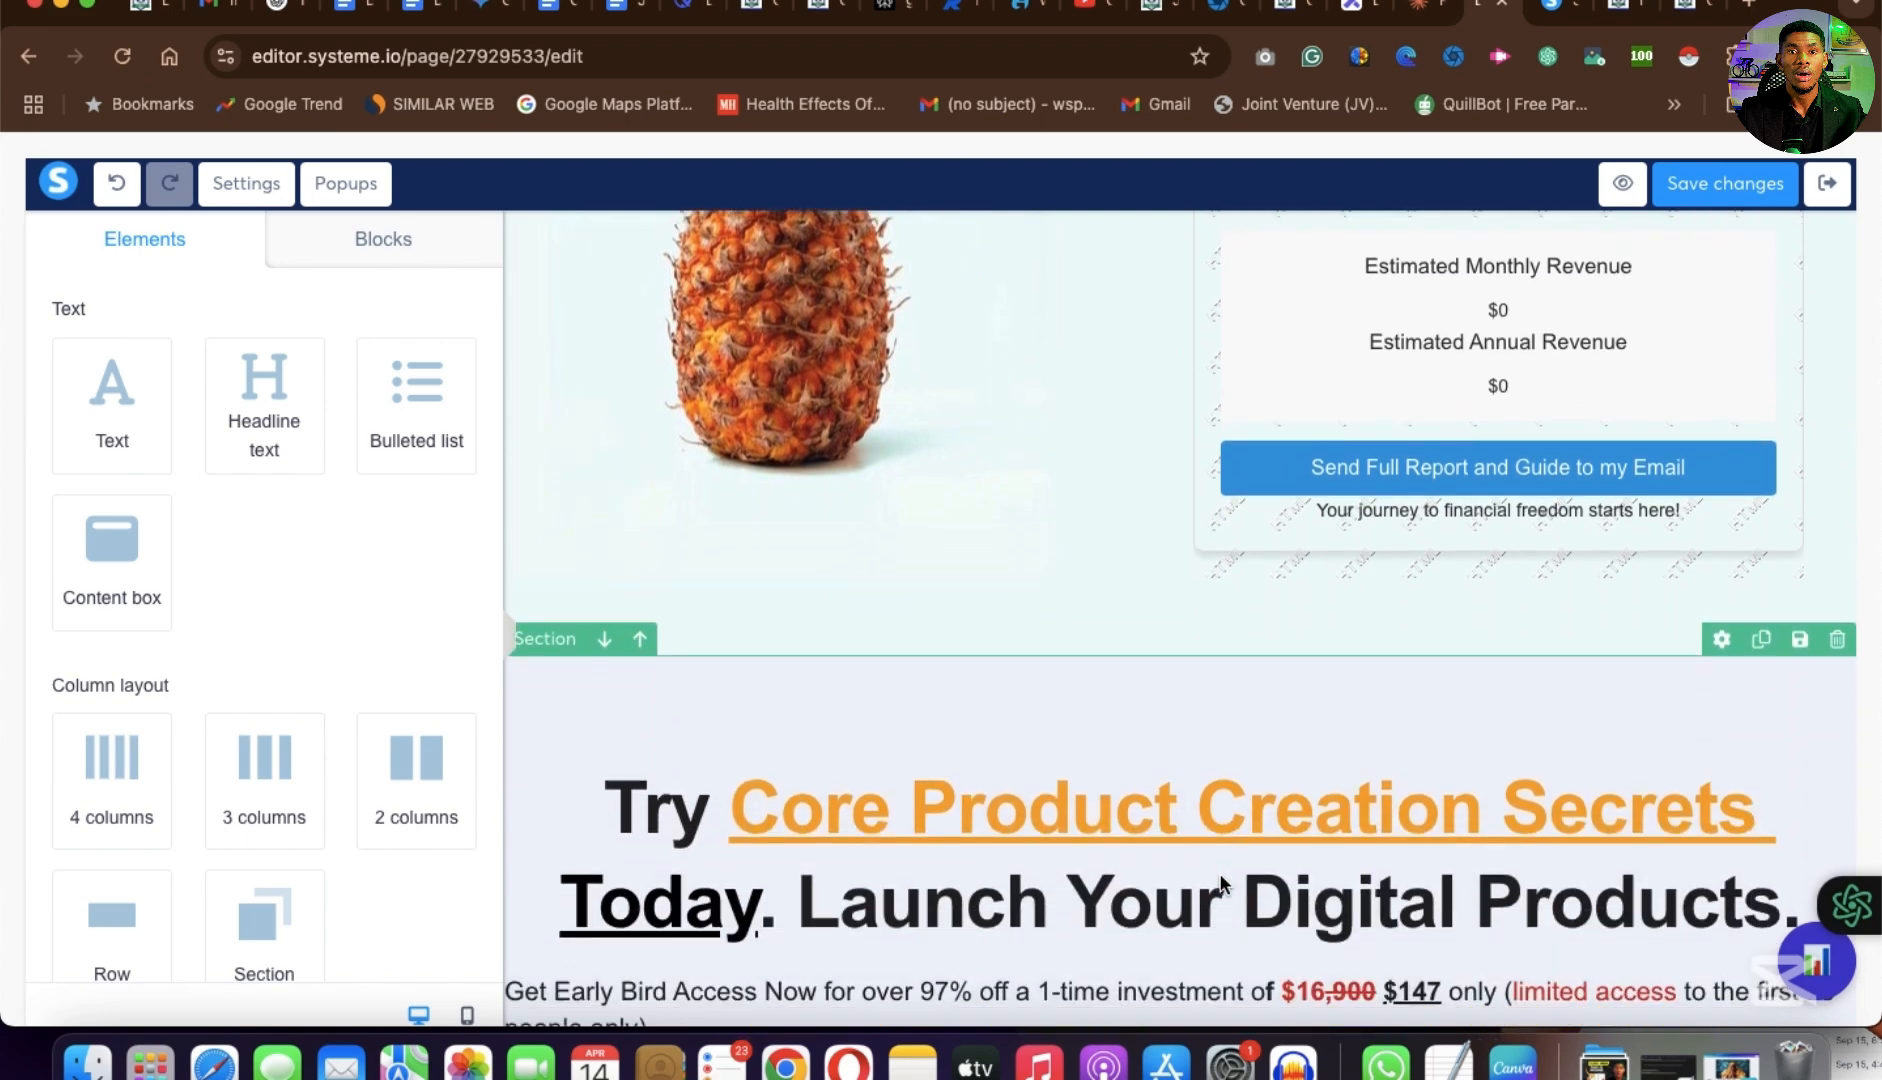
{"action": "scroll", "coordinate": [1220, 883], "scroll_direction": "down", "scroll_amount": 2}
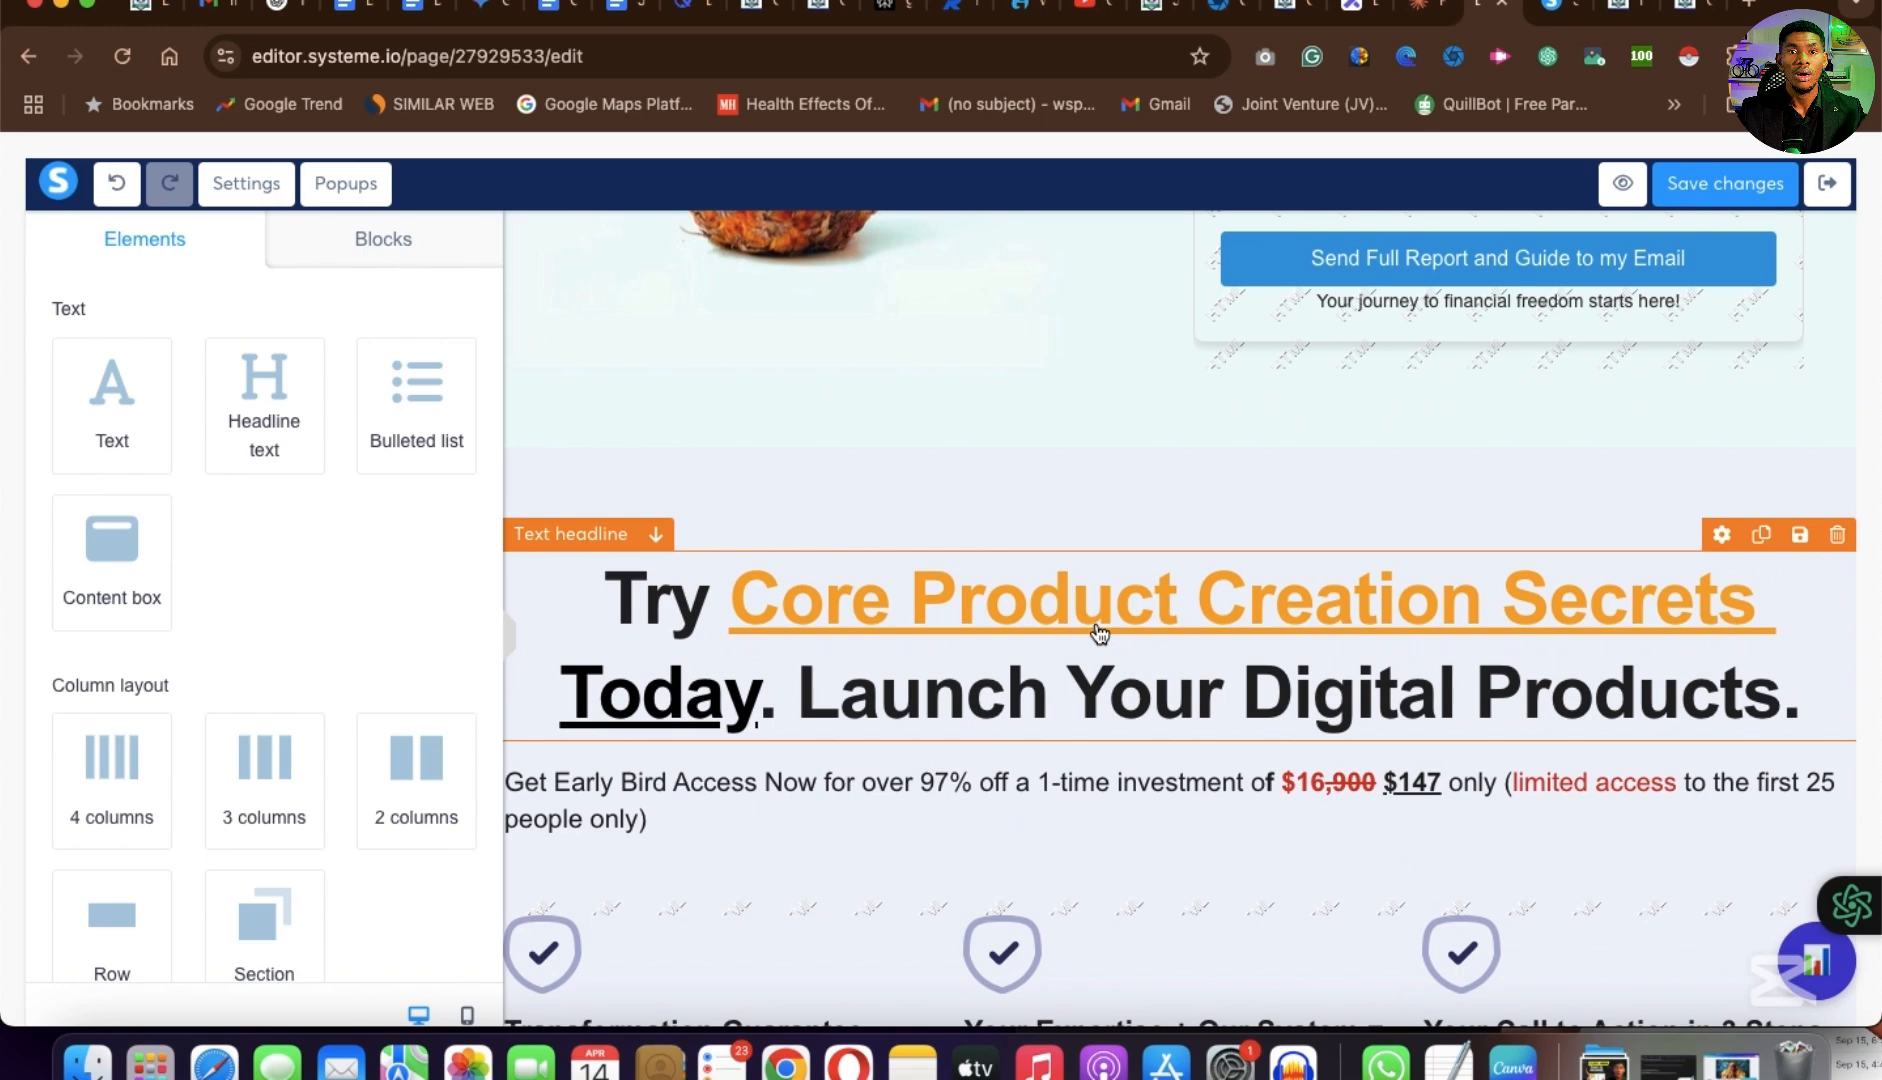
Insert a Headline text element directly above the "Try Core Product Creation Secrets Today" headline.
{"action": "left_click", "coordinate": [1019, 636]}
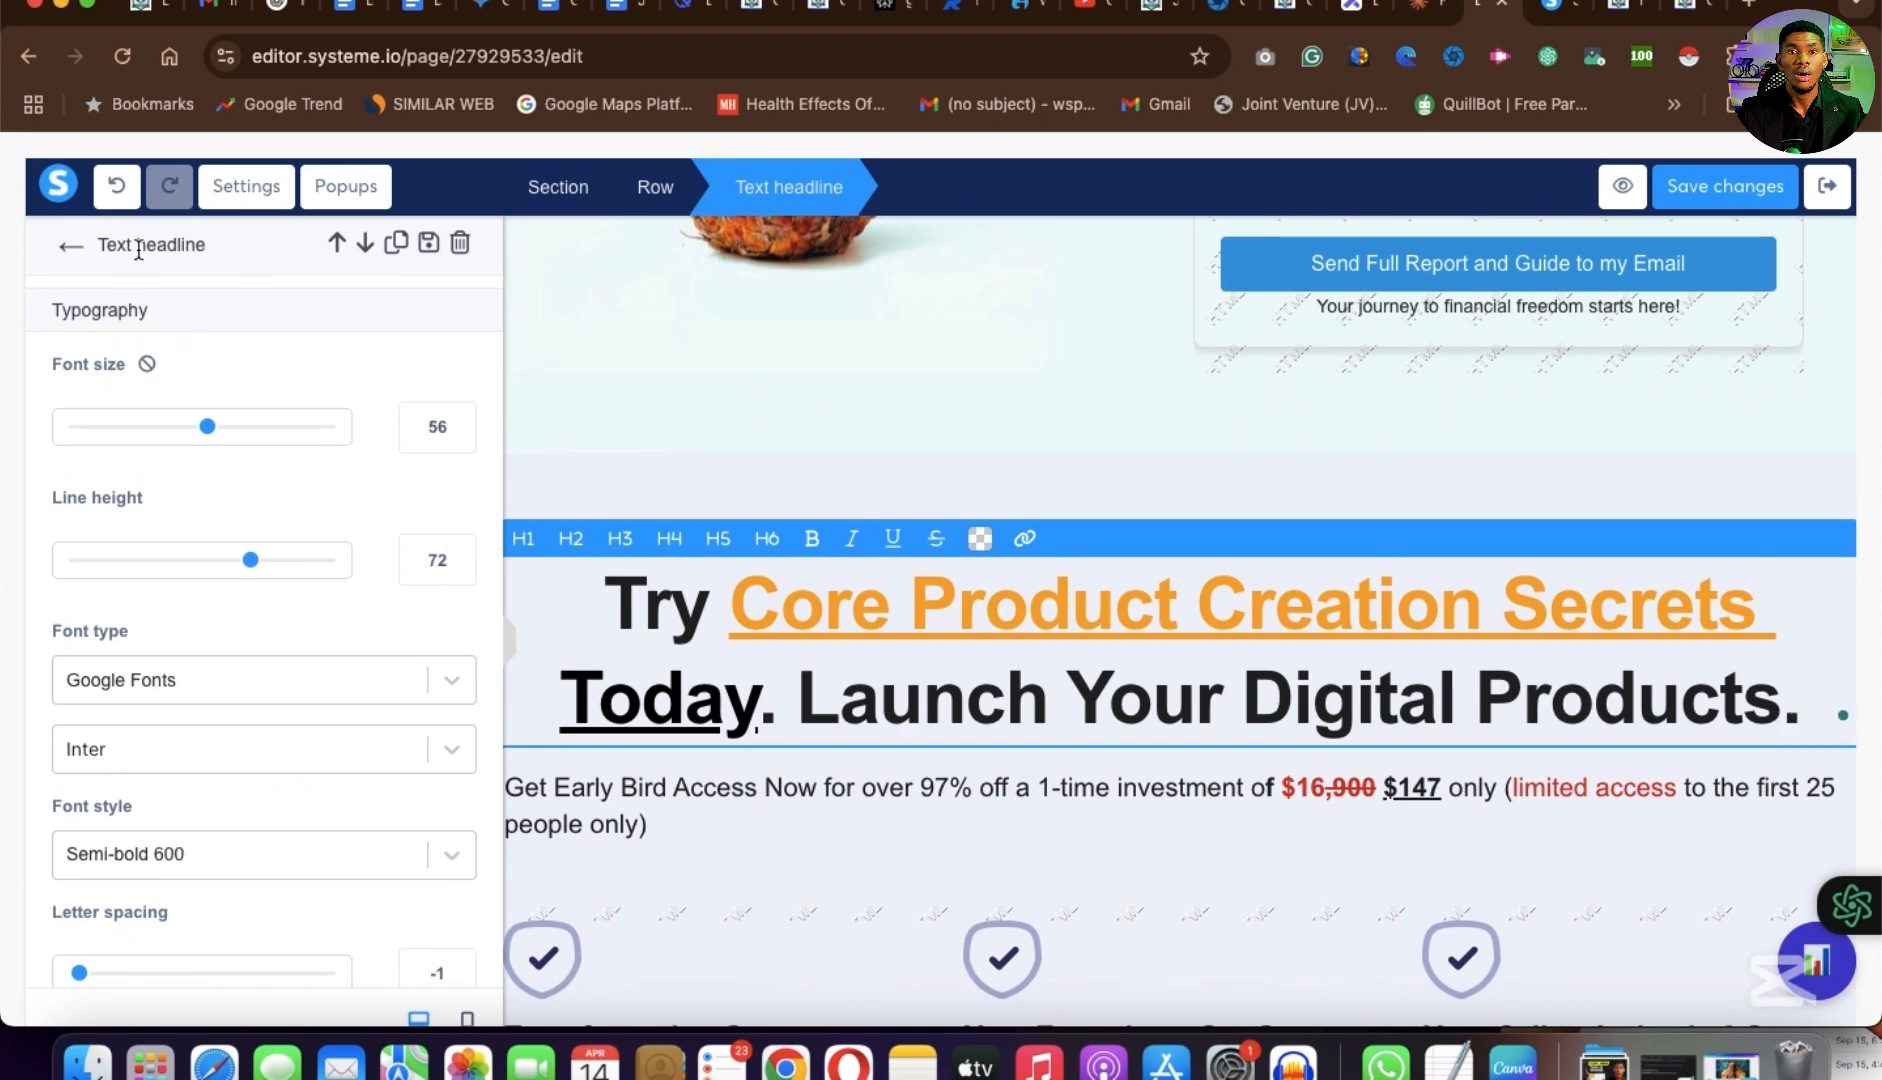
{"action": "left_click", "coordinate": [1071, 665]}
{"action": "left_click", "coordinate": [67, 246]}
{"action": "left_click_drag", "start_coordinate": [258, 392], "coordinate": [1276, 537]}
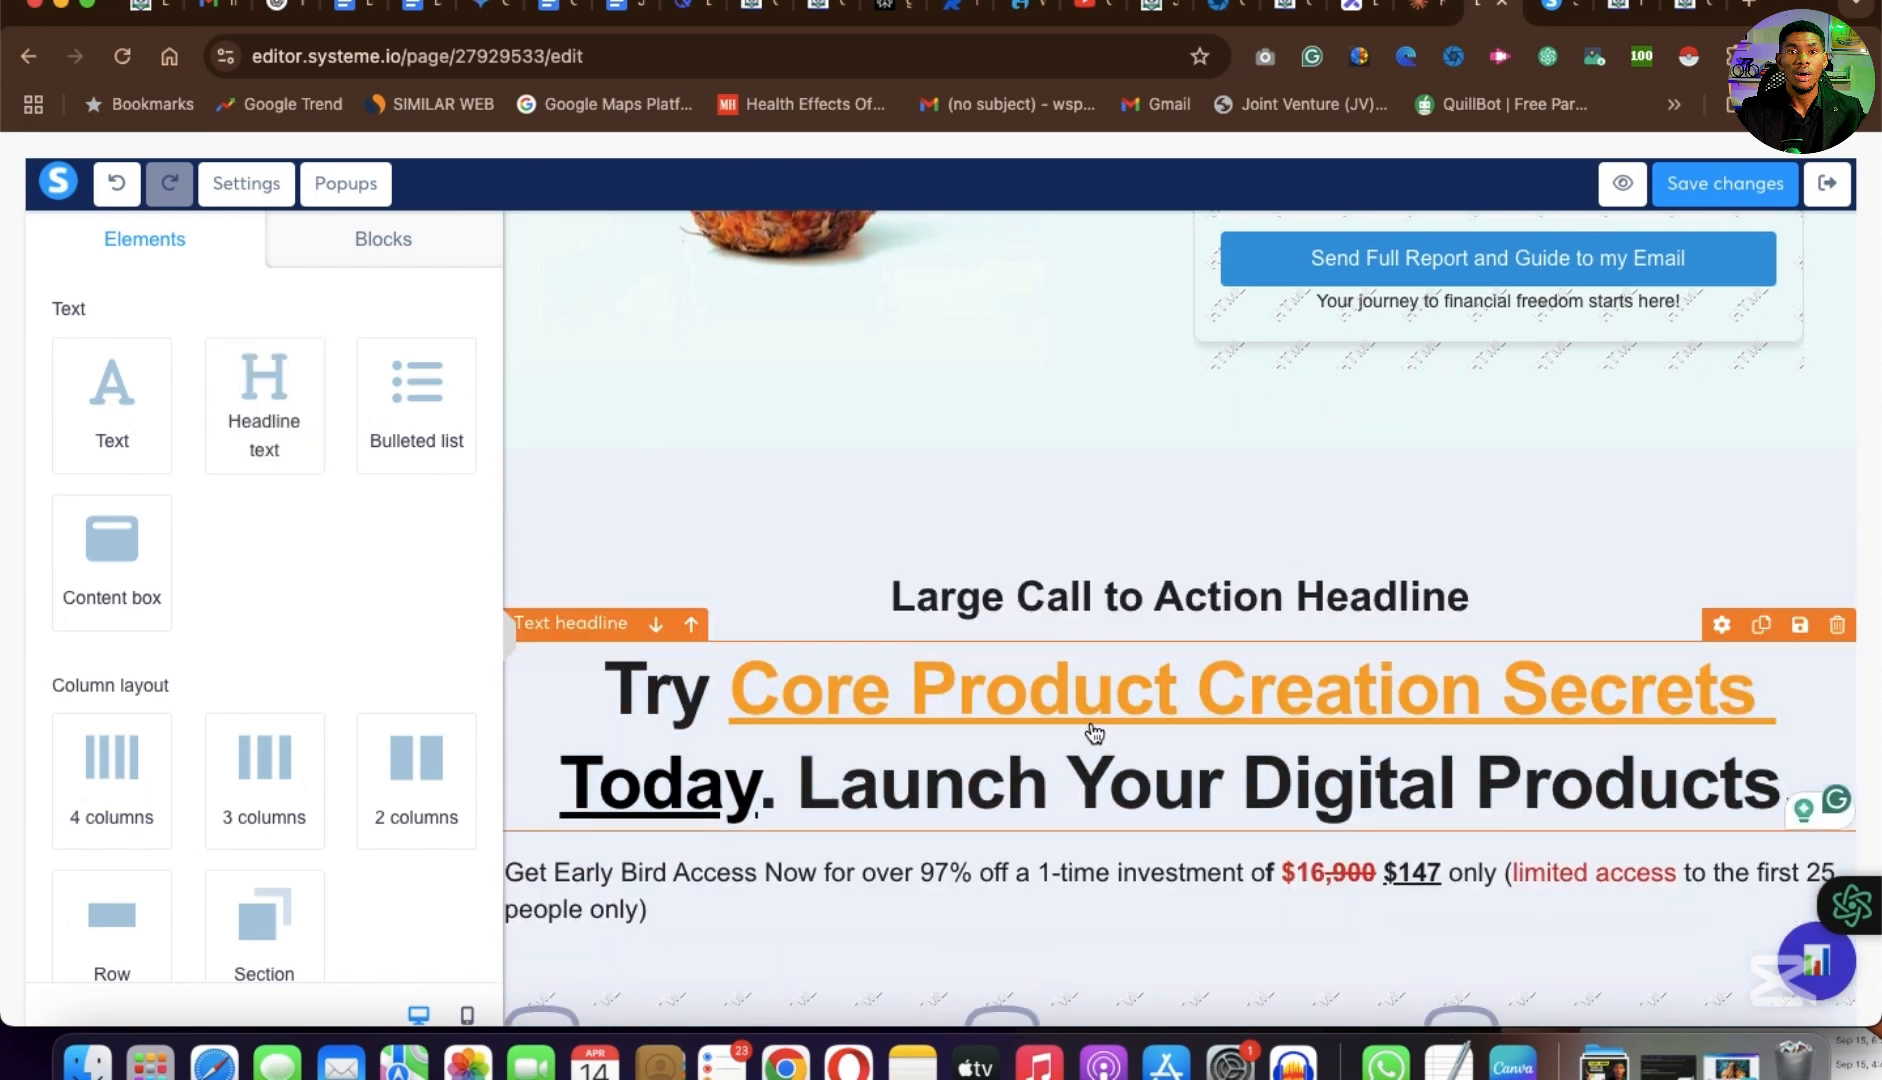
Replace the new headline's placeholder with the copied text "Try Core Product Creation Secrets Today. Launch Your Digital Products.".
{"action": "triple_click", "coordinate": [1094, 733]}
{"action": "left_click", "coordinate": [1117, 597]}
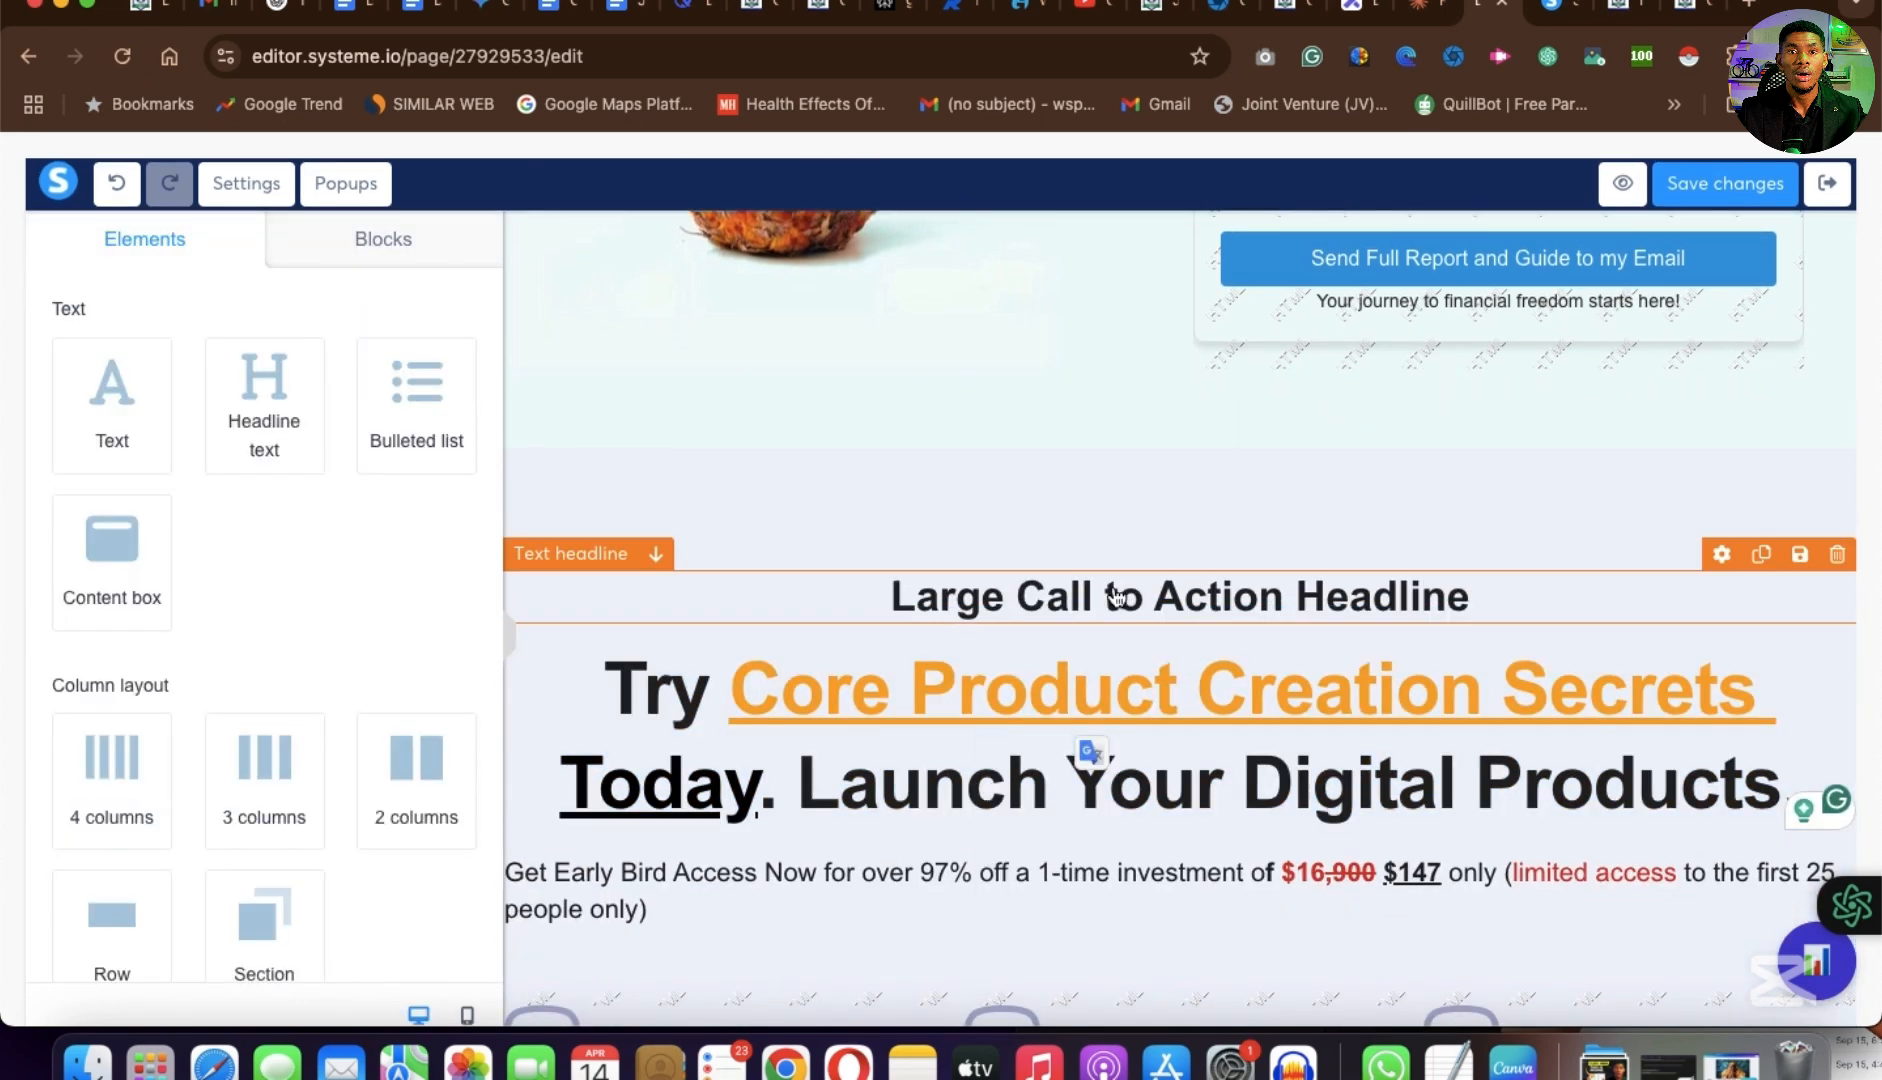
{"action": "double_click", "coordinate": [1117, 597]}
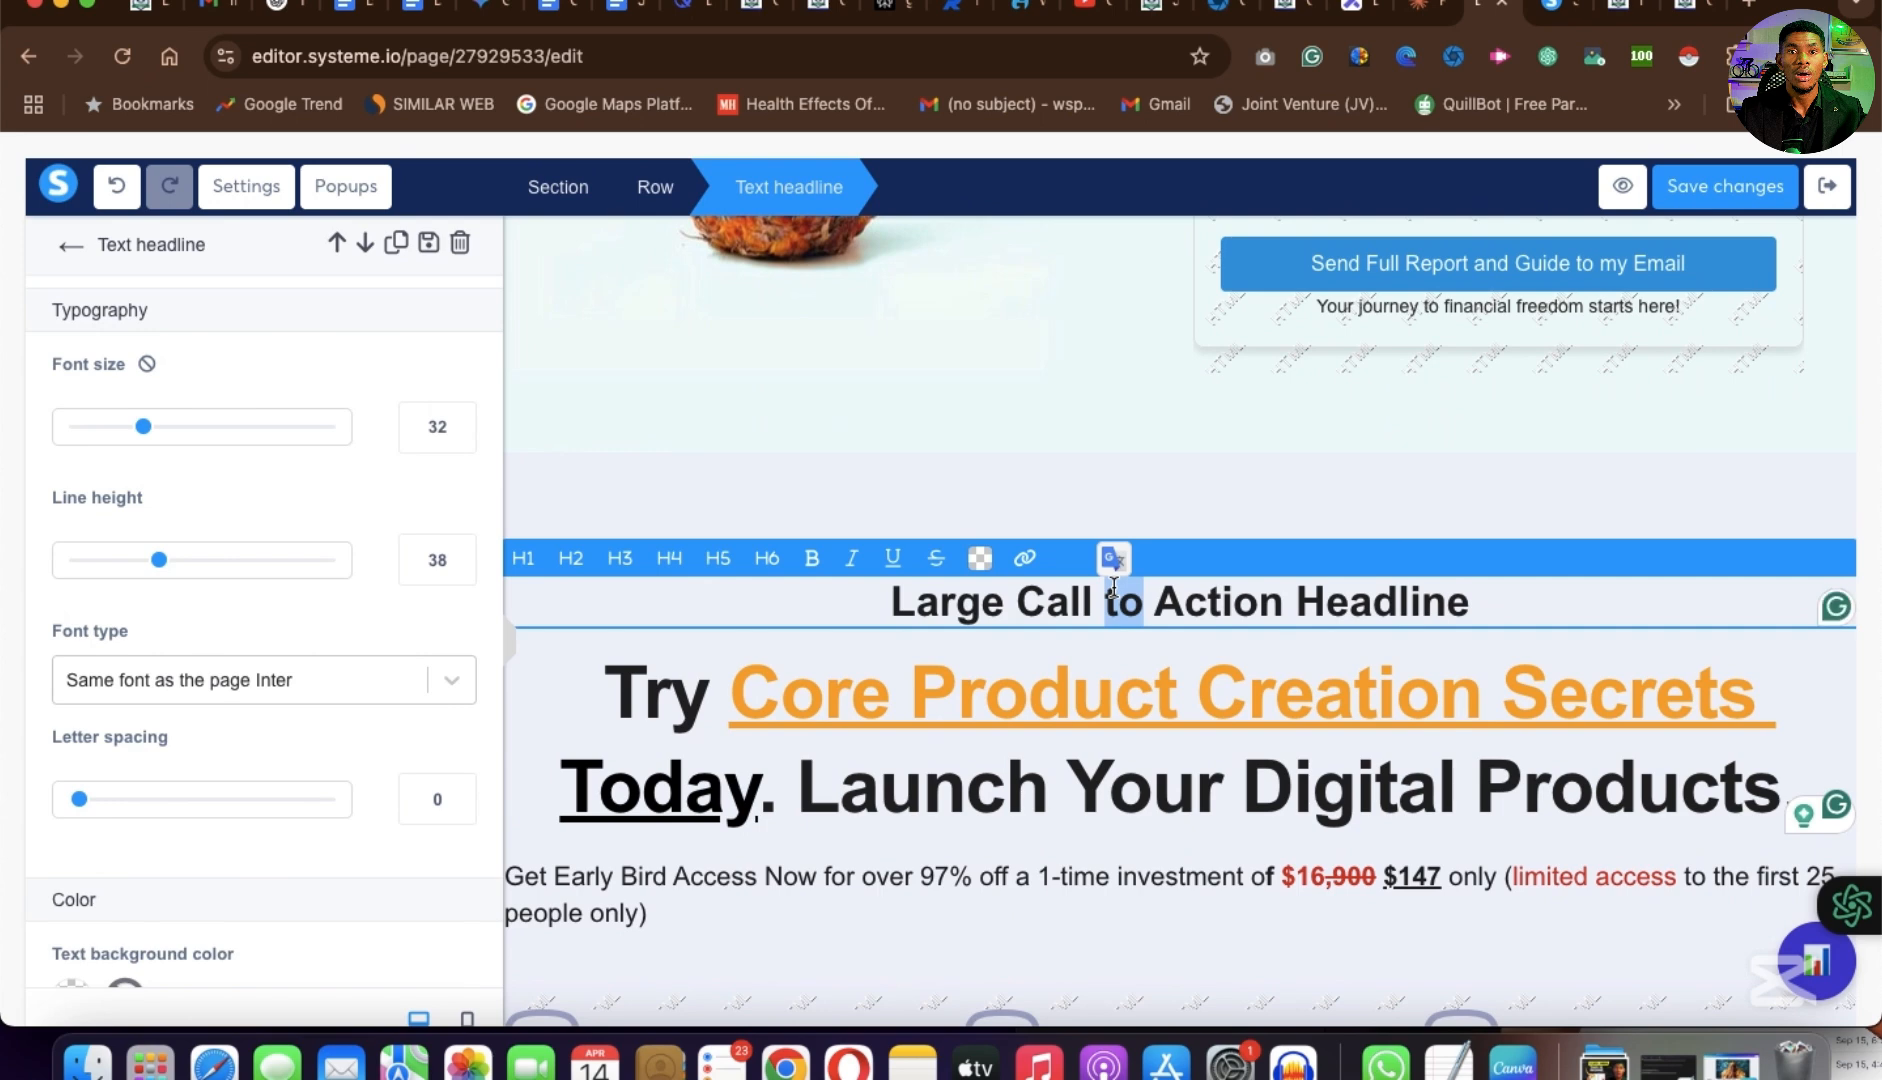
{"action": "triple_click", "coordinate": [1113, 588]}
{"action": "type", "text": "Try Core Product Creation Secrets Today. Launch Your Digital Products."}
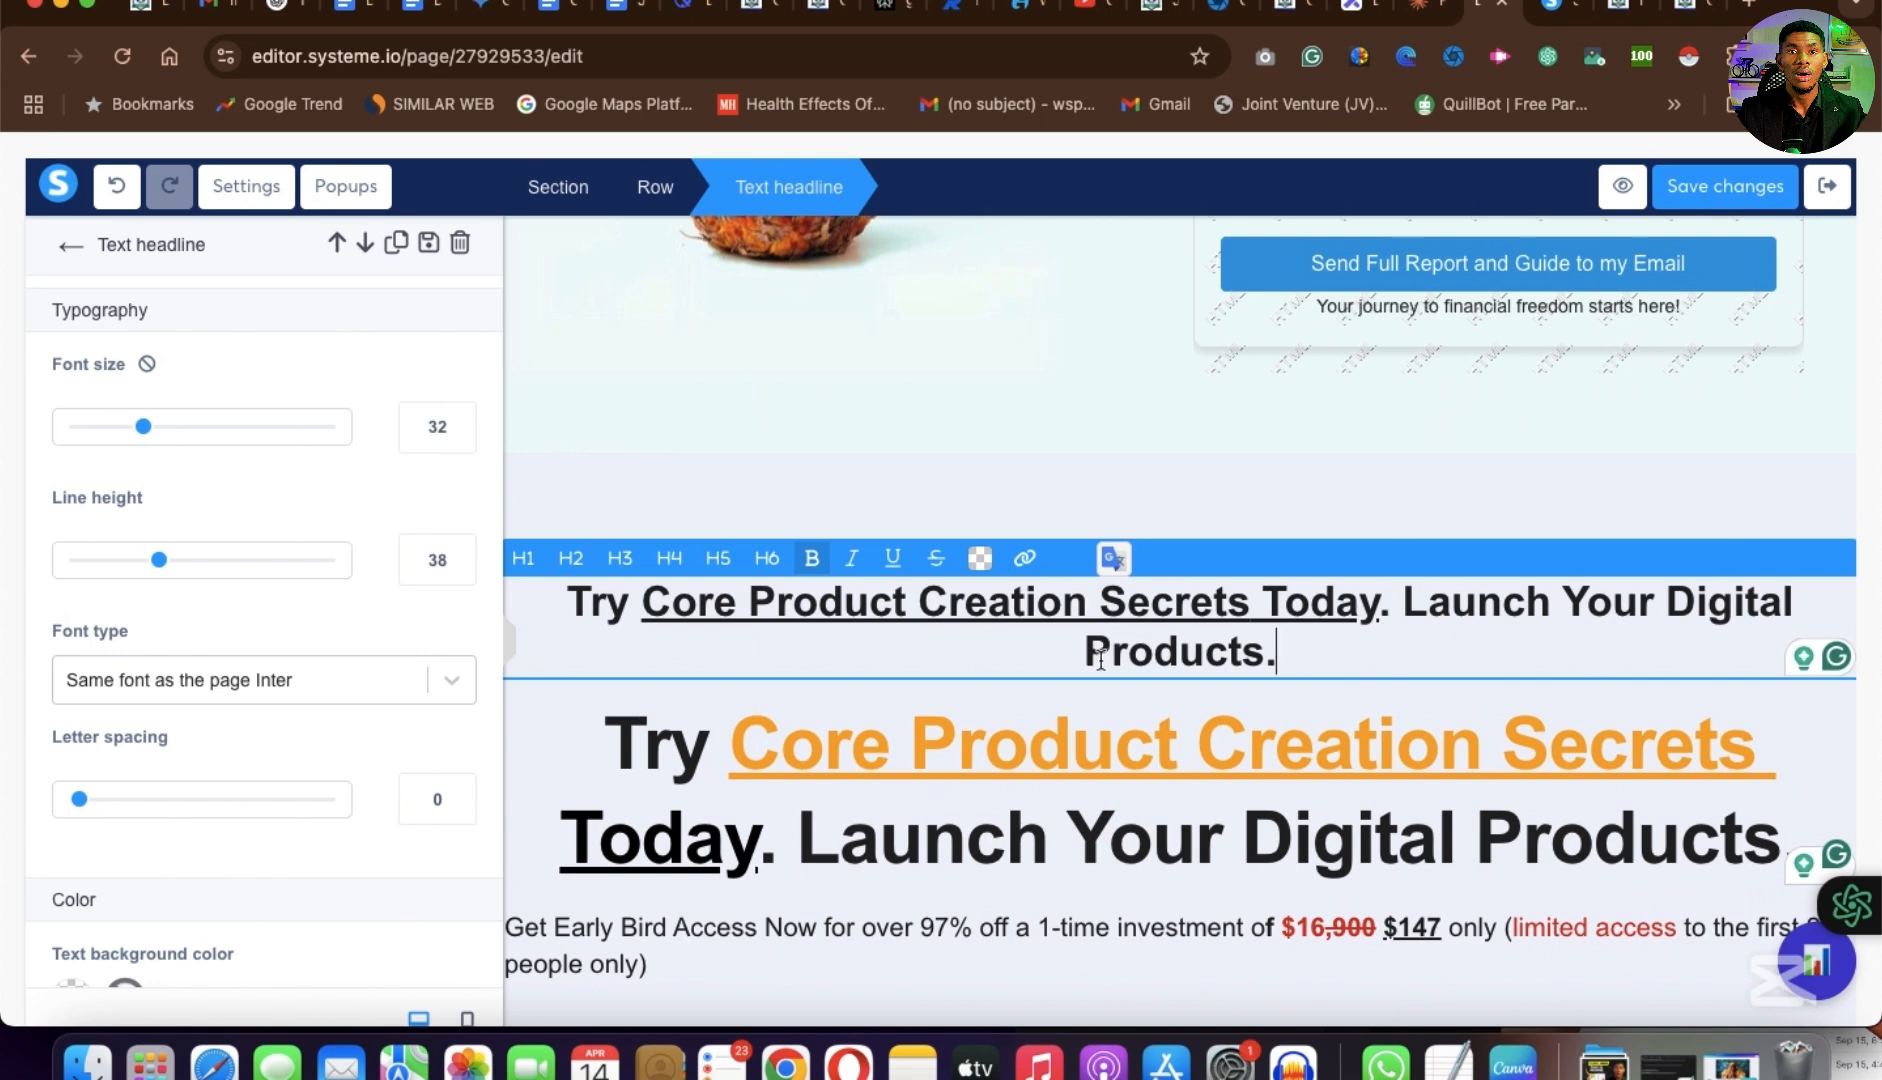
Try heading levels H2 and H3 on the pasted headline, and settle on H1.
{"action": "left_click", "coordinate": [571, 558]}
{"action": "left_click", "coordinate": [1212, 614], "text": "shift"}
{"action": "triple_click", "coordinate": [1212, 614]}
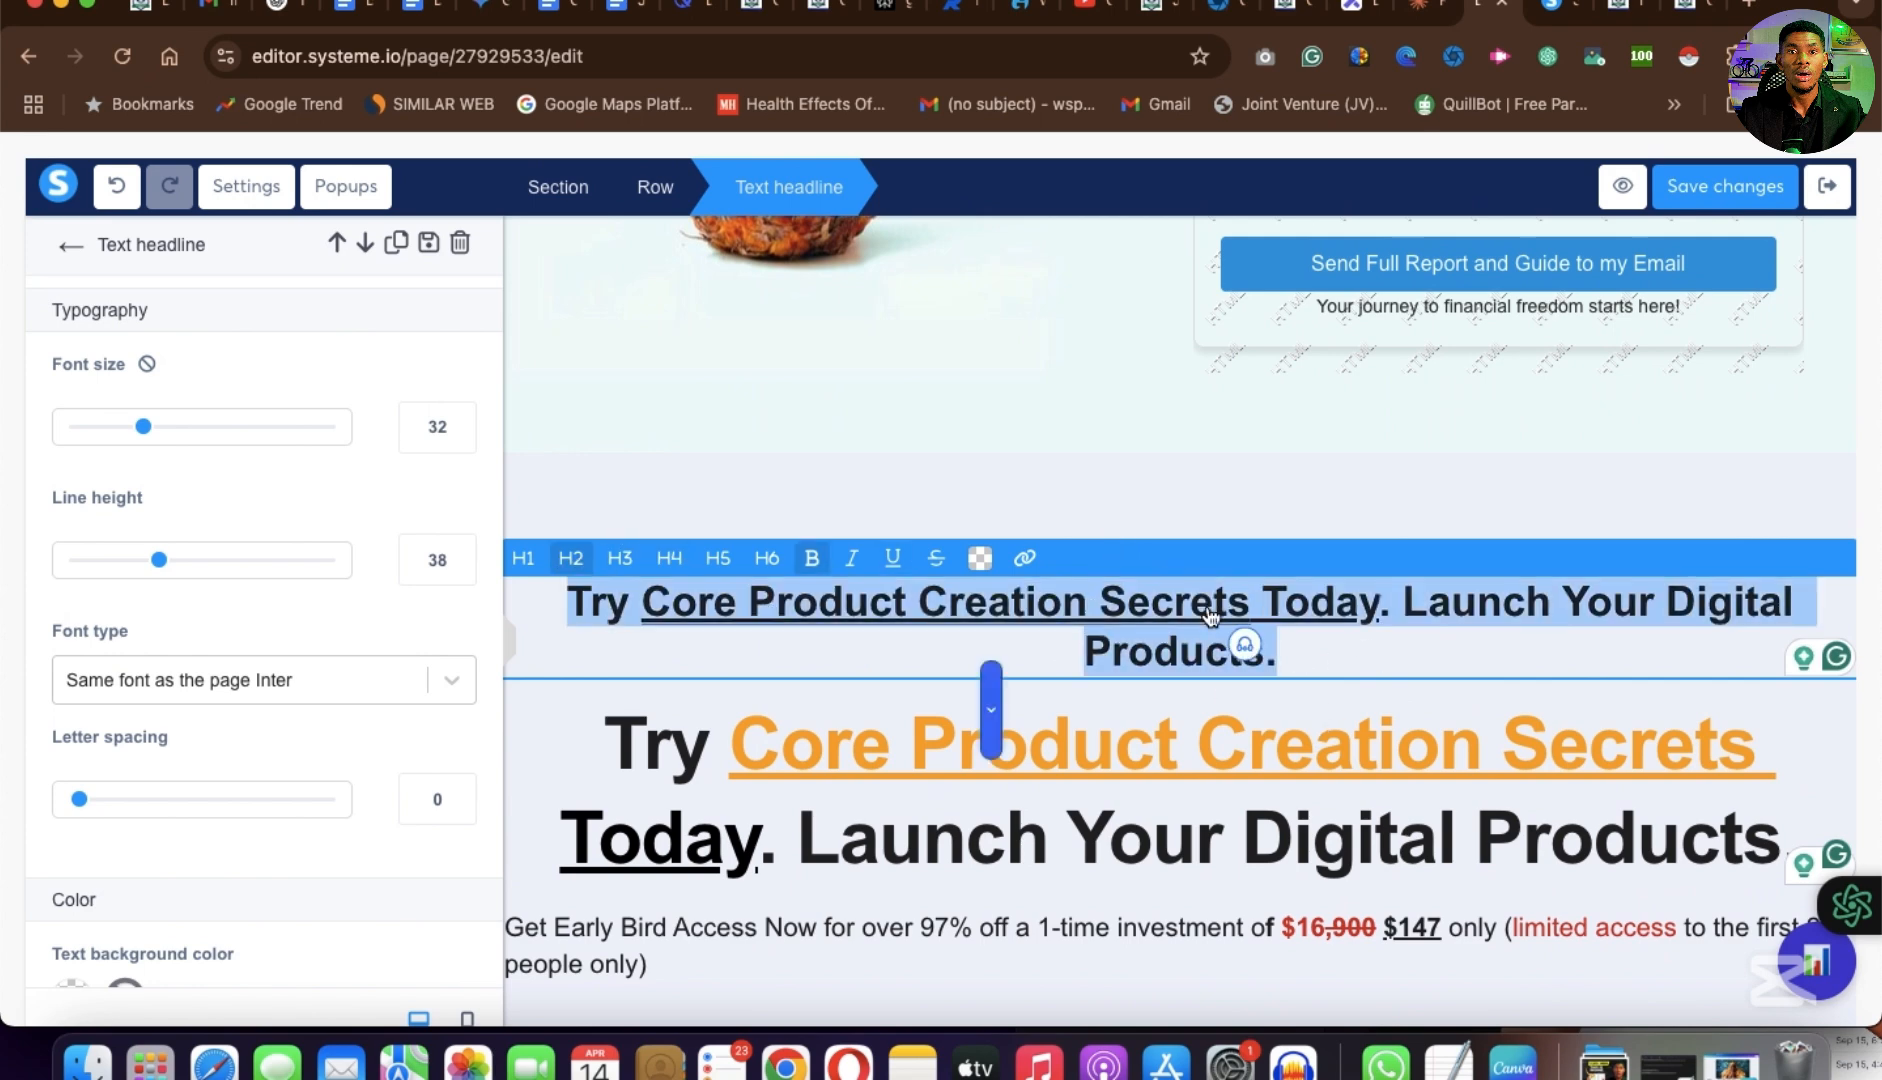
{"action": "left_click", "coordinate": [619, 562]}
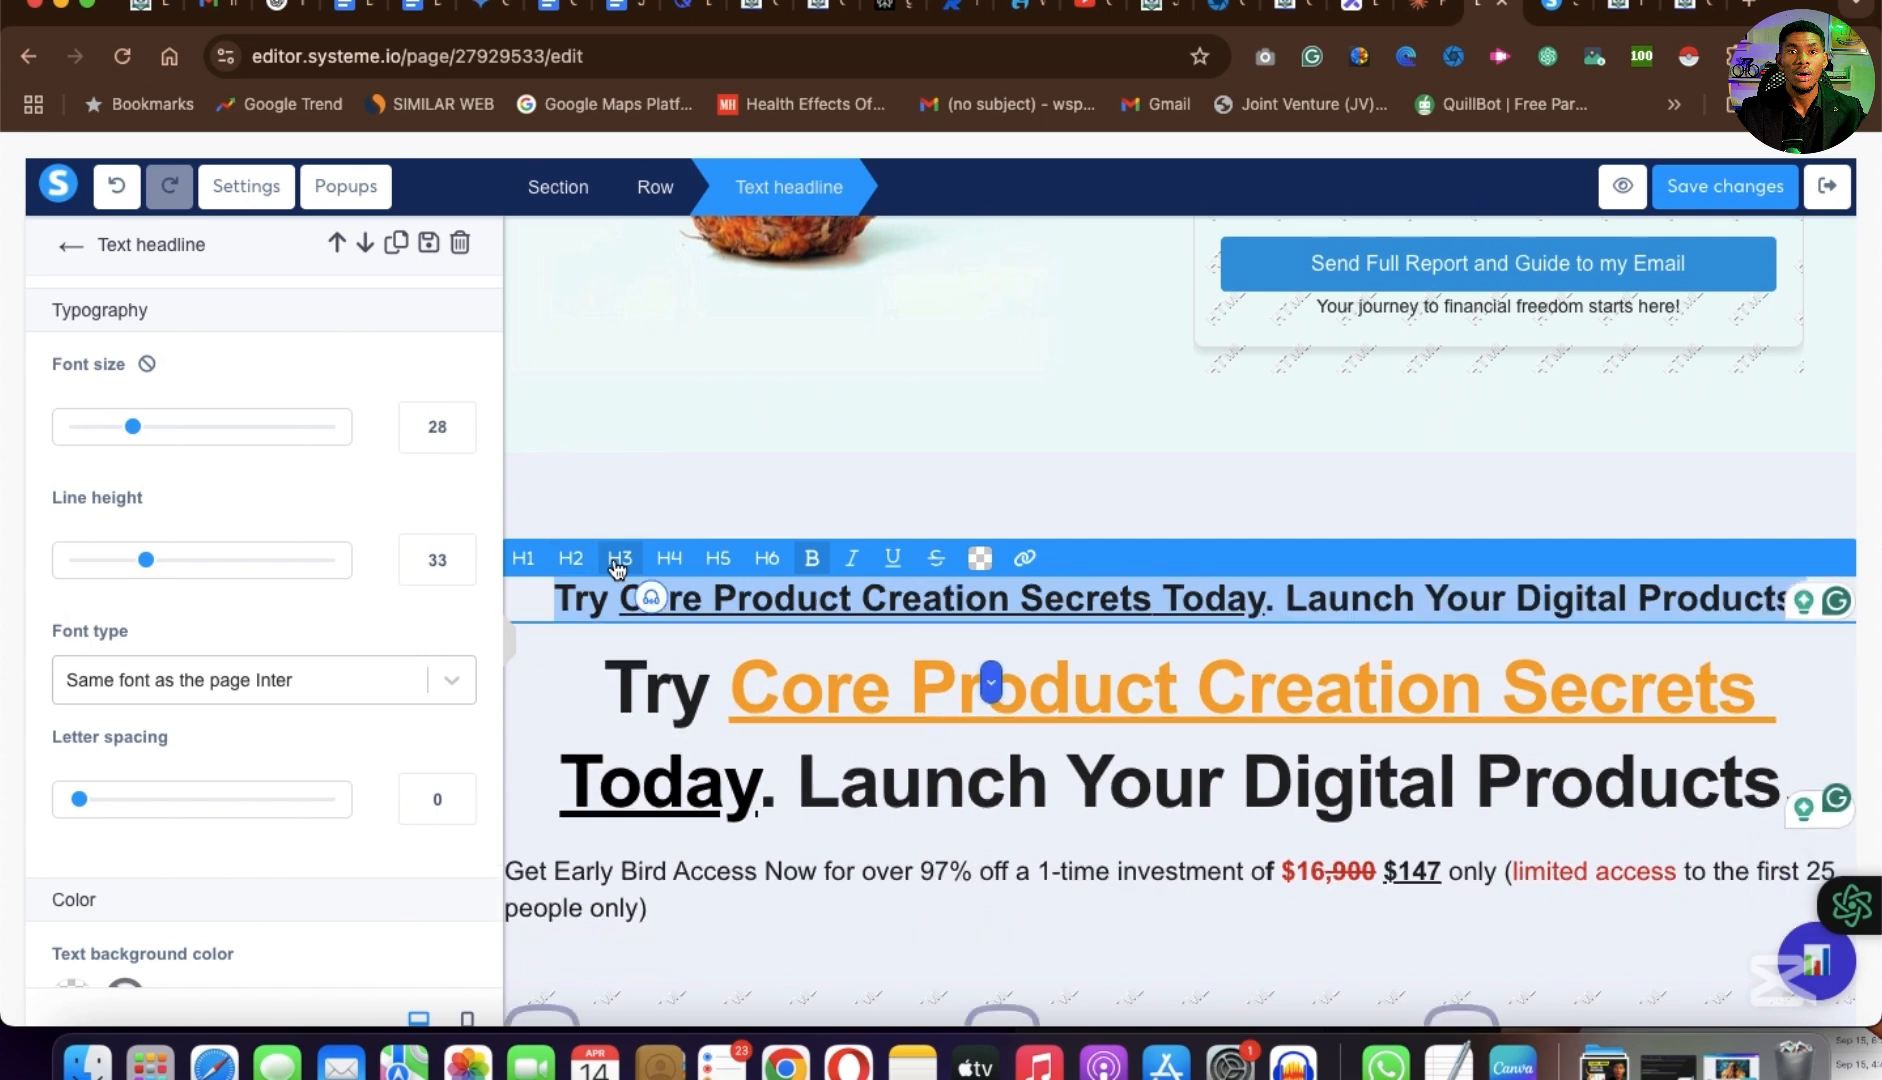
{"action": "left_click", "coordinate": [571, 558]}
{"action": "left_click", "coordinate": [524, 562]}
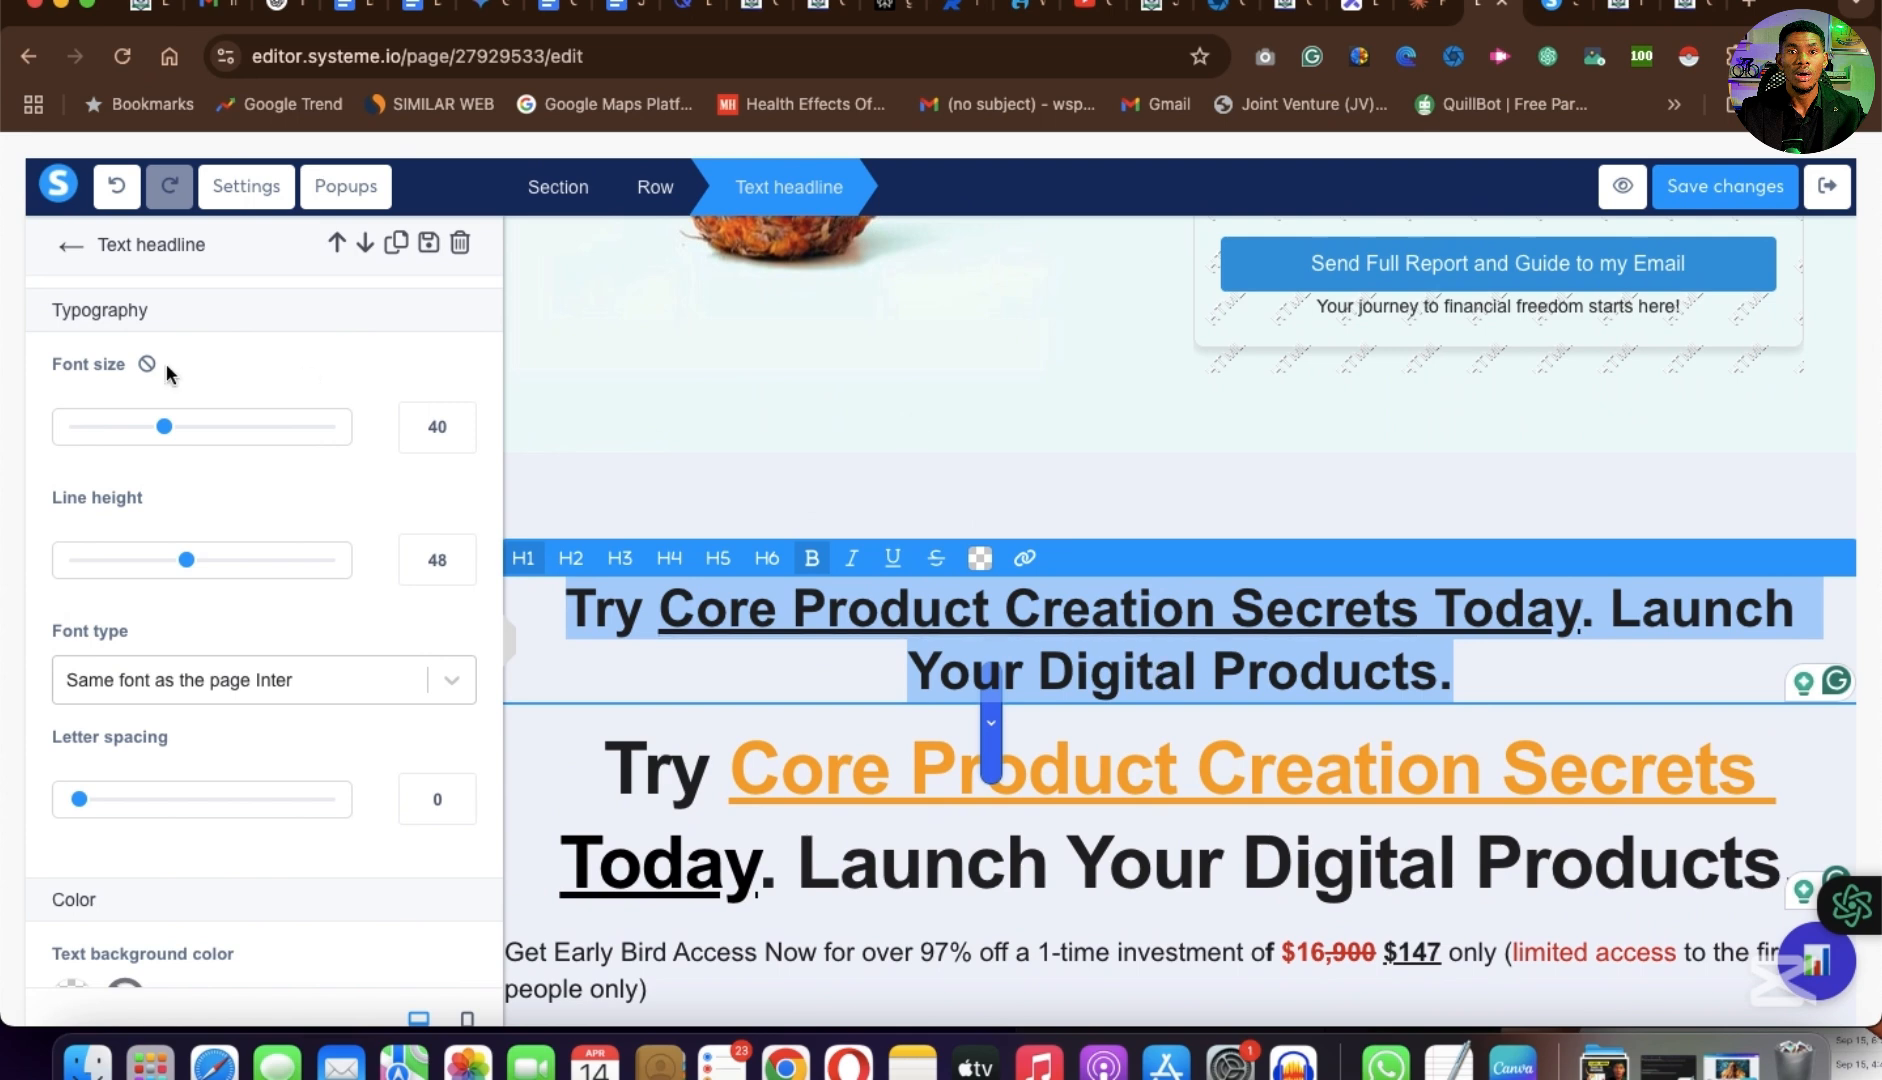
Set the font size of the pasted "Try Core Product Creation Secrets Today" headline to 53.
{"action": "left_click_drag", "start_coordinate": [175, 432], "coordinate": [201, 433]}
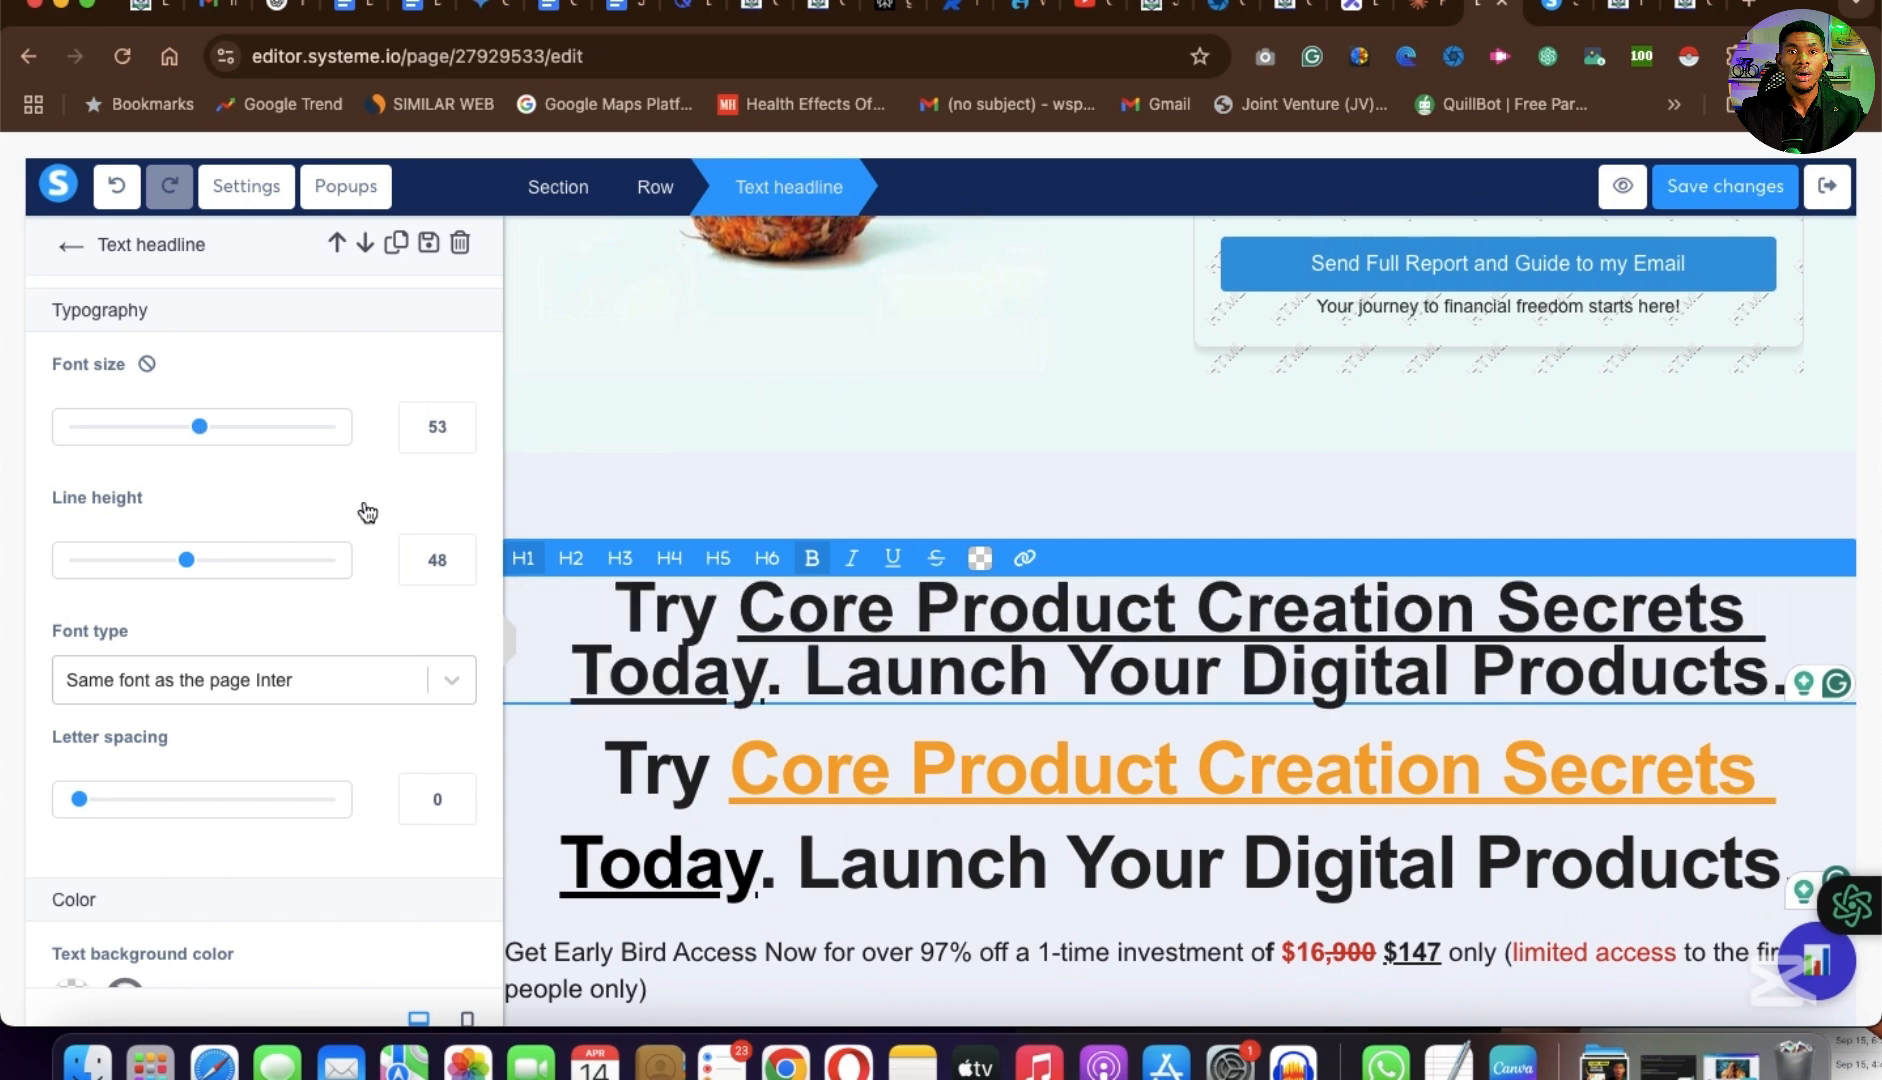
{"action": "left_click", "coordinate": [1289, 631]}
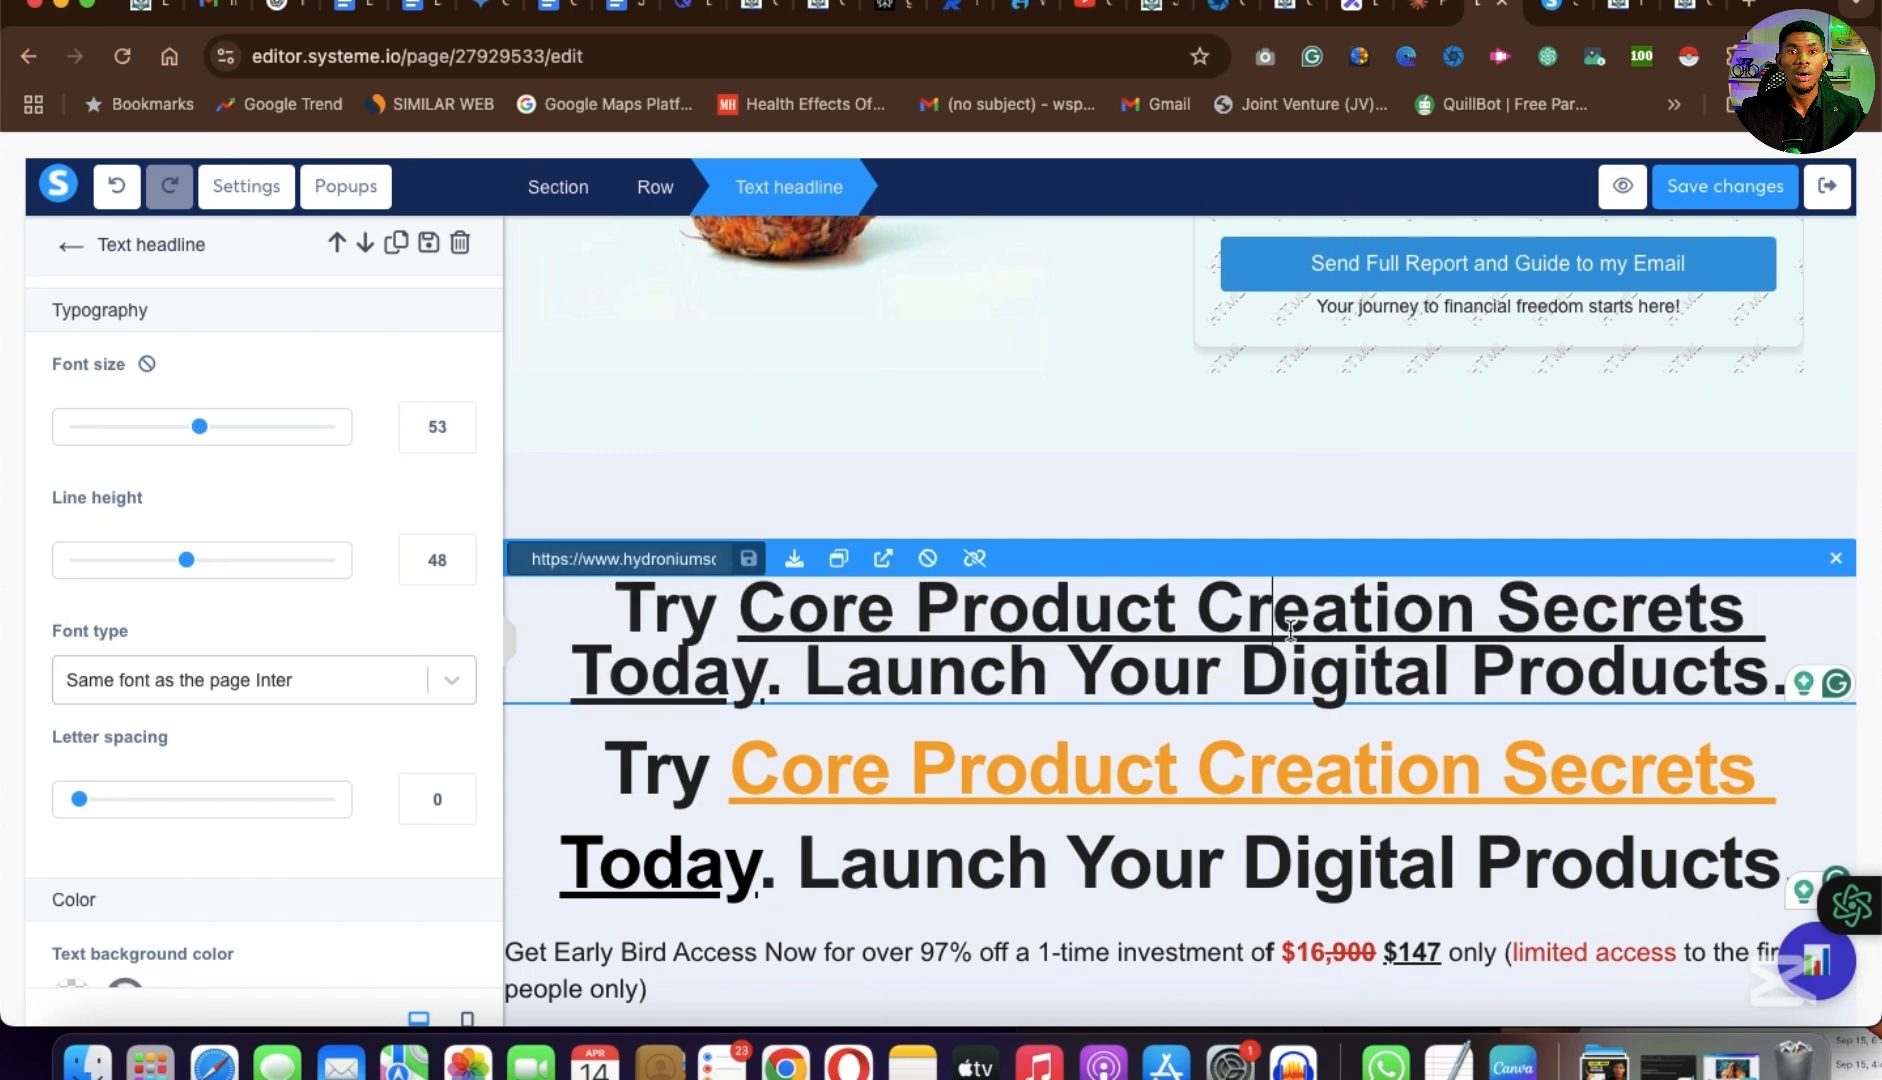
Colour the words "Core Product Creation Secrets" in the pasted headline with the default yellow.
{"action": "left_click", "coordinate": [916, 600]}
{"action": "key", "text": "shift+Right"}
{"action": "key", "text": "shift+Right"}
{"action": "key", "text": "shift+Right"}
{"action": "key", "text": "shift+Right"}
{"action": "key", "text": "shift+Right"}
{"action": "key", "text": "shift+Right"}
{"action": "key", "text": "shift+Right"}
{"action": "key", "text": "shift+Right"}
{"action": "key", "text": "shift+Right"}
{"action": "key", "text": "shift+Right"}
{"action": "key", "text": "shift+Right"}
{"action": "key", "text": "shift+Right"}
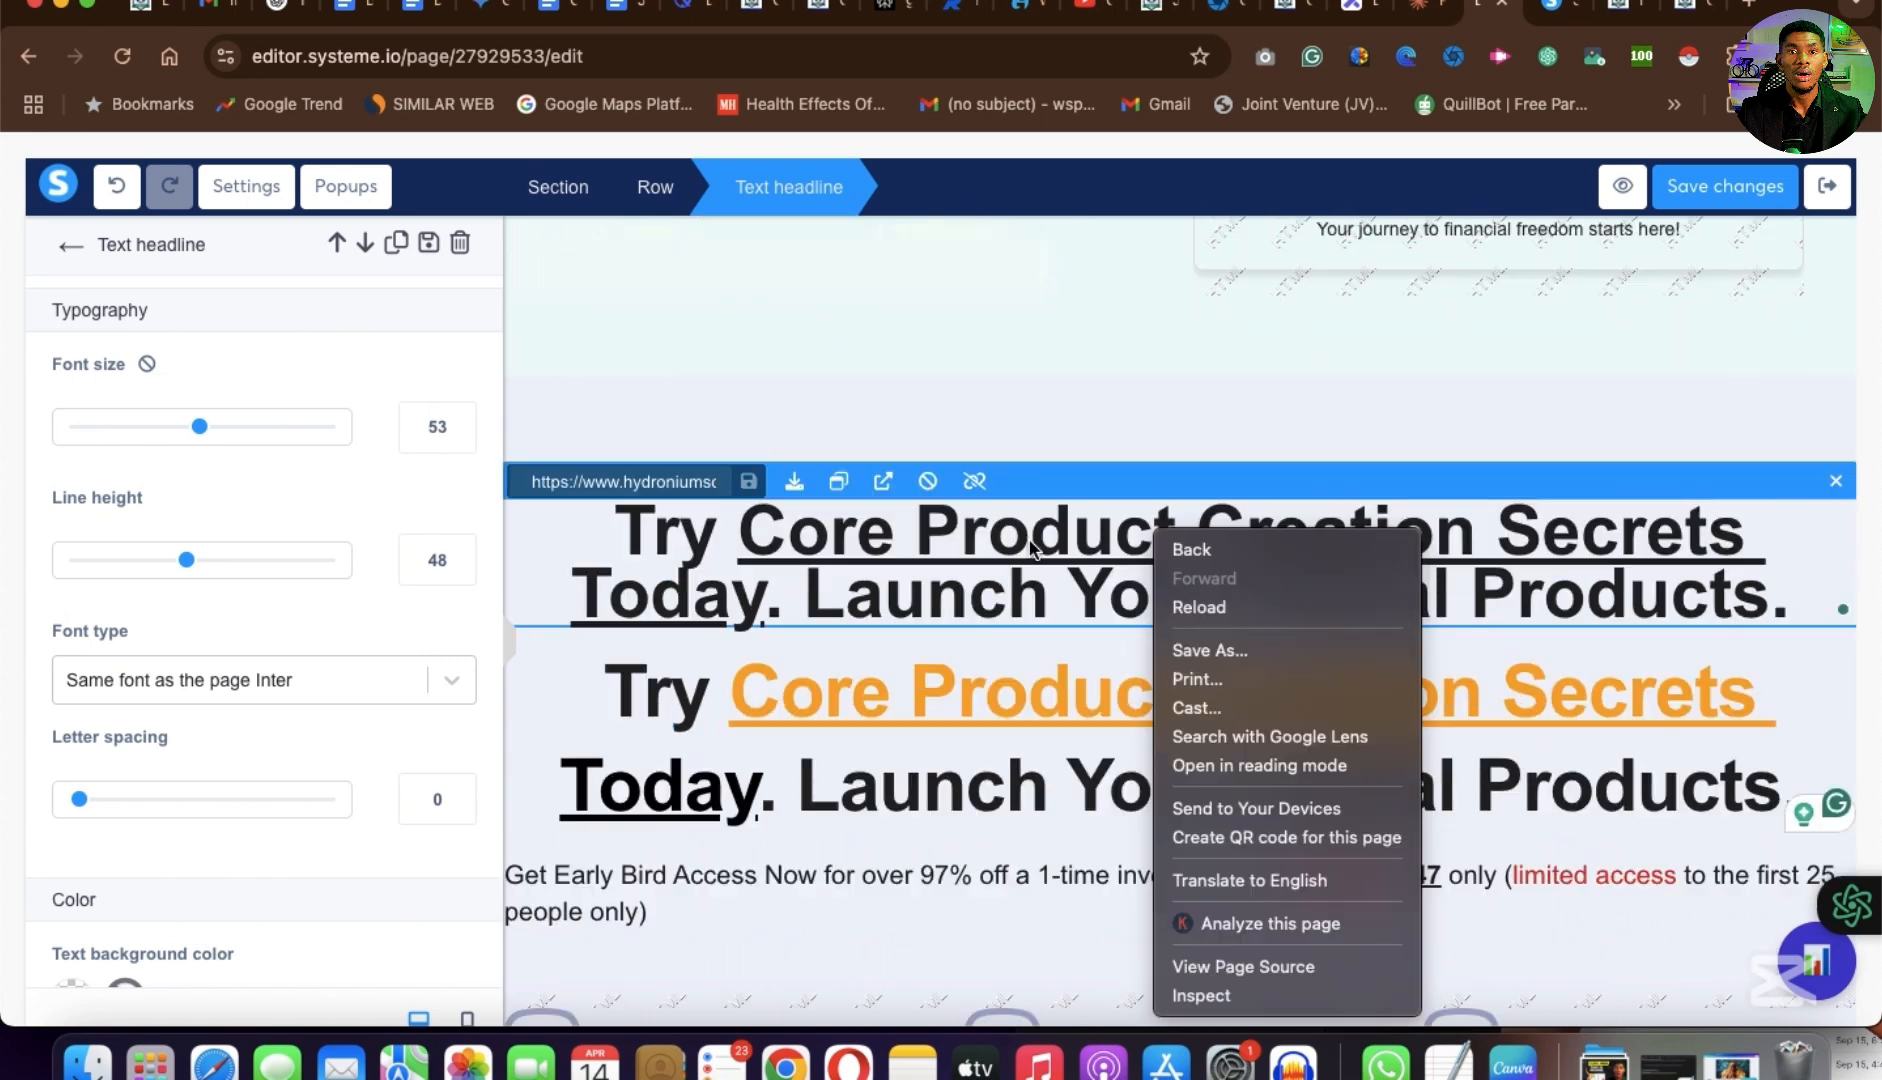
{"action": "left_click", "coordinate": [1031, 541]}
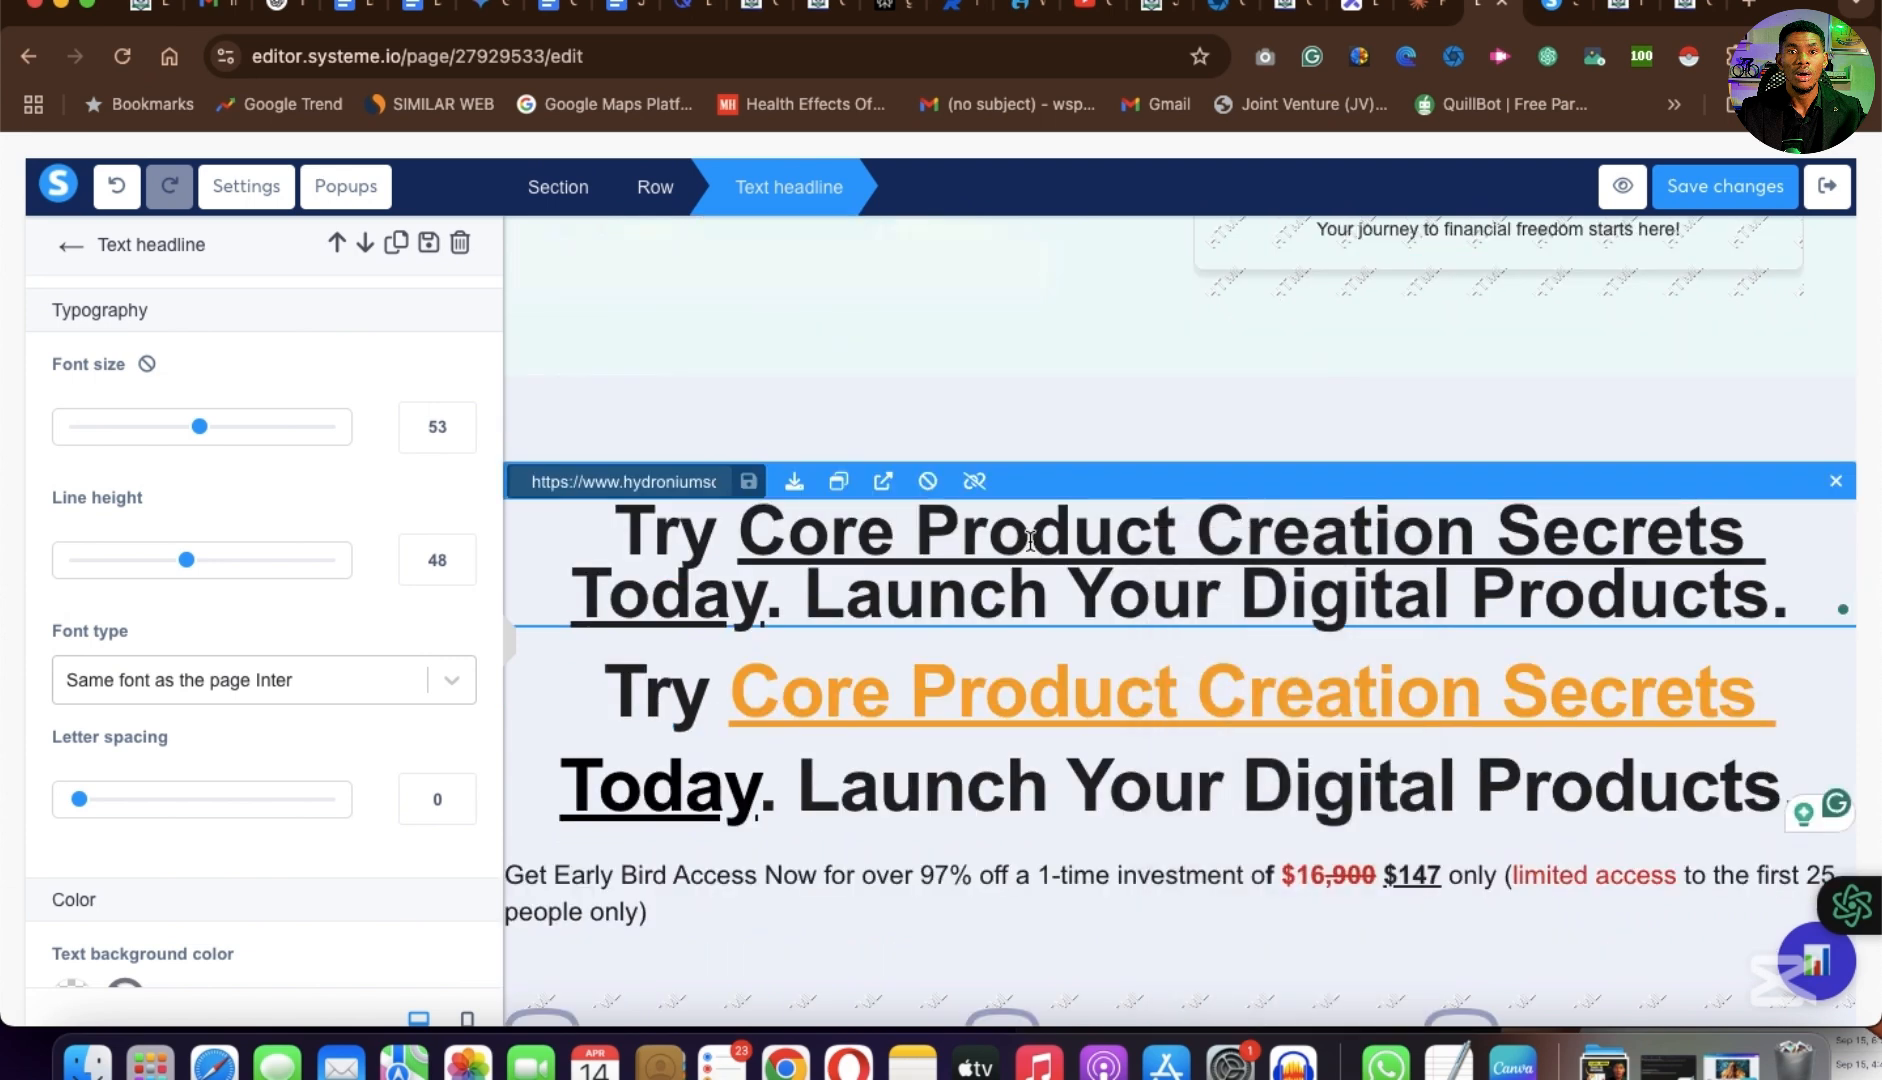
{"action": "left_click", "coordinate": [1748, 530]}
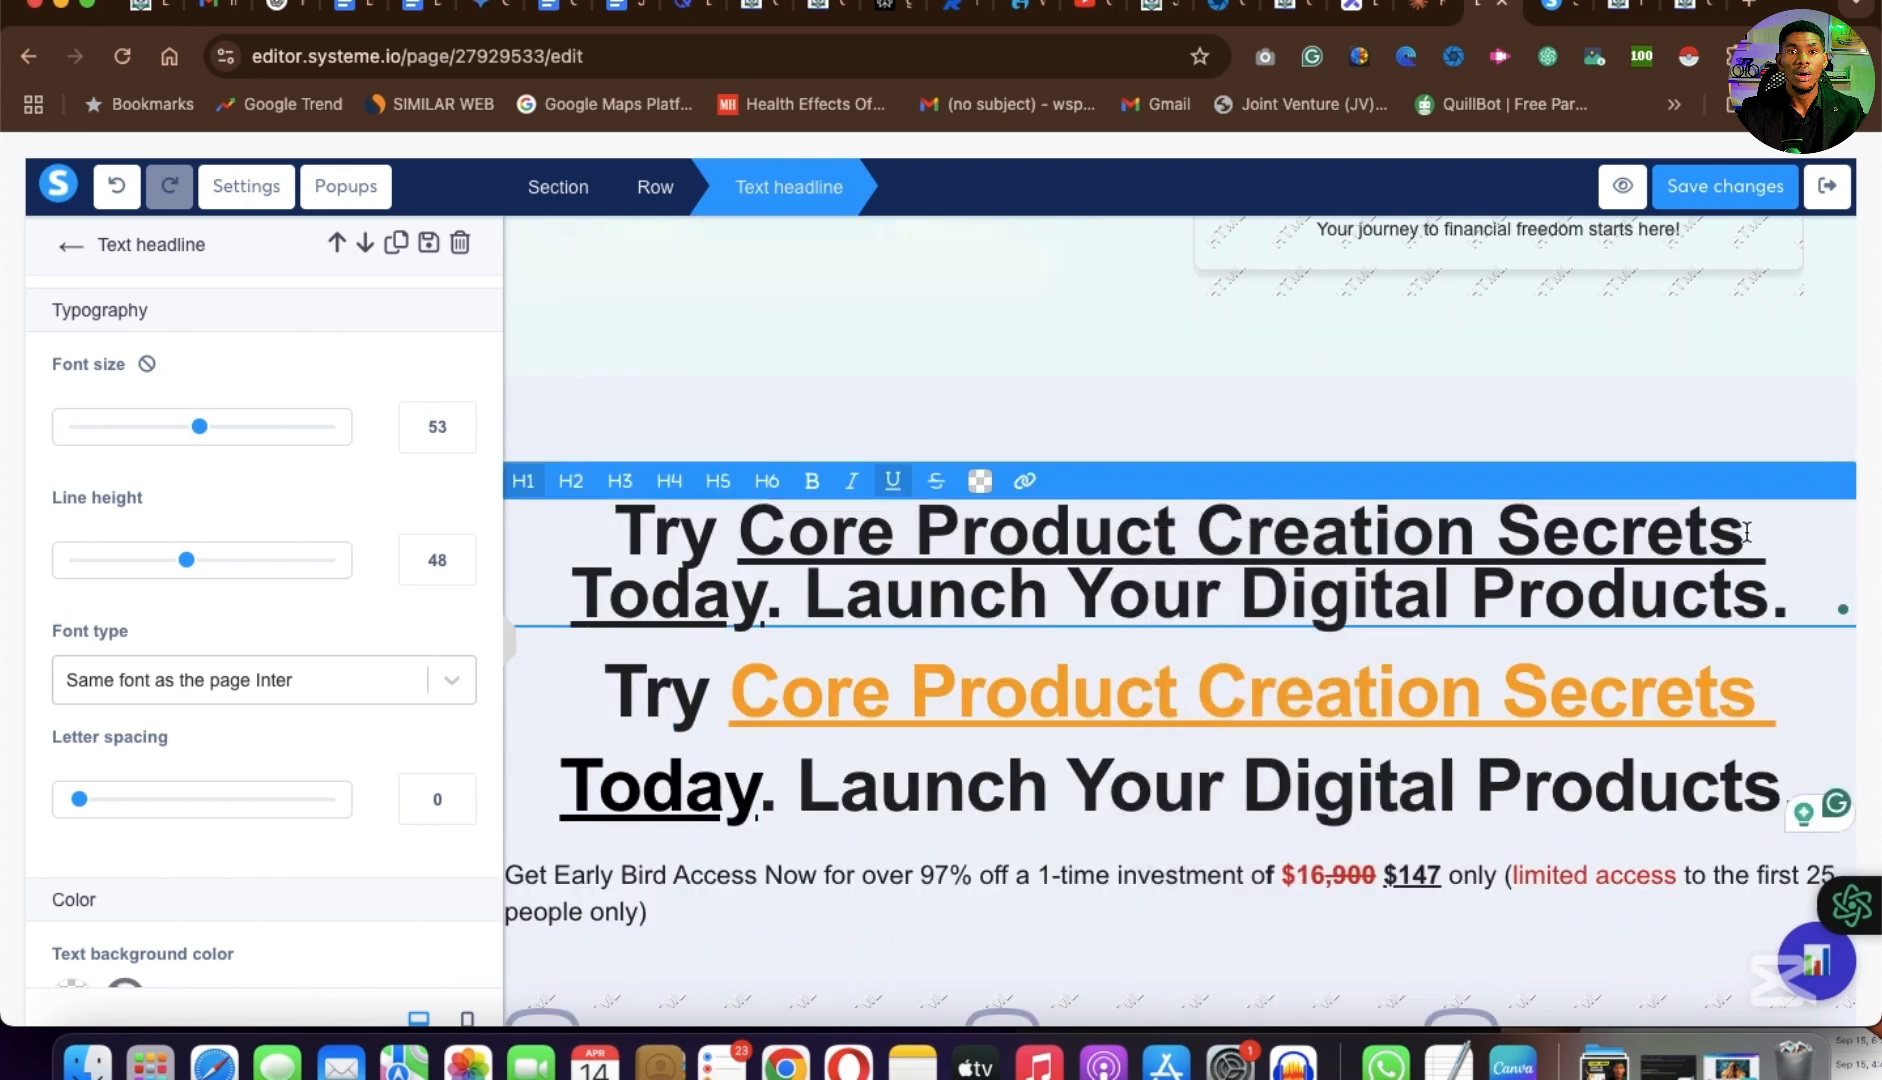
{"action": "left_click_drag", "start_coordinate": [1748, 530], "coordinate": [754, 522]}
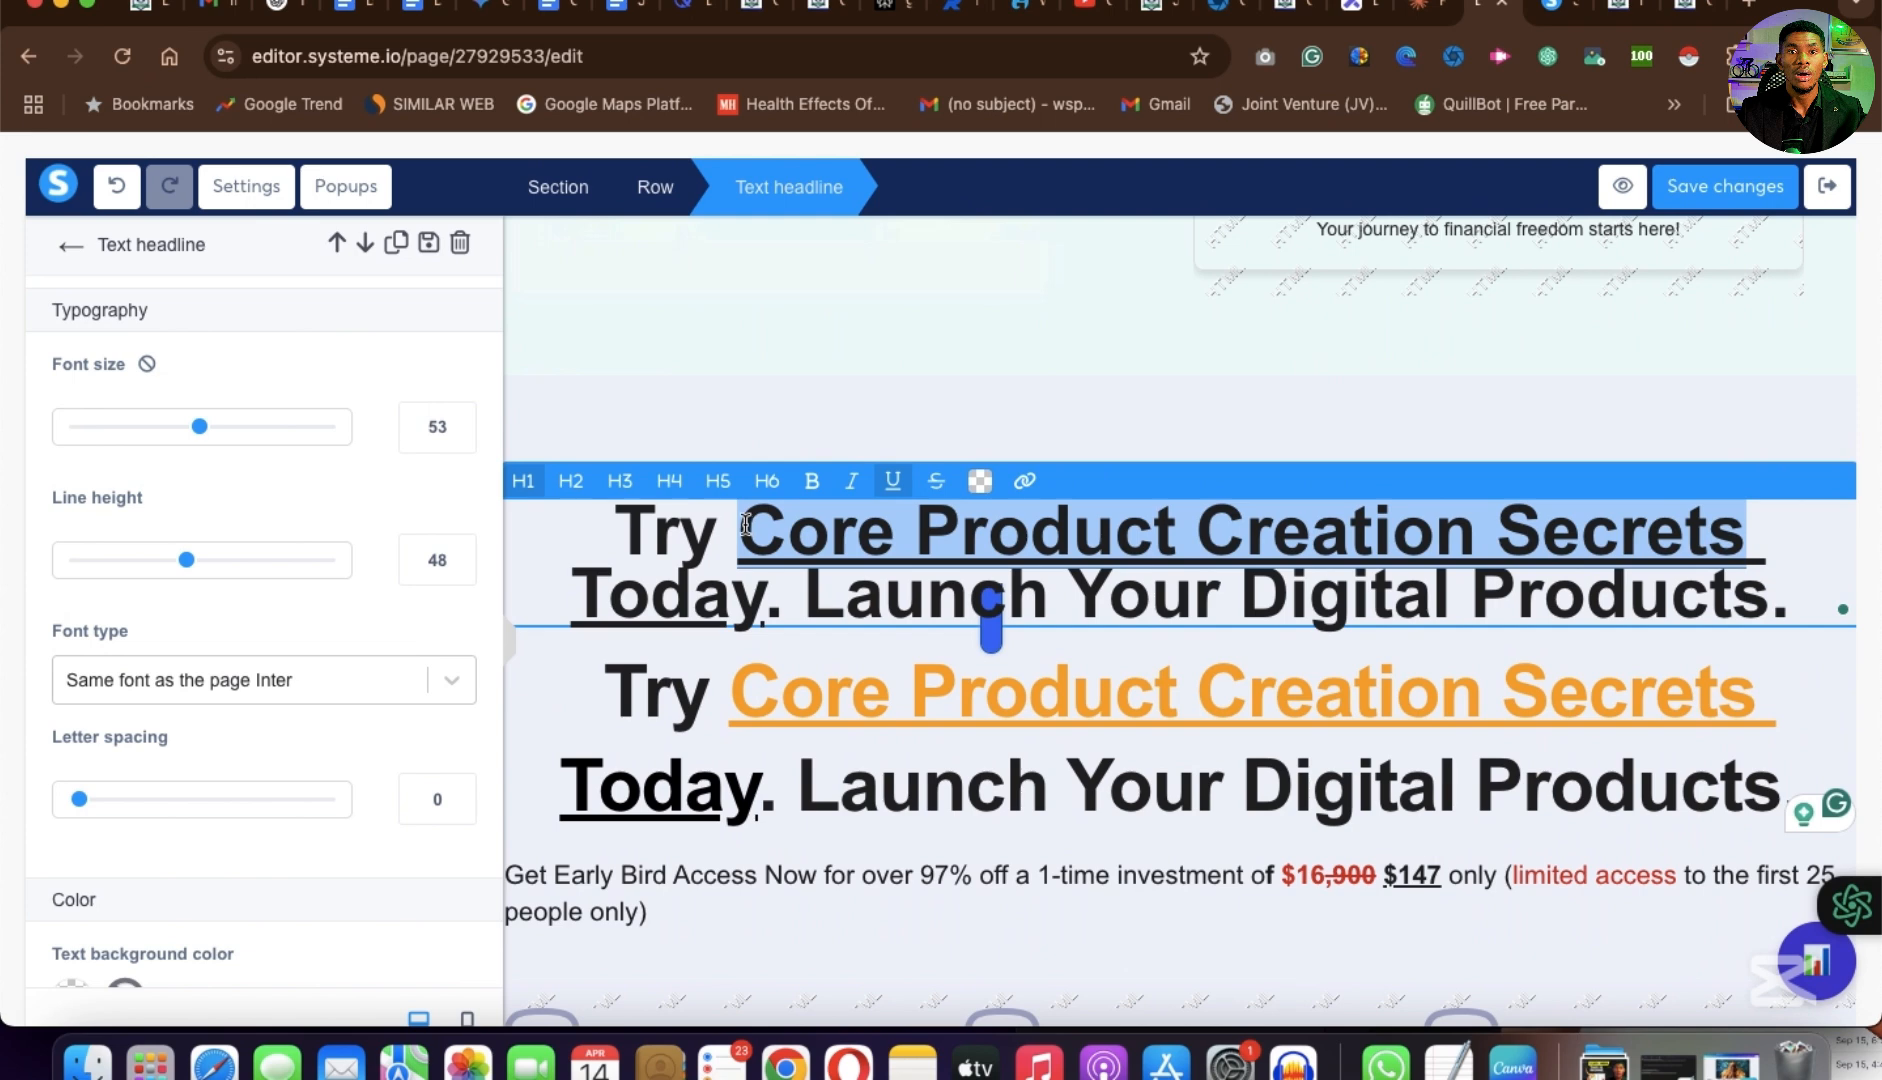
{"action": "left_click", "coordinate": [979, 484]}
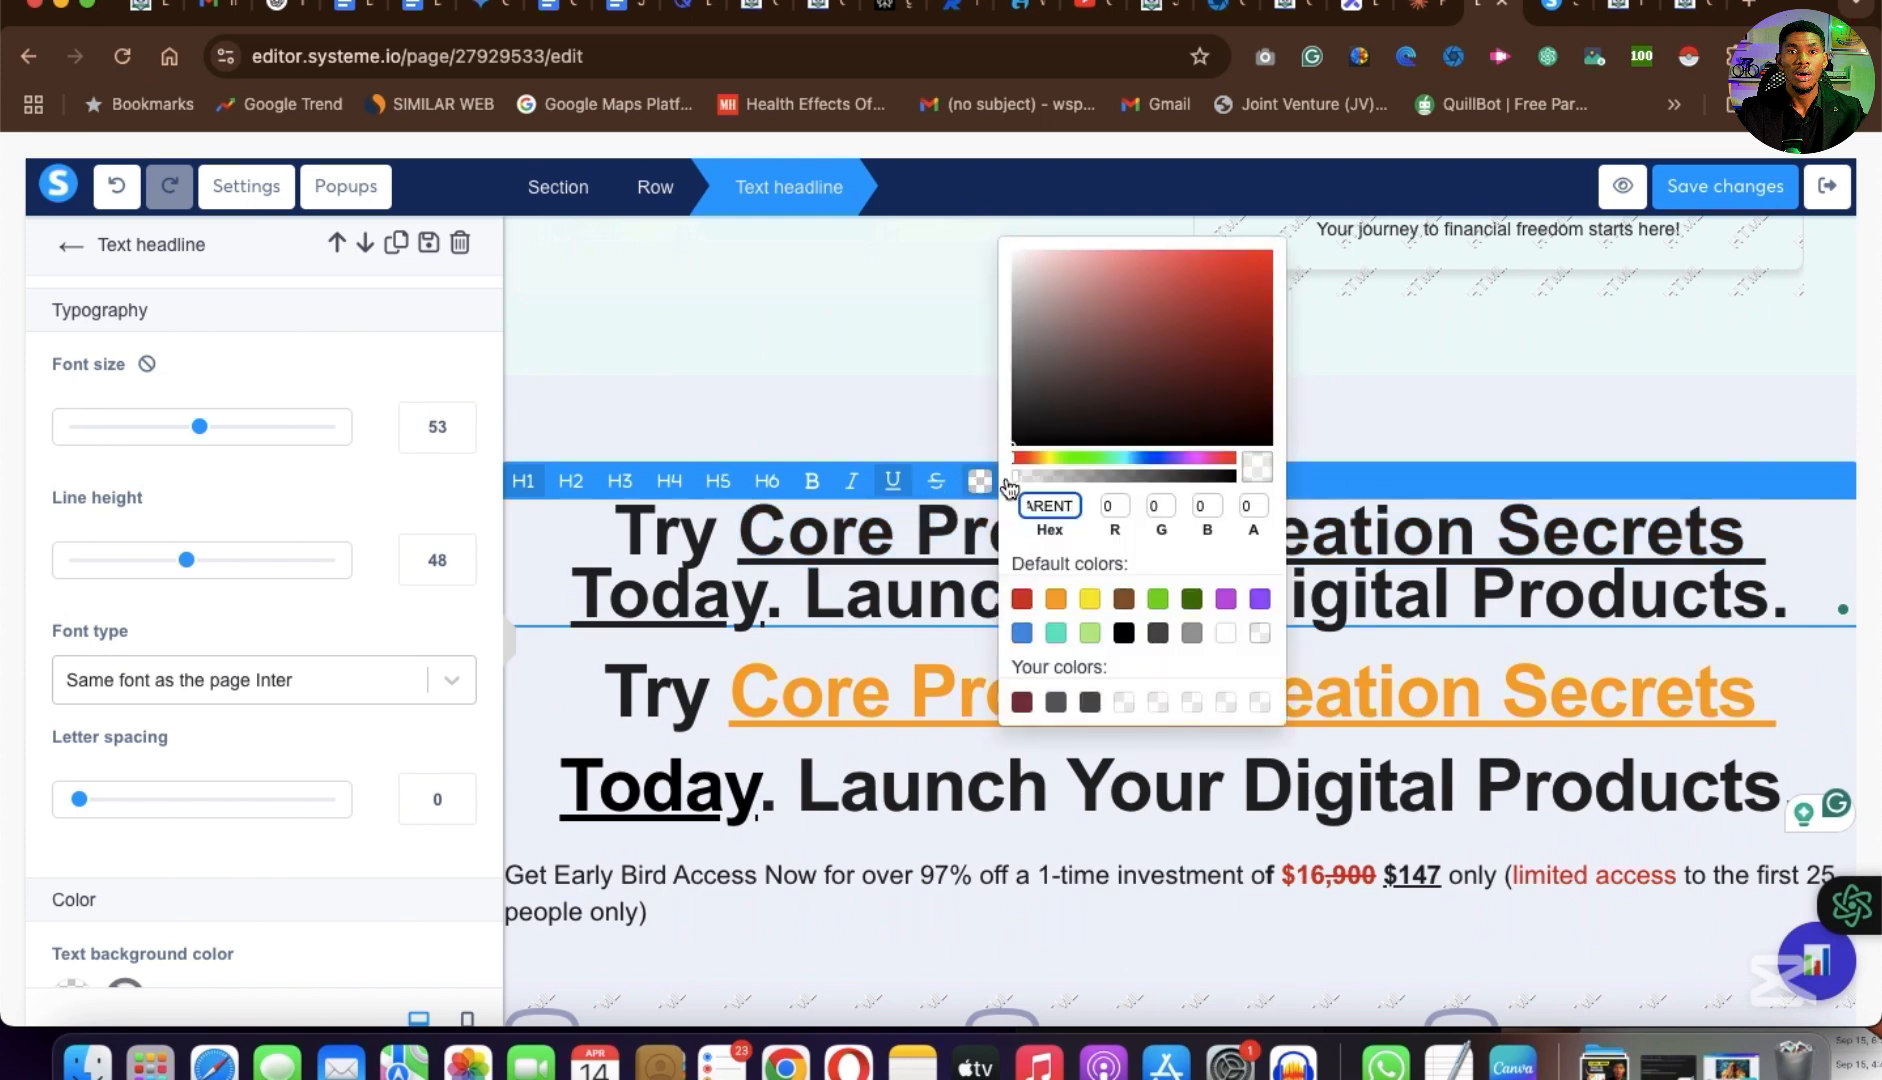
{"action": "left_click", "coordinate": [1095, 607]}
{"action": "left_click", "coordinate": [1329, 573]}
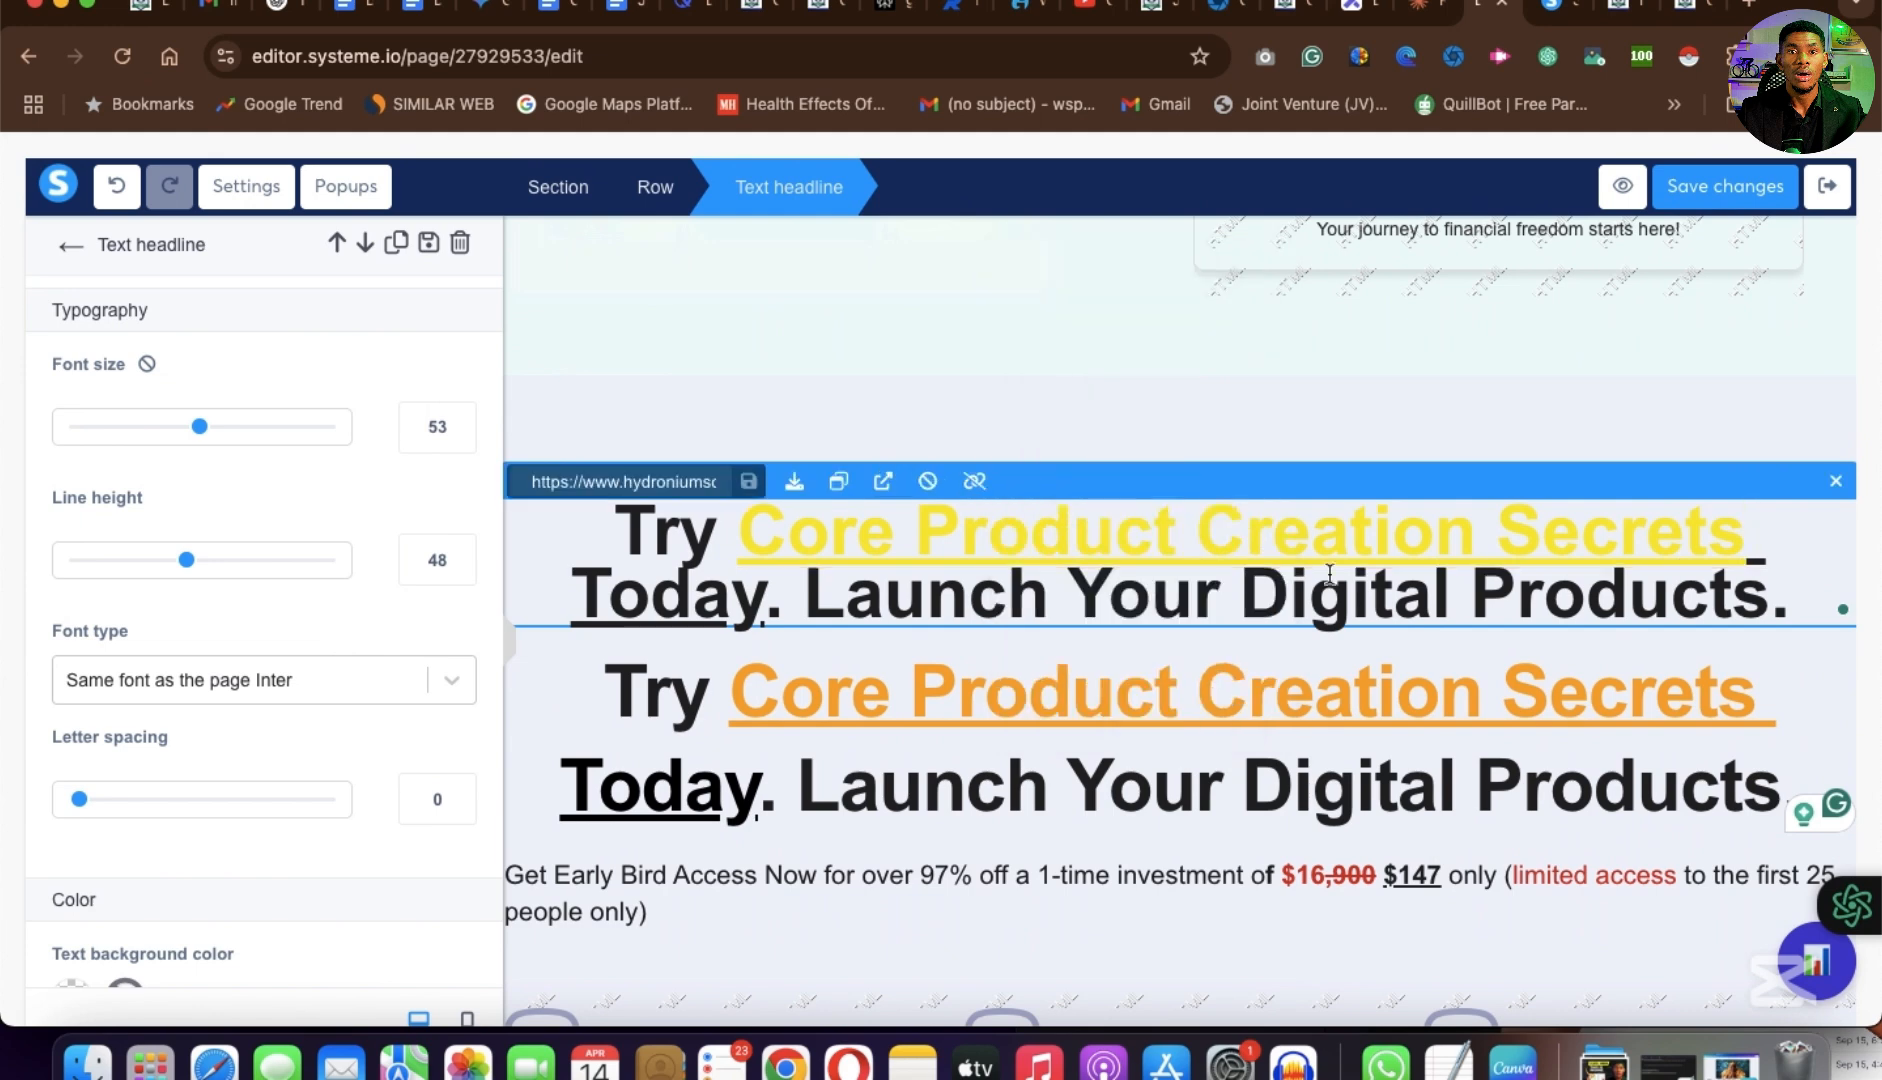
Delete the pasted headline with the yellow words, keeping the original orange one below it.
{"action": "left_click", "coordinate": [904, 832]}
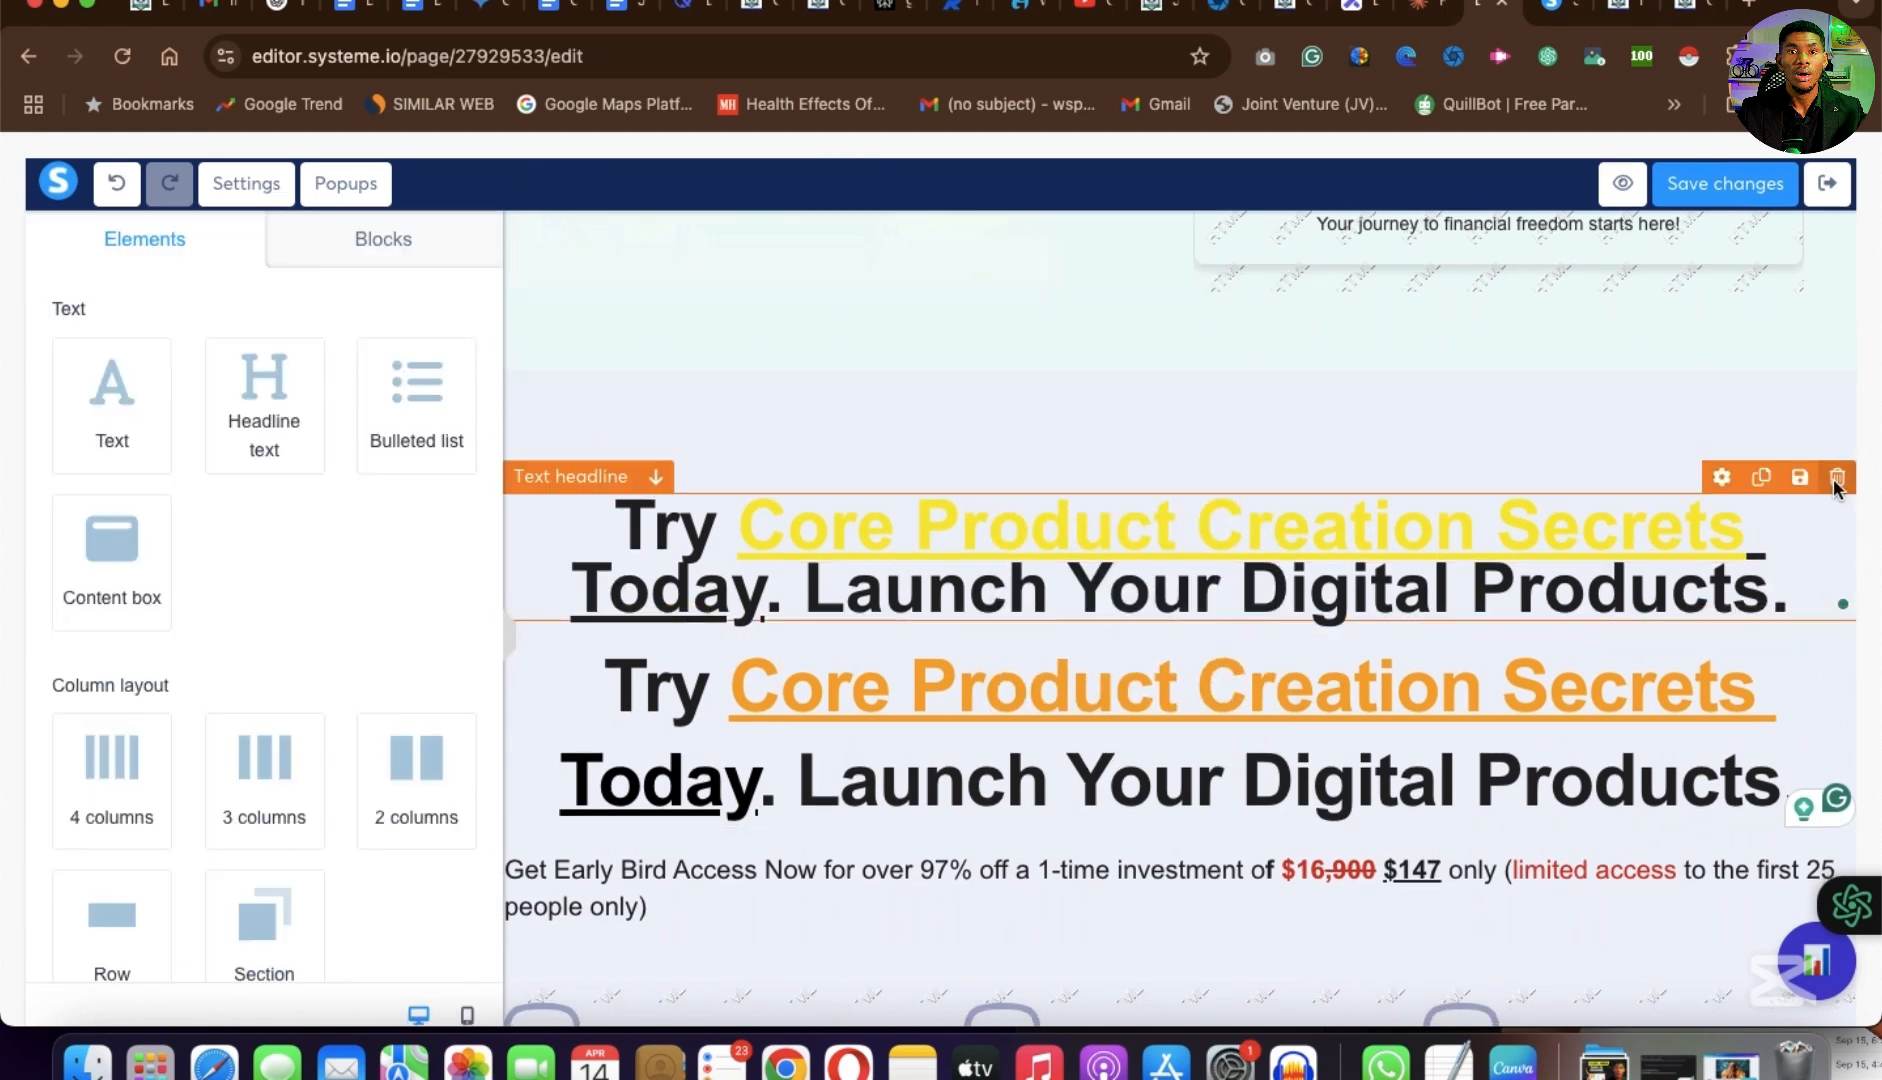
{"action": "left_click", "coordinate": [1836, 480]}
{"action": "left_click", "coordinate": [1166, 215]}
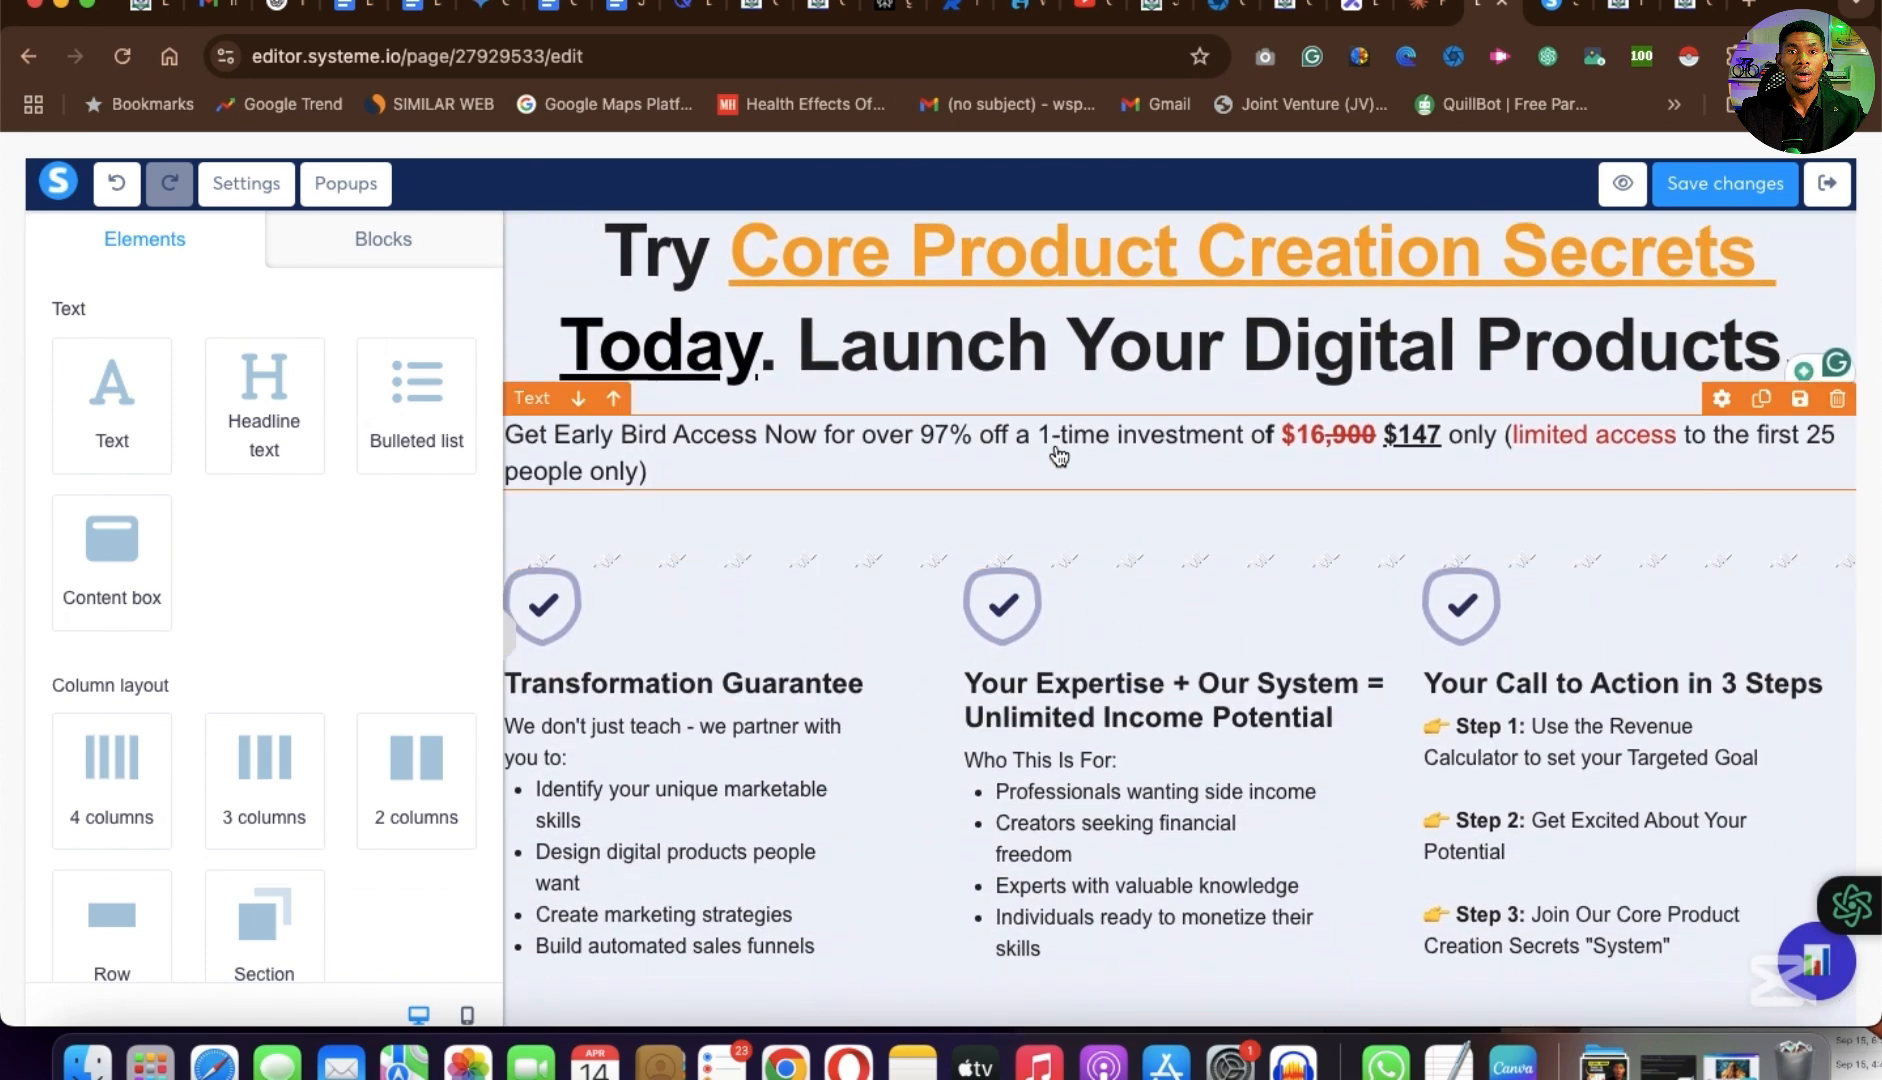
Examine the early bird price text and the three columns beneath it, and open the list of ready-made blocks.
{"action": "left_click", "coordinate": [1059, 457]}
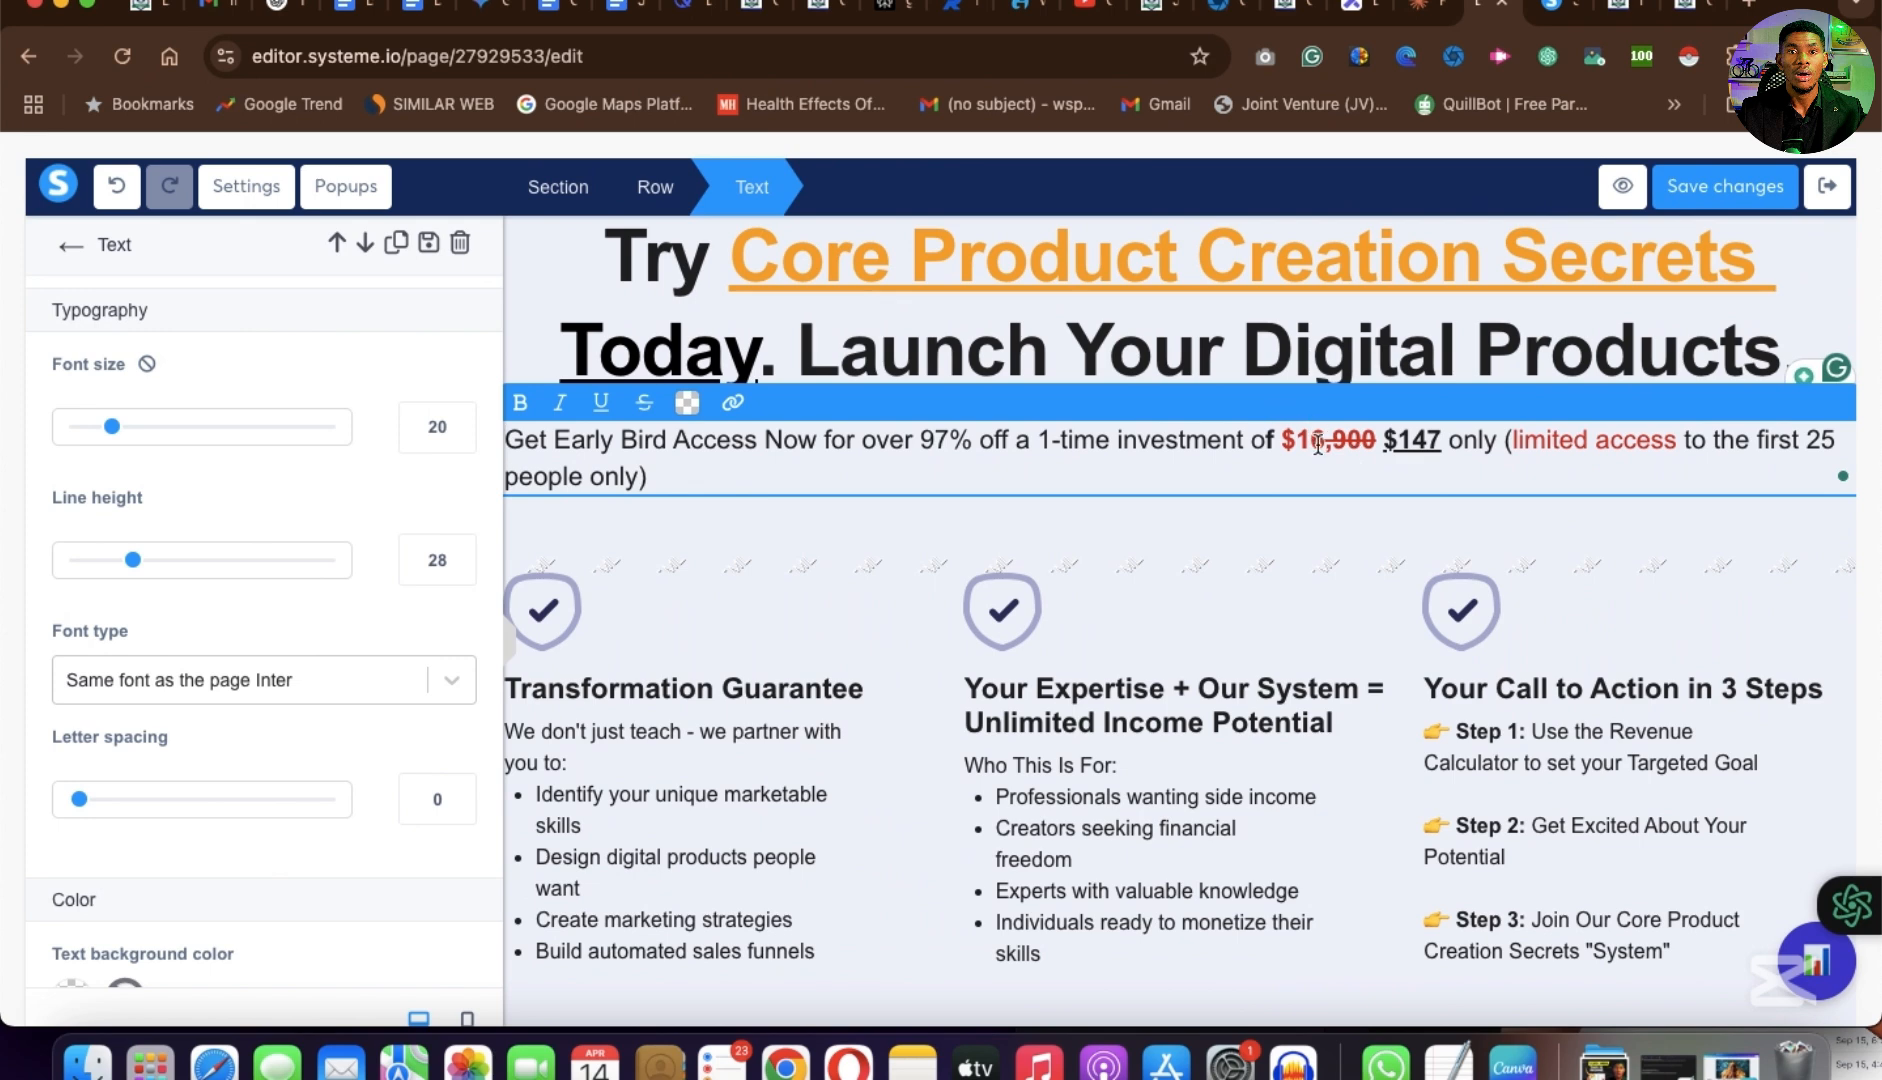
{"action": "scroll", "coordinate": [1413, 460], "scroll_direction": "down", "scroll_amount": 1}
{"action": "left_click", "coordinate": [1147, 750]}
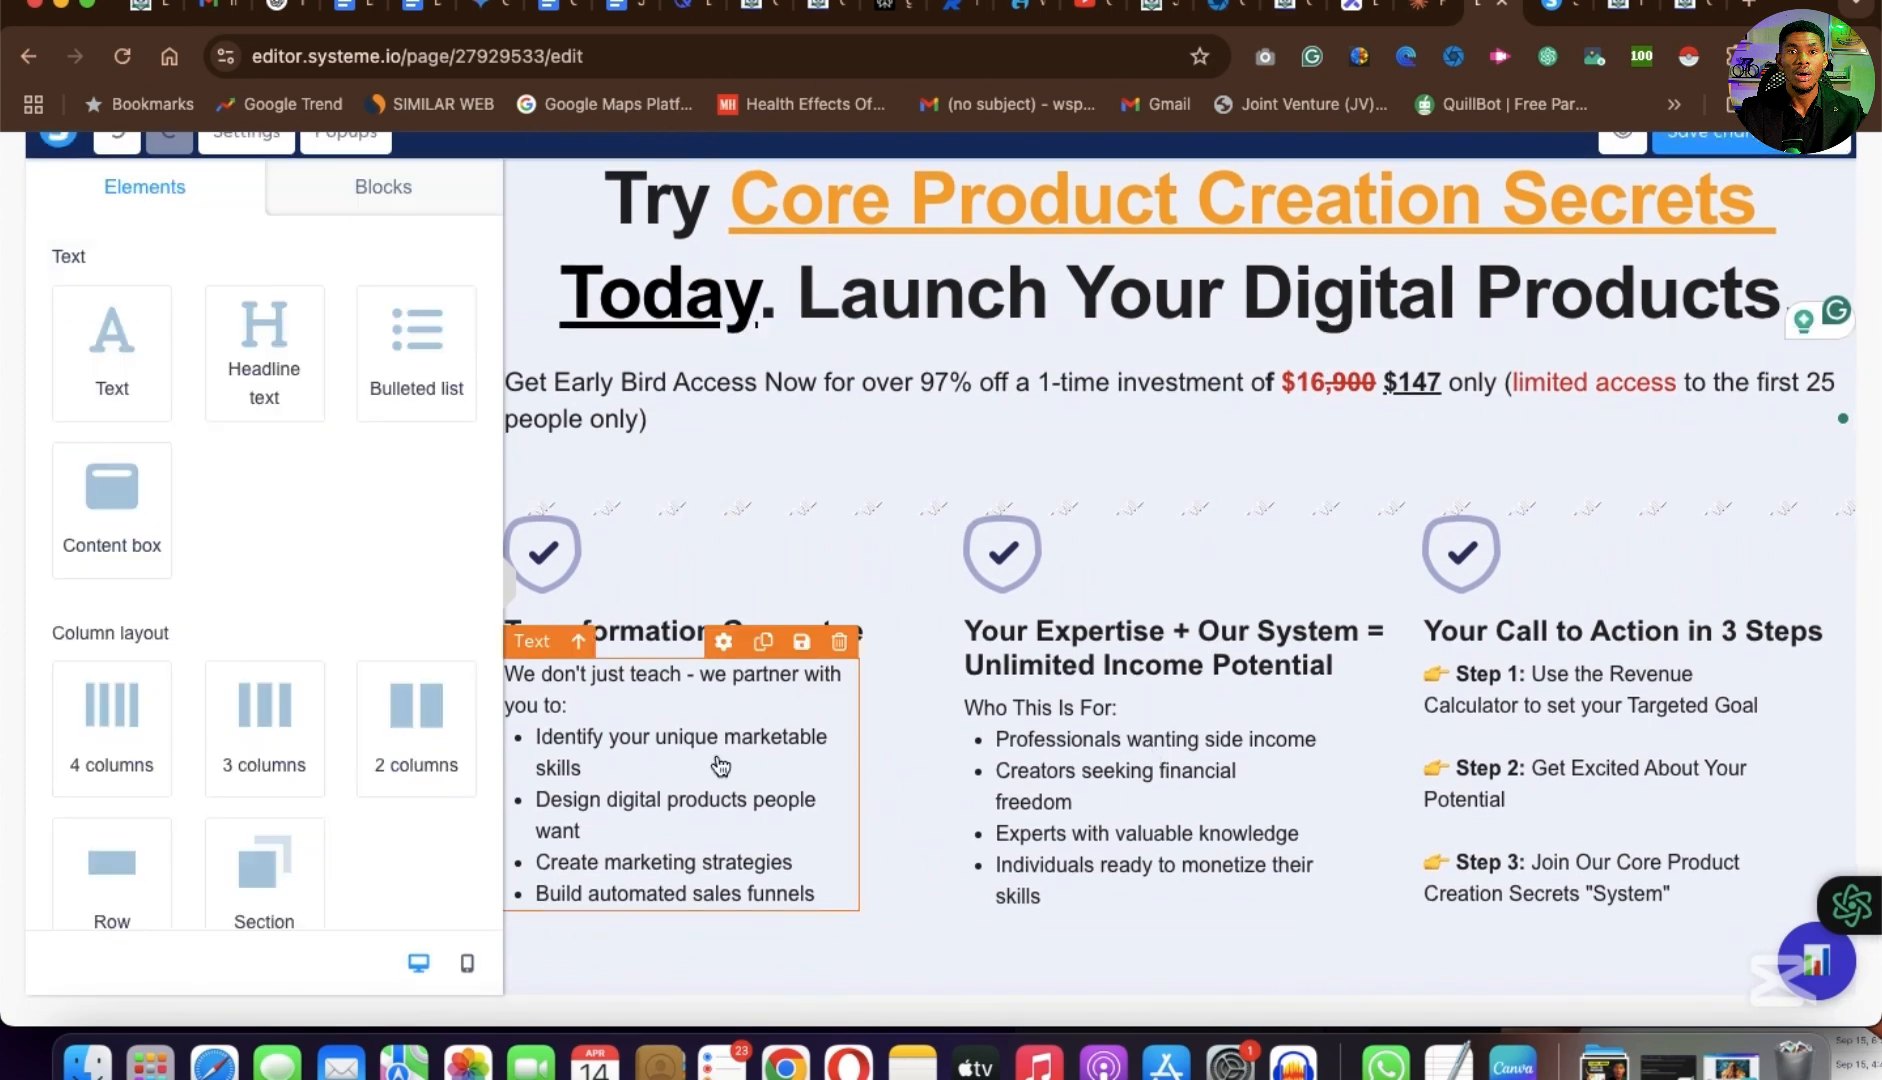
{"action": "scroll", "coordinate": [720, 767], "scroll_direction": "down", "scroll_amount": 2}
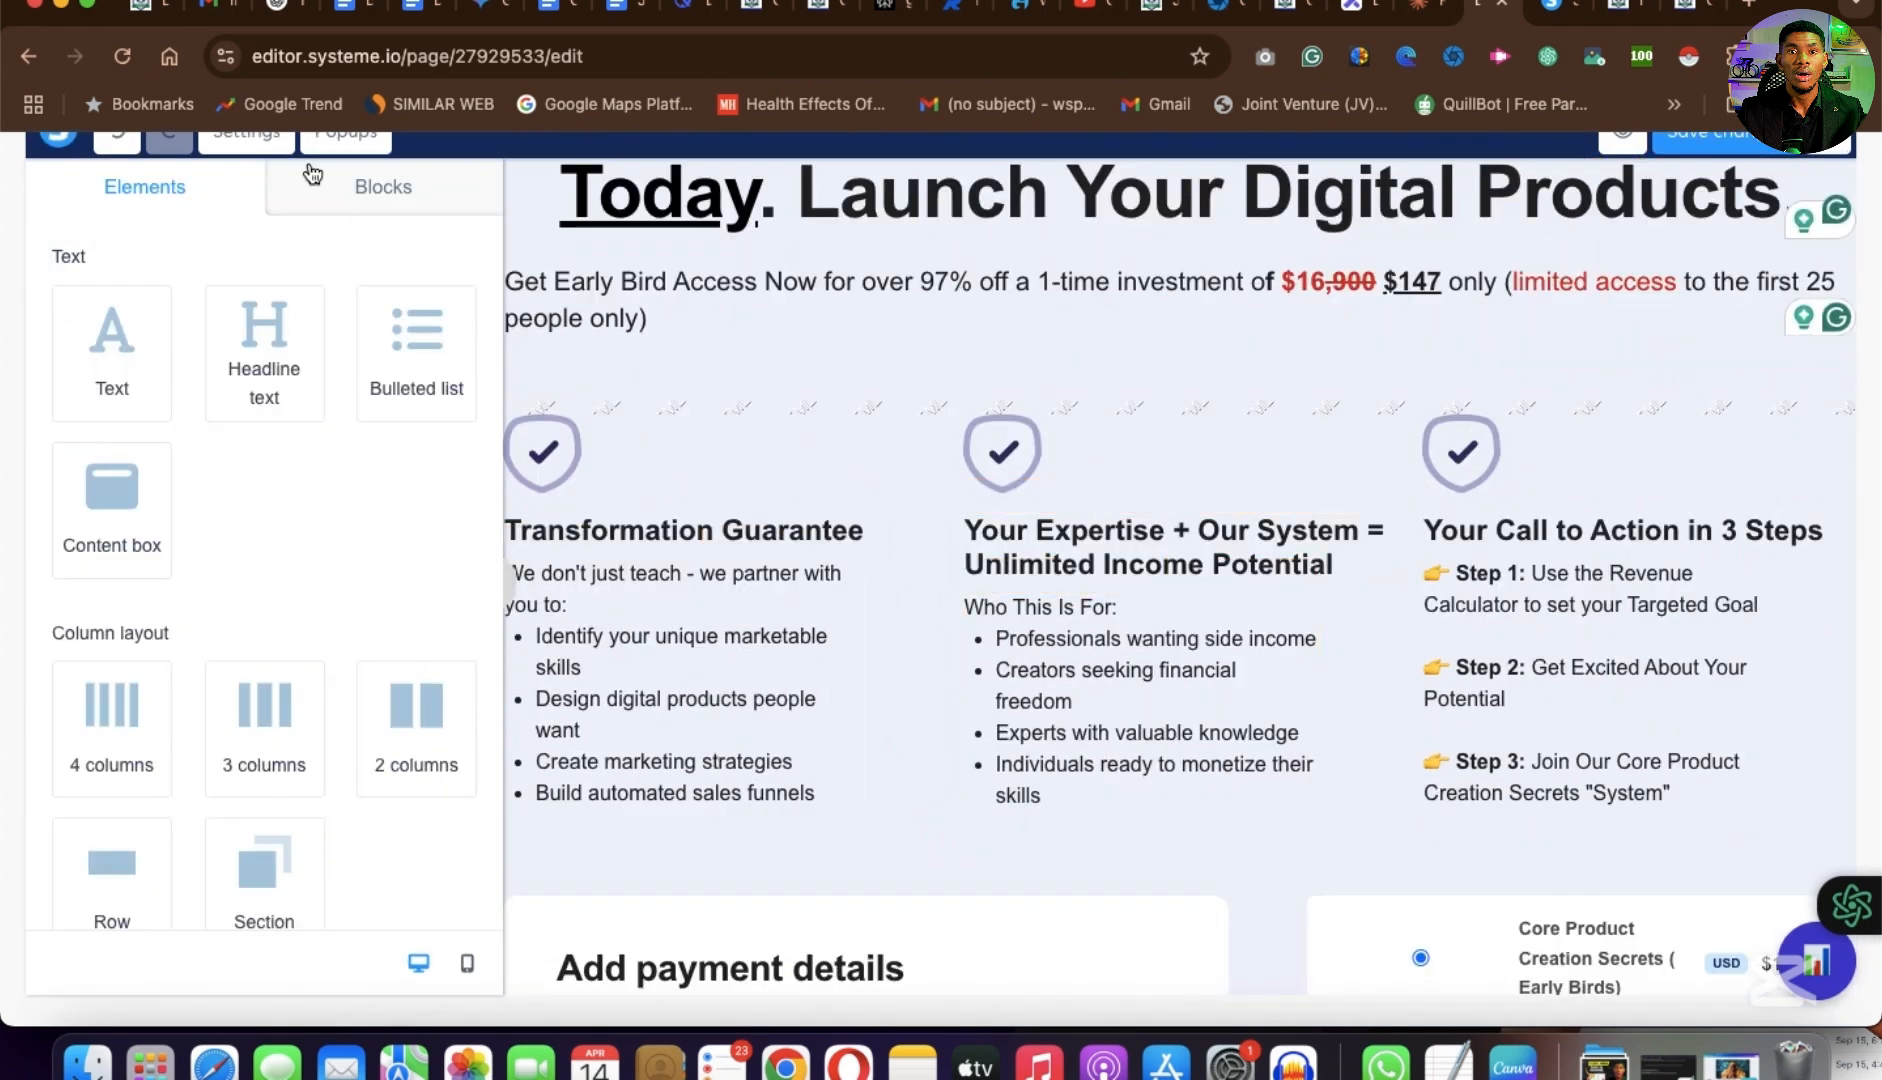
{"action": "left_click", "coordinate": [385, 188]}
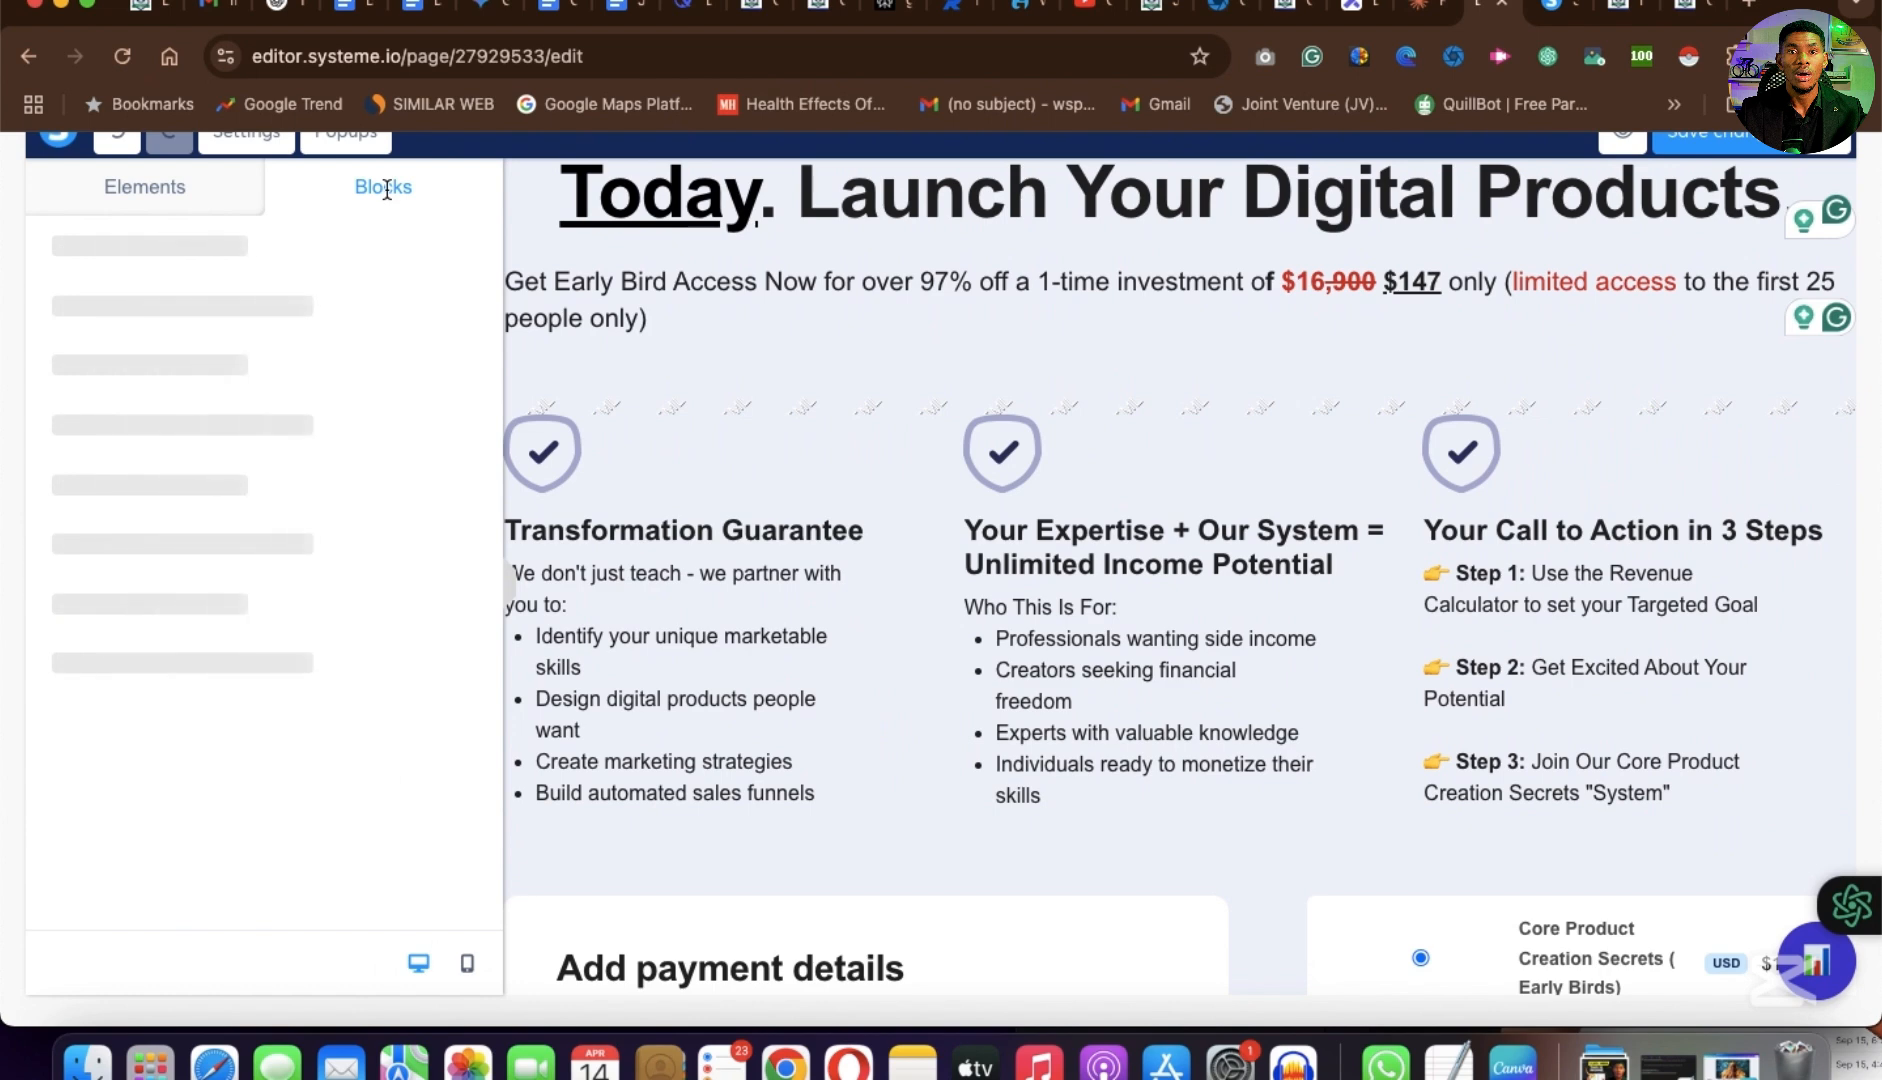
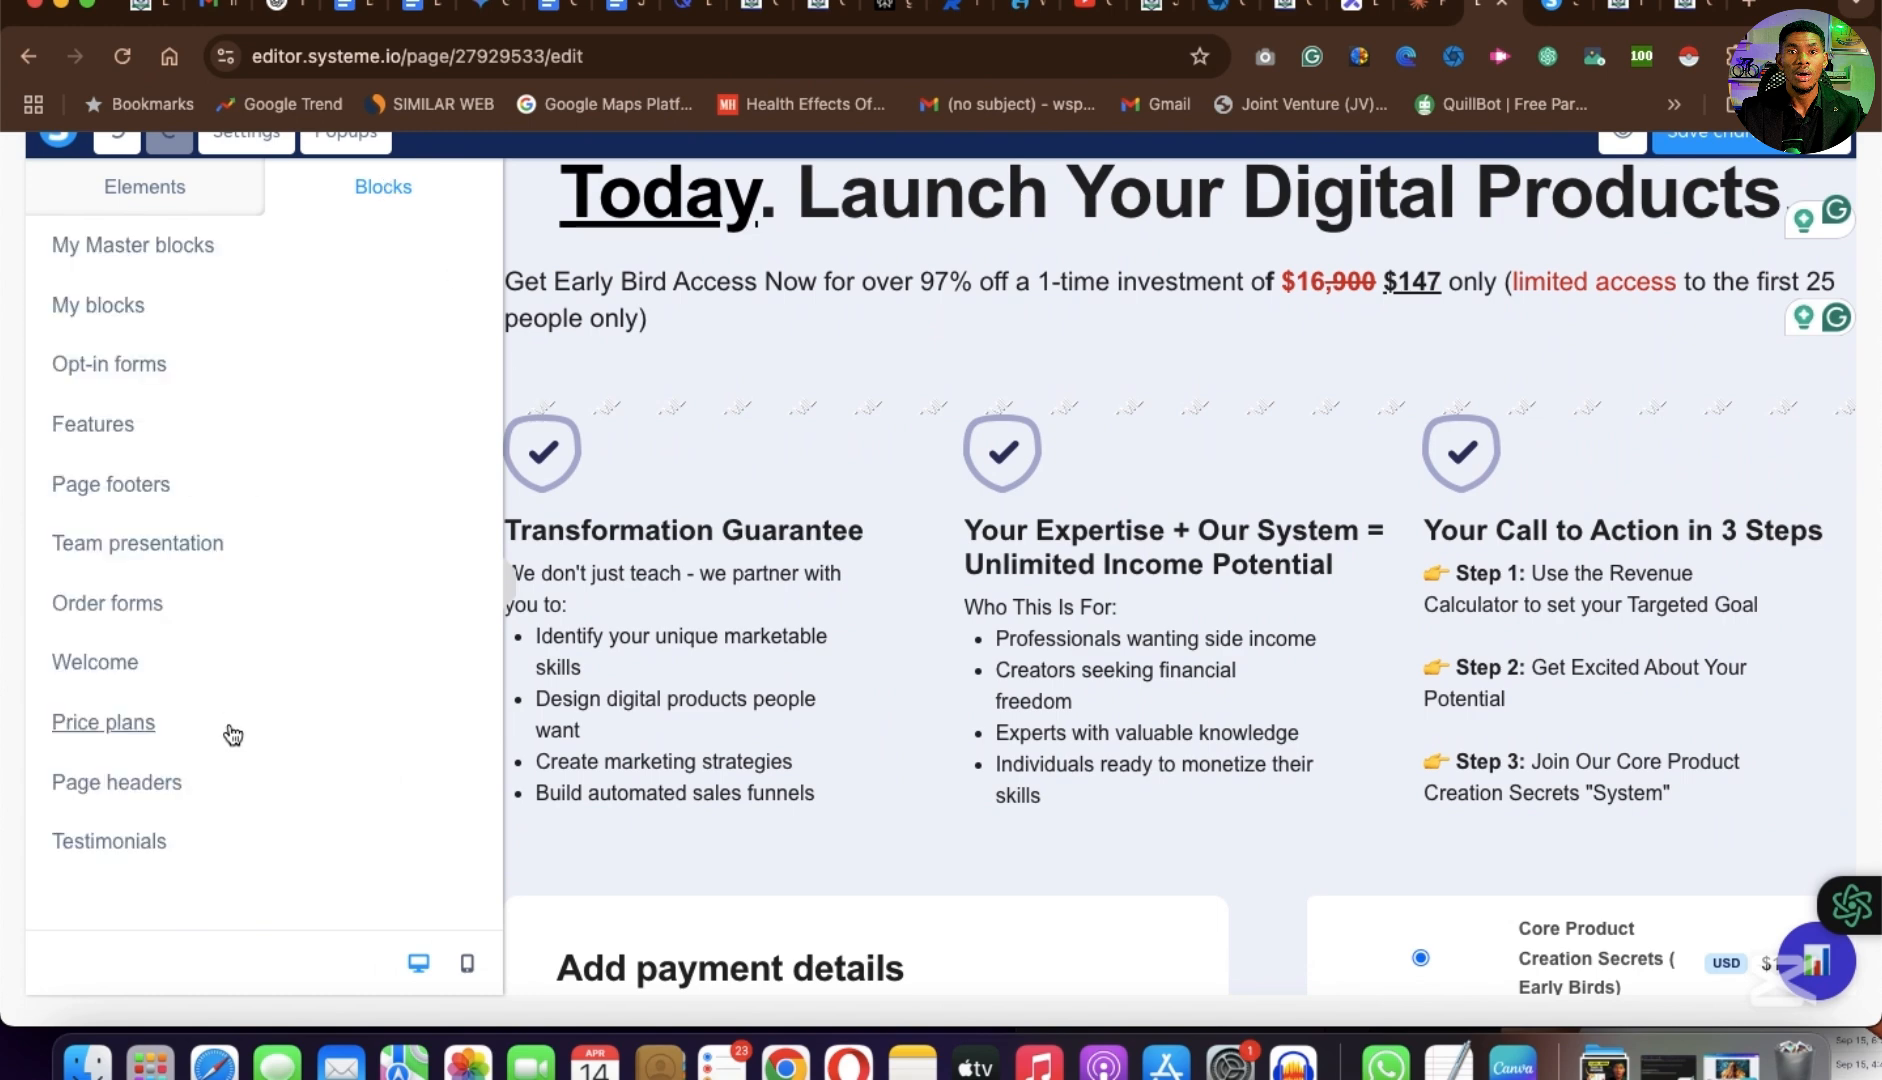
Examine the ready-made feature blocks, including the card items and the three- and four-column layouts.
{"action": "left_click", "coordinate": [100, 427]}
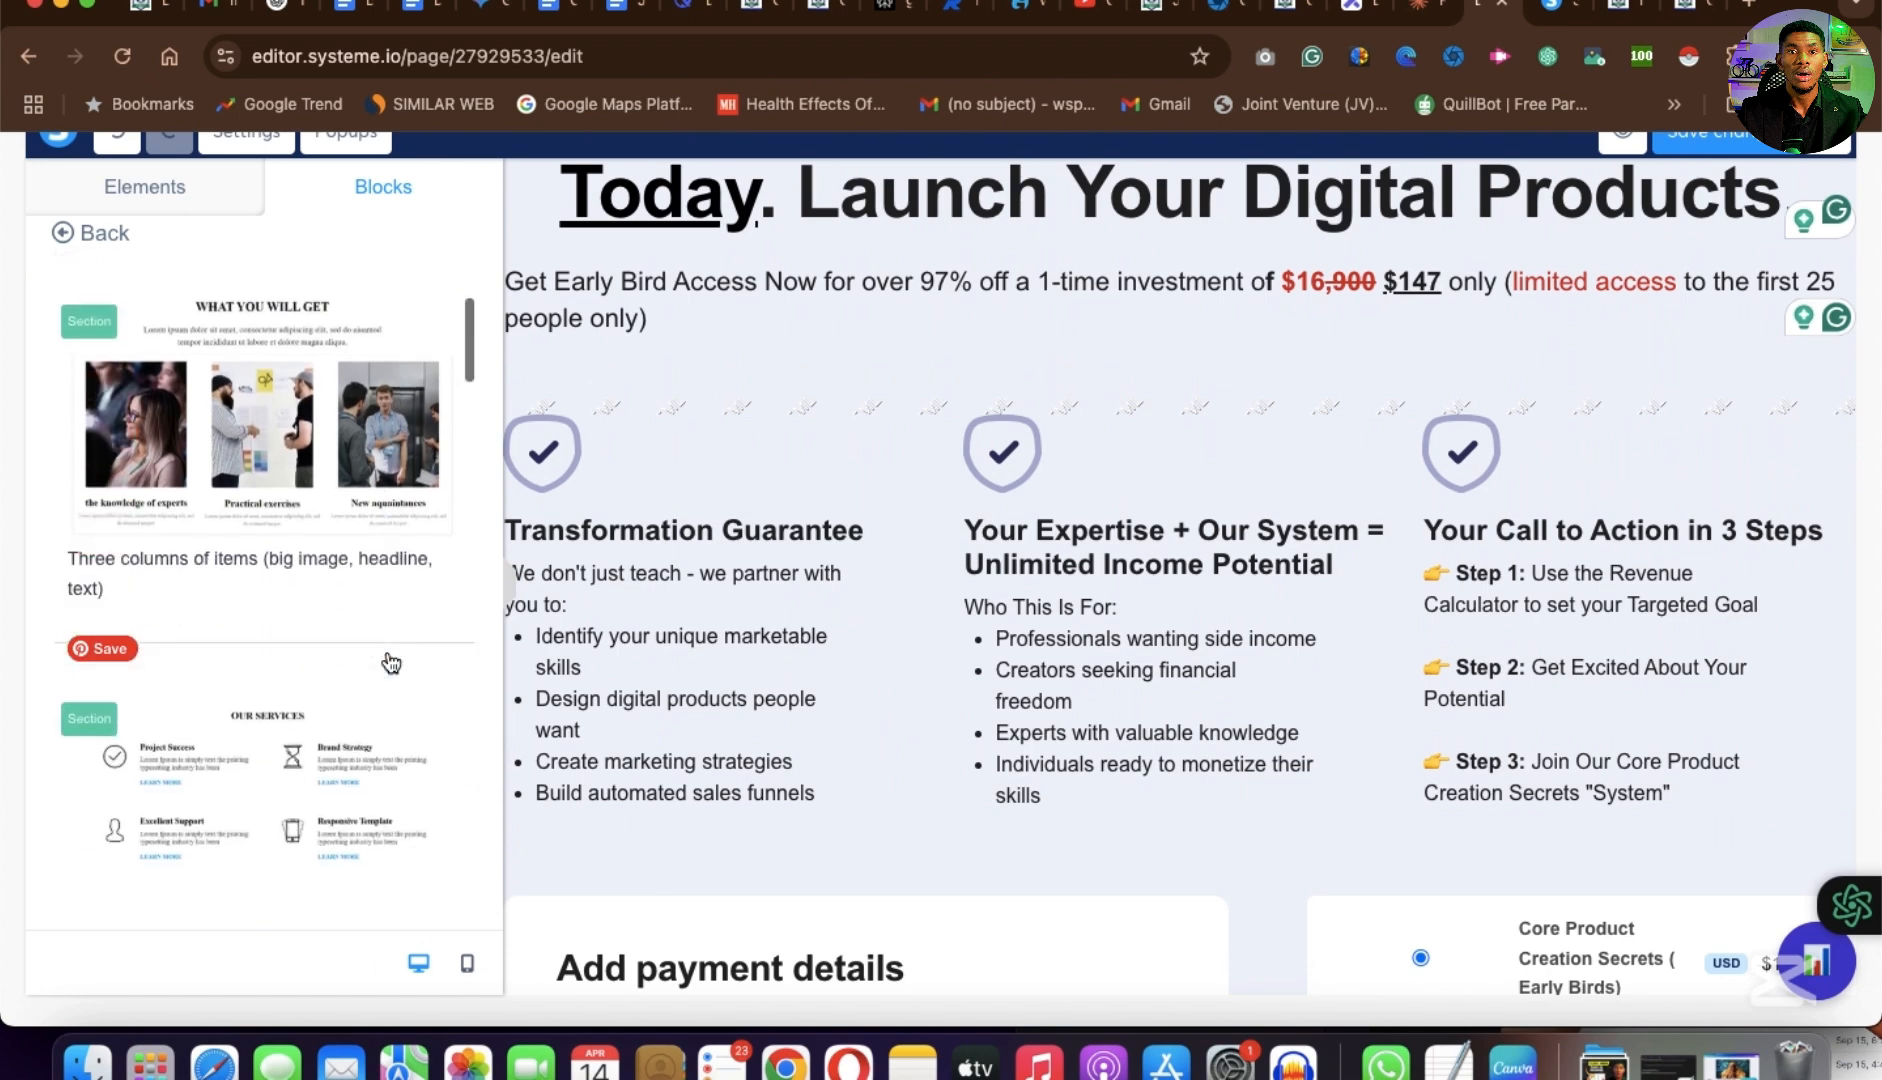
{"action": "scroll", "coordinate": [390, 663], "scroll_direction": "down", "scroll_amount": 5}
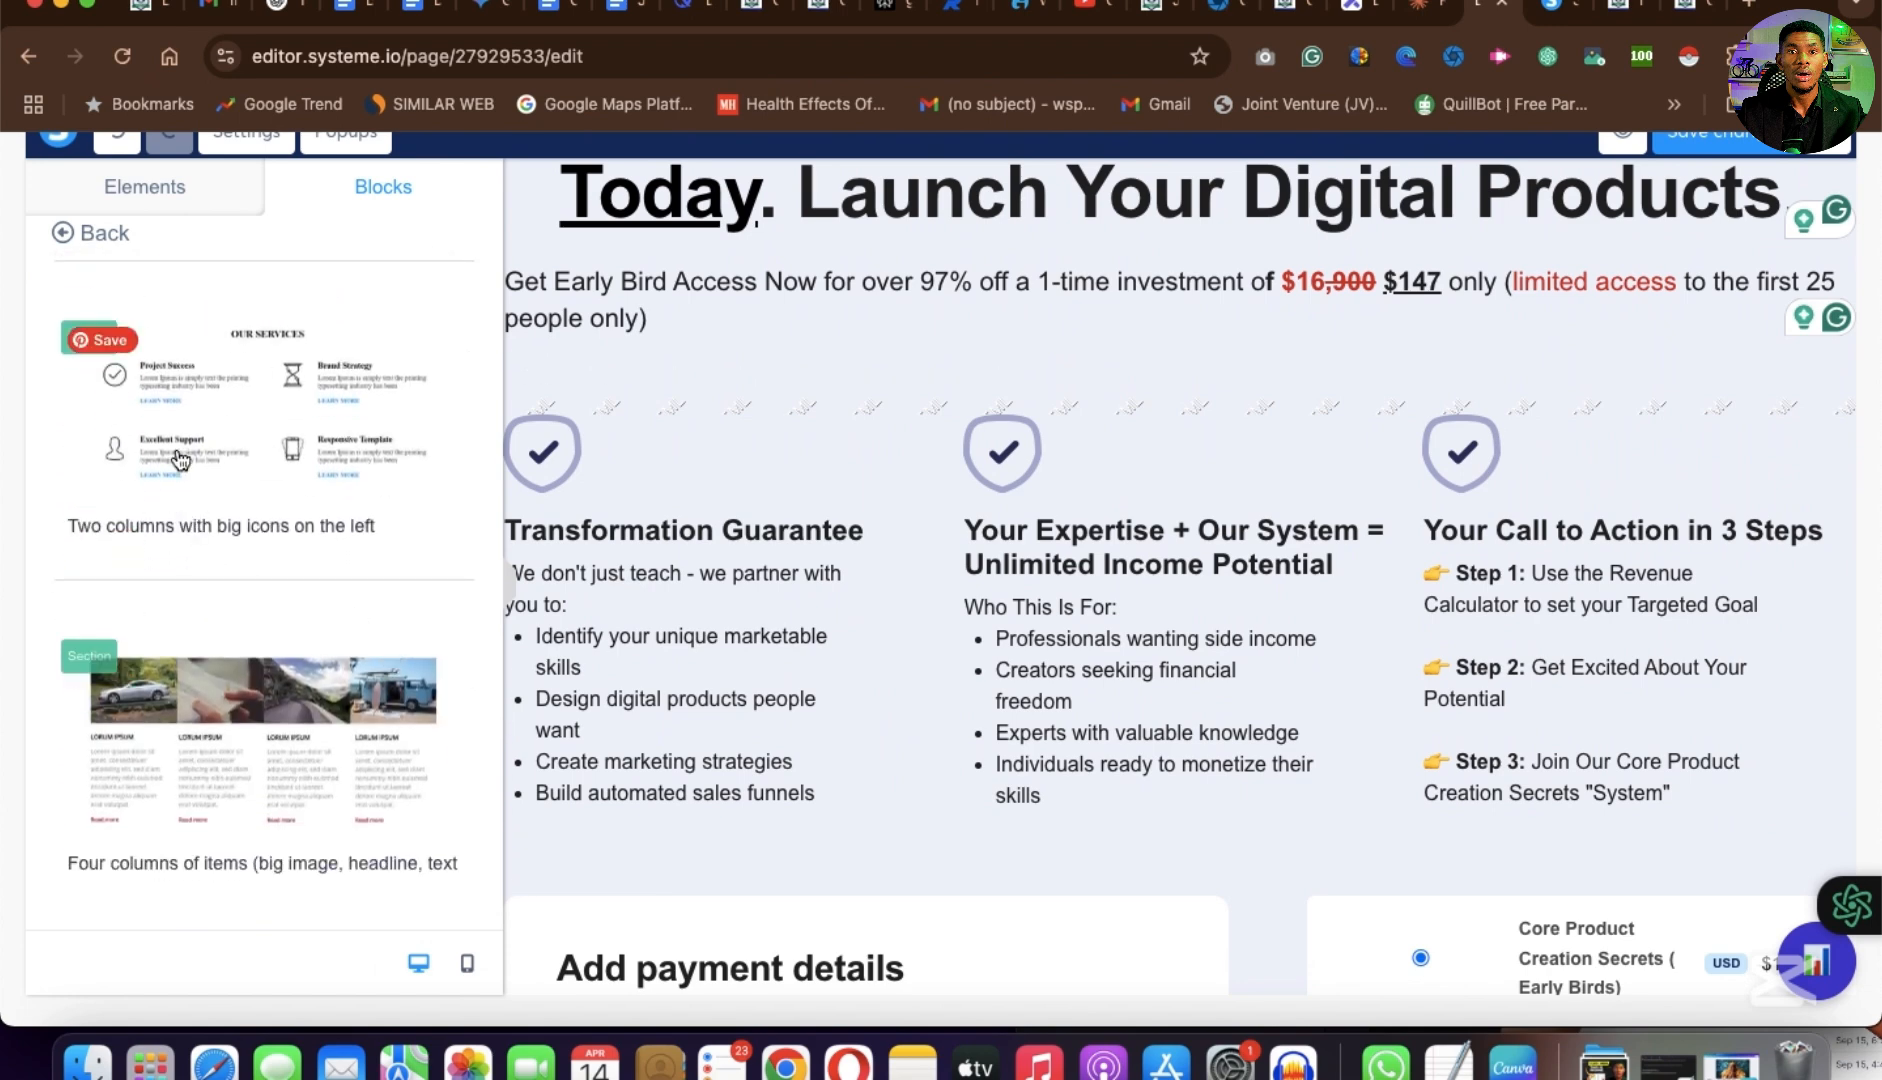
{"action": "scroll", "coordinate": [245, 700], "scroll_direction": "down", "scroll_amount": 10}
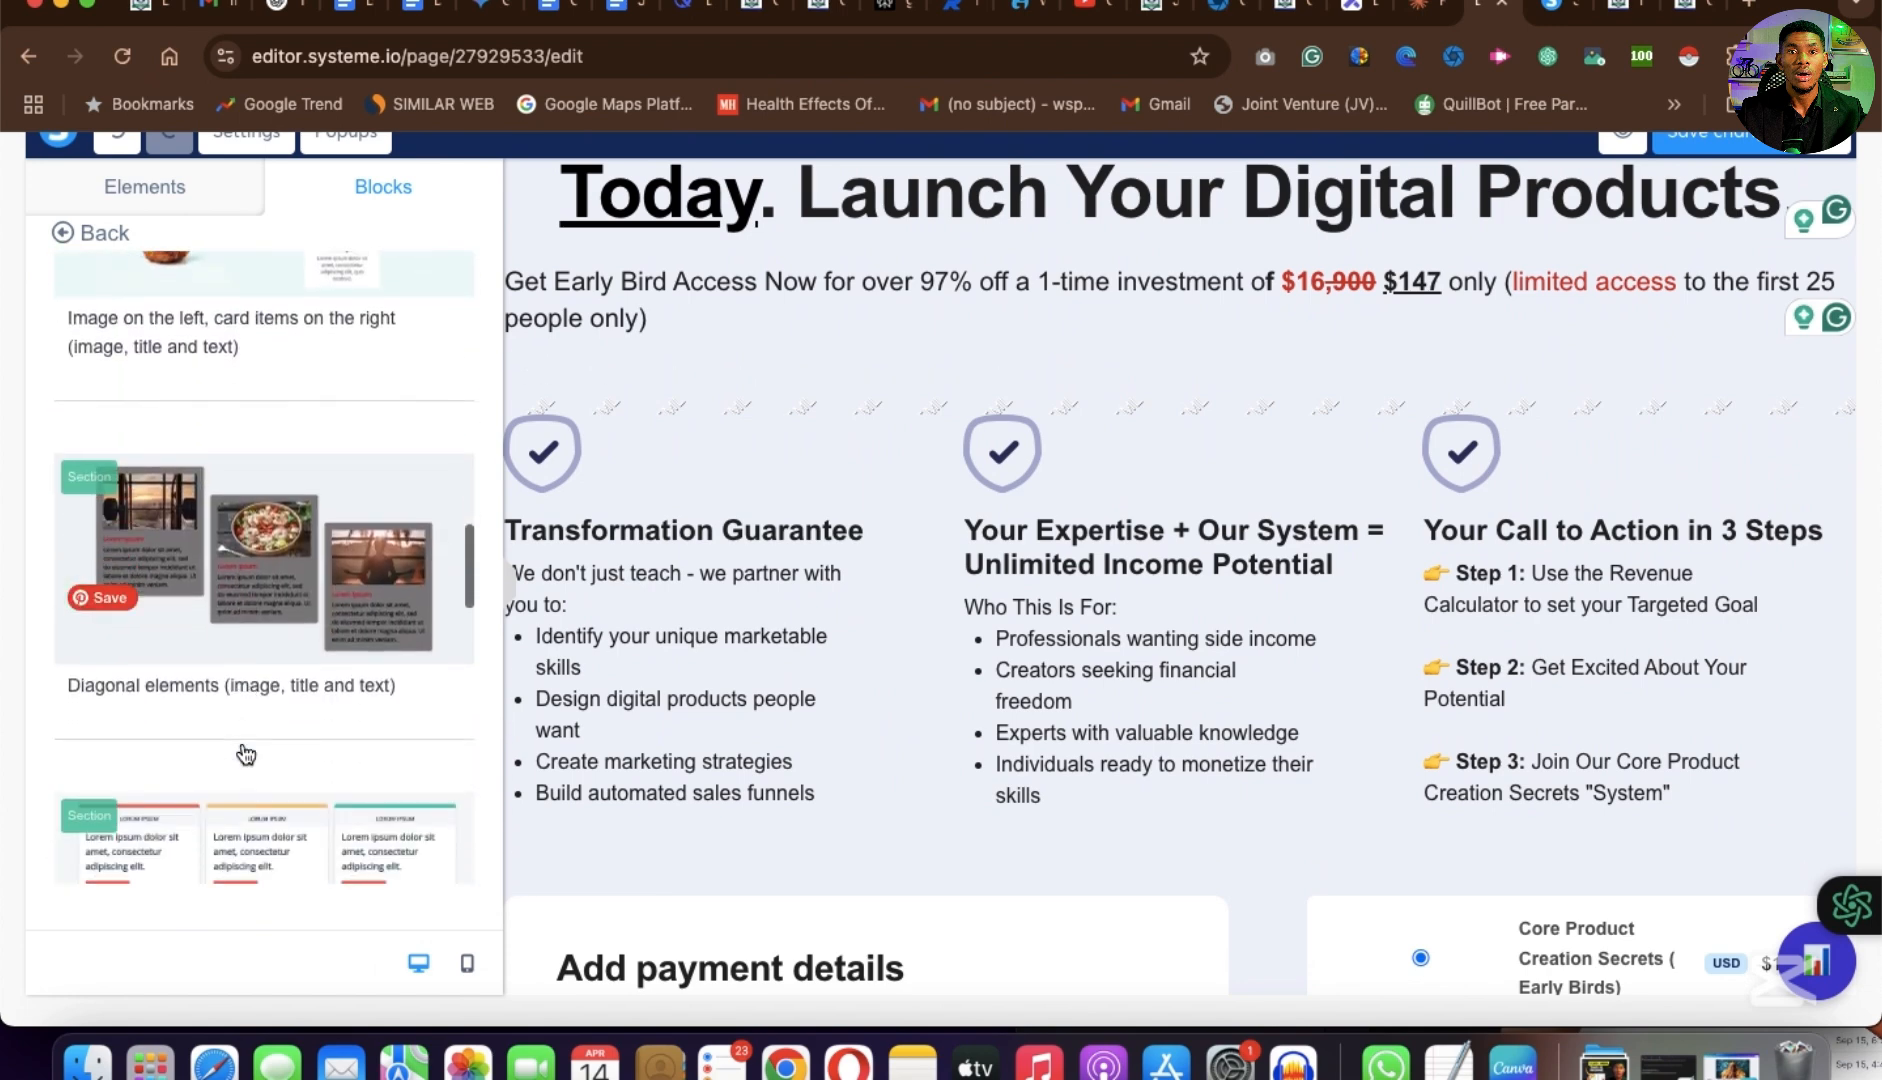
{"action": "scroll", "coordinate": [245, 755], "scroll_direction": "down", "scroll_amount": 12}
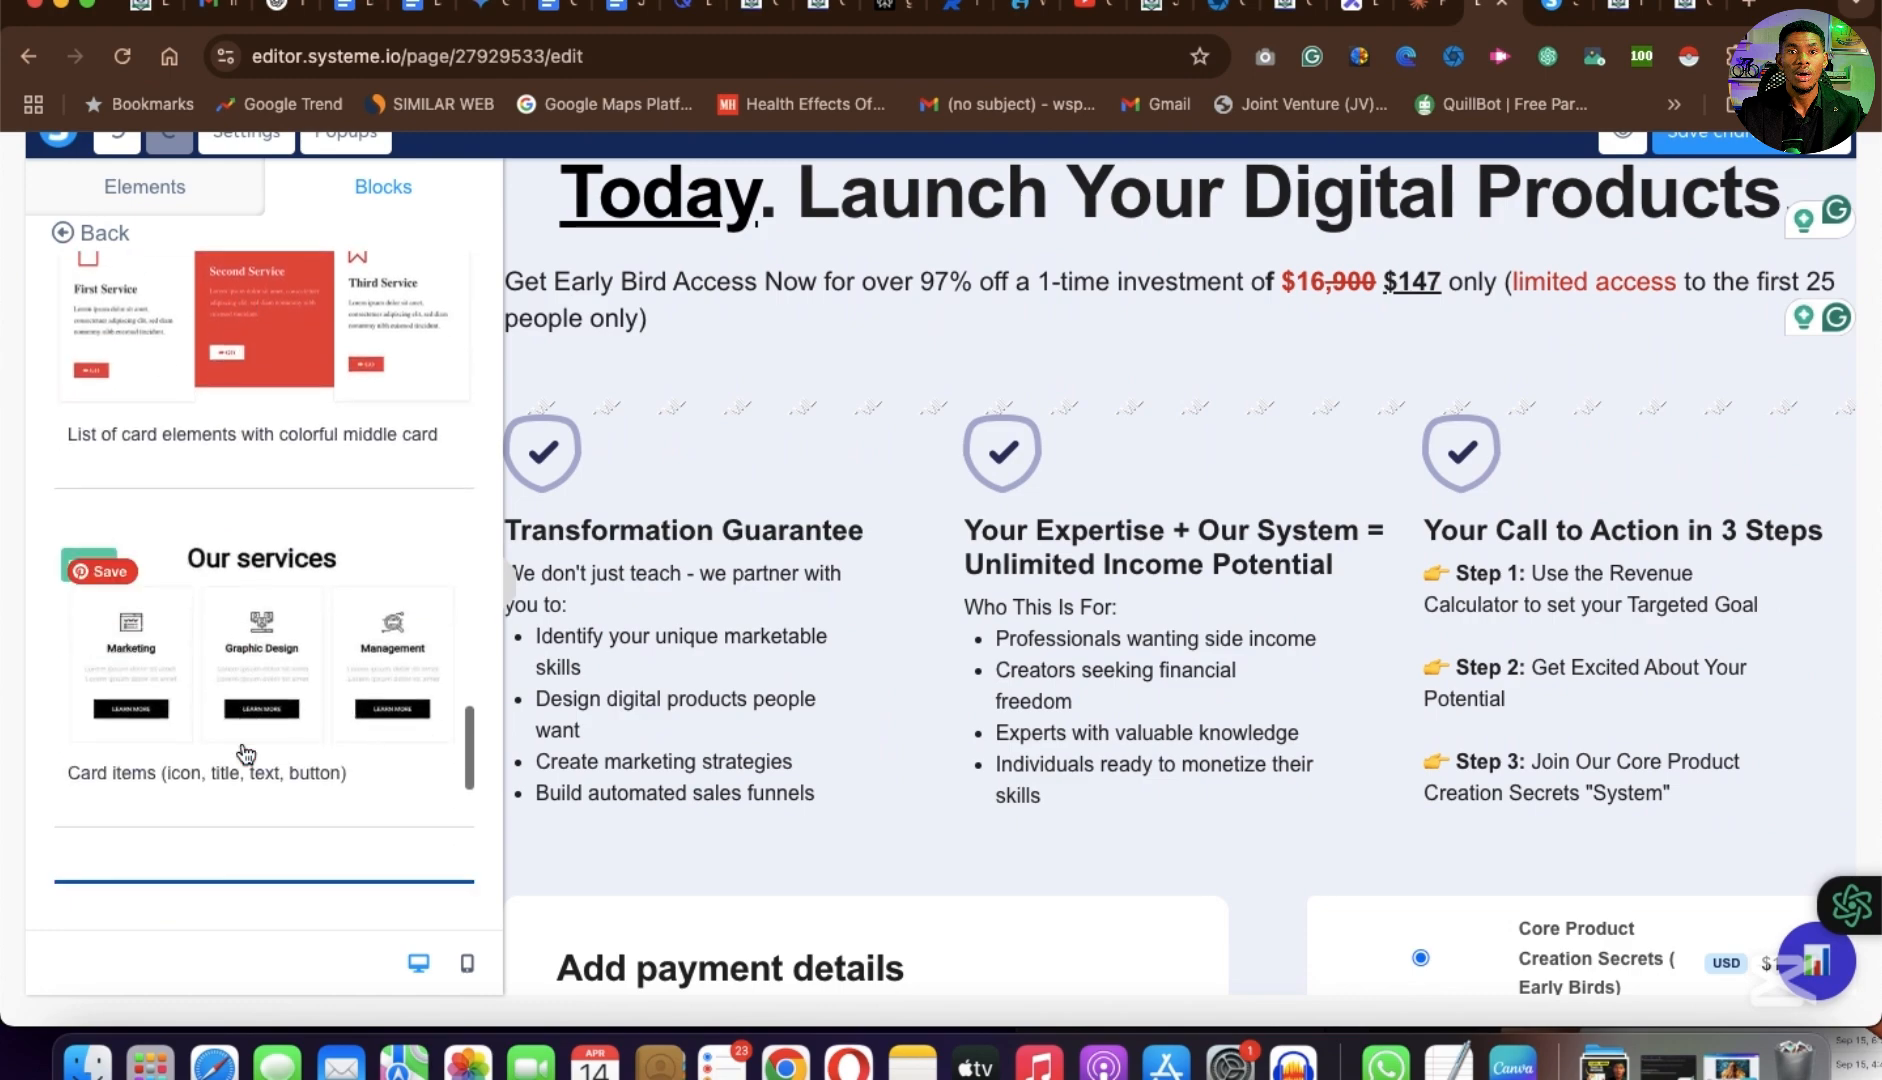
{"action": "scroll", "coordinate": [245, 755], "scroll_direction": "down", "scroll_amount": 5}
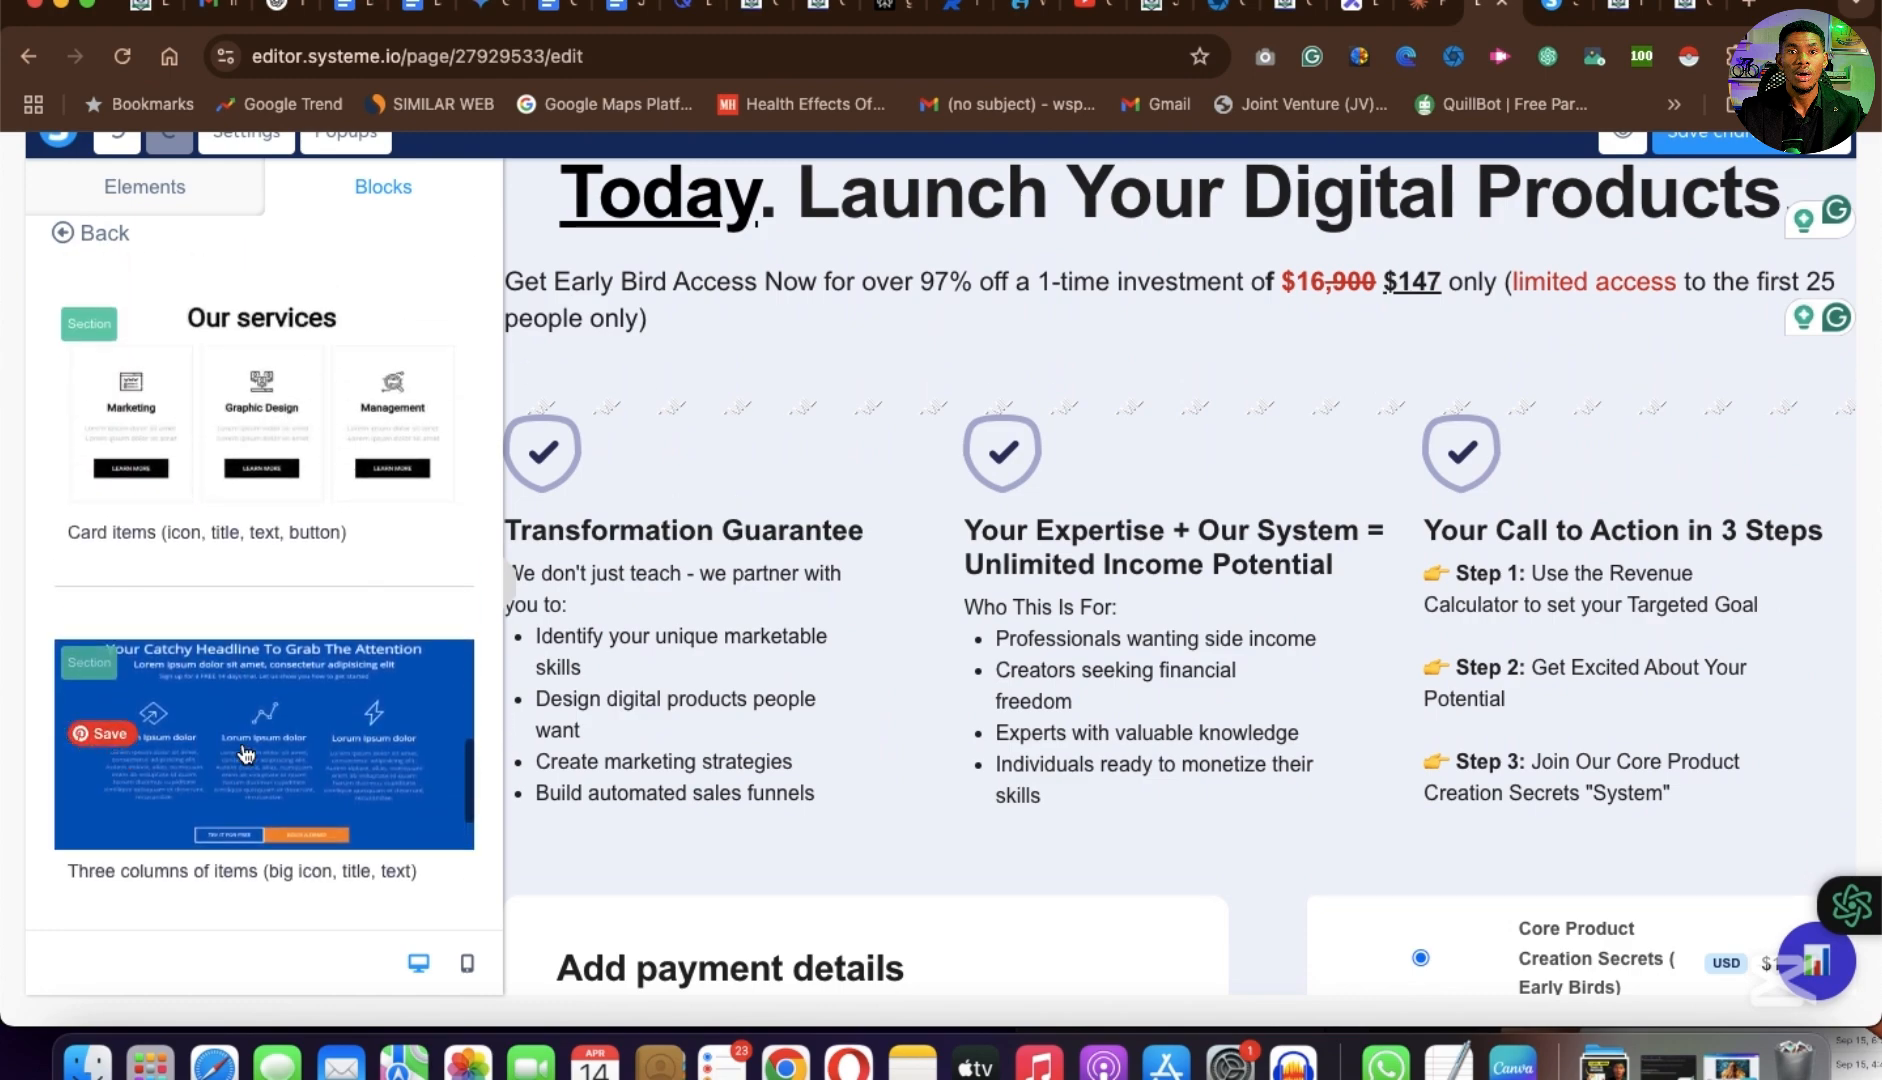
{"action": "scroll", "coordinate": [245, 755], "scroll_direction": "up", "scroll_amount": 1}
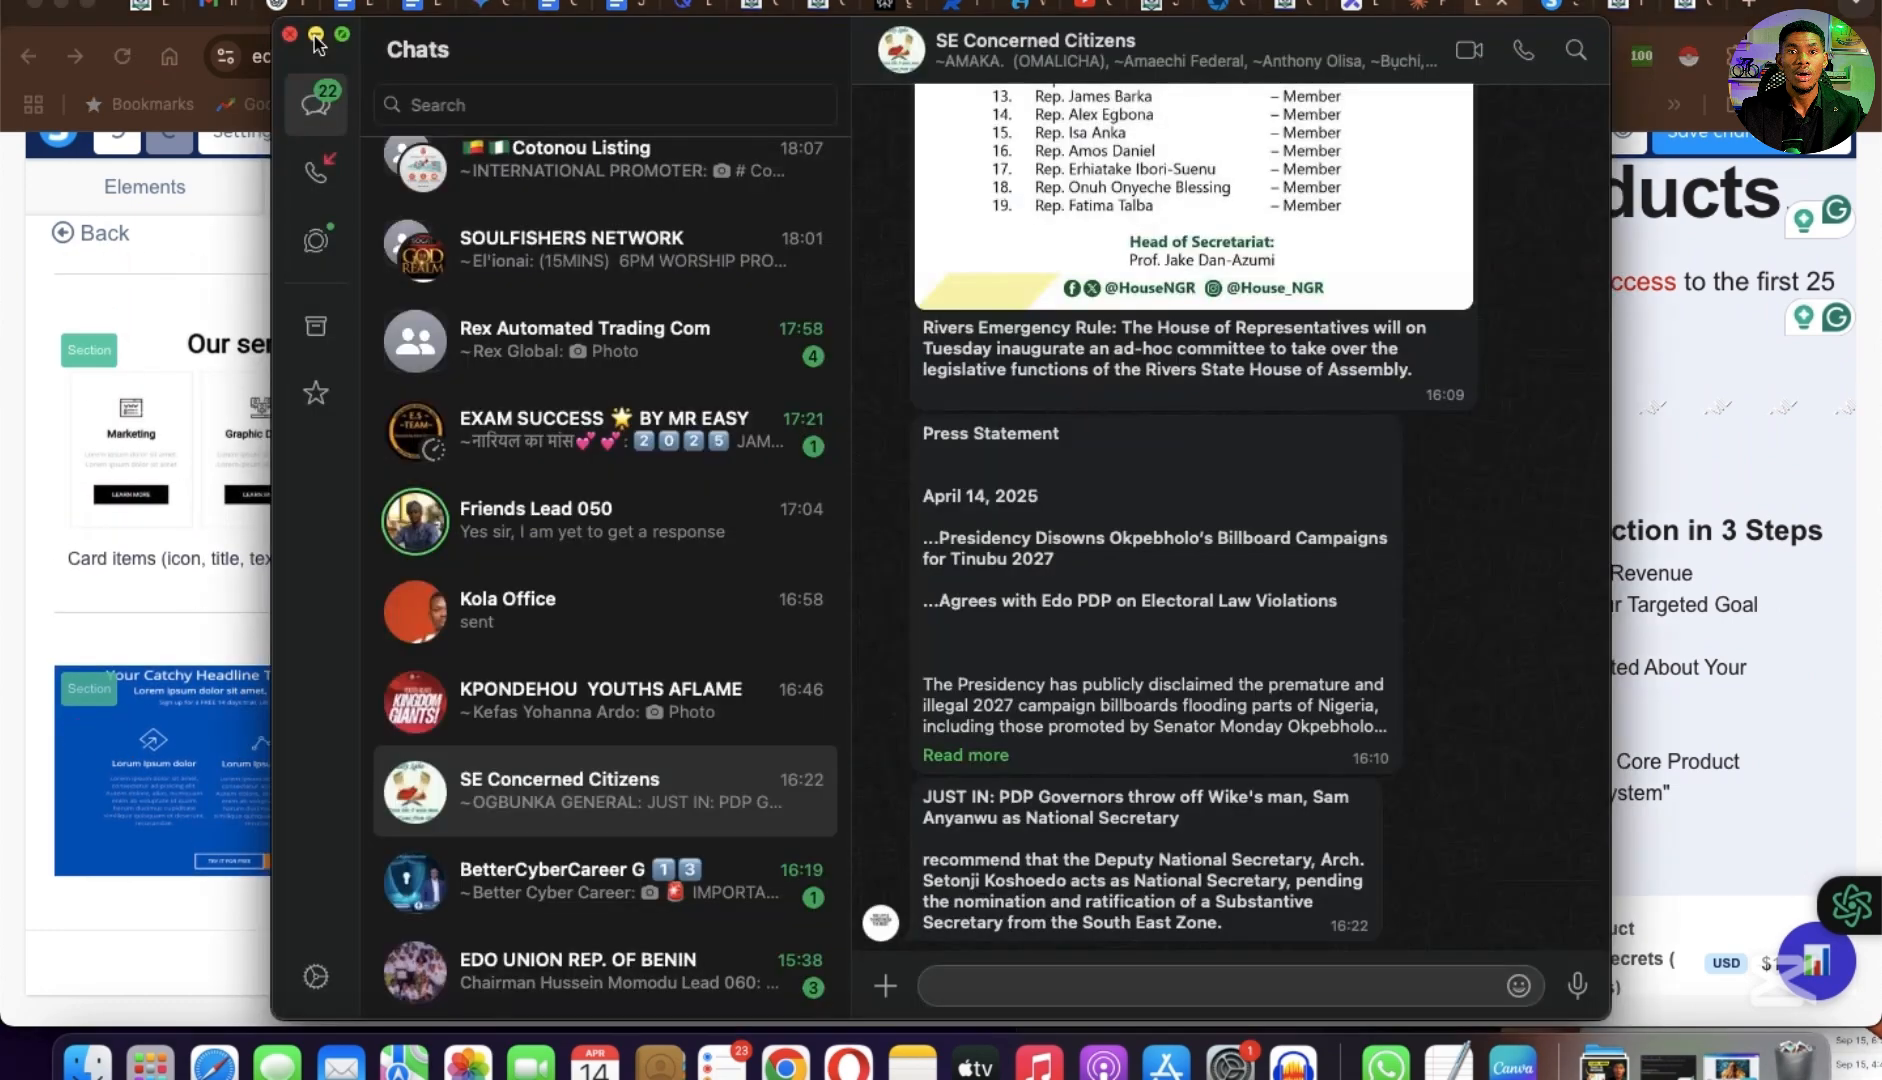
{"action": "left_click", "coordinate": [322, 34]}
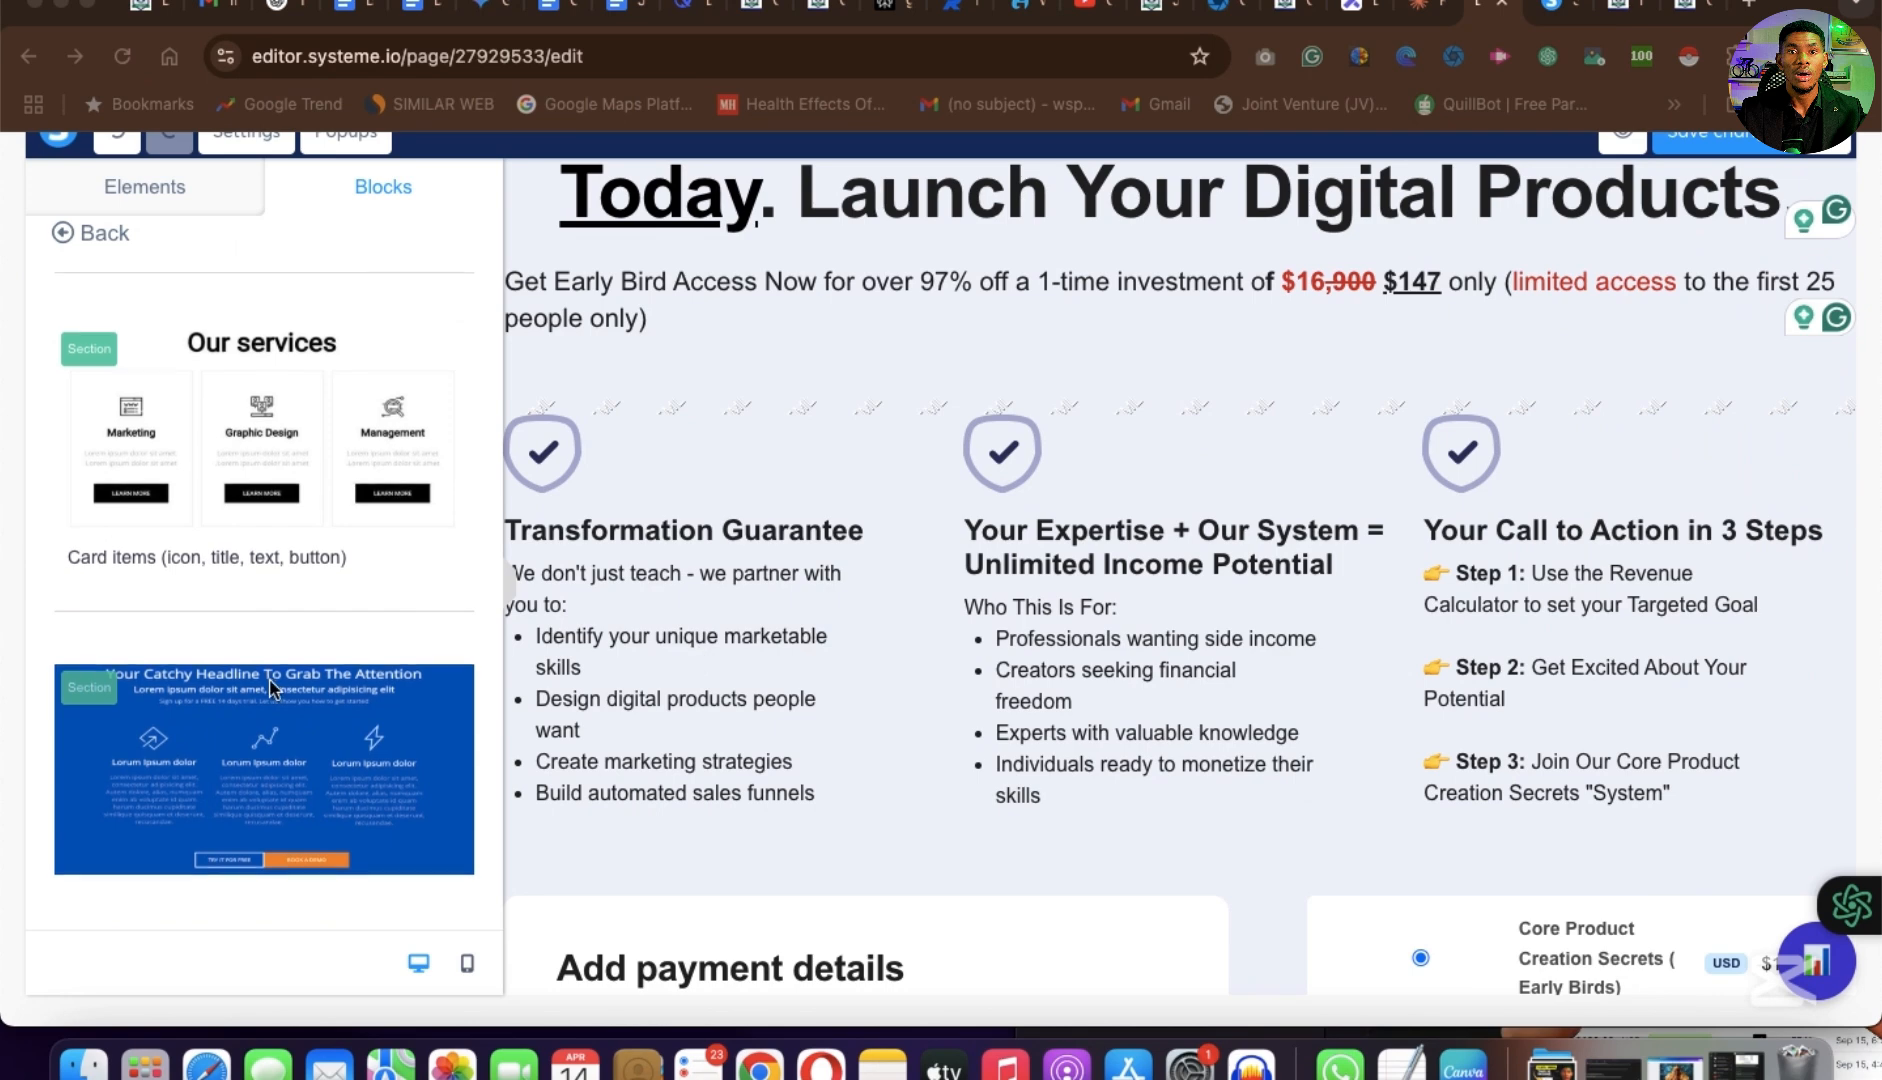
{"action": "scroll", "coordinate": [272, 688], "scroll_direction": "down", "scroll_amount": 5}
{"action": "scroll", "coordinate": [273, 687], "scroll_direction": "up", "scroll_amount": 5}
{"action": "scroll", "coordinate": [273, 687], "scroll_direction": "down", "scroll_amount": 5}
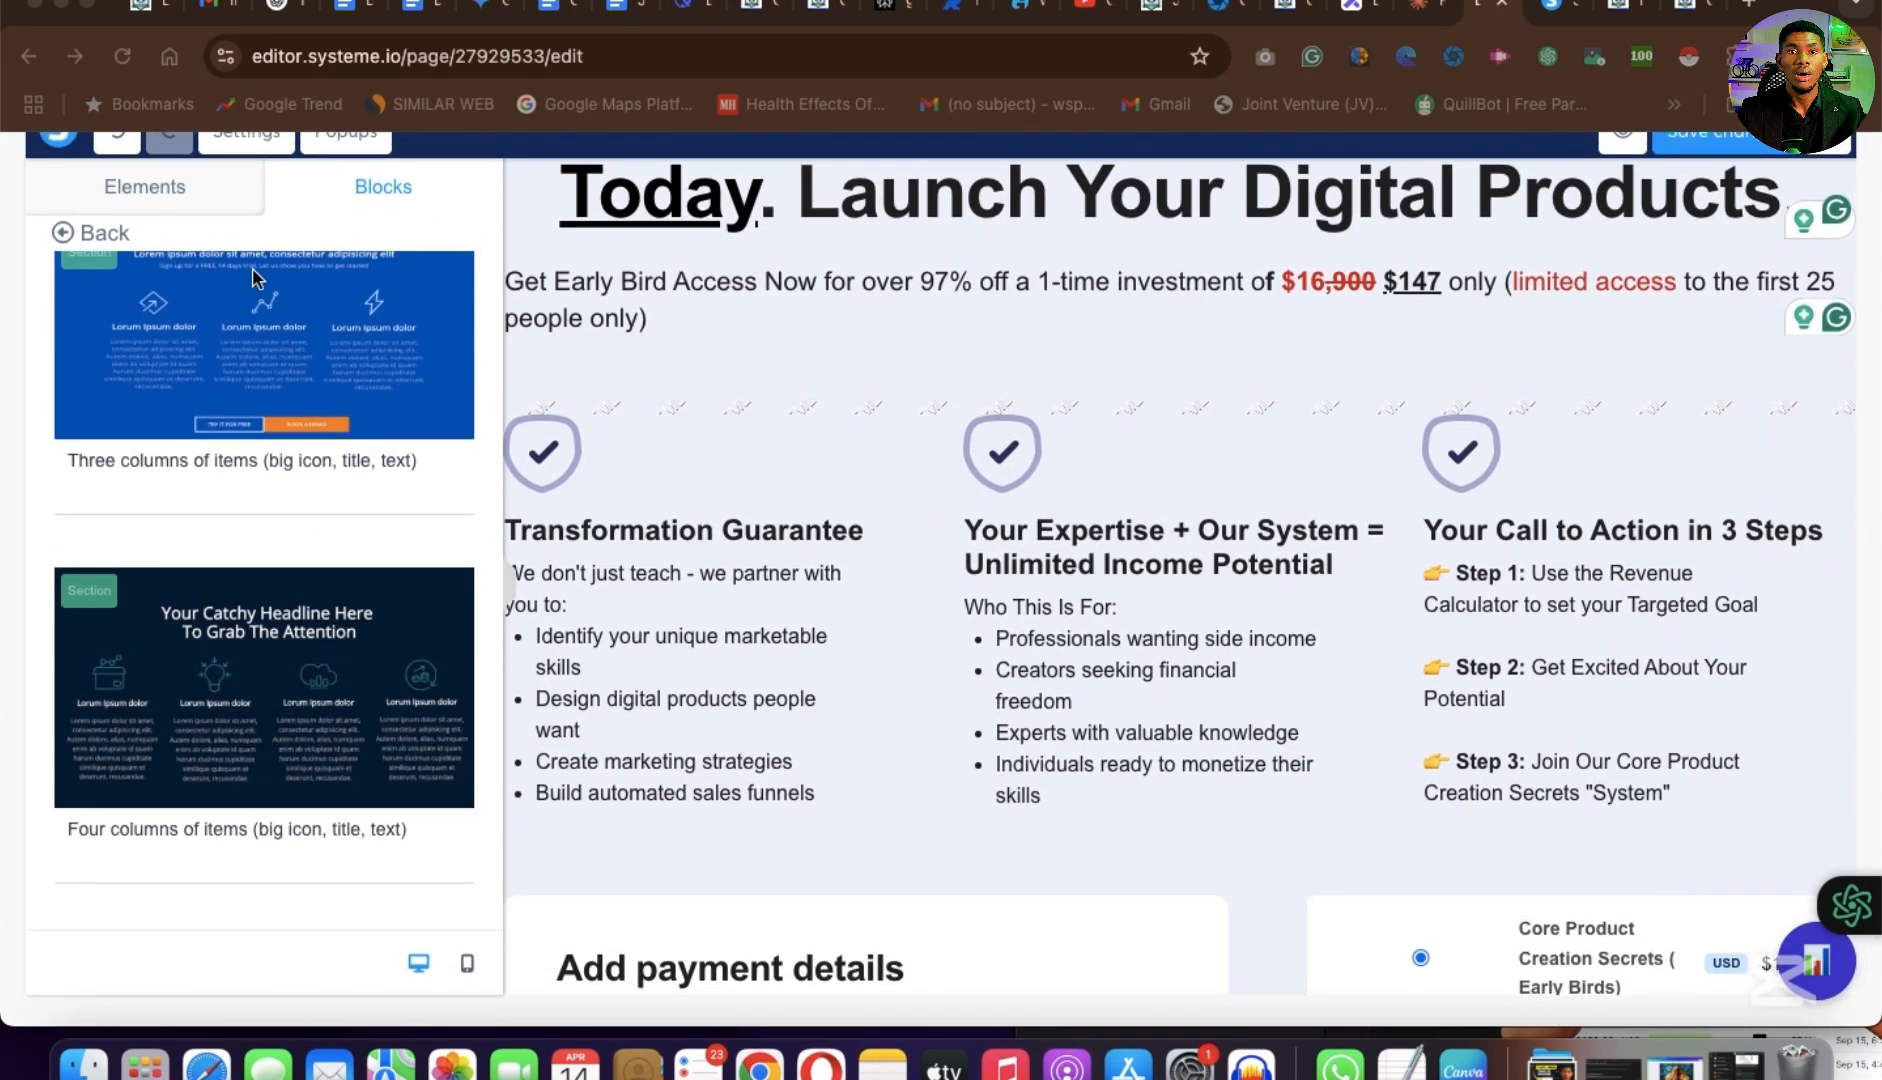
{"action": "scroll", "coordinate": [272, 406], "scroll_direction": "up", "scroll_amount": 4}
{"action": "scroll", "coordinate": [173, 425], "scroll_direction": "down", "scroll_amount": 2}
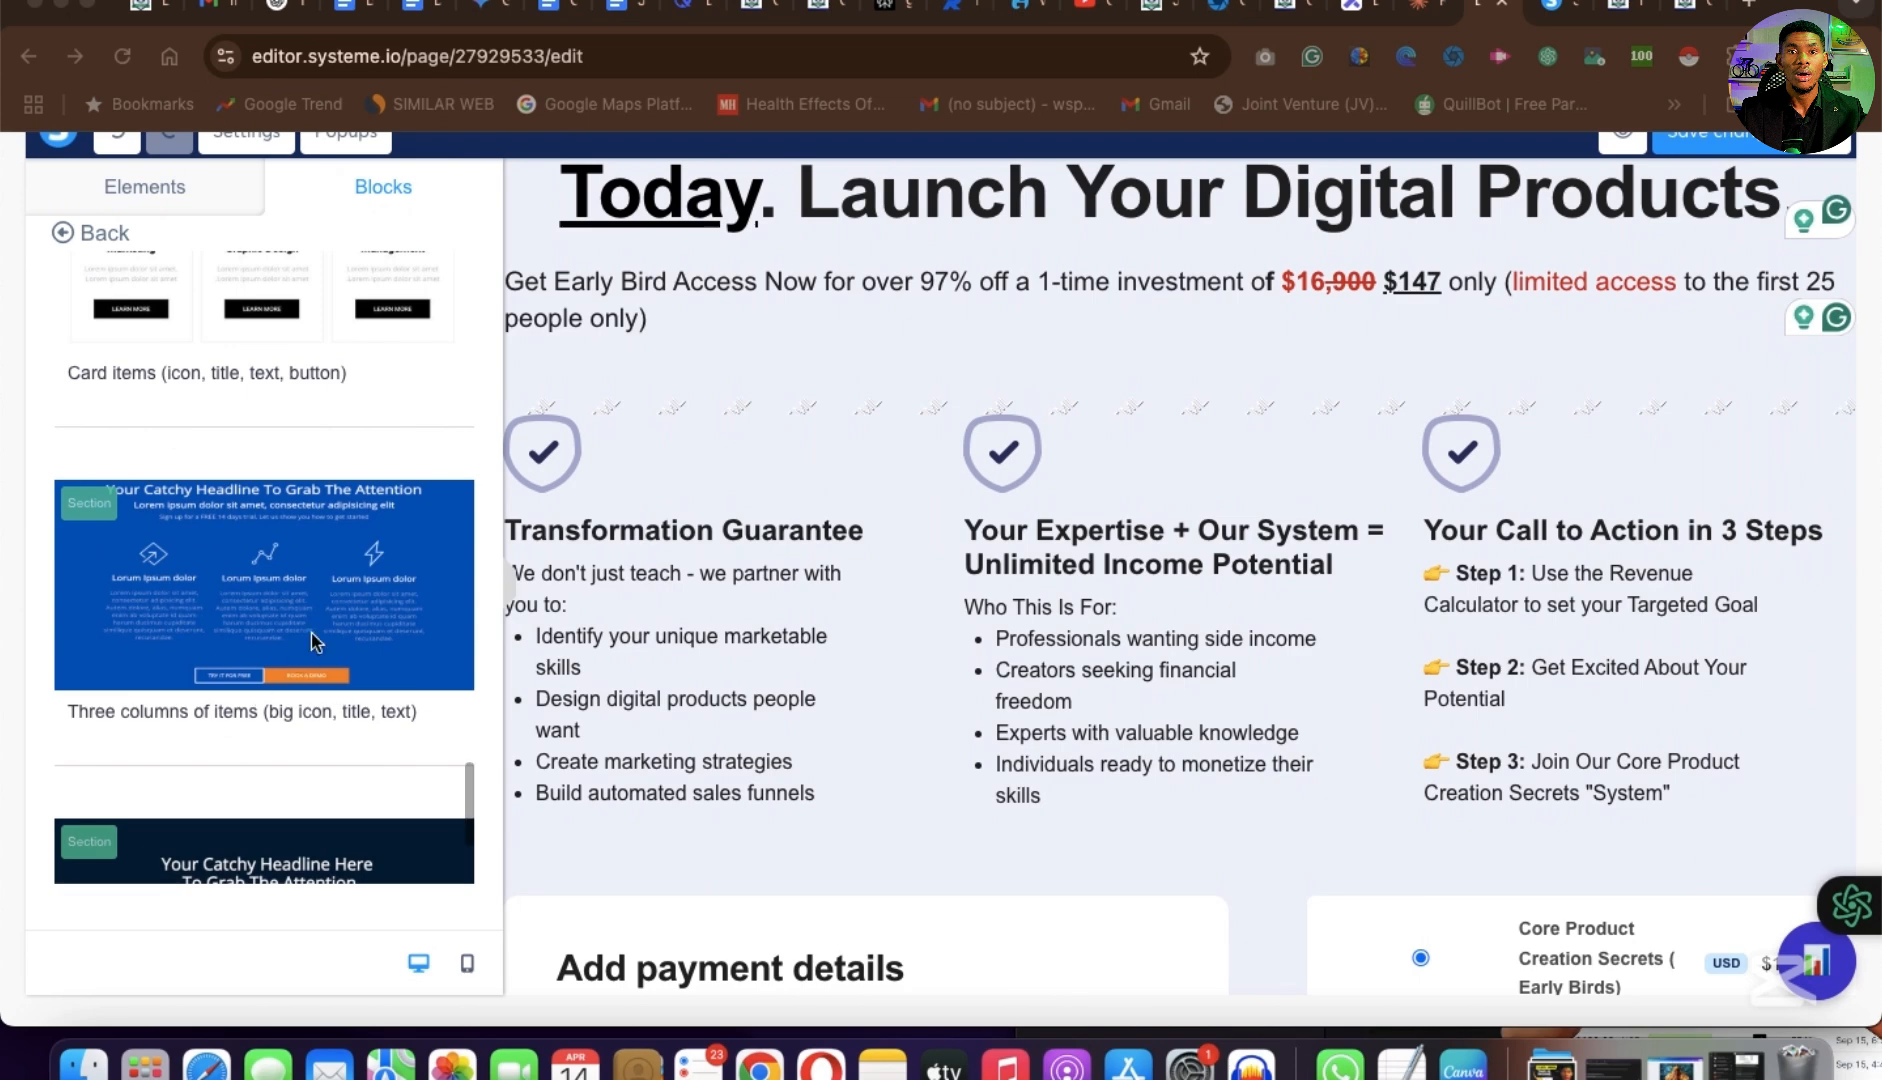
{"action": "scroll", "coordinate": [199, 308], "scroll_direction": "up", "scroll_amount": 10}
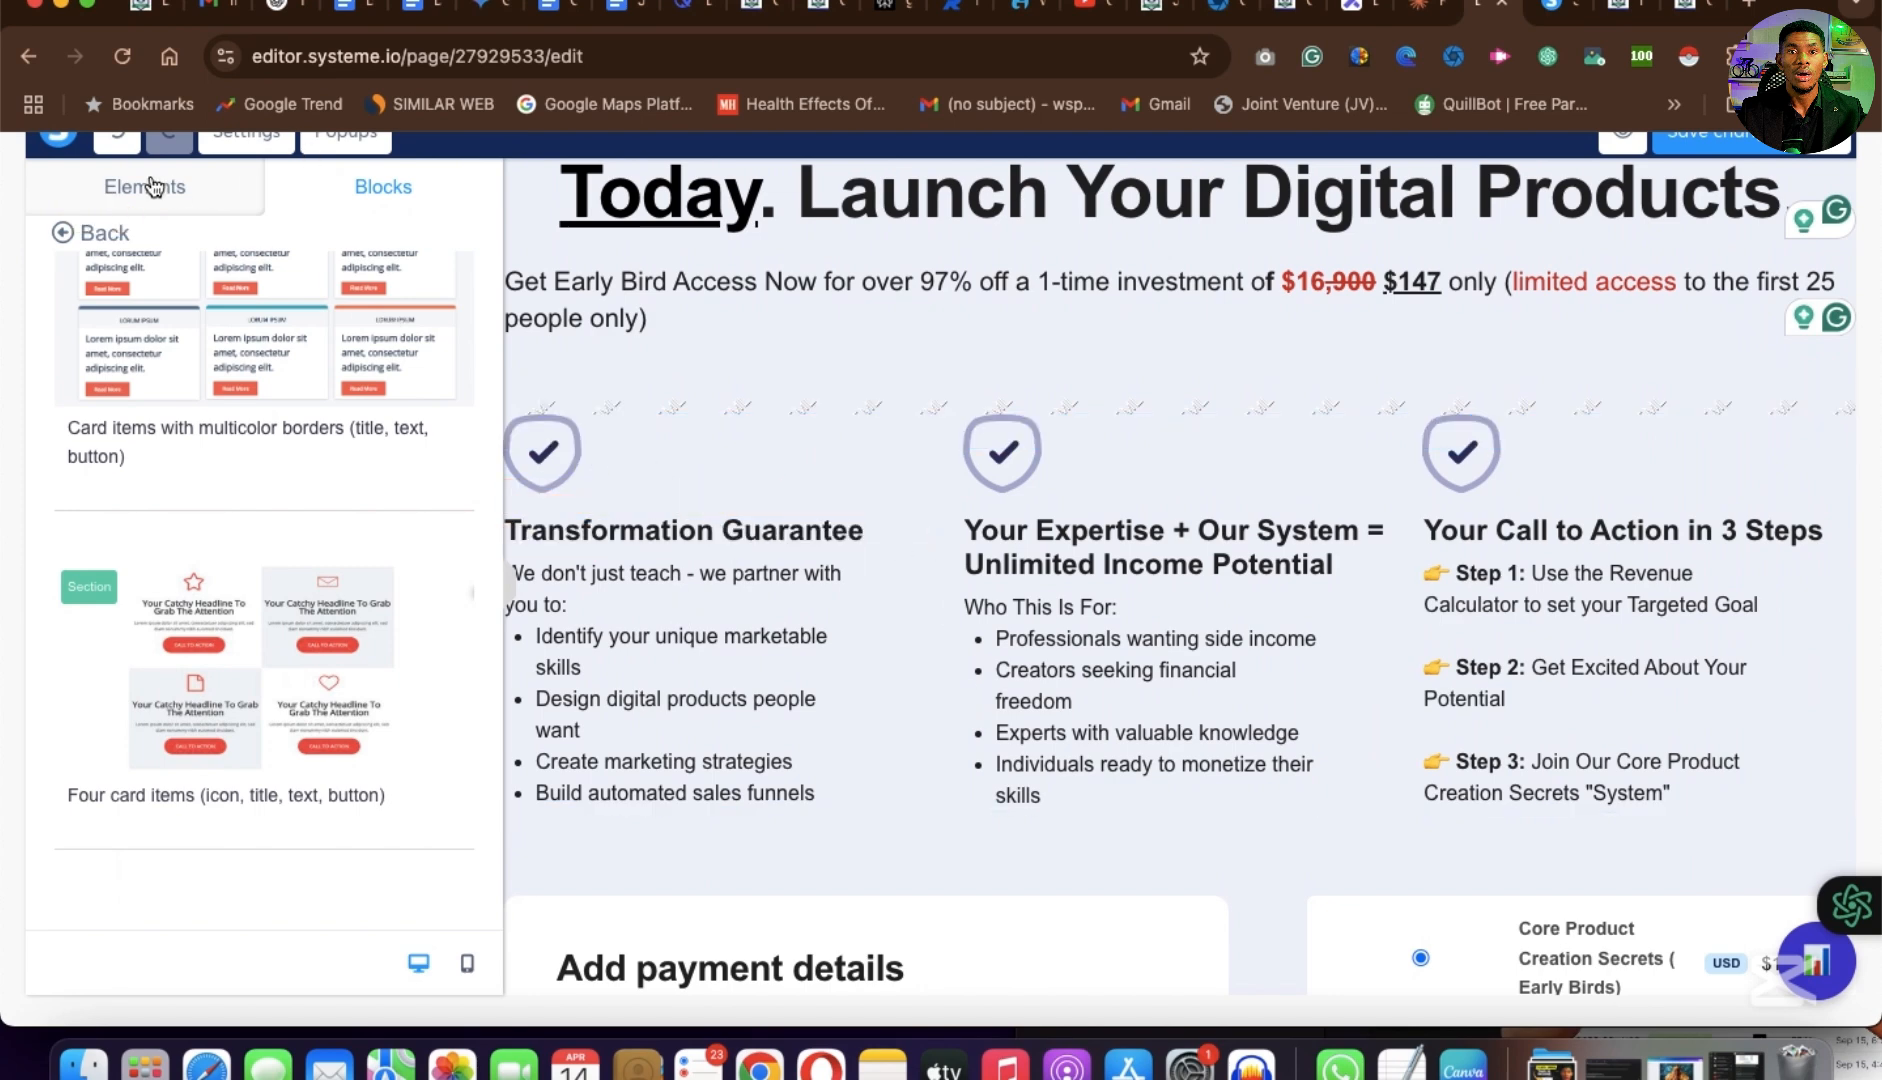
View the settings of the early bird price text, the shield image above Transformation Guarantee, and the page.
{"action": "left_click", "coordinate": [930, 330]}
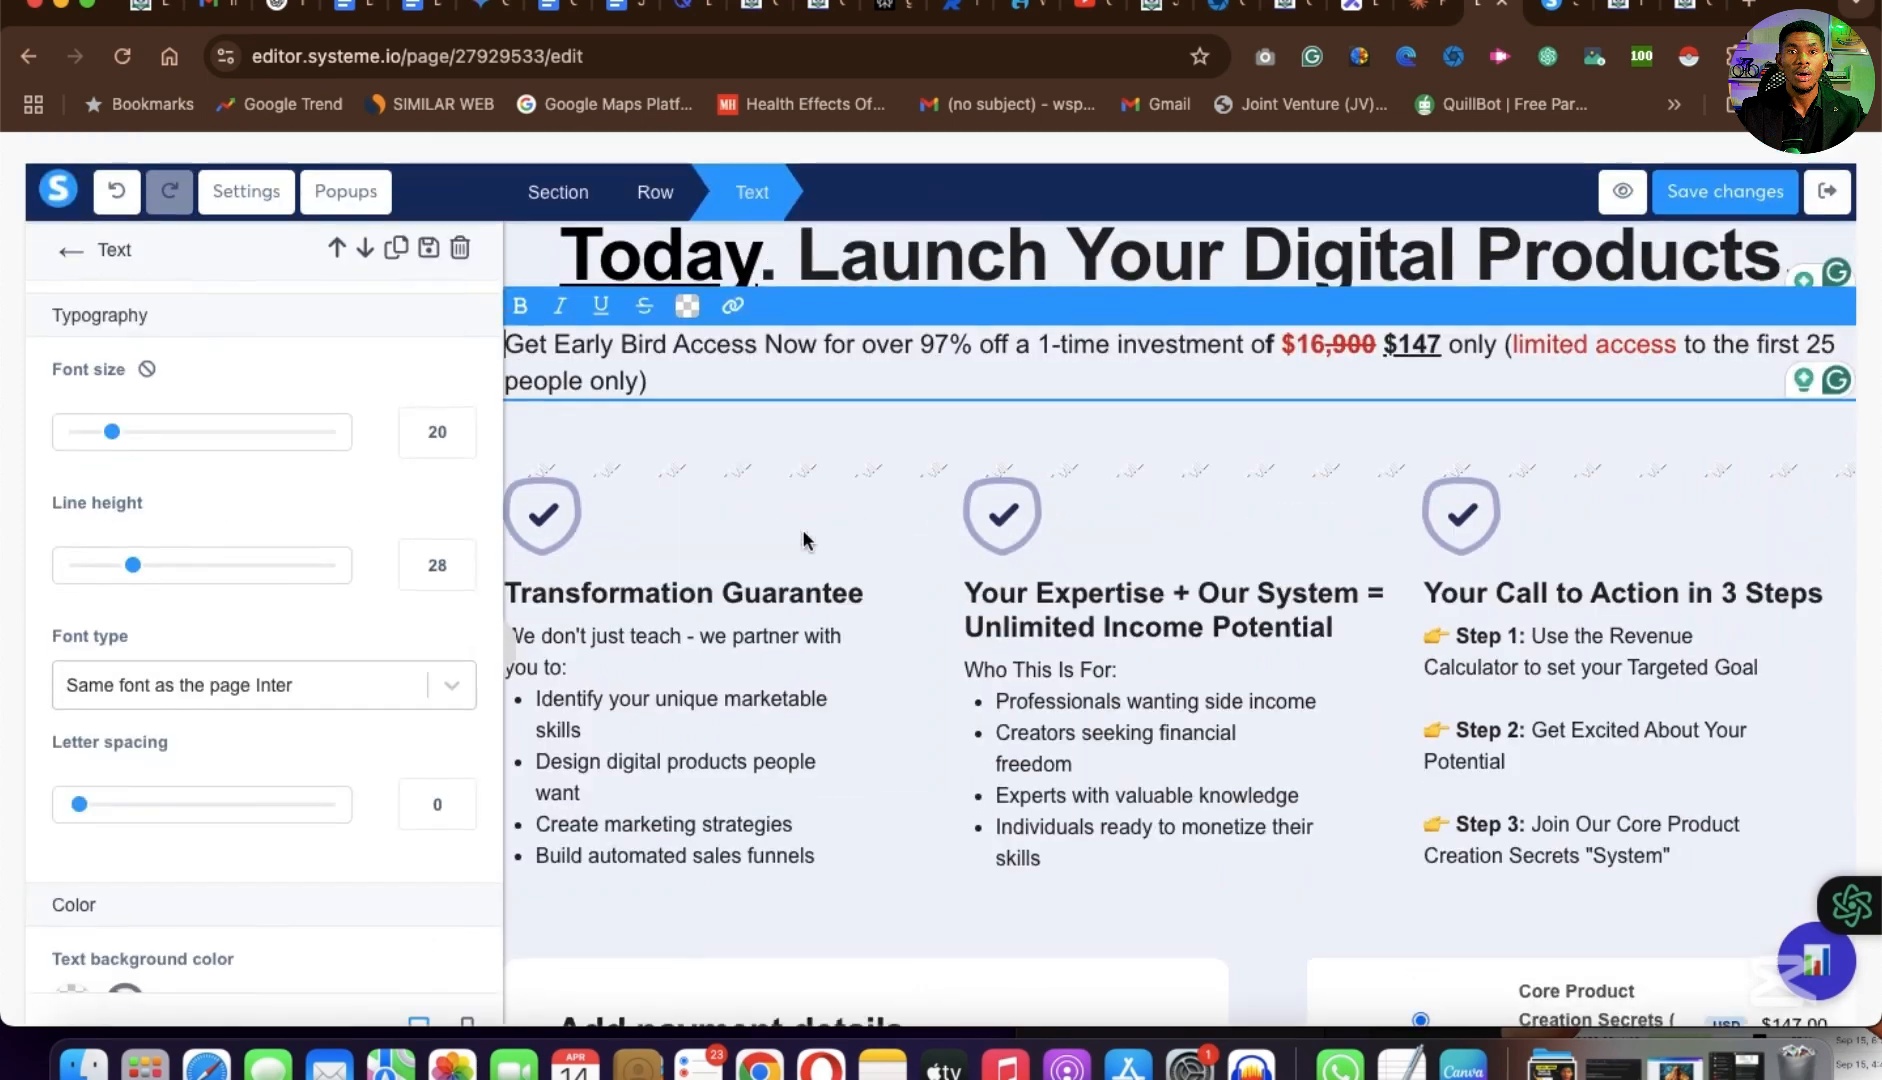
{"action": "left_click", "coordinate": [748, 598]}
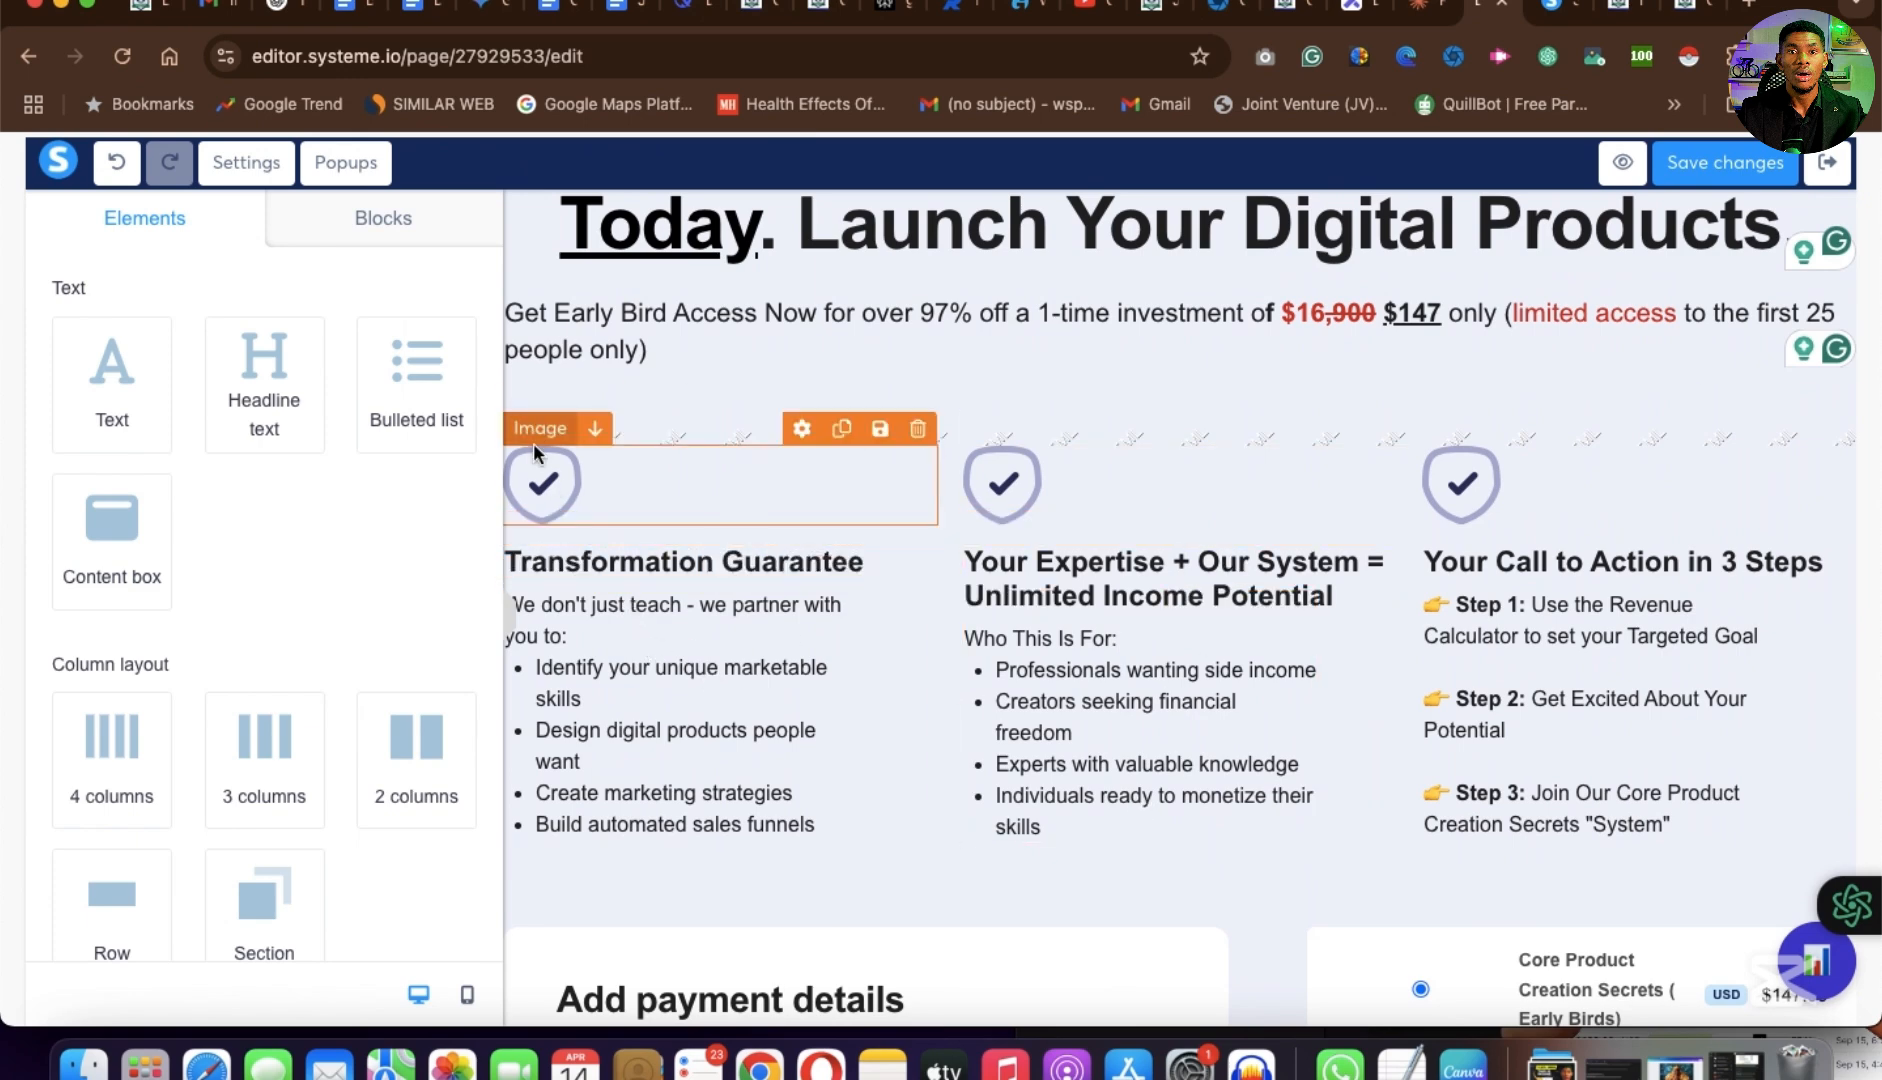
{"action": "left_click", "coordinate": [558, 486]}
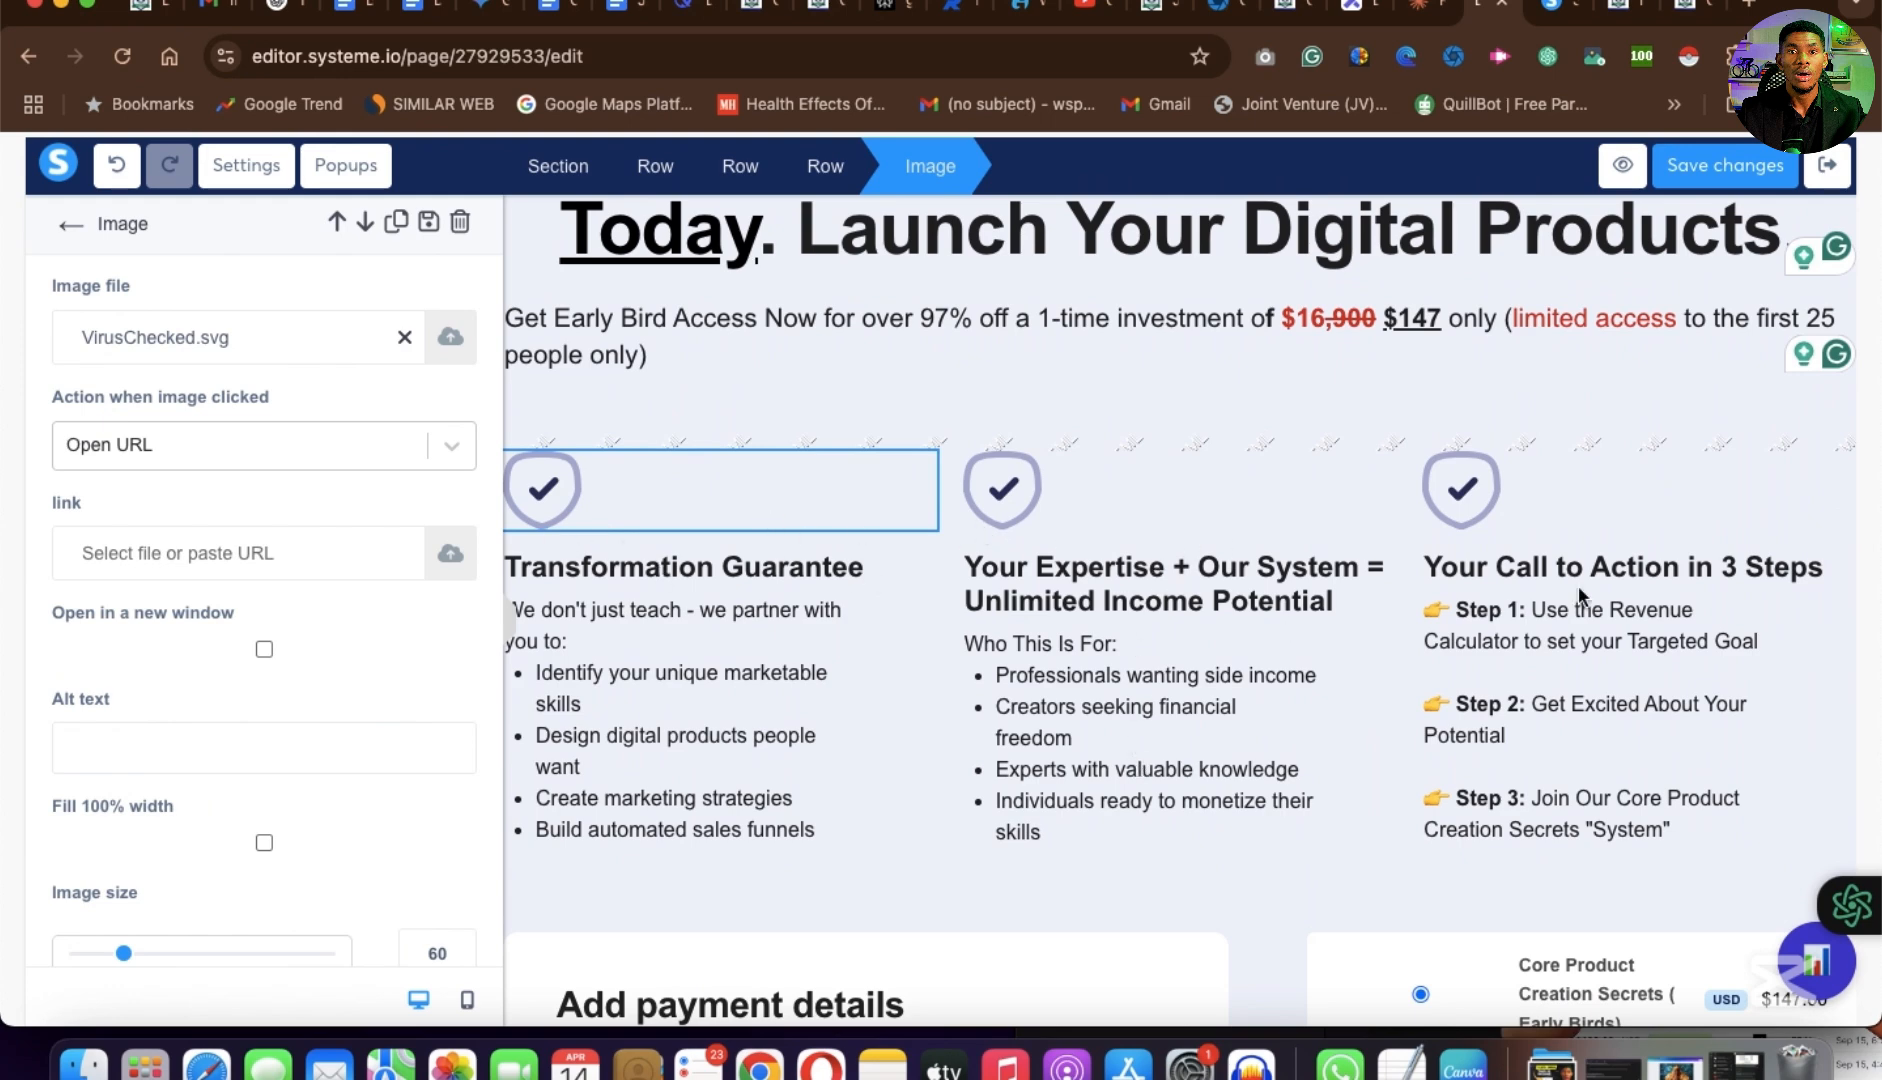
{"action": "left_click", "coordinate": [247, 176]}
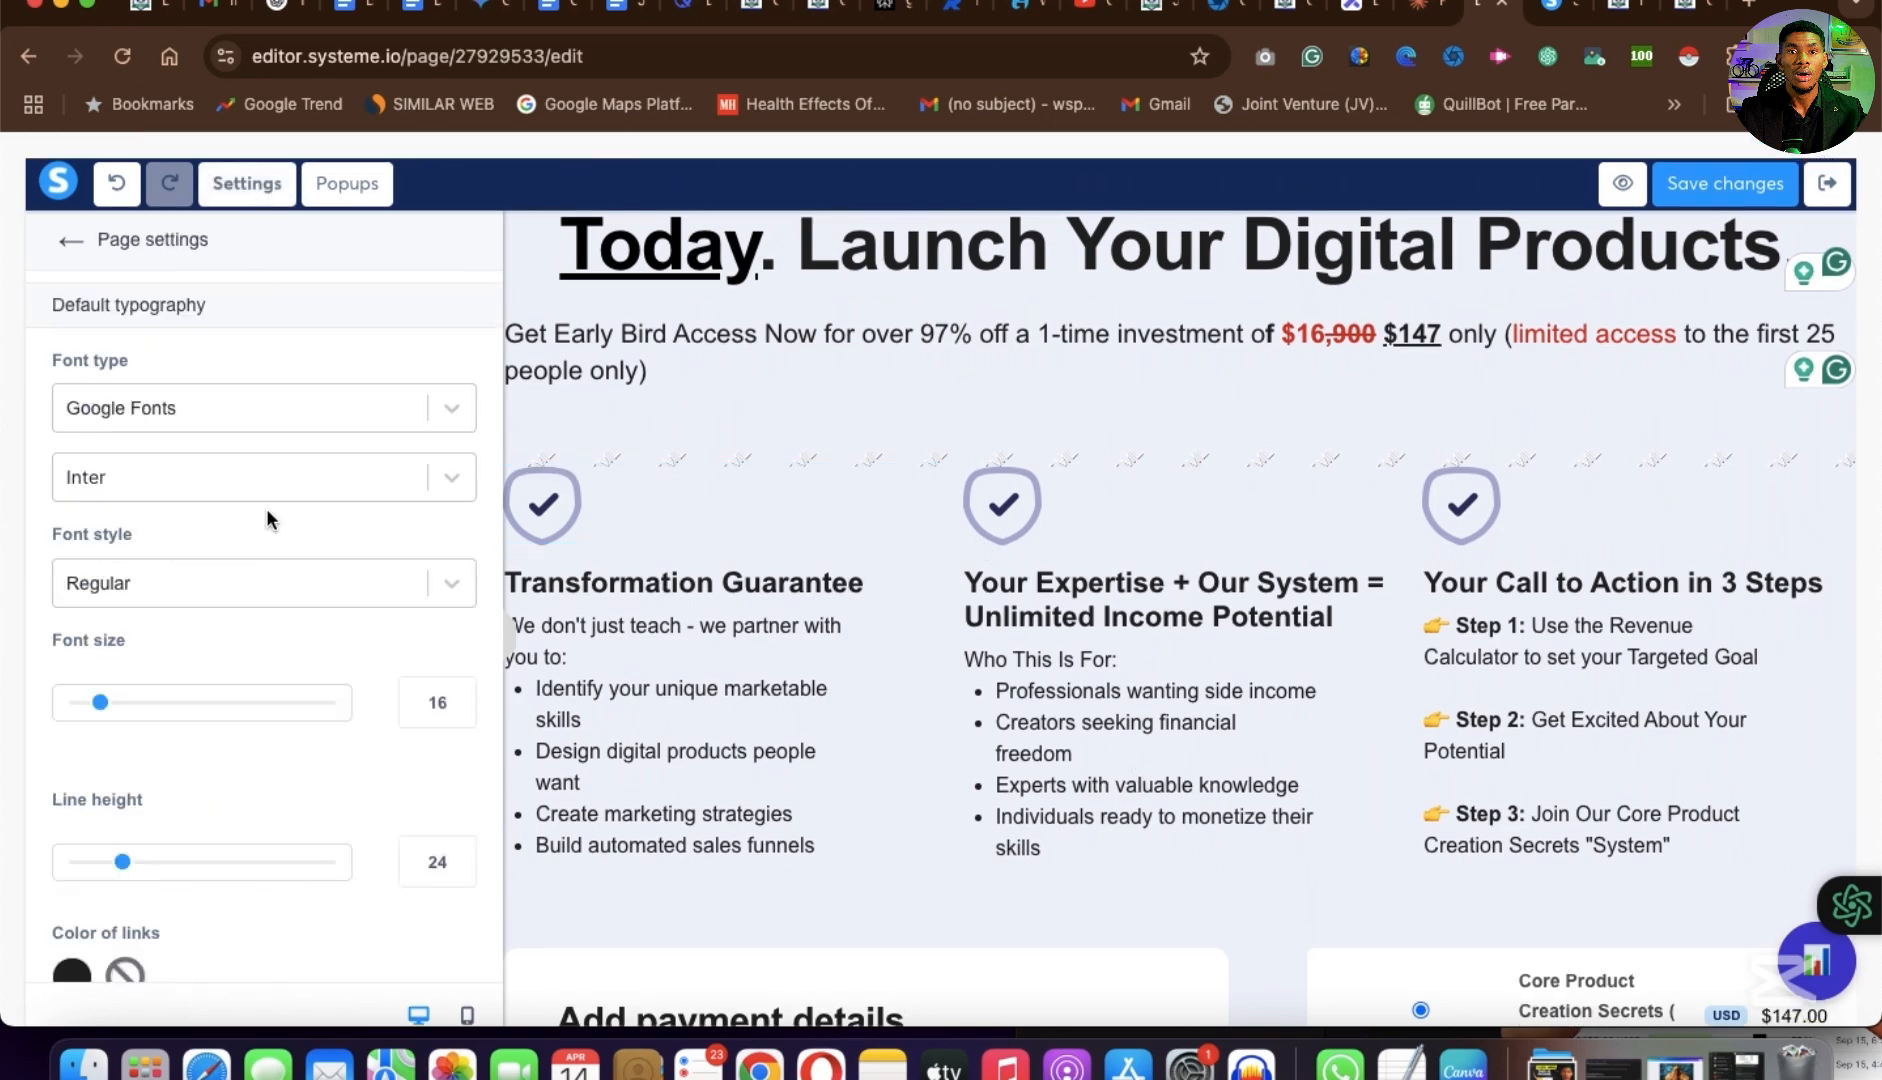
Examine the ready-made price plan and testimonial blocks and compare them with the three columns on the page.
{"action": "scroll", "coordinate": [266, 509], "scroll_direction": "up", "scroll_amount": 3}
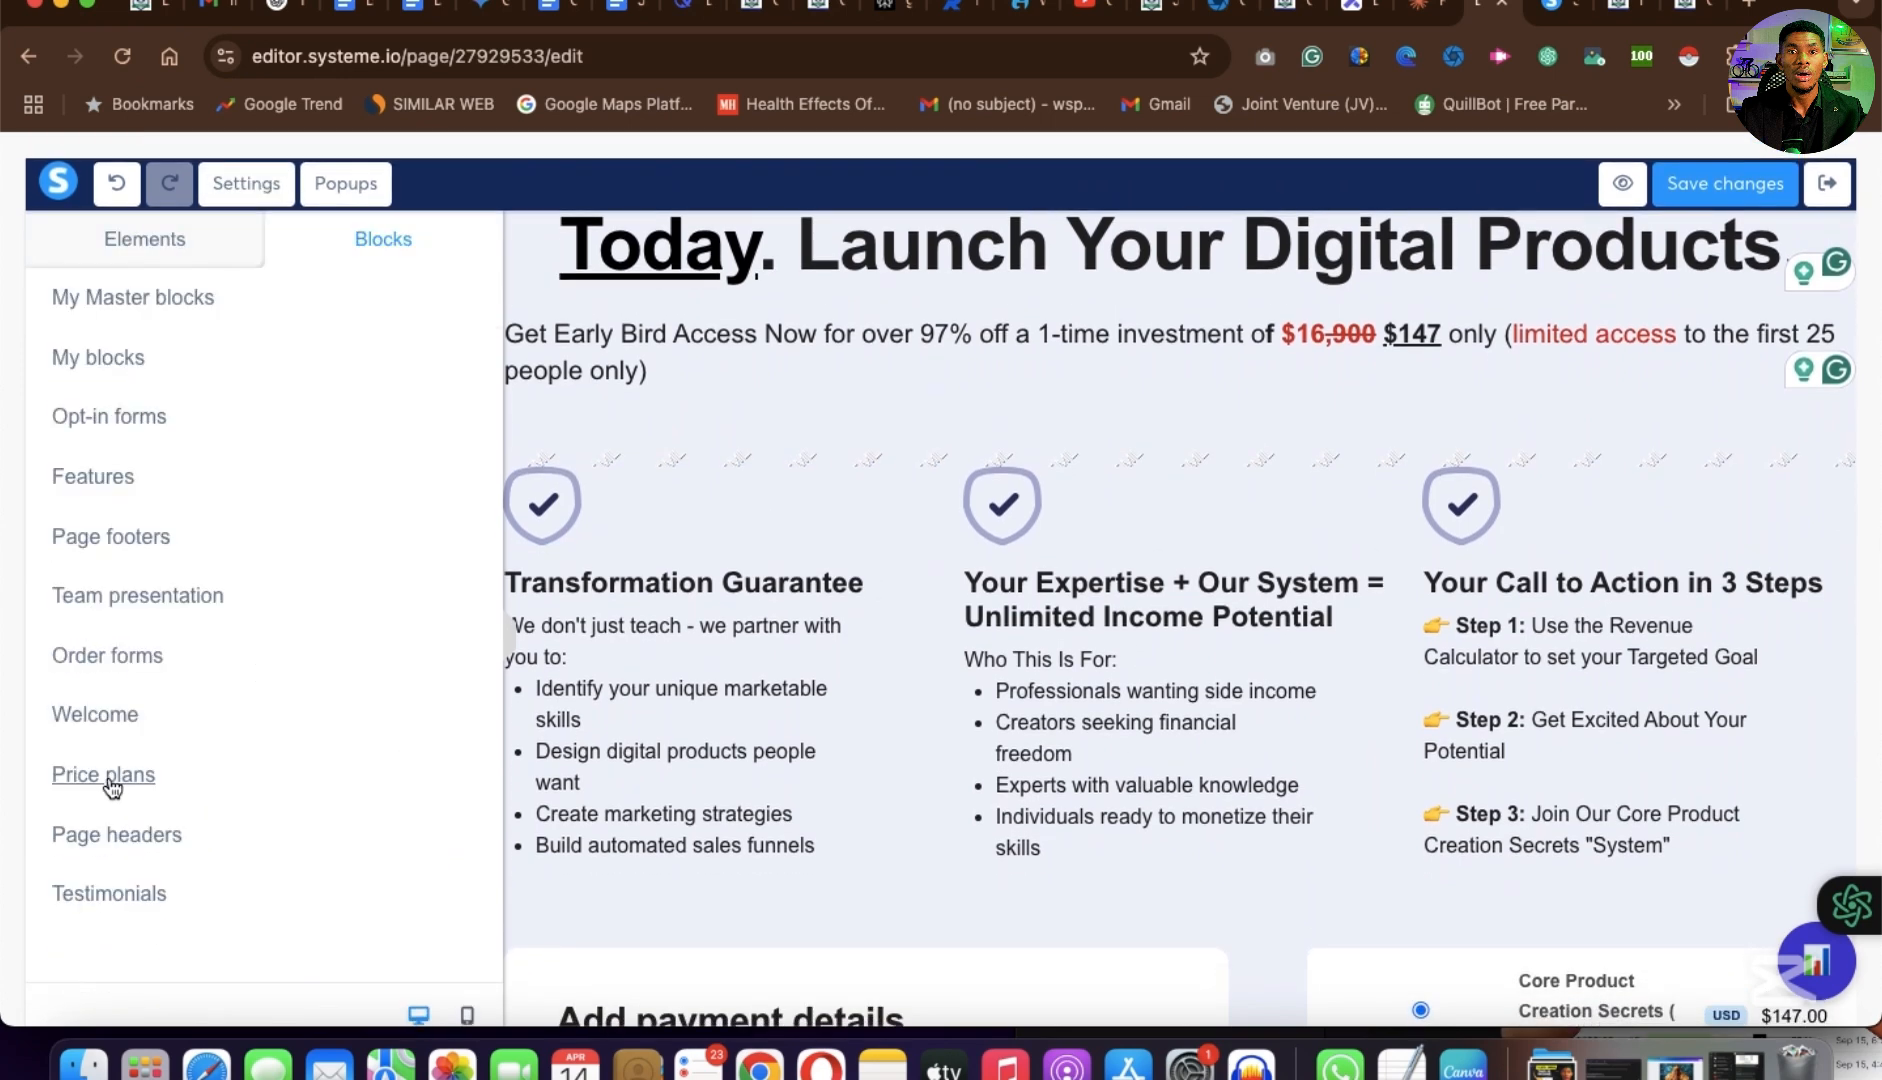
{"action": "left_click", "coordinate": [112, 787]}
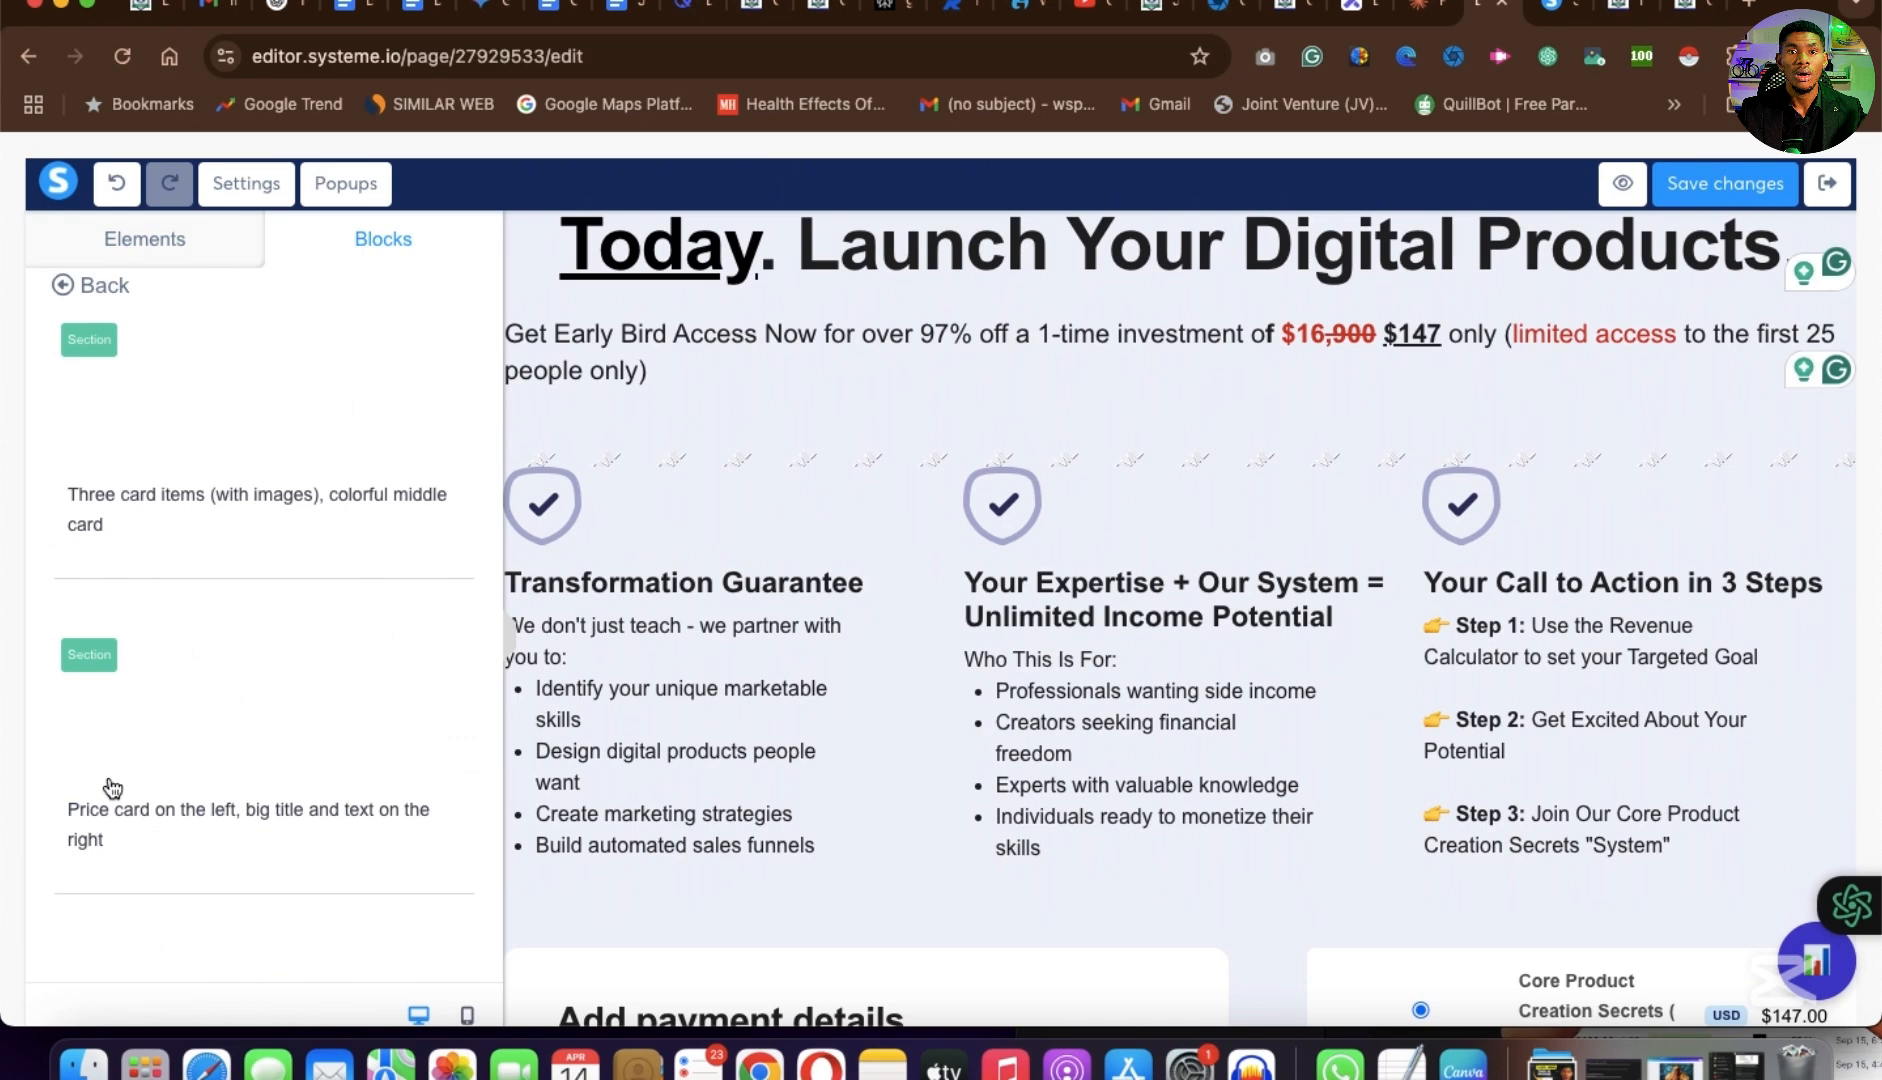
{"action": "scroll", "coordinate": [240, 401], "scroll_direction": "down", "scroll_amount": 5}
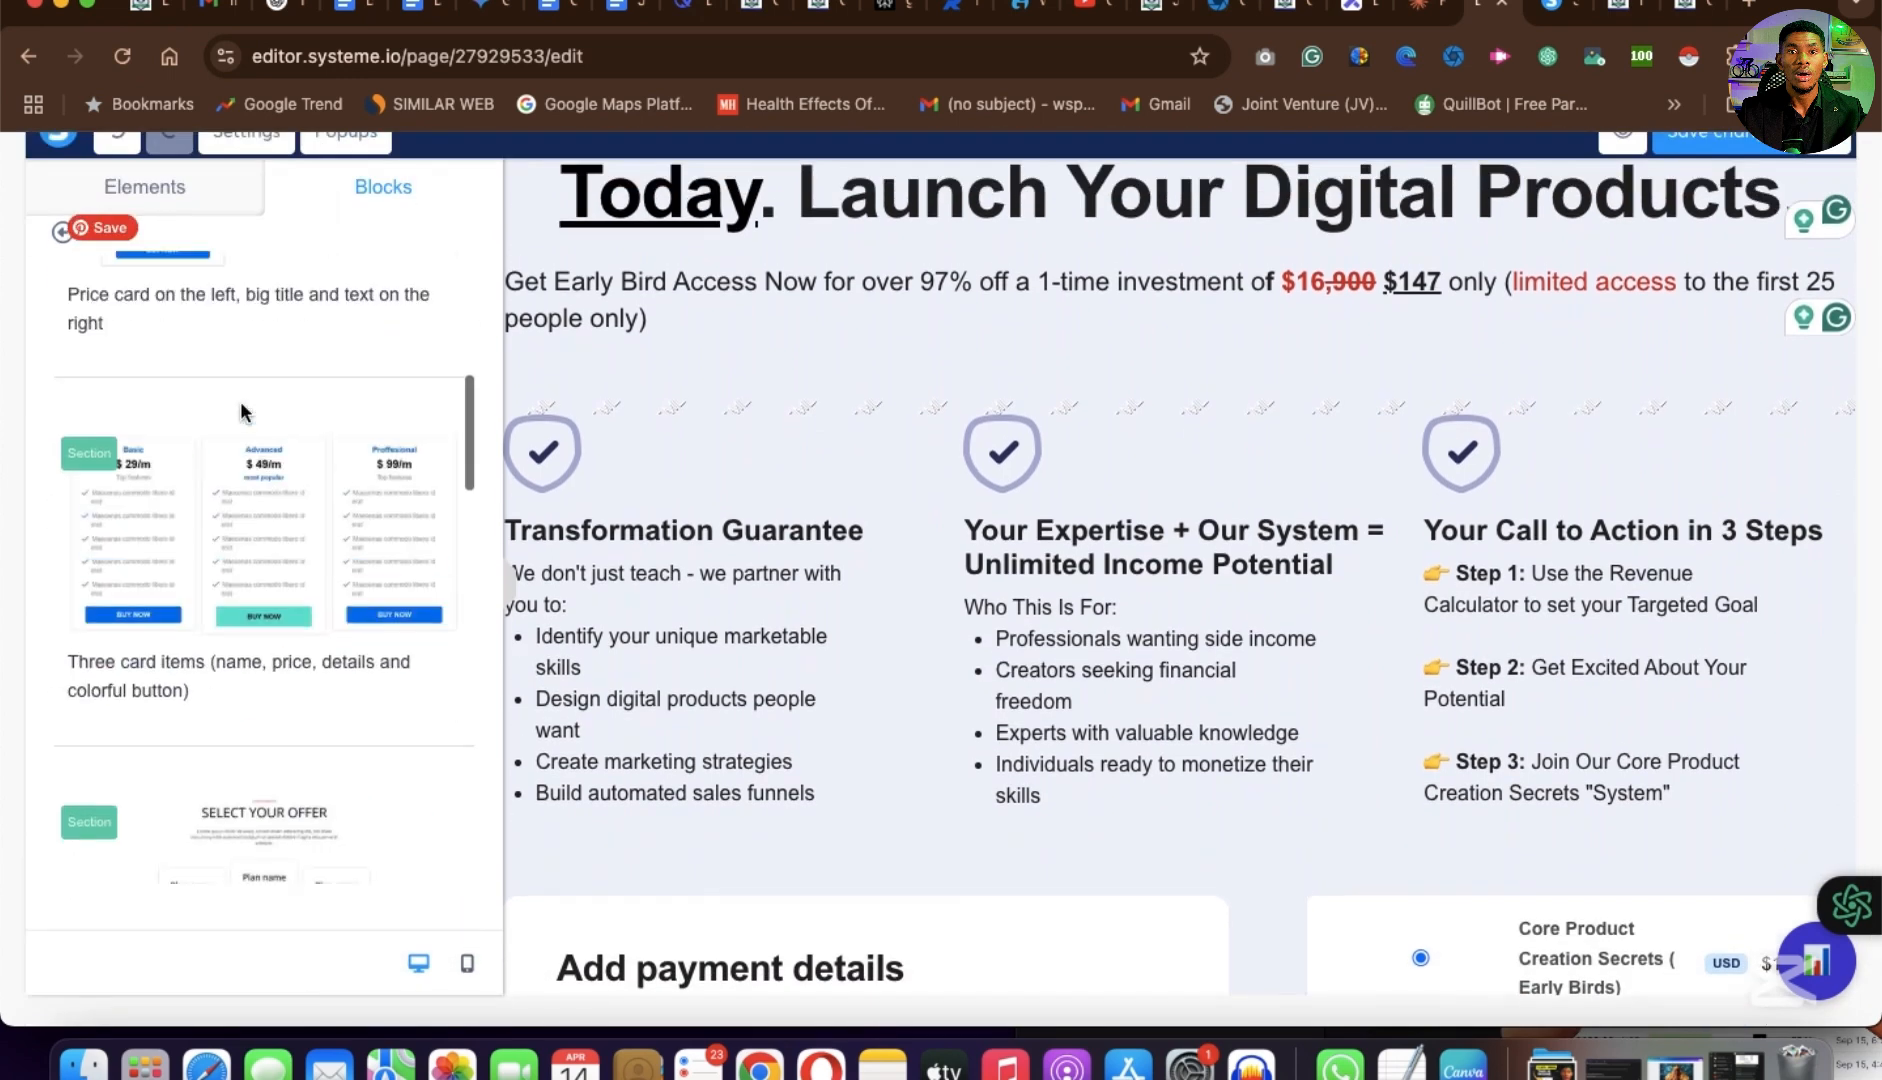
{"action": "scroll", "coordinate": [240, 401], "scroll_direction": "up", "scroll_amount": 3}
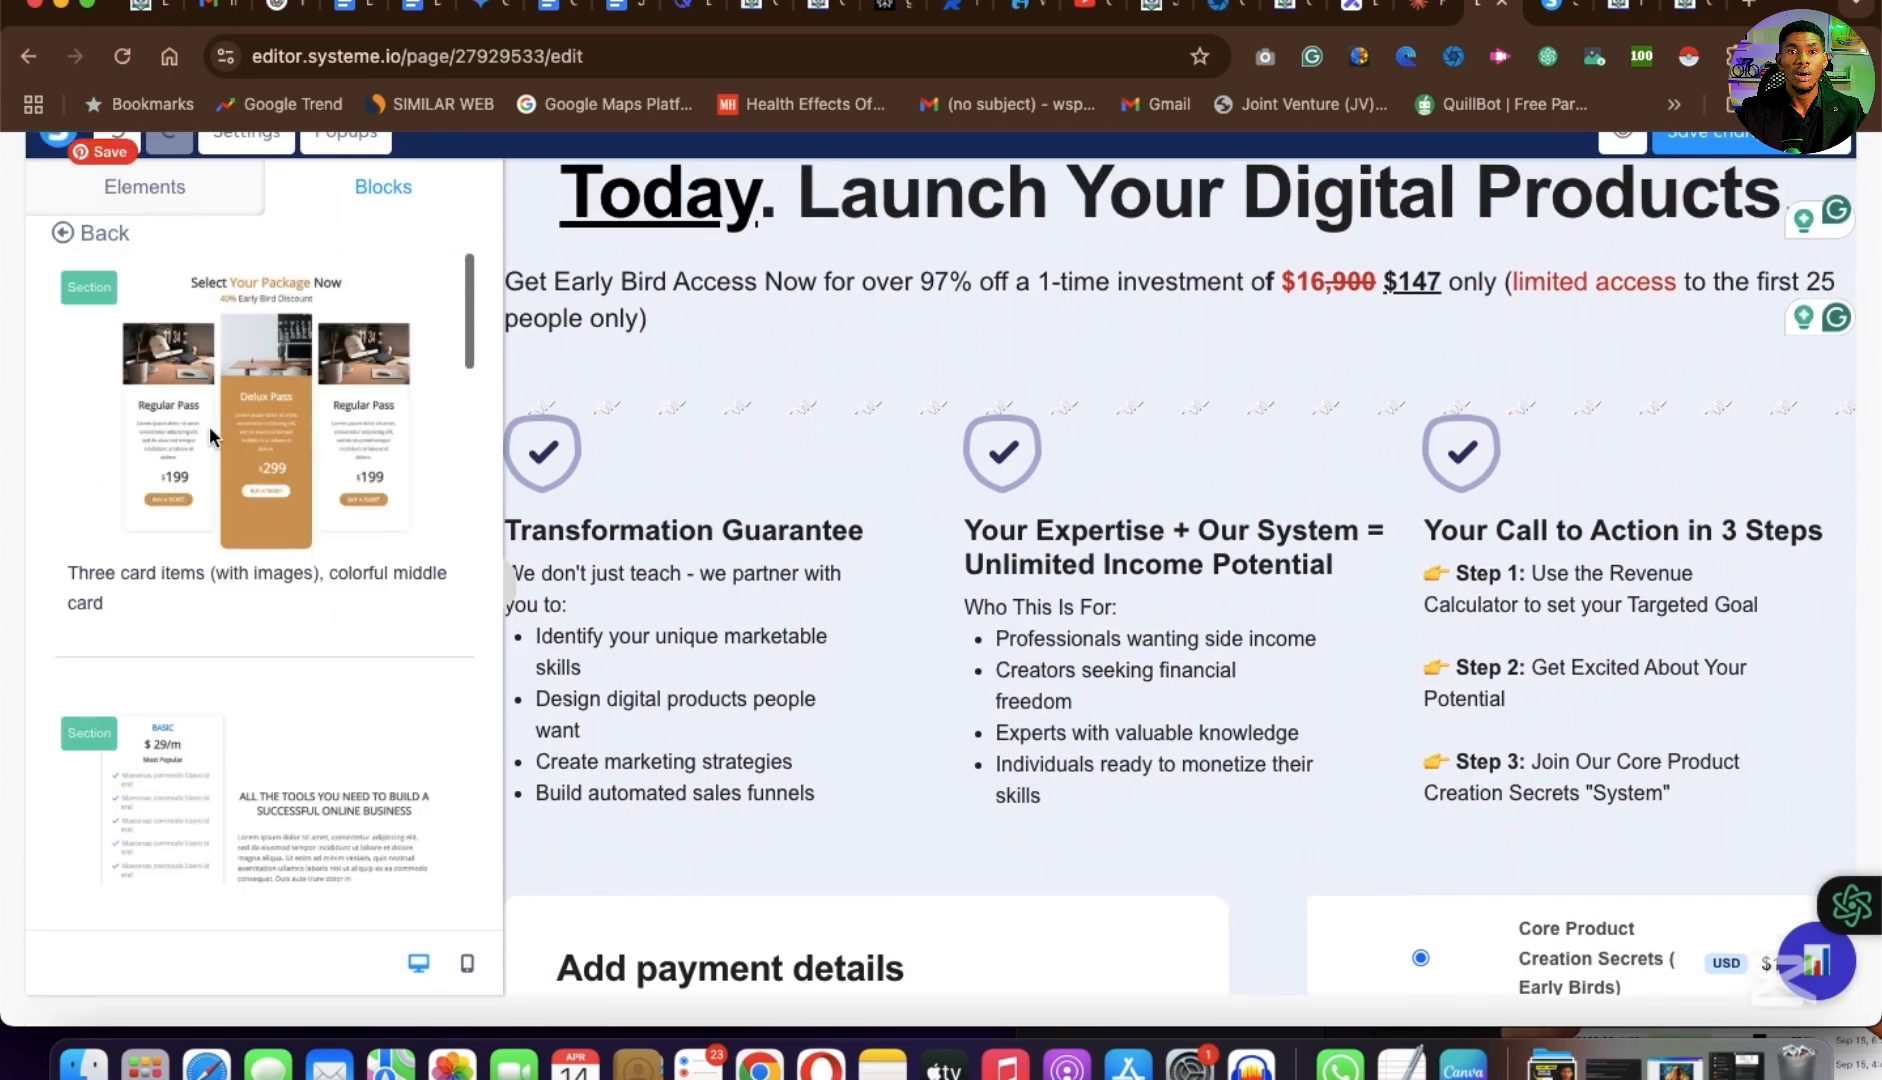
{"action": "left_click", "coordinate": [64, 237]}
{"action": "left_click", "coordinate": [70, 830]}
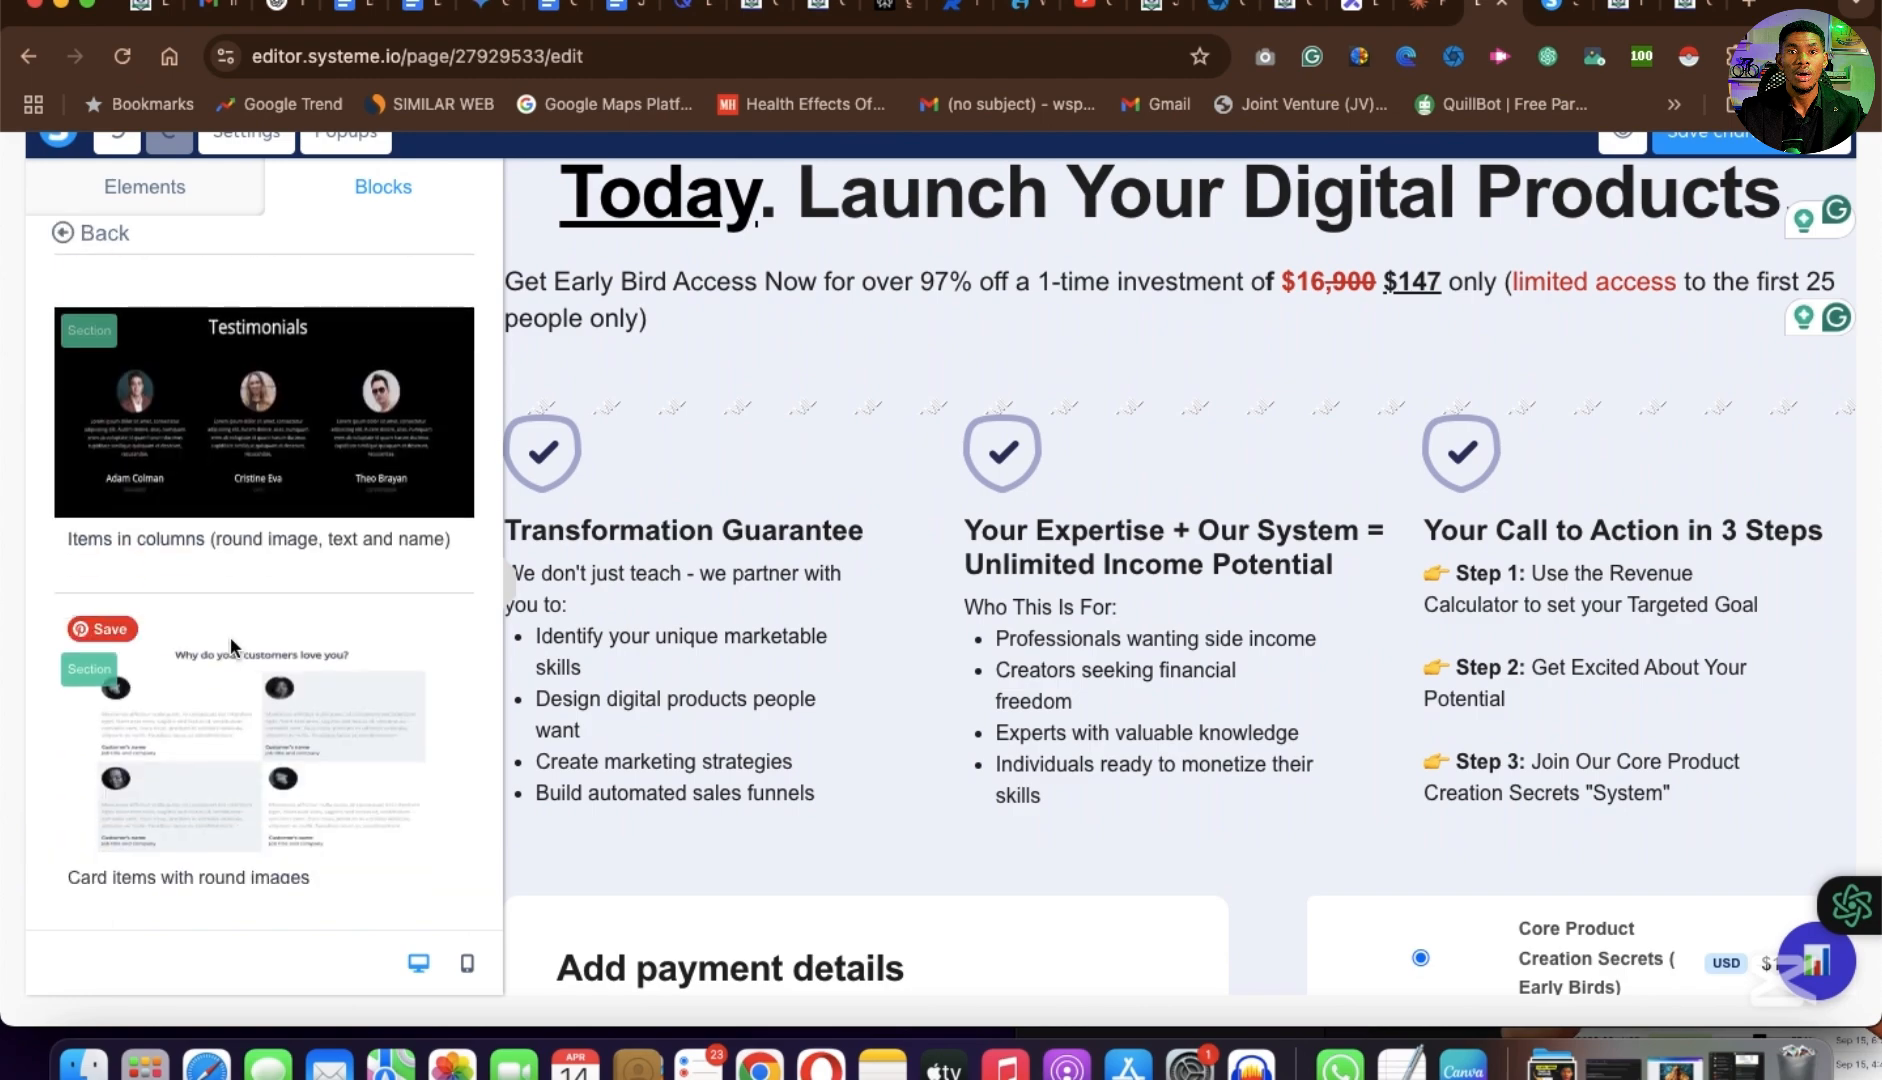
{"action": "scroll", "coordinate": [231, 640], "scroll_direction": "down", "scroll_amount": 5}
{"action": "scroll", "coordinate": [232, 630], "scroll_direction": "up", "scroll_amount": 5}
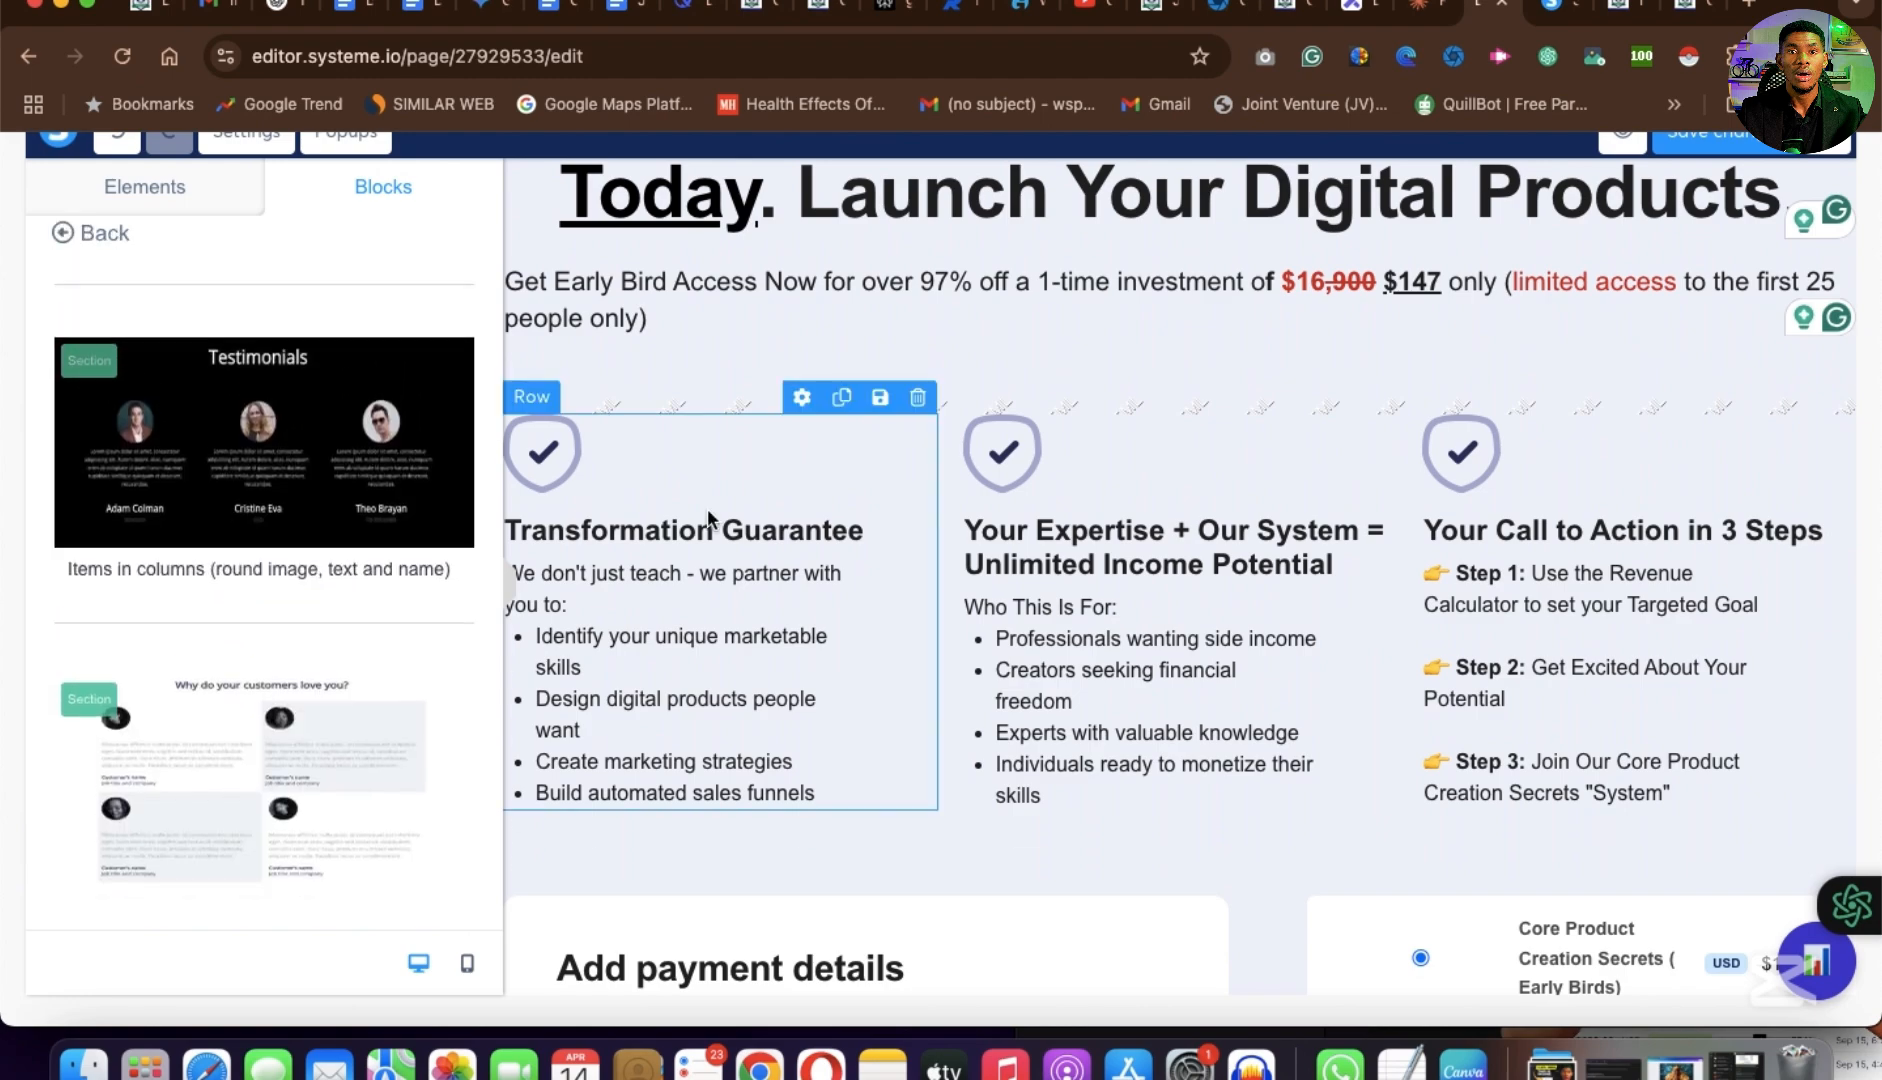
{"action": "scroll", "coordinate": [825, 593], "scroll_direction": "down", "scroll_amount": 3}
{"action": "scroll", "coordinate": [825, 593], "scroll_direction": "up", "scroll_amount": 5}
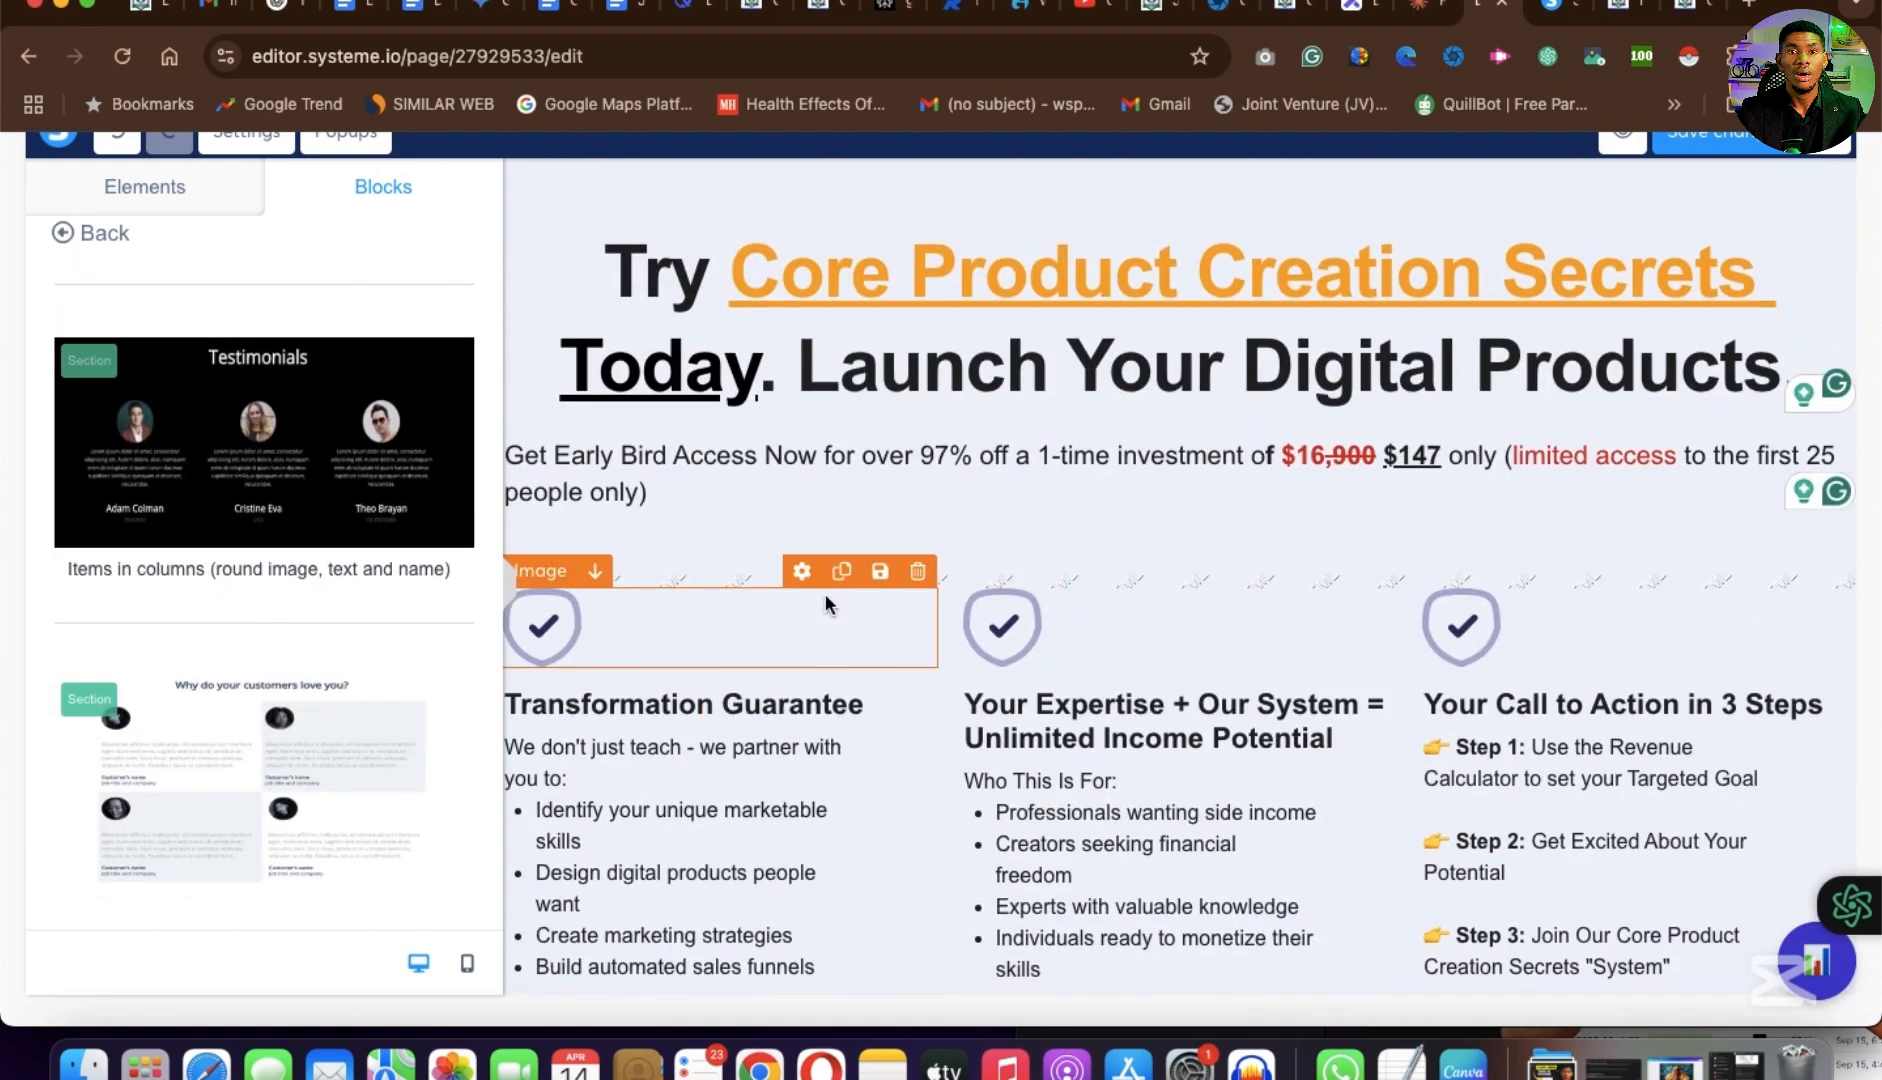
{"action": "scroll", "coordinate": [825, 593], "scroll_direction": "down", "scroll_amount": 1}
Insert the black three-column Testimonials block with round images directly below the revenue calculator section.
{"action": "left_click_drag", "start_coordinate": [232, 370], "coordinate": [1144, 393]}
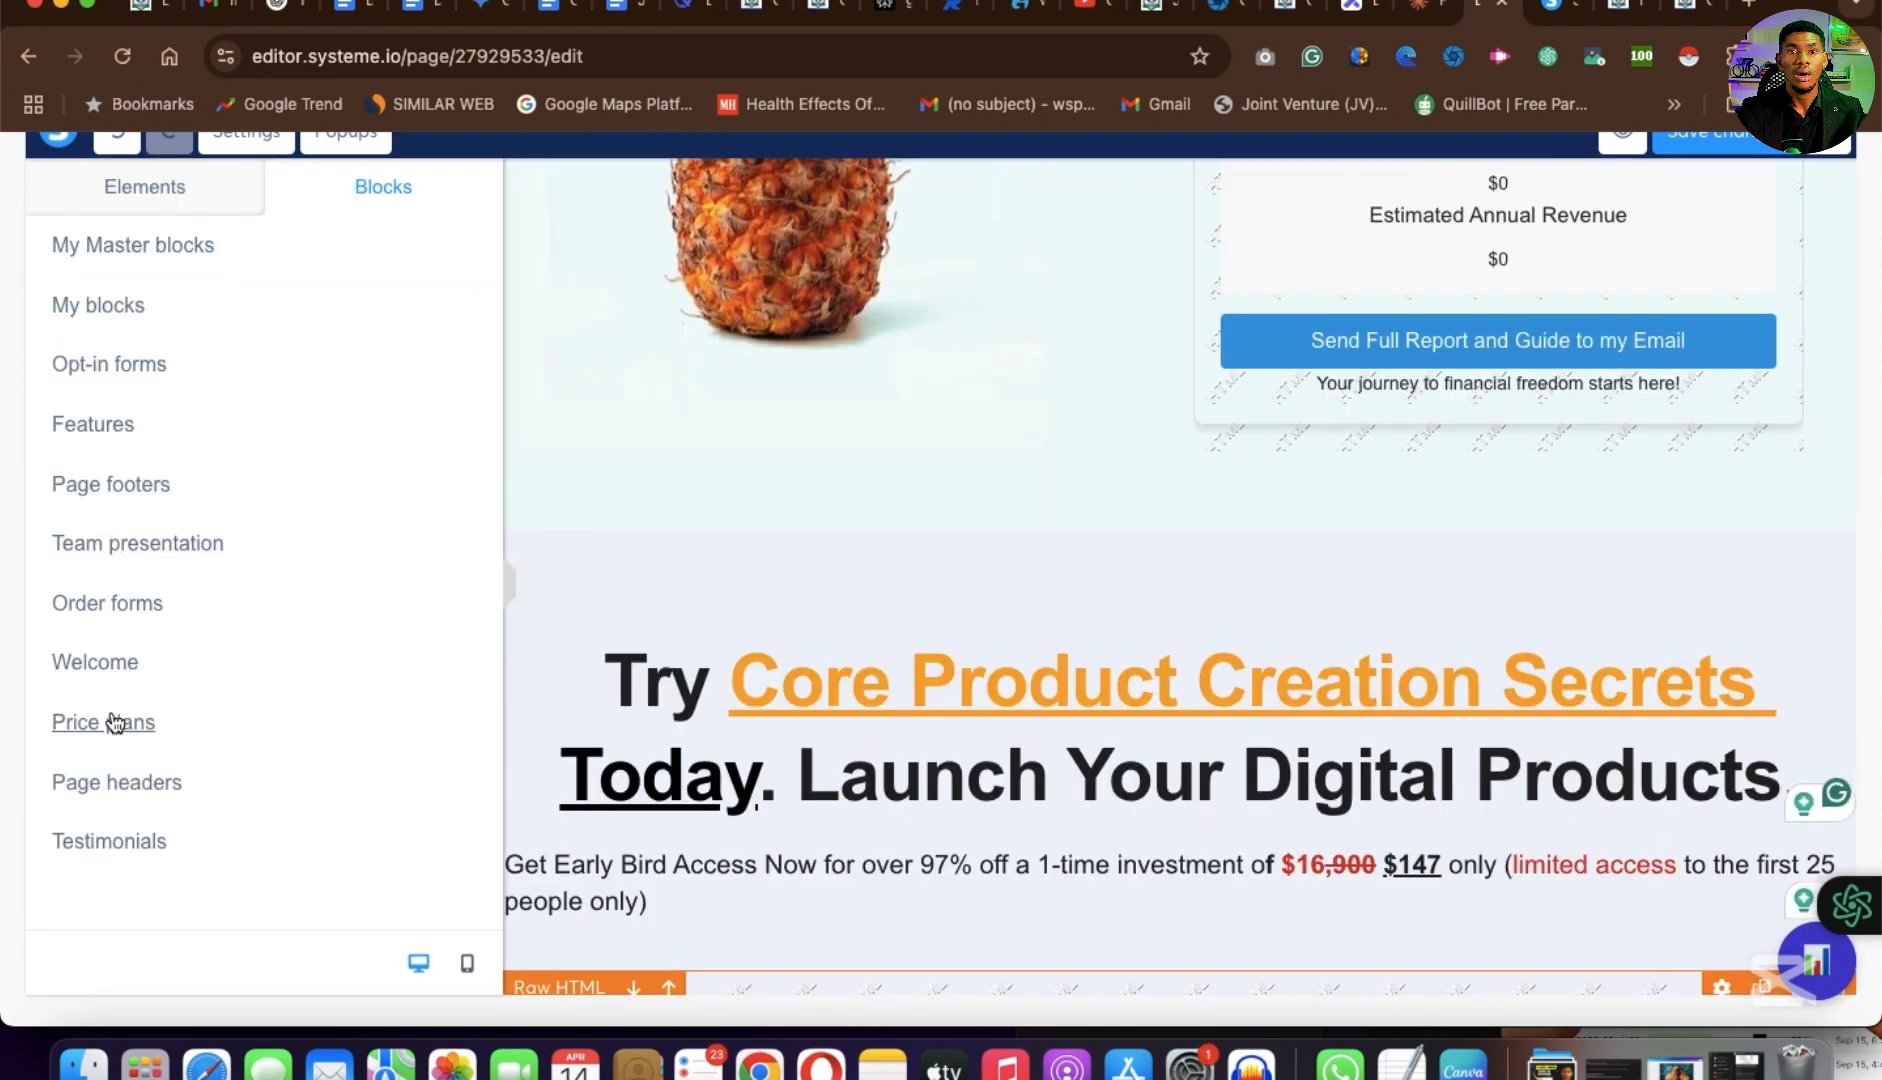
{"action": "left_click", "coordinate": [109, 841]}
{"action": "left_click_drag", "start_coordinate": [264, 380], "coordinate": [1321, 520]}
{"action": "scroll", "coordinate": [1273, 680], "scroll_direction": "down", "scroll_amount": 4}
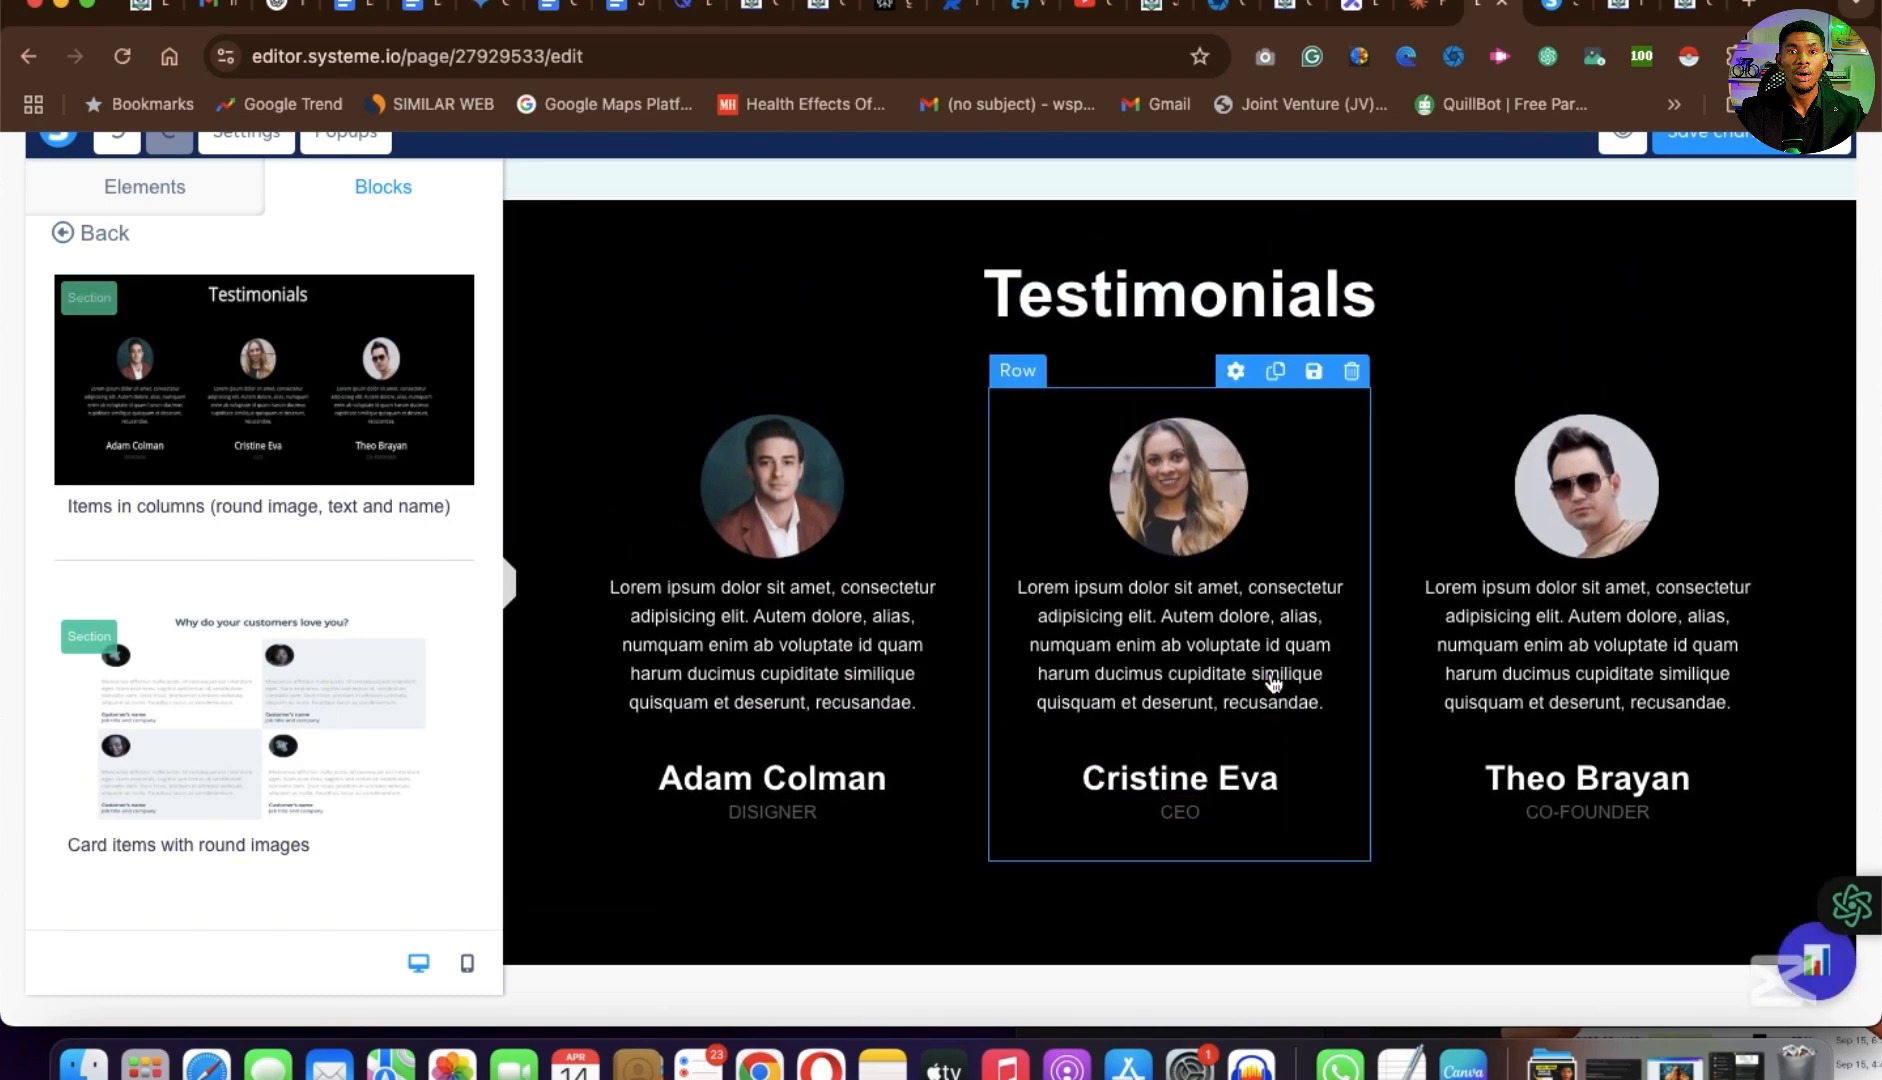
{"action": "scroll", "coordinate": [1273, 680], "scroll_direction": "up", "scroll_amount": 1}
{"action": "scroll", "coordinate": [238, 601], "scroll_direction": "down", "scroll_amount": 7}
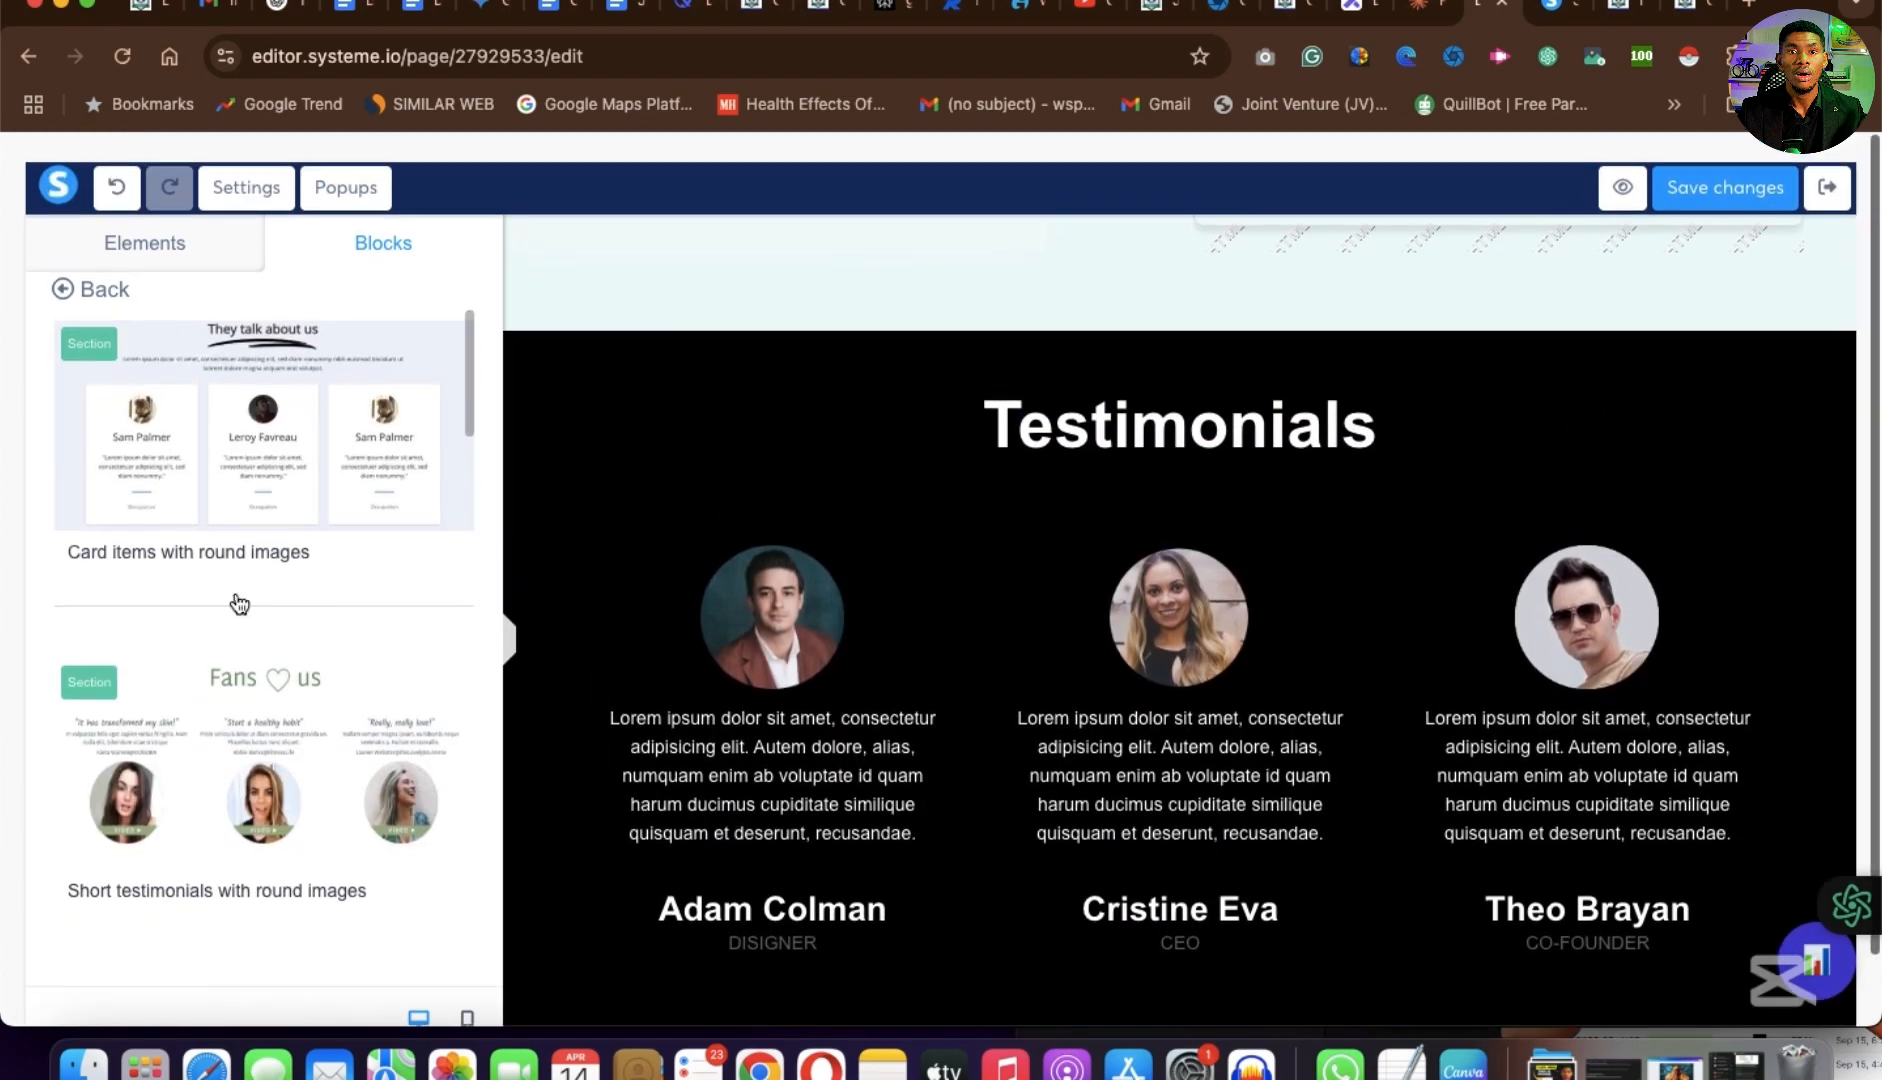
Examine the remaining testimonial blocks and the ready-made page footer blocks.
{"action": "scroll", "coordinate": [238, 600], "scroll_direction": "down", "scroll_amount": 5}
{"action": "left_click", "coordinate": [70, 287]}
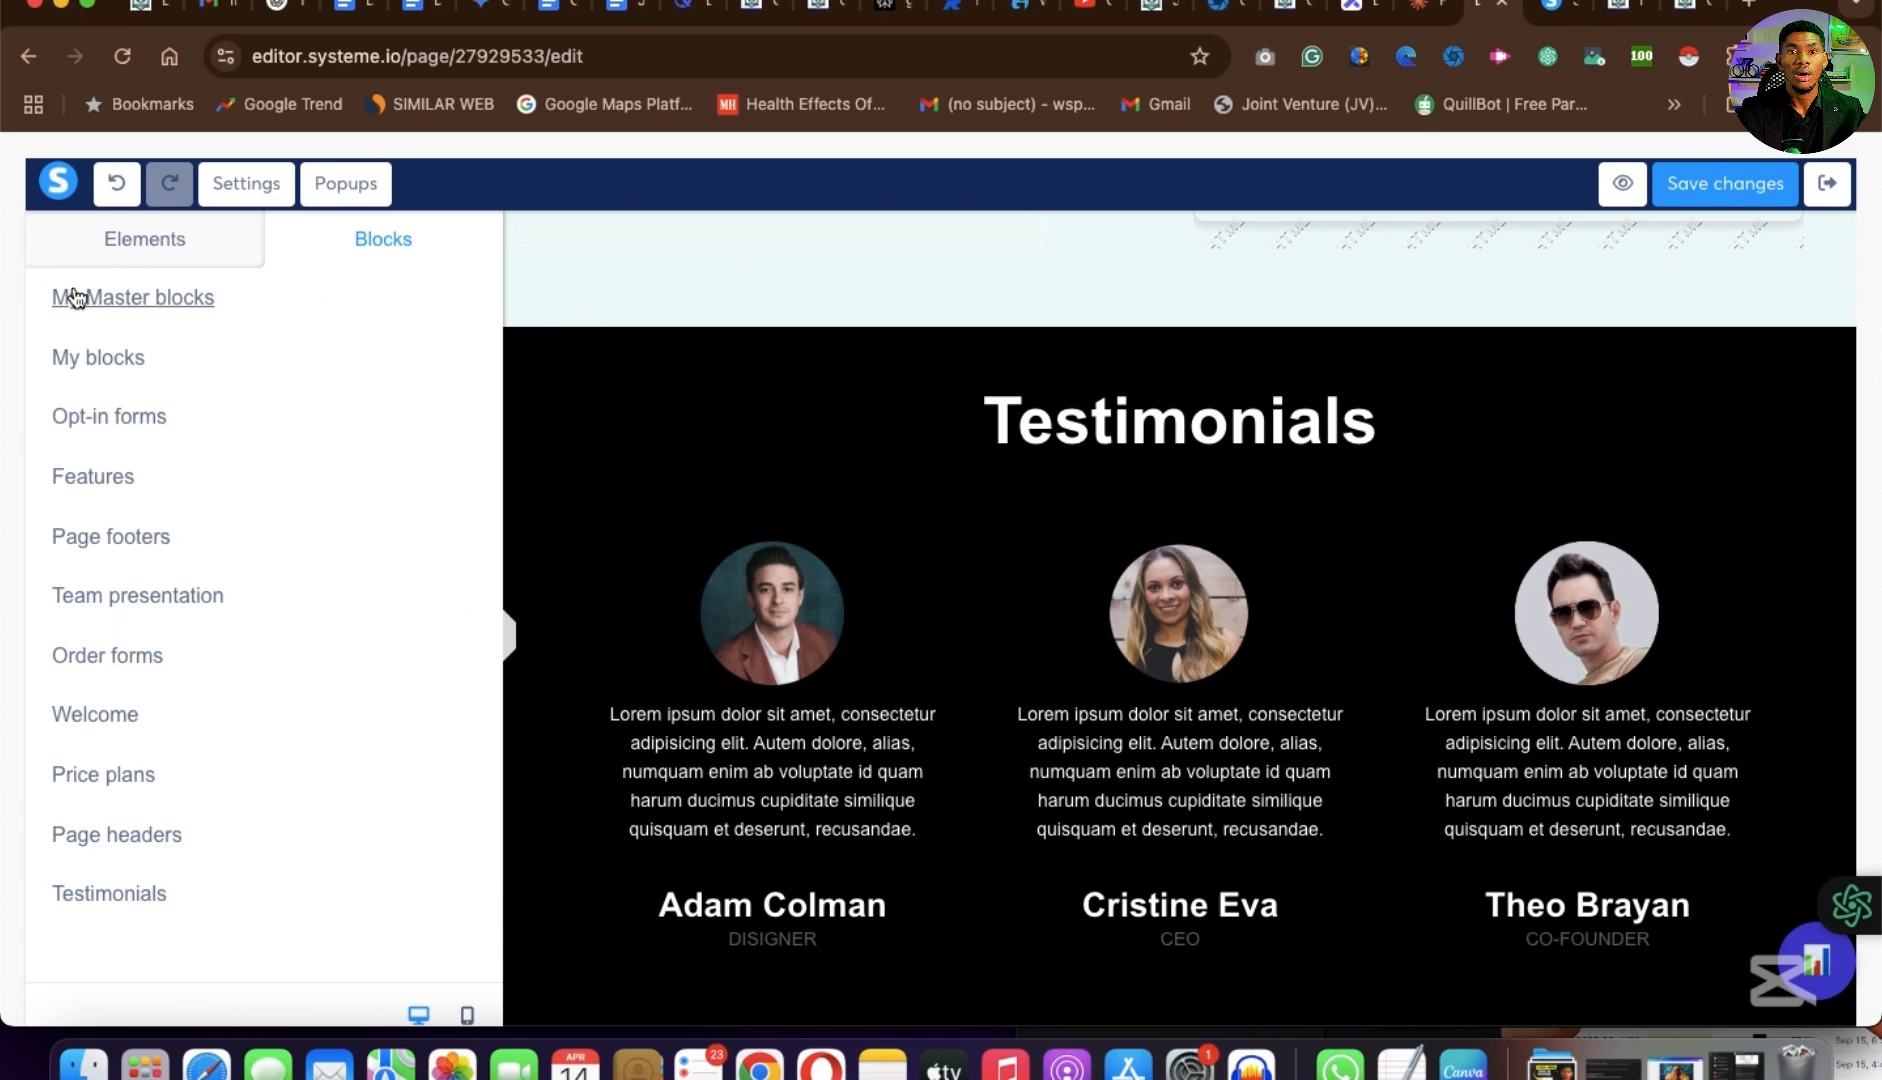
{"action": "left_click", "coordinate": [108, 545]}
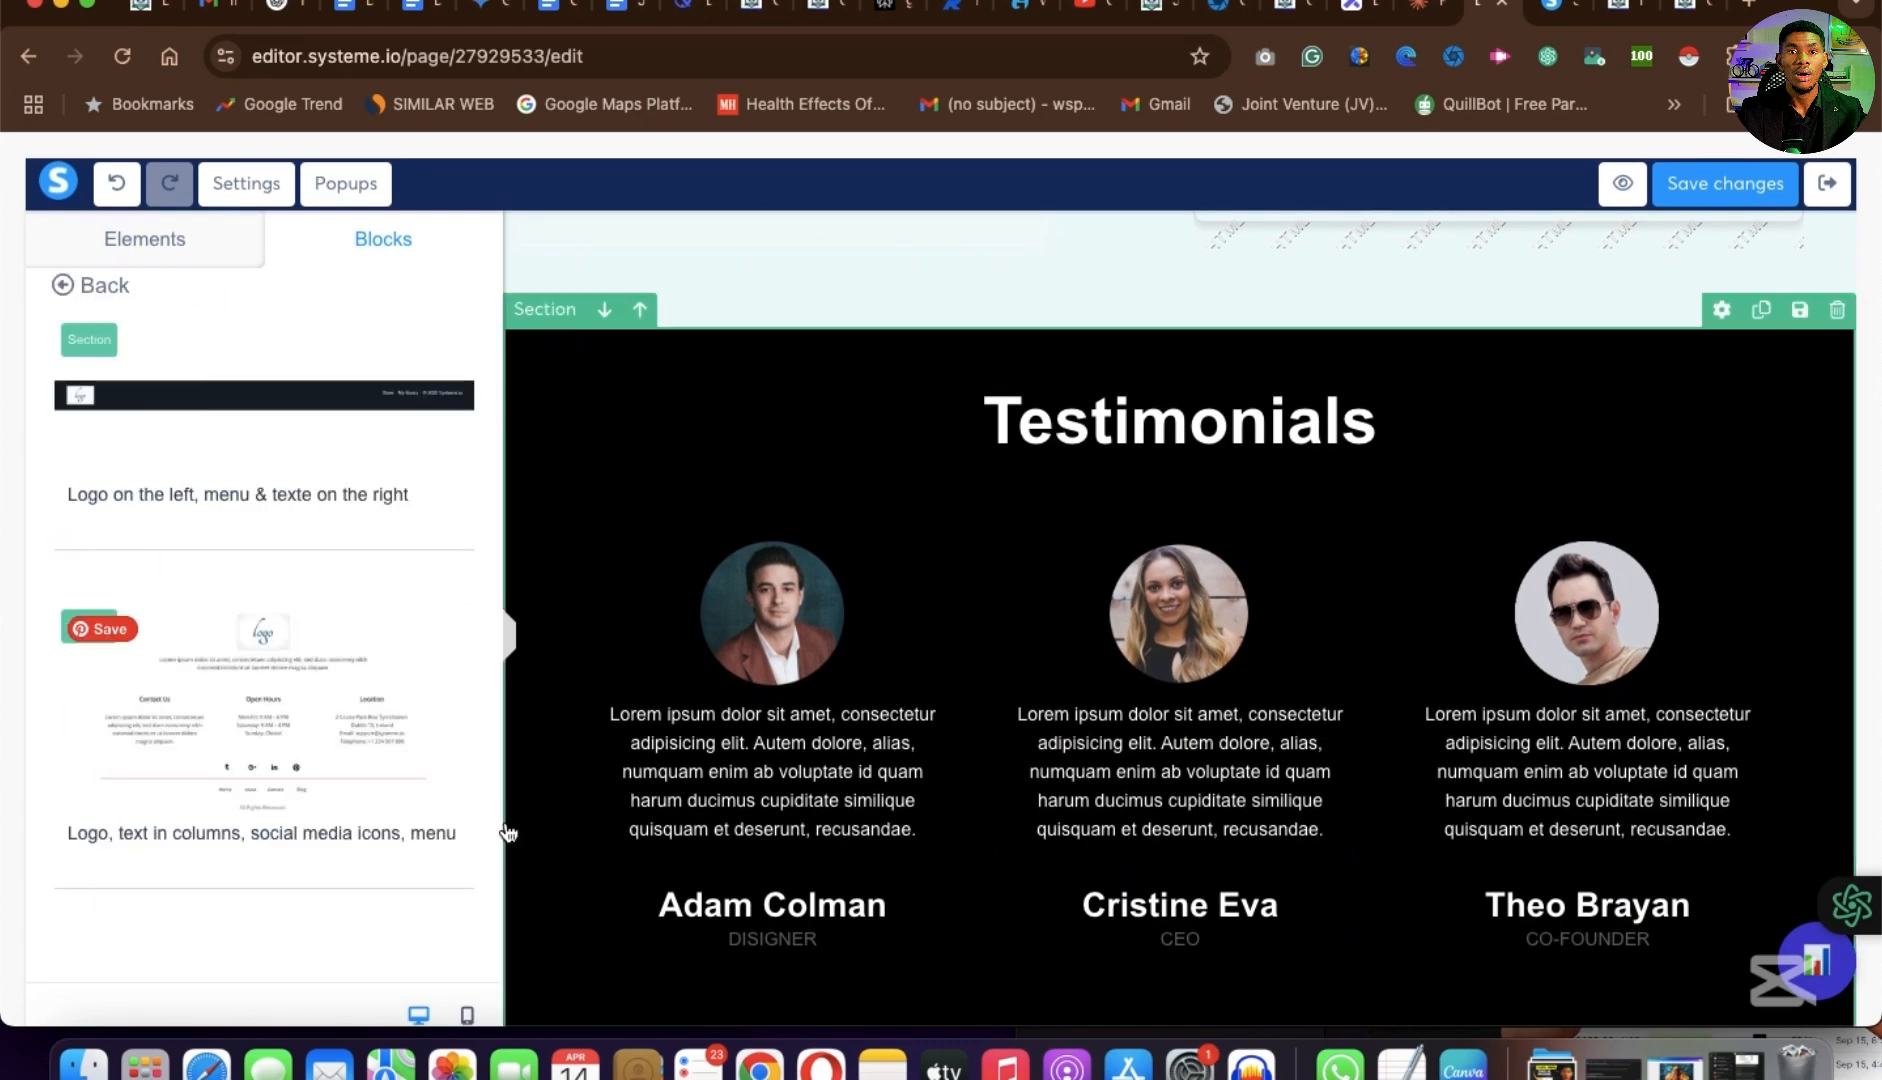
{"action": "scroll", "coordinate": [315, 731], "scroll_direction": "down", "scroll_amount": 5}
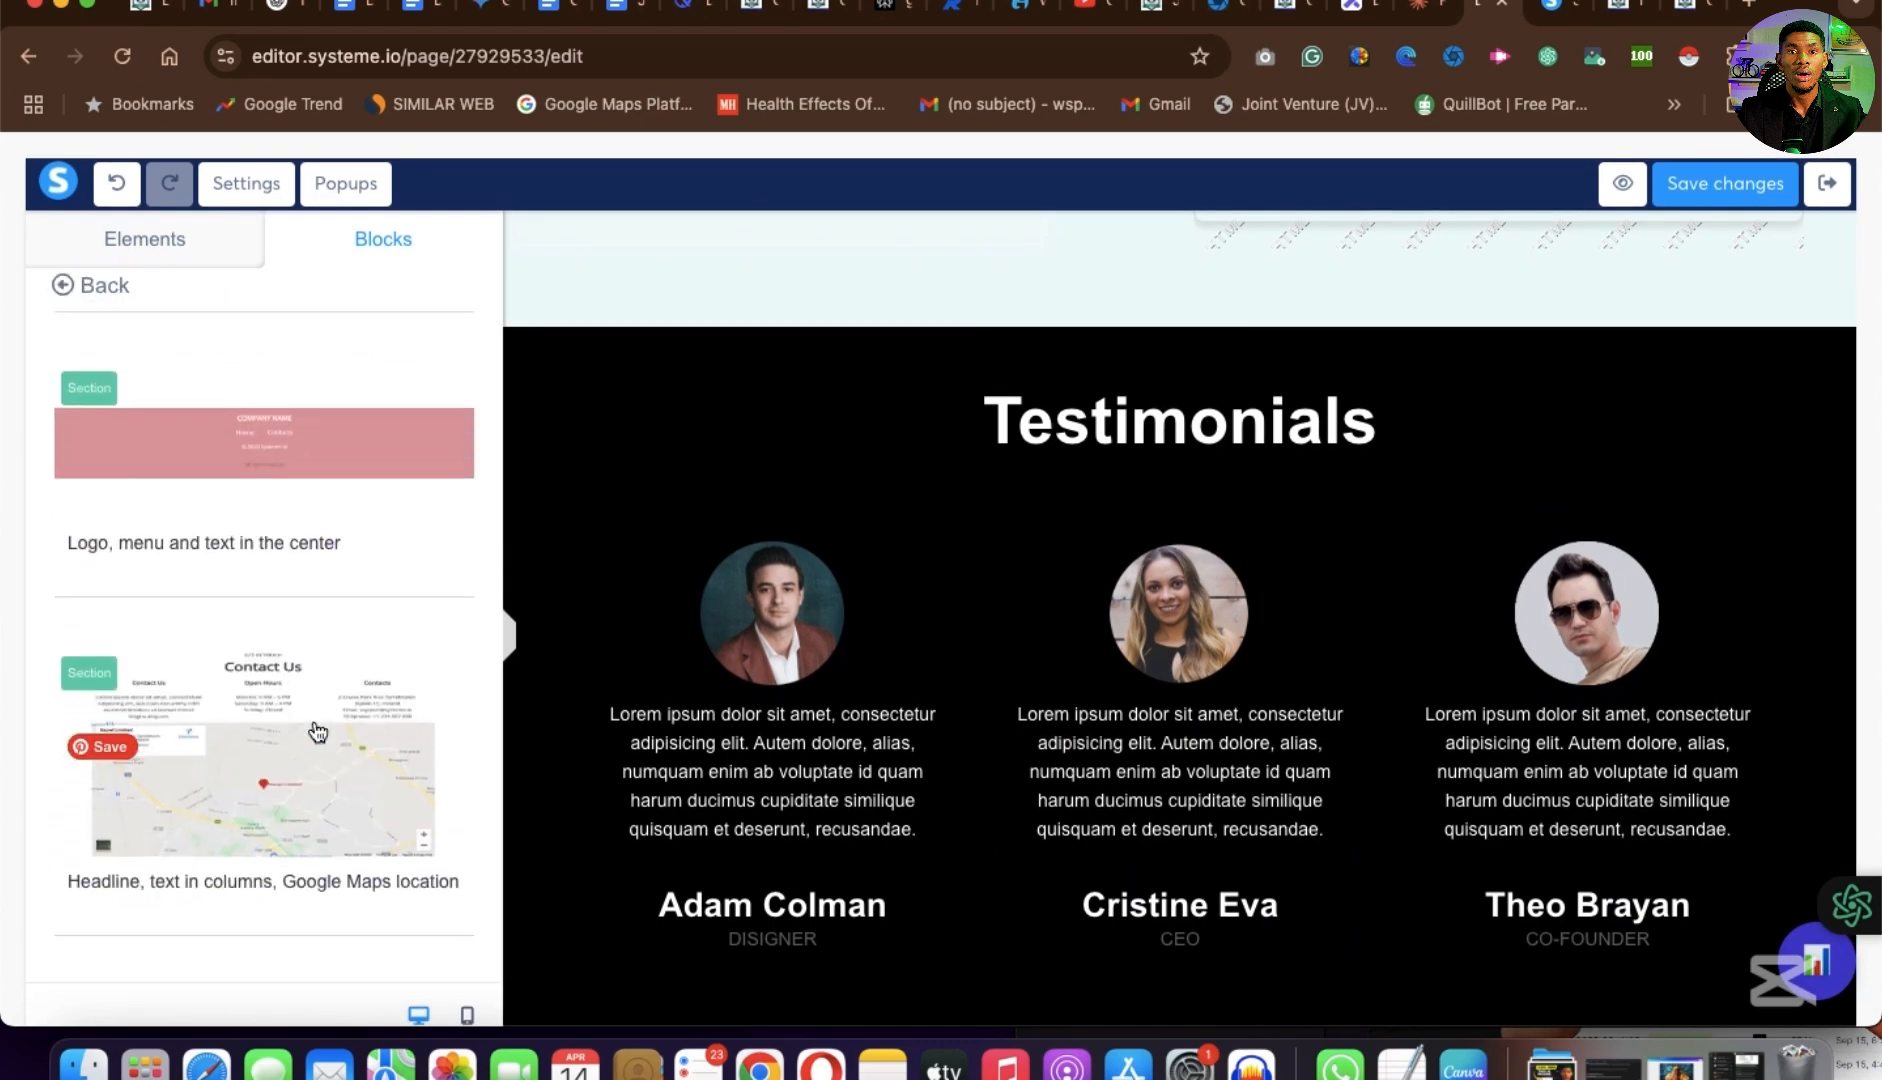
{"action": "scroll", "coordinate": [1117, 760], "scroll_direction": "down", "scroll_amount": 4}
Delete the empty row between the order form's privacy text and the page footer.
{"action": "scroll", "coordinate": [1117, 760], "scroll_direction": "up", "scroll_amount": 2}
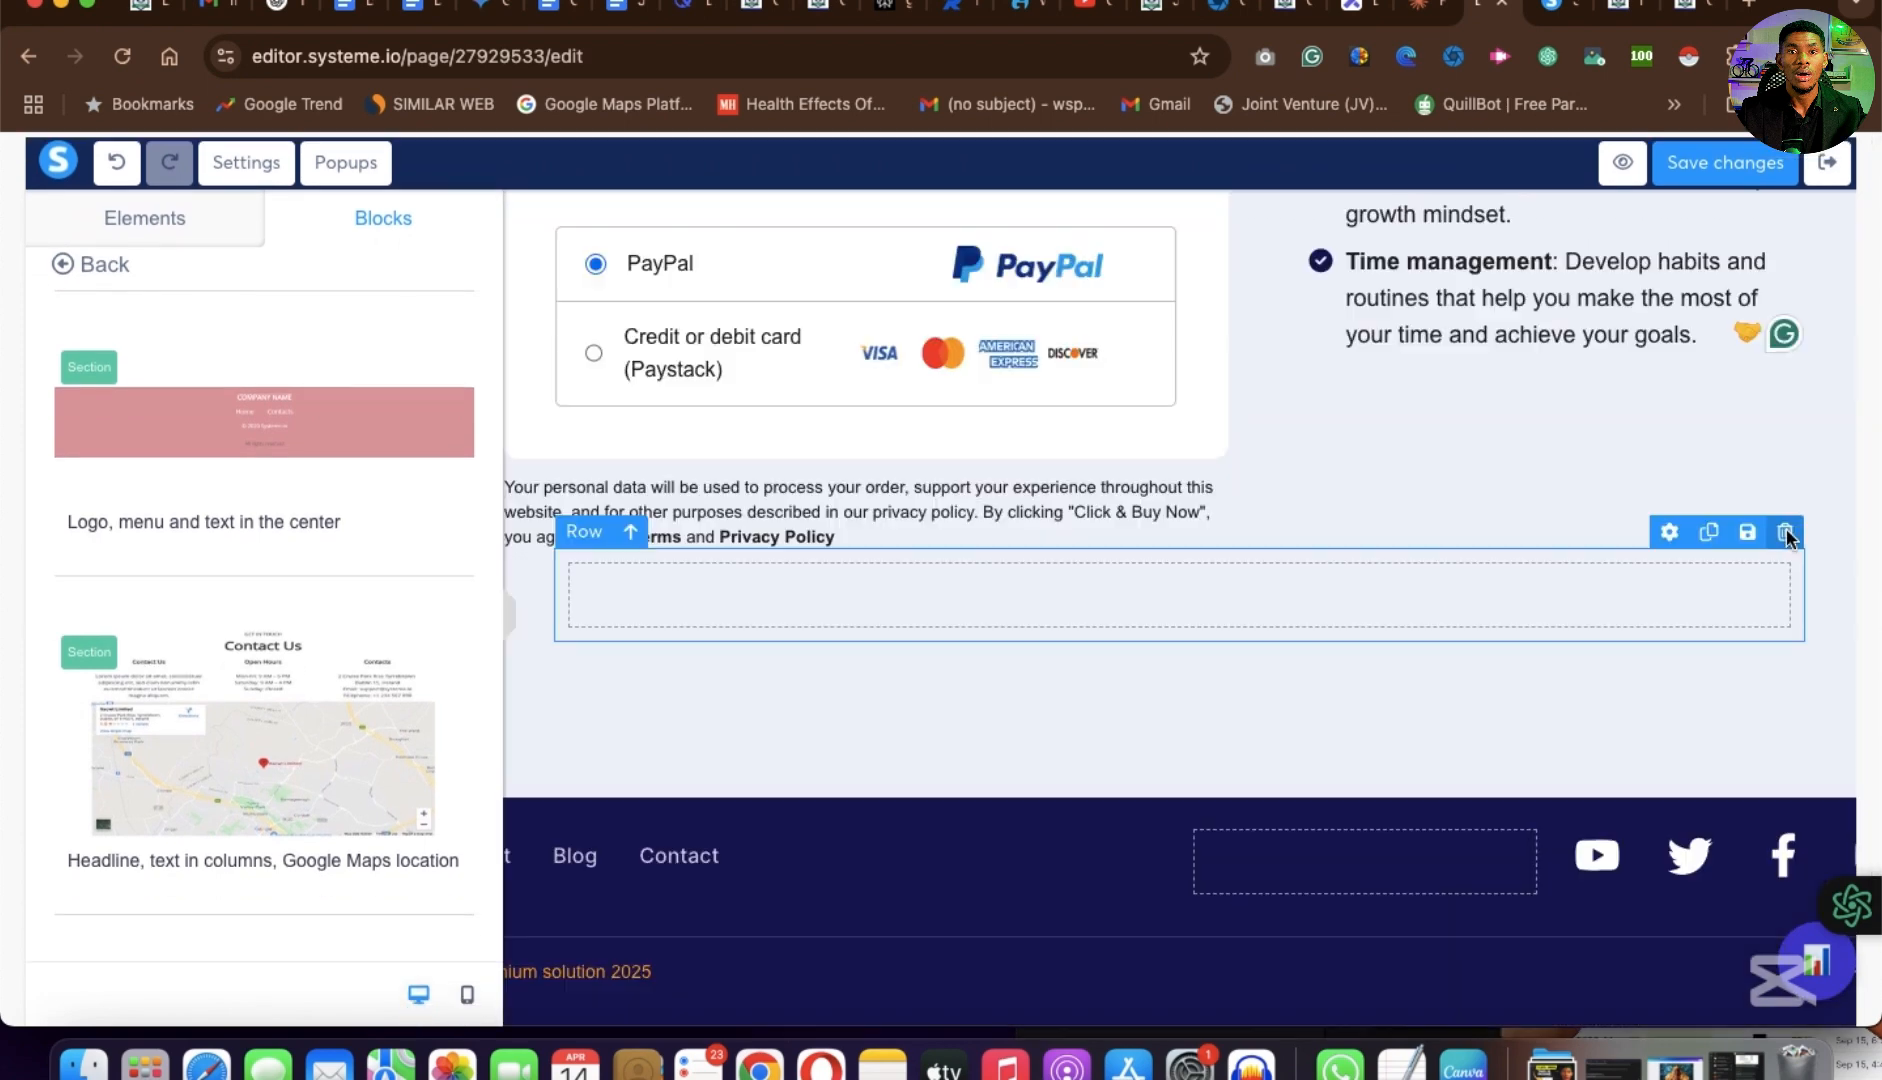
{"action": "left_click", "coordinate": [1785, 533]}
{"action": "left_click", "coordinate": [1162, 221]}
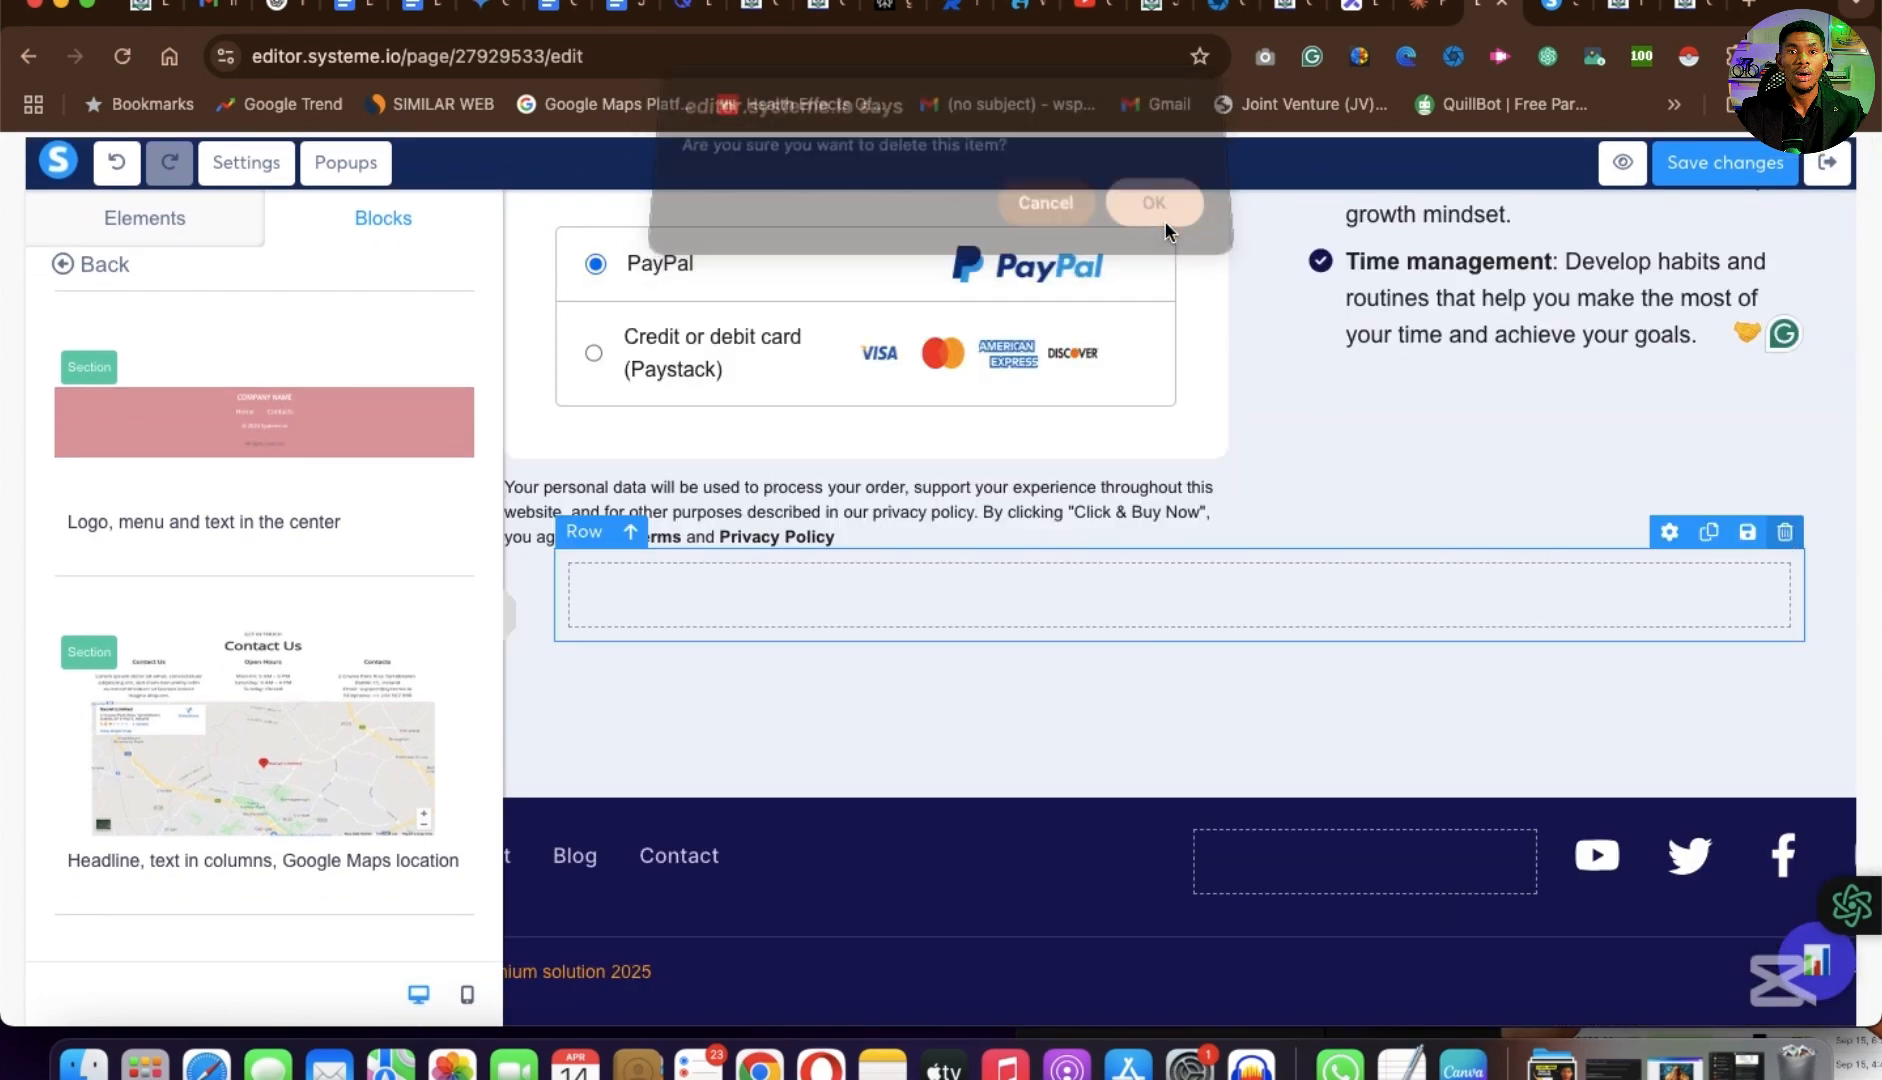
Examine the ready-made team presentation blocks and the page's feature columns, payment form and bonus list.
{"action": "scroll", "coordinate": [1195, 693], "scroll_direction": "down", "scroll_amount": 1}
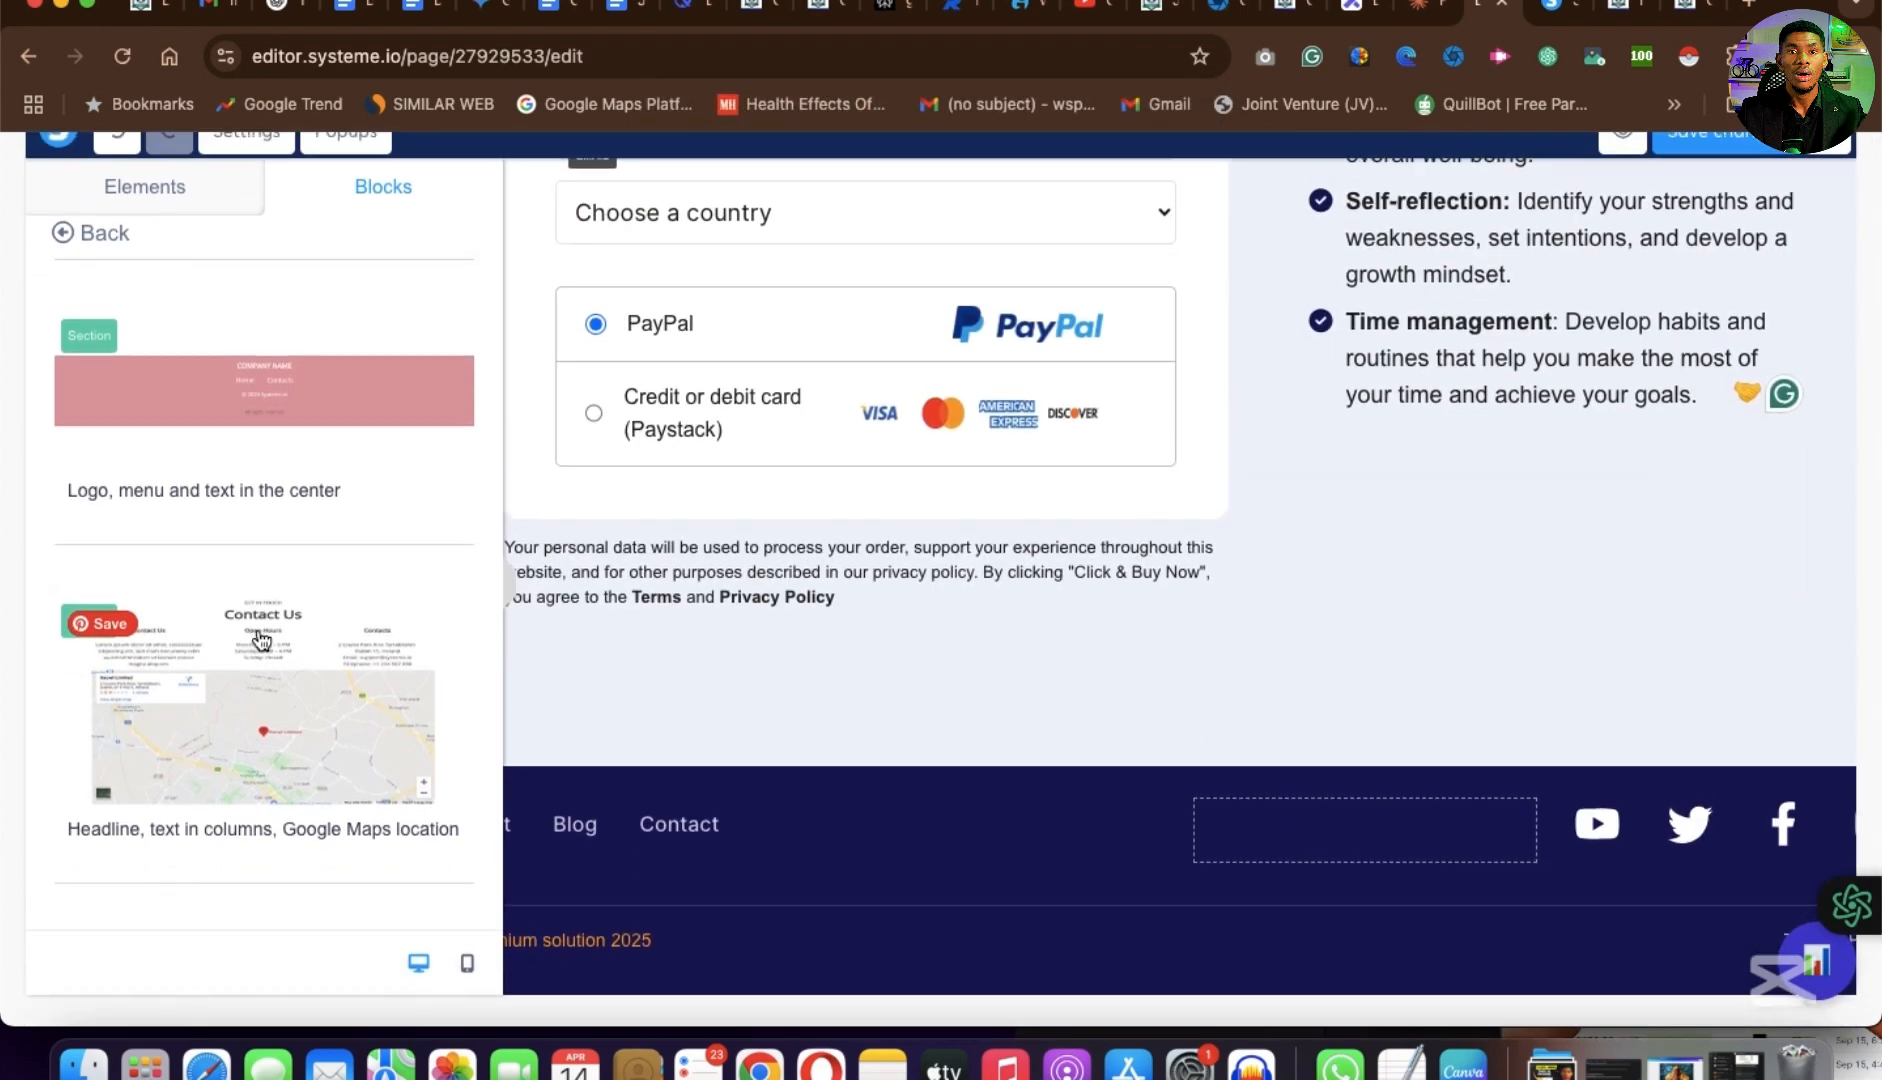
{"action": "scroll", "coordinate": [261, 622], "scroll_direction": "up", "scroll_amount": 5}
{"action": "left_click", "coordinate": [90, 232]}
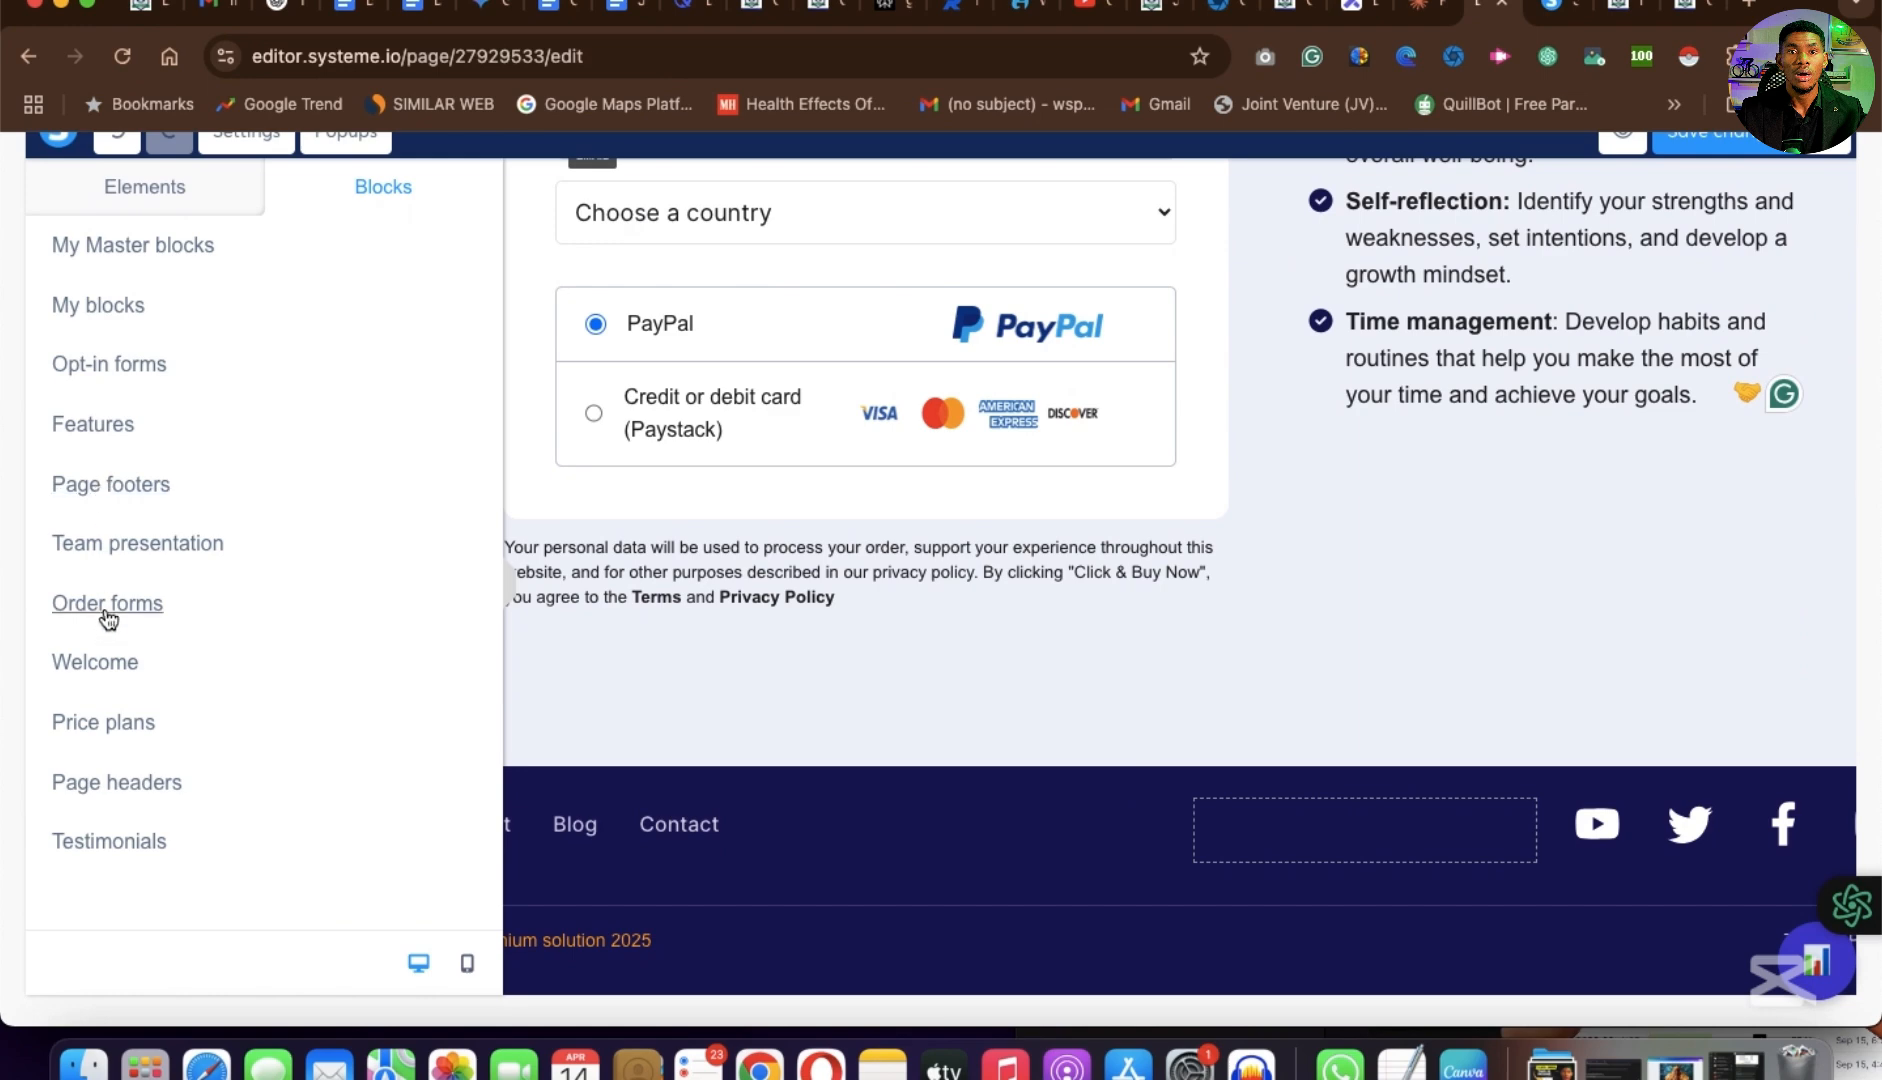
{"action": "left_click", "coordinate": [101, 545]}
{"action": "scroll", "coordinate": [1188, 488], "scroll_direction": "up", "scroll_amount": 10}
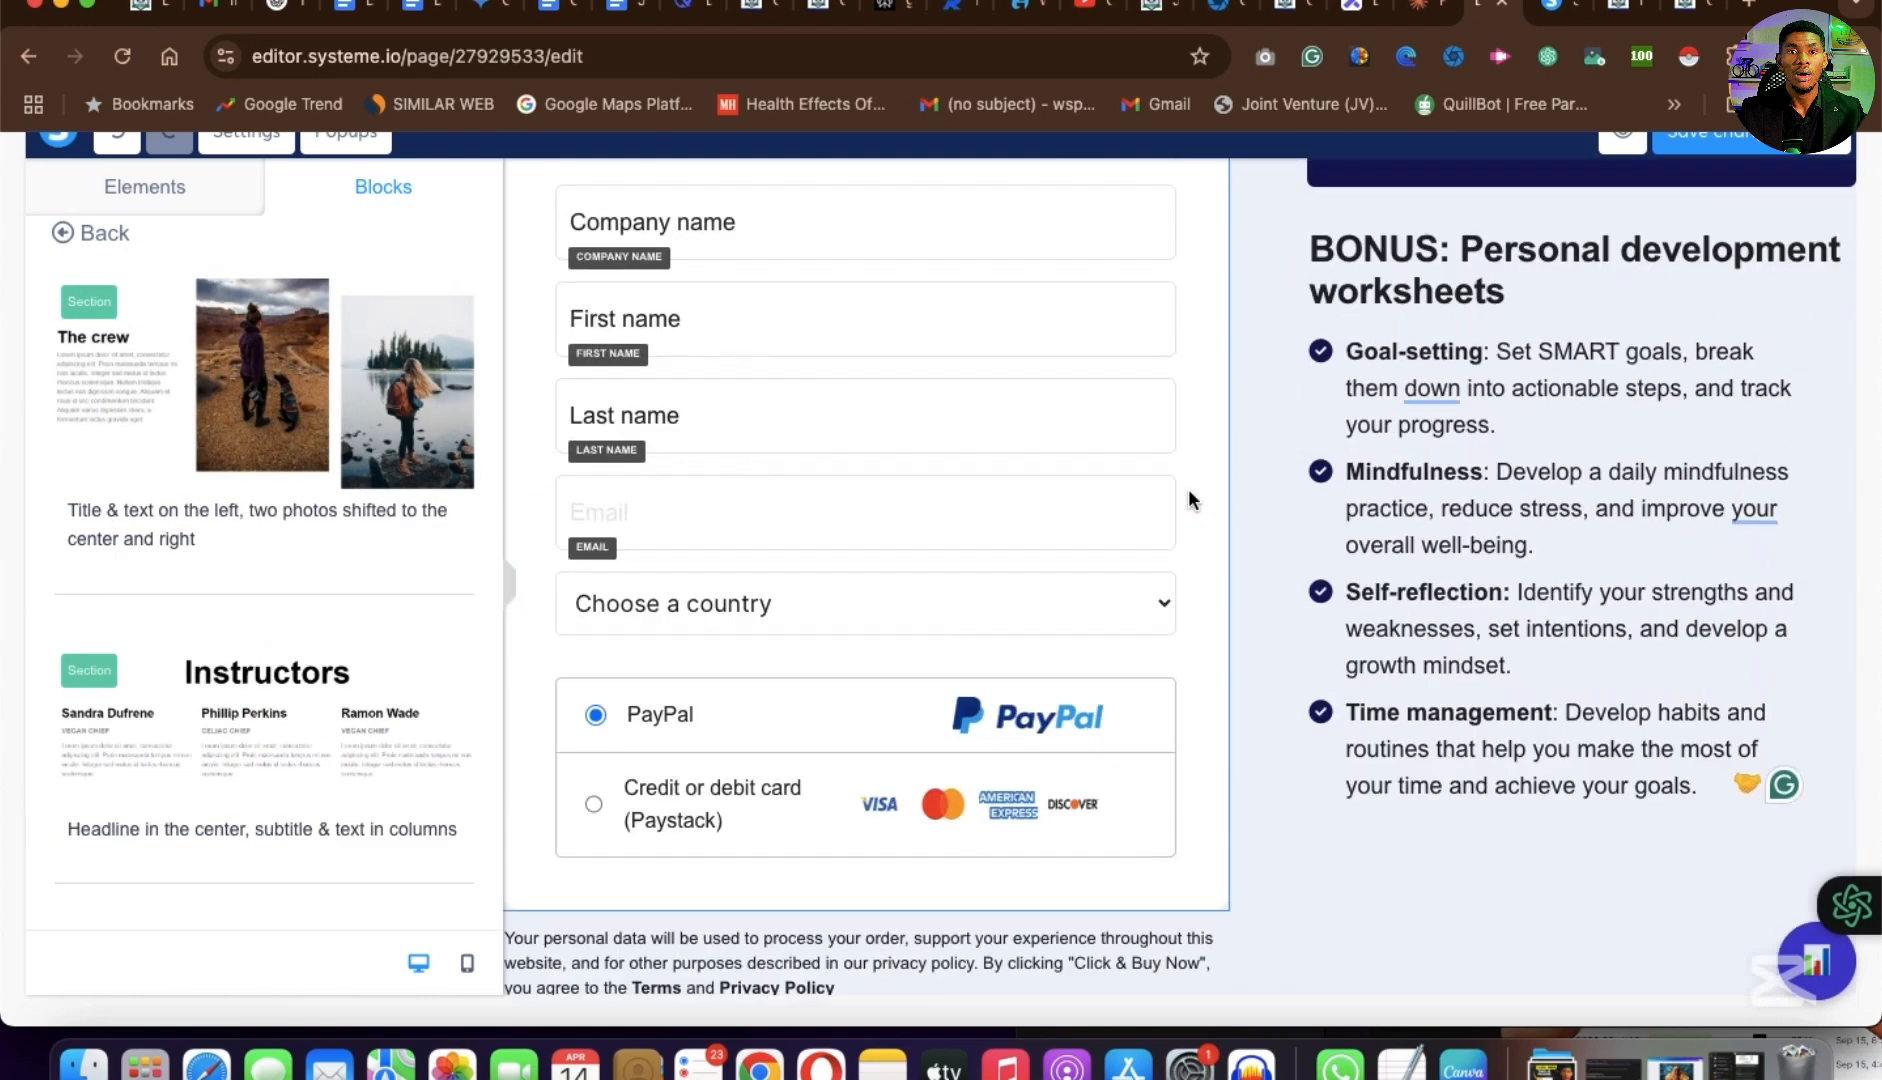
{"action": "scroll", "coordinate": [1188, 498], "scroll_direction": "down", "scroll_amount": 1}
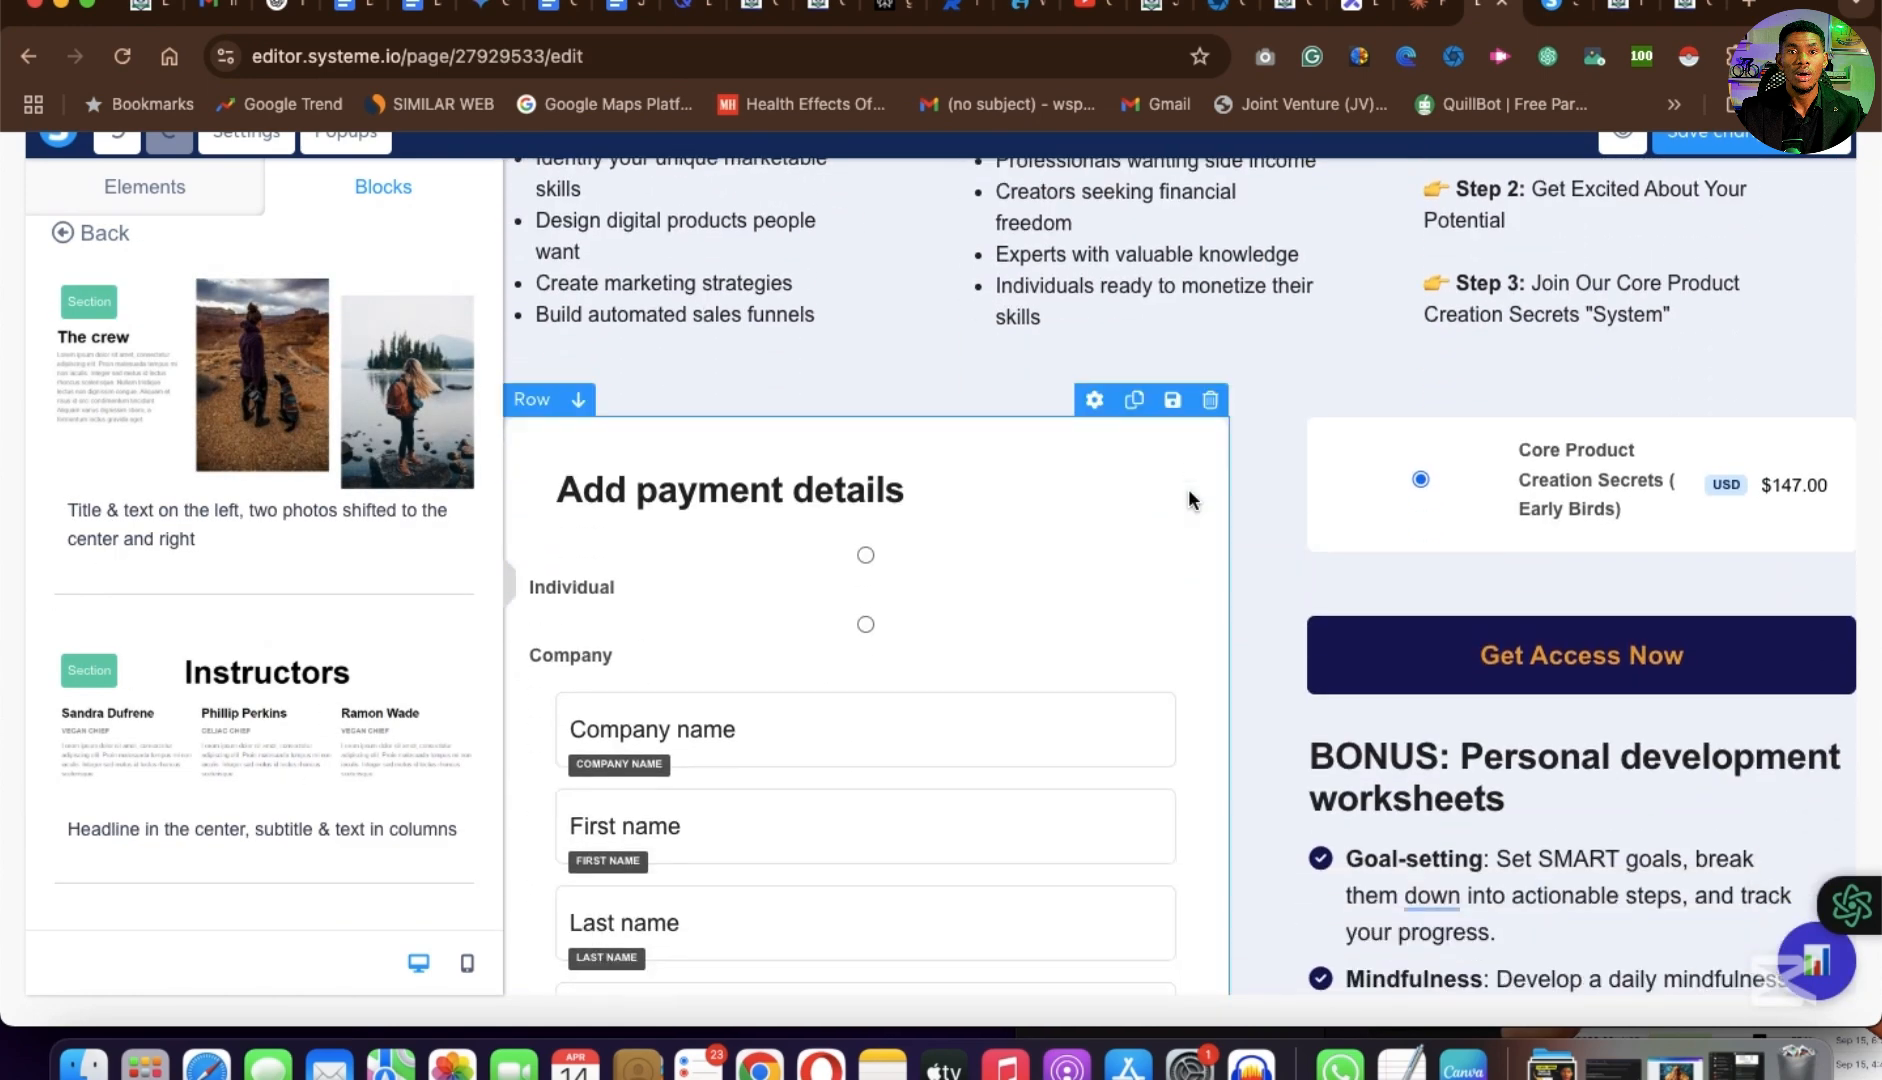
{"action": "scroll", "coordinate": [1188, 488], "scroll_direction": "up", "scroll_amount": 8}
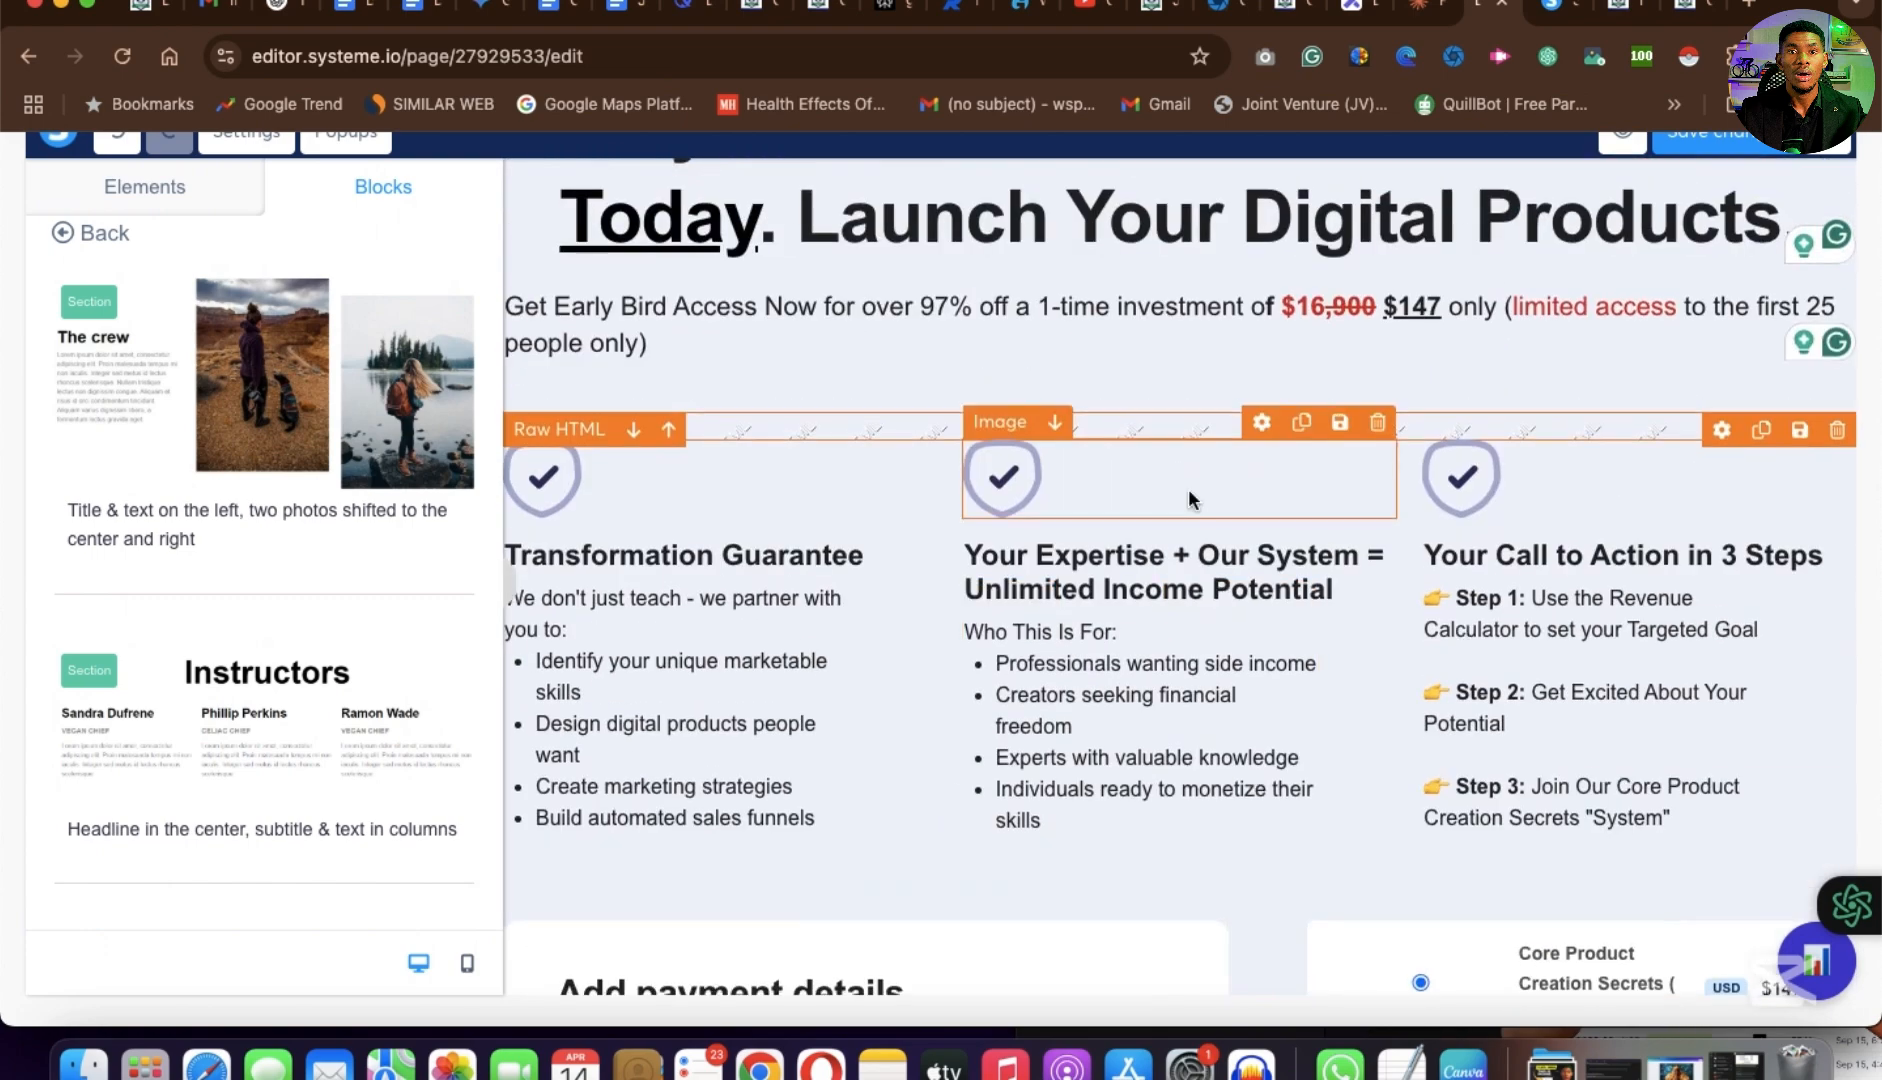
{"action": "scroll", "coordinate": [1116, 619], "scroll_direction": "down", "scroll_amount": 8}
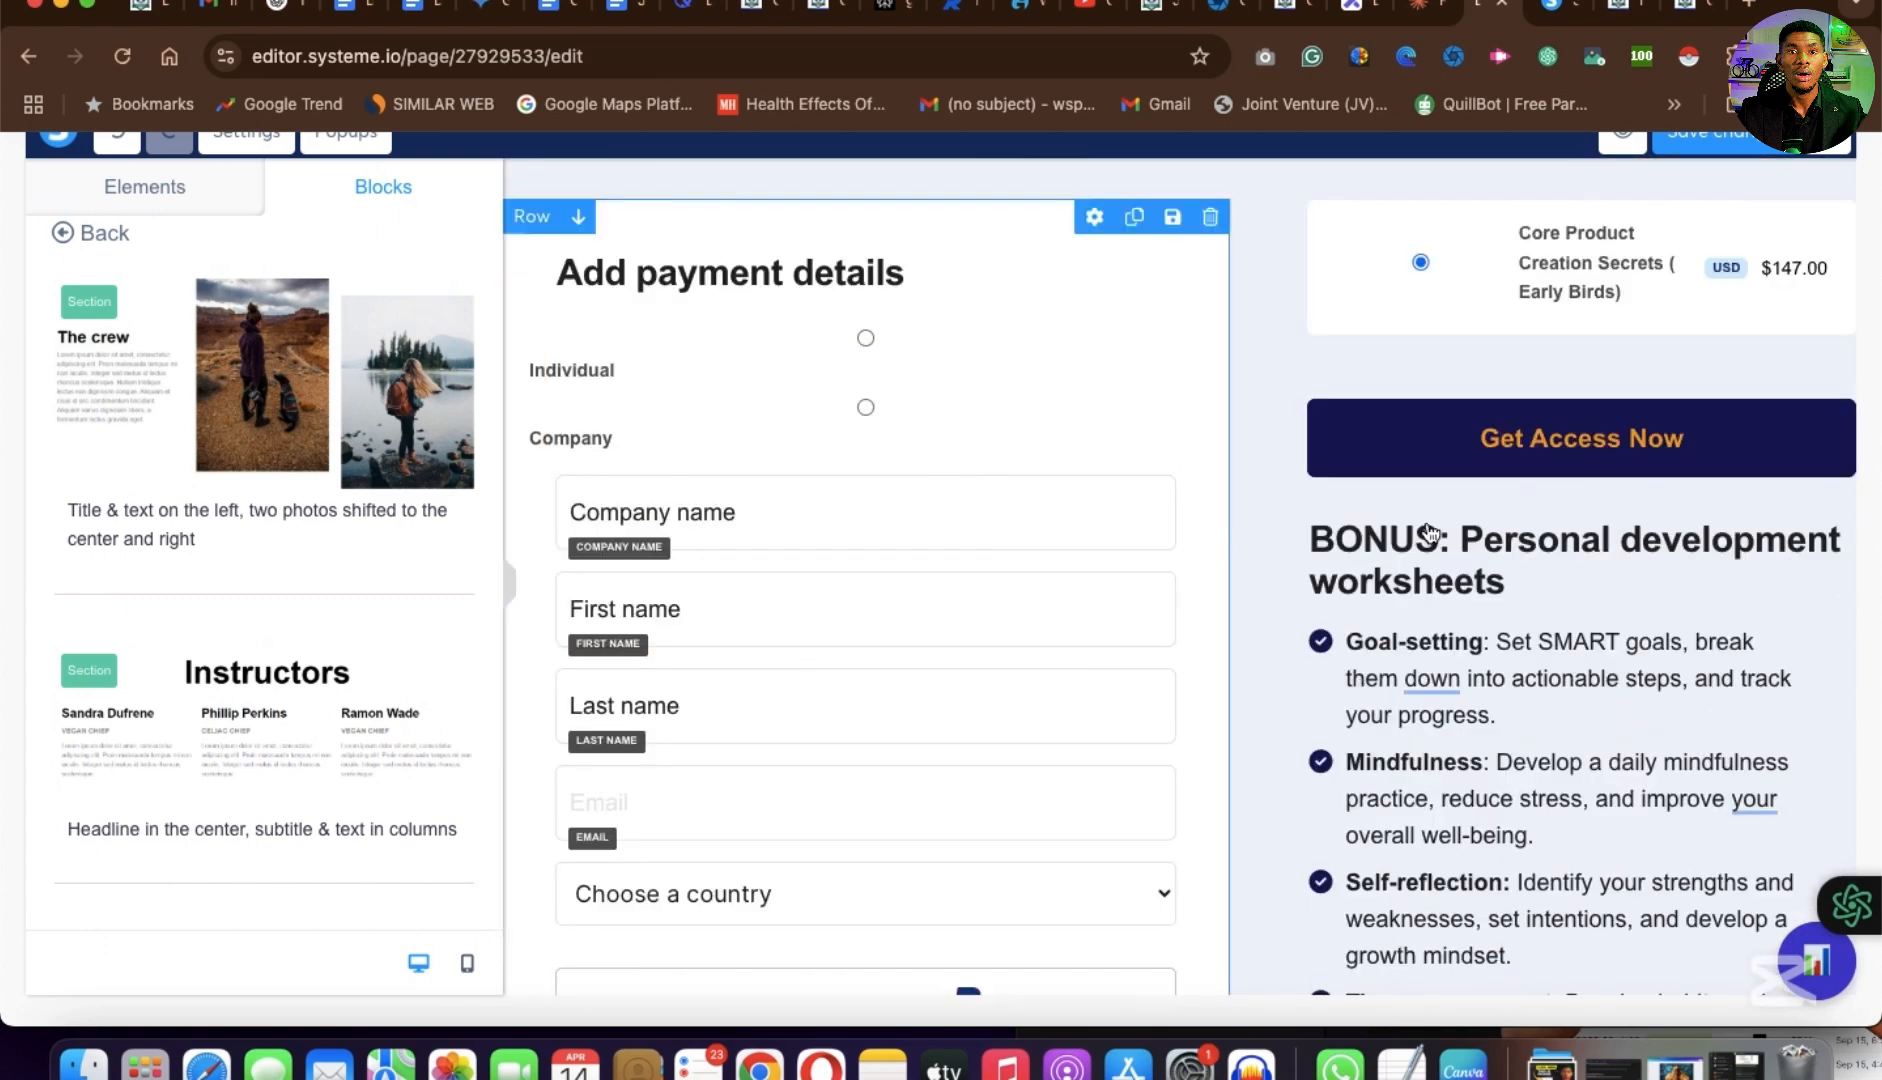
{"action": "scroll", "coordinate": [260, 450], "scroll_direction": "up", "scroll_amount": 3}
Check the page settings with the default typography, then return to the element library.
{"action": "scroll", "coordinate": [250, 300], "scroll_direction": "up", "scroll_amount": 1}
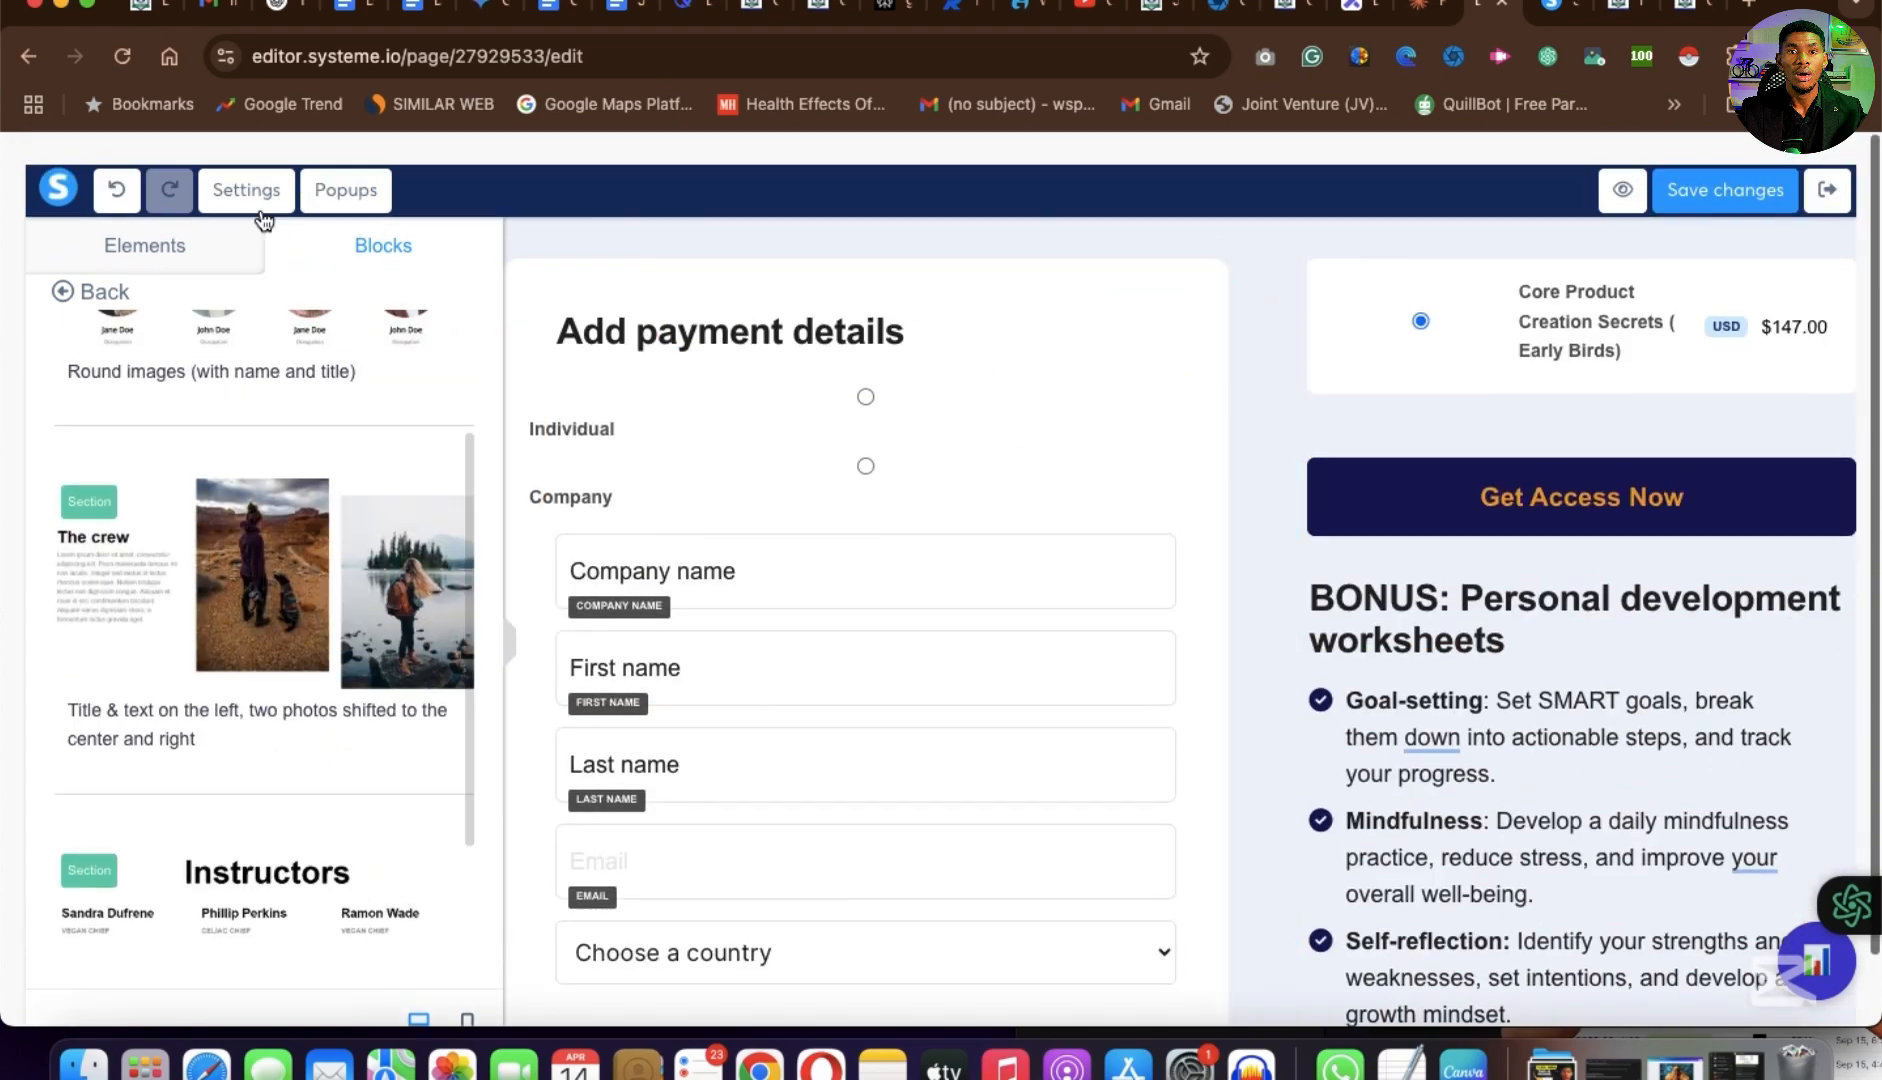
{"action": "left_click", "coordinate": [250, 187]}
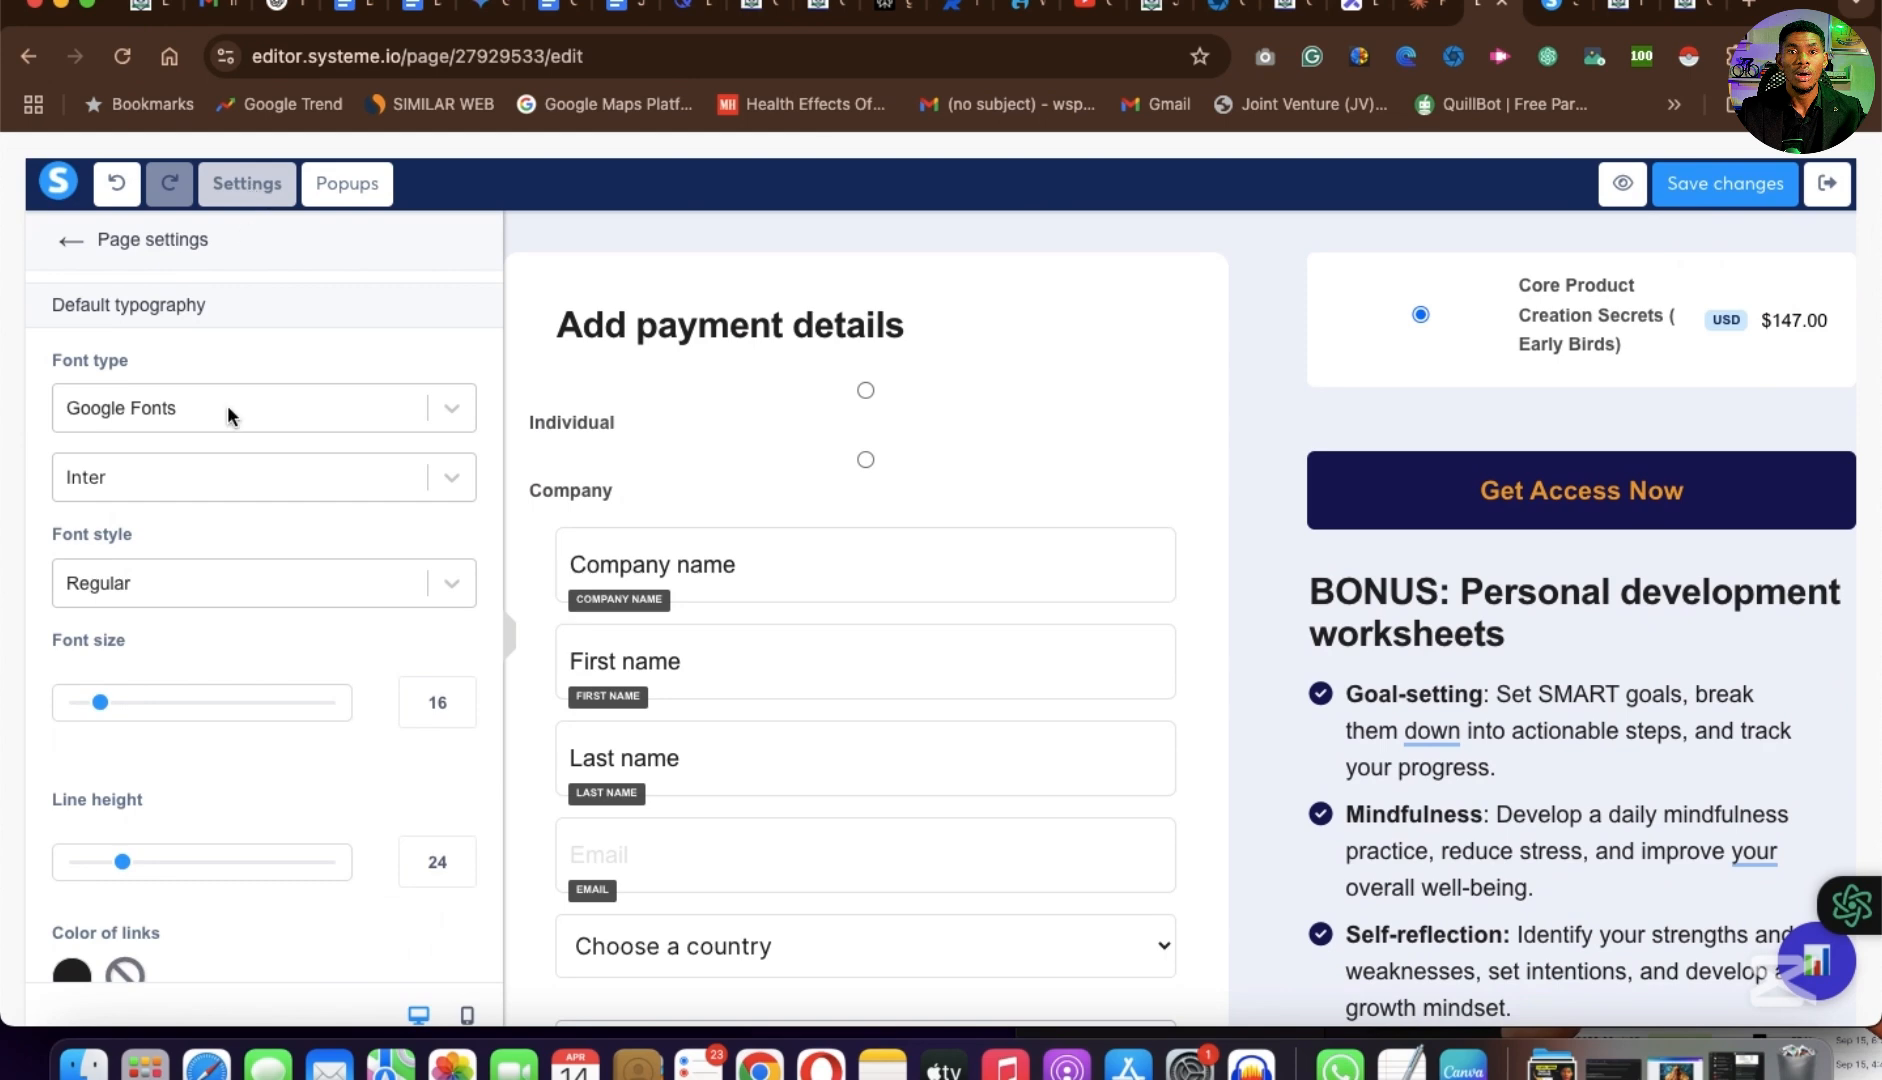
{"action": "left_click", "coordinate": [71, 245]}
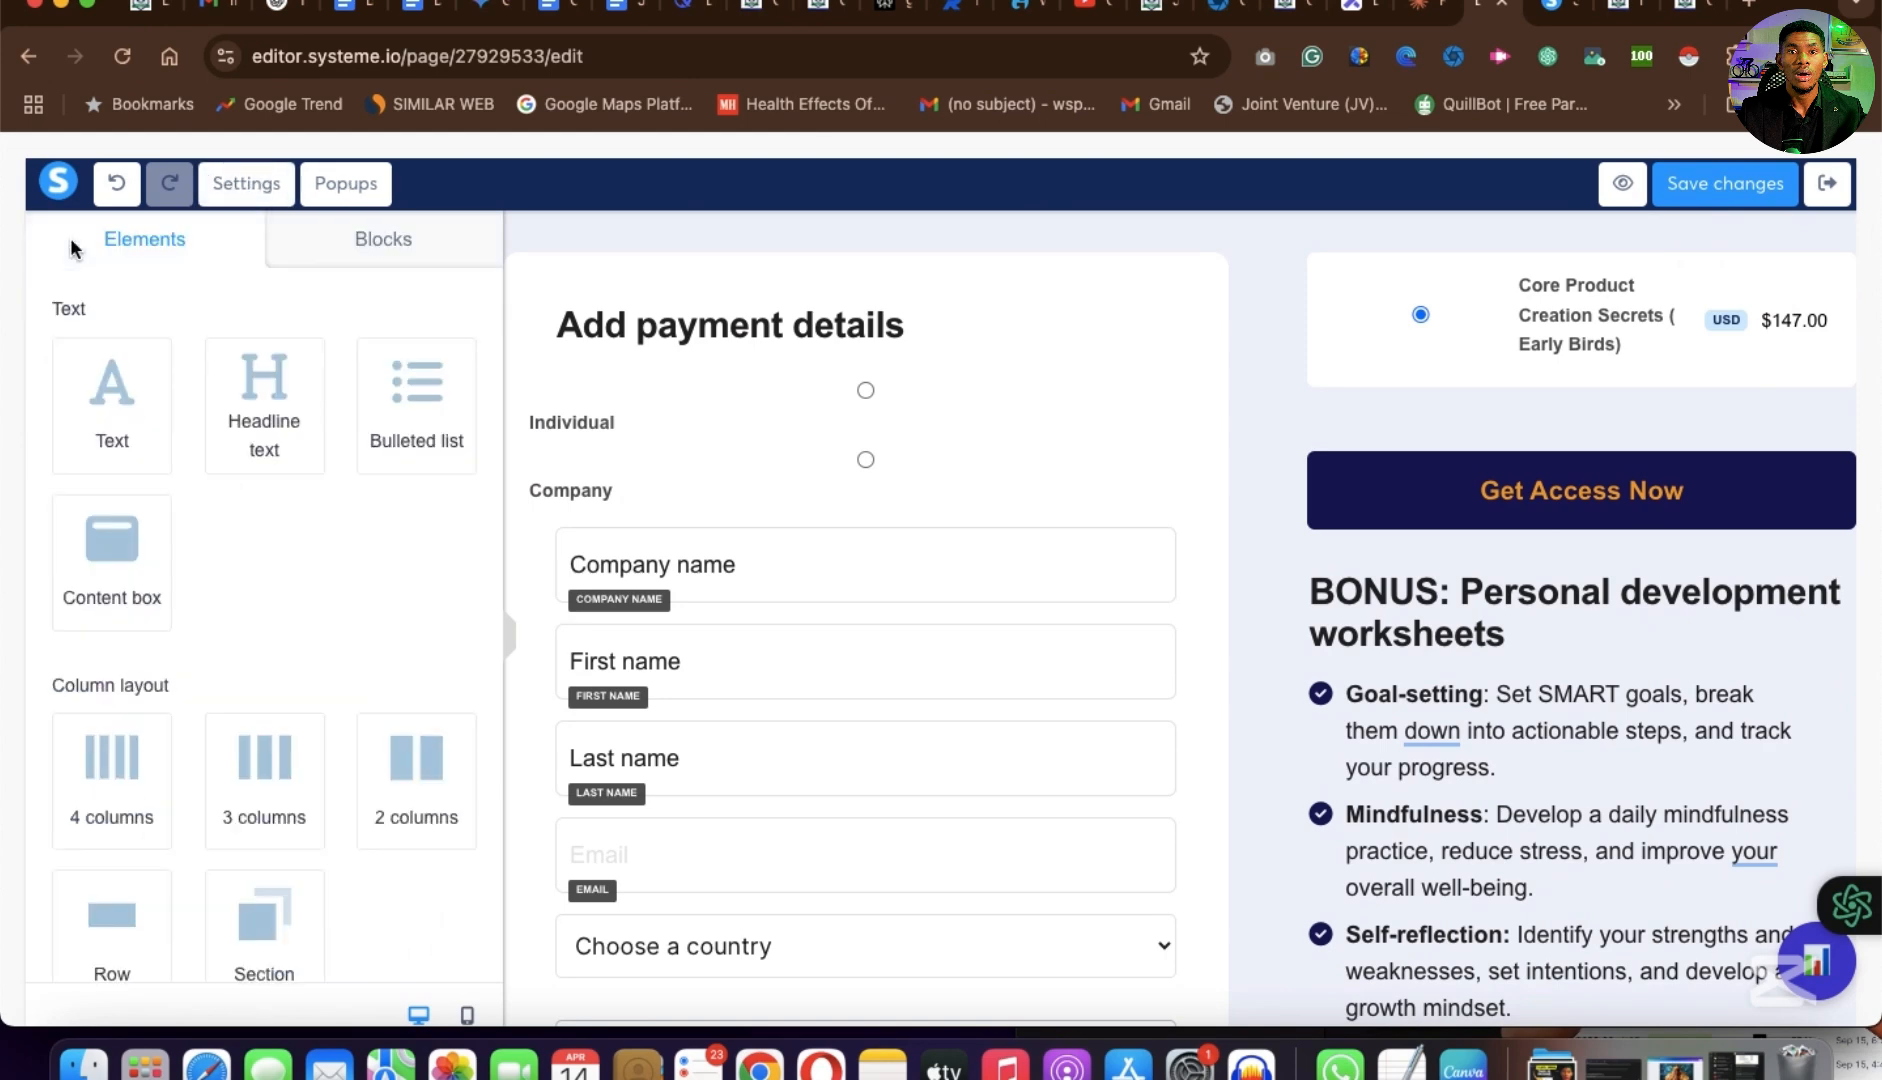
Examine the ready-made order form blocks with order bump and the ready-made pricing card blocks.
{"action": "left_click", "coordinate": [390, 249]}
{"action": "left_click", "coordinate": [288, 652]}
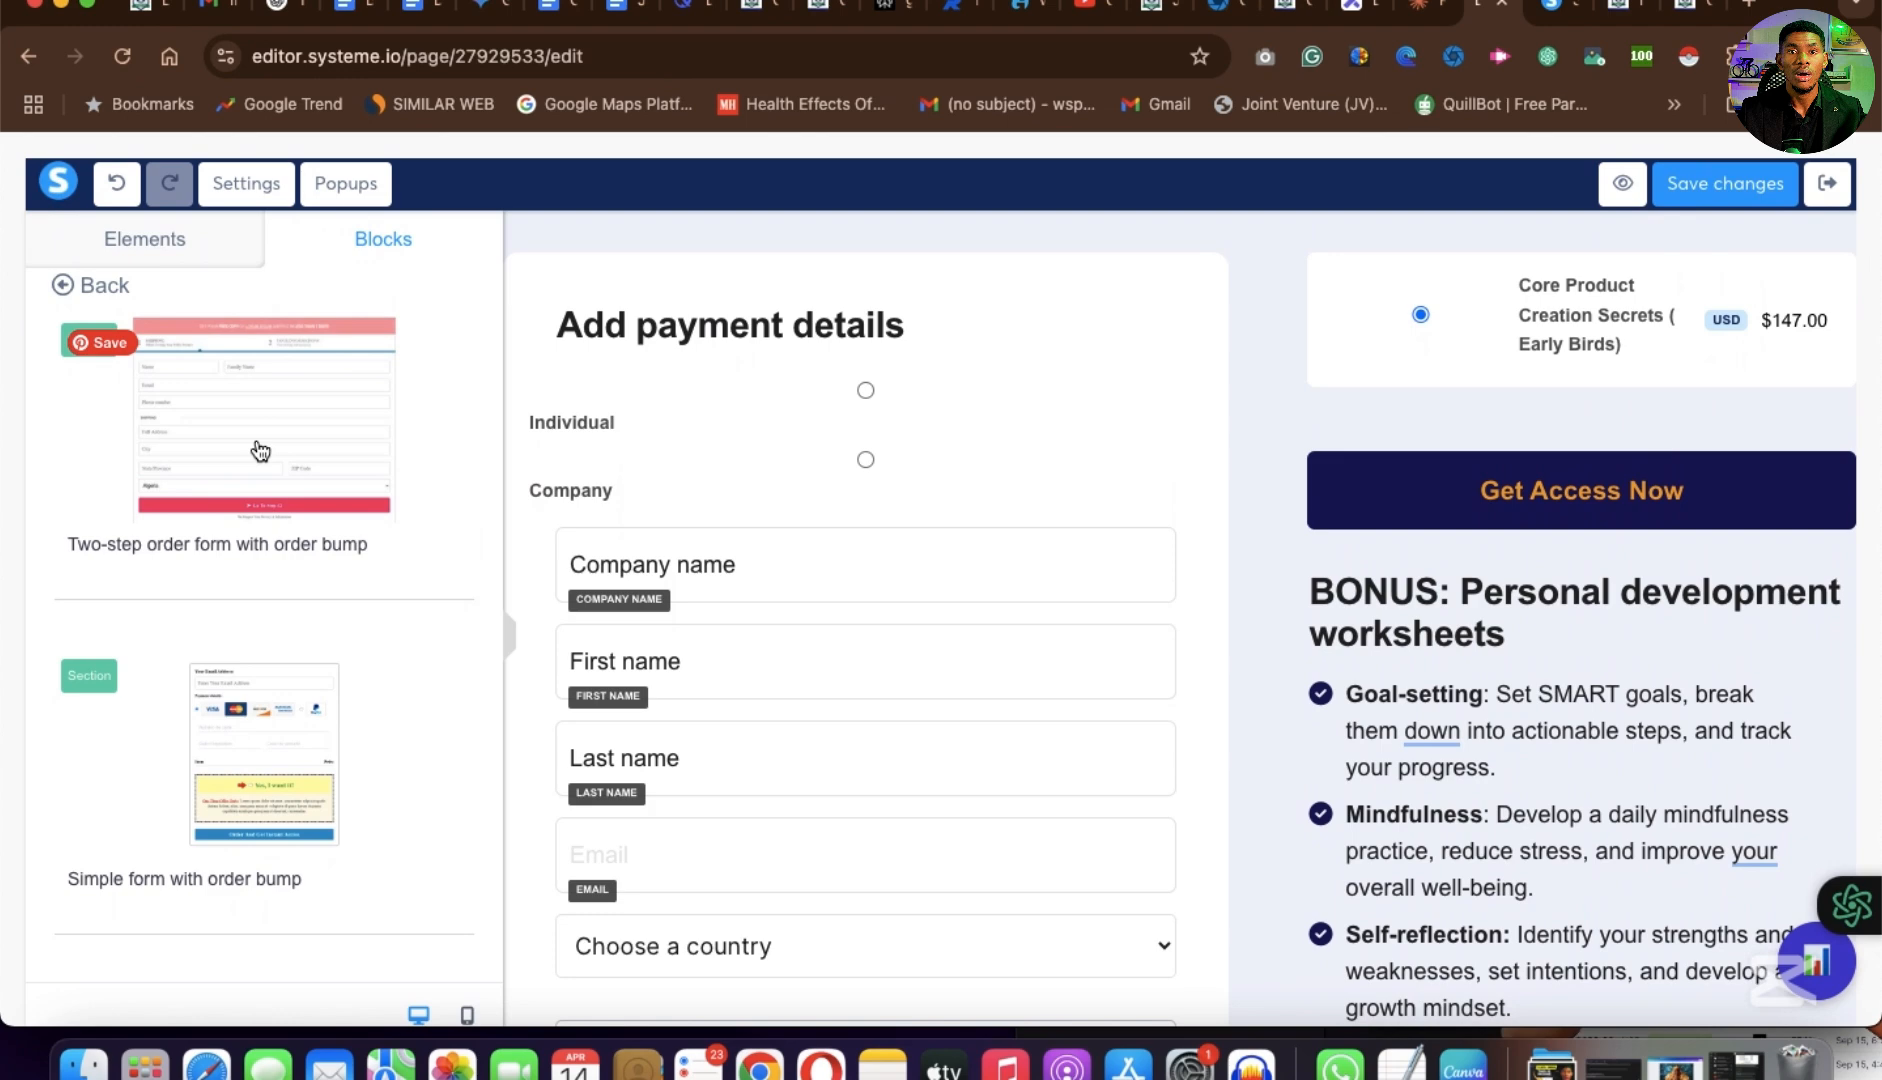
{"action": "scroll", "coordinate": [269, 796], "scroll_direction": "down", "scroll_amount": 2}
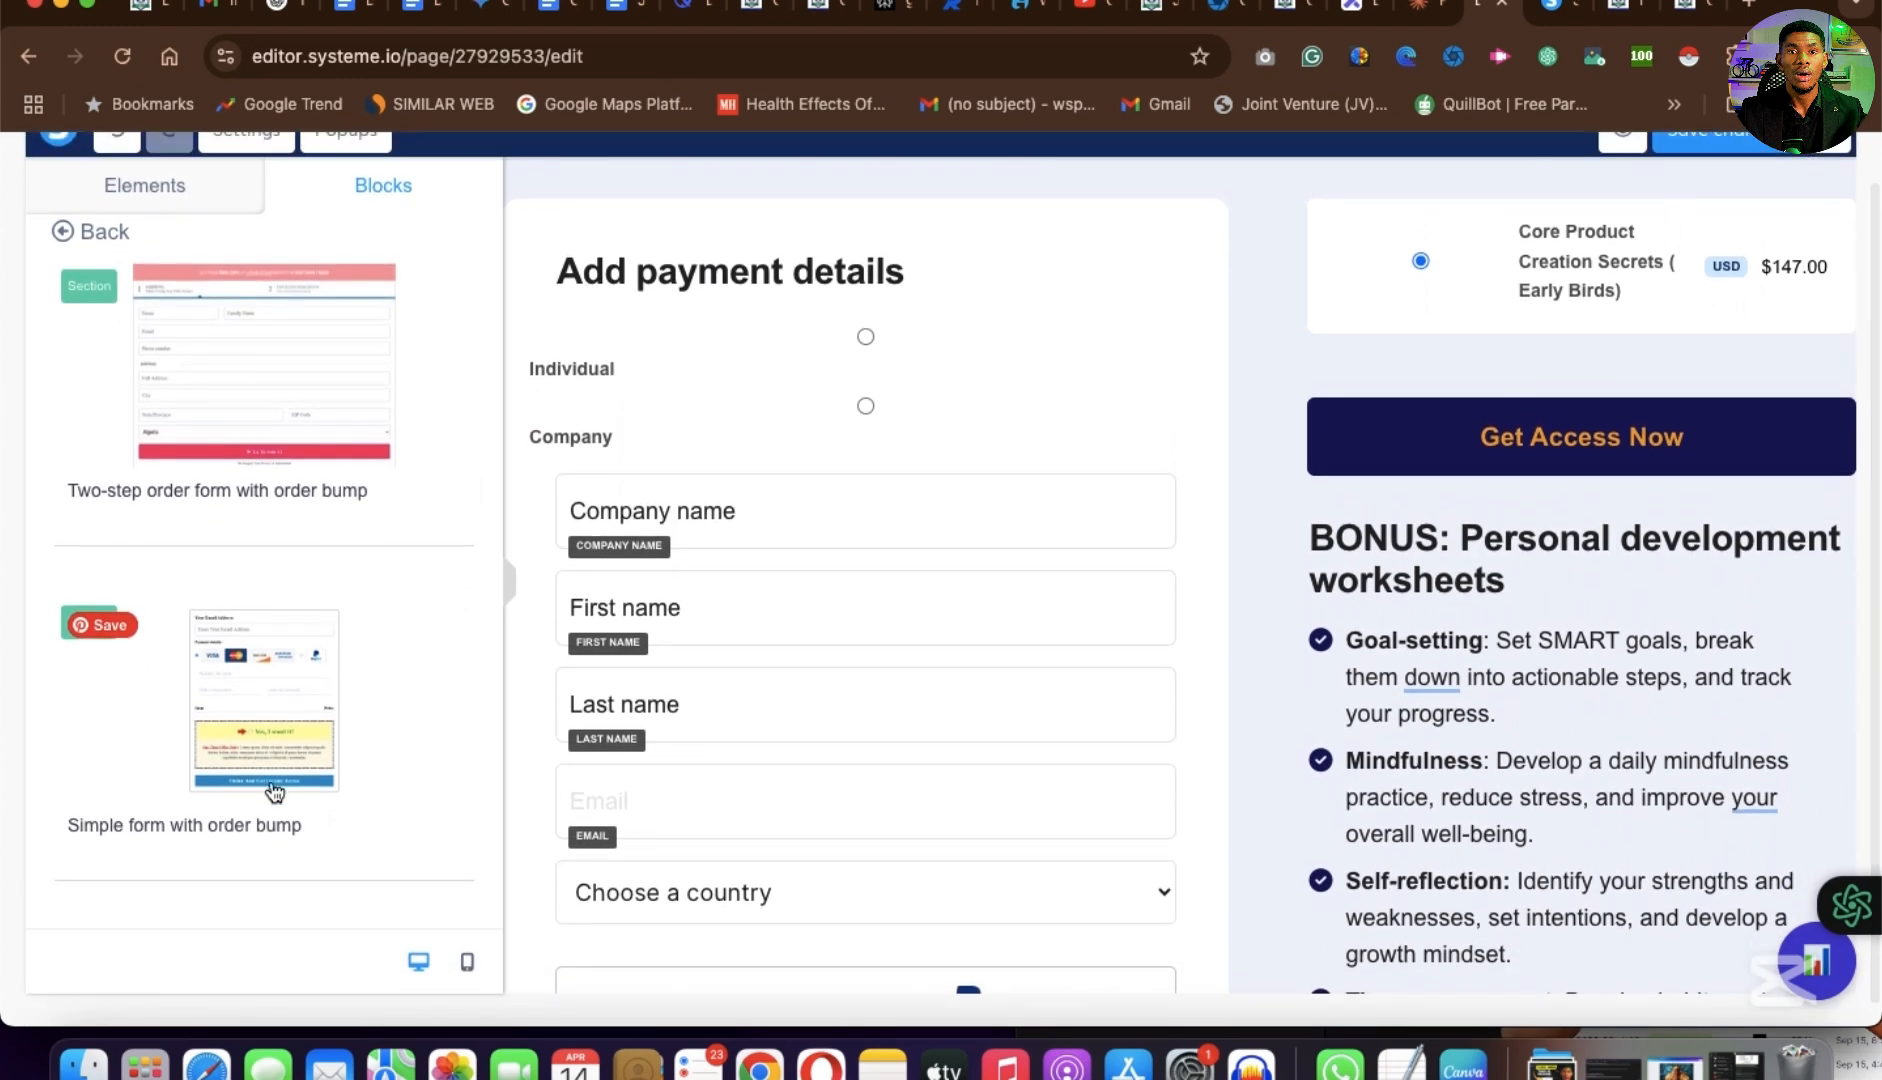
{"action": "left_click", "coordinate": [90, 231]}
{"action": "left_click", "coordinate": [103, 721]}
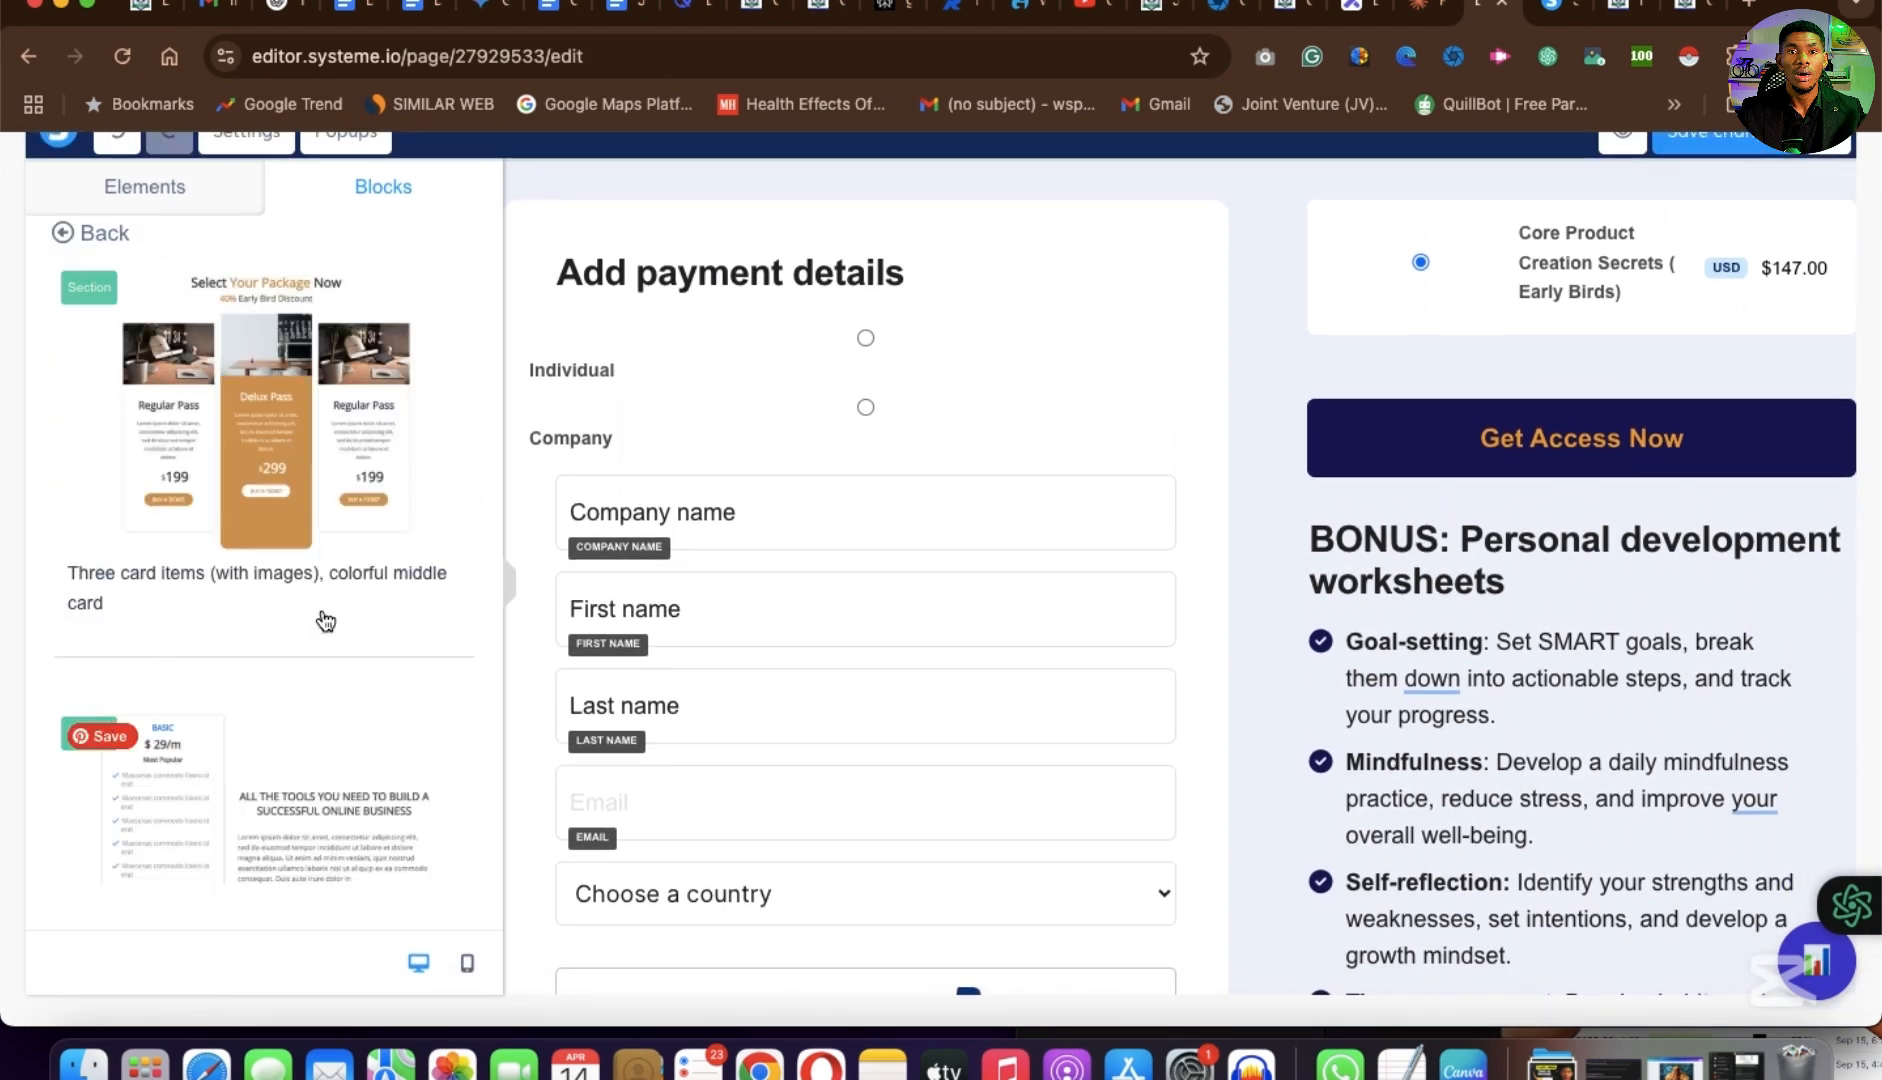
{"action": "scroll", "coordinate": [310, 672], "scroll_direction": "down", "scroll_amount": 10}
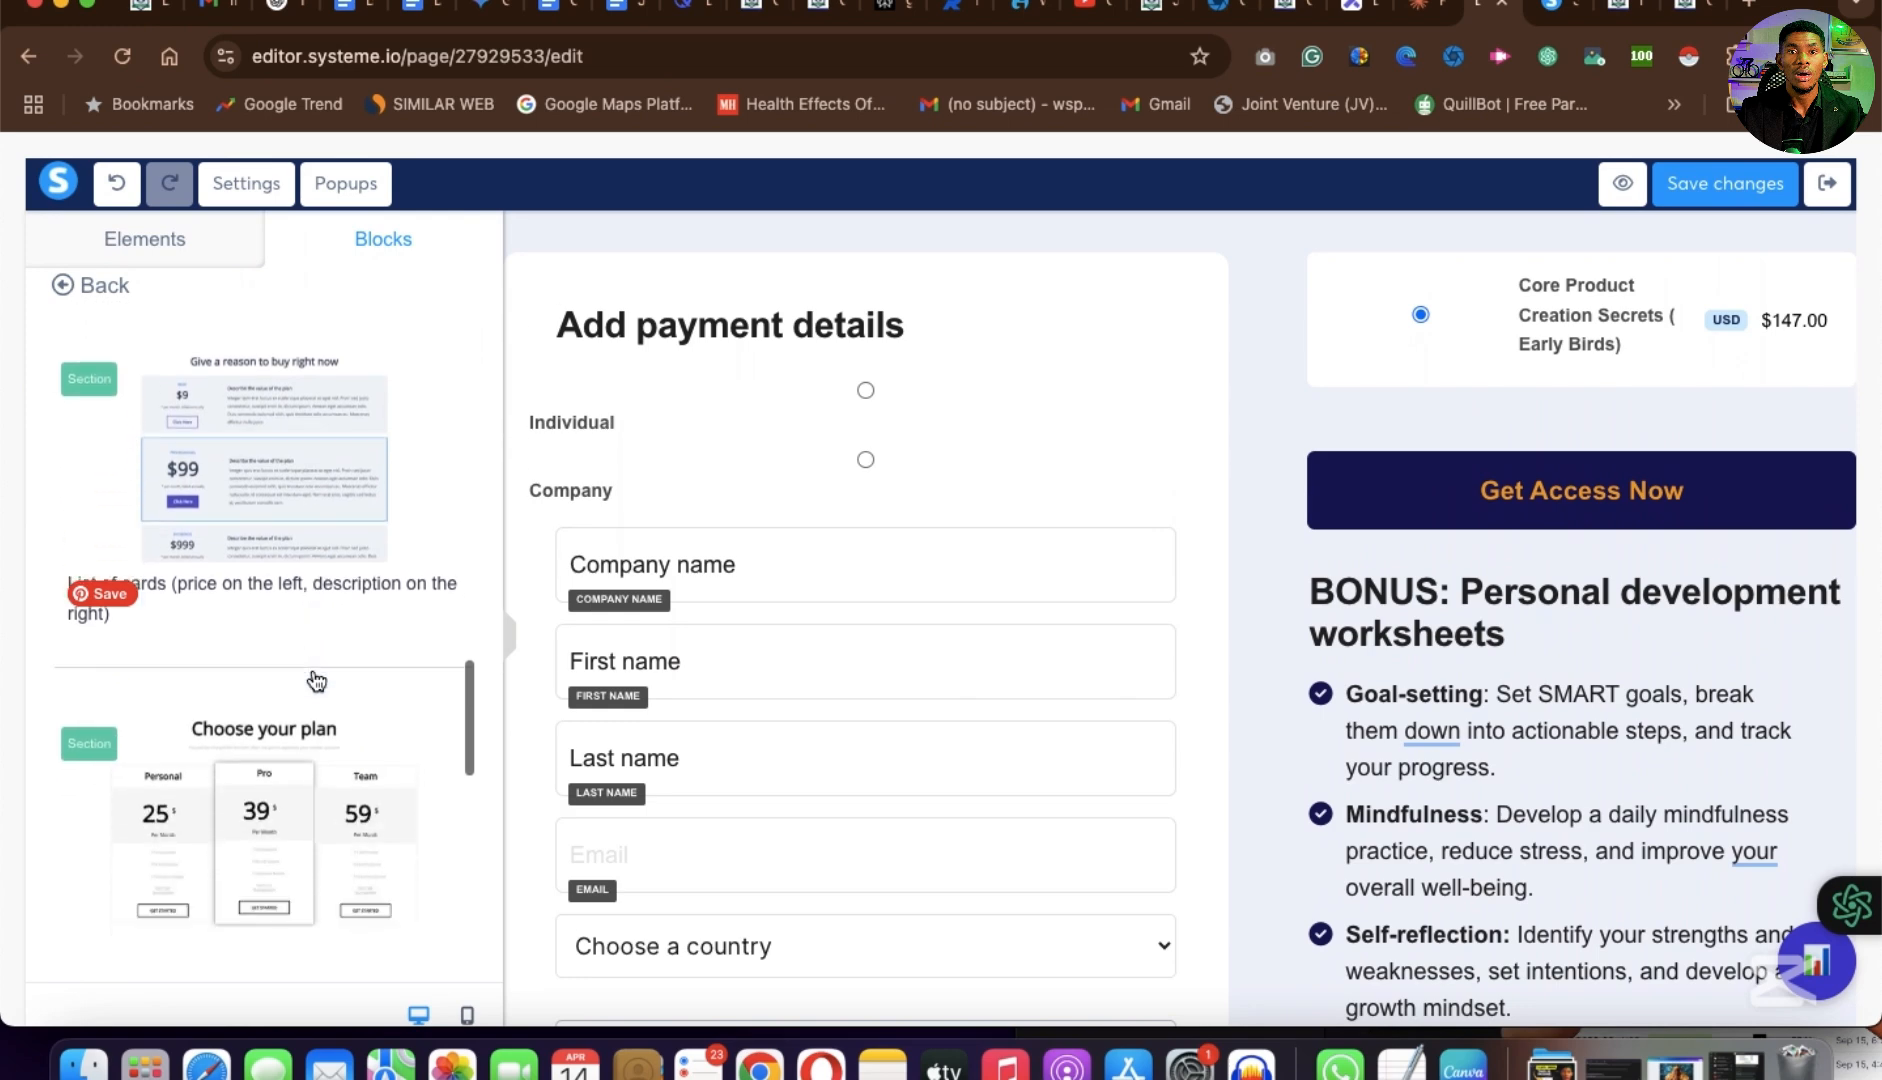
{"action": "scroll", "coordinate": [316, 681], "scroll_direction": "down", "scroll_amount": 3}
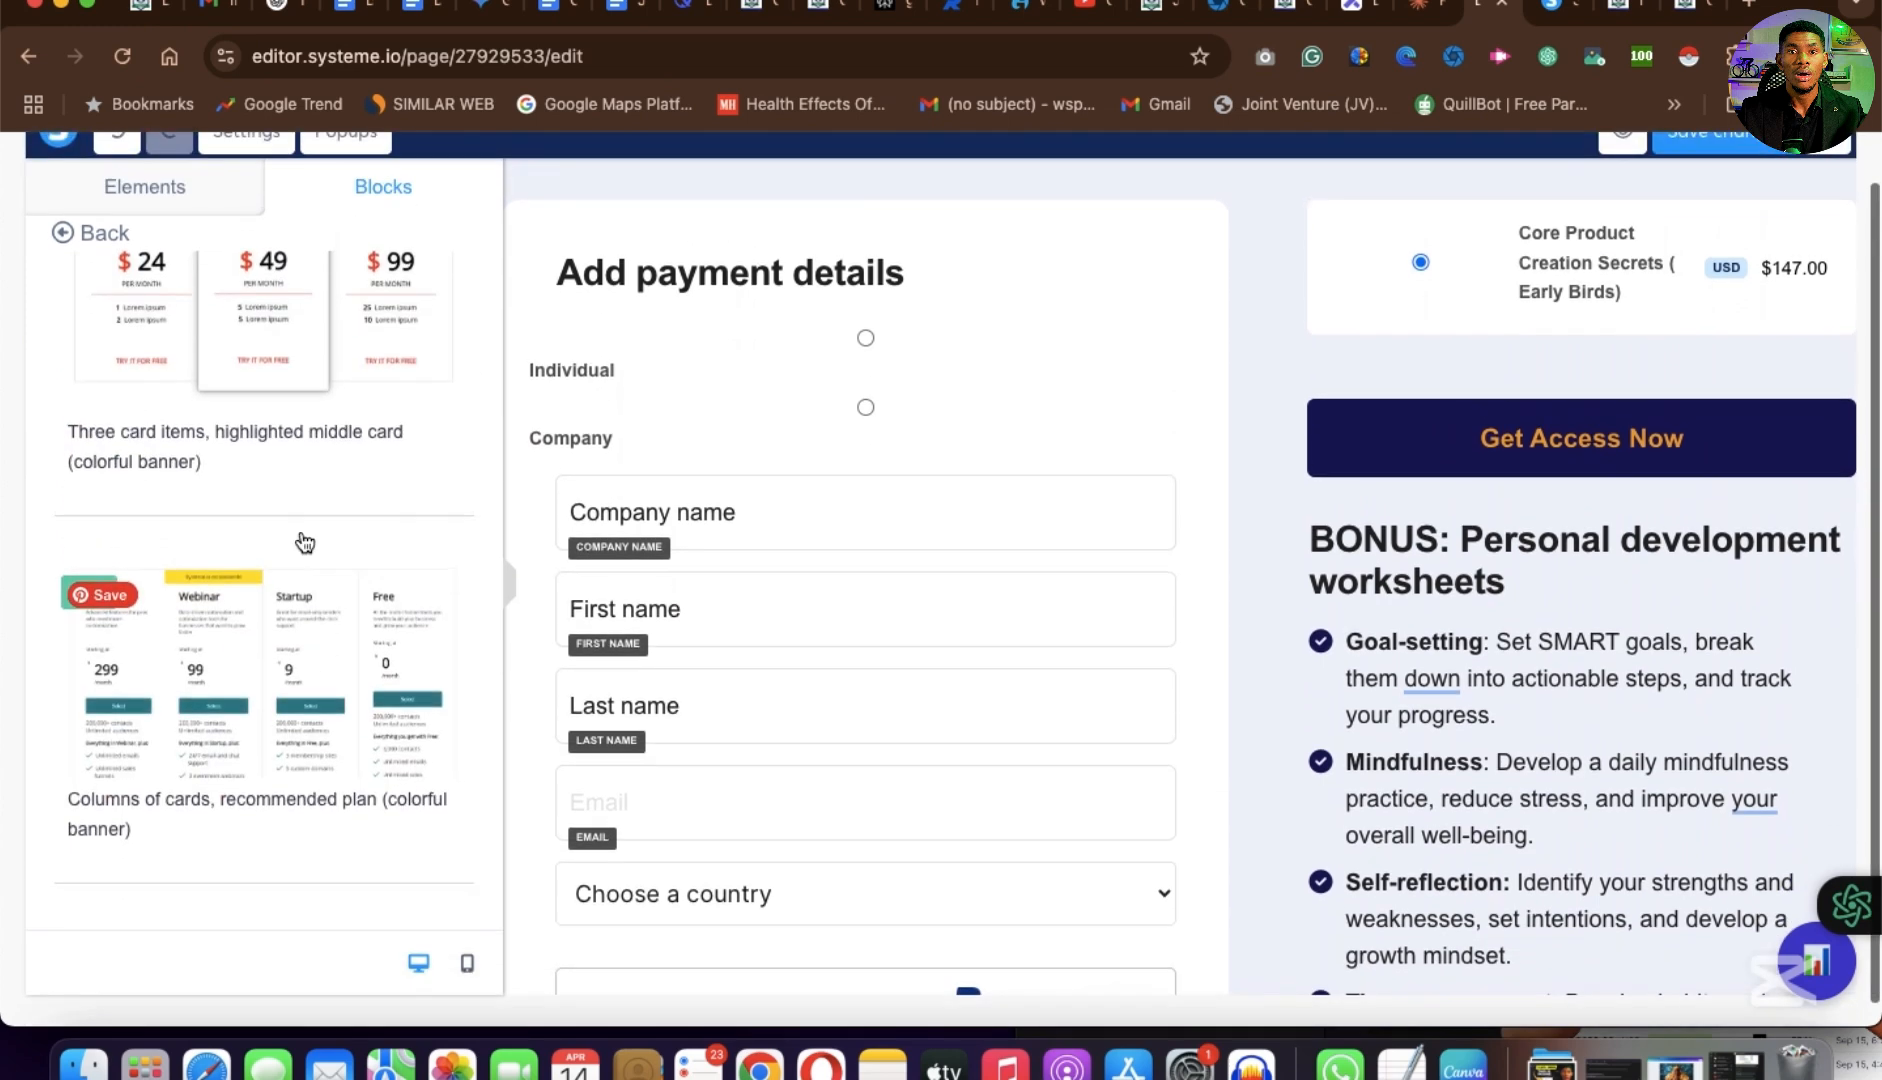
{"action": "scroll", "coordinate": [312, 474], "scroll_direction": "up", "scroll_amount": 1}
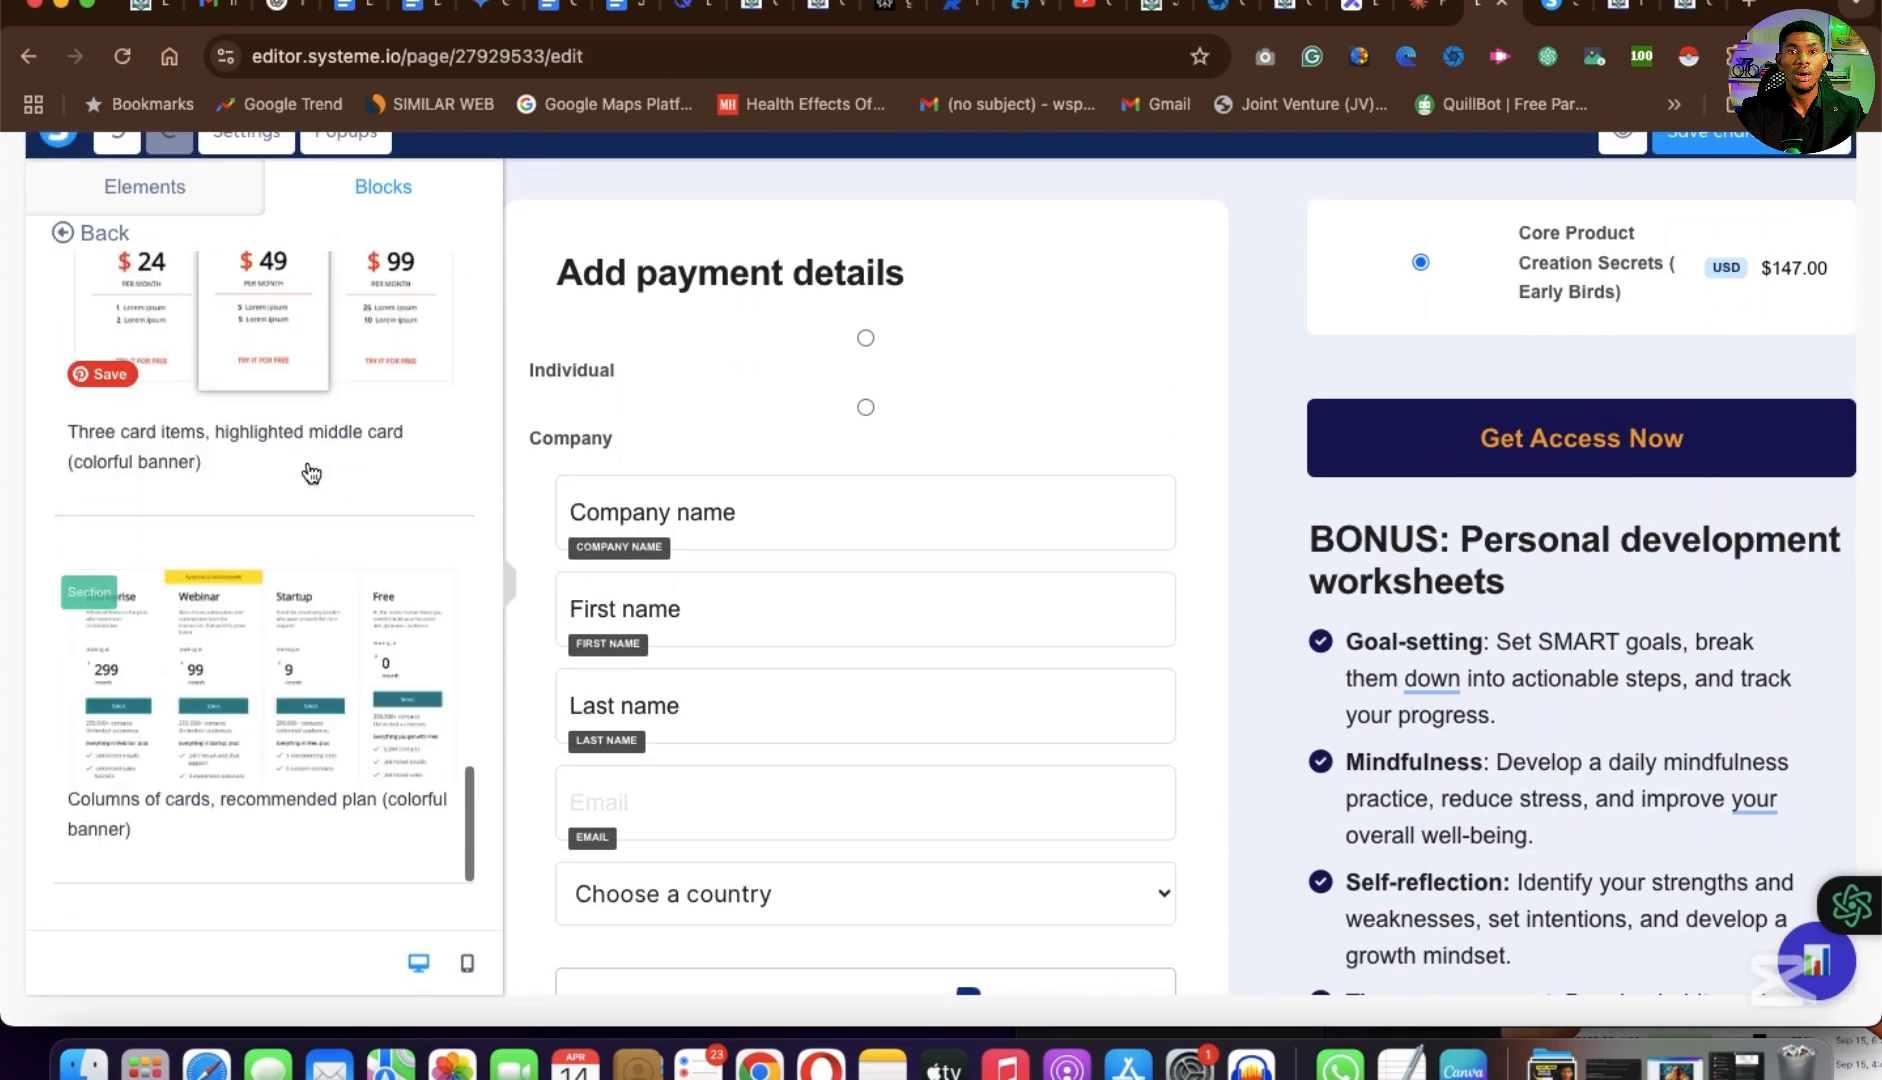
{"action": "scroll", "coordinate": [302, 470], "scroll_direction": "up", "scroll_amount": 5}
Examine the payment section's row settings, its customer fields and its payment method options.
{"action": "left_click", "coordinate": [1243, 294]}
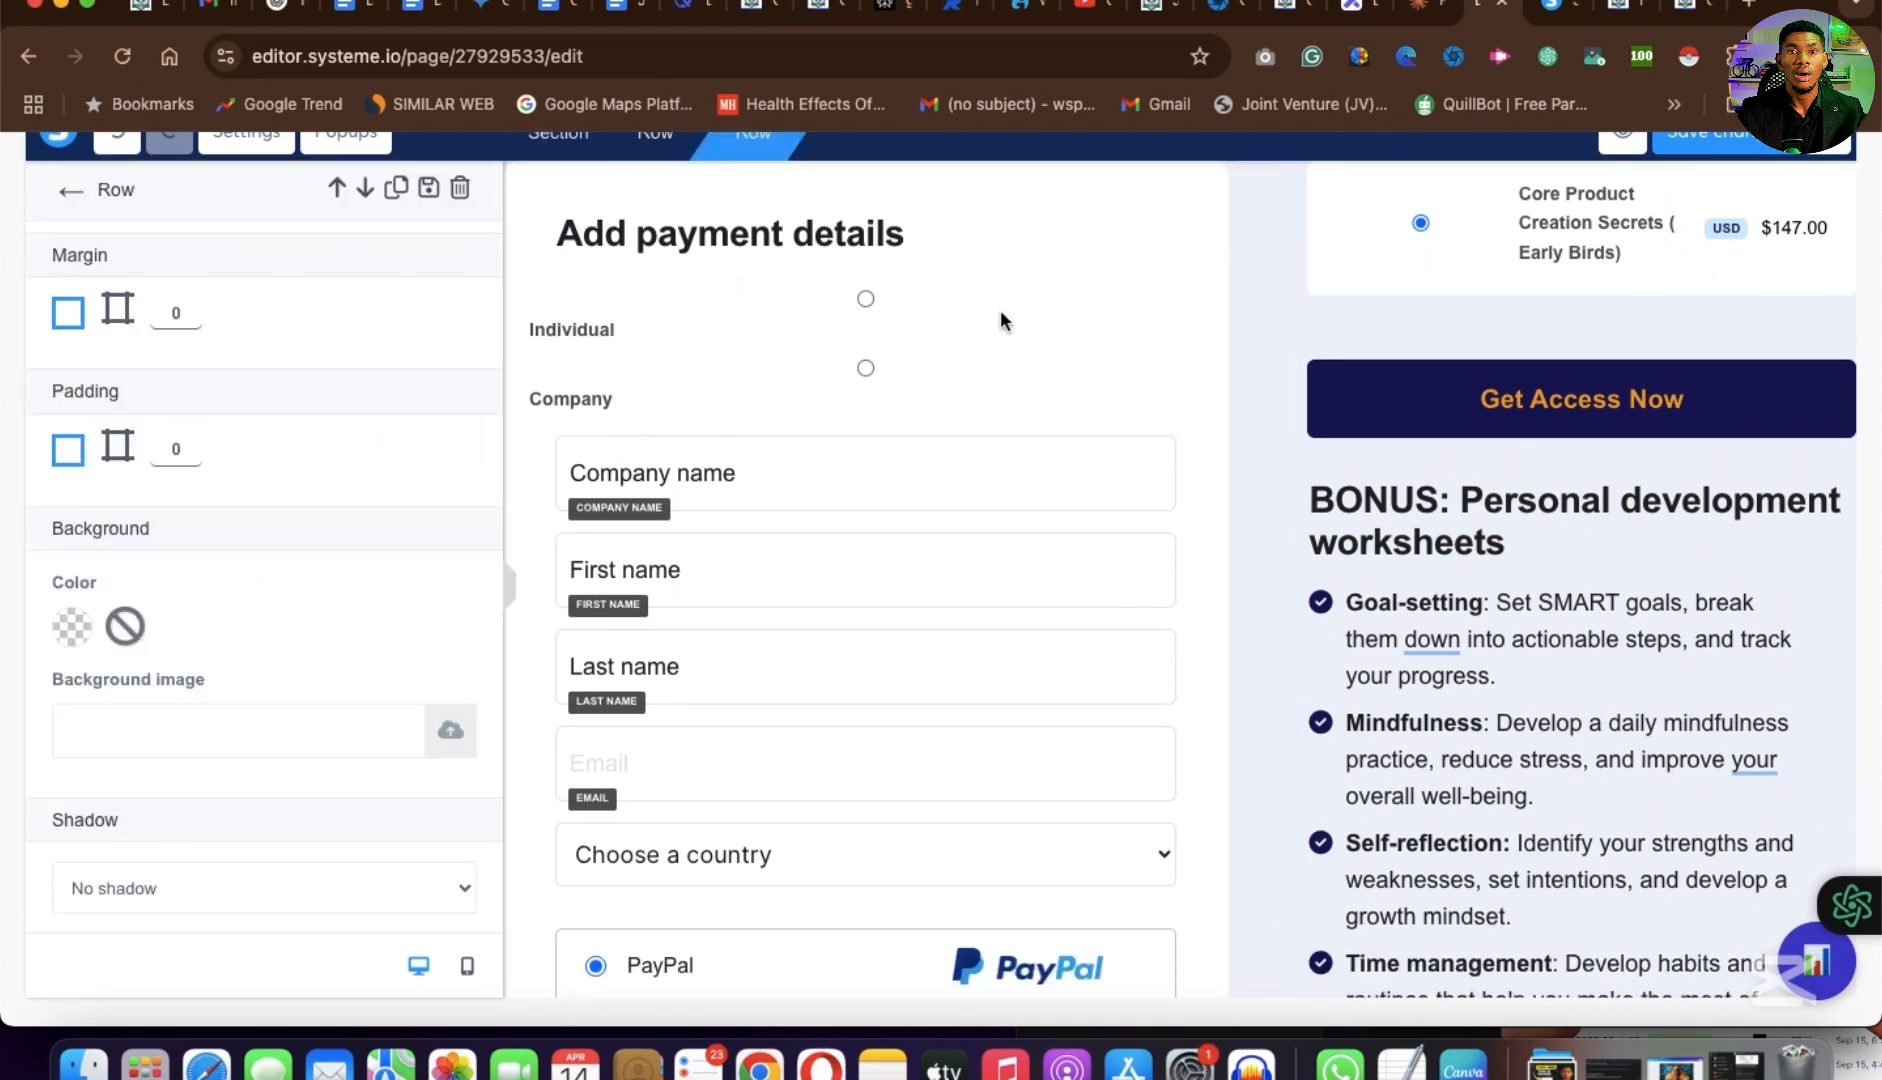
{"action": "scroll", "coordinate": [934, 471], "scroll_direction": "up", "scroll_amount": 2}
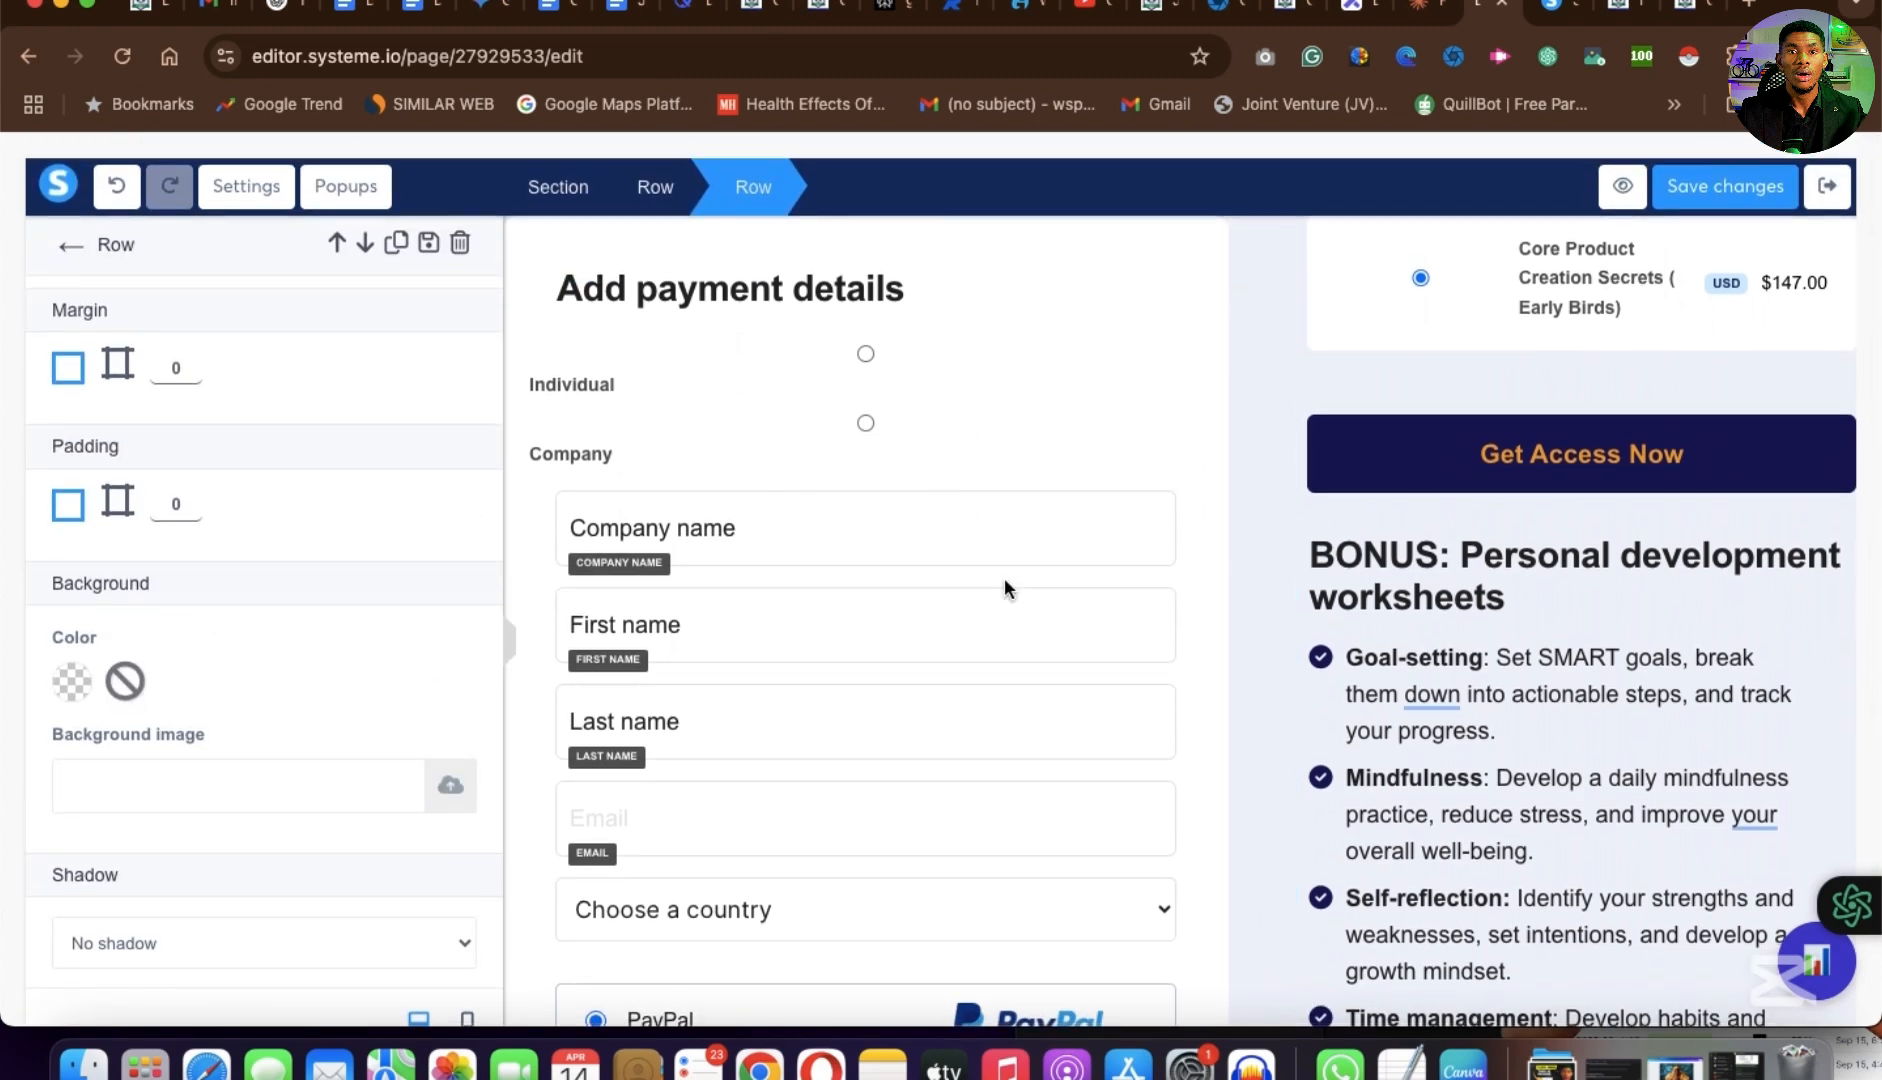
{"action": "scroll", "coordinate": [1220, 609], "scroll_direction": "down", "scroll_amount": 3}
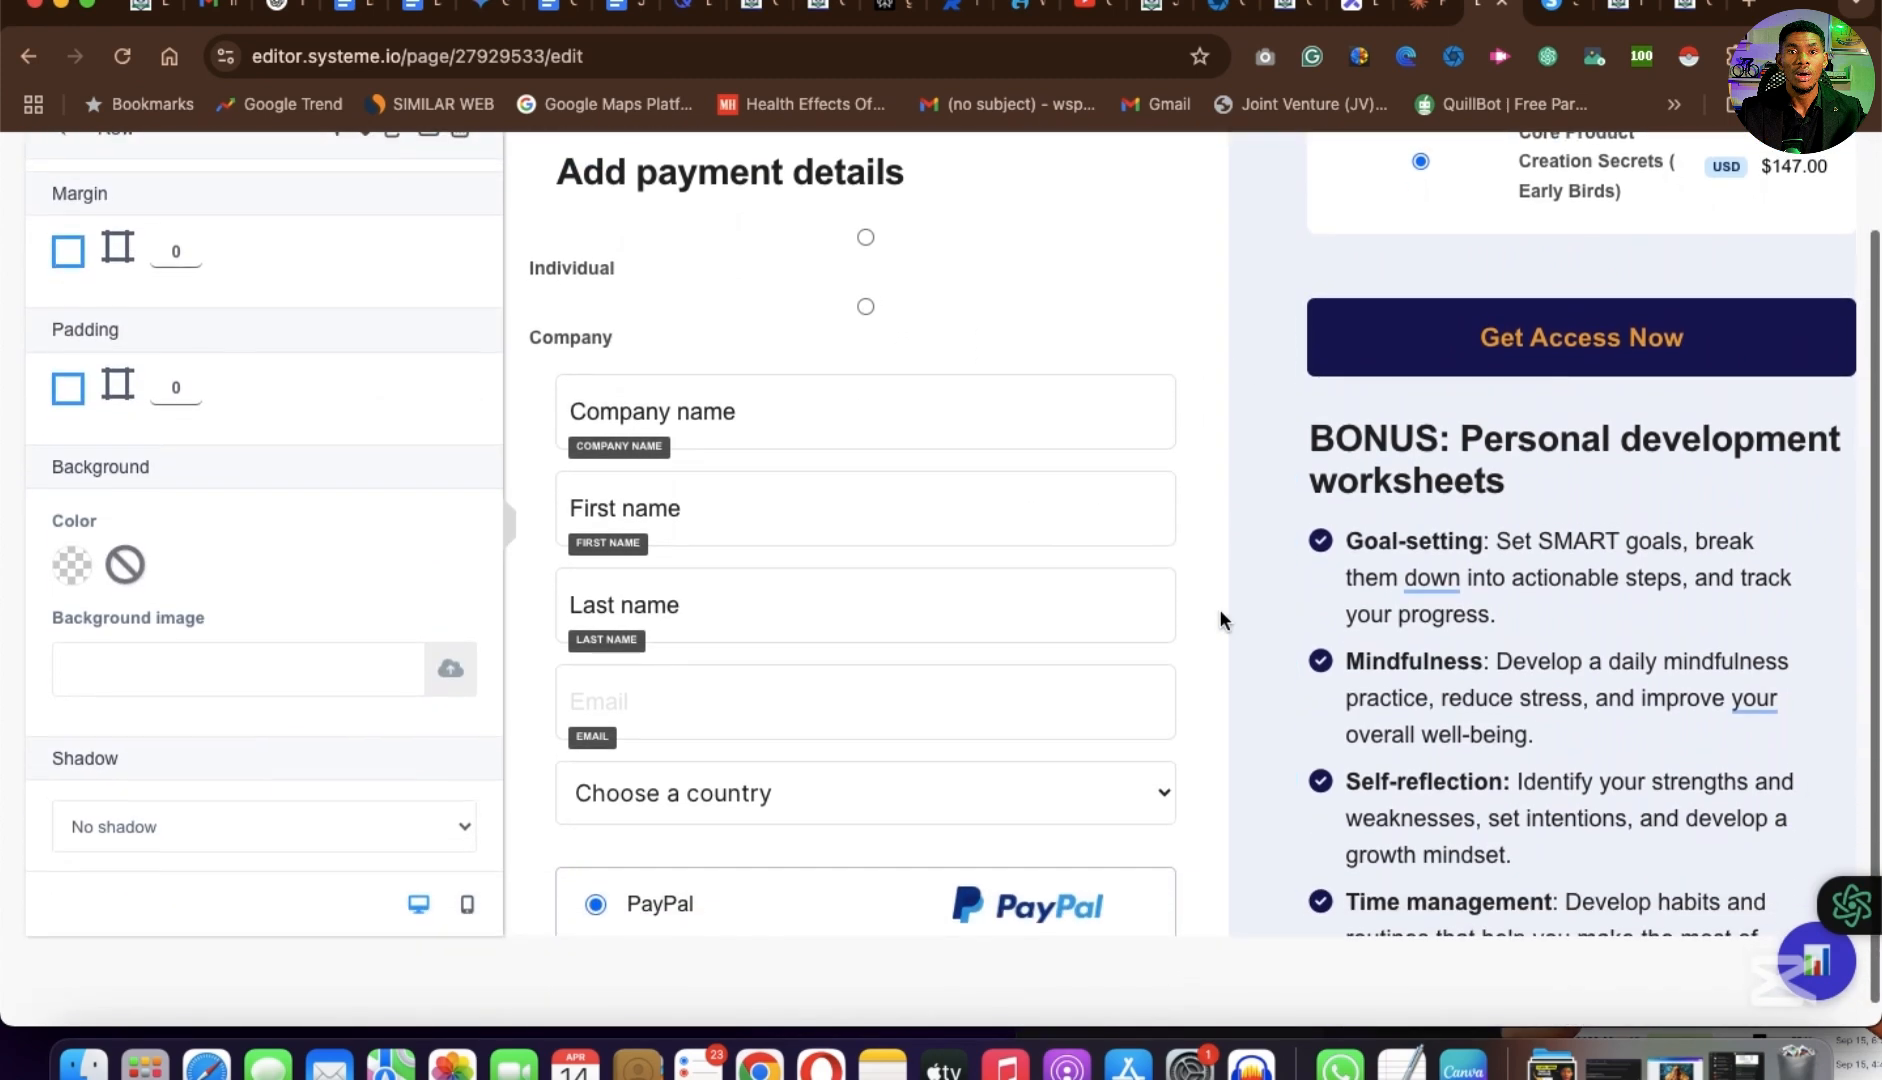
{"action": "scroll", "coordinate": [1220, 609], "scroll_direction": "up", "scroll_amount": 2}
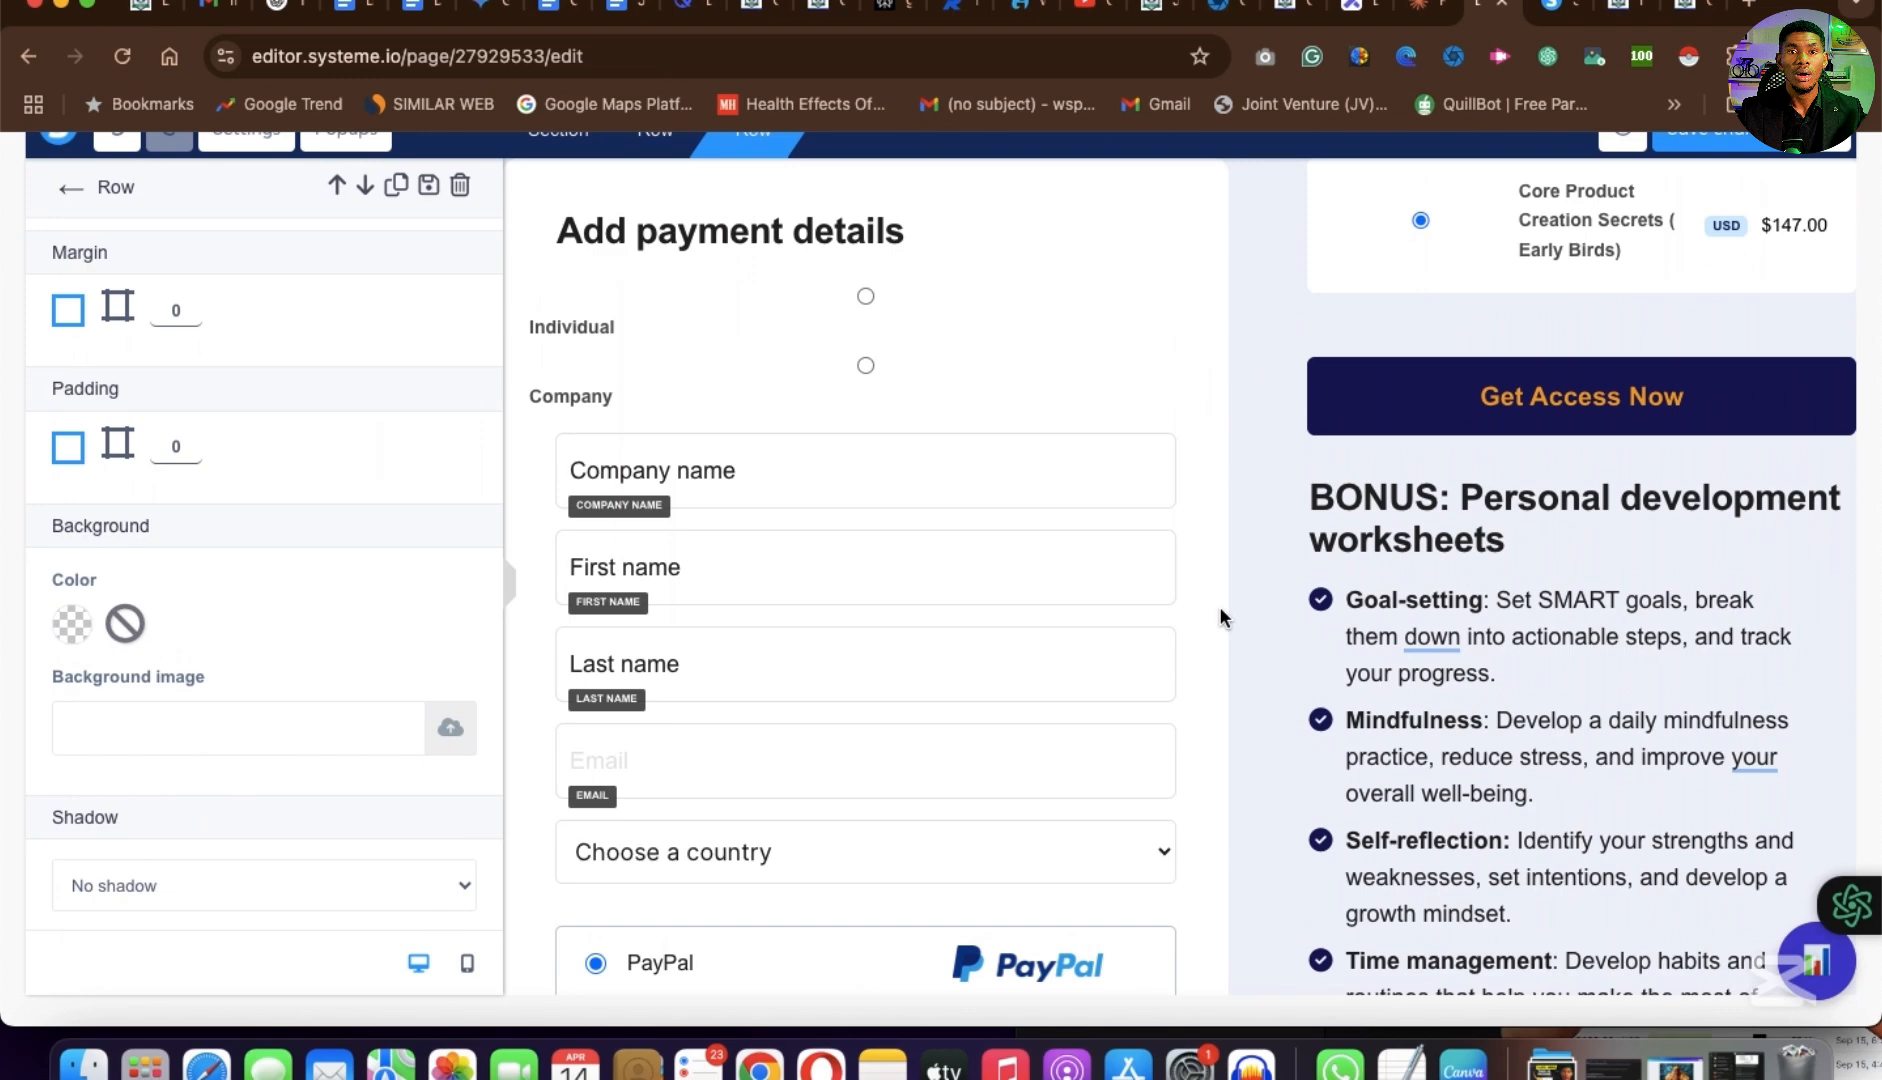
{"action": "scroll", "coordinate": [1219, 607], "scroll_direction": "up", "scroll_amount": 2}
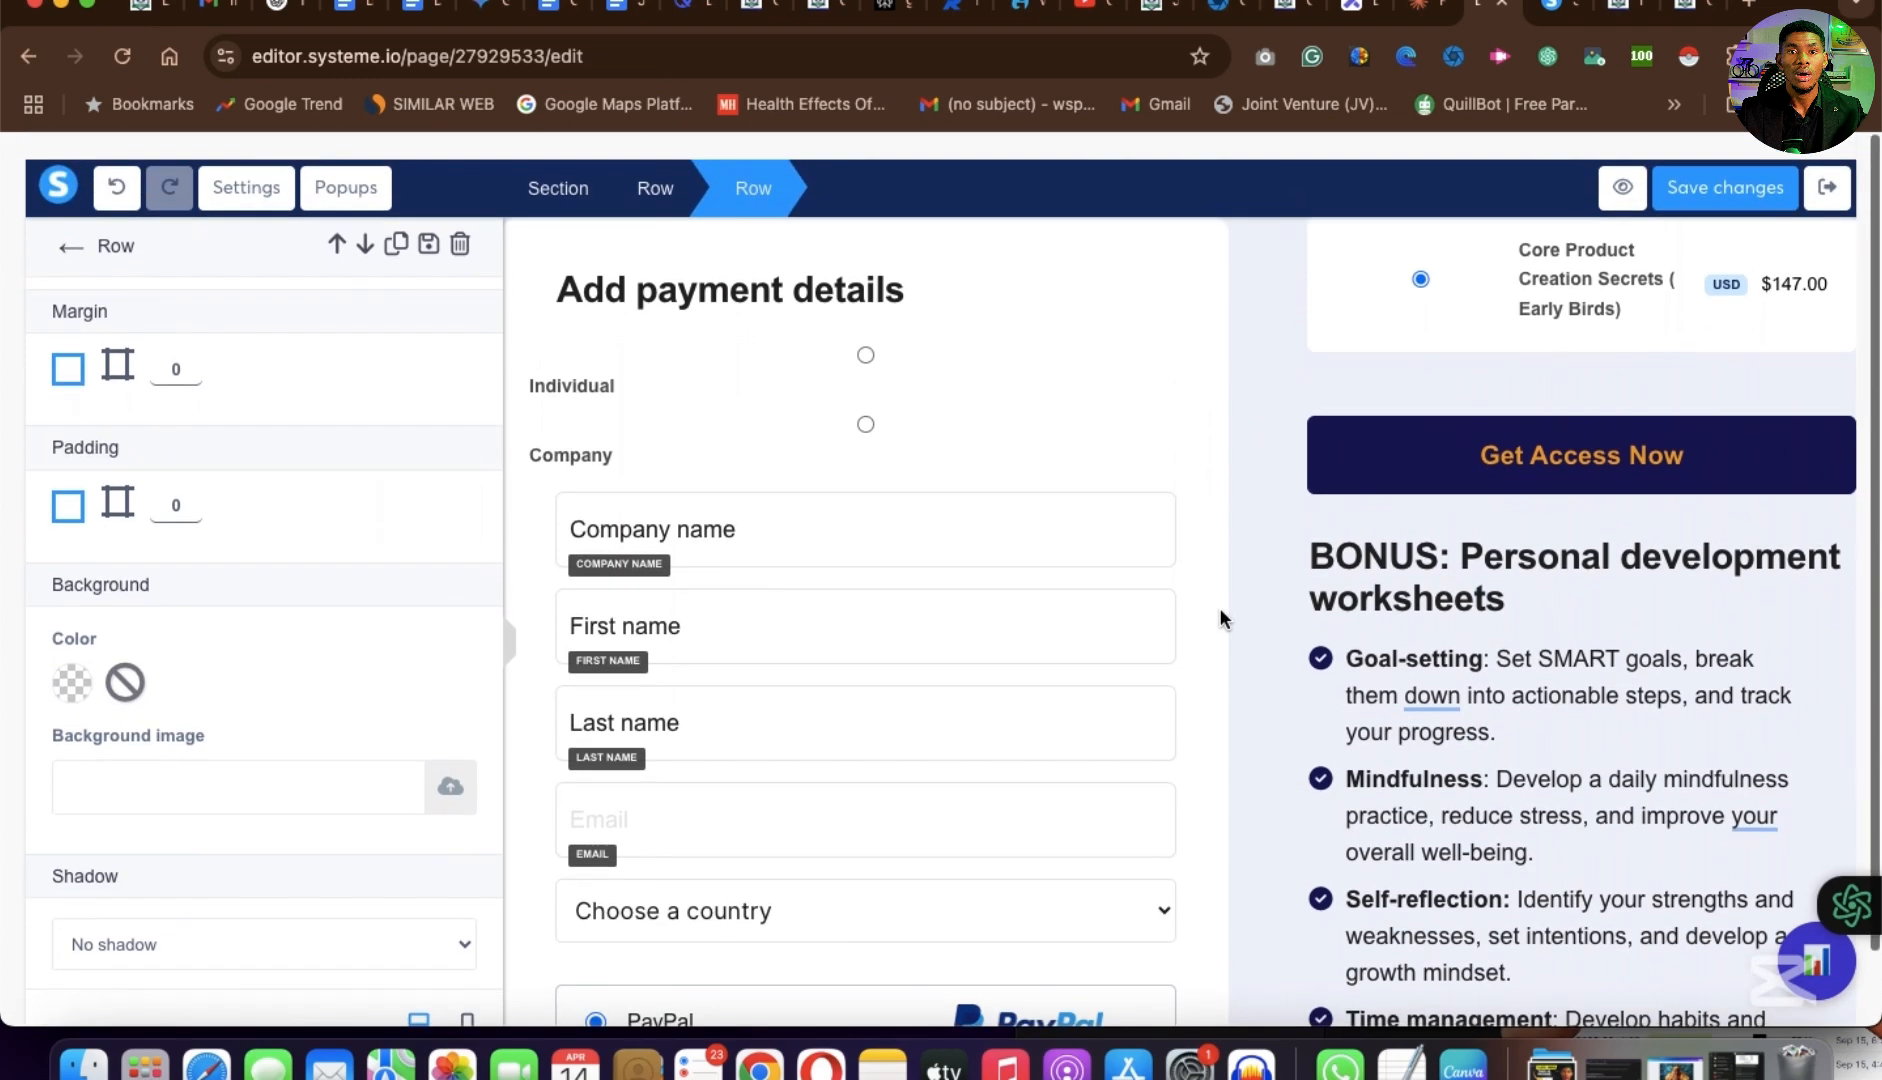
{"action": "left_click", "coordinate": [1260, 257]}
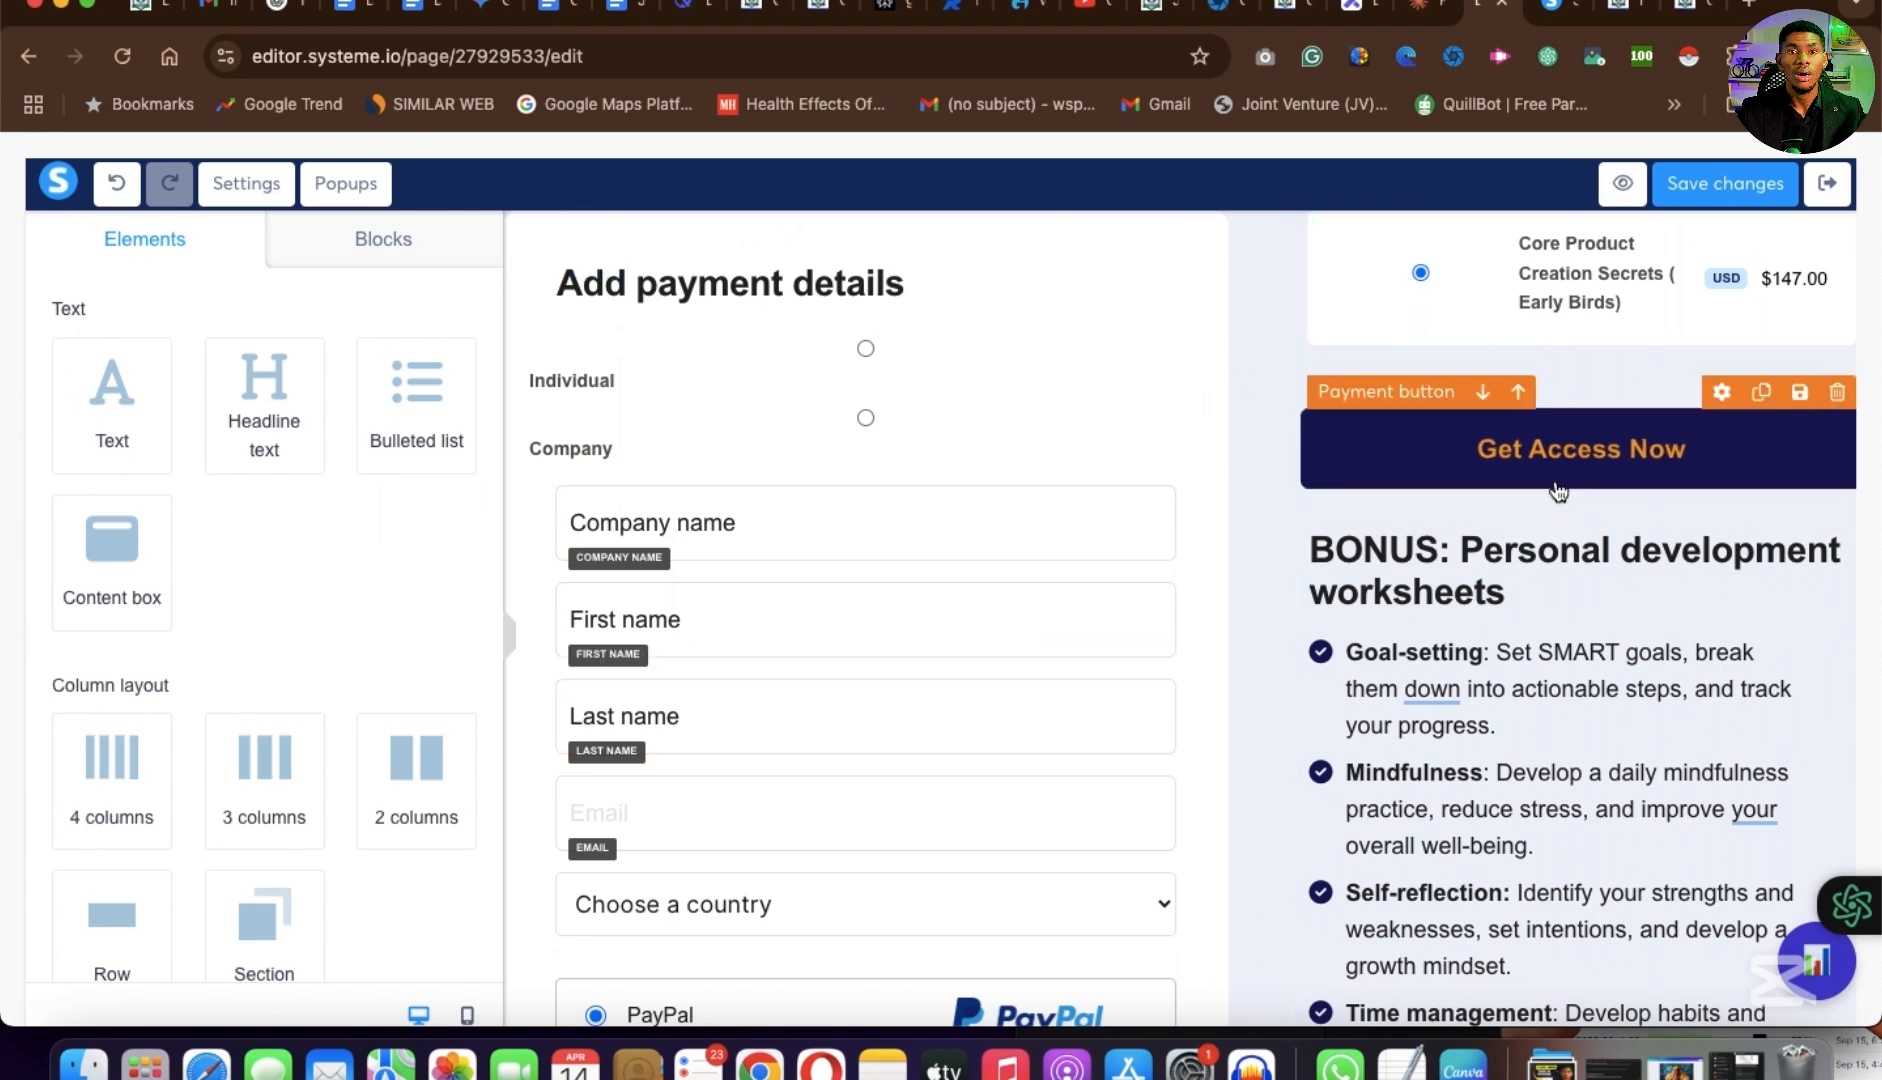
{"action": "scroll", "coordinate": [1162, 750], "scroll_direction": "down", "scroll_amount": 6}
{"action": "scroll", "coordinate": [1162, 750], "scroll_direction": "up", "scroll_amount": 7}
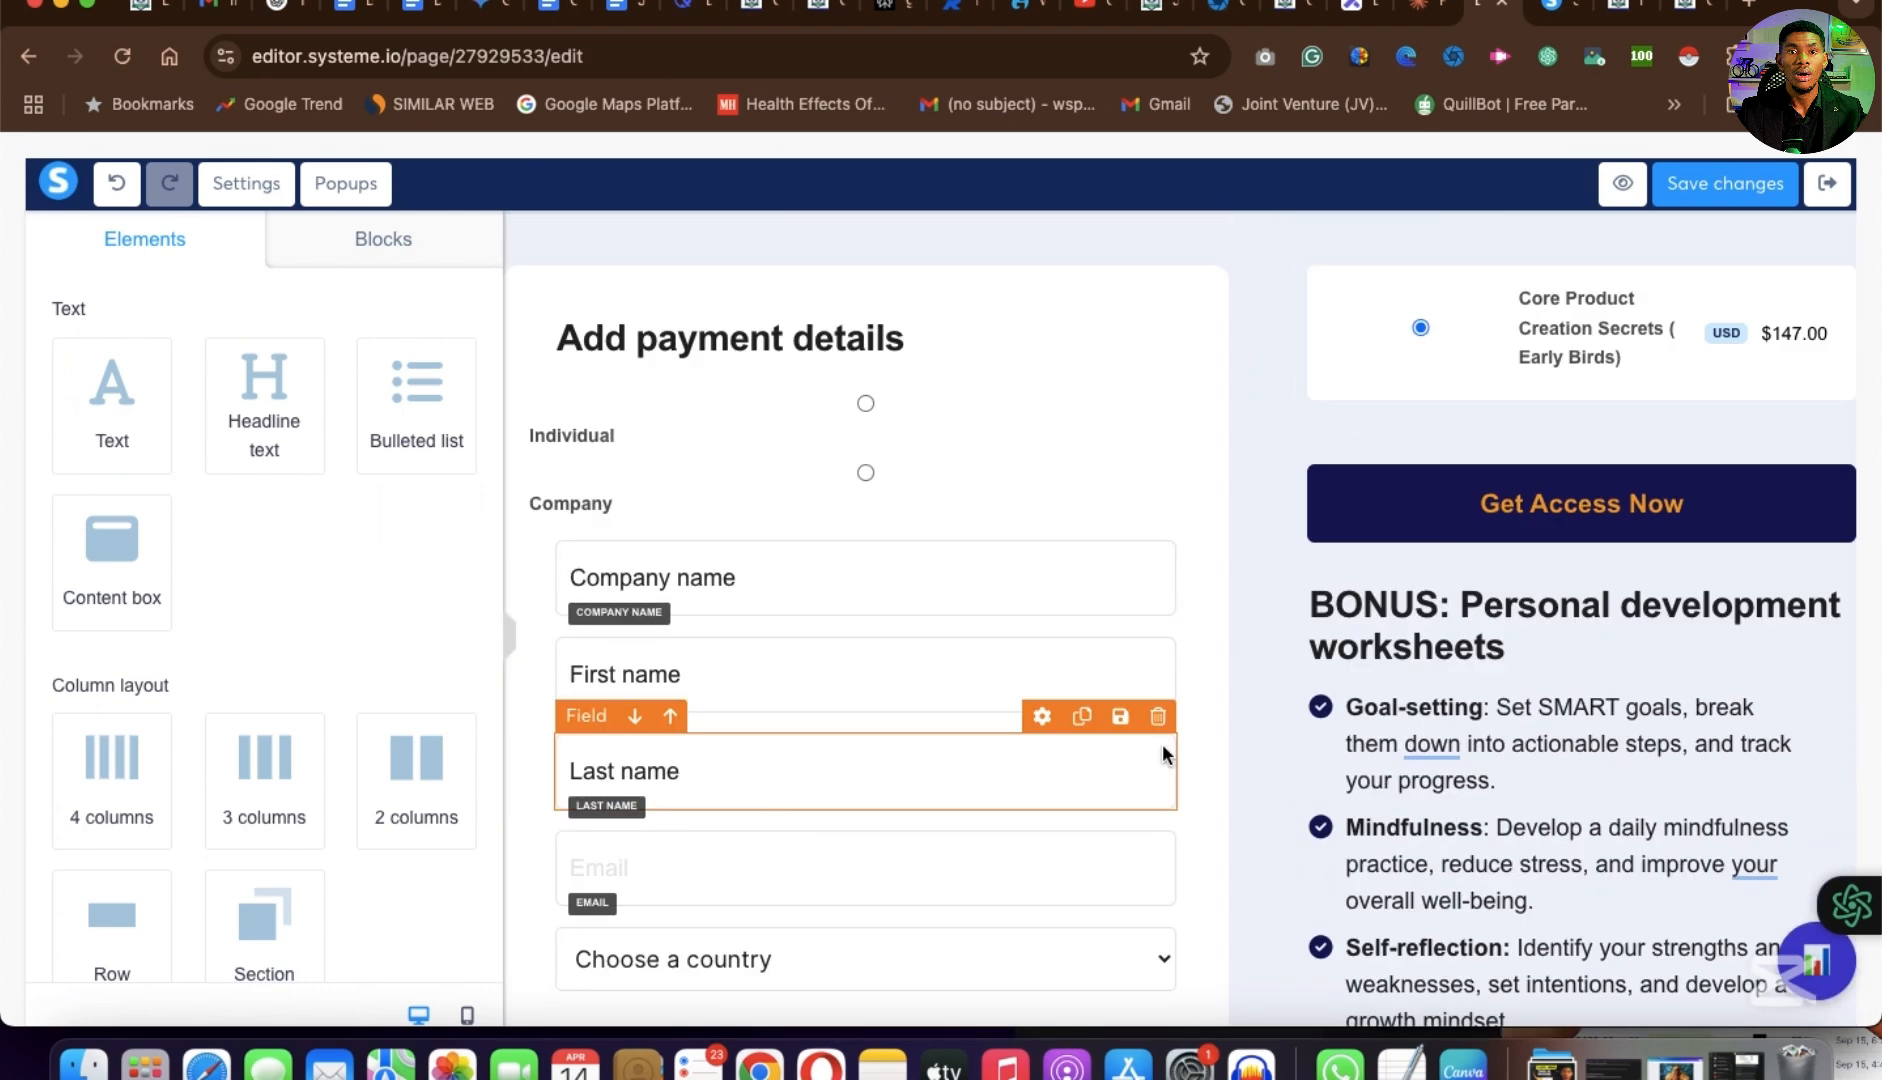
{"action": "scroll", "coordinate": [1162, 743], "scroll_direction": "down", "scroll_amount": 2}
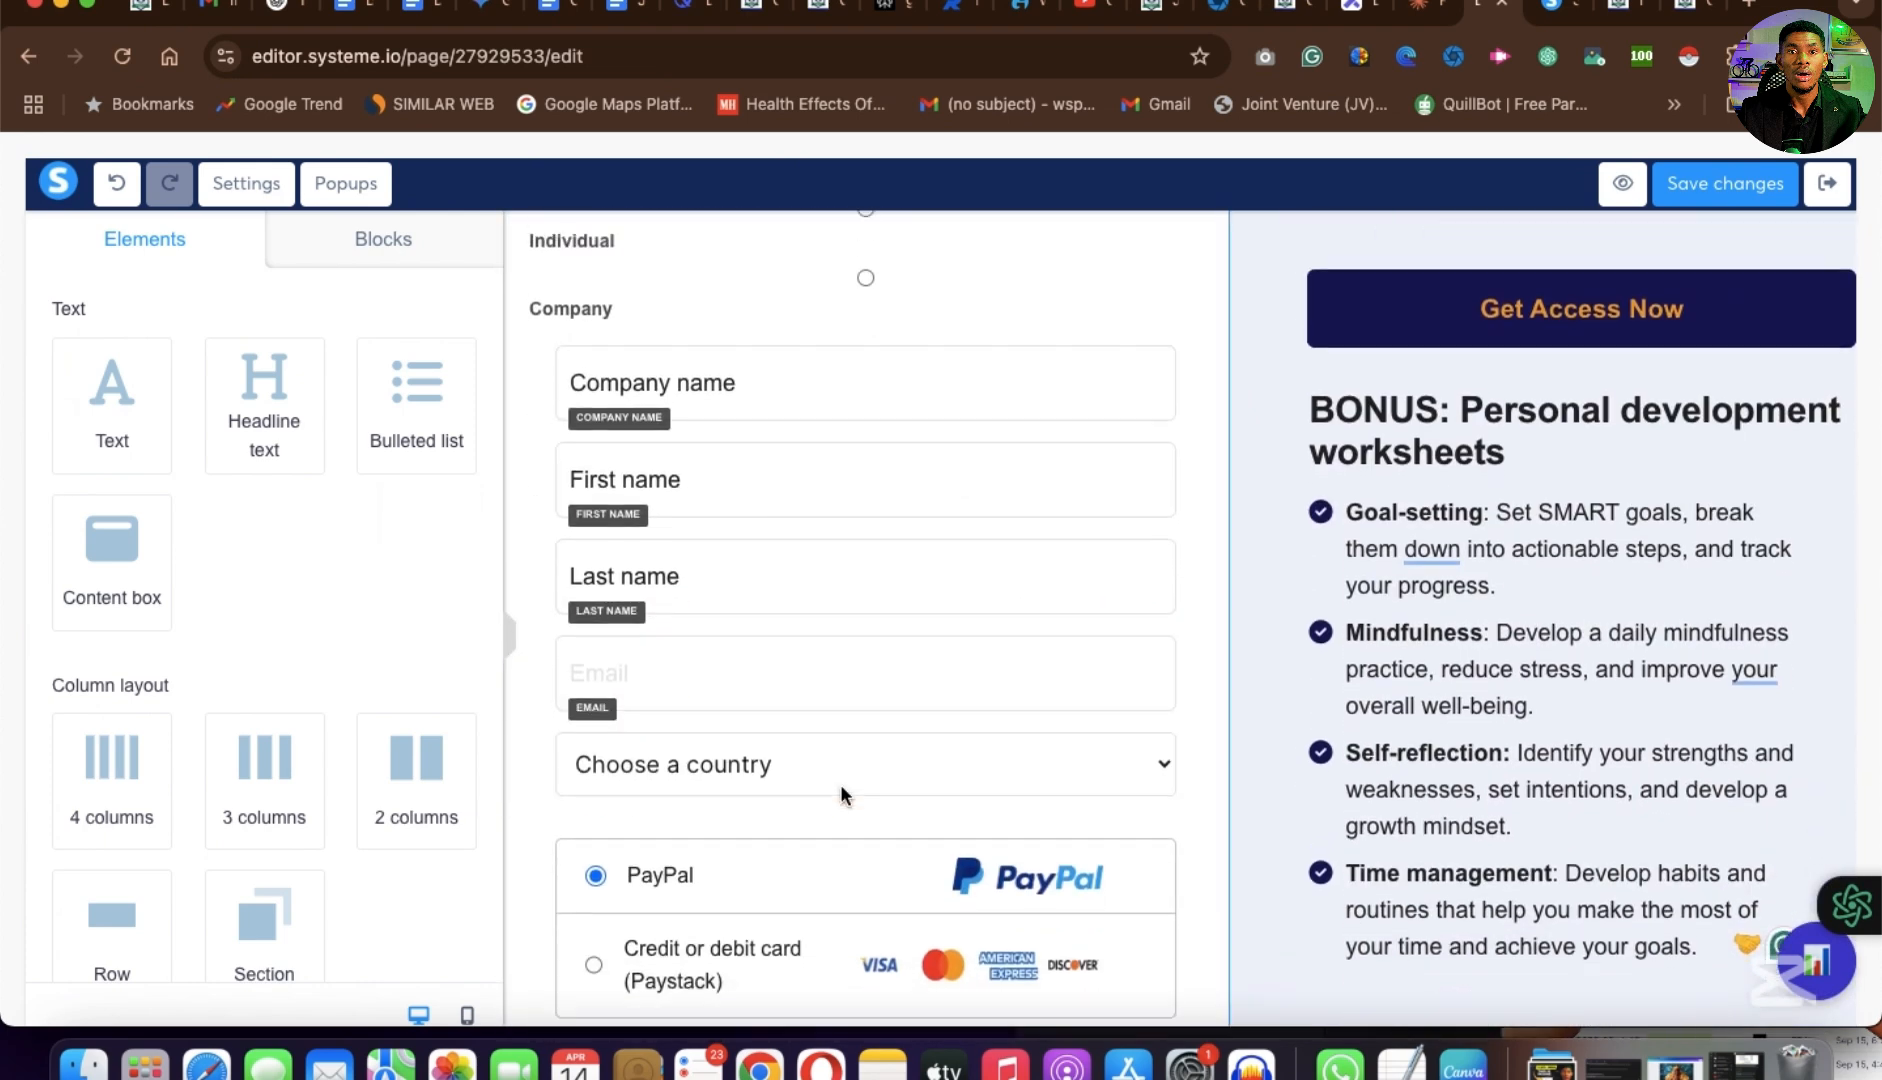
{"action": "scroll", "coordinate": [840, 795], "scroll_direction": "up", "scroll_amount": 2}
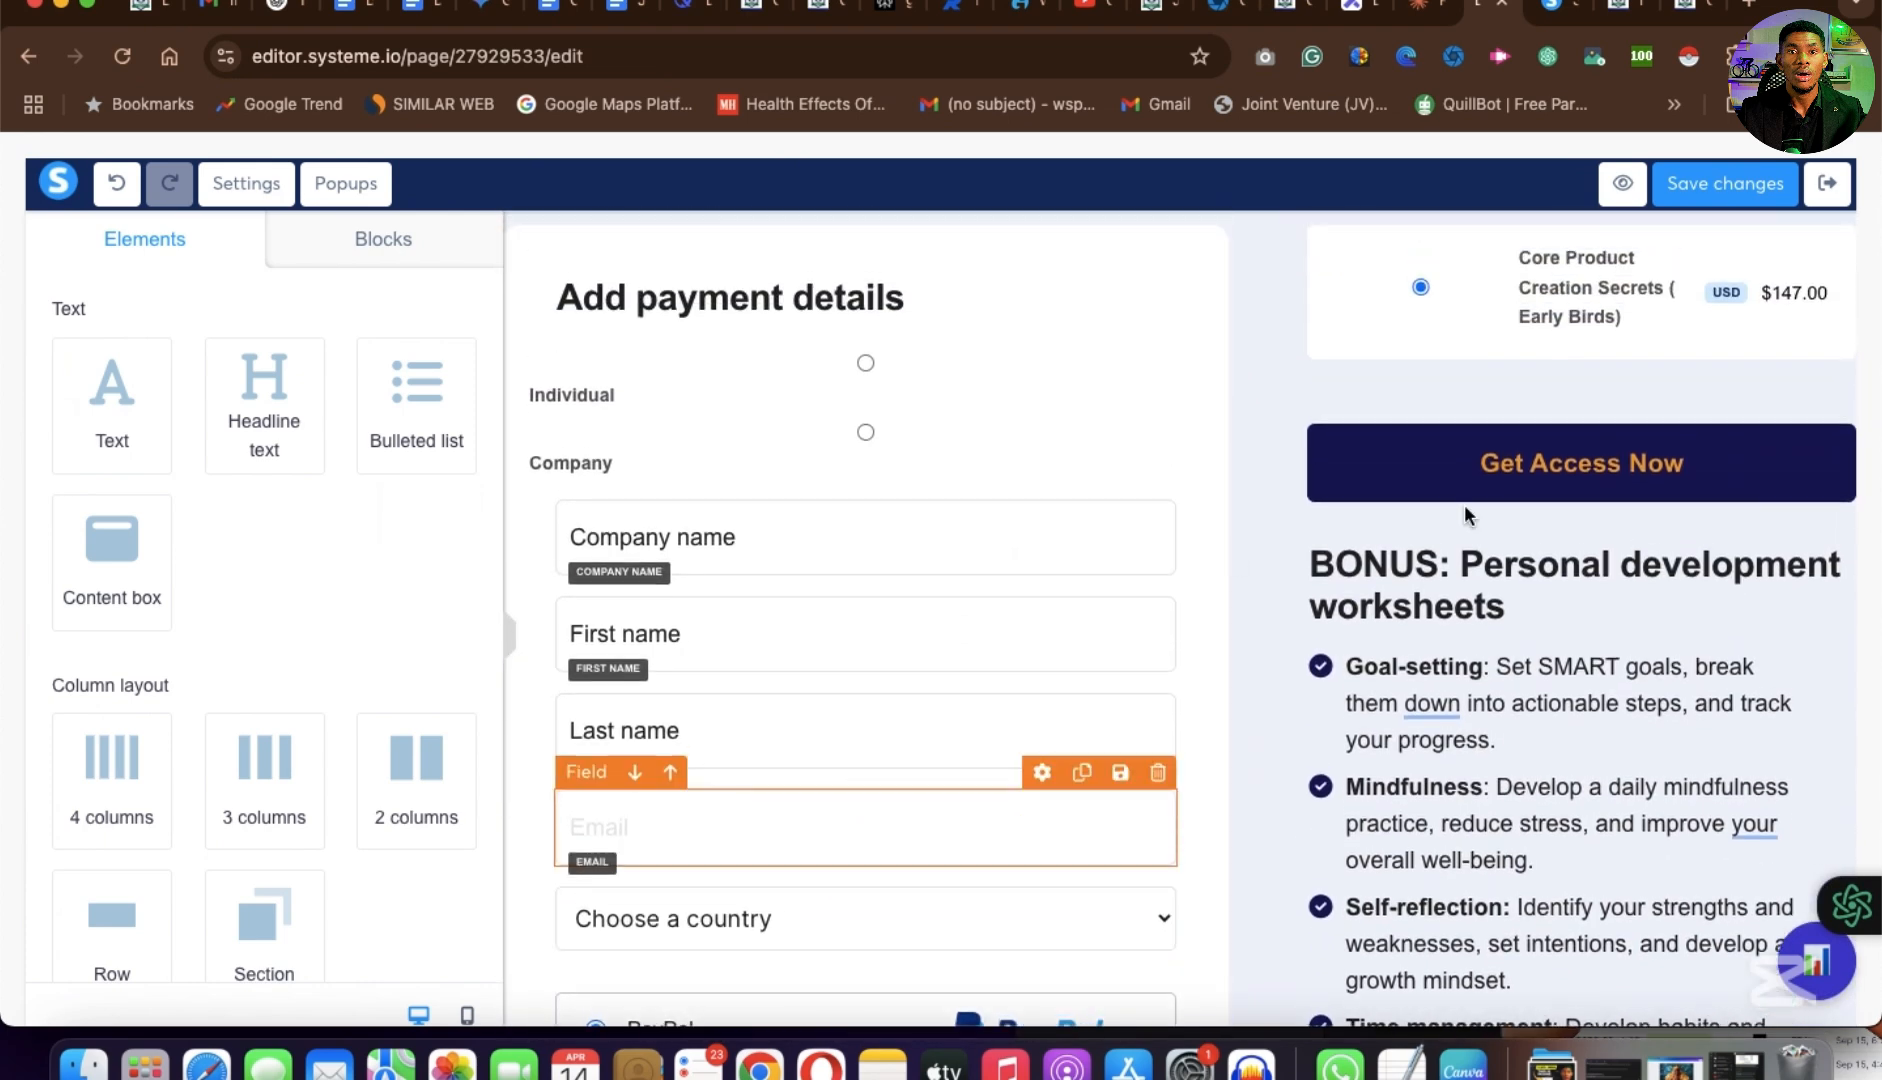
Examine the "Get Access Now" payment button's text, font, color and hover effect settings.
{"action": "left_click", "coordinate": [1553, 468]}
{"action": "left_click", "coordinate": [1568, 480]}
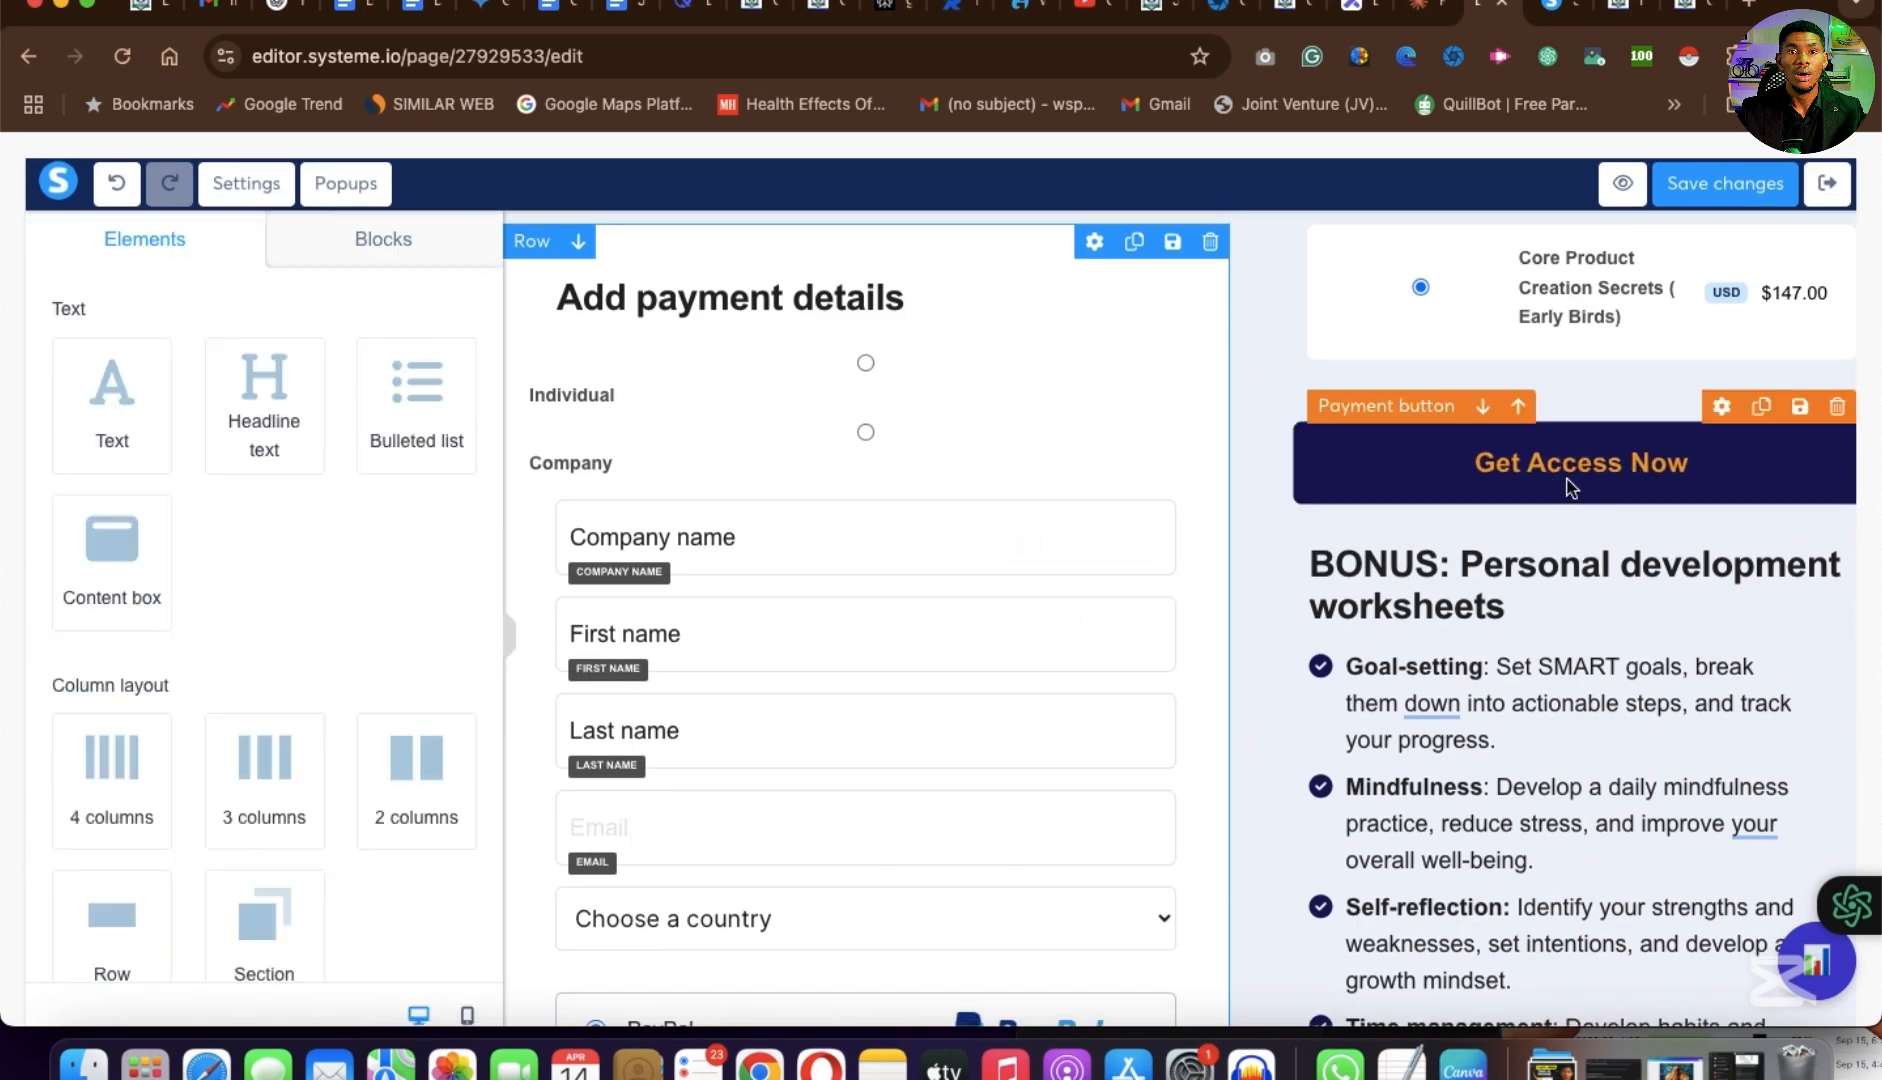
{"action": "left_click", "coordinate": [1570, 487]}
{"action": "scroll", "coordinate": [248, 595], "scroll_direction": "down", "scroll_amount": 5}
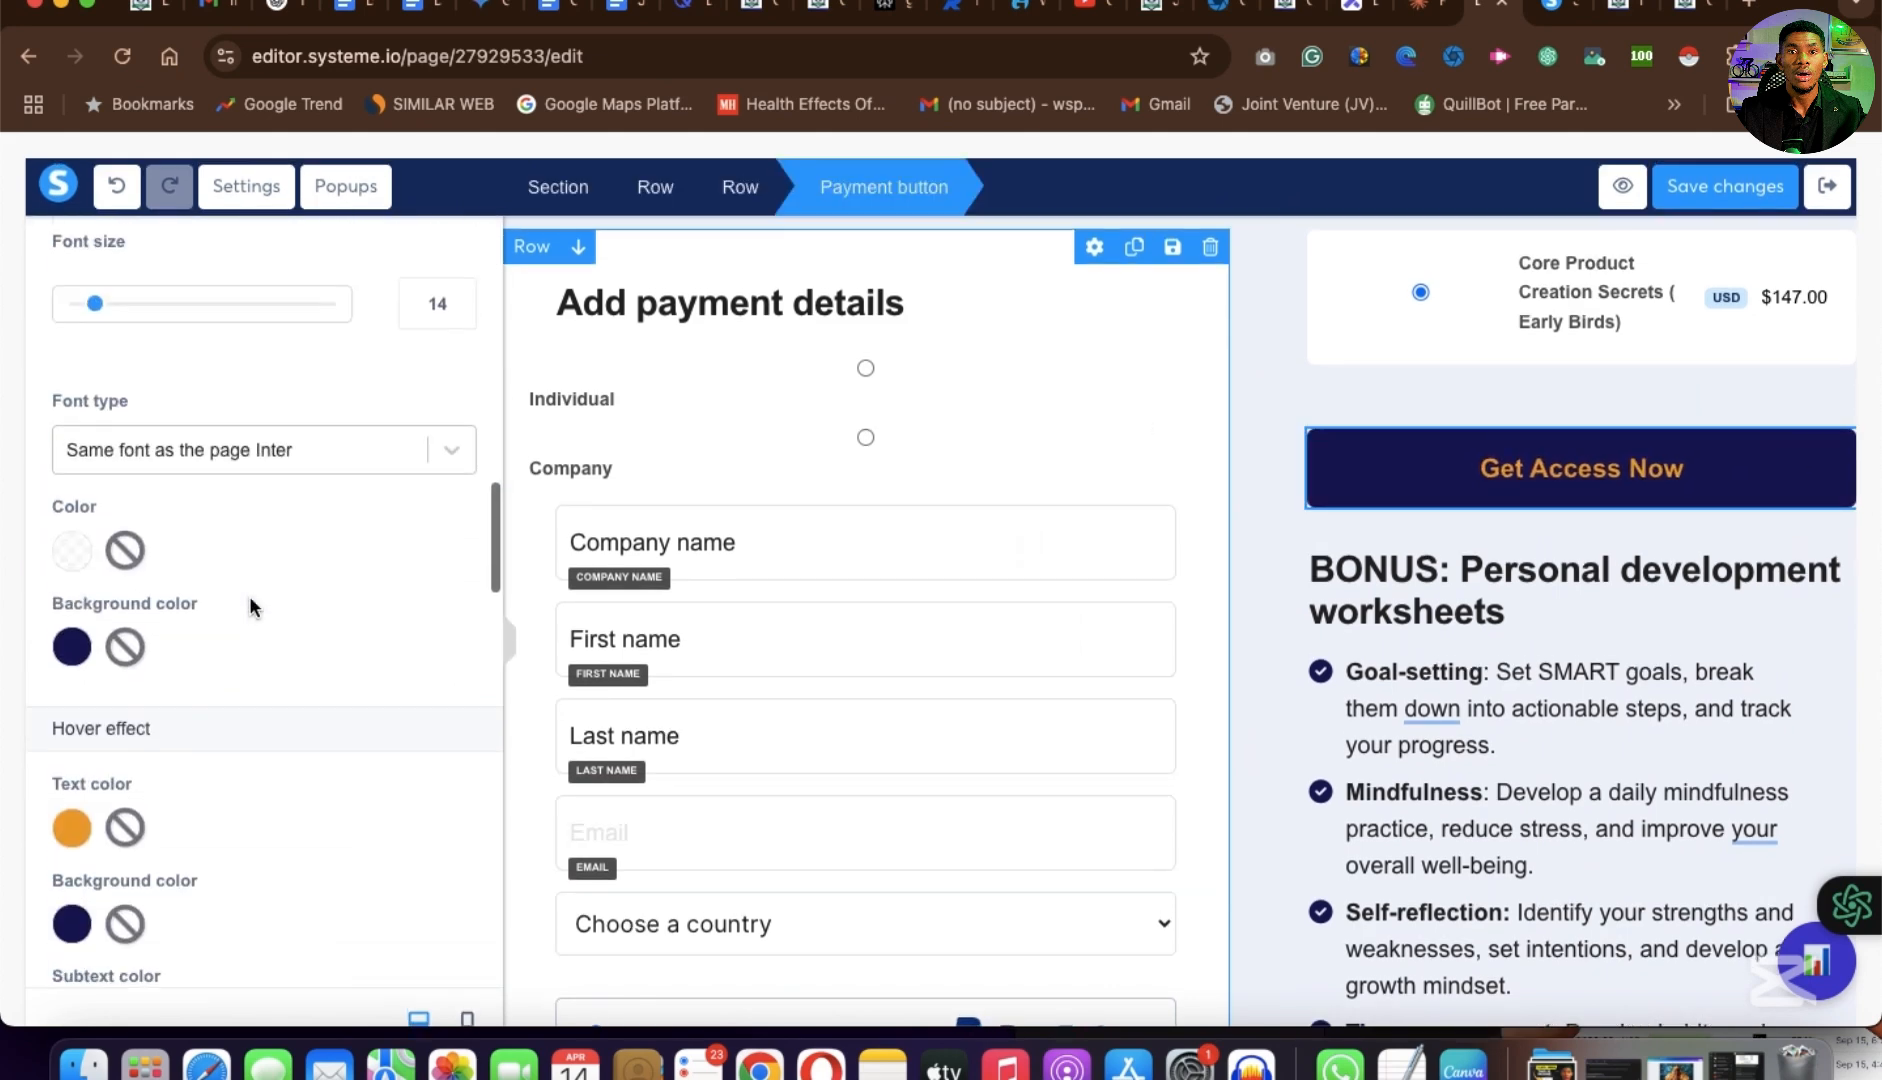
{"action": "scroll", "coordinate": [248, 595], "scroll_direction": "up", "scroll_amount": 10}
{"action": "scroll", "coordinate": [232, 670], "scroll_direction": "down", "scroll_amount": 3}
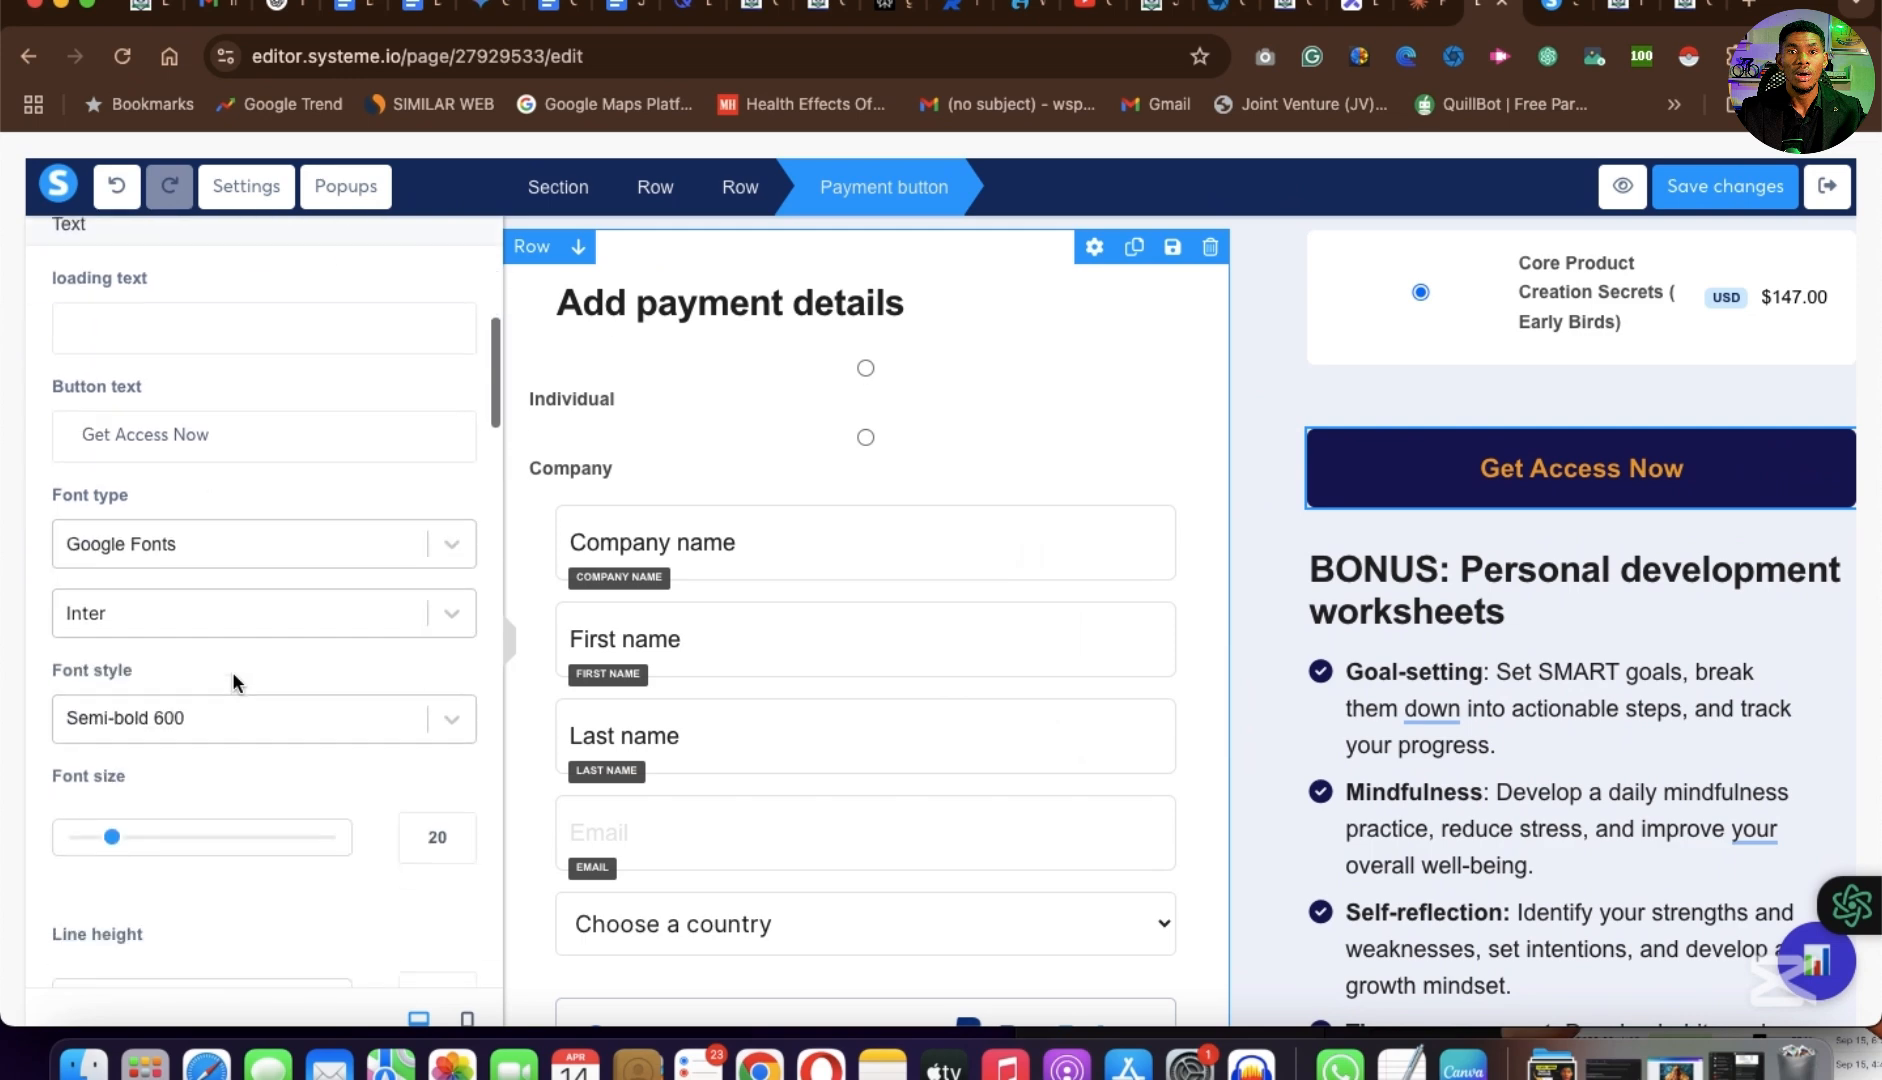
{"action": "scroll", "coordinate": [232, 683], "scroll_direction": "down", "scroll_amount": 12}
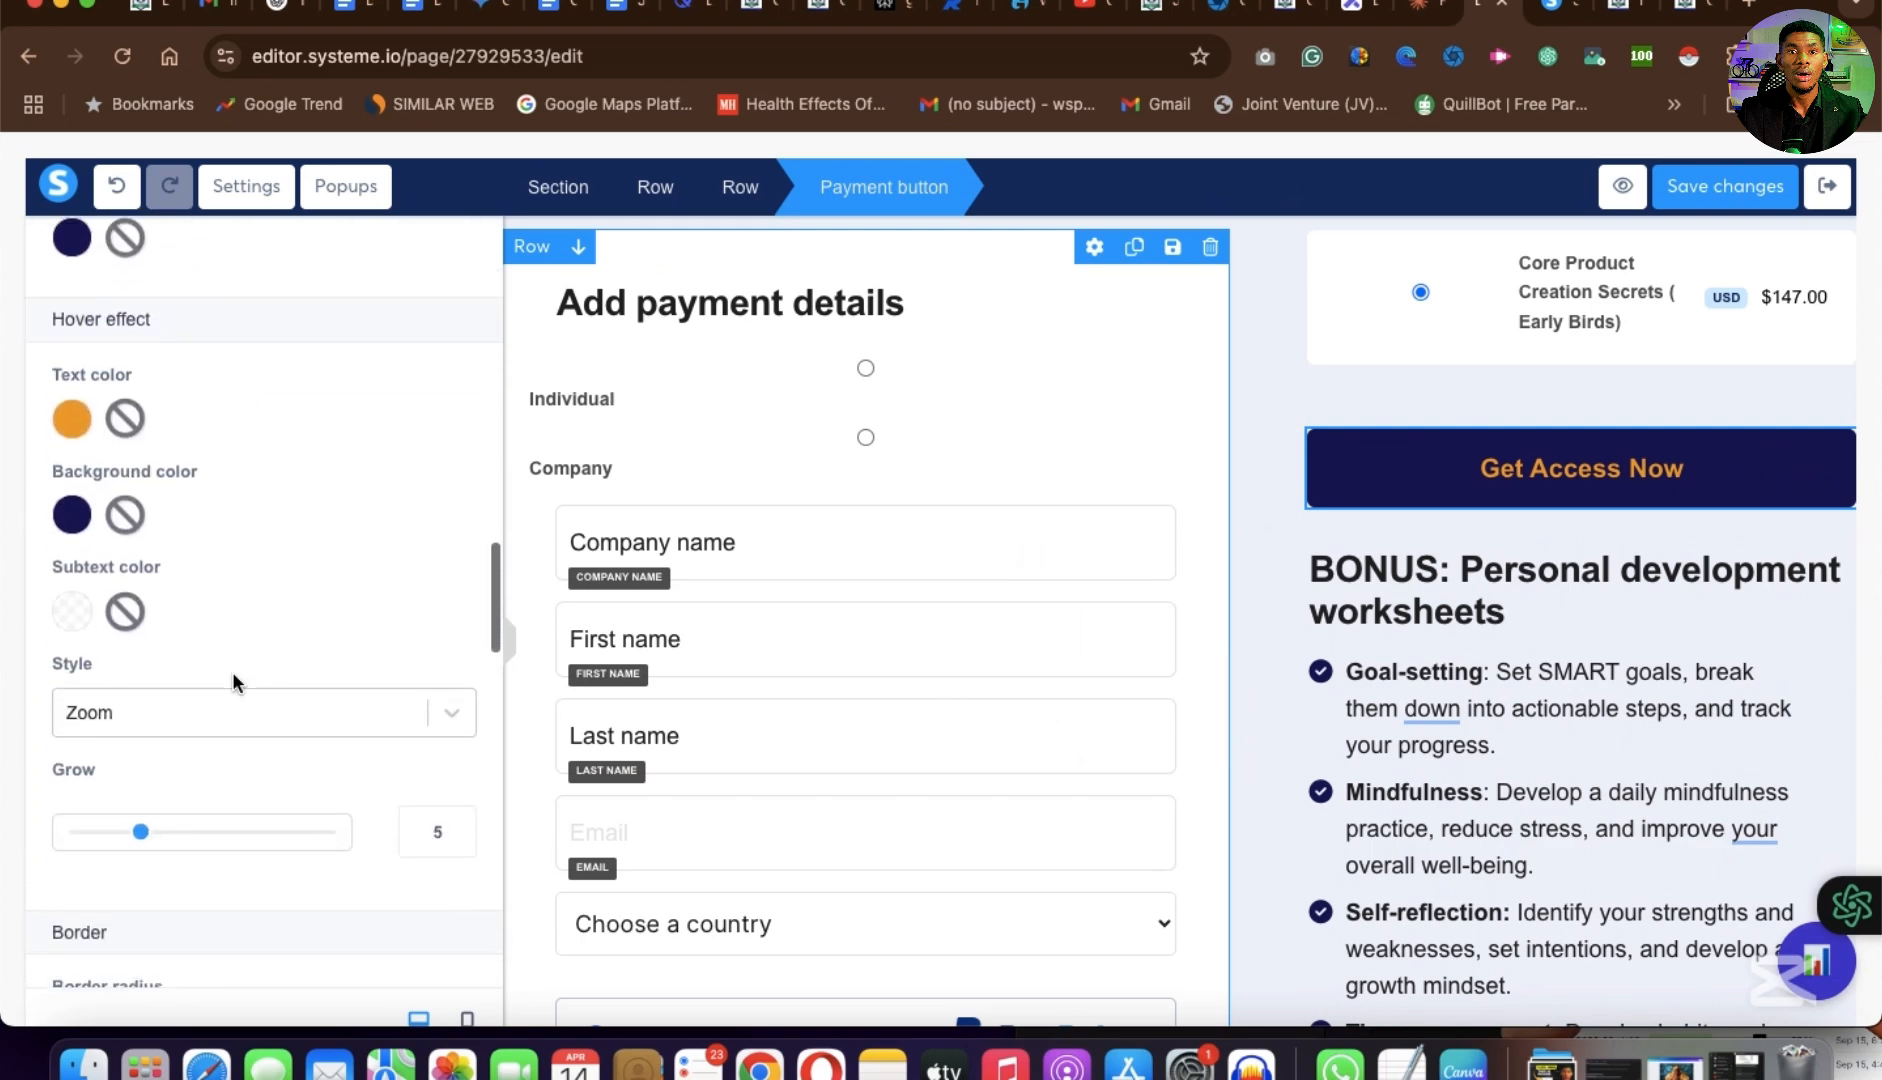
{"action": "scroll", "coordinate": [232, 683], "scroll_direction": "down", "scroll_amount": 3}
Examine the typography settings of the "BONUS: Personal development worksheets" headline and the bulleted list below it.
{"action": "left_click", "coordinate": [1487, 585]}
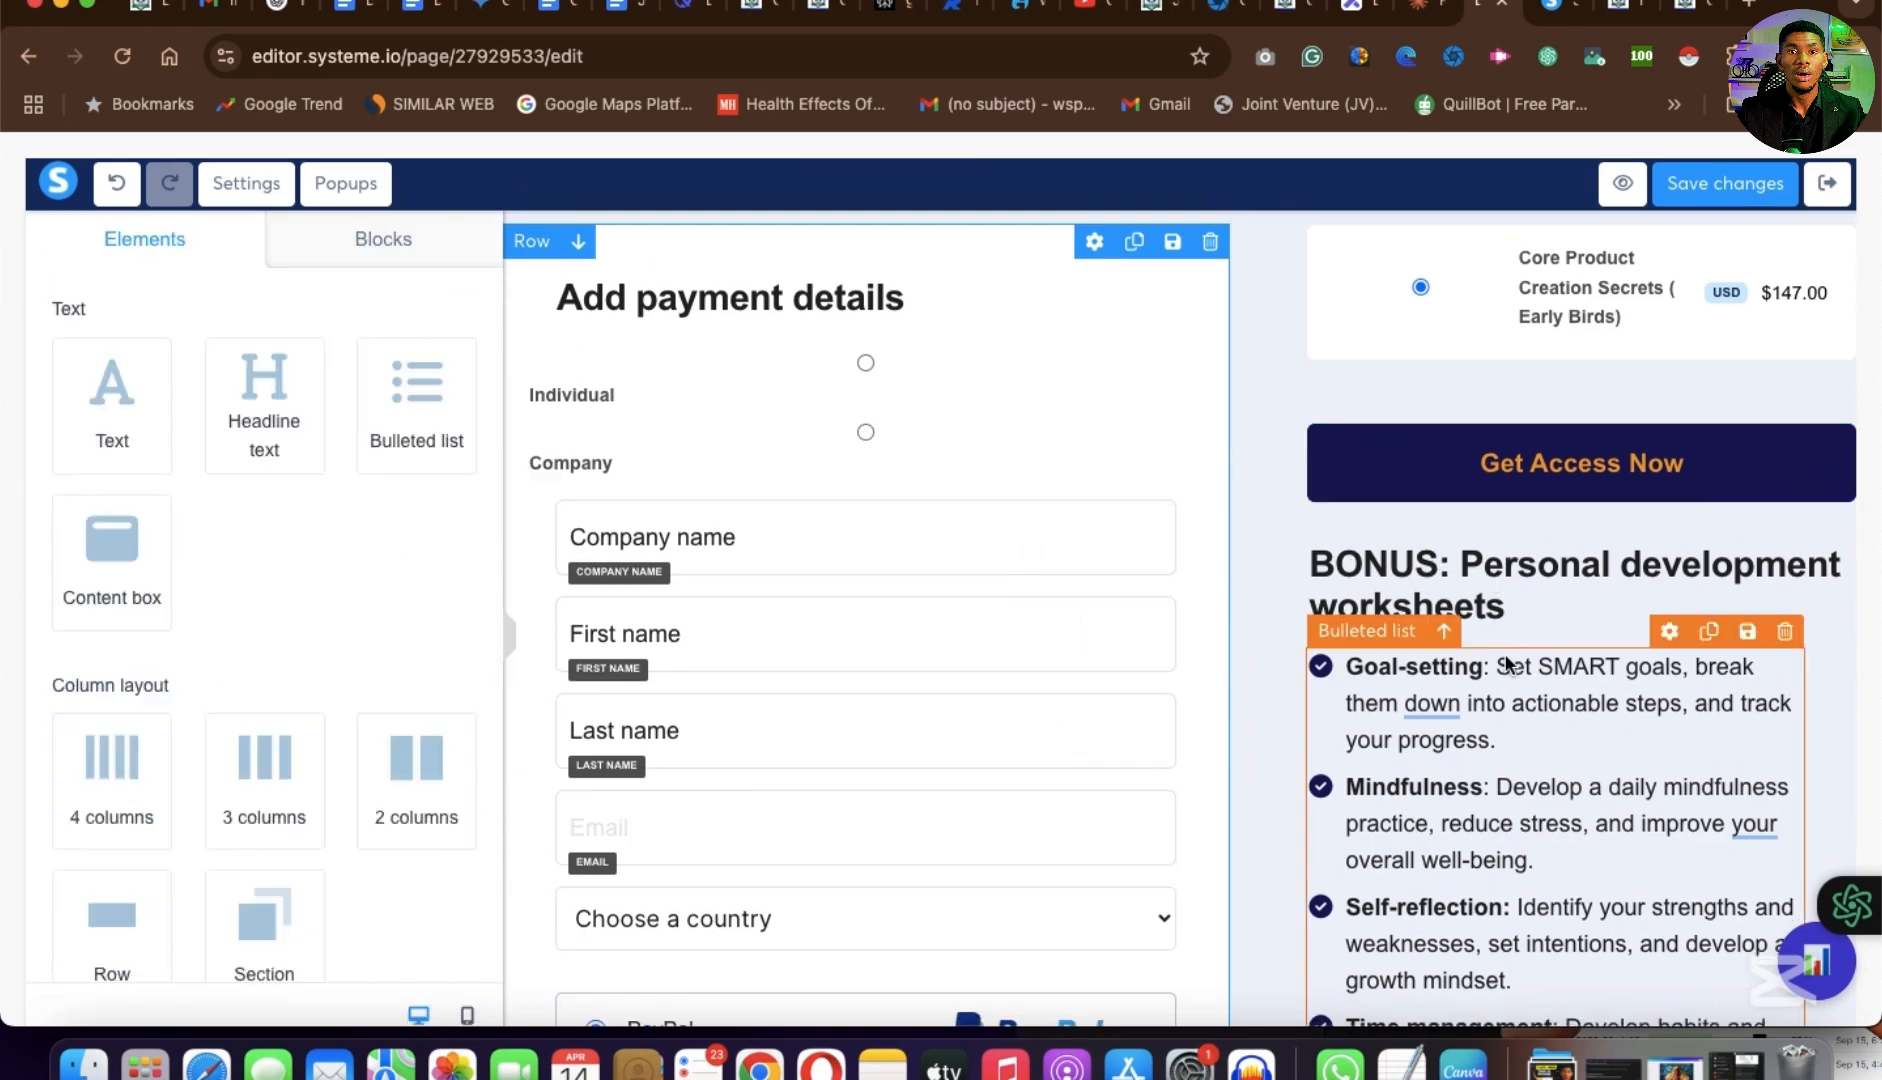
{"action": "left_click", "coordinate": [1503, 572]}
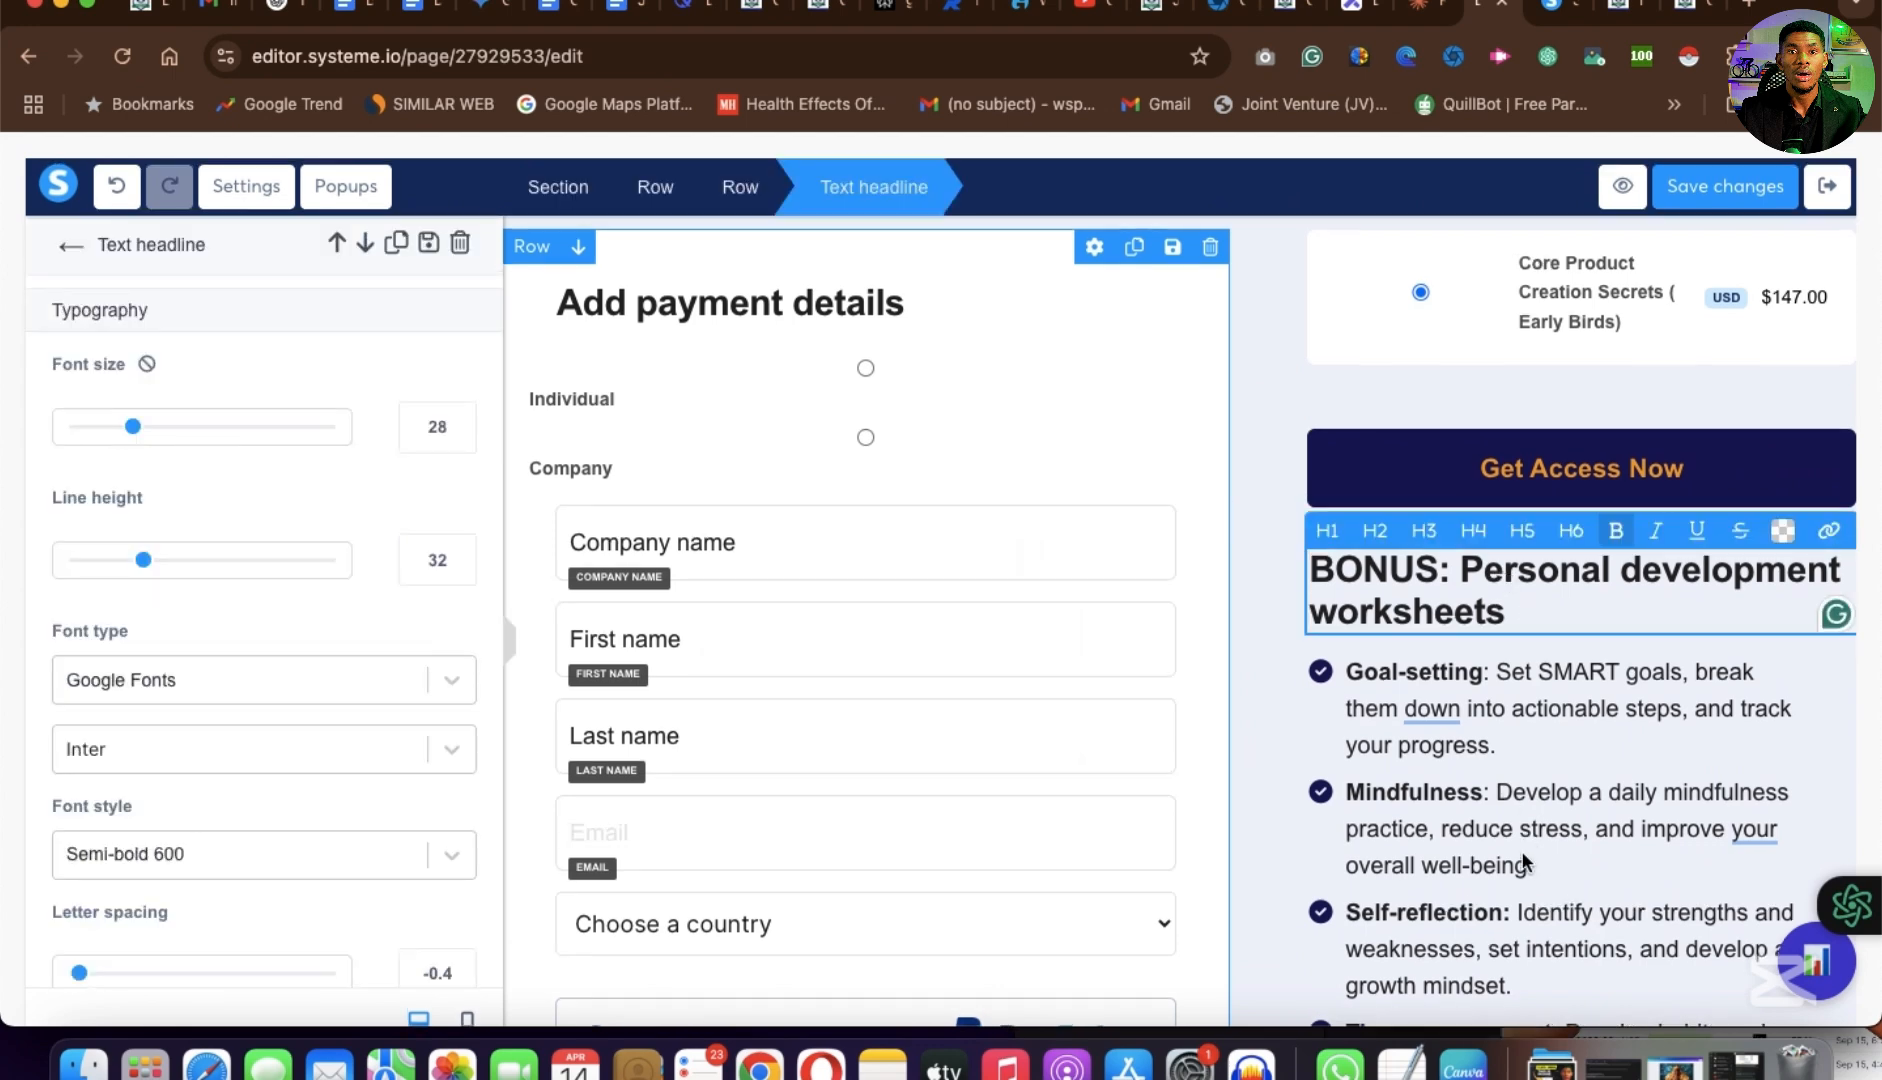
{"action": "scroll", "coordinate": [1525, 862], "scroll_direction": "down", "scroll_amount": 2}
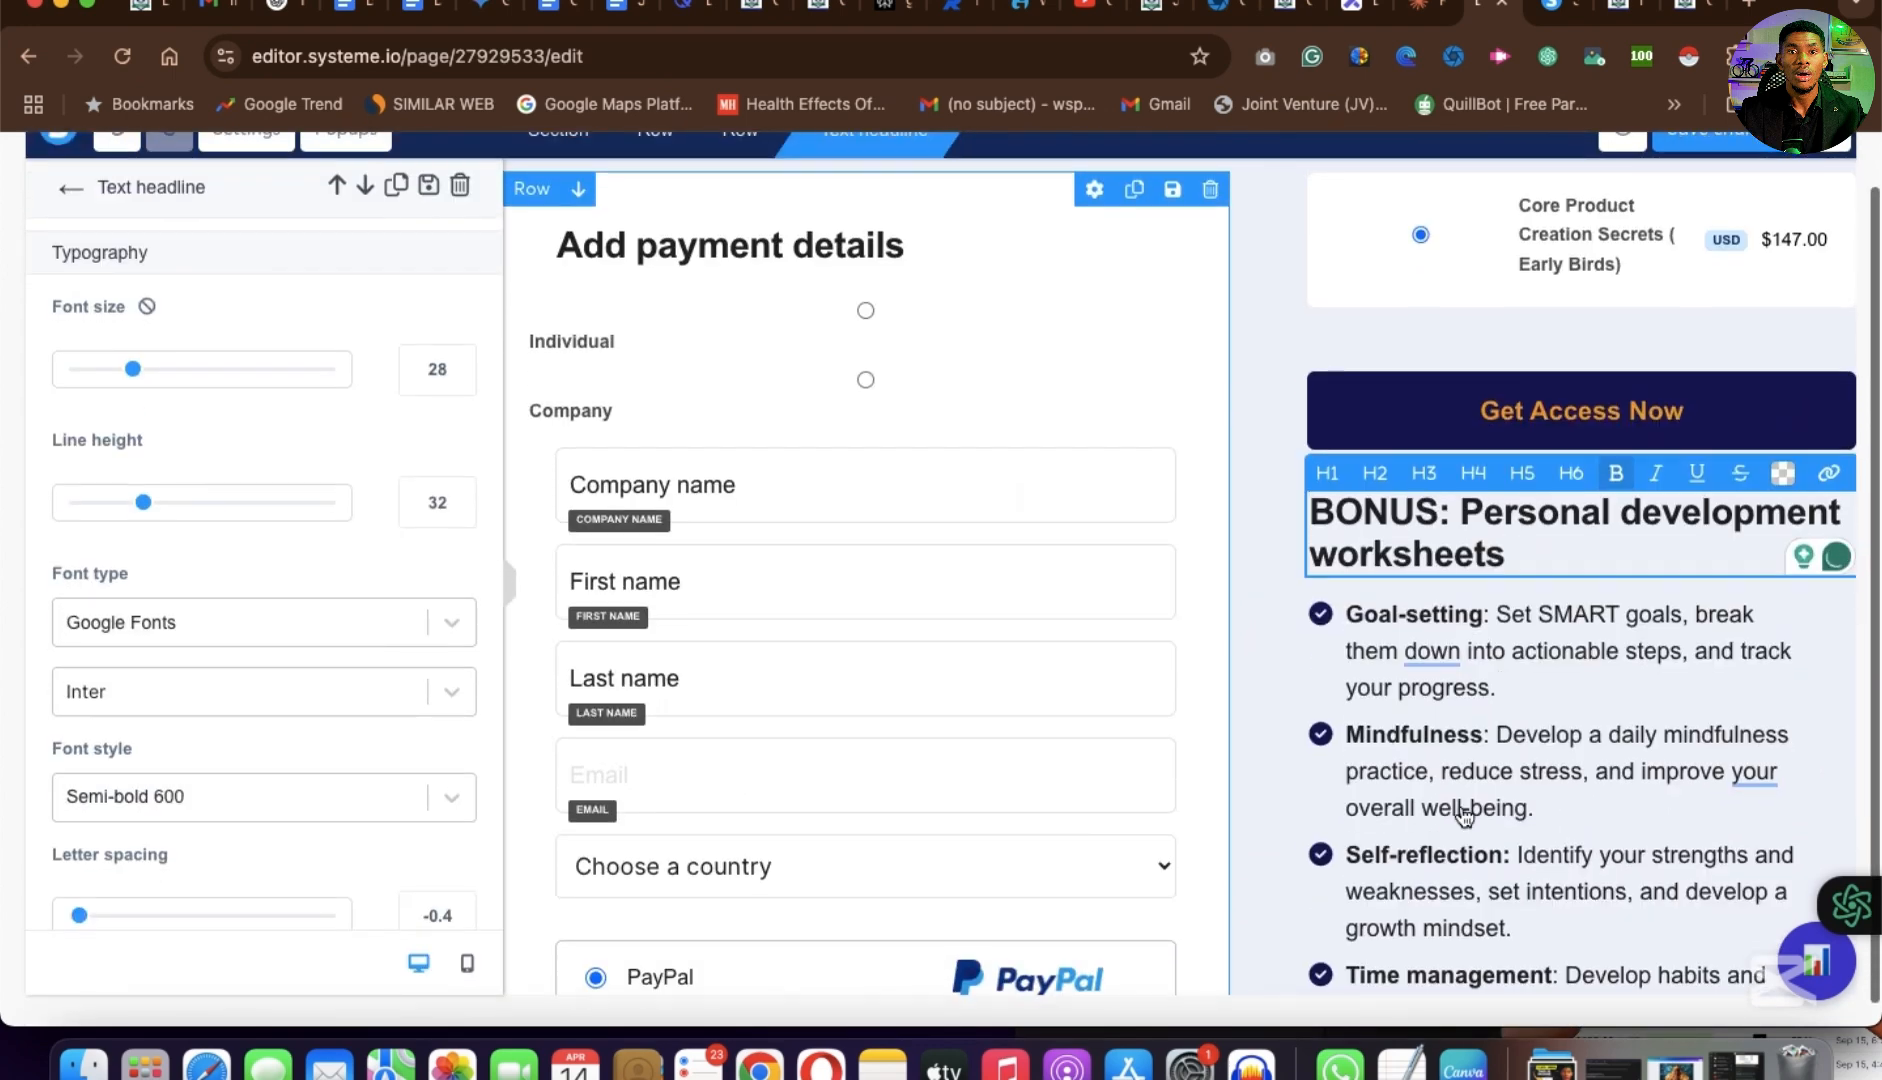
{"action": "left_click", "coordinate": [1463, 815]}
{"action": "scroll", "coordinate": [1500, 850], "scroll_direction": "down", "scroll_amount": 4}
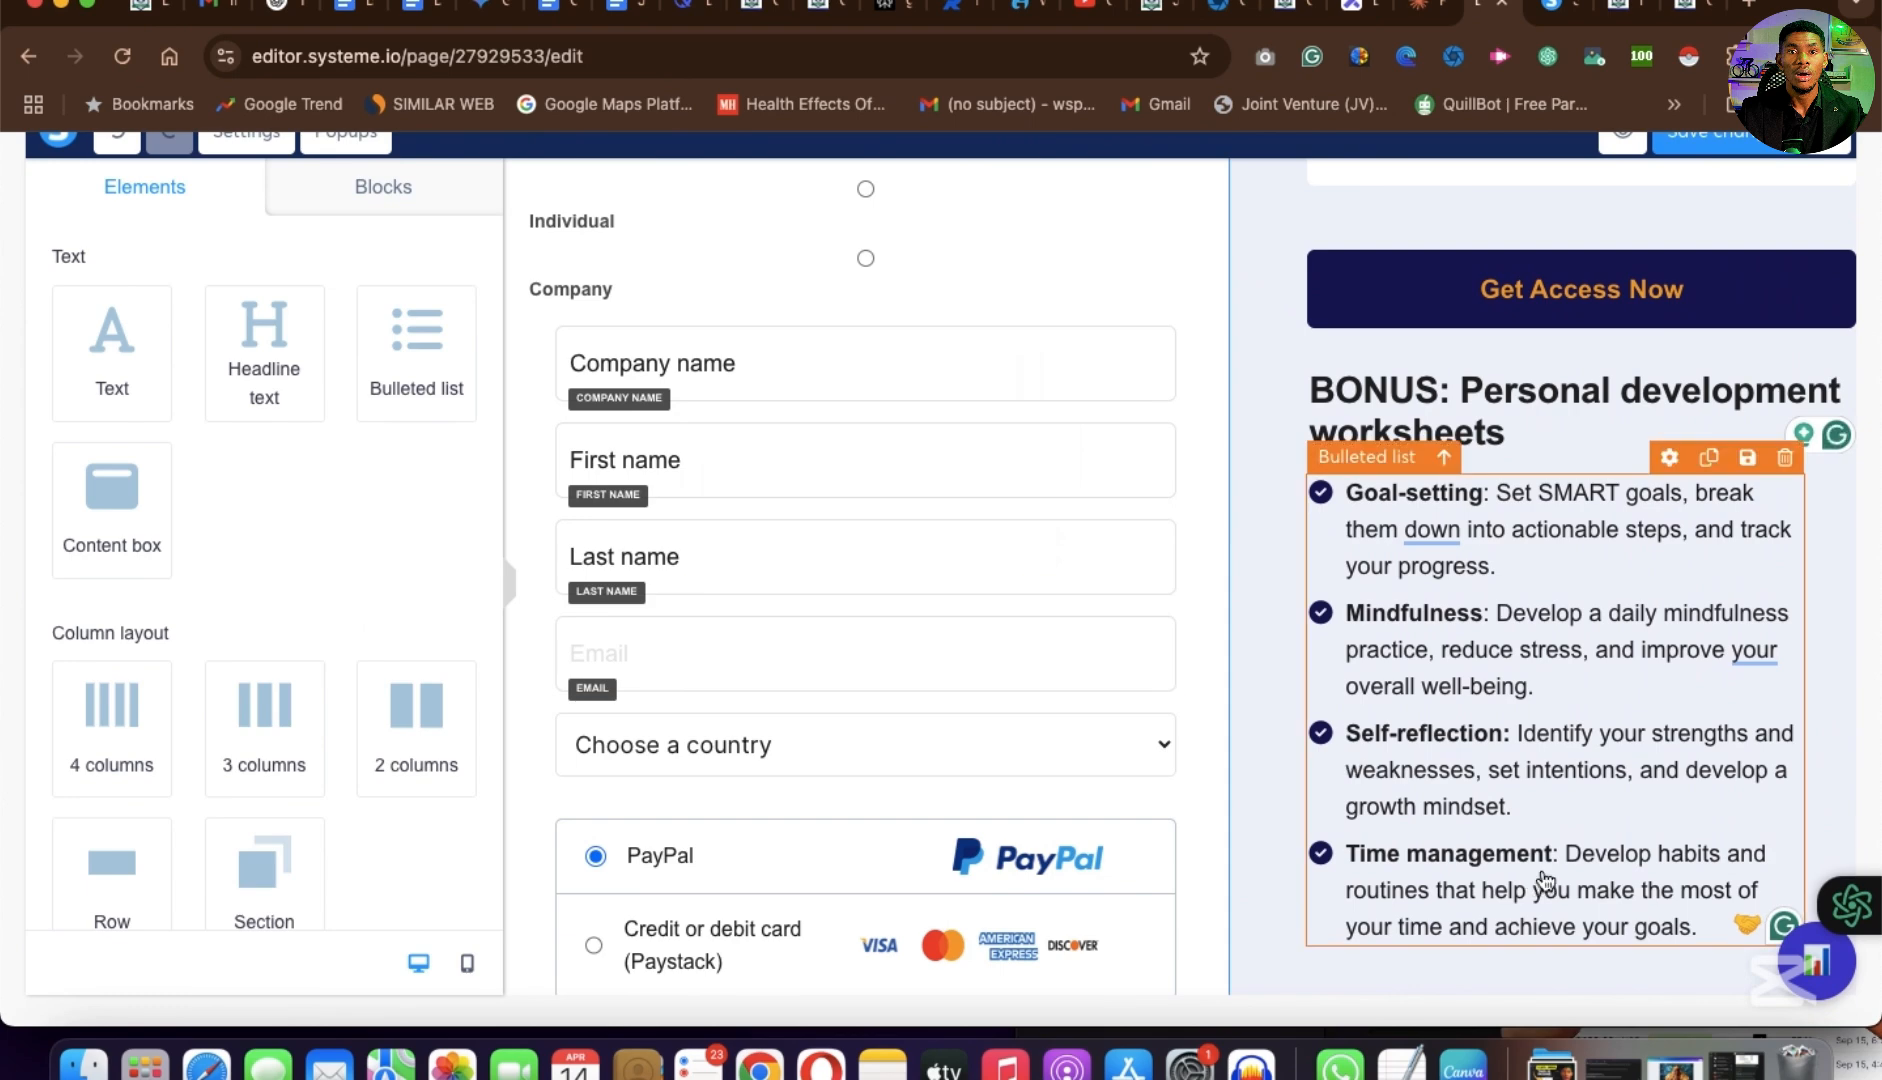
Save the page changes and open the page preview in a new browser tab.
{"action": "scroll", "coordinate": [1530, 831], "scroll_direction": "down", "scroll_amount": 8}
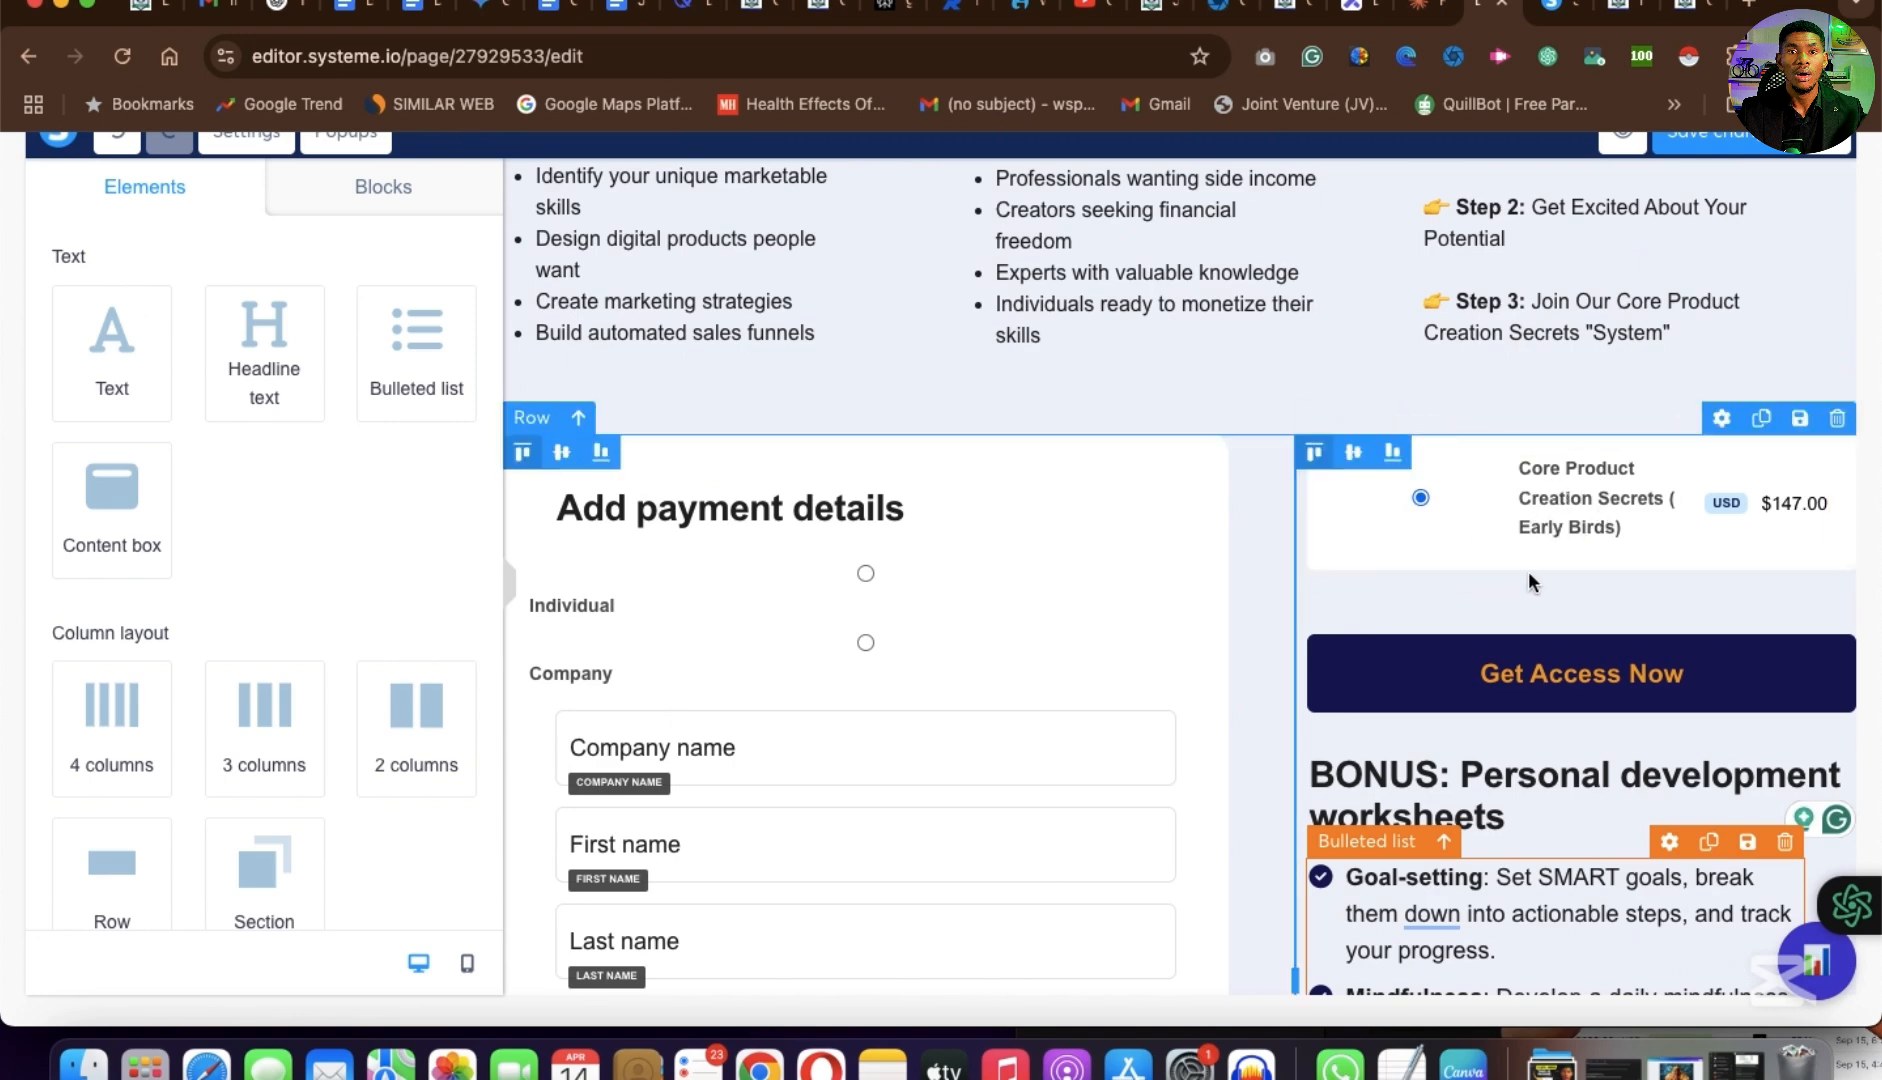
{"action": "scroll", "coordinate": [1528, 570], "scroll_direction": "down", "scroll_amount": 7}
{"action": "scroll", "coordinate": [1528, 570], "scroll_direction": "up", "scroll_amount": 8}
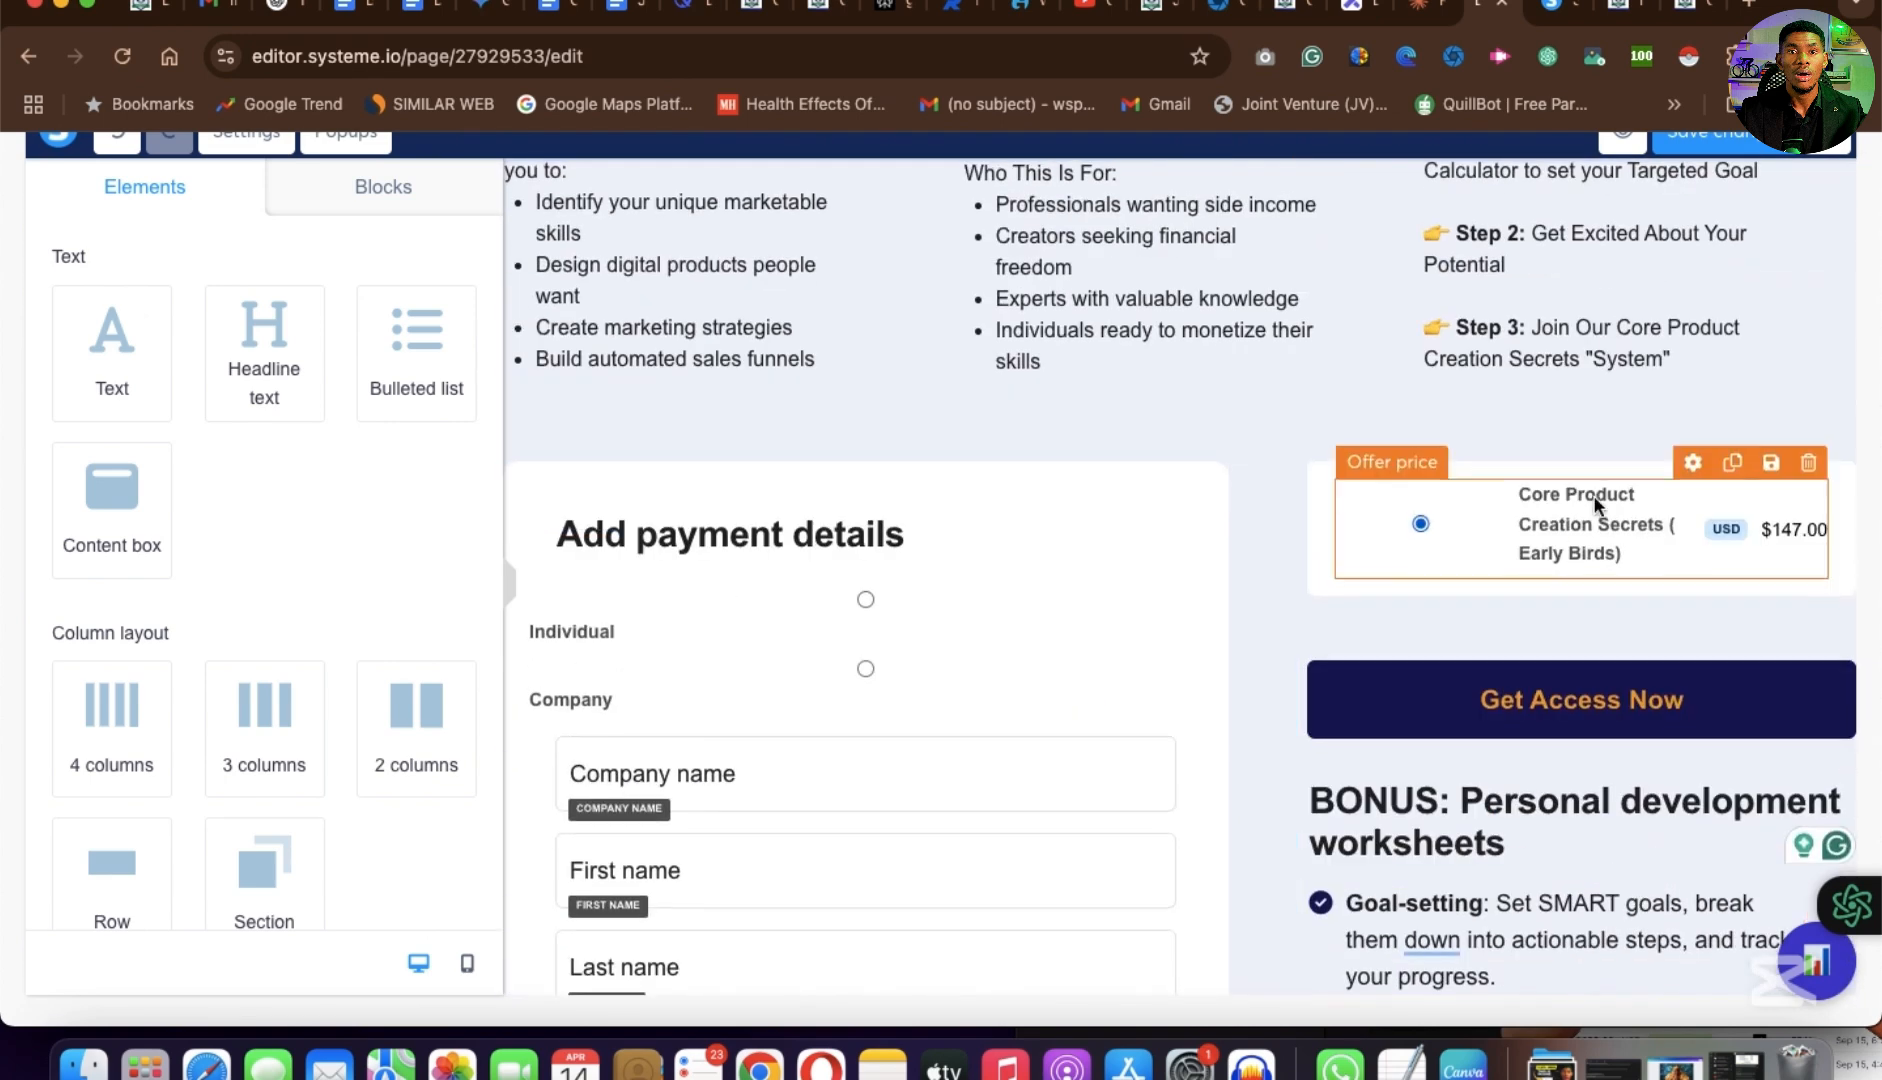
{"action": "scroll", "coordinate": [1597, 505], "scroll_direction": "up", "scroll_amount": 5}
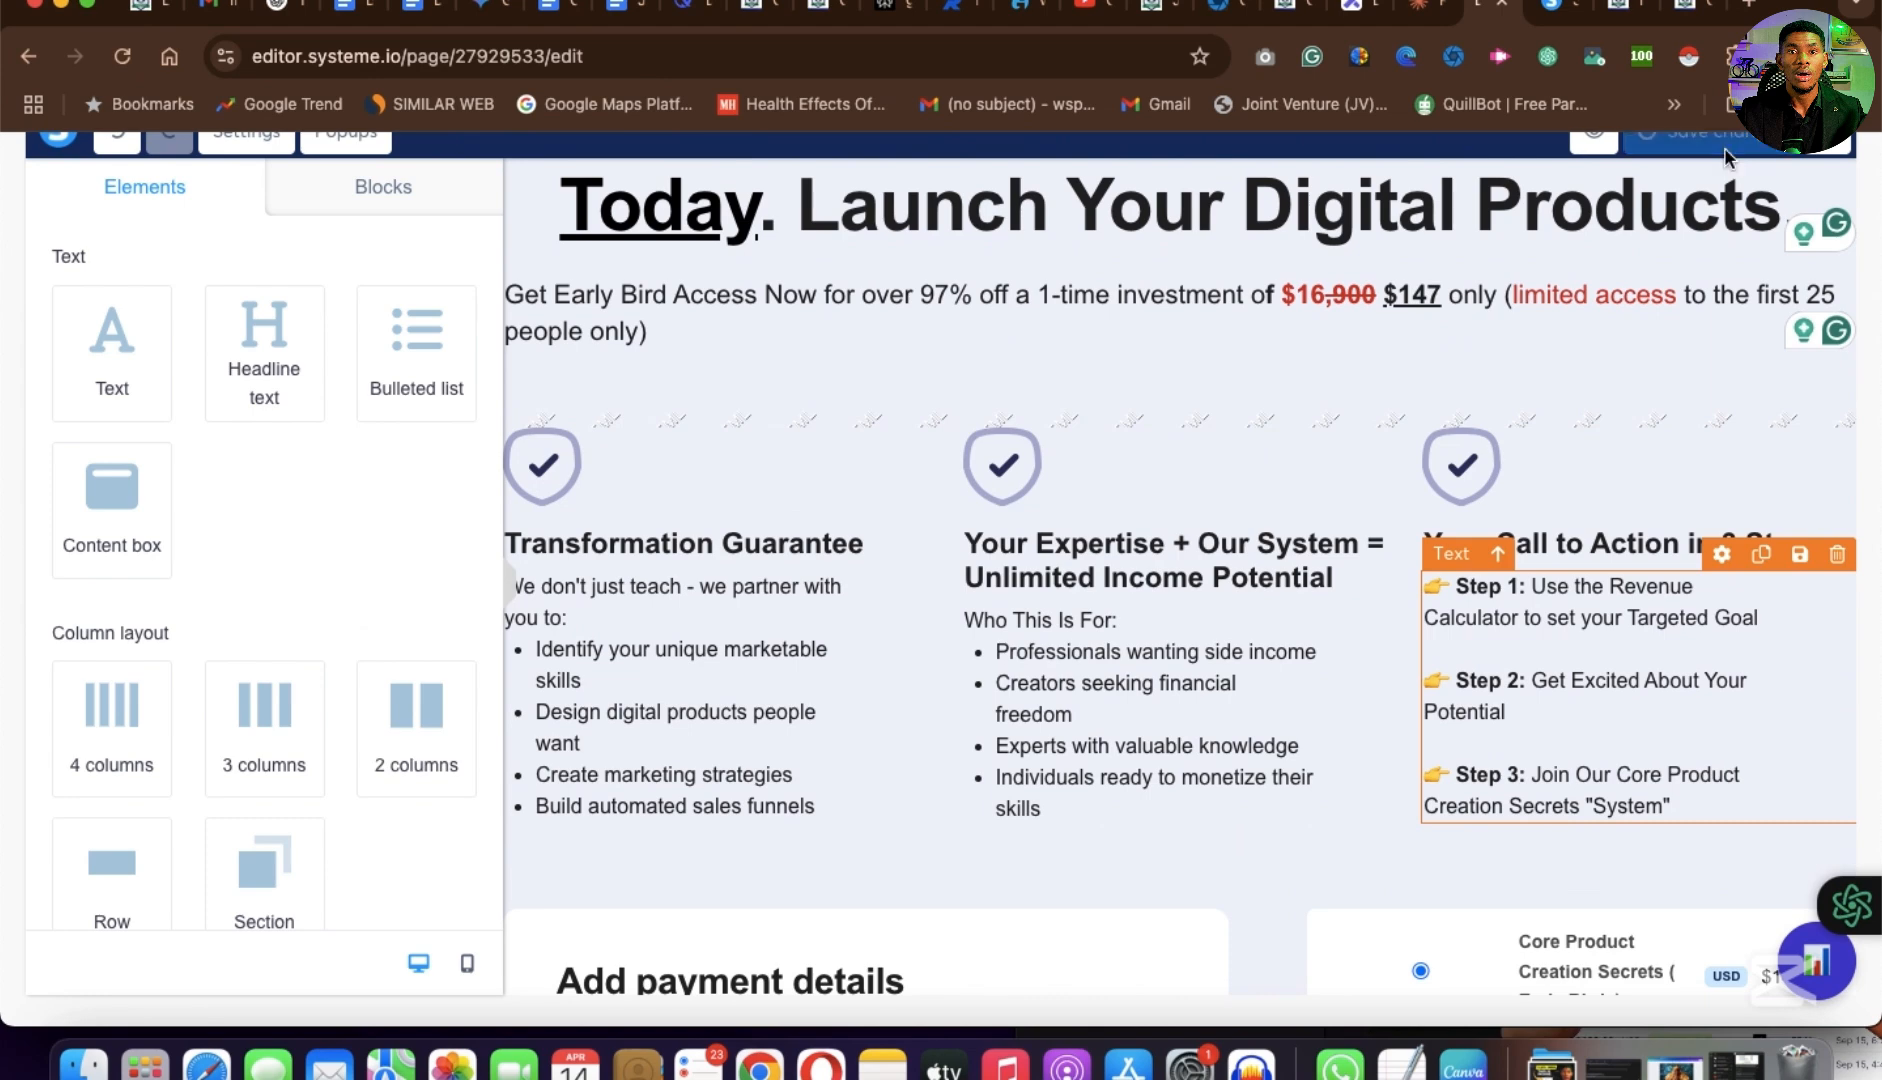
{"action": "scroll", "coordinate": [1600, 195], "scroll_direction": "down", "scroll_amount": 10}
{"action": "scroll", "coordinate": [1597, 200], "scroll_direction": "up", "scroll_amount": 4}
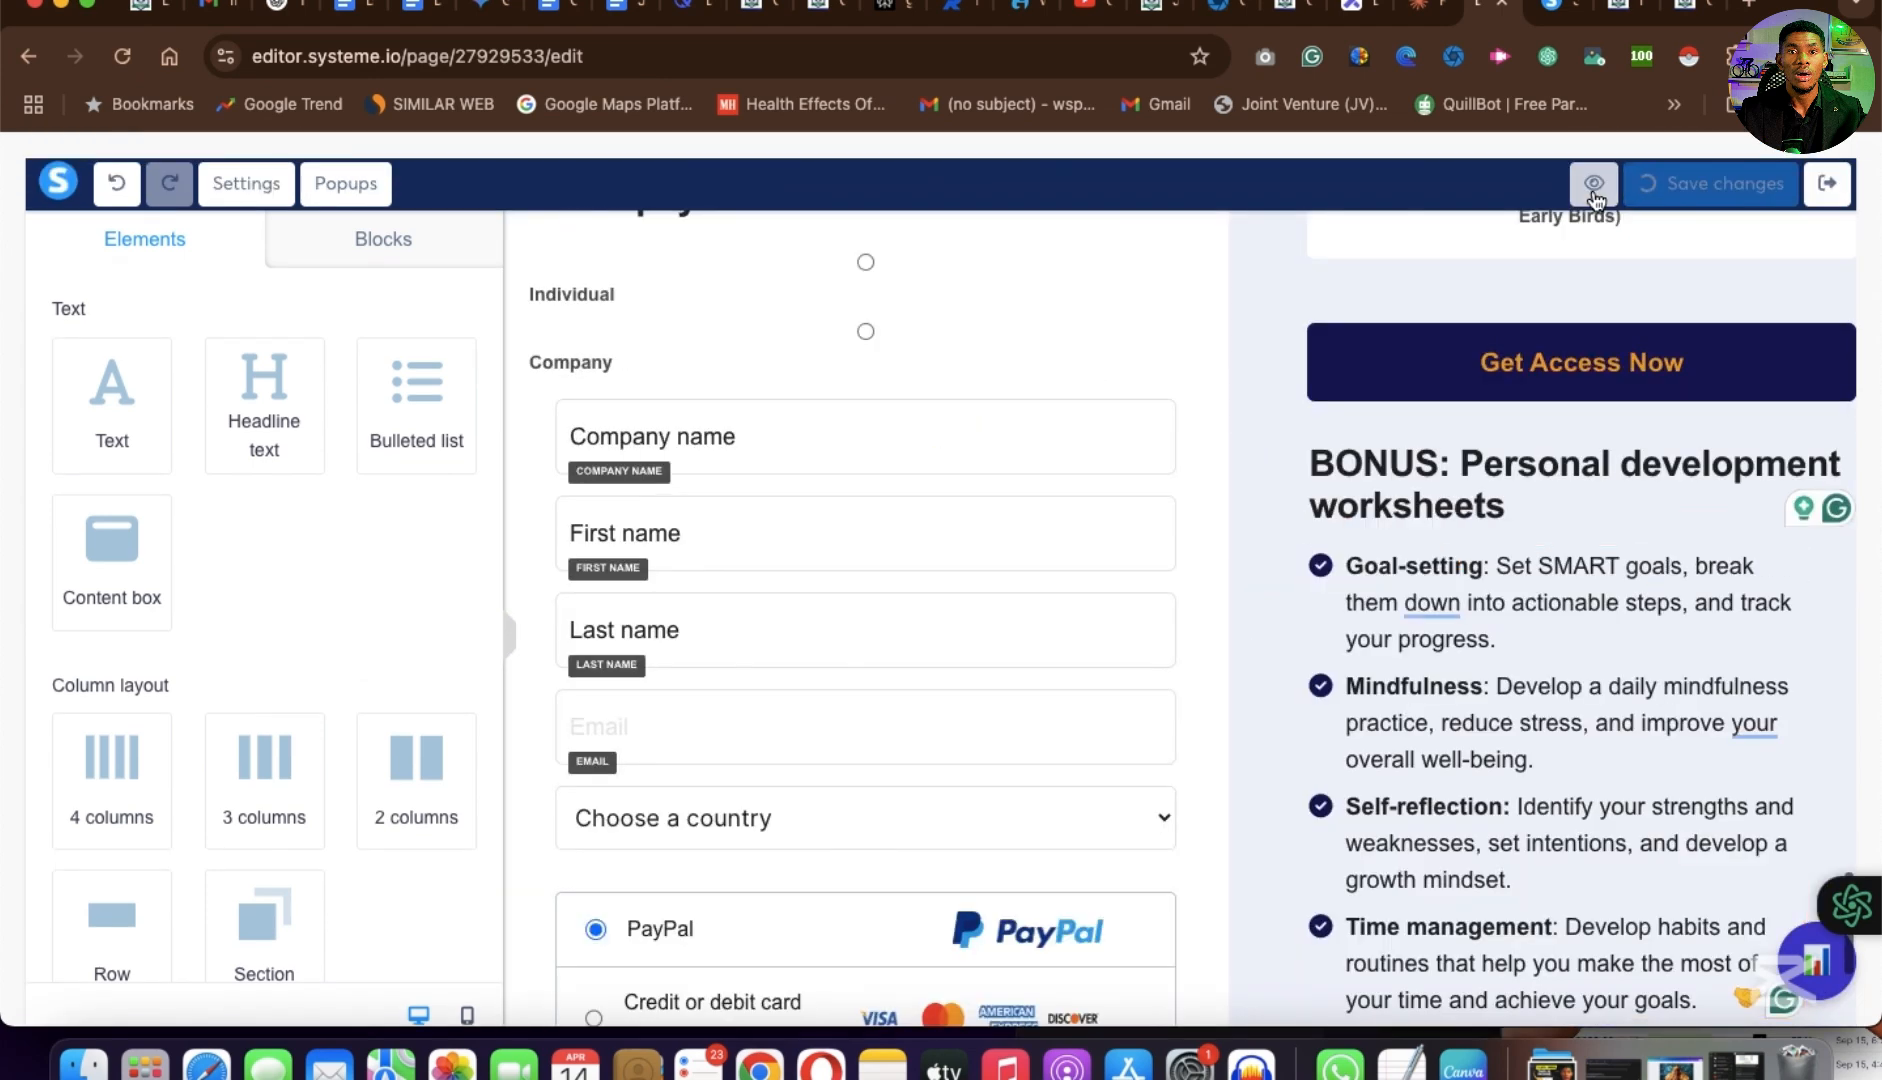
{"action": "right_click", "coordinate": [1594, 197]}
{"action": "left_click", "coordinate": [1418, 481]}
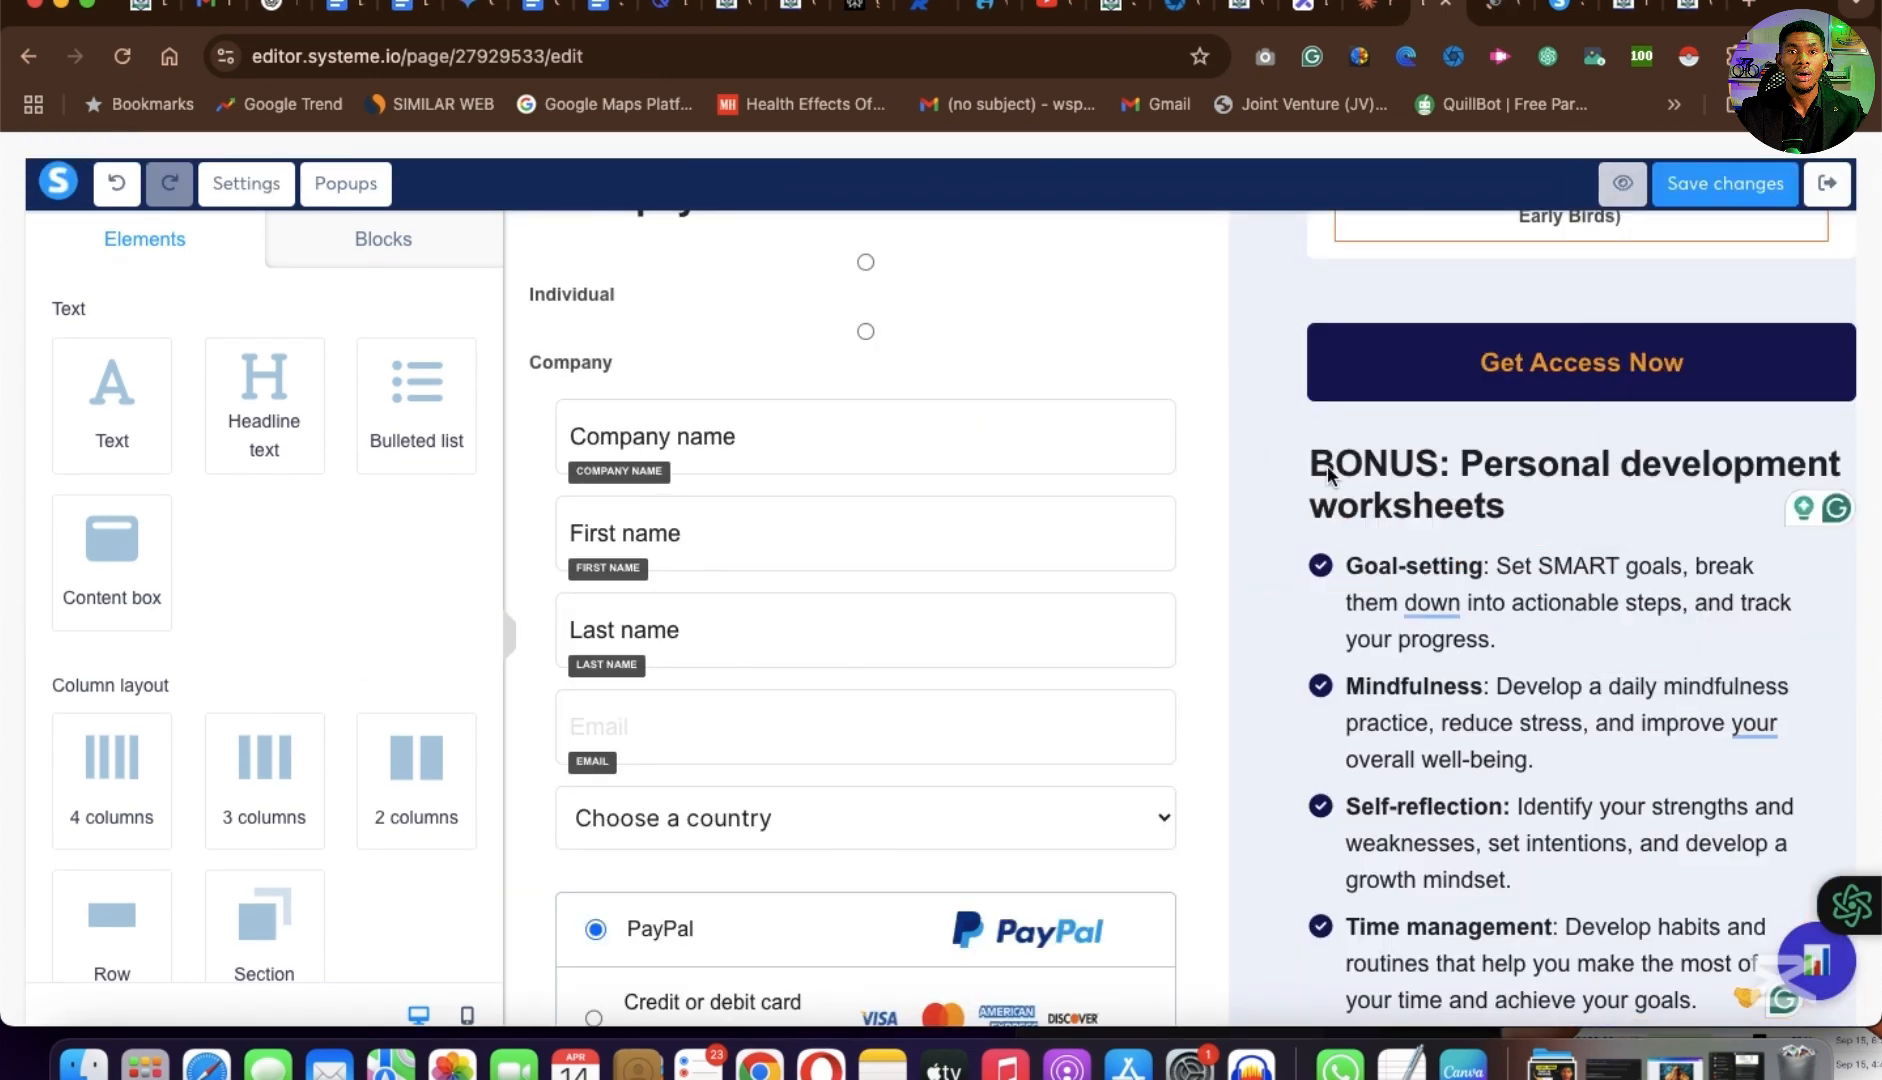
Examine the typography, spacing, alignment, display delay and visibility settings of the "Are You Leaving Money on the Table?" text.
{"action": "scroll", "coordinate": [1269, 282], "scroll_direction": "up", "scroll_amount": 10}
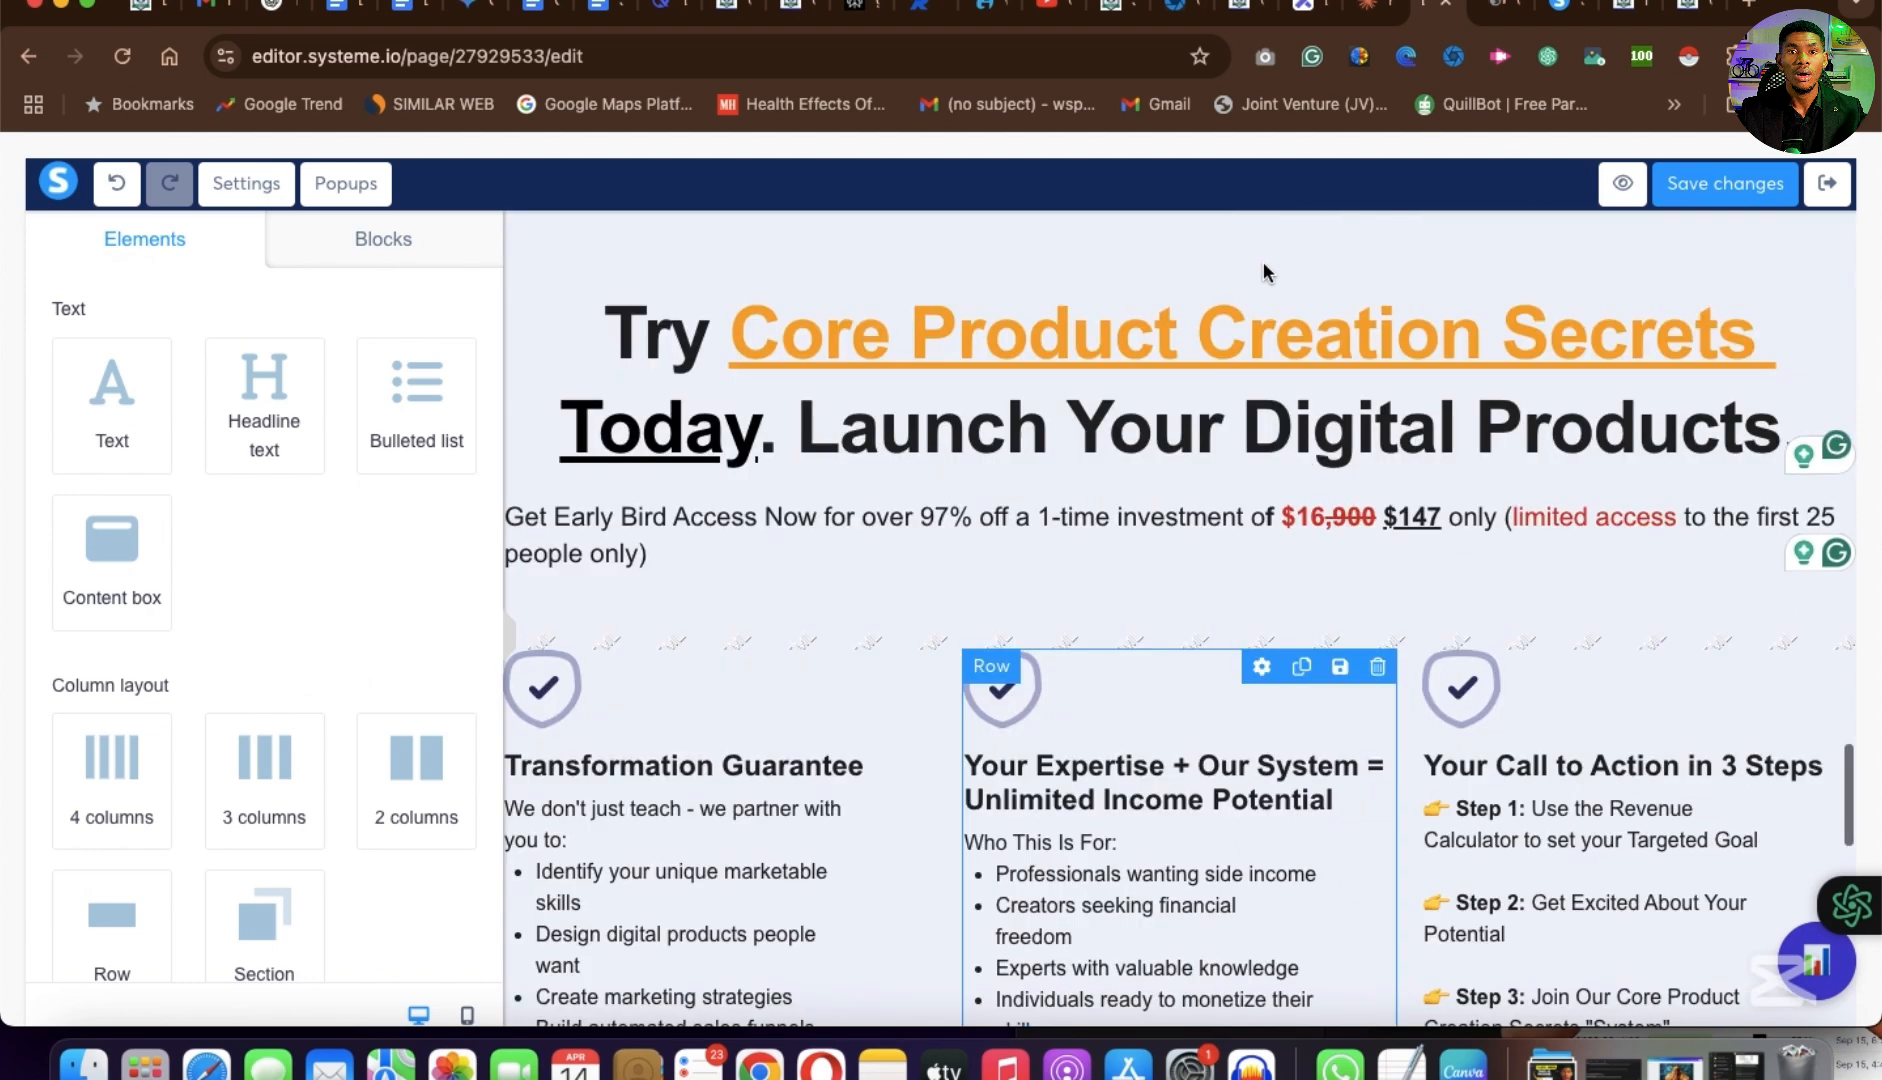
{"action": "scroll", "coordinate": [1252, 350], "scroll_direction": "up", "scroll_amount": 10}
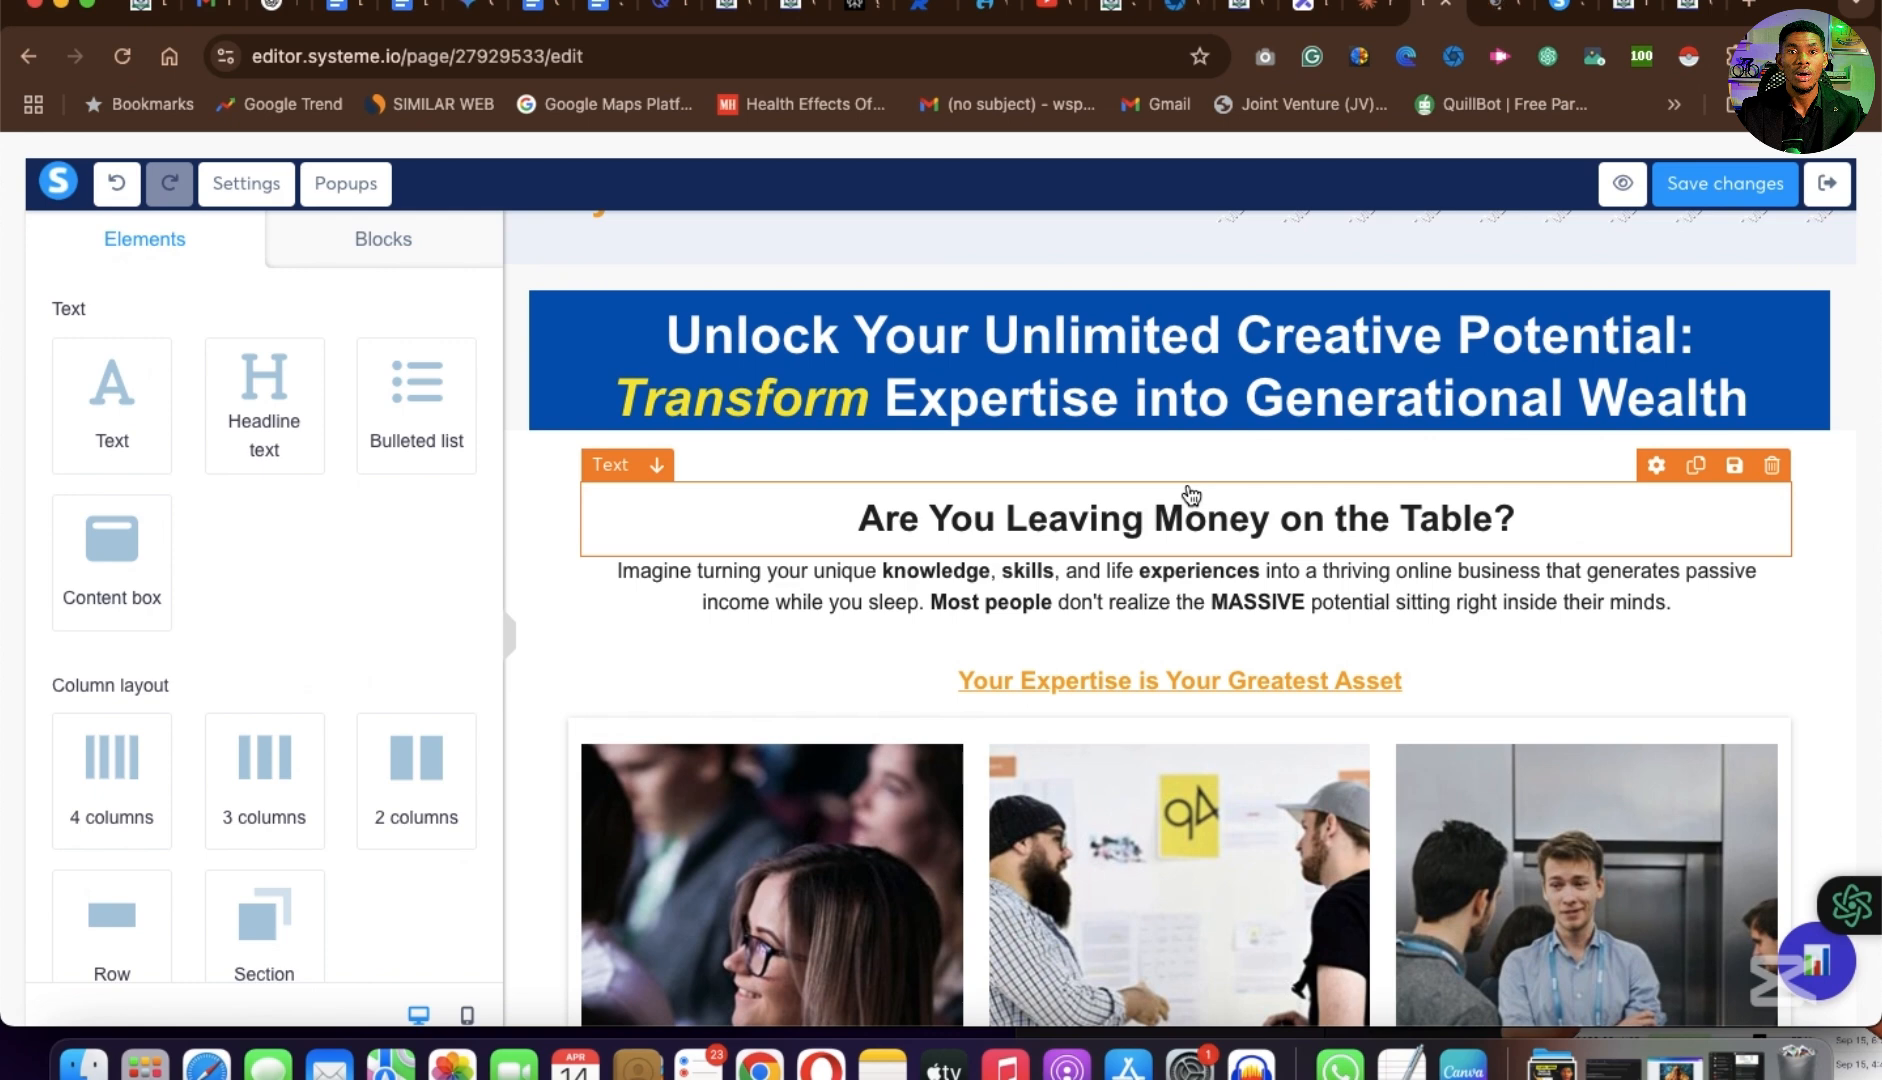
{"action": "left_click", "coordinate": [1183, 434]}
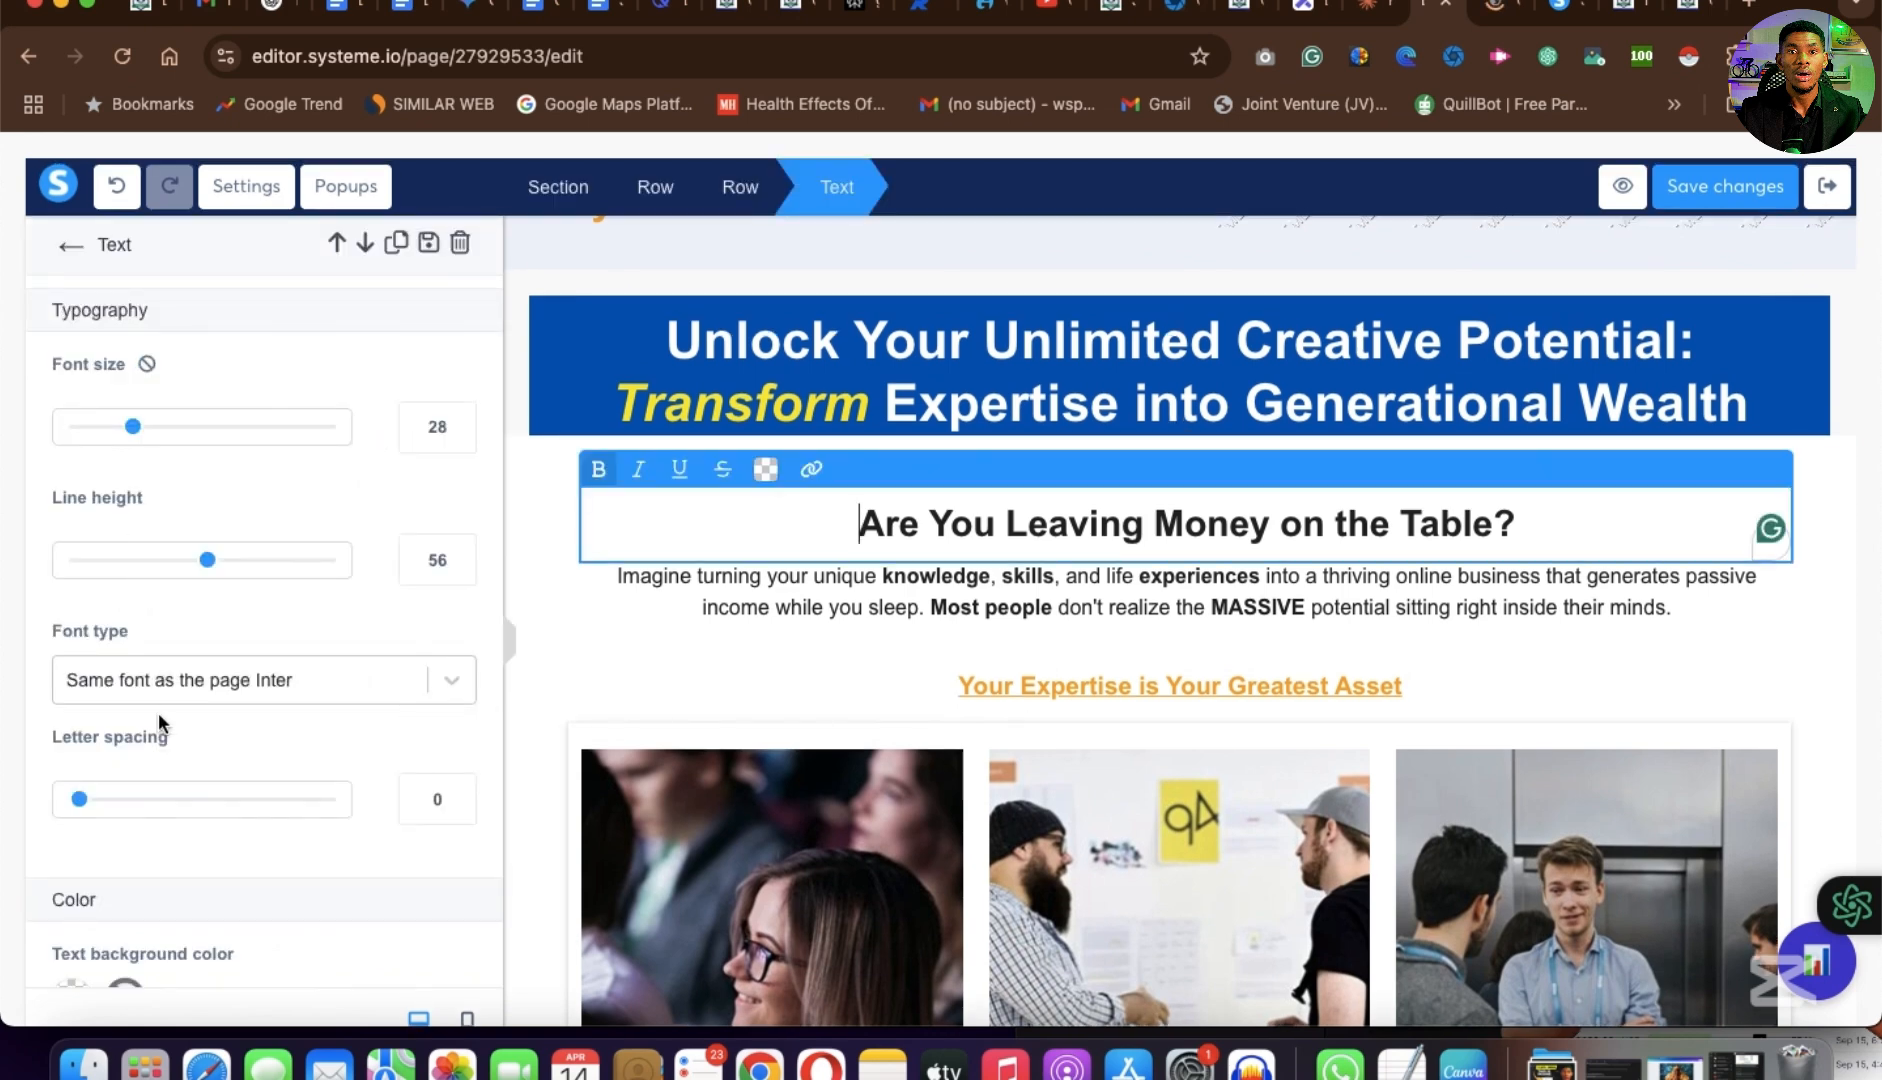
{"action": "scroll", "coordinate": [159, 743], "scroll_direction": "down", "scroll_amount": 5}
{"action": "scroll", "coordinate": [159, 743], "scroll_direction": "down", "scroll_amount": 2}
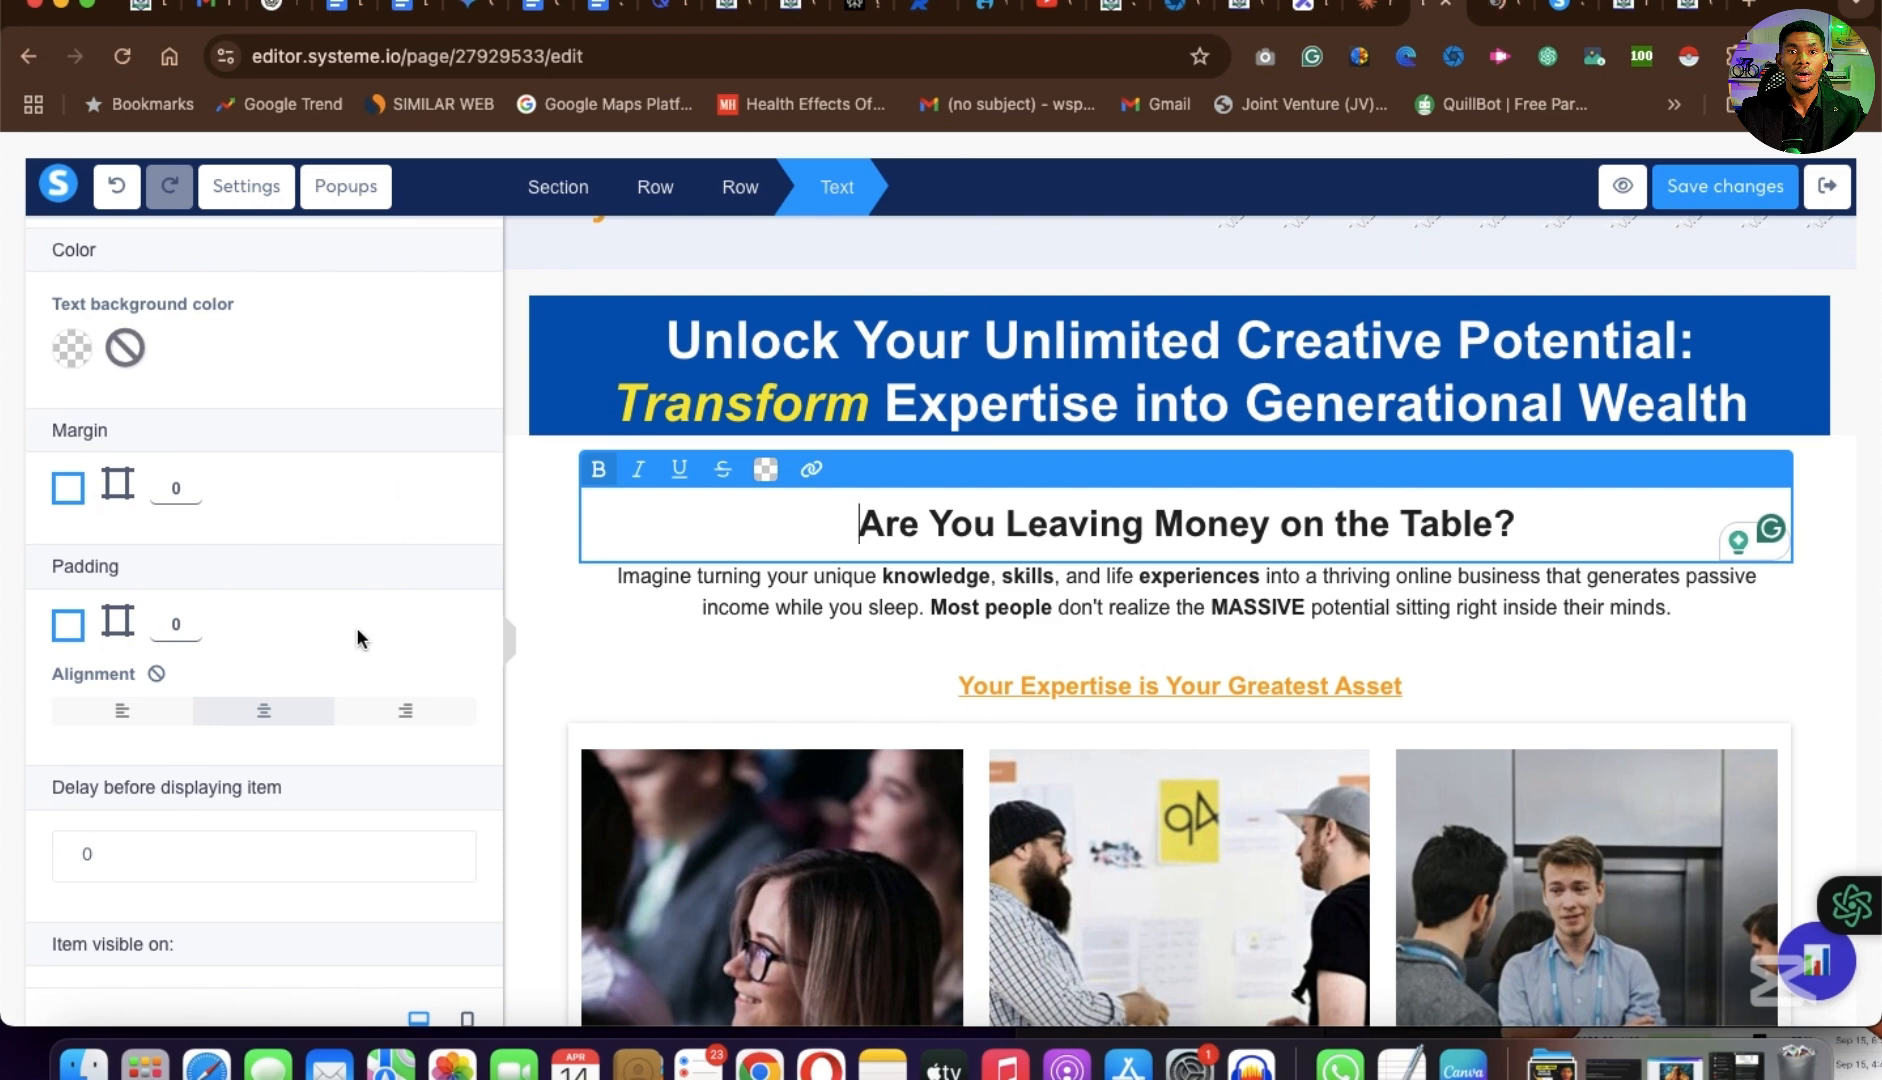
{"action": "scroll", "coordinate": [190, 790], "scroll_direction": "down", "scroll_amount": 2}
{"action": "scroll", "coordinate": [200, 770], "scroll_direction": "down", "scroll_amount": 3}
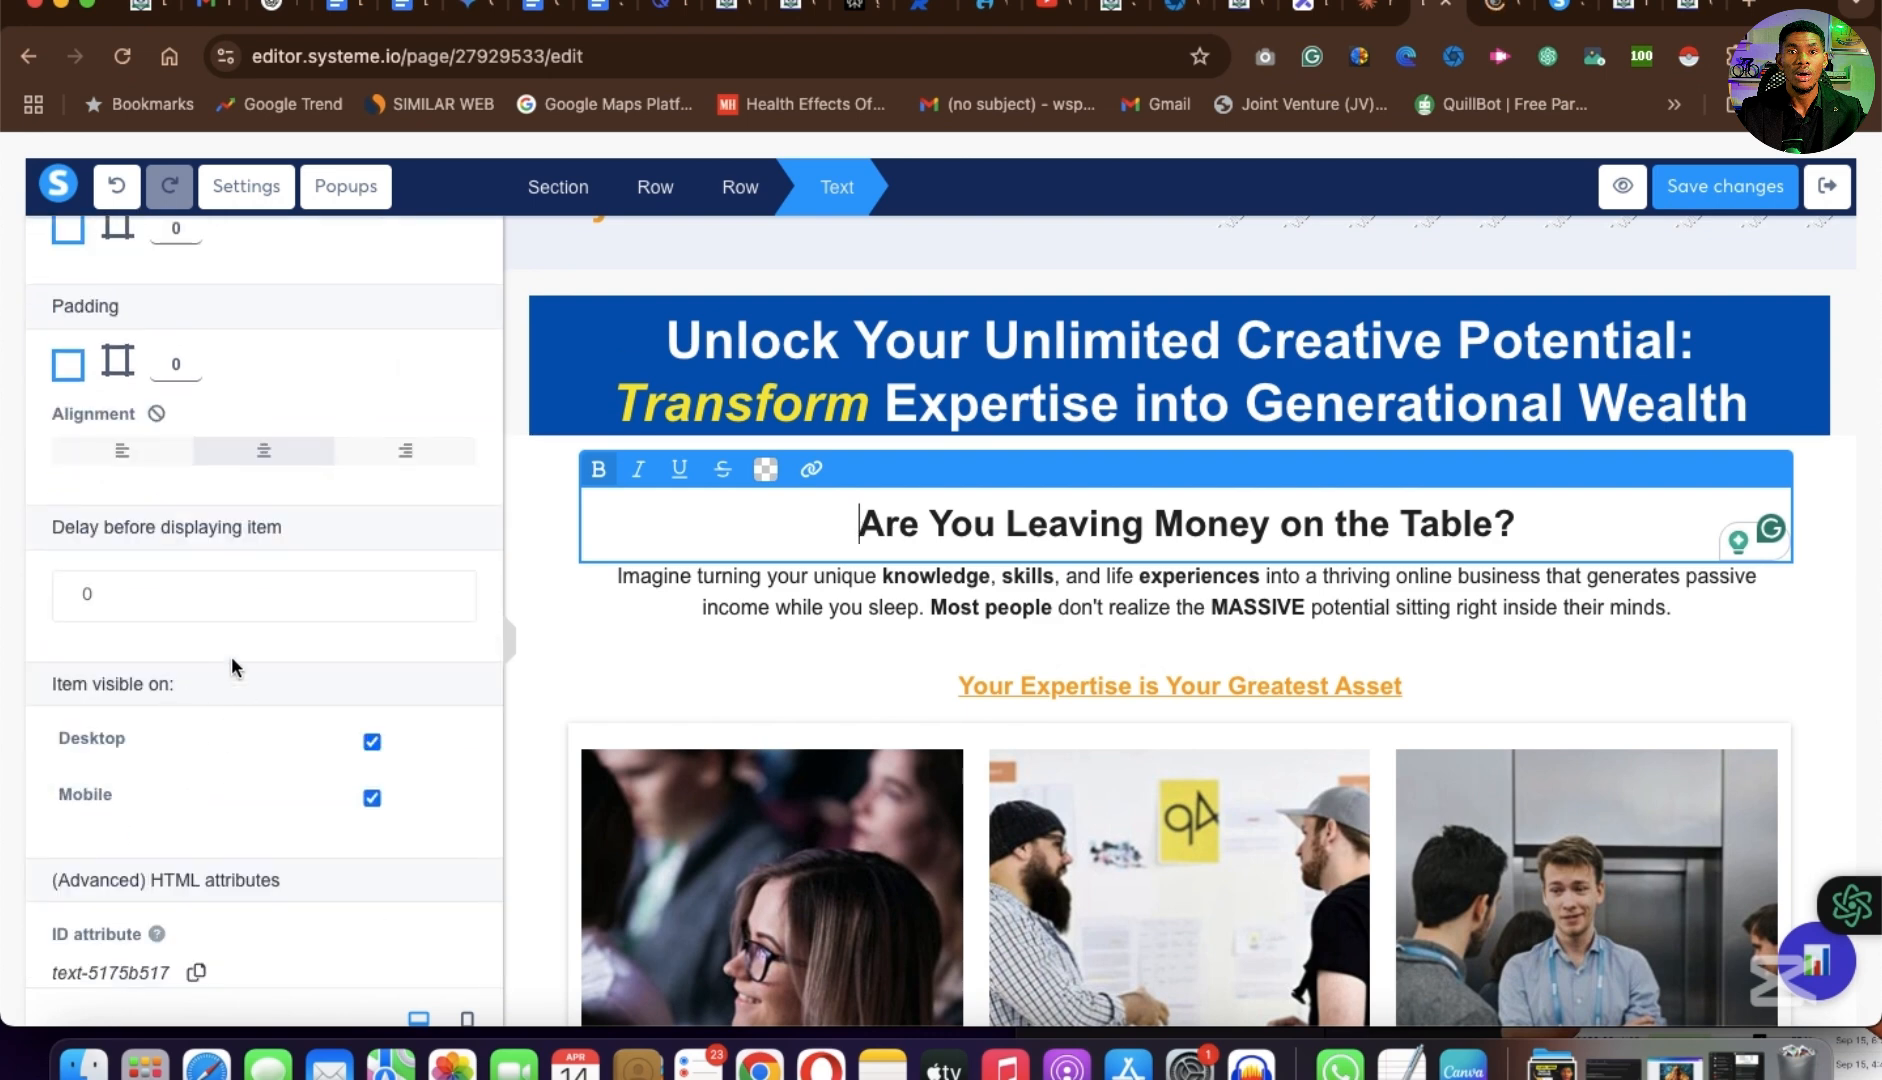
Set the margin of the "Are You Leaving Money on the Table?" text to 20 and deselect the text.
{"action": "scroll", "coordinate": [240, 784], "scroll_direction": "down", "scroll_amount": 1}
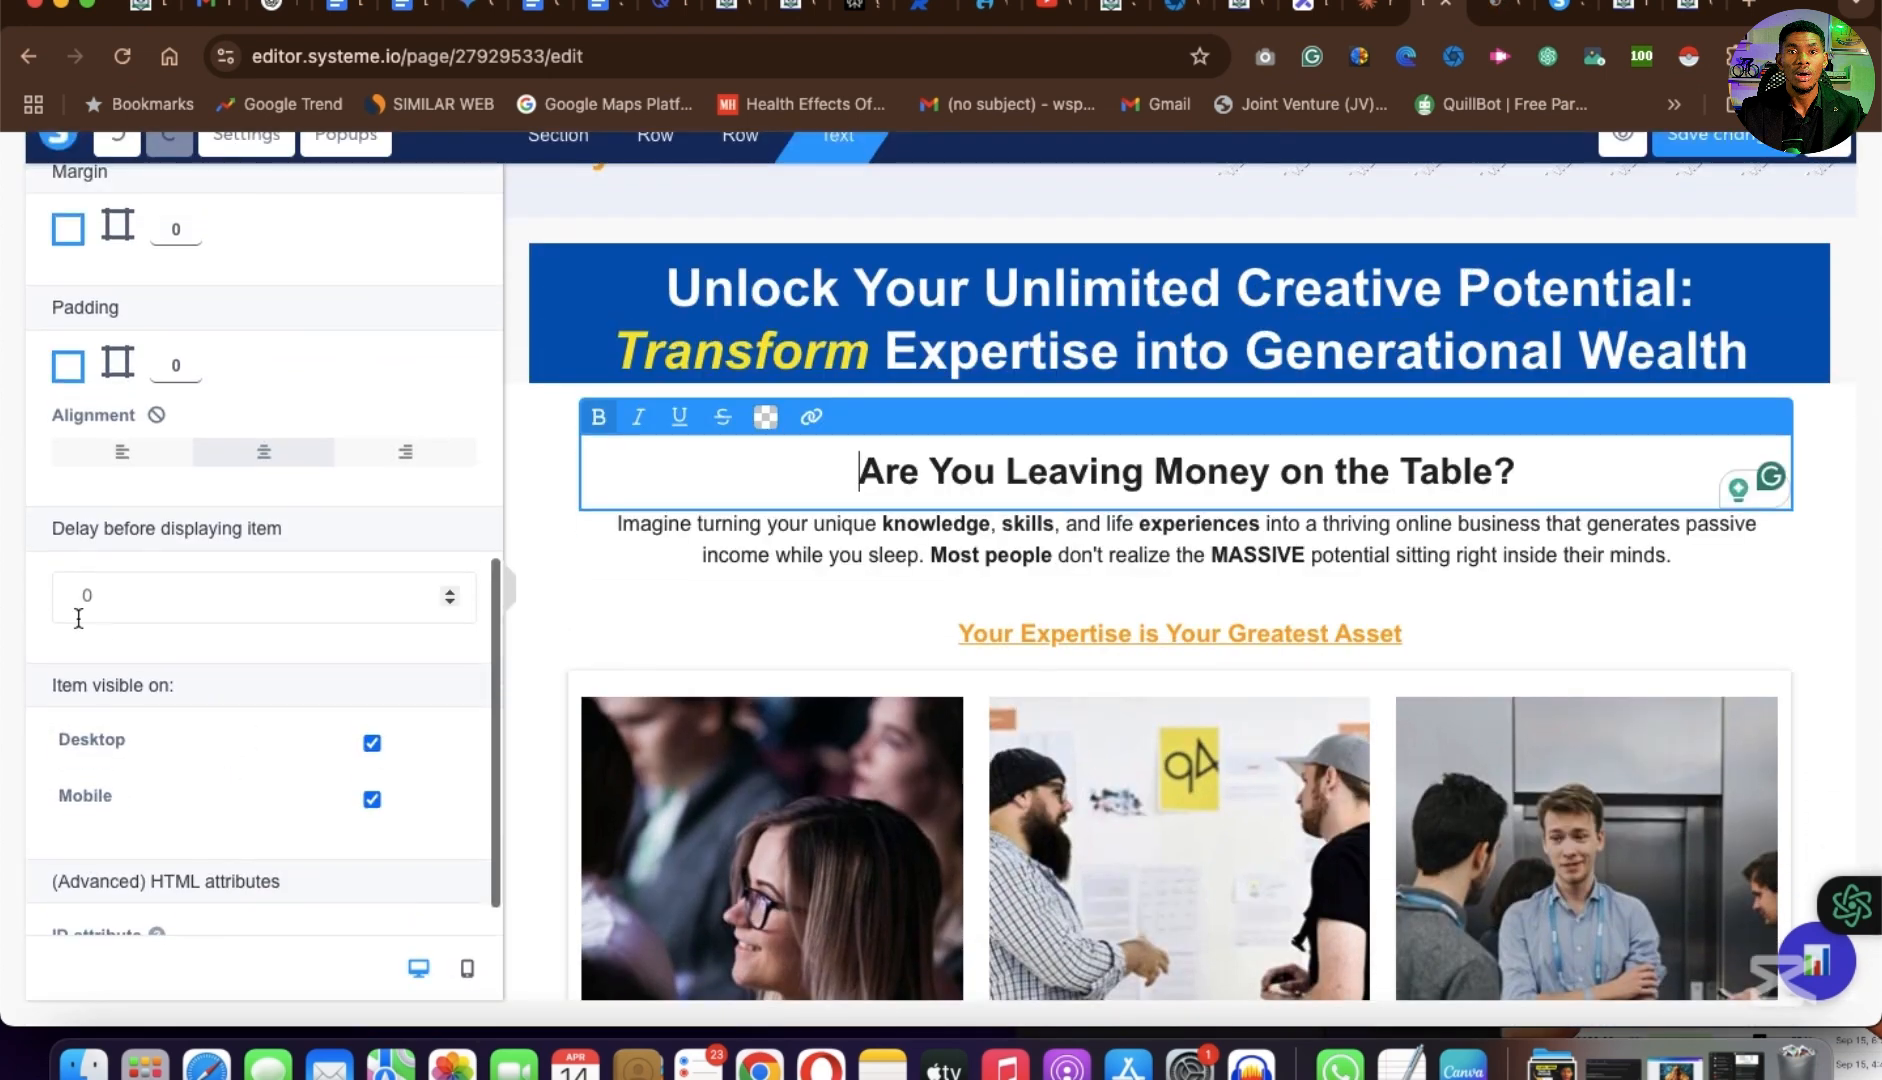
{"action": "scroll", "coordinate": [153, 509], "scroll_direction": "up", "scroll_amount": 5}
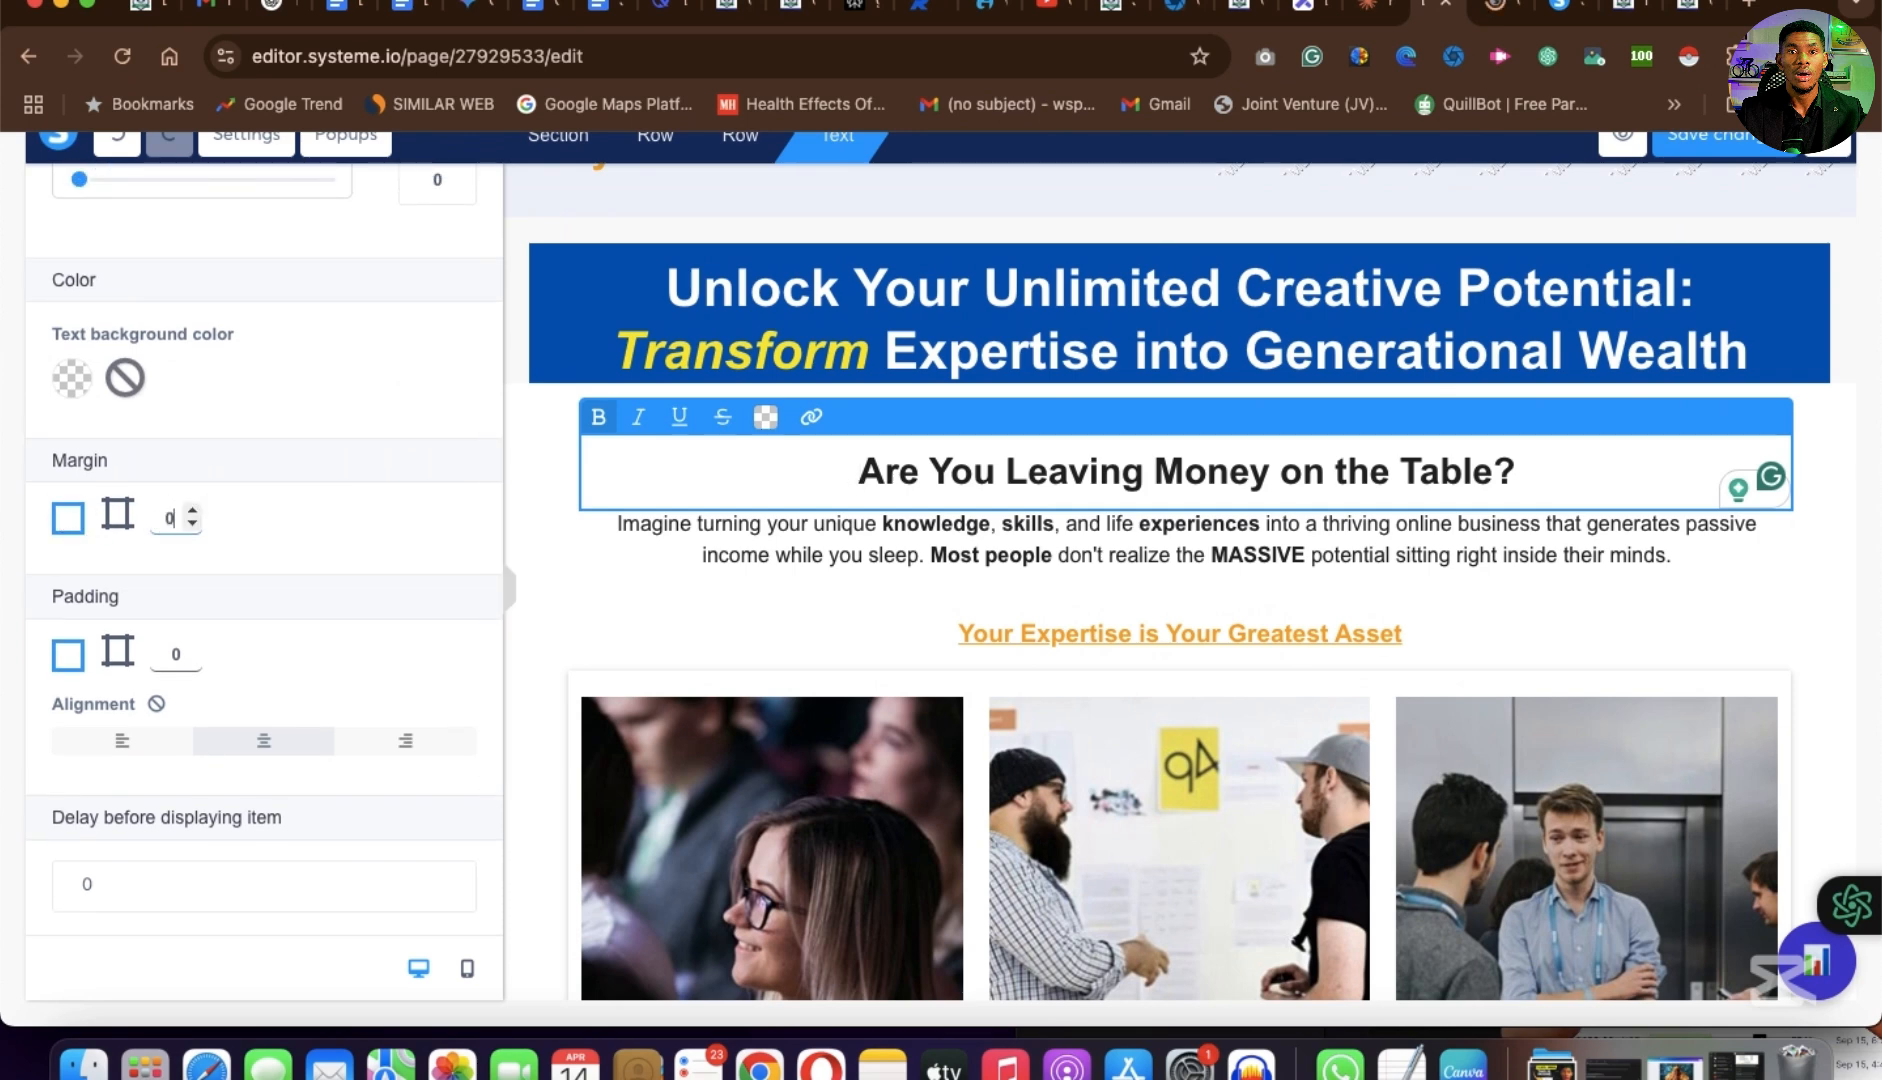
{"action": "type", "text": "2"}
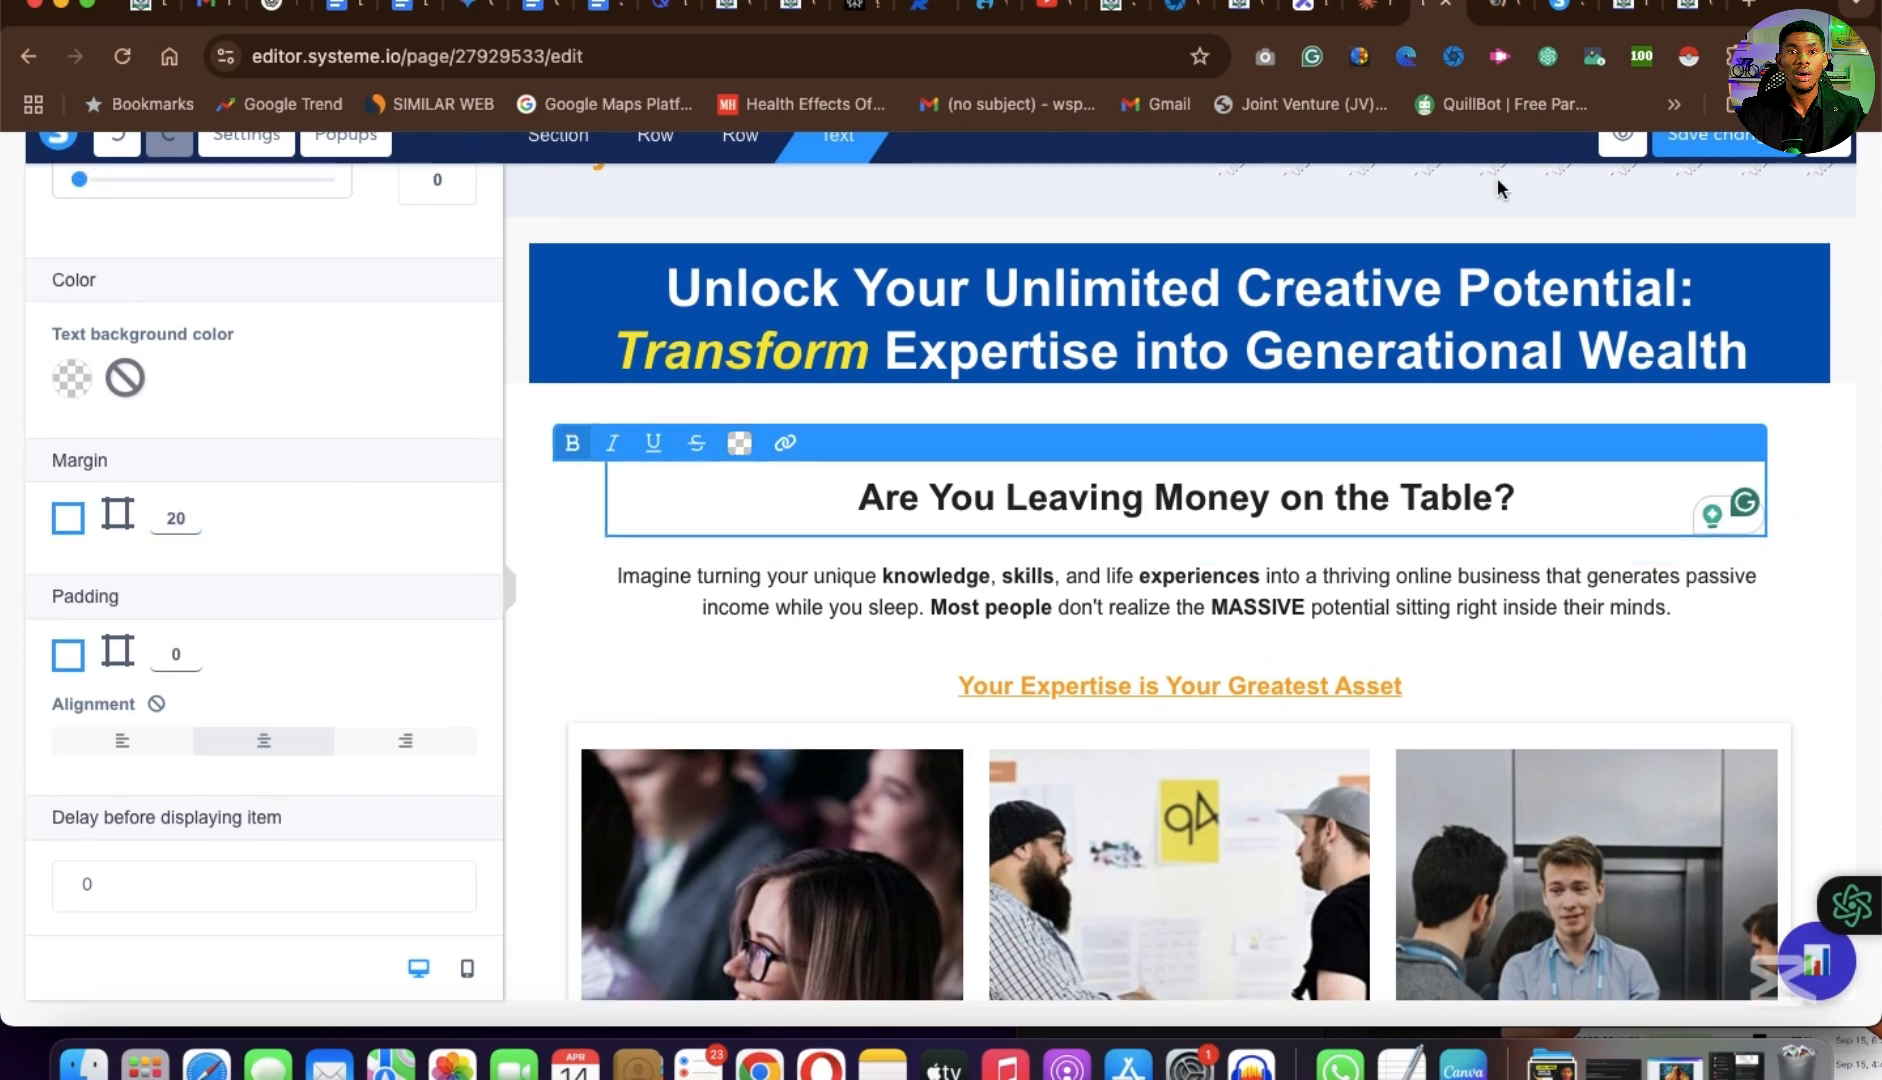
{"action": "left_click", "coordinate": [1228, 626]}
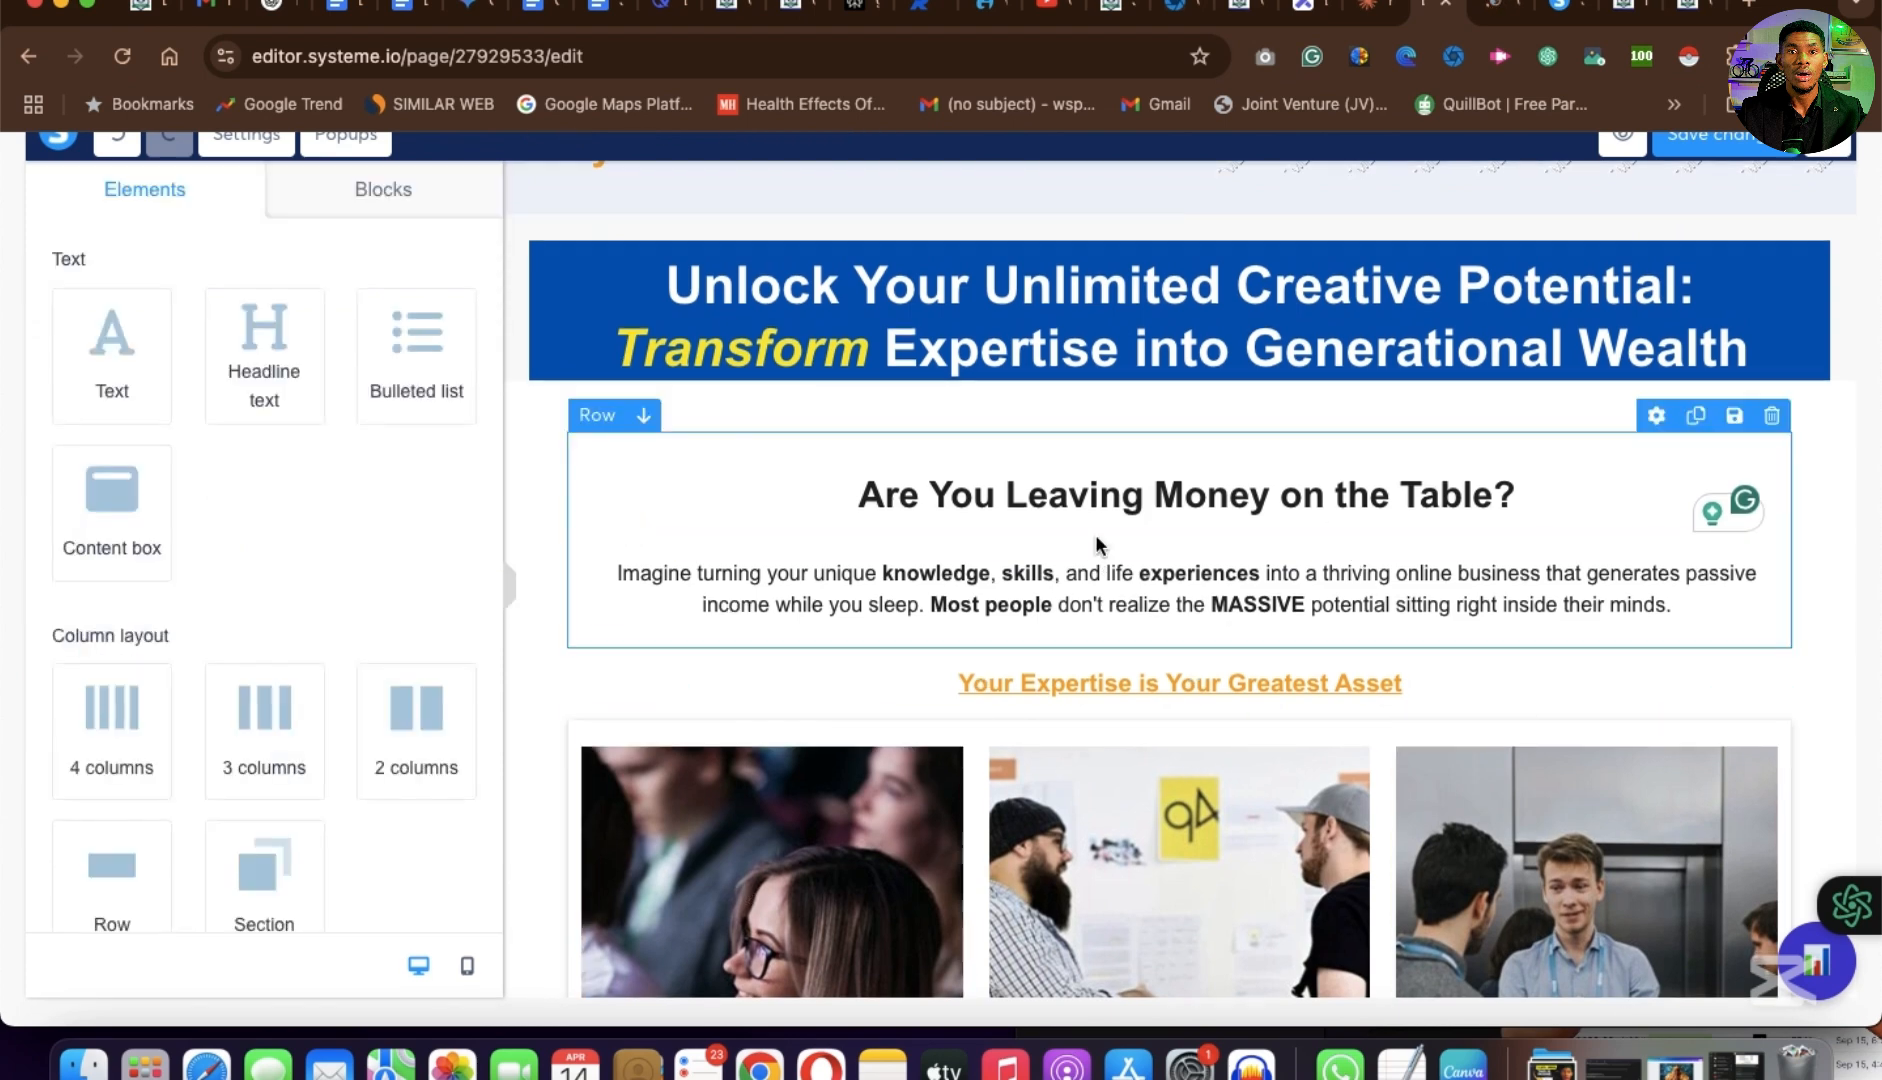
Try a margin of -10 on the "Are You Leaving Money on the Table?" text, then reset the margin to 0.
{"action": "left_click", "coordinate": [1285, 480]}
{"action": "scroll", "coordinate": [194, 718], "scroll_direction": "down", "scroll_amount": 5}
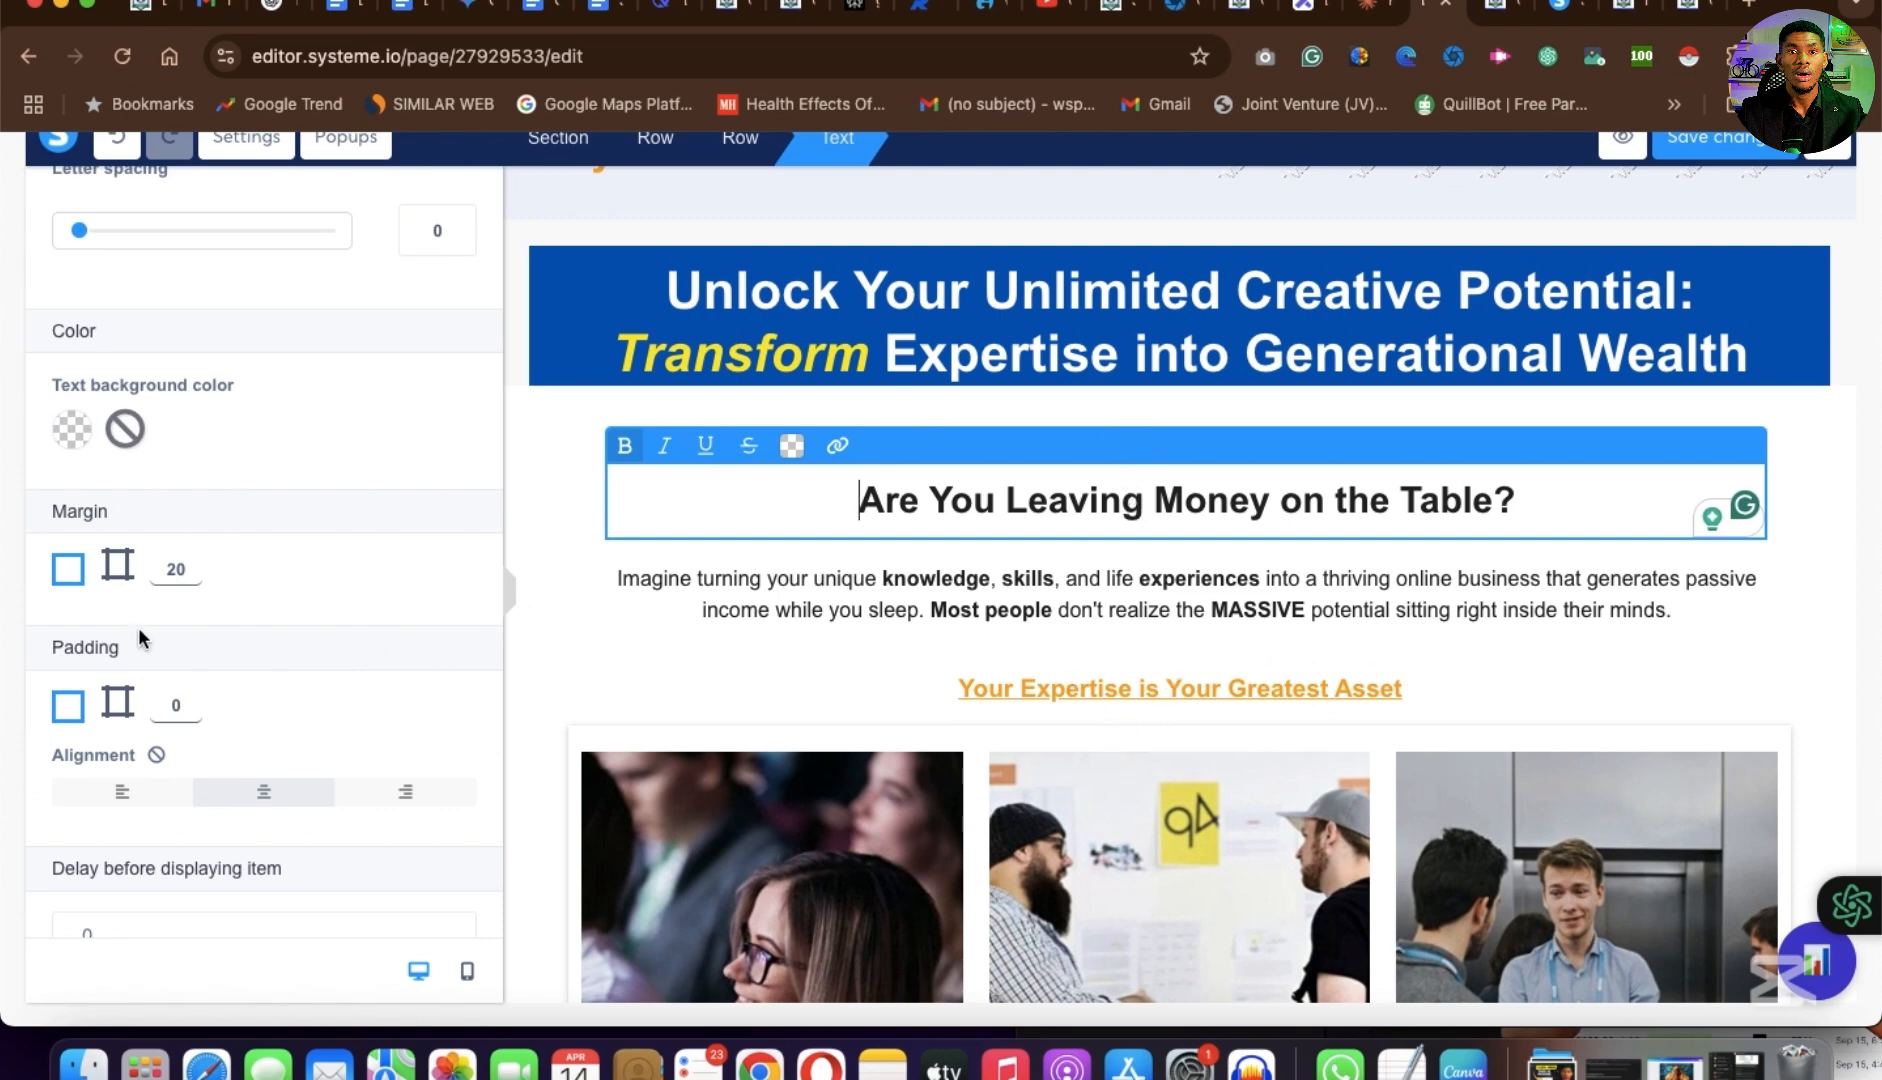
{"action": "key", "text": "BackSpace"}
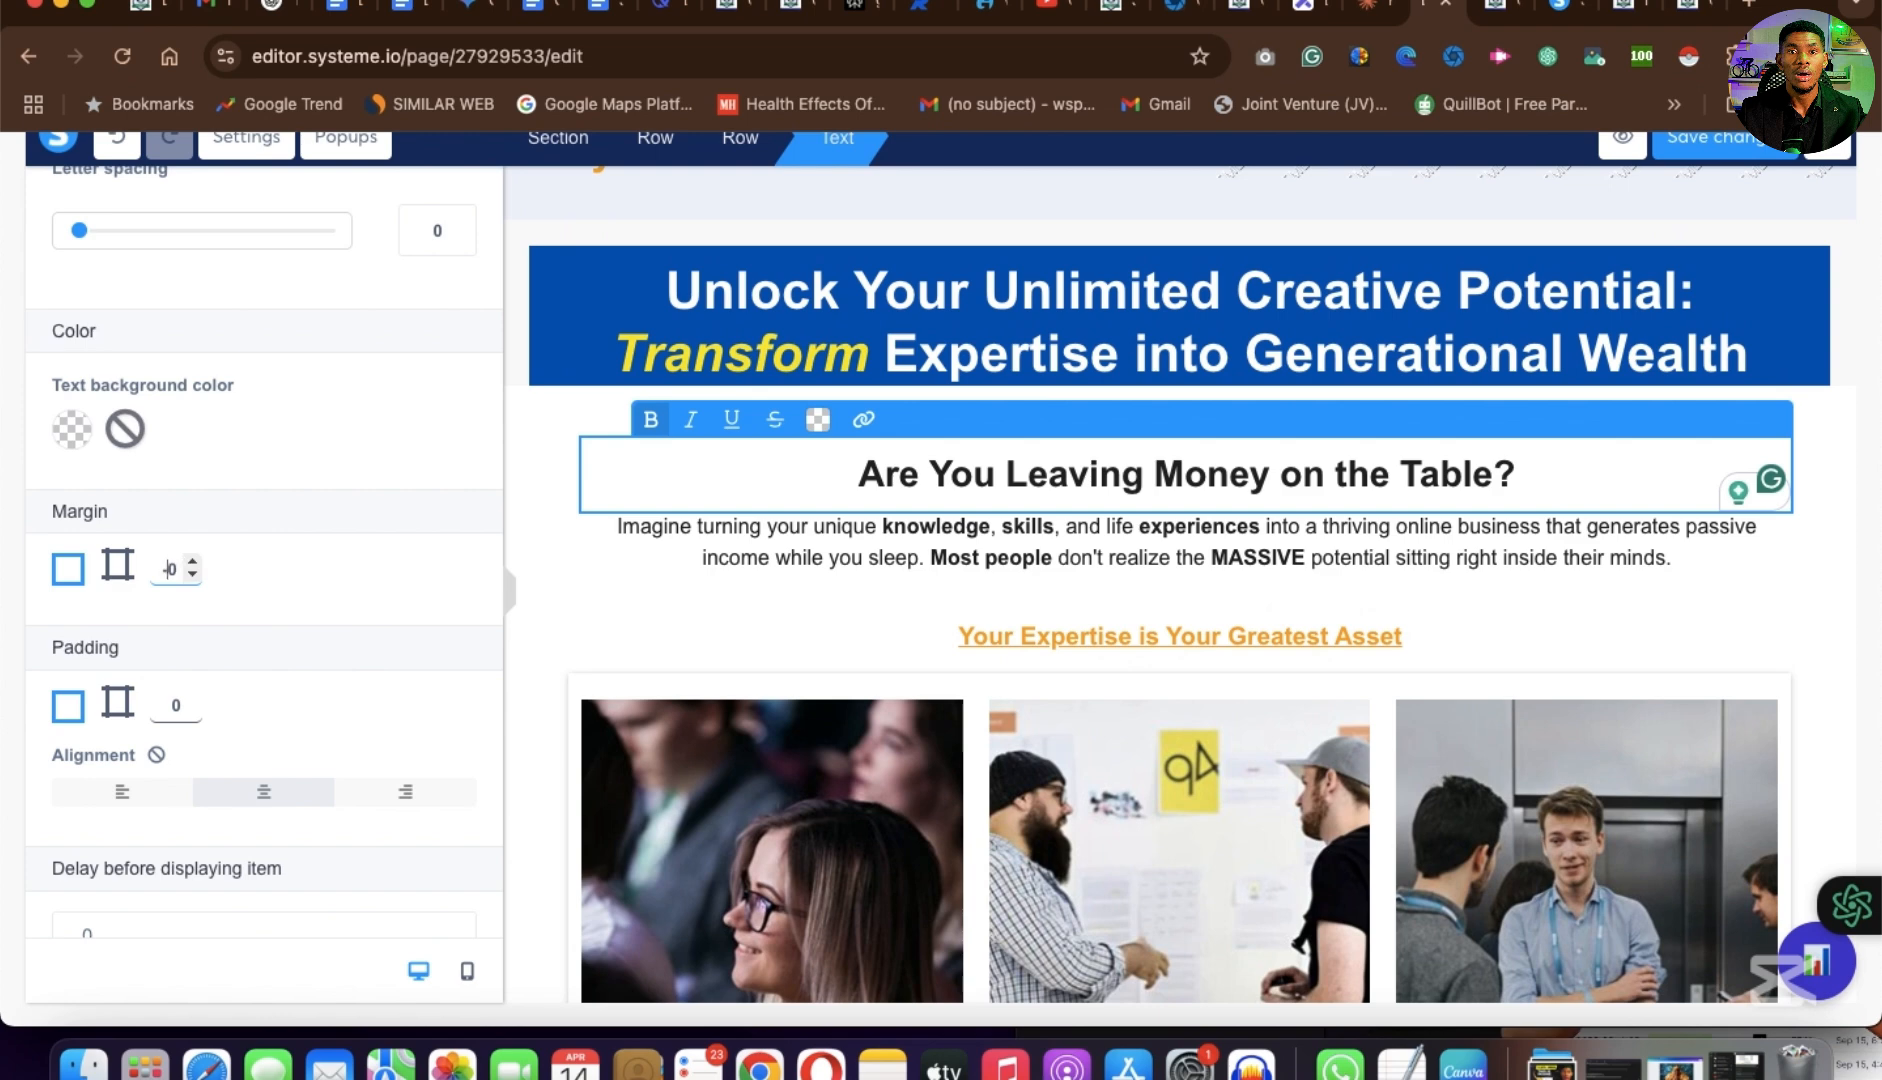
{"action": "type", "text": "-1"}
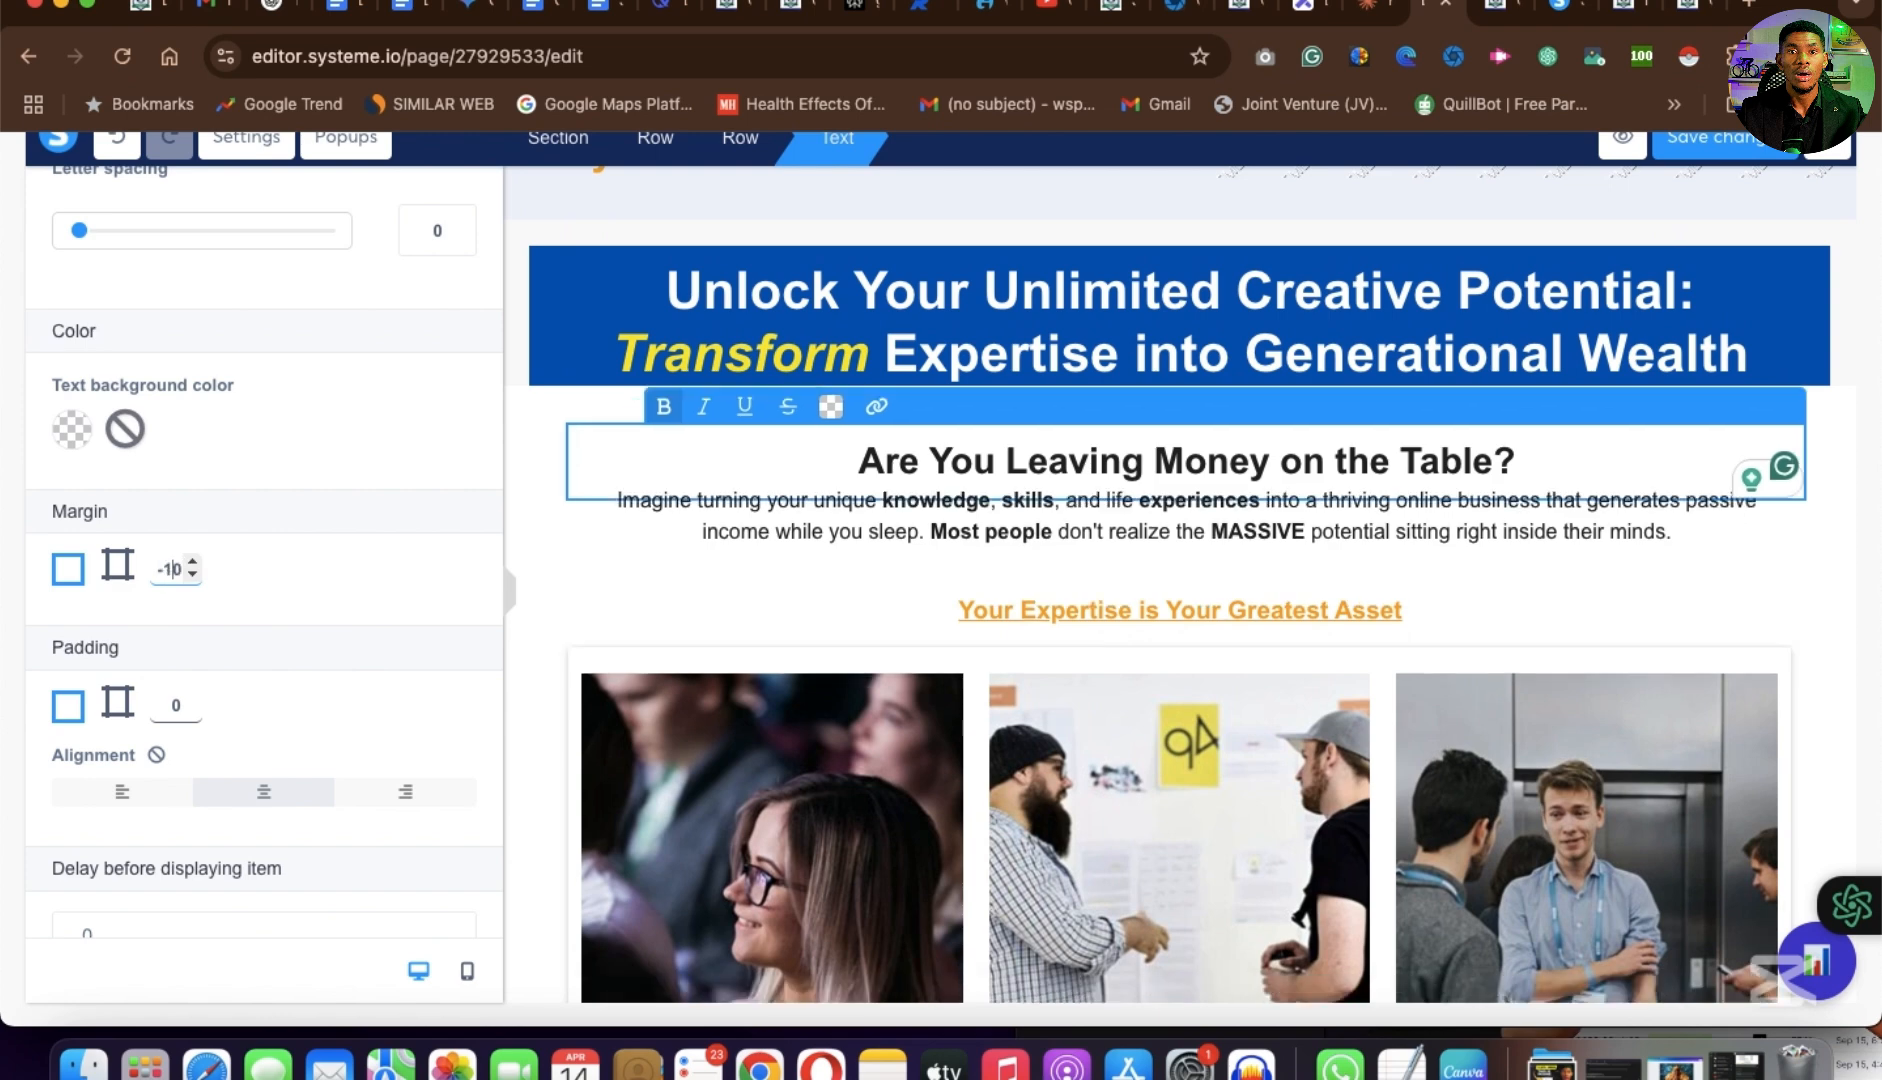
{"action": "key", "text": "BackSpace"}
{"action": "key", "text": "BackSpace"}
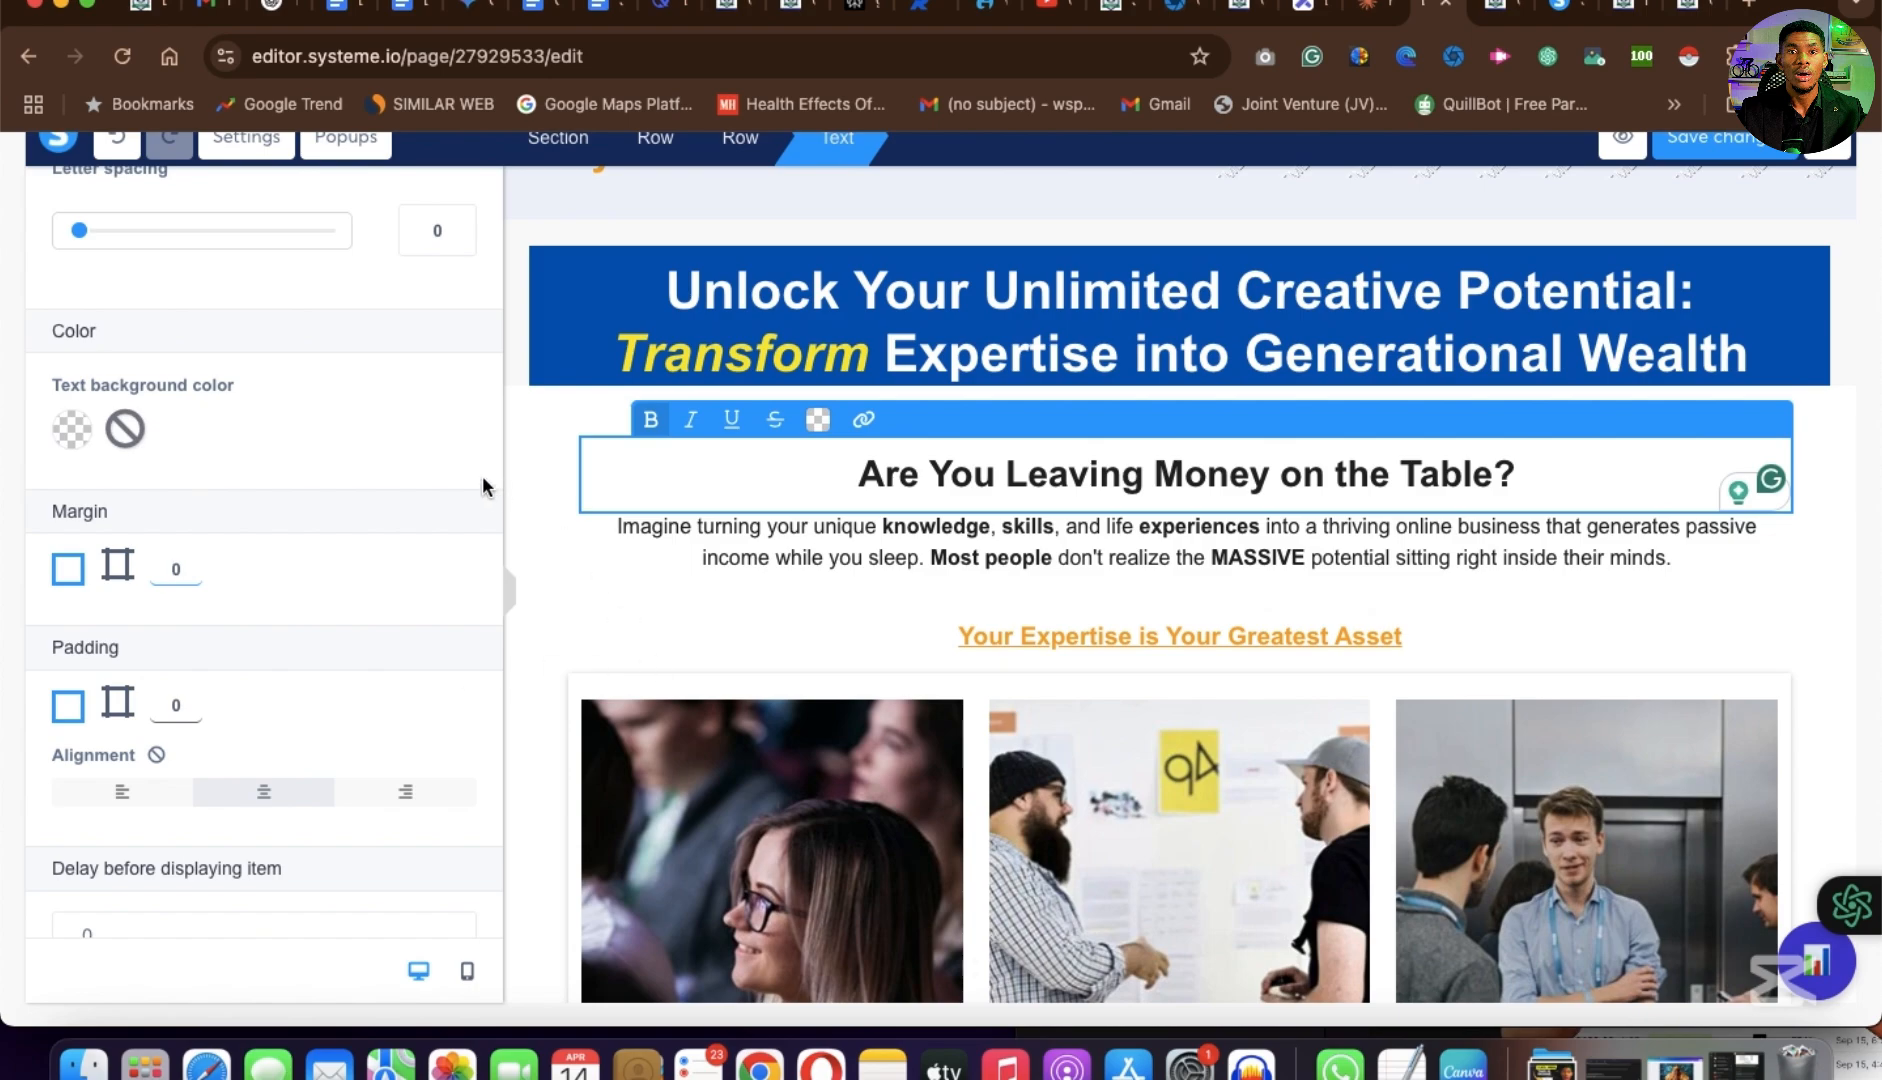
Review the rest of the page down to the payment section, save the changes and return to the funnel step's configuration.
{"action": "scroll", "coordinate": [1596, 672], "scroll_direction": "down", "scroll_amount": 20}
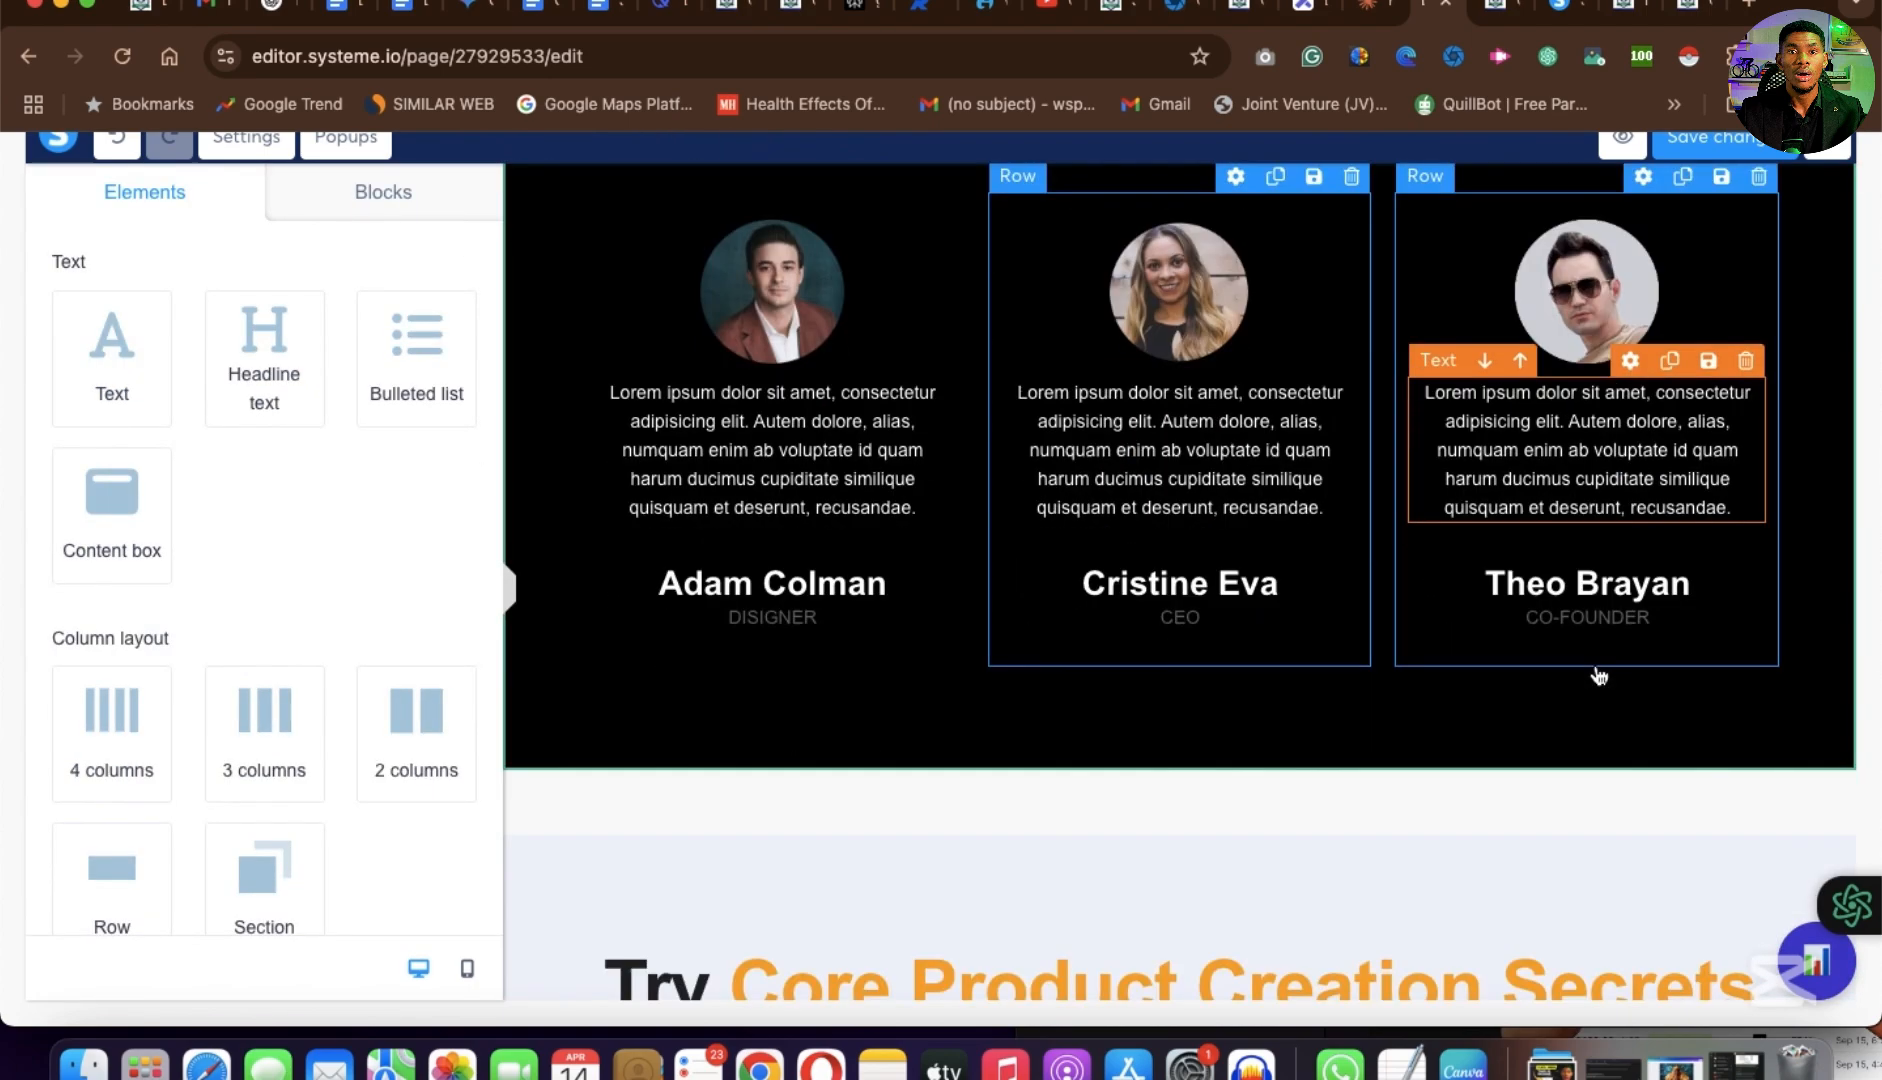
{"action": "scroll", "coordinate": [1598, 676], "scroll_direction": "down", "scroll_amount": 1}
{"action": "scroll", "coordinate": [1598, 676], "scroll_direction": "up", "scroll_amount": 2}
{"action": "scroll", "coordinate": [1598, 676], "scroll_direction": "down", "scroll_amount": 12}
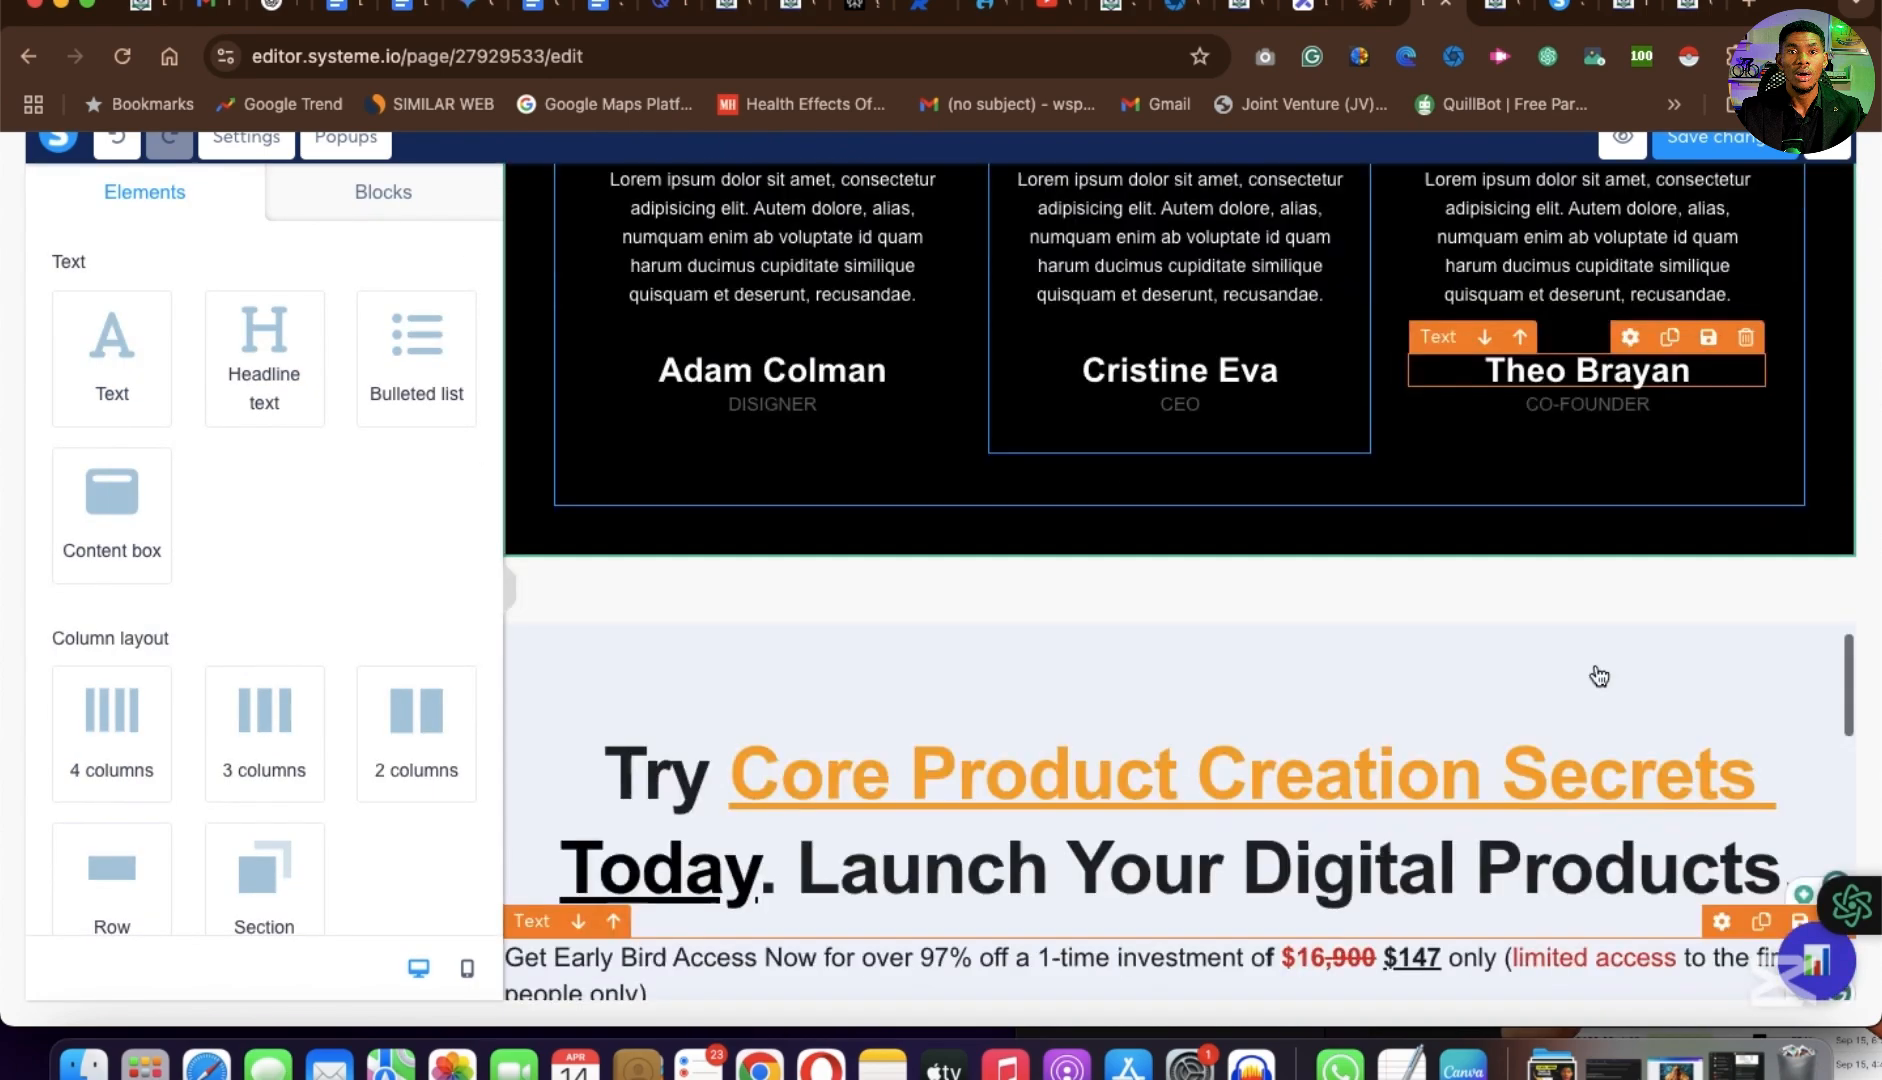
{"action": "scroll", "coordinate": [1598, 676], "scroll_direction": "down", "scroll_amount": 5}
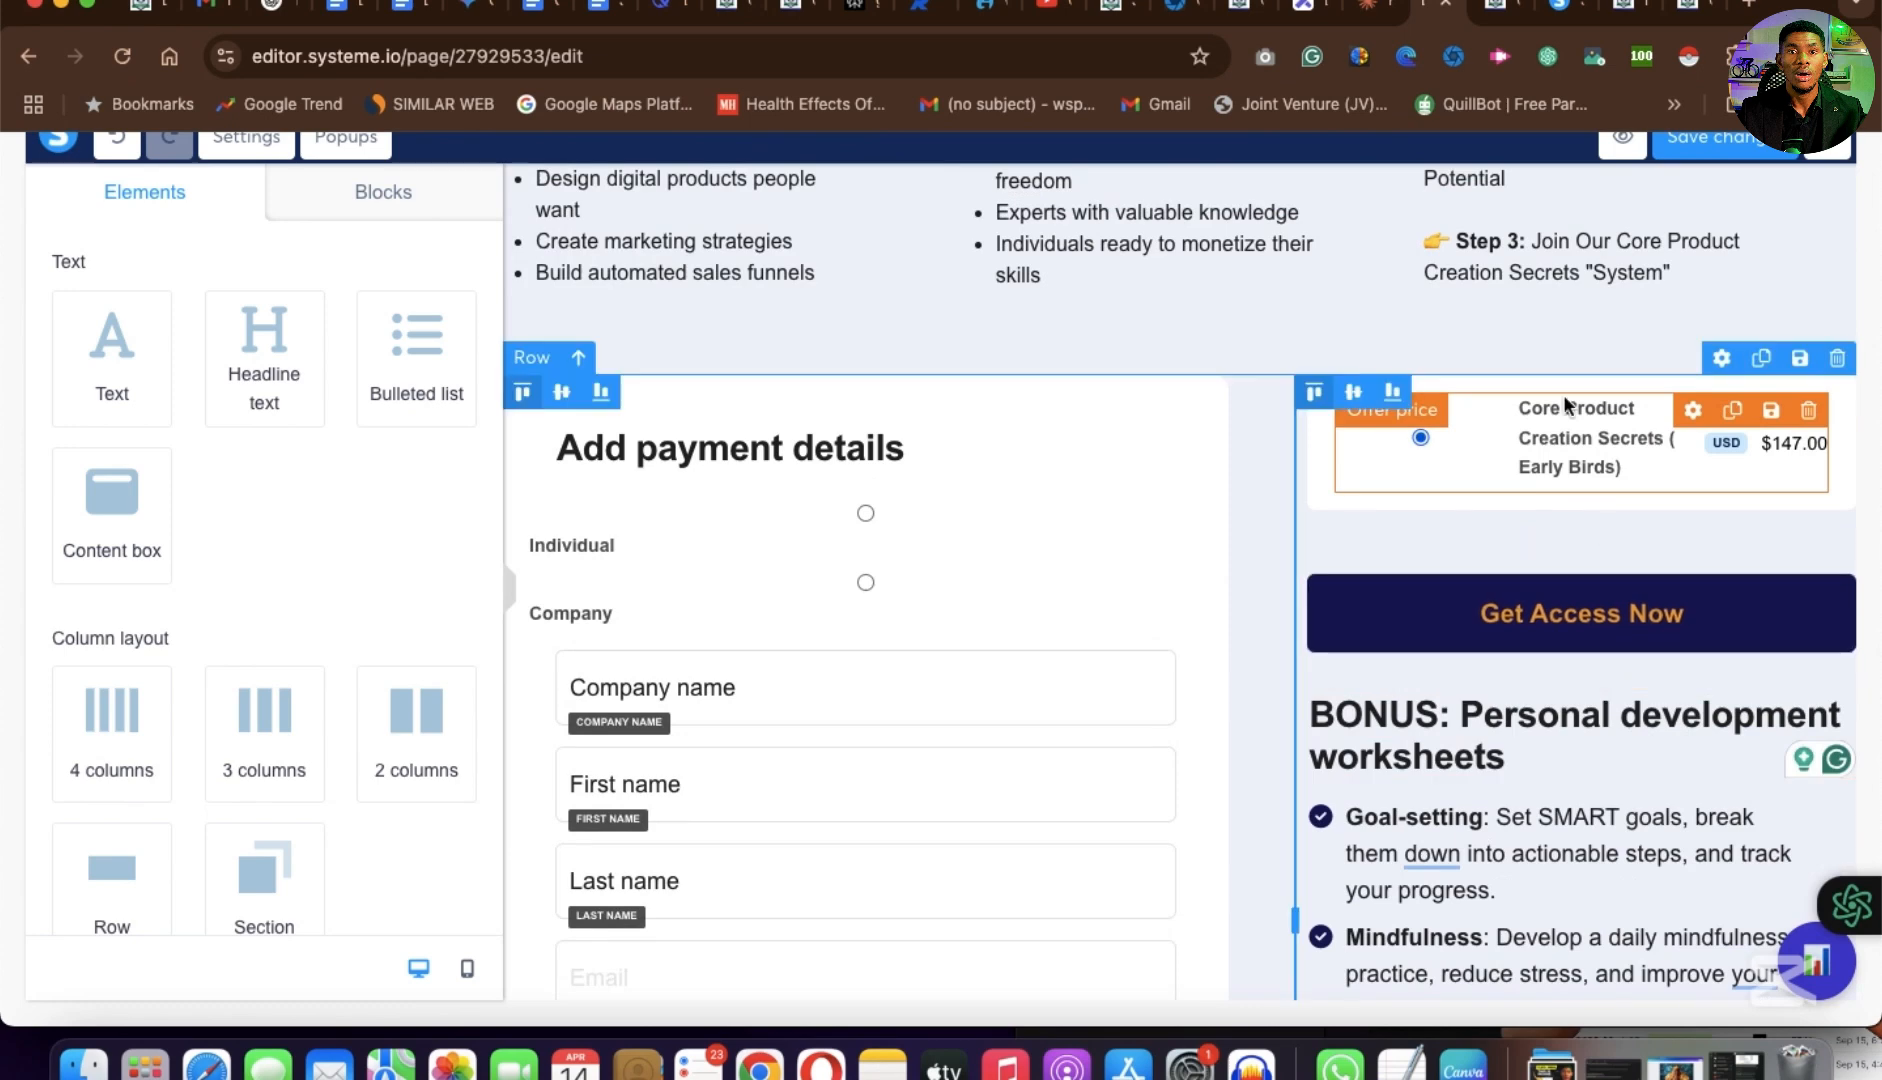
{"action": "left_click", "coordinate": [1755, 143]}
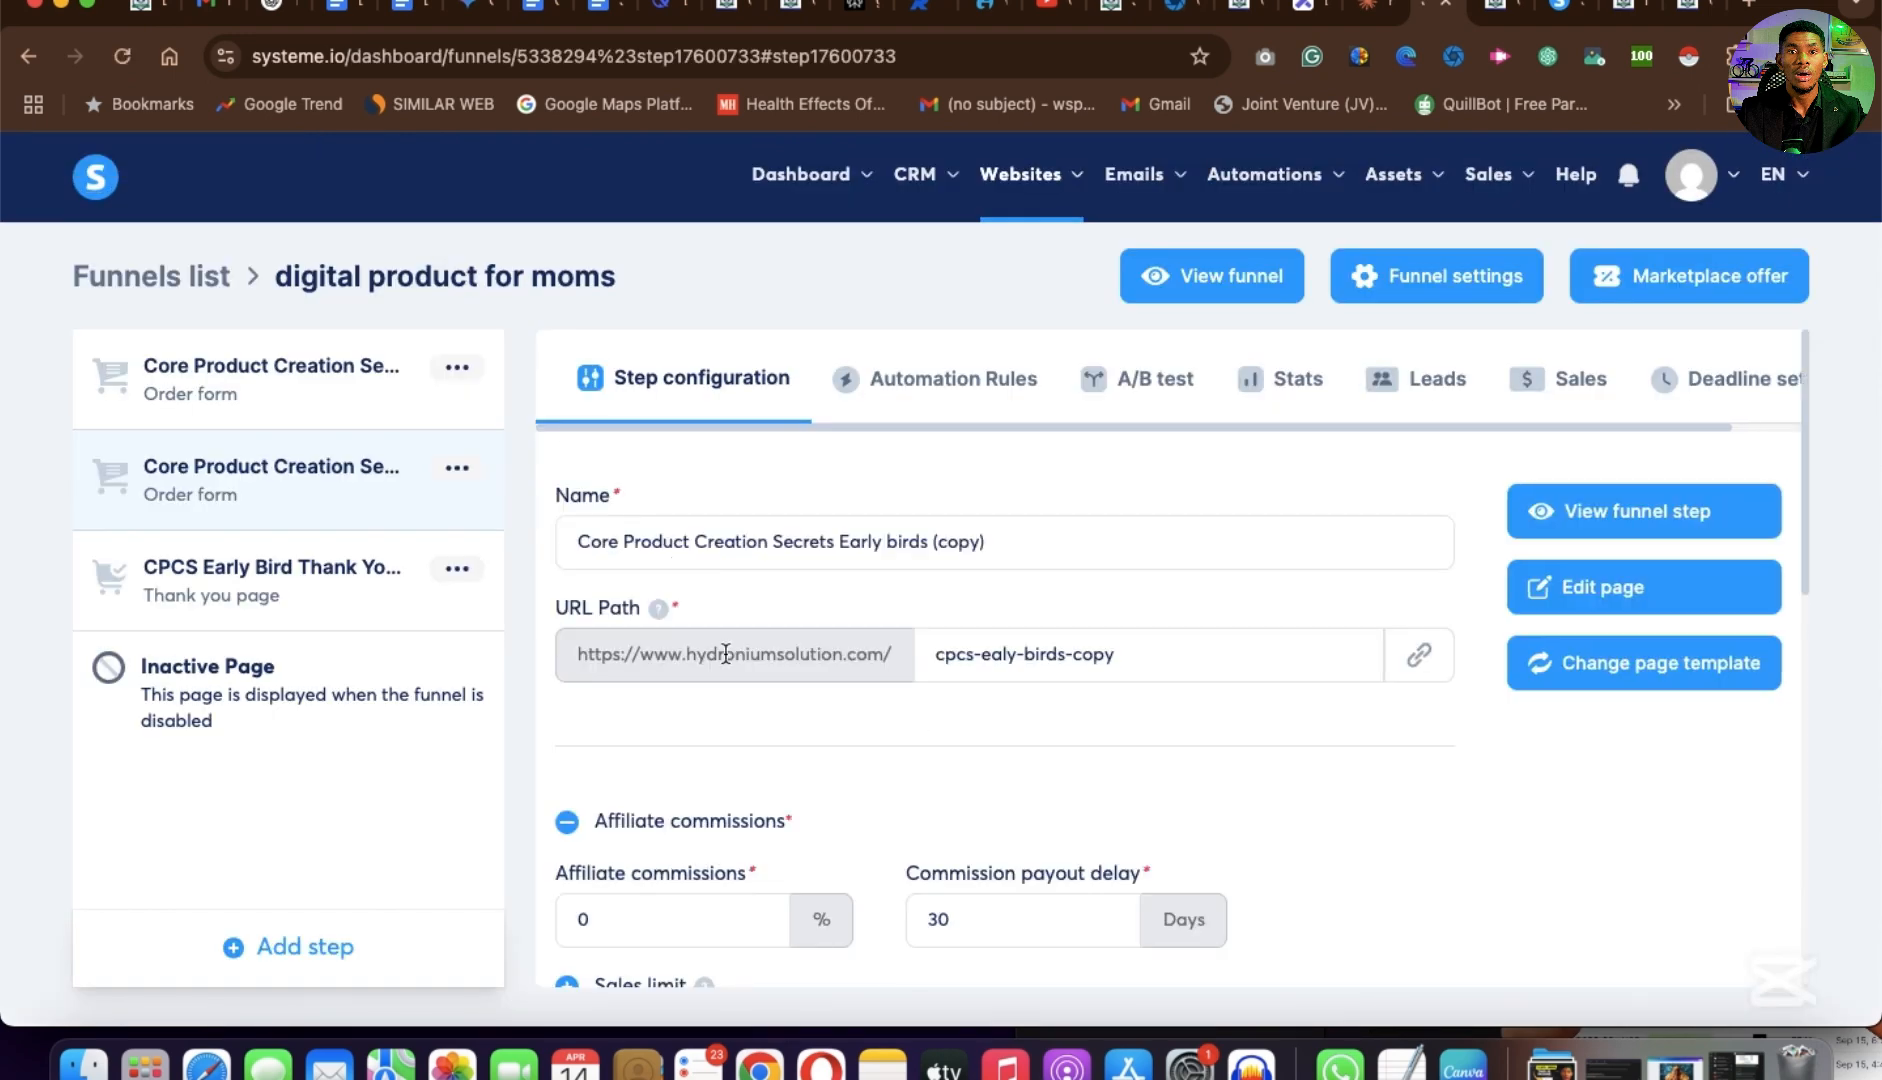
Examine the order form step's offer settings and the list of existing digital products.
{"action": "scroll", "coordinate": [1184, 795], "scroll_direction": "down", "scroll_amount": 6}
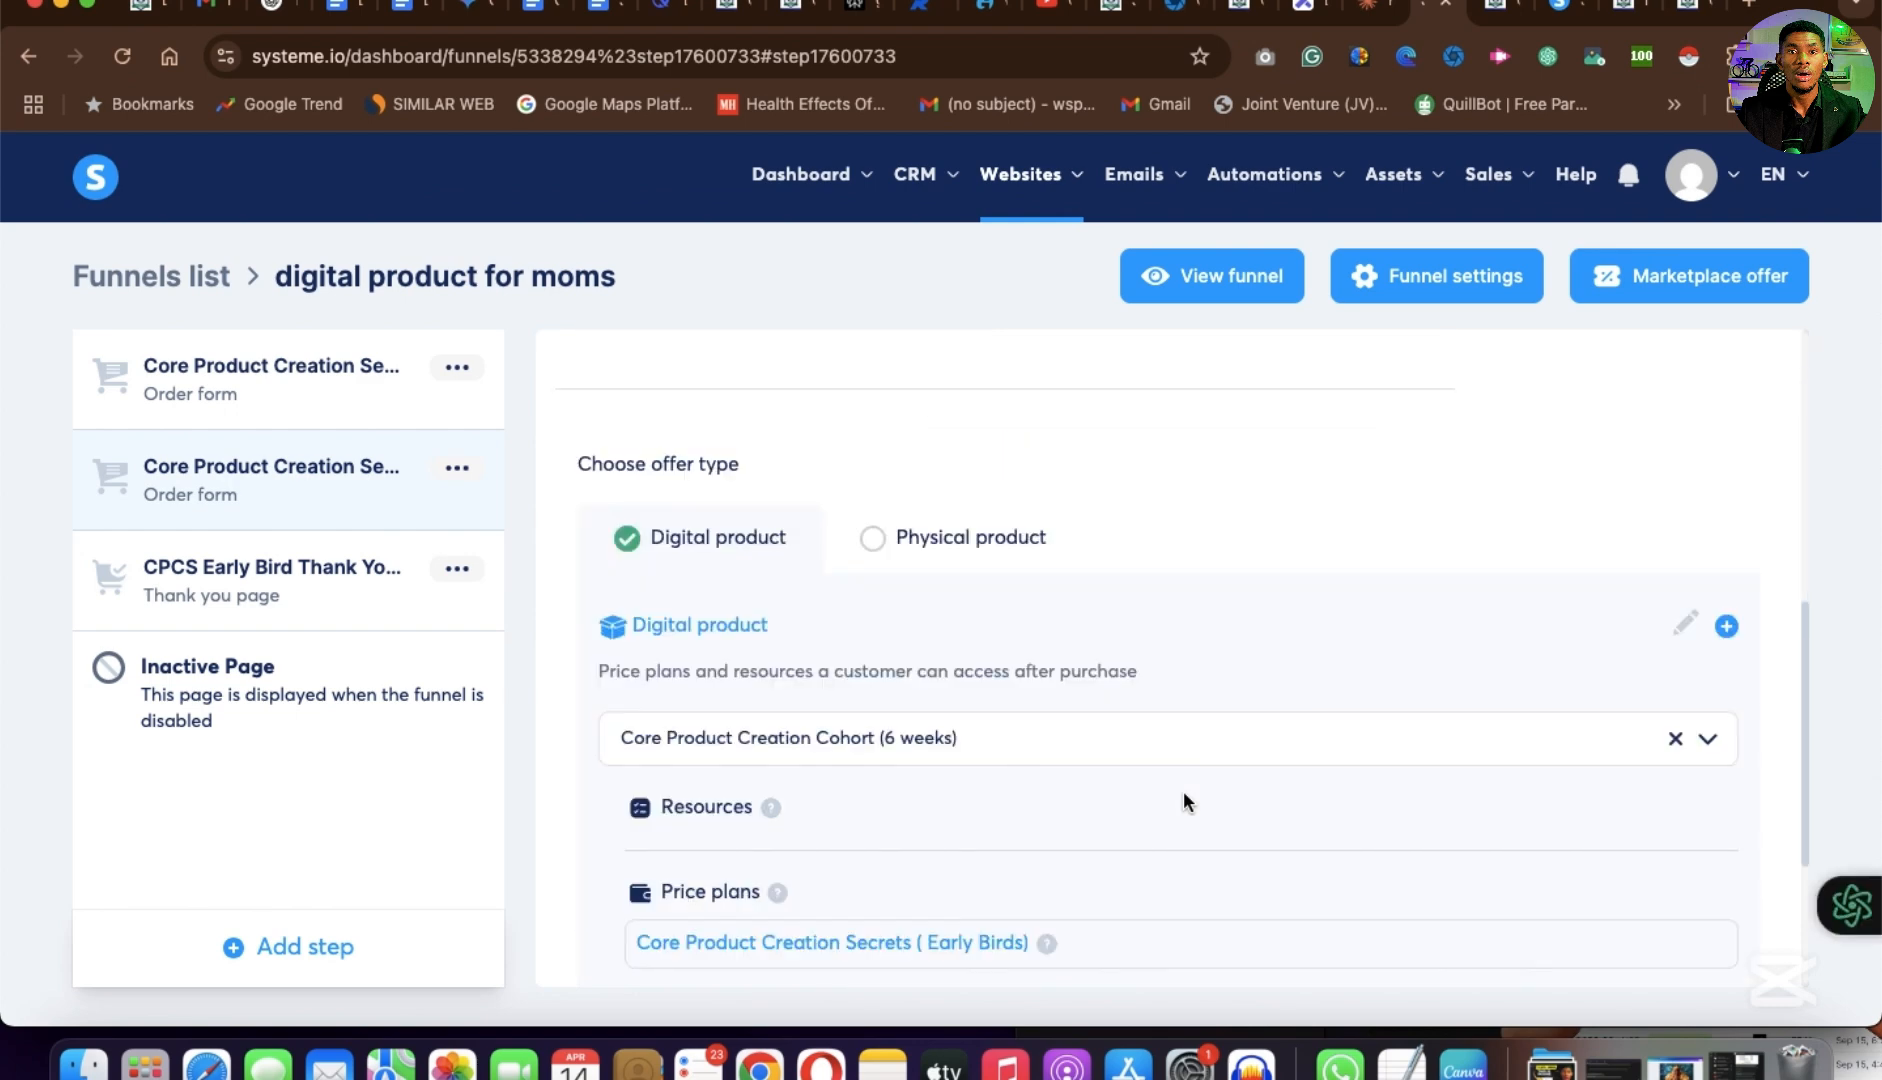
{"action": "scroll", "coordinate": [1184, 793], "scroll_direction": "down", "scroll_amount": 2}
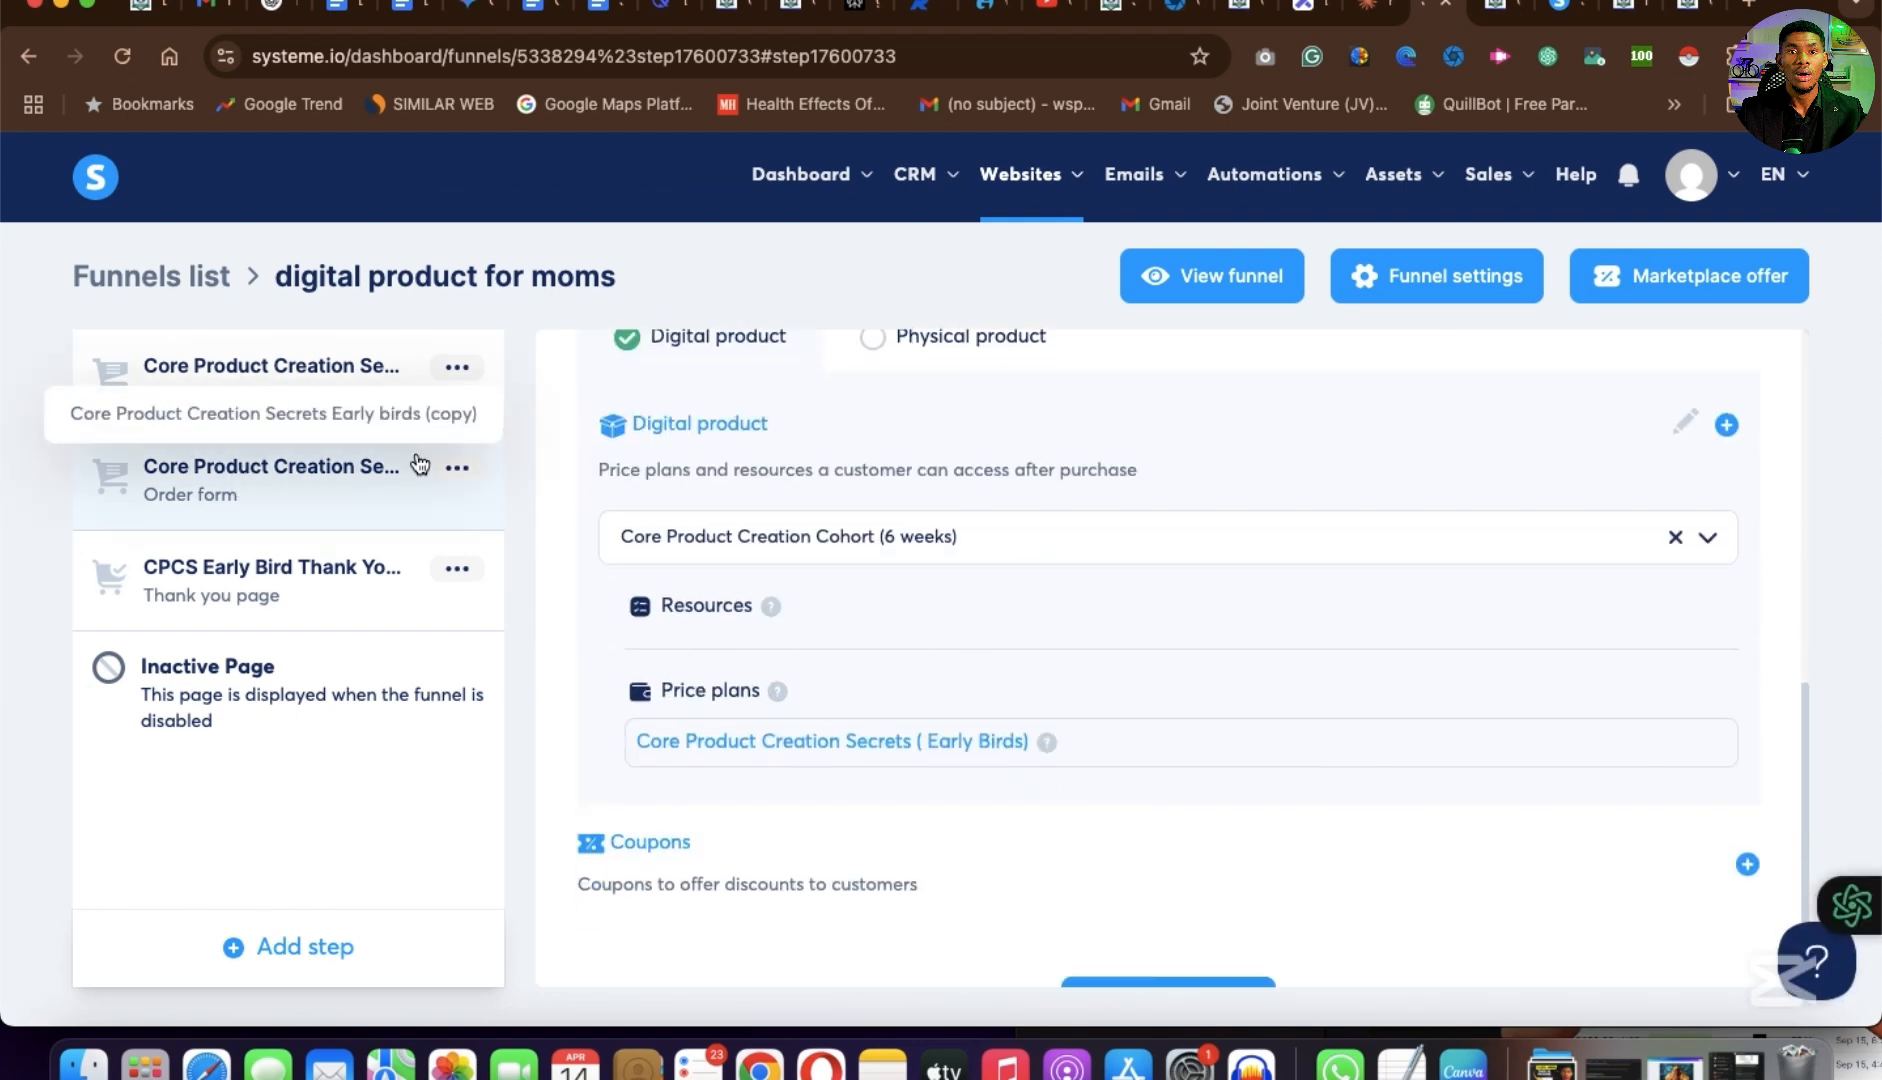
{"action": "scroll", "coordinate": [863, 768], "scroll_direction": "up", "scroll_amount": 1}
{"action": "scroll", "coordinate": [863, 768], "scroll_direction": "up", "scroll_amount": 2}
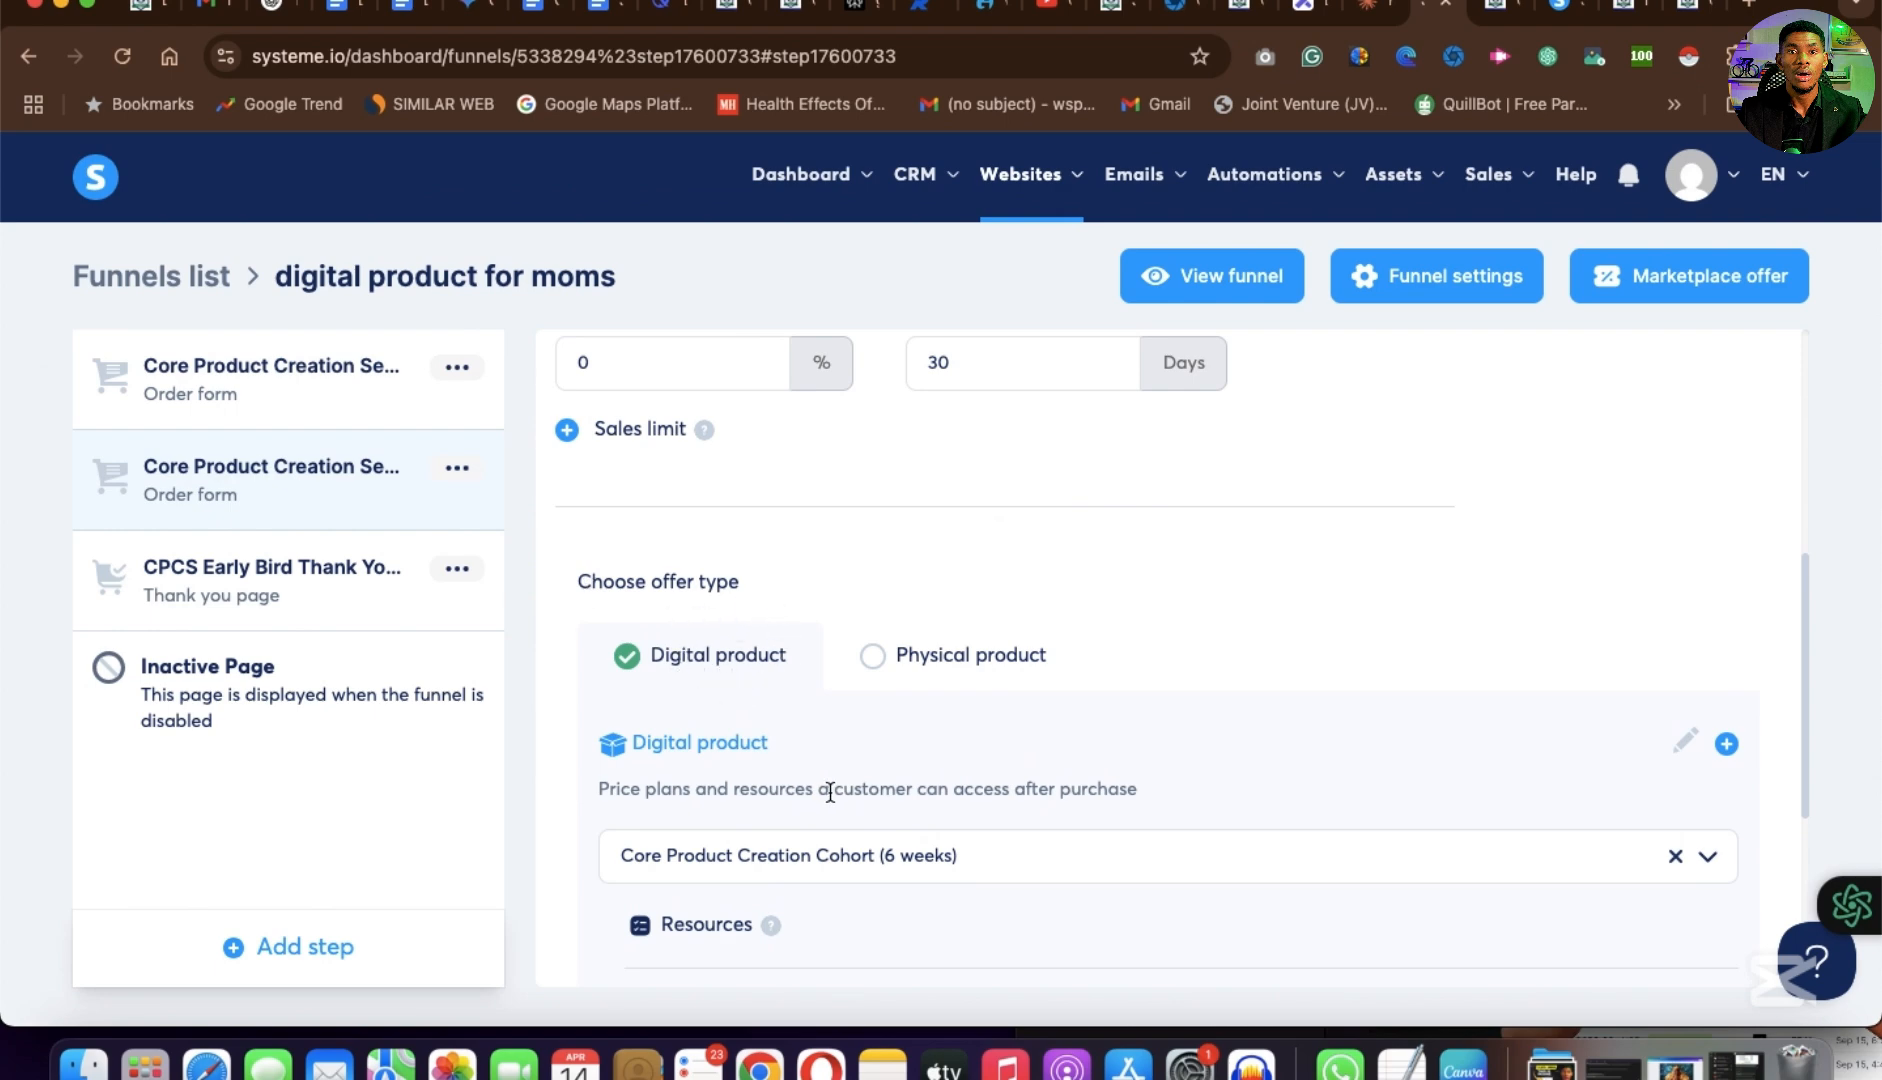
{"action": "scroll", "coordinate": [830, 792], "scroll_direction": "down", "scroll_amount": 3}
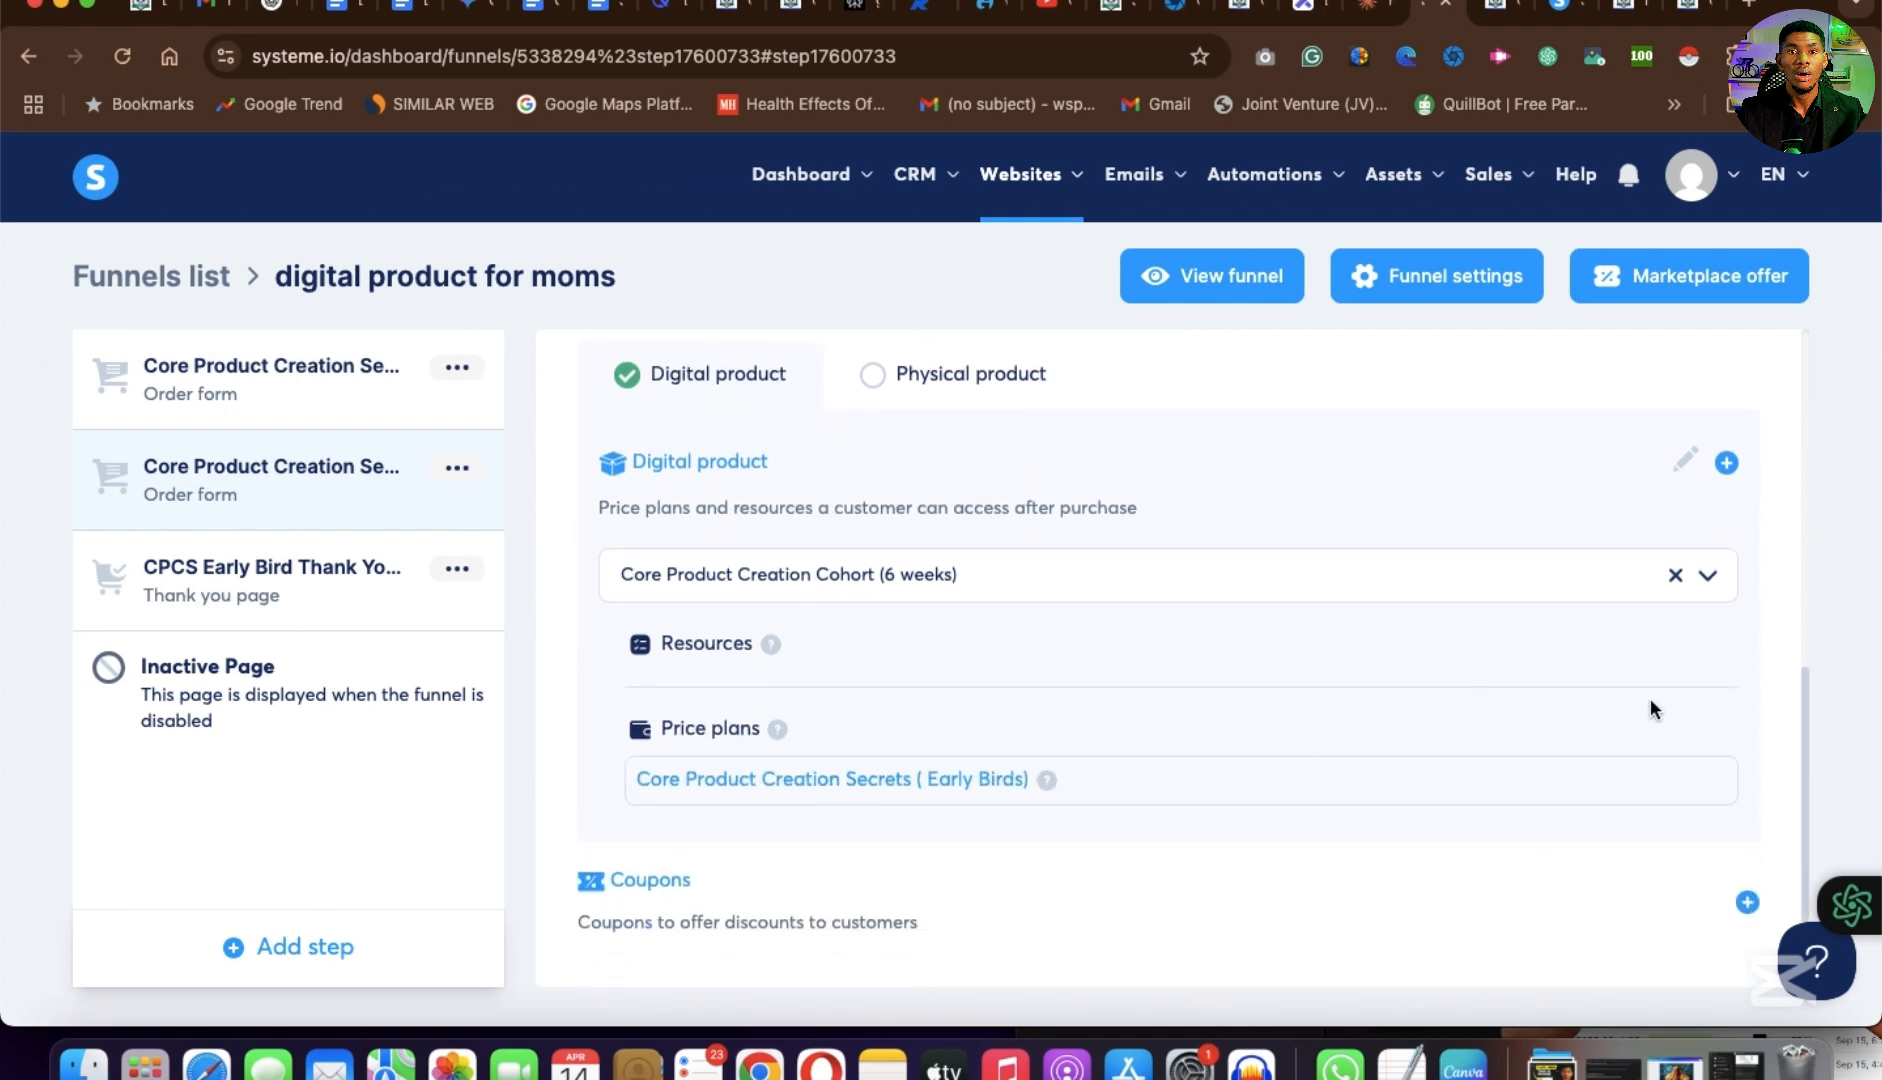
{"action": "left_click", "coordinate": [1707, 579]}
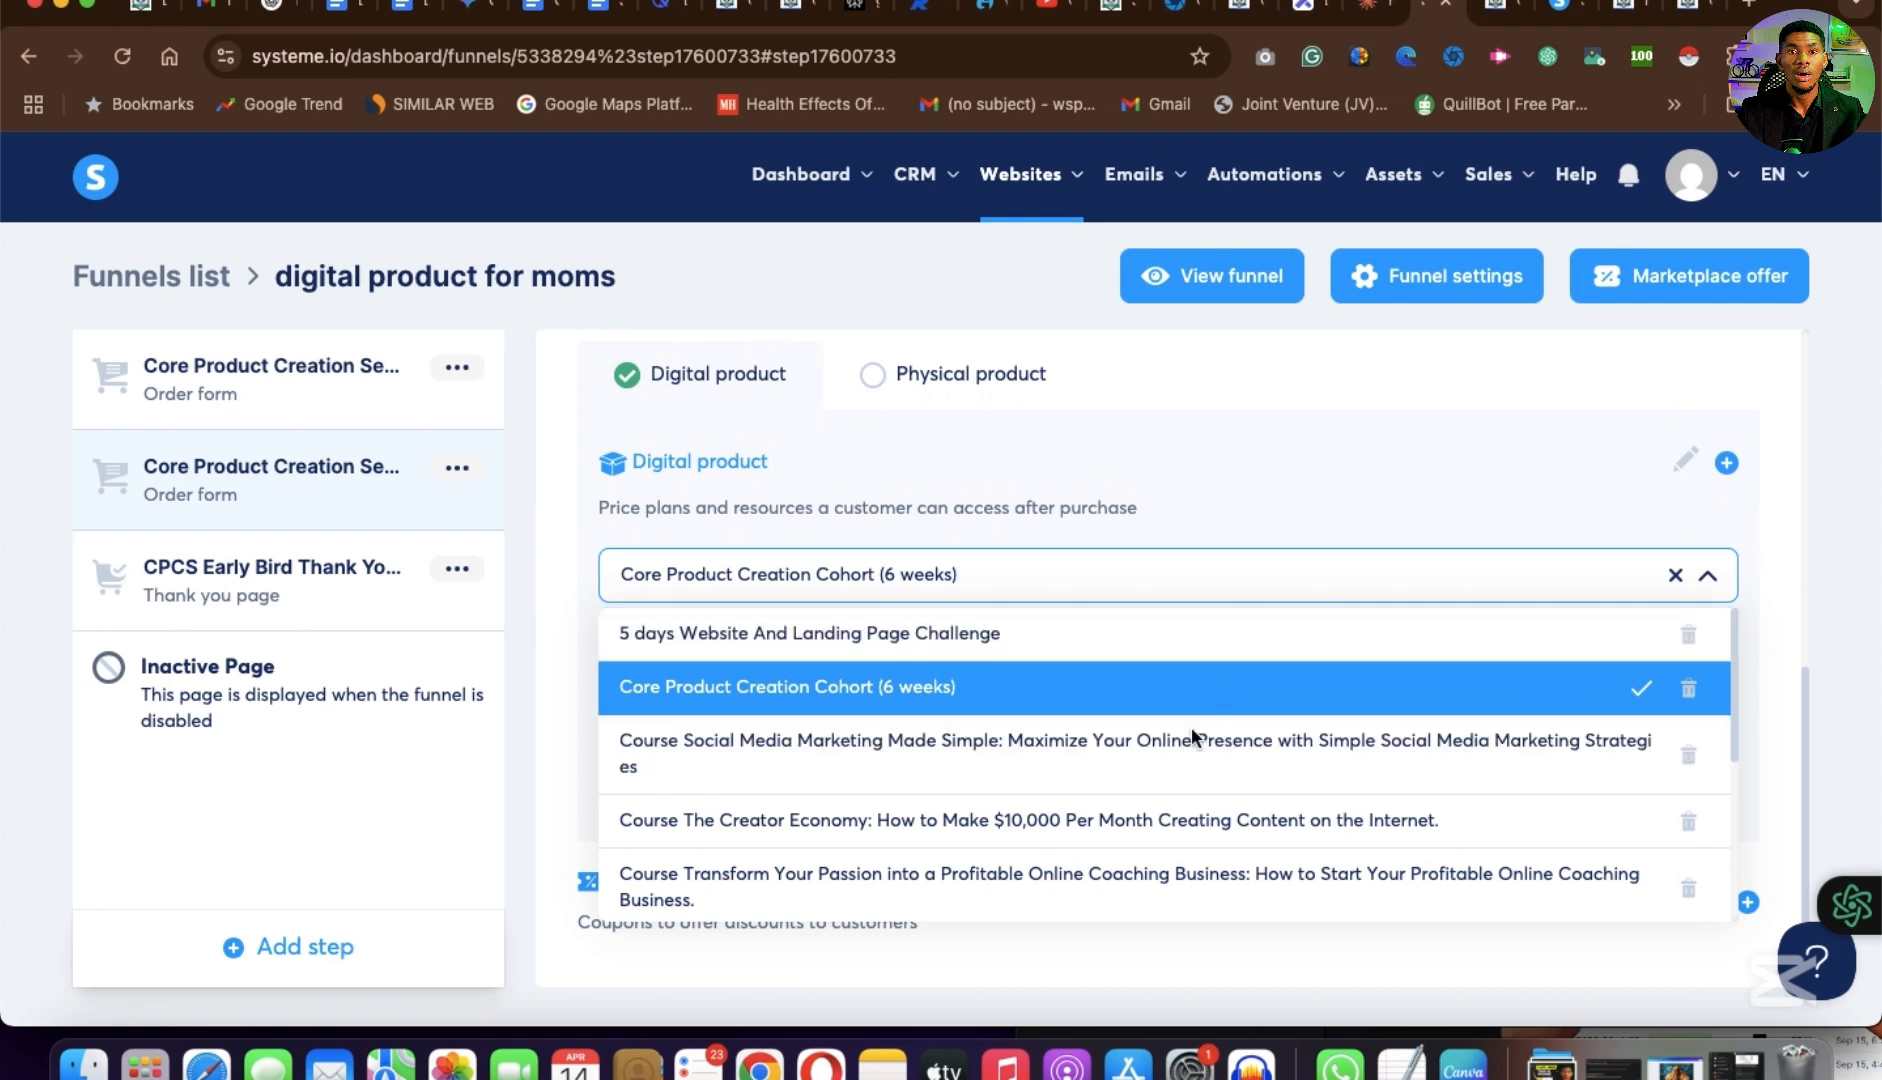
{"action": "scroll", "coordinate": [1160, 800], "scroll_direction": "down", "scroll_amount": 5}
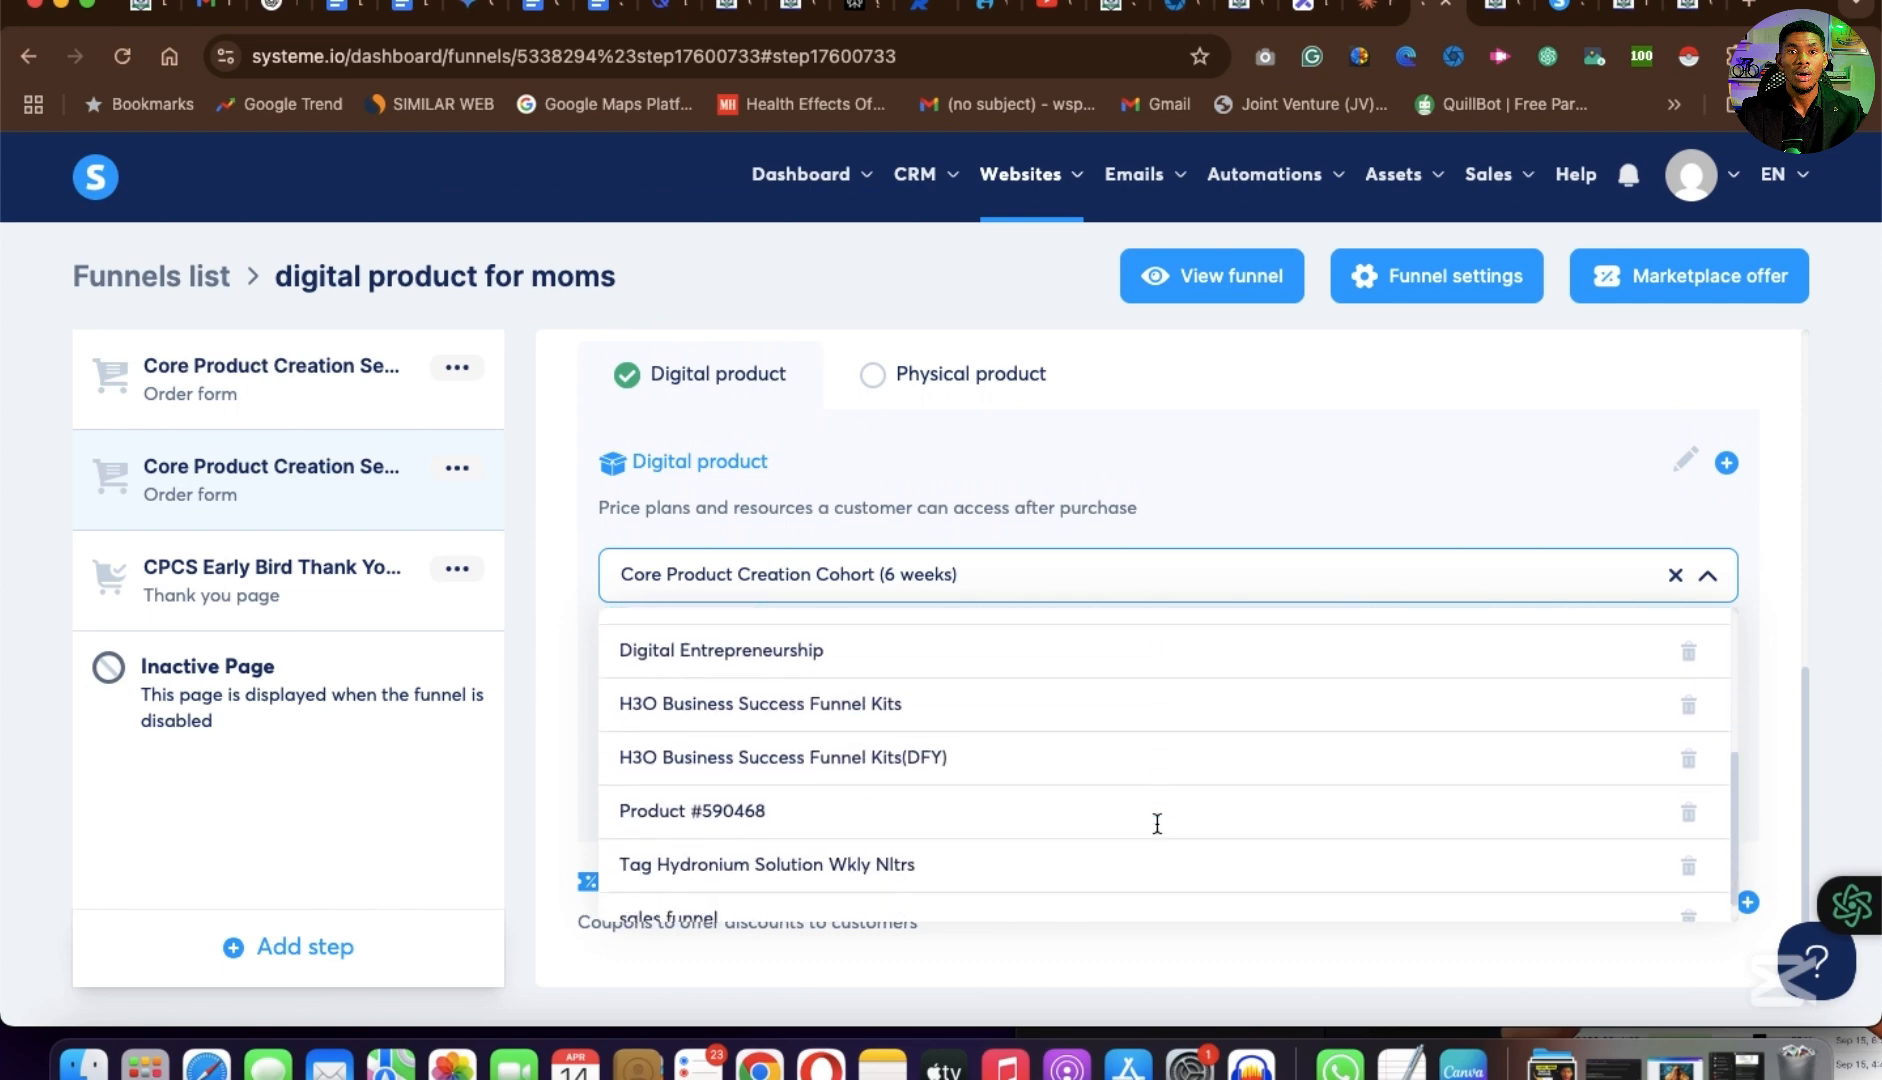
{"action": "left_click", "coordinate": [1398, 472]}
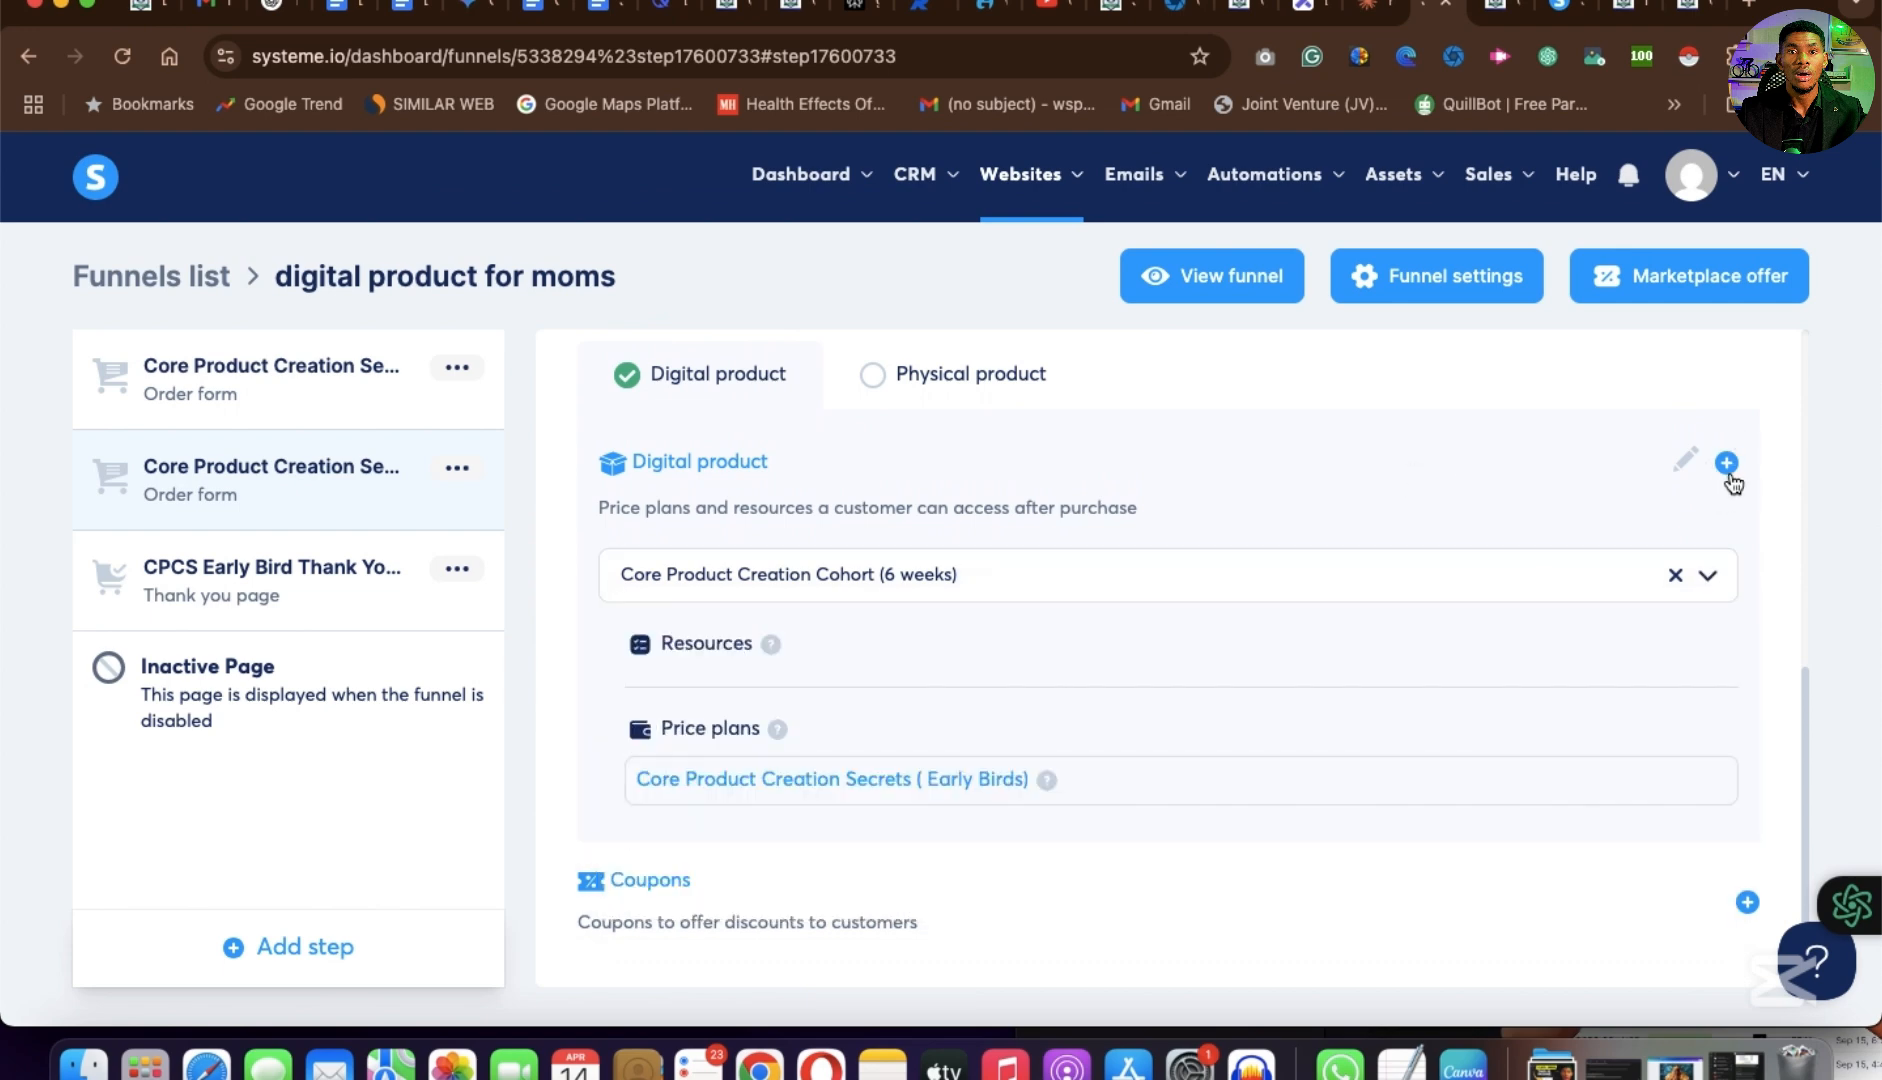
Start a new digital product for the order form offer and name it "new money maker".
{"action": "left_click", "coordinate": [1727, 465]}
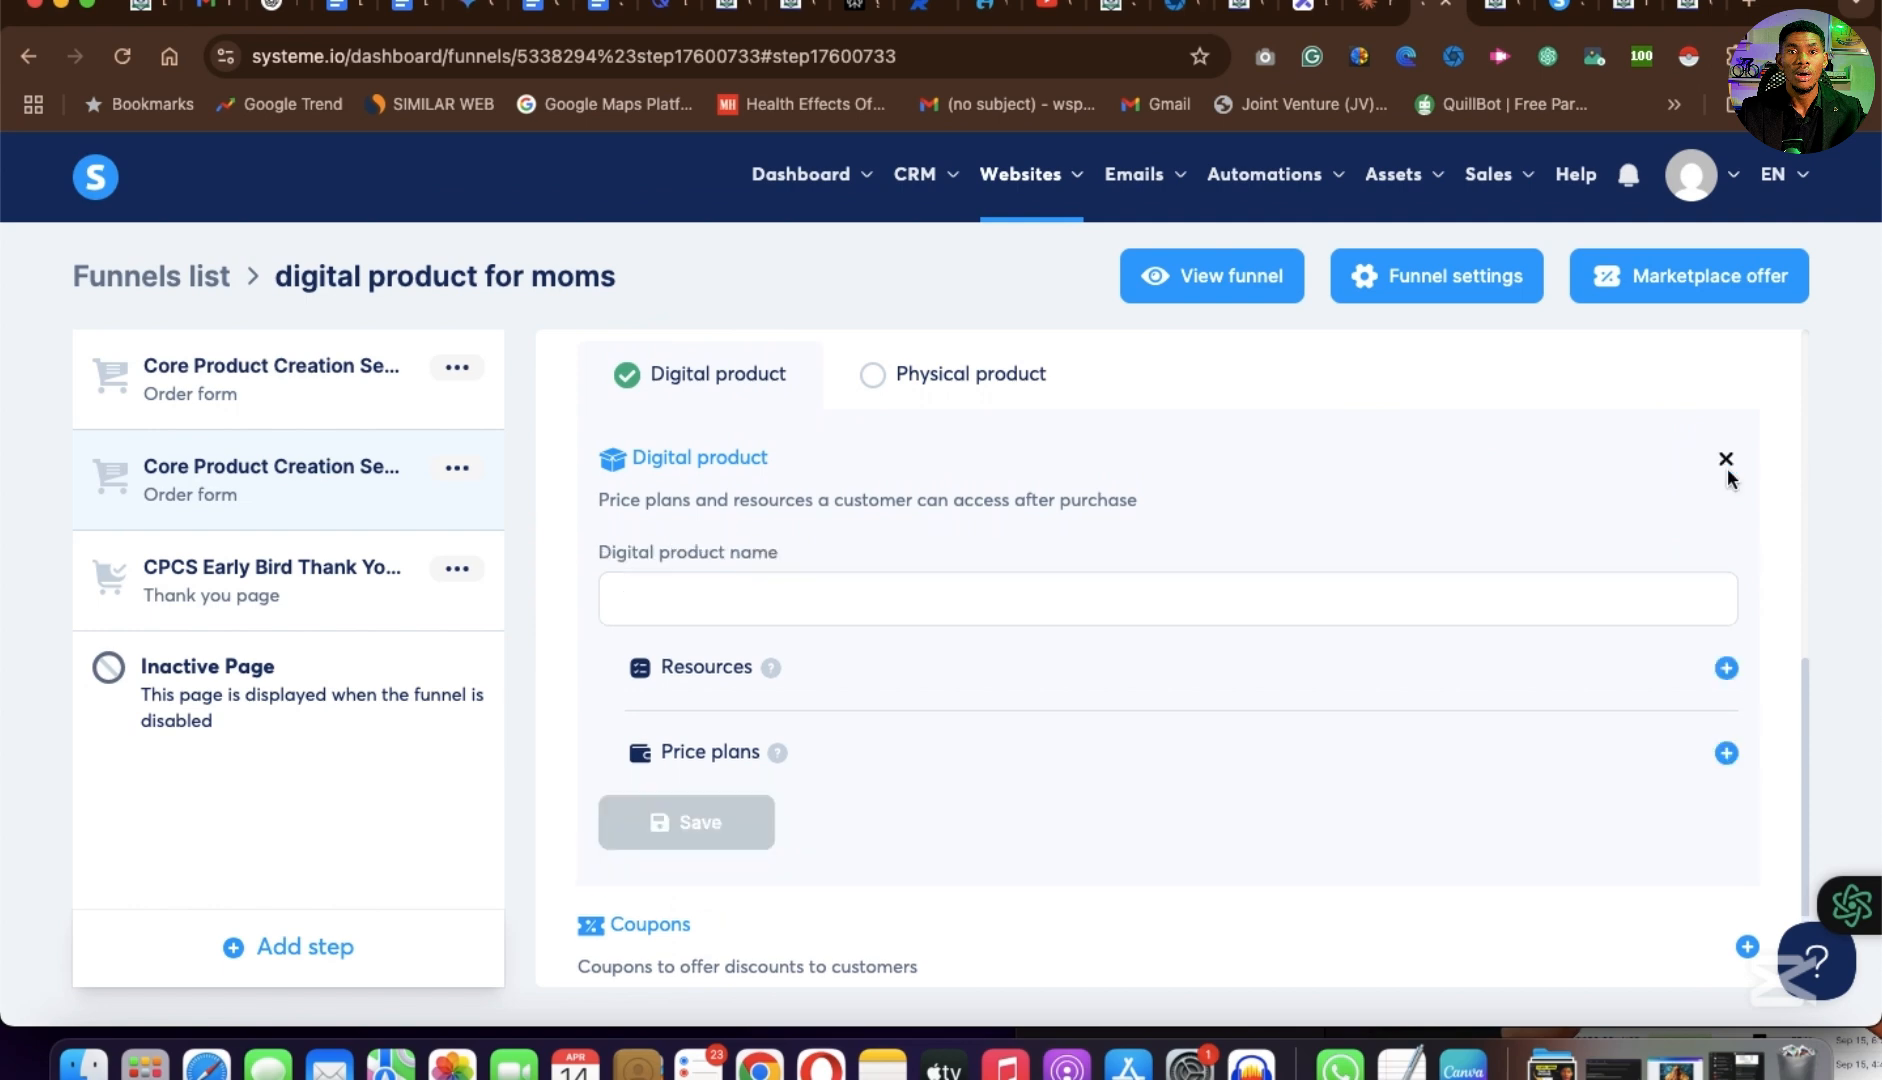
{"action": "left_click", "coordinate": [701, 607]}
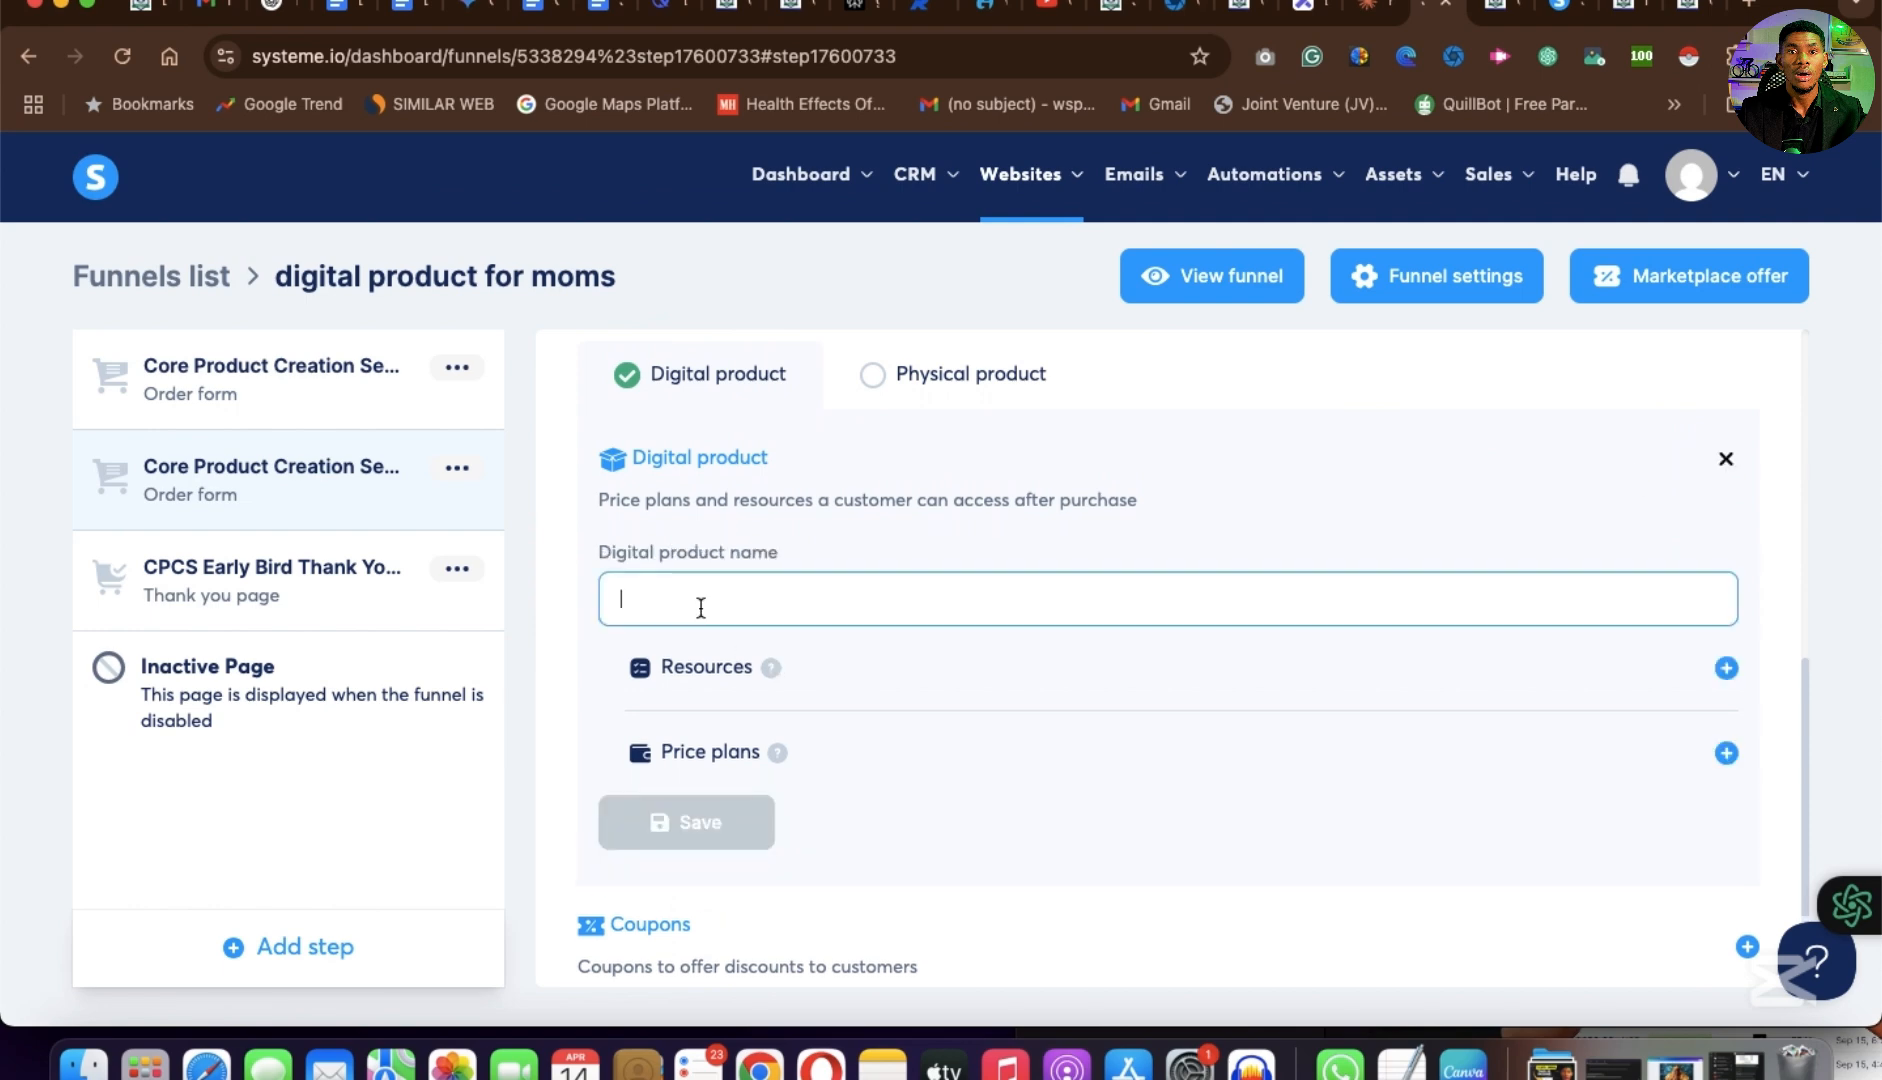
{"action": "type", "text": "new money maker"}
{"action": "scroll", "coordinate": [846, 764], "scroll_direction": "down", "scroll_amount": 1}
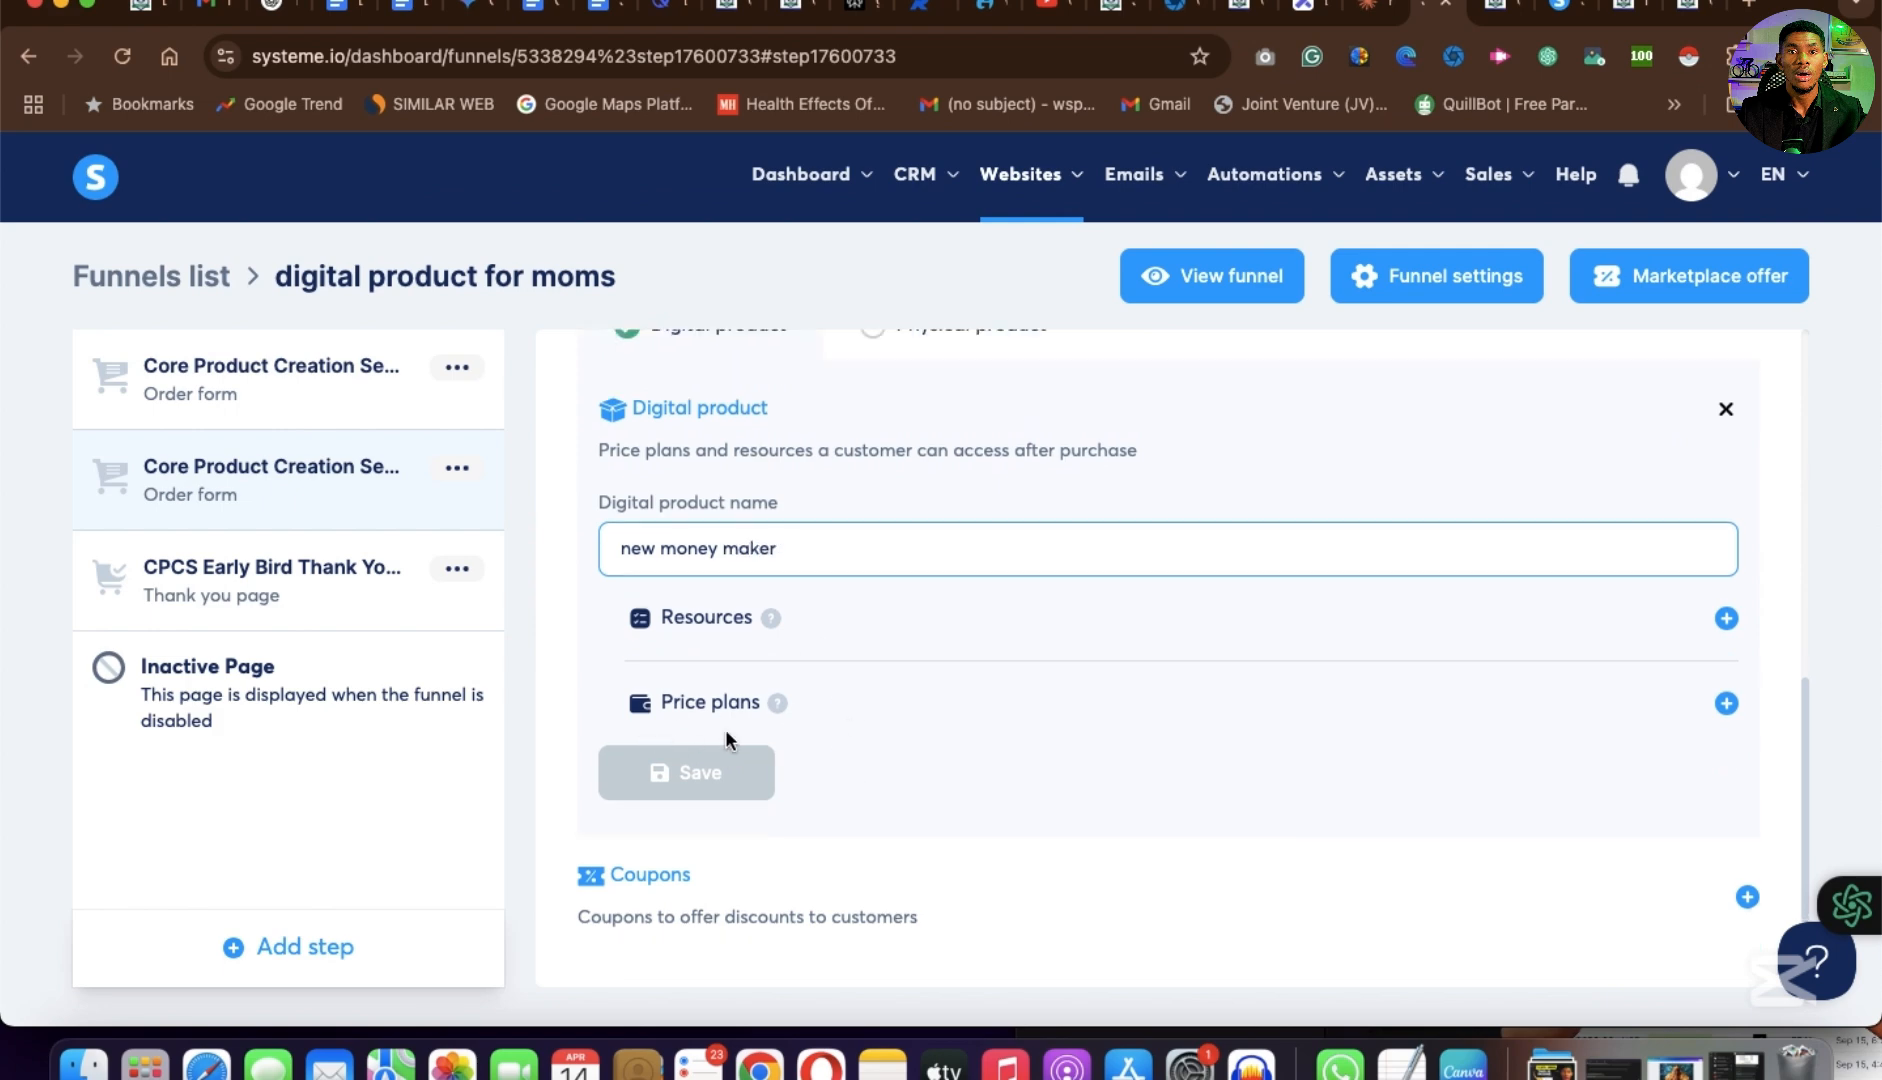
Start adding a price plan to the new digital product and look through the existing one-time payment plans.
{"action": "left_click", "coordinate": [1726, 703]}
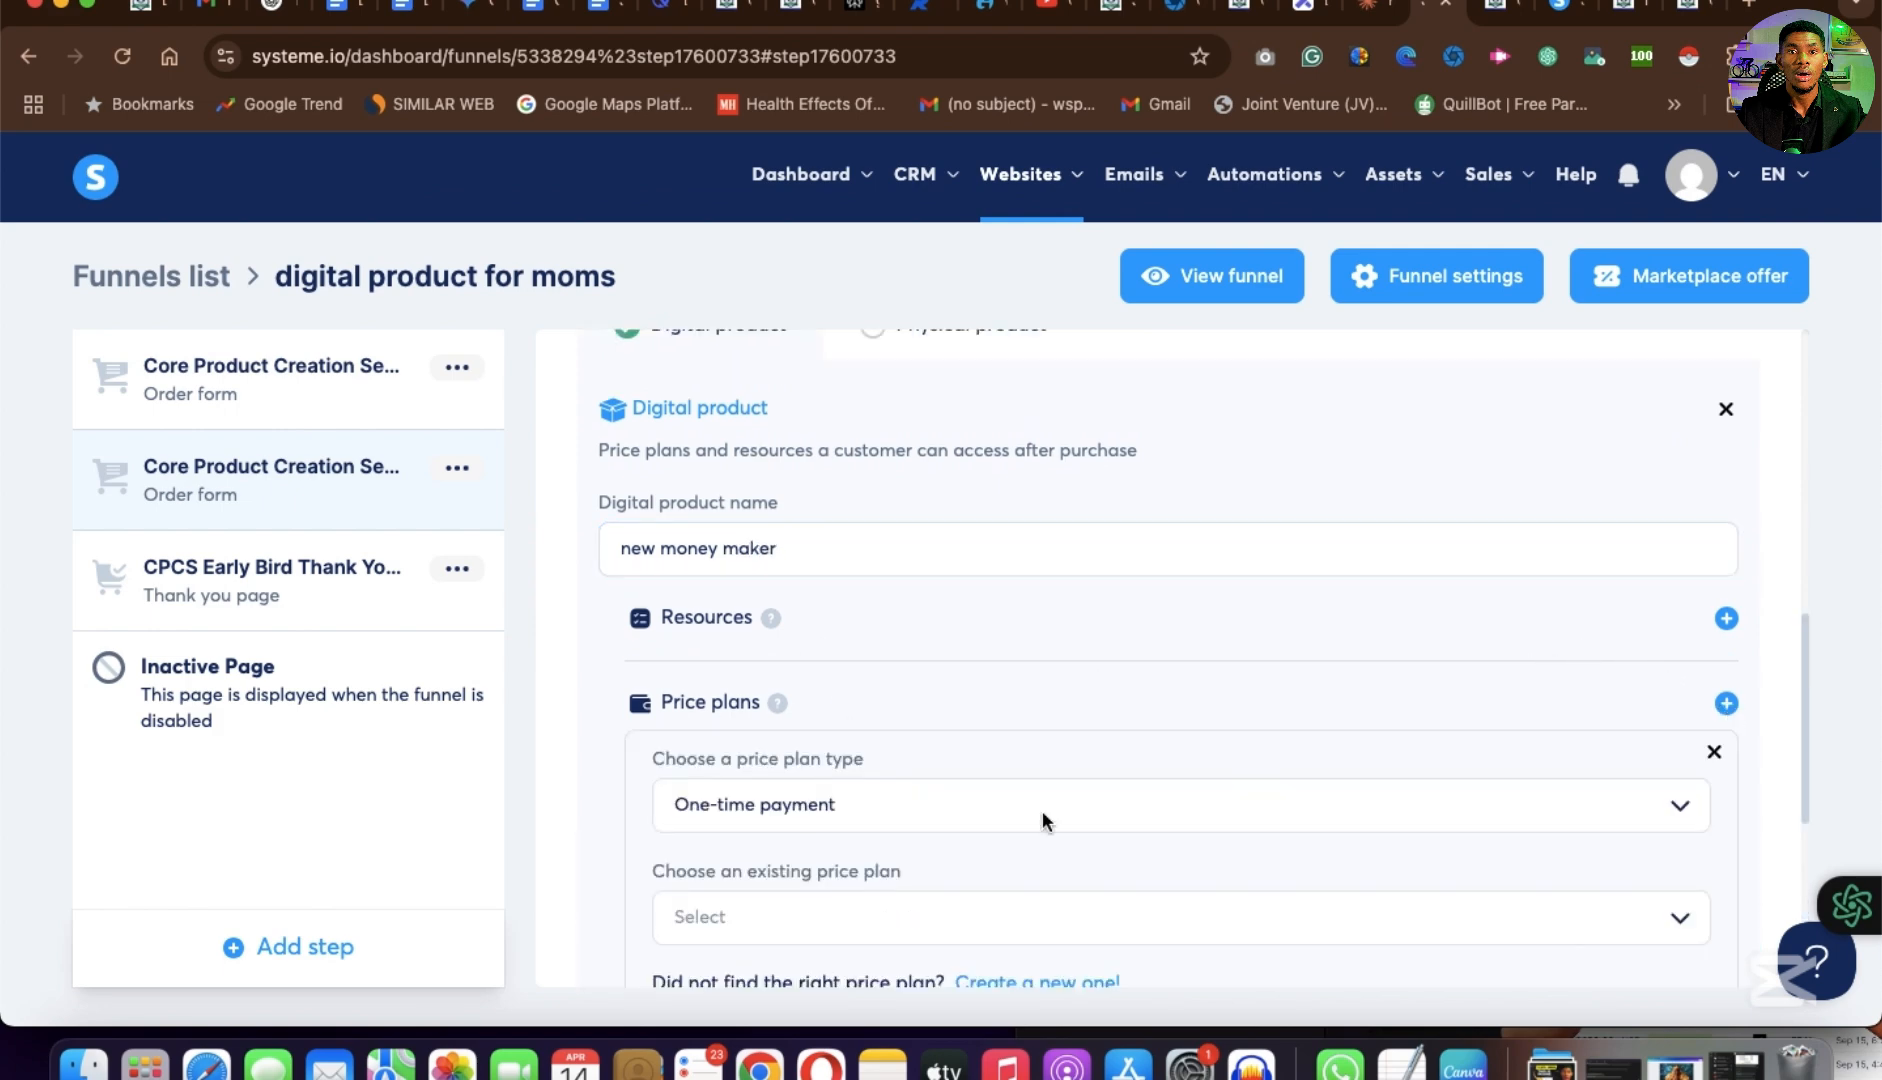
{"action": "scroll", "coordinate": [900, 760], "scroll_direction": "down", "scroll_amount": 2}
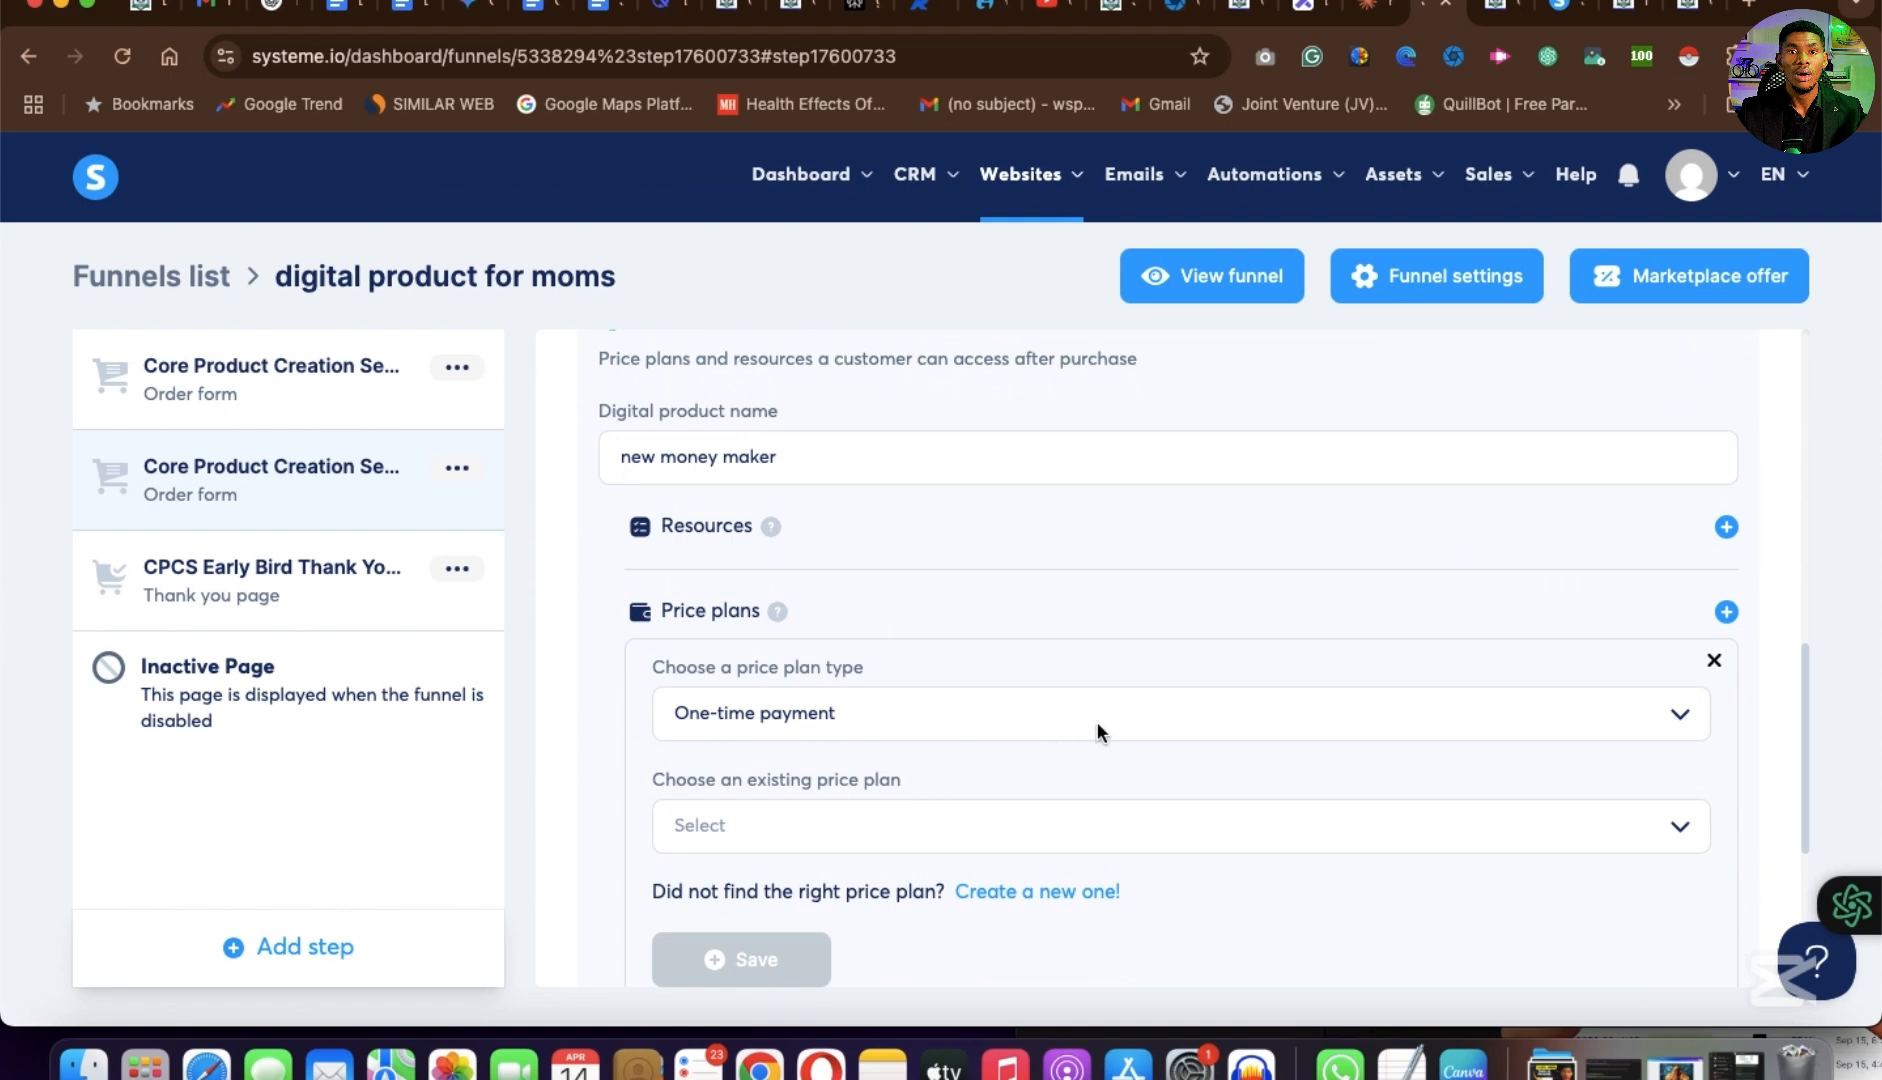
{"action": "left_click", "coordinate": [809, 825]}
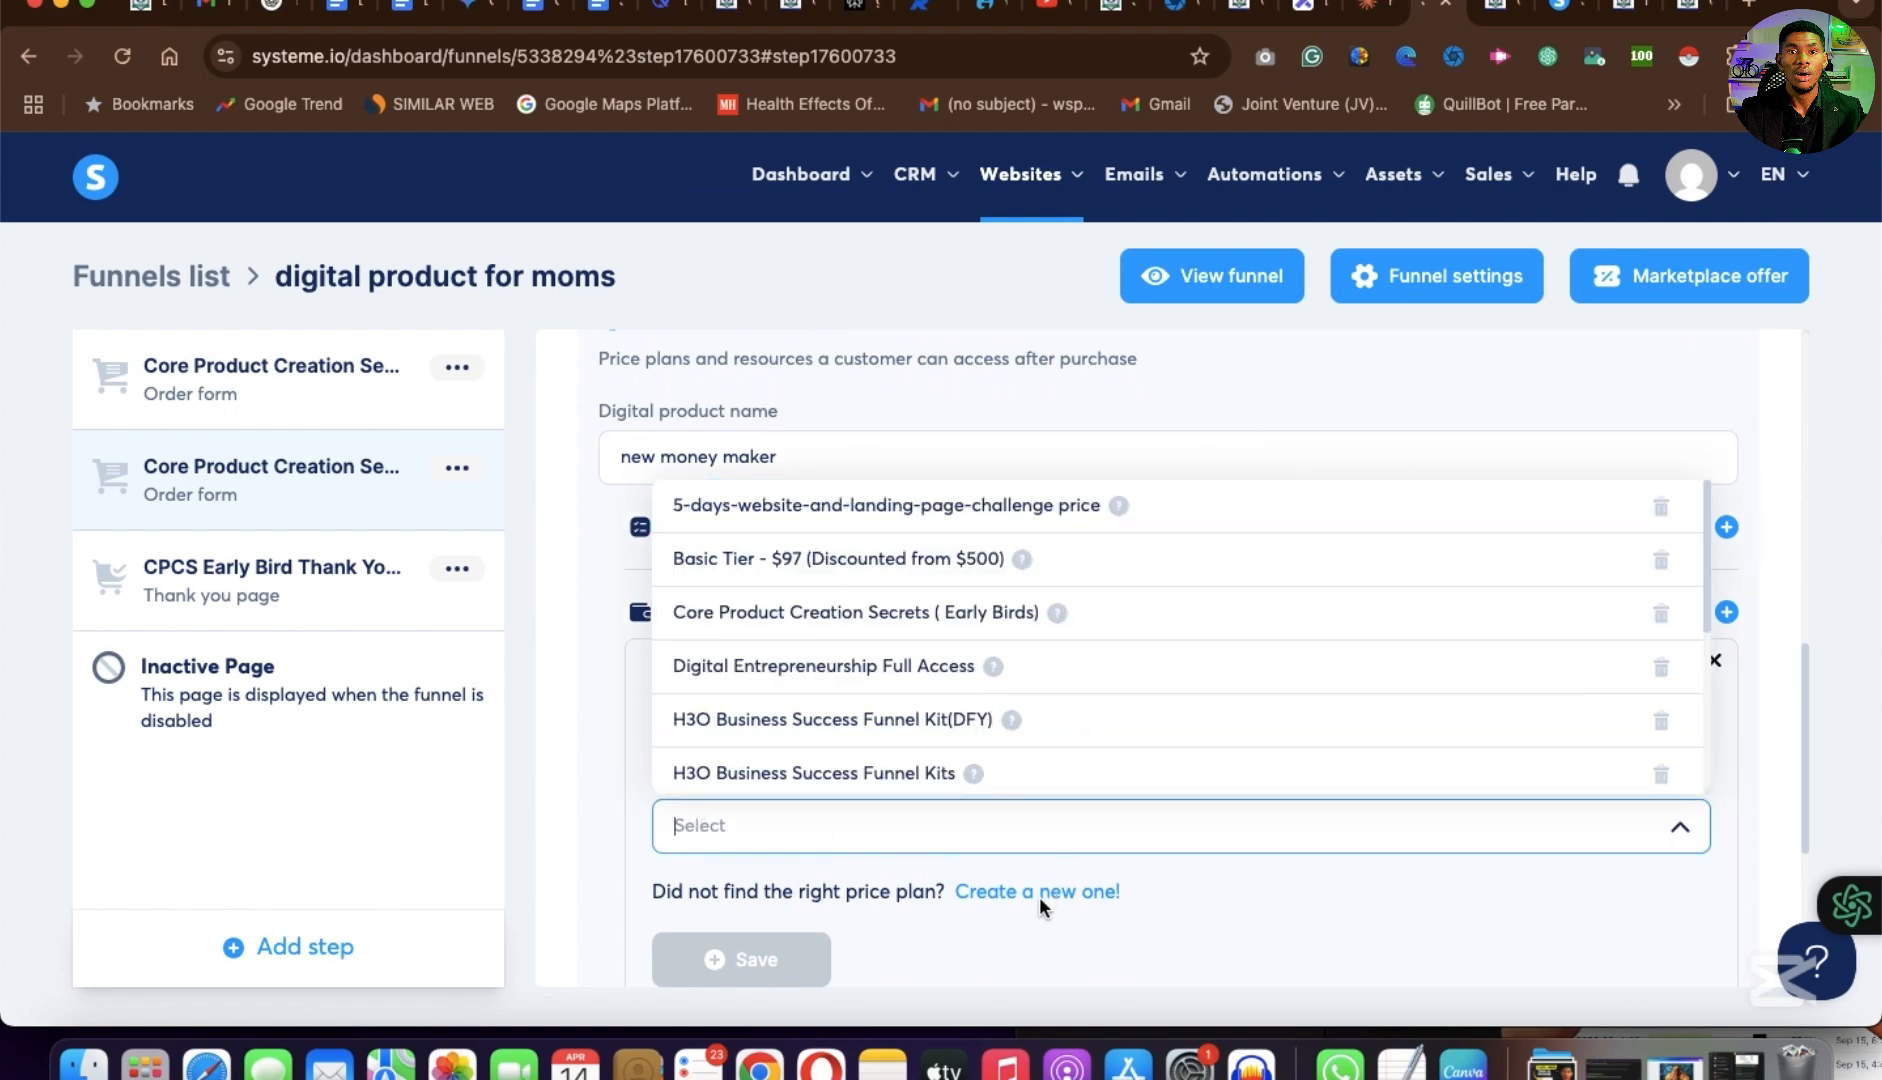
{"action": "left_click", "coordinate": [1228, 765]}
{"action": "scroll", "coordinate": [1228, 765], "scroll_direction": "down", "scroll_amount": 3}
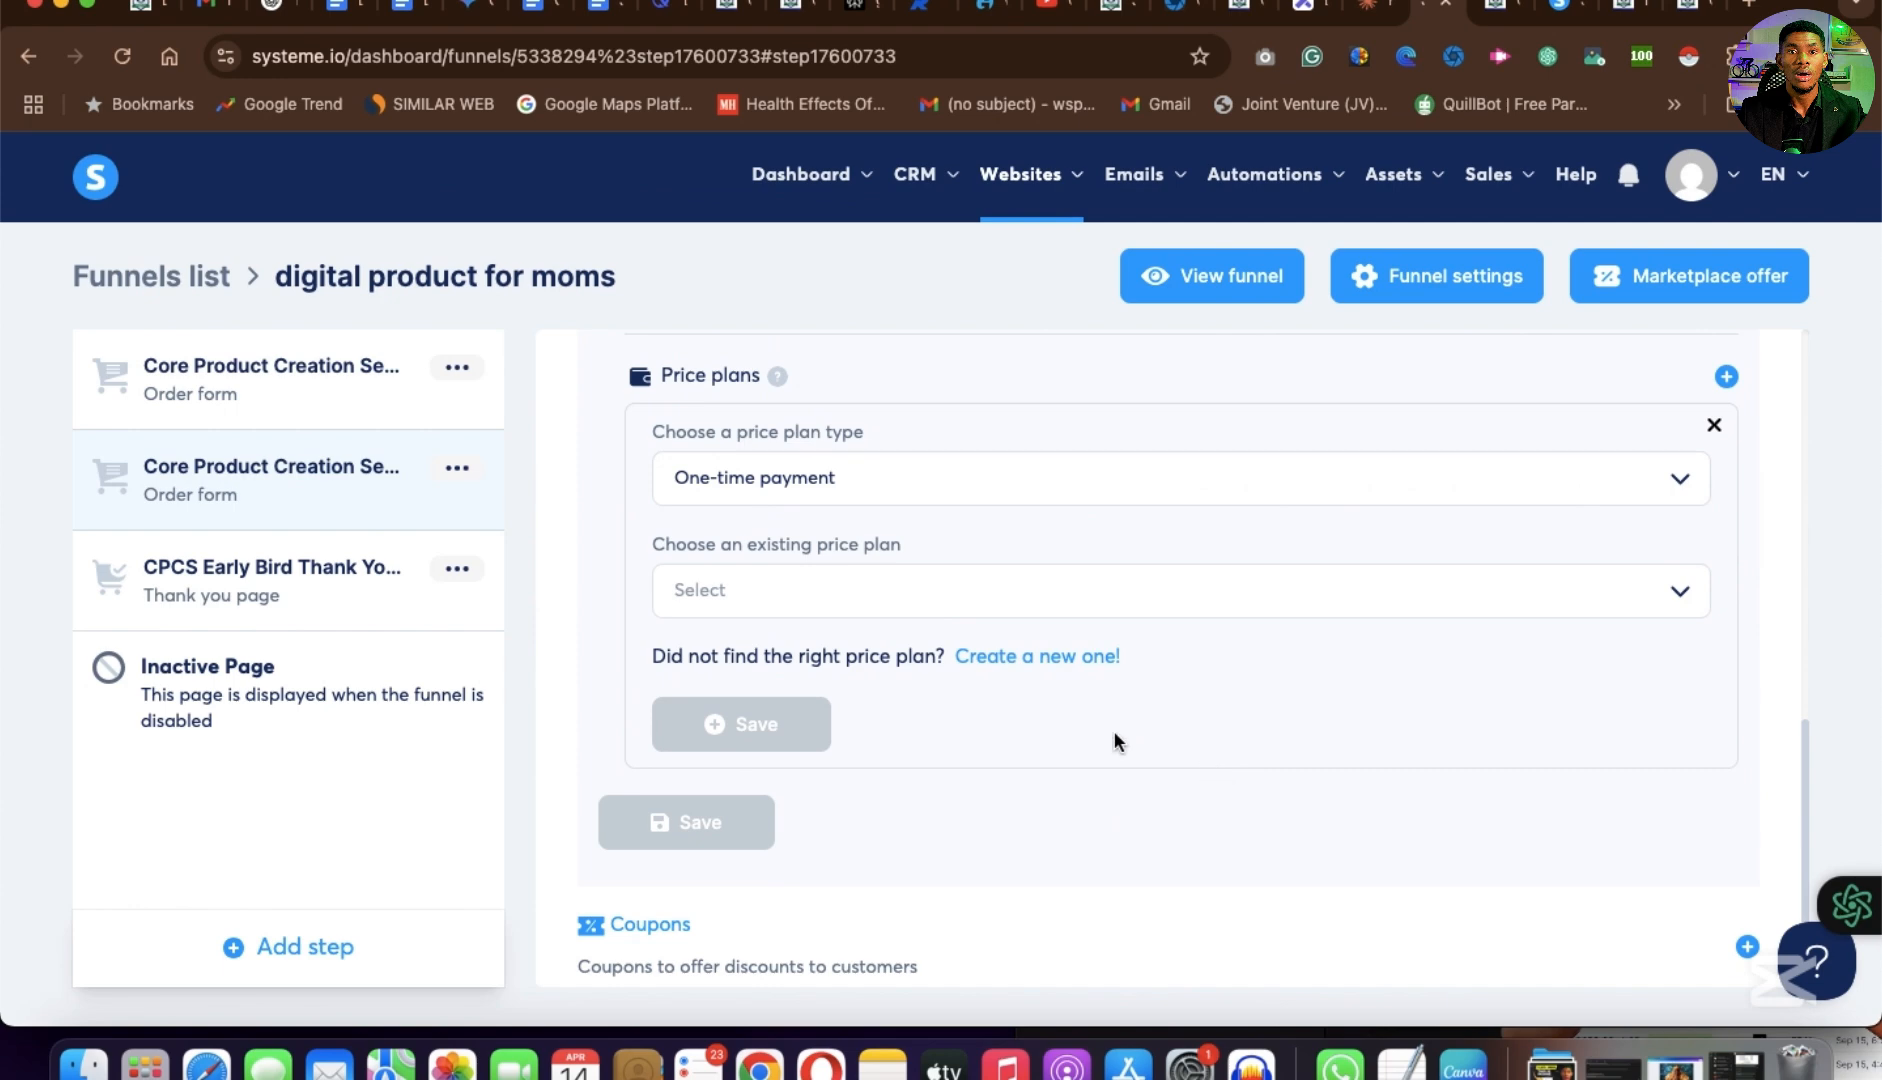
{"action": "scroll", "coordinate": [1114, 733], "scroll_direction": "down", "scroll_amount": 2}
{"action": "scroll", "coordinate": [1114, 733], "scroll_direction": "up", "scroll_amount": 1}
{"action": "scroll", "coordinate": [1114, 733], "scroll_direction": "down", "scroll_amount": 1}
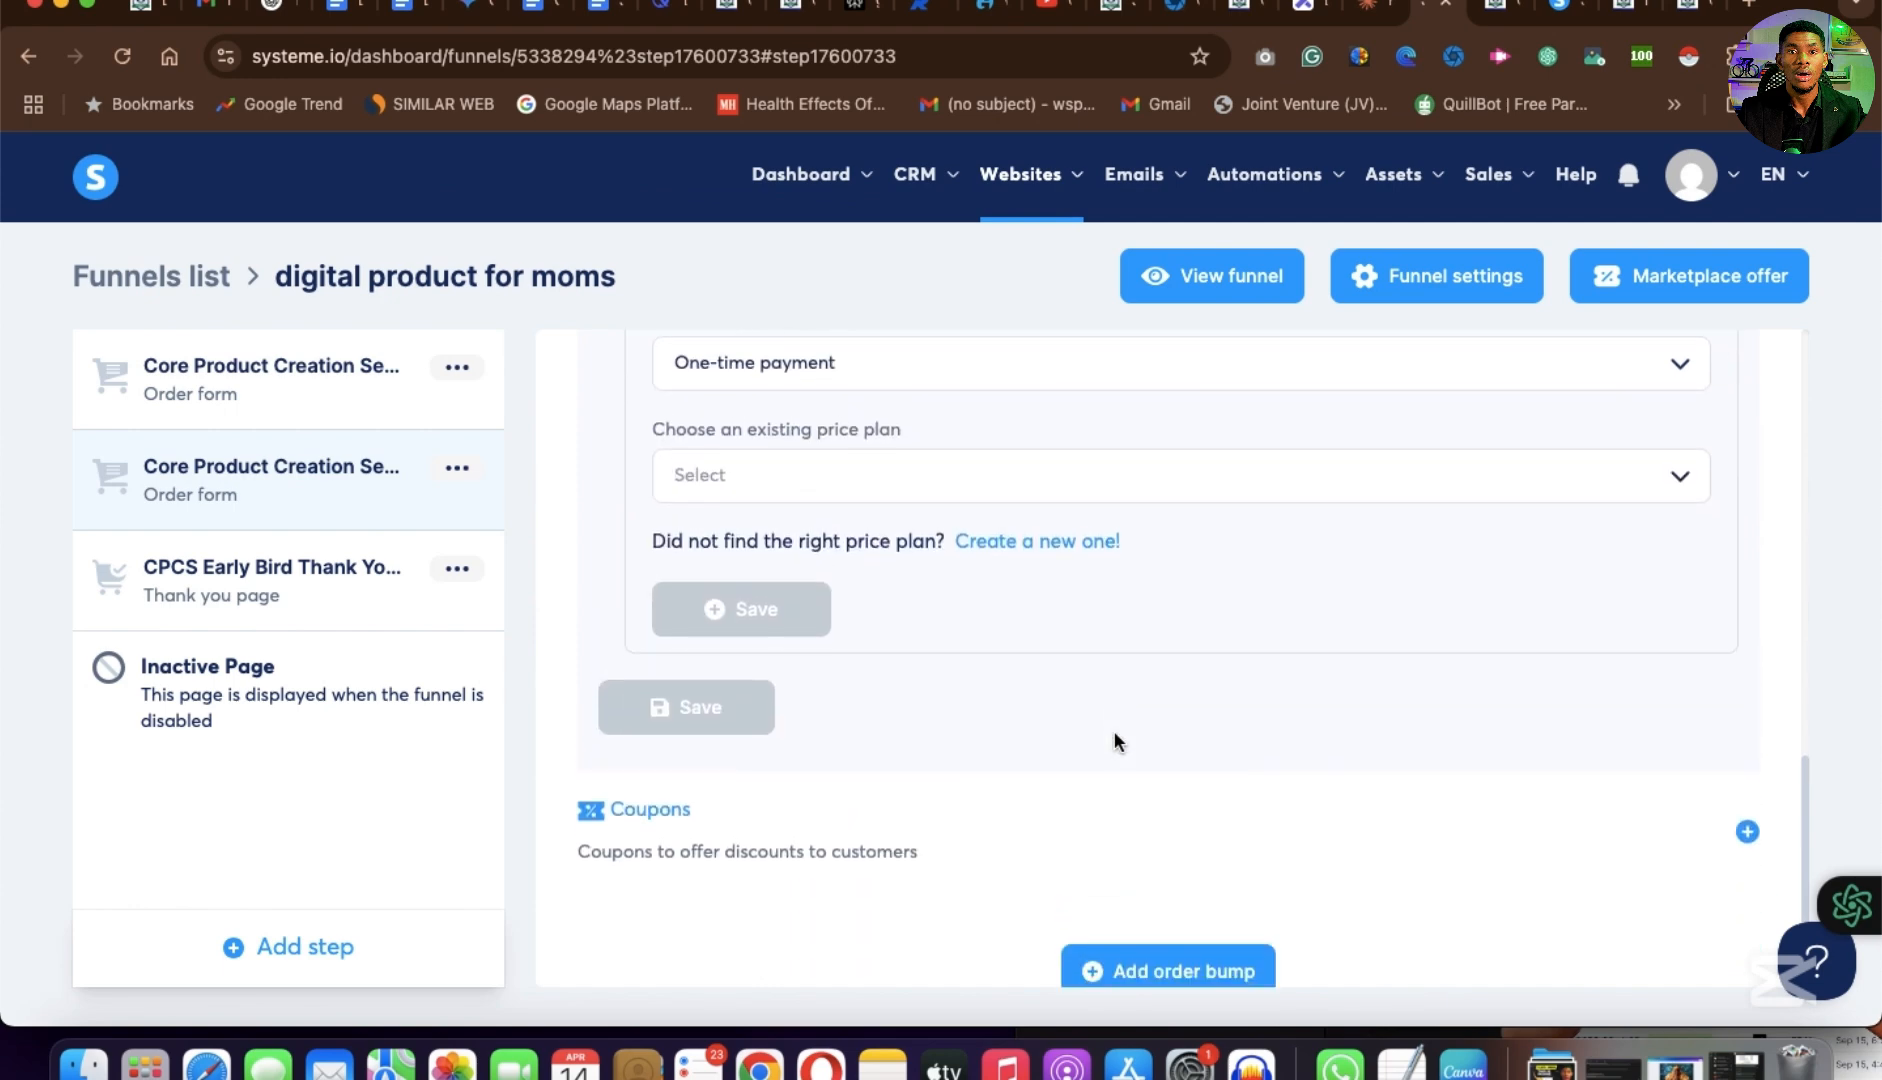
Start a new one-time price plan with a payment amount of 400 USD and try to save it.
{"action": "left_click", "coordinate": [1024, 545]}
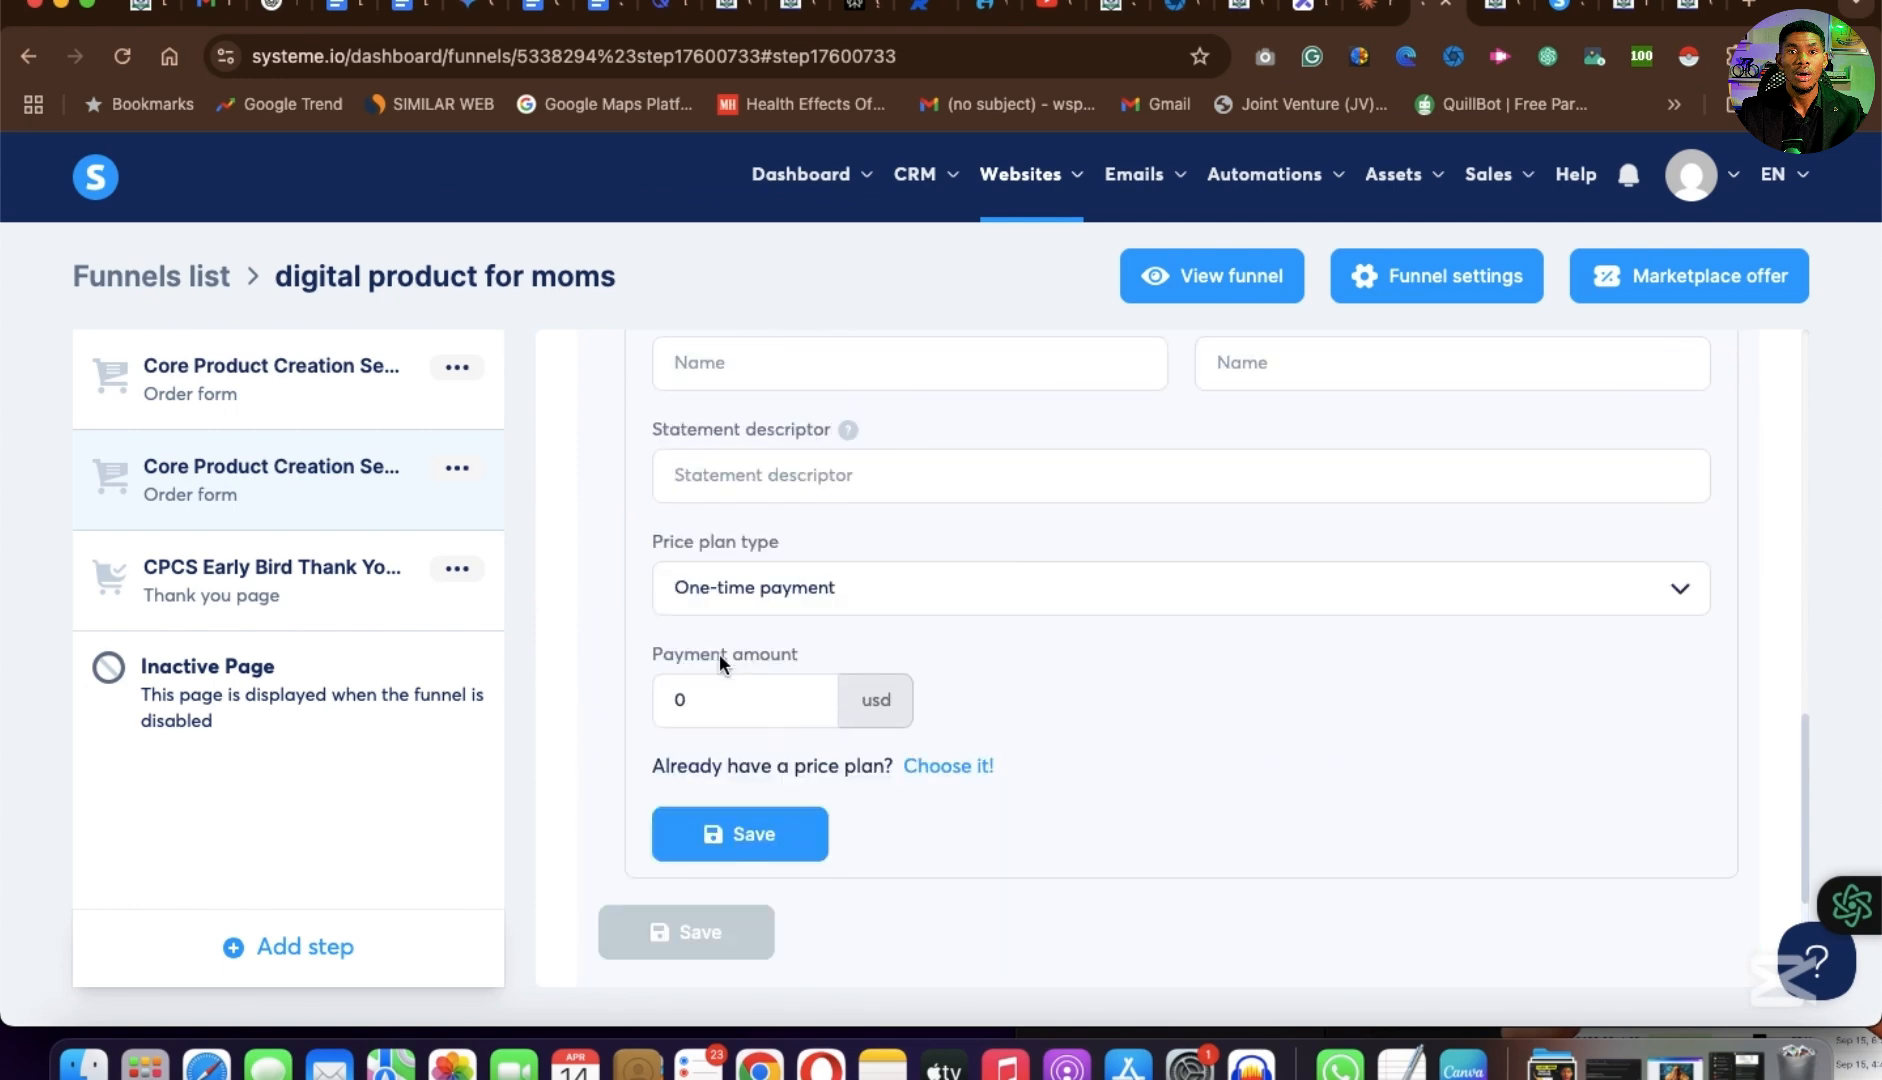
{"action": "left_click", "coordinate": [698, 699]}
{"action": "key", "text": "BackSpace"}
{"action": "type", "text": "400"}
{"action": "left_click", "coordinate": [802, 834]}
Enter "New money maker" as the price plan name displayed on the order form and on the dashboard.
{"action": "left_click", "coordinate": [826, 370]}
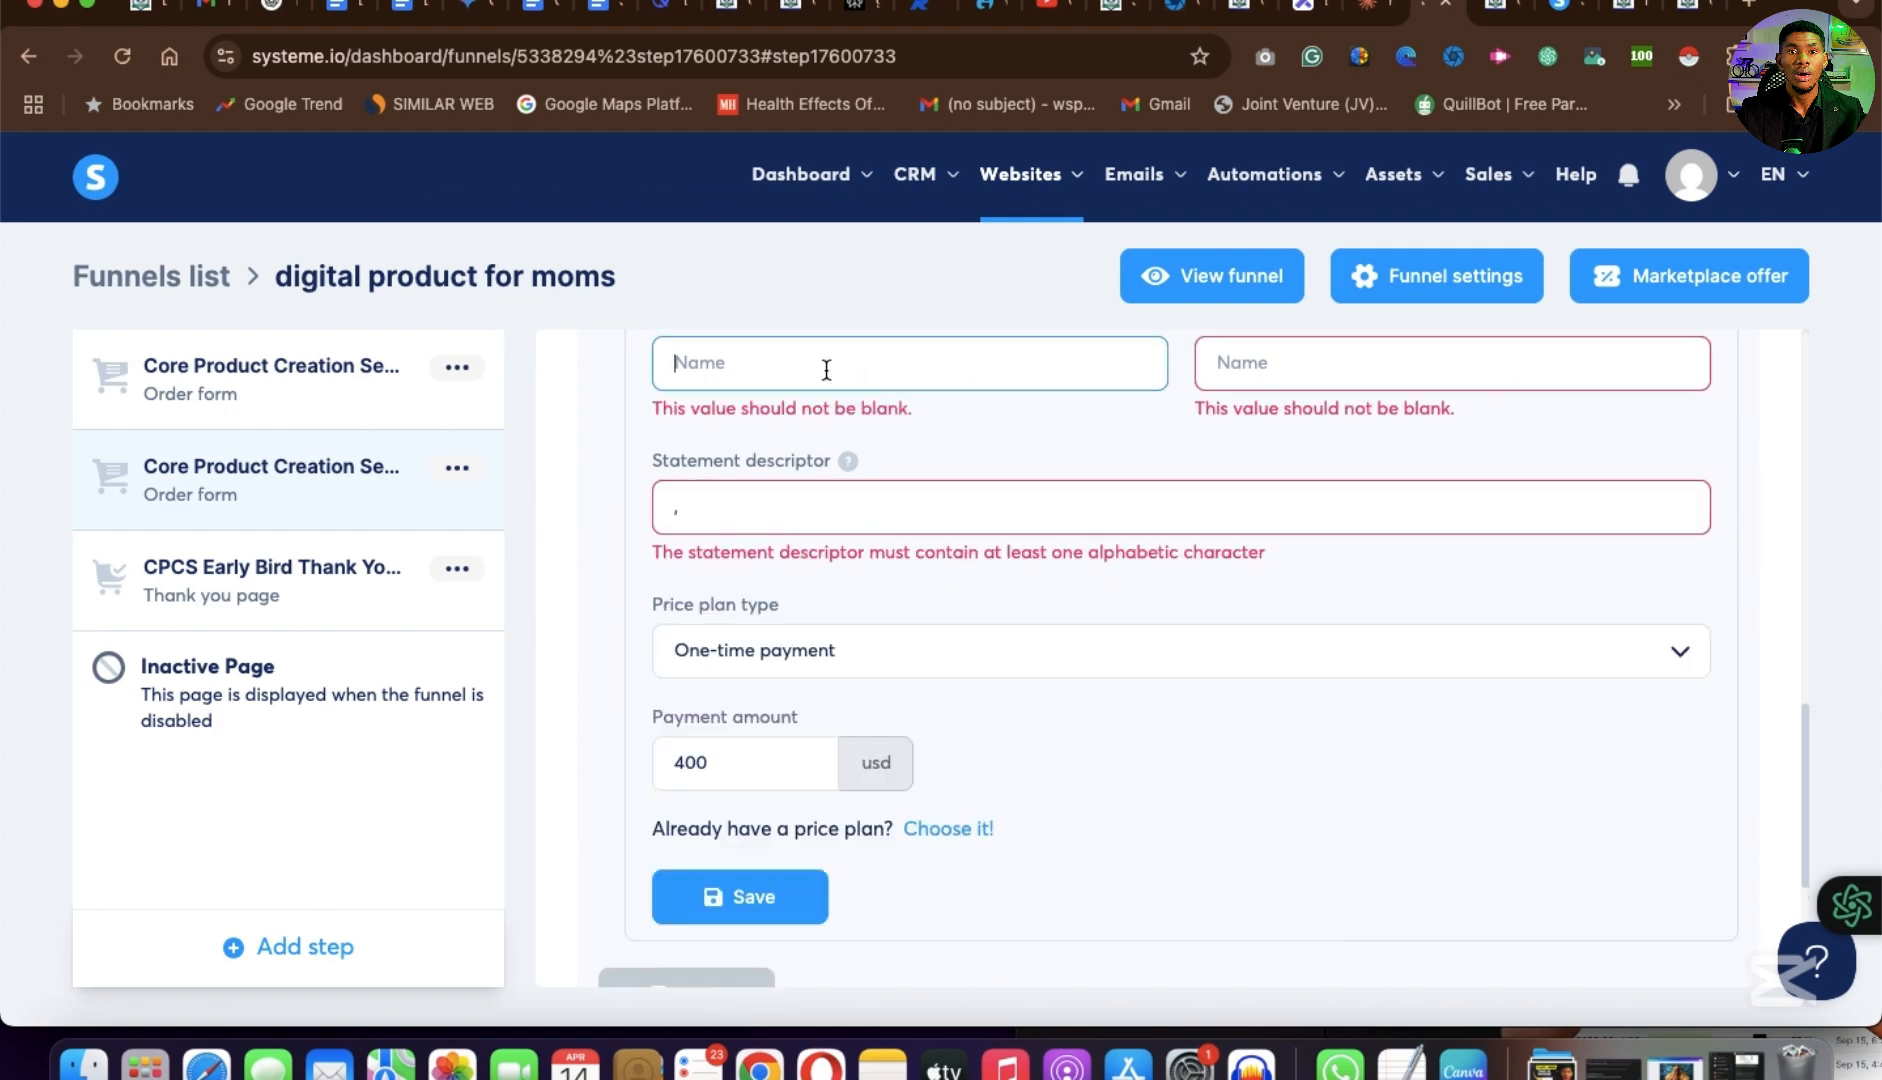
{"action": "type", "text": "New money maker"}
{"action": "key", "text": "super+a"}
{"action": "key", "text": "super+c"}
{"action": "scroll", "coordinate": [975, 684], "scroll_direction": "up", "scroll_amount": 4}
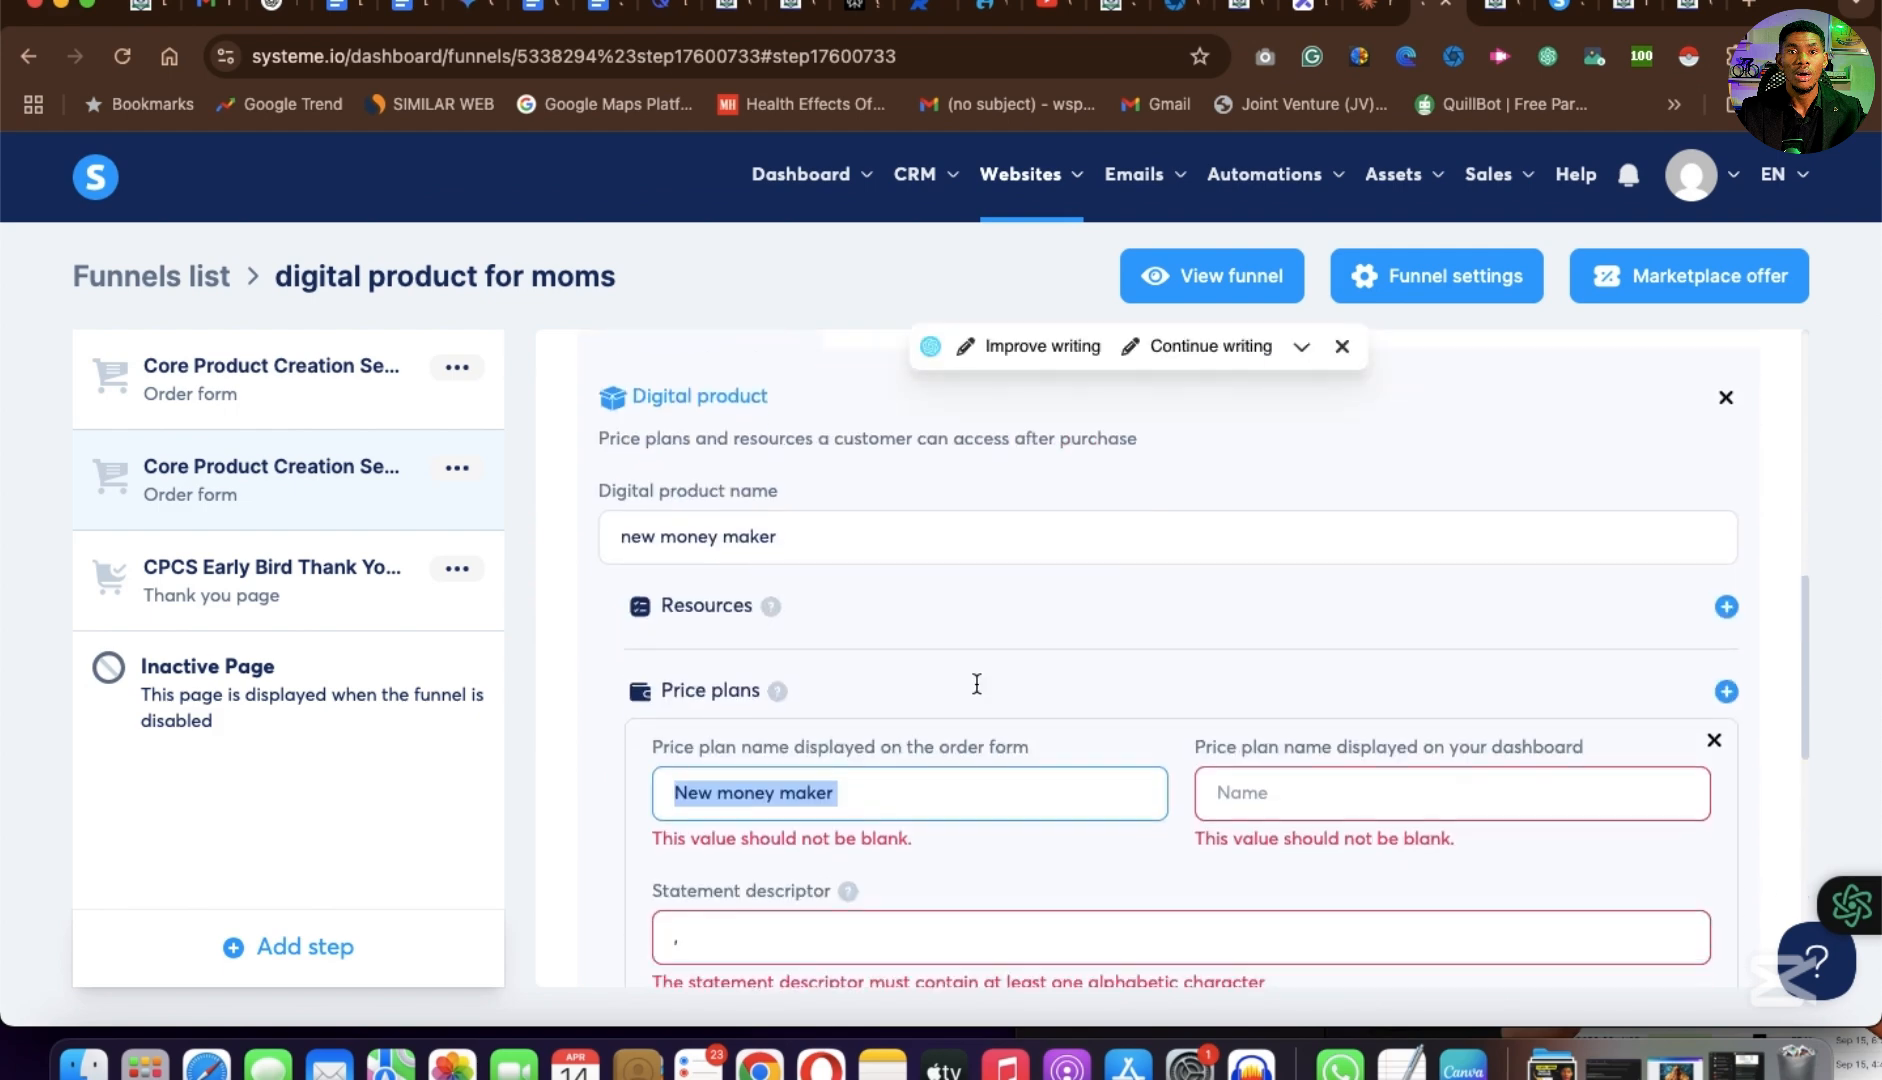
{"action": "scroll", "coordinate": [977, 686], "scroll_direction": "down", "scroll_amount": 1}
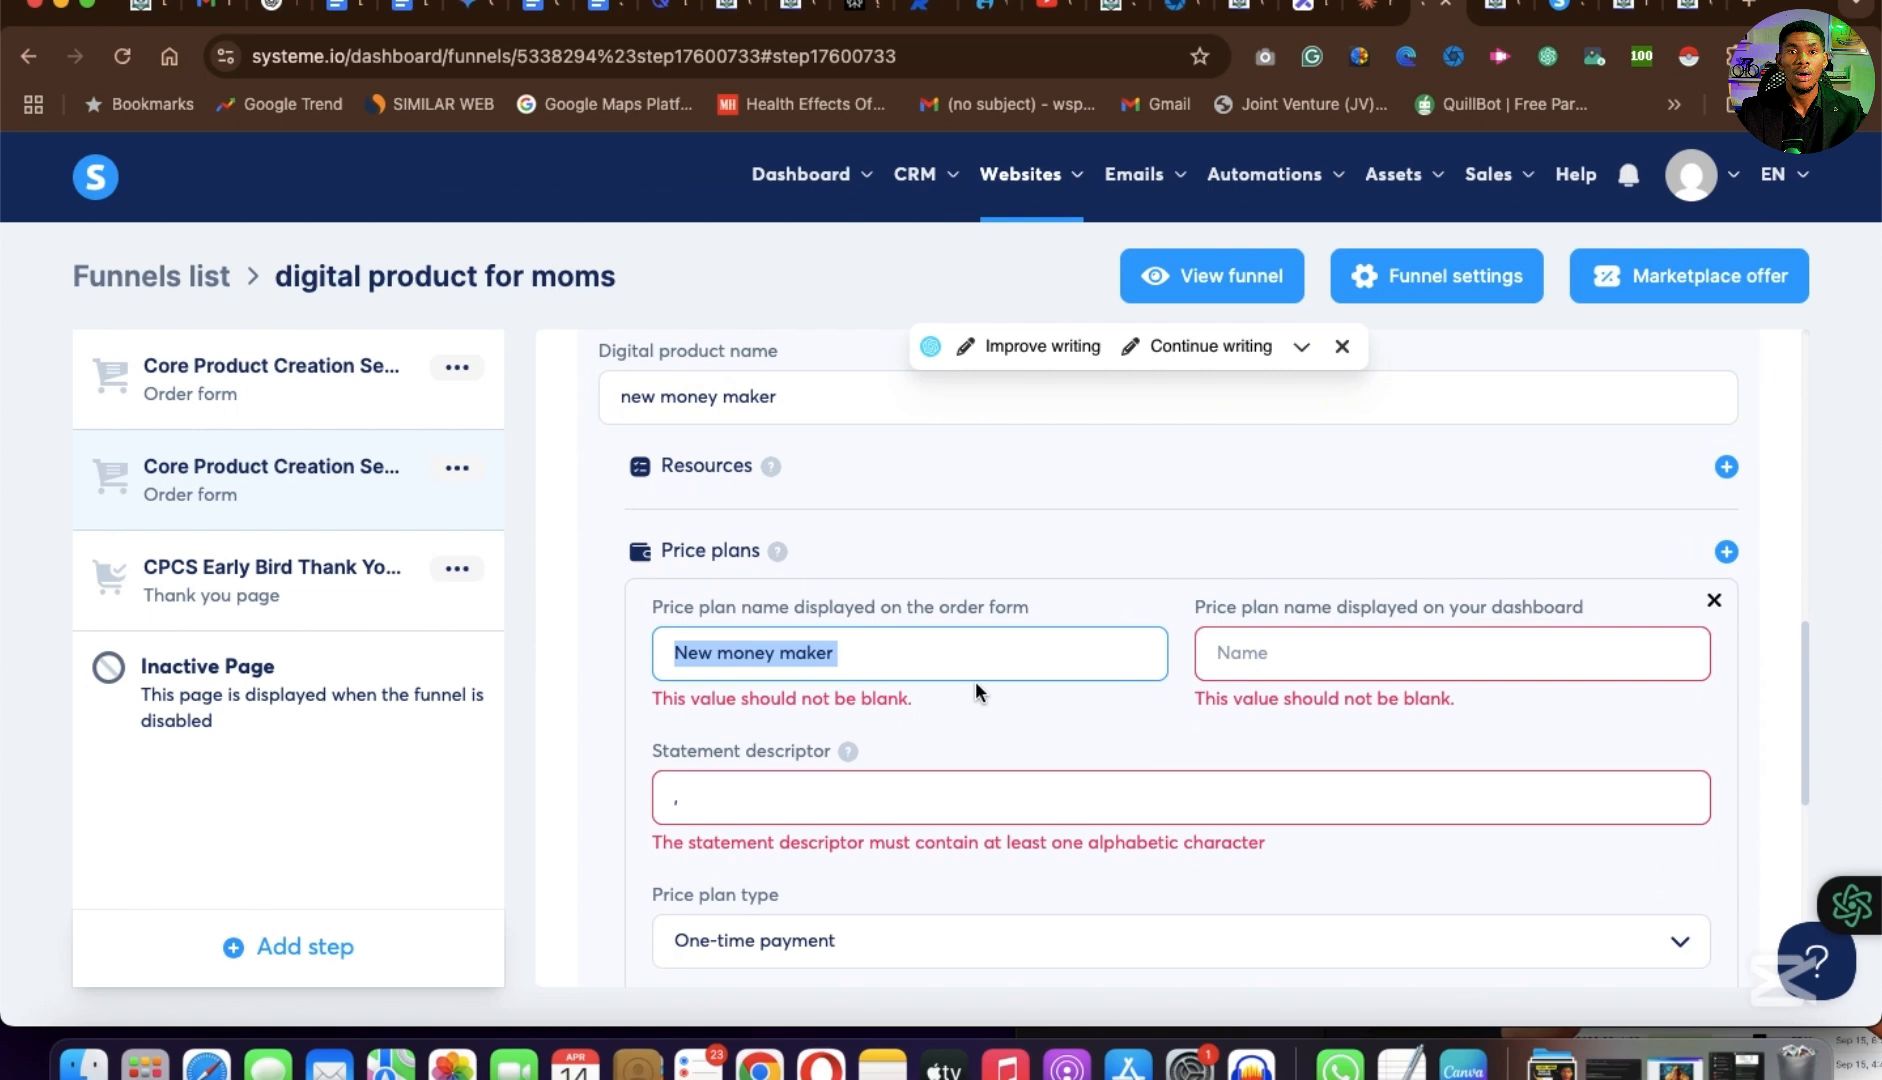
{"action": "left_click", "coordinate": [1260, 652]}
{"action": "key", "text": "super+v"}
Replace the price plan's statement descriptor with "New money maker" and save the price plan.
{"action": "scroll", "coordinate": [811, 880], "scroll_direction": "down", "scroll_amount": 3}
{"action": "left_click", "coordinate": [727, 492]}
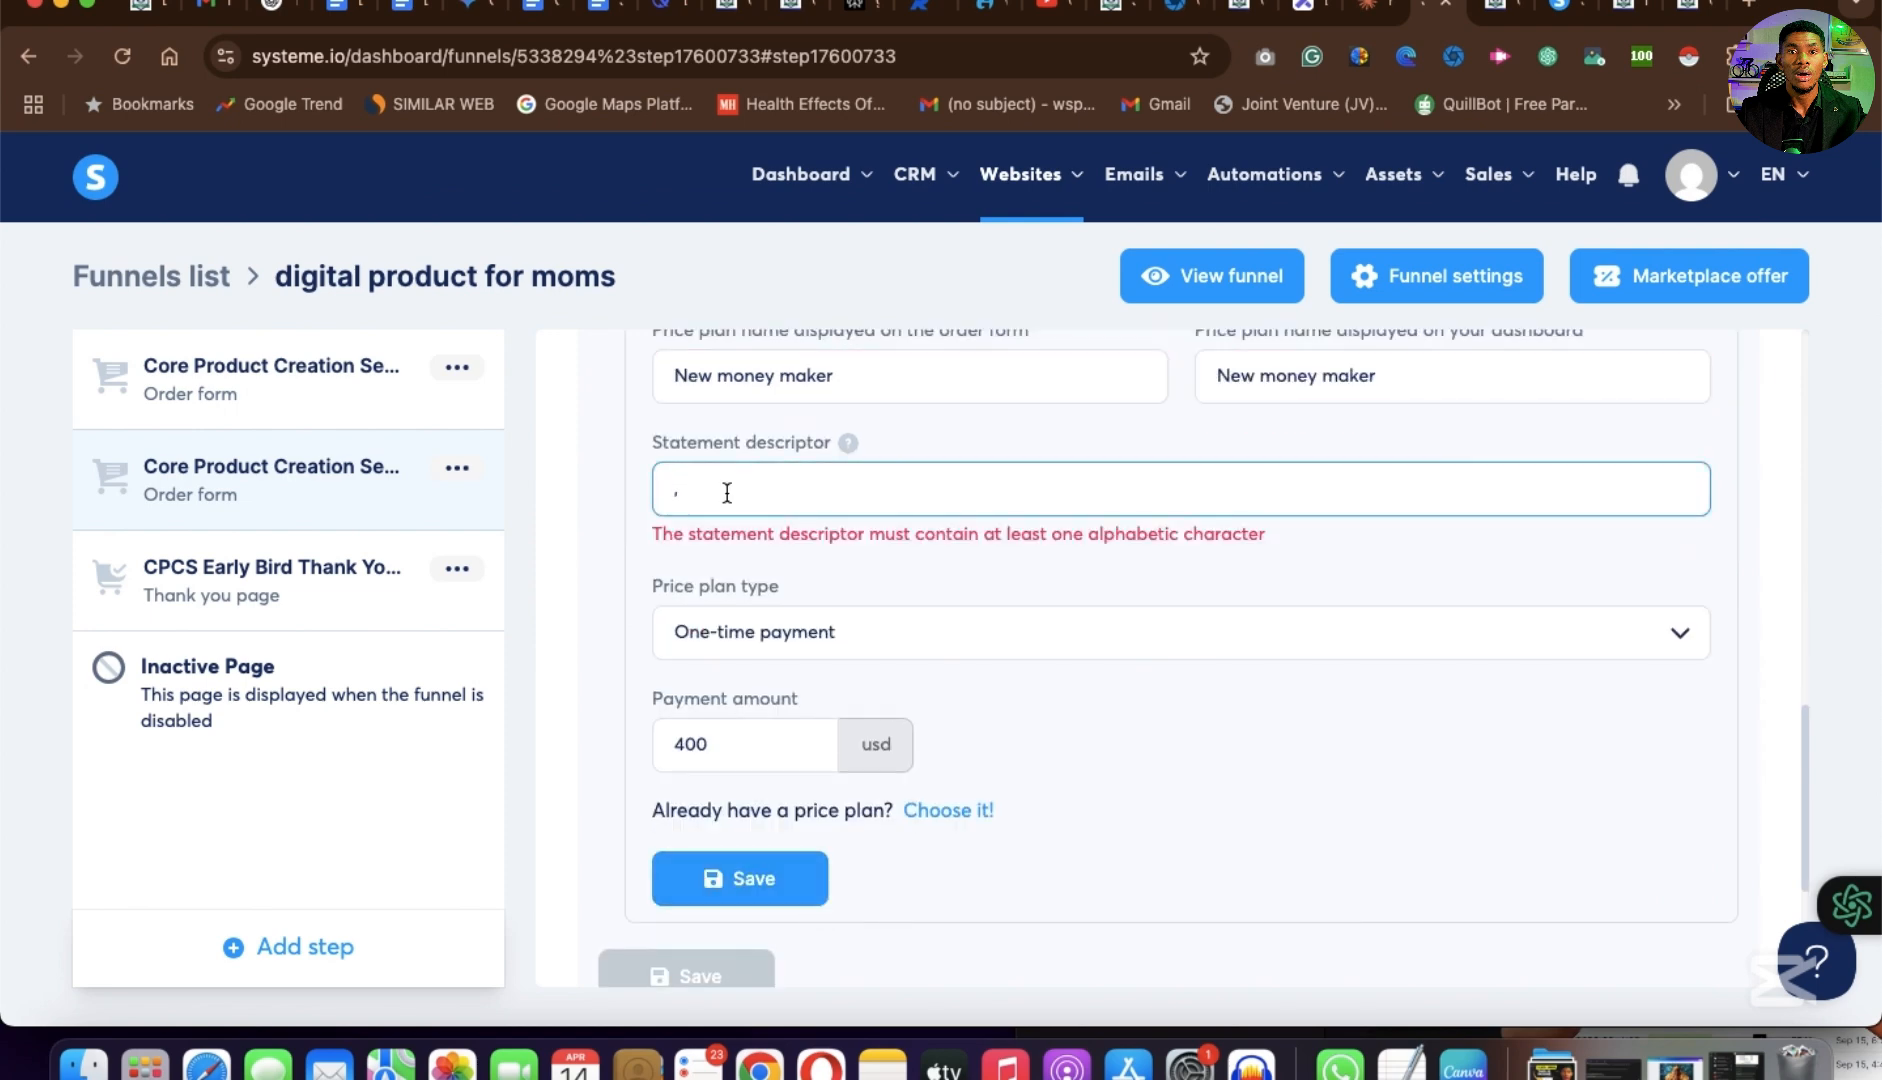
{"action": "key", "text": "BackSpace"}
{"action": "key", "text": "super+v"}
{"action": "left_click", "coordinate": [768, 861]}
{"action": "scroll", "coordinate": [954, 645], "scroll_direction": "up", "scroll_amount": 5}
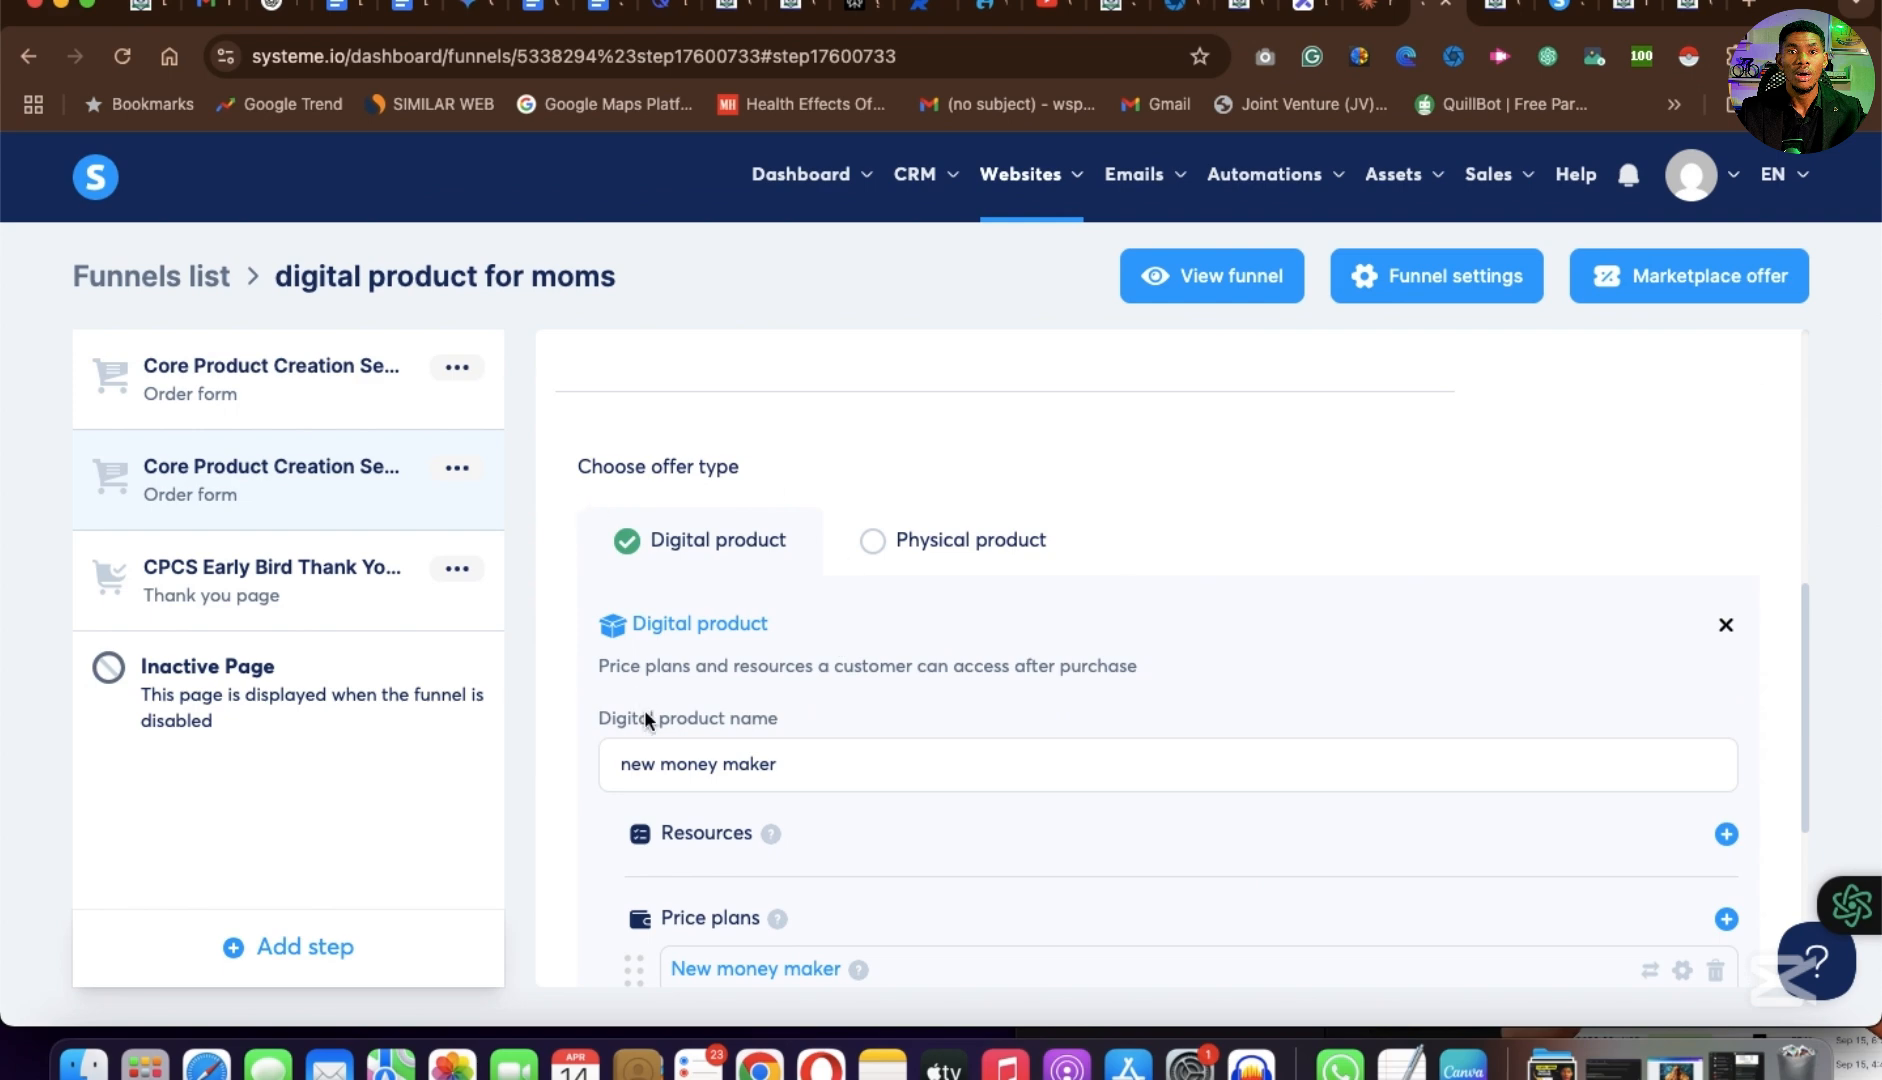
Save the "new money maker" digital product with its price plan and return to the beginning of the step configuration.
{"action": "scroll", "coordinate": [655, 760], "scroll_direction": "down", "scroll_amount": 3}
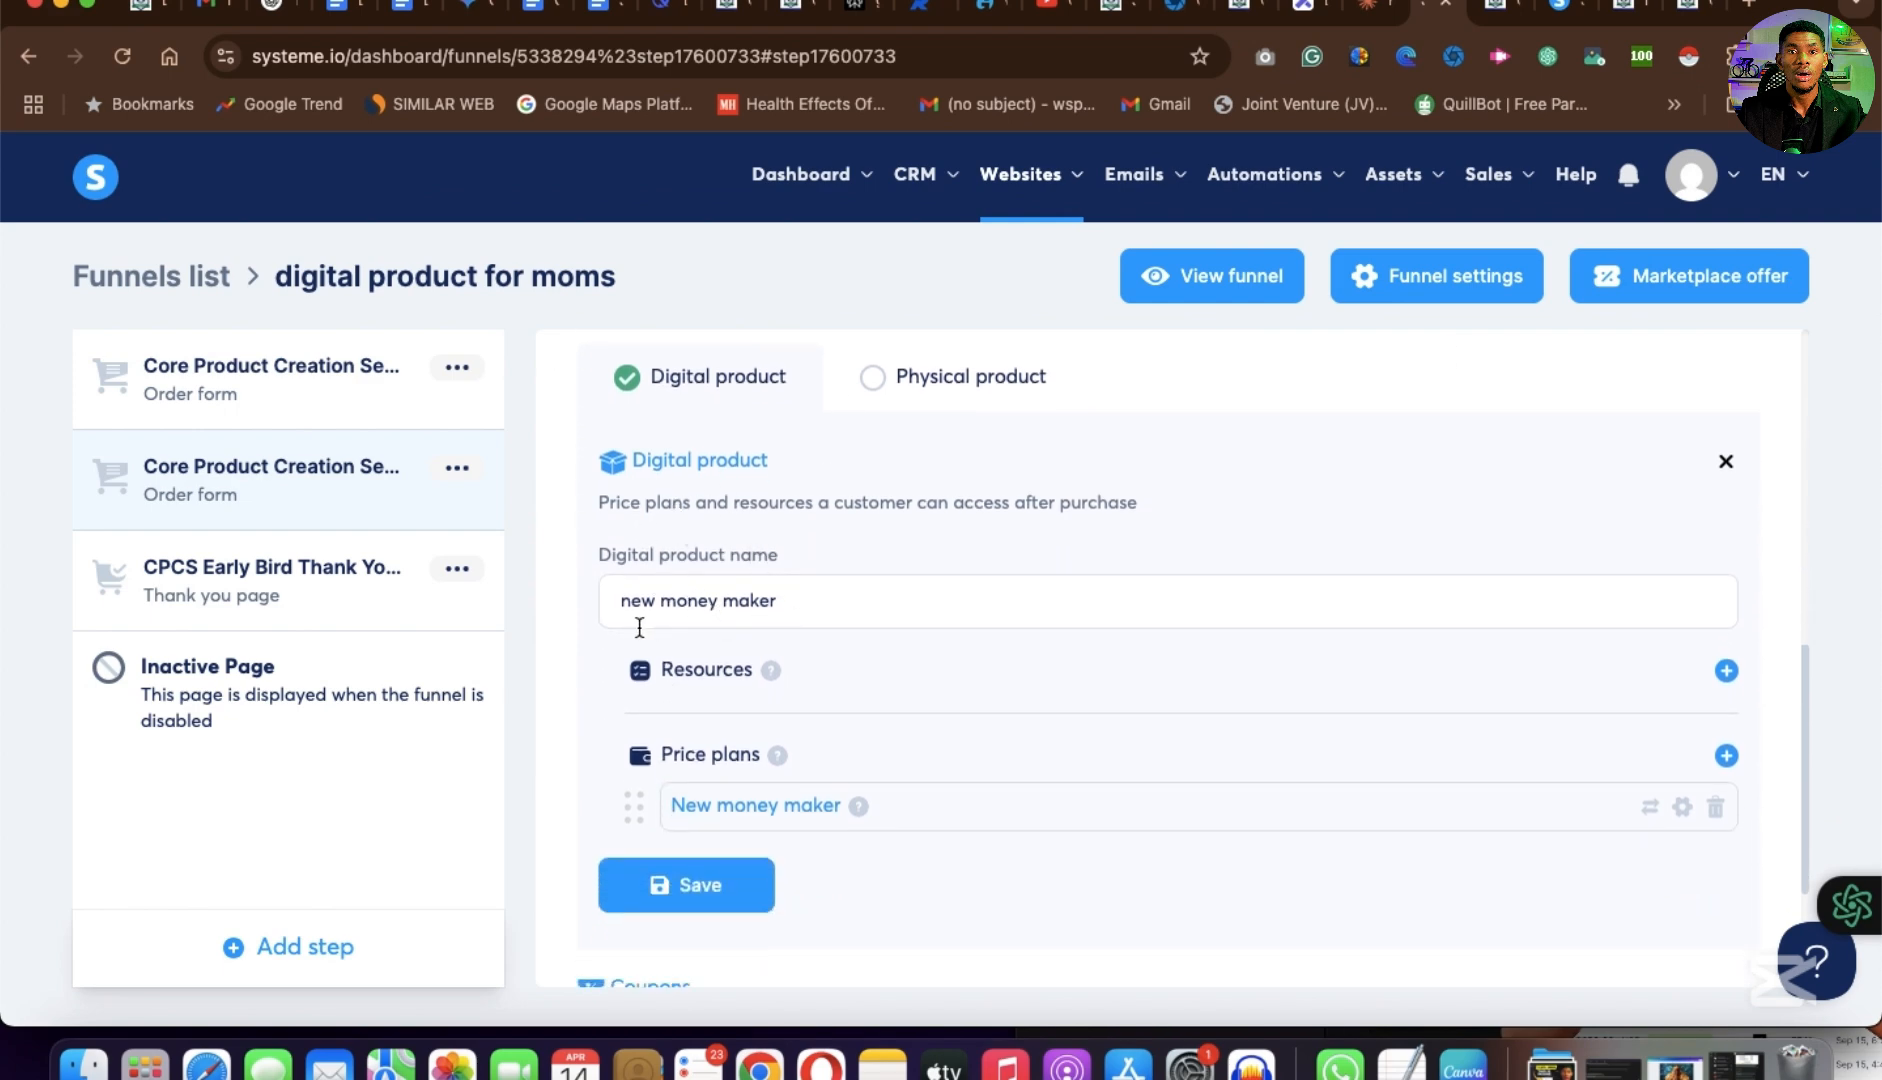
{"action": "scroll", "coordinate": [765, 600], "scroll_direction": "down", "scroll_amount": 2}
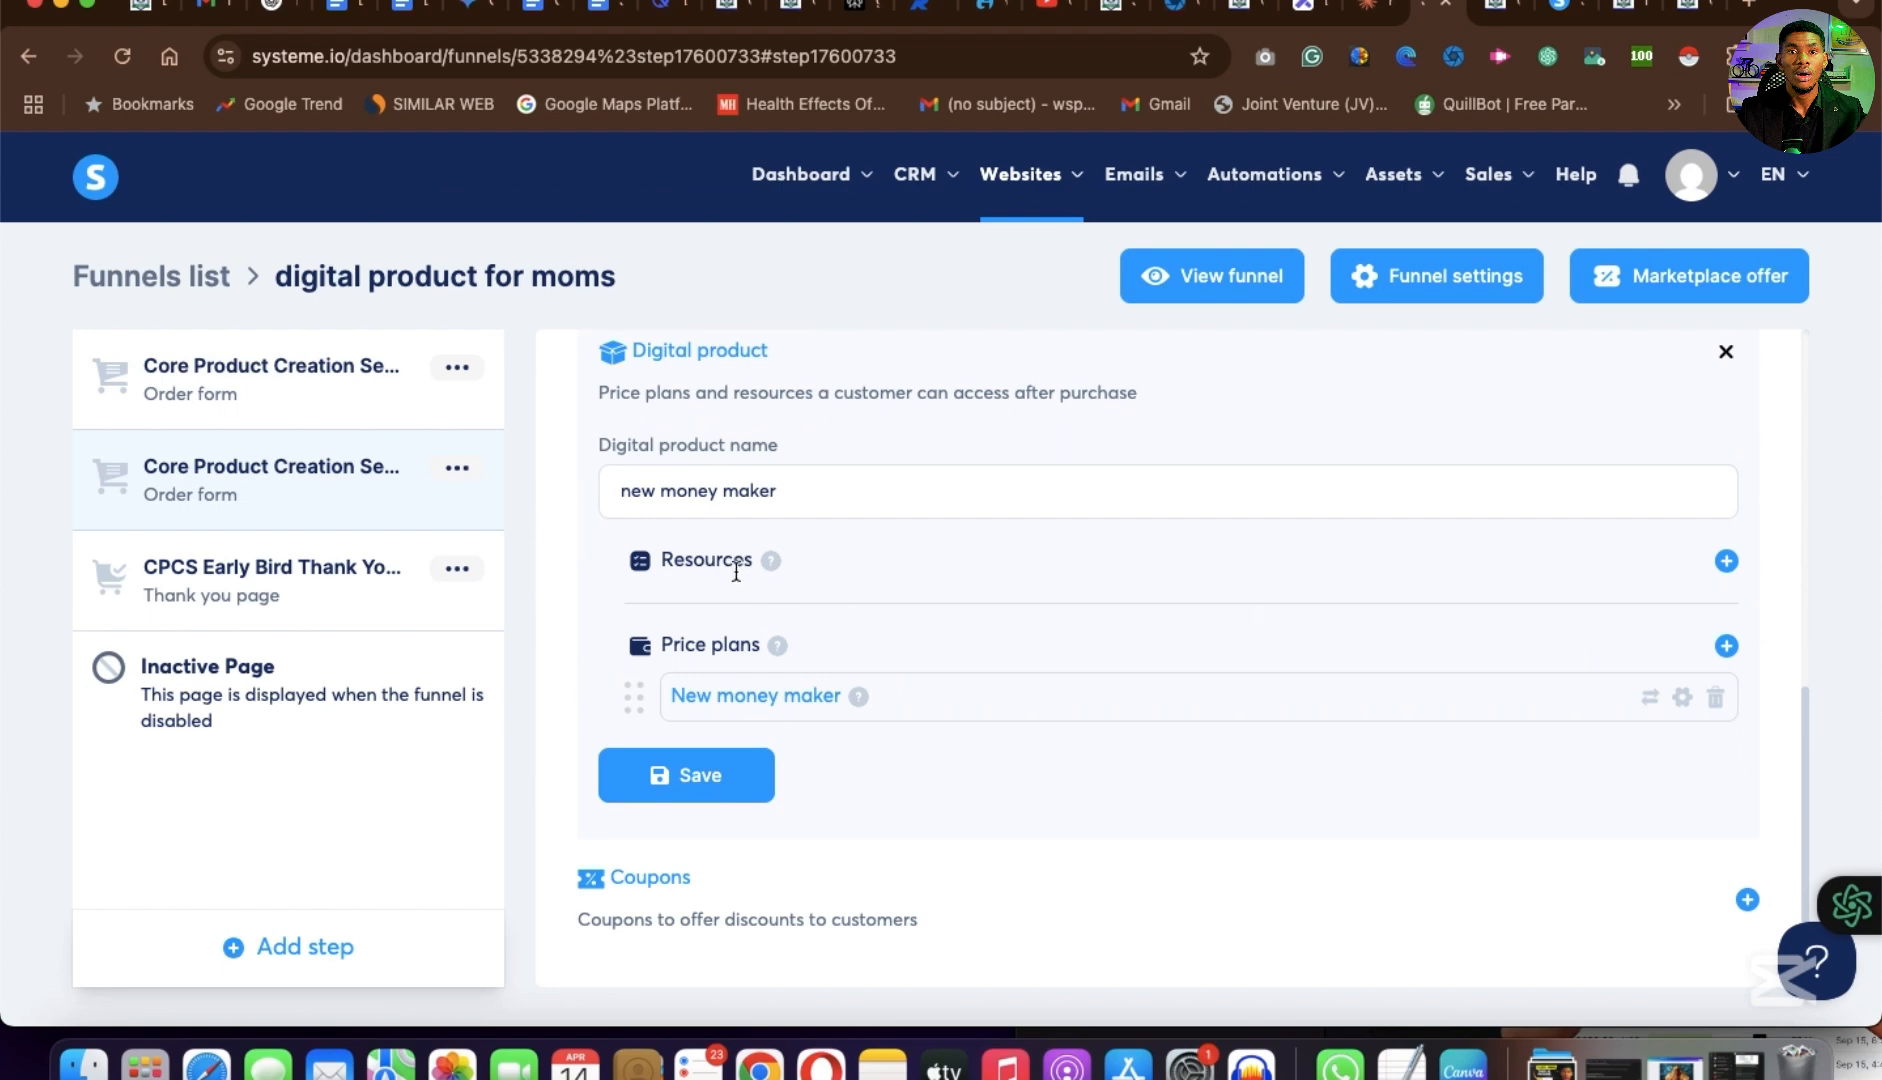
{"action": "left_click", "coordinate": [695, 779]}
{"action": "scroll", "coordinate": [1137, 715], "scroll_direction": "up", "scroll_amount": 10}
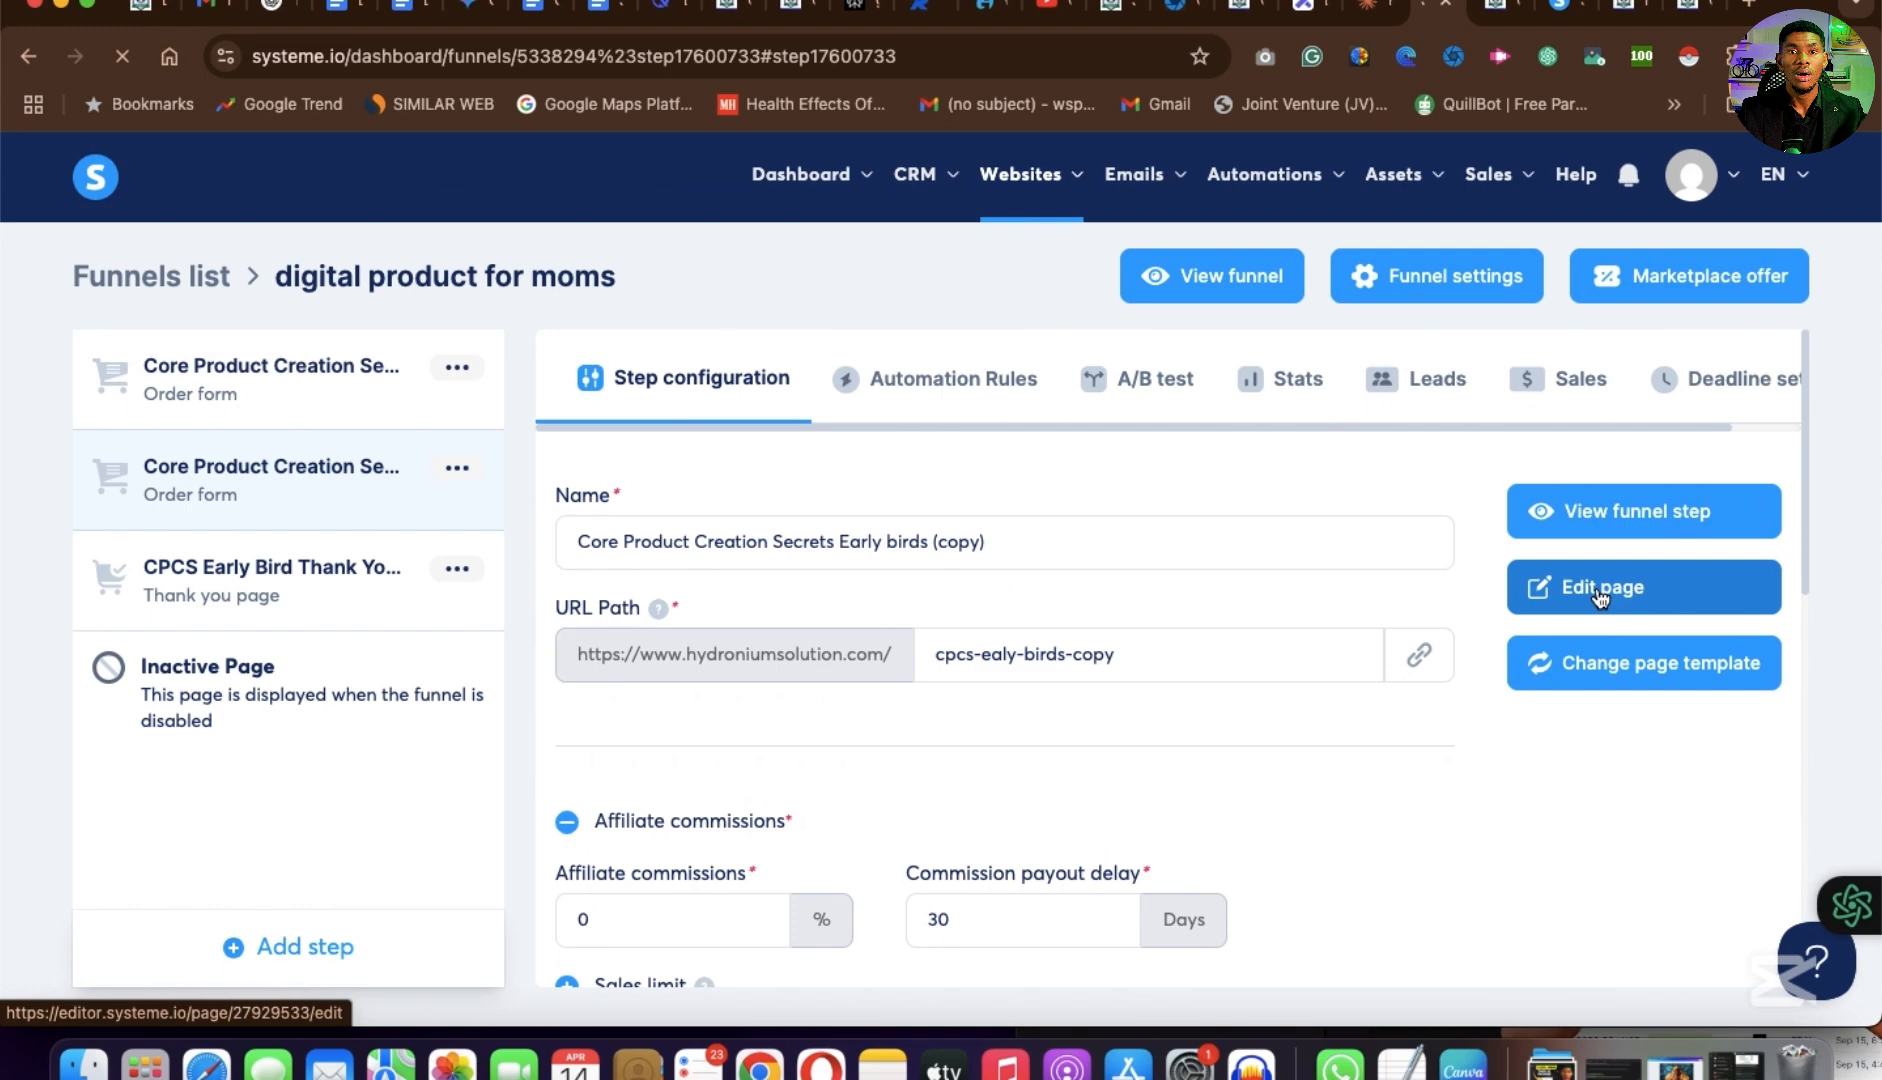
Examine the product, price and payment details in the order form section of the original cpcs-ealy-birds page.
{"action": "left_click", "coordinate": [1600, 590]}
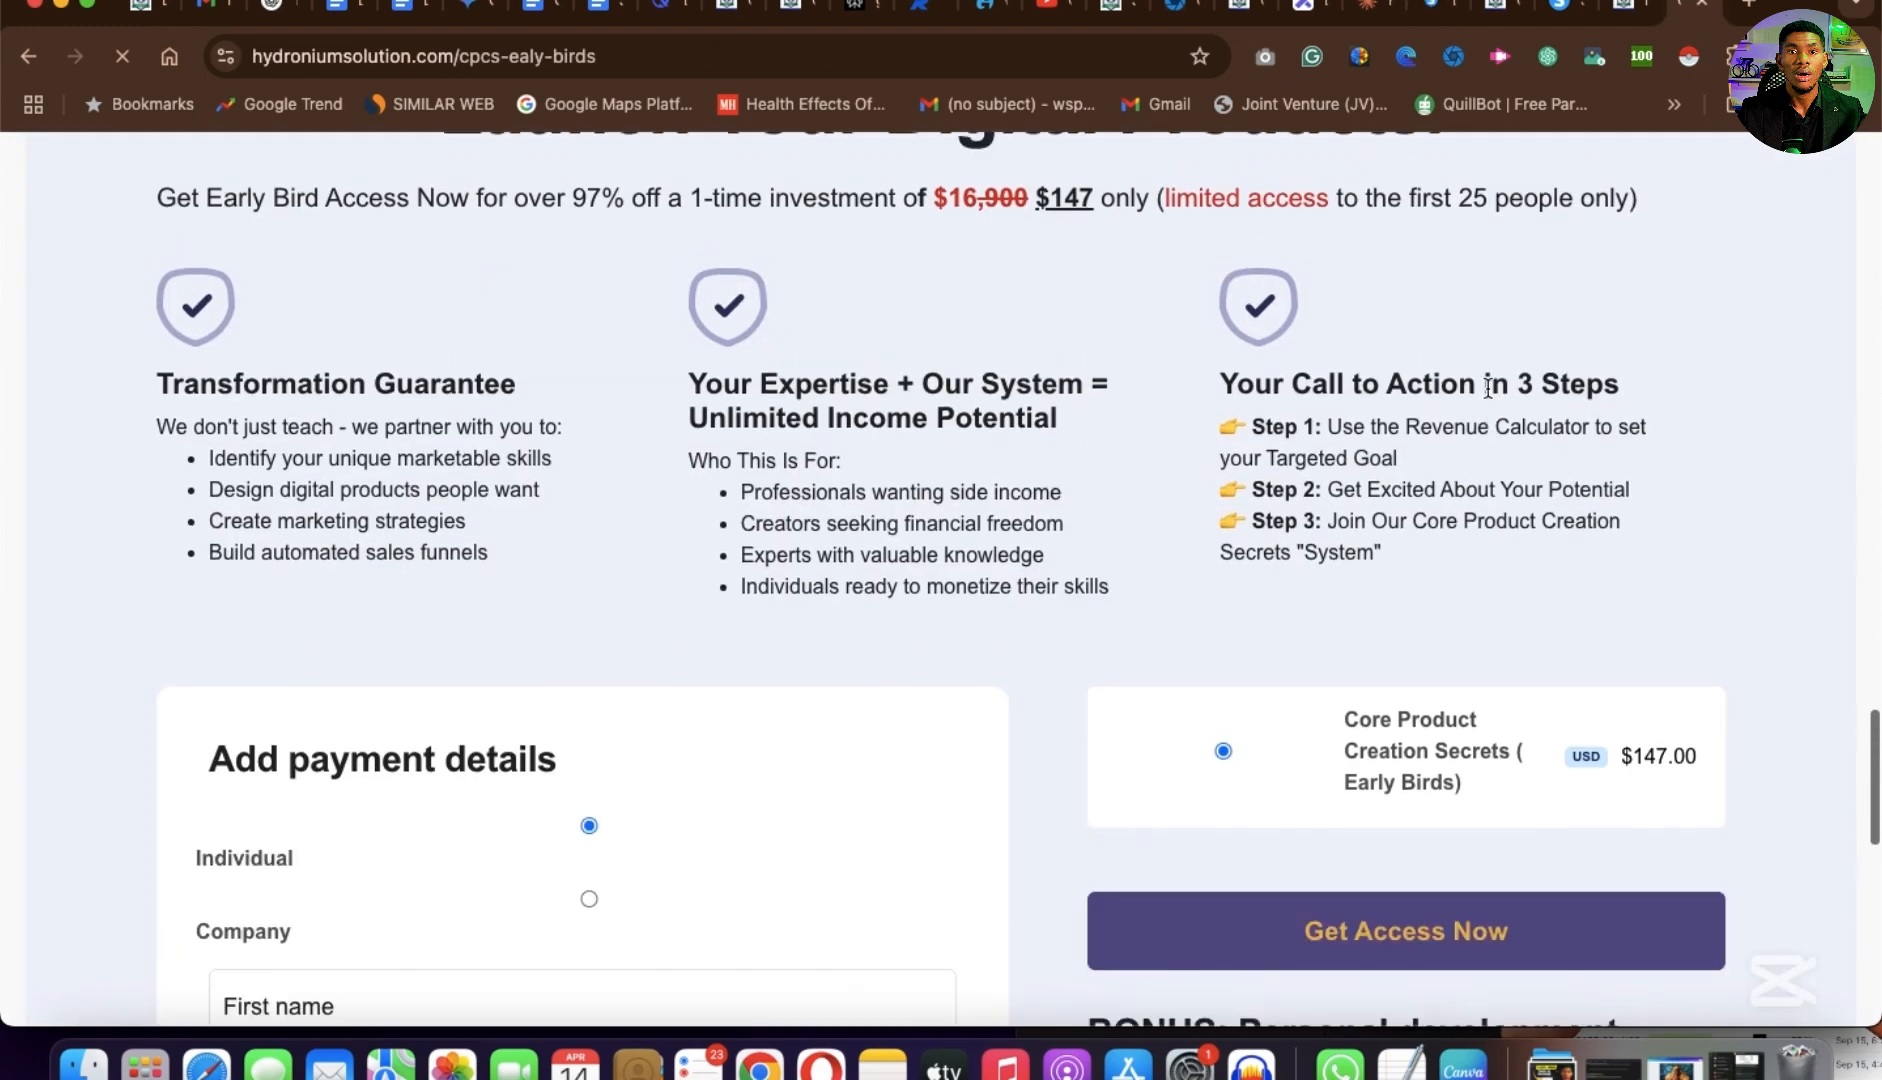
{"action": "scroll", "coordinate": [1488, 388], "scroll_direction": "down", "scroll_amount": 5}
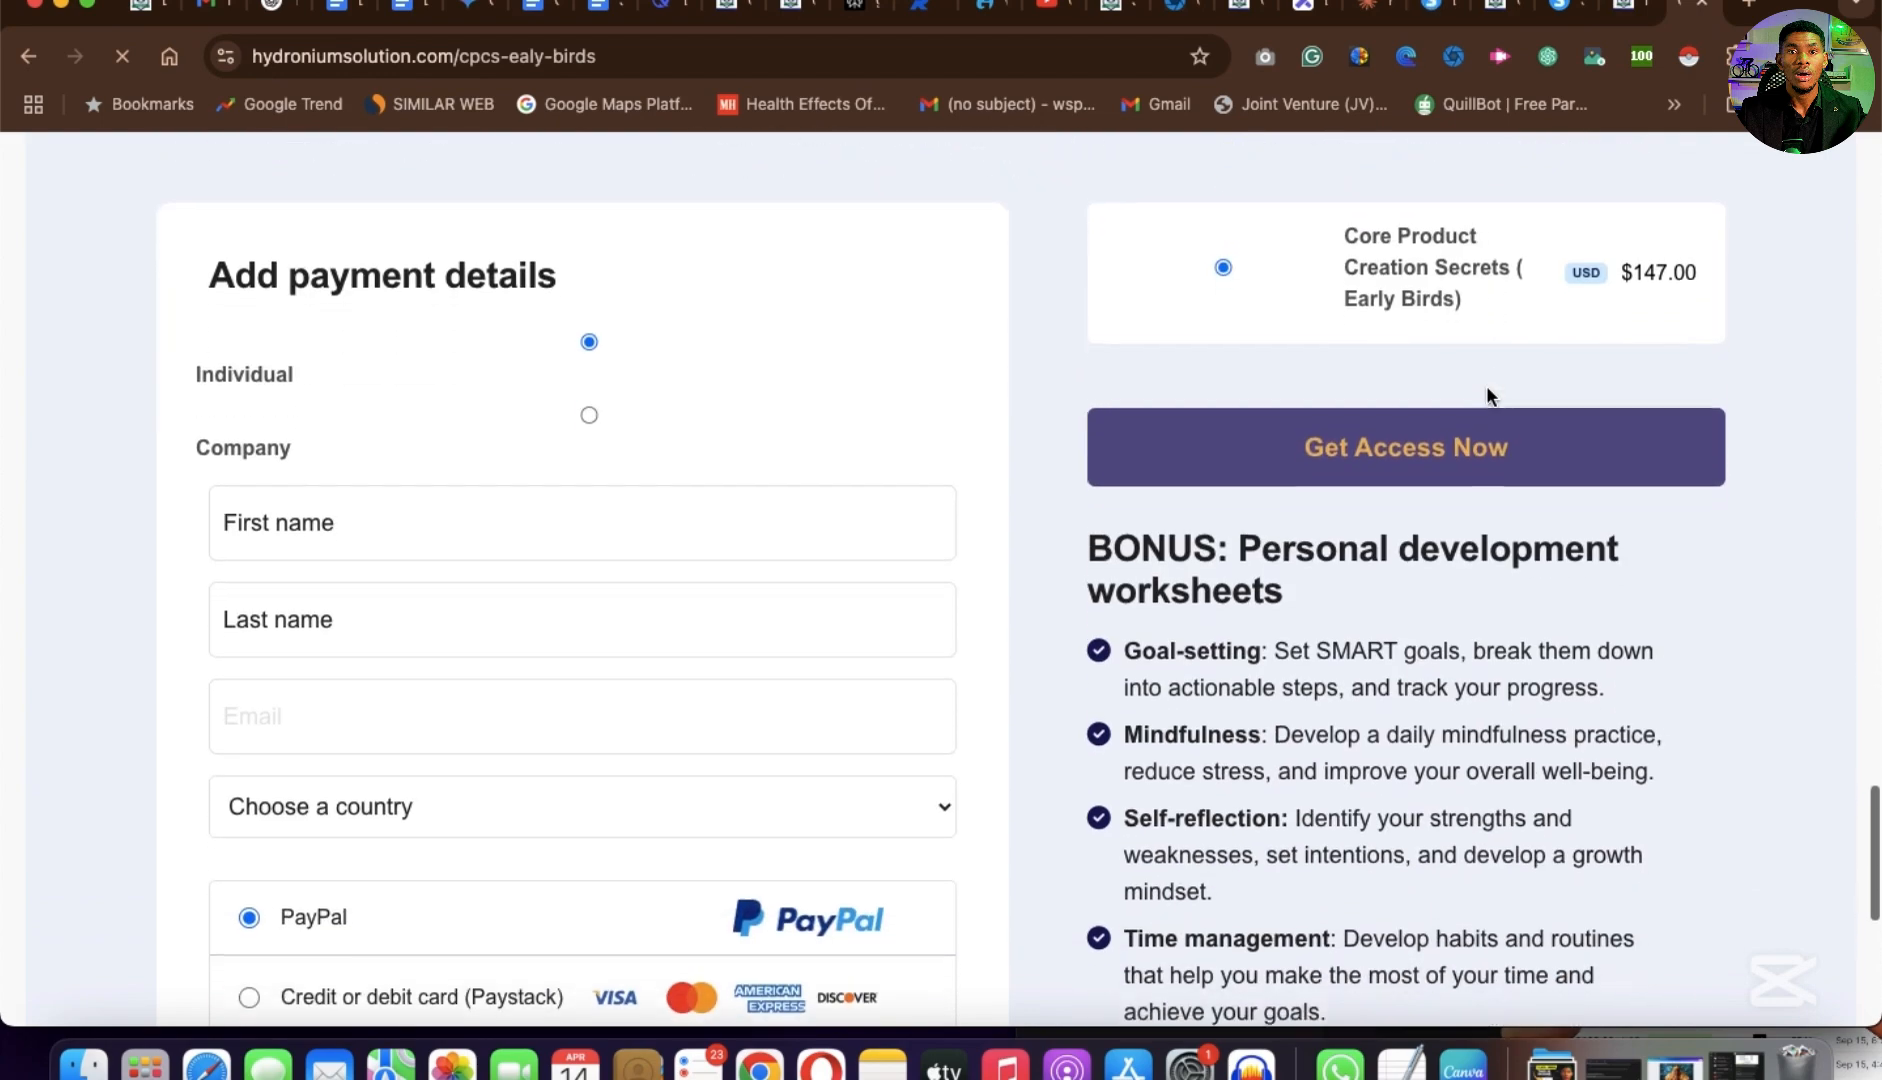
{"action": "scroll", "coordinate": [1487, 390], "scroll_direction": "up", "scroll_amount": 1}
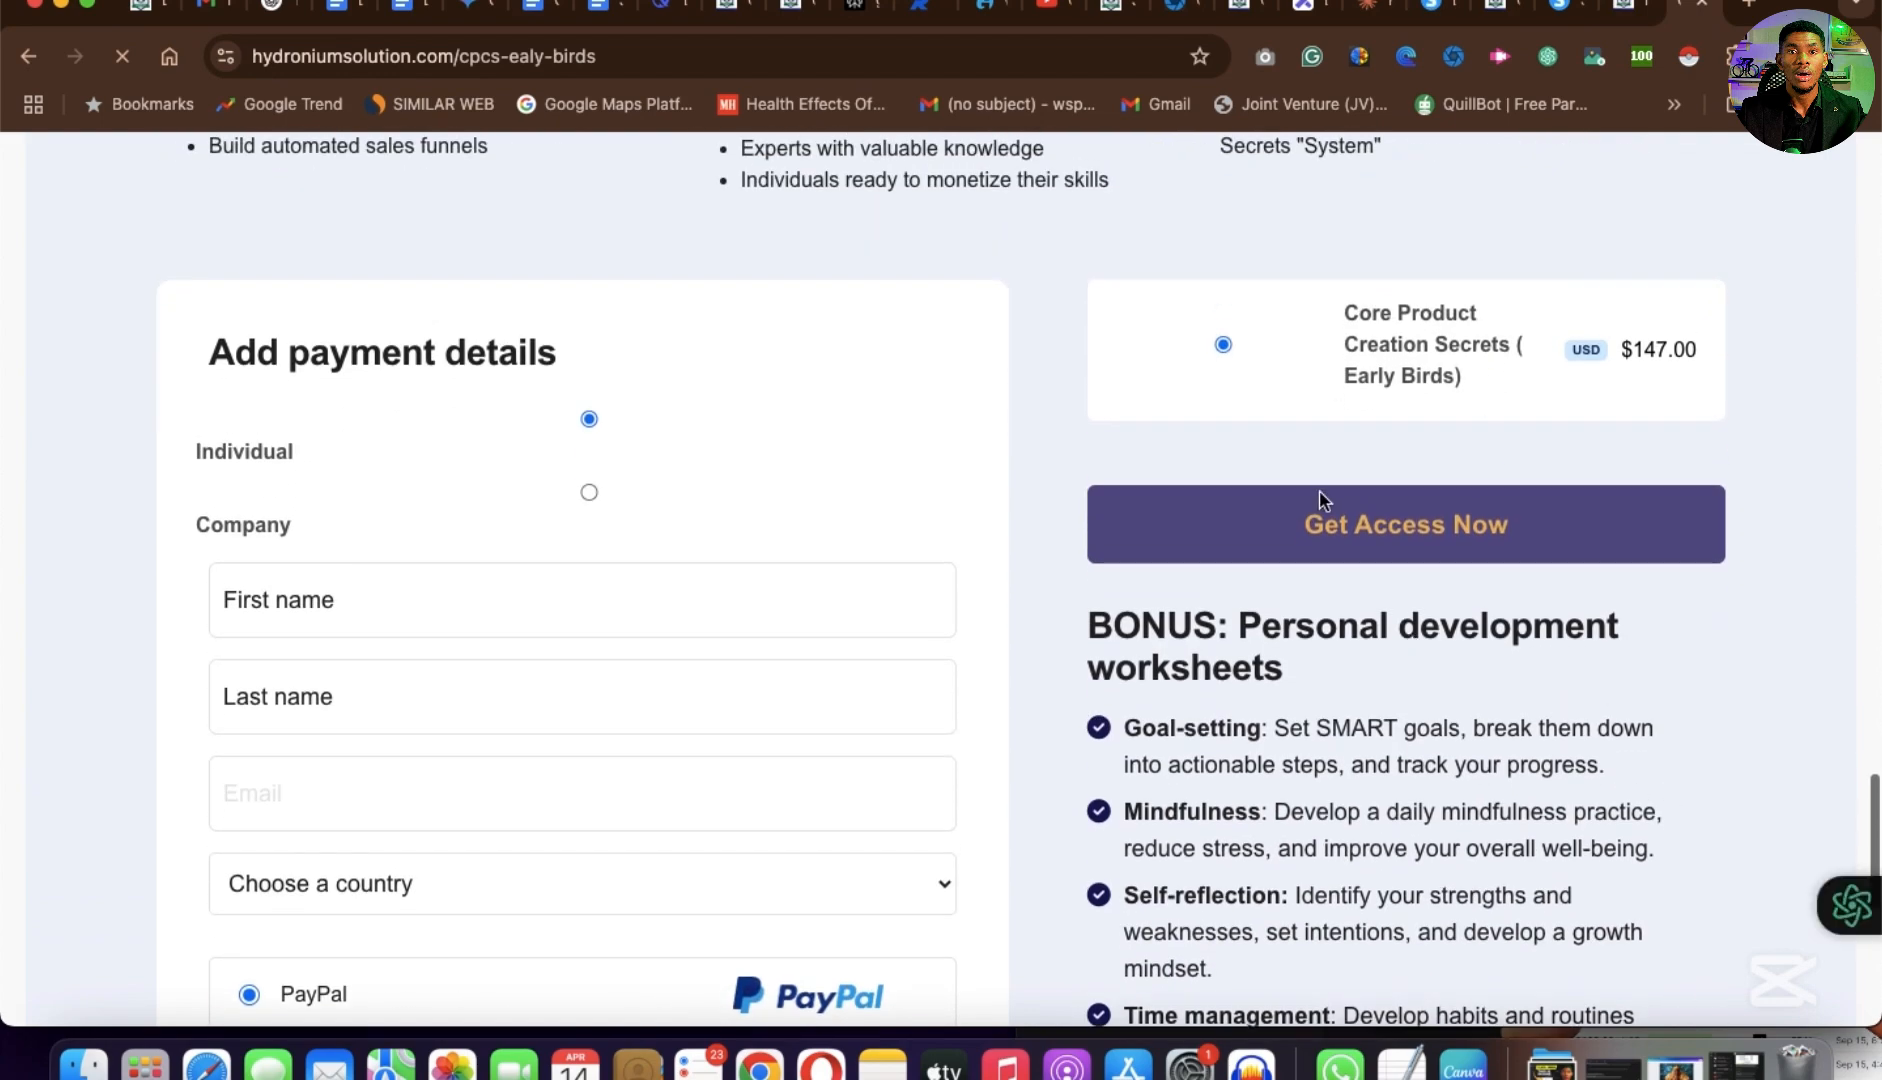
{"action": "scroll", "coordinate": [1320, 495], "scroll_direction": "up", "scroll_amount": 20}
{"action": "scroll", "coordinate": [1322, 495], "scroll_direction": "down", "scroll_amount": 3}
{"action": "scroll", "coordinate": [1322, 497], "scroll_direction": "down", "scroll_amount": 20}
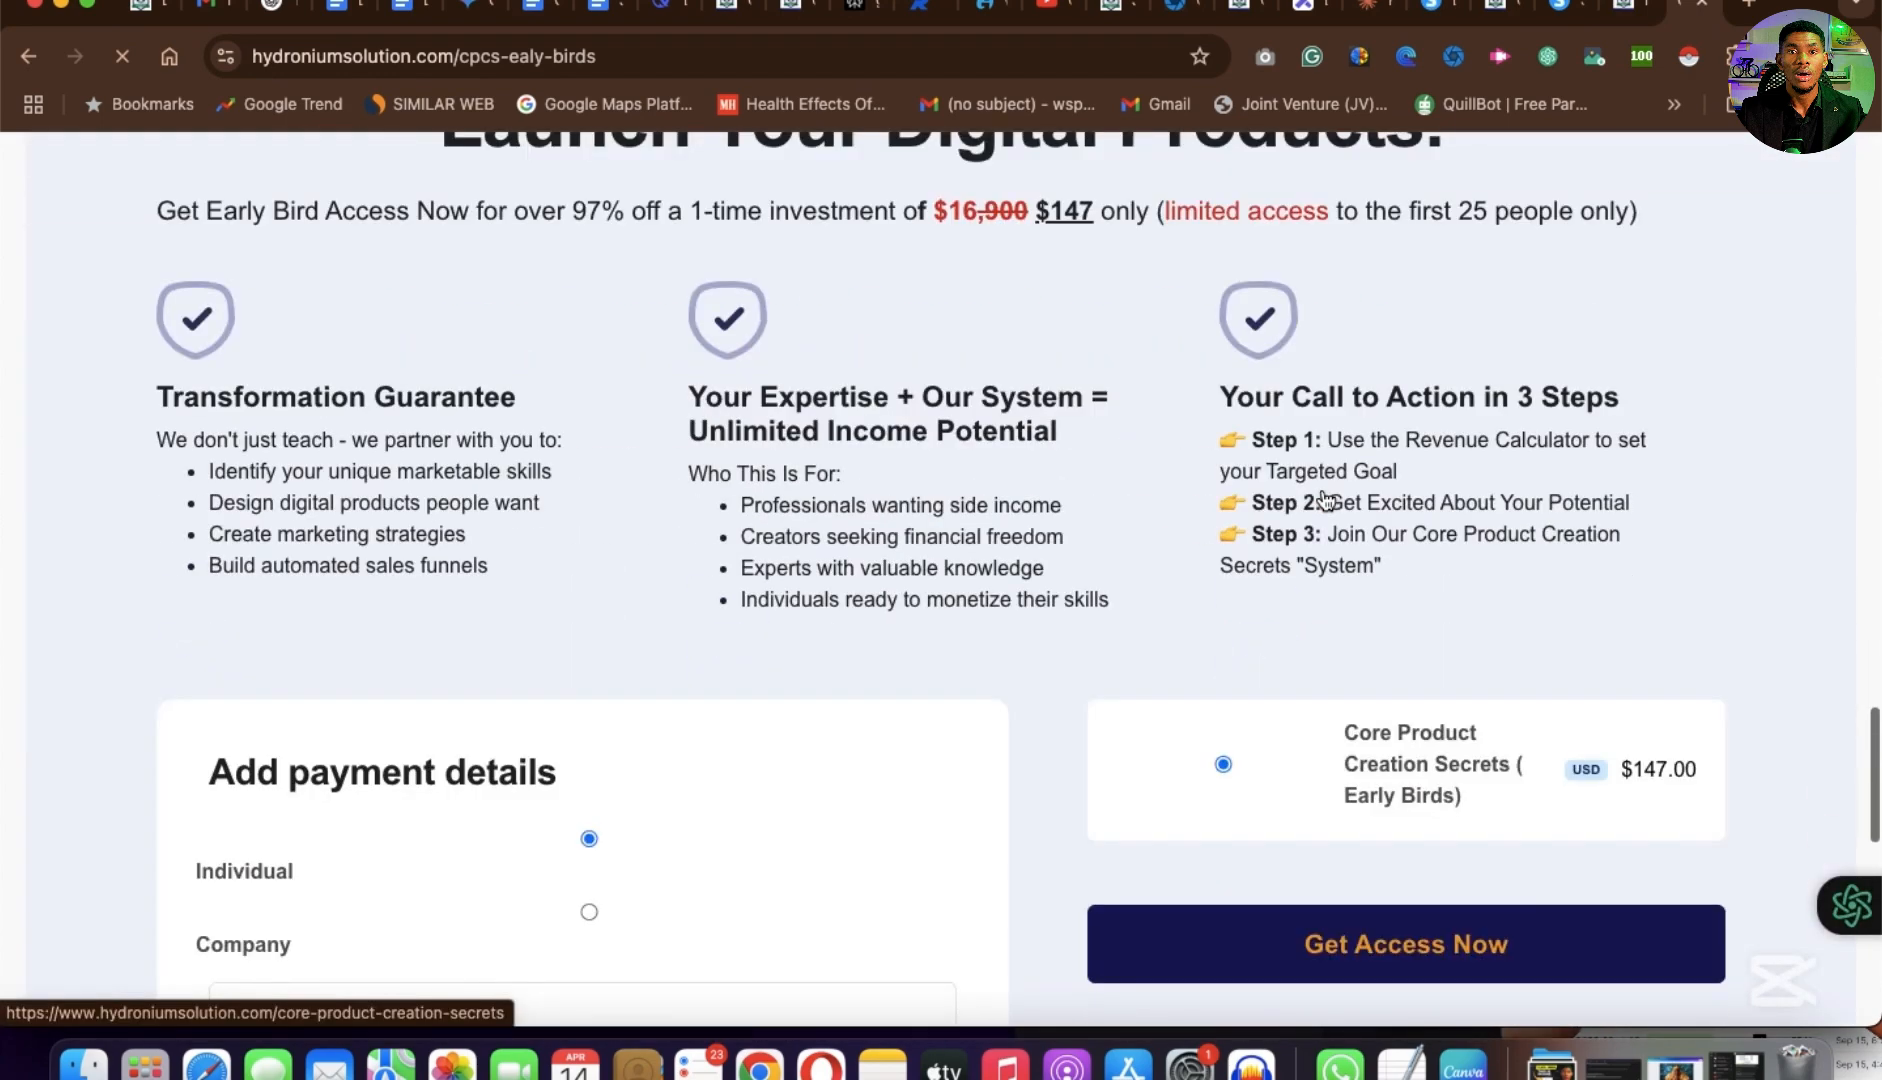
{"action": "scroll", "coordinate": [1322, 490], "scroll_direction": "up", "scroll_amount": 7}
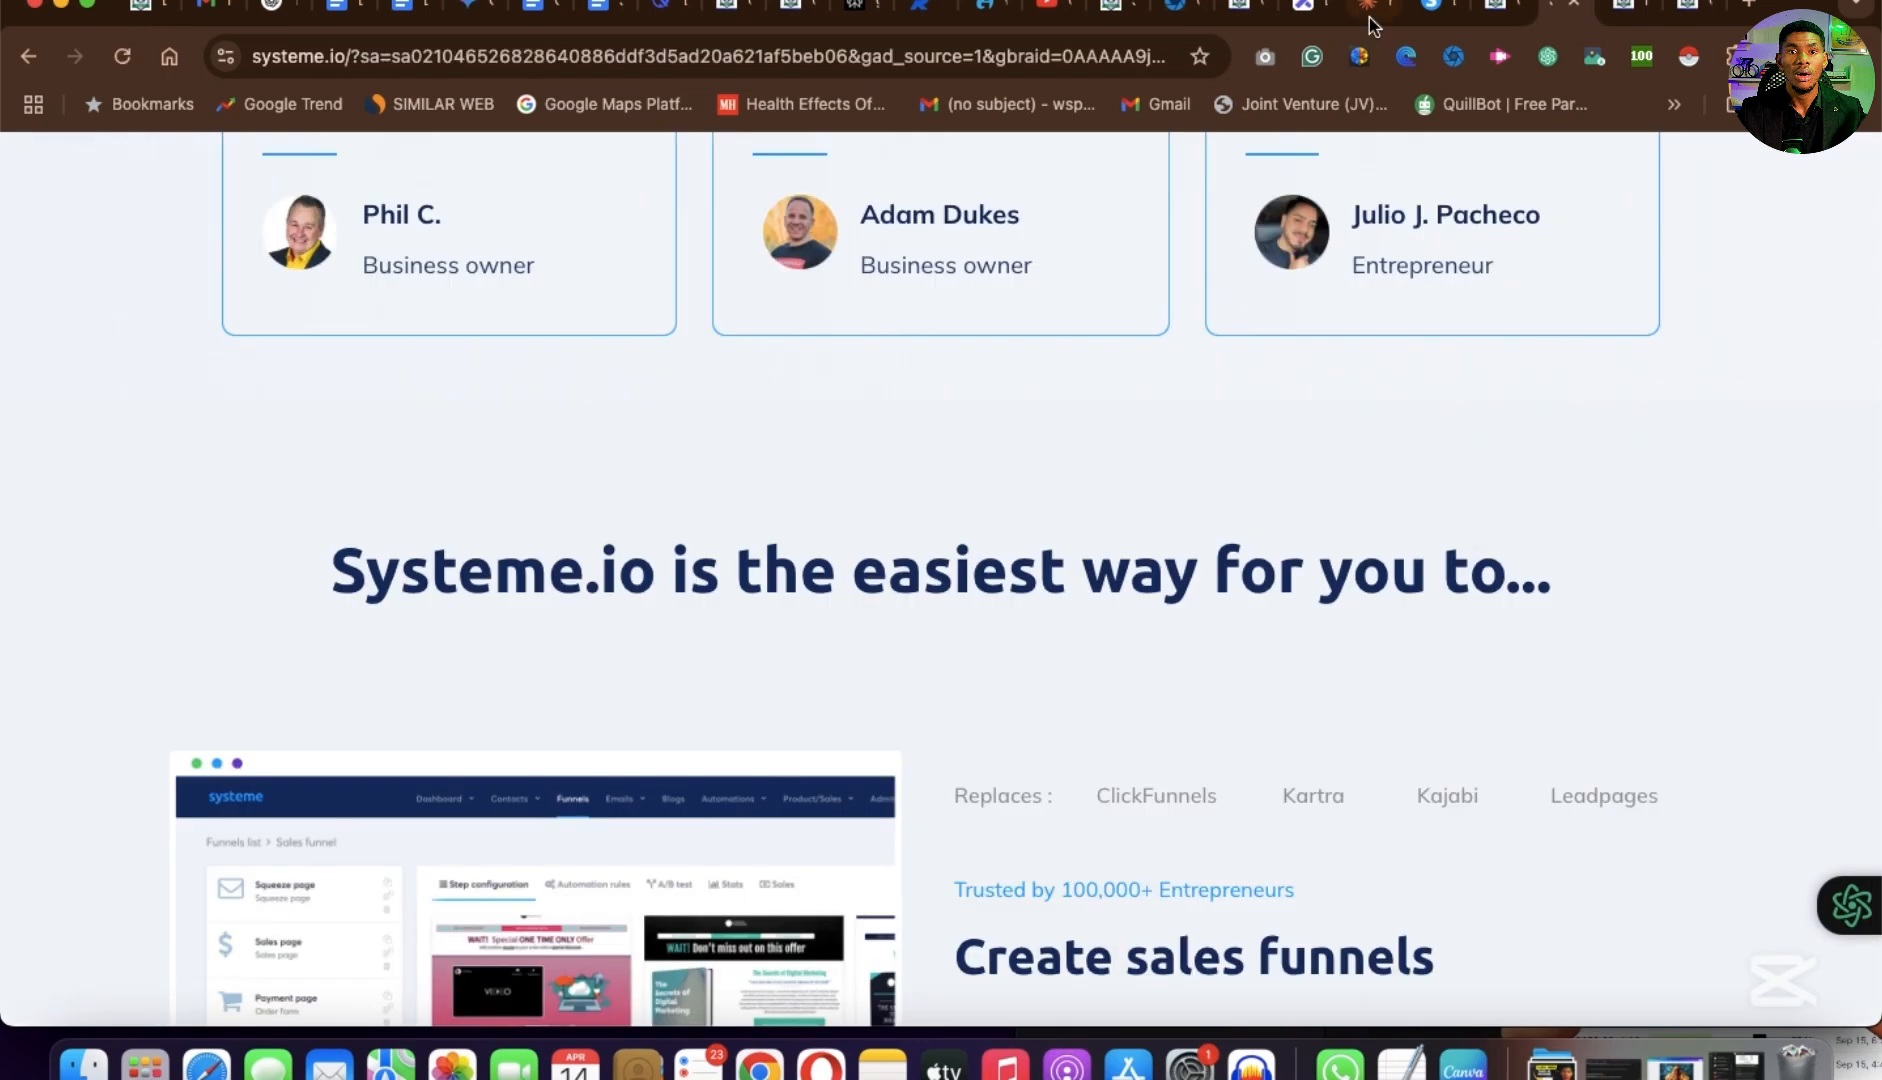
Switch to the preview of the cpcs-ealy-birds-copy page and load its public address without the preview parameter.
{"action": "left_click", "coordinate": [1500, 10]}
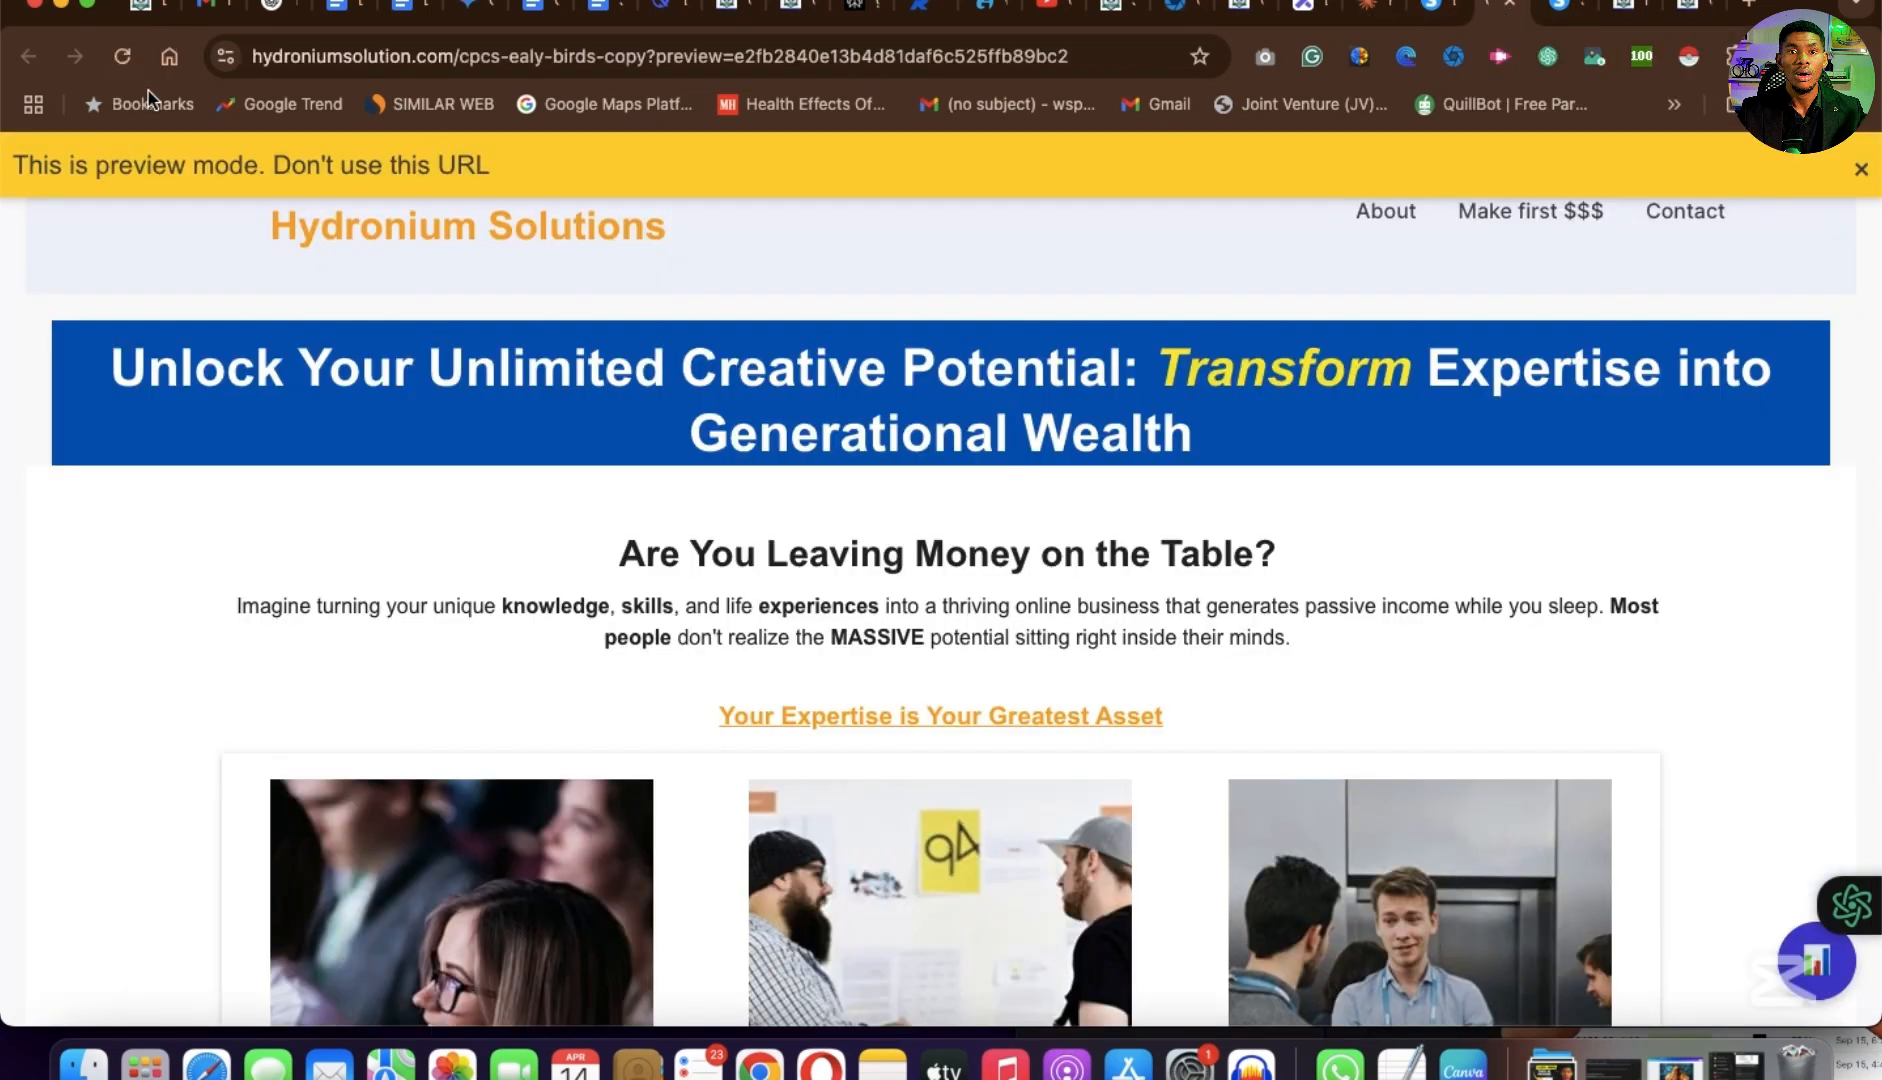
{"action": "left_click", "coordinate": [654, 70]}
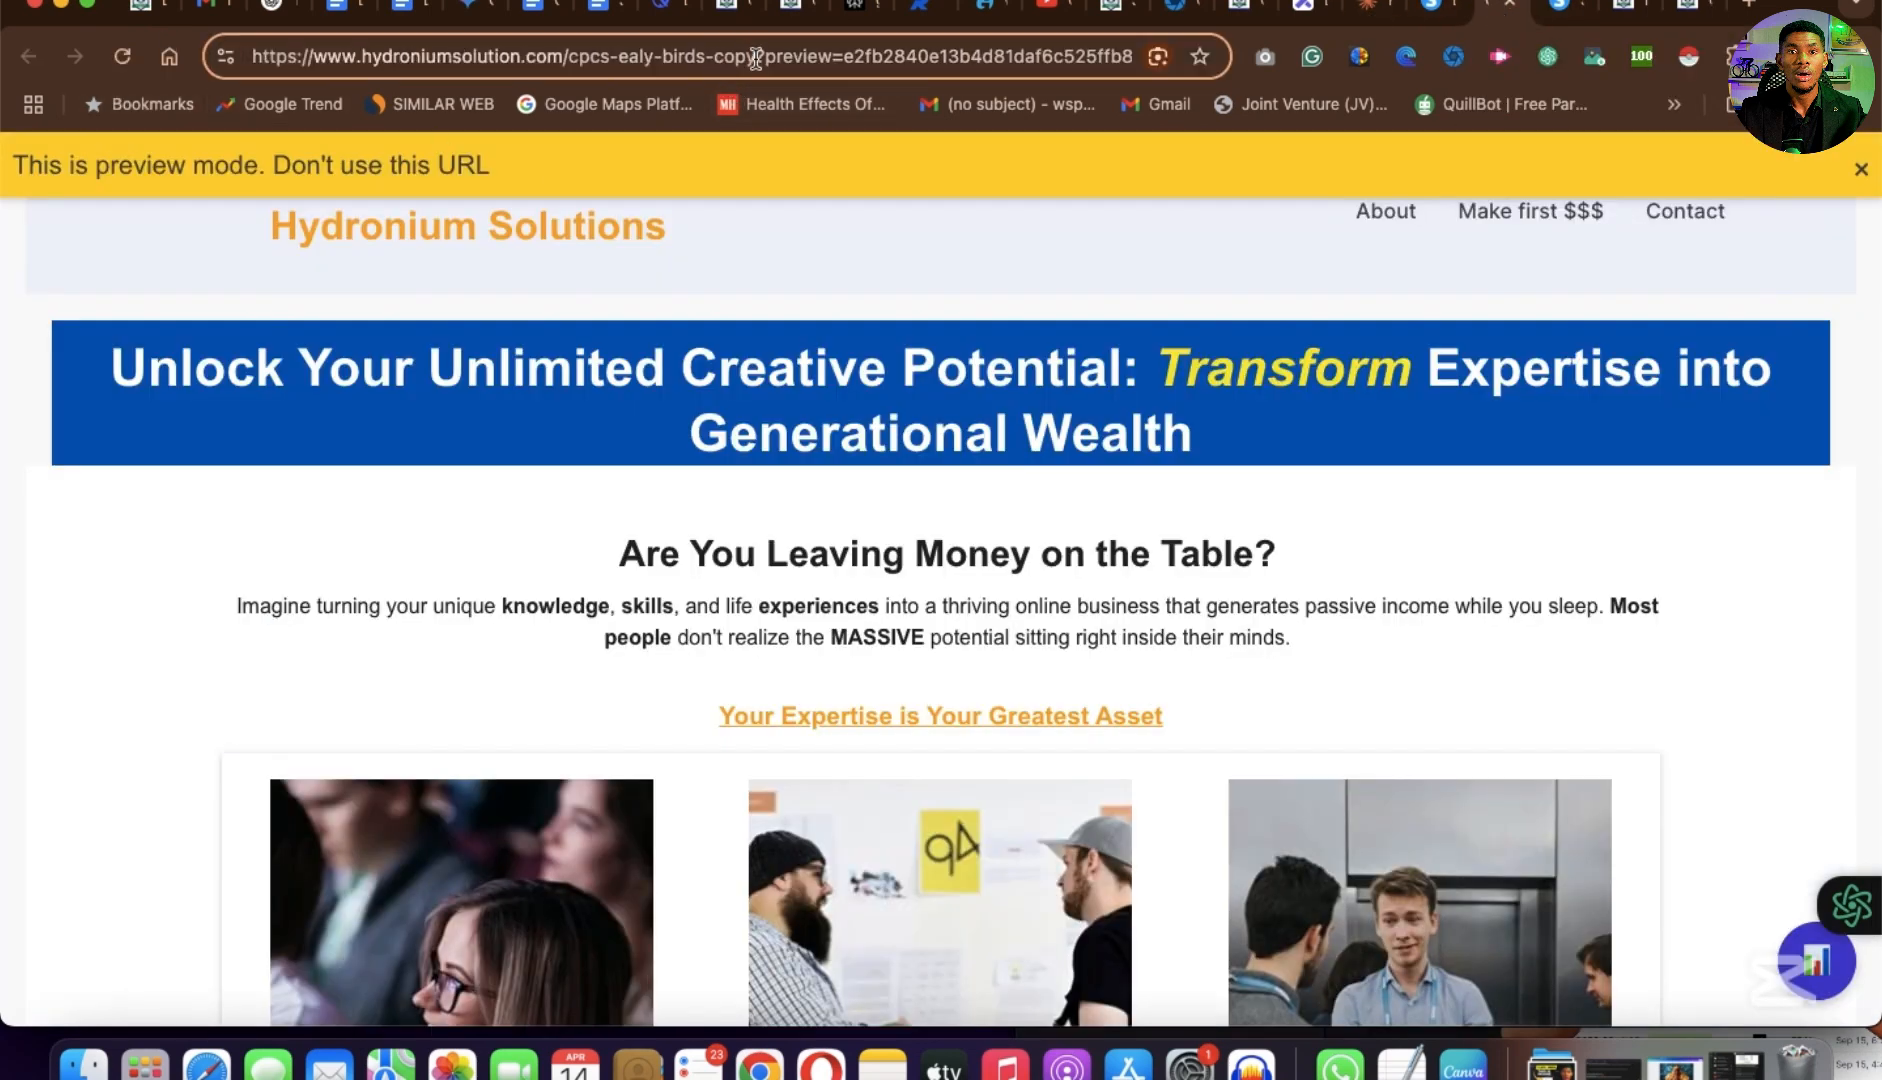
{"action": "key", "text": "shift+super+Right"}
{"action": "key", "text": "BackSpace"}
{"action": "key", "text": "Return"}
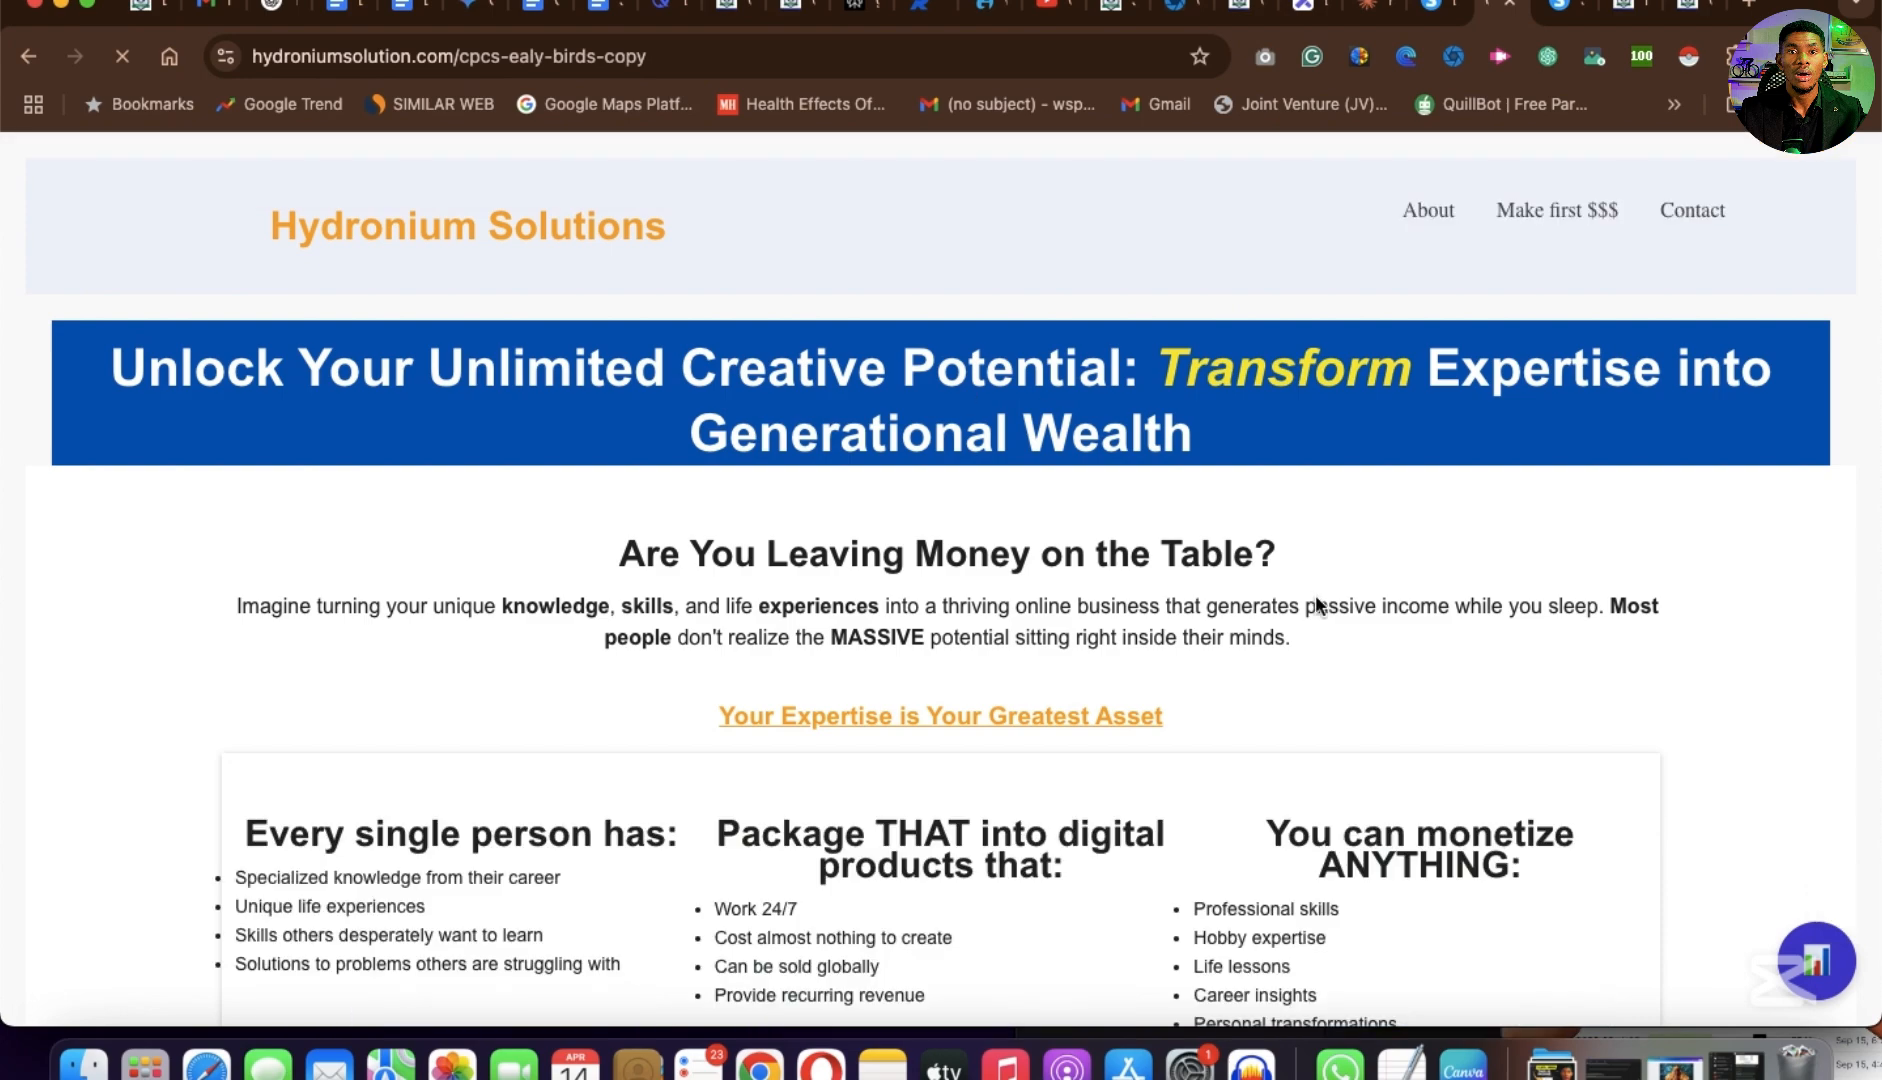
Check the order form section of the published copy page for the attached product, its price and the payment methods.
{"action": "scroll", "coordinate": [1030, 535], "scroll_direction": "down", "scroll_amount": 15}
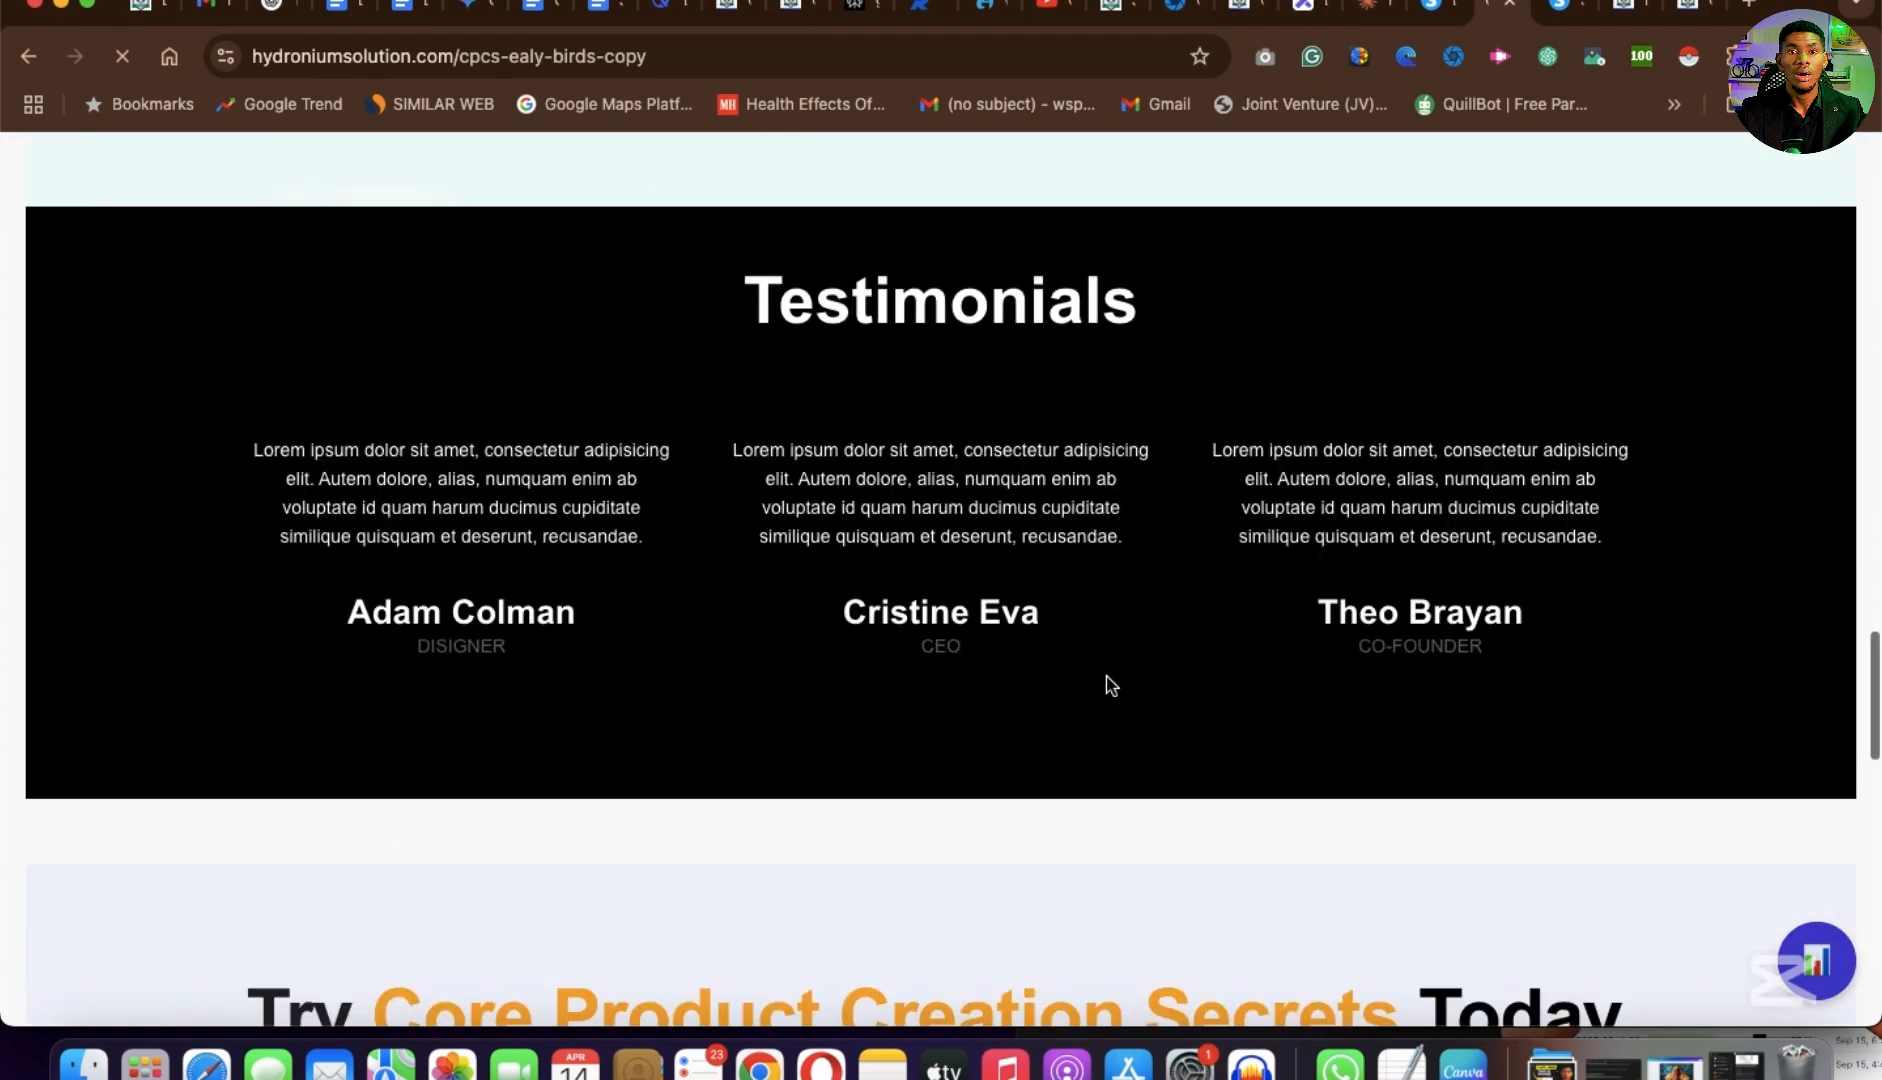
{"action": "scroll", "coordinate": [1551, 666], "scroll_direction": "up", "scroll_amount": 2}
{"action": "scroll", "coordinate": [1551, 666], "scroll_direction": "down", "scroll_amount": 2}
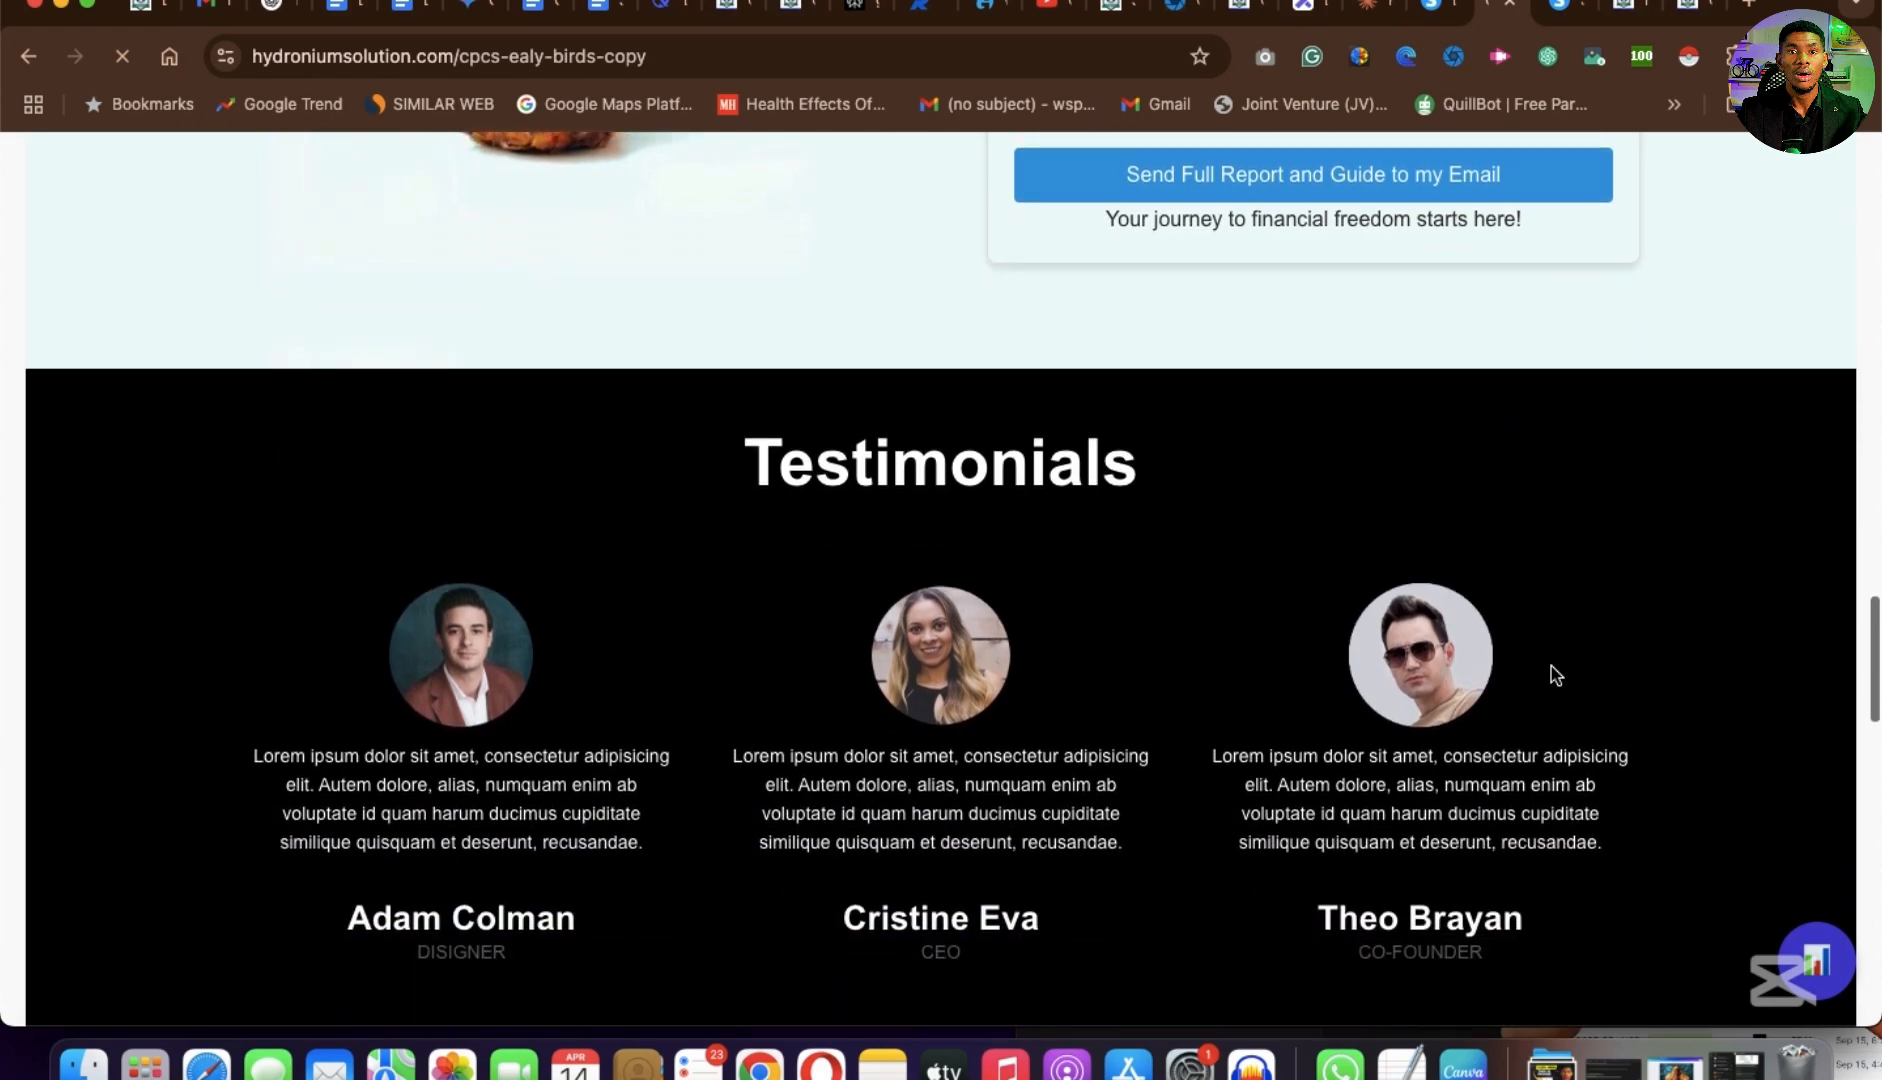
{"action": "scroll", "coordinate": [1551, 666], "scroll_direction": "up", "scroll_amount": 7}
{"action": "scroll", "coordinate": [1552, 667], "scroll_direction": "down", "scroll_amount": 5}
{"action": "scroll", "coordinate": [1552, 667], "scroll_direction": "down", "scroll_amount": 10}
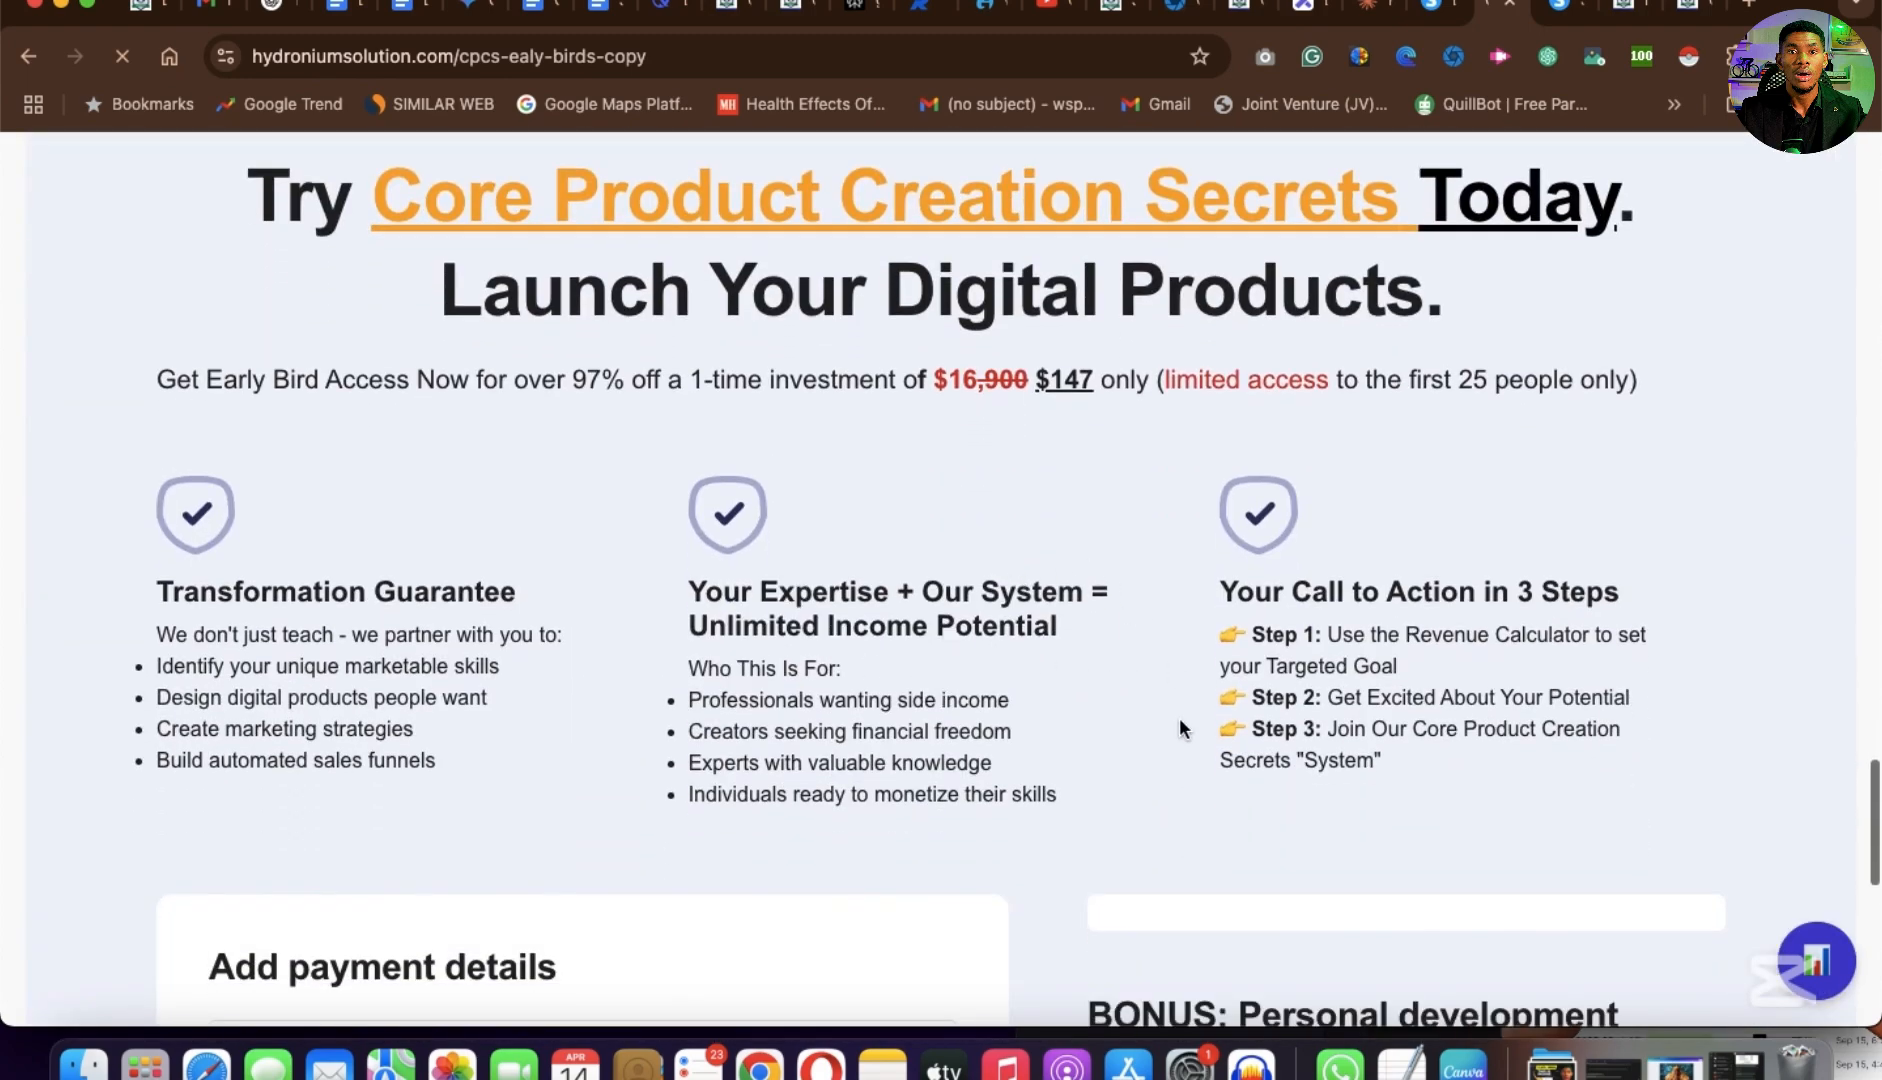
{"action": "scroll", "coordinate": [1179, 718], "scroll_direction": "down", "scroll_amount": 4}
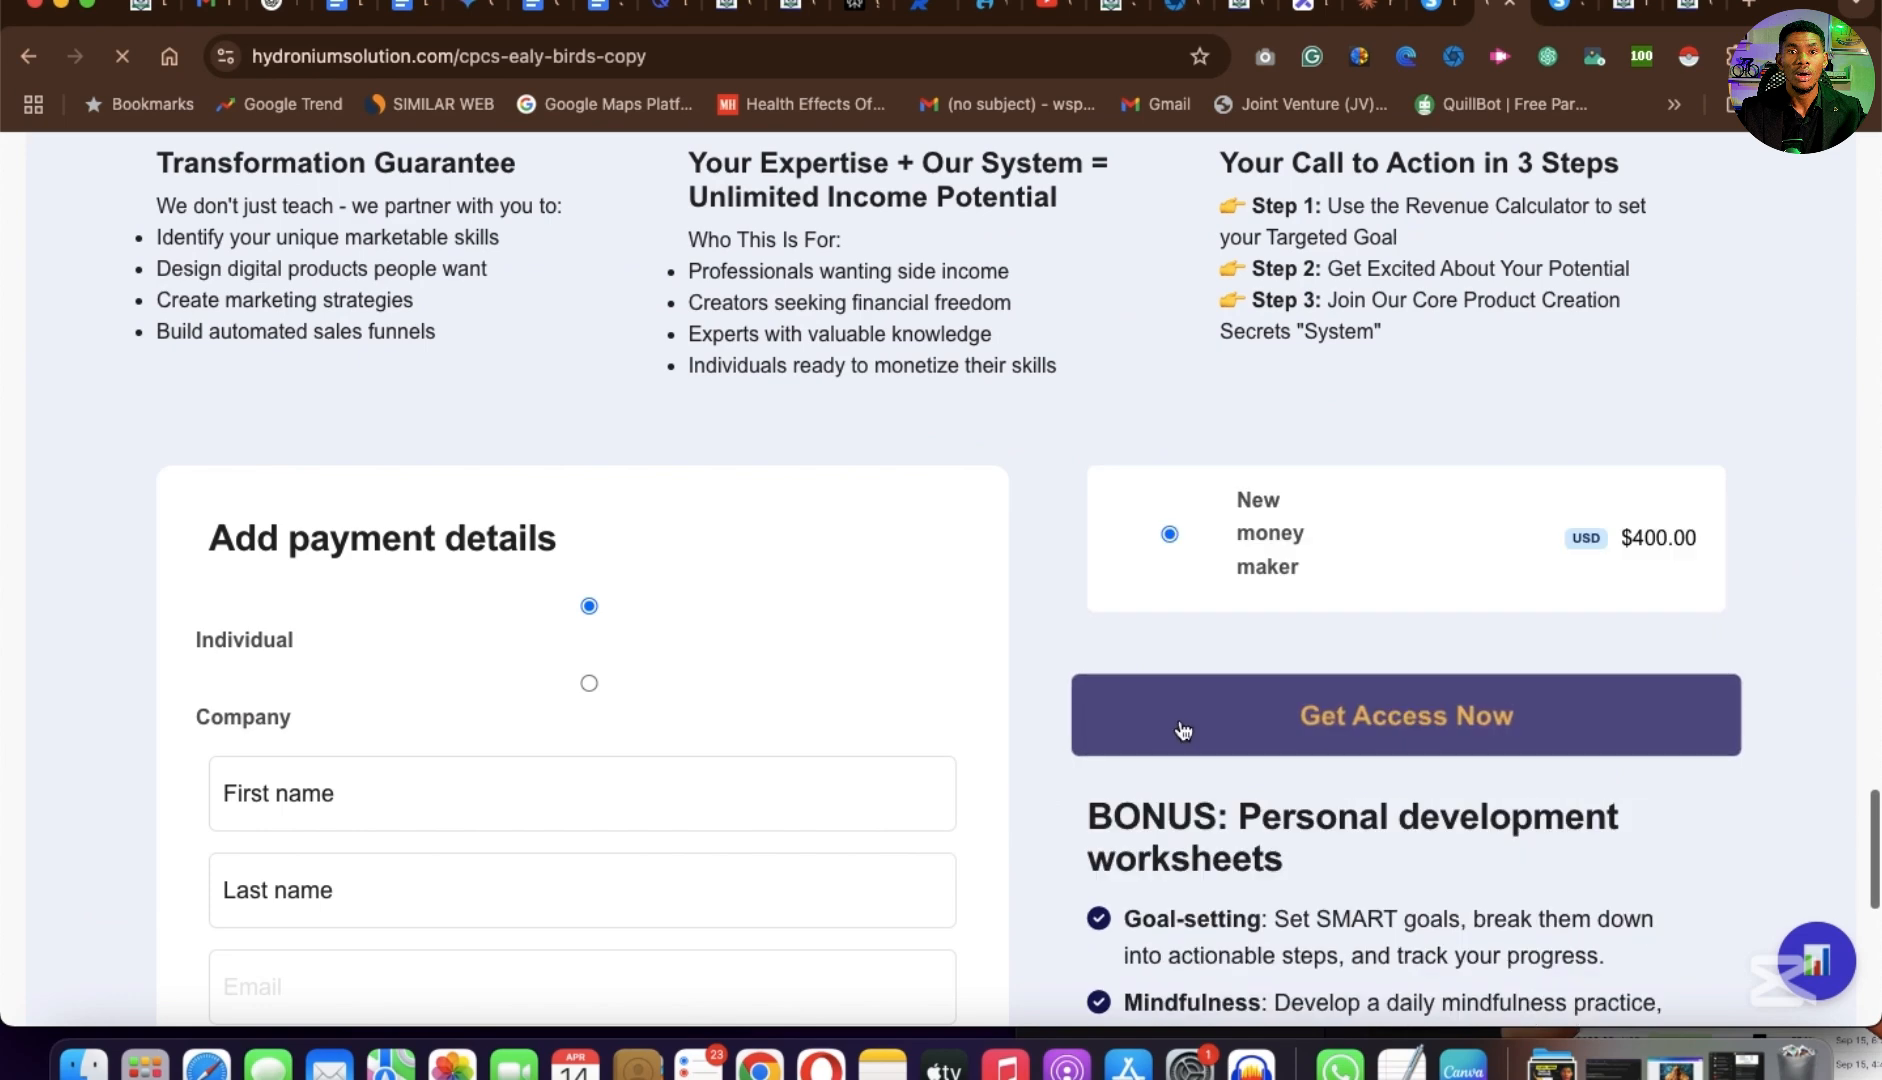
{"action": "scroll", "coordinate": [1183, 730], "scroll_direction": "down", "scroll_amount": 1}
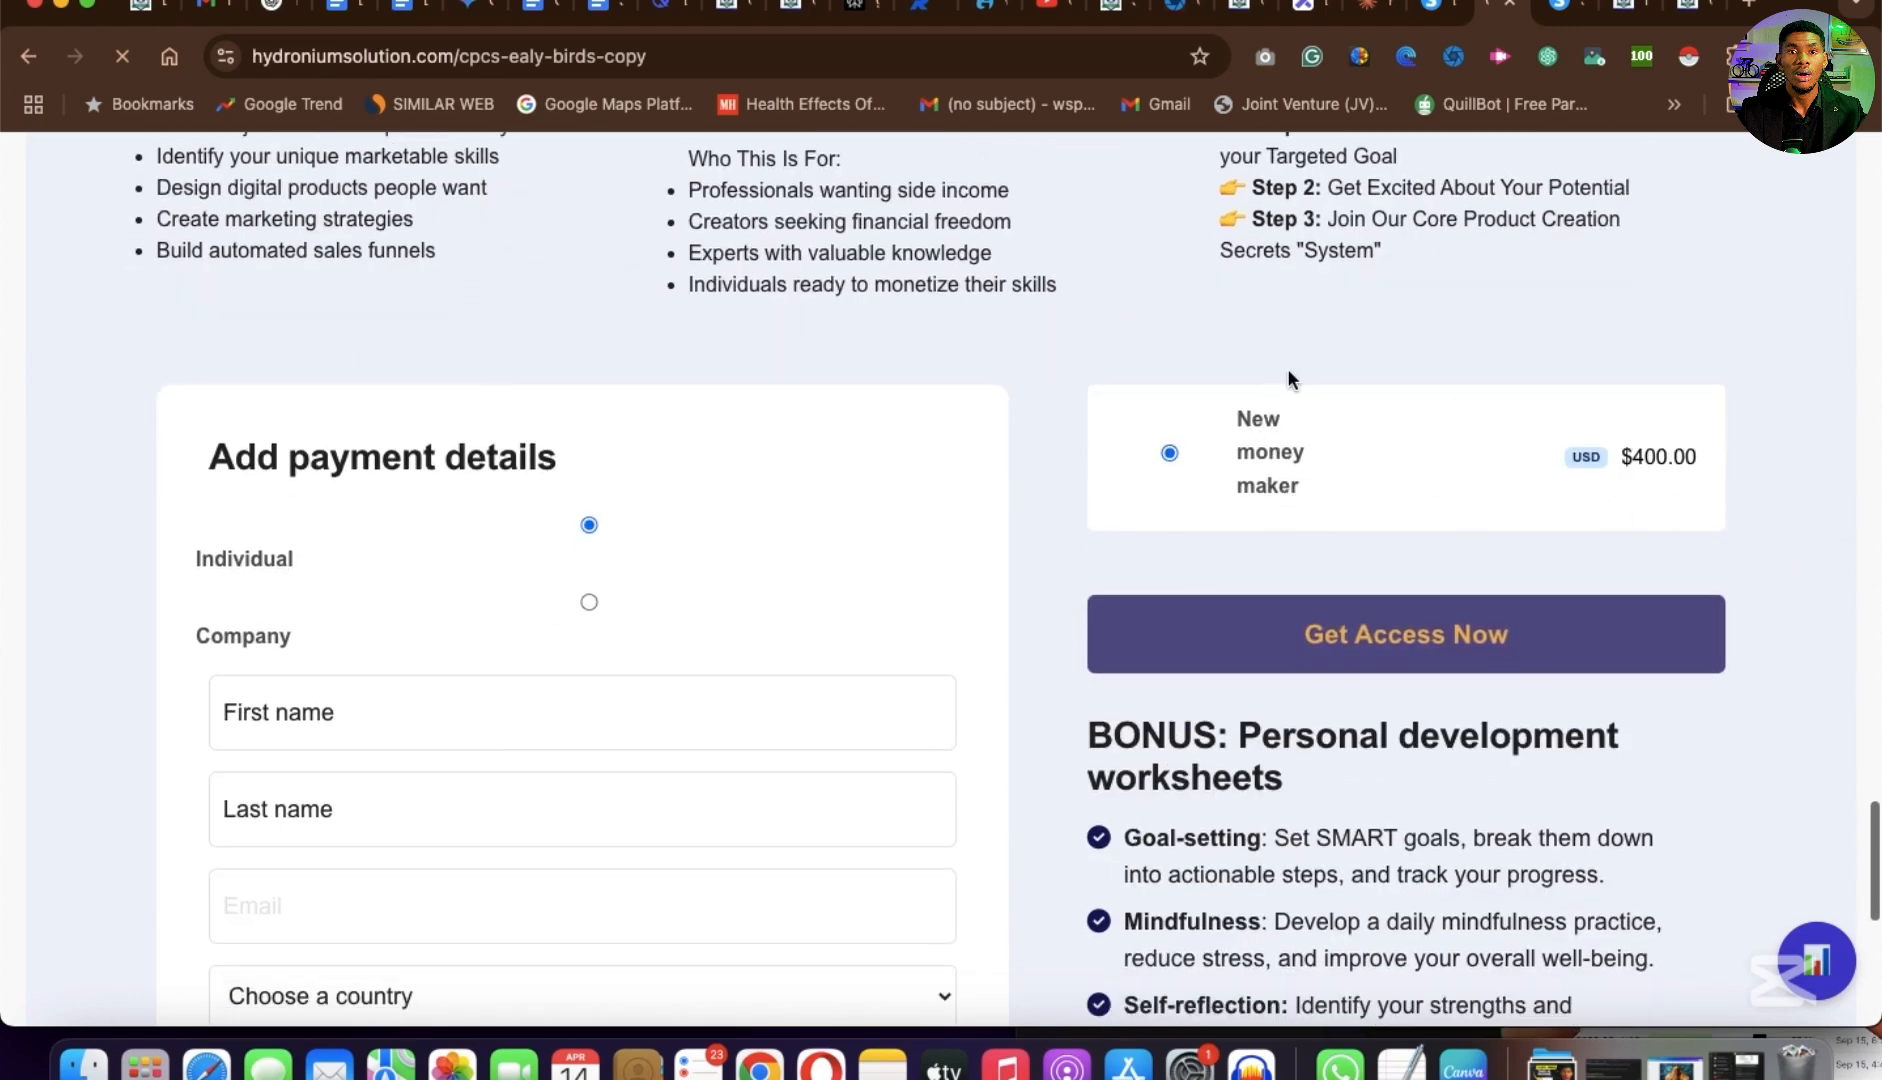
{"action": "scroll", "coordinate": [1300, 505], "scroll_direction": "down", "scroll_amount": 1}
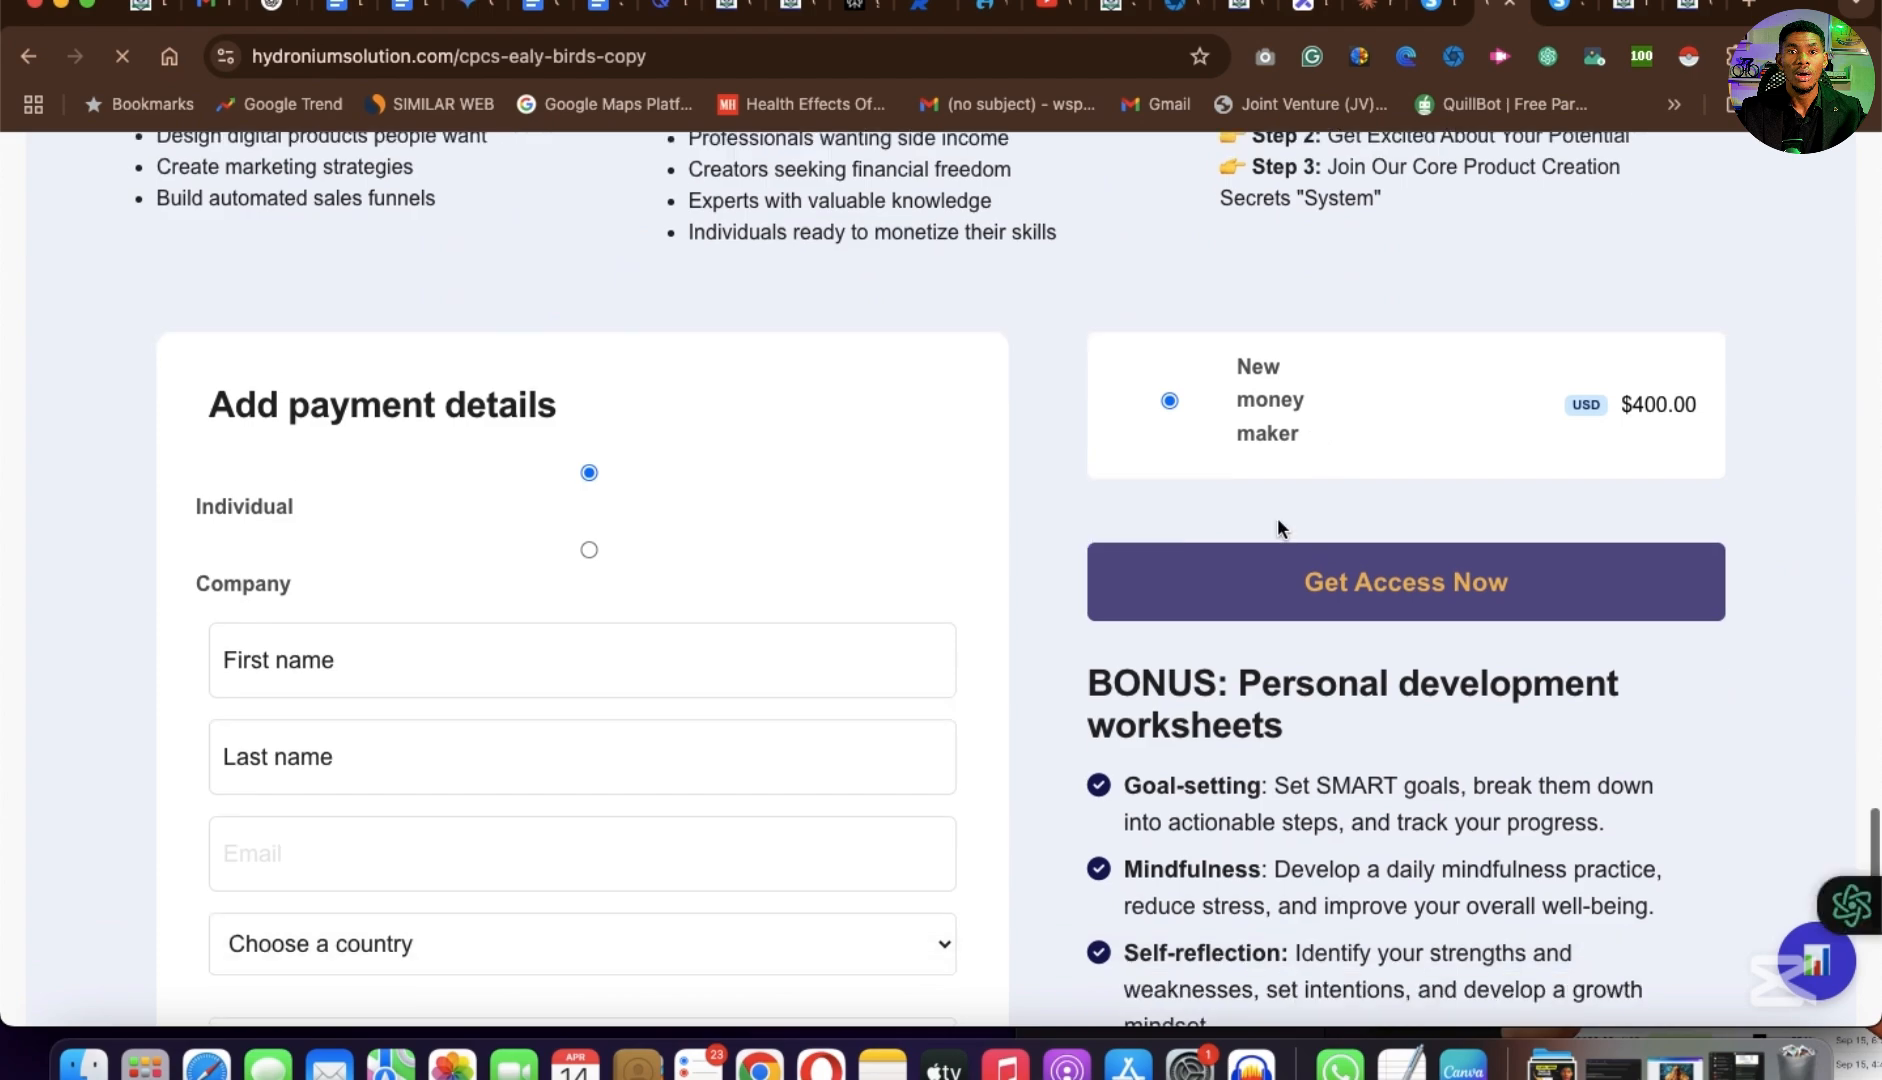
{"action": "scroll", "coordinate": [1278, 518], "scroll_direction": "down", "scroll_amount": 10}
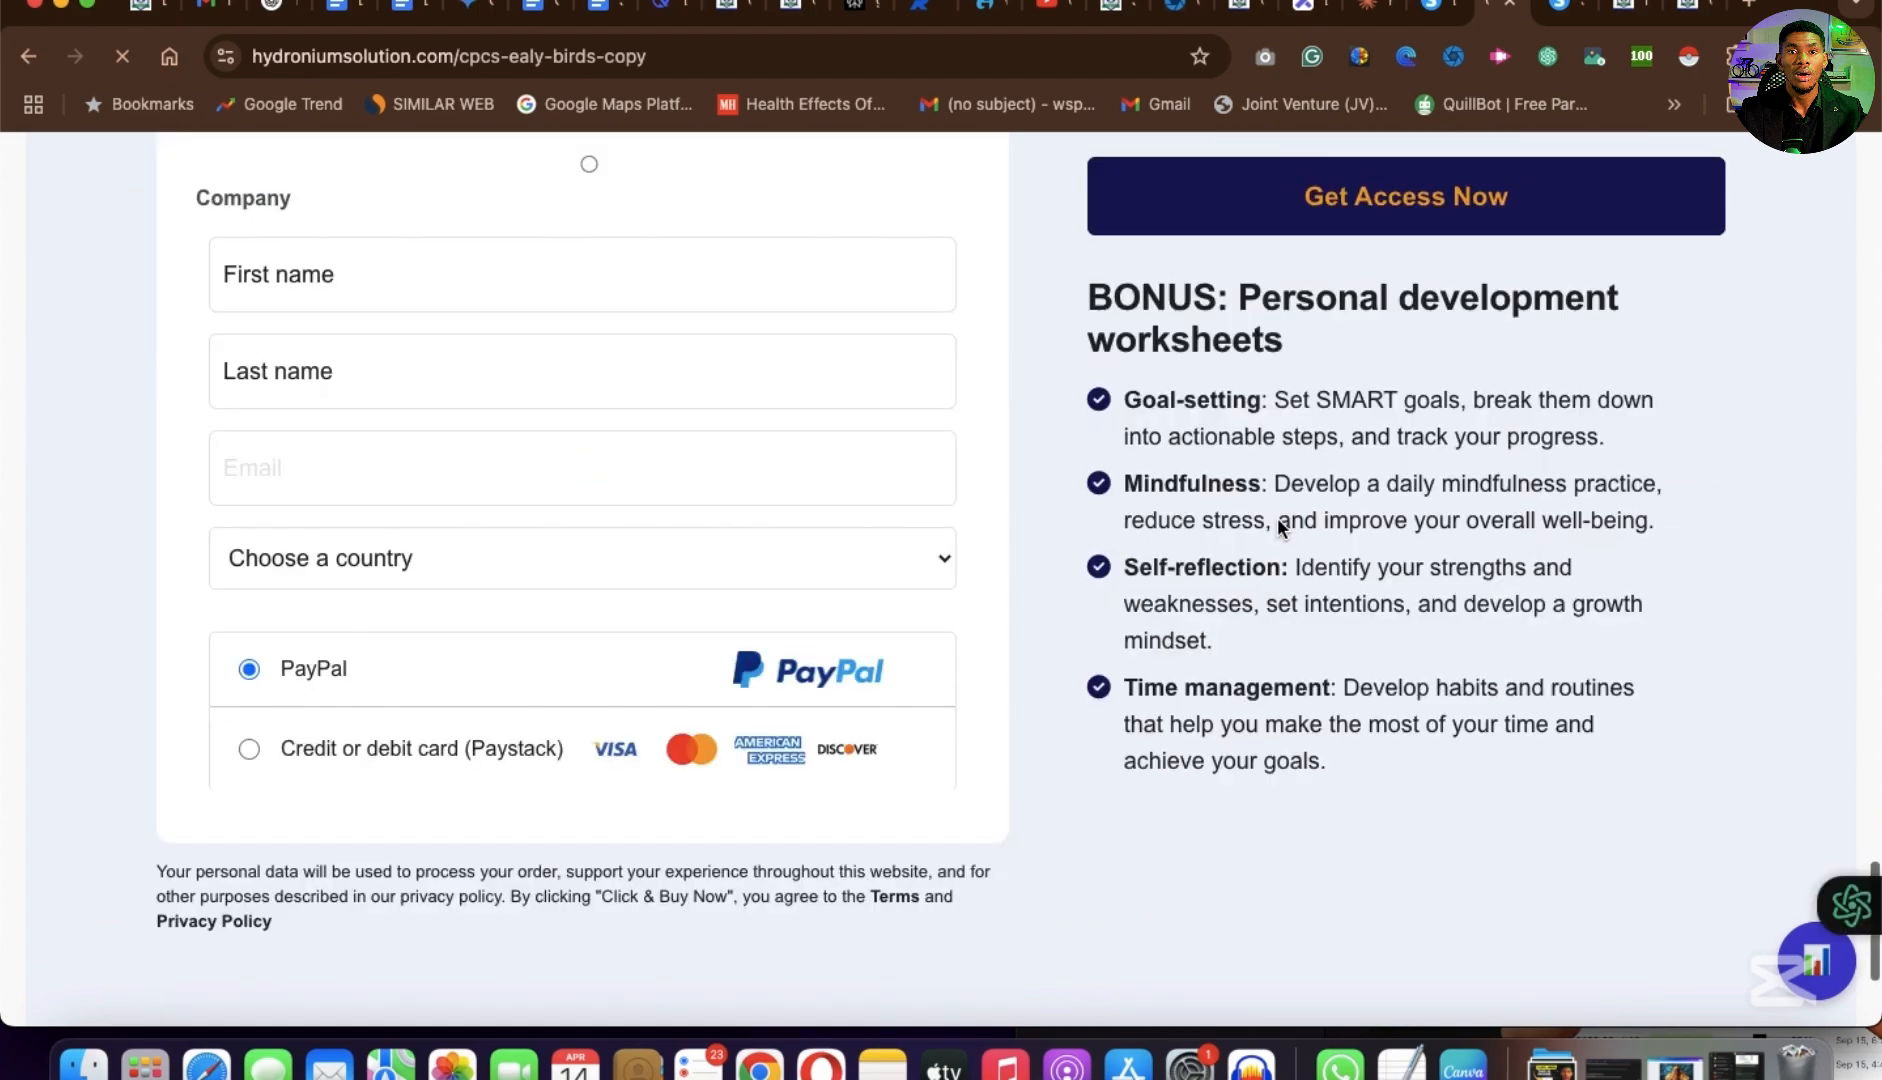
{"action": "scroll", "coordinate": [1278, 518], "scroll_direction": "up", "scroll_amount": 8}
{"action": "scroll", "coordinate": [1278, 518], "scroll_direction": "up", "scroll_amount": 10}
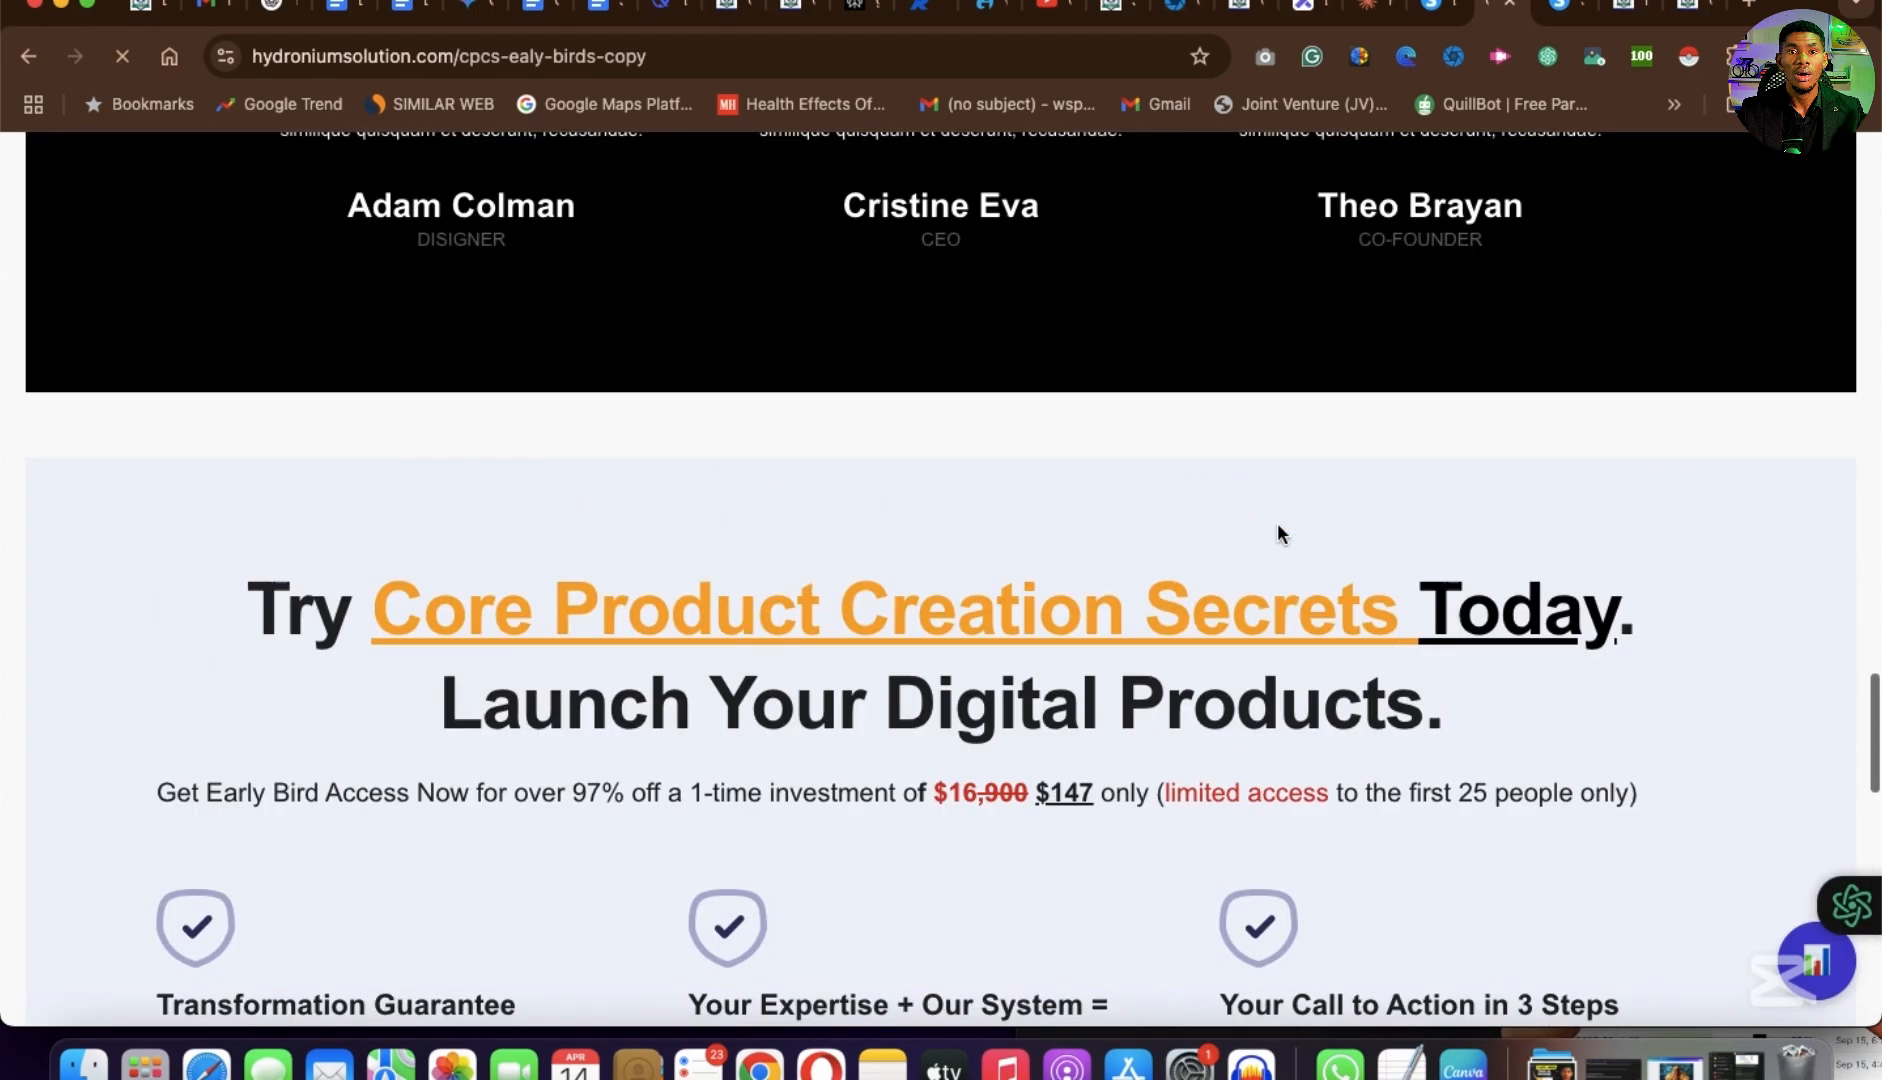
{"action": "scroll", "coordinate": [1278, 522], "scroll_direction": "down", "scroll_amount": 8}
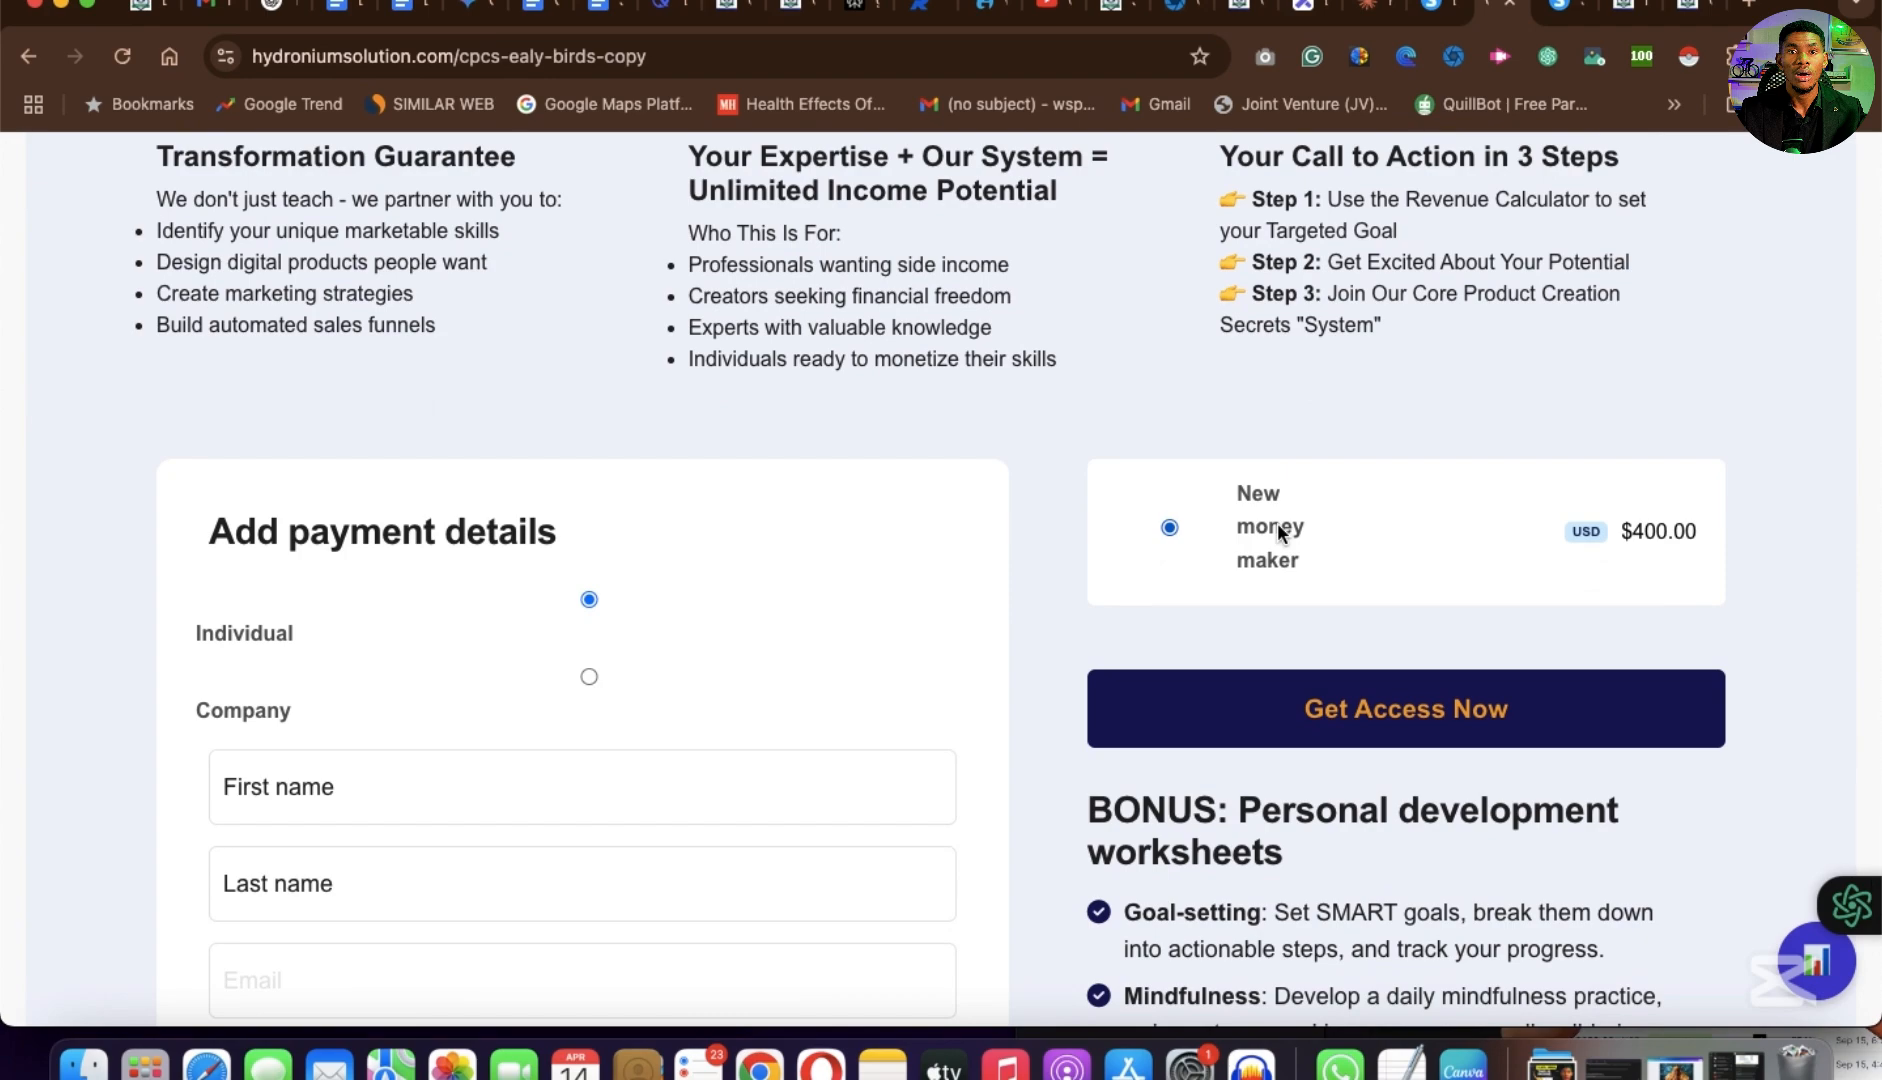
{"action": "scroll", "coordinate": [1278, 522], "scroll_direction": "up", "scroll_amount": 20}
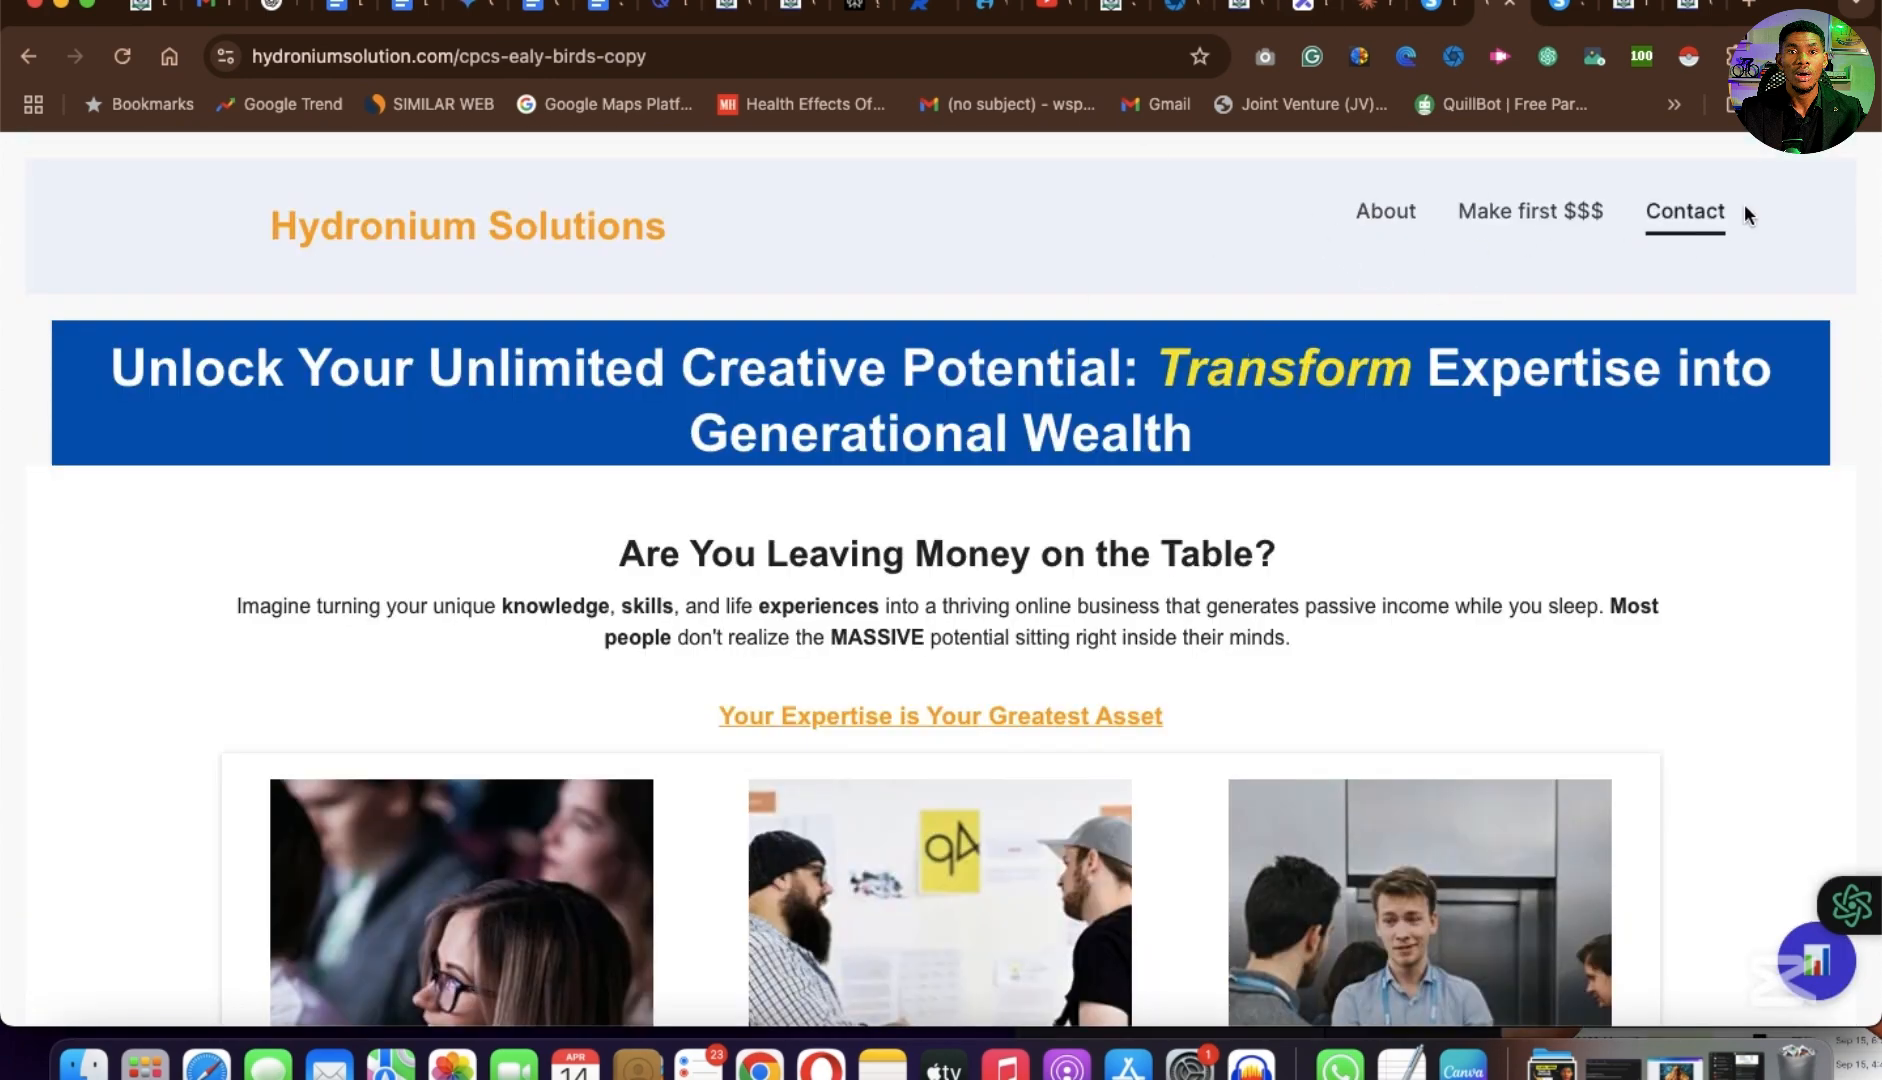
Review the published copy page's full layout, including the header, image columns, title generator, revenue calculator, testimonials, payment form and footer.
{"action": "scroll", "coordinate": [865, 403], "scroll_direction": "down", "scroll_amount": 3}
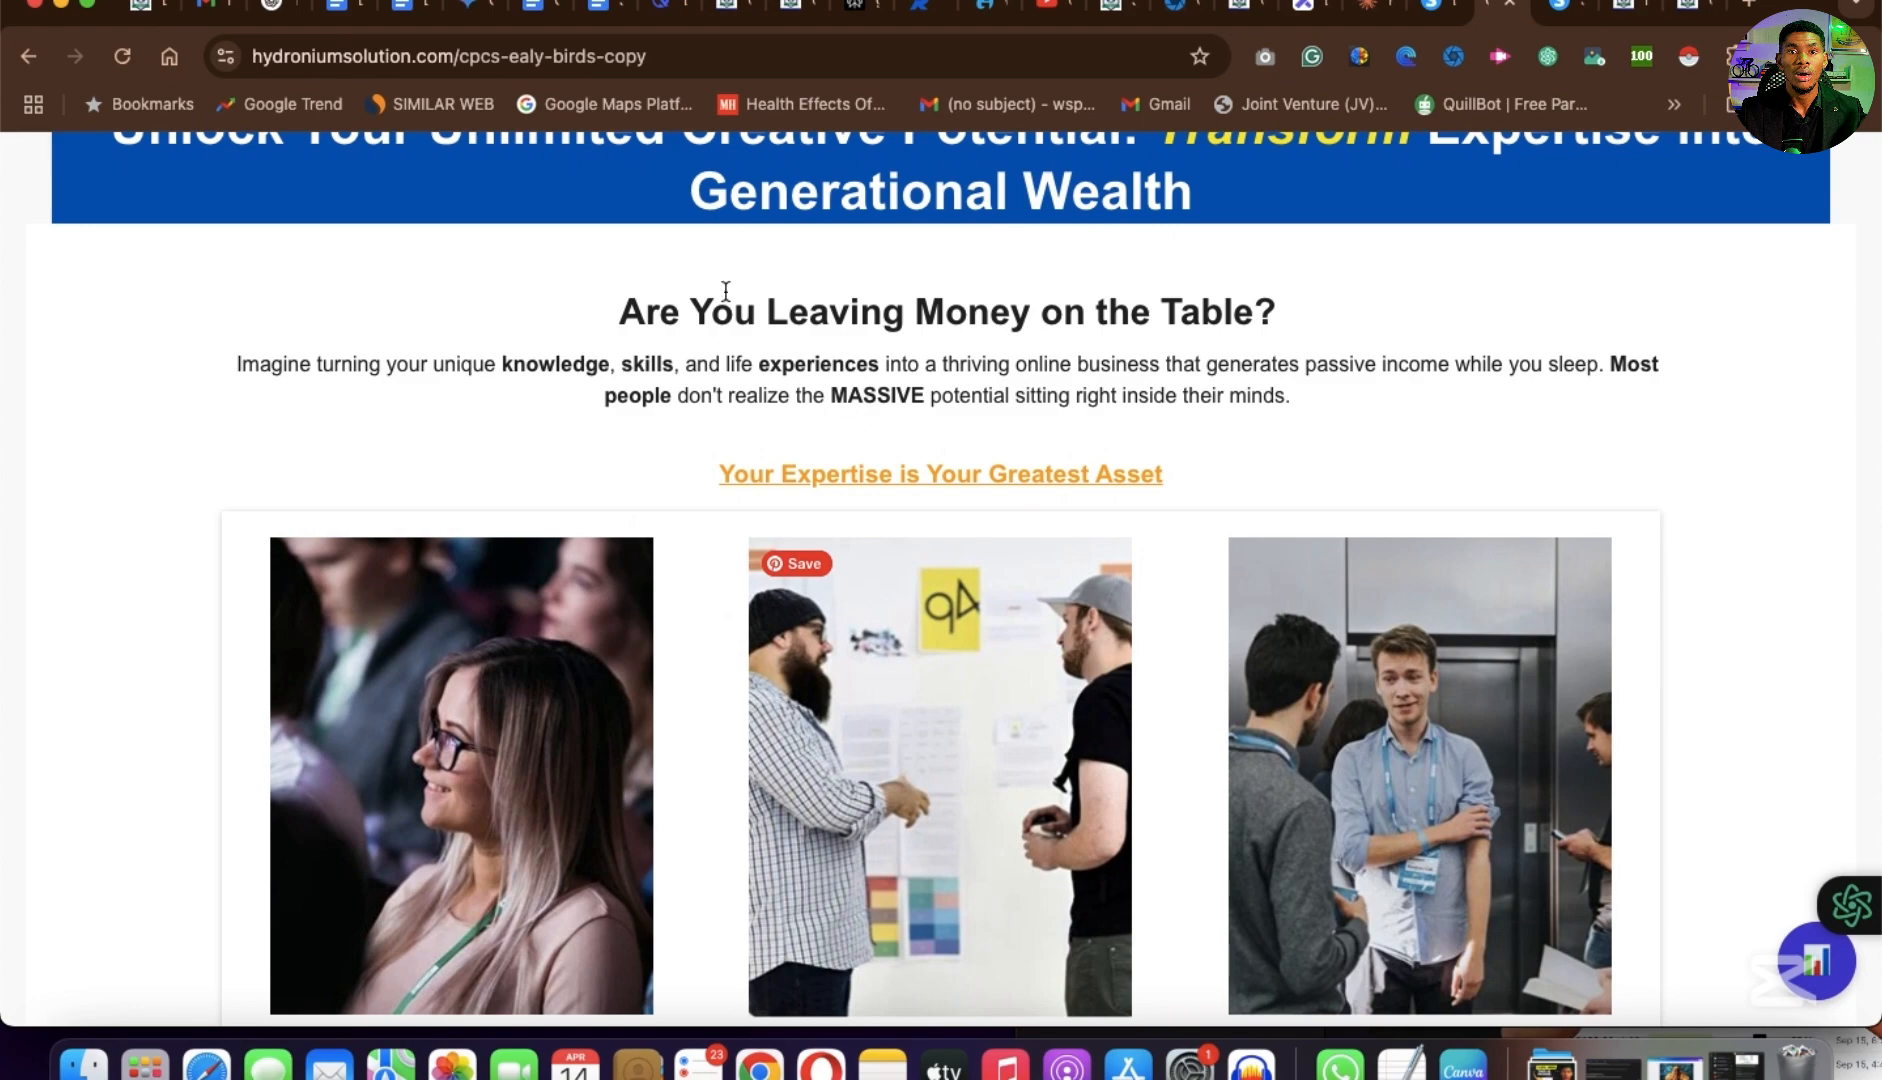
{"action": "scroll", "coordinate": [832, 320], "scroll_direction": "down", "scroll_amount": 8}
{"action": "scroll", "coordinate": [835, 385], "scroll_direction": "up", "scroll_amount": 8}
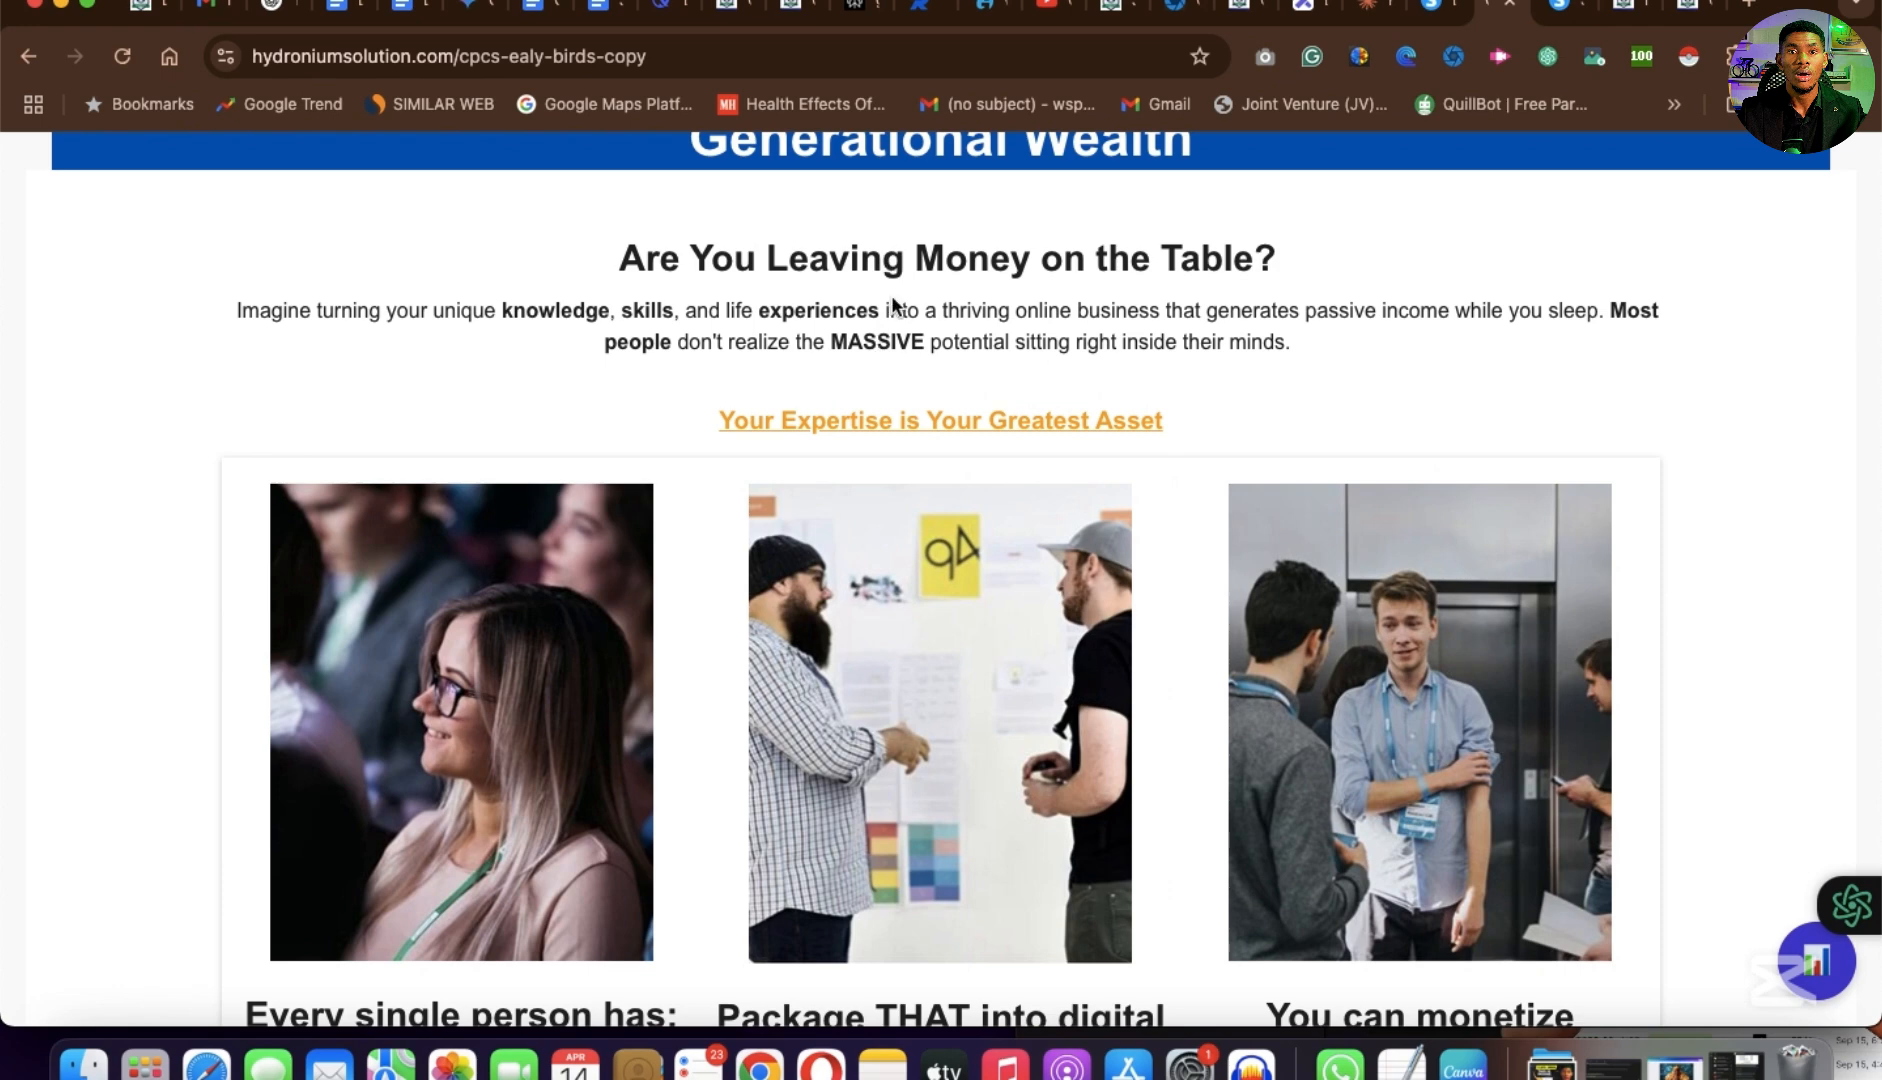
{"action": "scroll", "coordinate": [895, 620], "scroll_direction": "down", "scroll_amount": 4}
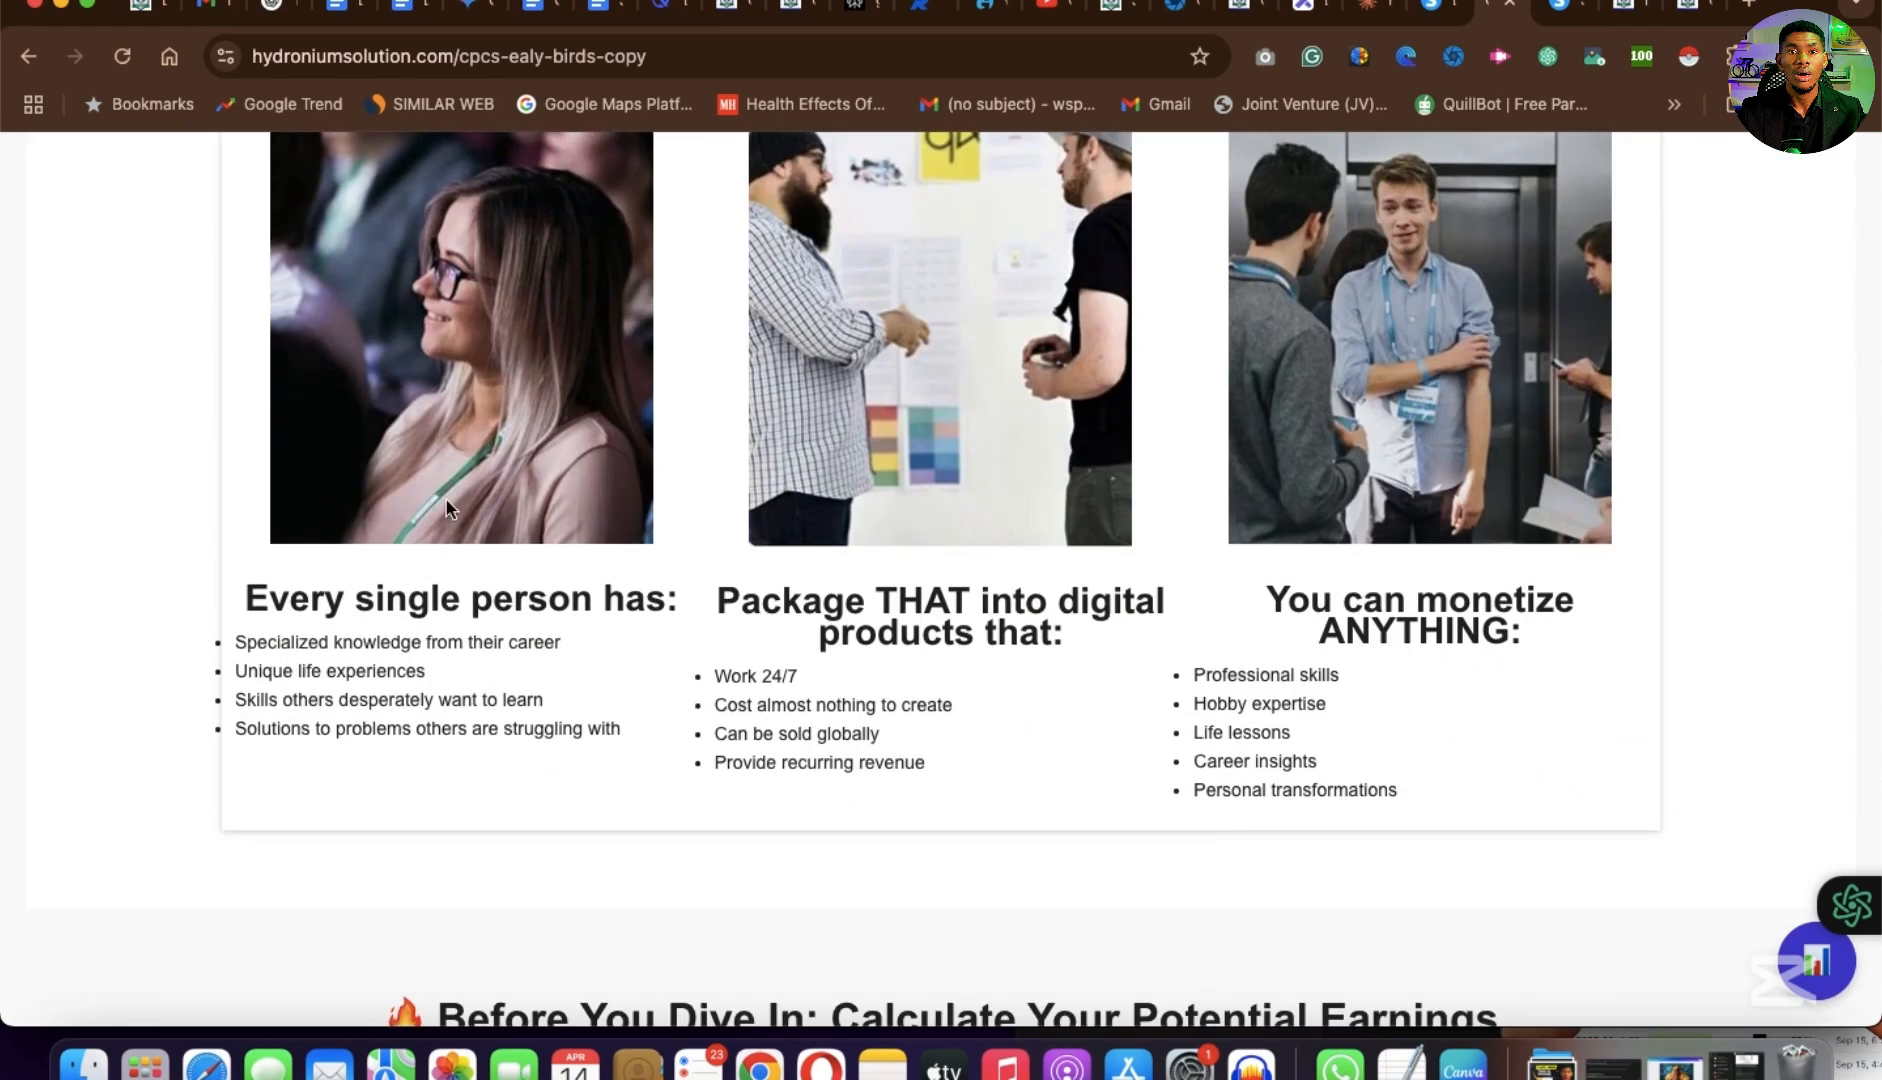
{"action": "scroll", "coordinate": [447, 508], "scroll_direction": "down", "scroll_amount": 8}
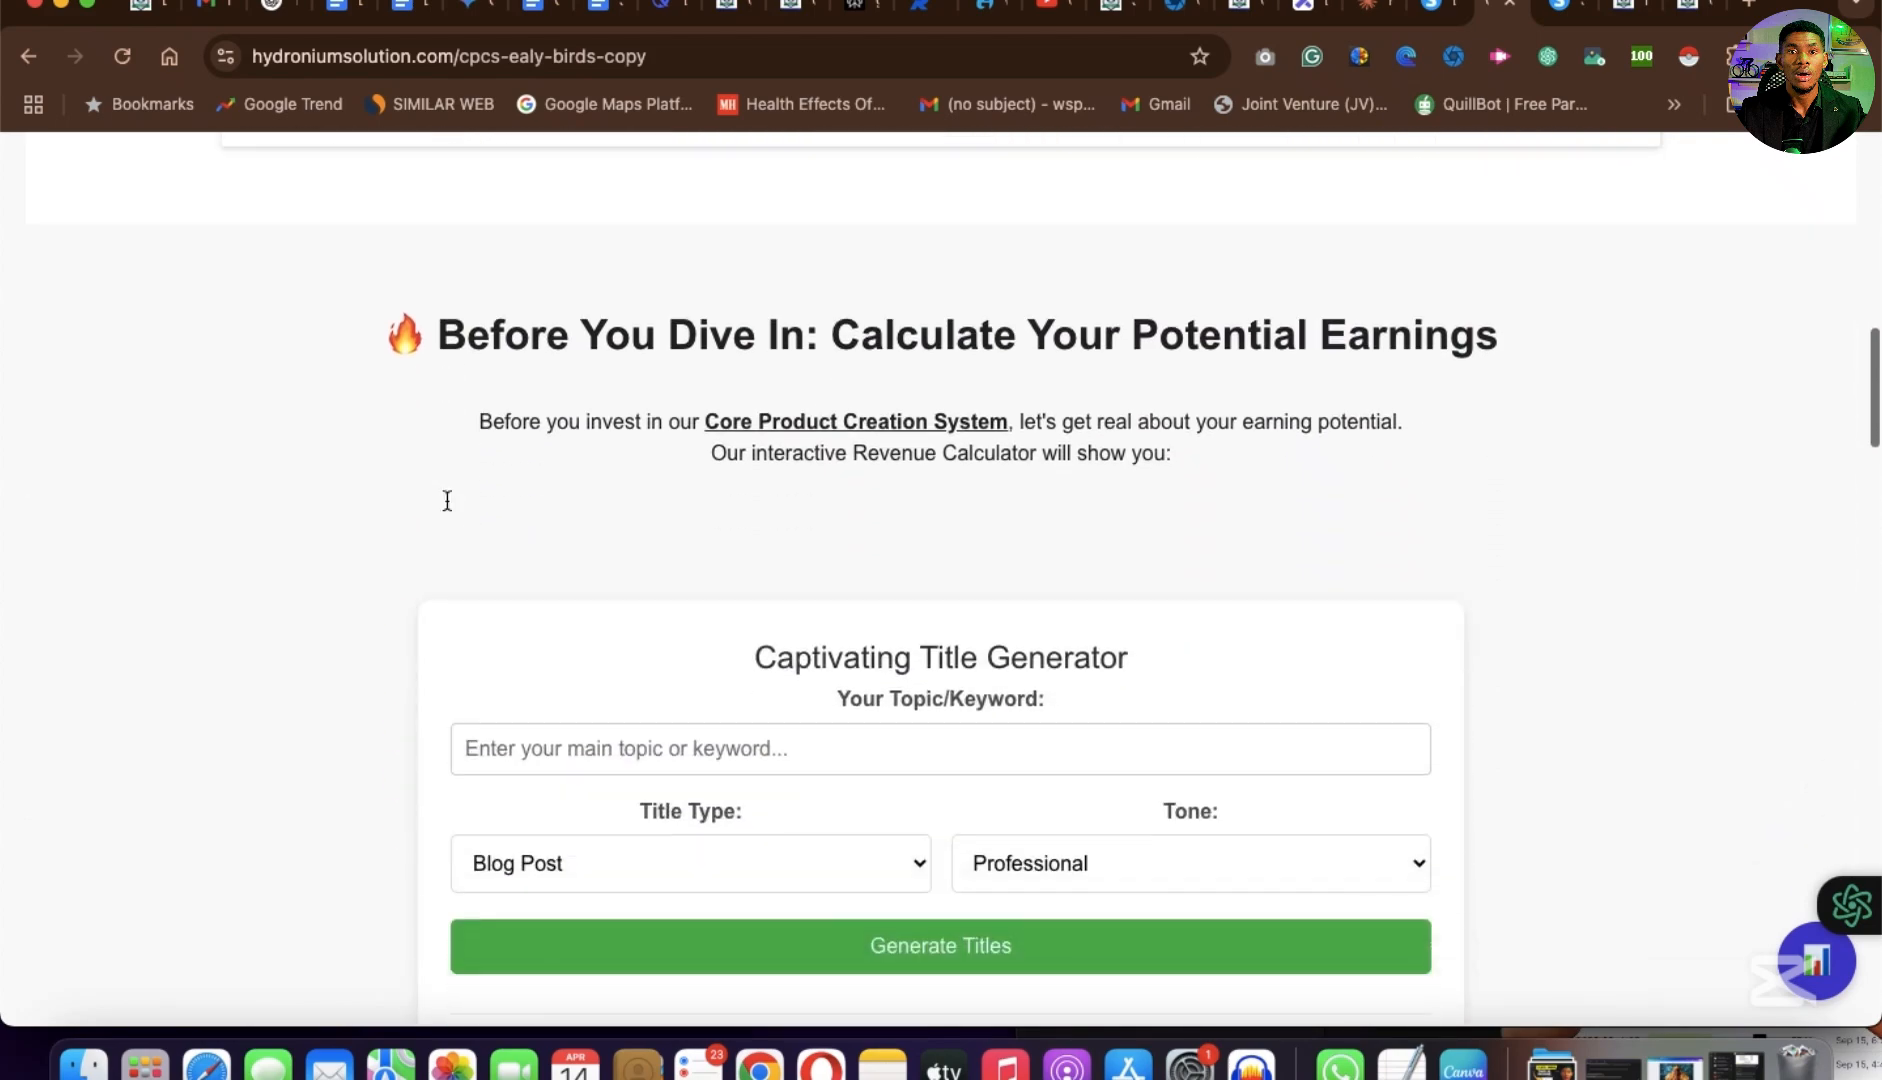
{"action": "scroll", "coordinate": [700, 420], "scroll_direction": "up", "scroll_amount": 1}
{"action": "scroll", "coordinate": [845, 605], "scroll_direction": "down", "scroll_amount": 10}
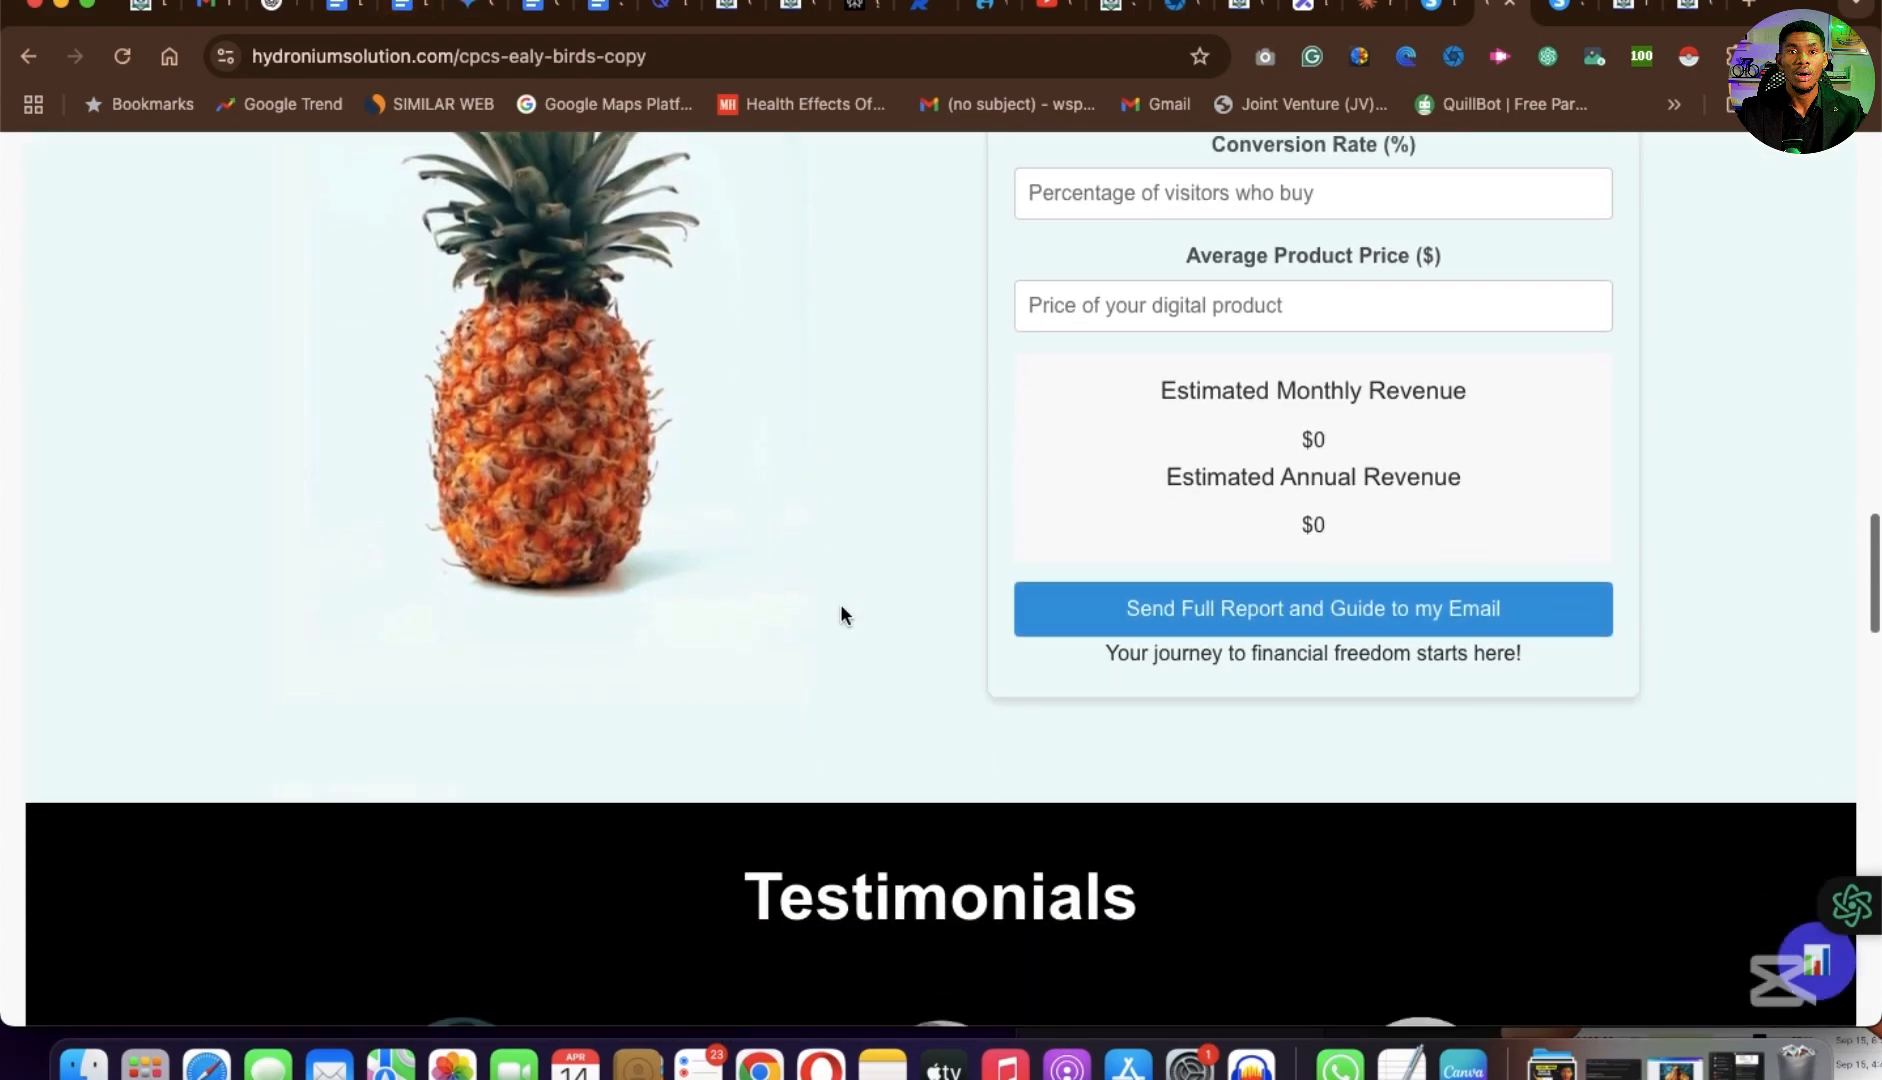
{"action": "scroll", "coordinate": [1245, 462], "scroll_direction": "up", "scroll_amount": 10}
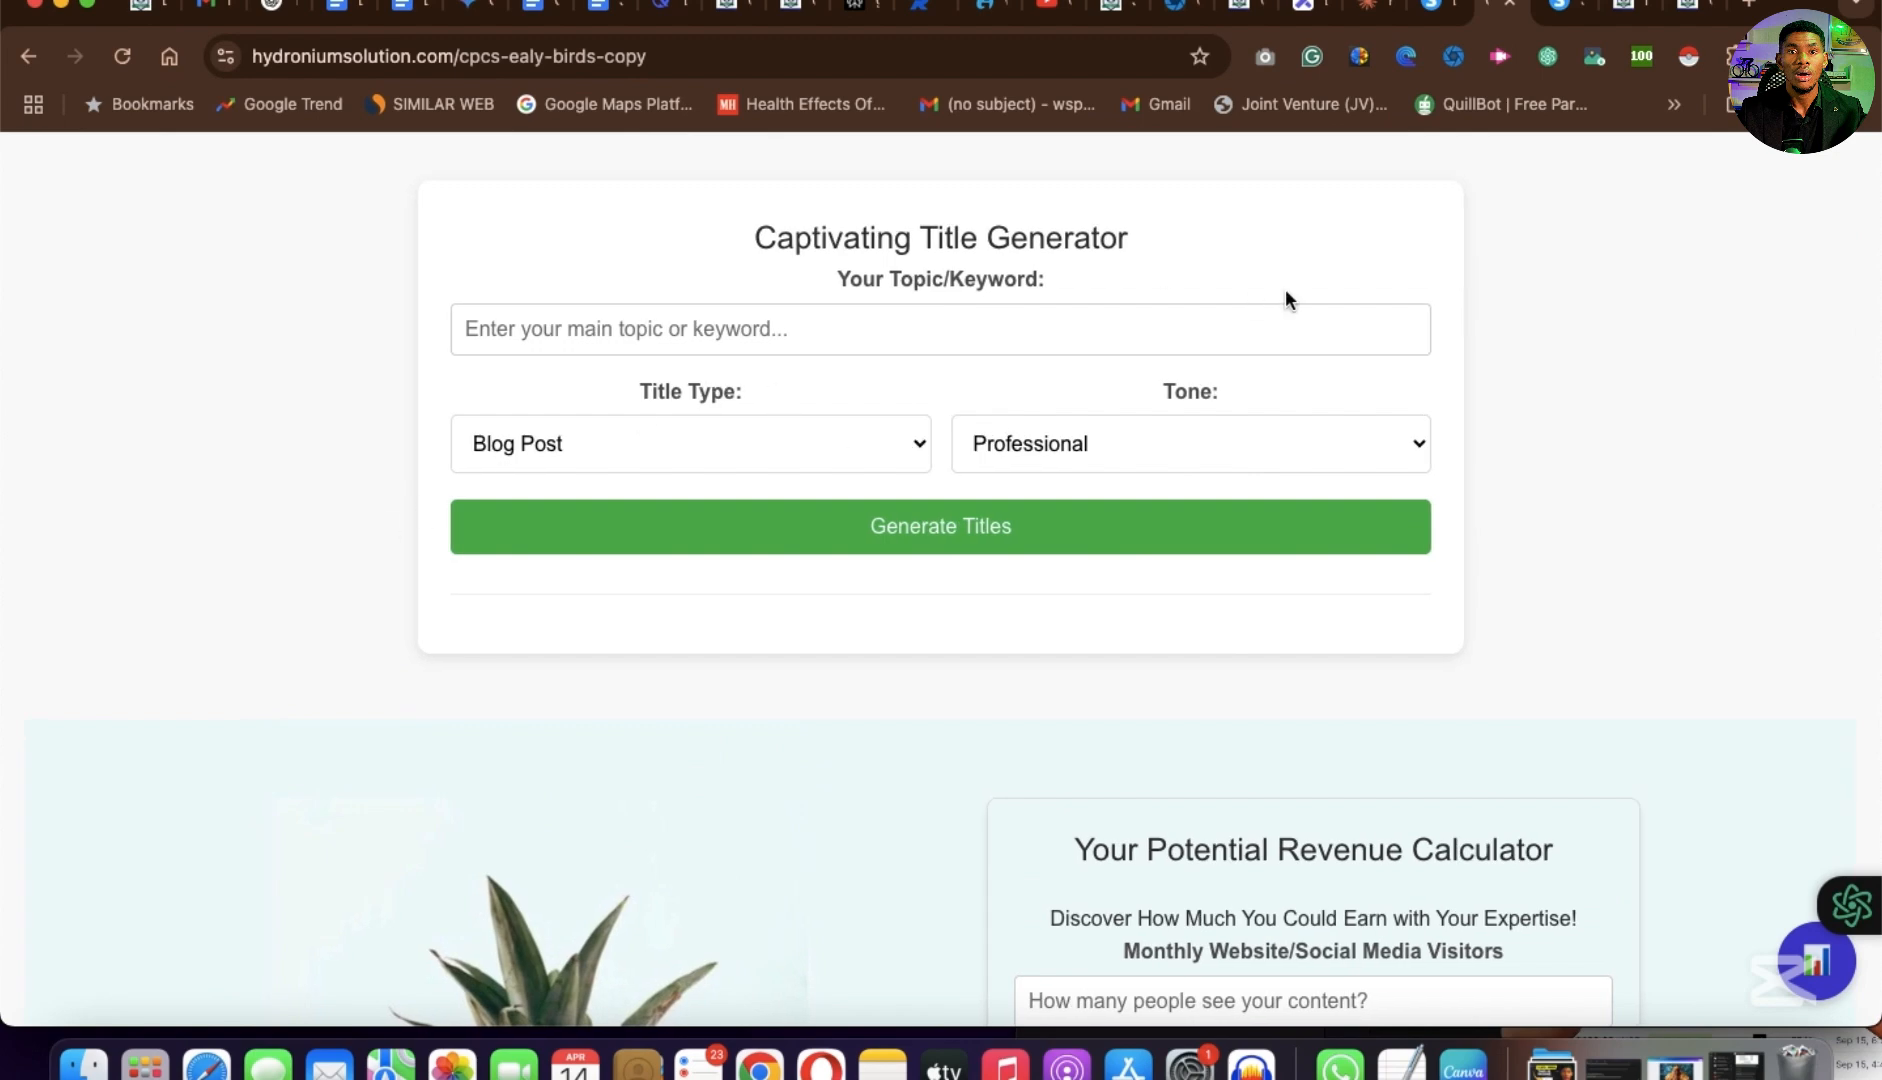
{"action": "scroll", "coordinate": [960, 630], "scroll_direction": "down", "scroll_amount": 10}
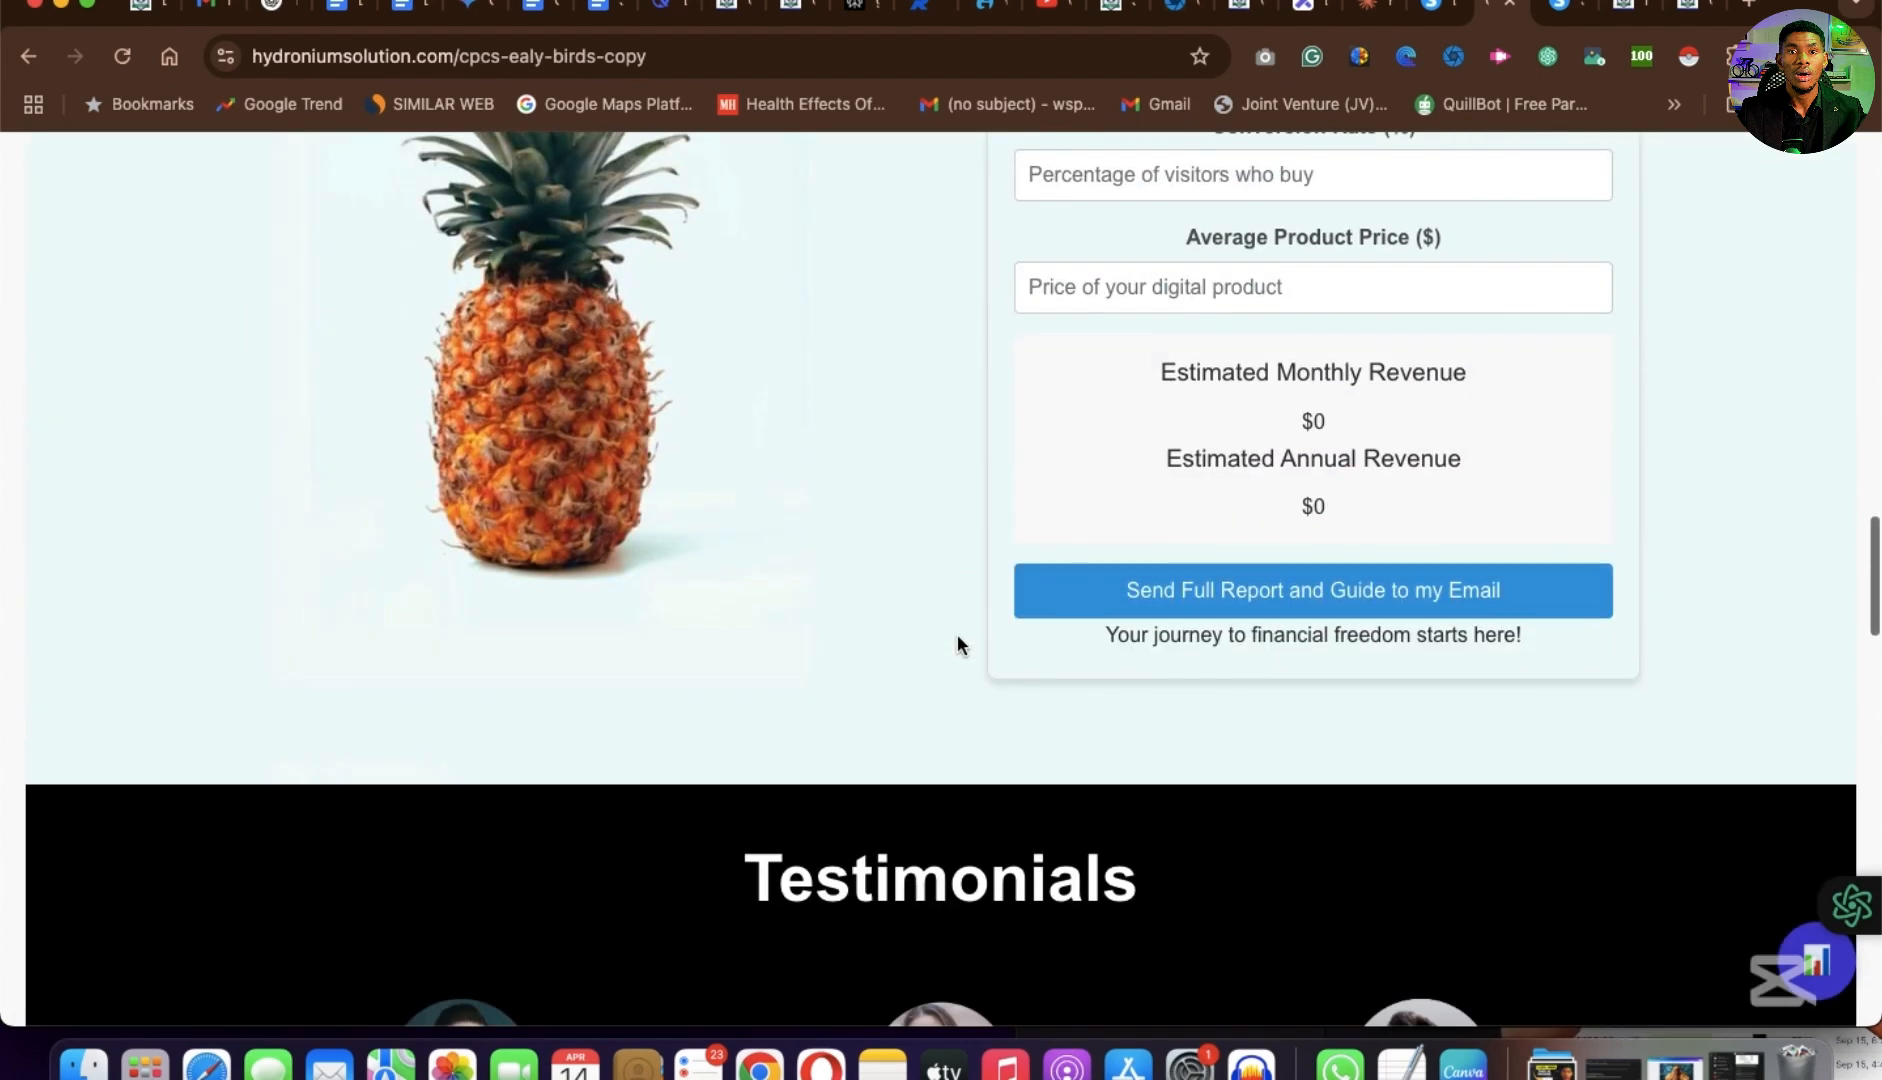
{"action": "scroll", "coordinate": [1084, 603], "scroll_direction": "up", "scroll_amount": 2}
{"action": "scroll", "coordinate": [1245, 462], "scroll_direction": "down", "scroll_amount": 6}
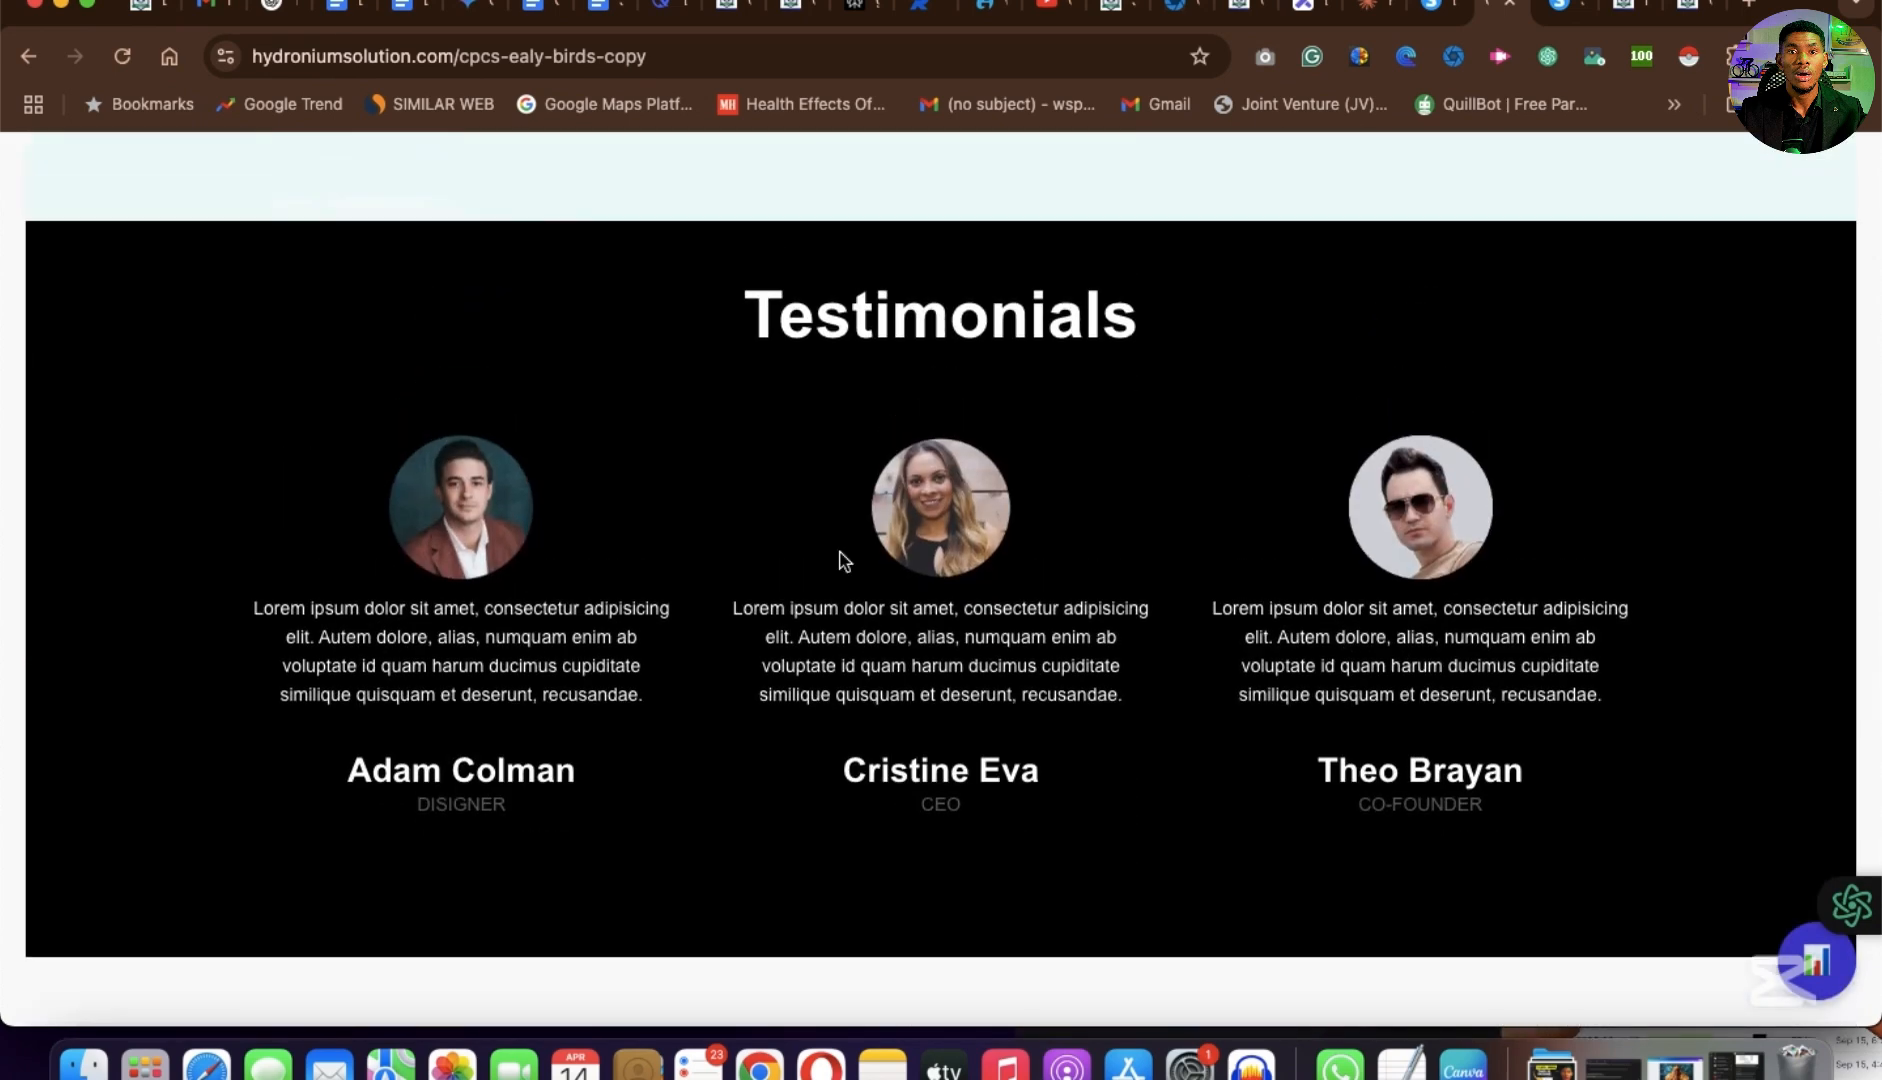
{"action": "scroll", "coordinate": [920, 685], "scroll_direction": "down", "scroll_amount": 8}
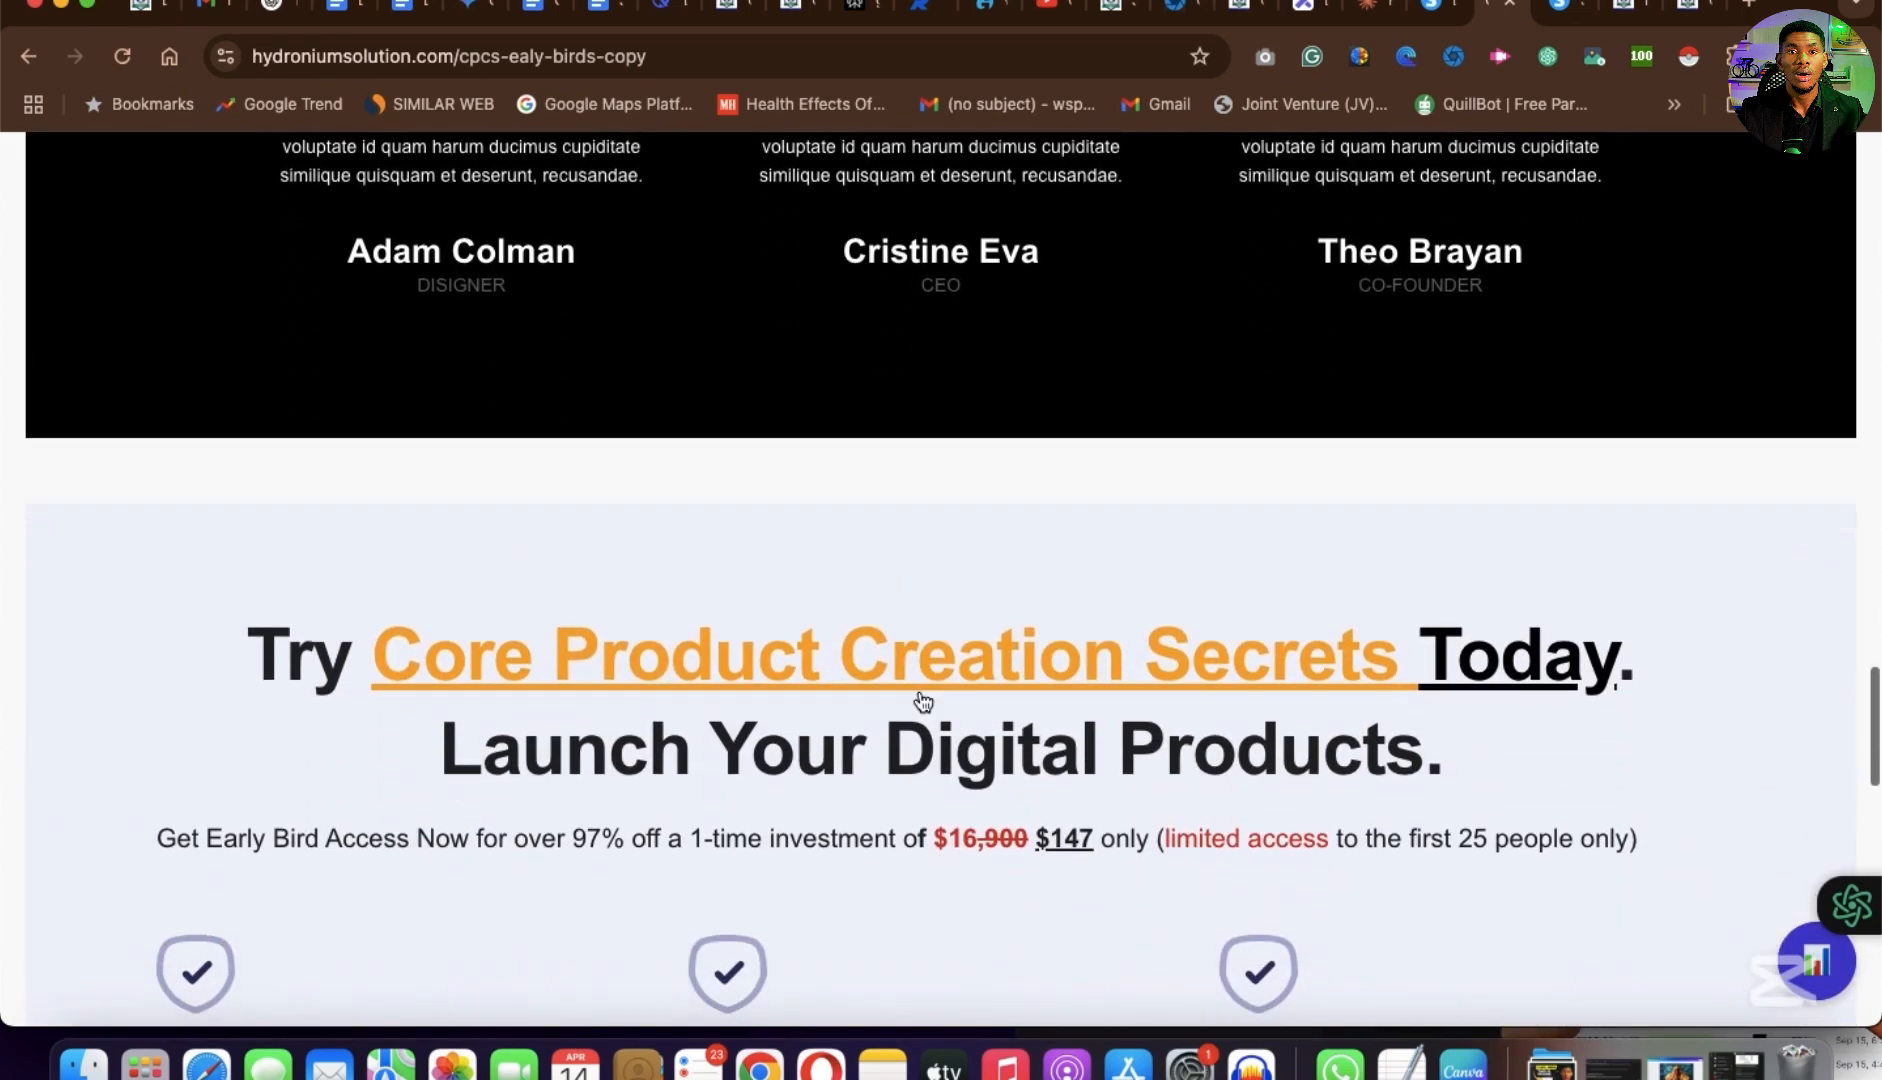
{"action": "scroll", "coordinate": [704, 841], "scroll_direction": "down", "scroll_amount": 10}
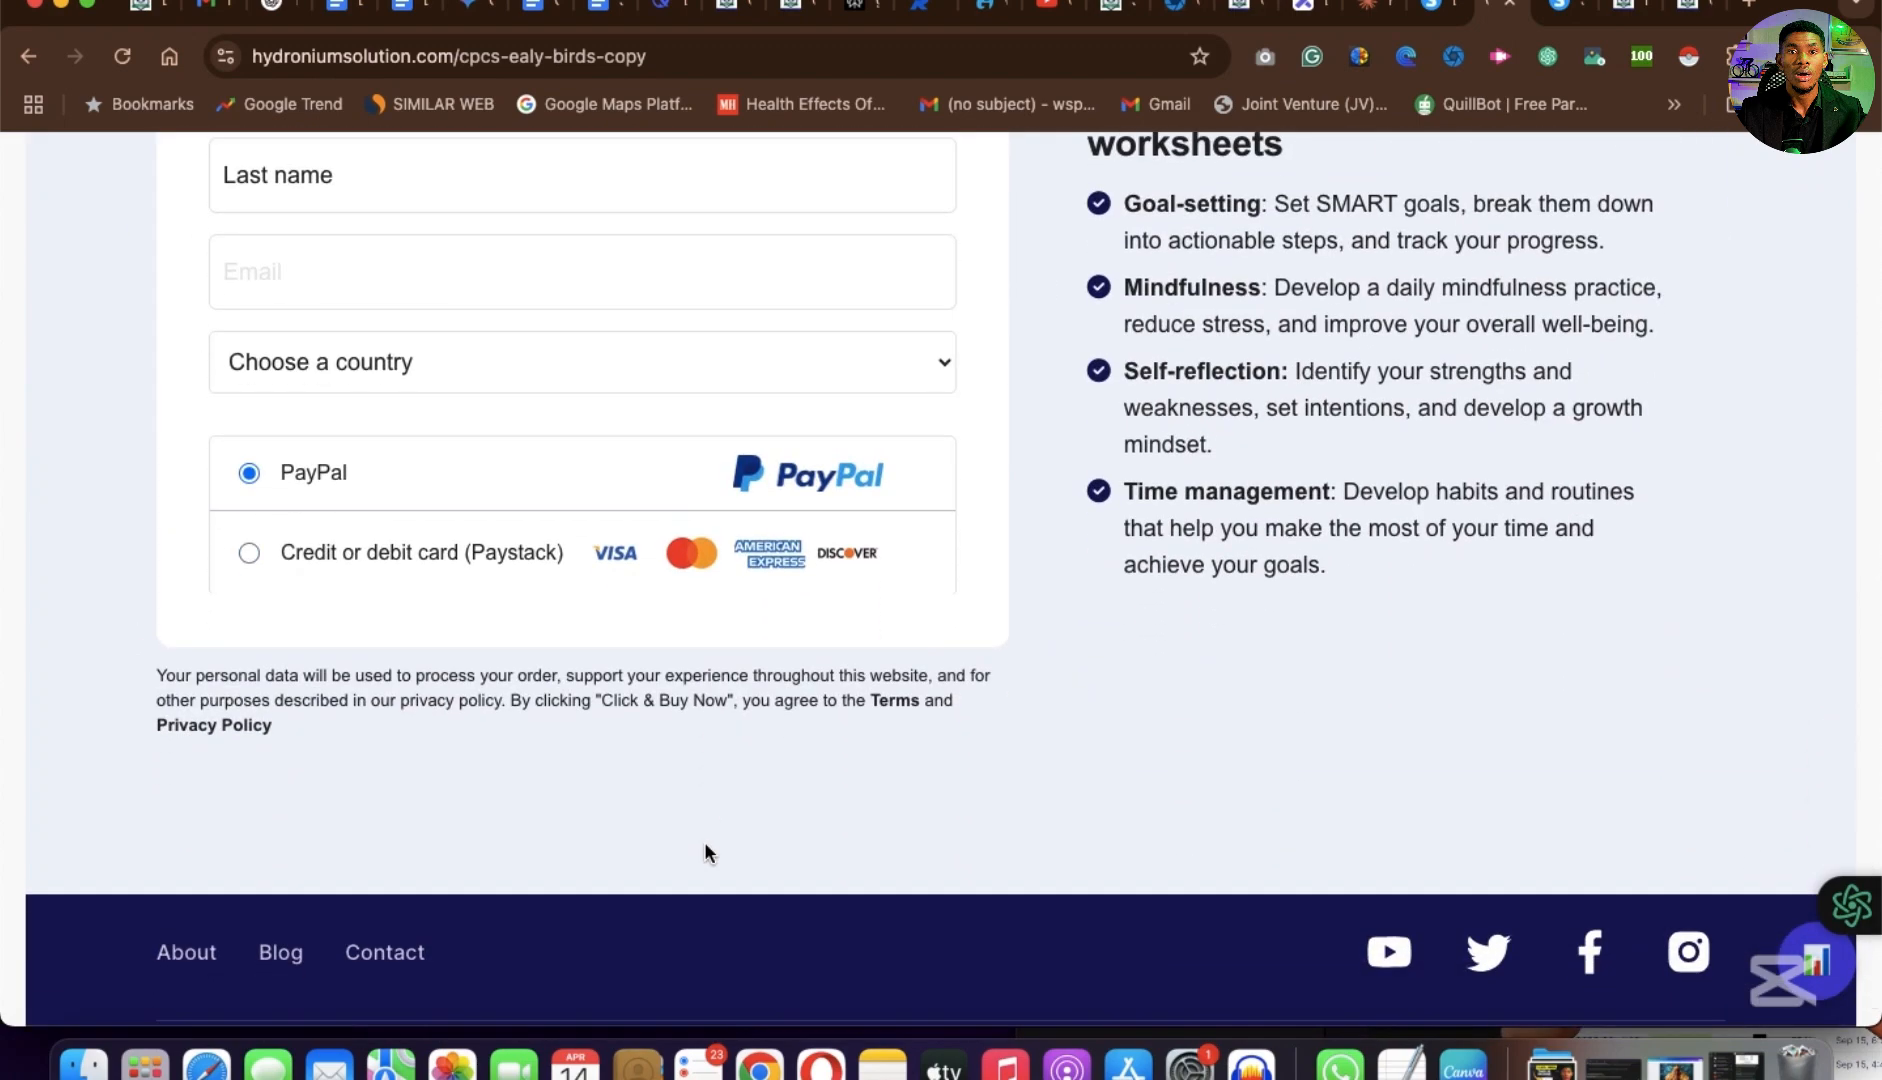
{"action": "scroll", "coordinate": [705, 848], "scroll_direction": "down", "scroll_amount": 2}
{"action": "scroll", "coordinate": [705, 848], "scroll_direction": "up", "scroll_amount": 6}
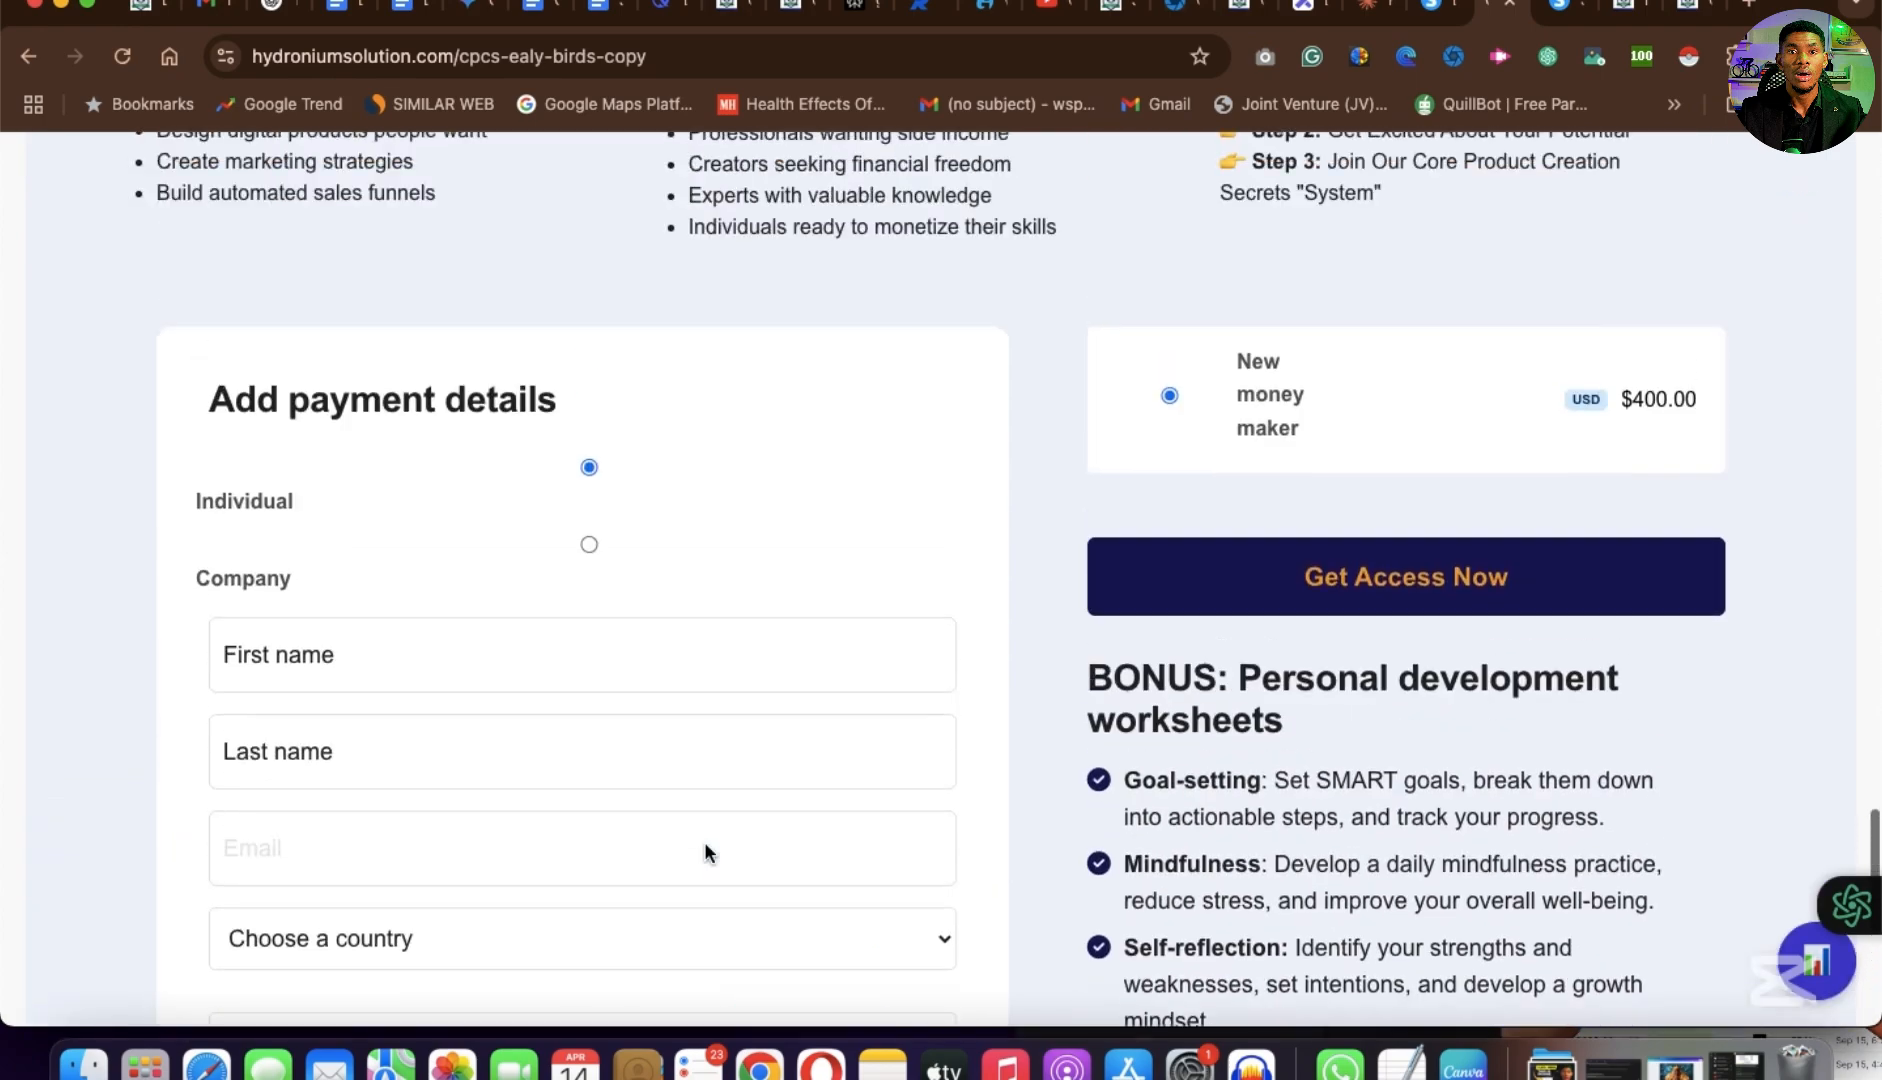
{"action": "scroll", "coordinate": [705, 848], "scroll_direction": "up", "scroll_amount": 10}
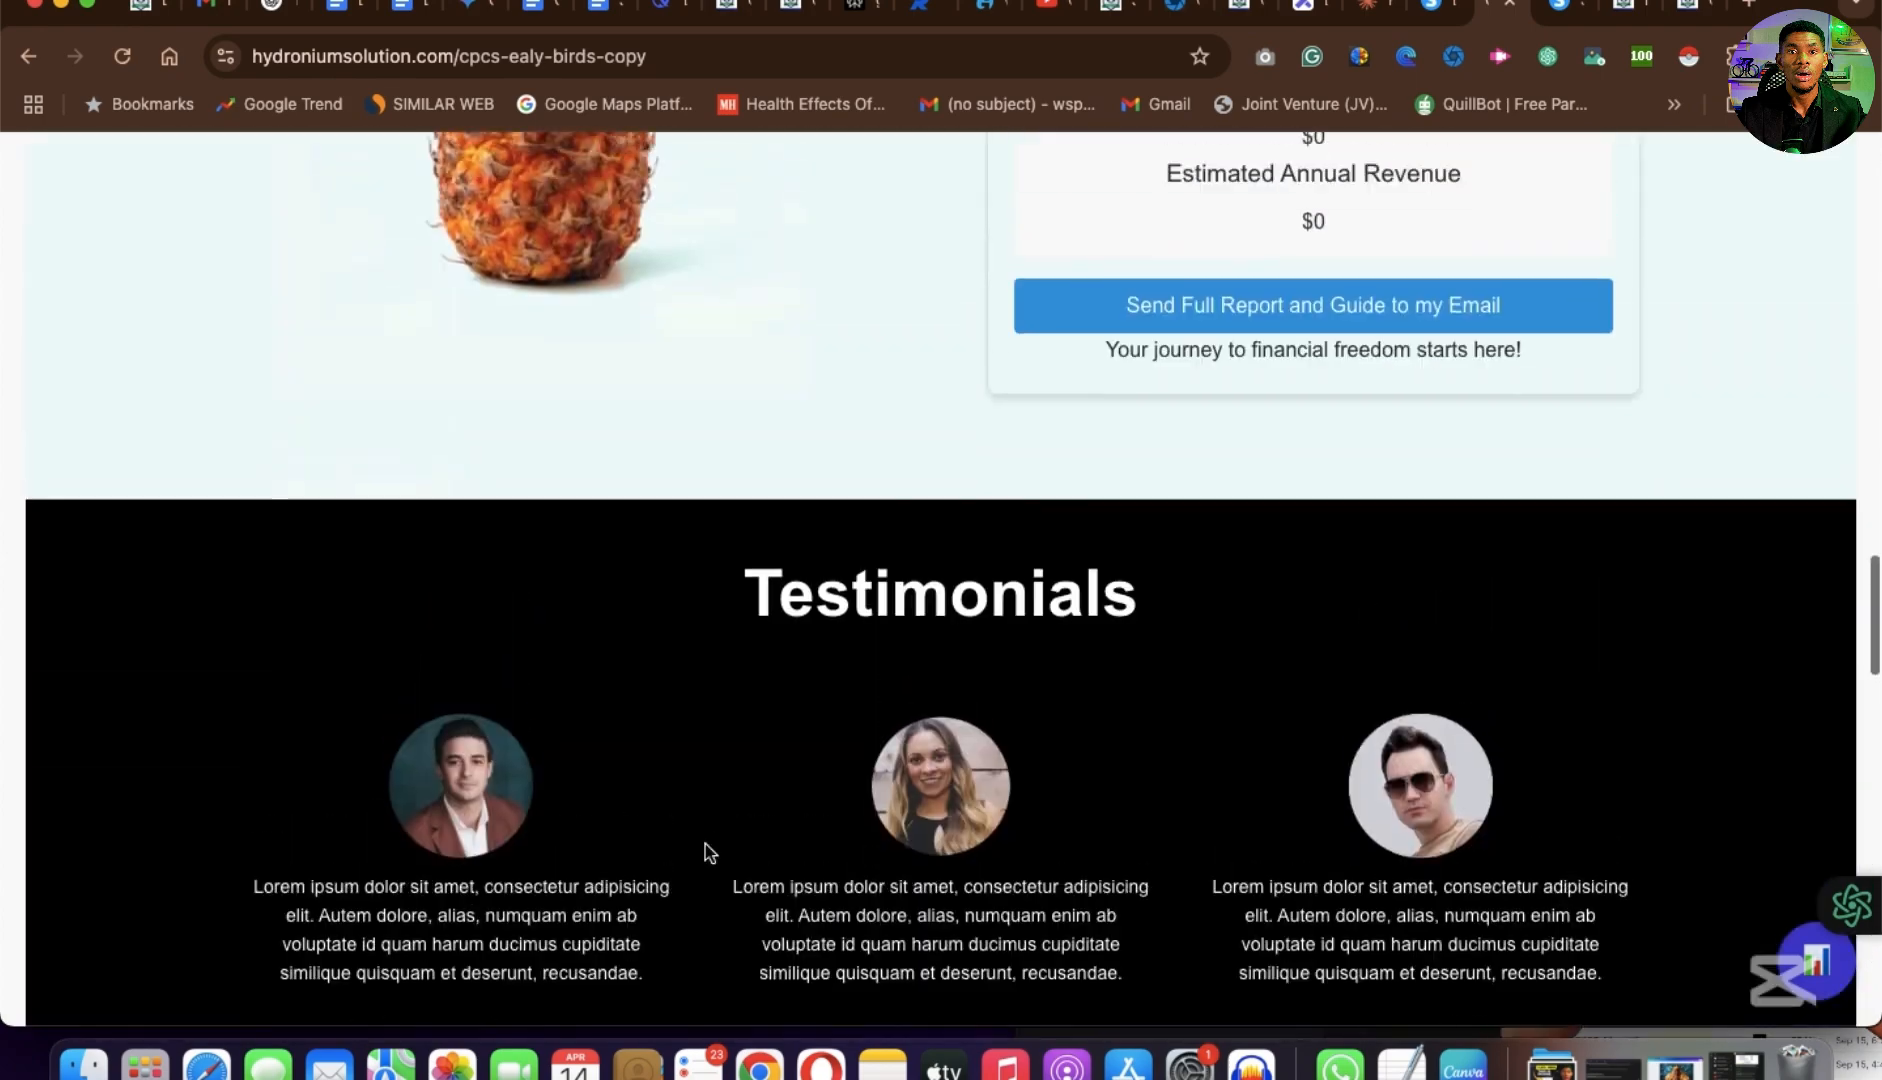
{"action": "scroll", "coordinate": [704, 852], "scroll_direction": "up", "scroll_amount": 15}
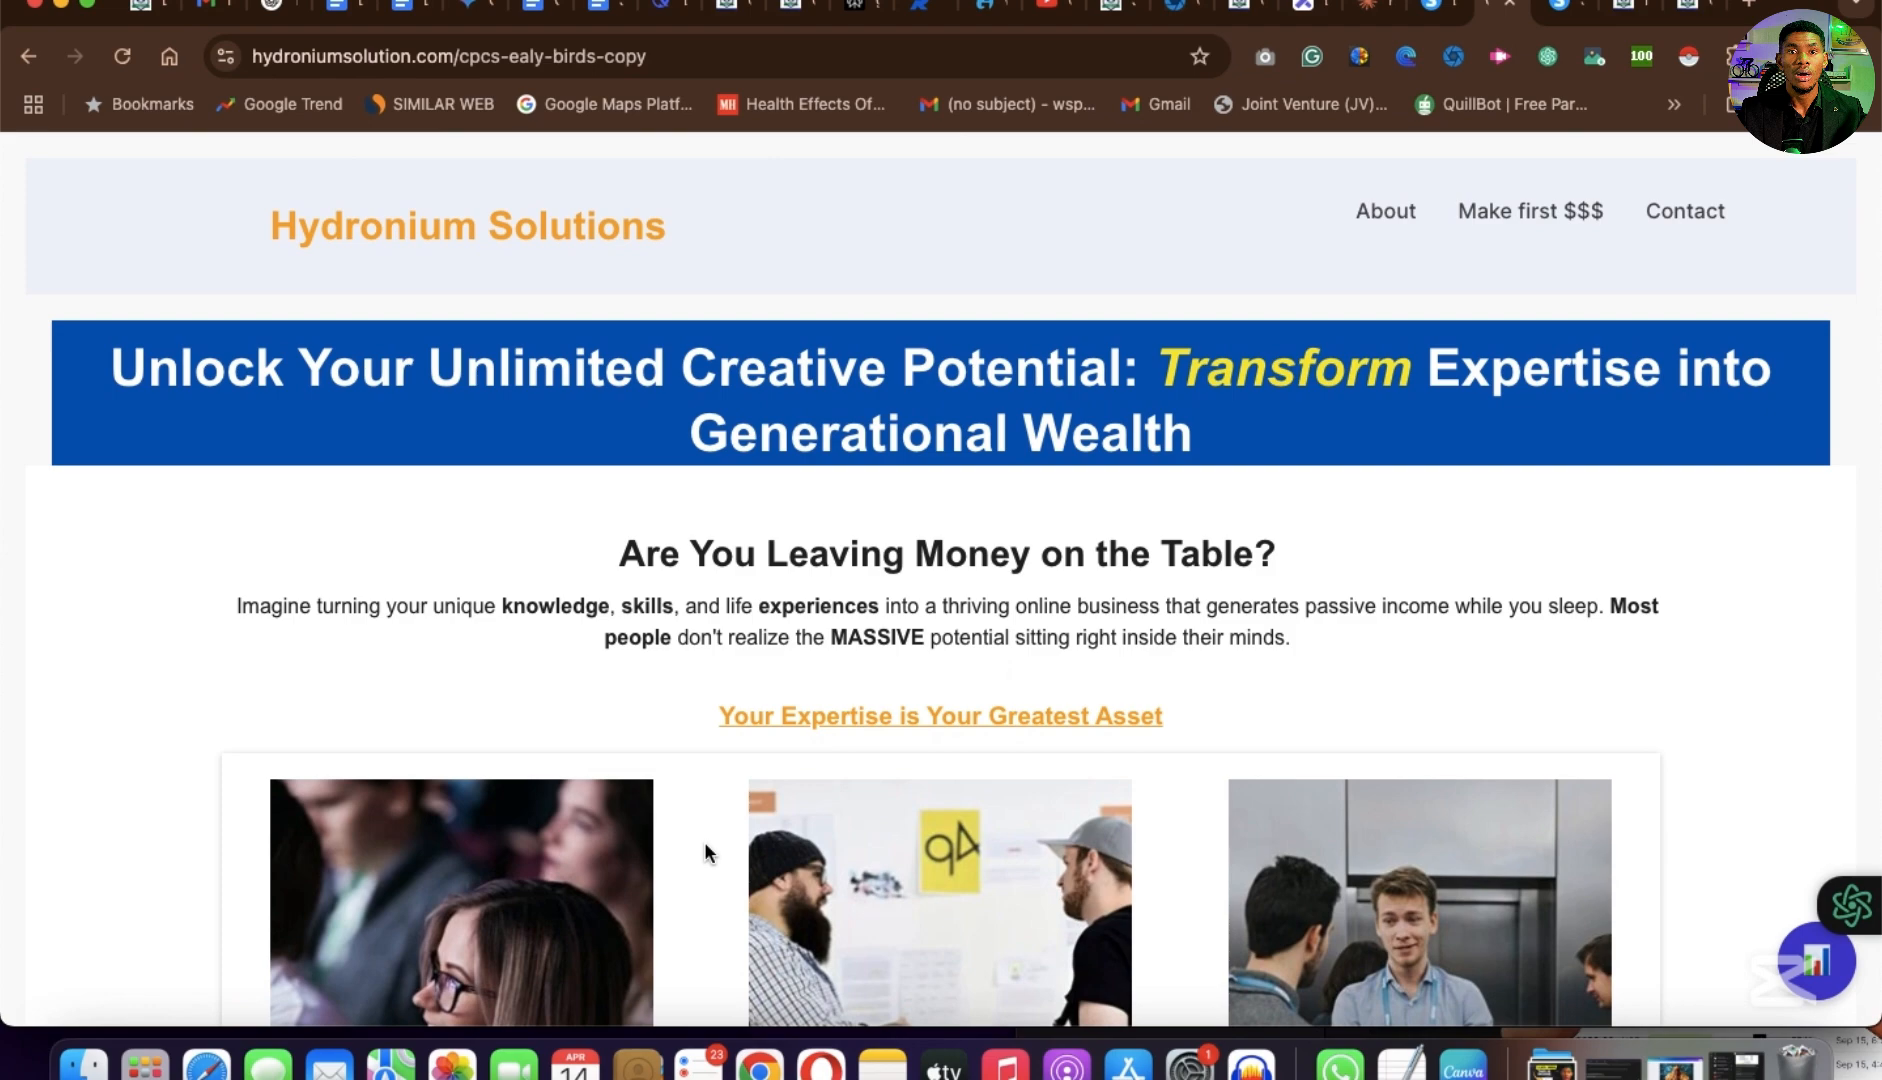
{"action": "scroll", "coordinate": [704, 852], "scroll_direction": "down", "scroll_amount": 10}
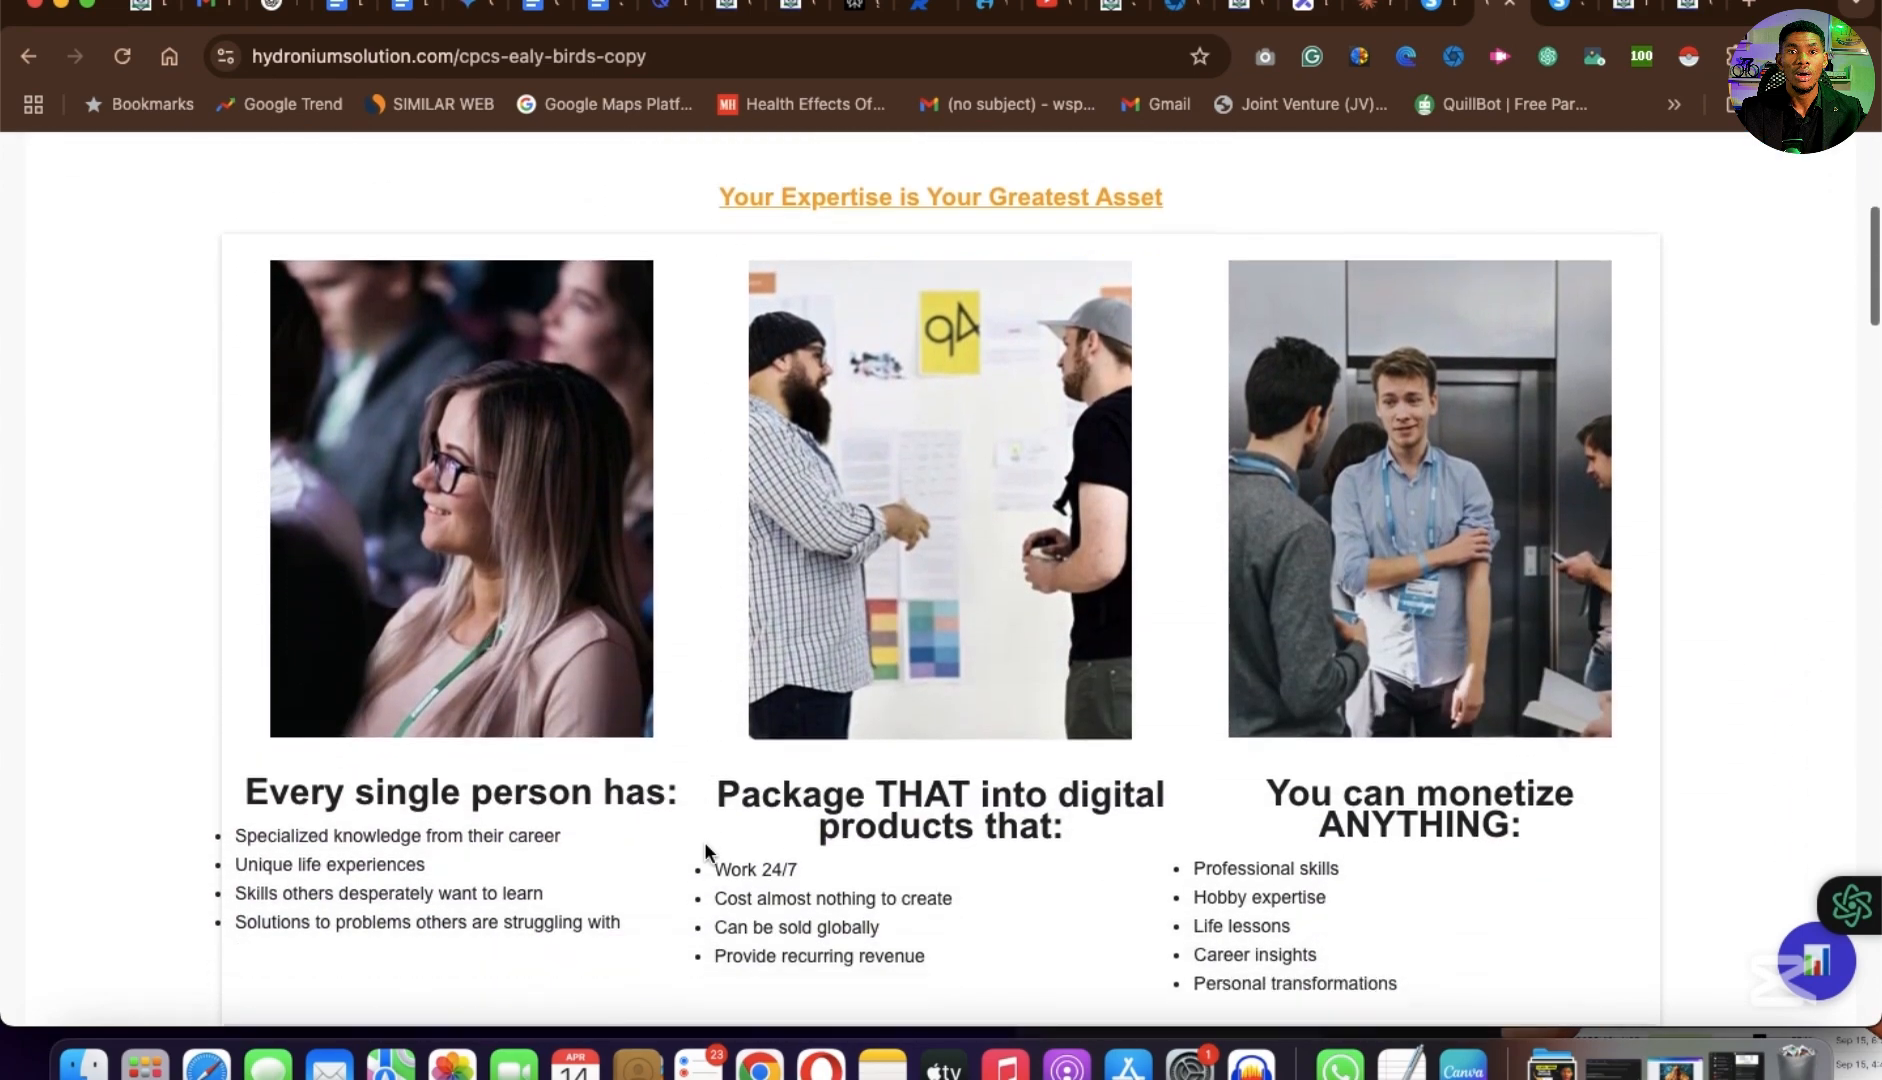
{"action": "scroll", "coordinate": [706, 845], "scroll_direction": "down", "scroll_amount": 20}
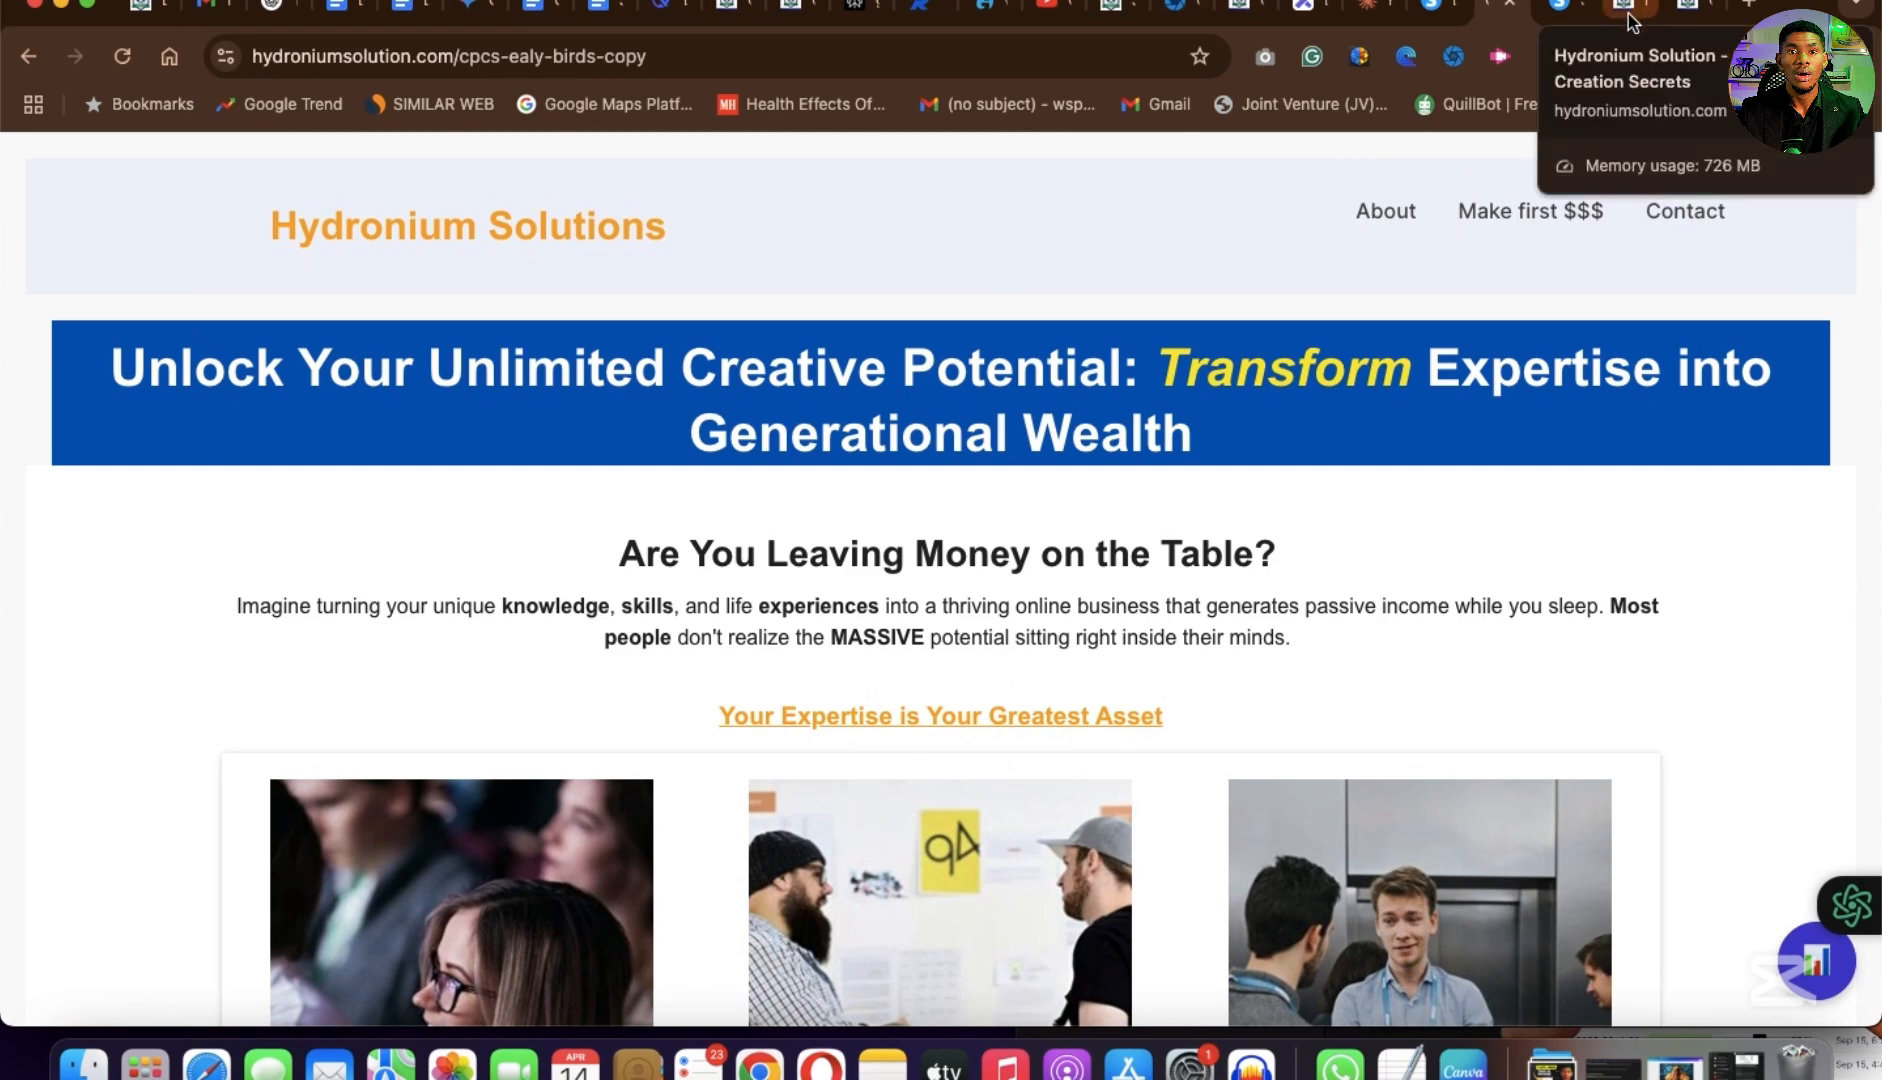
Switch to the published core-product-creation-secrets page and expand the Module 0 topics in the course outline.
{"action": "left_click", "coordinate": [1632, 22]}
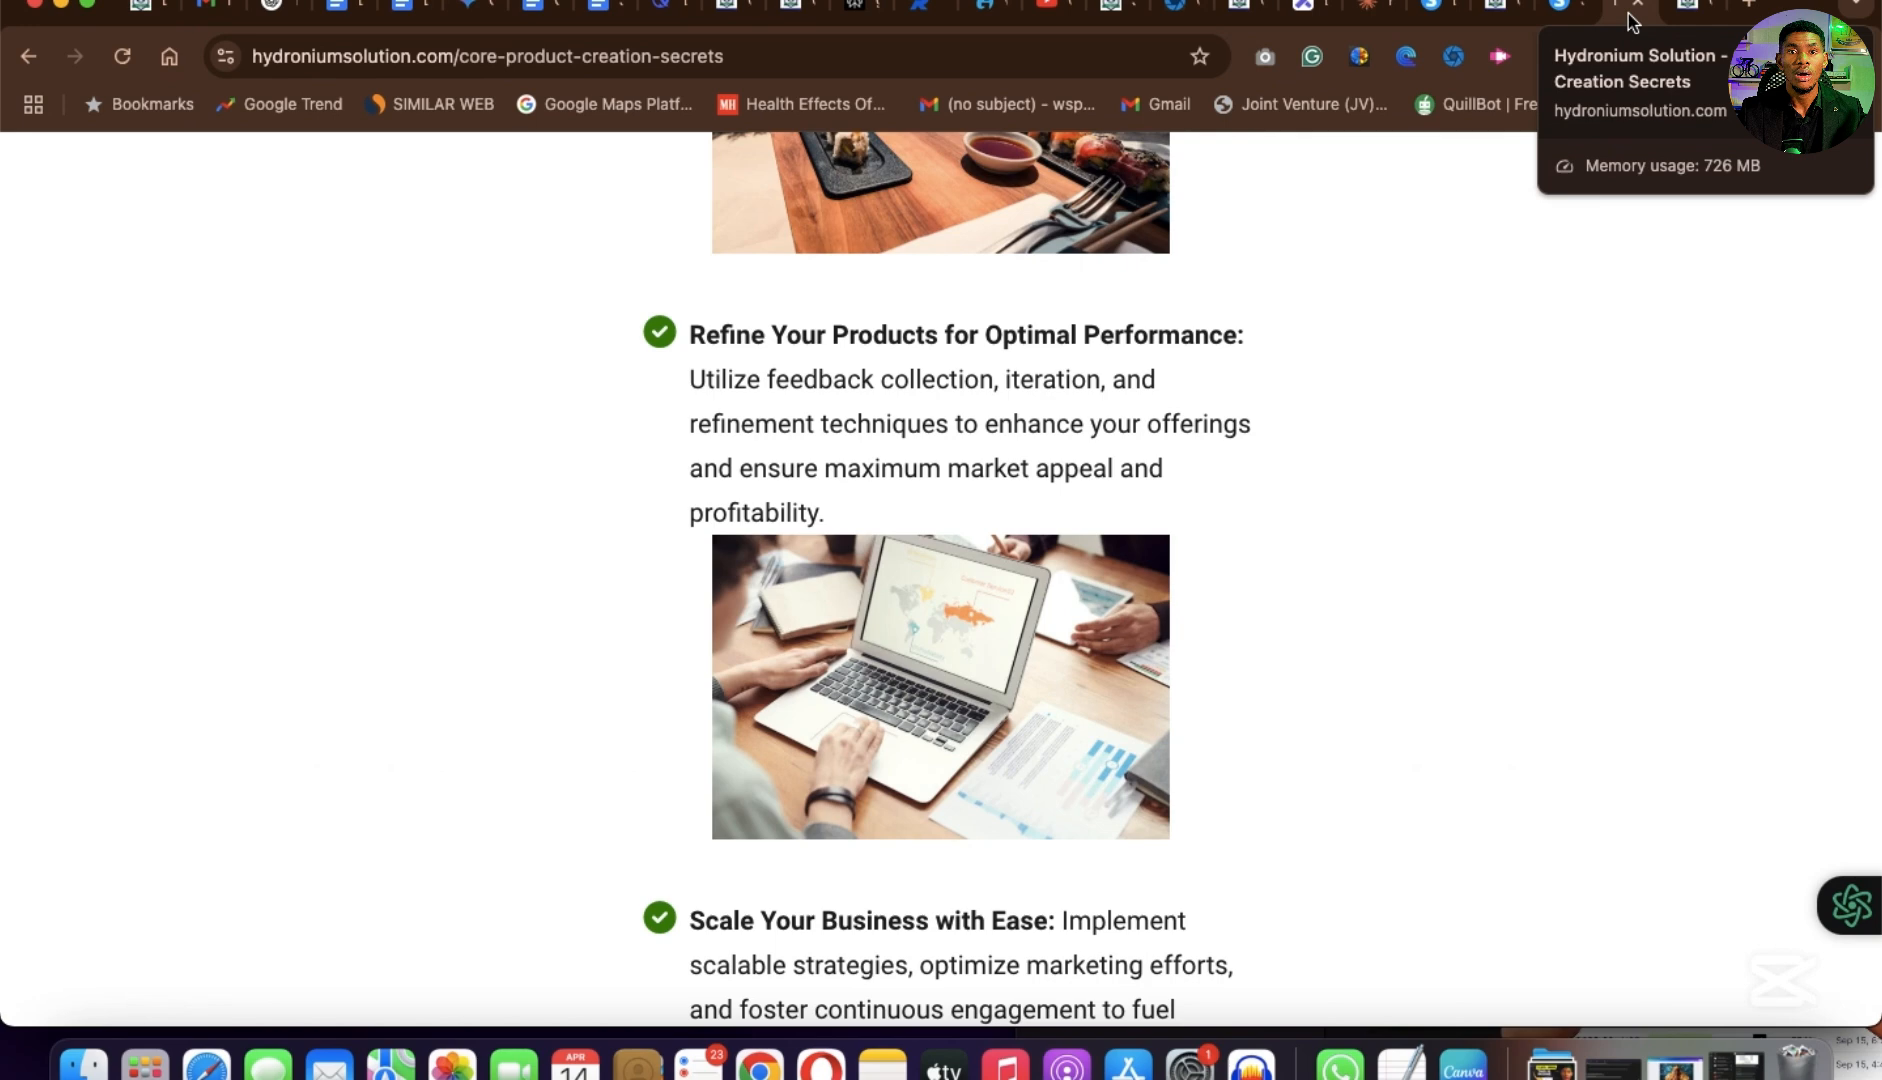
{"action": "scroll", "coordinate": [1133, 583], "scroll_direction": "down", "scroll_amount": 10}
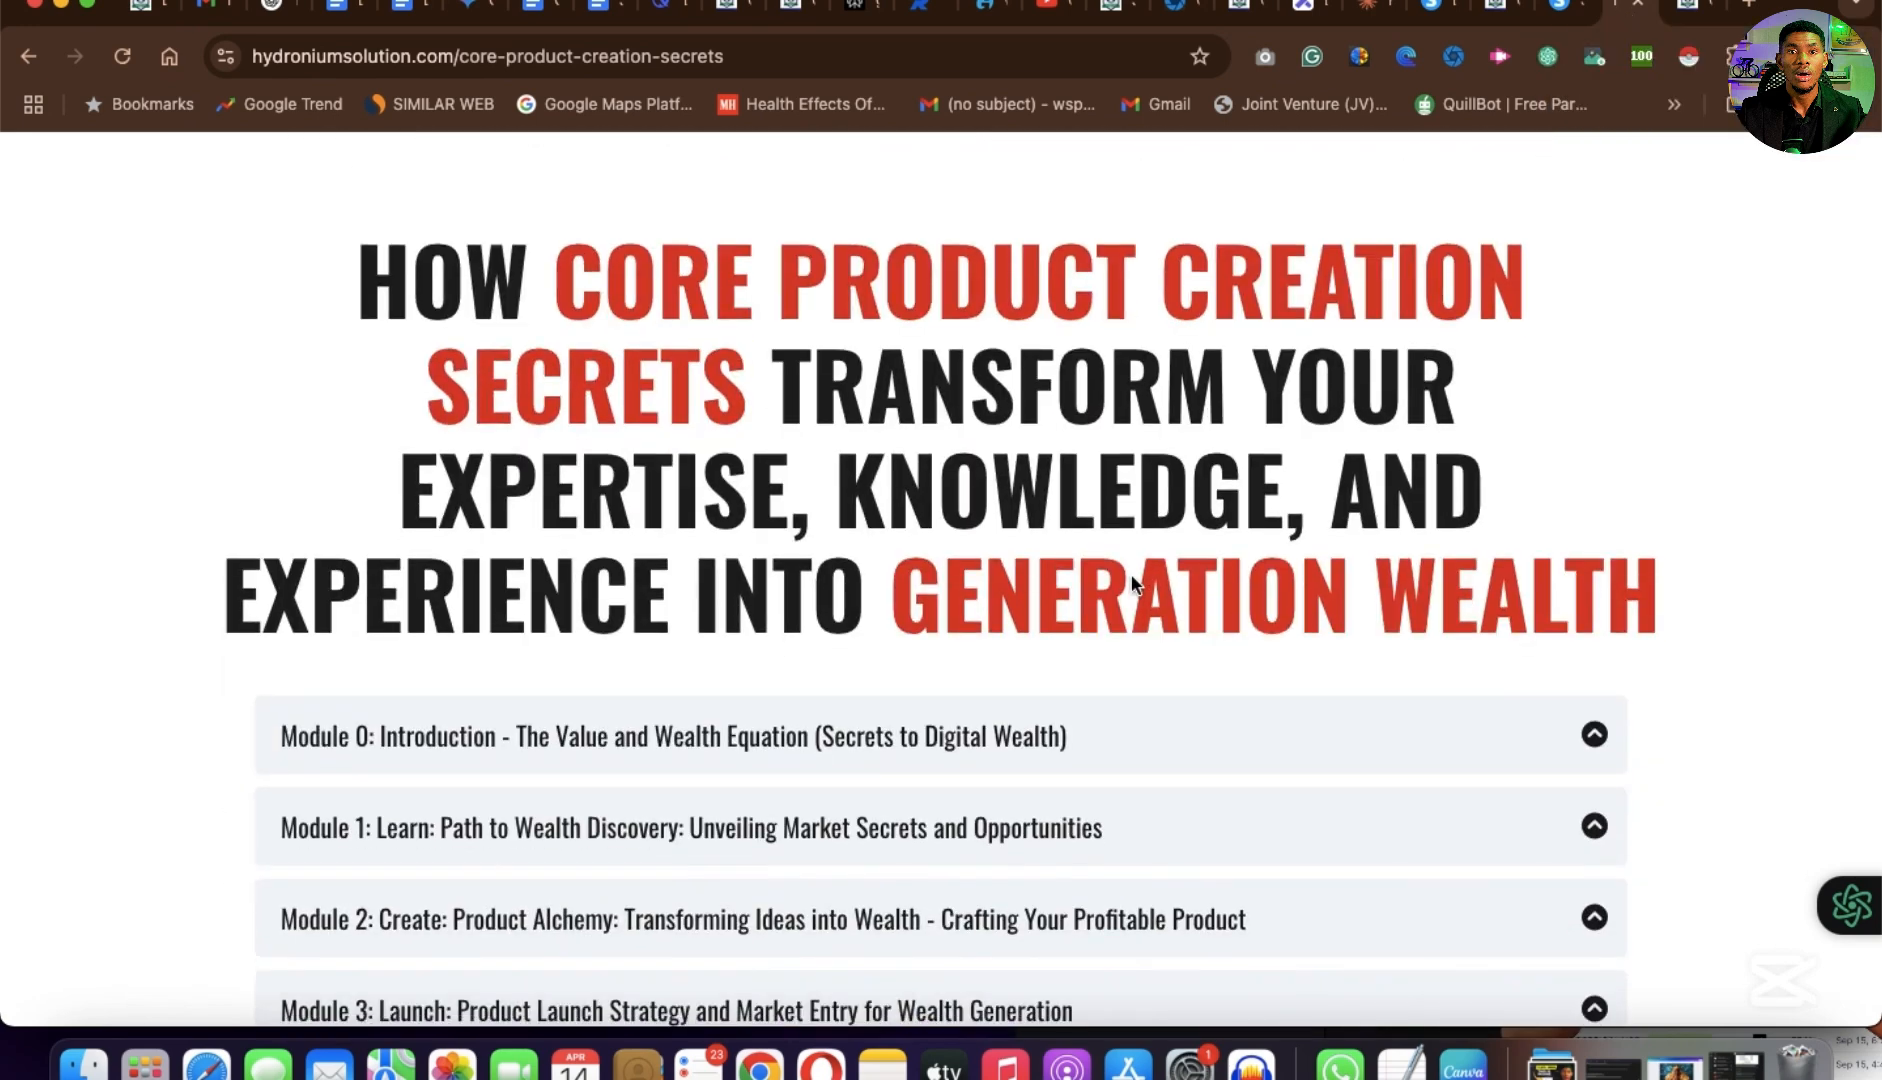
{"action": "scroll", "coordinate": [1133, 583], "scroll_direction": "down", "scroll_amount": 5}
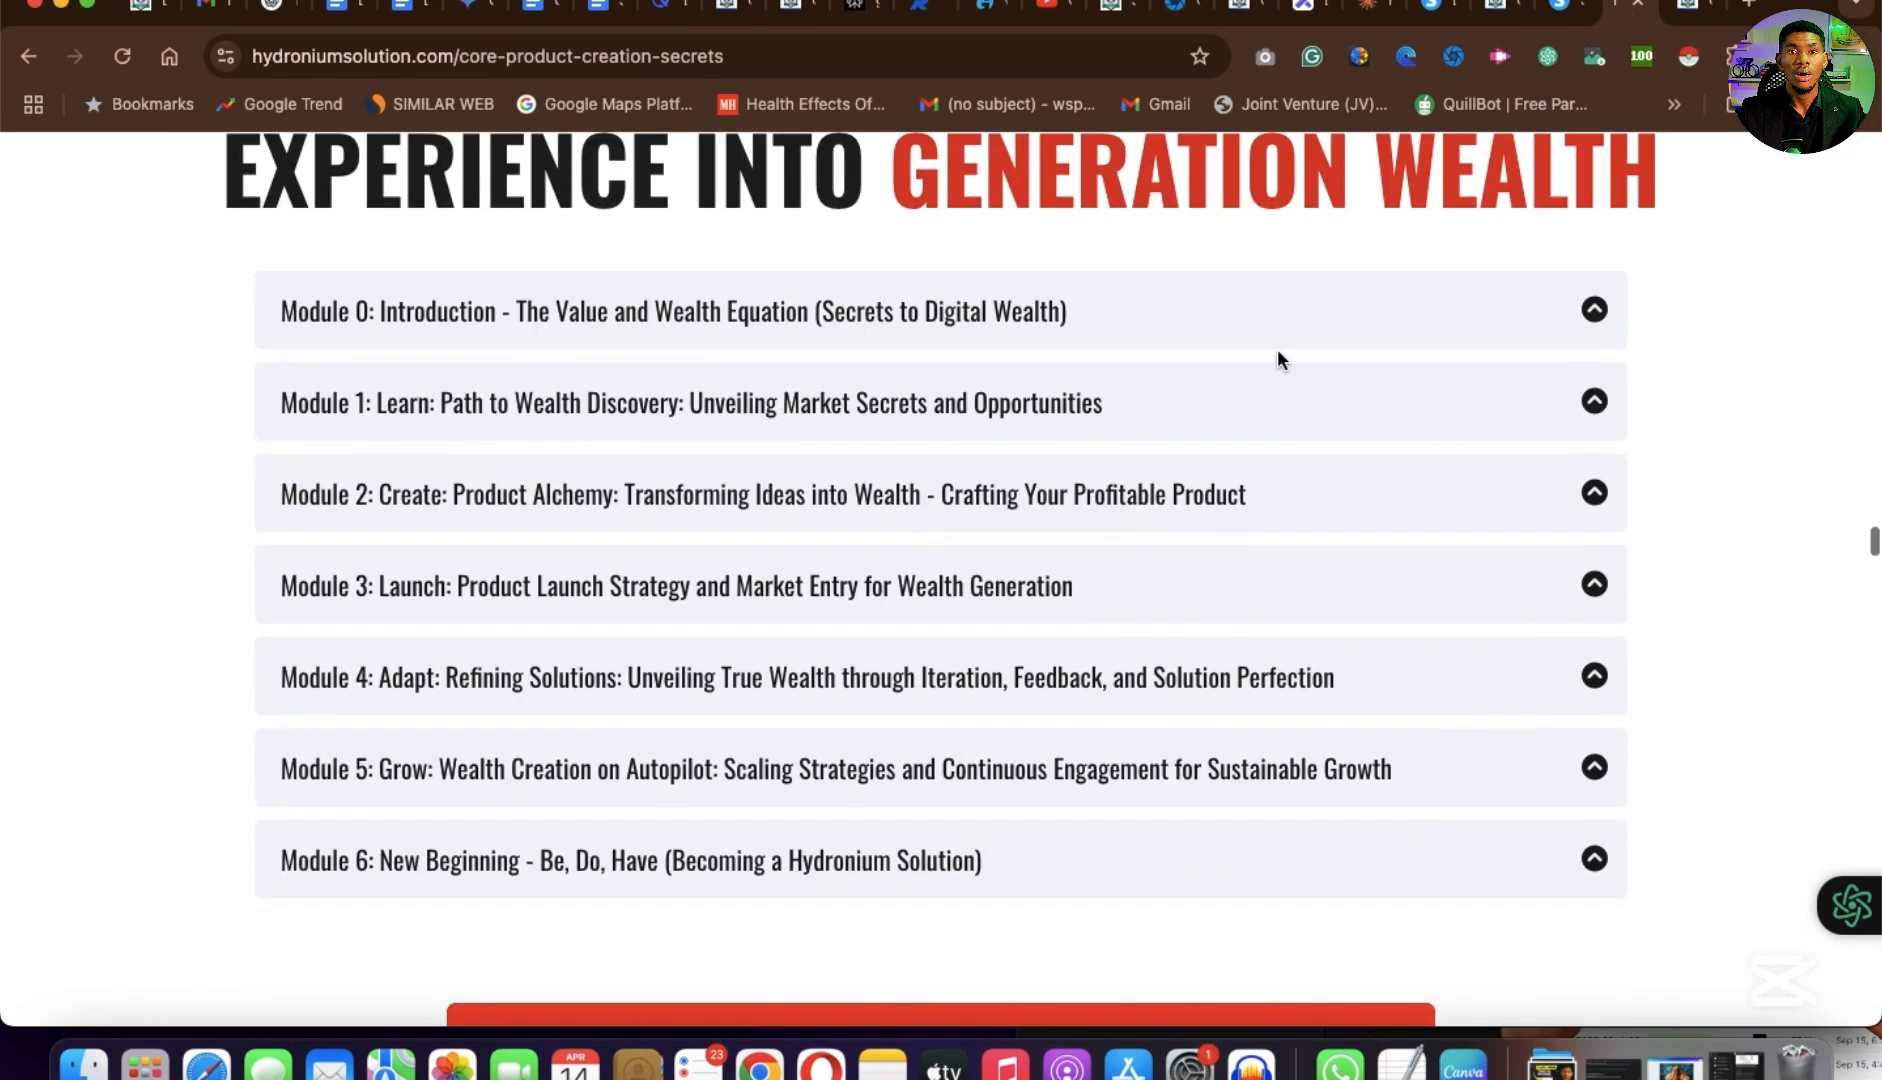
{"action": "left_click", "coordinate": [1596, 312]}
{"action": "scroll", "coordinate": [1206, 660], "scroll_direction": "down", "scroll_amount": 8}
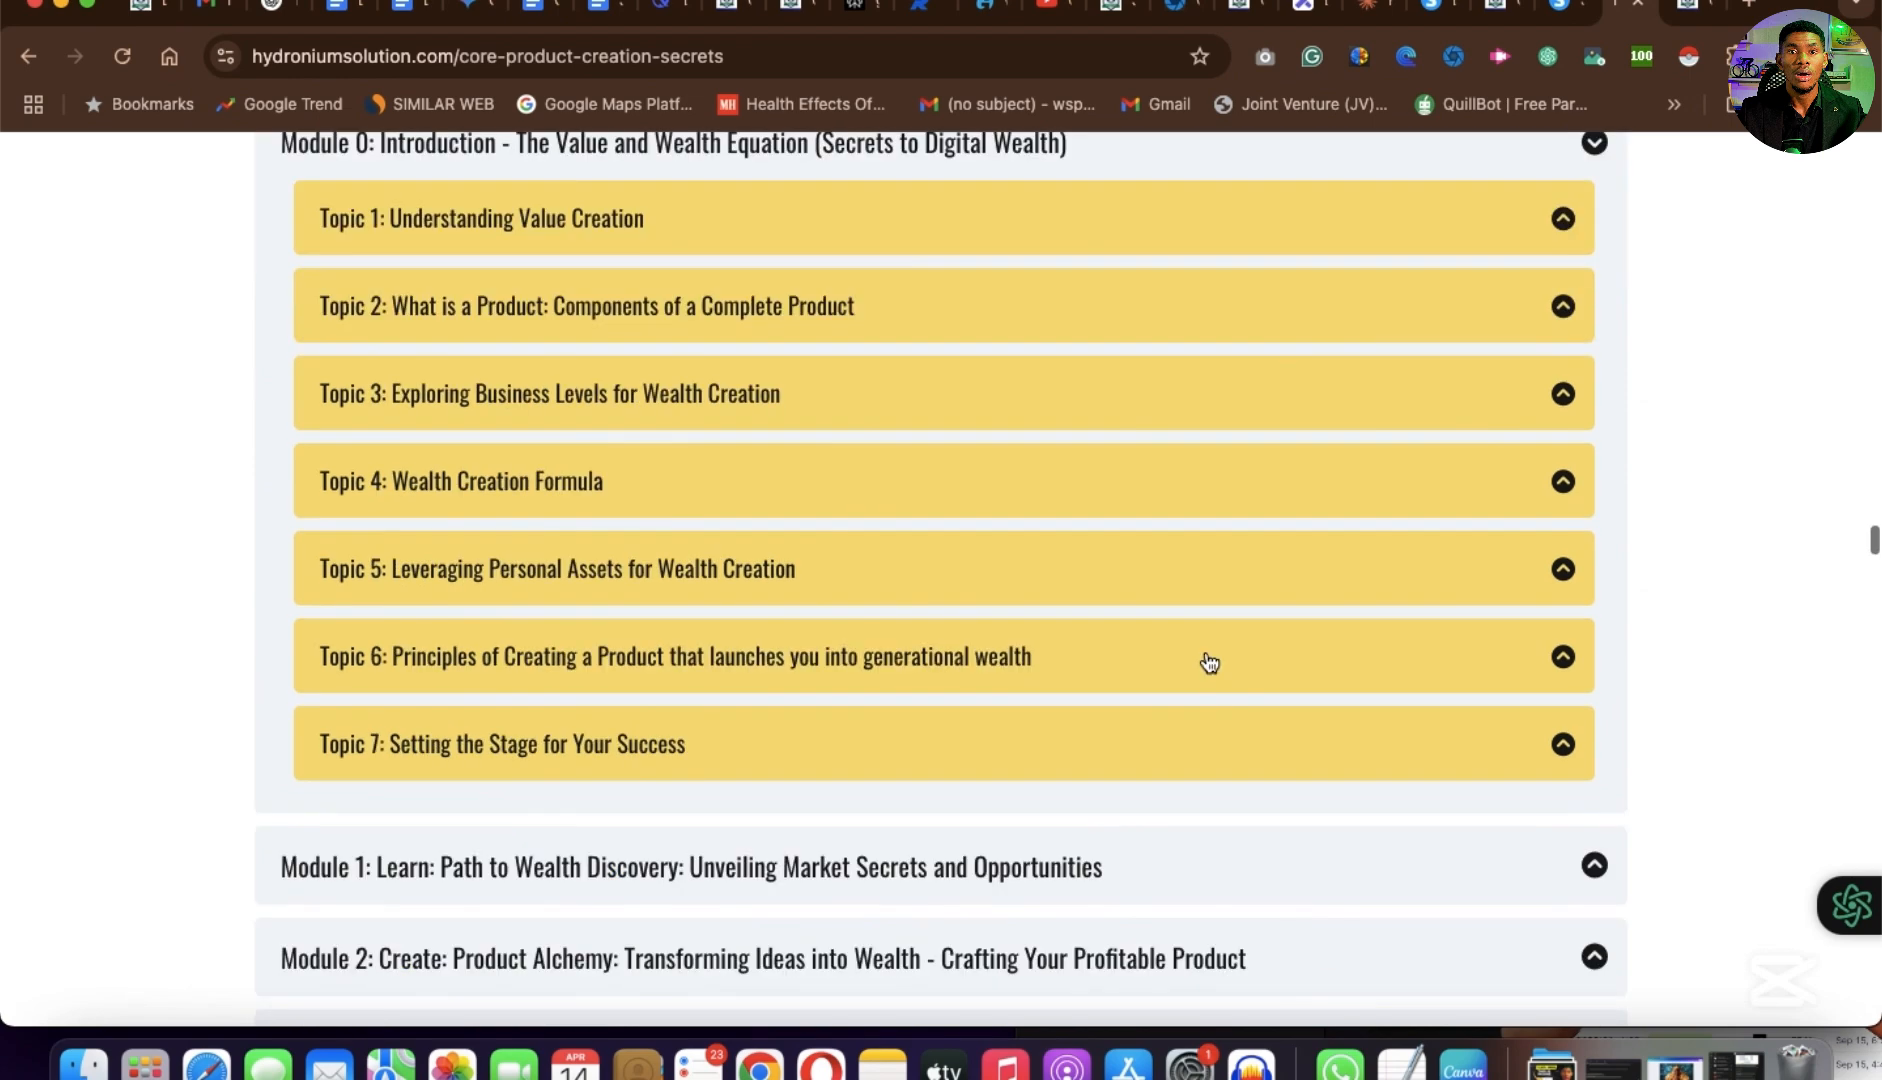
Expand Modules 1, 2 and 3 in the course outline to view their topics.
{"action": "left_click", "coordinate": [1594, 299]}
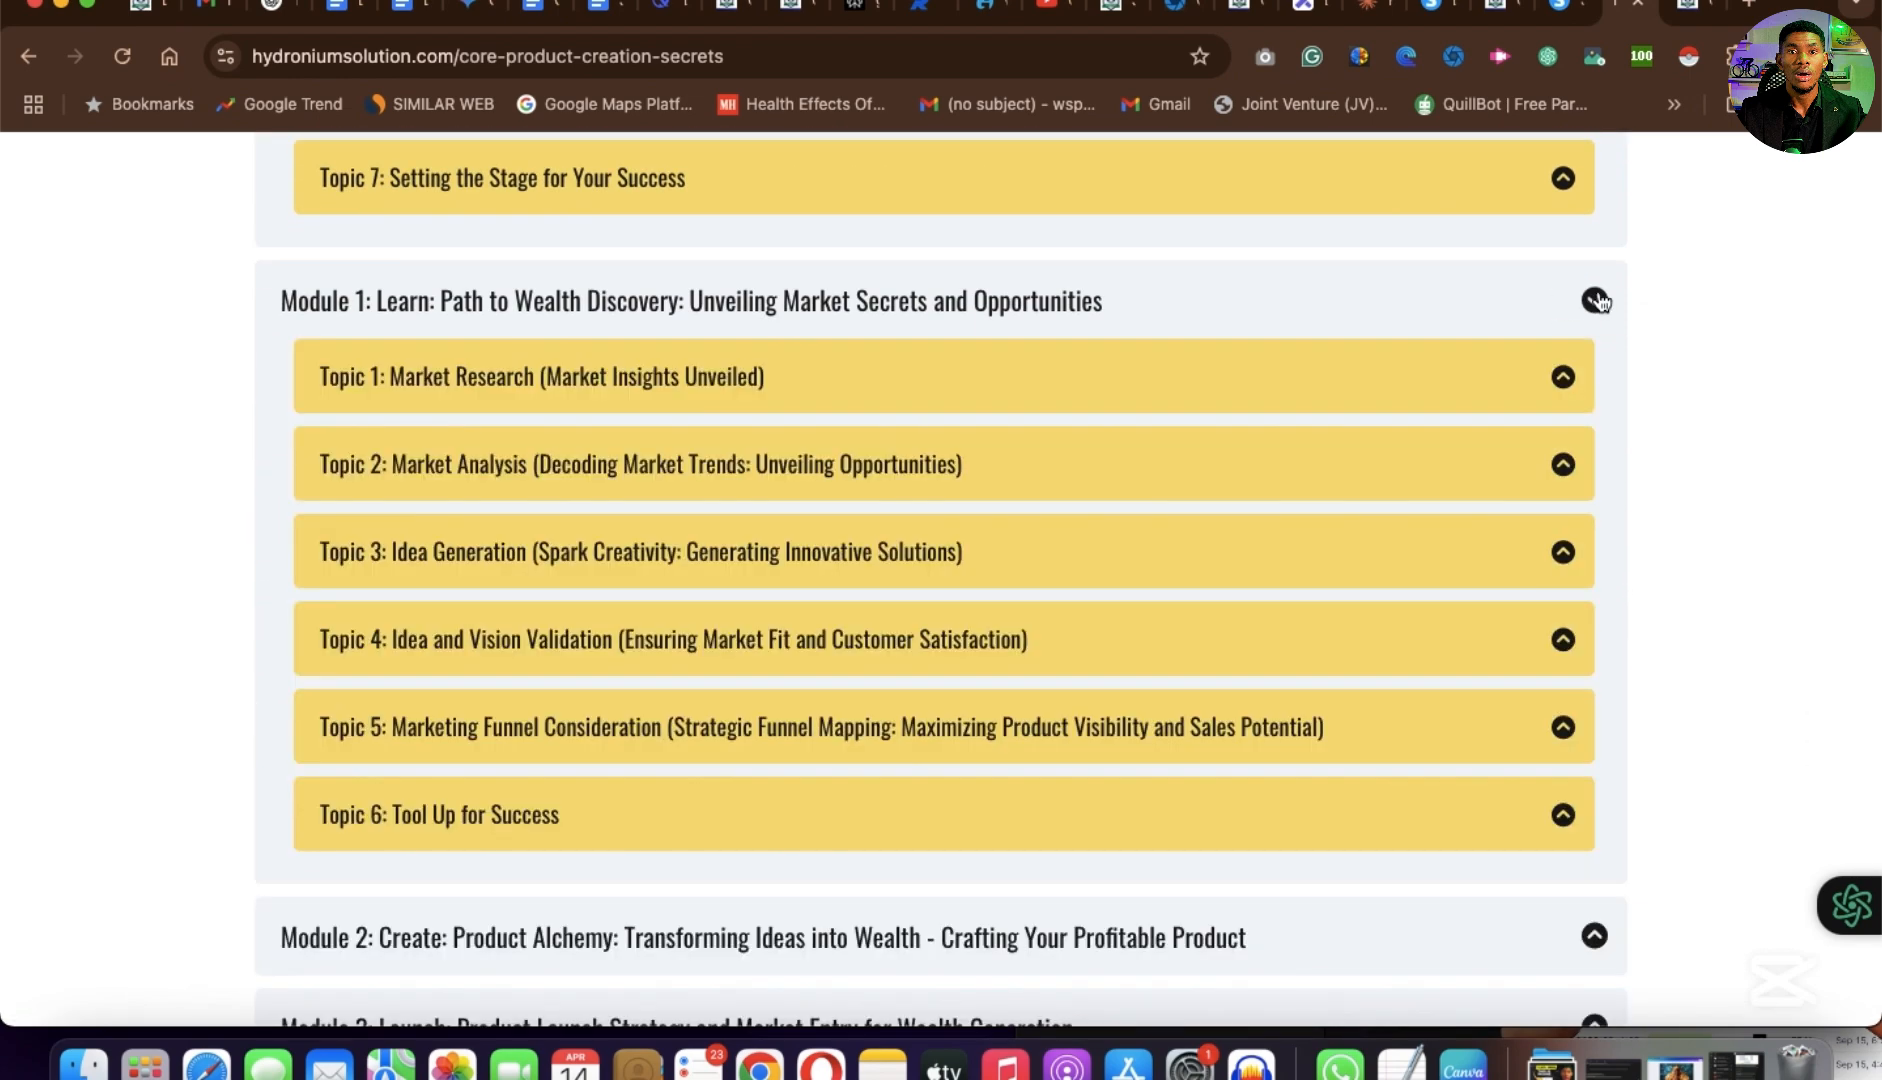
{"action": "scroll", "coordinate": [1401, 647], "scroll_direction": "down", "scroll_amount": 3}
{"action": "scroll", "coordinate": [1400, 645], "scroll_direction": "down", "scroll_amount": 3}
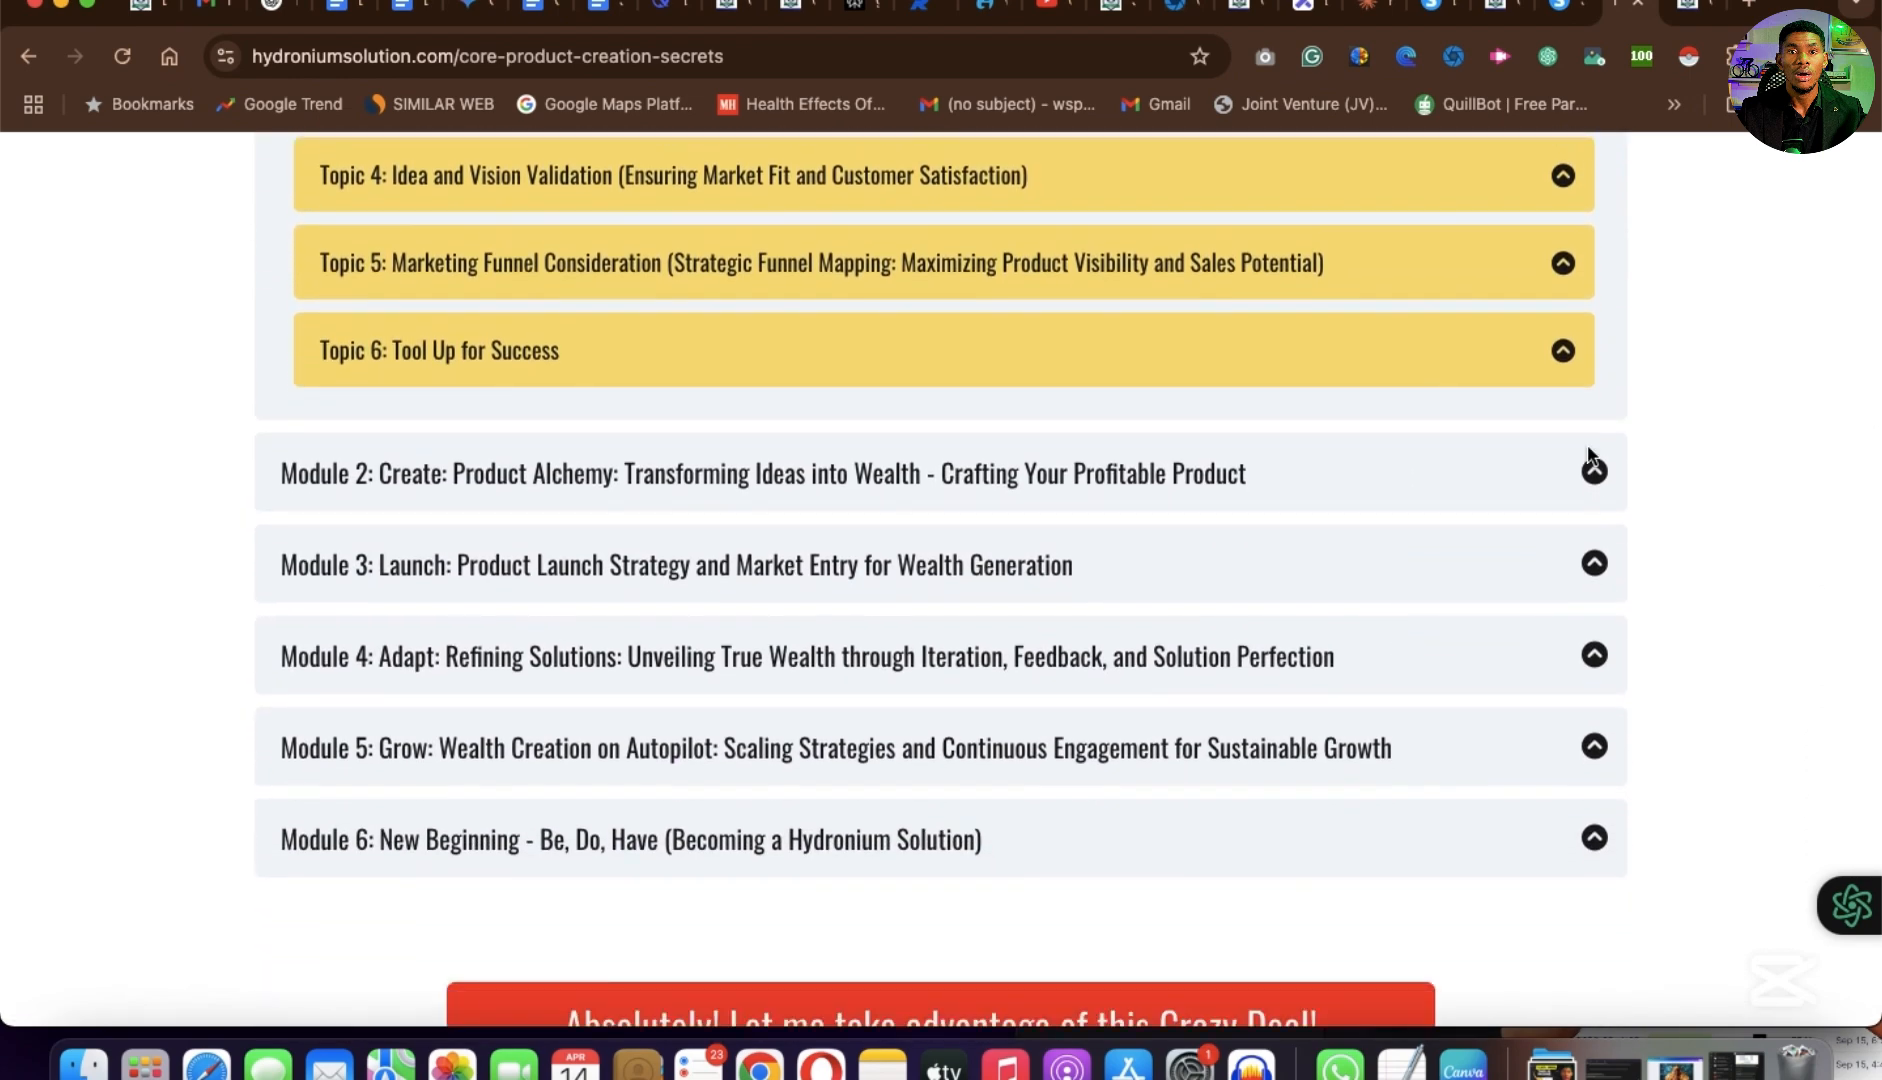
{"action": "left_click", "coordinate": [1594, 468]}
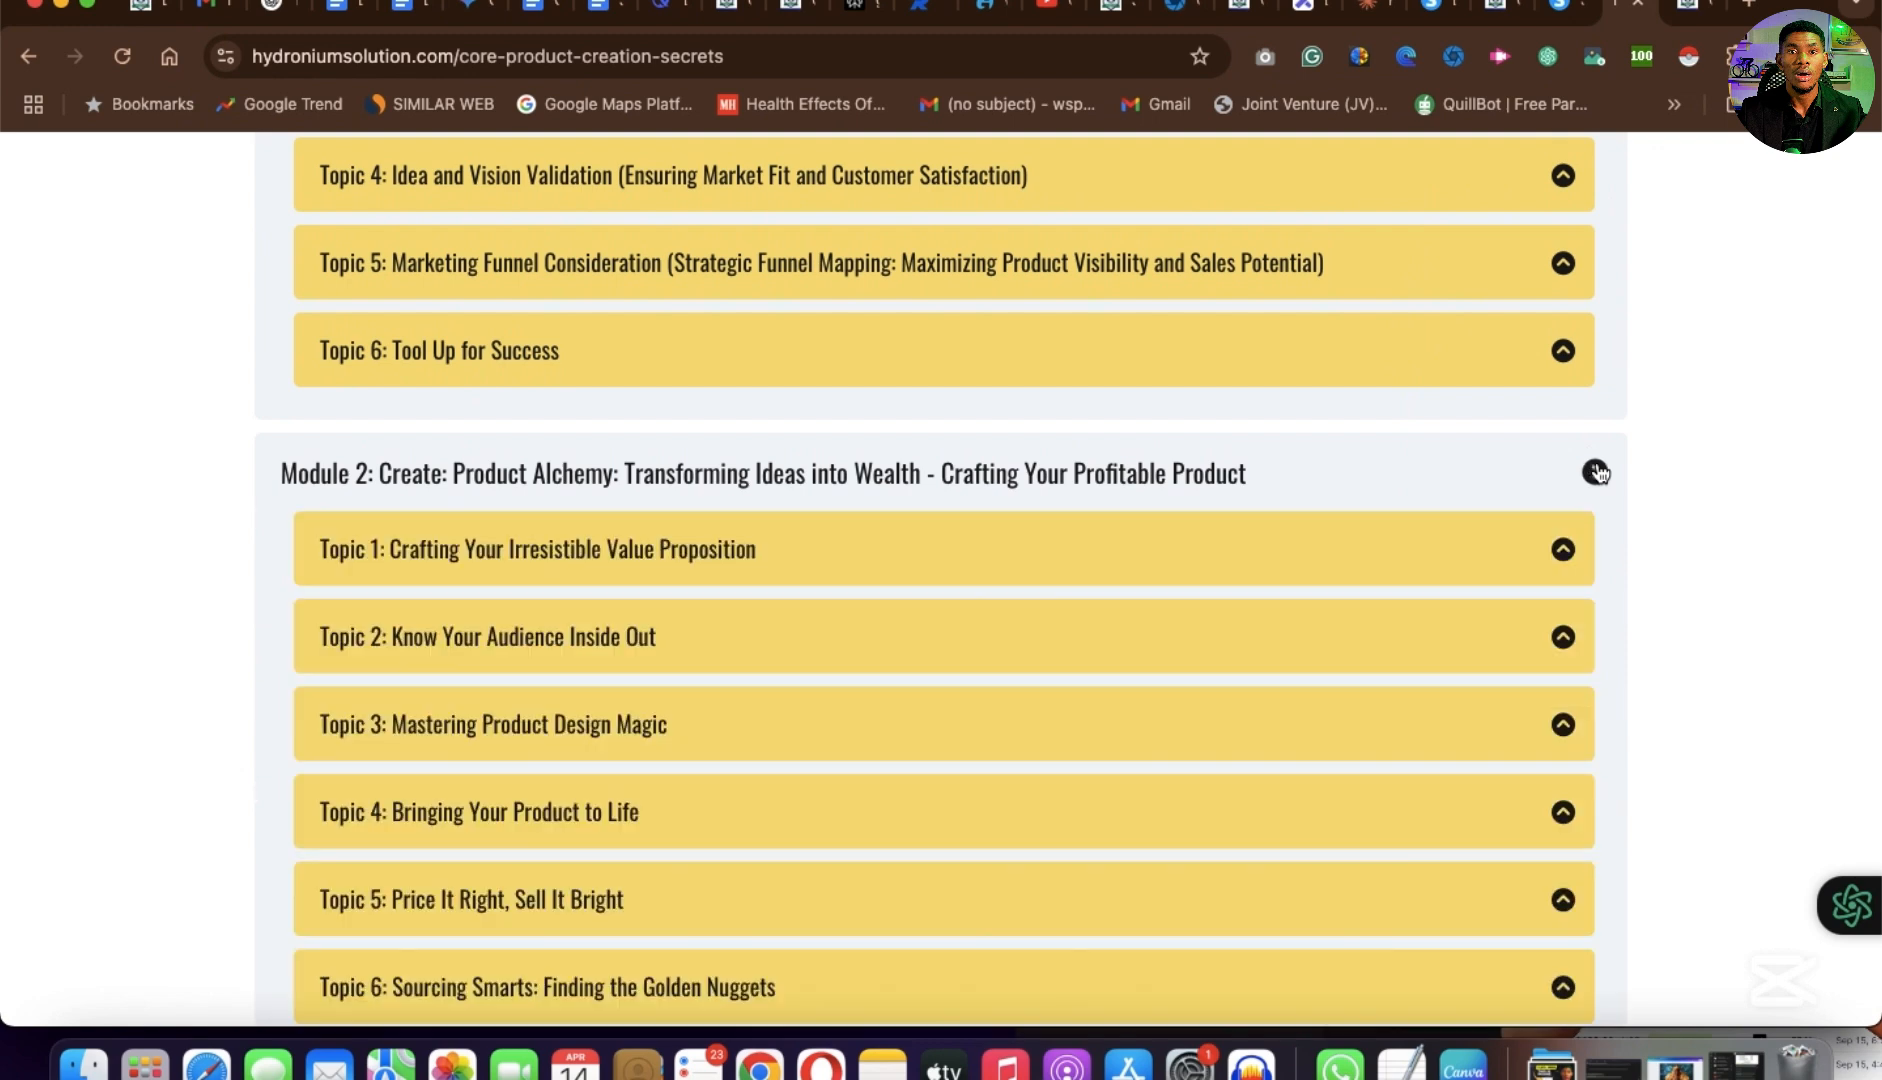
{"action": "scroll", "coordinate": [1597, 468], "scroll_direction": "down", "scroll_amount": 4}
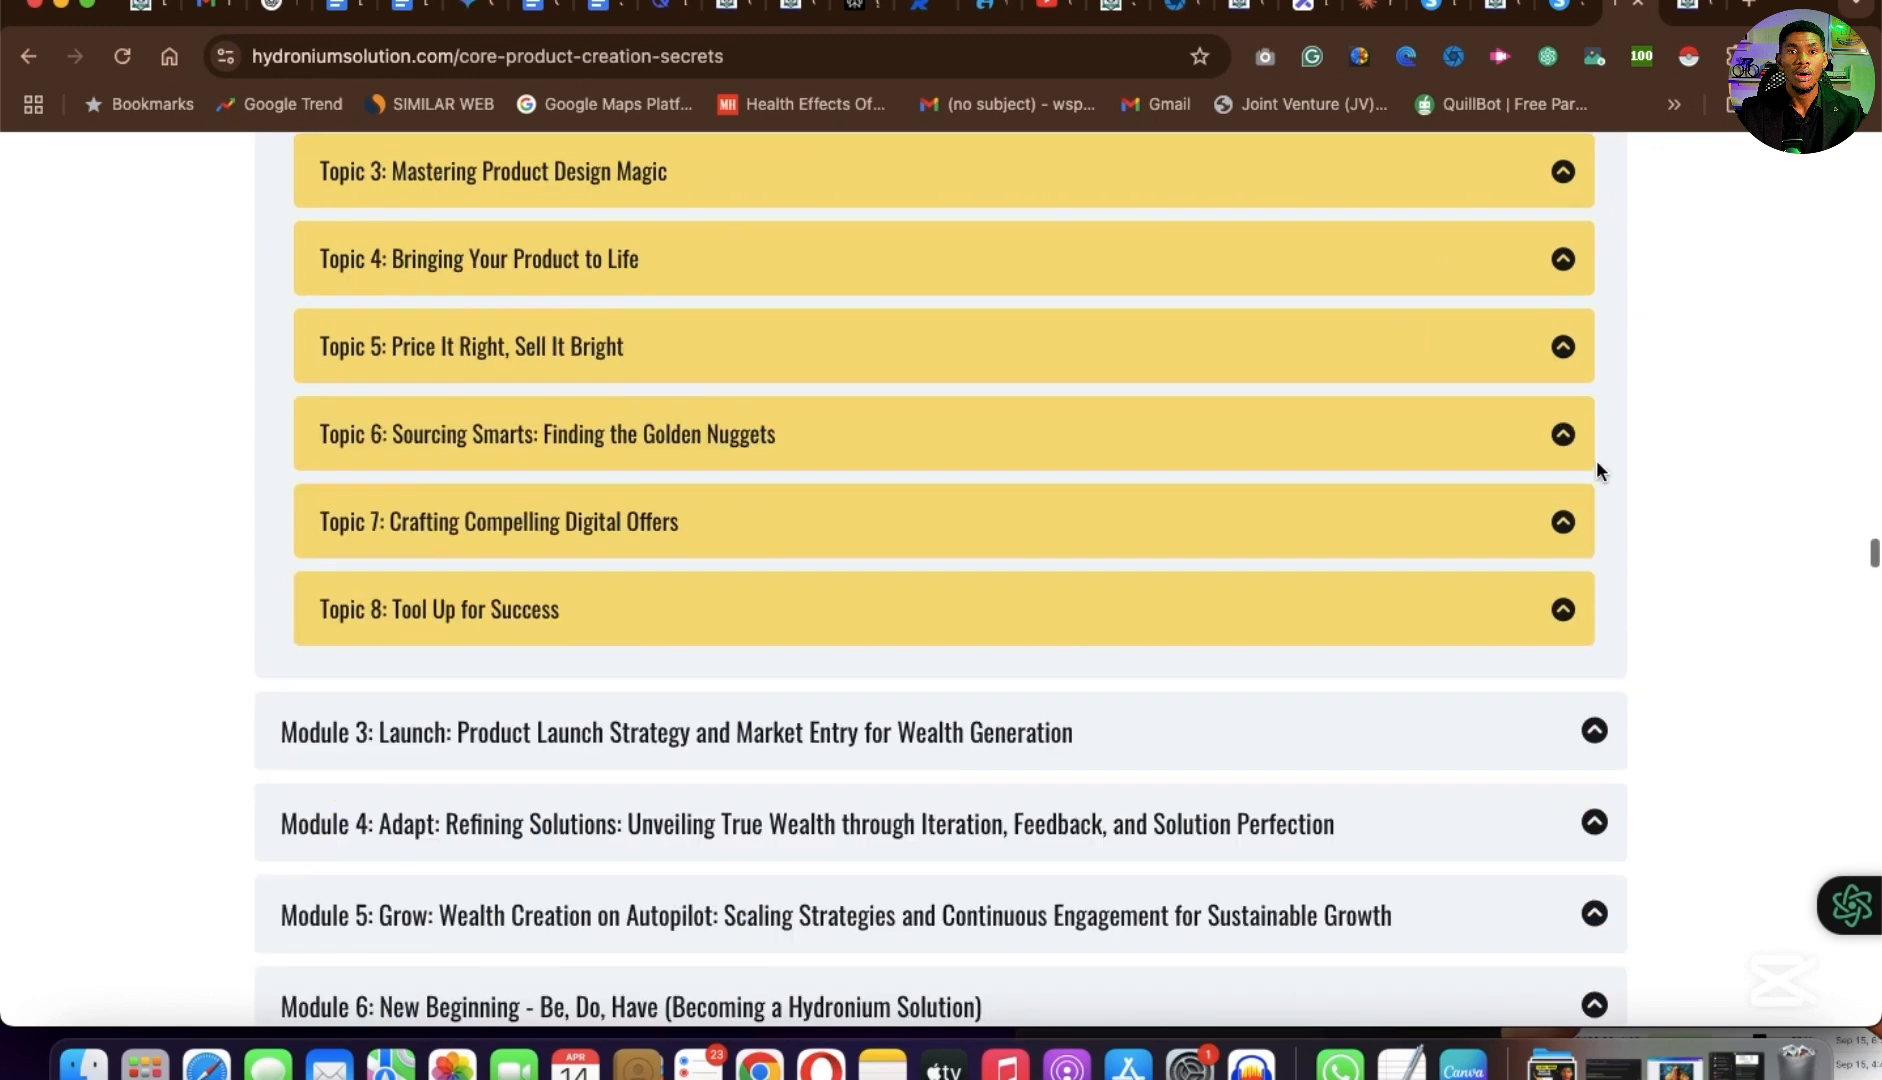
{"action": "left_click", "coordinate": [1595, 735]}
{"action": "scroll", "coordinate": [1598, 747], "scroll_direction": "down", "scroll_amount": 5}
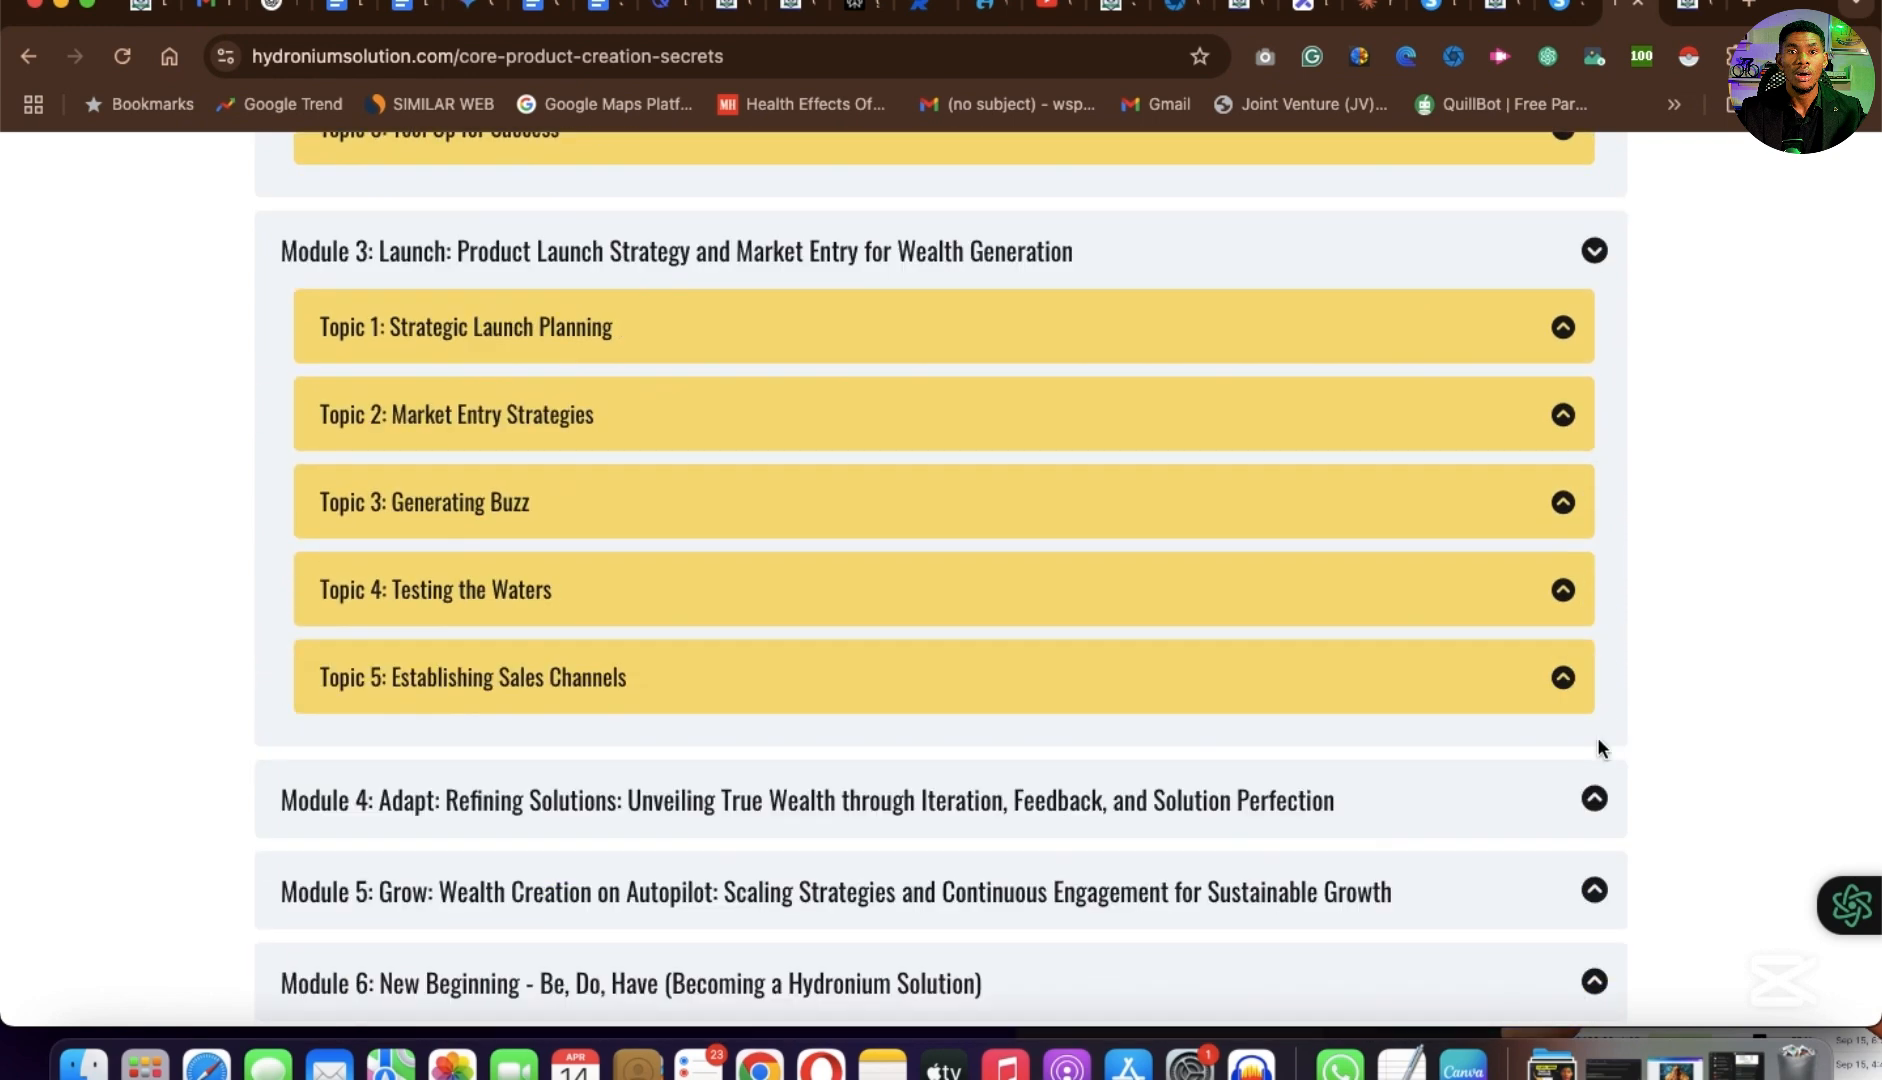
Review the course benefits list with its images and the enrollment call-to-action section on the core-product-creation-secrets page.
{"action": "scroll", "coordinate": [798, 672], "scroll_direction": "down", "scroll_amount": 10}
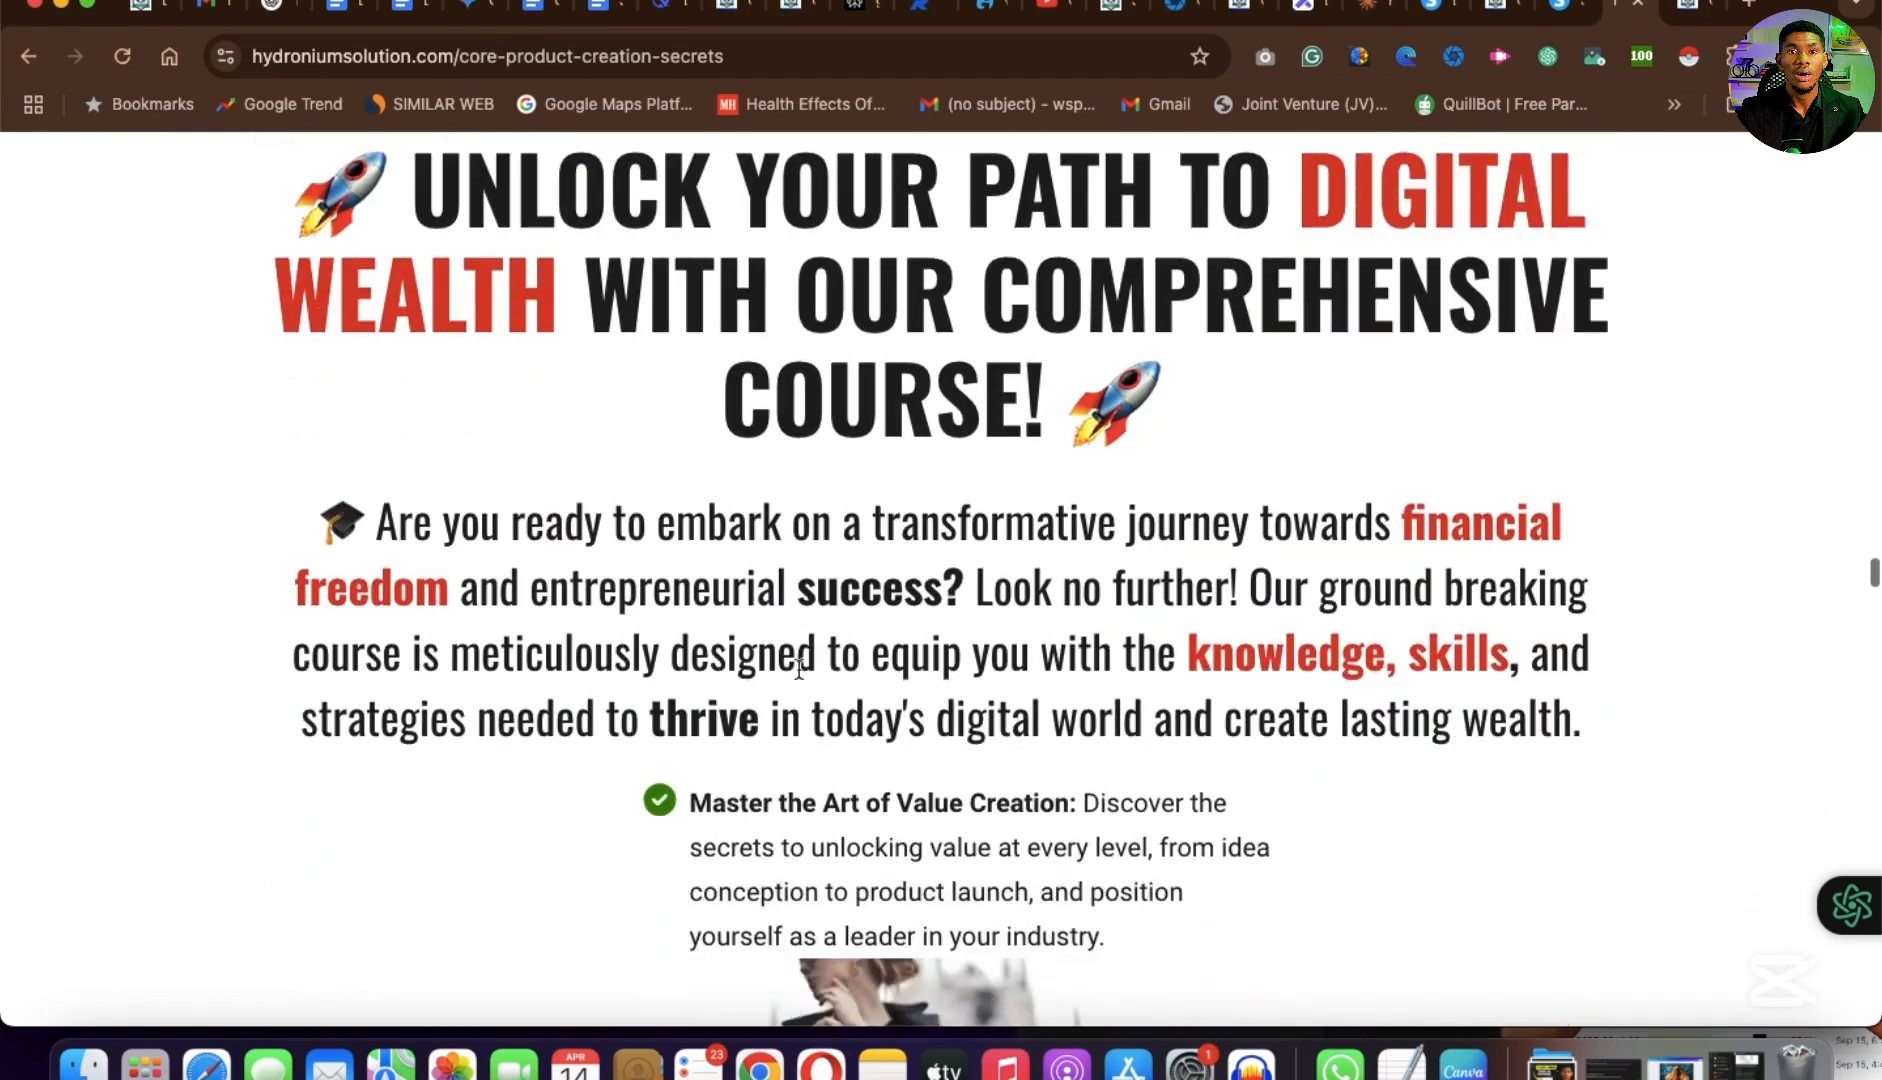
{"action": "scroll", "coordinate": [798, 672], "scroll_direction": "down", "scroll_amount": 4}
{"action": "scroll", "coordinate": [798, 672], "scroll_direction": "up", "scroll_amount": 9}
{"action": "scroll", "coordinate": [798, 672], "scroll_direction": "down", "scroll_amount": 8}
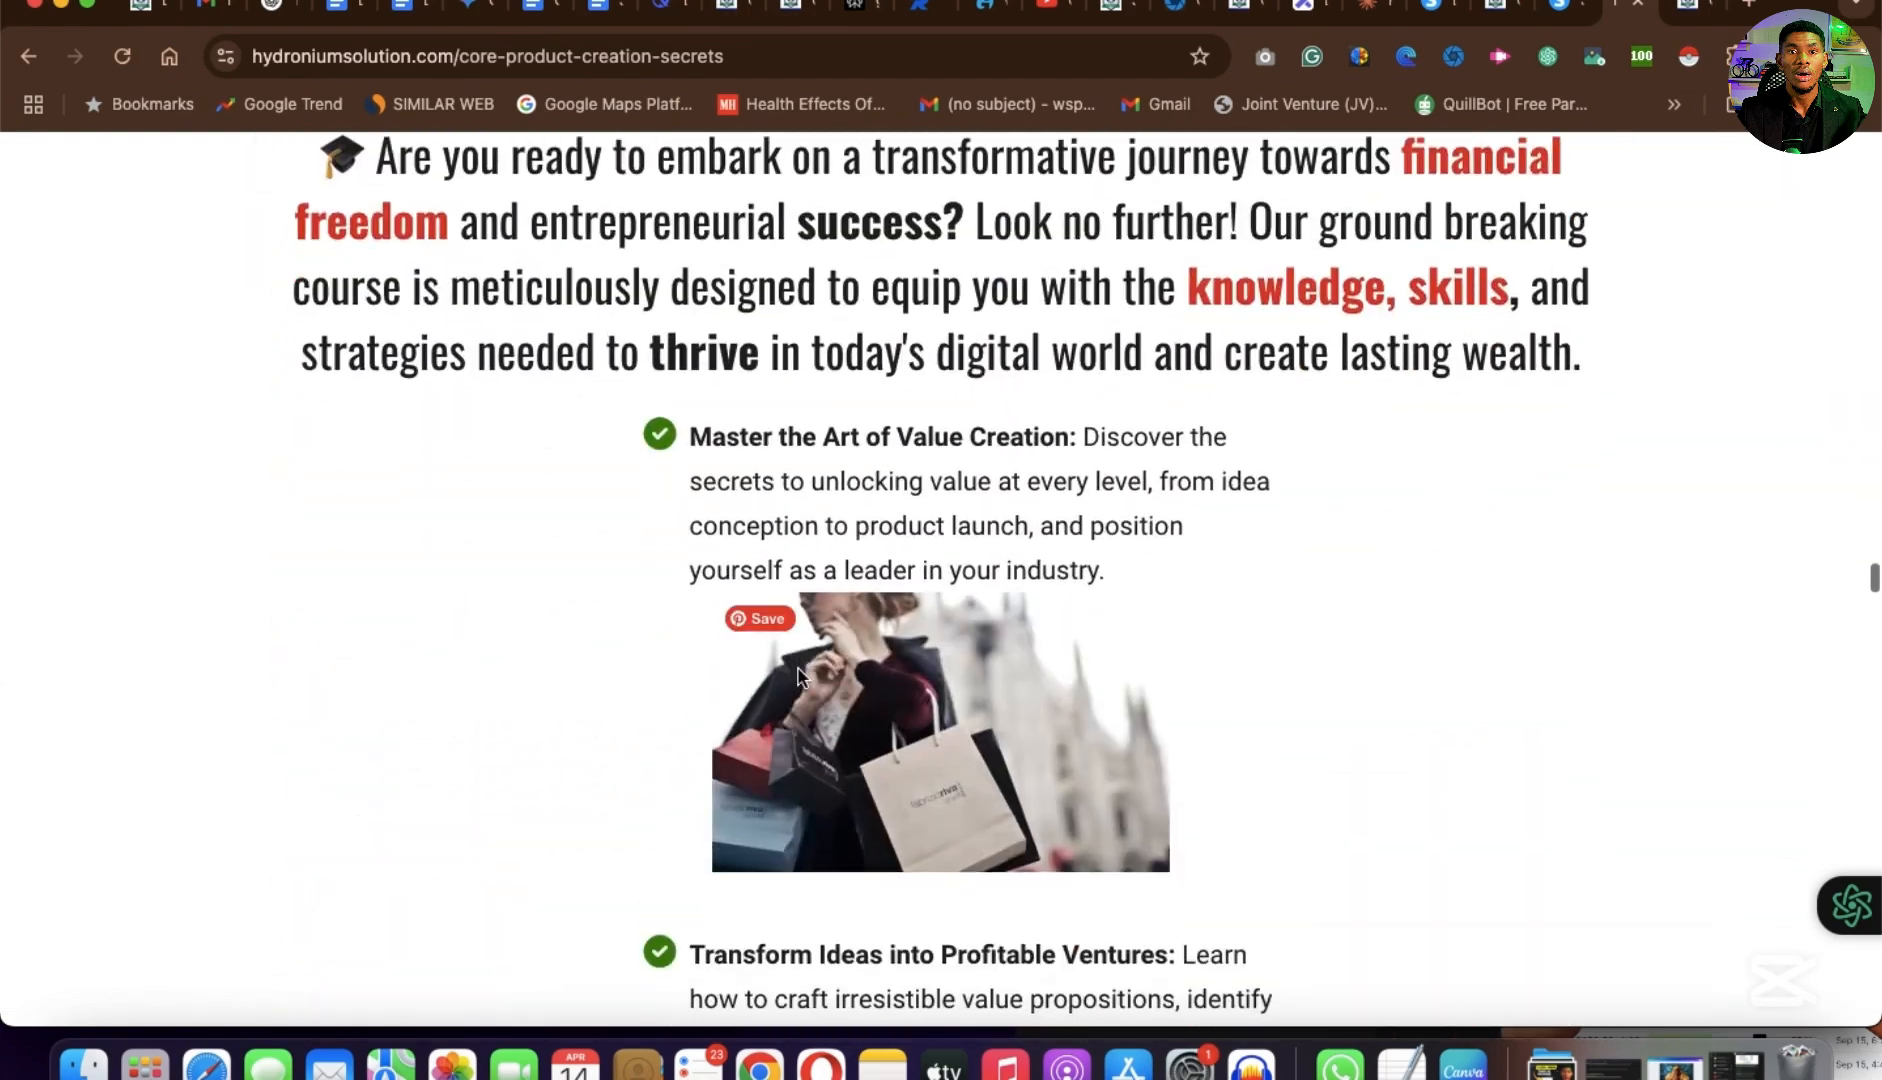
{"action": "scroll", "coordinate": [798, 676], "scroll_direction": "down", "scroll_amount": 20}
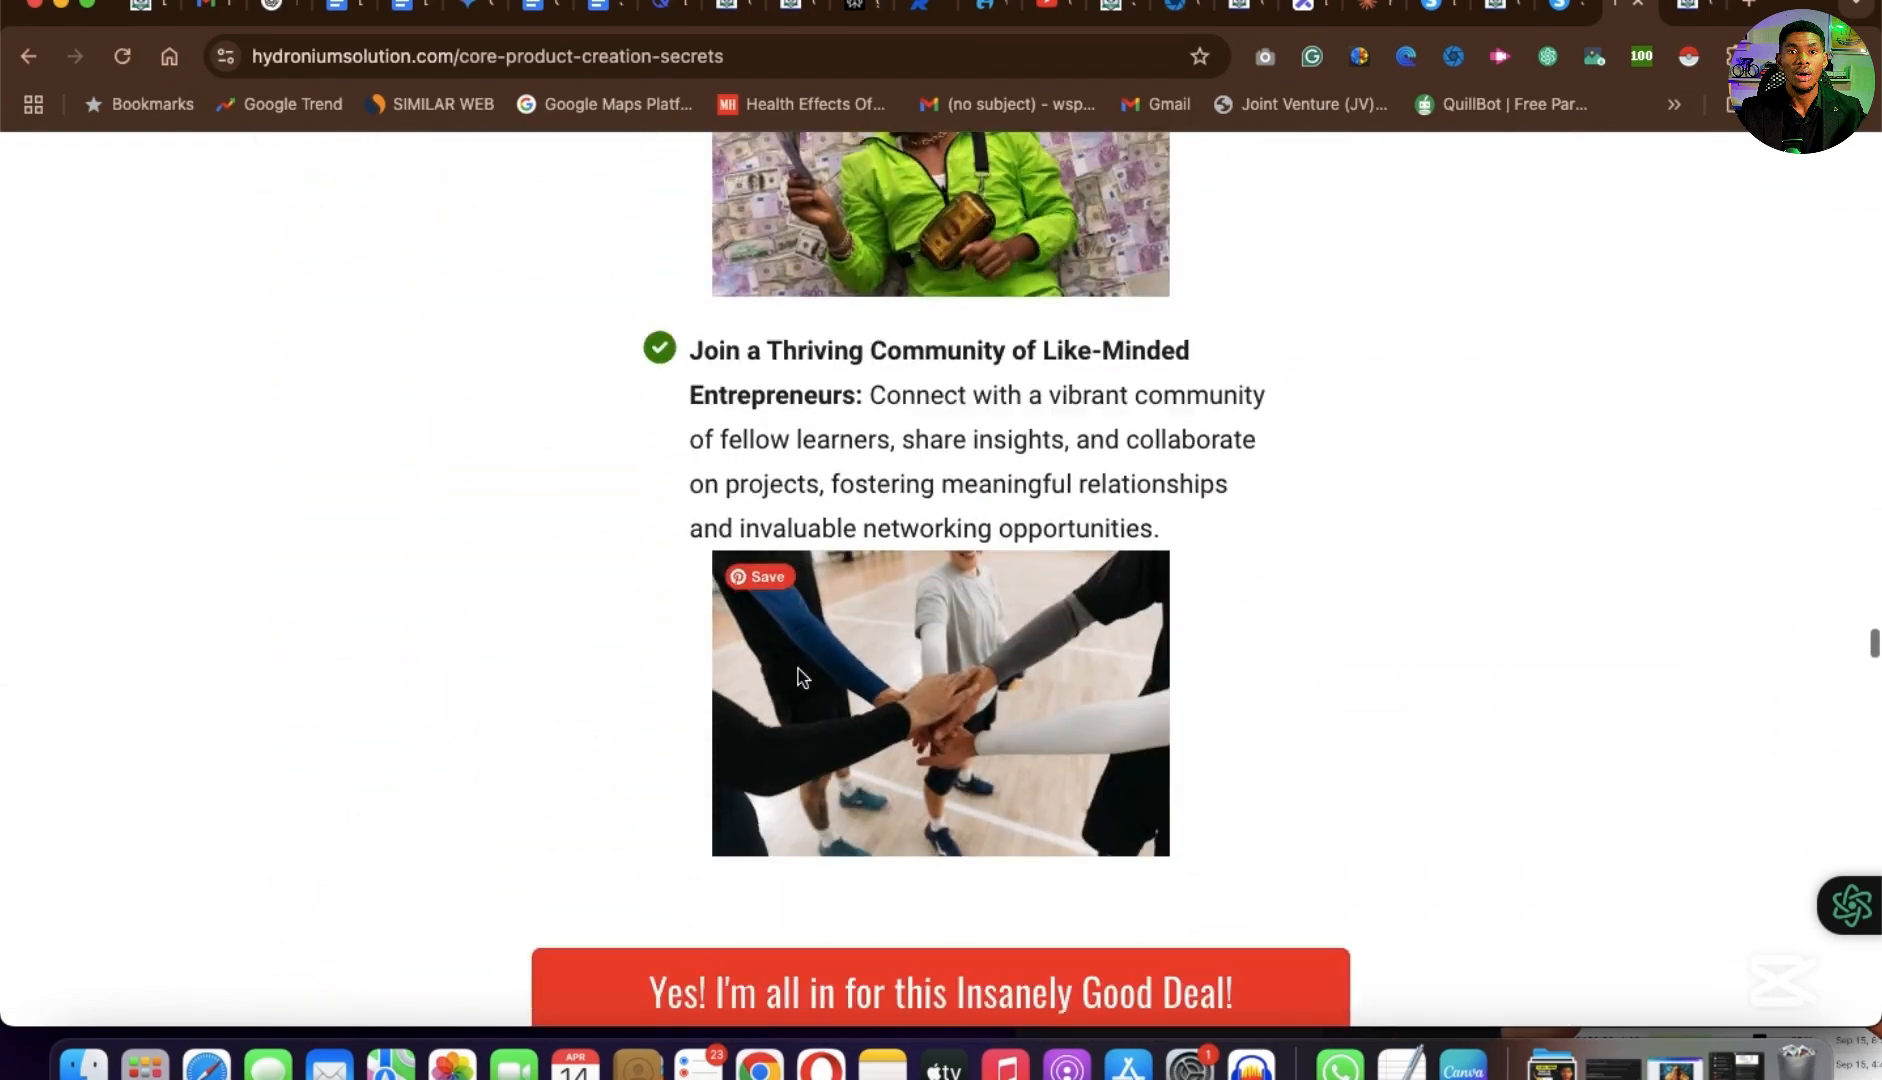
{"action": "scroll", "coordinate": [797, 676], "scroll_direction": "down", "scroll_amount": 12}
{"action": "scroll", "coordinate": [797, 676], "scroll_direction": "up", "scroll_amount": 4}
{"action": "scroll", "coordinate": [798, 668], "scroll_direction": "down", "scroll_amount": 4}
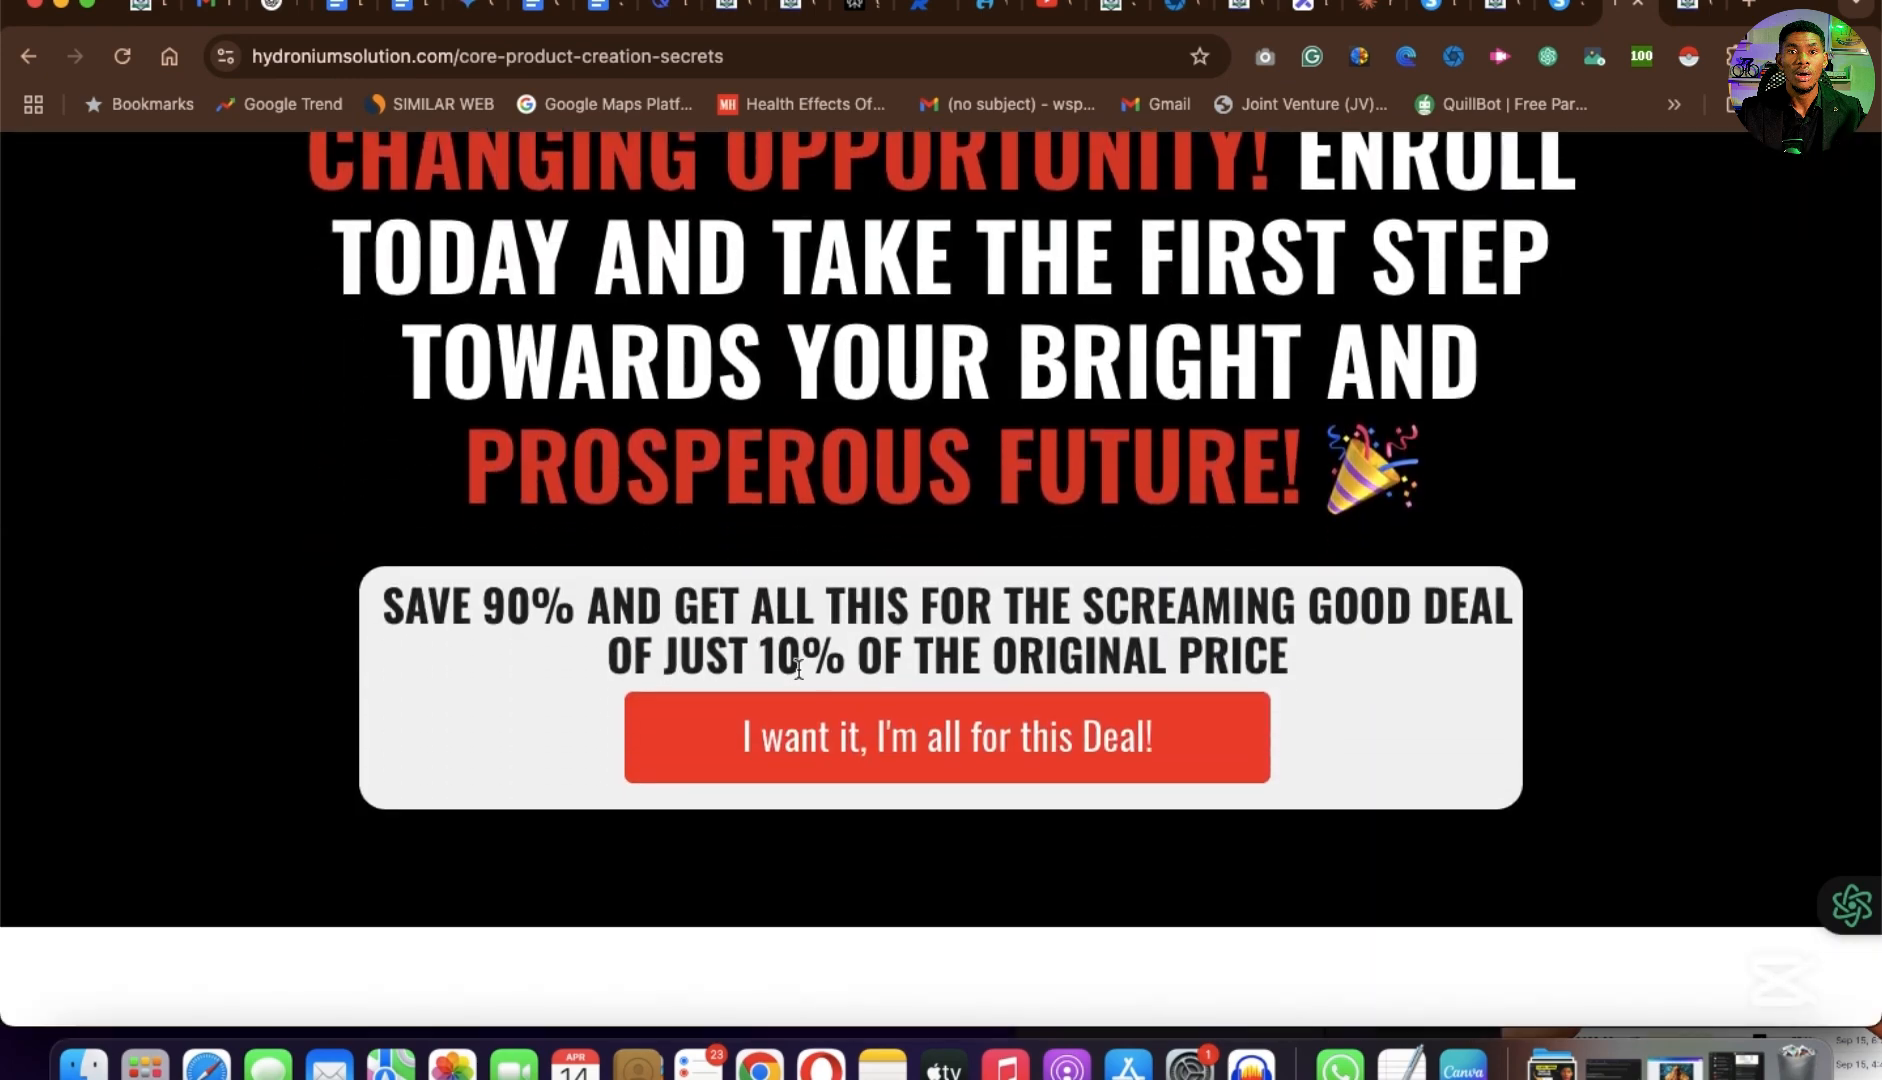
{"action": "scroll", "coordinate": [1026, 163], "scroll_direction": "up", "scroll_amount": 2}
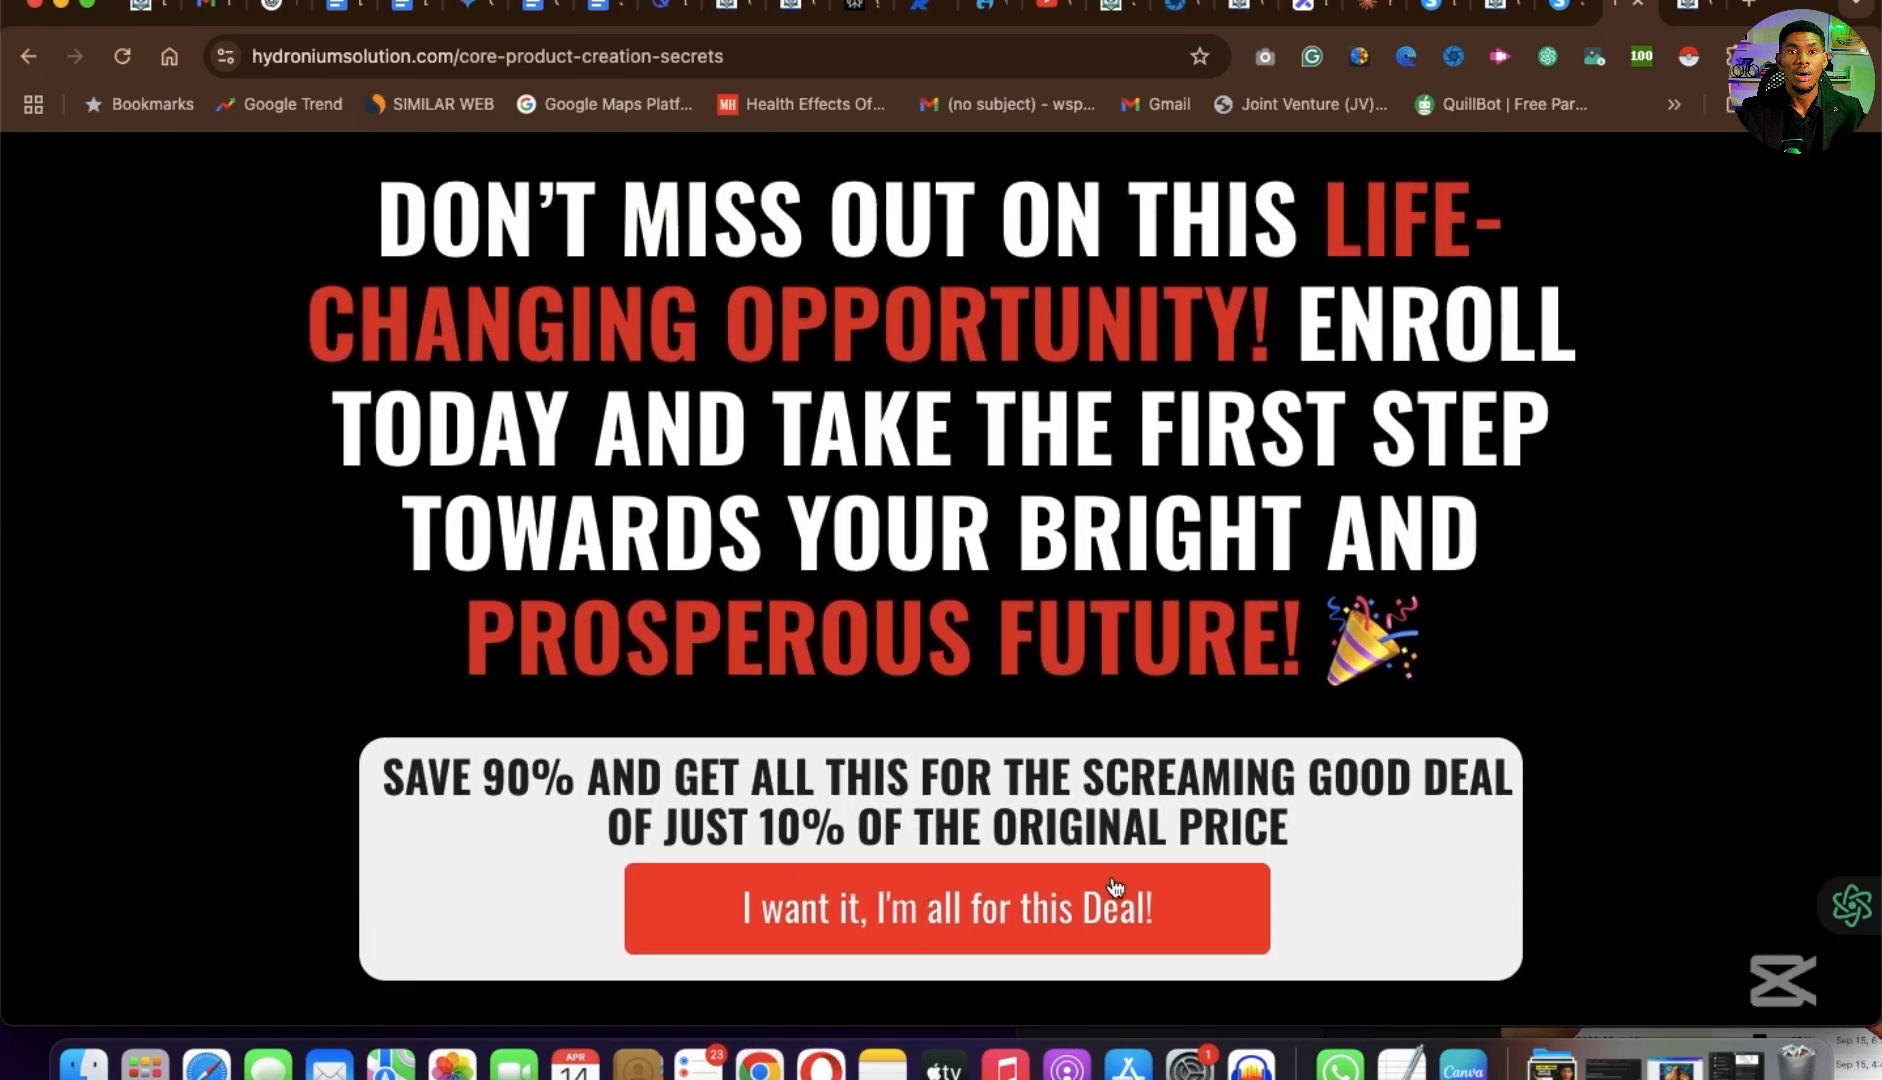
Review the testimonials and the FAQs section of the core-product-creation-secrets page.
{"action": "scroll", "coordinate": [1166, 873], "scroll_direction": "down", "scroll_amount": 15}
{"action": "scroll", "coordinate": [1168, 875], "scroll_direction": "down", "scroll_amount": 10}
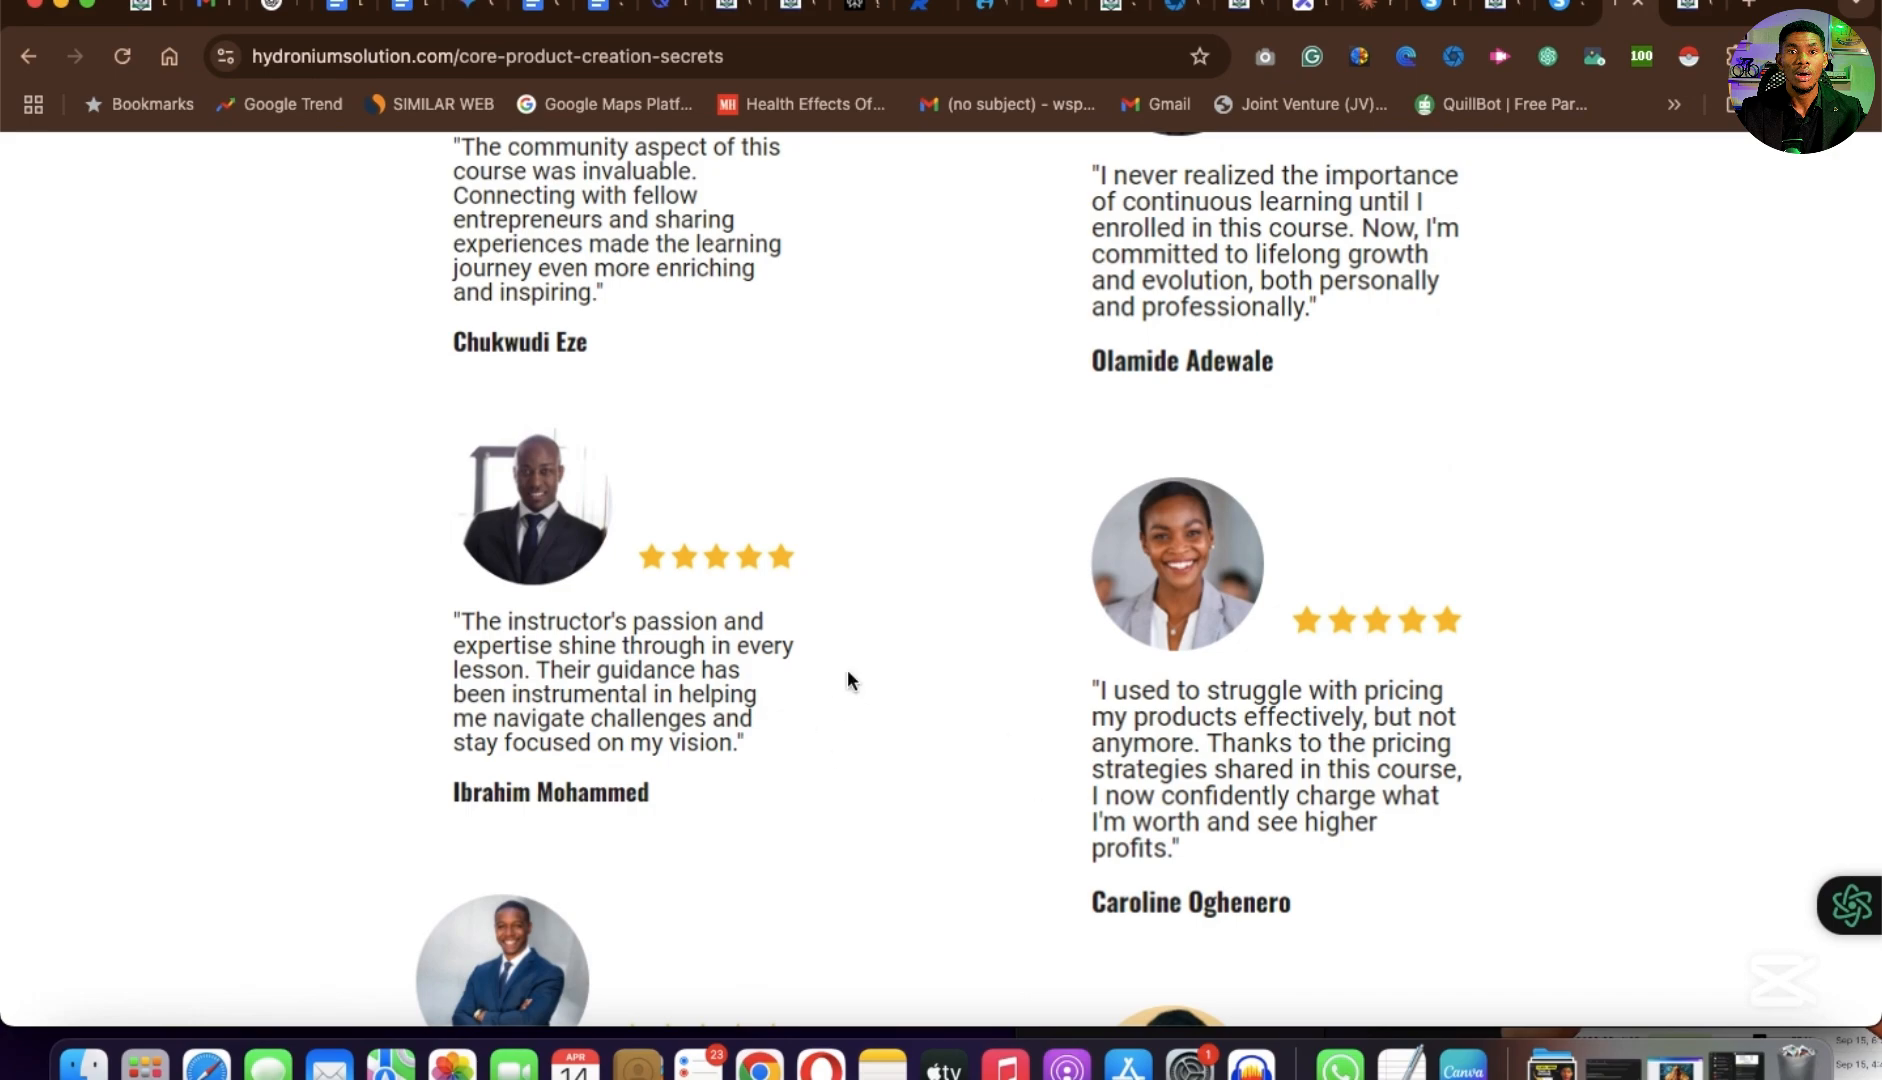
{"action": "scroll", "coordinate": [1257, 787], "scroll_direction": "down", "scroll_amount": 8}
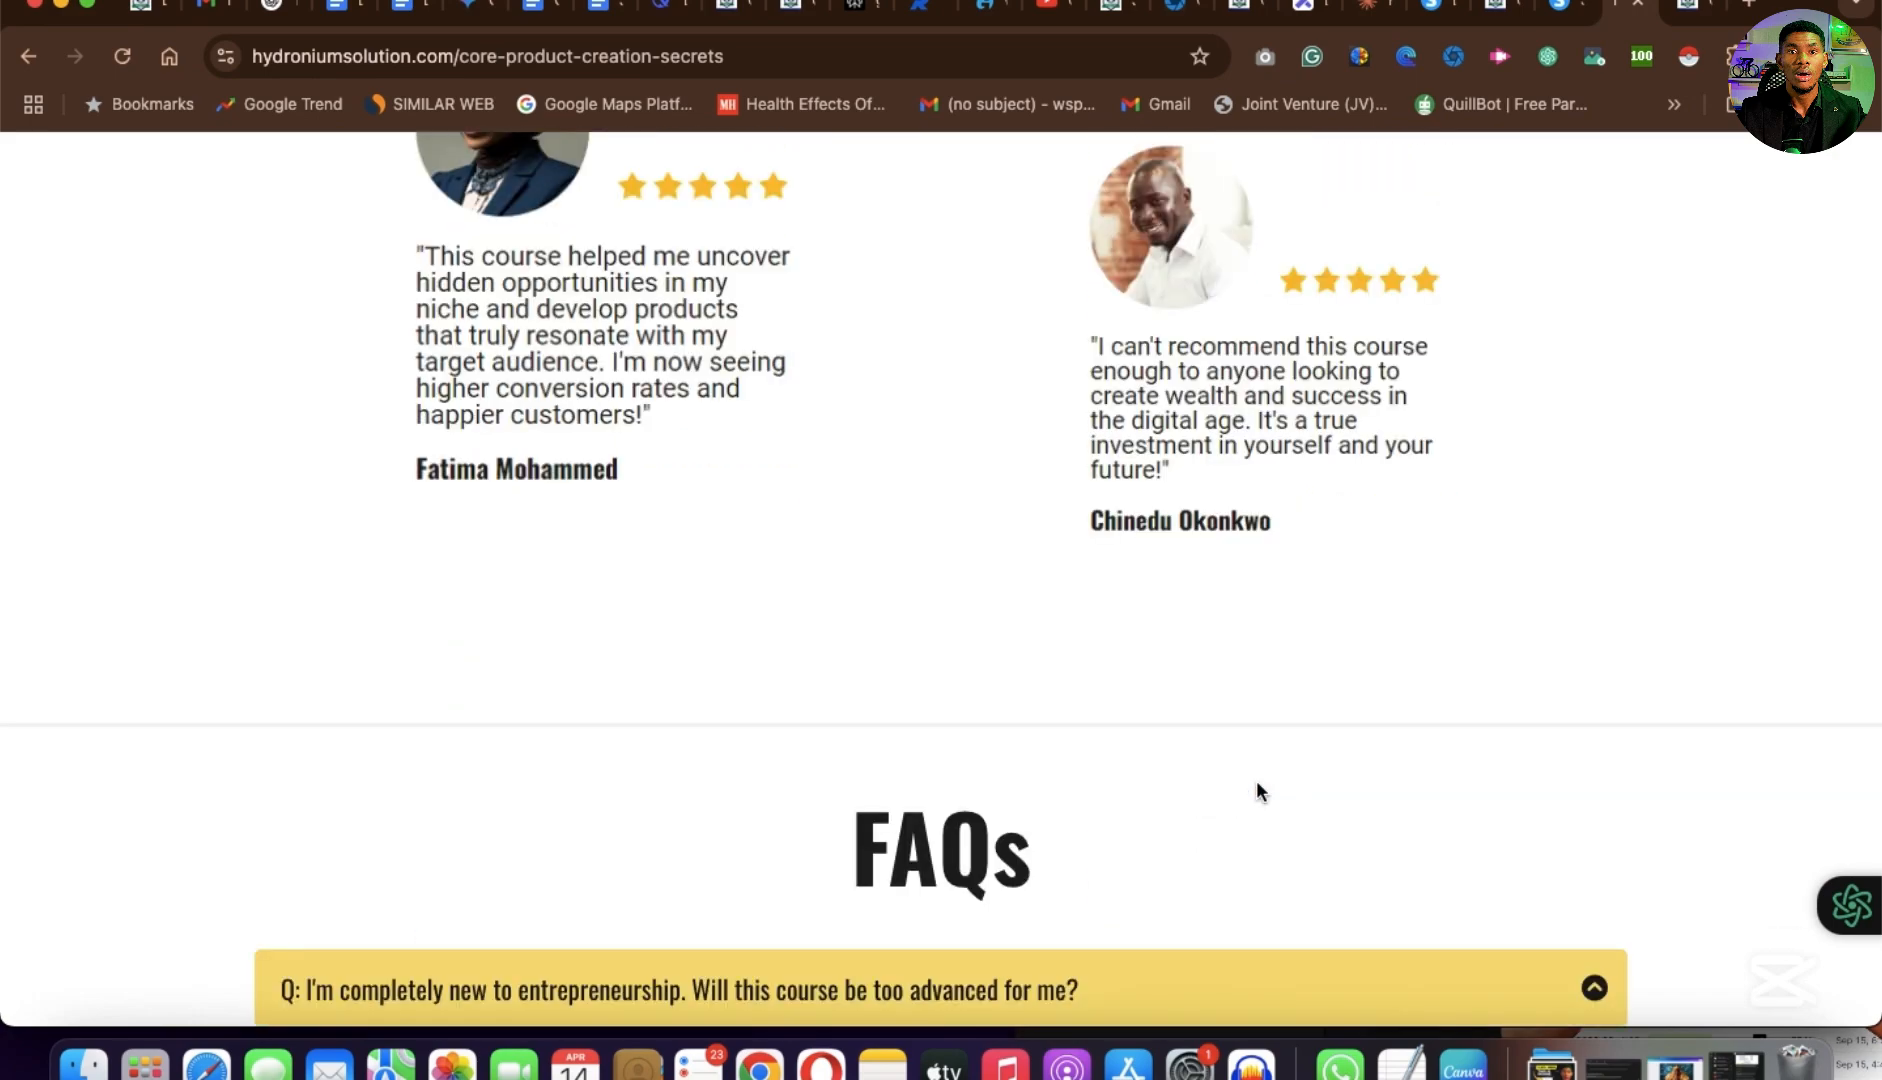
{"action": "scroll", "coordinate": [1257, 791], "scroll_direction": "down", "scroll_amount": 10}
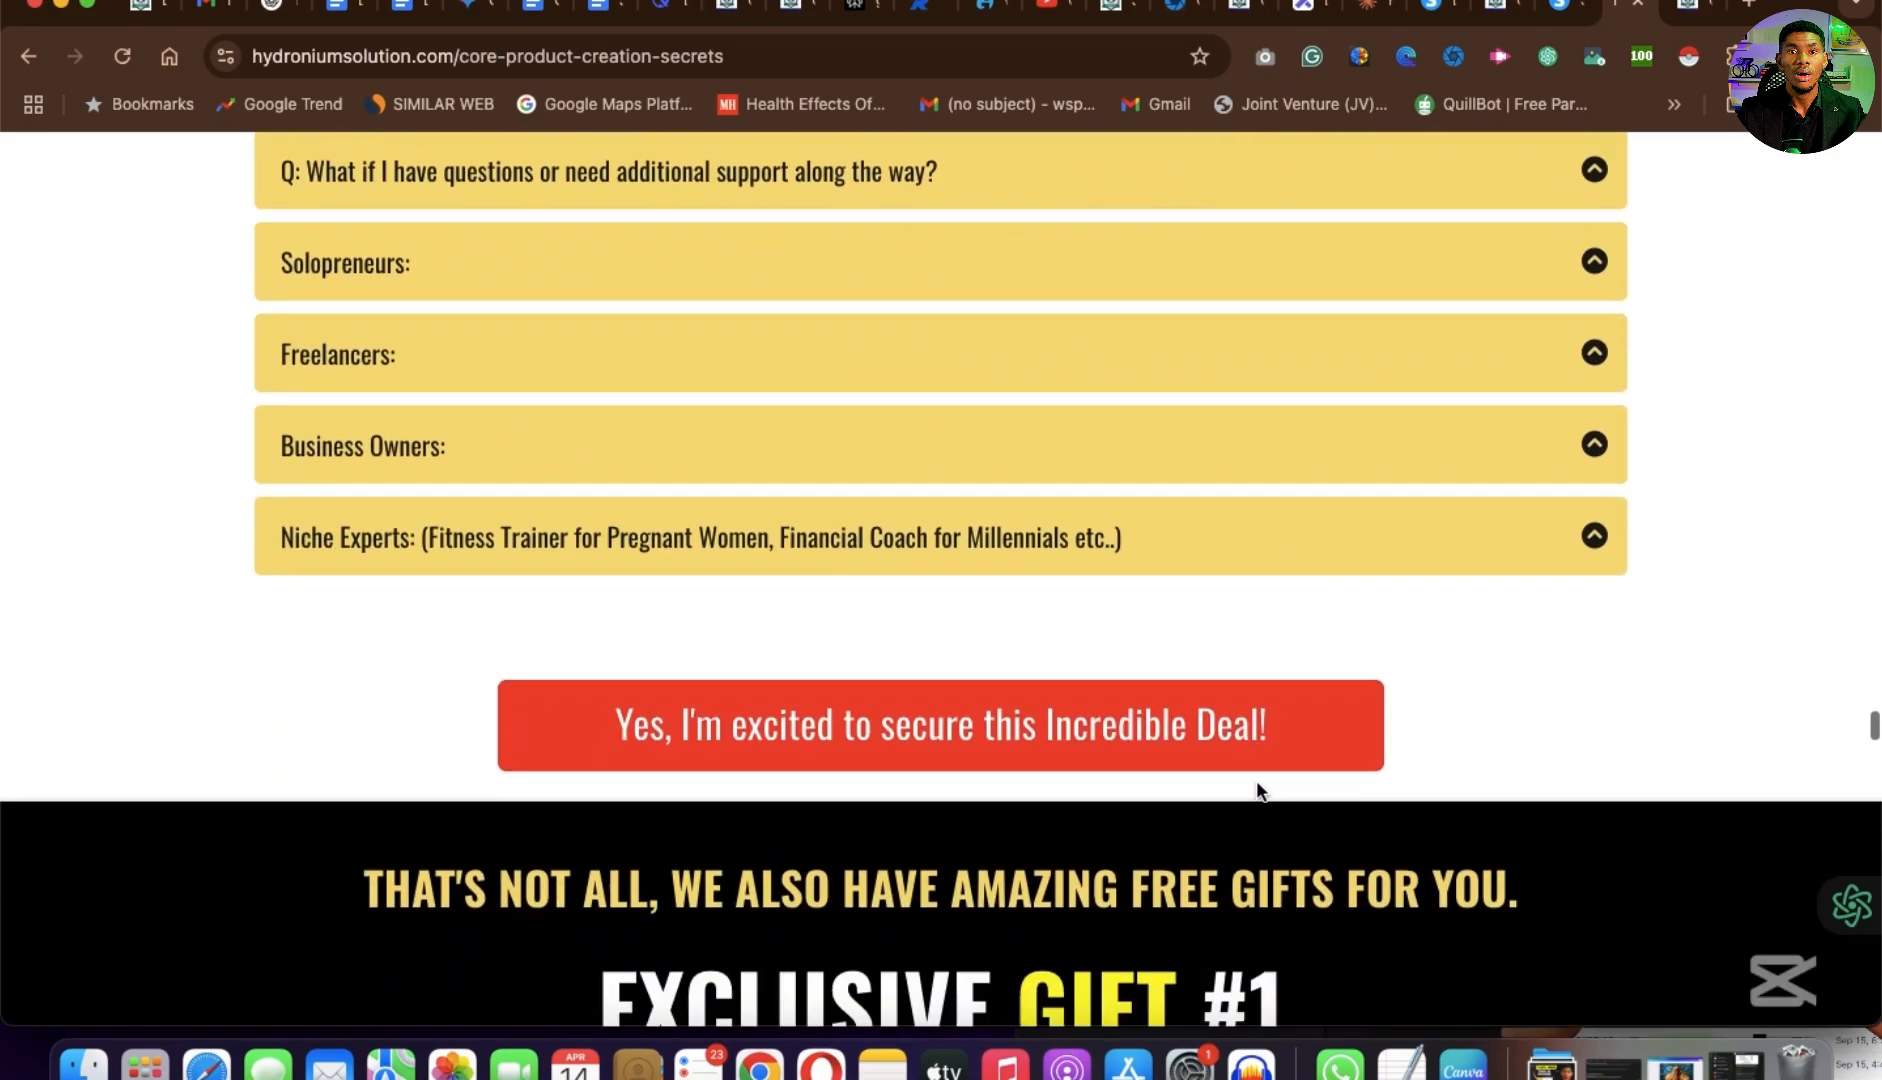
Examine the free gift and exclusive bonus sections, through Bonus #4 on one-on-one strategy sessions.
{"action": "scroll", "coordinate": [1258, 789], "scroll_direction": "down", "scroll_amount": 20}
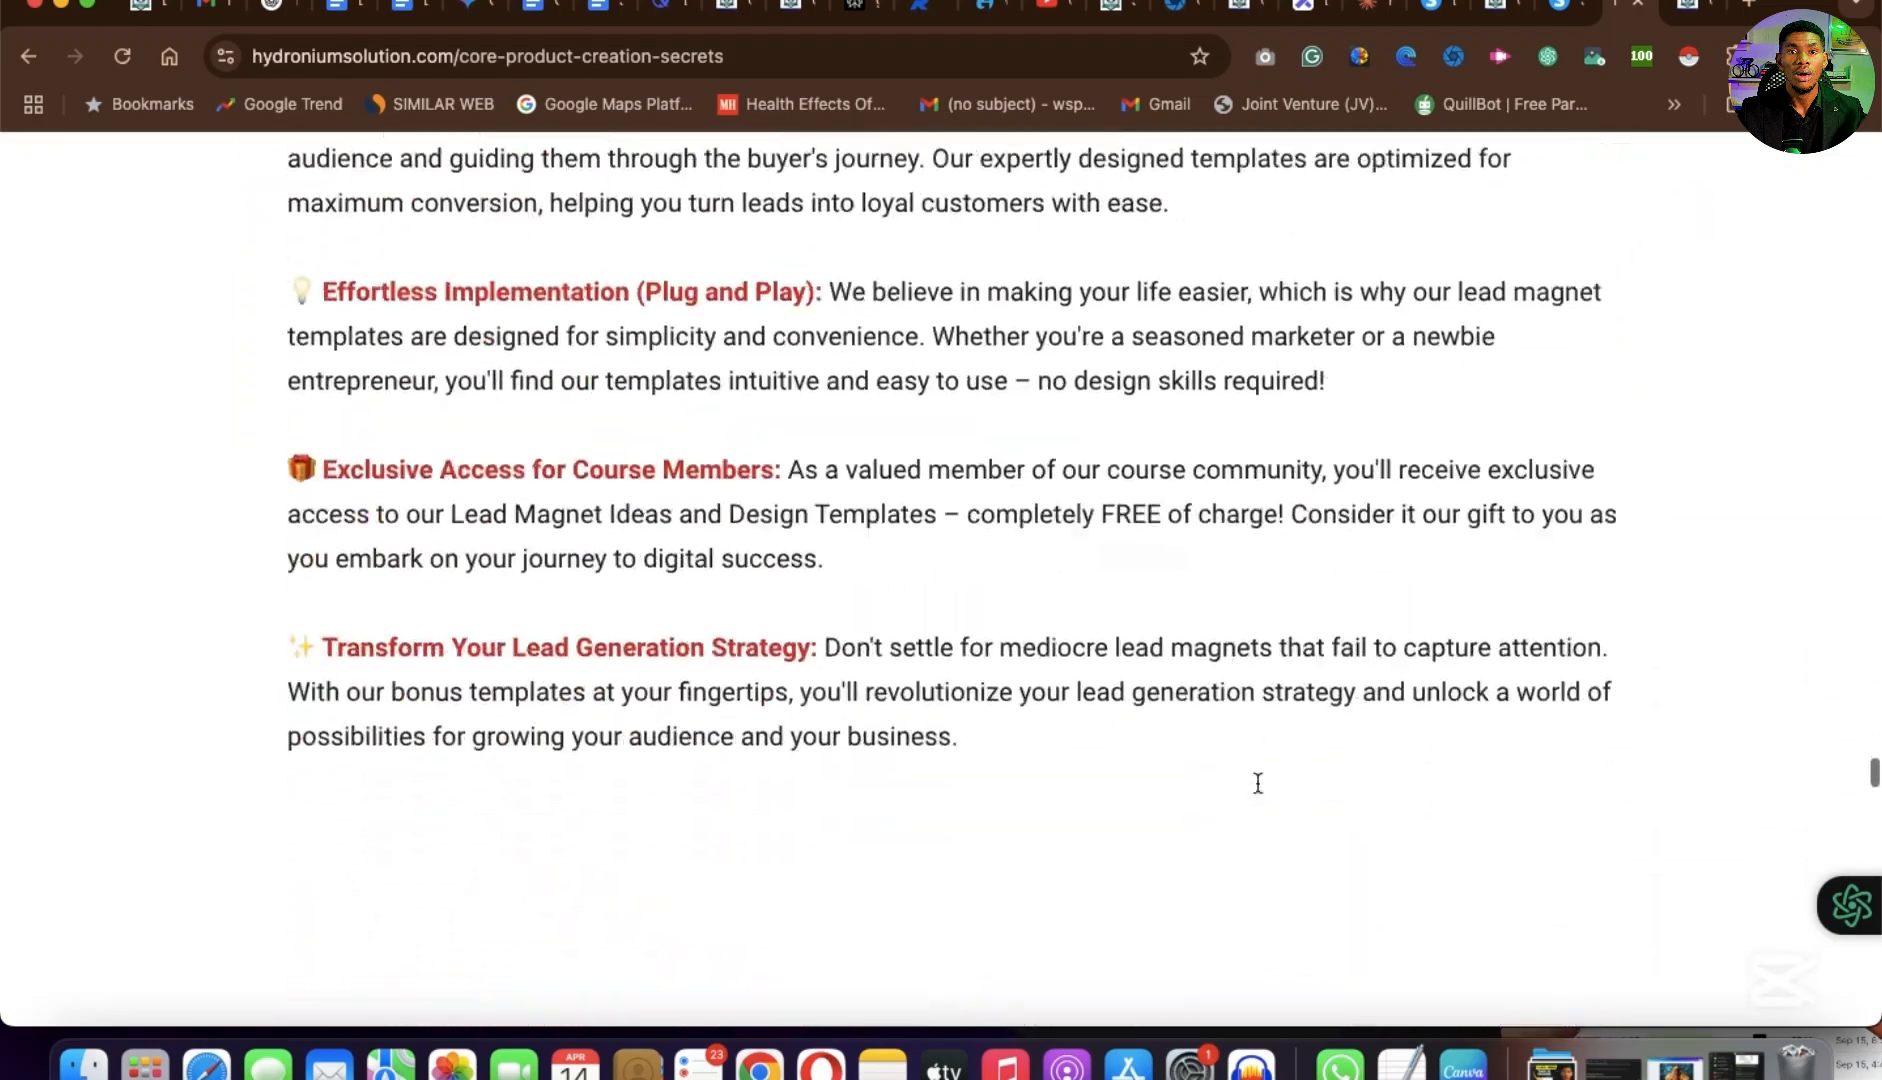
{"action": "scroll", "coordinate": [1258, 783], "scroll_direction": "down", "scroll_amount": 20}
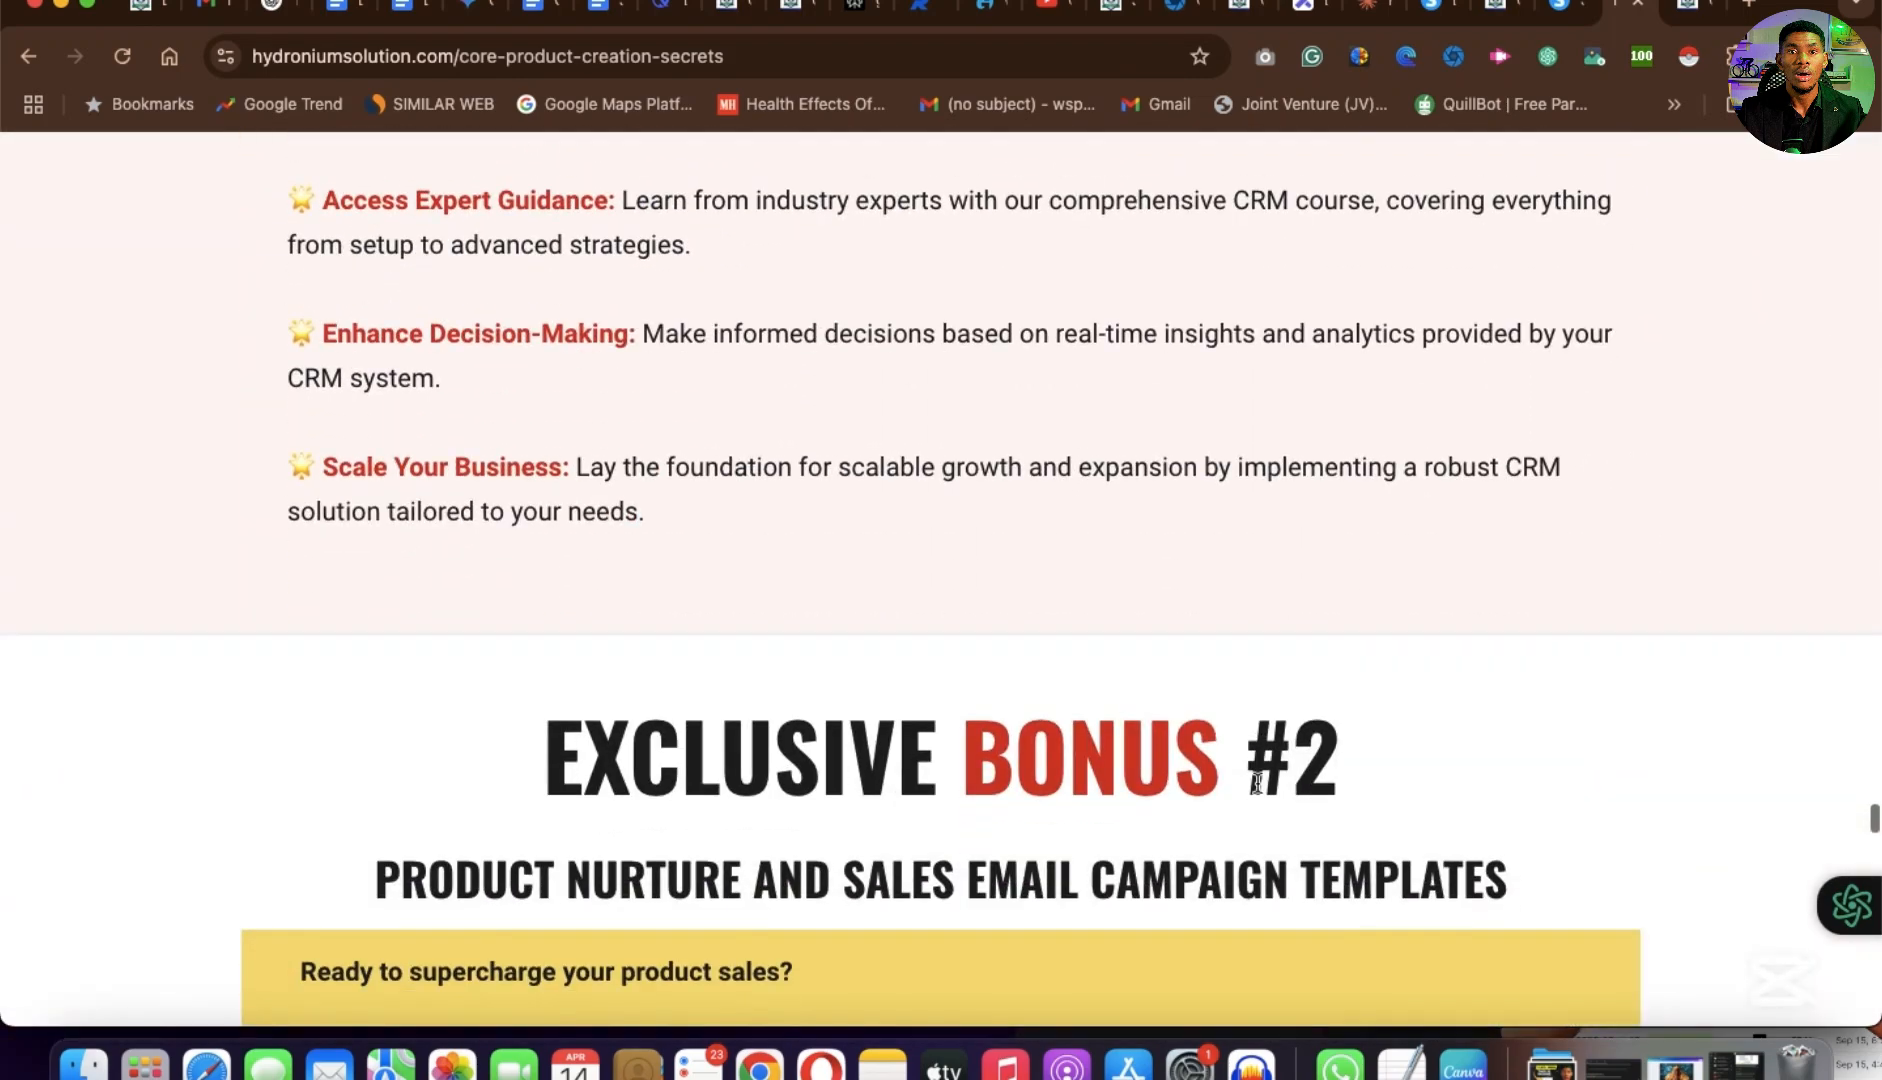
{"action": "scroll", "coordinate": [1256, 783], "scroll_direction": "down", "scroll_amount": 20}
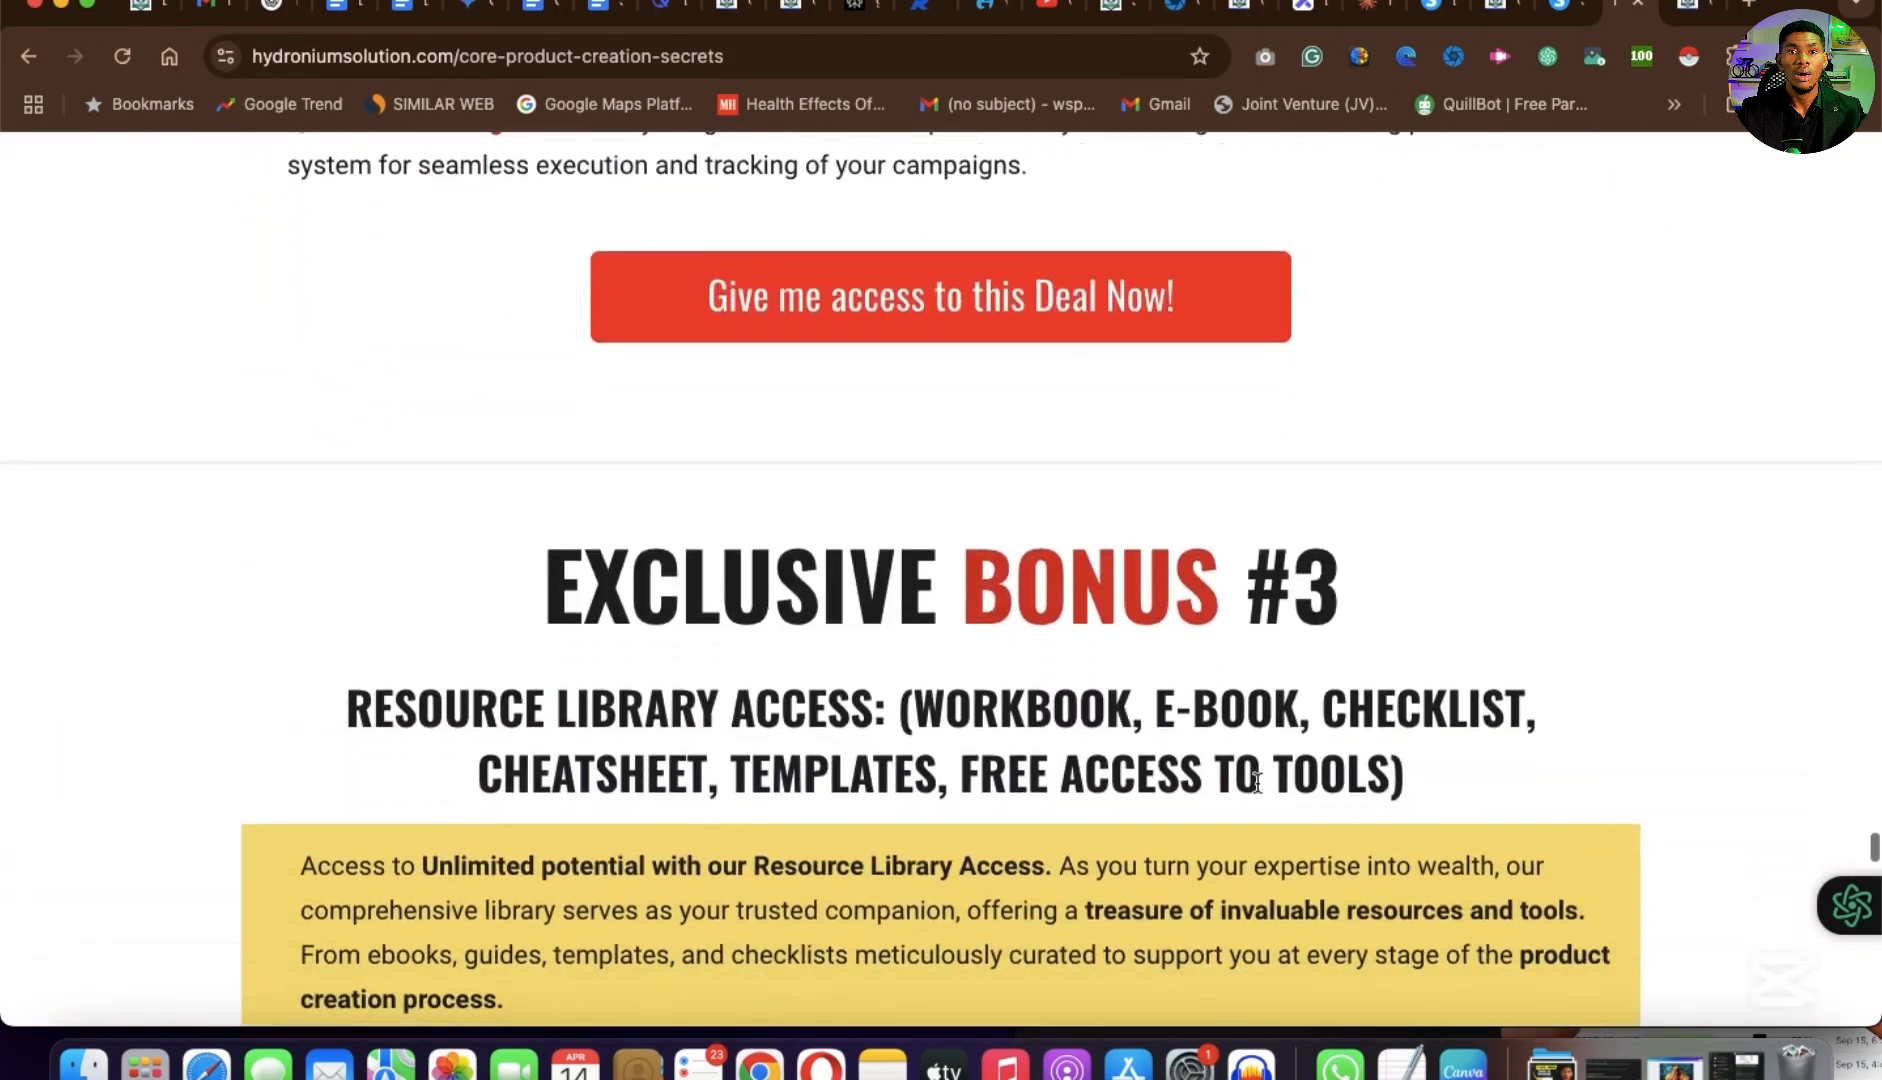
{"action": "scroll", "coordinate": [1257, 781], "scroll_direction": "down", "scroll_amount": 15}
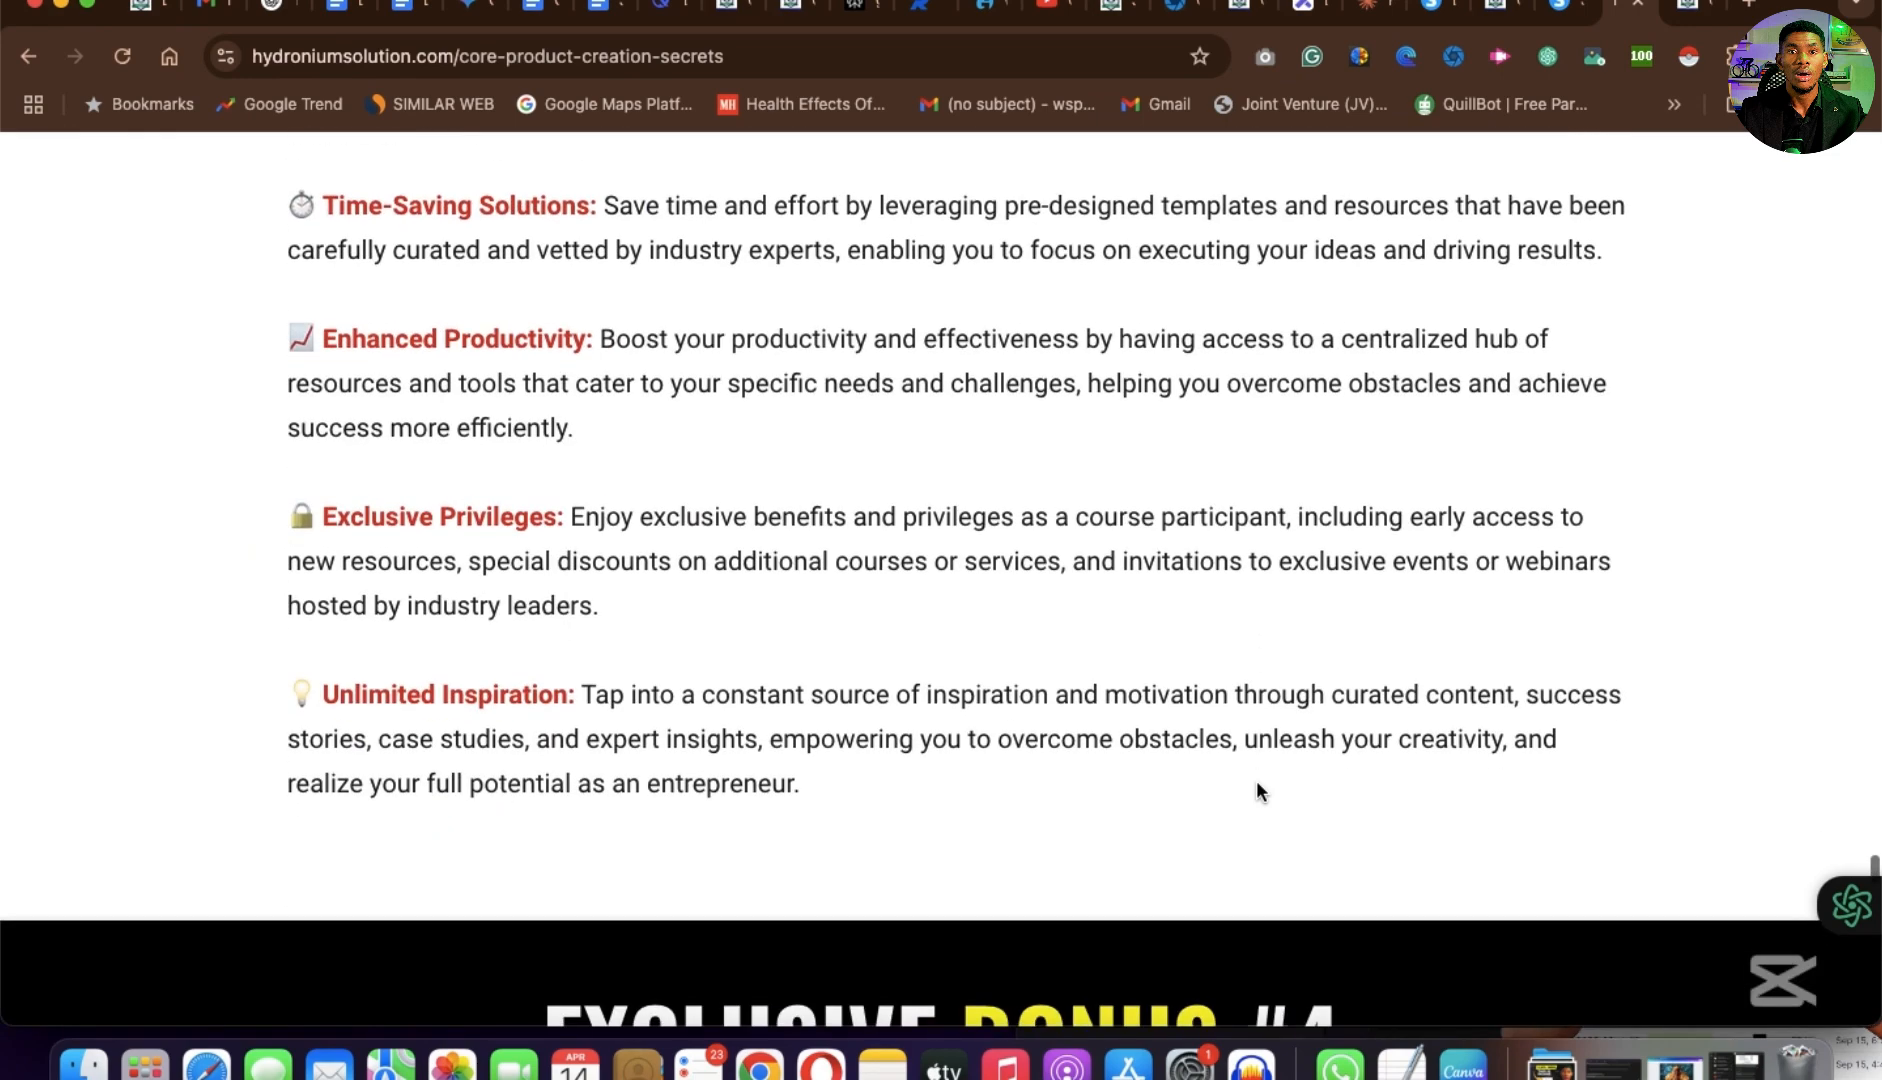
{"action": "scroll", "coordinate": [1256, 782], "scroll_direction": "down", "scroll_amount": 15}
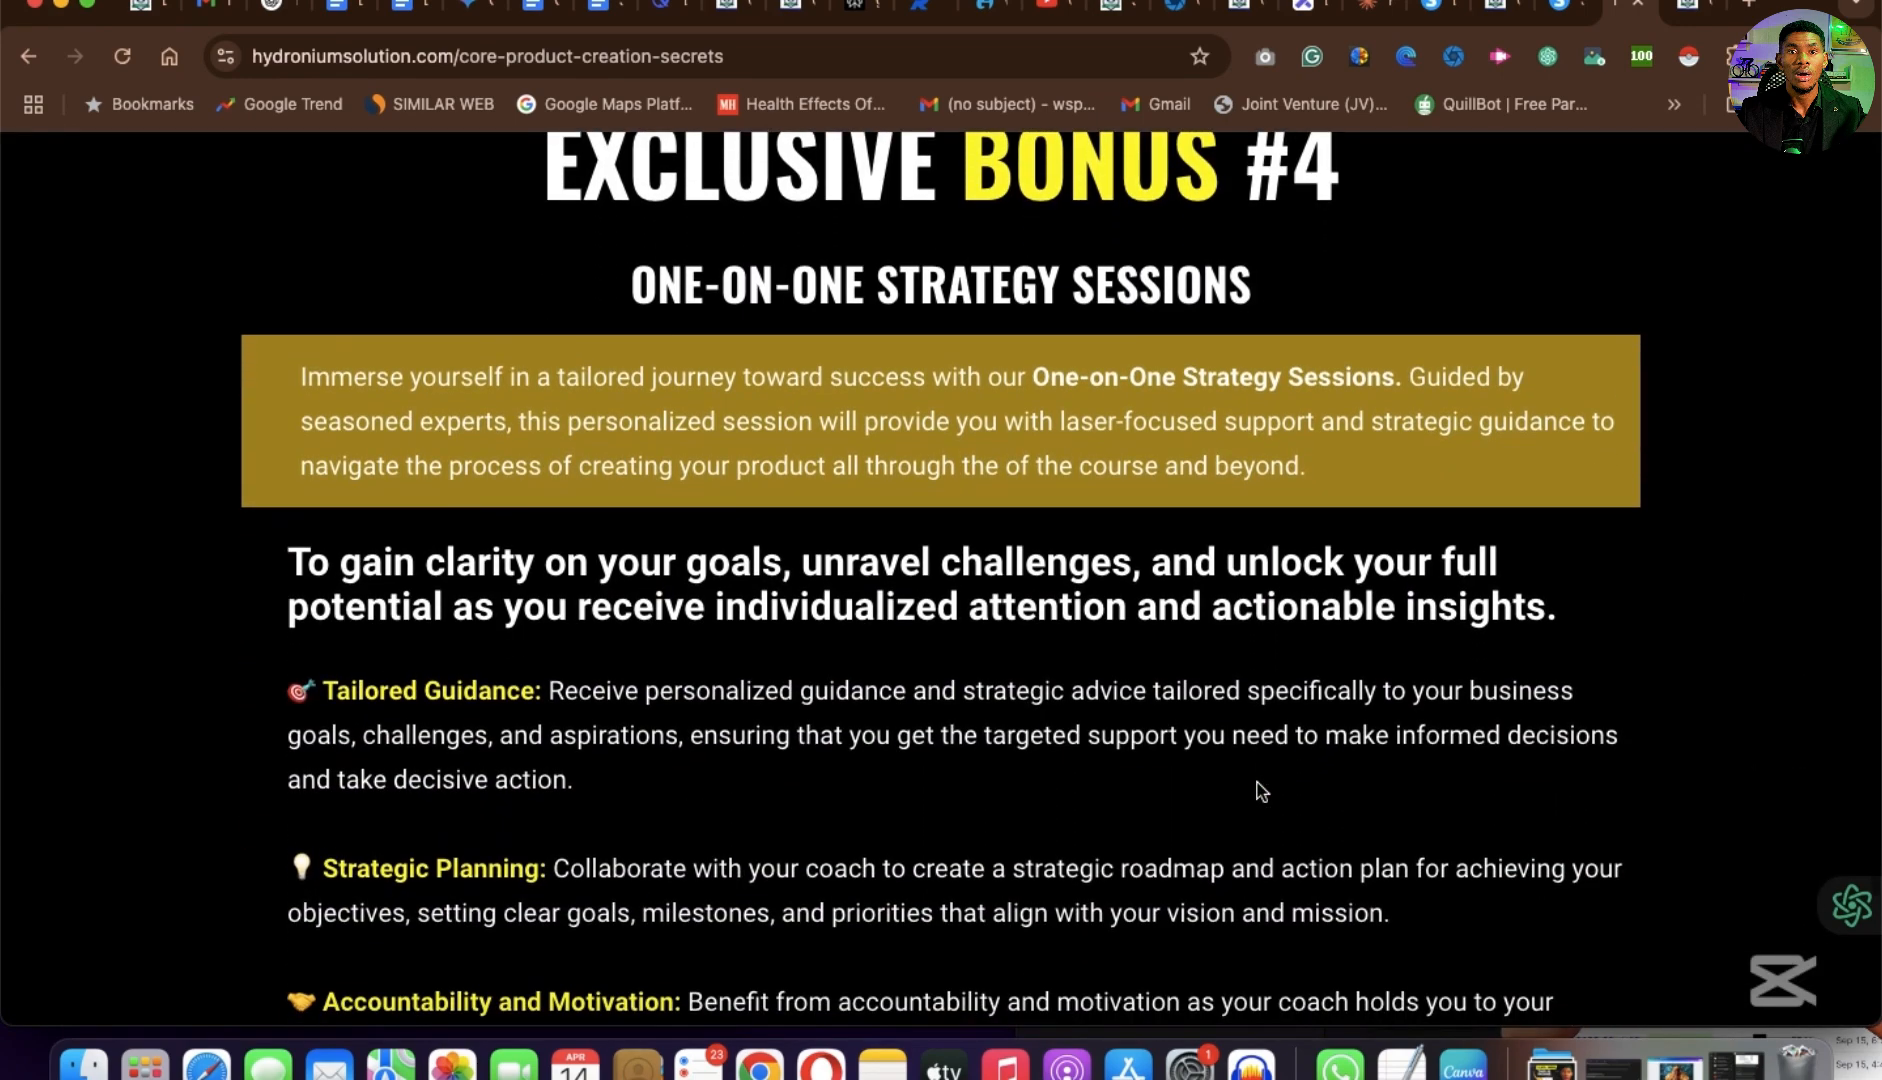
{"action": "scroll", "coordinate": [1262, 795], "scroll_direction": "down", "scroll_amount": 10}
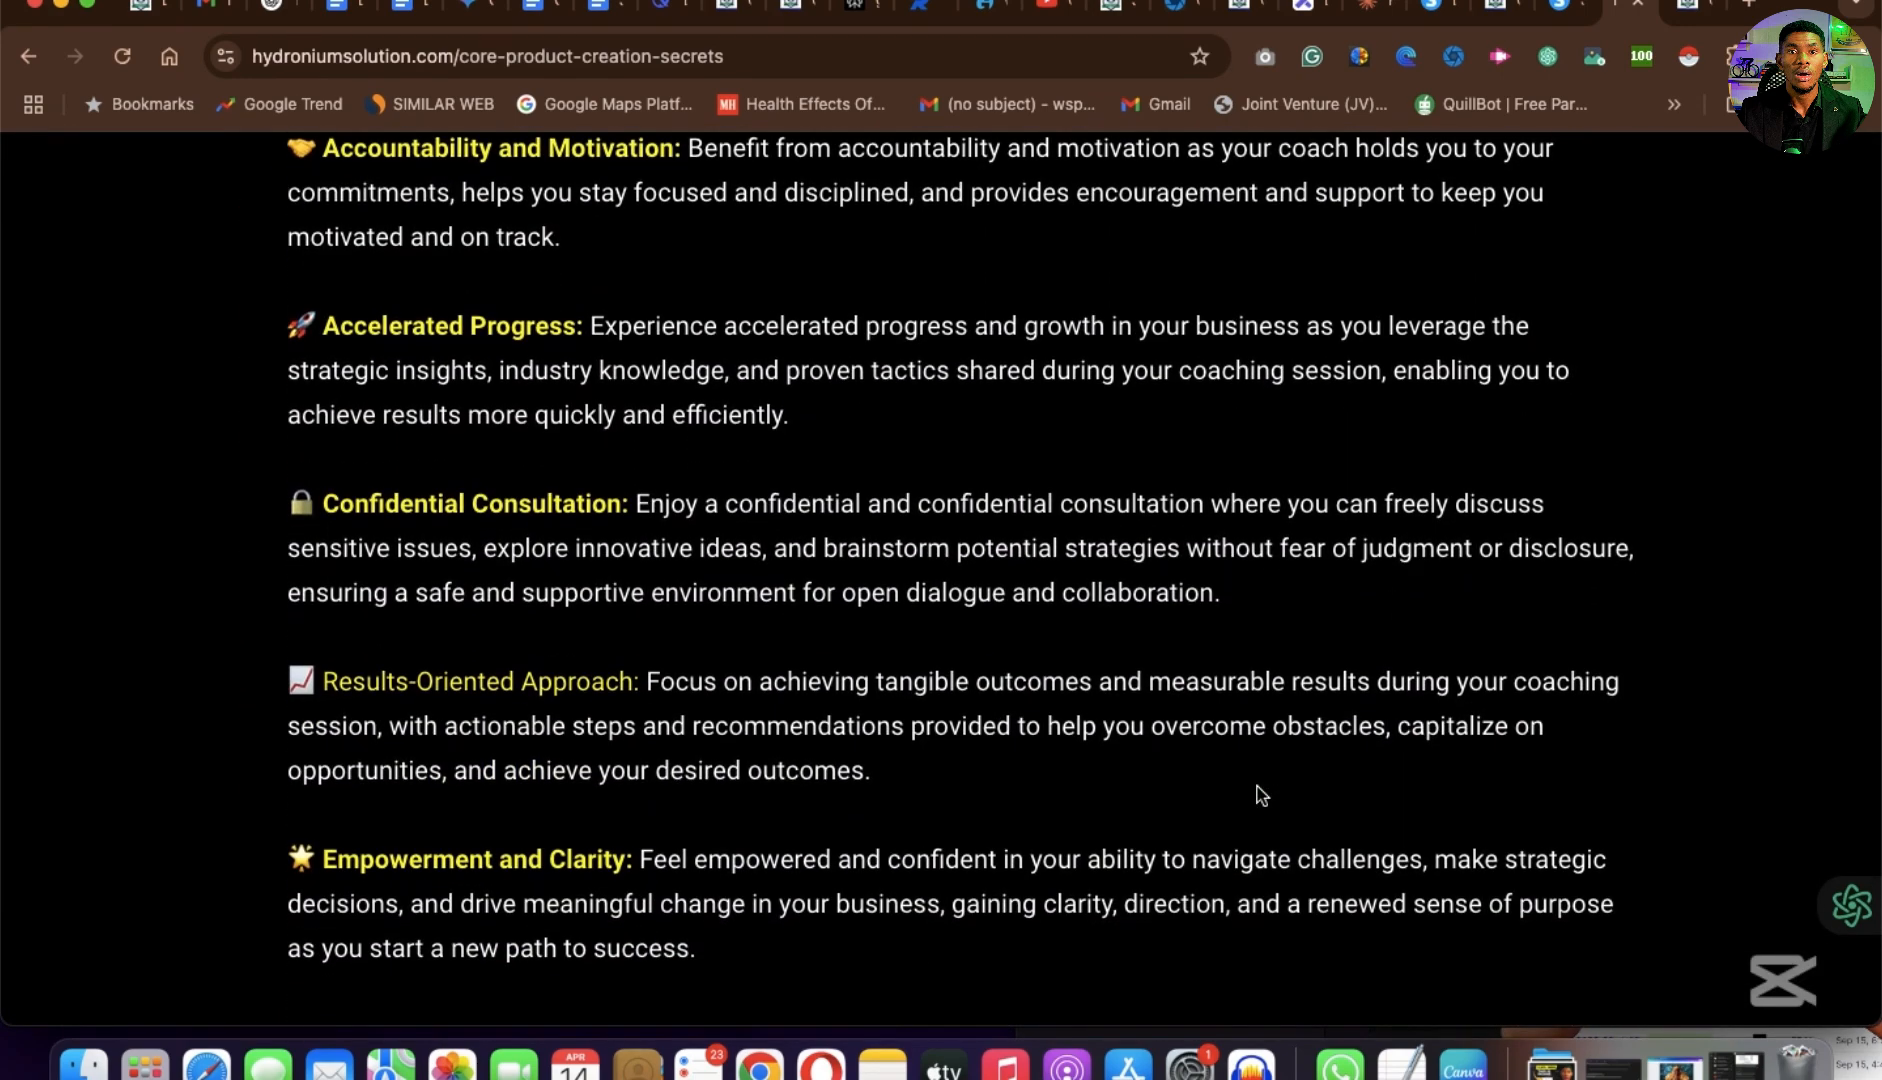
Review the money-back guarantee, pricing tiers, flexible payment options, order form and footer of the sales page.
{"action": "scroll", "coordinate": [1262, 795], "scroll_direction": "down", "scroll_amount": 10}
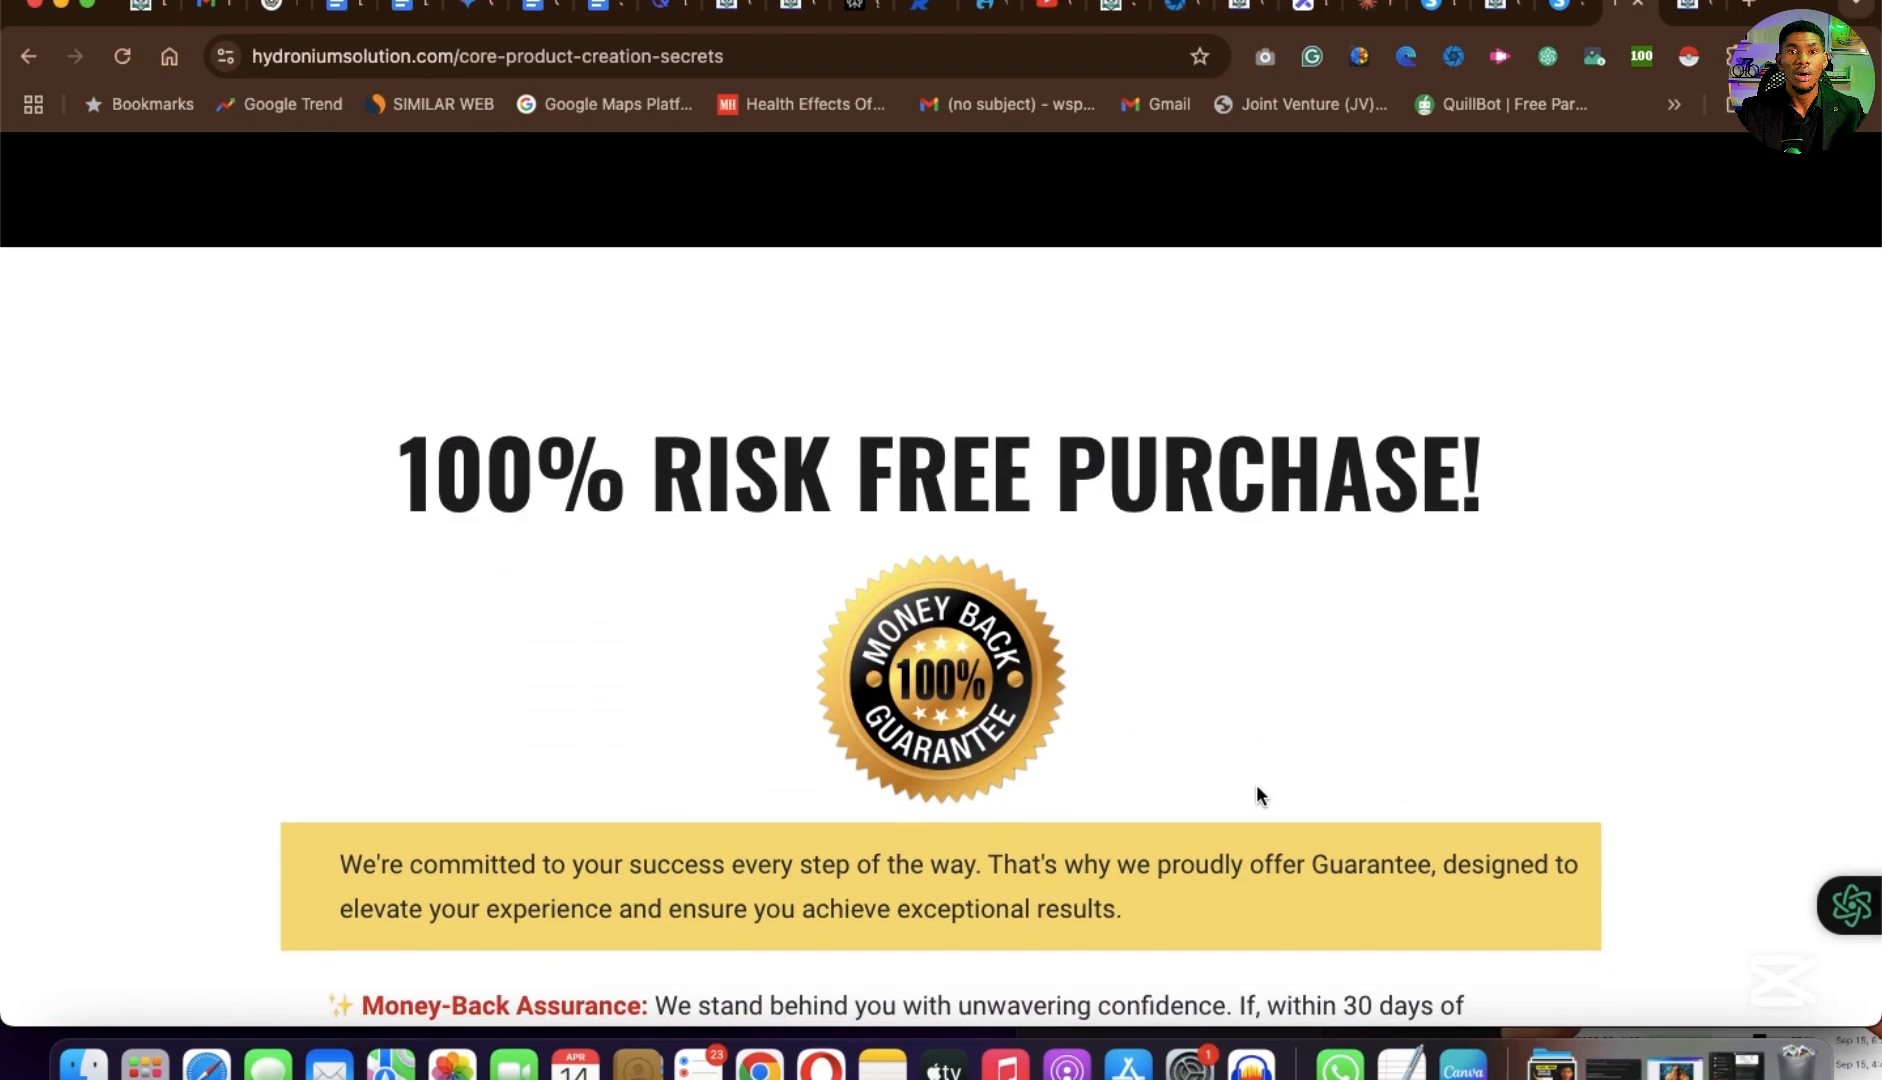
{"action": "scroll", "coordinate": [1256, 784], "scroll_direction": "down", "scroll_amount": 15}
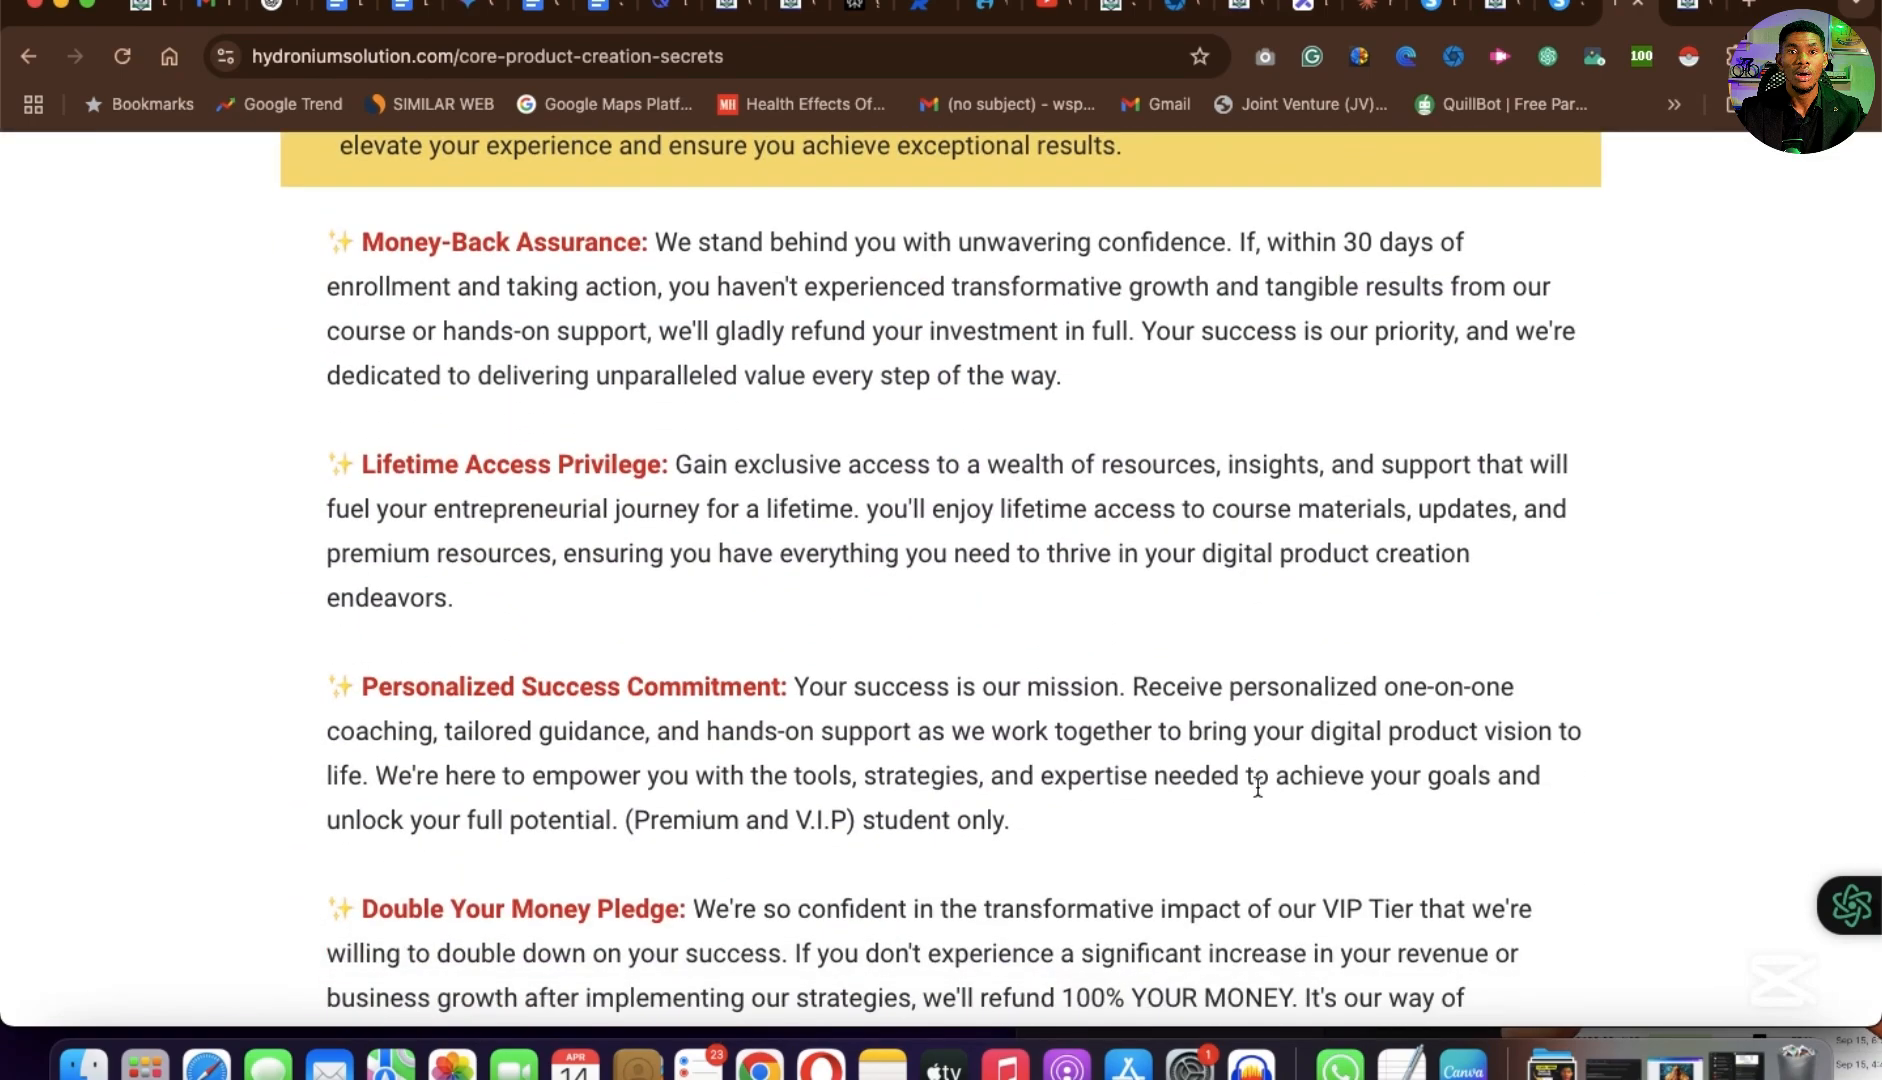
{"action": "scroll", "coordinate": [1257, 787], "scroll_direction": "down", "scroll_amount": 20}
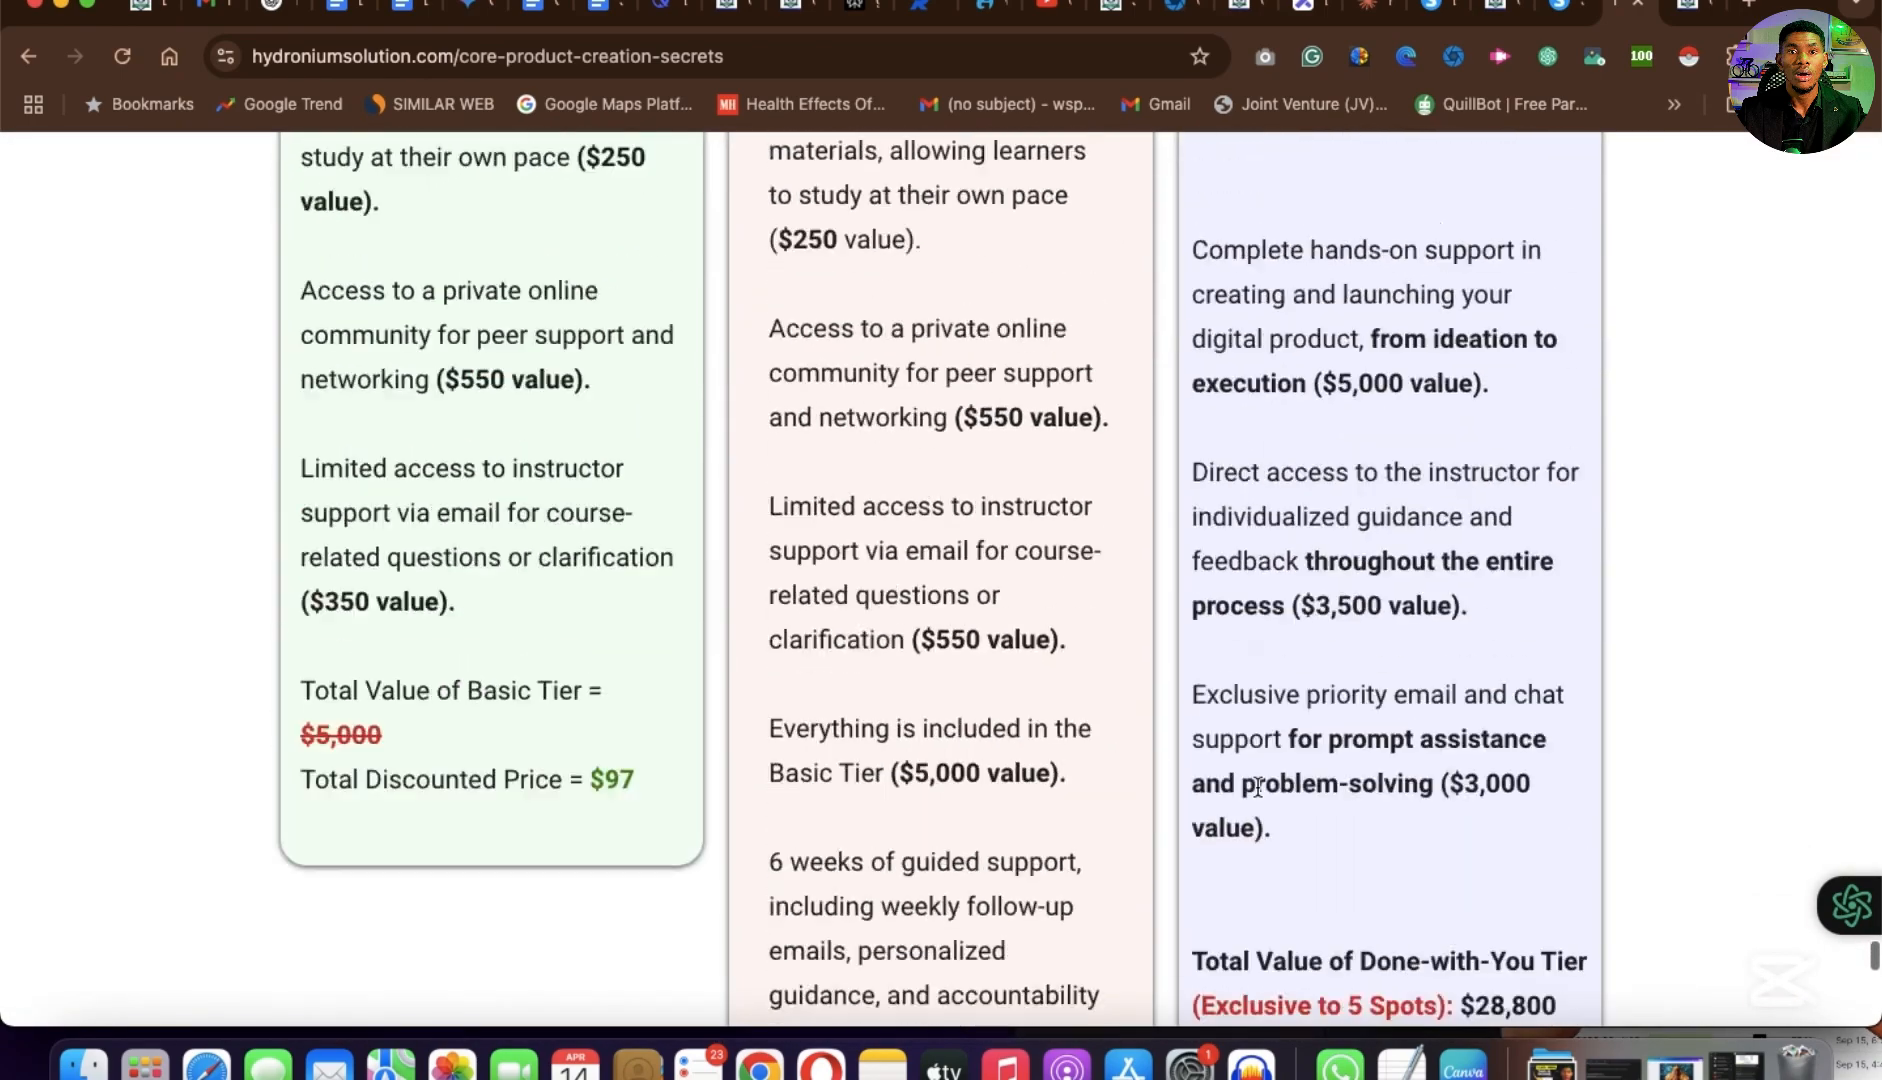
{"action": "scroll", "coordinate": [1256, 784], "scroll_direction": "down", "scroll_amount": 10}
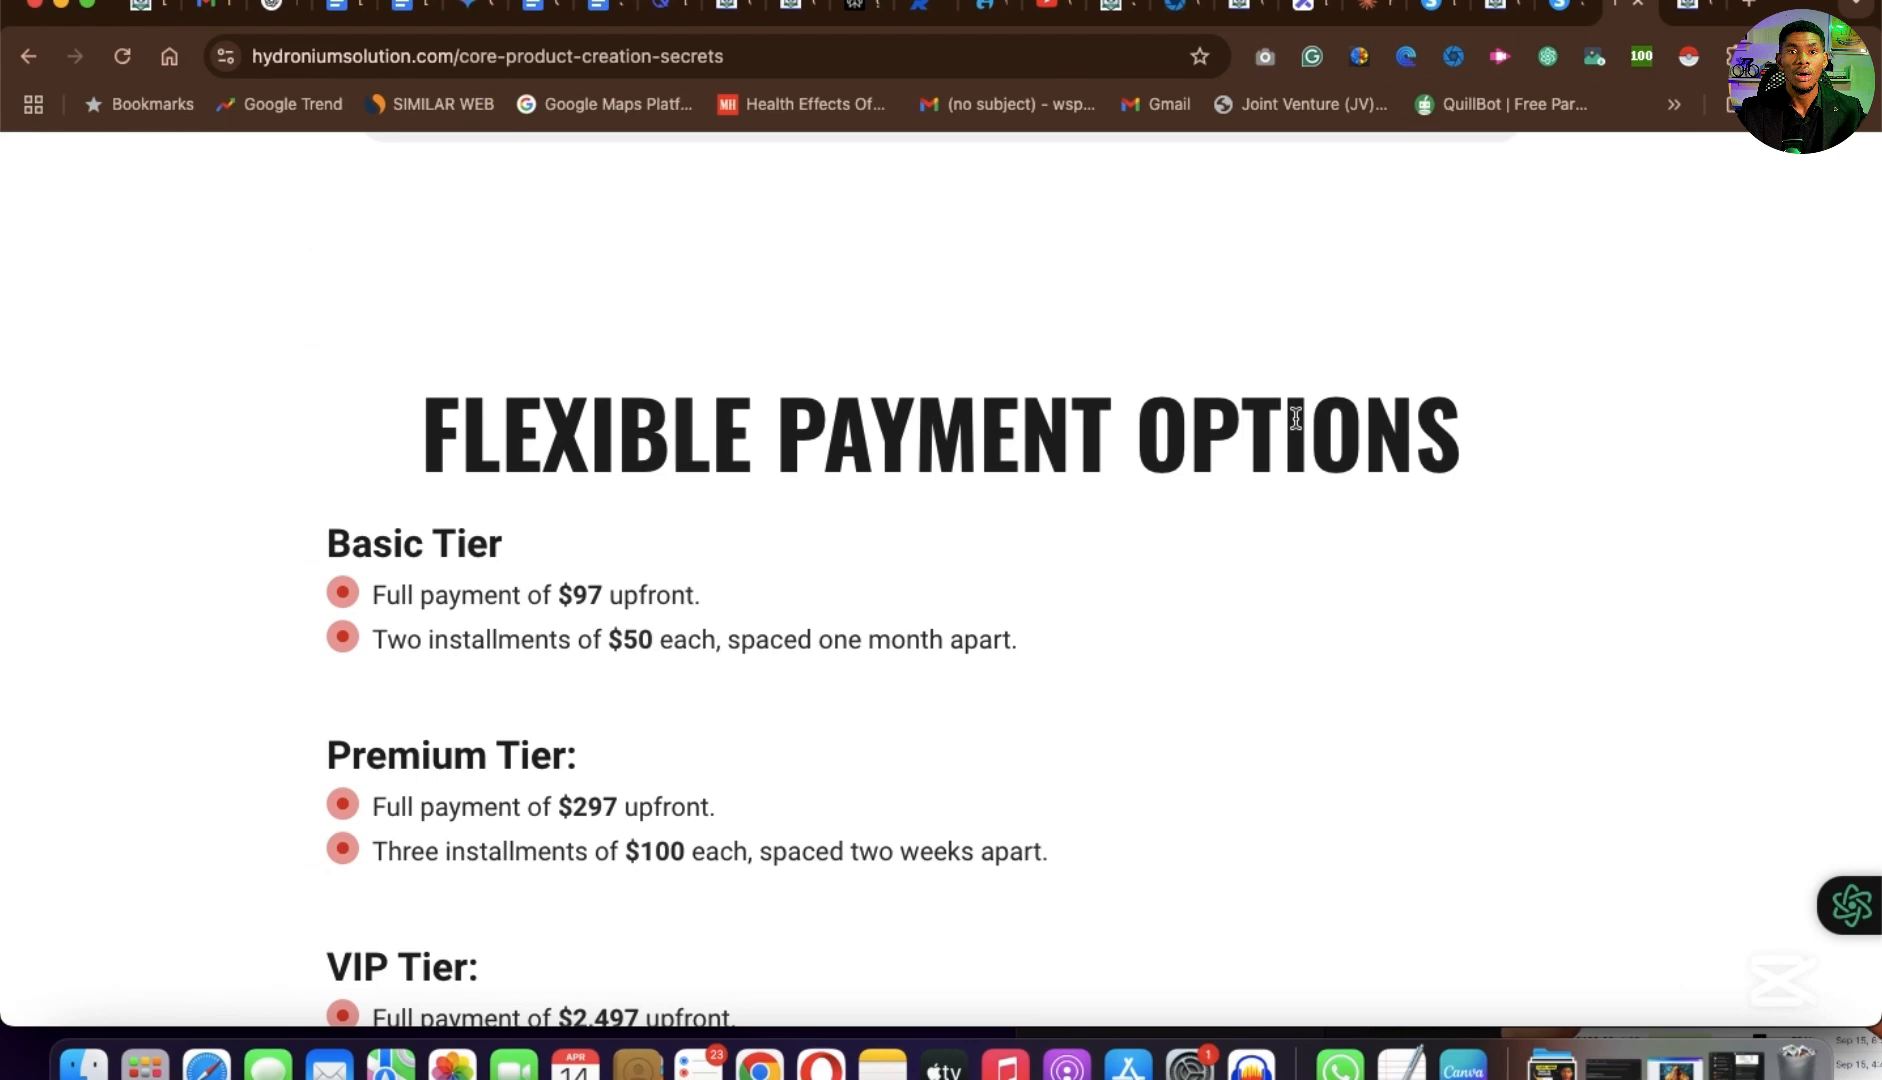
{"action": "scroll", "coordinate": [1295, 418], "scroll_direction": "down", "scroll_amount": 15}
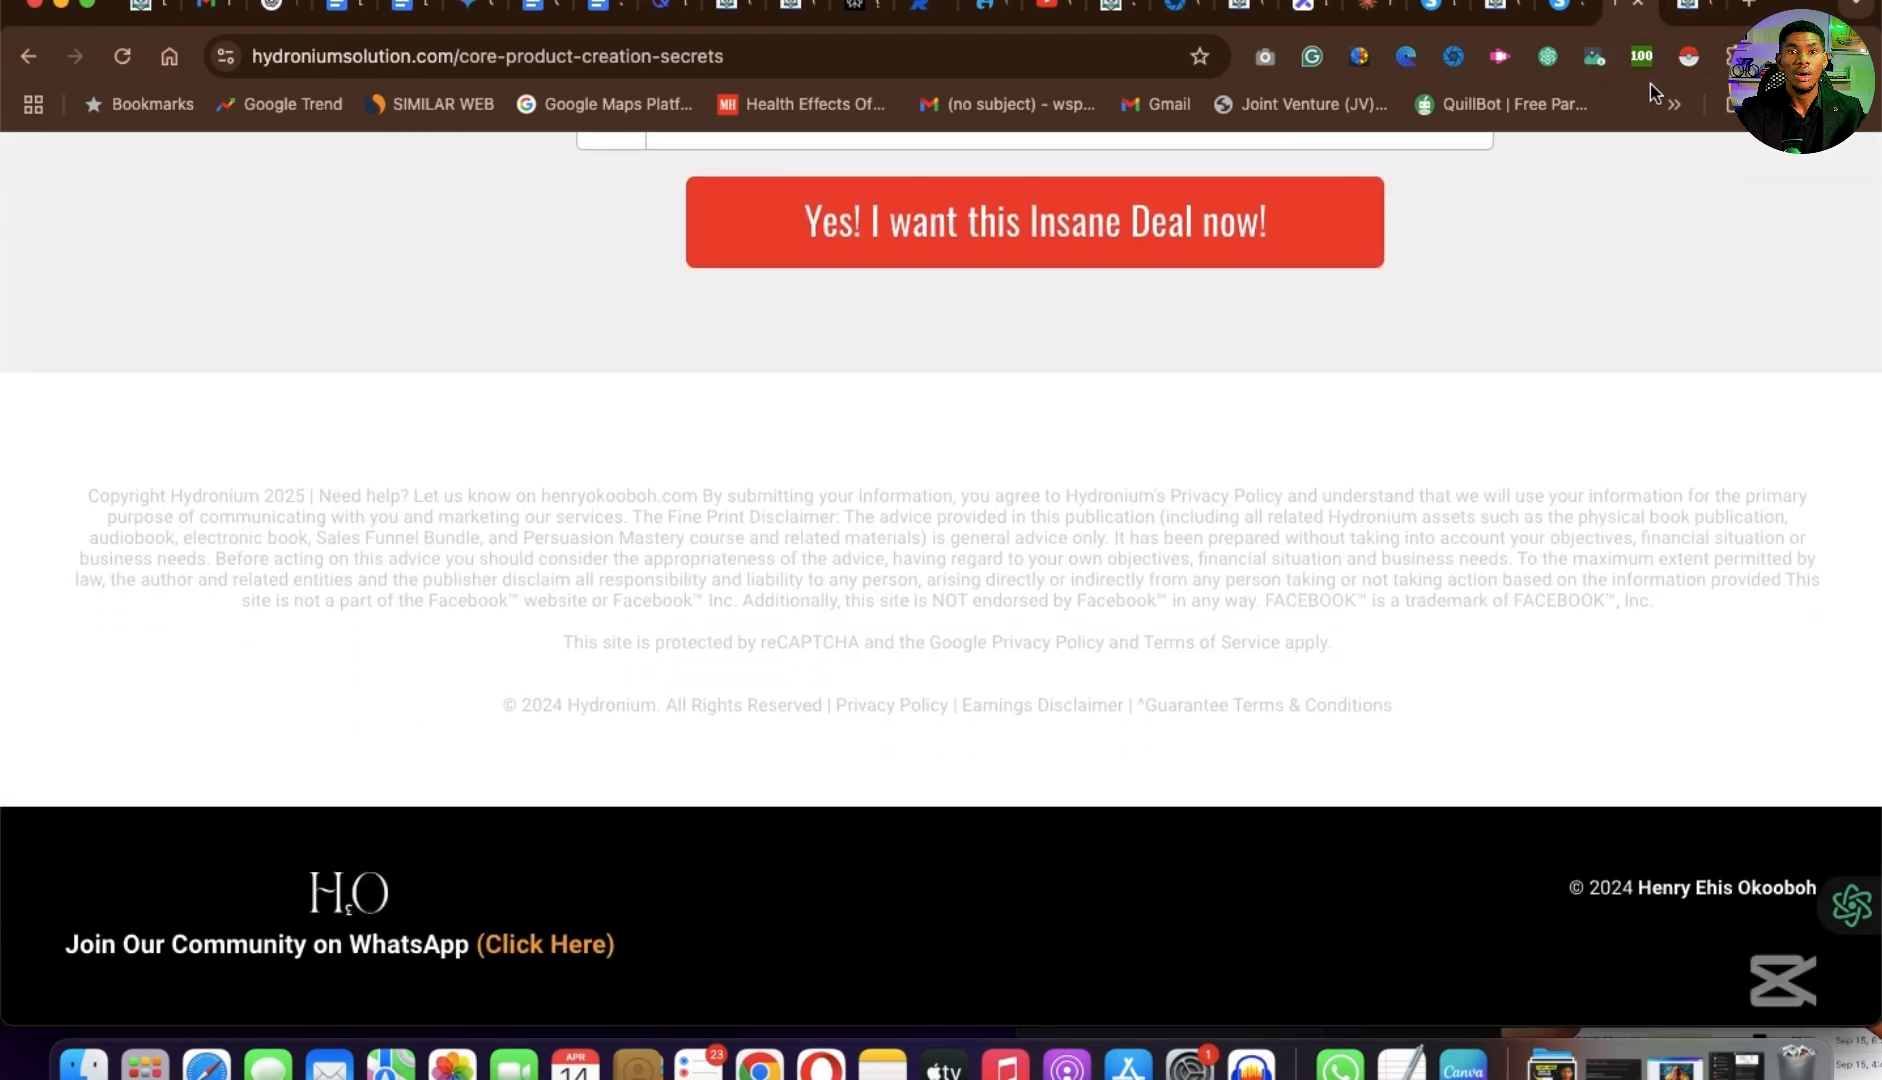
Go back over the flexible payment options and compare the Basic, Premium and VIP tier offers.
{"action": "scroll", "coordinate": [1329, 440], "scroll_direction": "up", "scroll_amount": 15}
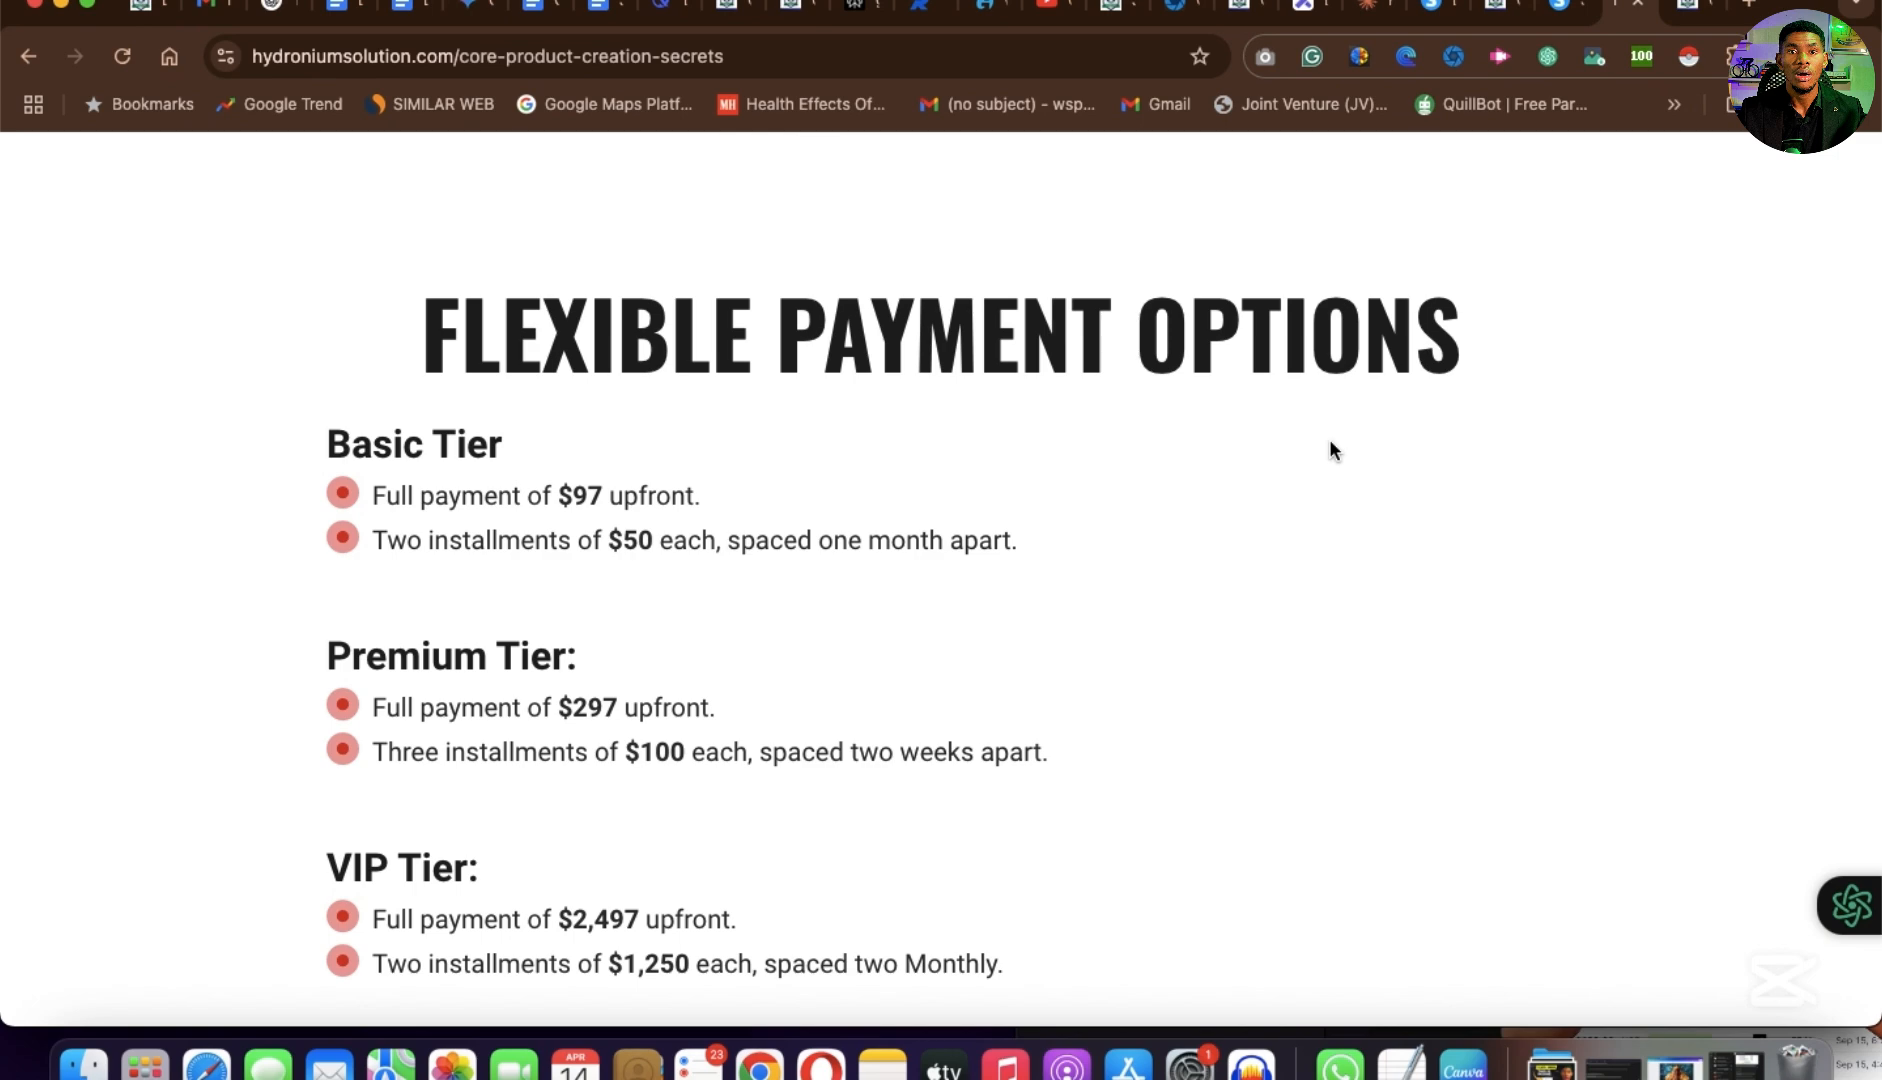
{"action": "scroll", "coordinate": [1330, 443], "scroll_direction": "up", "scroll_amount": 7}
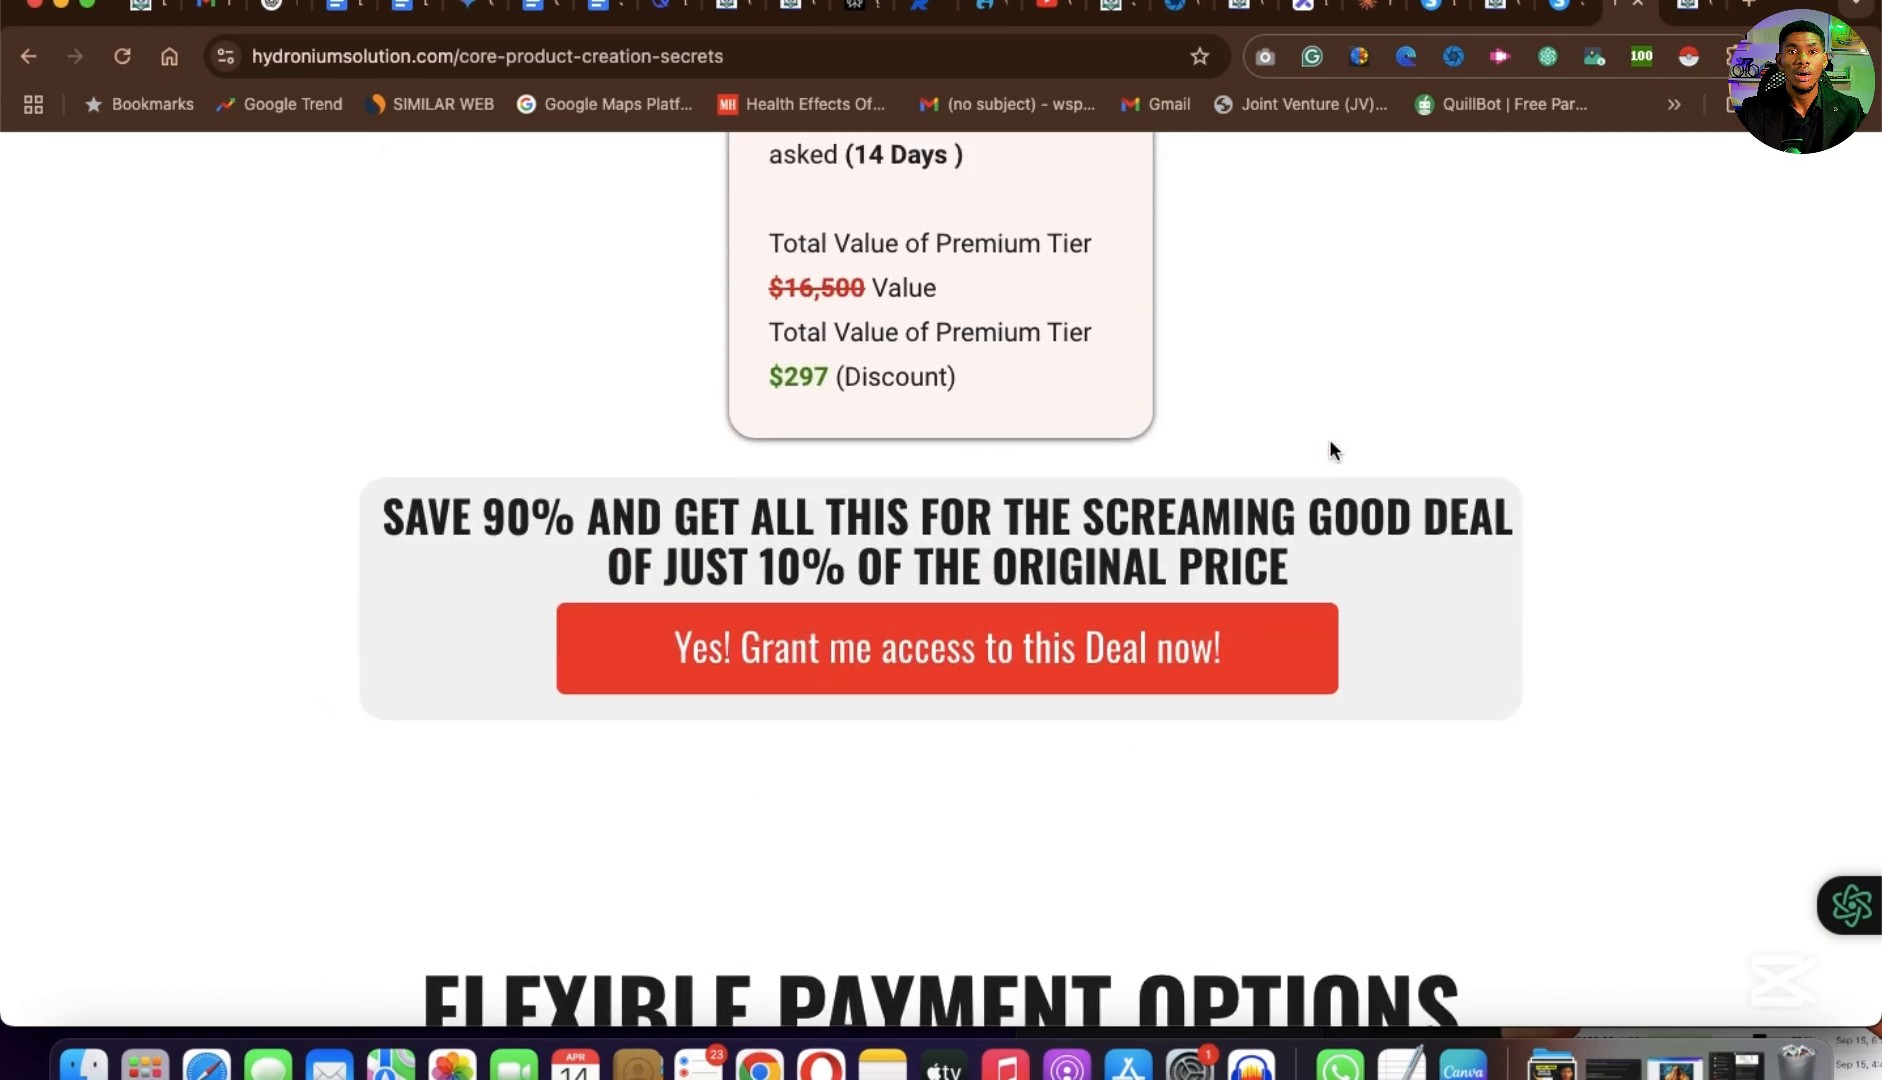
{"action": "scroll", "coordinate": [1329, 442], "scroll_direction": "up", "scroll_amount": 10}
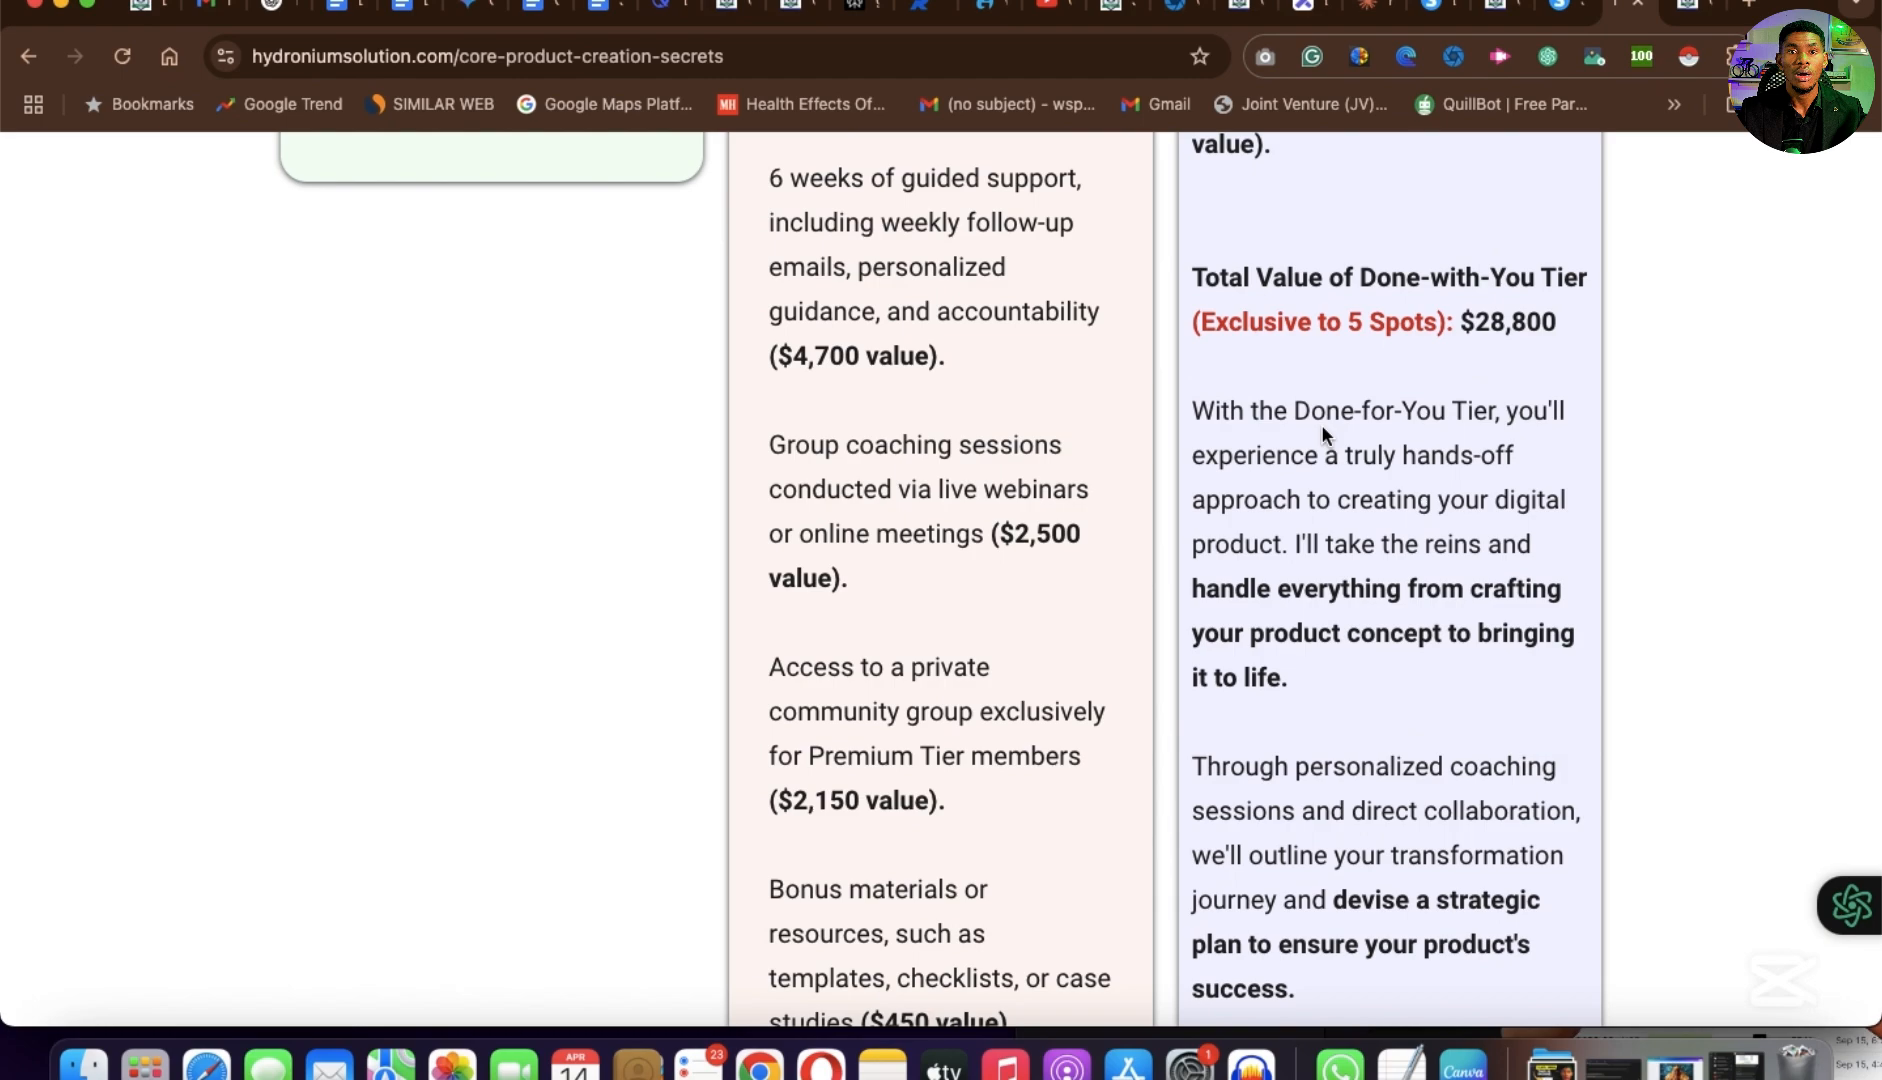
{"action": "scroll", "coordinate": [1320, 423], "scroll_direction": "up", "scroll_amount": 10}
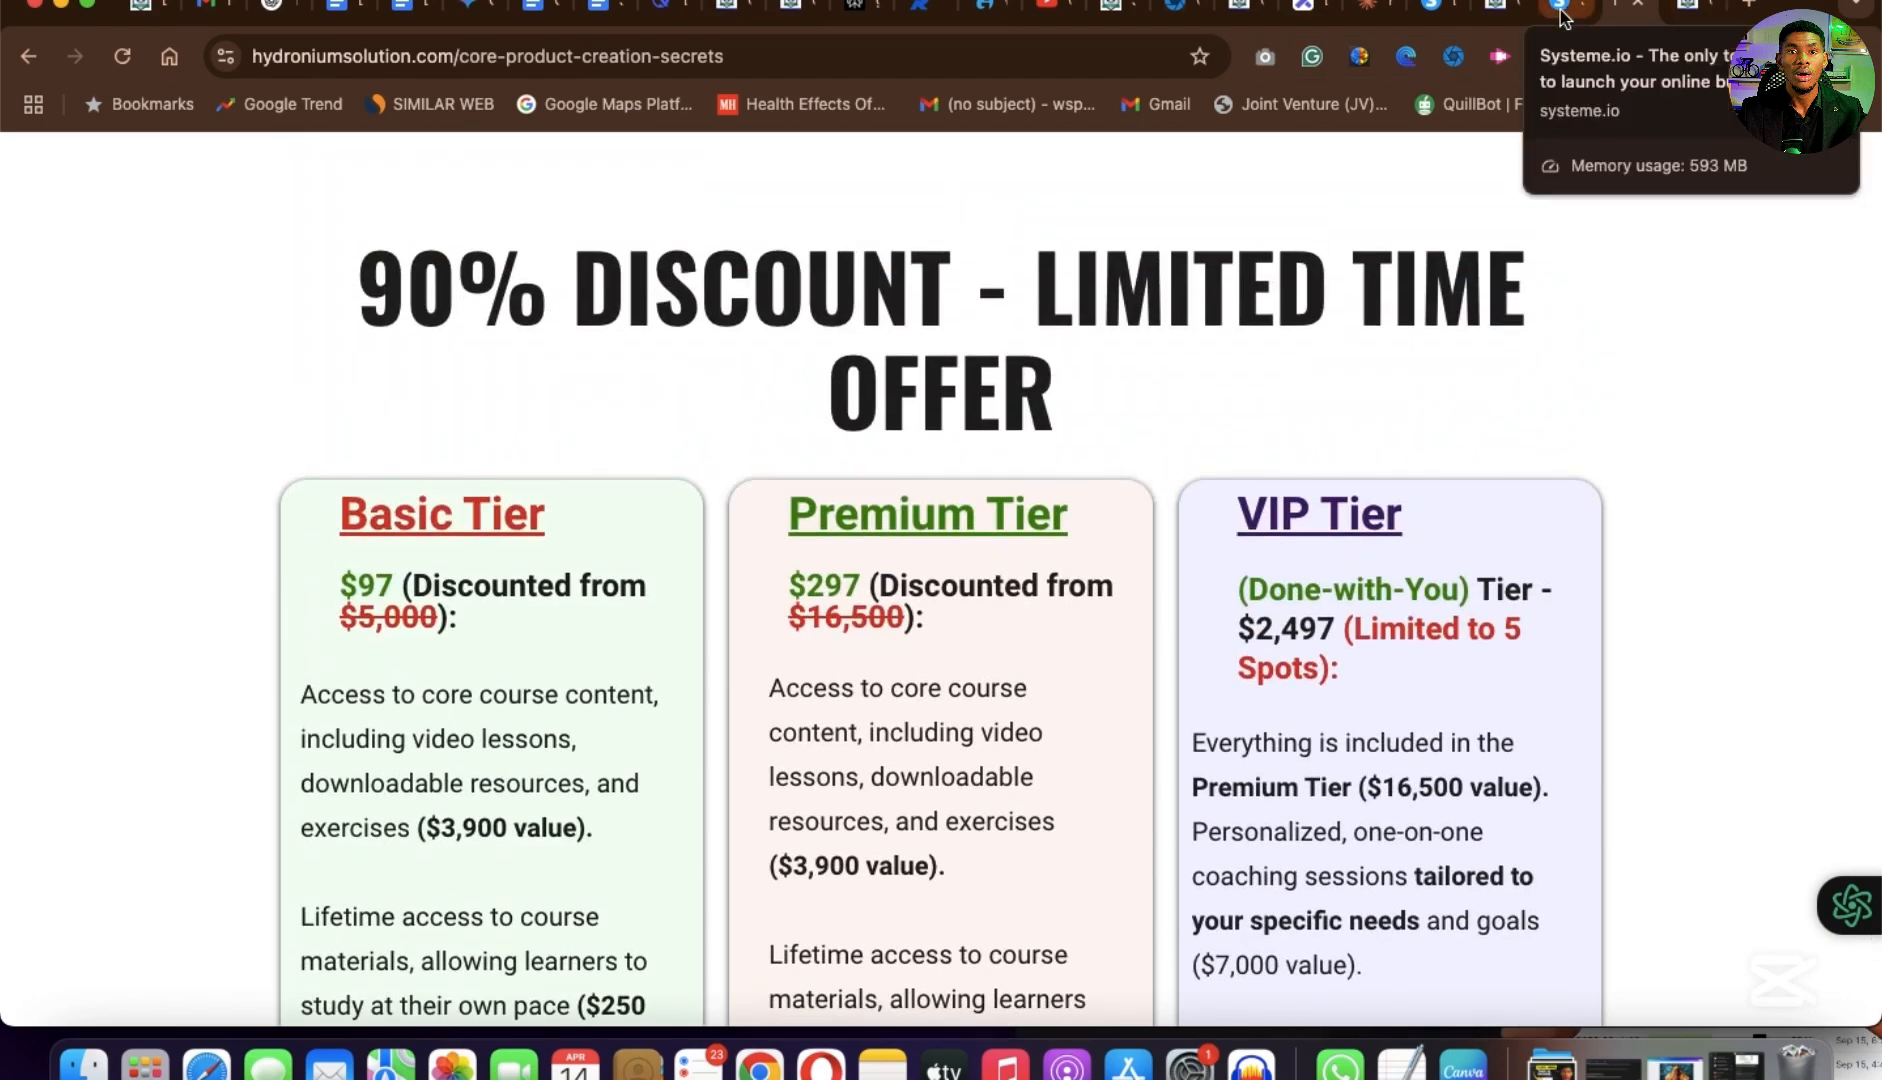
Switch to the Hydronium Solutions page in the Systeme.io editor and review its sections from the opening headline through to the payment form and footer.
{"action": "left_click", "coordinate": [1563, 15]}
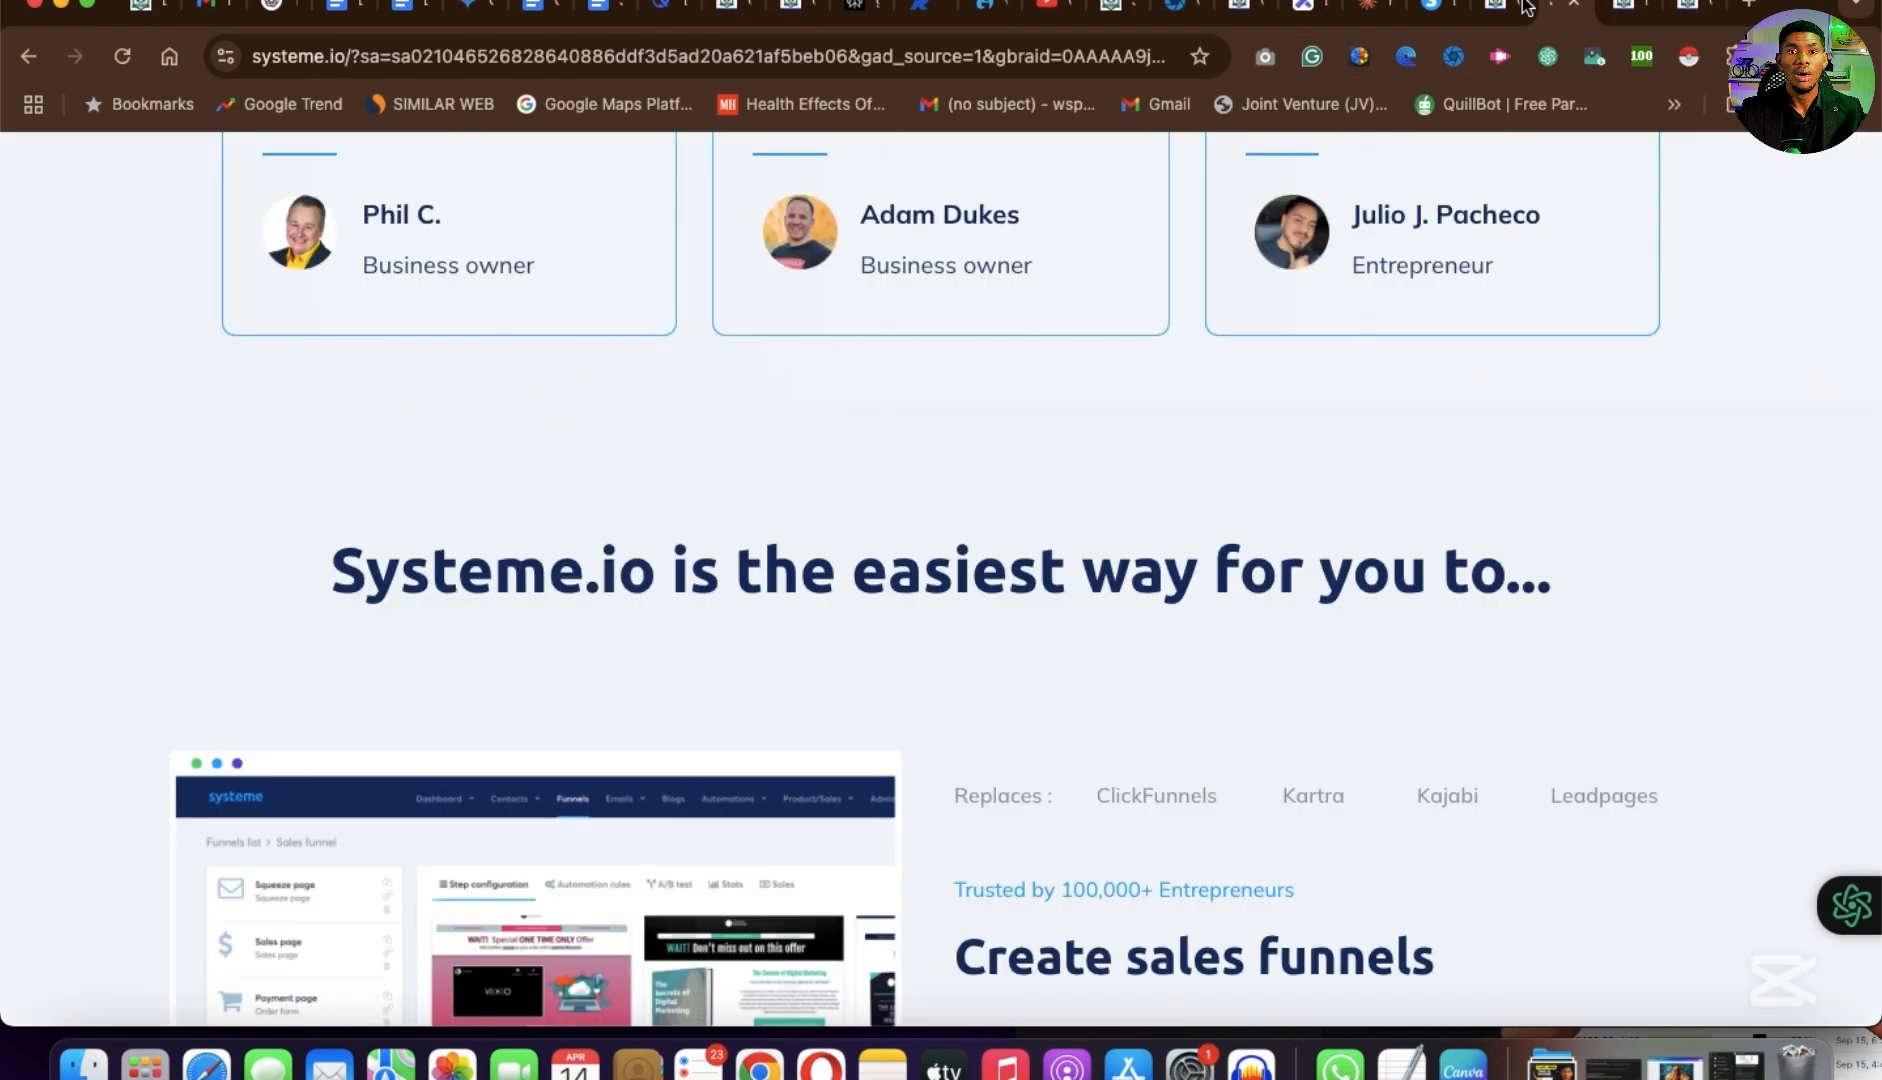
{"action": "left_click", "coordinate": [1441, 14]}
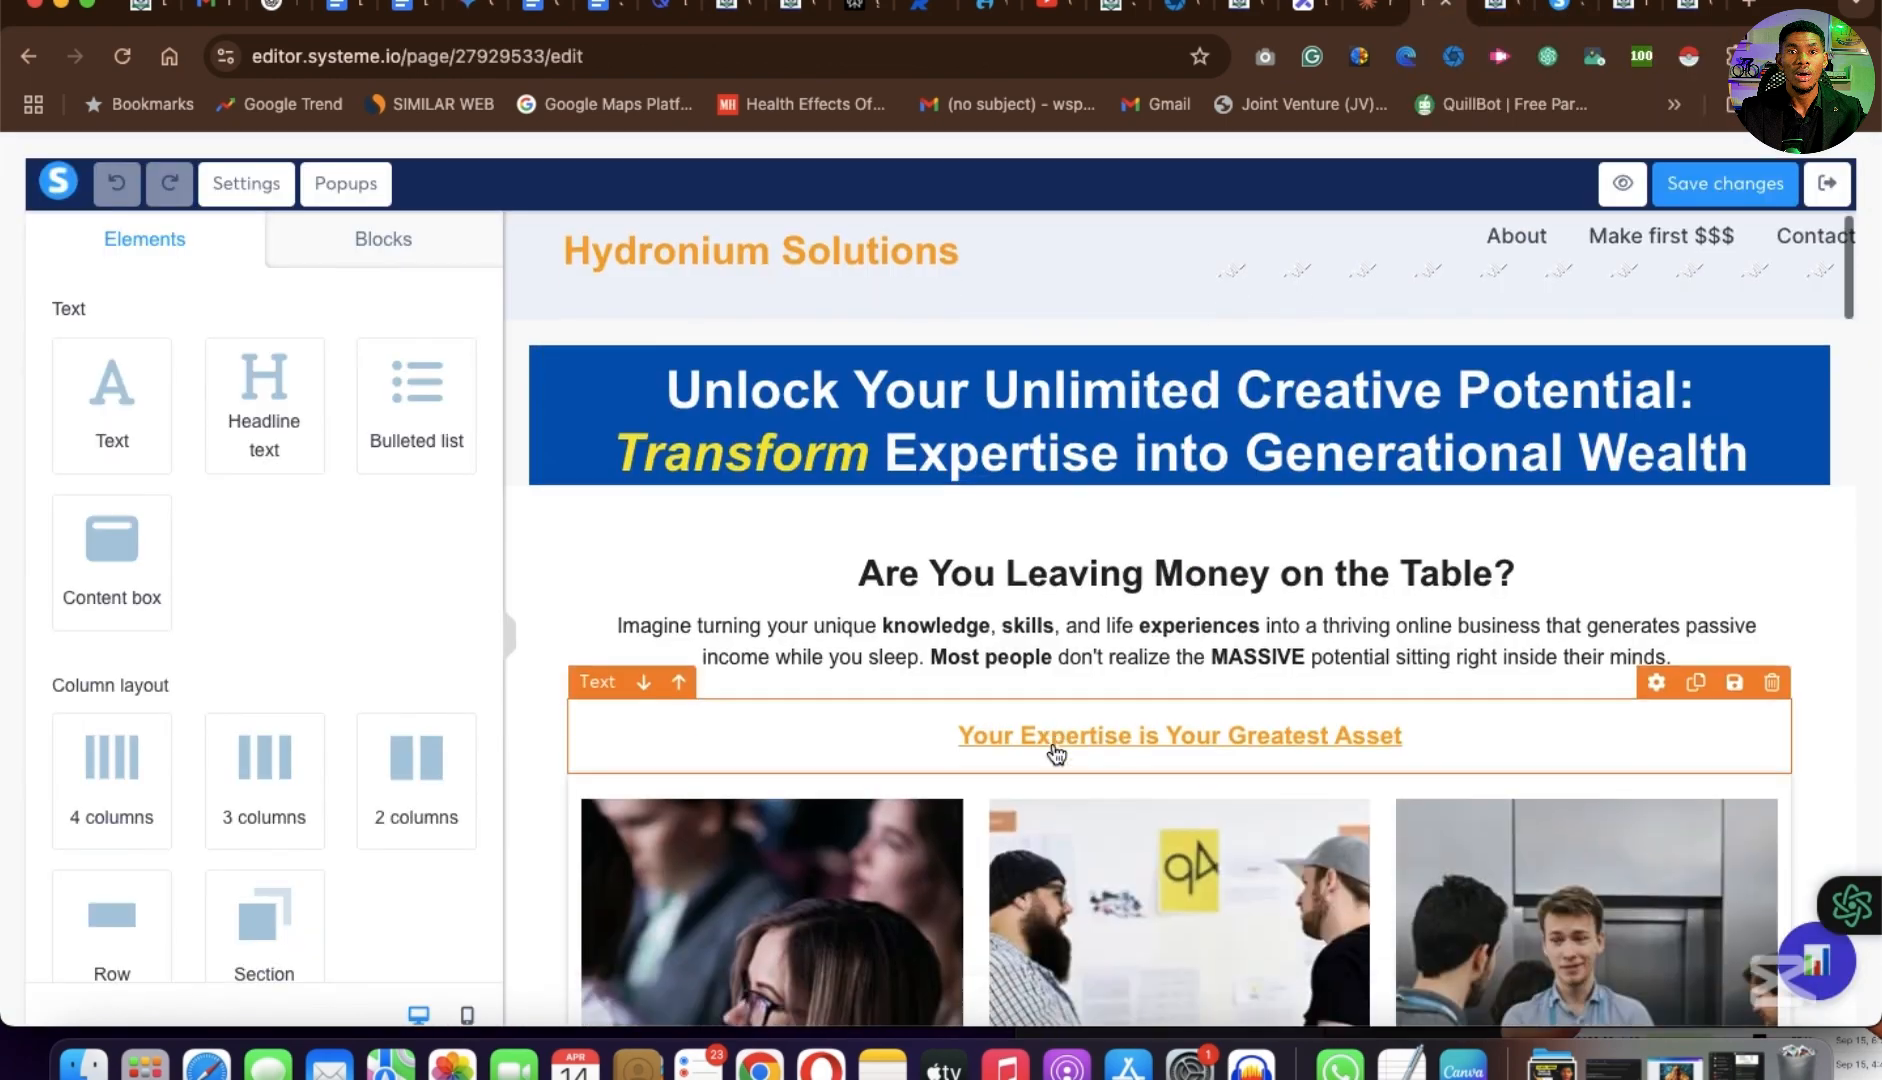
{"action": "scroll", "coordinate": [1055, 755], "scroll_direction": "down", "scroll_amount": 5}
{"action": "scroll", "coordinate": [1055, 752], "scroll_direction": "down", "scroll_amount": 20}
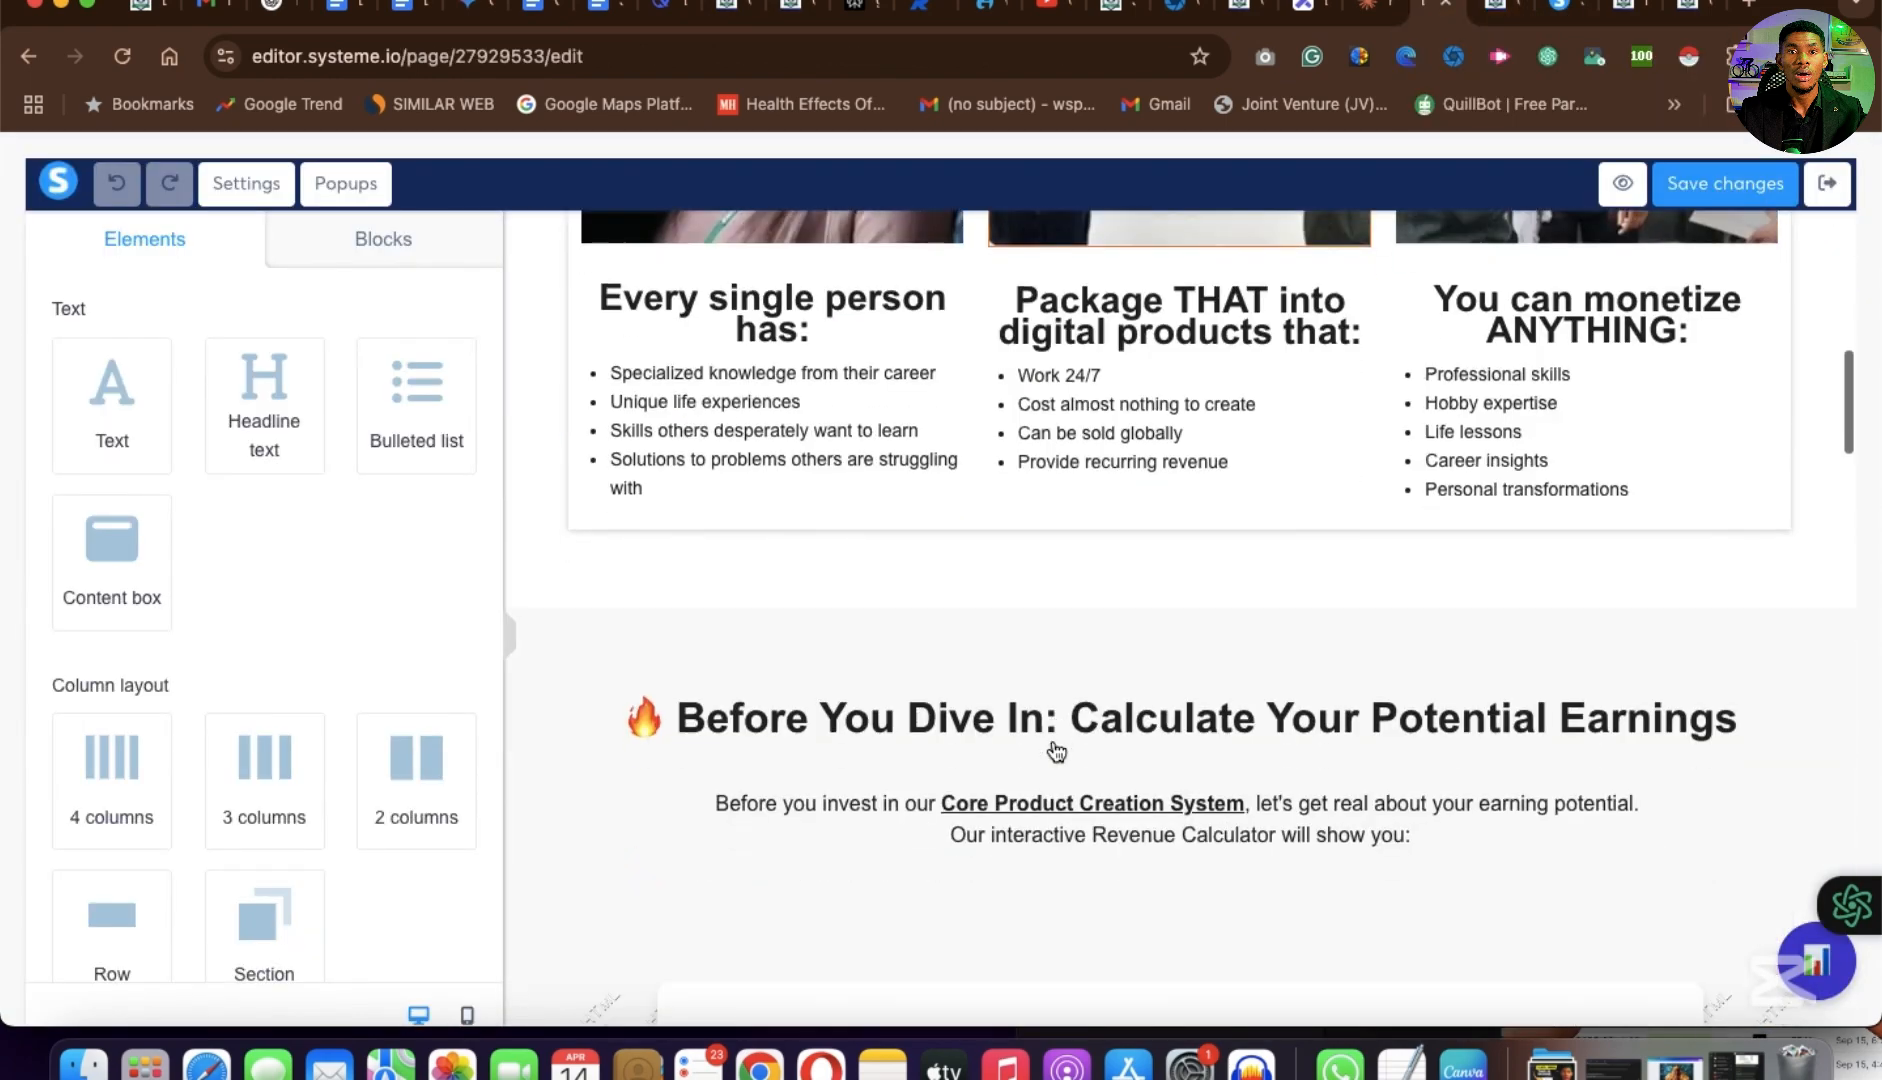
{"action": "scroll", "coordinate": [1055, 750], "scroll_direction": "down", "scroll_amount": 10}
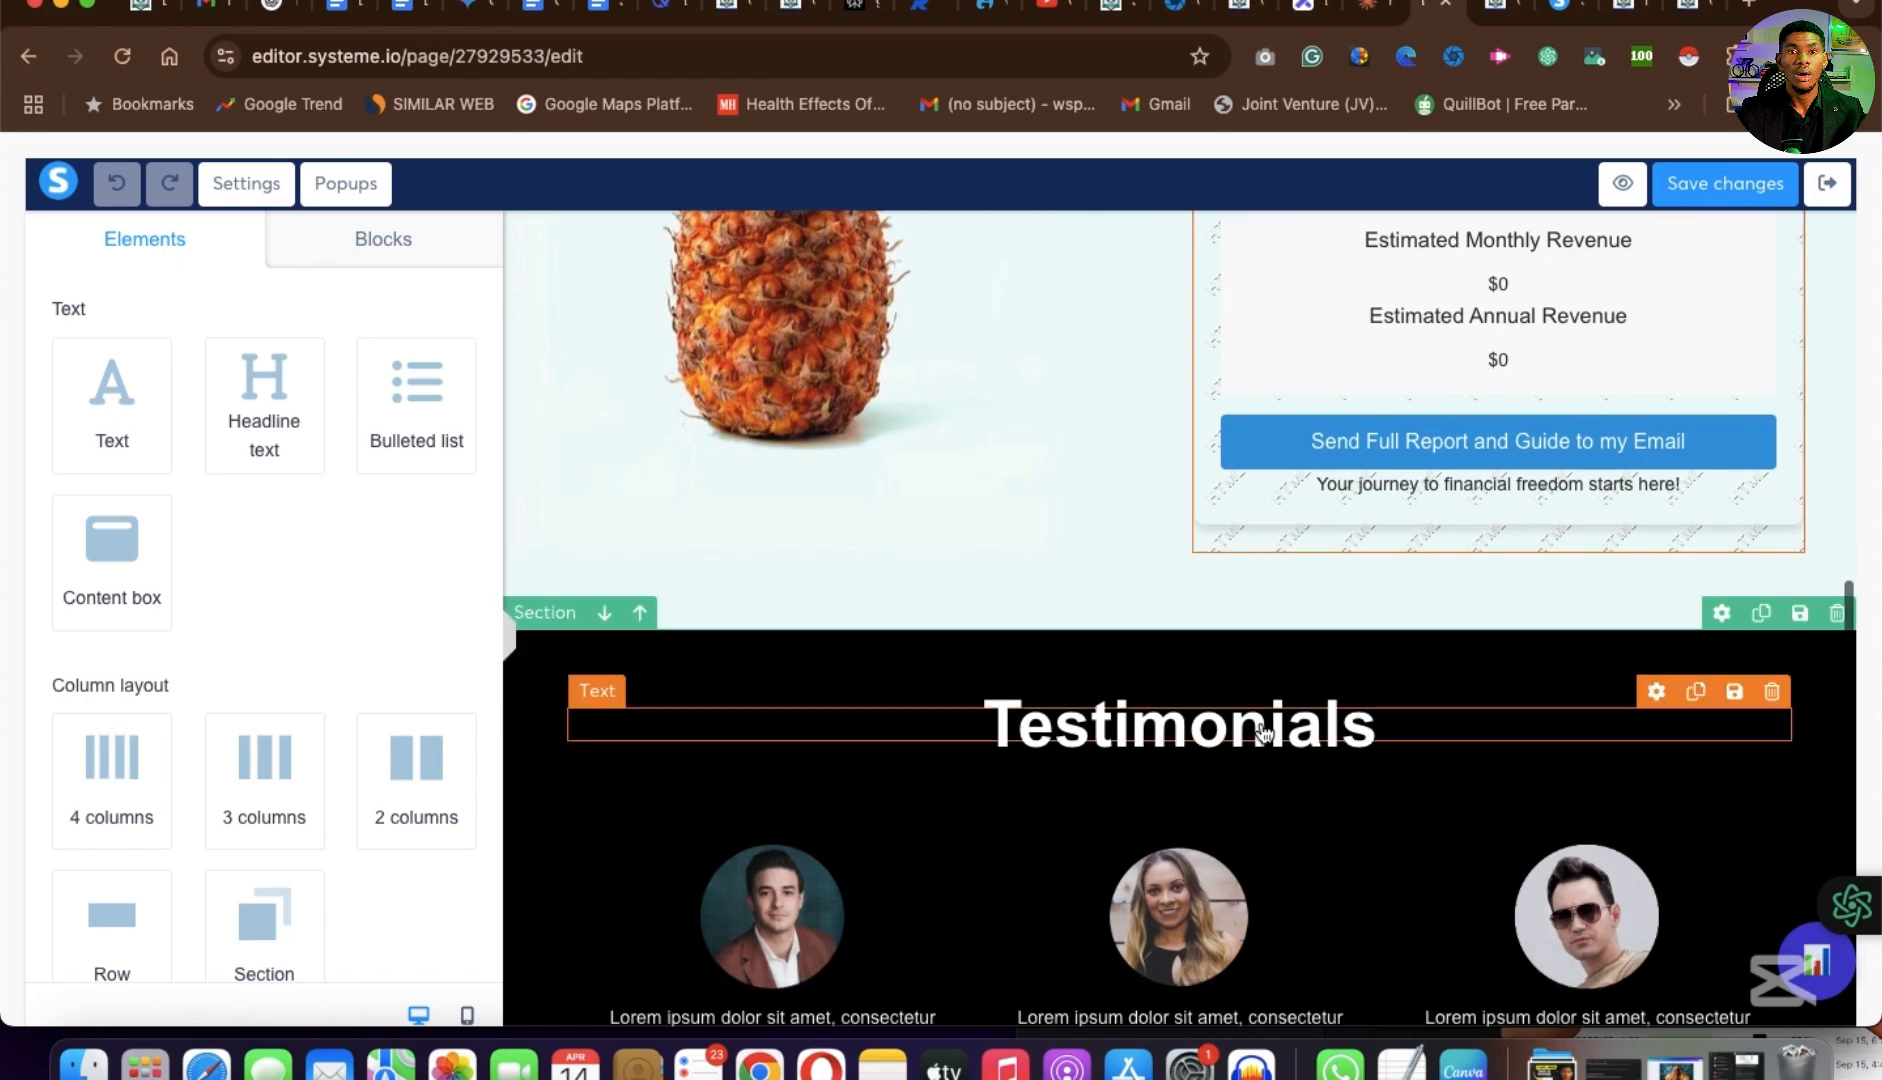
{"action": "scroll", "coordinate": [1262, 733], "scroll_direction": "down", "scroll_amount": 15}
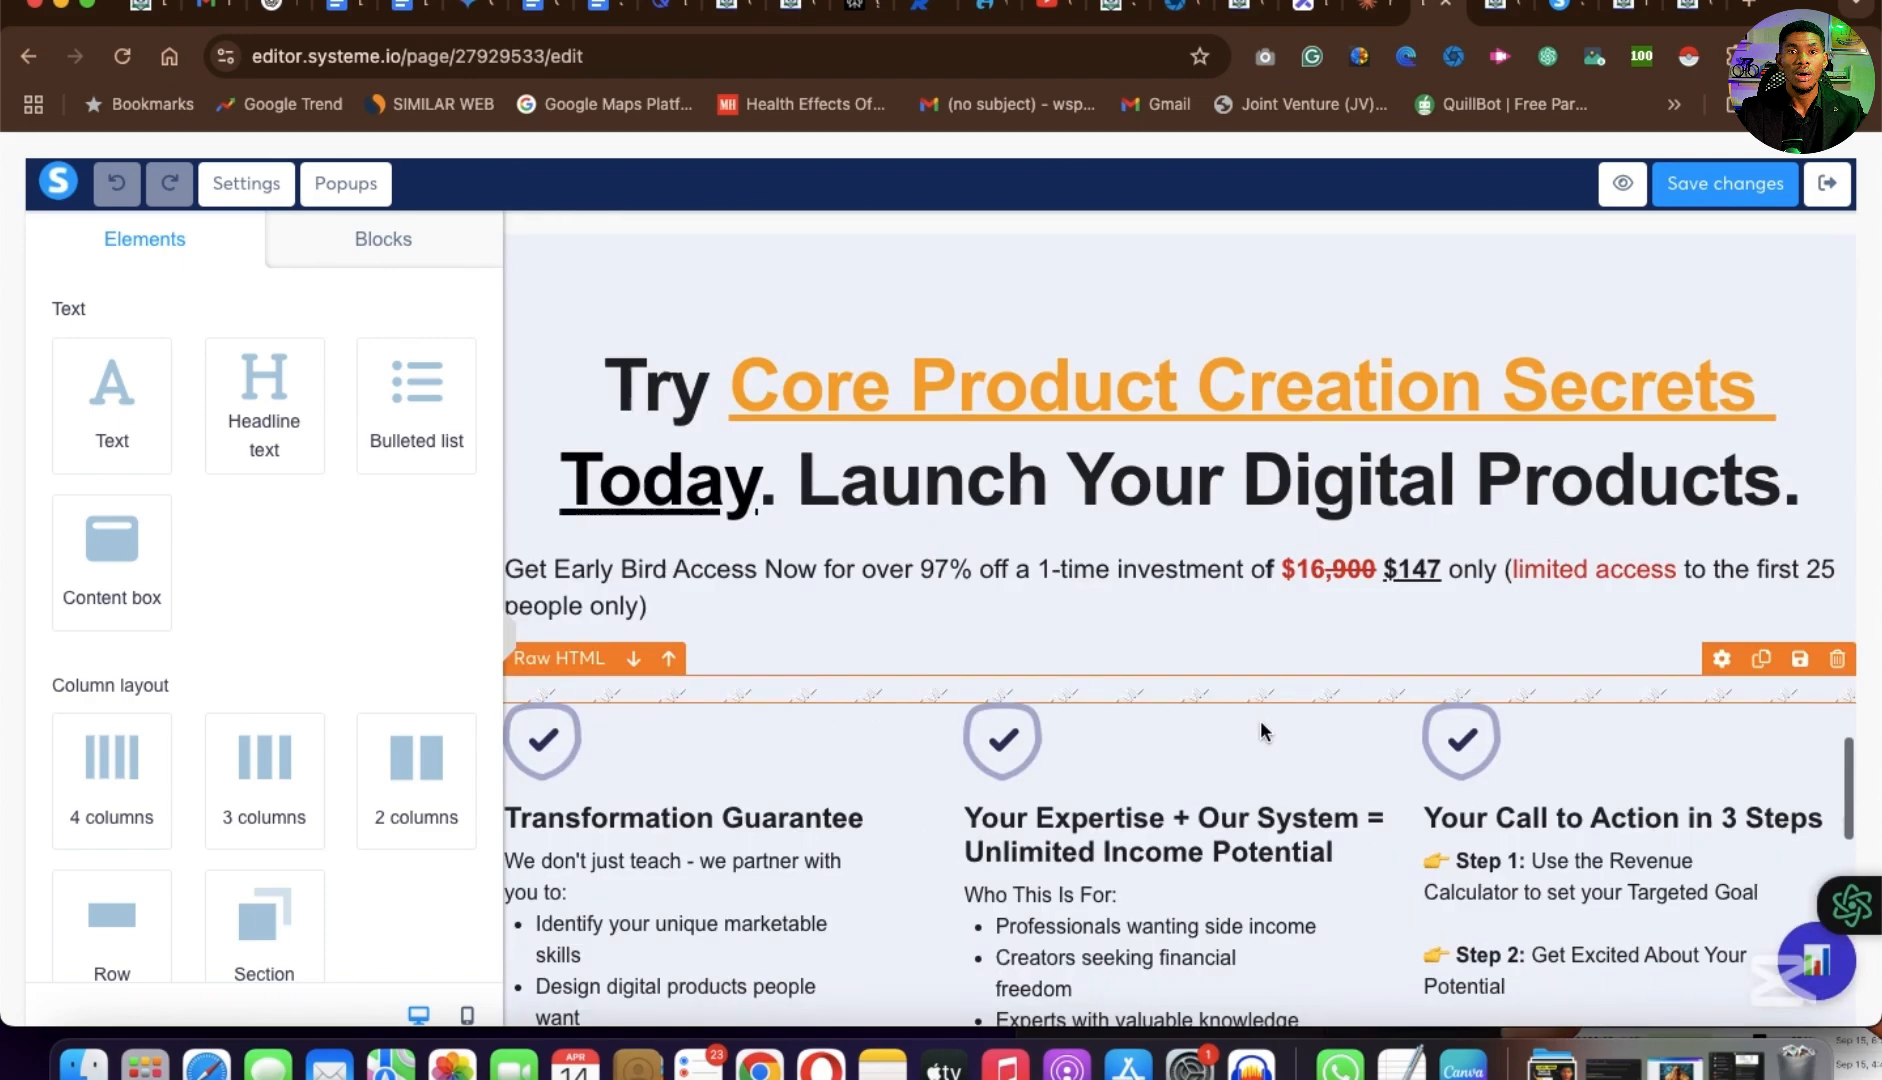
{"action": "scroll", "coordinate": [1260, 720], "scroll_direction": "down", "scroll_amount": 10}
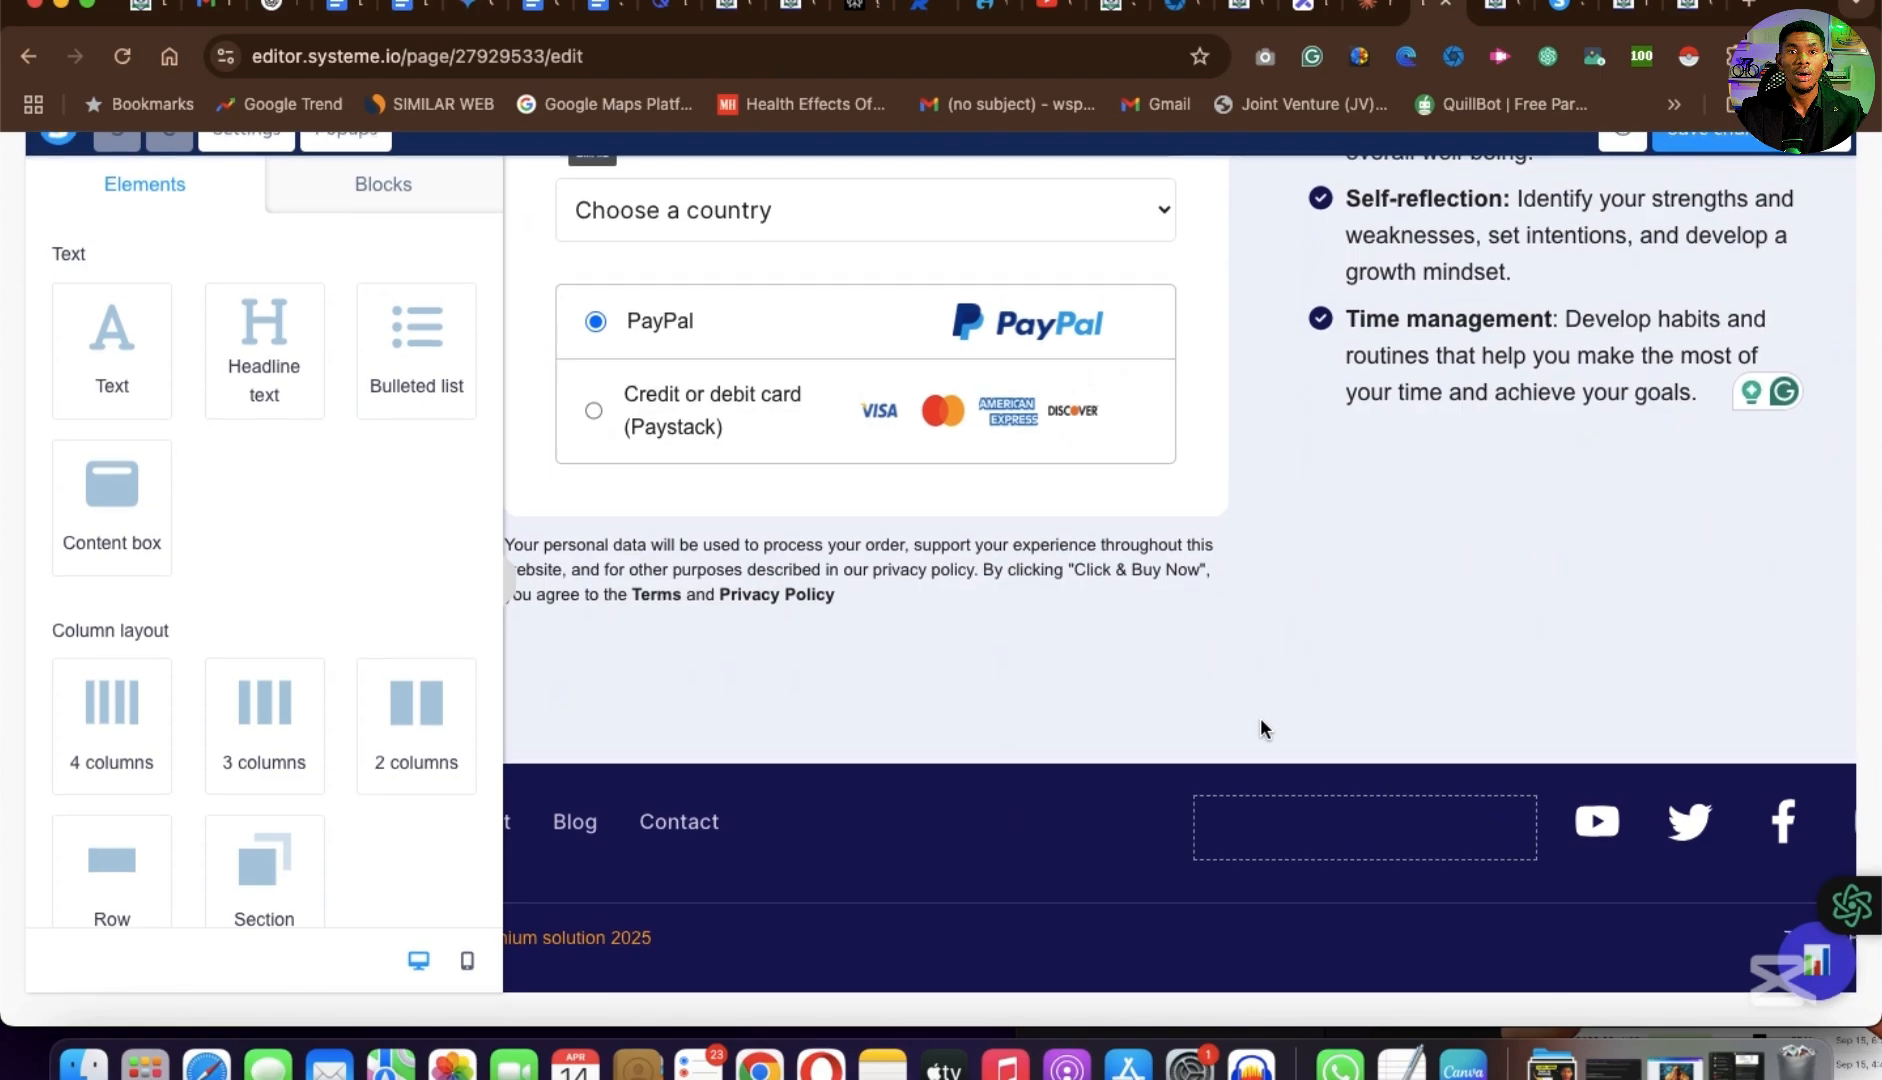
Go back over the testimonials, the revenue calculator and the opening headline section in the page editor.
{"action": "scroll", "coordinate": [1260, 718], "scroll_direction": "up", "scroll_amount": 20}
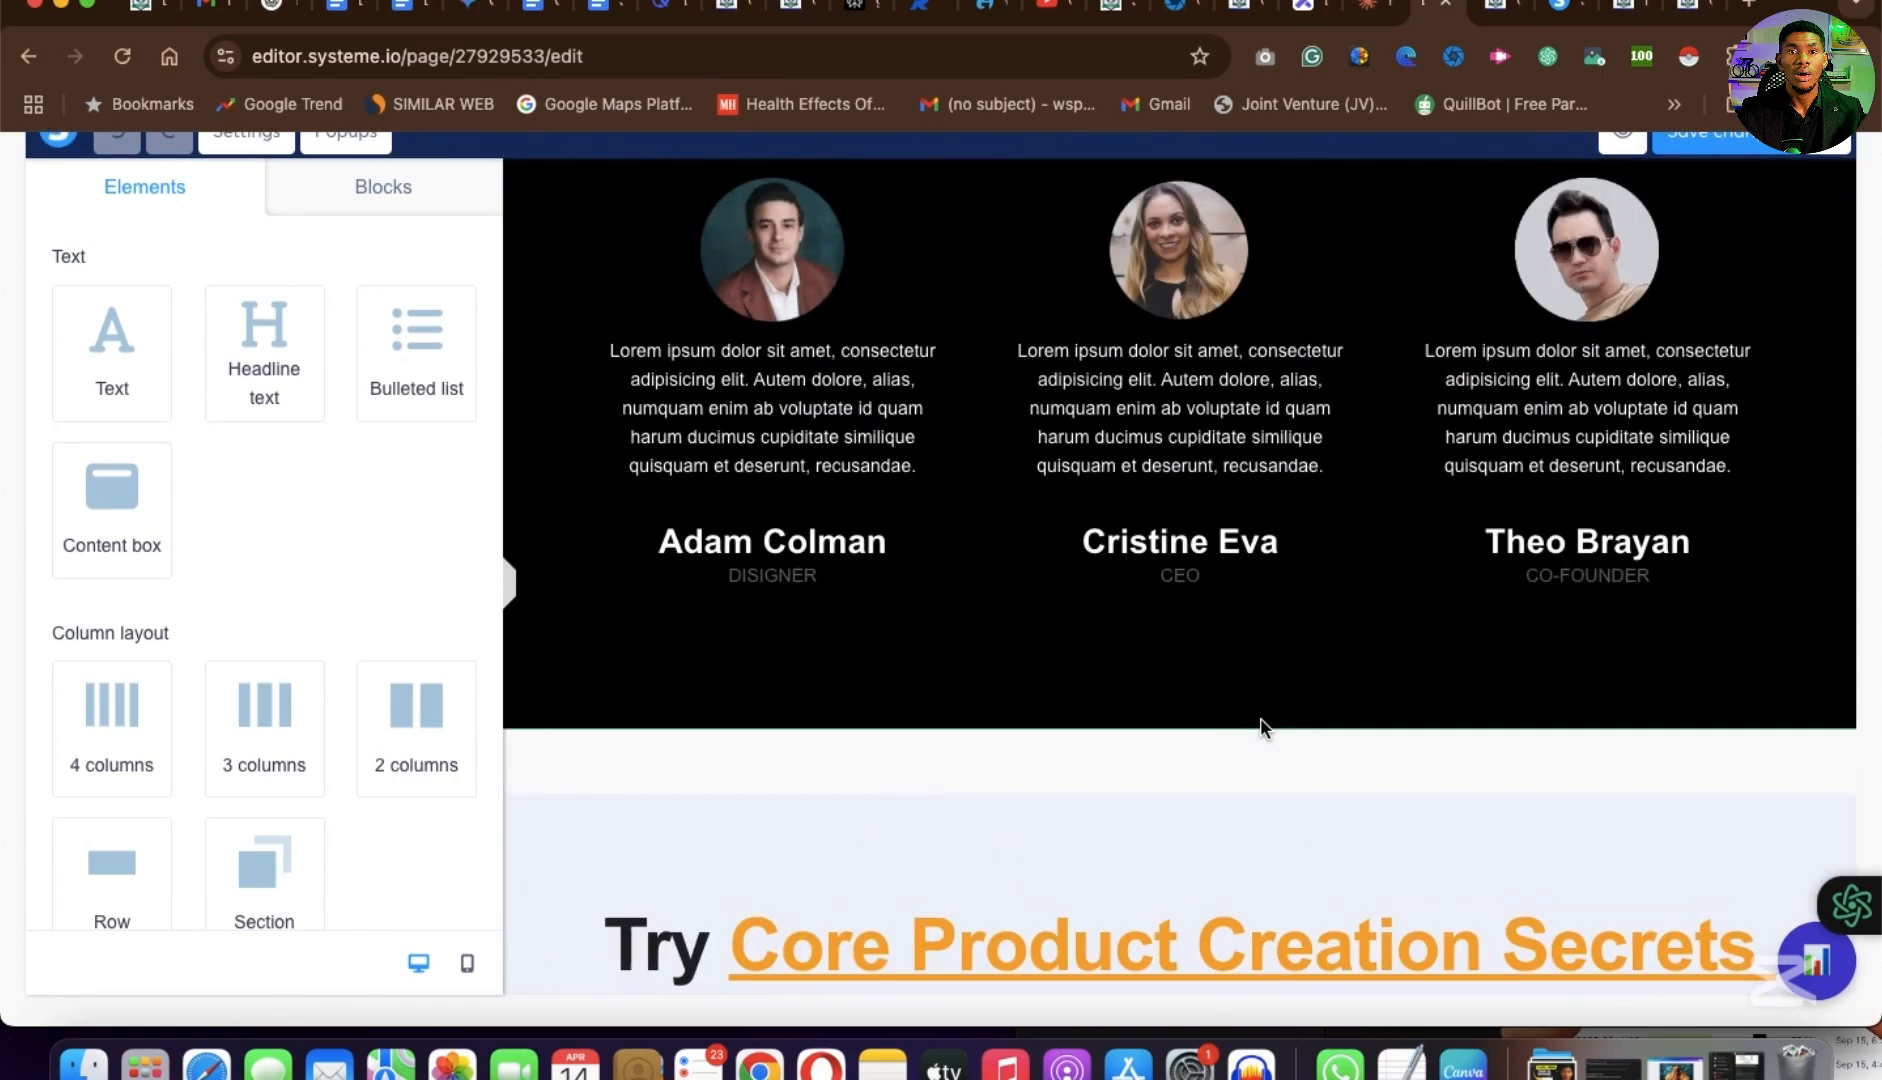
{"action": "scroll", "coordinate": [1261, 726], "scroll_direction": "up", "scroll_amount": 15}
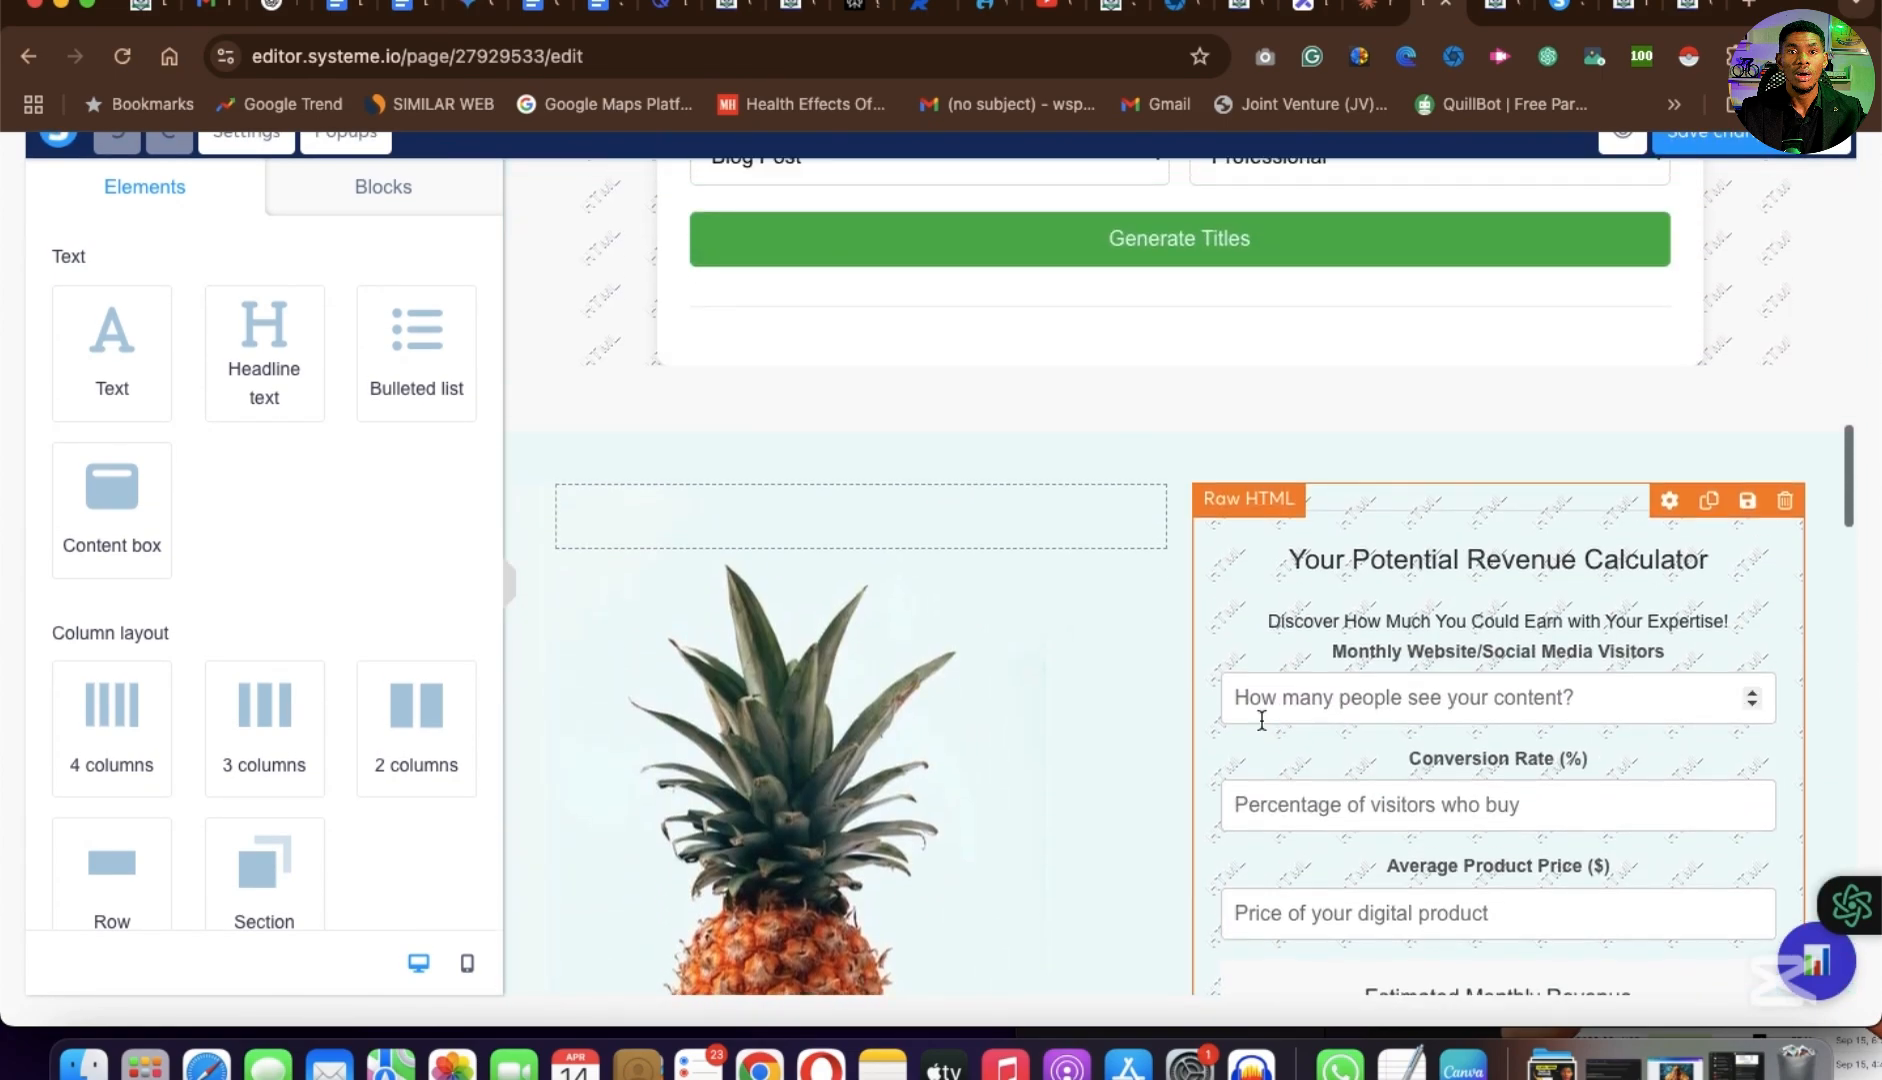
{"action": "scroll", "coordinate": [1260, 726], "scroll_direction": "up", "scroll_amount": 6}
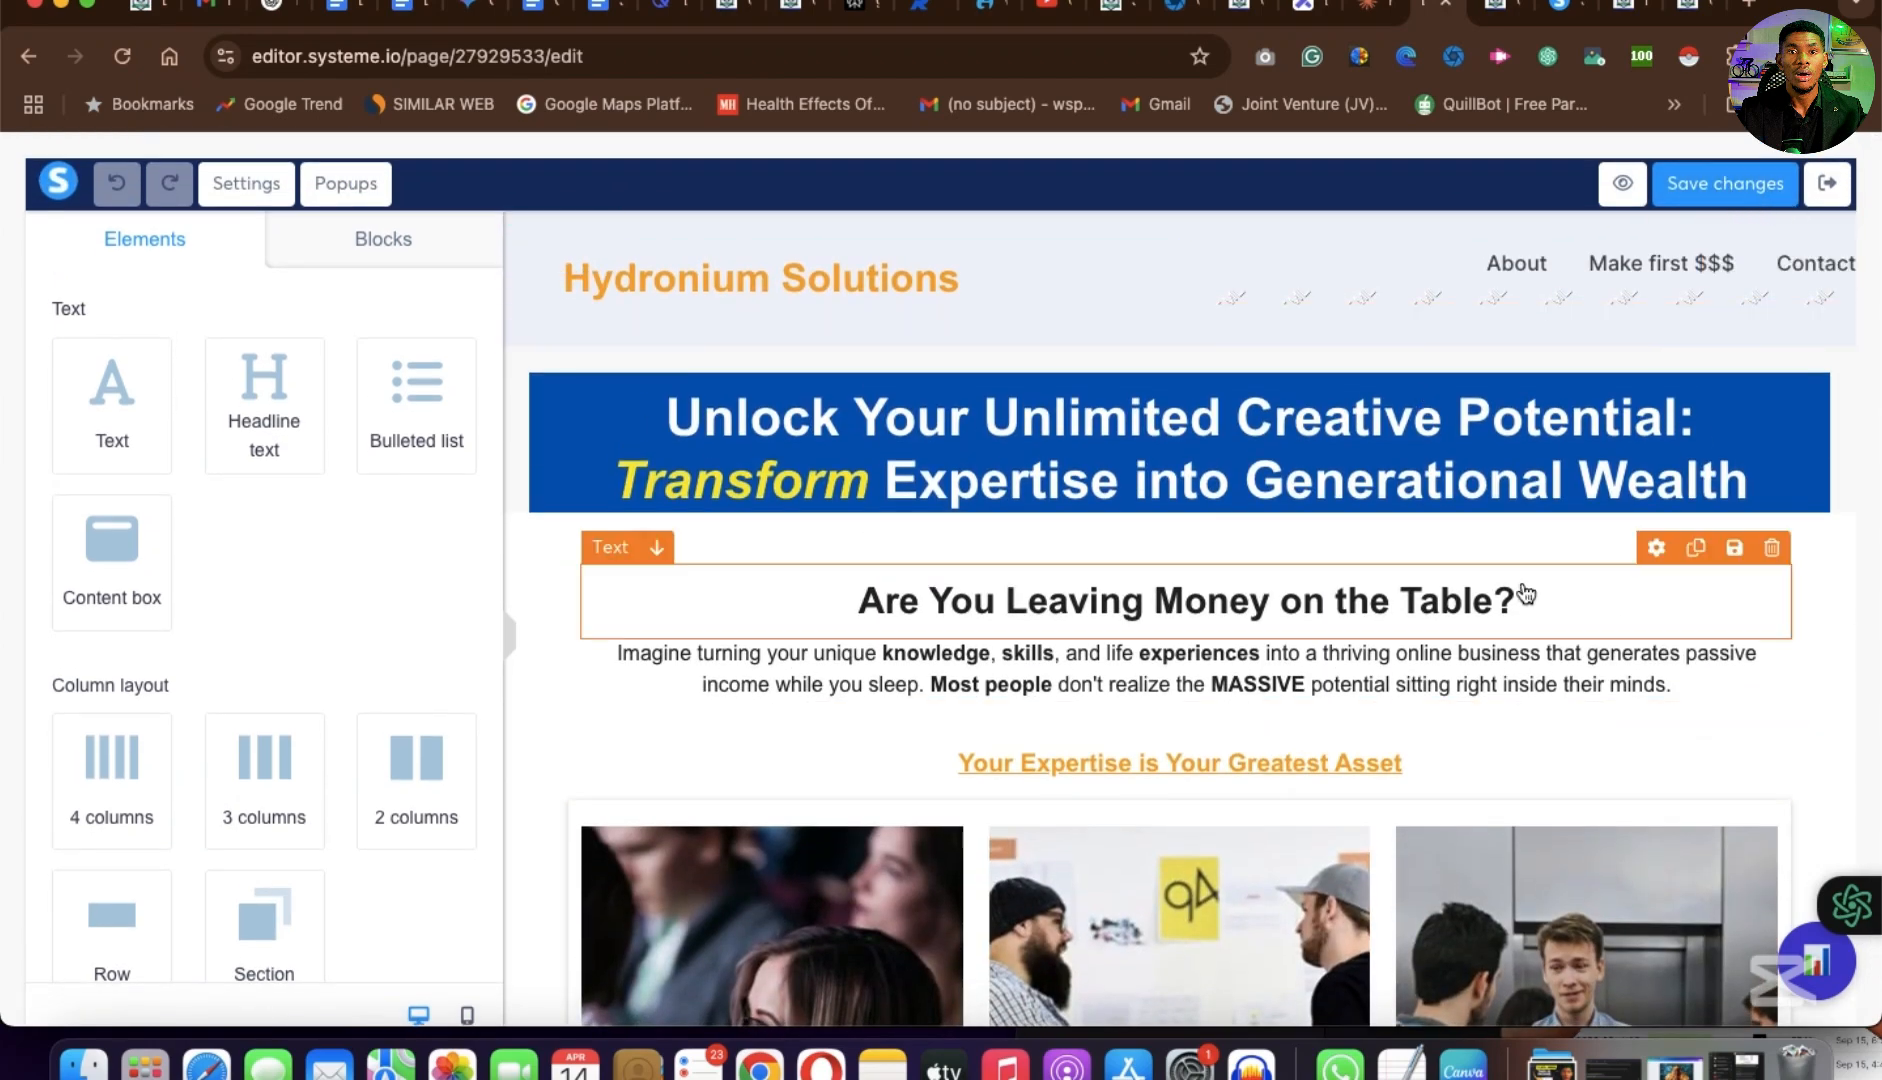
{"action": "scroll", "coordinate": [1525, 594], "scroll_direction": "down", "scroll_amount": 20}
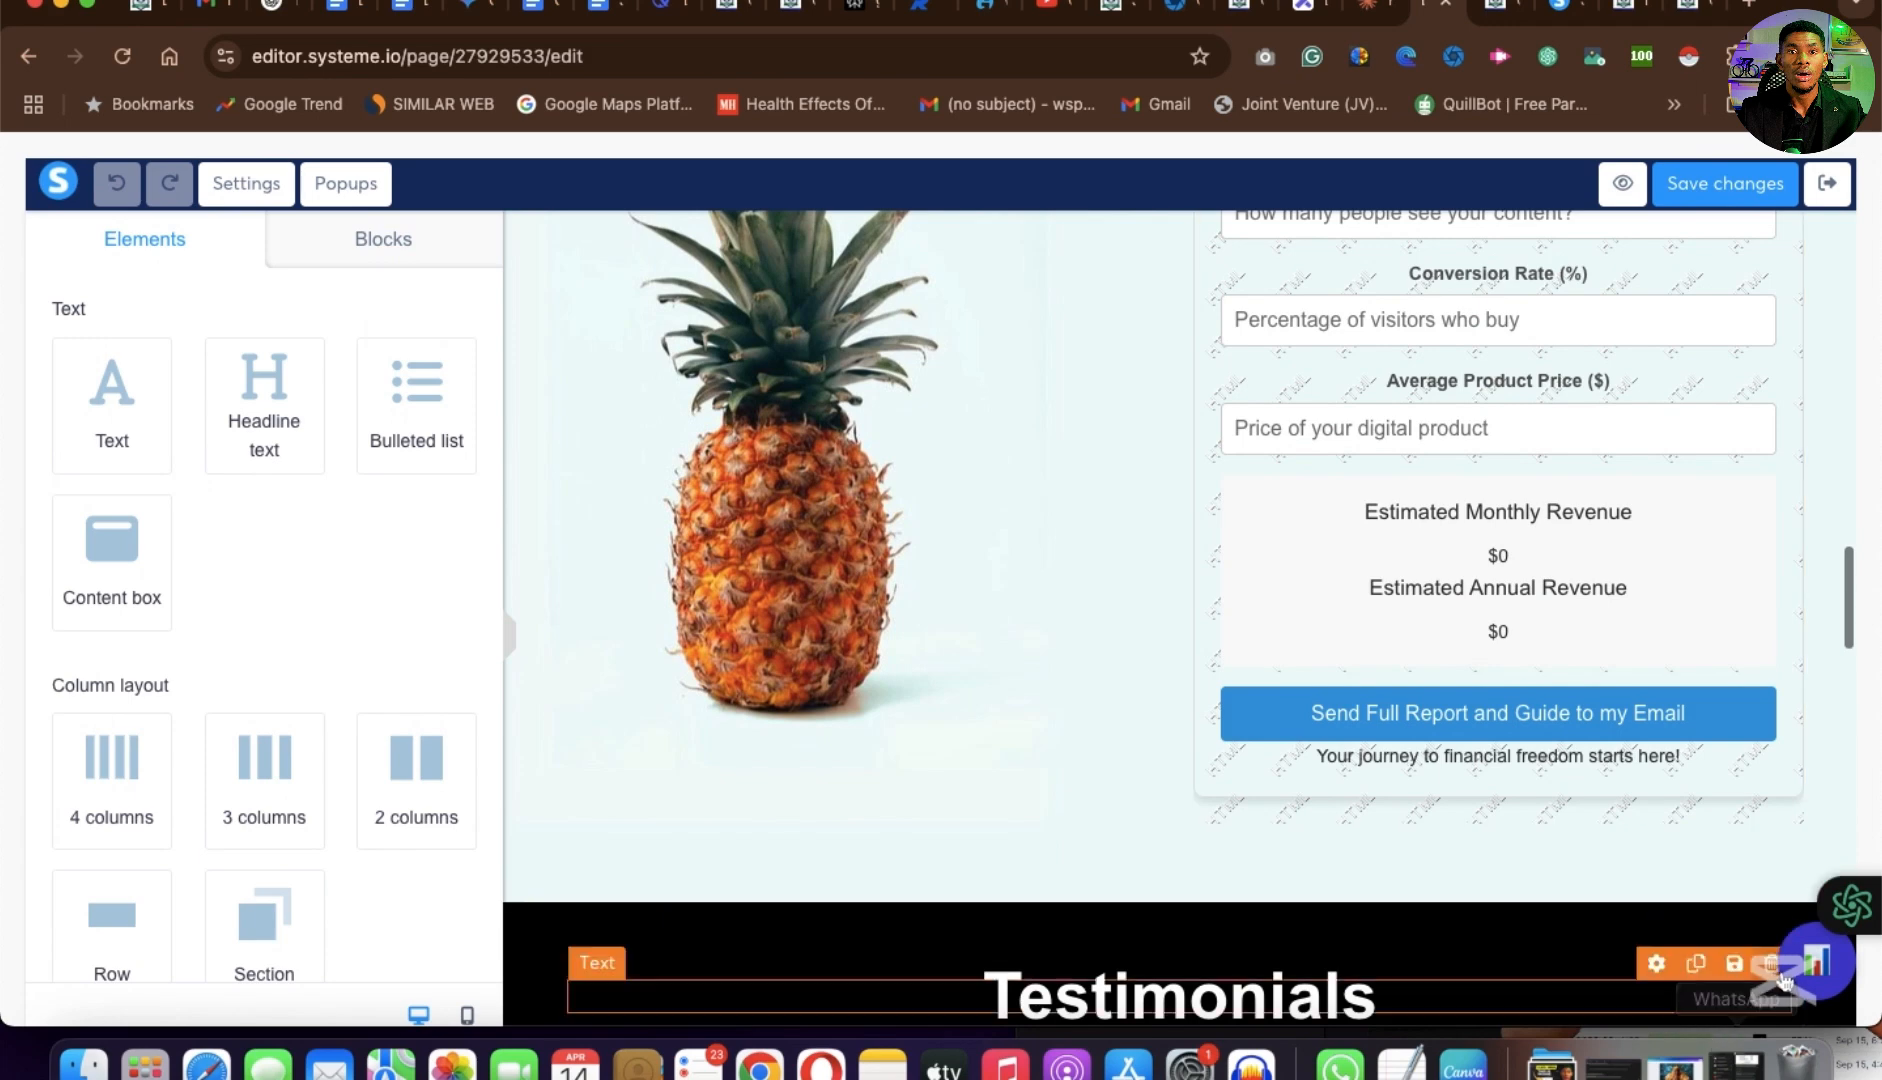
Open the published cpcs-ealy-birds-copy page and examine the Sales Page Analyzer's heatmap, metrics and insights with recommendations.
{"action": "left_click", "coordinate": [1690, 10]}
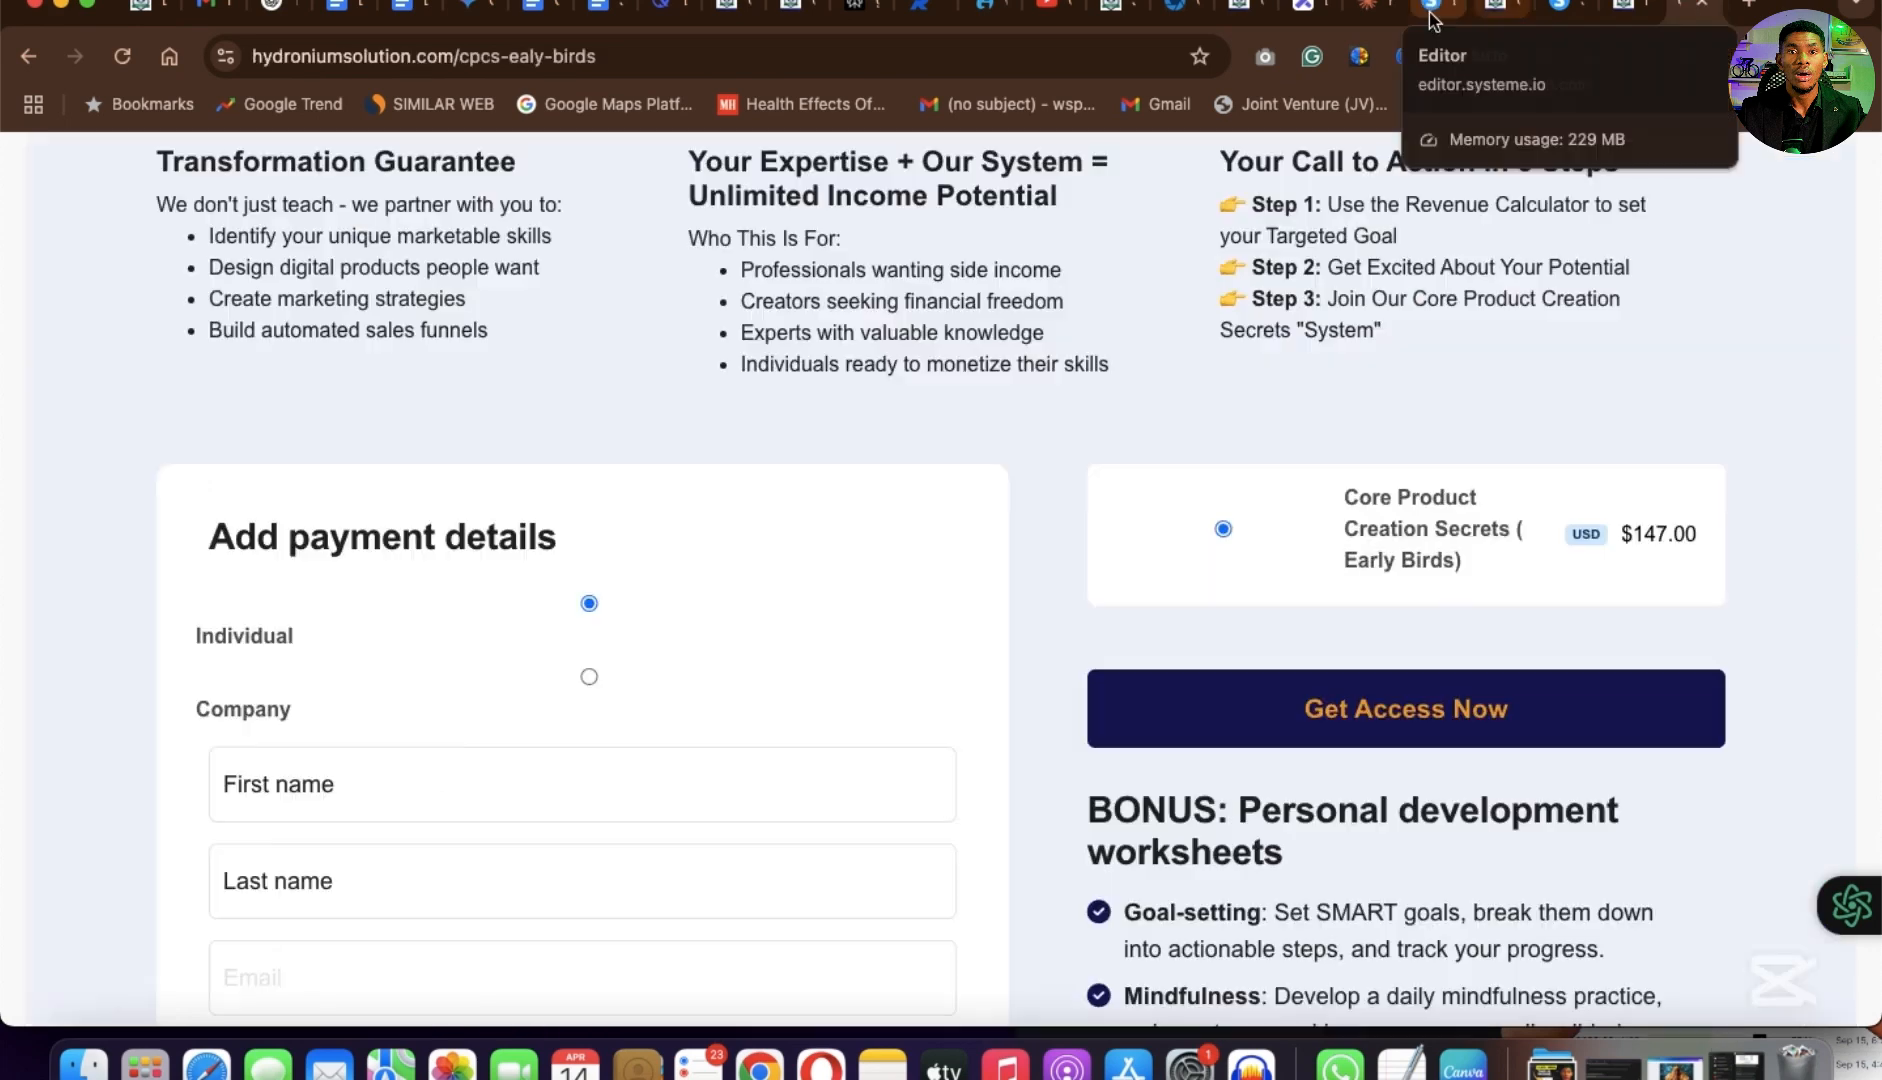
{"action": "left_click", "coordinate": [1500, 14]}
{"action": "left_click", "coordinate": [1816, 960]}
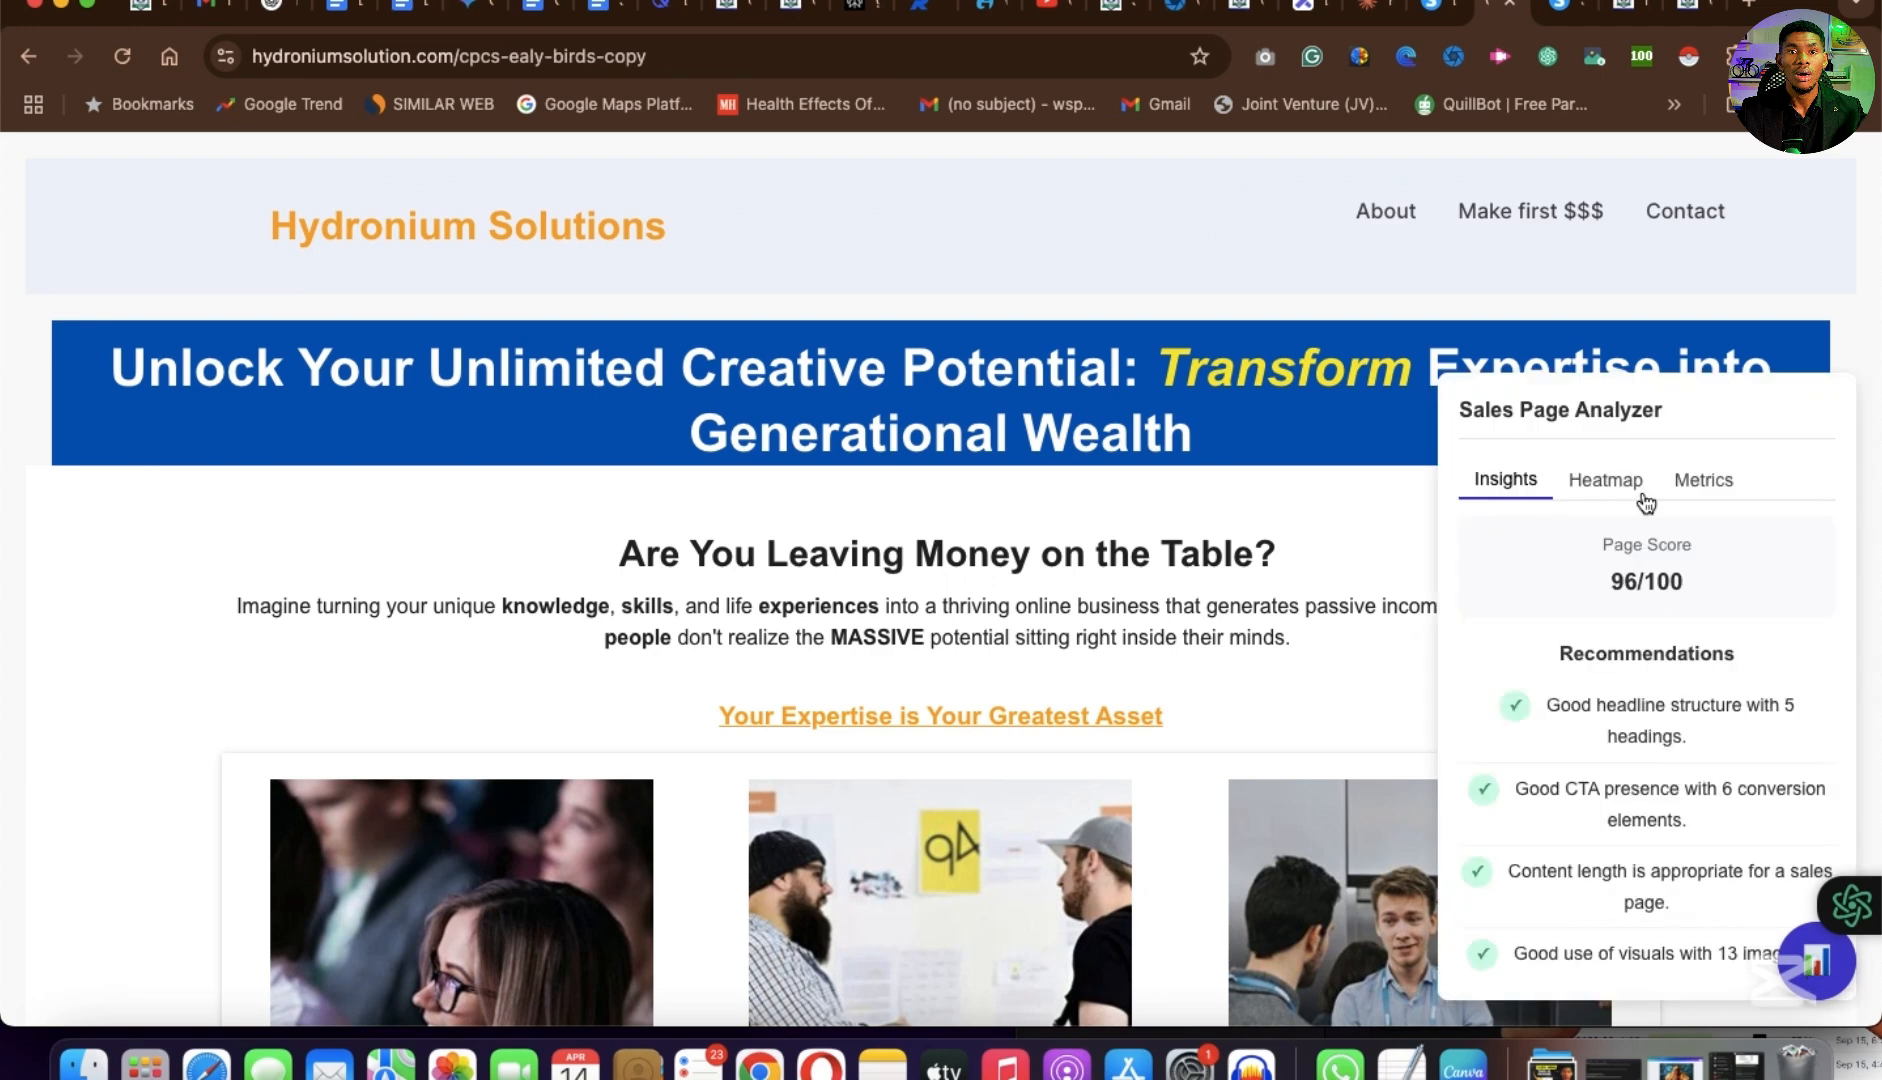
{"action": "left_click", "coordinate": [1622, 490]}
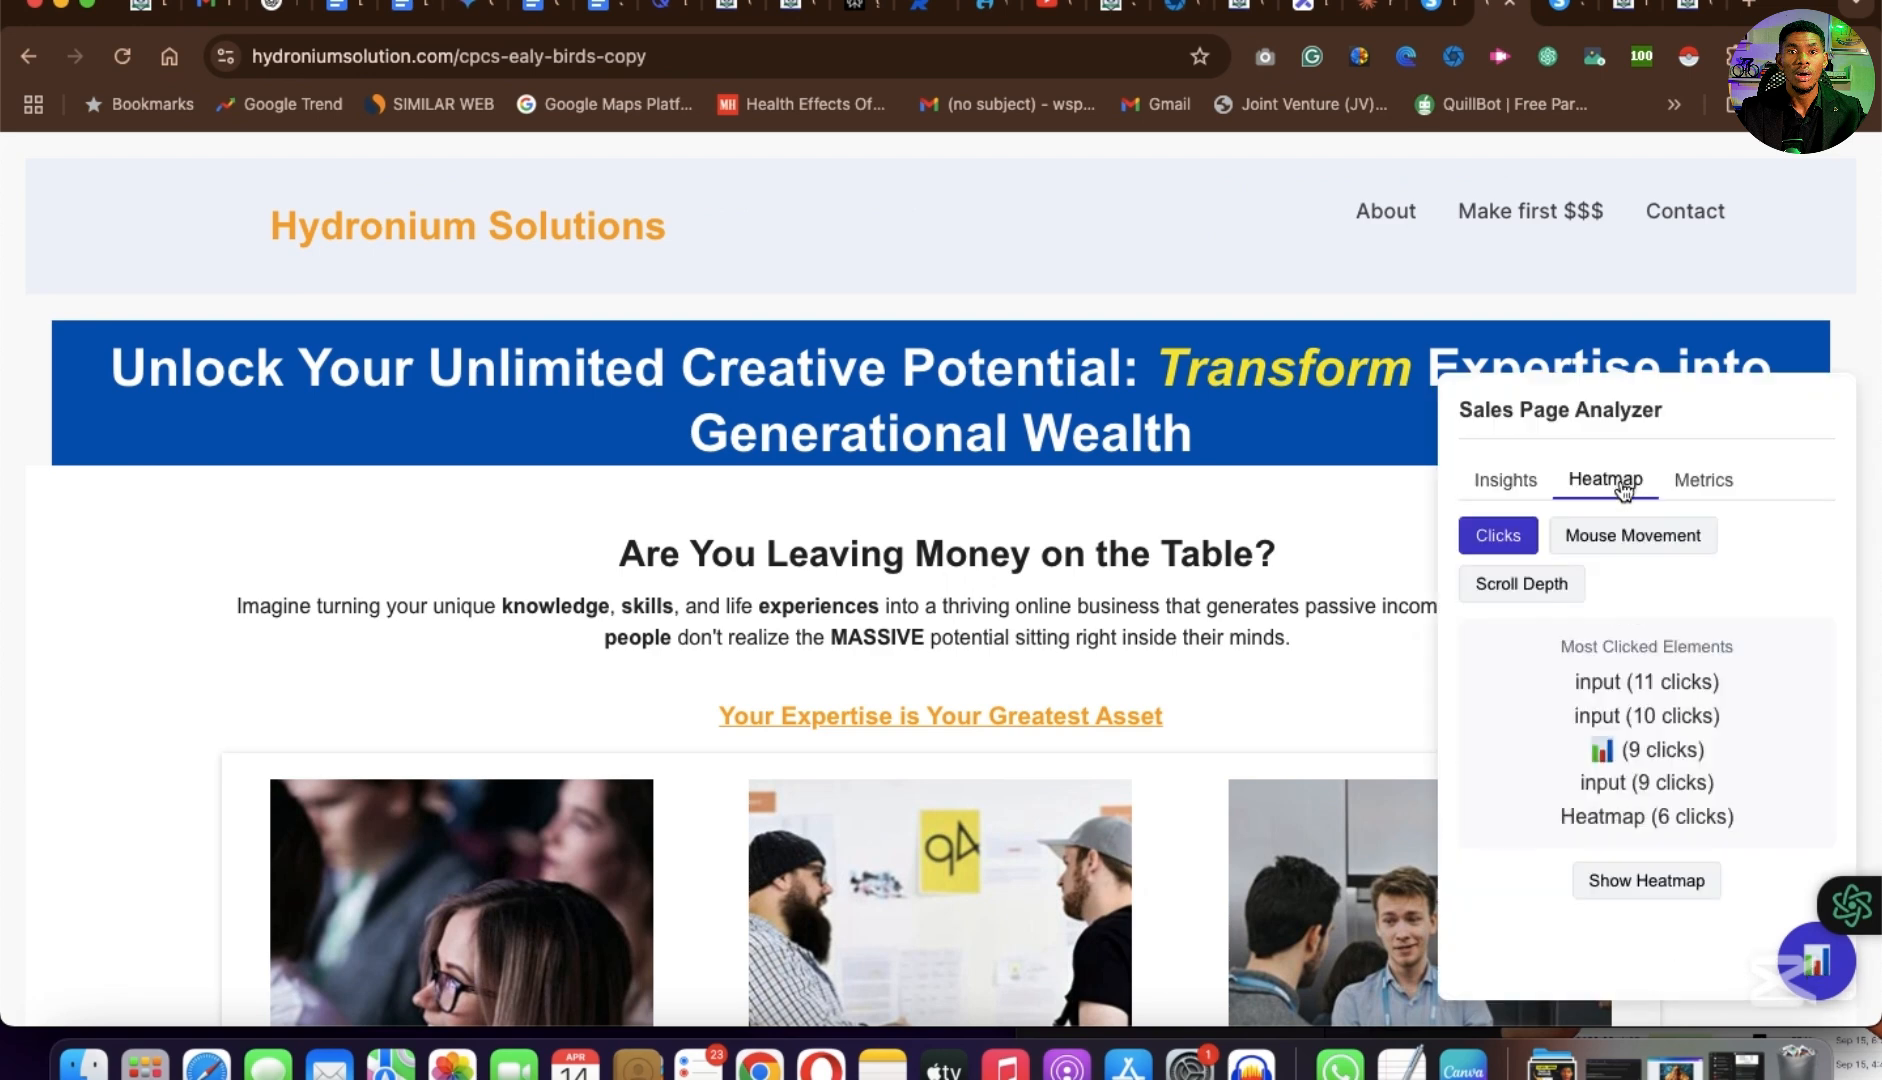
{"action": "left_click", "coordinate": [1708, 484]}
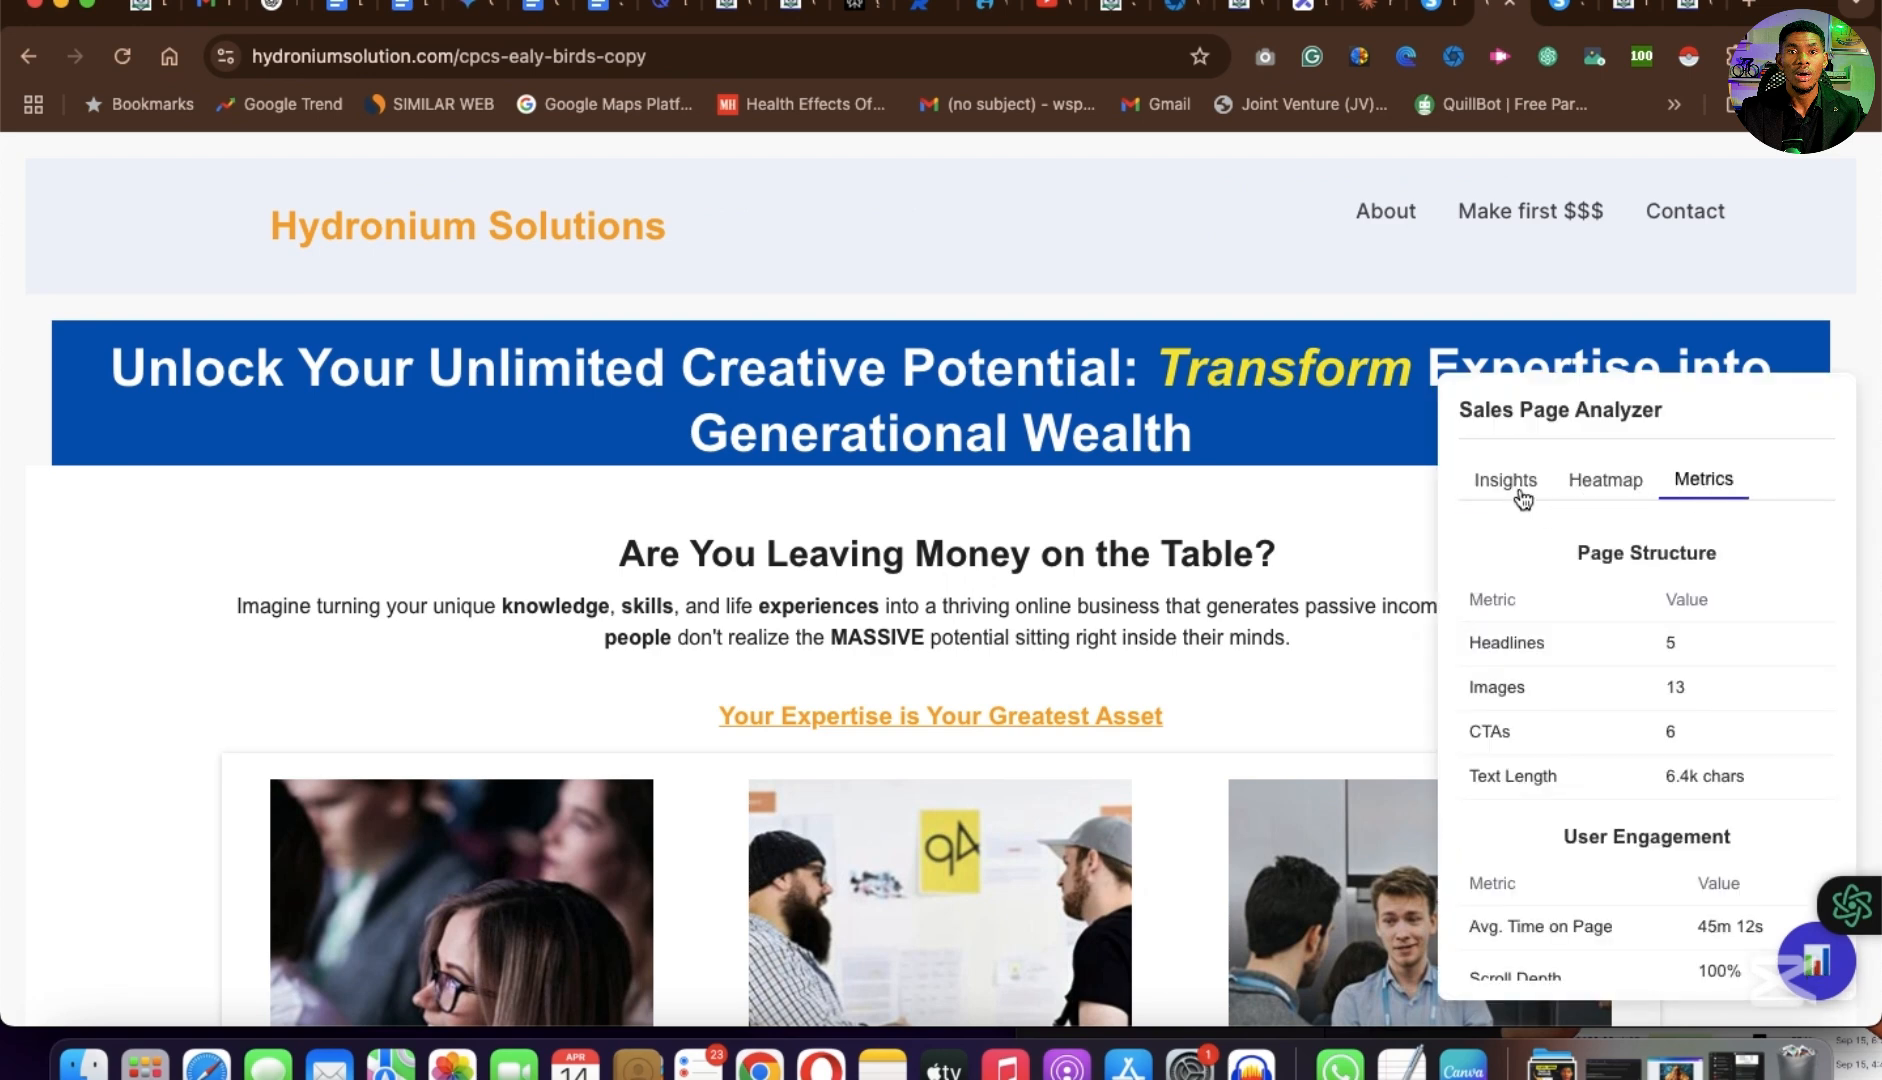
{"action": "left_click", "coordinate": [1511, 485]}
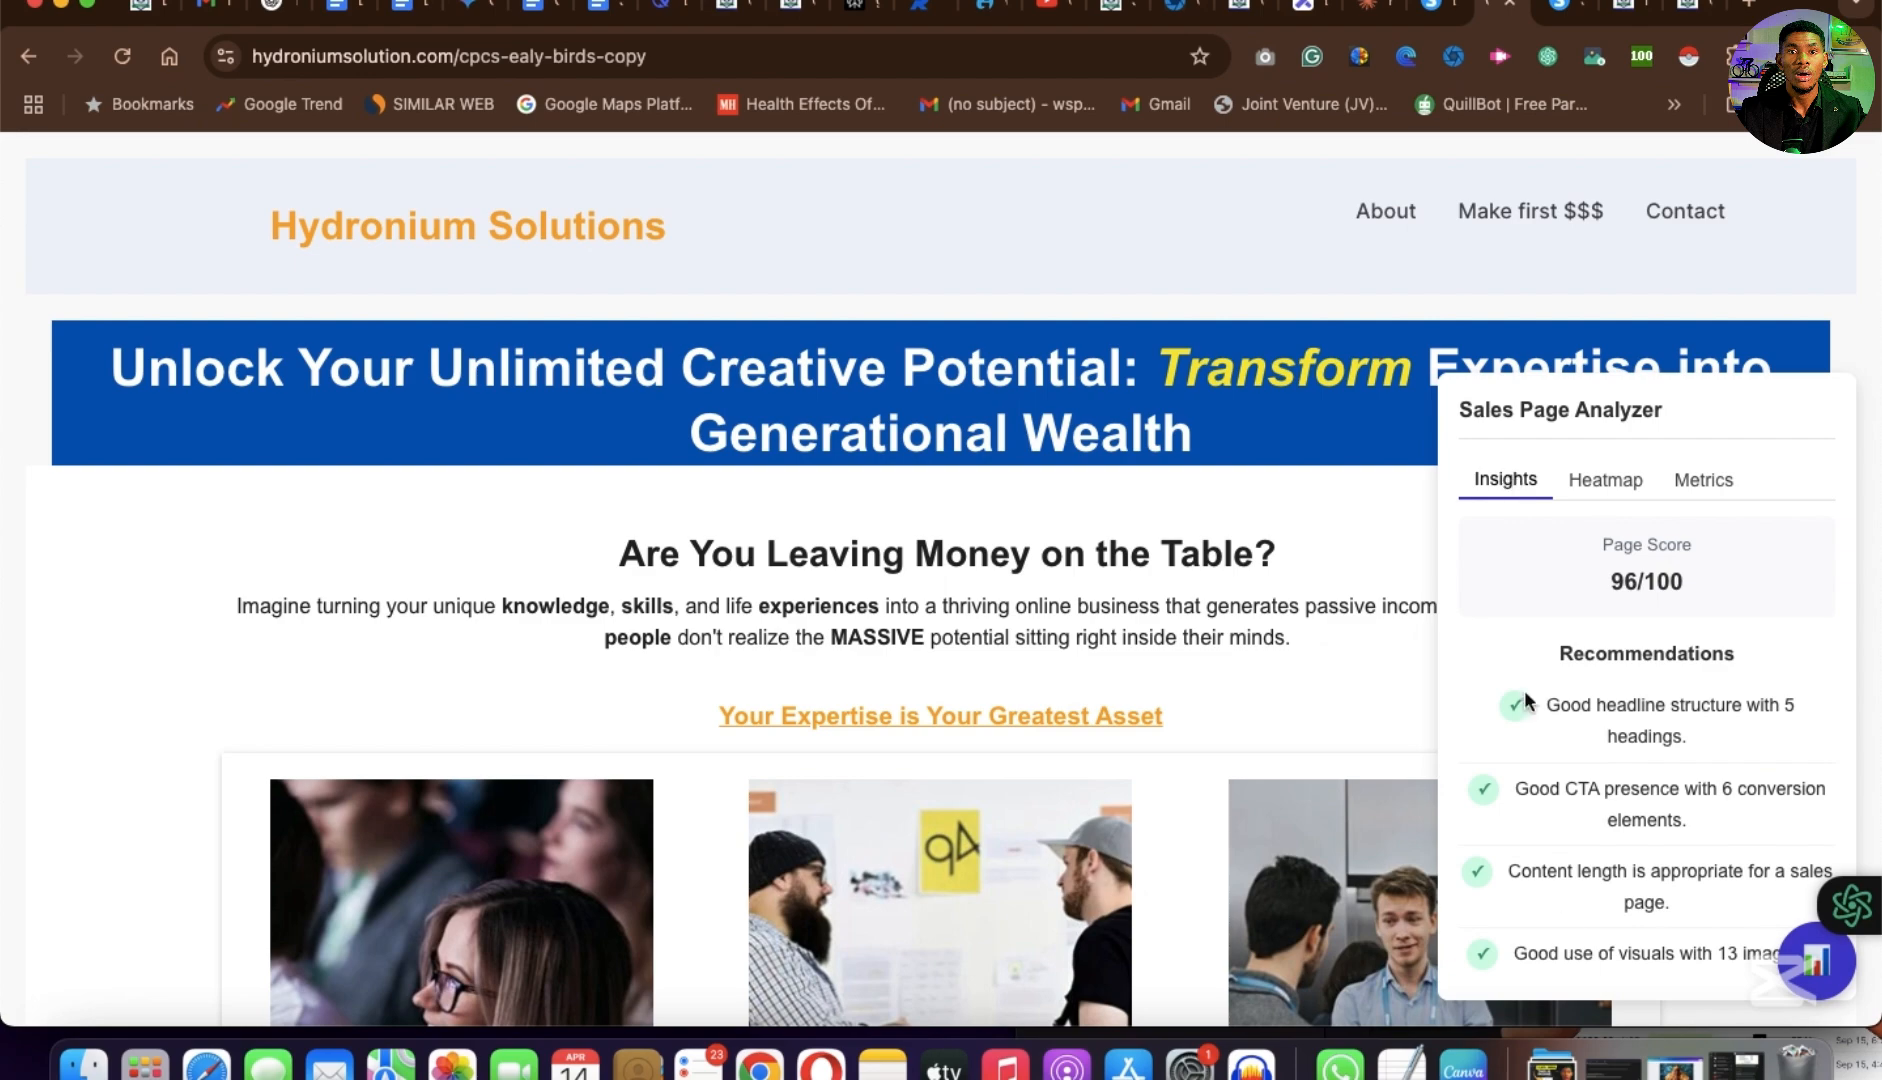
{"action": "scroll", "coordinate": [1561, 912], "scroll_direction": "down", "scroll_amount": 4}
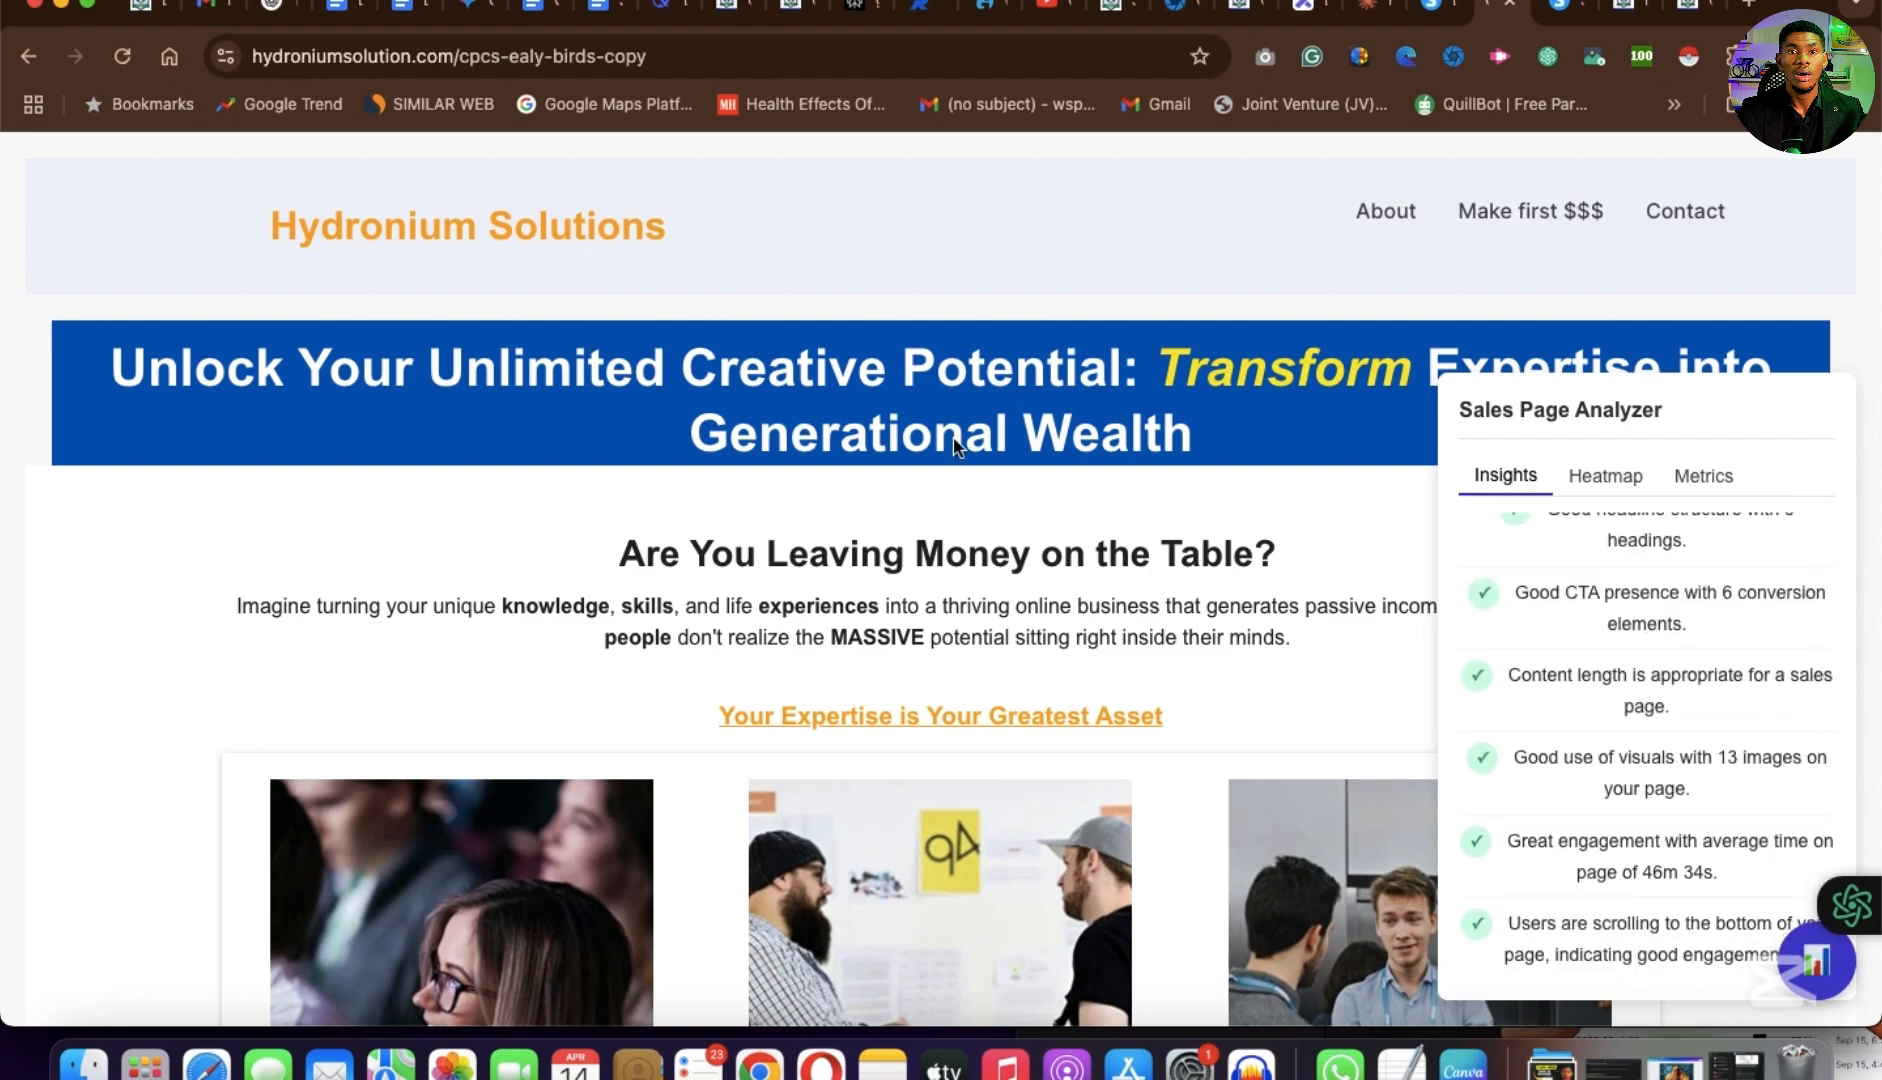